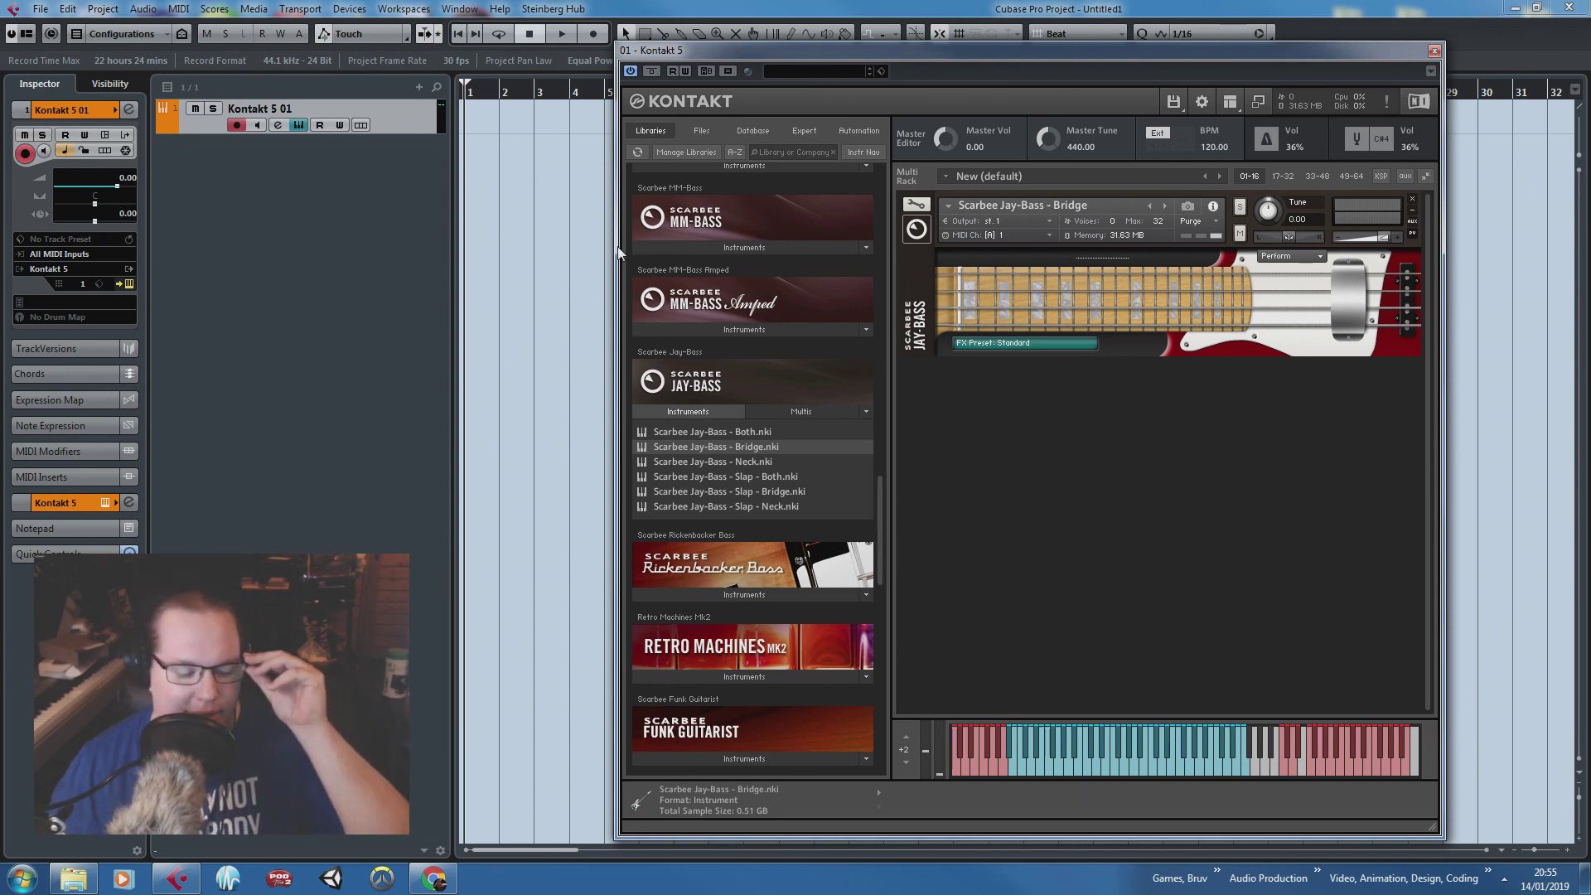
# Step: Rename the Kontakt 5 01 instrument track as Bass
pyautogui.doubleClick(253, 111)
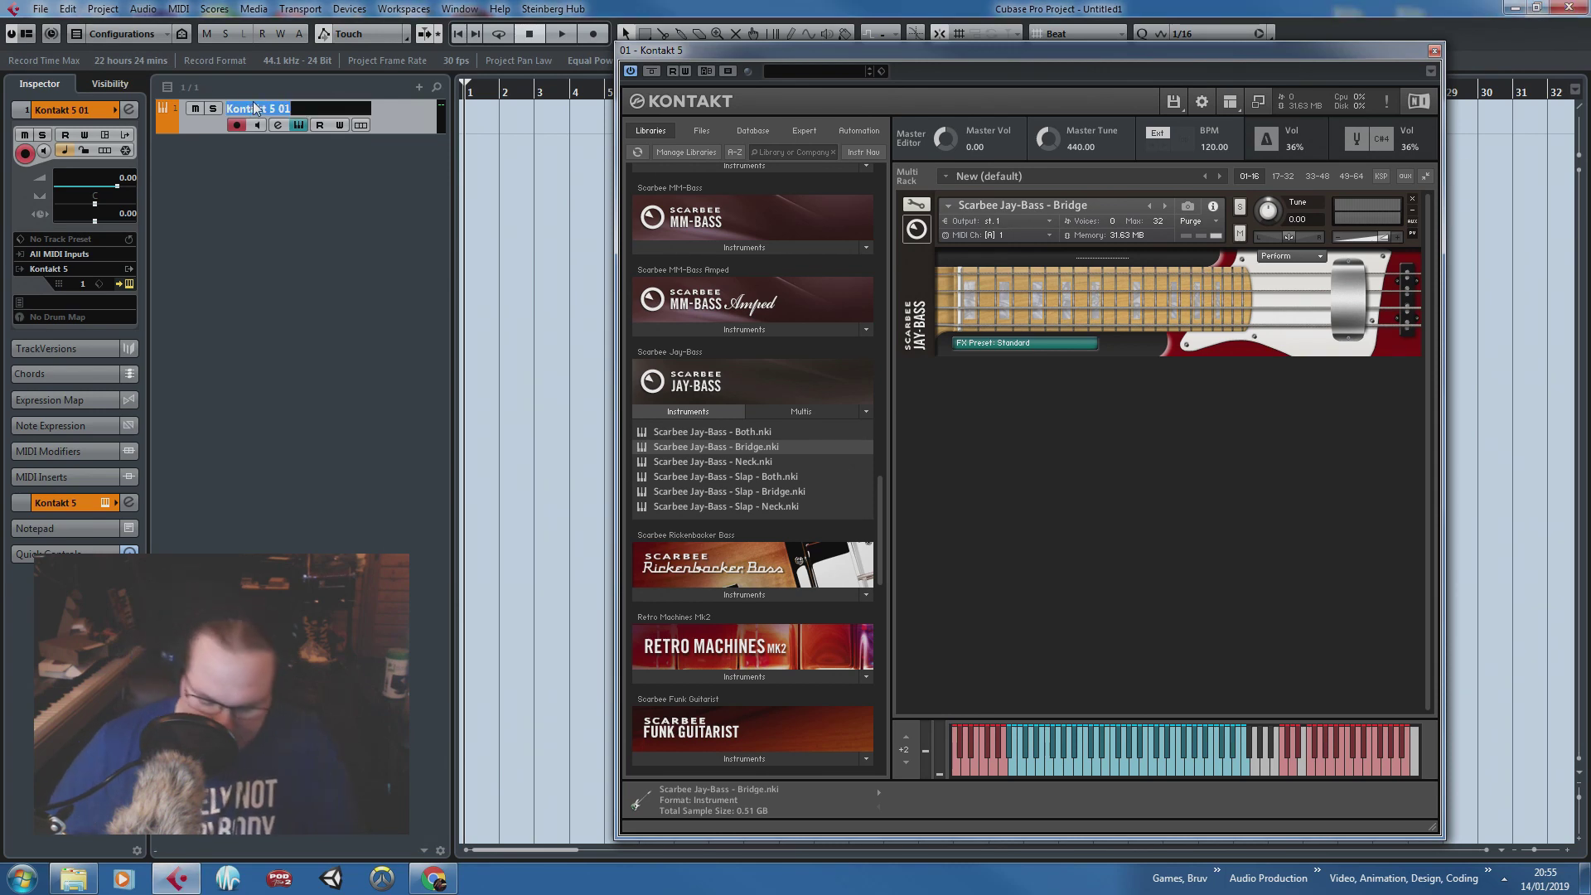
pyautogui.write('Bass')
pyautogui.press('Return')
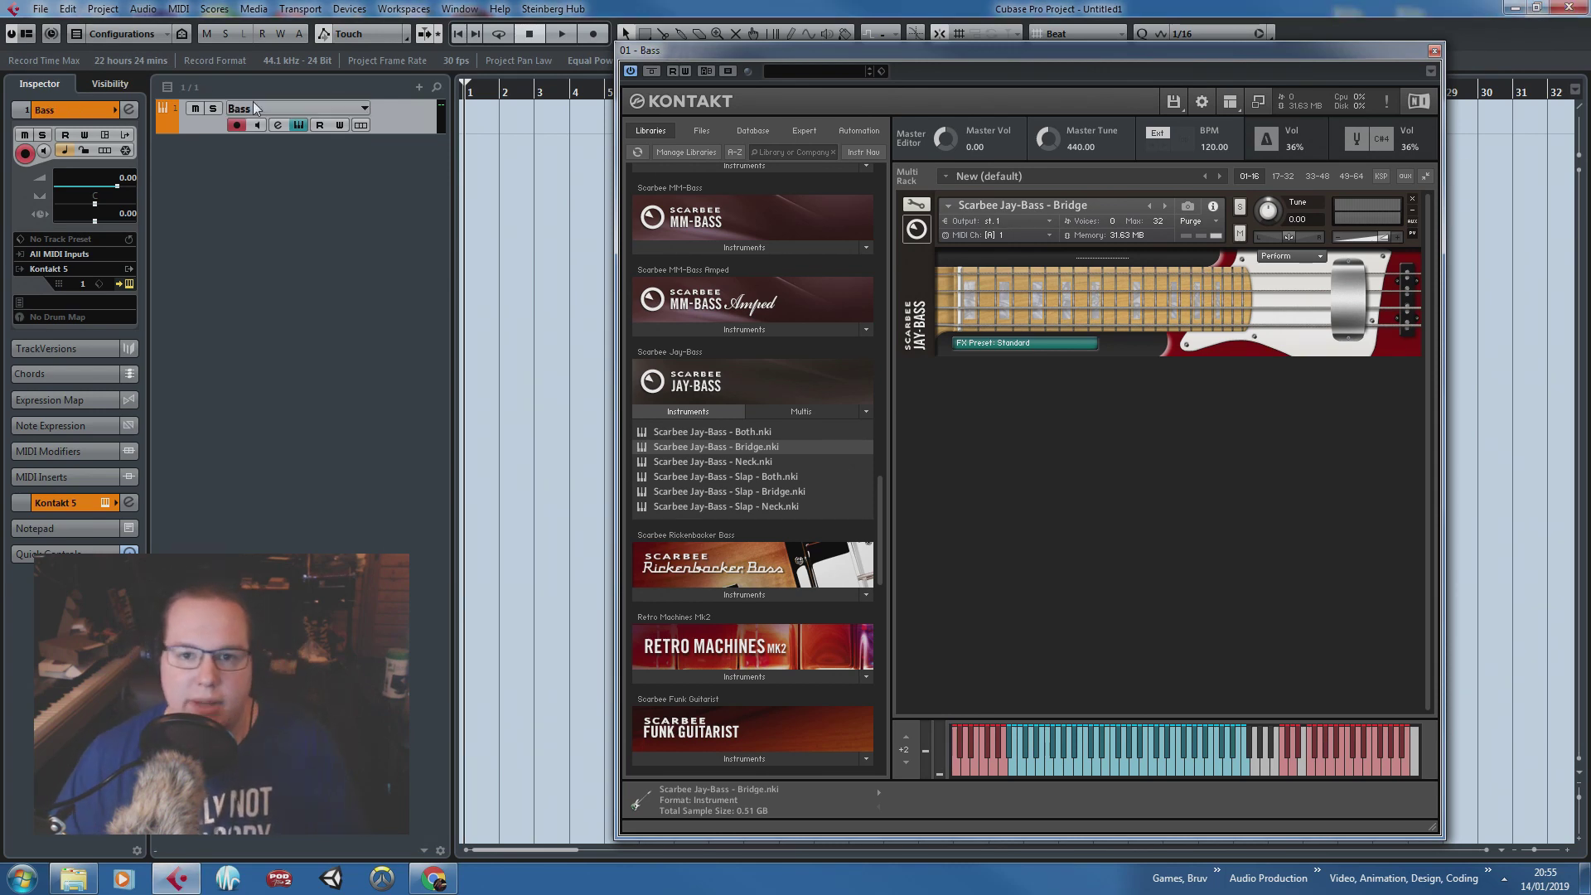
pyautogui.rightClick(236, 159)
pyautogui.click(331, 196)
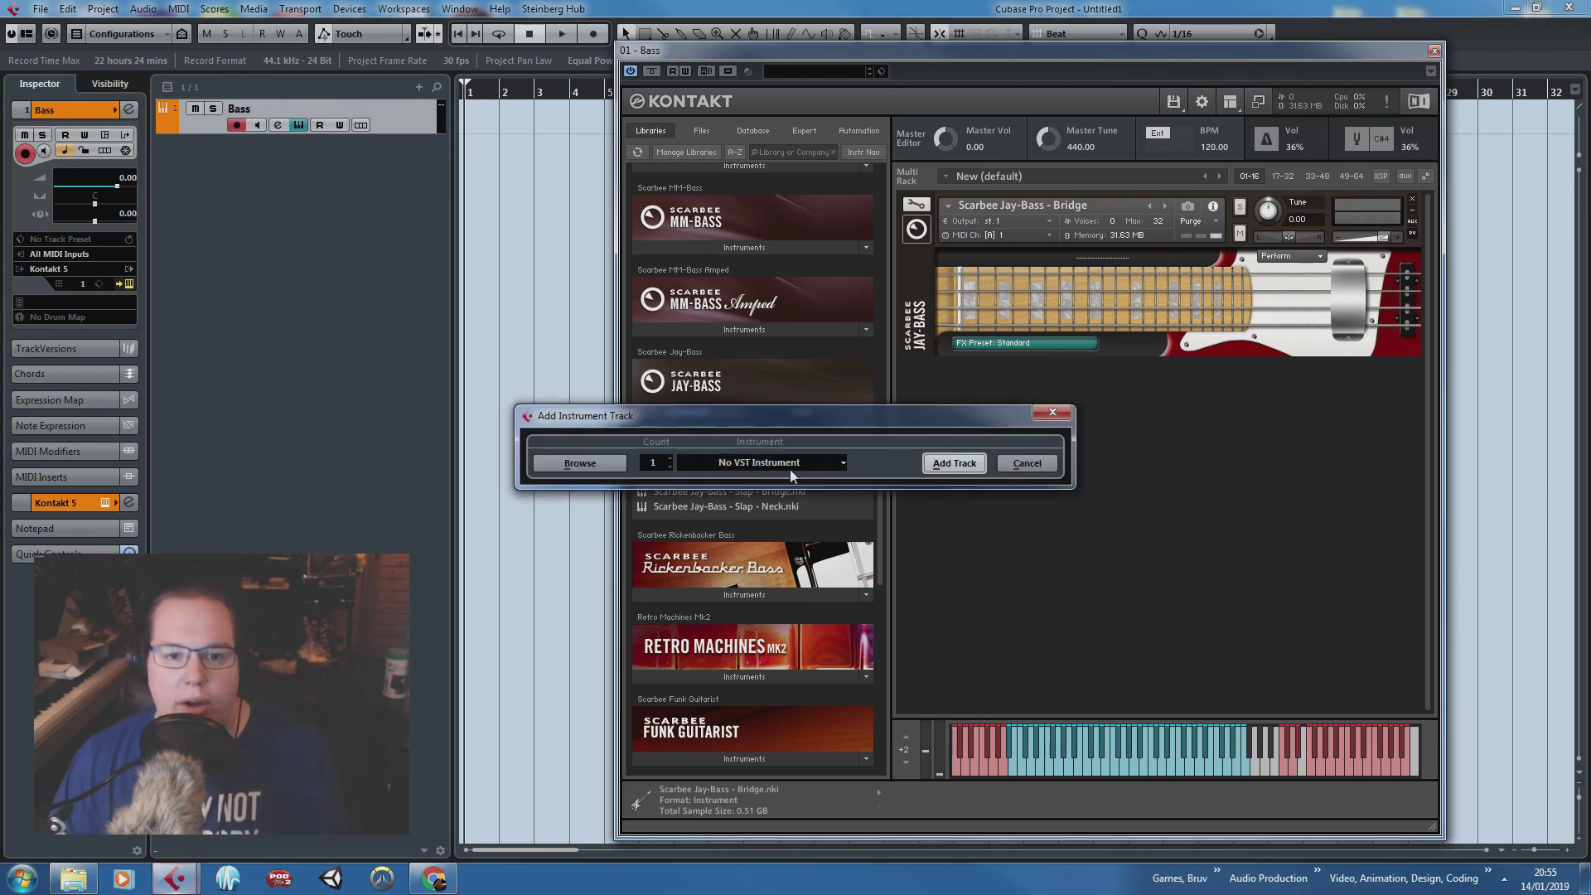
pyautogui.click(670, 458)
pyautogui.press('Return')
pyautogui.click(424, 189)
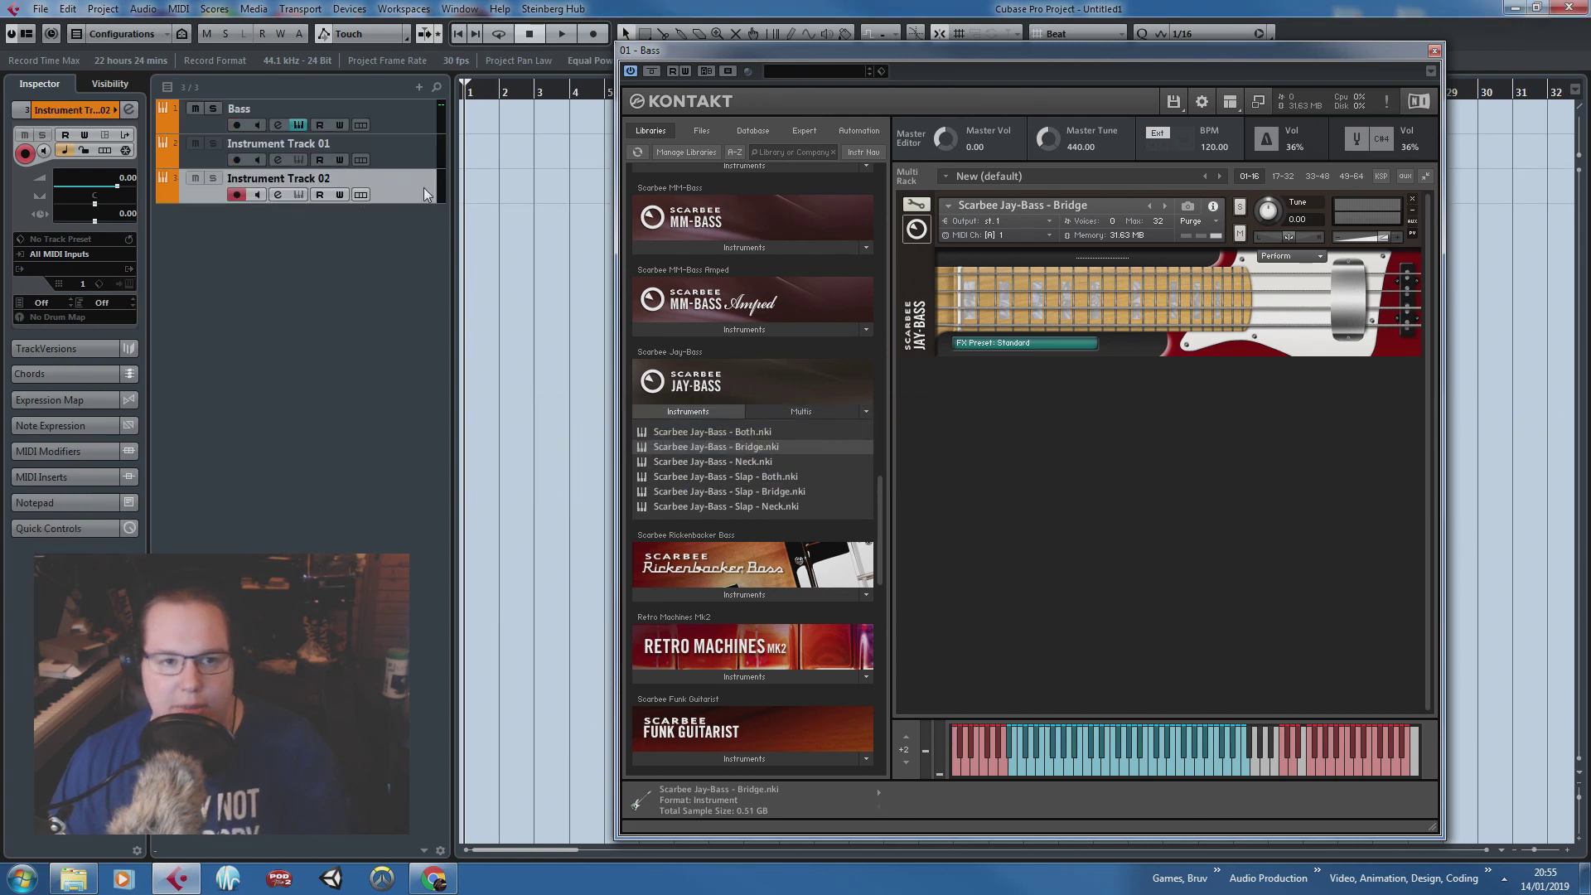
pyautogui.click(425, 152)
pyautogui.press('Delete')
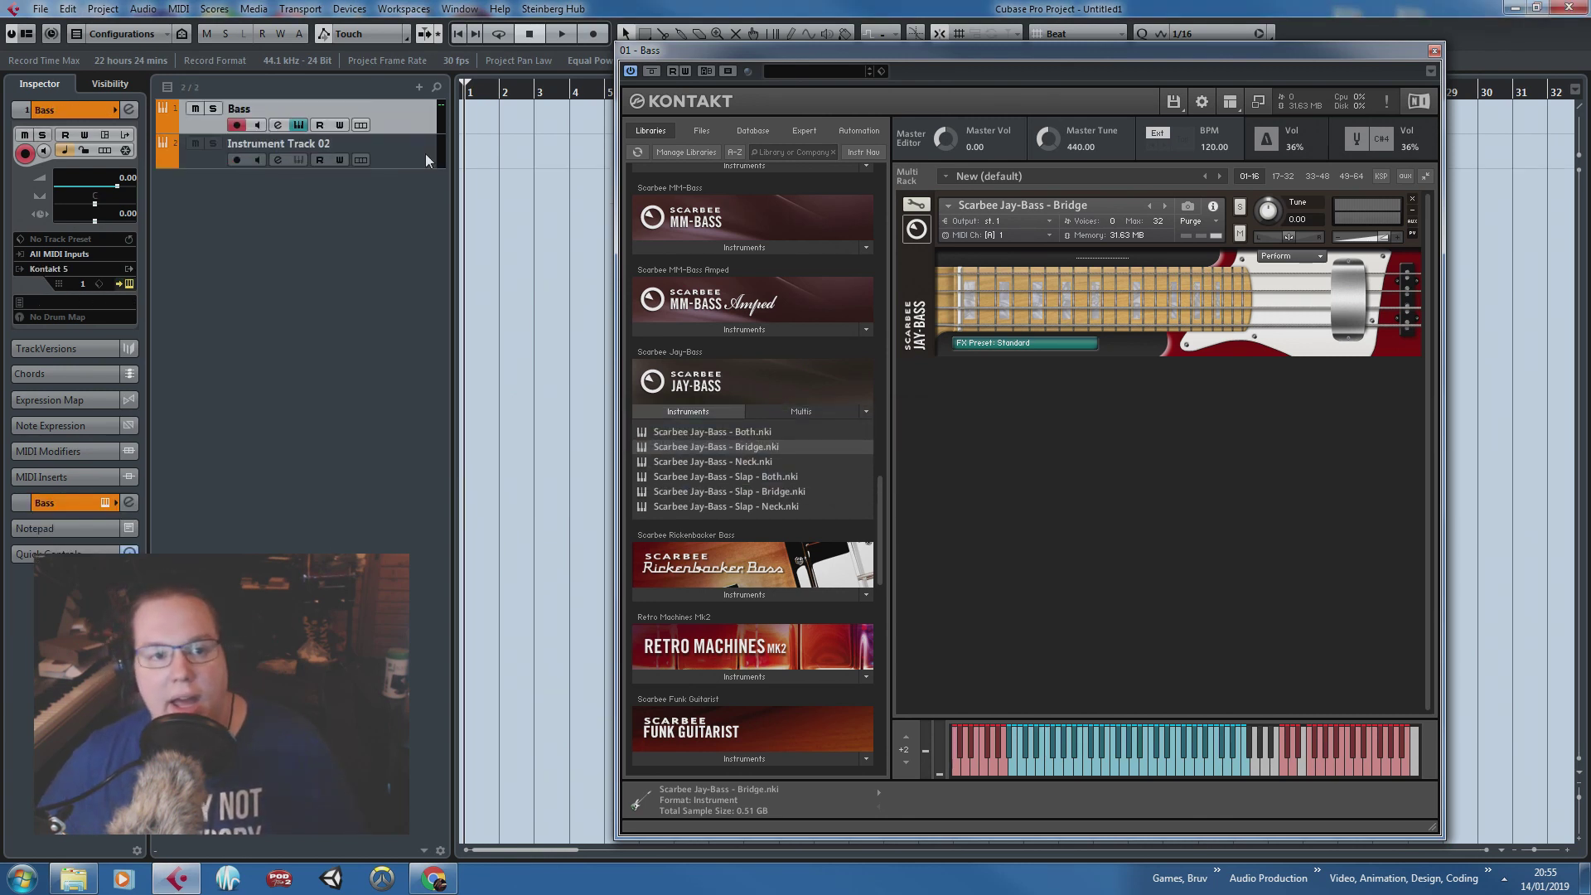
pyautogui.click(426, 156)
pyautogui.press('Delete')
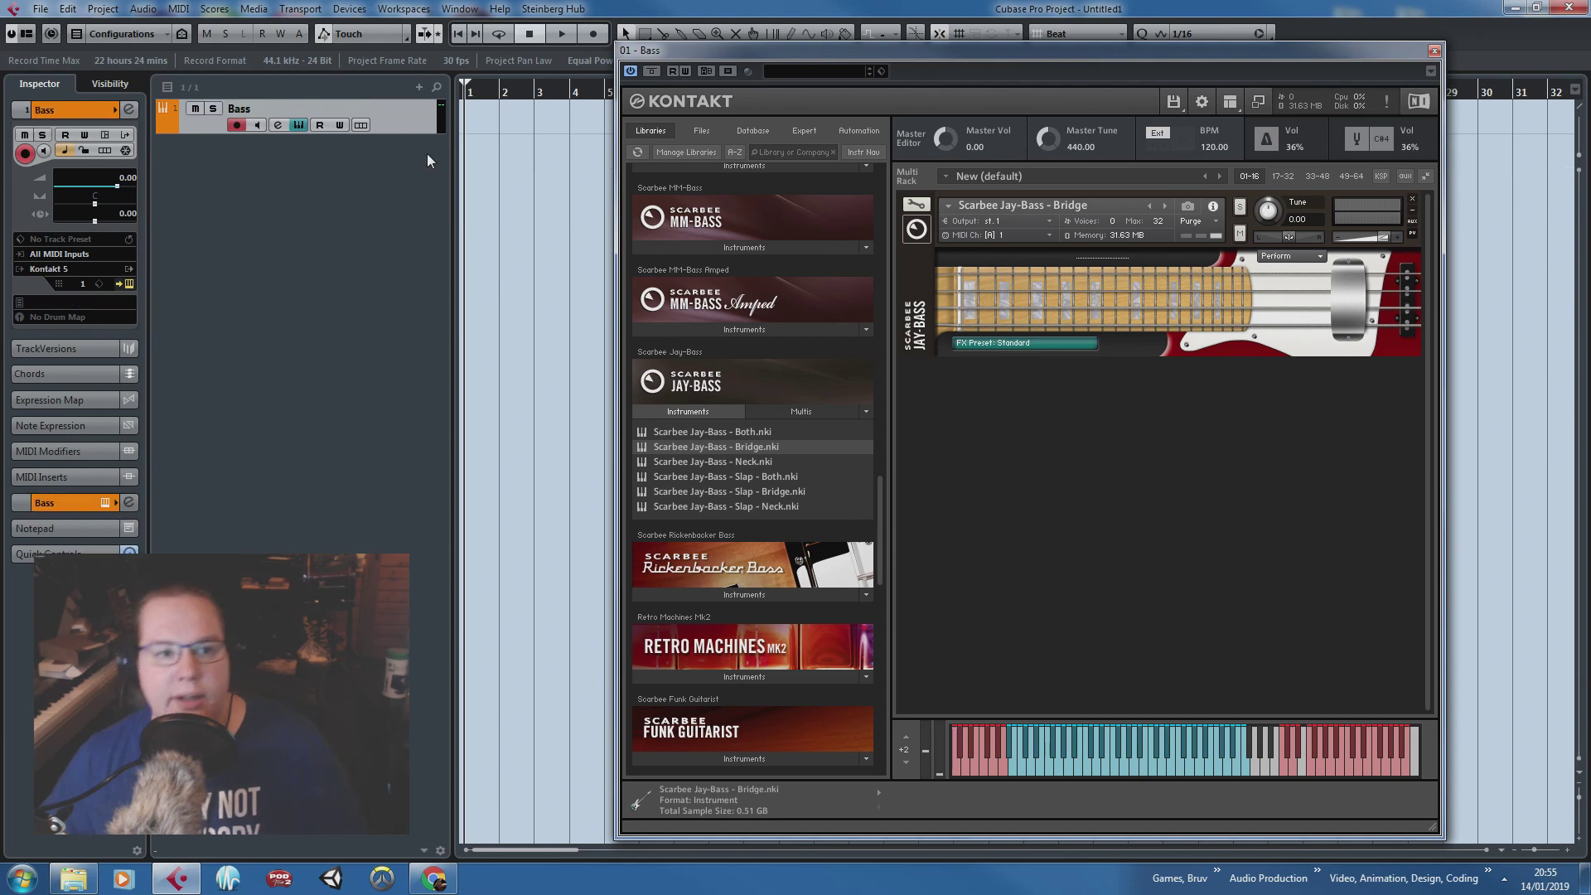
# Step: Add two instrument tracks below Bass with Kontakt 5 from the Native Instruments group as their VST instrument
pyautogui.rightClick(394, 247)
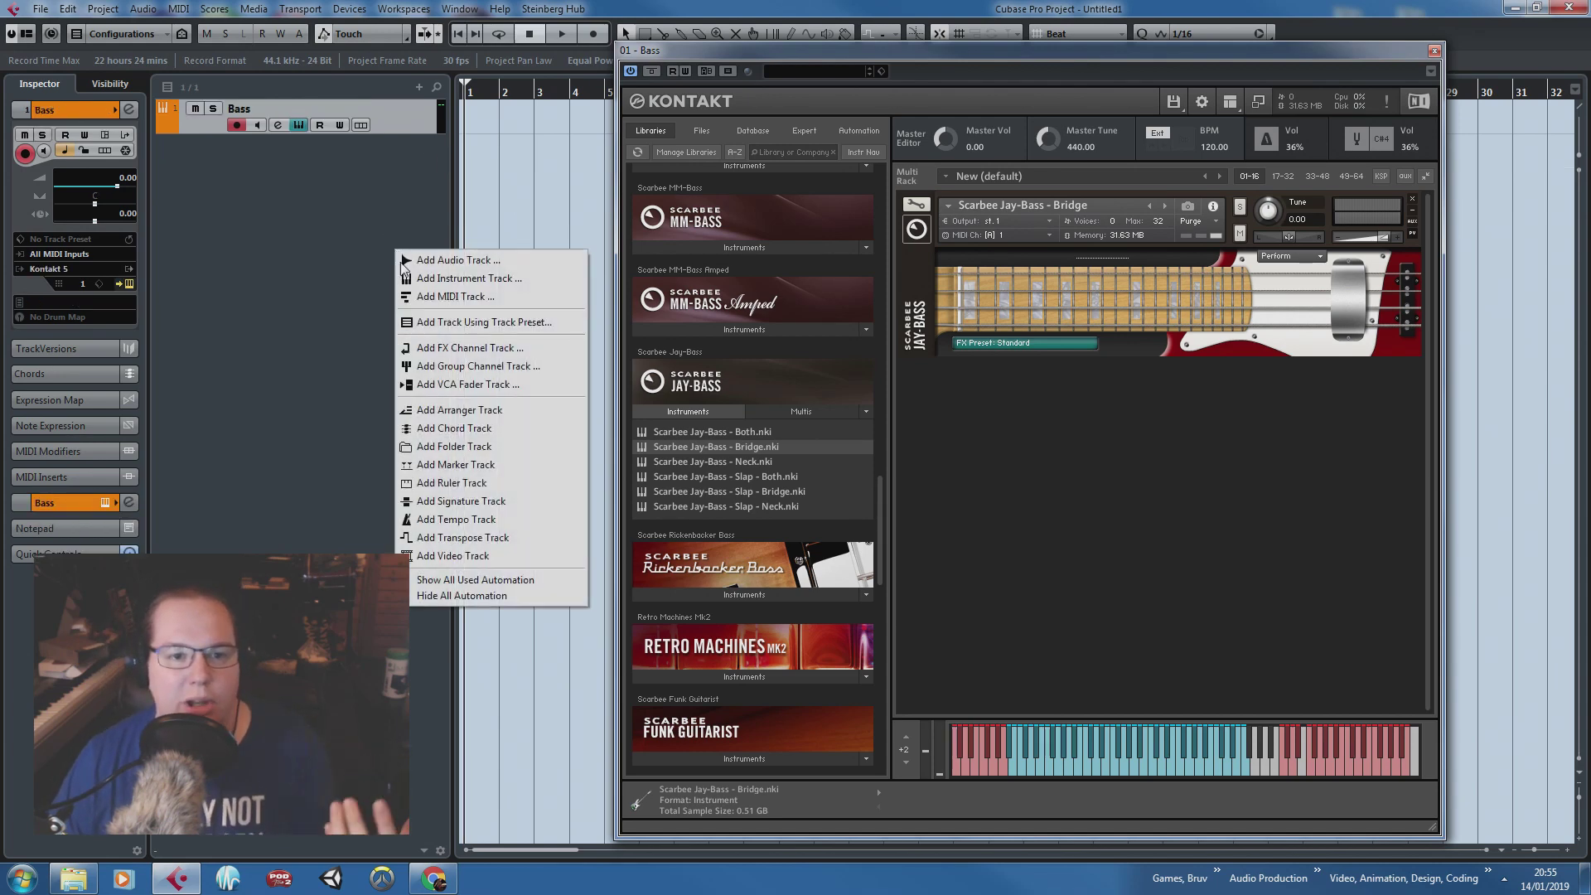
pyautogui.click(464, 277)
pyautogui.click(753, 464)
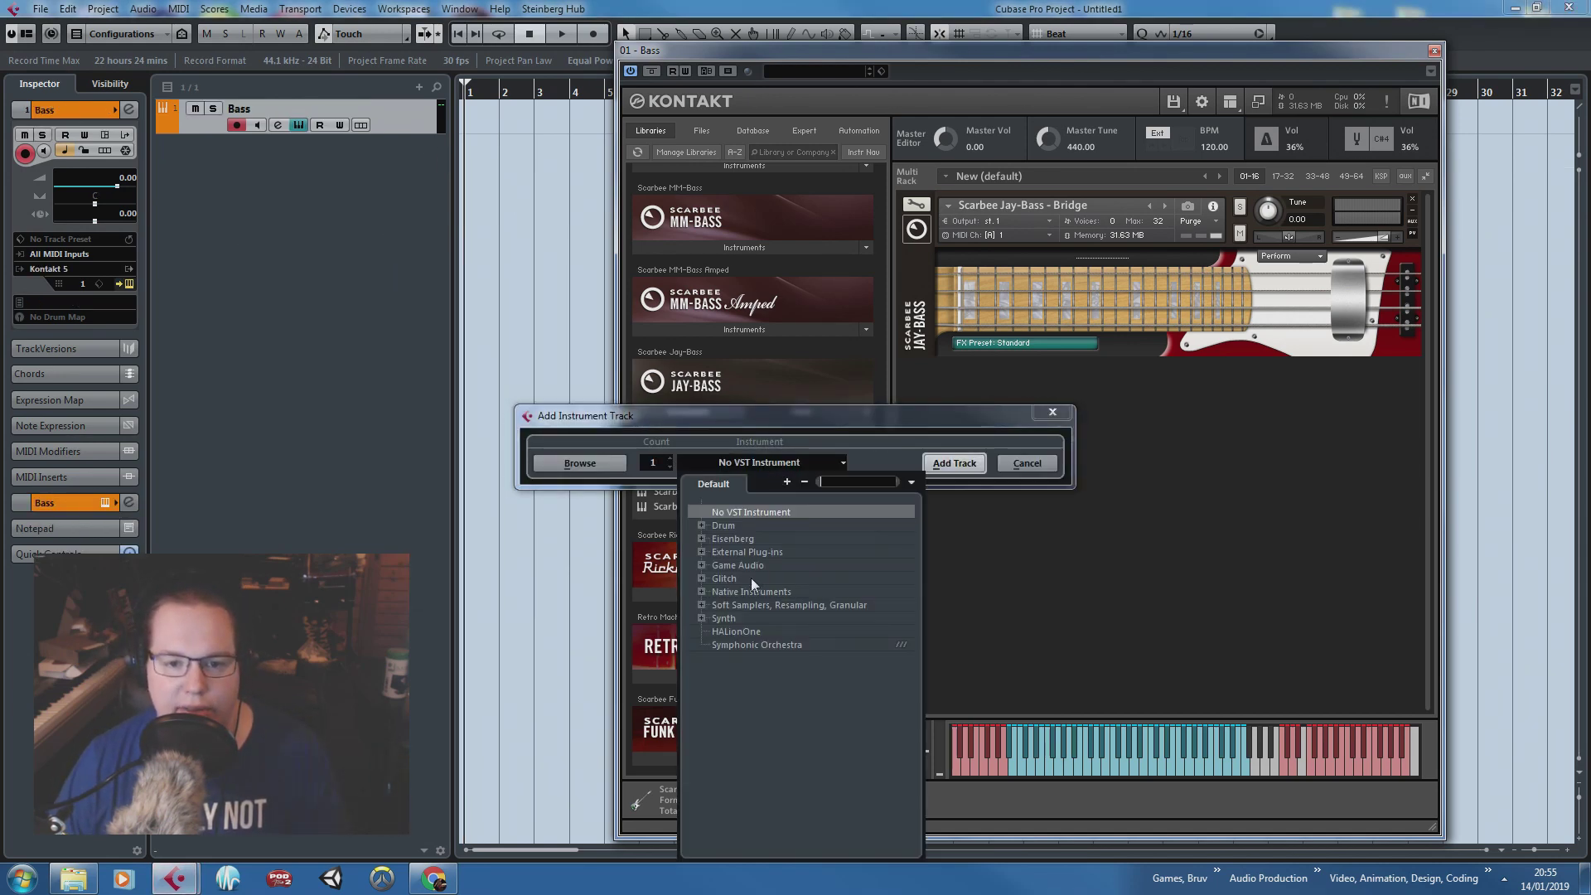
pyautogui.click(702, 592)
pyautogui.click(754, 671)
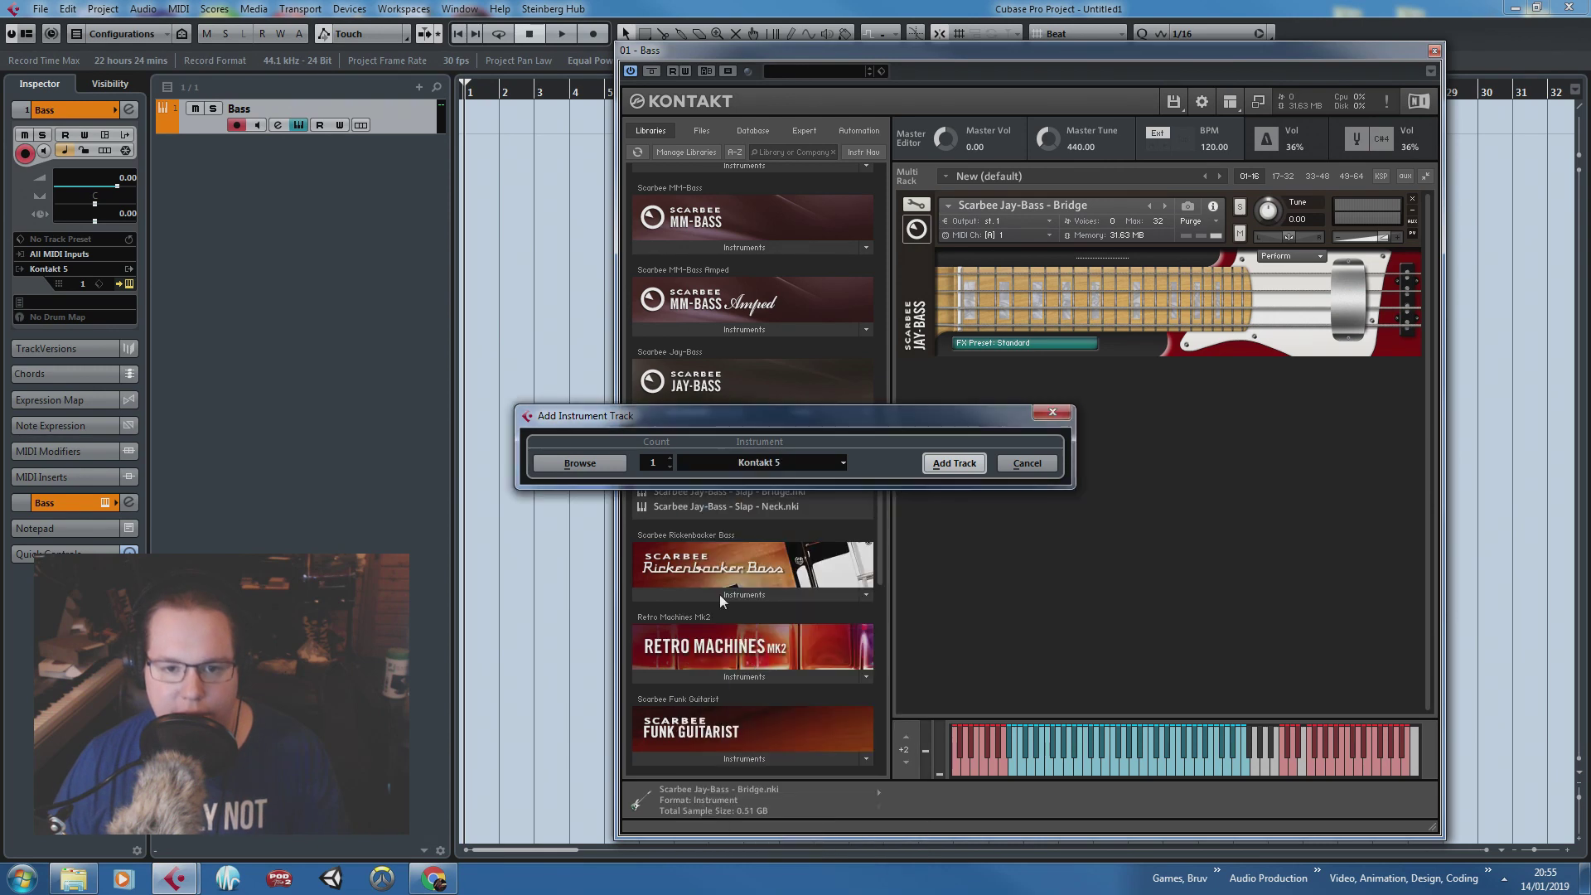
pyautogui.click(953, 462)
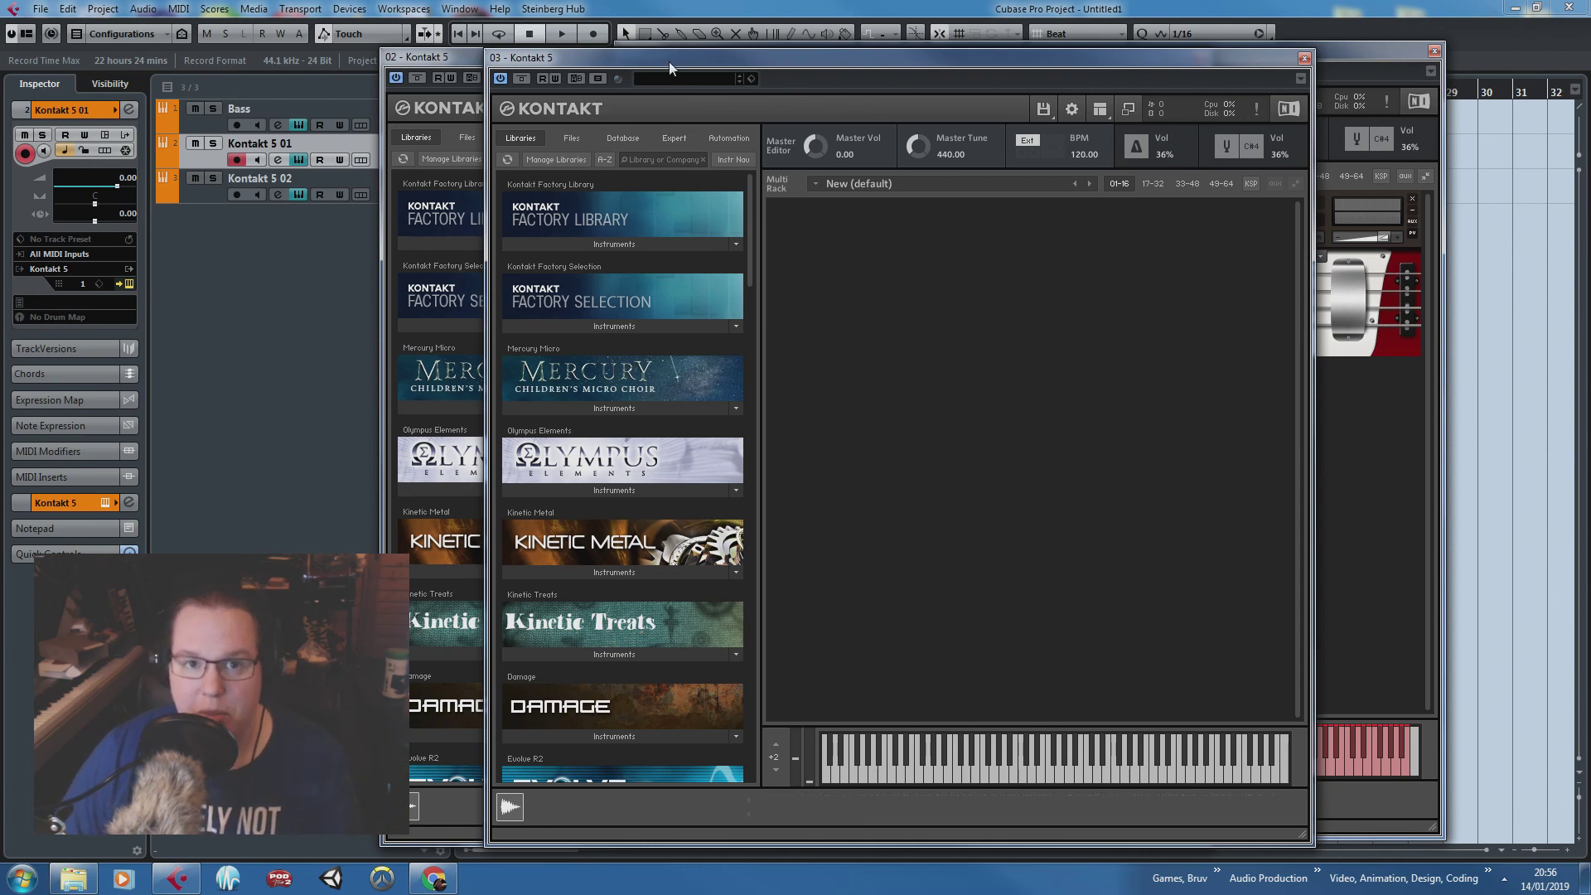
# Step: Load the Studio Drummer Session Kit - Full into the second track's Kontakt and set its mixer preset to Pop
pyautogui.moveTo(669, 62); pyautogui.dragTo(830, 61)
pyautogui.moveTo(502, 54); pyautogui.dragTo(319, 28)
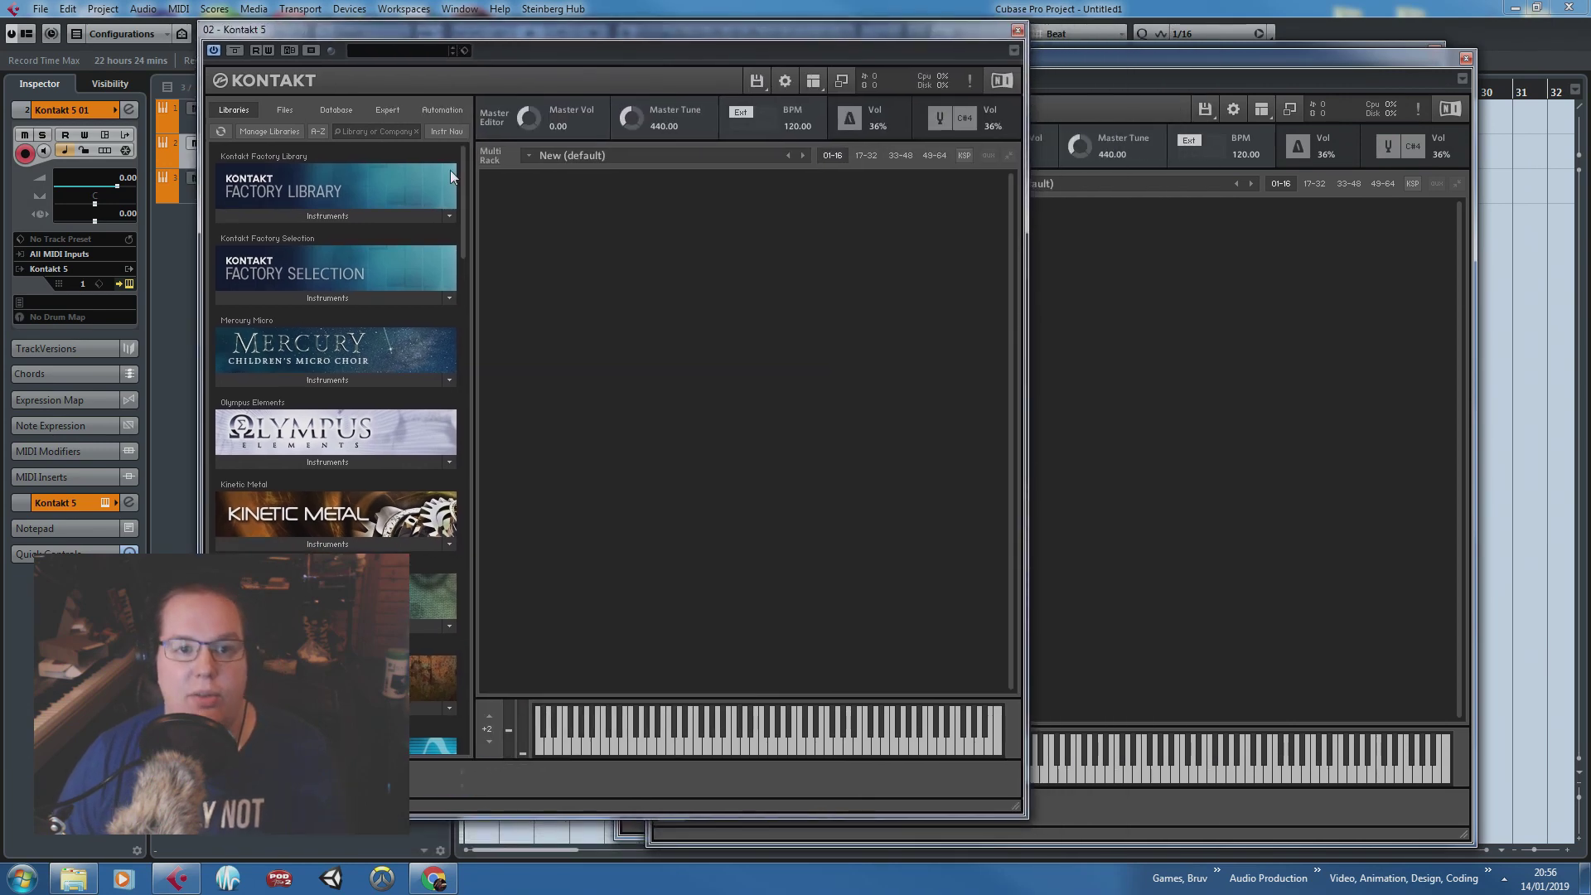
pyautogui.scroll(-3, 465, 194)
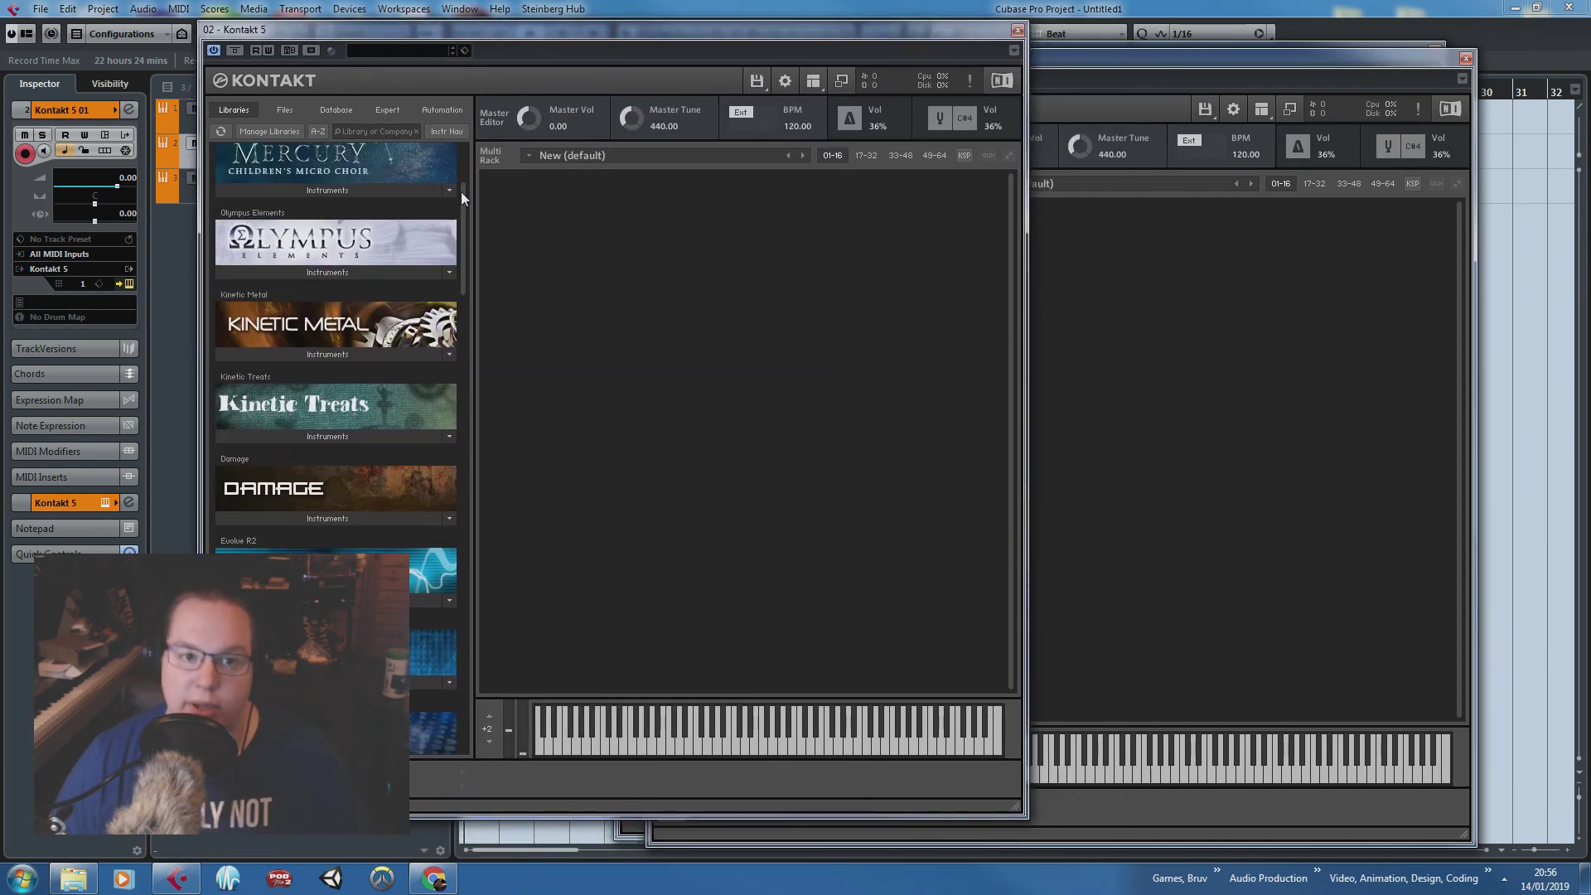
pyautogui.moveTo(460, 191); pyautogui.dragTo(469, 745)
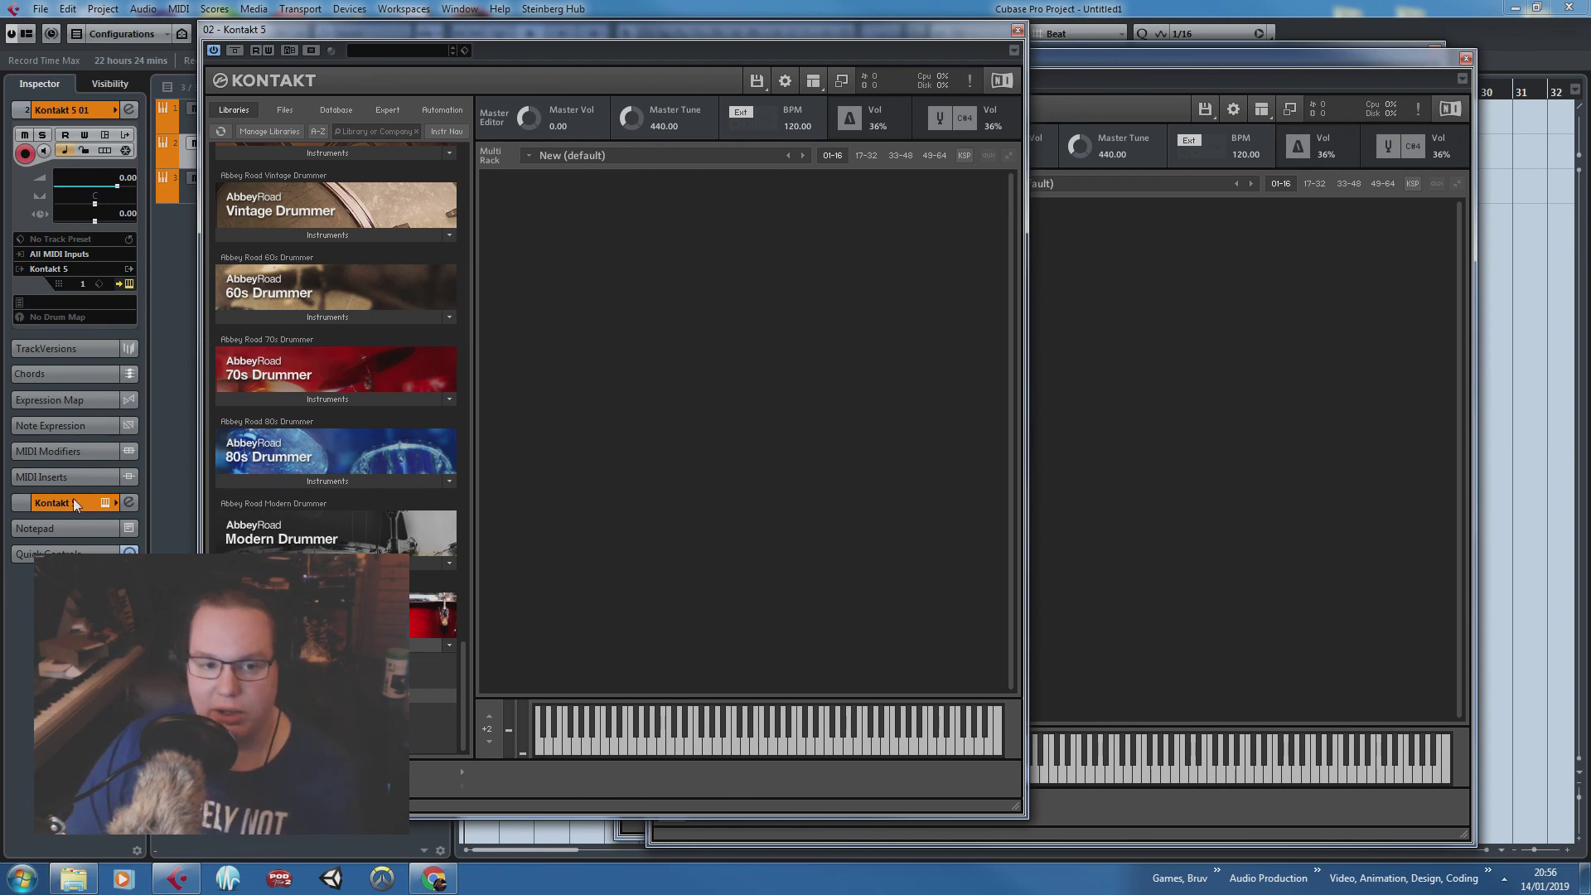
pyautogui.click(568, 259)
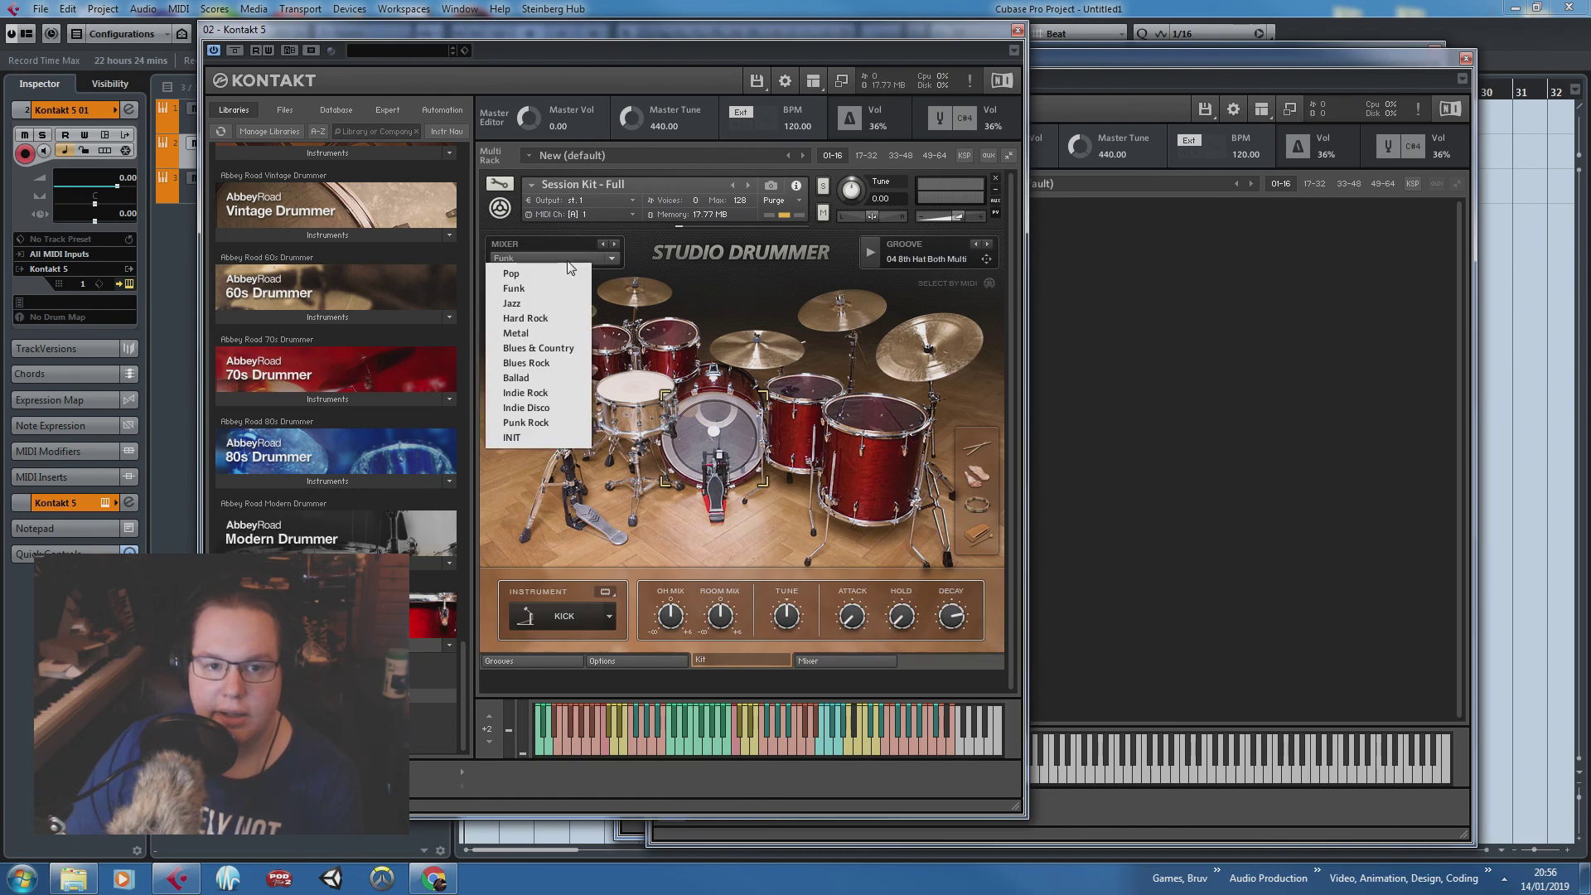
pyautogui.click(563, 276)
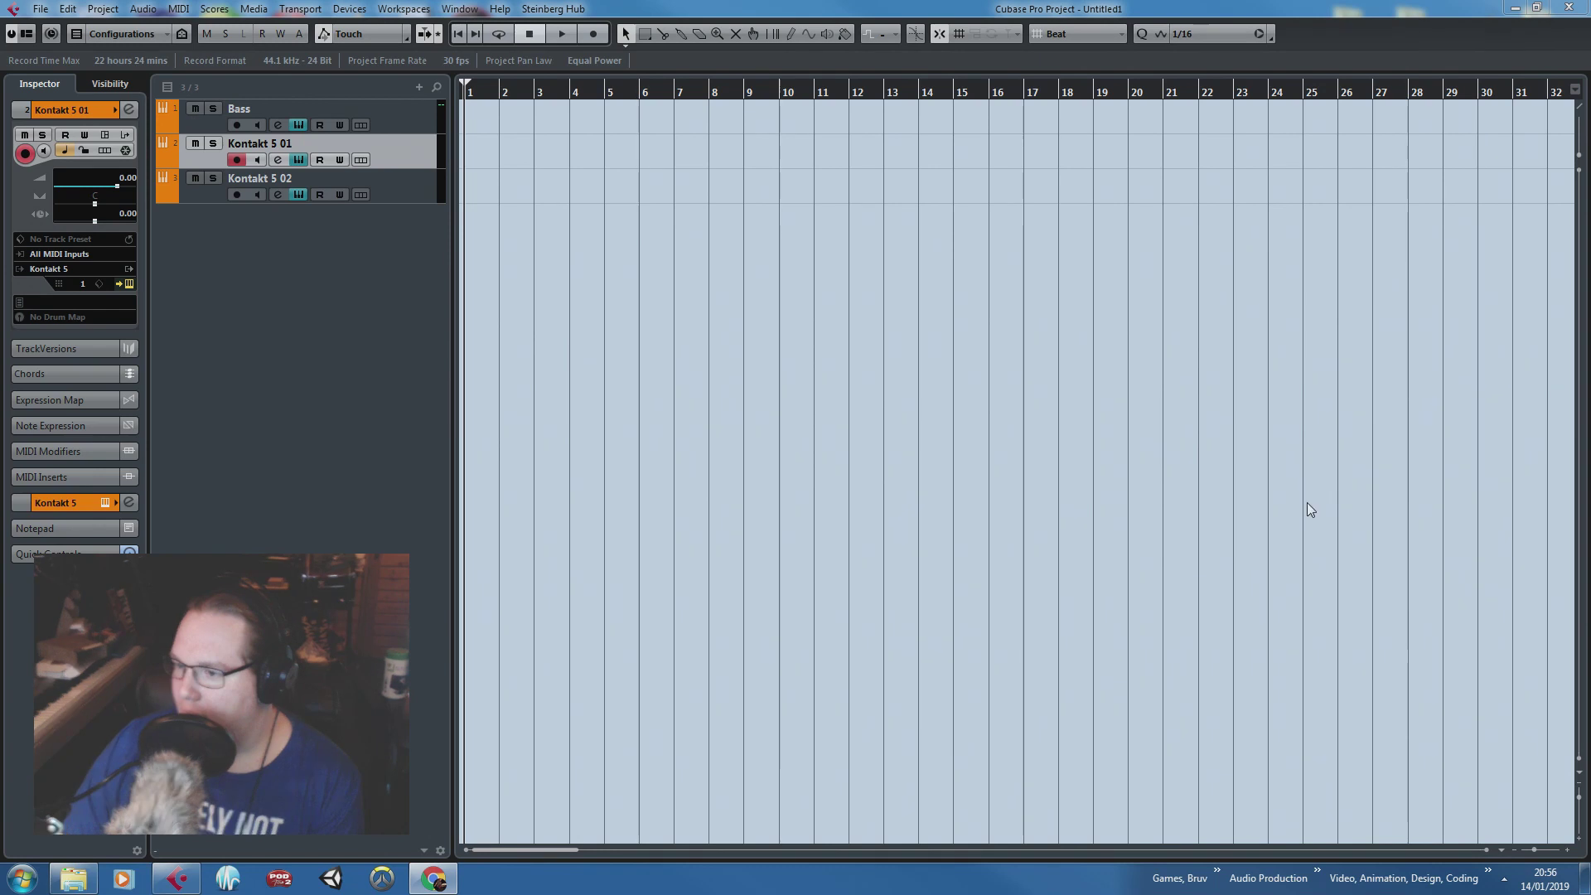
# Step: Close the Kontakt windows of the drum kit and Bass tracks, and reposition the third track's Kontakt window beside the track list
pyautogui.click(1305, 502)
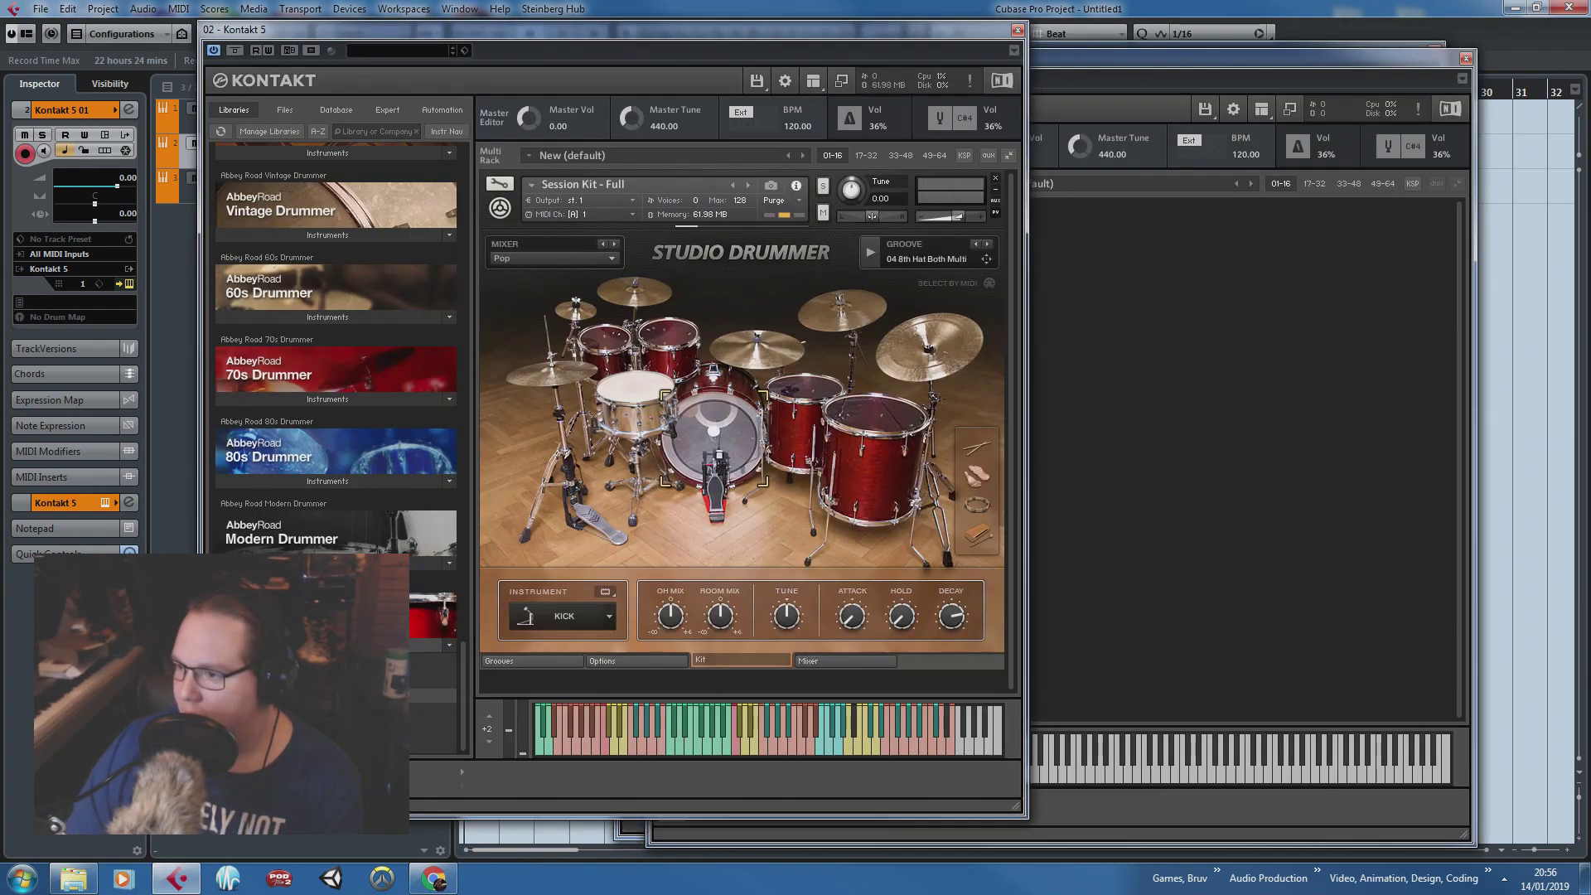
pyautogui.hotkey('alt', 'Tab')
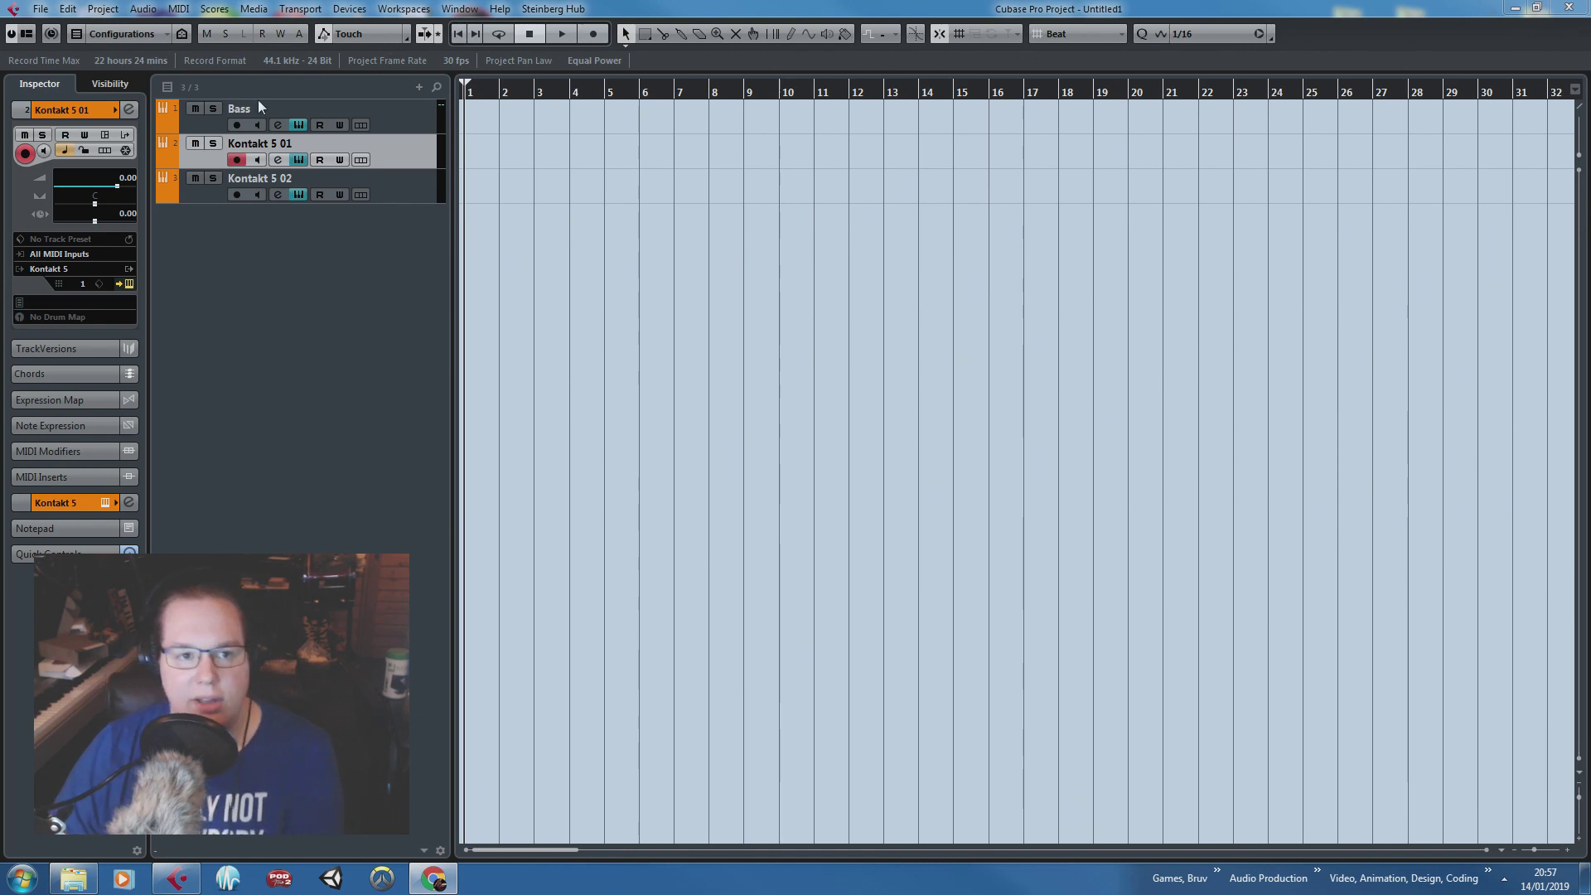
pyautogui.click(263, 146)
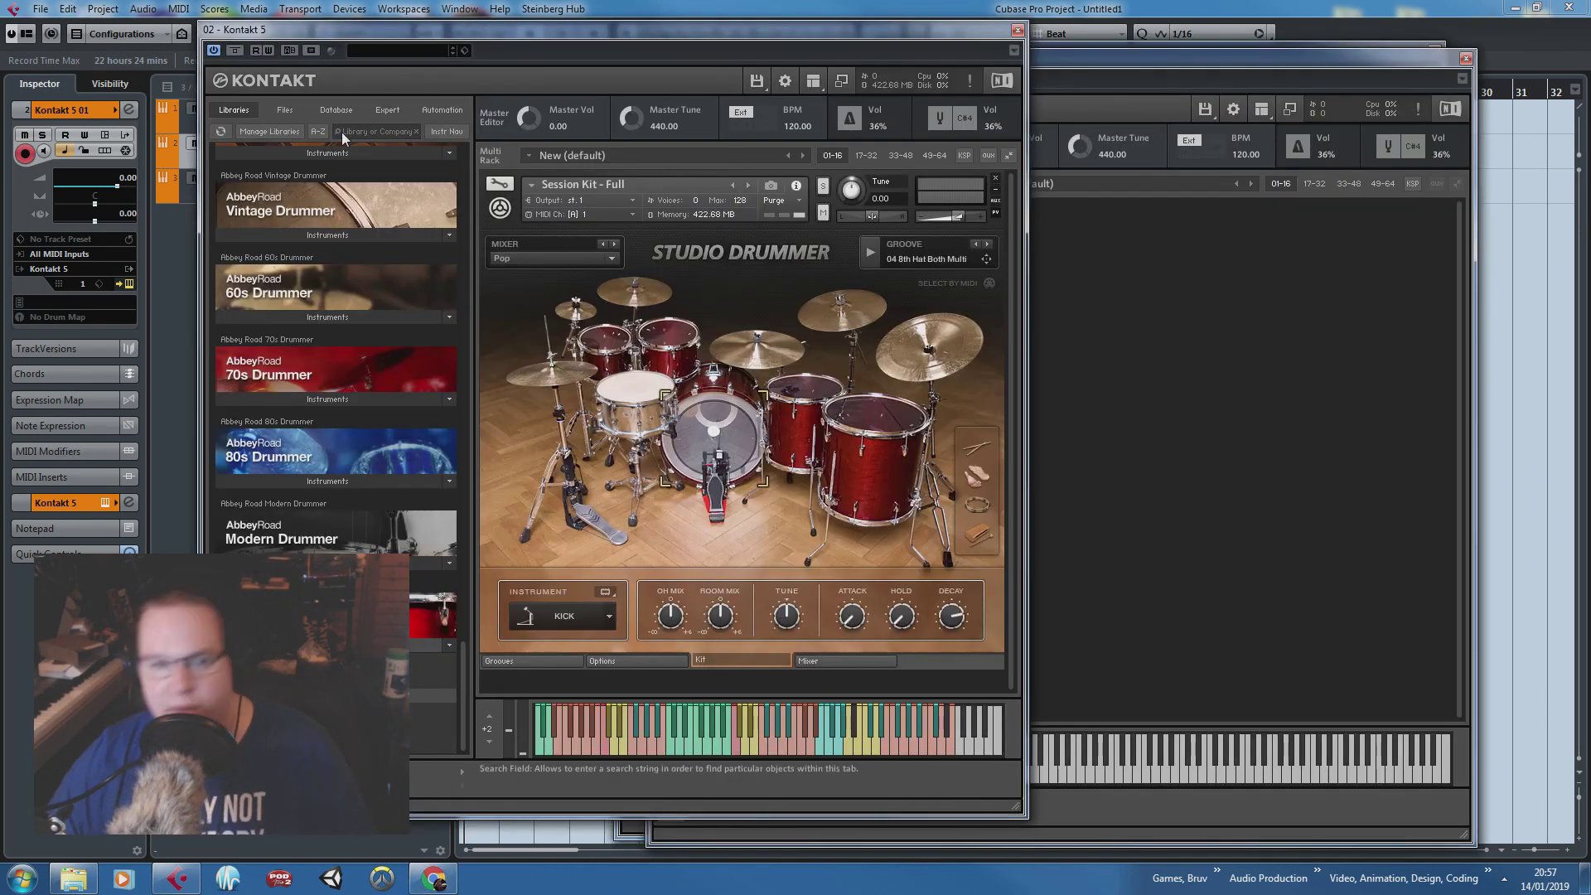
pyautogui.click(1015, 32)
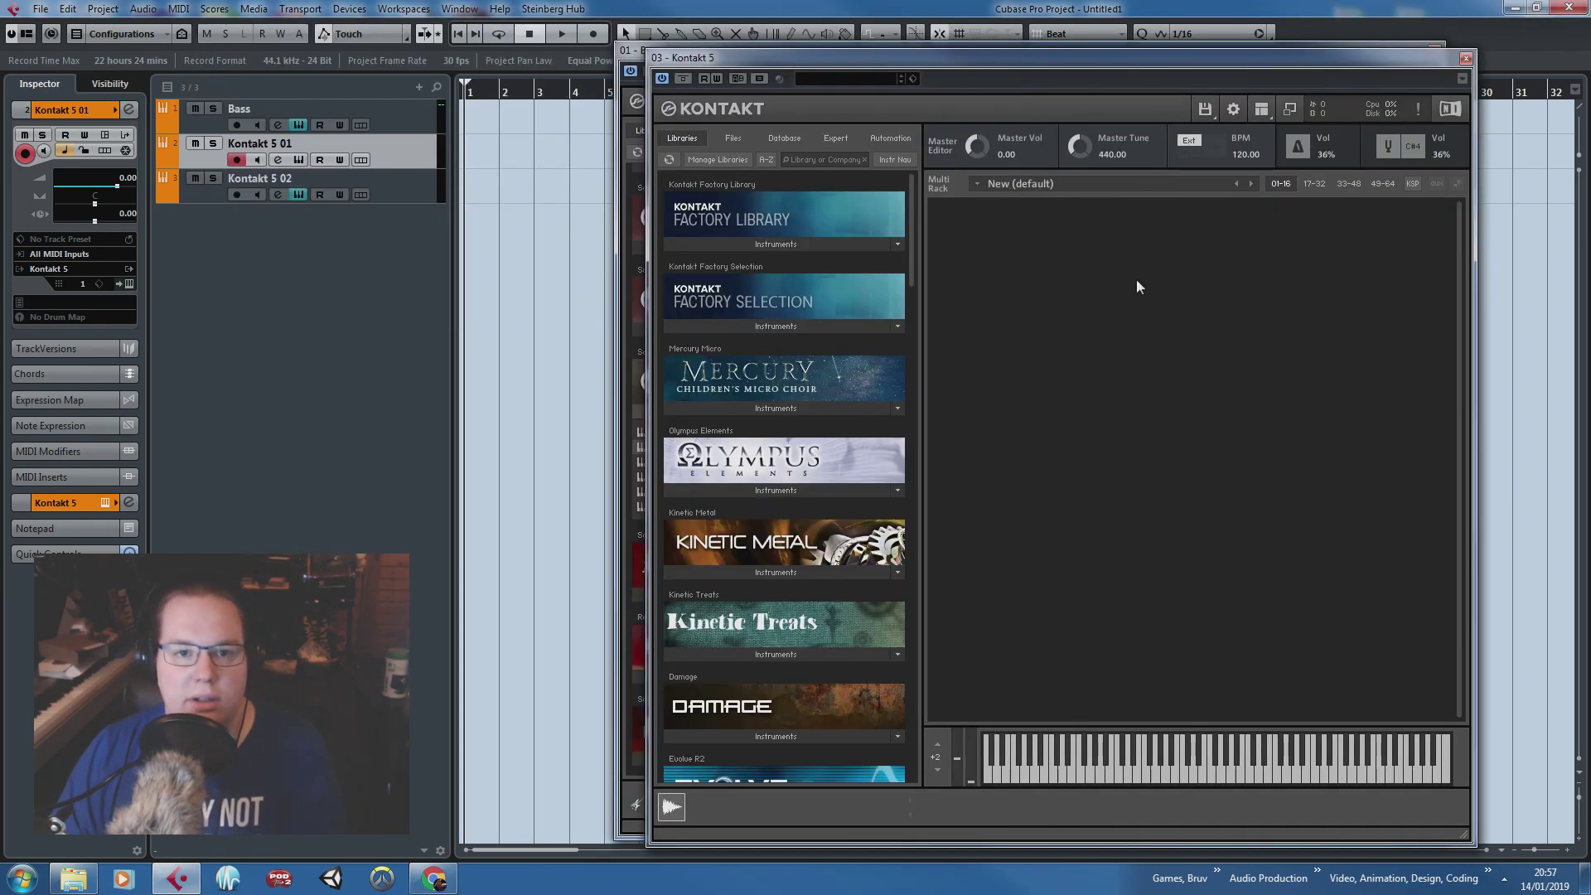
pyautogui.moveTo(1121, 56); pyautogui.dragTo(1225, 173)
pyautogui.click(1434, 51)
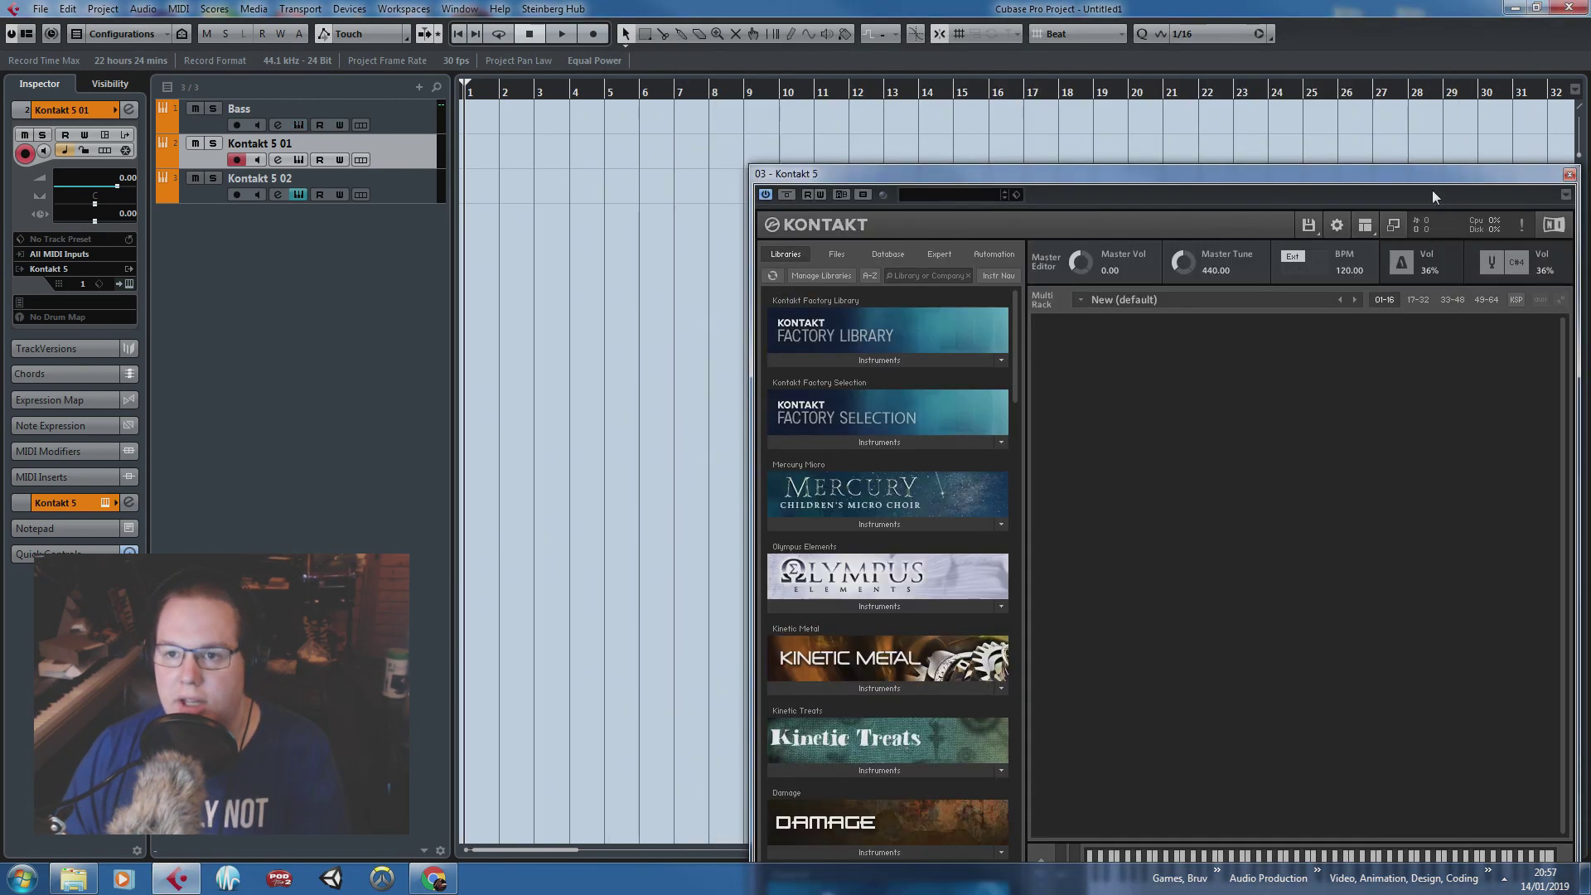
pyautogui.moveTo(1429, 175); pyautogui.dragTo(1356, 77)
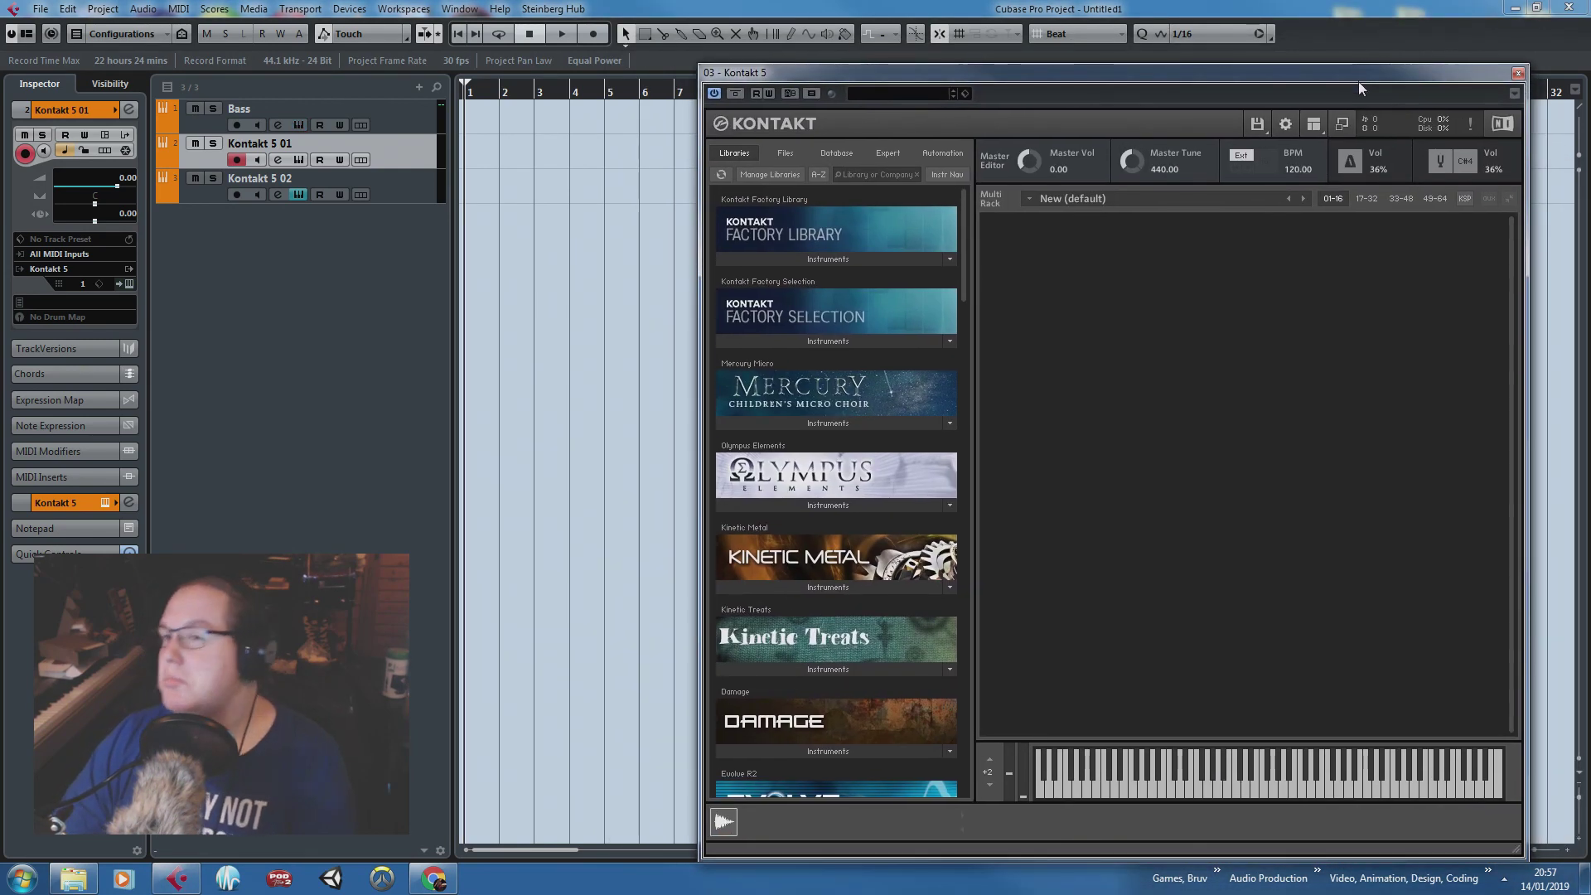
# Step: Rename the track holding the drum kit as Drums
pyautogui.doubleClick(282, 142)
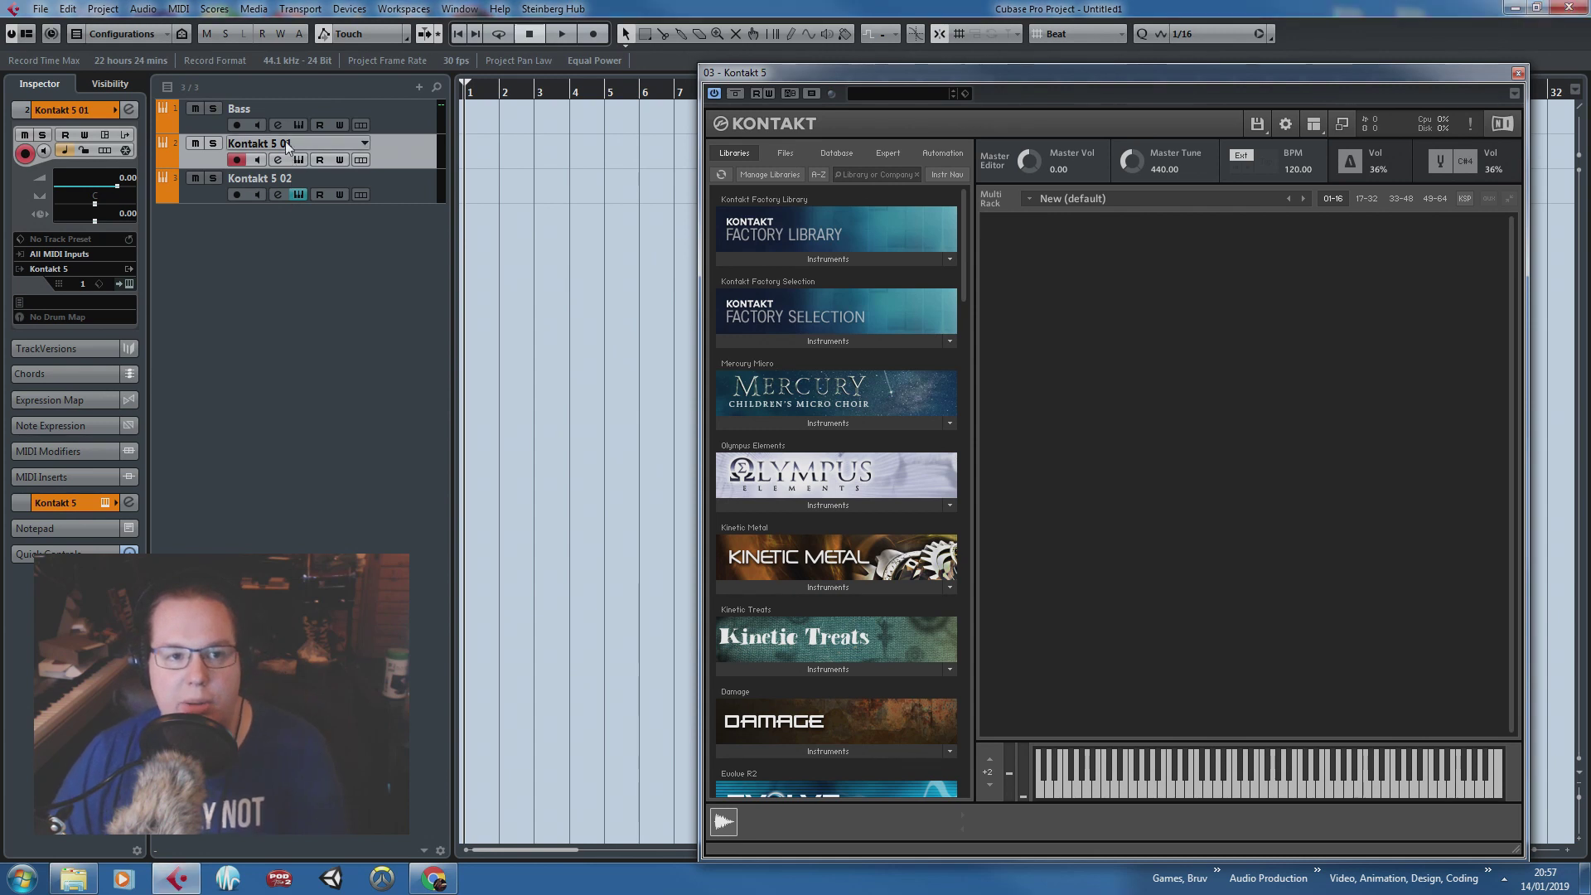
pyautogui.write('Dreums')
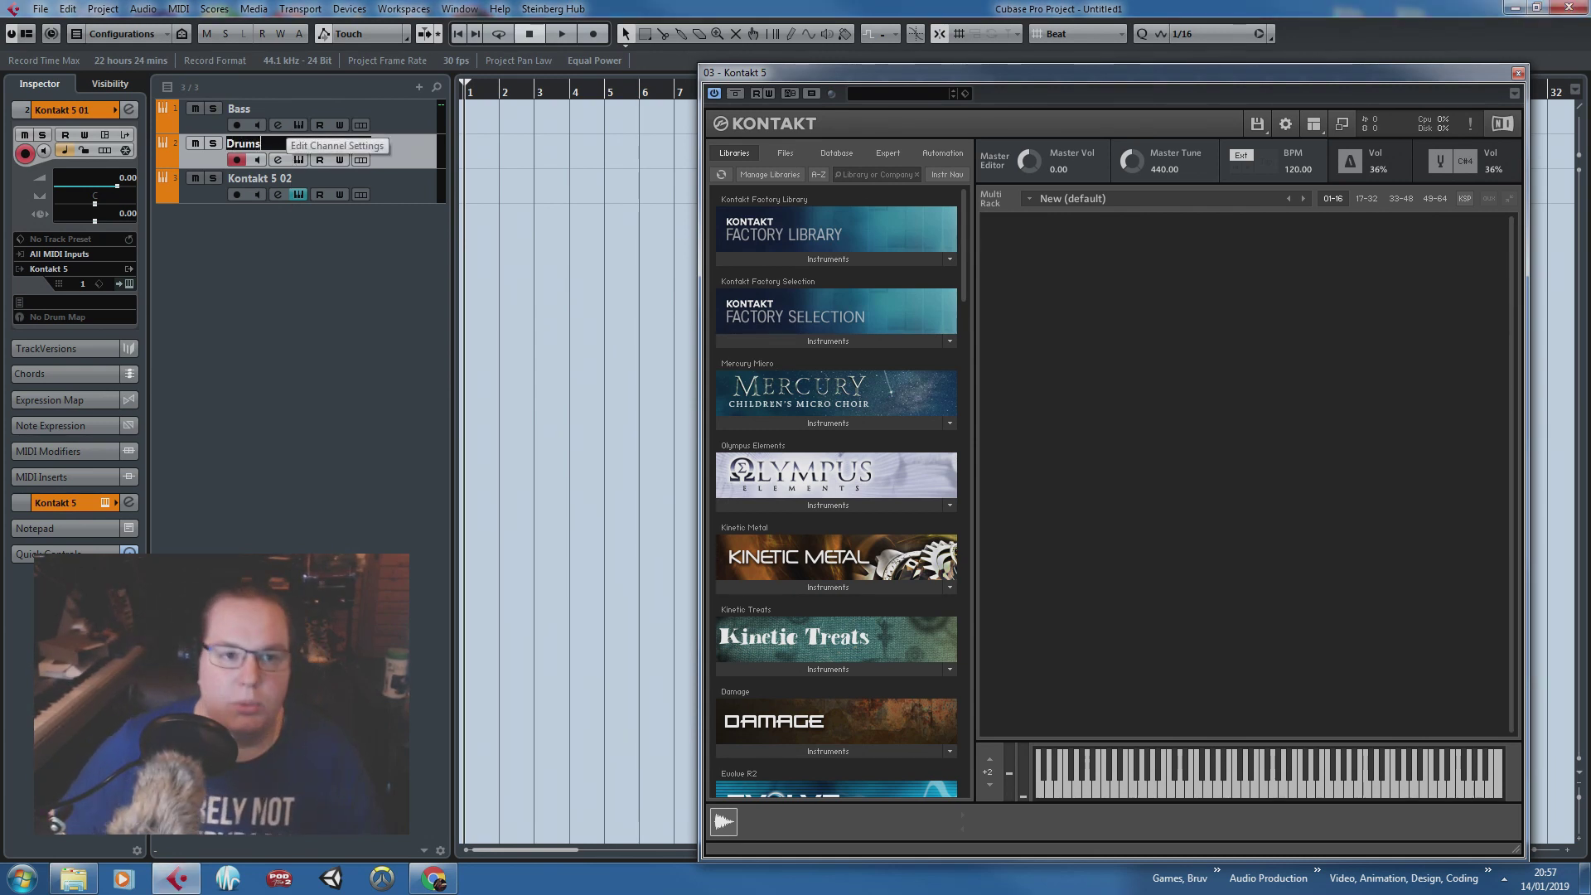
pyautogui.press('Return')
# Step: Reorder the tracks as Drums, Kontakt 5 02 and Bass, and increase the height of all three
pyautogui.moveTo(410, 148); pyautogui.dragTo(404, 184)
pyautogui.click(412, 178)
pyautogui.keyDown('shift'); pyautogui.click(398, 121); pyautogui.keyUp('shift')
pyautogui.moveTo(380, 305); pyautogui.dragTo(381, 214)
# Step: Rename the Kontakt 5 02 track as Piano, select the Drums track and close the Piano's Kontakt window
pyautogui.doubleClick(277, 191)
pyautogui.write('P')
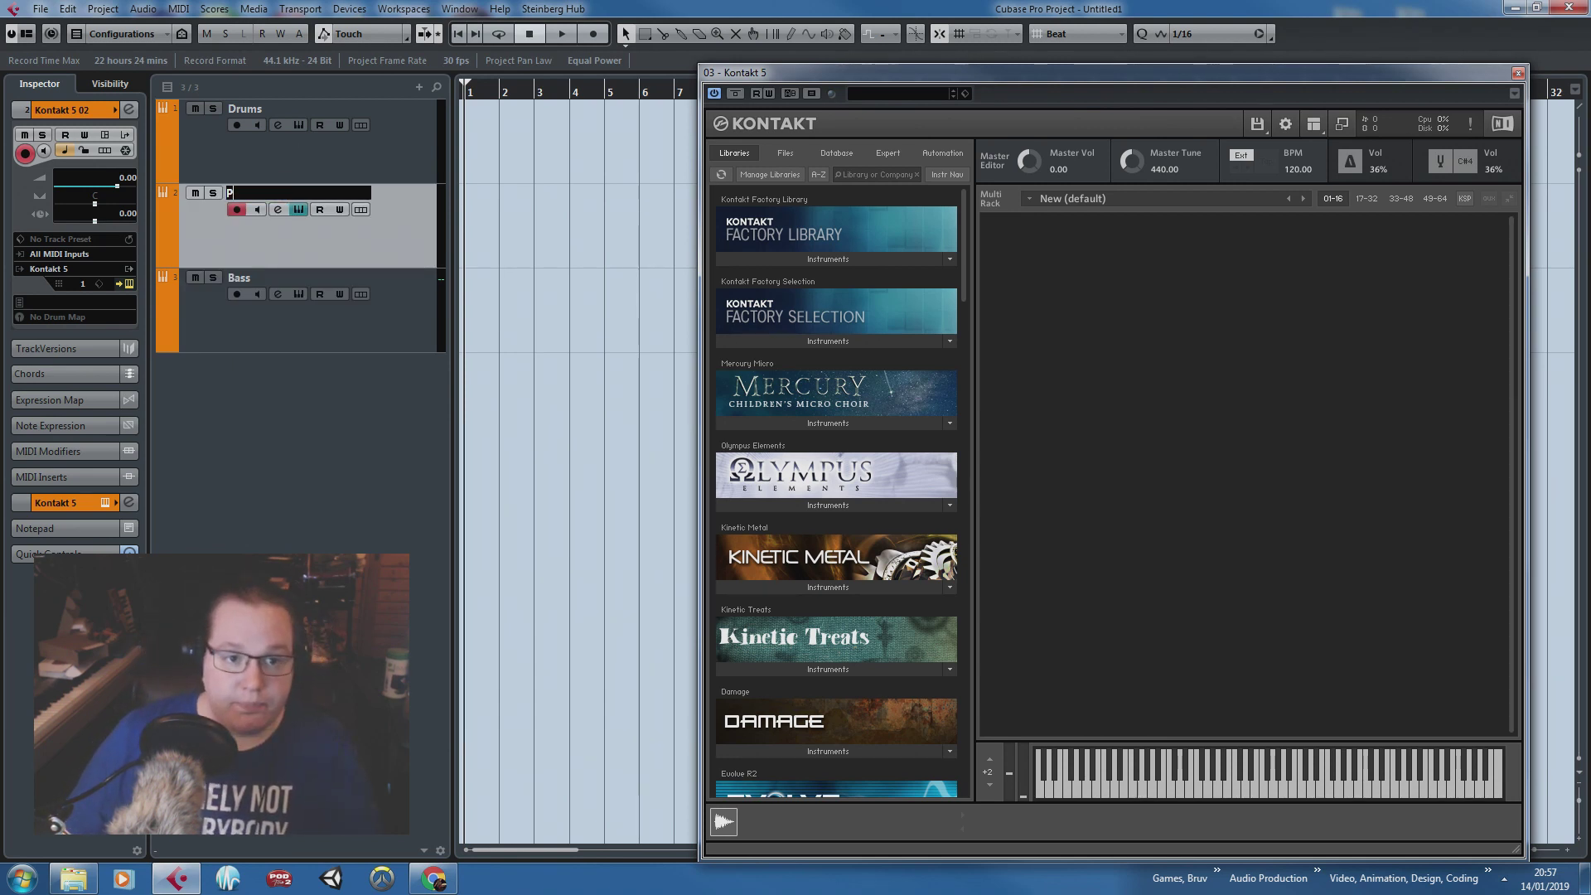
pyautogui.write('iano')
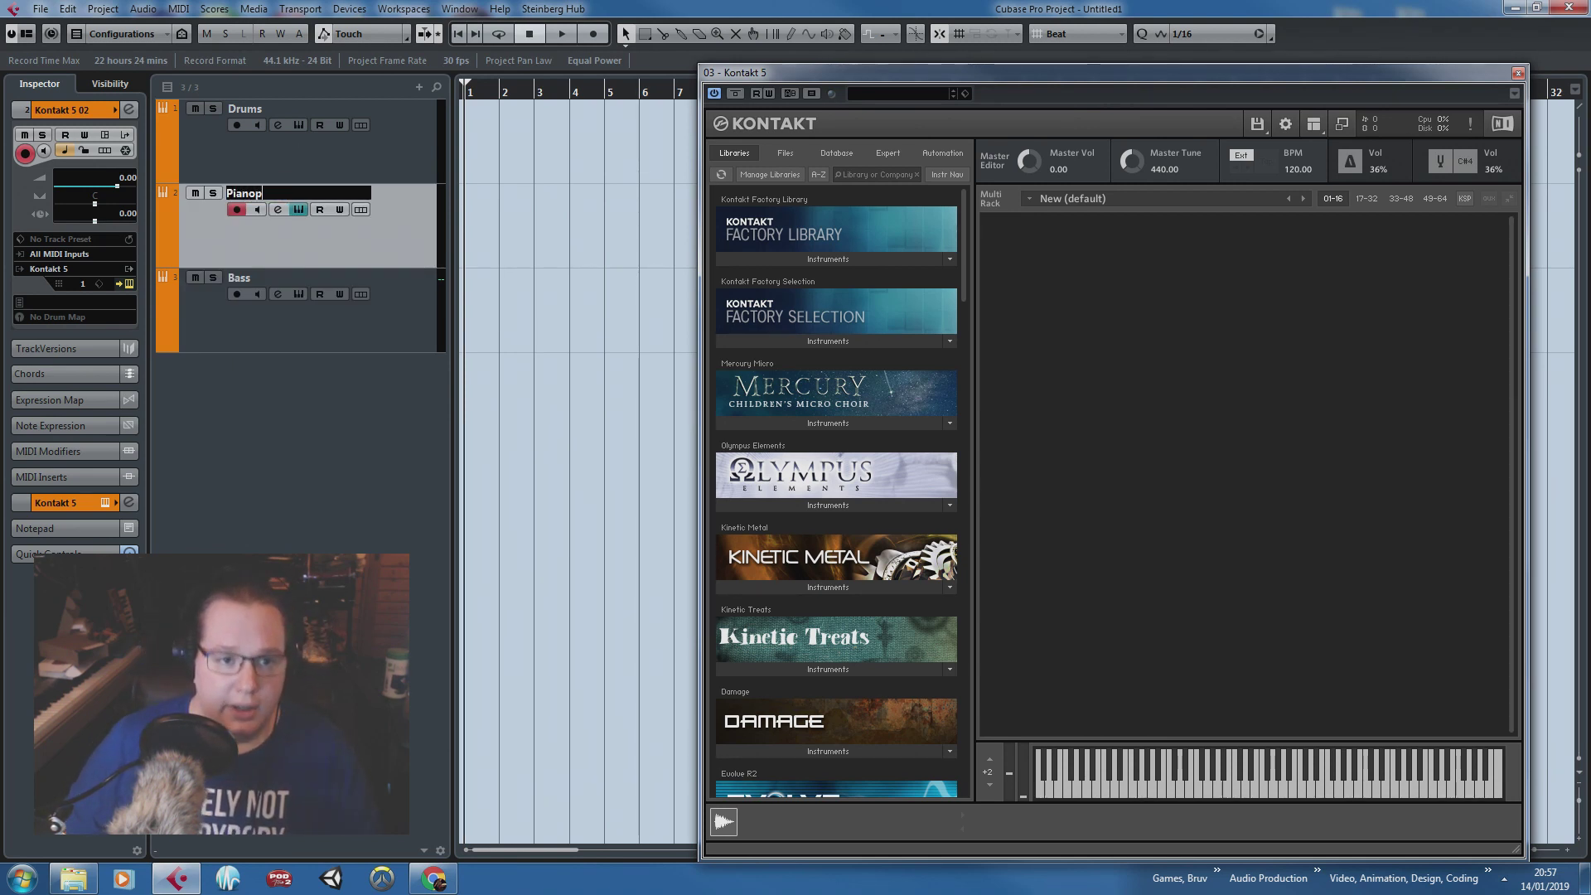
pyautogui.press('Return')
pyautogui.click(307, 155)
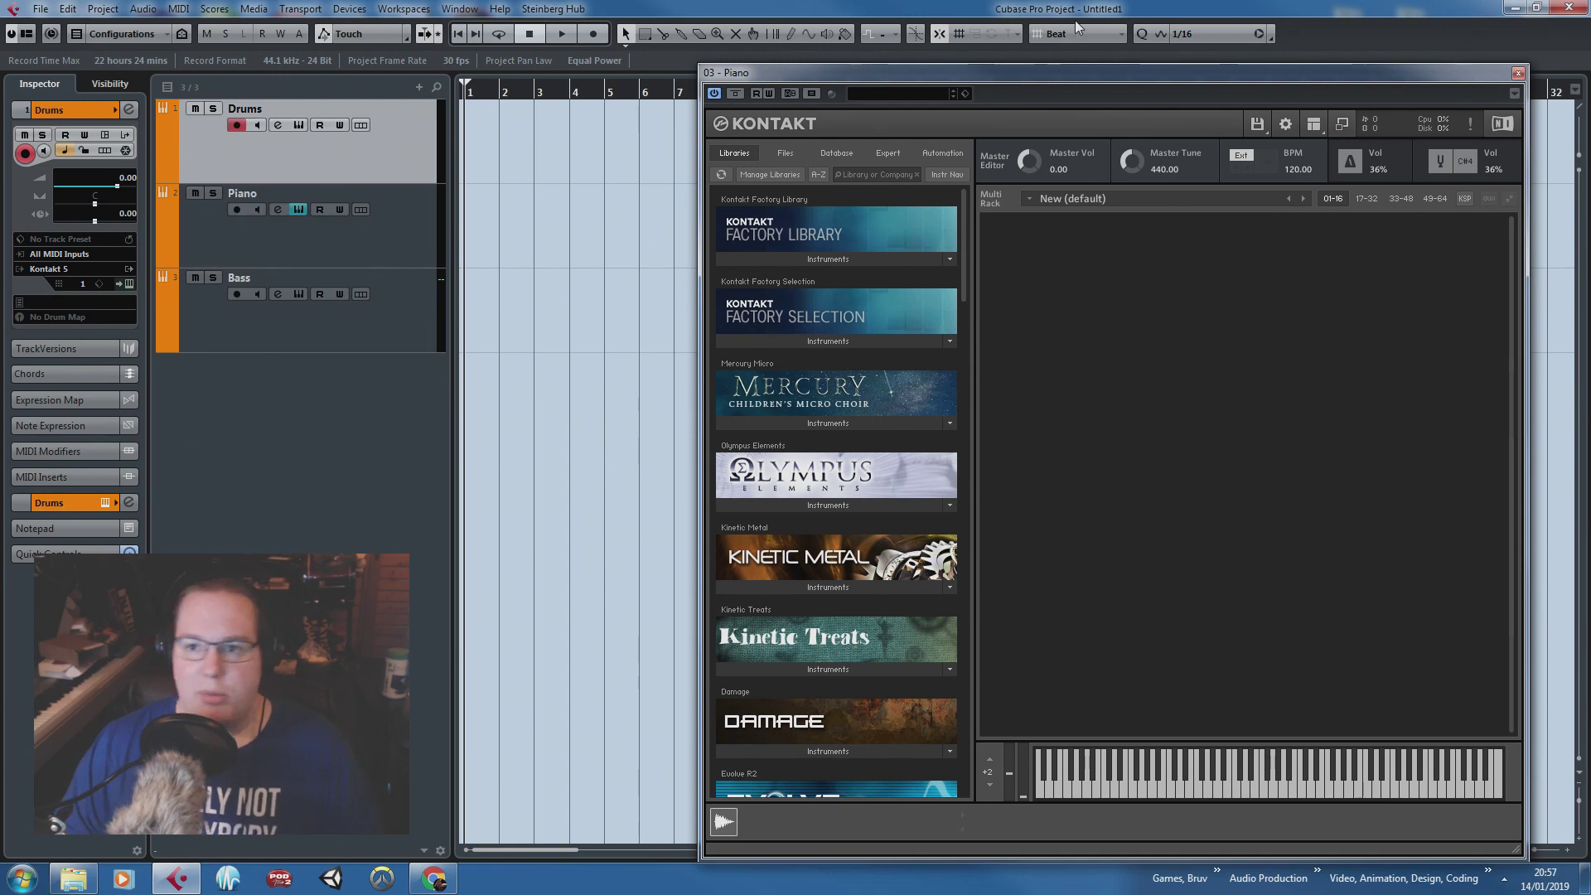
pyautogui.click(1518, 72)
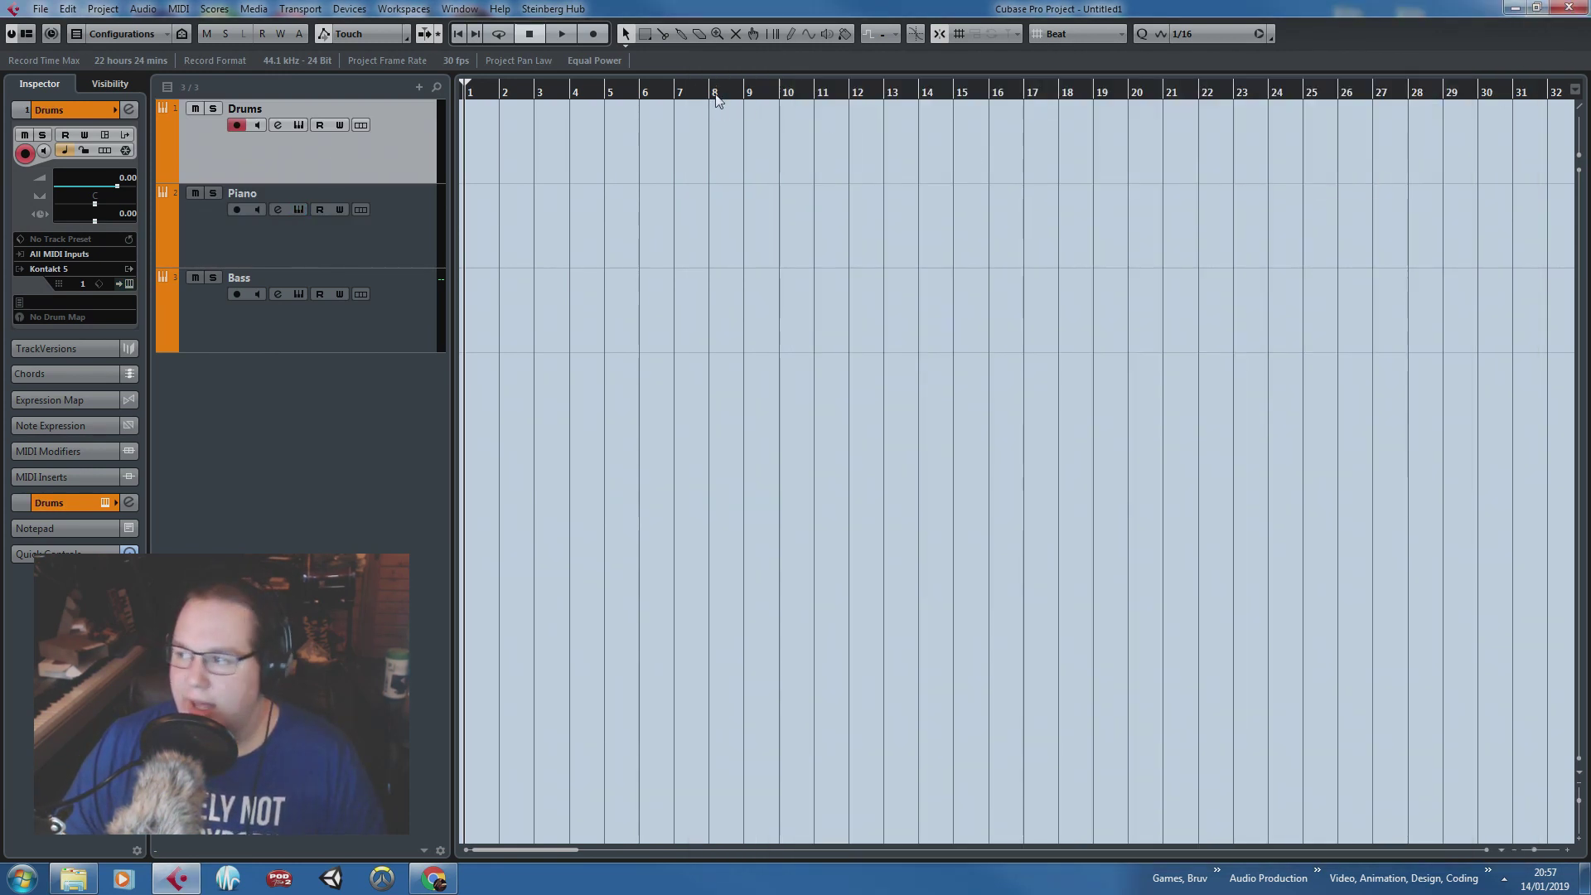
# Step: Set the locators from bar 4 to bar 8 and create an empty MIDI part between them on the Drums track
pyautogui.click(790, 33)
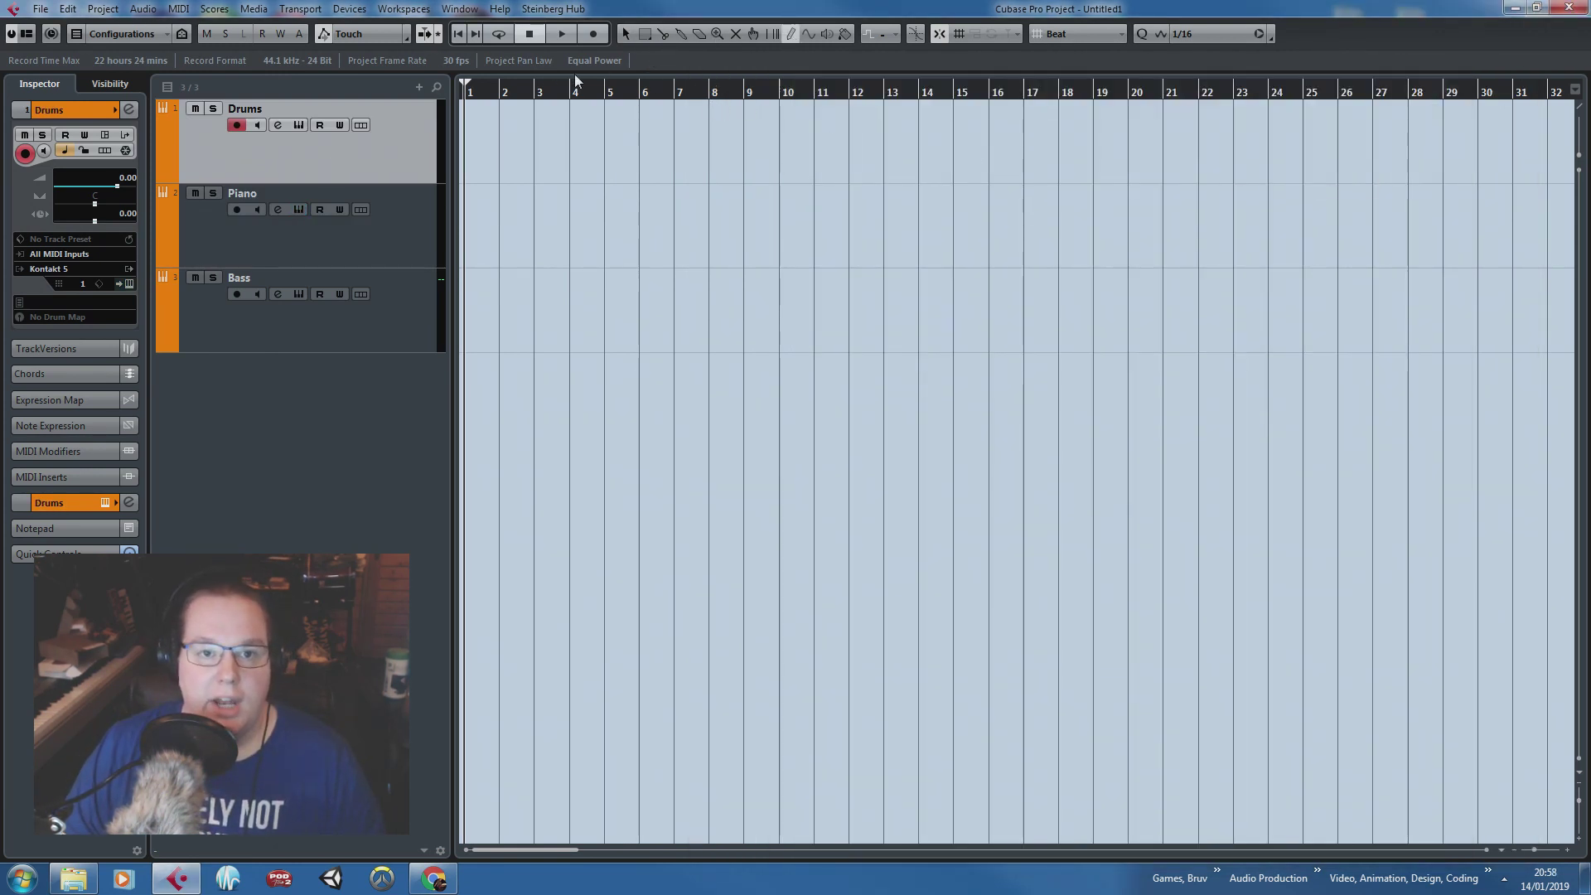
pyautogui.moveTo(573, 88); pyautogui.dragTo(665, 89)
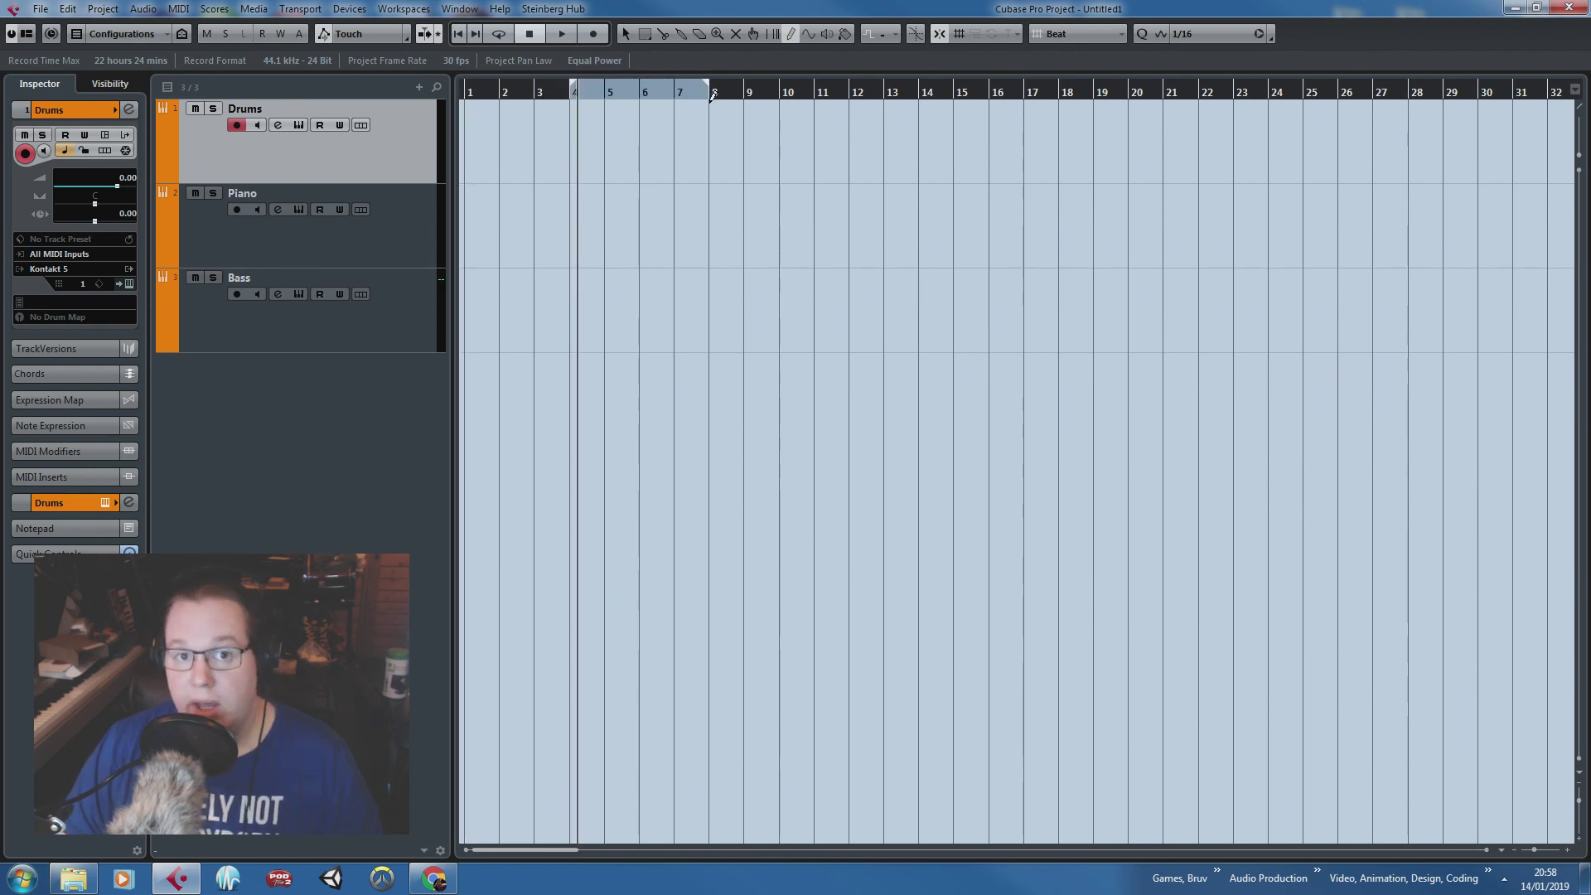
pyautogui.press('h')
pyautogui.press('h')
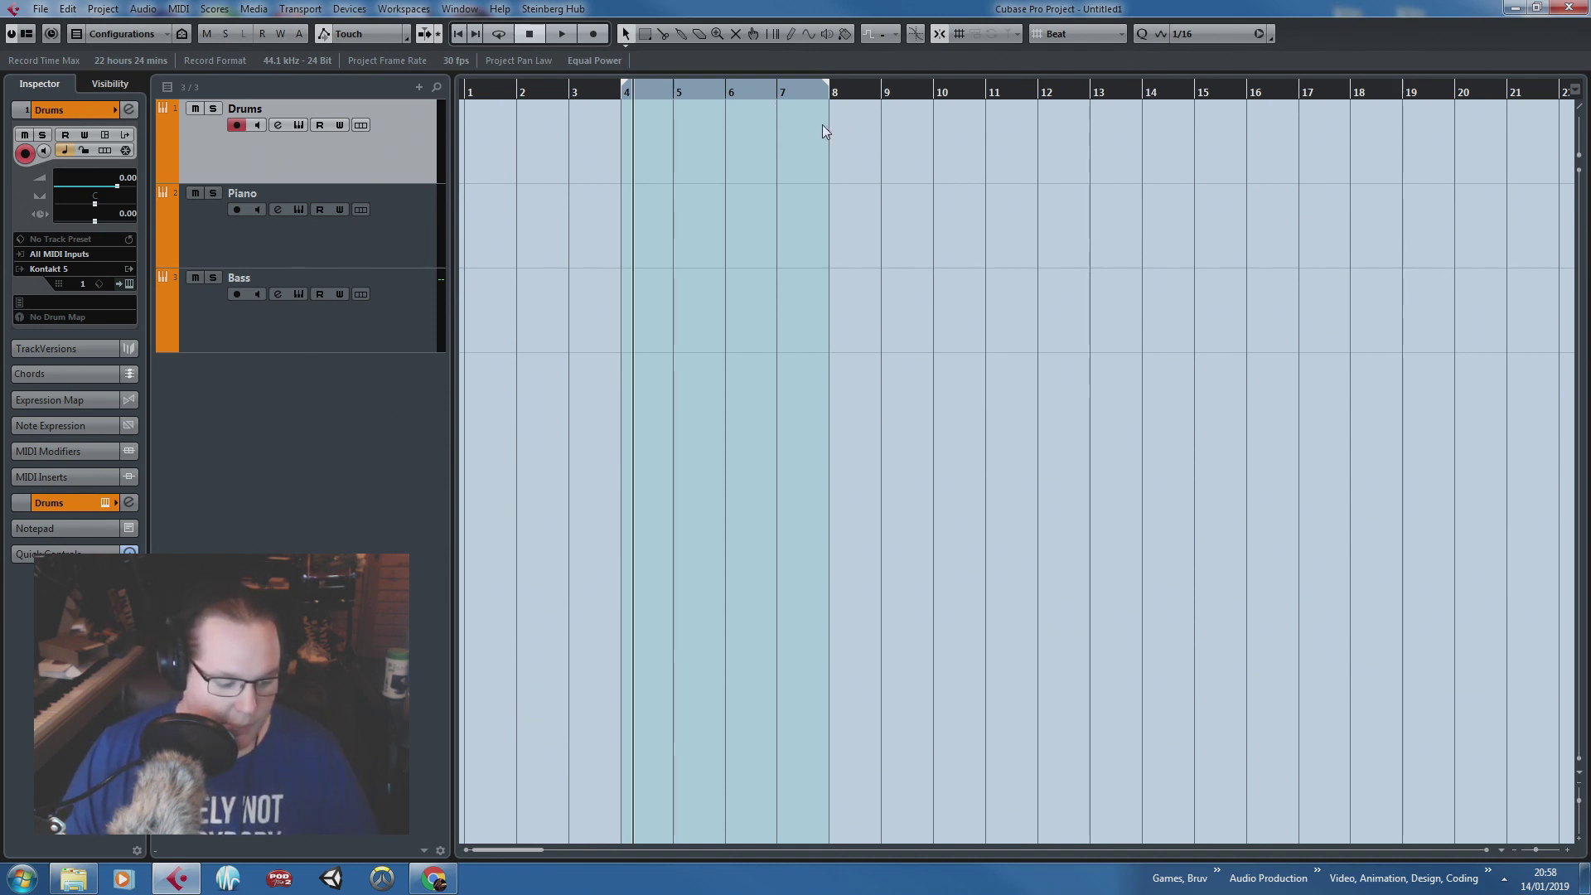
pyautogui.doubleClick(772, 132)
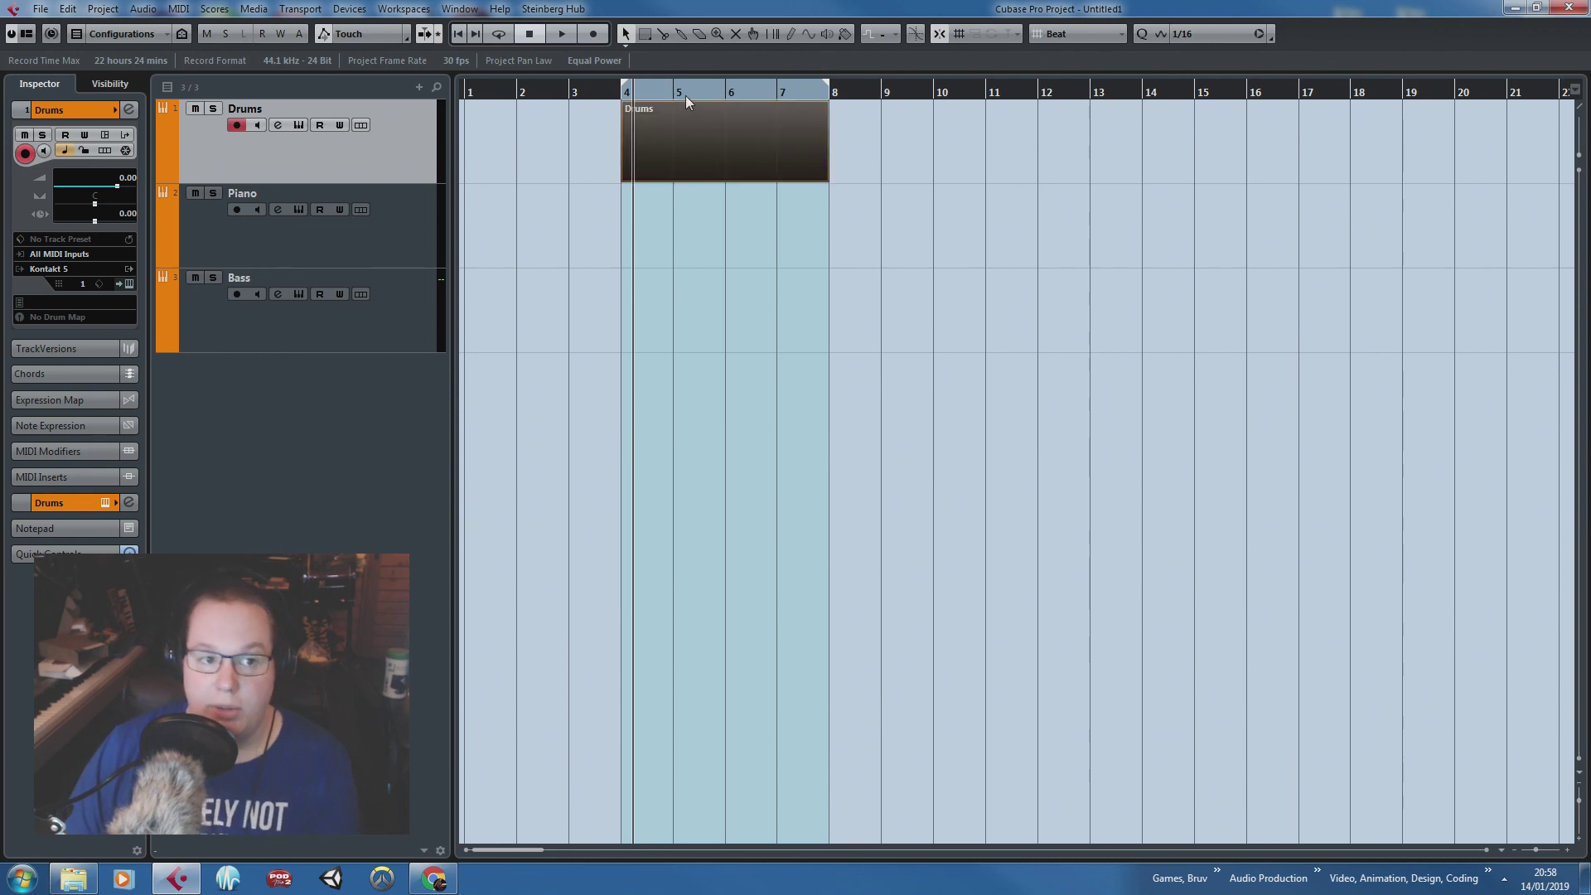
# Step: Open the Drums part in the Key Editor and shrink the controller lane to enlarge the note area
pyautogui.doubleClick(686, 150)
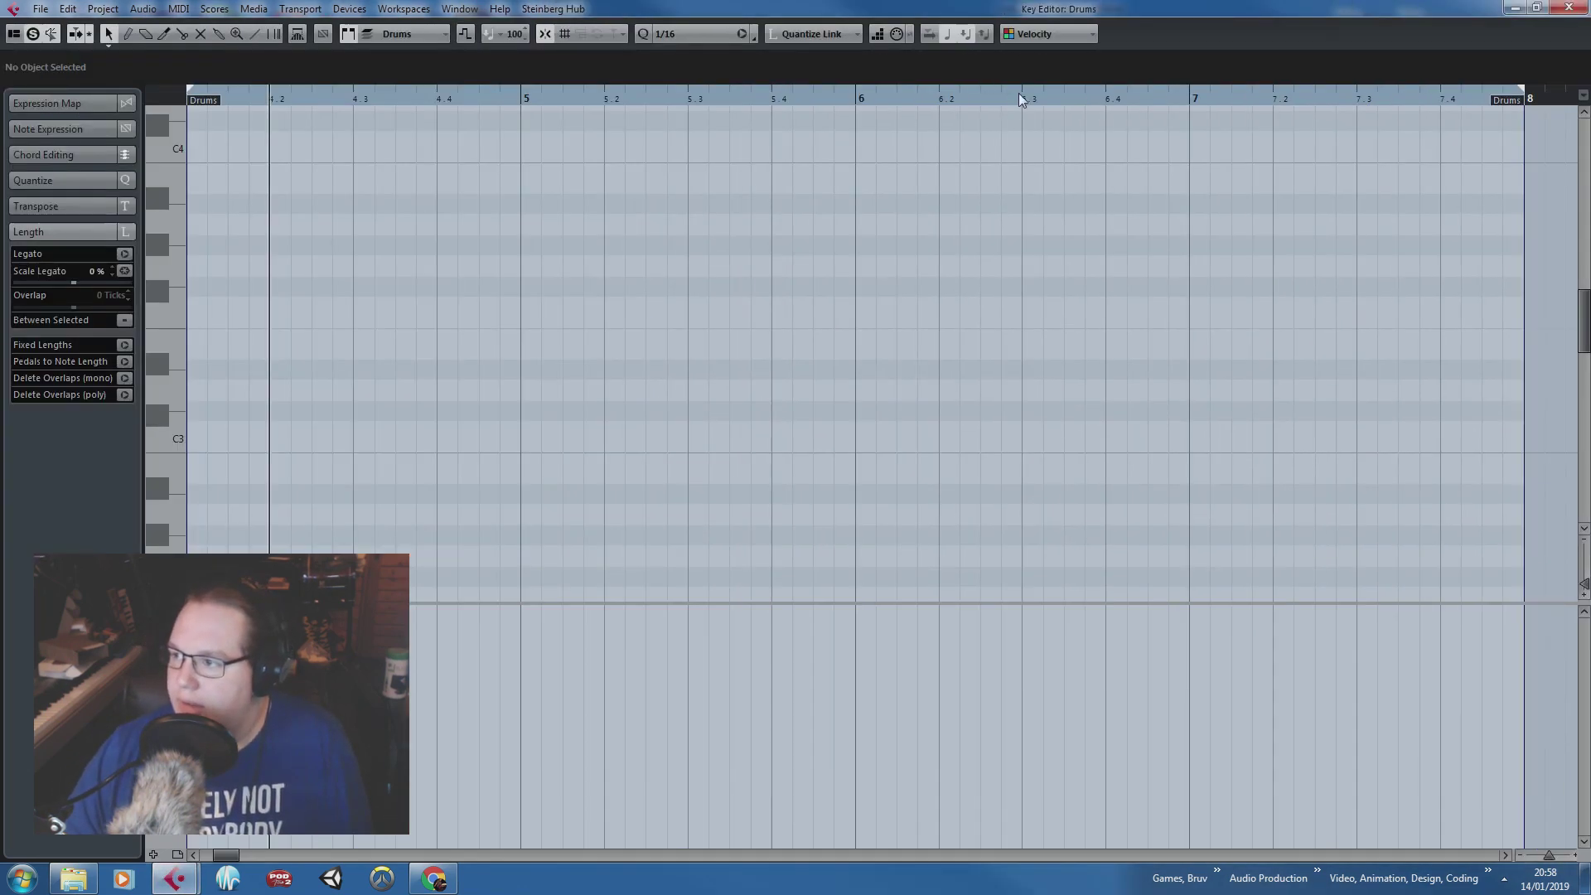
pyautogui.moveTo(874, 224); pyautogui.dragTo(178, 240)
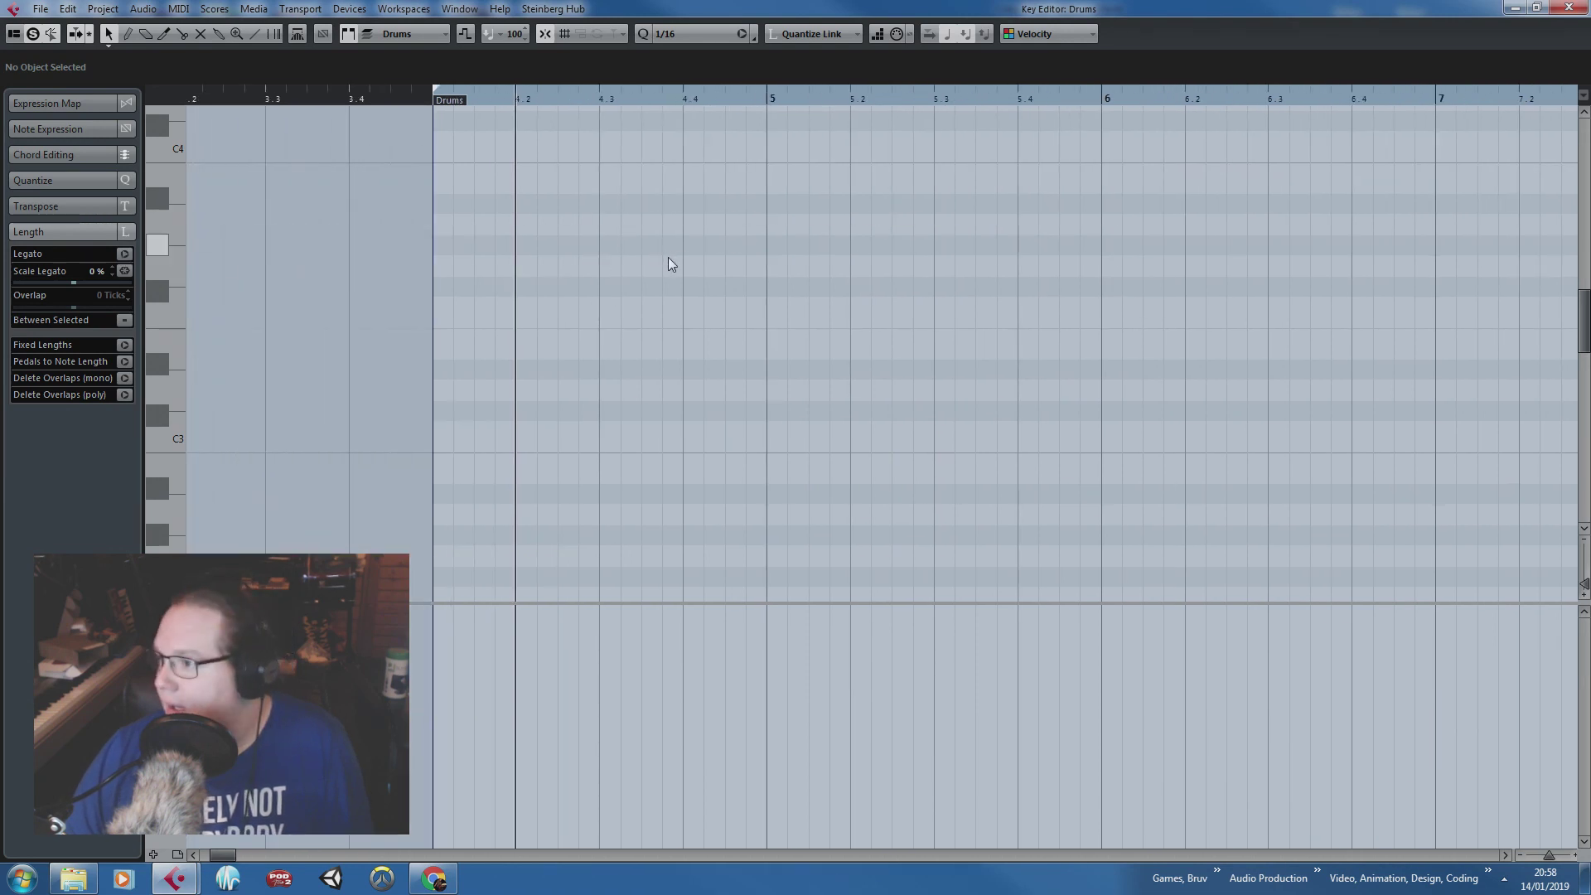
pyautogui.scroll(-1, 668, 262)
pyautogui.scroll(-2, 853, 310)
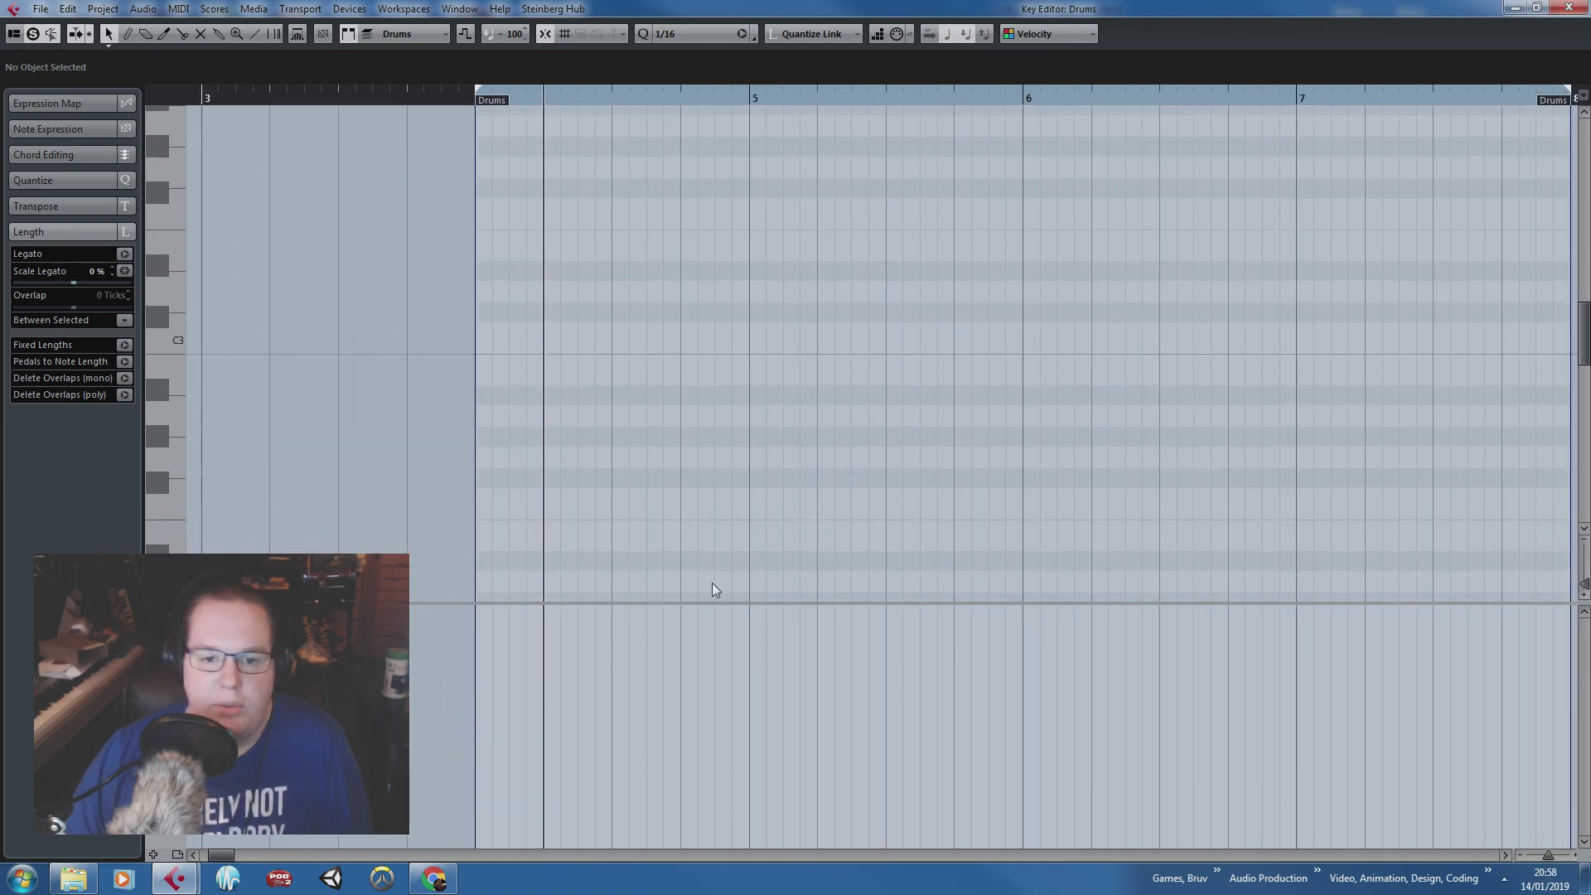
pyautogui.moveTo(724, 615); pyautogui.dragTo(729, 802)
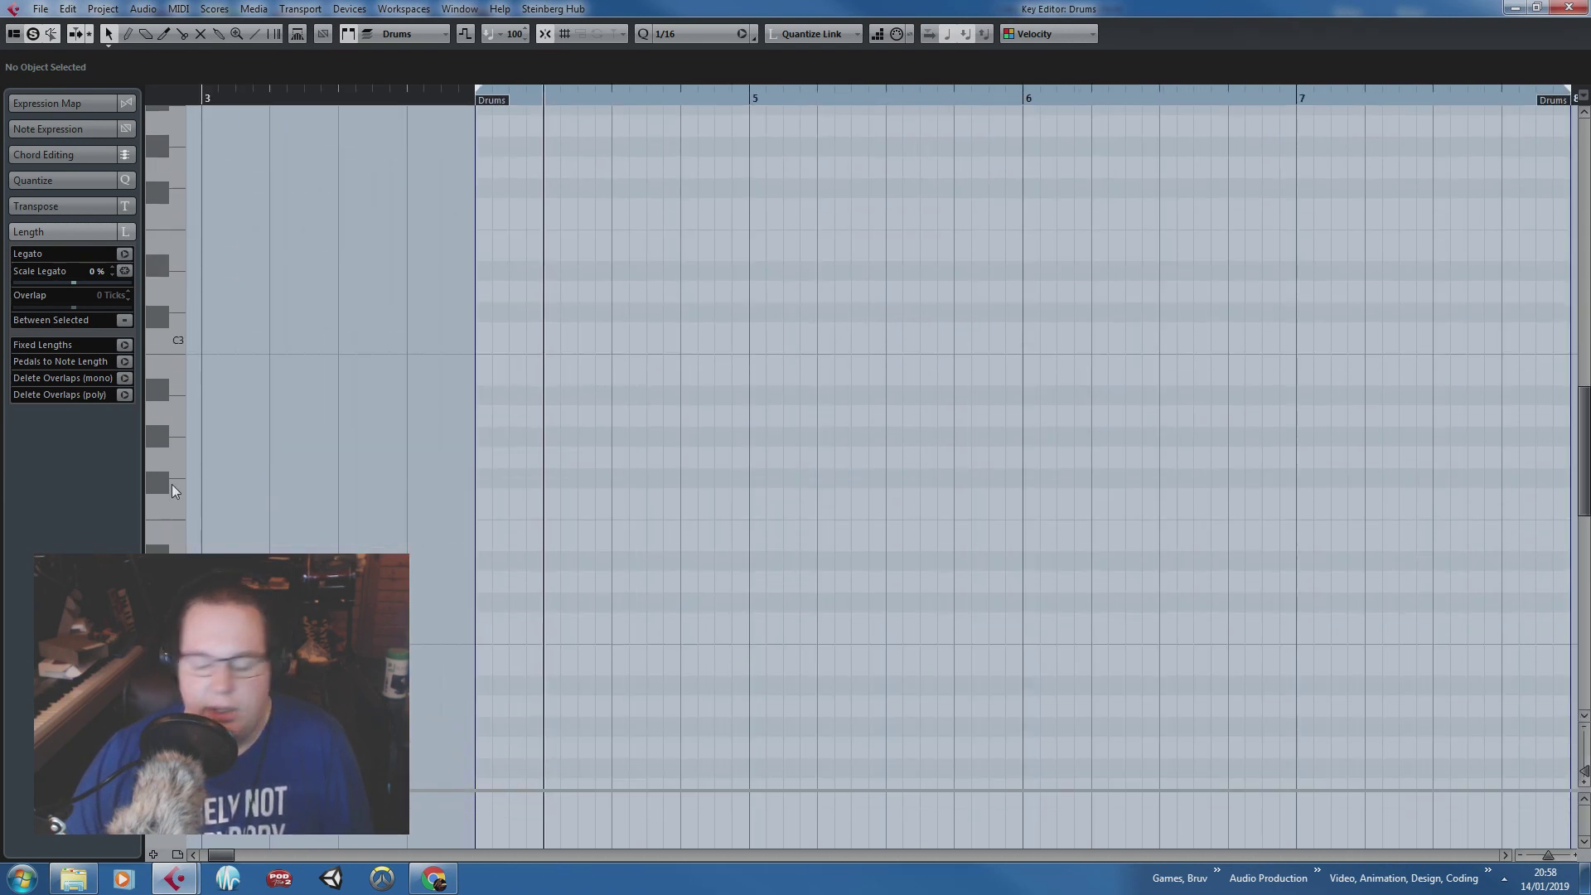
# Step: Draw an eighth-note C1 at the start of bar 4 and enlarge the velocity lane
pyautogui.scroll(-4, 172, 397)
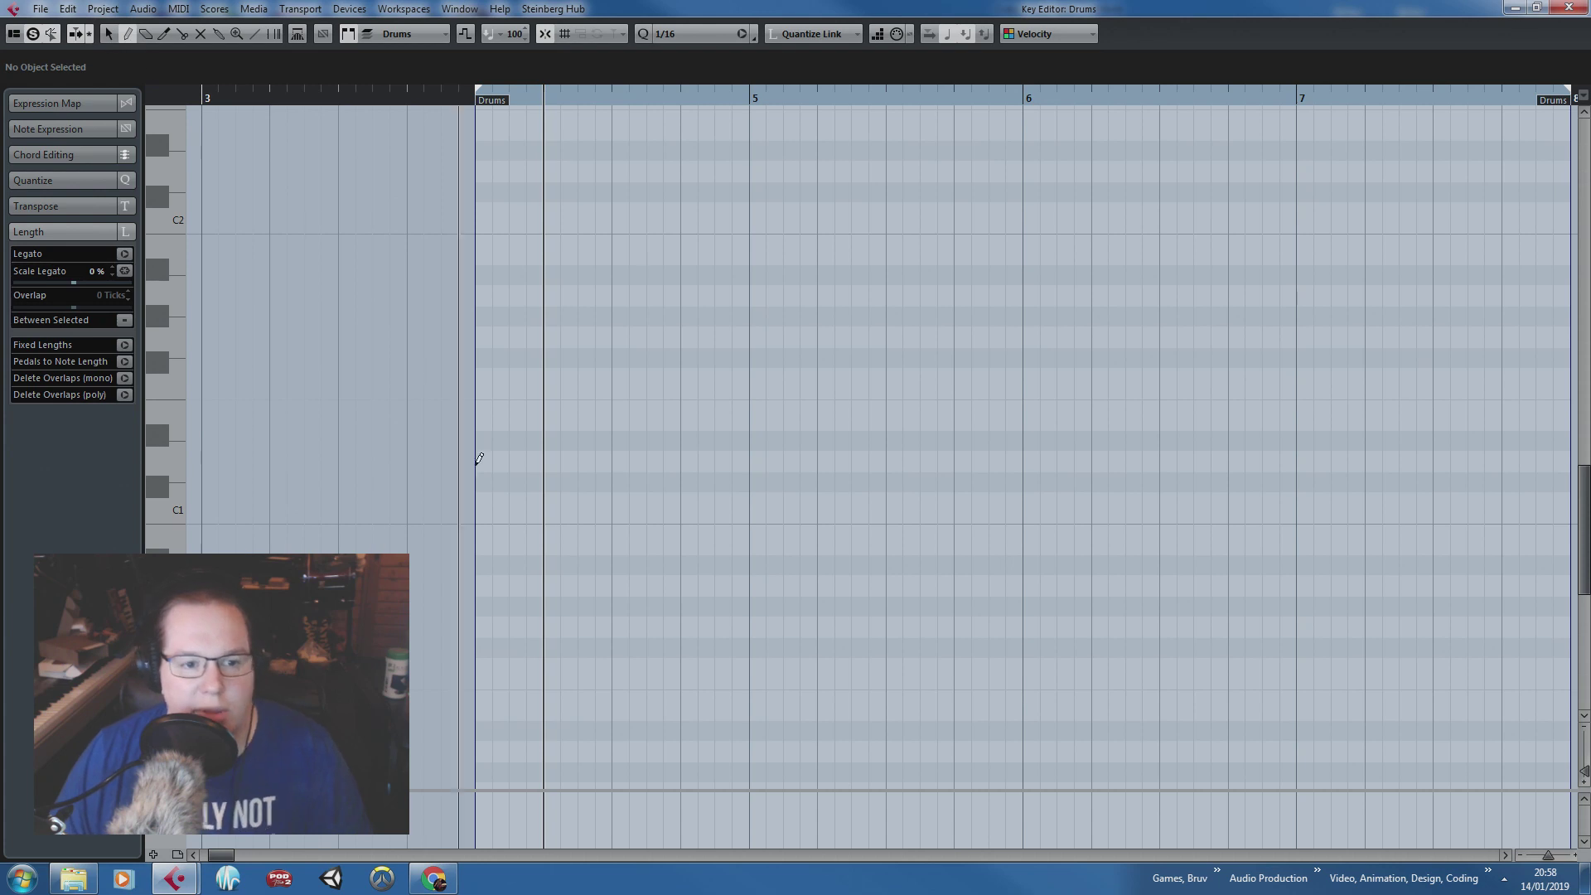
pyautogui.moveTo(494, 503)
pyautogui.mouseDown()
pyautogui.moveTo(543, 503)
pyautogui.moveTo(483, 513)
pyautogui.moveTo(542, 509)
pyautogui.moveTo(510, 509)
pyautogui.mouseUp()
pyautogui.moveTo(570, 790); pyautogui.dragTo(539, 740)
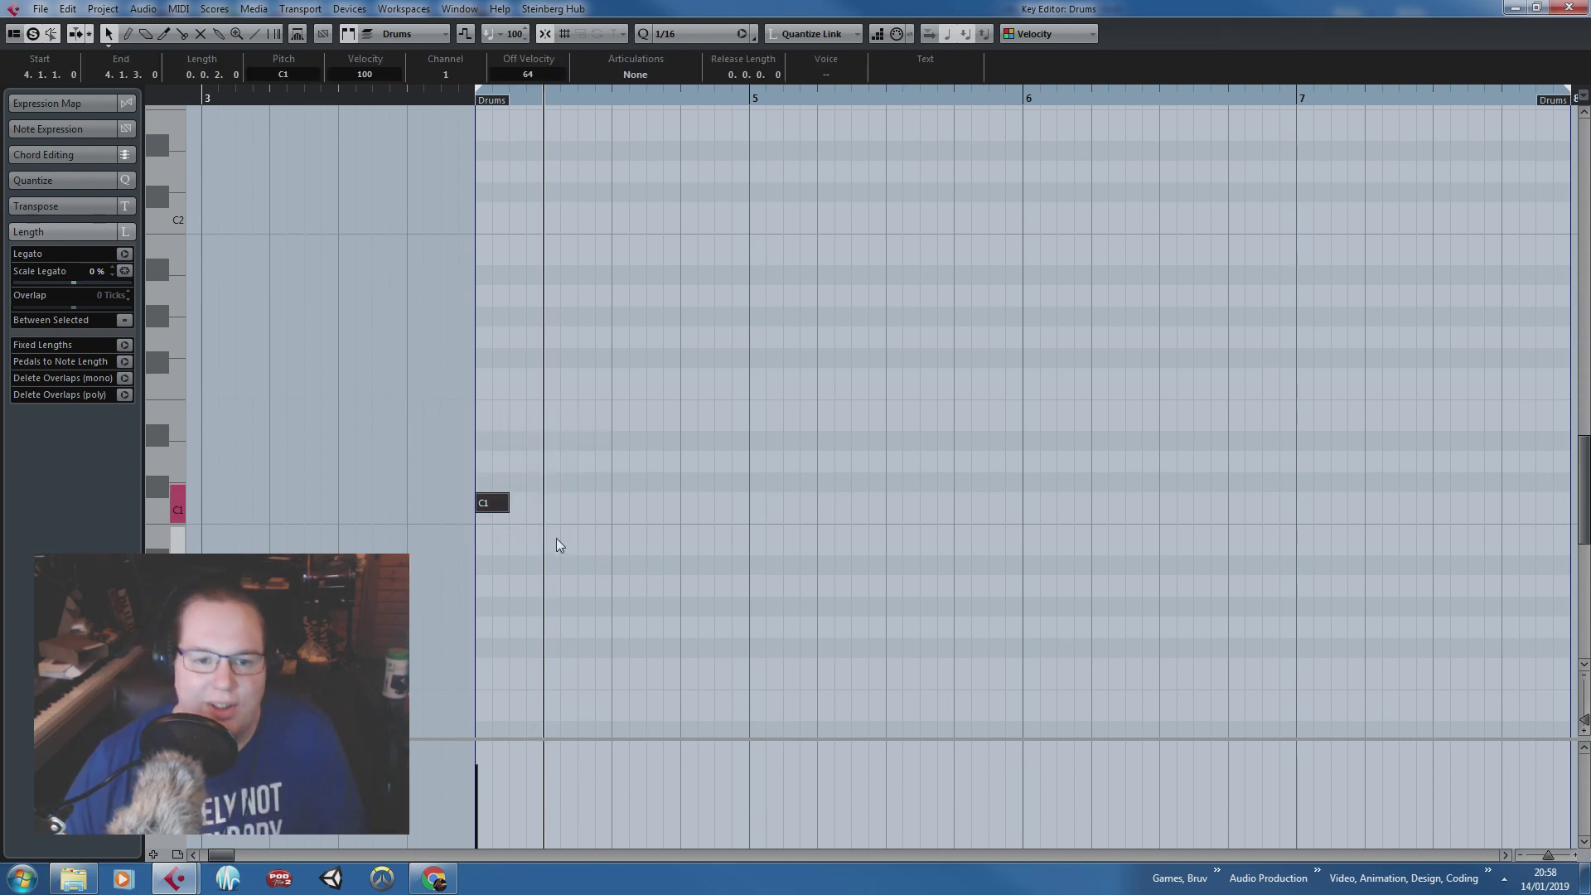
# Step: Copy the C1 note to make D#1 hits on beats 2 and 4 and another C1 hit at 4.3.3
pyautogui.hotkey('ctrl', 'd')
pyautogui.scroll(1, 550, 561)
pyautogui.moveTo(520, 509); pyautogui.dragTo(721, 441)
pyautogui.hotkey('ctrl', 'd')
pyautogui.moveTo(627, 560); pyautogui.dragTo(429, 474)
pyautogui.hotkey('ctrl', 'd')
pyautogui.moveTo(533, 508); pyautogui.dragTo(696, 517)
pyautogui.moveTo(732, 589); pyautogui.dragTo(620, 505)
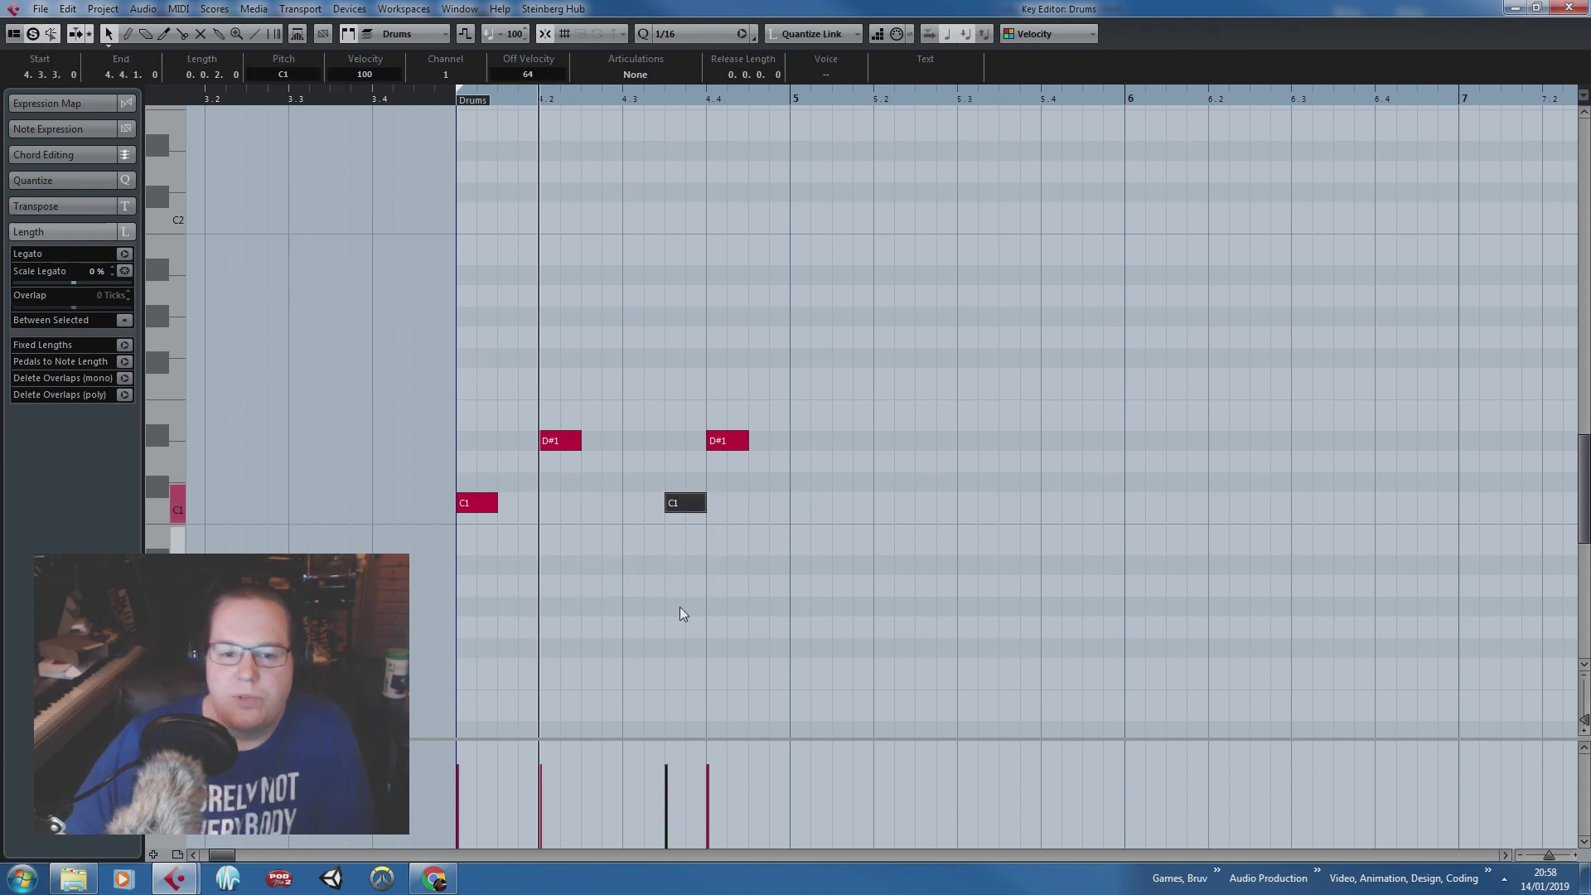
# Step: Lower the velocity of the second C1 note to 86 and raise both D#1 notes to 108
pyautogui.click(666, 775)
pyautogui.click(821, 593)
pyautogui.moveTo(833, 373); pyautogui.dragTo(553, 436)
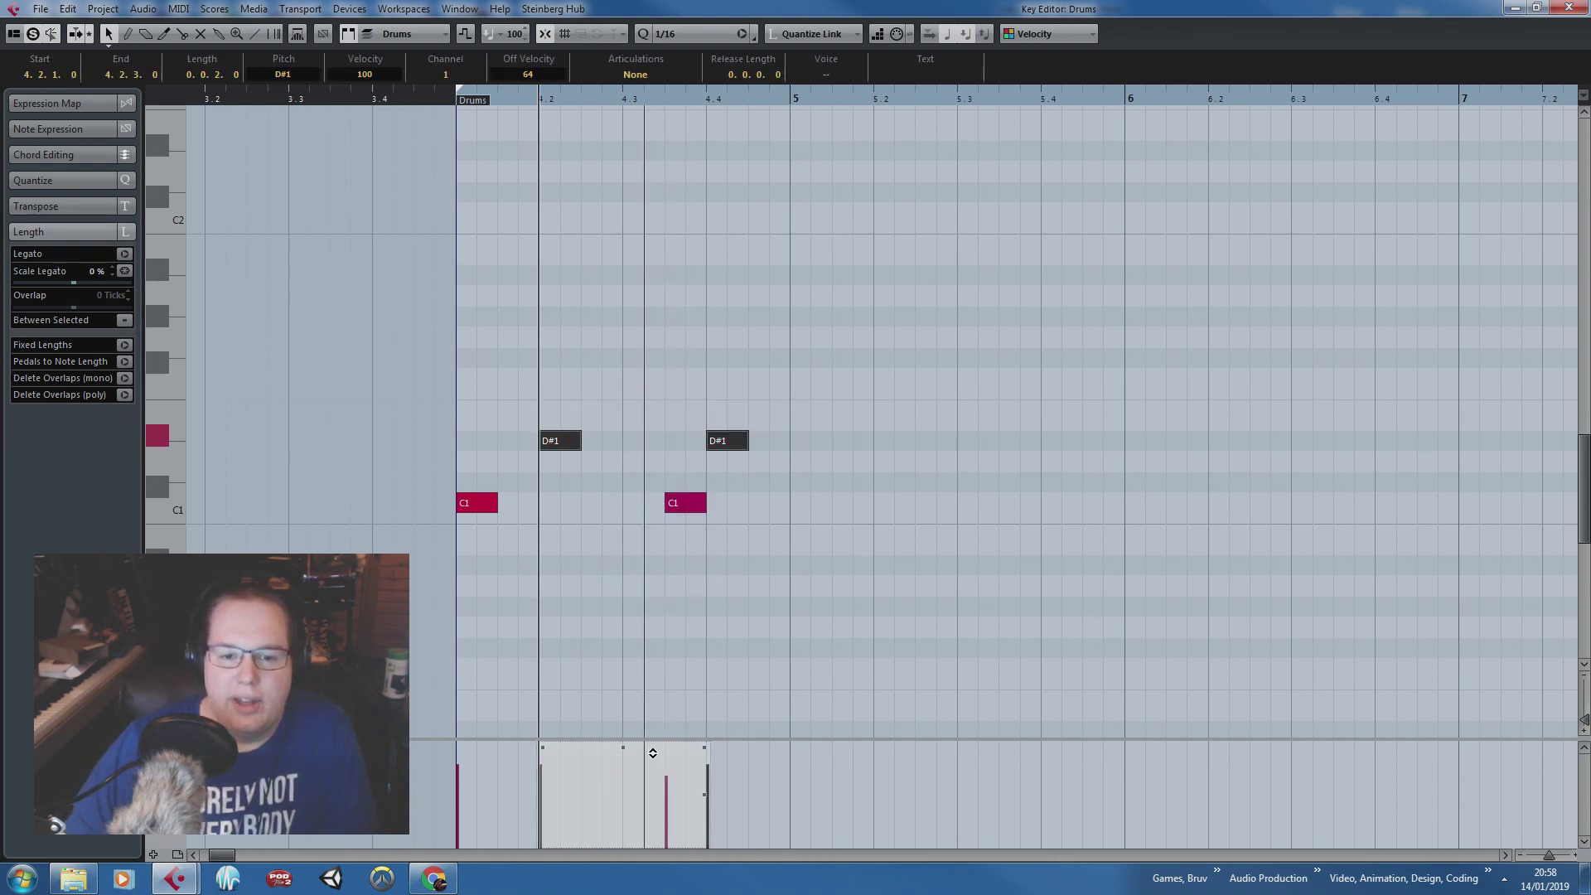
pyautogui.click(812, 624)
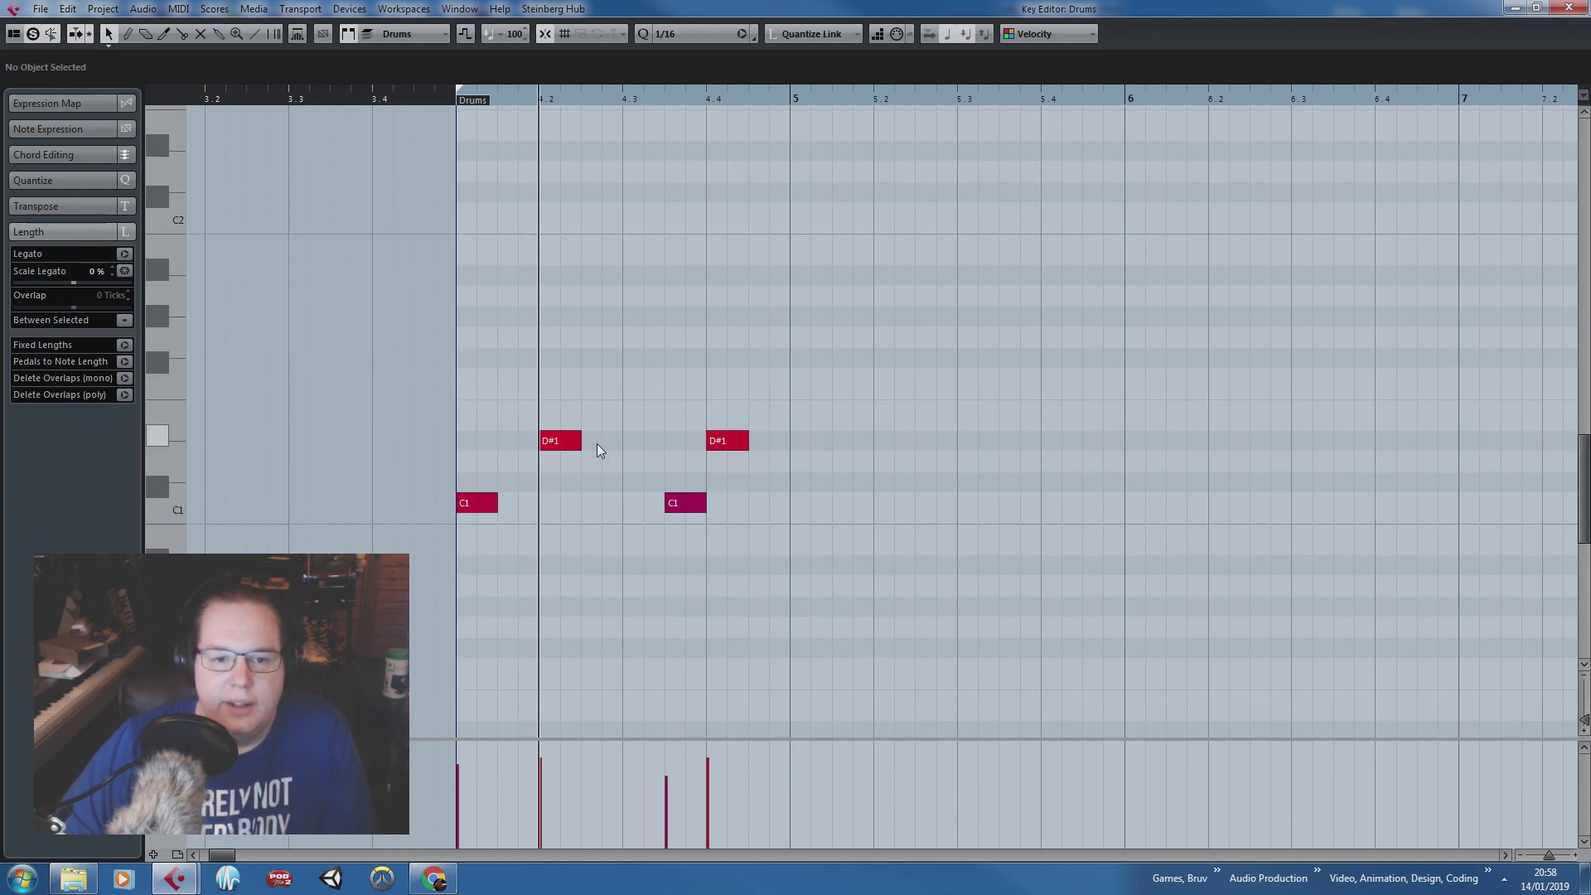
# Step: Fill bar 4 with eighth-note F#1 hits copied from the first D#1, alternating velocities of 108 and 98
pyautogui.click(573, 441)
pyautogui.moveTo(568, 420); pyautogui.dragTo(524, 380)
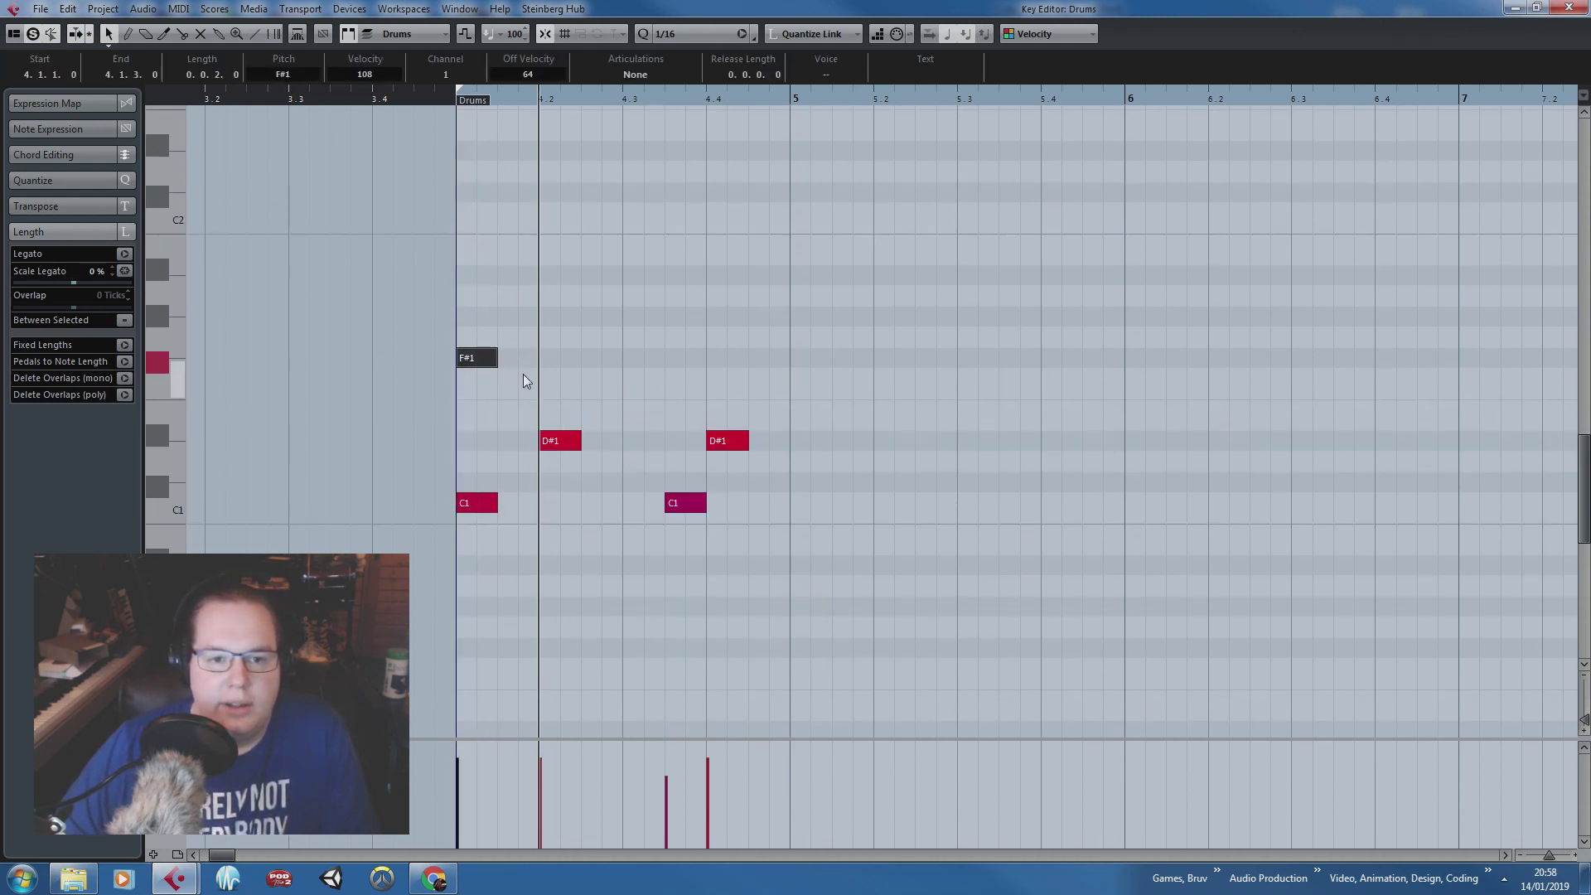
pyautogui.moveTo(499, 749); pyautogui.dragTo(500, 766)
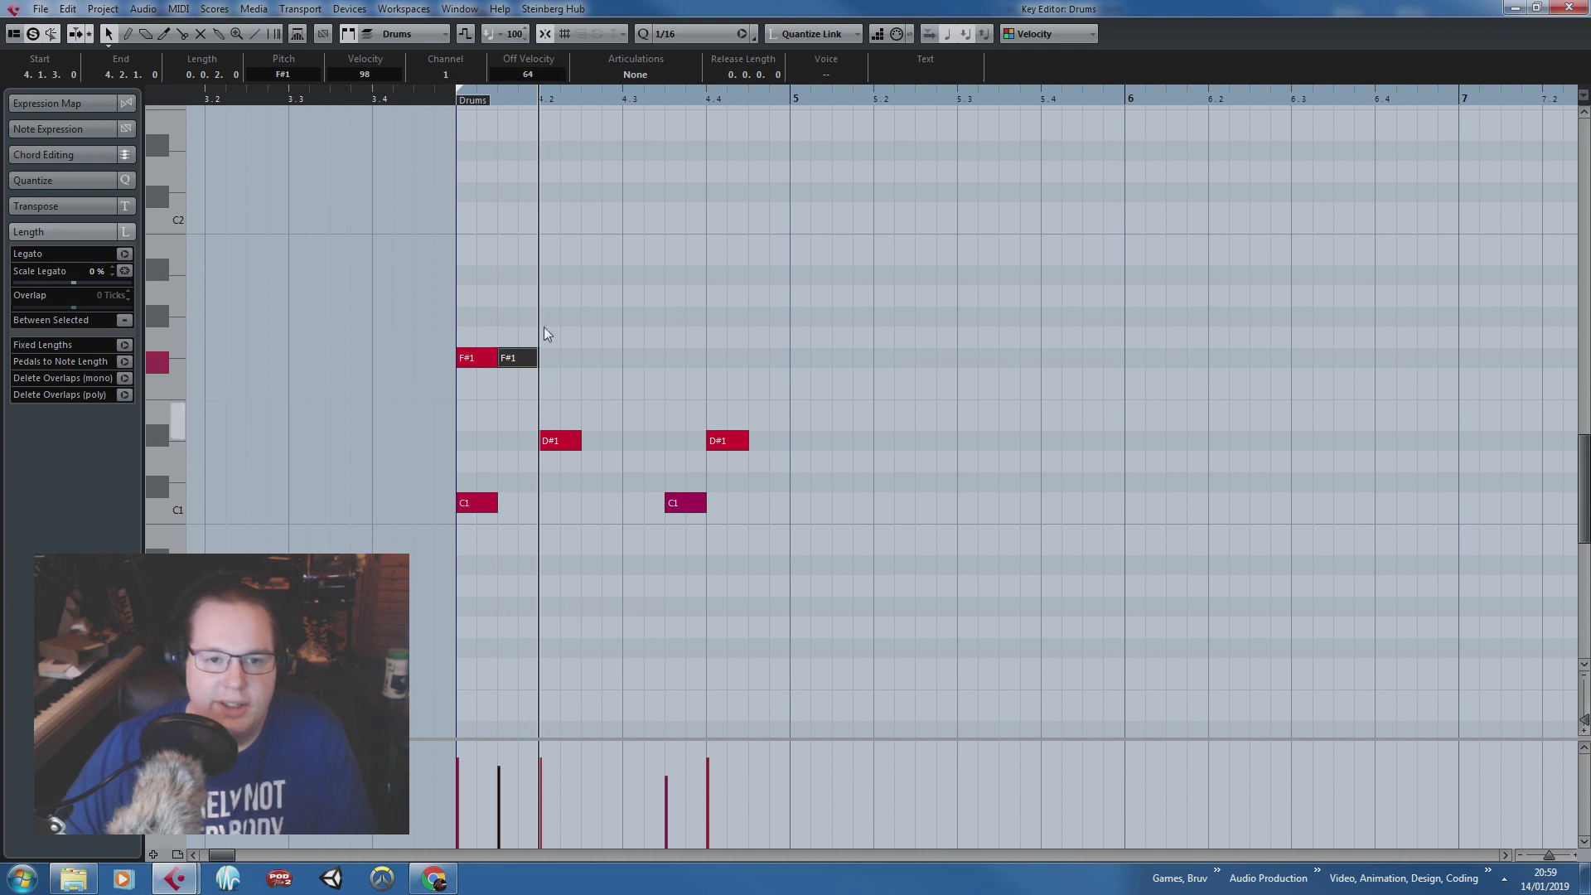
pyautogui.moveTo(546, 331); pyautogui.dragTo(485, 361)
pyautogui.hotkey('ctrl', 'd')
pyautogui.hotkey('ctrl', 'd')
pyautogui.hotkey('ctrl', 'd')
# Step: Duplicate the whole bar 4 drum pattern into bar 5 and add an extra C1 hit at 4.4.2
pyautogui.moveTo(444, 296); pyautogui.dragTo(873, 535)
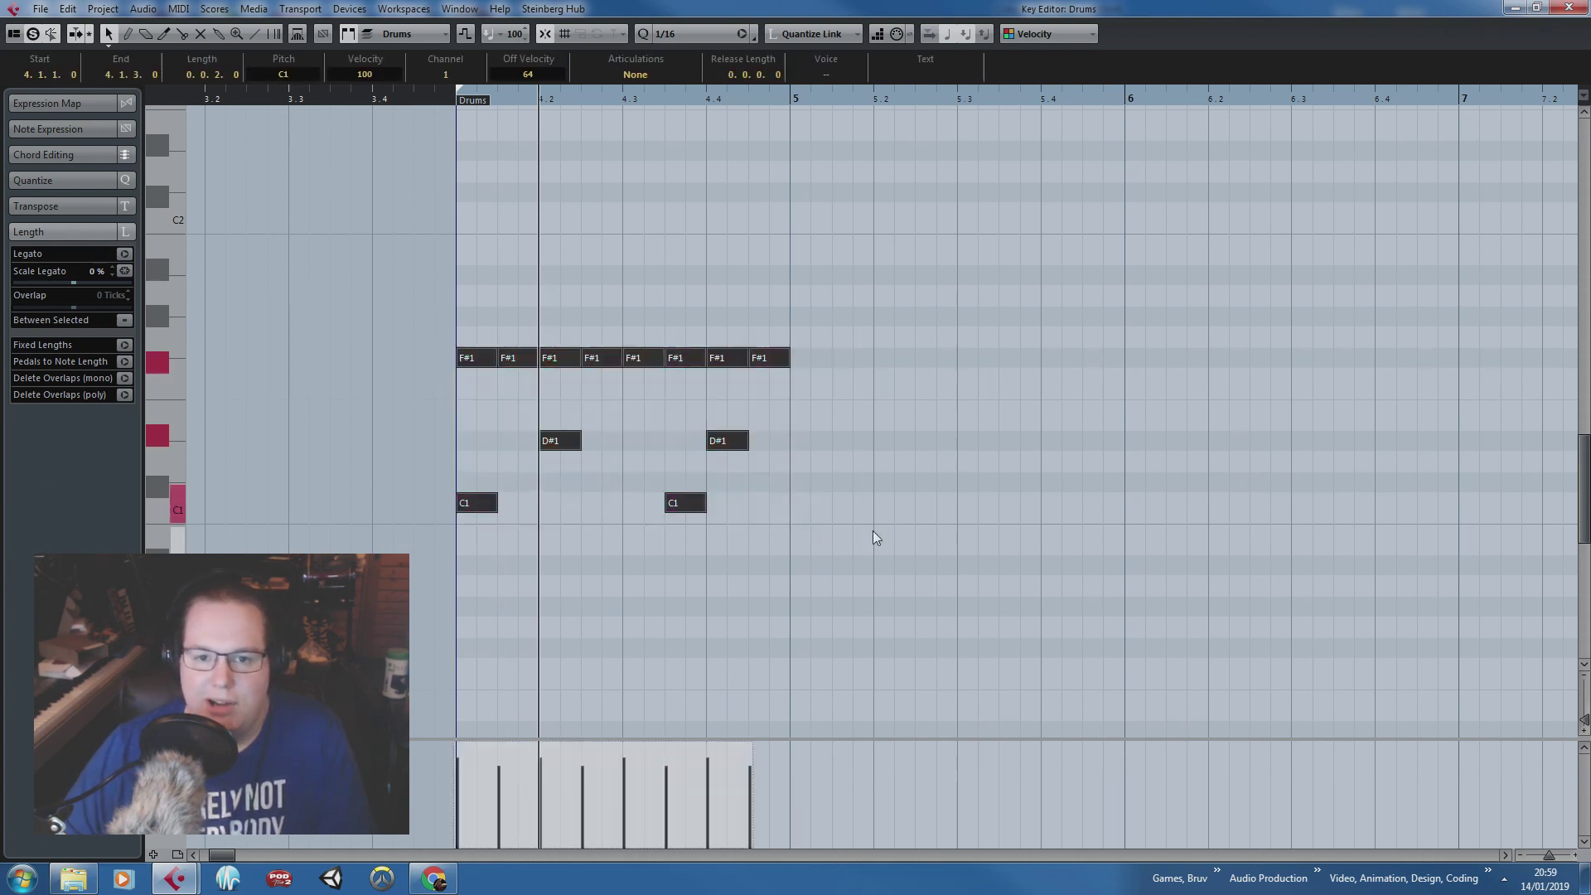
pyautogui.hotkey('alt', 'd')
pyautogui.click(766, 553)
pyautogui.click(701, 503)
pyautogui.moveTo(750, 507); pyautogui.dragTo(772, 507)
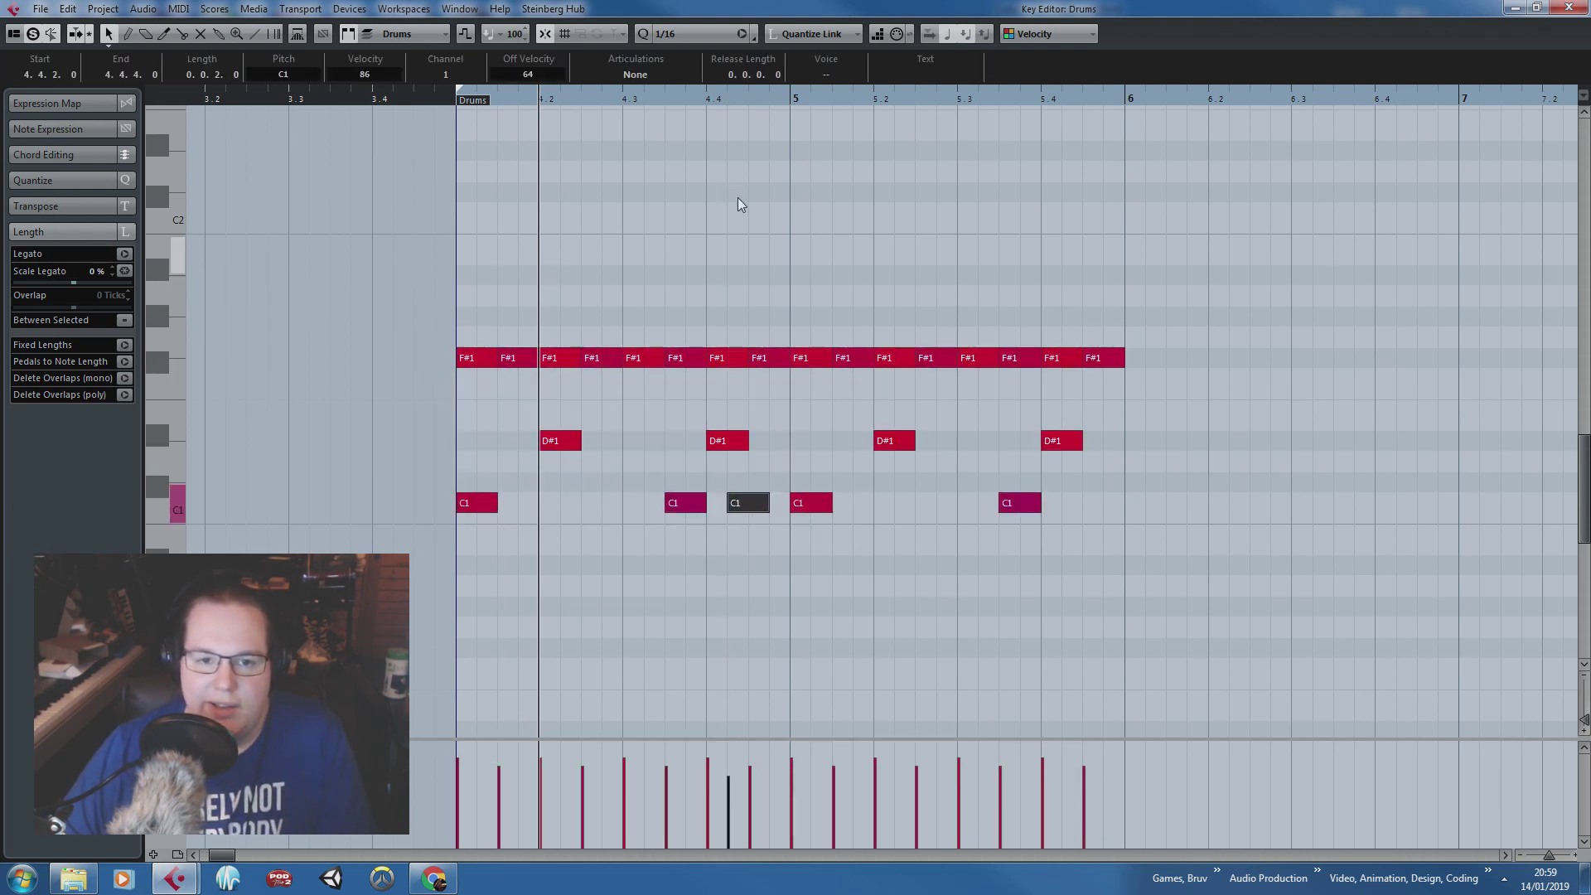
pyautogui.click(737, 199)
# Step: Play back the two-bar beat, duplicate all its notes into bars 6 and 7, and close the Key Editor
pyautogui.press('space')
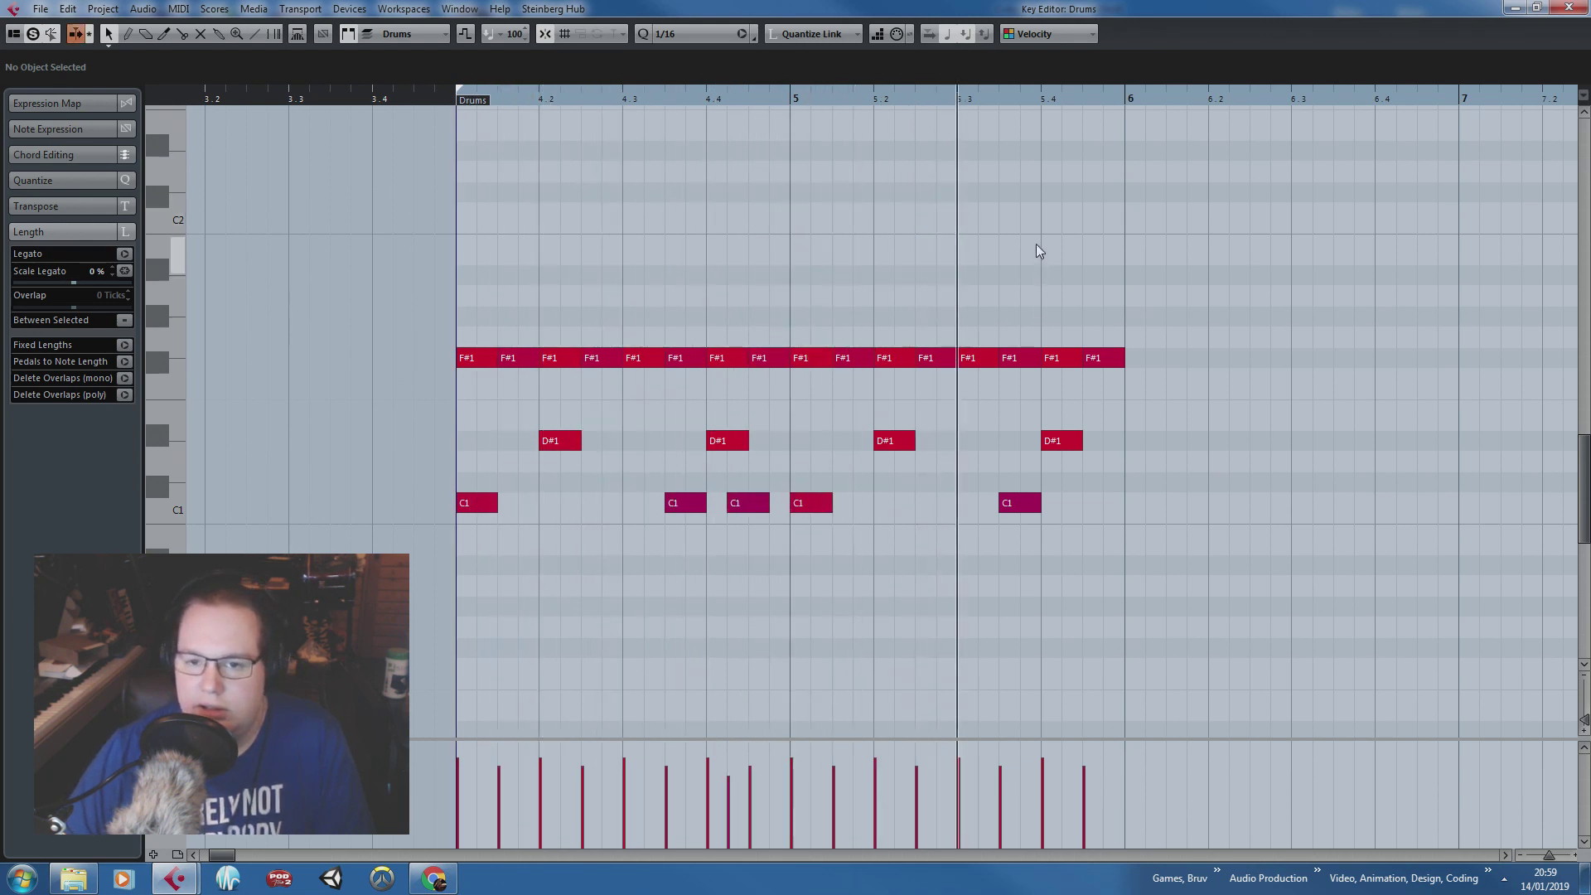
pyautogui.press('space')
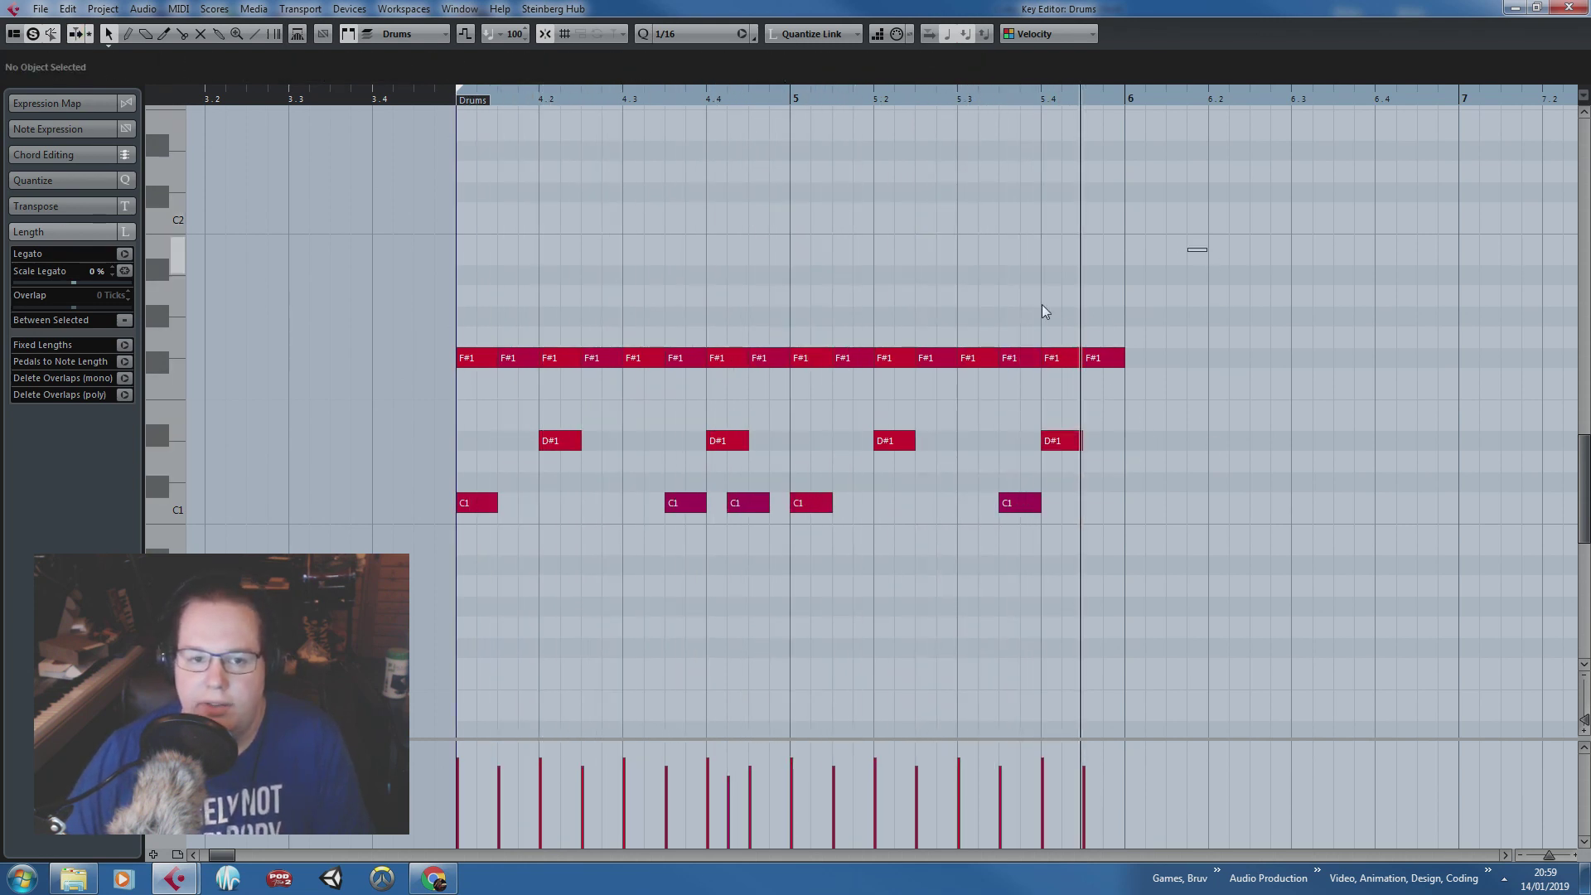
pyautogui.hotkey('ctrl', 'a')
pyautogui.hotkey('ctrl', 'd')
pyautogui.scroll(-3, 667, 581)
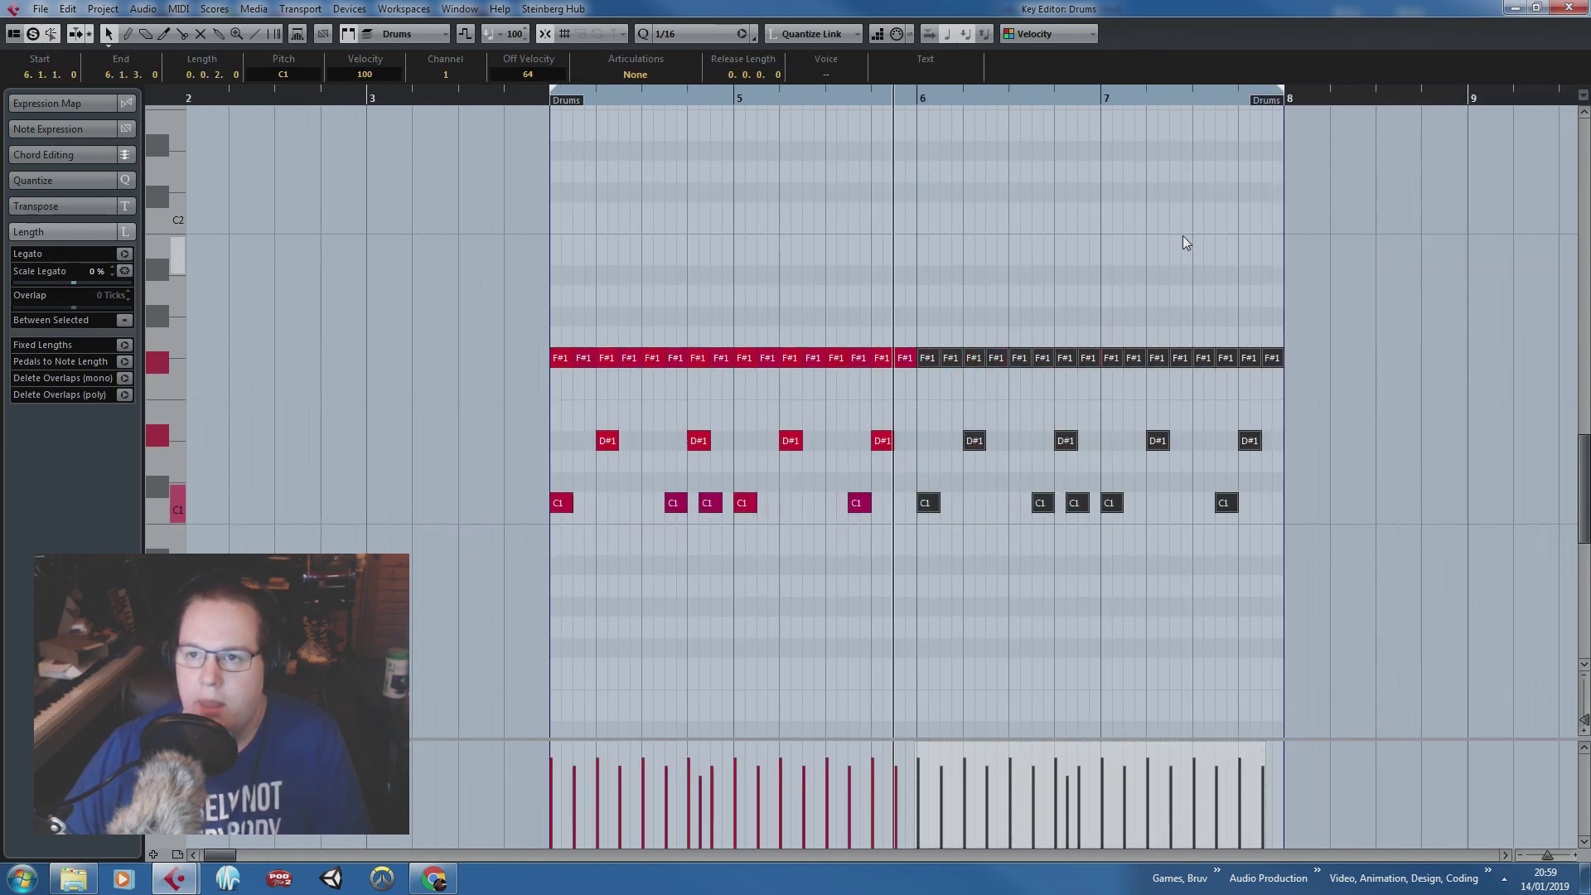
pyautogui.click(1566, 7)
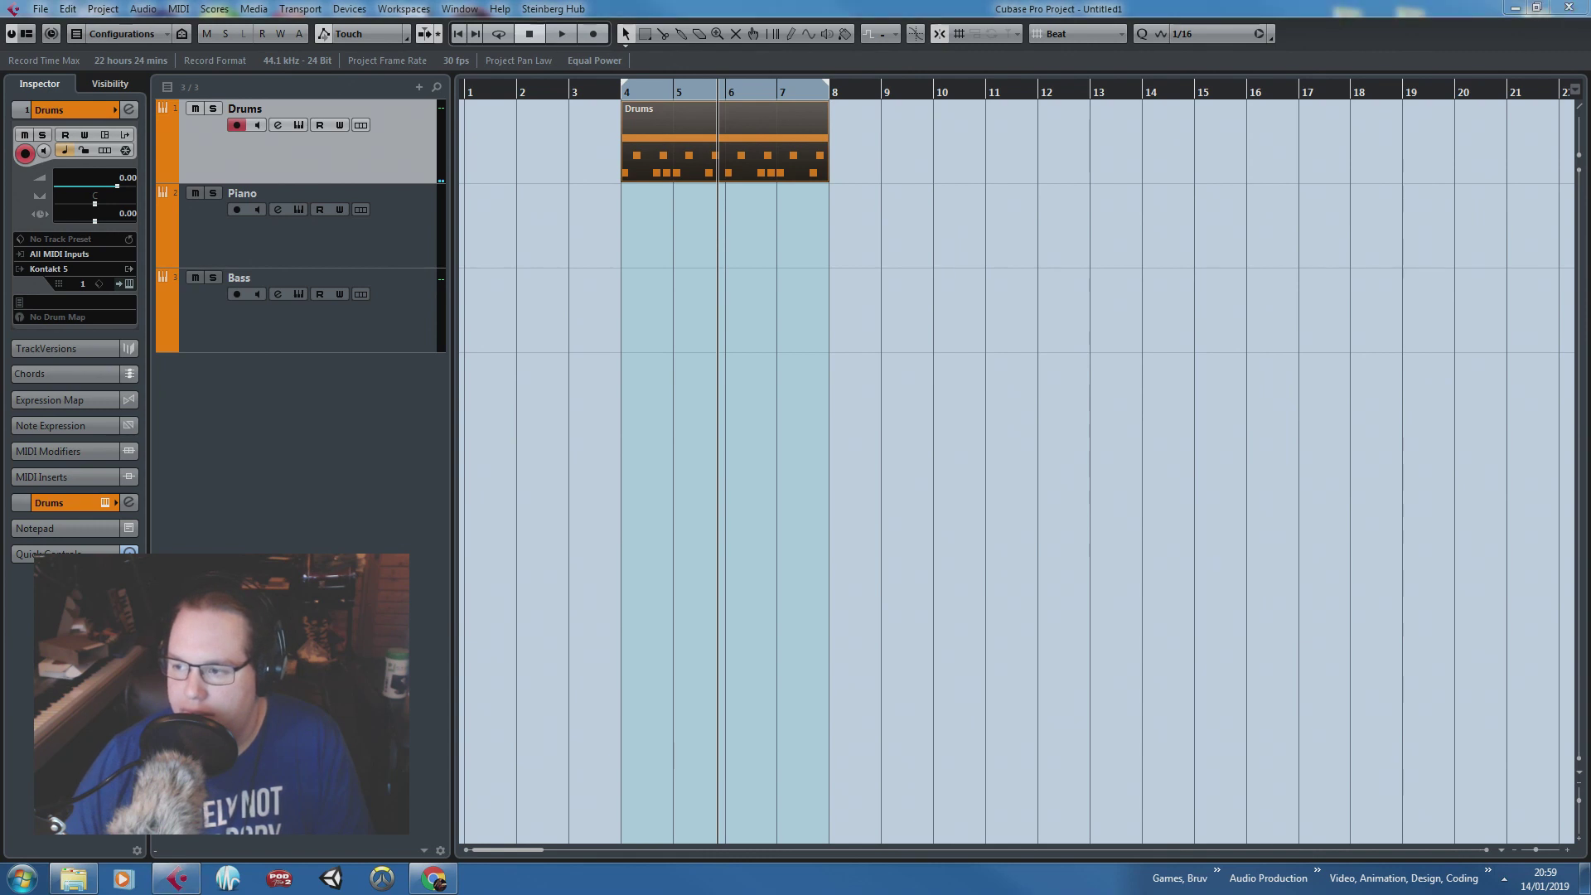
# Step: Show the transport and set the project to a fixed tempo of 110 BPM
pyautogui.press('F2')
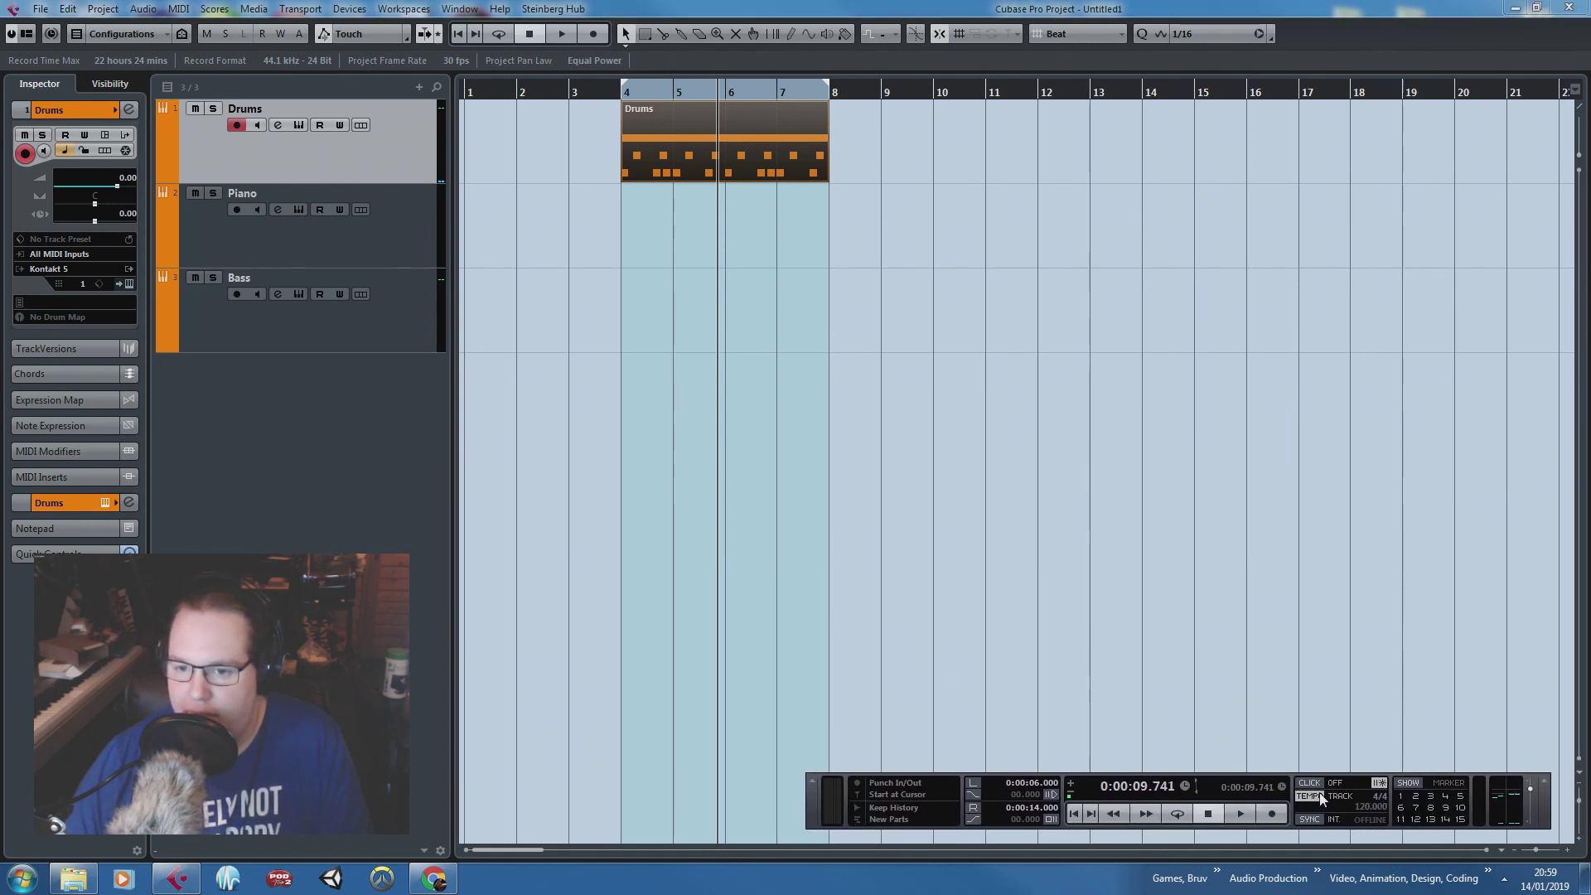
pyautogui.write('110')
pyautogui.press('Return')
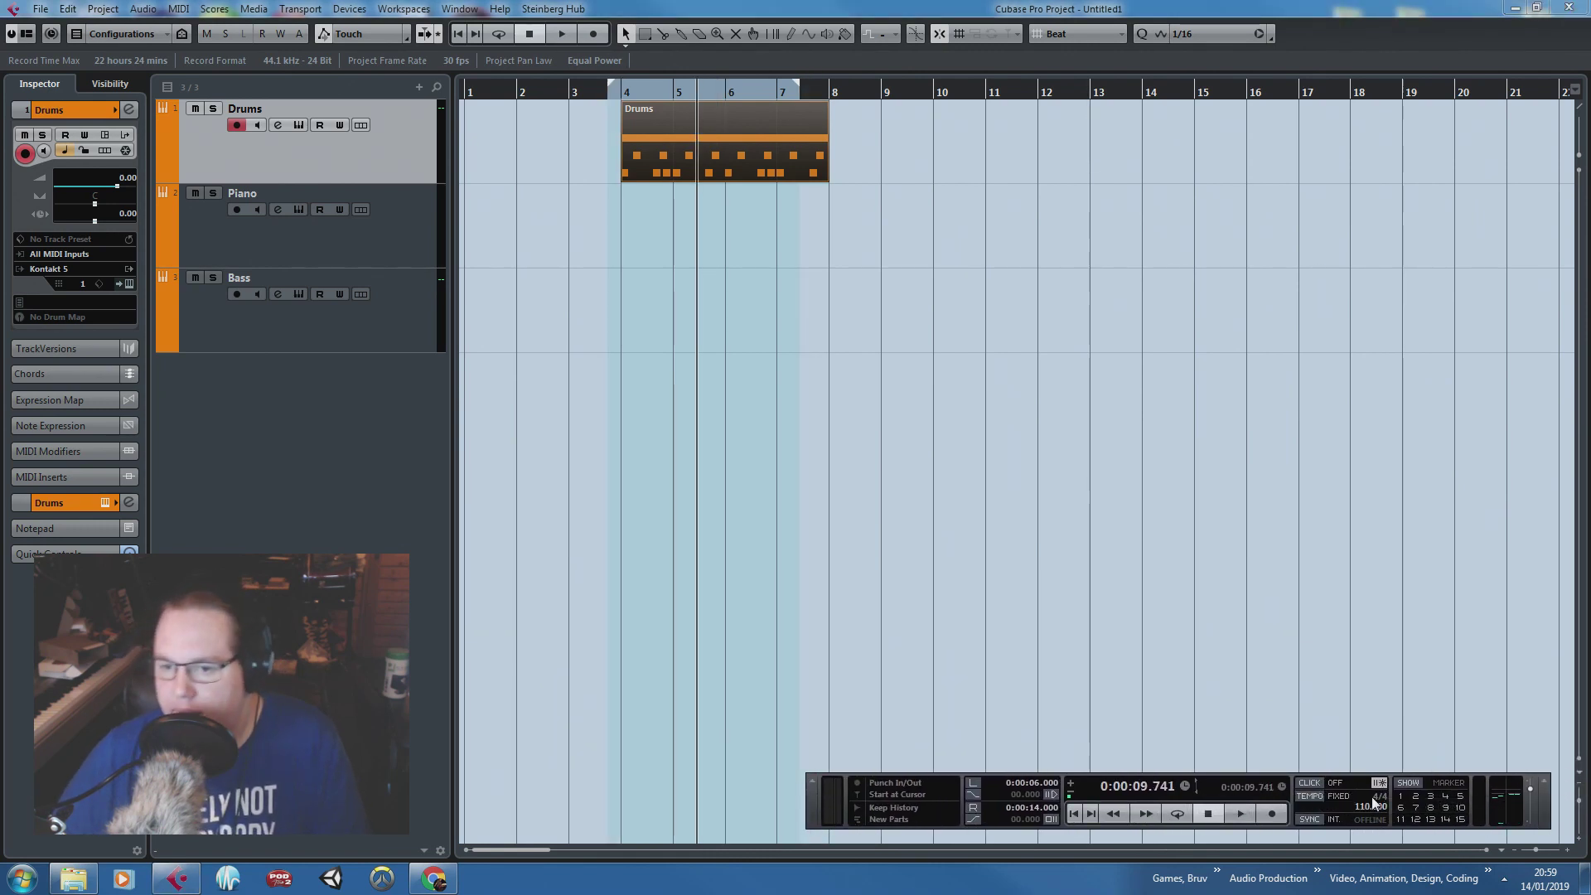
pyautogui.click(1306, 425)
# Step: Realign the locators to the Drums part from bar 4 to bar 8 and play the beat
pyautogui.click(694, 120)
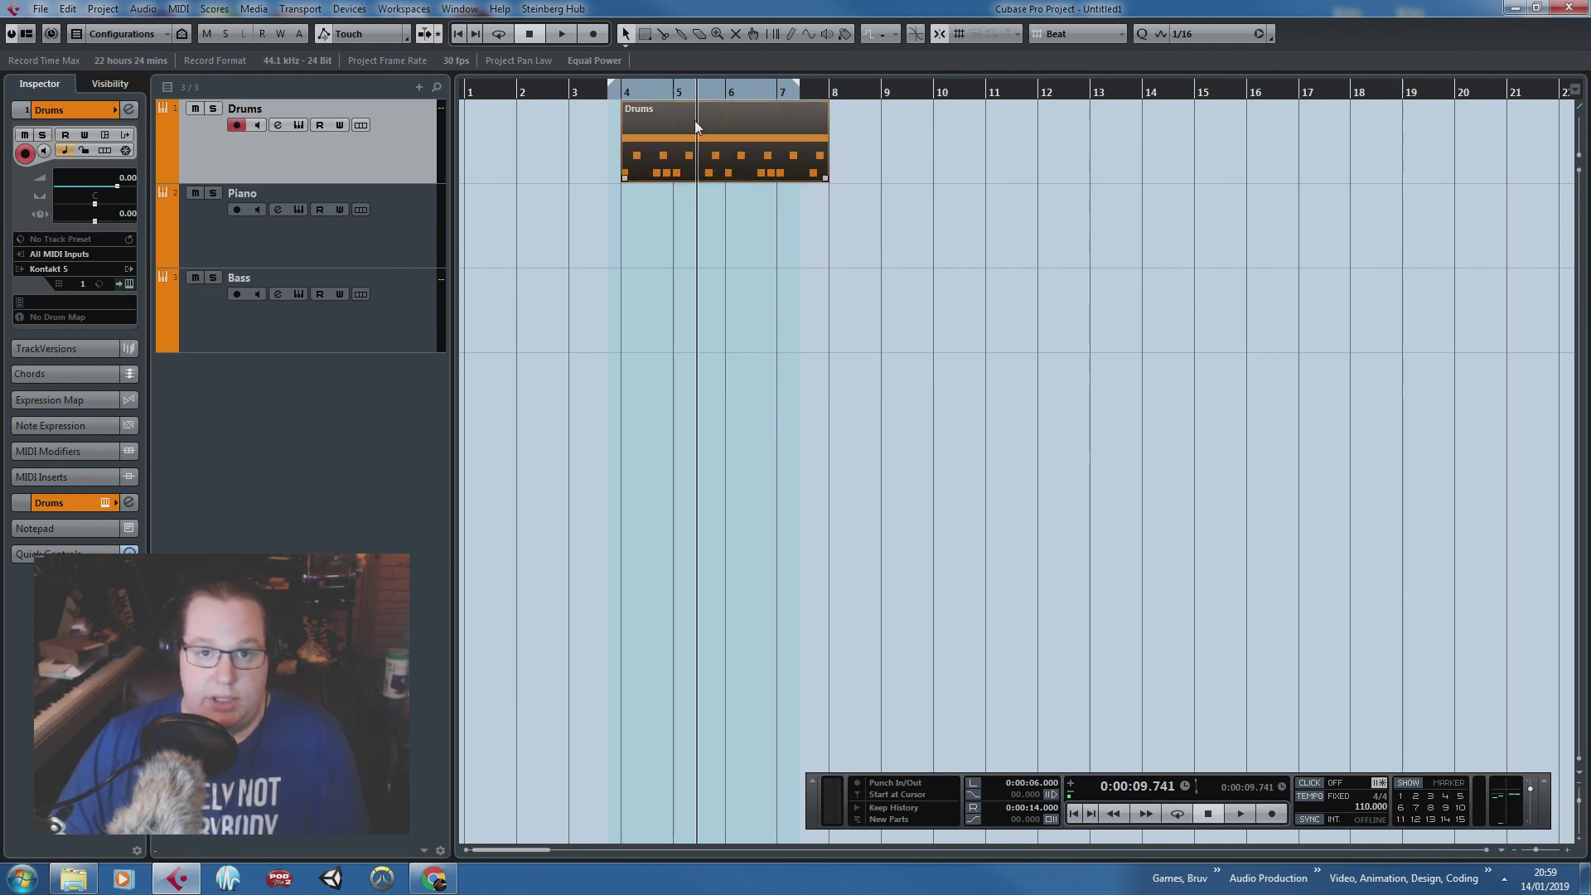
pyautogui.click(610, 90)
pyautogui.press('space')
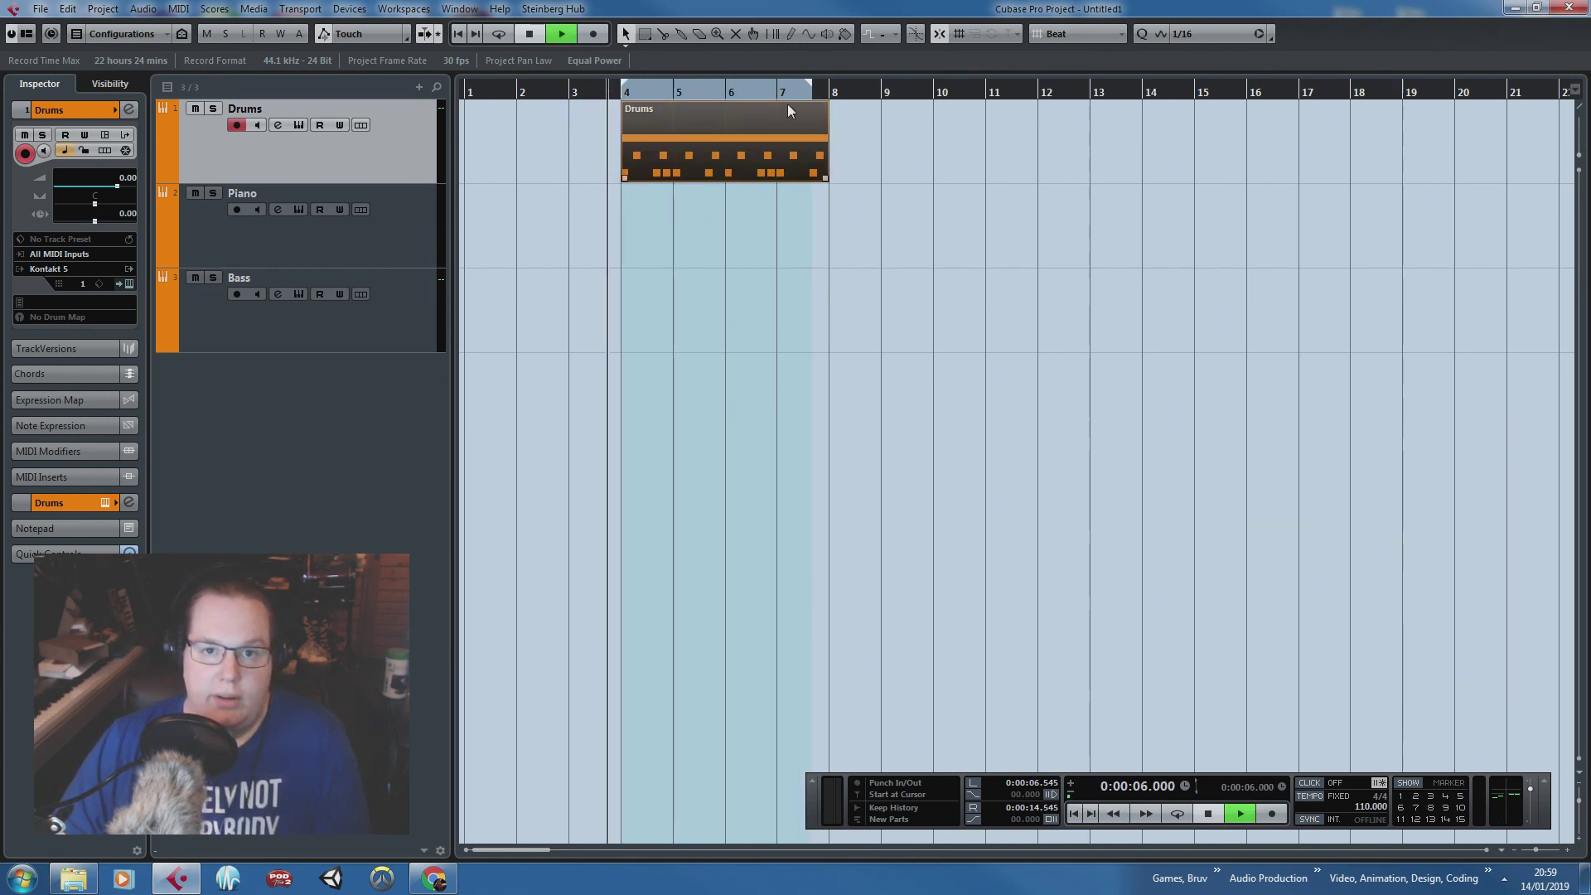
pyautogui.moveTo(809, 84); pyautogui.dragTo(828, 89)
pyautogui.click(909, 281)
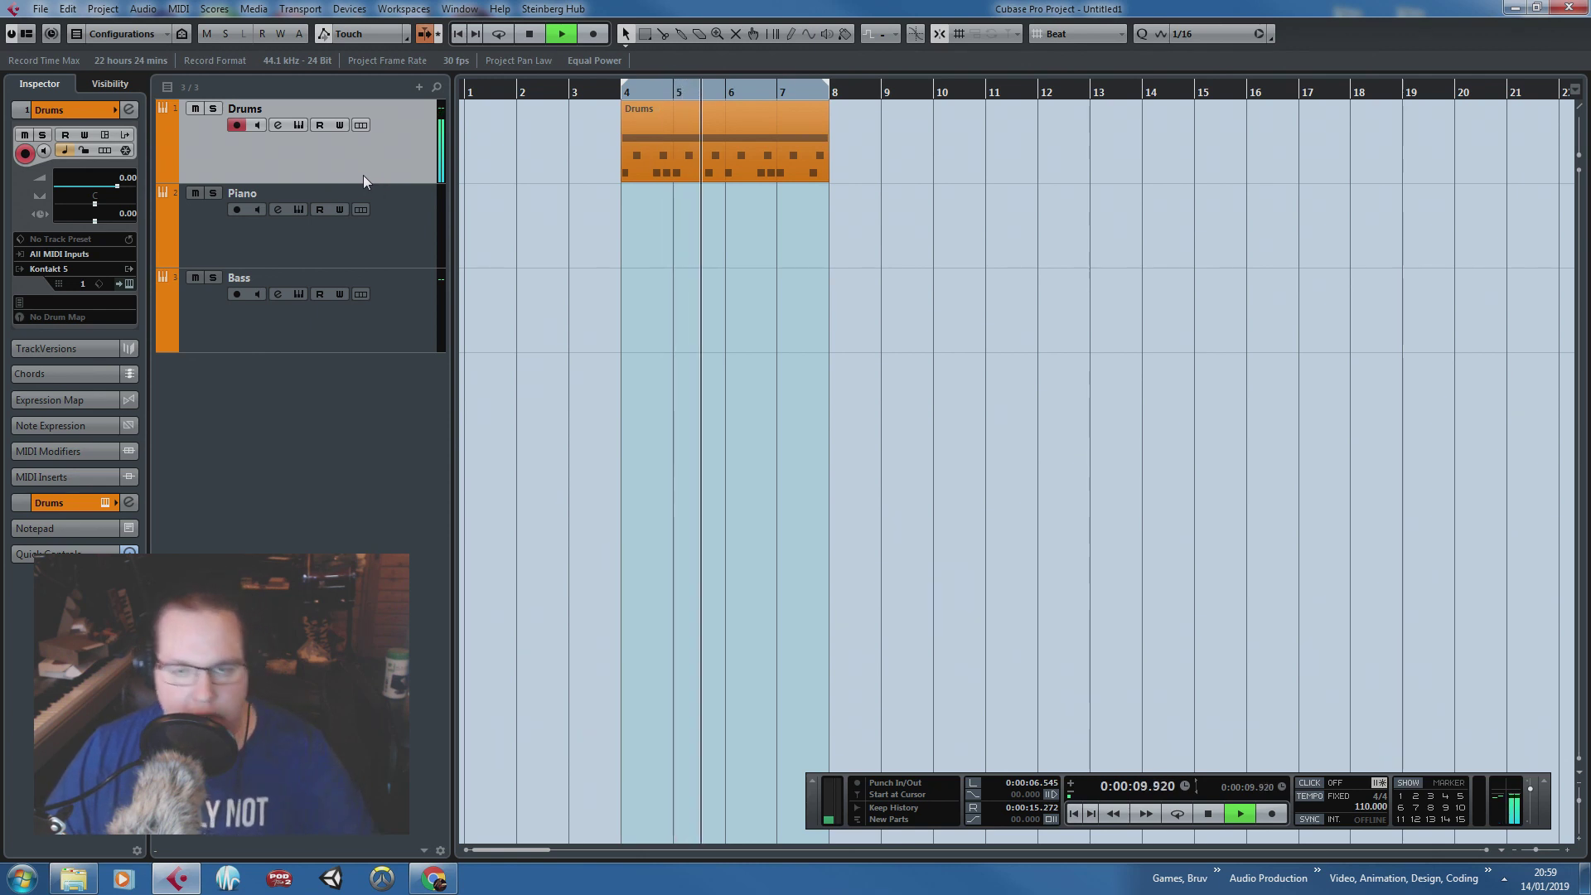
pyautogui.press('space')
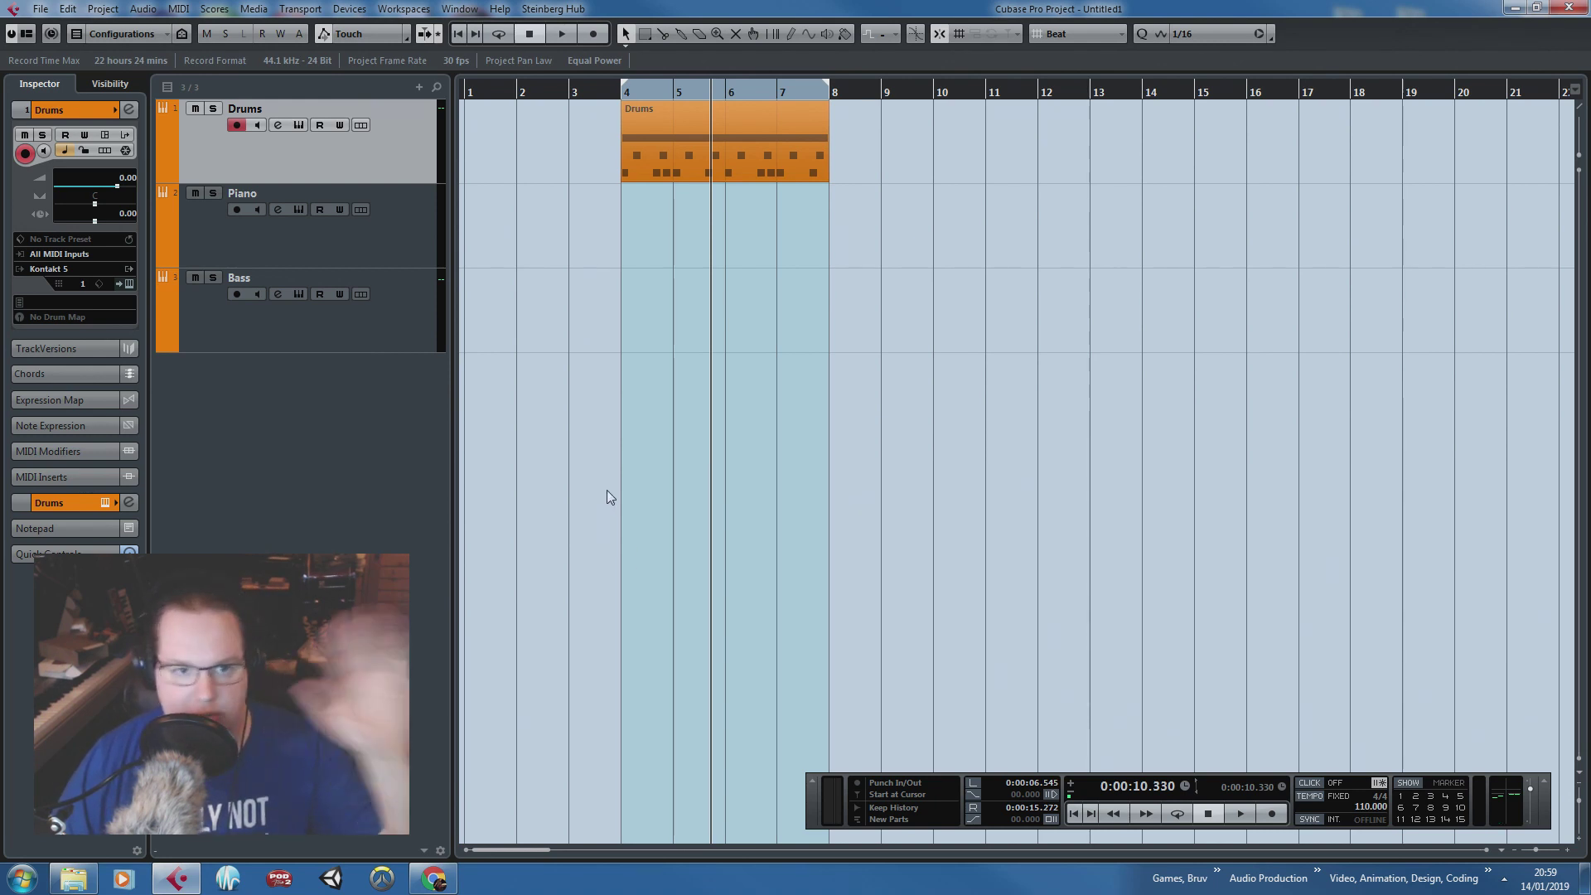
# Step: Create an empty Piano part between the locators and load Upright Intimate from the Upright Piano library in the Piano track's Kontakt
pyautogui.doubleClick(673, 207)
pyautogui.click(301, 244)
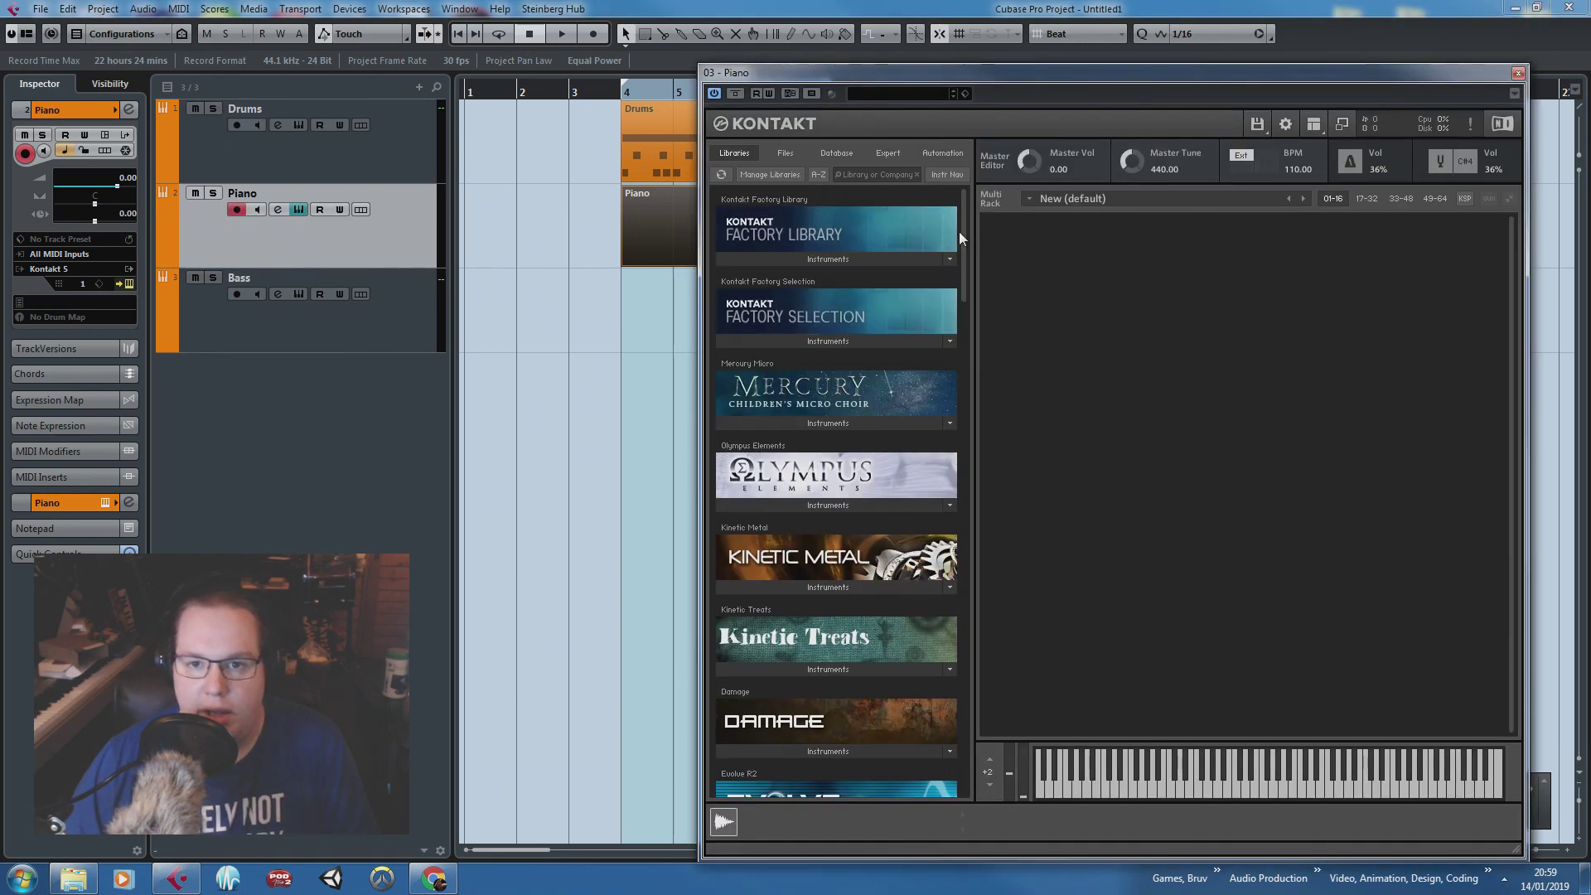
pyautogui.moveTo(960, 238); pyautogui.dragTo(1012, 360)
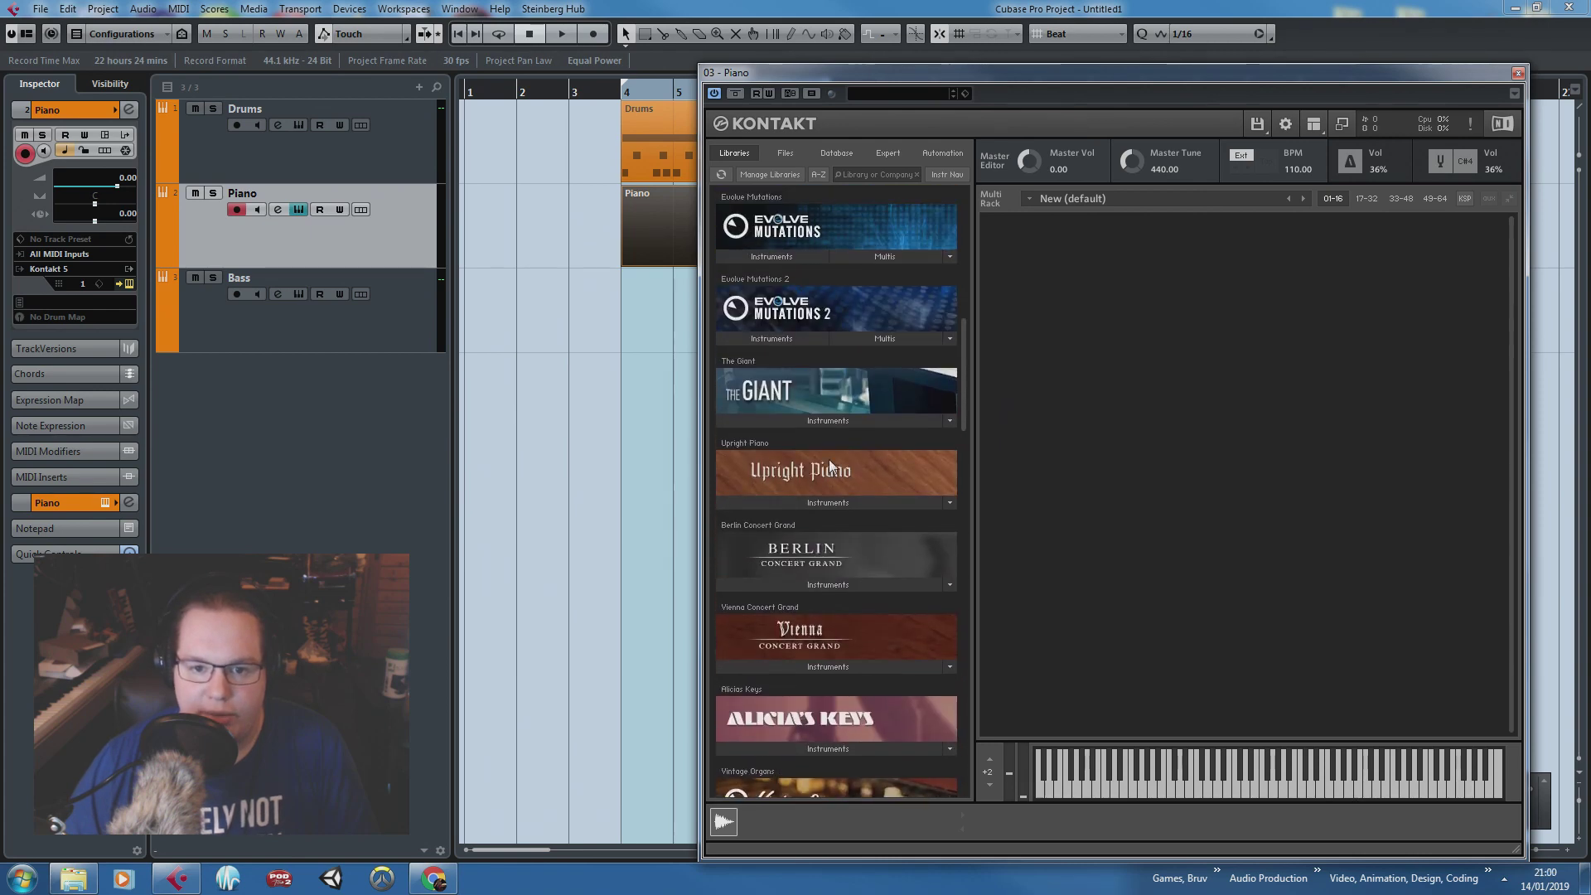
pyautogui.click(817, 502)
pyautogui.doubleClick(781, 524)
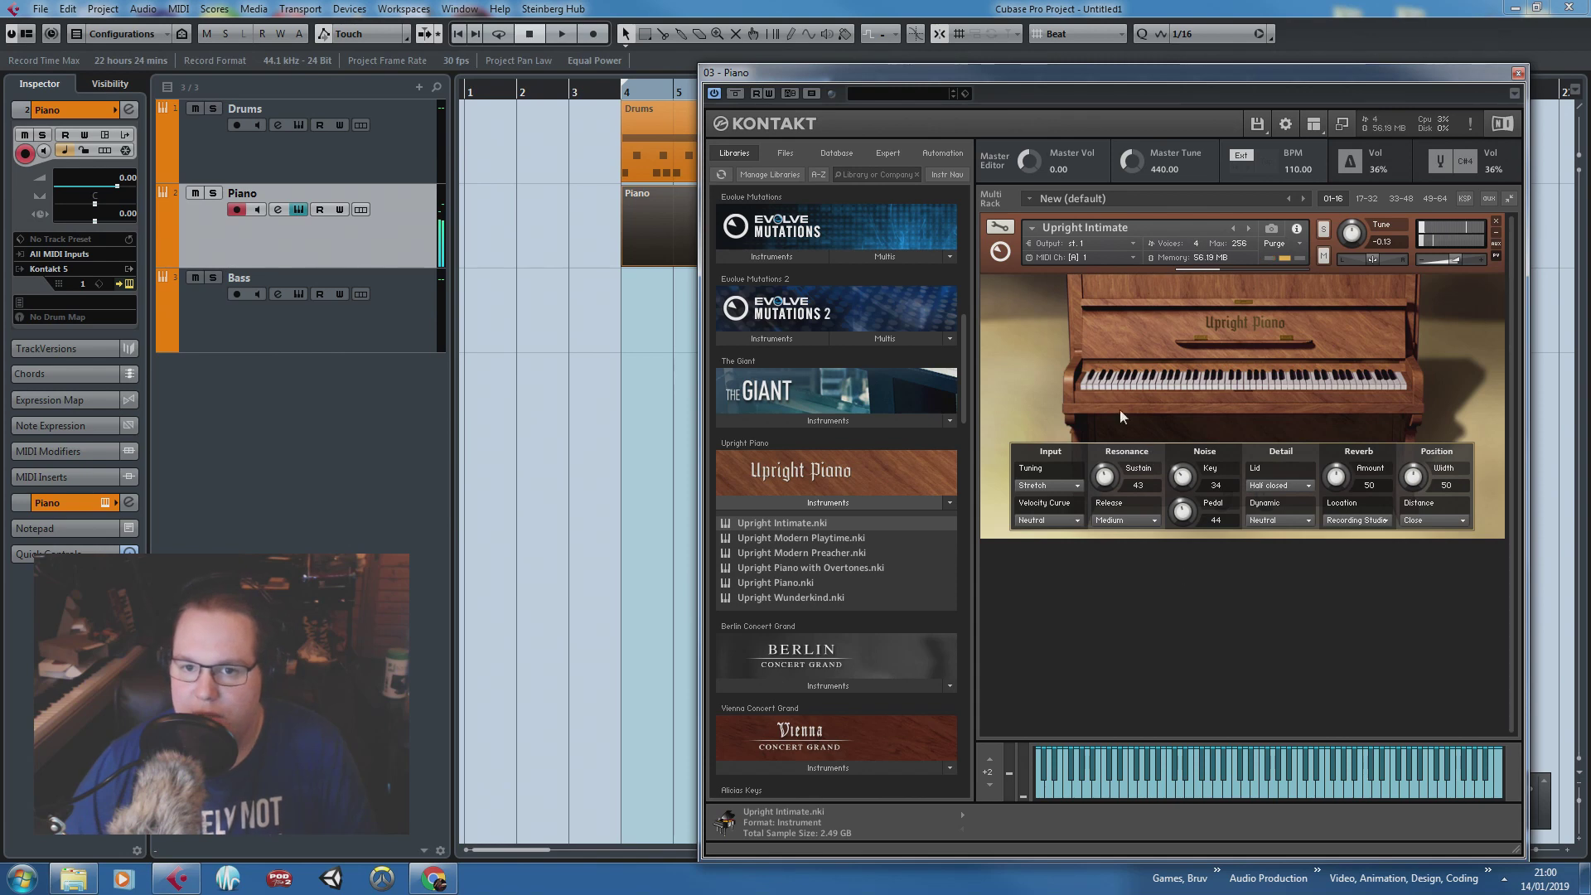
pyautogui.click(1518, 73)
pyautogui.click(763, 239)
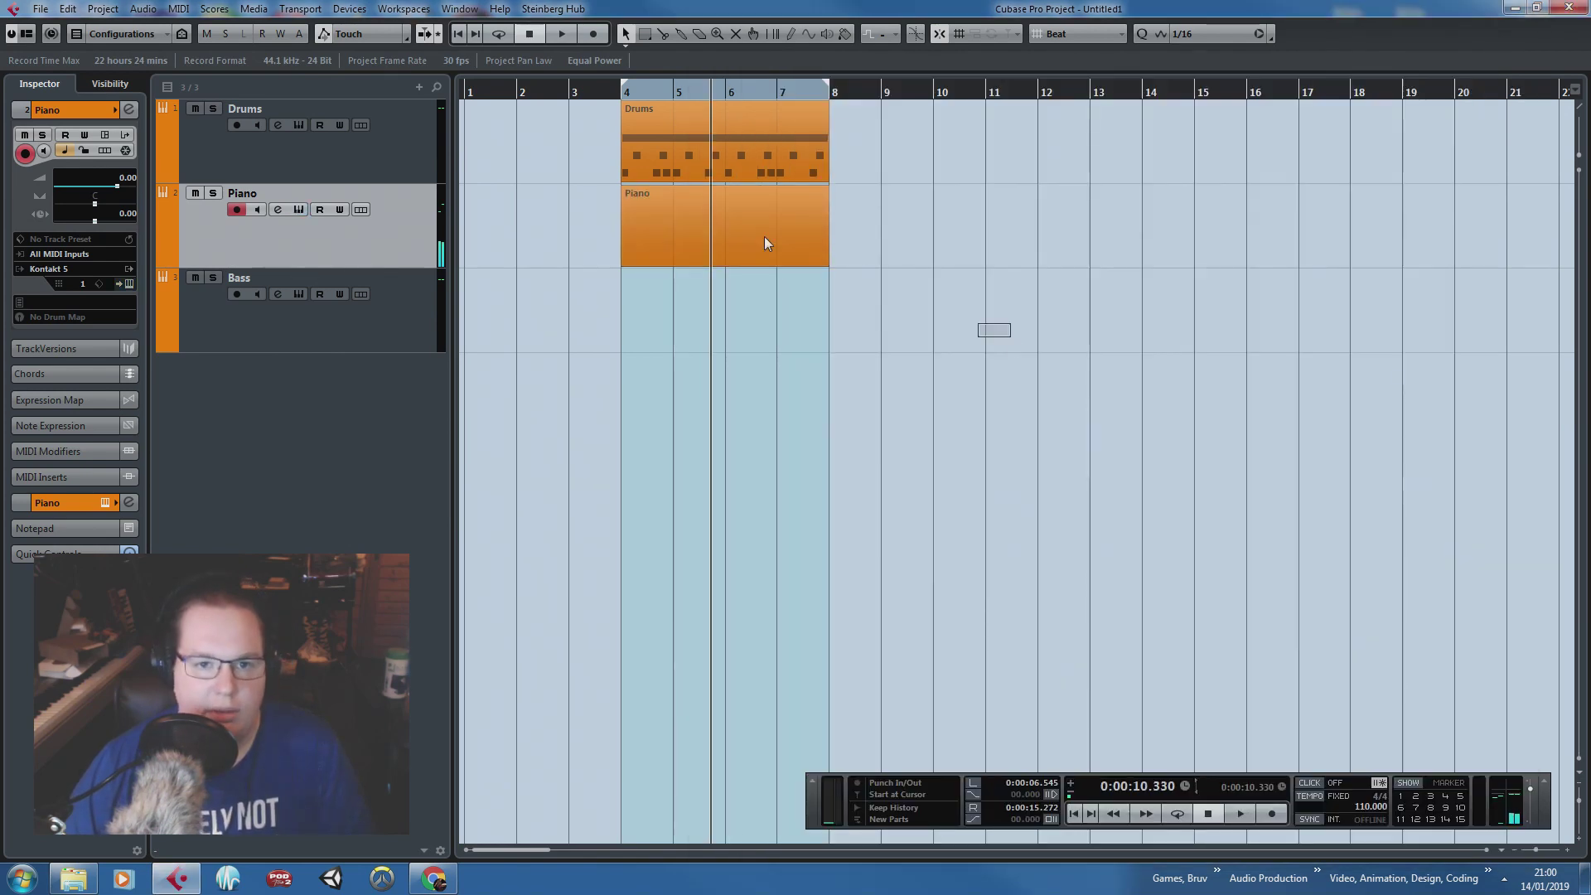
# Step: Open the Piano part in the Key Editor and draw a long note, placing it on A2 at the start of bar 4
pyautogui.doubleClick(708, 227)
pyautogui.scroll(-5, 435, 282)
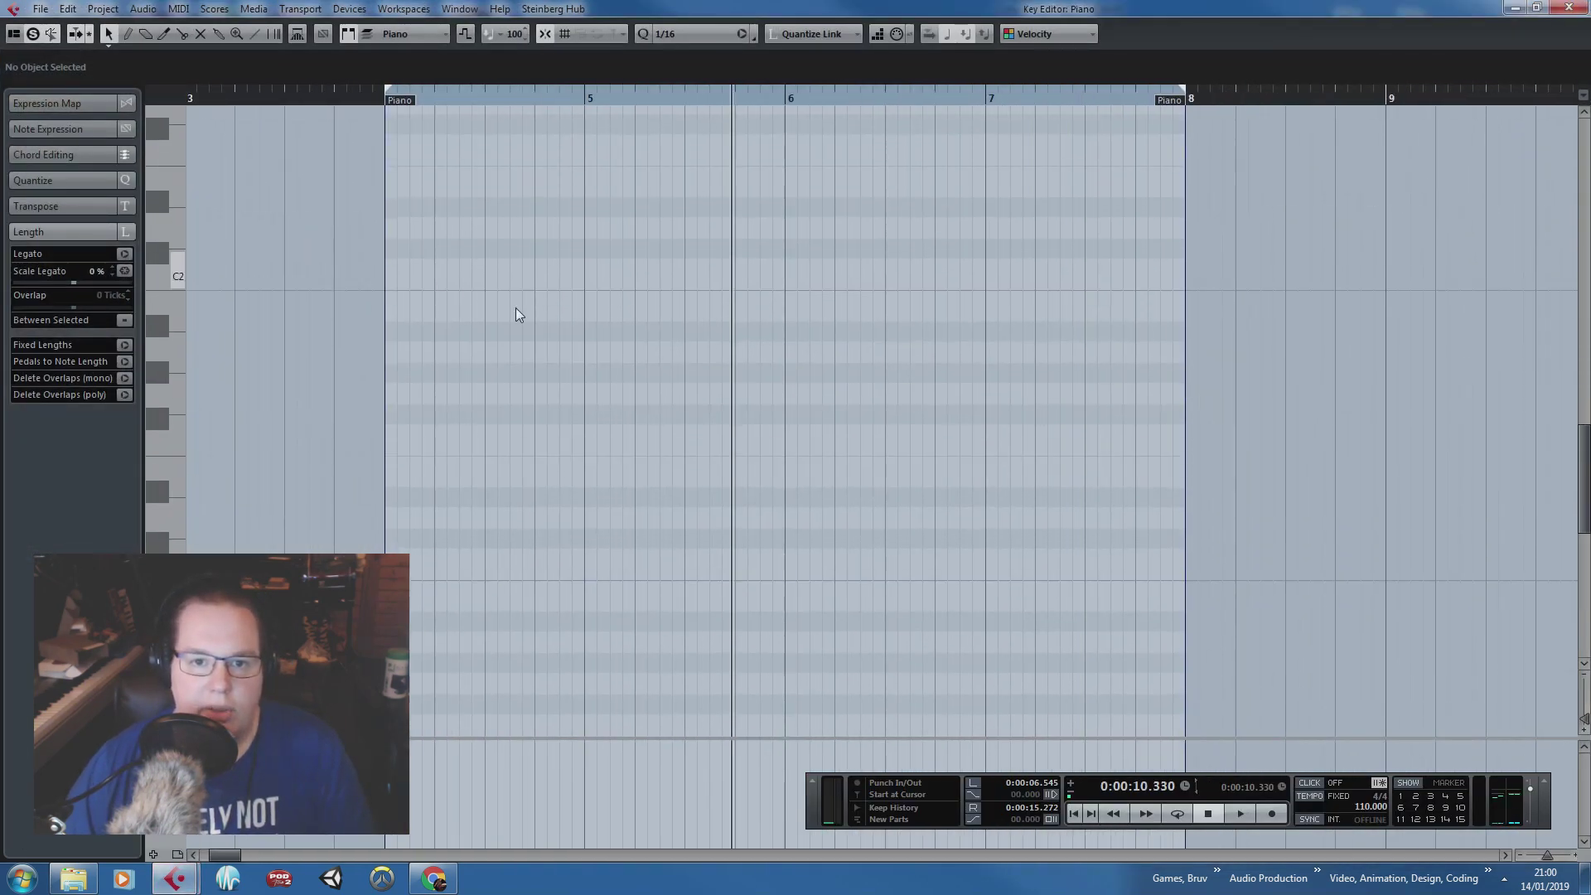
pyautogui.keyDown('ctrl'); pyautogui.scroll(1, 515, 312); pyautogui.keyUp('ctrl')
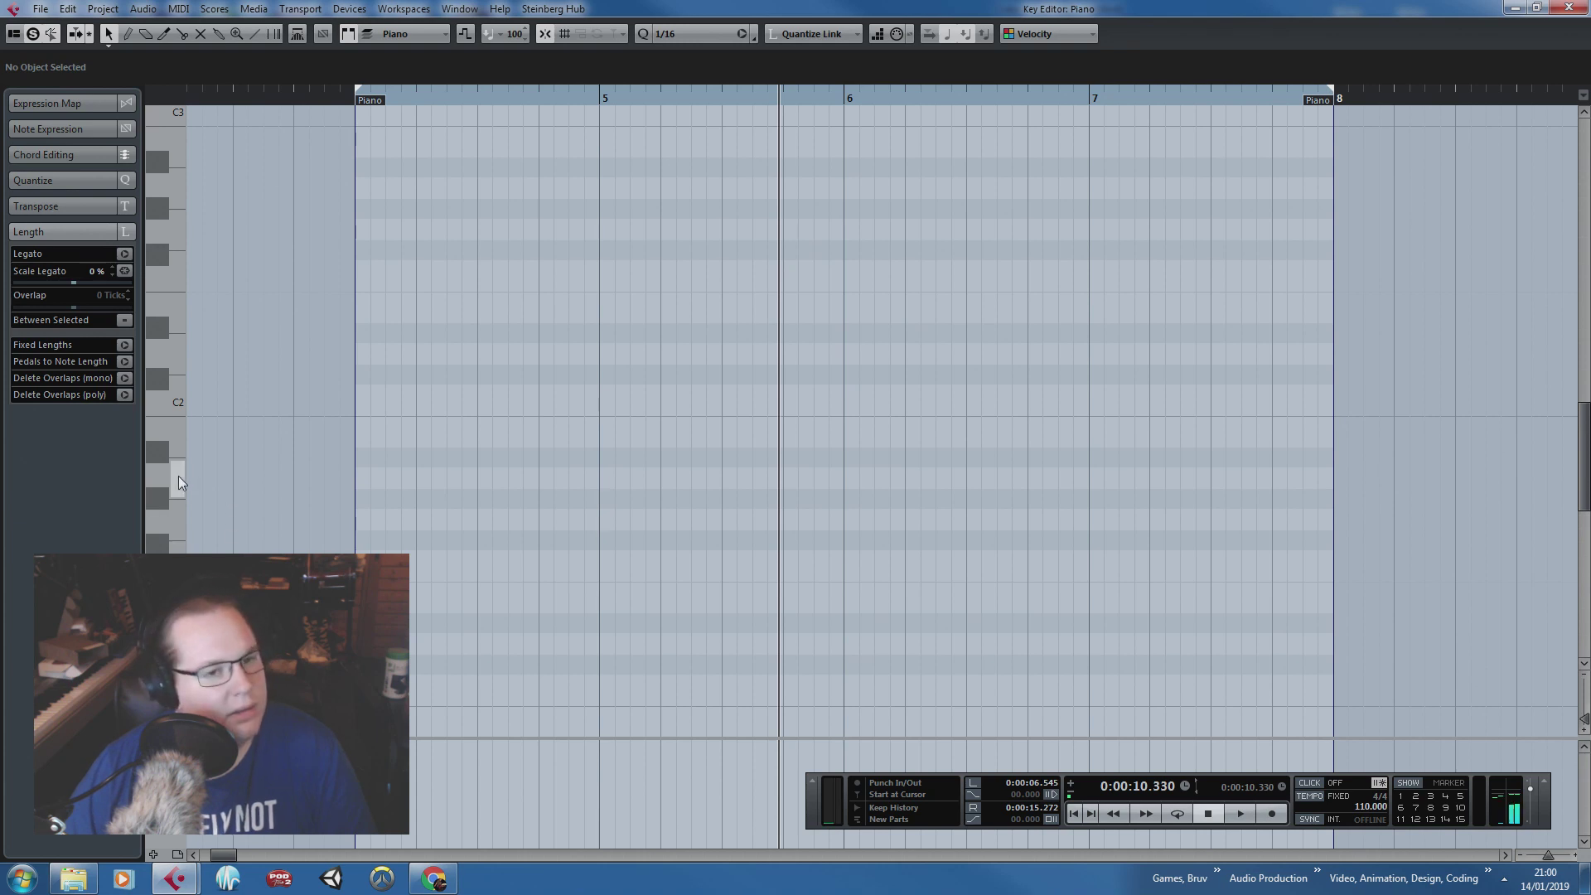
pyautogui.moveTo(381, 206); pyautogui.dragTo(563, 208)
pyautogui.press('1')
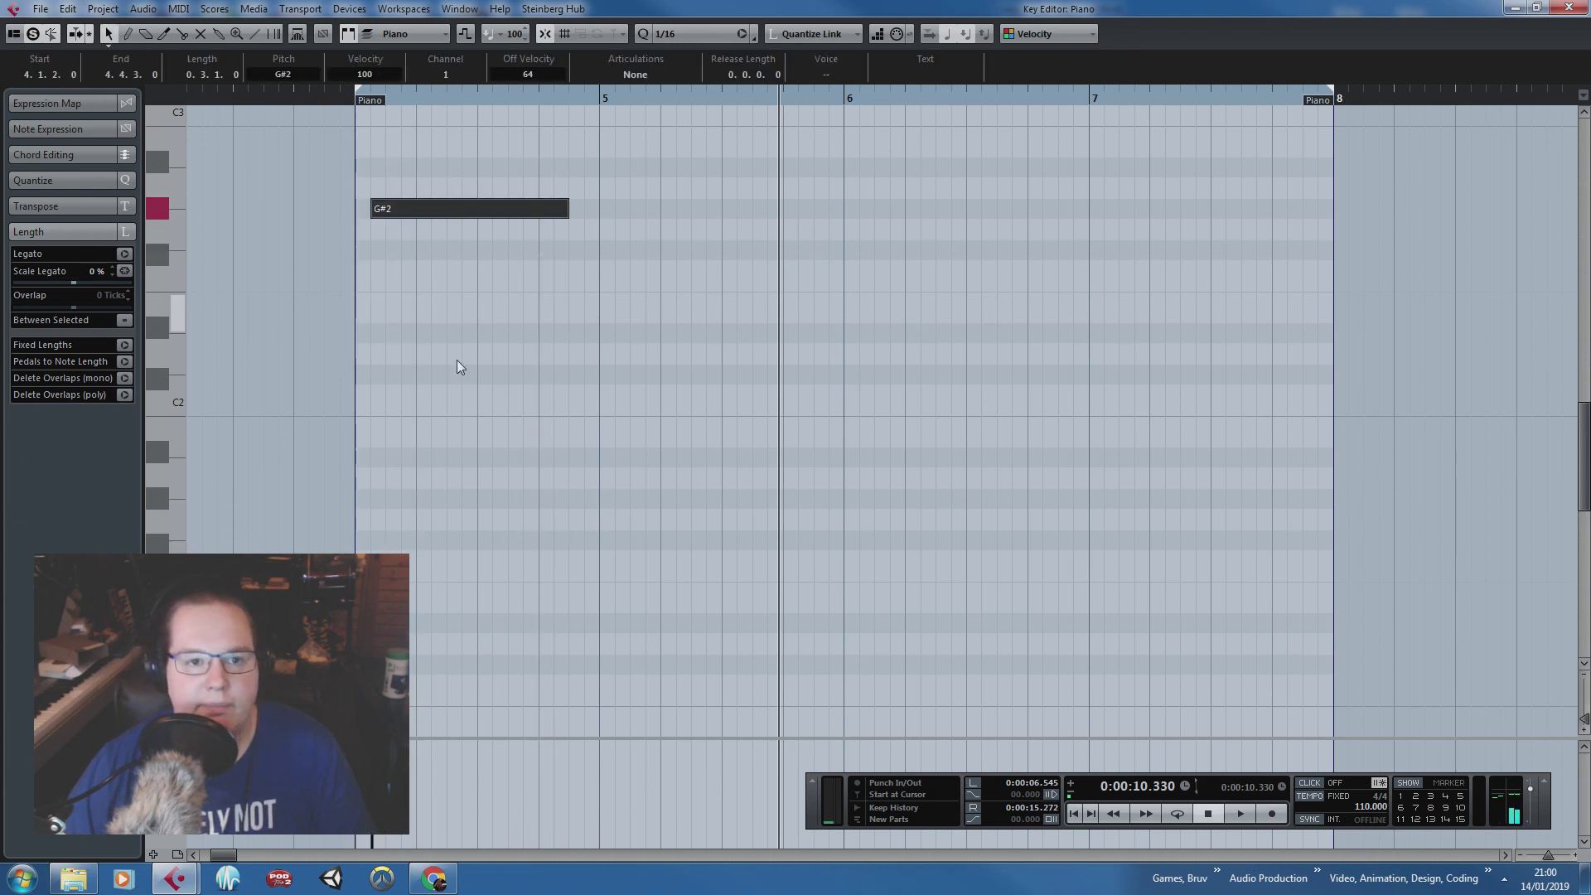
pyautogui.scroll(2, 455, 360)
pyautogui.moveTo(411, 329)
pyautogui.mouseDown()
pyautogui.moveTo(406, 302)
pyautogui.moveTo(419, 313)
pyautogui.mouseUp()
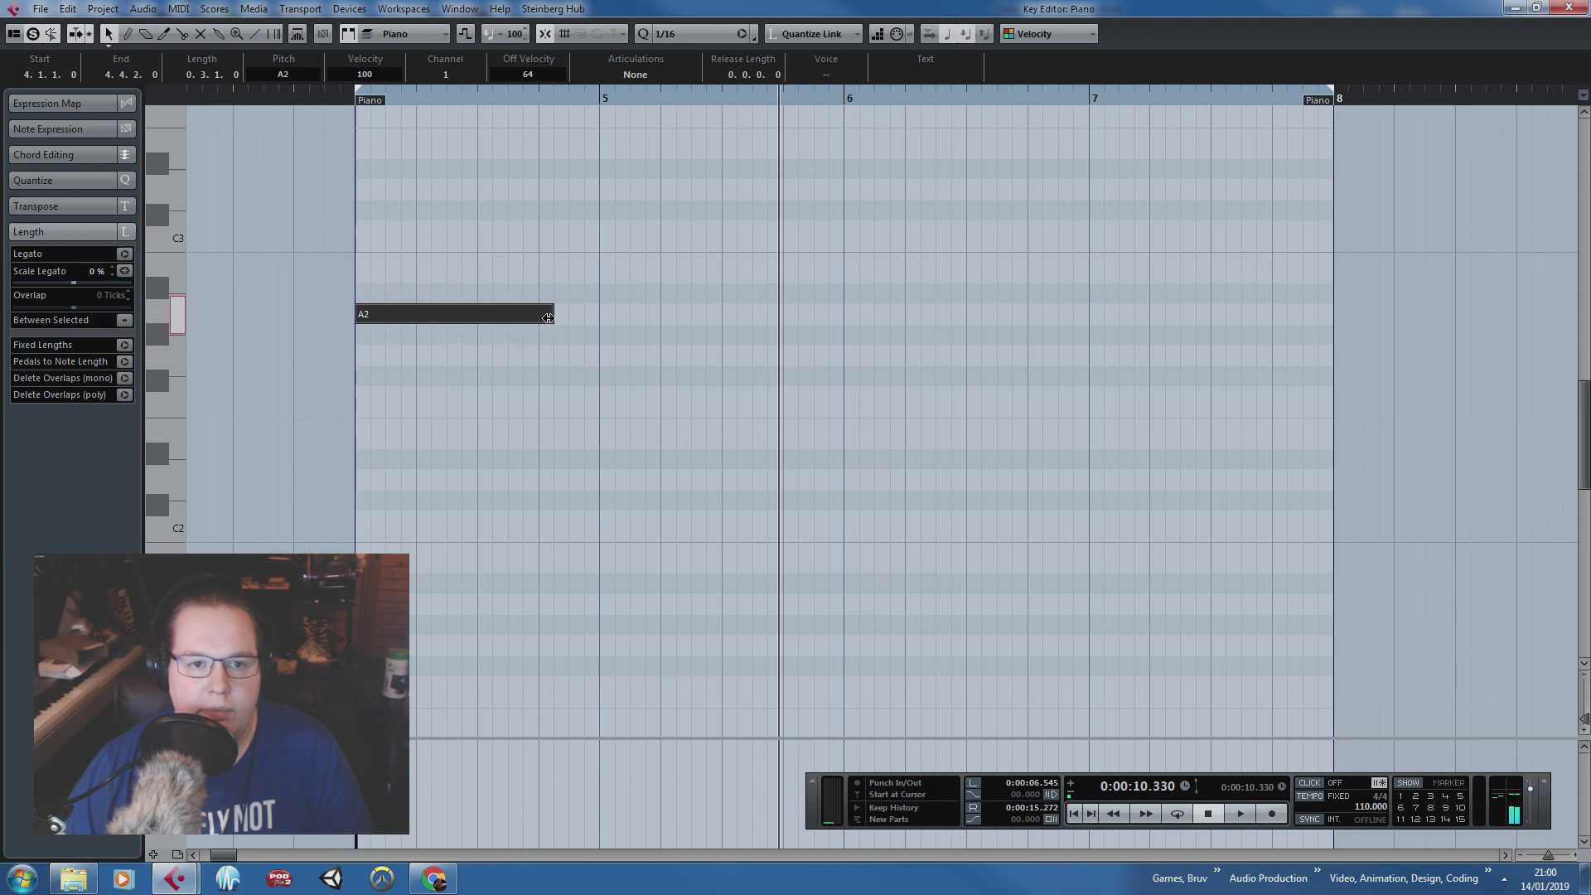
# Step: Resize the A2 note to two beats at the start of bar 4 and duplicate it onto beat 3
pyautogui.moveTo(550, 313); pyautogui.dragTo(426, 316)
pyautogui.scroll(2, 412, 405)
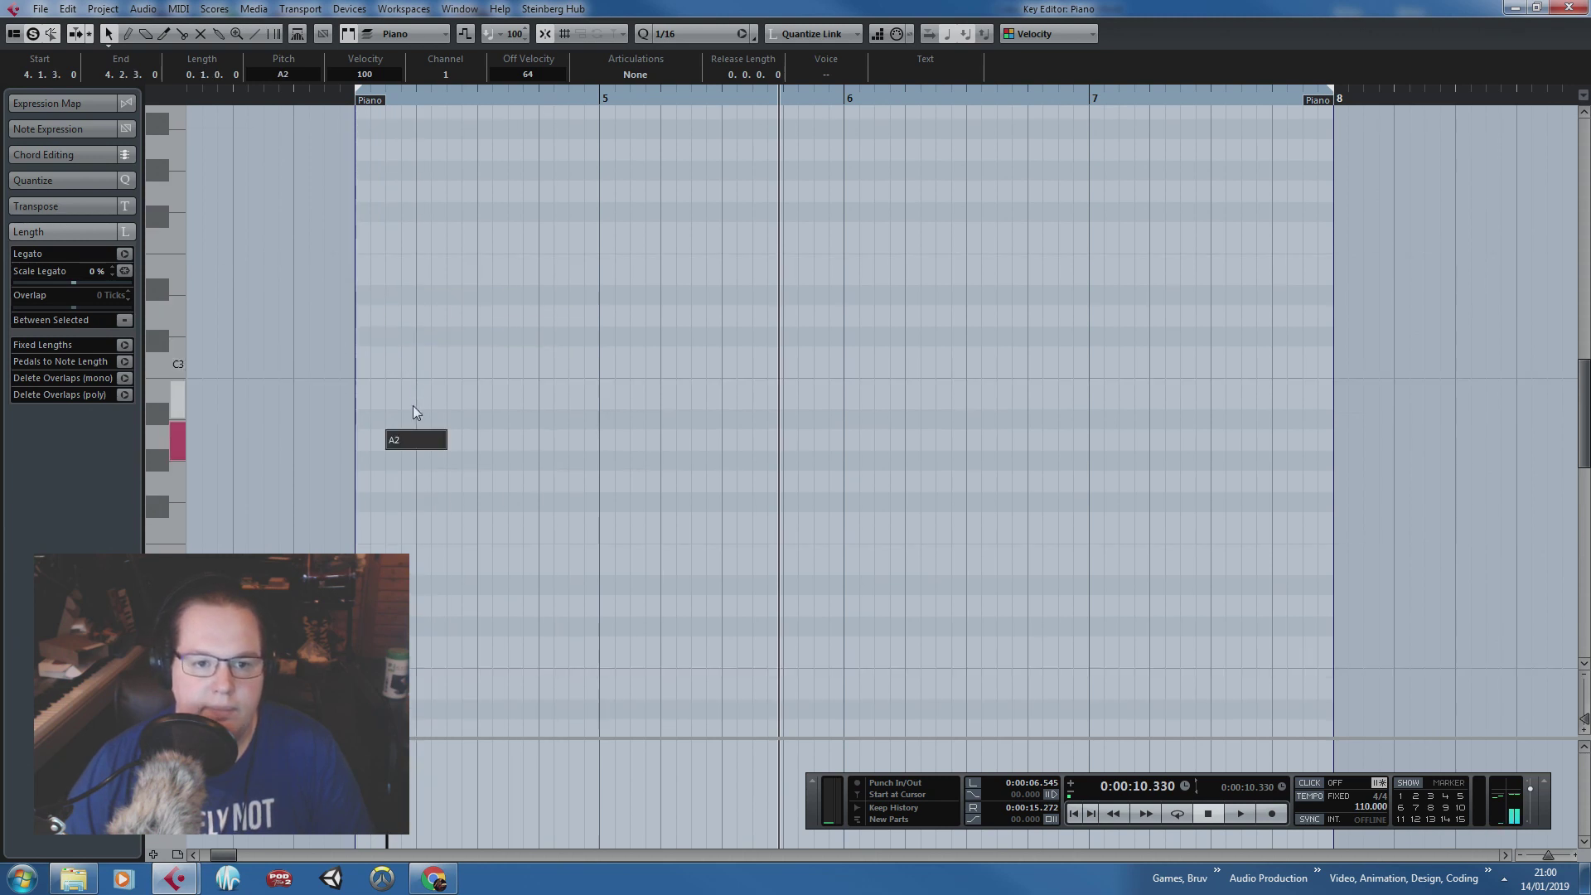
pyautogui.scroll(2, 411, 406)
pyautogui.moveTo(471, 440); pyautogui.dragTo(443, 462)
pyautogui.moveTo(553, 442); pyautogui.dragTo(534, 442)
pyautogui.hotkey('ctrl', 'd')
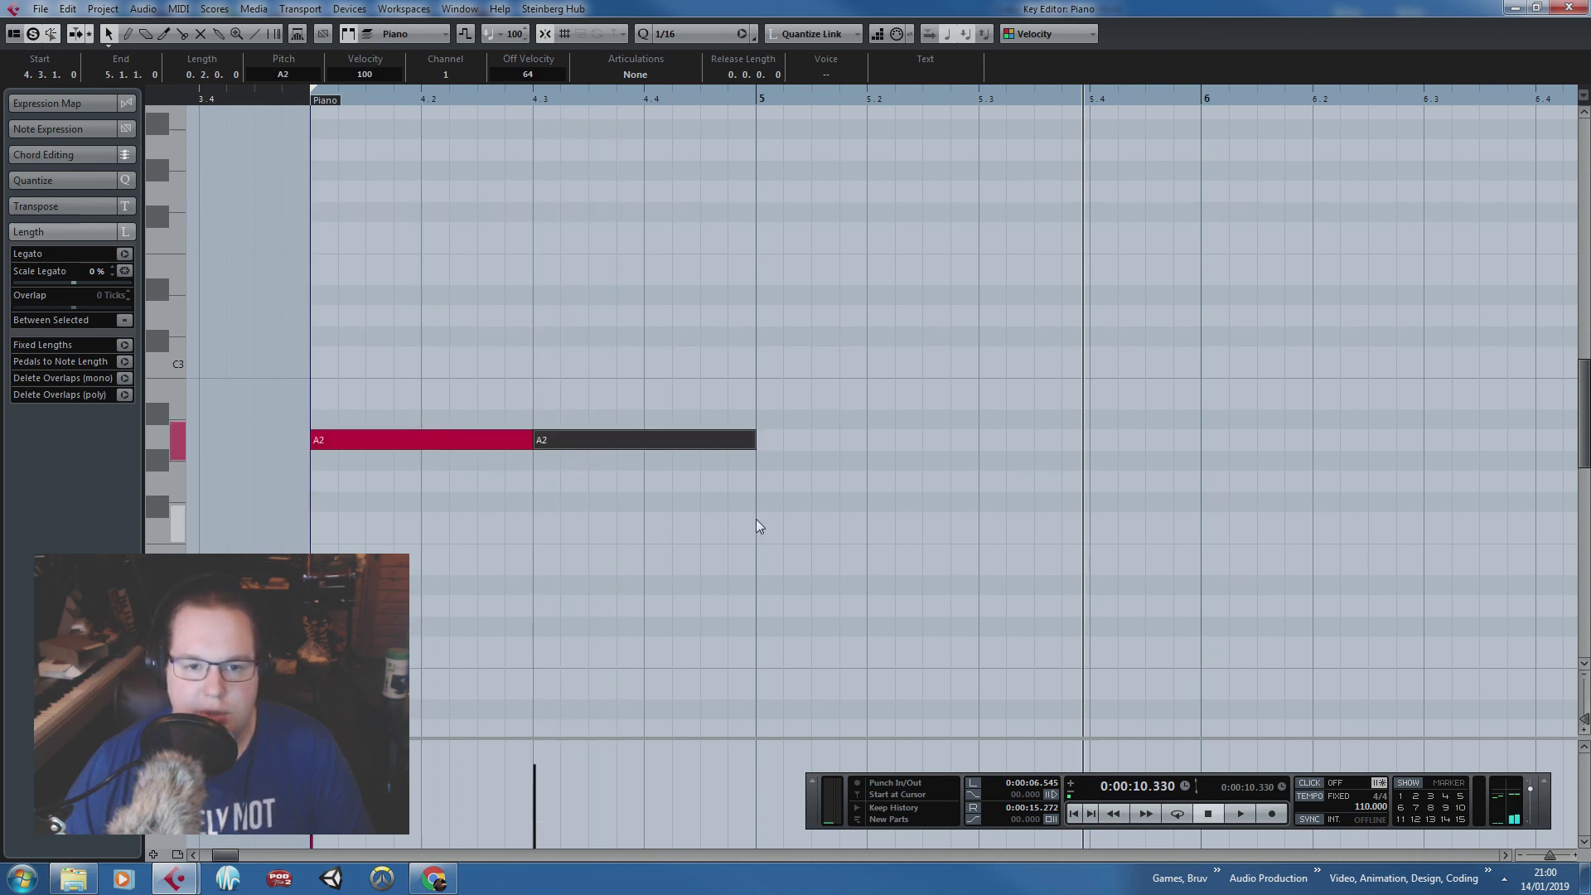
# Step: Shorten both A2 notes to one and a half beats and copy them up to E3 and C3 to form chords
pyautogui.scroll(-2, 756, 519)
pyautogui.moveTo(811, 532); pyautogui.dragTo(592, 382)
pyautogui.scroll(1, 714, 452)
pyautogui.moveTo(777, 444); pyautogui.dragTo(562, 270)
pyautogui.hotkey('ctrl', 'd')
pyautogui.hotkey('ctrl', 'd')
pyautogui.moveTo(789, 275); pyautogui.dragTo(530, 346)
# Step: Play the chords with the locators around bars 4 and 5, and repeat the A2-C3-E3 chord on beats 1 and 3 of bar 5
pyautogui.click(469, 97)
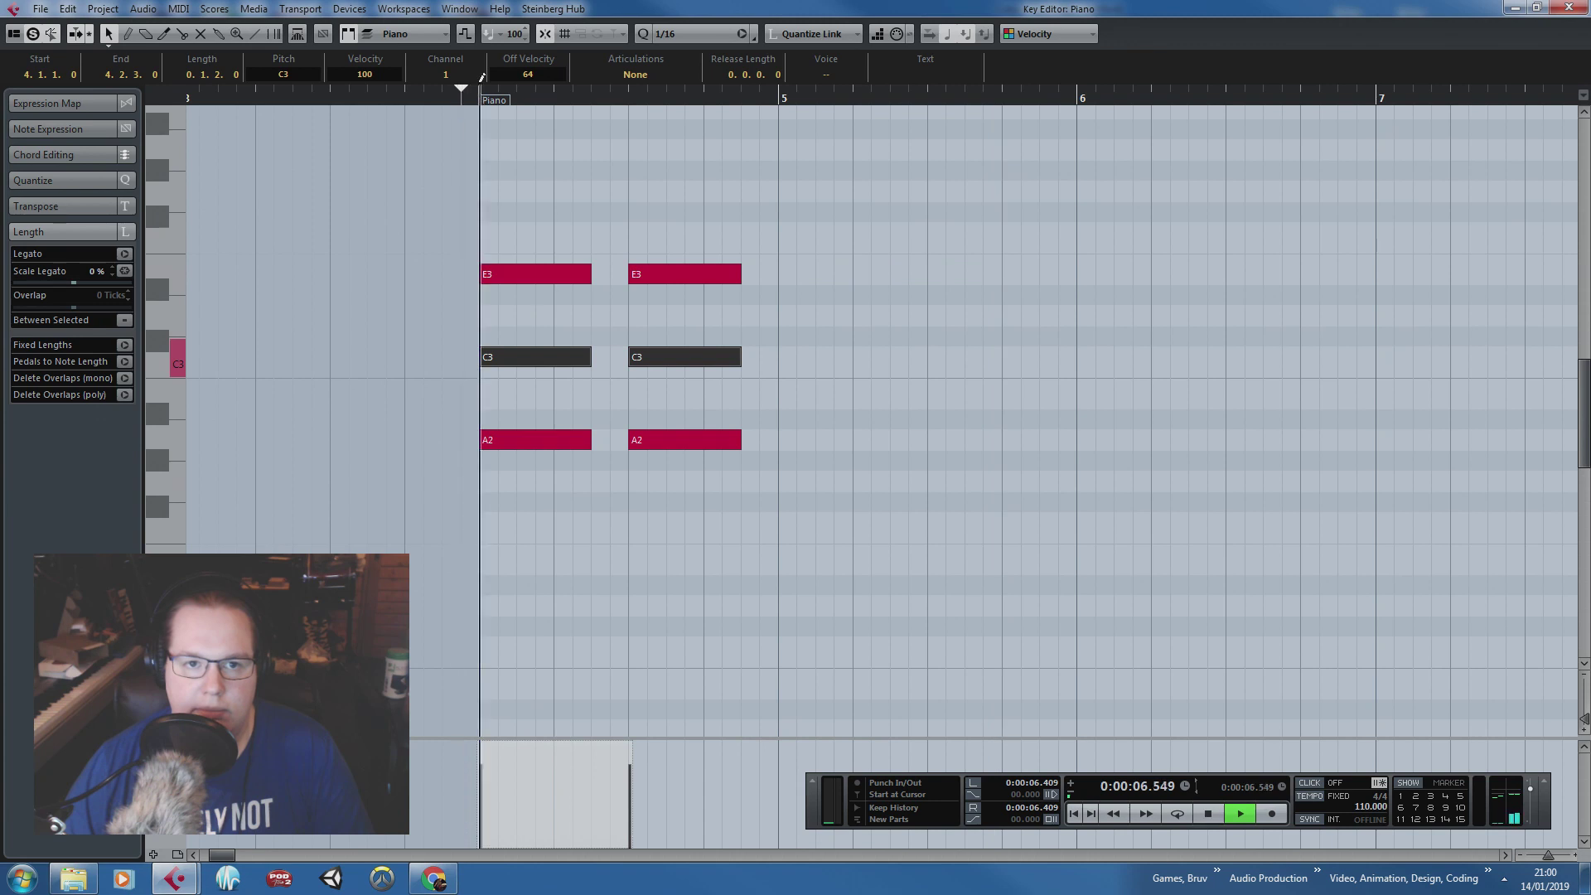
pyautogui.moveTo(479, 89); pyautogui.dragTo(1076, 227)
pyautogui.scroll(-1, 1027, 518)
pyautogui.moveTo(1028, 519); pyautogui.dragTo(704, 276)
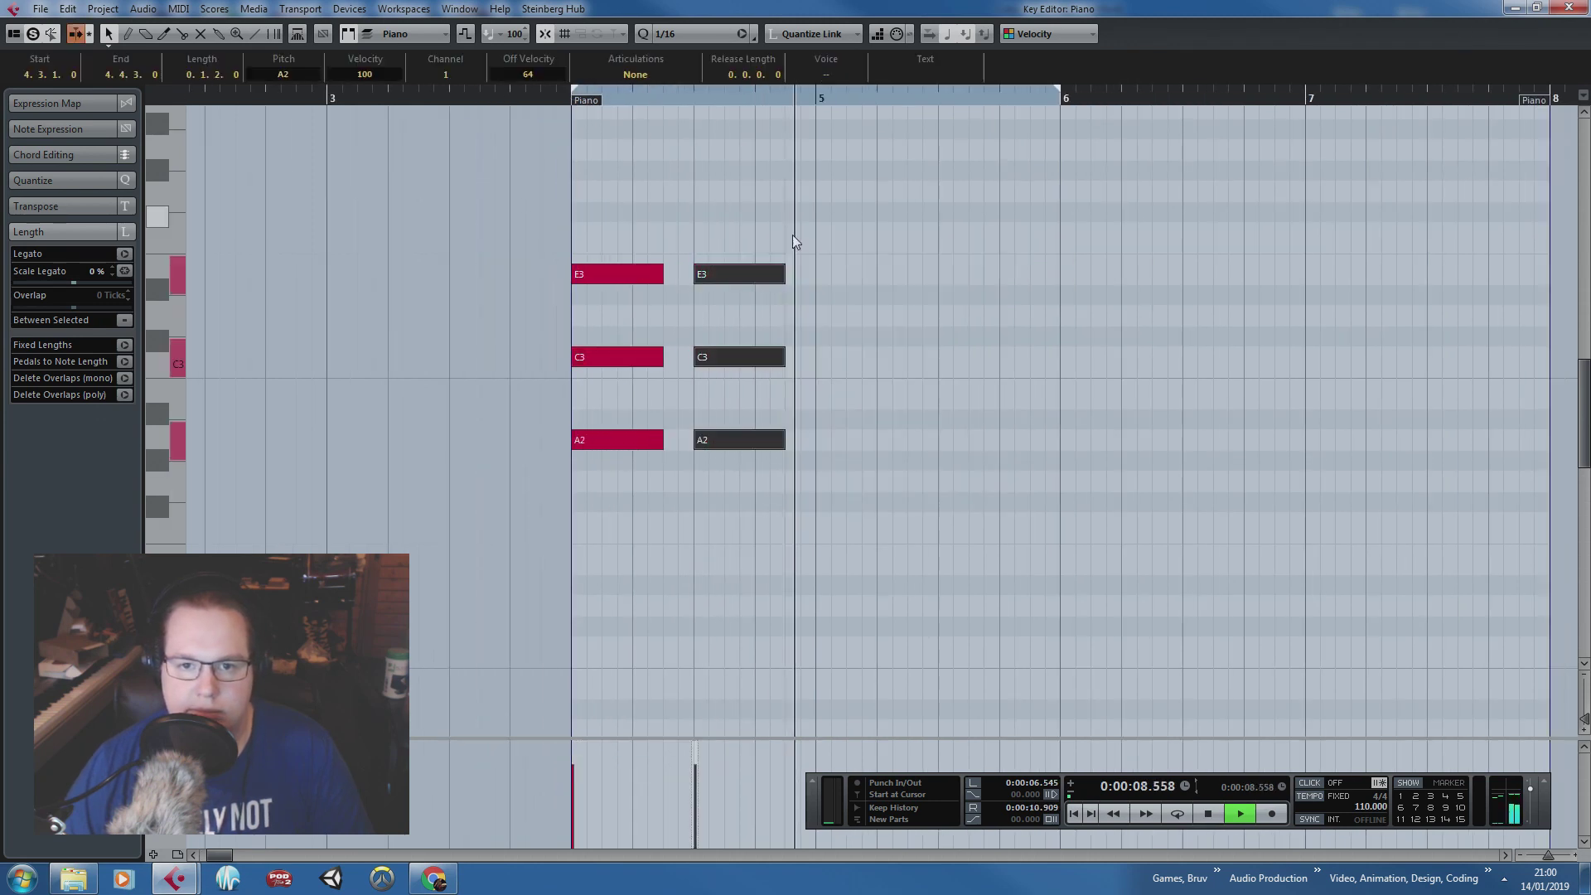
pyautogui.hotkey('ctrl', 'd')
pyautogui.press('space')
pyautogui.moveTo(828, 269); pyautogui.dragTo(967, 284)
# Step: Extend the locators to bar 8 and duplicate the two bar 5 chords into bar 6
pyautogui.moveTo(1030, 112); pyautogui.dragTo(1530, 180)
pyautogui.click(1243, 240)
pyautogui.moveTo(1111, 497); pyautogui.dragTo(838, 202)
pyautogui.hotkey('alt', 'd')
# Step: Move both bar 6 piano chords up so they play D3, F3 and A3
pyautogui.moveTo(1045, 440)
pyautogui.mouseDown()
pyautogui.moveTo(1065, 364)
pyautogui.moveTo(1052, 443)
pyautogui.mouseUp()
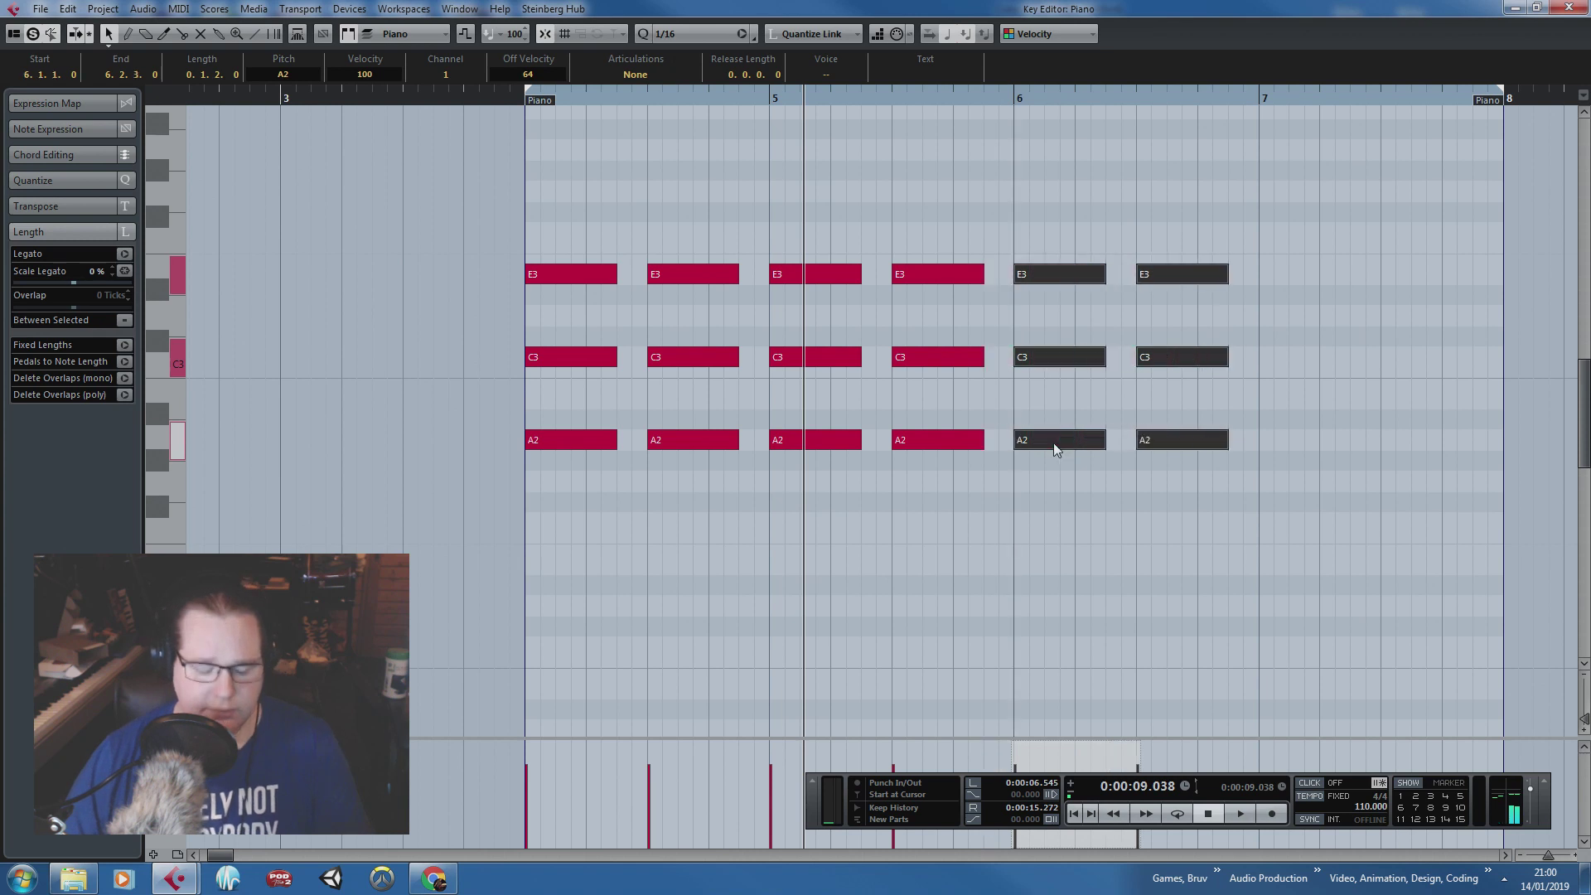
pyautogui.click(1042, 485)
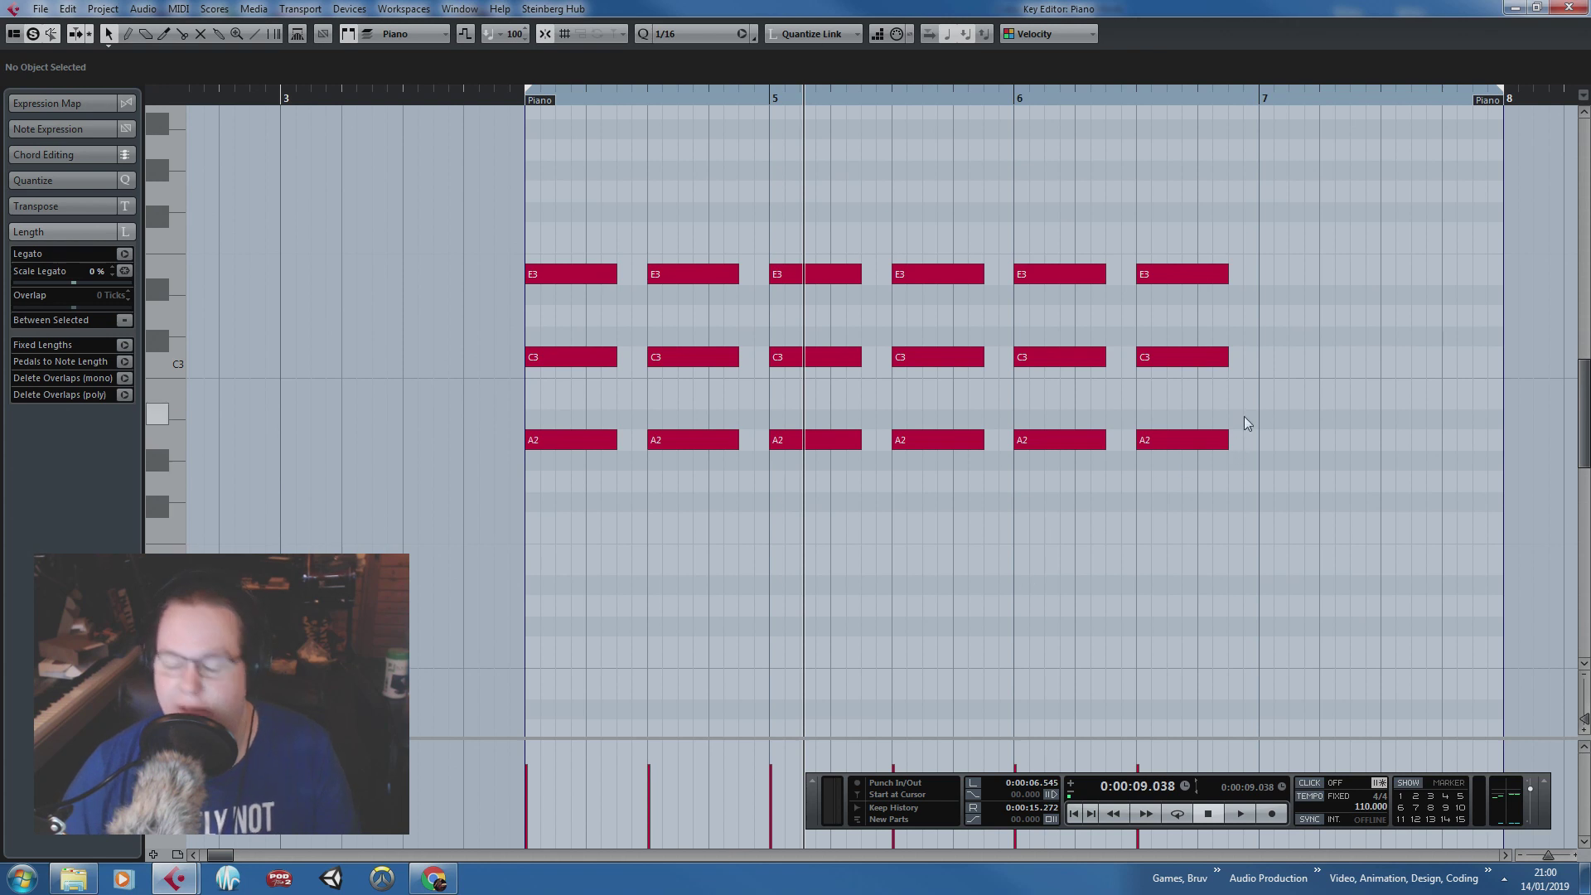
pyautogui.click(570, 440)
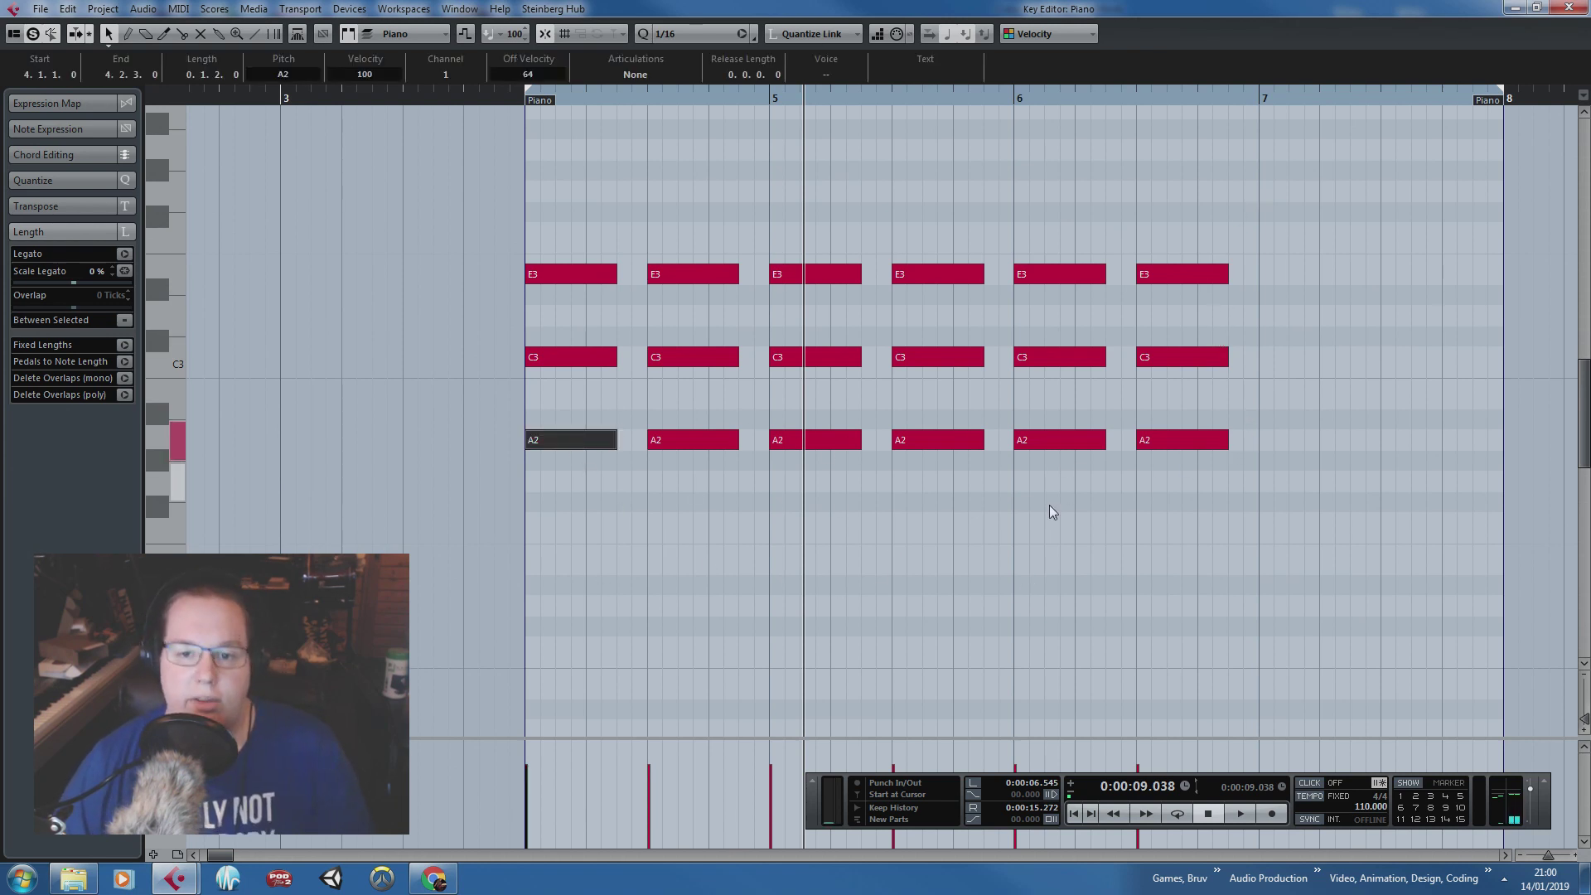
pyautogui.moveTo(1307, 556); pyautogui.dragTo(1015, 233)
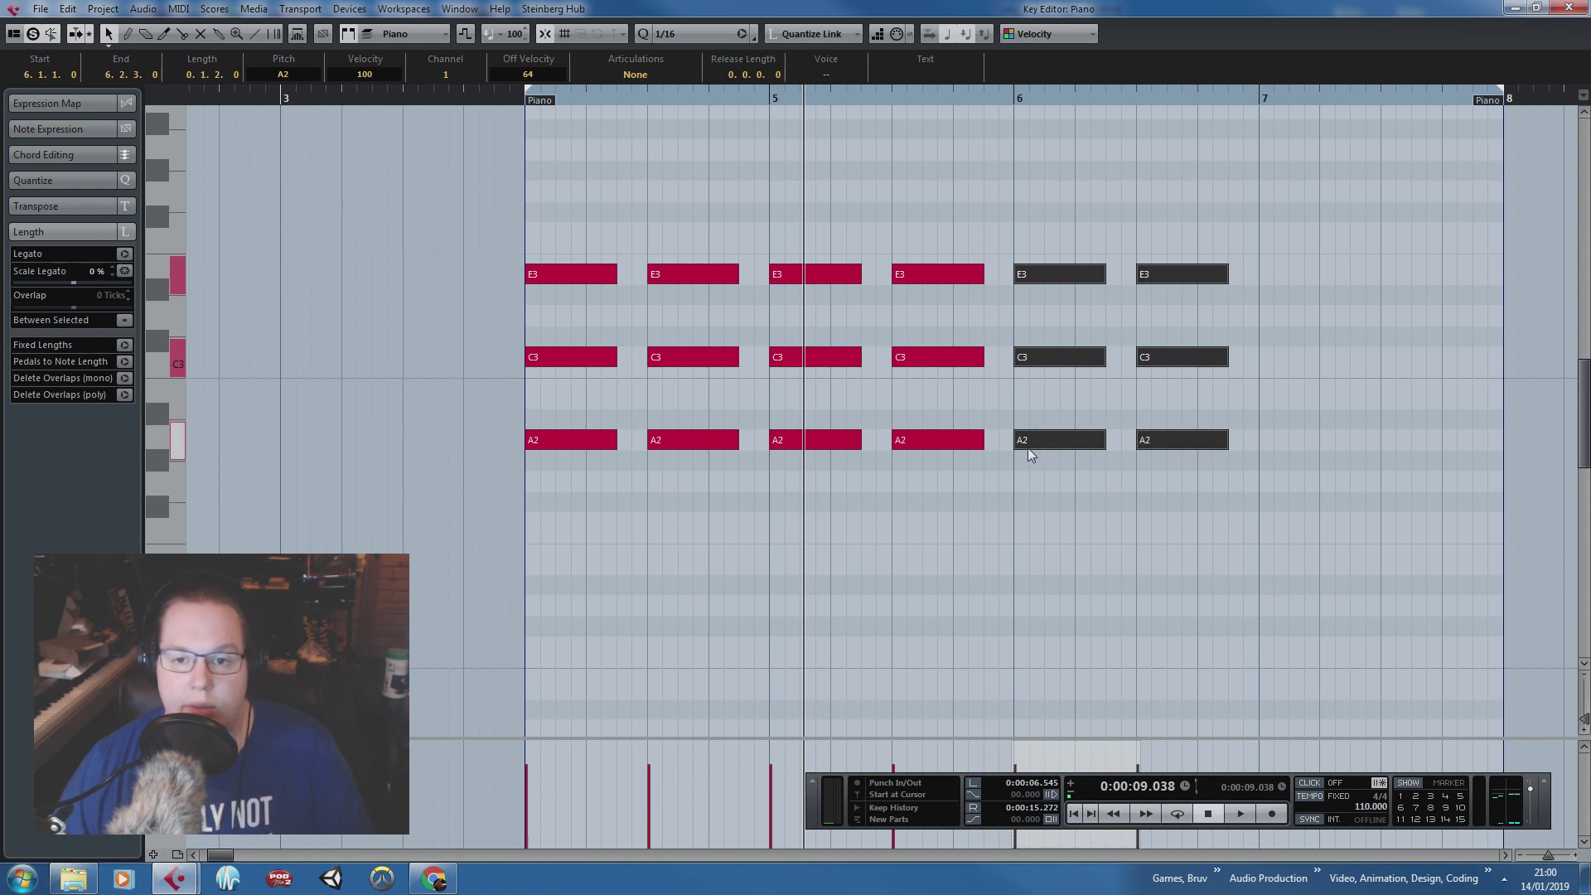
pyautogui.moveTo(1033, 446); pyautogui.dragTo(1035, 317)
pyautogui.scroll(2, 1074, 494)
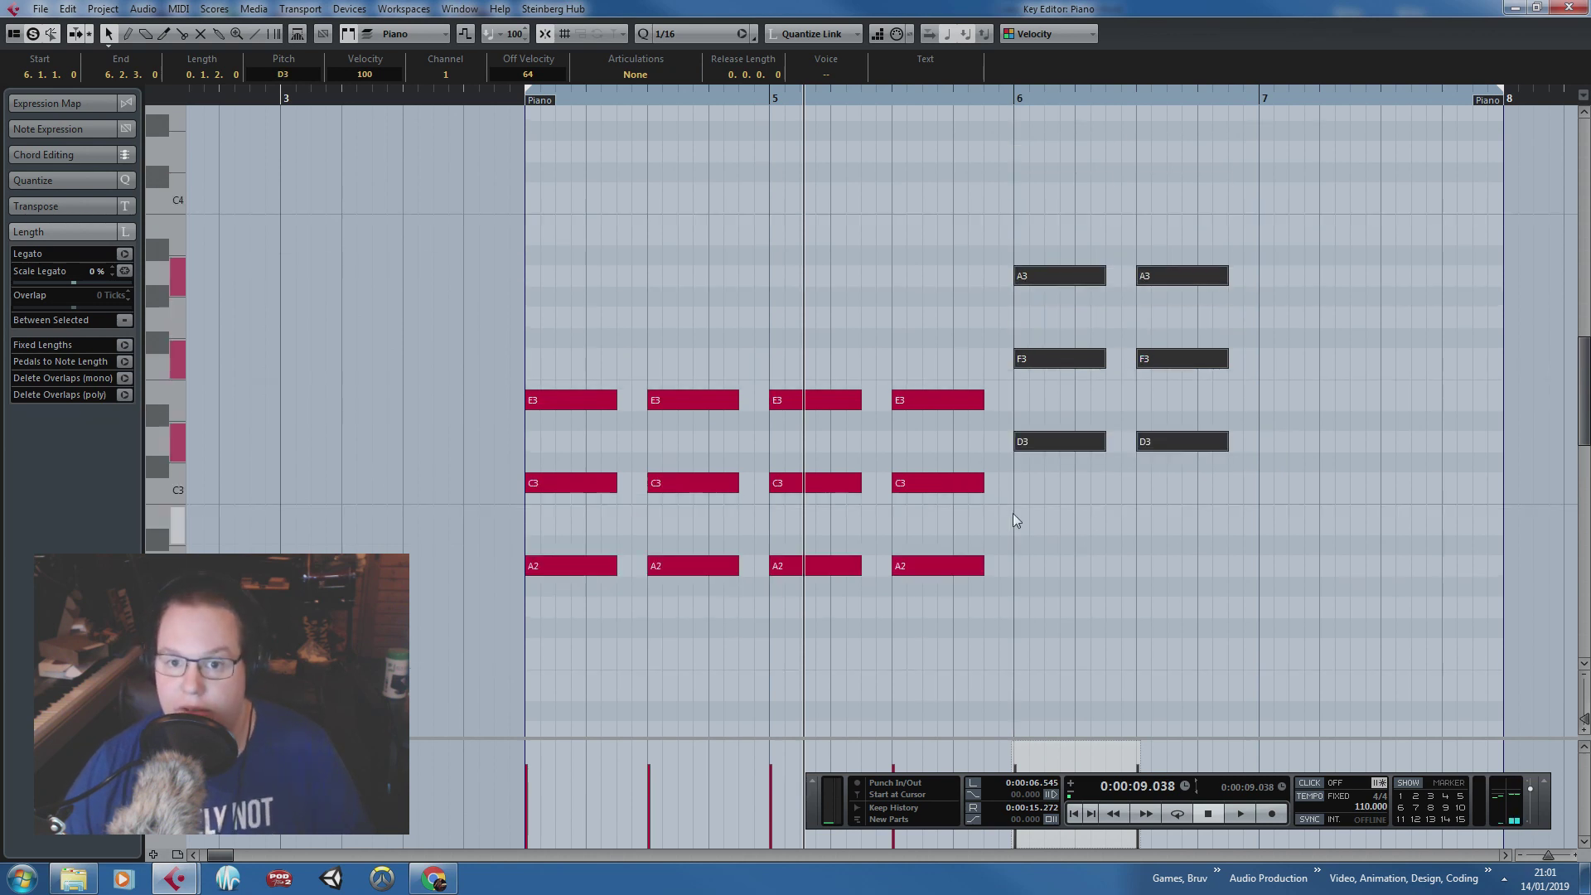
# Step: Duplicate the two bar 6 chords into bar 7 and raise the copies to E3, G3 and B3
pyautogui.hotkey('ctrl', 'd')
pyautogui.moveTo(1256, 444); pyautogui.dragTo(1258, 403)
pyautogui.click(1286, 519)
pyautogui.click(1270, 397)
pyautogui.moveTo(1458, 489)
pyautogui.mouseDown()
pyautogui.moveTo(1447, 464)
pyautogui.moveTo(1278, 401)
pyautogui.moveTo(1311, 380)
pyautogui.moveTo(1288, 375)
pyautogui.mouseUp()
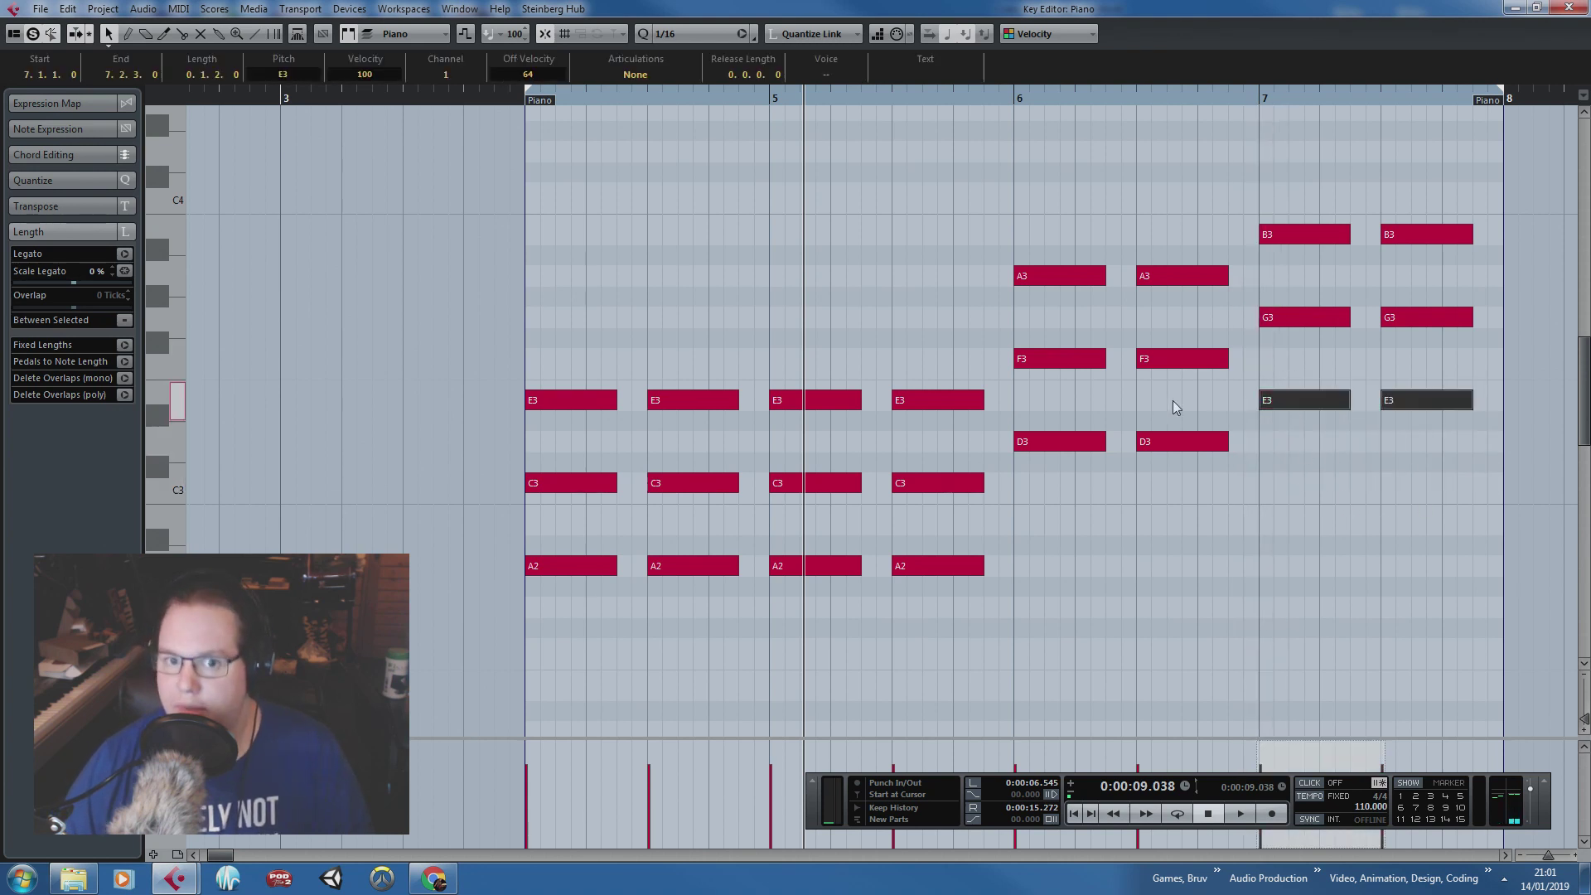
# Step: Audition individual notes of the second bar 5 chord and compare them with the lower notes in bars 6 and 7
pyautogui.click(941, 568)
pyautogui.click(928, 398)
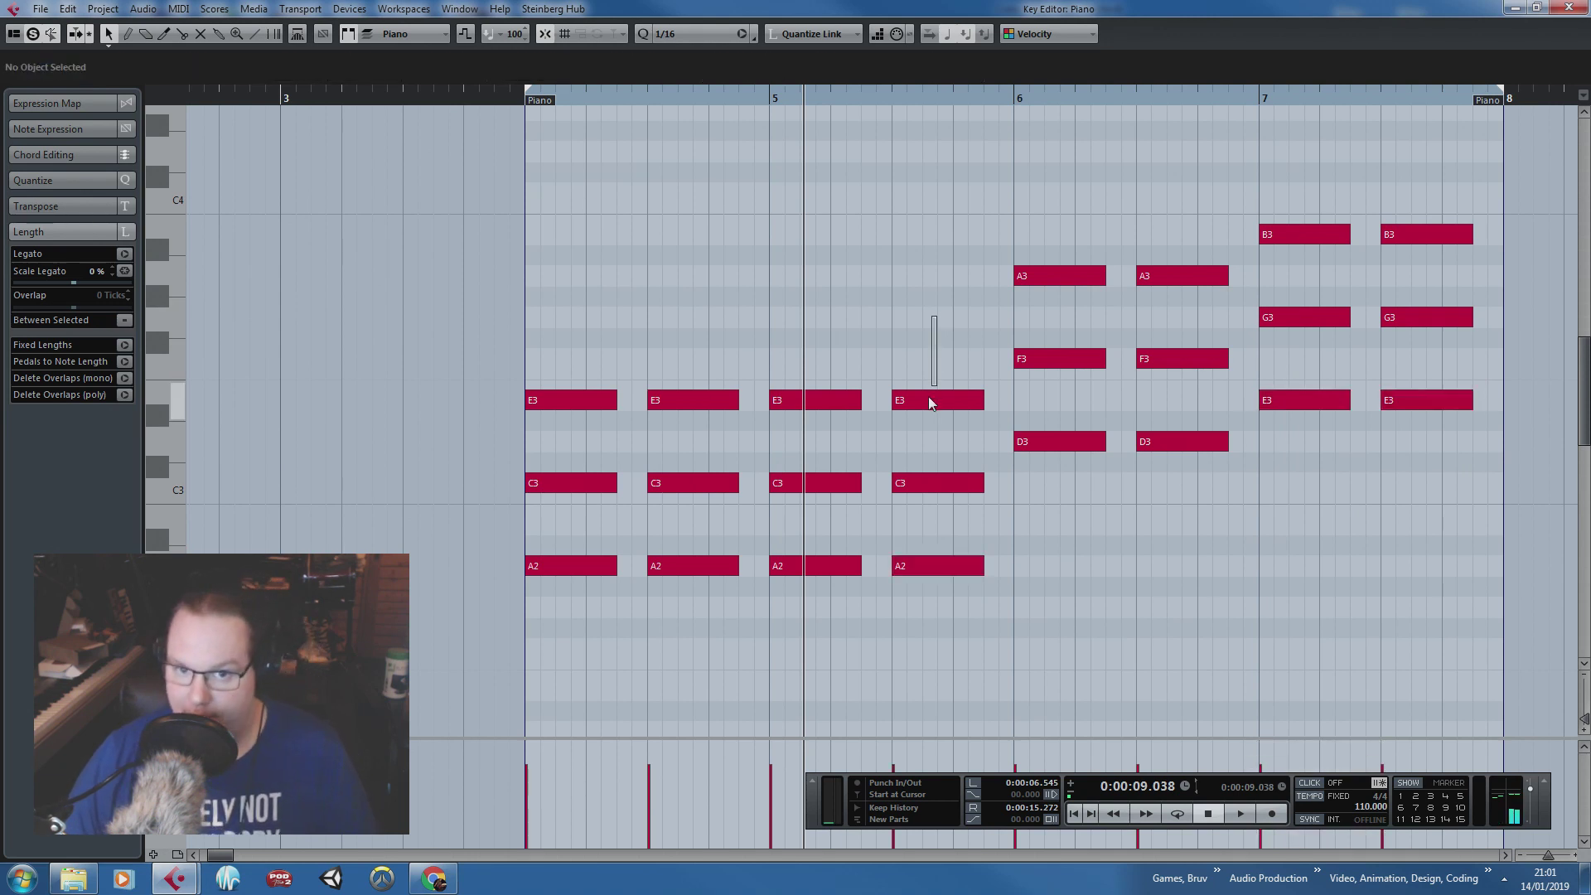
pyautogui.click(905, 566)
pyautogui.click(912, 480)
pyautogui.click(941, 401)
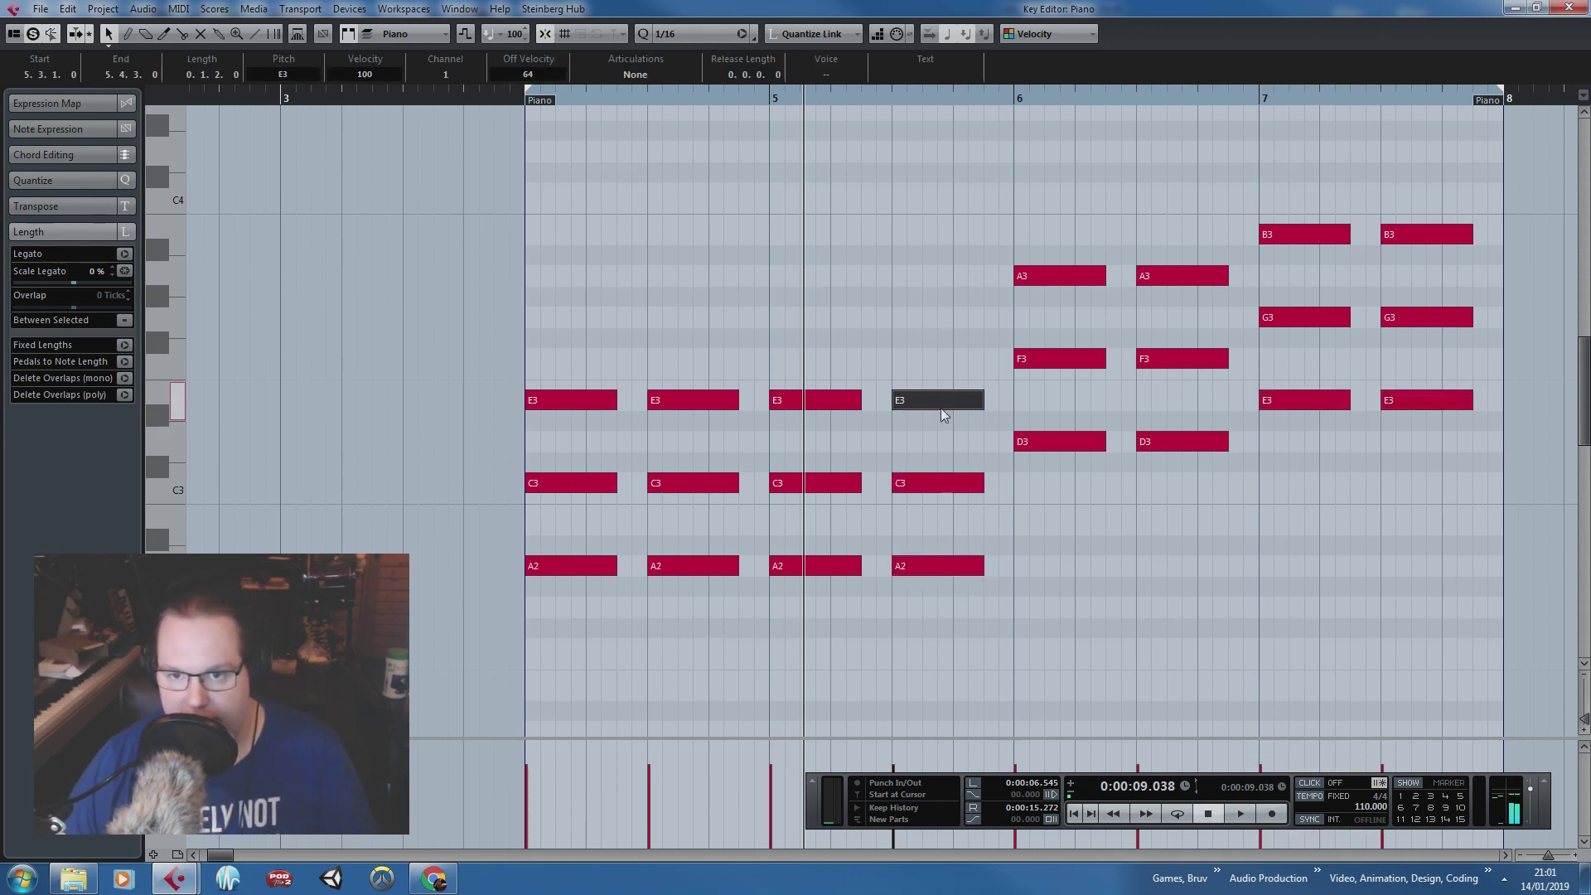
pyautogui.moveTo(1491, 470); pyautogui.dragTo(1194, 356)
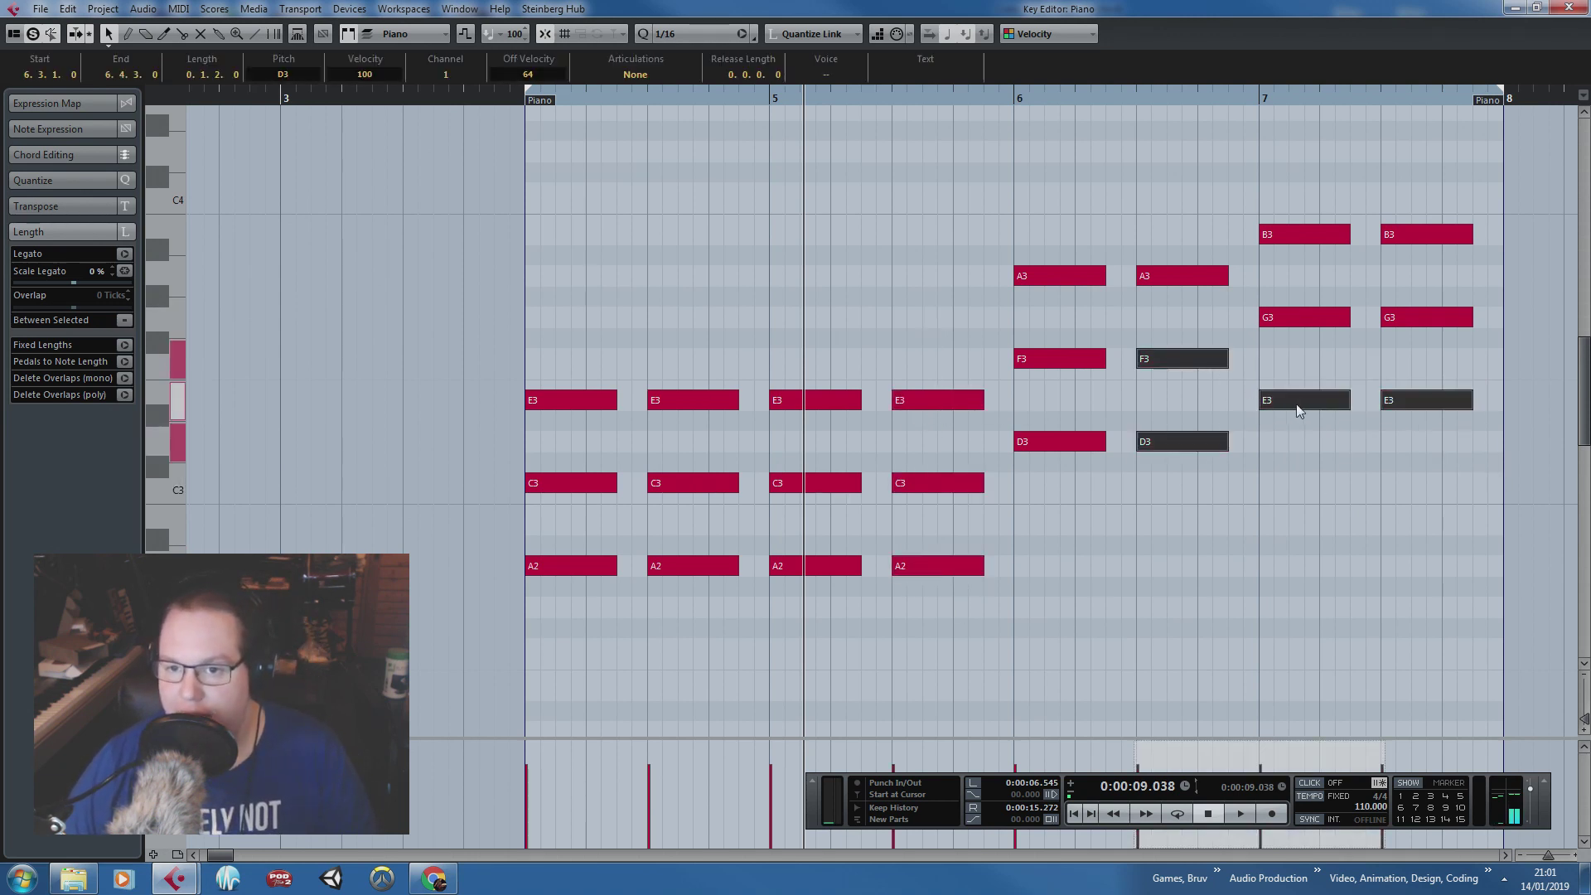
pyautogui.click(1300, 405)
pyautogui.click(835, 224)
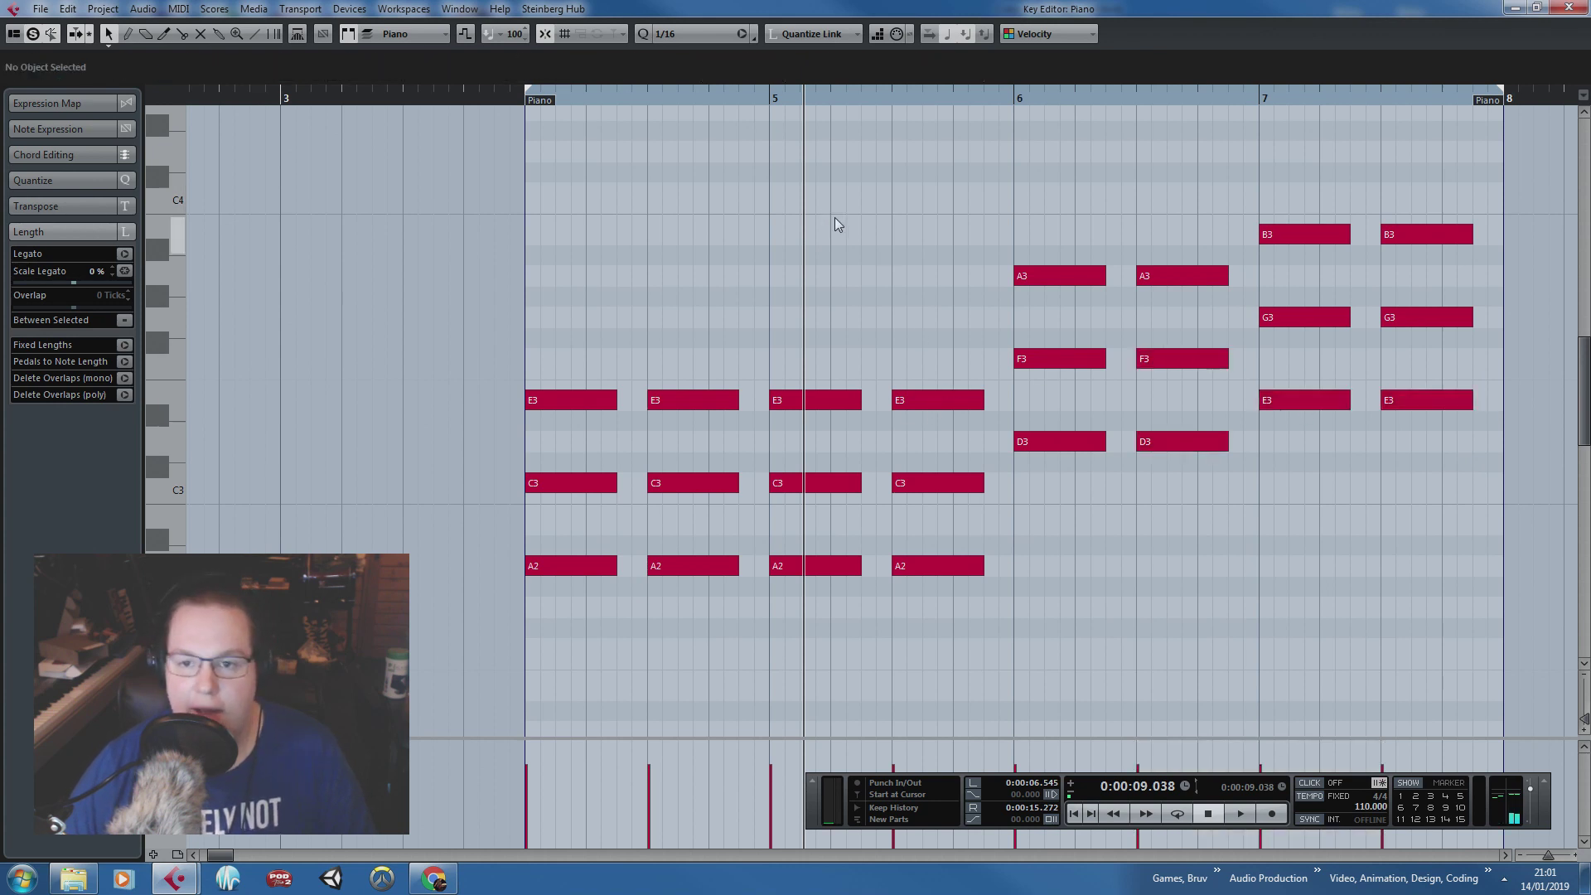
# Step: Play the piano chord progression from just before bar 4 to the end of bar 7
pyautogui.click(510, 103)
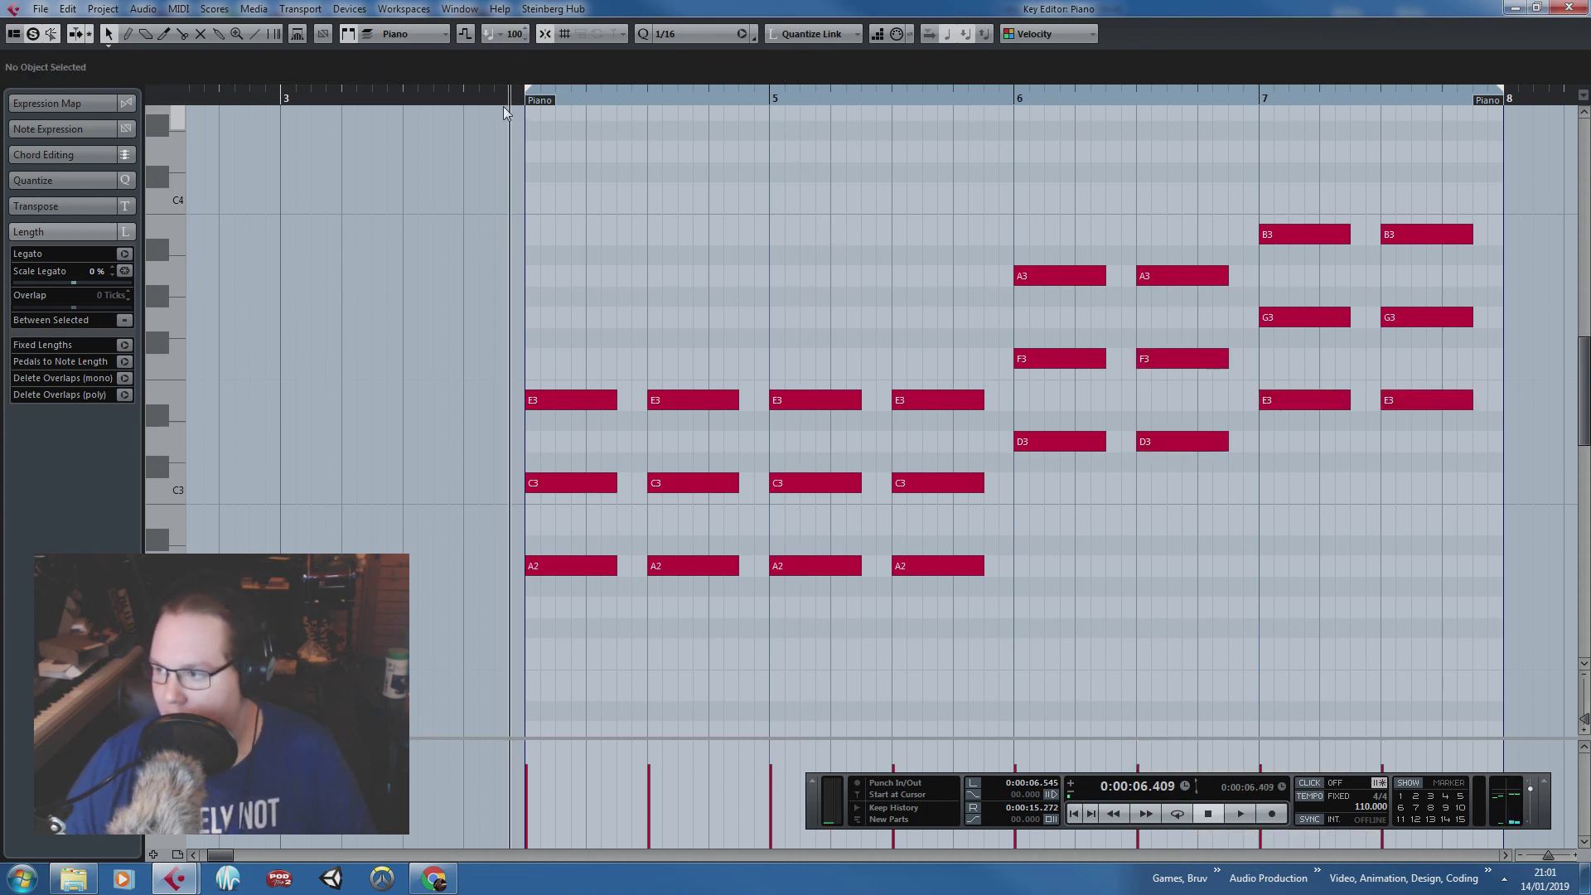
pyautogui.press('space')
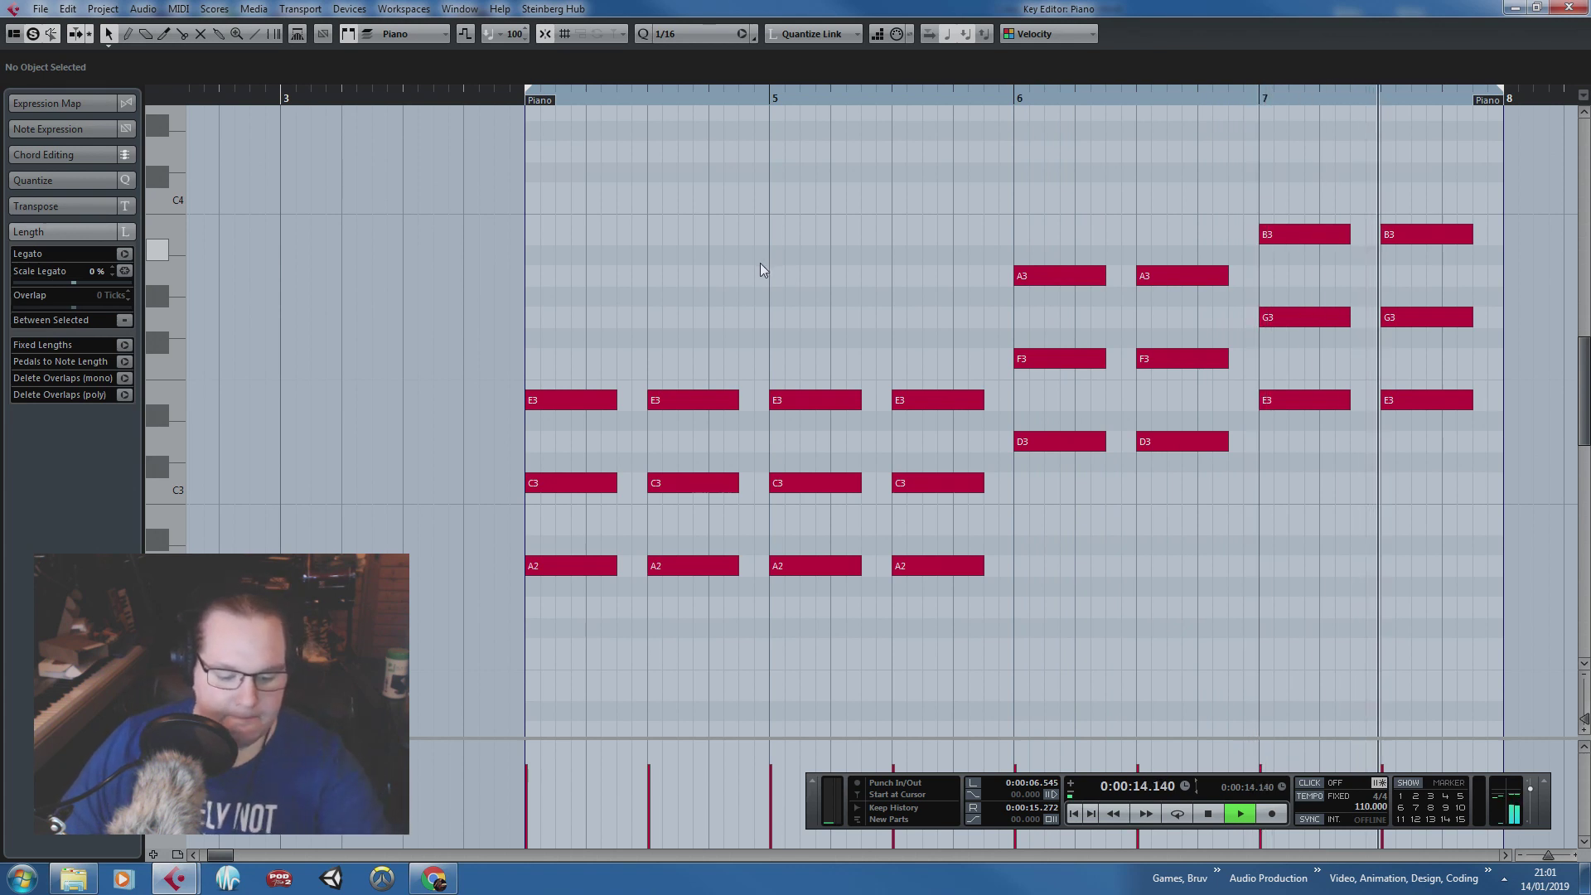
pyautogui.press('space')
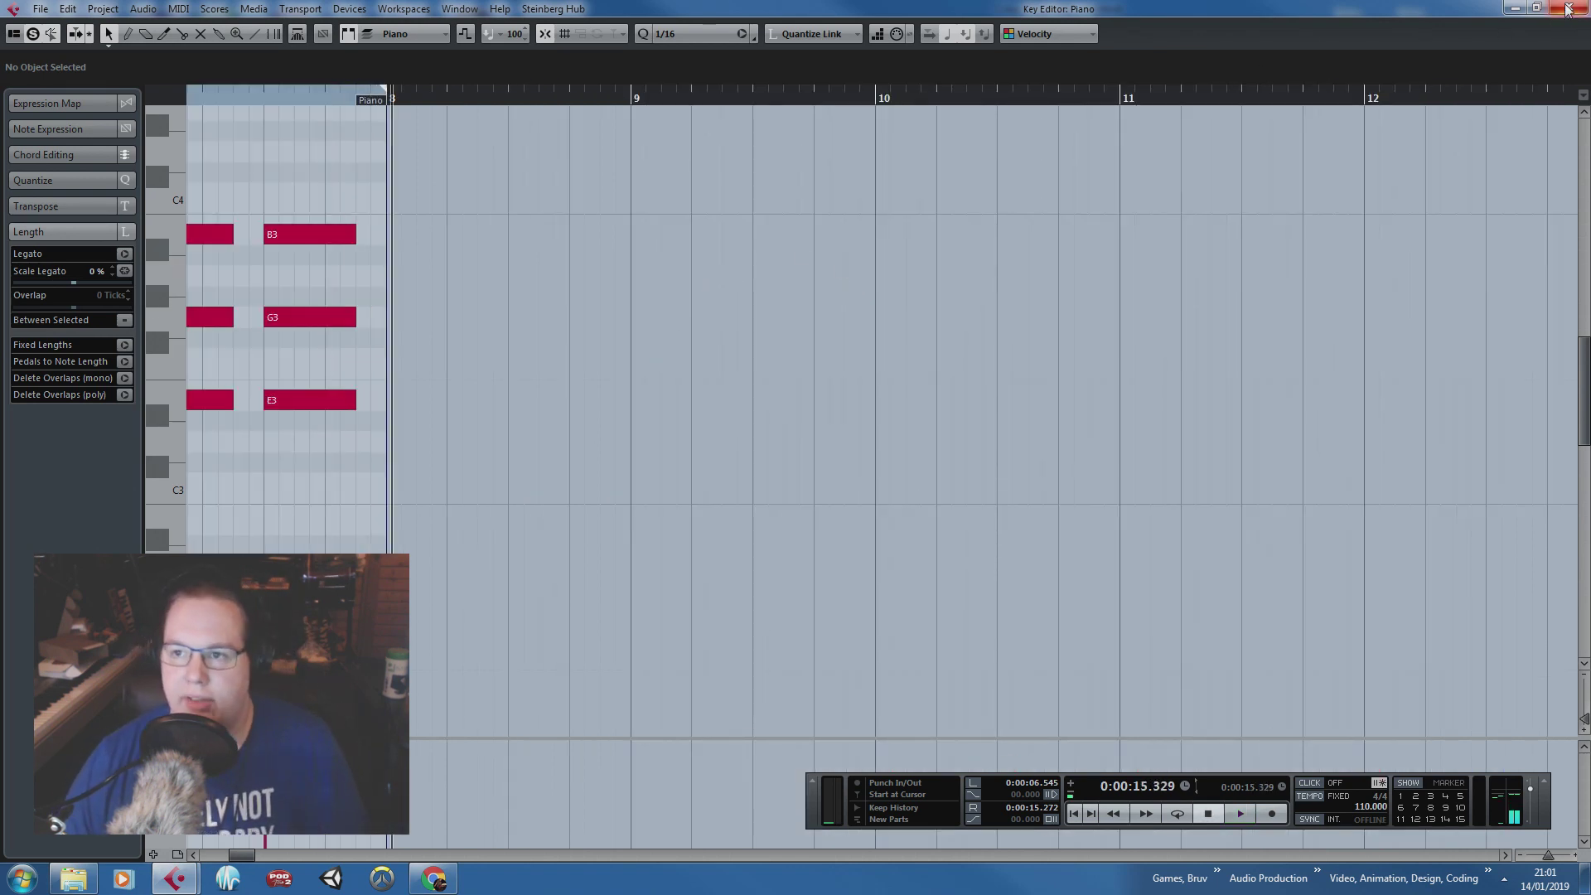
# Step: Return to the project view, play the piano and drum parts together, and reopen the piano part for editing
pyautogui.click(1568, 7)
pyautogui.scroll(2, 640, 199)
pyautogui.press('space')
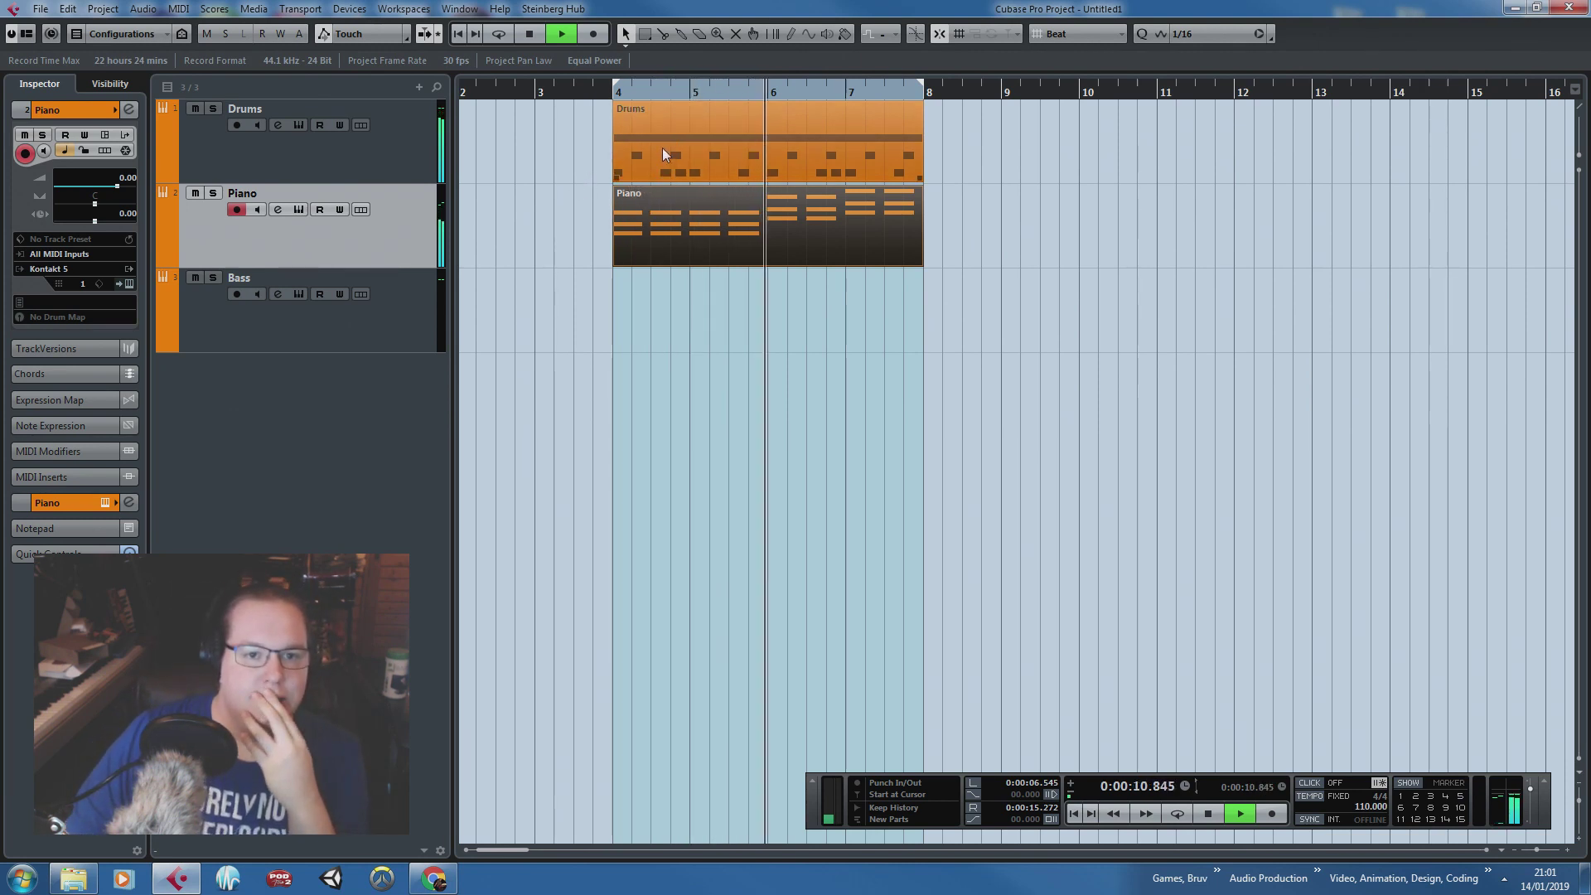
pyautogui.click(546, 119)
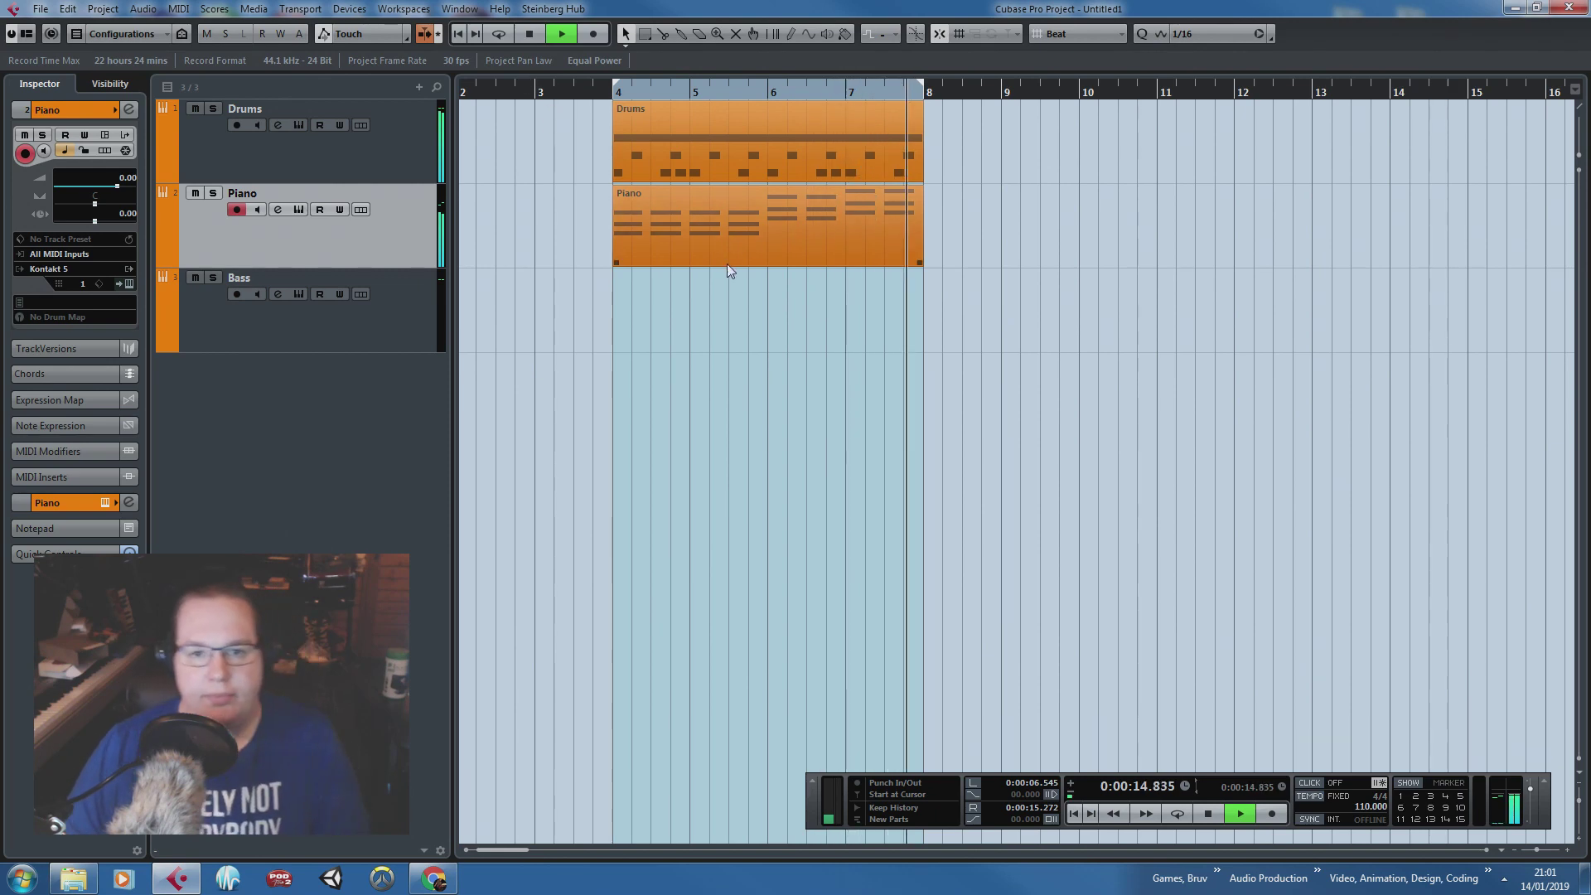
pyautogui.press('space')
pyautogui.doubleClick(707, 210)
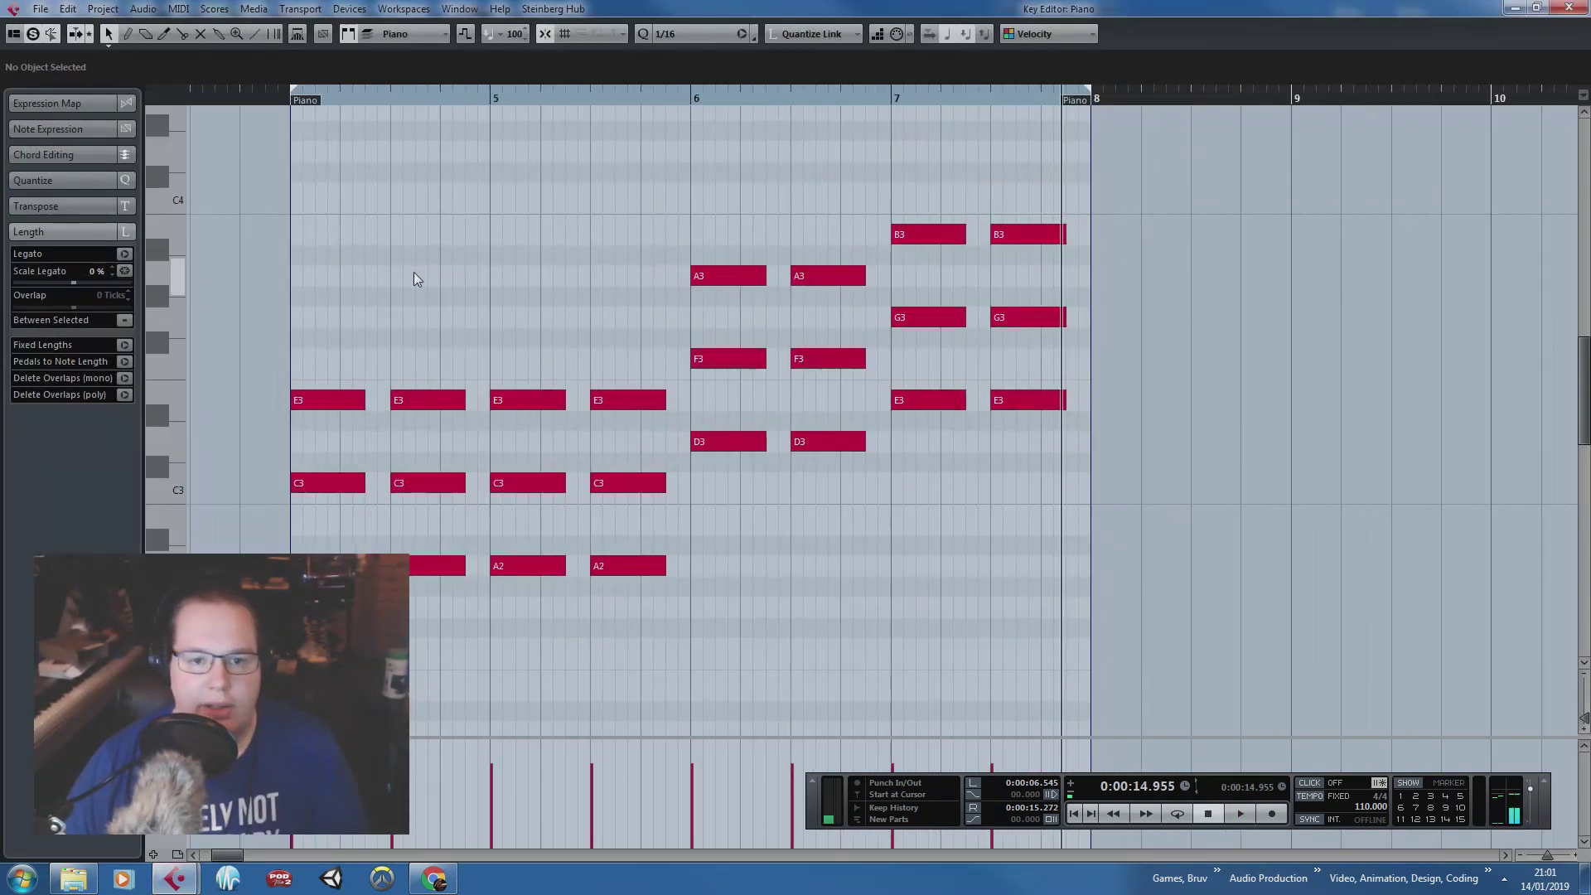
# Step: Try a descending progression: E3-G3-B3 in bar 4, D3-F3-A3 in bar 5, and A2-C3-E3 in bars 6 and 7
pyautogui.moveTo(292, 281); pyautogui.dragTo(470, 569)
pyautogui.moveTo(323, 566); pyautogui.dragTo(331, 400)
pyautogui.click(515, 374)
pyautogui.moveTo(551, 476); pyautogui.dragTo(604, 622)
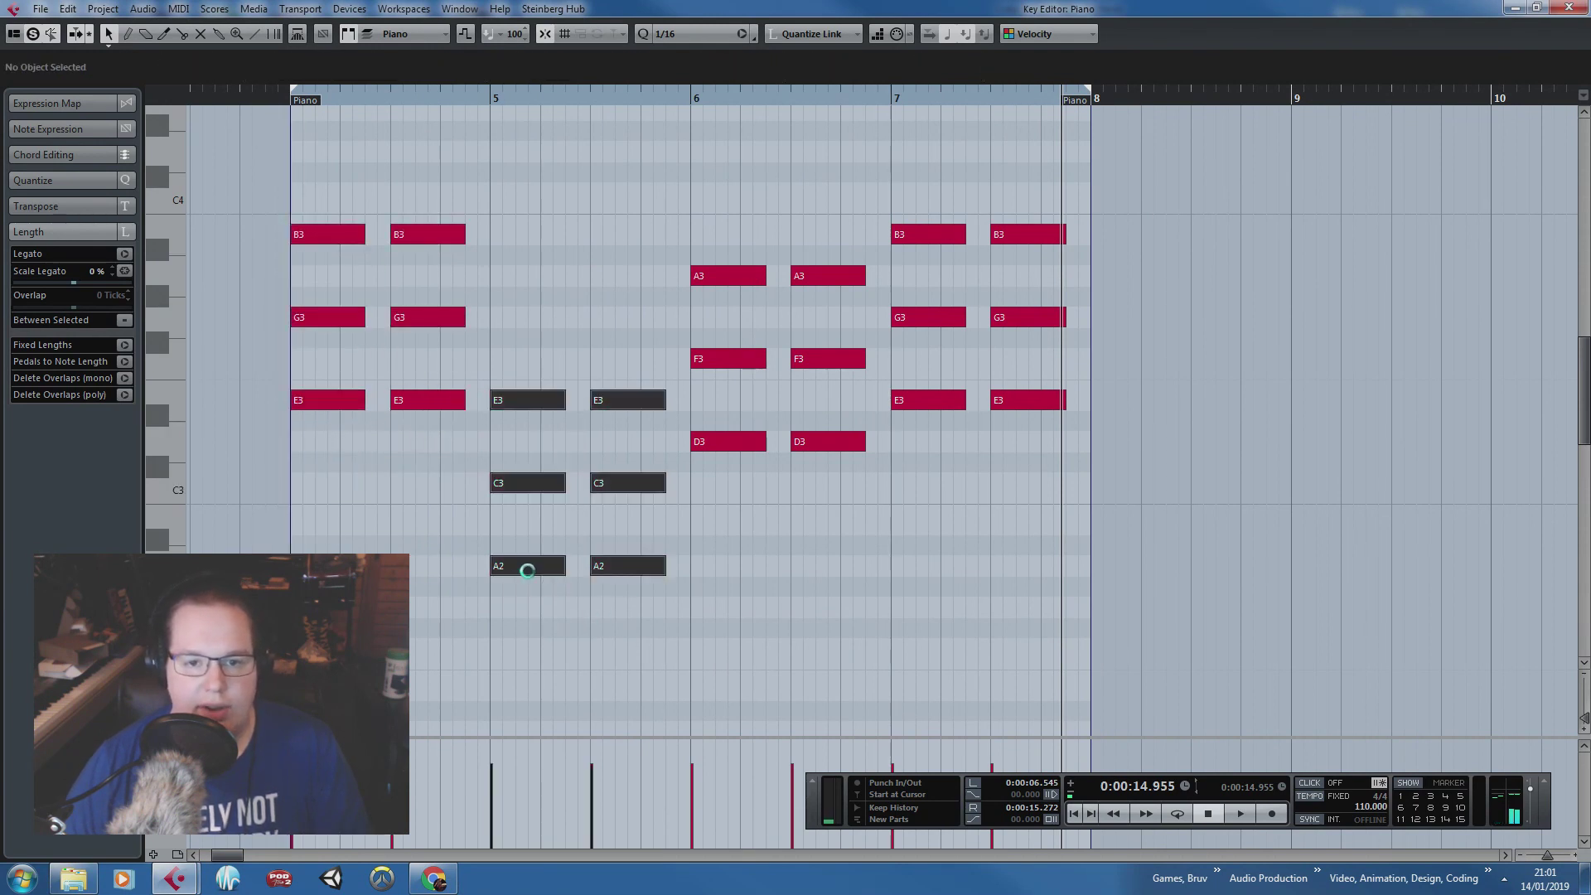
pyautogui.moveTo(503, 569); pyautogui.dragTo(502, 451)
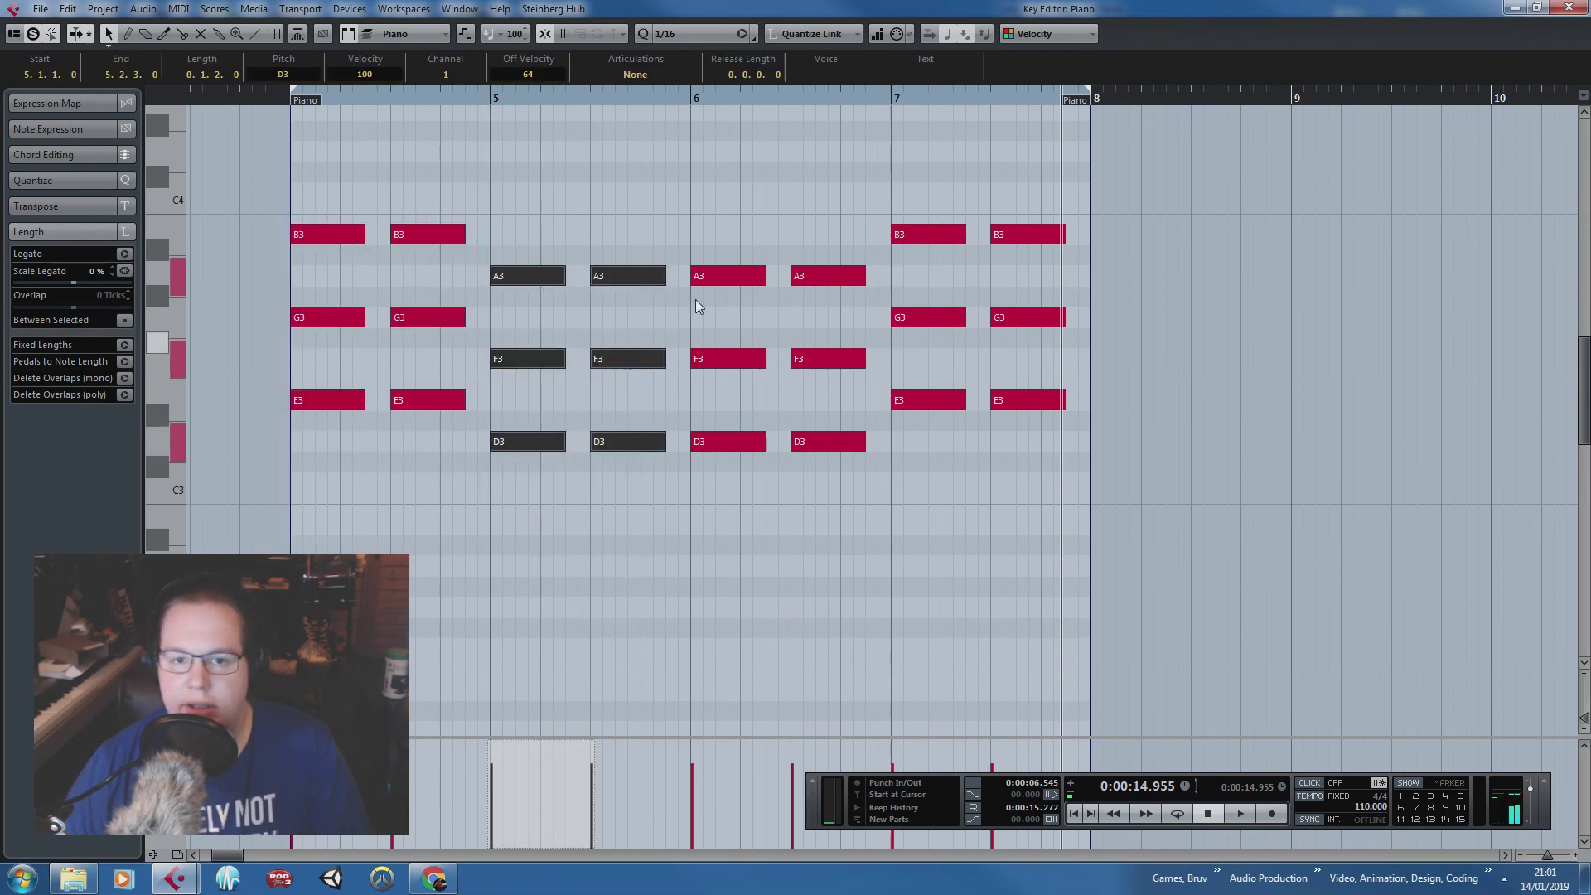
pyautogui.moveTo(713, 230); pyautogui.dragTo(845, 472)
pyautogui.moveTo(729, 436); pyautogui.dragTo(734, 559)
pyautogui.moveTo(1151, 492); pyautogui.dragTo(921, 238)
pyautogui.moveTo(902, 402); pyautogui.dragTo(898, 567)
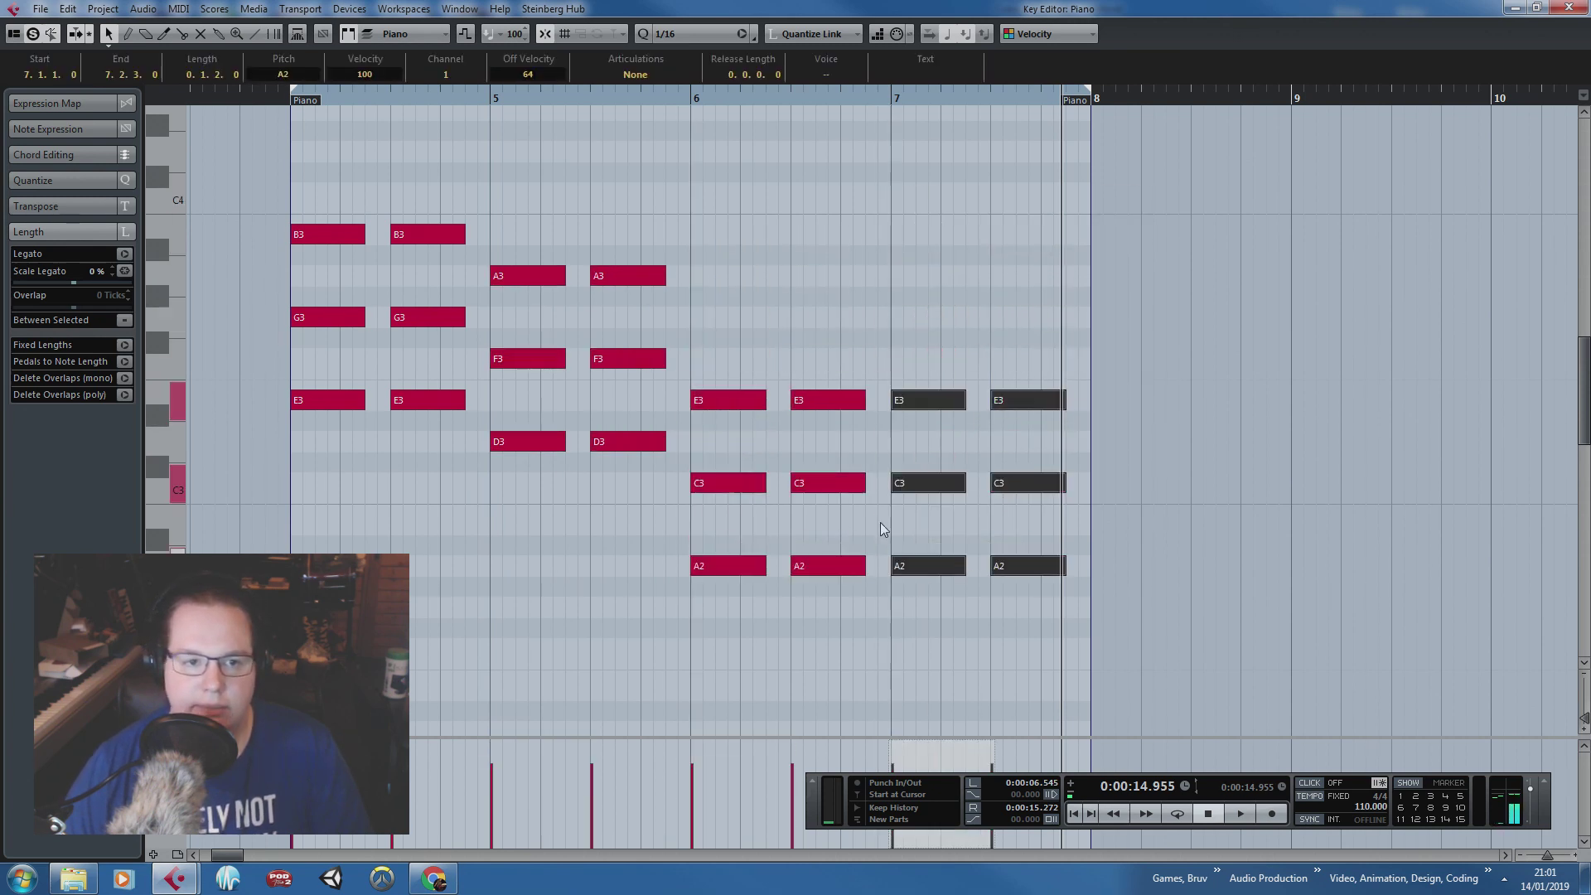
# Step: Undo the four chord moves that created the descending progression
pyautogui.click(278, 94)
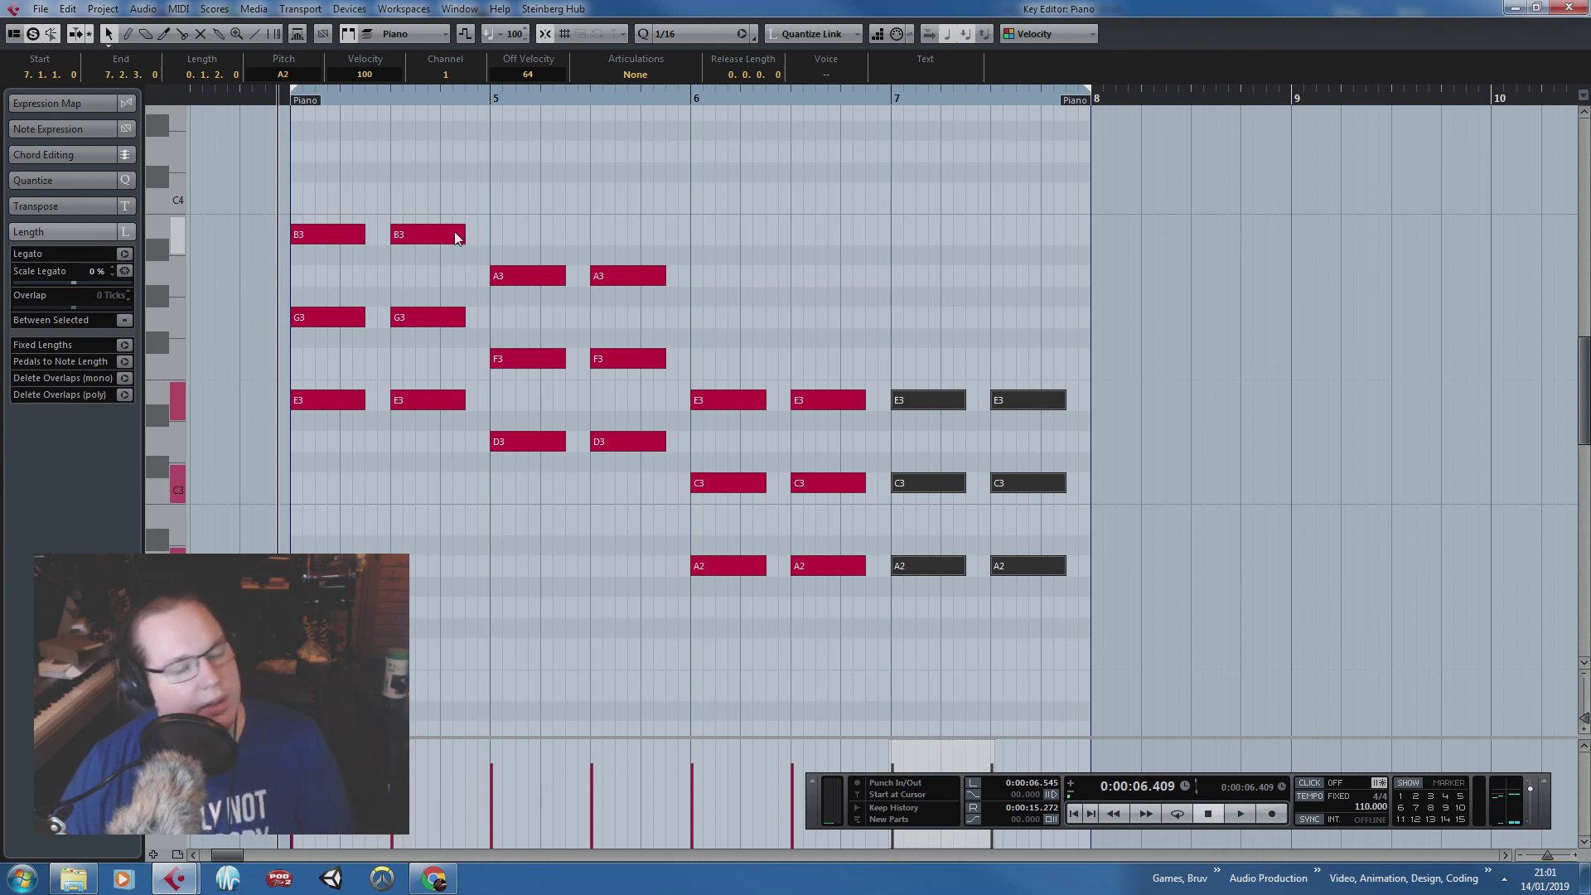
pyautogui.hotkey('ctrl', 'z')
pyautogui.hotkey('ctrl', 'z')
pyautogui.hotkey('ctrl', 'z')
pyautogui.hotkey('ctrl', 'z')
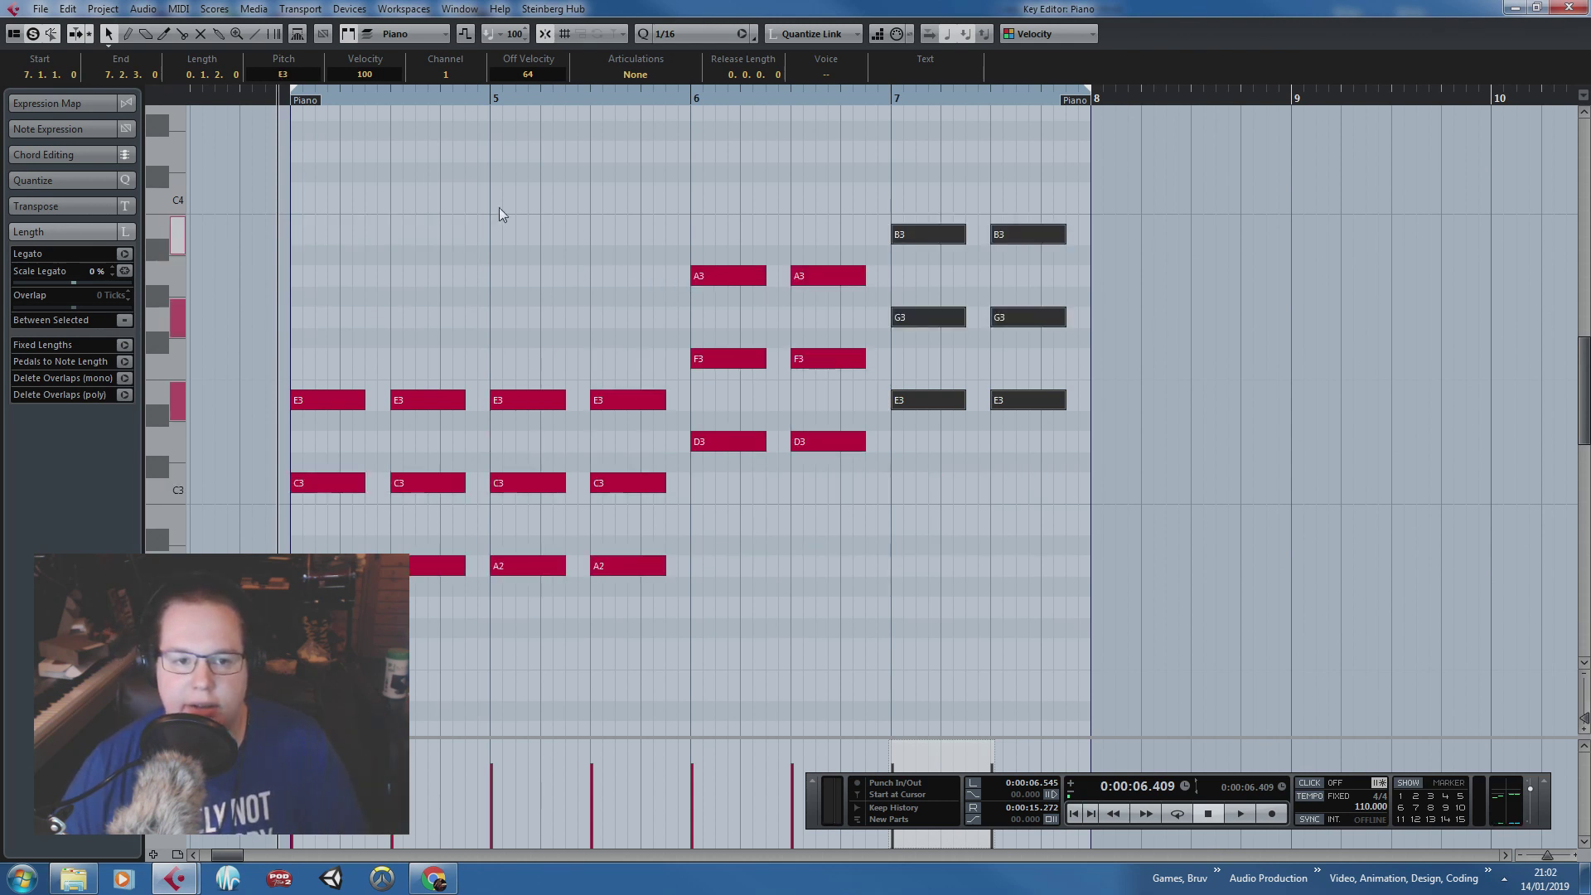
# Step: Raise the bar 5 chords to D3-F3-A3 and the bar 6 chords to E3-G3-B3
pyautogui.moveTo(533, 285); pyautogui.dragTo(545, 588)
pyautogui.moveTo(521, 519); pyautogui.dragTo(521, 441)
pyautogui.moveTo(629, 650)
pyautogui.mouseDown()
pyautogui.moveTo(595, 398)
pyautogui.moveTo(623, 441)
pyautogui.mouseUp()
pyautogui.moveTo(848, 518); pyautogui.dragTo(711, 264)
pyautogui.moveTo(728, 445); pyautogui.dragTo(728, 401)
# Step: Lower the bar 7 chords to D3-F3-A3 and play back the new progression
pyautogui.moveTo(1122, 452)
pyautogui.mouseDown()
pyautogui.moveTo(1013, 206)
pyautogui.moveTo(885, 214)
pyautogui.mouseUp()
pyautogui.moveTo(911, 402); pyautogui.dragTo(920, 447)
pyautogui.click(414, 204)
pyautogui.press('space')
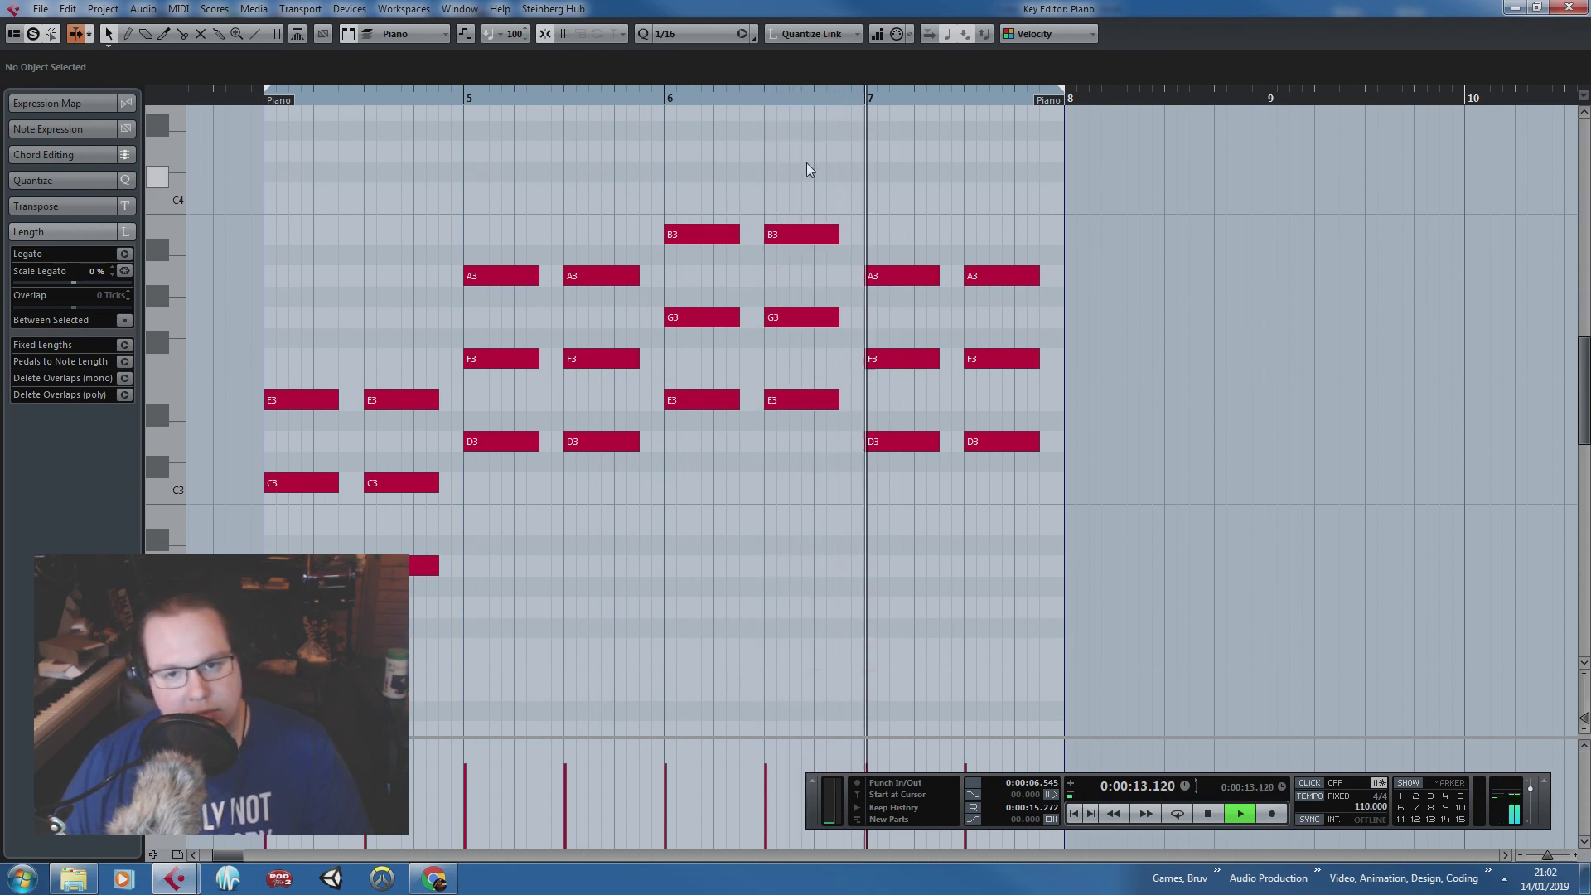
pyautogui.press('space')
# Step: Raise the middle note of every chord by one semitone, to C#3, F#3, G#3 and F#3 in bars 4 to 7
pyautogui.moveTo(1050, 336); pyautogui.dragTo(870, 386)
pyautogui.moveTo(713, 306); pyautogui.dragTo(712, 306)
pyautogui.moveTo(631, 330); pyautogui.dragTo(492, 359)
pyautogui.moveTo(421, 515); pyautogui.dragTo(295, 470)
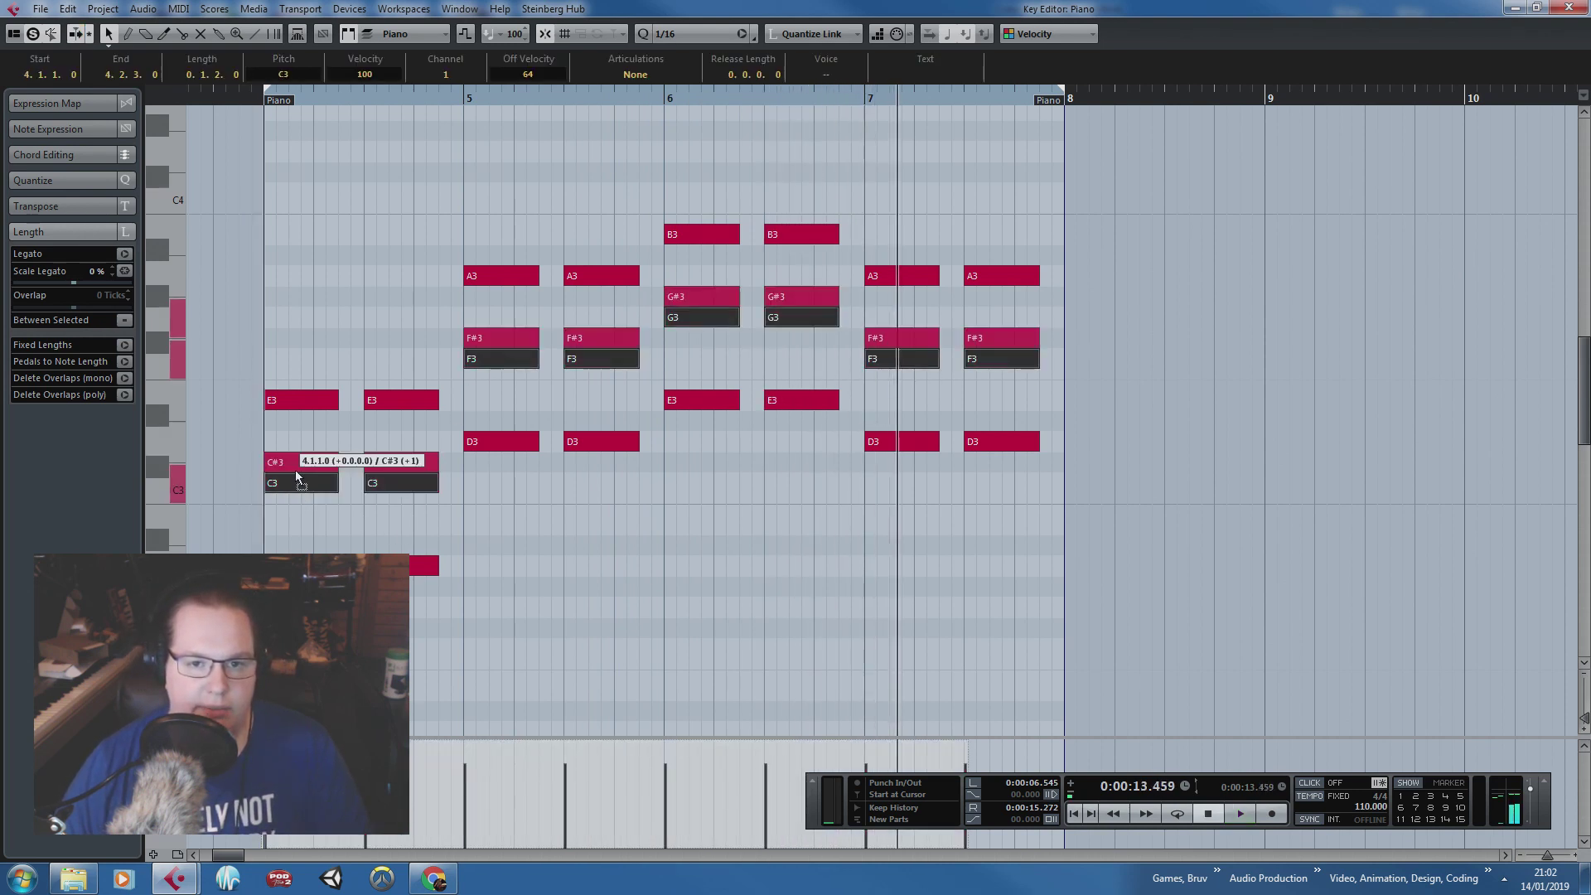
pyautogui.click(255, 151)
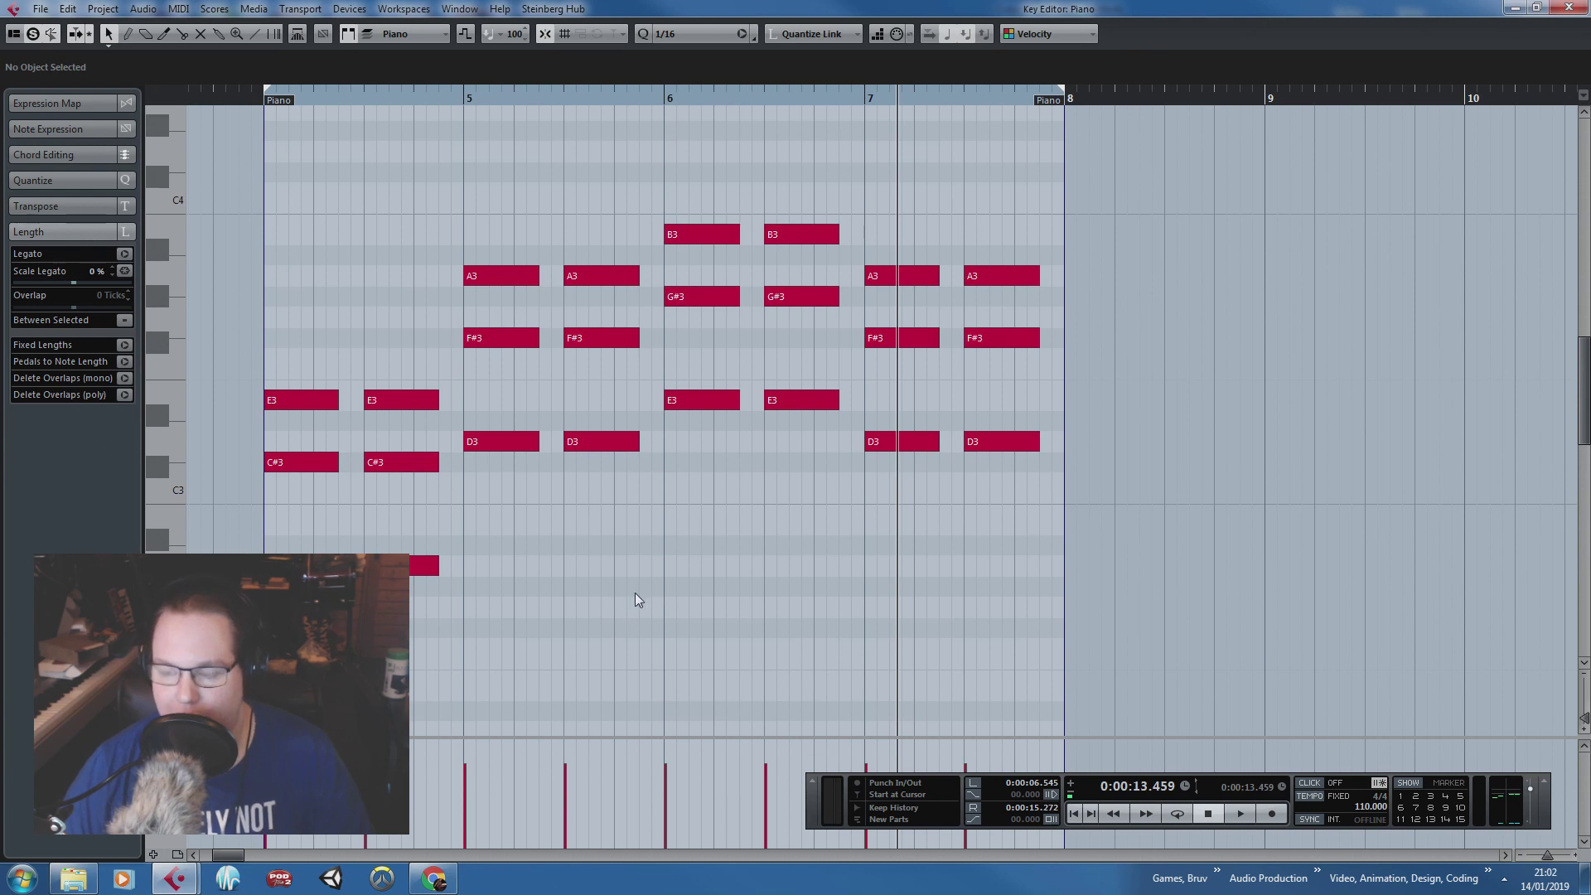
# Step: Play the progression with the raised middle notes from bar 4
pyautogui.click(254, 100)
pyautogui.press('space')
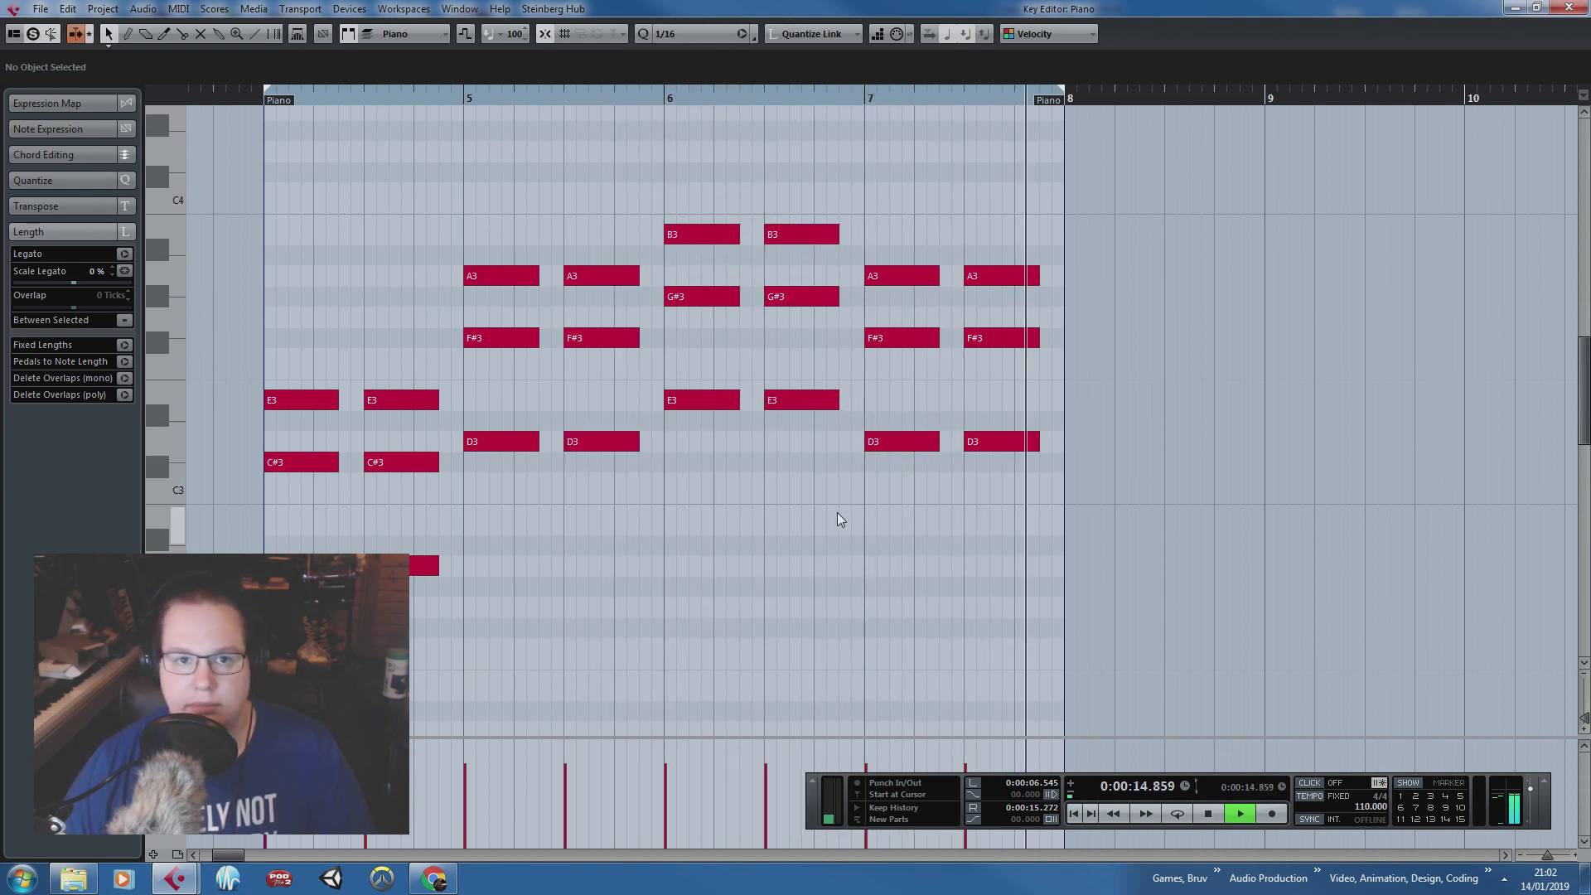
pyautogui.press('space')
# Step: Copy the root notes of all chords in bars 4 to 7 one octave up to A3, D4 and E4
pyautogui.scroll(1, 379, 405)
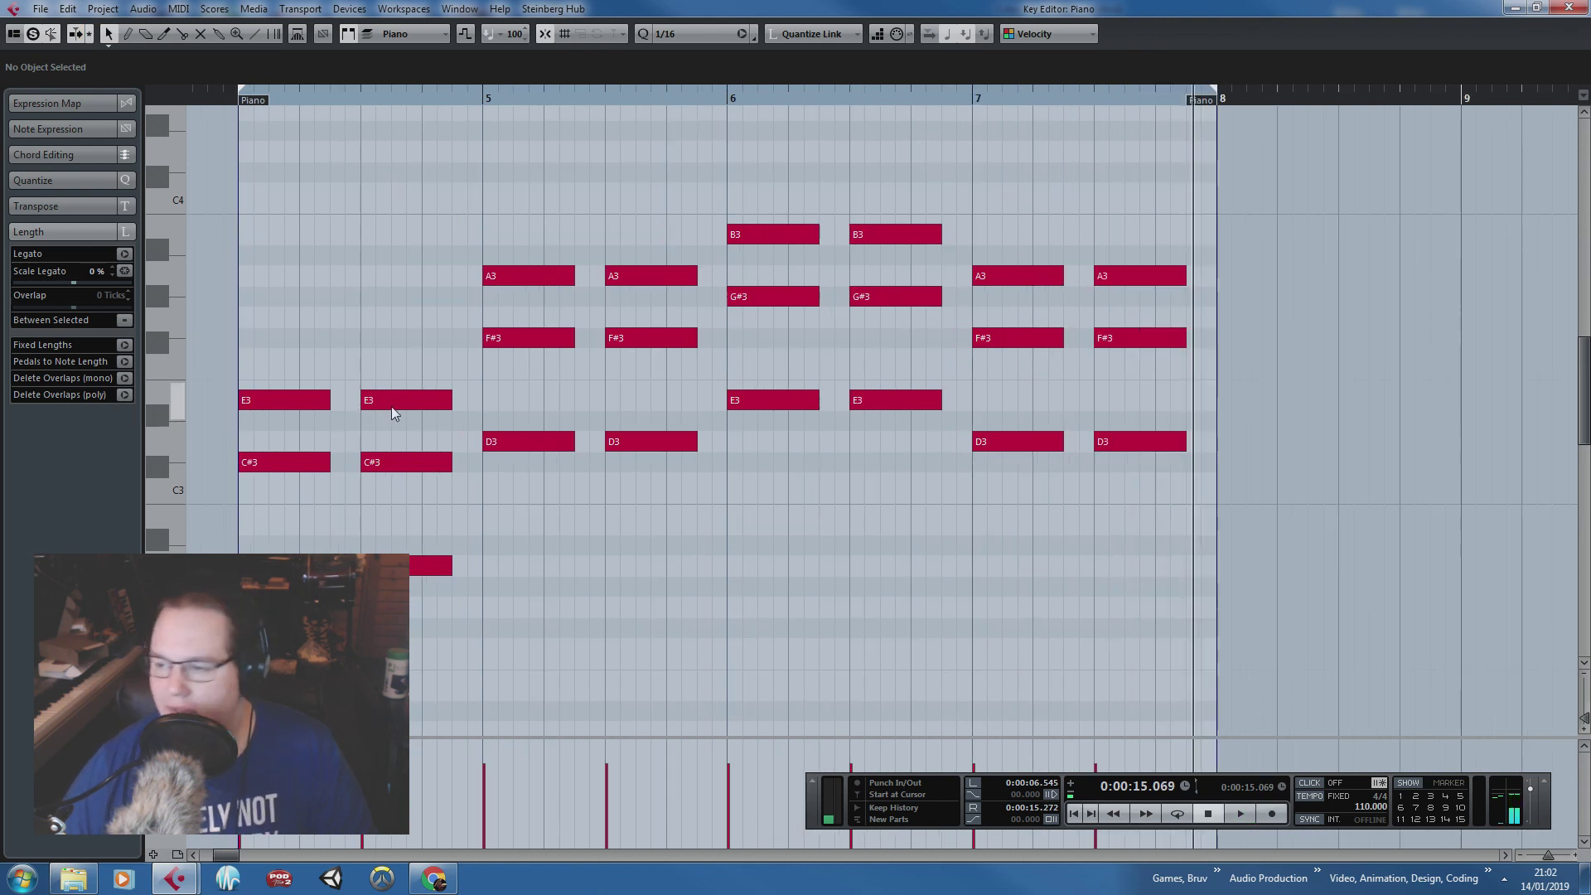
pyautogui.hscroll(-1, 365, 215)
pyautogui.moveTo(339, 199); pyautogui.dragTo(412, 236)
pyautogui.scroll(-2, 412, 236)
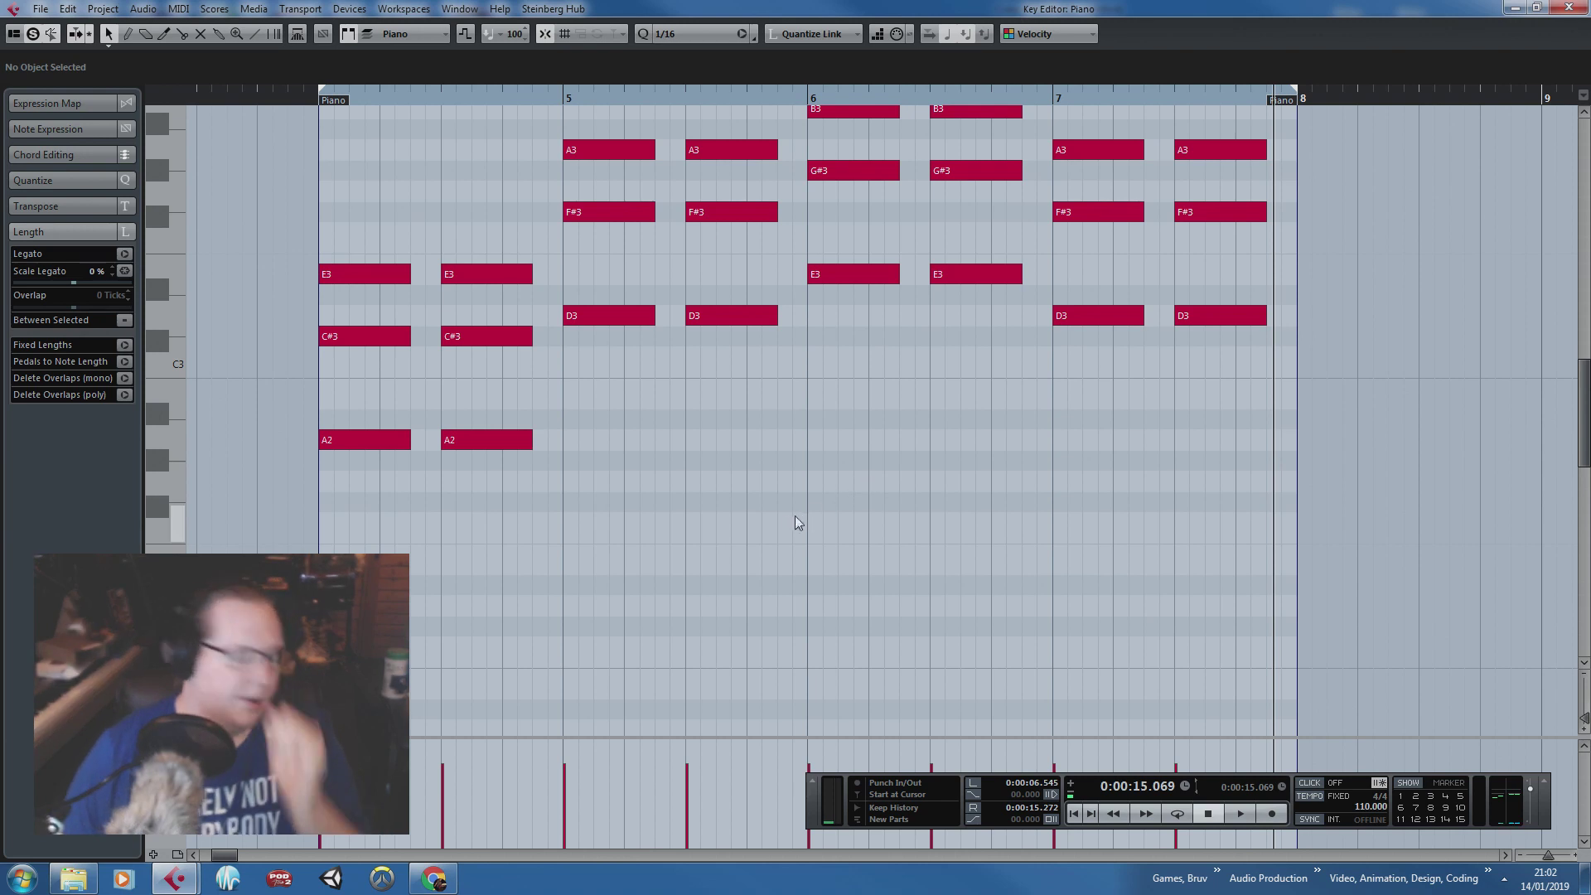
pyautogui.scroll(4, 685, 603)
pyautogui.scroll(-4, 693, 595)
pyautogui.moveTo(721, 600); pyautogui.dragTo(289, 424)
pyautogui.scroll(2, 461, 464)
pyautogui.moveTo(708, 509); pyautogui.dragTo(513, 402)
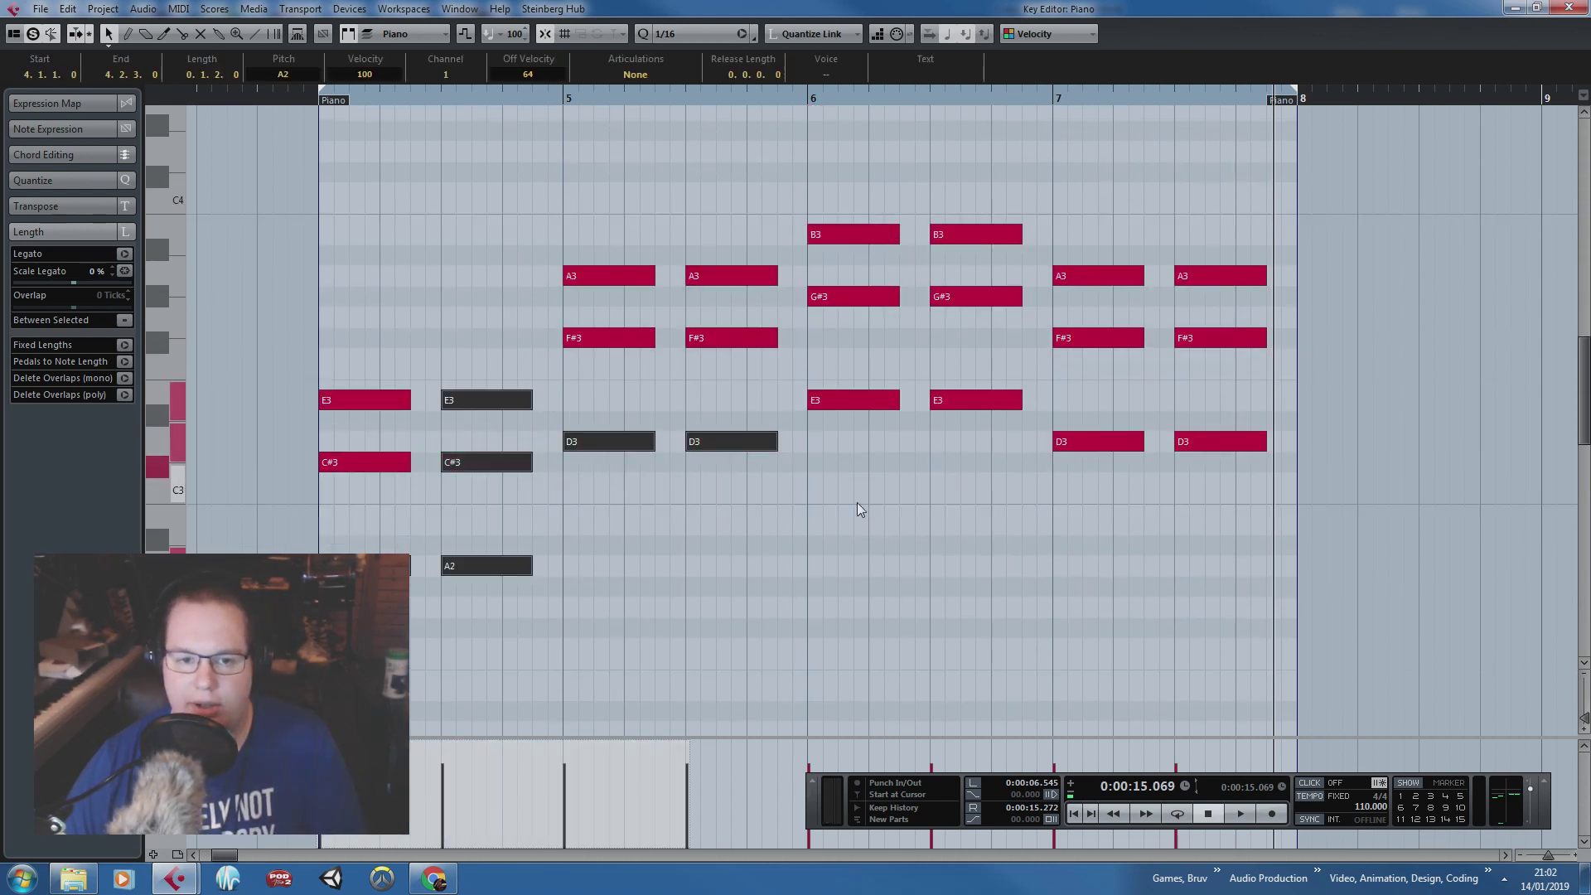
pyautogui.moveTo(782, 568); pyautogui.dragTo(643, 504)
pyautogui.moveTo(671, 584); pyautogui.dragTo(366, 540)
pyautogui.moveTo(763, 537); pyautogui.dragTo(608, 445)
pyautogui.moveTo(938, 482); pyautogui.dragTo(887, 388)
pyautogui.moveTo(1226, 505); pyautogui.dragTo(1128, 440)
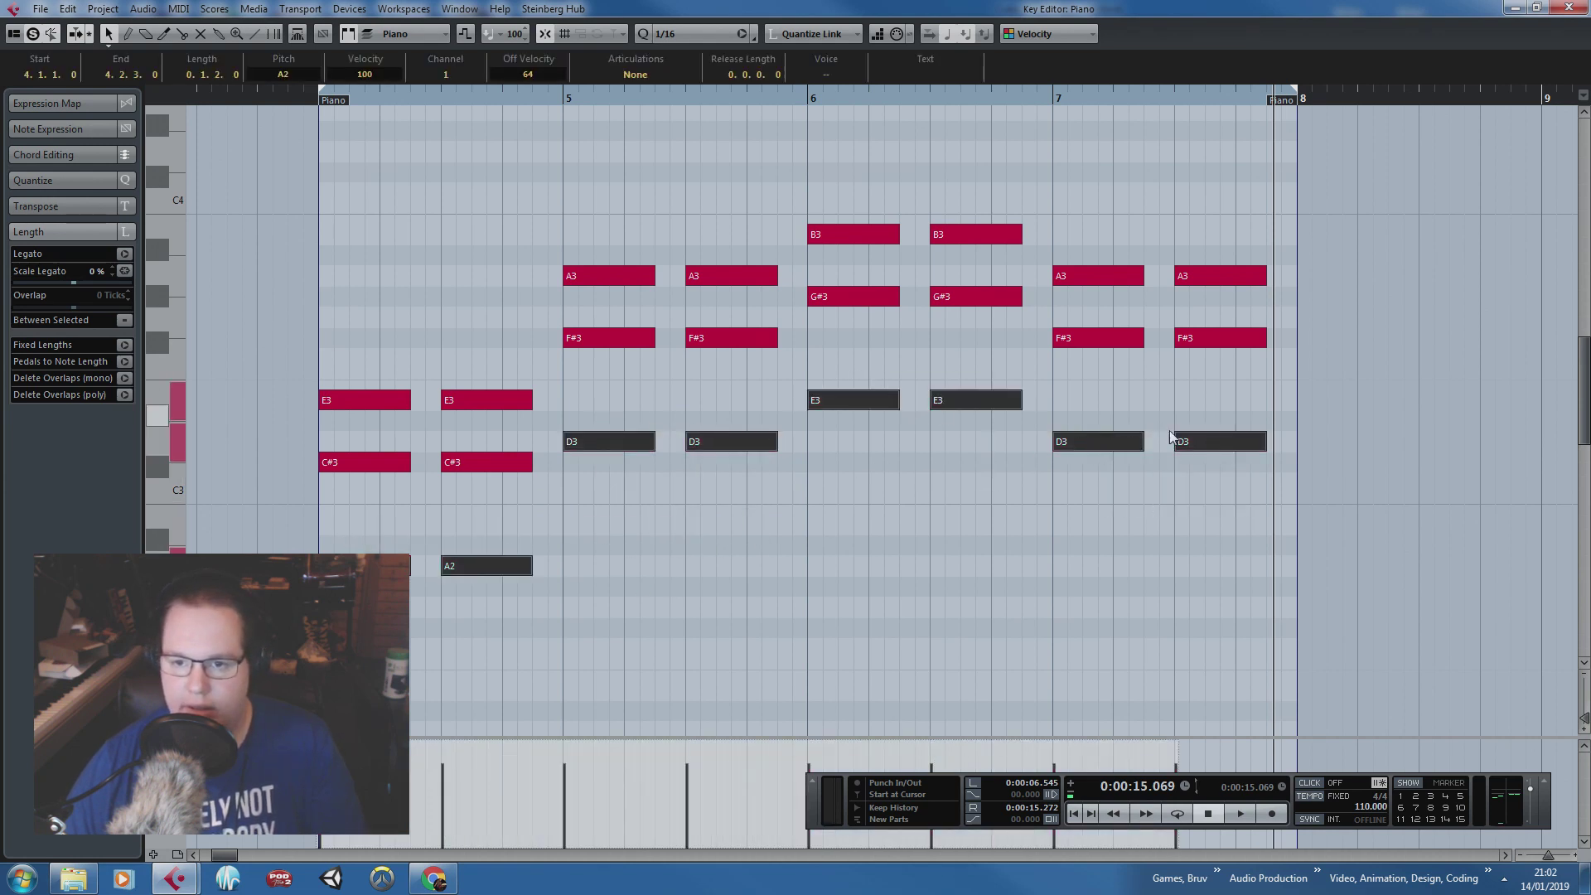
pyautogui.hotkey('alt', 'd')
pyautogui.moveTo(1309, 565); pyautogui.dragTo(356, 285)
pyautogui.click(327, 153)
# Step: Select the lowest root notes in bars 4 to 7 and move them down an octave to A1, D2 and E2
pyautogui.moveTo(277, 537); pyautogui.dragTo(498, 580)
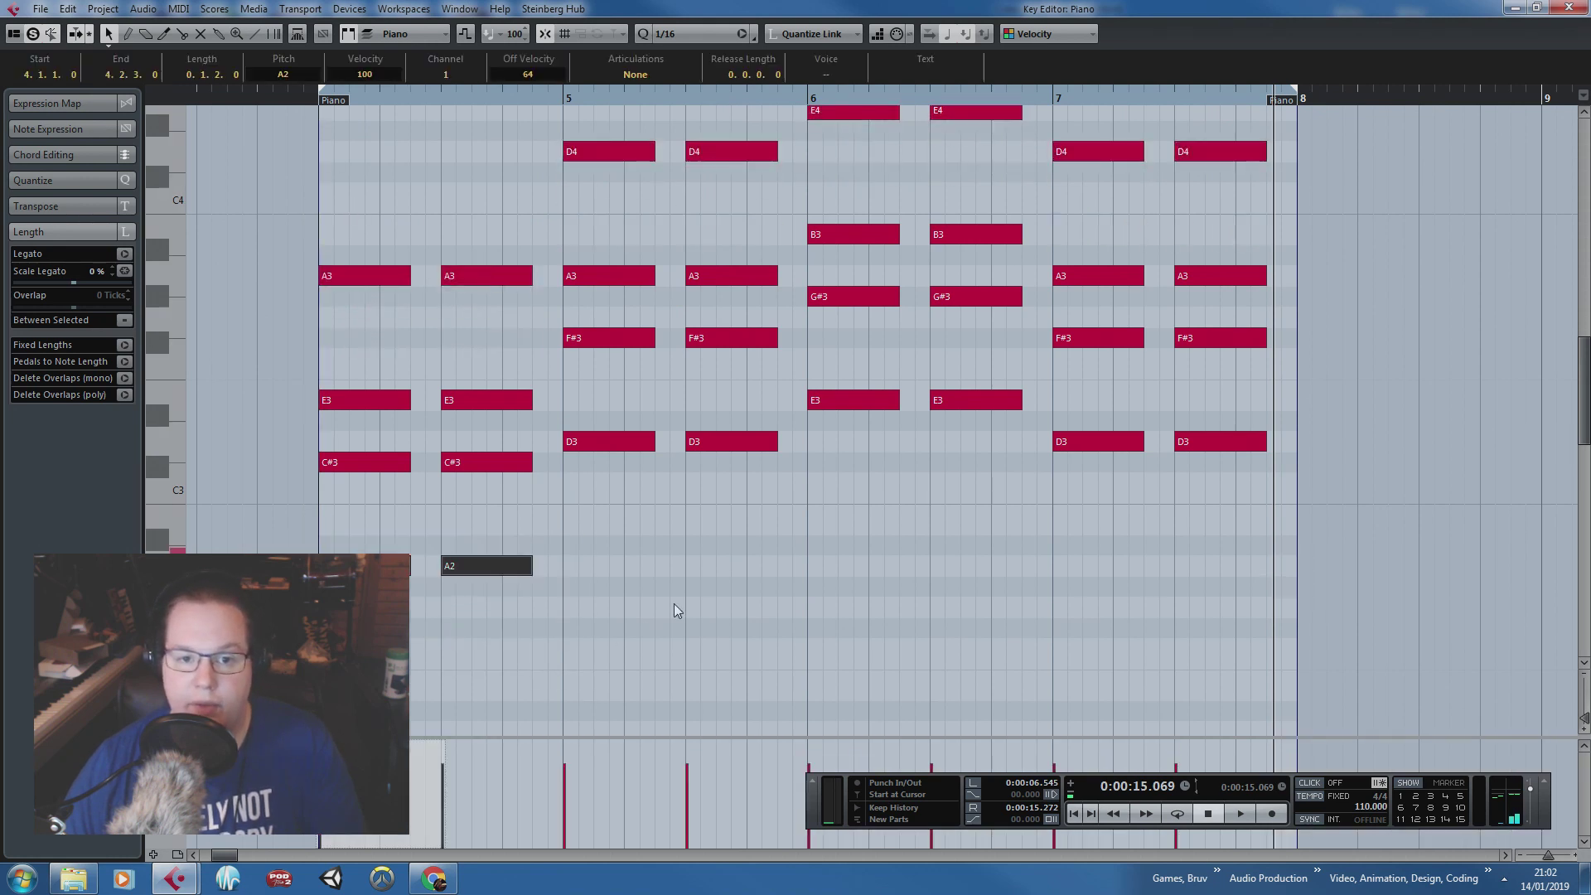
pyautogui.keyDown('shift'); pyautogui.moveTo(651, 576); pyautogui.dragTo(774, 443); pyautogui.keyUp('shift')
pyautogui.keyDown('shift'); pyautogui.moveTo(862, 497); pyautogui.dragTo(994, 402); pyautogui.keyUp('shift')
pyautogui.keyDown('shift'); pyautogui.moveTo(1253, 518); pyautogui.dragTo(1083, 433); pyautogui.keyUp('shift')
pyautogui.scroll(-3, 312, 464)
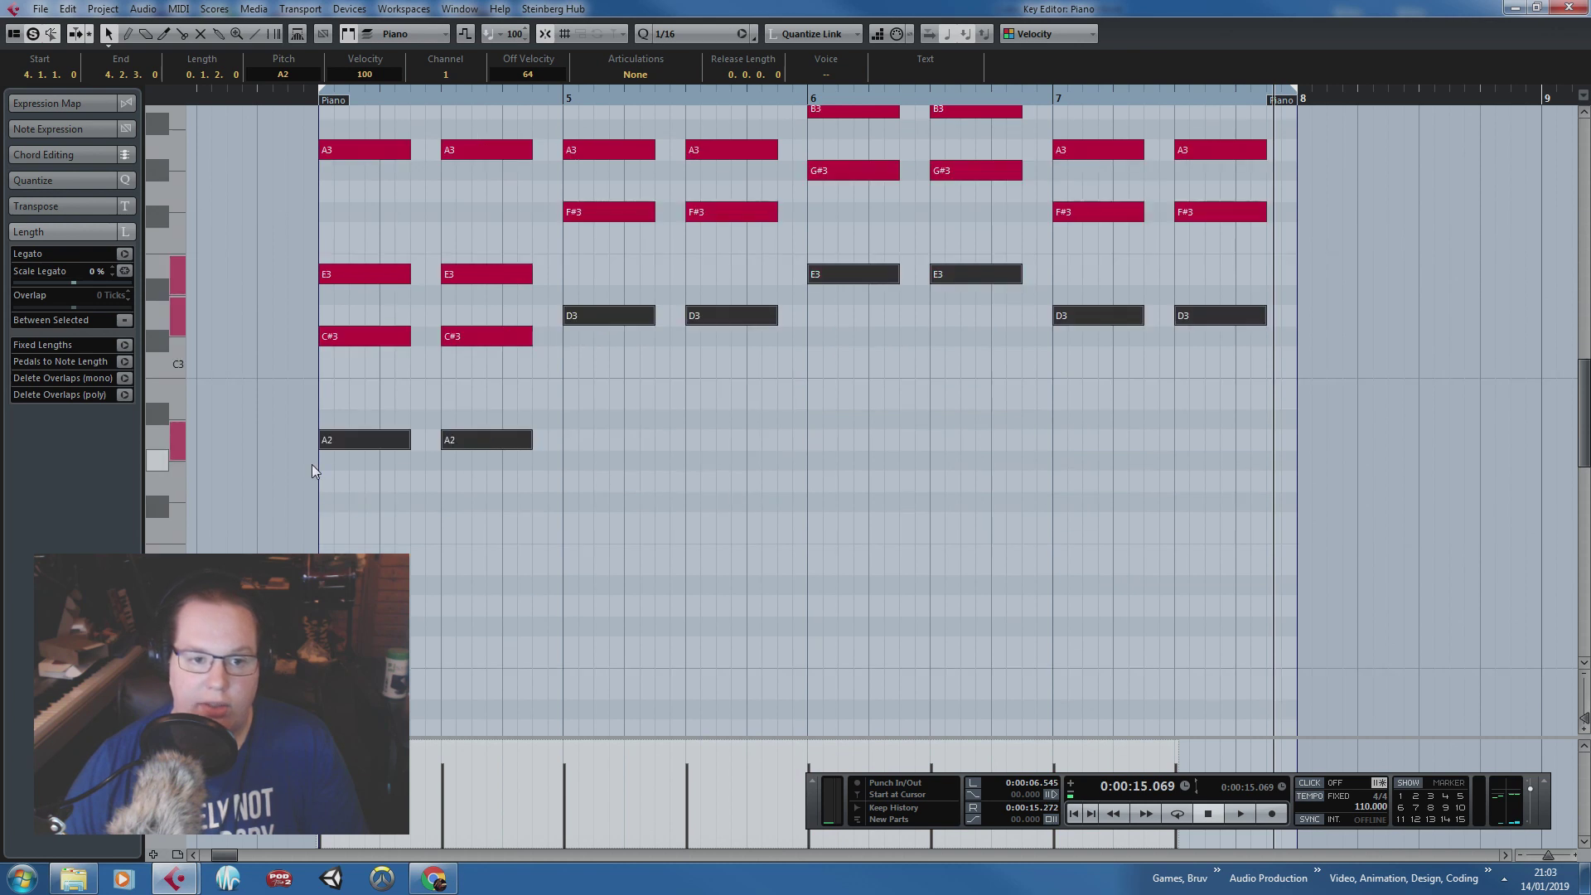
pyautogui.moveTo(366, 444); pyautogui.dragTo(366, 686)
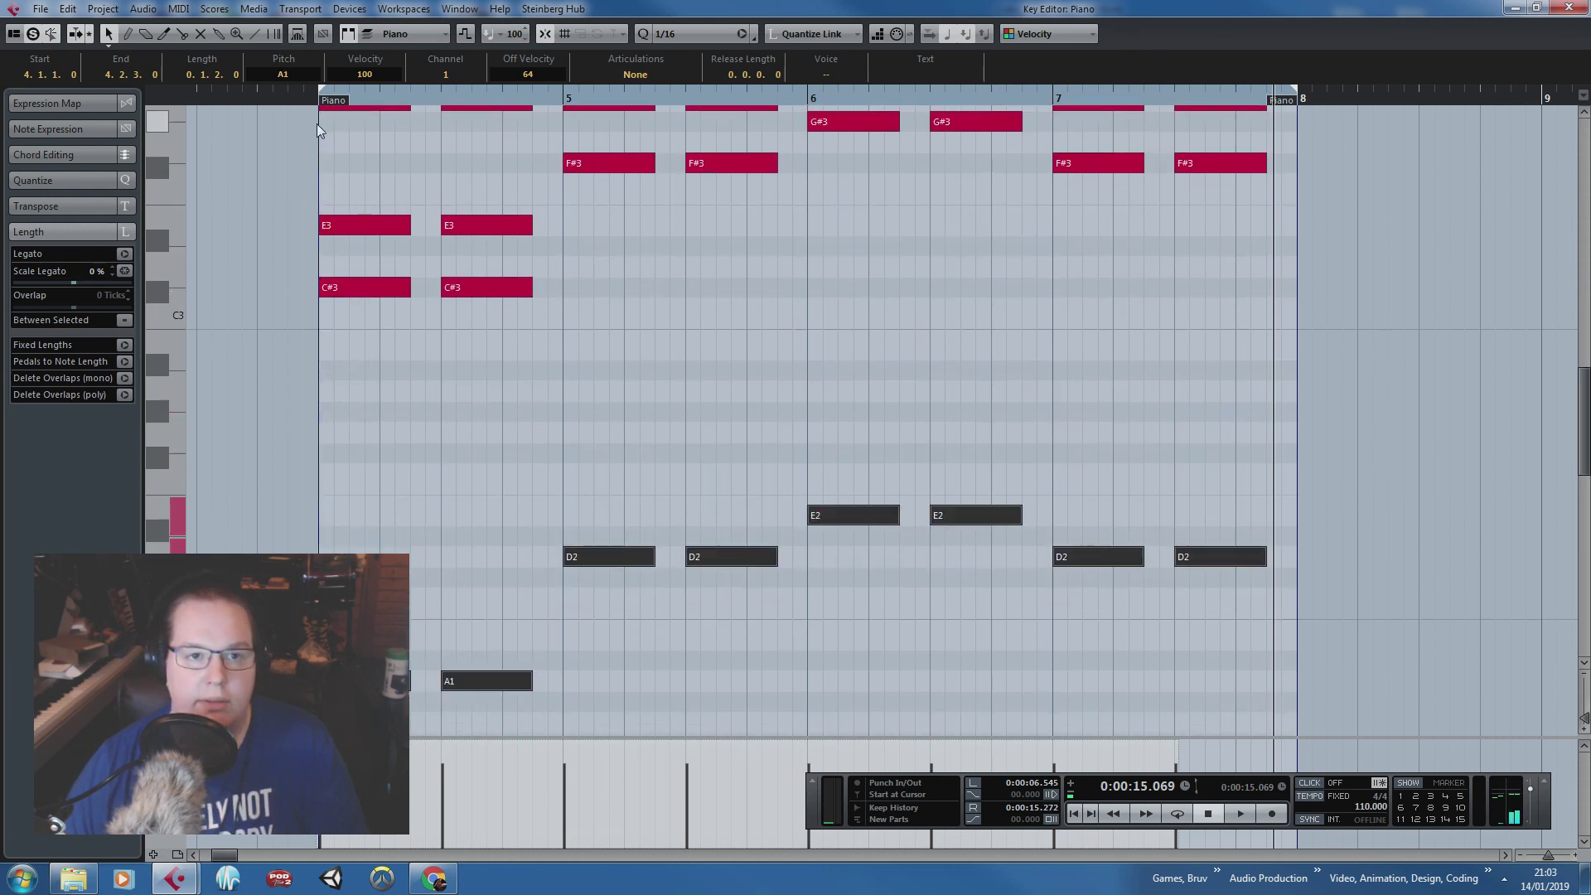
# Step: Play back the lowered root notes and shorten them all to half a beat
pyautogui.press('space')
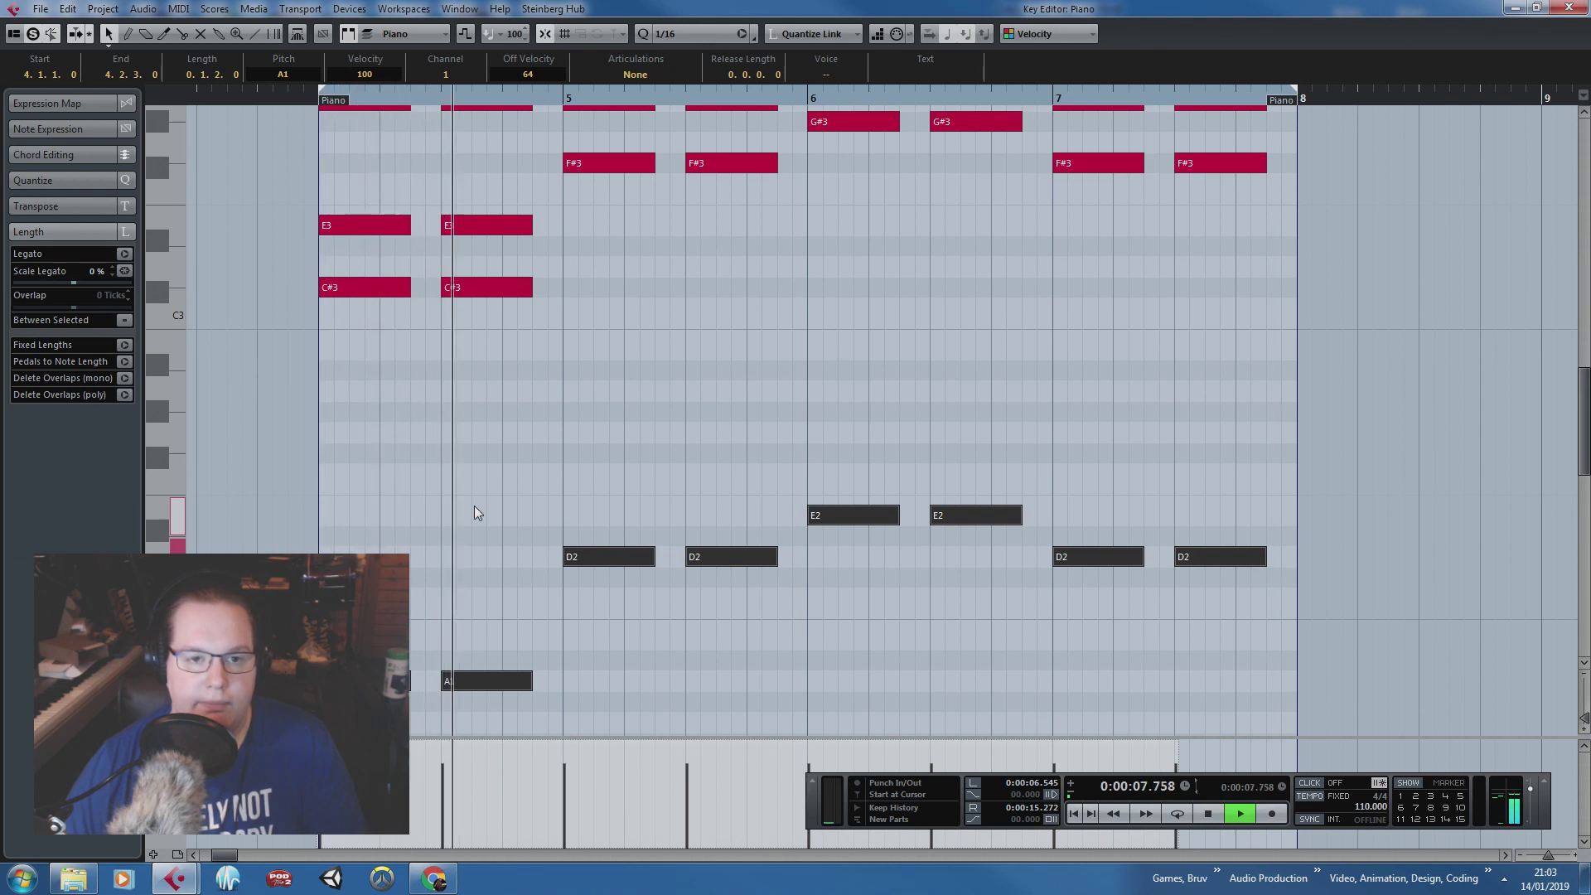
pyautogui.press('space')
pyautogui.moveTo(366, 686)
pyautogui.mouseDown()
pyautogui.moveTo(378, 401)
pyautogui.moveTo(371, 666)
pyautogui.moveTo(367, 686)
pyautogui.moveTo(349, 679)
pyautogui.mouseUp()
# Step: Rework the first C#3-E3-A3 chord of bar 4 into short chords at 4.1.3 and 4.2.1
pyautogui.scroll(1, 355, 686)
pyautogui.scroll(3, 374, 377)
pyautogui.scroll(-2, 374, 376)
pyautogui.moveTo(401, 176); pyautogui.dragTo(332, 475)
pyautogui.moveTo(322, 231); pyautogui.dragTo(353, 233)
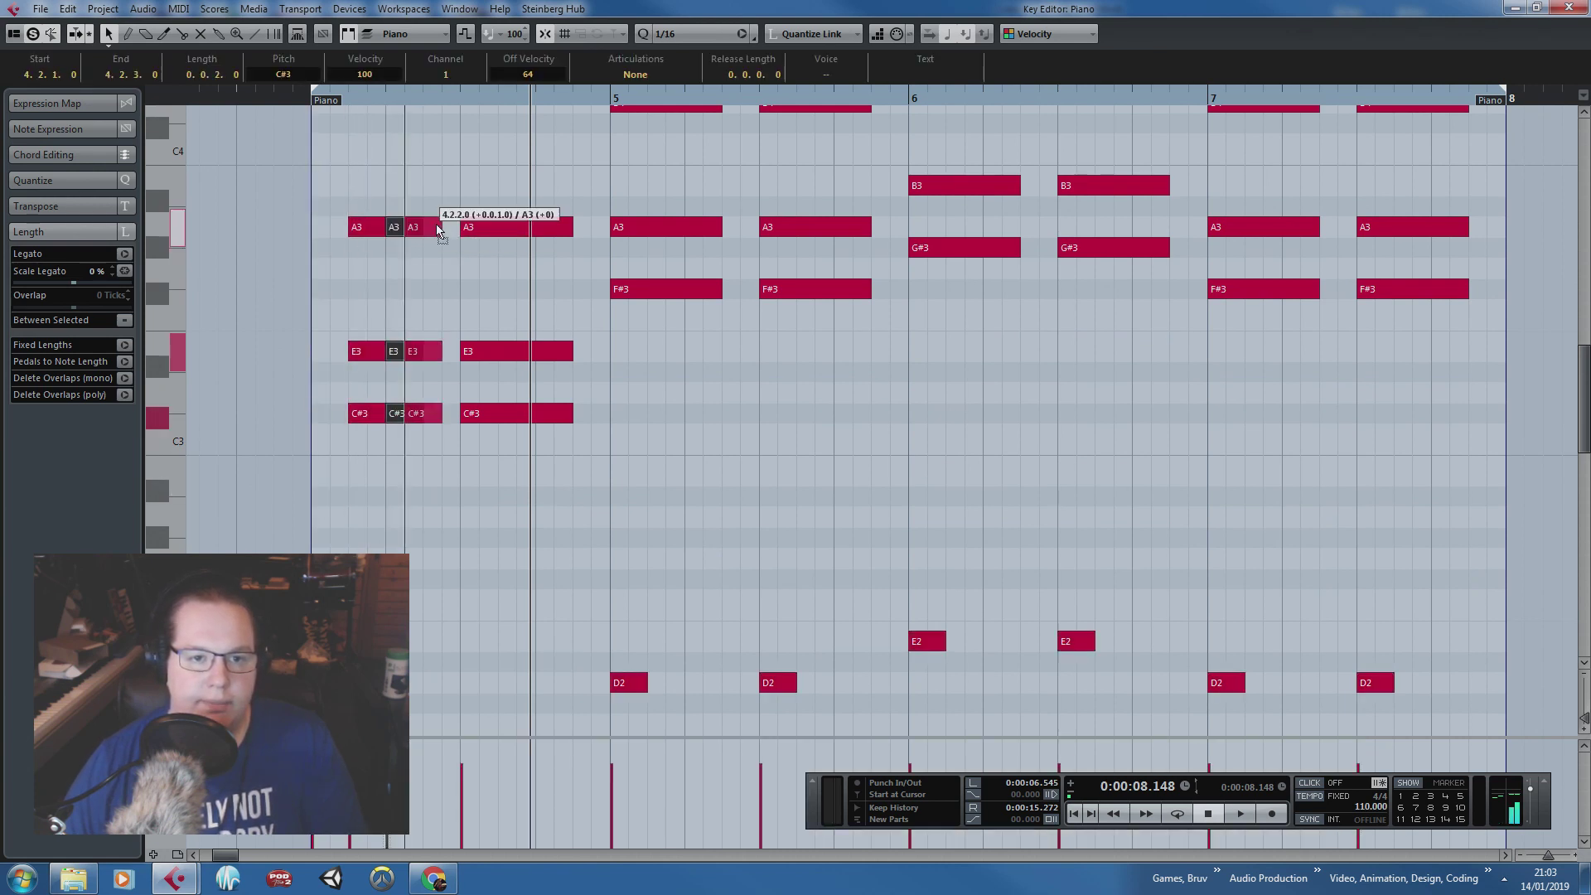
pyautogui.moveTo(439, 230); pyautogui.dragTo(404, 419)
# Step: Play the new rhythm and shorten both off-bass chords in the first half of bar 4 to a sixteenth note
pyautogui.press('space')
pyautogui.press('space')
pyautogui.scroll(2, 364, 308)
pyautogui.moveTo(451, 501); pyautogui.dragTo(365, 201)
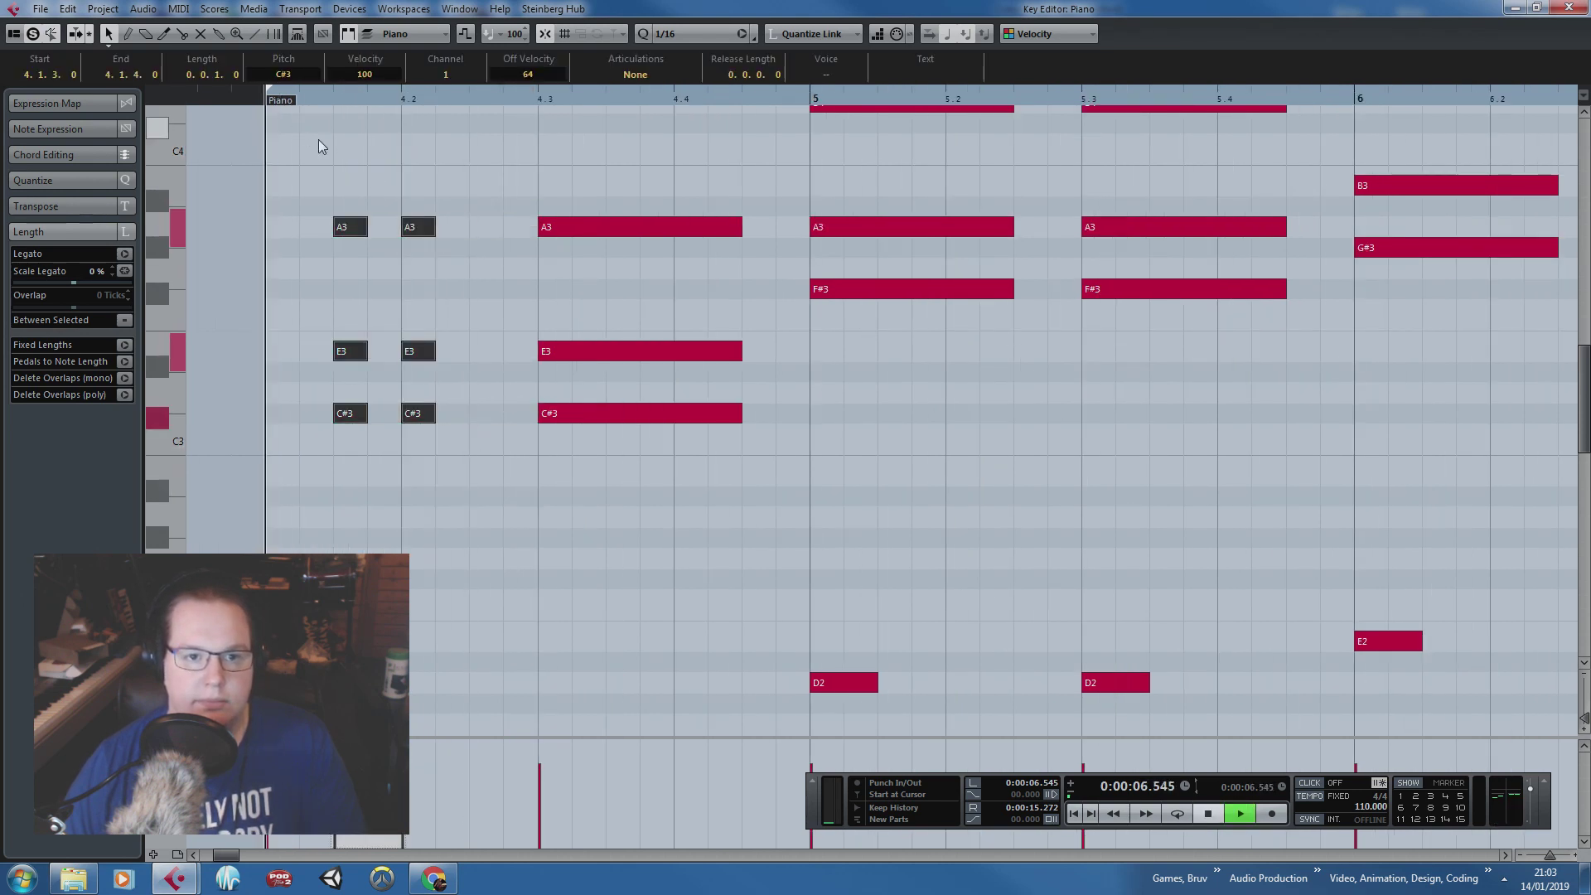
# Step: Rework the second C#3-E3-A3 chord of bar 4 into eighth-note chords at 4.3.3 and 4.4.3 and play the rhythm
pyautogui.click(501, 580)
pyautogui.press('space')
pyautogui.scroll(-3, 501, 580)
pyautogui.scroll(3, 484, 553)
pyautogui.moveTo(643, 592); pyautogui.dragTo(612, 234)
pyautogui.moveTo(741, 232)
pyautogui.mouseDown()
pyautogui.moveTo(679, 242)
pyautogui.moveTo(763, 232)
pyautogui.mouseUp()
pyautogui.hotkey('ctrl', 'd')
pyautogui.press('space')
pyautogui.scroll(-3, 681, 312)
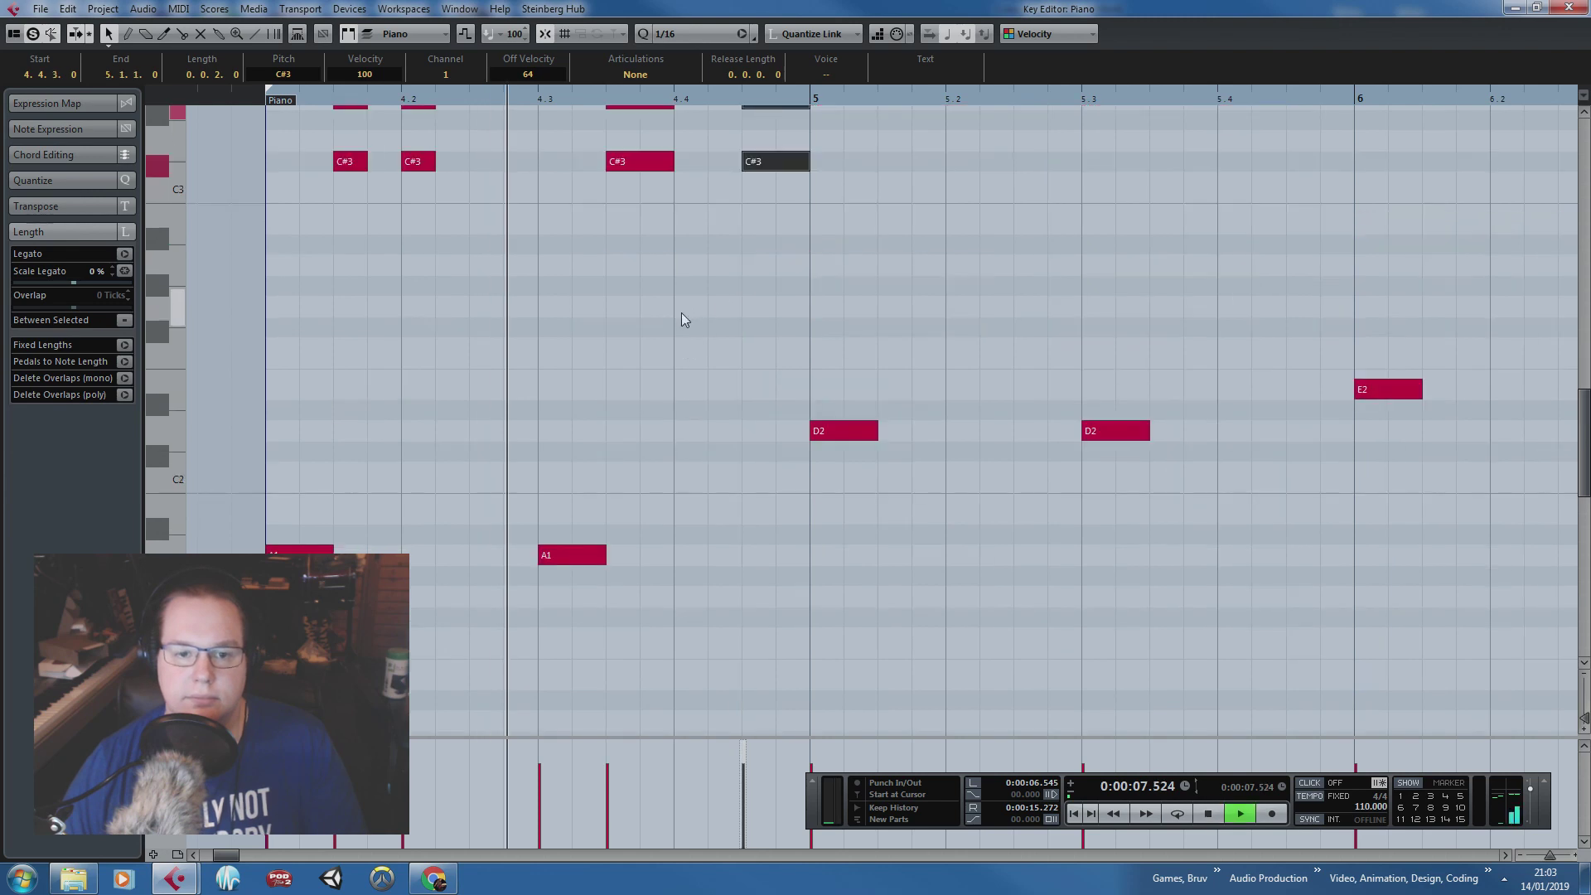
pyautogui.moveTo(669, 370); pyautogui.dragTo(547, 614)
pyautogui.press('Return')
pyautogui.doubleClick(800, 226)
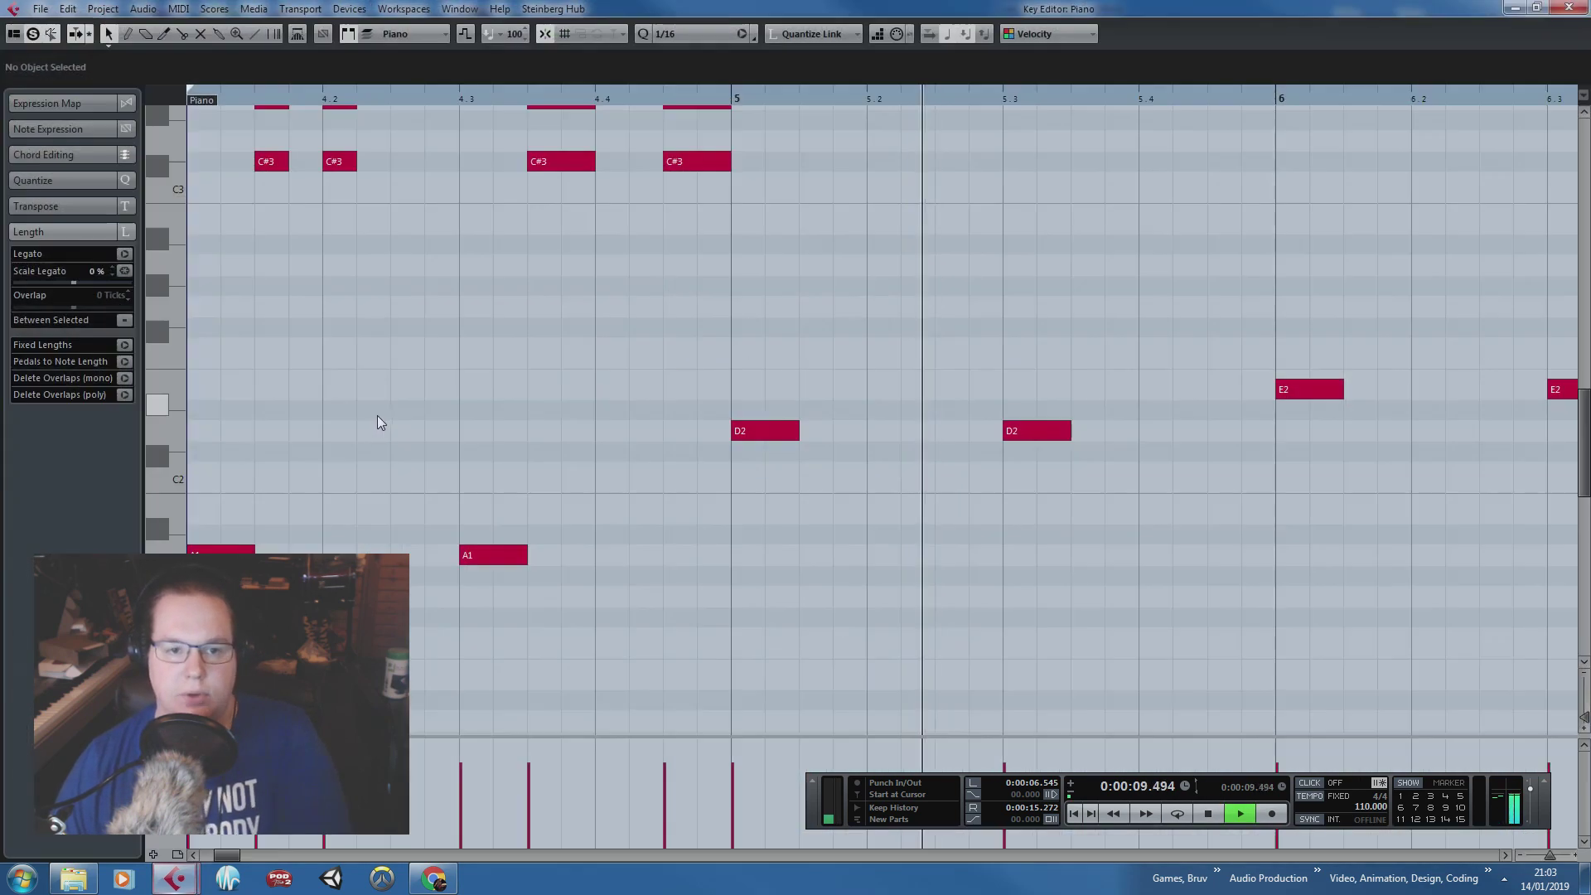
# Step: Shorten both chords in the second half of bar 4 to a sixteenth note and play the bar
pyautogui.press('space')
pyautogui.scroll(4, 525, 469)
pyautogui.moveTo(634, 224); pyautogui.dragTo(696, 225)
pyautogui.scroll(-2, 701, 225)
pyautogui.click(344, 97)
pyautogui.press('space')
pyautogui.scroll(-3, 481, 222)
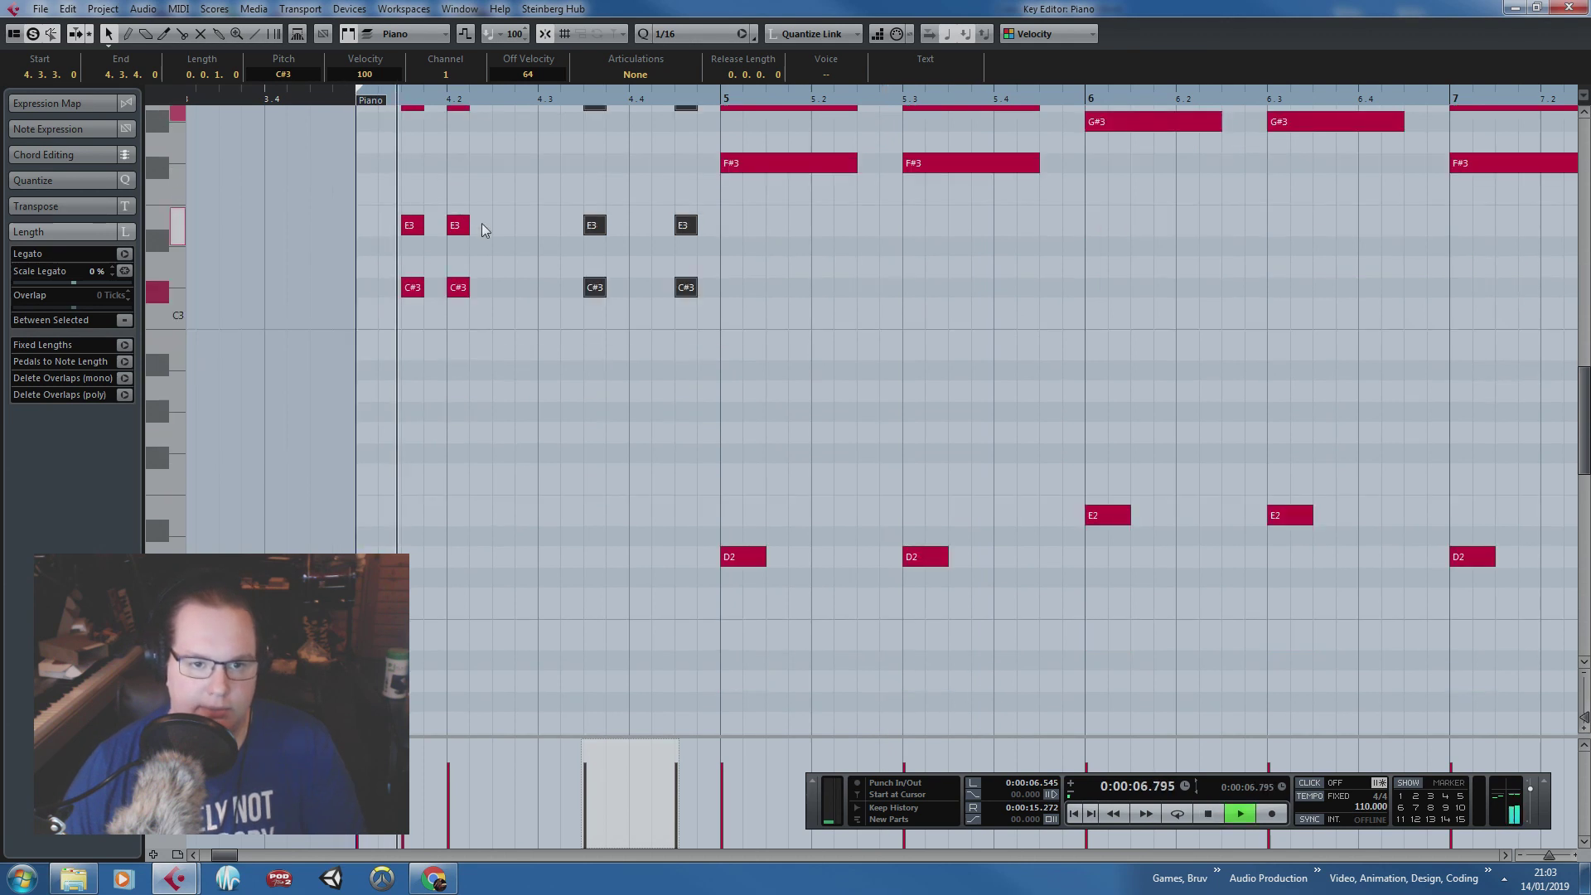
pyautogui.scroll(1, 539, 291)
pyautogui.press('space')
# Step: Move the short chord at 4.2.1 to 4.2.3 and play back bar 4
pyautogui.moveTo(484, 373); pyautogui.dragTo(442, 153)
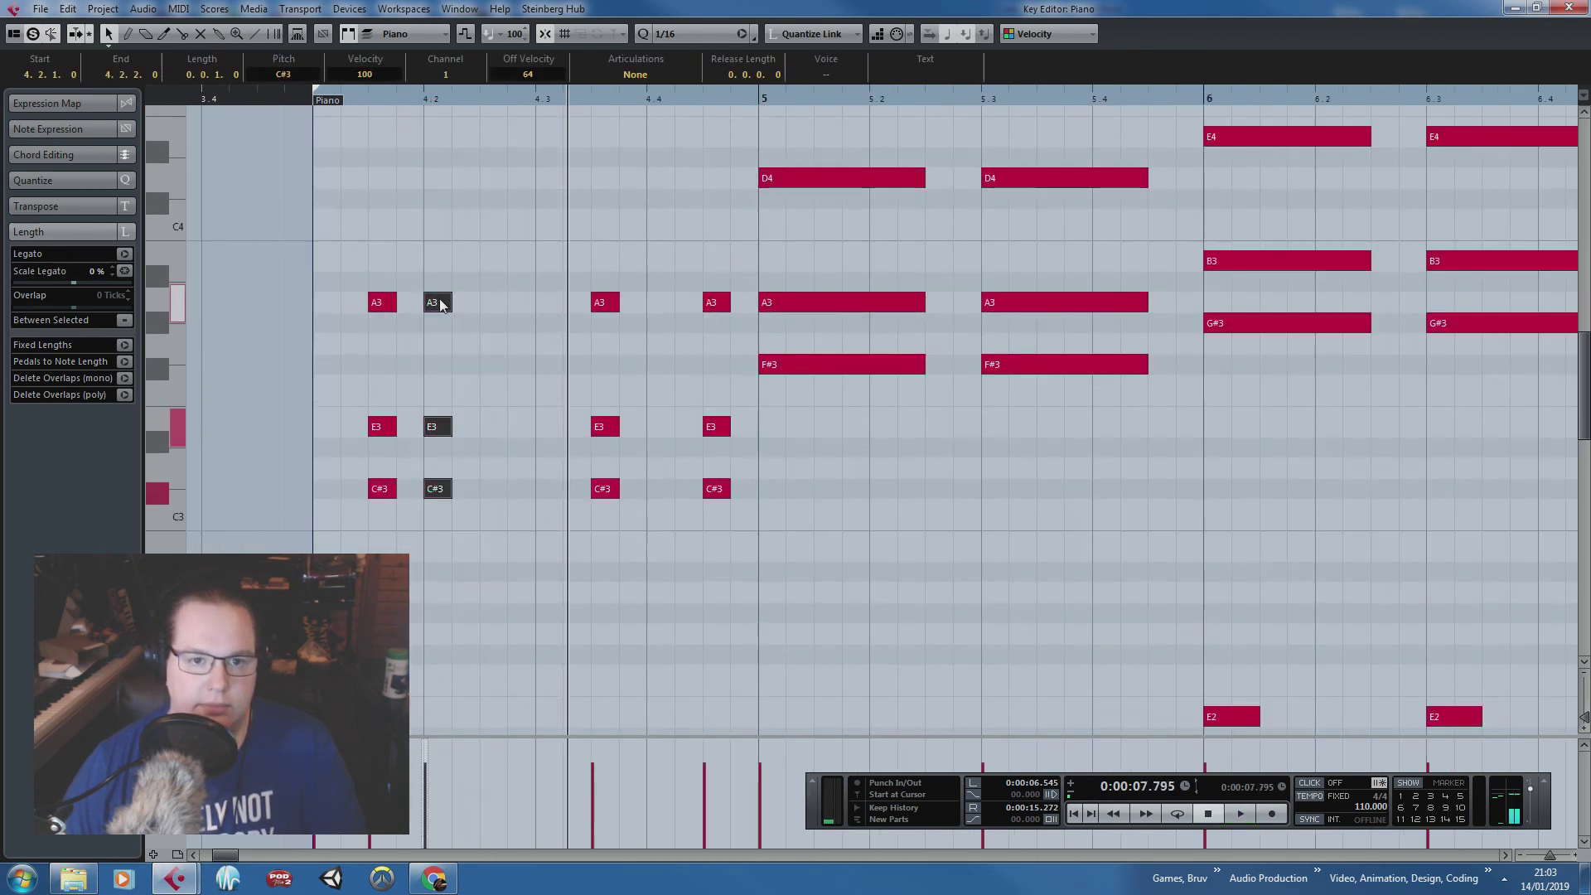
pyautogui.scroll(-5, 435, 201)
pyautogui.moveTo(441, 239); pyautogui.dragTo(498, 240)
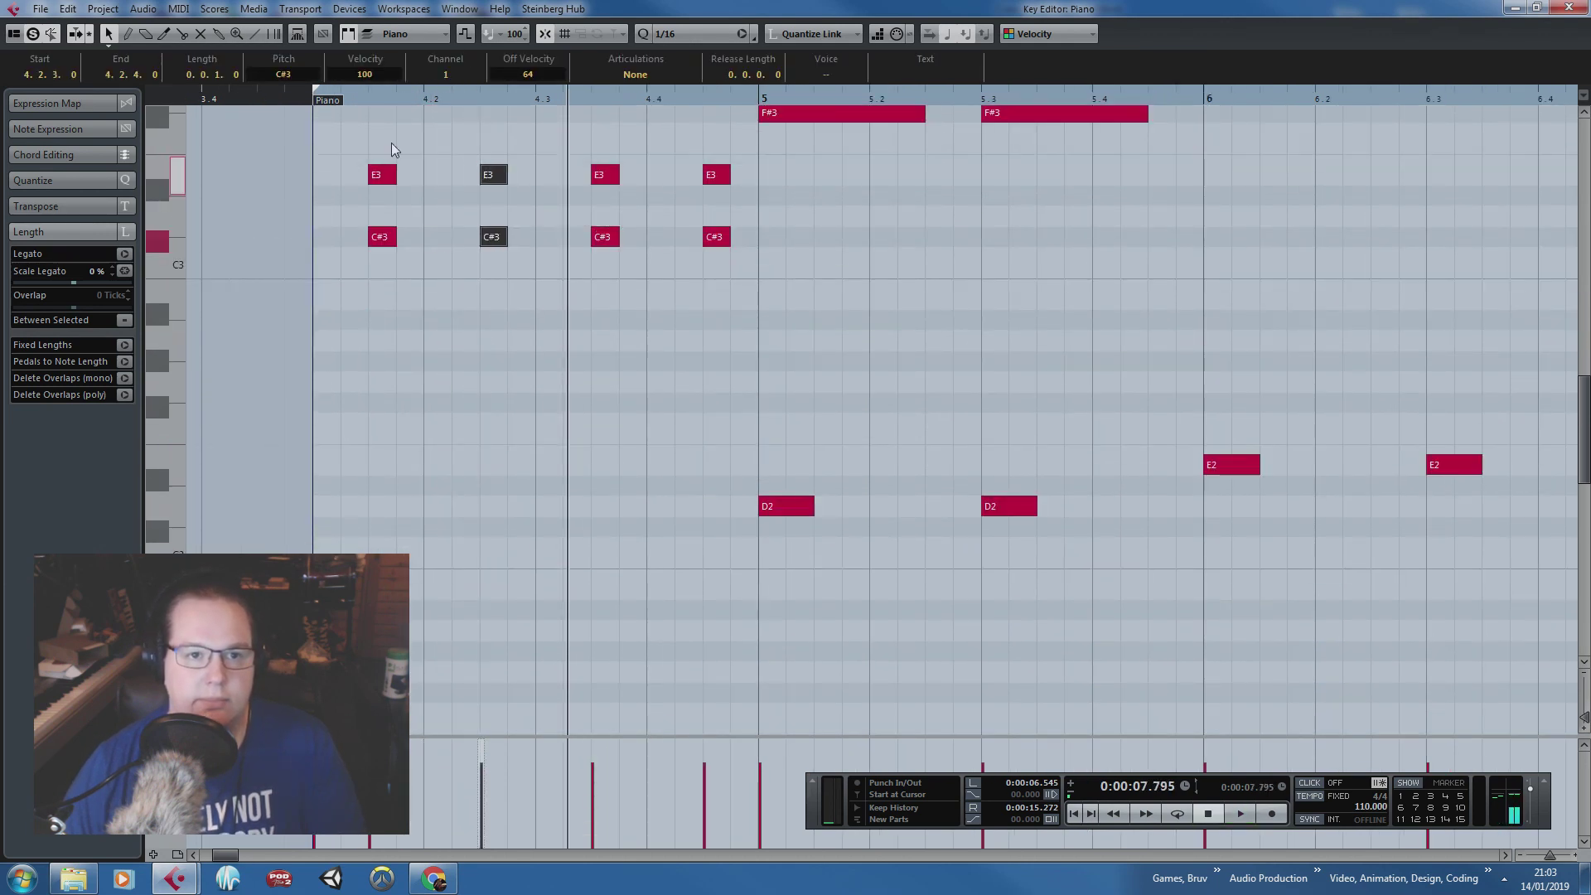
pyautogui.press('space')
pyautogui.scroll(2, 530, 274)
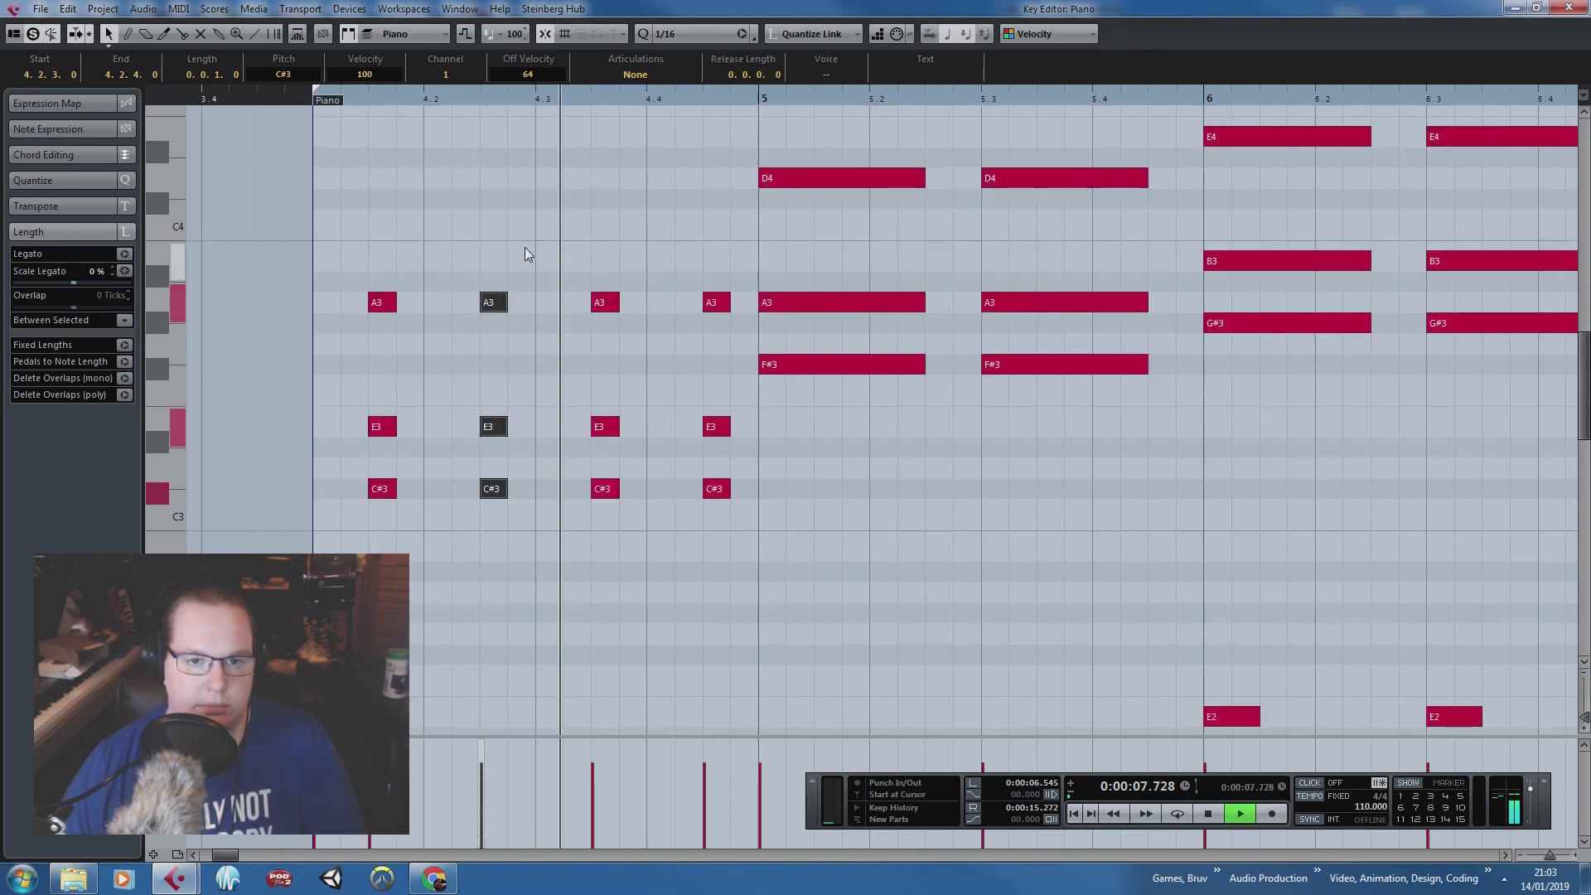
pyautogui.scroll(-1, 525, 248)
pyautogui.press('space')
pyautogui.scroll(-3, 759, 407)
pyautogui.press('h')
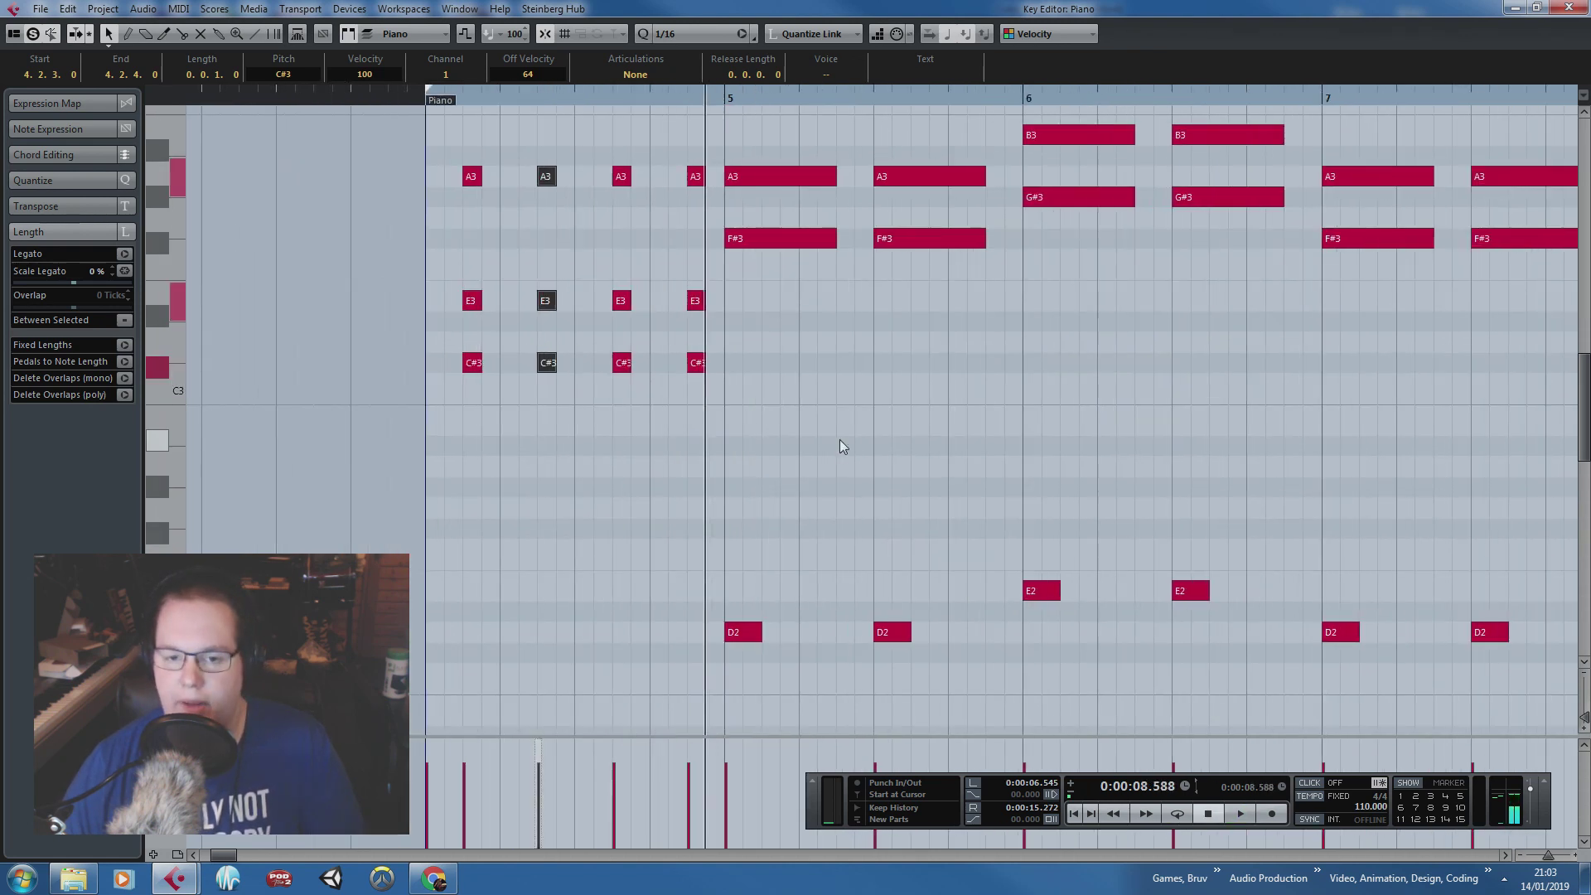
# Step: Delete the second low root note in each bar, keeping only the one on the first beat
pyautogui.moveTo(789, 440); pyautogui.dragTo(994, 646)
pyautogui.press('Delete')
pyautogui.moveTo(1358, 539); pyautogui.dragTo(1479, 631)
pyautogui.press('Delete')
pyautogui.scroll(-2, 1161, 460)
# Step: Copy the root notes of bars 4 to 7 a fifth higher to E2, A2, B2 and A2, and play them back
pyautogui.moveTo(1337, 408); pyautogui.dragTo(428, 643)
pyautogui.hotkey('ctrl', 'd')
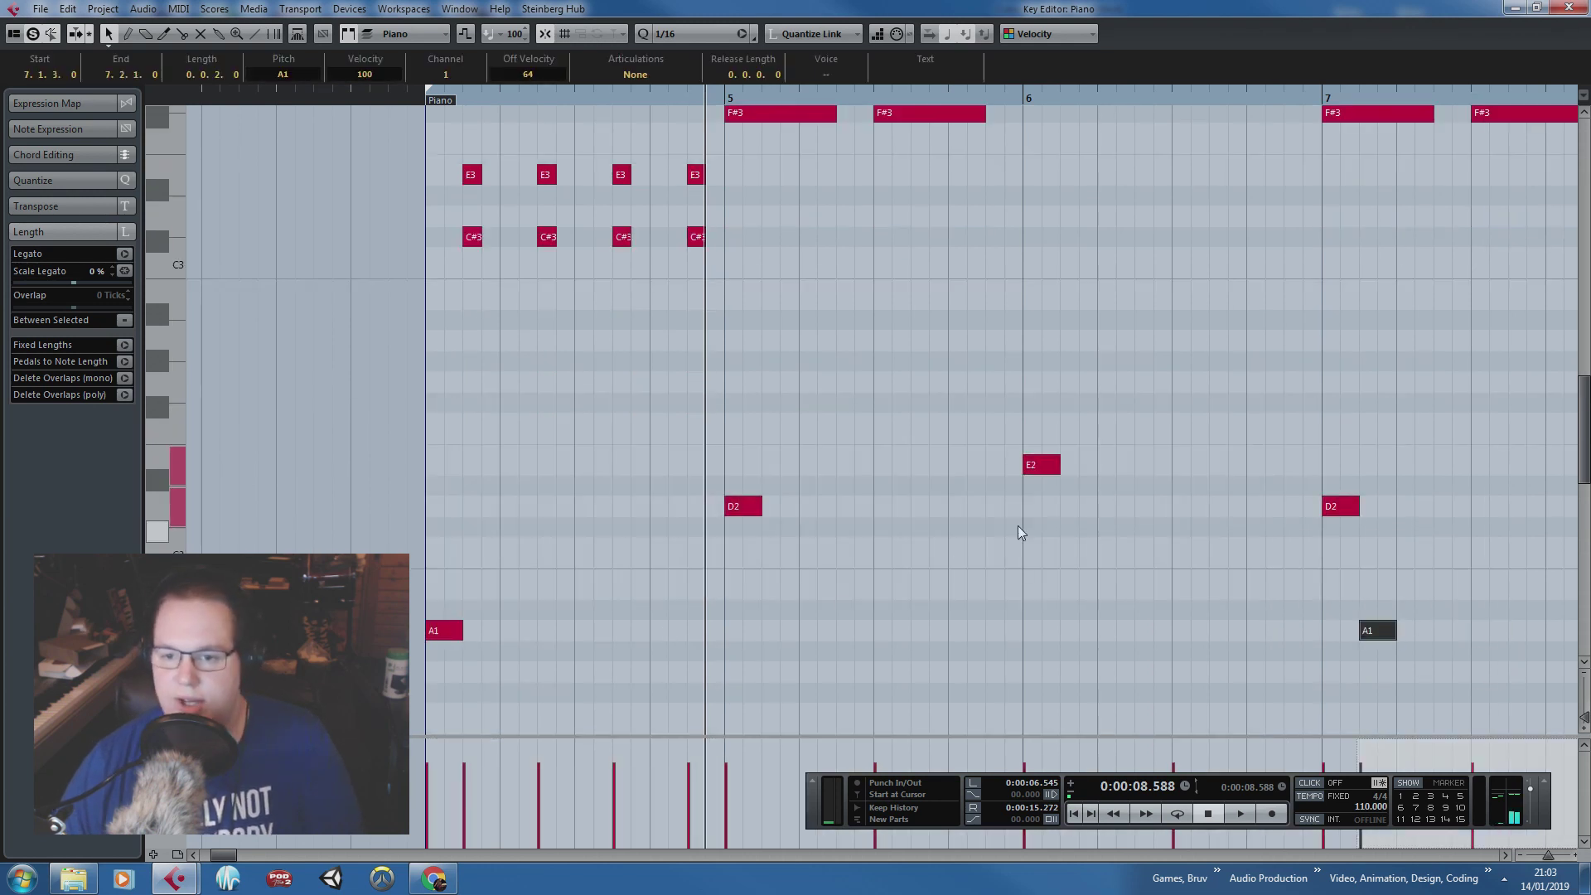
pyautogui.moveTo(1380, 638); pyautogui.dragTo(447, 470)
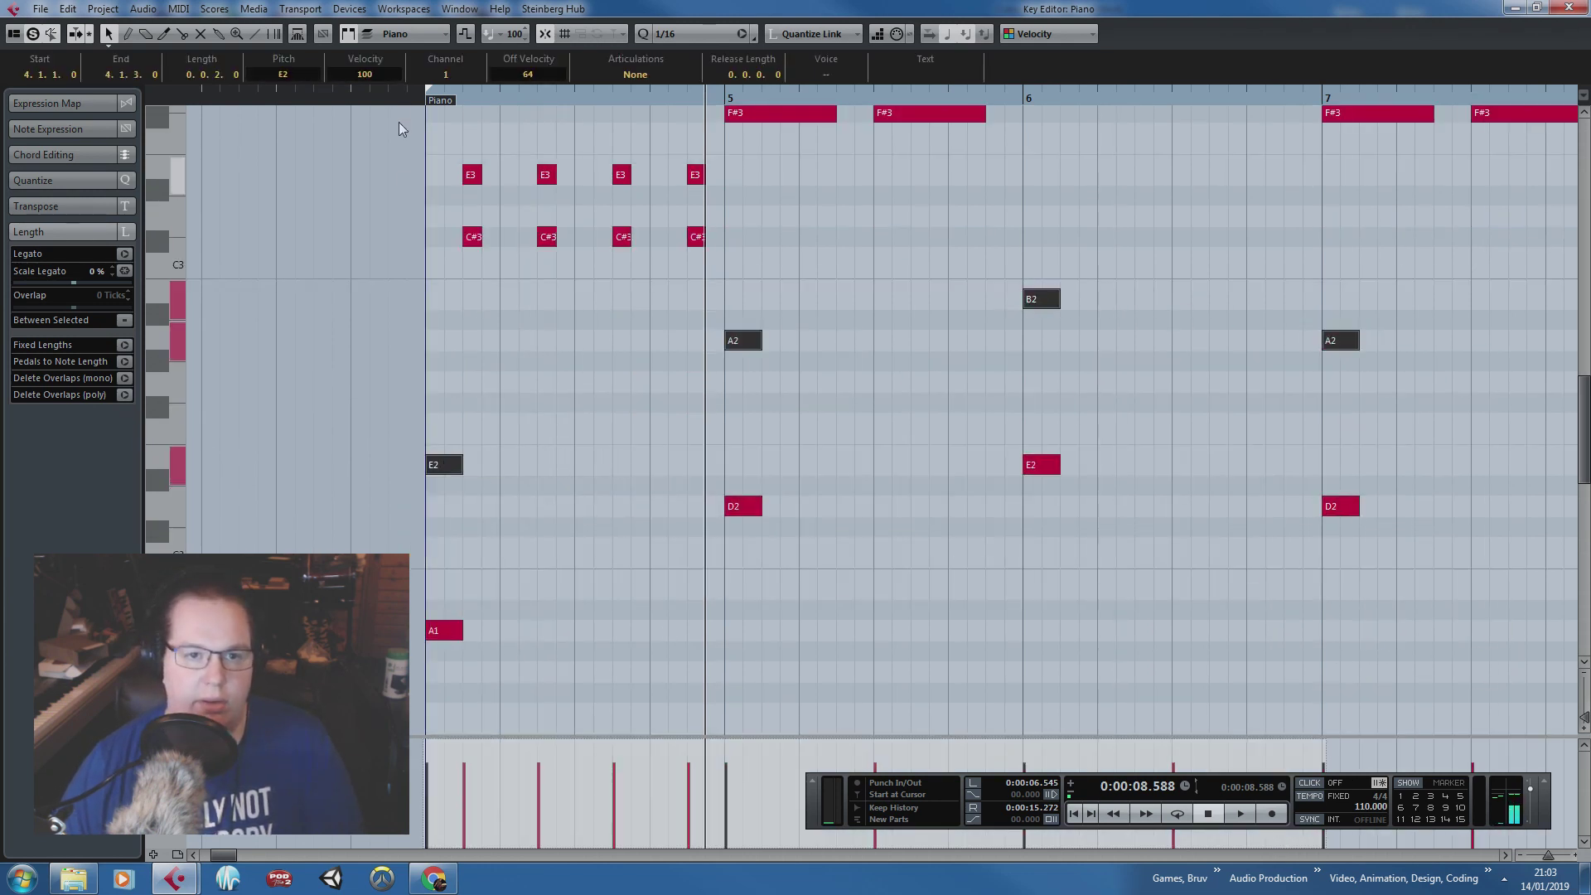
pyautogui.click(416, 95)
pyautogui.press('space')
pyautogui.scroll(3, 802, 330)
pyautogui.click(852, 362)
pyautogui.scroll(2, 852, 373)
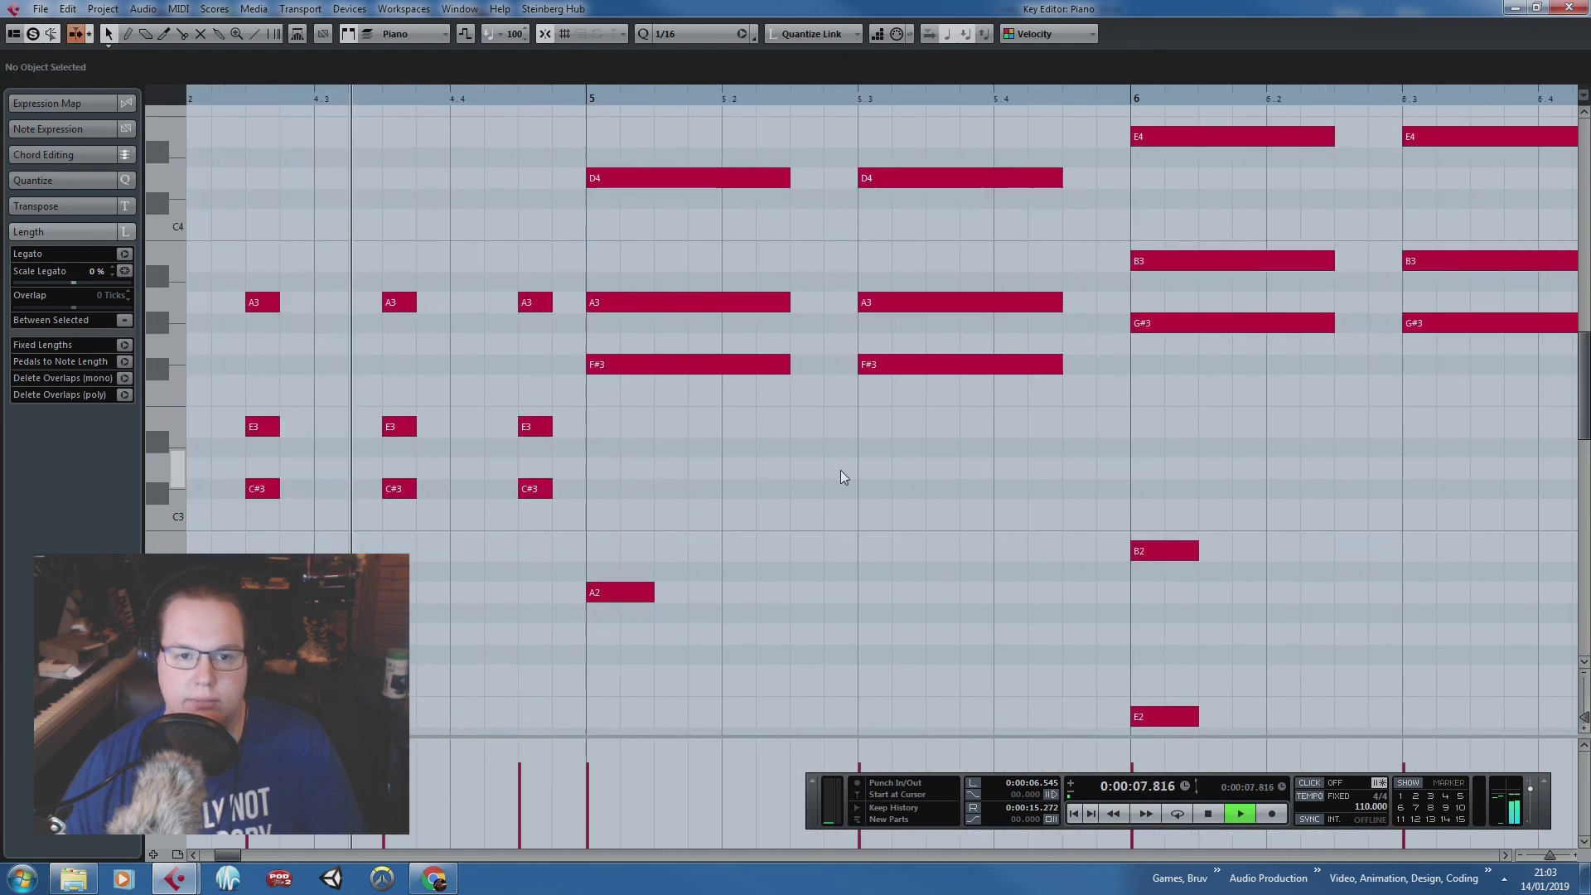
pyautogui.press('space')
# Step: Rework both F#3-A3-D4 chords of bar 5 into sixteenth-note chords at 5.1.3, 5.2.3, 5.3.3 and 5.4.3
pyautogui.moveTo(762, 479); pyautogui.dragTo(706, 170)
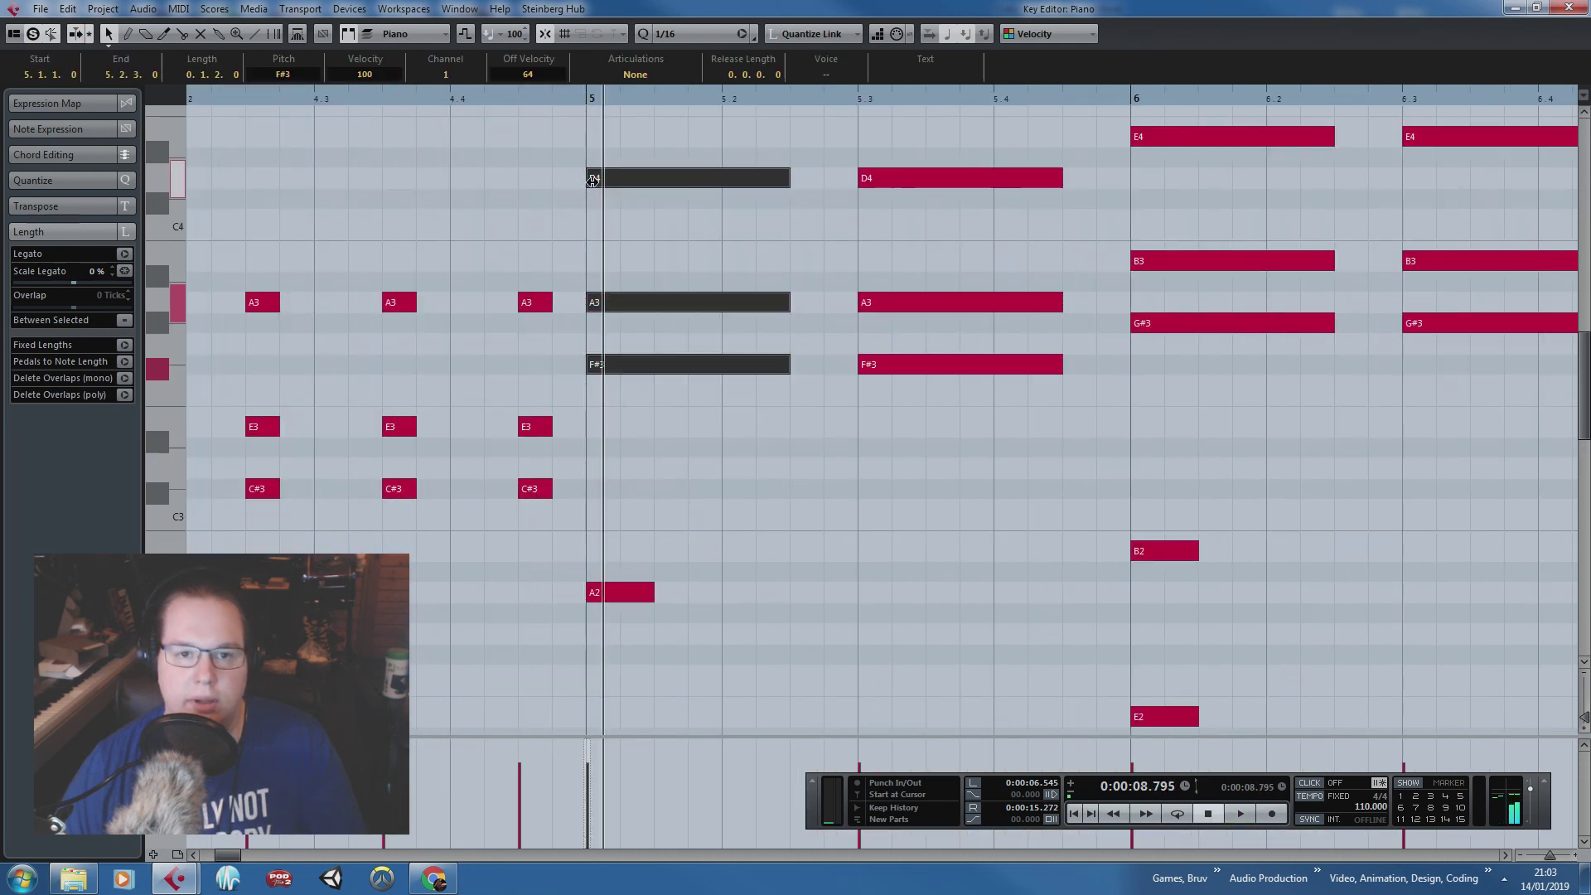
pyautogui.moveTo(589, 182); pyautogui.dragTo(654, 191)
pyautogui.moveTo(787, 180)
pyautogui.mouseDown()
pyautogui.moveTo(702, 193)
pyautogui.moveTo(700, 174)
pyautogui.moveTo(800, 176)
pyautogui.mouseUp()
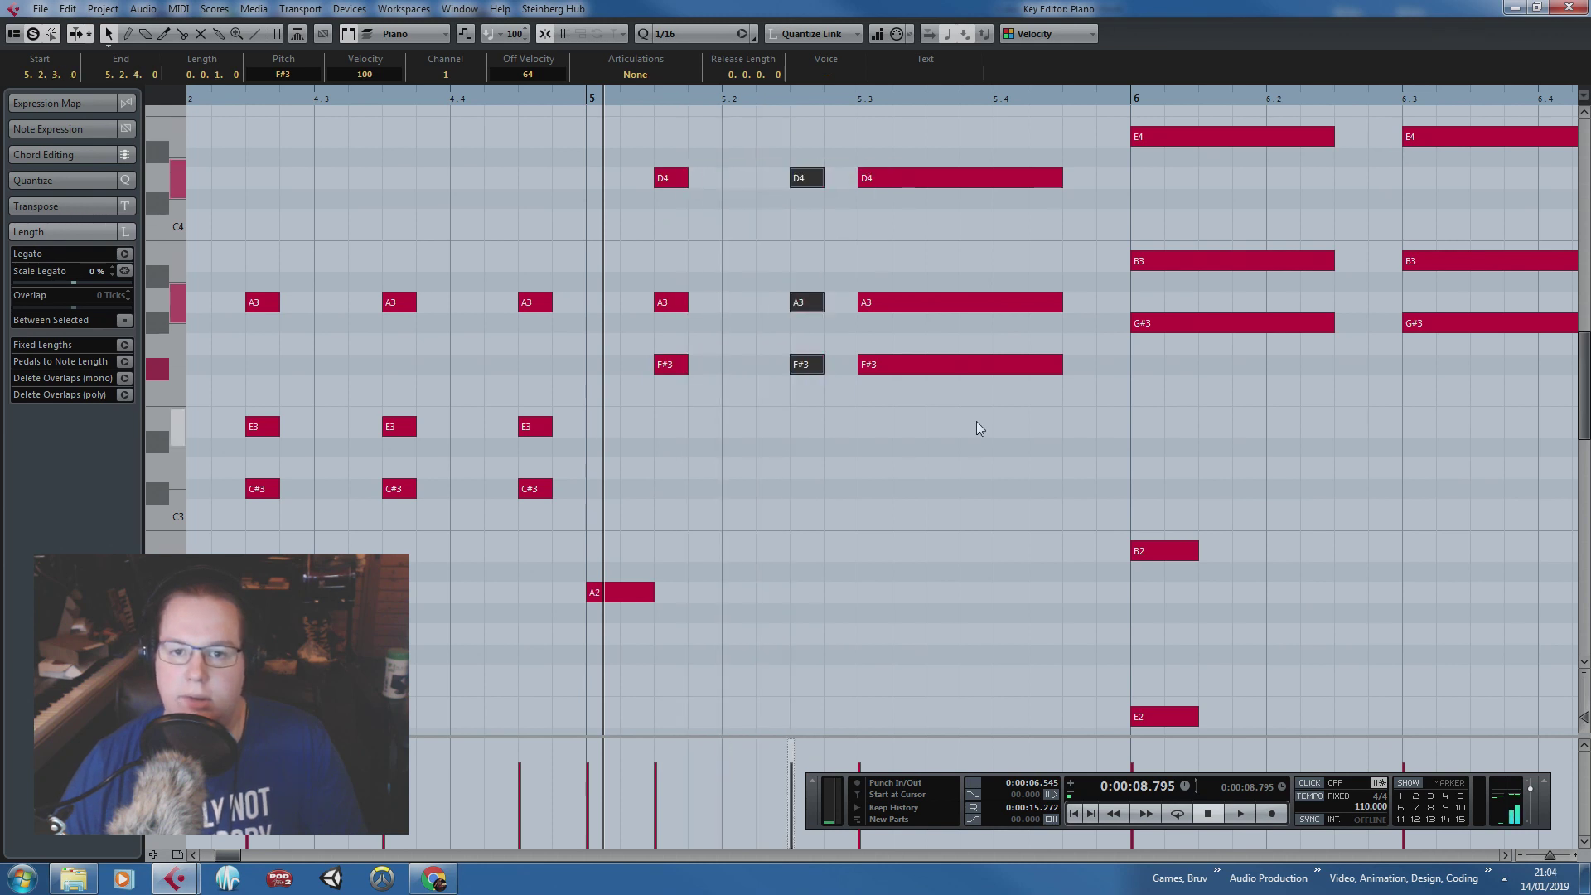
pyautogui.moveTo(977, 426); pyautogui.dragTo(943, 188)
pyautogui.moveTo(1061, 182); pyautogui.dragTo(961, 186)
pyautogui.moveTo(981, 370); pyautogui.dragTo(1064, 371)
# Step: Play the piano part from bar 4 to listen to the chord rhythm of bars 4 and 5
pyautogui.scroll(-2, 1062, 376)
pyautogui.scroll(1, 1221, 469)
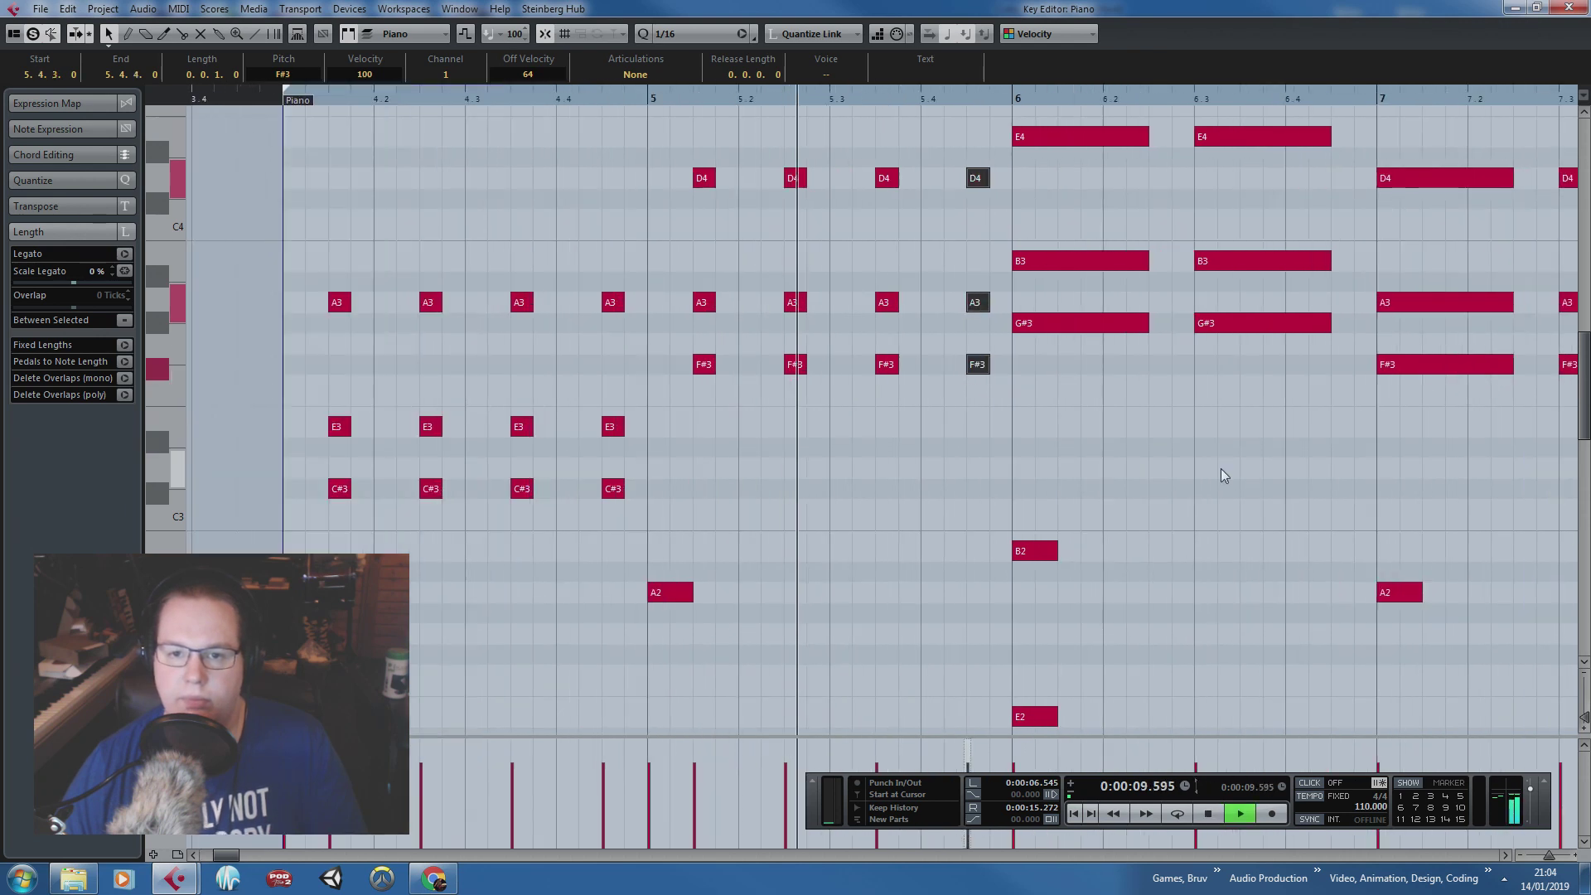
pyautogui.scroll(-3, 1158, 440)
pyautogui.scroll(2, 1152, 439)
pyautogui.scroll(1, 1227, 471)
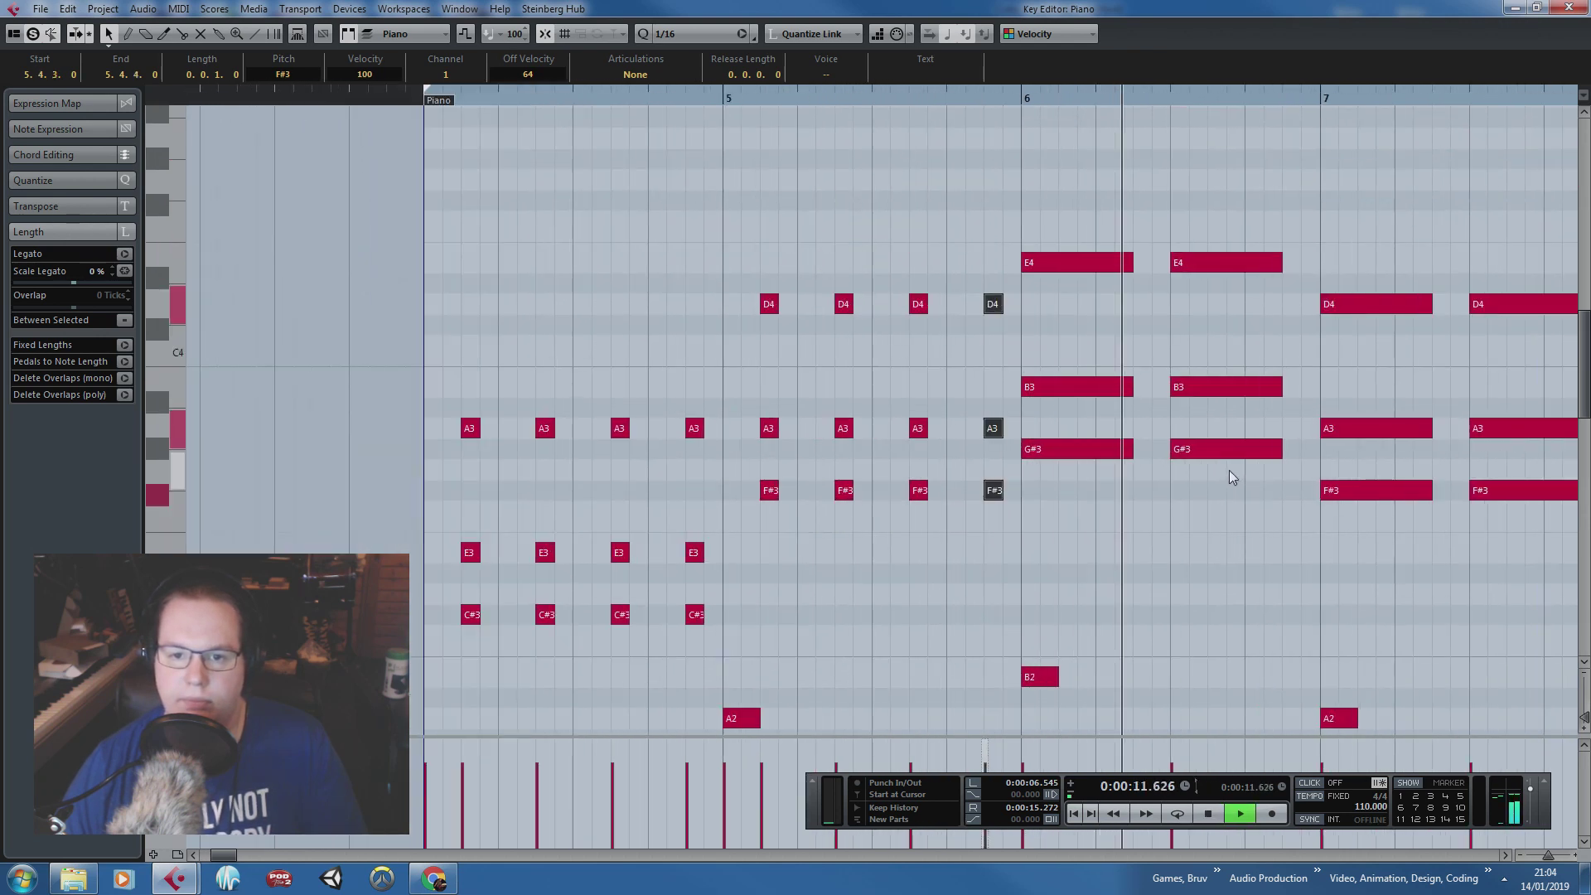
pyautogui.scroll(-3, 1229, 469)
pyautogui.press('space')
pyautogui.click(410, 97)
pyautogui.press('space')
pyautogui.scroll(4, 738, 262)
pyautogui.press('h')
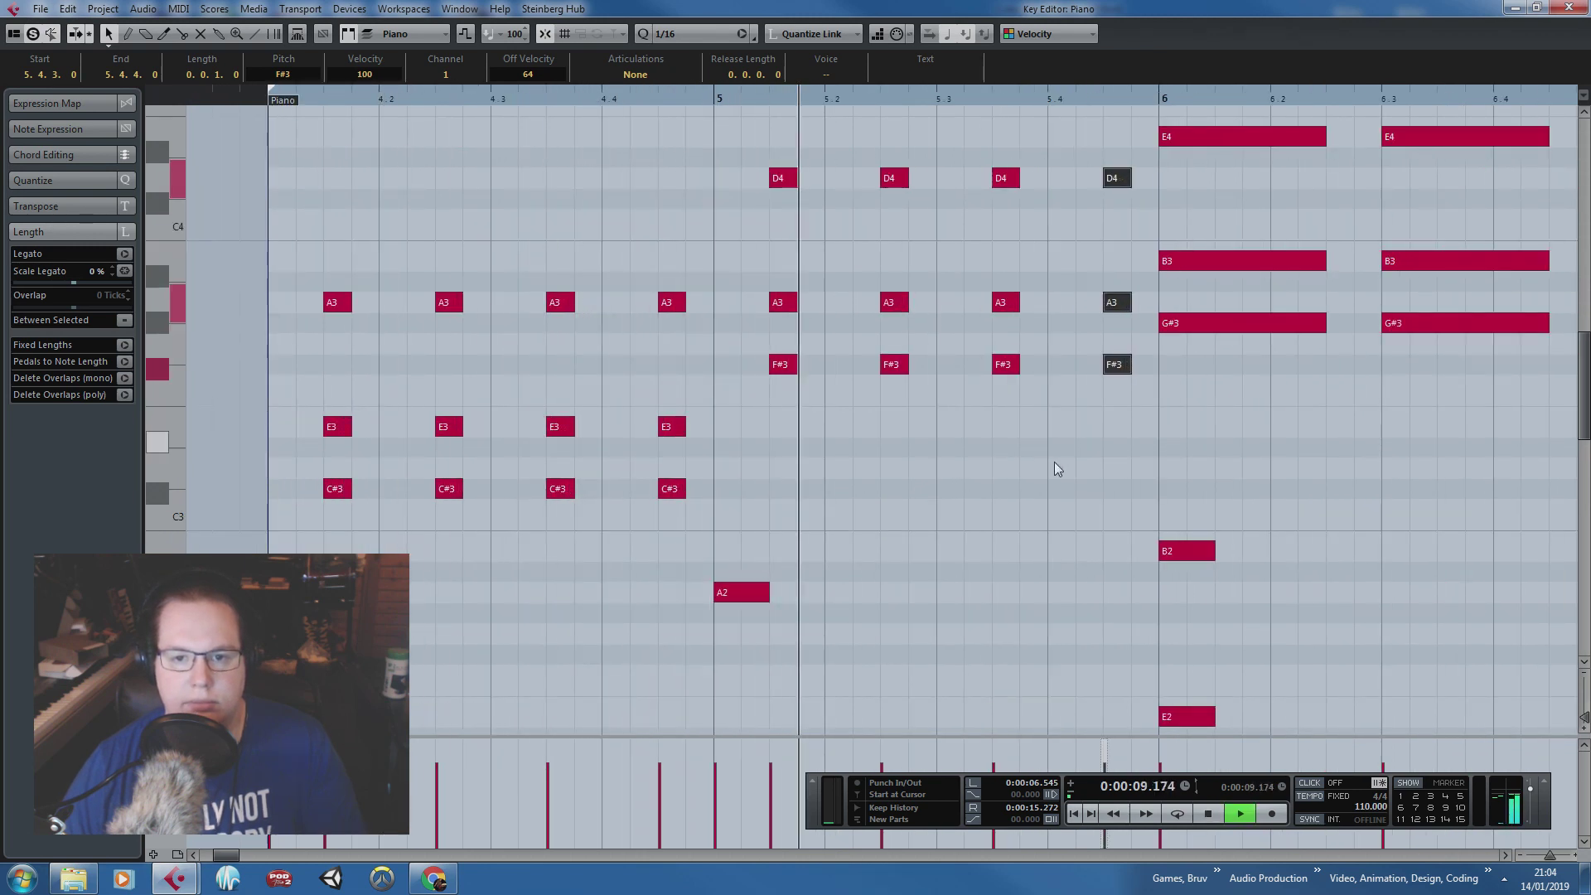
pyautogui.press('space')
# Step: Change the chord at 5.3.3 to G#3-B3-E4 at 5.3.1 and move the bar's last F#3-A3-D4 chord to 5.4.1
pyautogui.moveTo(1066, 457); pyautogui.dragTo(985, 100)
pyautogui.moveTo(1005, 394); pyautogui.dragTo(959, 364)
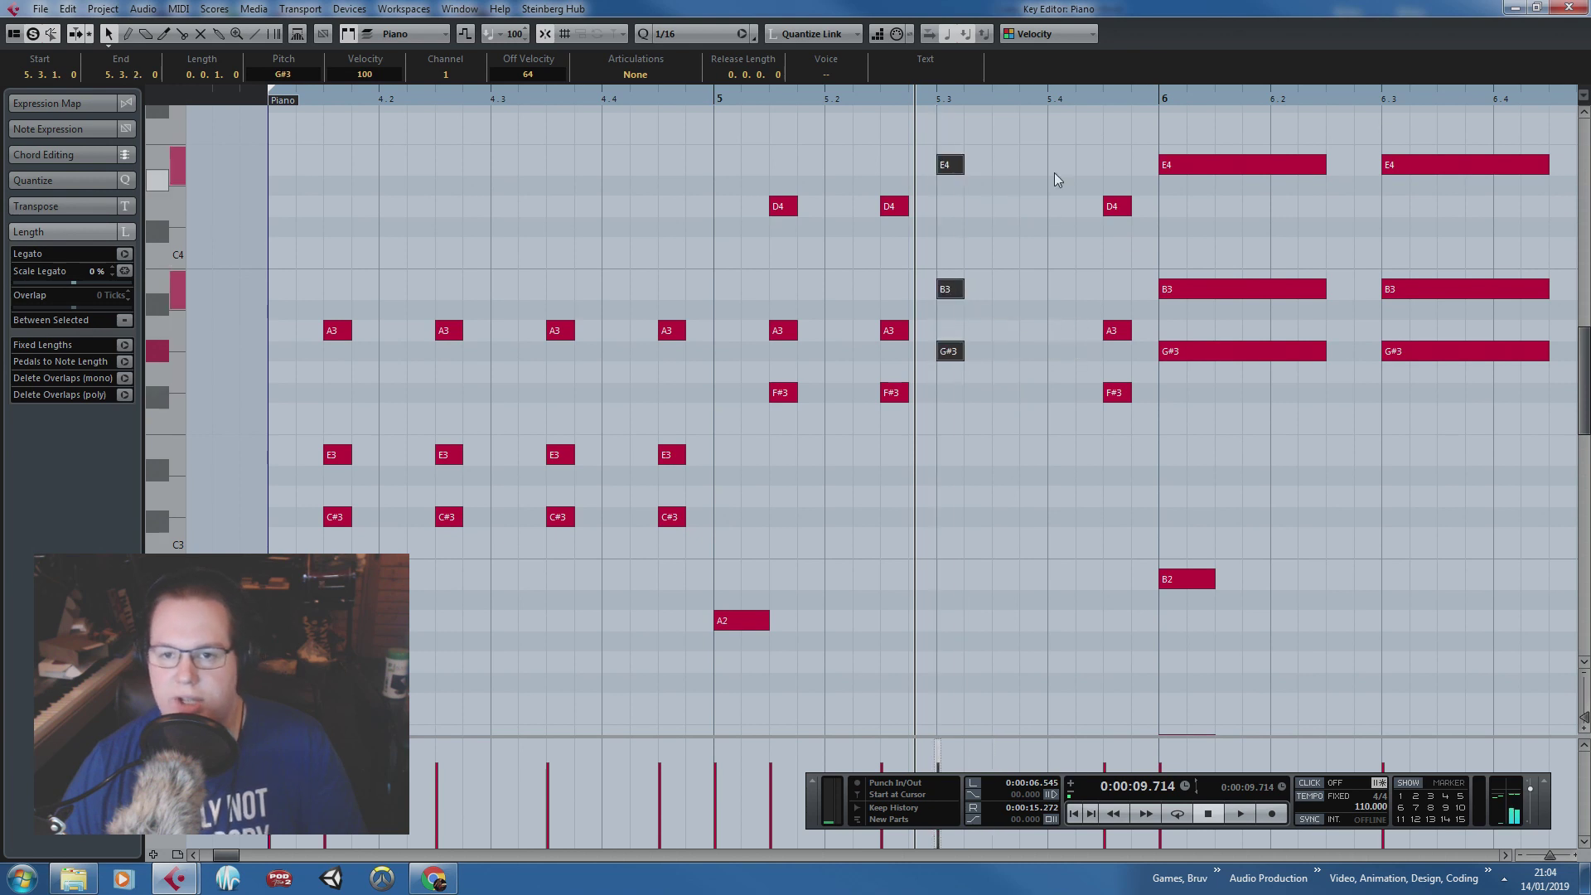
pyautogui.moveTo(1055, 173); pyautogui.dragTo(1058, 399)
pyautogui.press('g')
pyautogui.press('g')
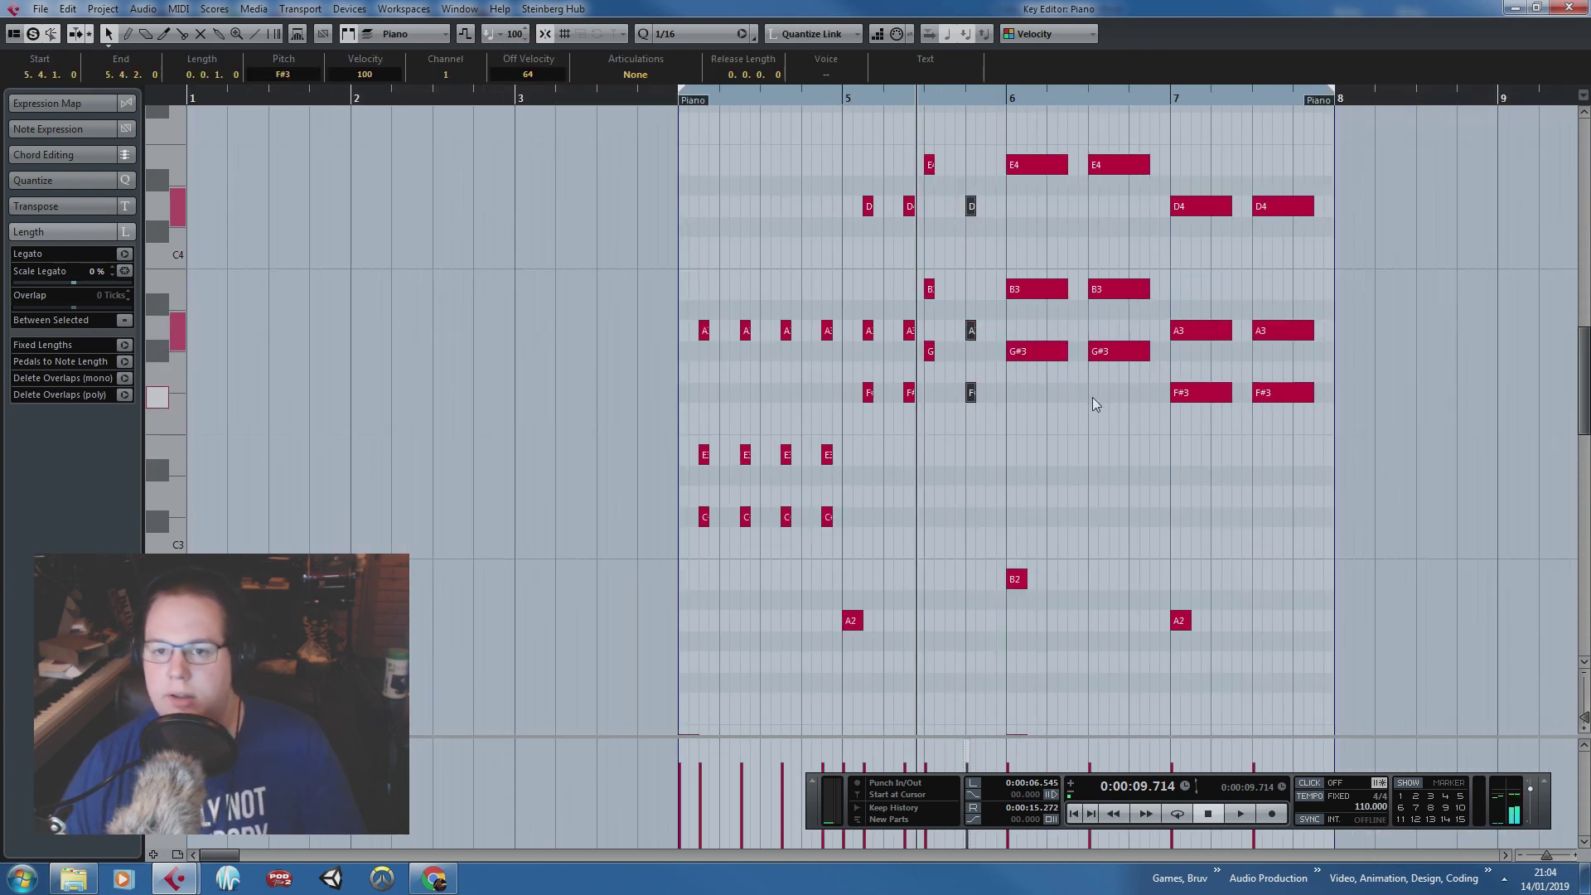
# Step: Delete the long chords in bars 6 and 7 and the D2-A2 bass notes of bar 7
pyautogui.moveTo(1335, 134); pyautogui.dragTo(1050, 432)
pyautogui.press('Delete')
pyautogui.scroll(-4, 1028, 501)
pyautogui.moveTo(1241, 555); pyautogui.dragTo(1081, 187)
pyautogui.press('Delete')
# Step: Move the E2-B2 bass notes to 5.3.1, lengthen them to three sixteenths and copy them to 5.4.1 as D2-A2
pyautogui.scroll(5, 991, 285)
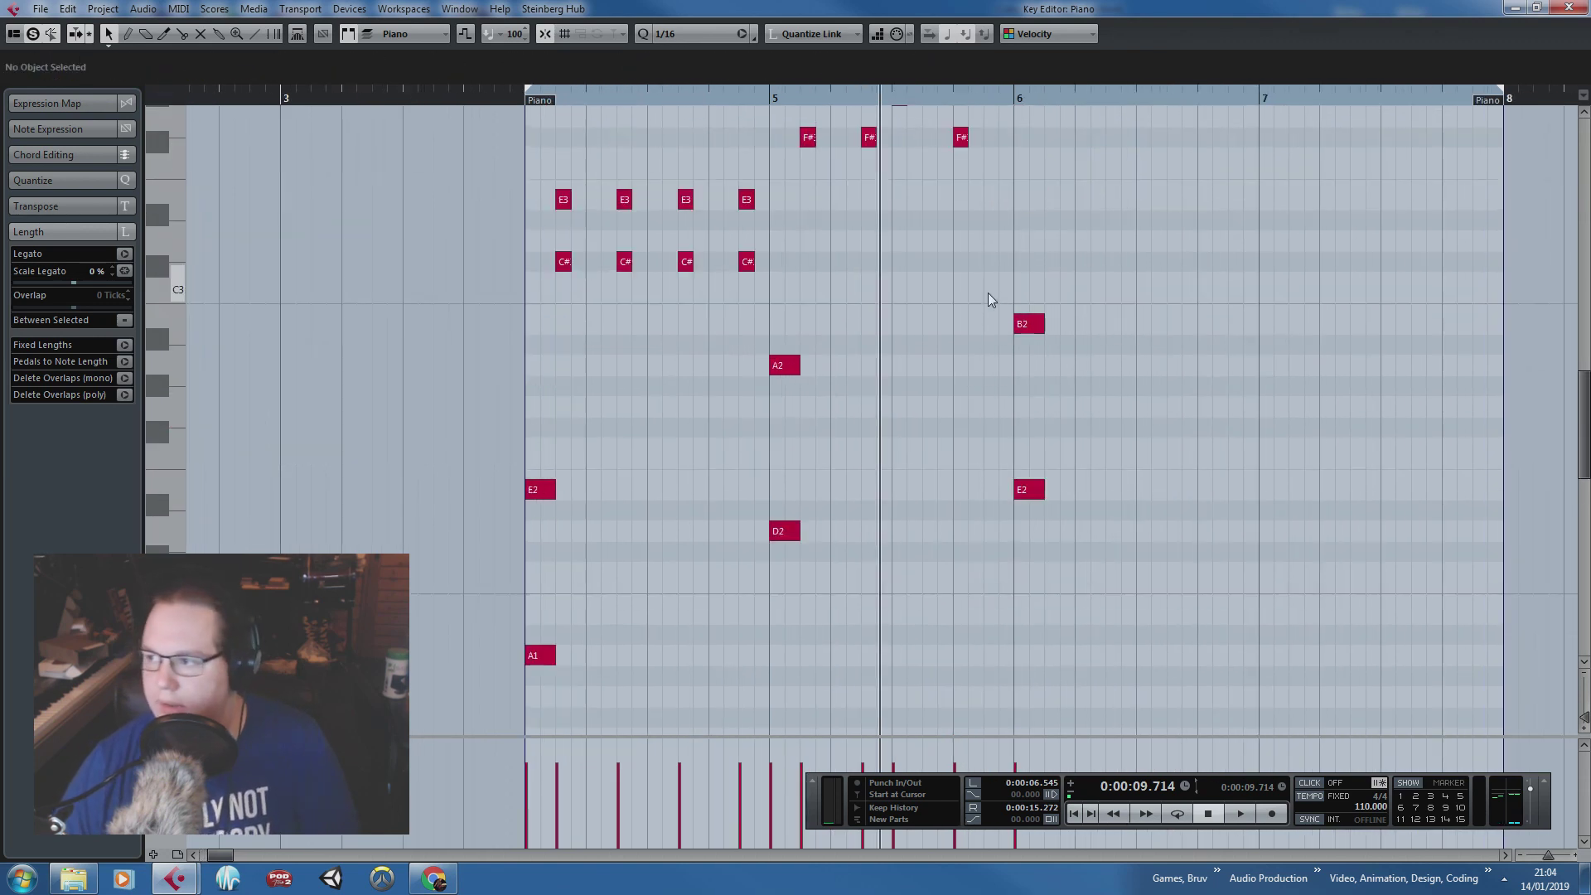
pyautogui.scroll(2, 1031, 629)
pyautogui.moveTo(1028, 637); pyautogui.dragTo(854, 620)
pyautogui.scroll(1, 875, 620)
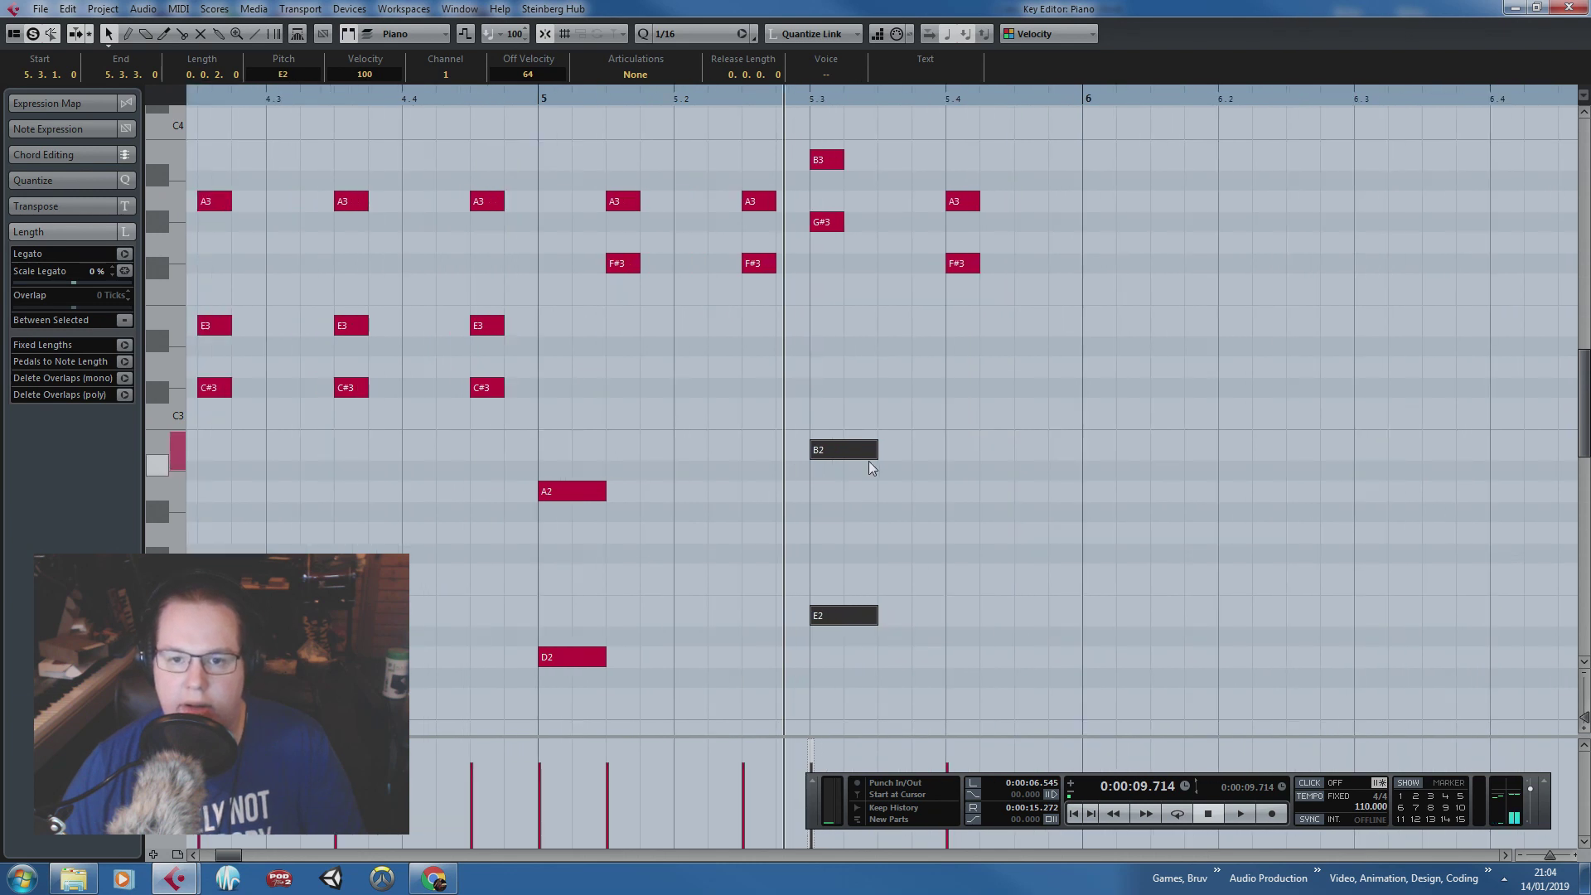
pyautogui.moveTo(868, 461); pyautogui.dragTo(897, 462)
pyautogui.hotkey('alt', 'd')
pyautogui.moveTo(968, 615); pyautogui.dragTo(1001, 654)
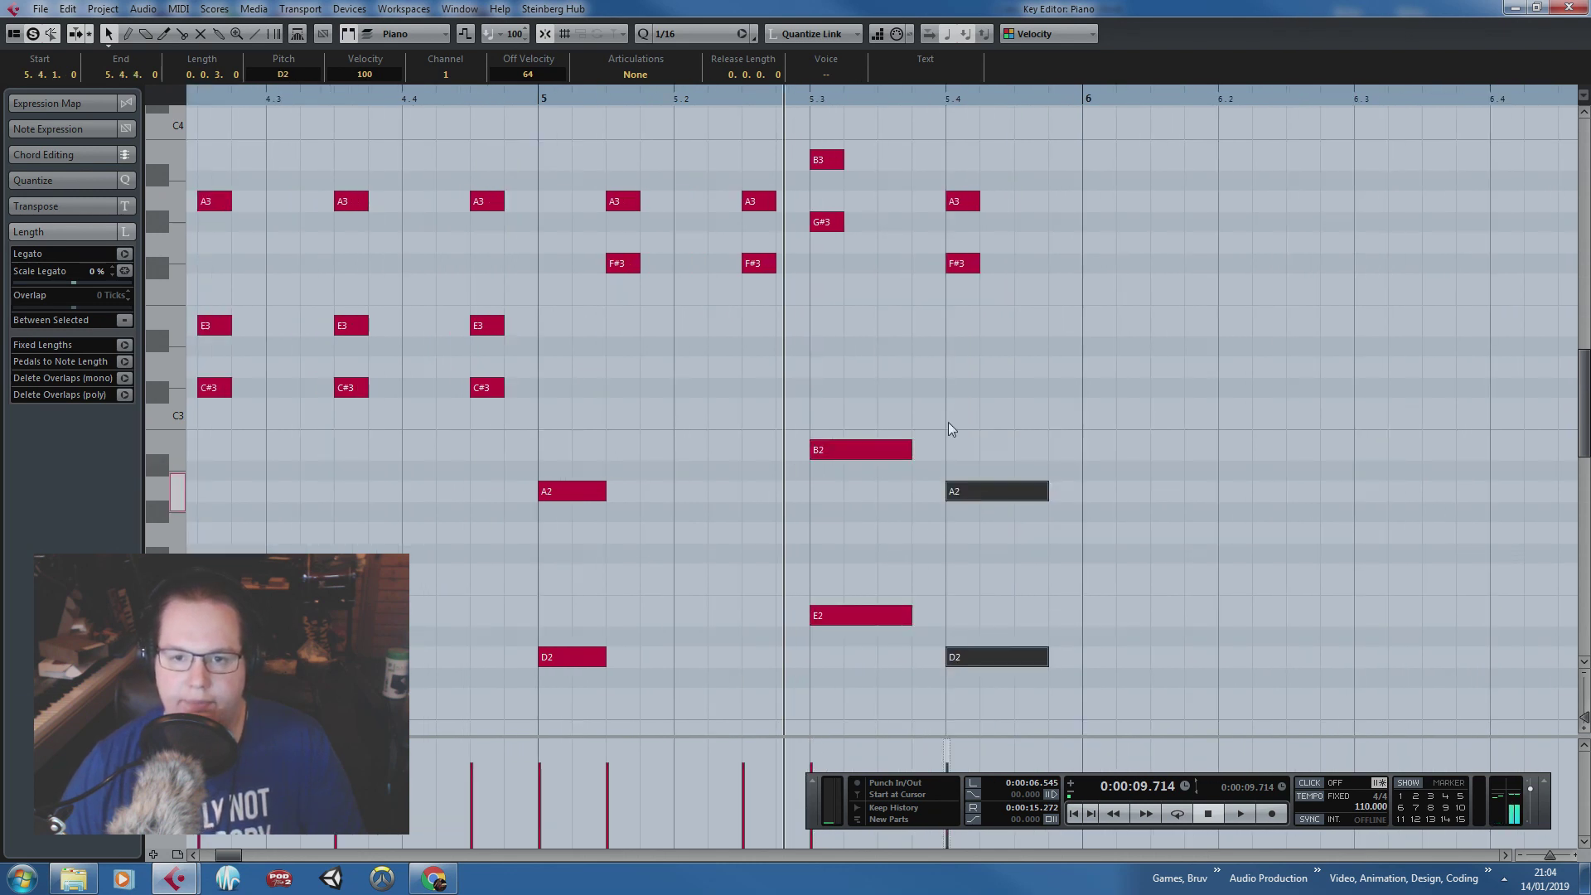
# Step: Lengthen the upper chords at 5.3.1 and 5.4.1 to three sixteenths
pyautogui.scroll(2, 948, 421)
pyautogui.moveTo(1077, 462); pyautogui.dragTo(848, 124)
pyautogui.moveTo(833, 203); pyautogui.dragTo(808, 358)
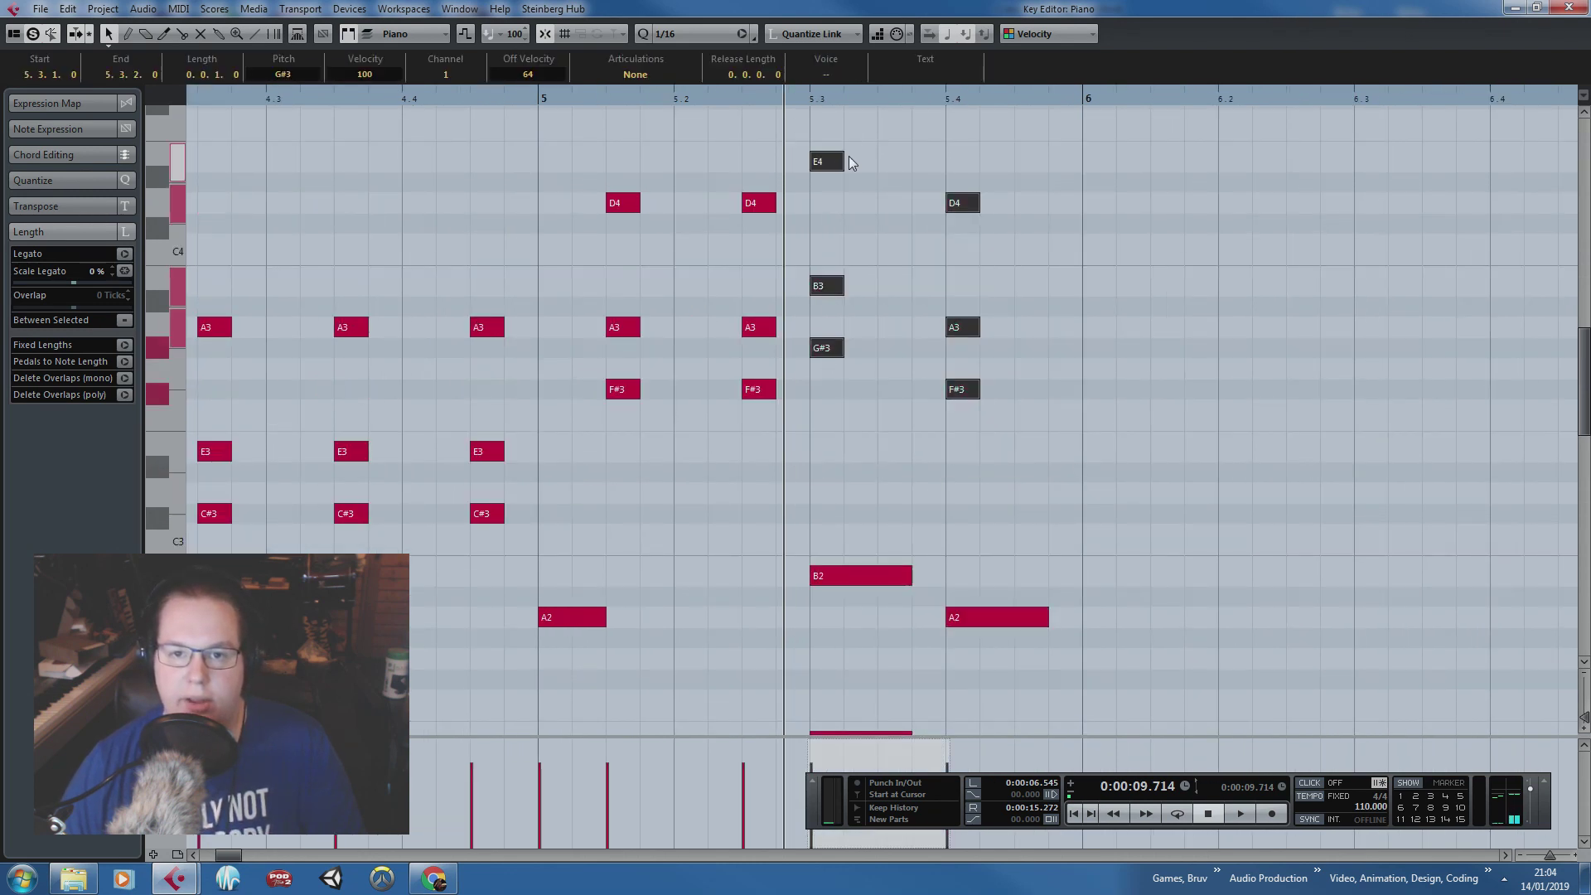
pyautogui.moveTo(840, 162); pyautogui.dragTo(898, 206)
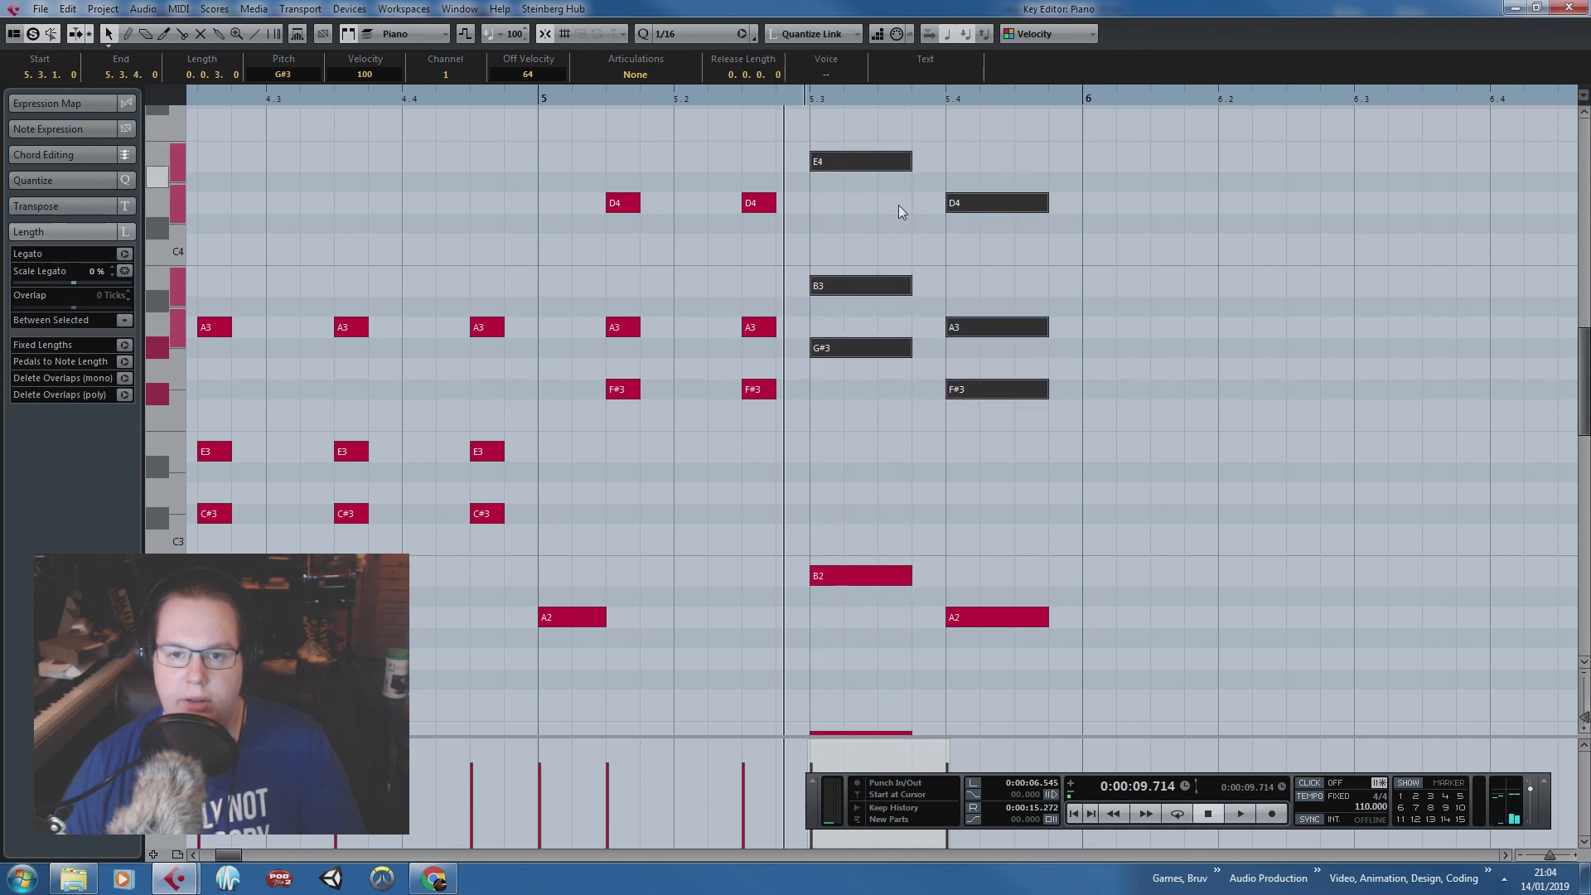
# Step: Duplicate the piano notes of bars 4 and 5 into bars 6 and 7, aligned to 6.1.1, and play the whole part
pyautogui.scroll(-8, 898, 221)
pyautogui.moveTo(1064, 497); pyautogui.dragTo(466, 117)
pyautogui.hotkey('ctrl', 'd')
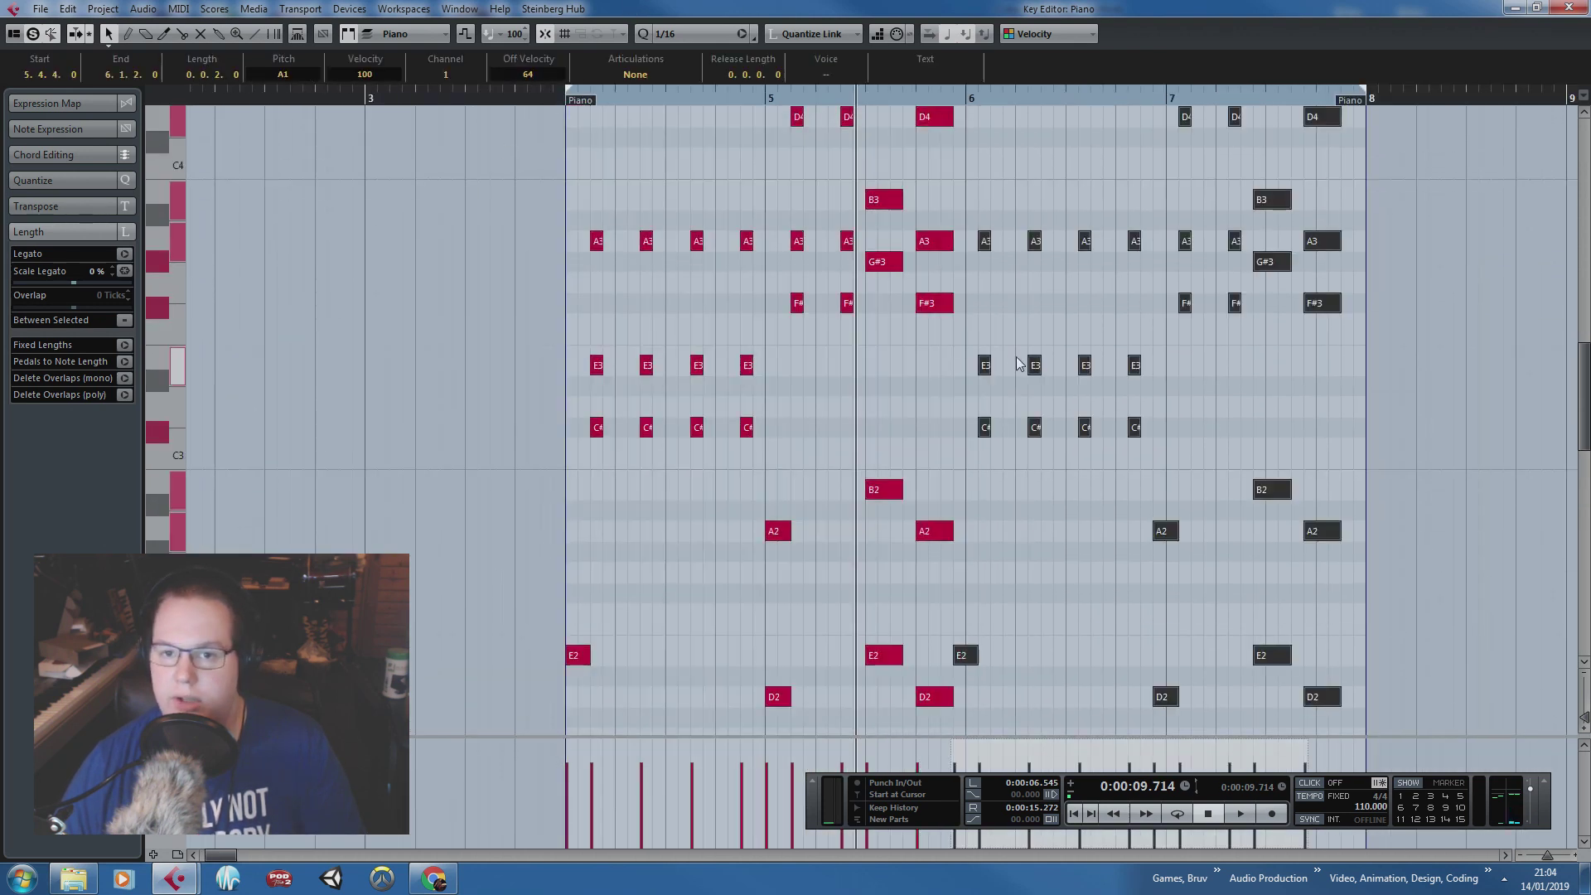
pyautogui.scroll(3, 1022, 364)
pyautogui.moveTo(895, 663); pyautogui.dragTo(923, 660)
pyautogui.scroll(-3, 896, 646)
pyautogui.click(386, 103)
pyautogui.press('space')
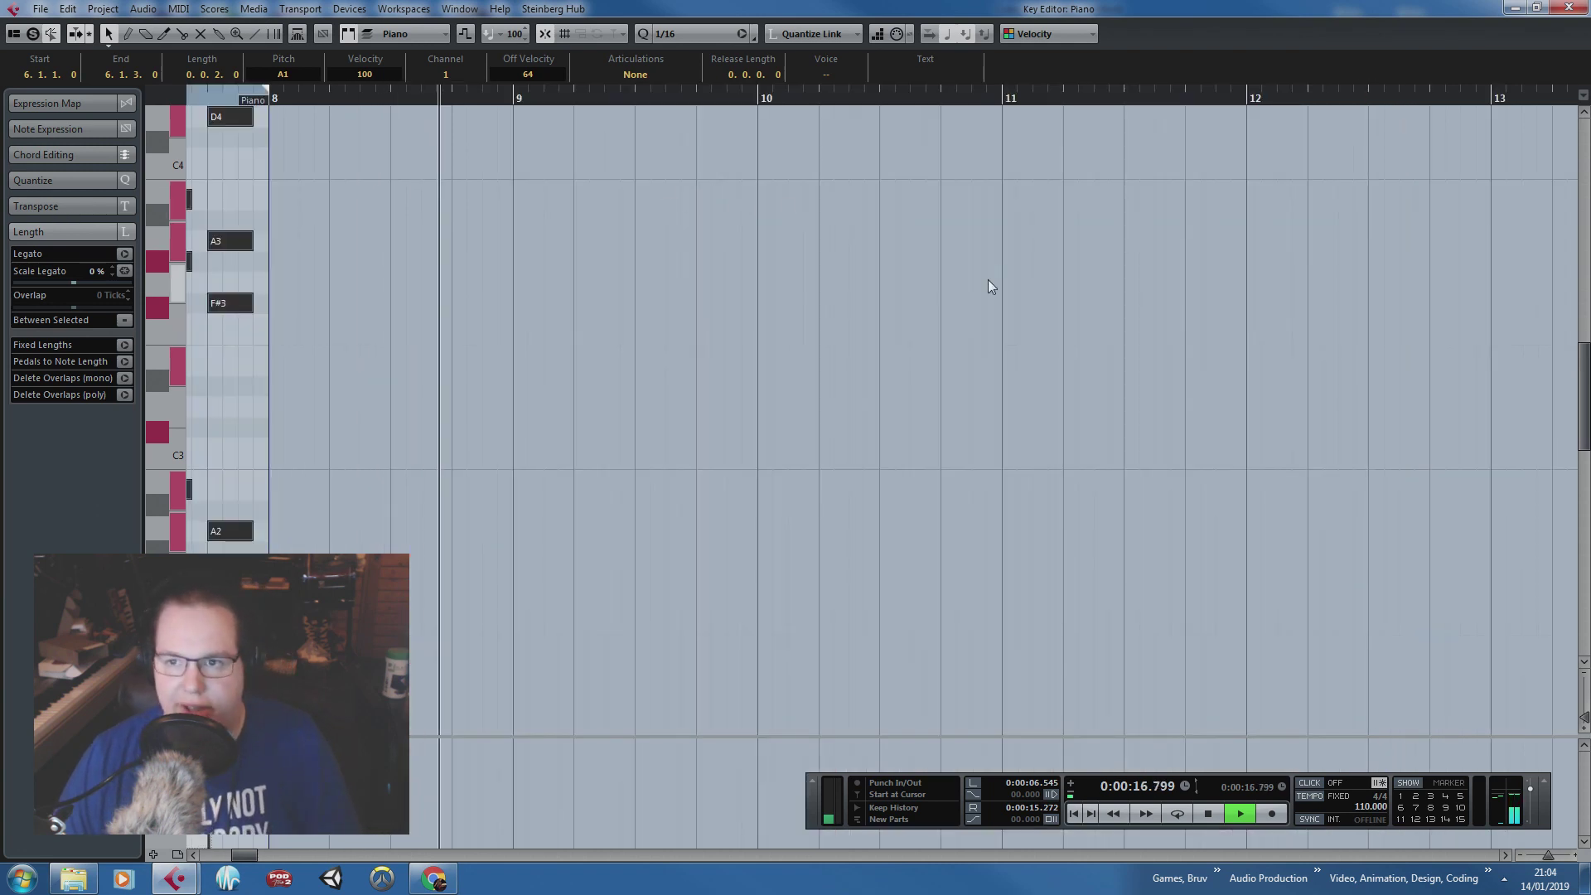
pyautogui.press('space')
# Step: Close the piano part's note editor and return to the project arrangement
pyautogui.click(1571, 9)
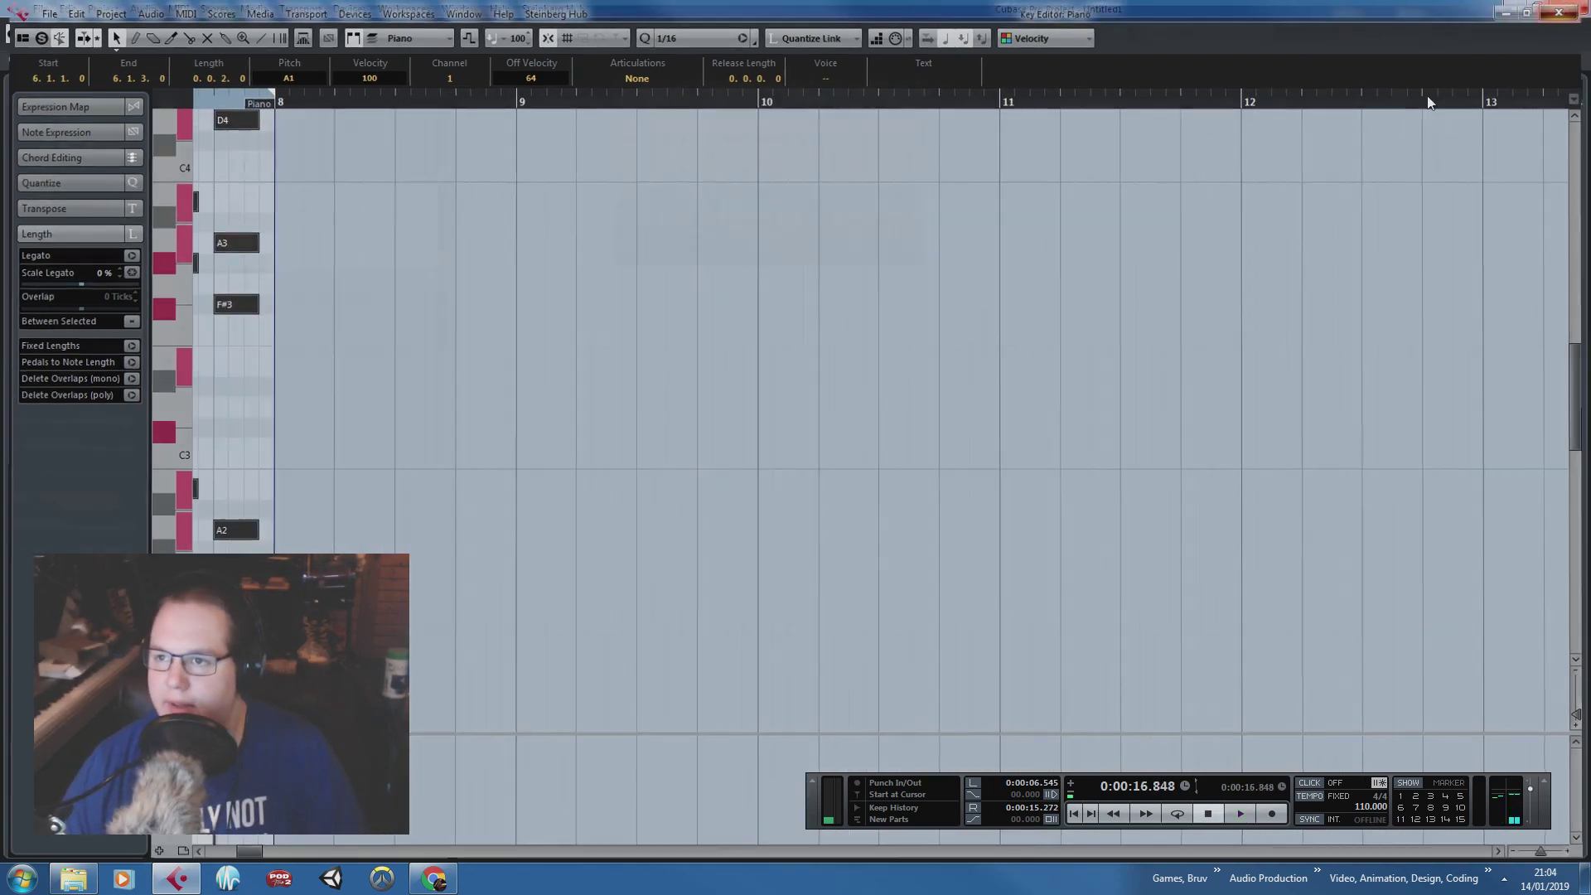
pyautogui.click(853, 449)
pyautogui.scroll(2, 940, 375)
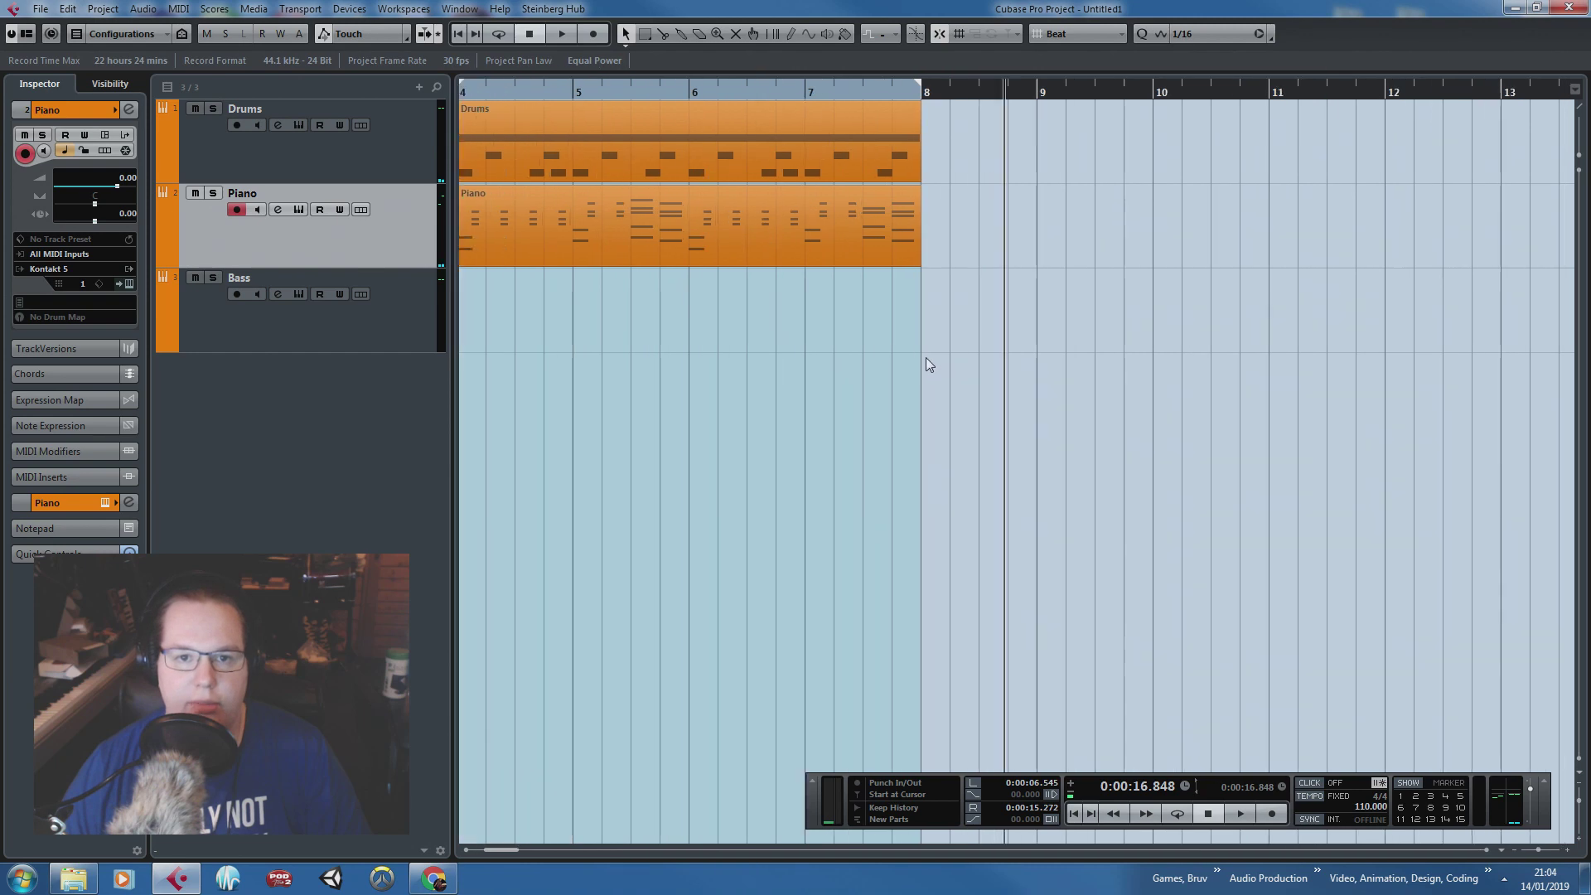
pyautogui.moveTo(1012, 371); pyautogui.dragTo(425, 247)
pyautogui.click(863, 334)
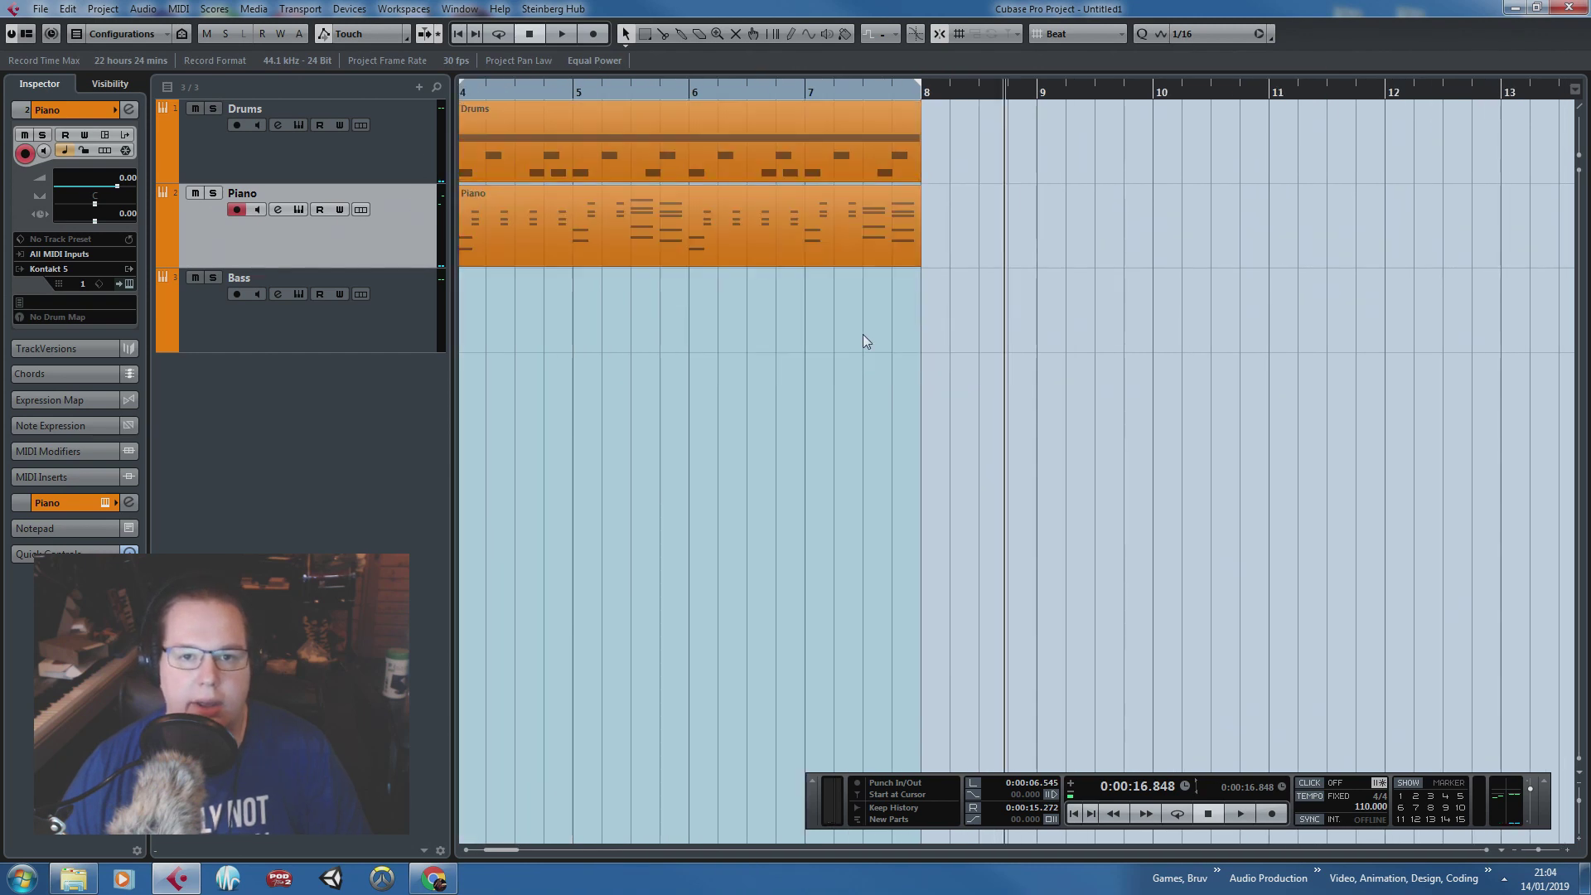
# Step: Open the Drums part for note editing and play back bars 6 and 7
pyautogui.doubleClick(758, 126)
pyautogui.scroll(2, 977, 316)
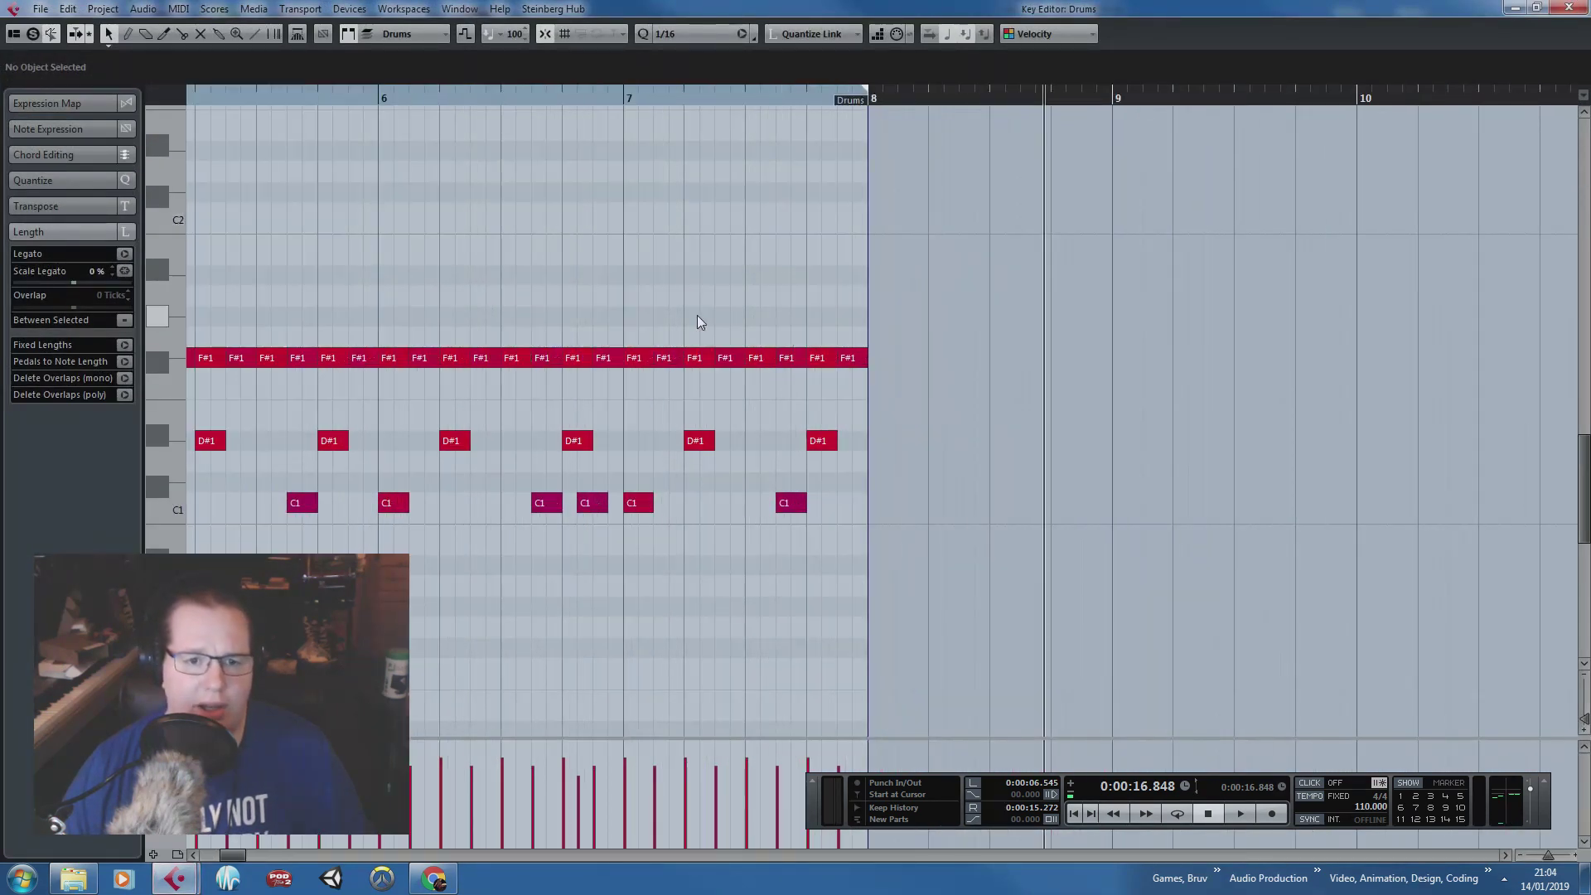
pyautogui.scroll(-3, 698, 315)
pyautogui.click(592, 89)
pyautogui.press('space')
pyautogui.scroll(2, 713, 310)
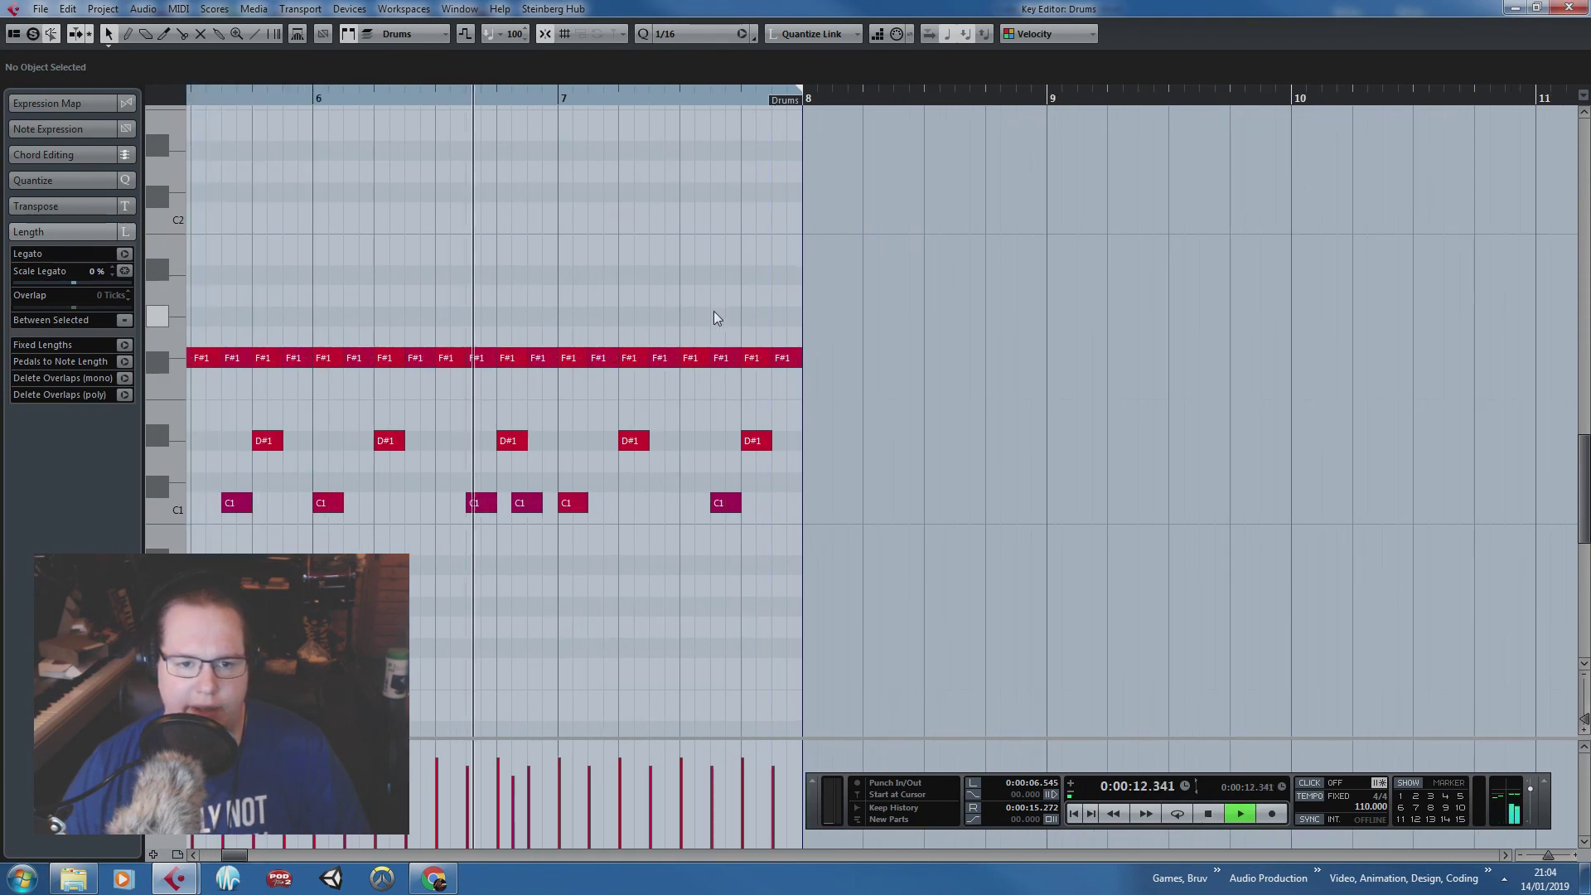
pyautogui.scroll(1, 627, 298)
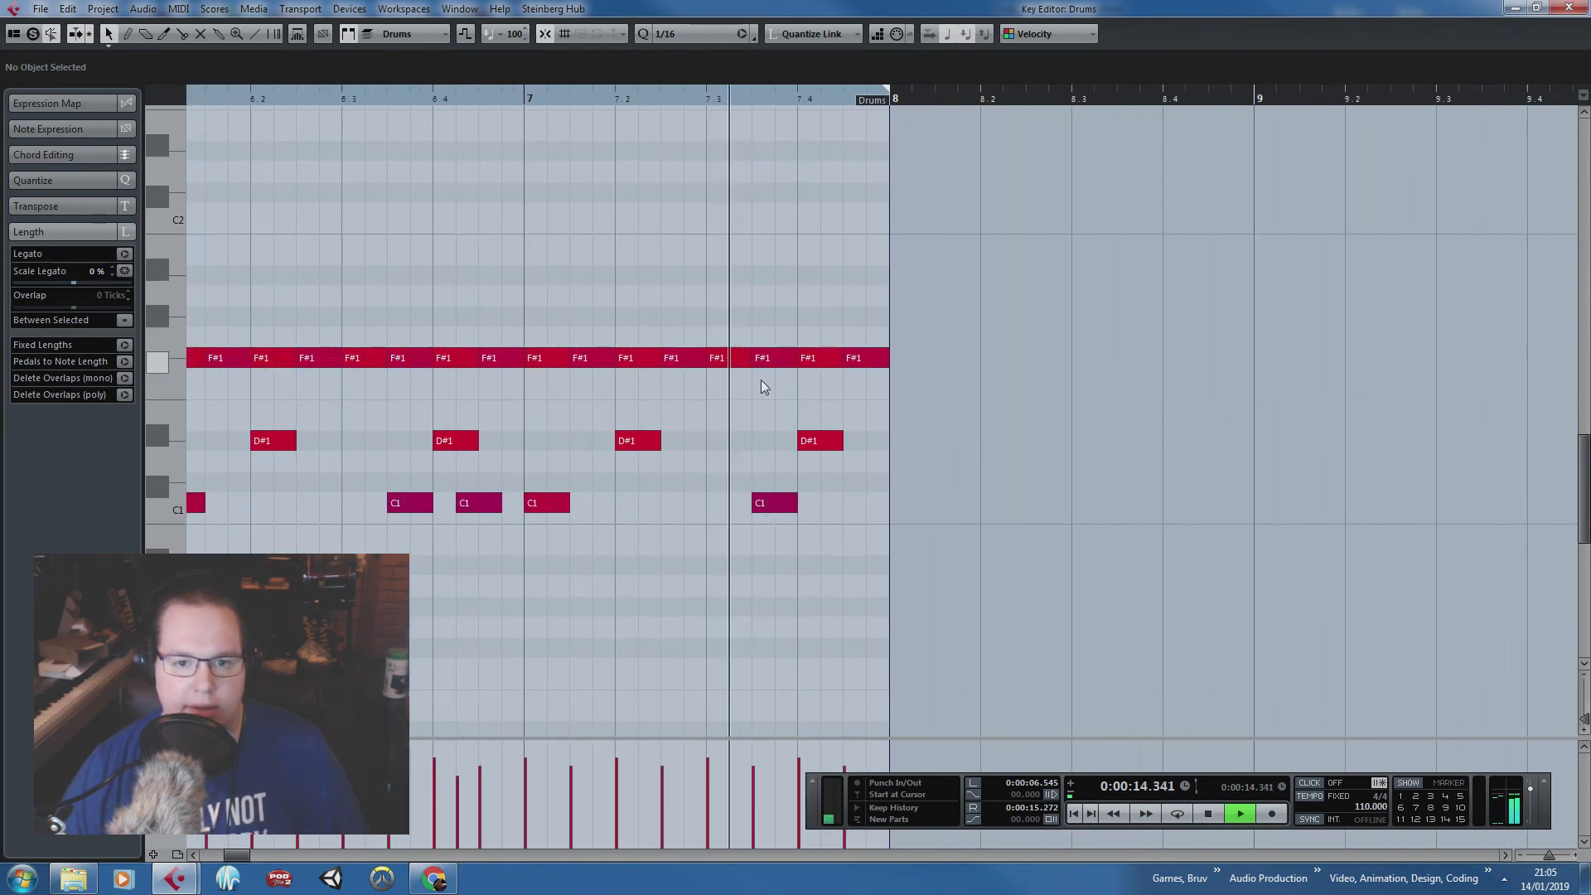
pyautogui.press('space')
# Step: Build a drum fill with a C1 hit at 7.4.2 and D#1 hits at 7.4.3 and 7.4.4, deleting the last F#1 note
pyautogui.moveTo(785, 503); pyautogui.dragTo(855, 503)
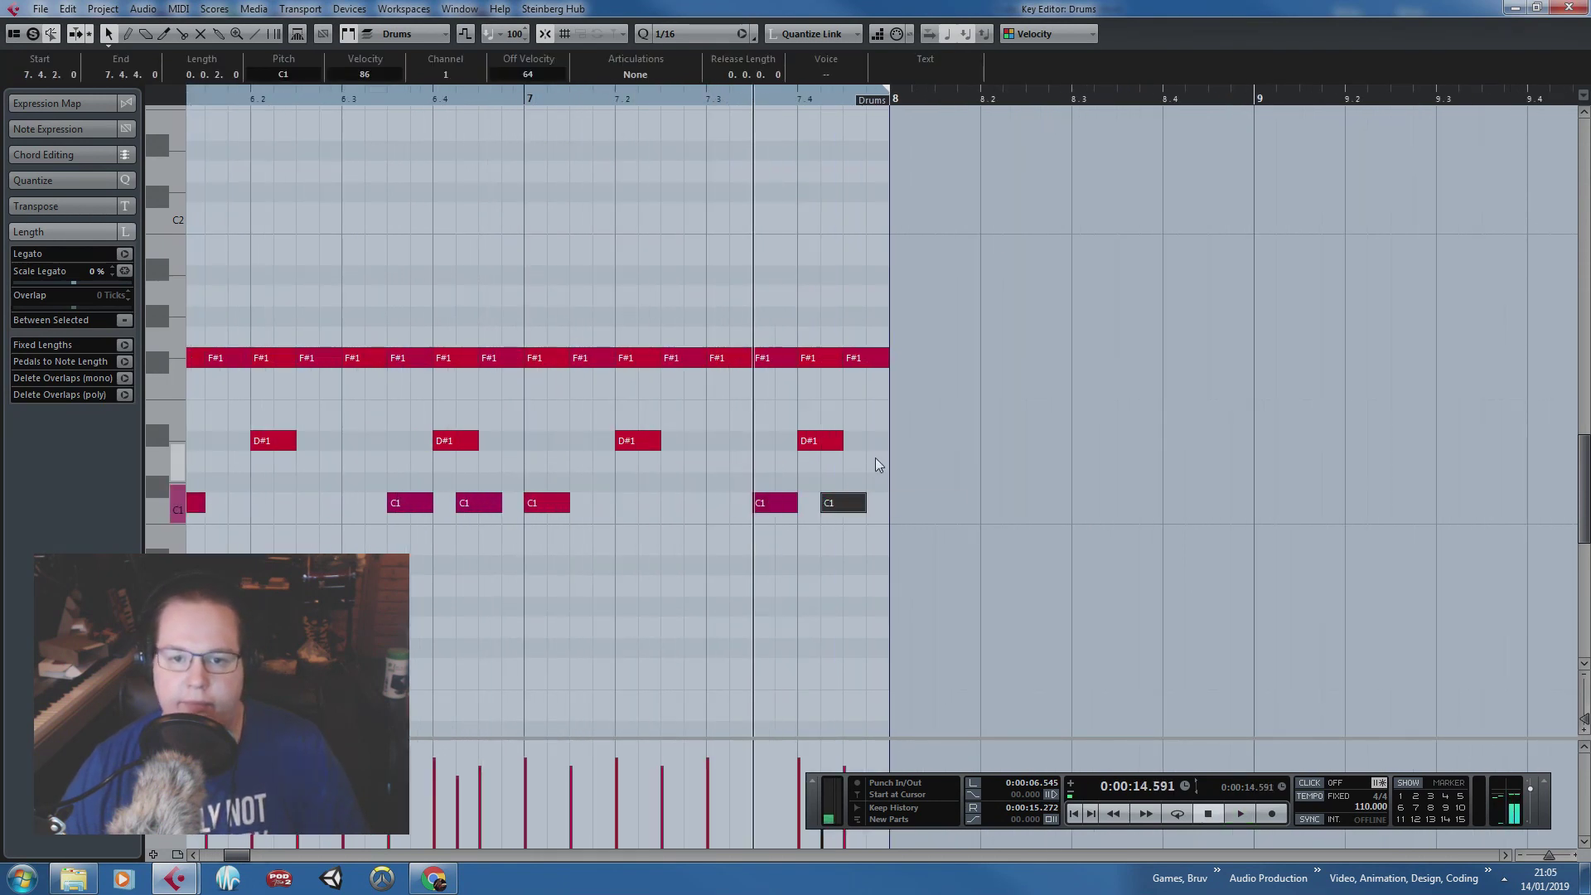
pyautogui.scroll(1, 875, 458)
pyautogui.click(818, 439)
pyautogui.keyDown('alt'); pyautogui.click(874, 448); pyautogui.keyUp('alt')
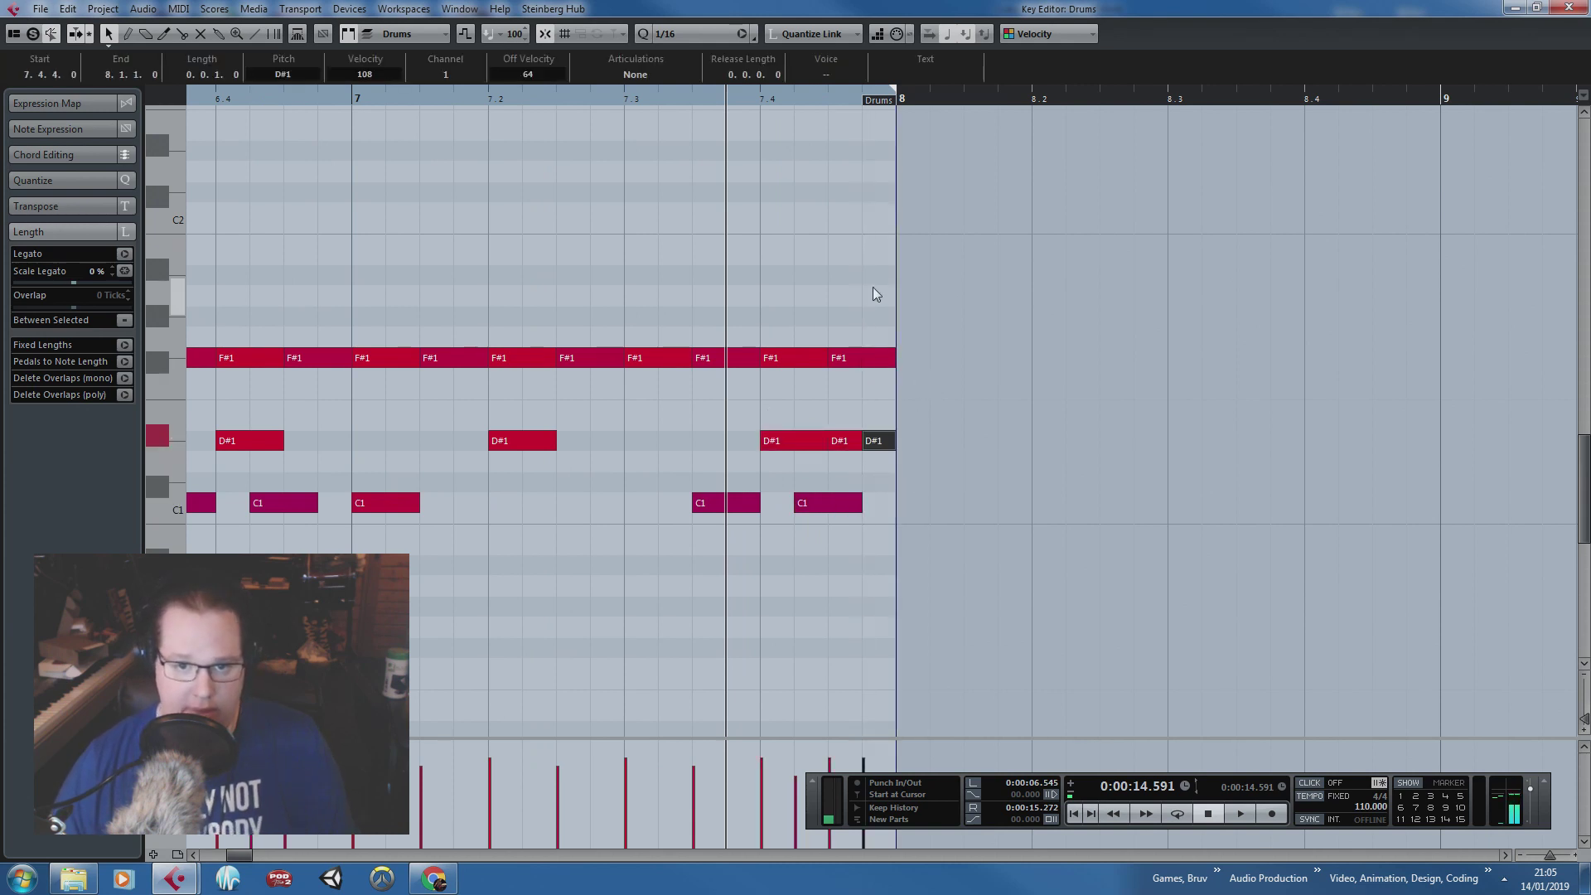
pyautogui.click(854, 358)
pyautogui.press('Delete')
# Step: Play the drum fill in bar 7 and raise the velocity of the C1 hit at 7.4.2
pyautogui.click(532, 98)
pyautogui.press('space')
pyautogui.click(727, 207)
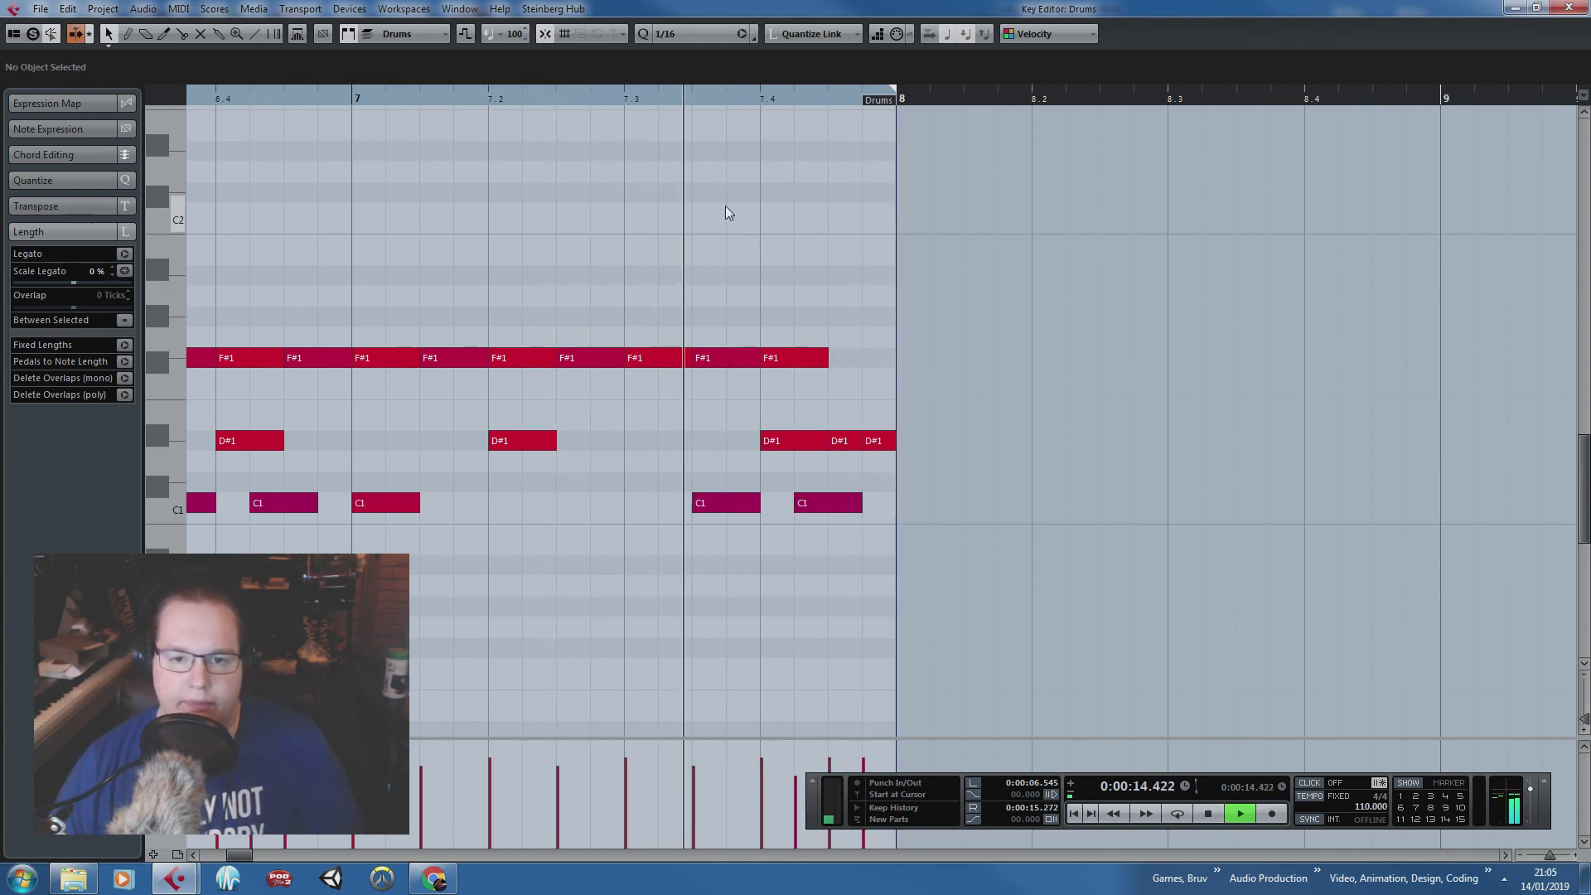
pyautogui.press('space')
pyautogui.click(796, 764)
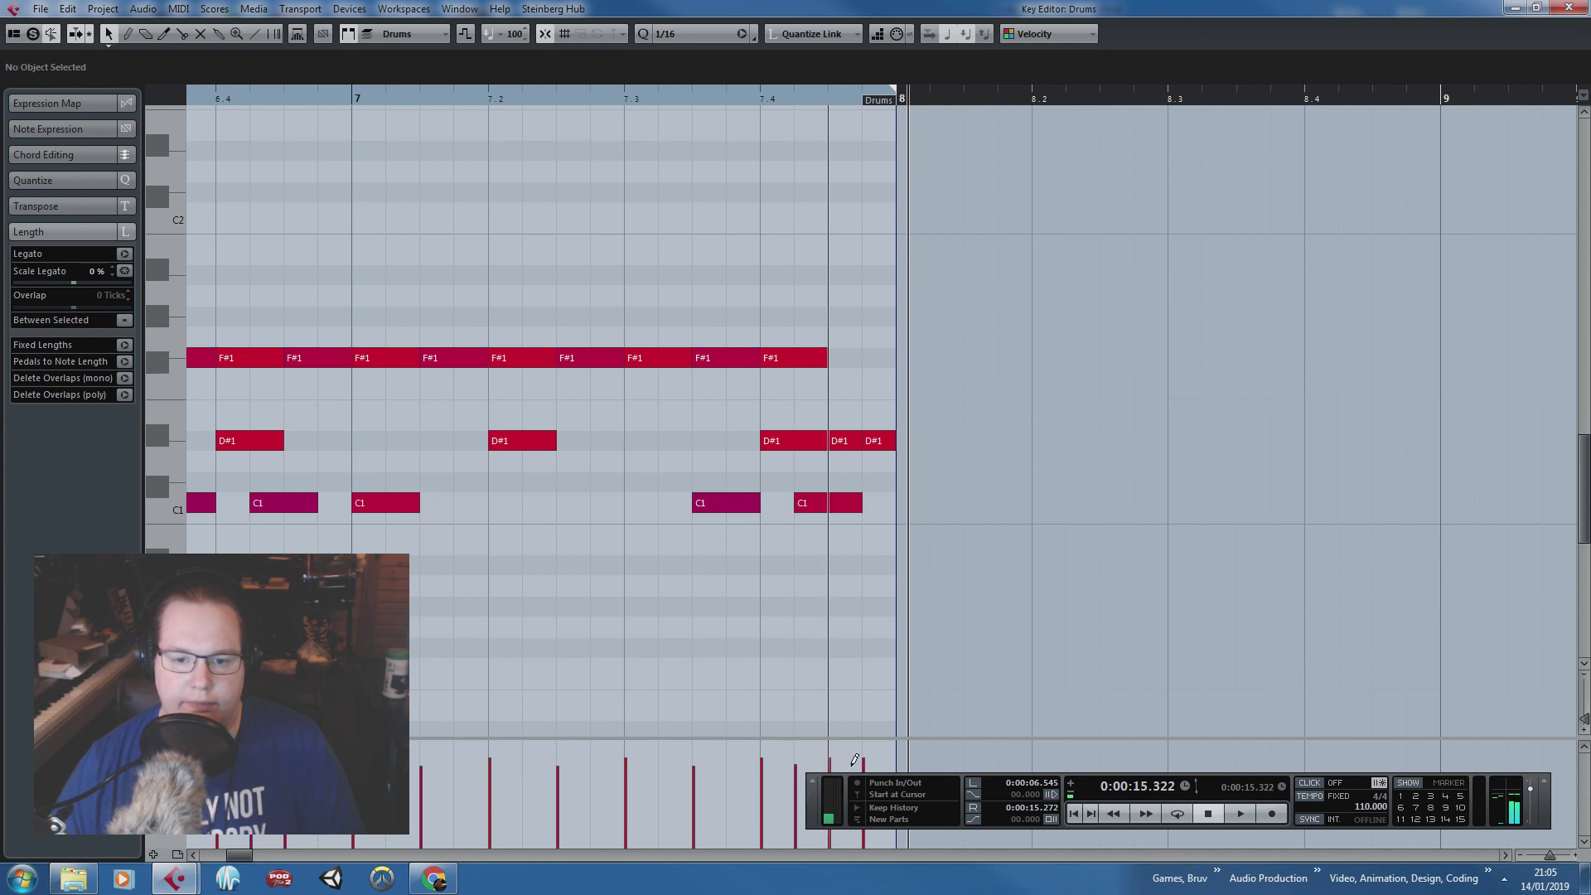
pyautogui.press('g')
pyautogui.press('g')
pyautogui.press('g')
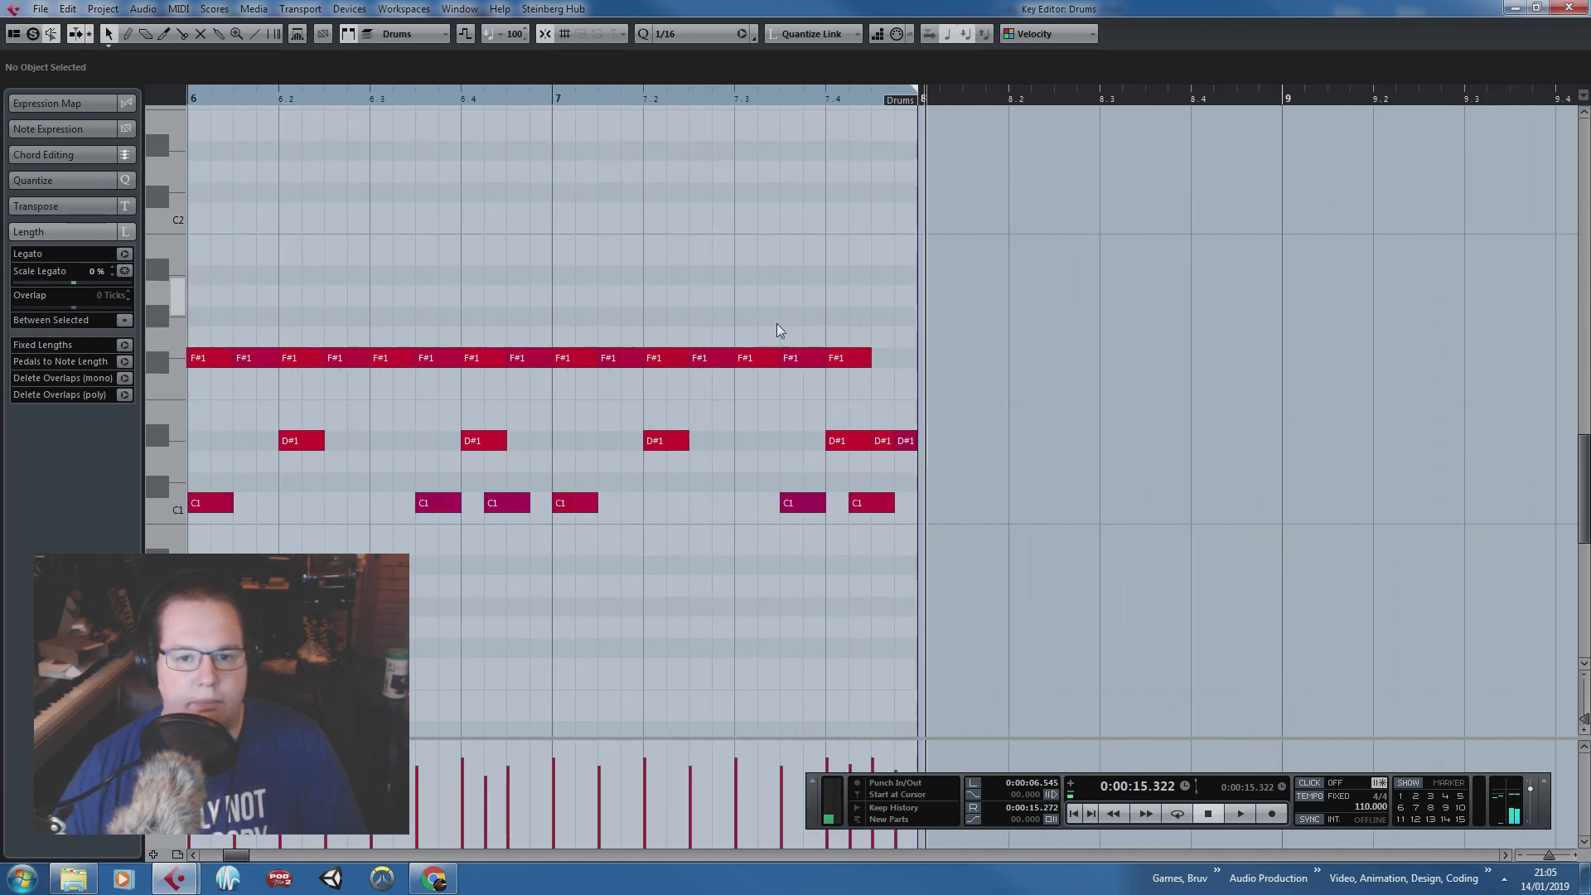
# Step: Move the F#1 notes at 4.1.3 and 6.1.3 up to A#1 and close the drum note editor
pyautogui.scroll(-4, 789, 360)
pyautogui.moveTo(712, 257); pyautogui.dragTo(788, 232)
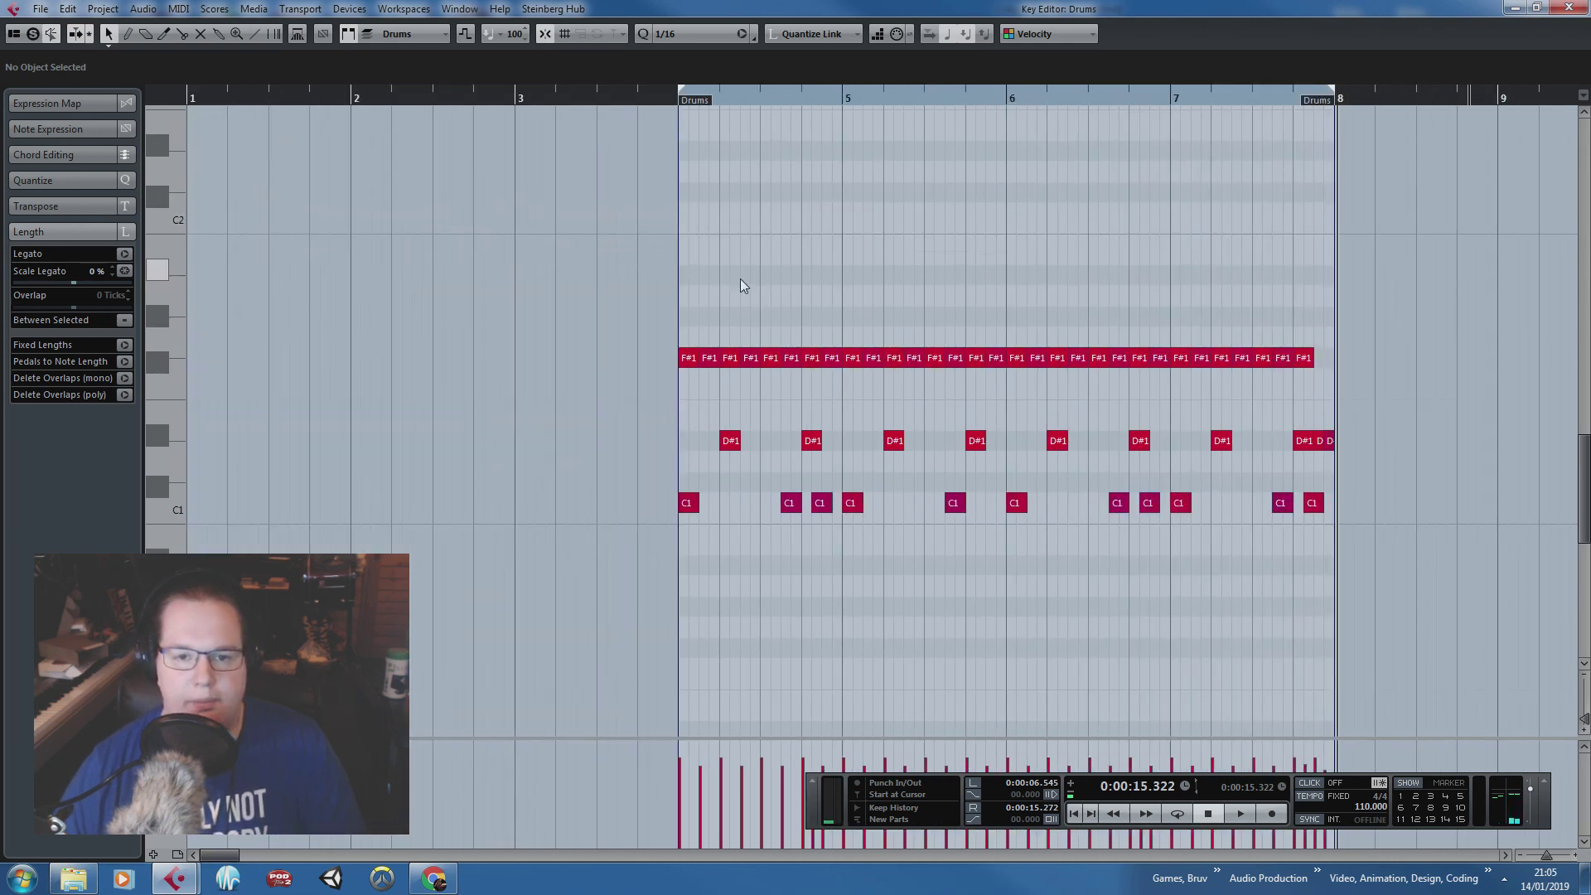
pyautogui.scroll(3, 739, 278)
pyautogui.click(683, 361)
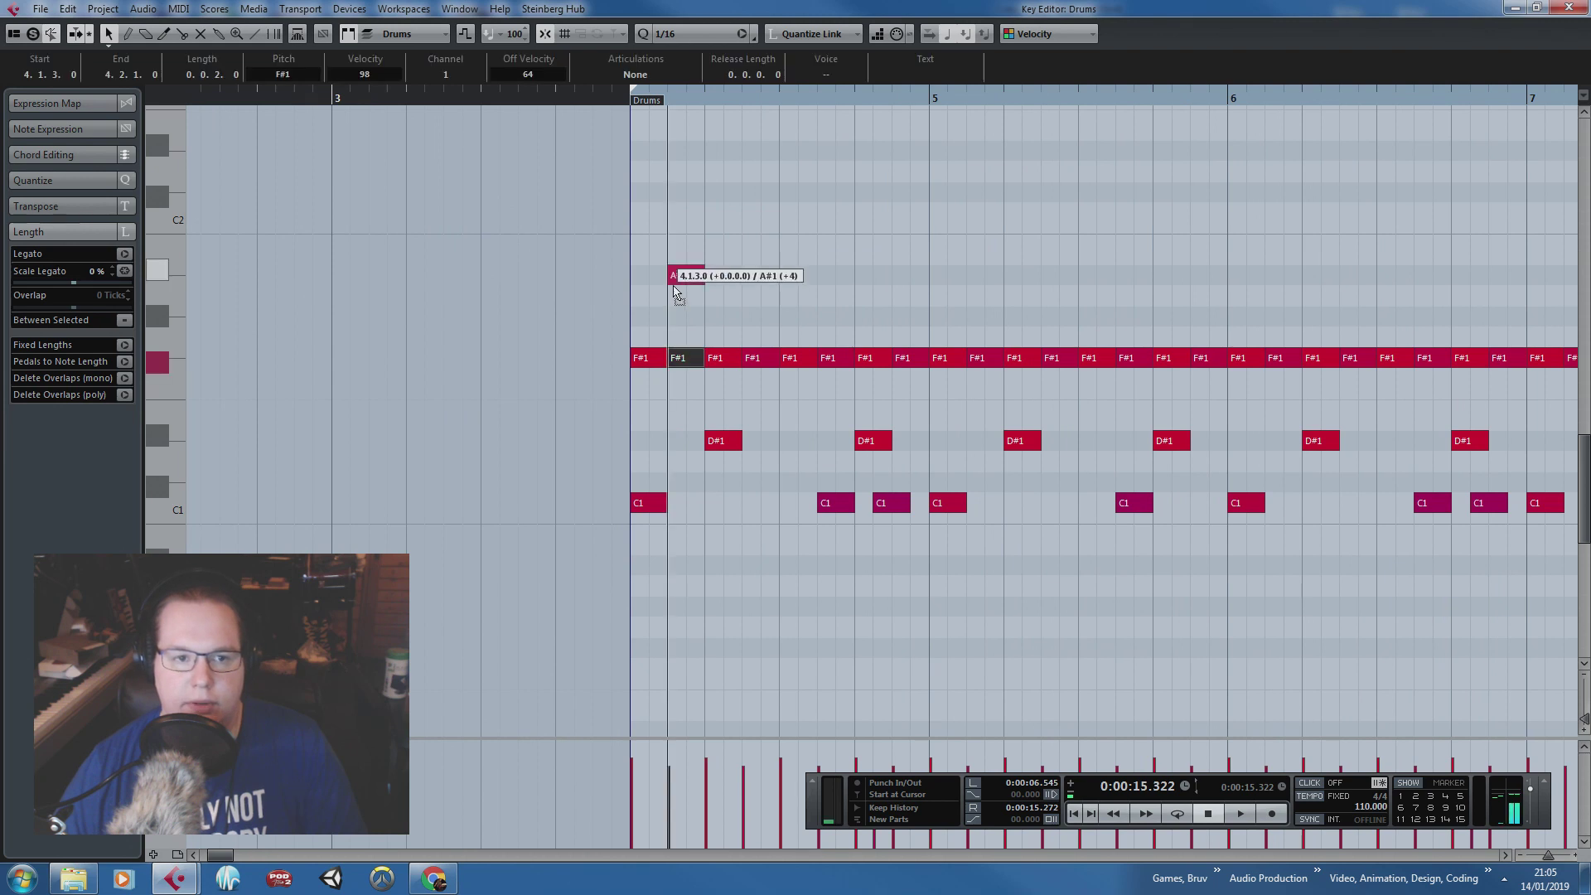
pyautogui.moveTo(677, 291); pyautogui.dragTo(679, 285)
pyautogui.press('g')
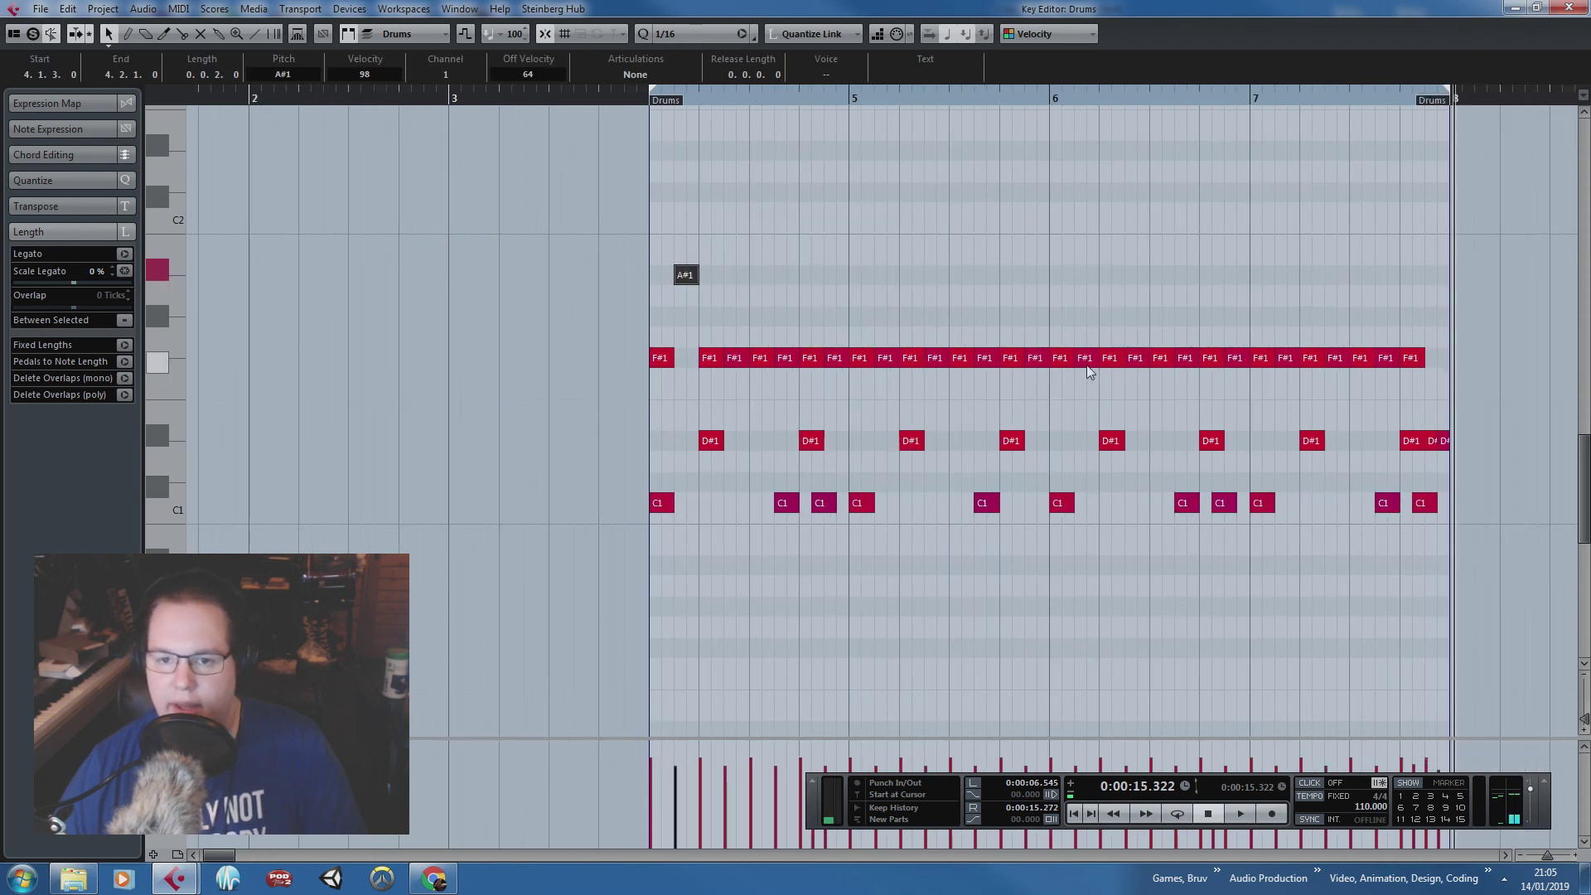
pyautogui.moveTo(1086, 365); pyautogui.dragTo(1085, 279)
pyautogui.click(1135, 307)
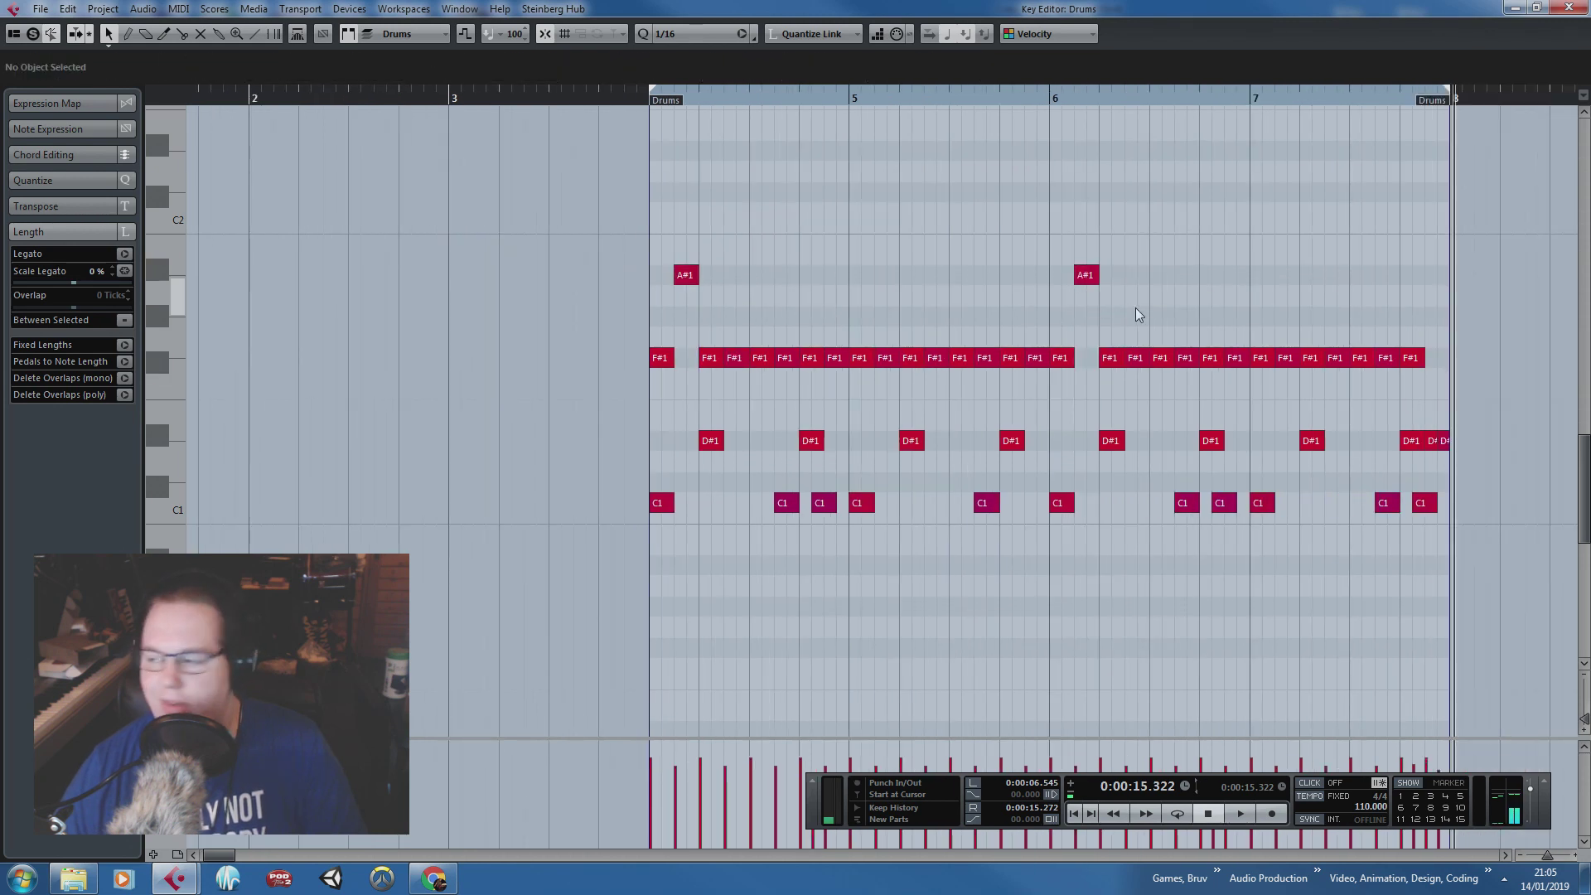
pyautogui.click(1570, 8)
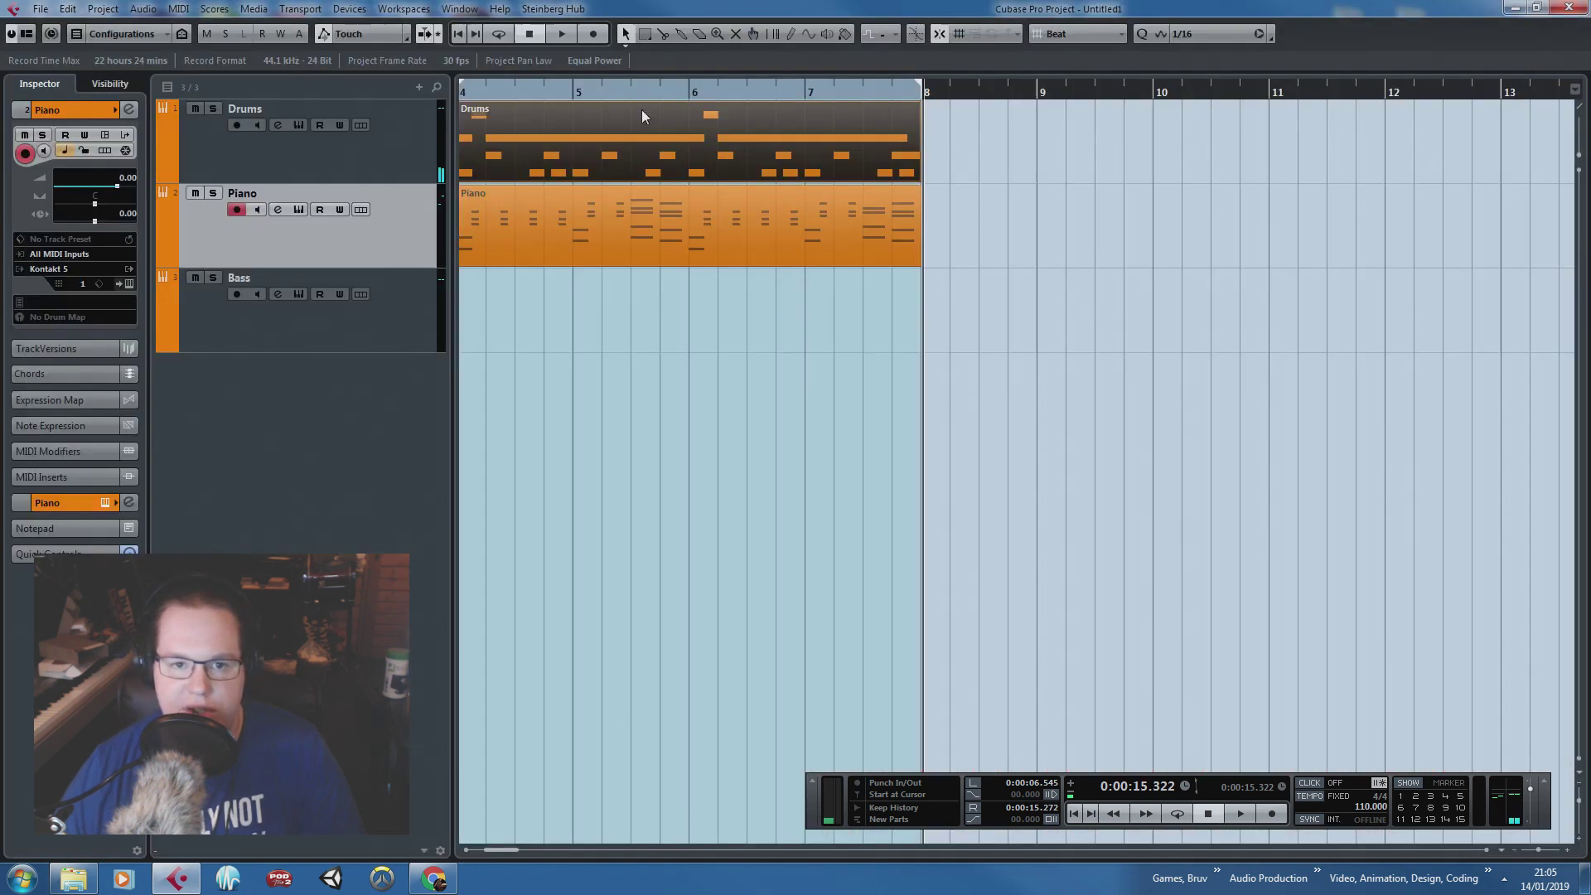
# Step: Play the arrangement from the start of bar 4
pyautogui.moveTo(705, 423); pyautogui.dragTo(459, 405)
pyautogui.click(552, 93)
pyautogui.press('space')
pyautogui.scroll(2, 599, 234)
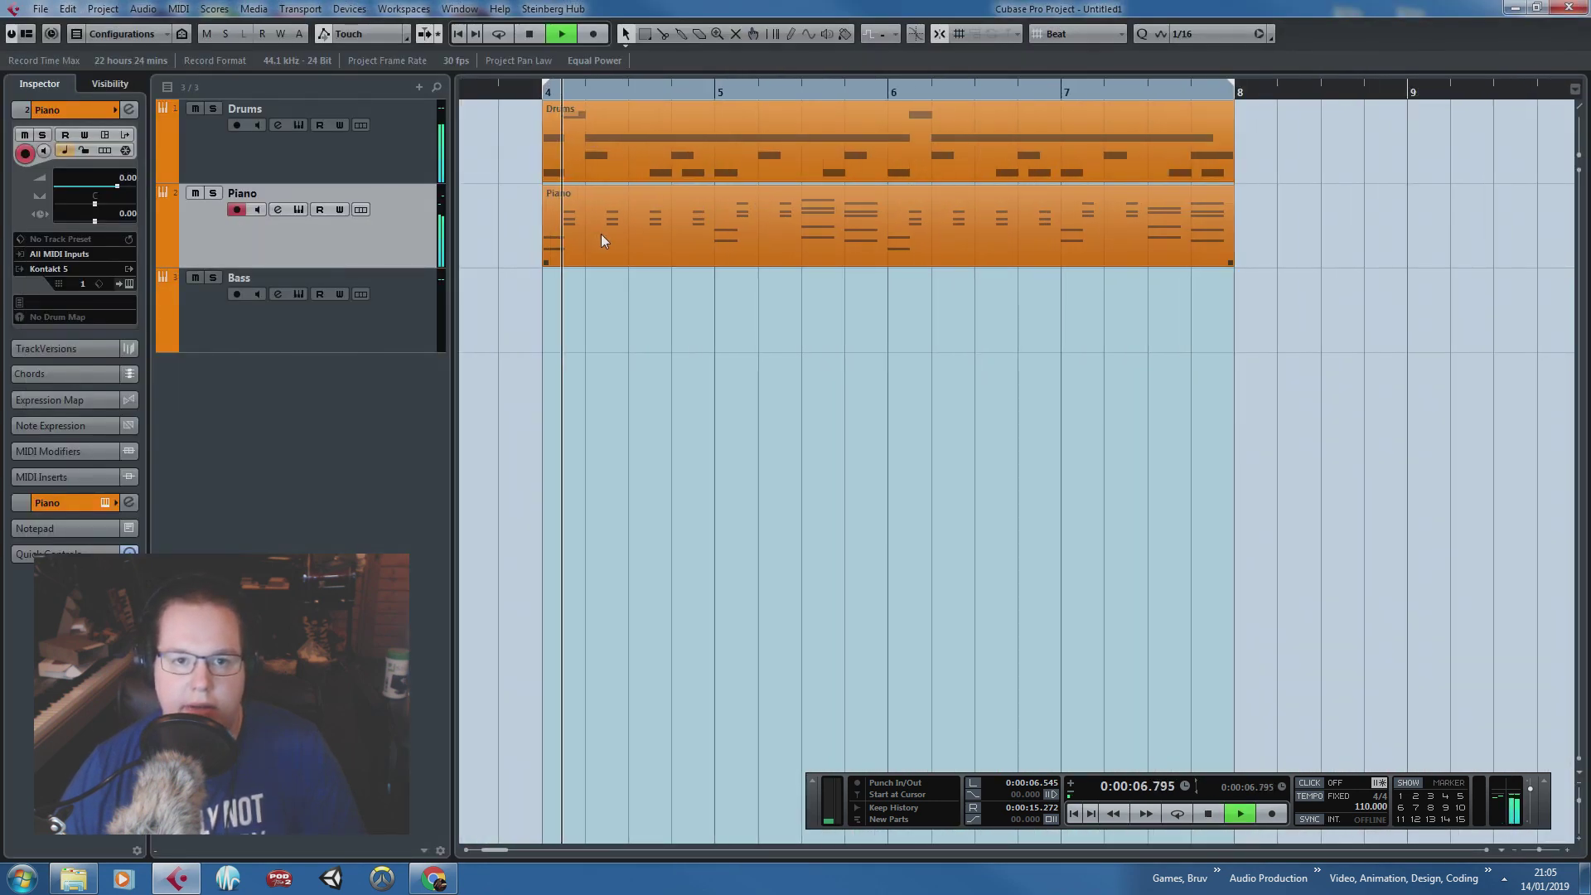
pyautogui.press('g')
# Step: Save the project to the desktop as Basslines 101 Stream
pyautogui.hotkey('ctrl', 'shift', 's')
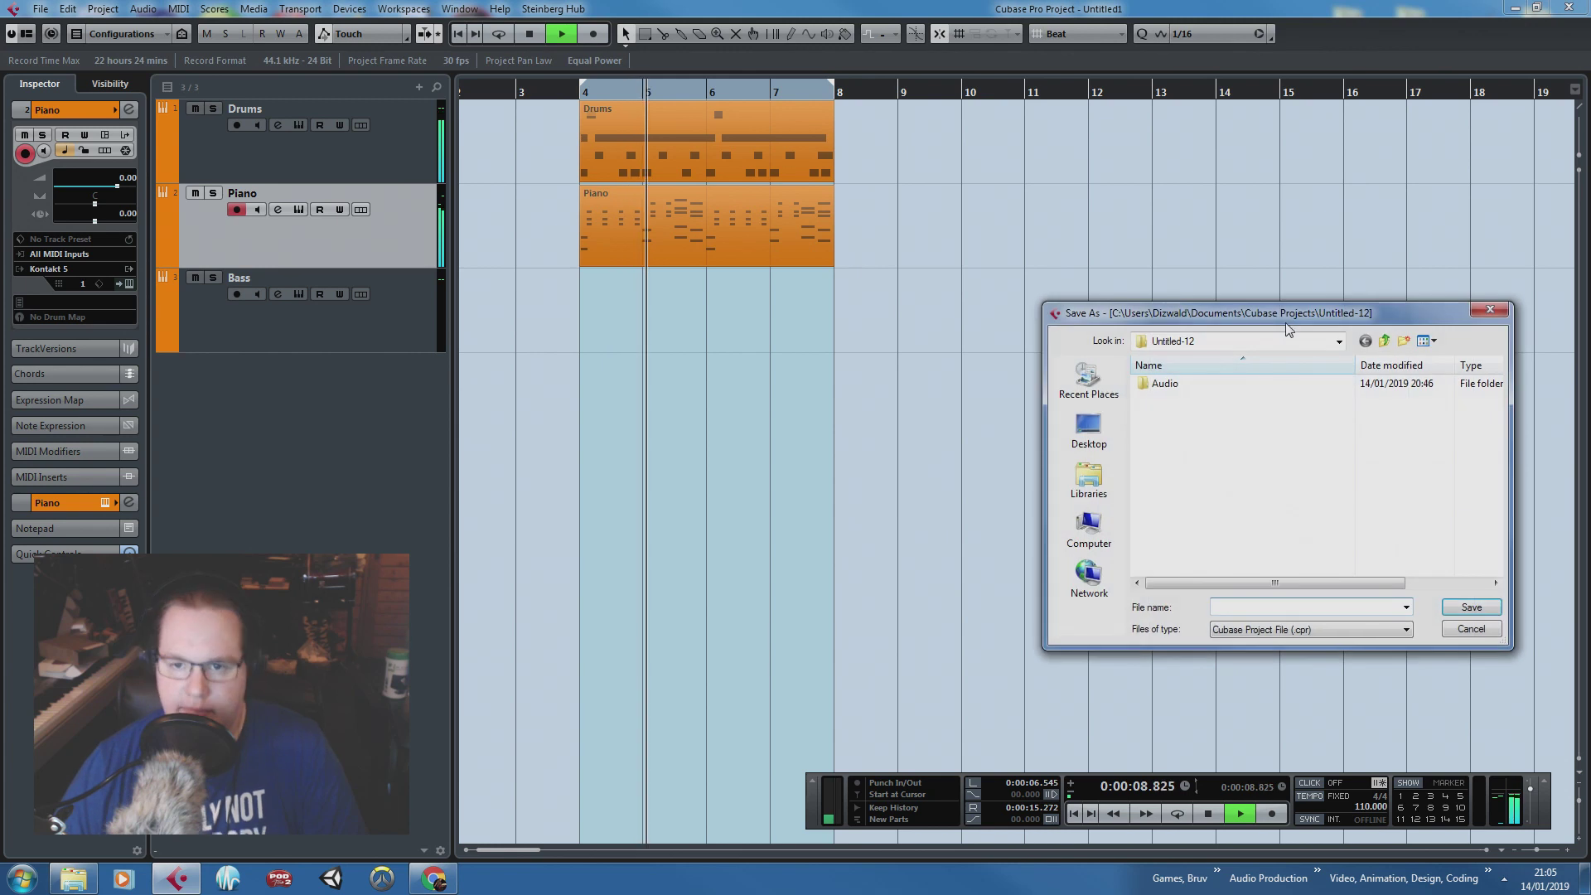
pyautogui.click(1088, 428)
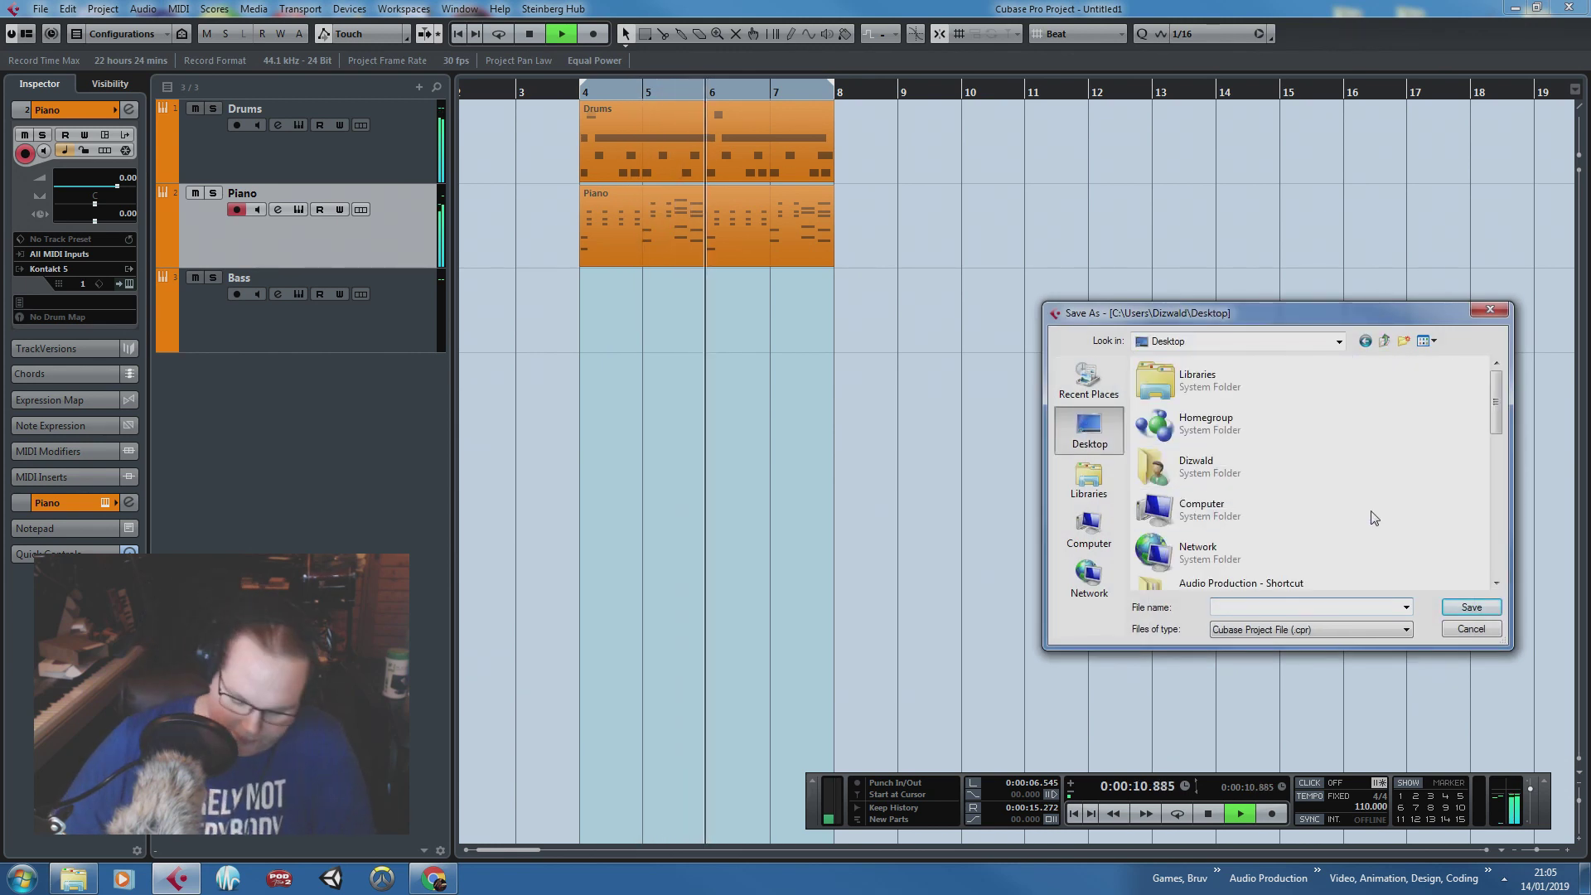
pyautogui.write('Basslines 101 Stre')
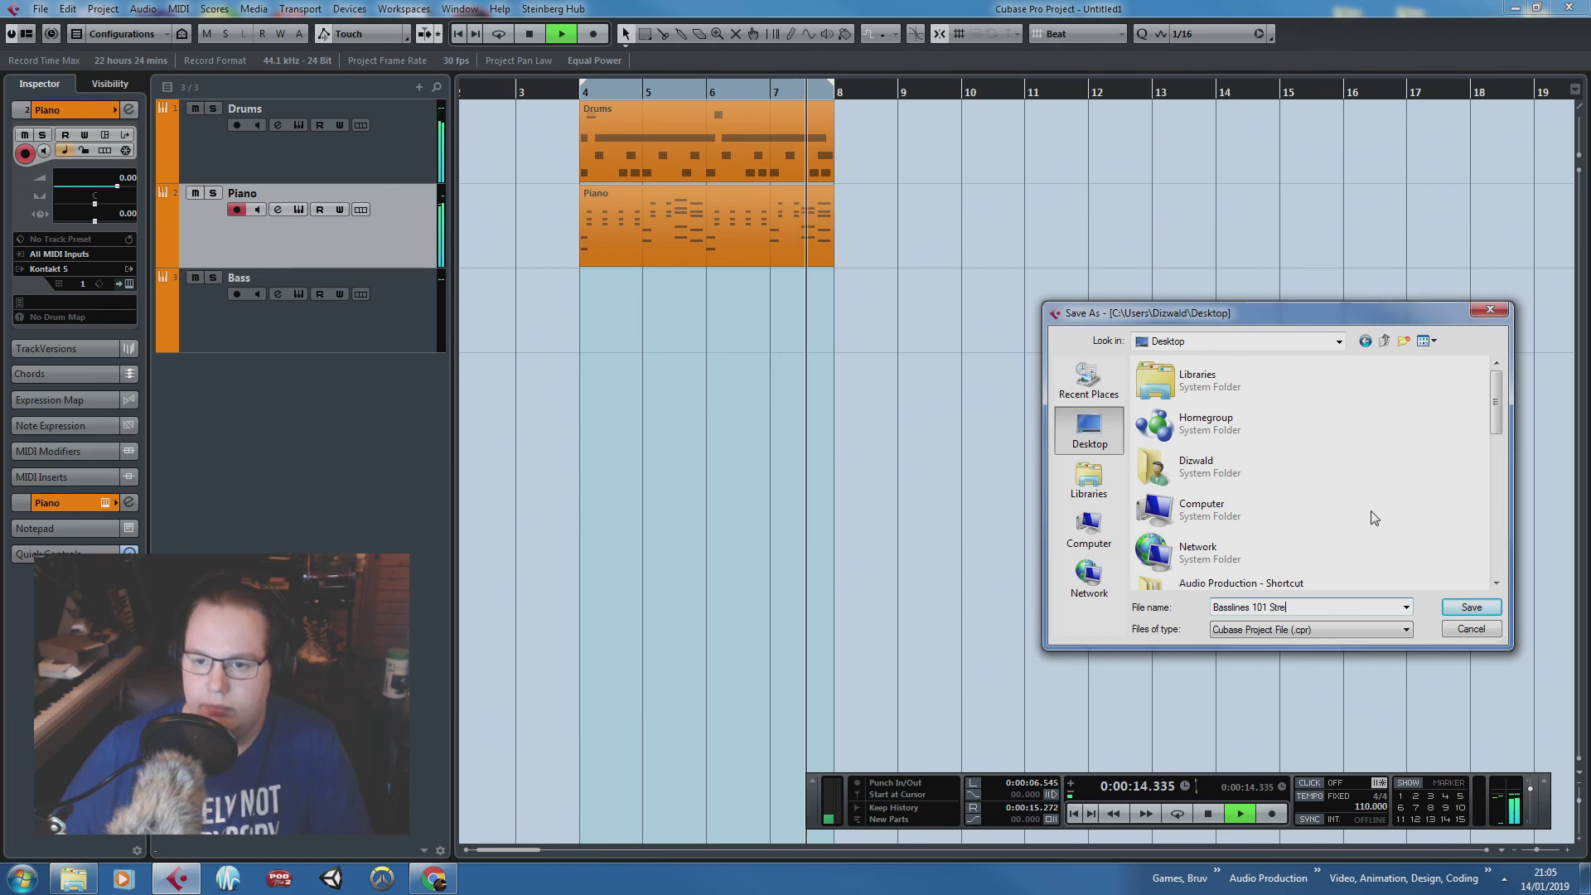
pyautogui.press('Return')
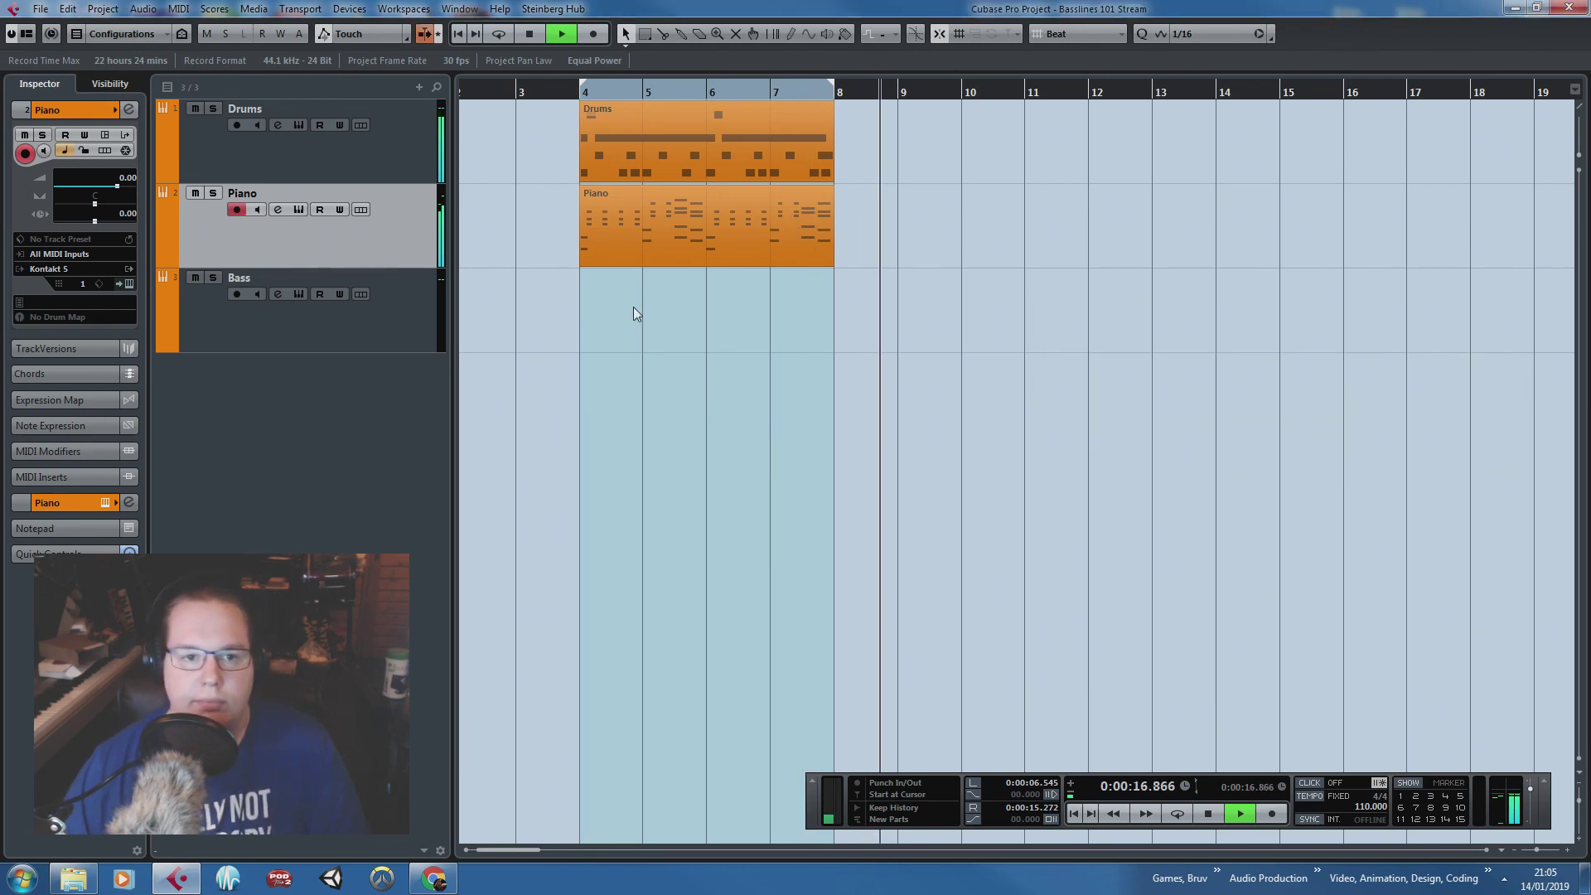
# Step: Stop playback, check the desktop folder for the project file and save again under the same name, Basslines 101 Stream
pyautogui.press('space')
pyautogui.click(40, 9)
pyautogui.click(76, 146)
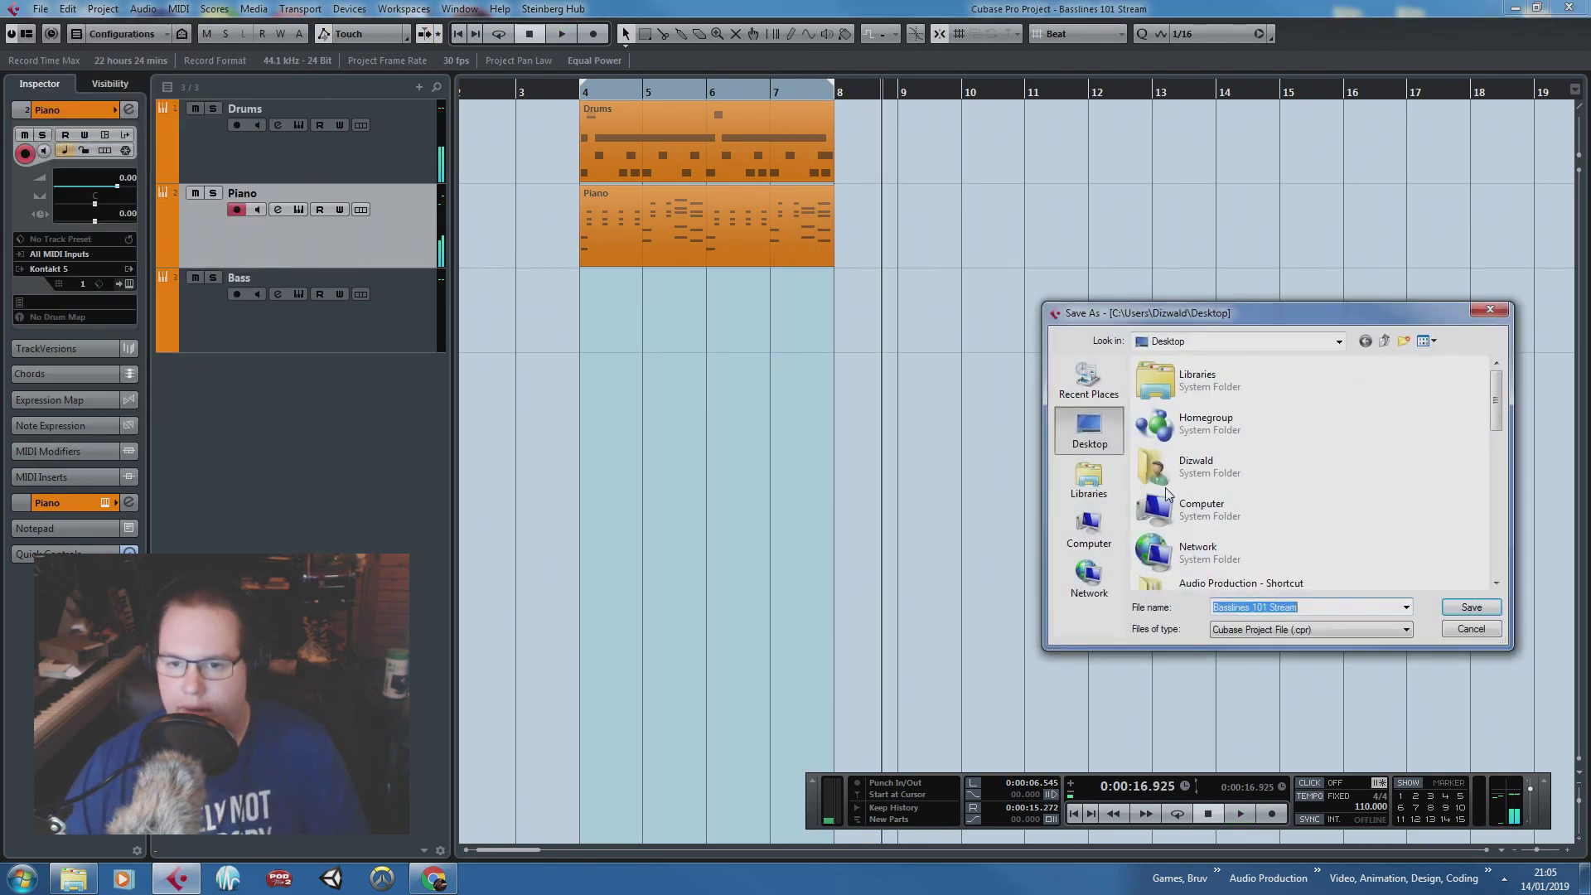
pyautogui.scroll(-5, 1502, 467)
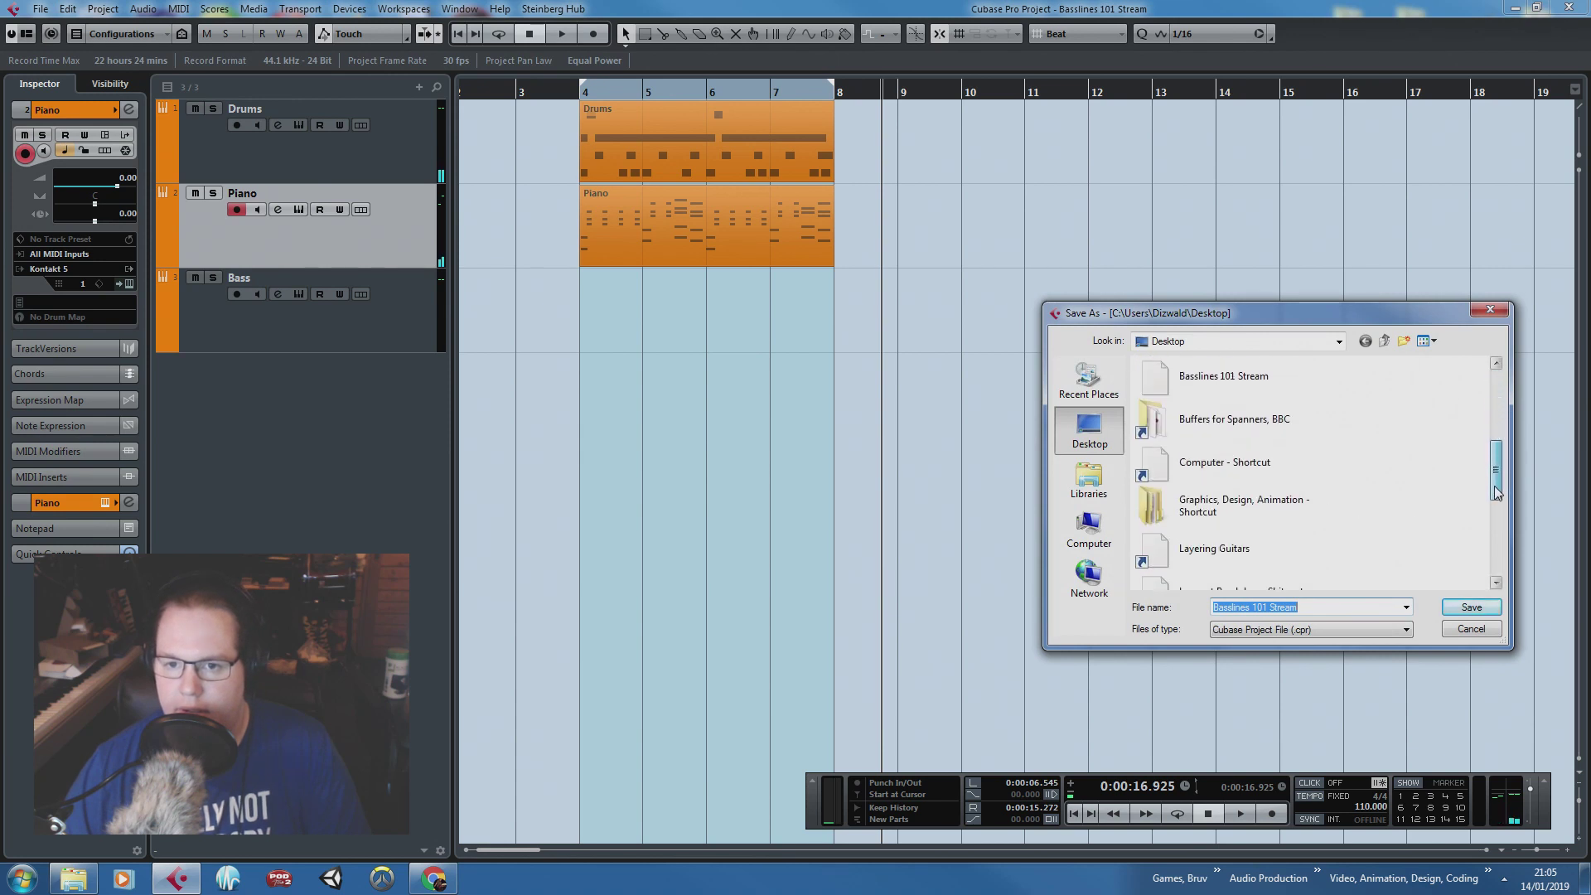
pyautogui.moveTo(1496, 487); pyautogui.dragTo(1491, 472)
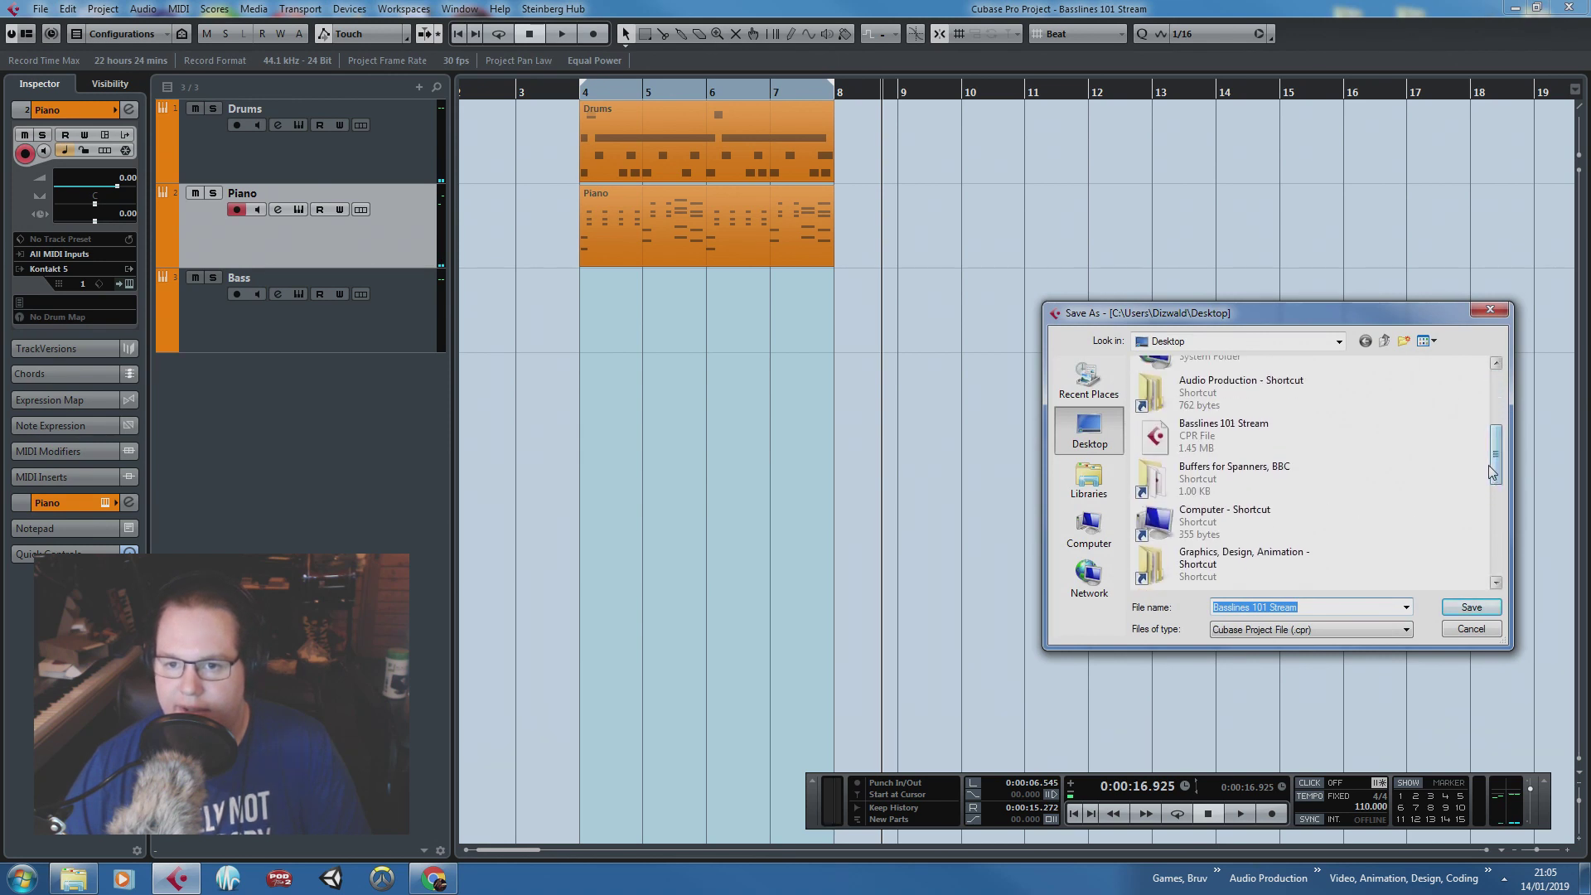
pyautogui.click(1464, 610)
pyautogui.click(758, 479)
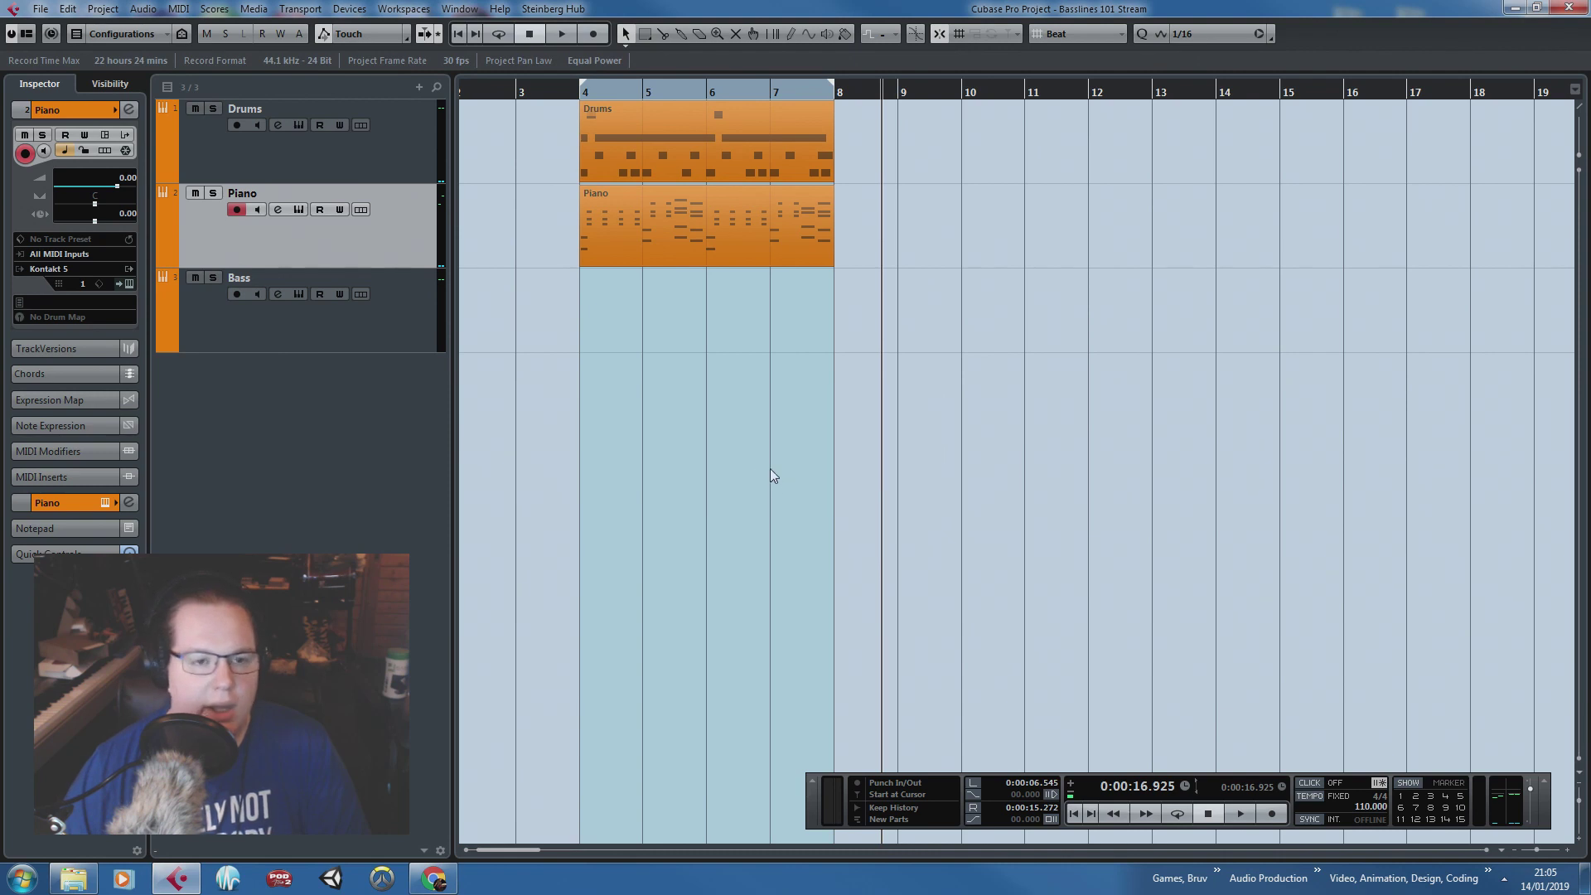
# Step: Move the Drums and Piano parts together one bar earlier so they start at bar 3
pyautogui.click(300, 179)
pyautogui.keyDown('shift'); pyautogui.click(386, 282); pyautogui.keyUp('shift')
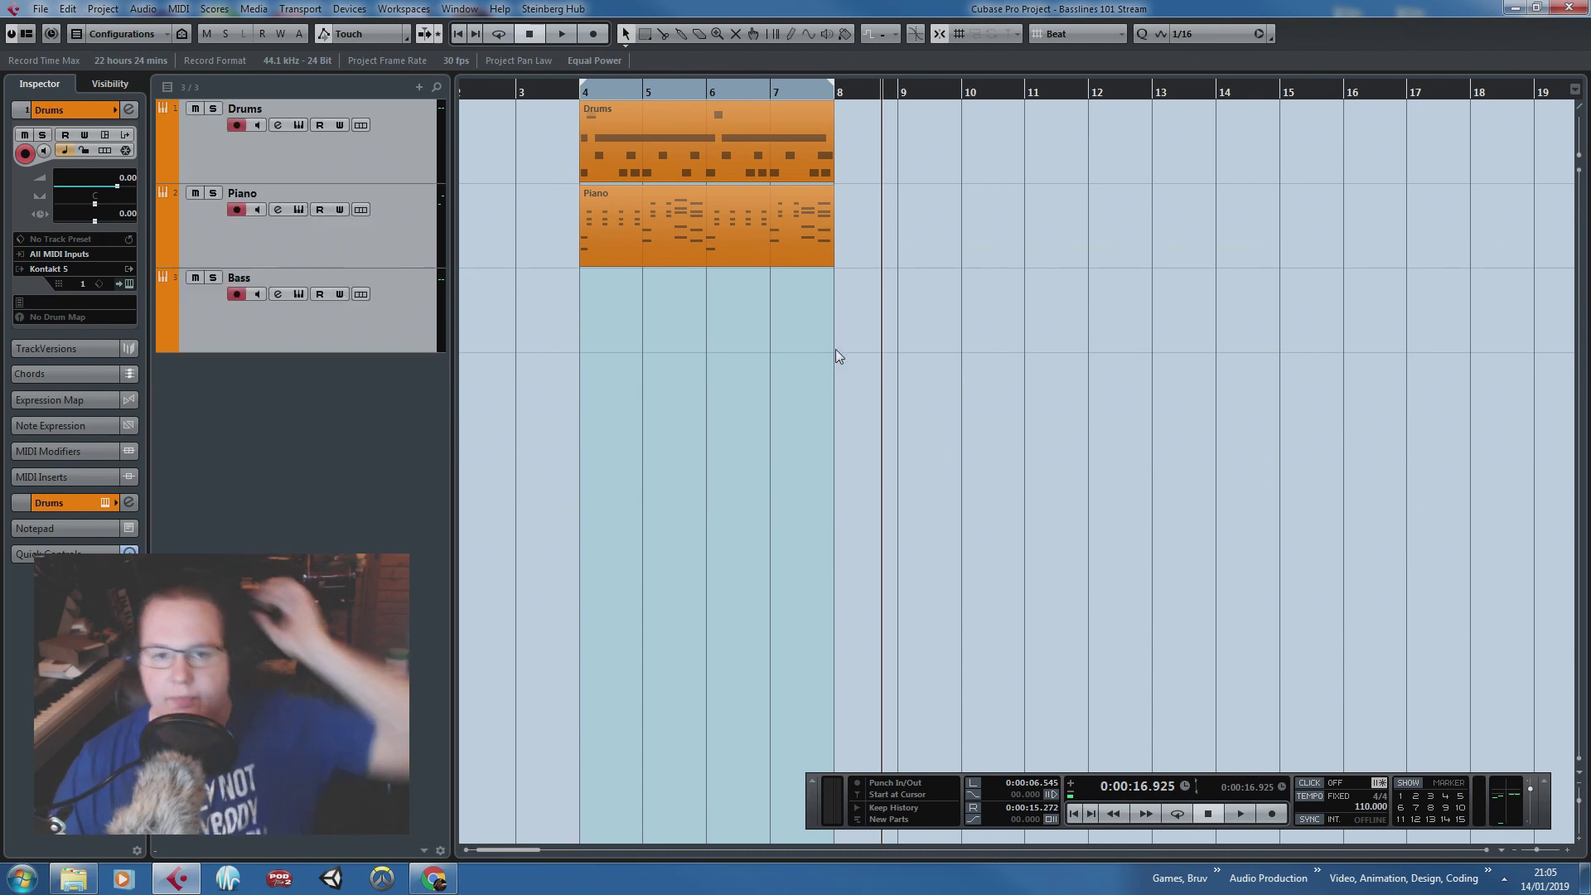
pyautogui.moveTo(984, 322); pyautogui.dragTo(618, 169)
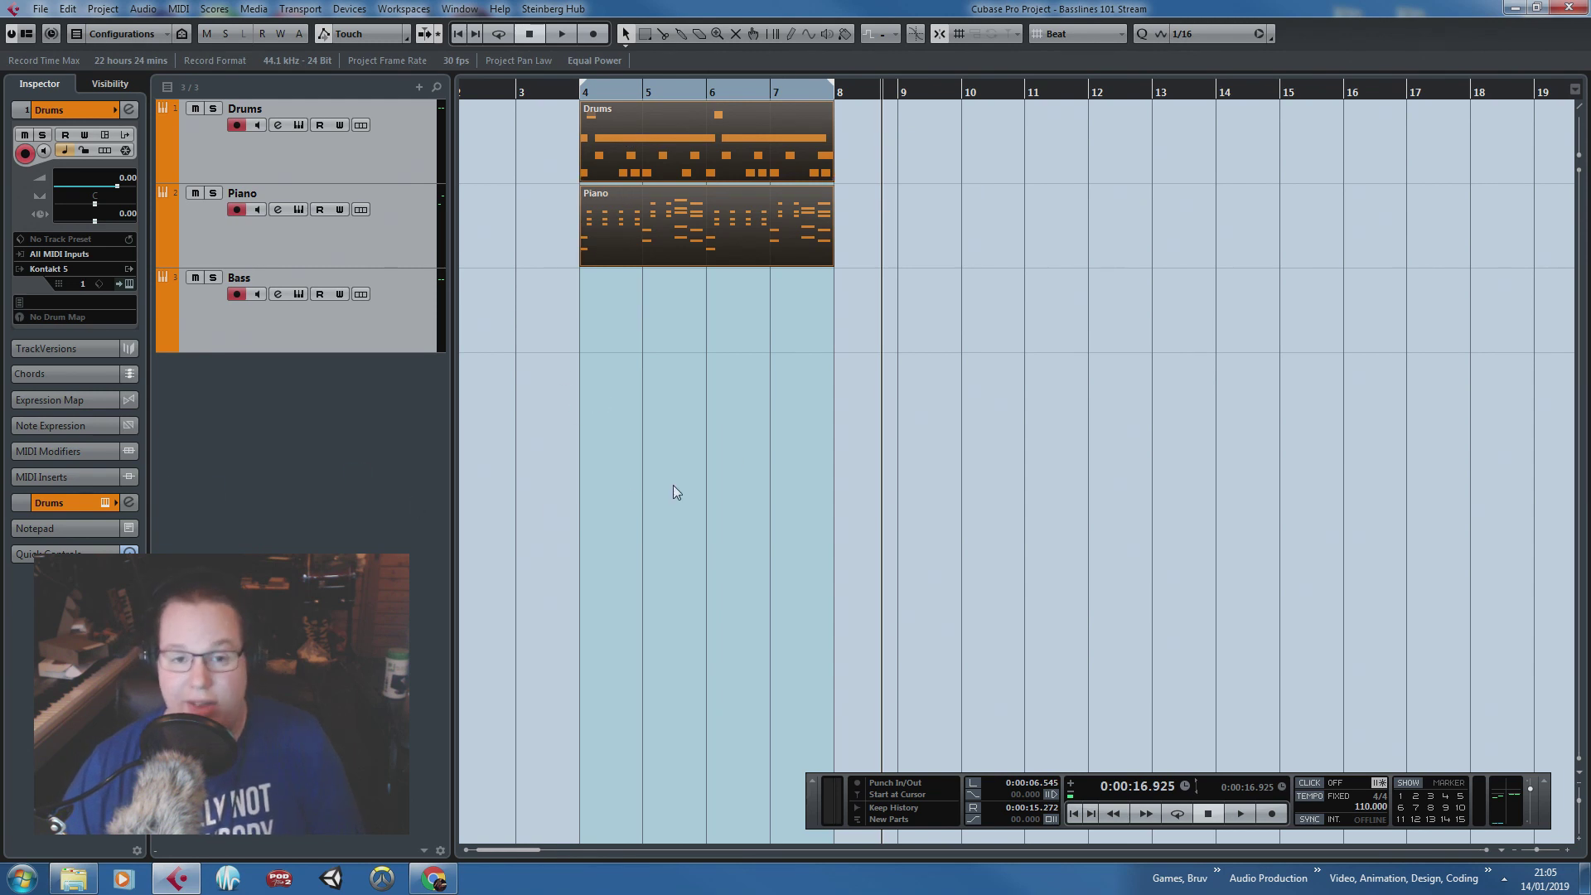
pyautogui.click(487, 447)
pyautogui.hscroll(-1, 487, 448)
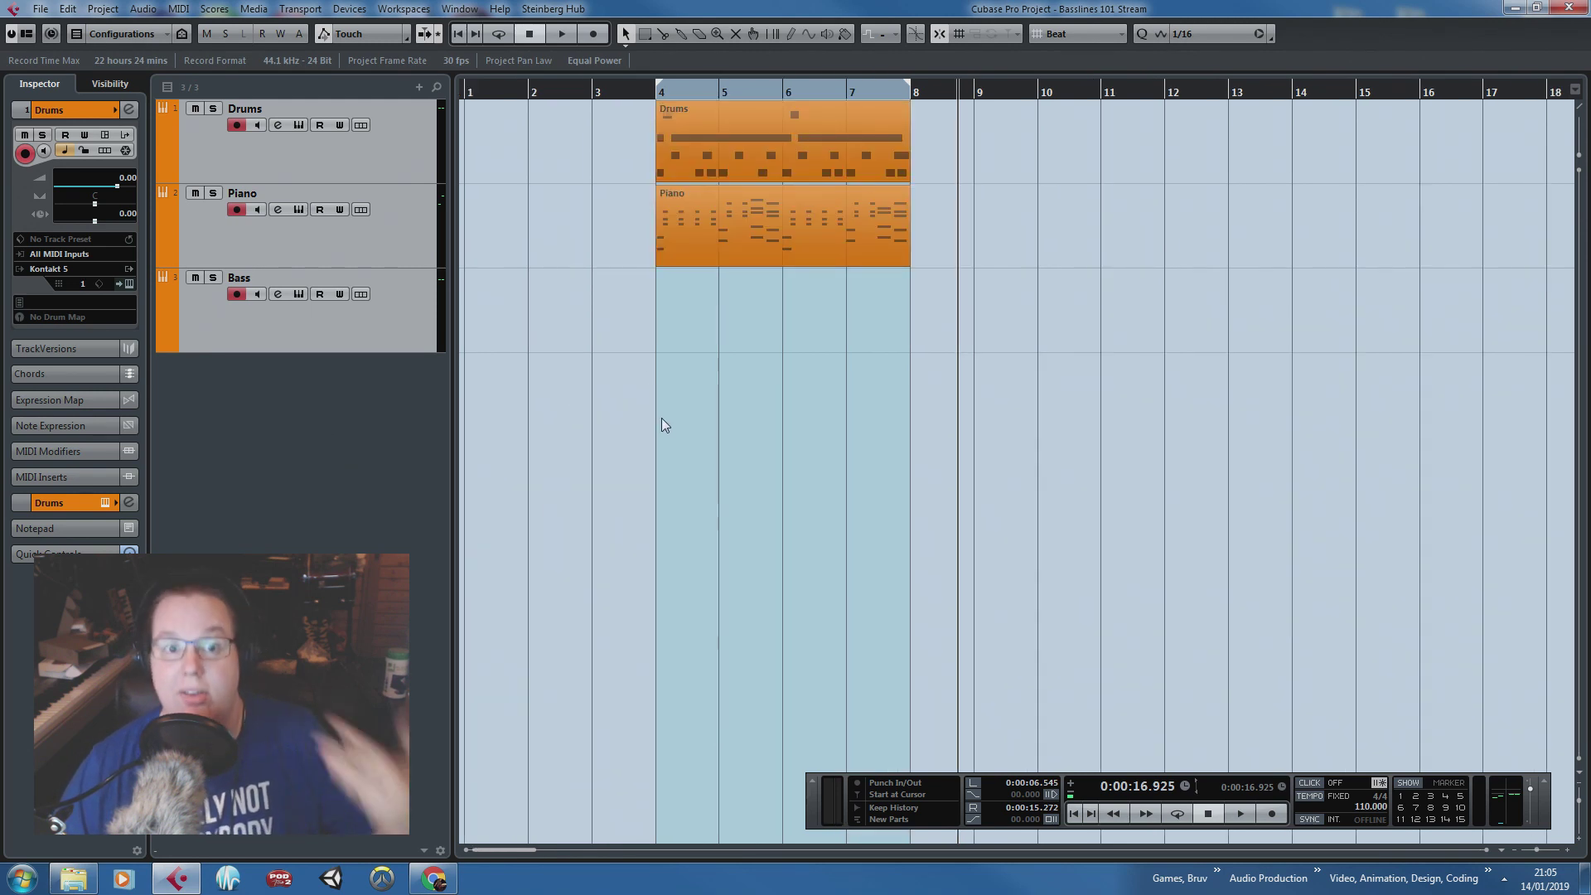
pyautogui.moveTo(661, 423); pyautogui.dragTo(703, 78)
pyautogui.moveTo(719, 164); pyautogui.dragTo(673, 156)
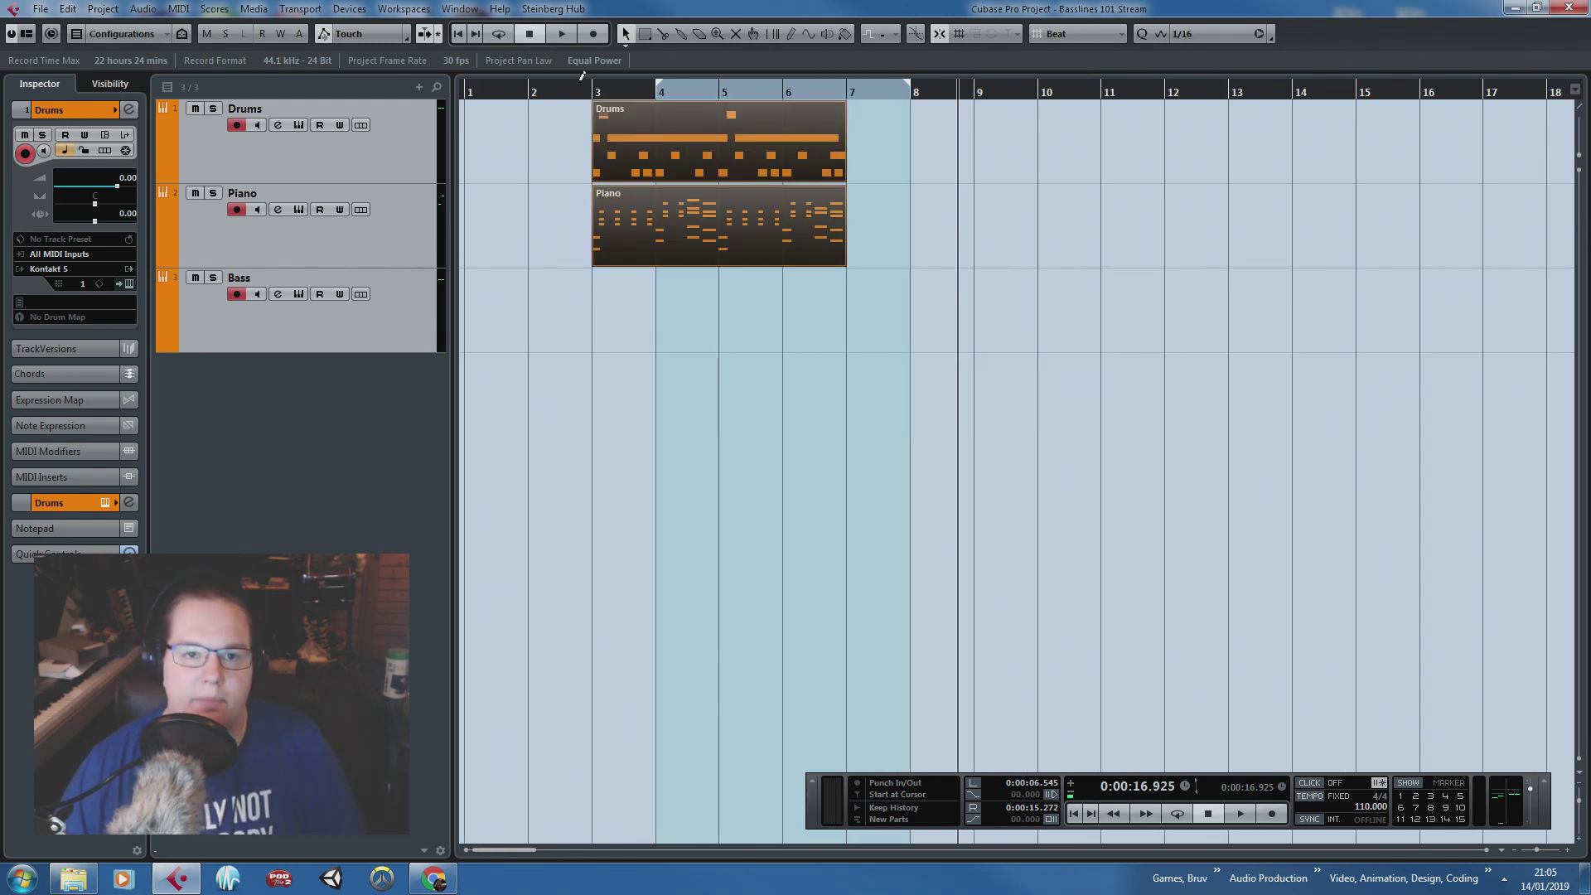
# Step: Set the left and right locators to span the parts from bar 3 to bar 7
pyautogui.moveTo(593, 86); pyautogui.dragTo(831, 87)
pyautogui.moveTo(840, 148); pyautogui.dragTo(851, 159)
pyautogui.click(1099, 415)
pyautogui.click(761, 263)
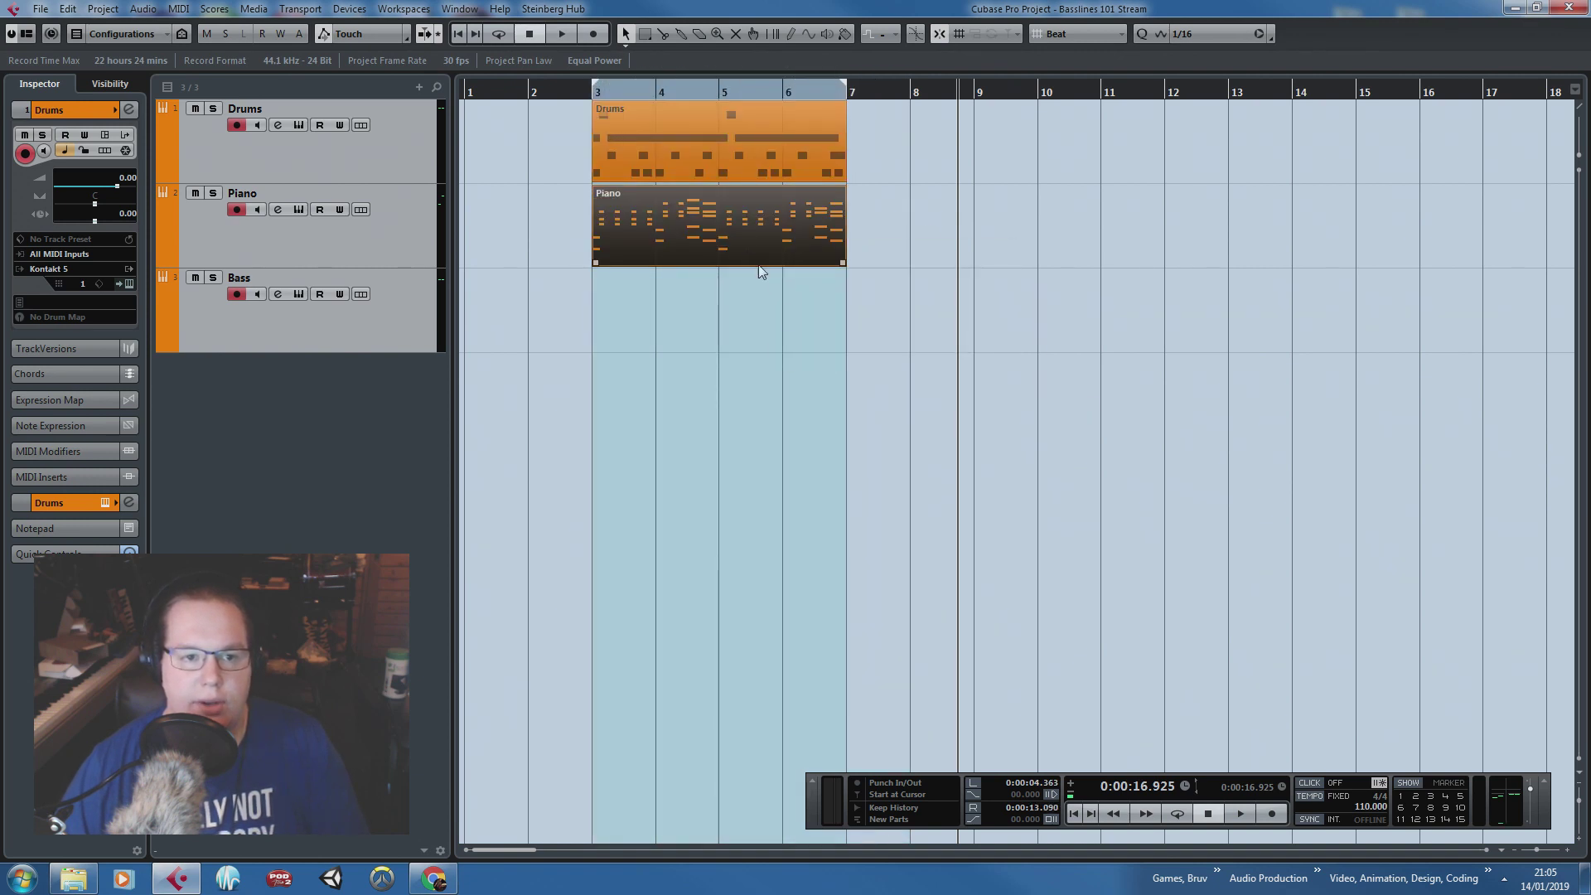
pyautogui.click(830, 501)
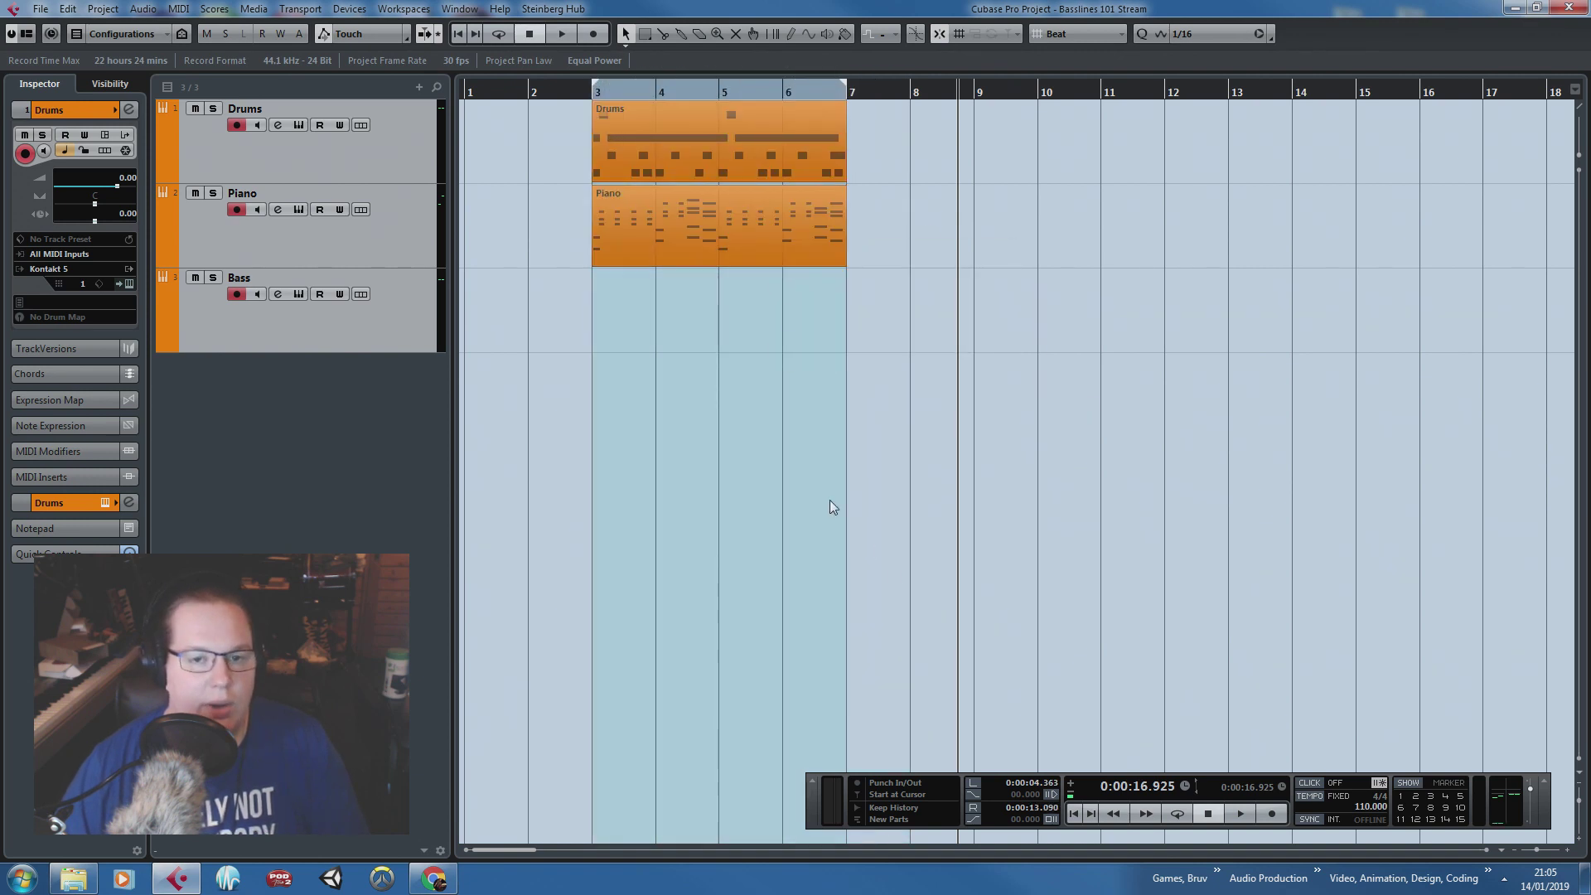
# Step: Duplicate the Piano part, move the copy to the Bass track at bar 3 and open it for note editing
pyautogui.click(382, 237)
pyautogui.click(383, 300)
pyautogui.click(721, 252)
pyautogui.hotkey('ctrl', 'd')
pyautogui.moveTo(952, 232); pyautogui.dragTo(698, 315)
pyautogui.doubleClick(699, 323)
# Step: Delete all the upper chord notes above B2 in the Bass track's copied part, keeping only the low notes
pyautogui.scroll(-3, 439, 341)
pyautogui.moveTo(252, 308); pyautogui.dragTo(499, 325)
pyautogui.scroll(1, 497, 325)
pyautogui.scroll(2, 499, 325)
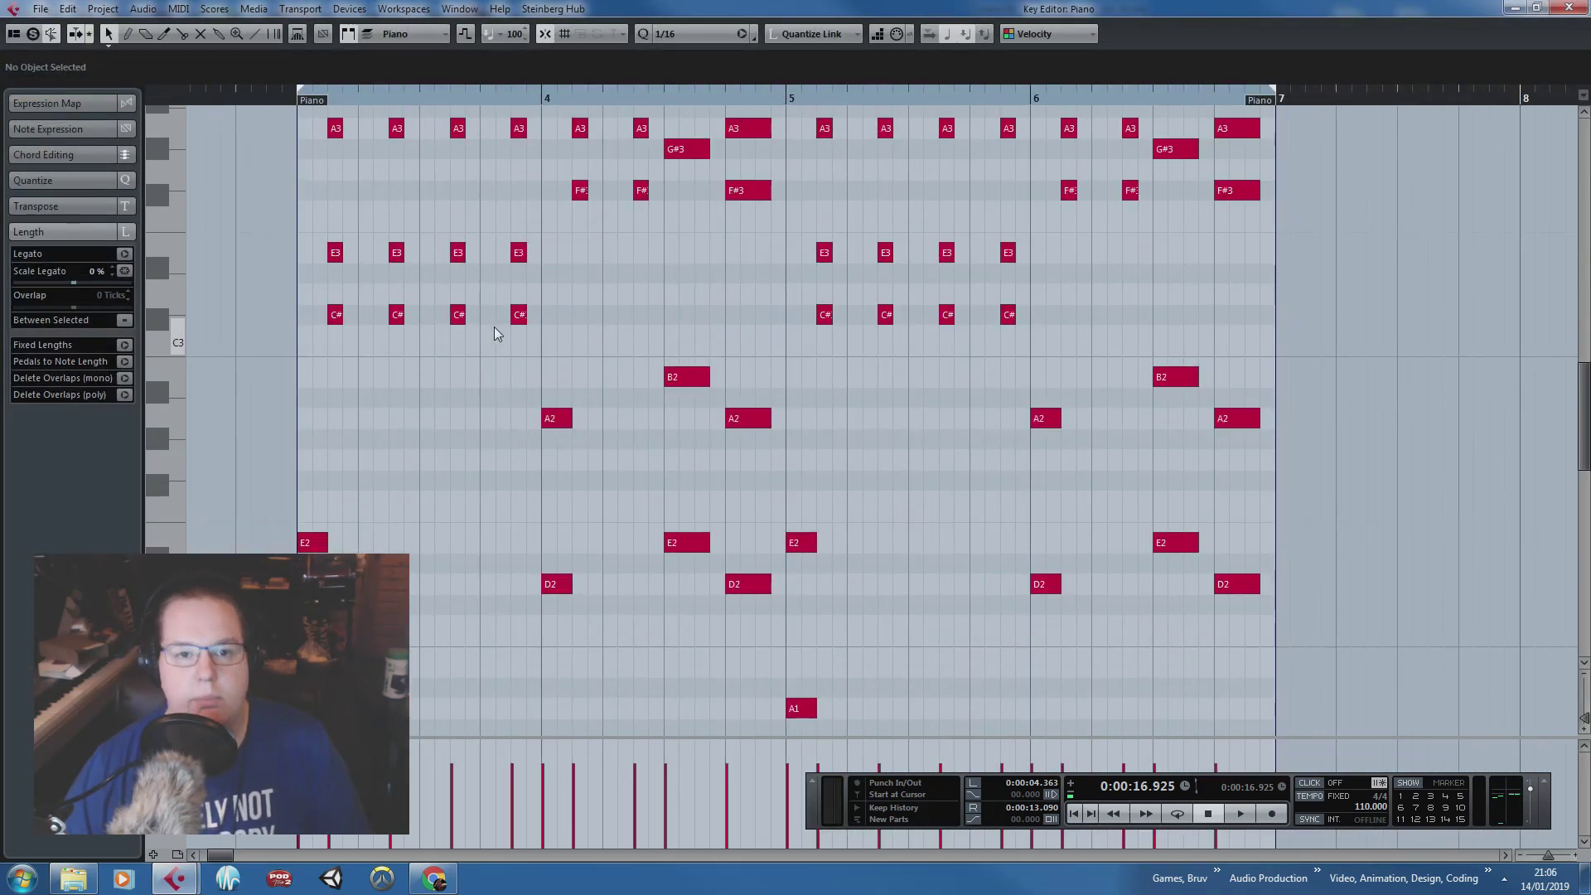
pyautogui.scroll(2, 492, 327)
pyautogui.scroll(-1, 493, 334)
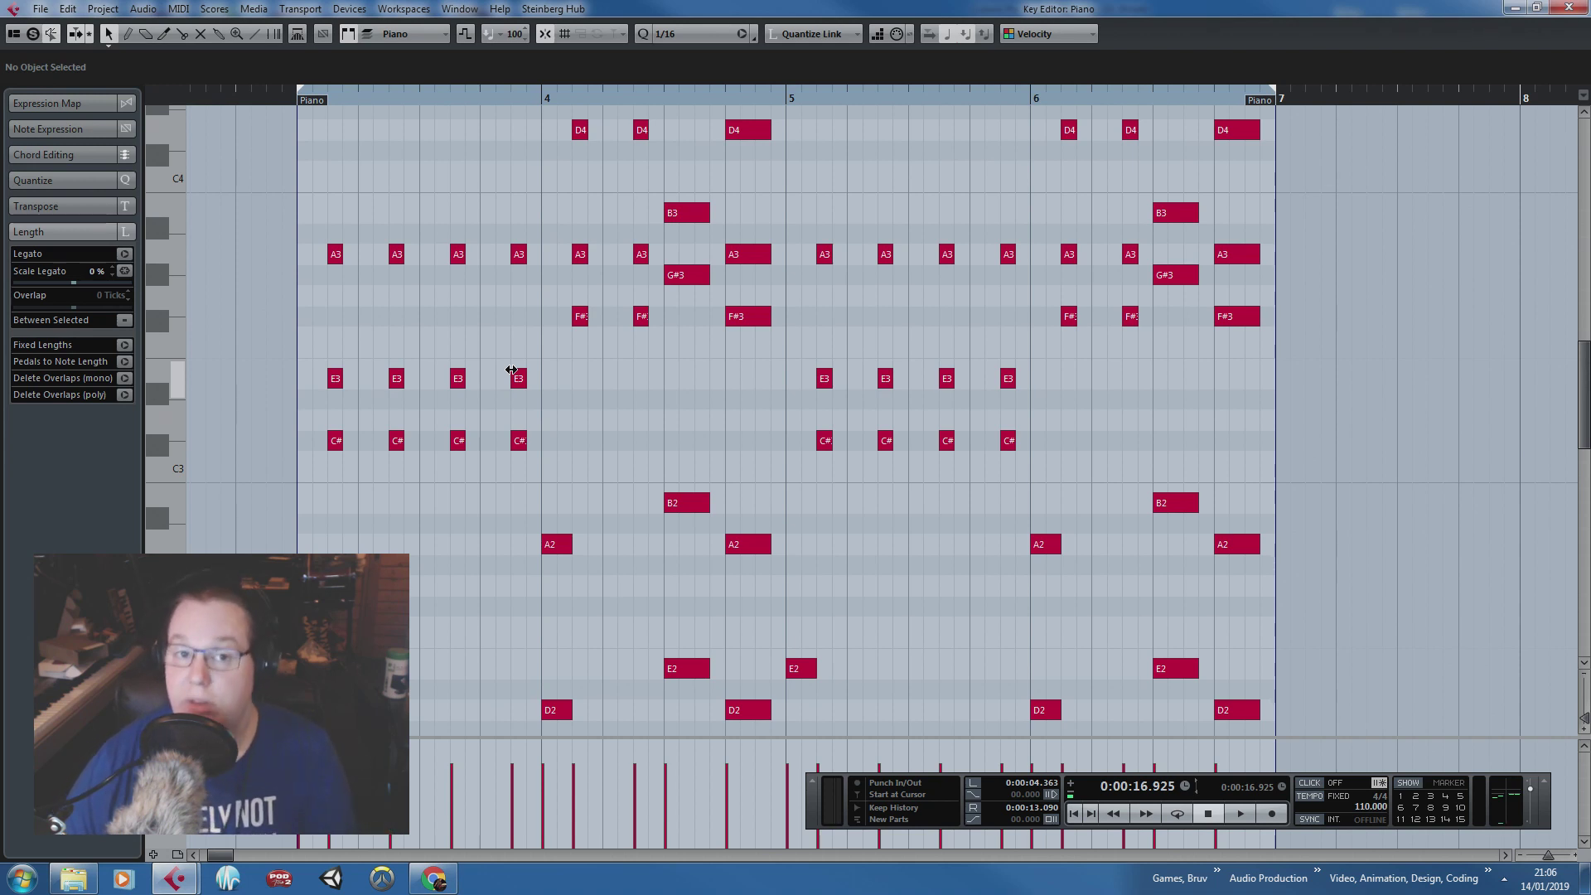
pyautogui.scroll(-5, 494, 395)
pyautogui.scroll(5, 481, 411)
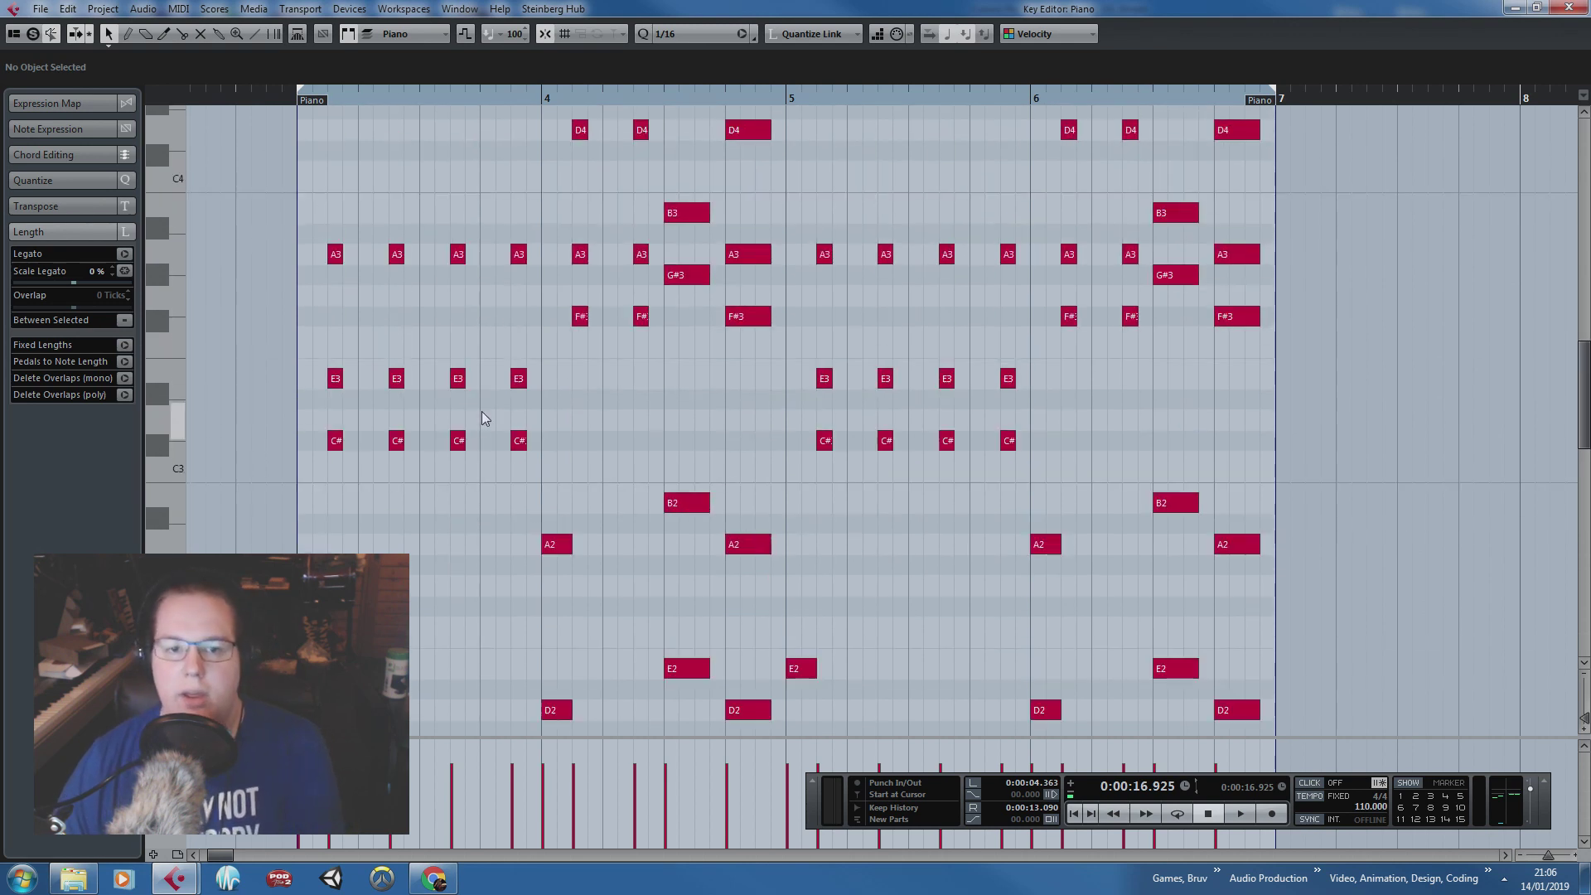
pyautogui.scroll(1, 481, 411)
pyautogui.moveTo(297, 320); pyautogui.dragTo(524, 580)
pyautogui.press('Delete')
pyautogui.moveTo(465, 509); pyautogui.dragTo(774, 176)
pyautogui.press('Delete')
pyautogui.moveTo(786, 247); pyautogui.dragTo(1355, 200)
pyautogui.press('Delete')
pyautogui.press('Delete')
pyautogui.scroll(-4, 994, 356)
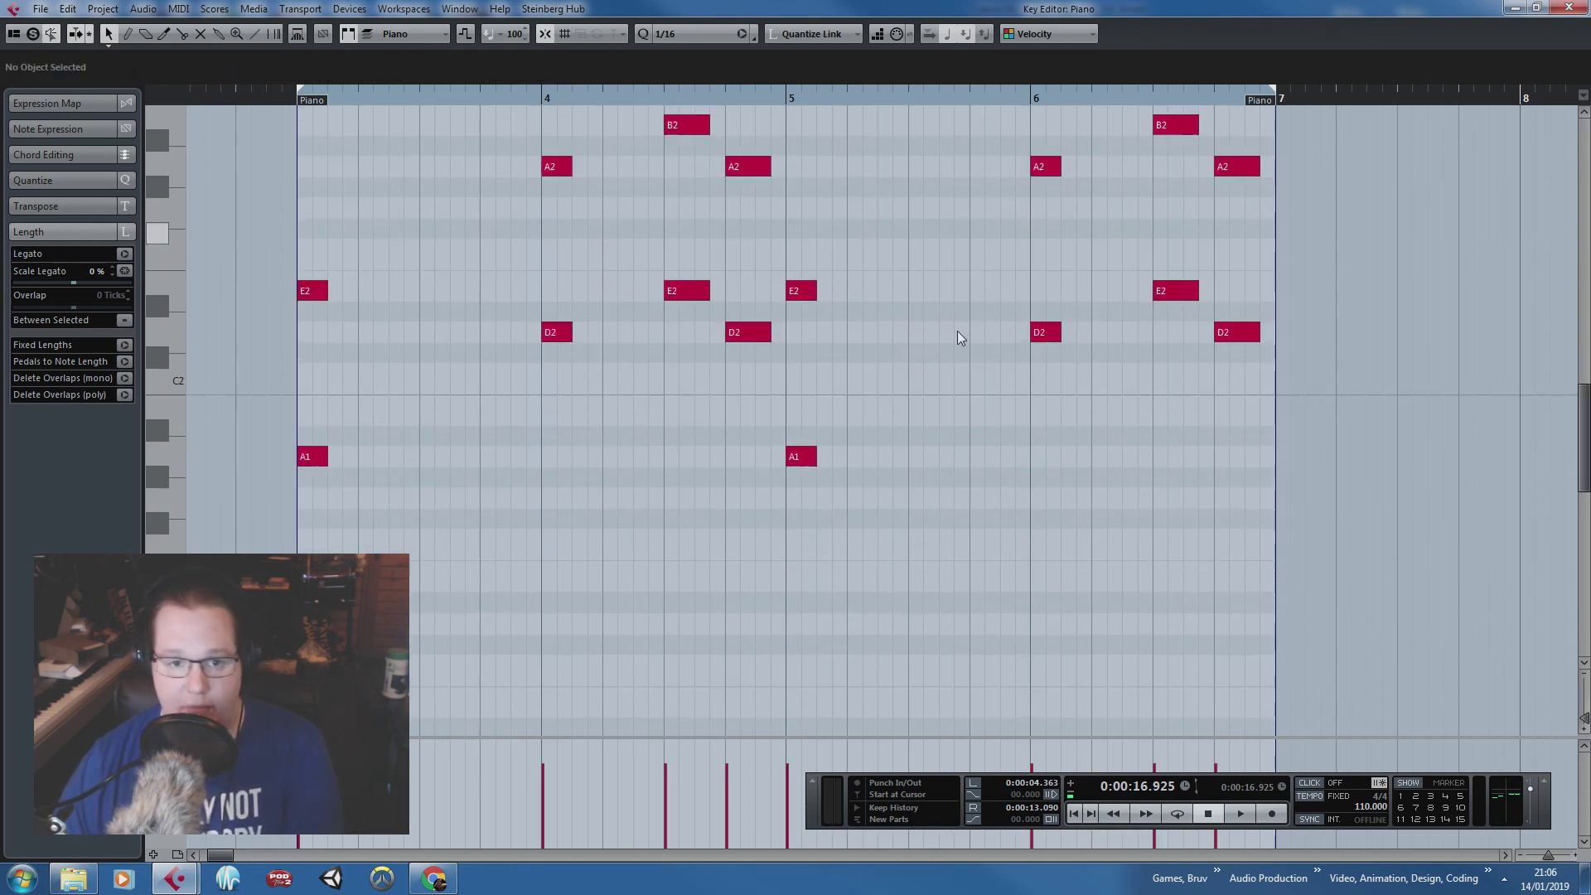
pyautogui.scroll(1, 587, 183)
pyautogui.moveTo(333, 220); pyautogui.dragTo(313, 456)
pyautogui.press('Delete')
pyautogui.moveTo(412, 386); pyautogui.dragTo(795, 232)
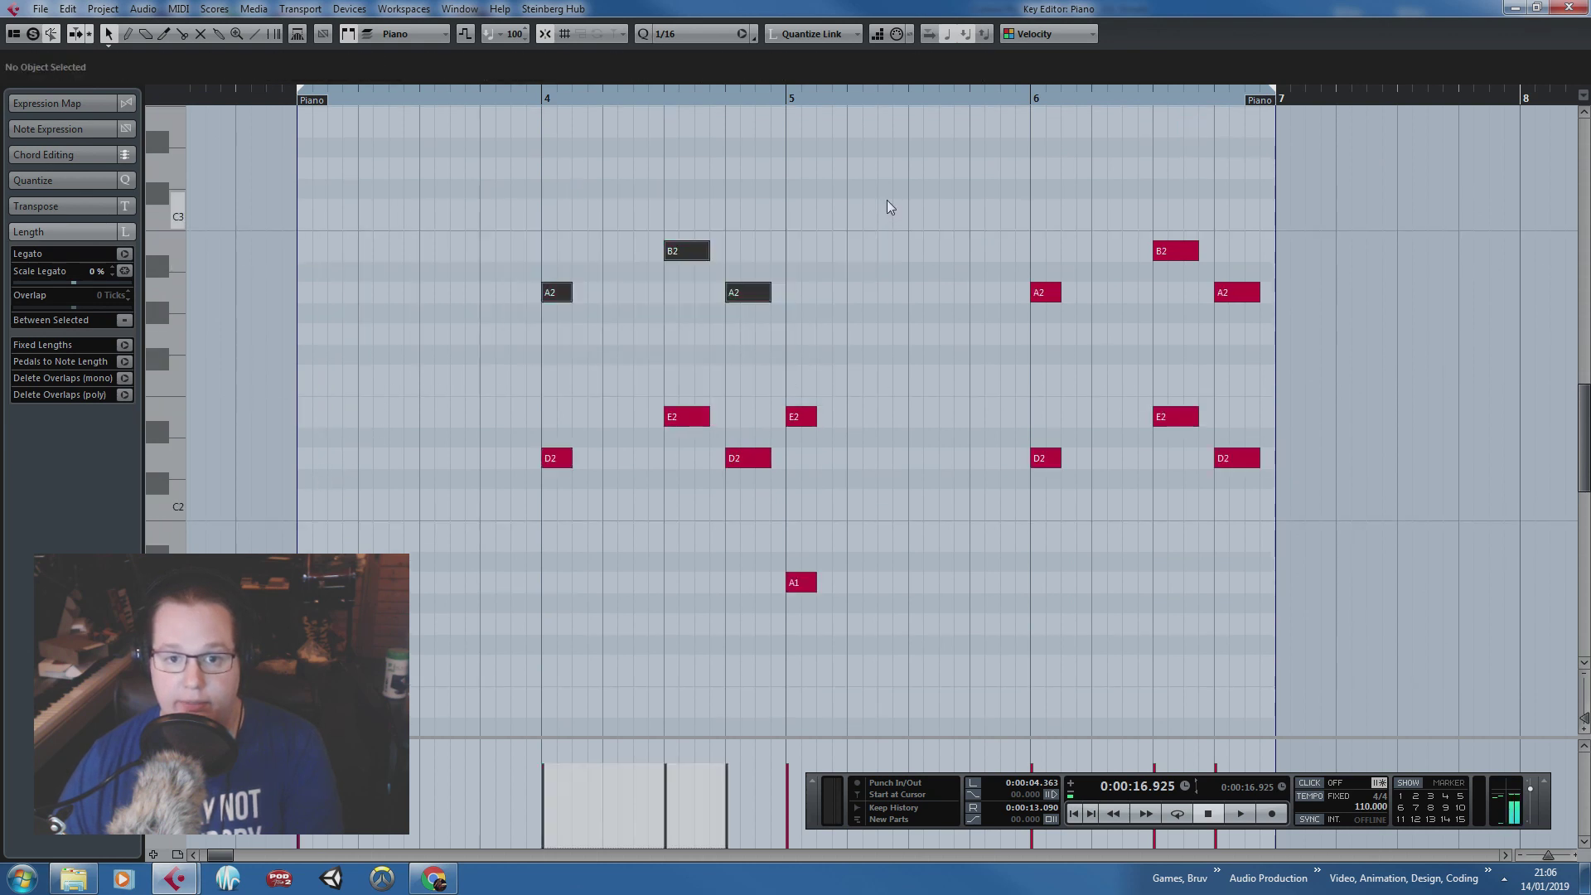
pyautogui.click(941, 189)
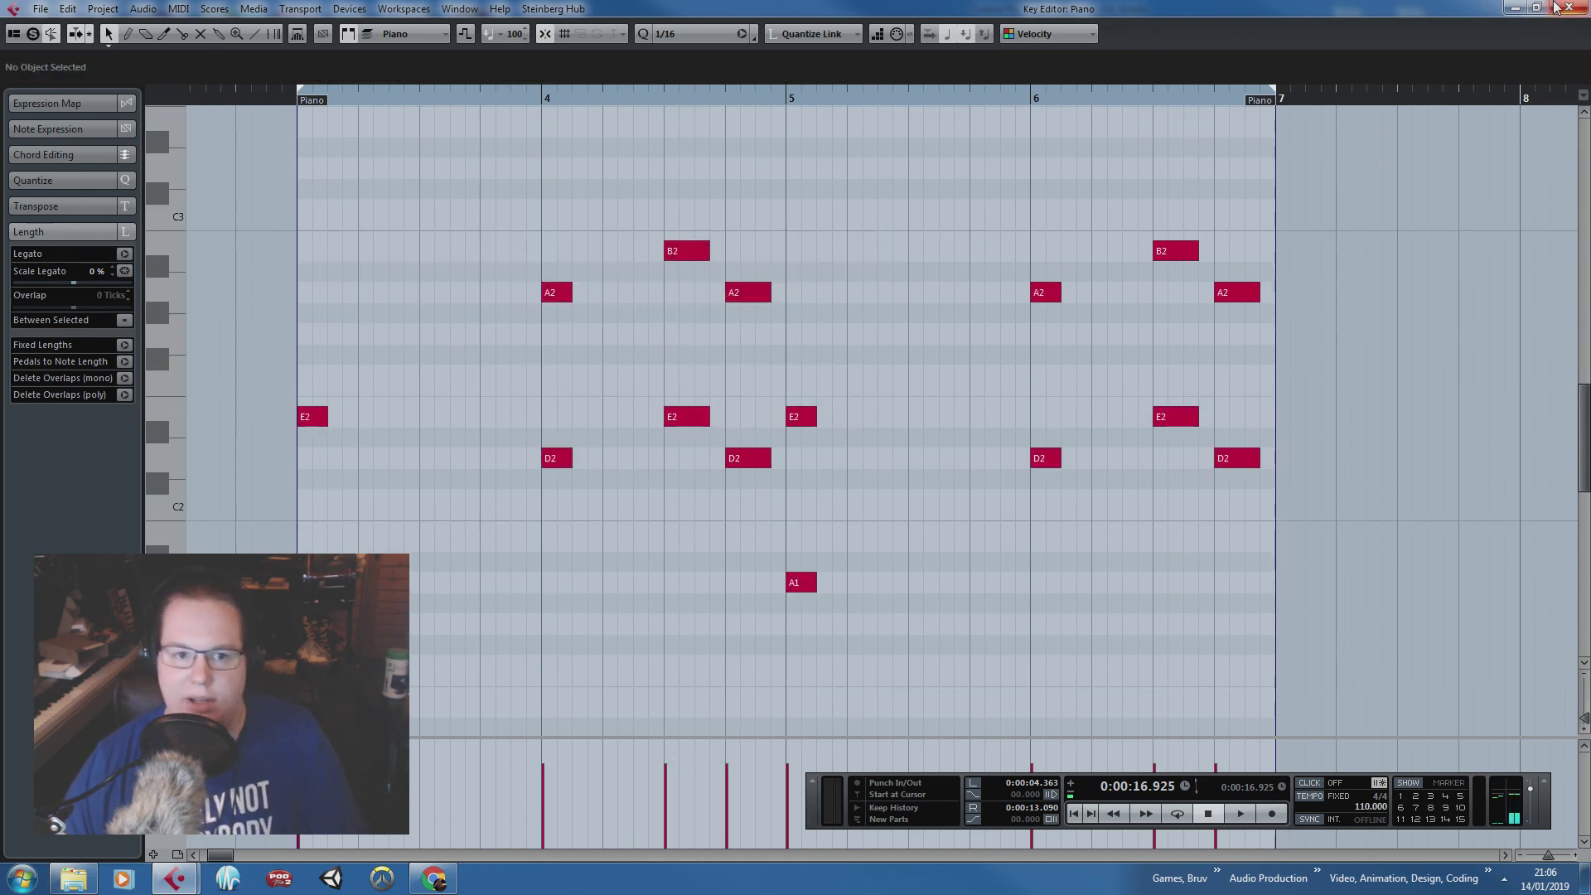
# Step: Close the note editor and duplicate the Bass track's part so the copy starts at bar 7
pyautogui.click(1561, 7)
pyautogui.hotkey('ctrl', 'd')
pyautogui.click(816, 328)
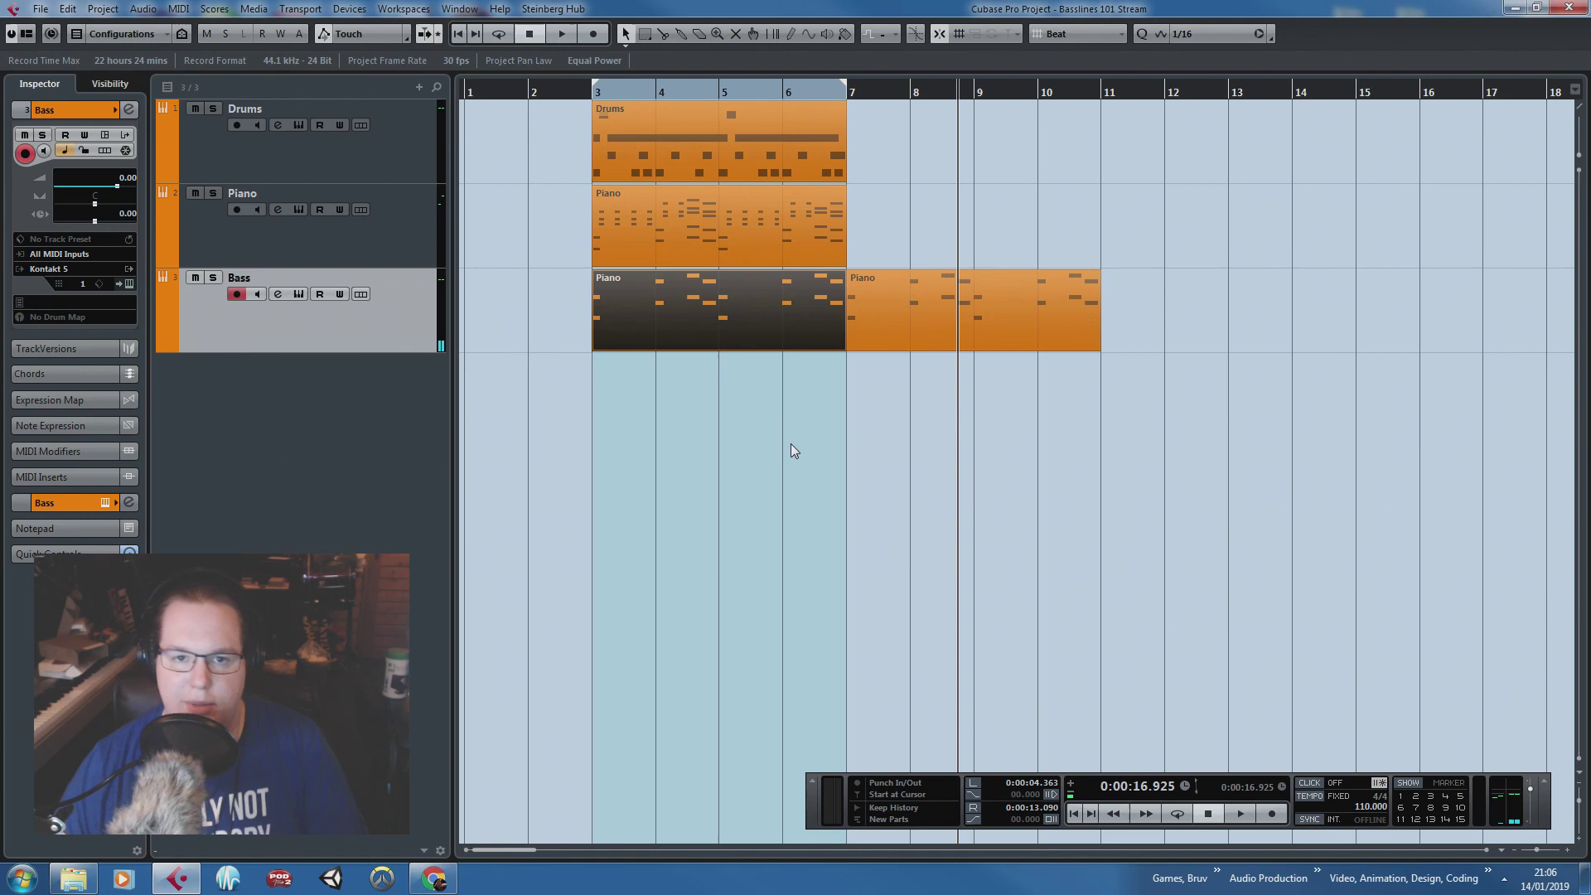
# Step: Open the Bass track's first part to check its notes and close the editor again
pyautogui.doubleClick(747, 315)
pyautogui.hscroll(-2, 406, 153)
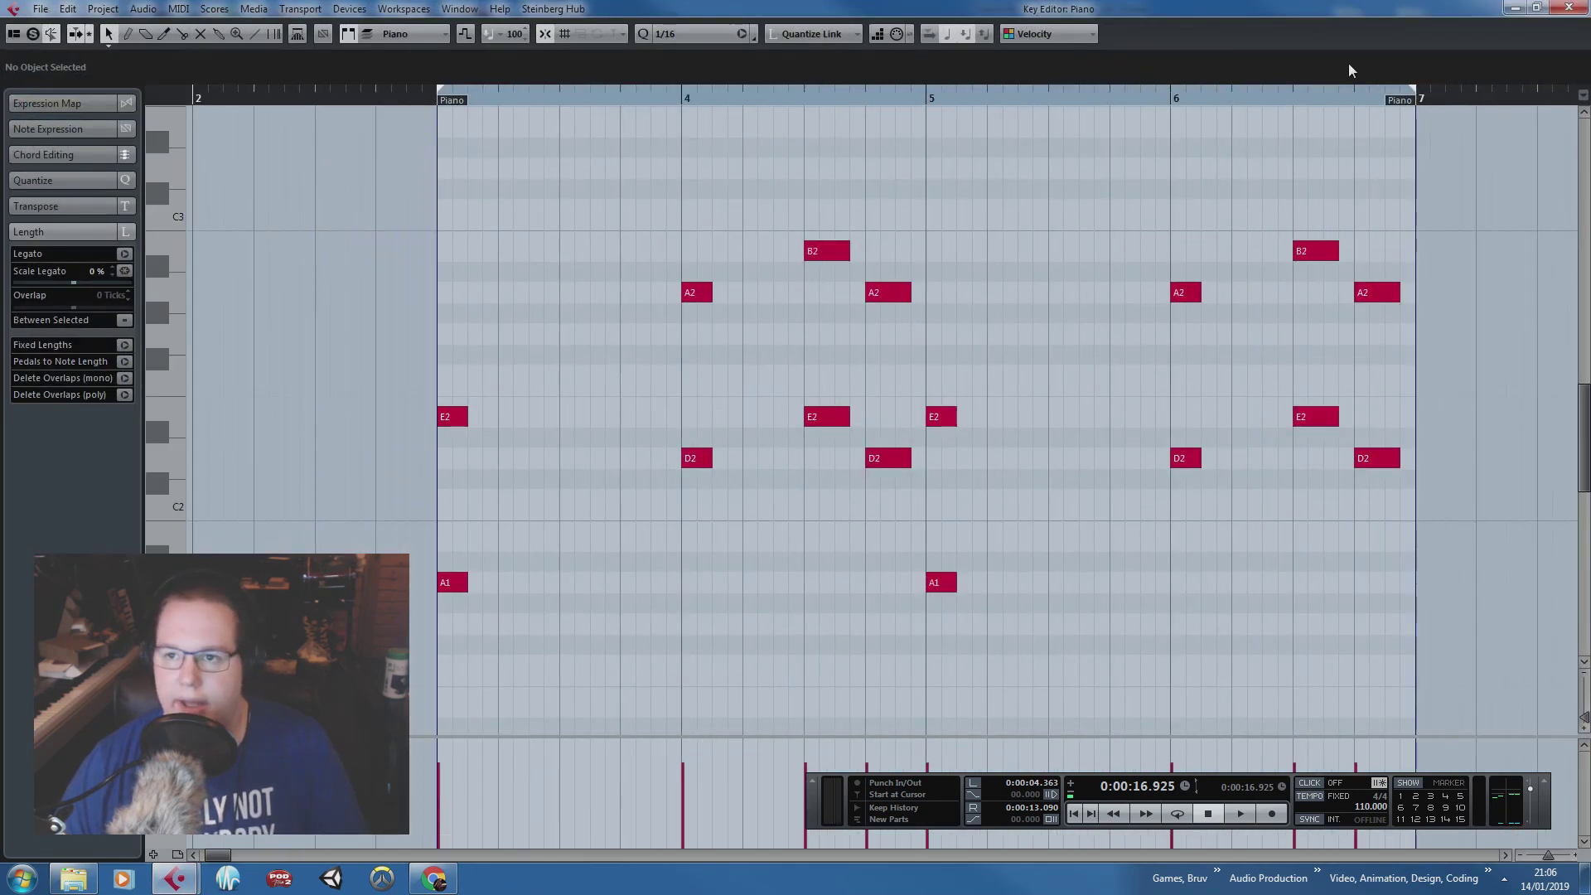
pyautogui.click(1570, 8)
# Step: Add a chord track and place it above the Drums track
pyautogui.rightClick(362, 430)
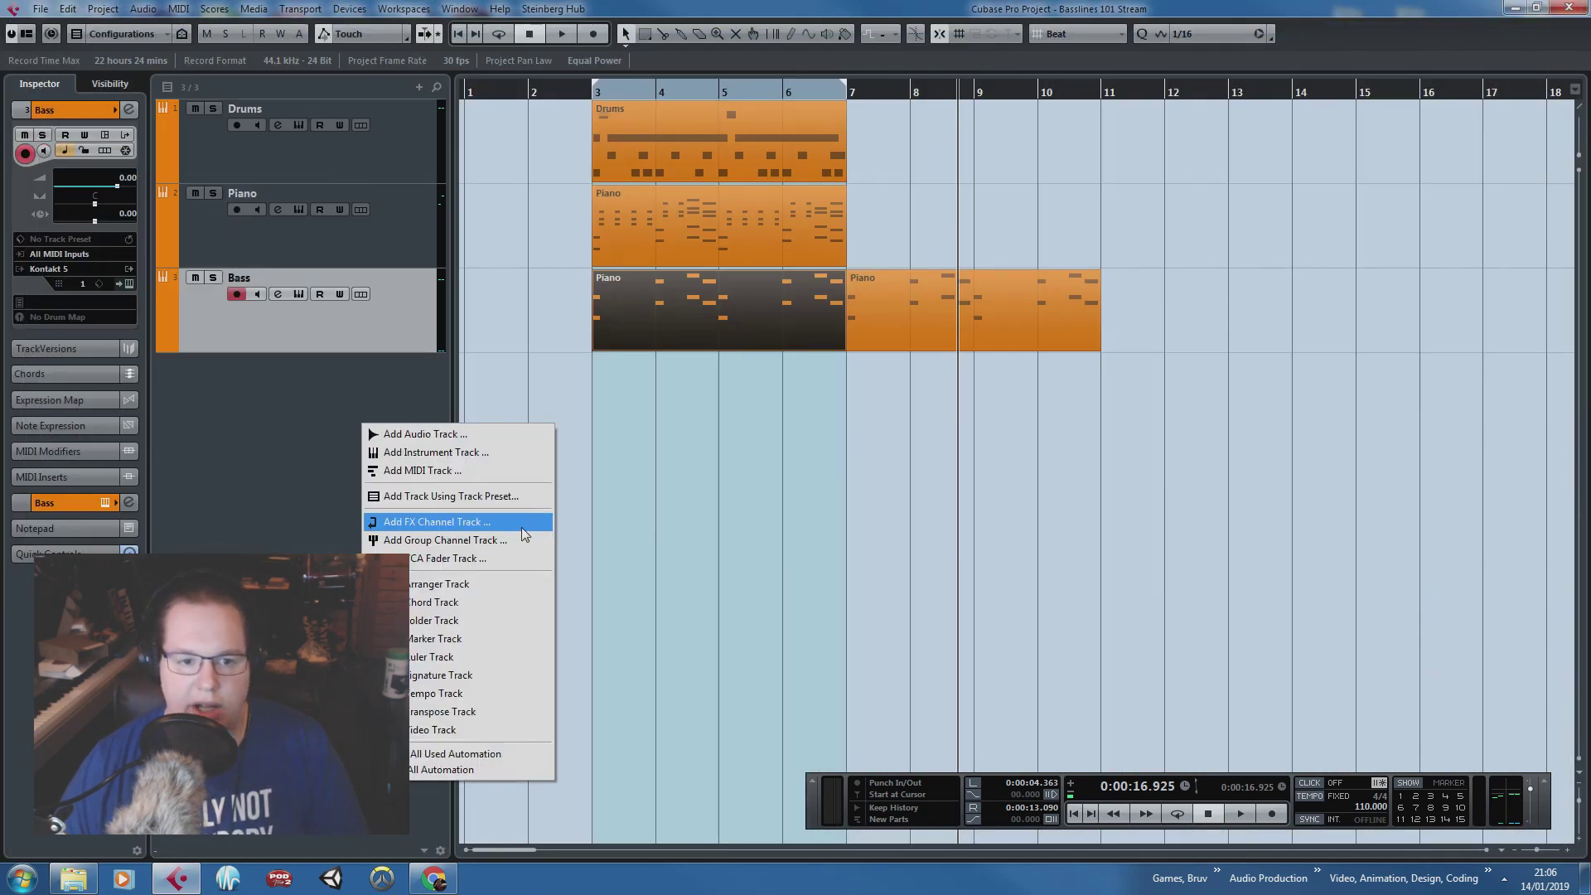
pyautogui.click(497, 602)
pyautogui.moveTo(394, 141); pyautogui.dragTo(394, 137)
# Step: Create chord symbols from the Piano part, including bass notes and tensions and ignoring notes shorter than 0.0.1.0
pyautogui.click(703, 383)
pyautogui.click(683, 319)
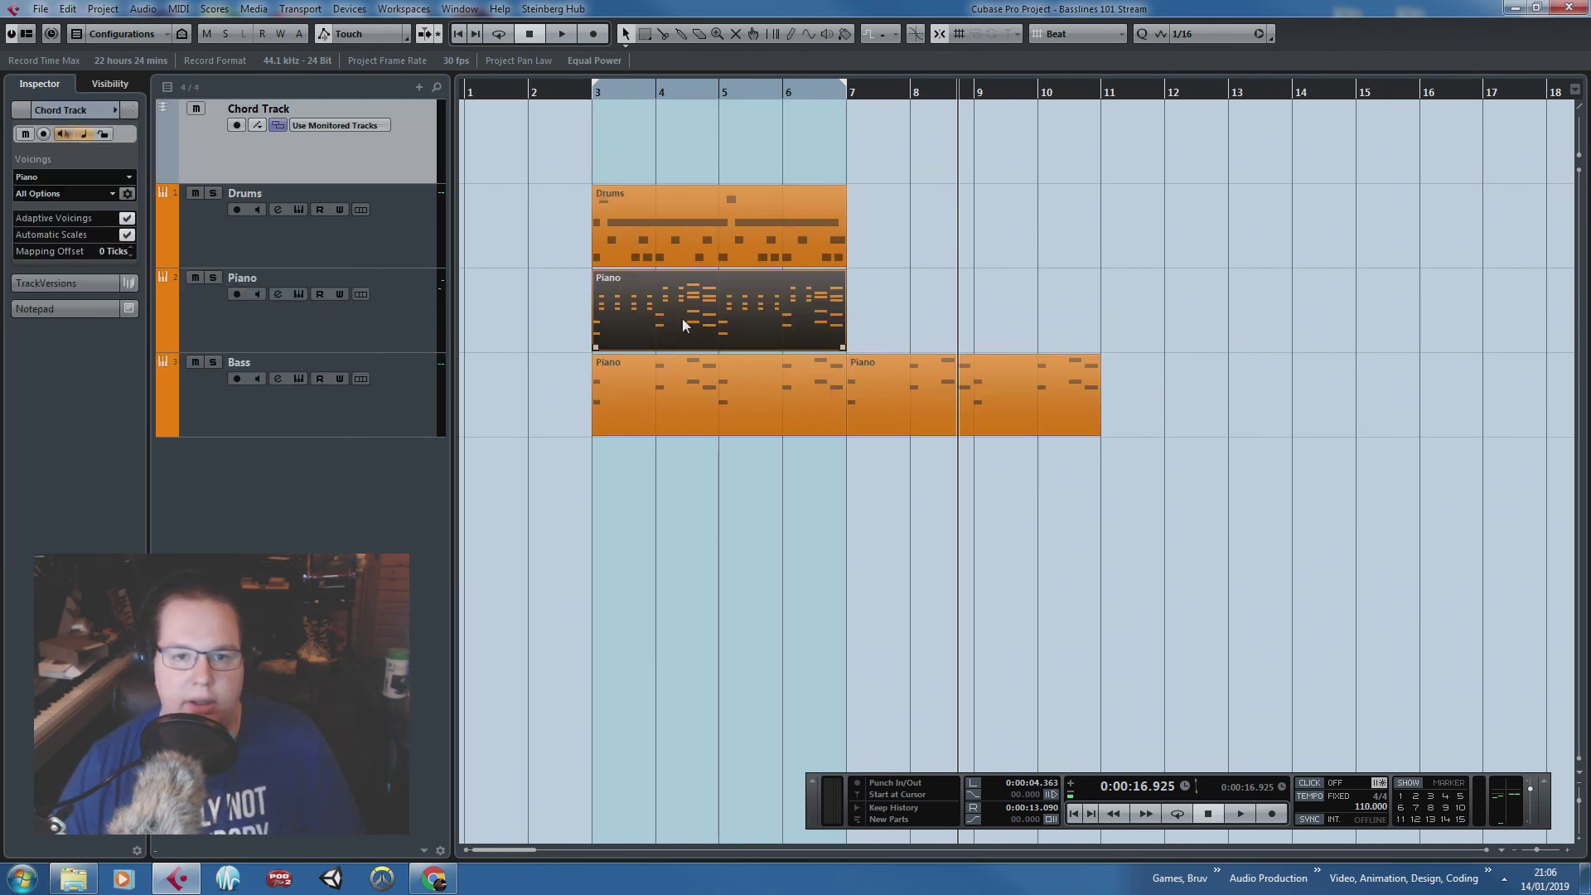
pyautogui.rightClick(682, 318)
pyautogui.moveTo(841, 754)
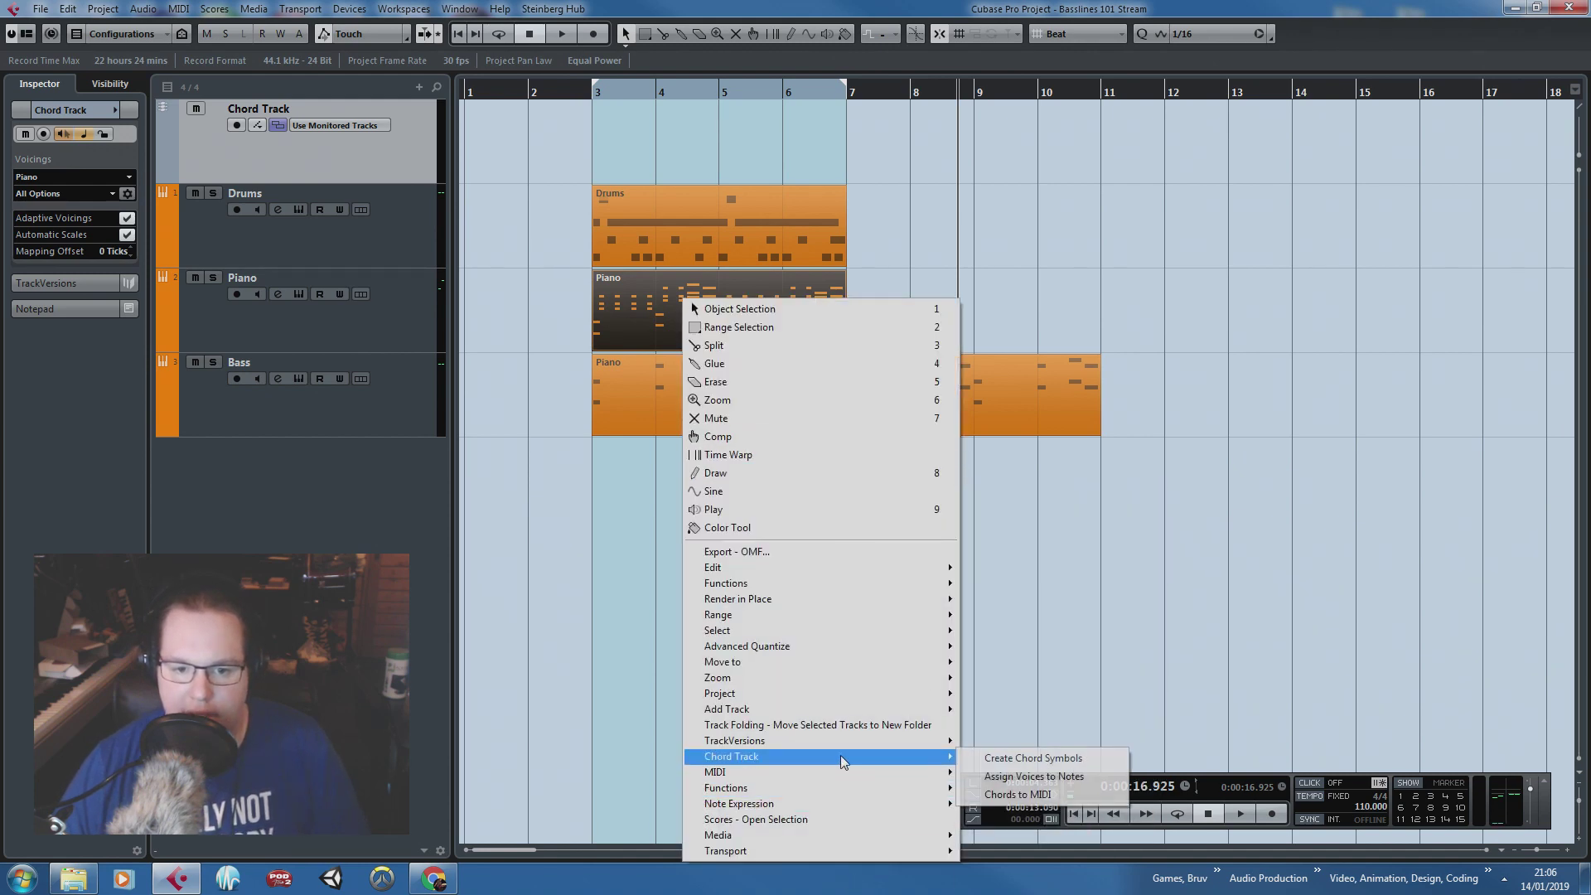
pyautogui.click(1030, 755)
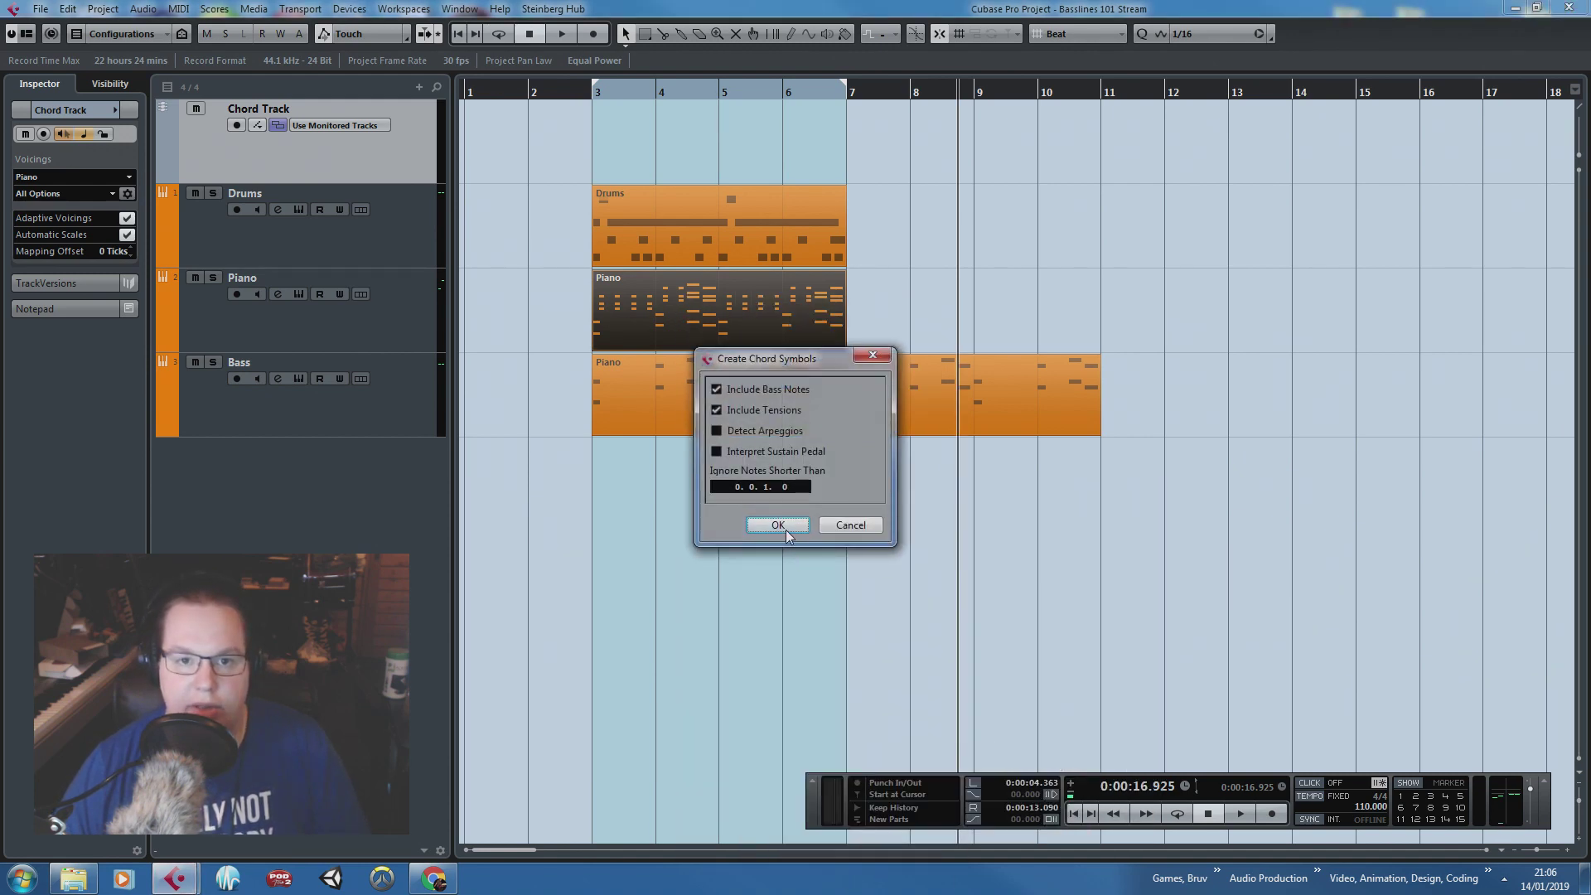
pyautogui.click(777, 524)
# Step: Copy the first D chord event to the start of bar 3 and change it to A major
pyautogui.scroll(4, 579, 385)
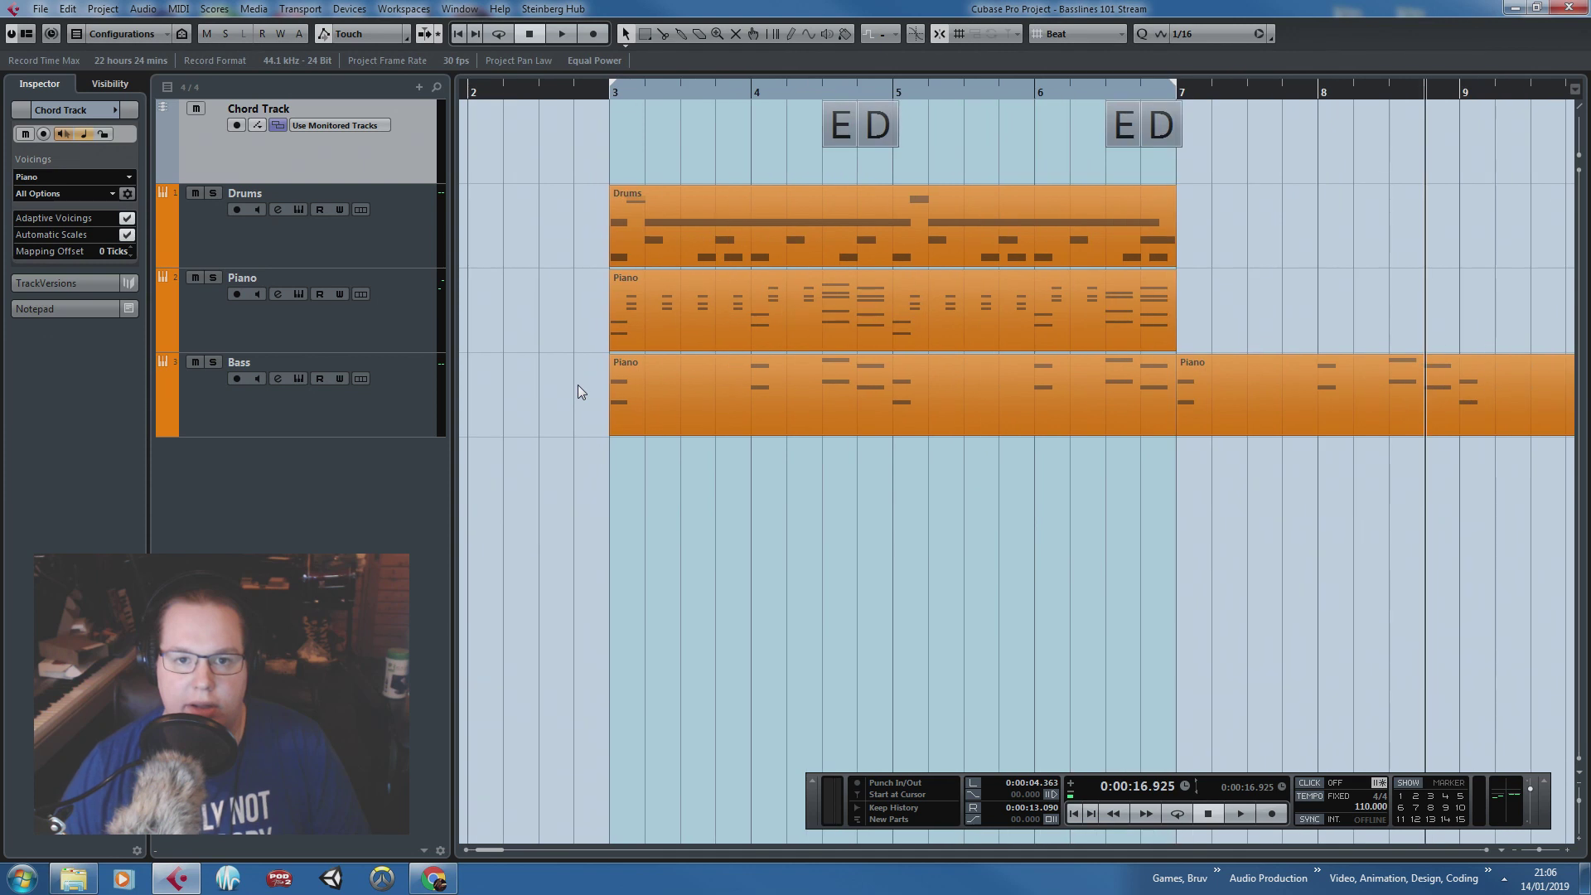
pyautogui.scroll(2, 578, 384)
pyautogui.click(673, 129)
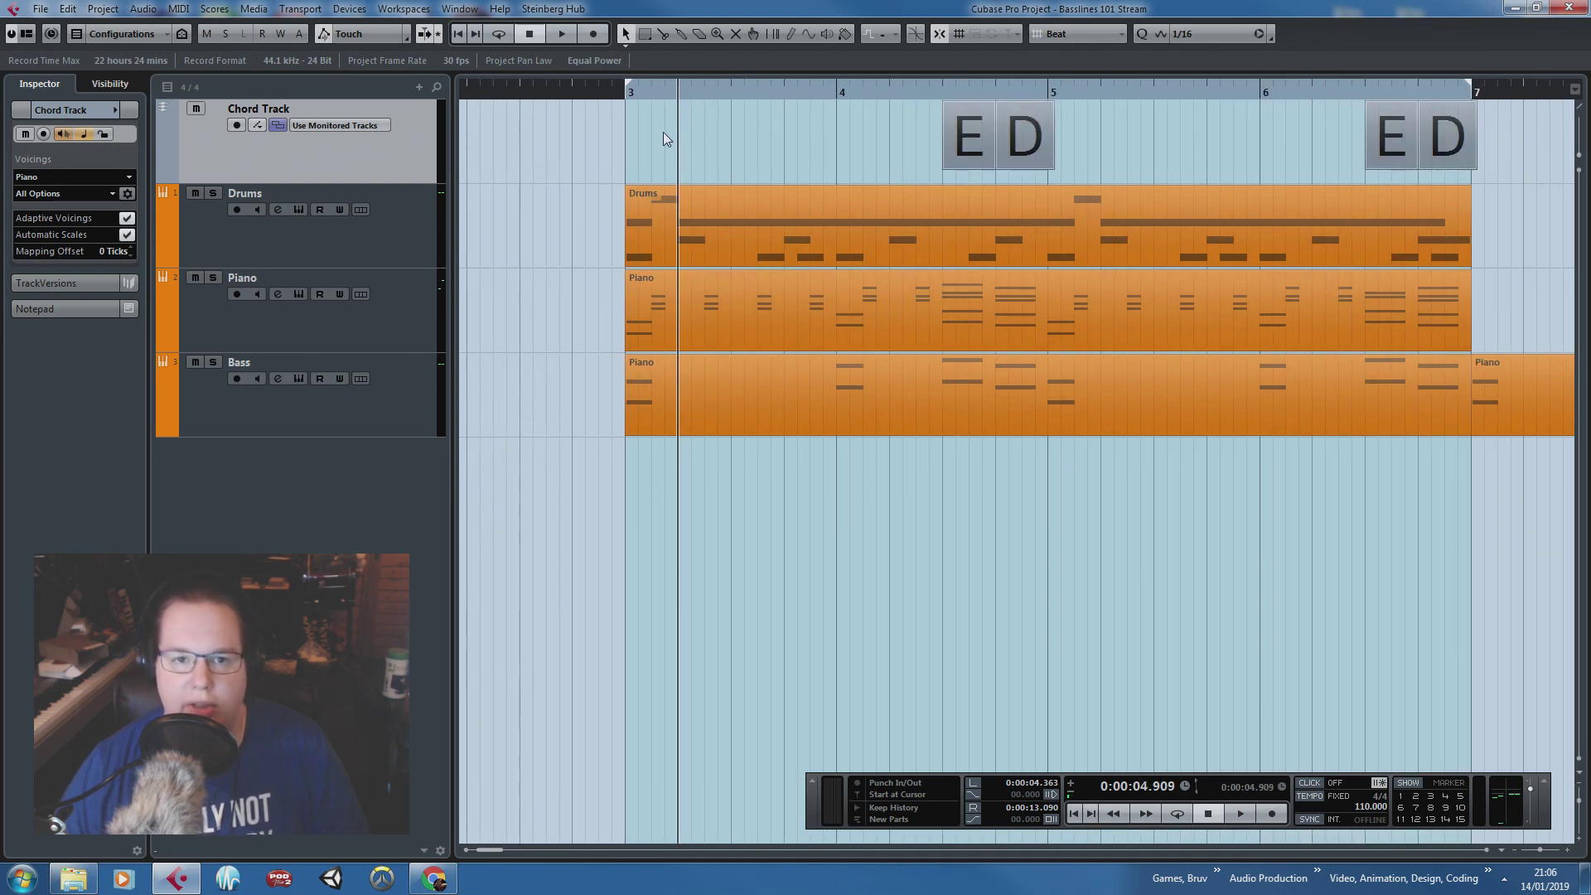
pyautogui.click(1013, 152)
pyautogui.hotkey('ctrl', 'd')
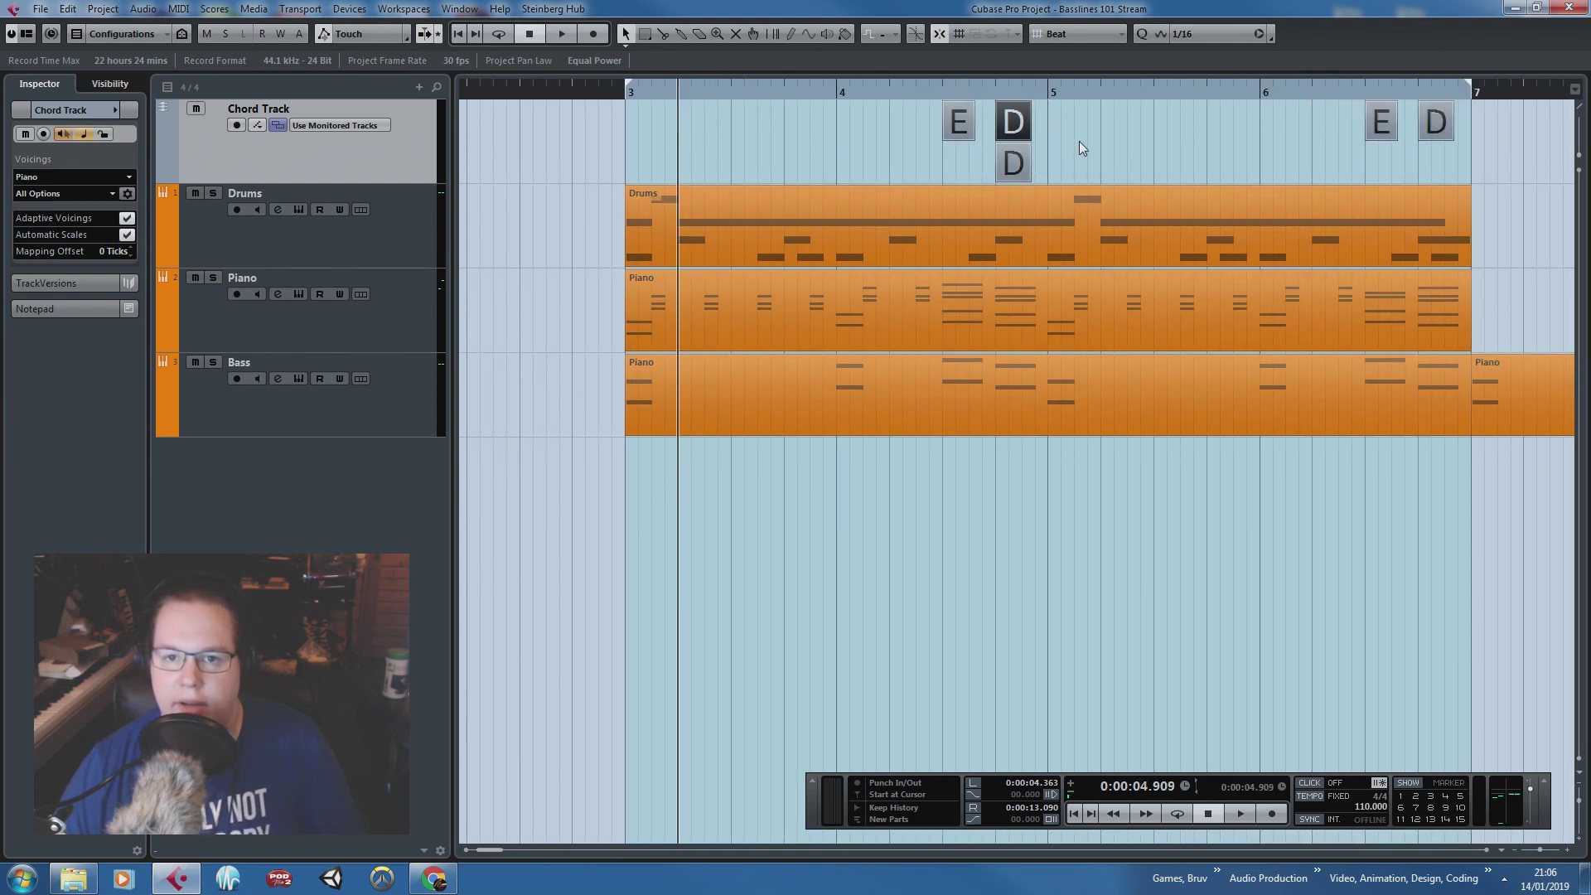
pyautogui.moveTo(1008, 126); pyautogui.dragTo(640, 126)
pyautogui.doubleClick(652, 135)
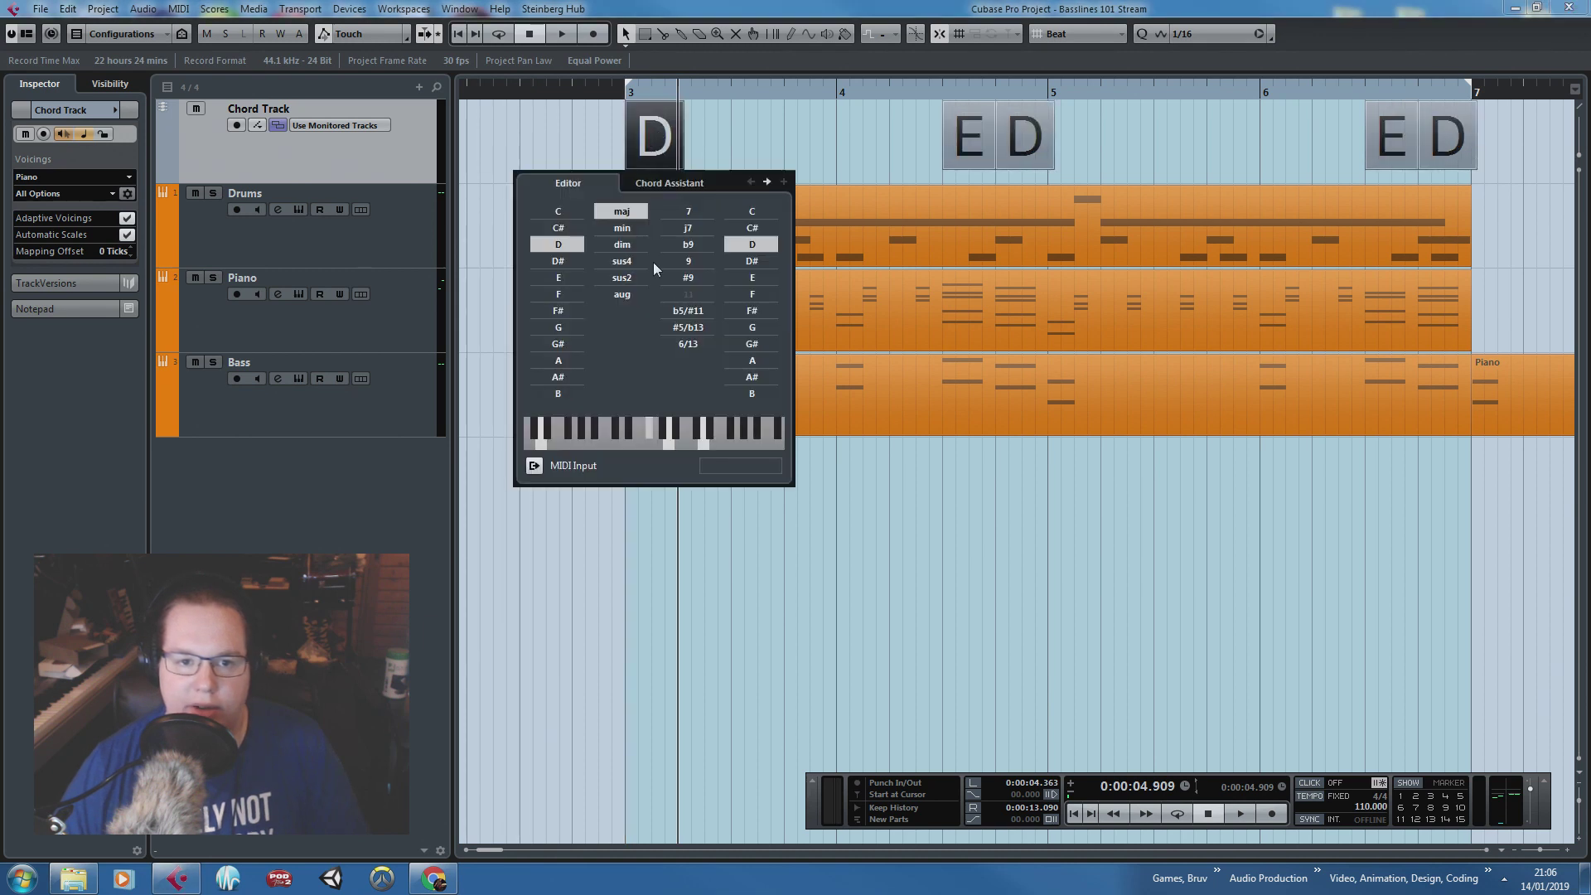
pyautogui.click(568, 361)
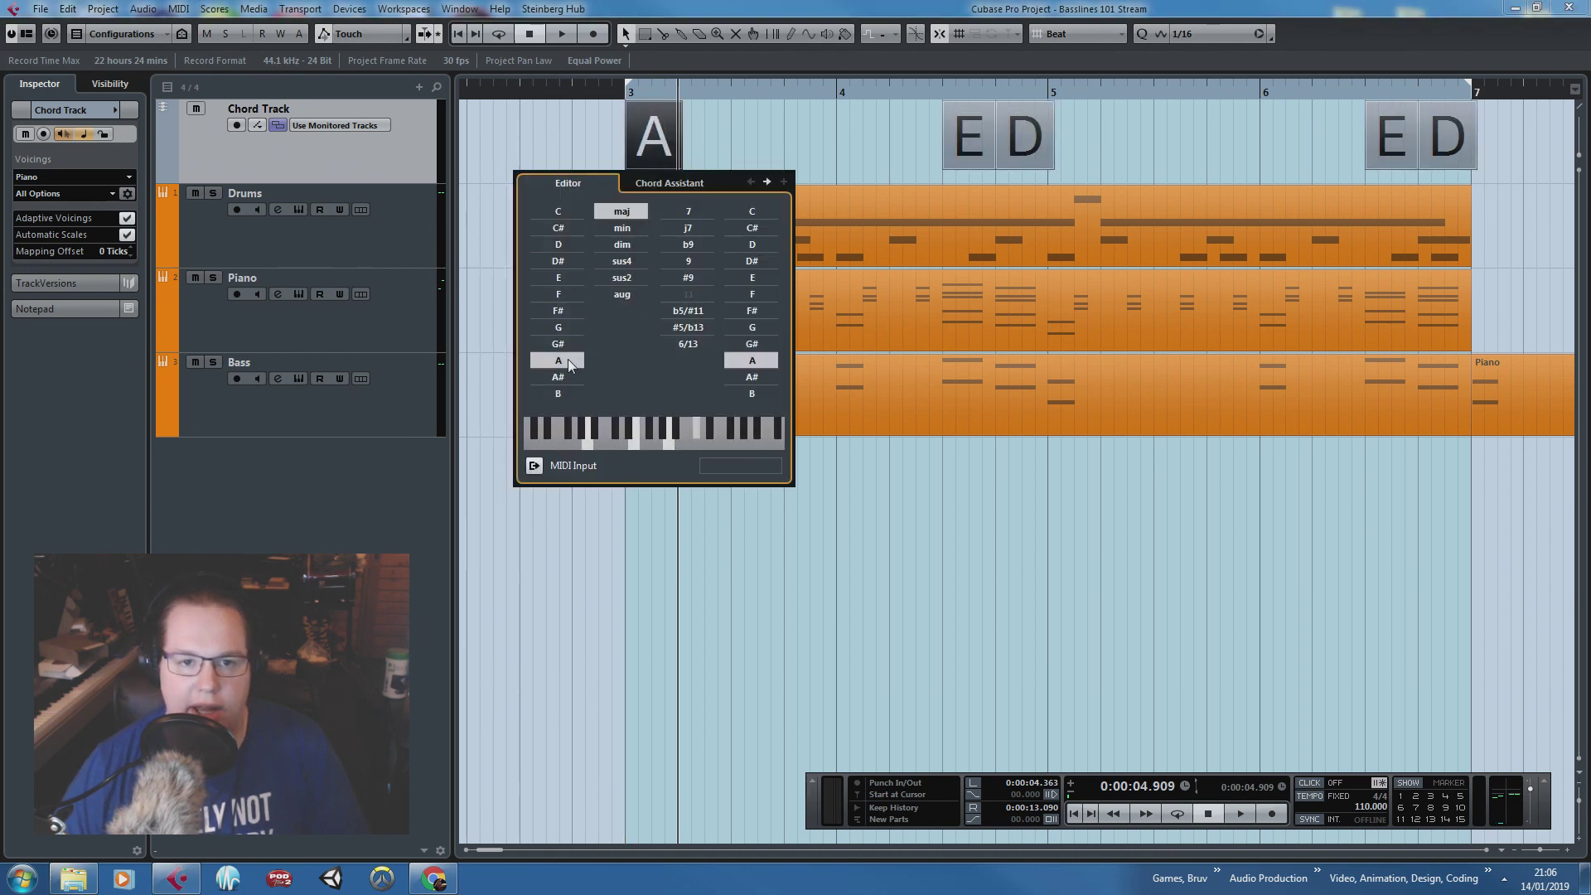
pyautogui.click(835, 151)
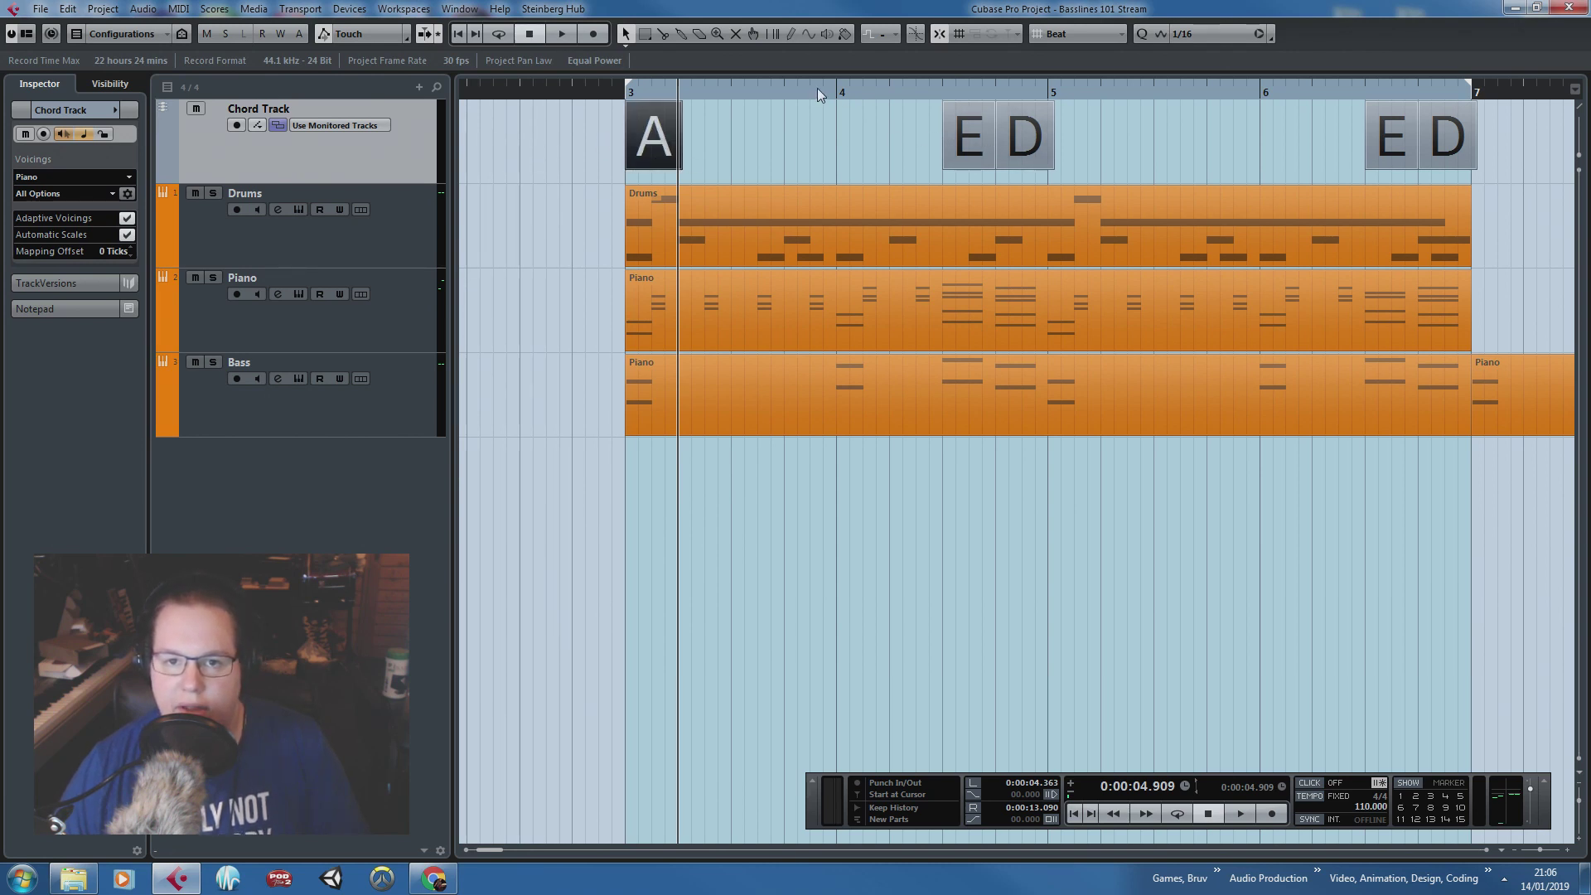
# Step: Audition the loop with the Bass track soloed, and again from bar 3 with it unsoloed and muted
pyautogui.click(795, 88)
pyautogui.press('space')
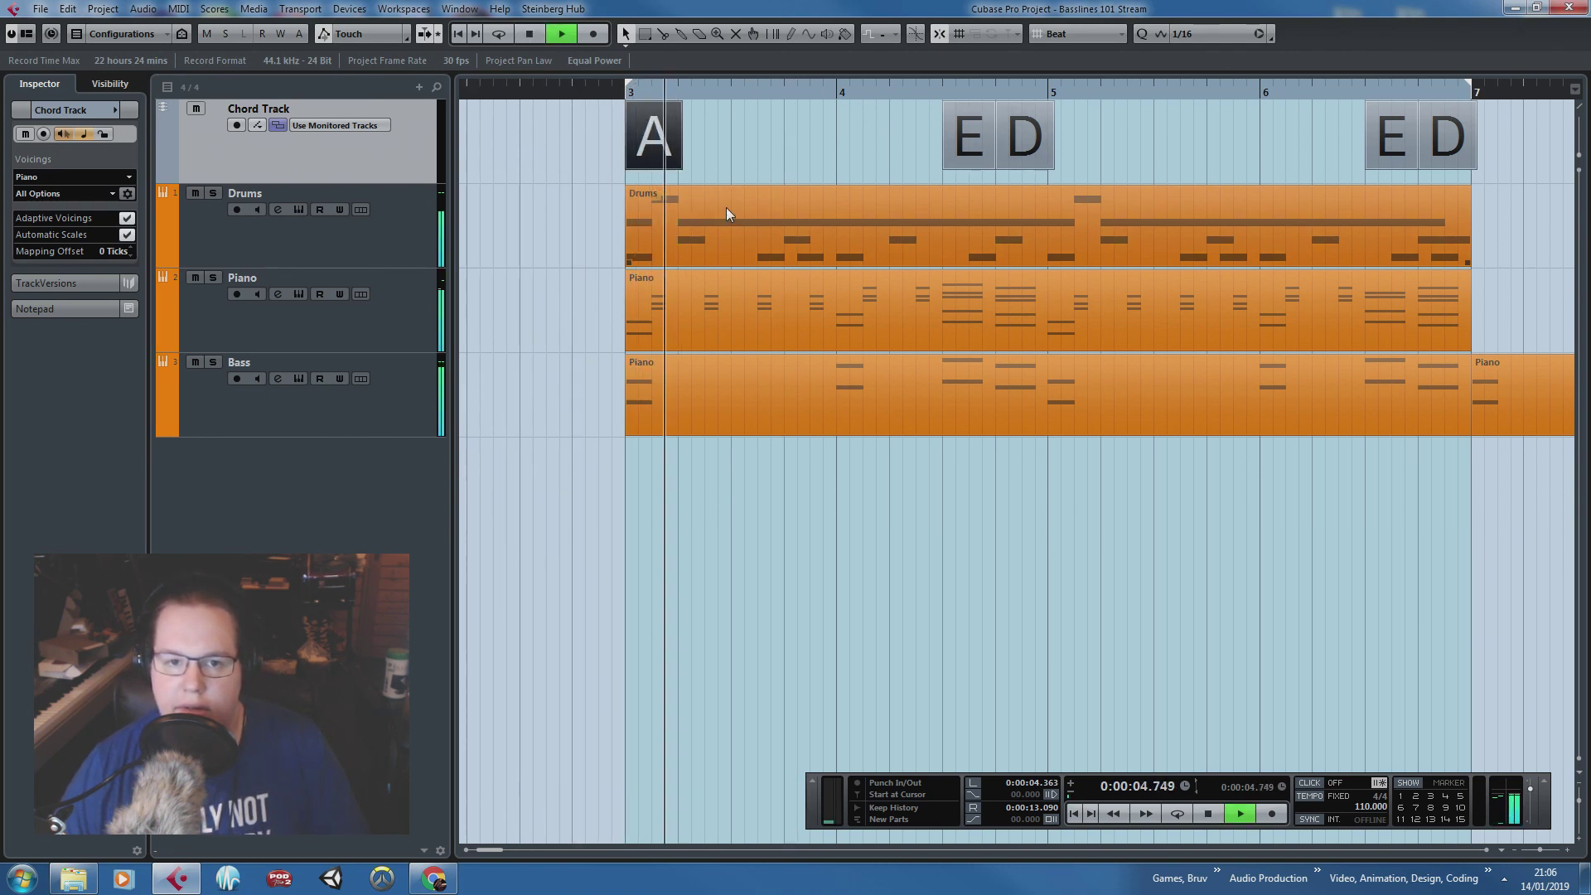
pyautogui.click(212, 362)
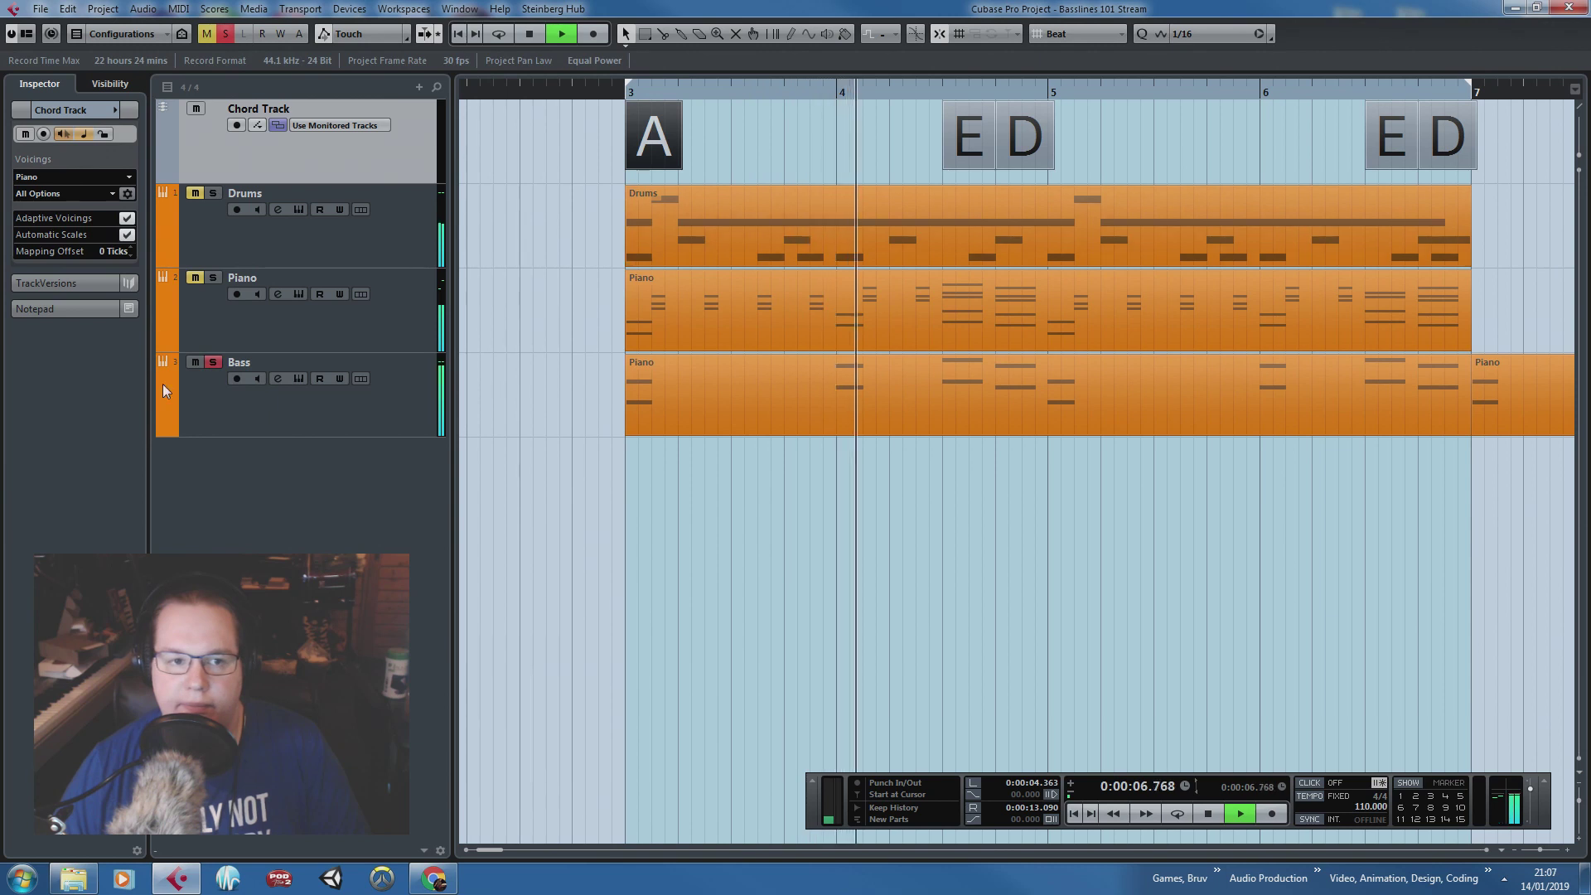
pyautogui.press('space')
pyautogui.click(212, 362)
pyautogui.click(195, 362)
pyautogui.moveTo(617, 90); pyautogui.dragTo(619, 101)
pyautogui.press('space')
pyautogui.click(812, 160)
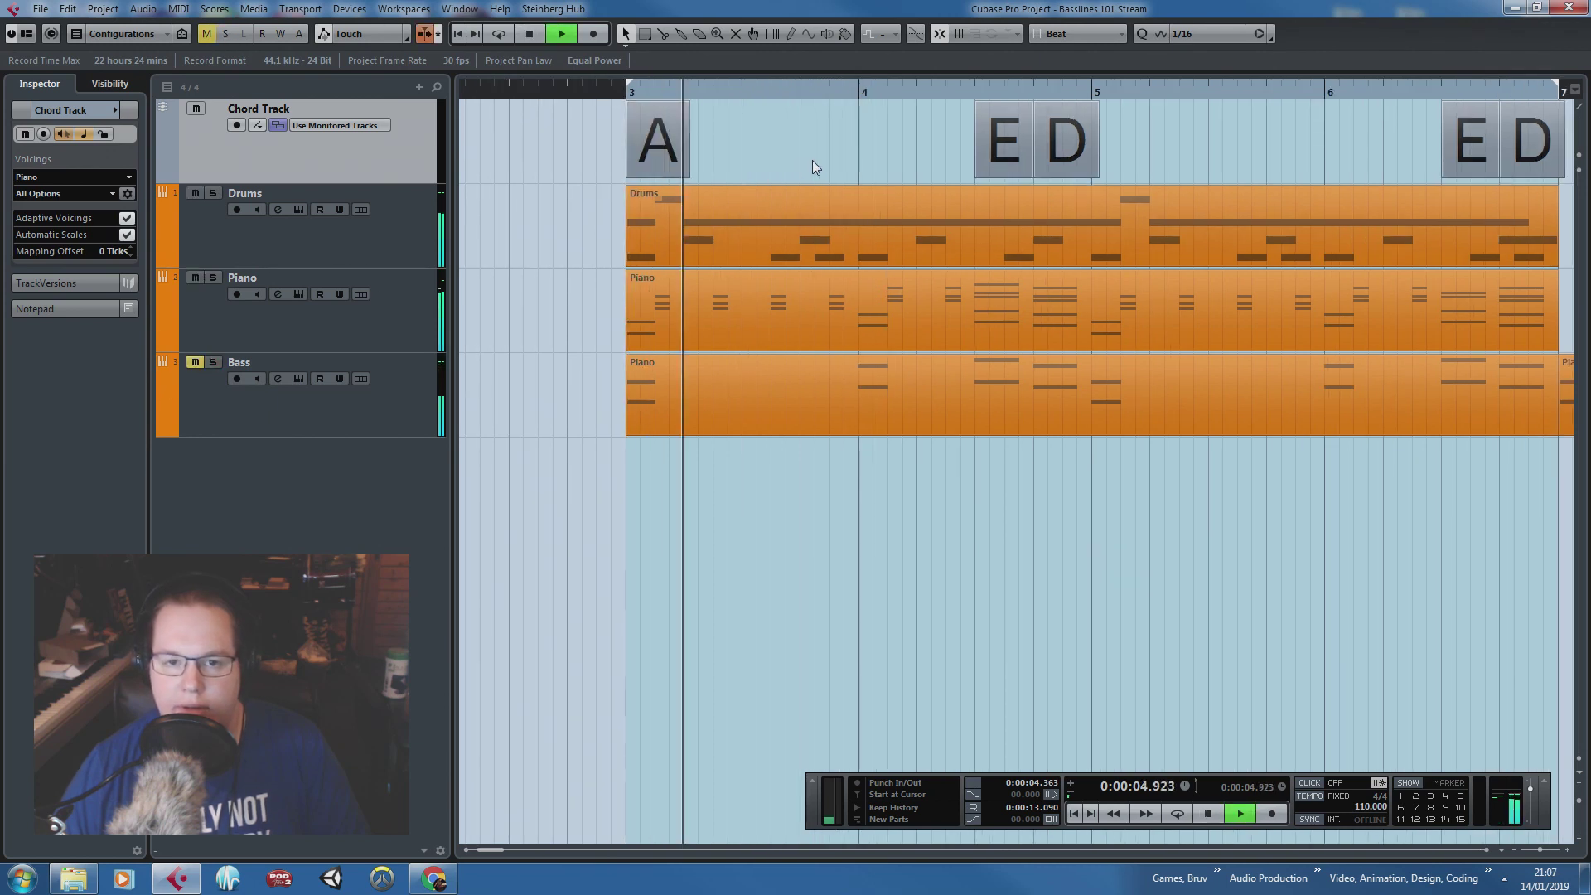
# Step: Move the first E chord event to the start of bar 4 and the following D chord to beat 3
pyautogui.moveTo(984, 141); pyautogui.dragTo(873, 137)
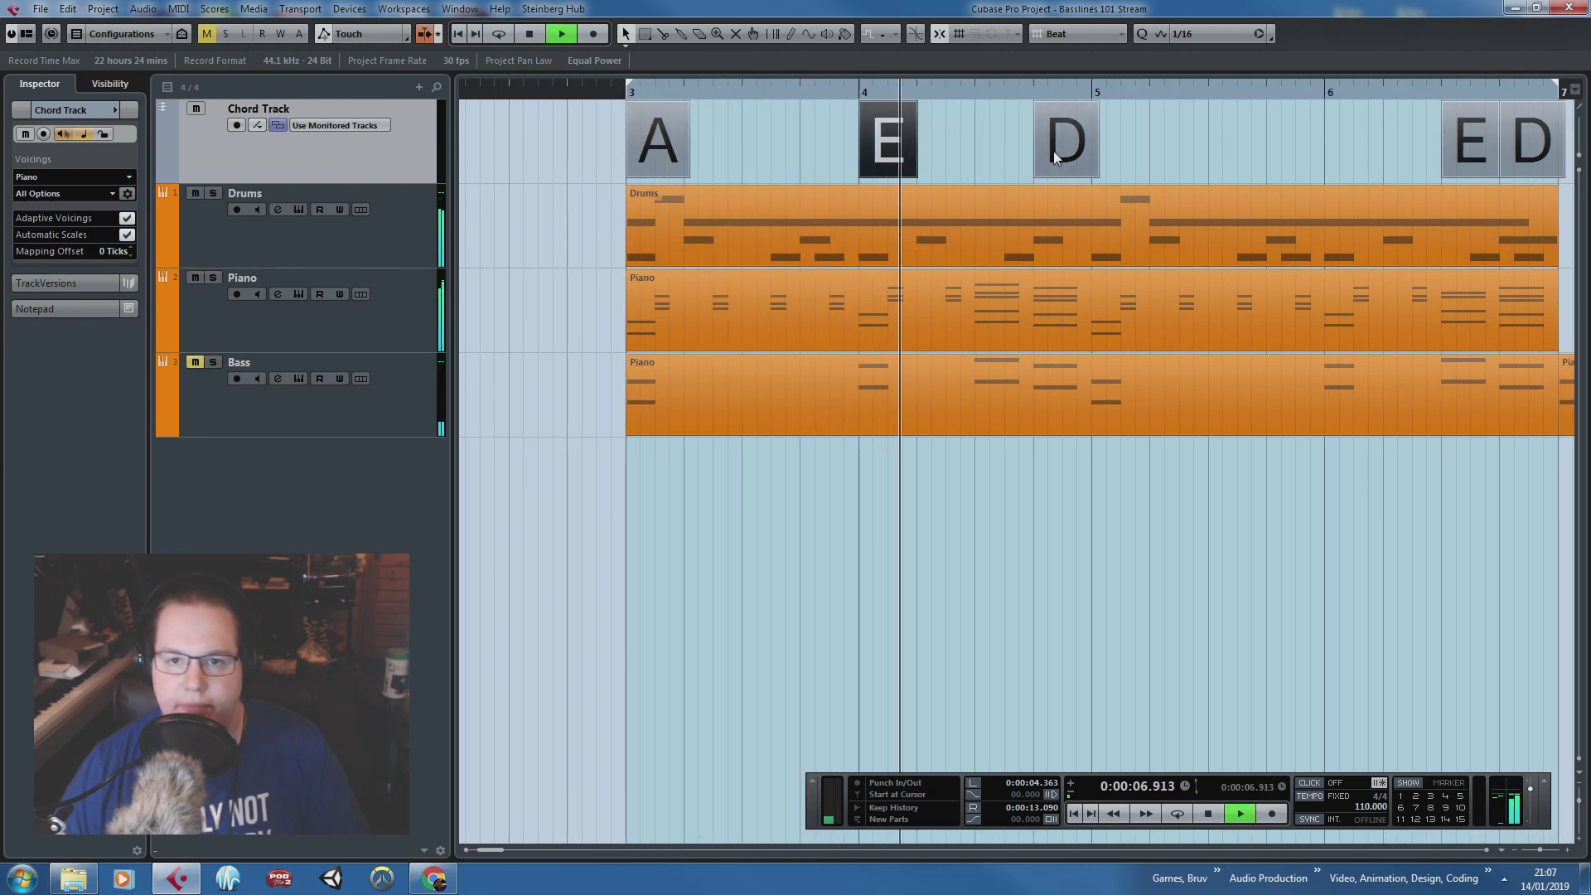
pyautogui.moveTo(1052, 151); pyautogui.dragTo(1014, 145)
pyautogui.press('space')
pyautogui.scroll(2, 965, 166)
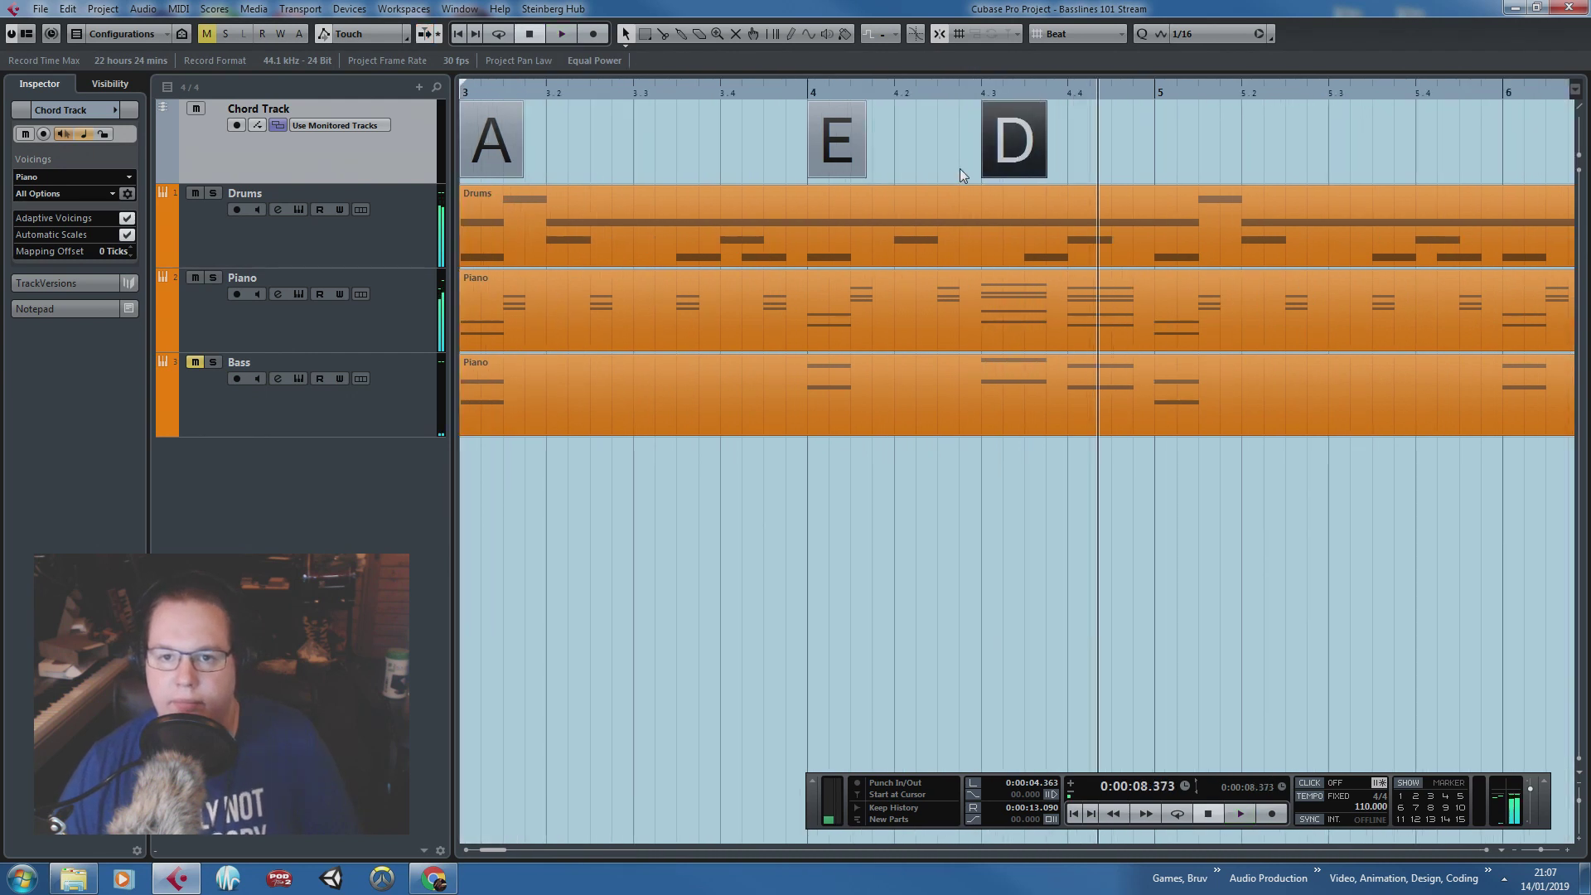
# Step: Copy the E chord to beat 4 of bar 4 and delete the leftover E and D chords in bar 6
pyautogui.press('Left')
pyautogui.hotkey('ctrl', 'd')
pyautogui.moveTo(829, 129); pyautogui.dragTo(1087, 161)
pyautogui.scroll(-4, 1085, 161)
pyautogui.moveTo(1214, 151); pyautogui.dragTo(1168, 125)
pyautogui.press('Delete')
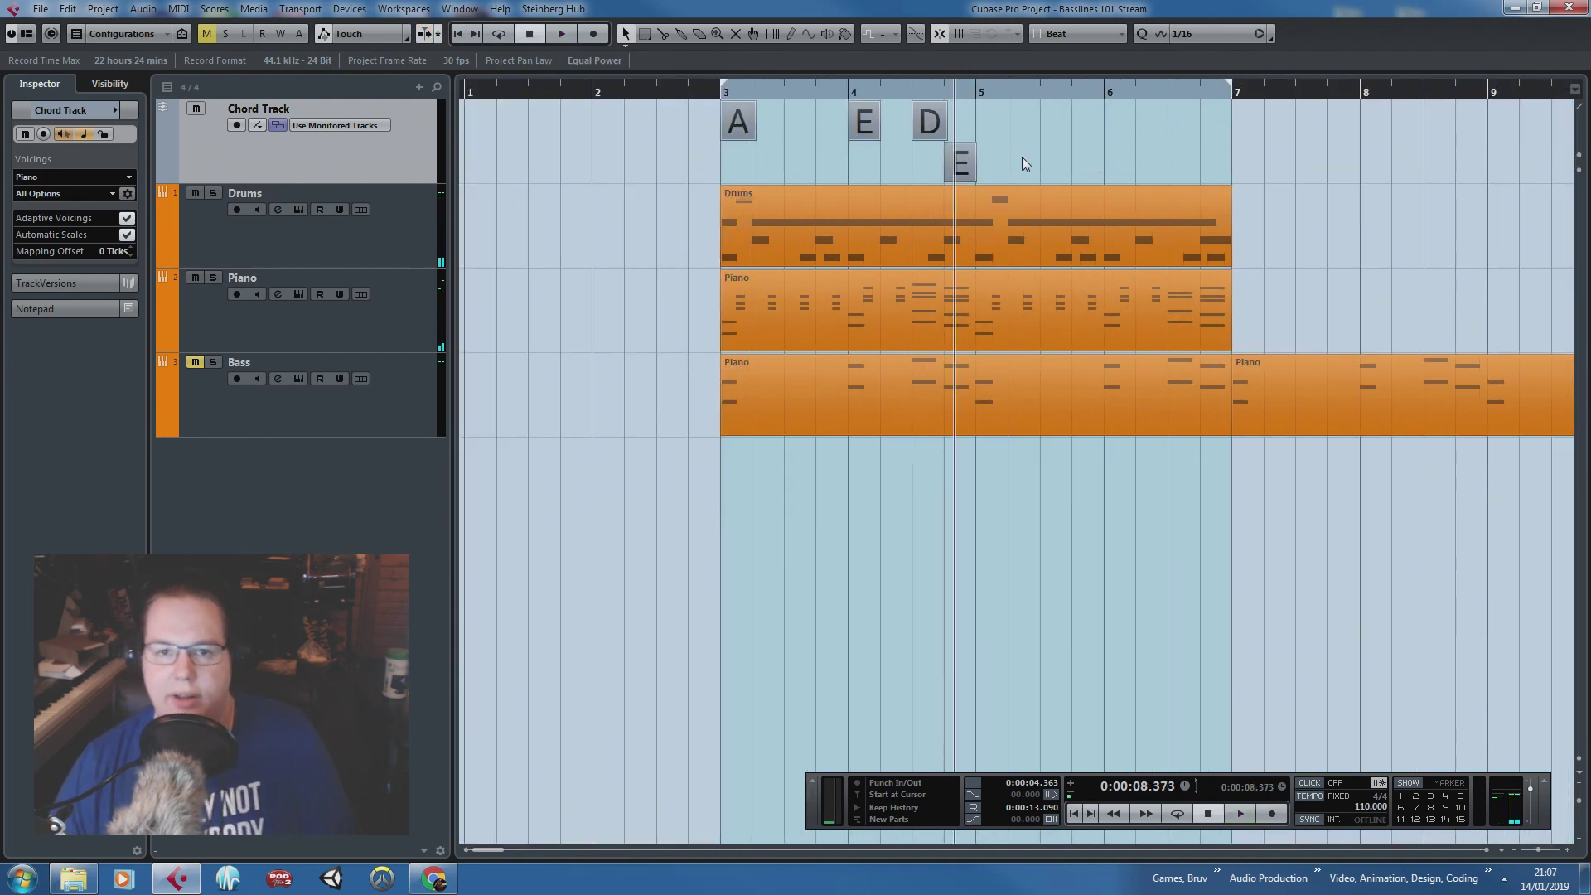
# Step: Duplicate the A, E, D, E chord sequence from bars 3–4 into bars 5–6
pyautogui.moveTo(1022, 157); pyautogui.dragTo(719, 114)
pyautogui.hotkey('ctrl', 'd')
pyautogui.scroll(3, 1007, 150)
pyautogui.moveTo(891, 153); pyautogui.dragTo(947, 159)
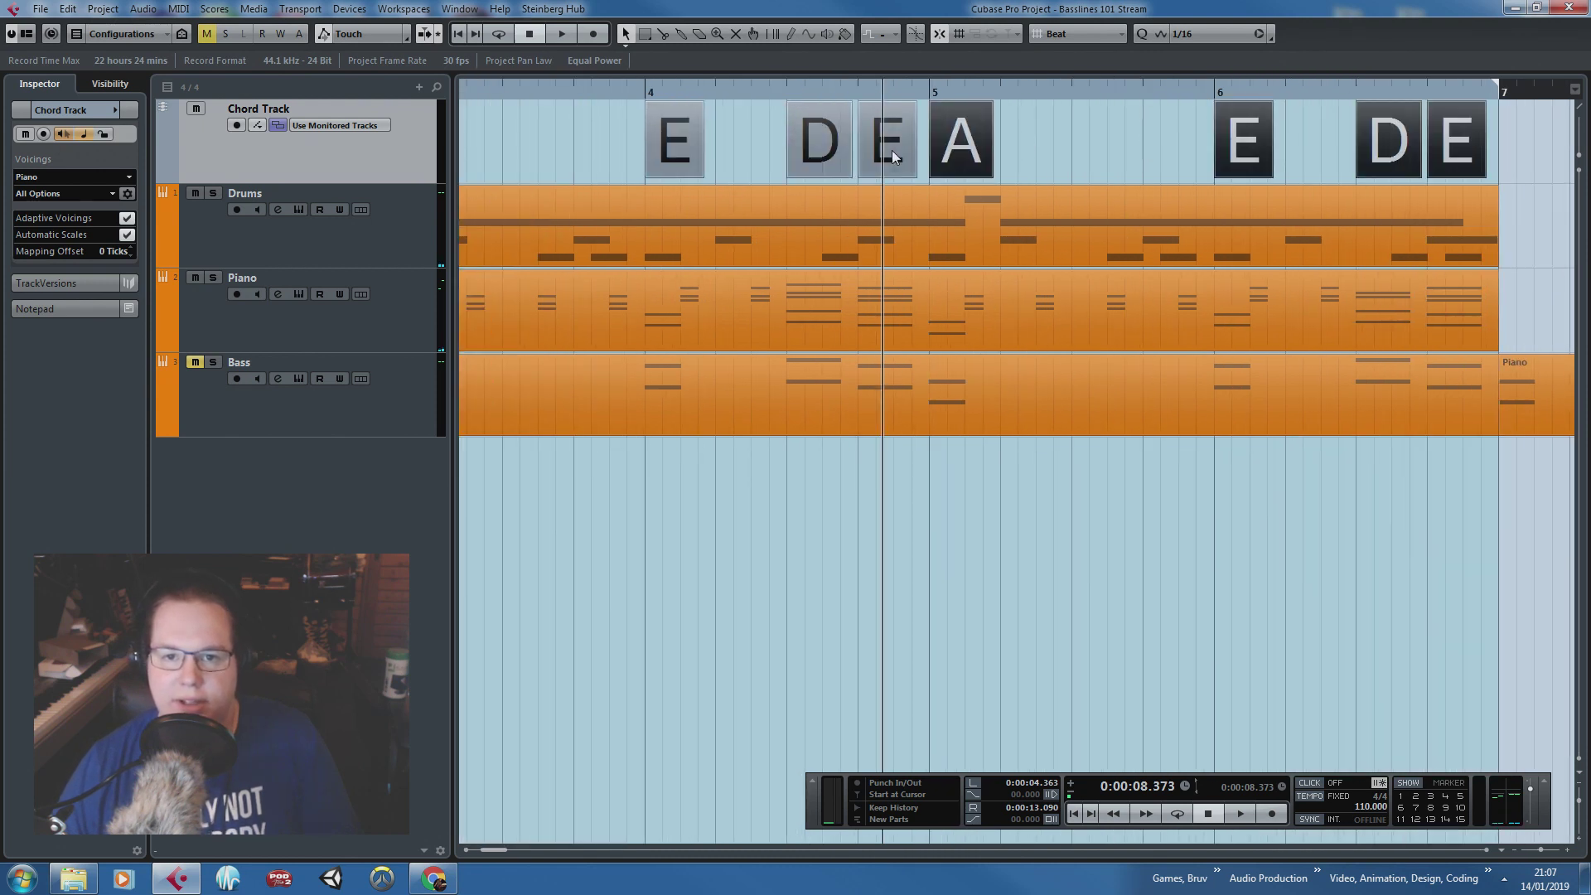
# Step: Play the arrangement from bar 3 with the bass muted, and unmute the Bass track after stopping
pyautogui.press('g')
pyautogui.click(1415, 257)
pyautogui.click(530, 87)
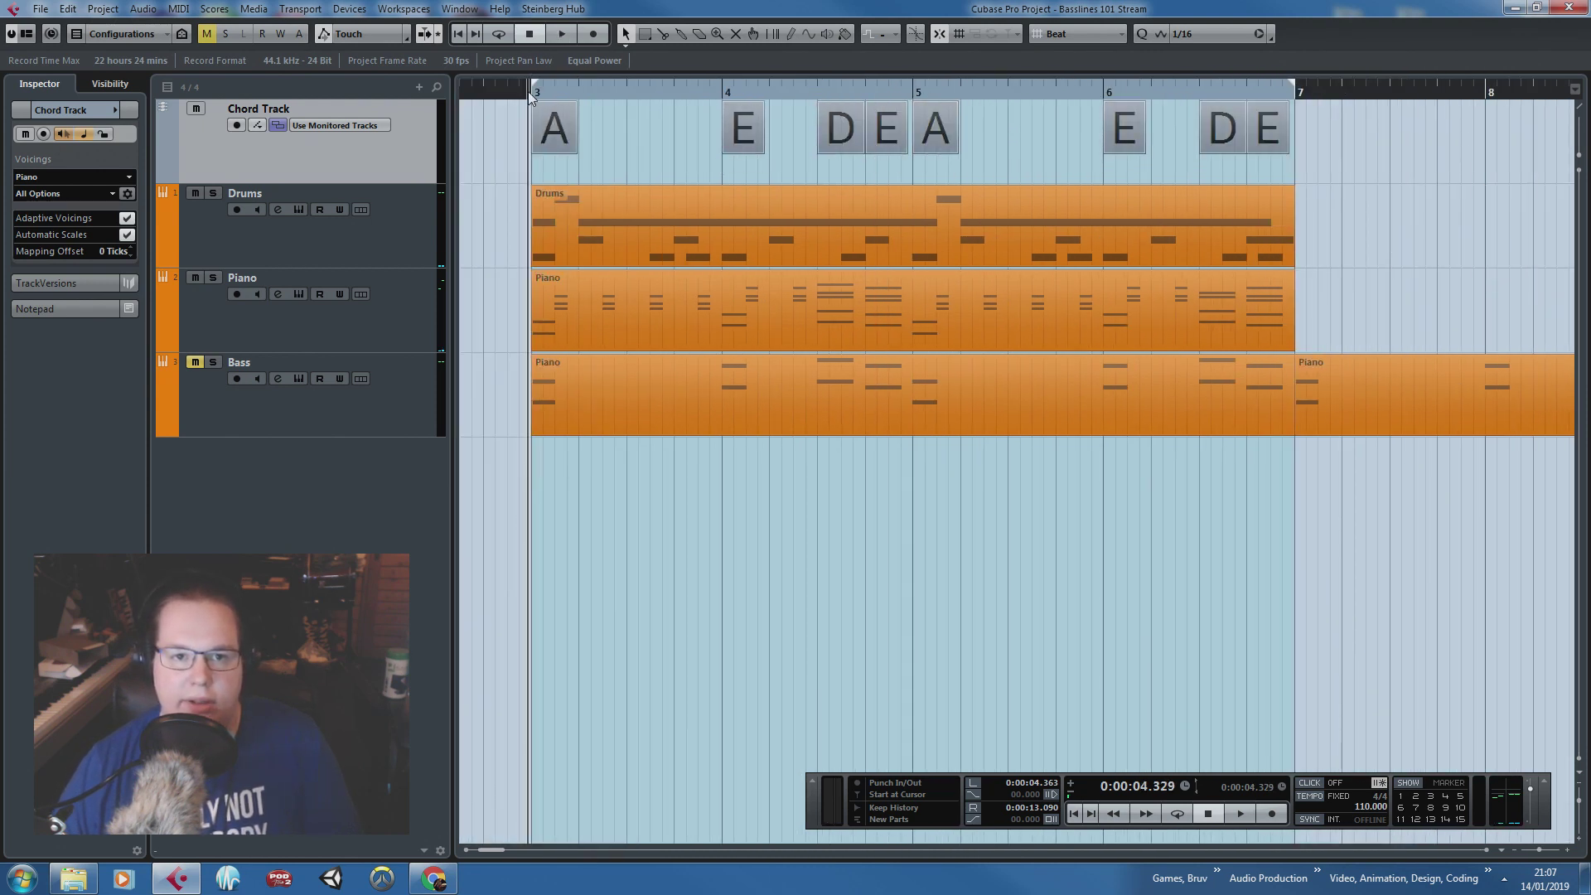
pyautogui.press('space')
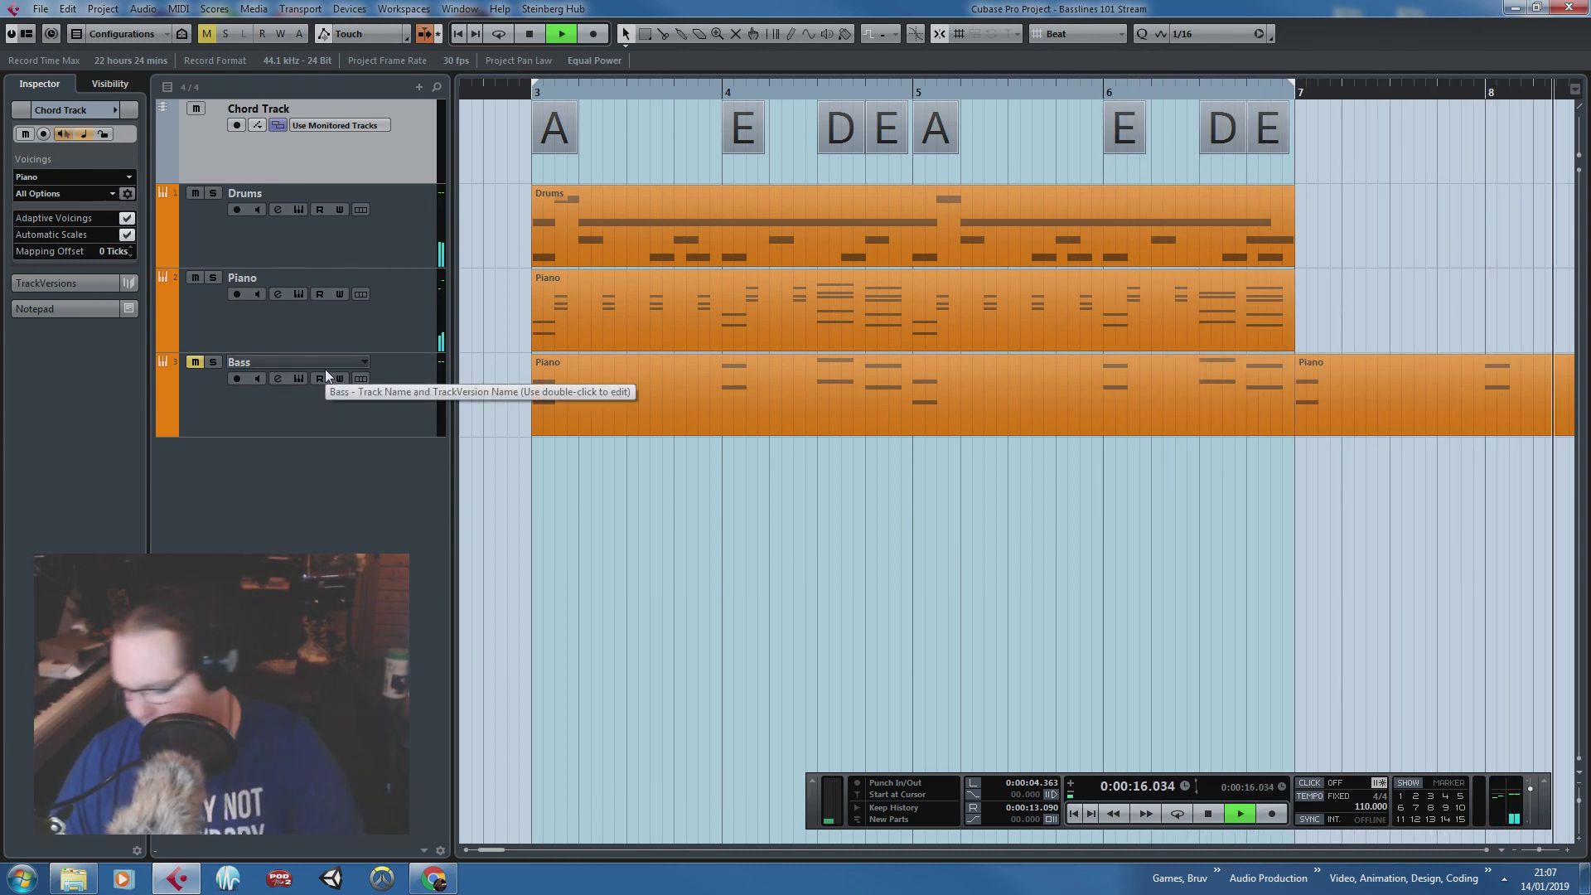
pyautogui.press('space')
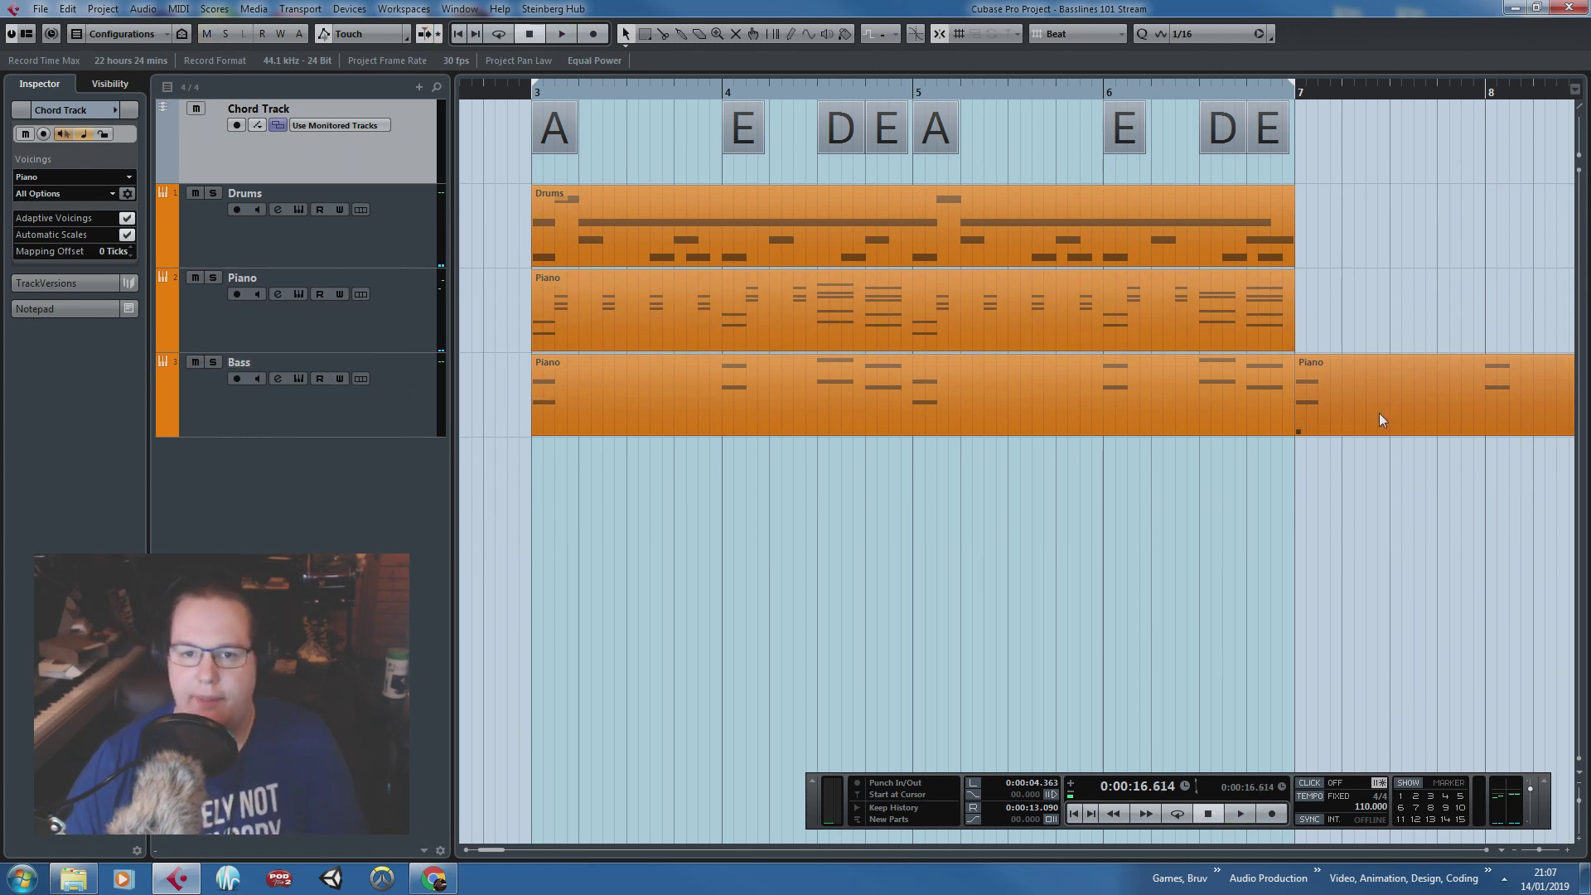
# Step: Open the first Bass part and delete the upper note of each pair, keeping only the lowest A1, D2 and E2 notes
pyautogui.doubleClick(973, 410)
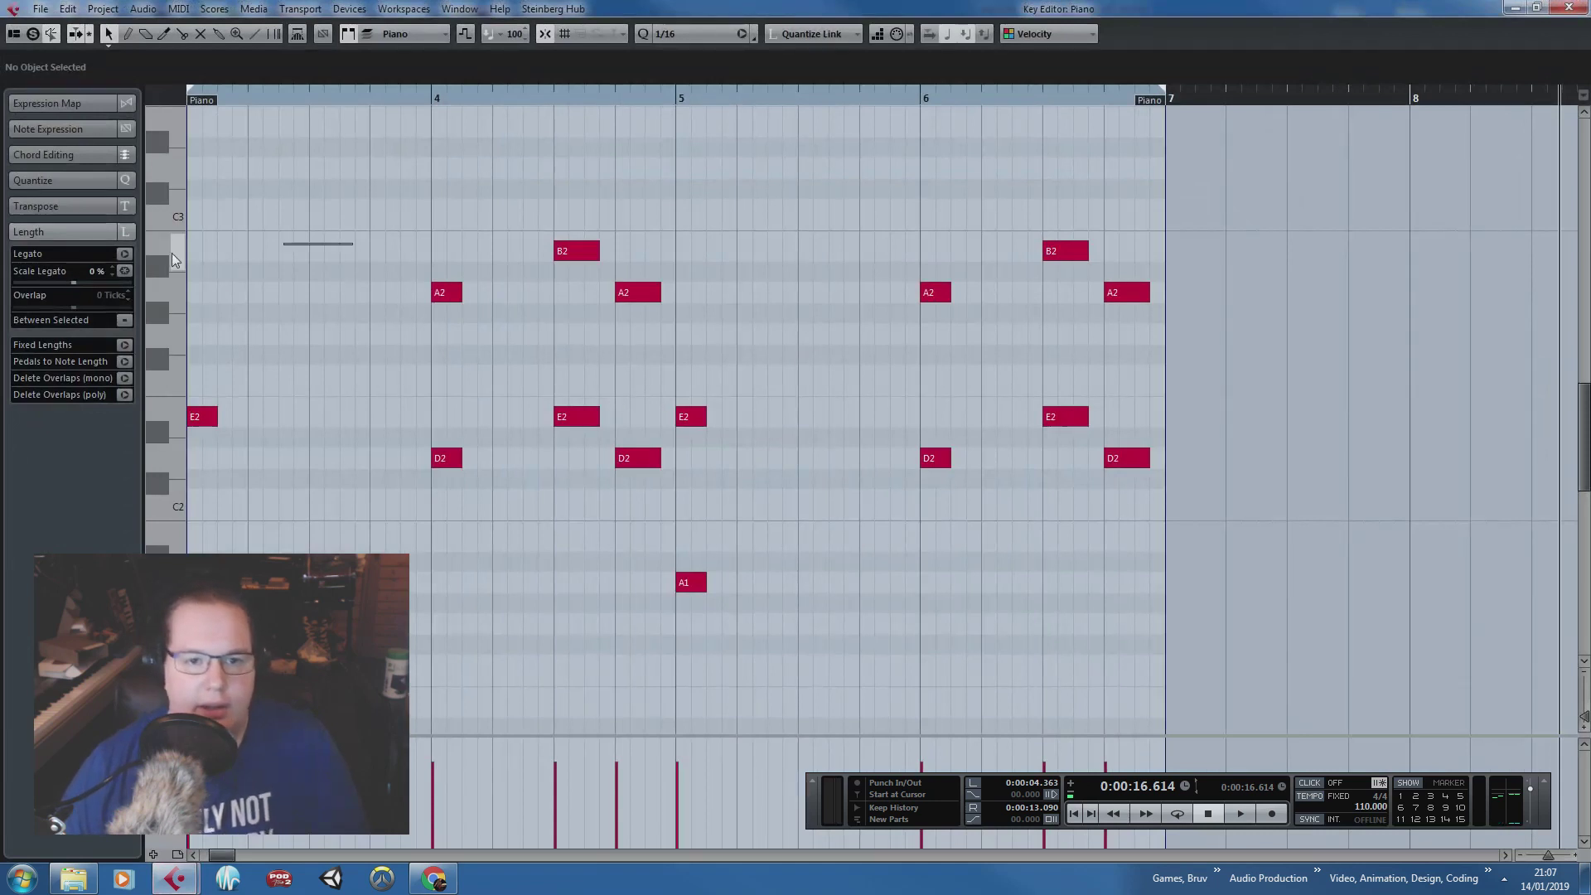
pyautogui.moveTo(455, 306); pyautogui.dragTo(245, 436)
pyautogui.press('Delete')
pyautogui.moveTo(445, 347); pyautogui.dragTo(798, 236)
pyautogui.press('Delete')
pyautogui.moveTo(908, 195); pyautogui.dragTo(1278, 191)
pyautogui.press('Delete')
pyautogui.press('Delete')
pyautogui.moveTo(851, 358); pyautogui.dragTo(782, 461)
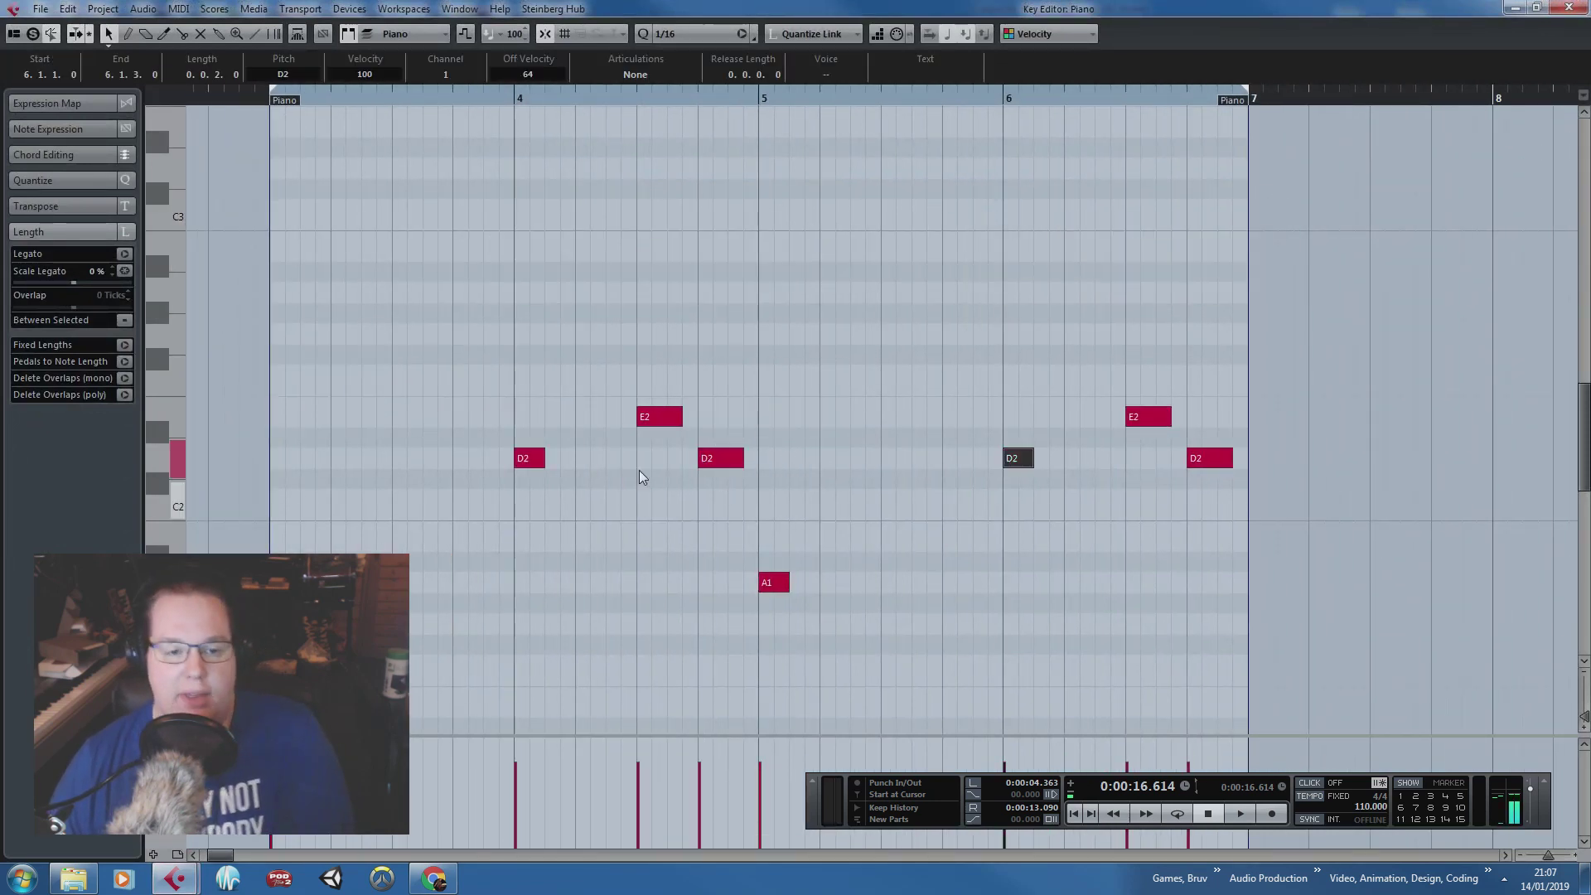
# Step: Lengthen the A1 notes in bars 3 and 5 to 0.3.3.0 and the first D2 notes in bars 4 and 6 to 0.1.3.0
pyautogui.scroll(-3, 383, 436)
pyautogui.scroll(3, 382, 436)
pyautogui.moveTo(300, 582); pyautogui.dragTo(499, 582)
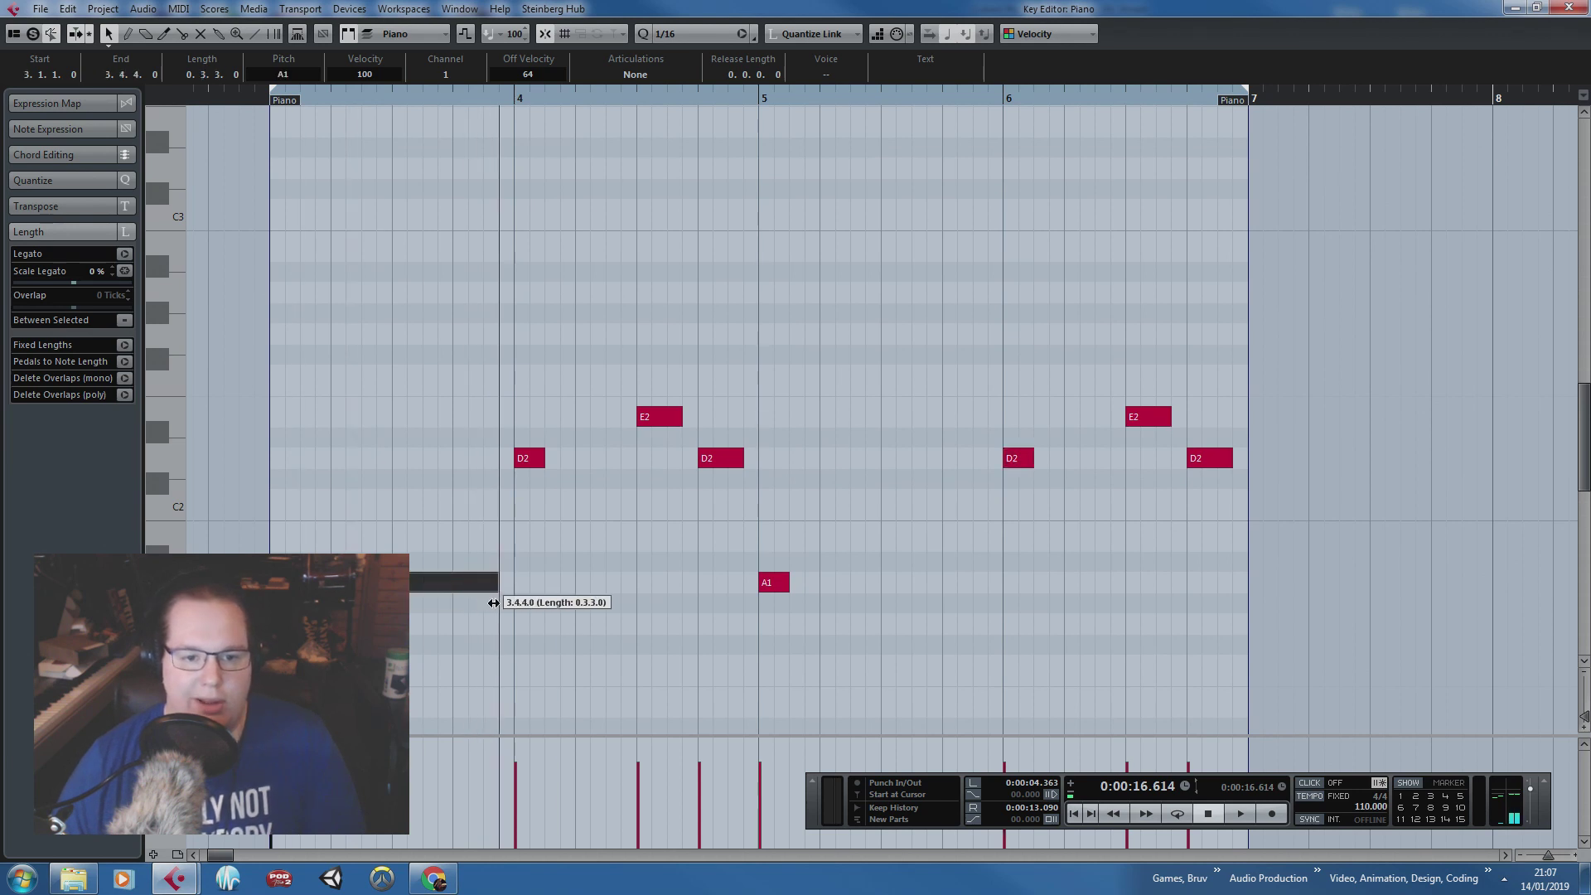
pyautogui.moveTo(542, 458); pyautogui.dragTo(620, 467)
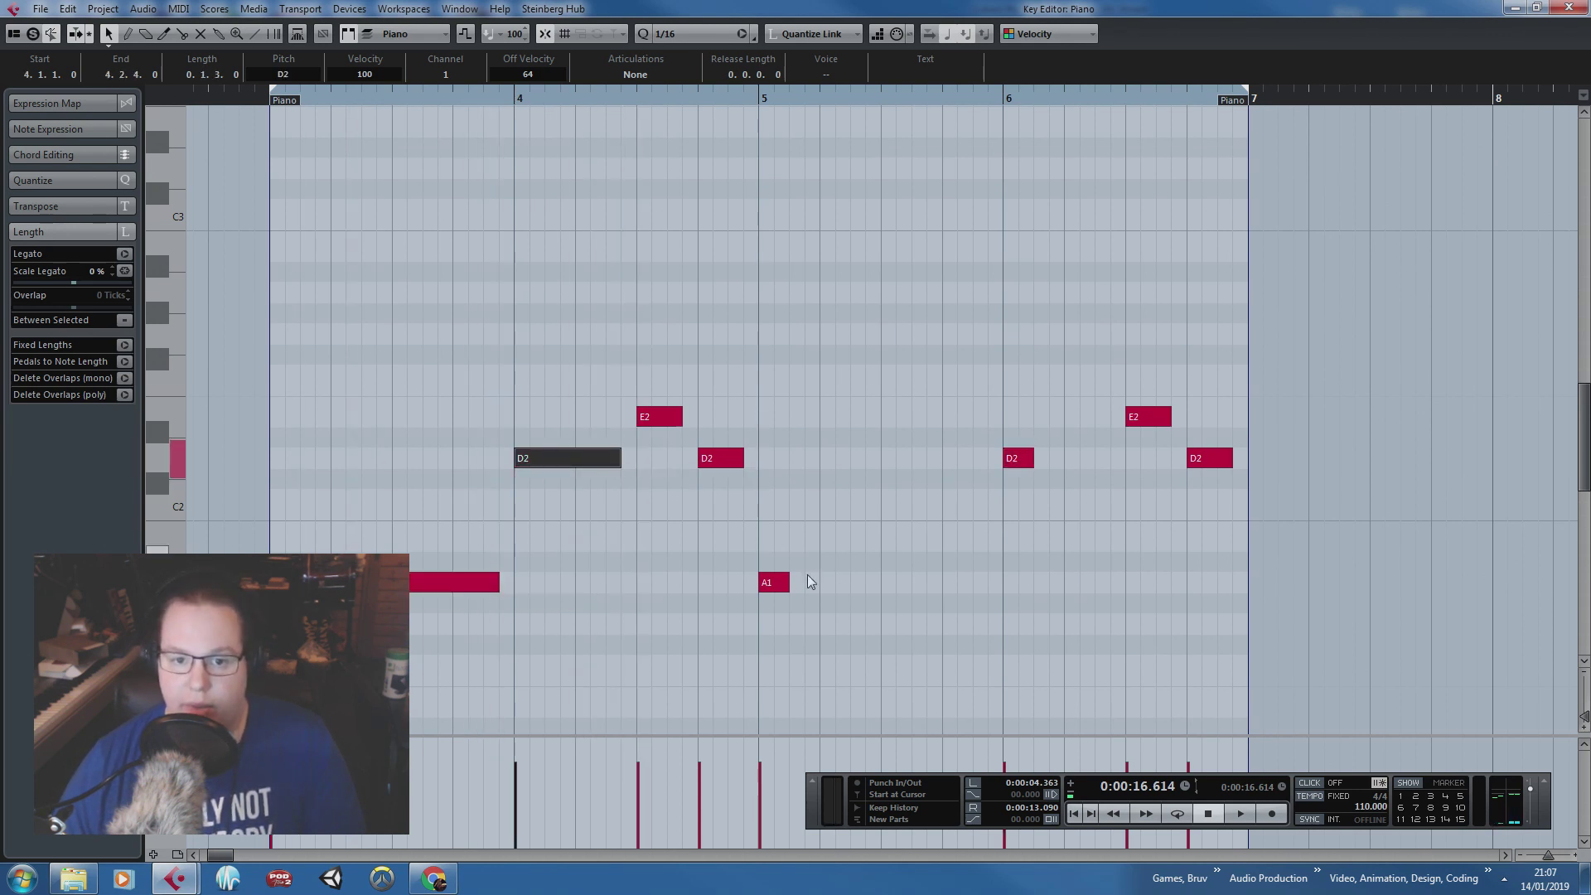
pyautogui.moveTo(791, 582); pyautogui.dragTo(988, 585)
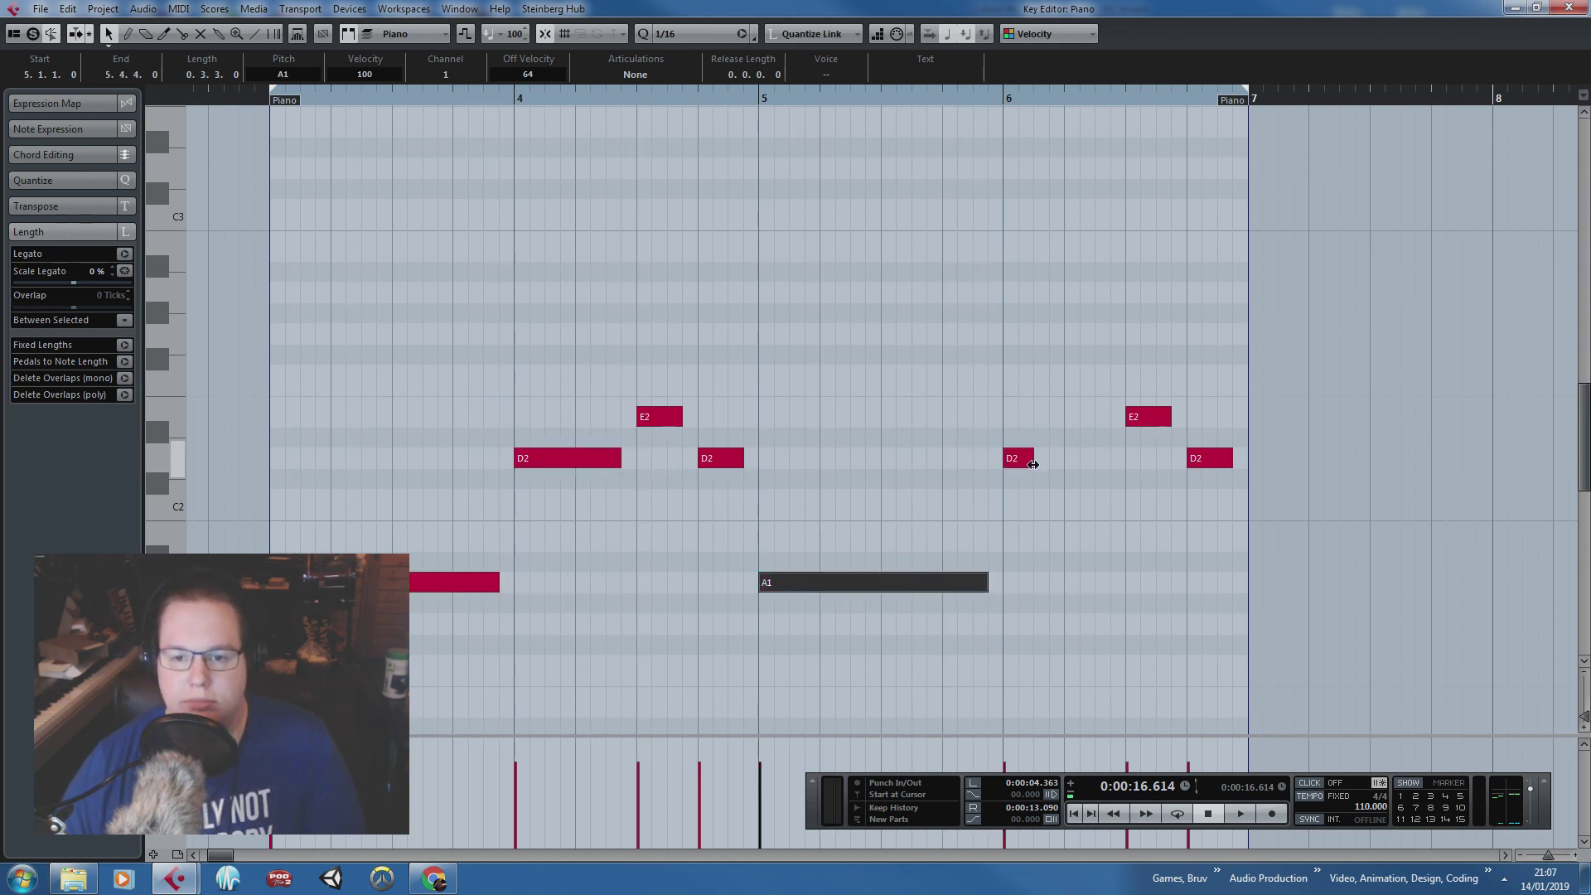
pyautogui.moveTo(1032, 464); pyautogui.dragTo(1110, 464)
# Step: Extend all the bass notes together so each one reaches the start of the next, making the A1 notes one full bar
pyautogui.click(1152, 312)
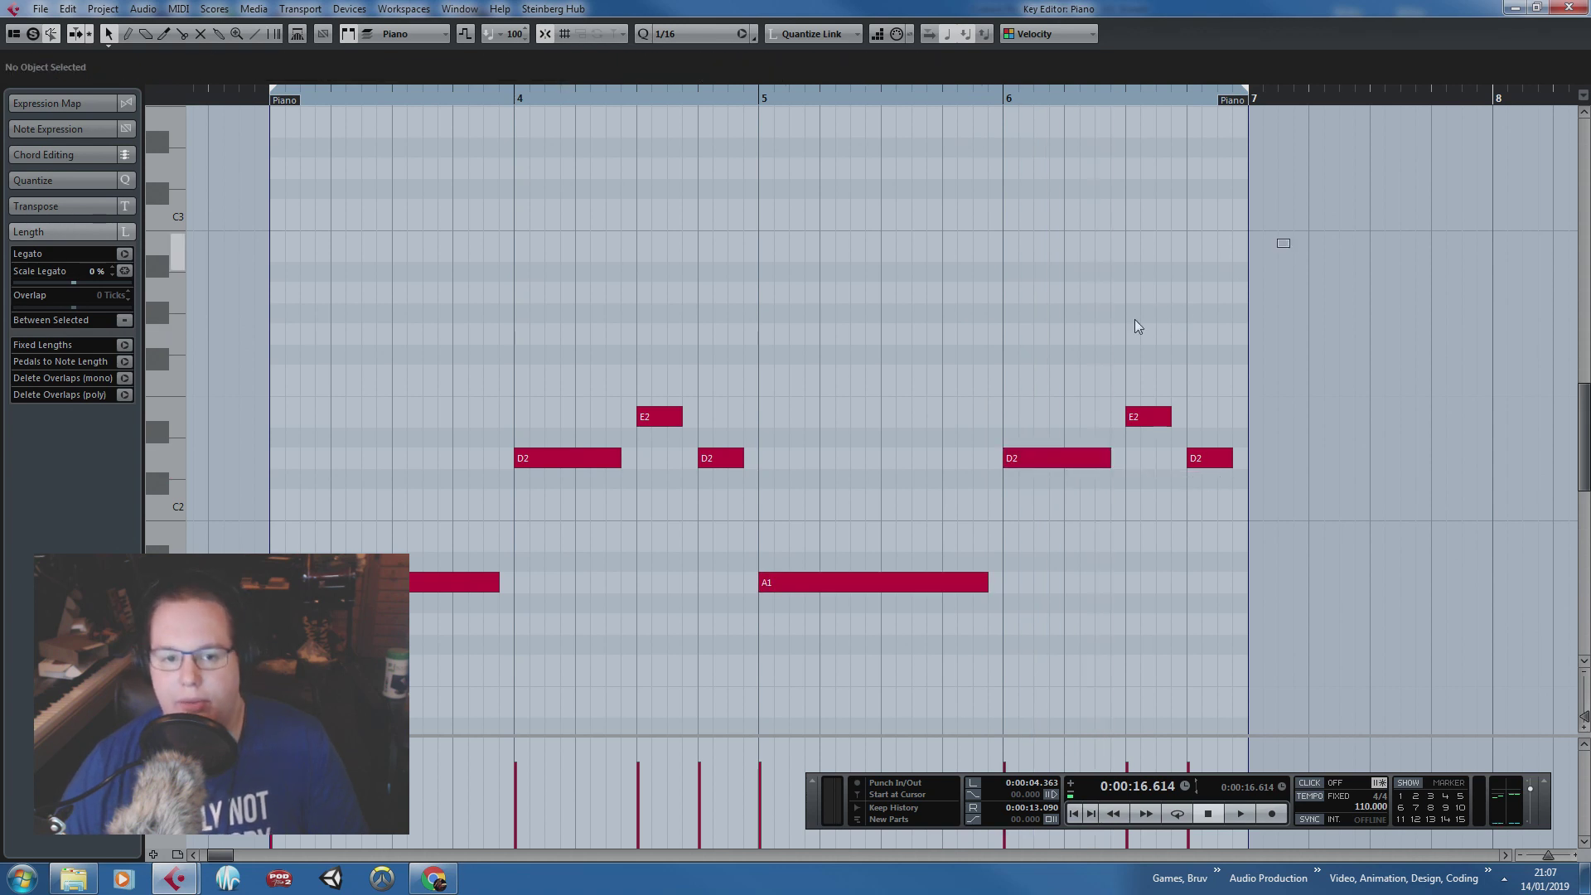
pyautogui.moveTo(1289, 241); pyautogui.dragTo(357, 619)
pyautogui.moveTo(499, 583); pyautogui.dragTo(514, 583)
pyautogui.moveTo(798, 291); pyautogui.dragTo(828, 263)
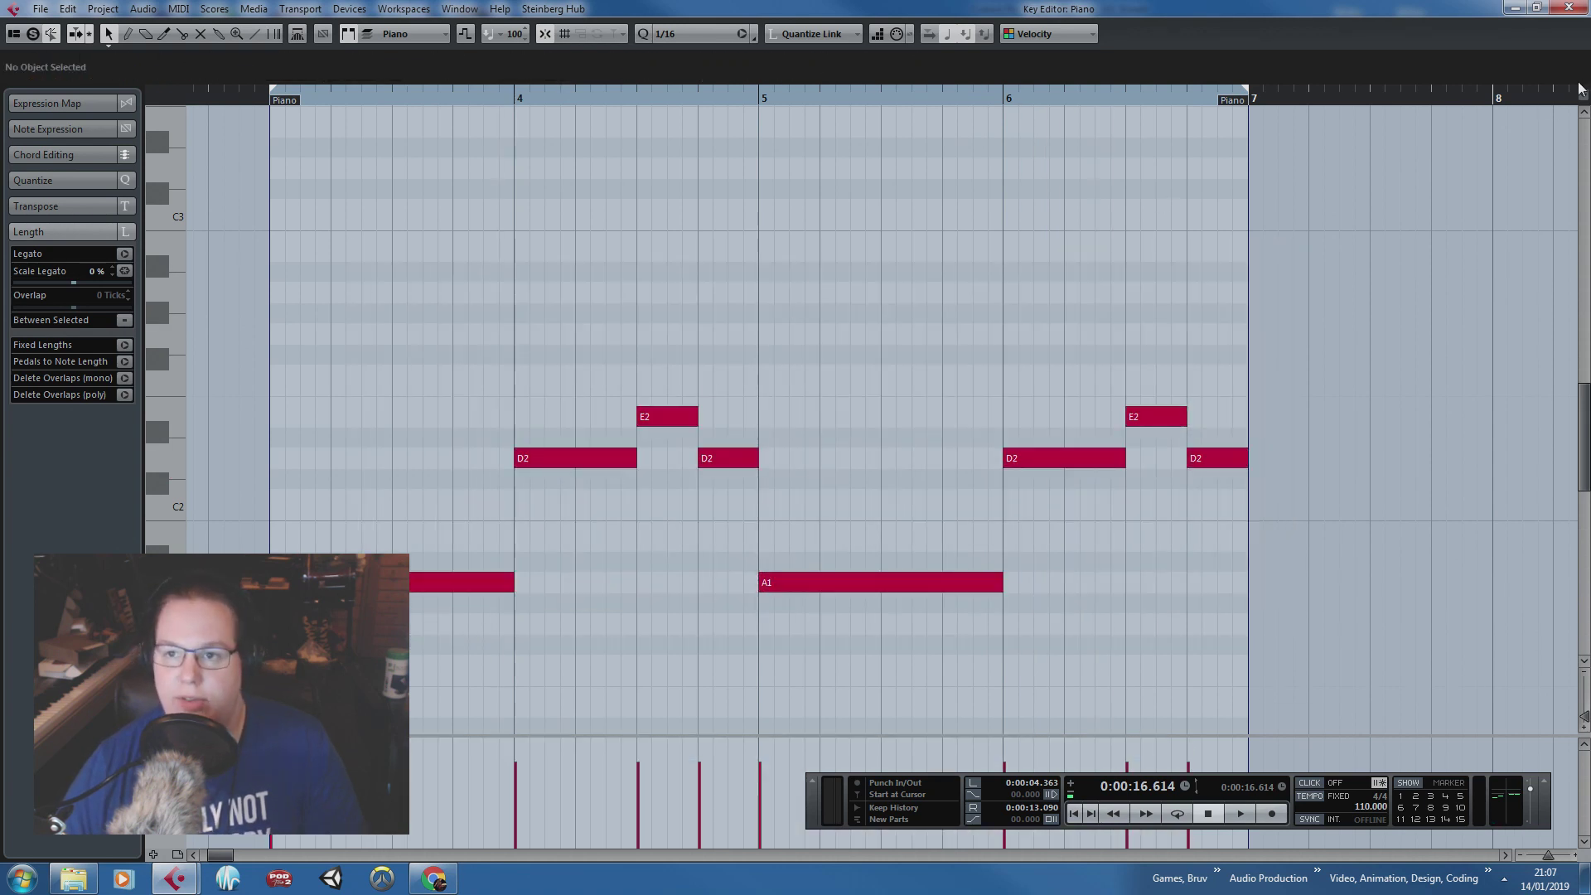
# Step: Try to transpose all the bass notes down one octave to A0, D1 and E1
pyautogui.moveTo(1296, 235); pyautogui.dragTo(340, 472)
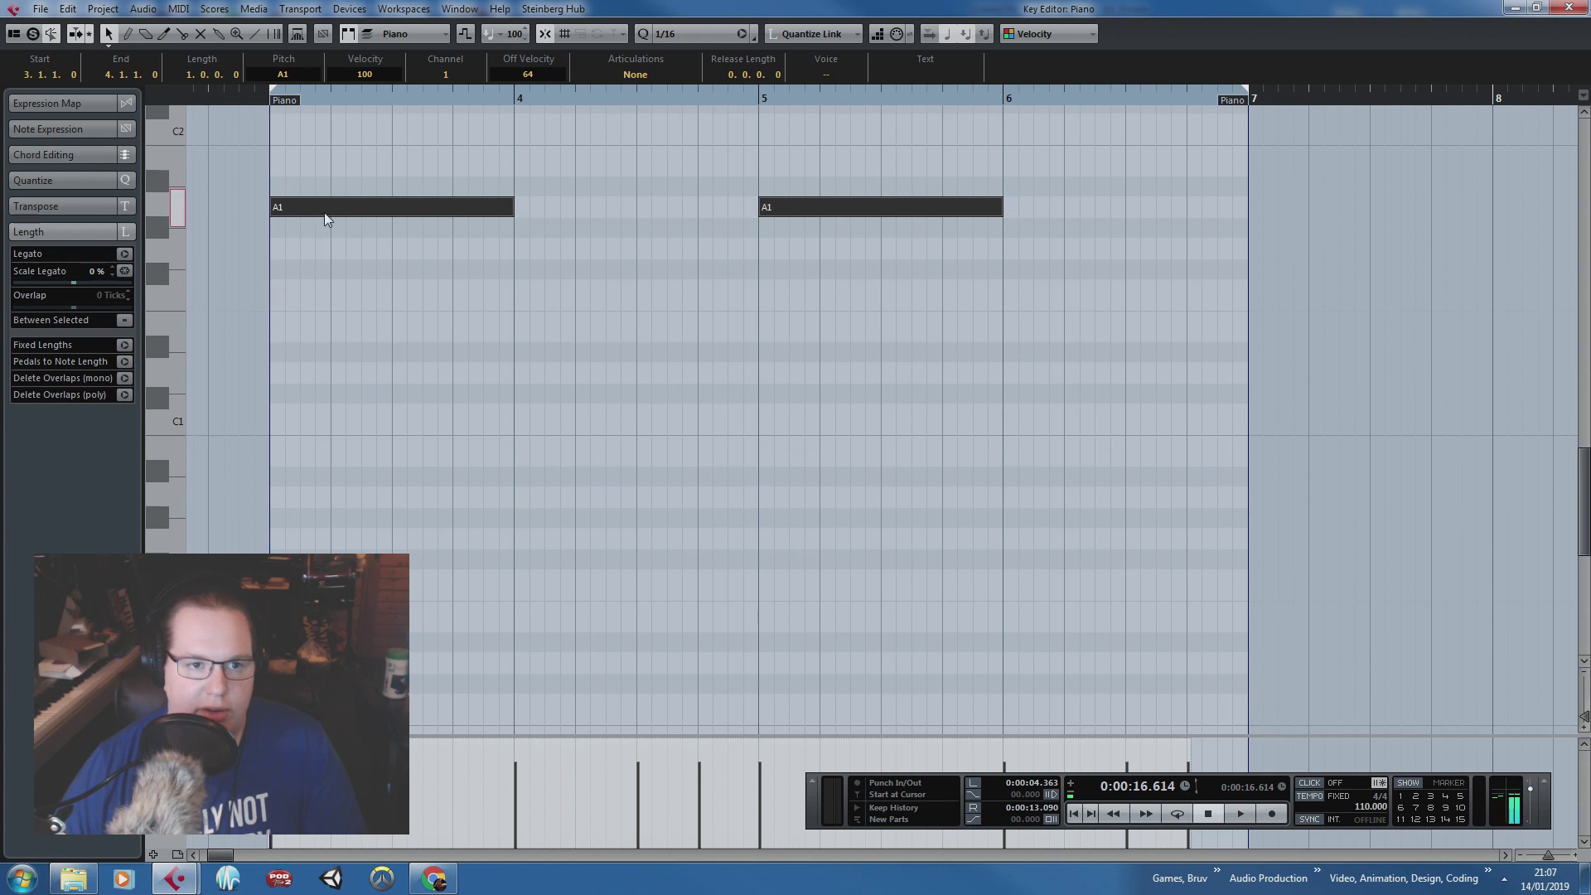
pyautogui.moveTo(325, 212); pyautogui.dragTo(383, 491)
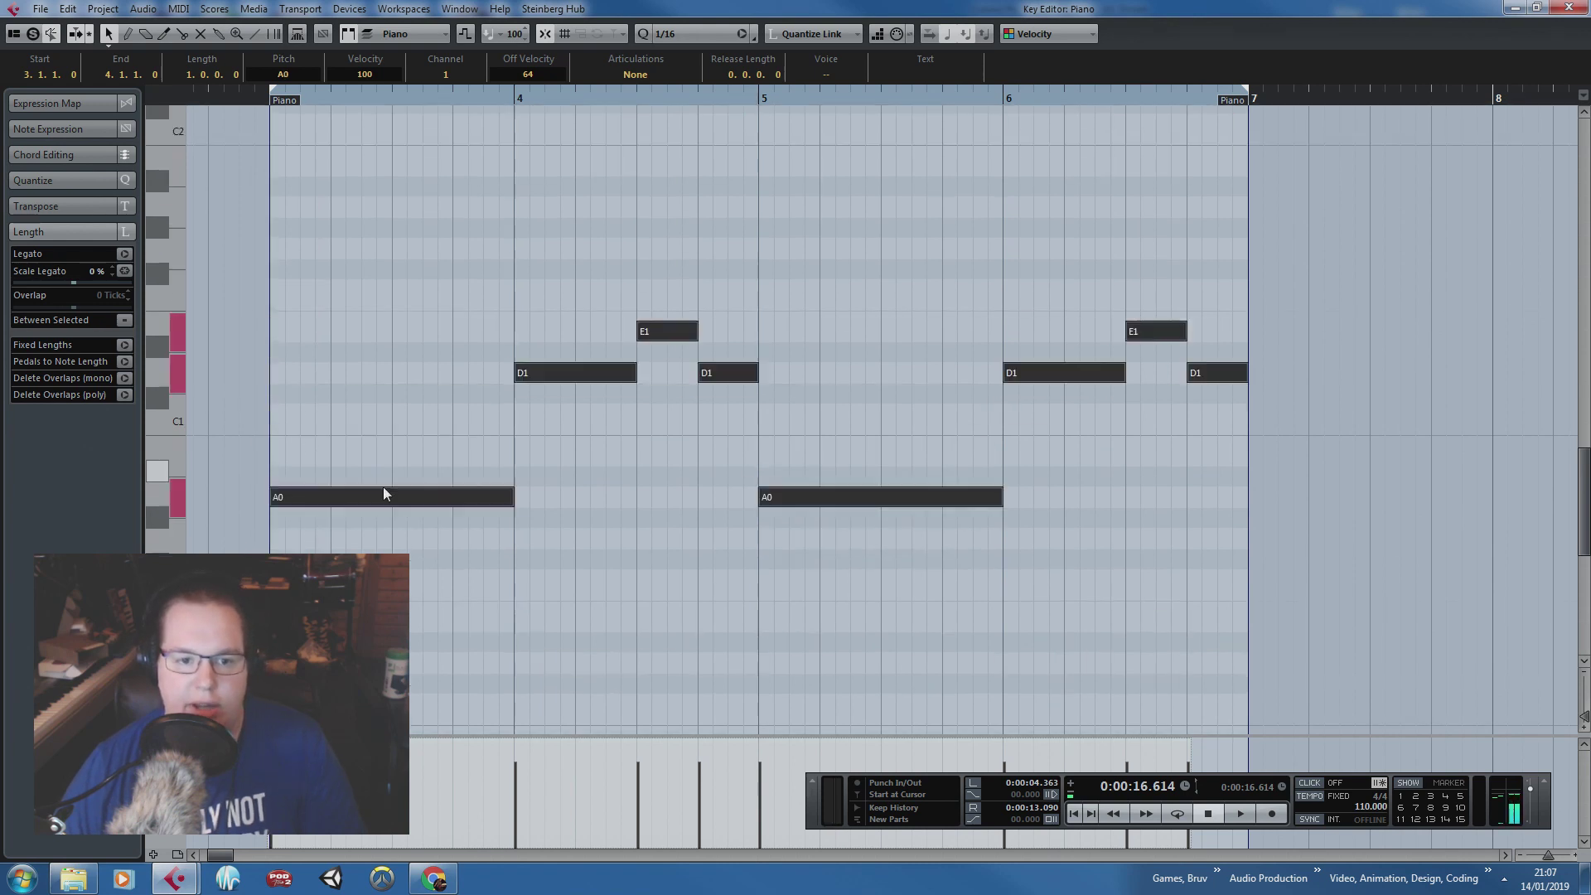
pyautogui.hotkey('ctrl', 'z')
pyautogui.scroll(3, 580, 414)
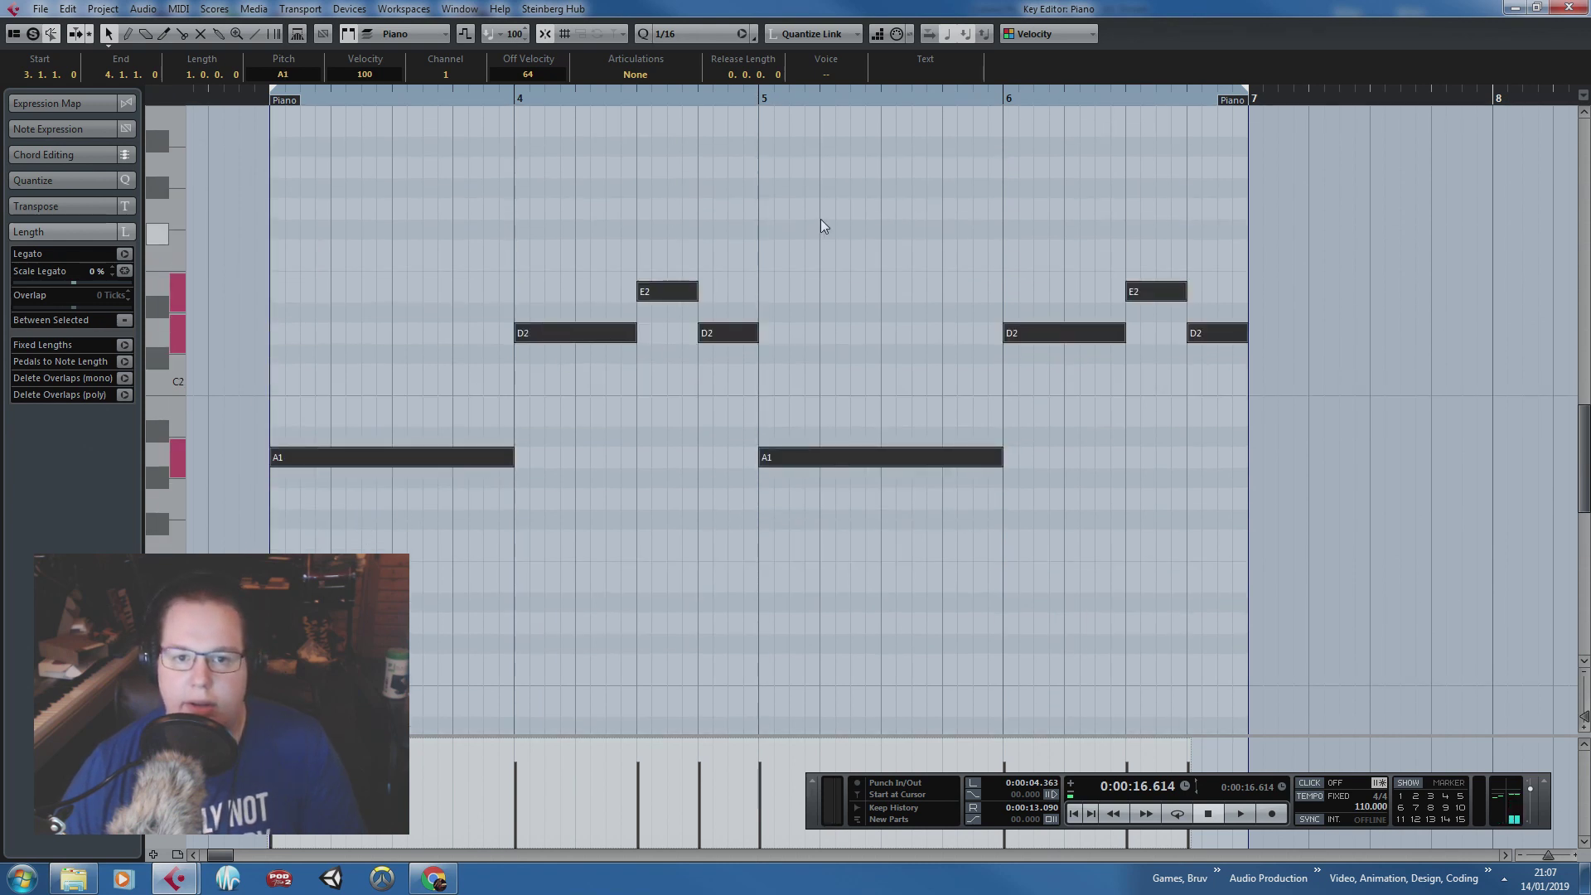
pyautogui.moveTo(820, 219); pyautogui.dragTo(580, 335)
pyautogui.click(675, 479)
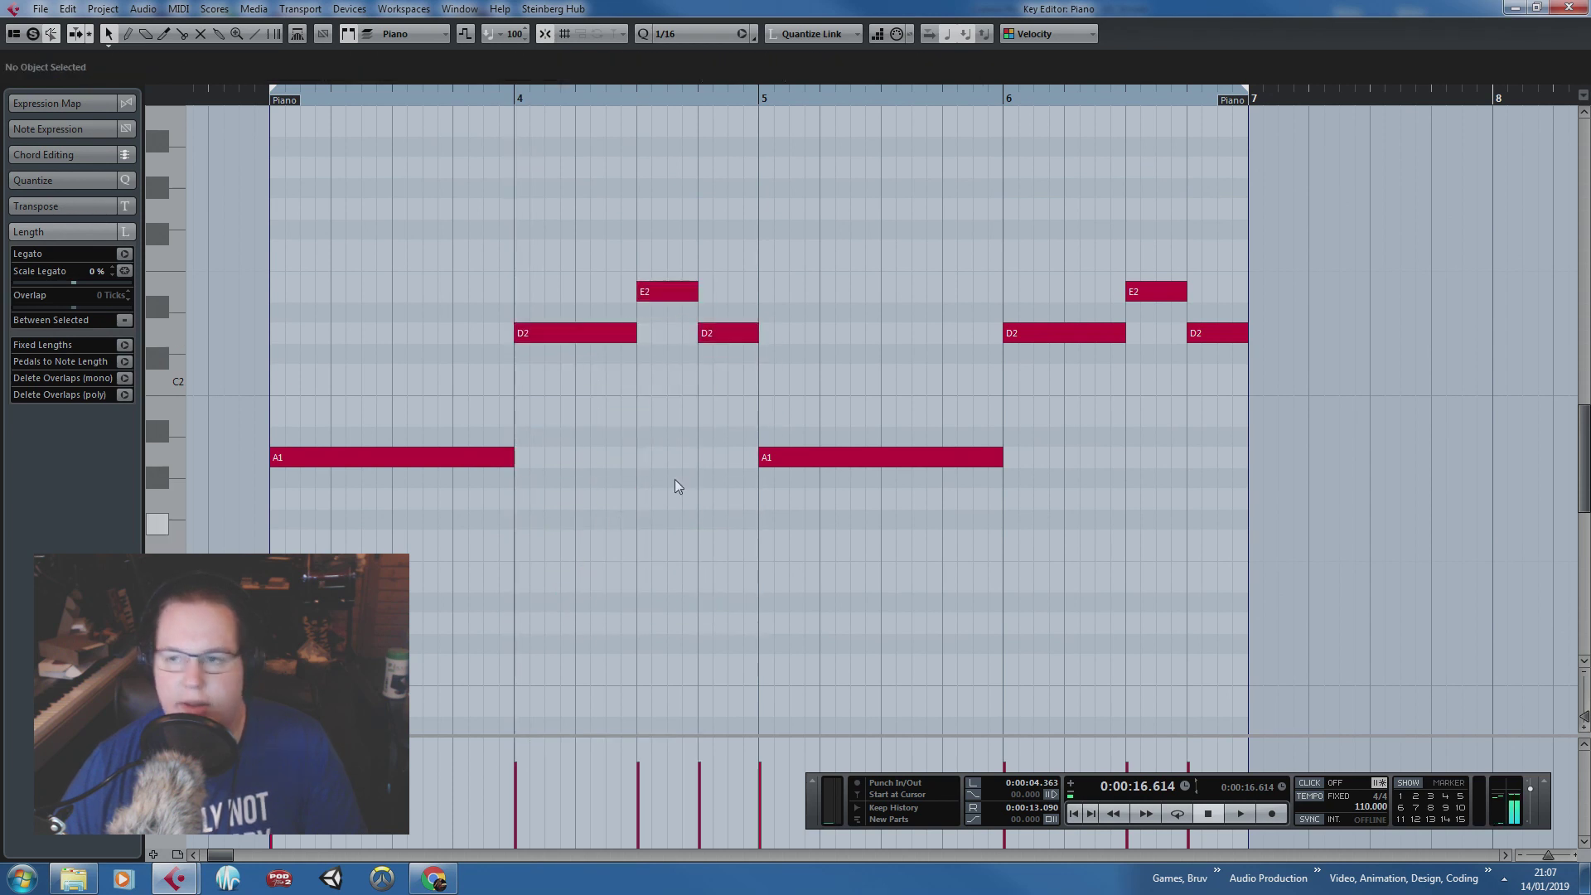
# Step: Close the note editor and move the unedited second Bass part from bar 7 to just after bar 11
pyautogui.click(1559, 7)
pyautogui.click(1057, 454)
pyautogui.press('g')
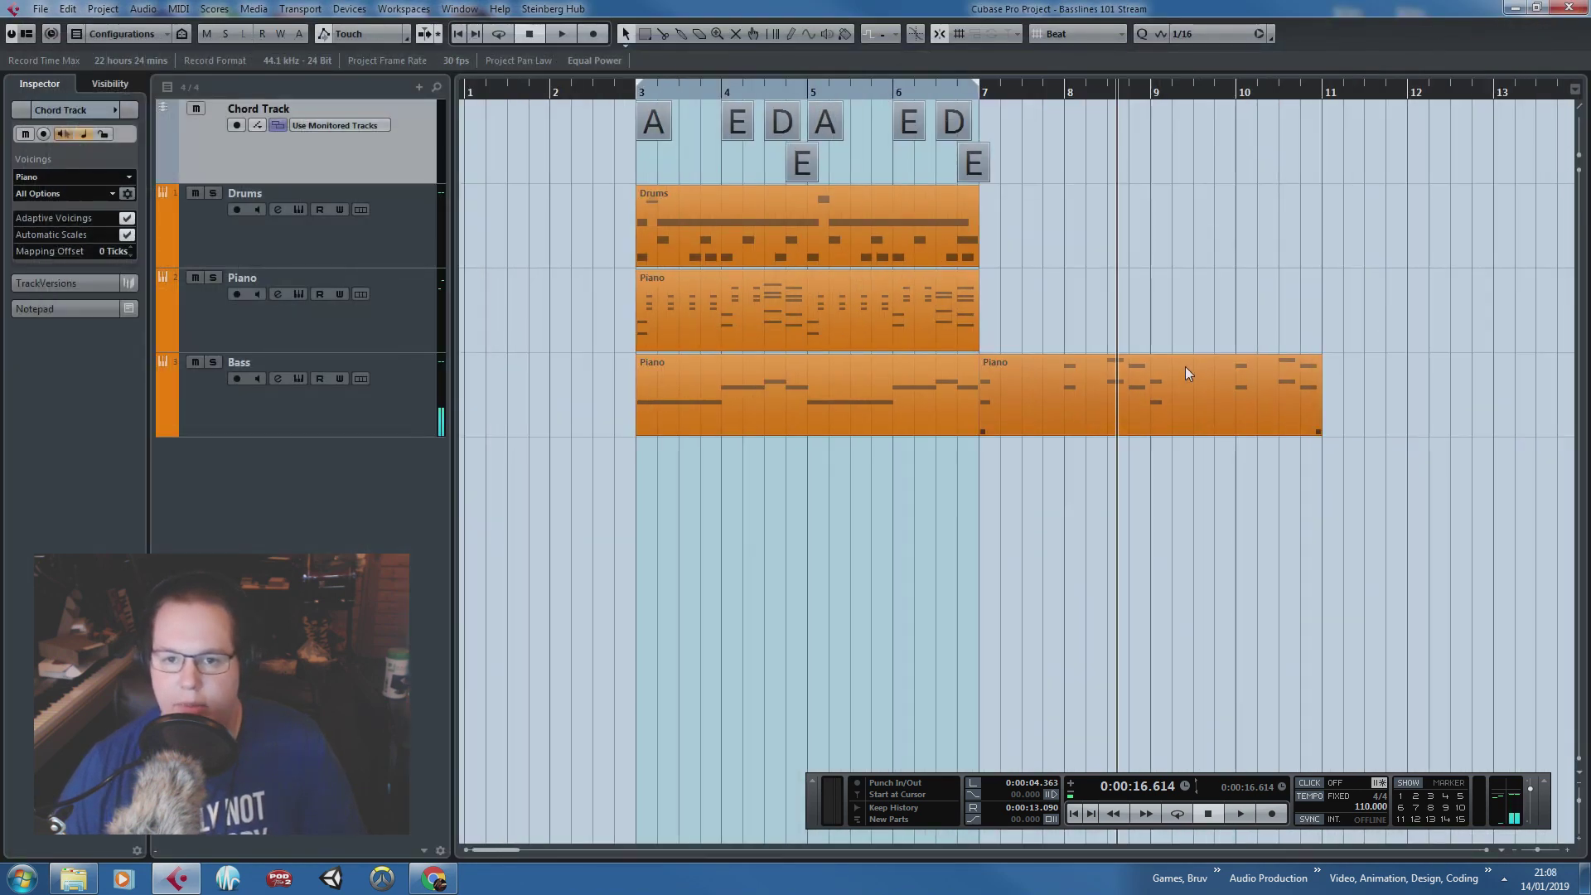
pyautogui.click(1089, 392)
pyautogui.moveTo(1087, 391); pyautogui.dragTo(1343, 401)
# Step: Play the arrangement from bar 3 and move the spare Bass part to the start of bar 12
pyautogui.click(626, 103)
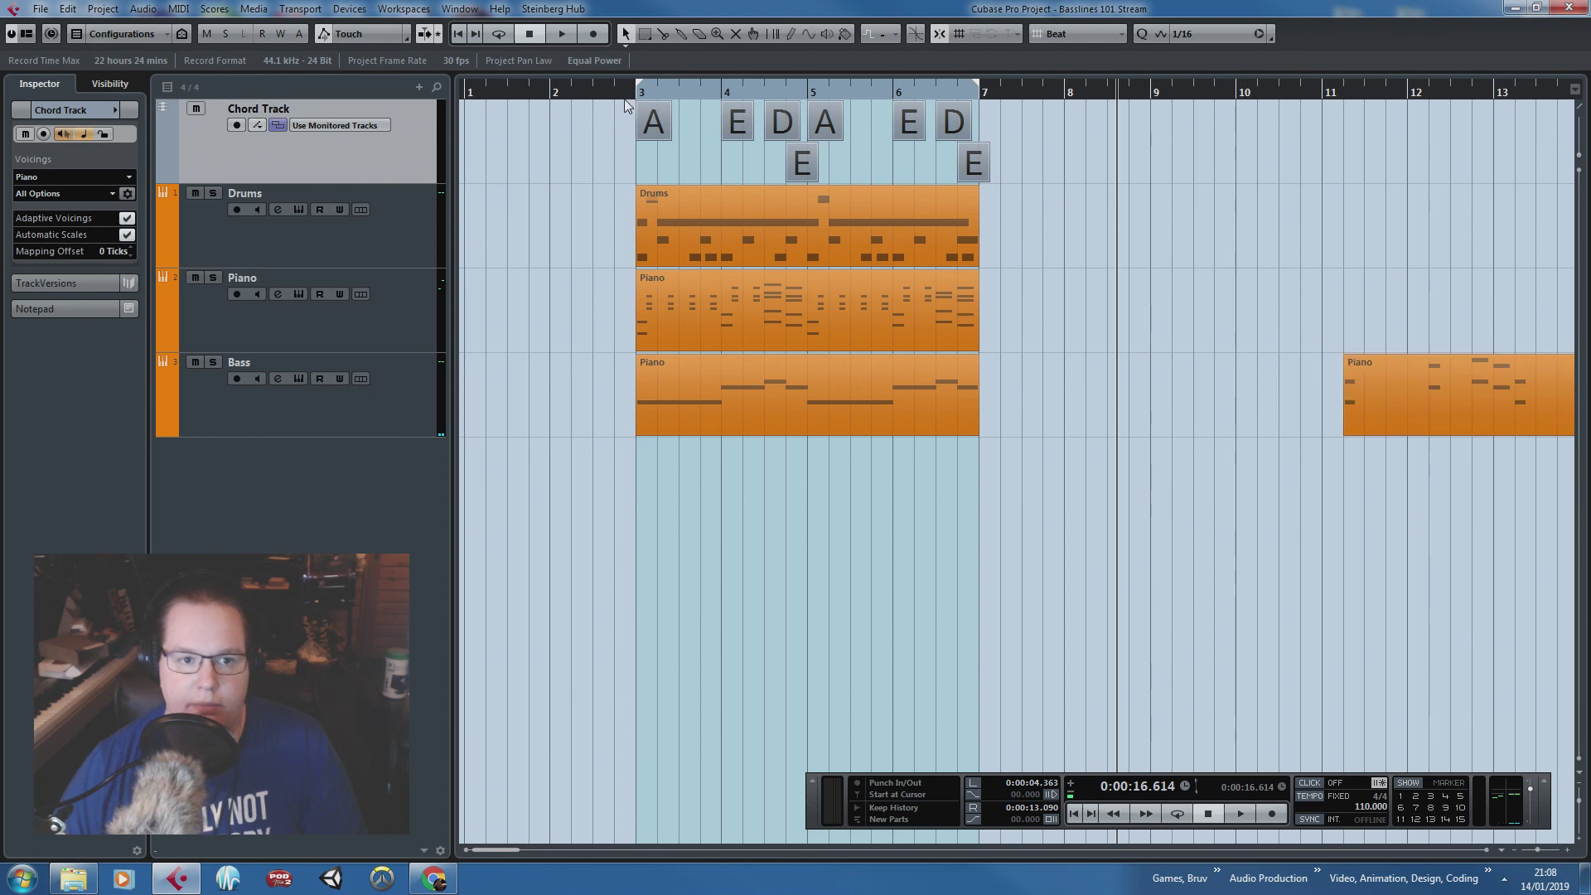
pyautogui.click(639, 95)
pyautogui.press('space')
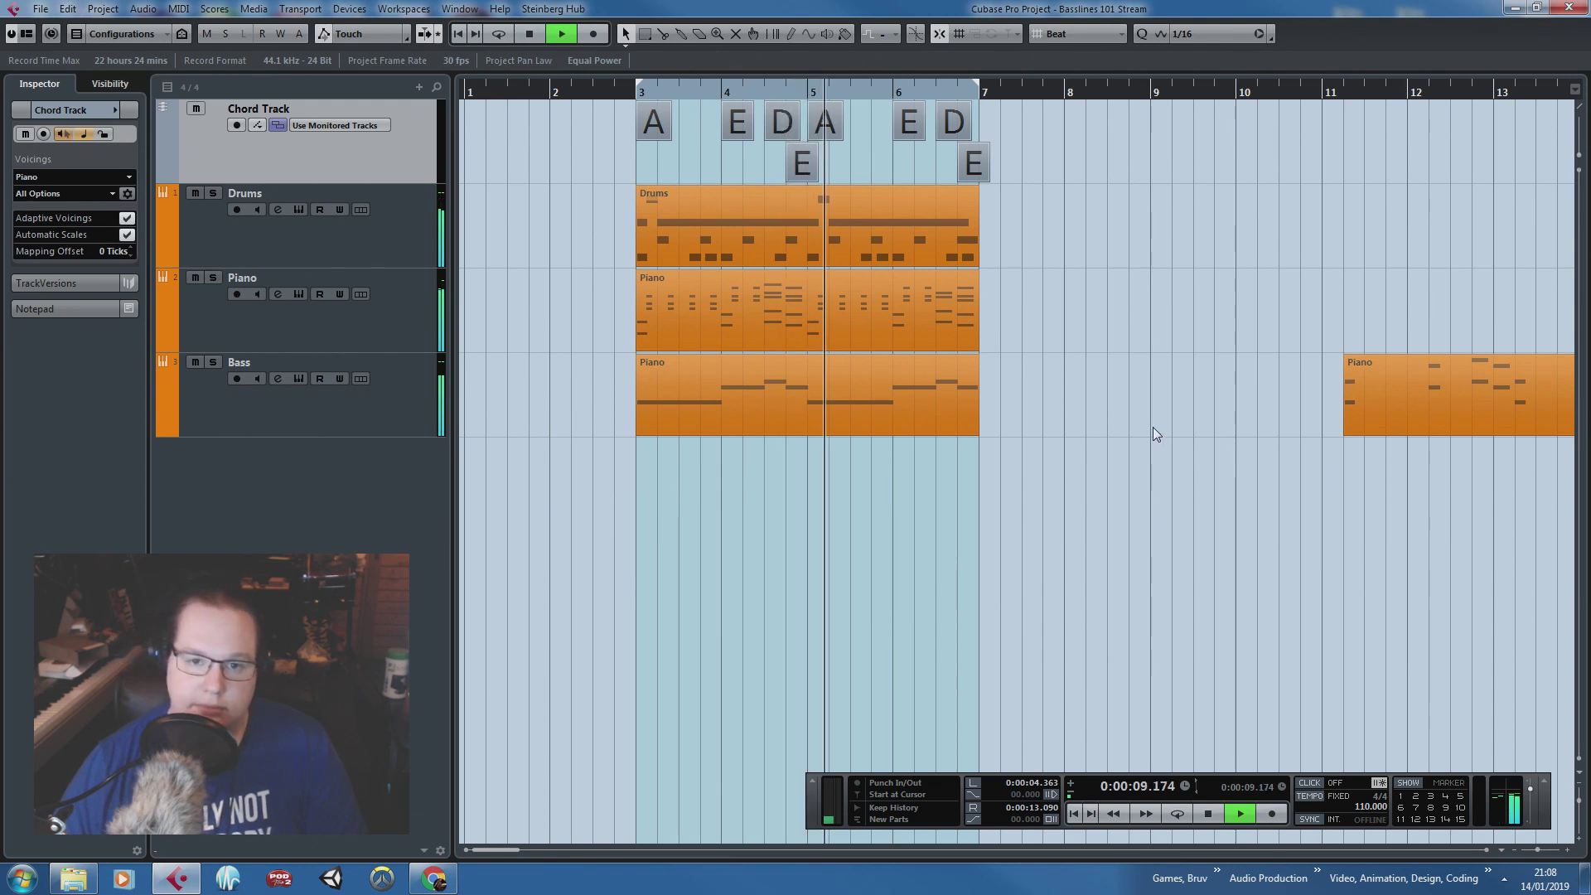
pyautogui.moveTo(1392, 400); pyautogui.dragTo(1455, 396)
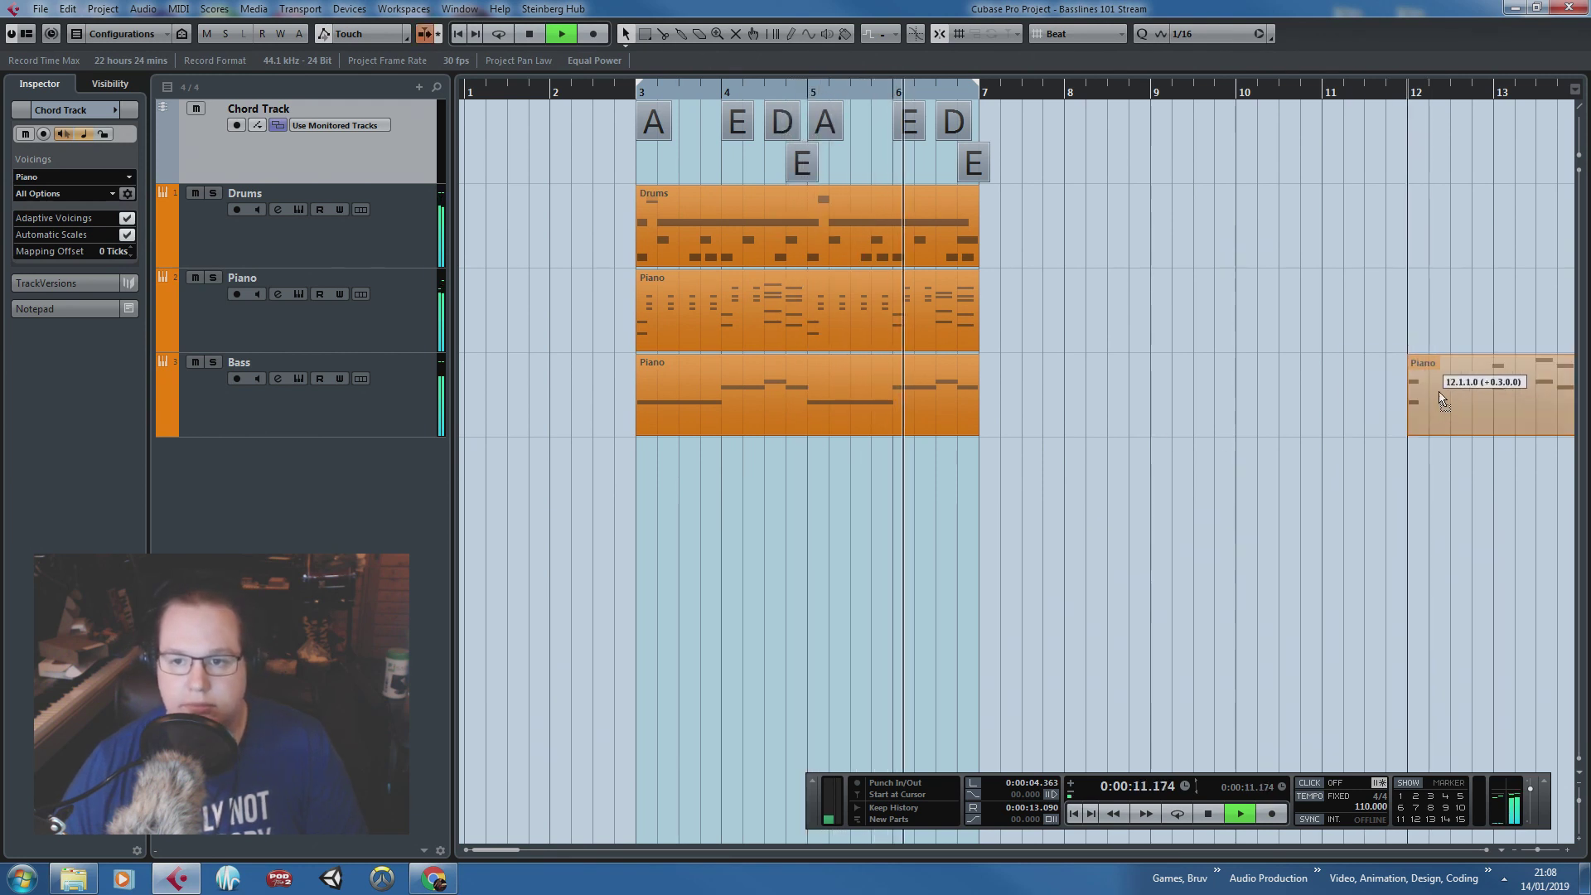
pyautogui.press('space')
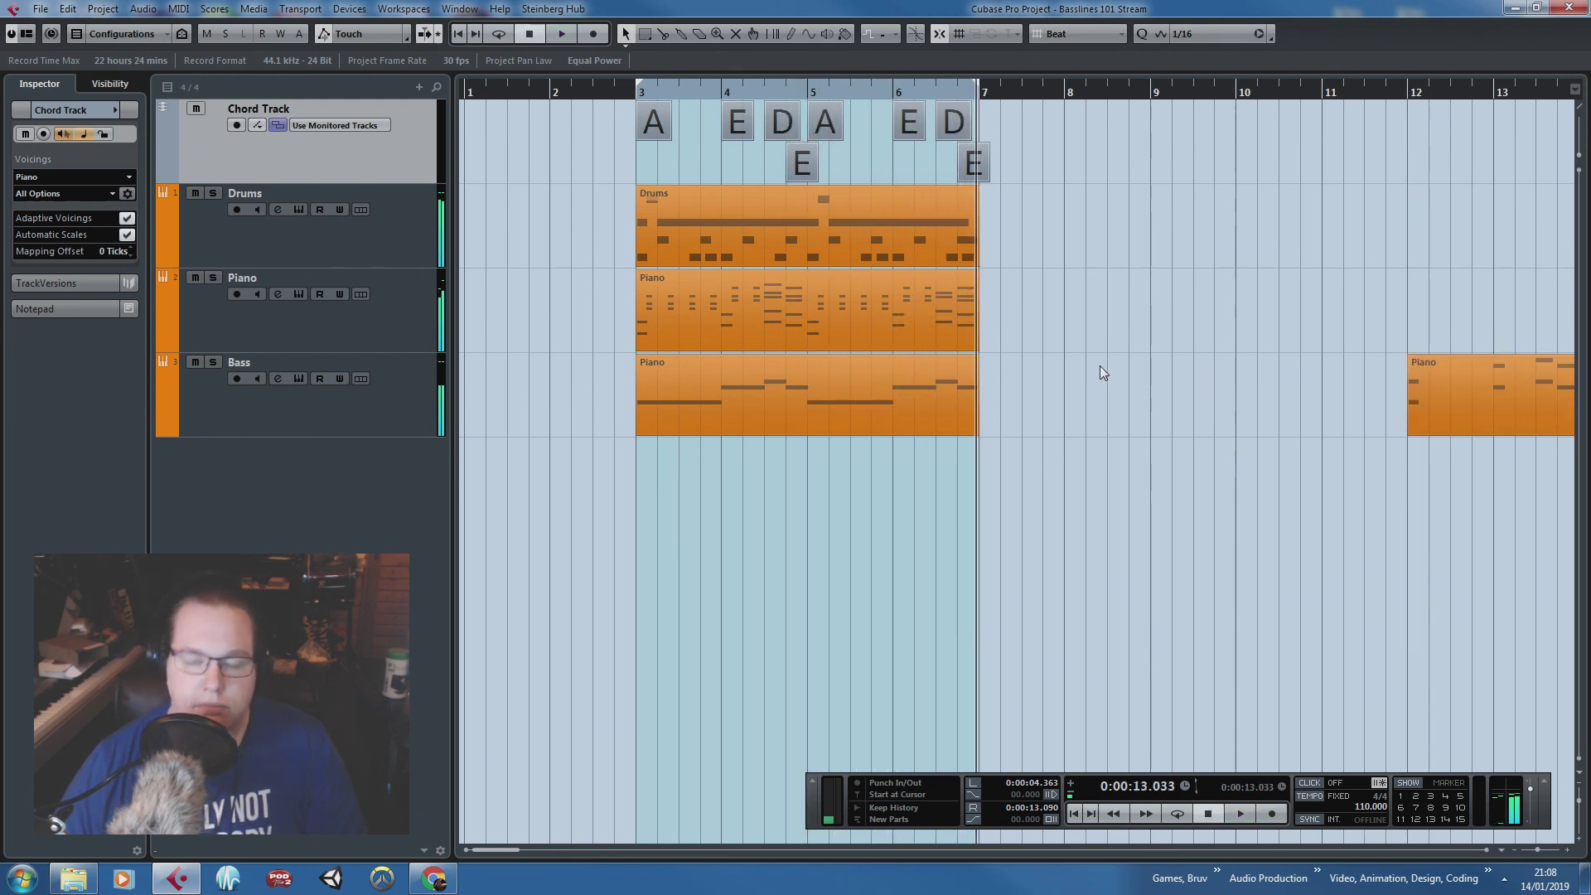
# Step: Duplicate the chords, drums, piano and bass of bars 3–6 to bar 7 and set the locators from bar 7 to bar 11
pyautogui.moveTo(1151, 449); pyautogui.dragTo(461, 103)
pyautogui.hotkey('ctrl', 'd')
pyautogui.scroll(3, 1069, 319)
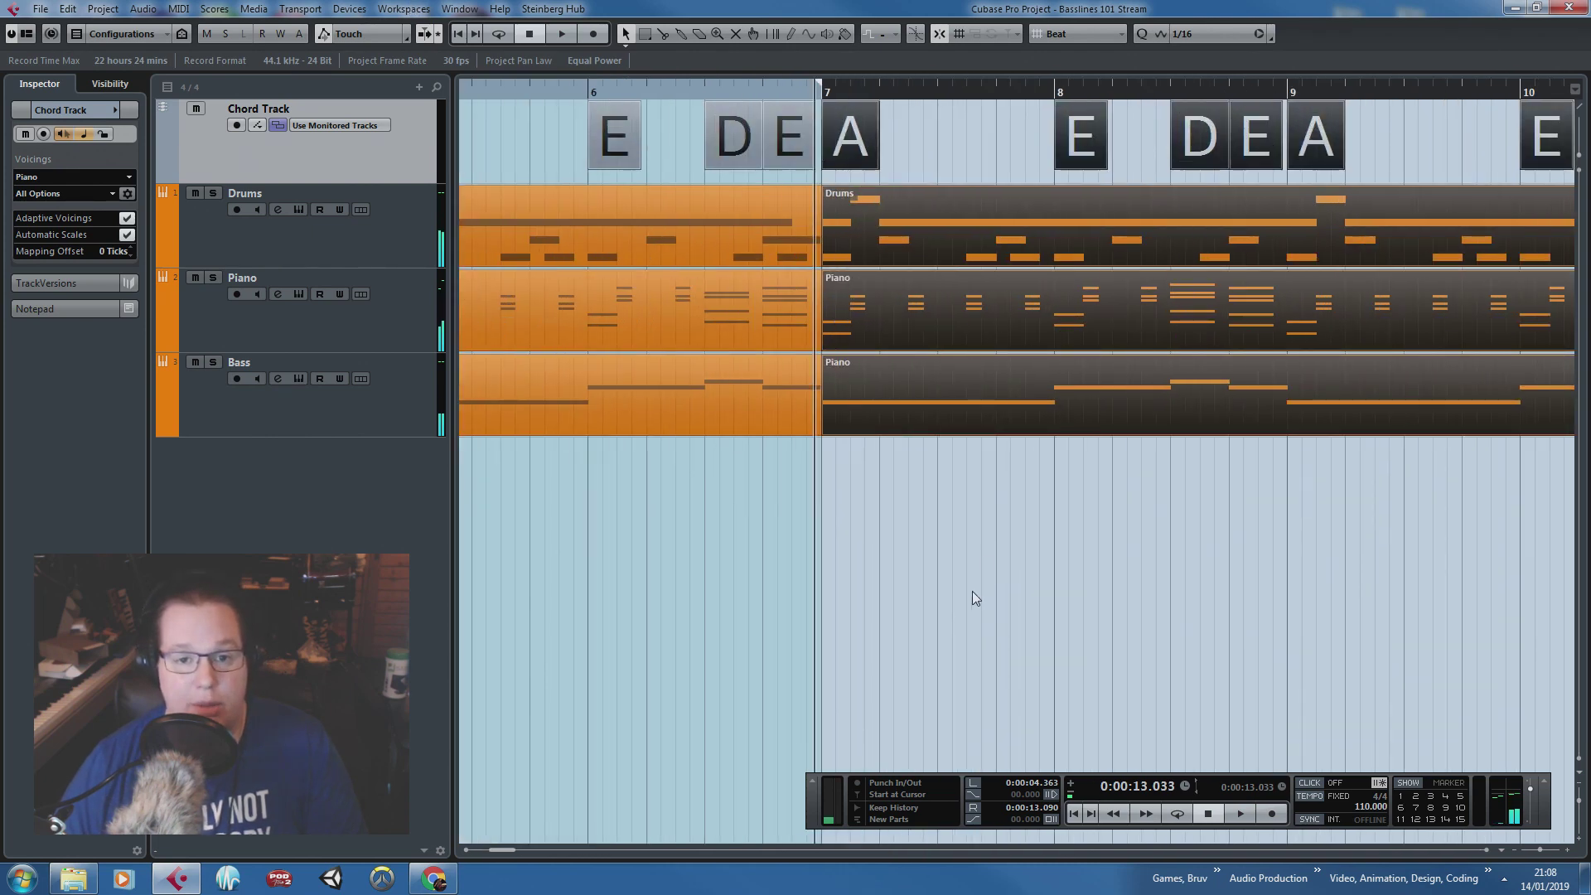
pyautogui.scroll(-2, 867, 232)
pyautogui.moveTo(694, 88); pyautogui.dragTo(1203, 89)
pyautogui.click(1166, 522)
# Step: Open the bass part at bar 7 and replace its first long A1 note with eight repeated eighth notes filling bar 7
pyautogui.click(996, 332)
pyautogui.doubleClick(995, 365)
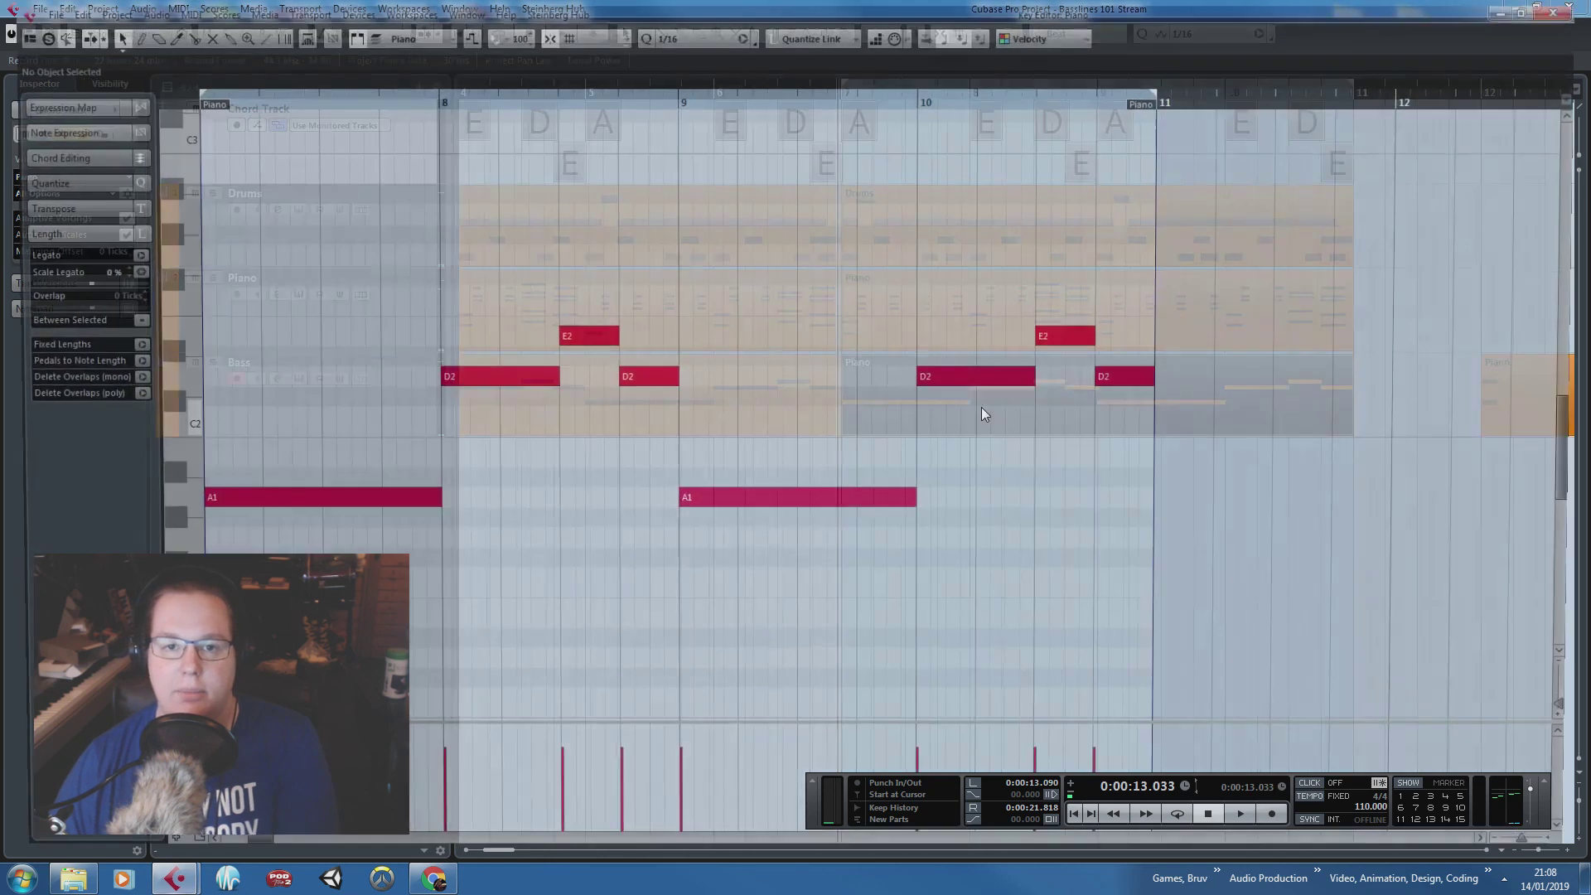
pyautogui.hscroll(-3, 398, 265)
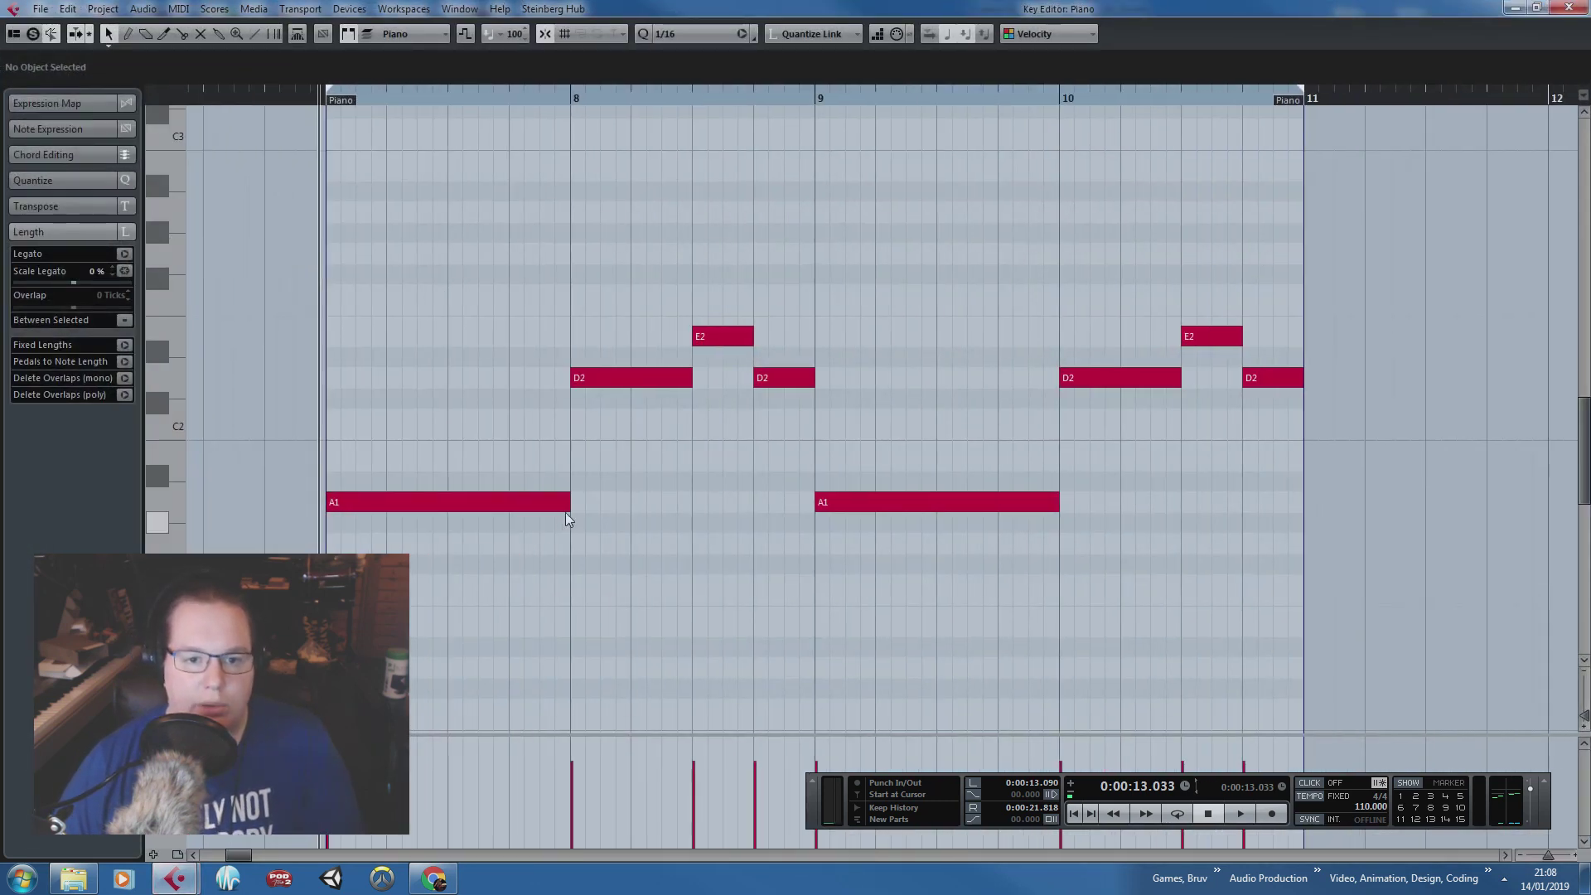
pyautogui.moveTo(567, 503); pyautogui.dragTo(356, 502)
pyautogui.hotkey('ctrl', 'd')
pyautogui.hotkey('ctrl', 'd')
pyautogui.hotkey('ctrl', 'd')
pyautogui.hotkey('ctrl', 'd')
pyautogui.hotkey('ctrl', 'd')
pyautogui.hotkey('ctrl', 'd')
pyautogui.hotkey('ctrl', 'd')
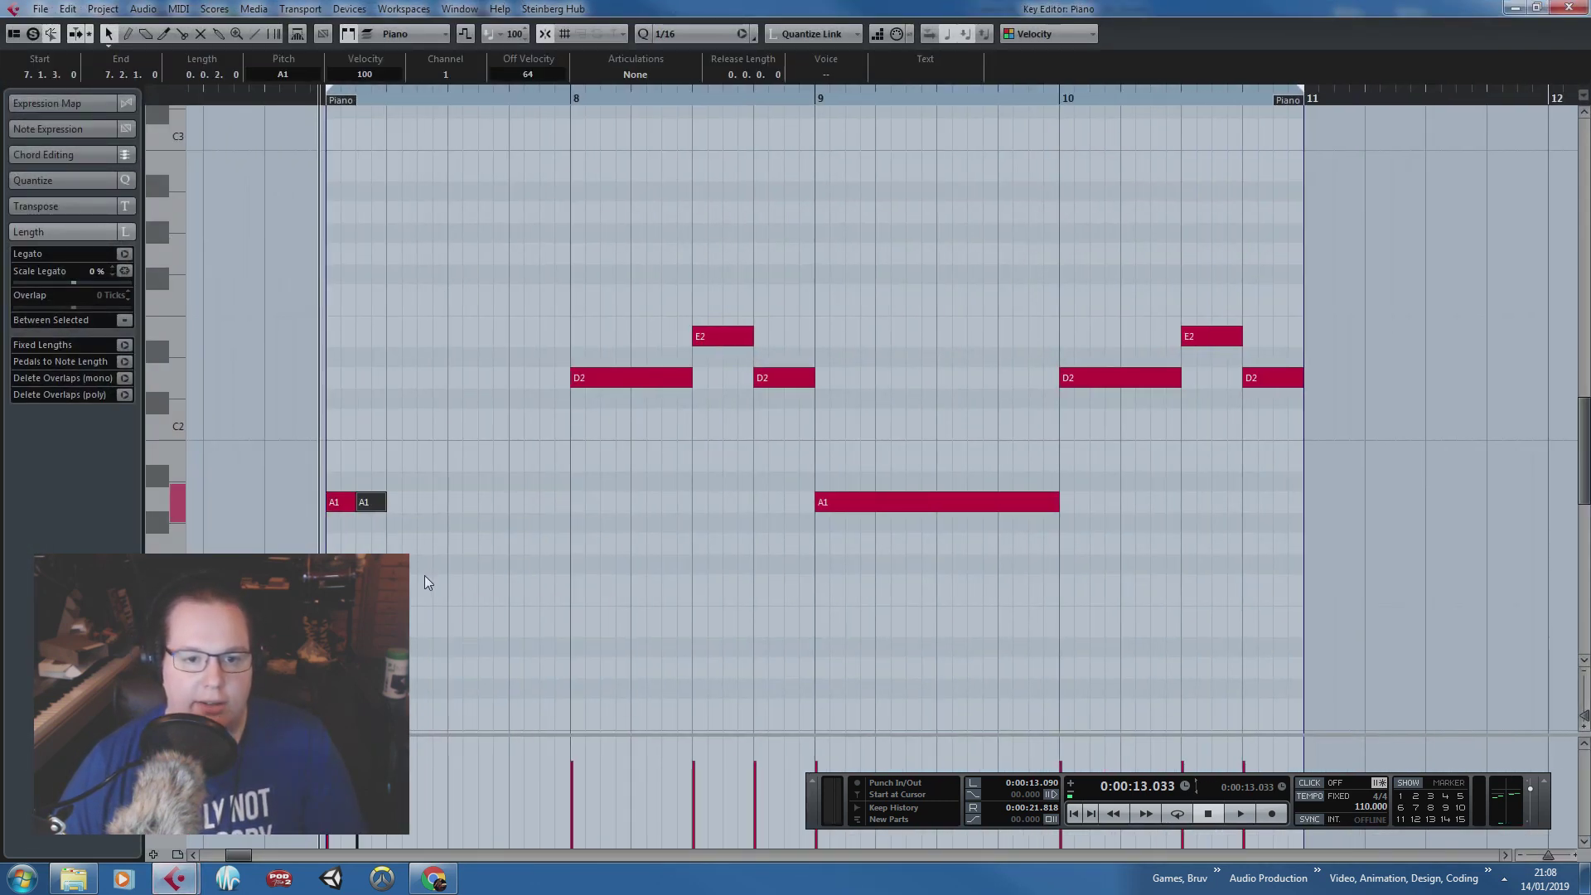
# Step: Shorten the D2, E2 and D2 notes in bar 8 to eighth notes and repeat each to fill its original length
pyautogui.moveTo(676, 381); pyautogui.dragTo(600, 378)
pyautogui.hotkey('ctrl', 'd')
pyautogui.hotkey('ctrl', 'd')
pyautogui.hotkey('ctrl', 'd')
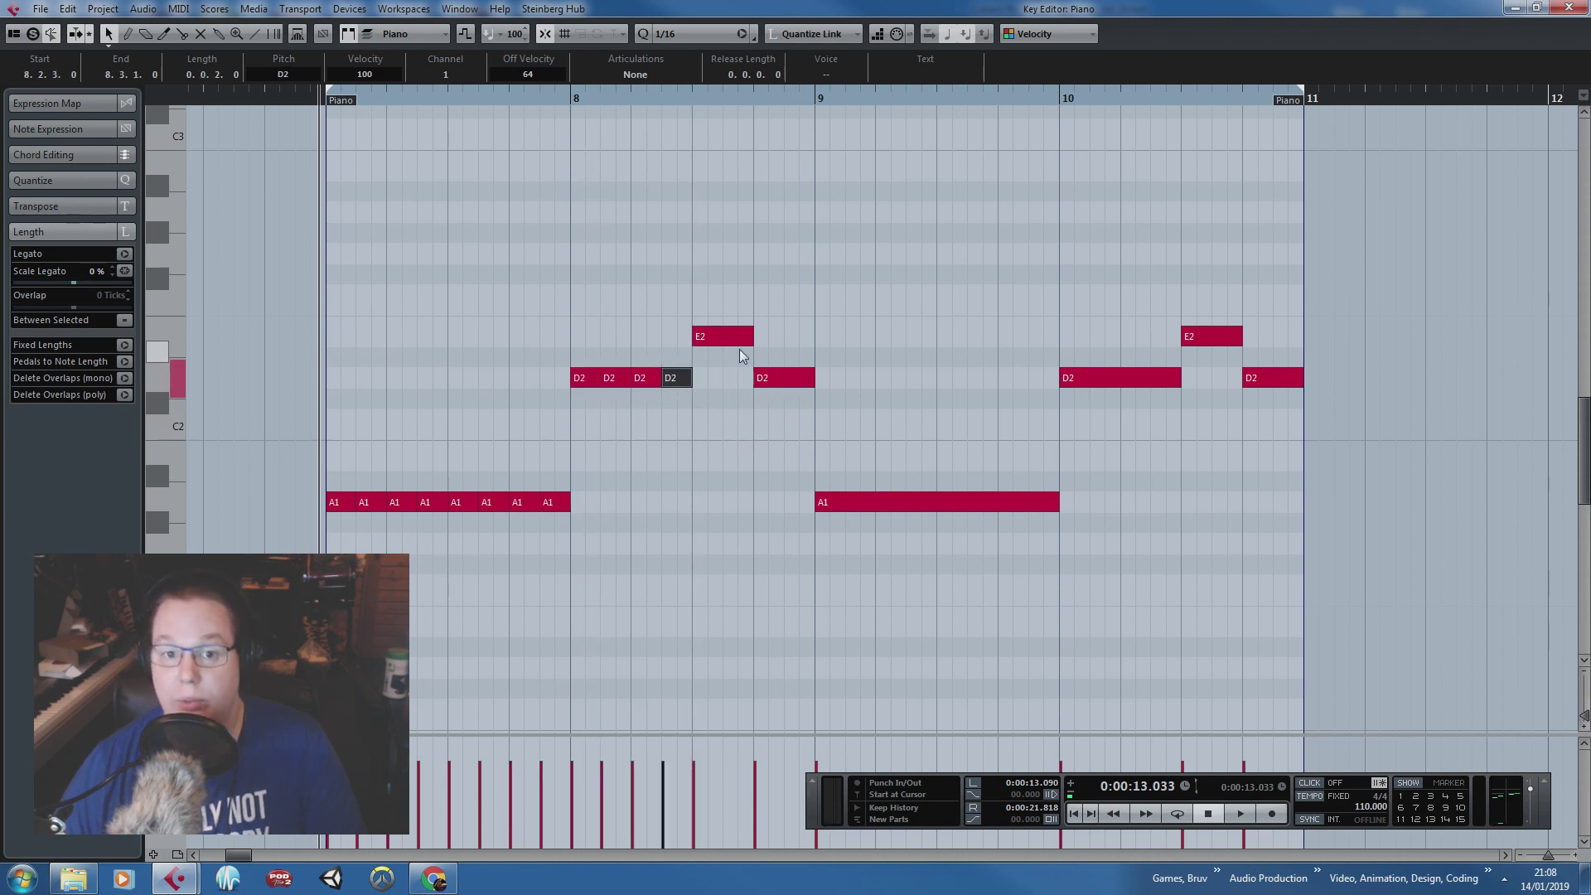
pyautogui.moveTo(750, 336); pyautogui.dragTo(722, 337)
pyautogui.hotkey('ctrl', 'd')
pyautogui.moveTo(811, 378); pyautogui.dragTo(779, 385)
pyautogui.hotkey('ctrl', 'd')
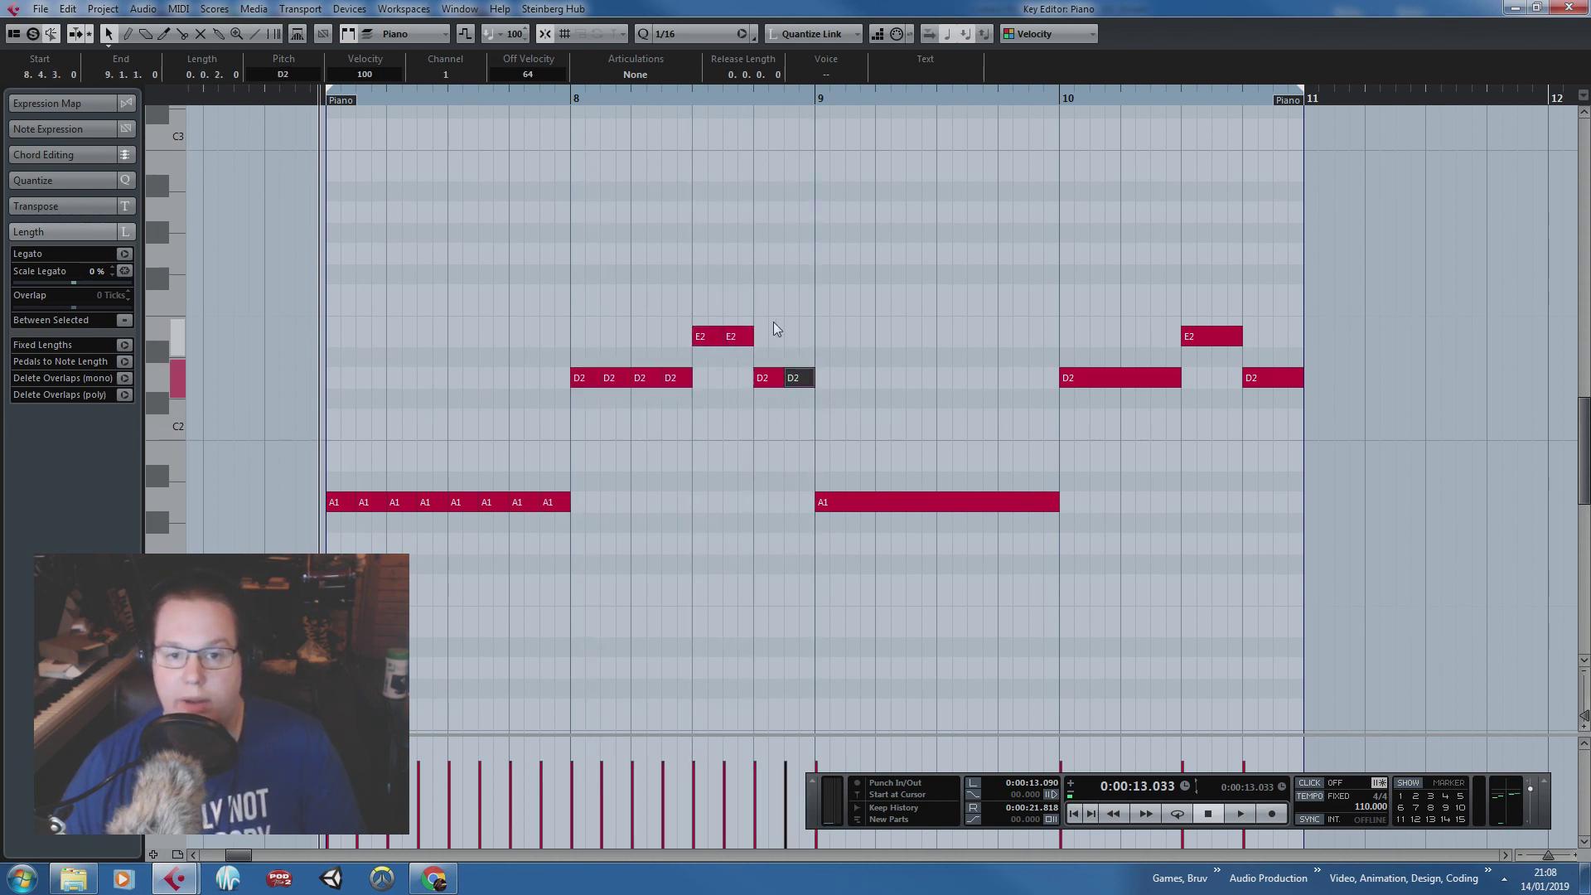
# Step: Replace the bass notes in bars 9–10 with a duplicate of the eighth-note pattern from bars 7–8
pyautogui.moveTo(1287, 244); pyautogui.dragTo(1023, 530)
pyautogui.press('Delete')
pyautogui.moveTo(1027, 616); pyautogui.dragTo(349, 251)
pyautogui.hotkey('ctrl', 'd')
pyautogui.click(553, 207)
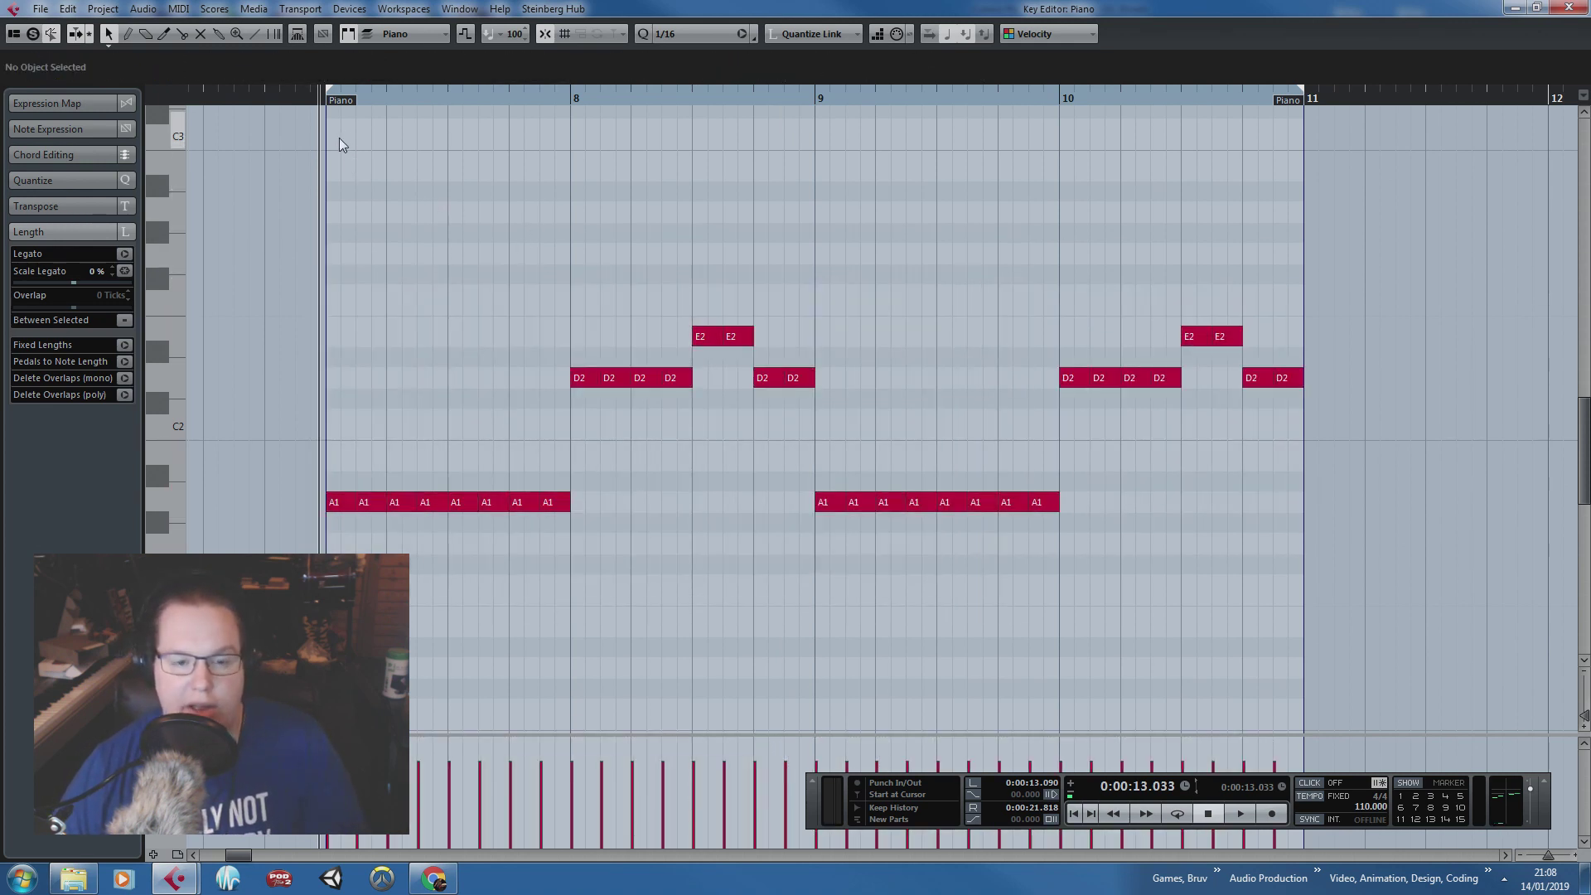
# Step: Play the eighth-note bassline from bar 7, stop playback and close the note editor
pyautogui.press('space')
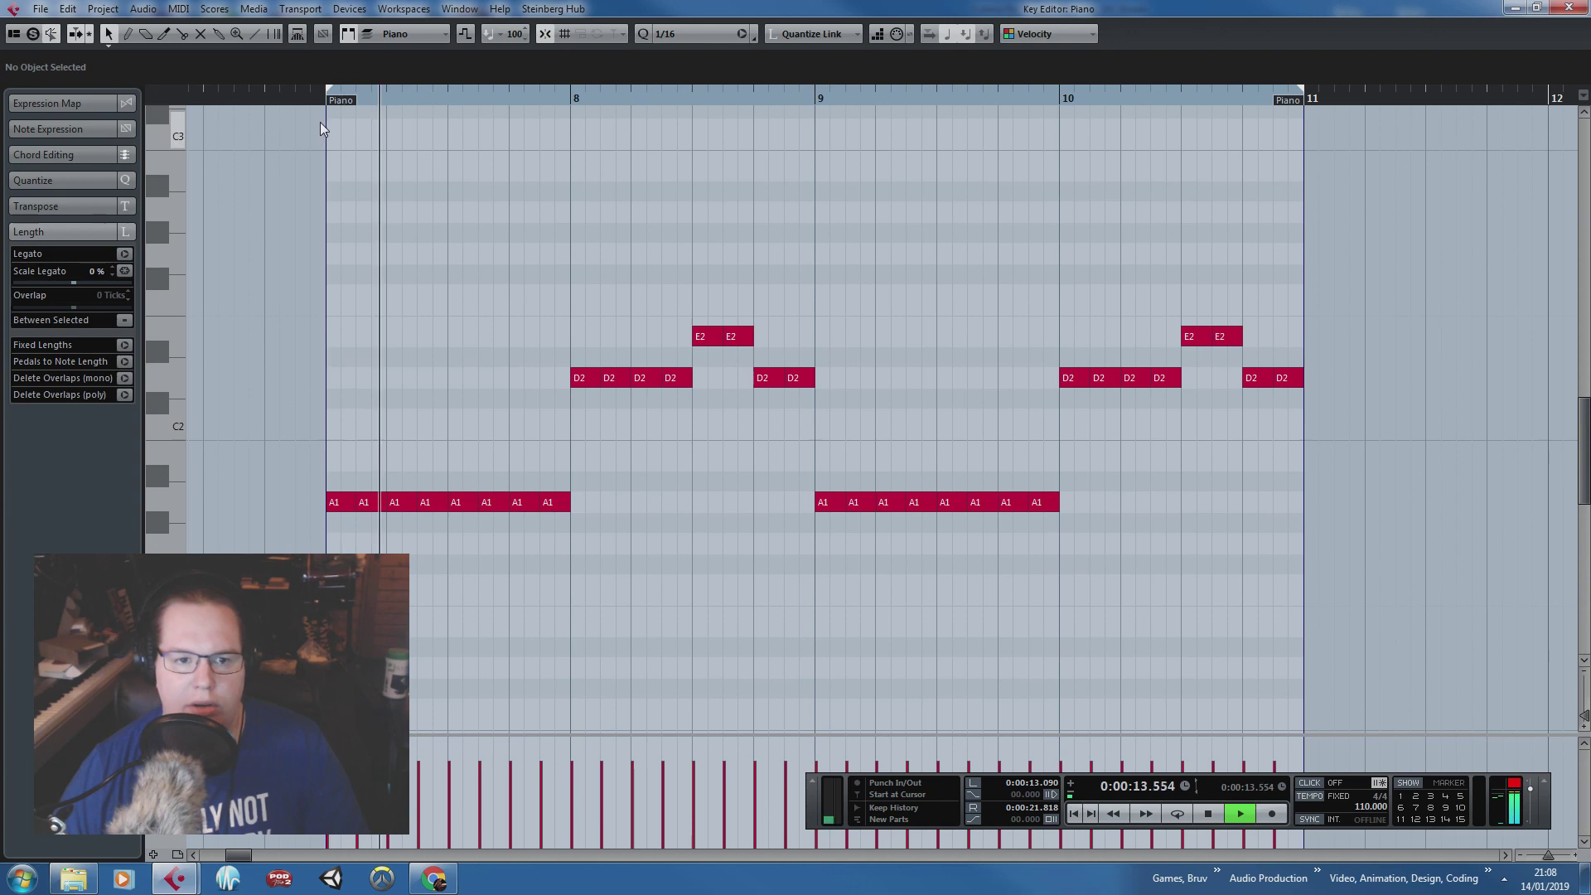
pyautogui.scroll(5, 679, 273)
pyautogui.scroll(-5, 1111, 273)
pyautogui.scroll(6, 1184, 290)
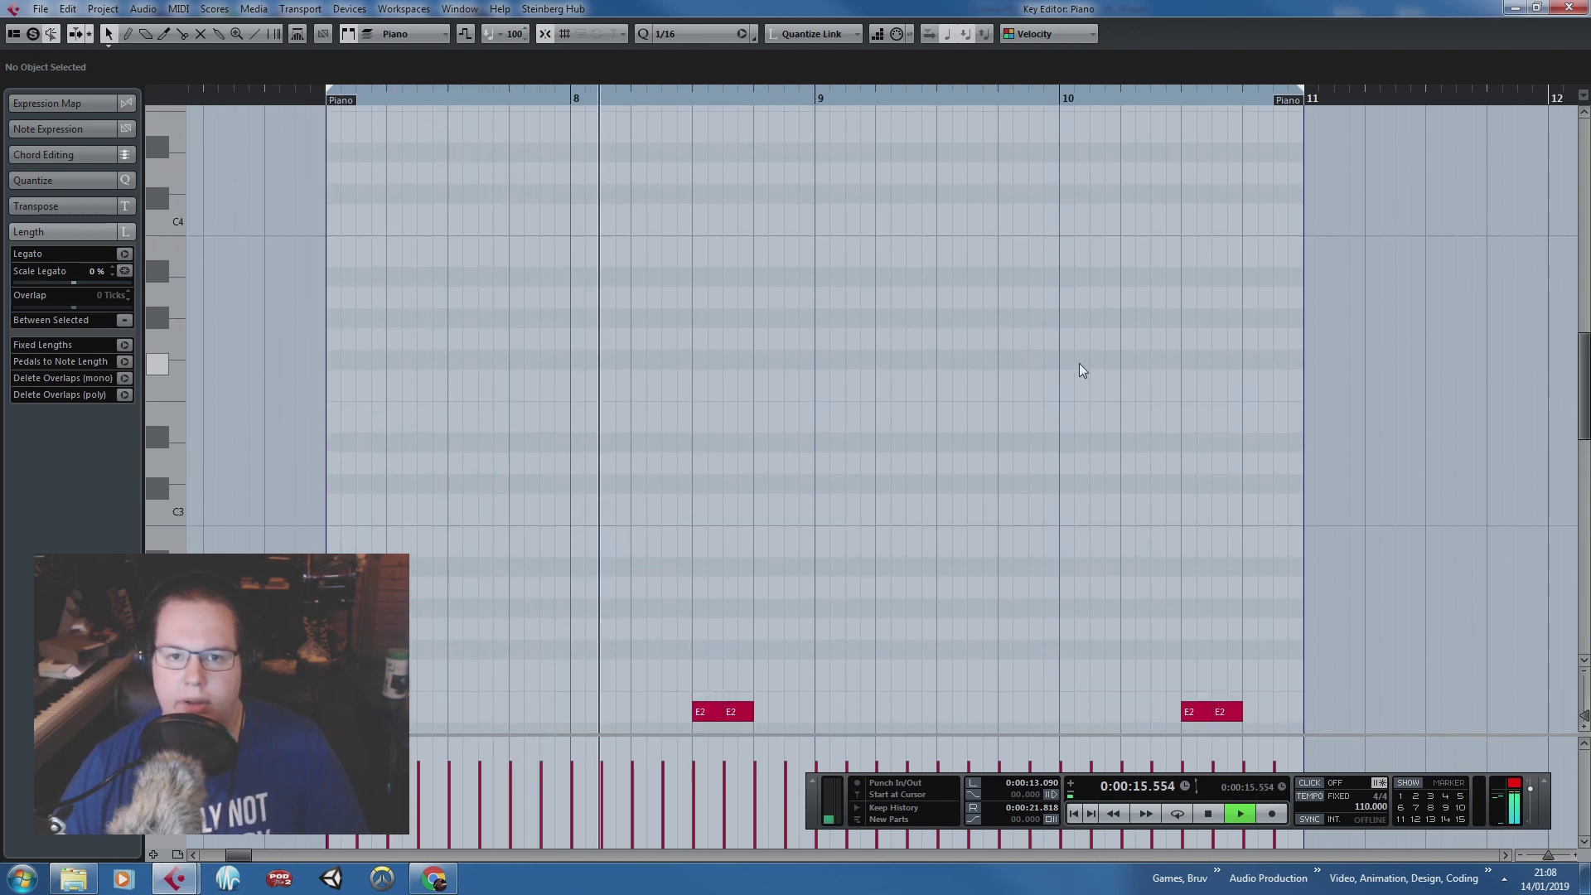
pyautogui.press('space')
pyautogui.click(1568, 8)
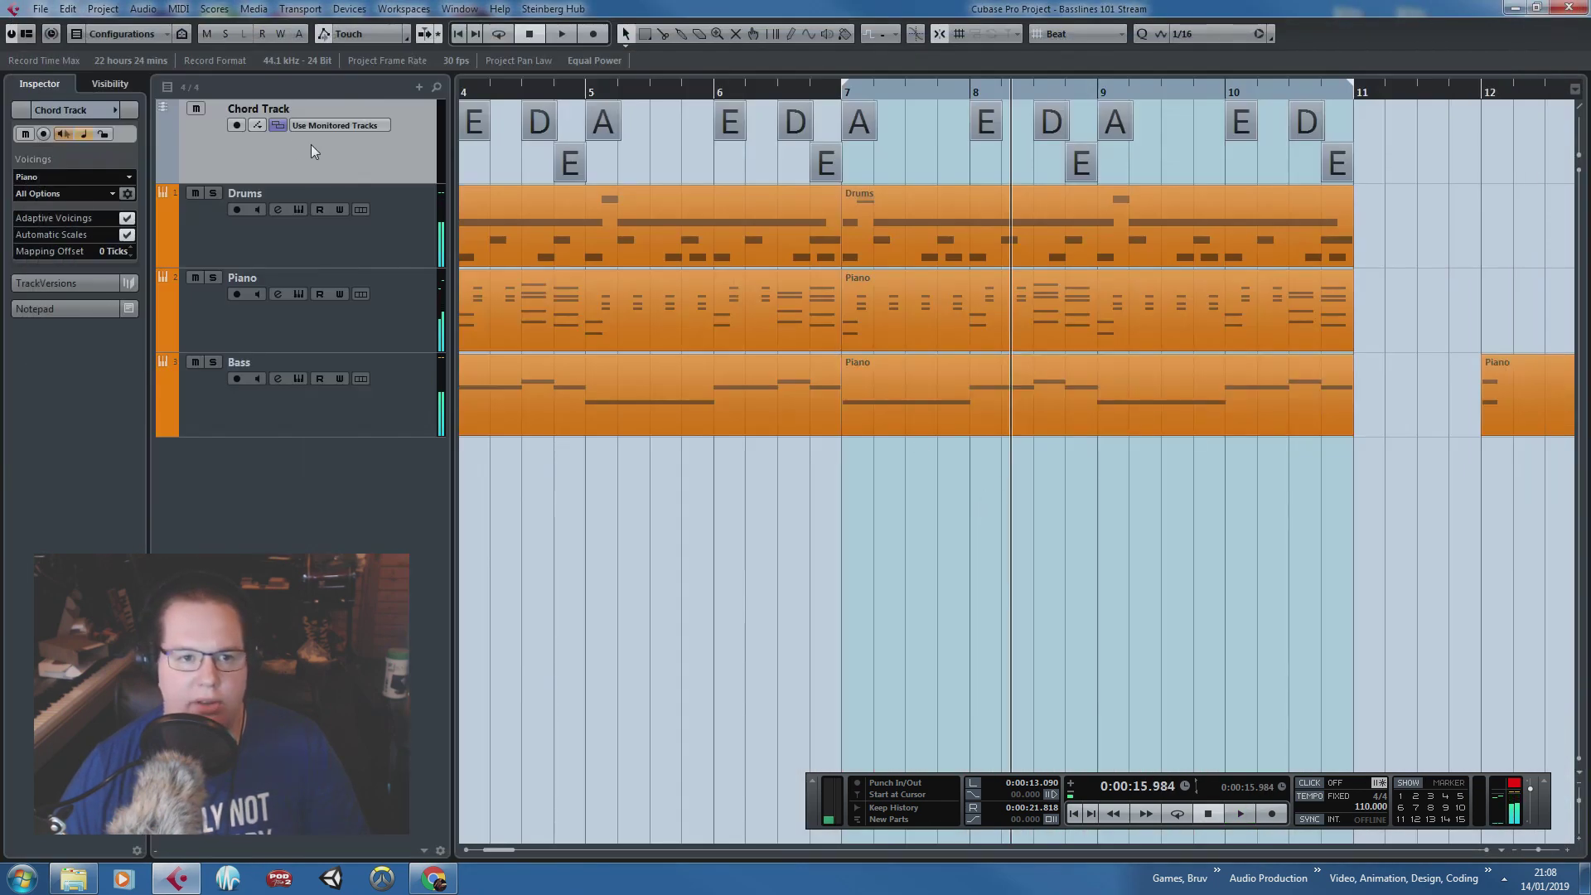
# Step: Mute the chord track and play the arrangement from bar 3 to the end of bar 10
pyautogui.click(195, 108)
pyautogui.moveTo(789, 93); pyautogui.dragTo(643, 178)
pyautogui.press('space')
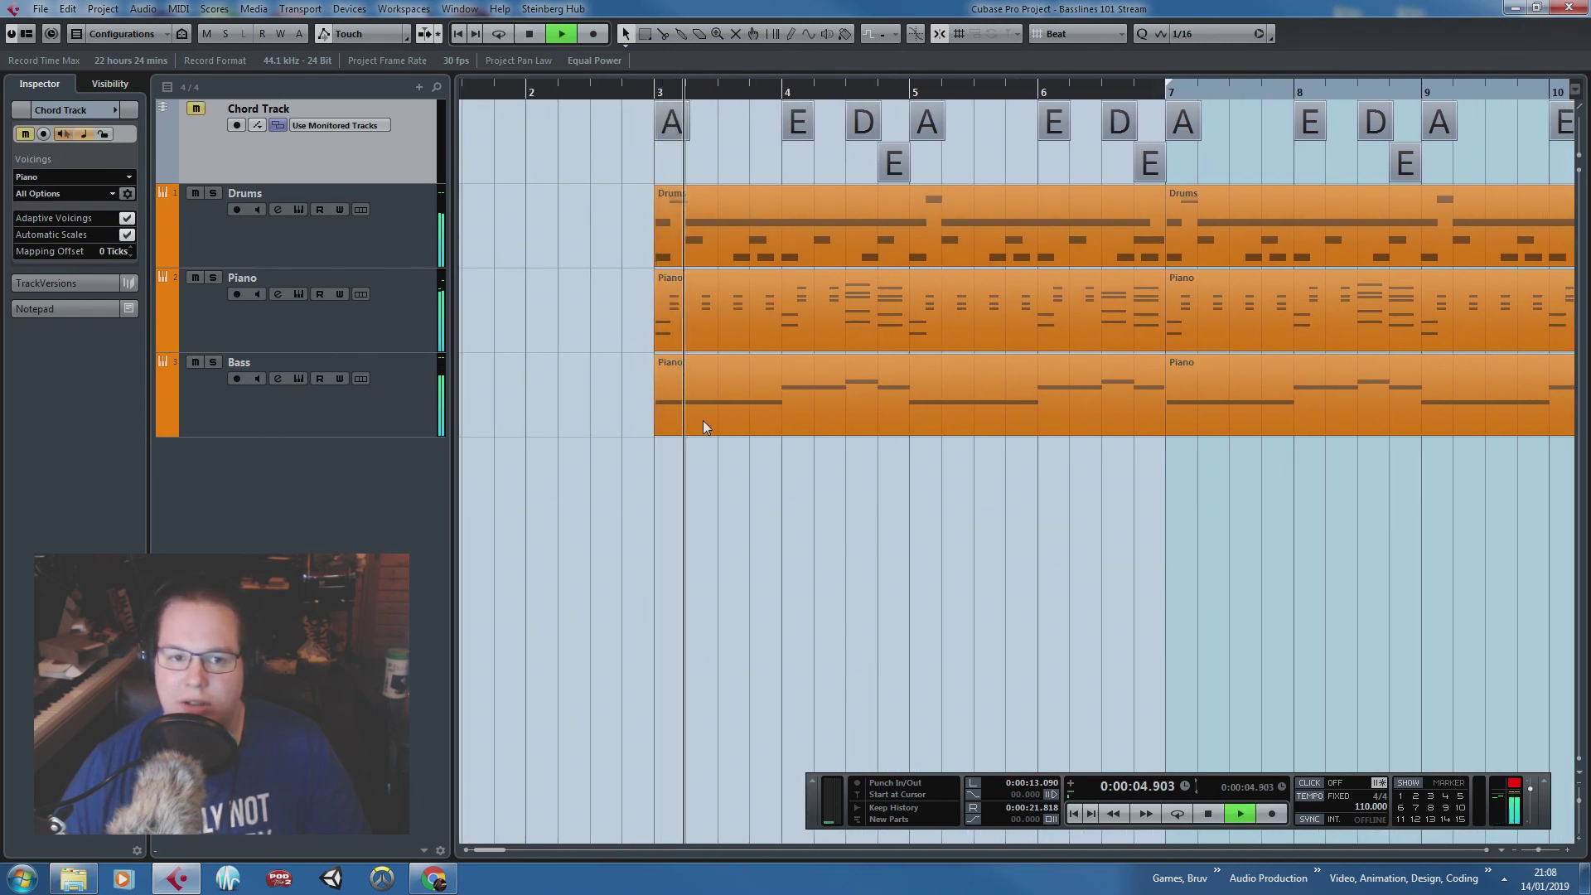
pyautogui.press('g')
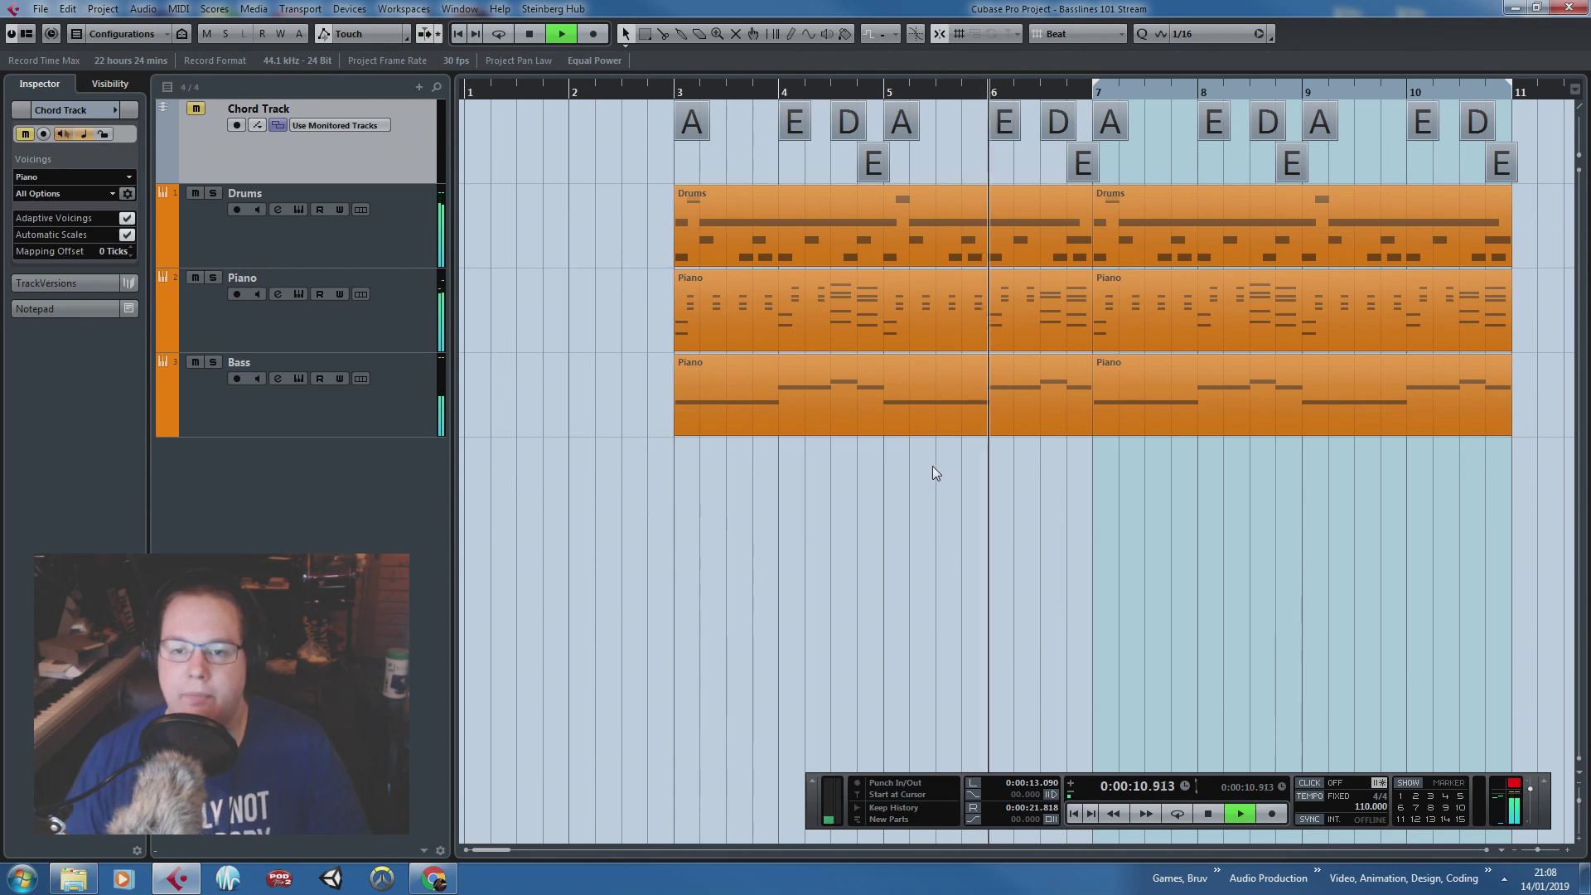
pyautogui.moveTo(1351, 471); pyautogui.dragTo(1484, 504)
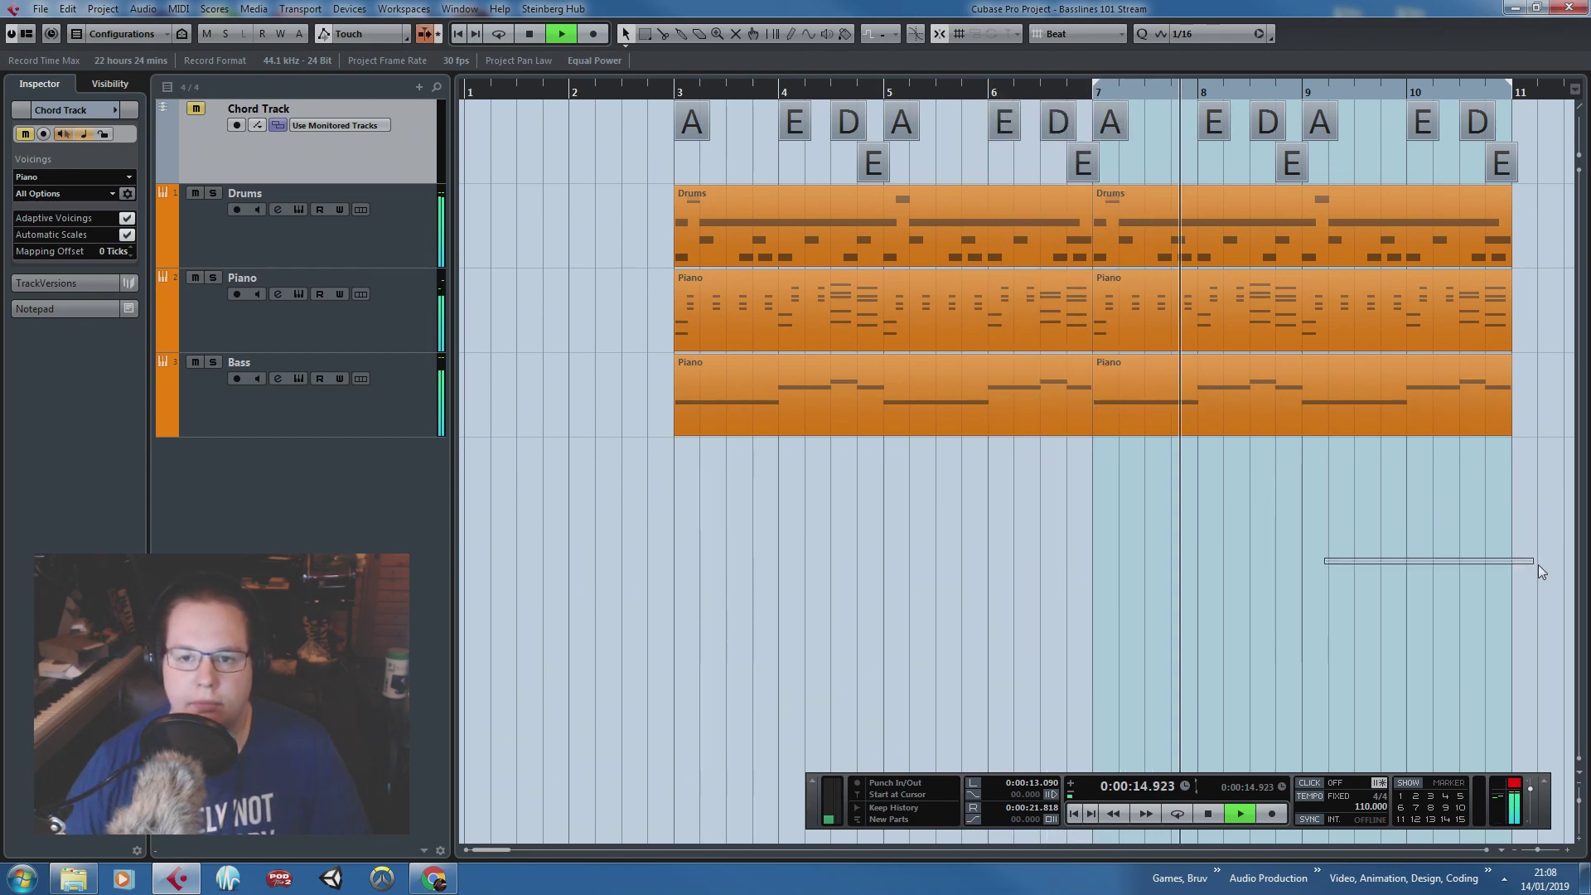
pyautogui.hscroll(5, 1395, 600)
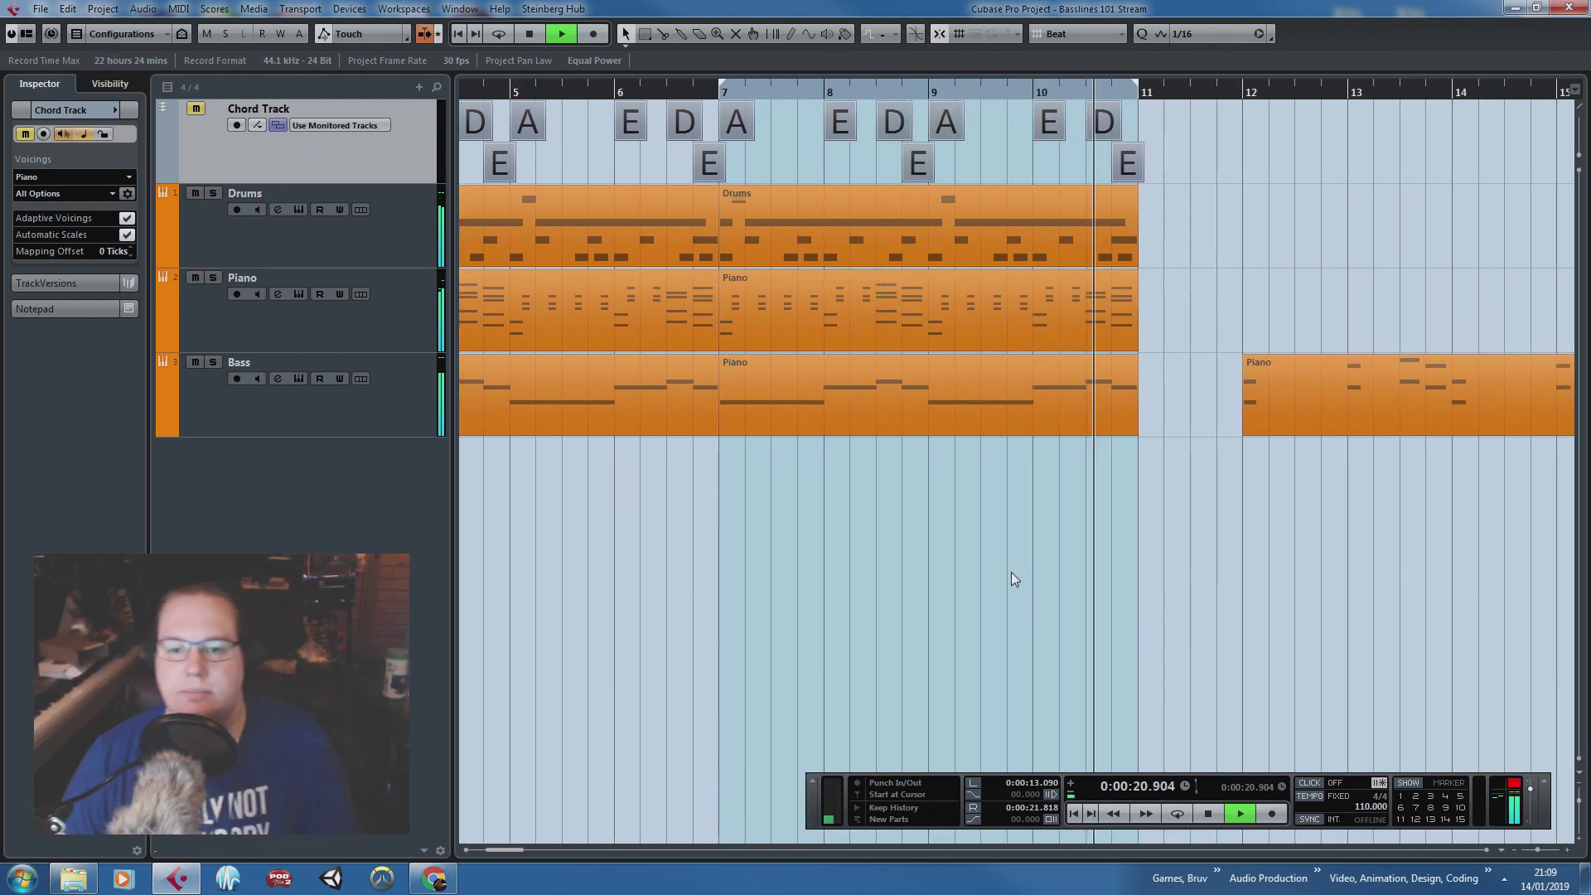
pyautogui.press('space')
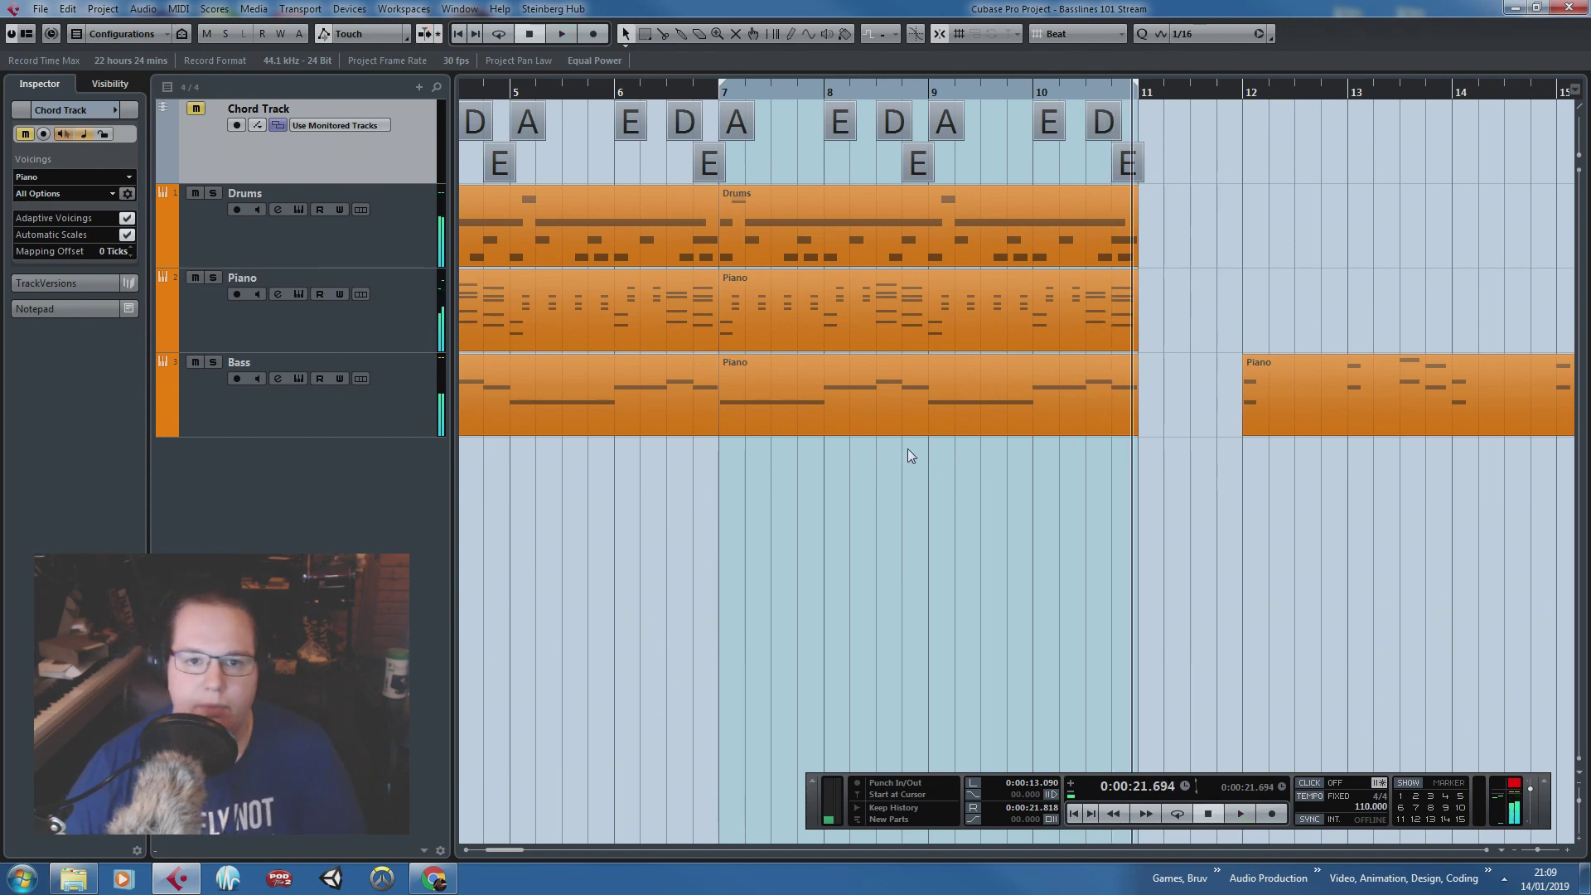
# Step: Open the bass part of bars 7–10 in the note editor with all its notes in view
pyautogui.click(833, 364)
pyautogui.doubleClick(854, 433)
pyautogui.scroll(-5, 778, 431)
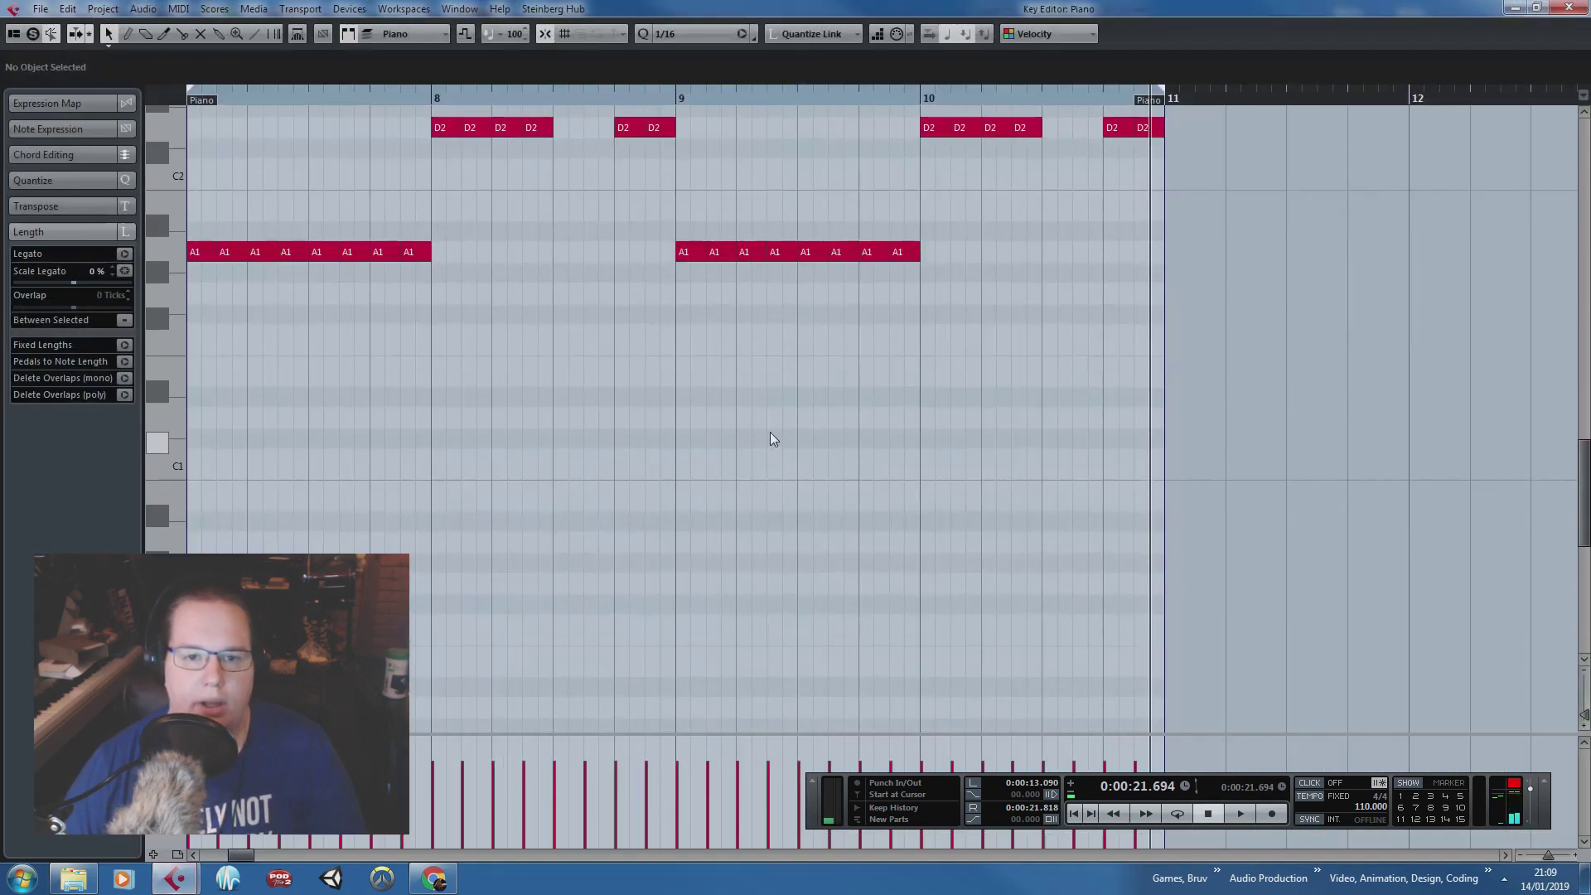
pyautogui.scroll(2, 783, 437)
pyautogui.scroll(-1, 790, 446)
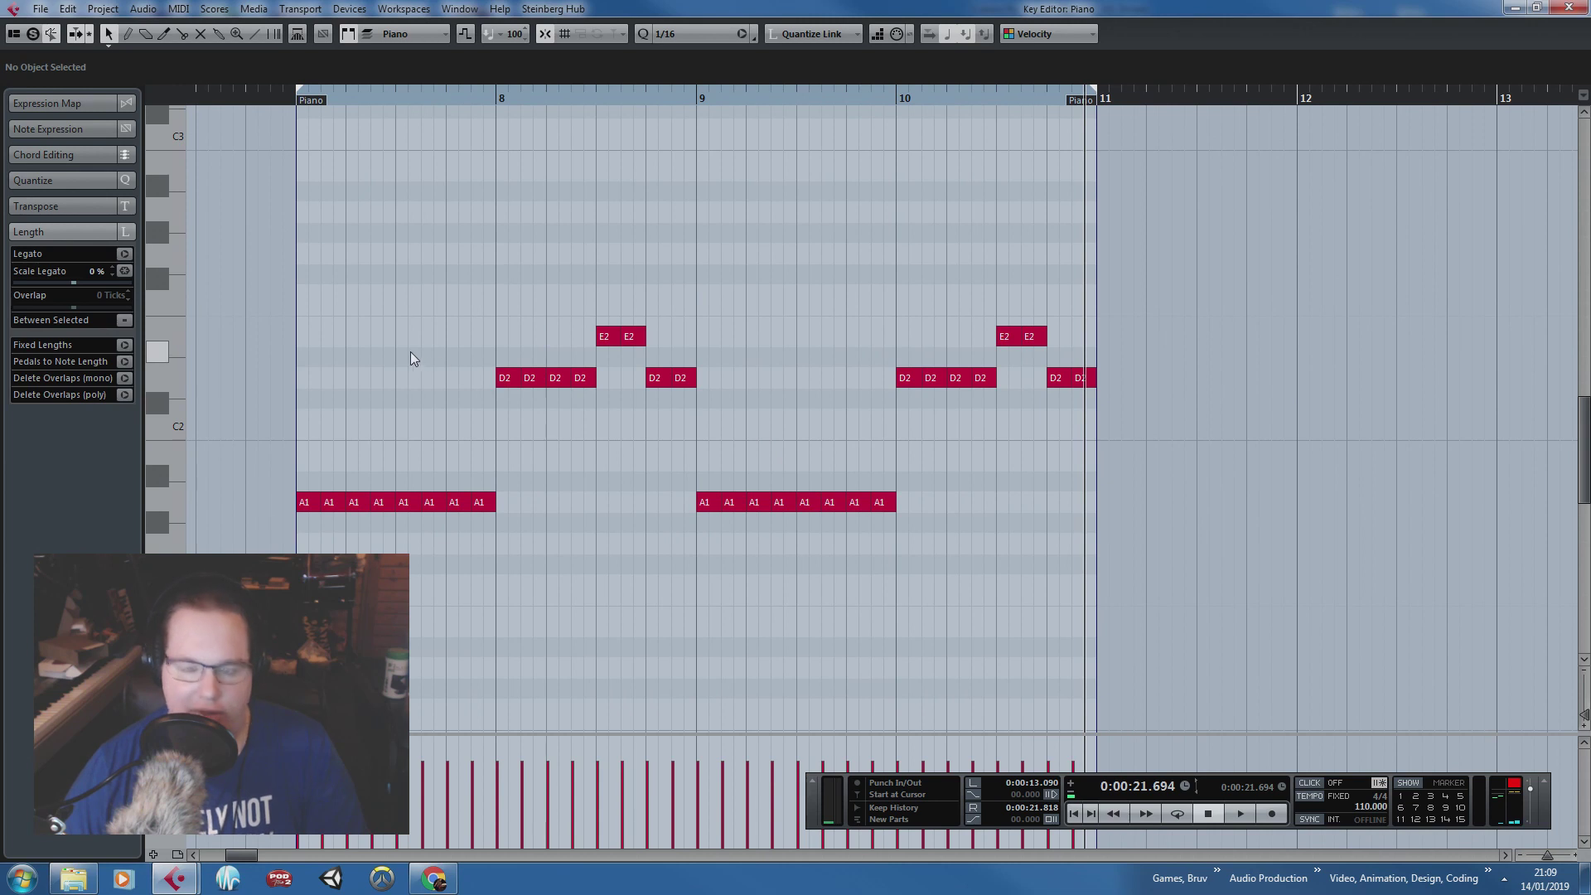
pyautogui.scroll(1, 373, 421)
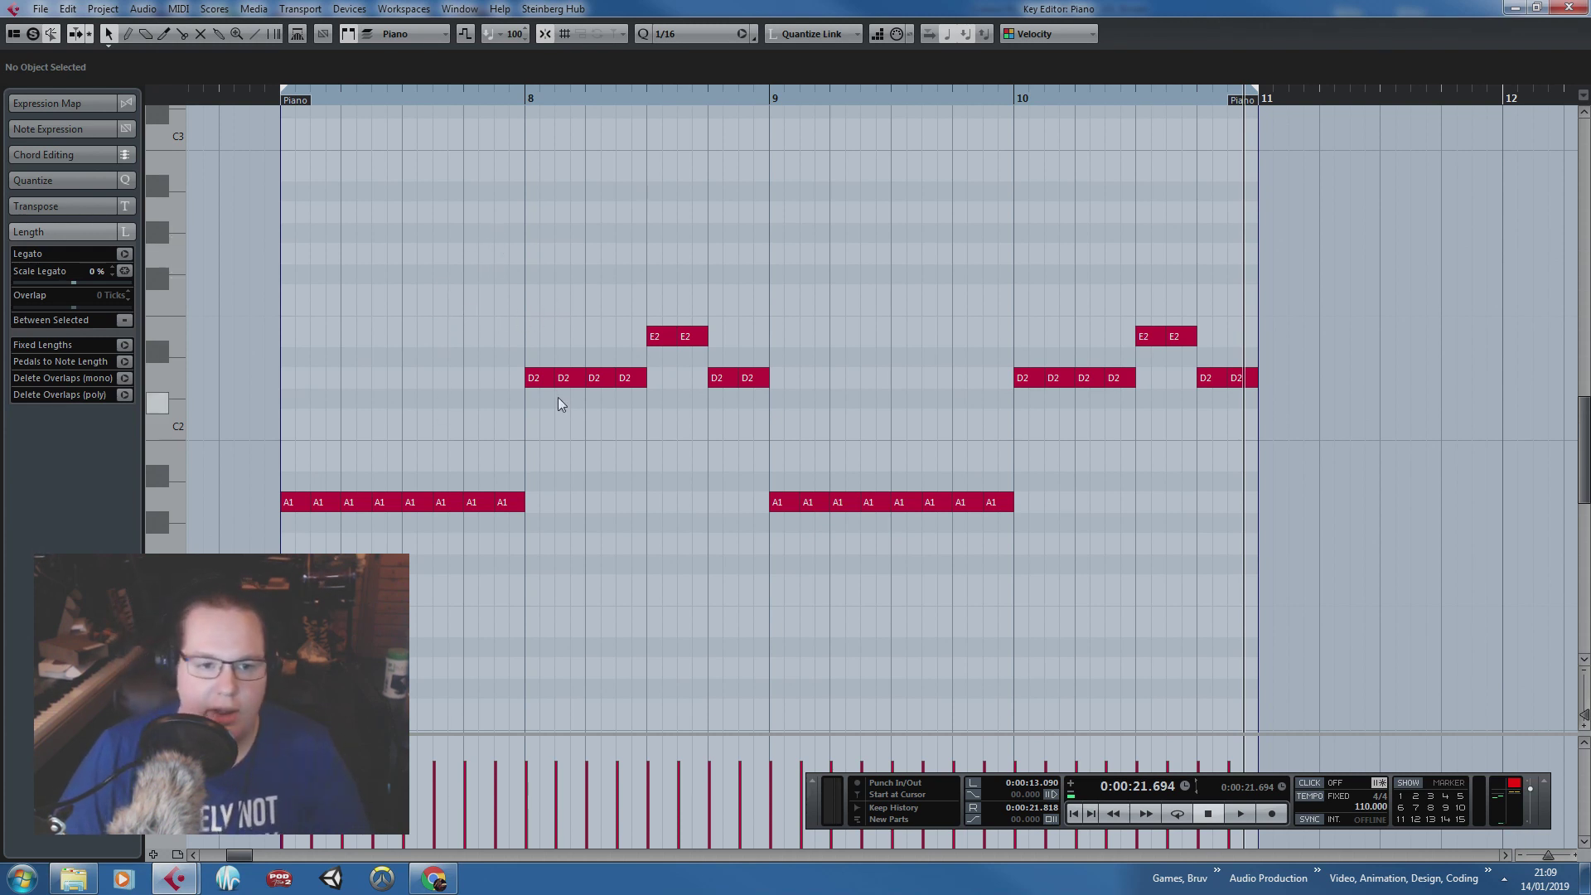
# Step: Lower the velocity of every second eighth note in bars 7 and 8 to 85
pyautogui.moveTo(328, 438); pyautogui.dragTo(315, 522)
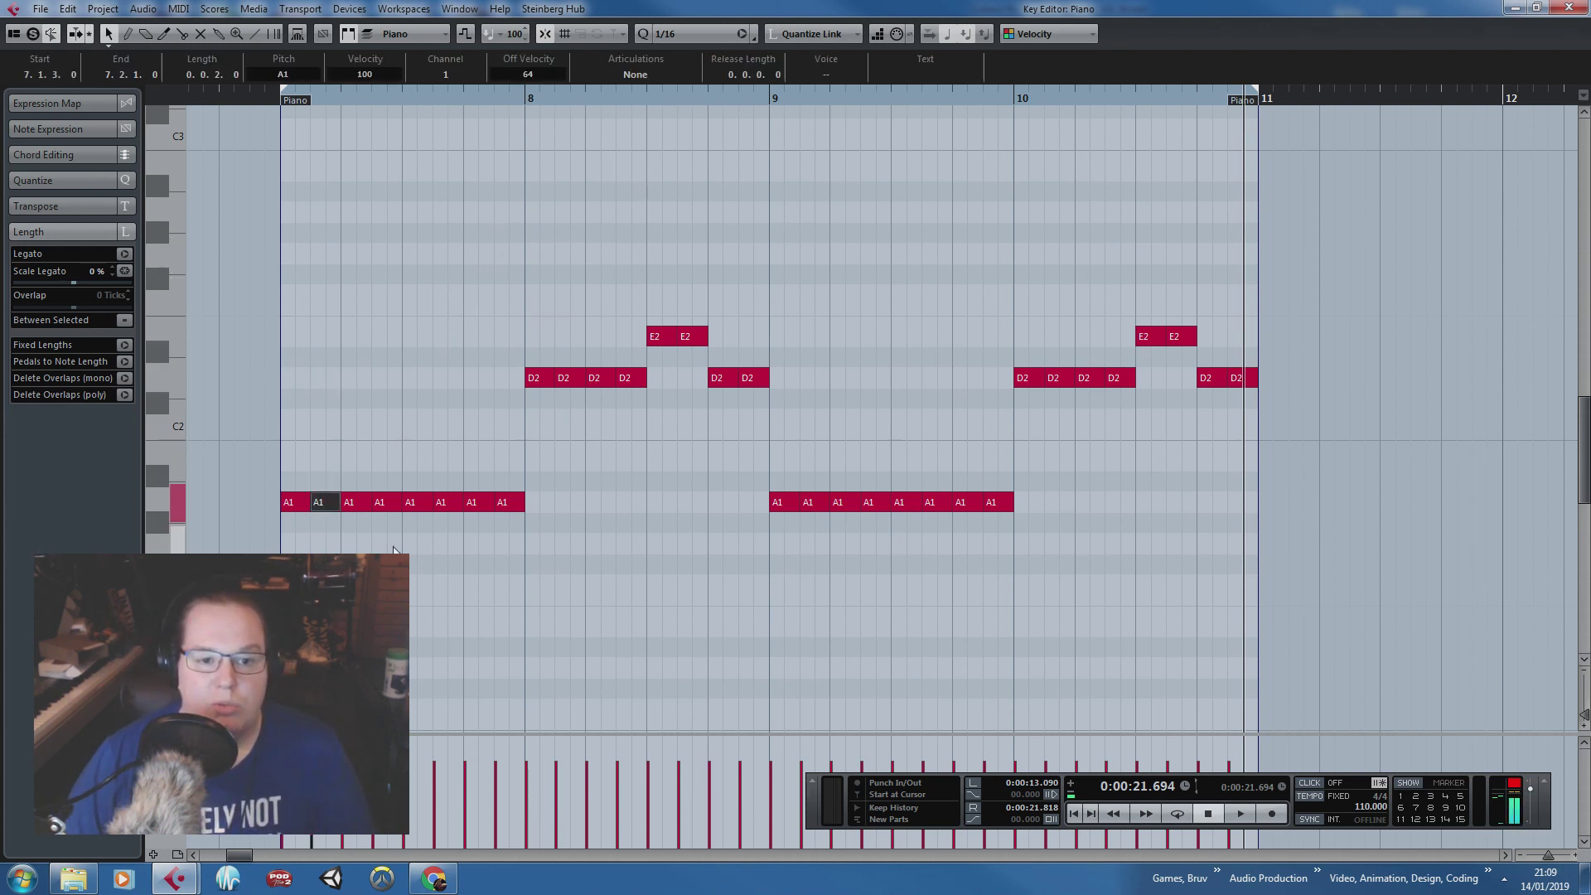
pyautogui.keyDown('shift'); pyautogui.click(379, 502); pyautogui.keyUp('shift')
pyautogui.keyDown('shift'); pyautogui.click(441, 502); pyautogui.keyUp('shift')
pyautogui.keyDown('shift'); pyautogui.click(507, 502); pyautogui.keyUp('shift')
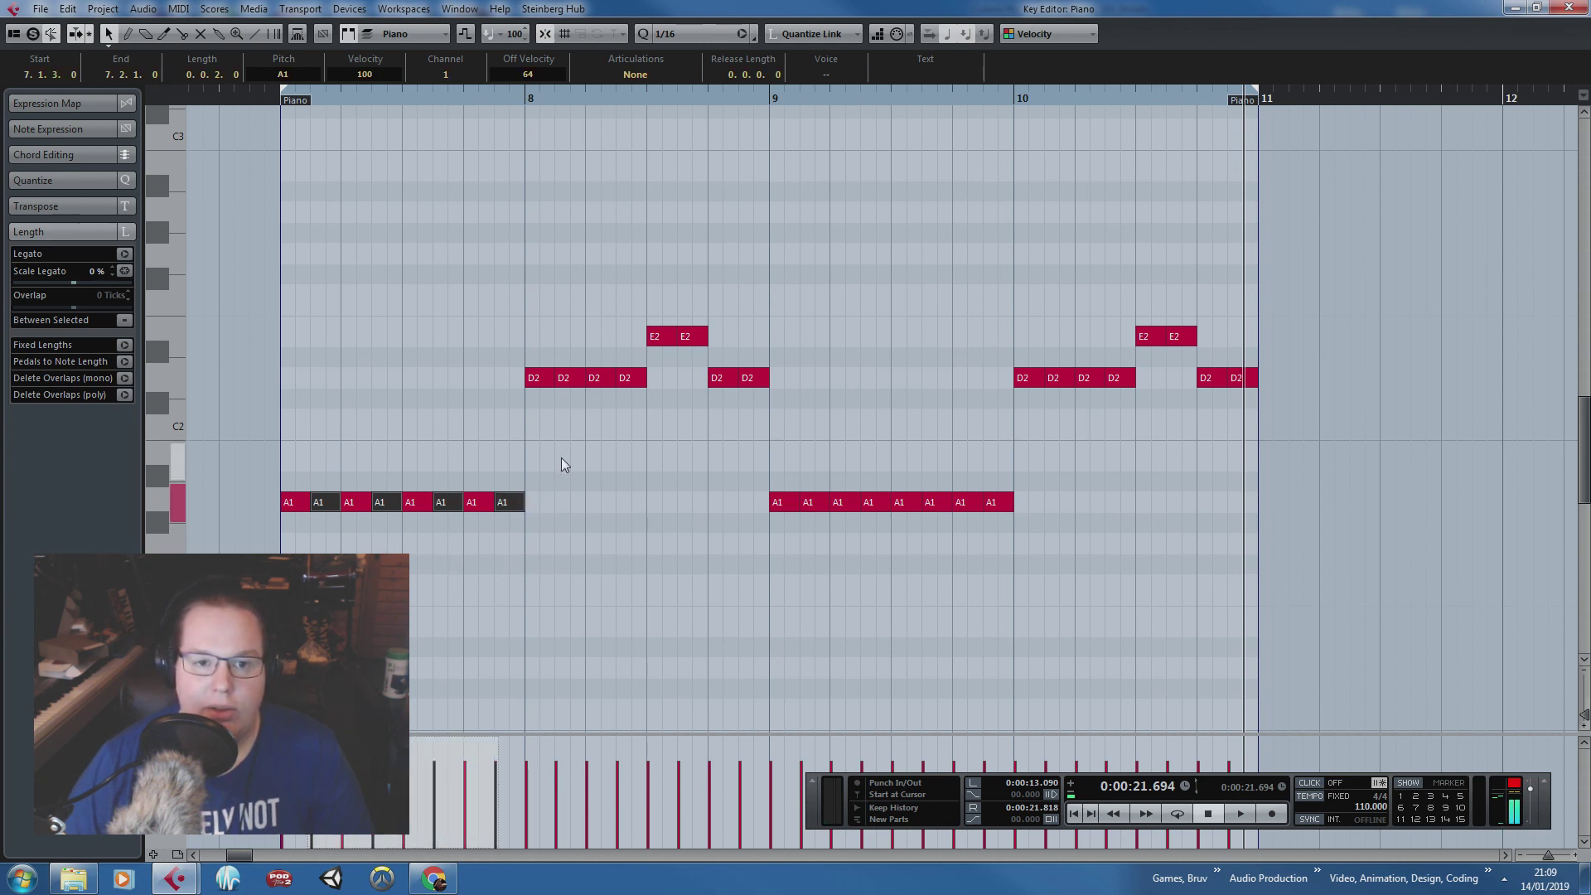
pyautogui.keyDown('shift'); pyautogui.click(567, 378); pyautogui.keyUp('shift')
pyautogui.keyDown('shift'); pyautogui.click(627, 378); pyautogui.keyUp('shift')
pyautogui.keyDown('shift'); pyautogui.click(693, 336); pyautogui.keyUp('shift')
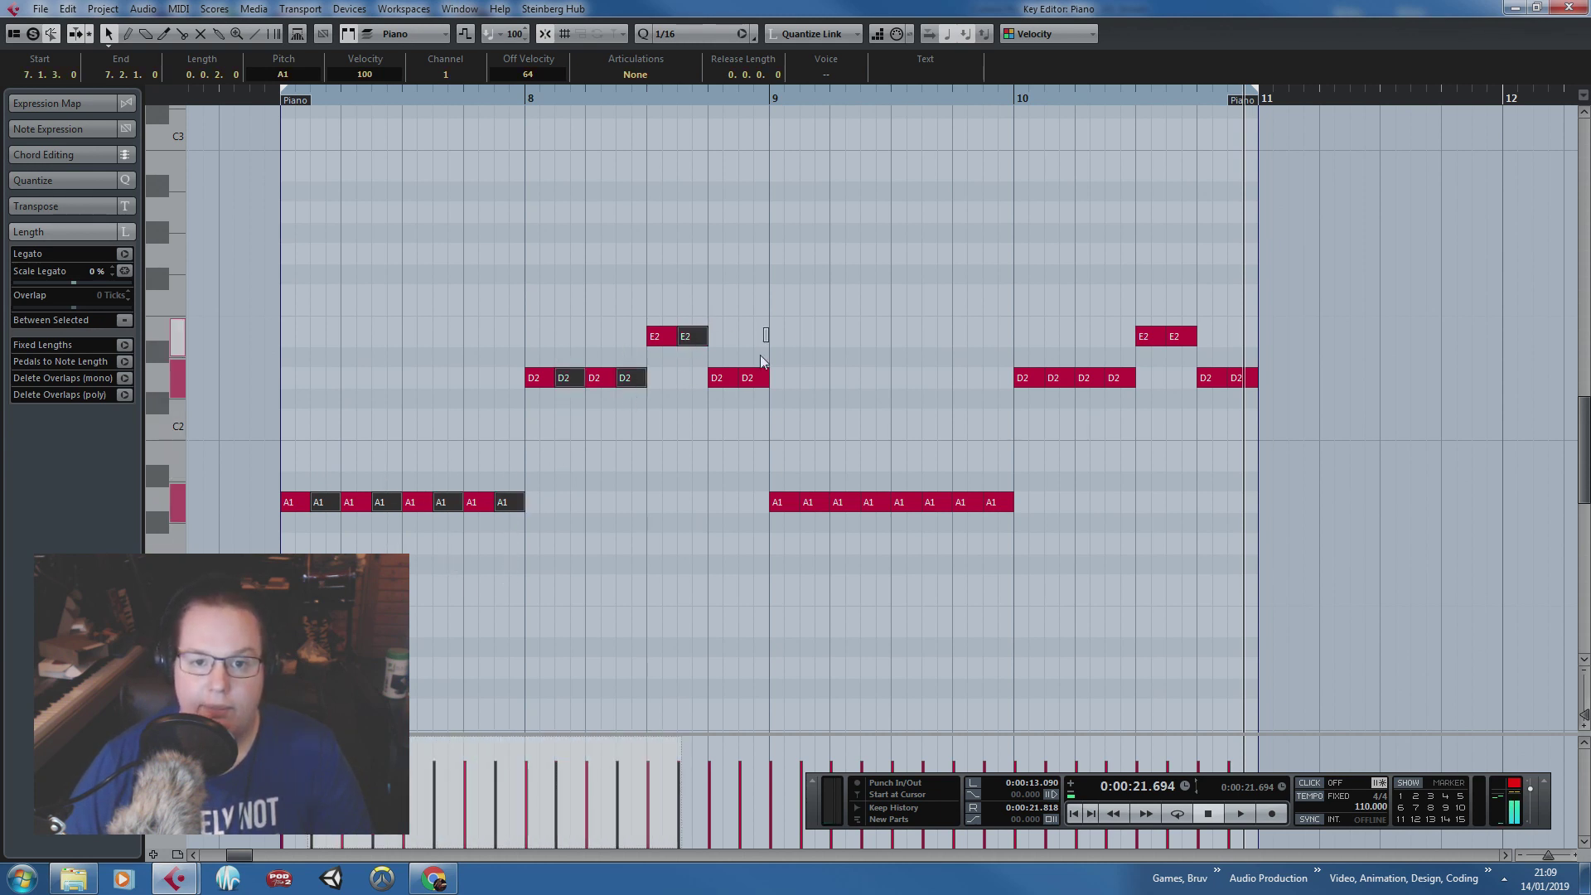
pyautogui.keyDown('shift'); pyautogui.click(751, 378); pyautogui.keyUp('shift')
pyautogui.moveTo(654, 736); pyautogui.dragTo(673, 702)
pyautogui.click(489, 694)
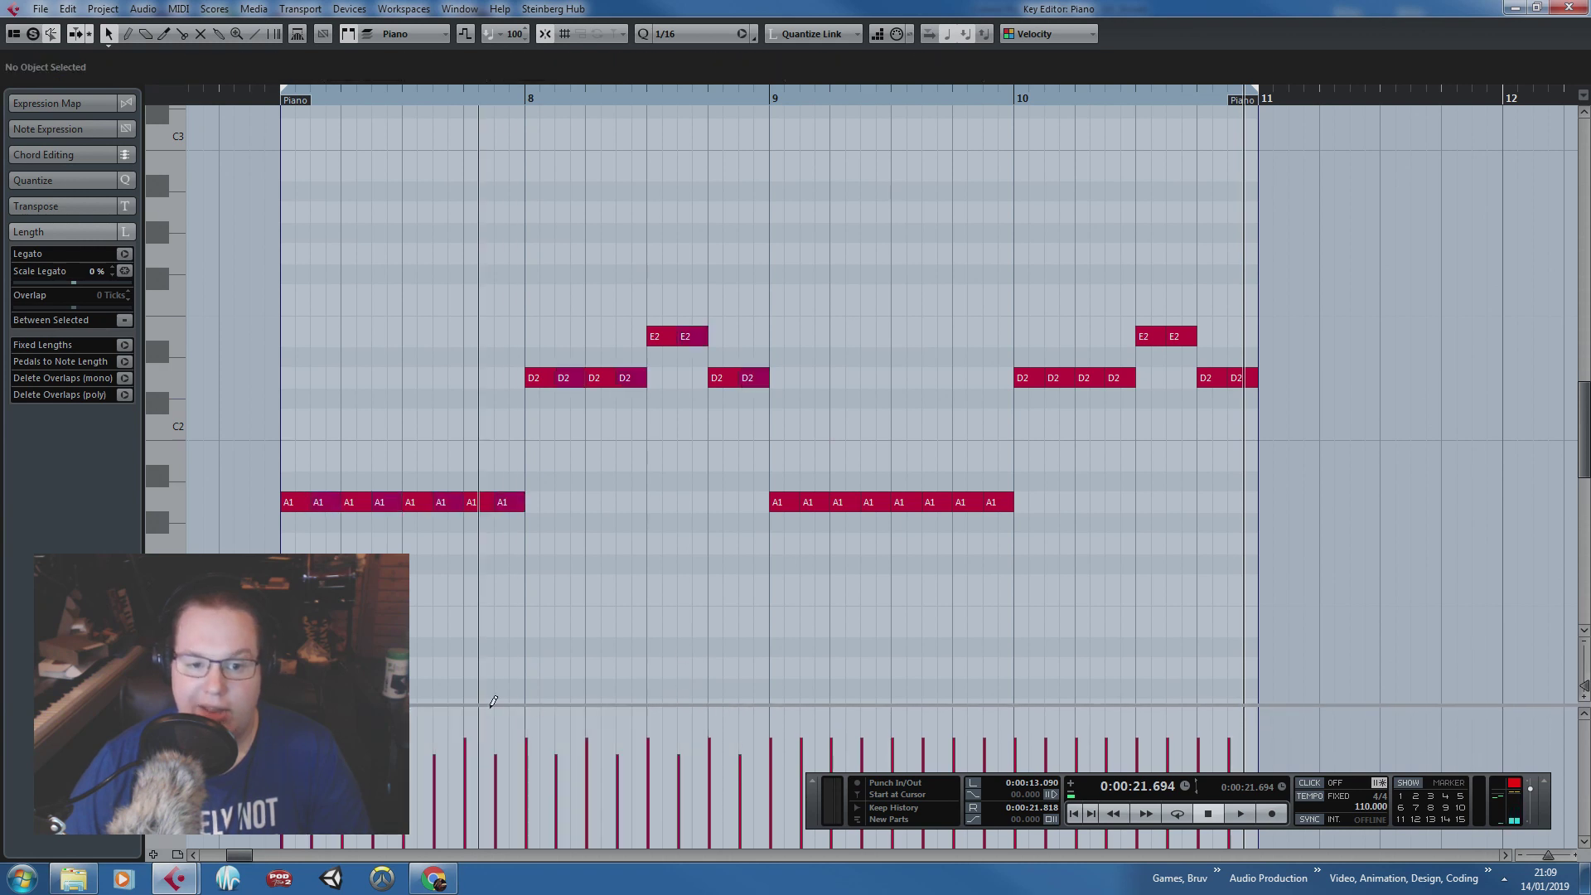
# Step: Raise the velocity of the notes on beats 1 and 3 of bars 7 and 8 to 109
pyautogui.click(290, 499)
pyautogui.keyDown('shift'); pyautogui.click(534, 377); pyautogui.keyUp('shift')
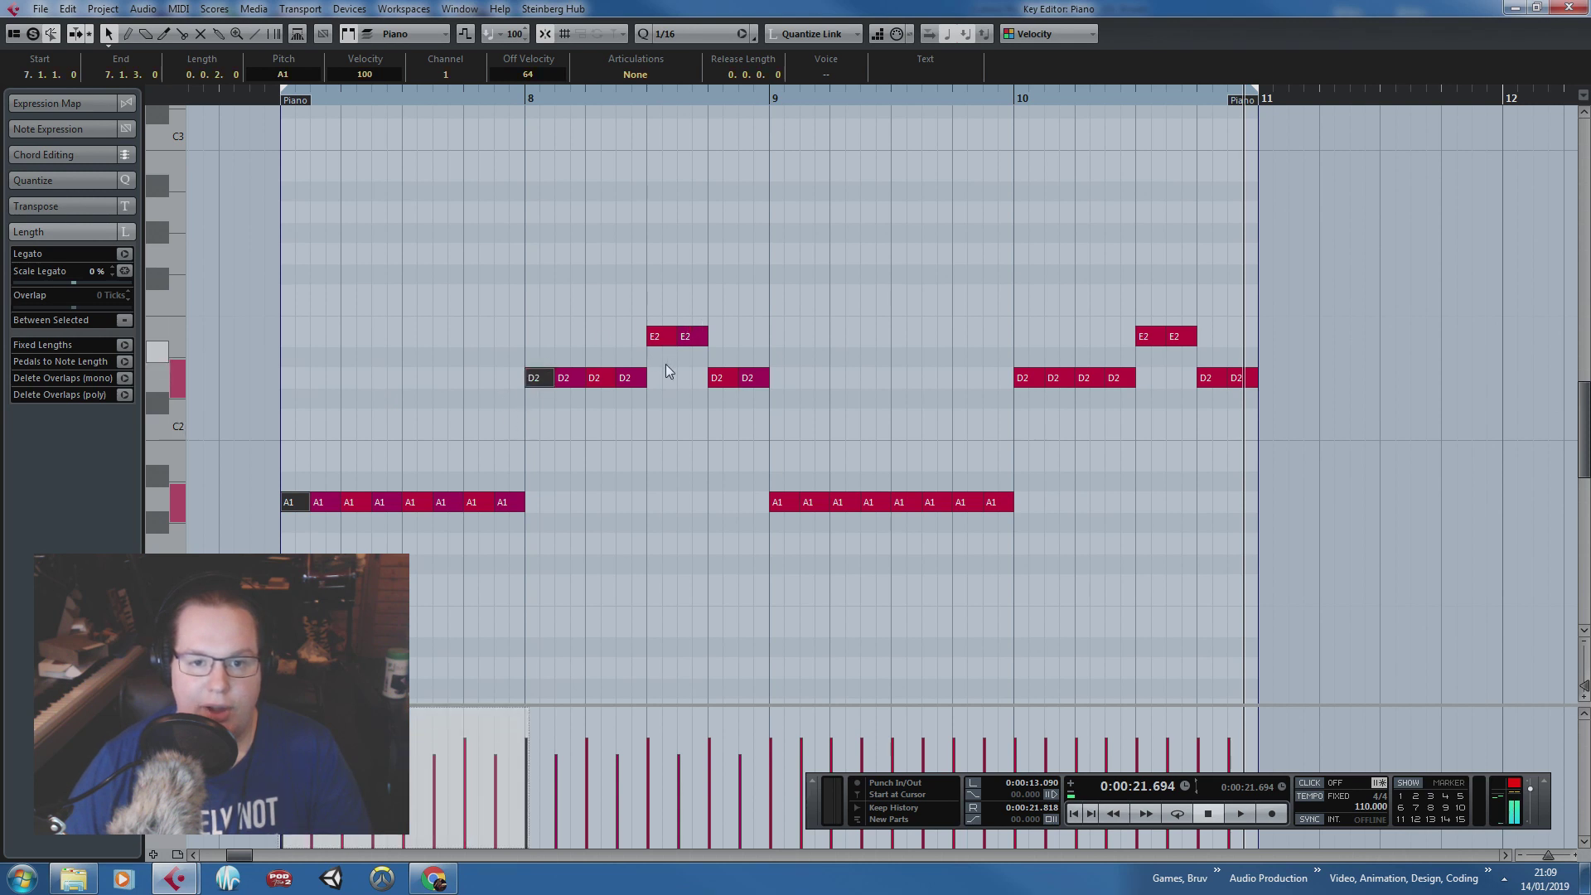
pyautogui.keyDown('shift'); pyautogui.click(657, 337); pyautogui.keyUp('shift')
pyautogui.keyDown('shift'); pyautogui.click(414, 501); pyautogui.keyUp('shift')
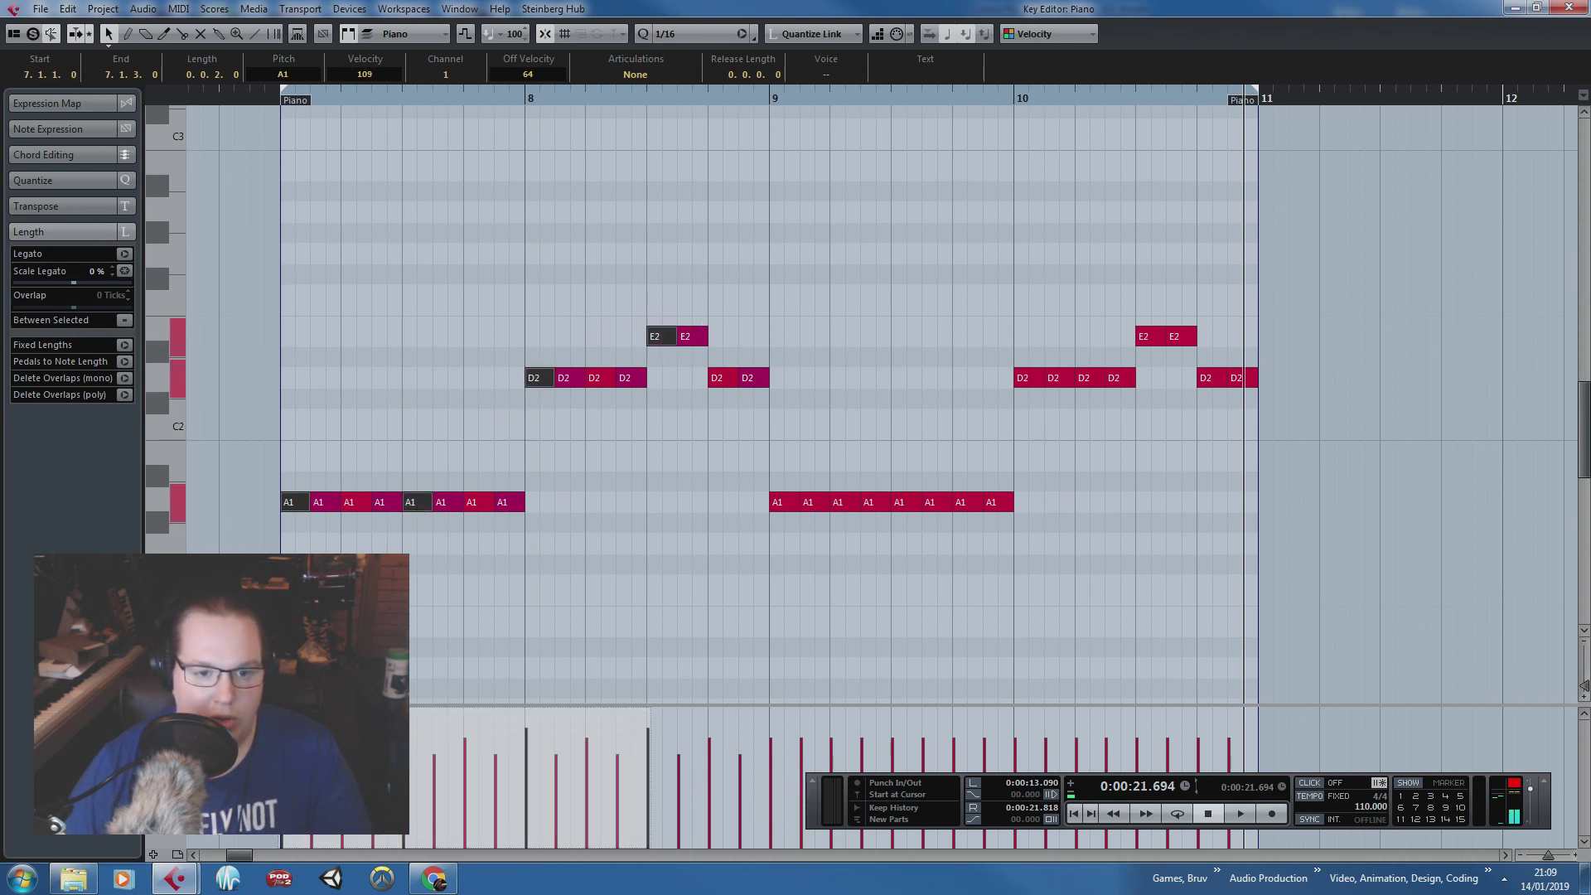
pyautogui.click(509, 378)
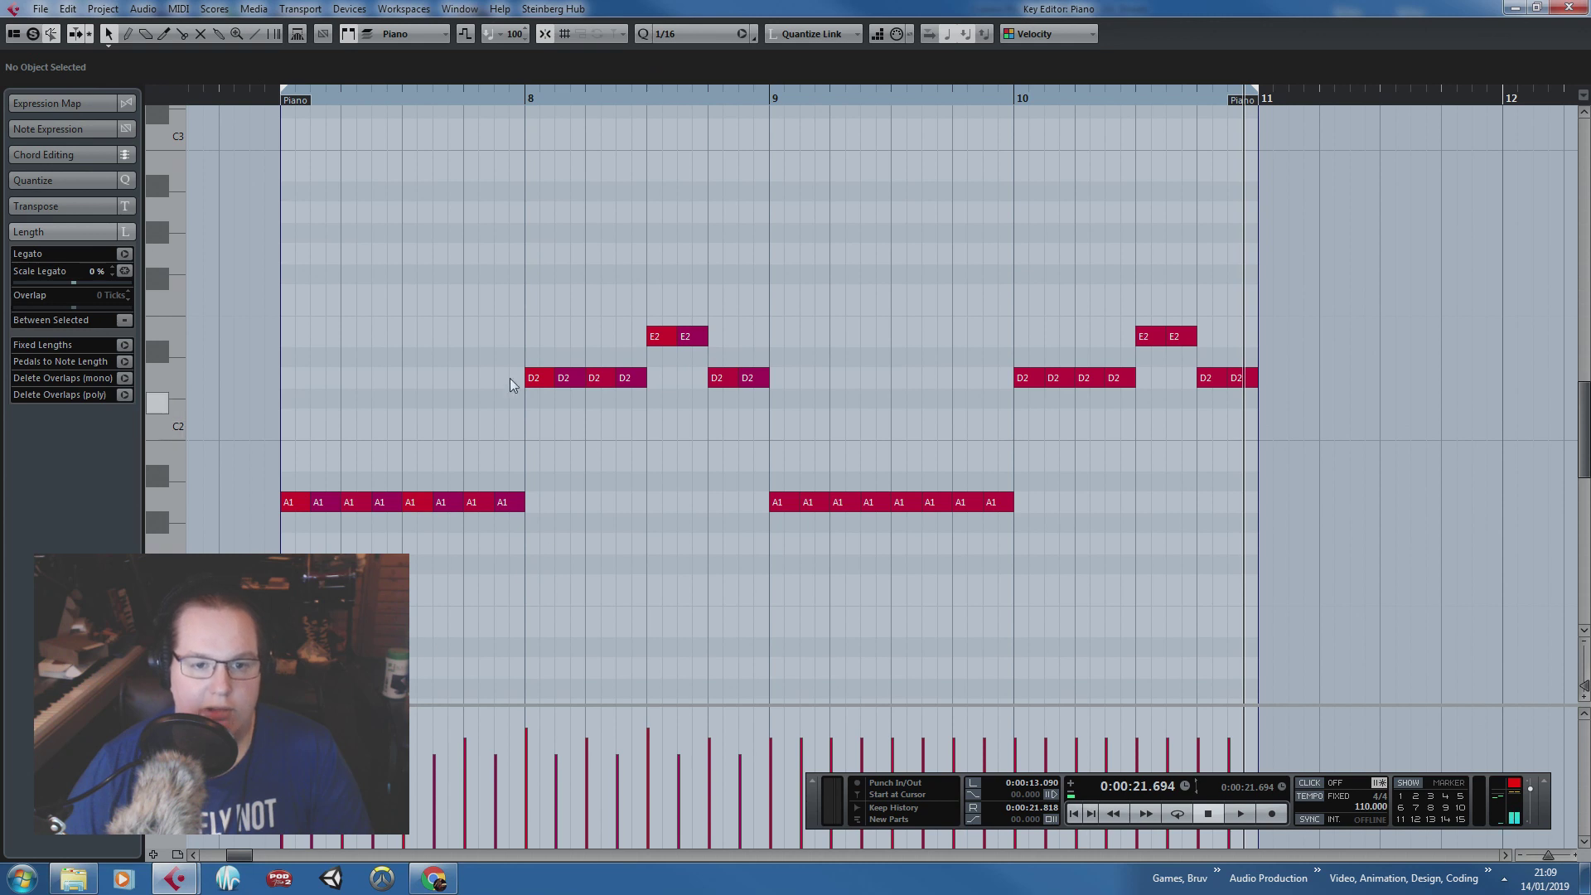
# Step: Play from bar 7 and replace the notes in bars 9–10 with a duplicate of the accented pattern from bars 7–8
pyautogui.click(275, 102)
pyautogui.press('space')
pyautogui.moveTo(1388, 266); pyautogui.dragTo(792, 534)
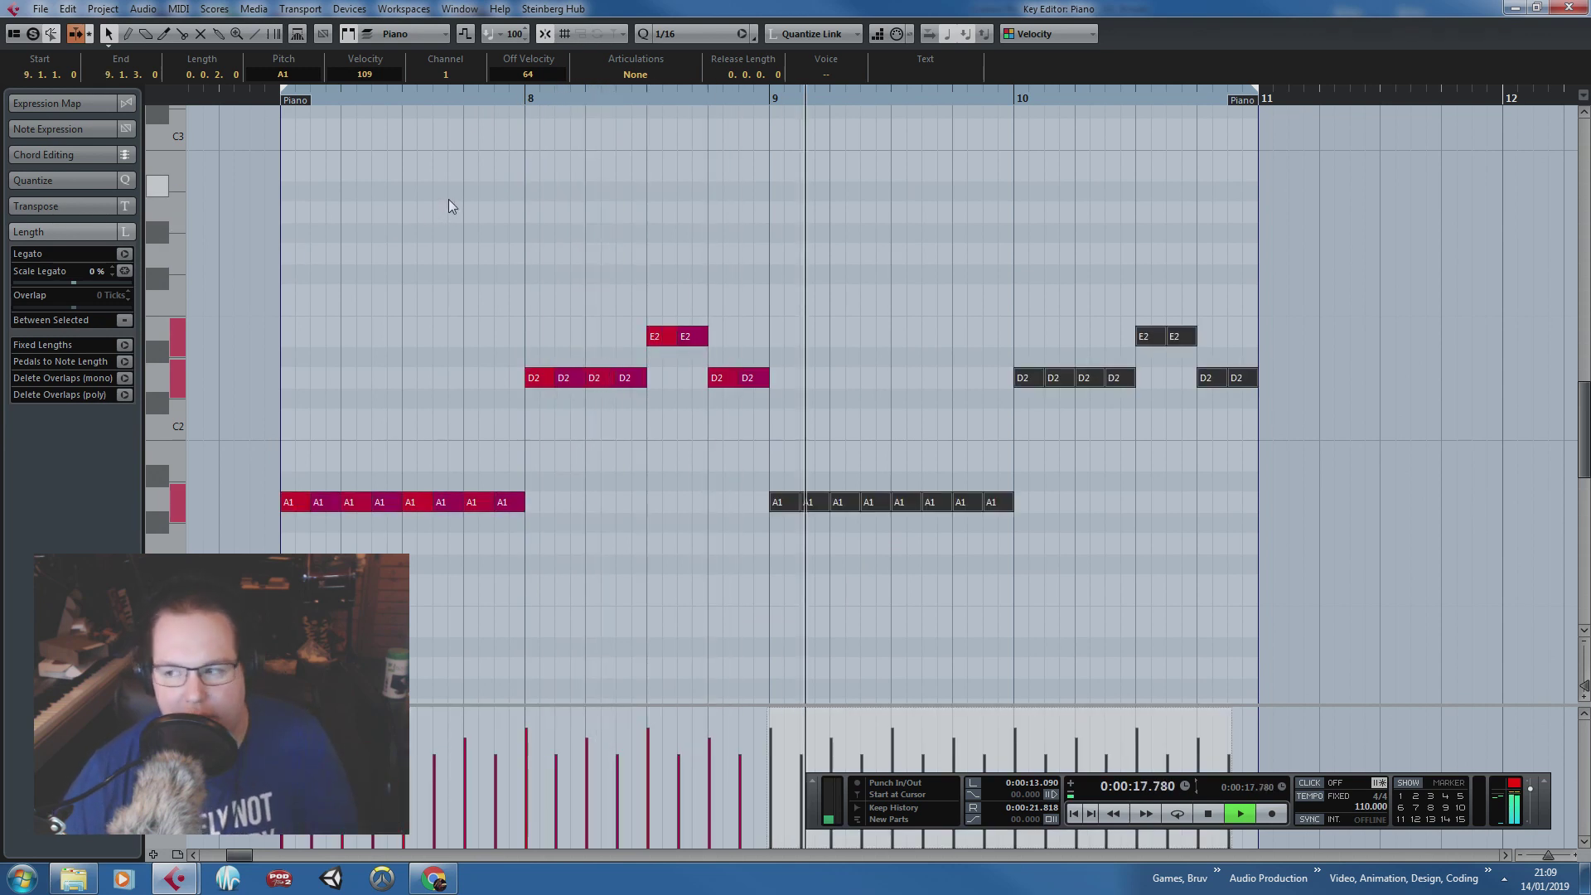
pyautogui.click(448, 199)
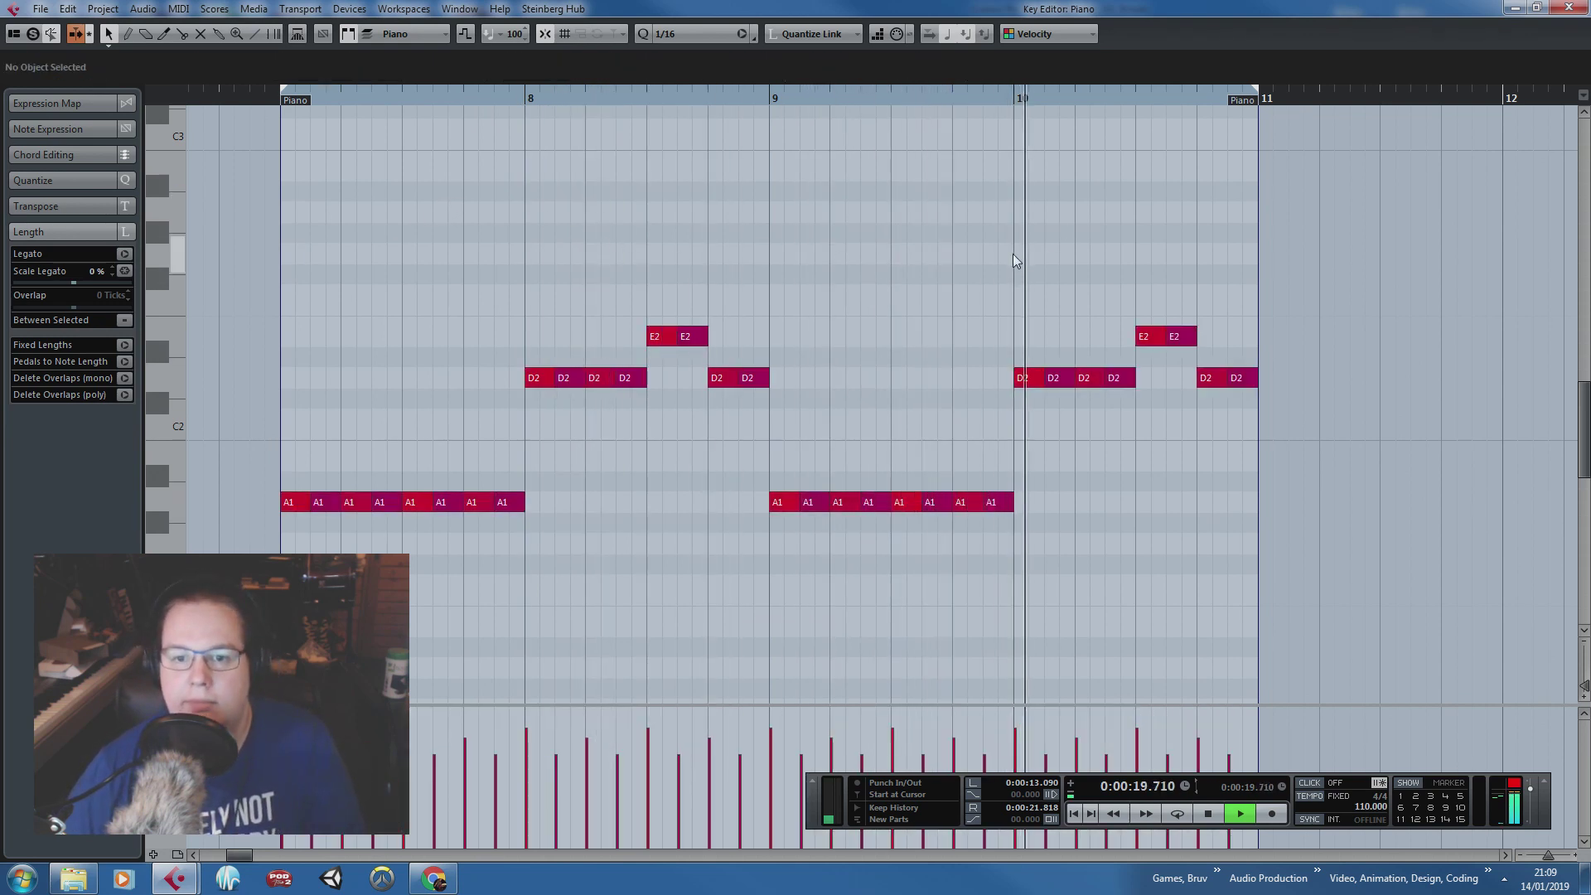
# Step: Listen to the accented bassline up to bar 11, stop playback and close the note editor
pyautogui.scroll(-1, 1014, 254)
pyautogui.scroll(1, 1135, 242)
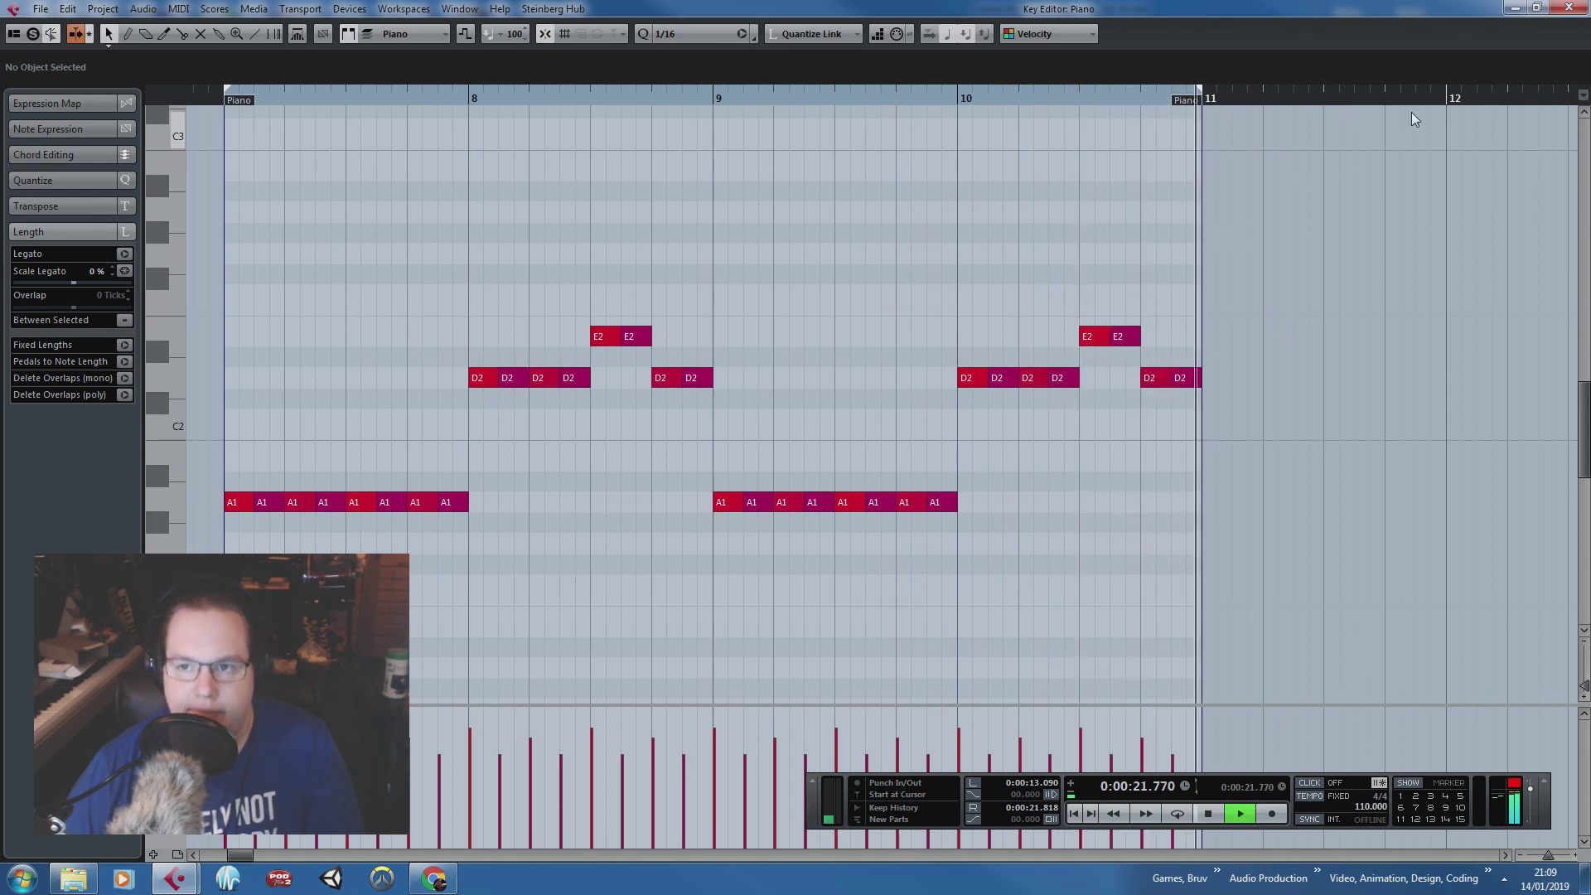
pyautogui.press('space')
pyautogui.click(1566, 7)
# Step: Move the spare bass part from bar 12 to just before bar 22
pyautogui.click(1076, 459)
pyautogui.scroll(-2, 1068, 506)
pyautogui.click(1163, 403)
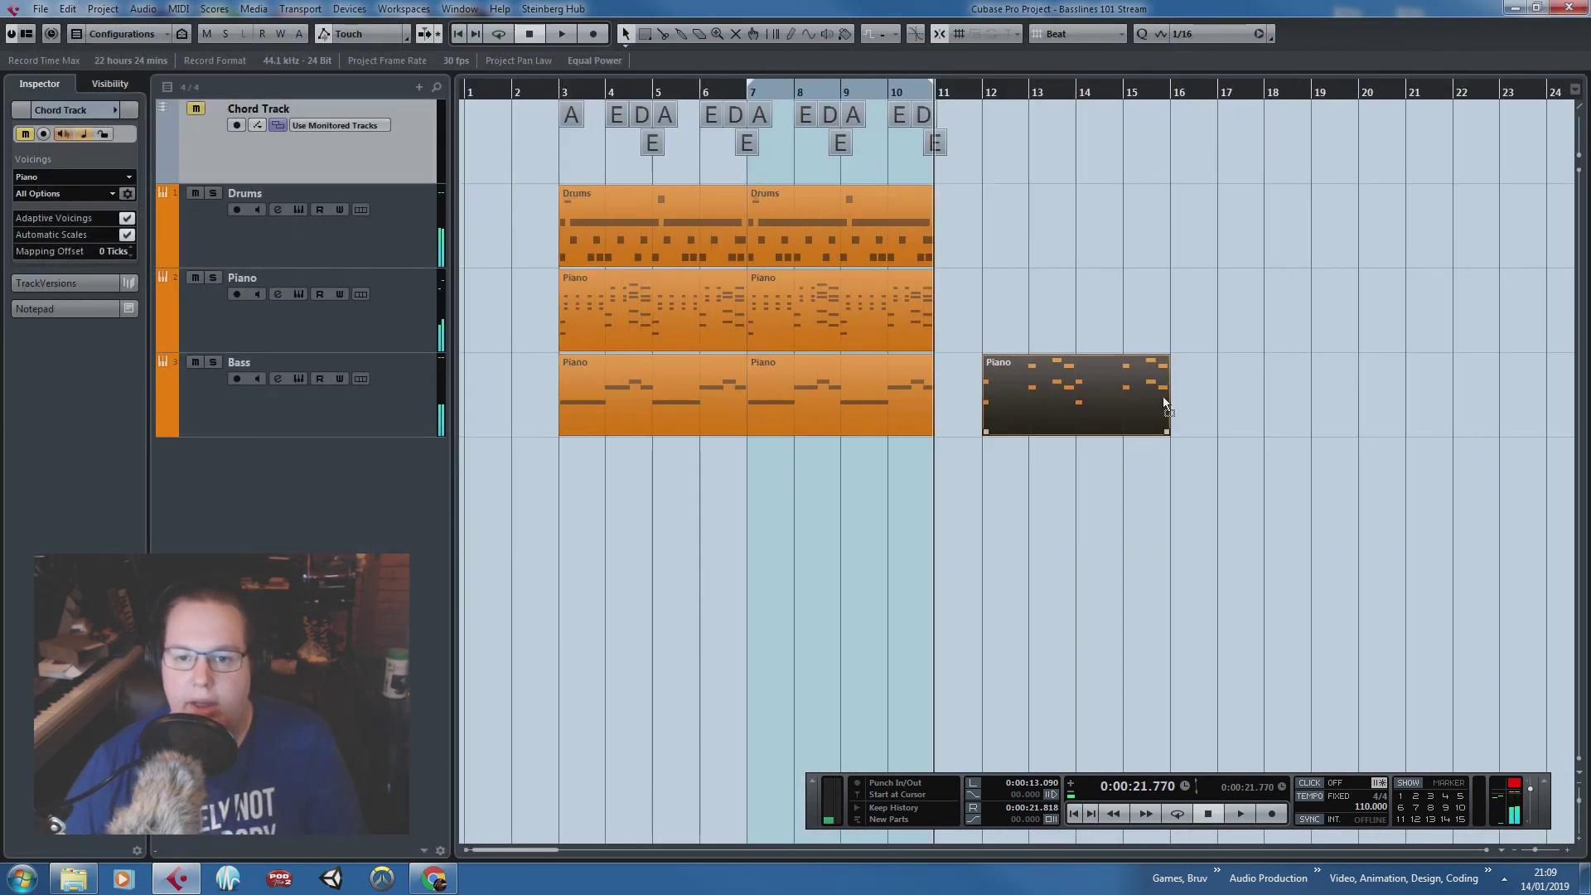
pyautogui.moveTo(1164, 403); pyautogui.dragTo(1468, 404)
pyautogui.scroll(1, 1082, 543)
# Step: Duplicate the chords, drums, piano and bass of bars 7–10 to bar 11
pyautogui.moveTo(1075, 517); pyautogui.dragTo(697, 88)
pyautogui.hotkey('ctrl', 'd')
pyautogui.scroll(2, 982, 371)
pyautogui.moveTo(925, 405); pyautogui.dragTo(932, 406)
pyautogui.click(931, 616)
pyautogui.scroll(3, 929, 605)
pyautogui.scroll(-2, 750, 421)
pyautogui.scroll(-2, 533, 217)
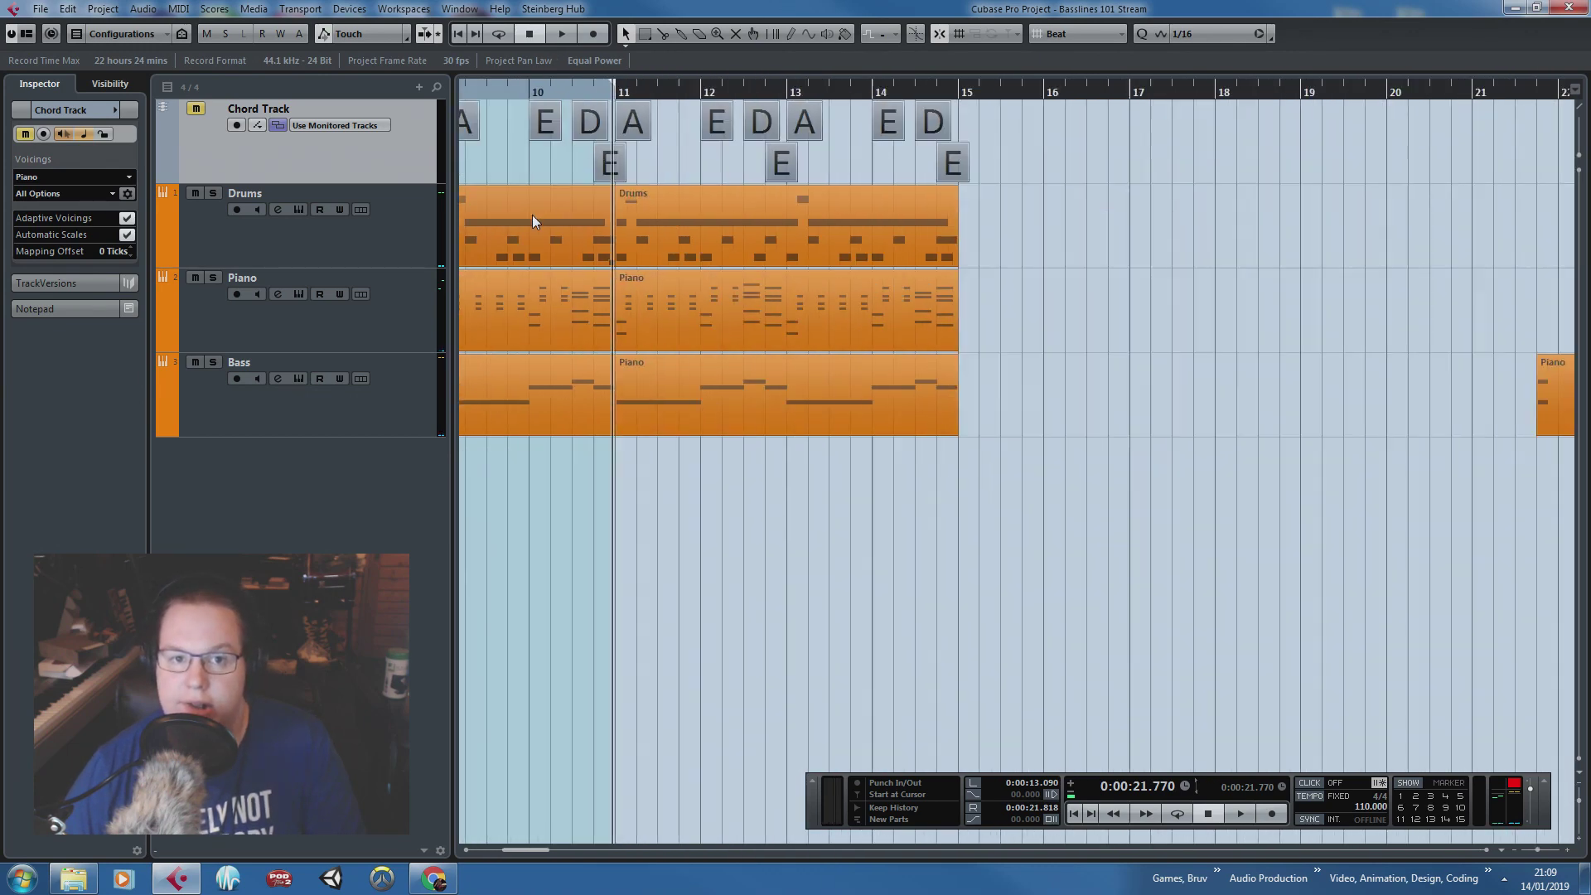
# Step: Set the left locator to bar 11 and the right locator to bar 15
pyautogui.scroll(-1, 532, 217)
pyautogui.moveTo(542, 87); pyautogui.dragTo(847, 92)
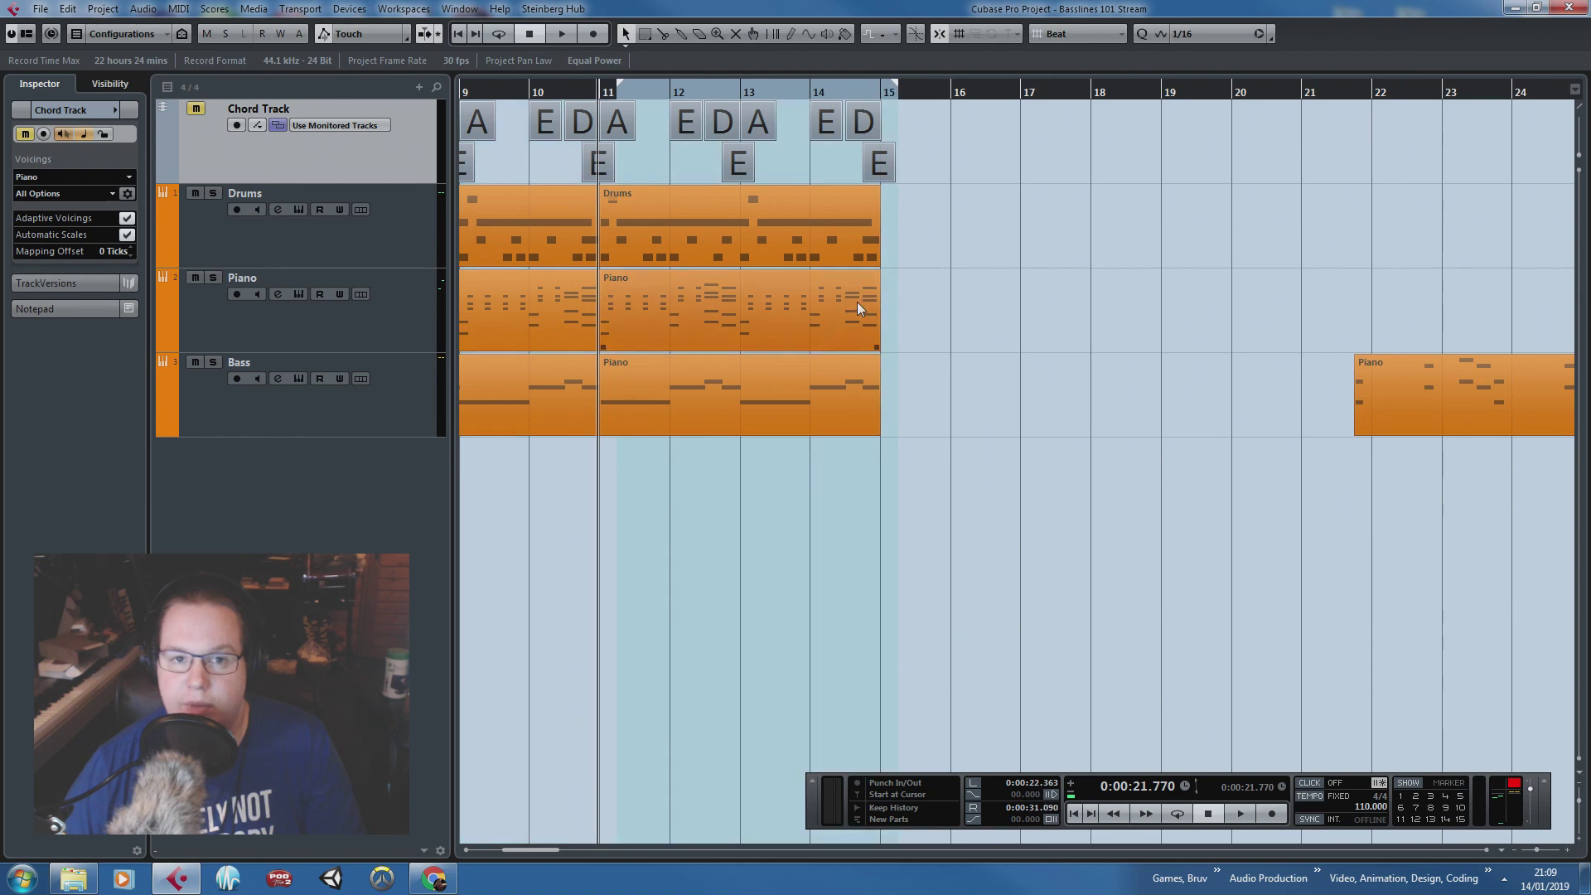
pyautogui.moveTo(648, 84); pyautogui.dragTo(626, 84)
pyautogui.scroll(2, 595, 534)
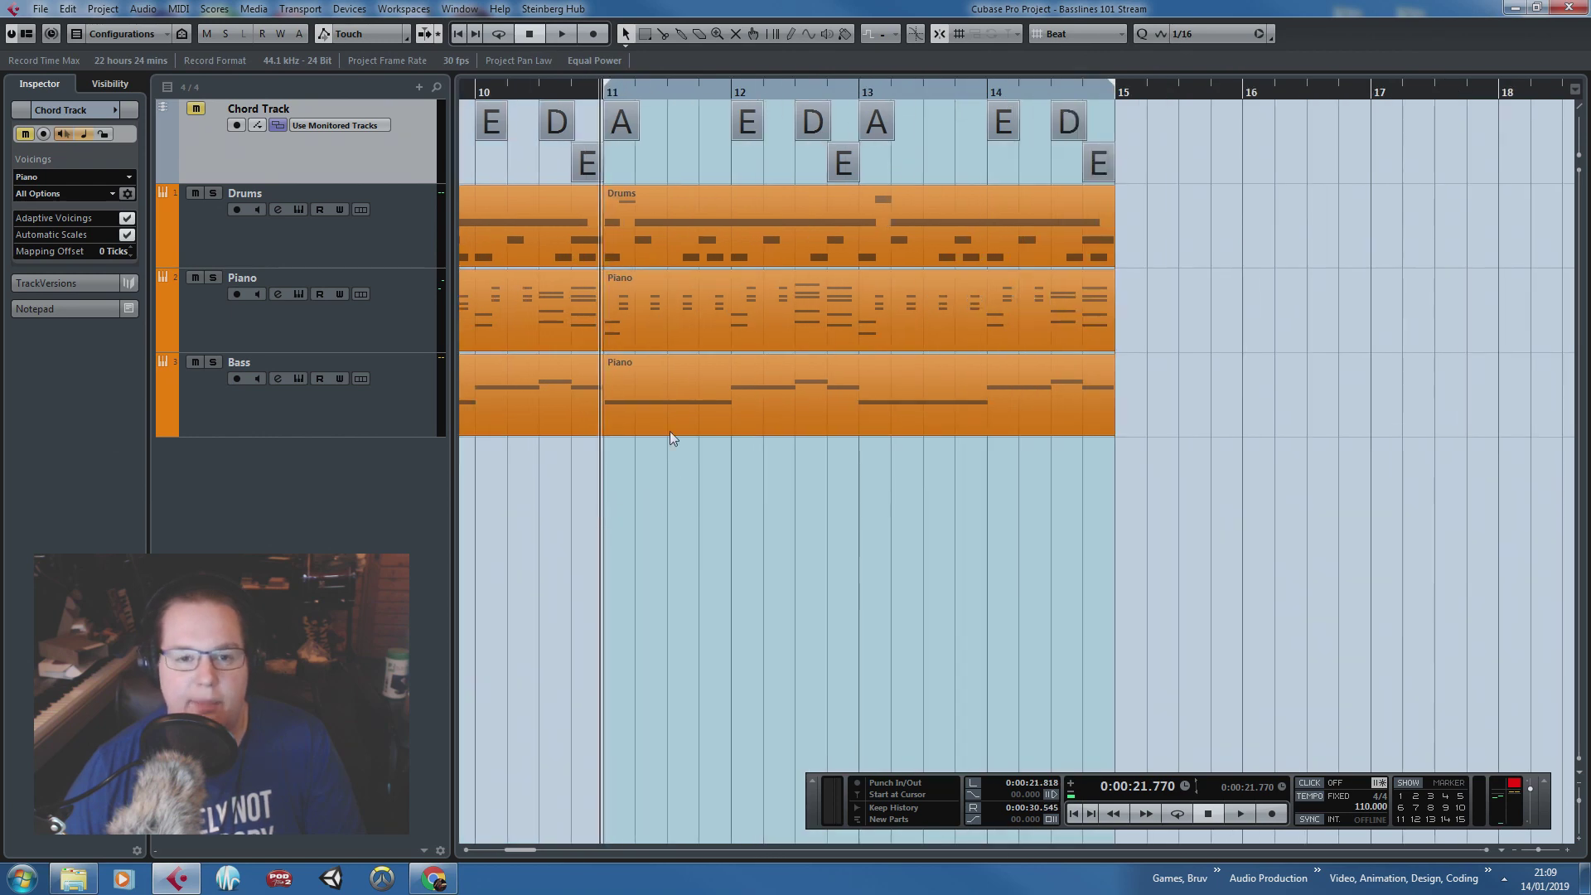
# Step: Open the bass part at bar 11 in the note editor and turn on the metronome click
pyautogui.click(671, 340)
pyautogui.click(672, 384)
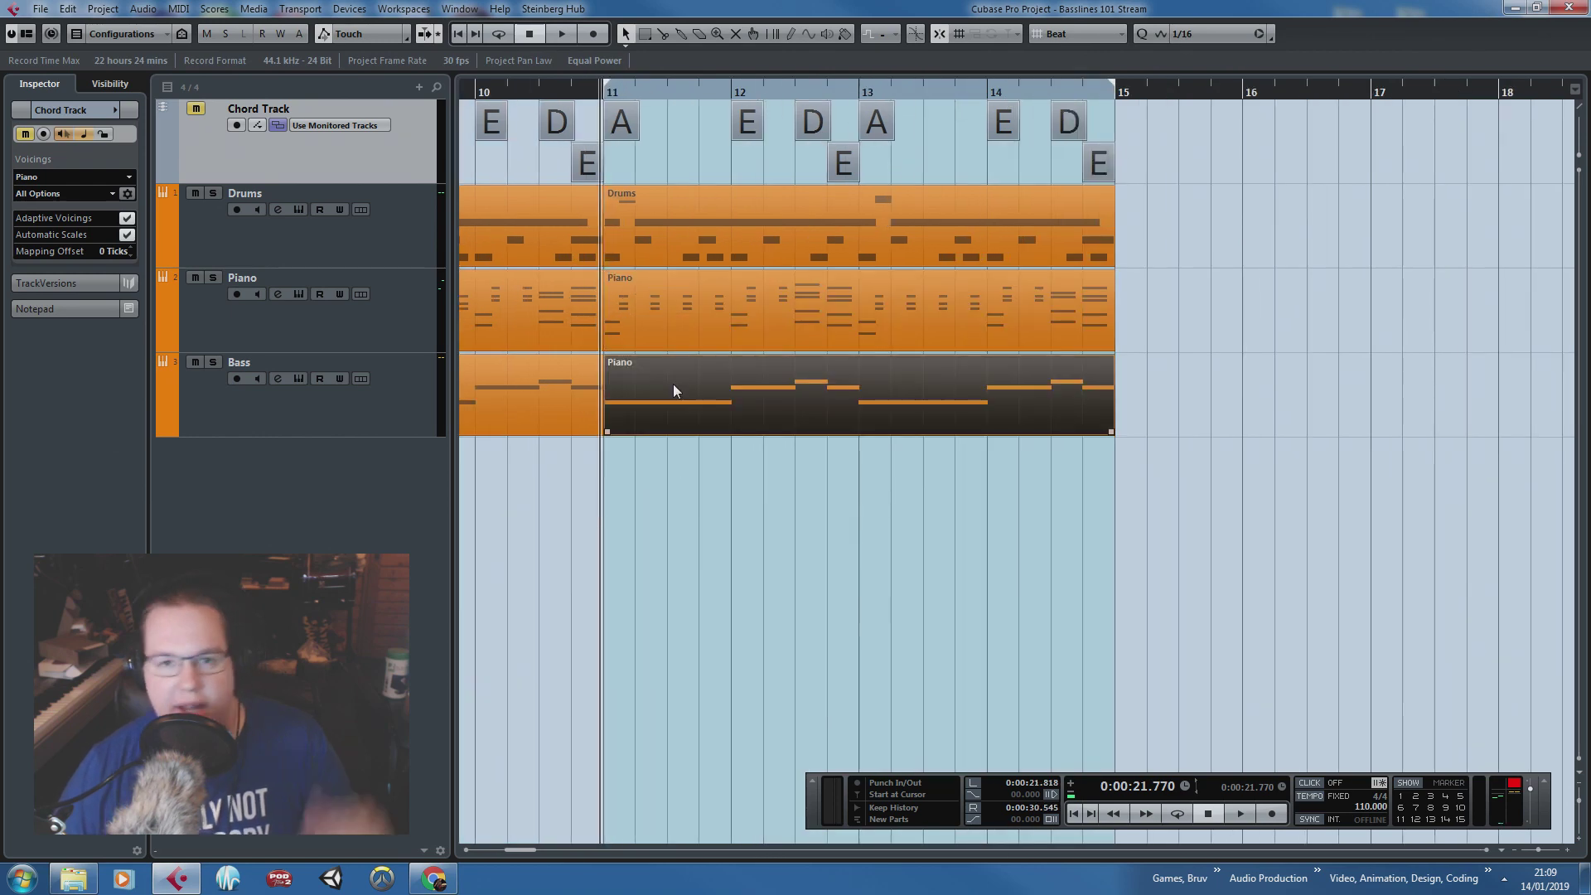
pyautogui.doubleClick(691, 423)
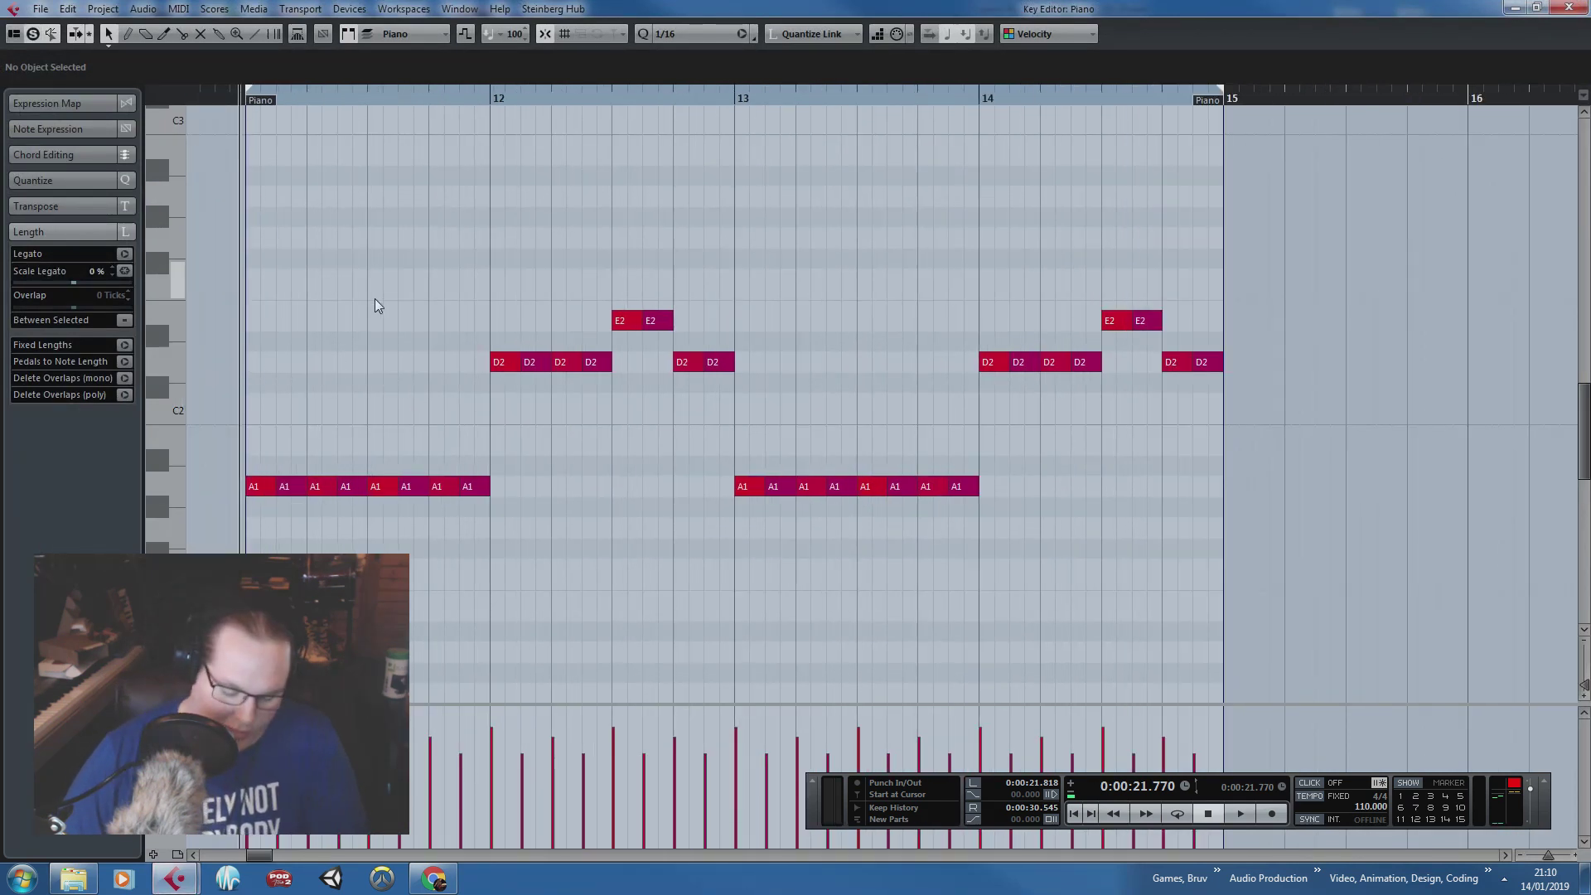
pyautogui.press('c')
# Step: Delete the second eighth note of each bar from 11 to 14 in the bassline
pyautogui.click(288, 487)
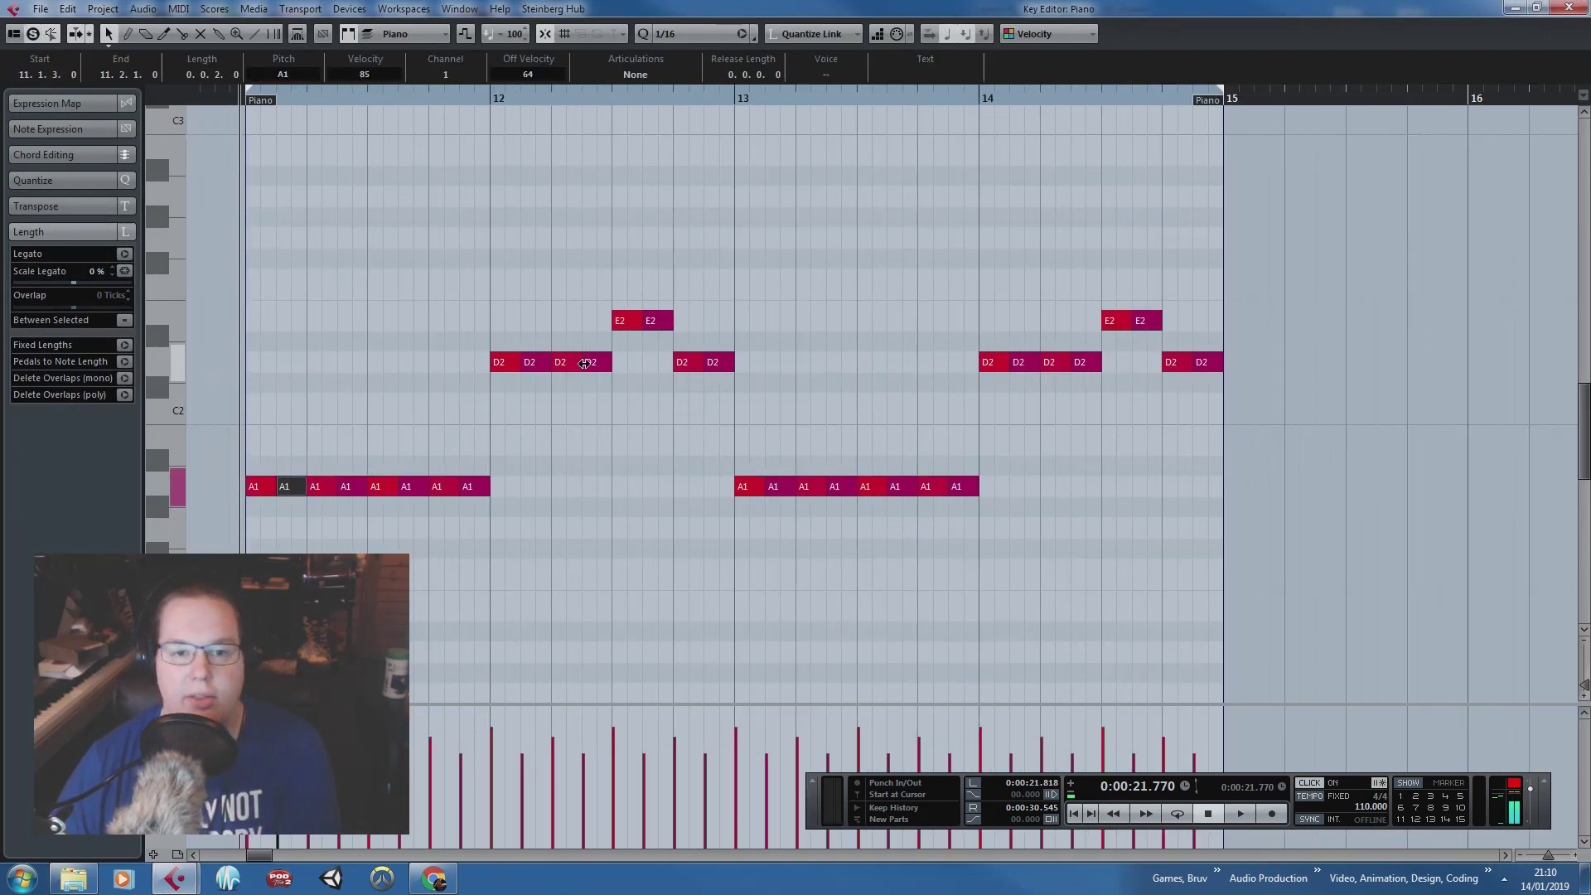
pyautogui.press('Delete')
pyautogui.click(538, 363)
pyautogui.press('Delete')
pyautogui.click(781, 485)
pyautogui.press('Delete')
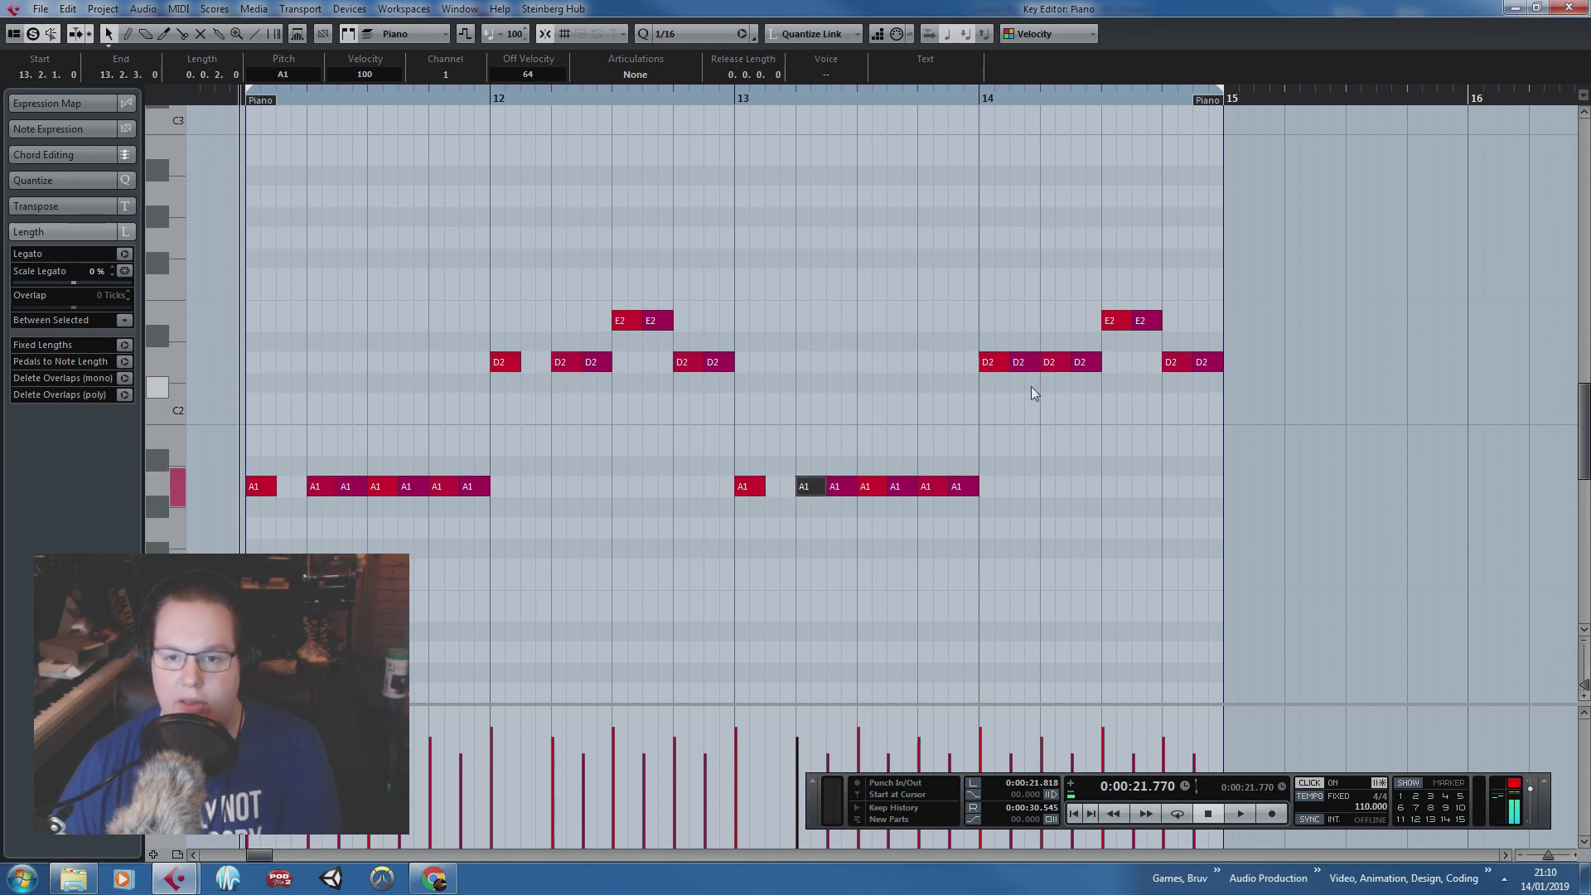
pyautogui.click(1021, 366)
pyautogui.press('Delete')
# Step: Lengthen the first bass note of all four bars to one full beat and play the result
pyautogui.click(993, 362)
pyautogui.keyDown('shift'); pyautogui.click(744, 489); pyautogui.keyUp('shift')
pyautogui.keyDown('shift'); pyautogui.click(502, 362); pyautogui.keyUp('shift')
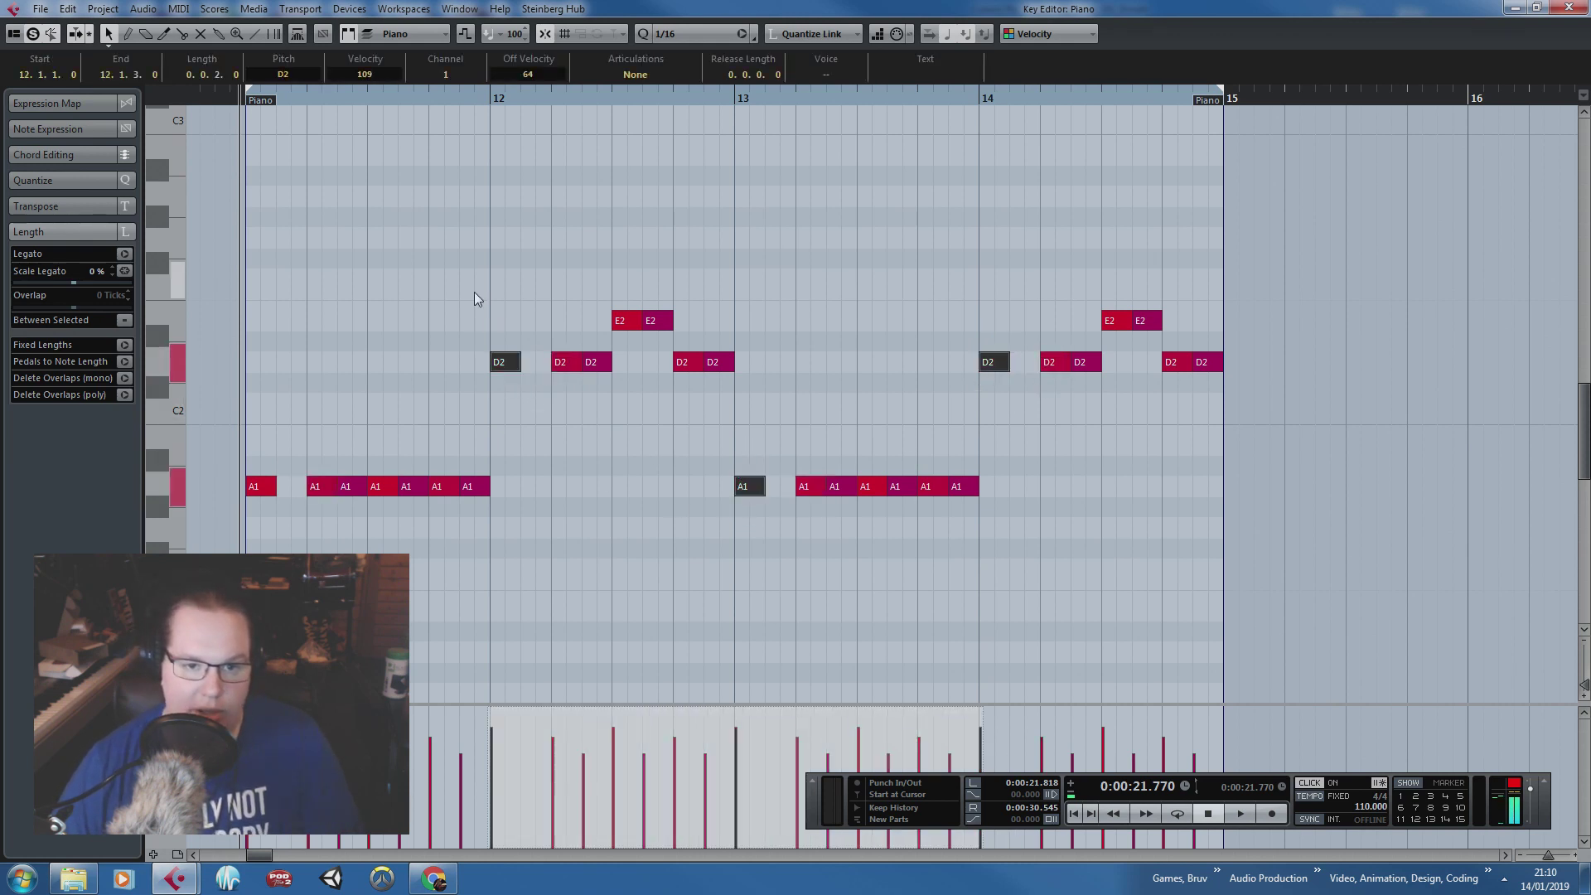
pyautogui.moveTo(302, 378); pyautogui.dragTo(306, 491)
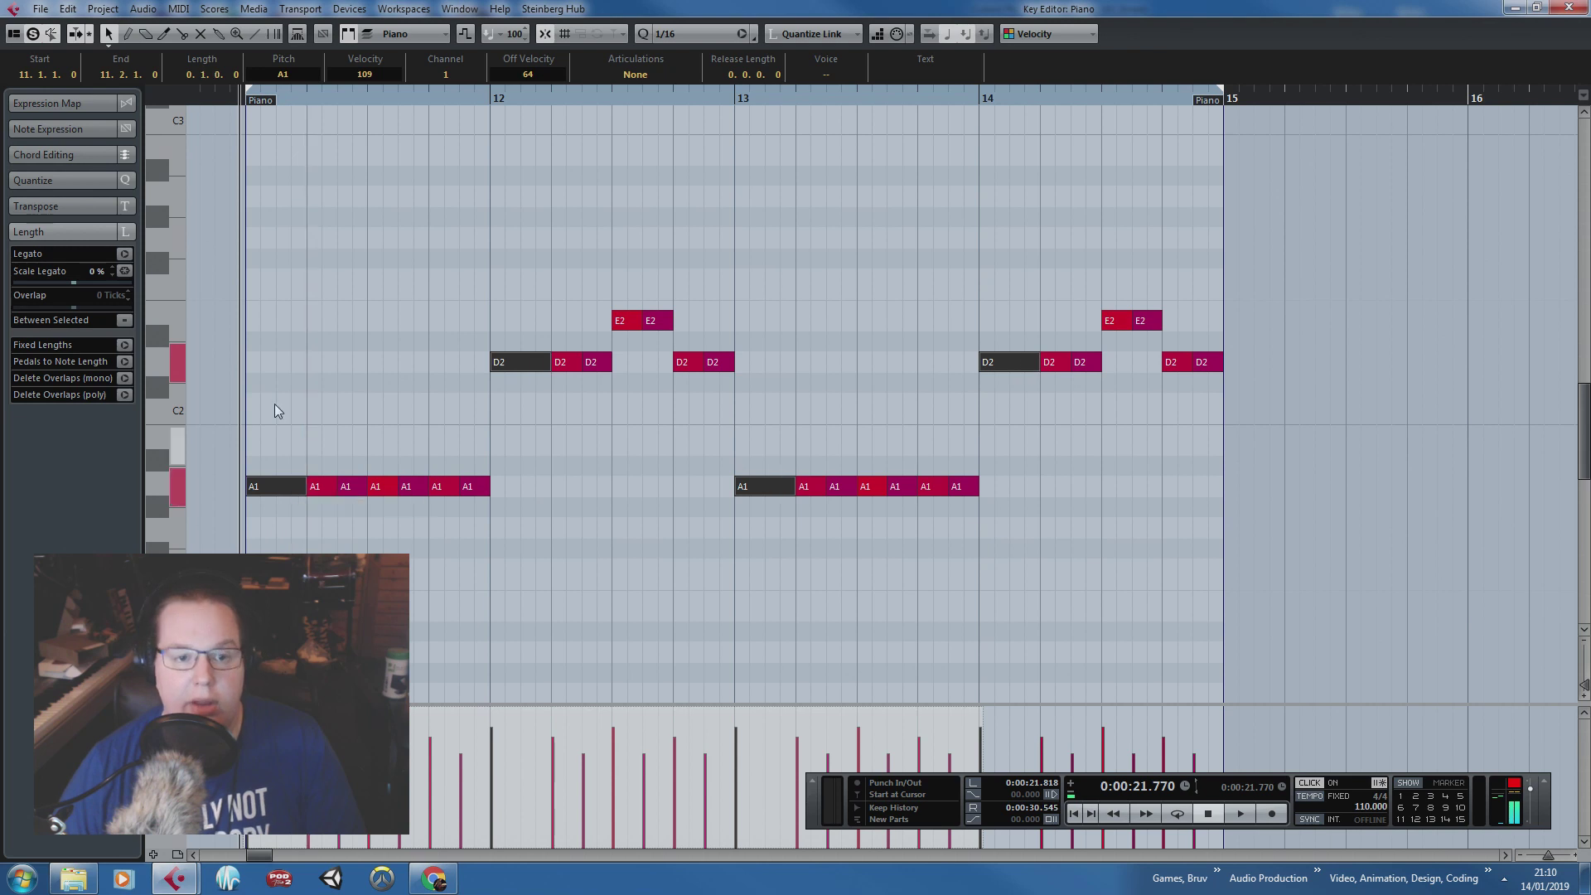
pyautogui.click(276, 406)
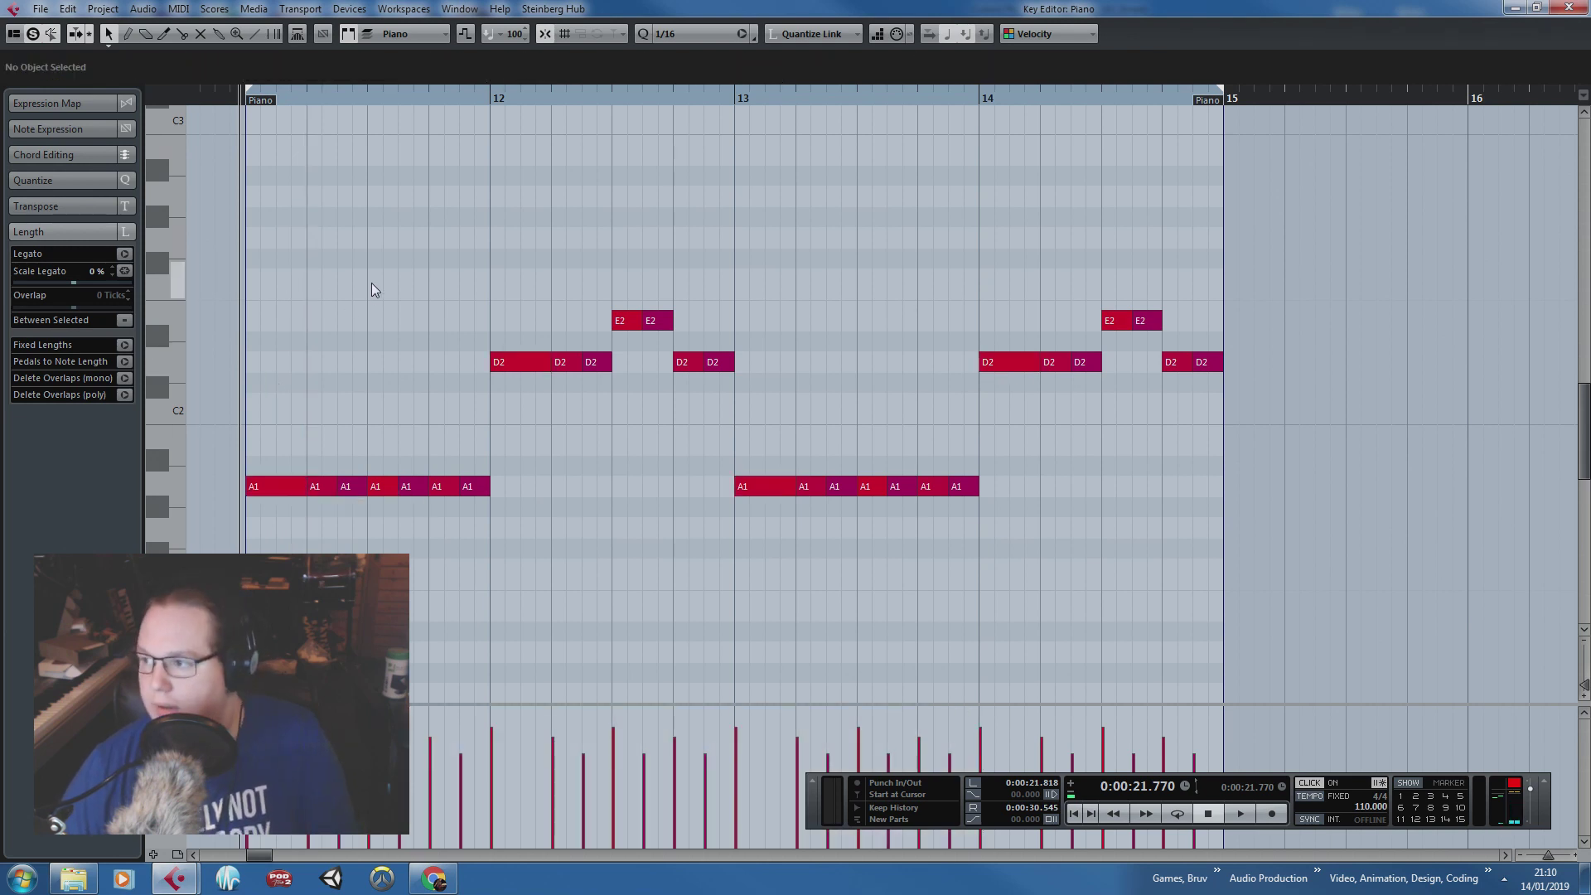
pyautogui.press('space')
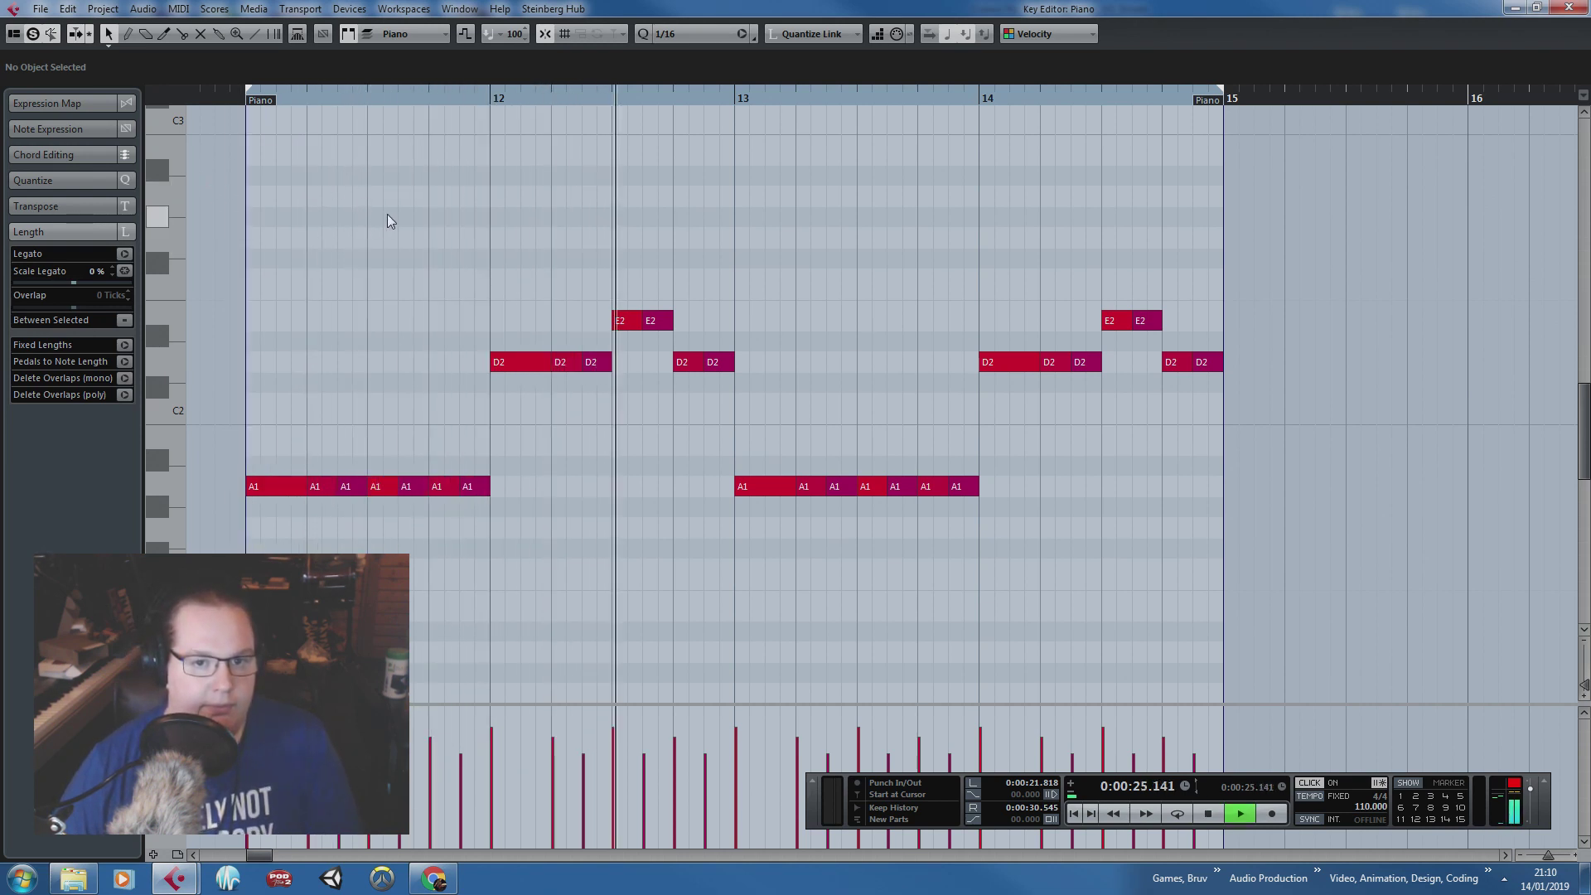
pyautogui.press('space')
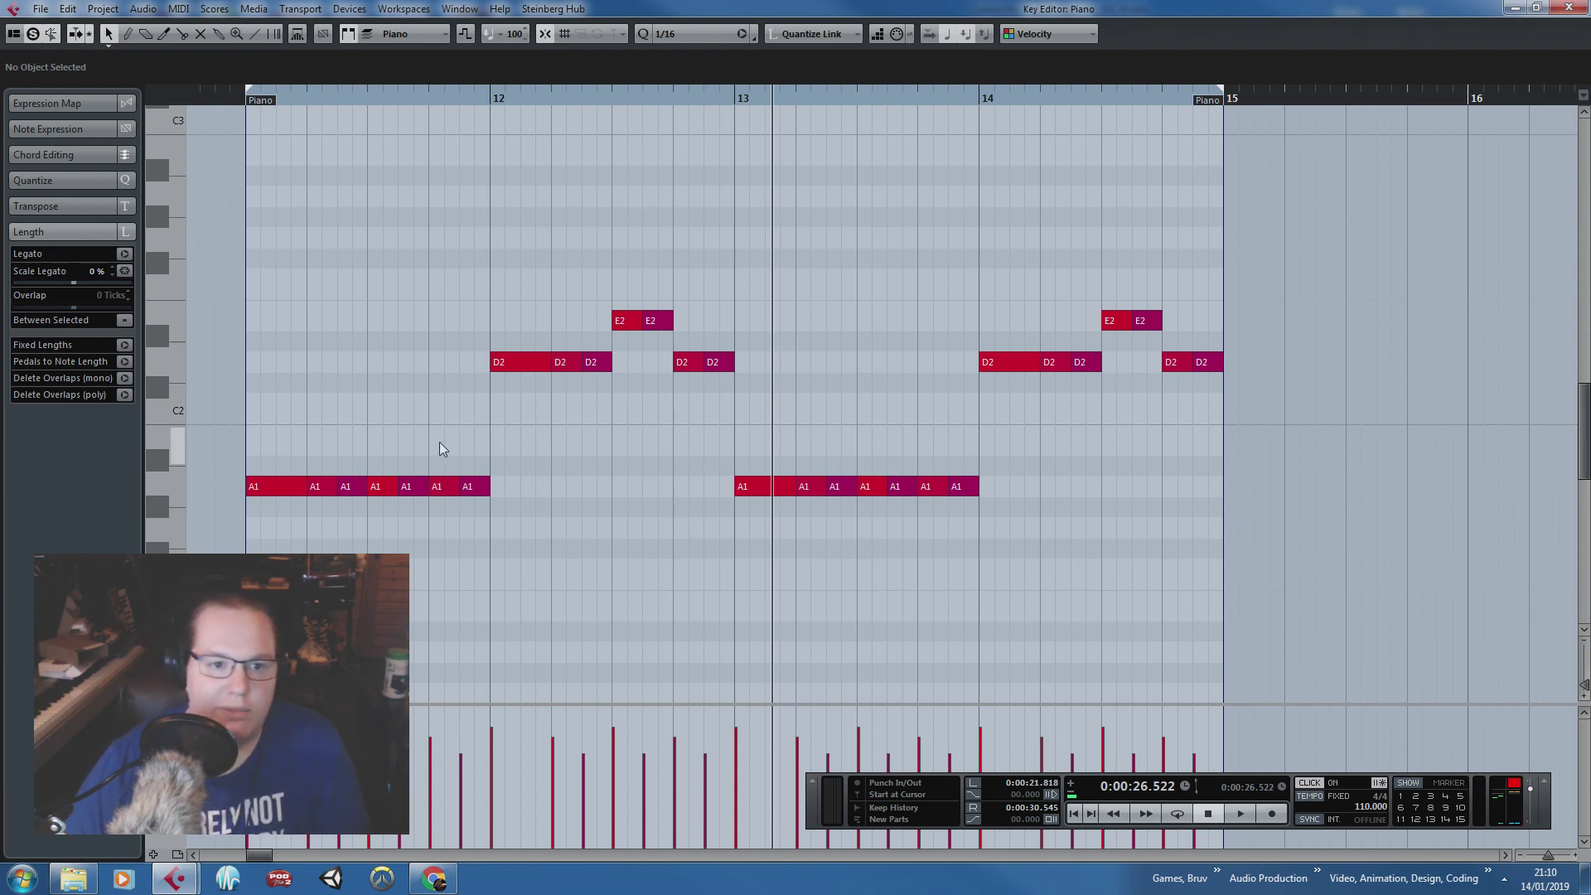
# Step: Change the last eighth note of bars 11 and 12 to C2 and play from bar 11
pyautogui.click(255, 486)
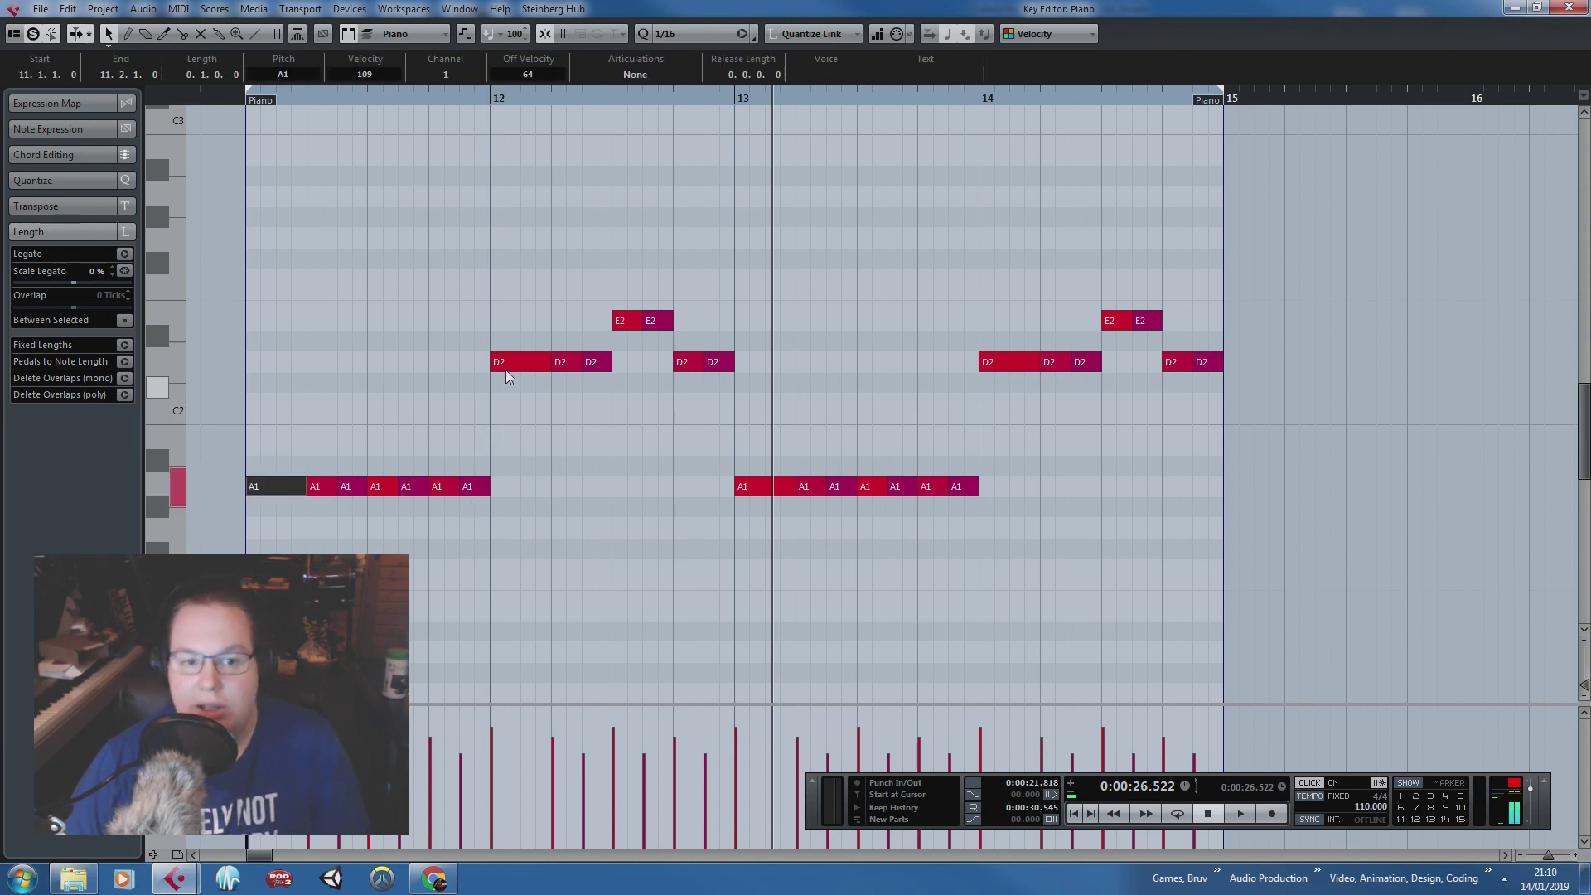
pyautogui.moveTo(474, 487); pyautogui.dragTo(474, 406)
pyautogui.click(331, 124)
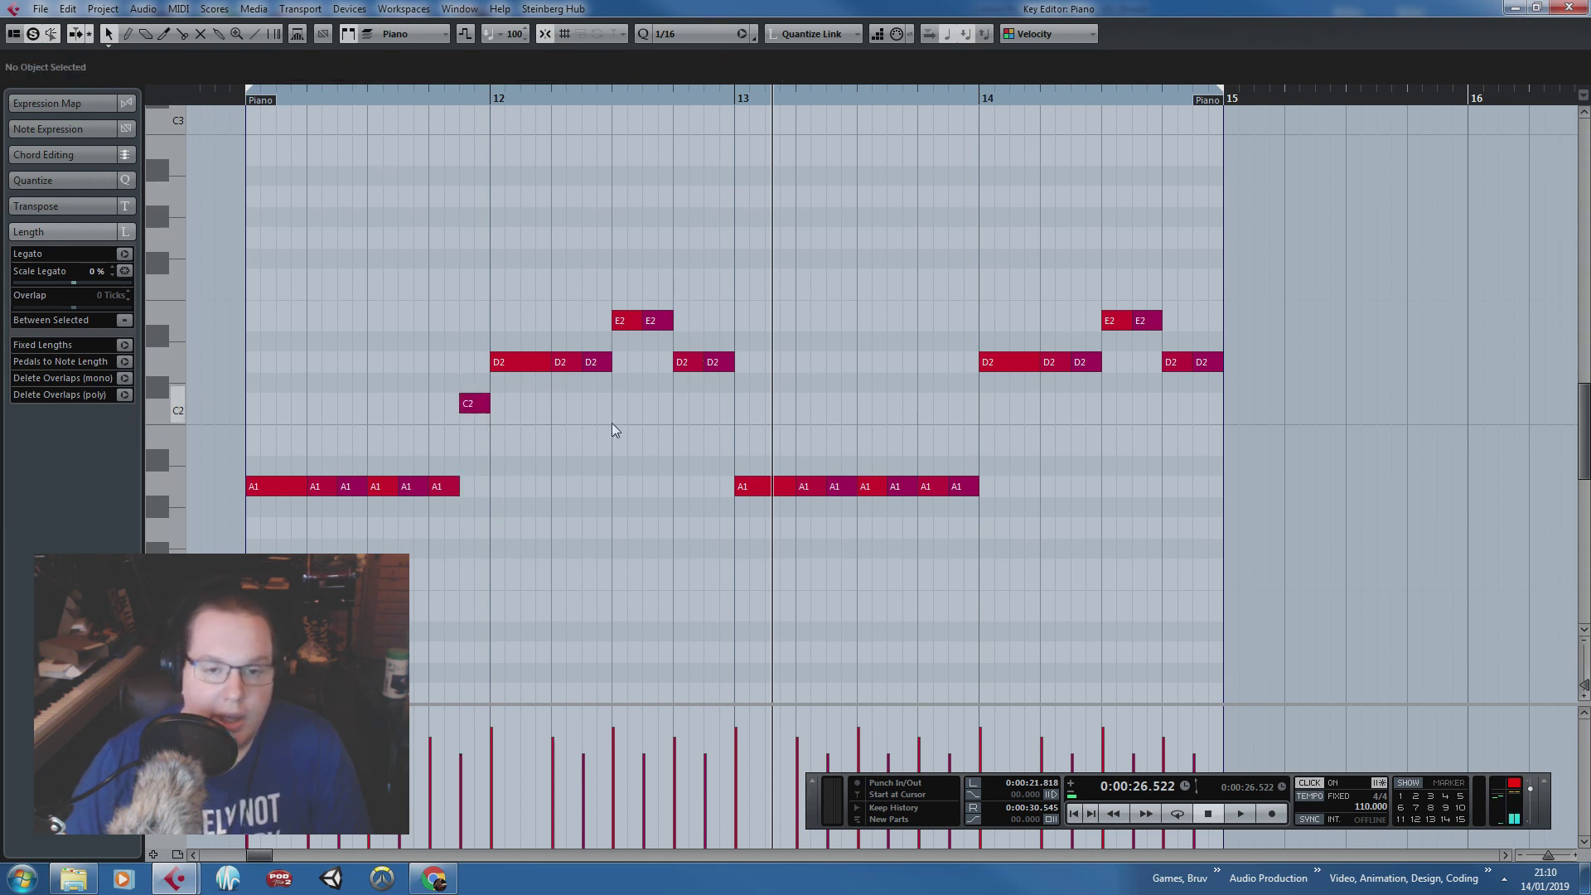
pyautogui.moveTo(717, 361); pyautogui.dragTo(717, 403)
pyautogui.click(718, 321)
pyautogui.click(247, 96)
pyautogui.press('space')
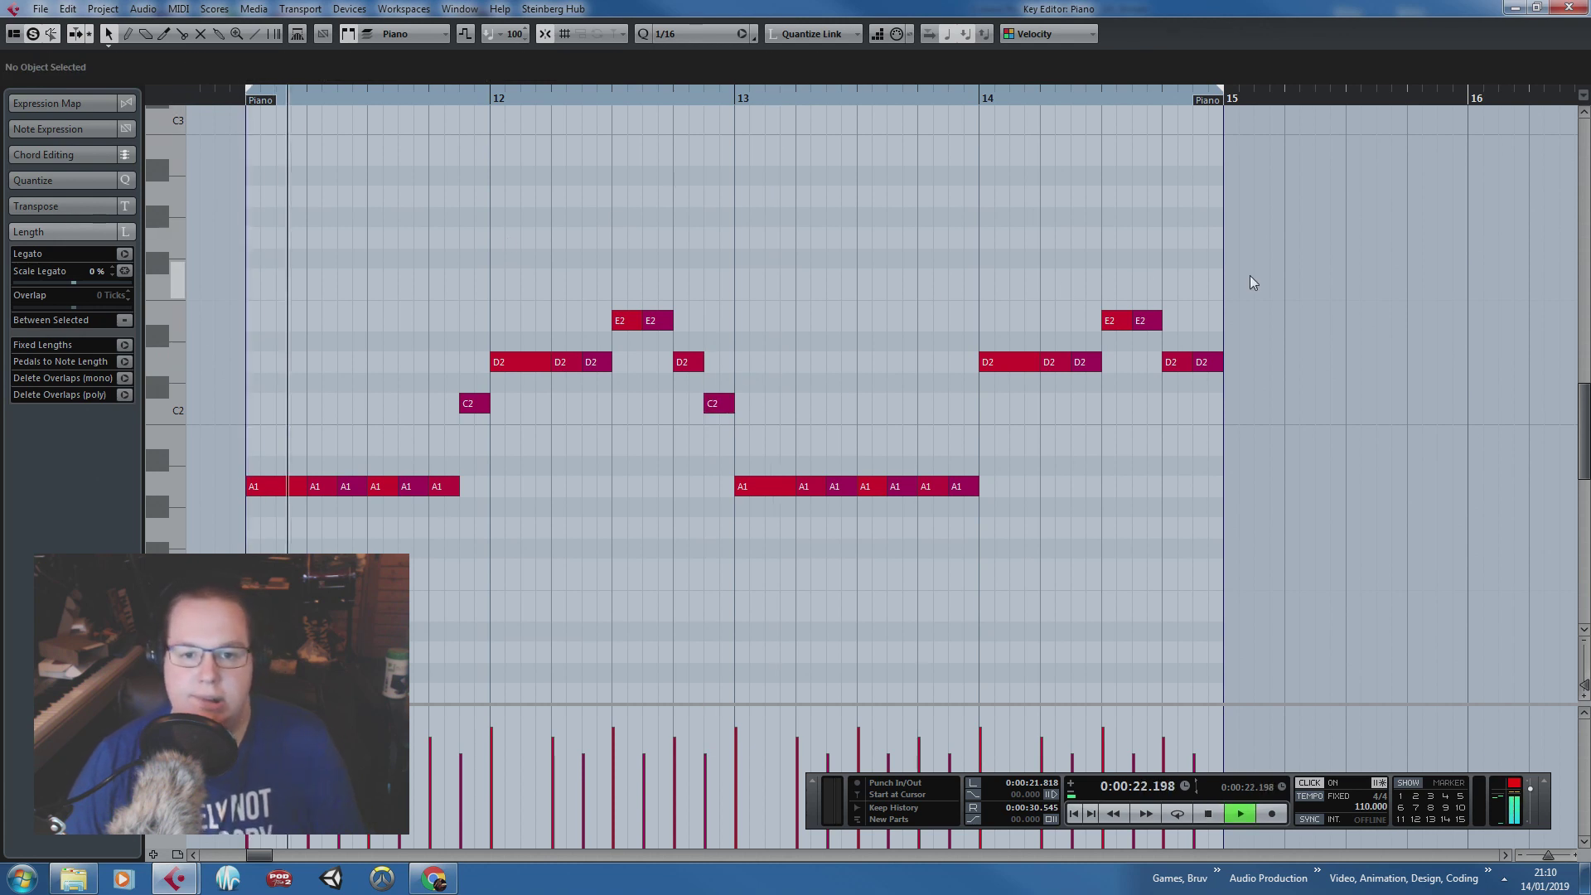
# Step: Replace the bass notes of bars 13–14 with a duplicate of bars 11–12 during playback
pyautogui.moveTo(1267, 267); pyautogui.dragTo(801, 515)
pyautogui.press('Delete')
pyautogui.hotkey('ctrl', 'a')
pyautogui.hotkey('ctrl', 'd')
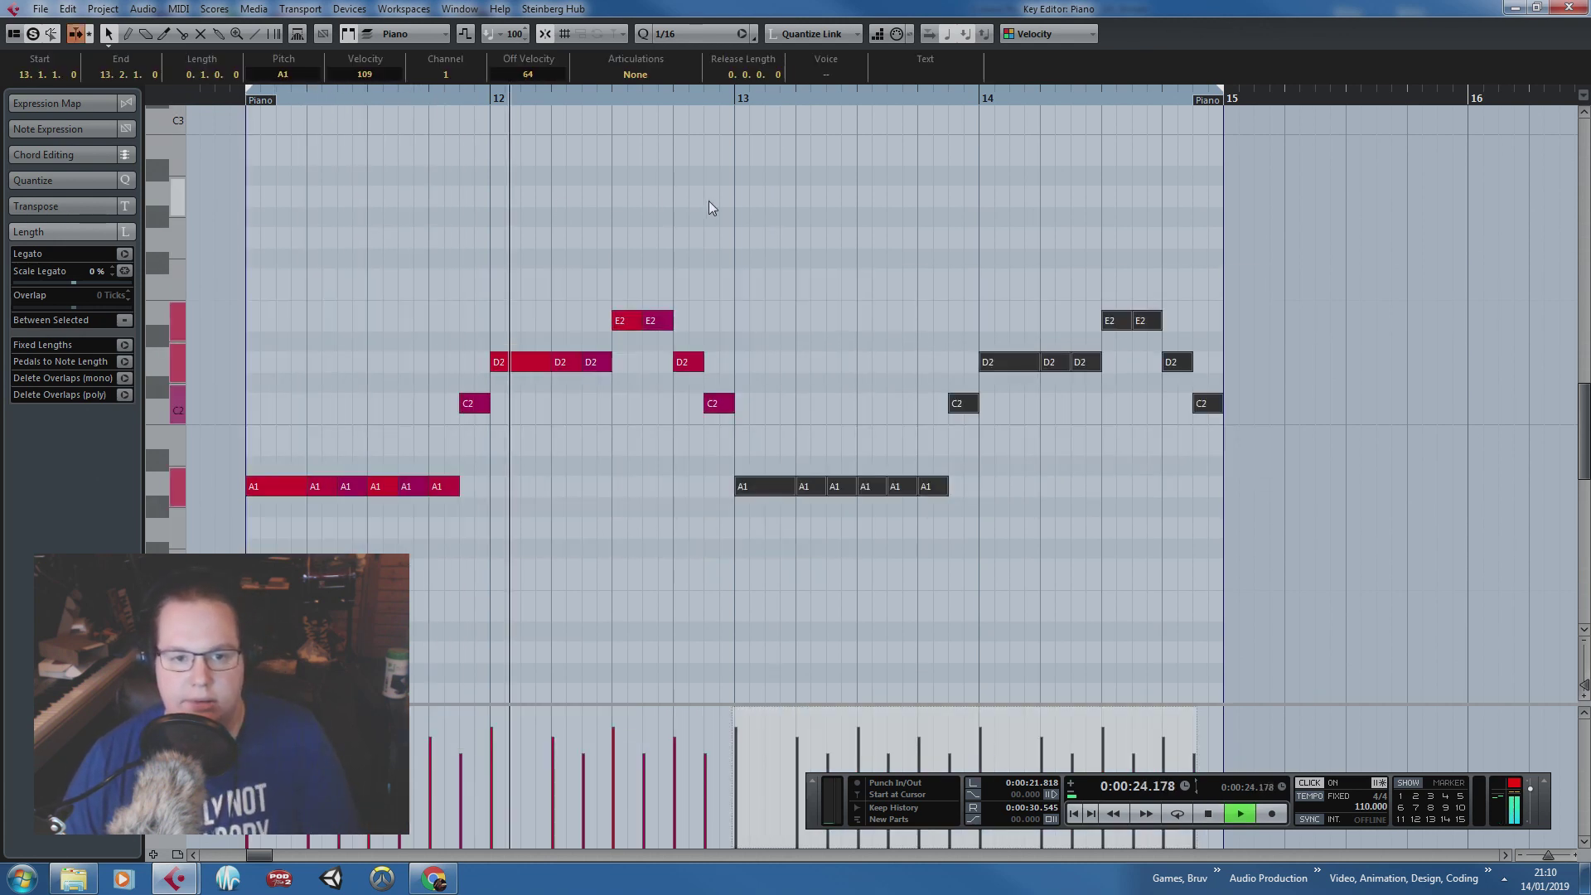
pyautogui.click(812, 186)
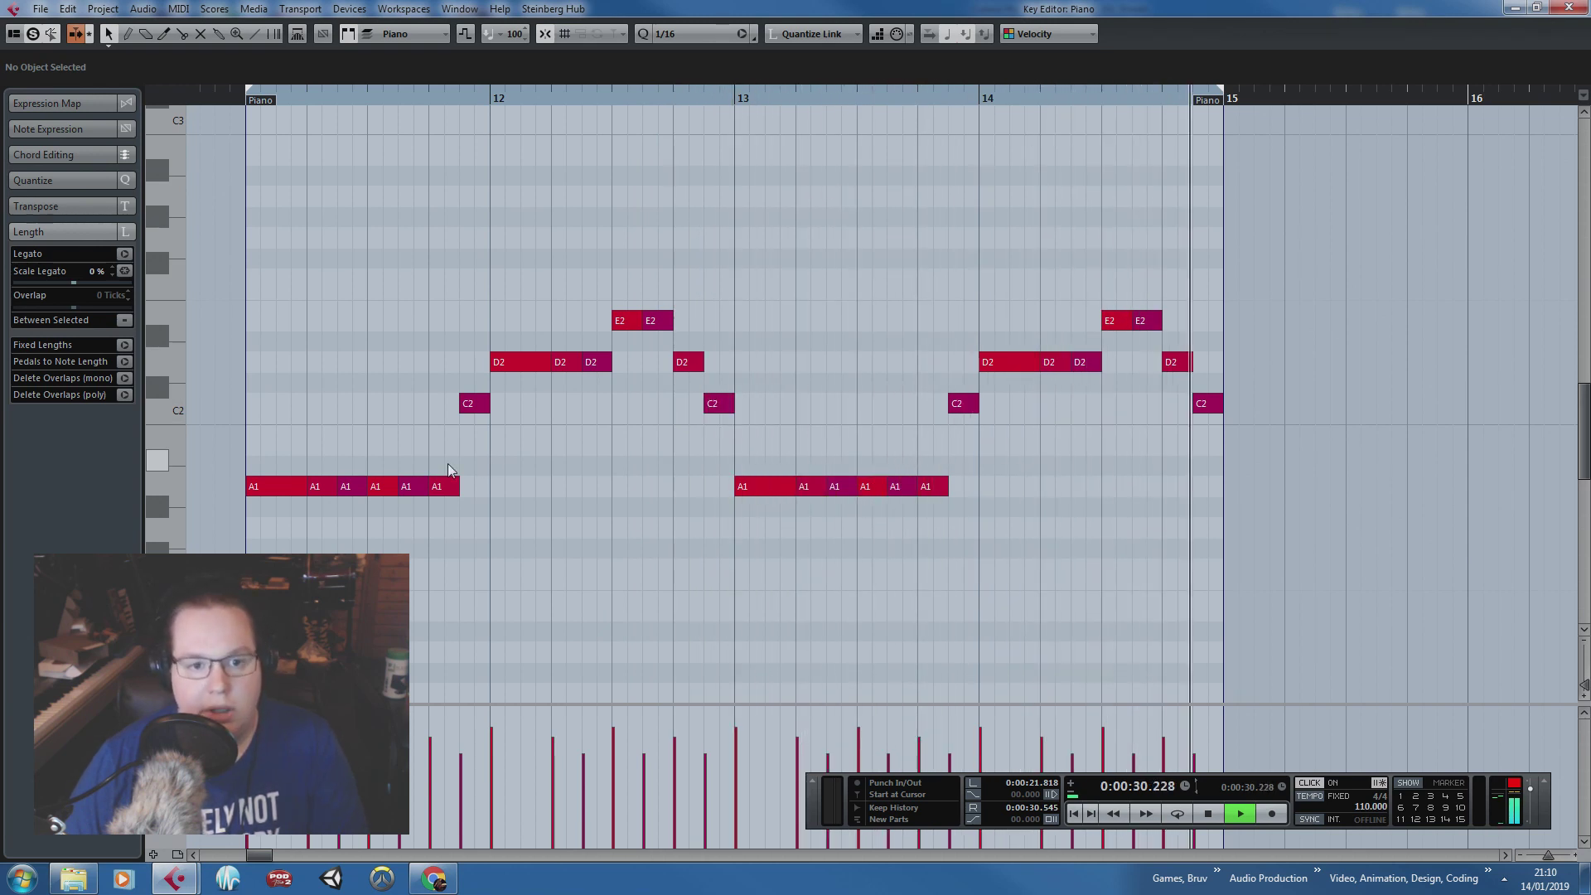
pyautogui.press('space')
# Step: Raise the A1 just before the C2 to B1 in bars 11 and 13, and play from bar 11
pyautogui.moveTo(449, 485); pyautogui.dragTo(449, 445)
pyautogui.moveTo(939, 486); pyautogui.dragTo(937, 445)
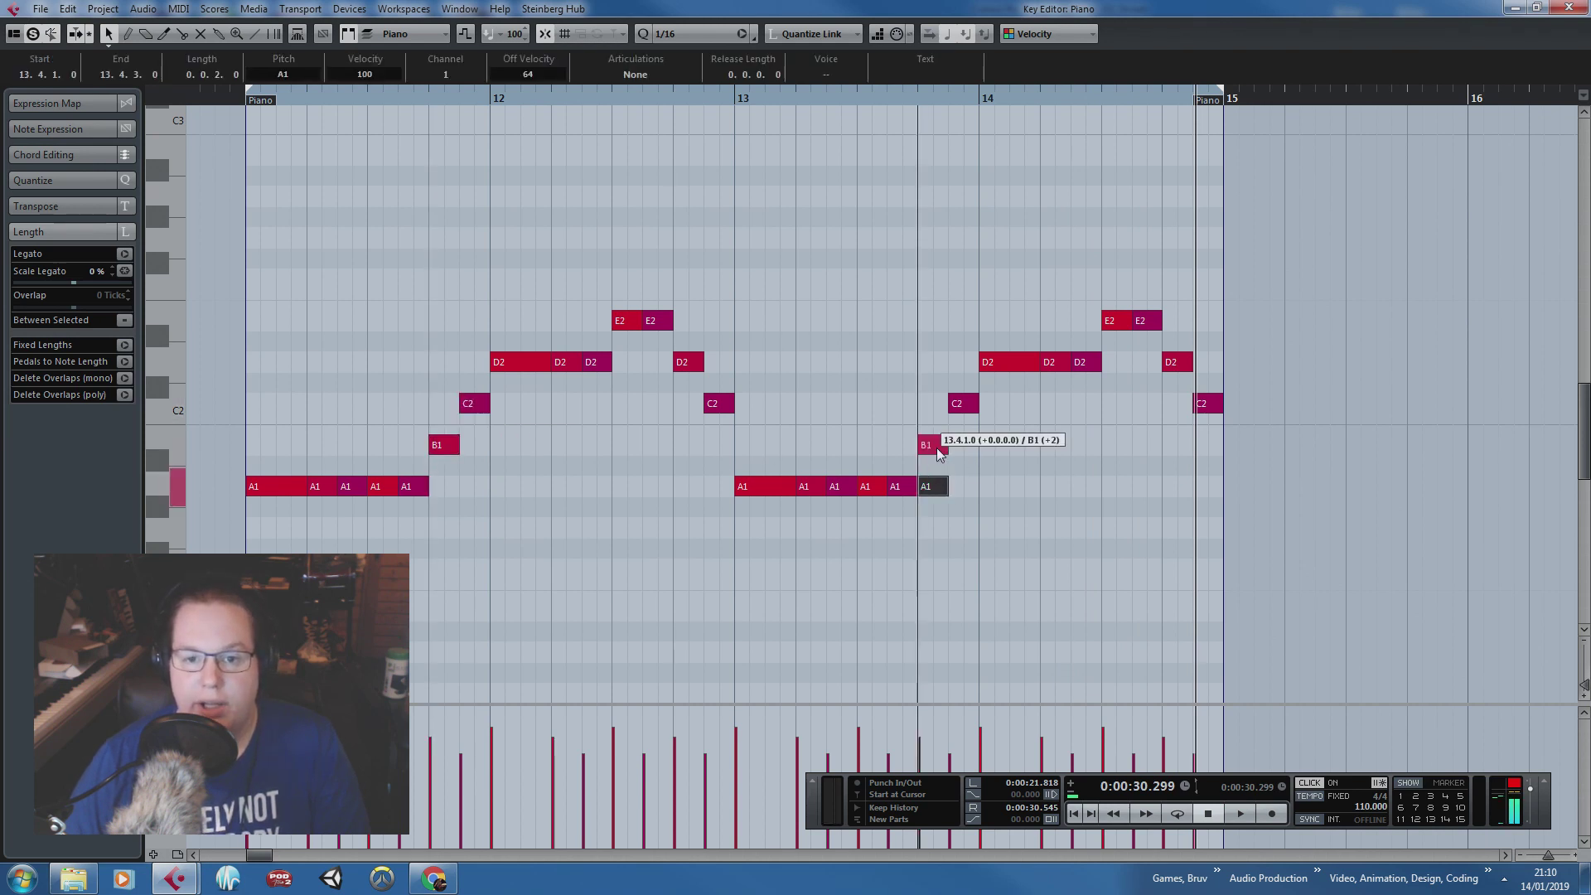
pyautogui.click(246, 103)
pyautogui.press('space')
pyautogui.scroll(1, 605, 238)
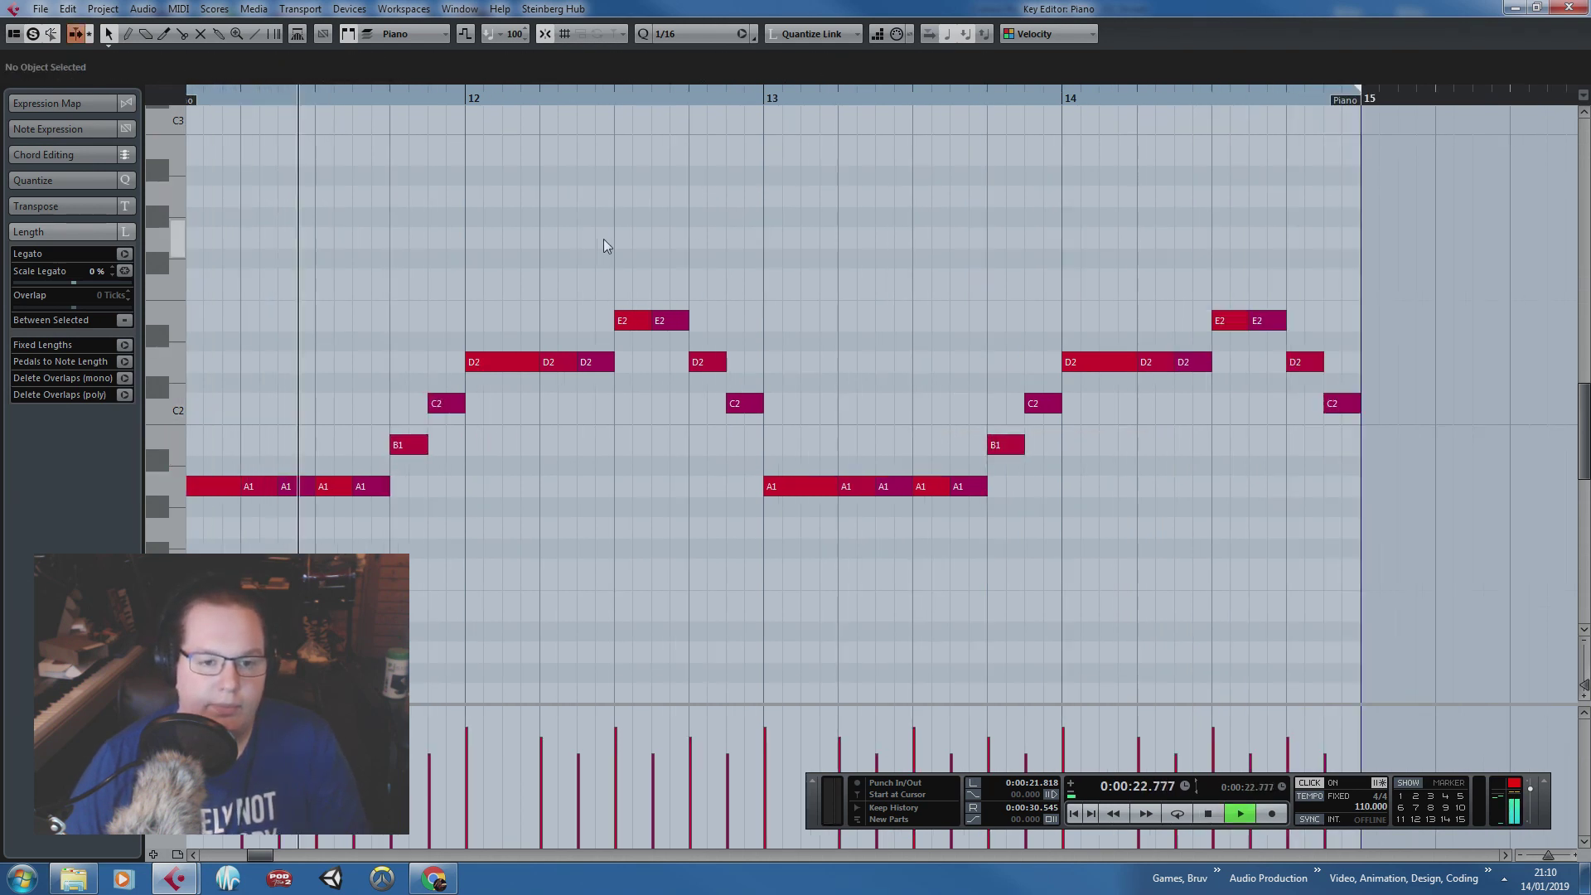
pyautogui.scroll(-1, 593, 241)
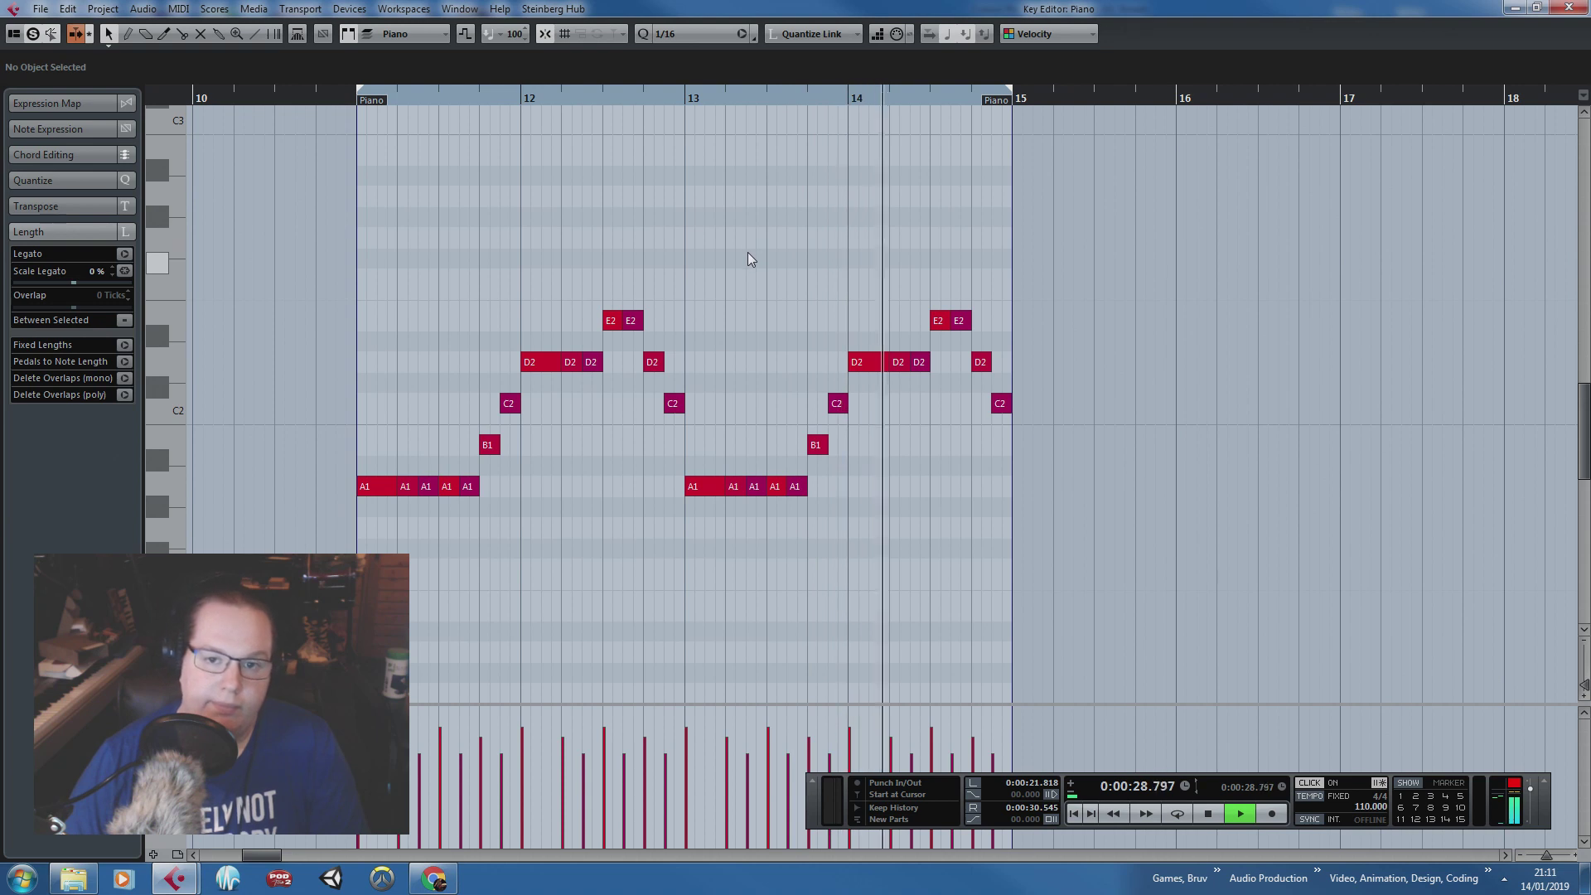
pyautogui.press('space')
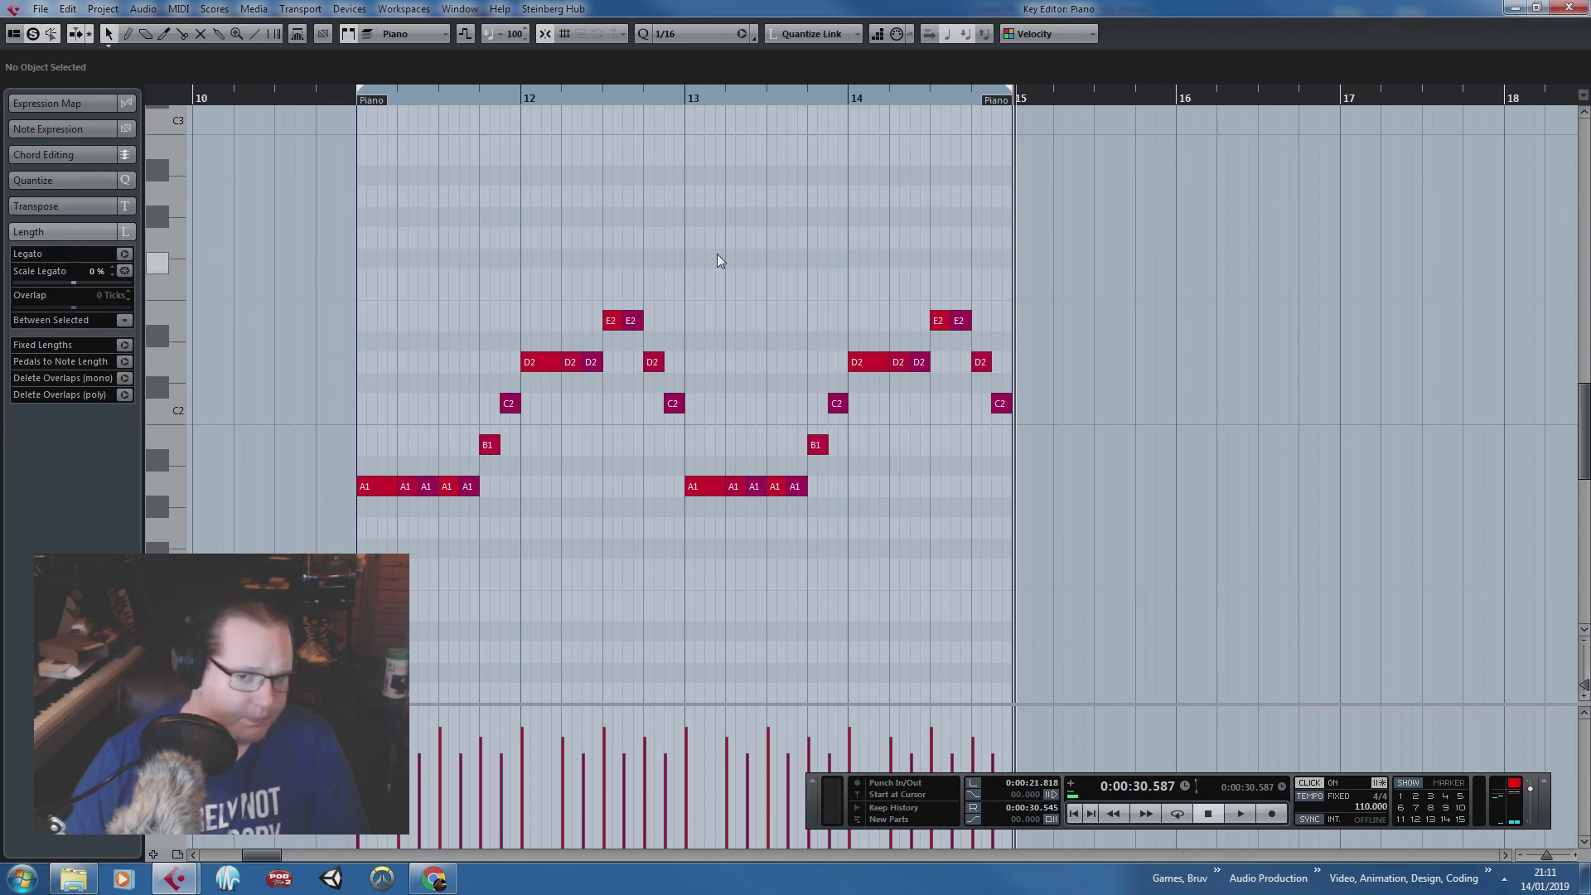
# Step: Audition the C2 passing note before bar 12 and highlight the D2 and E2 notes of bar 12
pyautogui.scroll(-3, 623, 303)
pyautogui.scroll(2, 628, 311)
pyautogui.scroll(2, 617, 307)
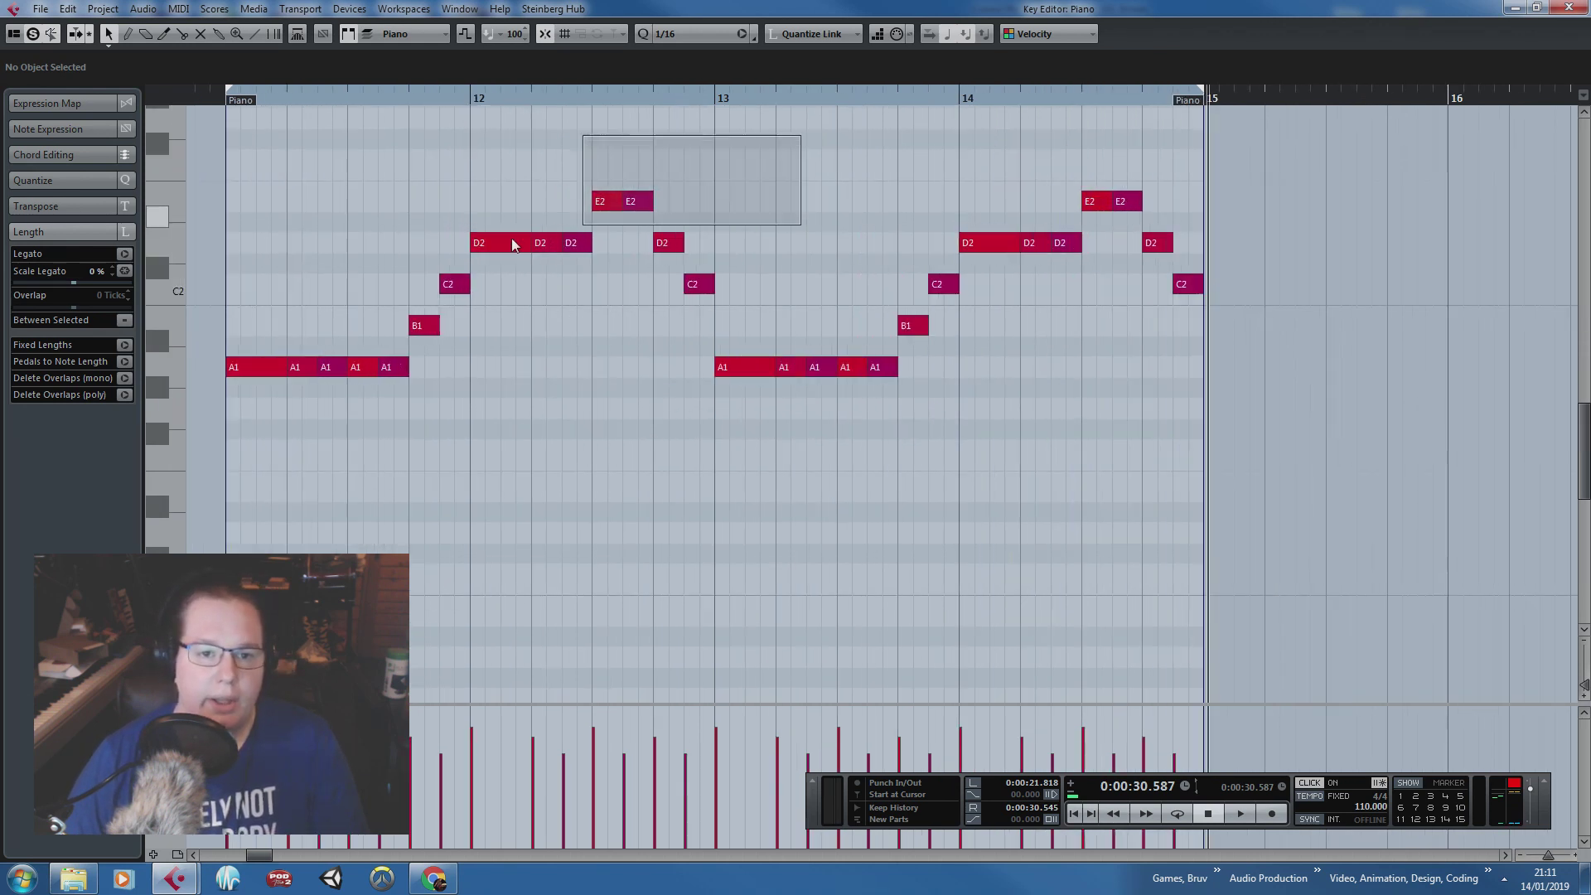
pyautogui.moveTo(512, 244); pyautogui.dragTo(481, 252)
pyautogui.click(507, 349)
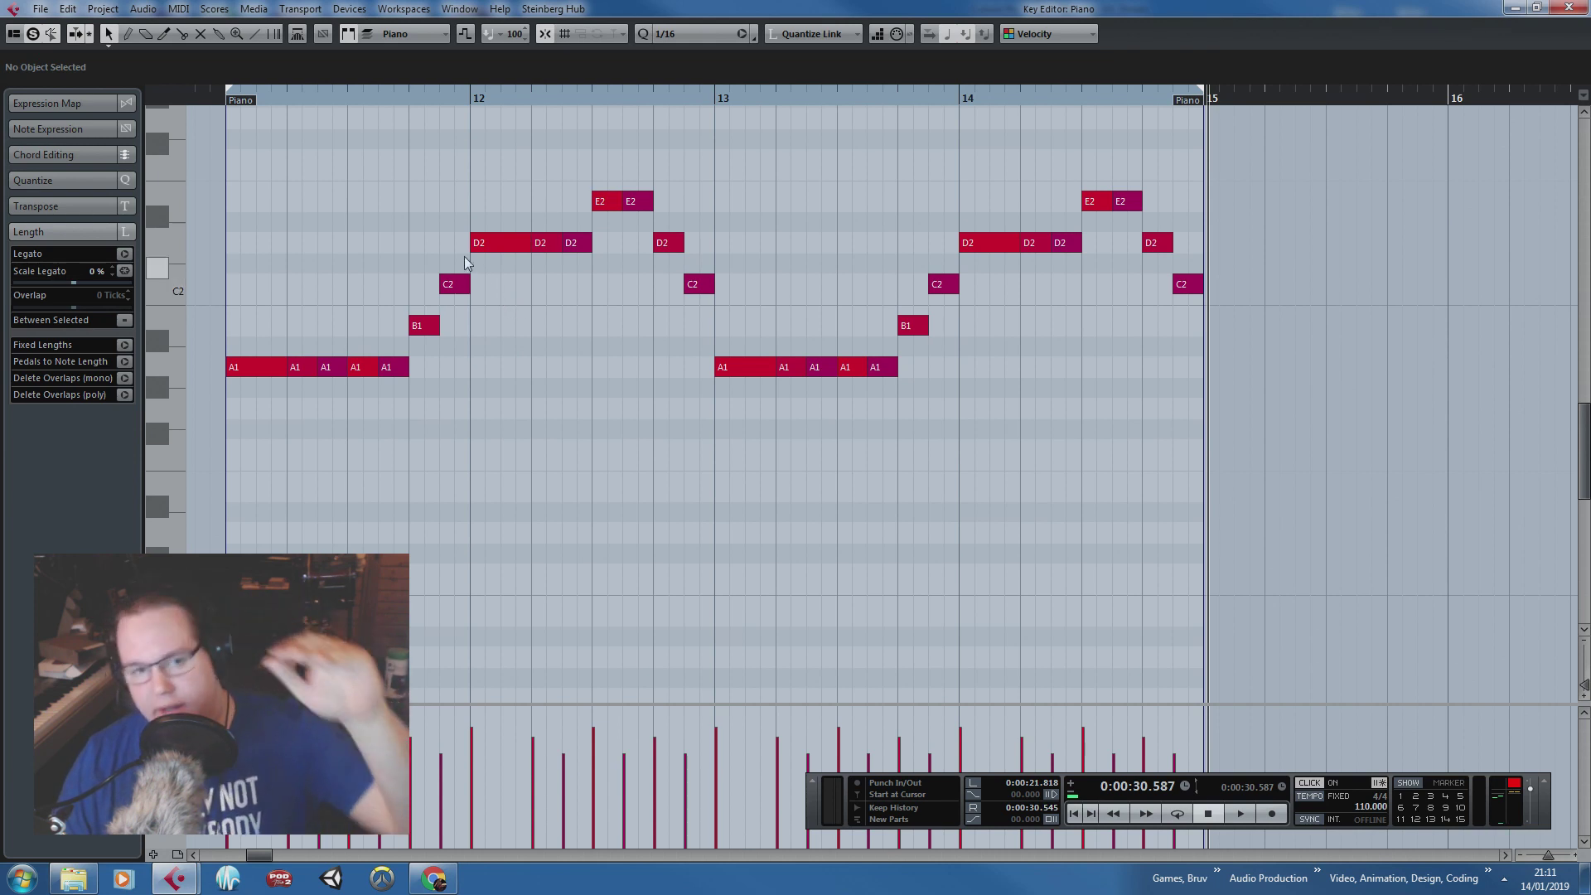
pyautogui.click(454, 285)
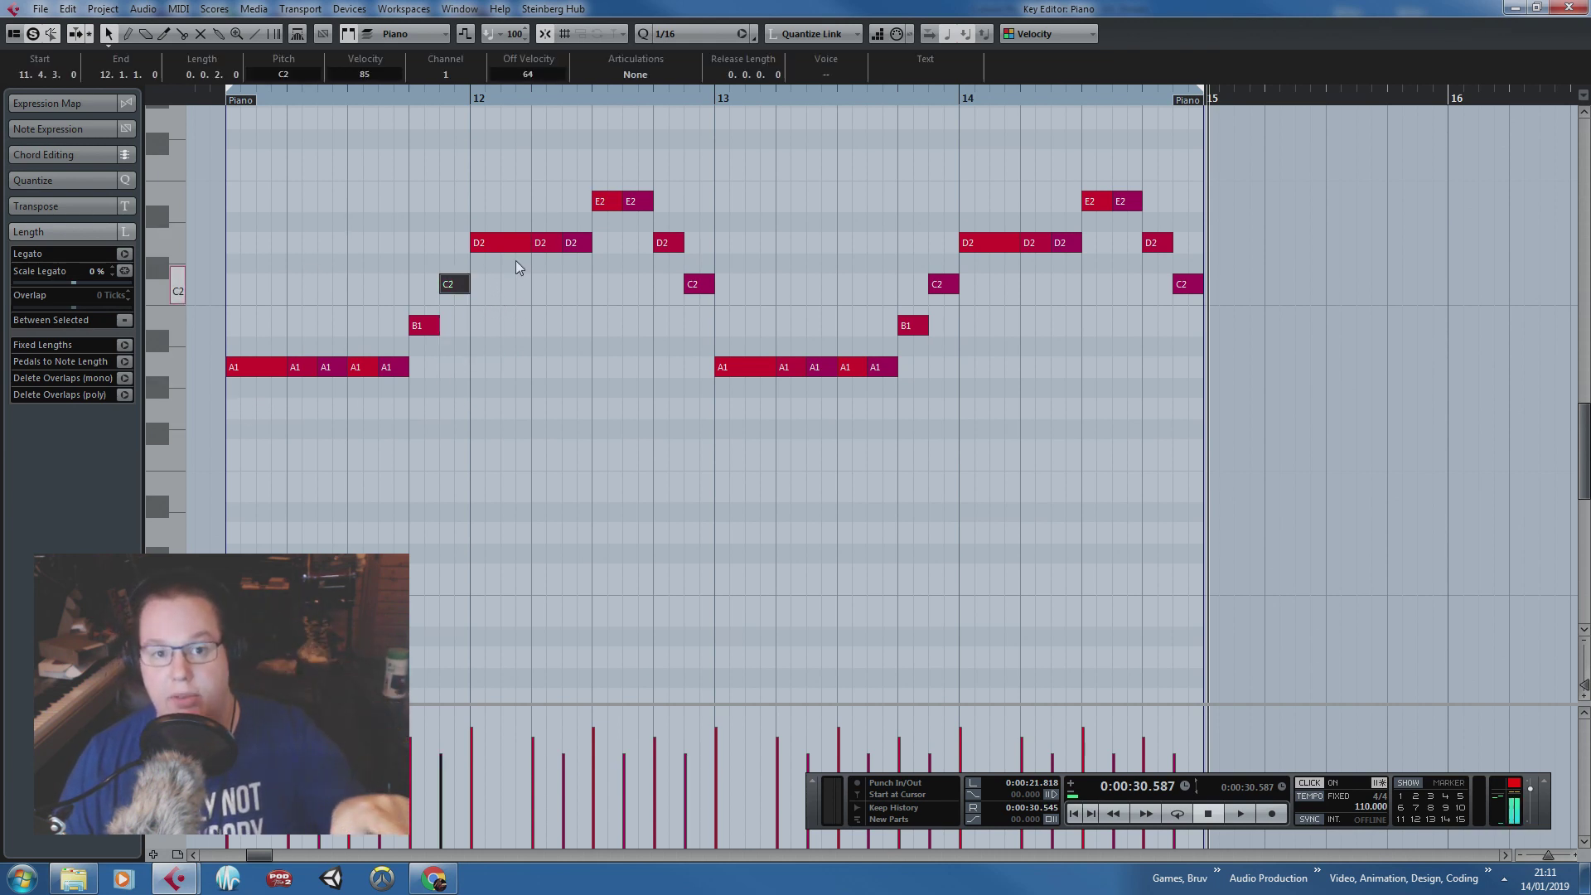
pyautogui.click(527, 420)
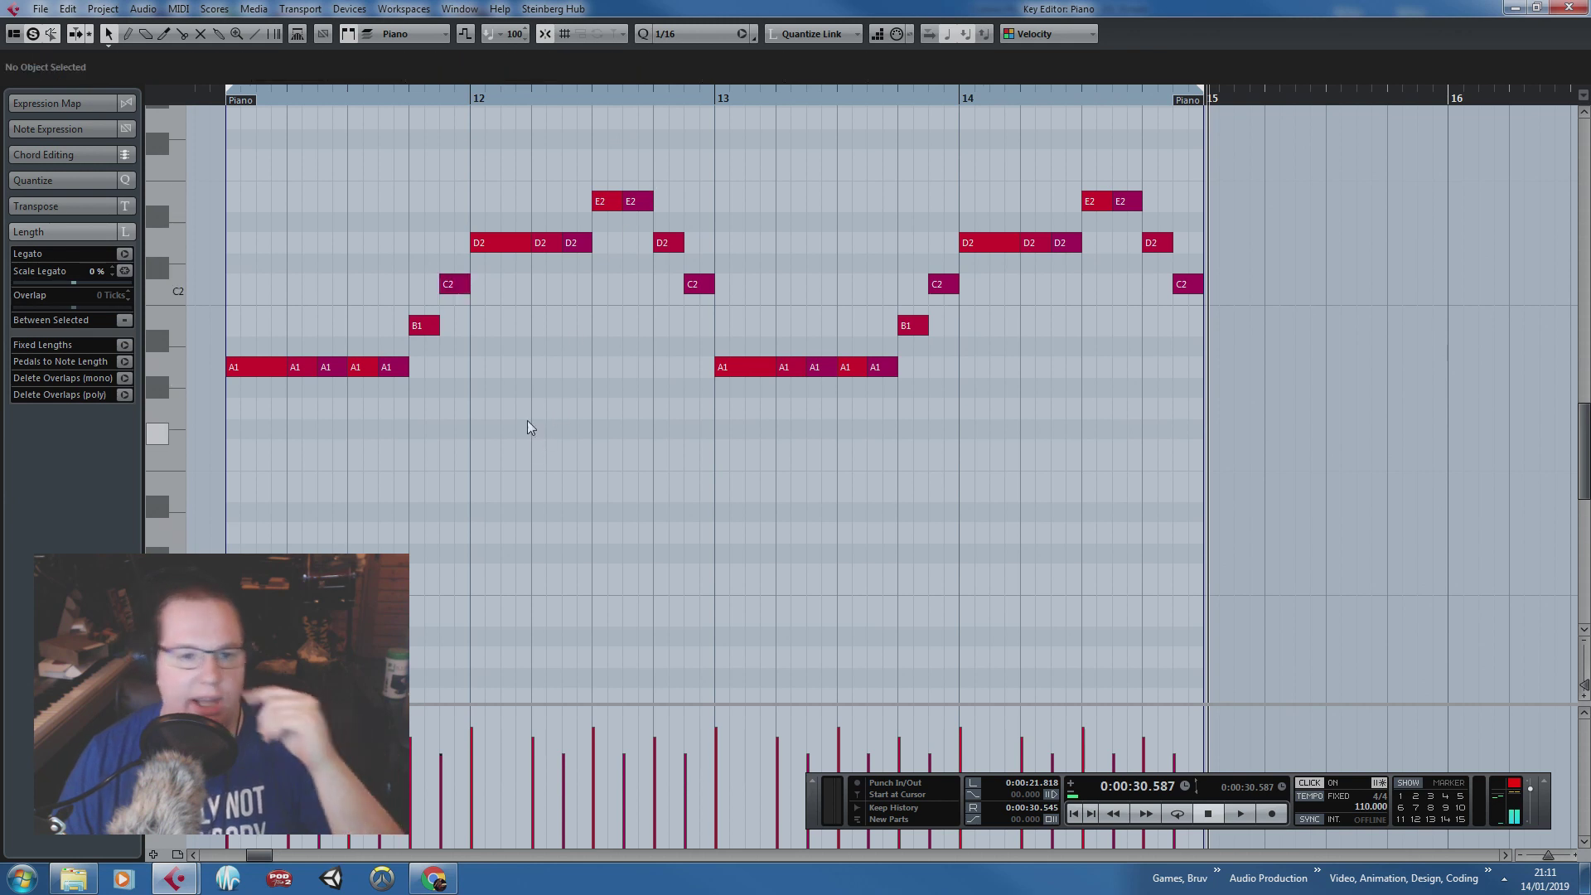
pyautogui.moveTo(485, 146); pyautogui.dragTo(712, 249)
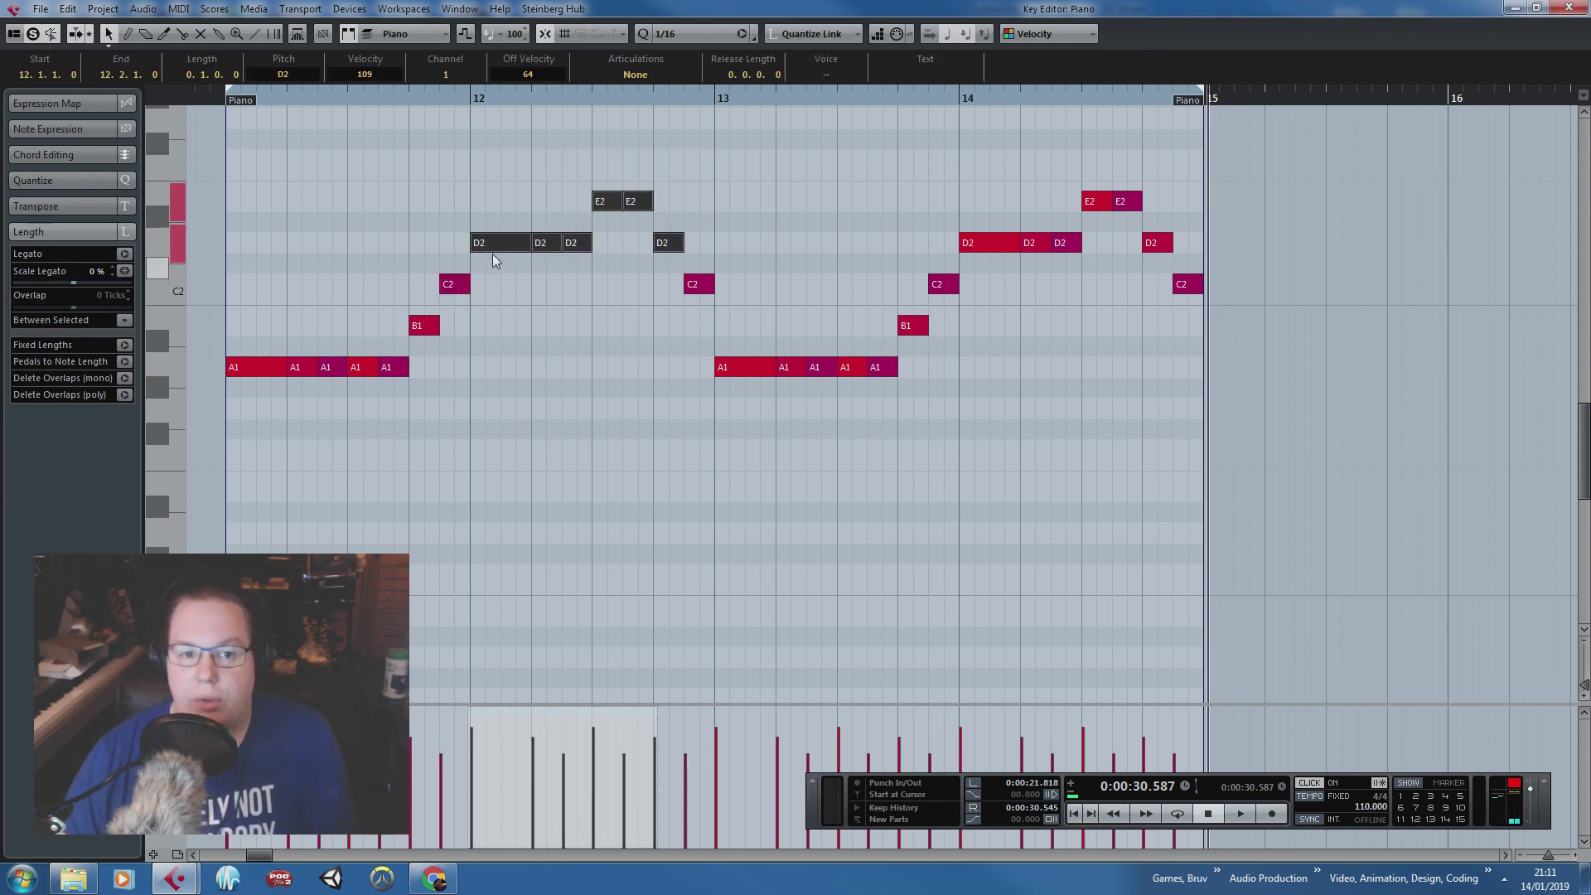
# Step: Transpose the D2 and E2 notes of bar 14 down an octave to D1 and E1
pyautogui.moveTo(959, 161); pyautogui.dragTo(1197, 248)
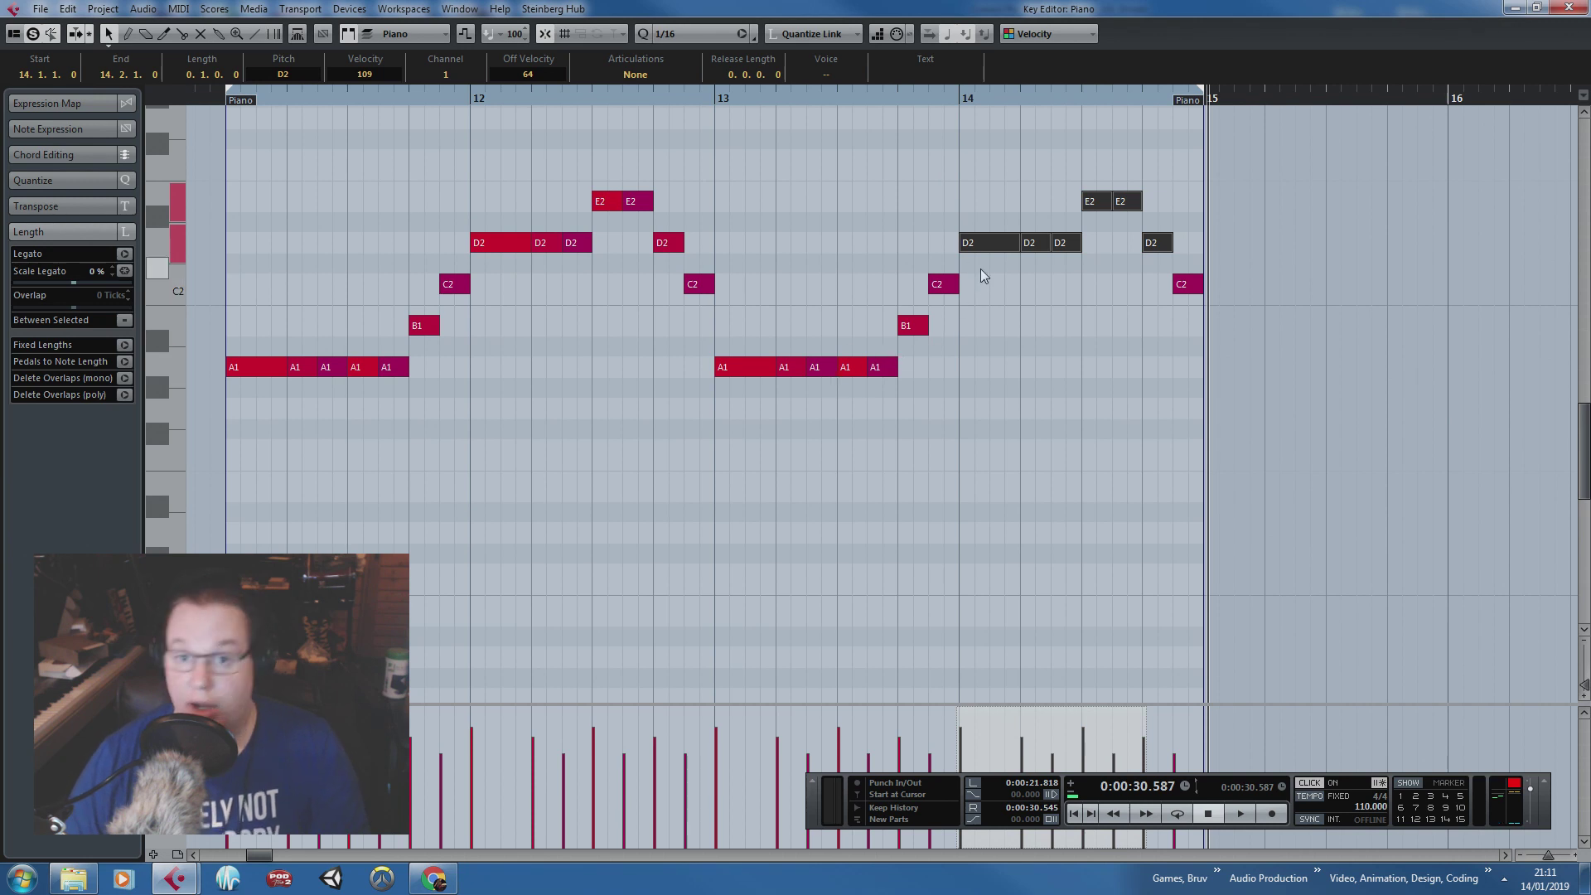
pyautogui.moveTo(988, 248); pyautogui.dragTo(994, 466)
pyautogui.moveTo(994, 508)
pyautogui.mouseDown()
pyautogui.moveTo(994, 550)
pyautogui.moveTo(991, 513)
pyautogui.mouseUp()
pyautogui.click(991, 493)
# Step: Audition the D1 notes at the start of bar 14
pyautogui.scroll(2, 998, 489)
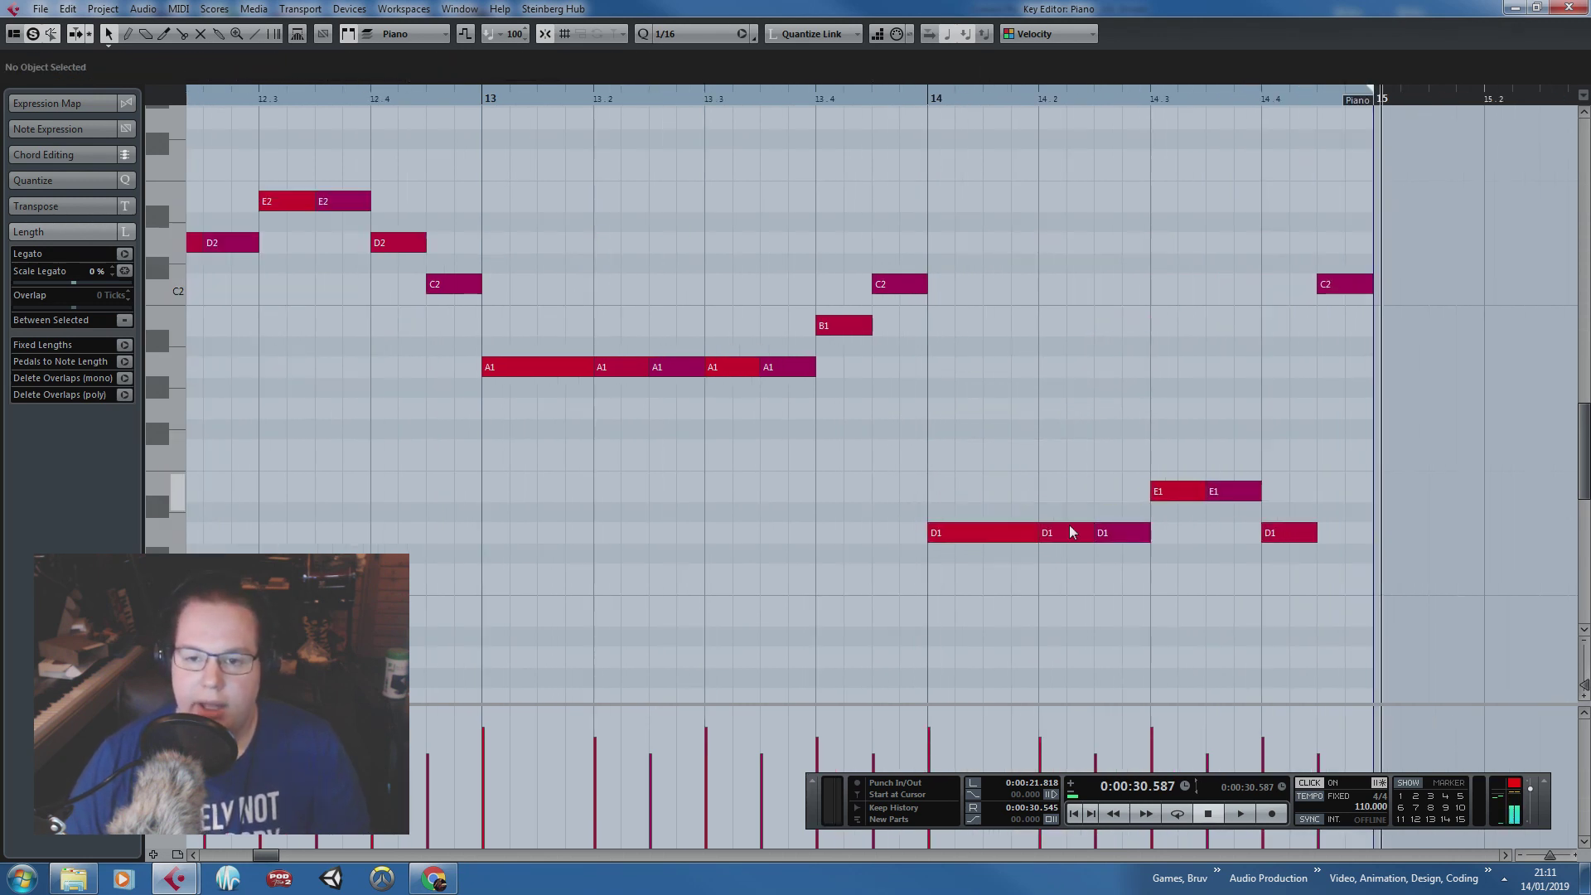
pyautogui.click(998, 537)
pyautogui.click(1070, 535)
pyautogui.click(1122, 534)
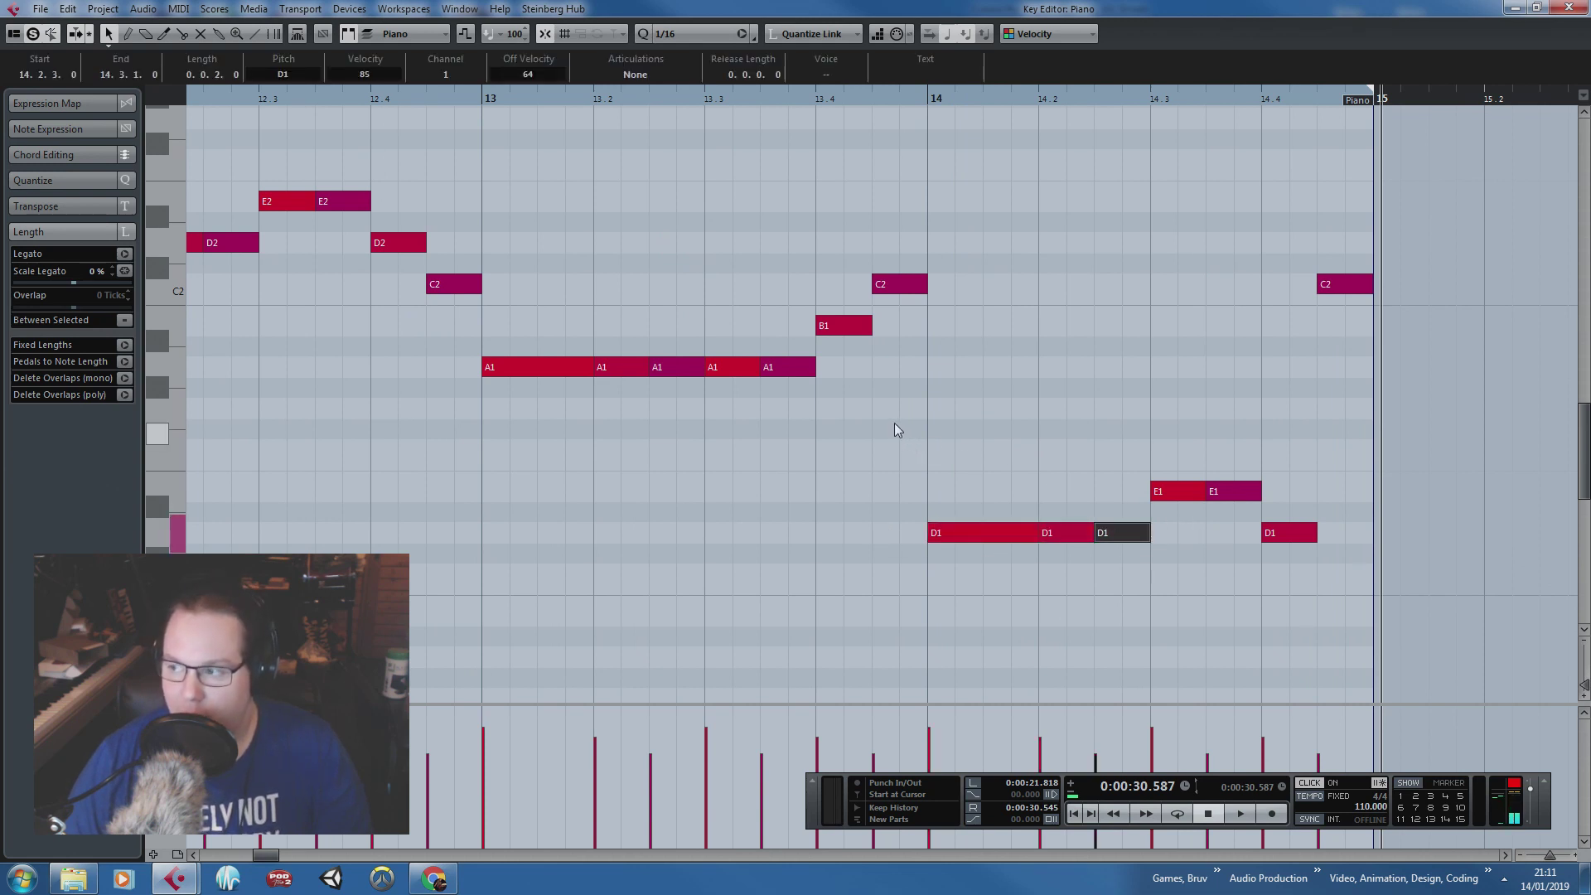
pyautogui.click(924, 388)
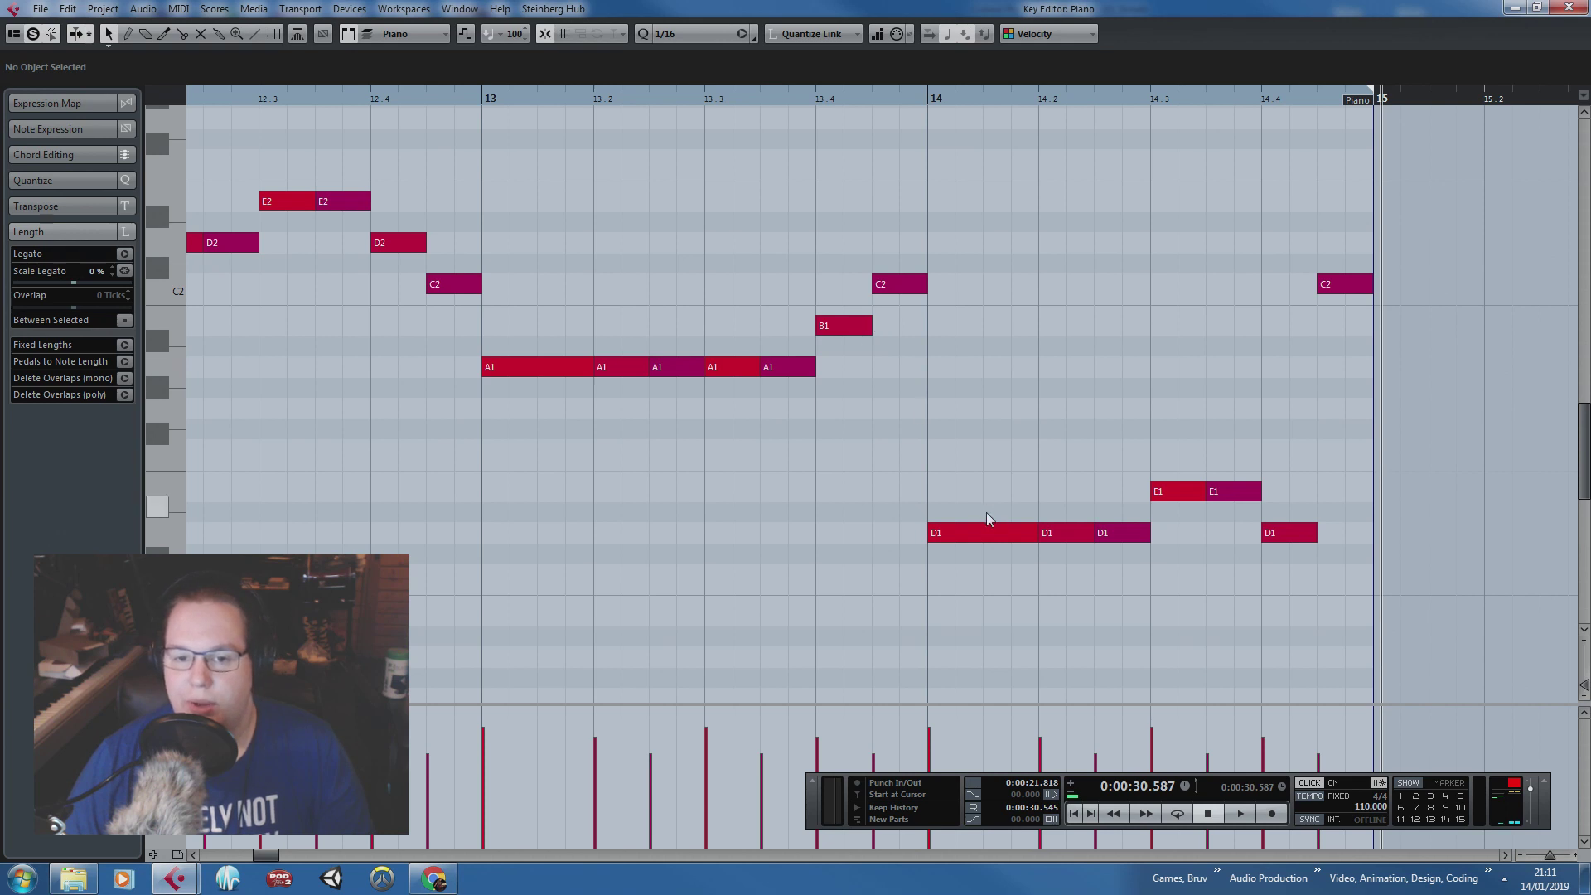
pyautogui.click(957, 532)
pyautogui.click(946, 575)
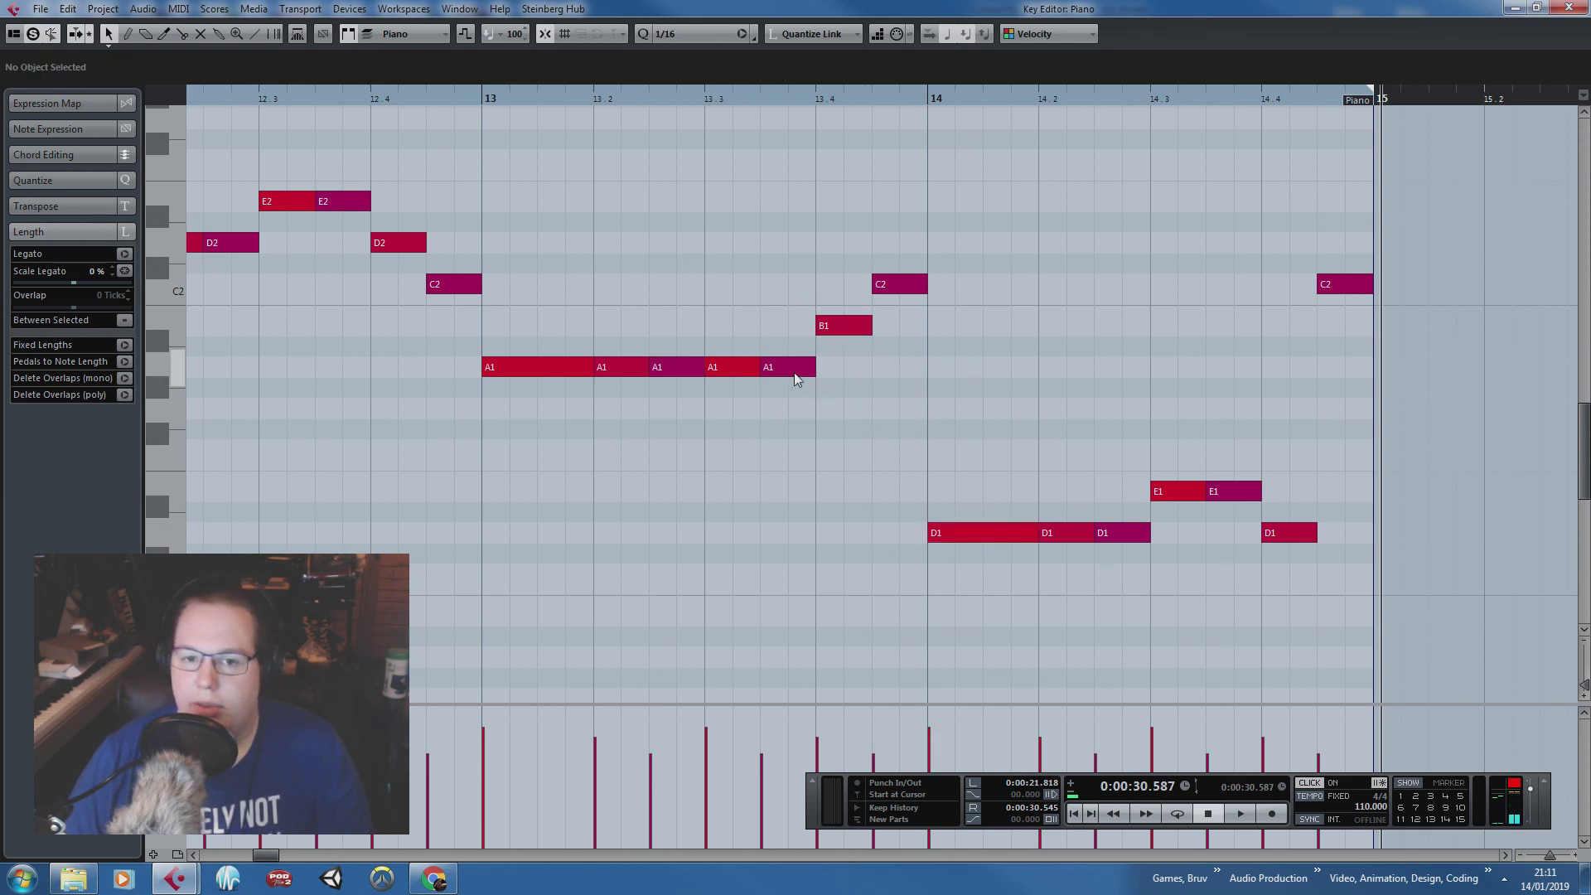
# Step: Lower the last two notes of bar 13 to F1 and E1 and bar 14's last note to F1, and play from bar 13
pyautogui.click(961, 530)
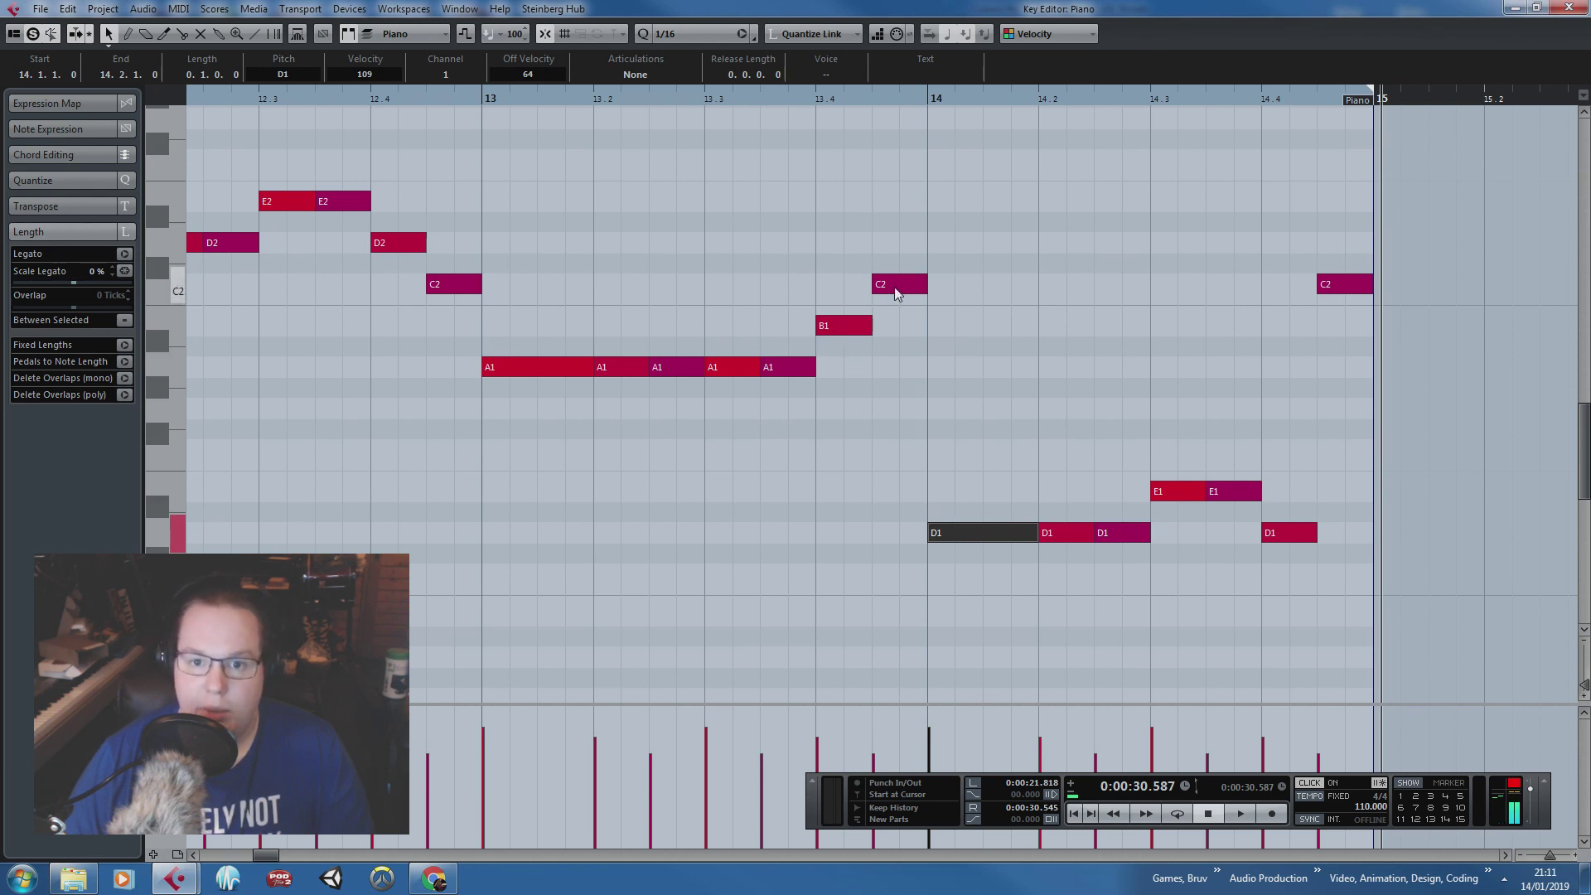
pyautogui.moveTo(895, 290); pyautogui.dragTo(906, 498)
pyautogui.moveTo(844, 323); pyautogui.dragTo(858, 461)
pyautogui.click(922, 235)
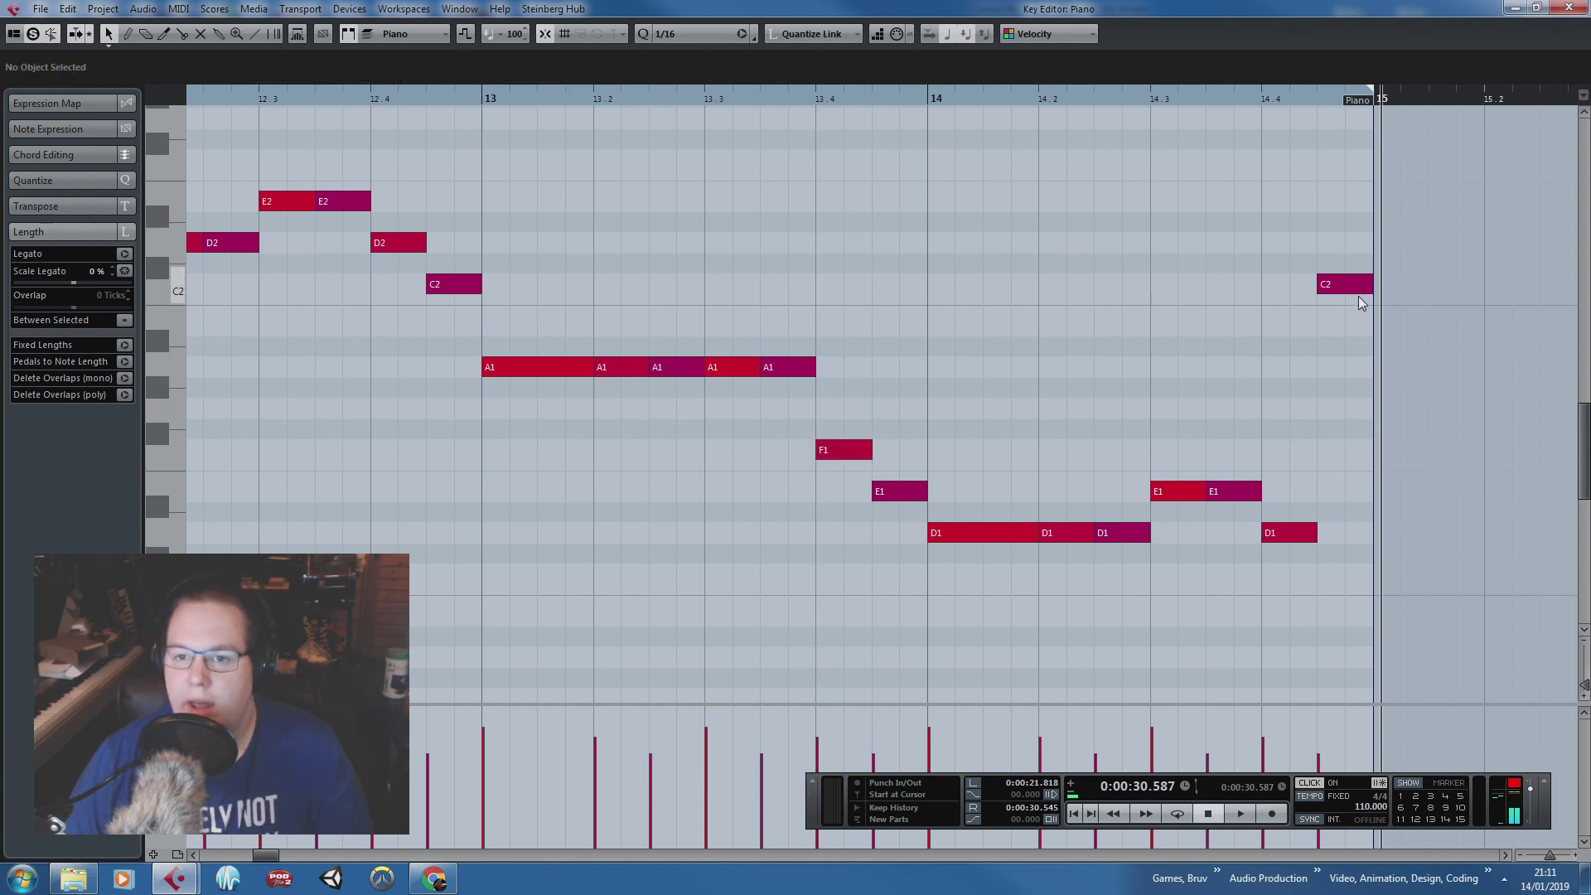
pyautogui.moveTo(1357, 288); pyautogui.dragTo(1349, 447)
pyautogui.click(478, 132)
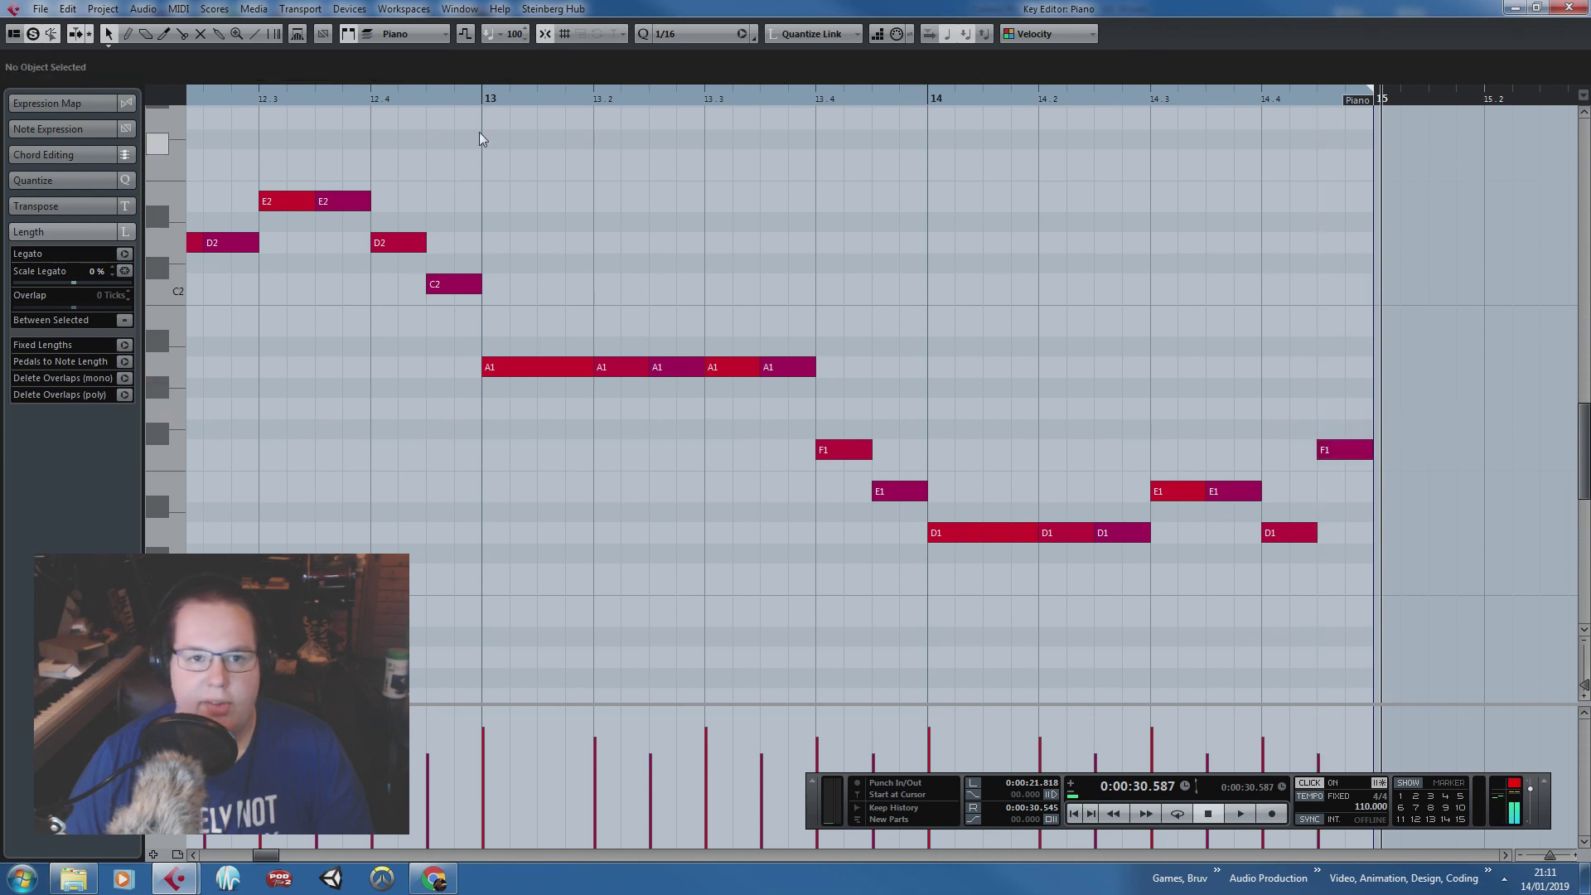
pyautogui.click(493, 100)
pyautogui.press('space')
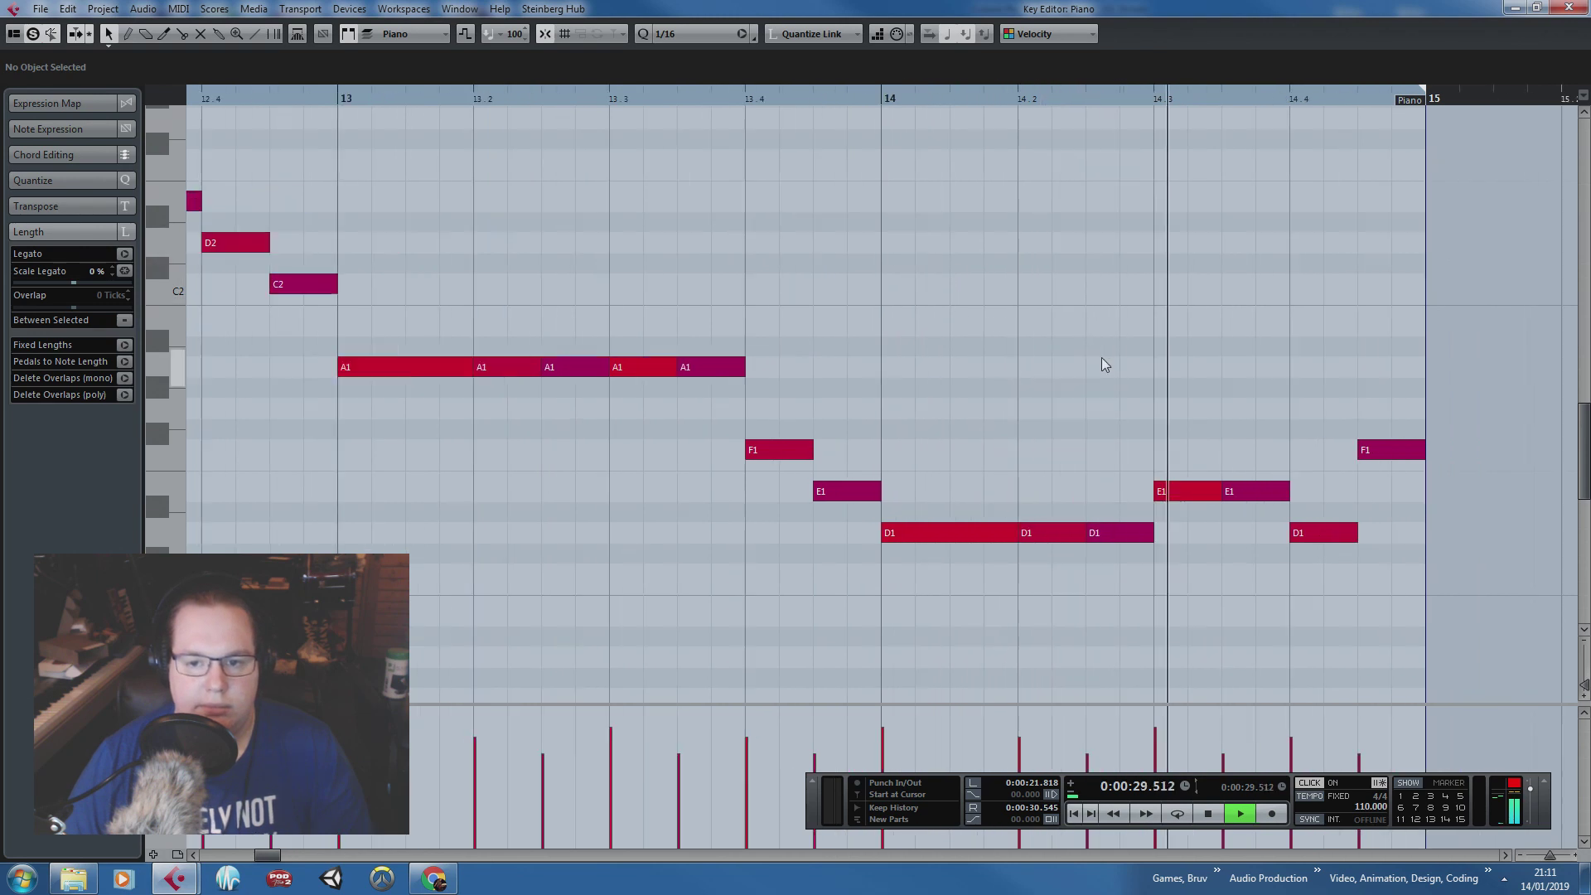
pyautogui.press('space')
# Step: Raise both F1 passing notes to F#1 and play the line from bar 13
pyautogui.scroll(-3, 1113, 355)
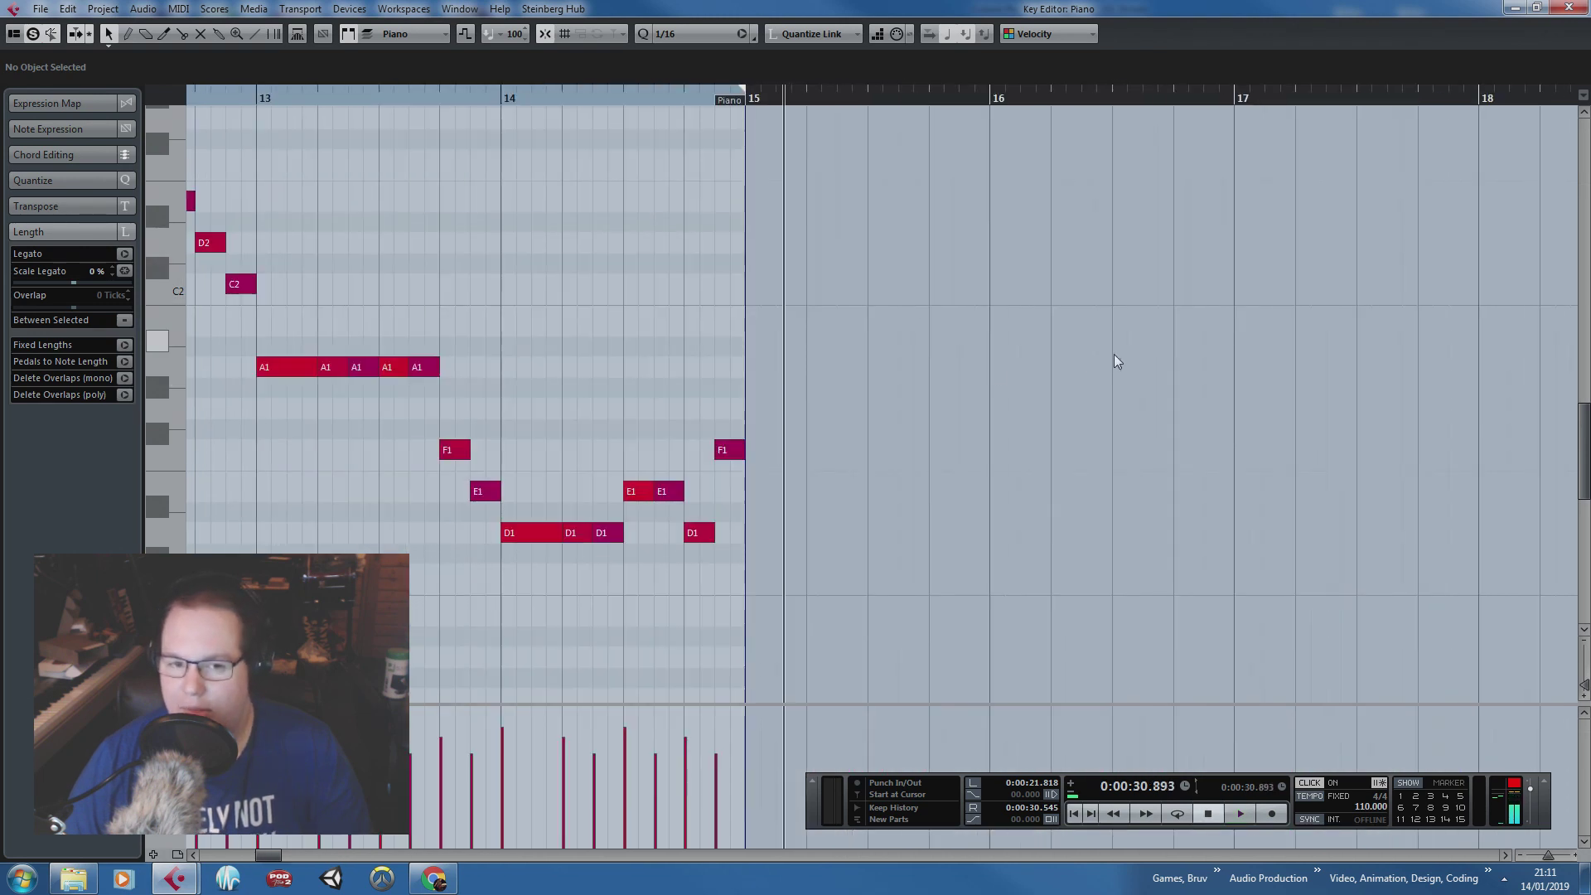
pyautogui.scroll(2, 613, 385)
pyautogui.moveTo(850, 384); pyautogui.dragTo(376, 430)
pyautogui.click(369, 249)
pyautogui.scroll(-2, 369, 224)
pyautogui.hscroll(-3, 389, 174)
pyautogui.click(494, 103)
pyautogui.press('space')
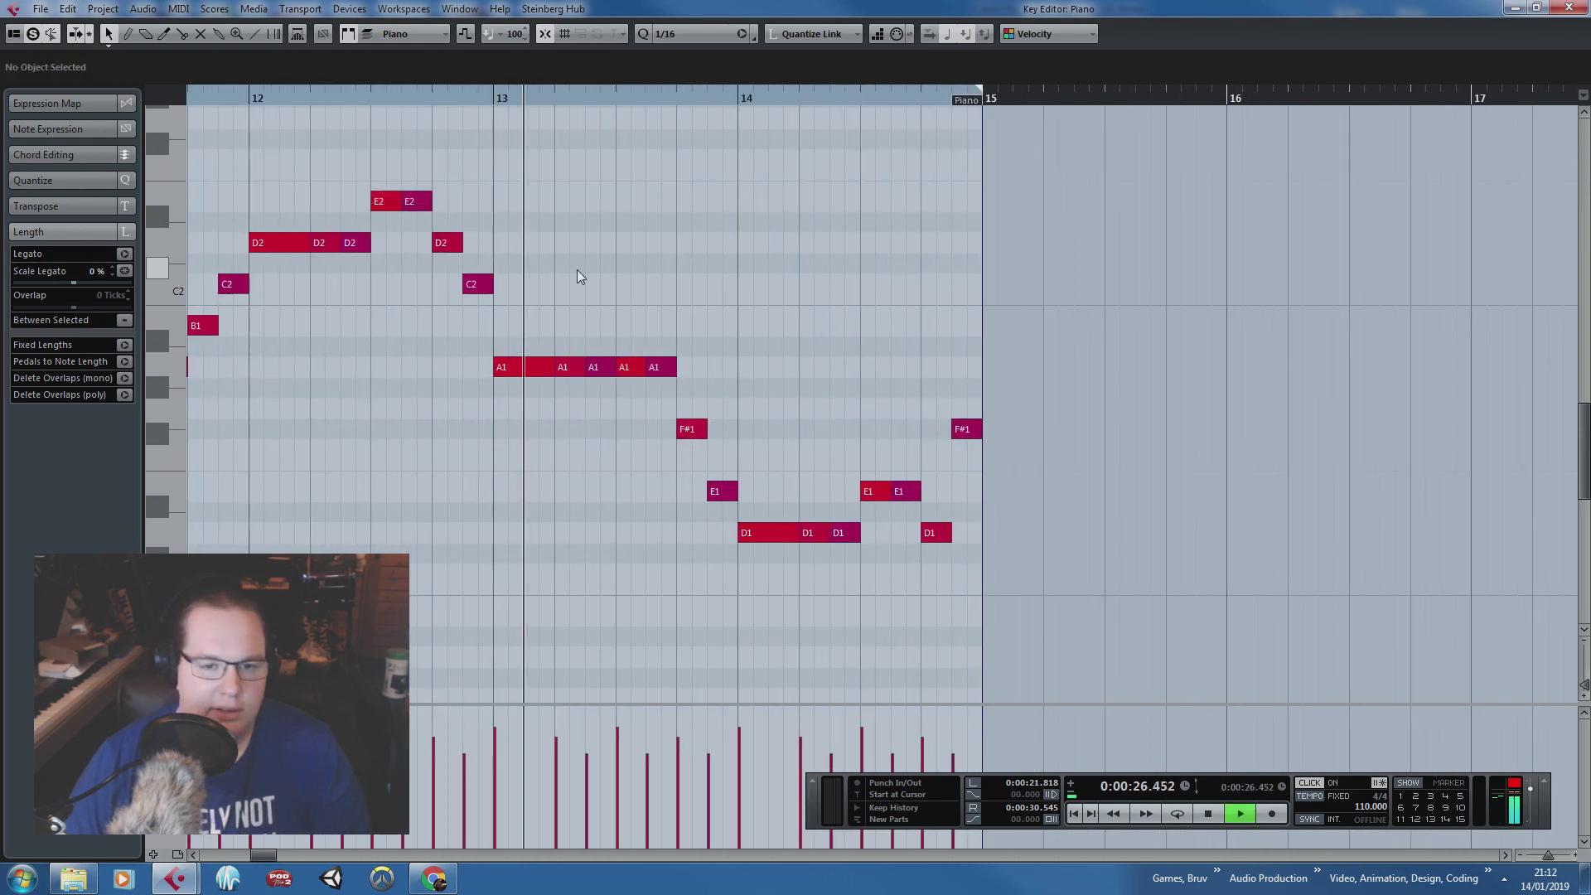
pyautogui.press('h')
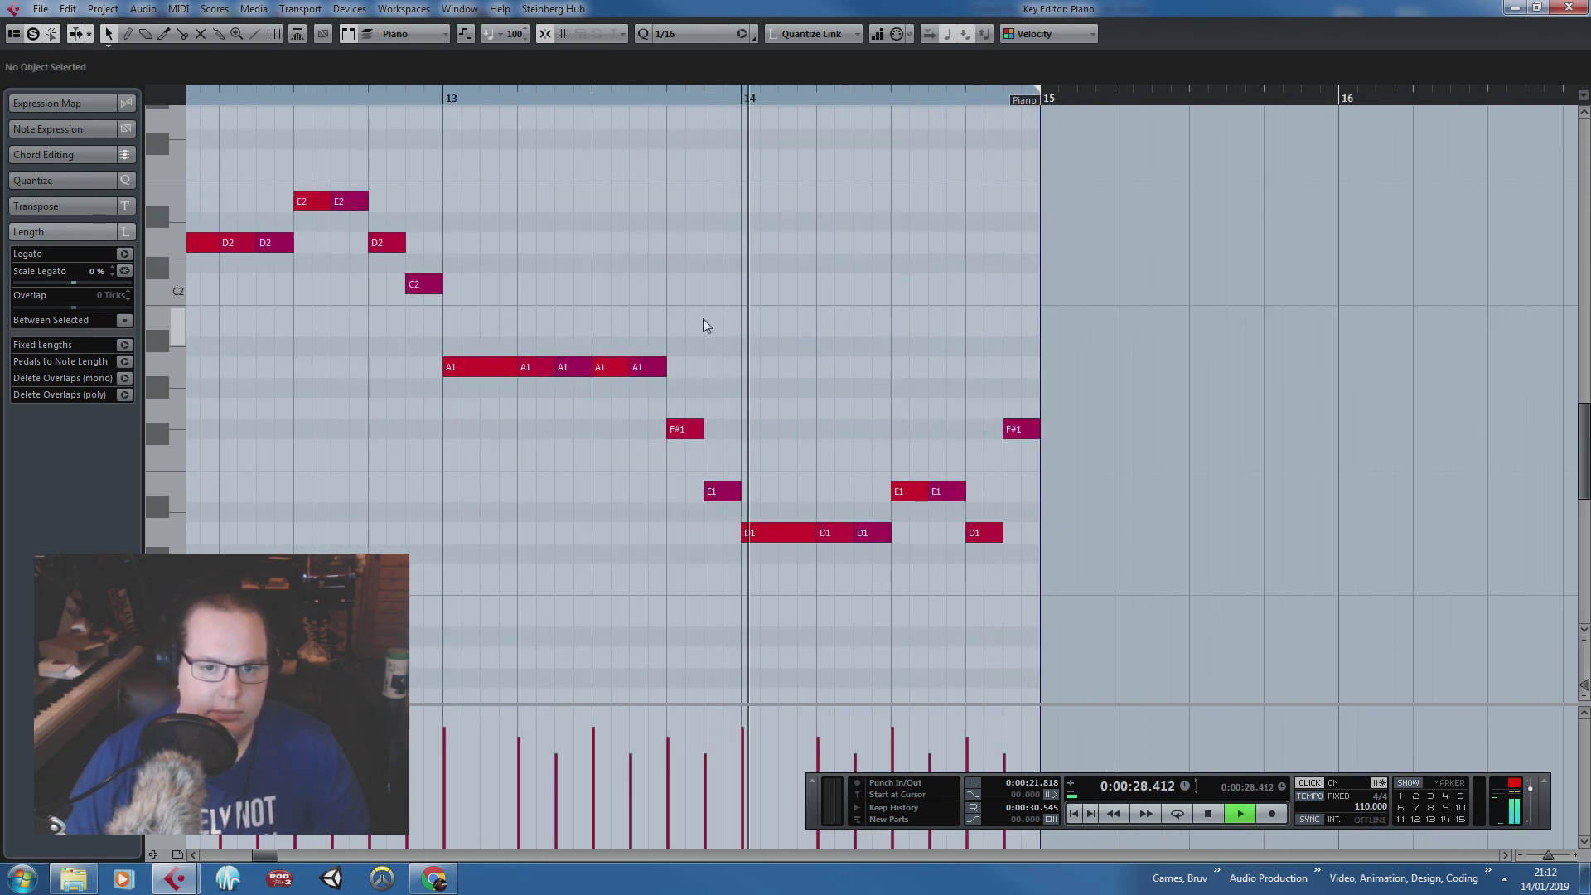
pyautogui.scroll(1, 981, 440)
pyautogui.scroll(-2, 1017, 449)
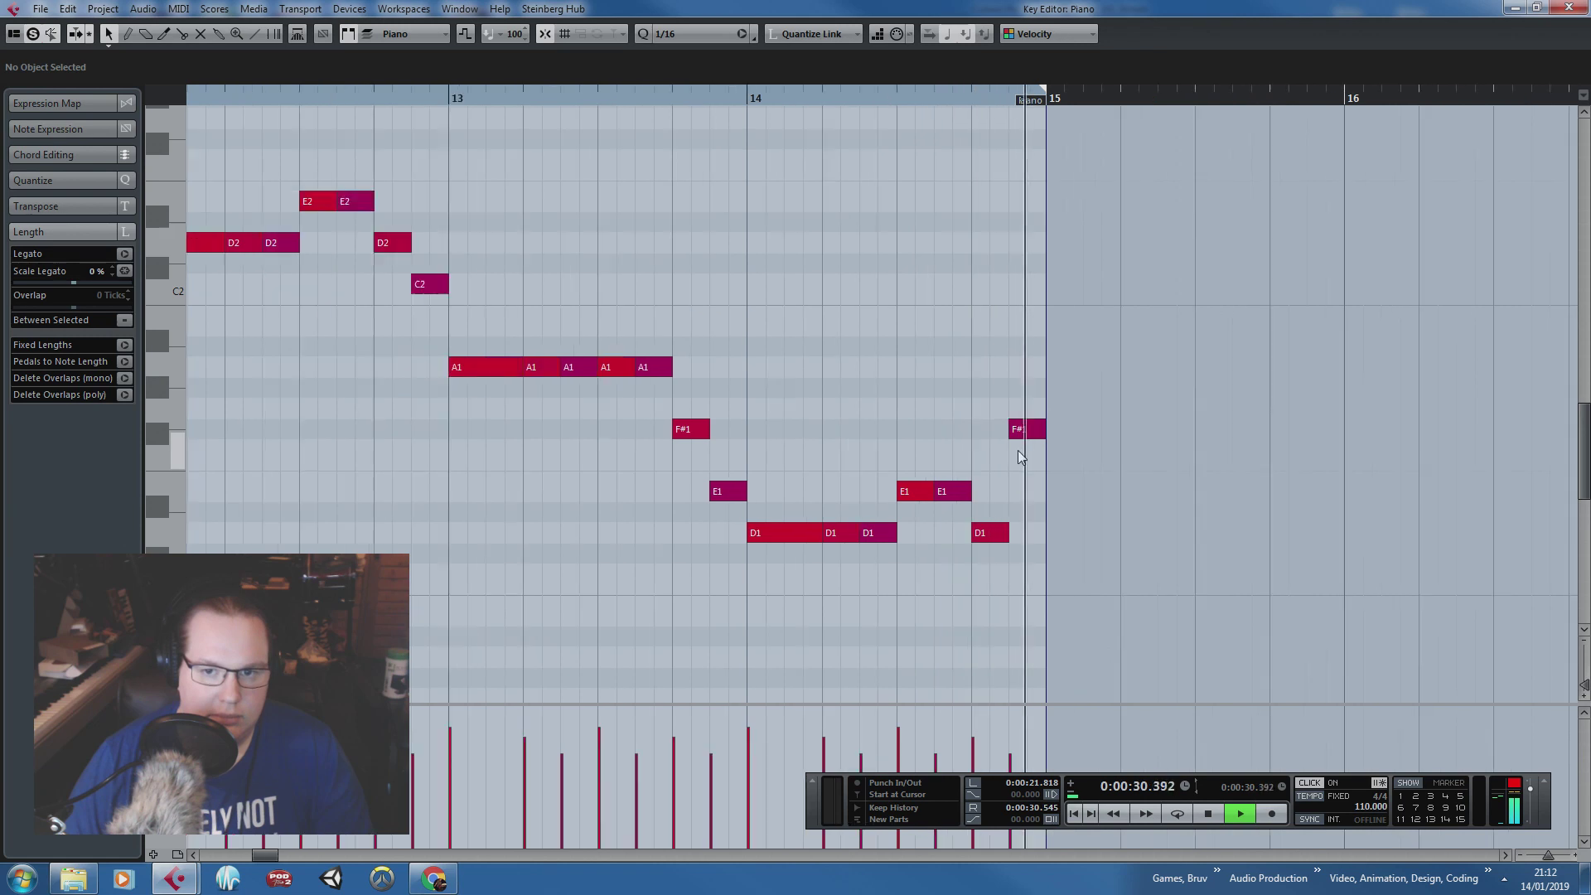
pyautogui.press('space')
# Step: Undo the low-octave and passing-note edits in bars 13–14, back to before bar 13's B1 change
pyautogui.hotkey('ctrl', 'z')
pyautogui.hotkey('ctrl', 'z')
pyautogui.hotkey('ctrl', 'z')
pyautogui.hotkey('ctrl', 'z')
pyautogui.hotkey('ctrl', 'z')
pyautogui.hotkey('ctrl', 'z')
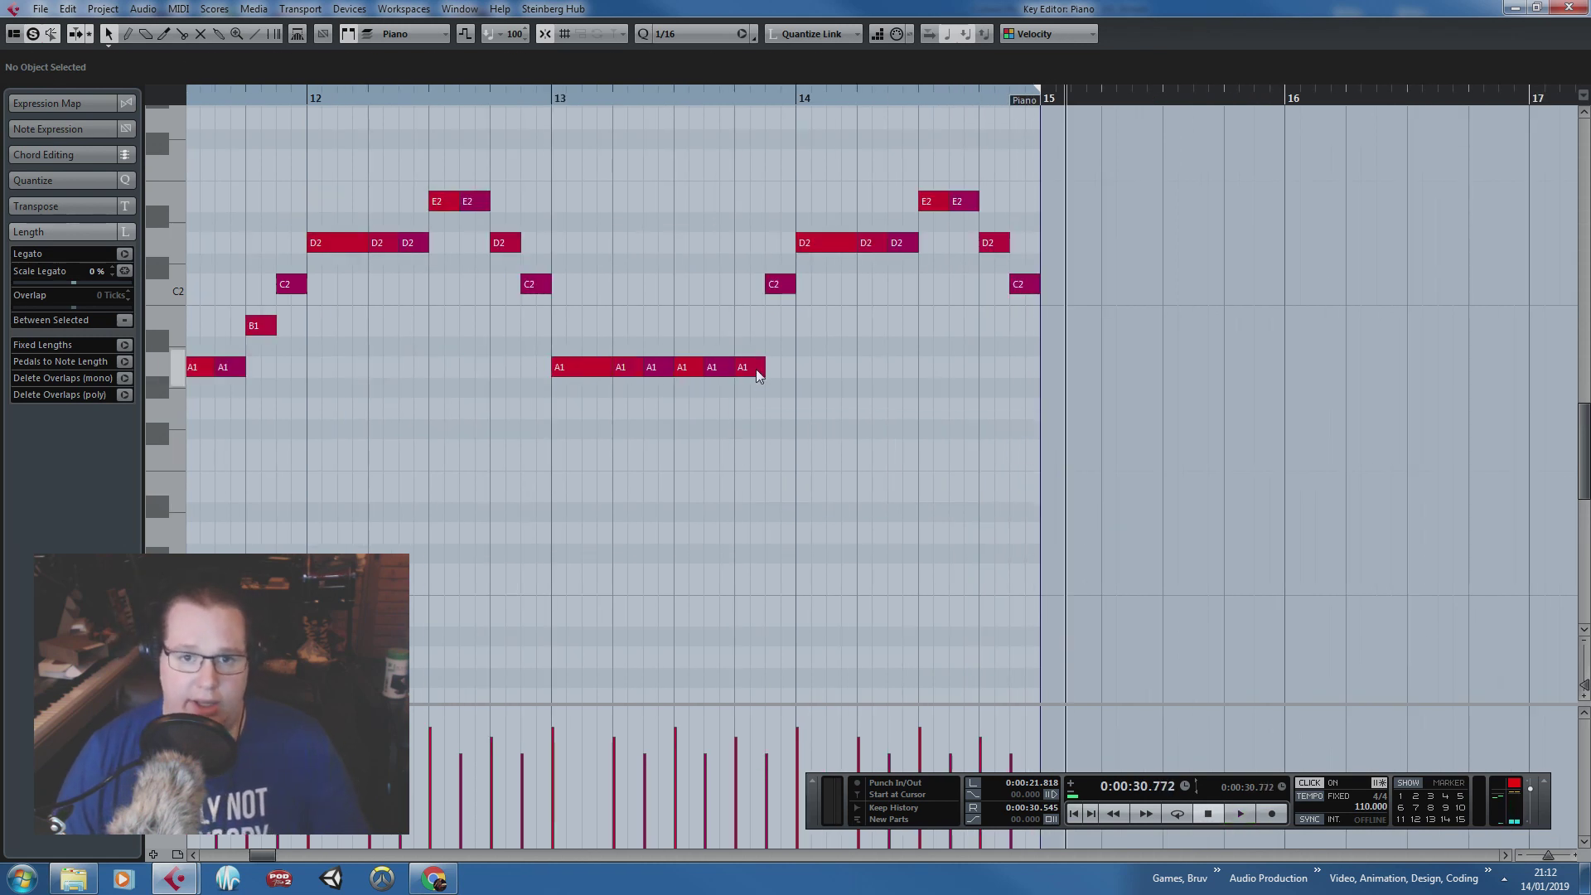
# Step: Raise the last A1 of bar 13 to B1 and close the note editor
pyautogui.moveTo(756, 369); pyautogui.dragTo(763, 332)
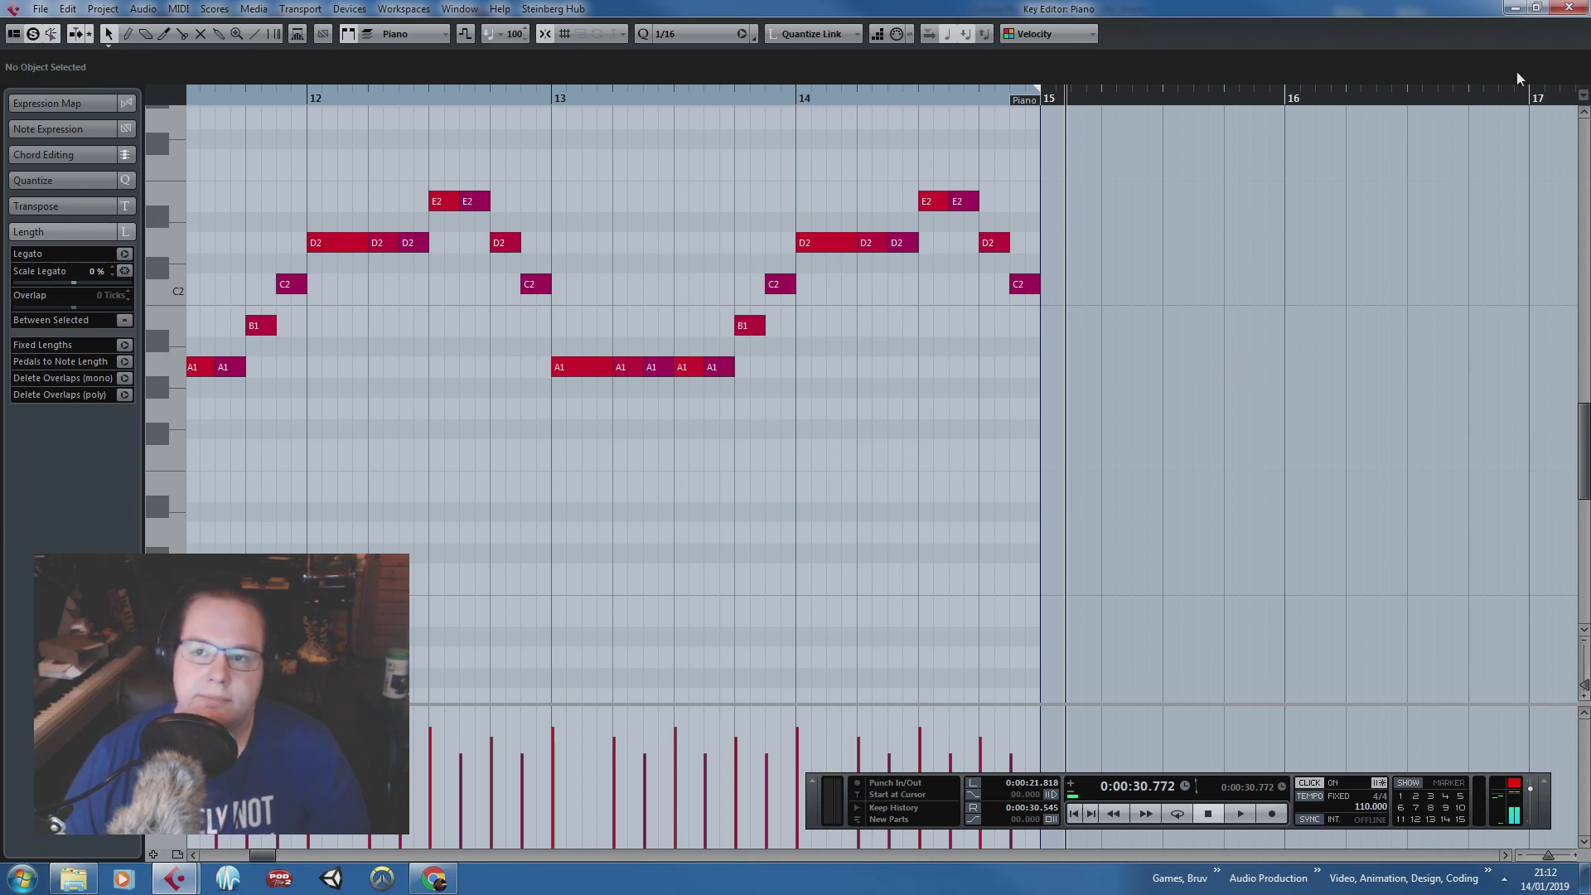
pyautogui.click(1567, 7)
# Step: Move the spare part at the end of the Bass track so it starts at bar 15, right after the third section
pyautogui.scroll(-3, 867, 638)
pyautogui.moveTo(892, 641); pyautogui.dragTo(435, 554)
pyautogui.moveTo(679, 553)
pyautogui.mouseDown()
pyautogui.moveTo(589, 549)
pyautogui.moveTo(630, 544)
pyautogui.mouseUp()
pyautogui.moveTo(791, 530)
pyautogui.mouseDown()
pyautogui.moveTo(478, 526)
pyautogui.moveTo(539, 528)
pyautogui.mouseUp()
pyautogui.press('g')
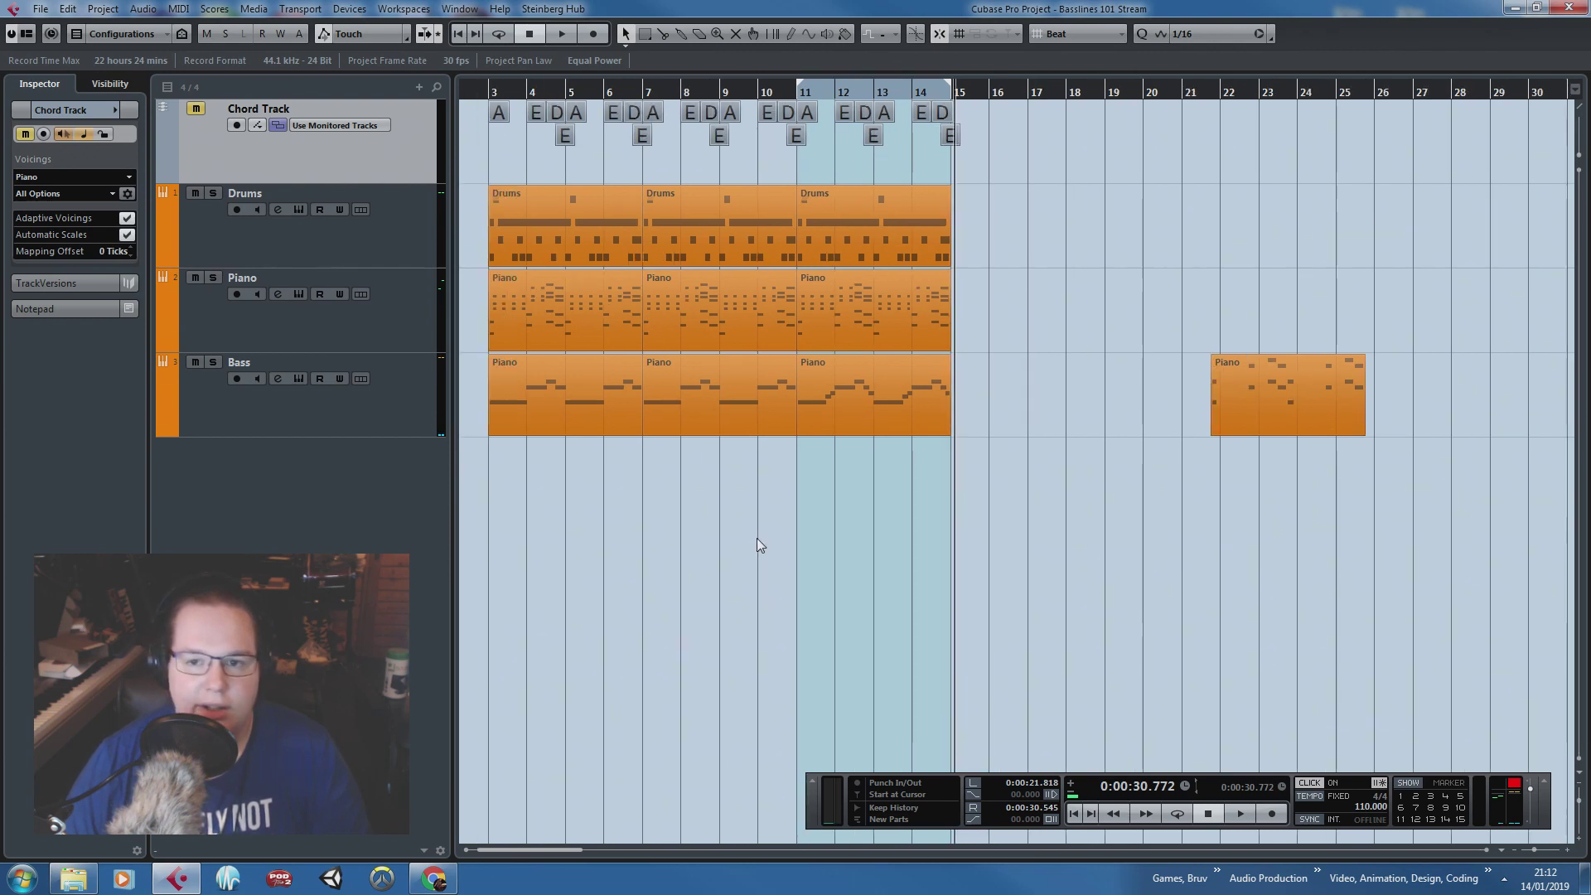
pyautogui.moveTo(1247, 397); pyautogui.dragTo(1286, 401)
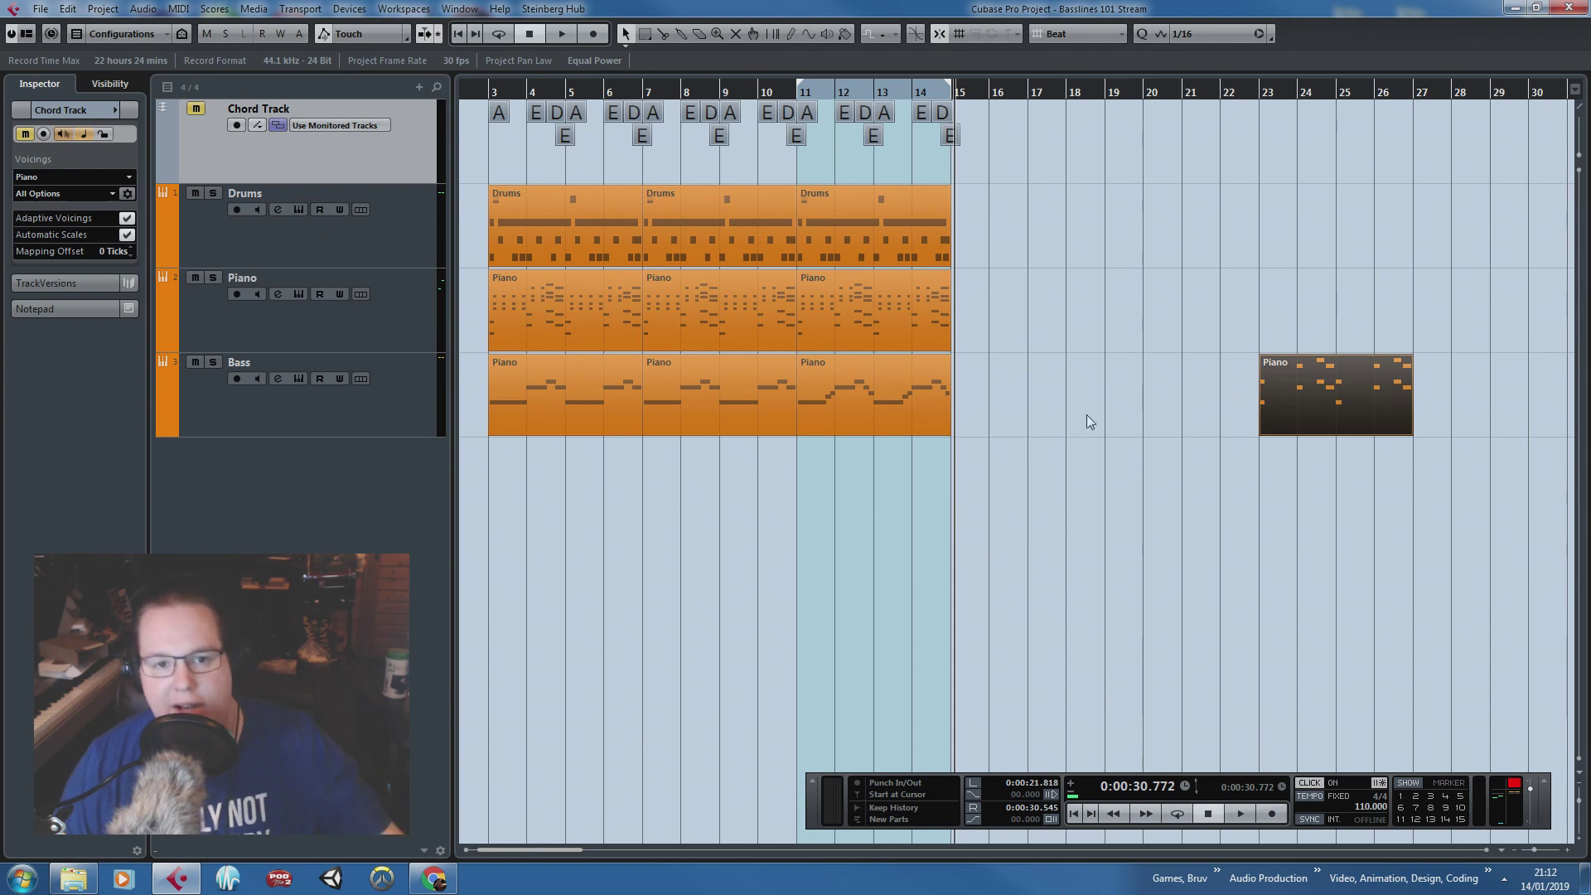
pyautogui.click(763, 530)
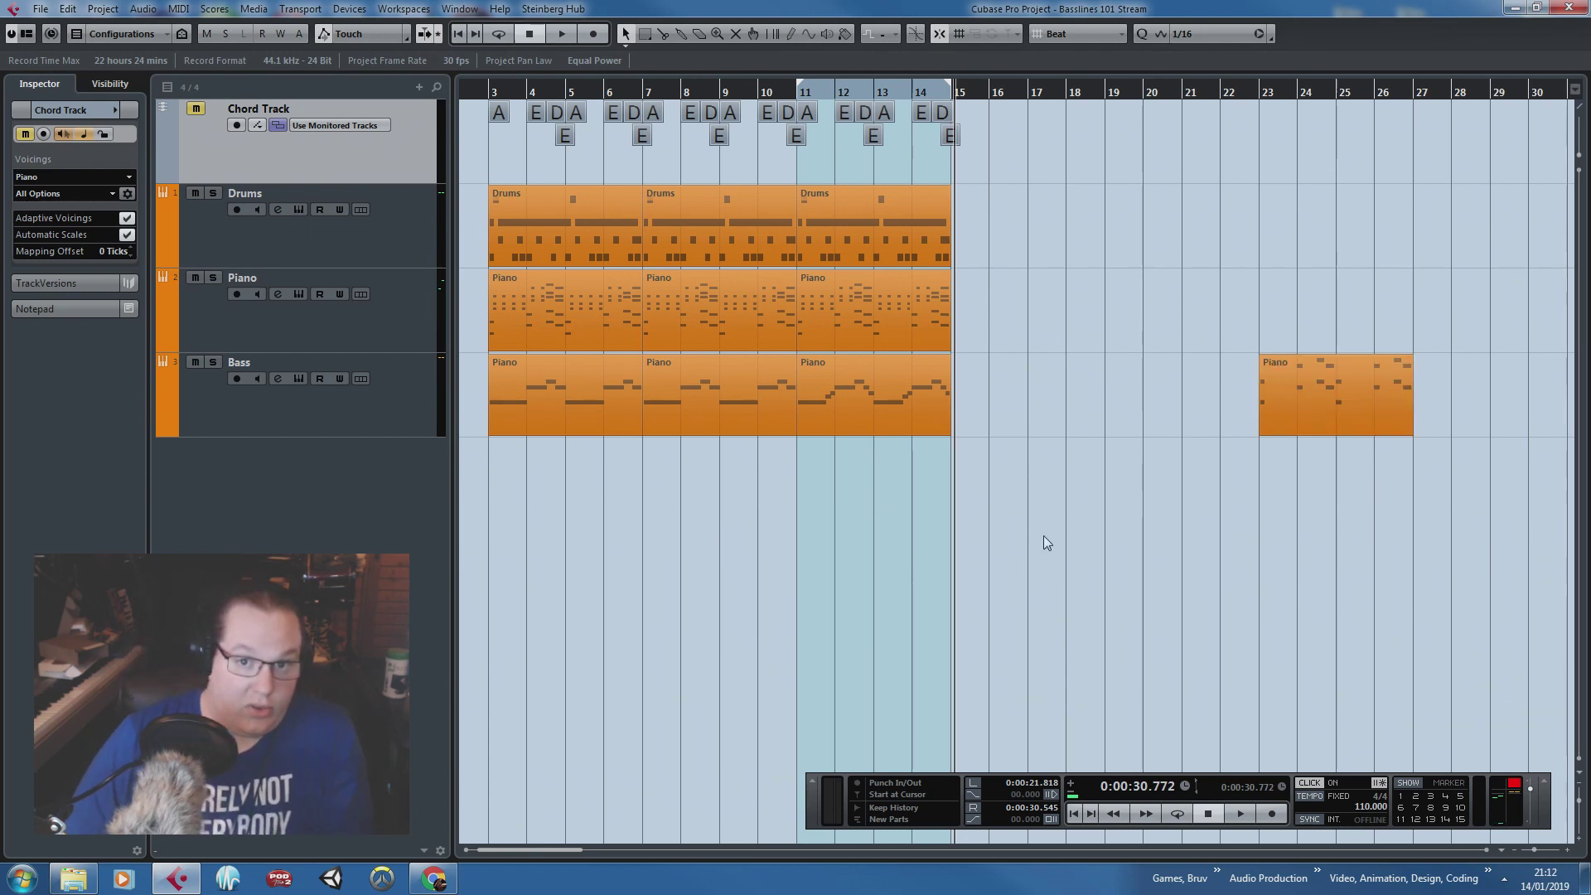
pyautogui.moveTo(1274, 413); pyautogui.dragTo(978, 410)
pyautogui.scroll(2, 1005, 464)
pyautogui.click(997, 547)
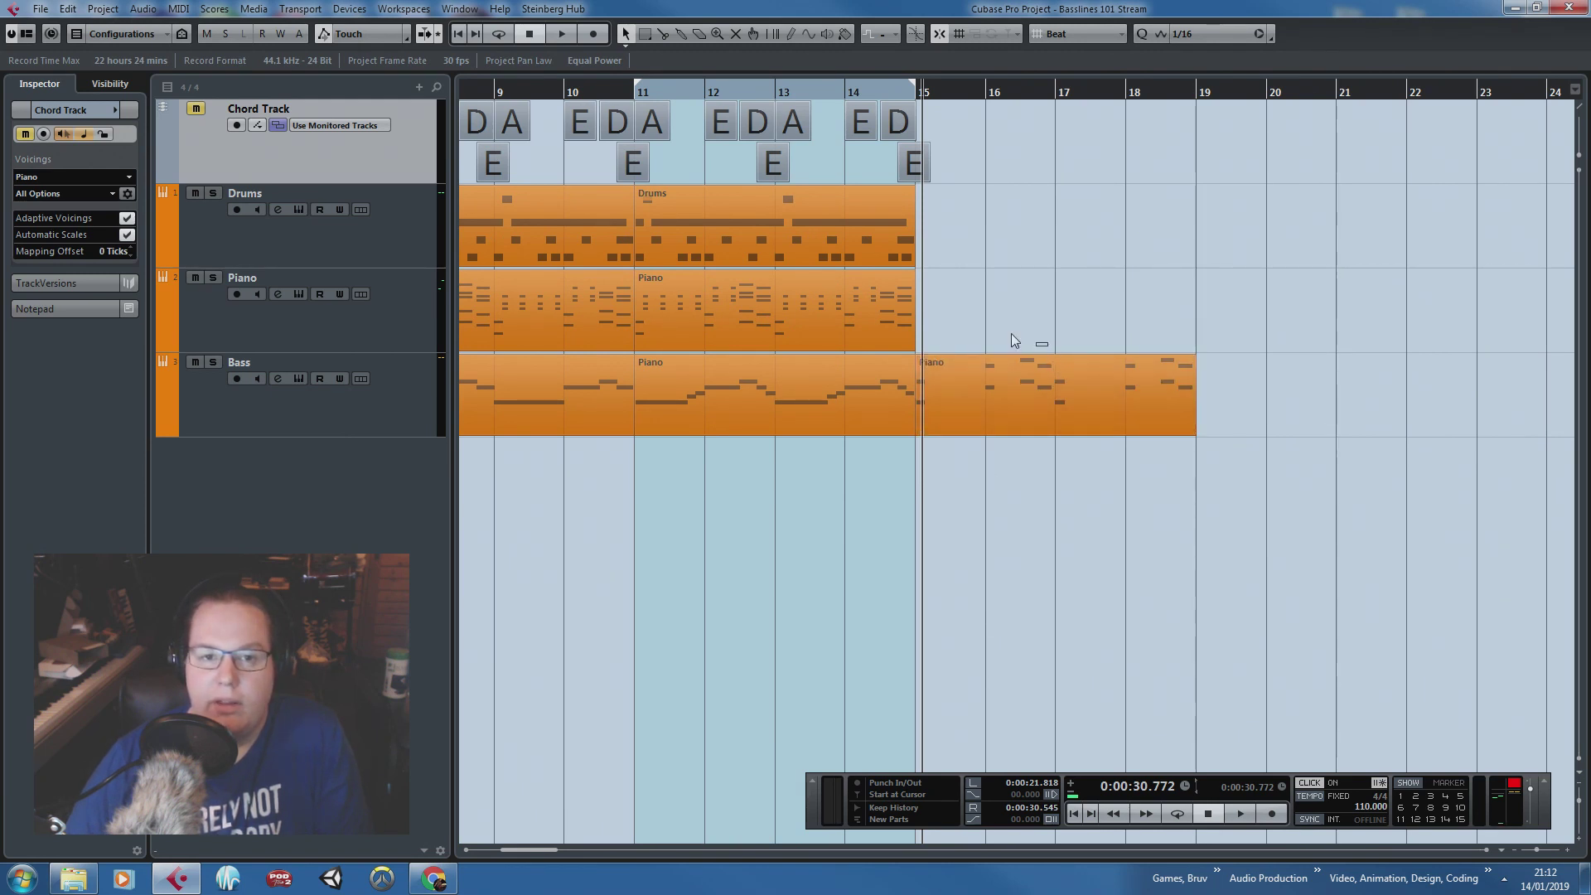
# Step: Duplicate the chords, drums and piano of bars 11–14 into bars 15–18 and set the locators around the new section
pyautogui.moveTo(1010, 333); pyautogui.dragTo(669, 110)
pyautogui.hotkey('ctrl', 'd')
pyautogui.click(1286, 307)
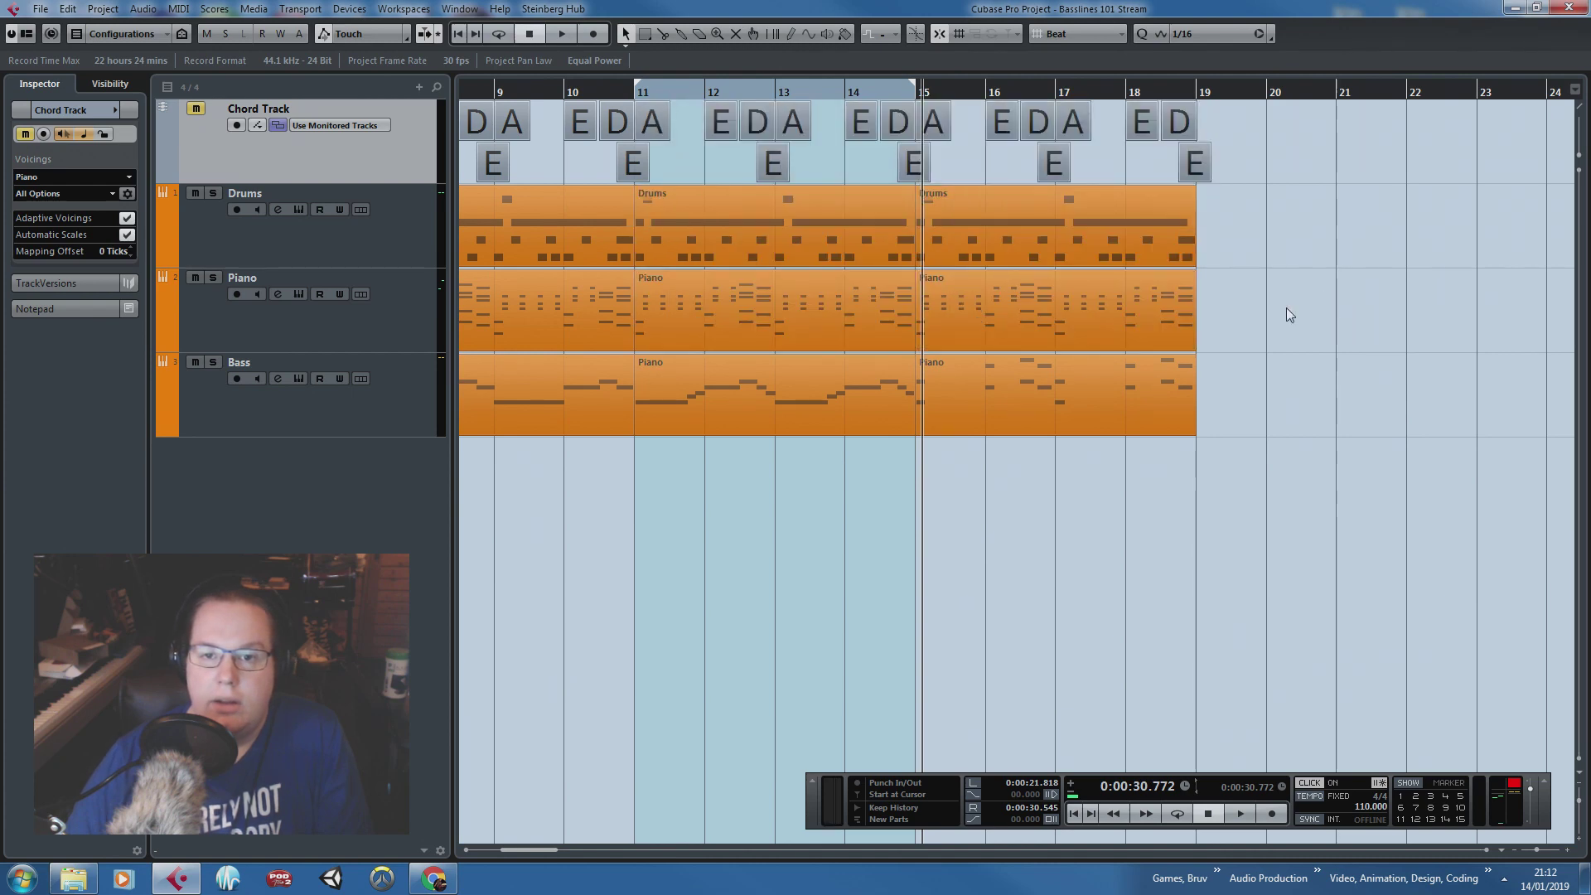
pyautogui.scroll(2, 1155, 380)
pyautogui.moveTo(639, 76); pyautogui.dragTo(1151, 83)
pyautogui.scroll(-3, 1044, 452)
pyautogui.hscroll(-3, 599, 614)
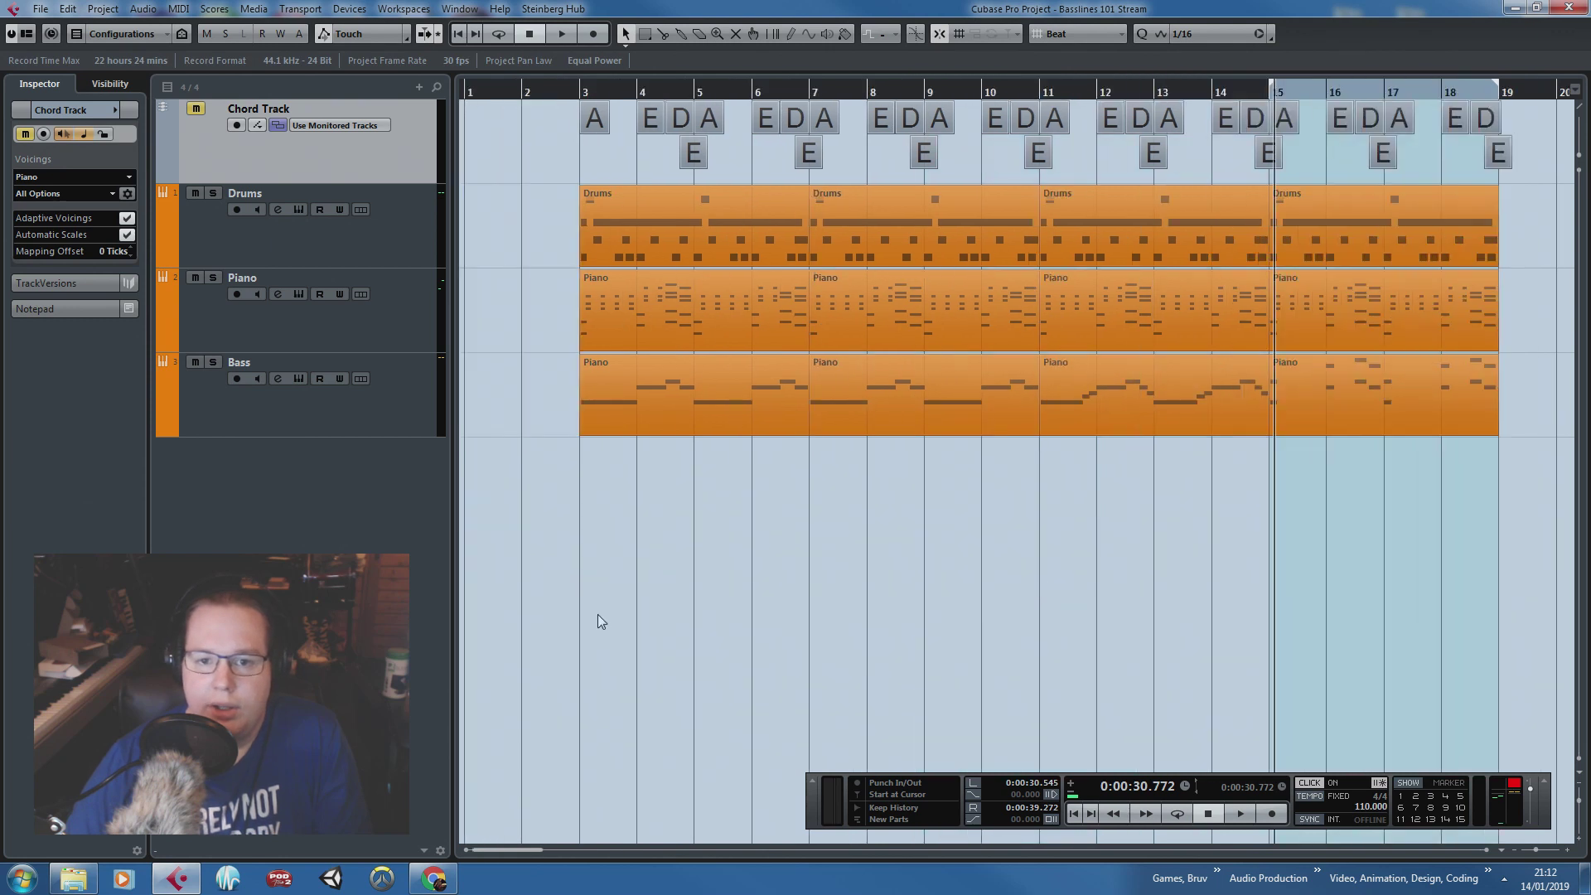
pyautogui.click(724, 401)
pyautogui.click(867, 382)
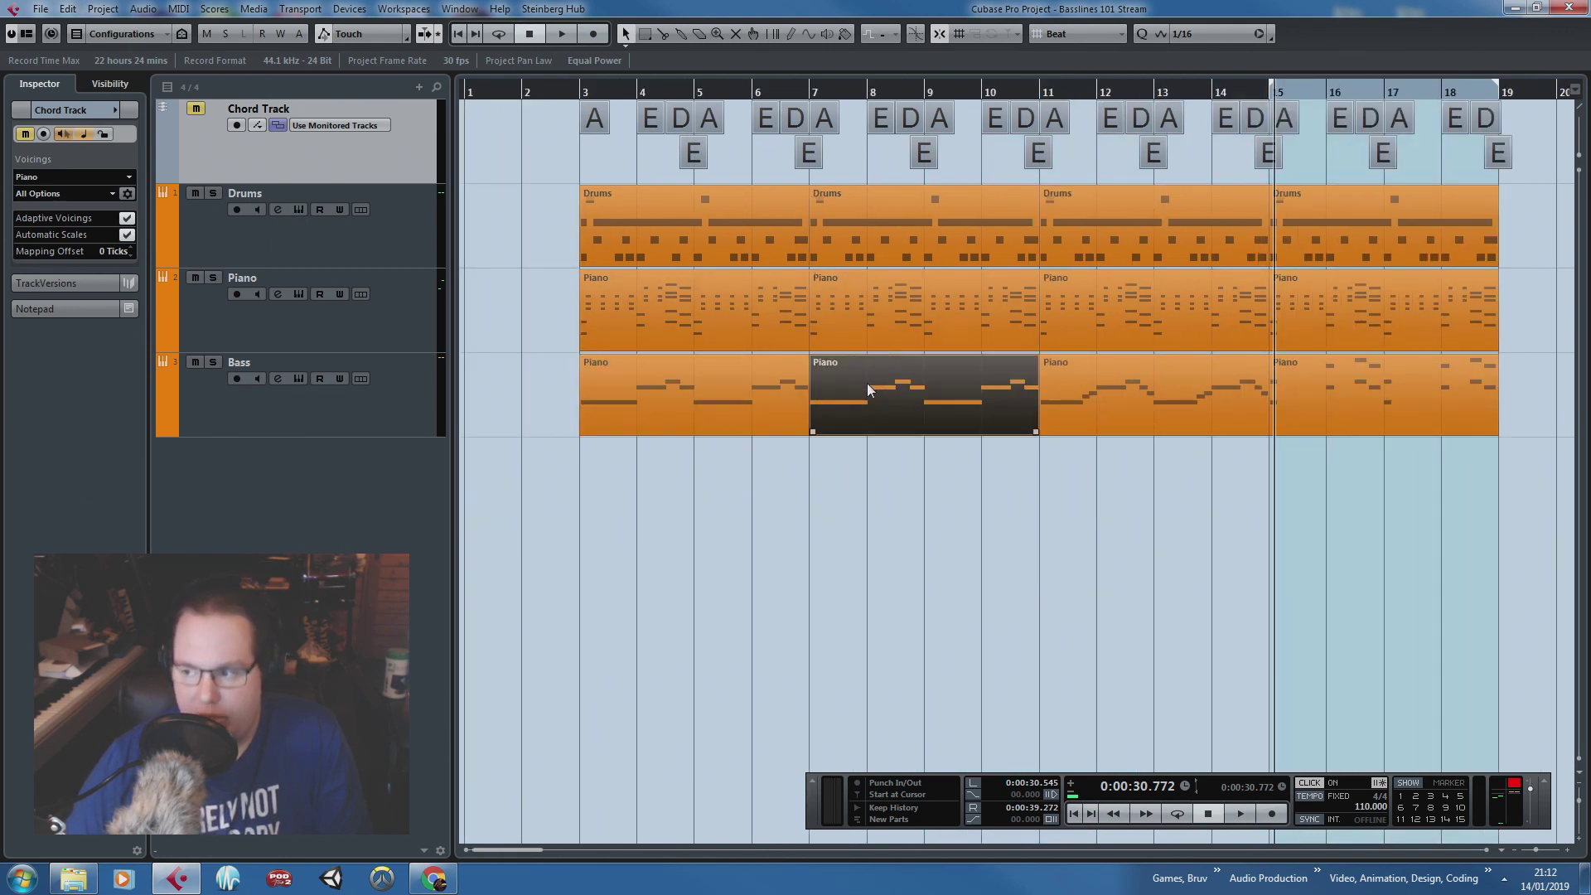
pyautogui.click(1074, 364)
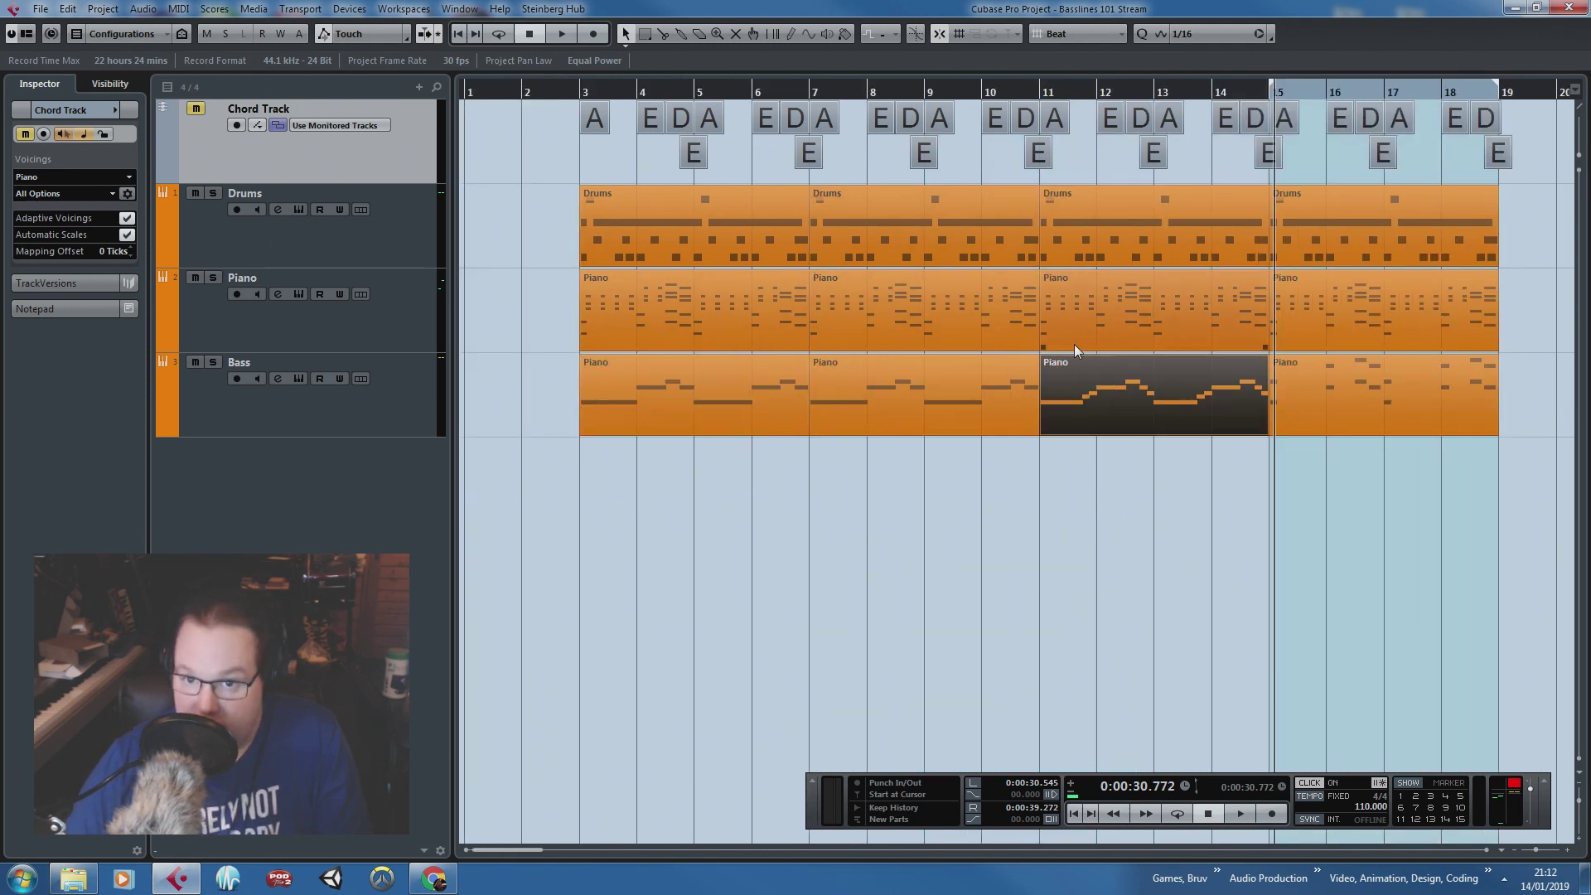
pyautogui.moveTo(1304, 504); pyautogui.dragTo(1400, 508)
pyautogui.click(1173, 428)
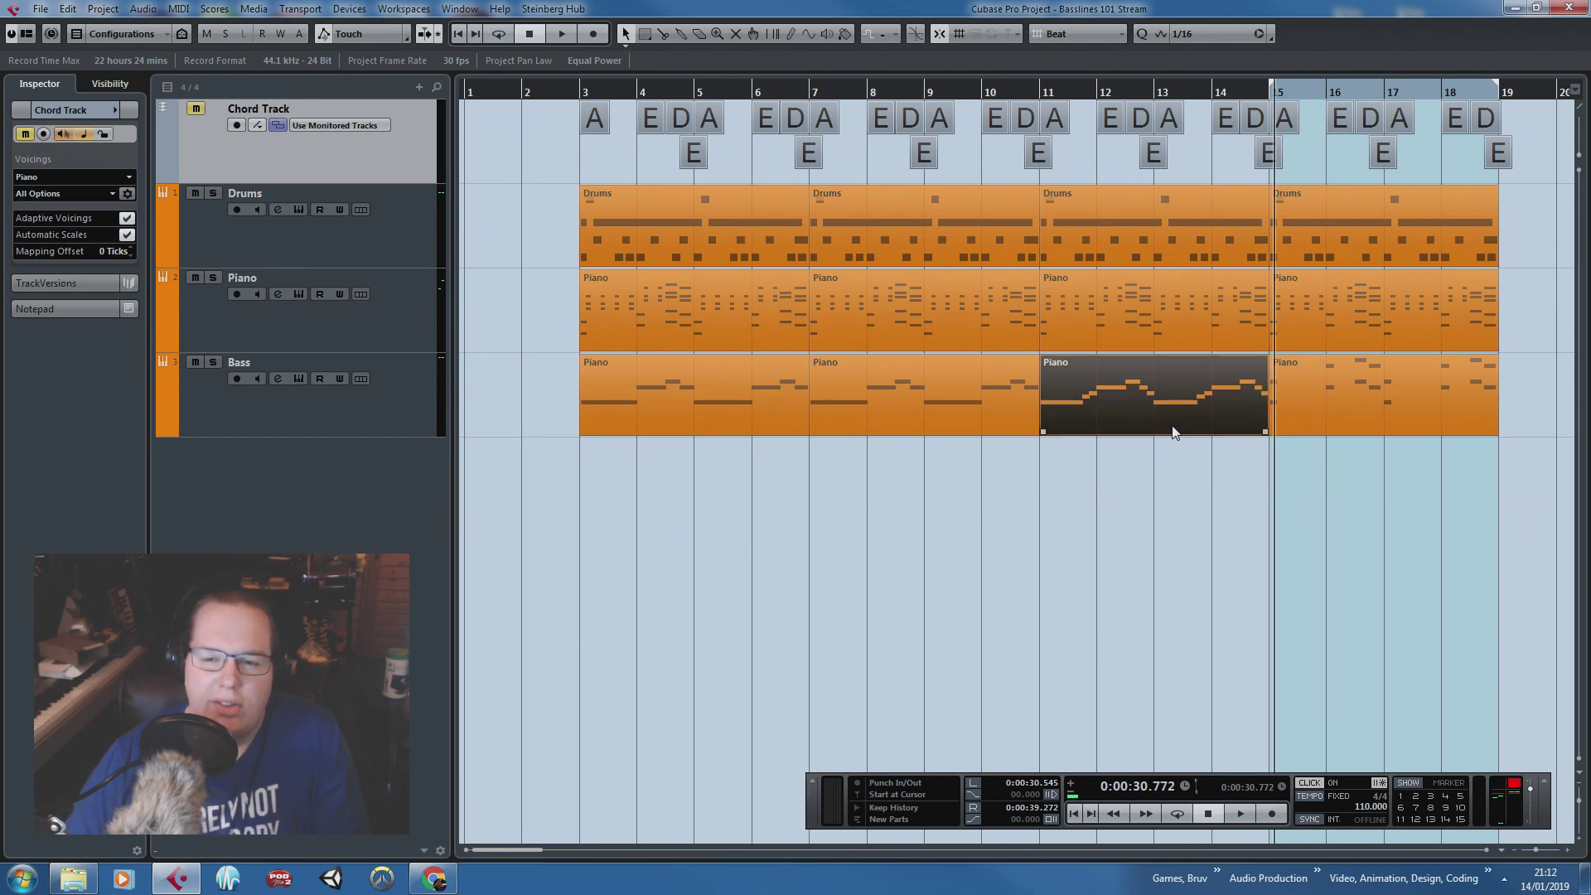
pyautogui.scroll(1, 1199, 452)
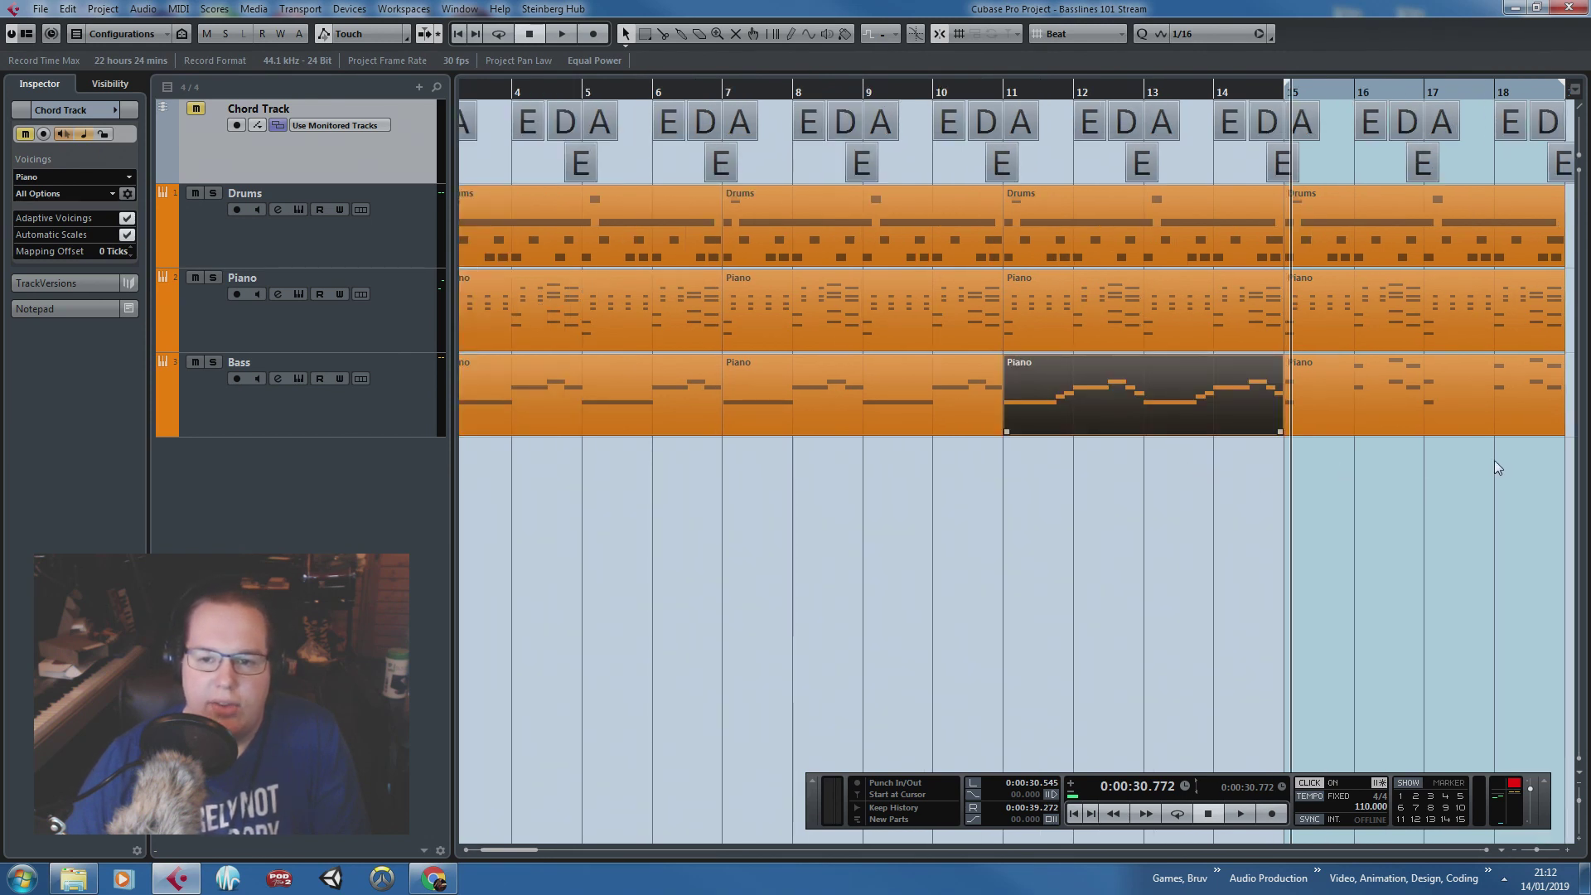
pyautogui.moveTo(1448, 484); pyautogui.dragTo(1400, 495)
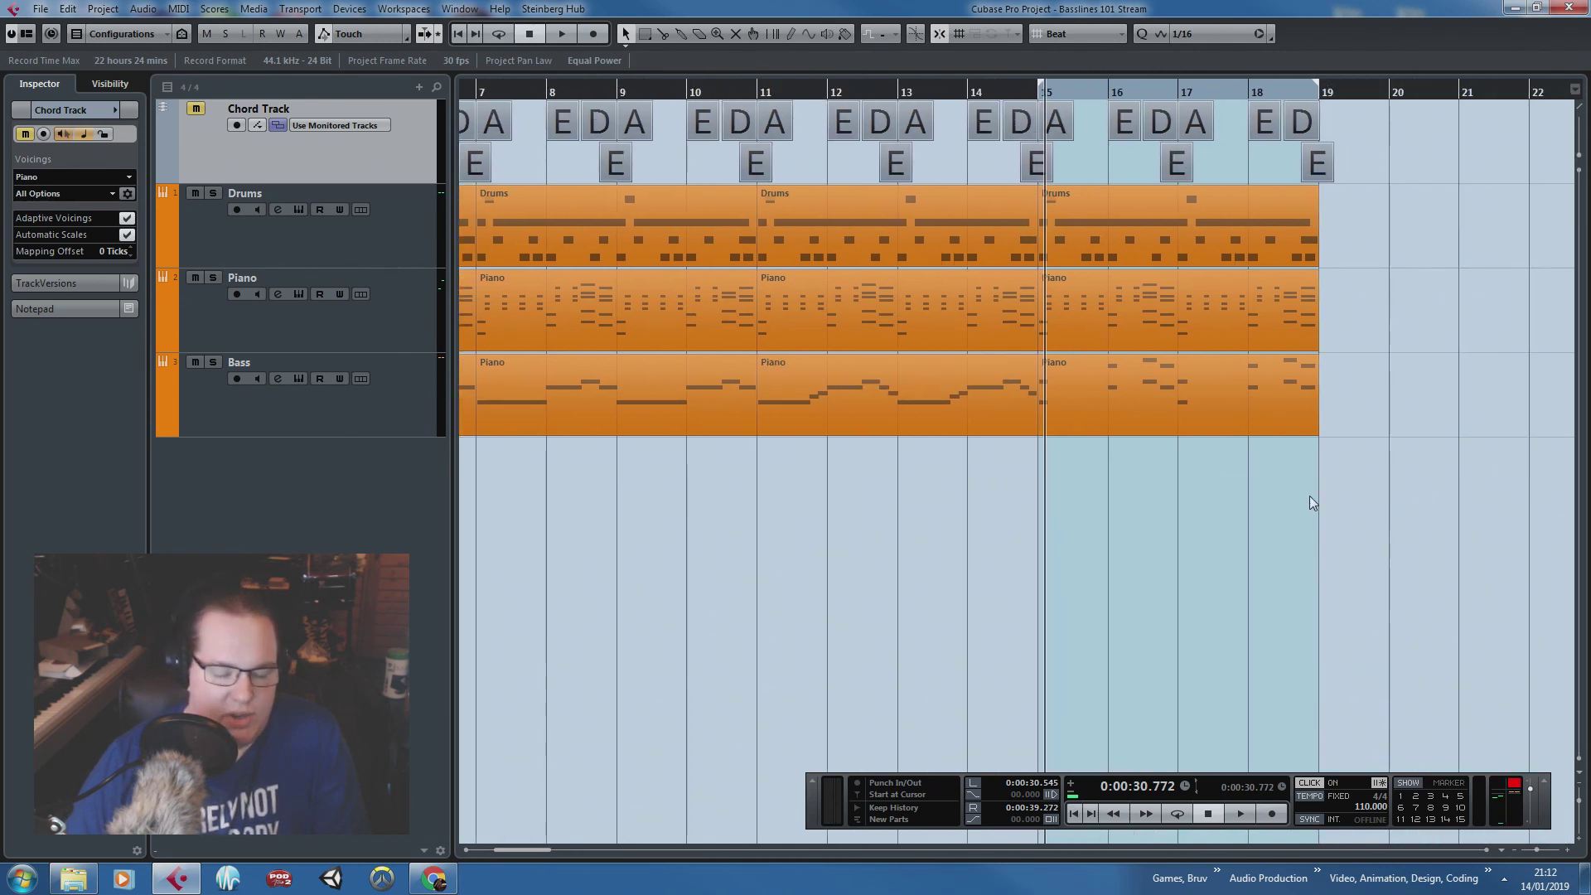
# Step: Open the Bass part at bar 15 and move the upper note of each pair an eighth note later without enlarging the part
pyautogui.doubleClick(1230, 404)
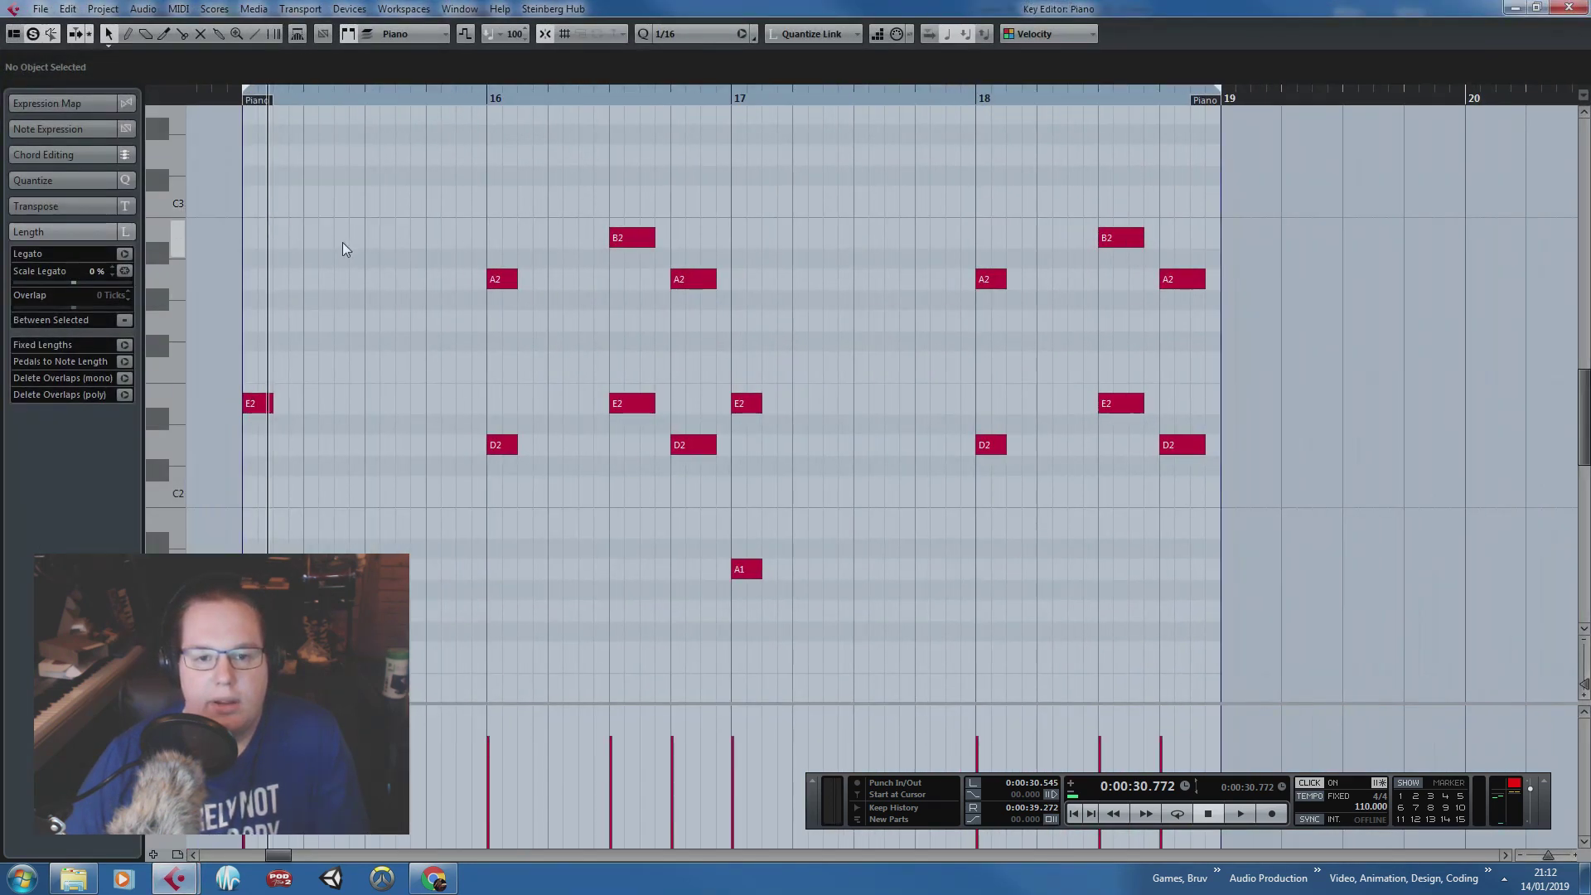
pyautogui.moveTo(293, 248); pyautogui.dragTo(232, 405)
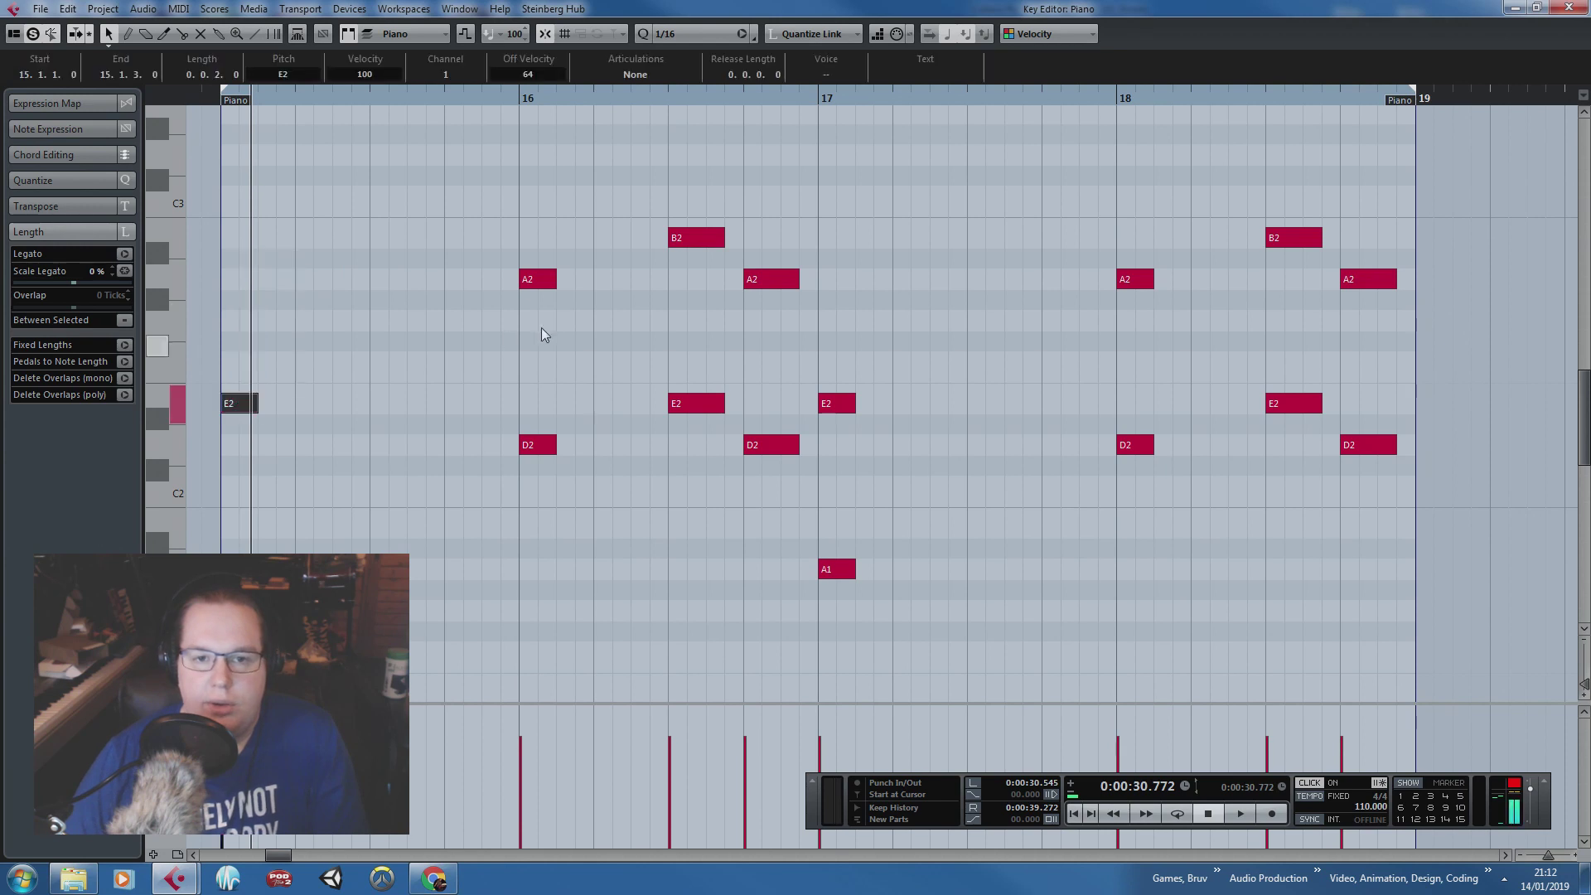
pyautogui.moveTo(509, 337); pyautogui.dragTo(579, 174)
pyautogui.moveTo(622, 152)
pyautogui.mouseDown()
pyautogui.moveTo(704, 266)
pyautogui.moveTo(788, 311)
pyautogui.mouseUp()
pyautogui.moveTo(901, 304); pyautogui.dragTo(819, 436)
pyautogui.moveTo(1077, 317); pyautogui.dragTo(1193, 220)
pyautogui.keyDown('shift'); pyautogui.click(1292, 238); pyautogui.keyUp('shift')
pyautogui.keyDown('shift'); pyautogui.click(1367, 279); pyautogui.keyUp('shift')
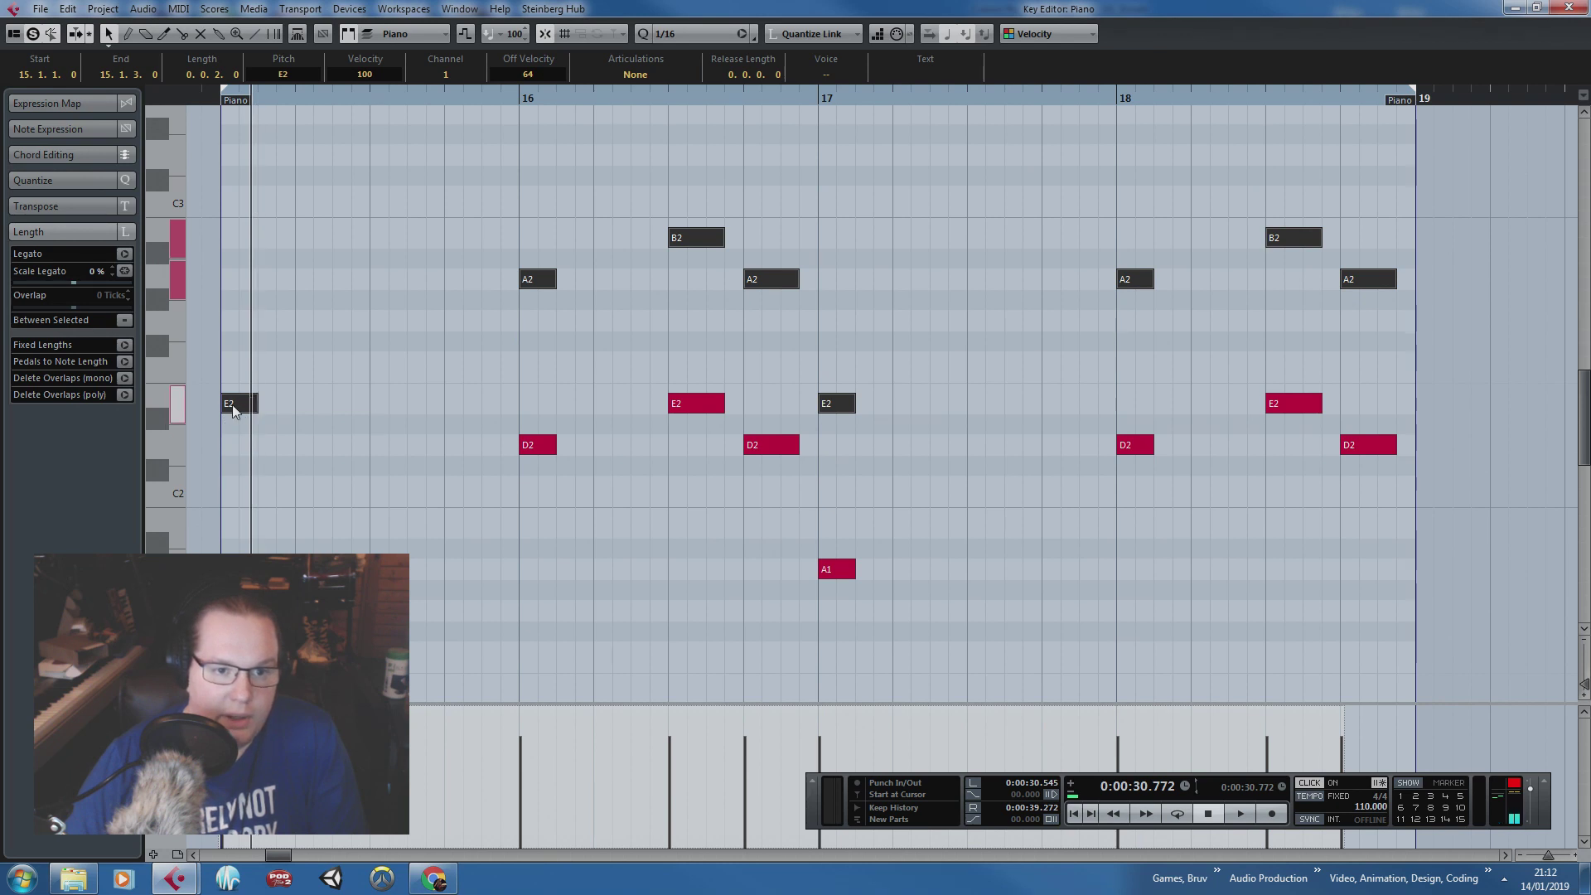
pyautogui.moveTo(232, 405); pyautogui.dragTo(274, 404)
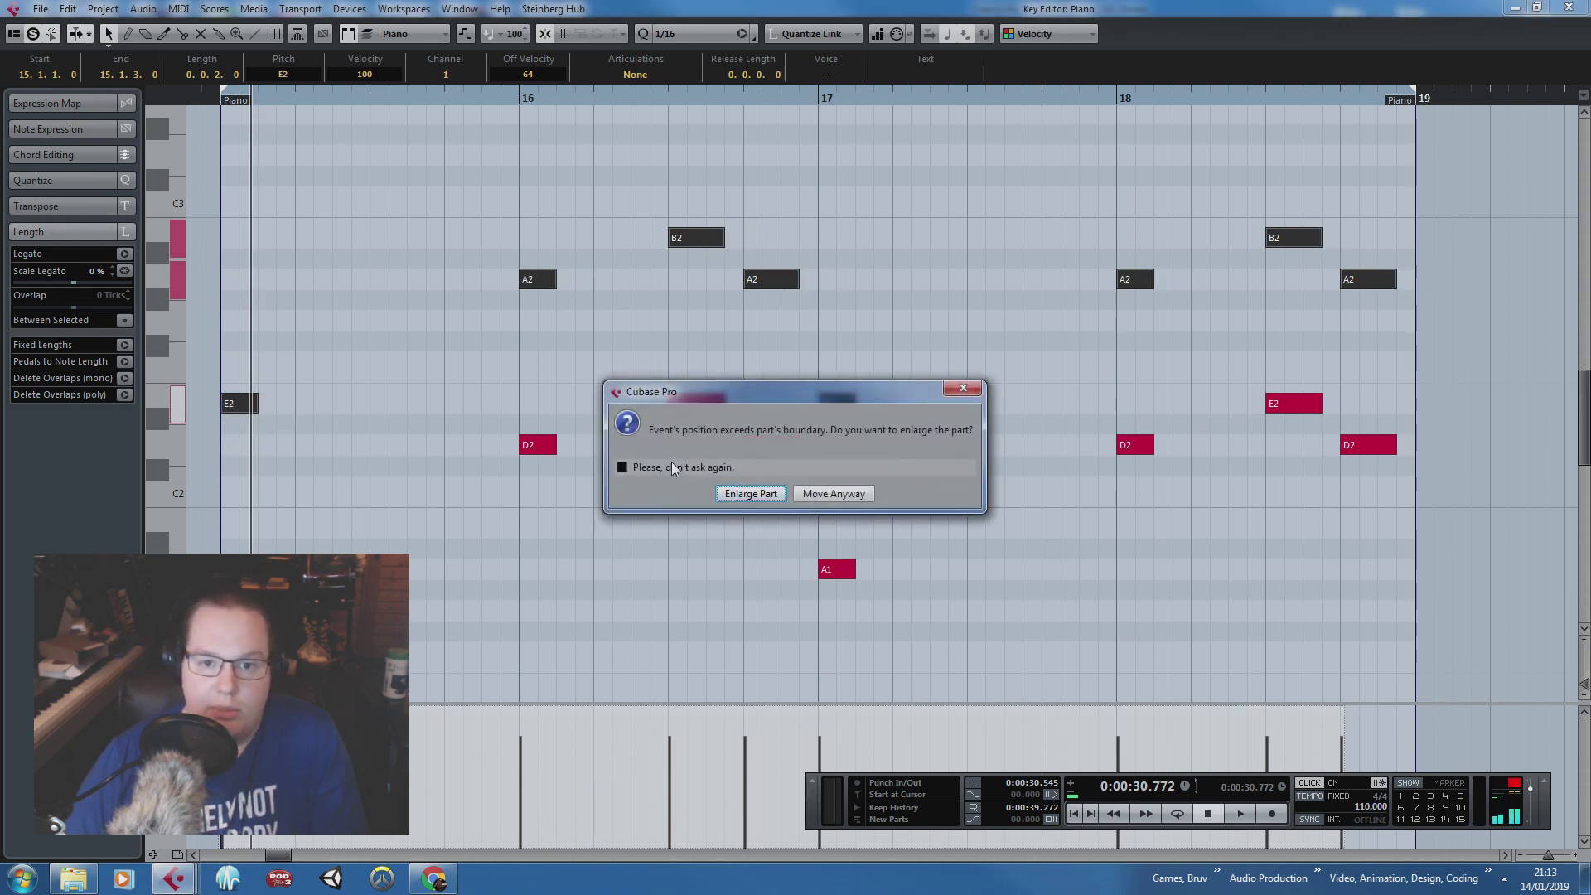
pyautogui.click(833, 493)
pyautogui.click(1460, 199)
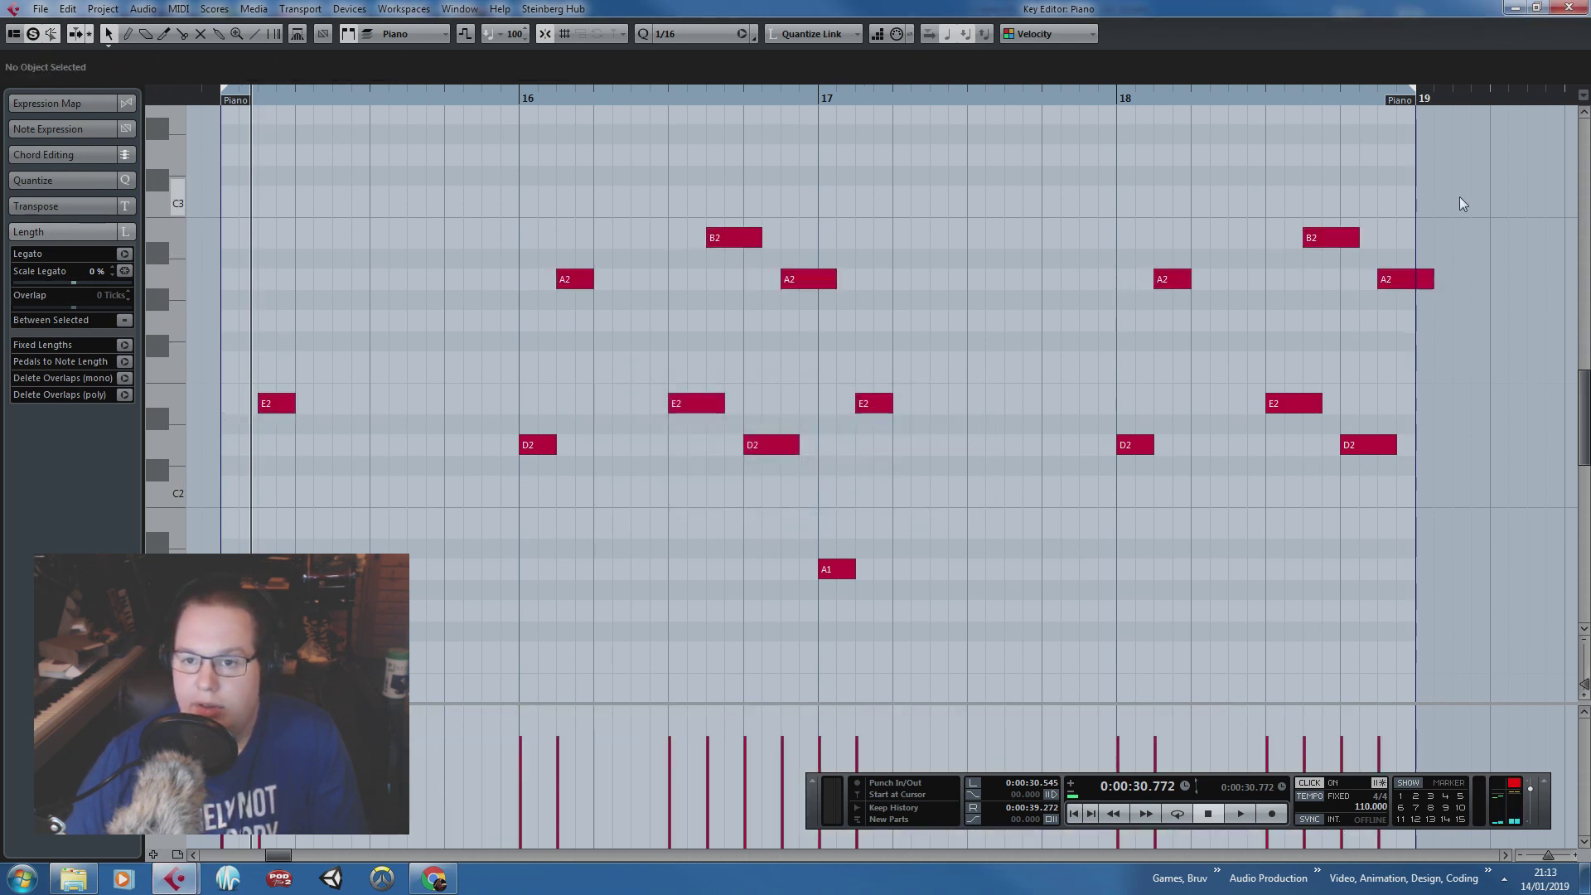
# Step: Delete all notes in bars 17–18 and shorten the longer notes in bar 16 to eighth notes
pyautogui.moveTo(1474, 201); pyautogui.dragTo(1317, 326)
pyautogui.moveTo(894, 174); pyautogui.dragTo(726, 290)
pyautogui.moveTo(1489, 146); pyautogui.dragTo(856, 608)
pyautogui.press('Delete')
pyautogui.click(837, 569)
pyautogui.press('Delete')
pyautogui.moveTo(986, 200); pyautogui.dragTo(703, 403)
pyautogui.moveTo(582, 170); pyautogui.dragTo(178, 154)
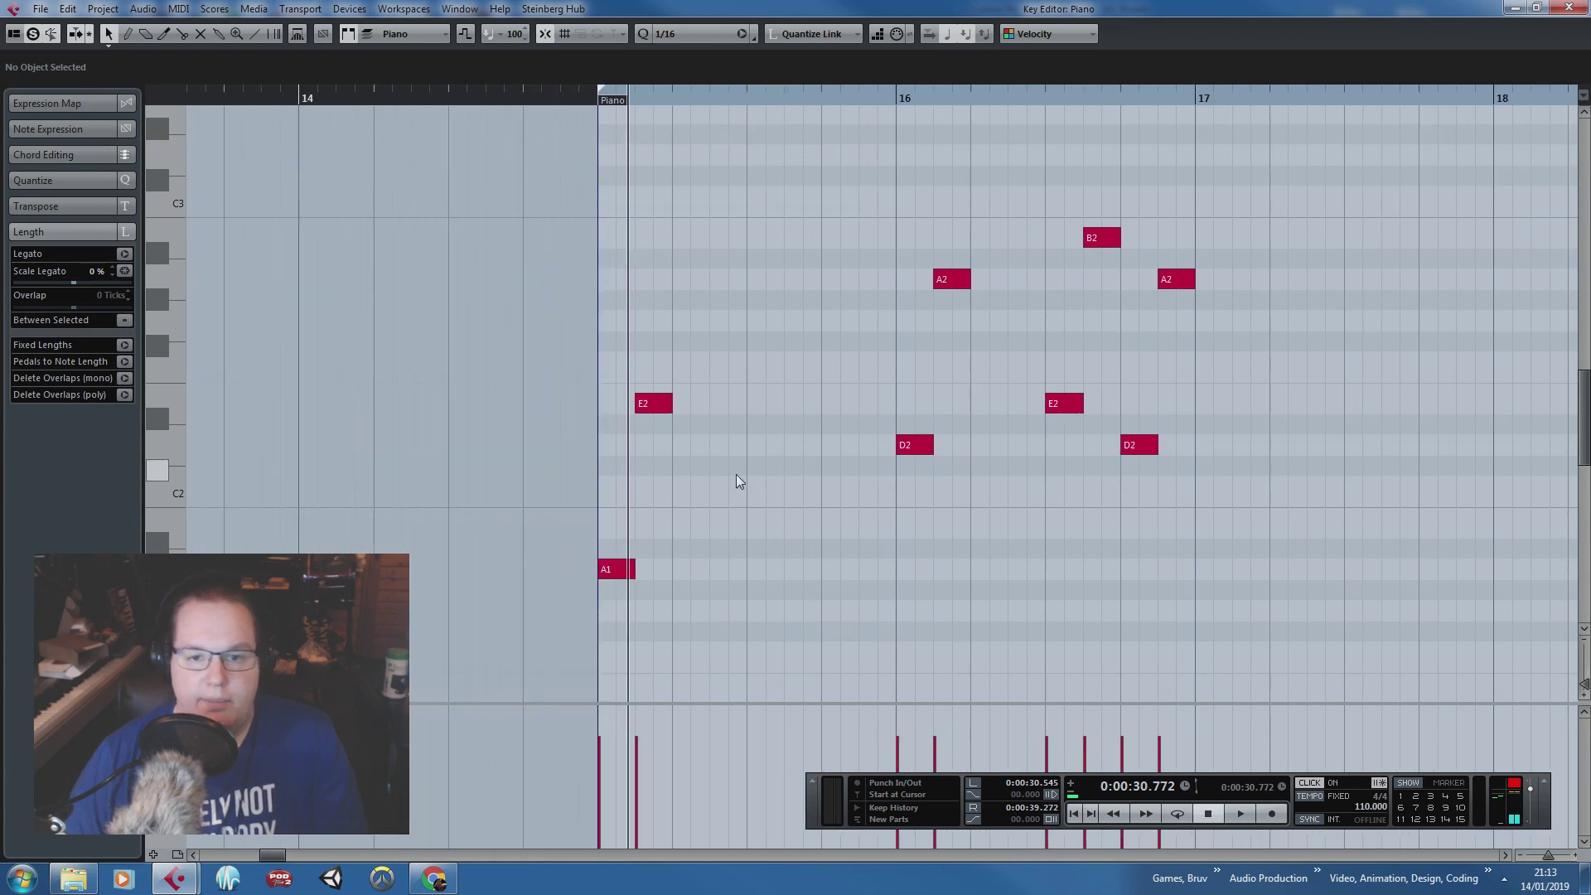
# Step: Copy bar 15's opening A1 to beat 2 and repeat it in eighth notes up to bar 16
pyautogui.scroll(1, 772, 522)
pyautogui.moveTo(772, 522); pyautogui.dragTo(690, 572)
pyautogui.hotkey('ctrl', 'd')
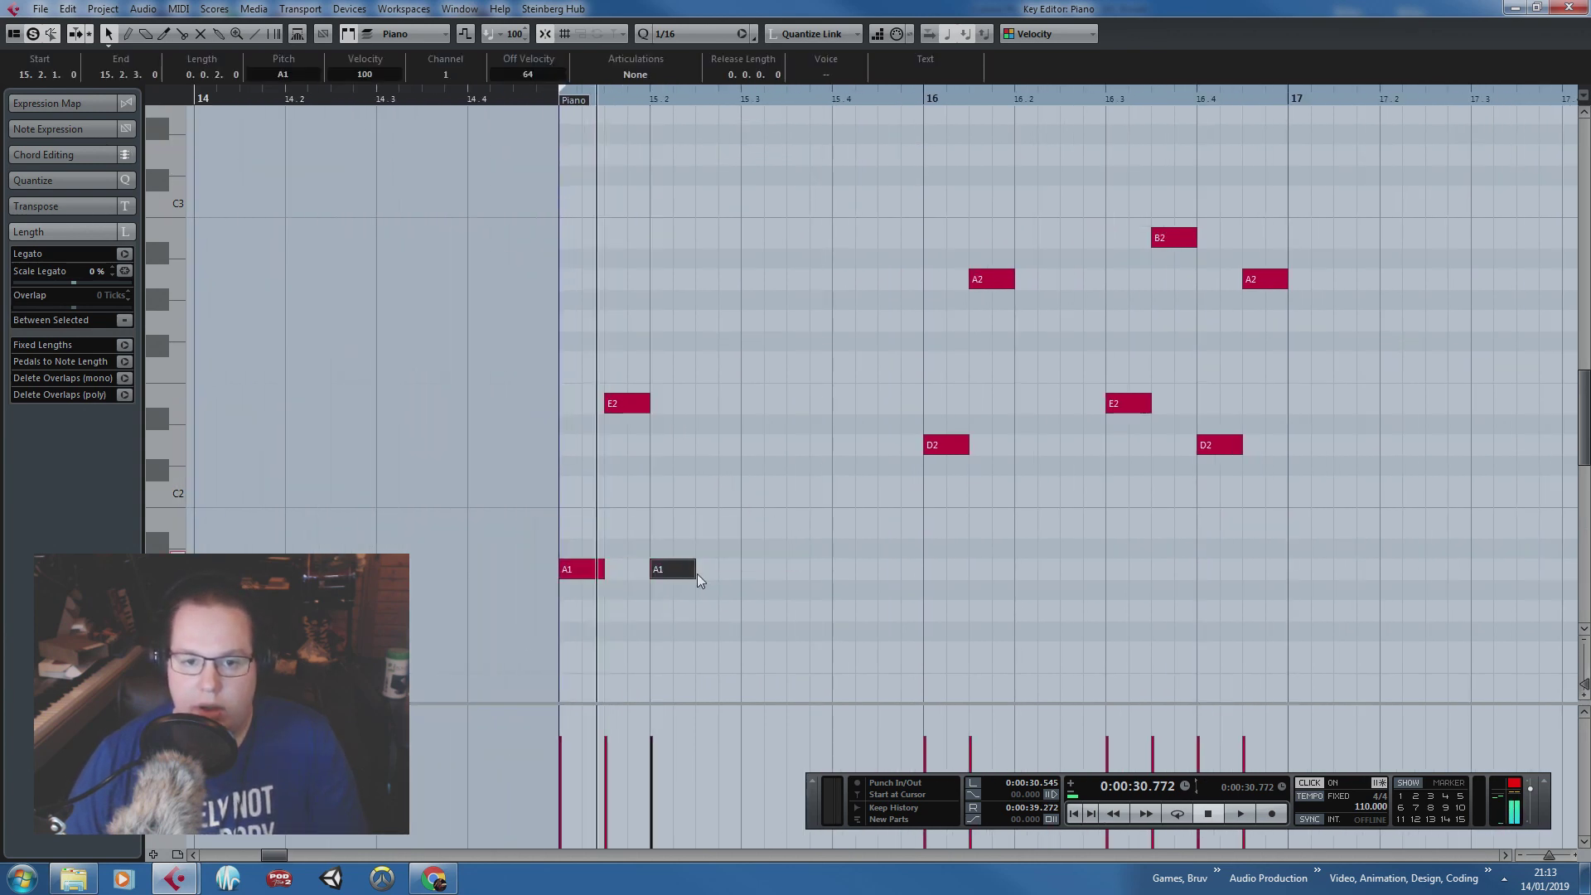
pyautogui.hotkey('ctrl', 'd')
pyautogui.hotkey('ctrl', 'd')
pyautogui.hotkey('ctrl', 'd')
pyautogui.hotkey('ctrl', 'd')
pyautogui.hotkey('ctrl', 'd')
# Step: Add two eighth-note copies of bar 16's first D2 on beat 2, leading up to the E2
pyautogui.press('Right')
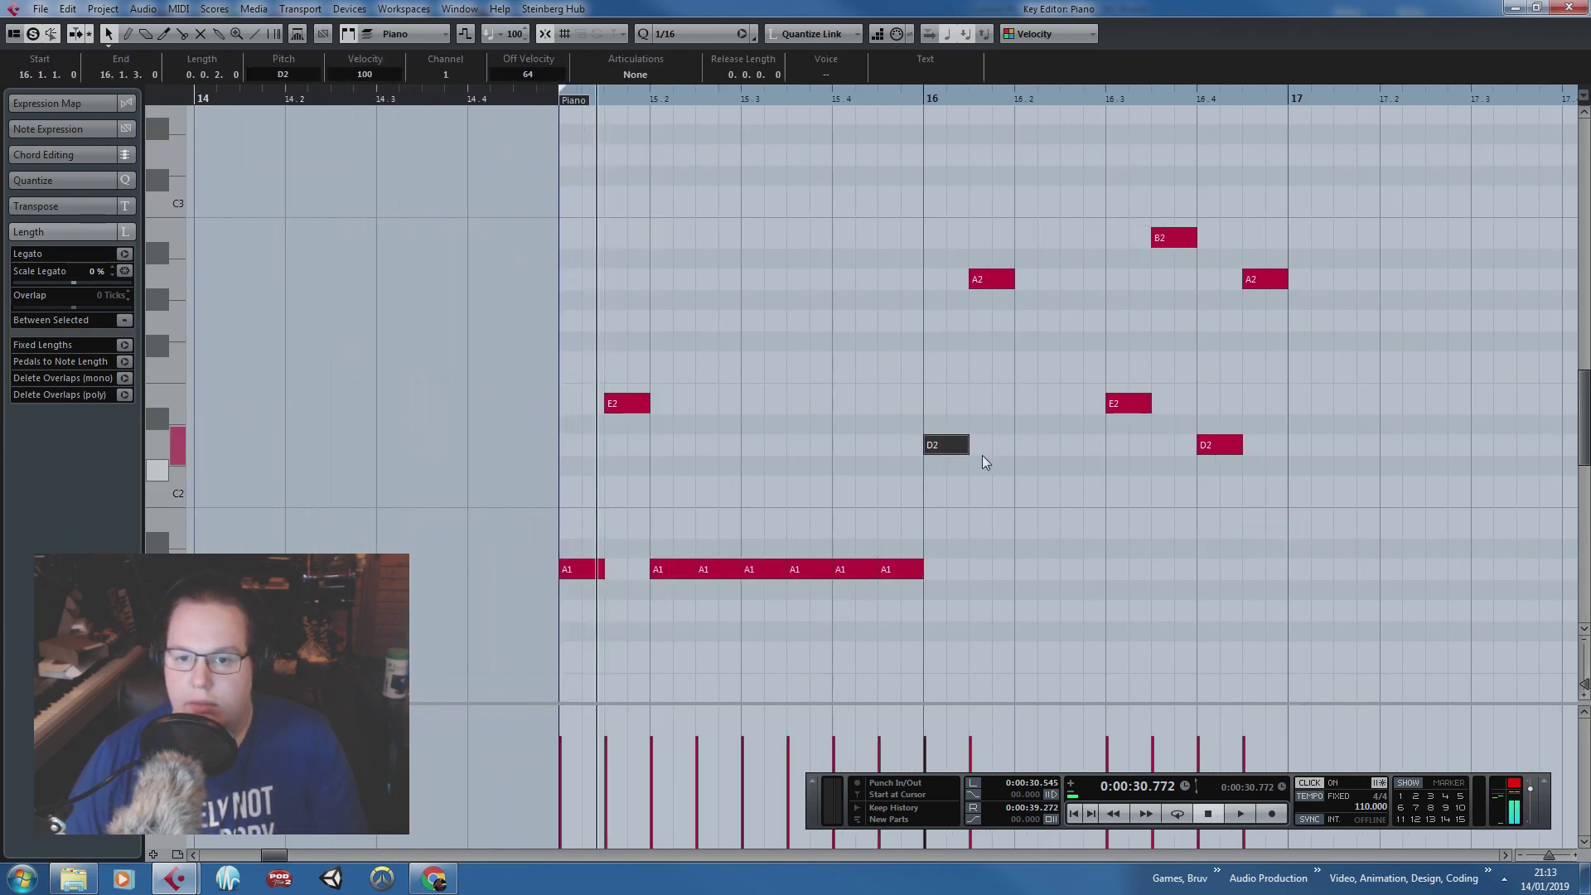
pyautogui.hotkey('ctrl', 'd')
pyautogui.moveTo(997, 446); pyautogui.dragTo(1044, 446)
pyautogui.hotkey('ctrl', 'd')
pyautogui.click(1195, 484)
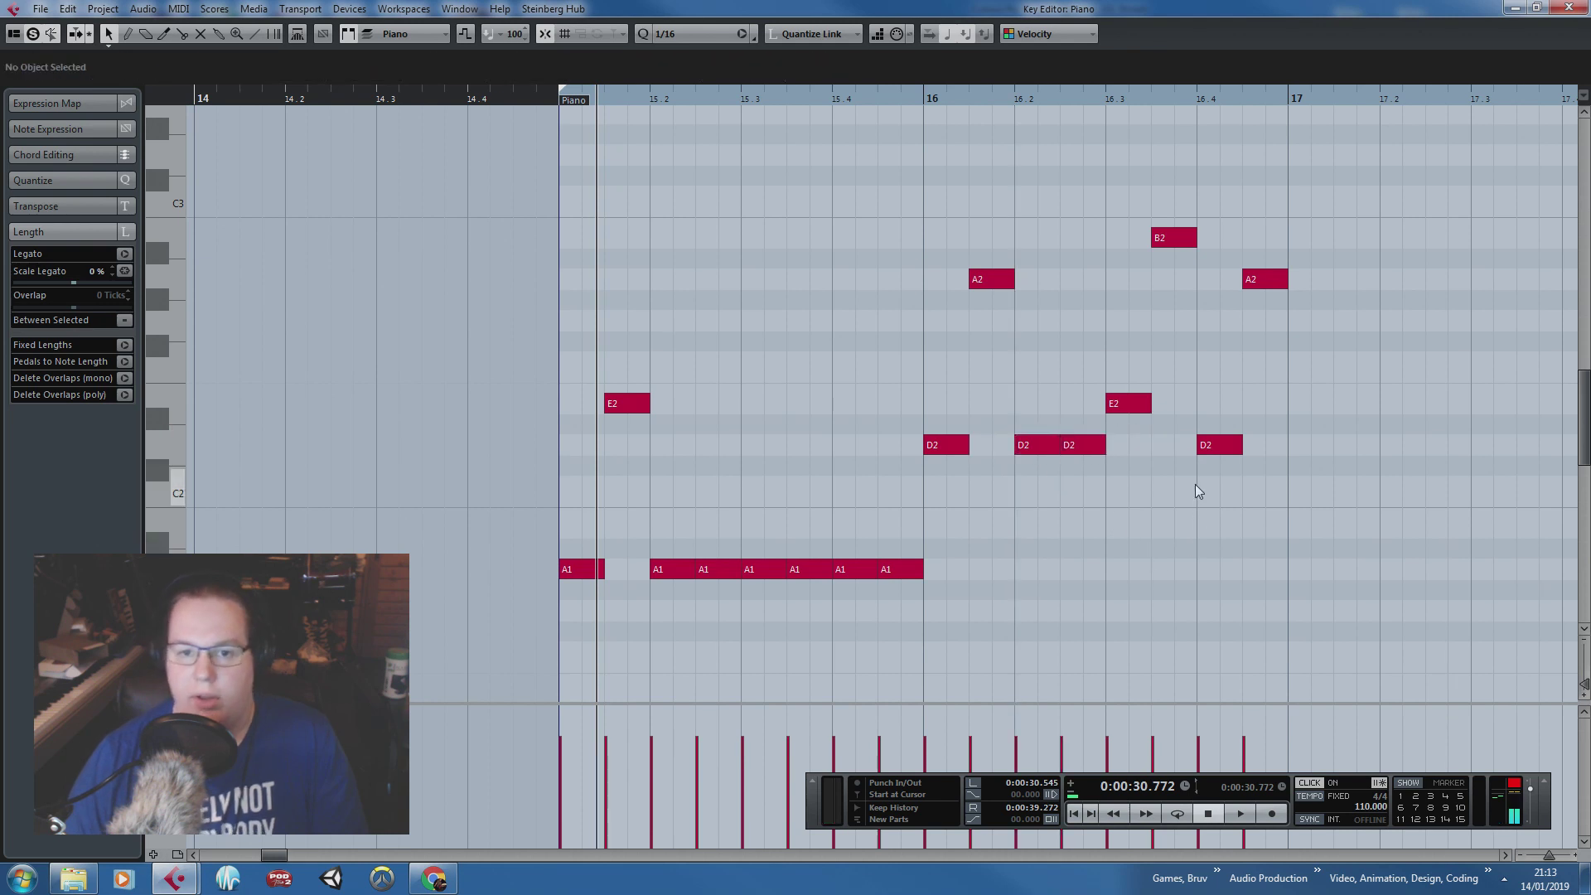
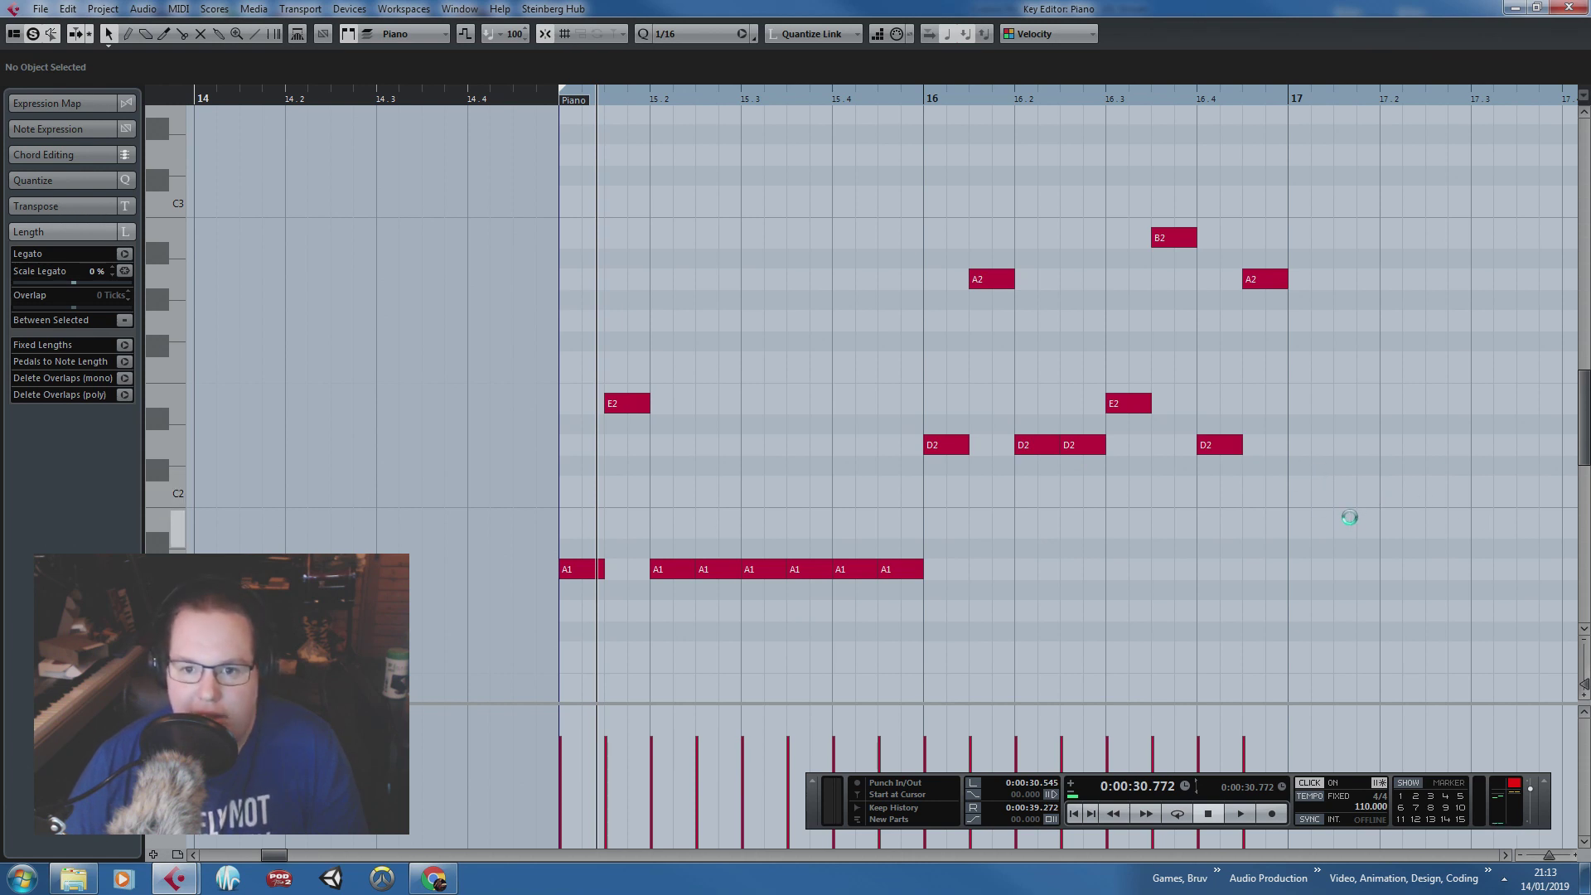
# Step: Lower the velocity of the off-beat A1 notes in bar 15 and the off-beat D2 in bar 16
pyautogui.click(717, 569)
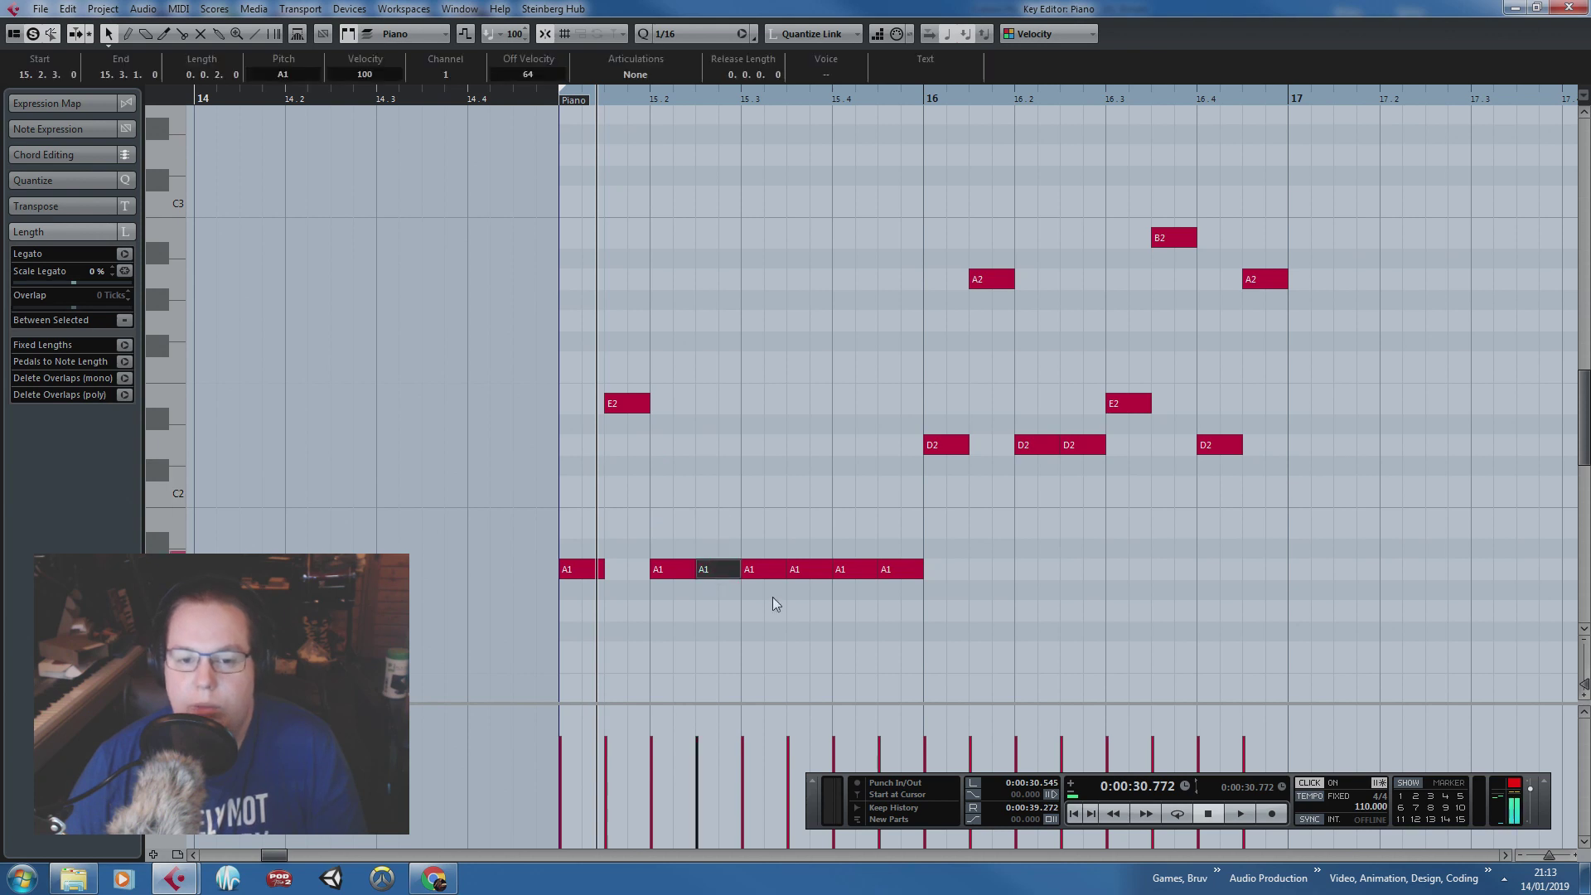
pyautogui.keyDown('shift'); pyautogui.click(807, 569); pyautogui.keyUp('shift')
pyautogui.keyDown('shift'); pyautogui.click(908, 569); pyautogui.keyUp('shift')
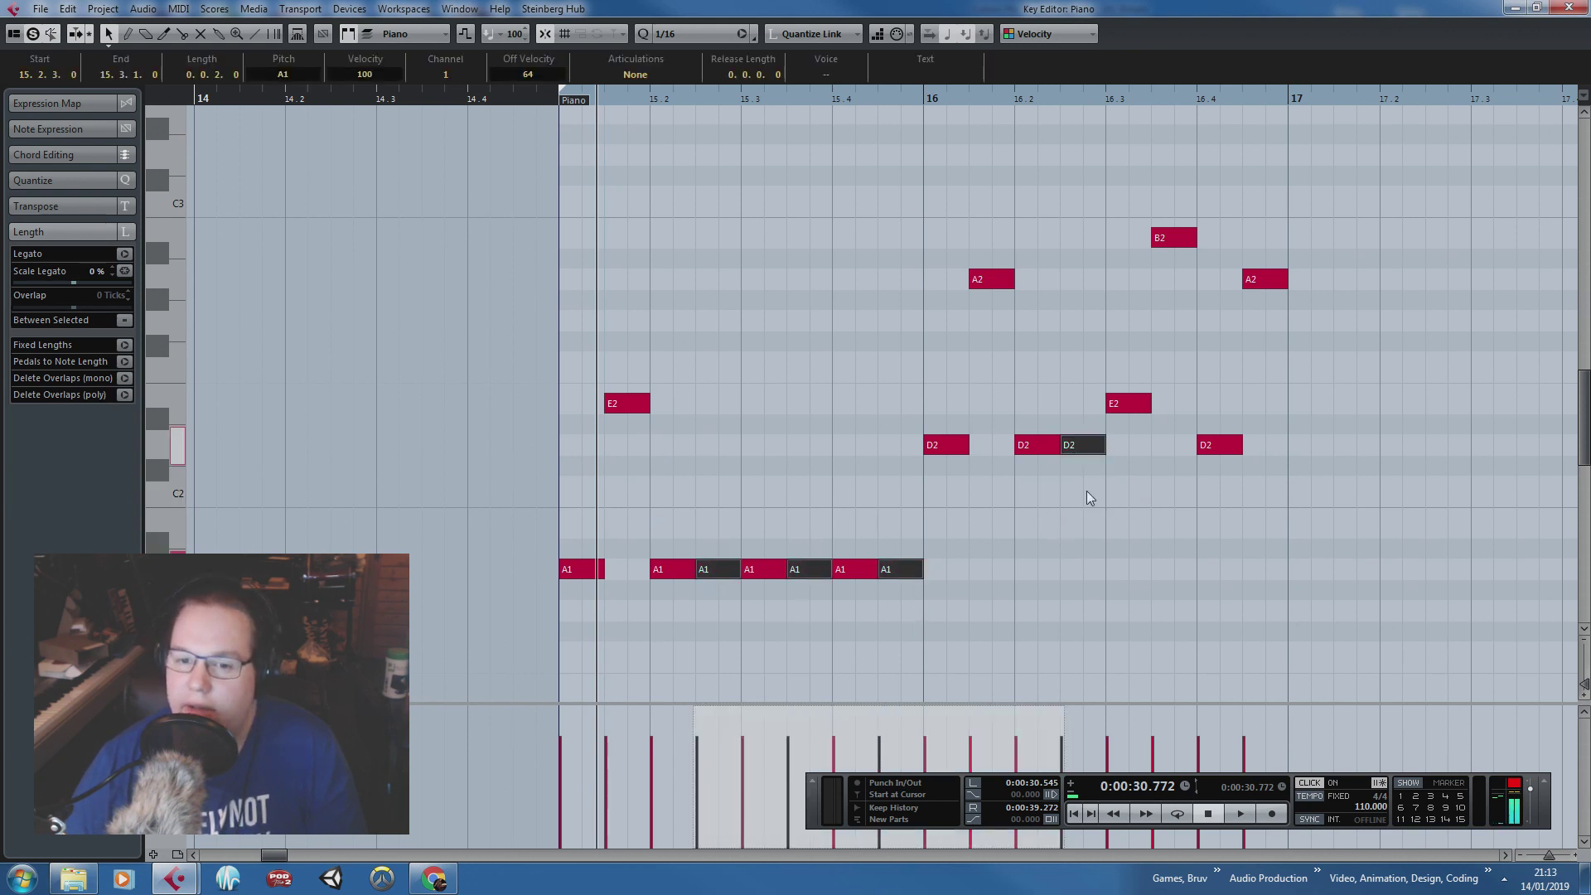
pyautogui.click(1112, 610)
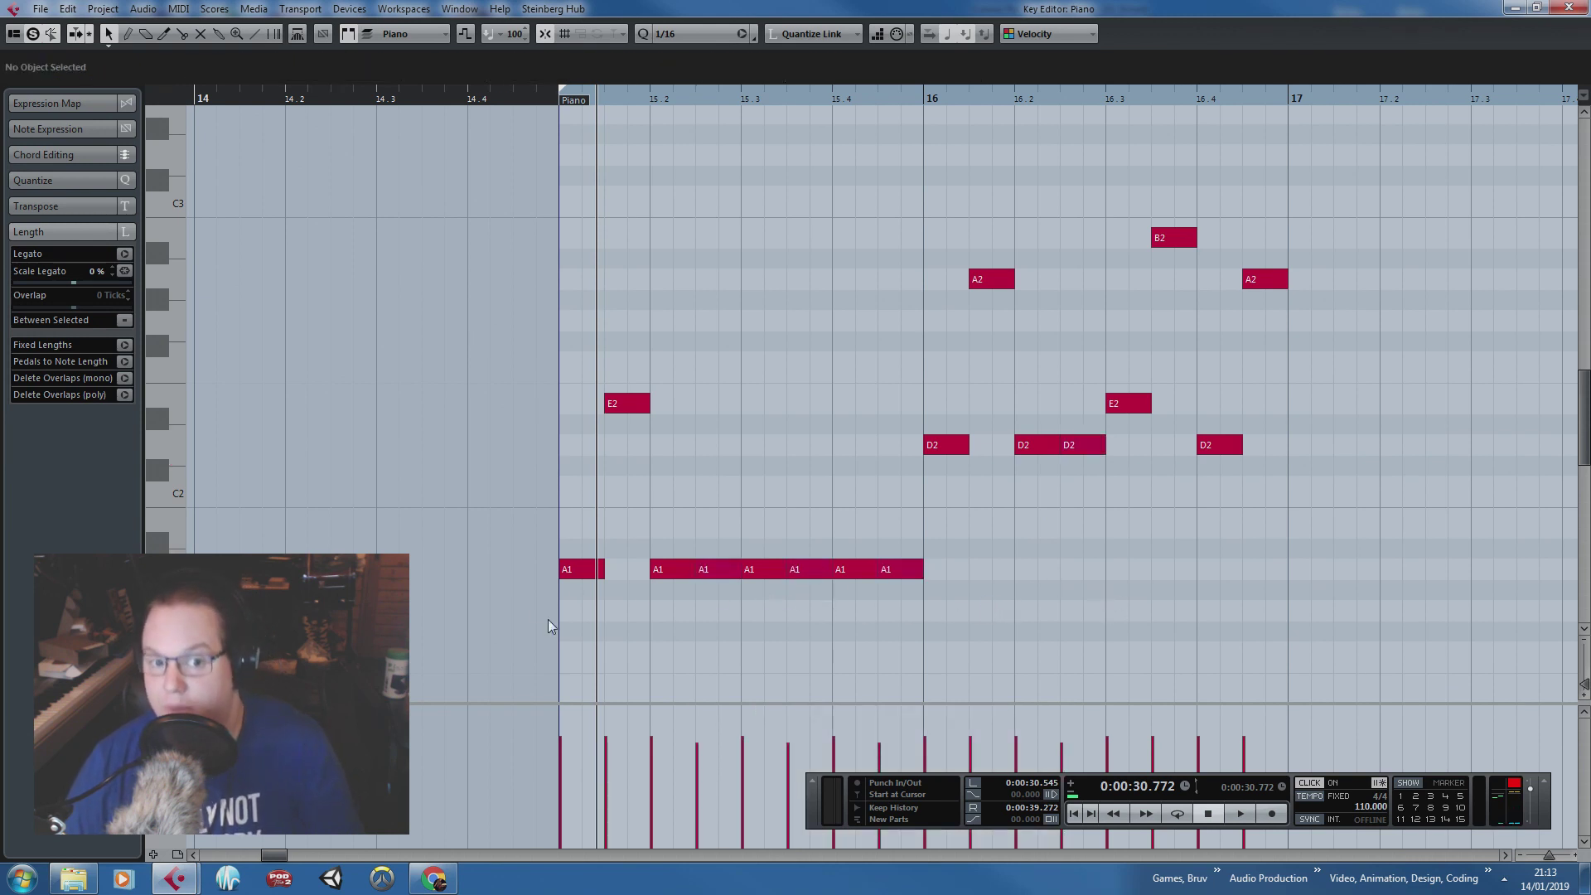
# Step: Raise bar 15's first A1 to velocity 106 and lower the off-beat E2, A2, B2 and A2 notes to 94
pyautogui.click(578, 569)
pyautogui.click(623, 403)
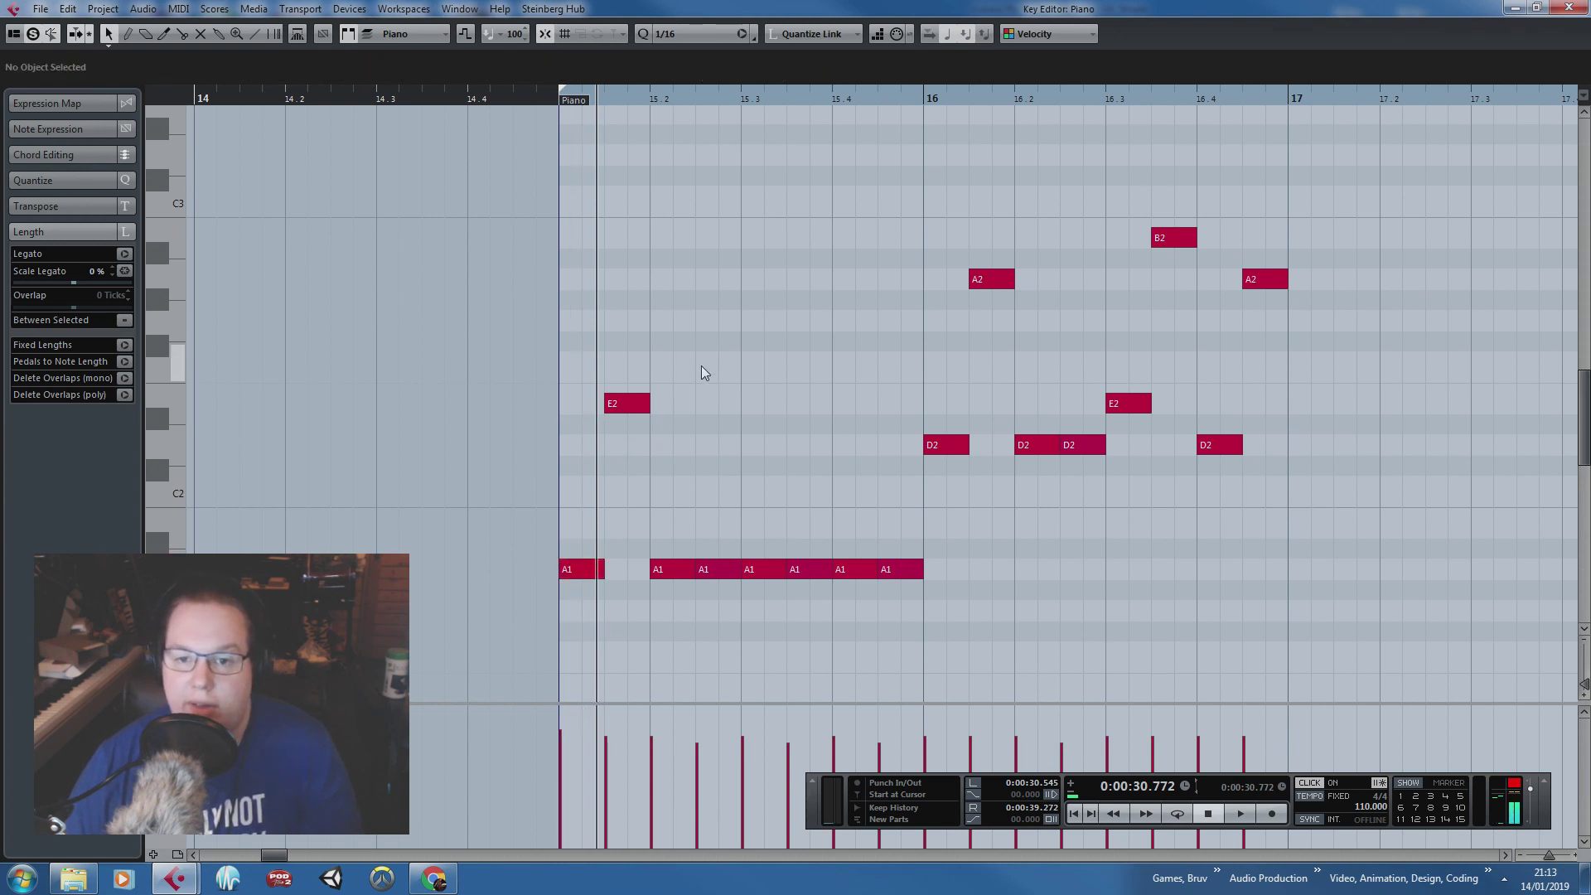
pyautogui.keyDown('shift'); pyautogui.click(992, 279); pyautogui.keyUp('shift')
pyautogui.keyDown('shift'); pyautogui.moveTo(1111, 157); pyautogui.dragTo(1268, 302); pyautogui.keyUp('shift')
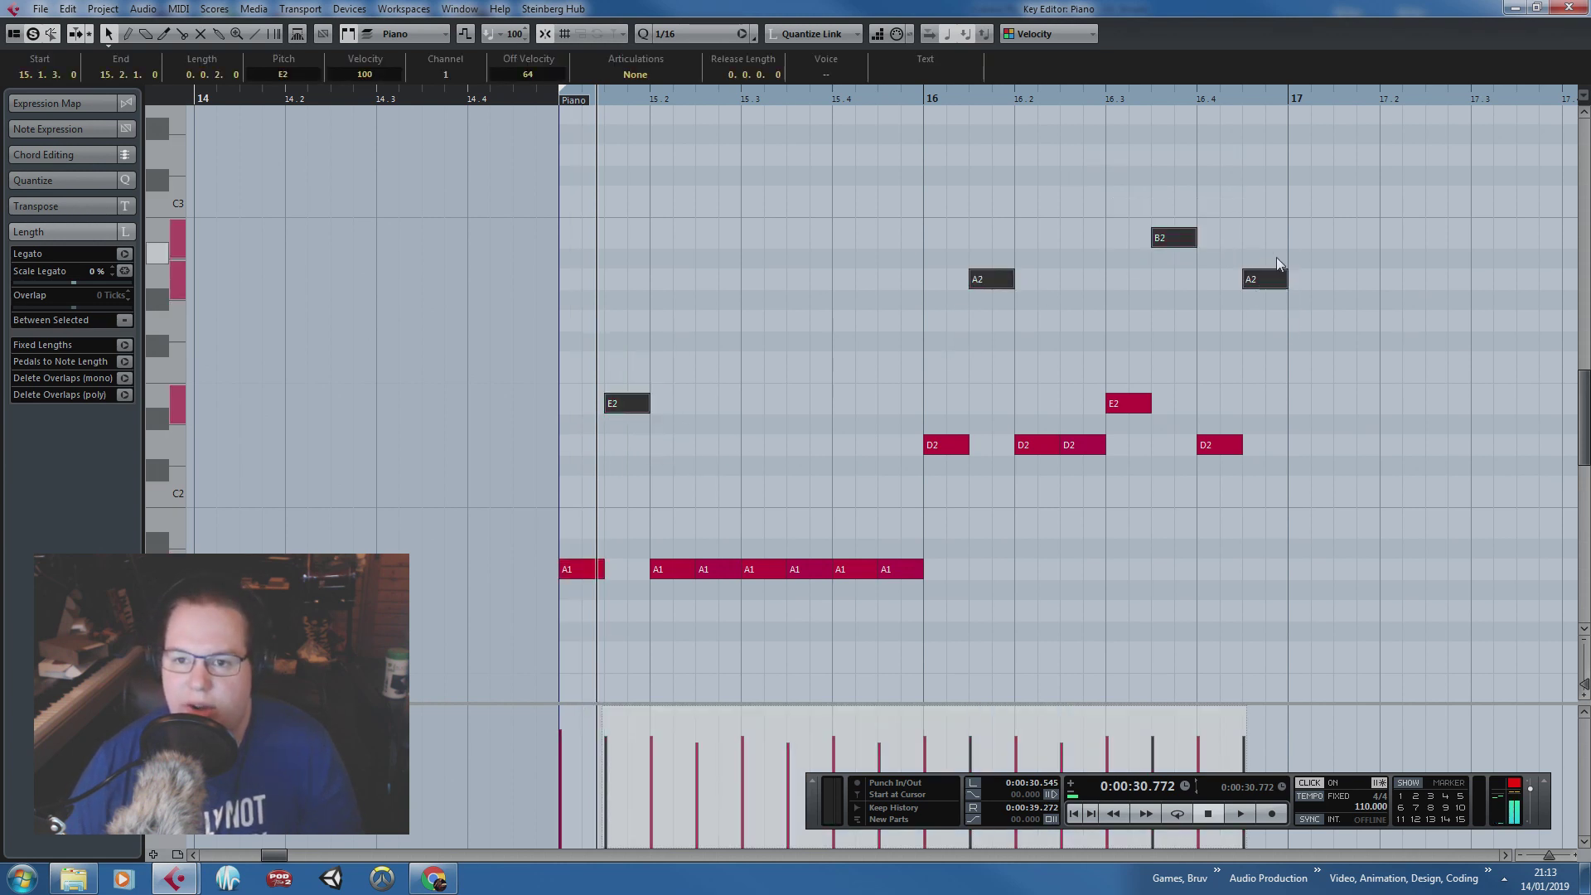
pyautogui.click(1213, 637)
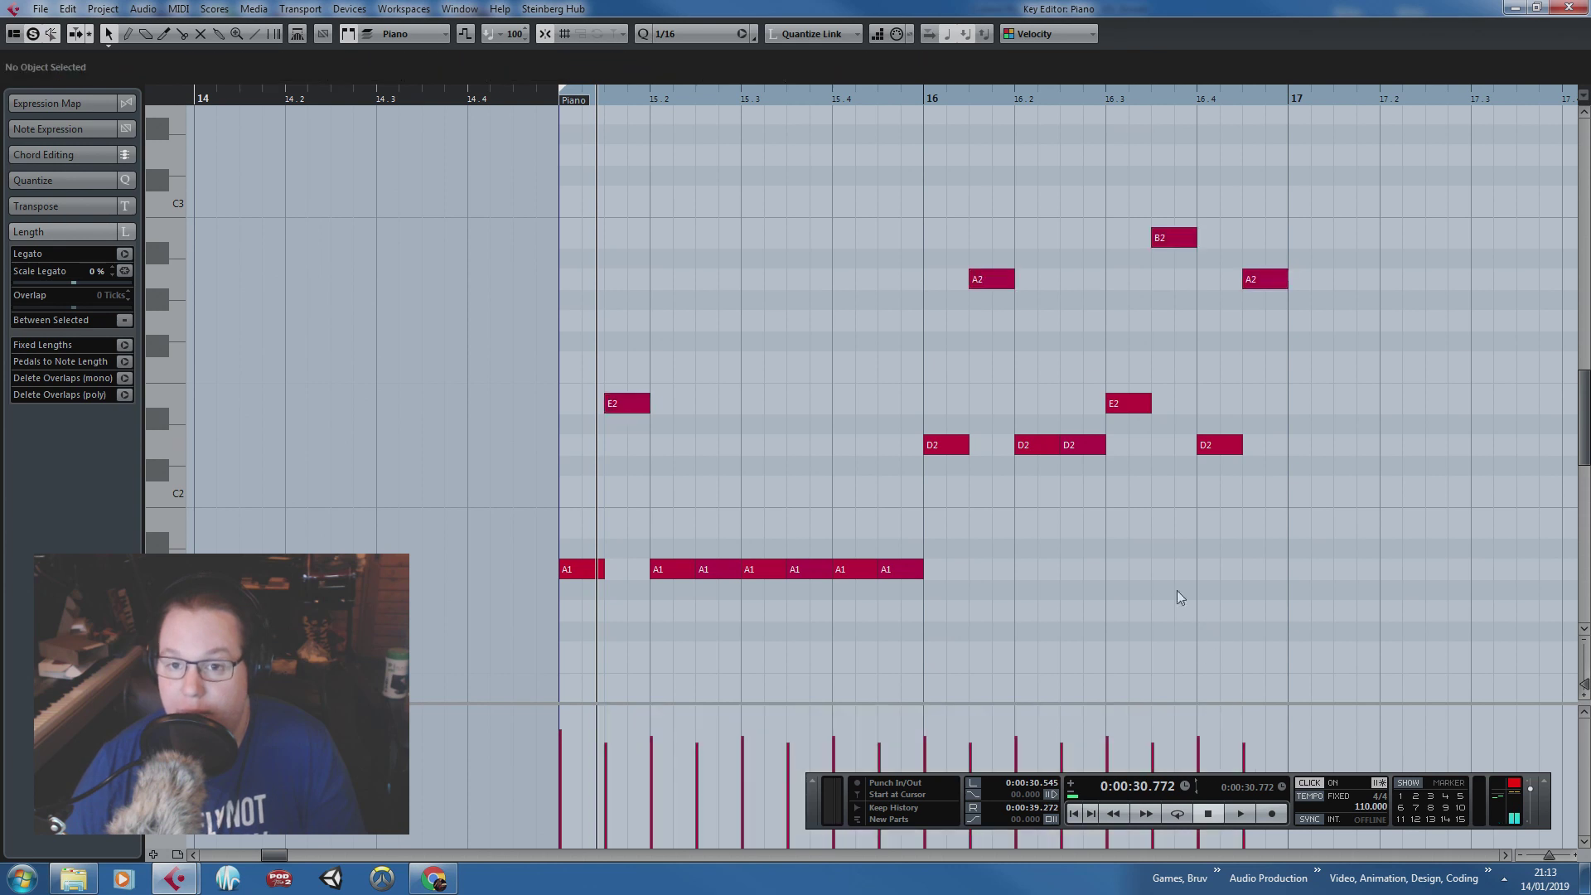
# Step: Set the playback position to bar 15 and duplicate the whole two-bar pattern into bars 17–18
pyautogui.click(550, 95)
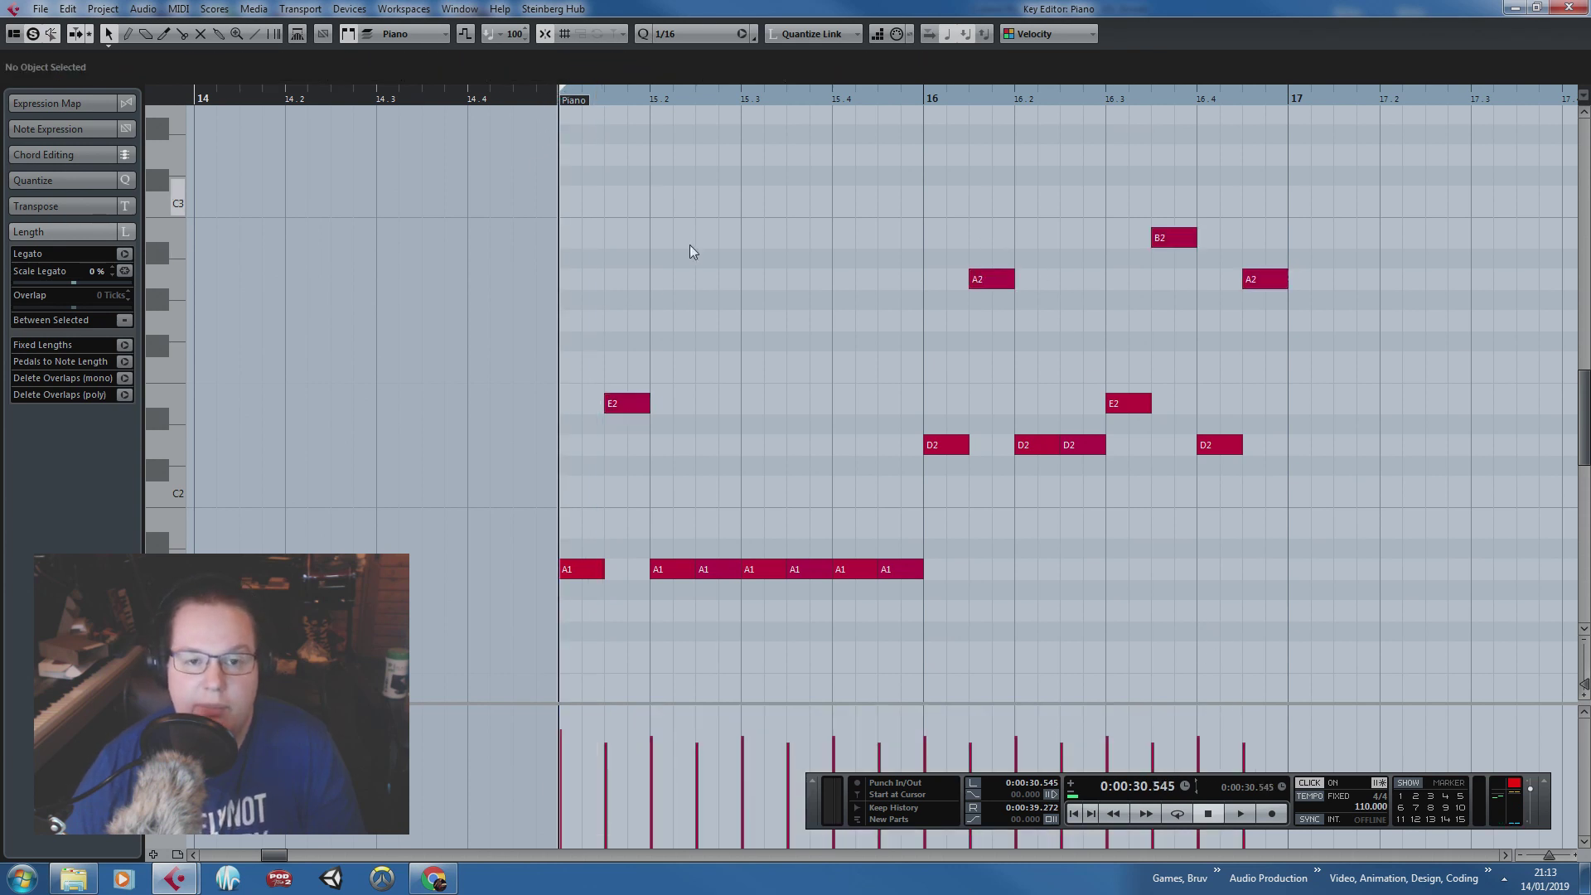
pyautogui.scroll(-1, 683, 355)
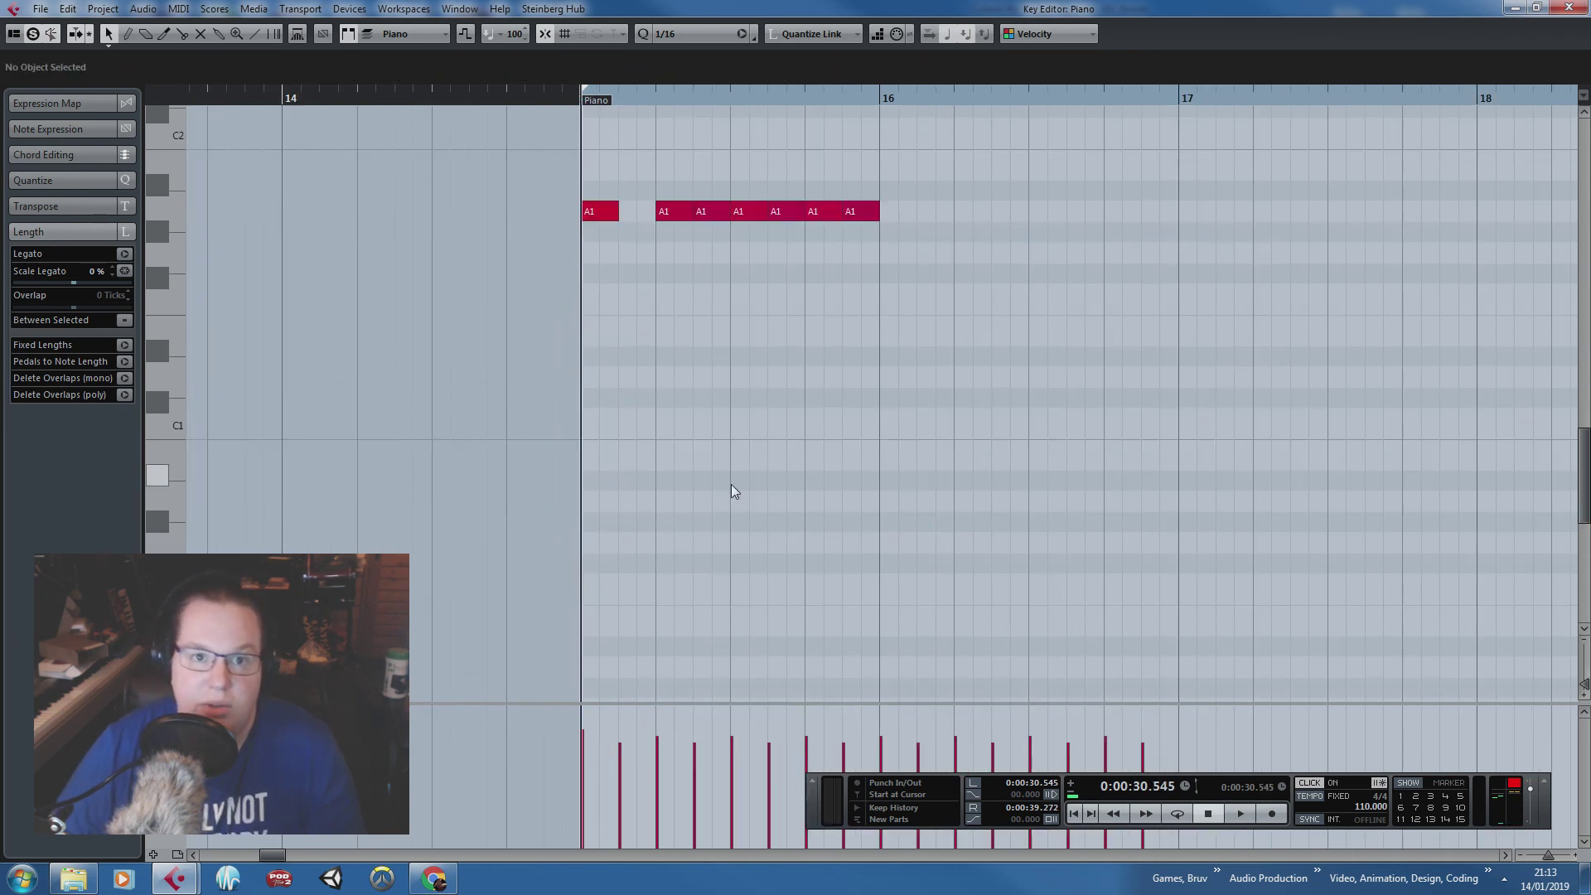
pyautogui.moveTo(524, 176); pyautogui.dragTo(1228, 589)
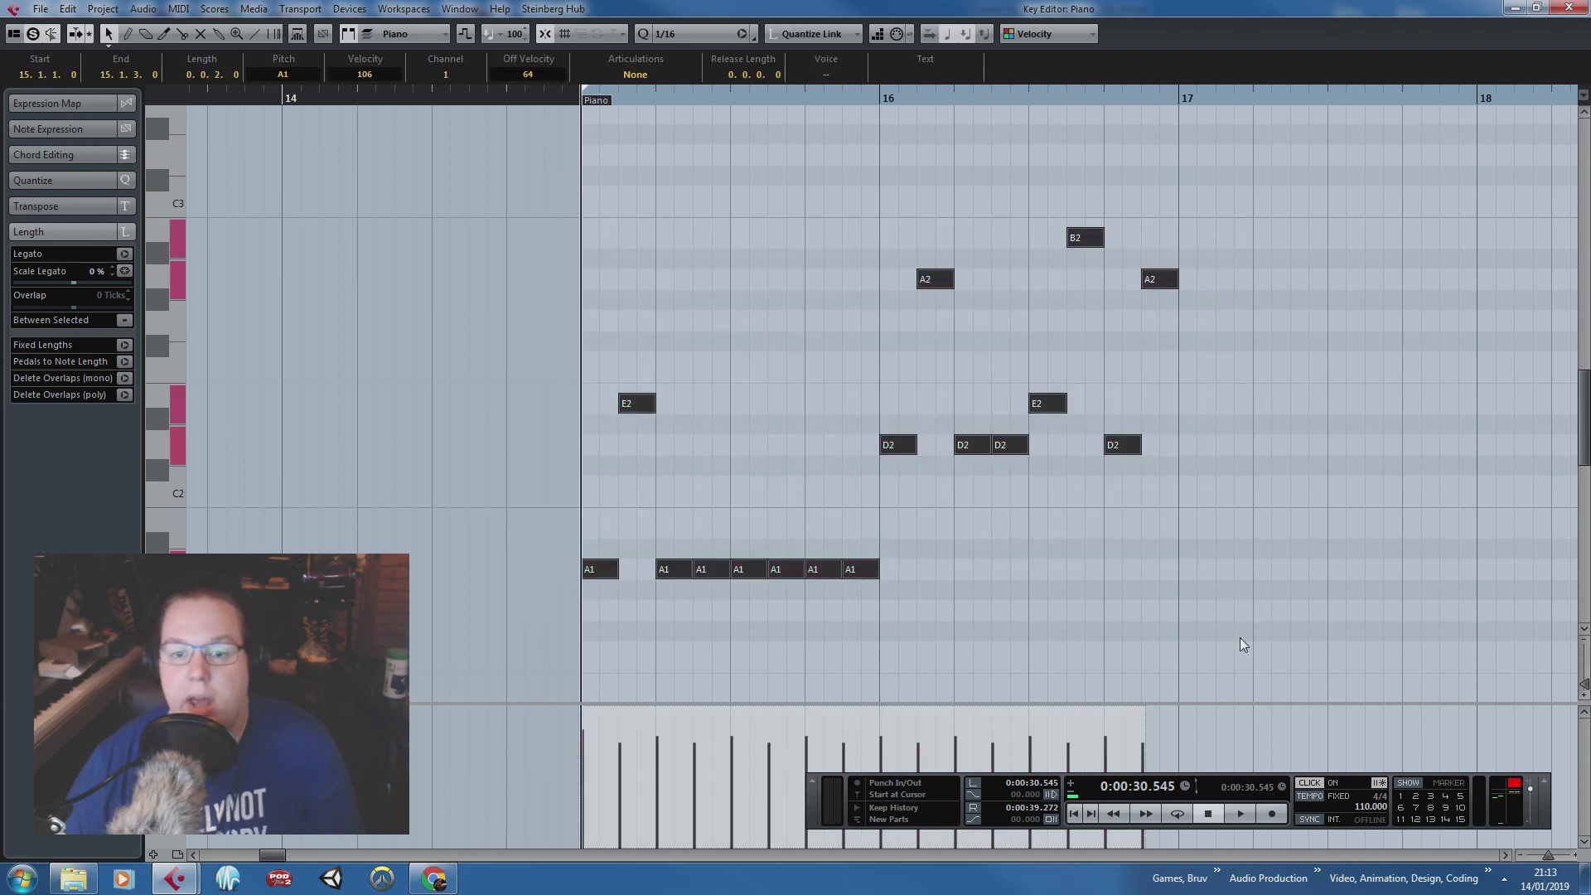
pyautogui.hotkey('ctrl', 'd')
pyautogui.click(1071, 521)
pyautogui.scroll(-1, 1071, 521)
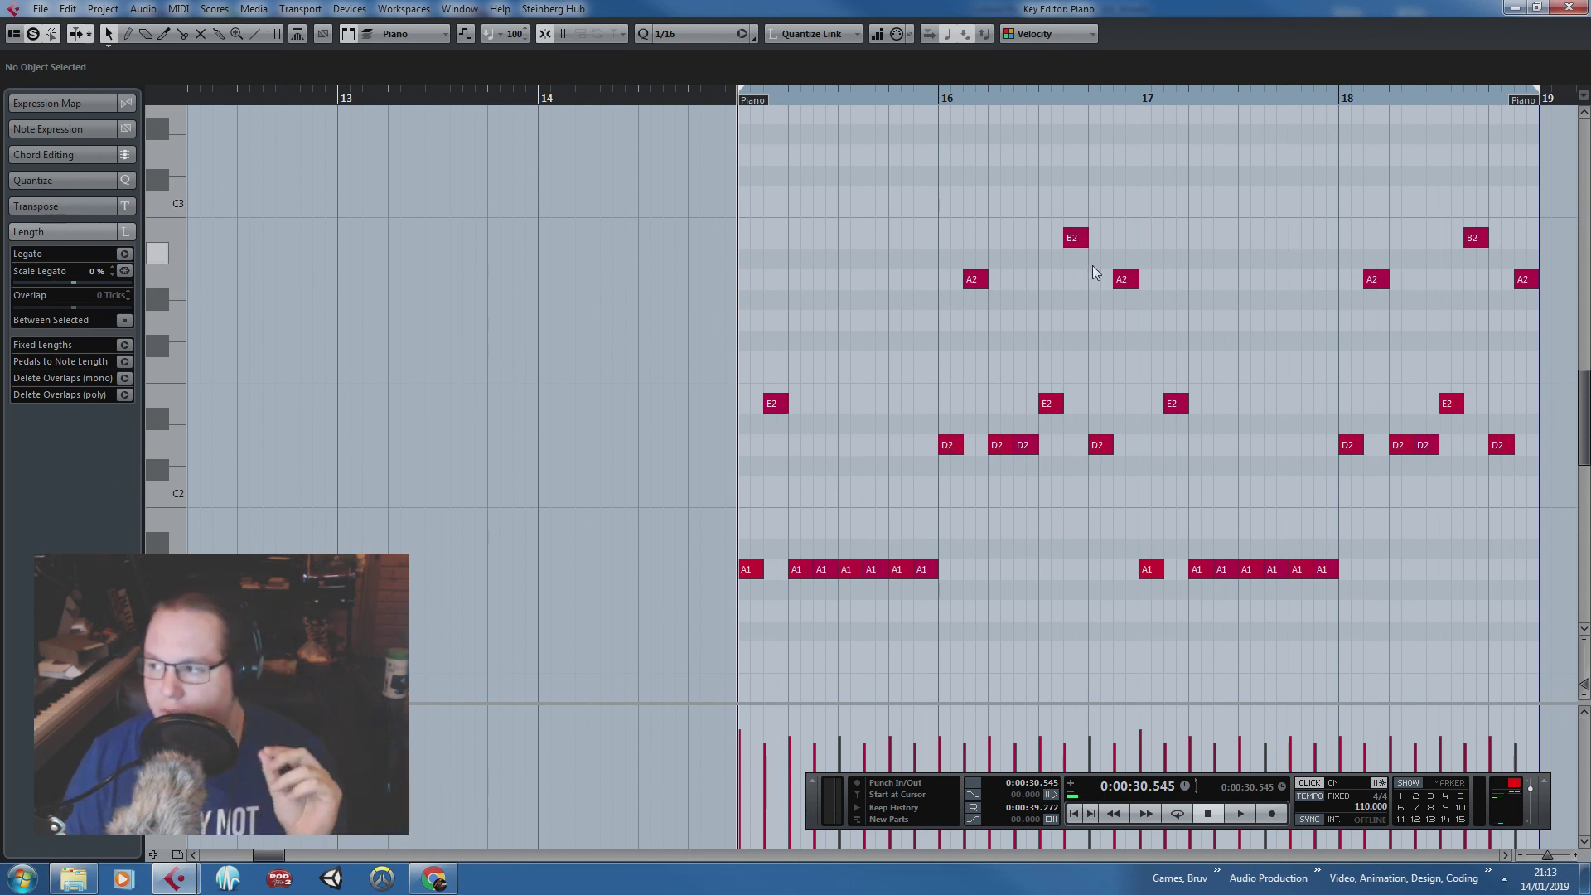
# Step: Audition bar 15's opening A1 and E2 notes and play the new bassline from bar 15
pyautogui.click(753, 568)
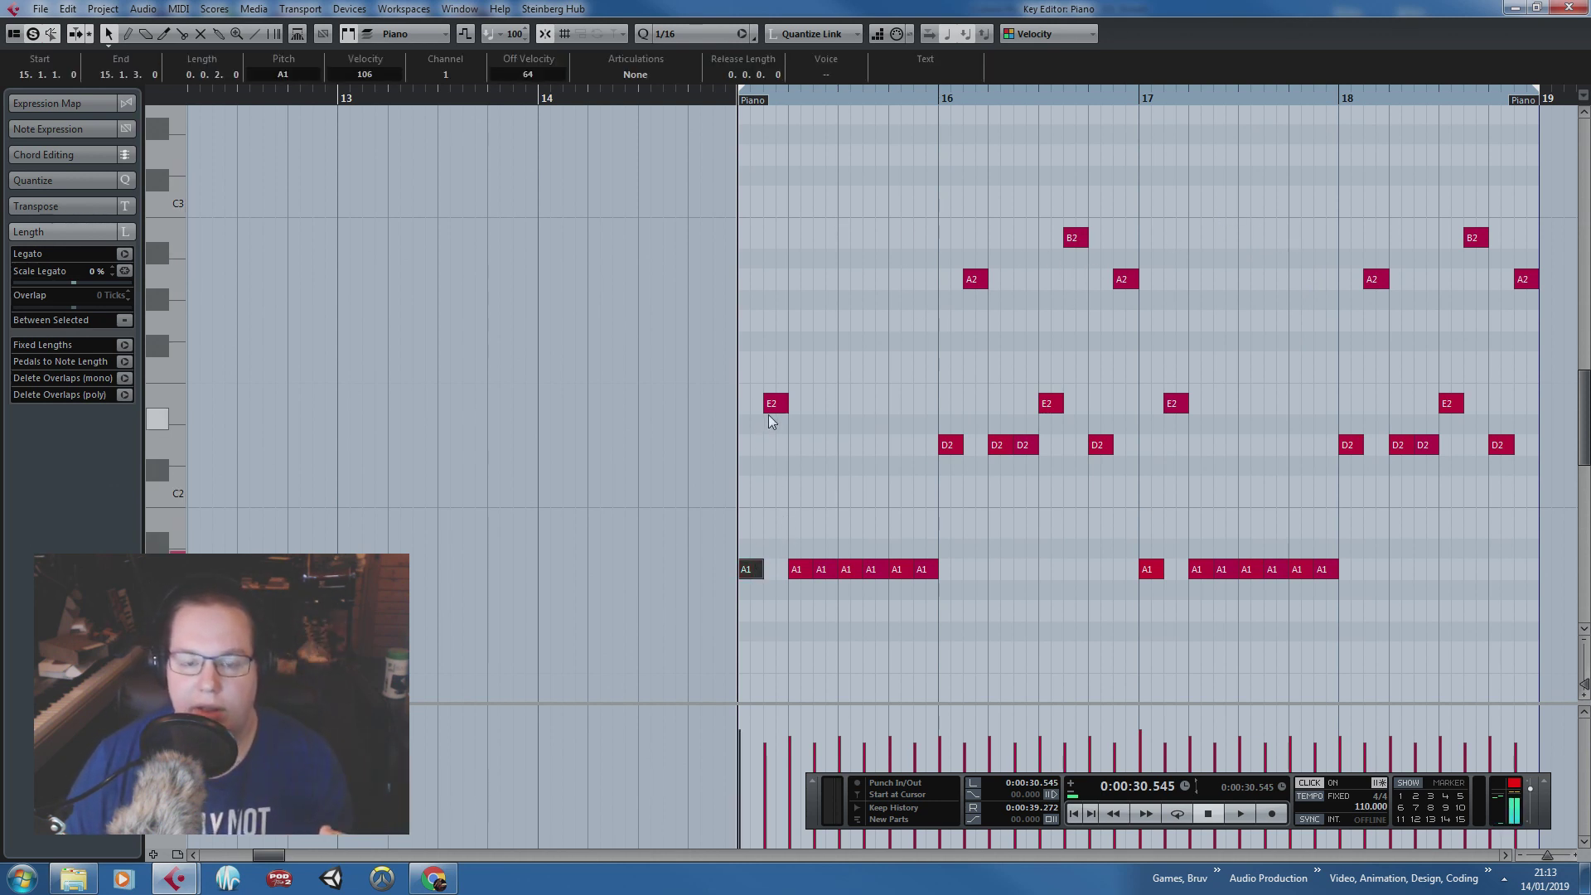
pyautogui.click(773, 406)
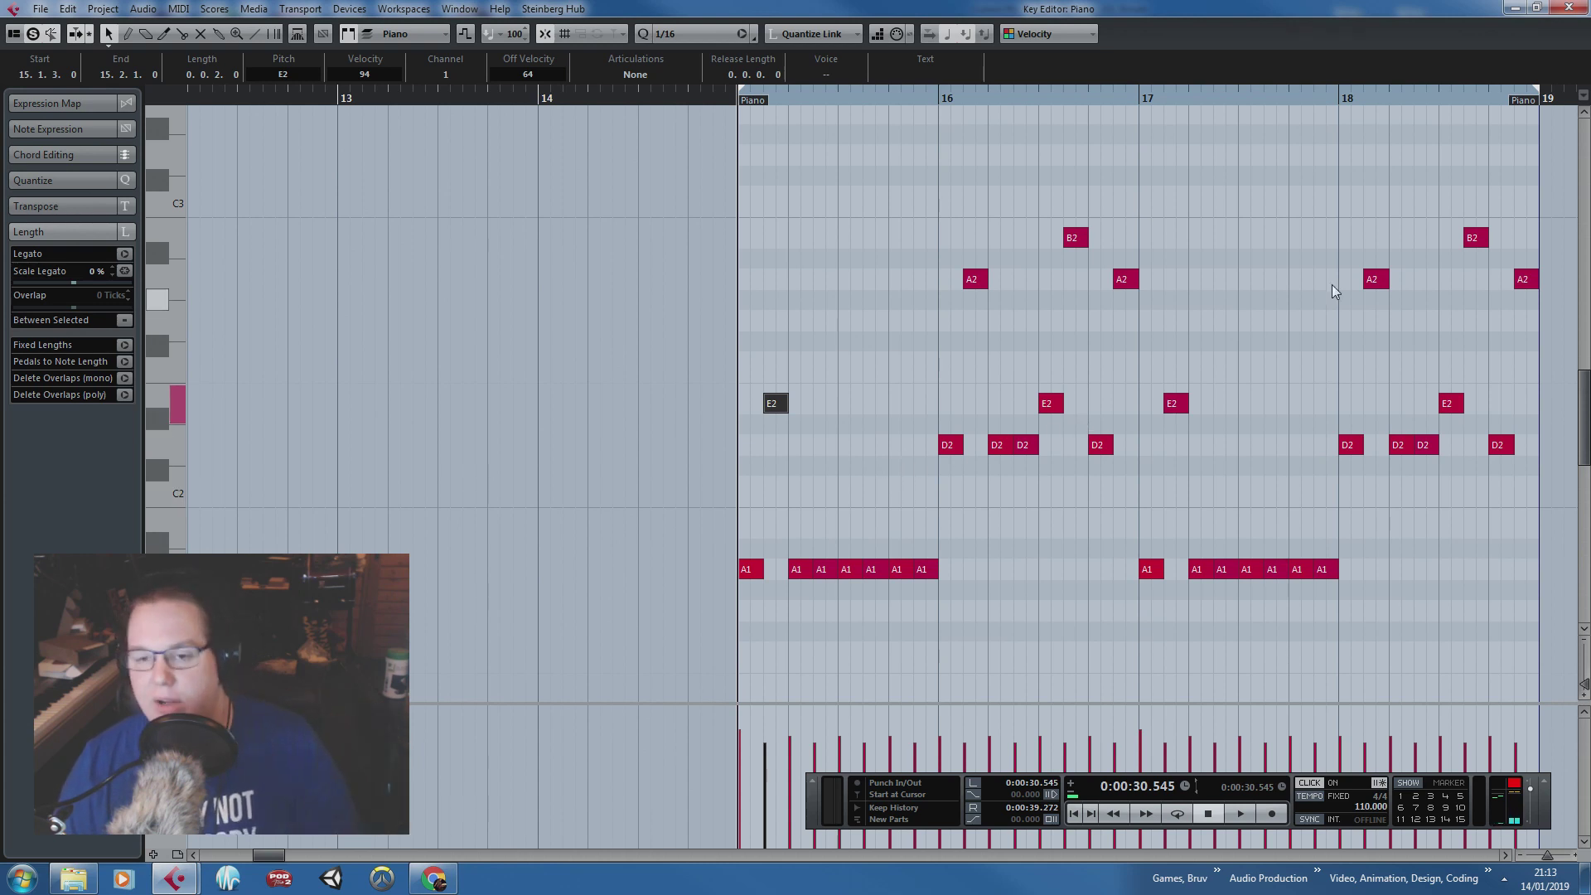
pyautogui.press('space')
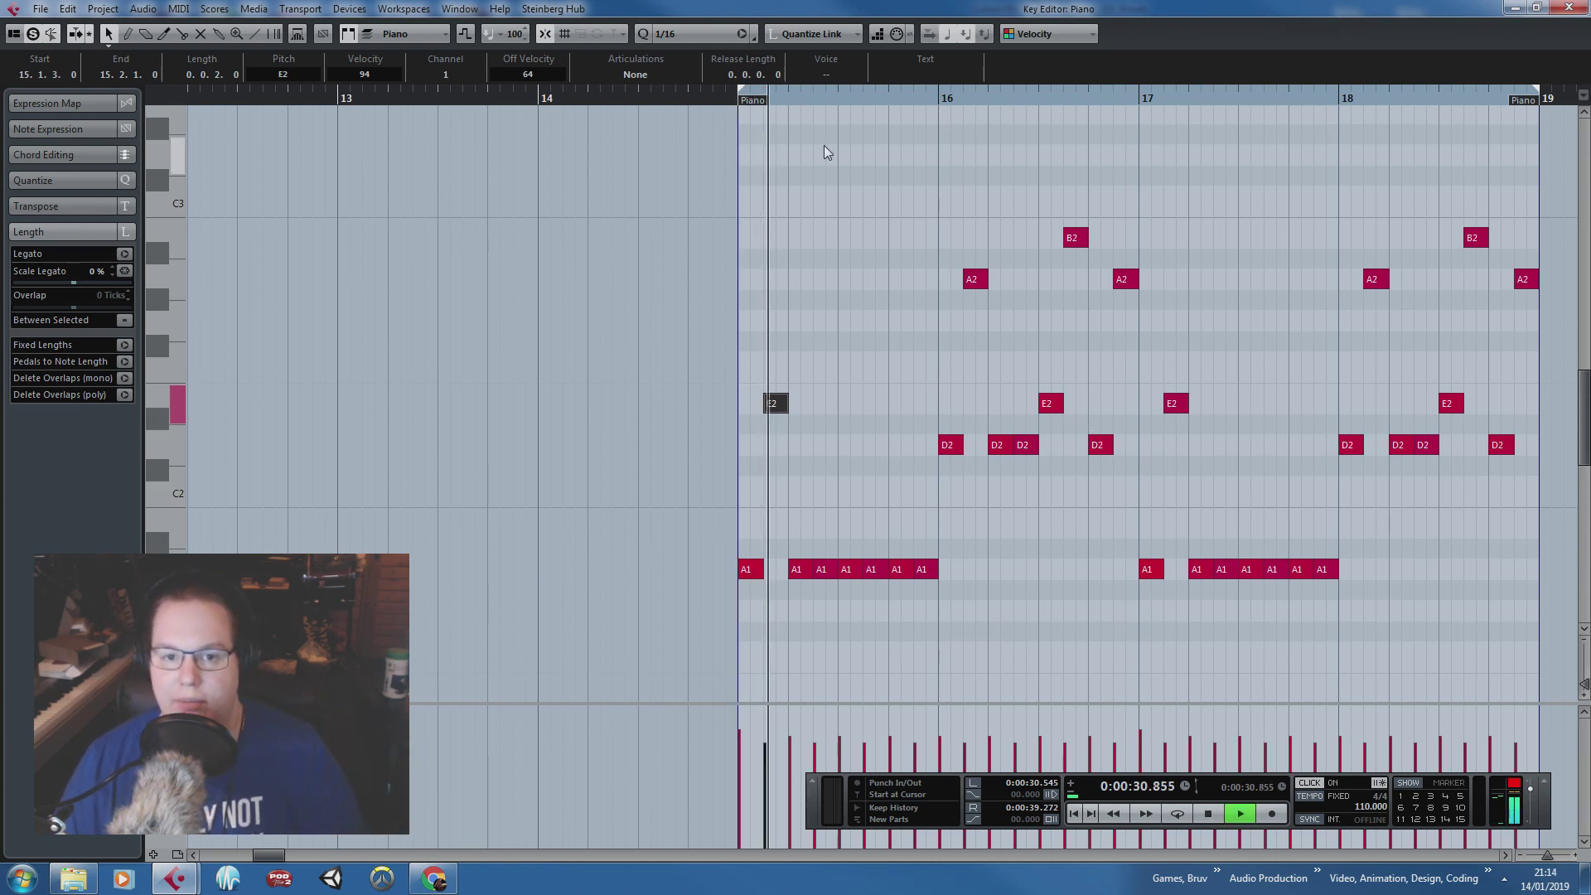
# Step: Listen to the new bassline through bars 15–18, stop playback and close the note editor
pyautogui.scroll(3, 1131, 415)
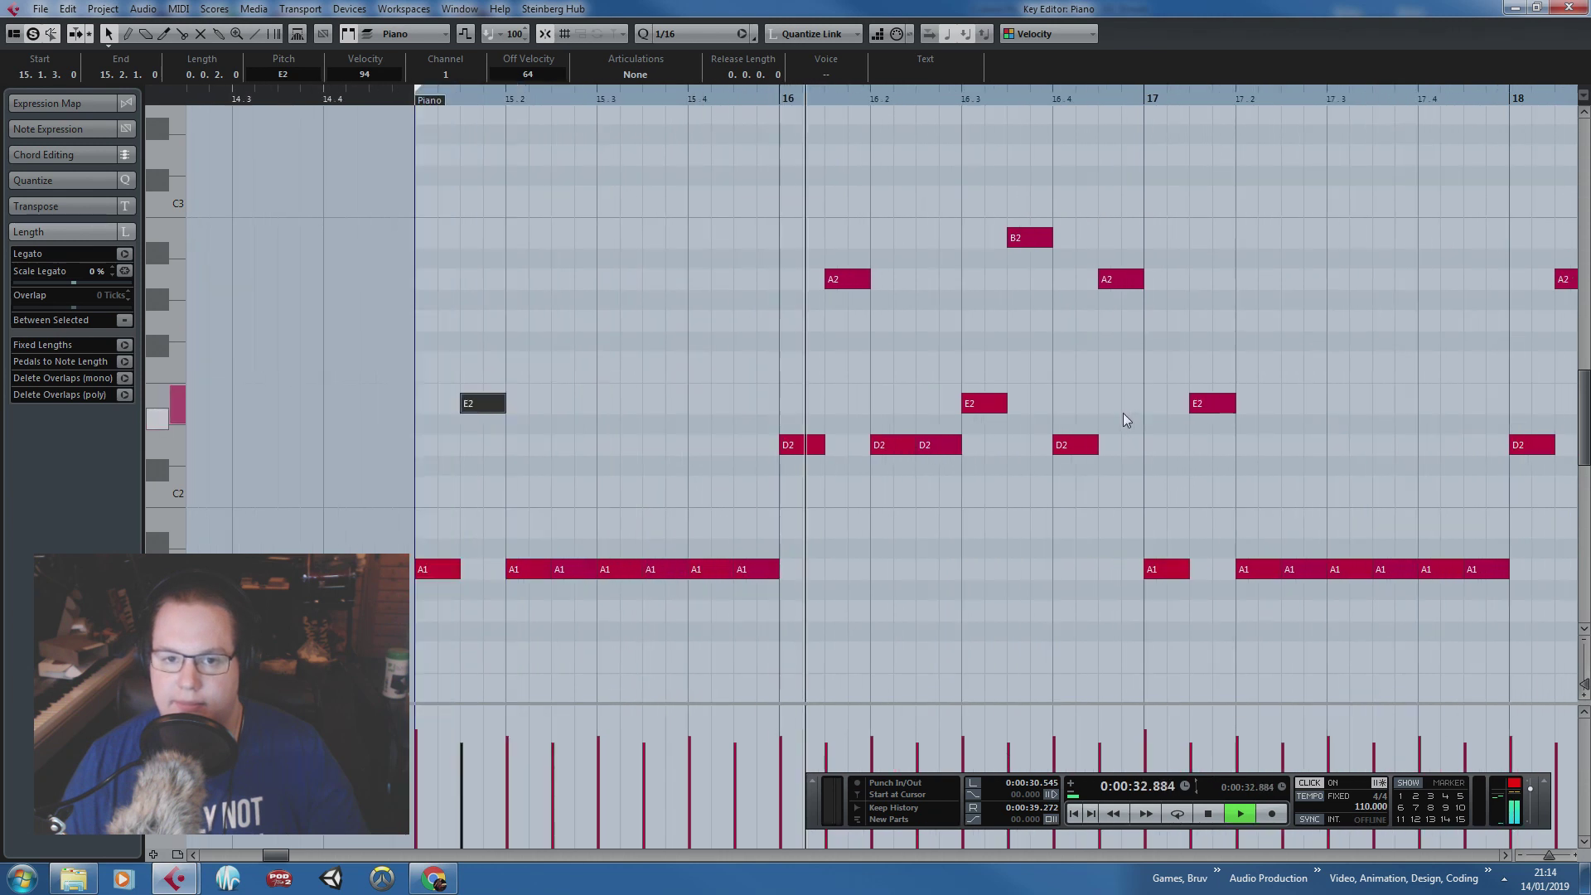
pyautogui.scroll(-3, 1208, 280)
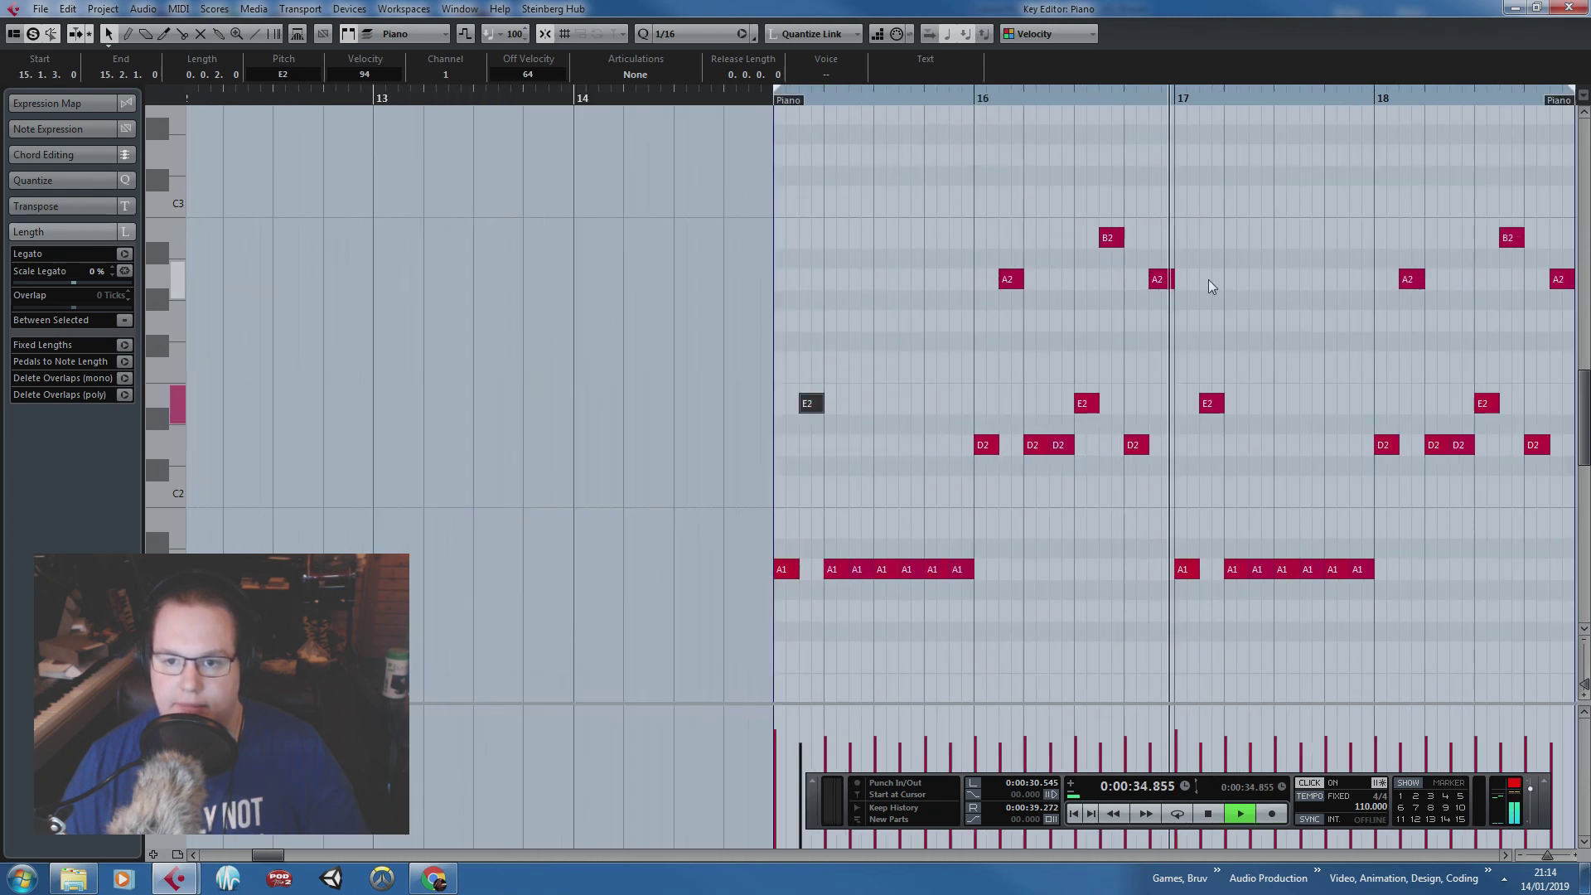
pyautogui.click(1290, 215)
pyautogui.press('f')
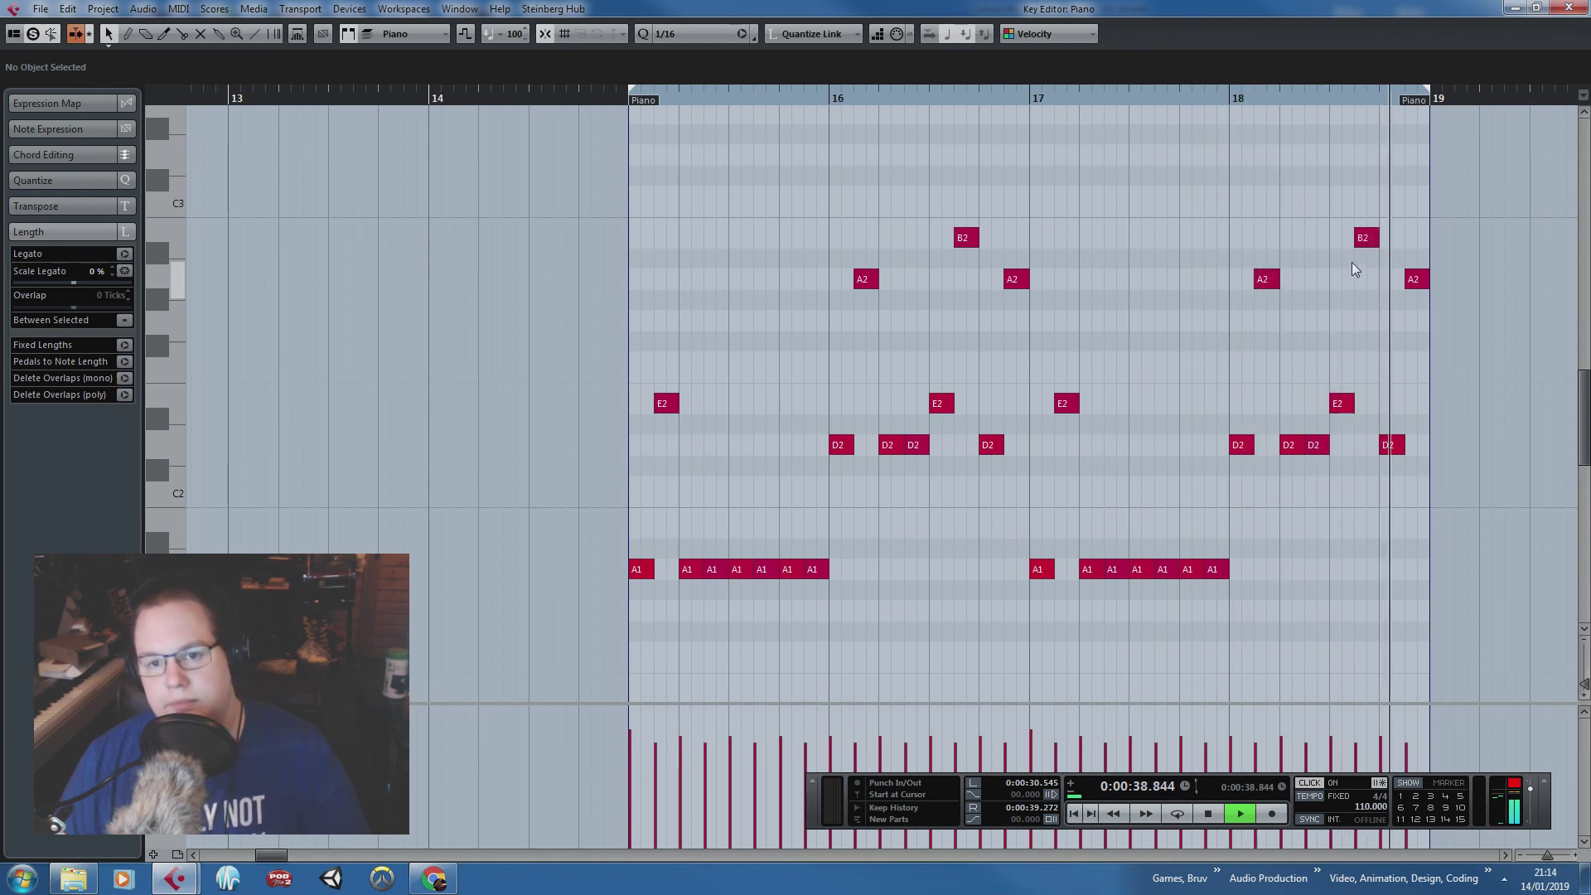
pyautogui.press('space')
pyautogui.click(1567, 8)
# Step: Move the drums, piano, bass and chord events of the bar 15 section to start at bar 19
pyautogui.scroll(-2, 1179, 578)
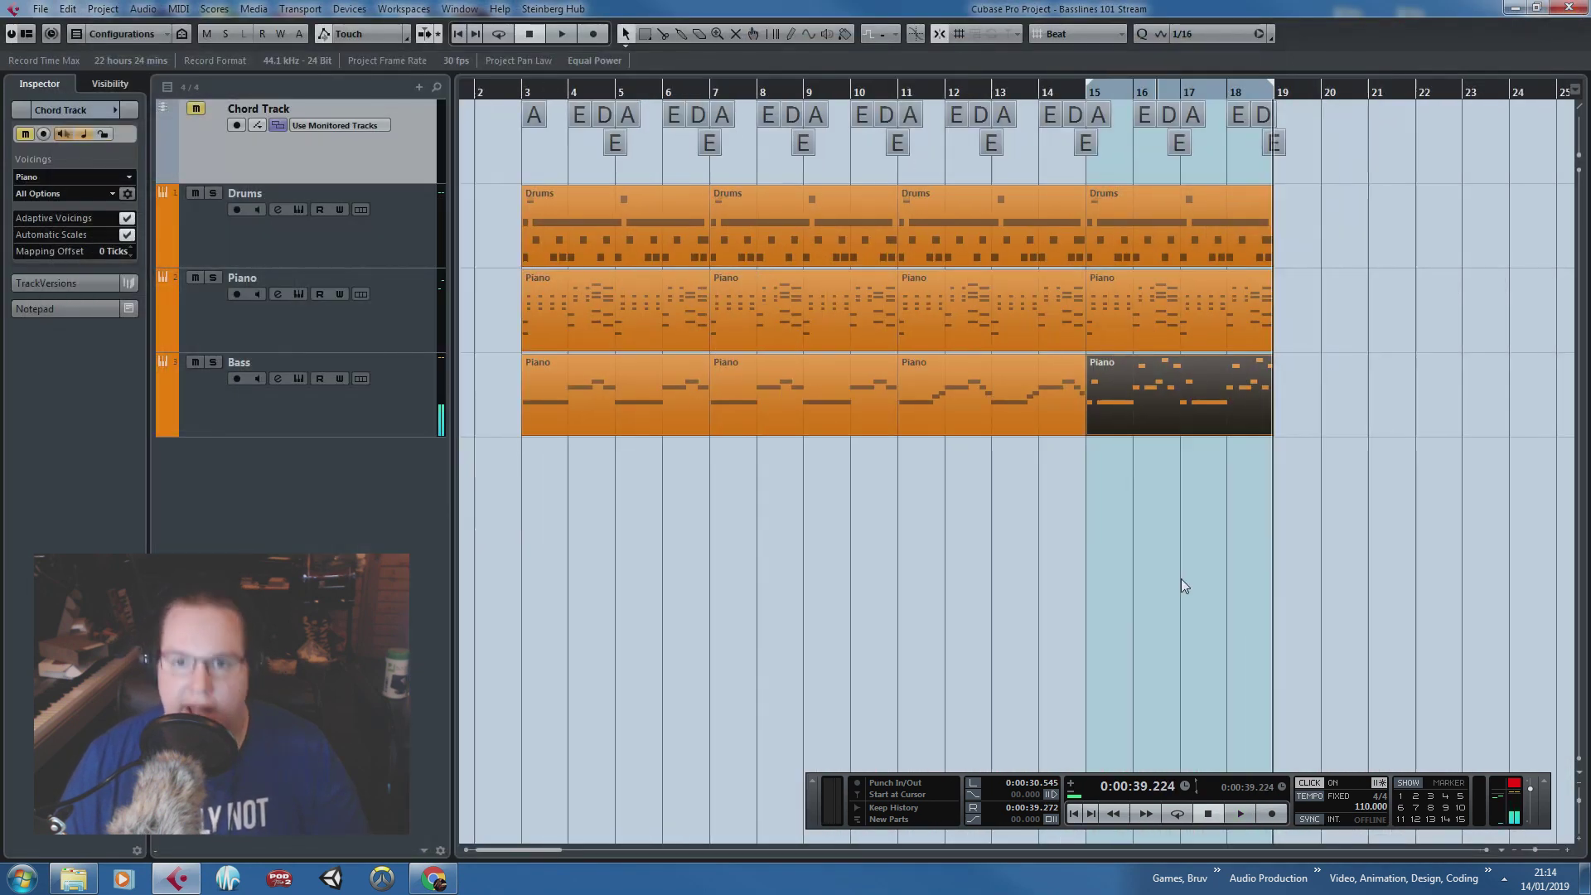
pyautogui.moveTo(1187, 560); pyautogui.dragTo(915, 103)
pyautogui.scroll(2, 938, 407)
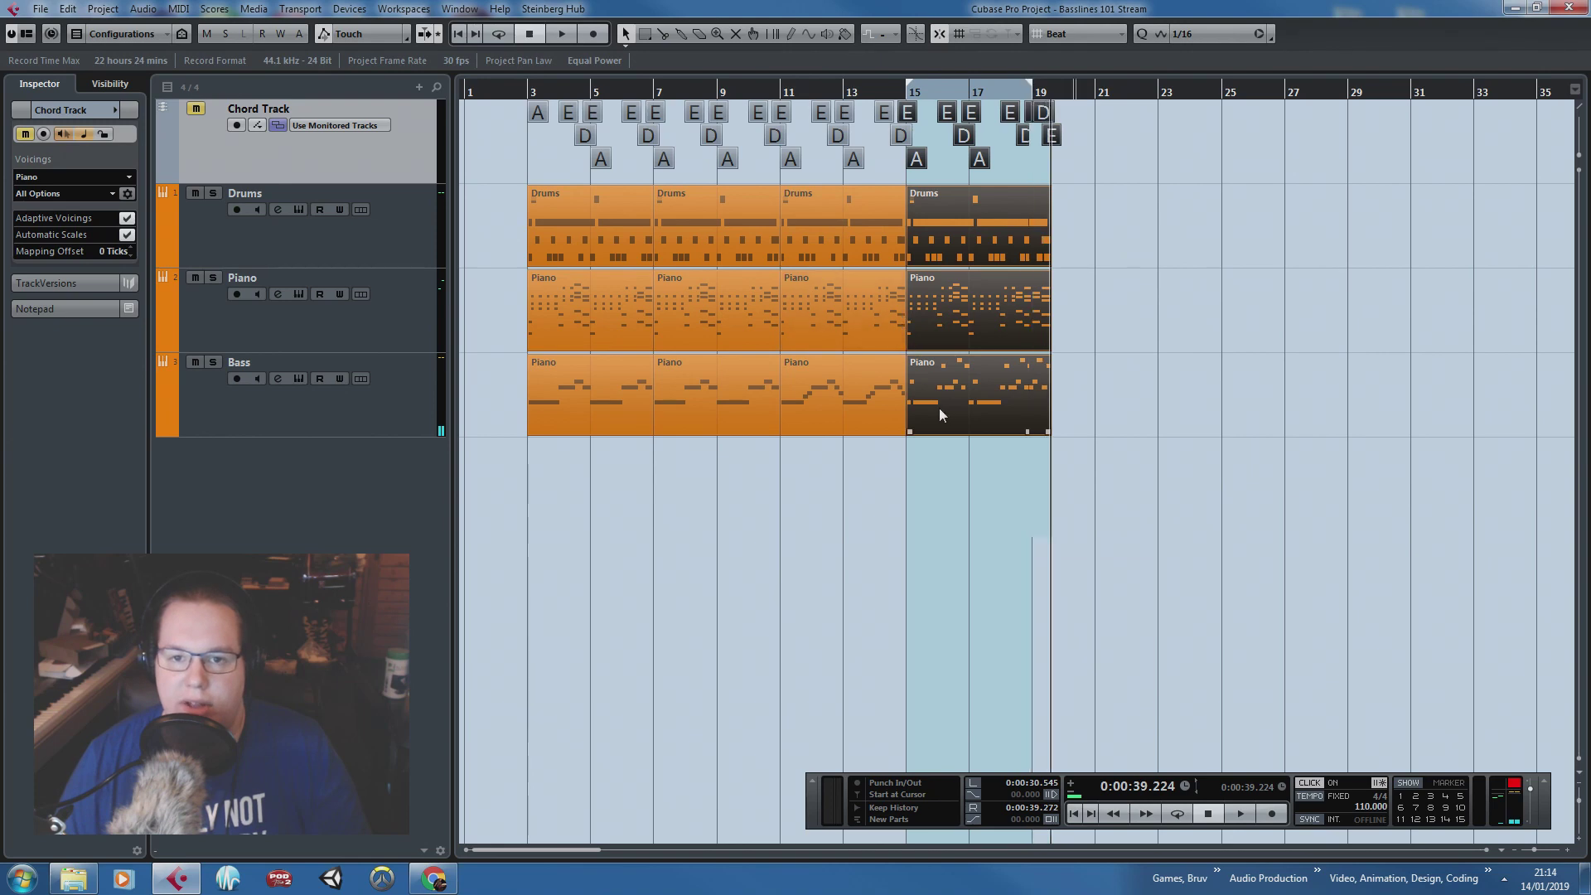
pyautogui.moveTo(934, 419); pyautogui.dragTo(1164, 418)
pyautogui.scroll(-2, 1164, 415)
pyautogui.click(1271, 482)
# Step: Colour all events in bars 3–14 with Color 2 and the section starting at bar 19 with Color 6
pyautogui.moveTo(865, 481); pyautogui.dragTo(320, 4)
pyautogui.click(843, 34)
pyautogui.click(894, 100)
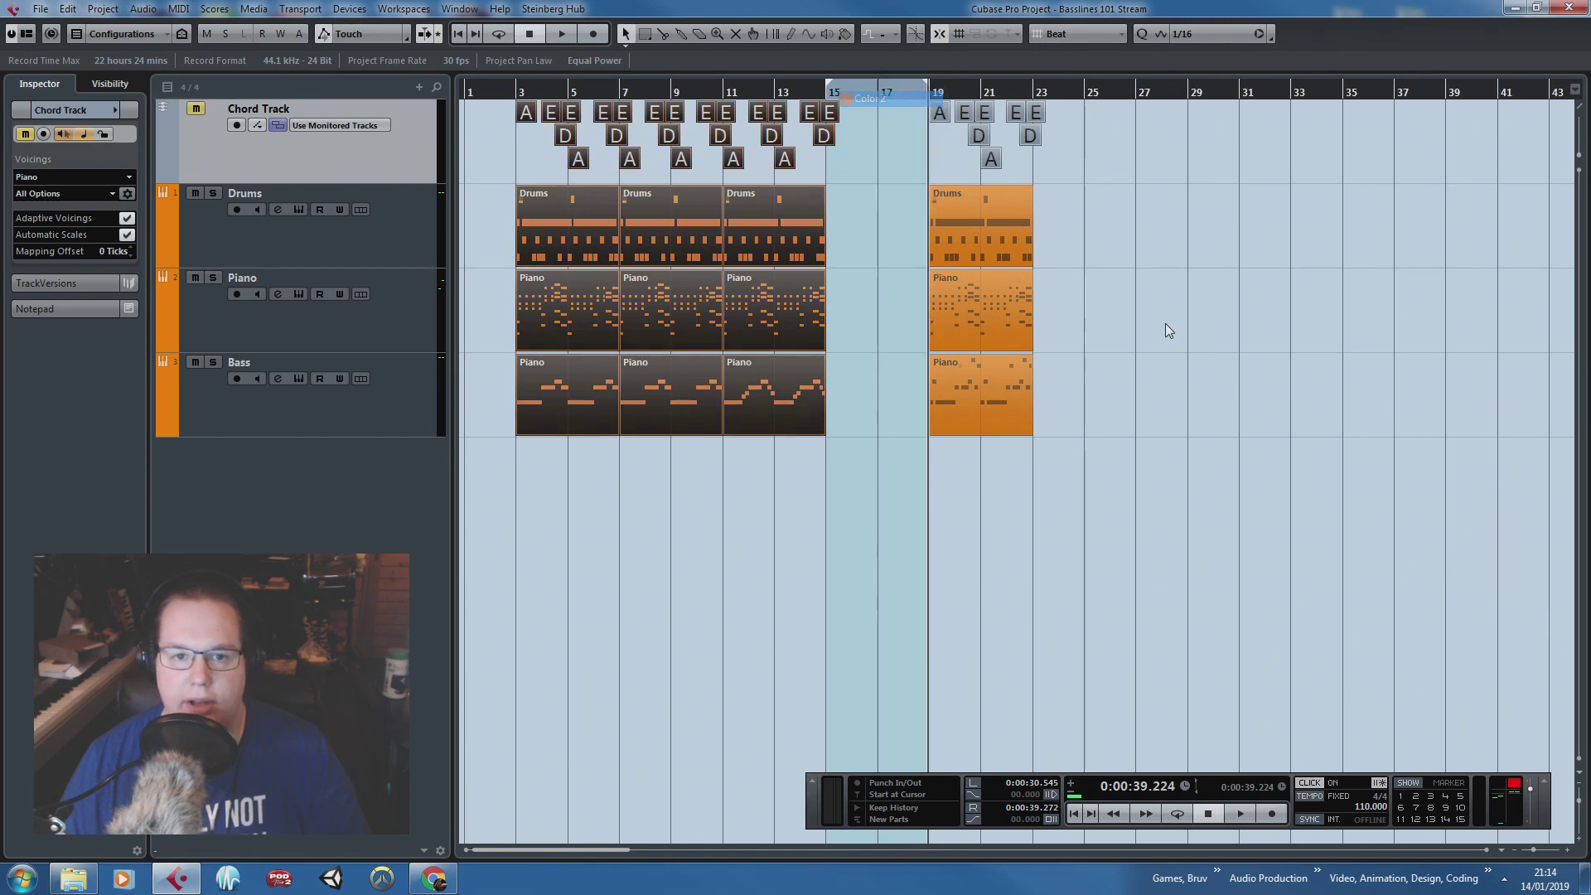
pyautogui.moveTo(1253, 564); pyautogui.dragTo(937, 87)
pyautogui.click(845, 33)
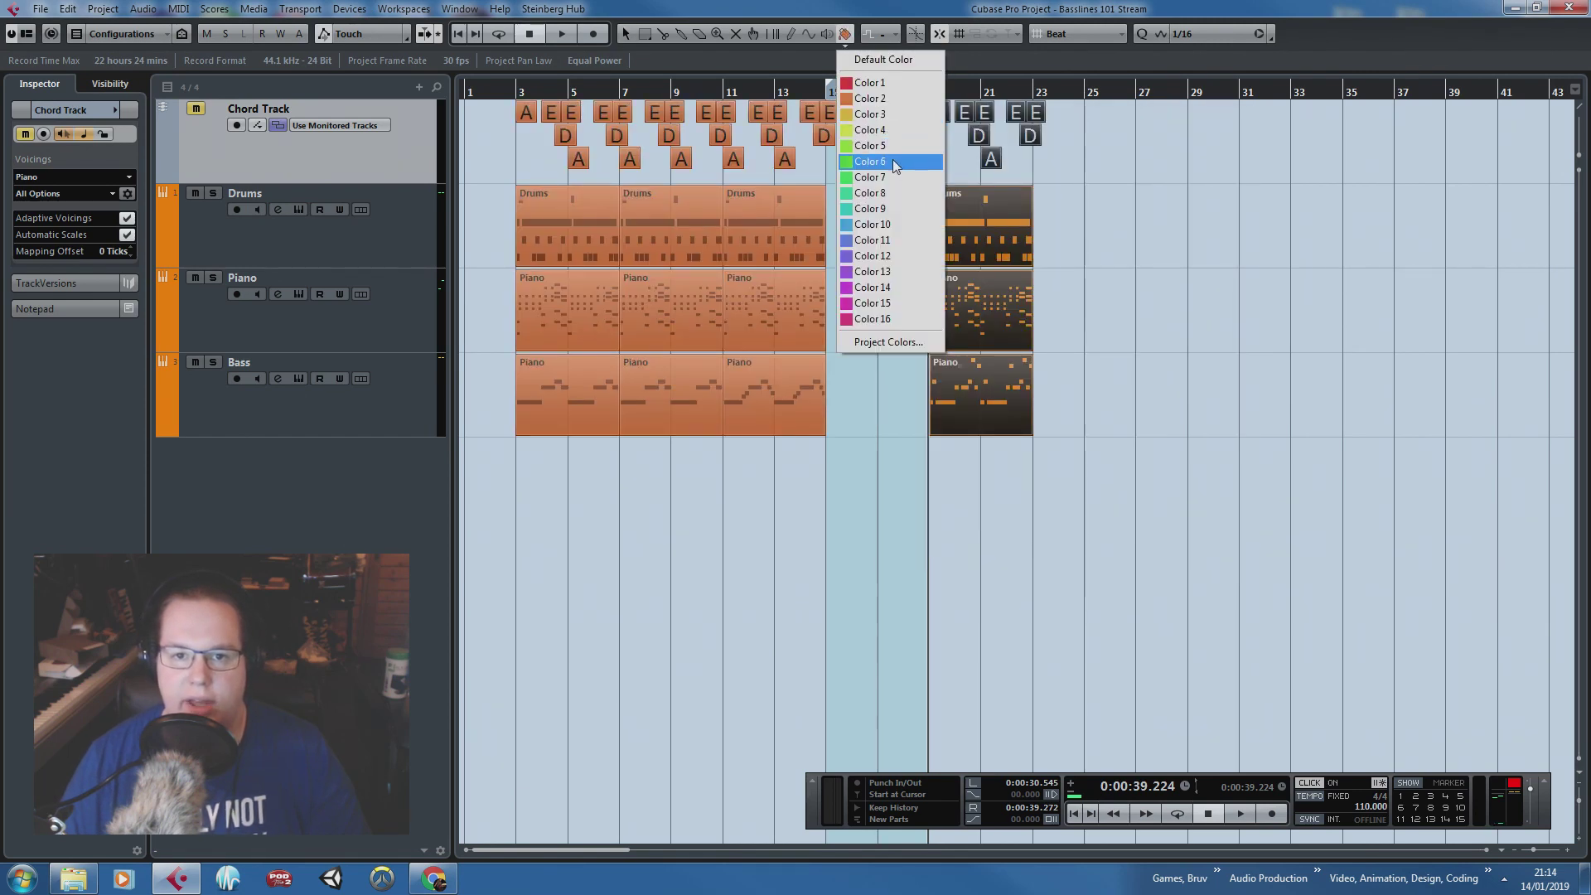
pyautogui.click(888, 162)
# Step: Set the locators around bars 19–22 and duplicate that section's chords, drums, piano and bass into bars 23–26
pyautogui.scroll(4, 1046, 390)
pyautogui.moveTo(1216, 464); pyautogui.dragTo(920, 414)
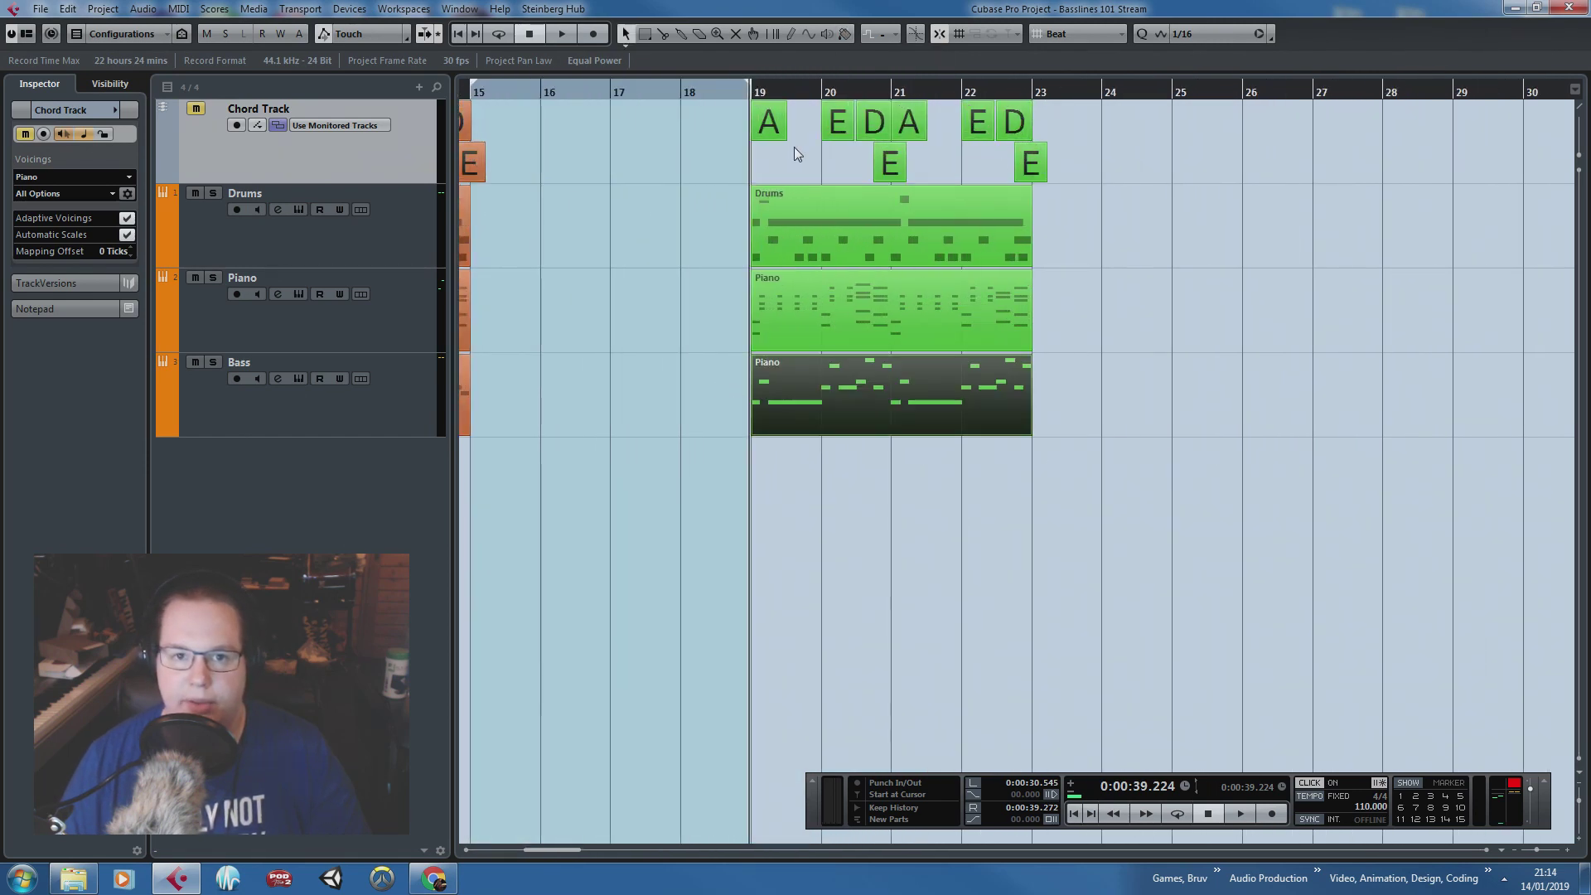
pyautogui.scroll(-1, 626, 104)
pyautogui.moveTo(603, 91); pyautogui.dragTo(834, 91)
pyautogui.click(1101, 214)
pyautogui.moveTo(1161, 438); pyautogui.dragTo(787, 237)
pyautogui.hotkey('ctrl', 'd')
pyautogui.moveTo(1021, 240)
pyautogui.mouseDown()
pyautogui.moveTo(1045, 242)
pyautogui.moveTo(1025, 247)
pyautogui.mouseUp()
pyautogui.click(1253, 231)
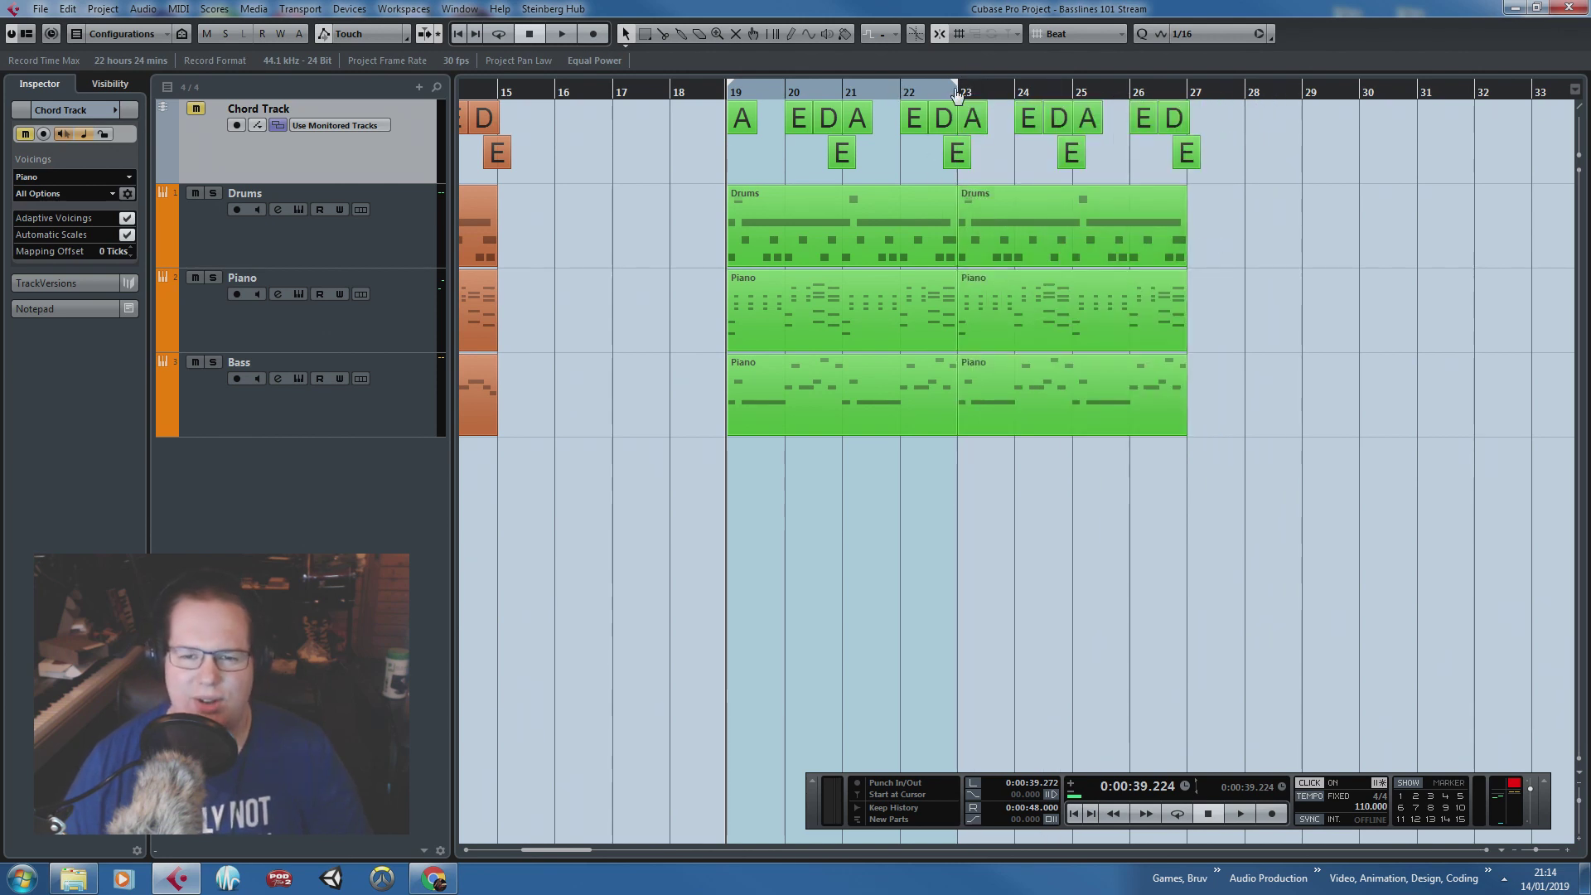
# Step: Move the locator range to bars 23–26 and duplicate the bass part at bar 11 into bars 15–18
pyautogui.click(848, 390)
pyautogui.moveTo(788, 86); pyautogui.dragTo(1016, 117)
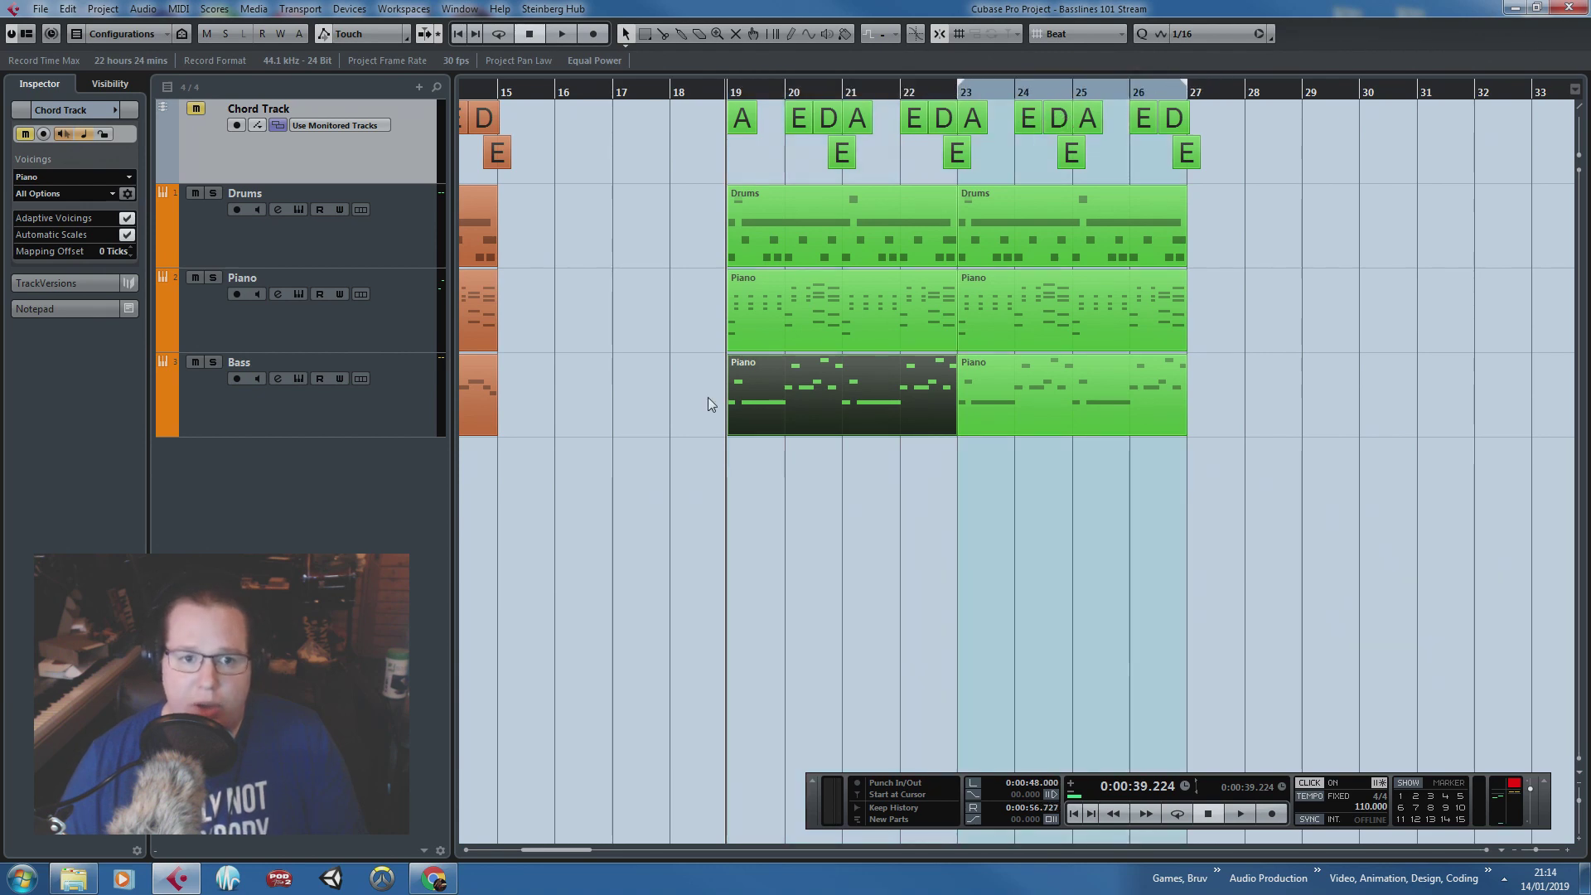
pyautogui.press('g')
pyautogui.moveTo(464, 497); pyautogui.dragTo(816, 556)
pyautogui.click(1051, 364)
pyautogui.hotkey('ctrl', 'd')
pyautogui.press('g')
pyautogui.press('g')
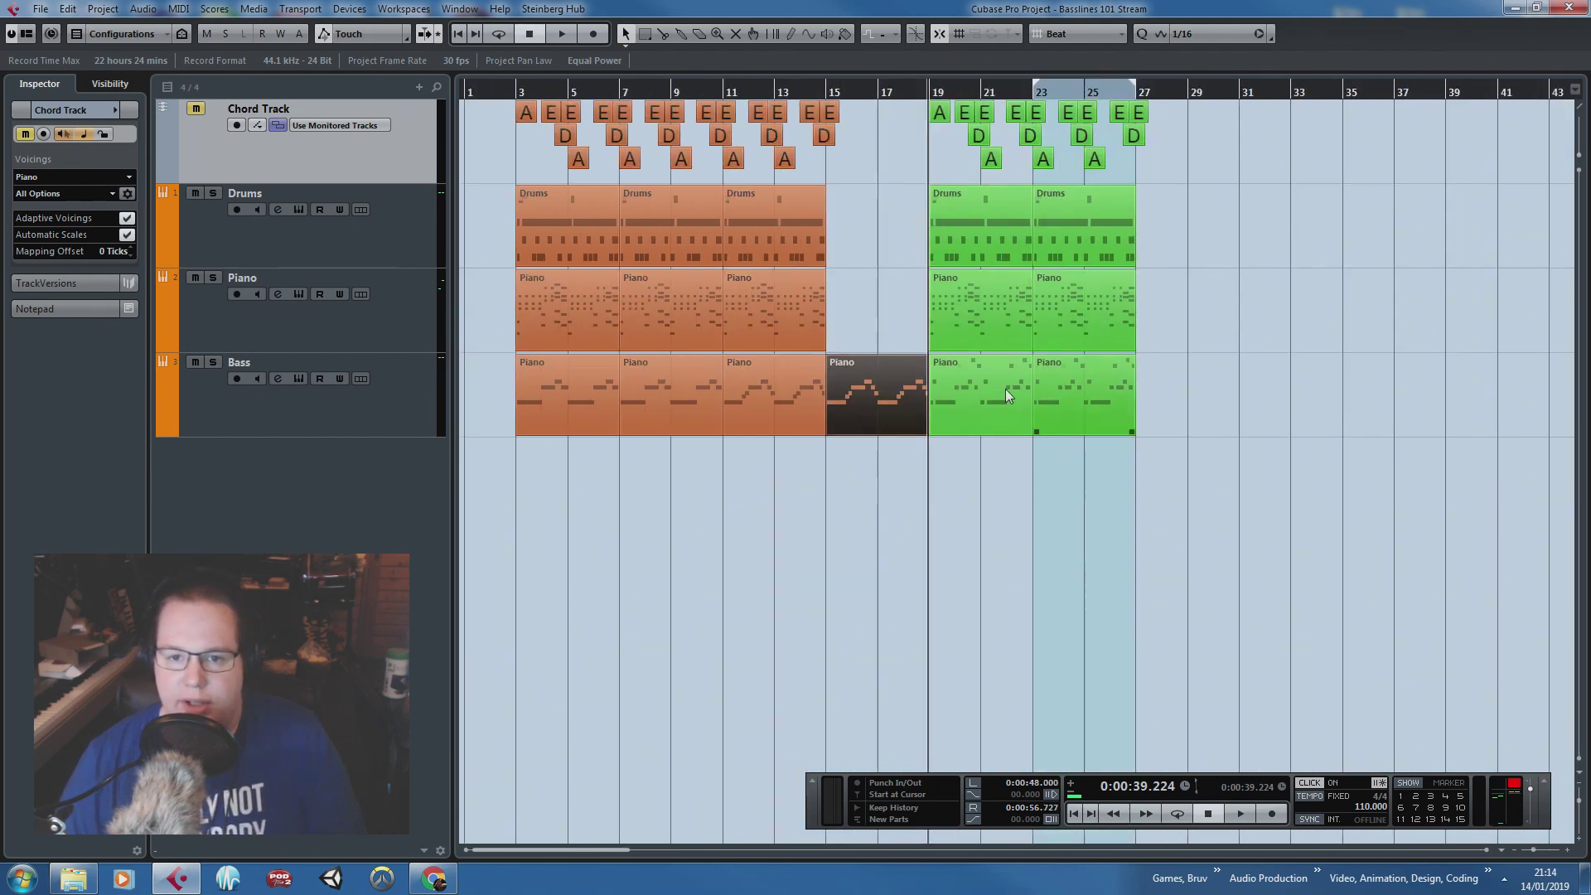
# Step: Move the copied bass part to bar 27 and glue it to the bass part at bar 23
pyautogui.moveTo(883, 389); pyautogui.dragTo(1192, 414)
pyautogui.scroll(2, 1184, 422)
pyautogui.press('4')
pyautogui.click(984, 399)
pyautogui.press('1')
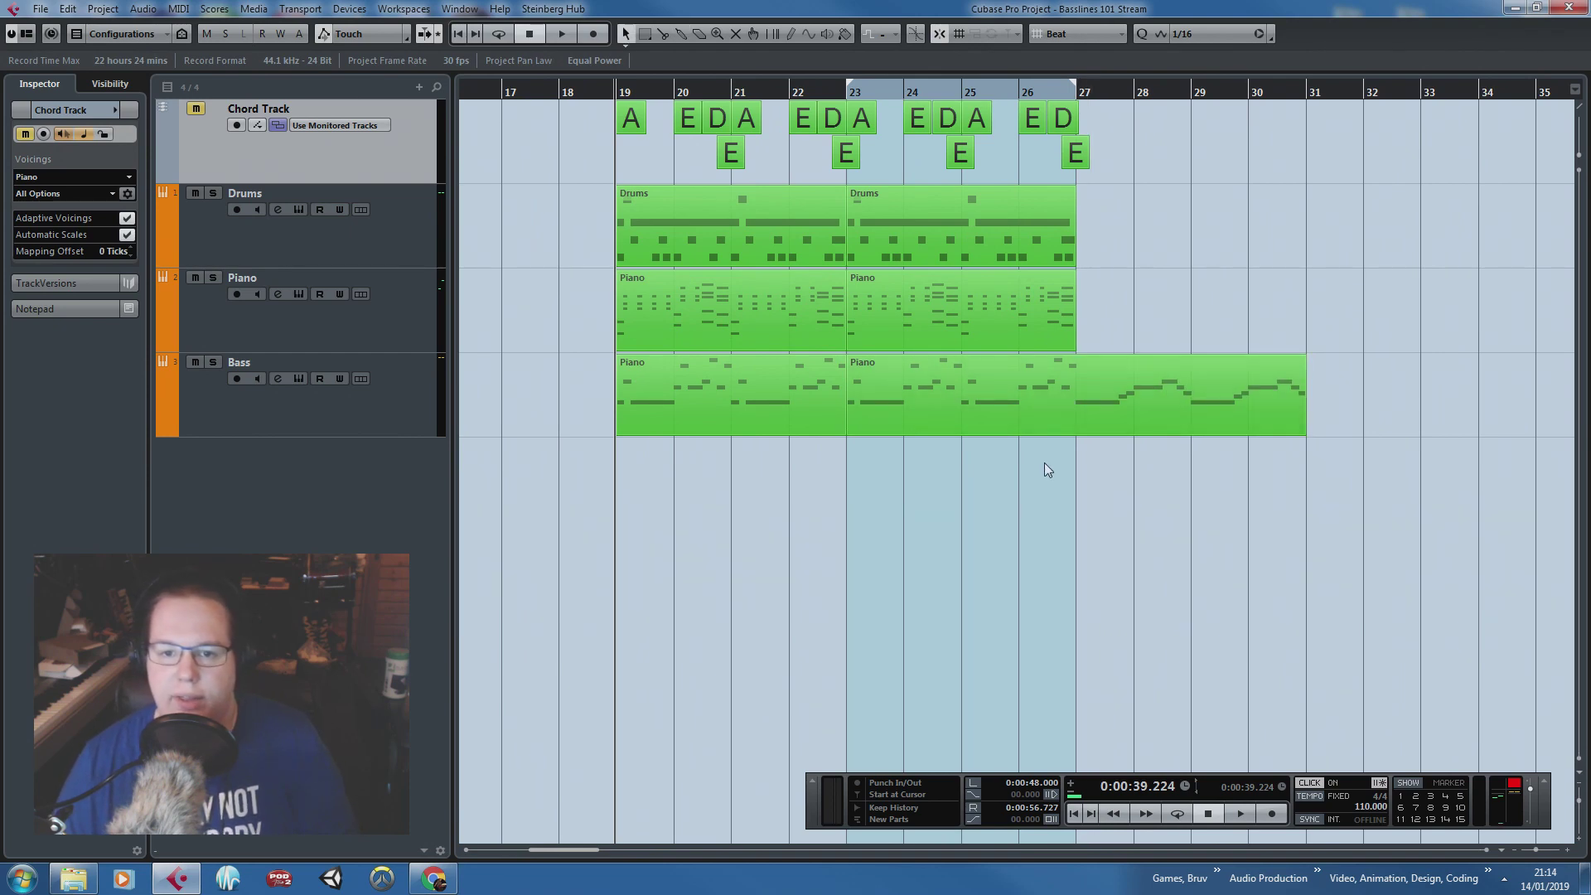
# Step: Open the glued bass part and shorten the opening A1 notes of bars 27 and 29 to length 0.0.2.0
pyautogui.doubleClick(1028, 395)
pyautogui.scroll(-3, 822, 456)
pyautogui.scroll(2, 853, 485)
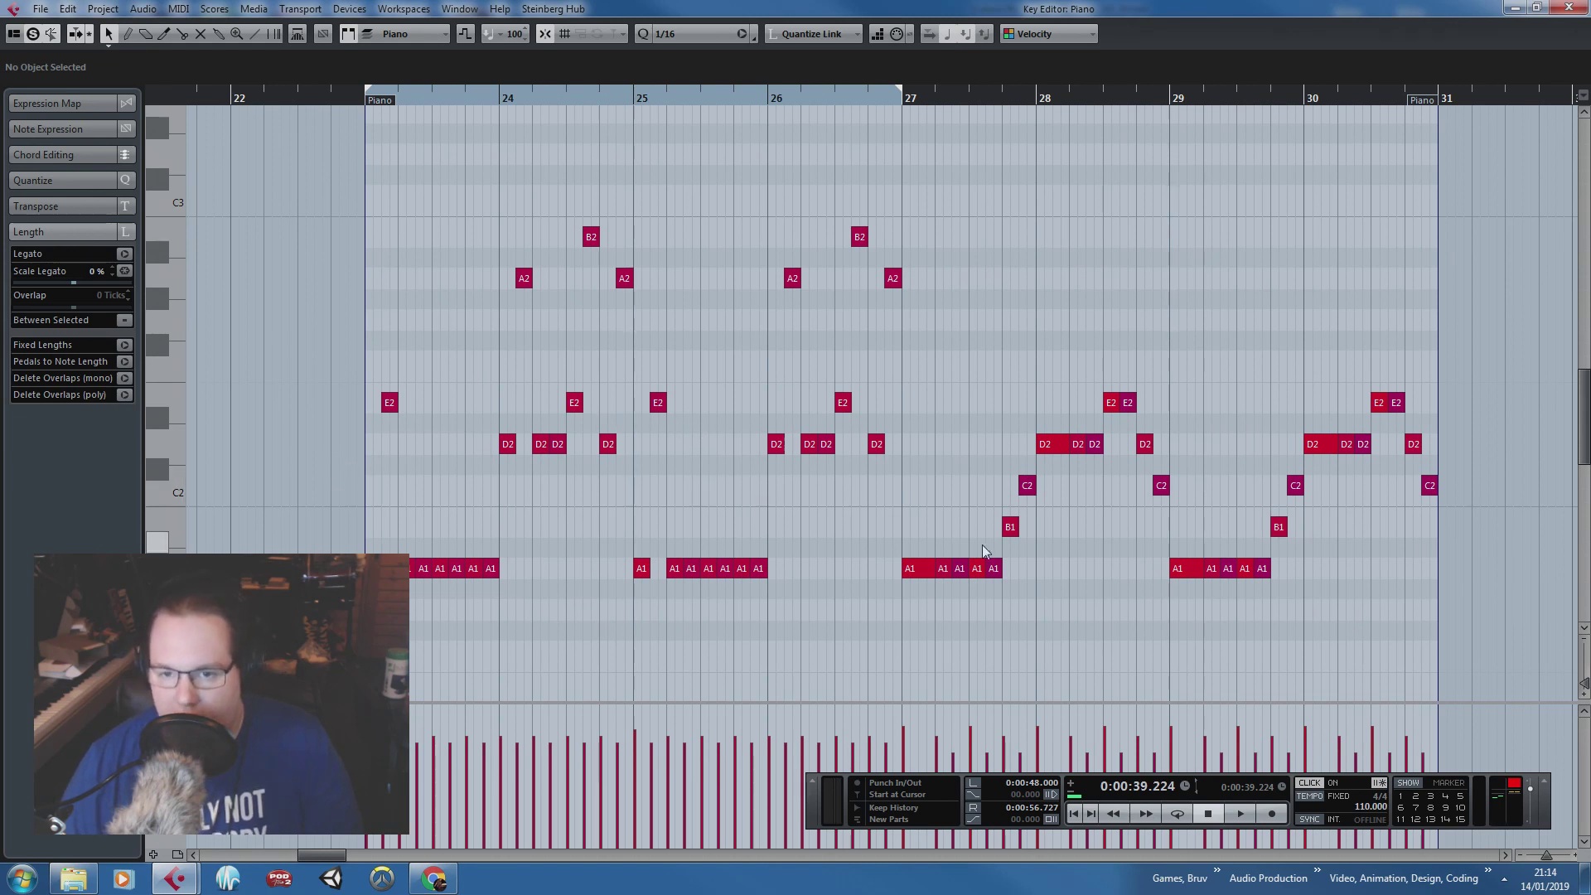
pyautogui.moveTo(929, 572); pyautogui.dragTo(914, 571)
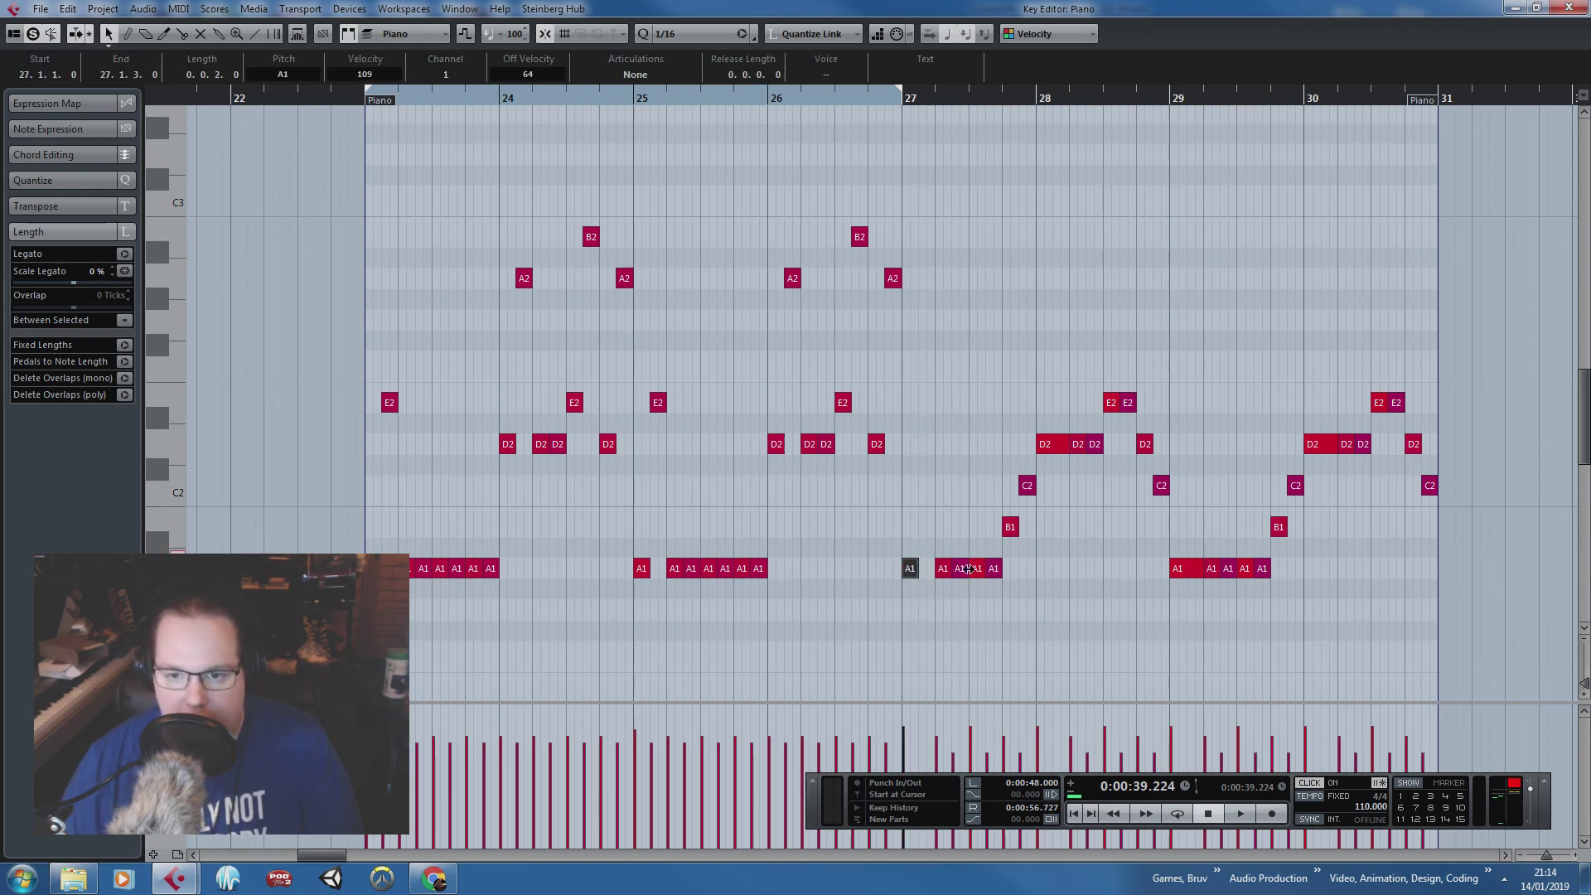
pyautogui.moveTo(1195, 571); pyautogui.dragTo(1187, 571)
pyautogui.scroll(3, 1154, 575)
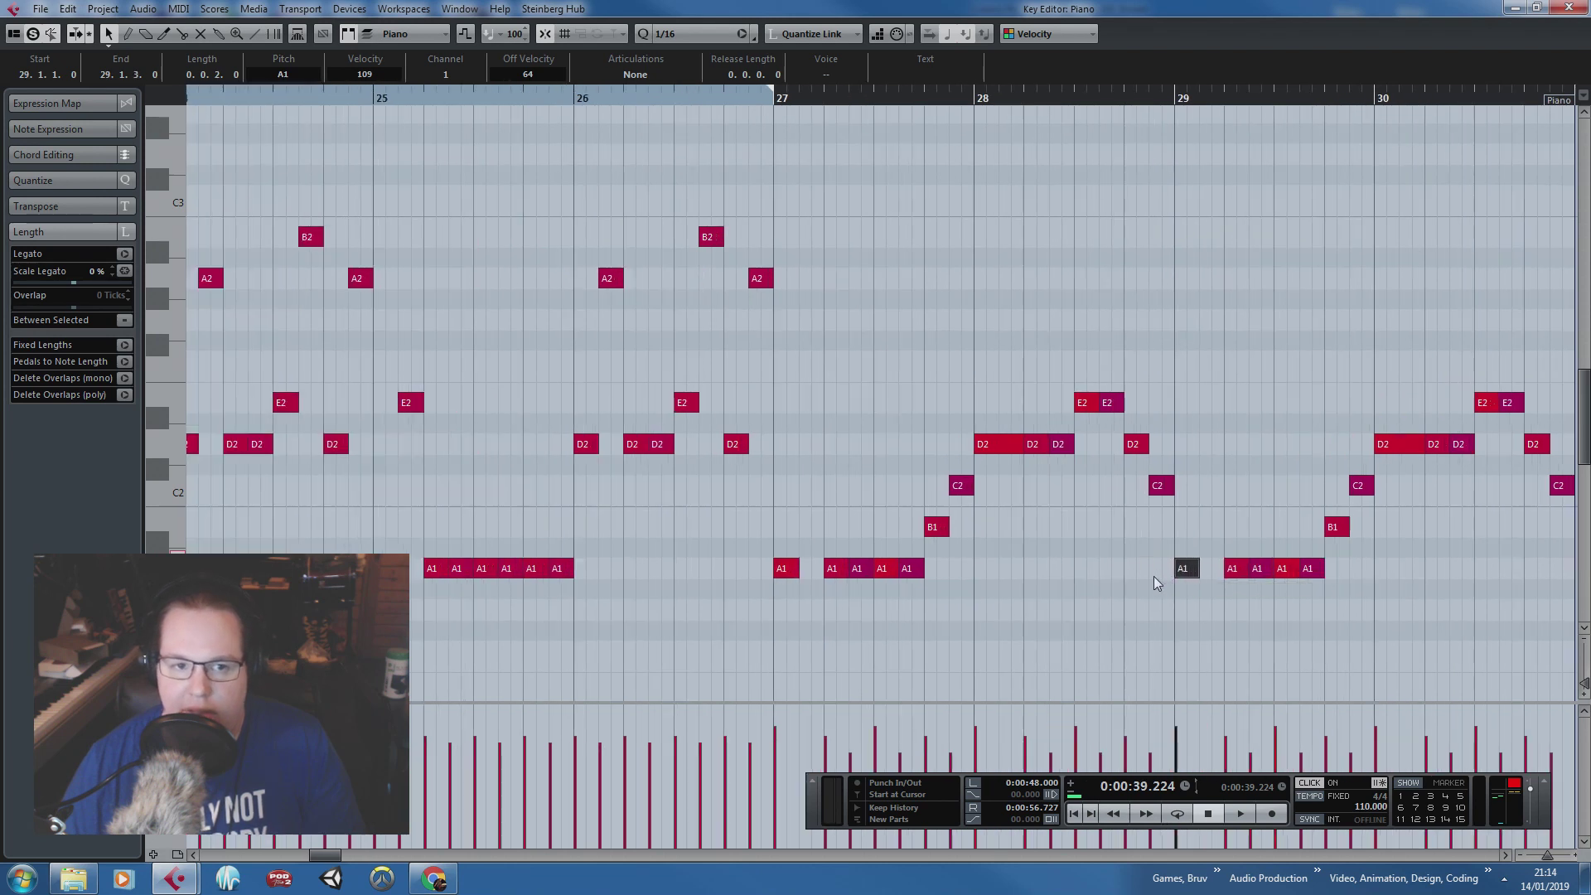
# Step: Delete the repeated bass notes in bars 29–30 and in bars 25–26
pyautogui.moveTo(1495, 346); pyautogui.dragTo(1171, 604)
pyautogui.press('Delete')
pyautogui.moveTo(478, 626); pyautogui.dragTo(762, 530)
pyautogui.press('Delete')
pyautogui.moveTo(656, 507); pyautogui.dragTo(534, 389)
pyautogui.press('Delete')
pyautogui.moveTo(600, 163); pyautogui.dragTo(862, 489)
pyautogui.press('Delete')
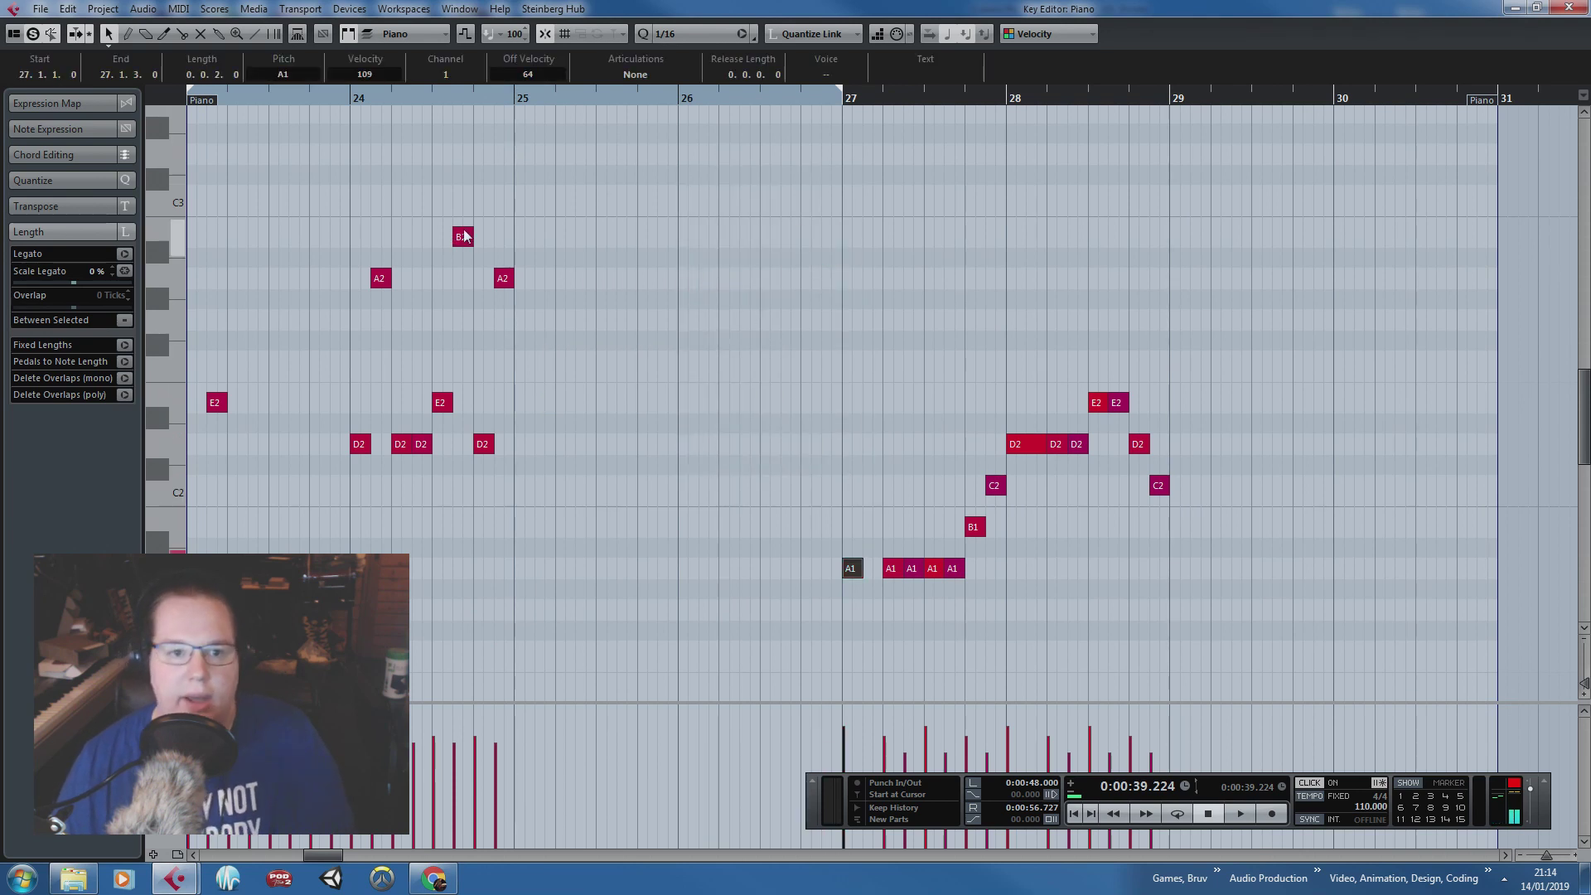
pyautogui.moveTo(334, 180); pyautogui.dragTo(193, 208)
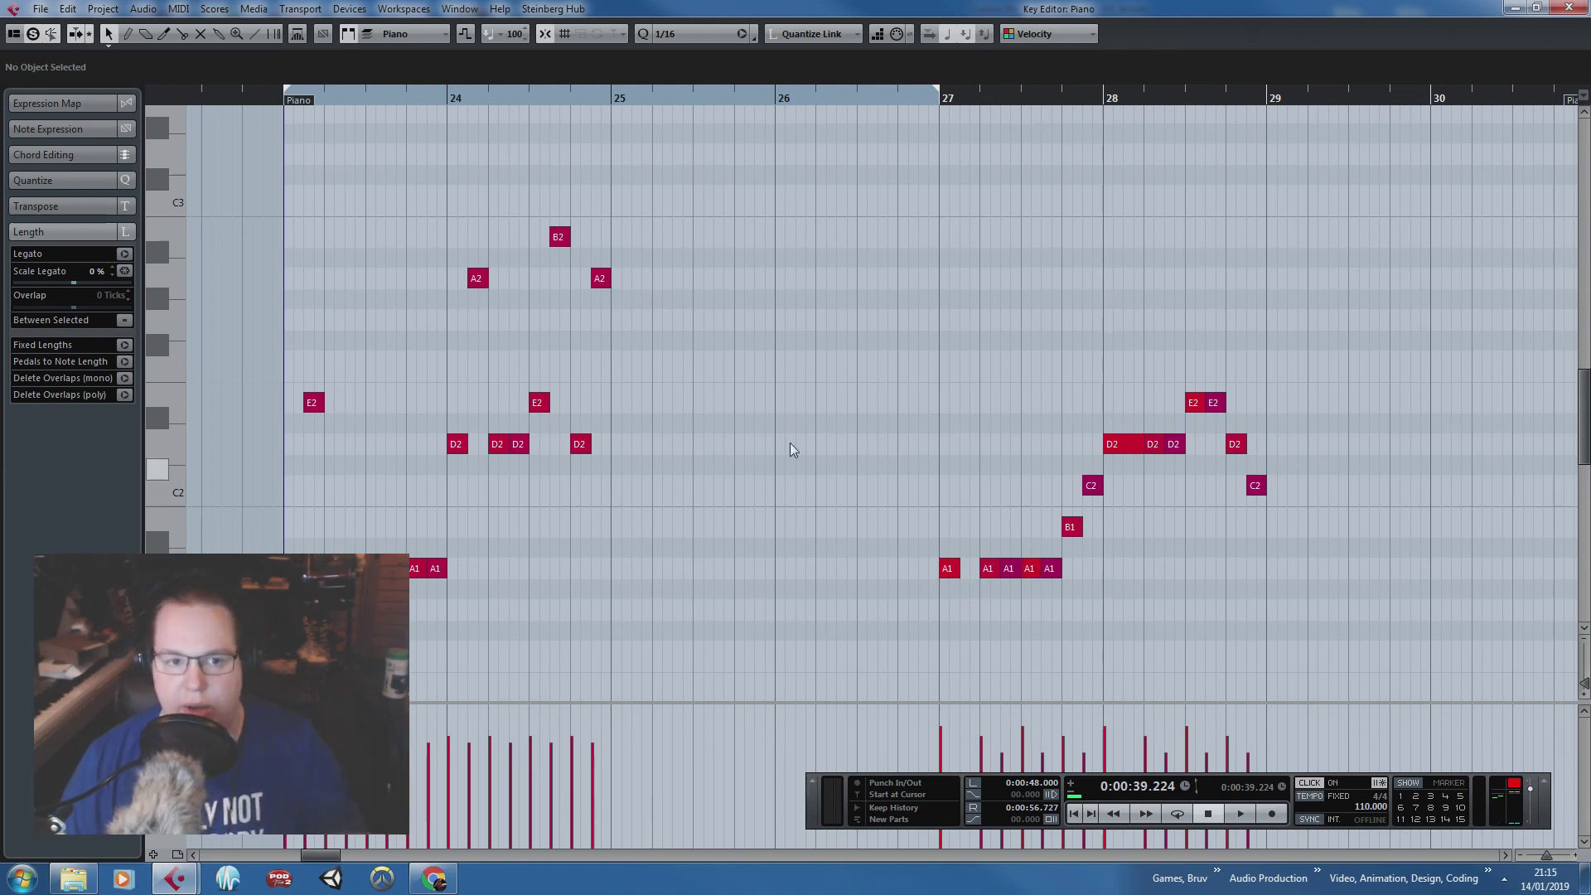
# Step: Move bar 23's off-beat E2 to 27.1.3 and shorten bar 28's first D2 to length 0.0.2.0
pyautogui.click(314, 407)
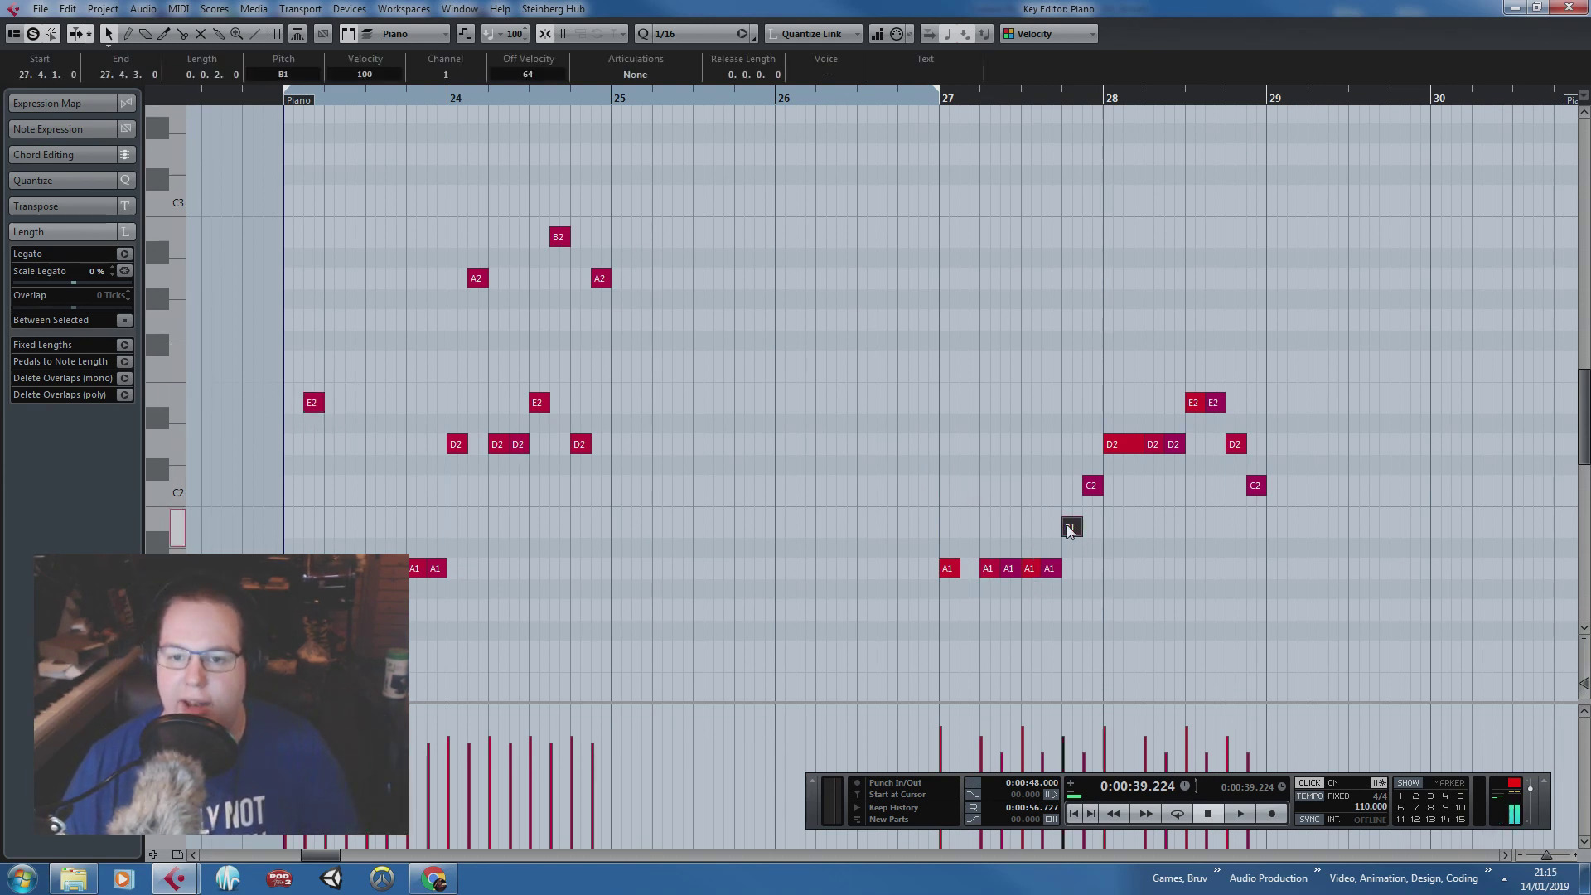
pyautogui.click(314, 405)
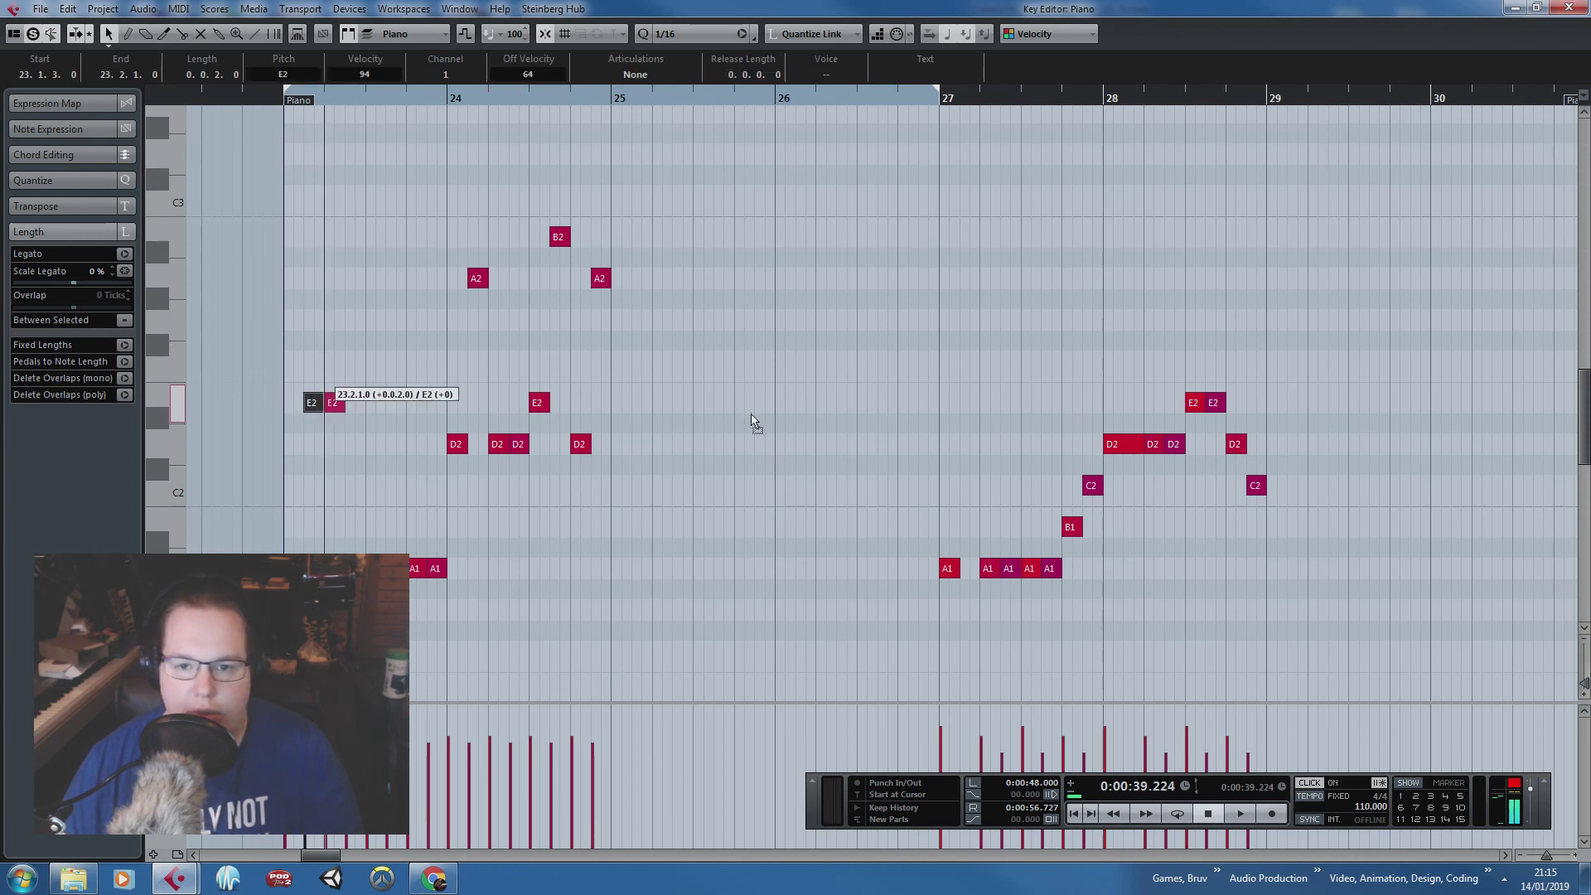
pyautogui.moveTo(752, 421); pyautogui.dragTo(968, 403)
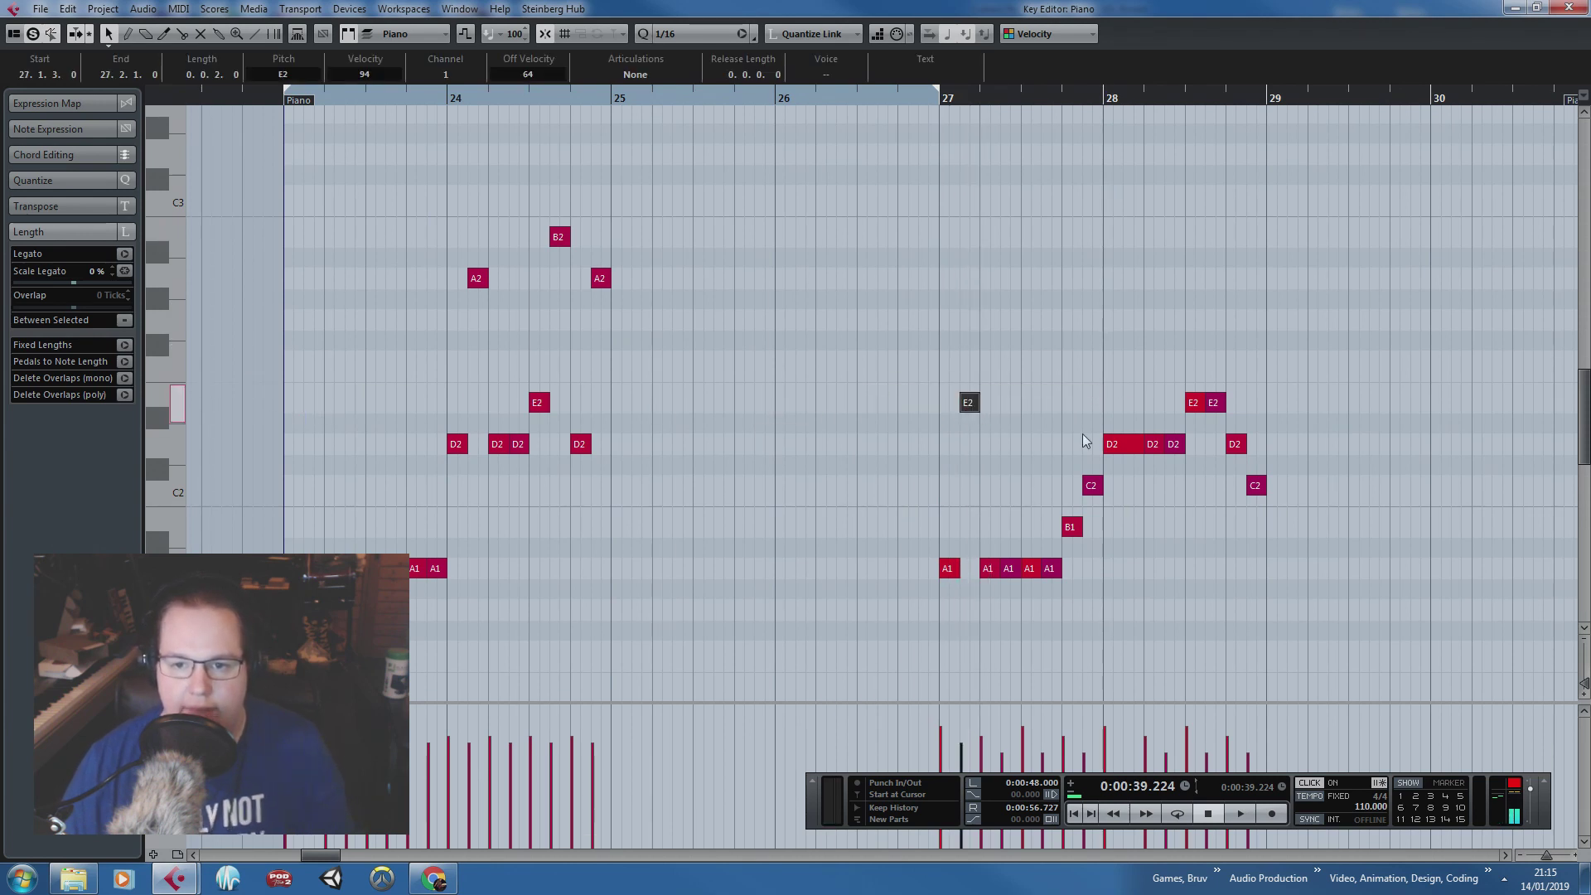
pyautogui.moveTo(1147, 450); pyautogui.dragTo(1117, 445)
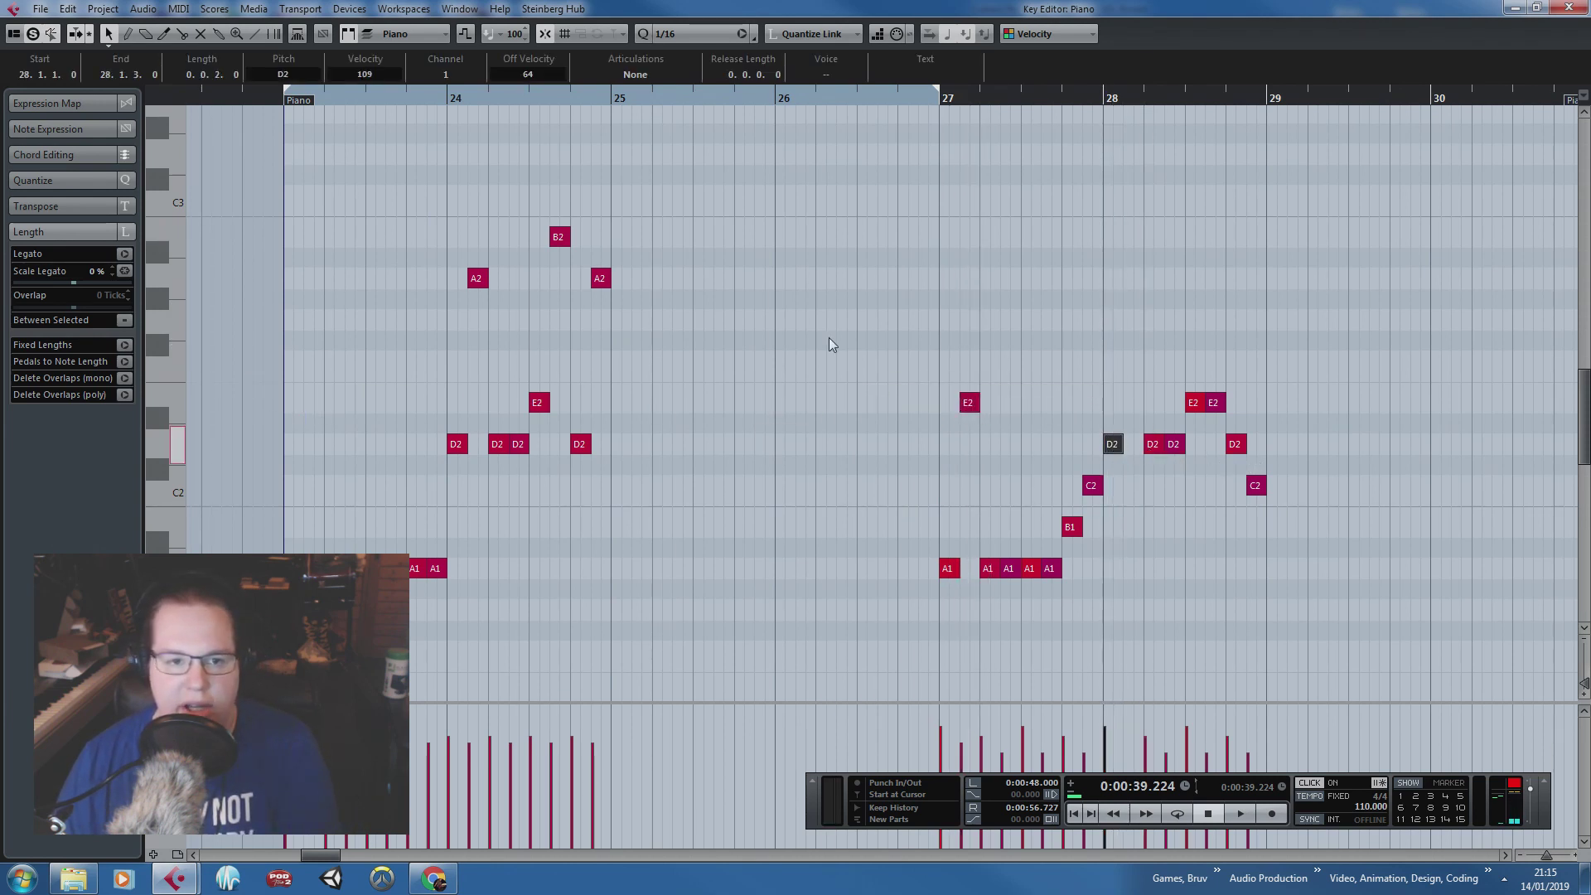
# Step: Move bar 24's A2, B2 and A2 notes to the matching off-beats of bar 28, deleting that bar's off-beat E2 and closing C2
pyautogui.moveTo(341, 262); pyautogui.dragTo(1132, 286)
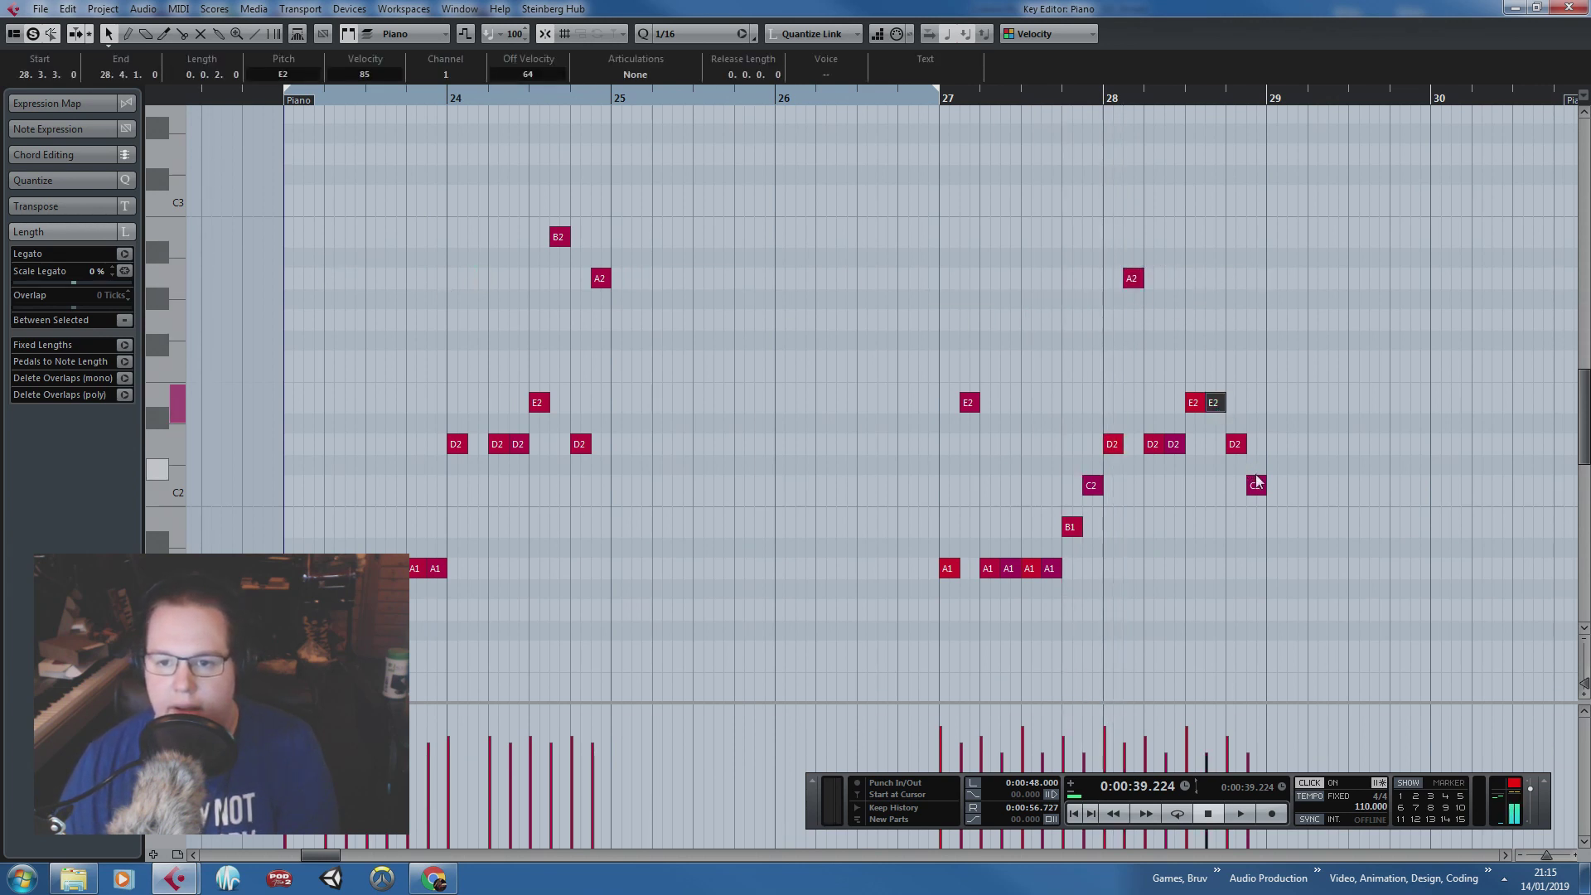
pyautogui.moveTo(1314, 465); pyautogui.dragTo(1236, 517)
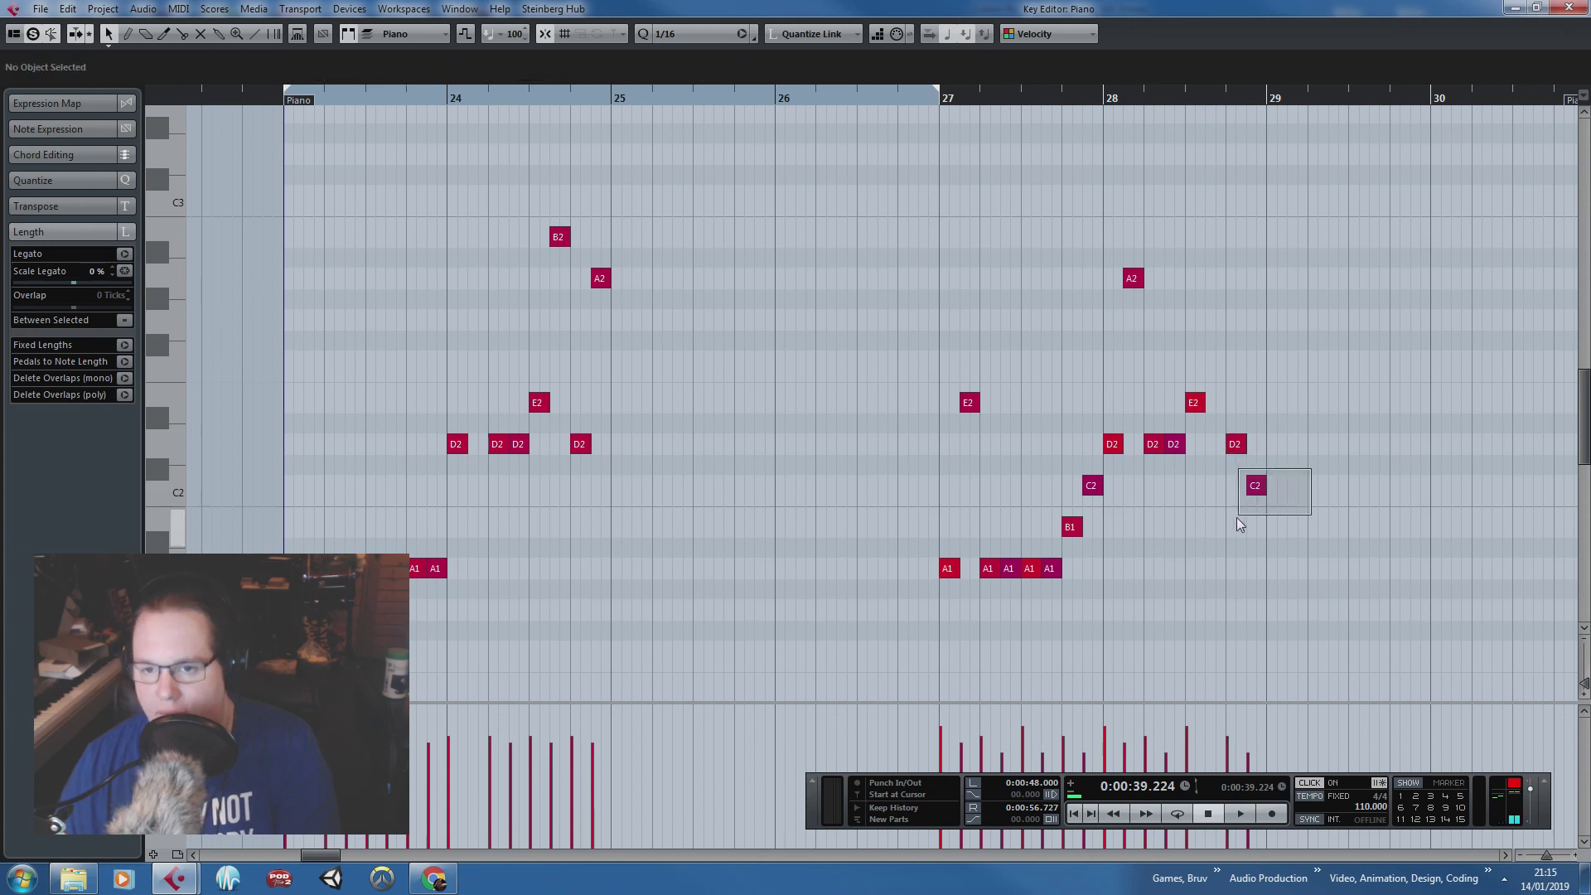
pyautogui.press('Delete')
pyautogui.moveTo(518, 294); pyautogui.dragTo(521, 295)
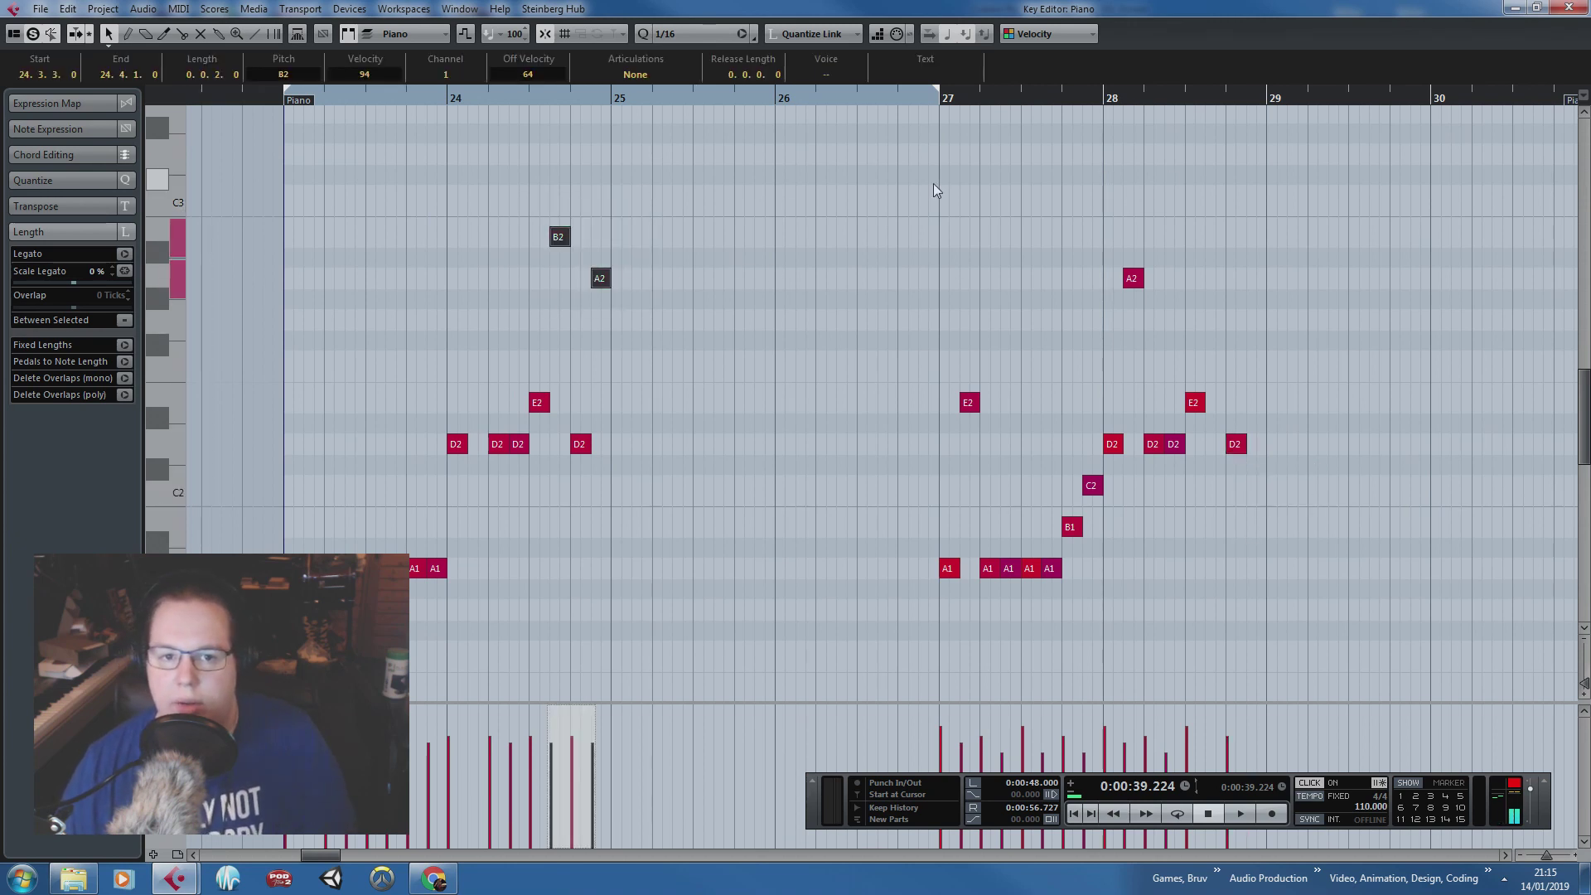
pyautogui.moveTo(559, 240); pyautogui.dragTo(1215, 238)
pyautogui.click(1166, 189)
# Step: Replace the leftover notes in bars 23–24 with the combined two-bar pattern from bar 27 and duplicate it into bars 25–26
pyautogui.moveTo(797, 263); pyautogui.dragTo(254, 574)
pyautogui.press('Delete')
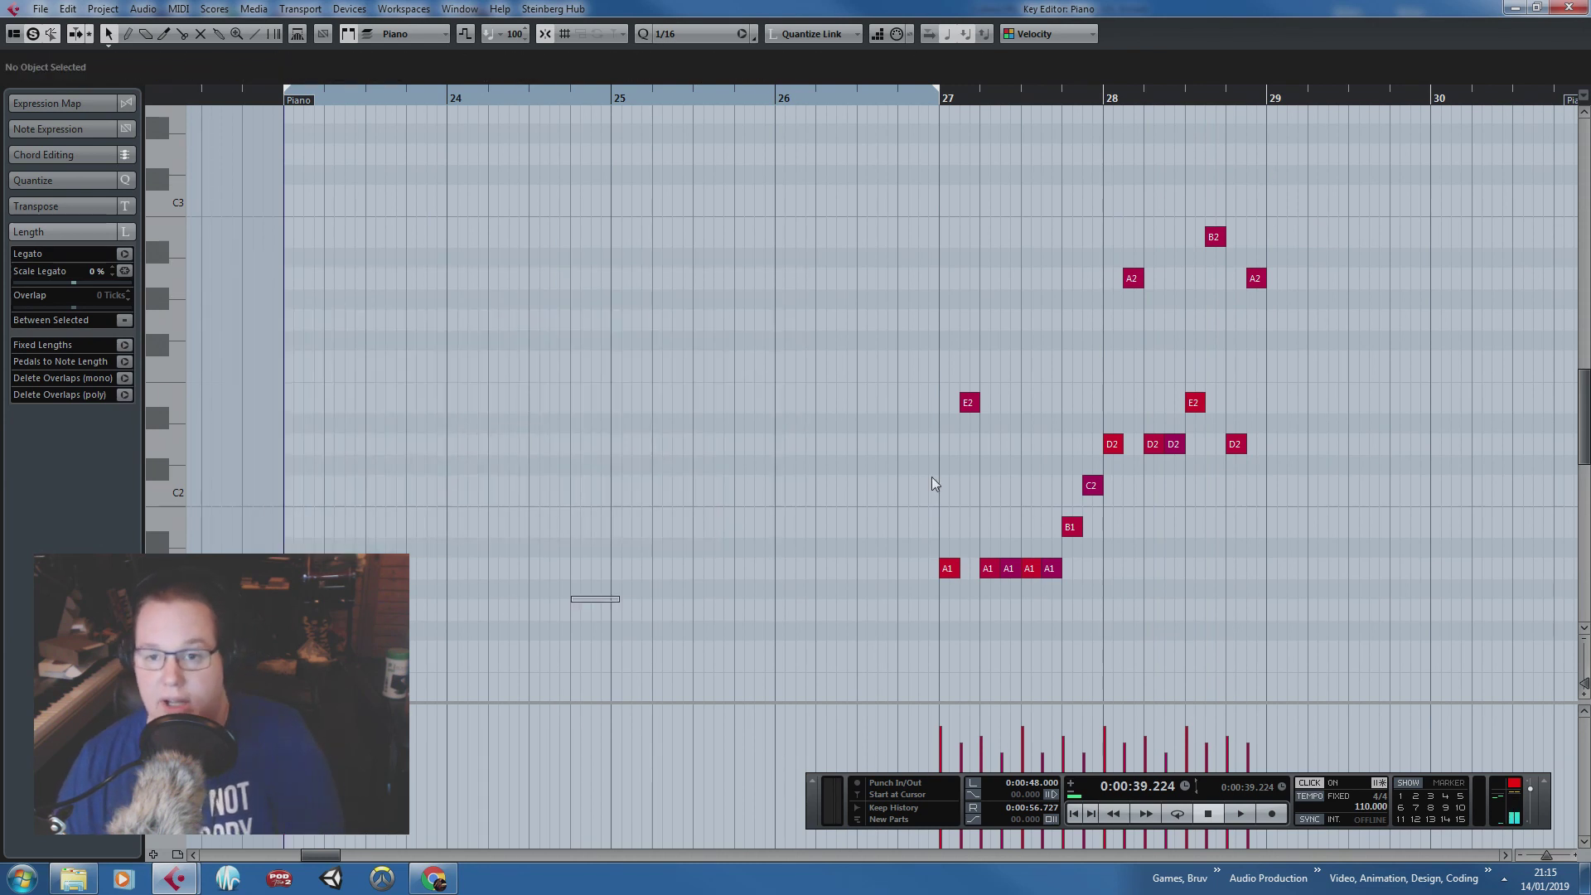
pyautogui.hotkey('ctrl', 'a')
pyautogui.moveTo(947, 573); pyautogui.dragTo(290, 573)
pyautogui.click(629, 517)
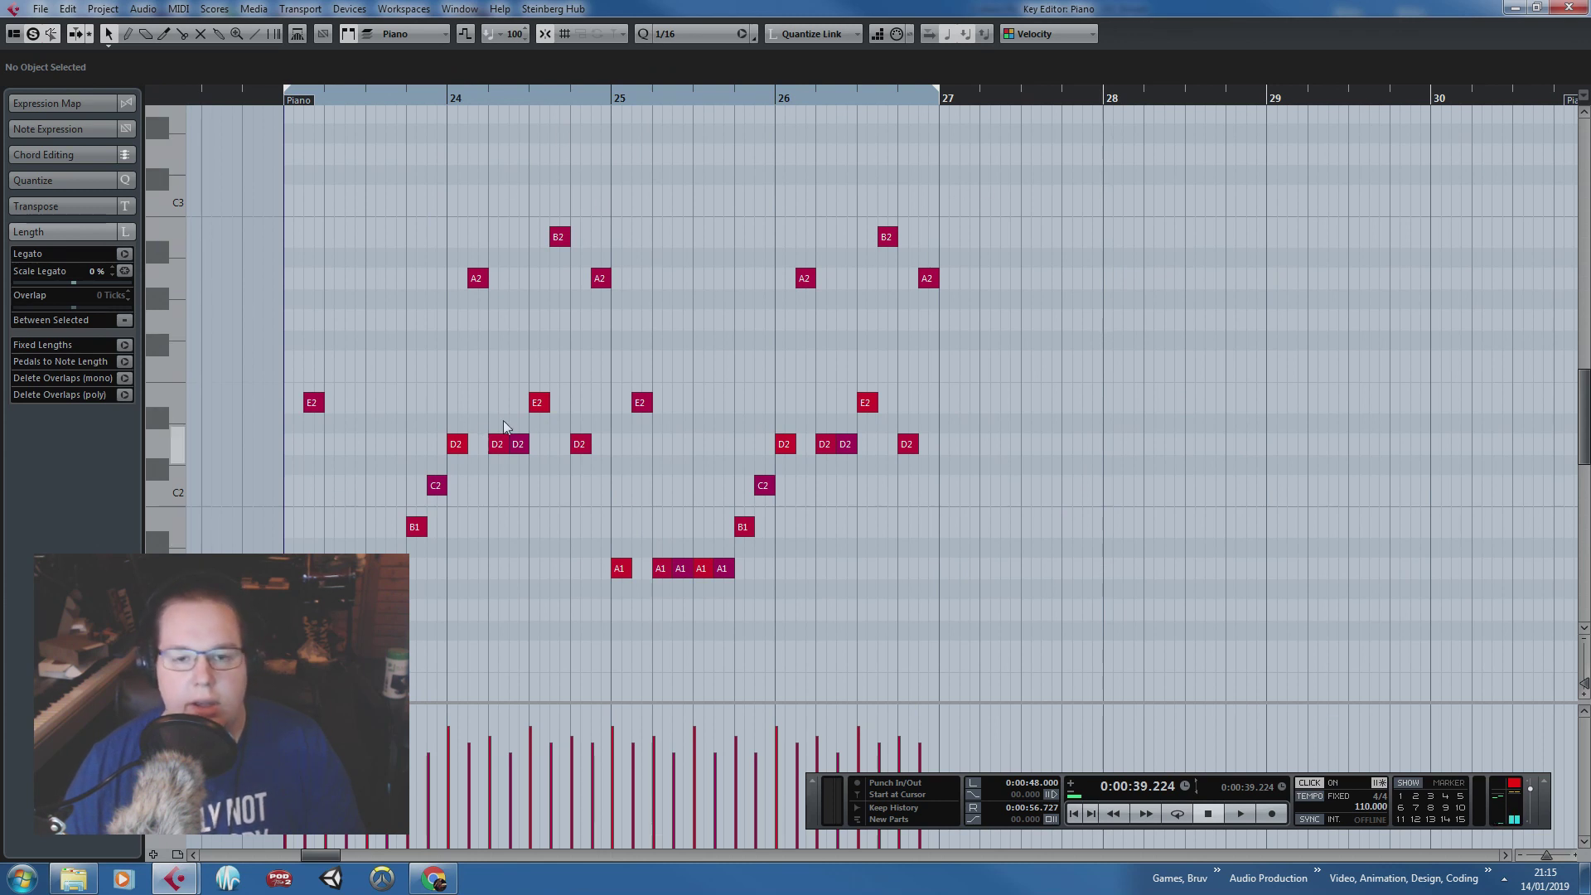
# Step: Play the combined bassline from just before bar 23, stop playback and close the note editor
pyautogui.click(265, 95)
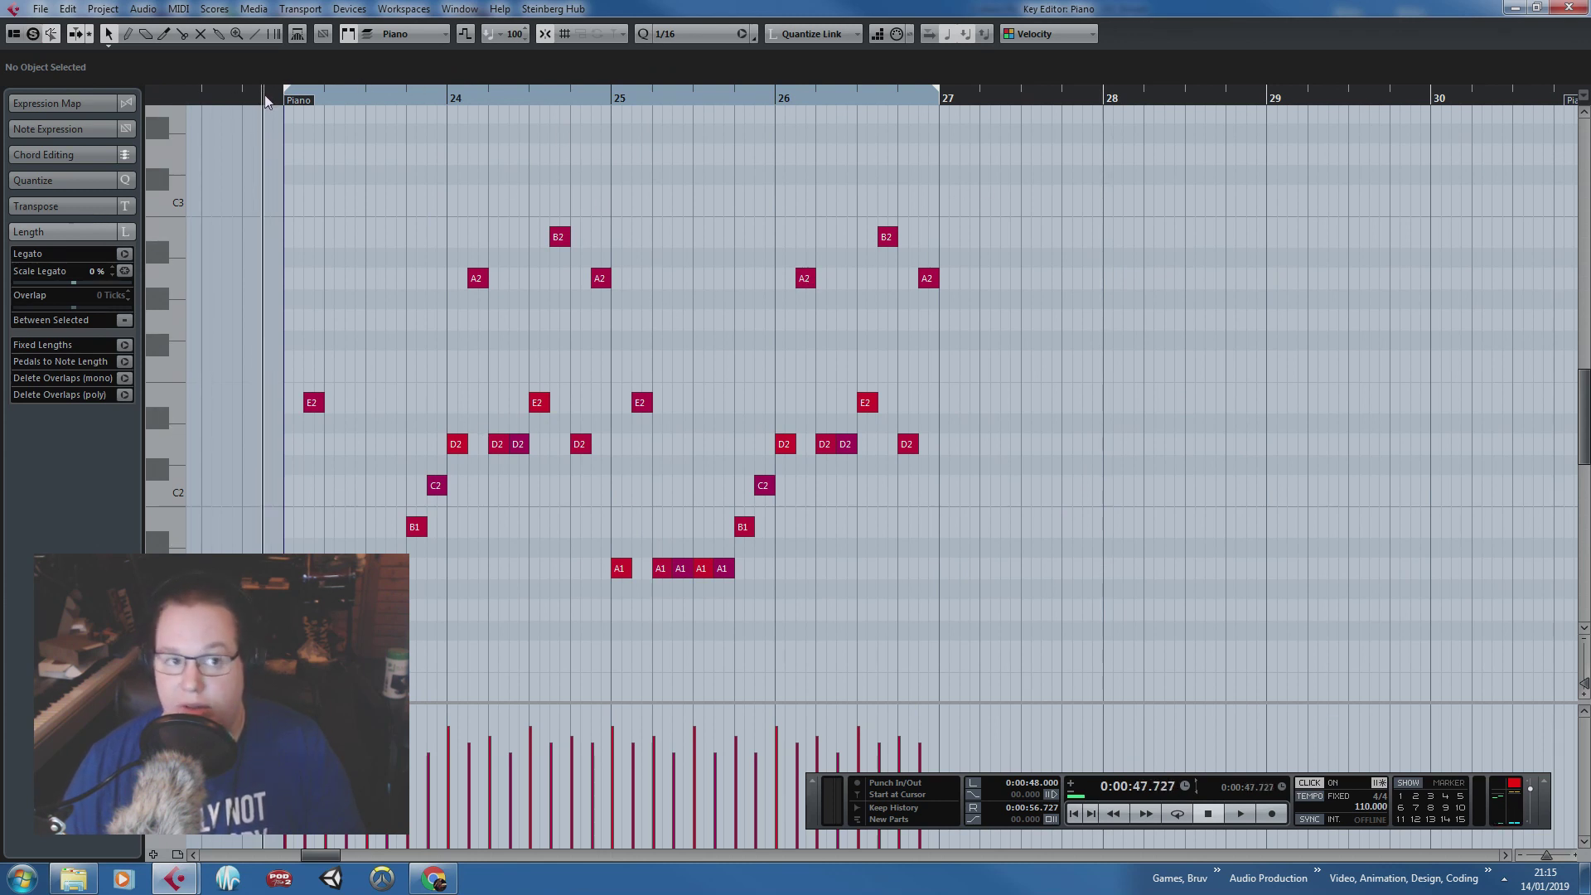
pyautogui.press('space')
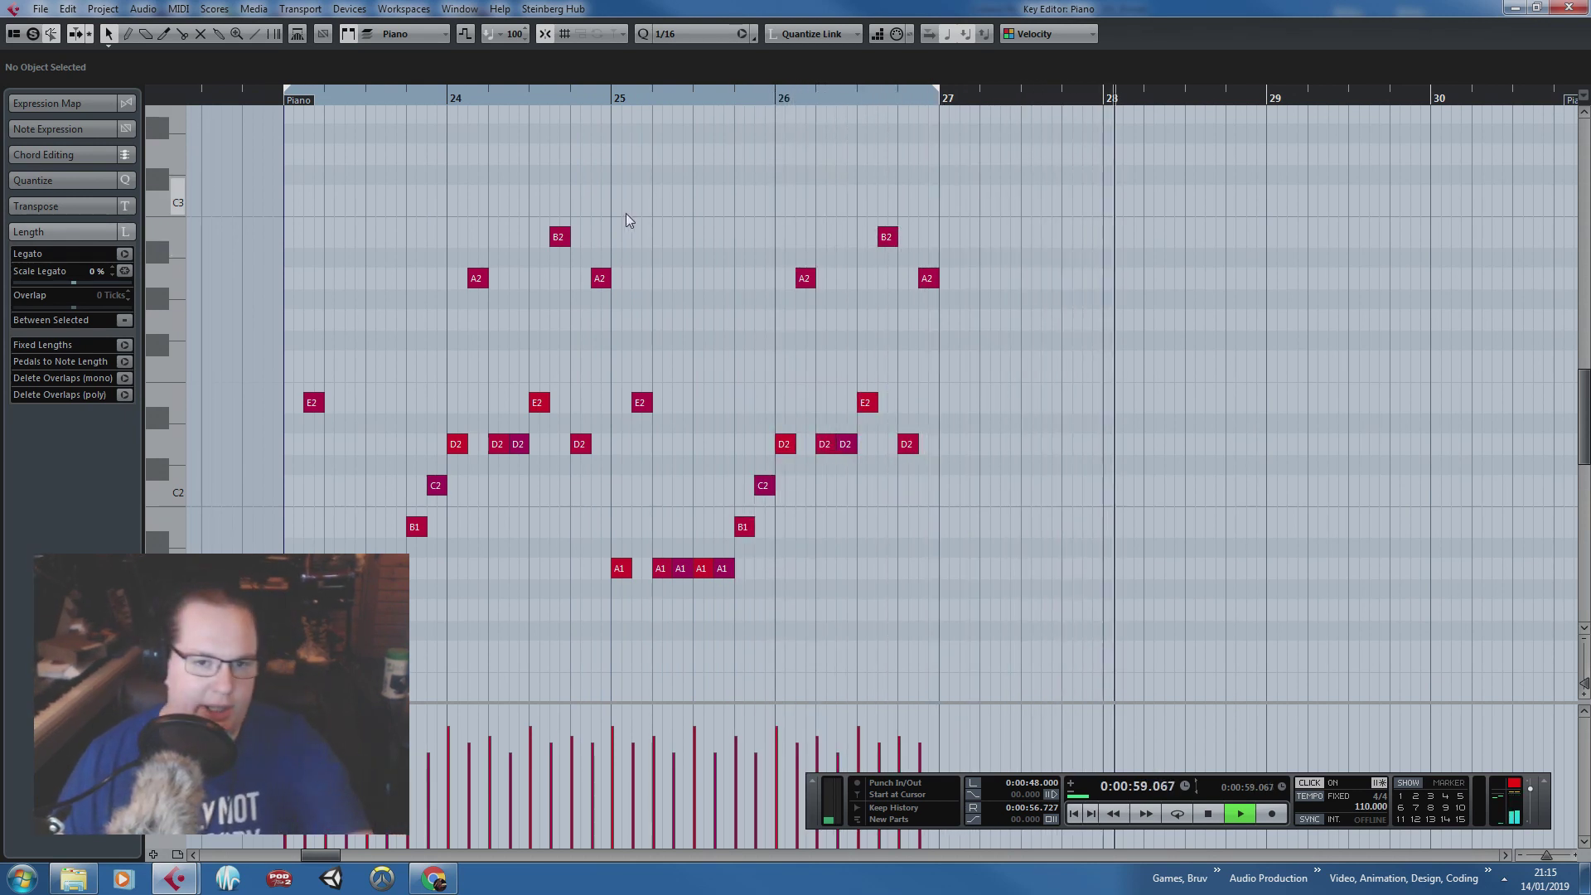
pyautogui.press('space')
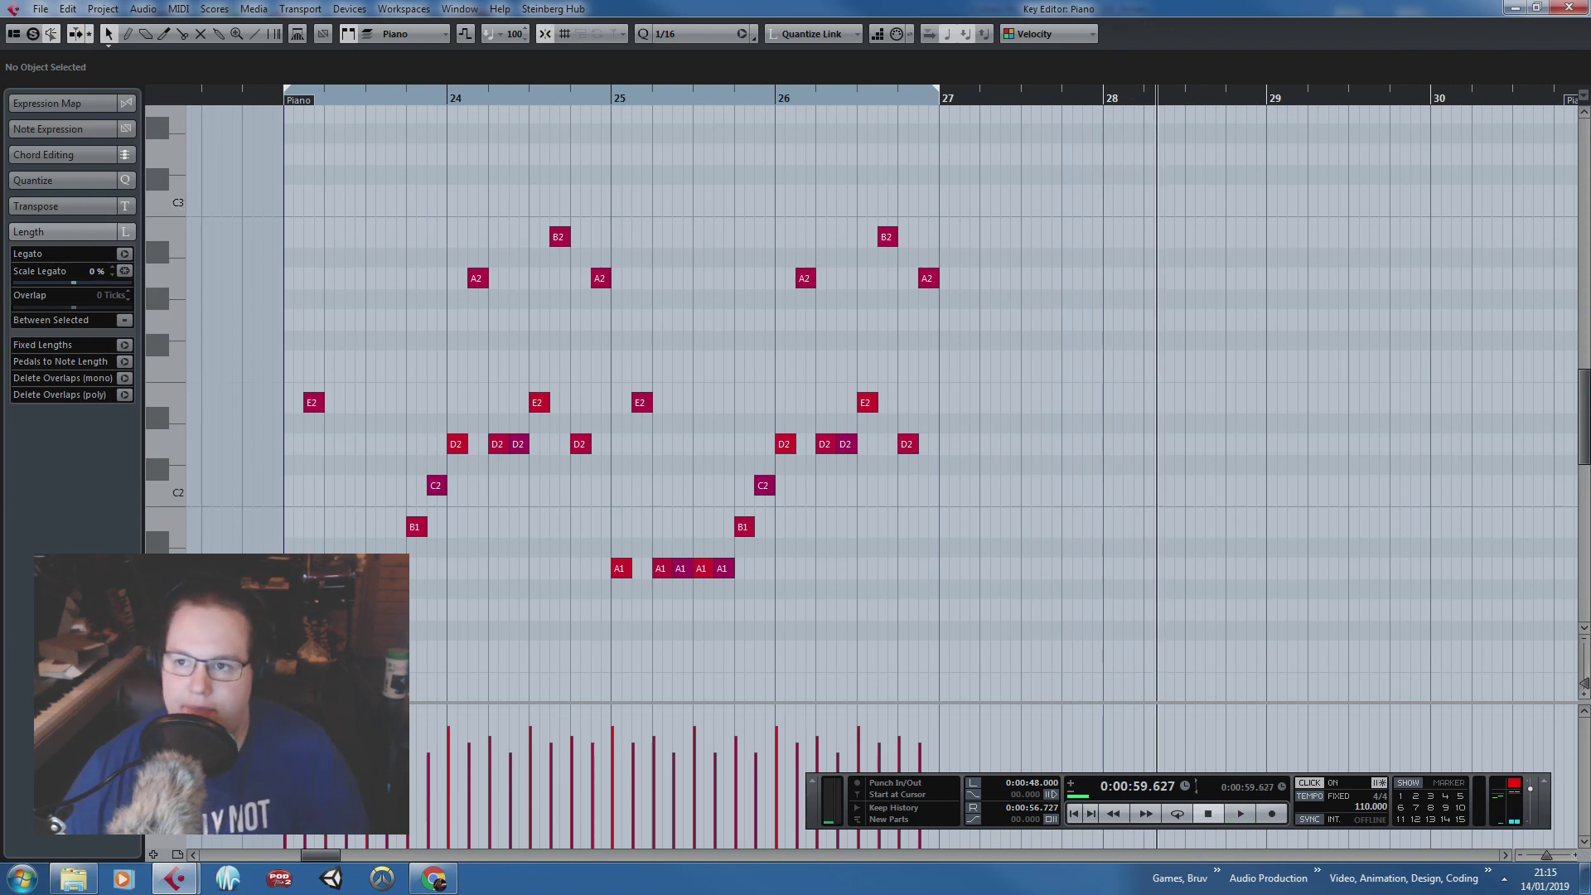
pyautogui.click(1563, 8)
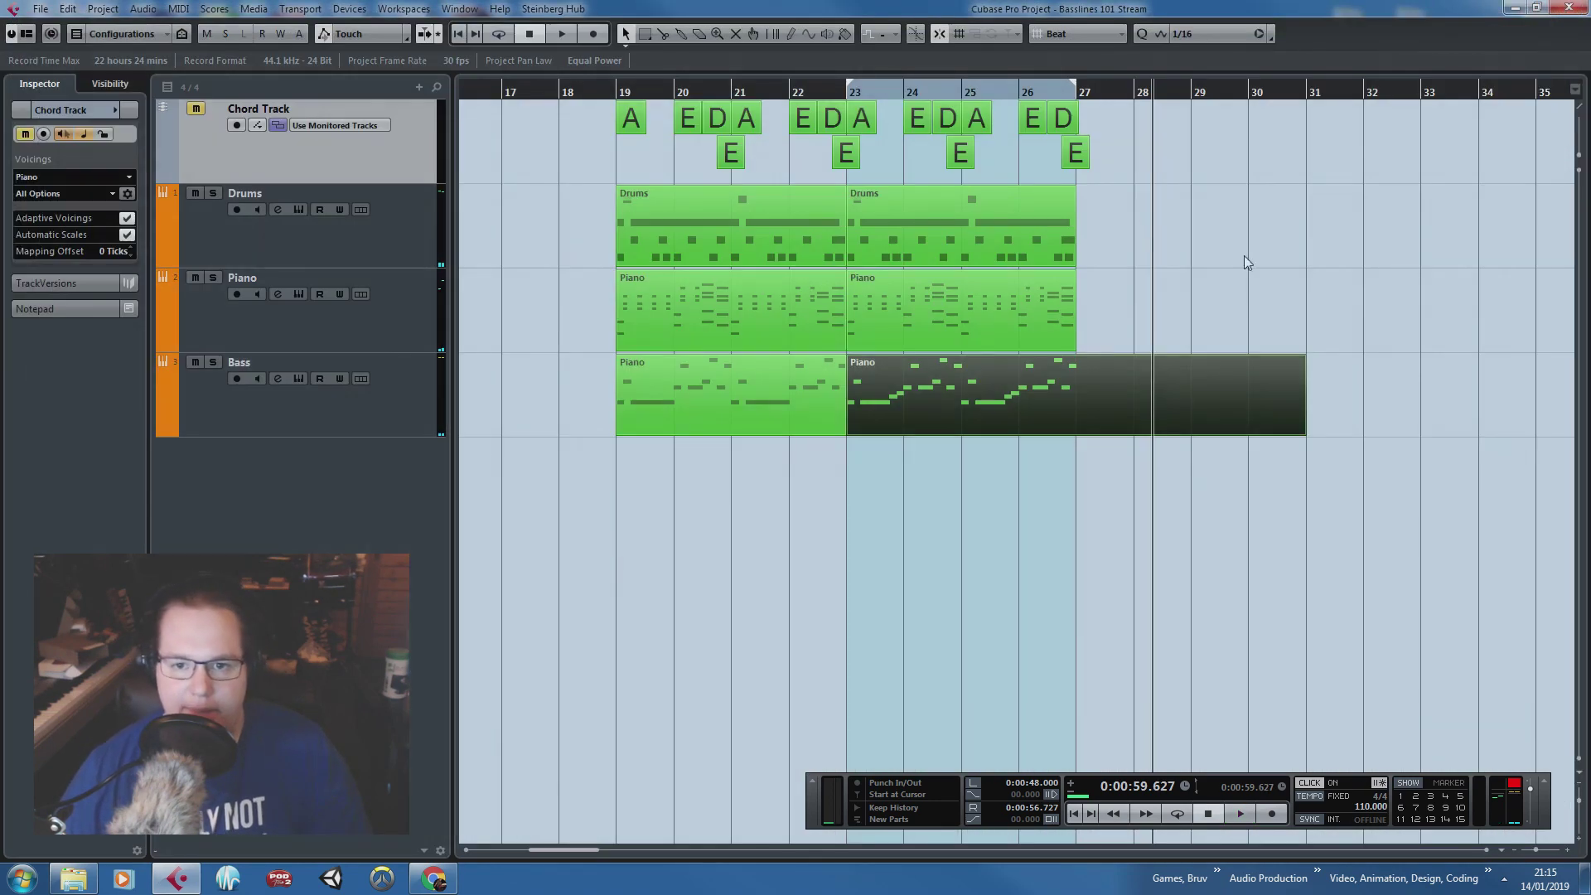
# Step: Split the long bass part at bar 27 and delete its empty second half
pyautogui.click(1077, 393)
pyautogui.press('1')
pyautogui.click(1160, 380)
pyautogui.press('Delete')
# Step: Duplicate the chords, drums, piano and bass of the bar 23 section into bars 27–30
pyautogui.moveTo(1130, 449); pyautogui.dragTo(870, 47)
pyautogui.hotkey('ctrl', 'd')
pyautogui.moveTo(1249, 381); pyautogui.dragTo(1168, 408)
# Step: In the bass part at bar 27, raise the A1 notes at 27.2.3 and 27.3.3 to E2 and the D2 at 28.2.3 to A2
pyautogui.doubleClick(1165, 413)
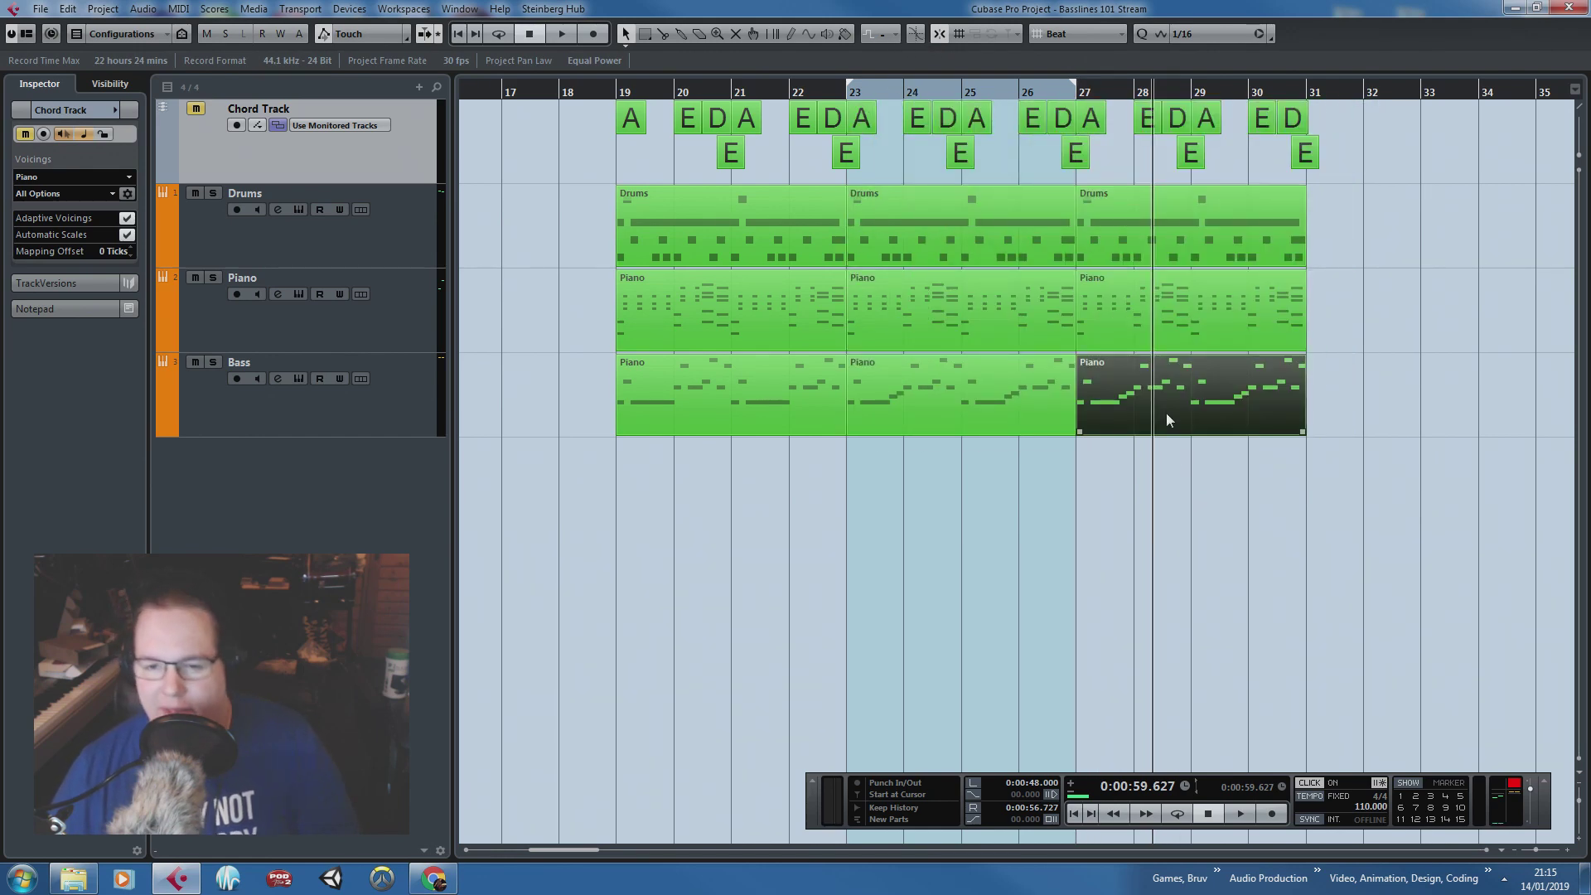
pyautogui.hscroll(-1, 351, 260)
pyautogui.scroll(1, 283, 449)
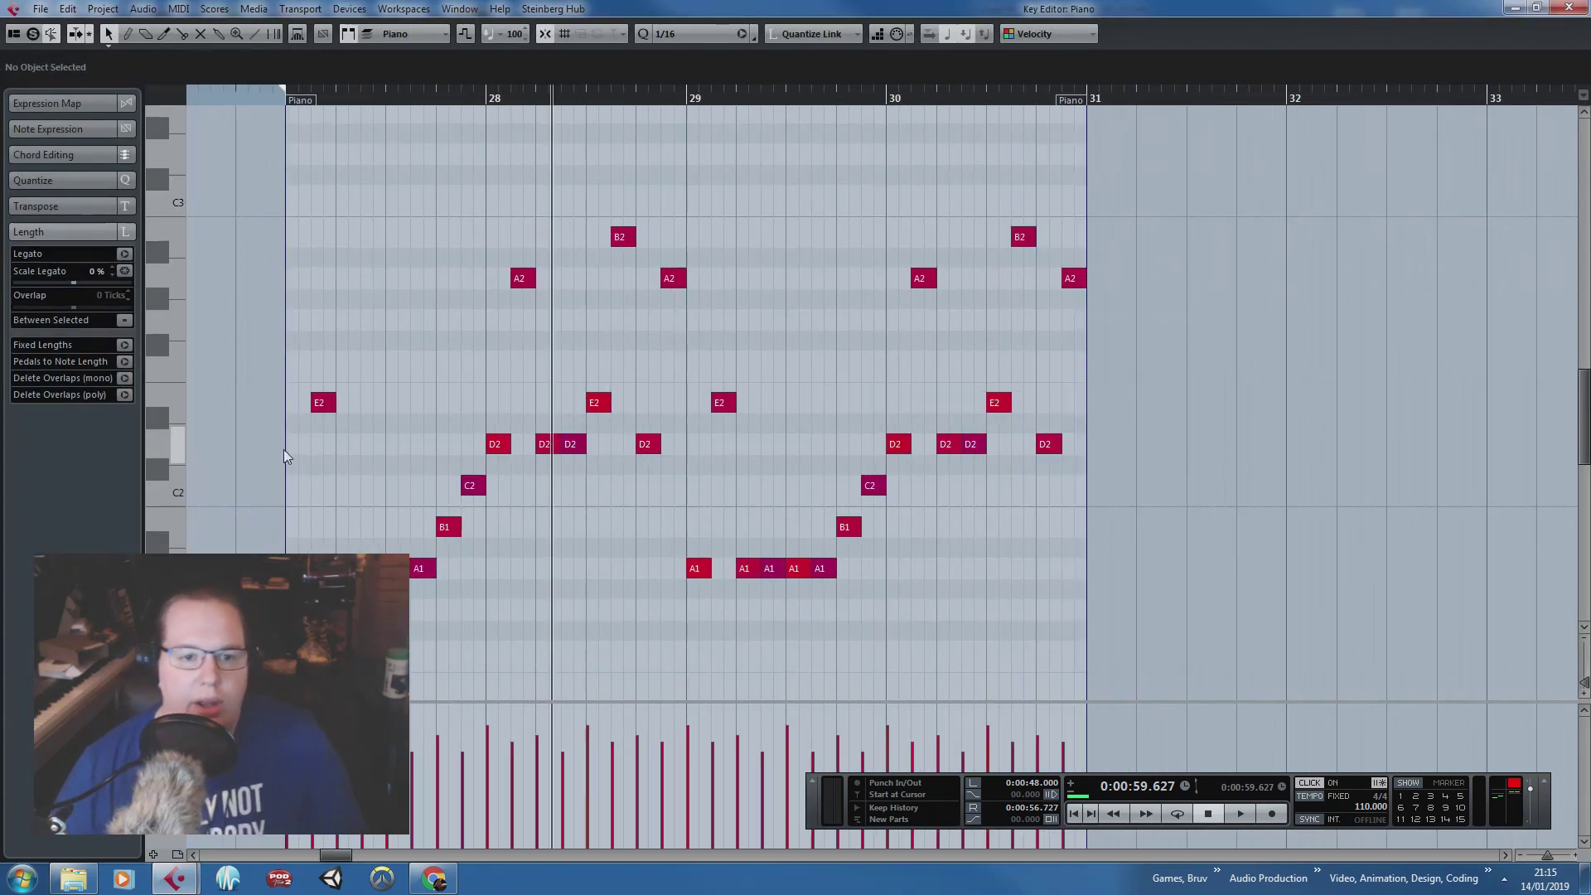
pyautogui.moveTo(373, 568); pyautogui.dragTo(375, 403)
pyautogui.click(394, 473)
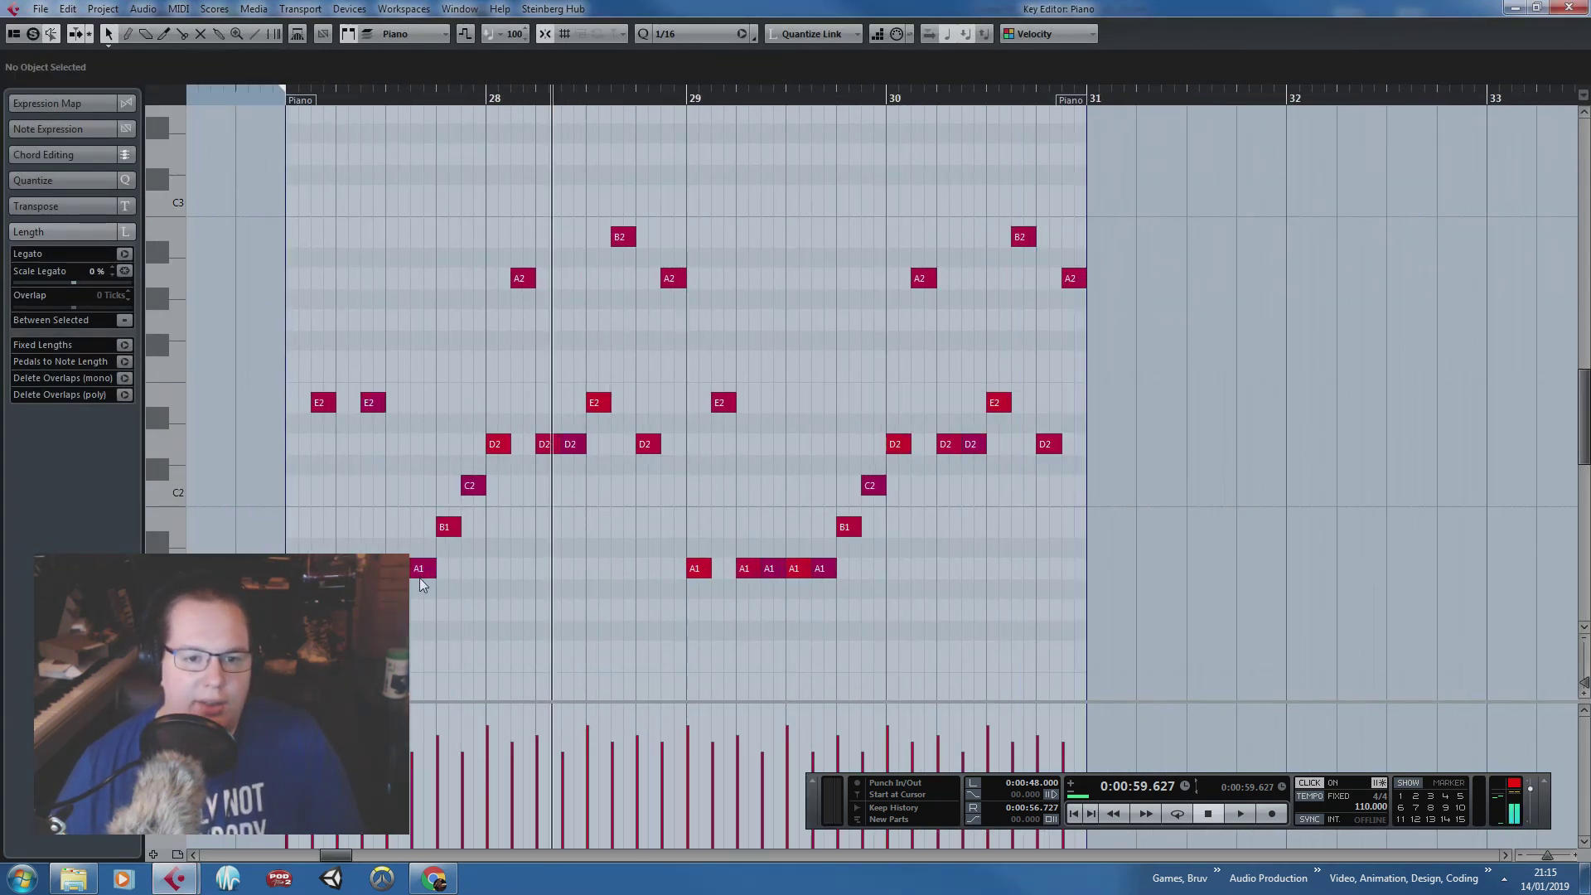
pyautogui.moveTo(419, 574); pyautogui.dragTo(422, 458)
pyautogui.scroll(2, 376, 451)
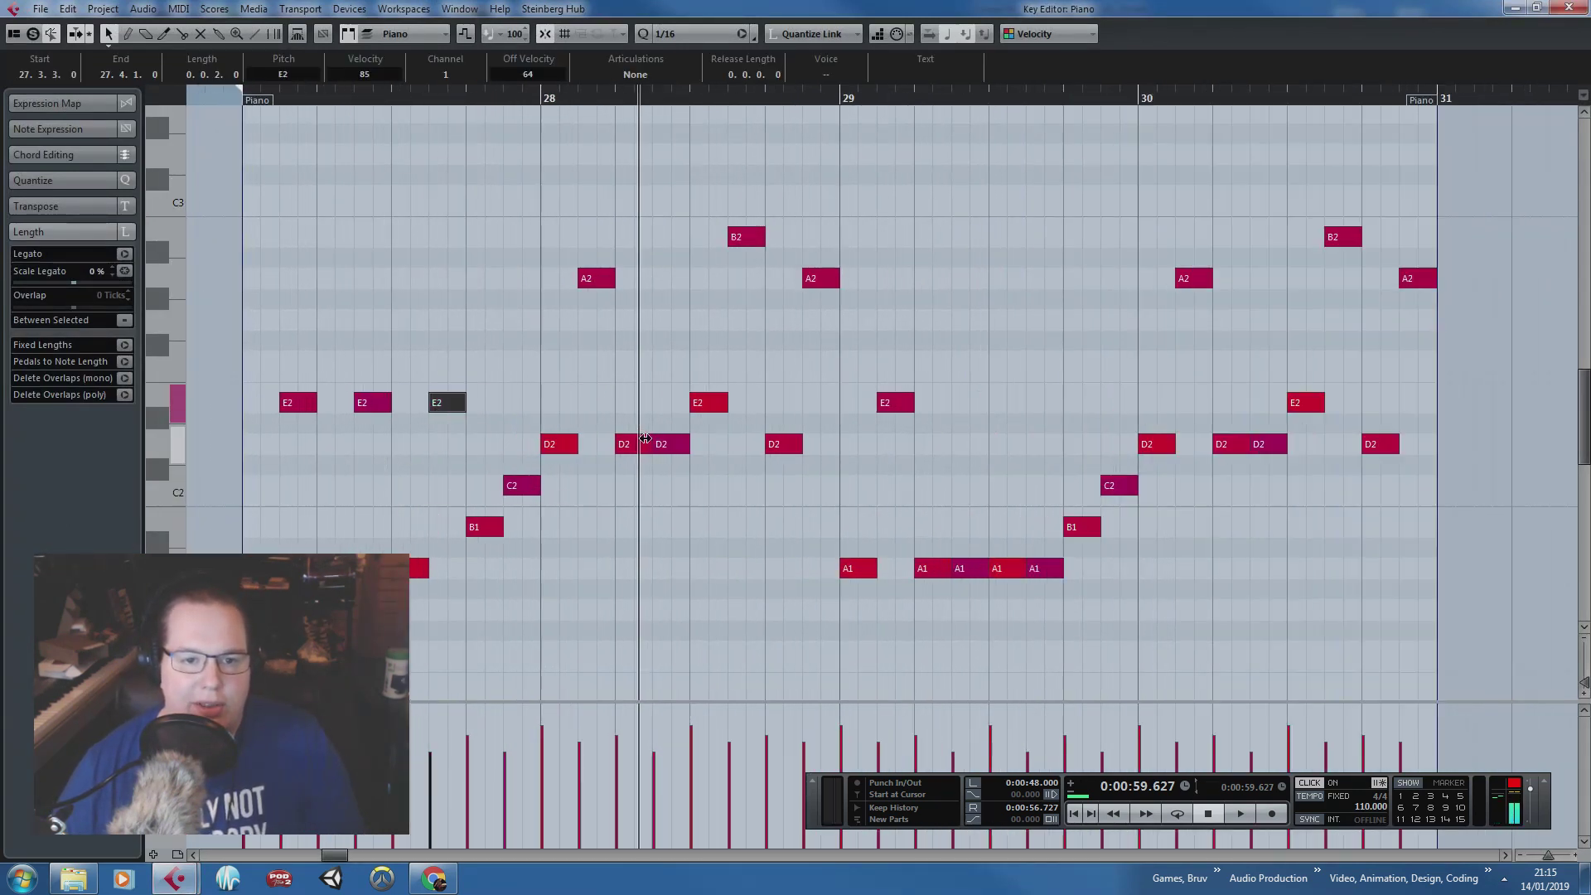
pyautogui.moveTo(661, 444); pyautogui.dragTo(661, 278)
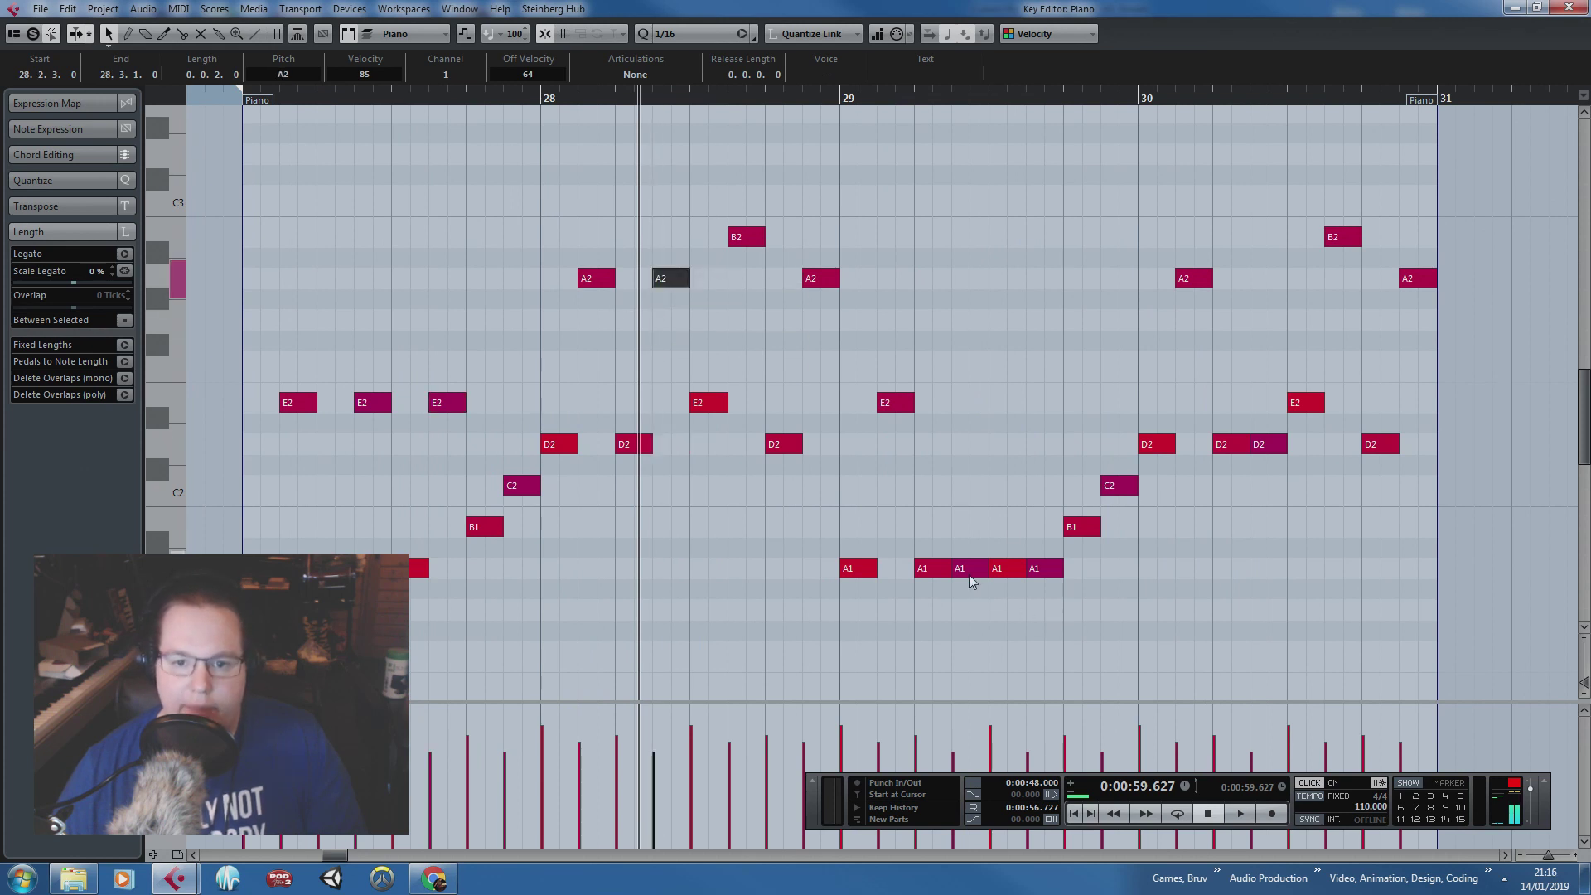
# Step: Raise the remaining off-beat A1 notes in bar 29 to E2 and the second off-beat D2 in bar 30 to A2
pyautogui.moveTo(969, 574); pyautogui.dragTo(969, 408)
pyautogui.moveTo(1045, 569); pyautogui.dragTo(1046, 403)
pyautogui.moveTo(1271, 447); pyautogui.dragTo(1267, 279)
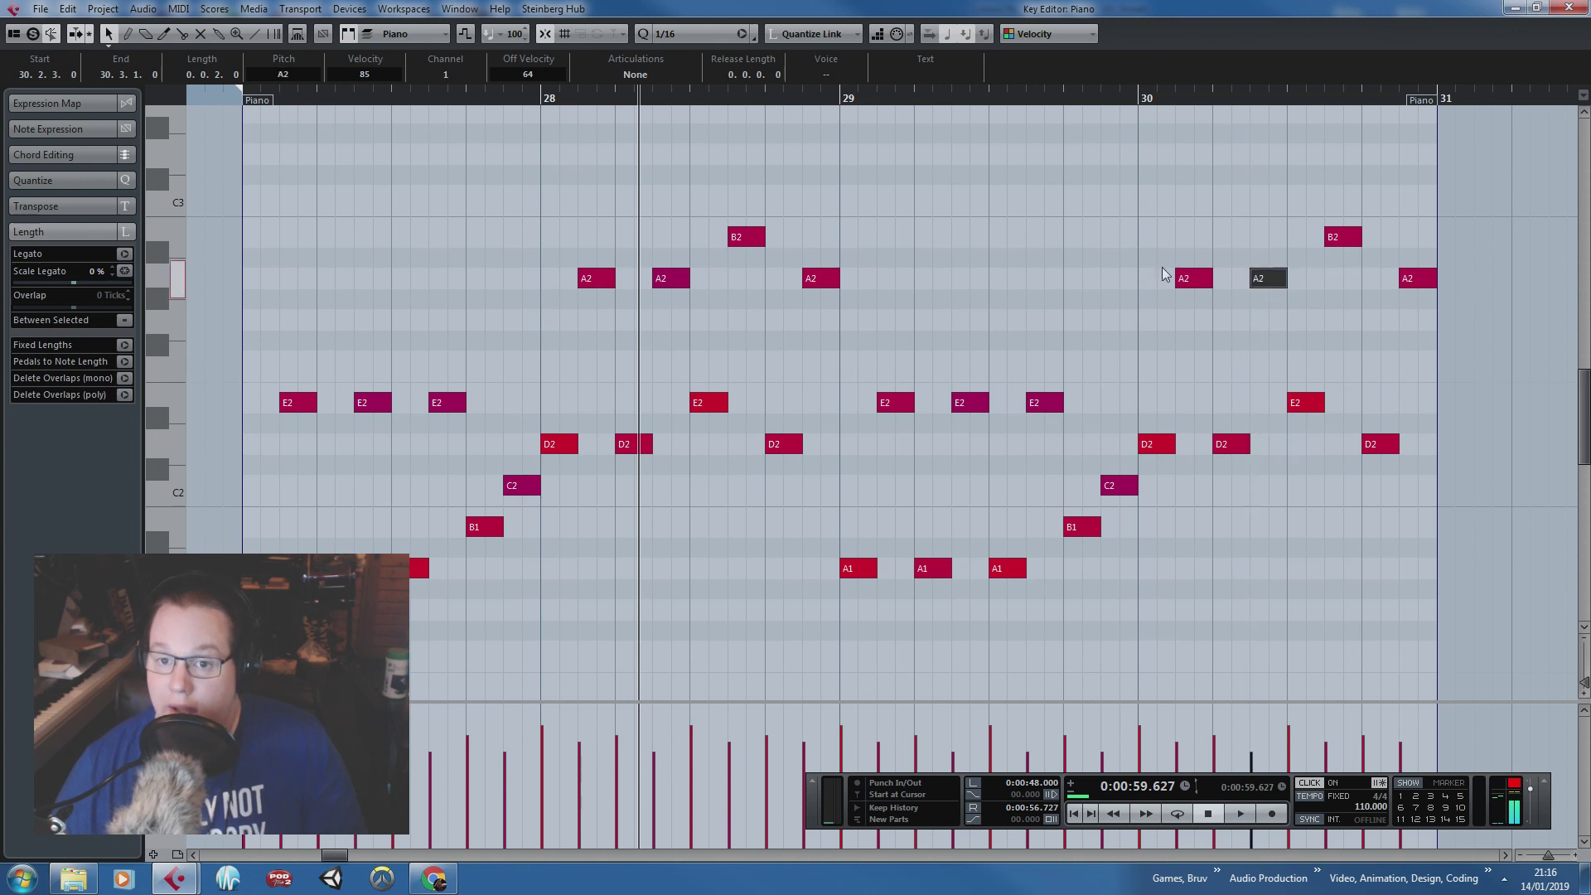
pyautogui.click(1080, 302)
# Step: Set the locator range to span bars 27 to 31 around the edited bass part
pyautogui.scroll(-2, 1081, 301)
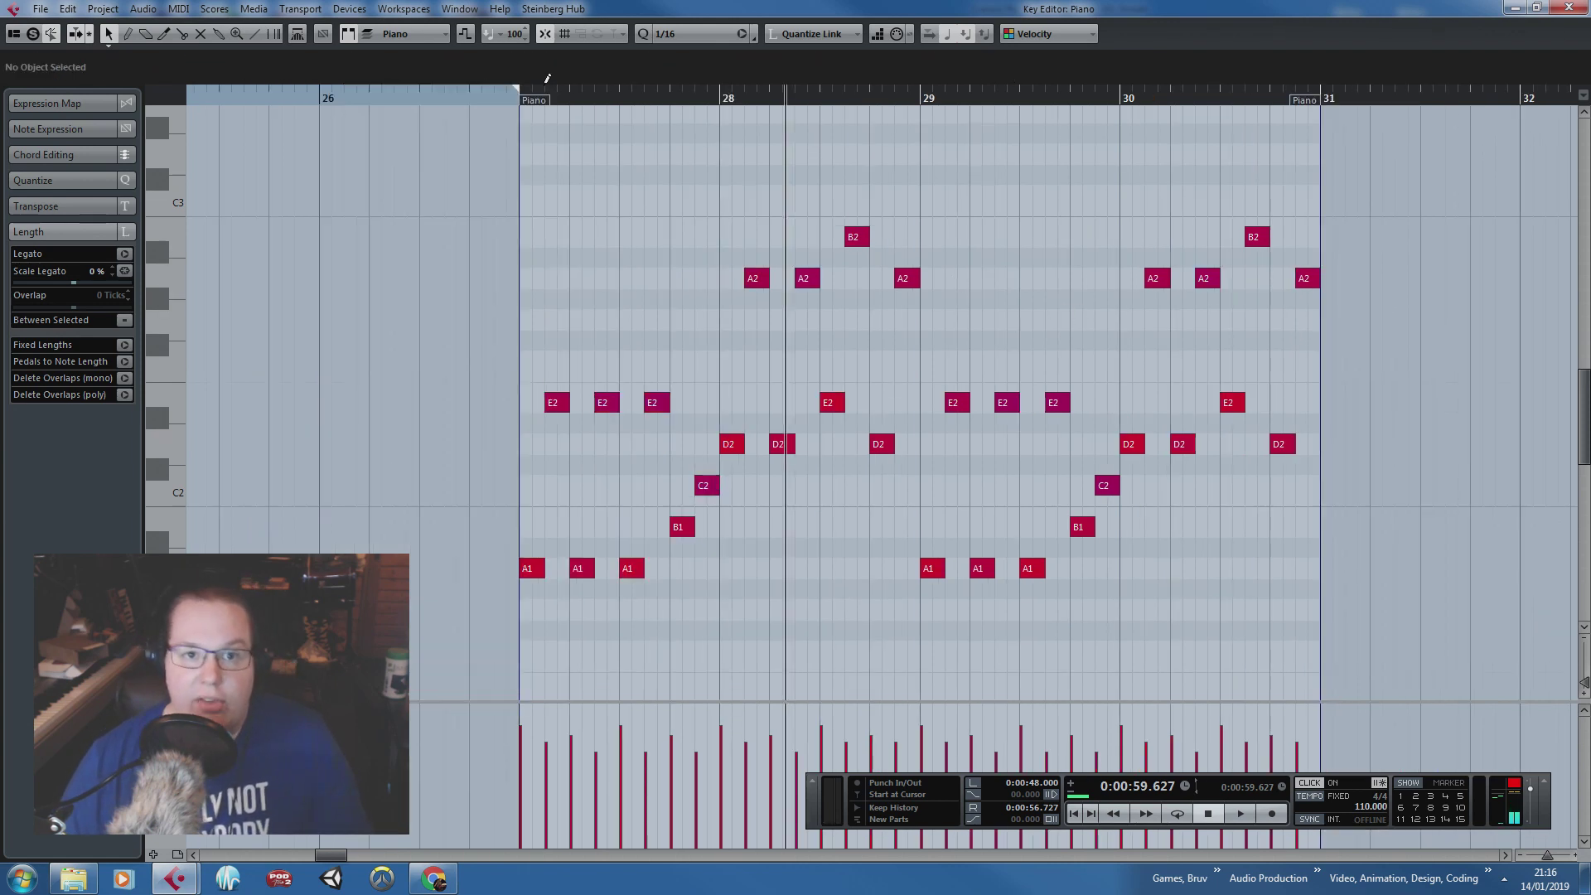
pyautogui.moveTo(530, 91); pyautogui.dragTo(1318, 177)
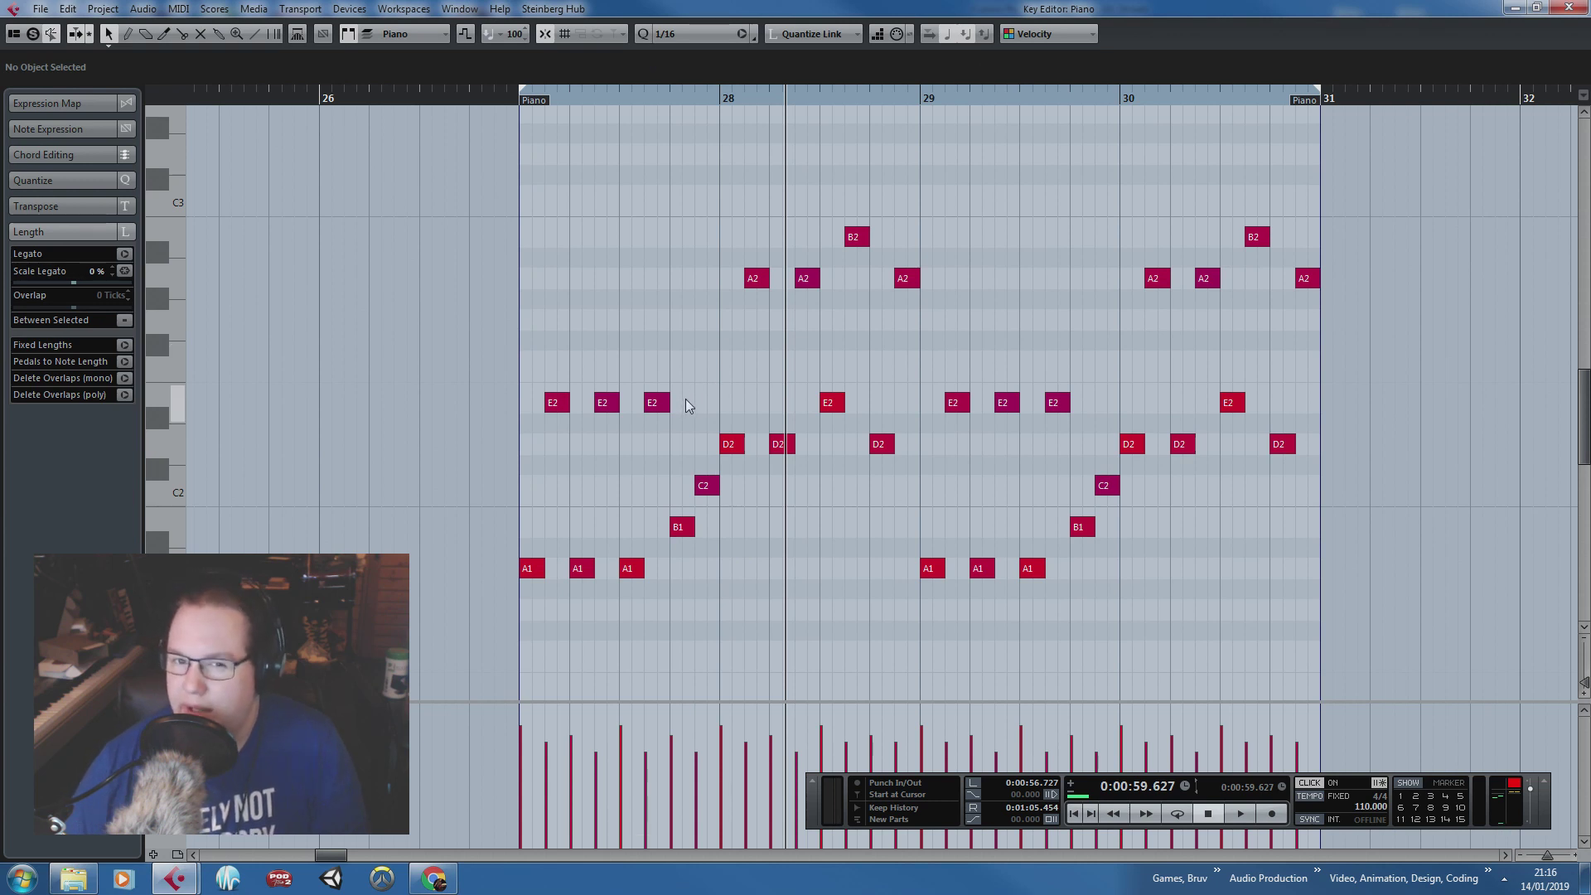
pyautogui.scroll(1, 749, 410)
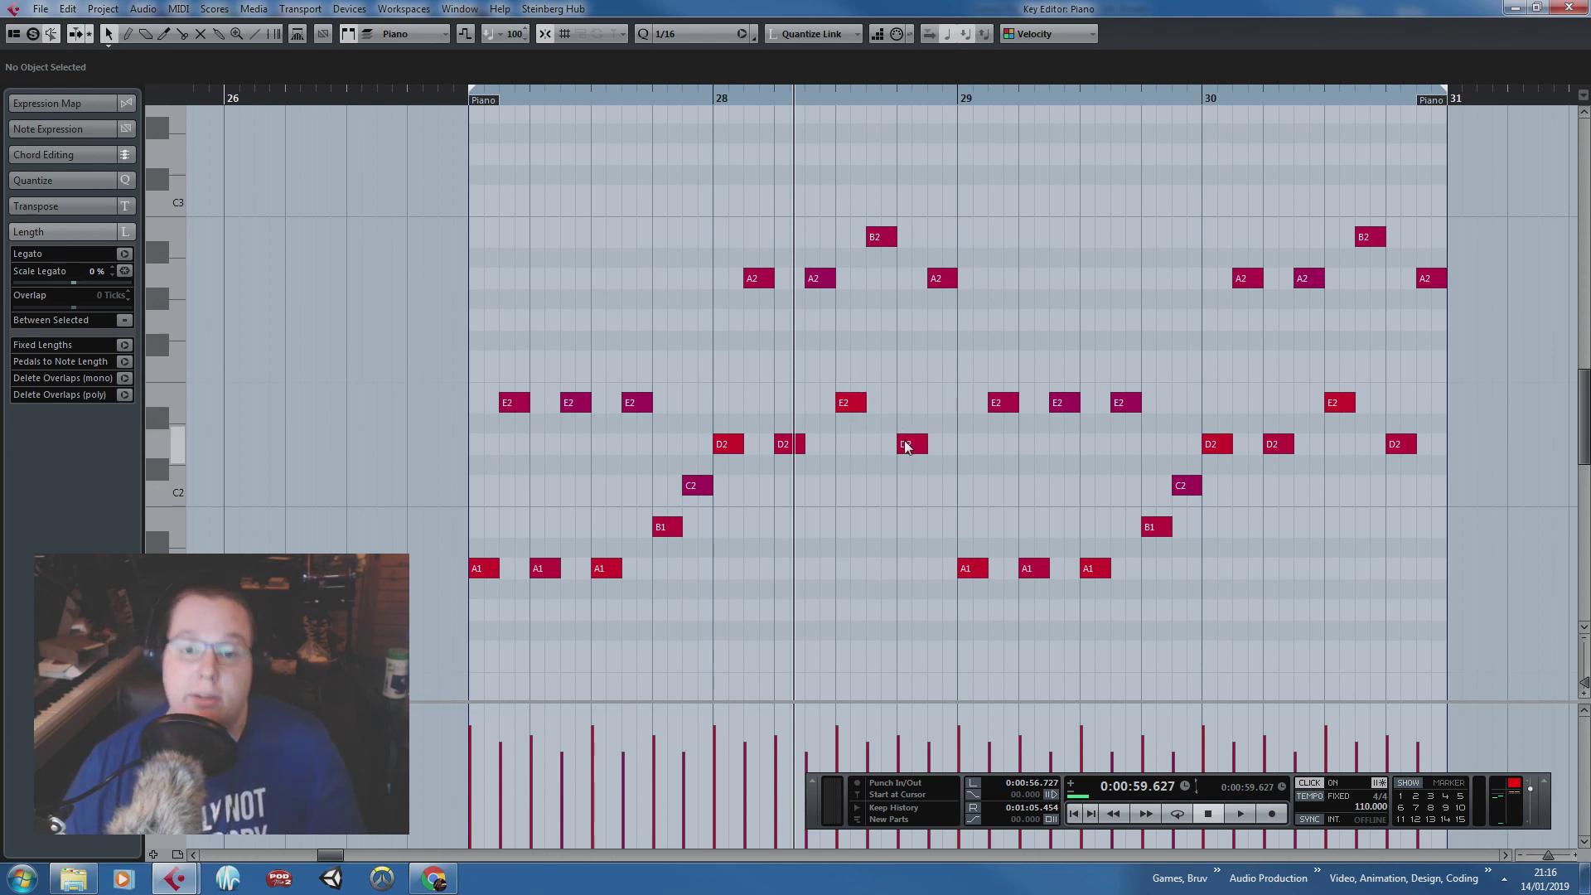
# Step: Play the bassline from just before bar 27 to the end of the part, stop playback and close the note editor
pyautogui.click(460, 102)
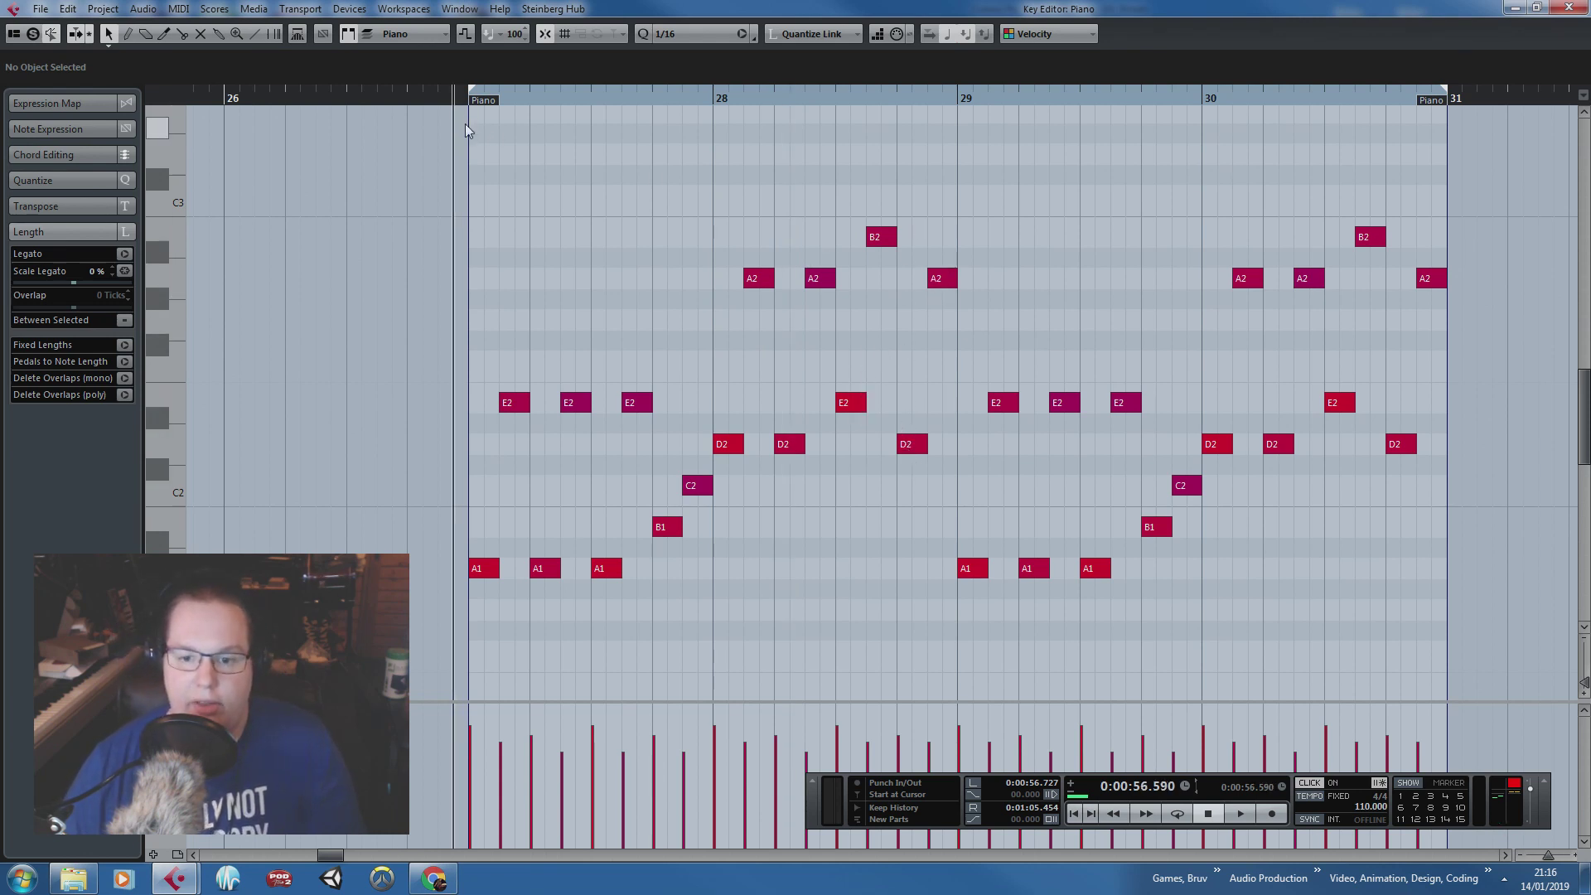
pyautogui.press('space')
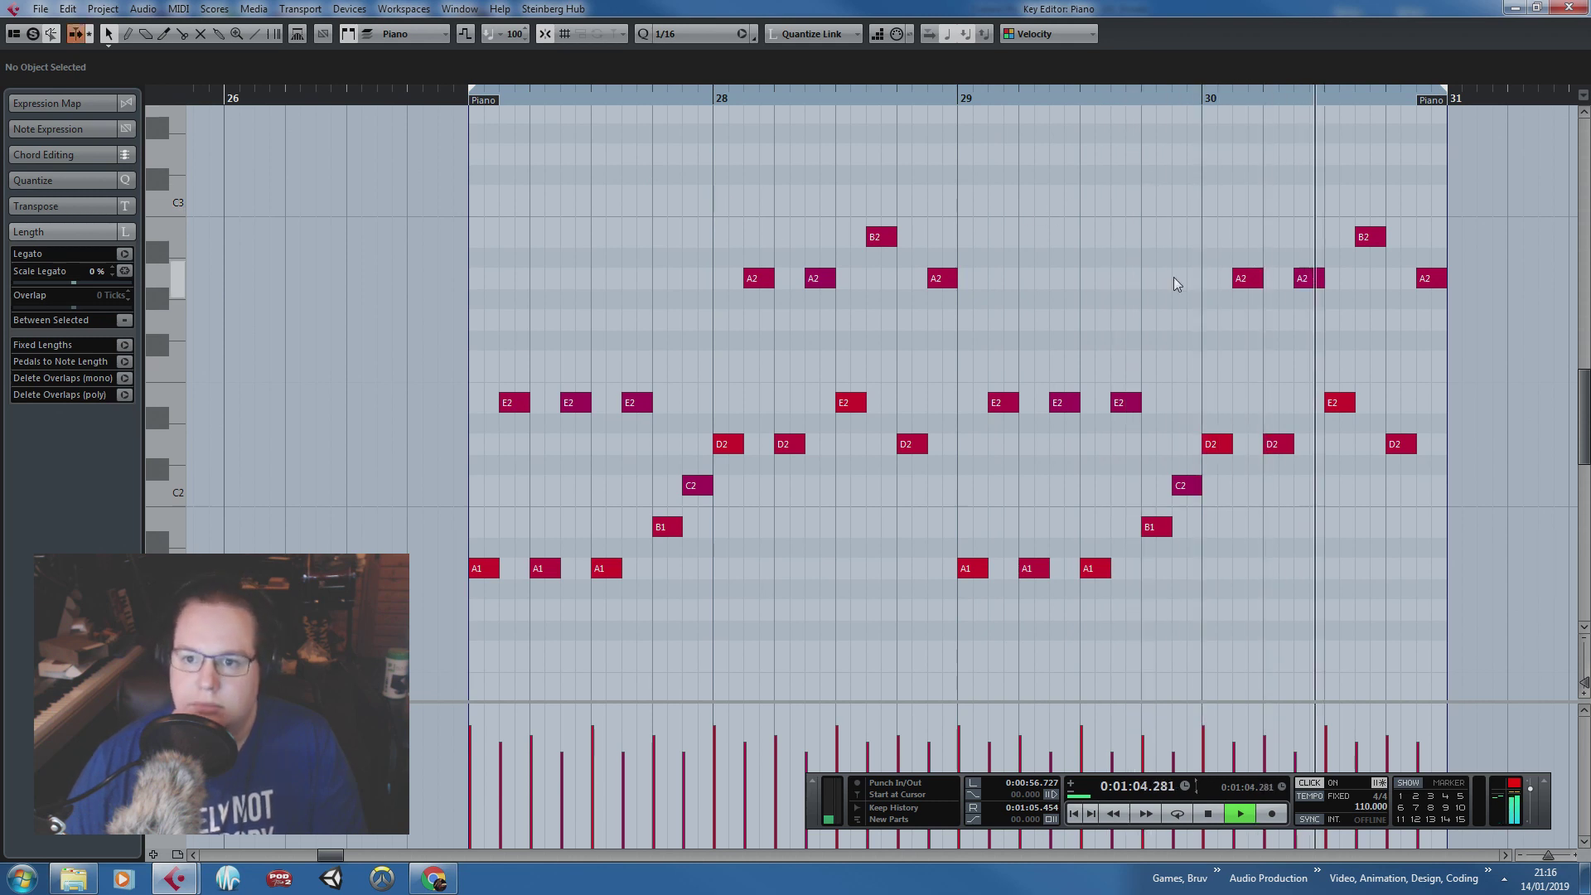
pyautogui.press('space')
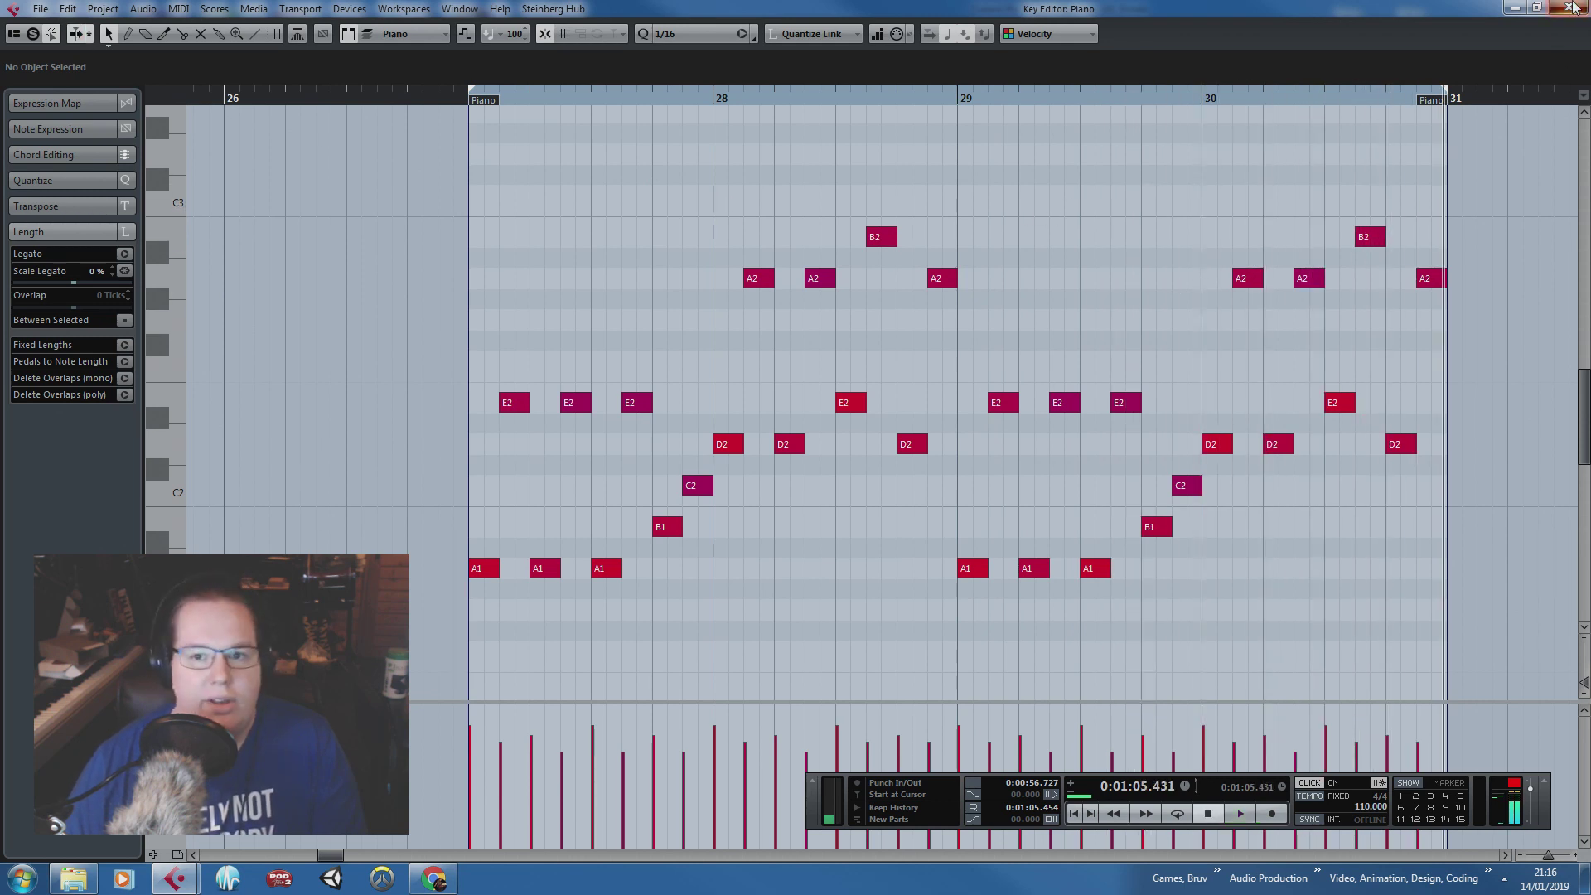
pyautogui.click(1571, 9)
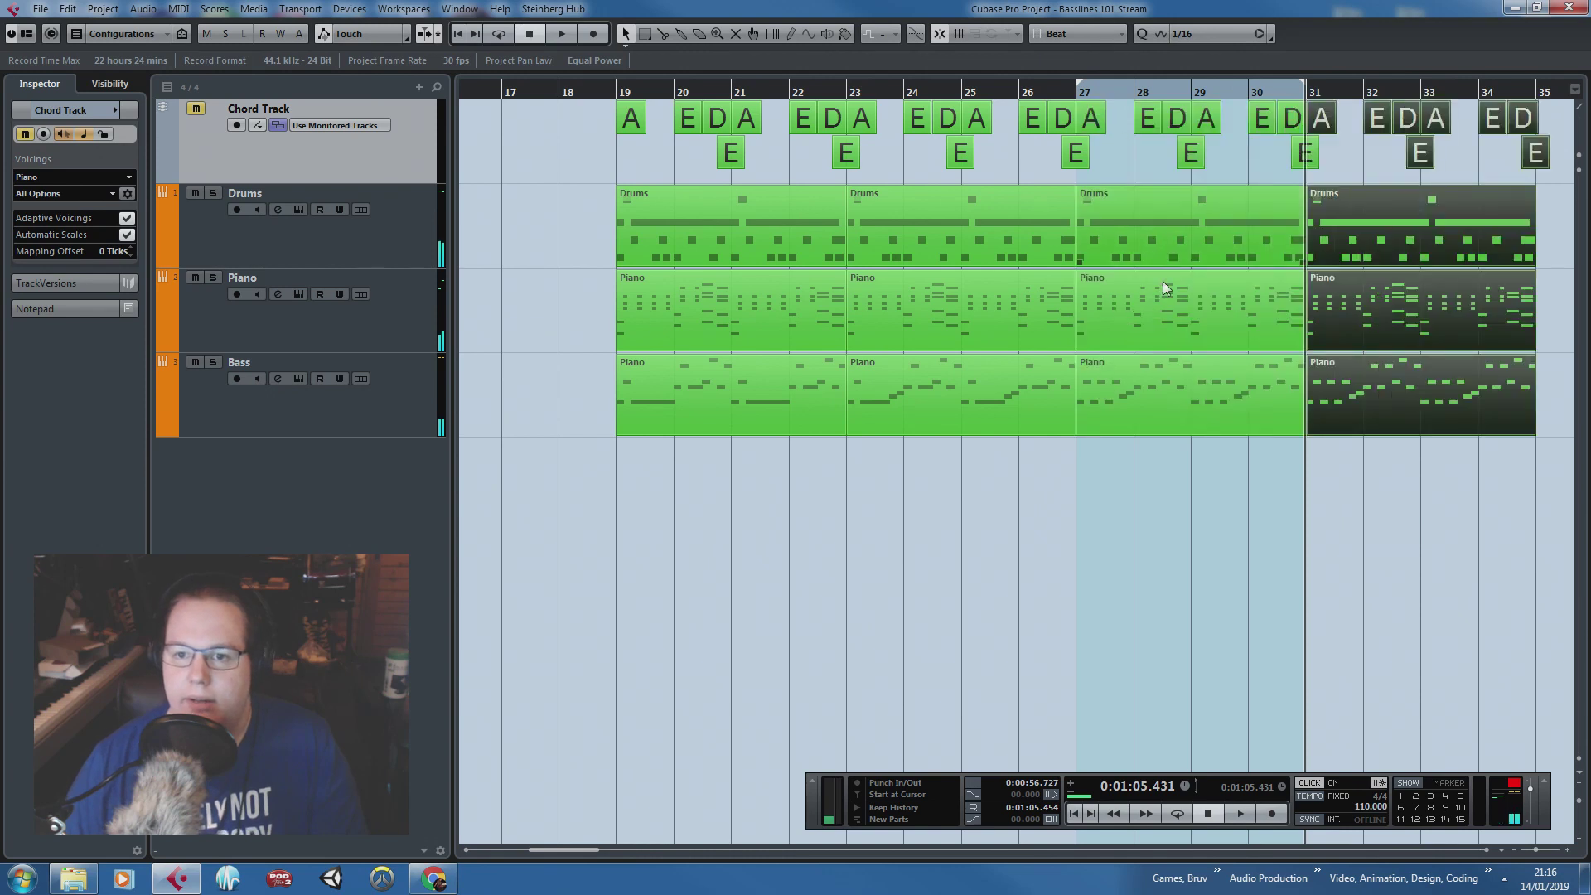
# Step: Set the locator range to bars 31 to 35 and open the bass part at bar 31 for note editing
pyautogui.moveTo(1363, 581); pyautogui.dragTo(1576, 557)
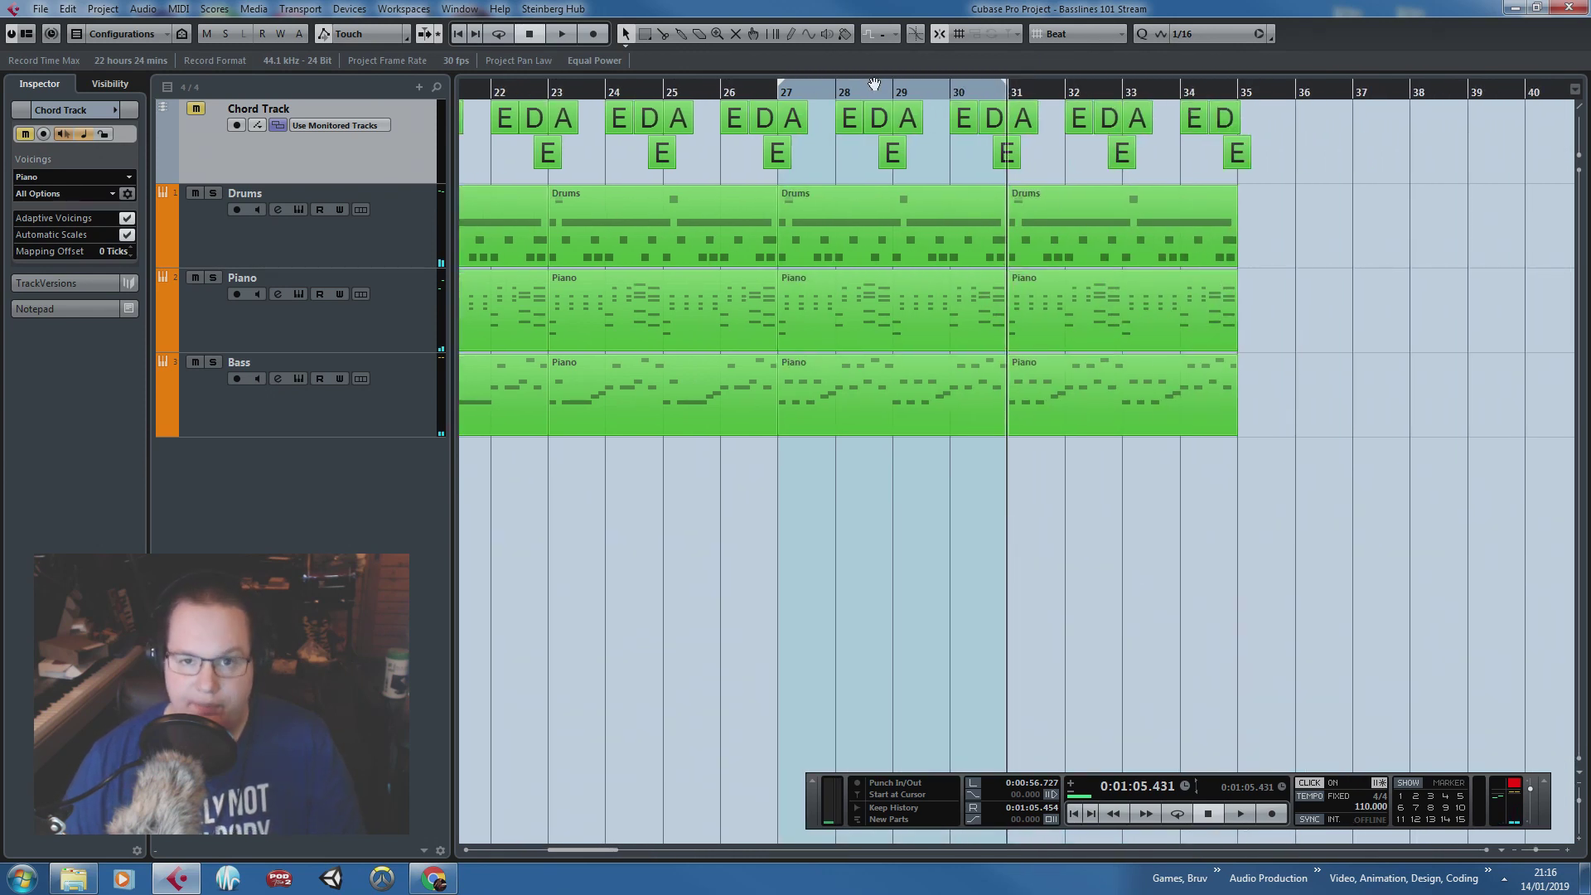
pyautogui.moveTo(874, 84); pyautogui.dragTo(1147, 116)
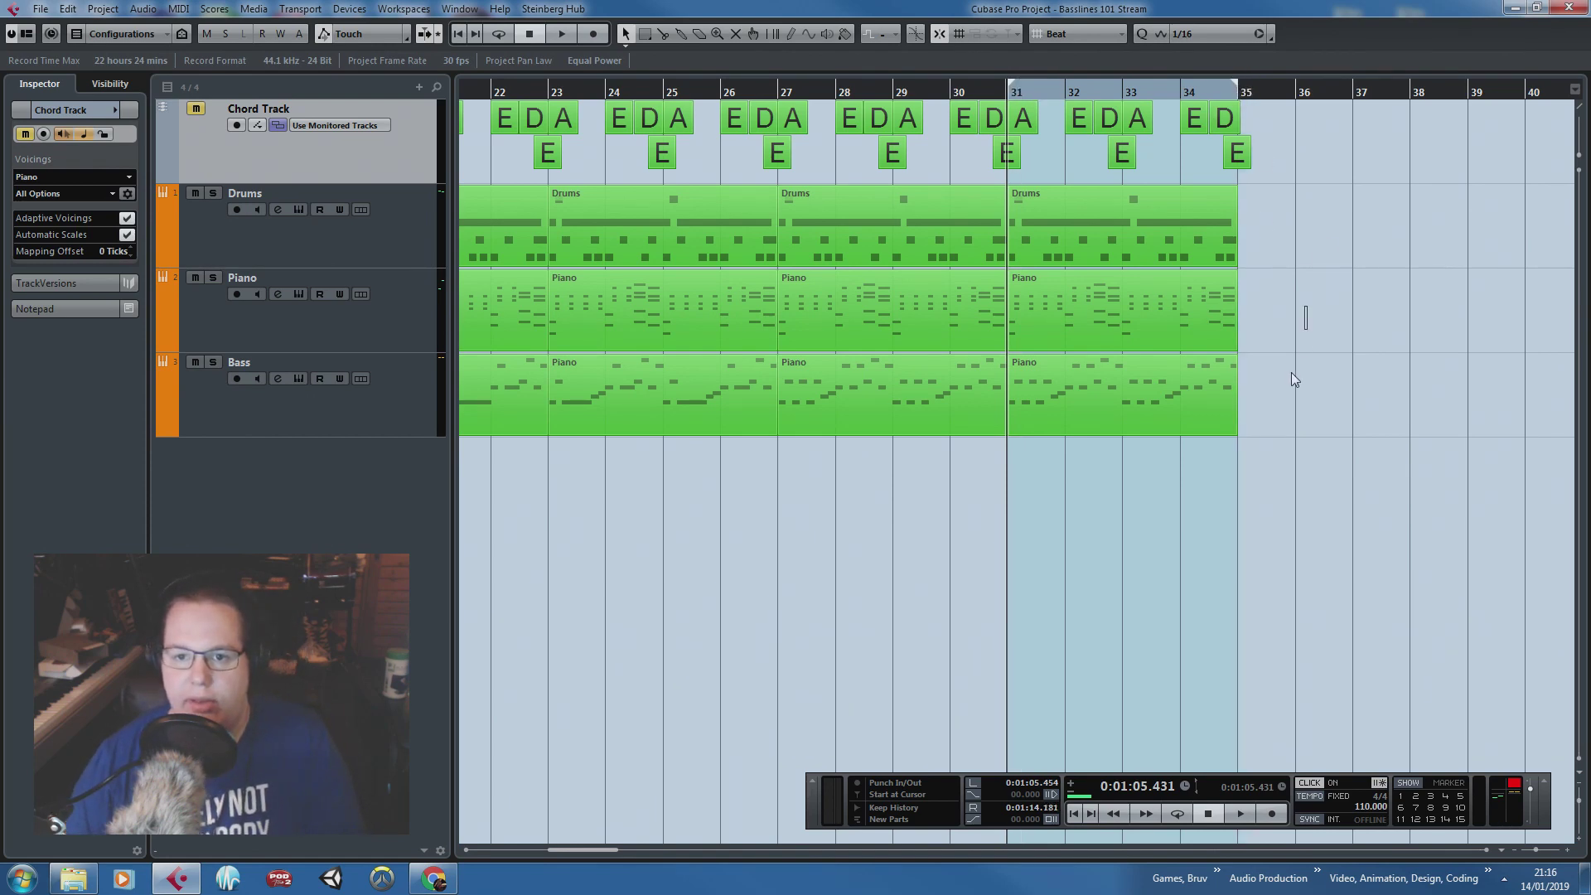
pyautogui.doubleClick(1163, 395)
pyautogui.press('g')
# Step: Turn the off-beat fifths in the bar 31 bass part into octaves, raising E2 to A2, A2 to D3 and B2 to E3
pyautogui.moveTo(217, 331); pyautogui.dragTo(245, 417)
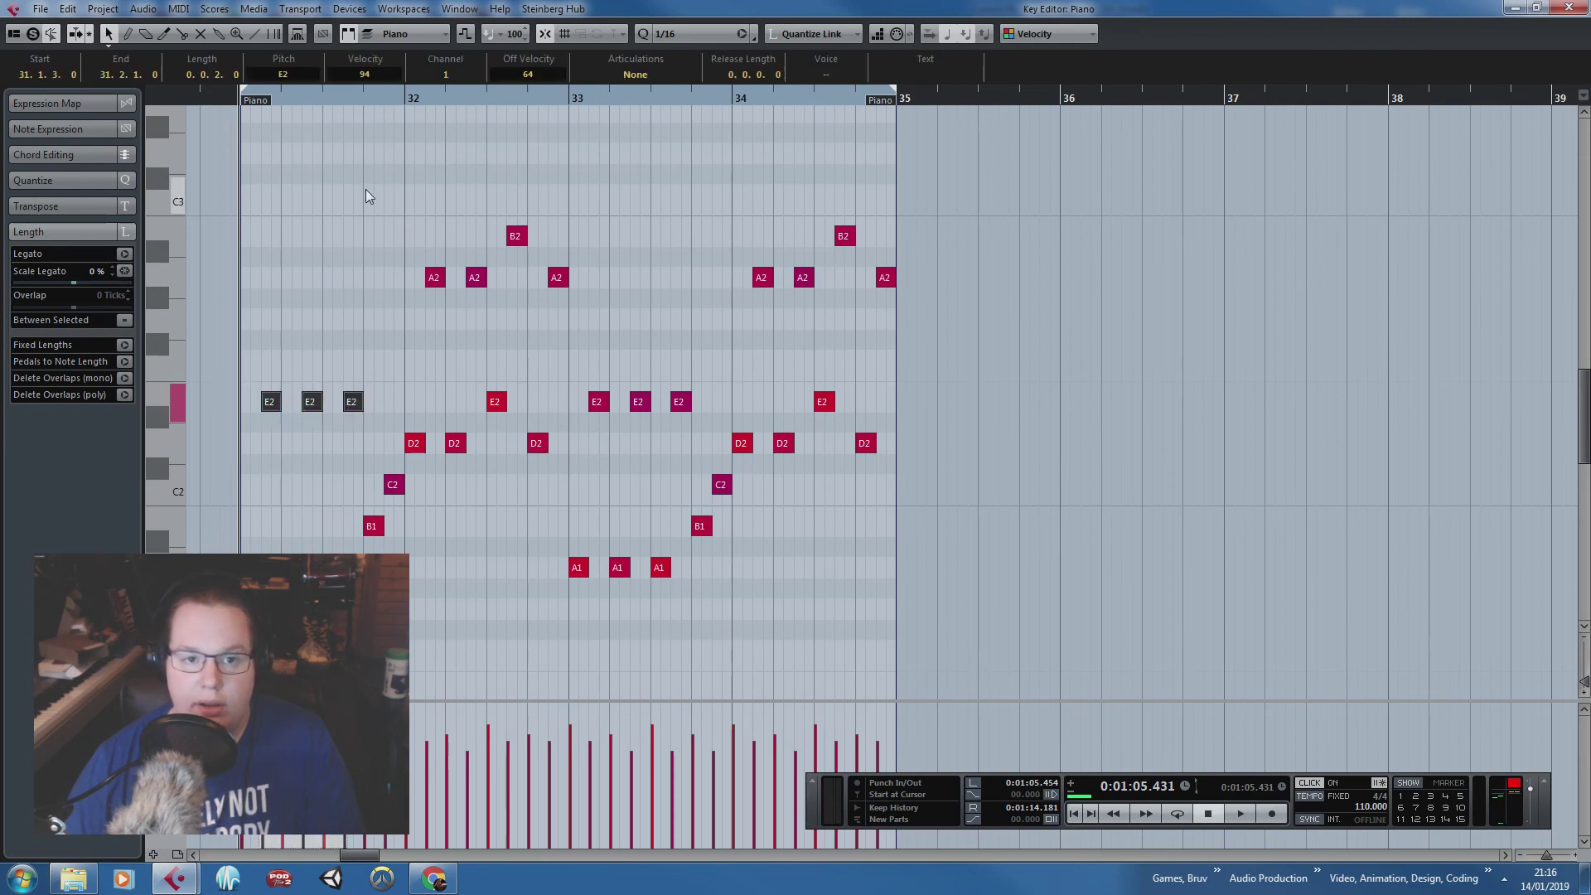
pyautogui.moveTo(365, 190); pyautogui.dragTo(638, 330)
pyautogui.moveTo(696, 210); pyautogui.dragTo(895, 288)
pyautogui.scroll(2, 588, 413)
pyautogui.moveTo(570, 416); pyautogui.dragTo(607, 301)
pyautogui.click(606, 332)
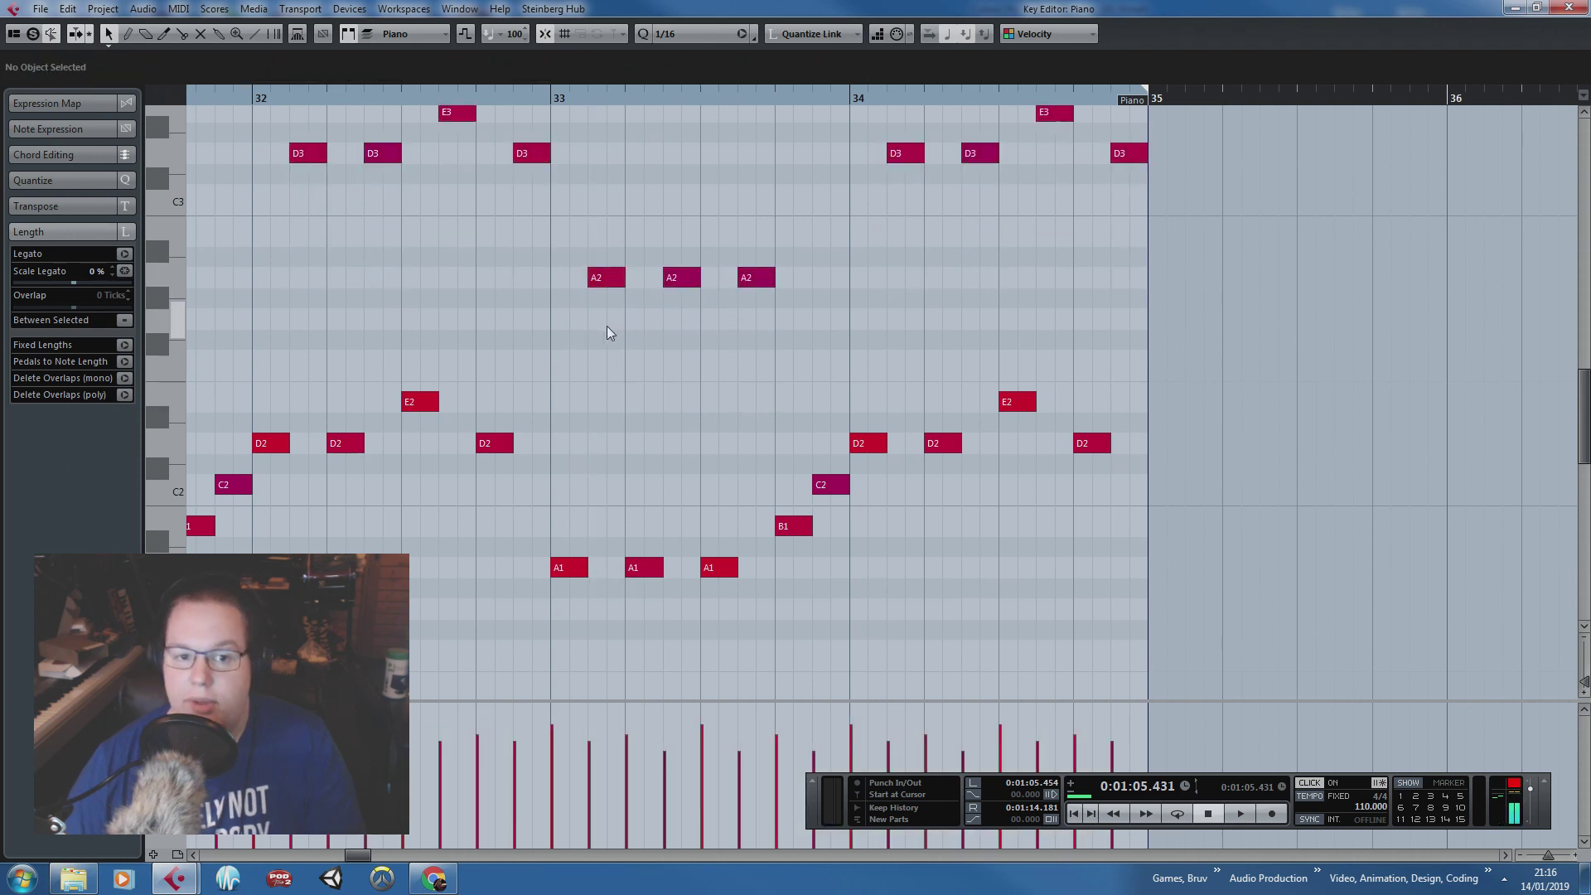
# Step: Play the octave bass part twice through bars 31 to 34 to audition it
pyautogui.scroll(-2, 610, 398)
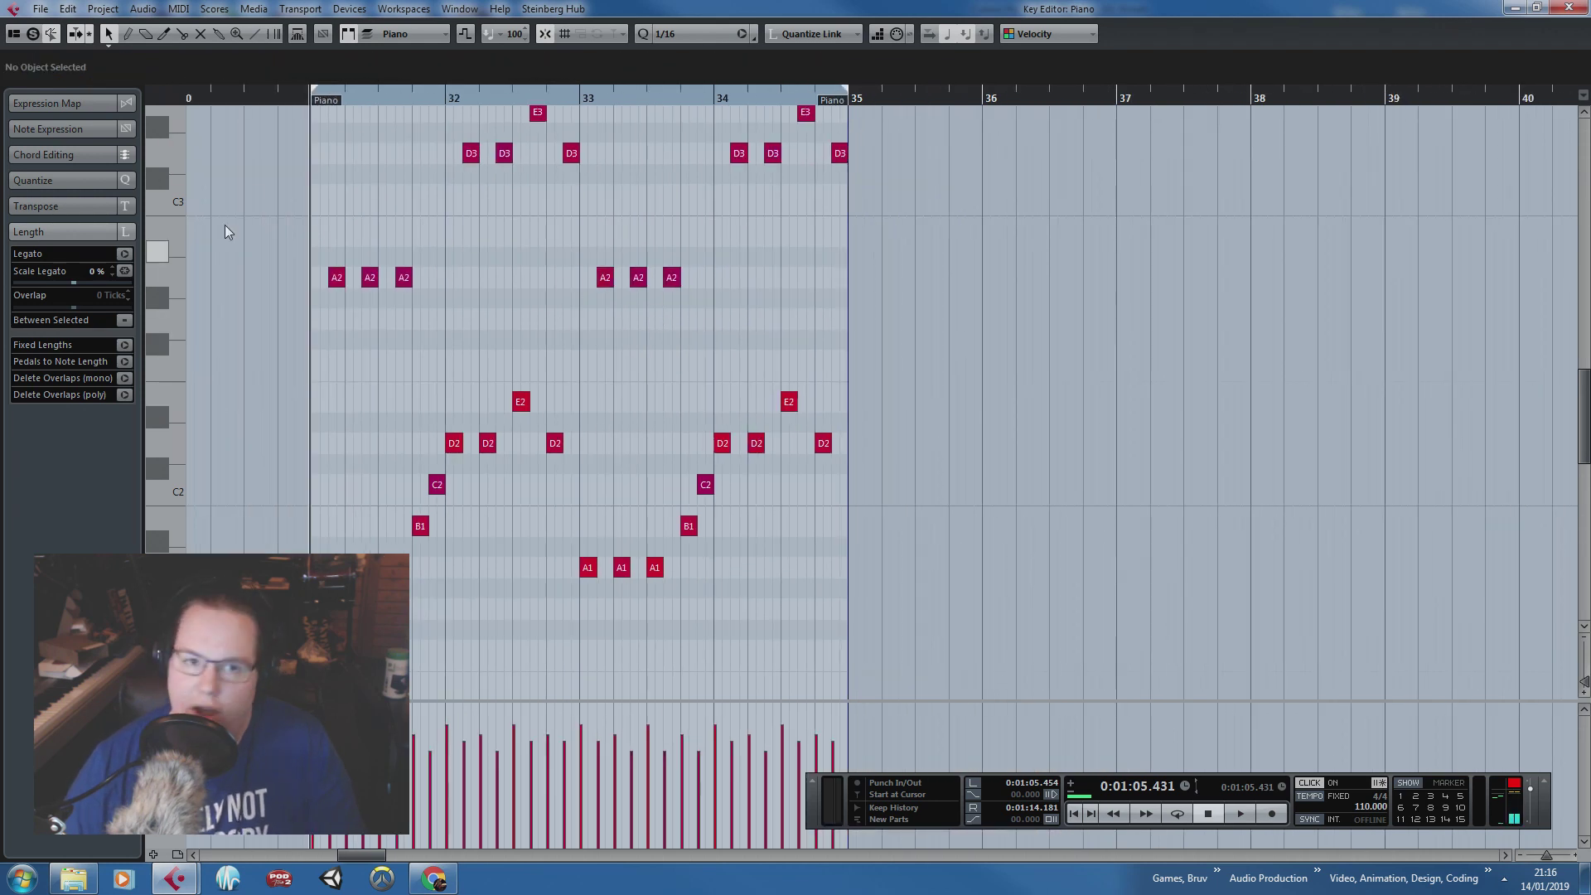
pyautogui.scroll(3, 275, 203)
pyautogui.press('space')
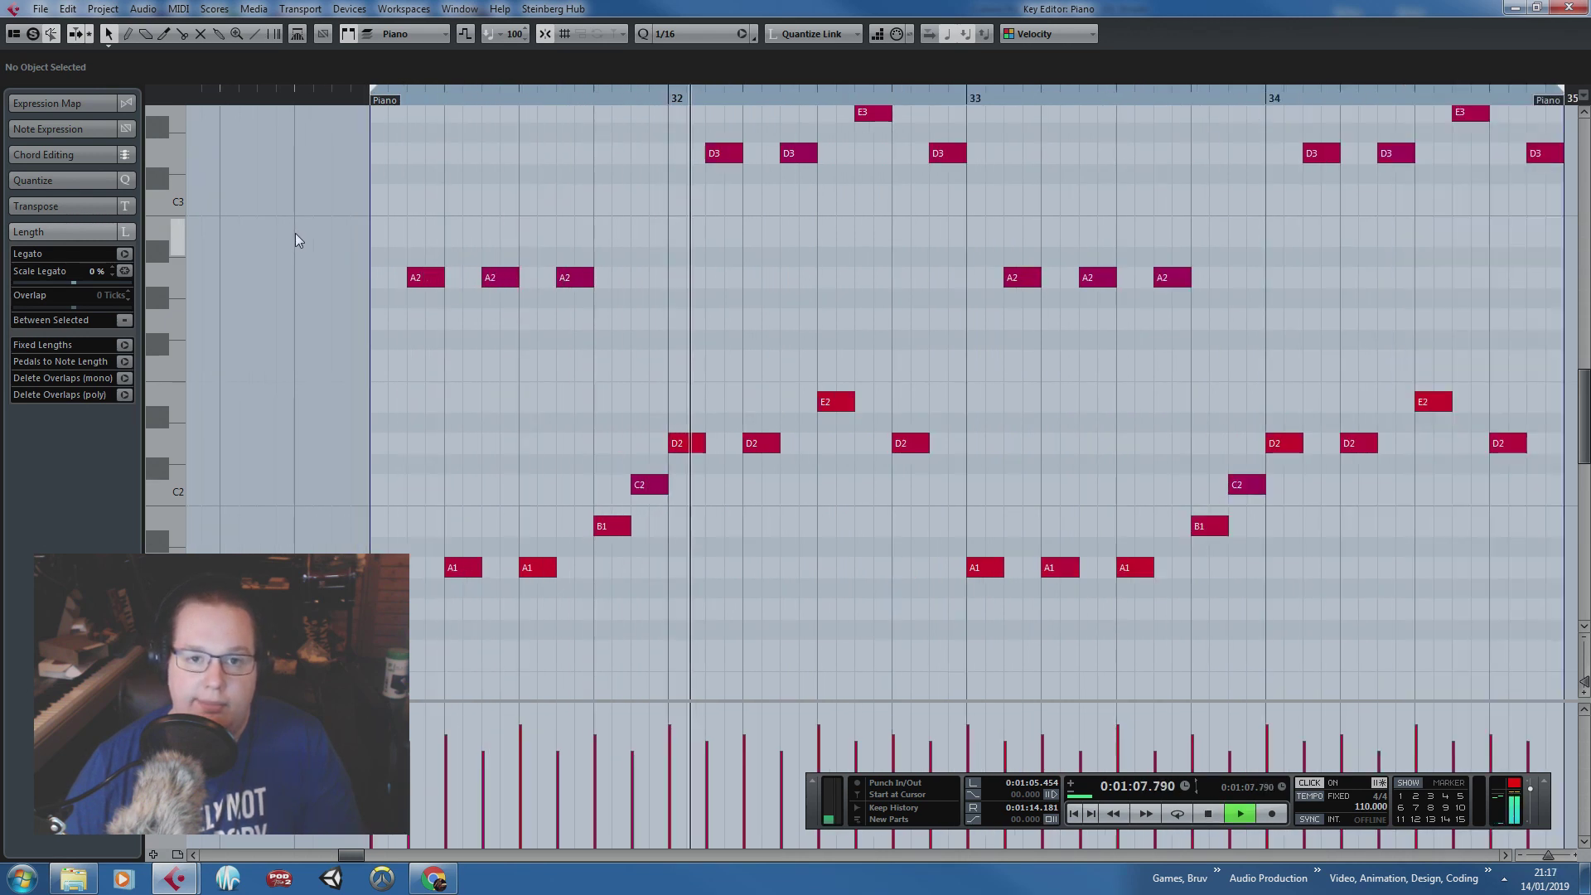
pyautogui.scroll(-1, 295, 232)
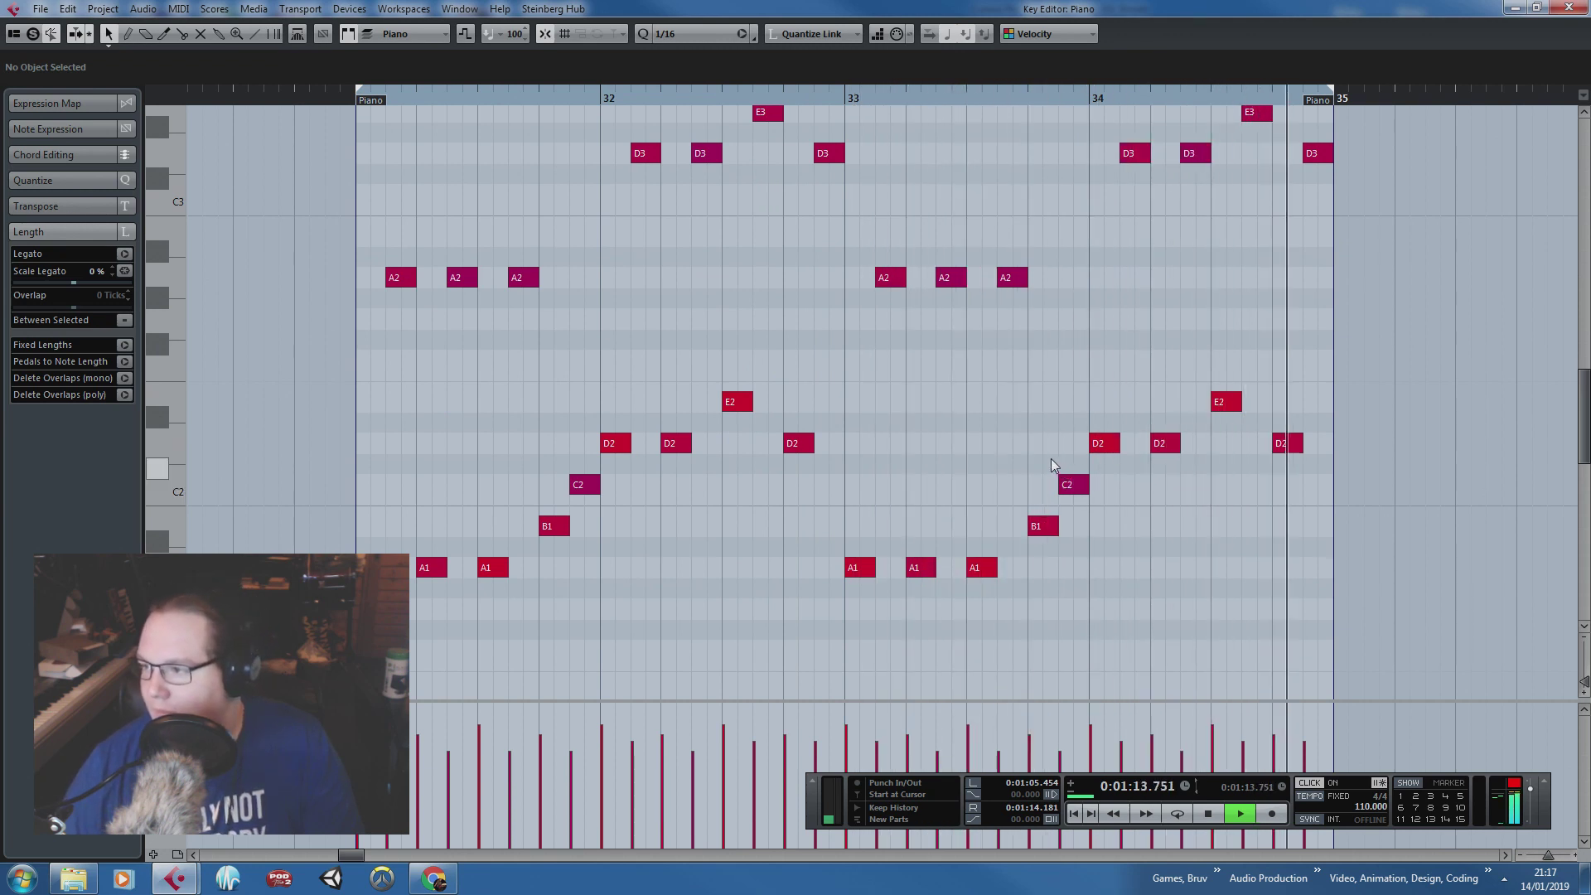
pyautogui.press('space')
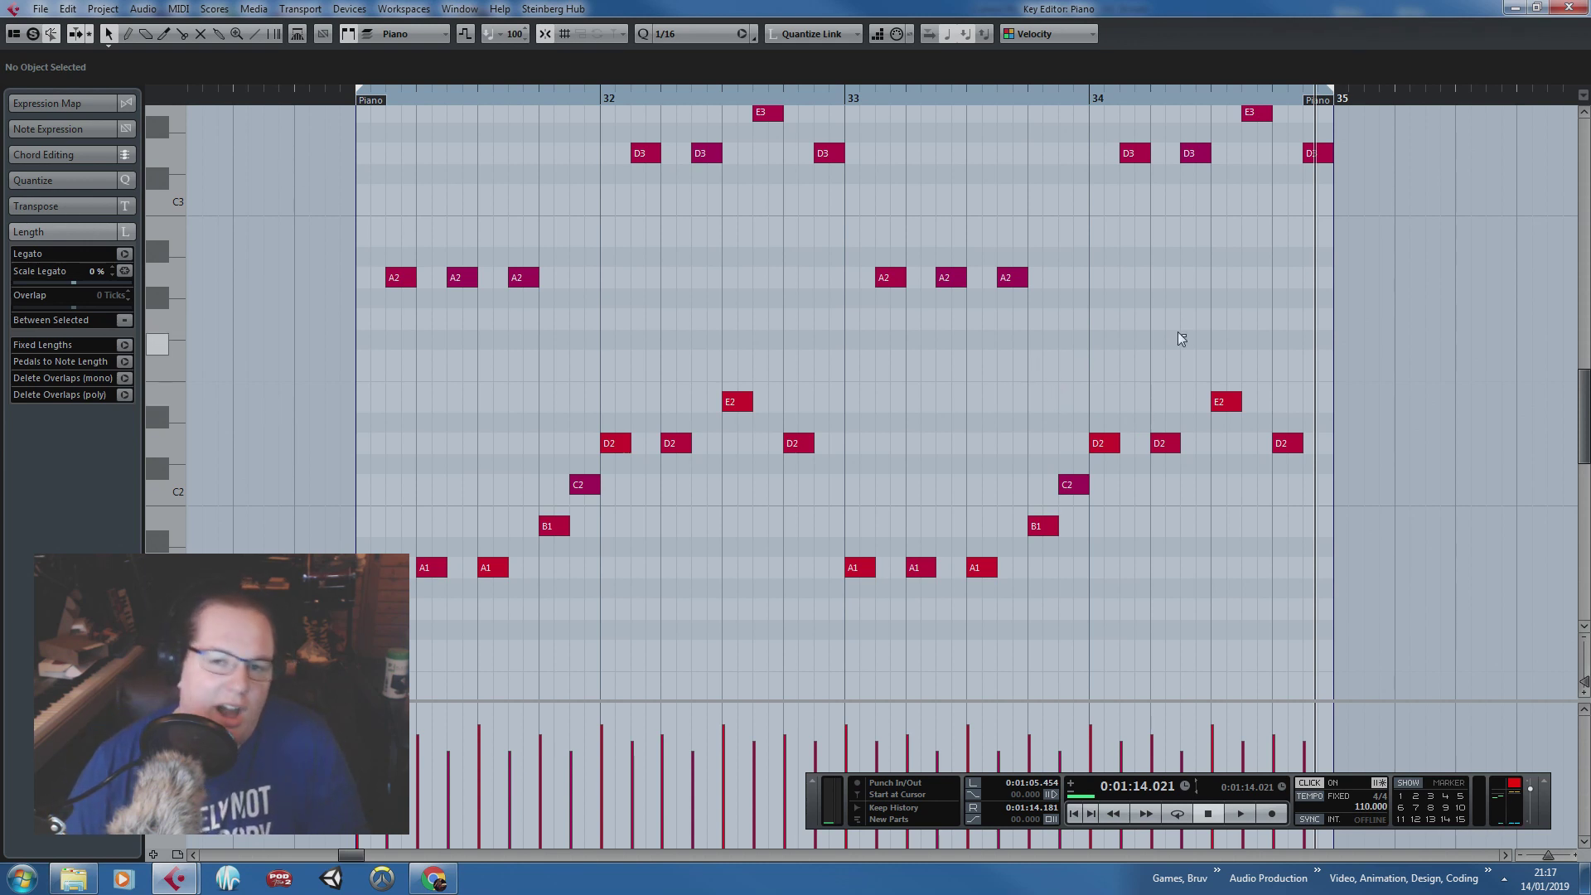
pyautogui.scroll(3, 1168, 331)
pyautogui.scroll(-3, 1195, 351)
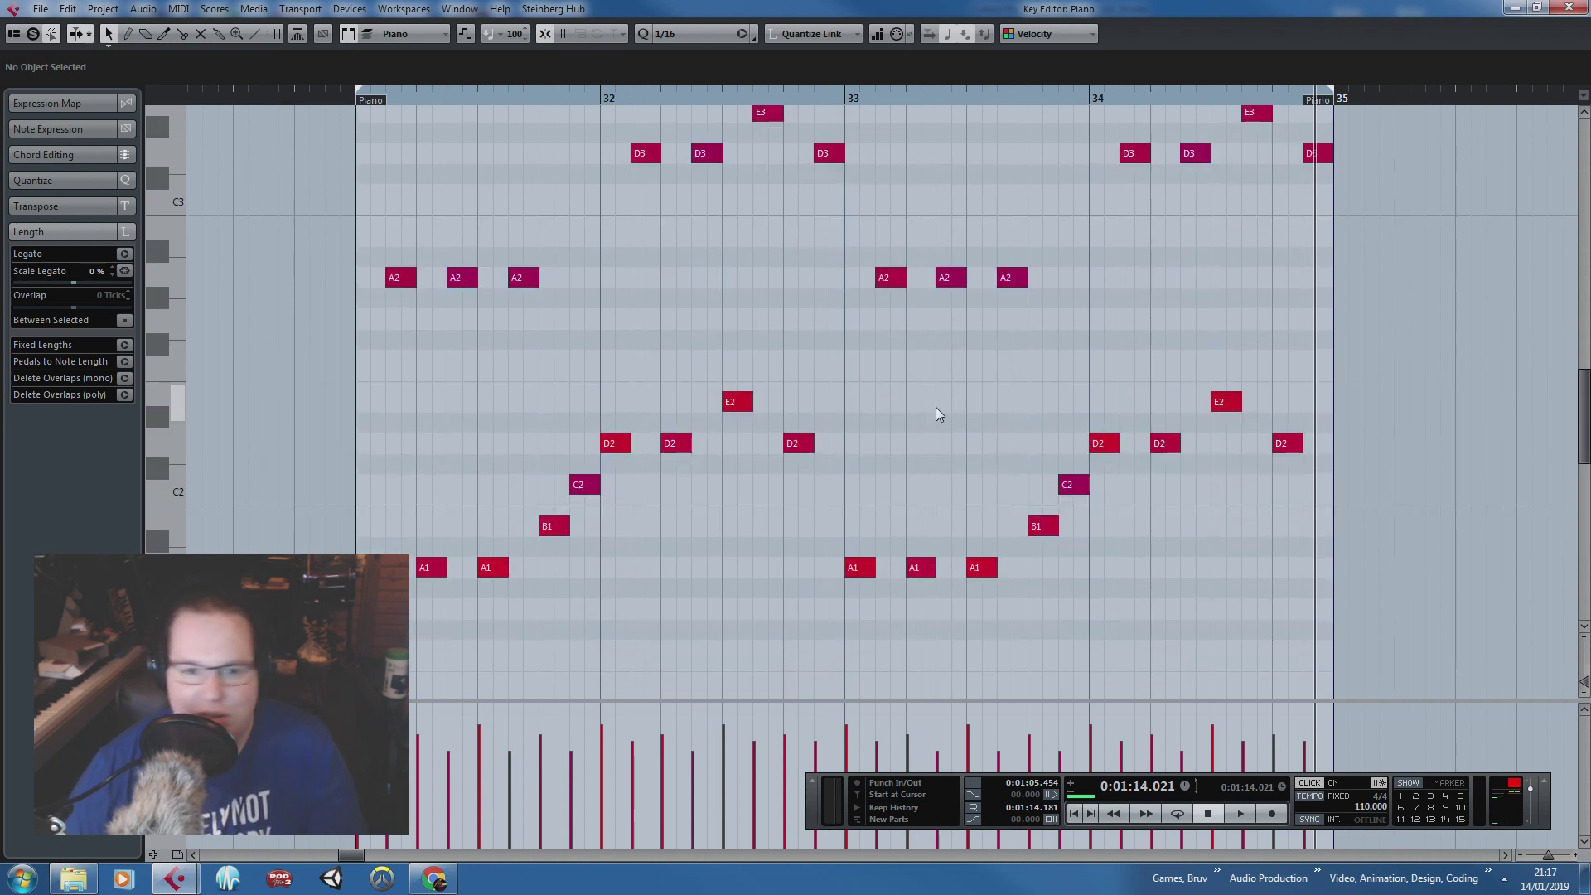
pyautogui.click(355, 99)
pyautogui.press('space')
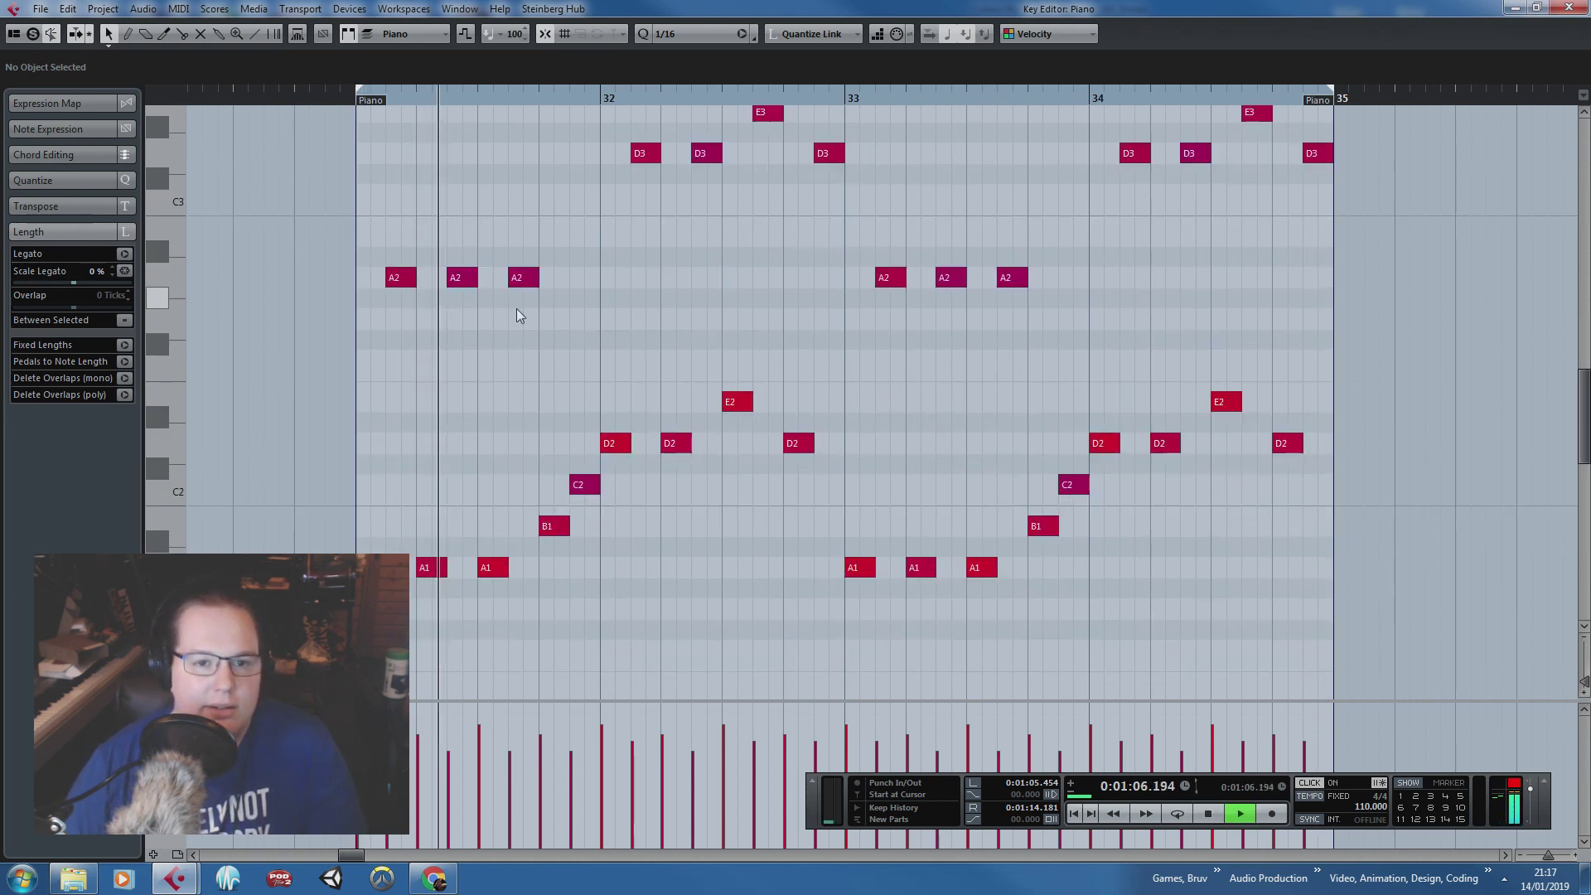
pyautogui.scroll(2, 515, 308)
pyautogui.scroll(-1, 540, 311)
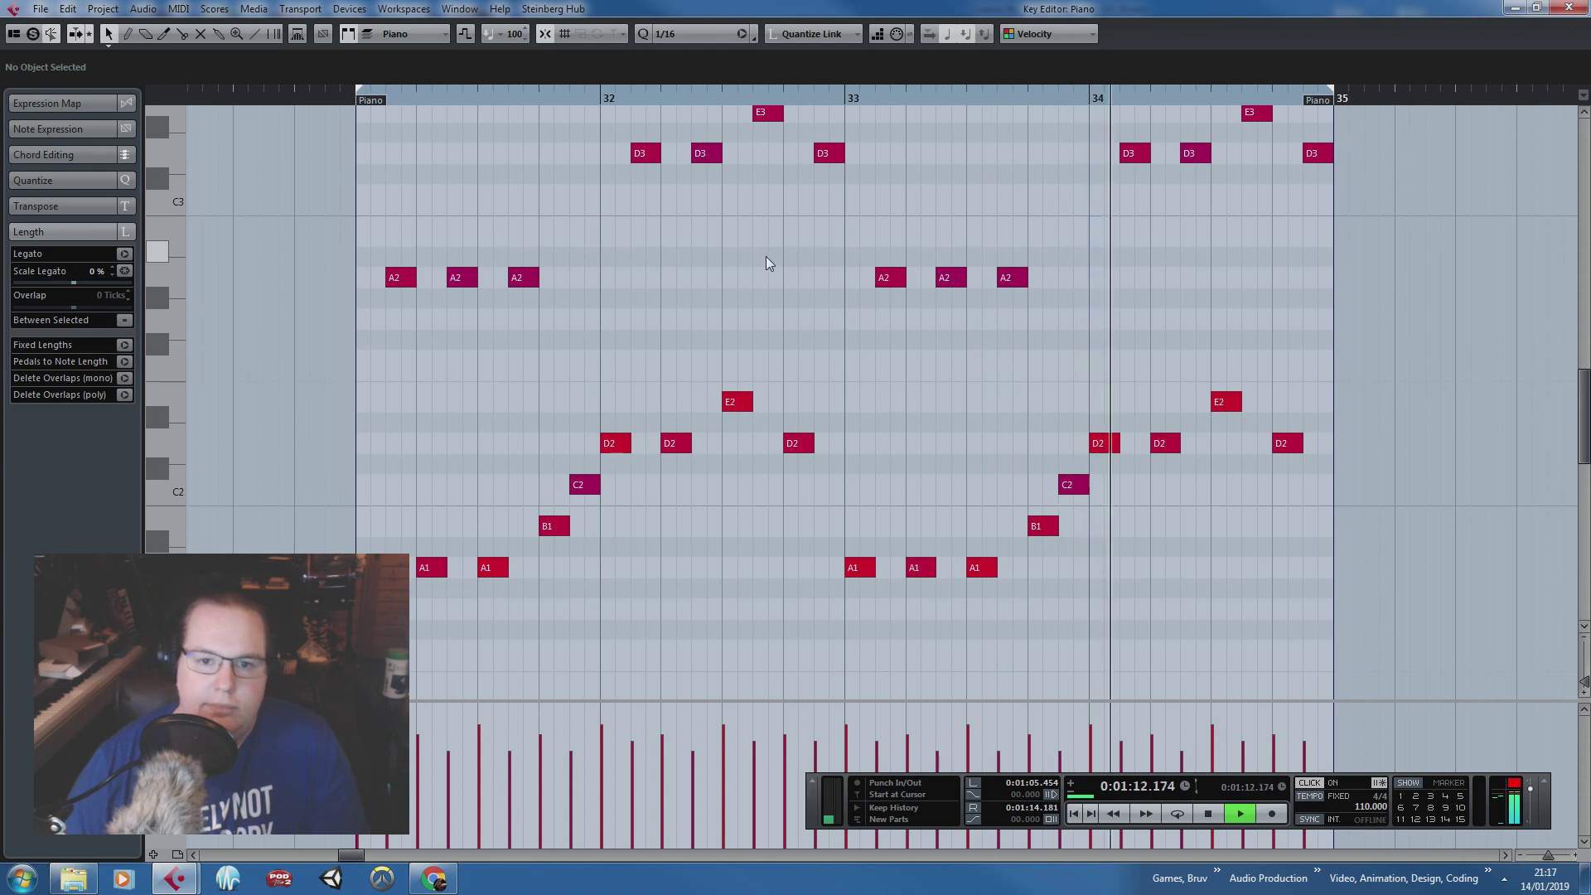
pyautogui.press('space')
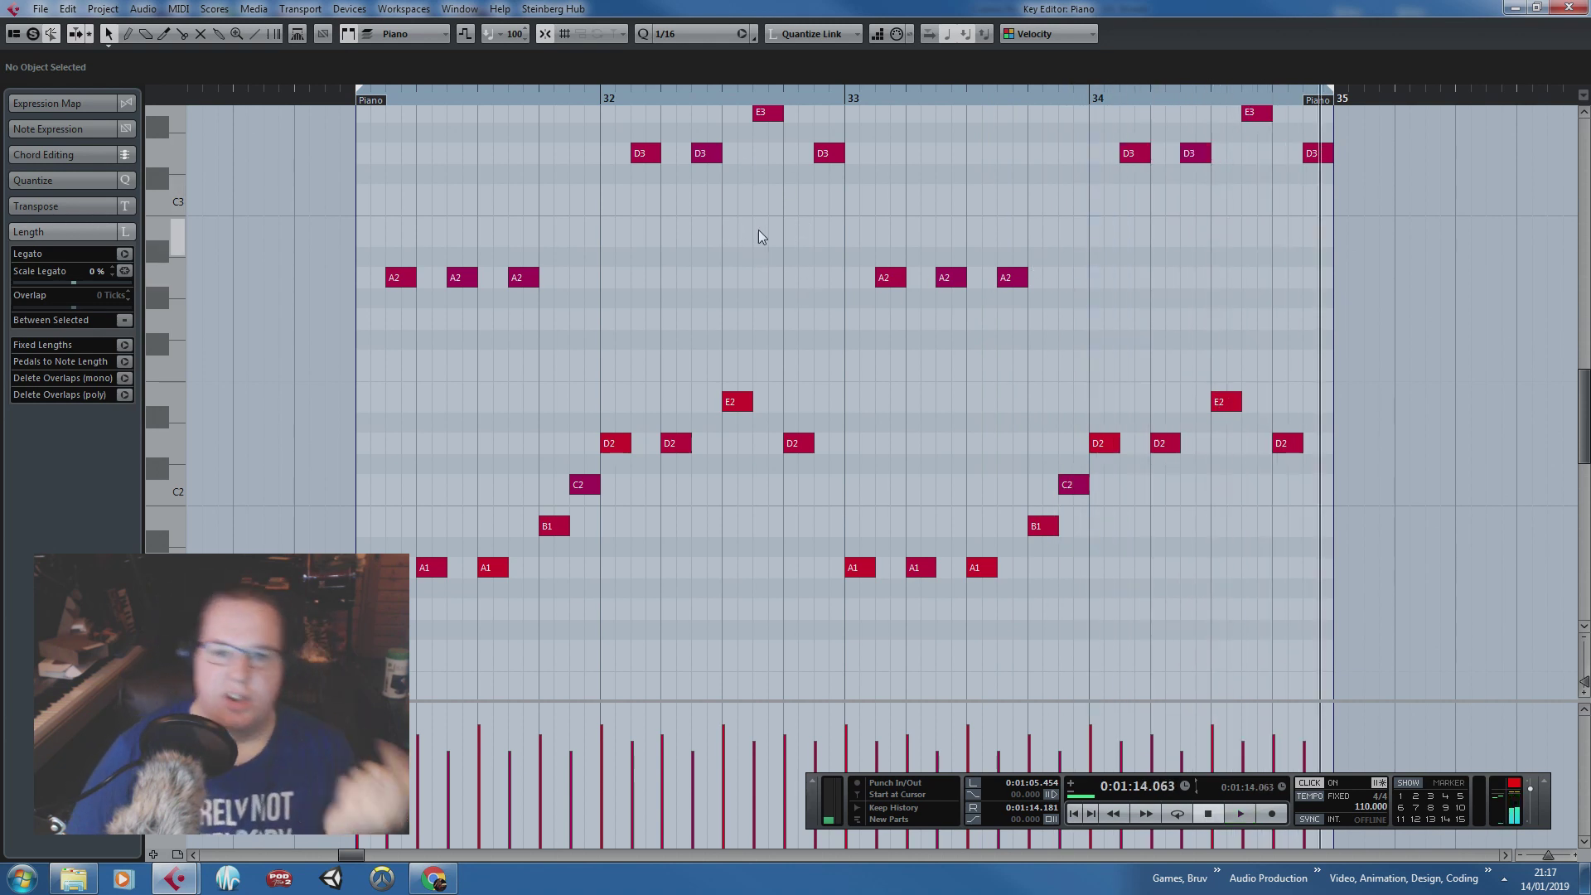
# Step: Lower the last note of bar 32 from the upper octave to C2
pyautogui.click(798, 446)
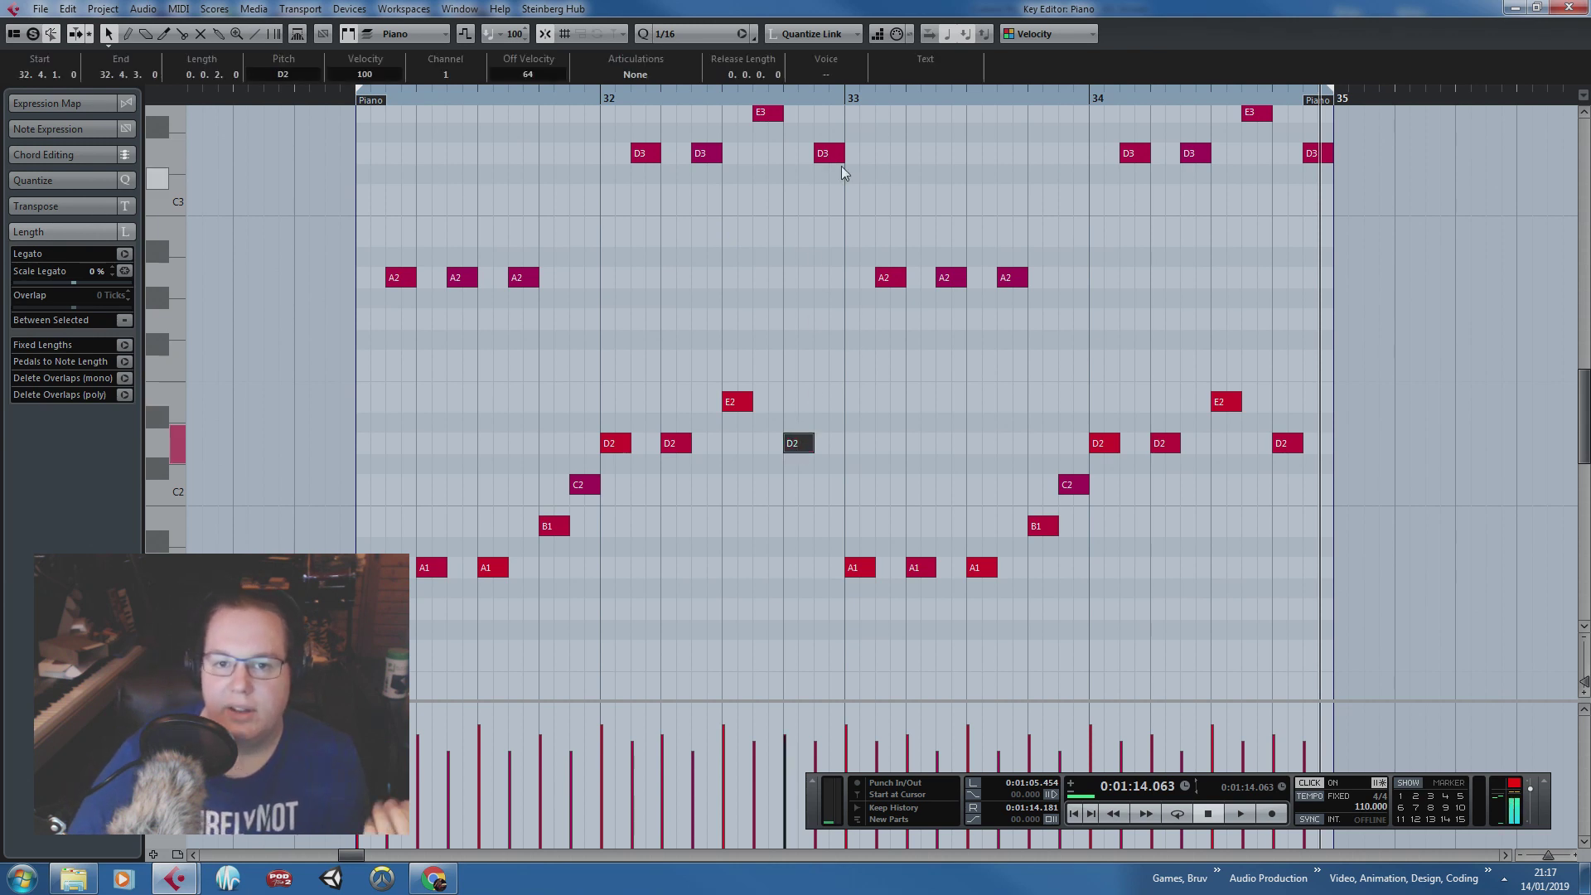
pyautogui.click(1032, 166)
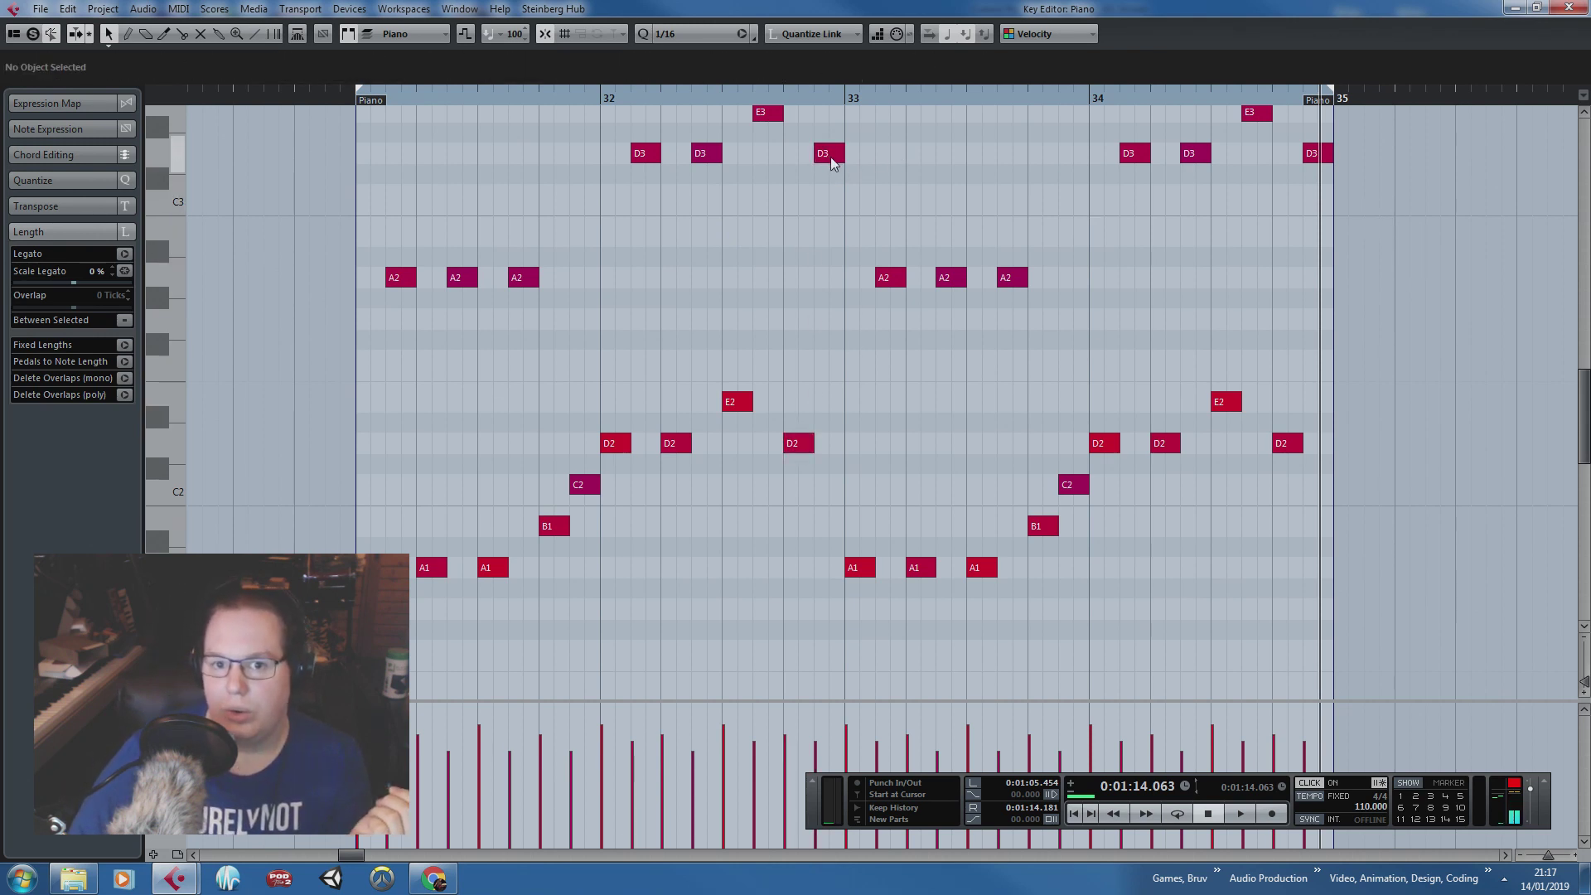
pyautogui.moveTo(830, 157); pyautogui.dragTo(830, 485)
pyautogui.click(932, 425)
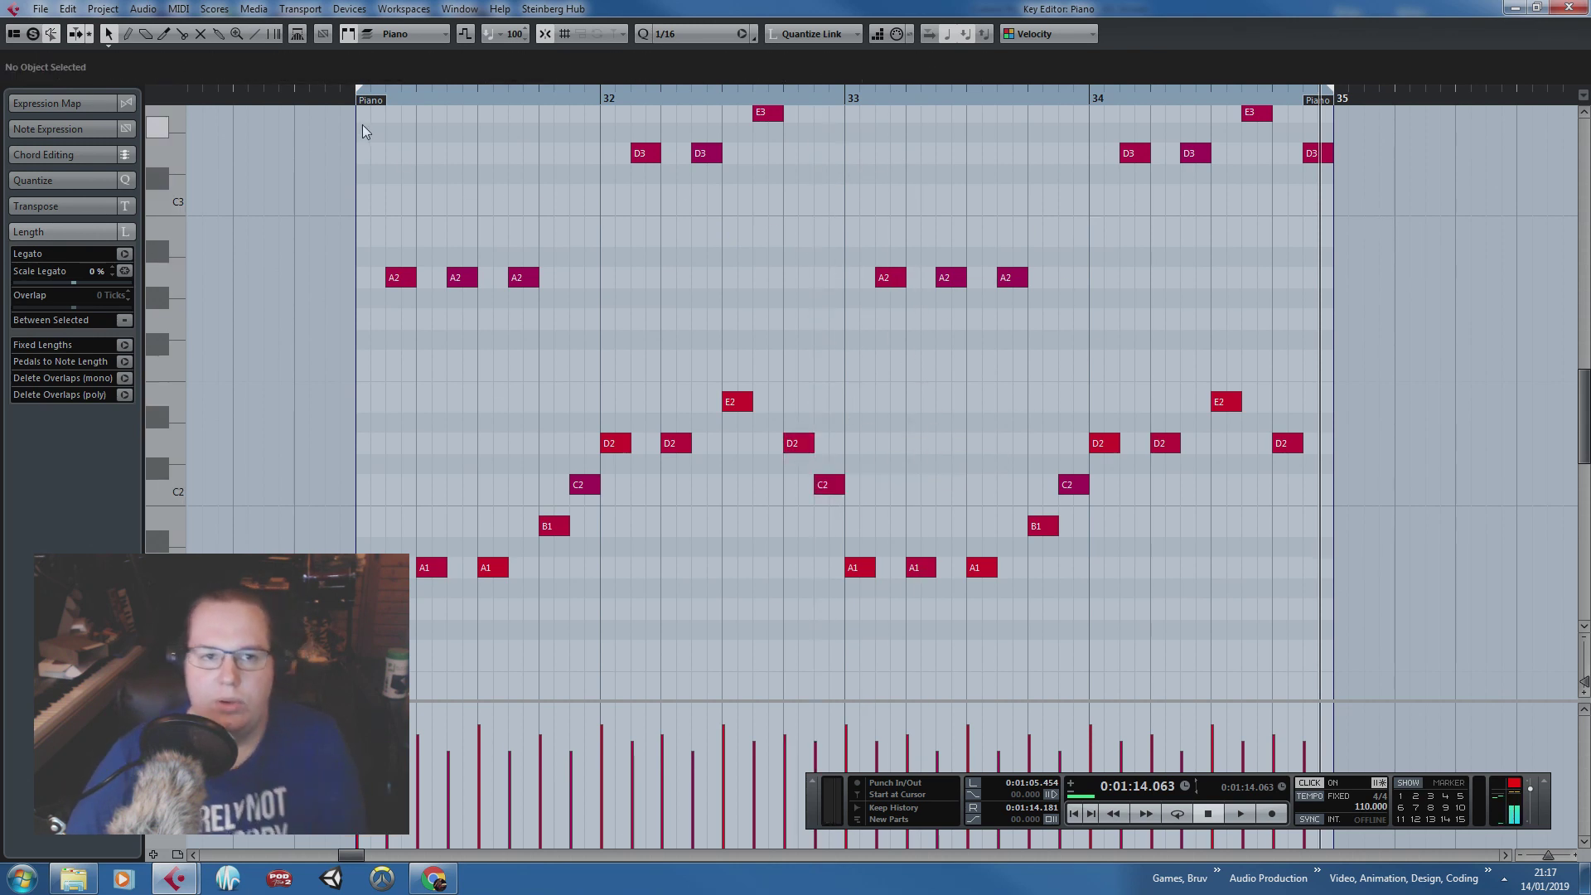
# Step: Play the edited bass part from bar 31 to the end of bar 34
pyautogui.press('space')
pyautogui.scroll(4, 601, 258)
pyautogui.scroll(-2, 615, 287)
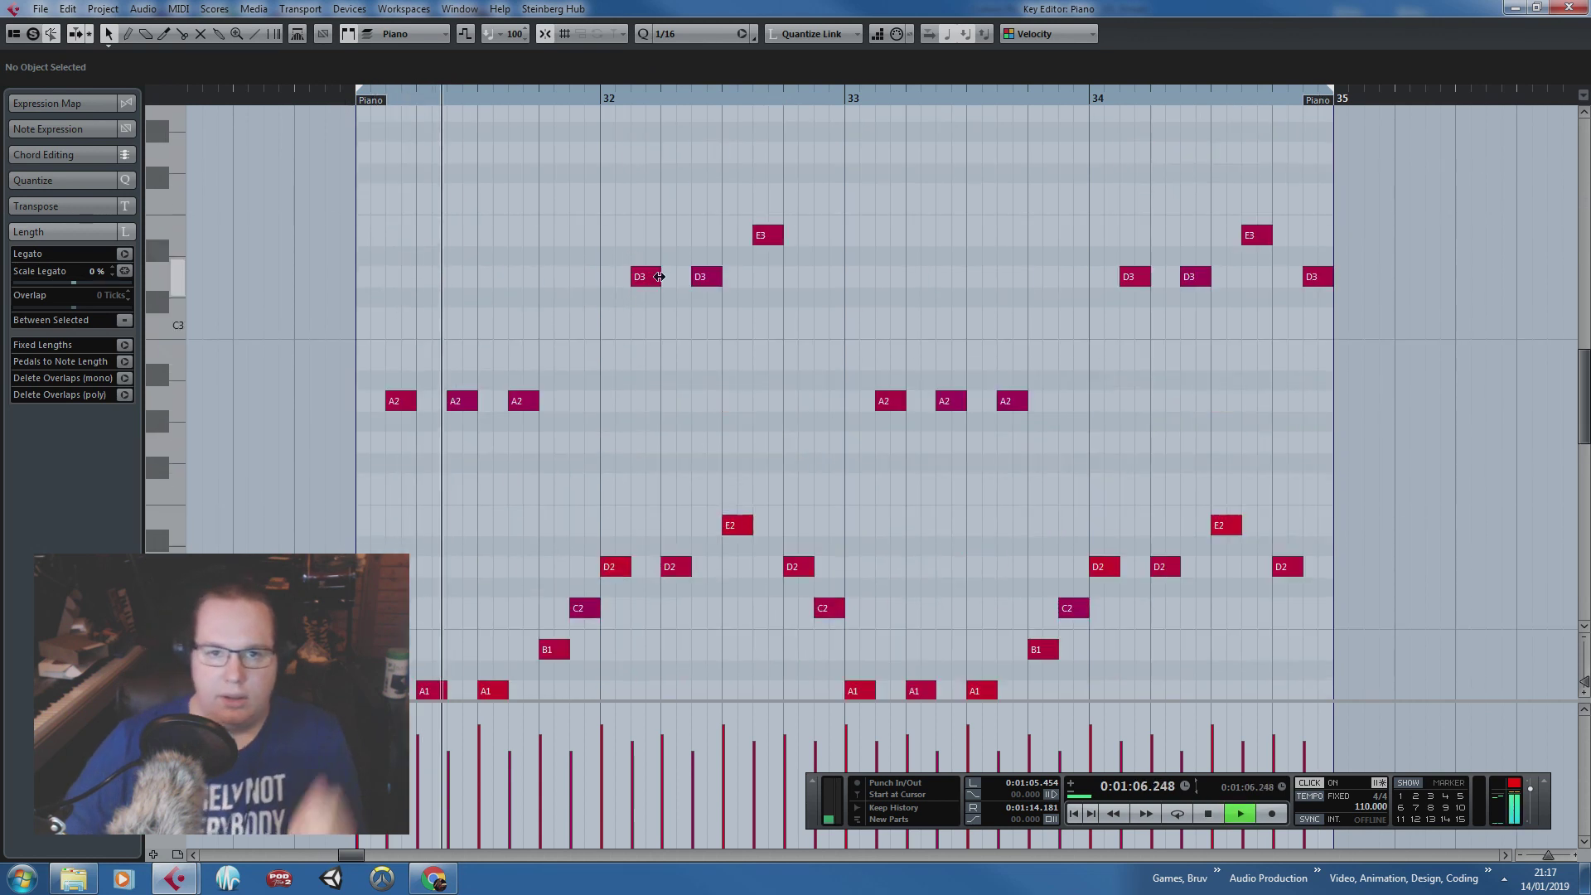
pyautogui.scroll(-1, 1582, 400)
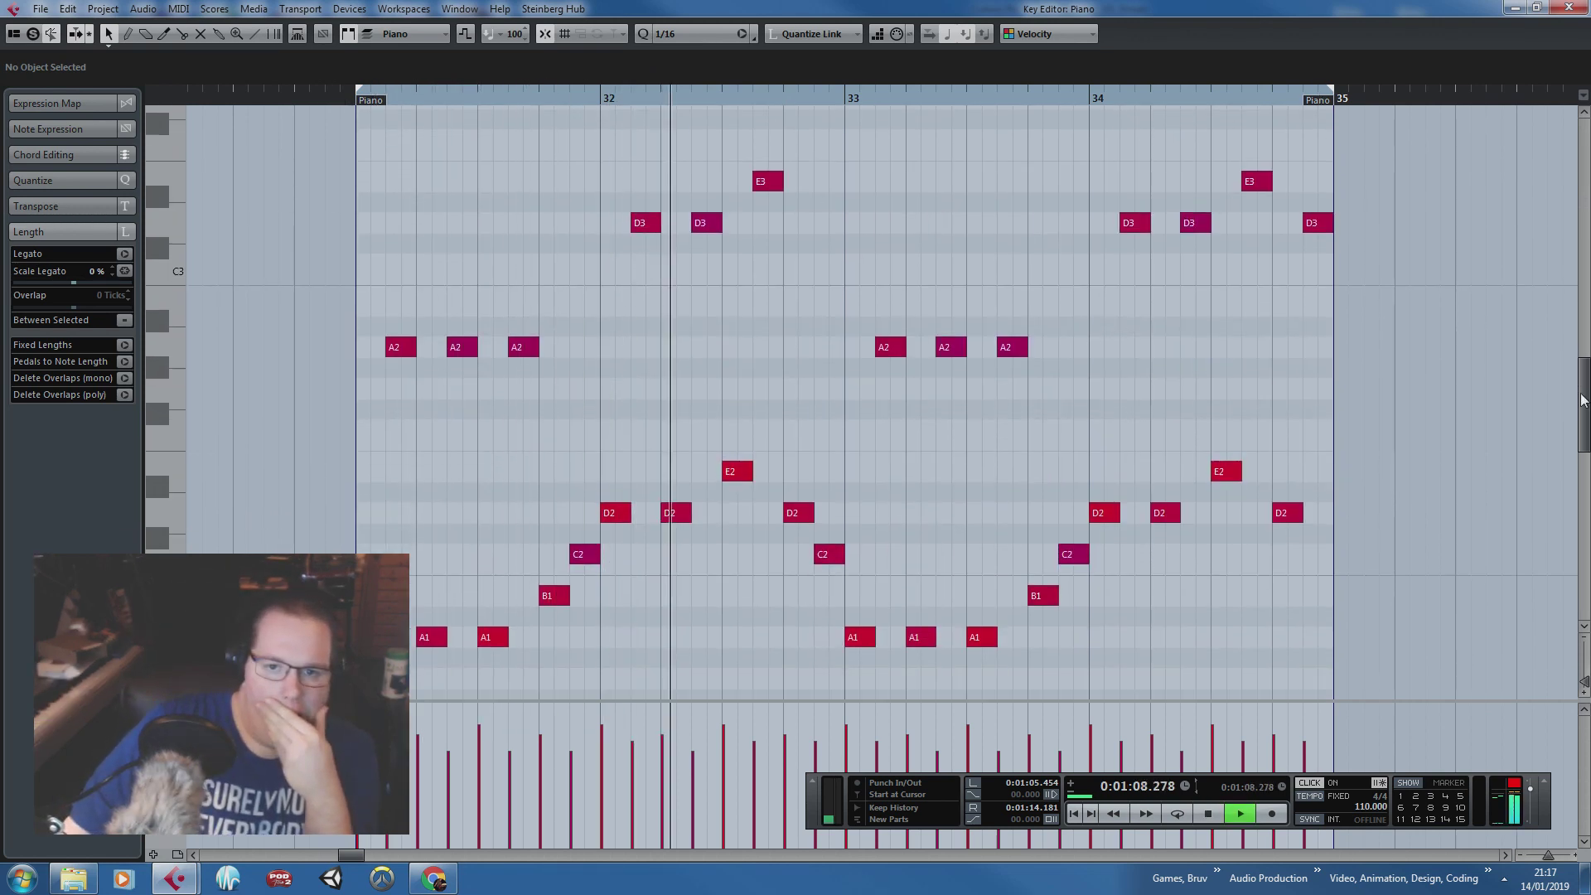
pyautogui.moveTo(1582, 399); pyautogui.dragTo(1583, 403)
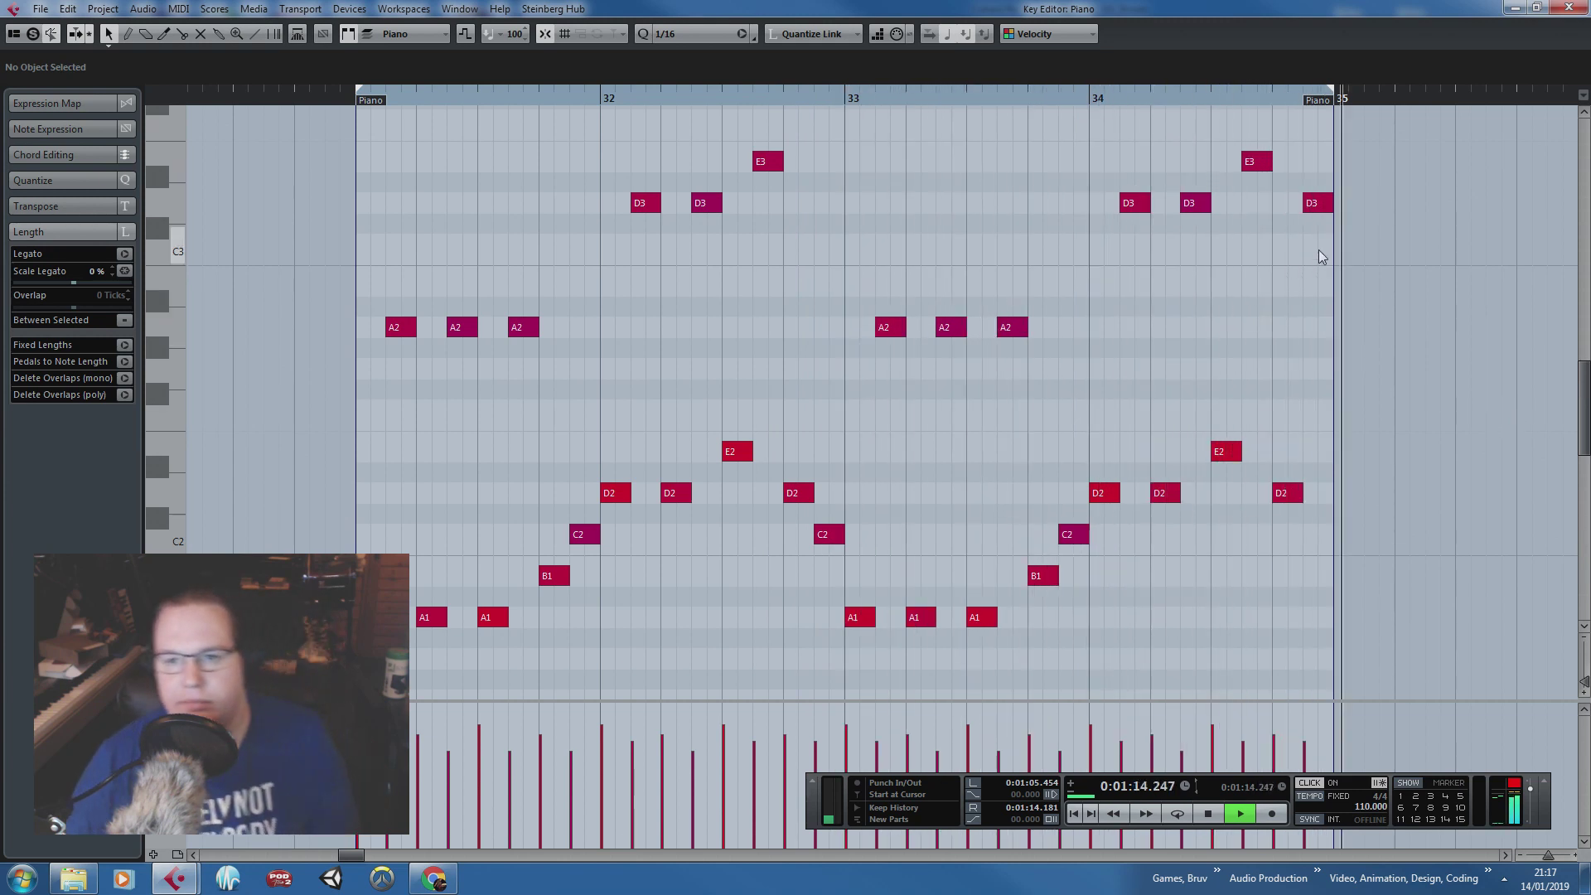
pyautogui.press('space')
# Step: Lower the last D3 note of bar 34 to C2 and audition the part from bar 32
pyautogui.moveTo(1315, 211); pyautogui.dragTo(1314, 540)
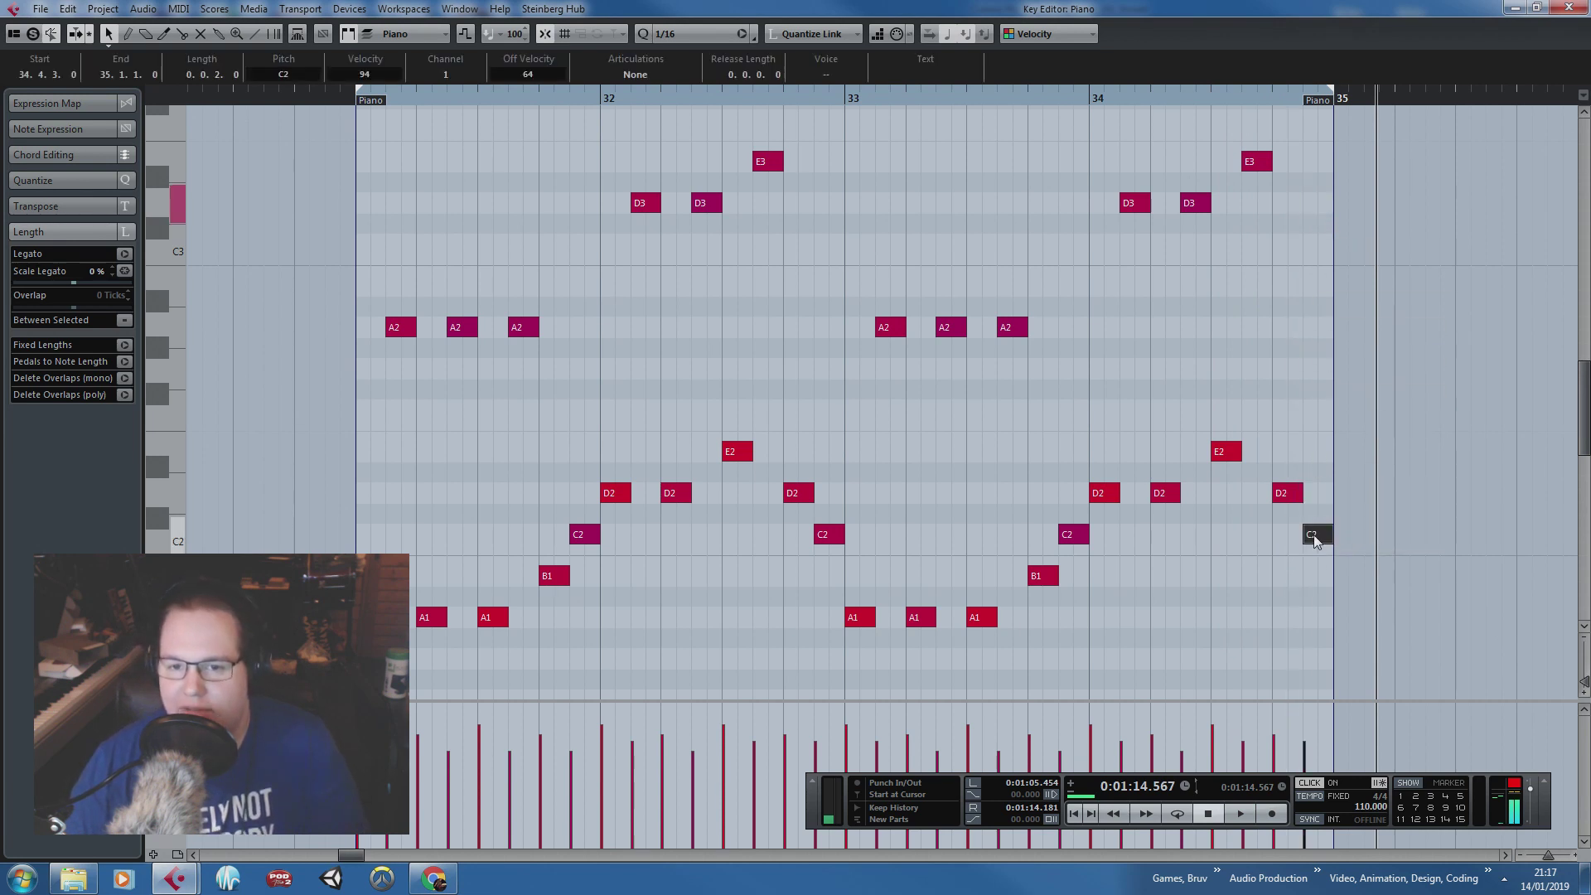
pyautogui.click(833, 540)
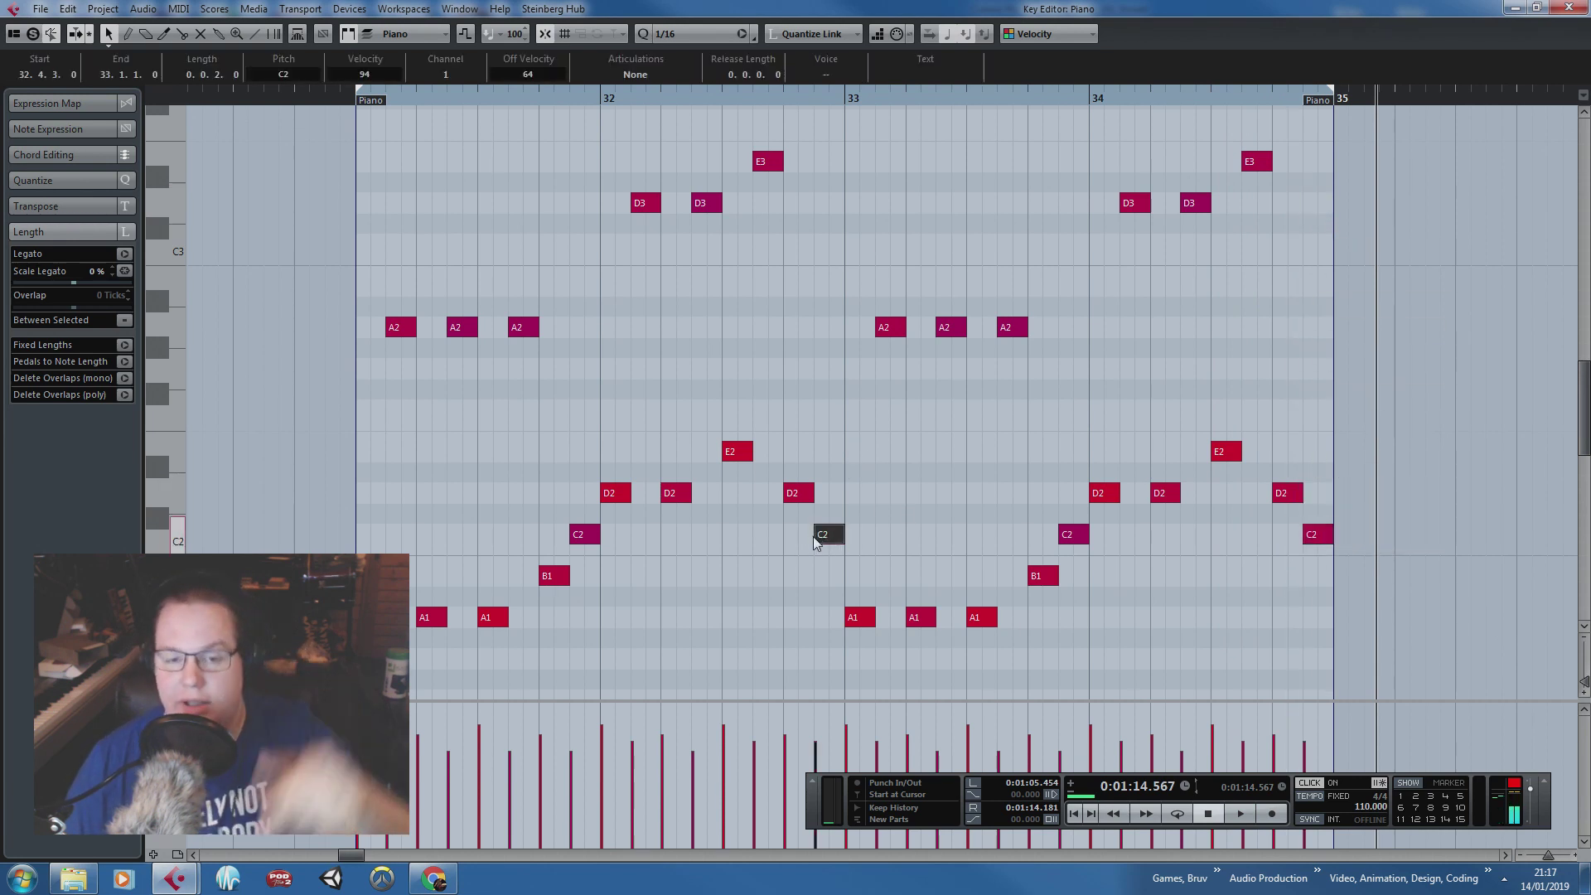
pyautogui.click(806, 478)
pyautogui.doubleClick(613, 104)
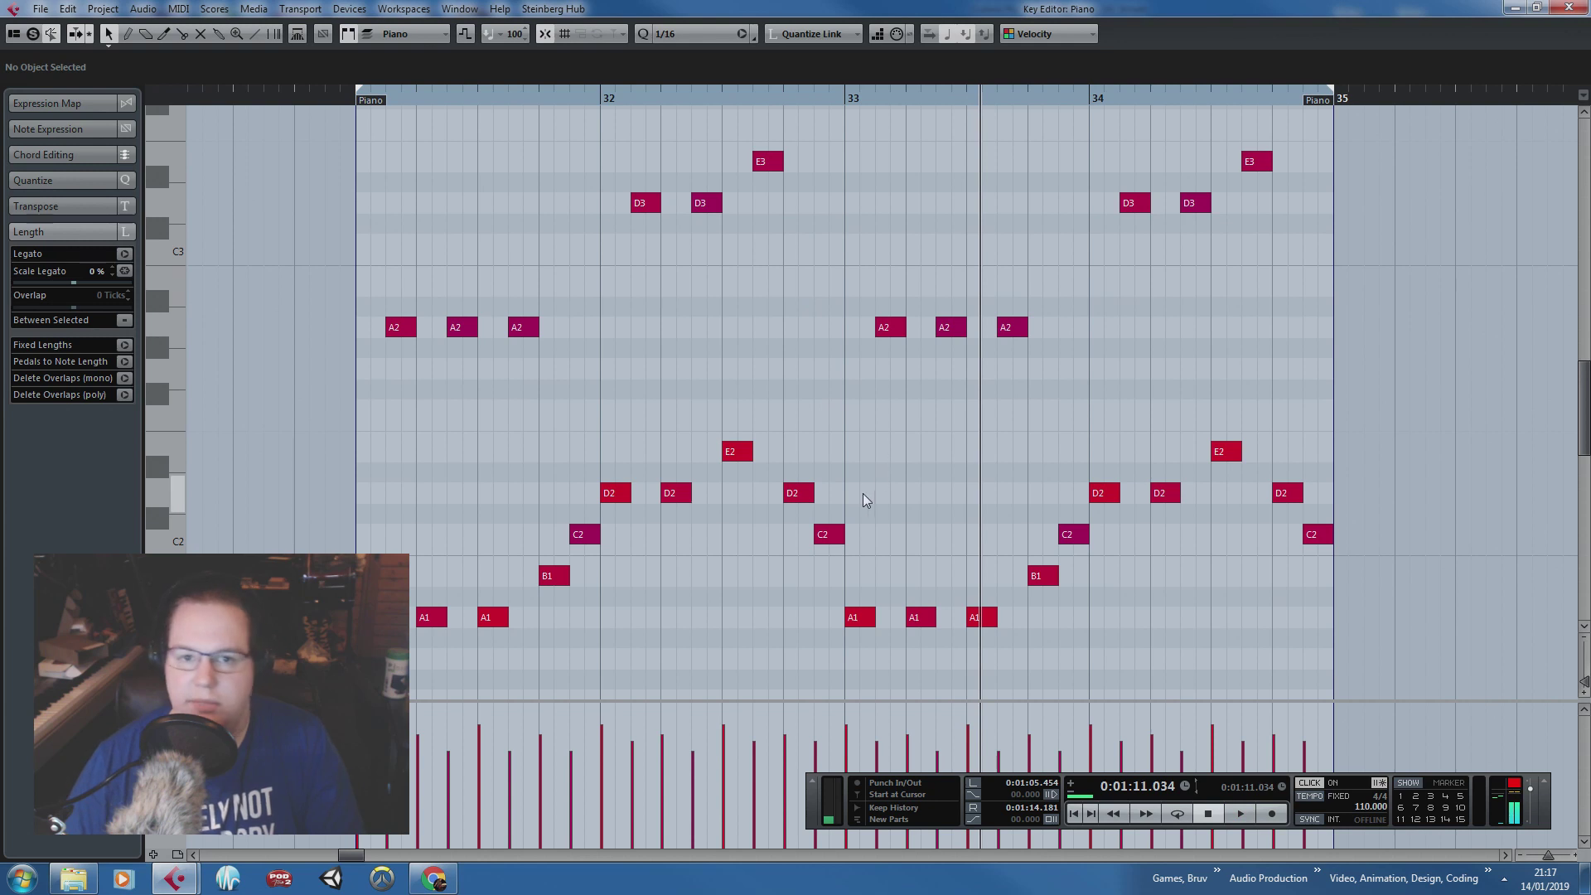
# Step: Close the note editor and duplicate the chord, drum, piano and bass parts of bars 31–34 to bar 35
pyautogui.click(1569, 8)
pyautogui.moveTo(1061, 401); pyautogui.dragTo(1291, 401)
pyautogui.hotkey('ctrl', 'z')
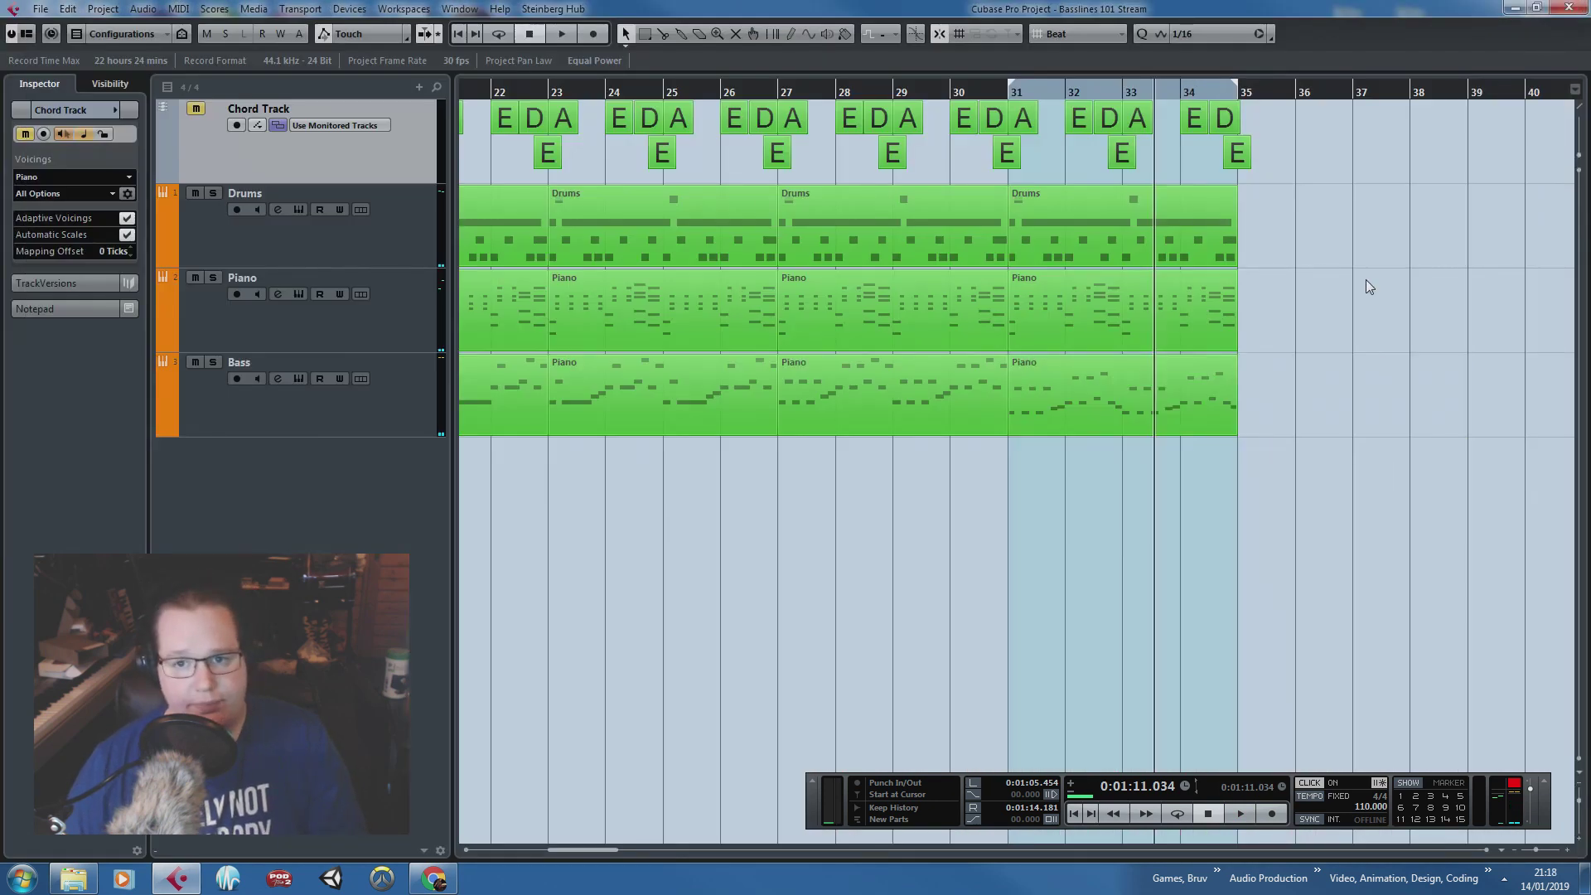
pyautogui.moveTo(1365, 486); pyautogui.dragTo(1107, 38)
pyautogui.hotkey('ctrl', 'd')
# Step: Open the bass part at bar 35 and shift all its upper-octave notes an eighth note earlier, onto the beat
pyautogui.doubleClick(1307, 396)
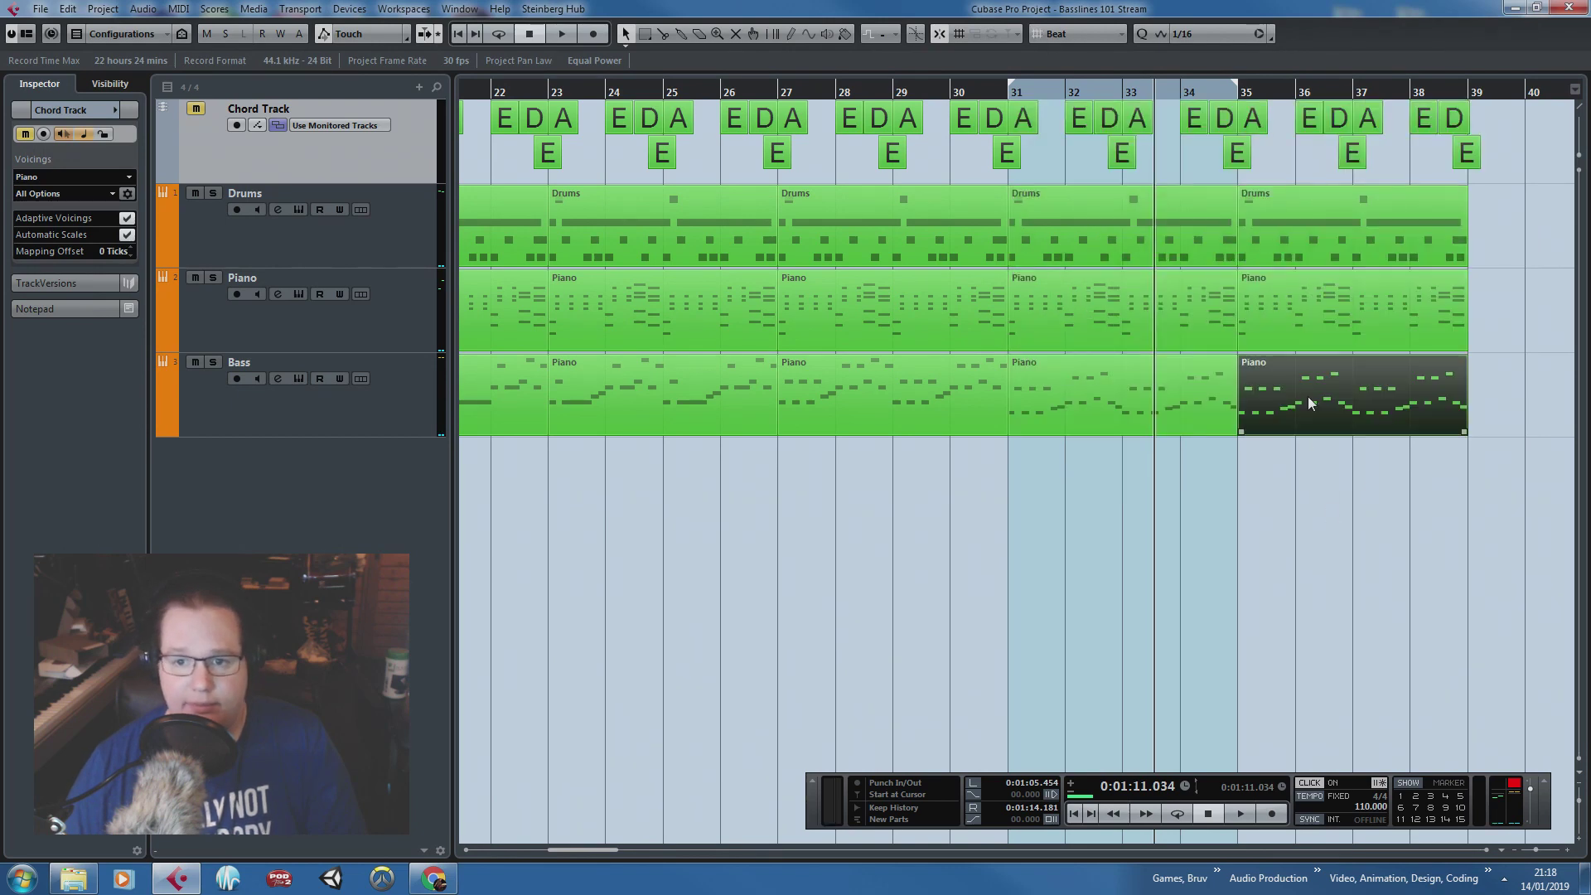
pyautogui.scroll(-1, 685, 331)
pyautogui.moveTo(1095, 346); pyautogui.dragTo(361, 324)
pyautogui.scroll(-3, 311, 222)
pyautogui.moveTo(290, 215); pyautogui.dragTo(276, 214)
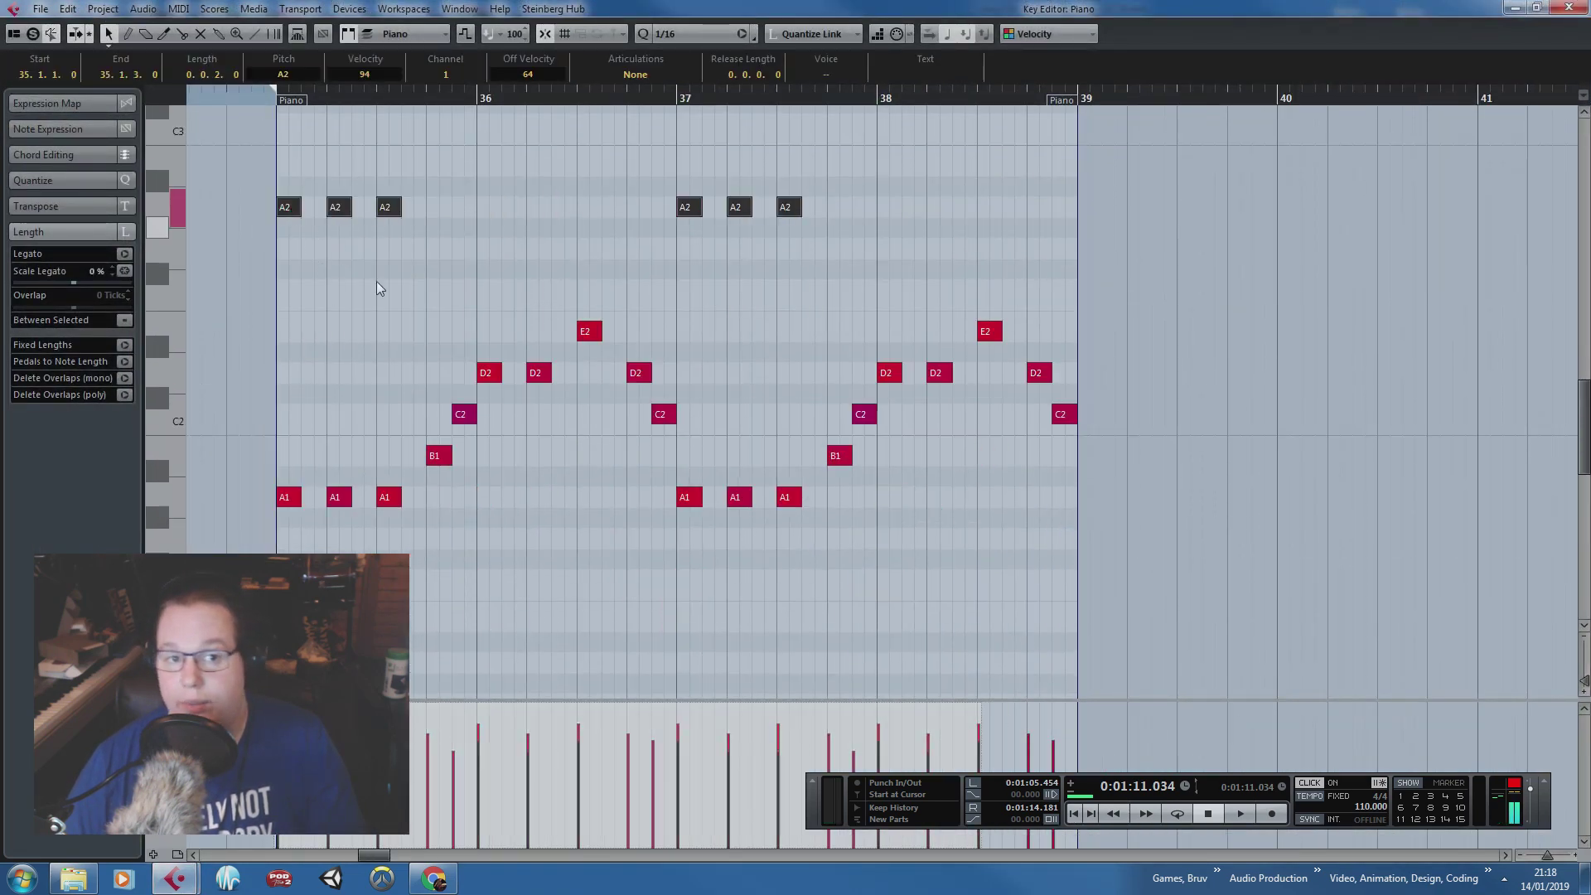
pyautogui.scroll(2, 580, 377)
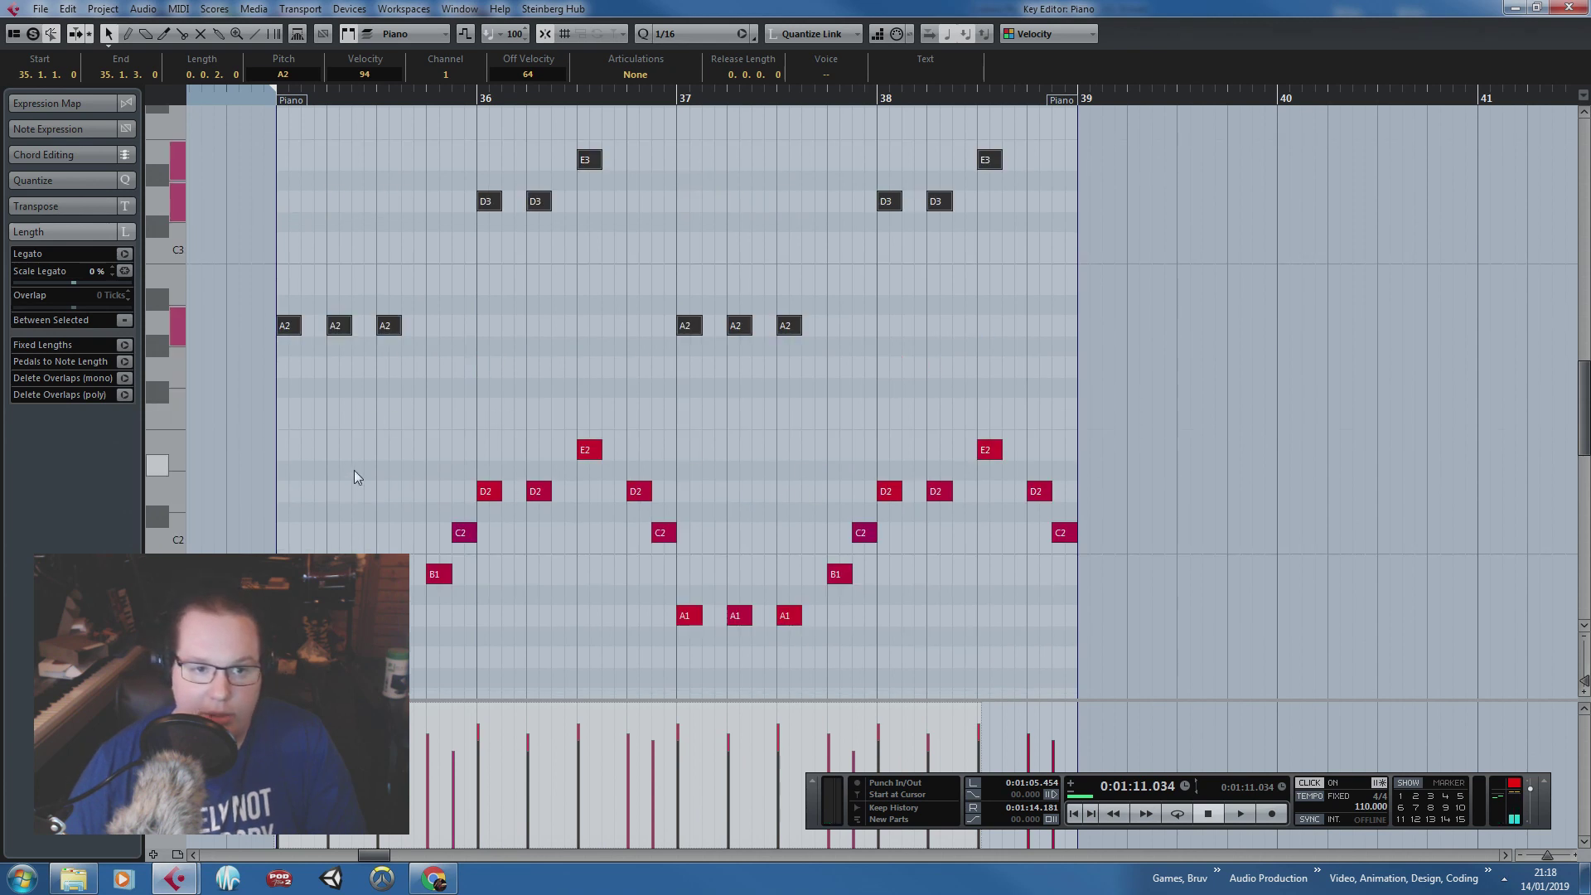
pyautogui.click(270, 430)
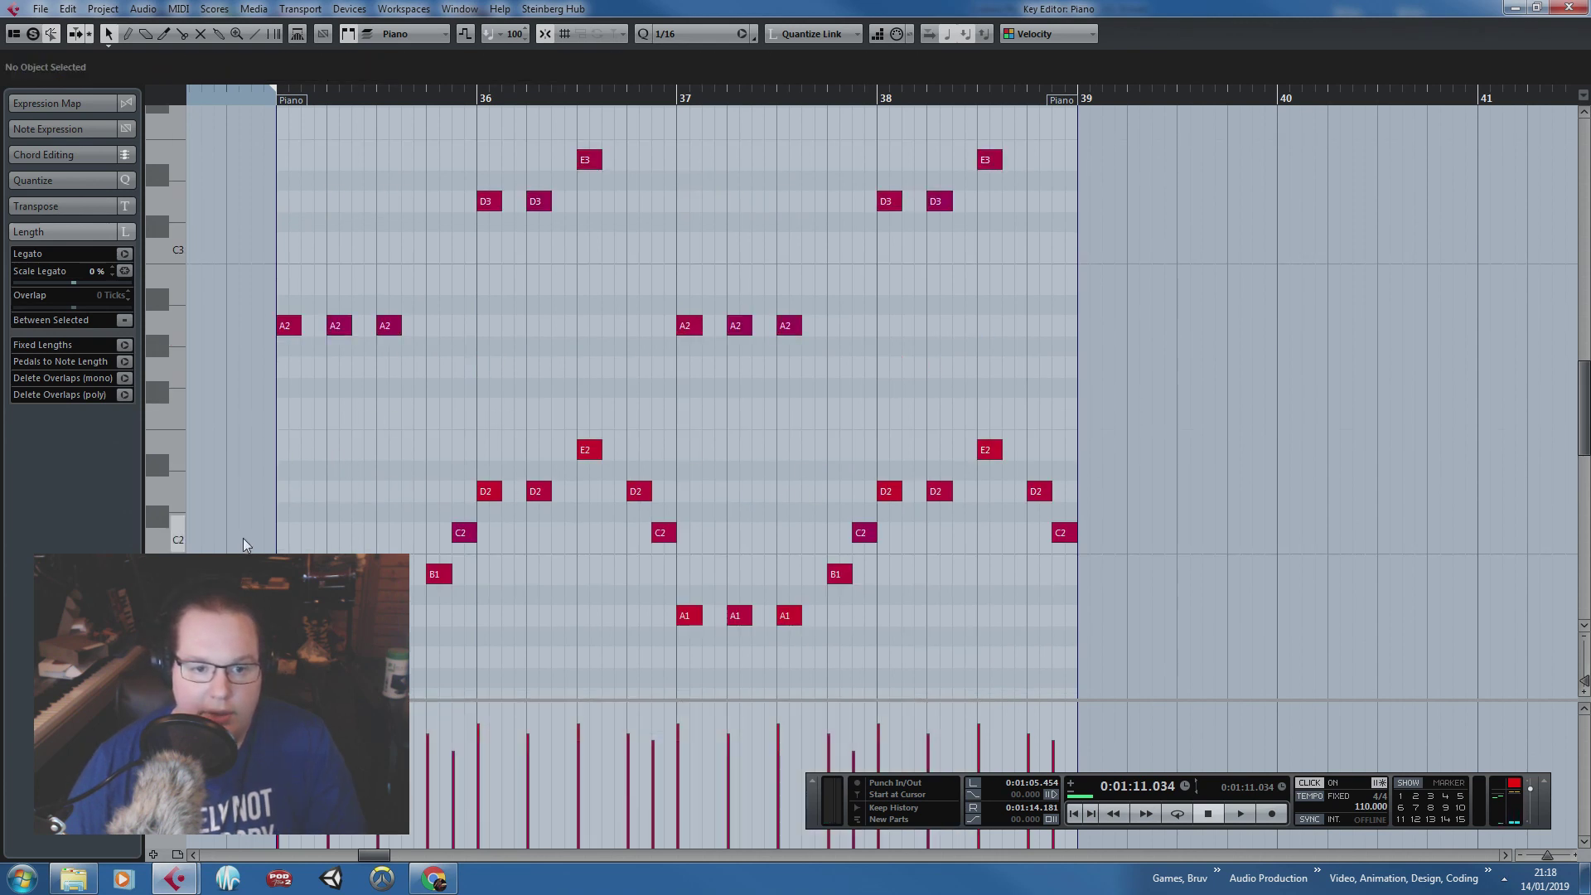
# Step: Shift the A1 notes of bar 35 and the first two D2 notes and E2 of bar 36 an eighth note later
pyautogui.moveTo(402, 630)
pyautogui.mouseDown()
pyautogui.moveTo(444, 615)
pyautogui.moveTo(420, 615)
pyautogui.mouseUp()
pyautogui.click(264, 133)
pyautogui.moveTo(348, 93); pyautogui.dragTo(273, 126)
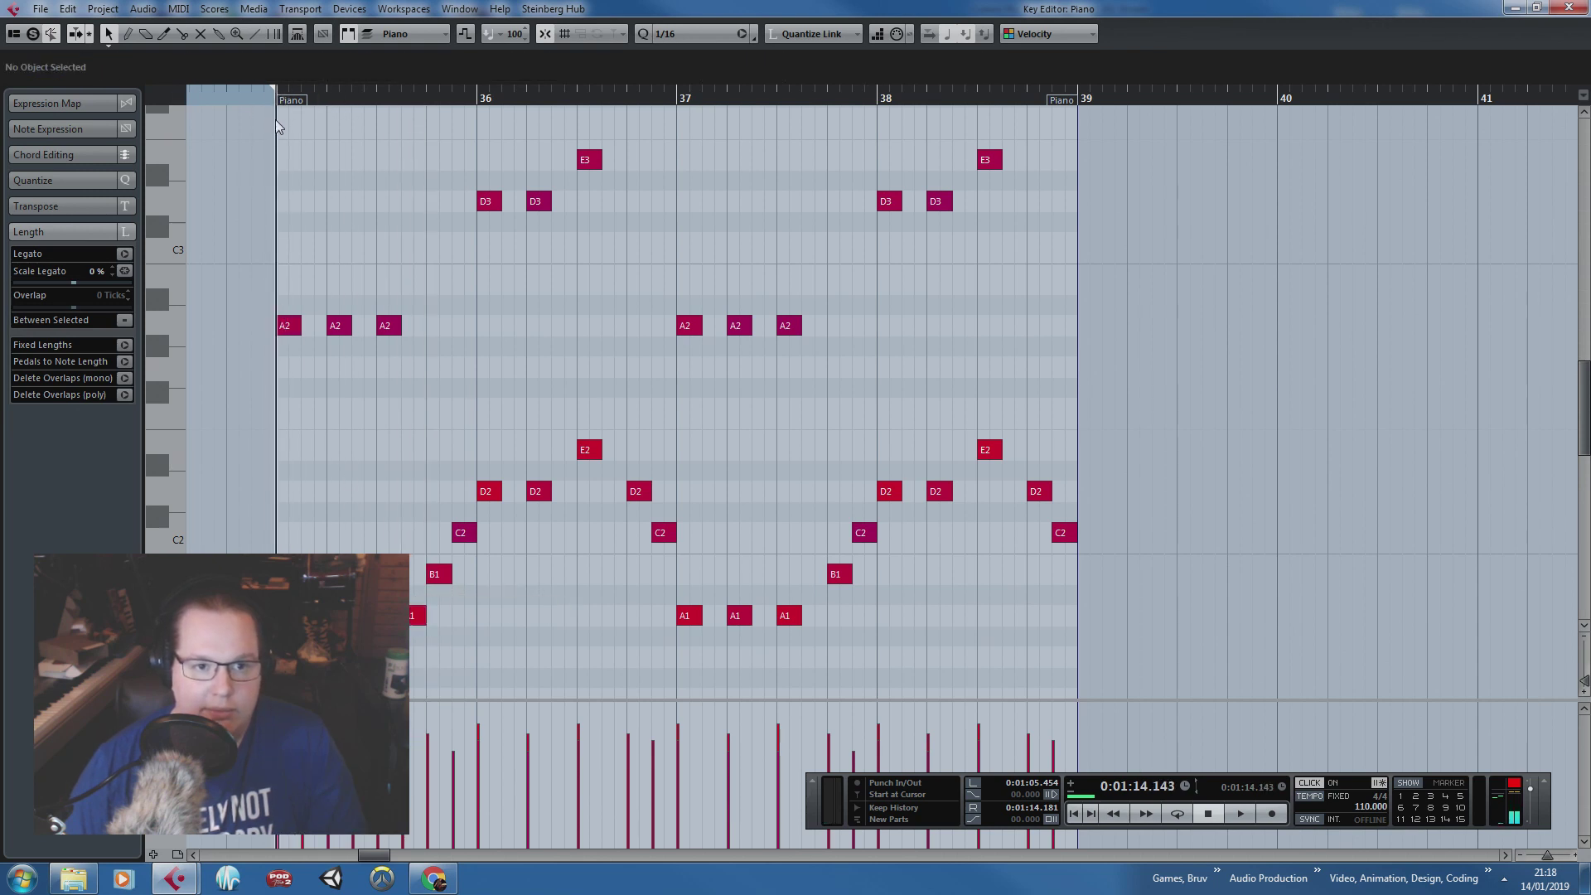
pyautogui.press('space')
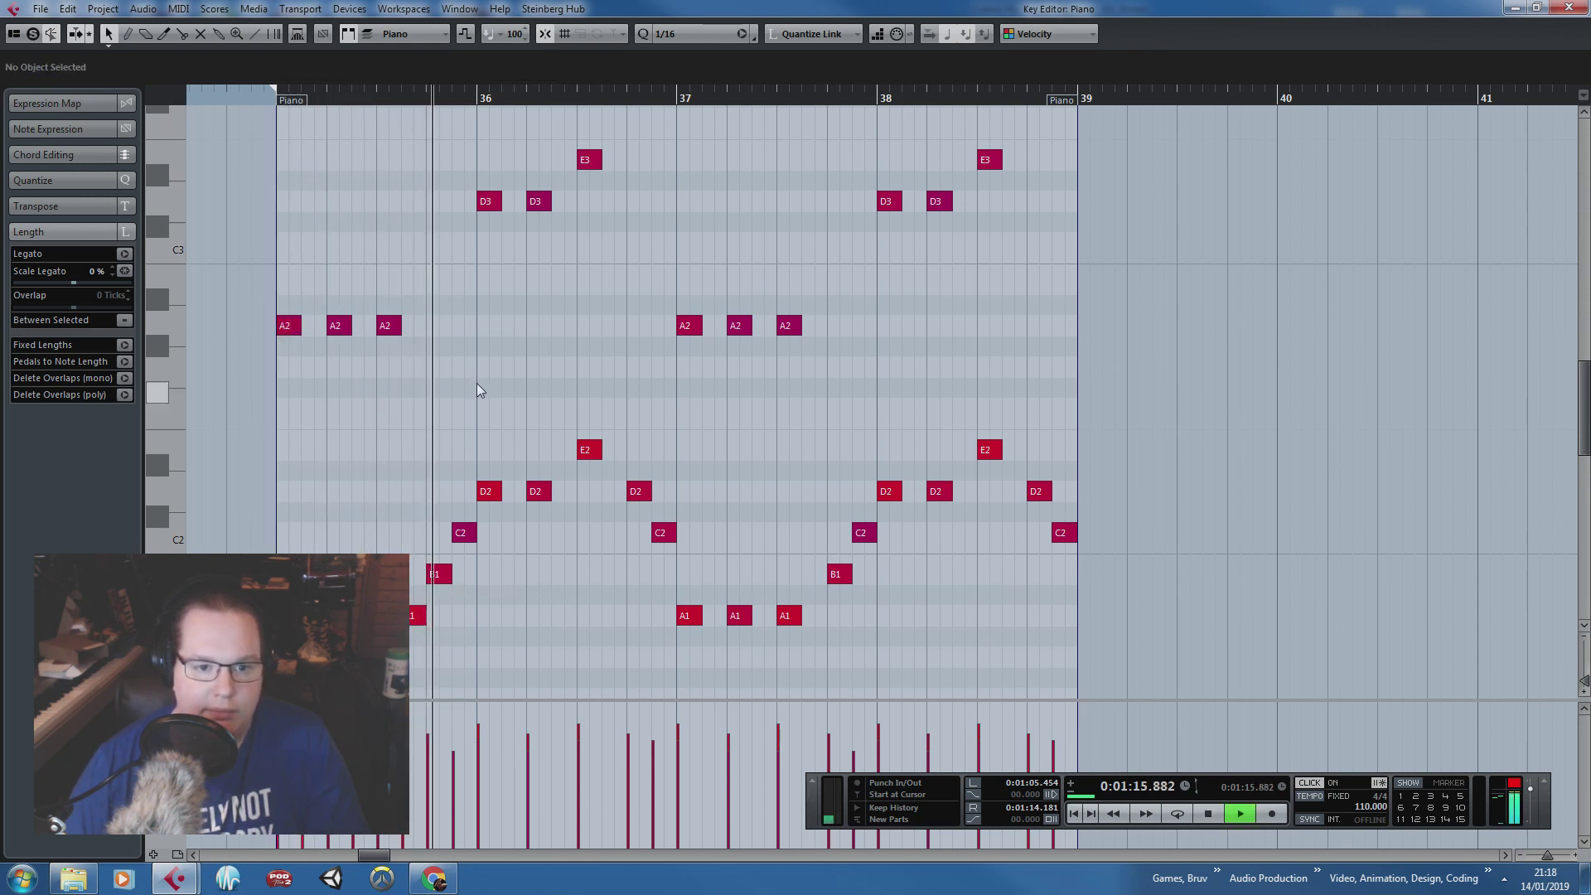
pyautogui.press('space')
pyautogui.moveTo(440, 455); pyautogui.dragTo(614, 456)
# Step: Replace the notes in bars 37–38 with a copy of the pattern in bars 35–36
pyautogui.moveTo(1168, 619); pyautogui.dragTo(701, 142)
pyautogui.press('Delete')
pyautogui.moveTo(792, 658); pyautogui.dragTo(273, 193)
pyautogui.hotkey('ctrl', 'd')
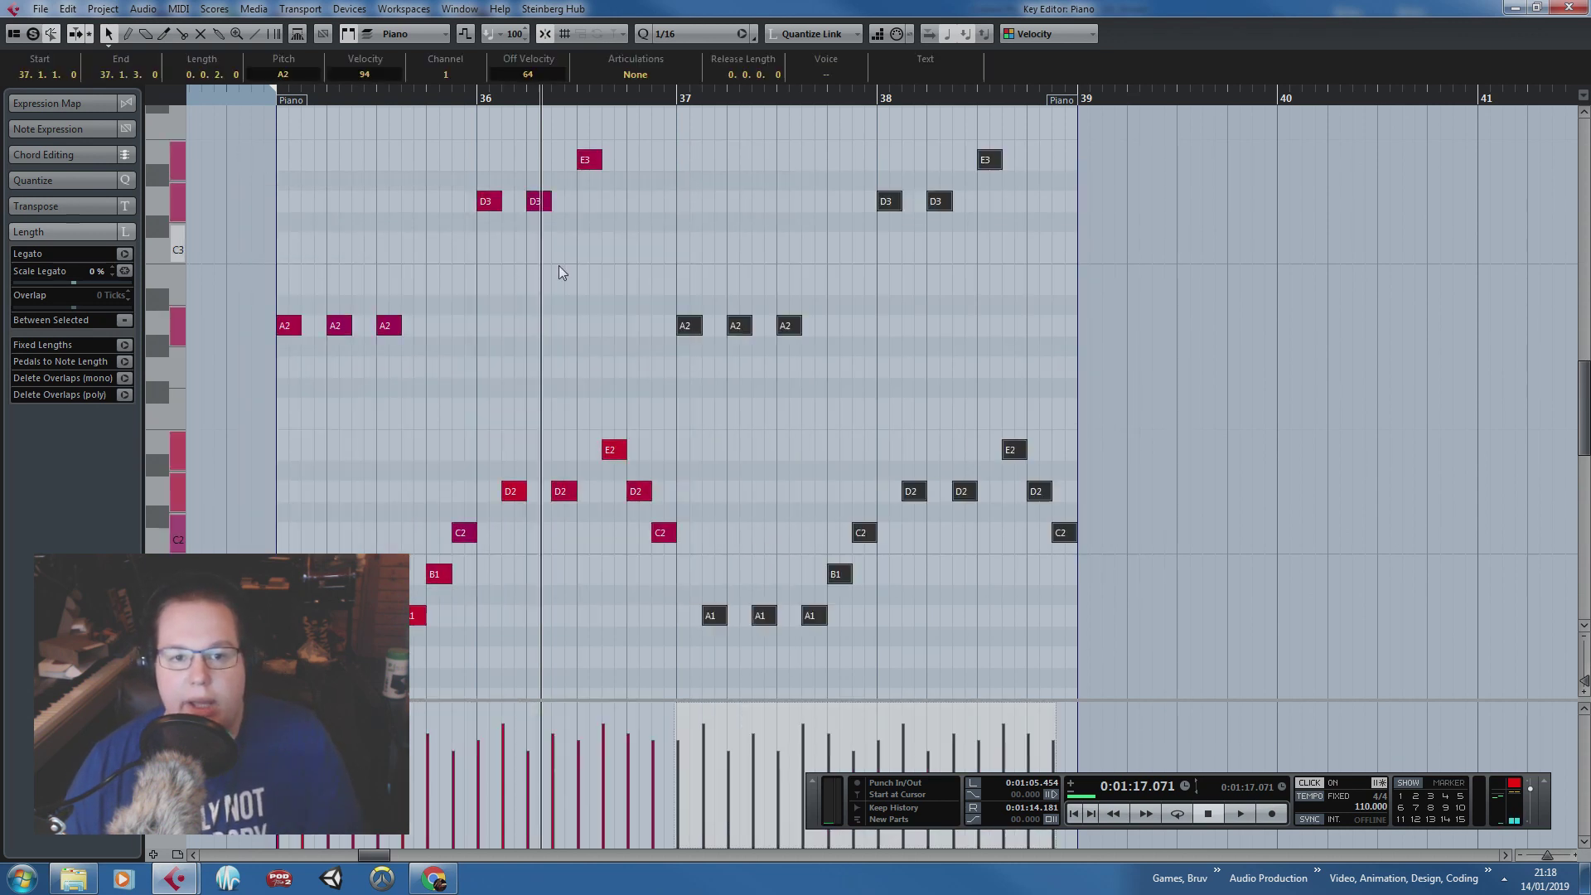
pyautogui.click(762, 293)
pyautogui.moveTo(868, 290); pyautogui.dragTo(540, 315)
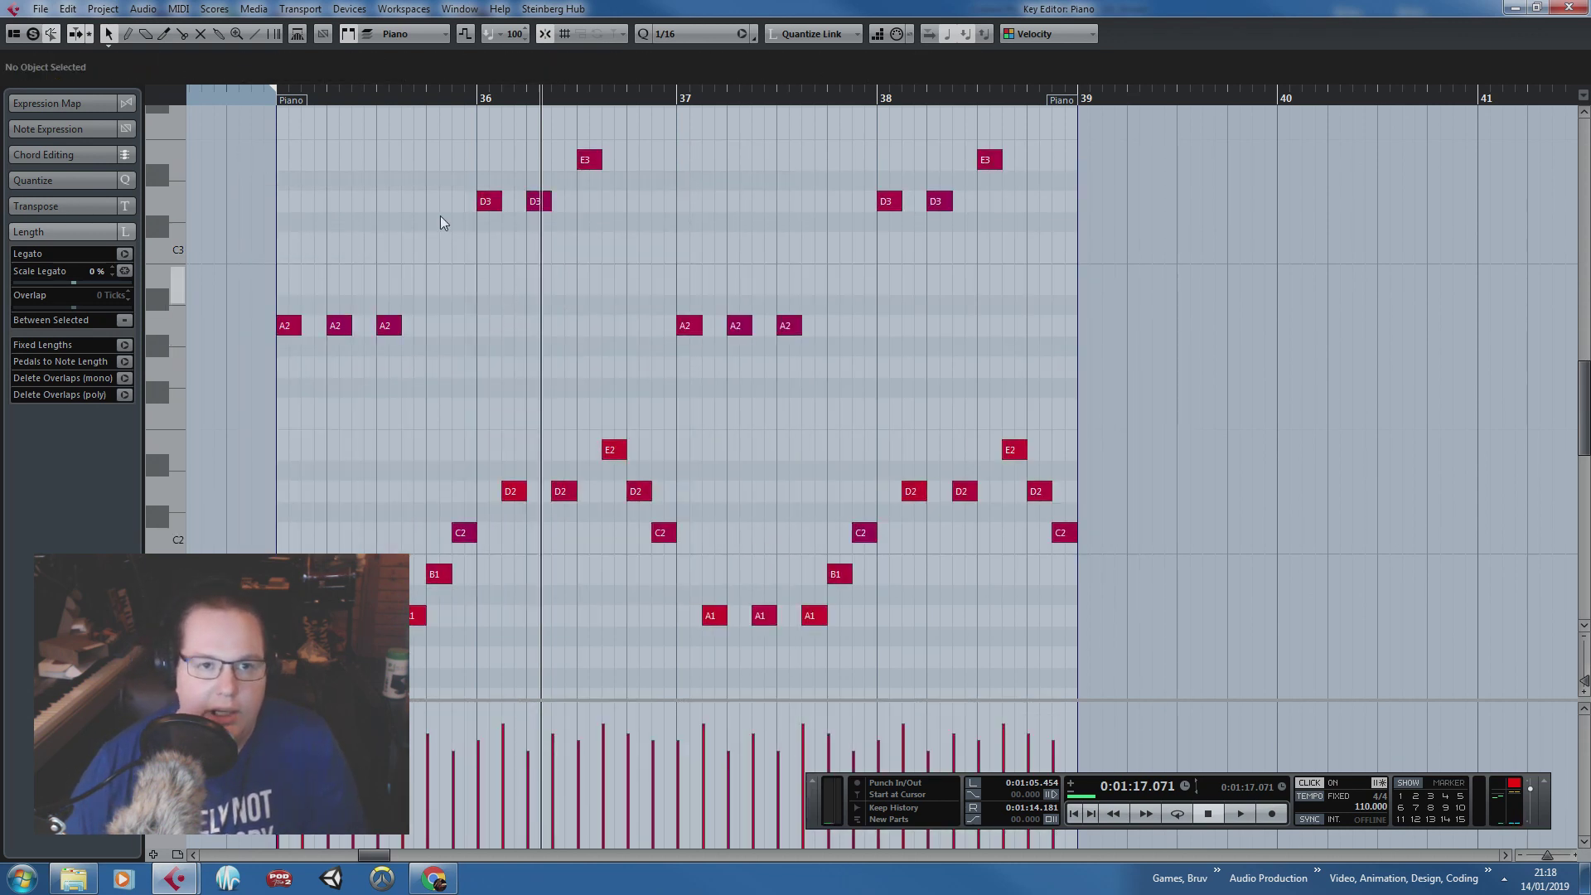
# Step: Play the reversed octave bass pattern from bar 35 to the end of bar 38
pyautogui.scroll(1, 269, 112)
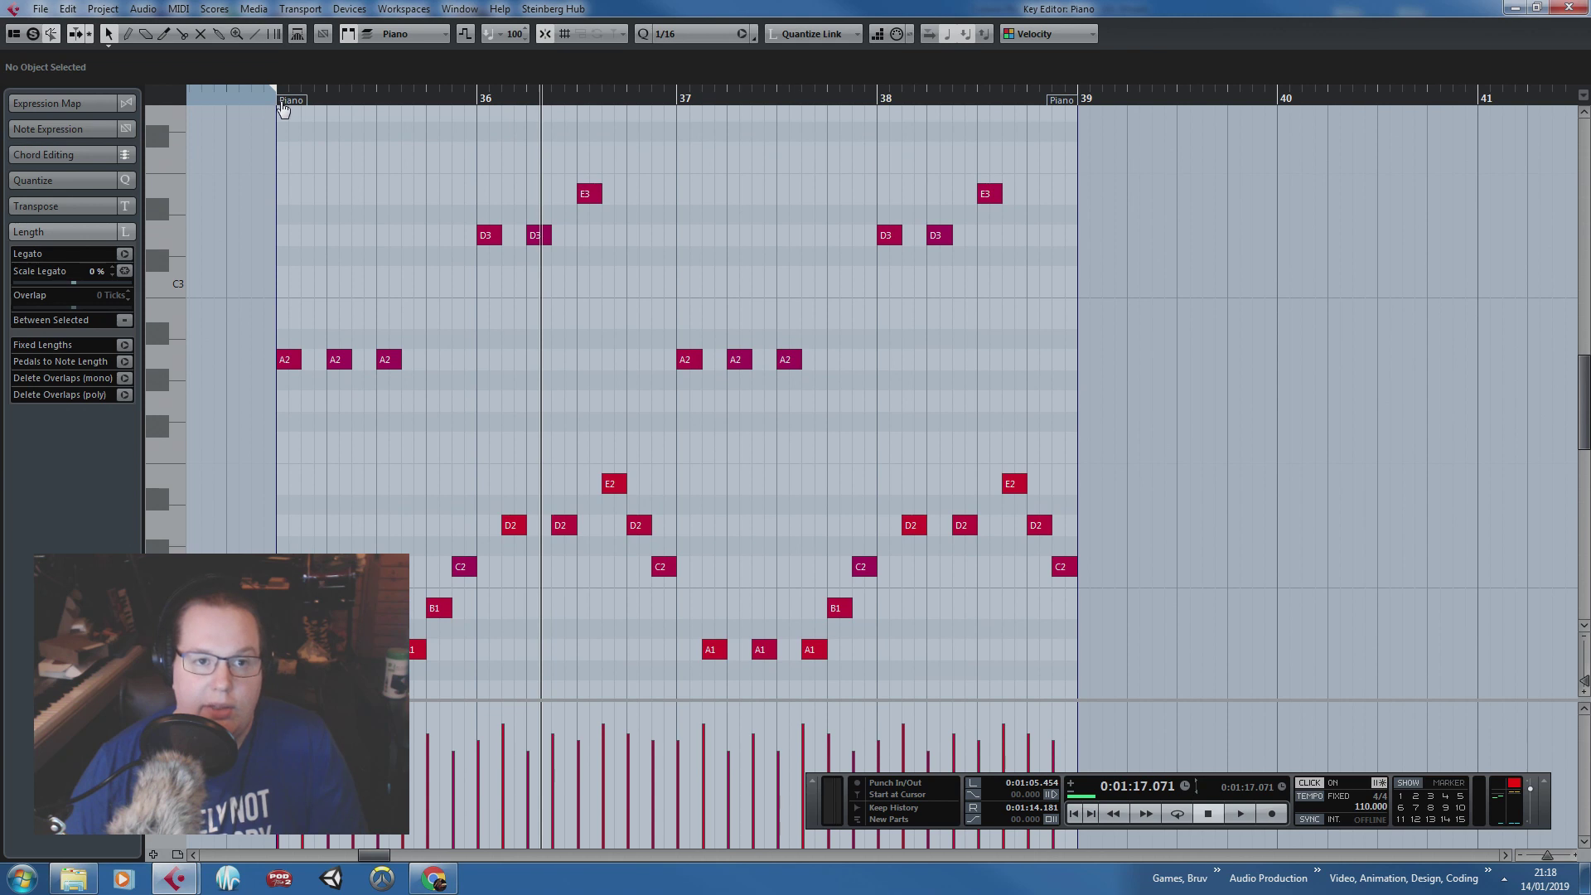
pyautogui.click(288, 96)
pyautogui.press('space')
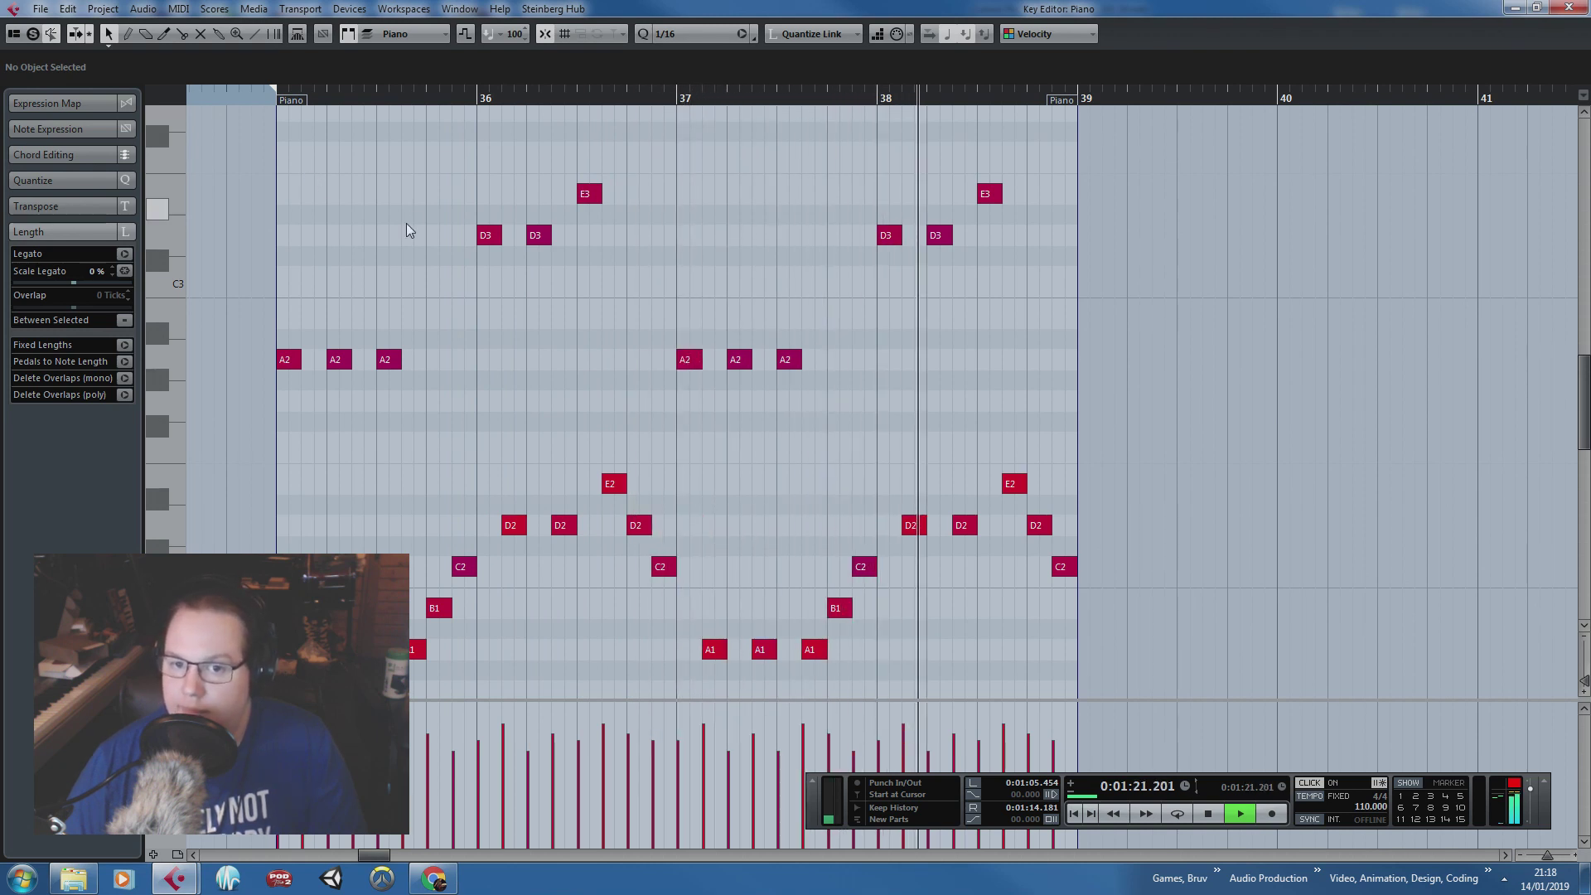
pyautogui.press('space')
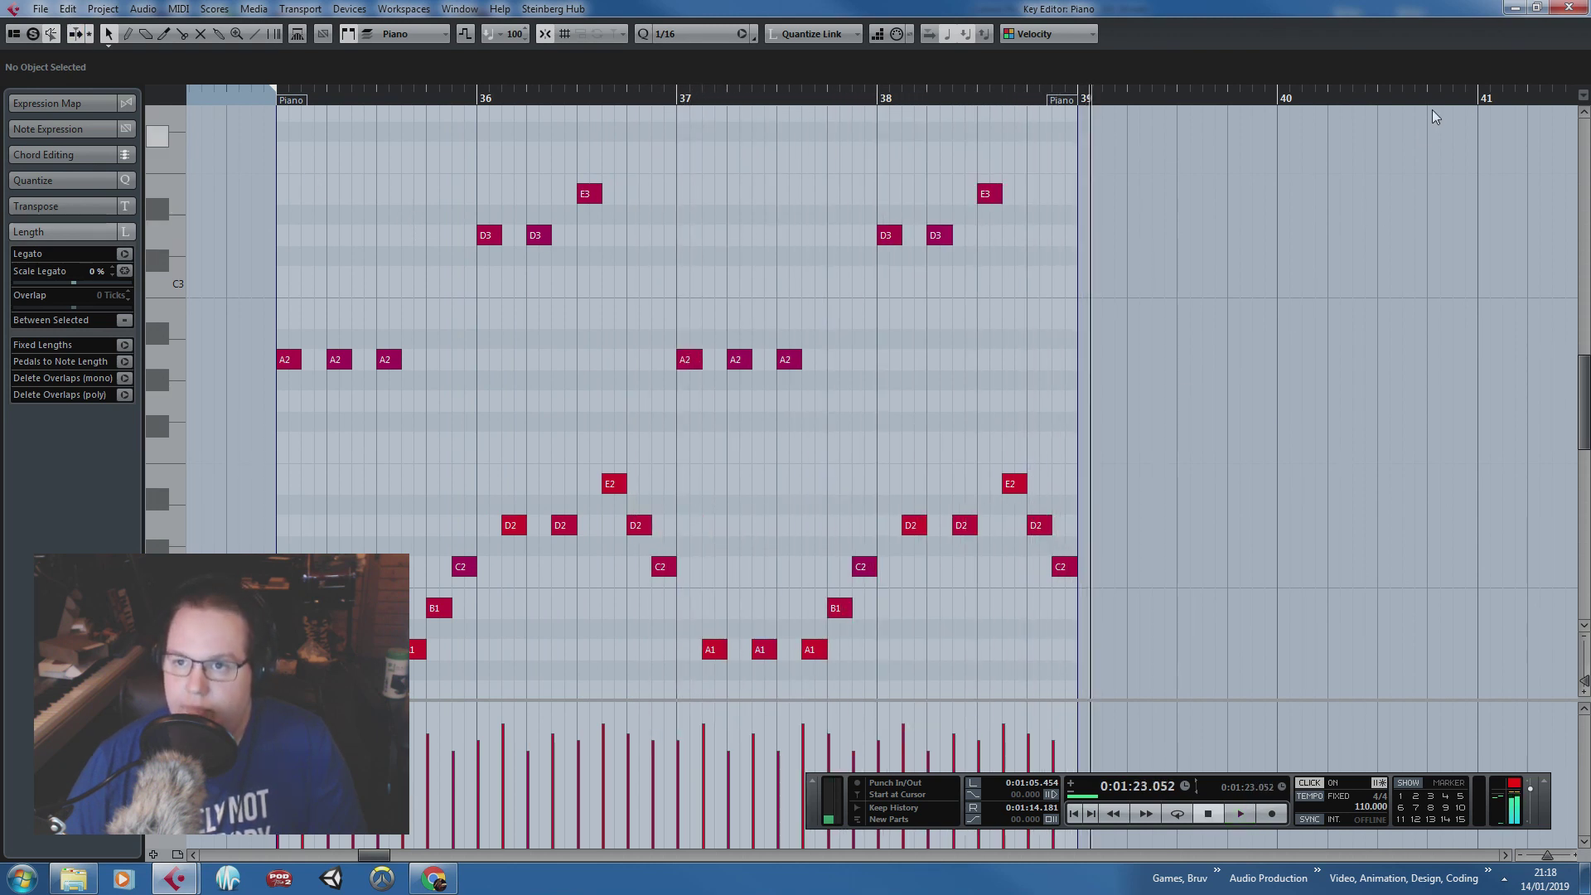
# Step: Close the note editor and move all the green parts and their chords later to start at bar 23
pyautogui.click(1568, 7)
pyautogui.moveTo(883, 499); pyautogui.dragTo(937, 68)
pyautogui.hscroll(-3, 746, 499)
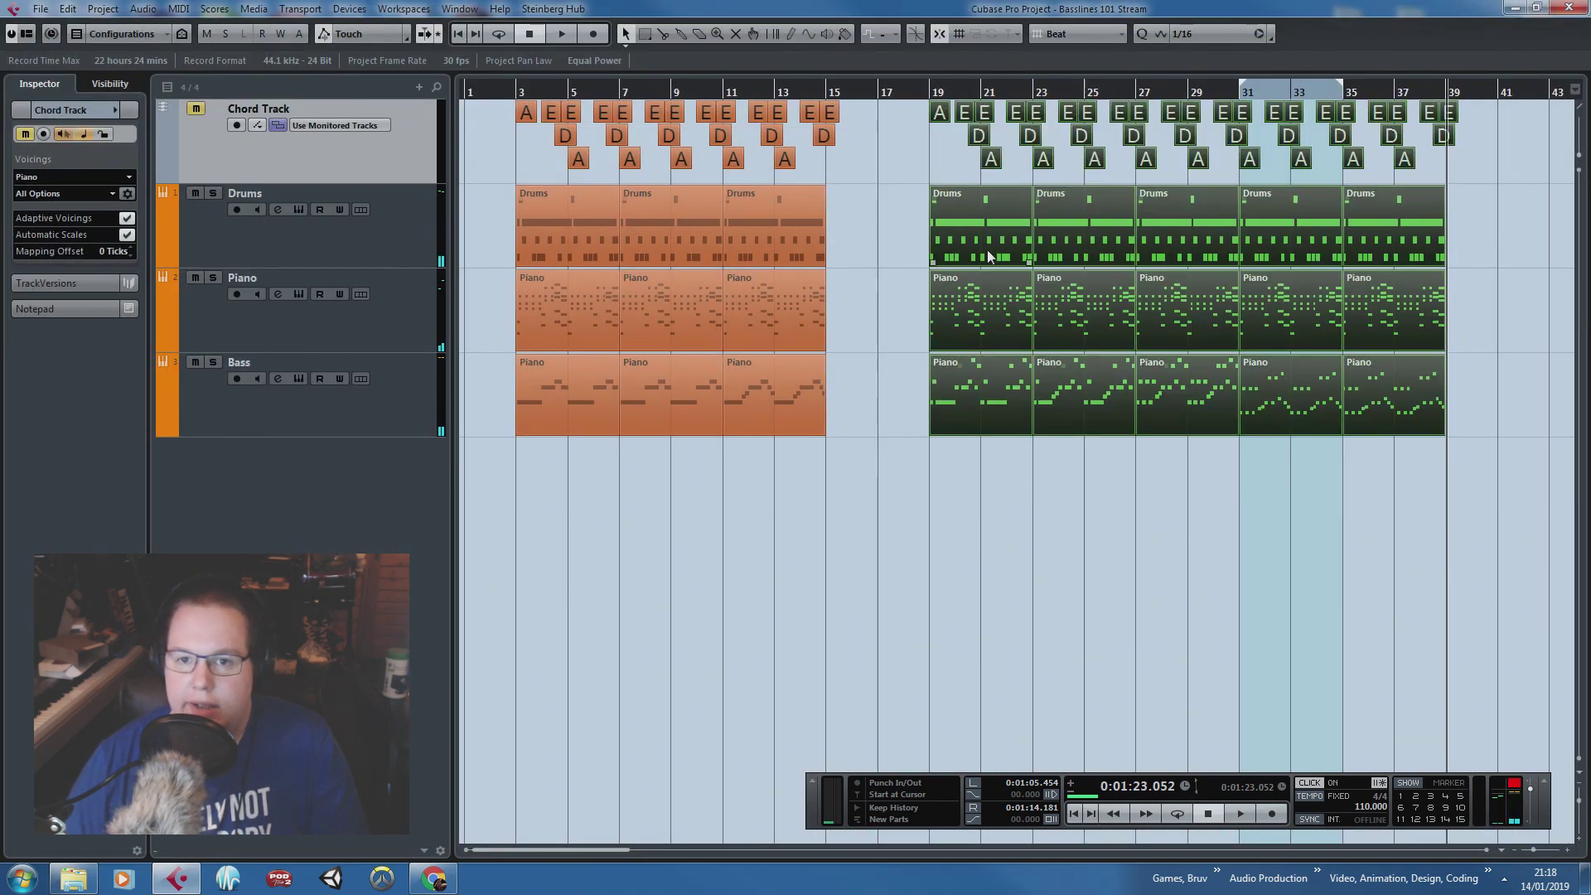
pyautogui.moveTo(988, 256); pyautogui.dragTo(1054, 264)
# Step: Move the orange parts and chords from bar 7 onward four bars later to start at bar 11
pyautogui.moveTo(907, 486); pyautogui.dragTo(764, 64)
pyautogui.scroll(2, 680, 381)
pyautogui.moveTo(986, 505); pyautogui.dragTo(636, 61)
pyautogui.moveTo(643, 220); pyautogui.dragTo(792, 229)
# Step: Duplicate the chords, drums, piano and bass of bars 3–6 into the gap at bar 7
pyautogui.moveTo(667, 563); pyautogui.dragTo(497, 103)
pyautogui.hotkey('ctrl', 'd')
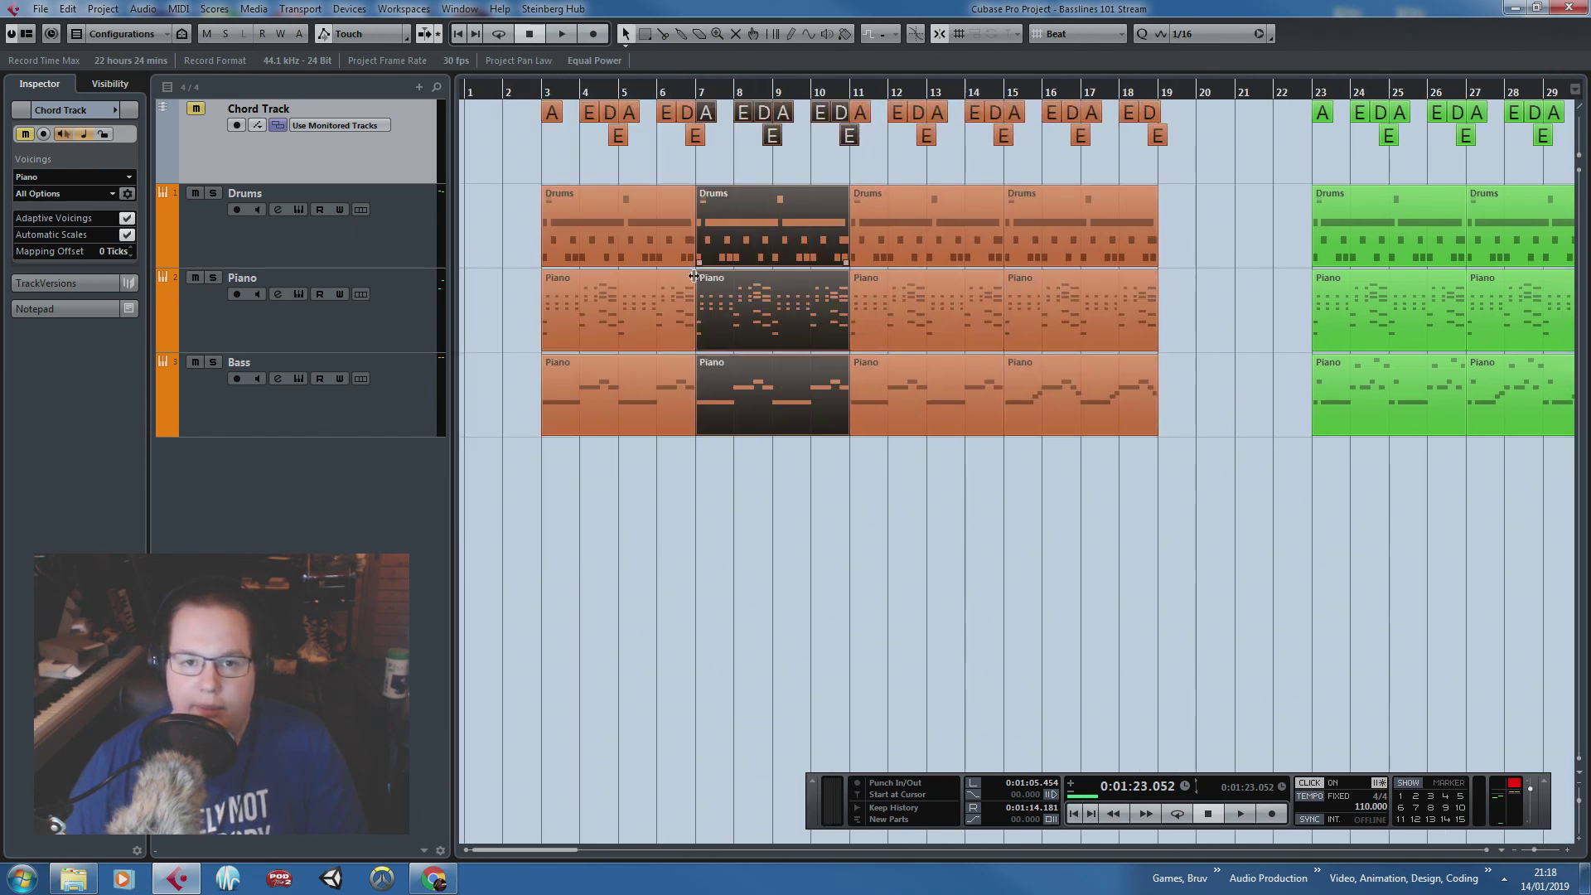
pyautogui.scroll(2, 696, 309)
pyautogui.click(830, 557)
# Step: Open the bass part at bar 7, shorten its first A1 to an eighth note and delete the notes in bars 9–10
pyautogui.doubleClick(830, 388)
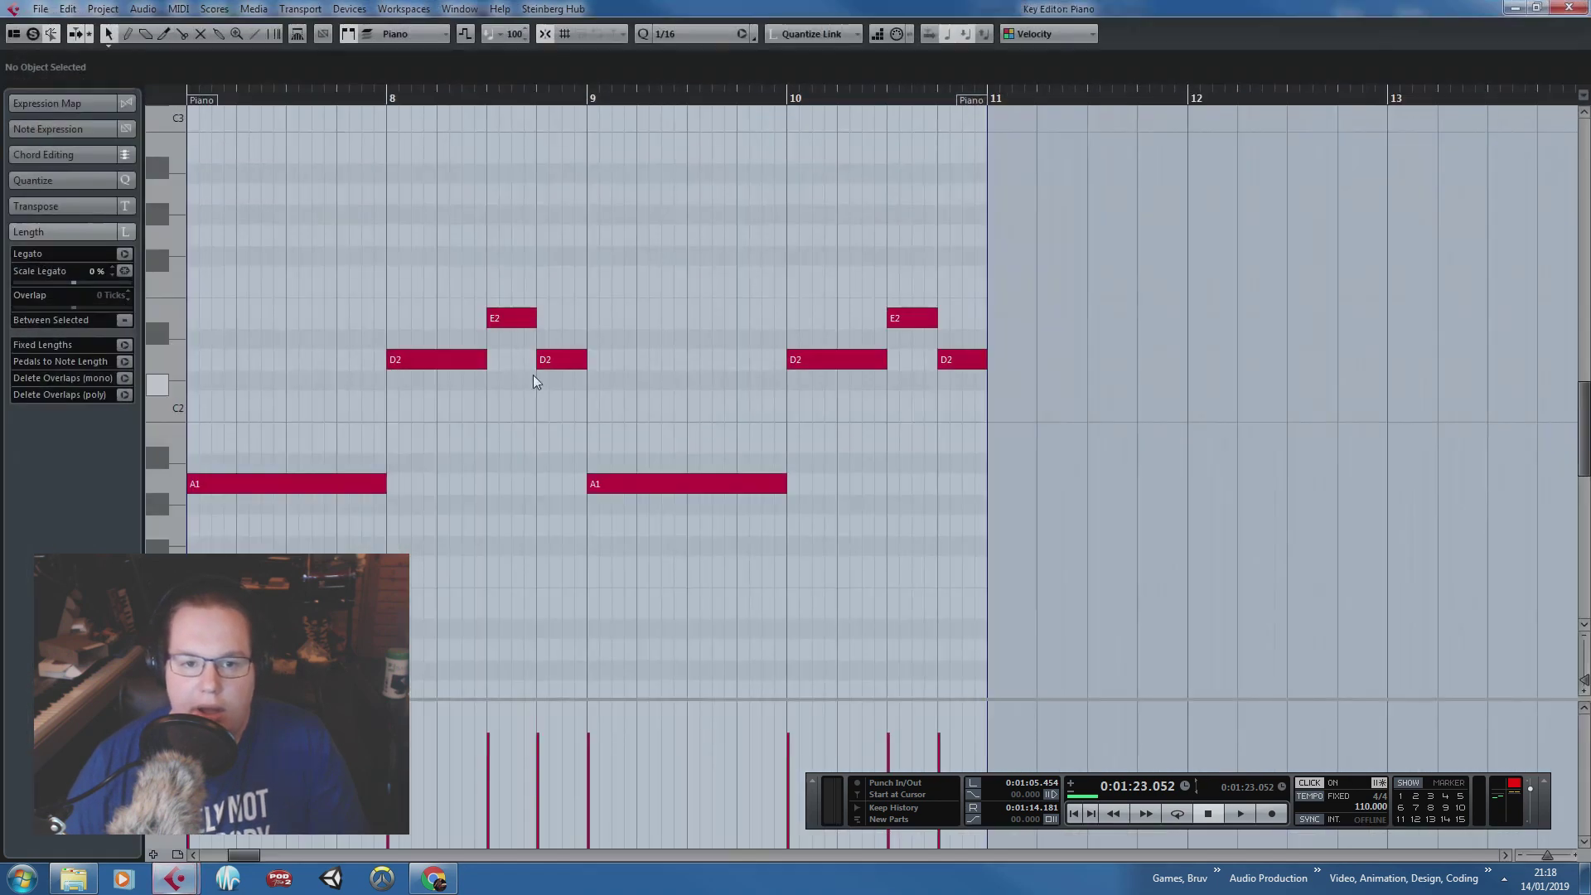
pyautogui.scroll(-3, 531, 375)
pyautogui.scroll(2, 323, 364)
pyautogui.moveTo(508, 491); pyautogui.dragTo(369, 502)
pyautogui.scroll(1, 447, 498)
pyautogui.scroll(1, 397, 530)
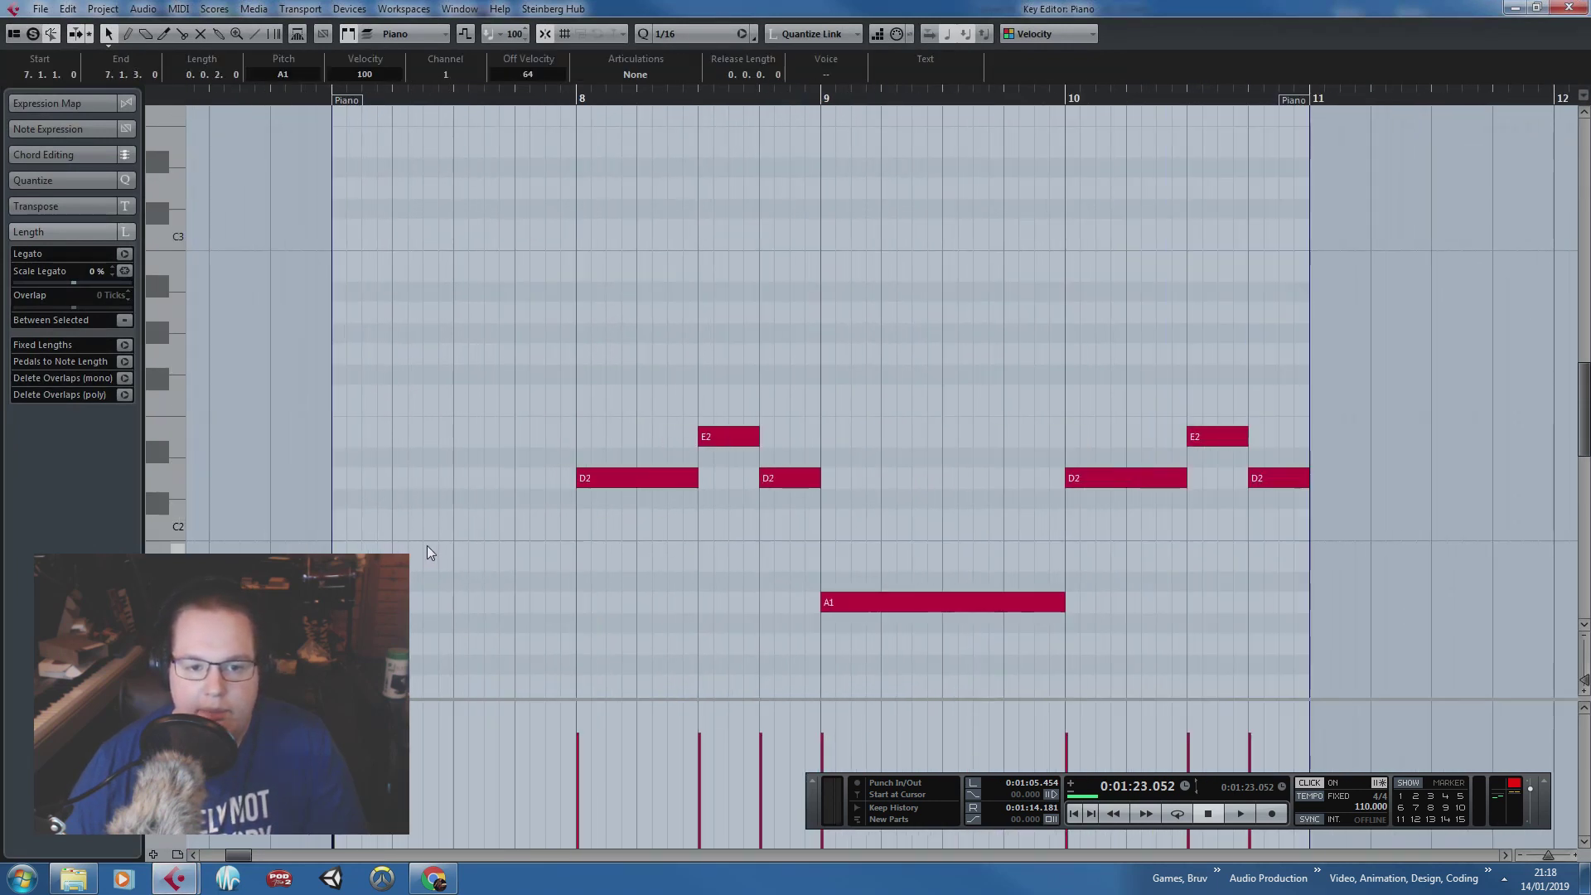
pyautogui.moveTo(1375, 363); pyautogui.dragTo(911, 647)
pyautogui.press('Delete')
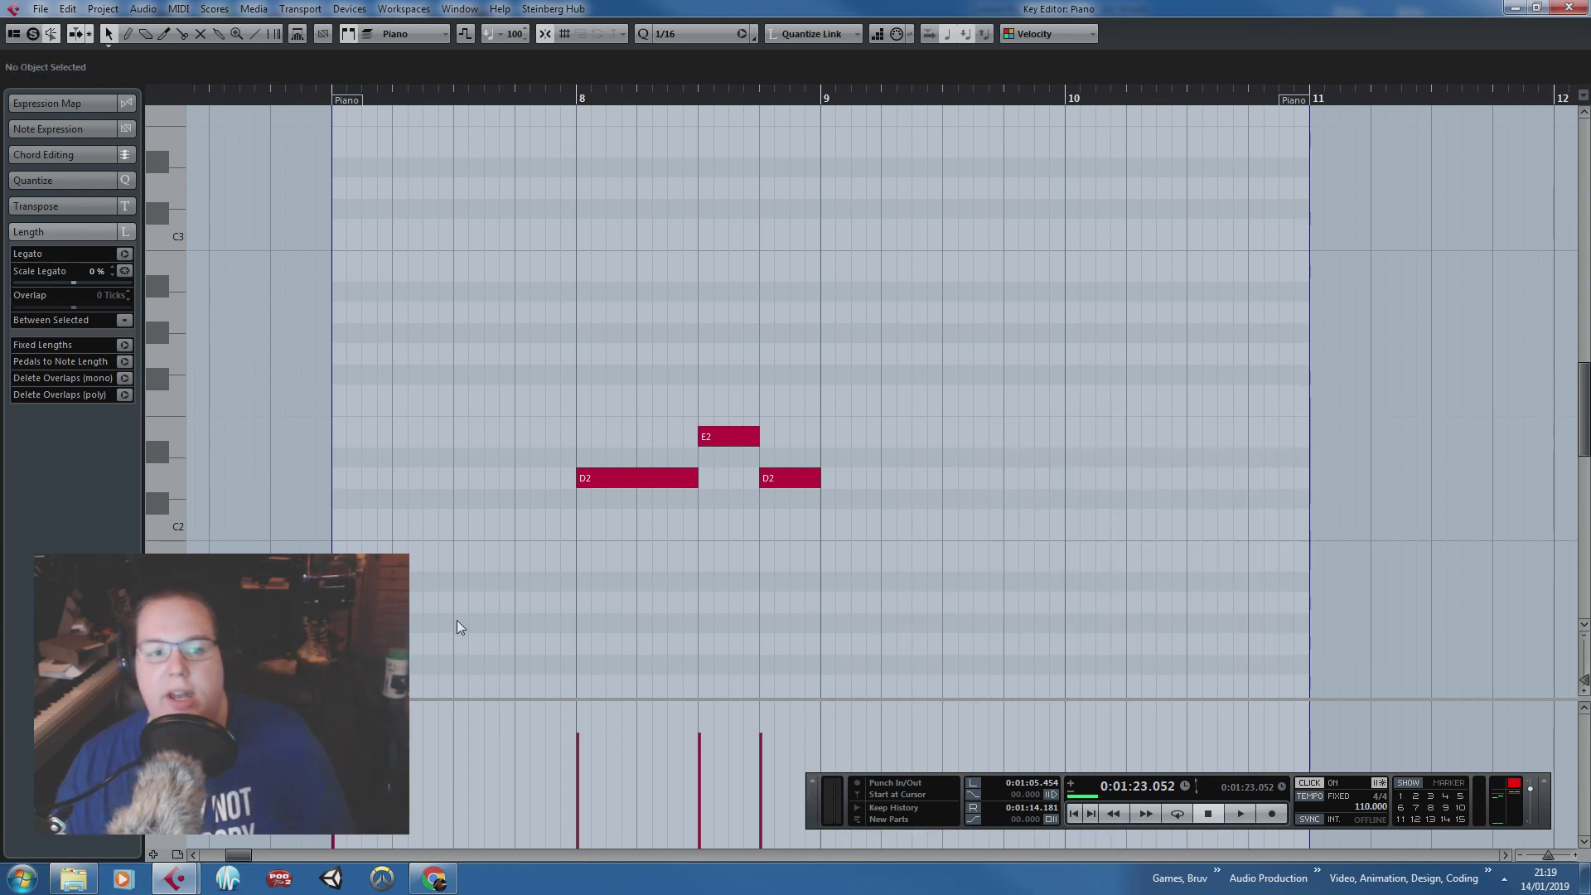
# Step: Fill bar 7 with off-beat A1 eighth notes and rework bar 8 into off-beat D2, D2, E2, D2 eighths
pyautogui.moveTo(348, 602); pyautogui.dragTo(561, 605)
pyautogui.hotkey('ctrl', 'd')
pyautogui.hotkey('ctrl', 'd')
pyautogui.moveTo(687, 480); pyautogui.dragTo(793, 483)
# Step: Duplicate the off-beat pattern of bars 7–8 into bars 9–10, starting on 9.1.3, and switch the metronome click off
pyautogui.moveTo(848, 376); pyautogui.dragTo(333, 609)
pyautogui.hotkey('ctrl', 'd')
pyautogui.moveTo(830, 603); pyautogui.dragTo(867, 617)
pyautogui.press('c')
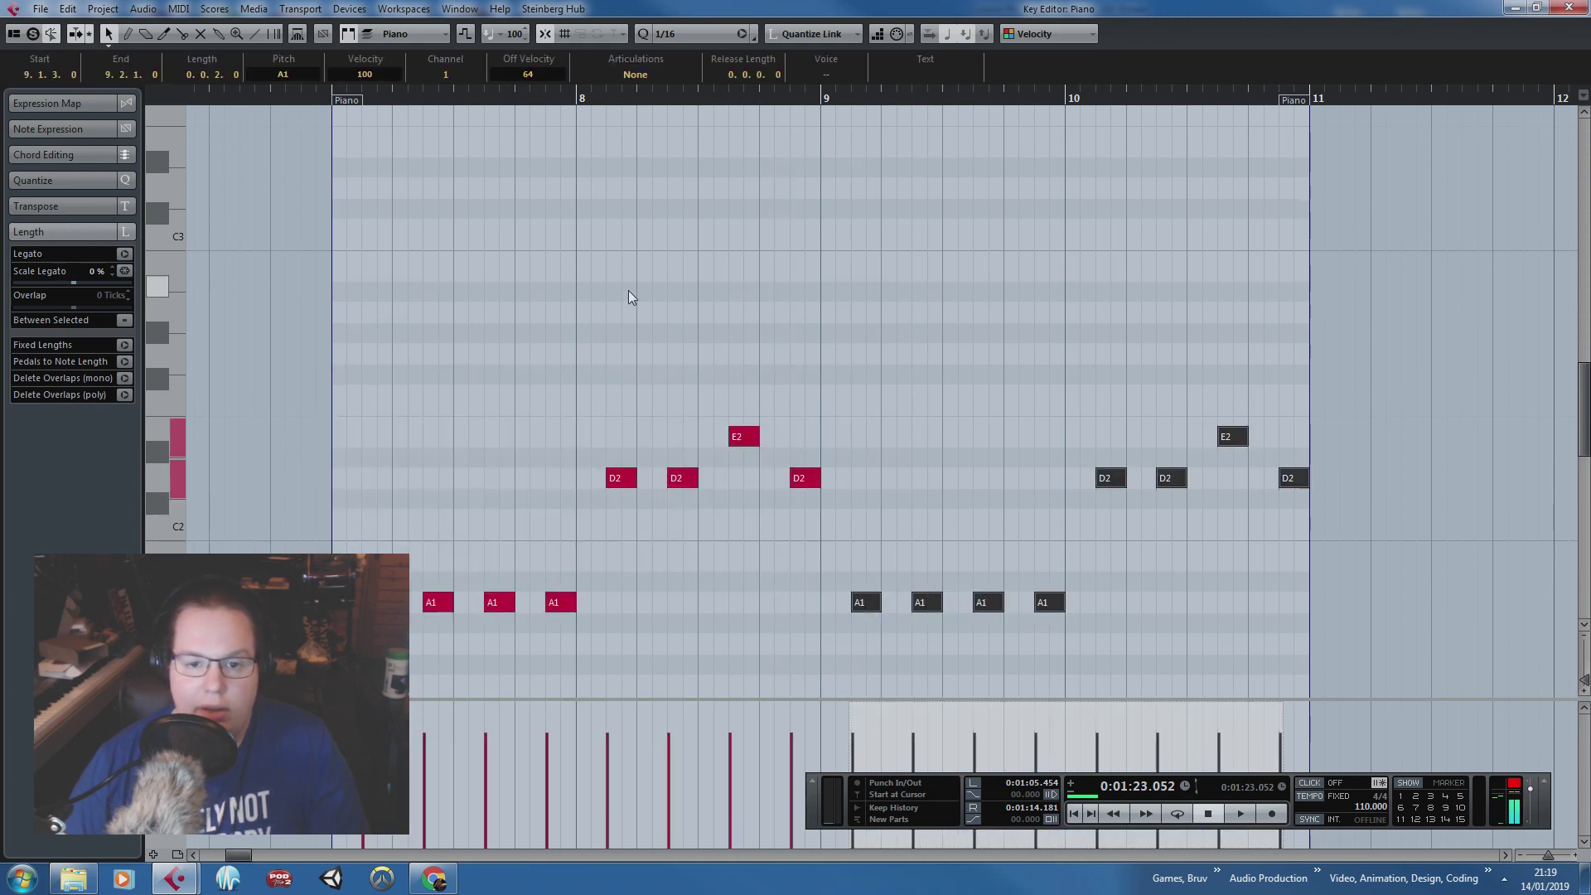
# Step: Play back the off-beat bass pattern from the start of bar 7
pyautogui.click(298, 108)
pyautogui.click(317, 97)
pyautogui.press('space')
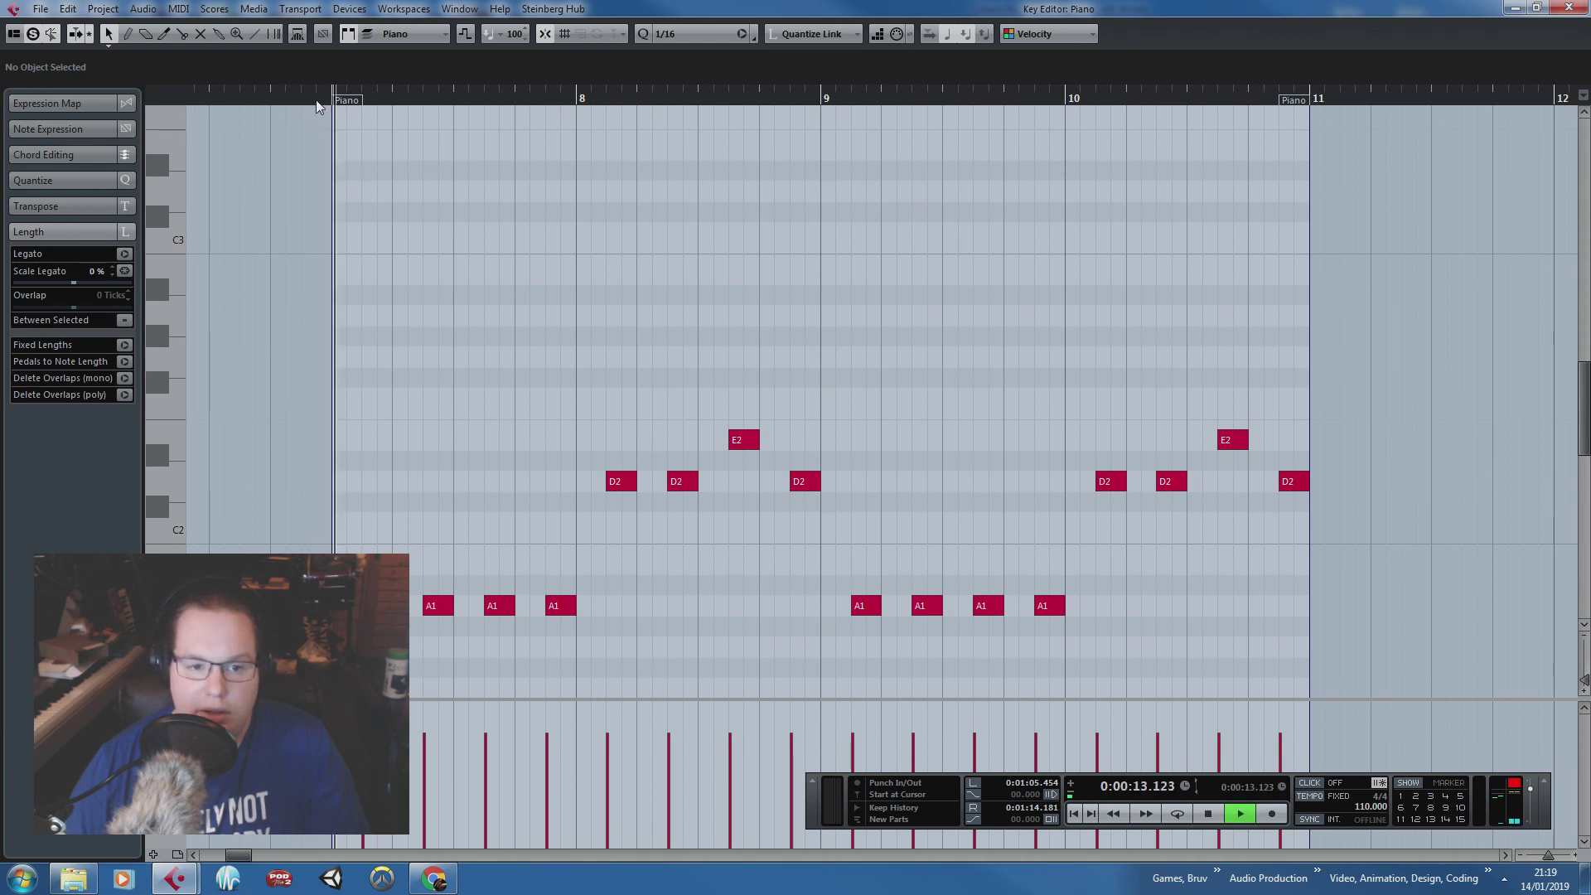
pyautogui.press('space')
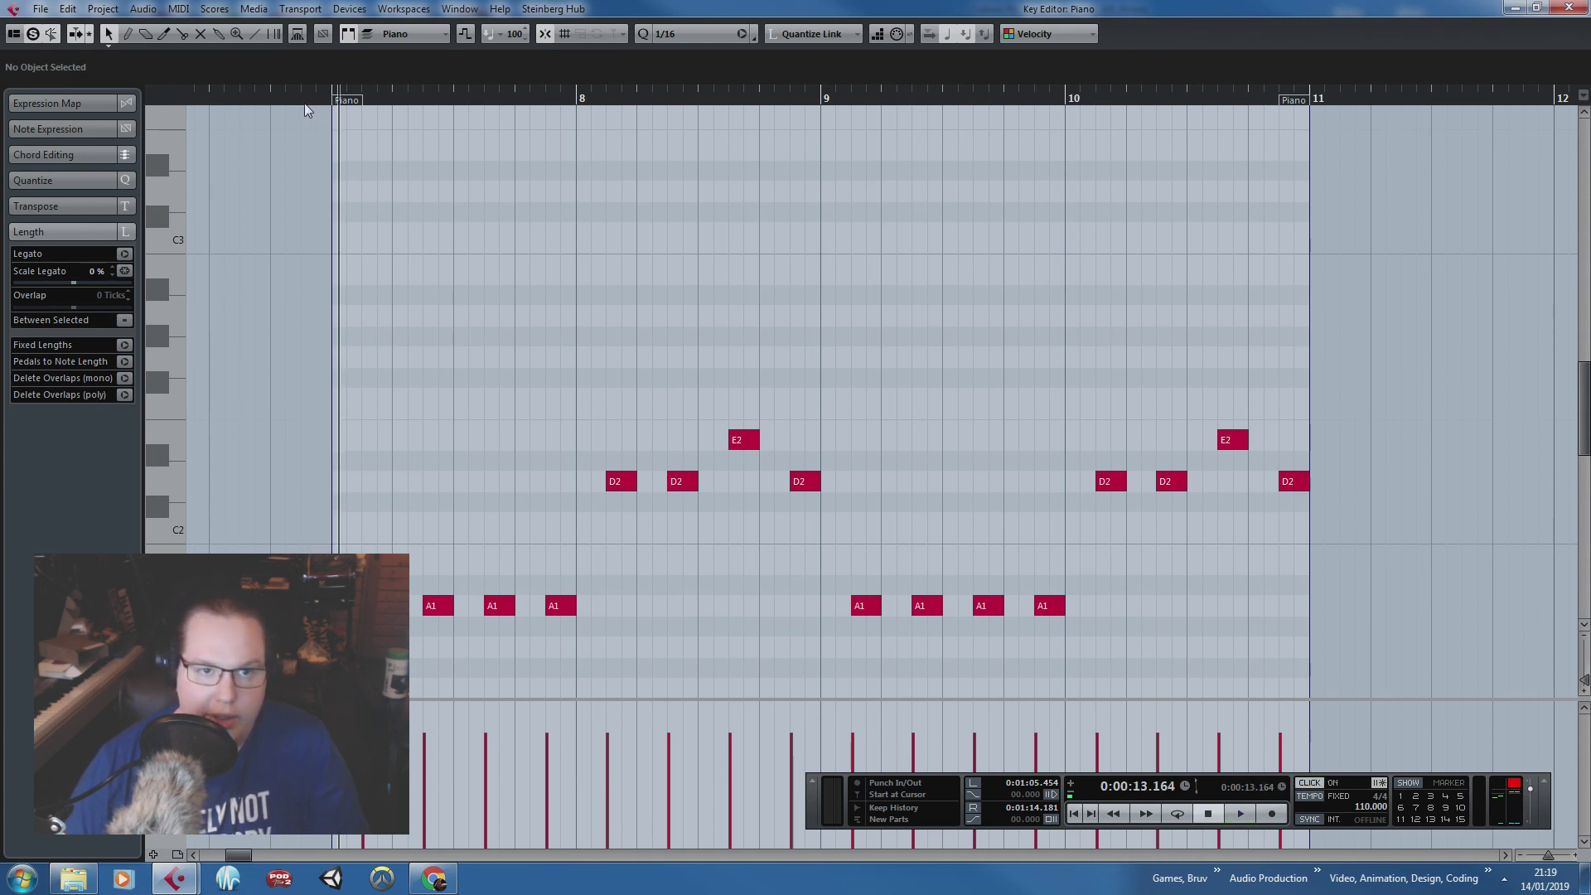
pyautogui.press('space')
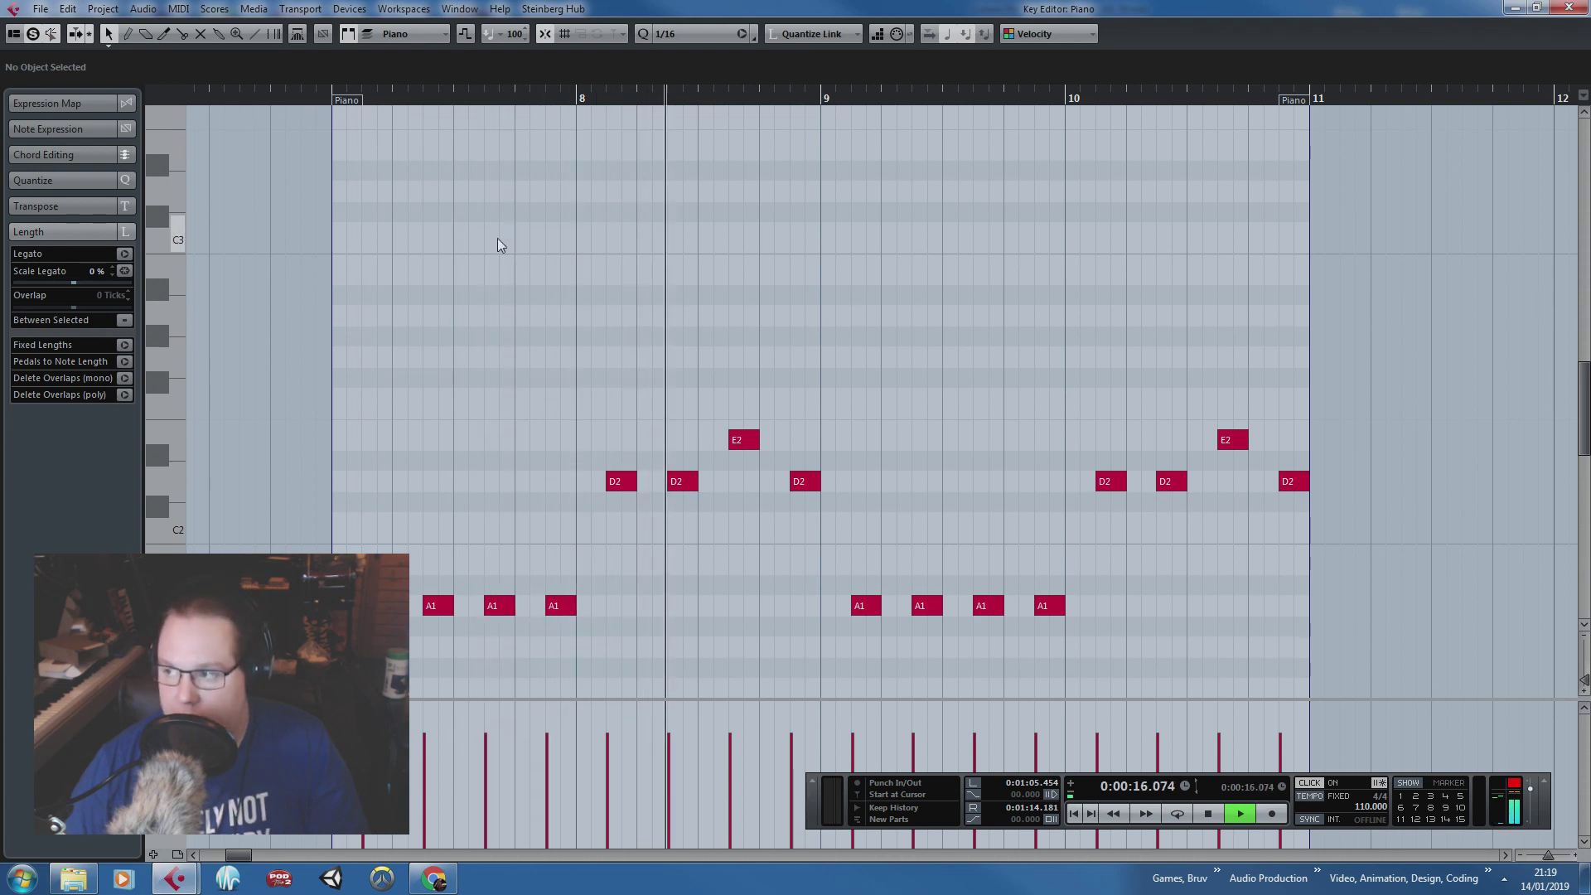
pyautogui.press('space')
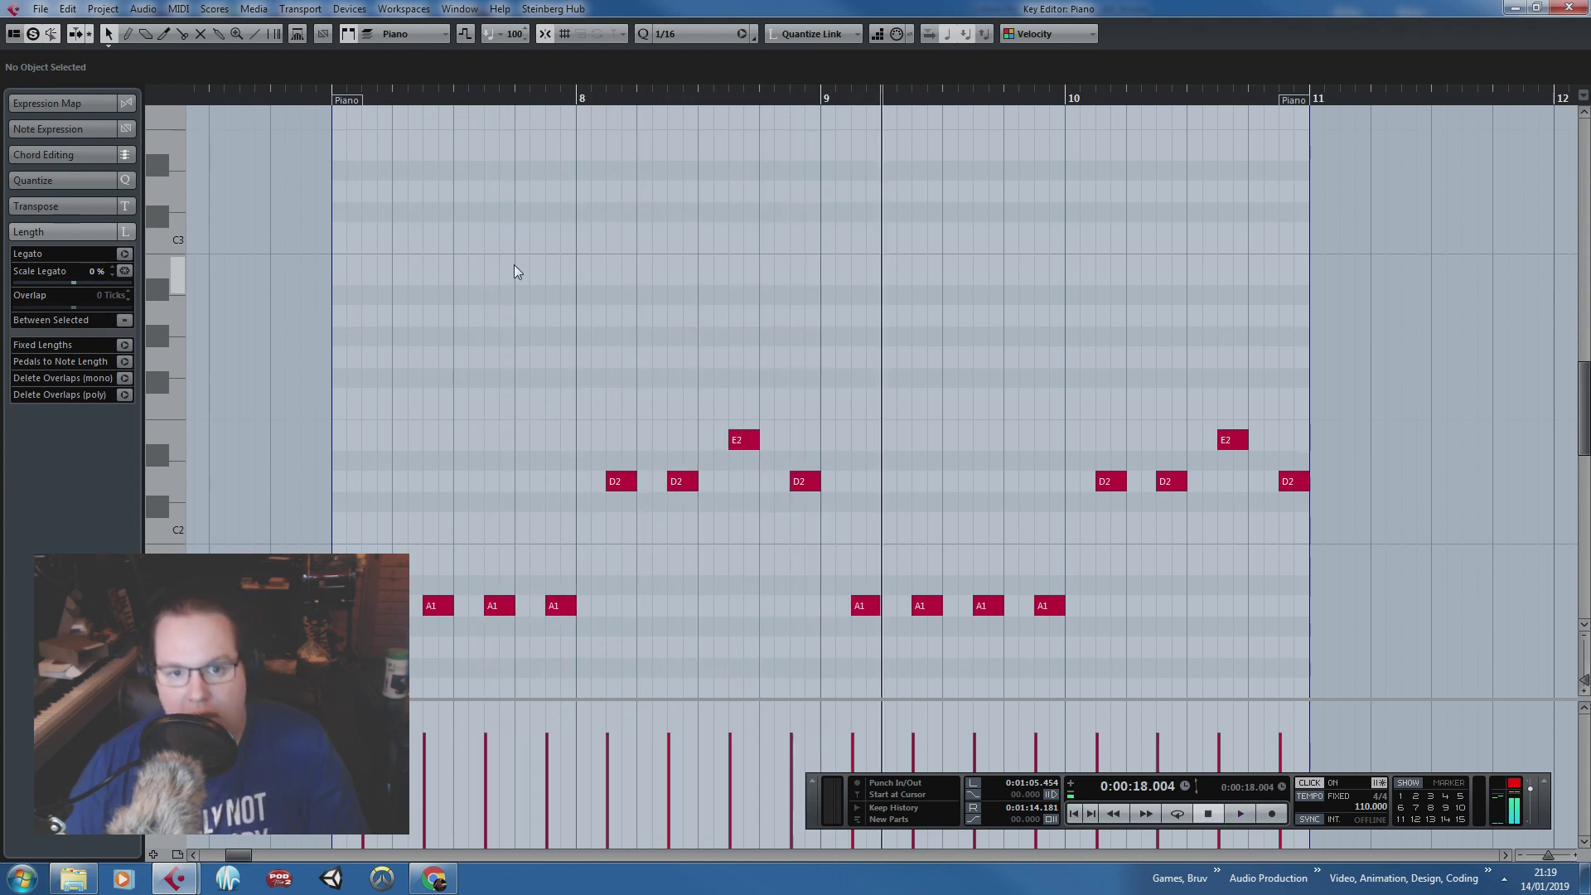
# Step: Try moving all the D2 and E2 notes in bars 8 and 10 down to A1
pyautogui.moveTo(507, 271); pyautogui.dragTo(836, 457)
pyautogui.moveTo(617, 481); pyautogui.dragTo(638, 563)
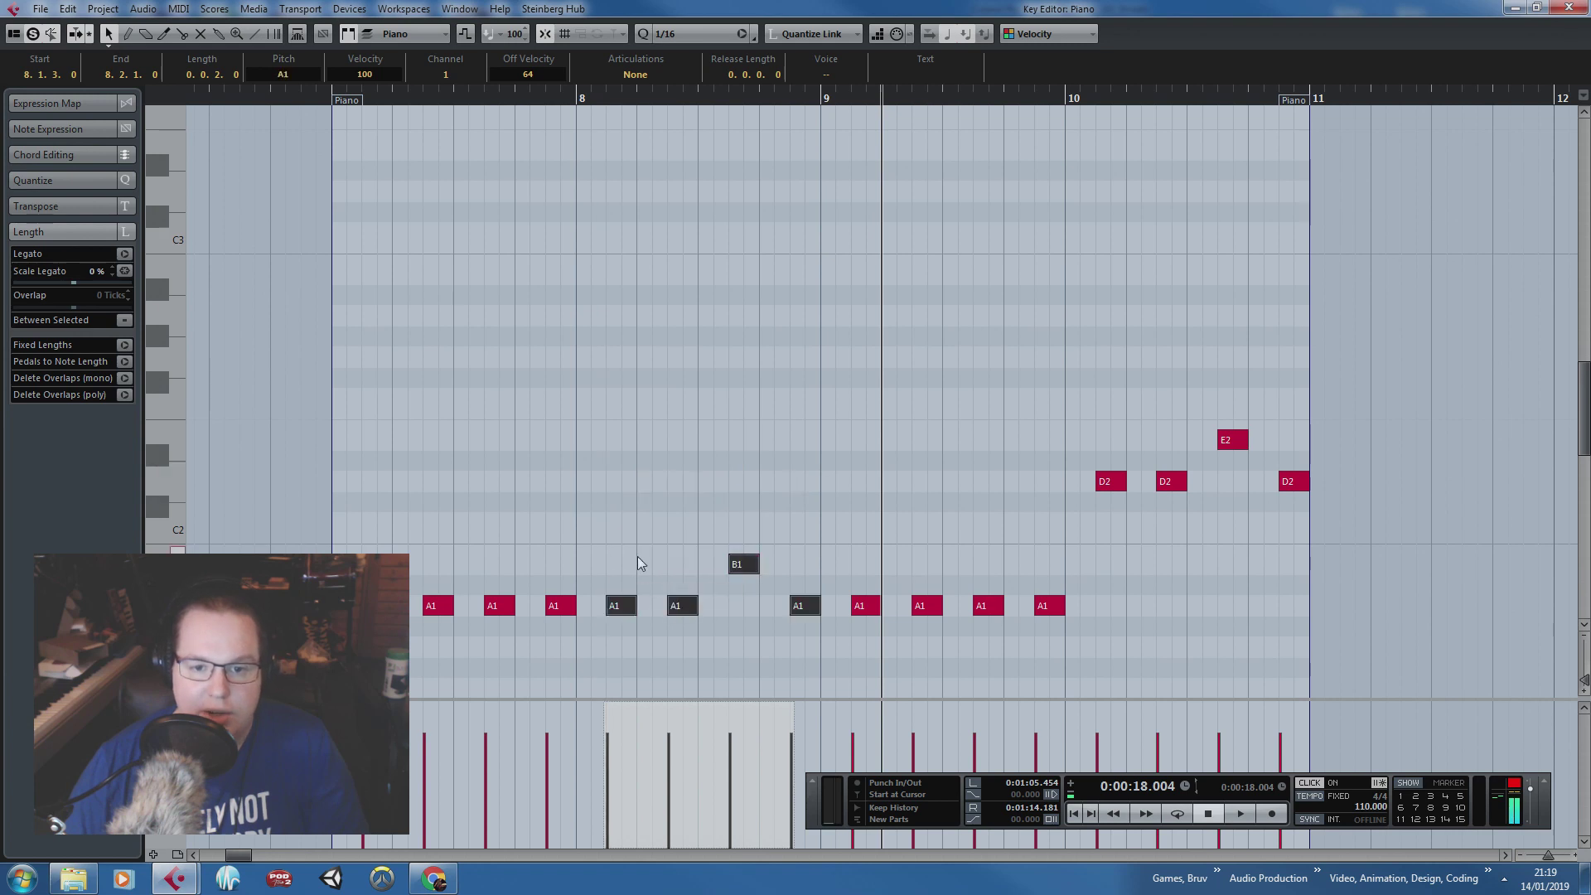
pyautogui.click(743, 564)
pyautogui.moveTo(745, 564); pyautogui.dragTo(746, 605)
pyautogui.moveTo(398, 572); pyautogui.dragTo(1073, 668)
pyautogui.click(807, 468)
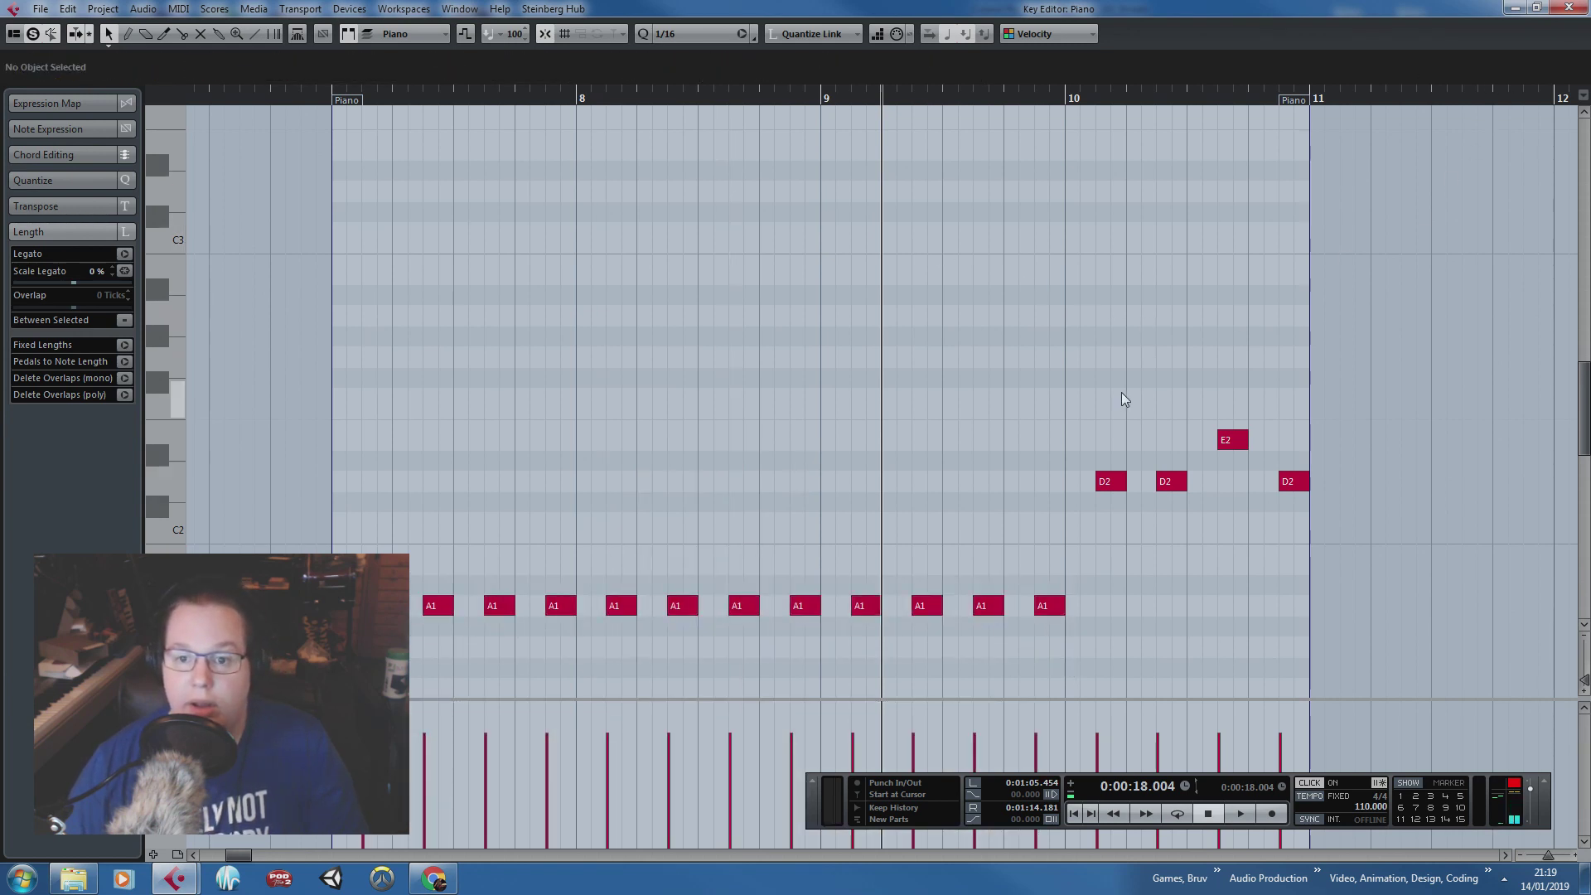
pyautogui.moveTo(1062, 365); pyautogui.dragTo(1430, 530)
pyautogui.moveTo(1114, 493); pyautogui.dragTo(1115, 618)
pyautogui.moveTo(1225, 564); pyautogui.dragTo(1226, 606)
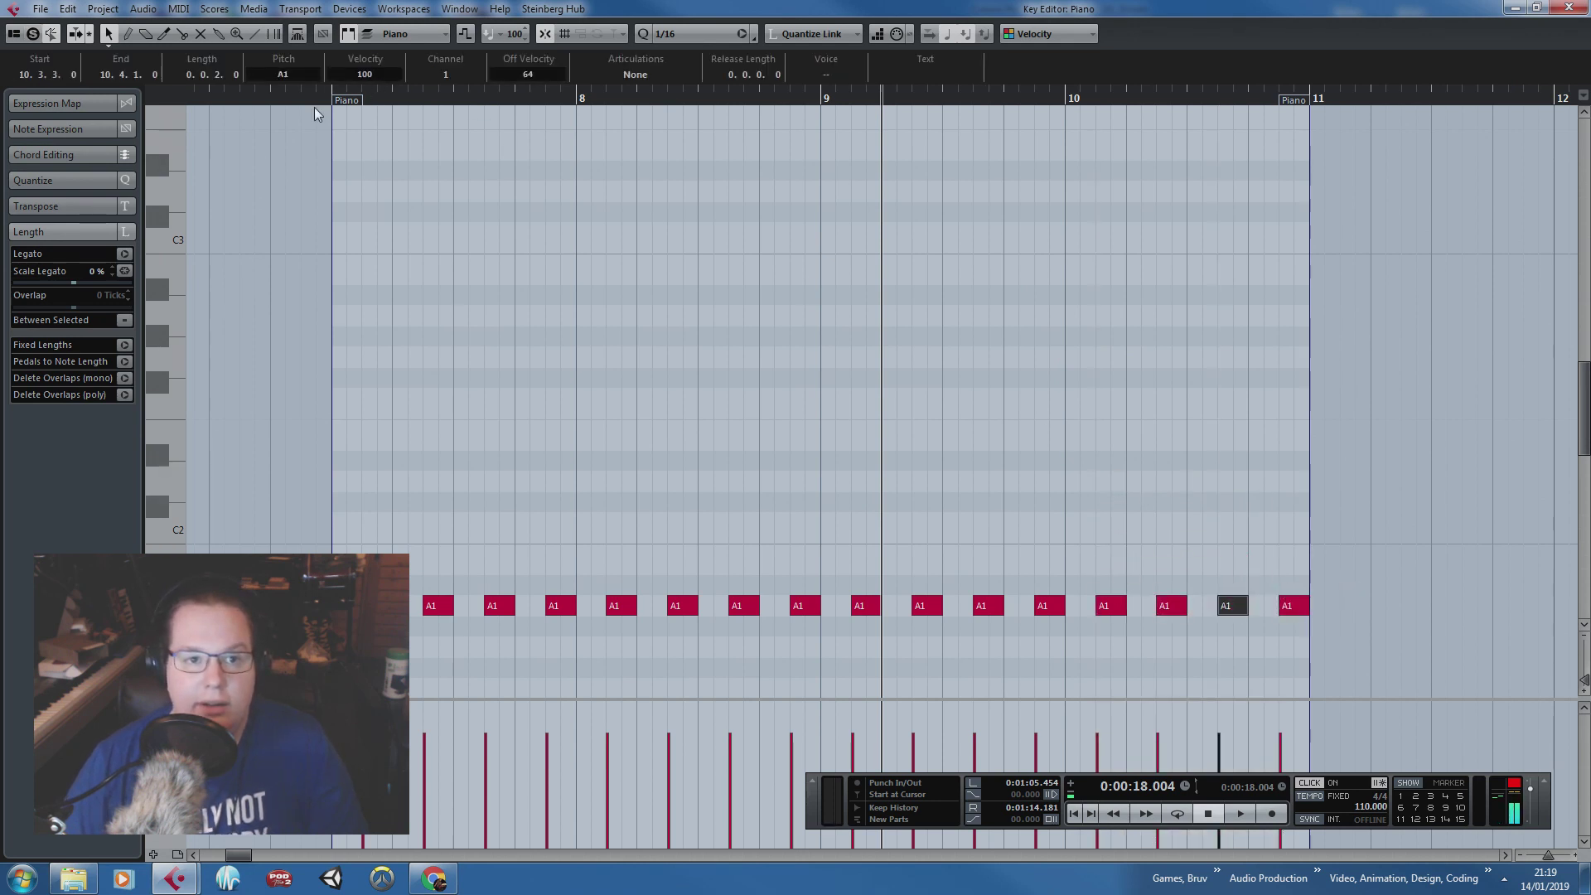
# Step: Play back bars 7–10 to hear the bassline with every off-beat note on A1
pyautogui.click(340, 100)
pyautogui.press('space')
pyautogui.click(660, 256)
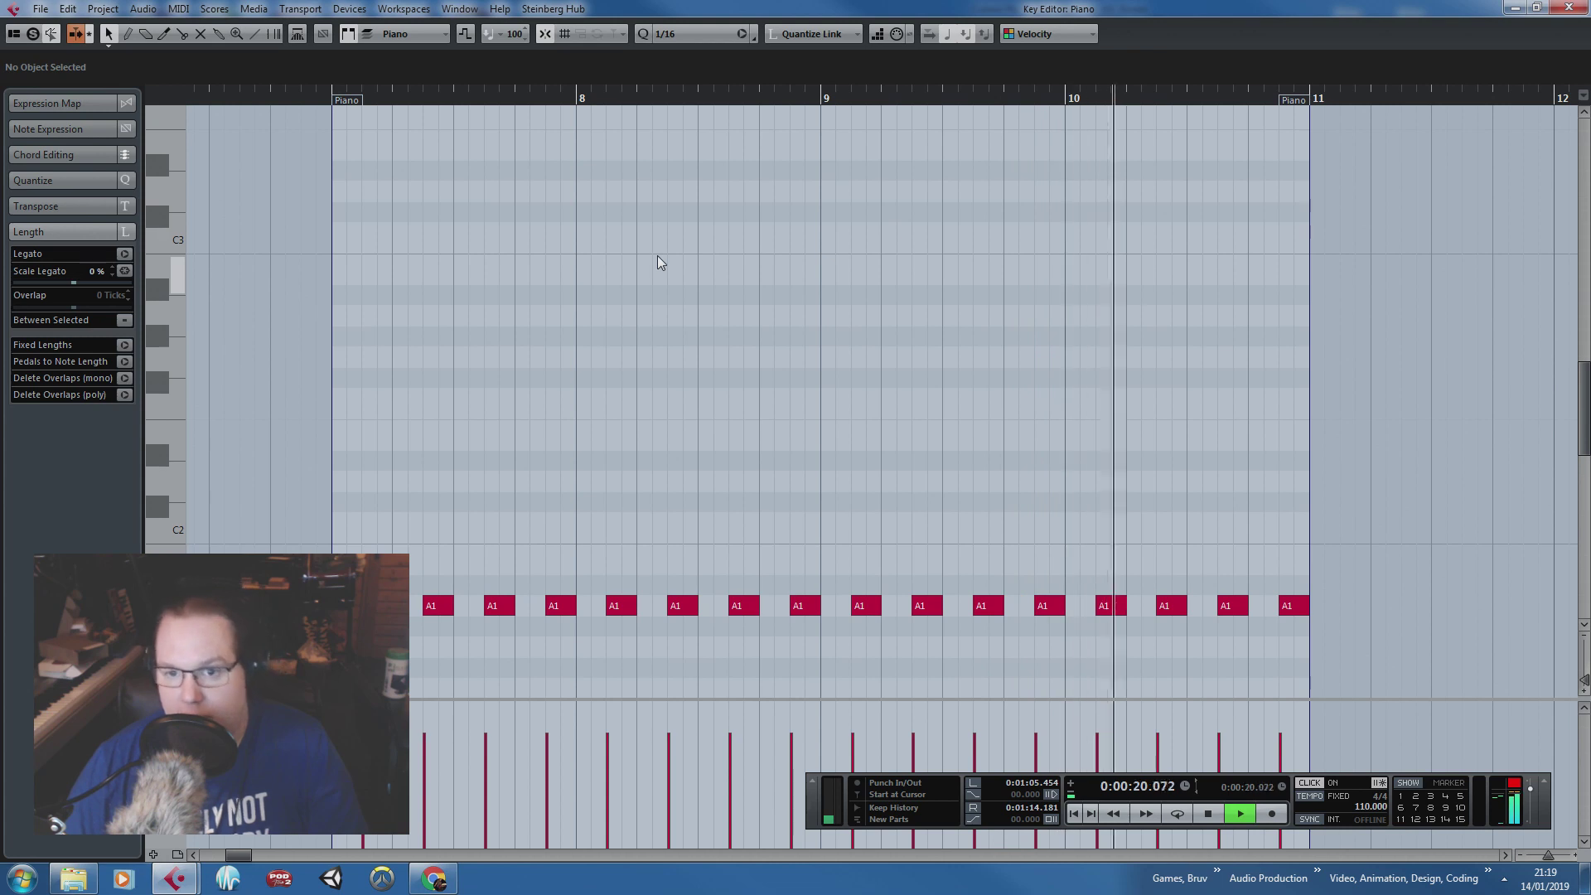
pyautogui.press('space')
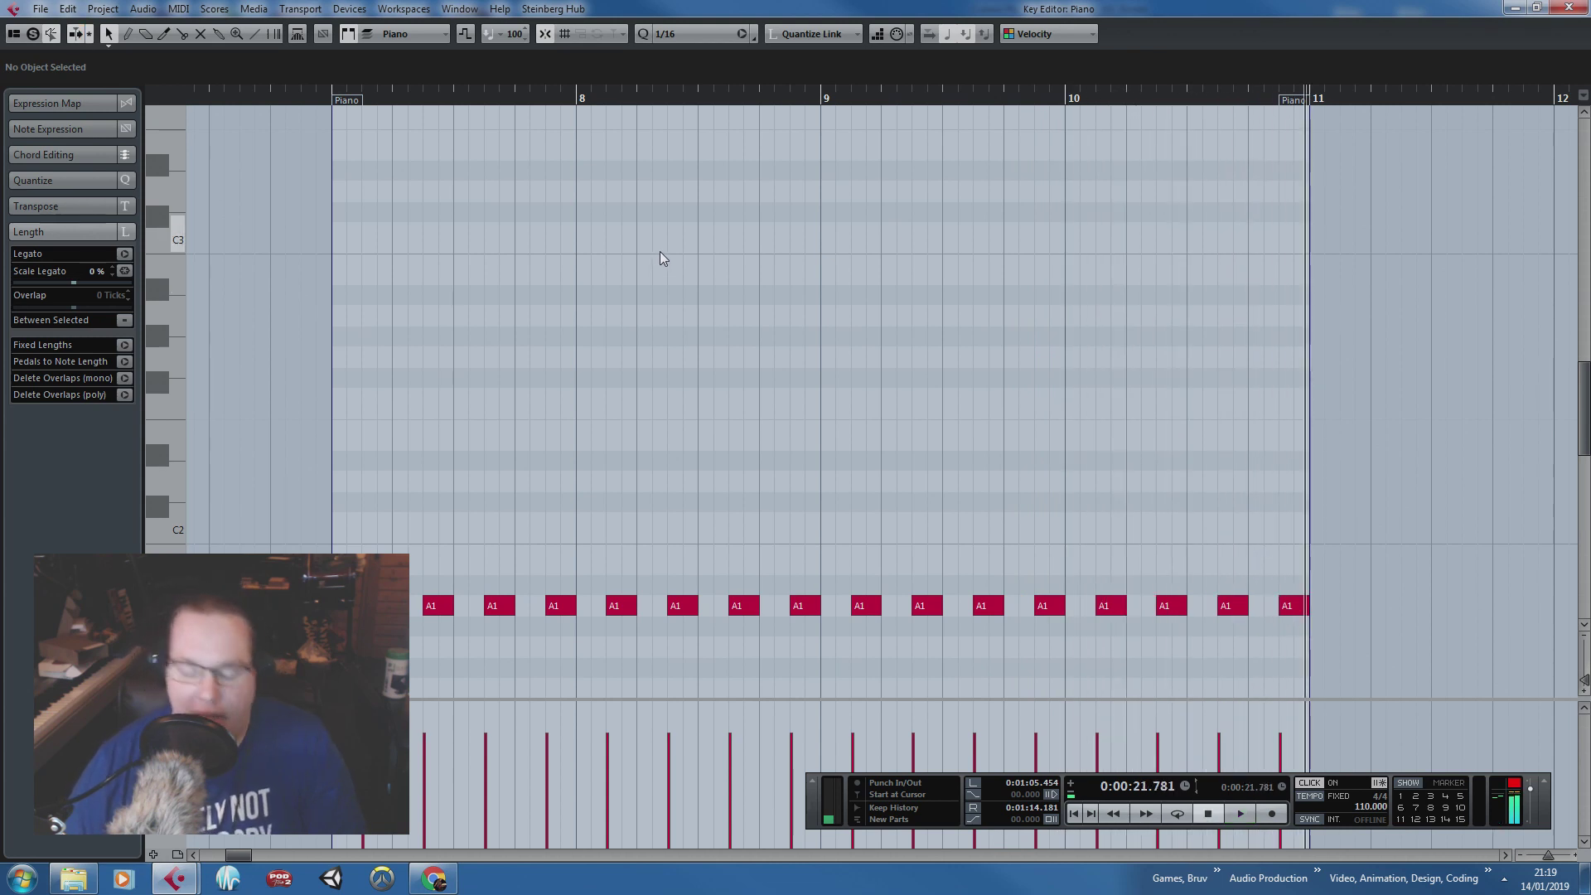
# Step: Undo the pitch changes that moved the notes of bars 8 and 10 to A1
pyautogui.hotkey('ctrl', 'z')
pyautogui.hotkey('ctrl', 'z')
pyautogui.hotkey('ctrl', 'z')
pyautogui.hotkey('ctrl', 'z')
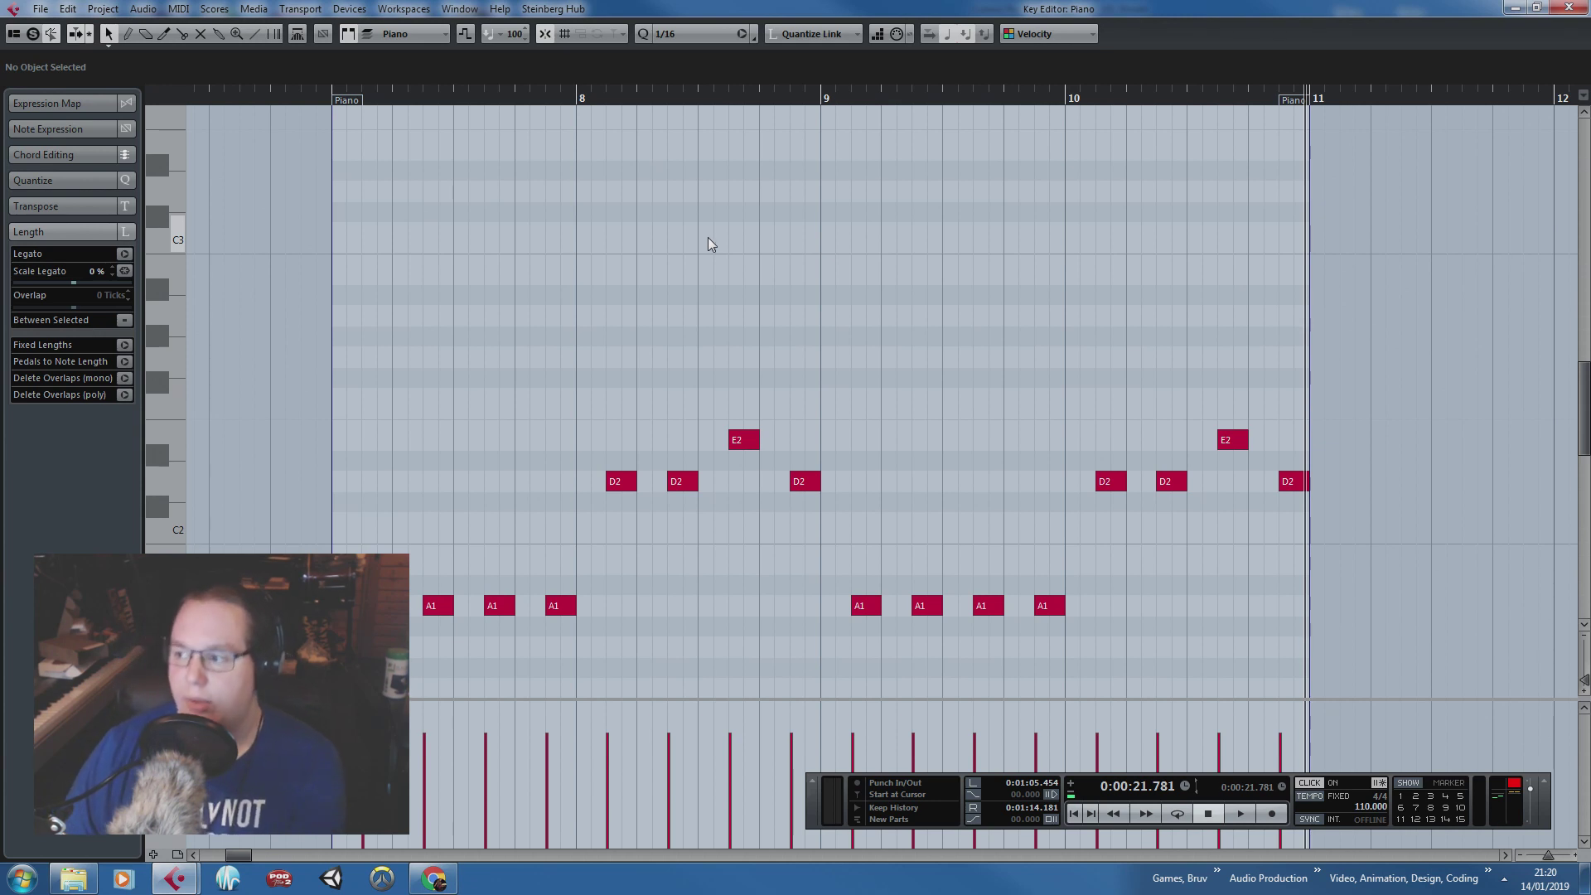
# Step: Switch the metronome click off and play back the off-beat bassline from bar 7 to the end of bar 10
pyautogui.moveTo(296, 94); pyautogui.dragTo(333, 116)
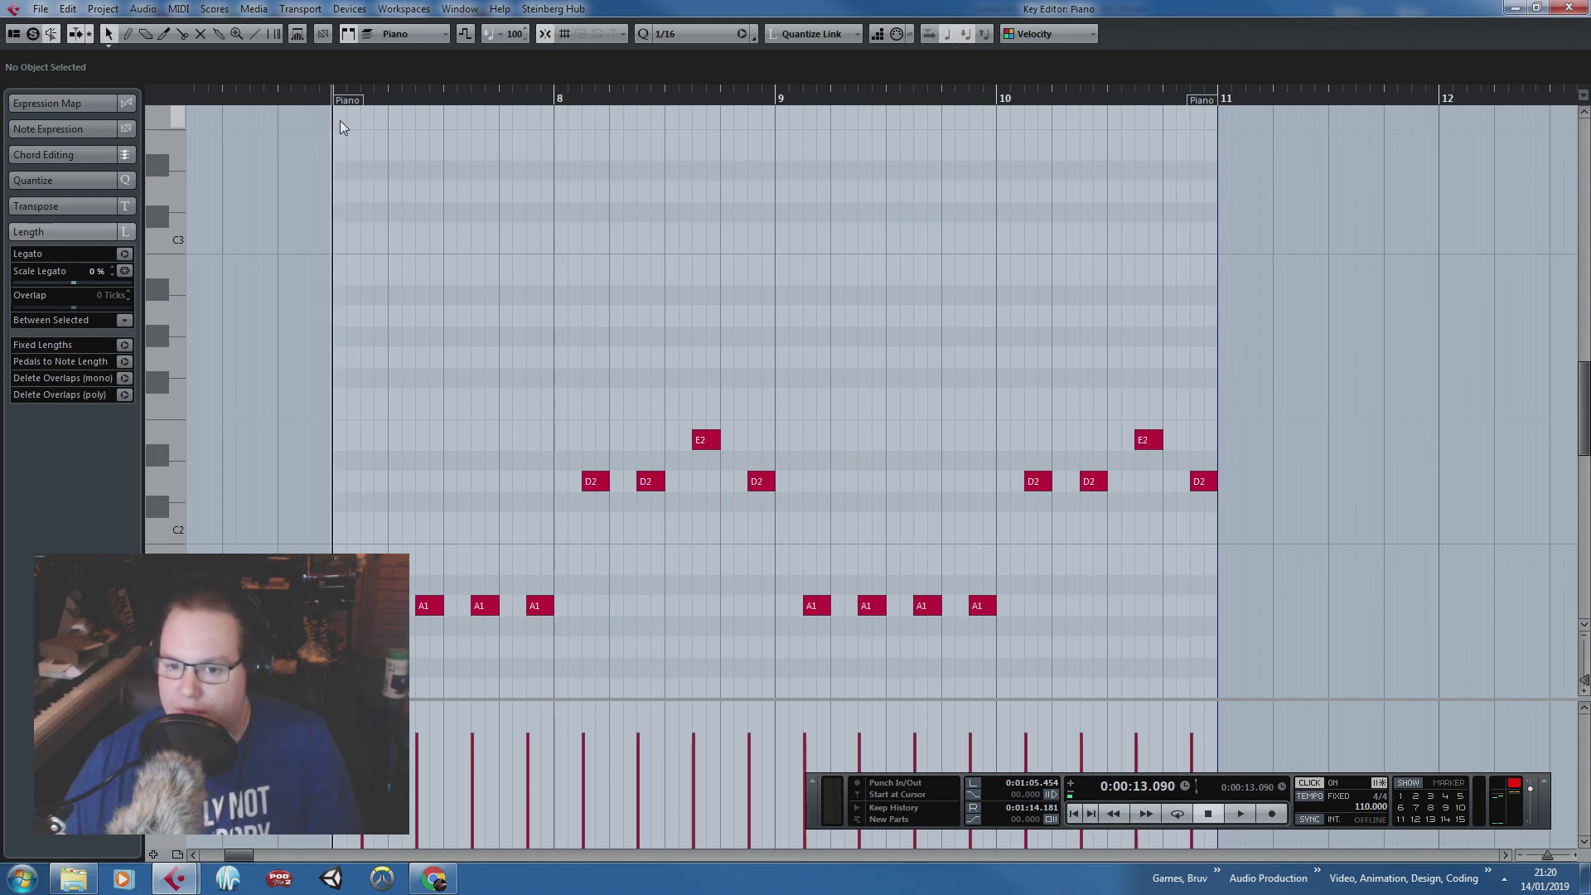
pyautogui.press('c')
pyautogui.press('space')
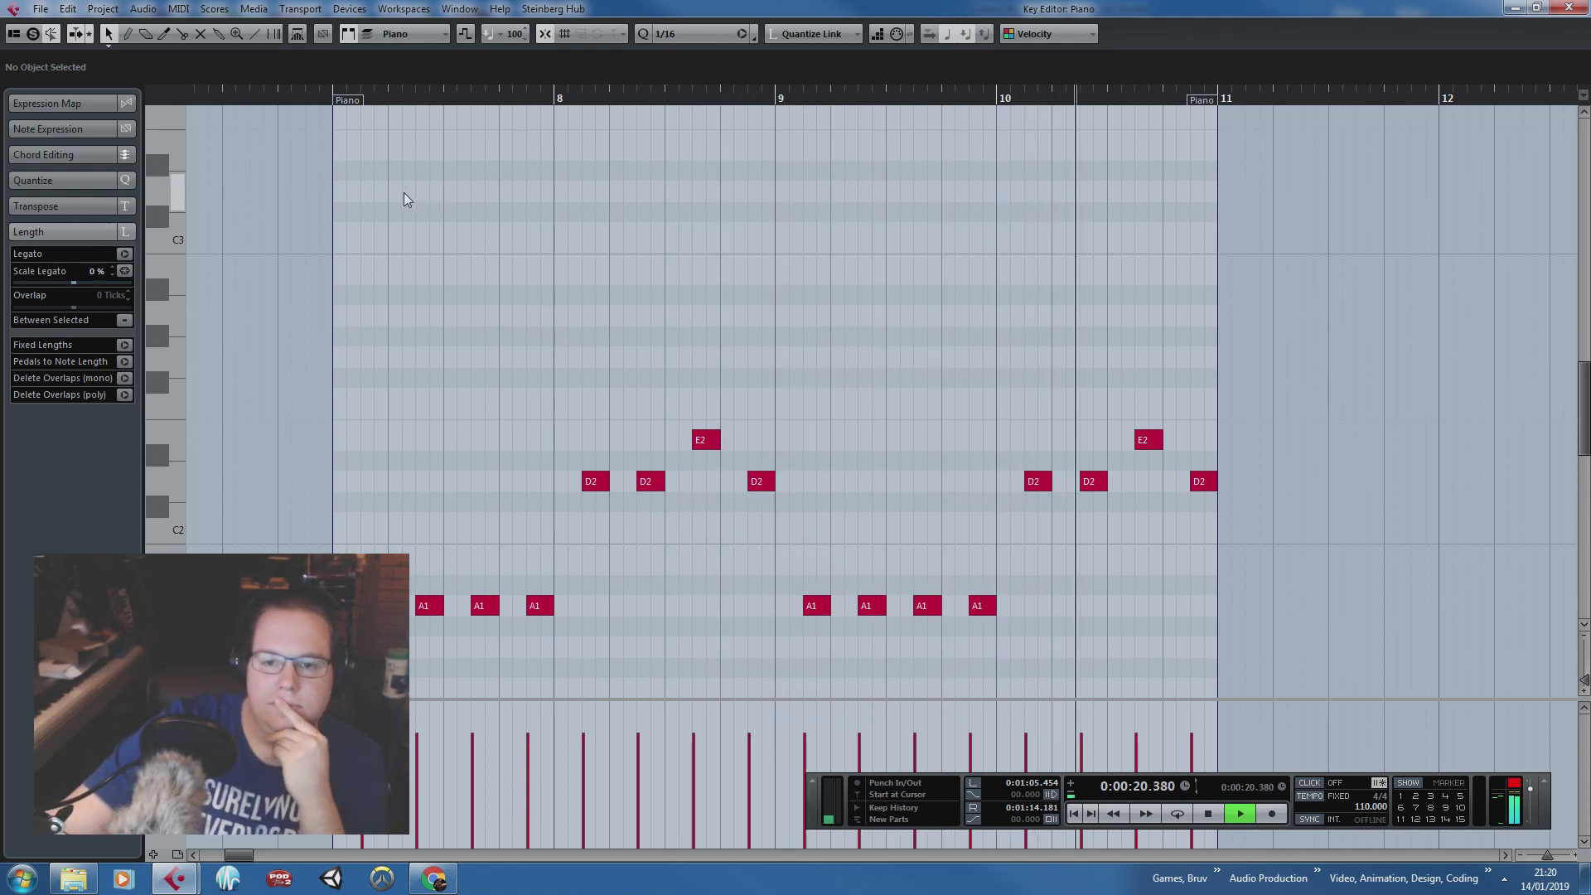
pyautogui.press('space')
# Step: Raise the velocity of all the bass notes in bars 7–10 and briefly audition them from the start of bar 7
pyautogui.moveTo(1333, 321); pyautogui.dragTo(334, 654)
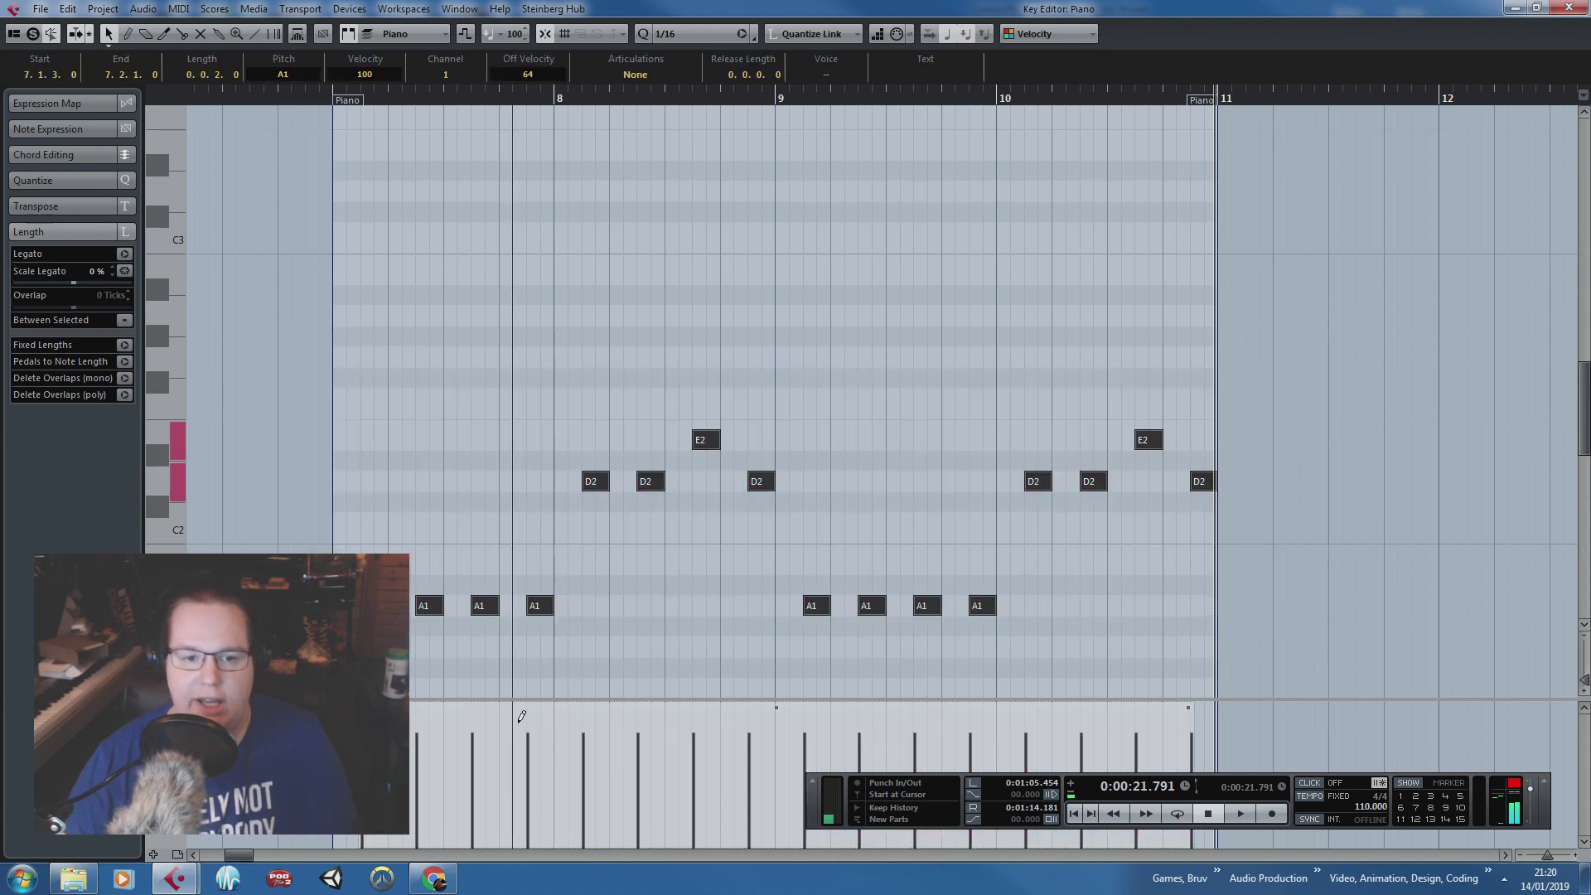
pyautogui.click(500, 593)
pyautogui.click(329, 100)
pyautogui.press('space')
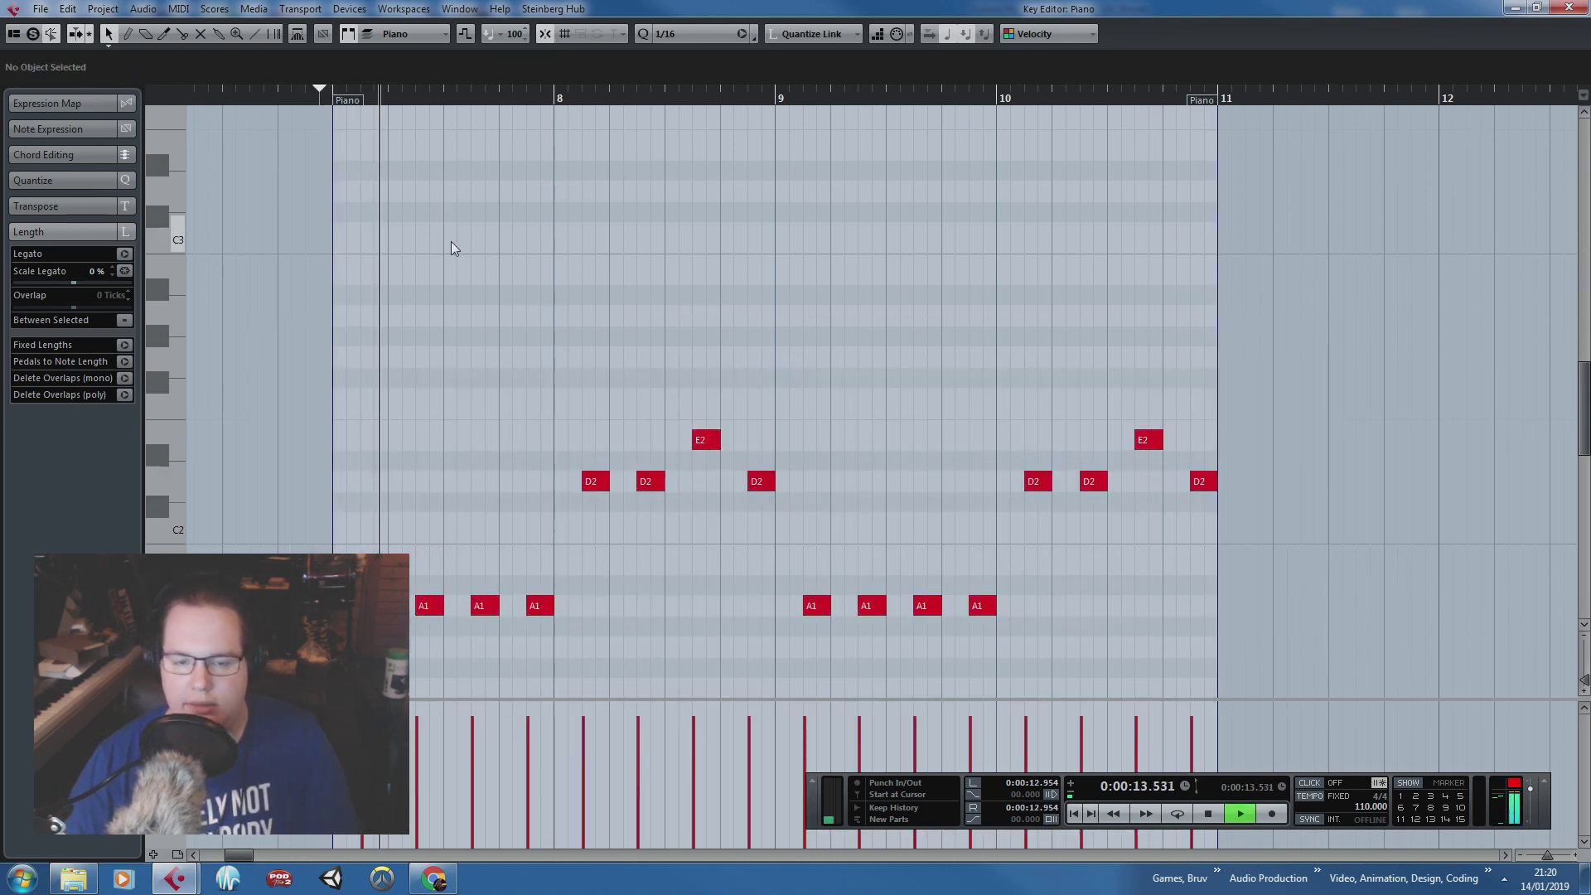
pyautogui.press('space')
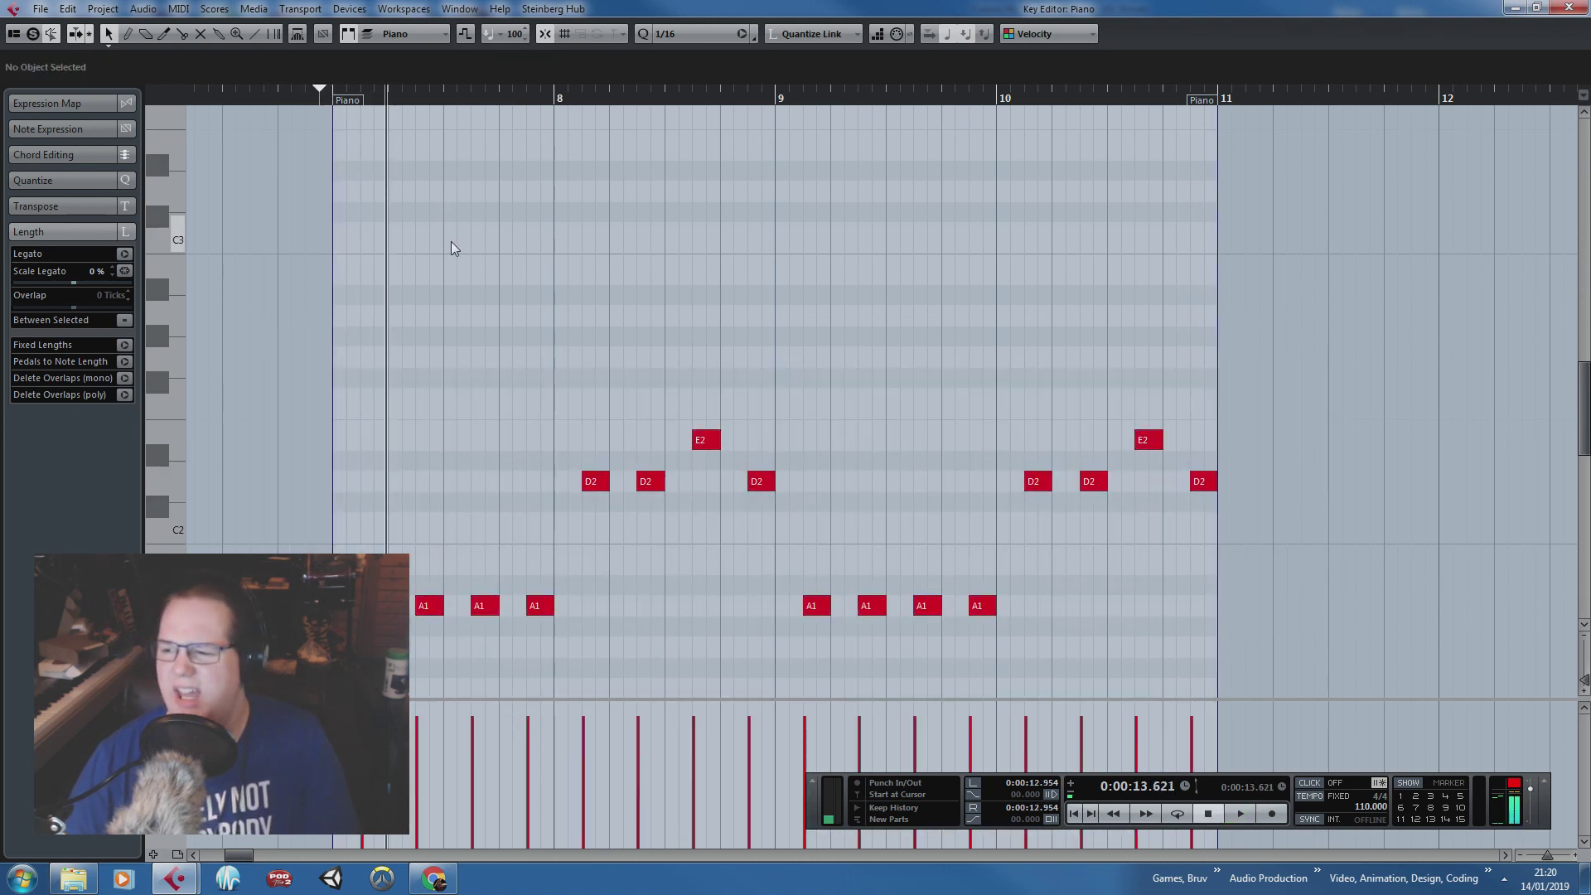
# Step: Play the whole louder off-beat bassline through from the start of bar 7
pyautogui.click(330, 98)
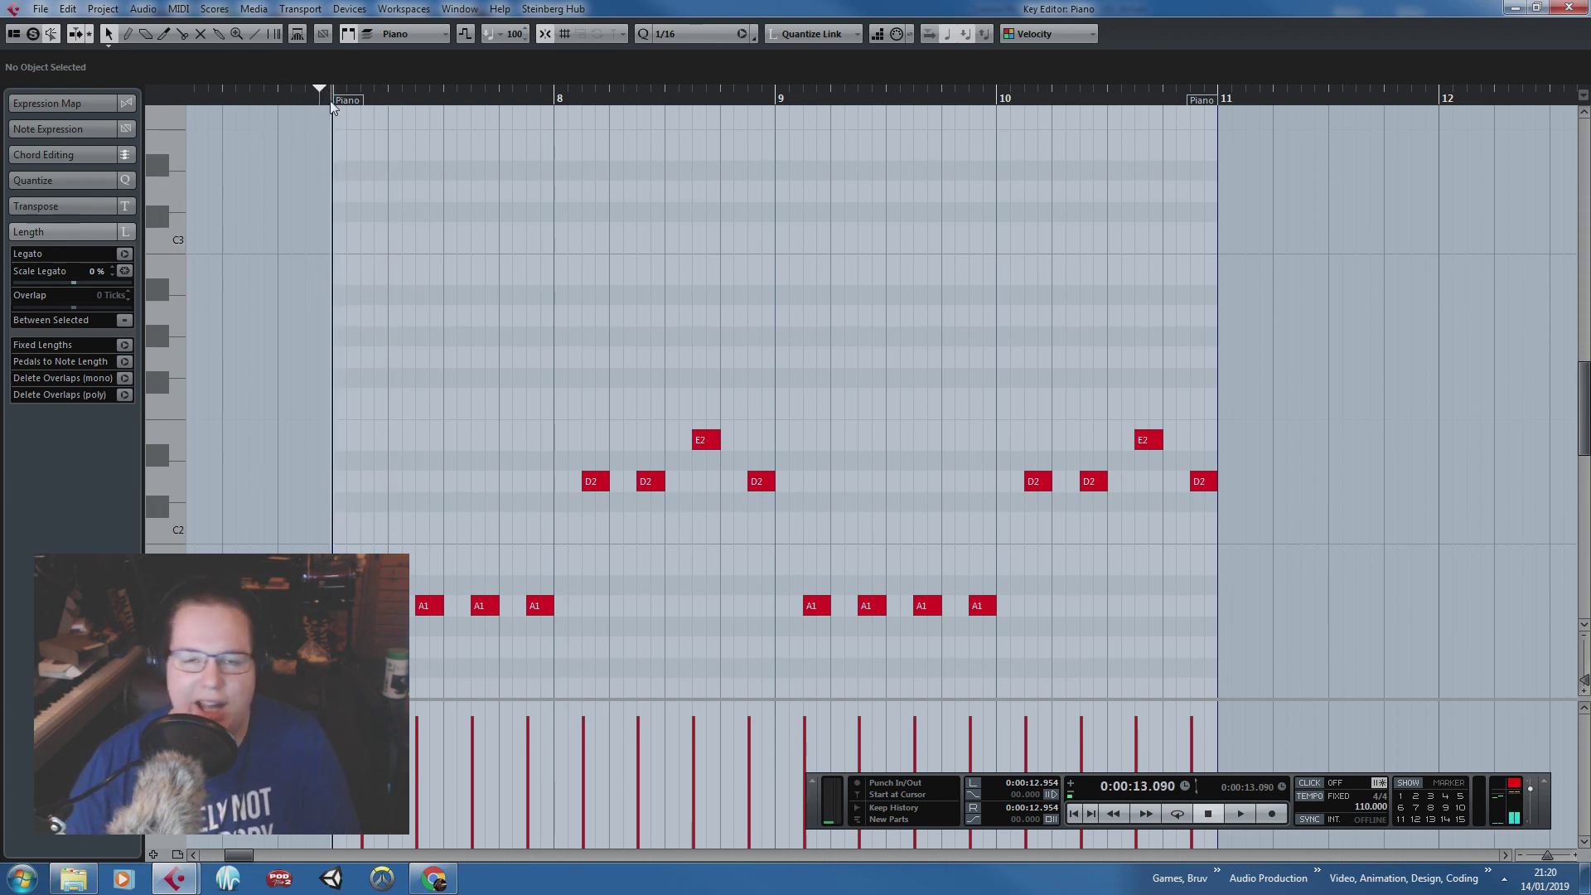
pyautogui.press('space')
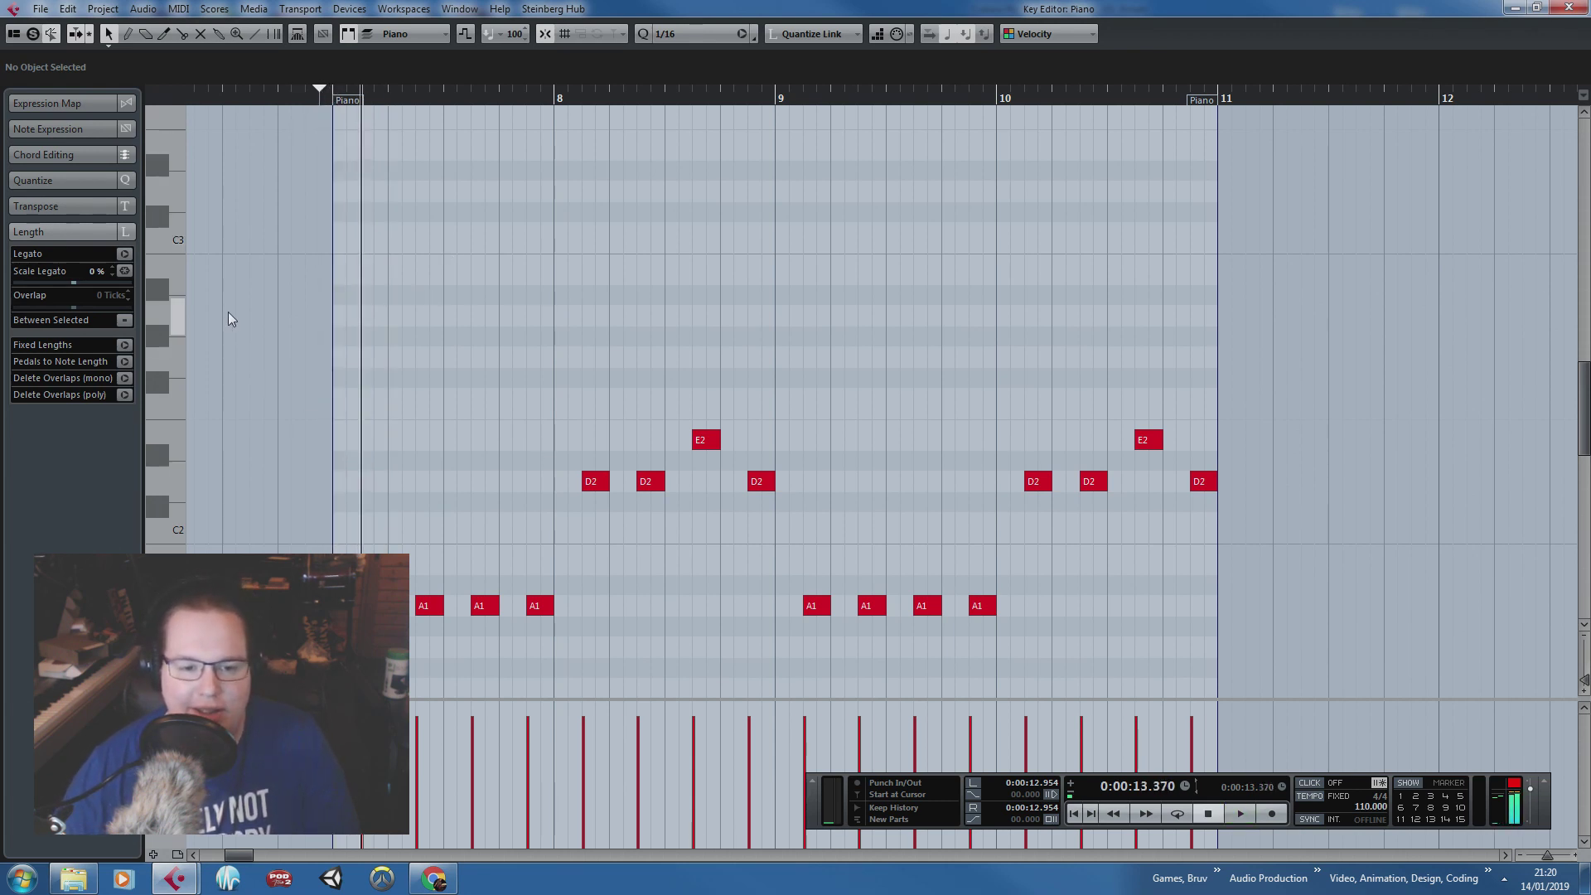
pyautogui.click(330, 98)
pyautogui.press('space')
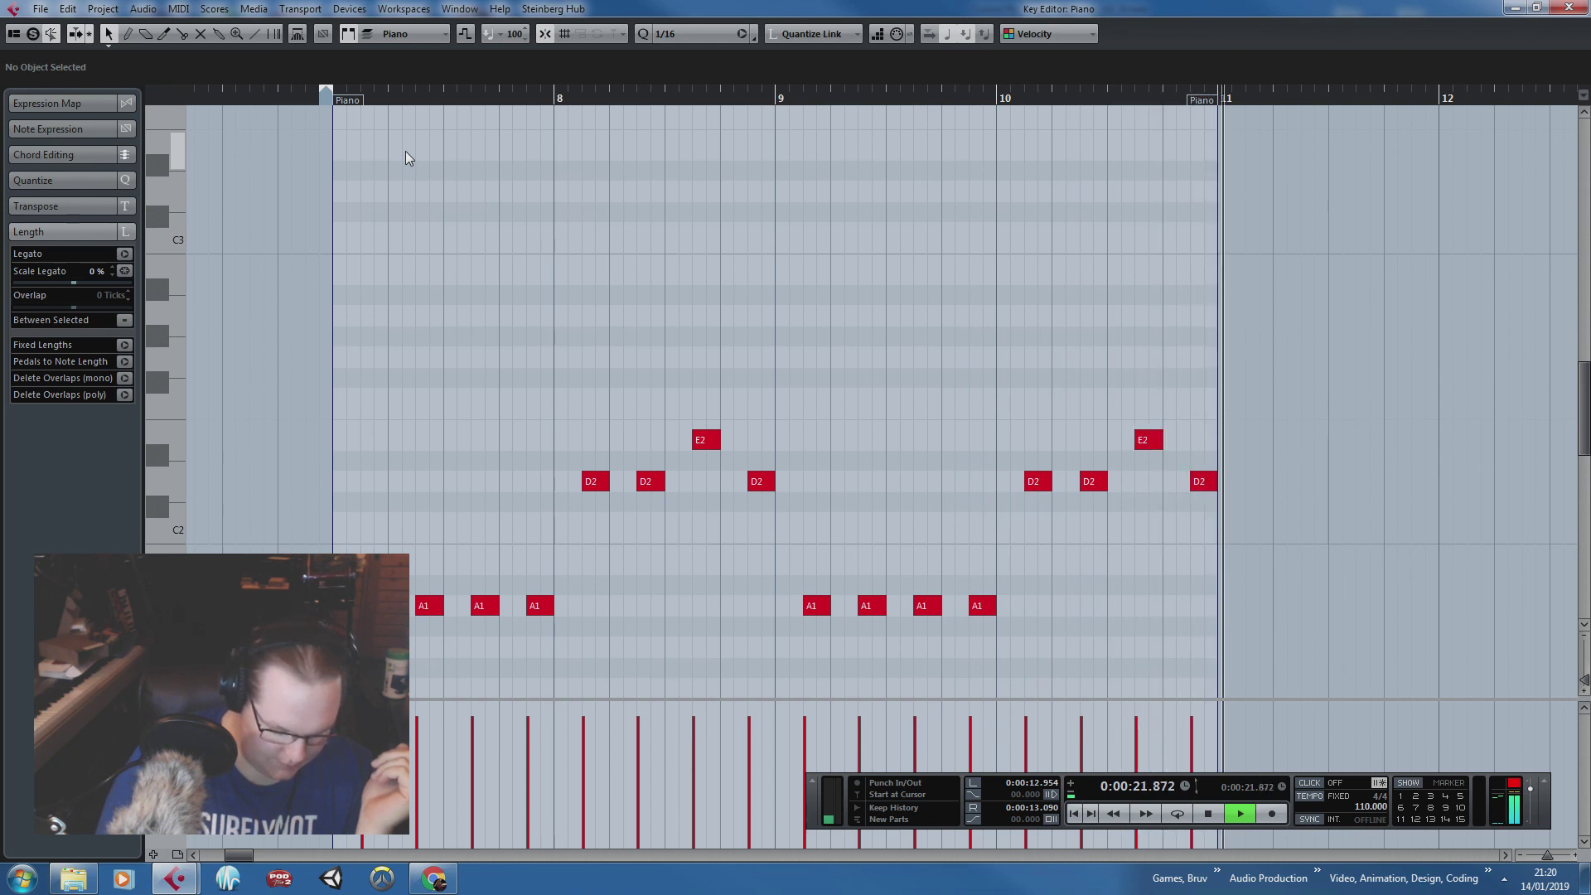
pyautogui.press('space')
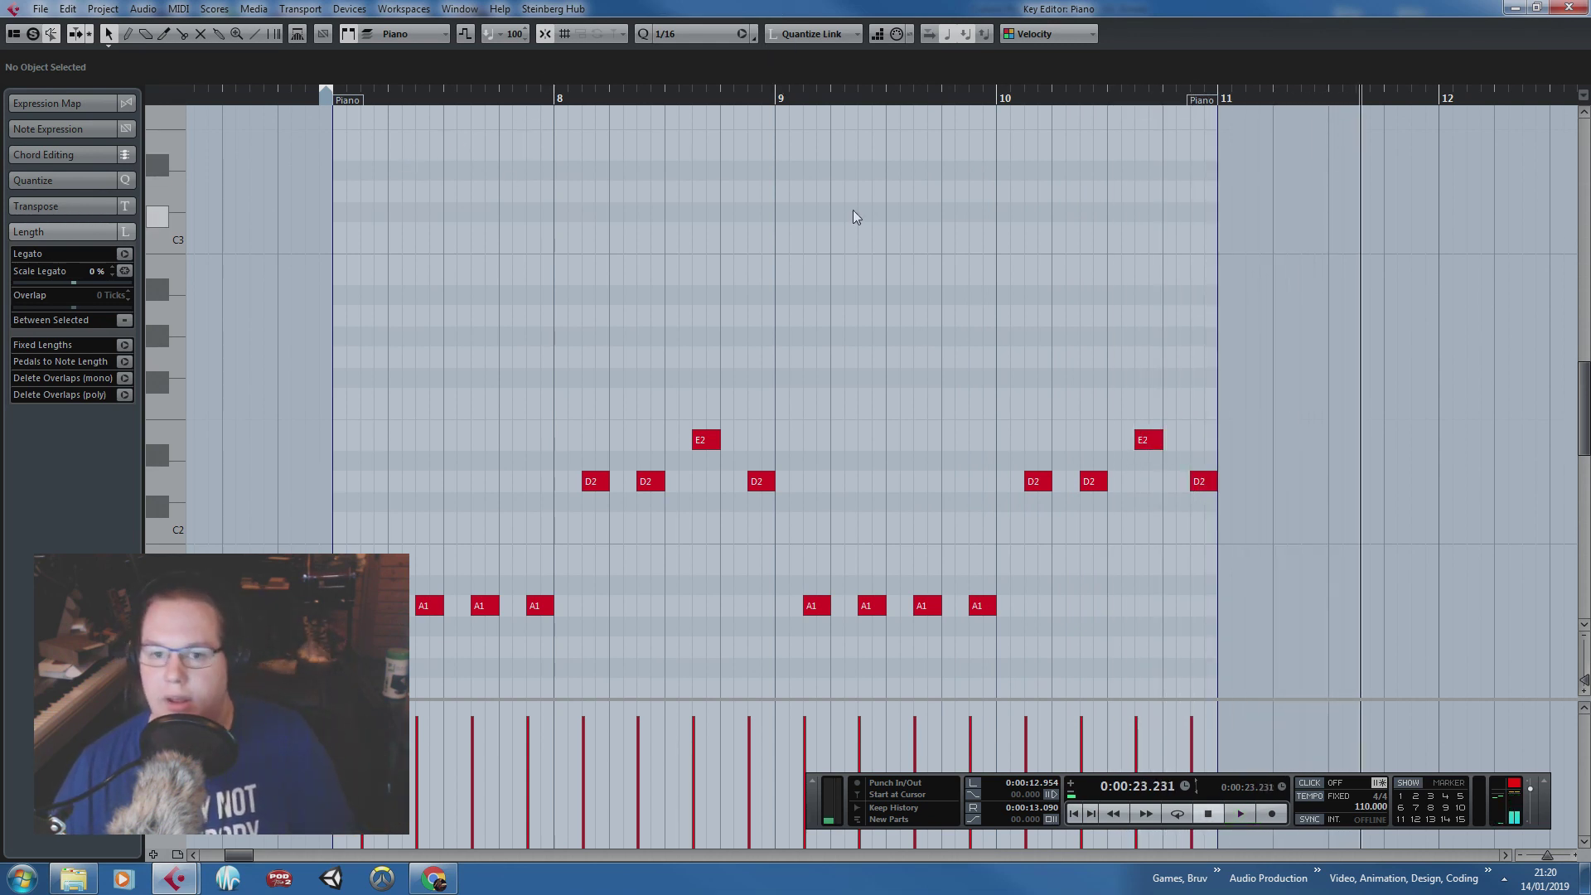
# Step: Close the bass part's editor and review the orange and green bassline variations across bars 3–43
pyautogui.scroll(-2, 933, 280)
pyautogui.click(1567, 8)
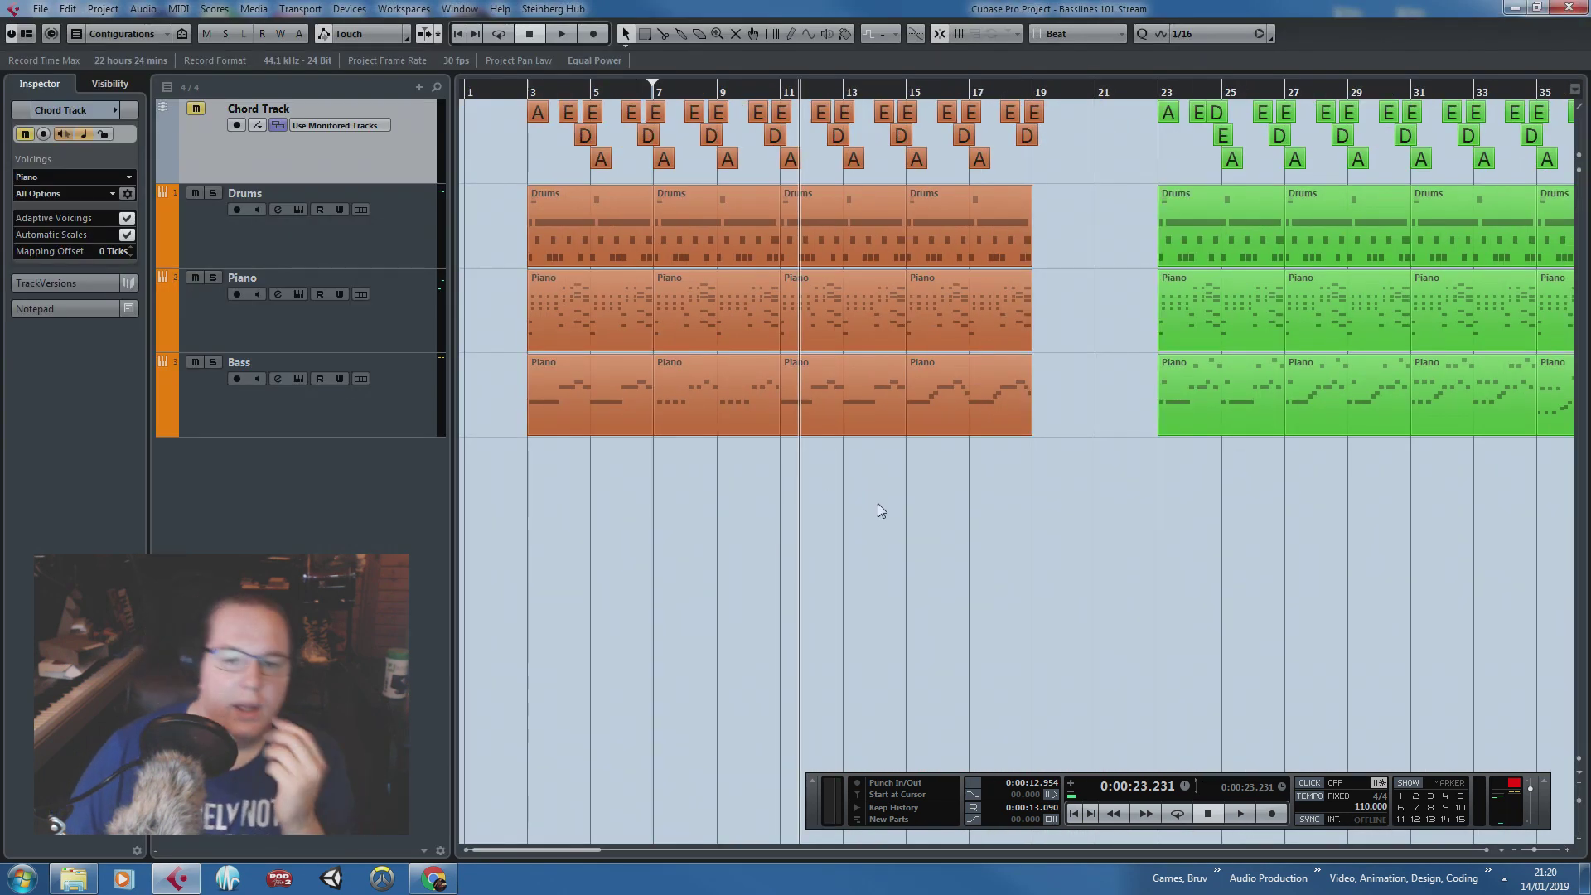
pyautogui.moveTo(867, 518); pyautogui.dragTo(1240, 532)
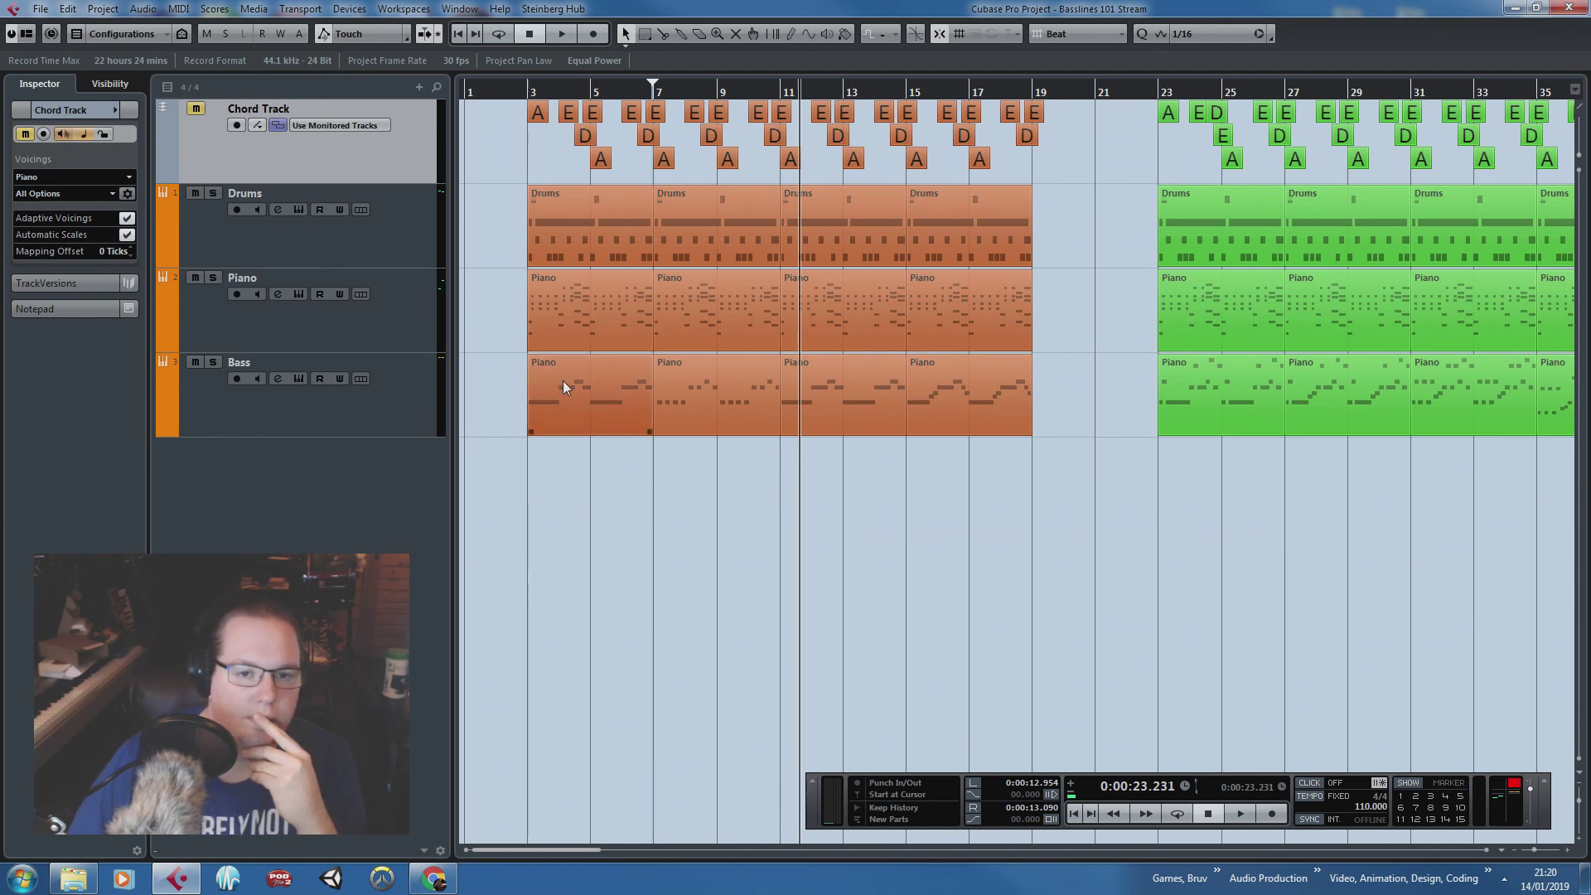
pyautogui.moveTo(1226, 588); pyautogui.dragTo(1582, 672)
pyautogui.moveTo(1296, 625); pyautogui.dragTo(1582, 663)
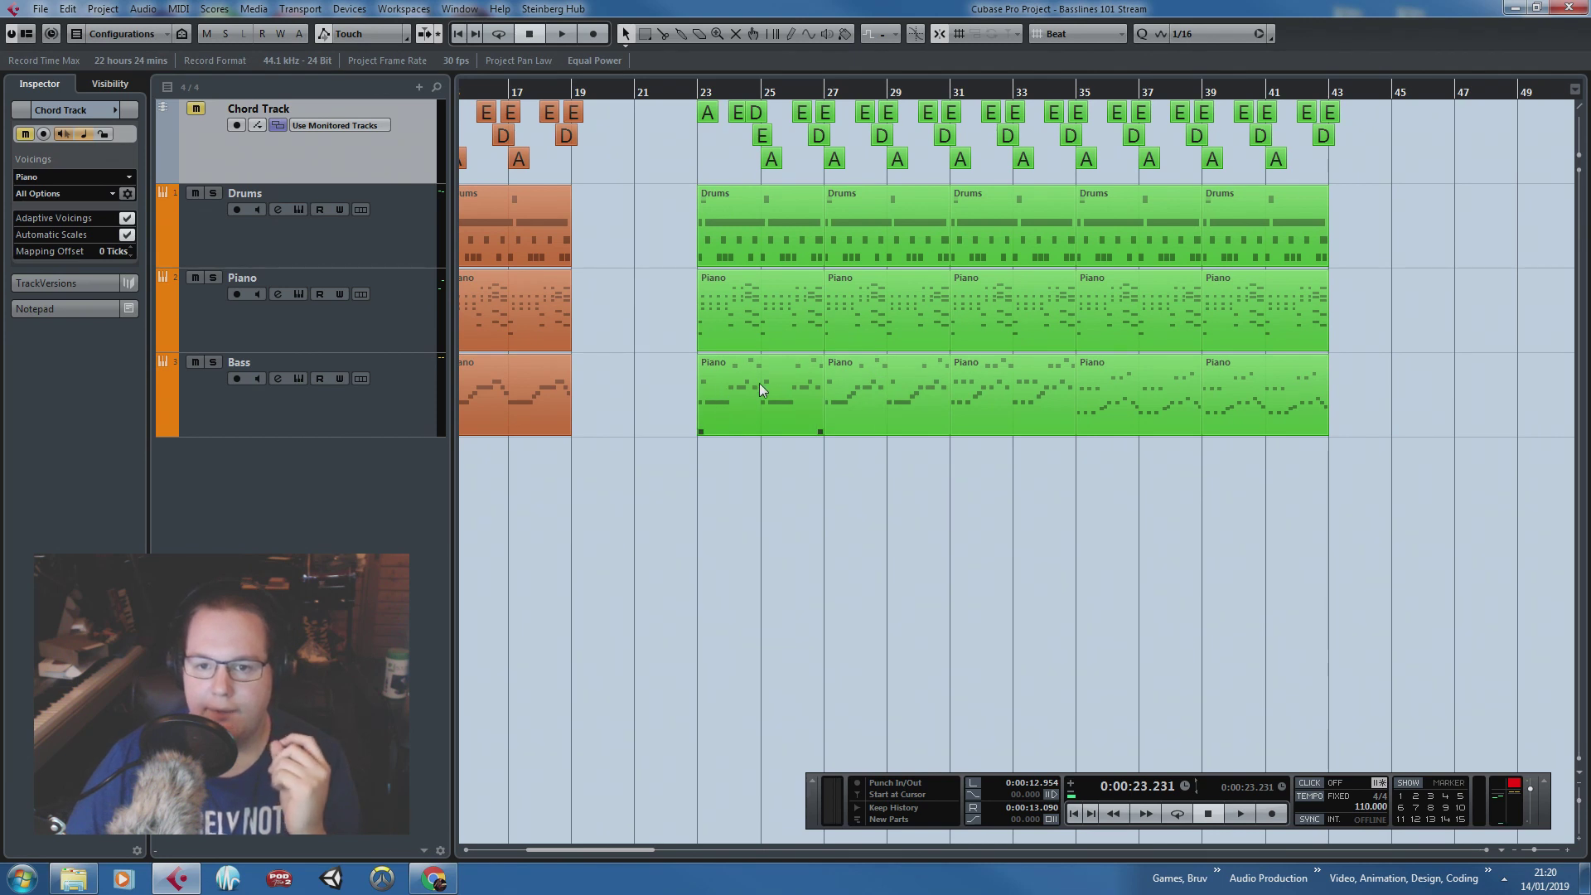
pyautogui.click(1136, 400)
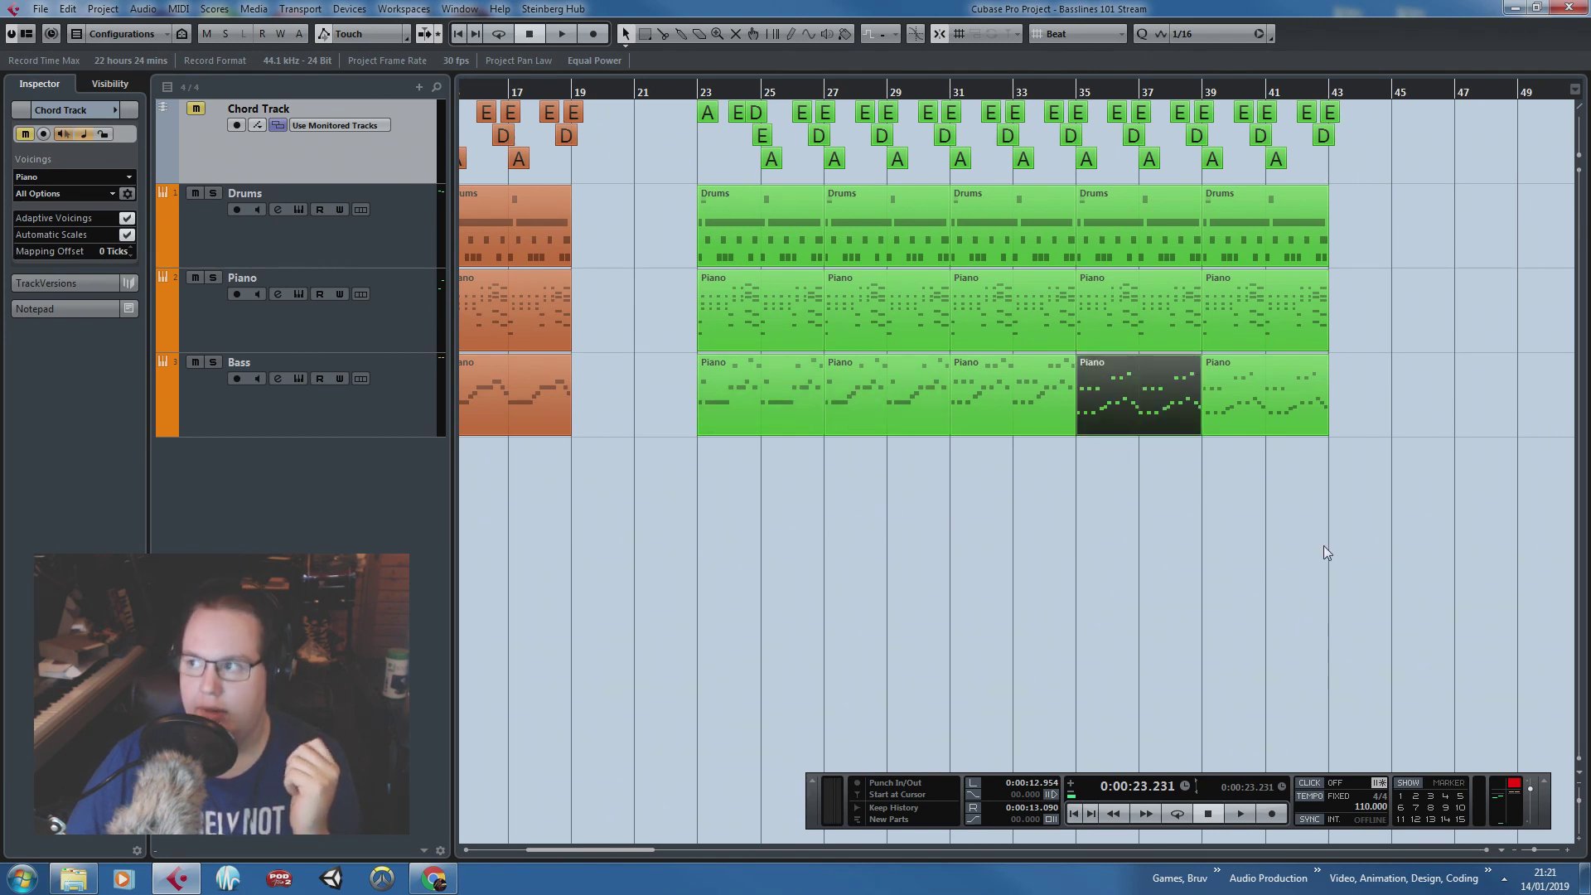
pyautogui.moveTo(1329, 524); pyautogui.dragTo(1504, 551)
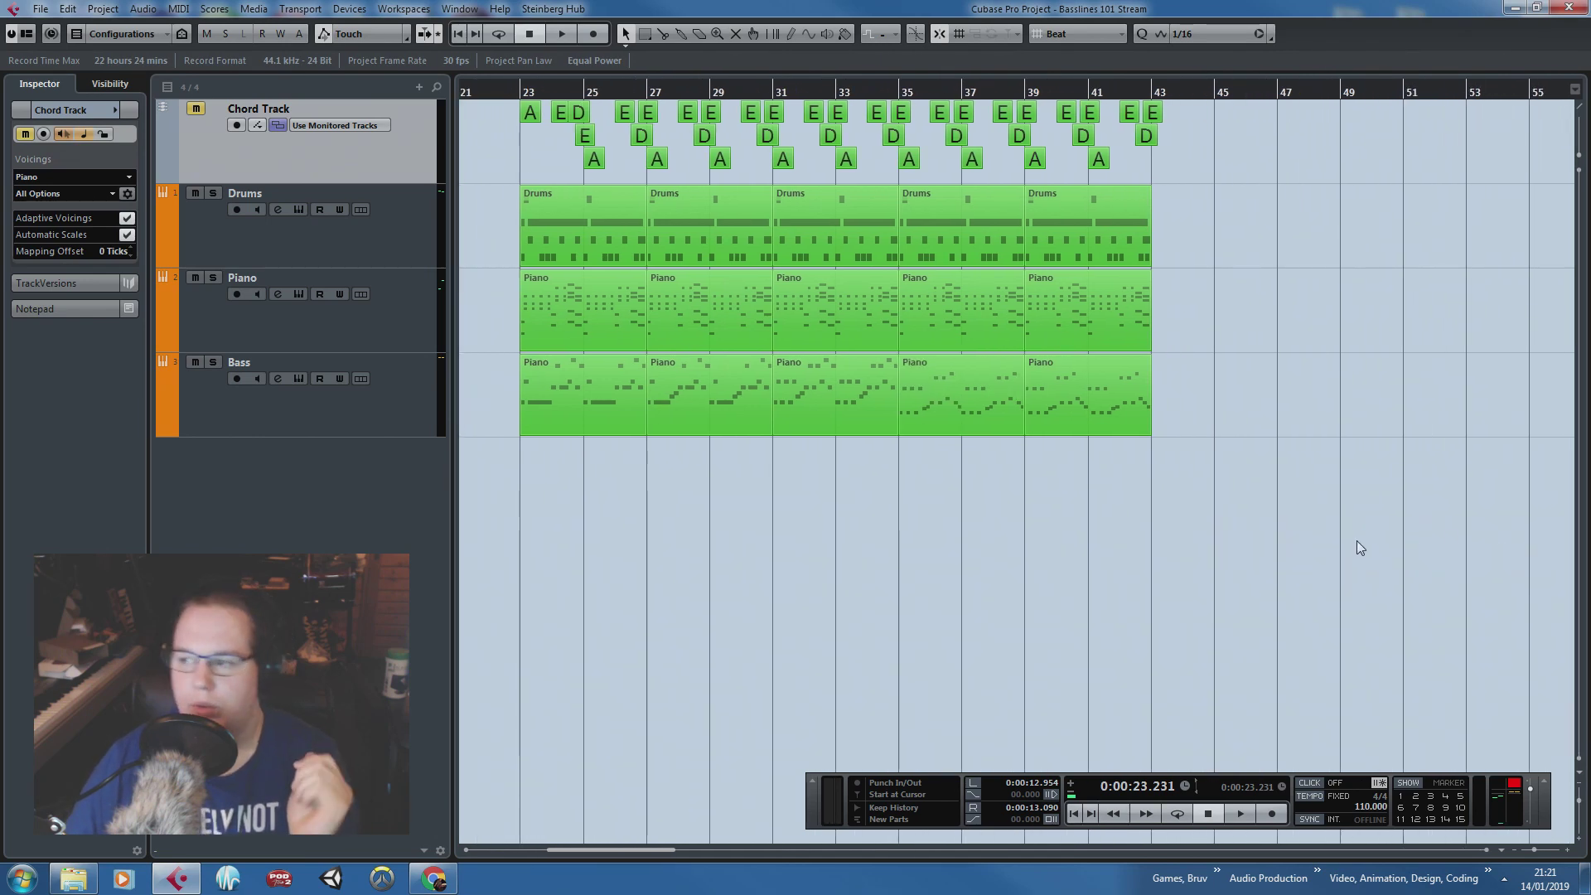
# Step: Duplicate the chords, drums, piano and bass of bars 39–42 and place the copy at bar 47
pyautogui.scroll(-2, 1293, 522)
pyautogui.moveTo(1280, 502); pyautogui.dragTo(857, 75)
pyautogui.click(1311, 479)
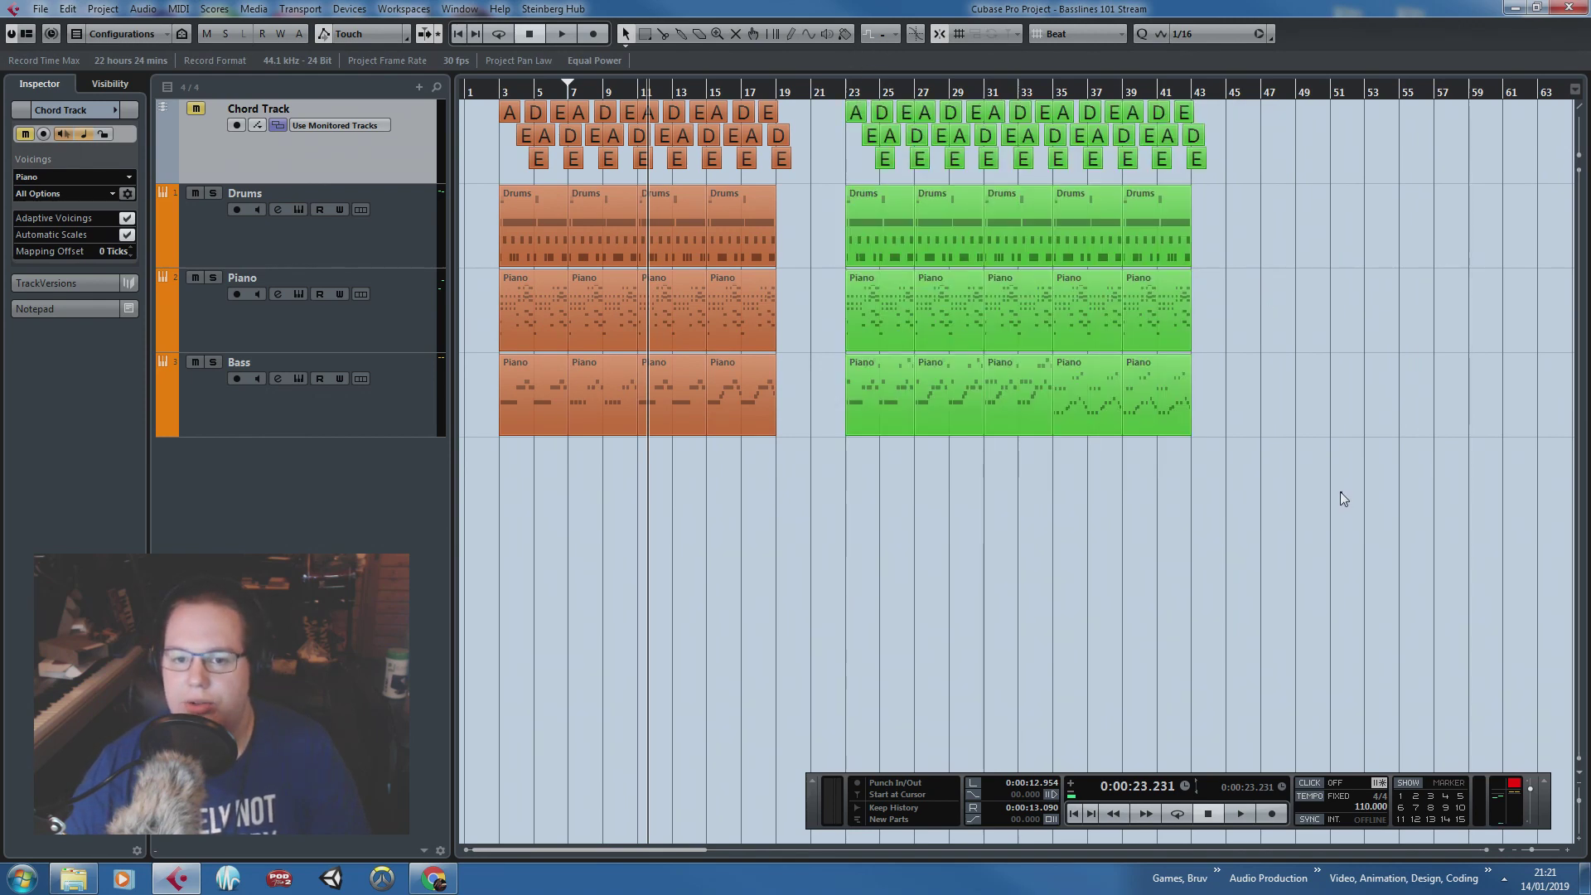
pyautogui.scroll(1, 1320, 487)
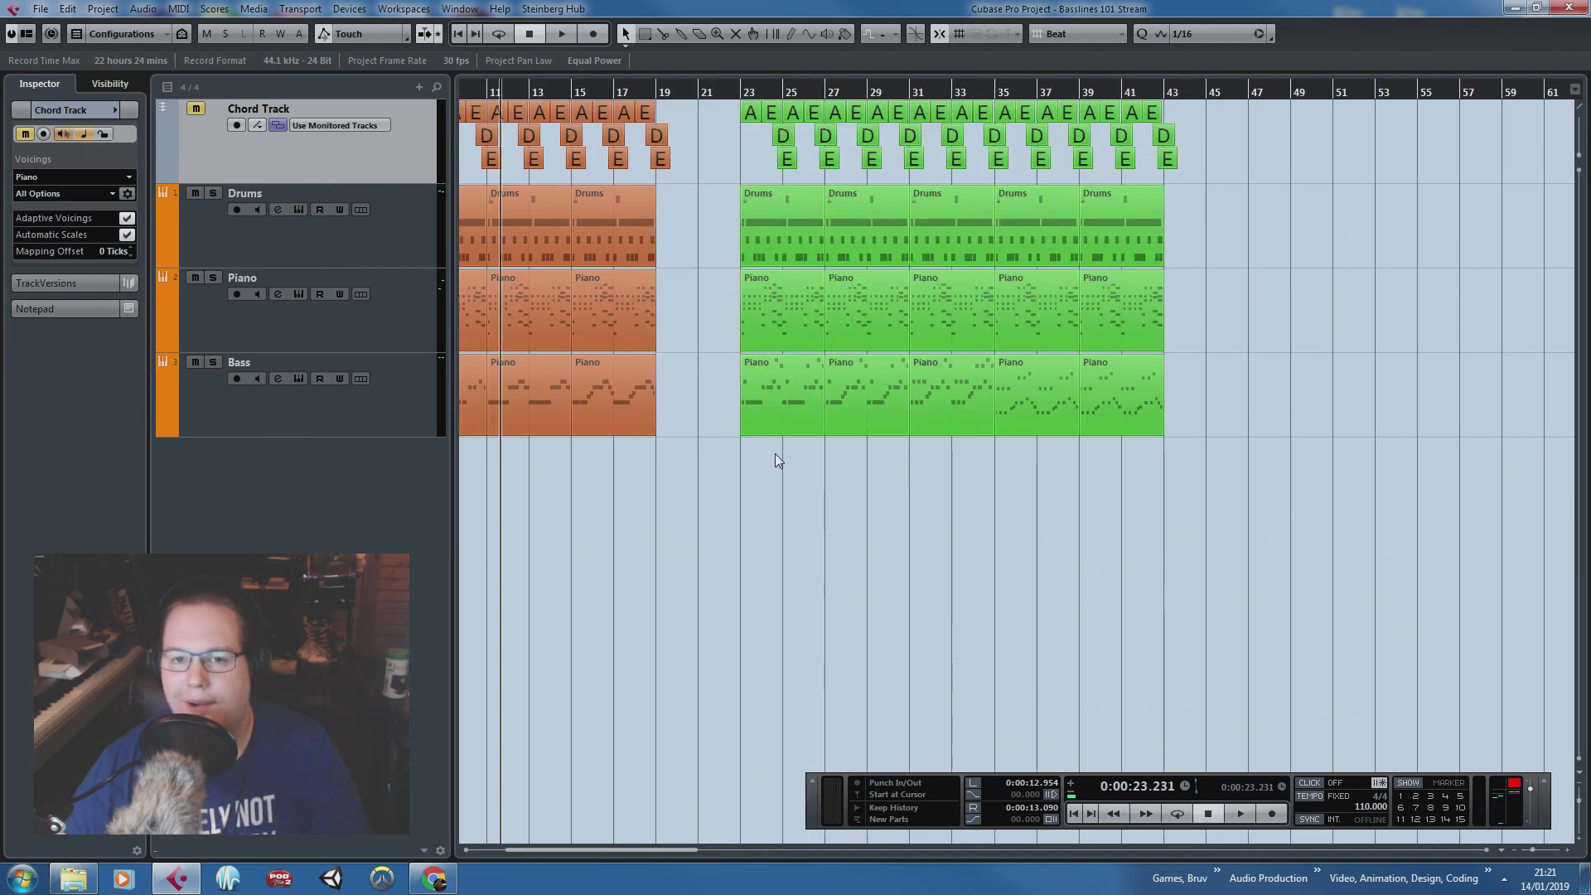
pyautogui.scroll(1, 776, 460)
pyautogui.moveTo(663, 109); pyautogui.dragTo(721, 352)
pyautogui.moveTo(1461, 482); pyautogui.dragTo(1245, 72)
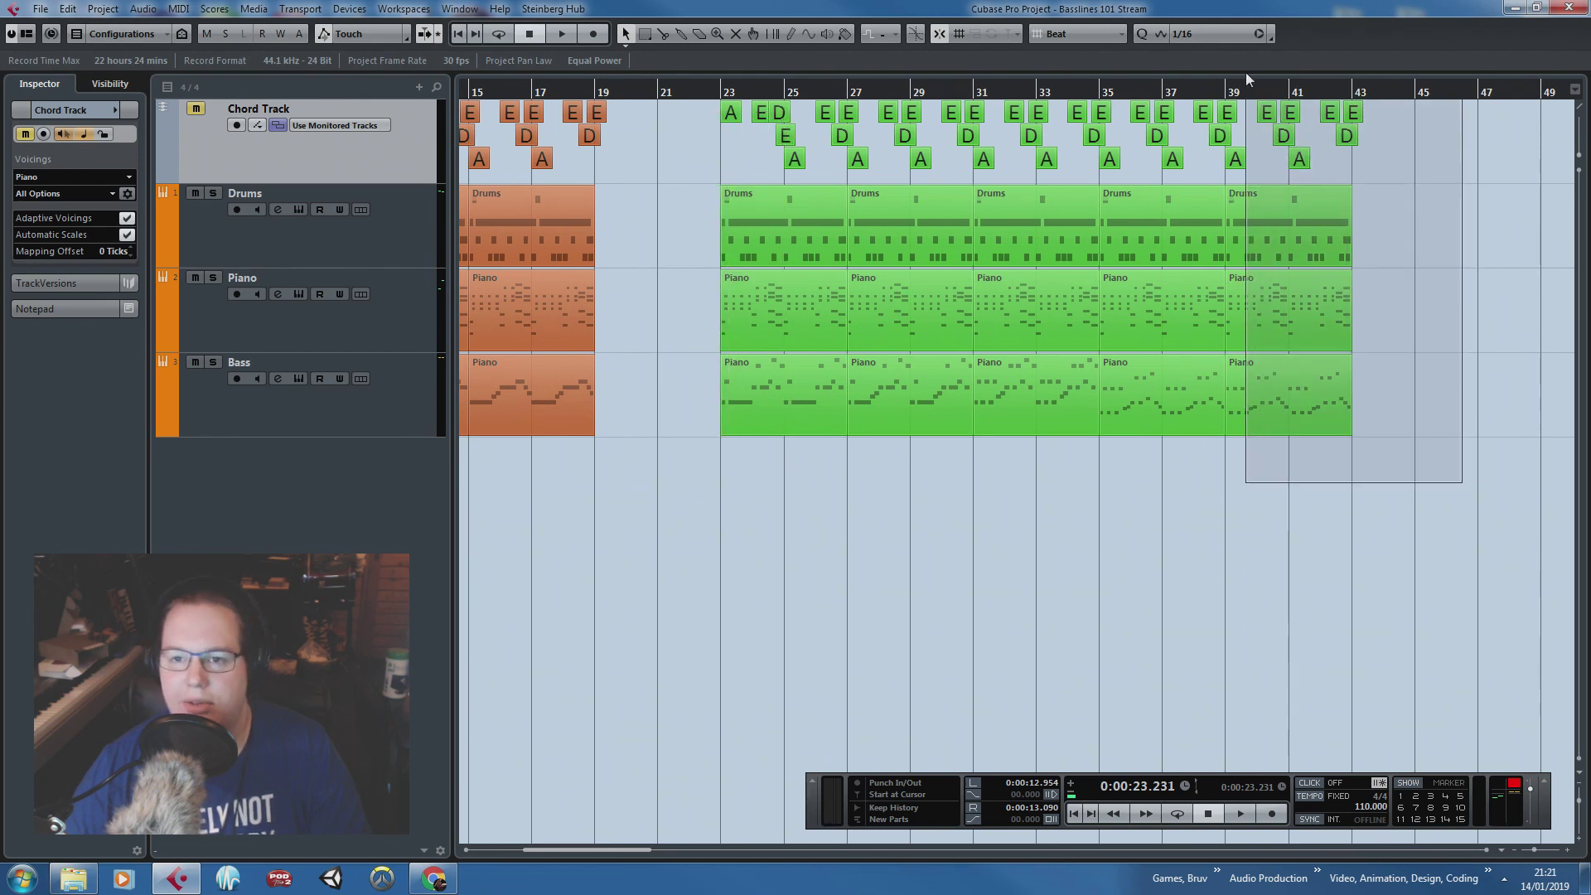
pyautogui.hotkey('ctrl', 'd')
pyautogui.scroll(-1, 1353, 324)
pyautogui.moveTo(1399, 282); pyautogui.dragTo(1479, 229)
pyautogui.moveTo(1363, 571); pyautogui.dragTo(1579, 561)
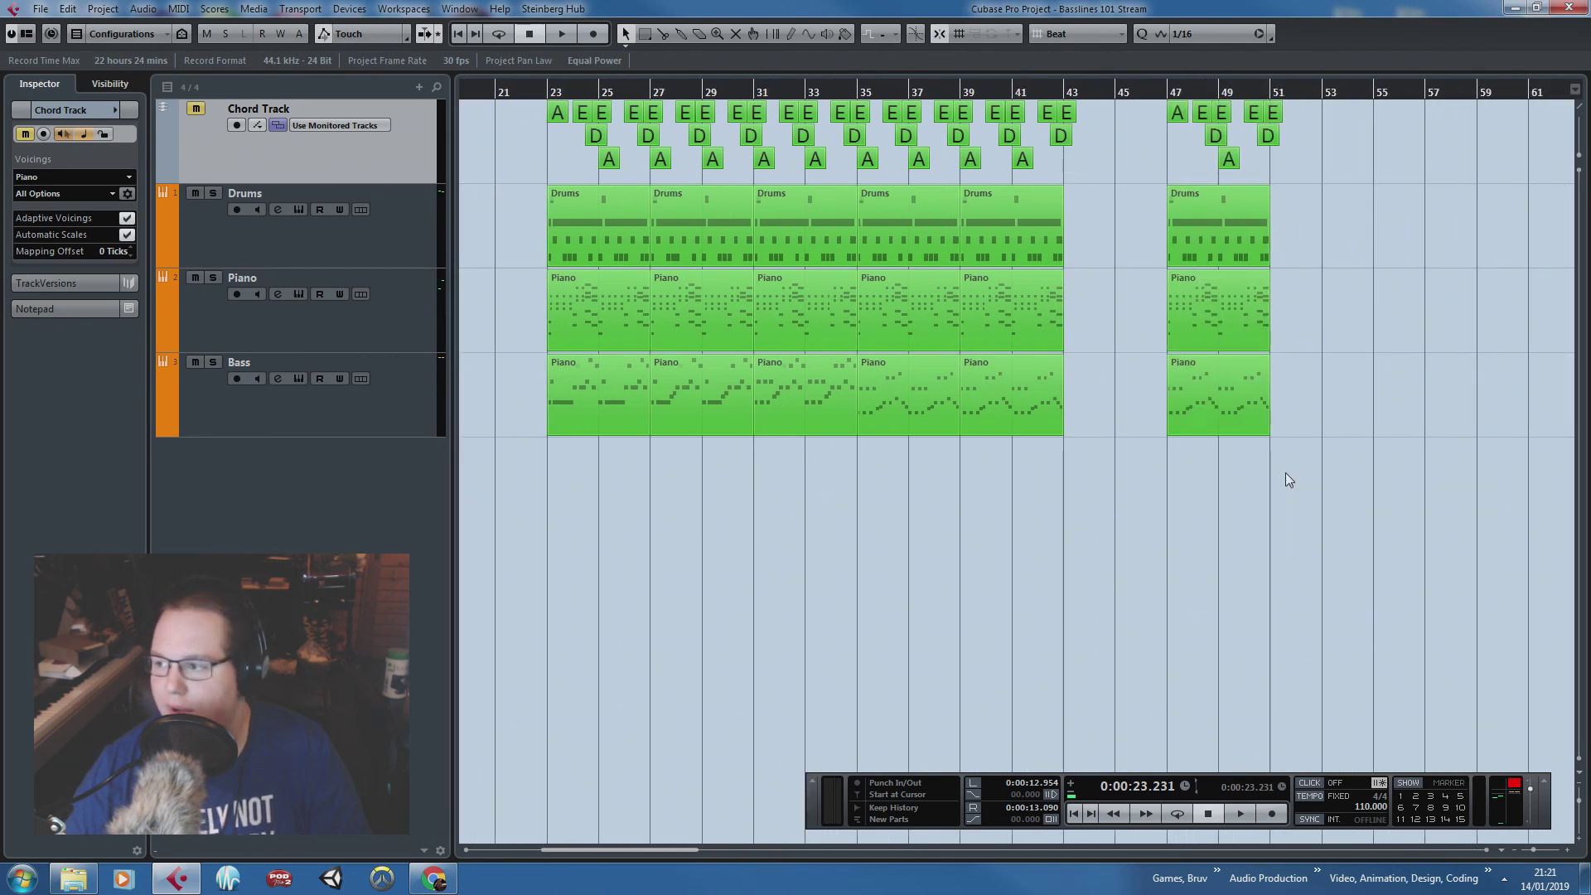
# Step: Colour the copied chords, drums, piano and bass parts at bar 47 blue
pyautogui.scroll(-2, 1285, 474)
pyautogui.scroll(2, 1022, 529)
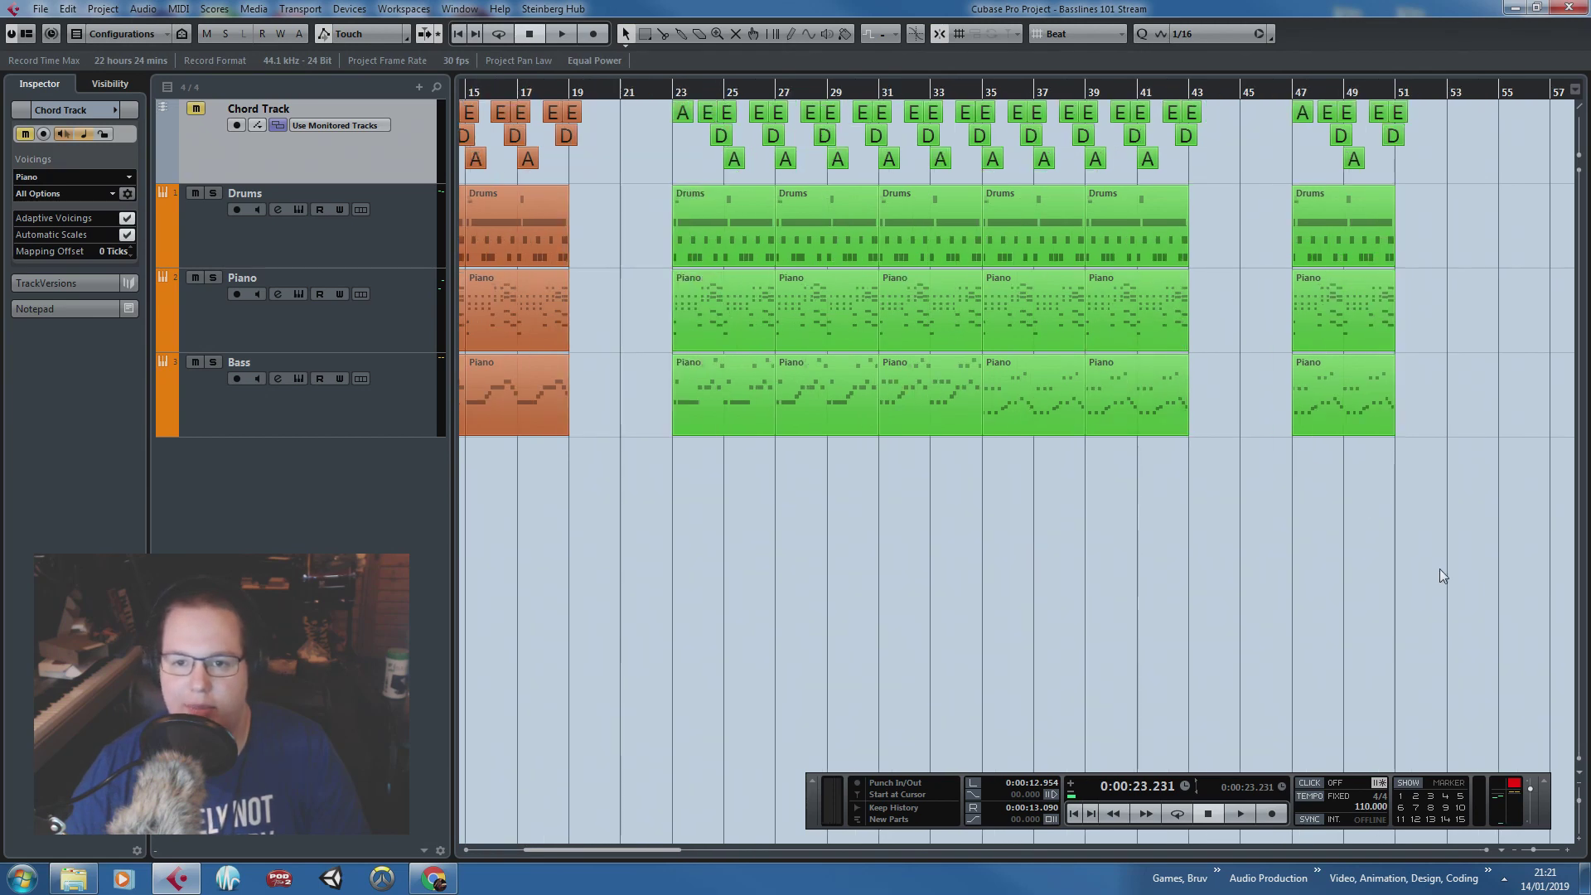
pyautogui.scroll(2, 1458, 555)
pyautogui.moveTo(1377, 451); pyautogui.dragTo(1096, 101)
pyautogui.click(845, 34)
pyautogui.click(871, 214)
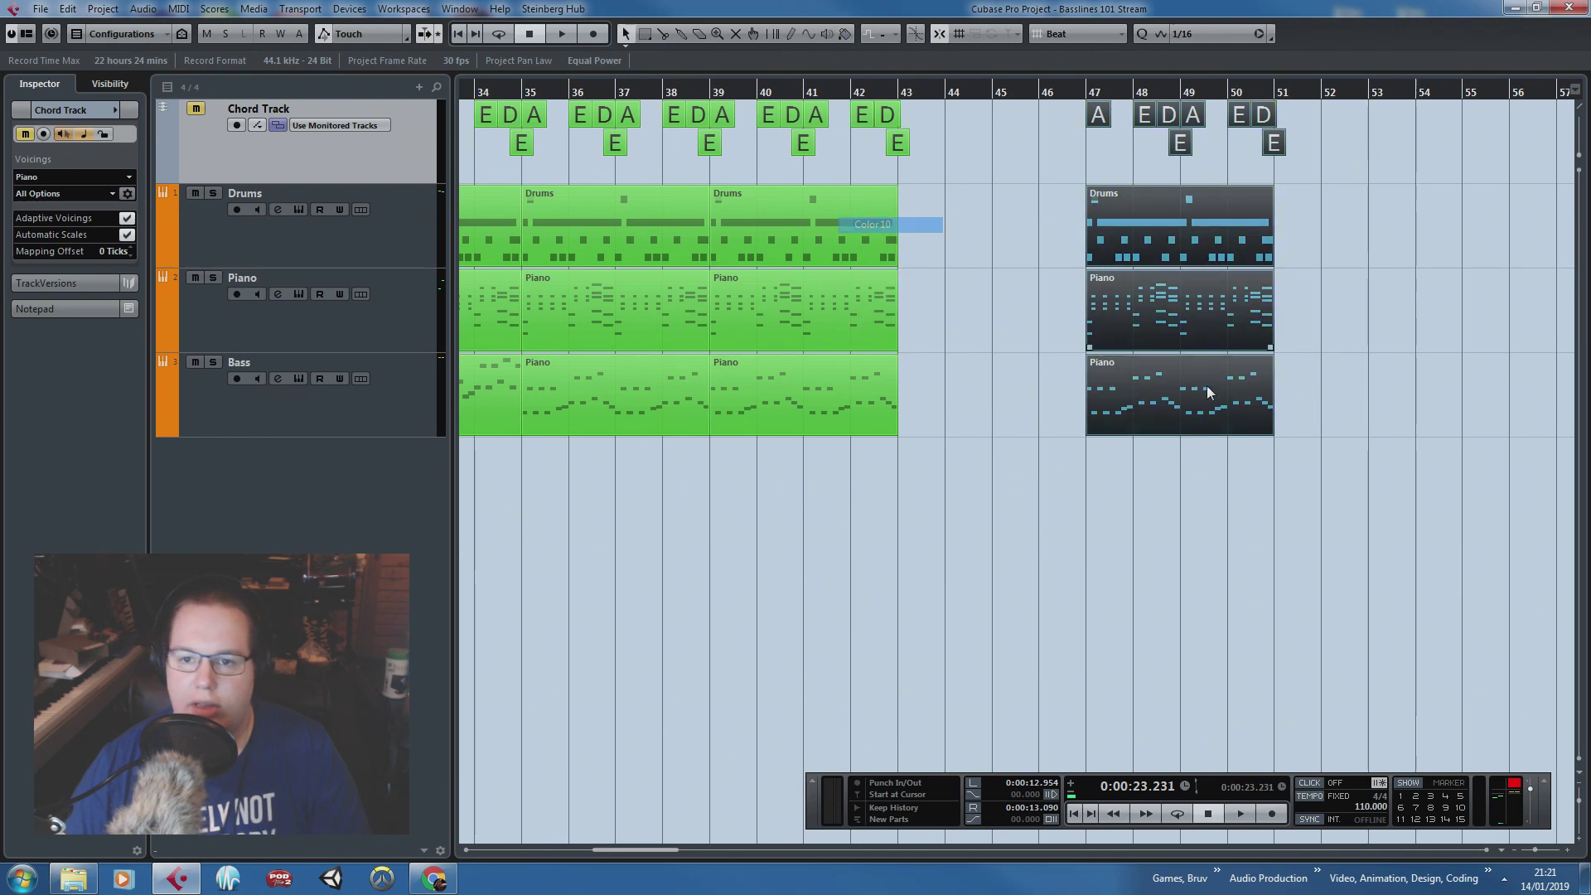
# Step: Open the blue bass part at bar 47 and delete its notes in bars 48–50
pyautogui.scroll(3, 1384, 496)
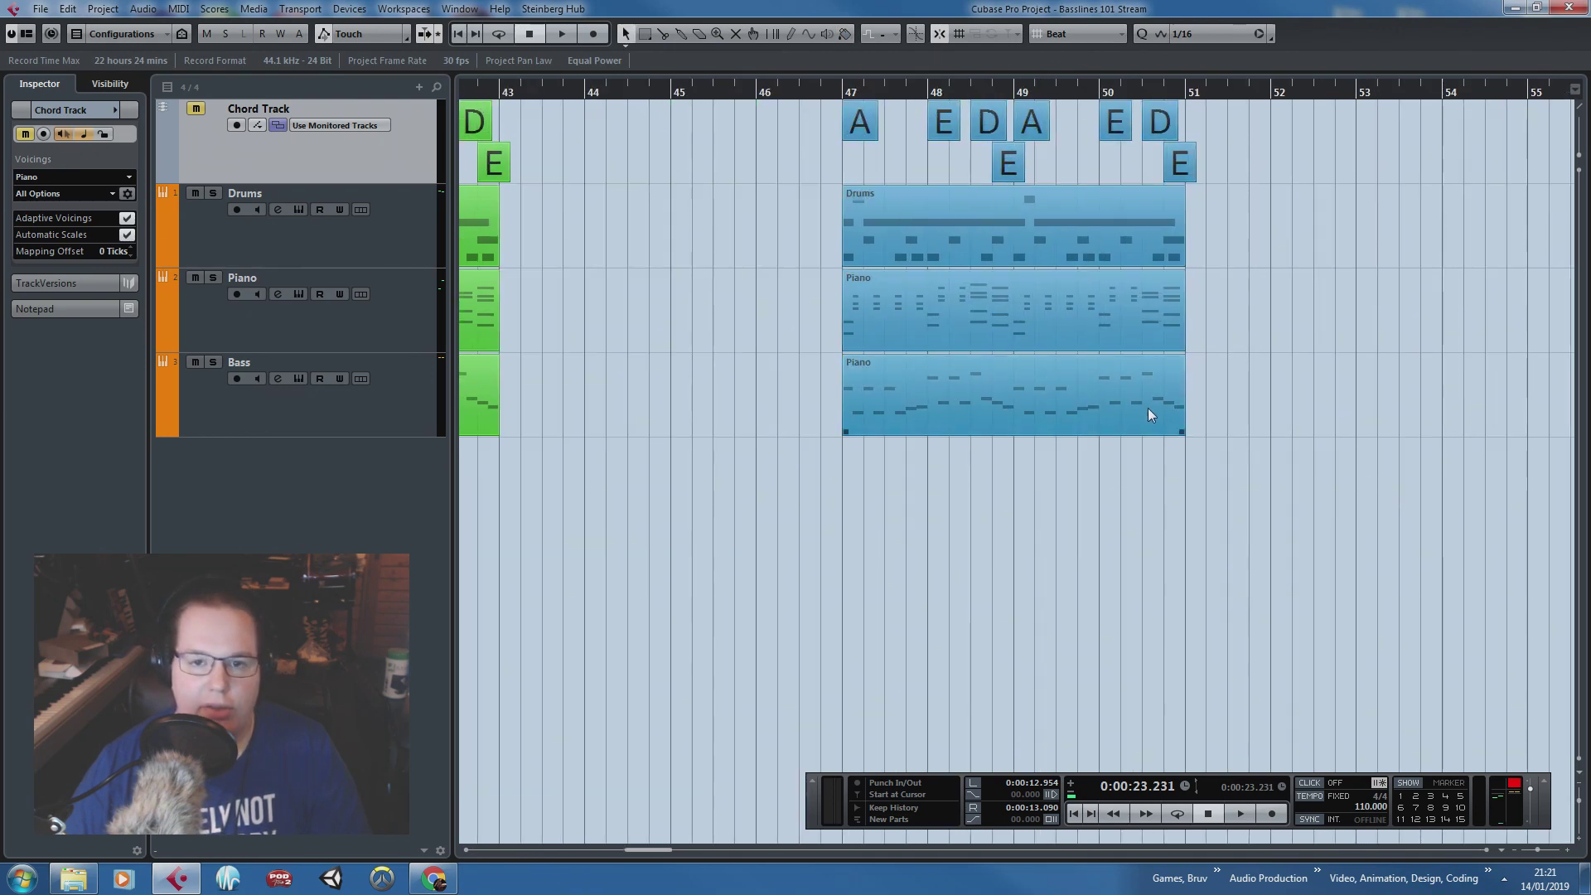
pyautogui.doubleClick(1146, 411)
pyautogui.moveTo(928, 430); pyautogui.dragTo(348, 191)
pyautogui.press('Delete')
pyautogui.scroll(-4, 390, 199)
pyautogui.hscroll(-3, 417, 201)
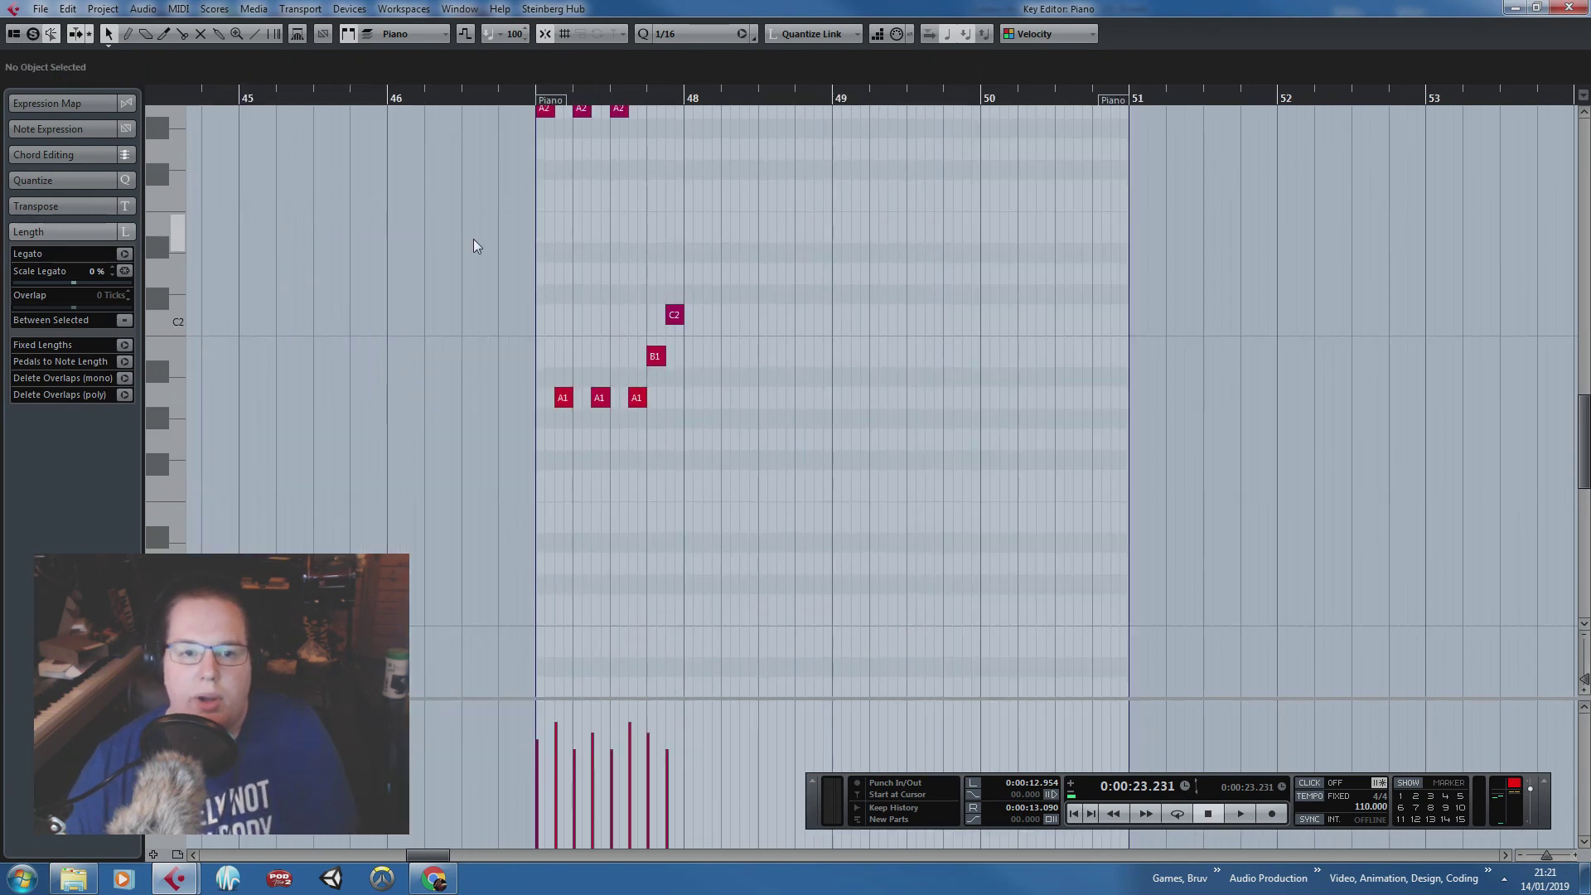
# Step: Delete the remaining bass notes in bar 47 except the first A1
pyautogui.scroll(2, 476, 239)
pyautogui.scroll(2, 720, 326)
pyautogui.moveTo(837, 322); pyautogui.dragTo(539, 184)
pyautogui.press('Delete')
pyautogui.moveTo(1002, 351); pyautogui.dragTo(691, 574)
pyautogui.press('Delete')
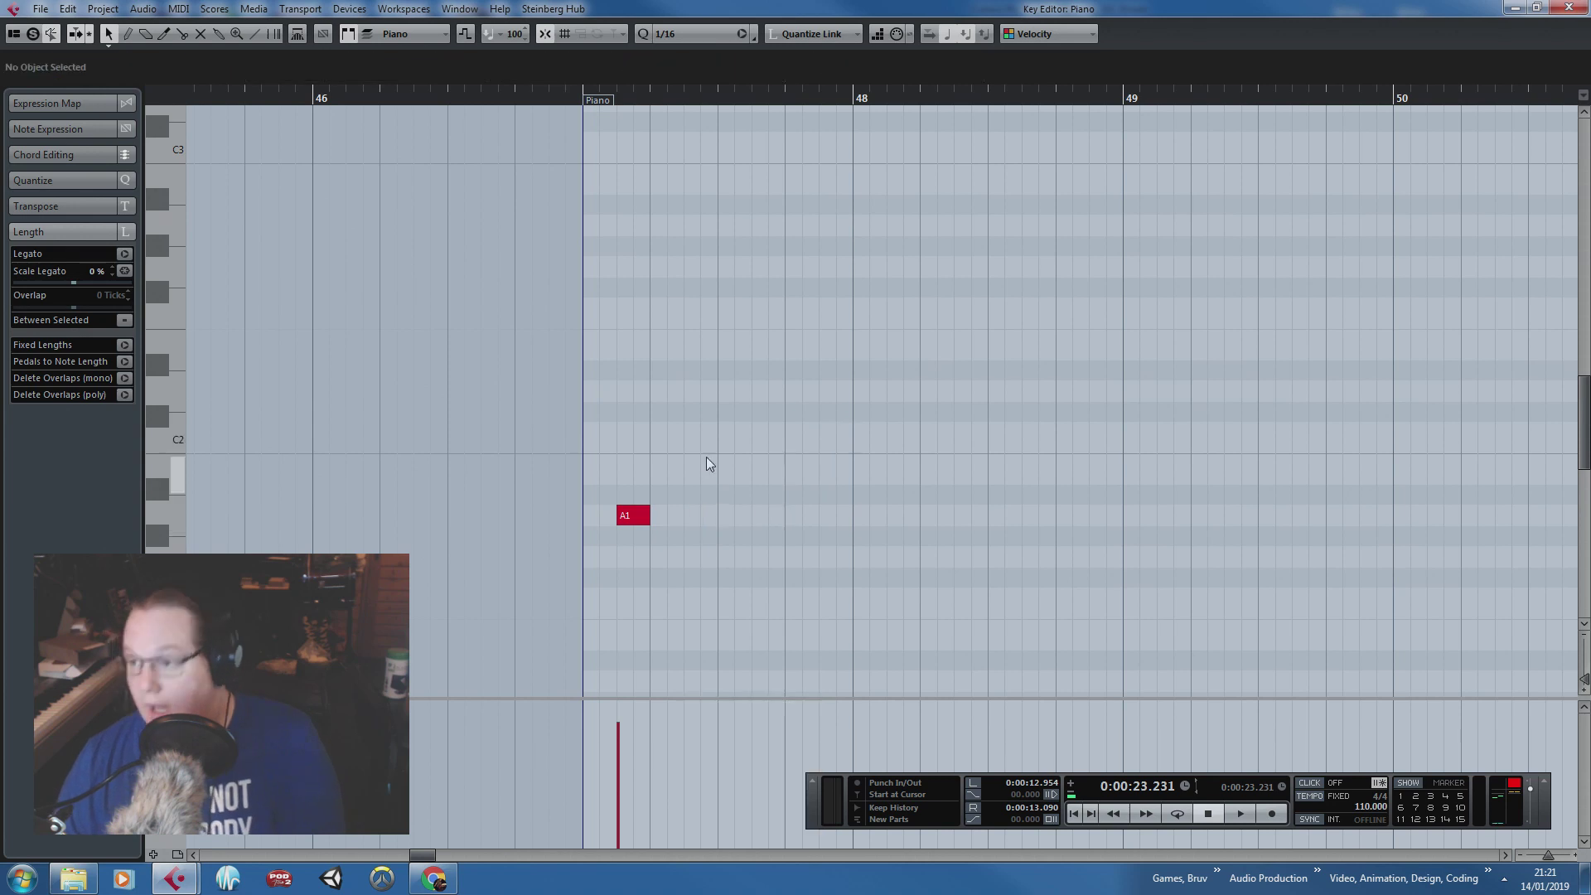
# Step: Extend the A1 back to the start of bar 47, repeating it on all four beats with slightly lower velocities on the last three
pyautogui.moveTo(618, 514); pyautogui.dragTo(585, 515)
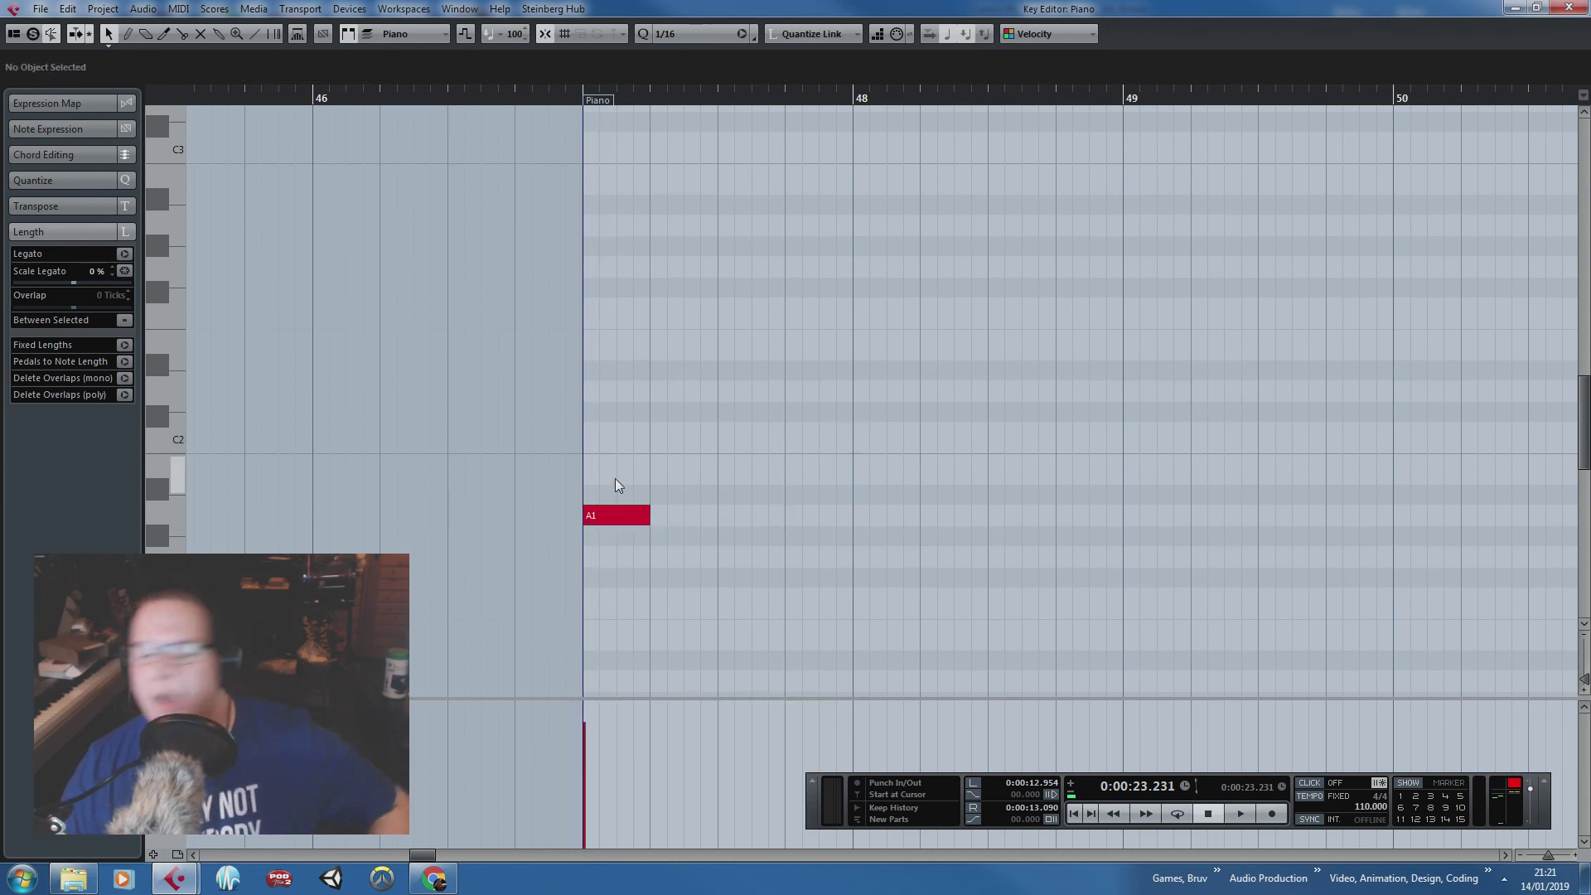
pyautogui.click(613, 515)
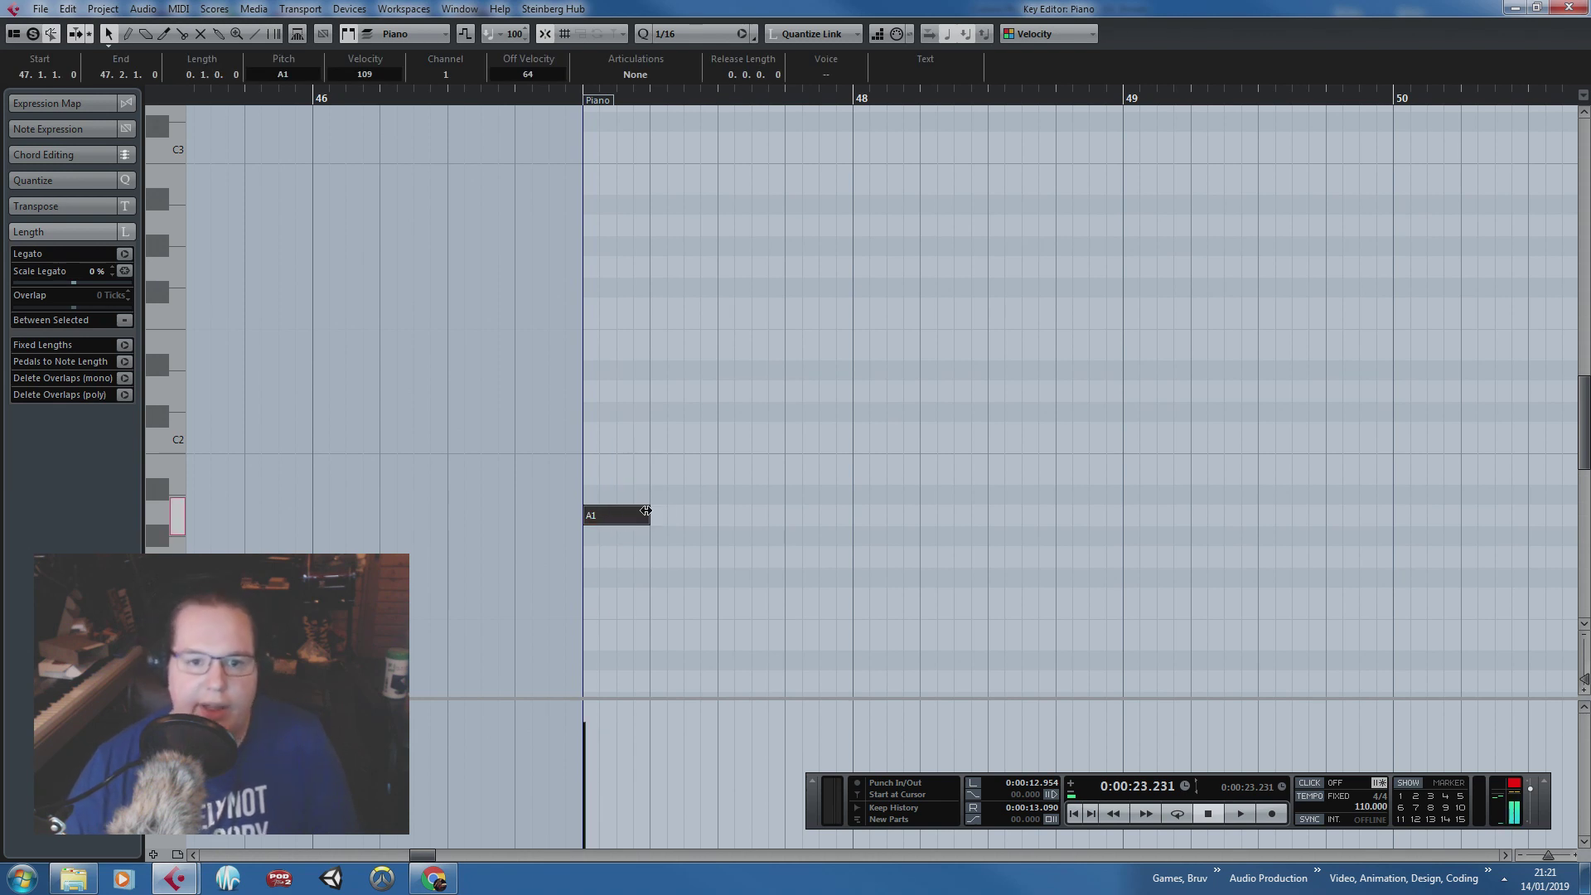
pyautogui.hotkey('ctrl', 'd')
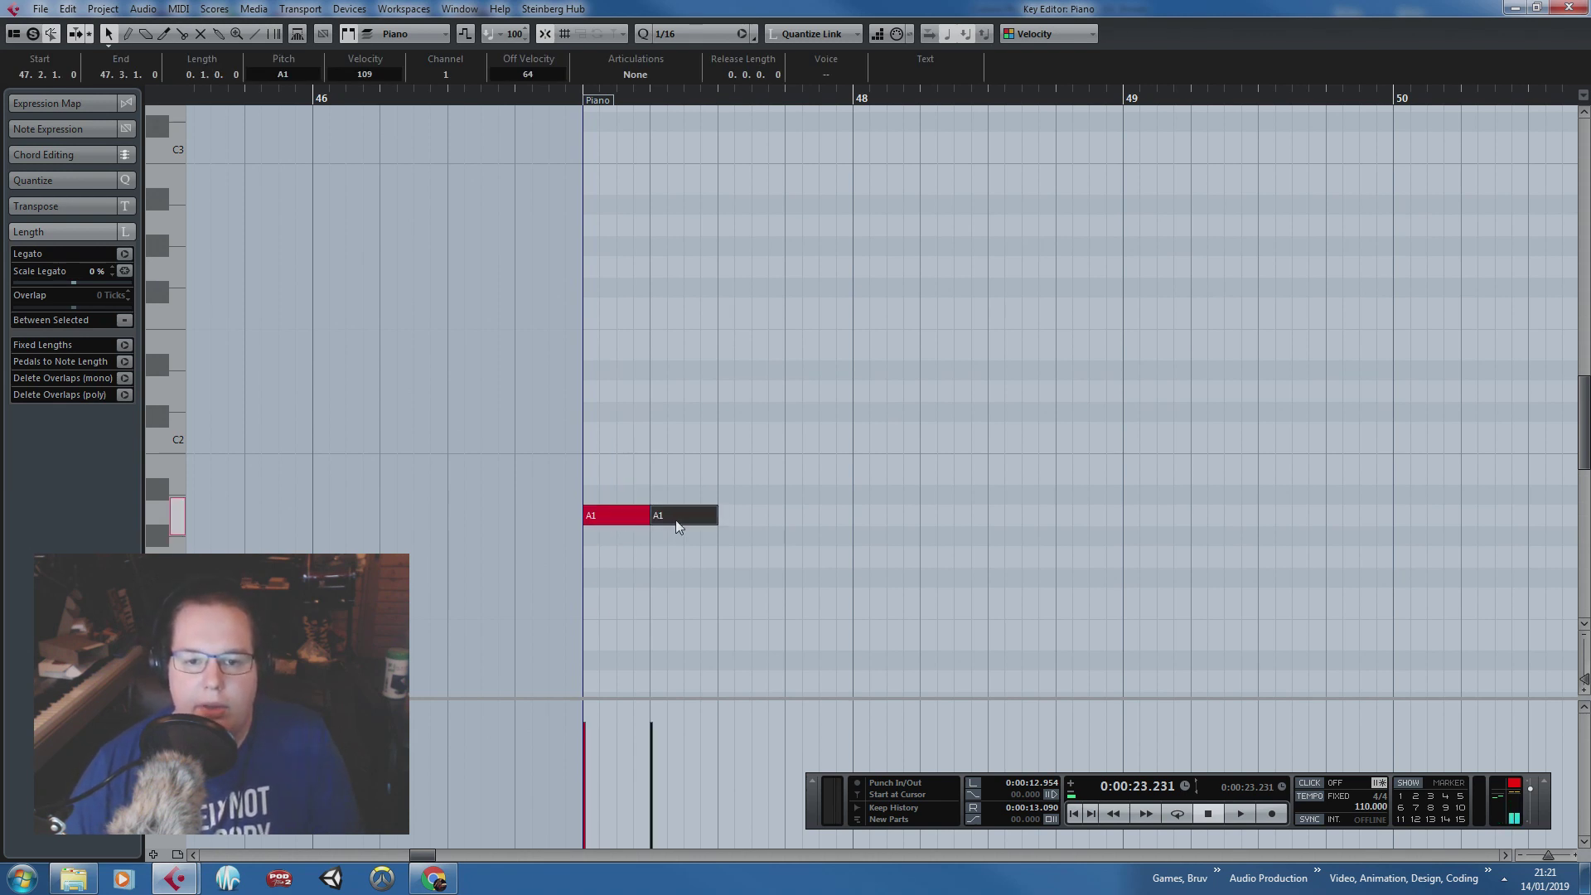
pyautogui.hotkey('ctrl', 'd')
pyautogui.hotkey('ctrl', 'd')
pyautogui.click(799, 577)
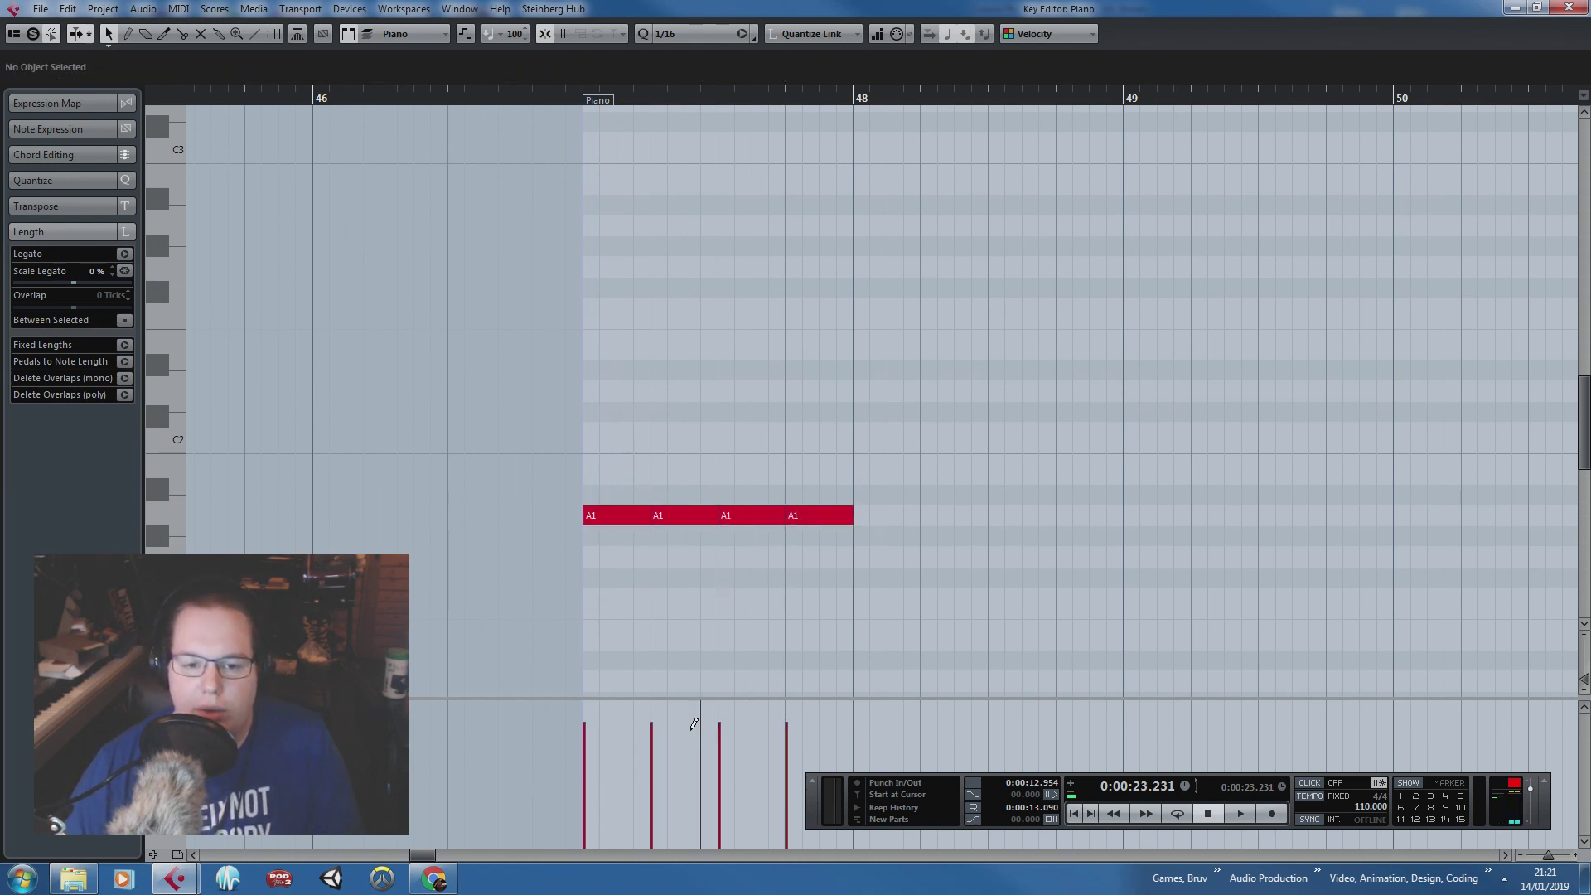
pyautogui.moveTo(657, 732); pyautogui.dragTo(809, 732)
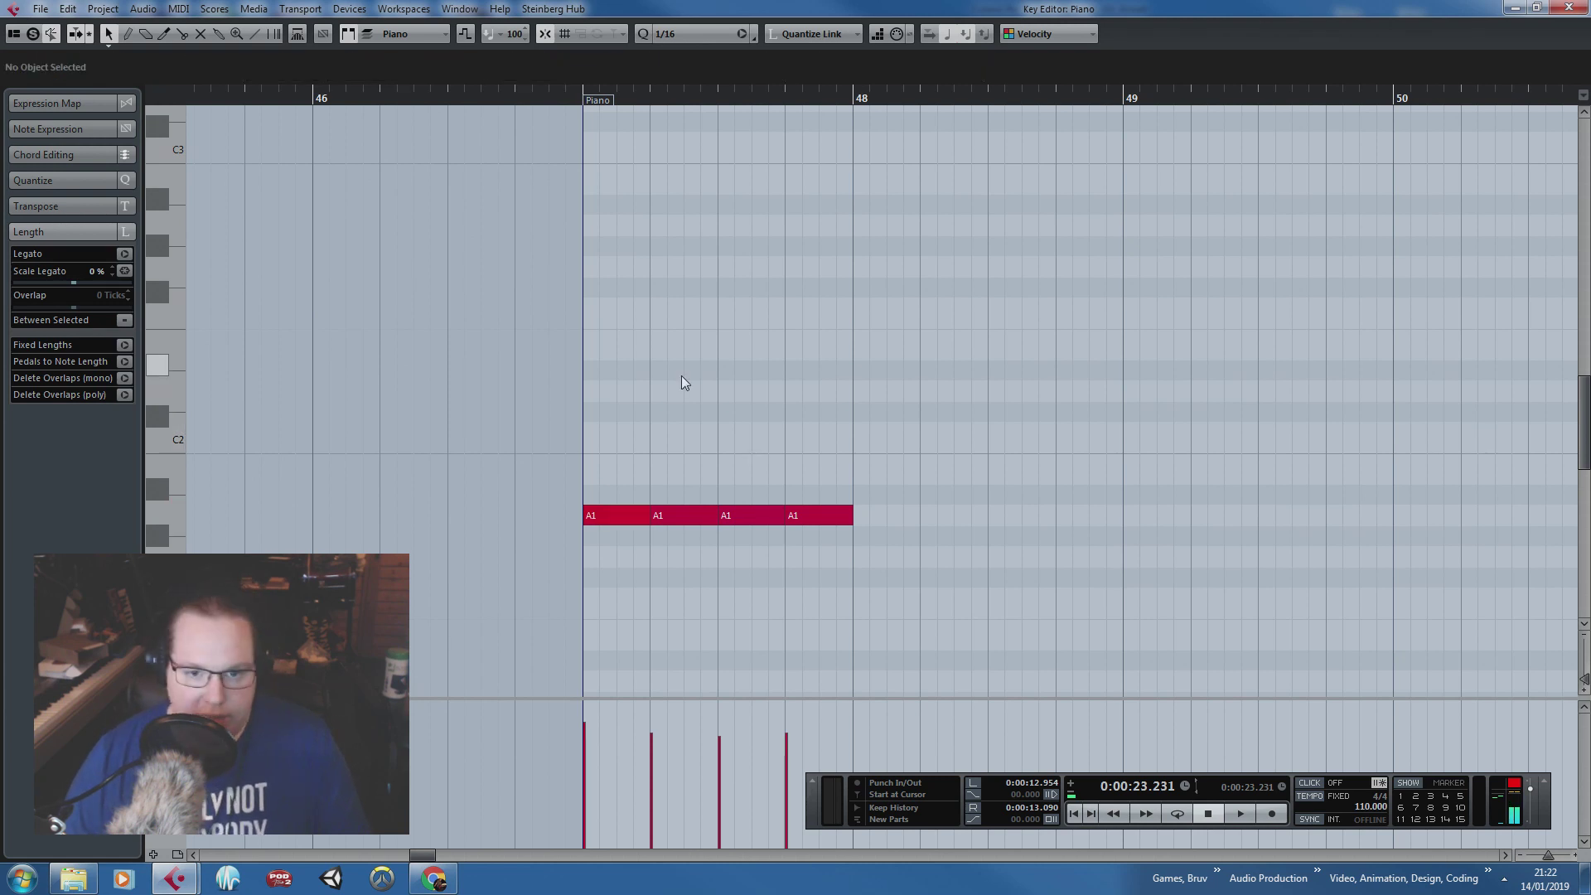
# Step: Reopen the blue bass part at bar 47 and raise the bar's last three notes to C#2, E2 and A2
pyautogui.click(1568, 8)
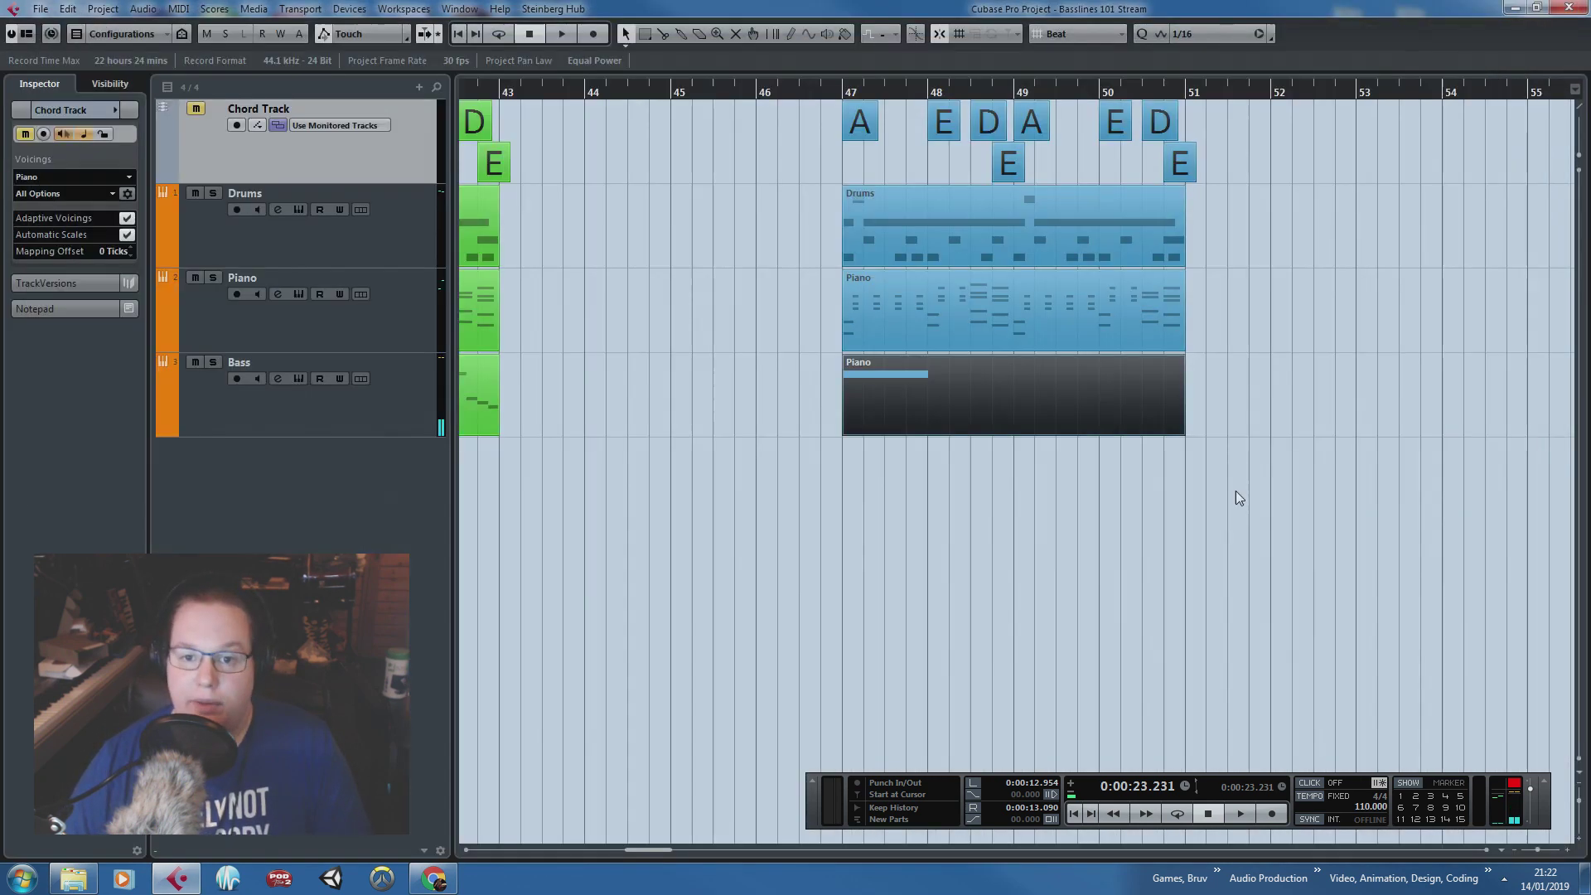
pyautogui.doubleClick(918, 321)
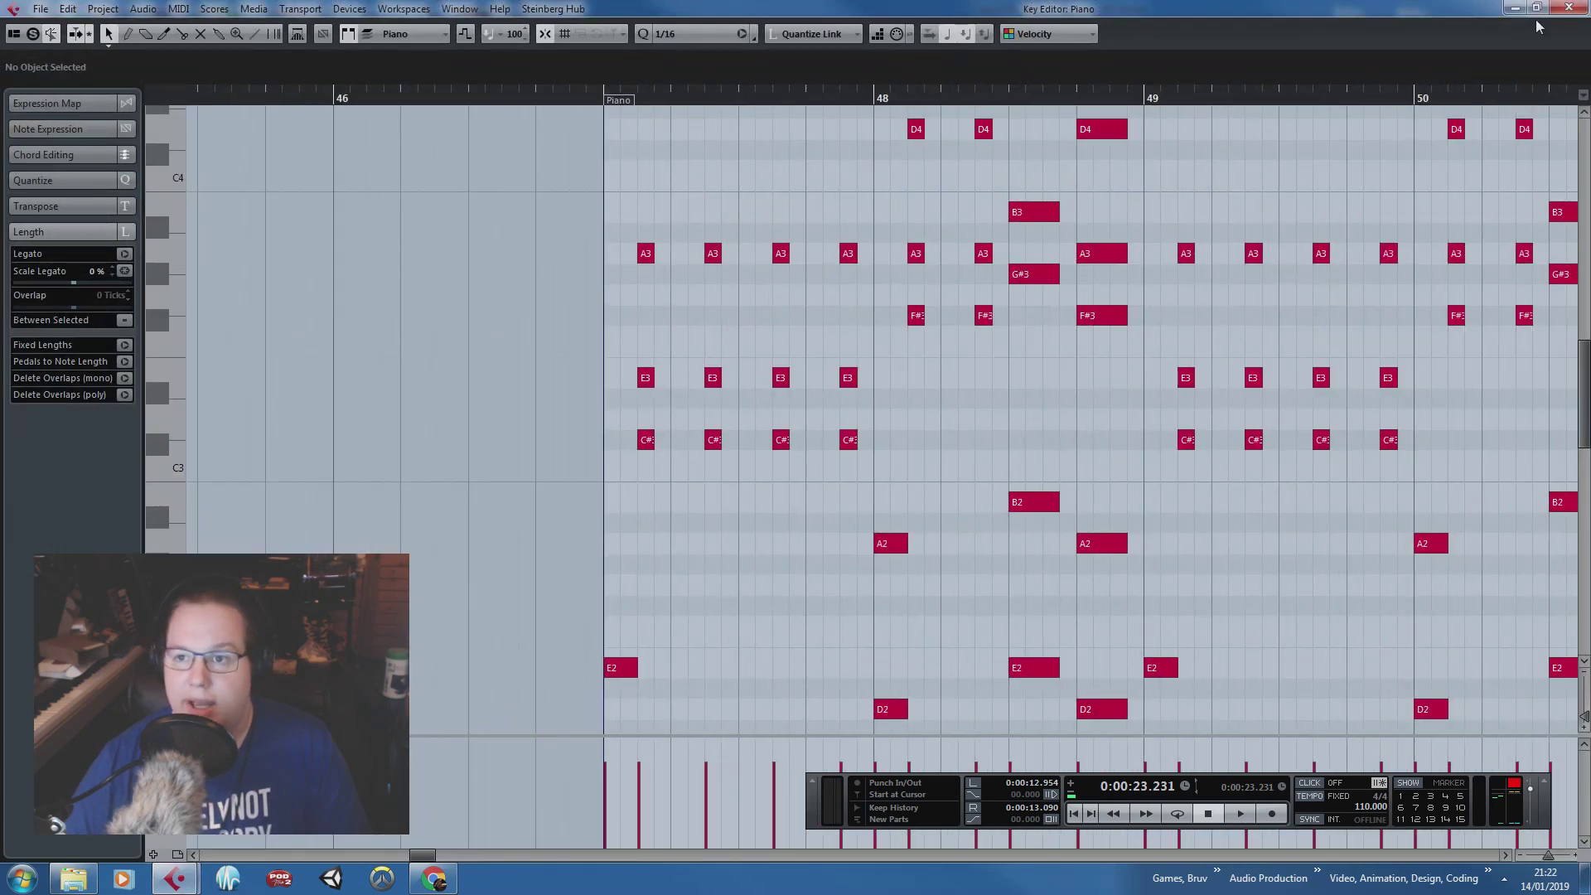
pyautogui.click(1568, 7)
pyautogui.doubleClick(953, 369)
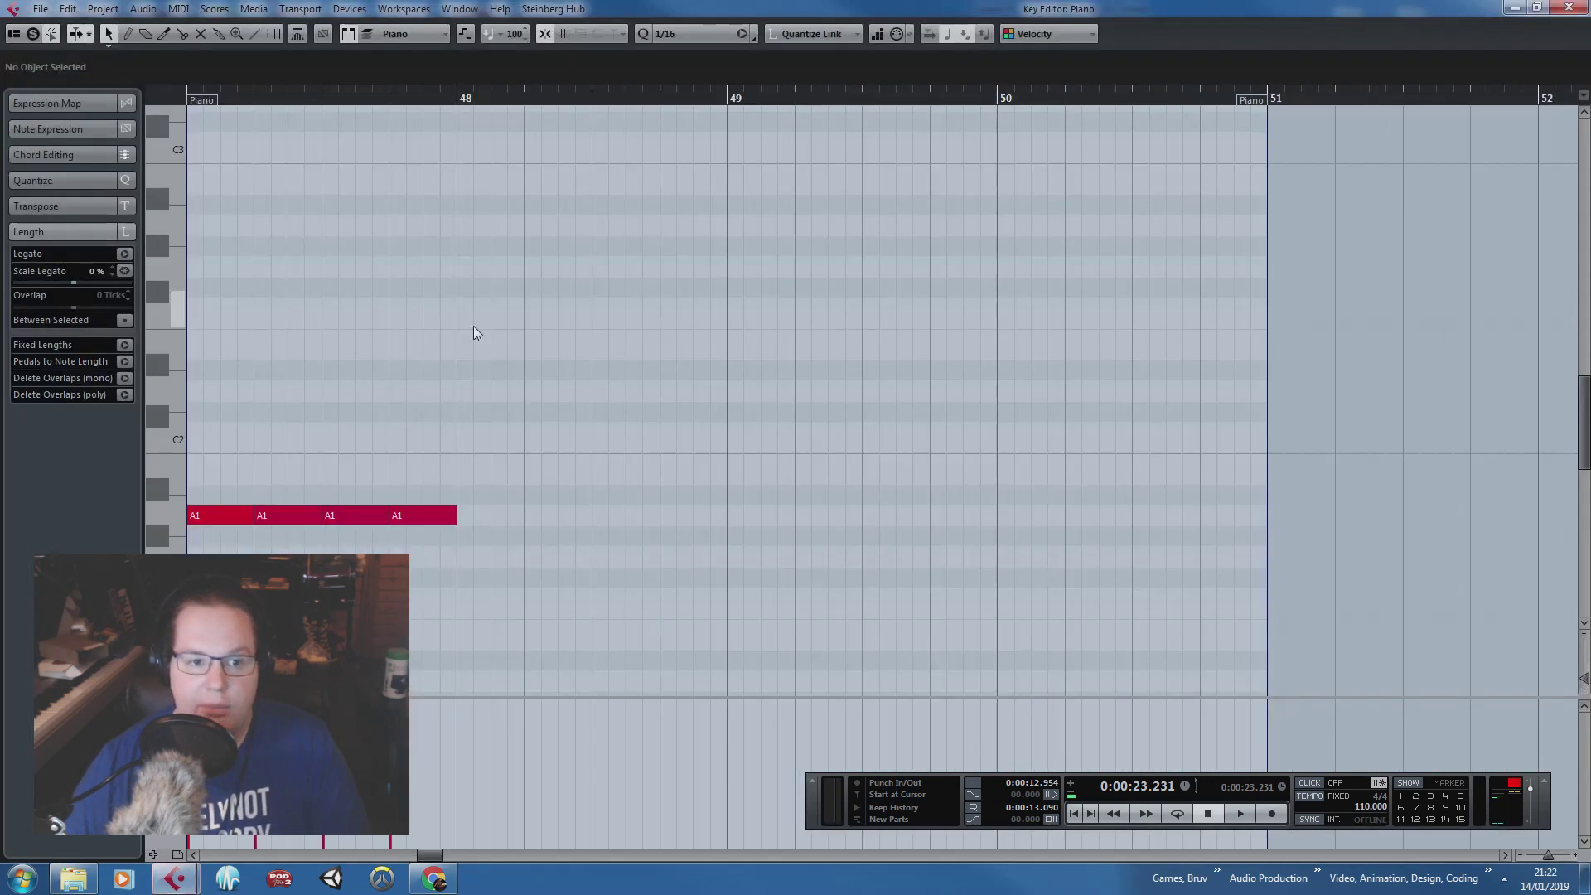
pyautogui.moveTo(534, 515); pyautogui.dragTo(535, 412)
pyautogui.moveTo(628, 517); pyautogui.dragTo(629, 349)
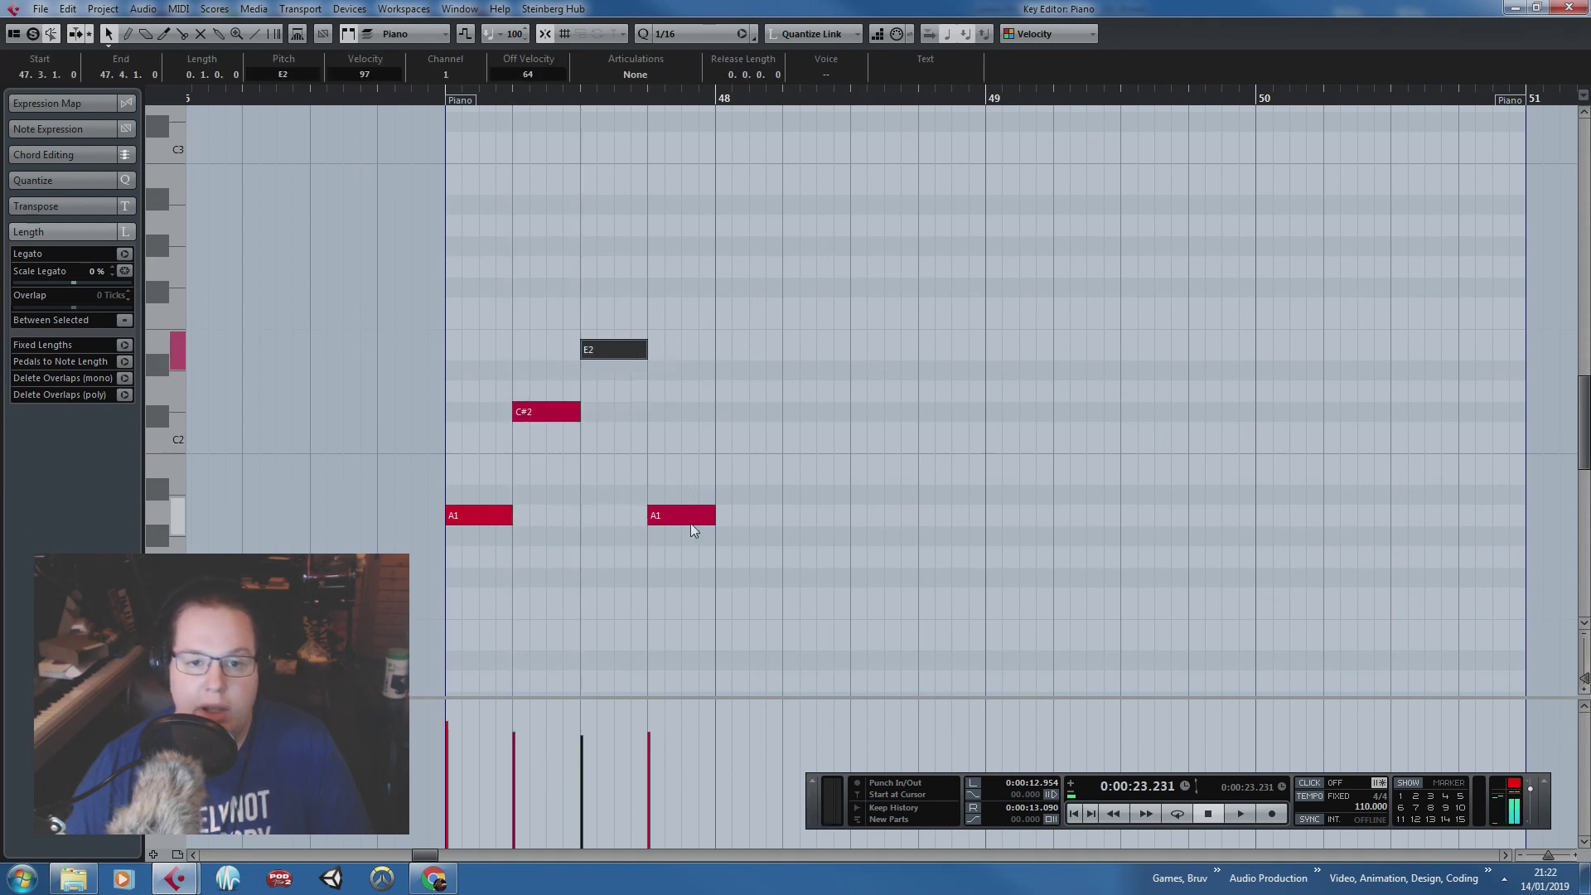
pyautogui.moveTo(691, 520); pyautogui.dragTo(667, 218)
pyautogui.click(566, 187)
# Step: Play back the rising bass notes from the start of bar 47
pyautogui.click(444, 96)
pyautogui.press('space')
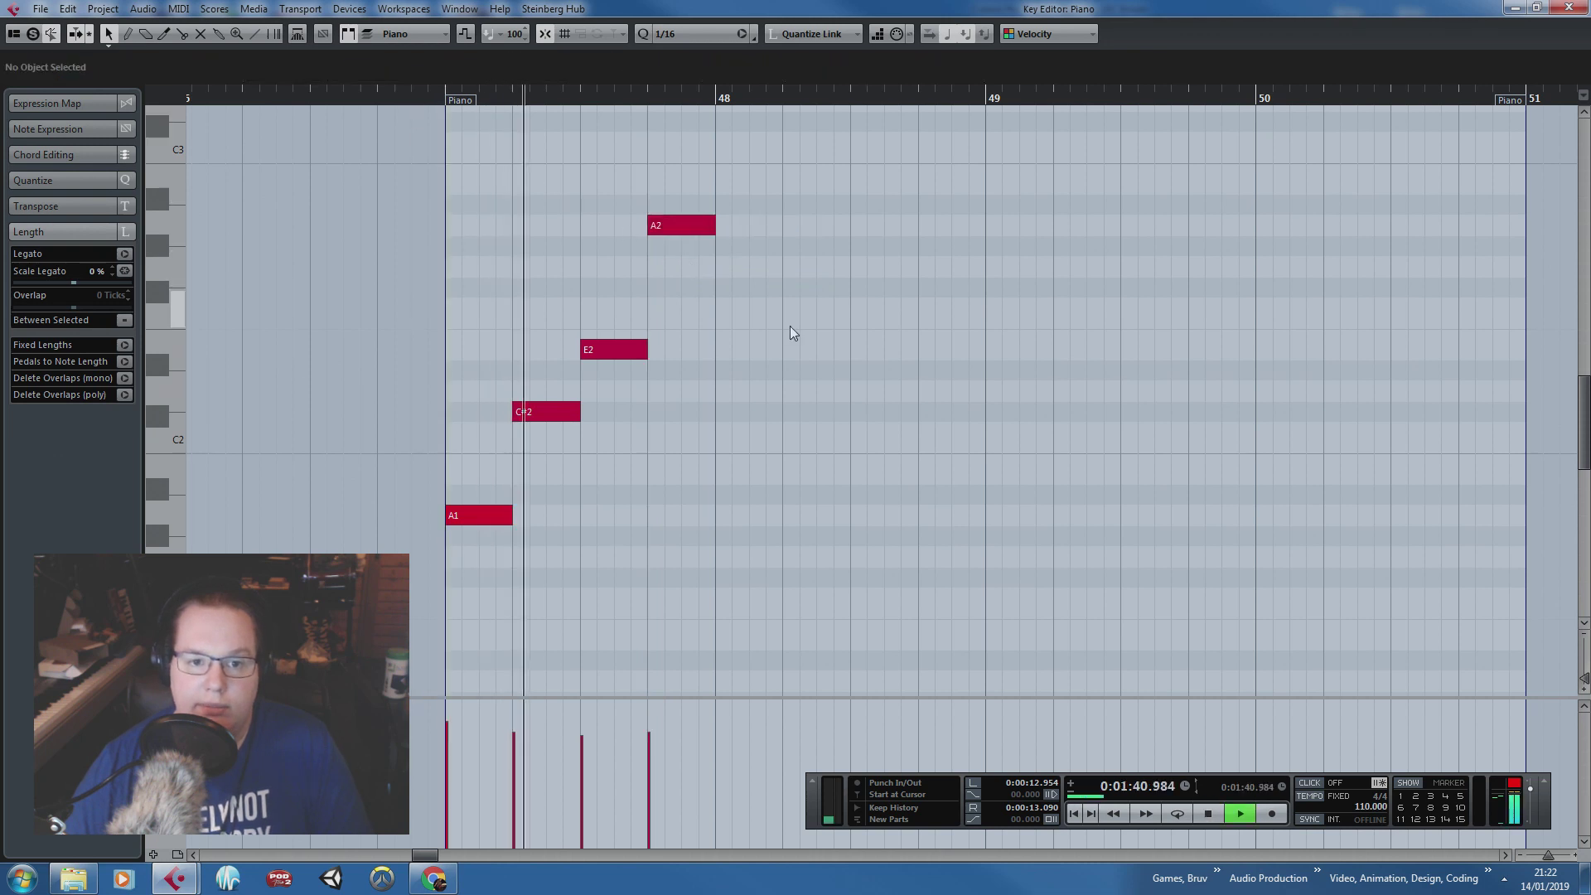
pyautogui.press('space')
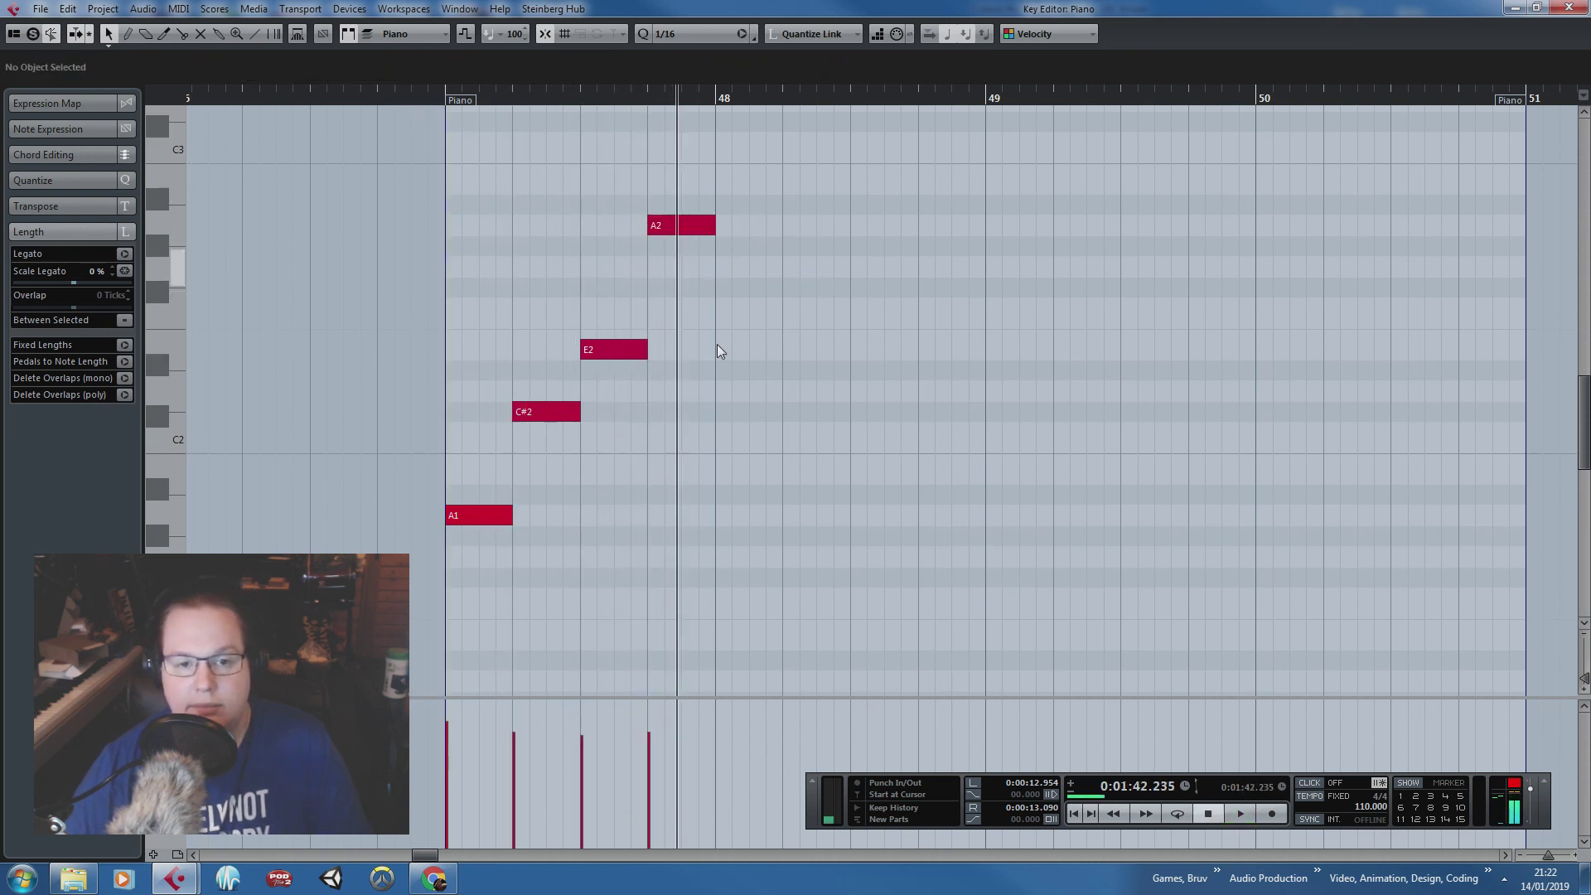
# Step: Duplicate bar 47's four bass notes into bar 48 and lower the A2 in both bars to C#2
pyautogui.moveTo(436, 159); pyautogui.dragTo(717, 530)
pyautogui.hotkey('alt', 'd')
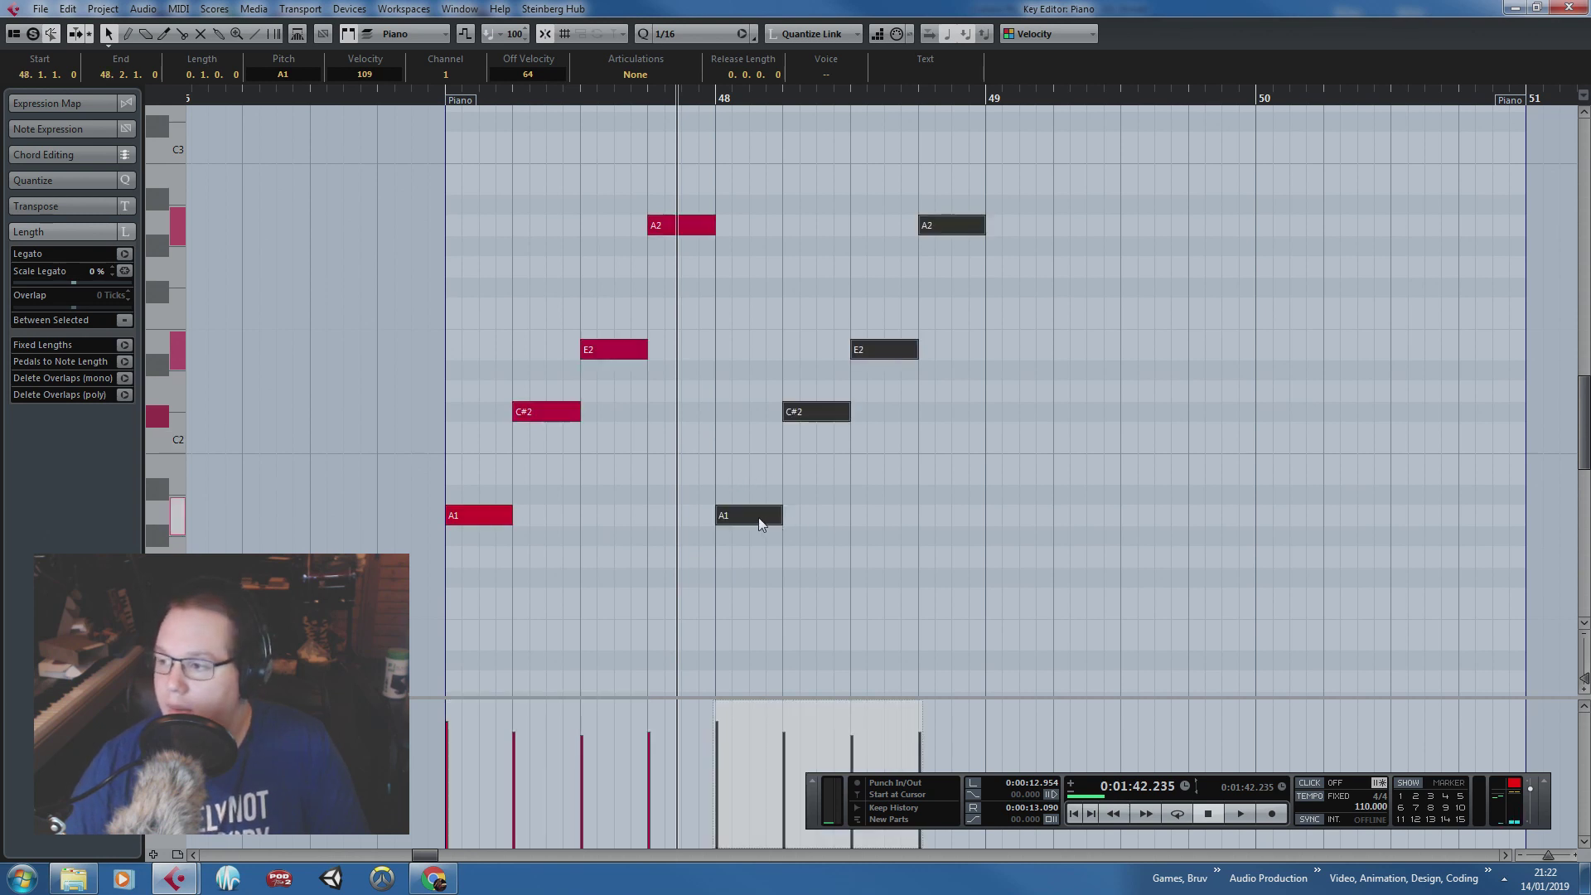
pyautogui.moveTo(546, 196); pyautogui.dragTo(1070, 277)
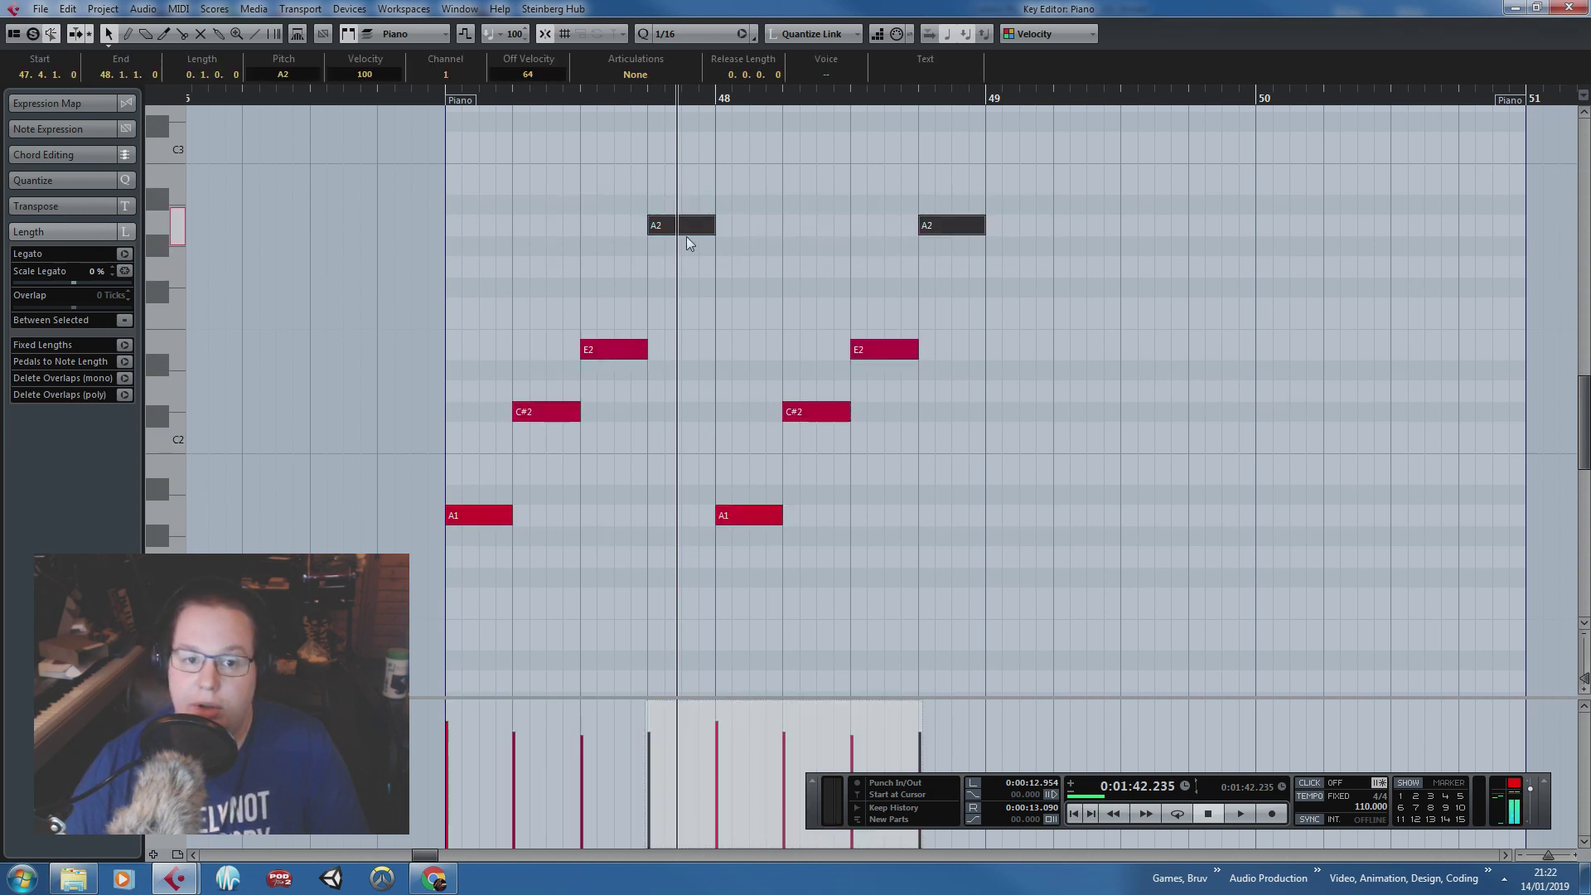
pyautogui.moveTo(686, 237); pyautogui.dragTo(686, 423)
# Step: Play back the repeated up-and-down bass pattern from bar 47 into bar 48
pyautogui.click(505, 157)
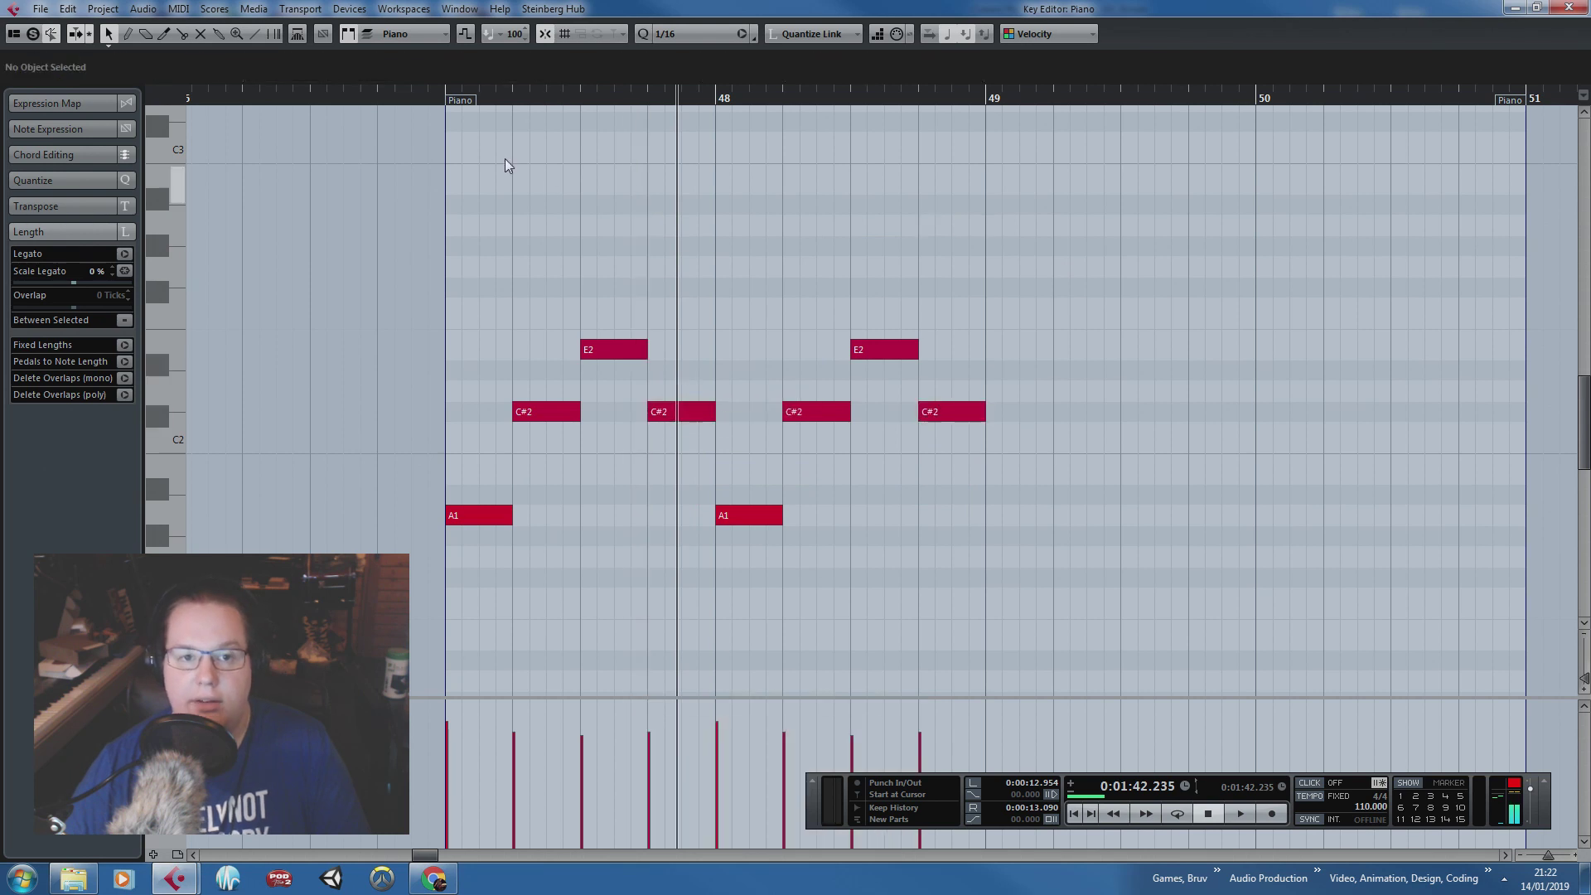
pyautogui.press('space')
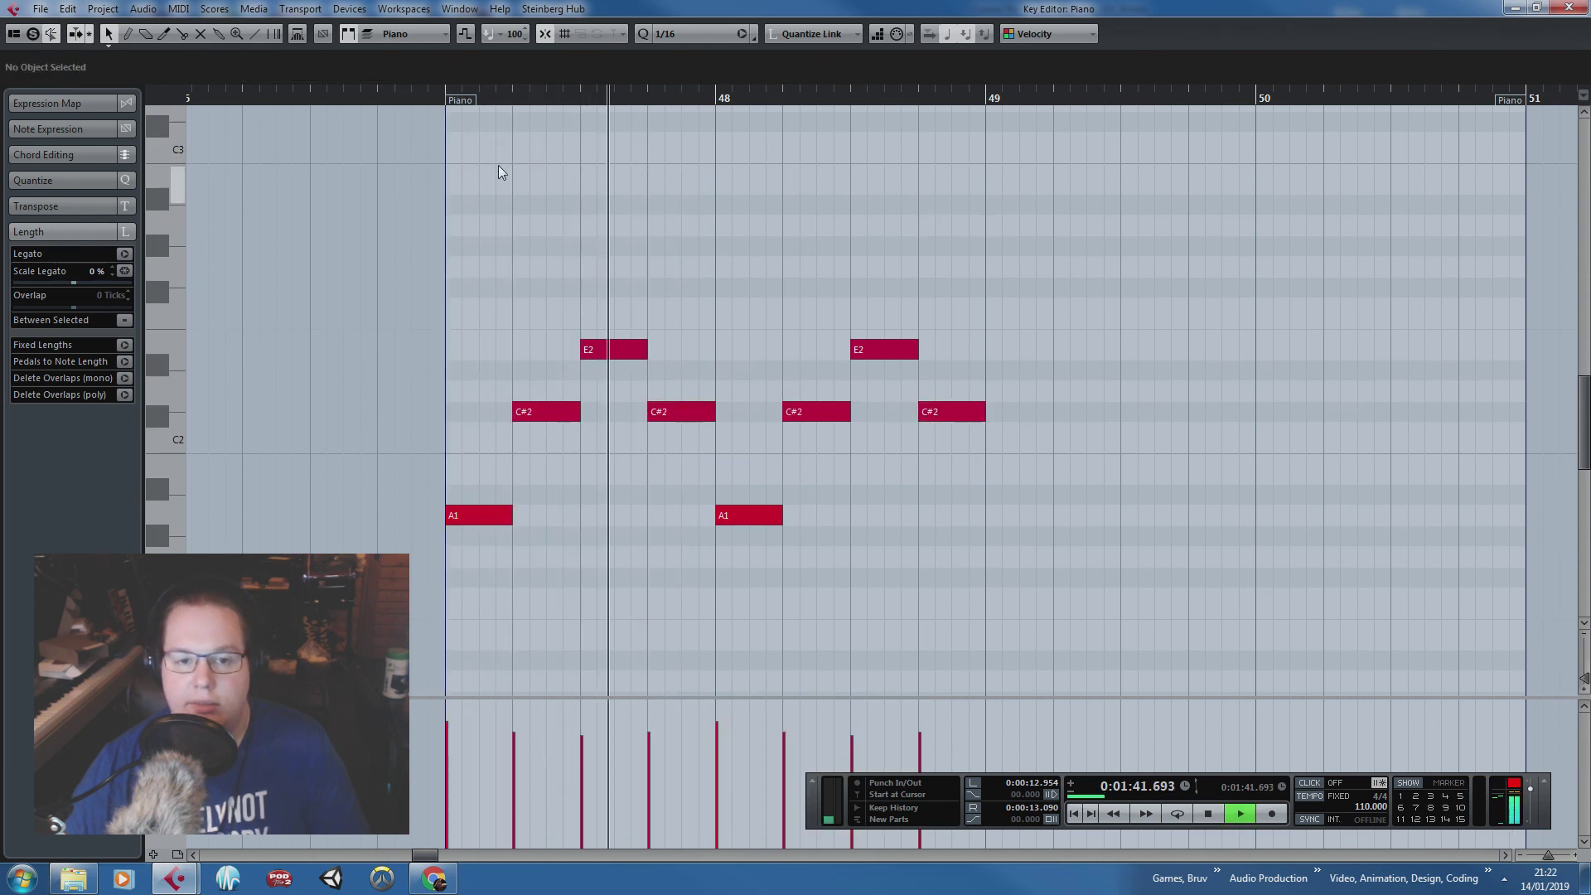
pyautogui.press('space')
# Step: Try transposing bar 48's notes up to start on D2, with its last two notes lowered to E2 and C#2
pyautogui.moveTo(1046, 287); pyautogui.dragTo(802, 427)
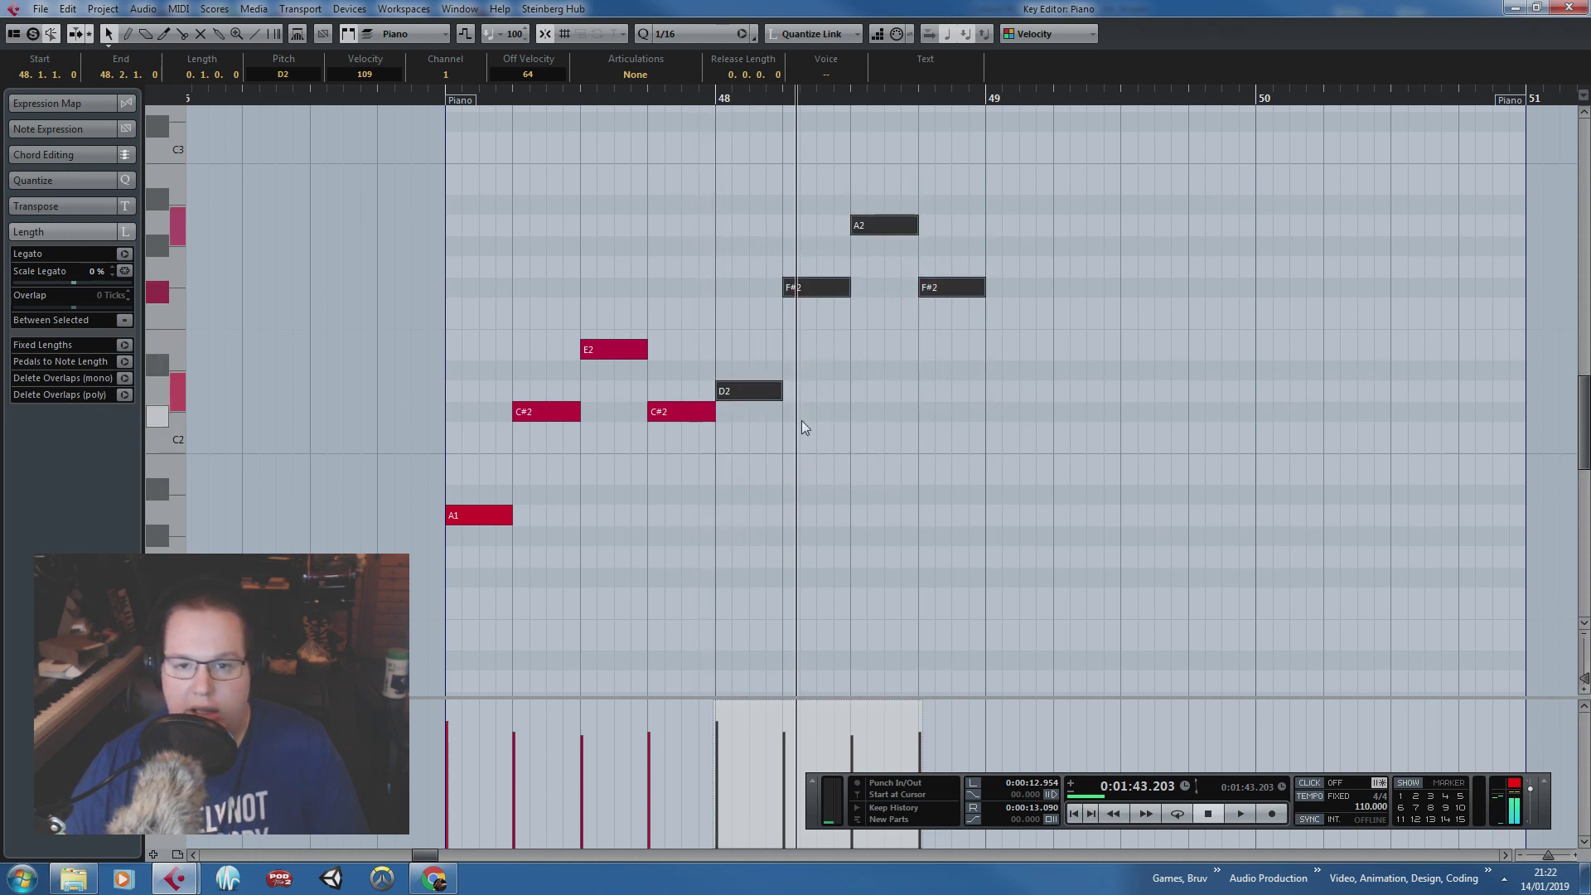
pyautogui.moveTo(1013, 463); pyautogui.dragTo(880, 192)
pyautogui.moveTo(883, 225); pyautogui.dragTo(895, 380)
pyautogui.click(983, 363)
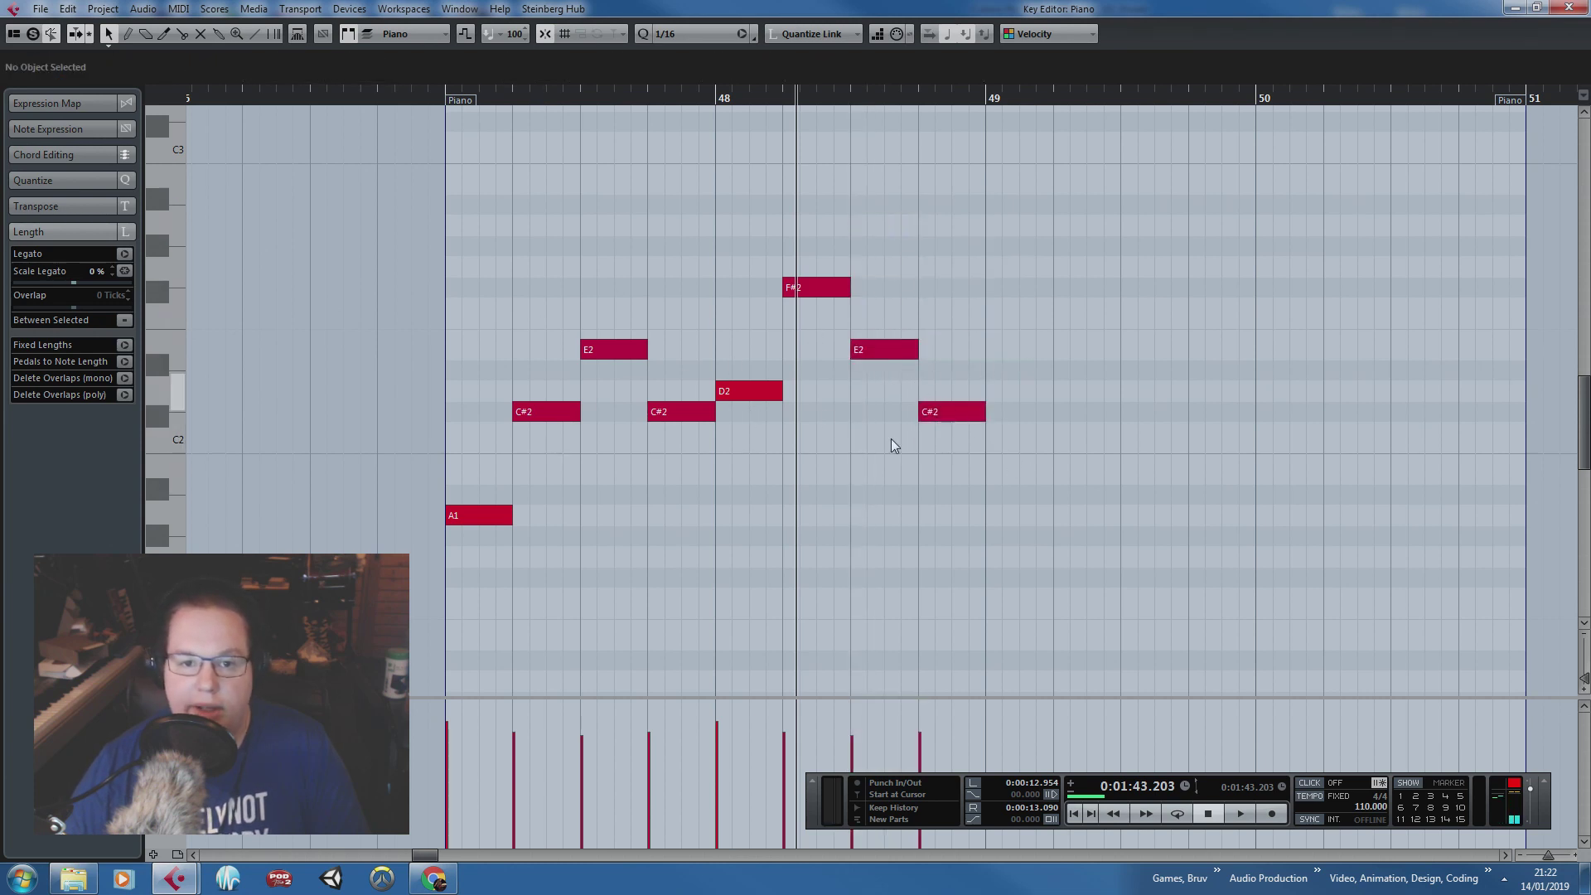
# Step: Play bars 47 and 48 through to hear the pattern over the chord change
pyautogui.scroll(1, 888, 407)
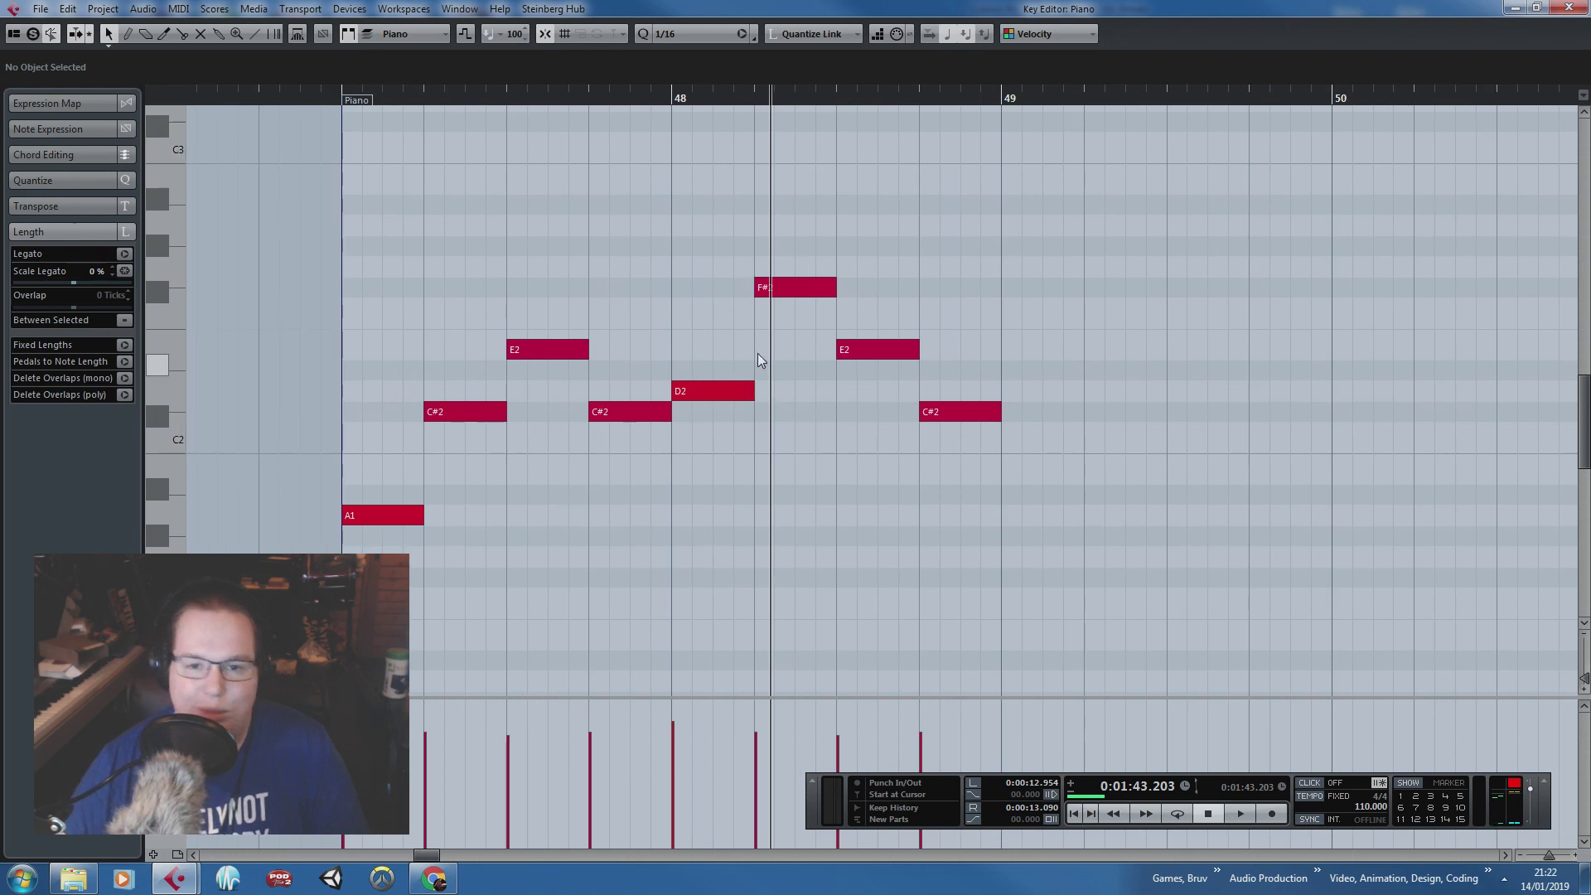
pyautogui.scroll(1, 348, 112)
pyautogui.click(341, 96)
pyautogui.press('space')
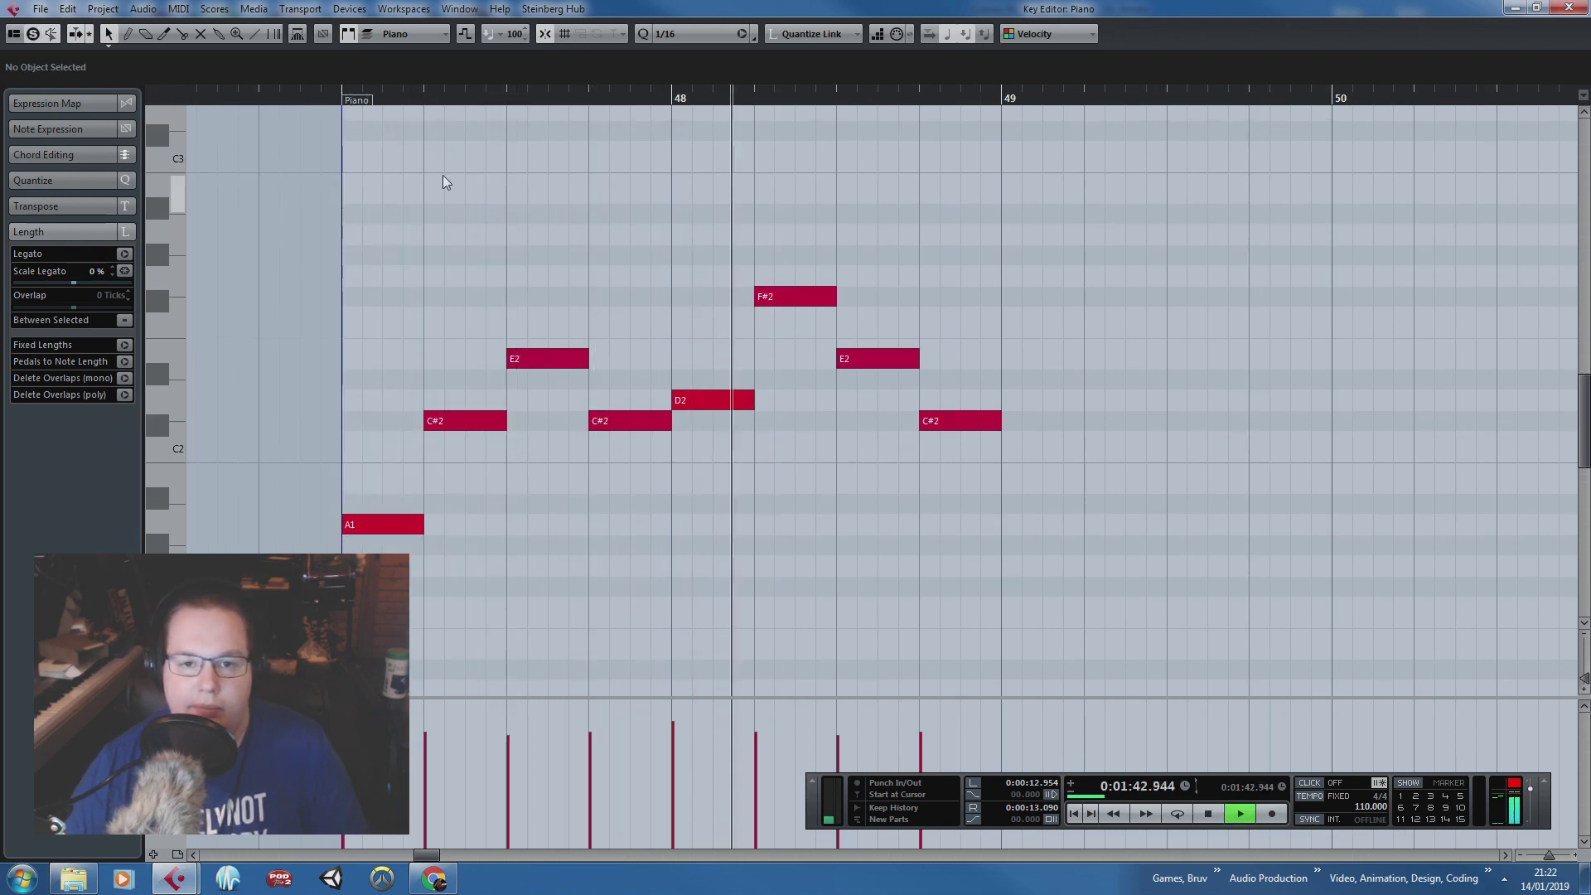
pyautogui.press('space')
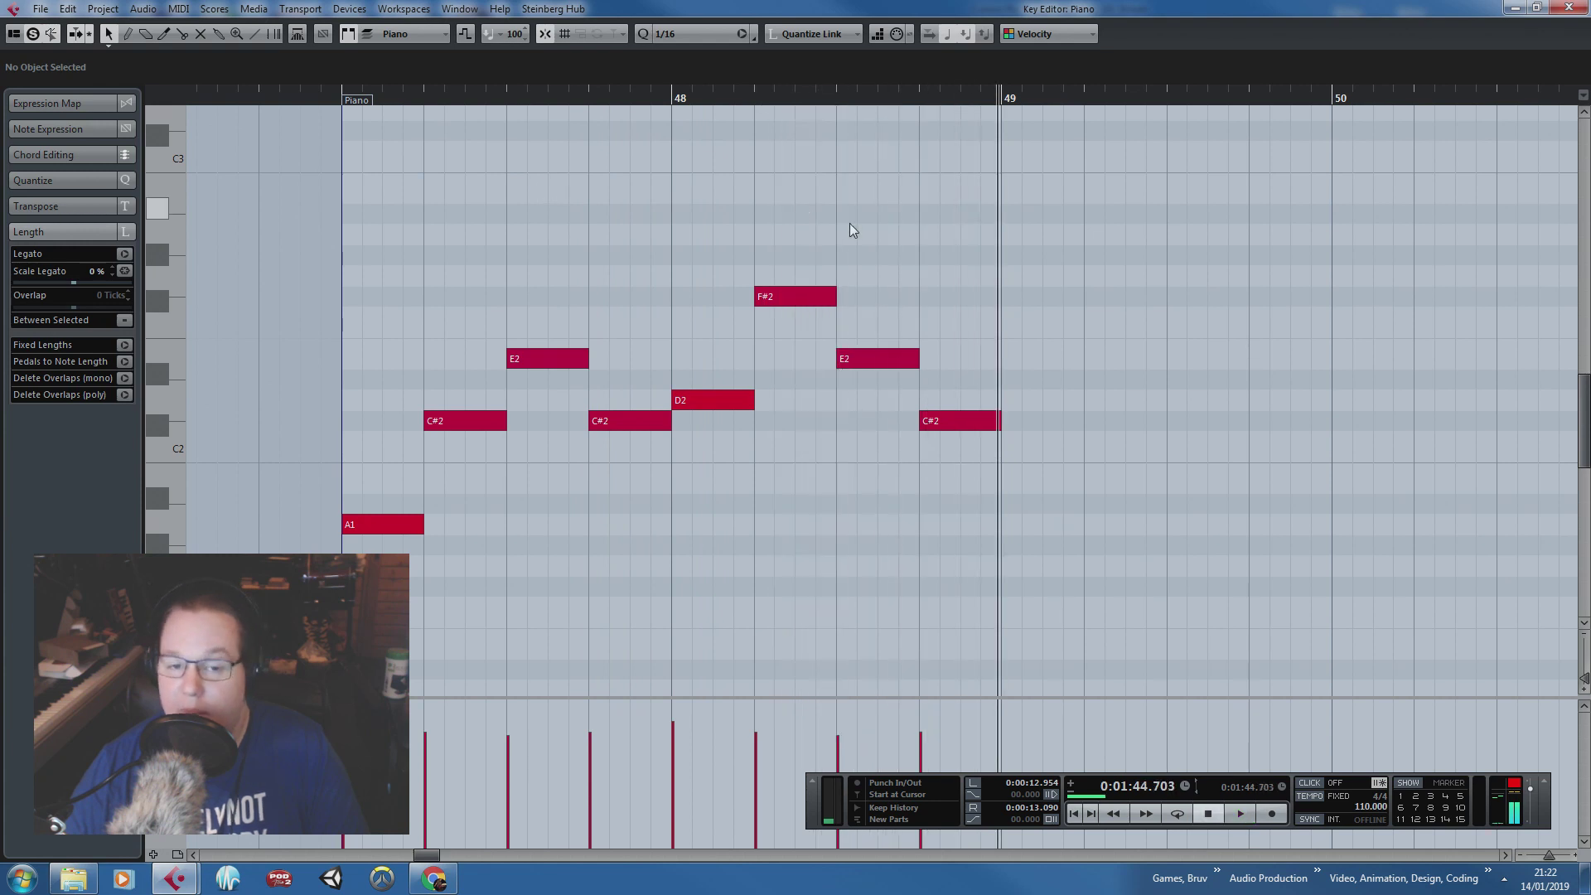
# Step: Undo the pitch changes made to the bass notes in bar 48
pyautogui.moveTo(1025, 311); pyautogui.dragTo(839, 460)
pyautogui.hotkey('ctrl', 'z')
pyautogui.hotkey('ctrl', 'z')
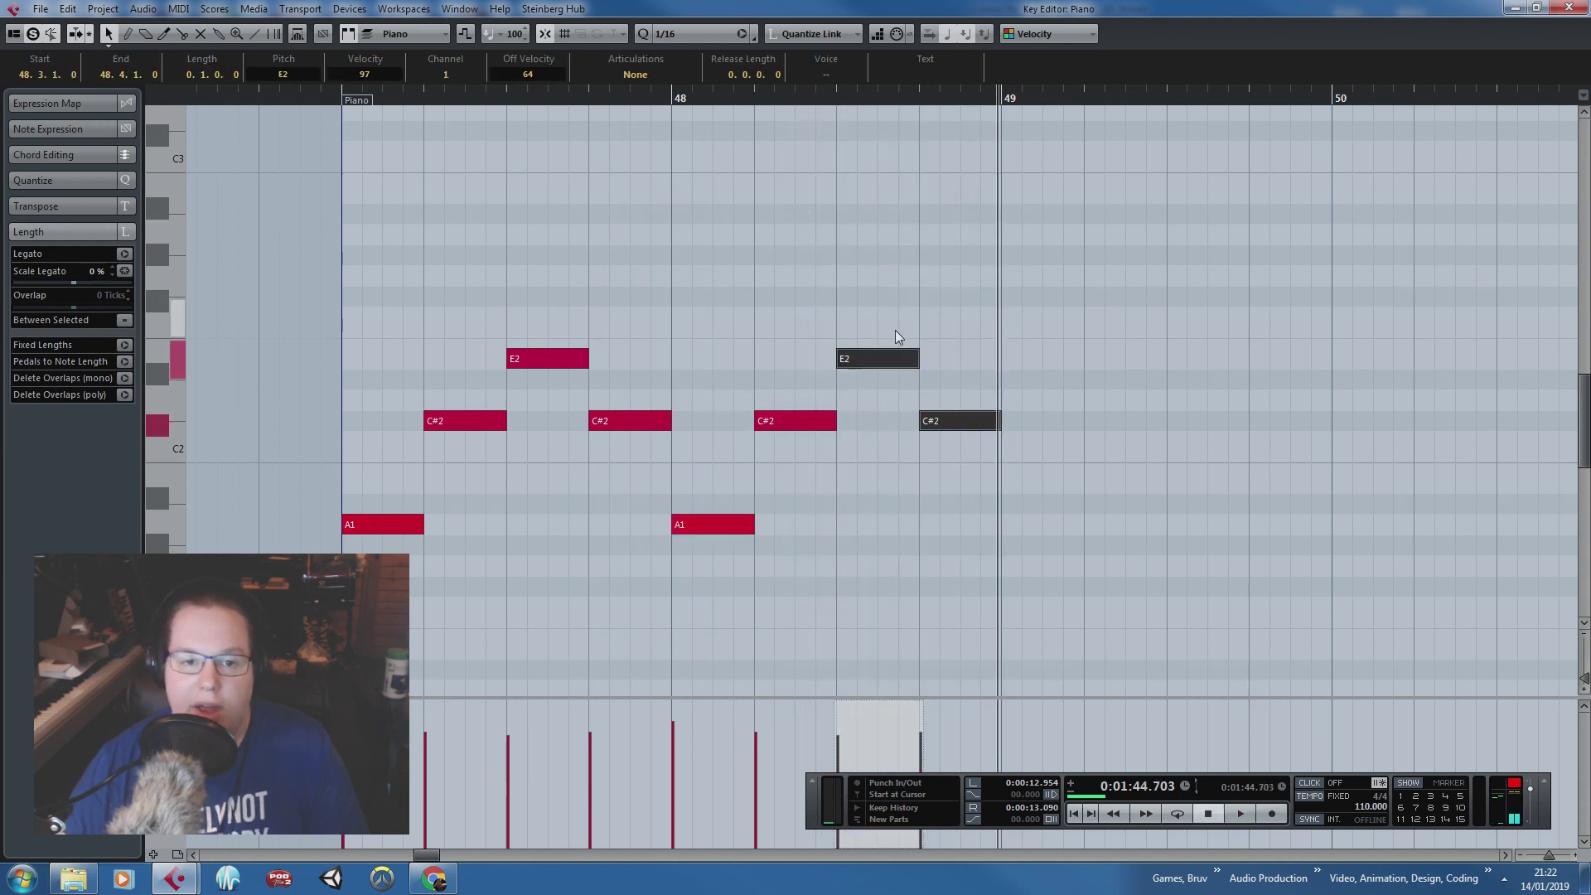
# Step: Audition the four bass notes of bar 47 one by one
pyautogui.click(354, 529)
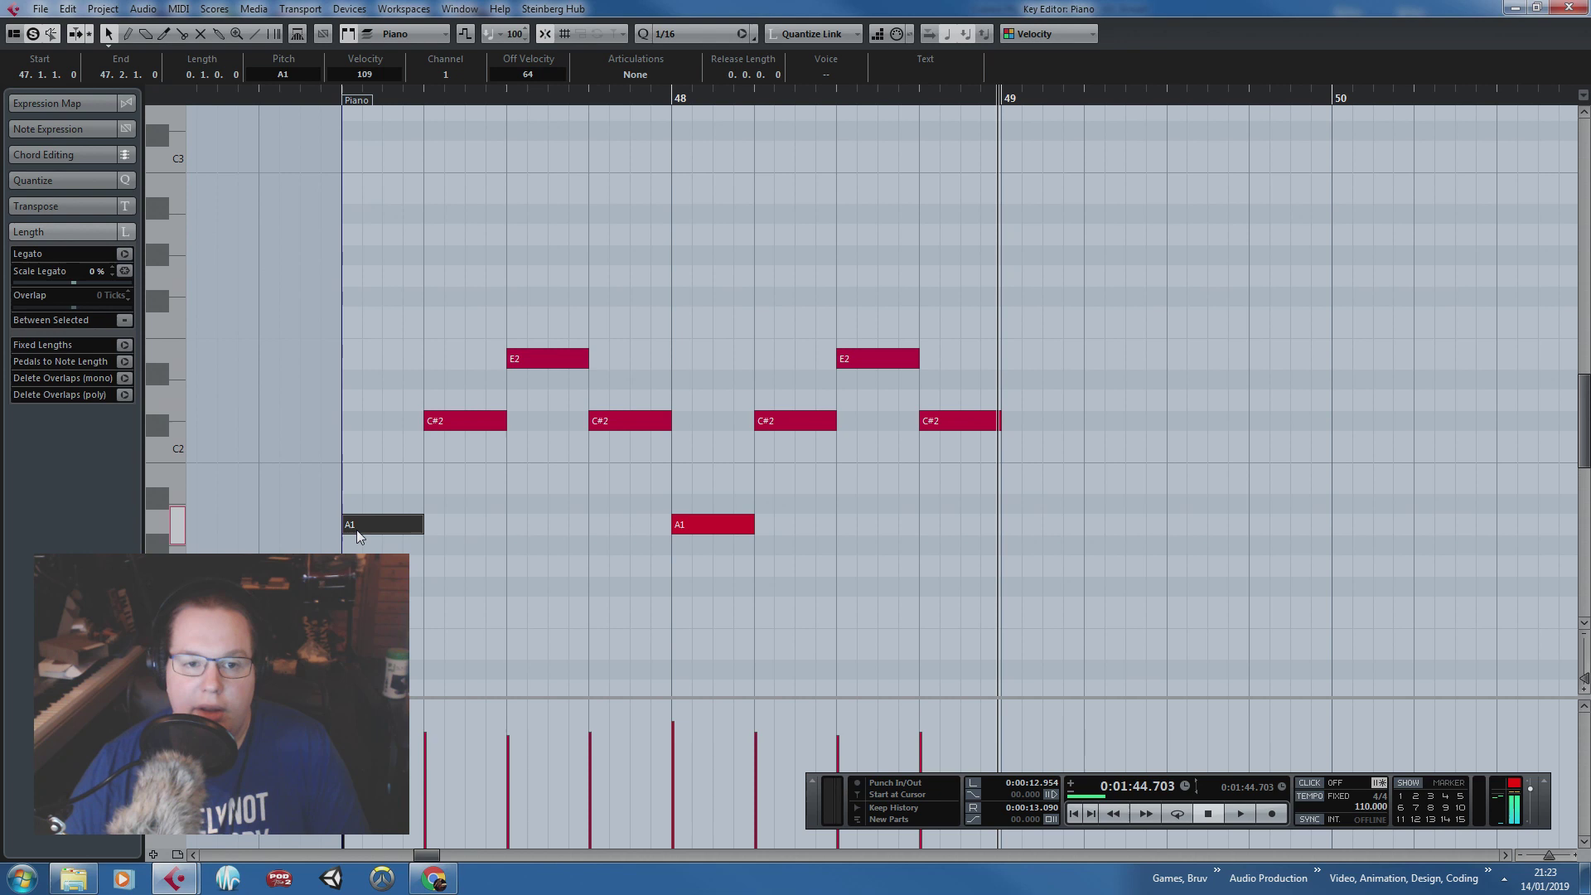
pyautogui.click(467, 427)
pyautogui.click(566, 358)
pyautogui.click(630, 420)
pyautogui.click(857, 557)
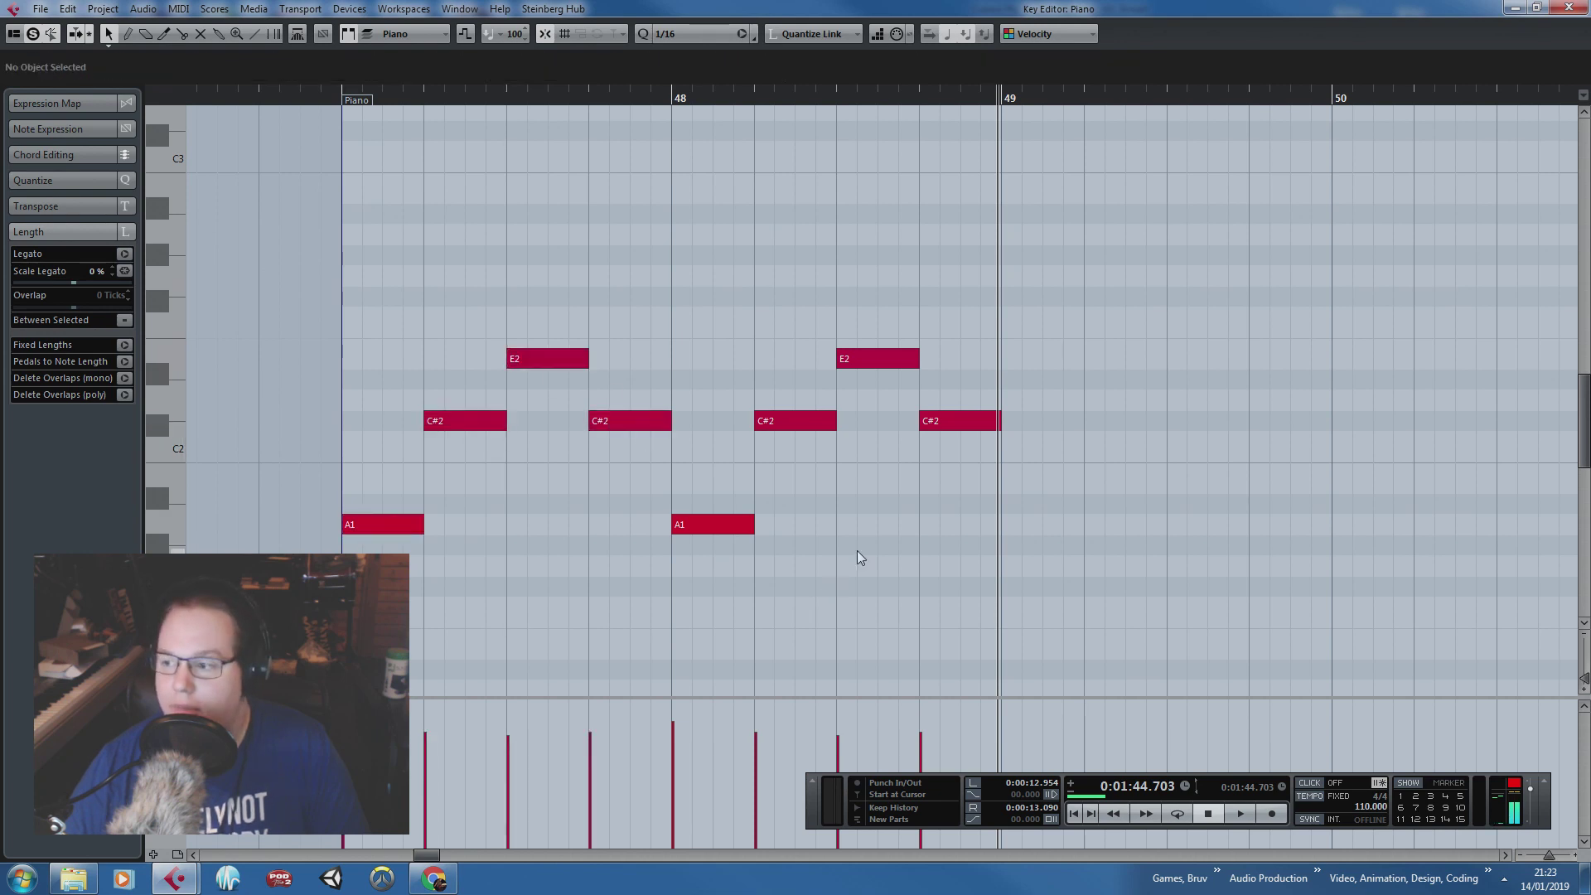
# Step: Transpose bar 48's four bass notes up together so they become D2, F#2, A2 and F#2
pyautogui.moveTo(1021, 350); pyautogui.dragTo(714, 593)
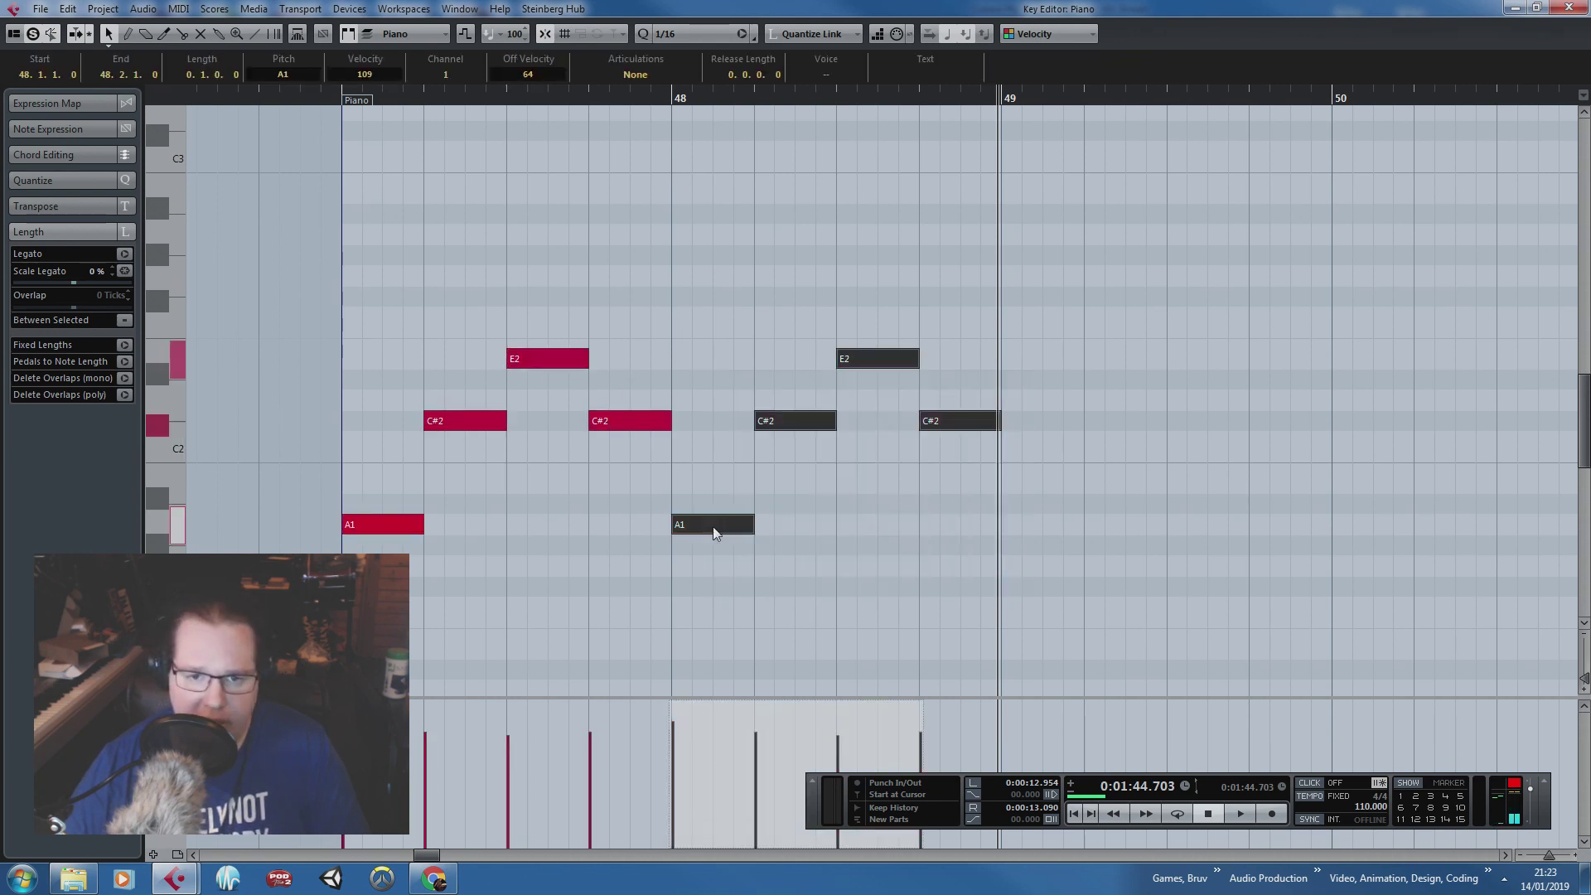
pyautogui.moveTo(713, 526); pyautogui.dragTo(713, 400)
pyautogui.click(654, 315)
pyautogui.click(724, 400)
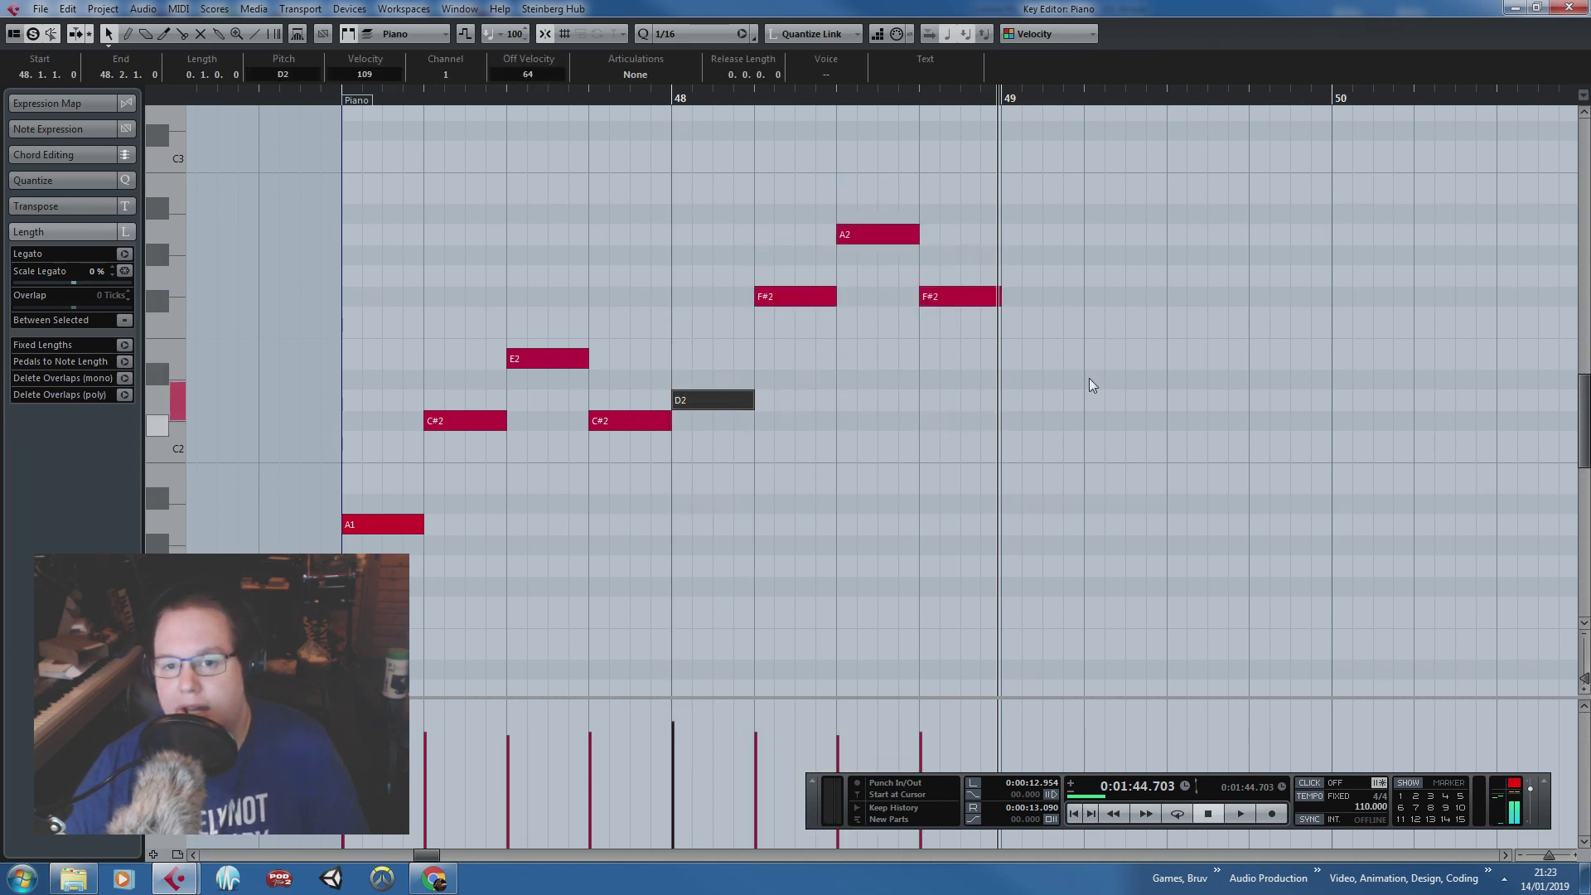
# Step: Replace the last two notes of bar 48 with a copy of its first two, transposed up to E2 and G#2
pyautogui.moveTo(1100, 192); pyautogui.dragTo(900, 469)
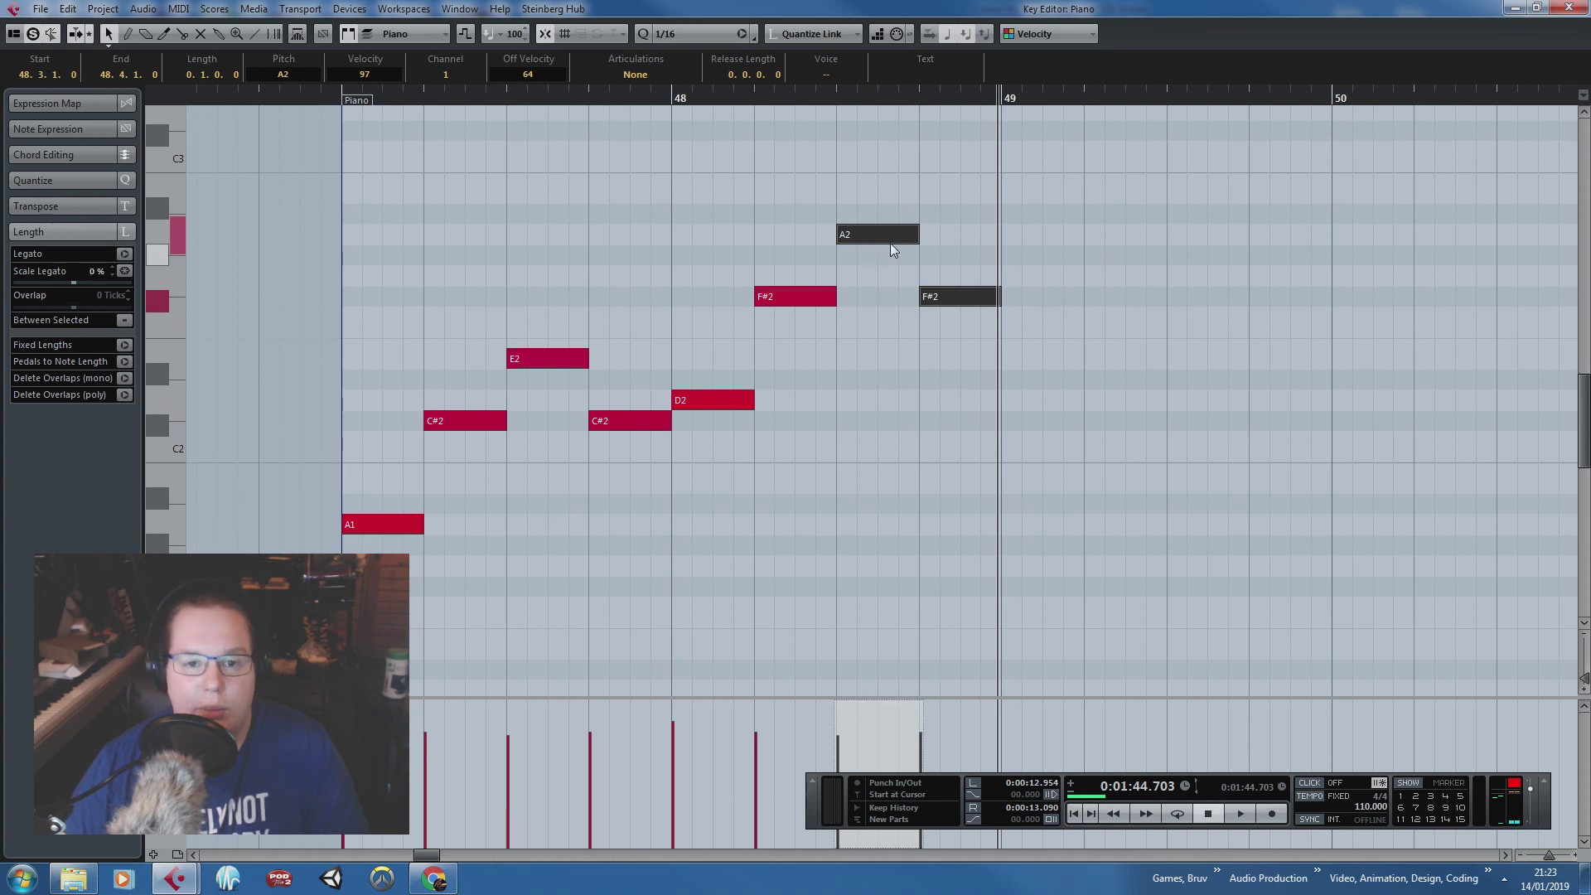
pyautogui.moveTo(1074, 212); pyautogui.dragTo(854, 387)
pyautogui.press('Delete')
pyautogui.moveTo(986, 450); pyautogui.dragTo(749, 226)
pyautogui.hotkey('ctrl', 'd')
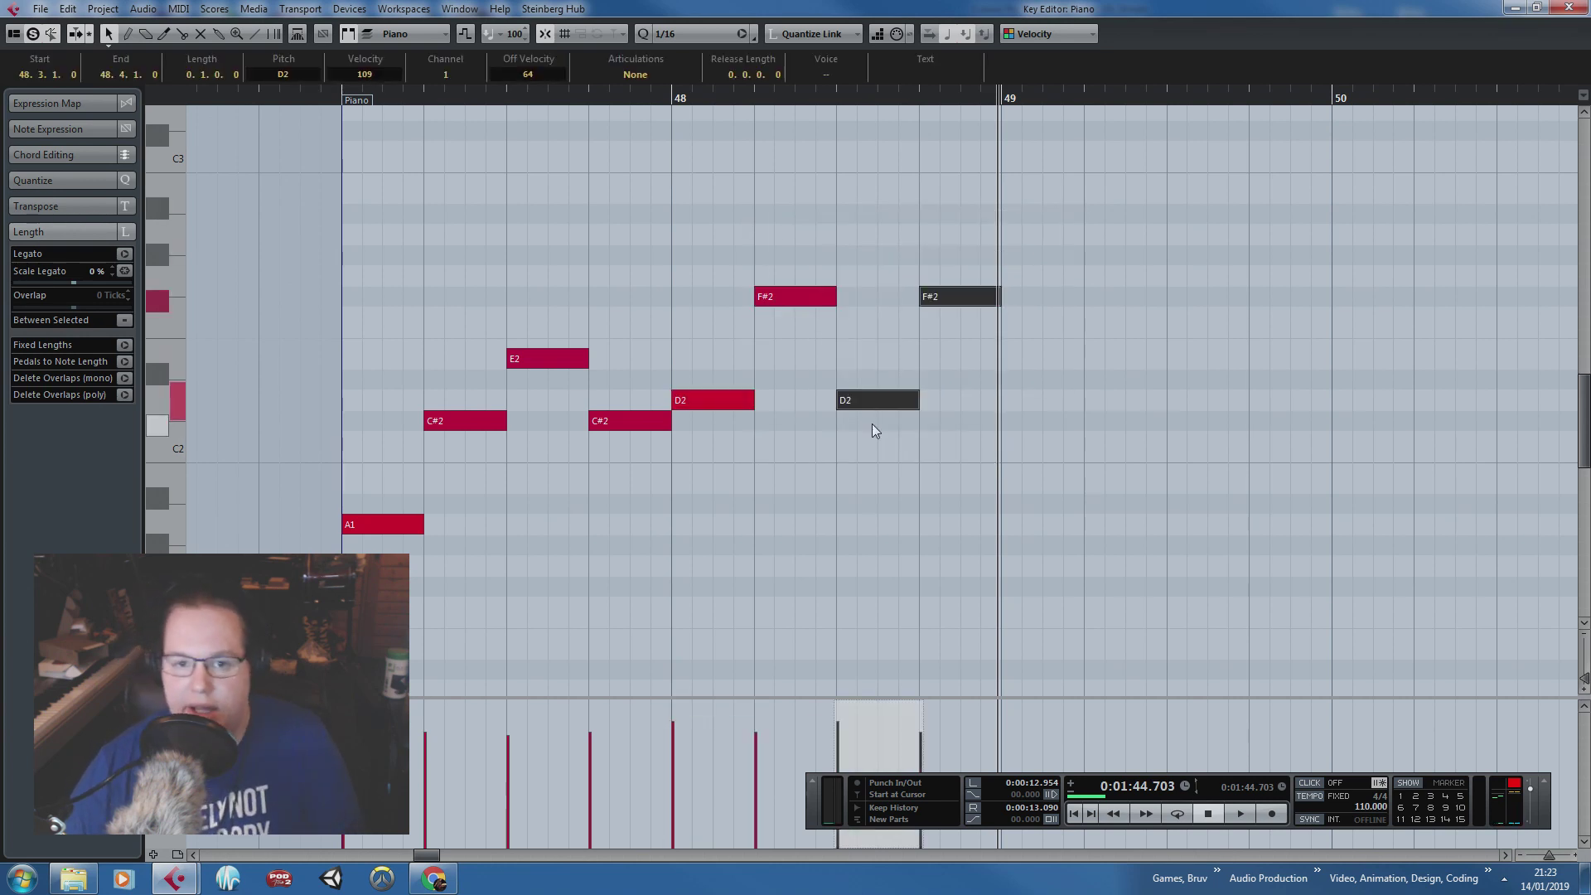
pyautogui.moveTo(871, 404); pyautogui.dragTo(877, 360)
pyautogui.click(454, 172)
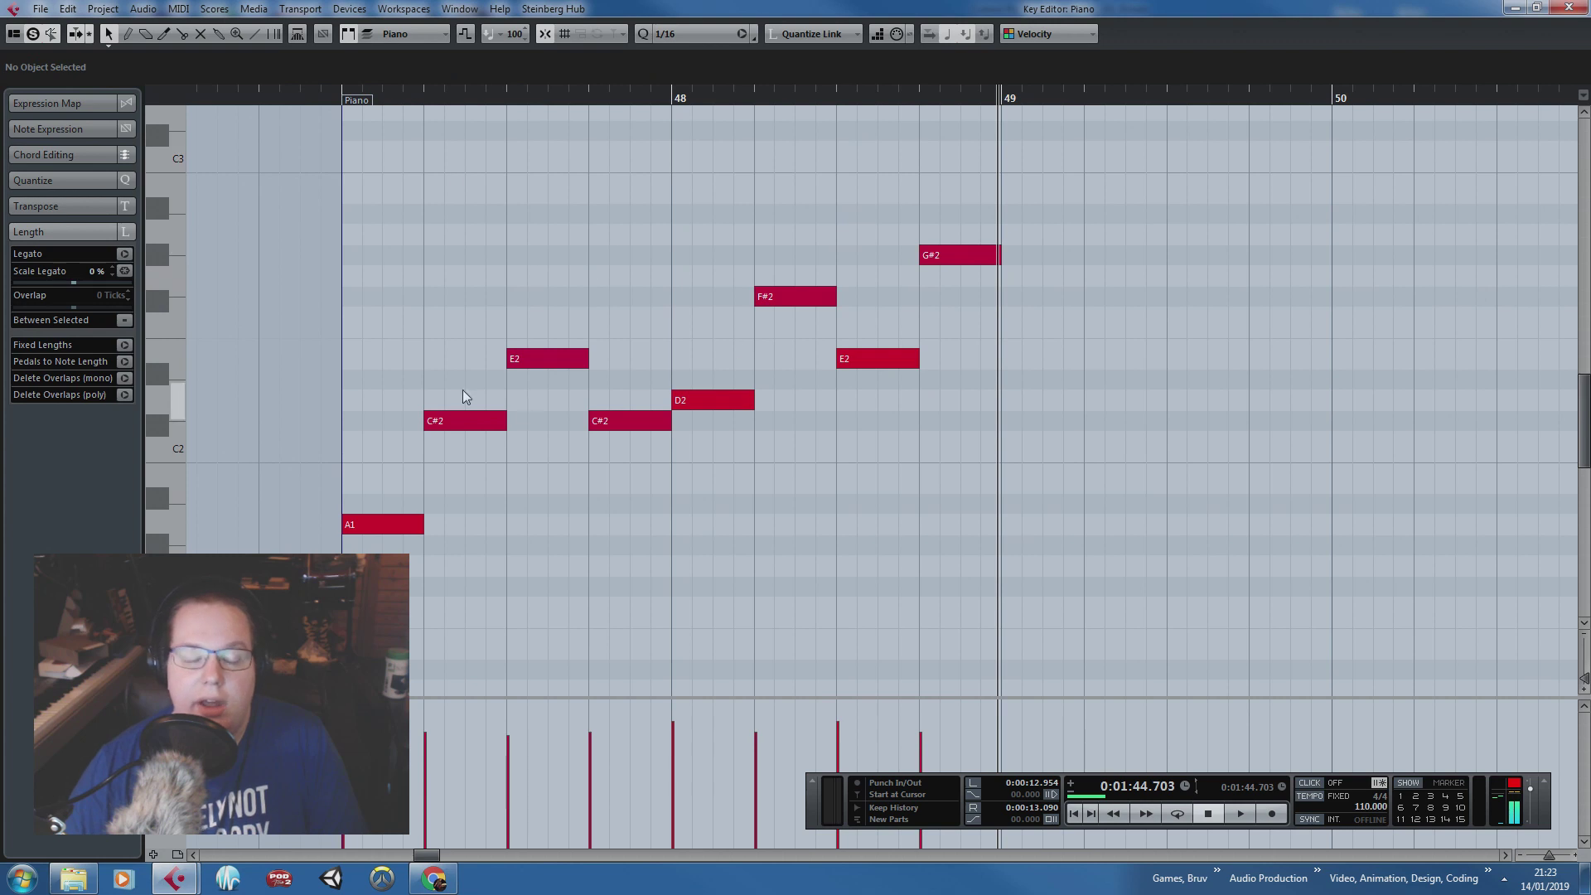
# Step: Play back the revised two-bar bassline from the start of bar 47 to the end of bar 48
pyautogui.click(400, 527)
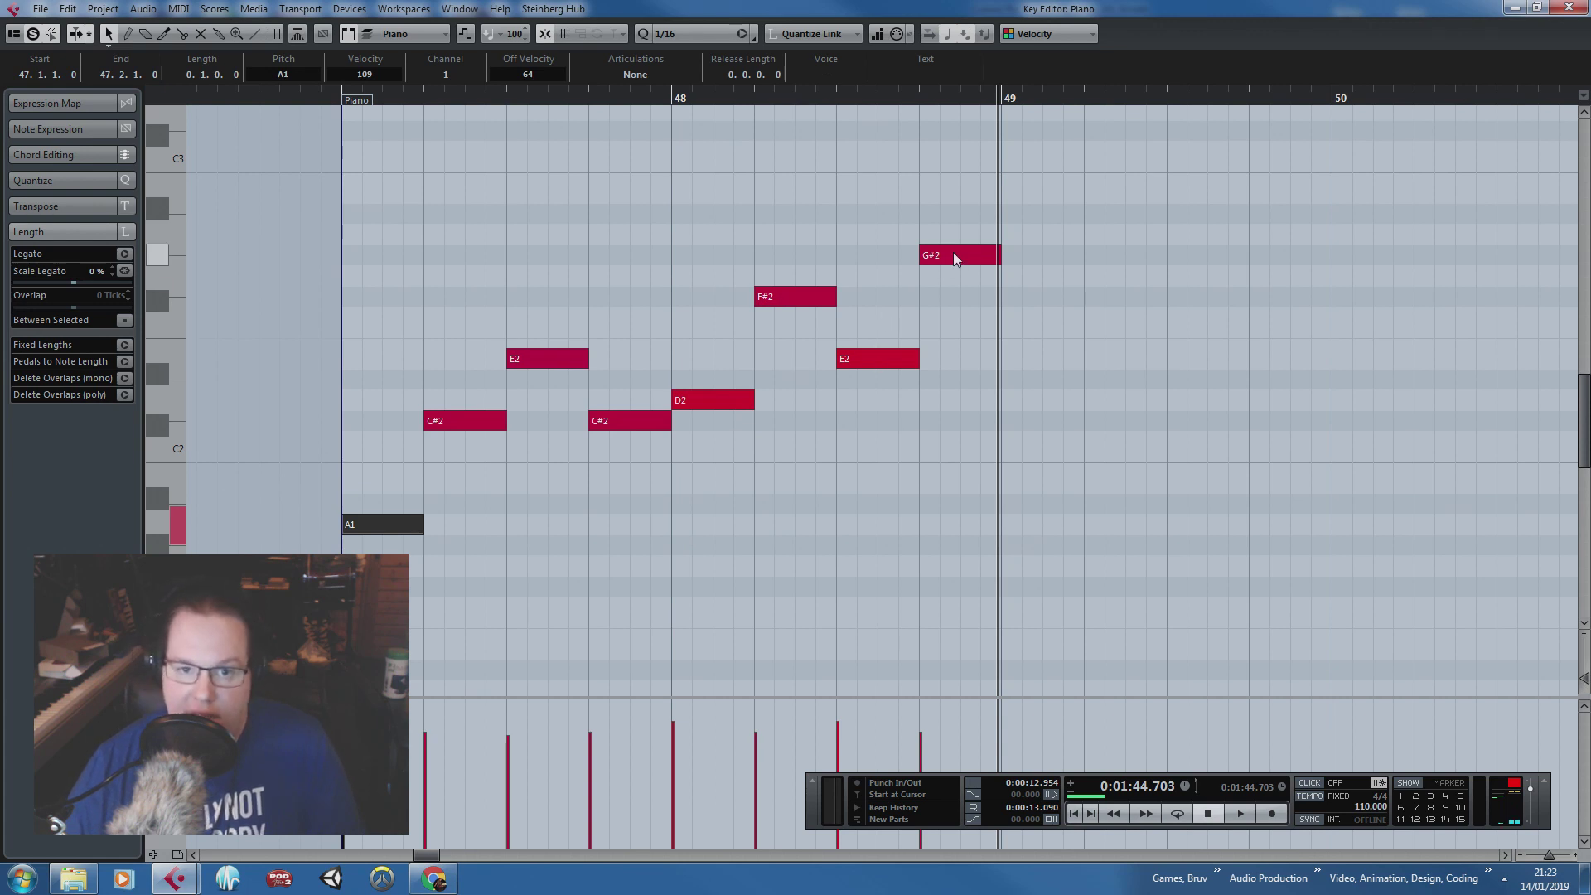
pyautogui.moveTo(345, 101); pyautogui.dragTo(350, 111)
pyautogui.press('space')
pyautogui.click(494, 176)
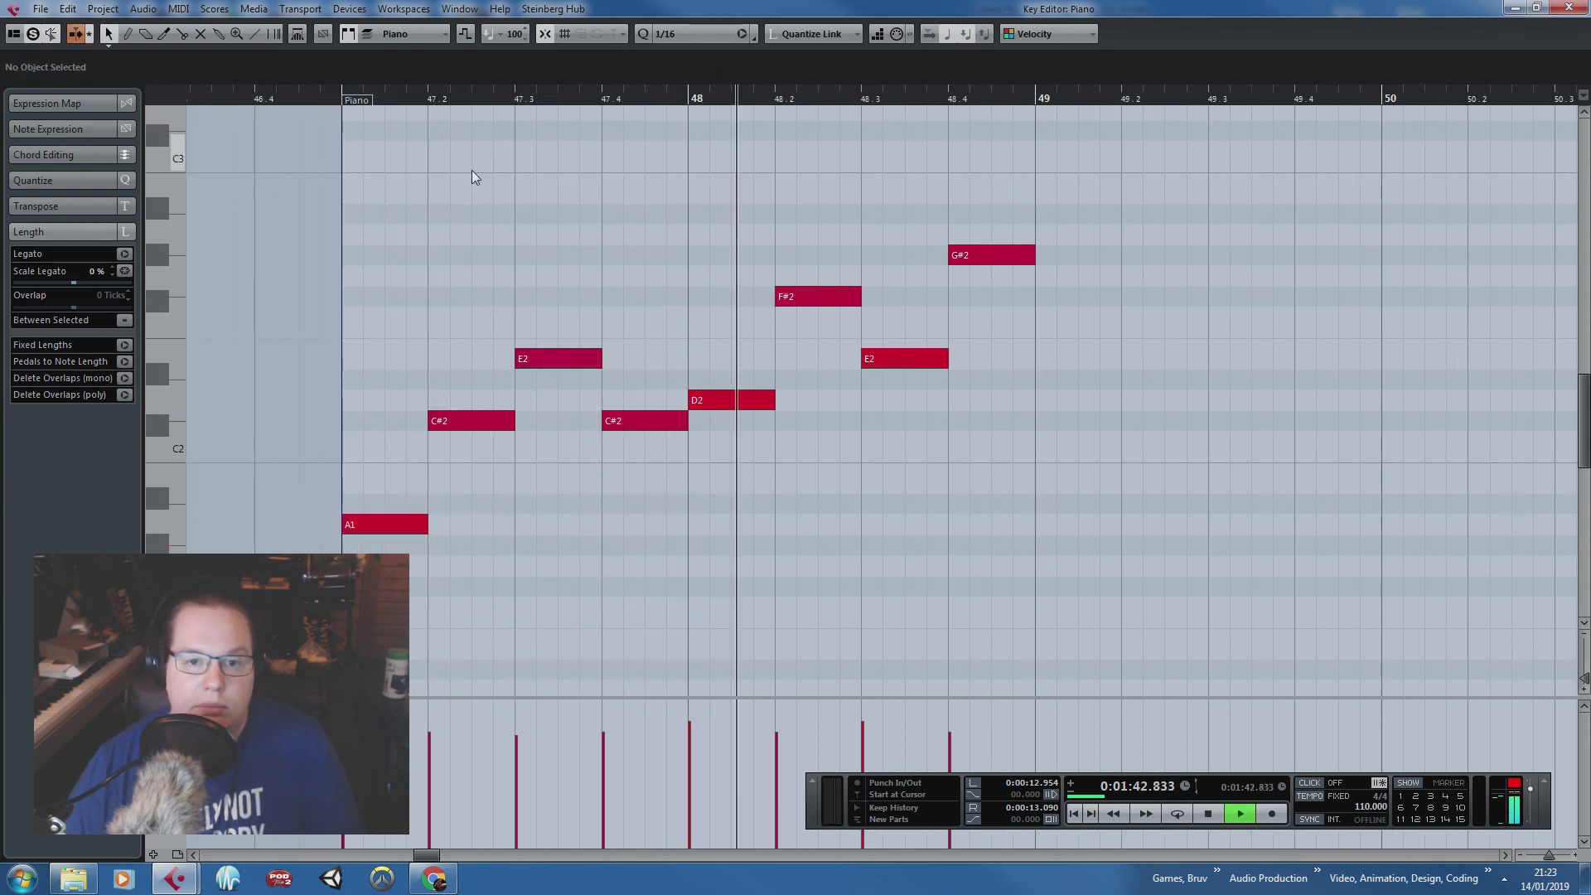
pyautogui.press('space')
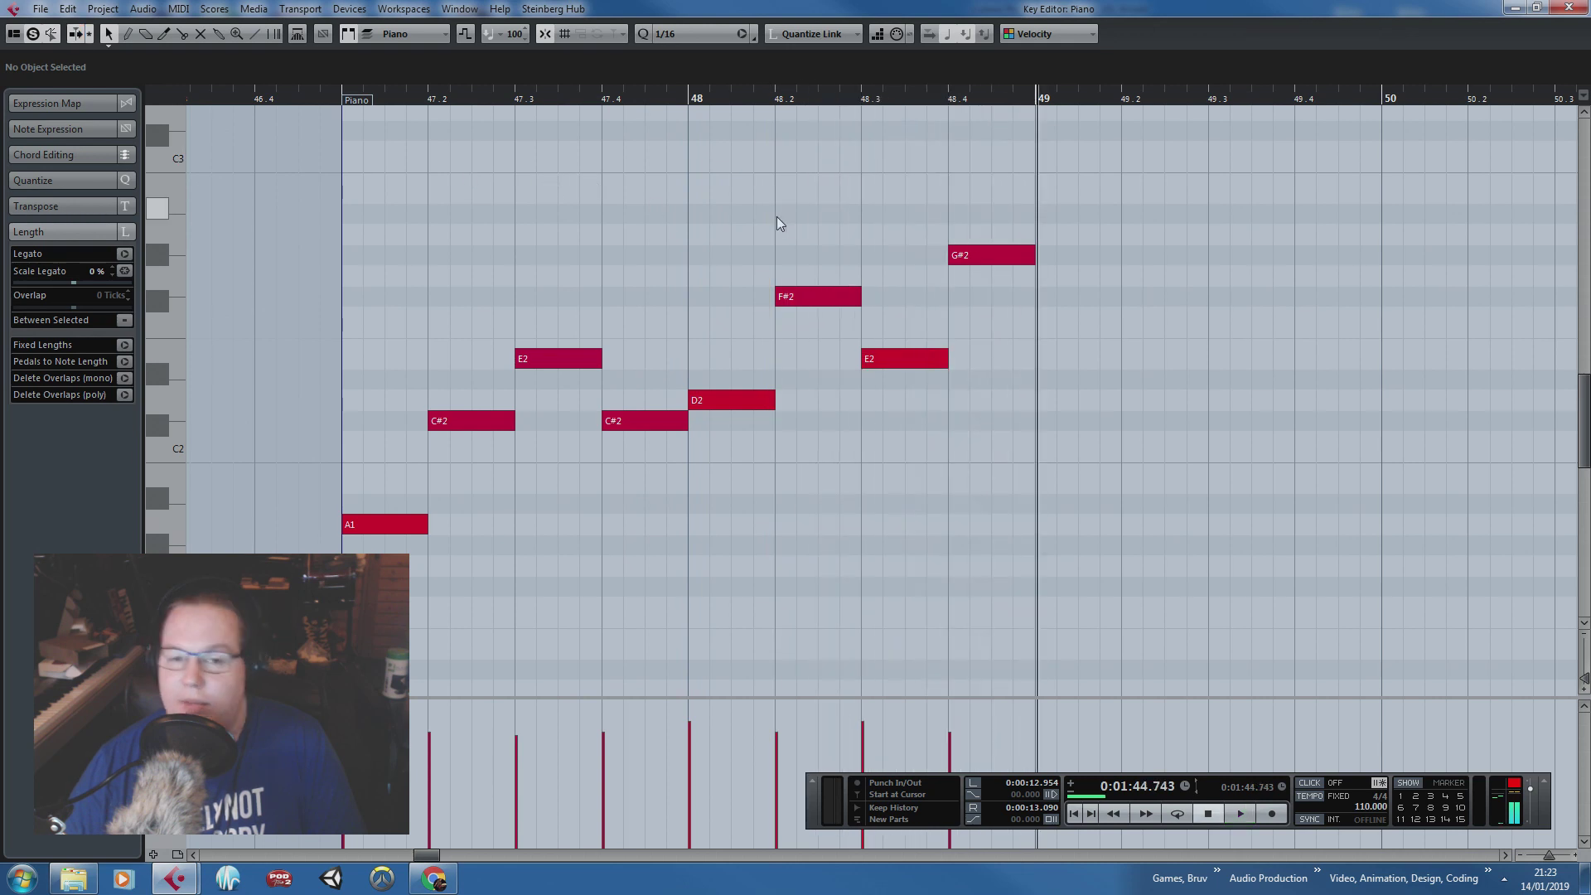
# Step: Duplicate the bass notes of bars 47–48 into bars 49–50
pyautogui.scroll(-1, 688, 350)
pyautogui.moveTo(1061, 207); pyautogui.dragTo(548, 583)
pyautogui.hotkey('alt', 'd')
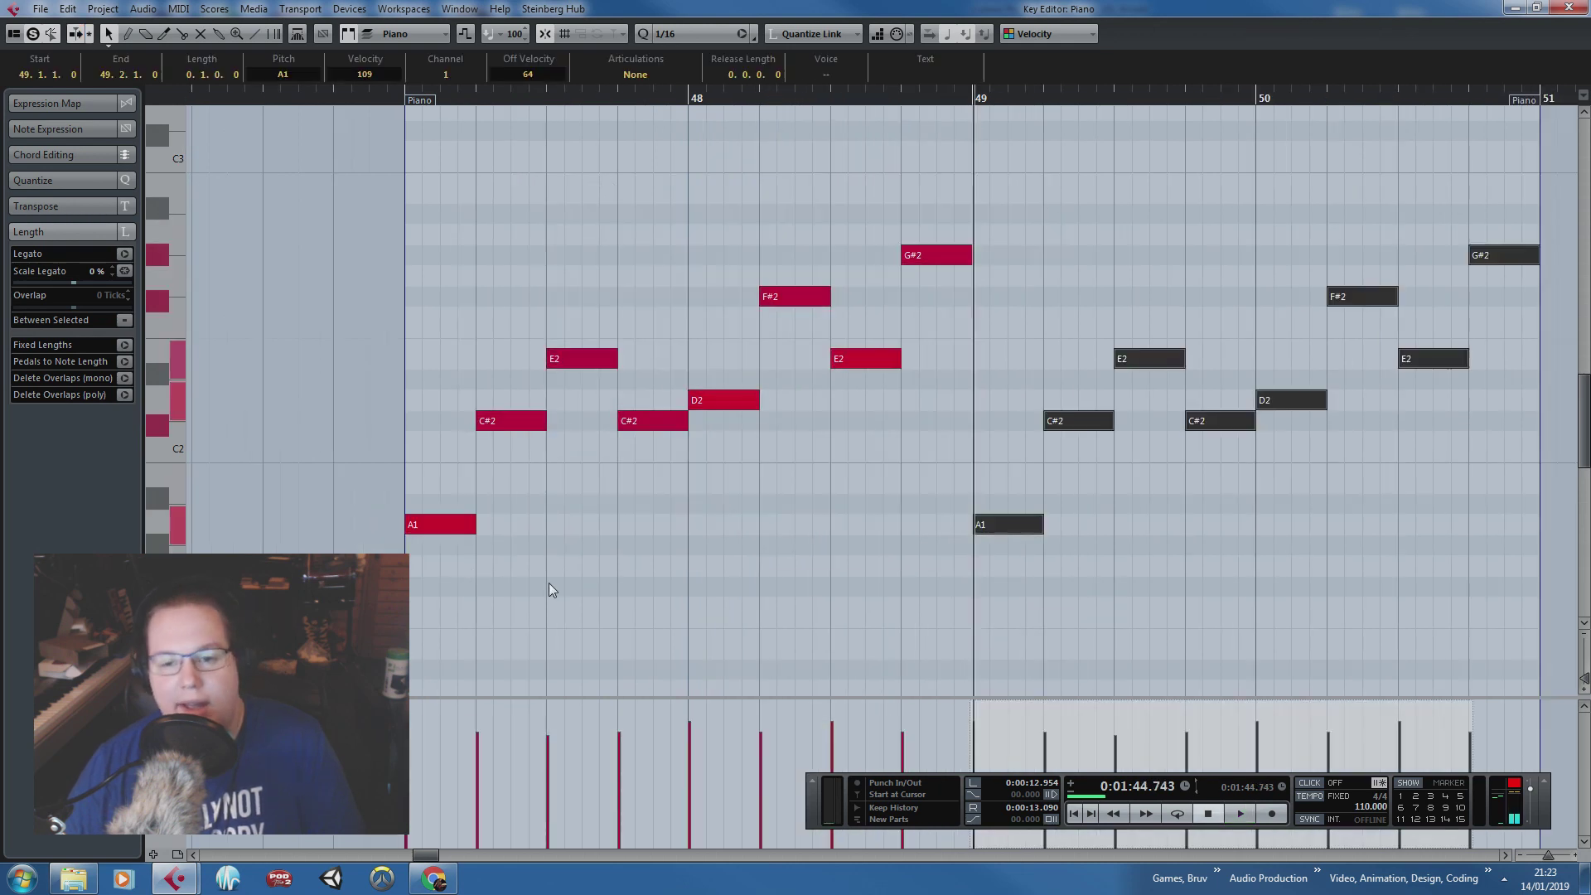
pyautogui.click(857, 584)
pyautogui.moveTo(1474, 516); pyautogui.dragTo(1326, 547)
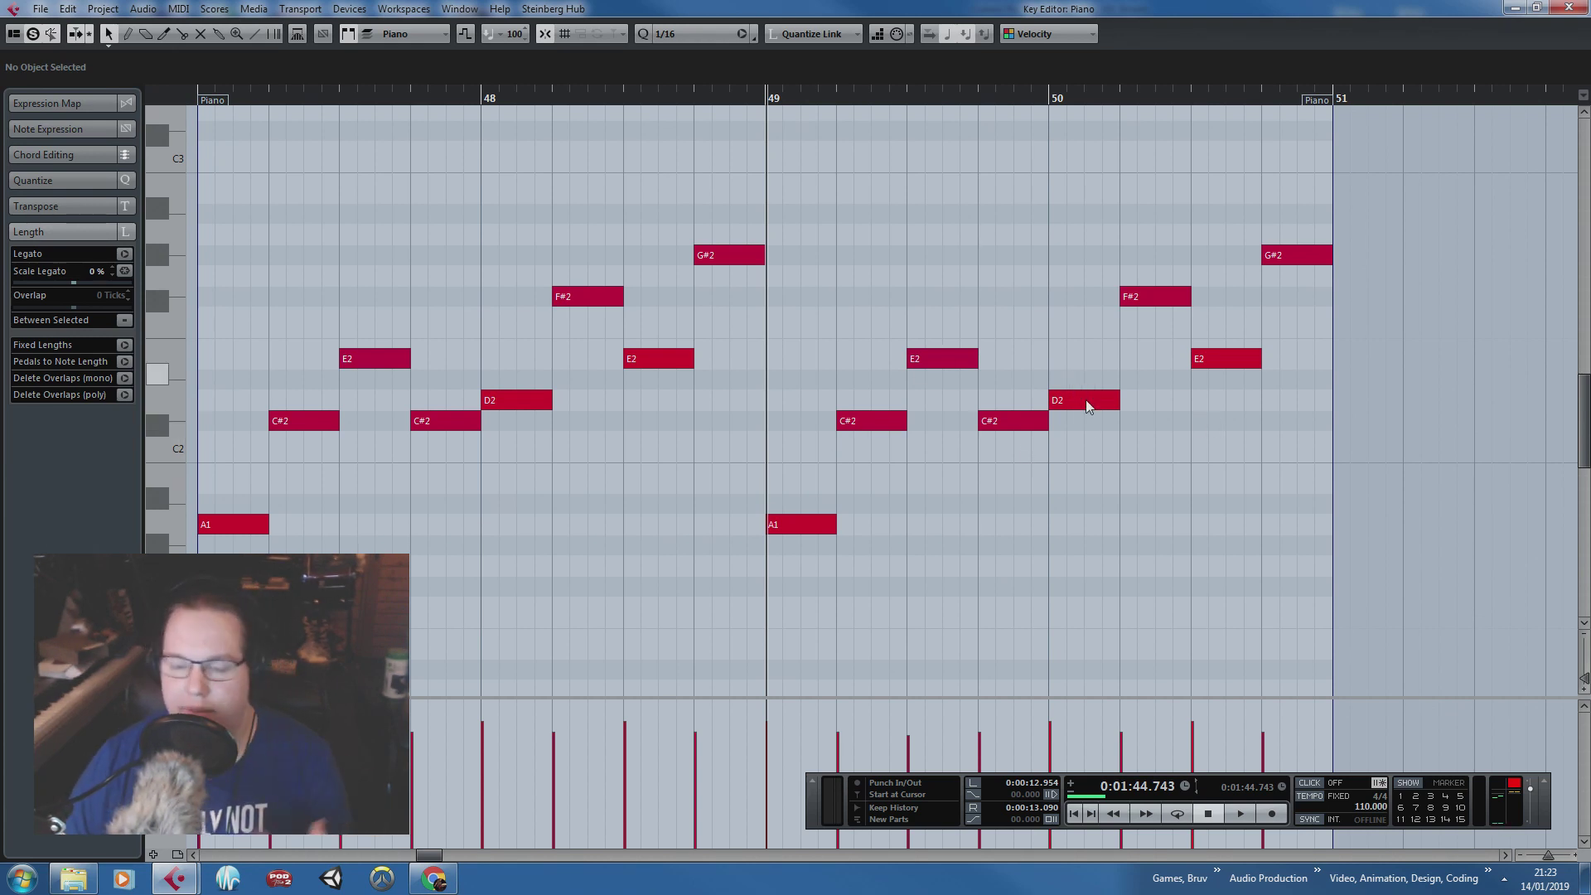
# Step: Replace bar 50's notes with a copy of bar 49's, transposed up to D2, F#2, A2 and F#2
pyautogui.moveTo(1330, 221); pyautogui.dragTo(1094, 478)
pyautogui.press('Delete')
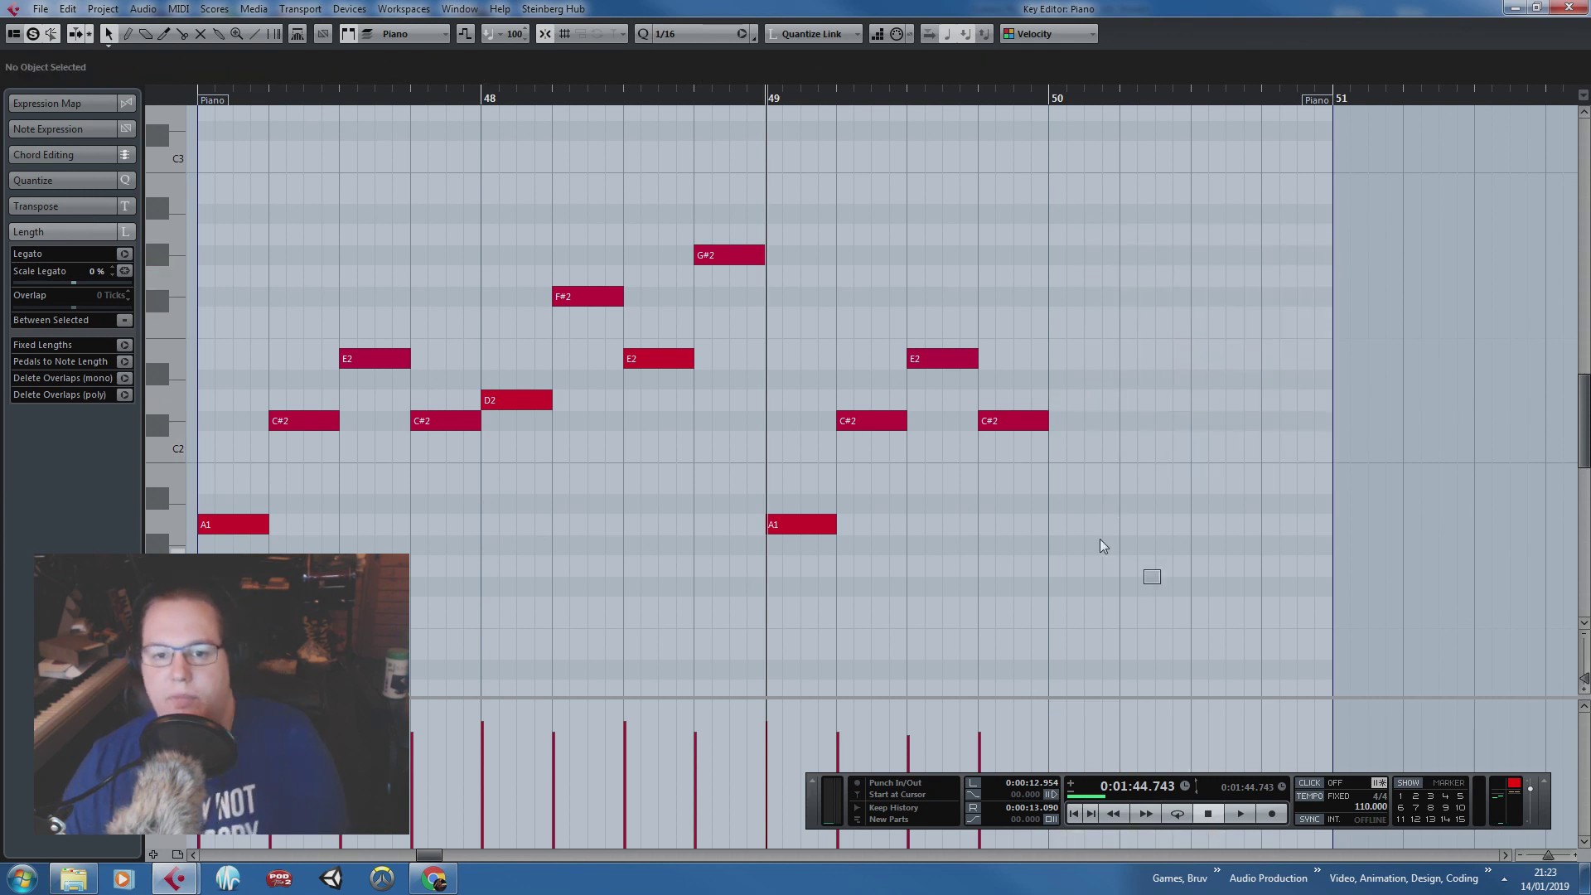
pyautogui.moveTo(1159, 583); pyautogui.dragTo(778, 315)
pyautogui.hotkey('ctrl', 'd')
pyautogui.moveTo(1095, 527); pyautogui.dragTo(1087, 405)
pyautogui.click(1046, 350)
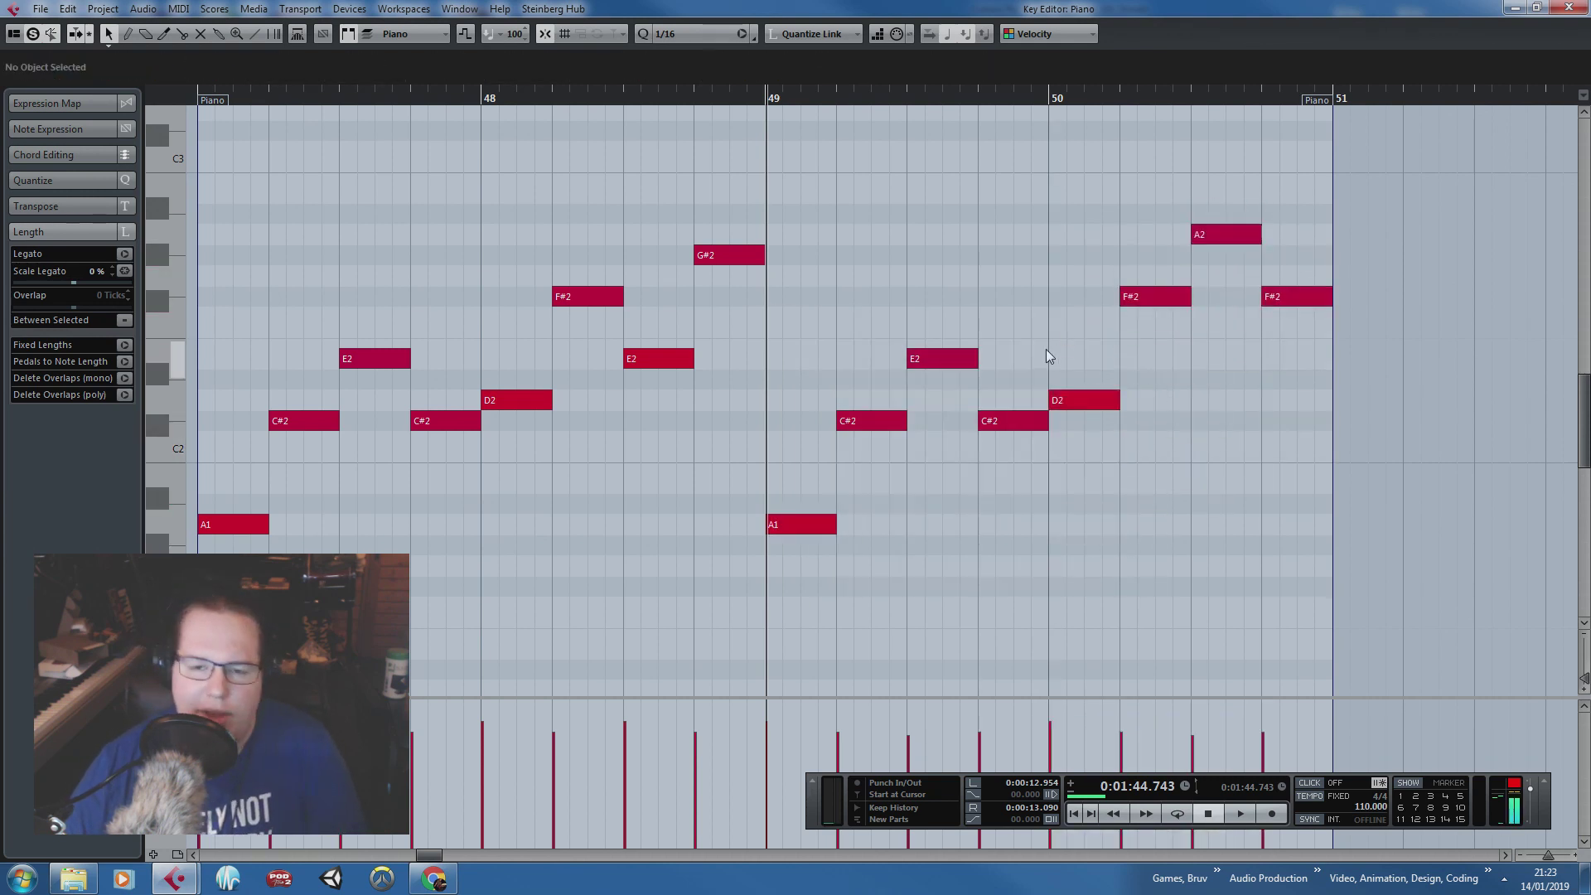
# Step: Try raising the last two notes of bar 50 to B2 and G#2
pyautogui.click(1072, 401)
pyautogui.click(1162, 300)
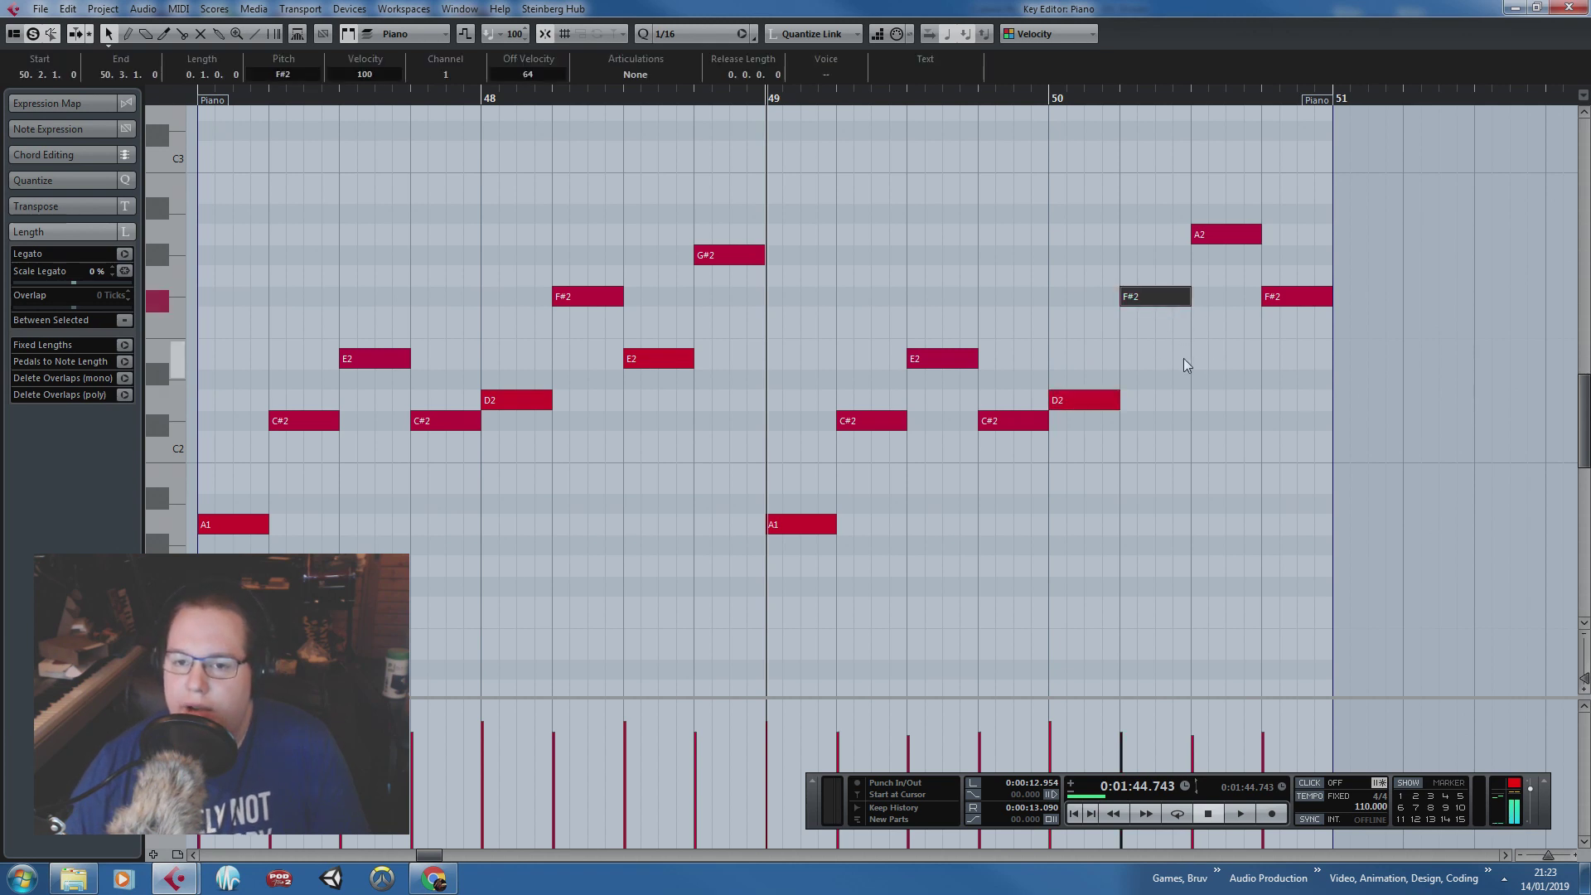
pyautogui.moveTo(1200, 185); pyautogui.dragTo(1276, 341)
pyautogui.moveTo(1220, 240); pyautogui.dragTo(1219, 190)
pyautogui.click(1227, 196)
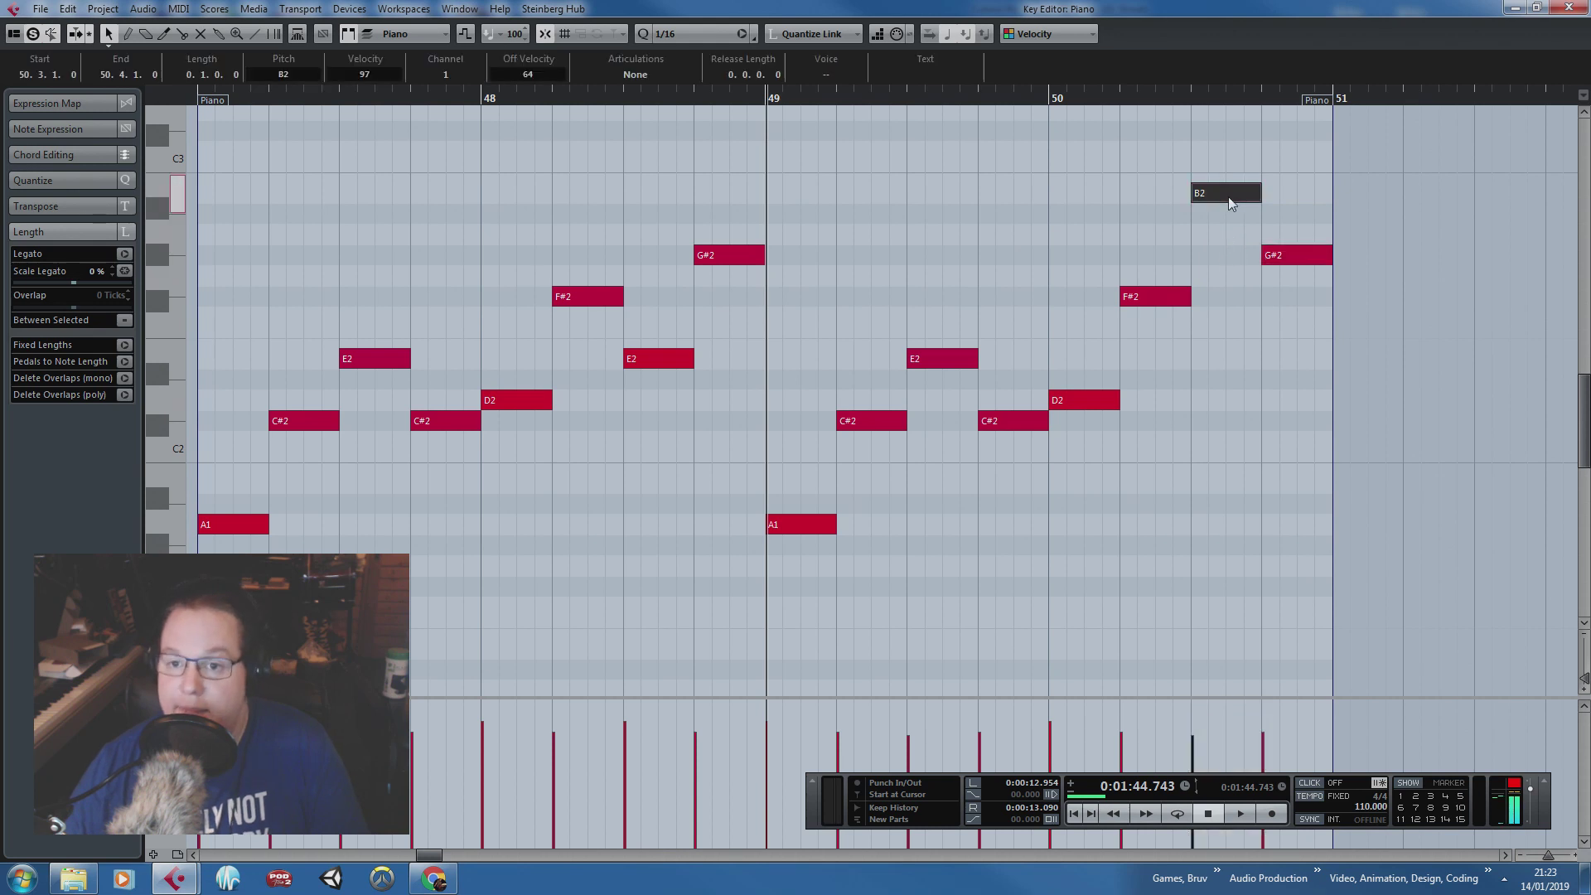
pyautogui.click(1307, 255)
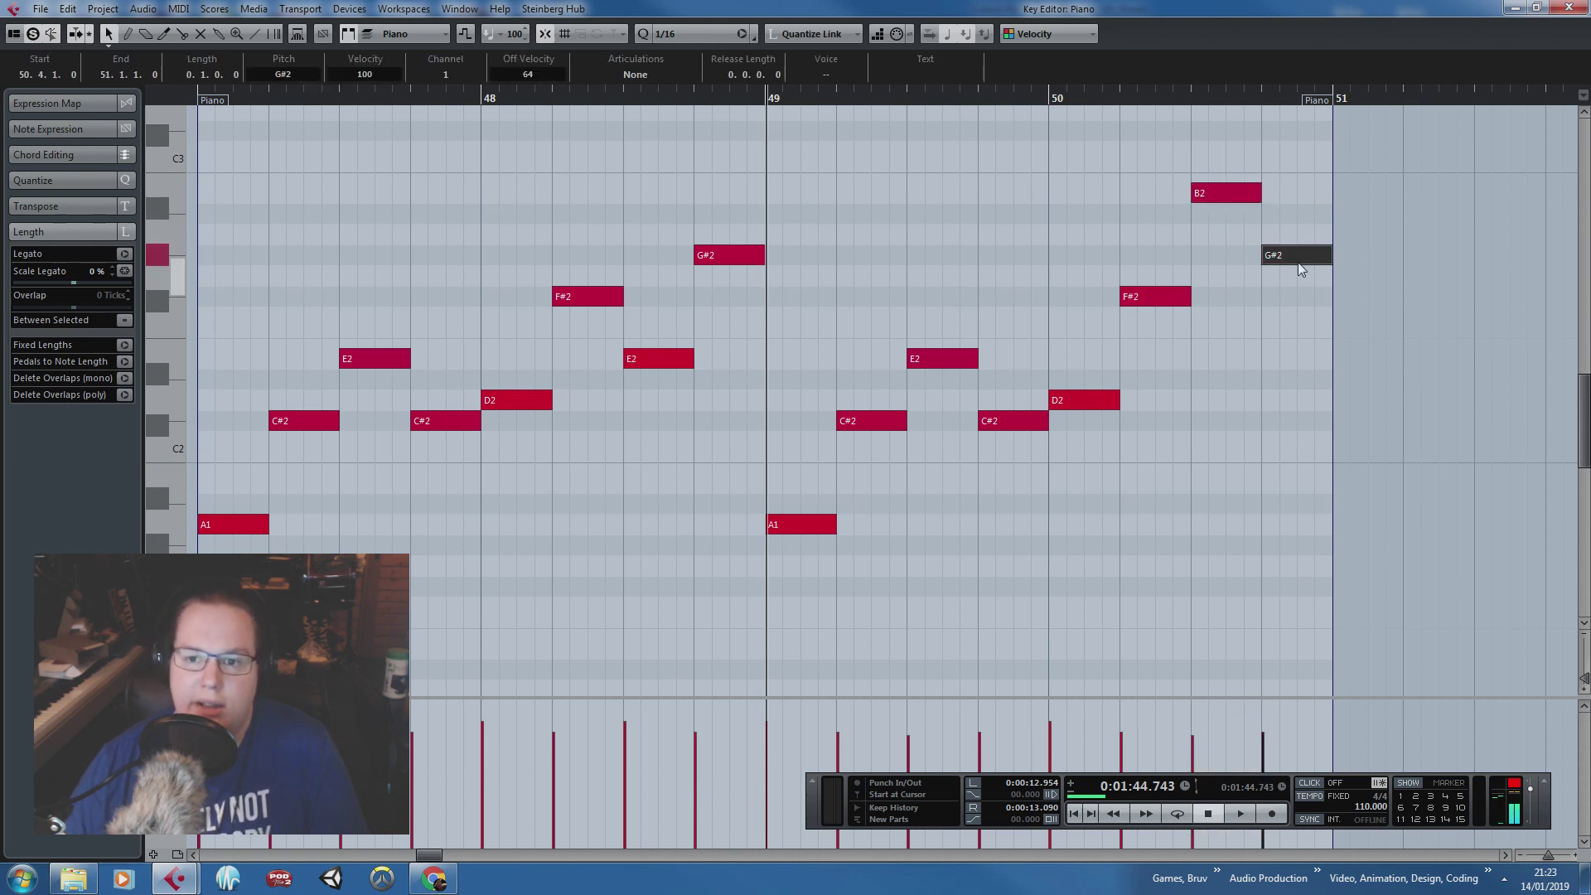
# Step: Play back bars 49–50 to hear the raised ending of the bassline
pyautogui.scroll(-3, 1143, 390)
pyautogui.press('space')
pyautogui.scroll(1, 1072, 271)
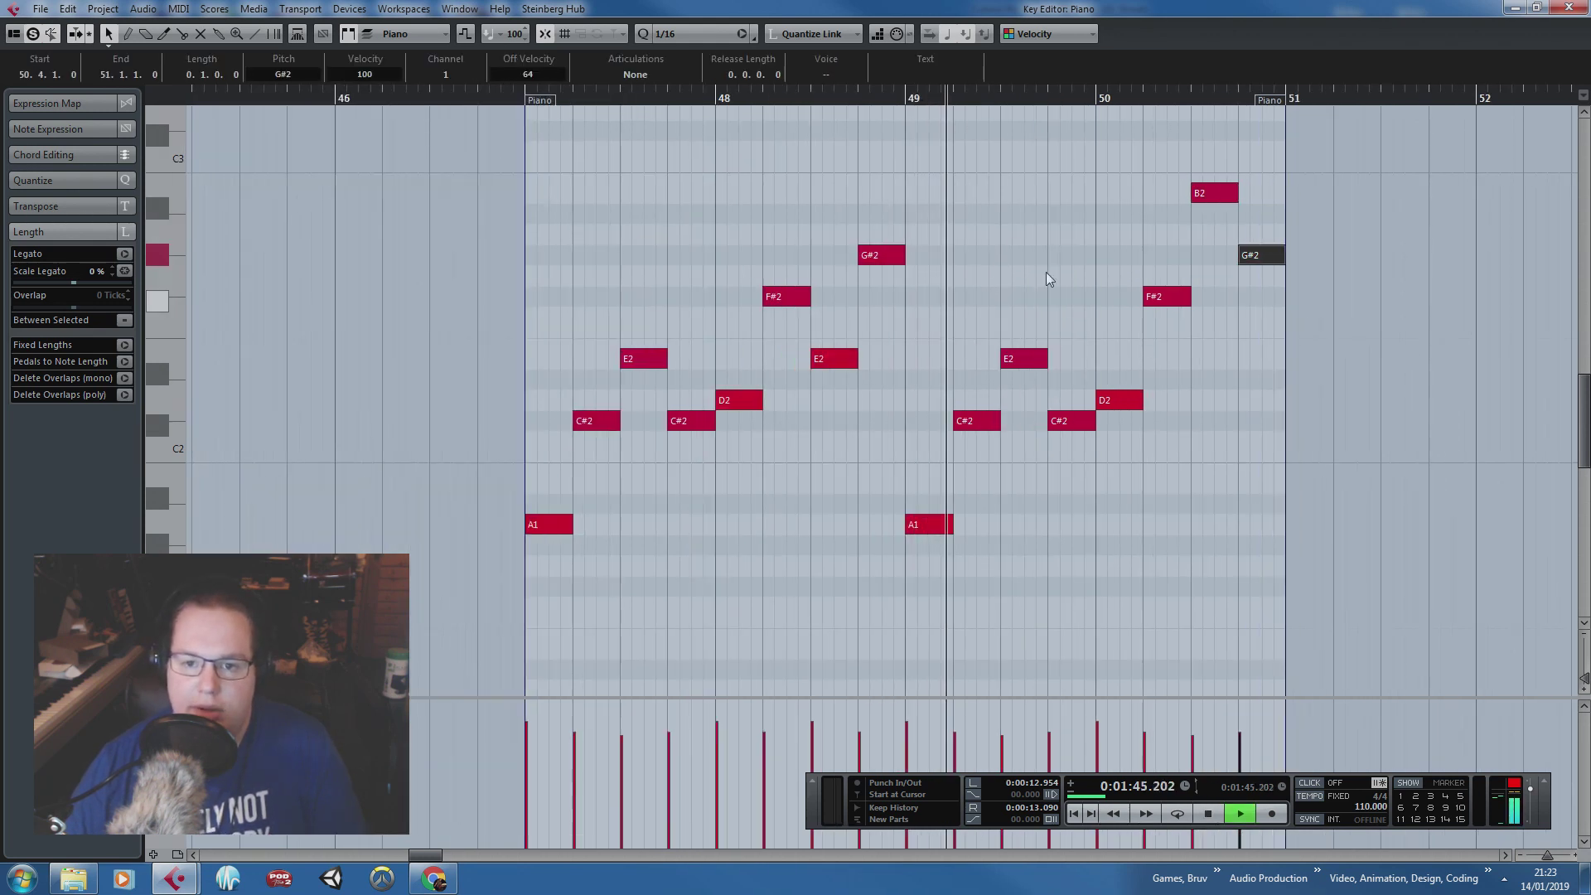
pyautogui.scroll(1, 1035, 281)
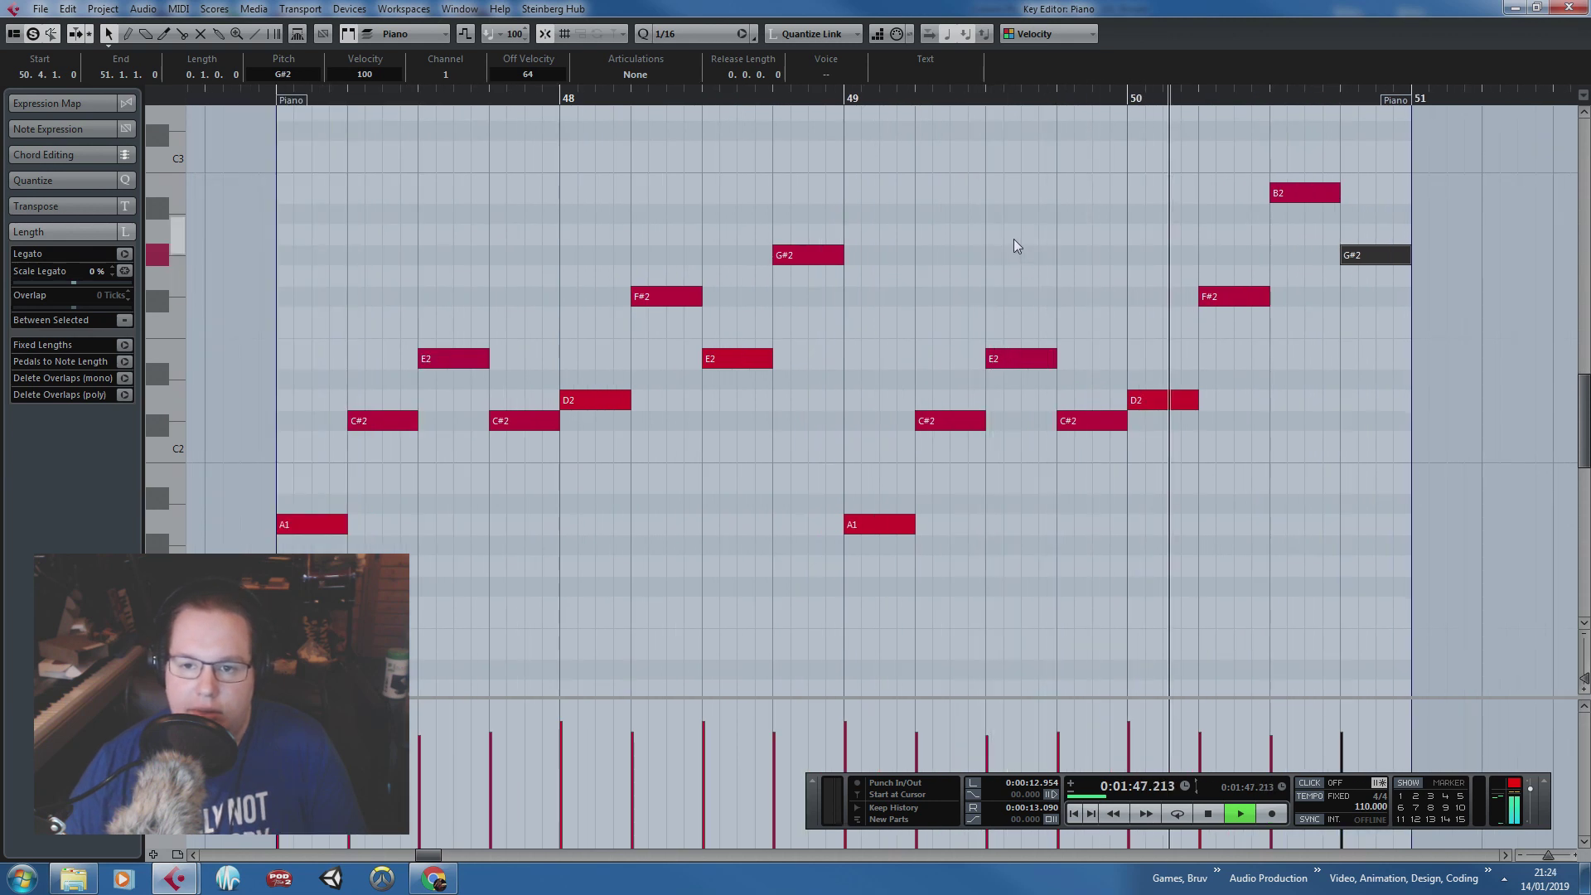
pyautogui.press('space')
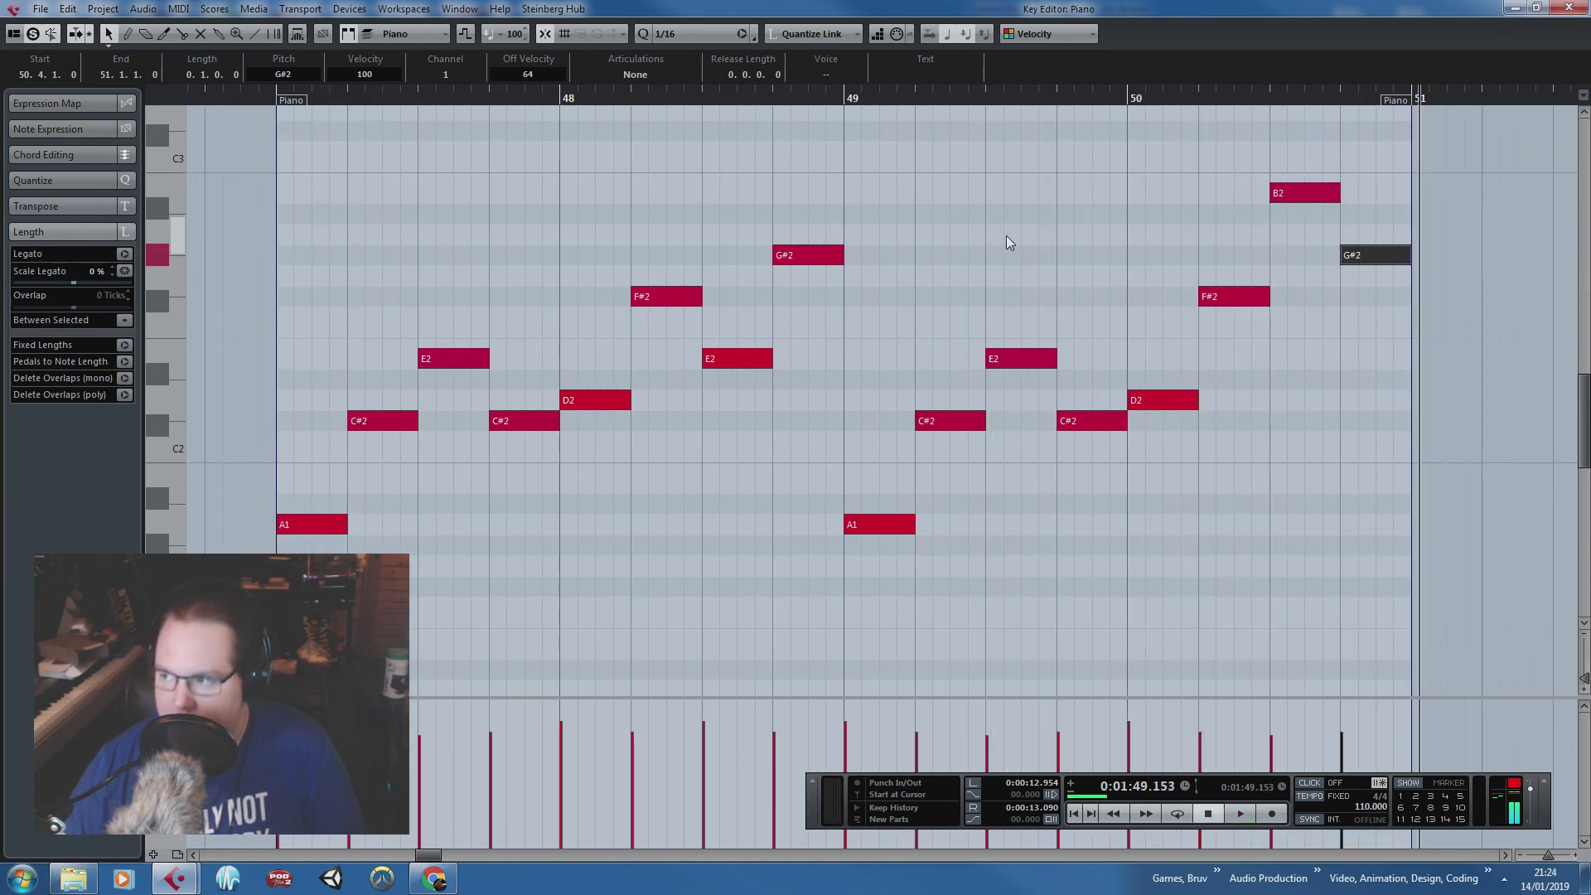
# Step: Try raising the last notes of bars 47 and 49 to A2 and the last note of bar 50 to E3
pyautogui.scroll(-1, 992, 250)
pyautogui.click(918, 258)
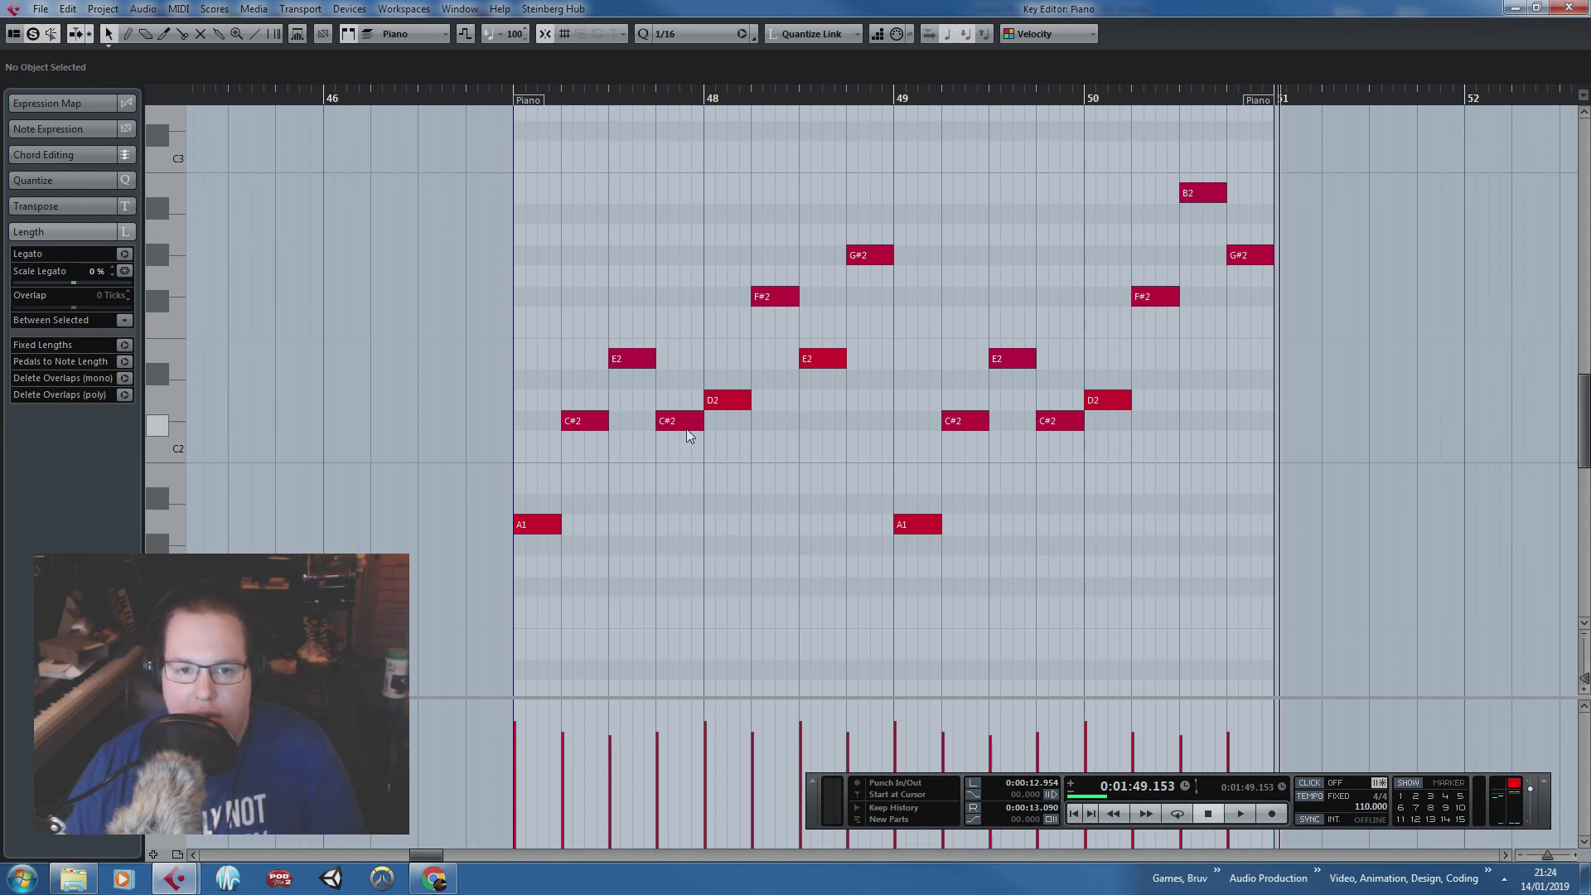
pyautogui.moveTo(684, 424); pyautogui.dragTo(691, 242)
pyautogui.scroll(3, 1206, 440)
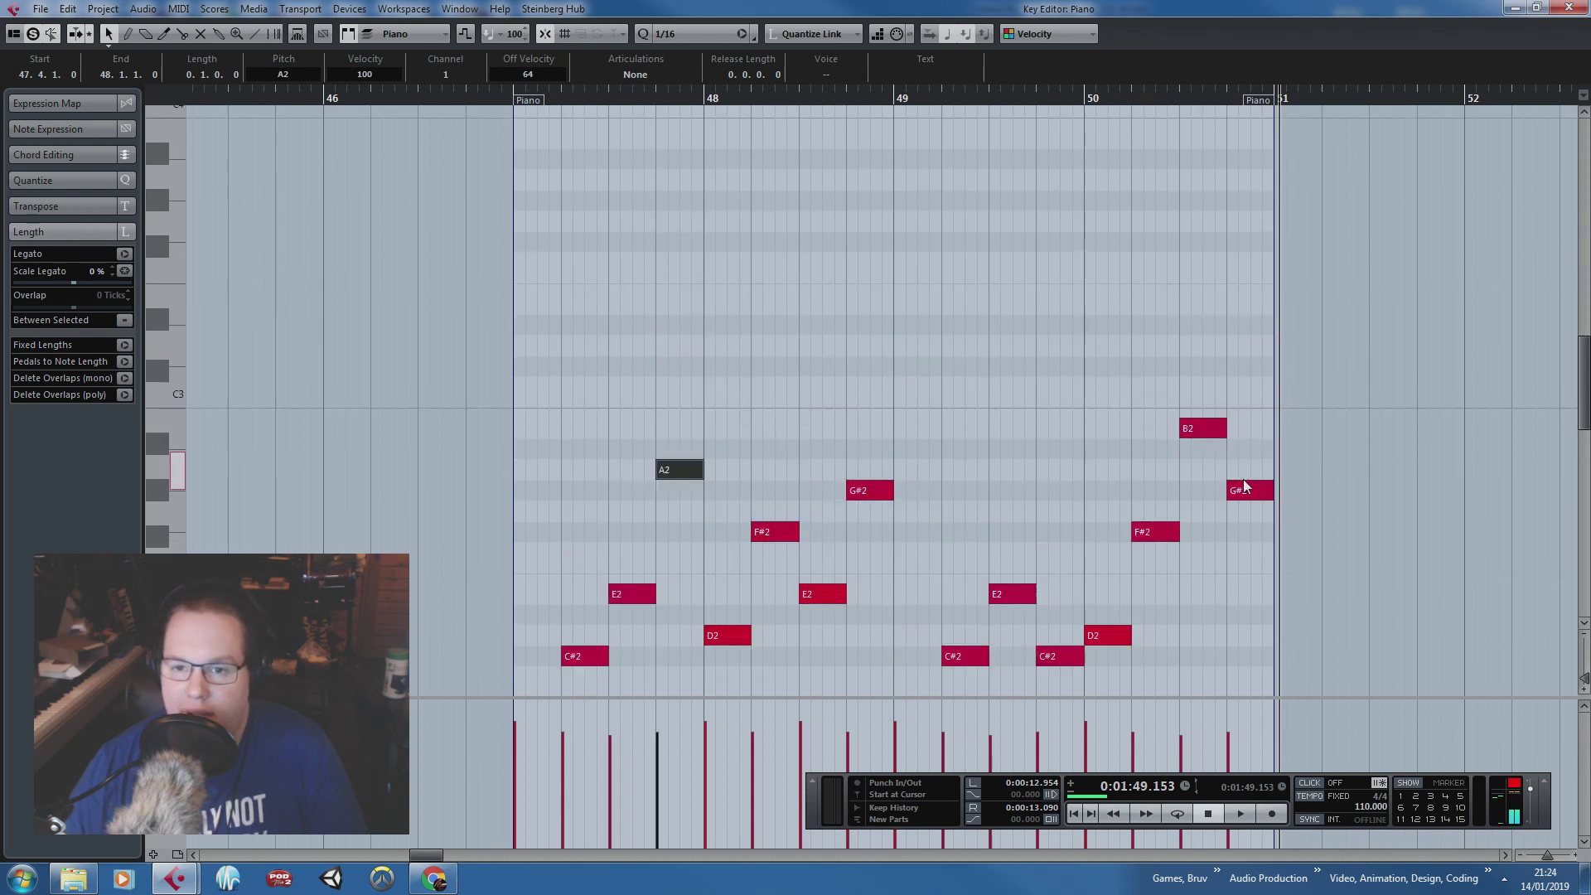
pyautogui.moveTo(1242, 487); pyautogui.dragTo(1252, 315)
pyautogui.scroll(-2, 1094, 284)
pyautogui.scroll(1, 554, 147)
pyautogui.click(501, 101)
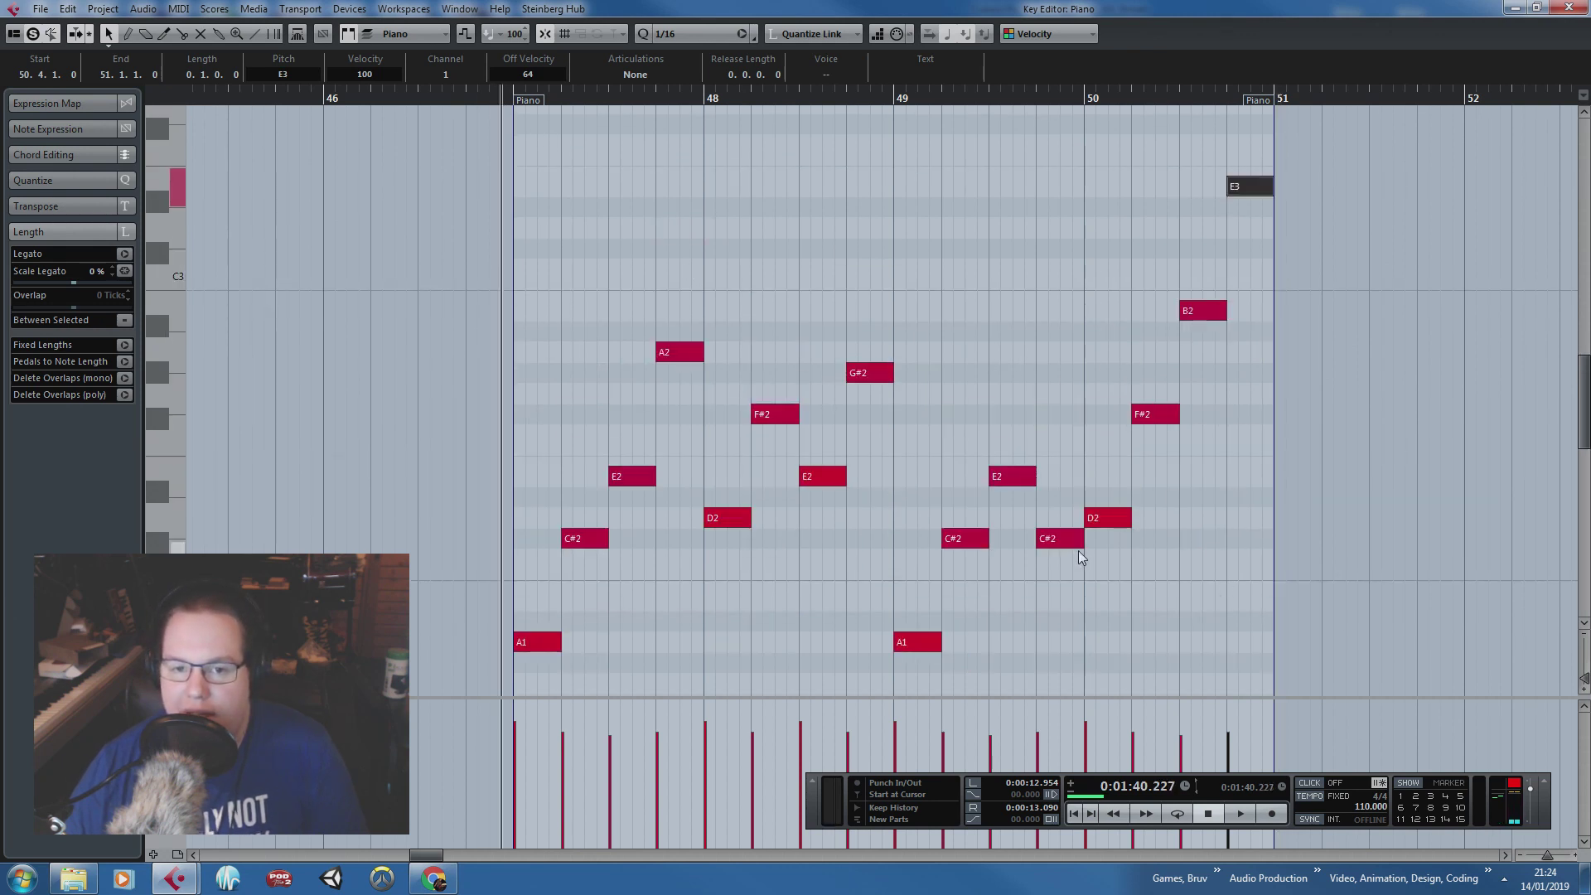
pyautogui.moveTo(1068, 543); pyautogui.dragTo(1069, 358)
# Step: Play back the higher bassline variation from the start of bar 47 to the end of bar 50
pyautogui.click(684, 118)
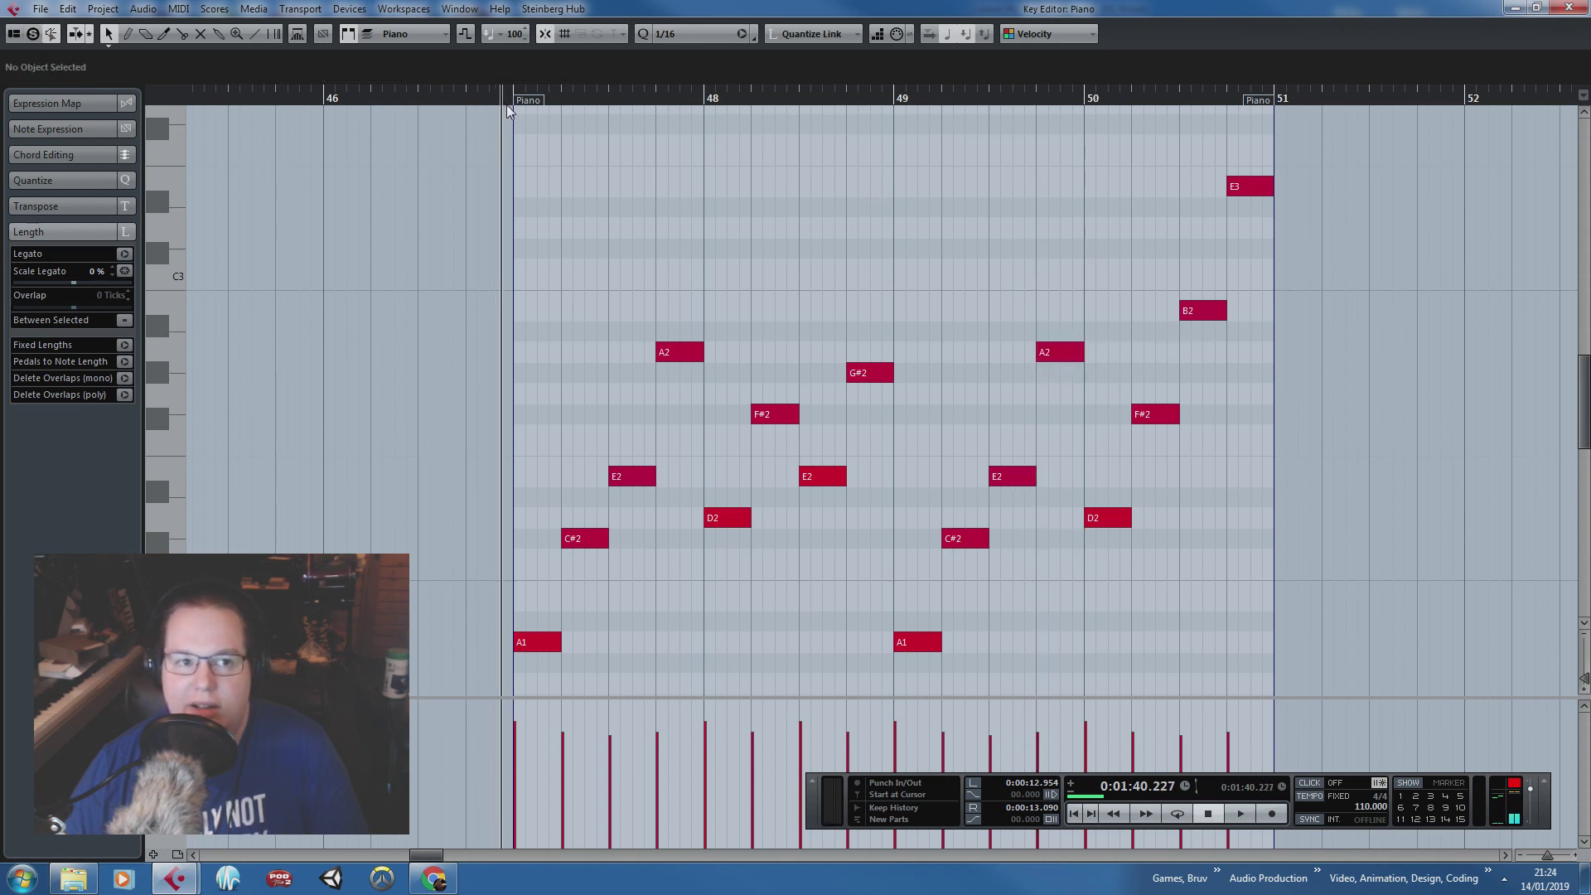
pyautogui.press('space')
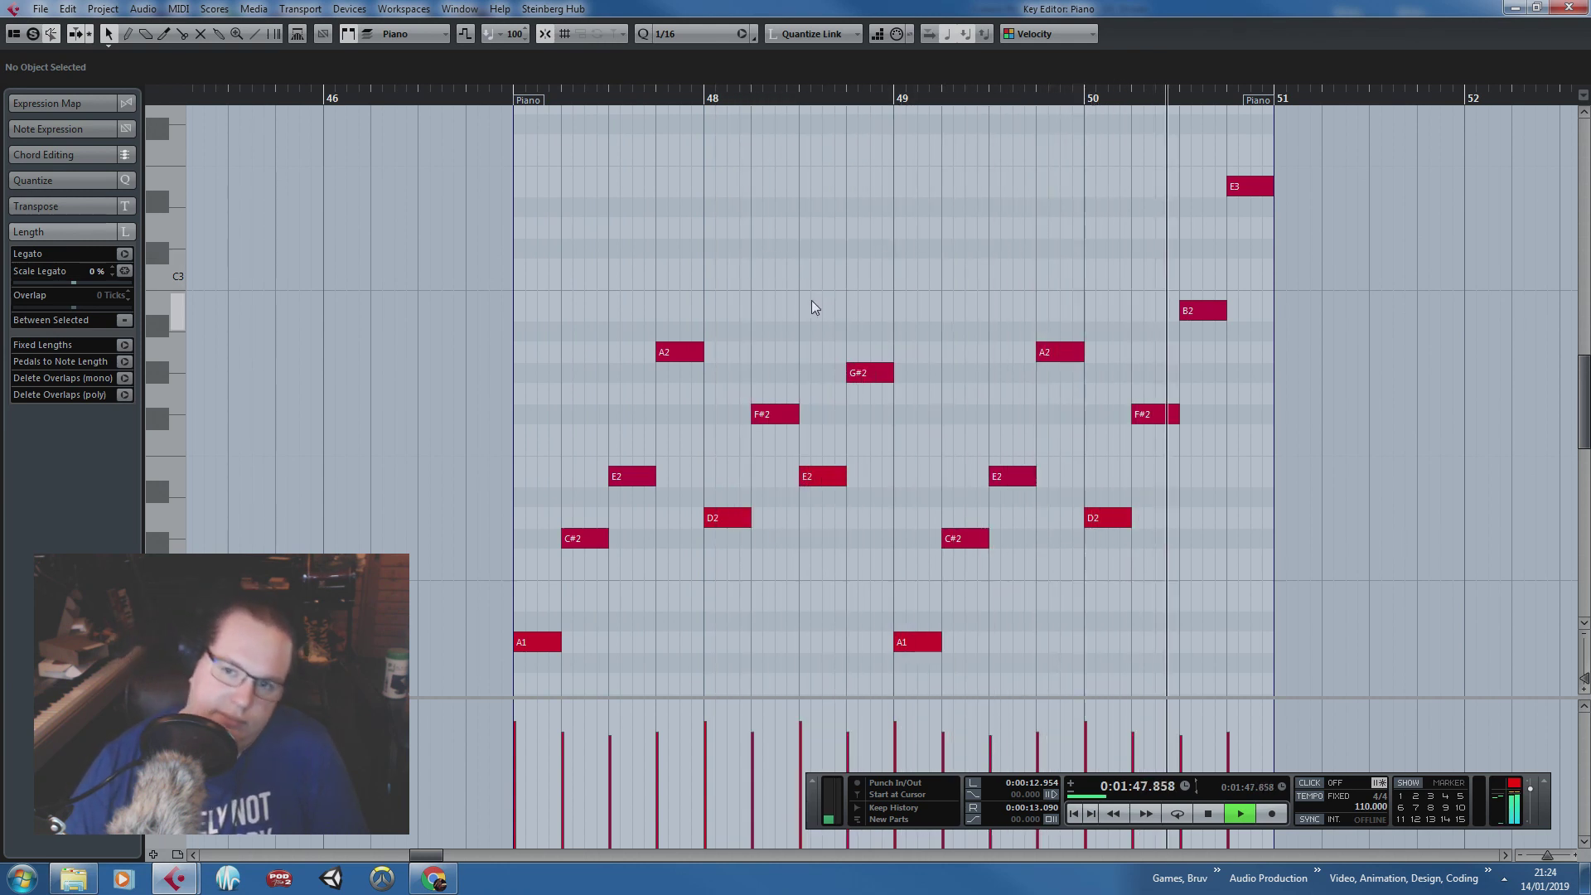
pyautogui.press('space')
# Step: Undo the raised end notes in bars 47, 49 and 50, including the first B2 and G#2 change
pyautogui.hotkey('ctrl', 'z')
pyautogui.hotkey('ctrl', 'z')
pyautogui.hotkey('ctrl', 'z')
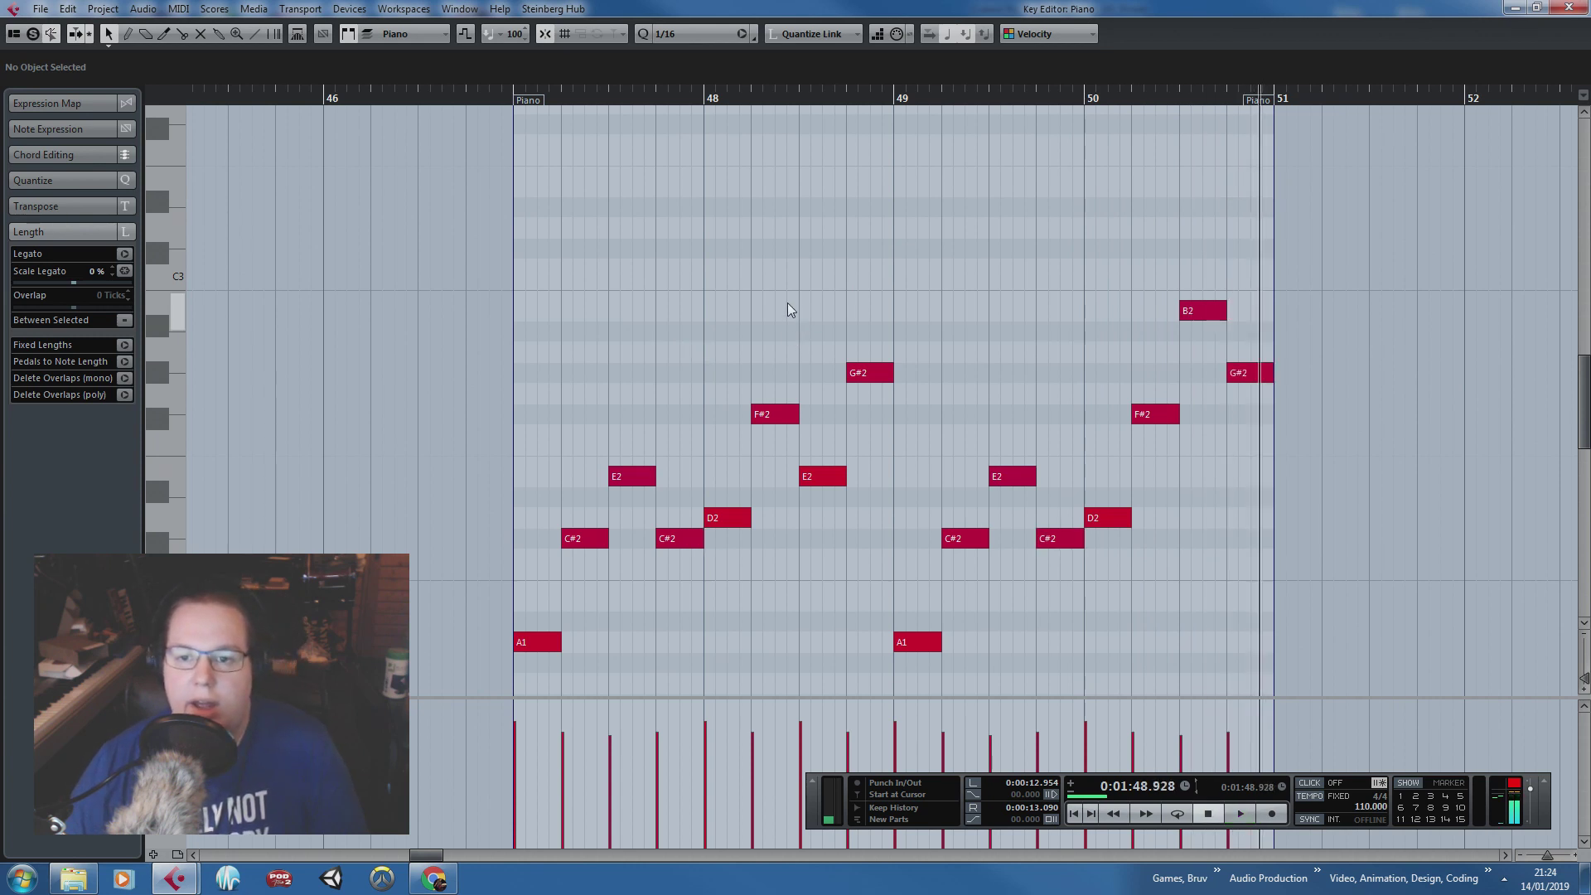
pyautogui.hotkey('ctrl', 'z')
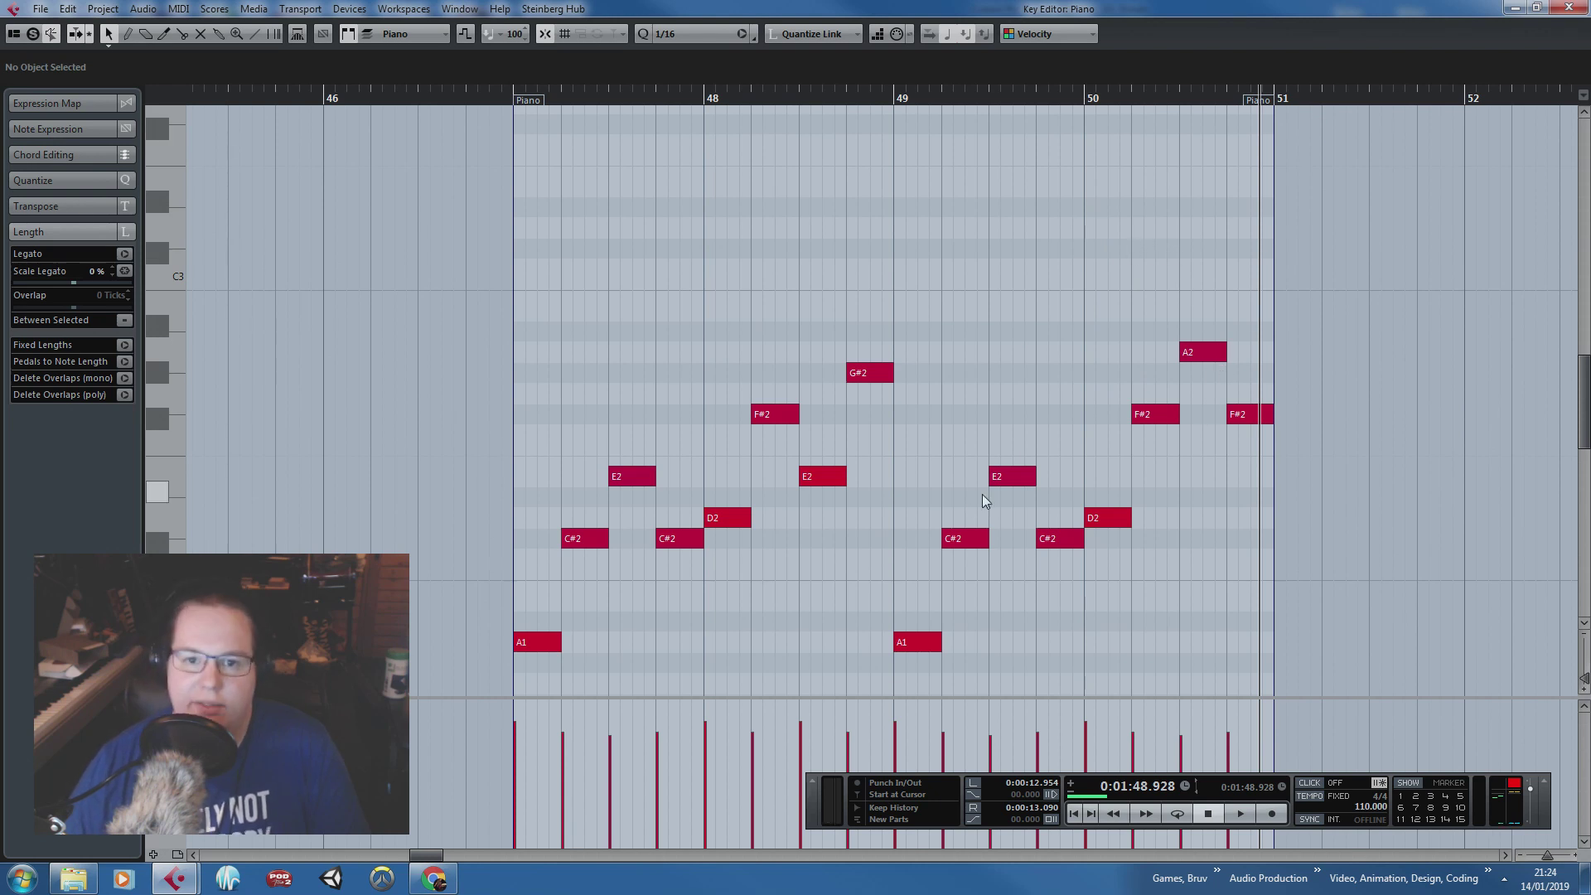
# Step: Move the last two notes of bar 50 to E2 and G#2
pyautogui.click(1206, 353)
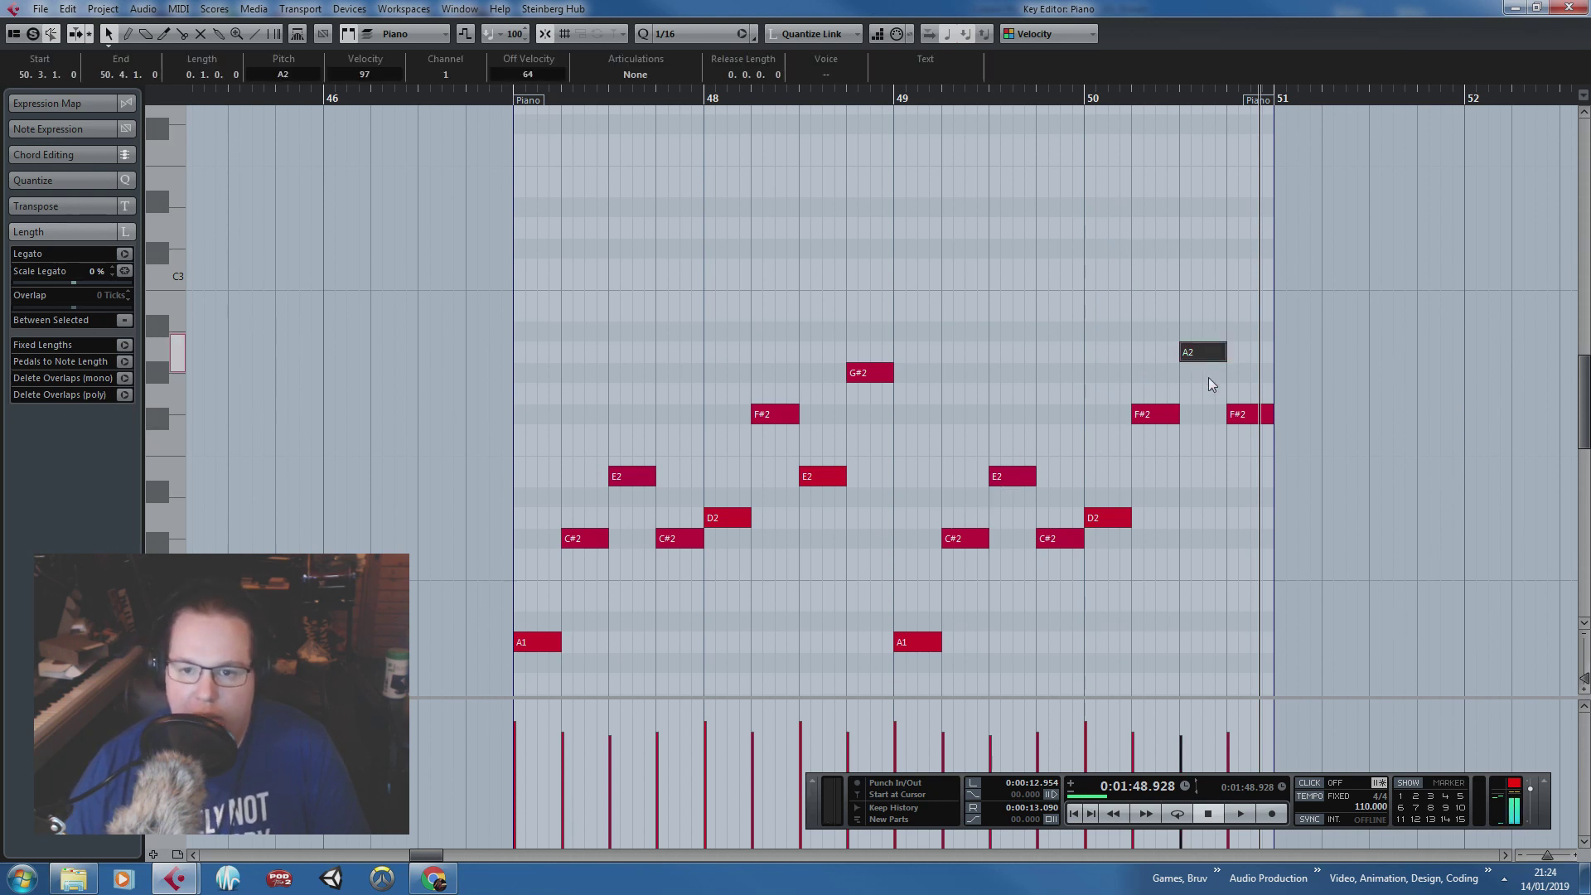
pyautogui.moveTo(1208, 378); pyautogui.dragTo(1204, 488)
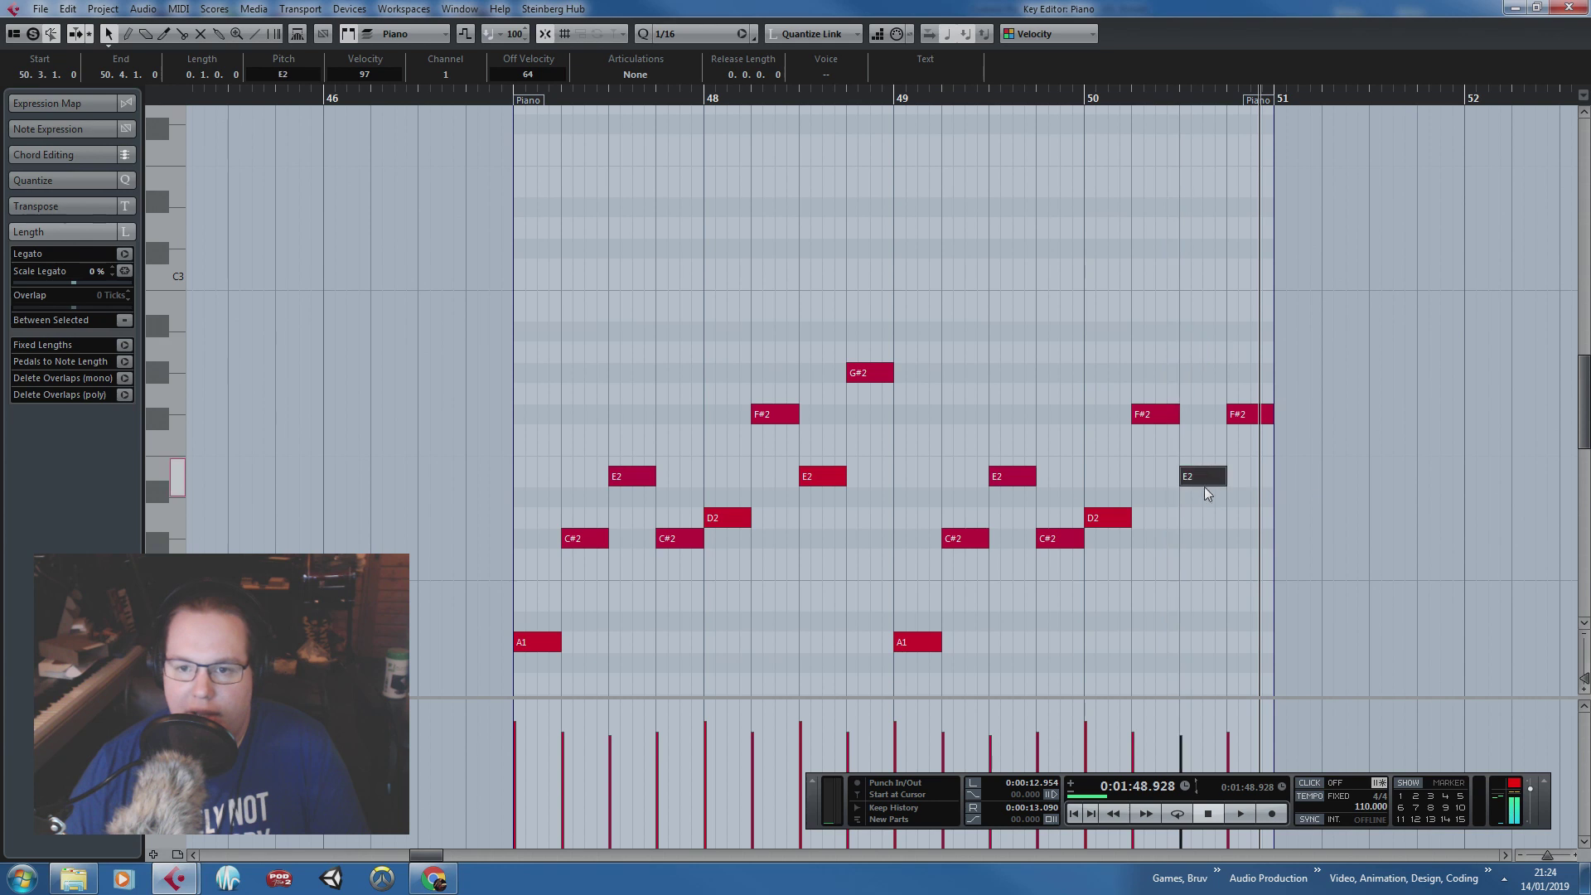
pyautogui.click(1247, 419)
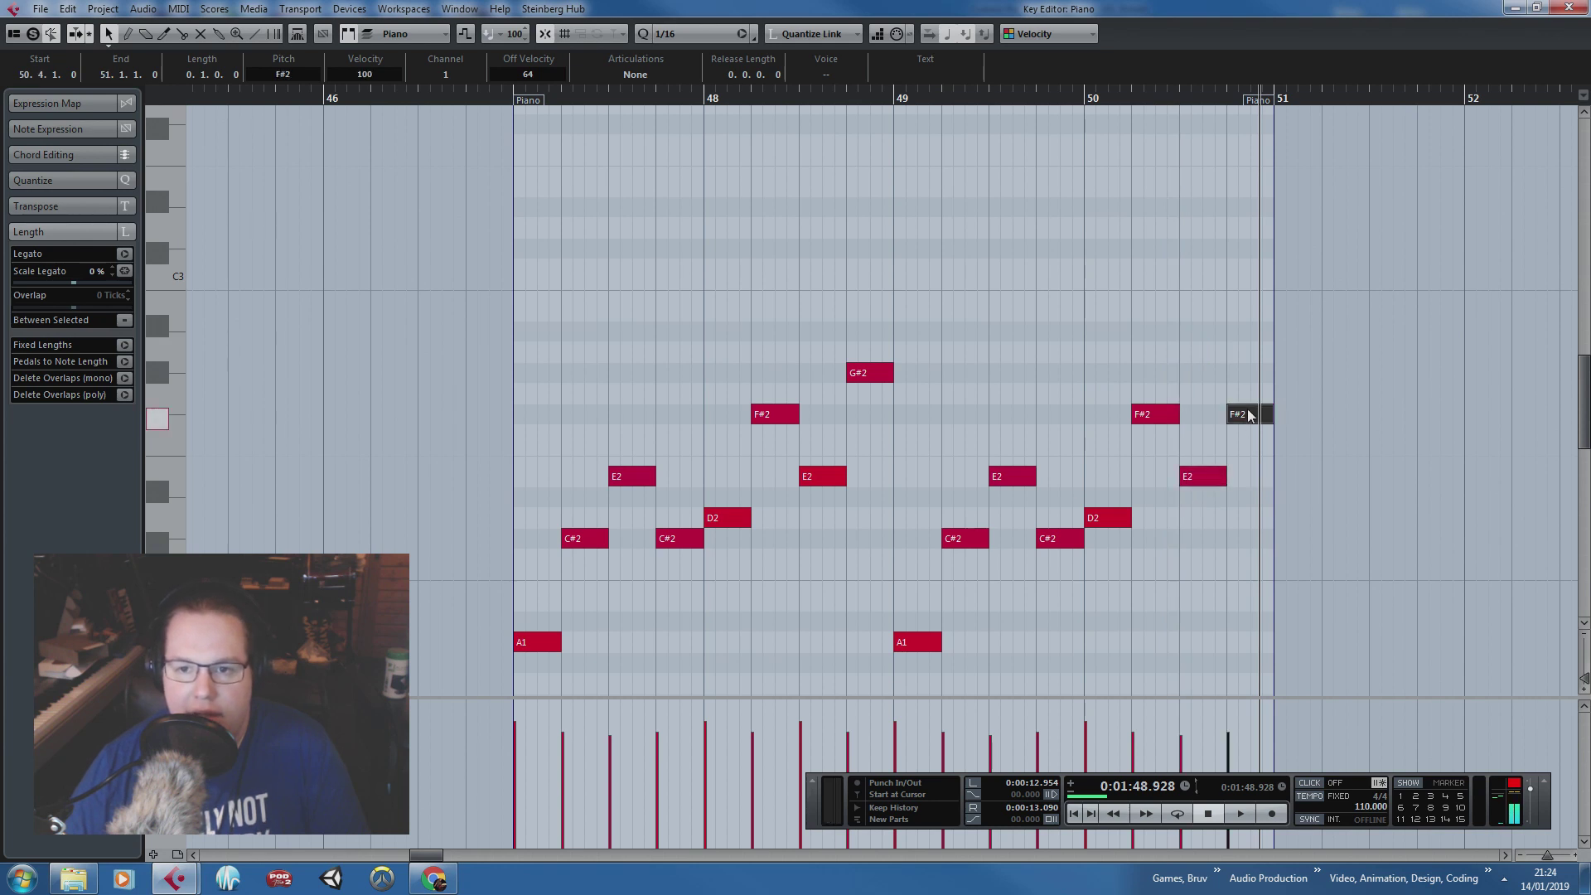
pyautogui.moveTo(1249, 414); pyautogui.dragTo(1249, 373)
pyautogui.click(823, 225)
# Step: Play back the bassline from the start of bar 47 through bar 48
pyautogui.moveTo(514, 97); pyautogui.dragTo(701, 201)
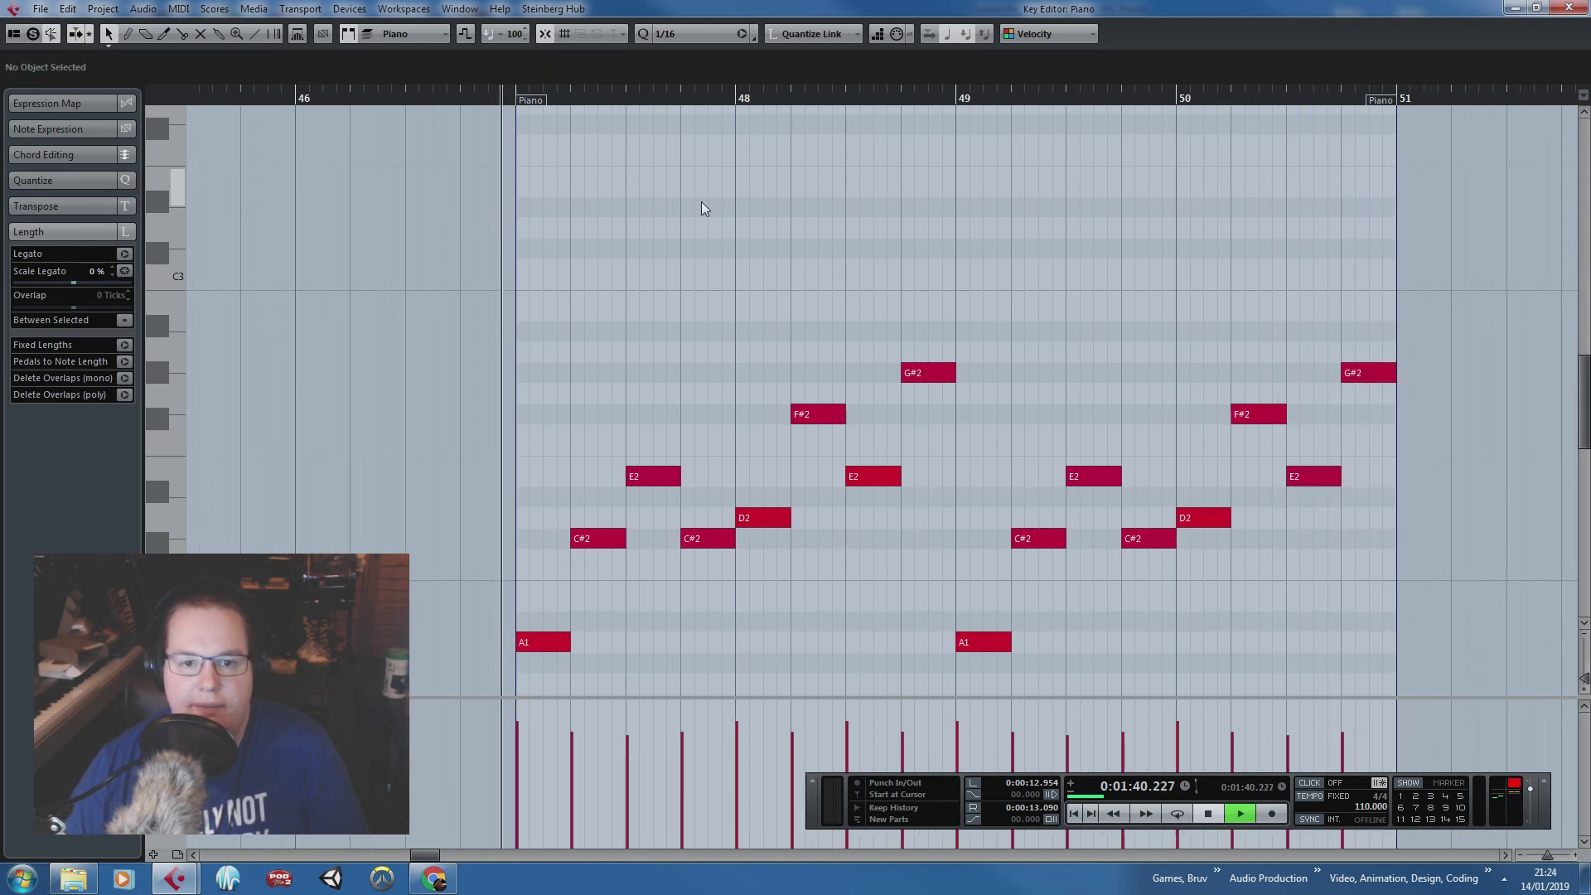
pyautogui.press('space')
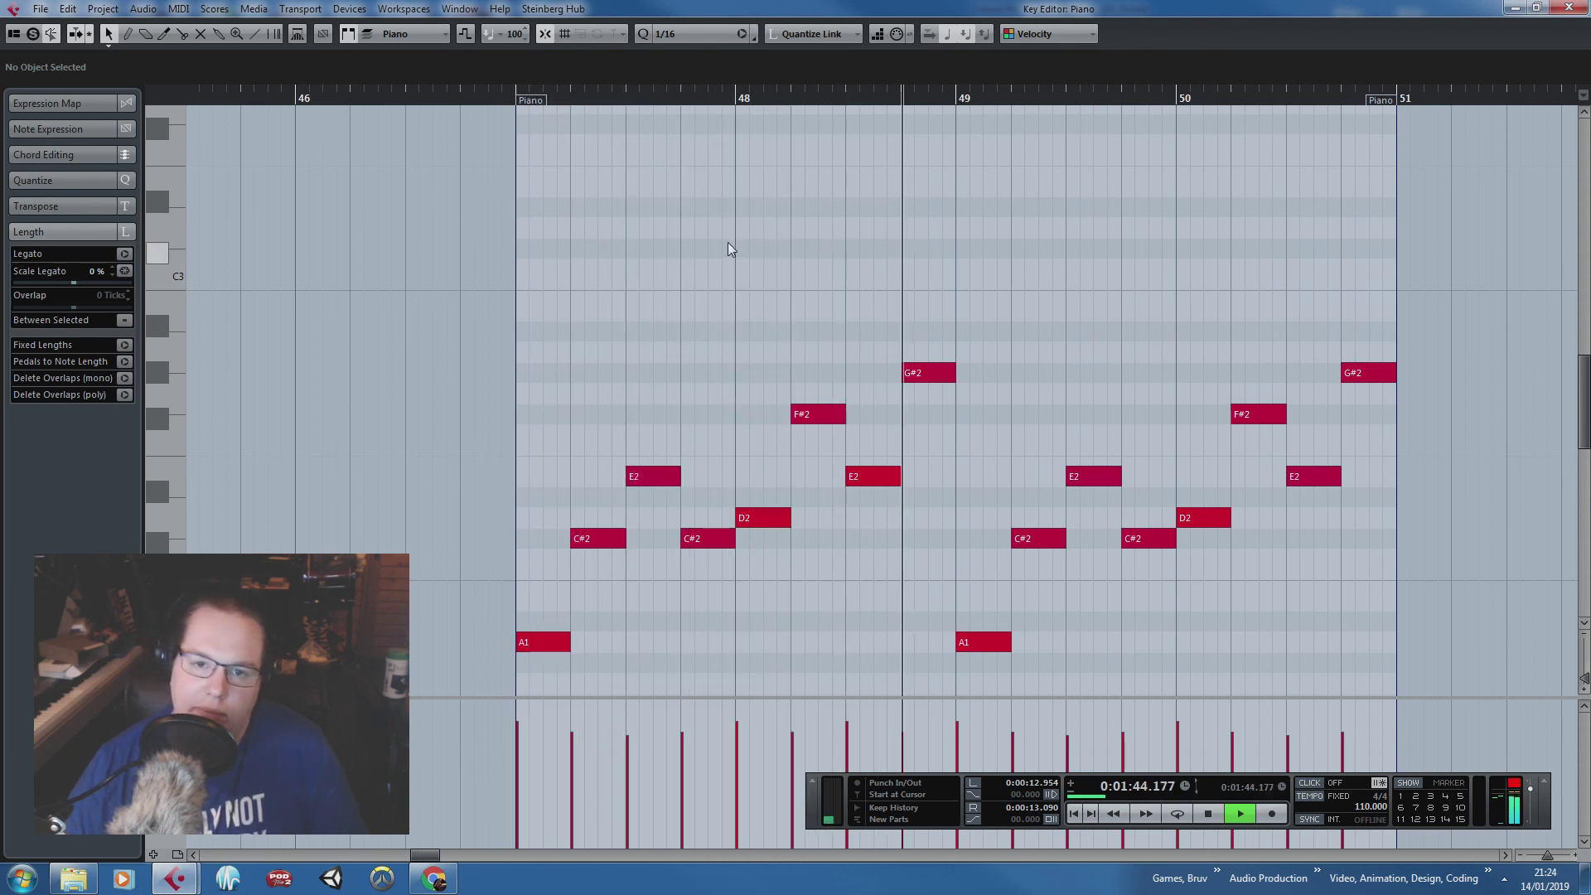
pyautogui.press('space')
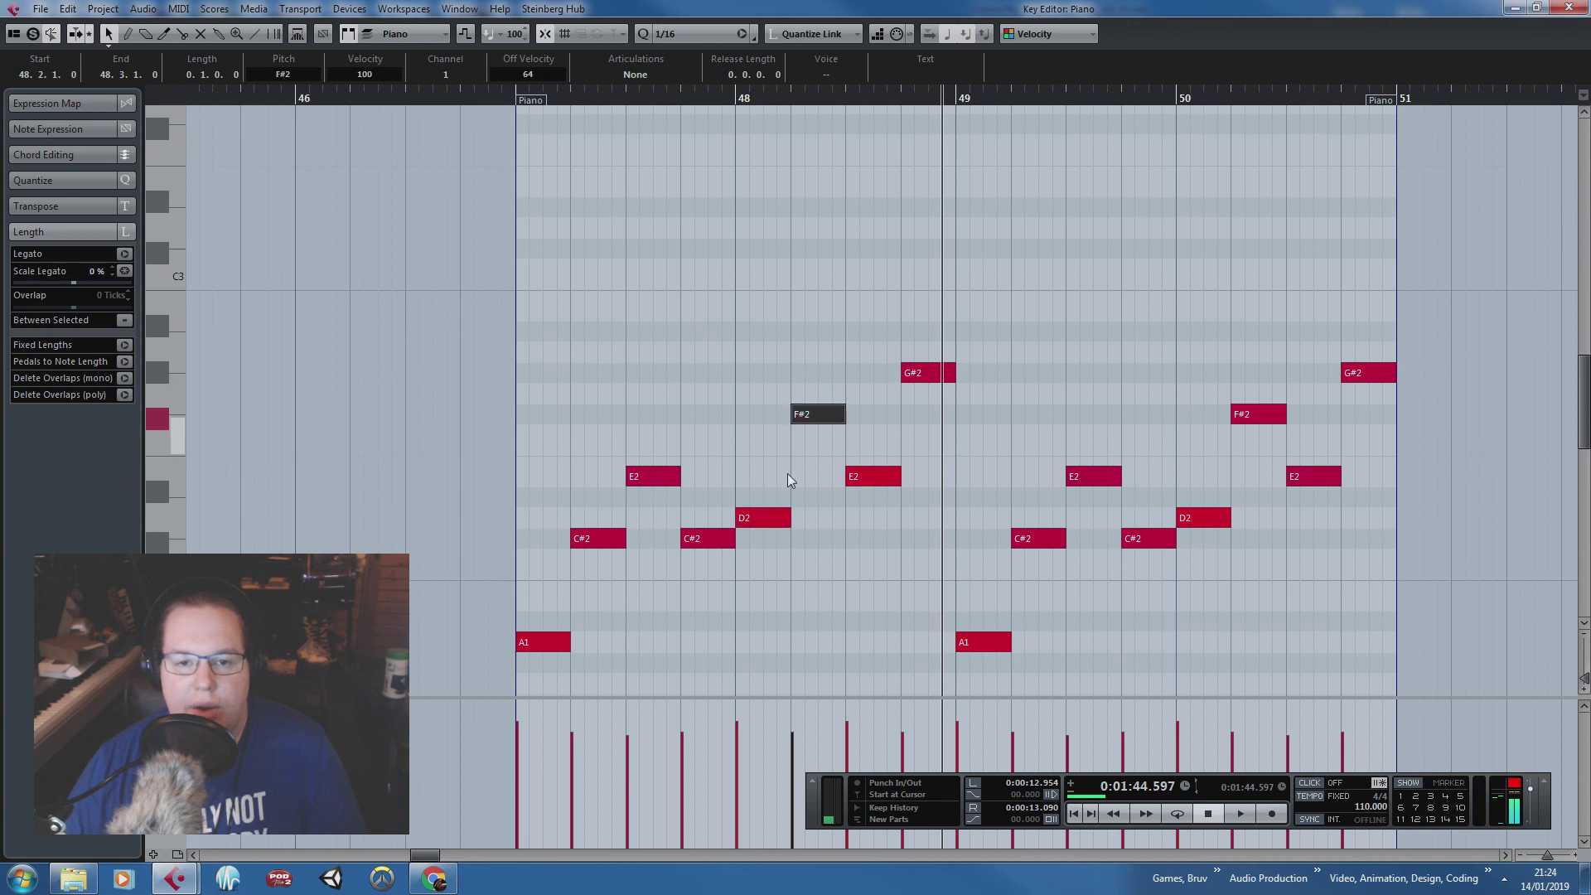
# Step: Check individual bass notes in bars 47–48, including bar 48's F#2 and bar 47's A1 and C#2 notes
pyautogui.click(817, 418)
pyautogui.click(835, 307)
pyautogui.moveTo(831, 313)
pyautogui.mouseDown()
pyautogui.moveTo(751, 492)
pyautogui.moveTo(760, 515)
pyautogui.mouseUp()
pyautogui.click(744, 367)
pyautogui.scroll(-2, 738, 400)
pyautogui.click(593, 420)
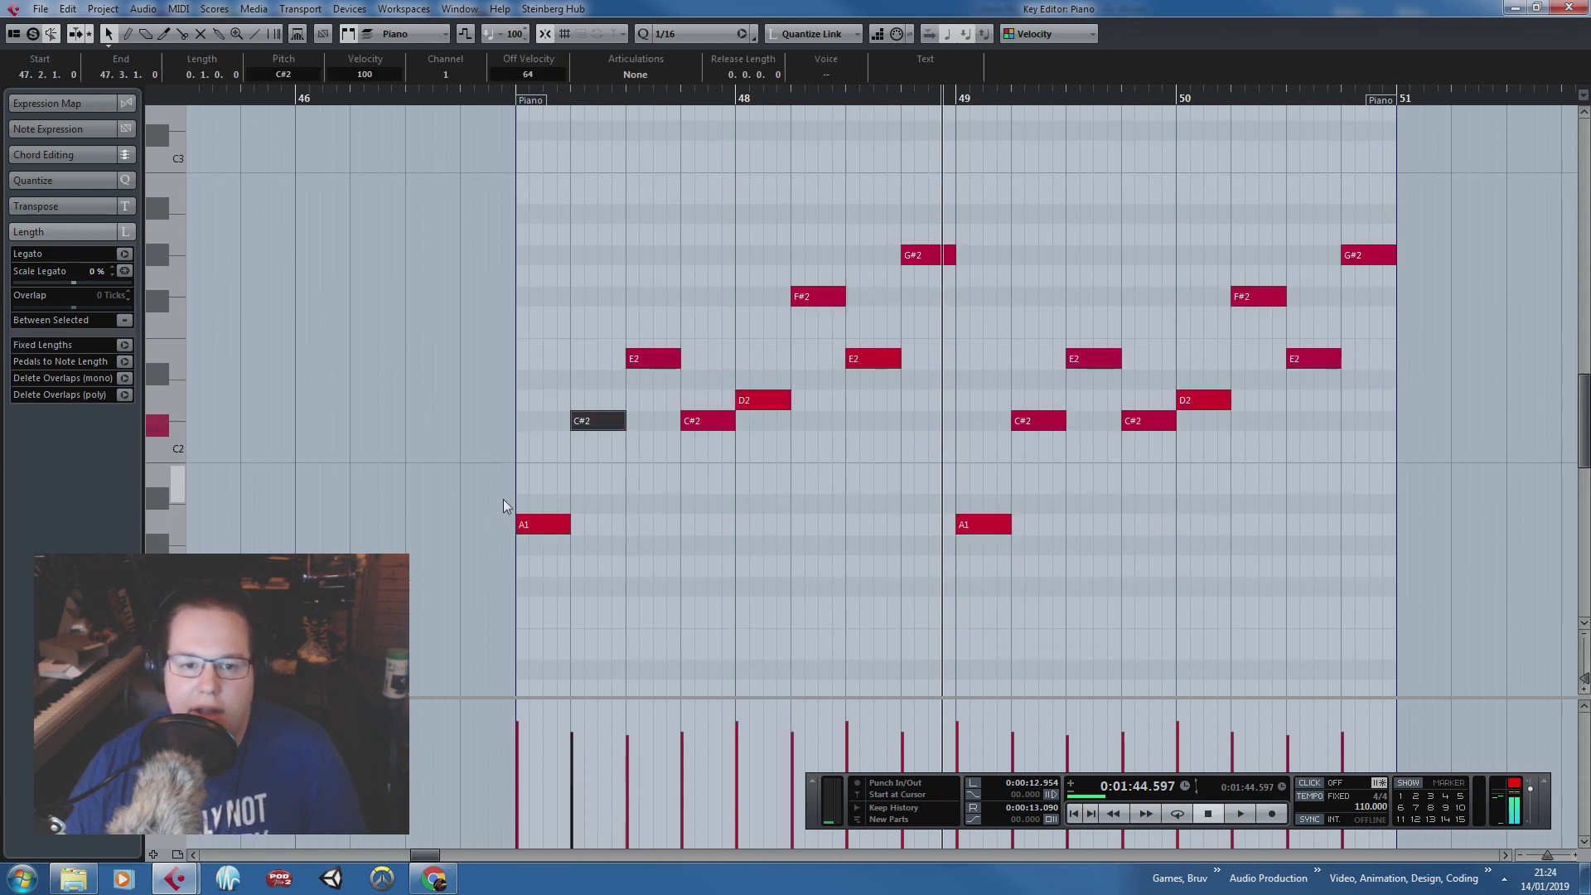
pyautogui.click(538, 523)
pyautogui.click(695, 420)
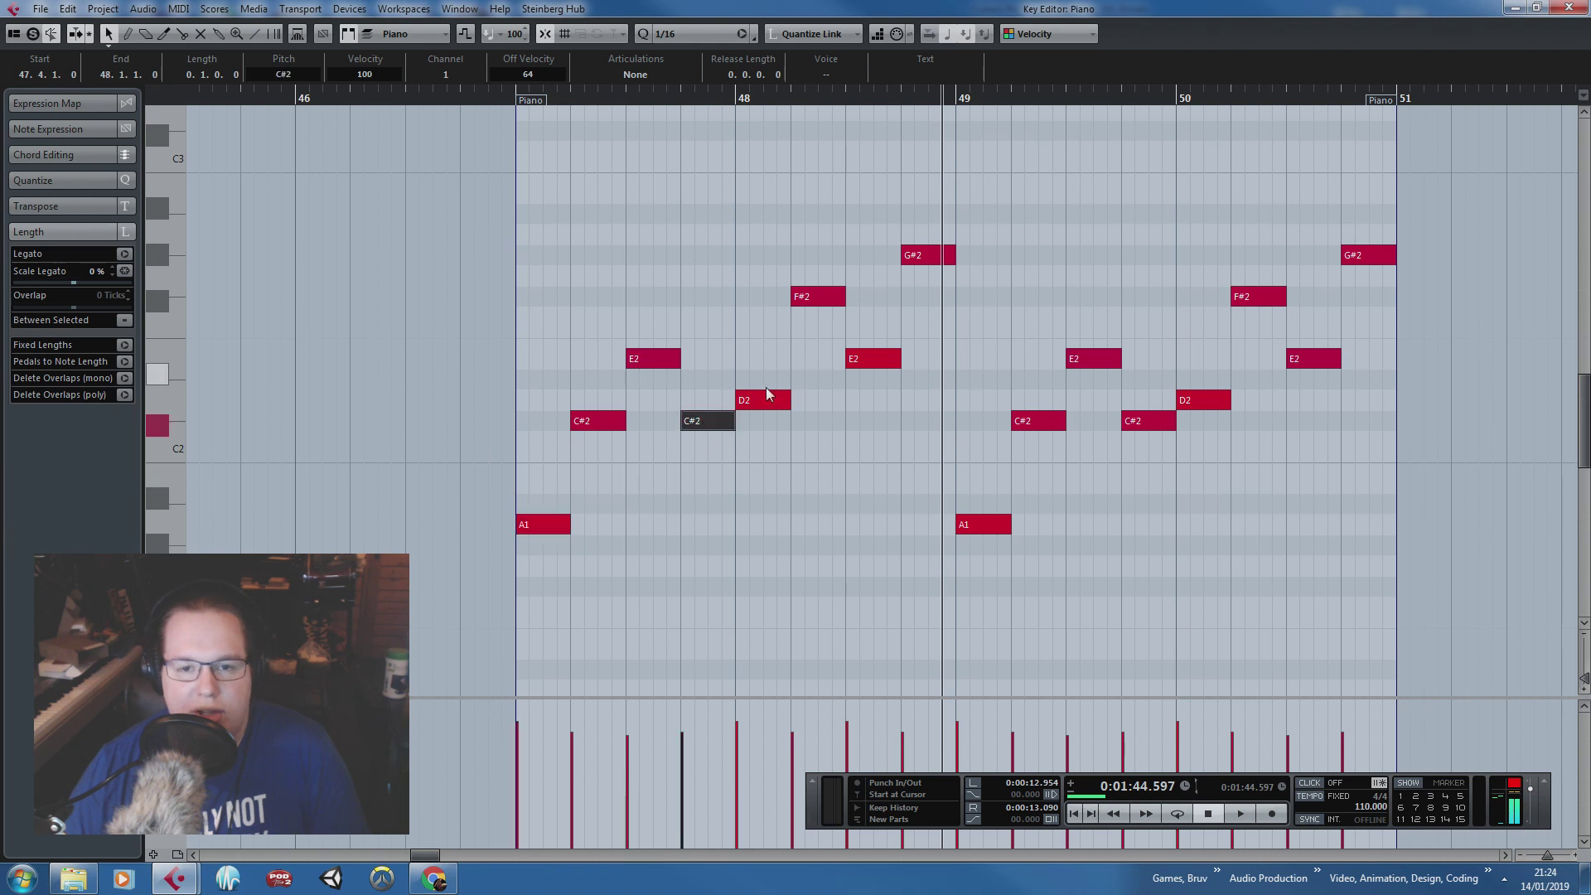
pyautogui.click(765, 421)
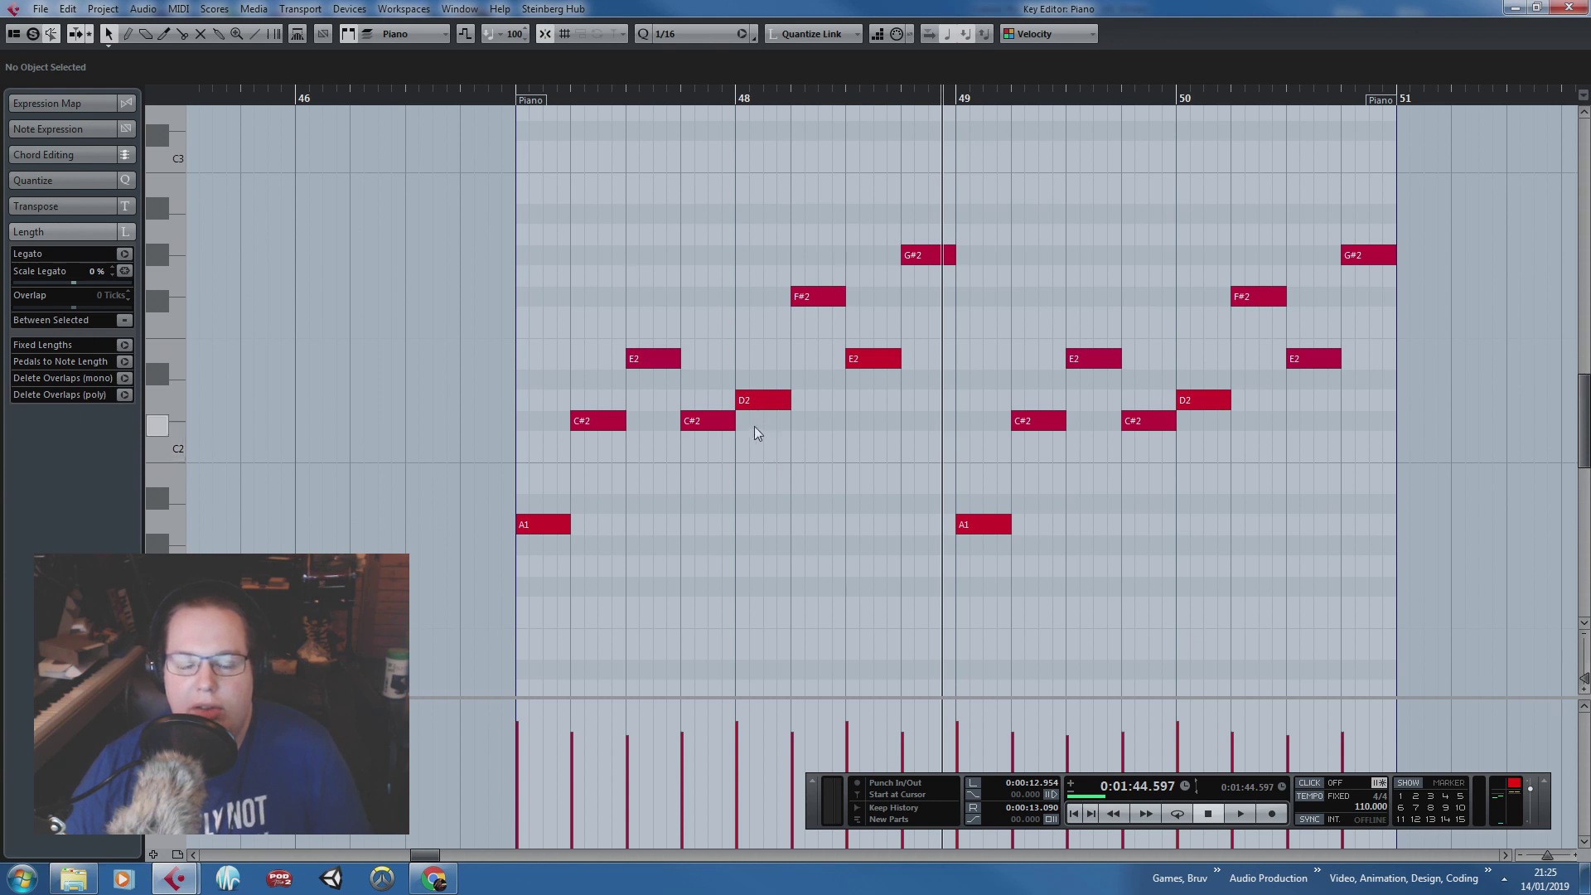
# Step: Audition bar 48's D2, F#2, E2 and G#2 notes one after another
pyautogui.click(754, 400)
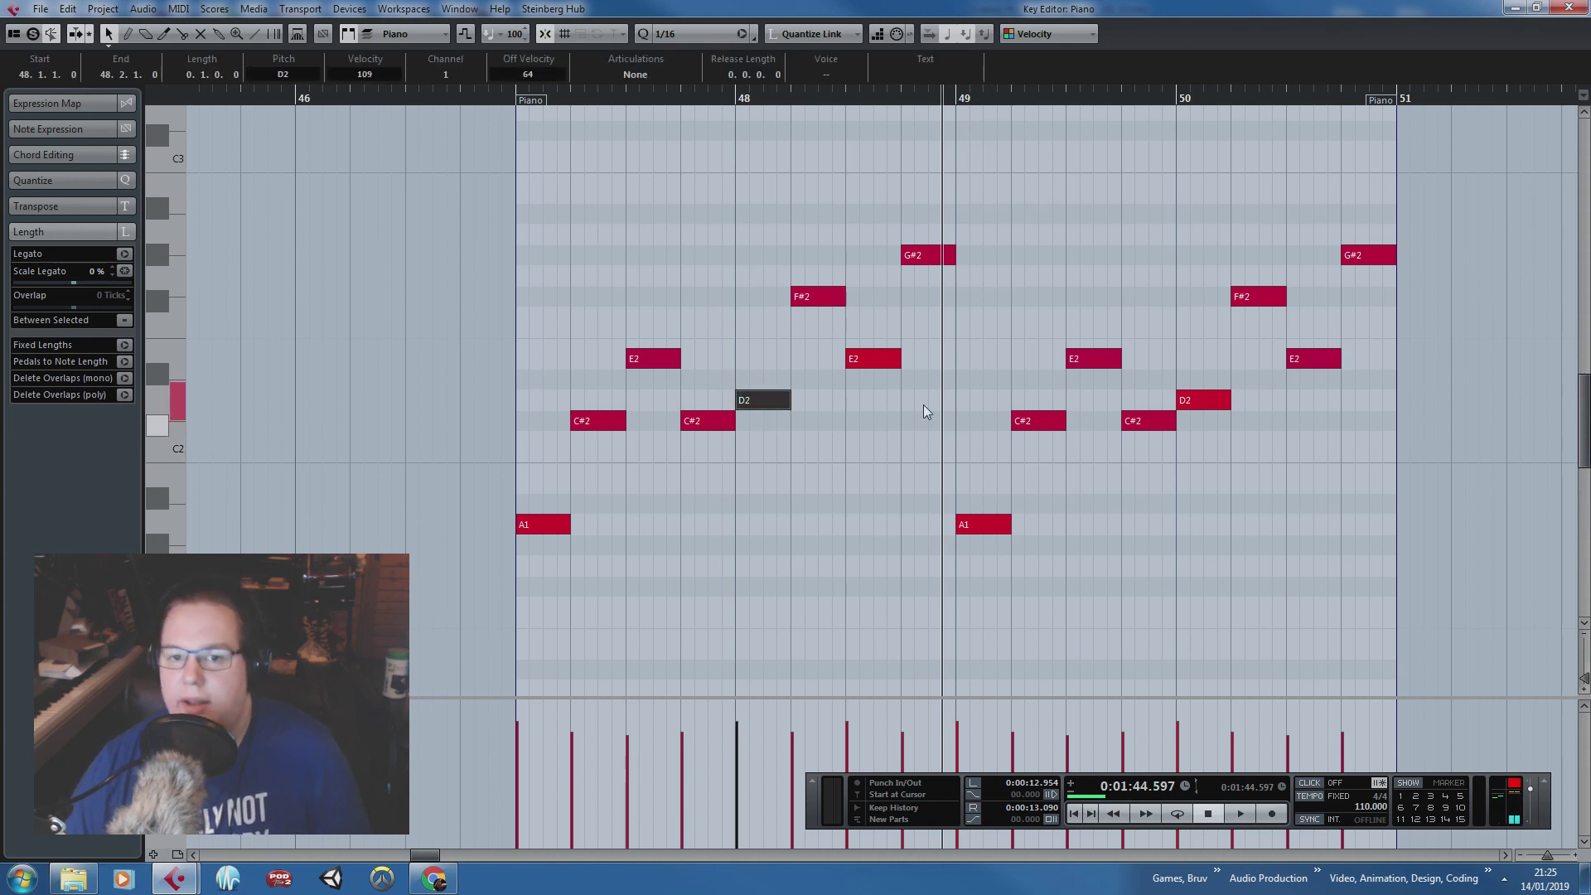
pyautogui.moveTo(939, 303); pyautogui.dragTo(853, 389)
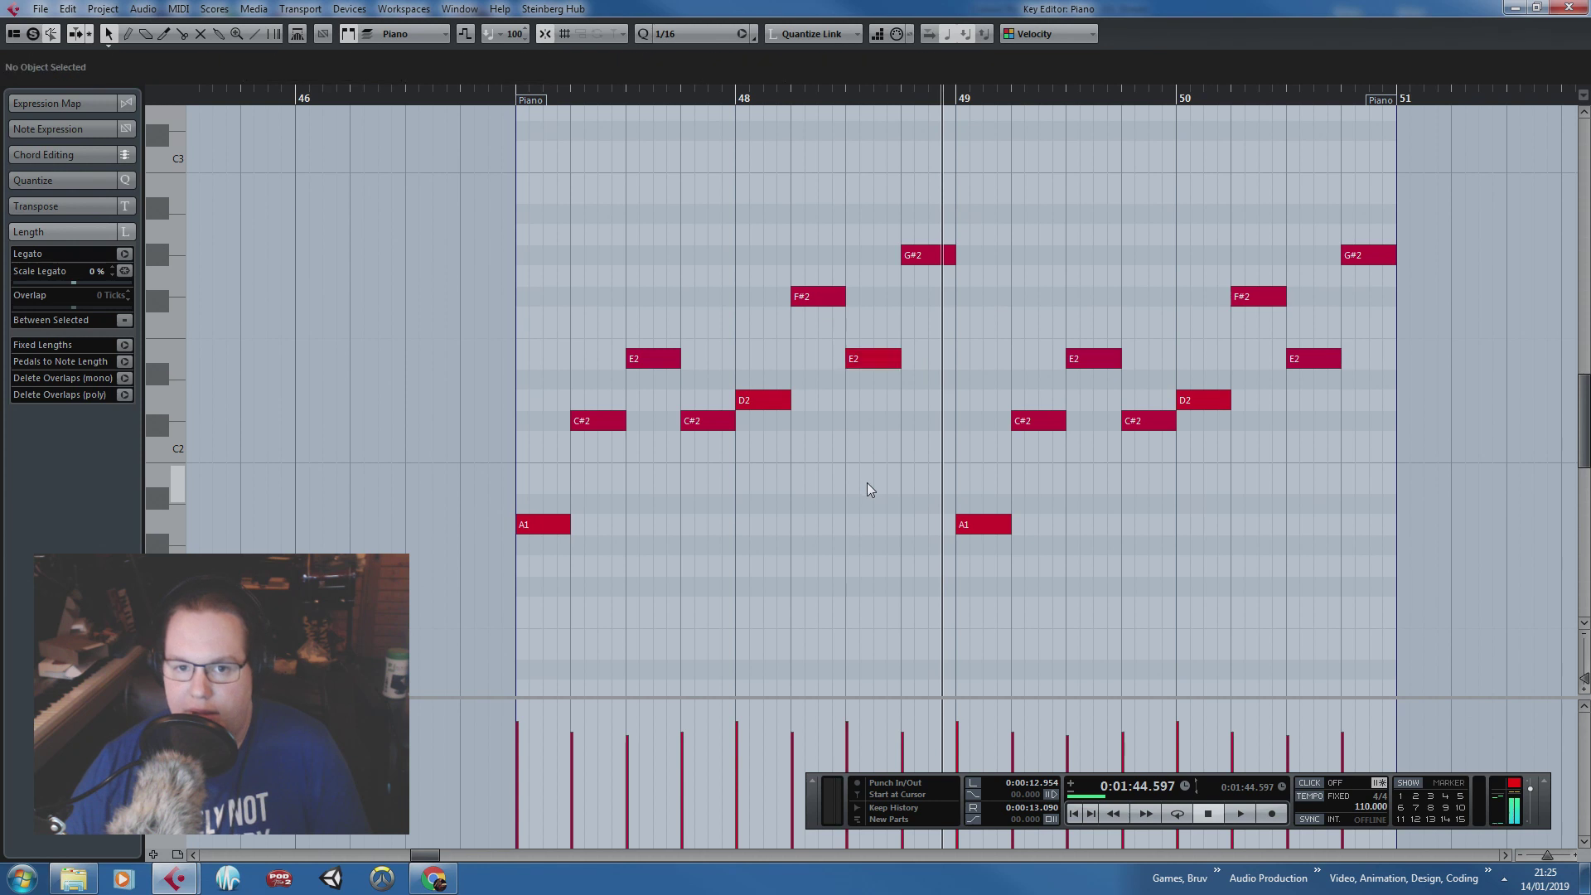
pyautogui.click(764, 402)
pyautogui.click(816, 298)
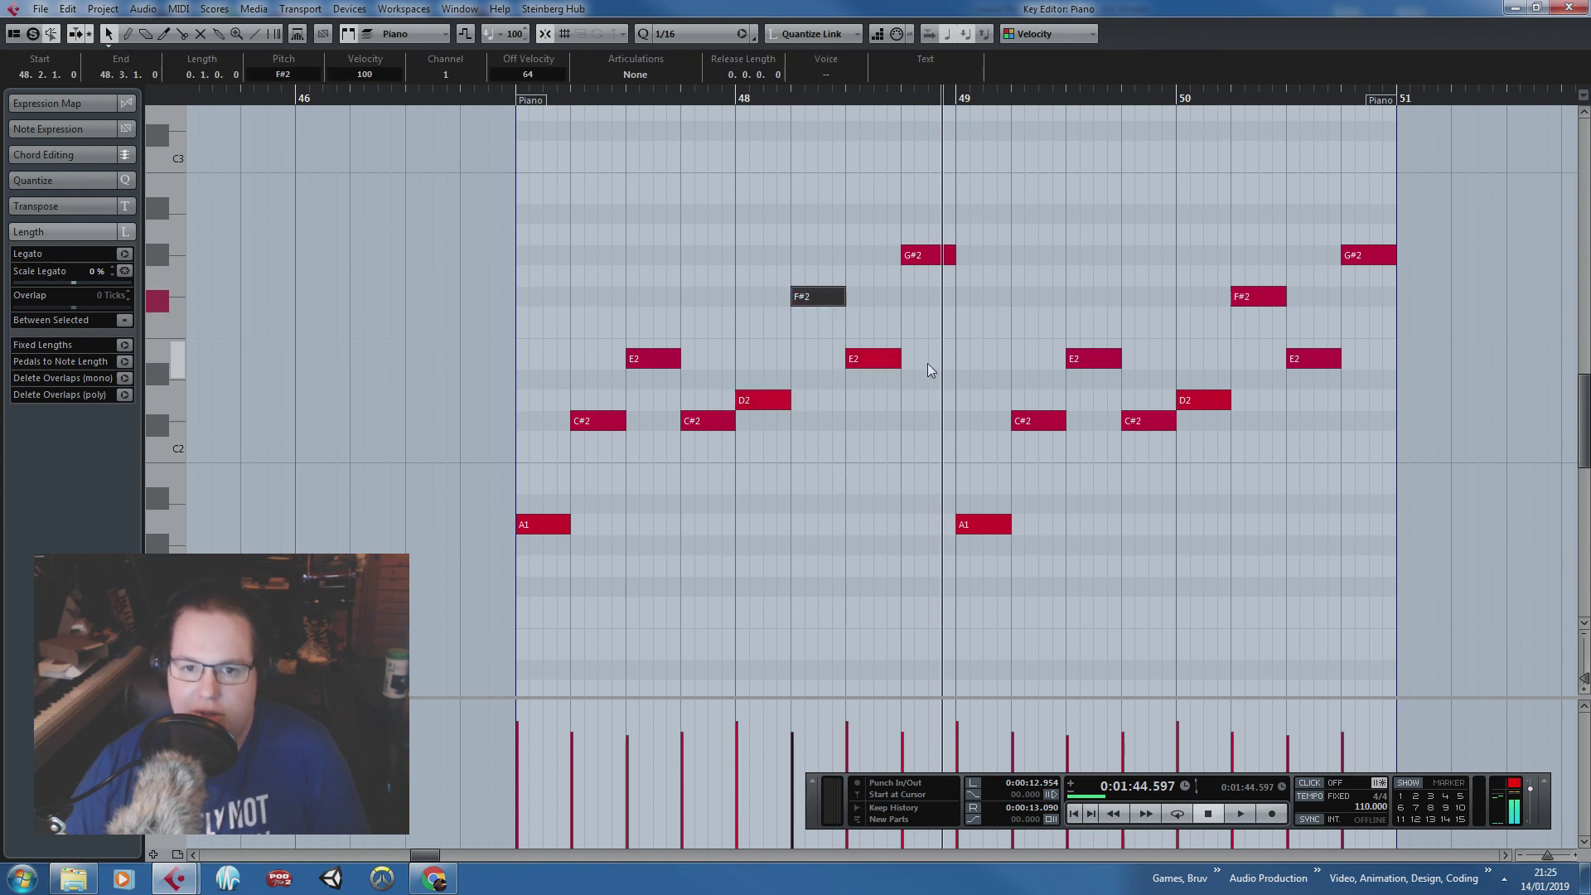
pyautogui.click(891, 356)
pyautogui.click(936, 257)
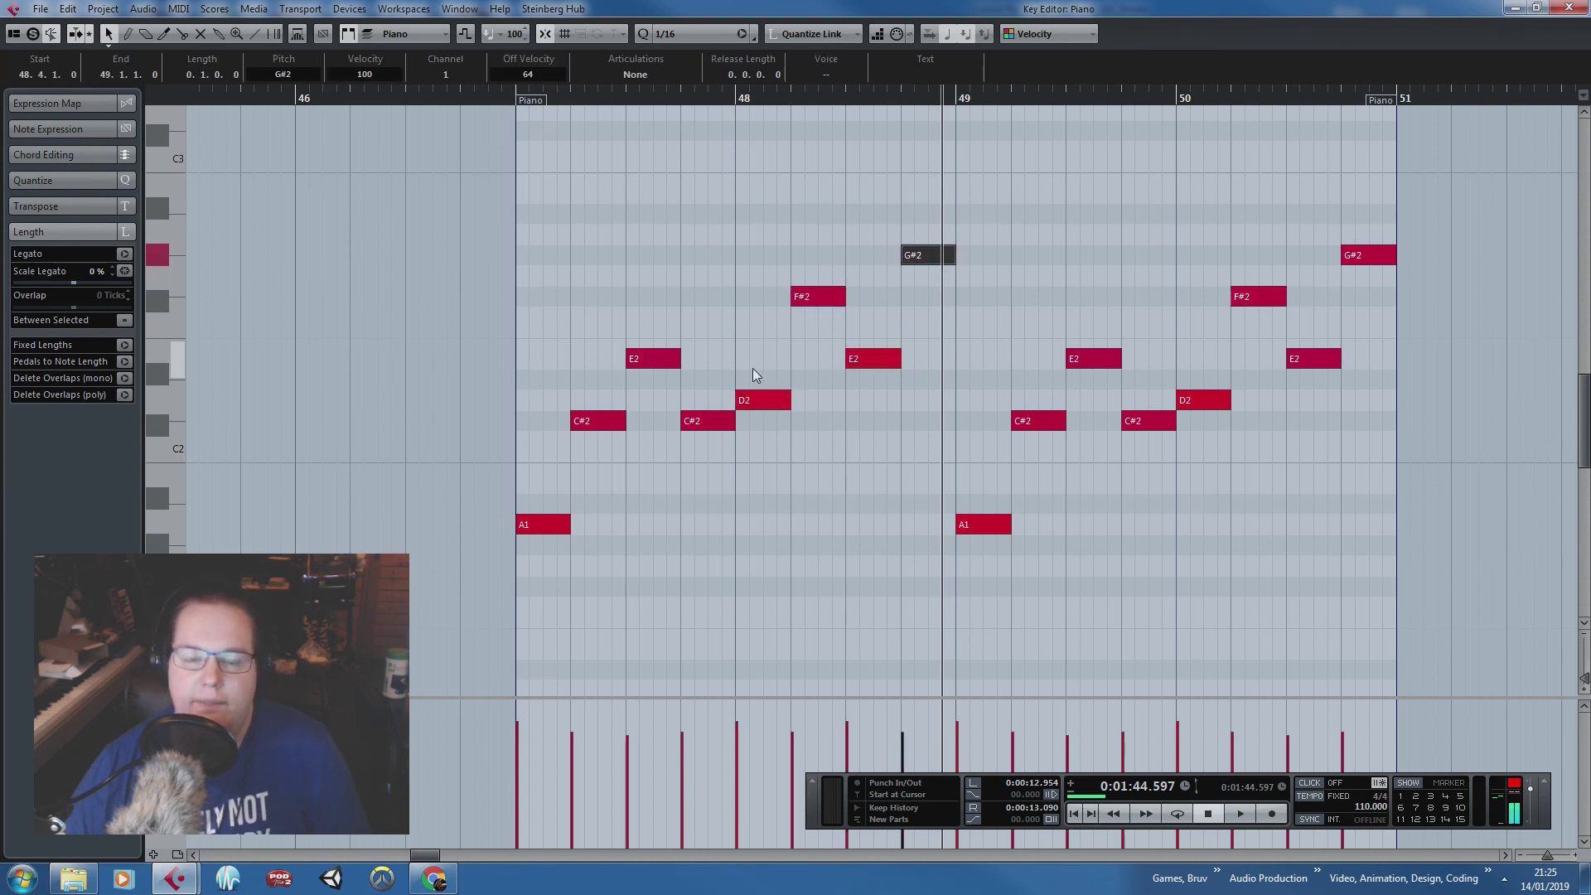
pyautogui.click(768, 406)
pyautogui.click(813, 214)
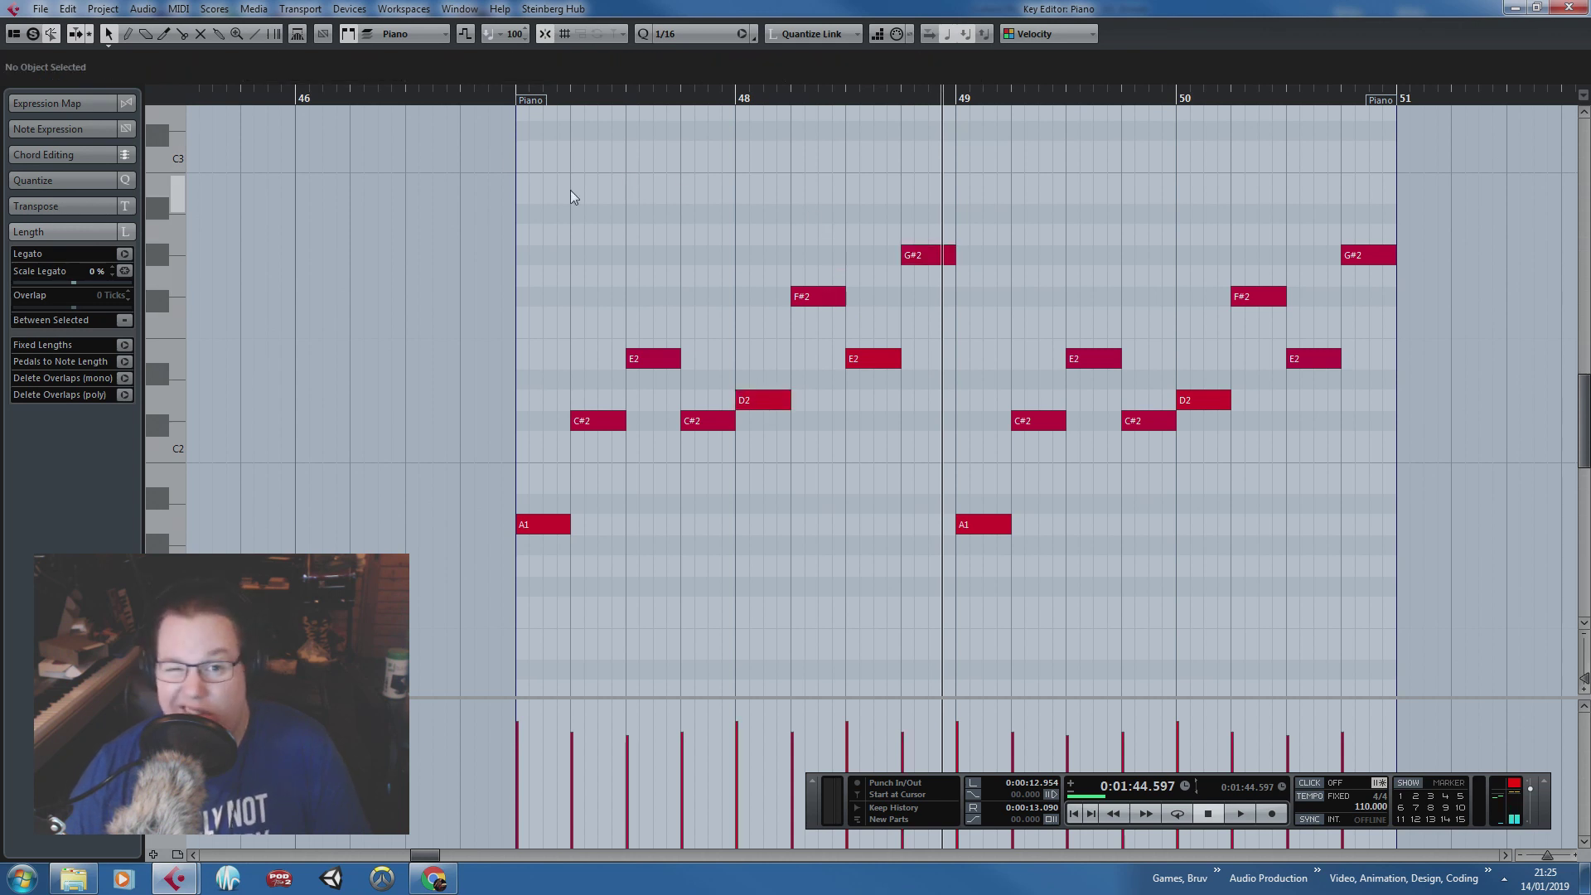
# Step: Play back the complete bassline from bar 47 to the end of bar 50 and close its note editor
pyautogui.click(509, 101)
pyautogui.press('space')
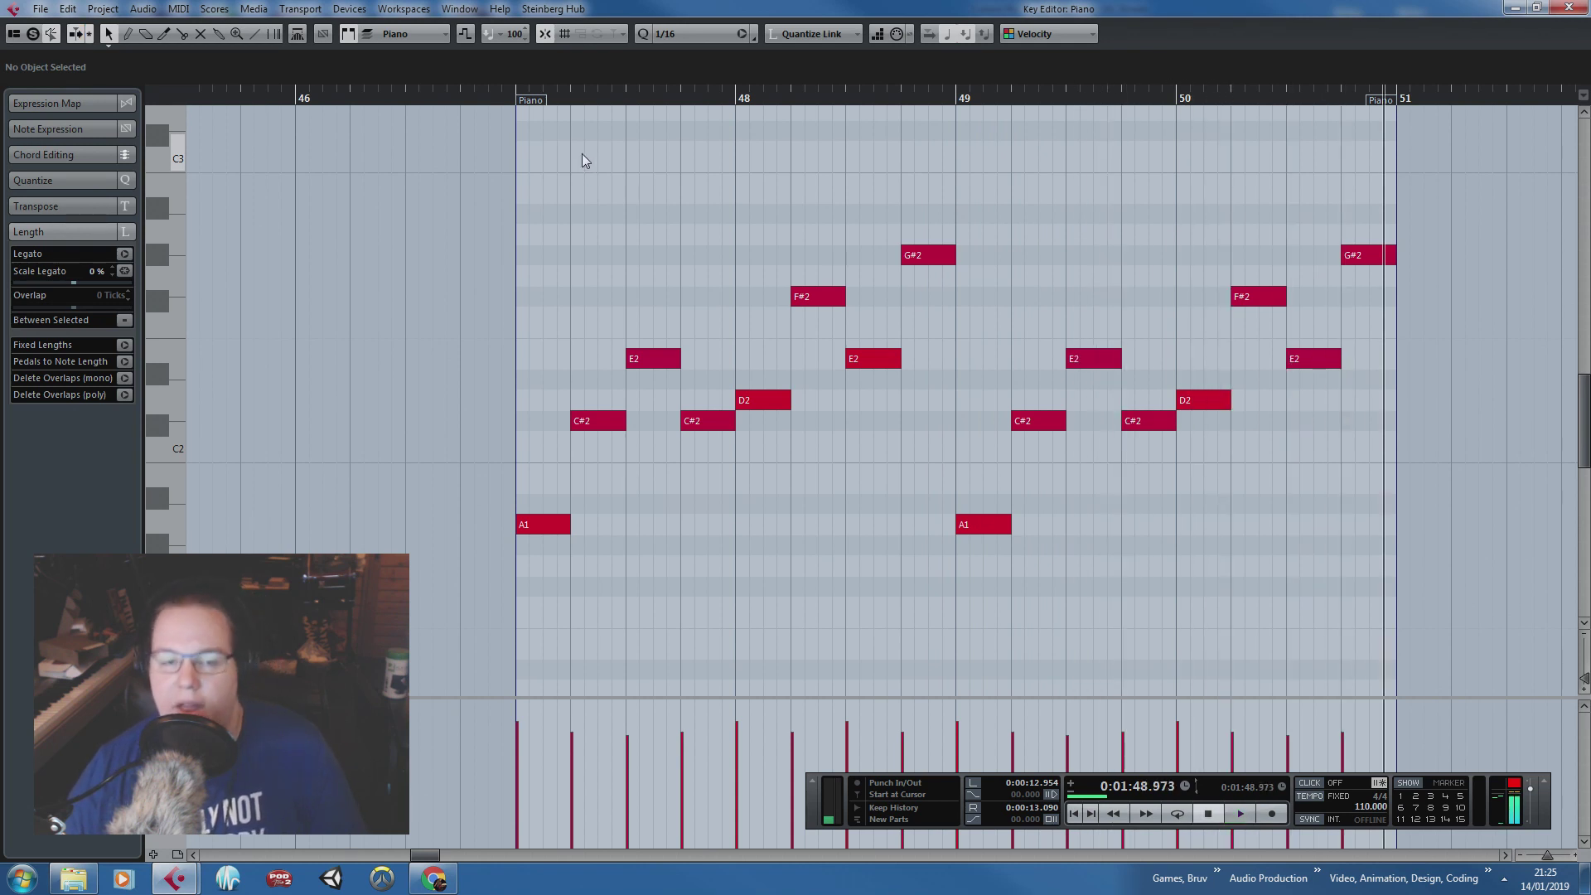
pyautogui.click(1568, 7)
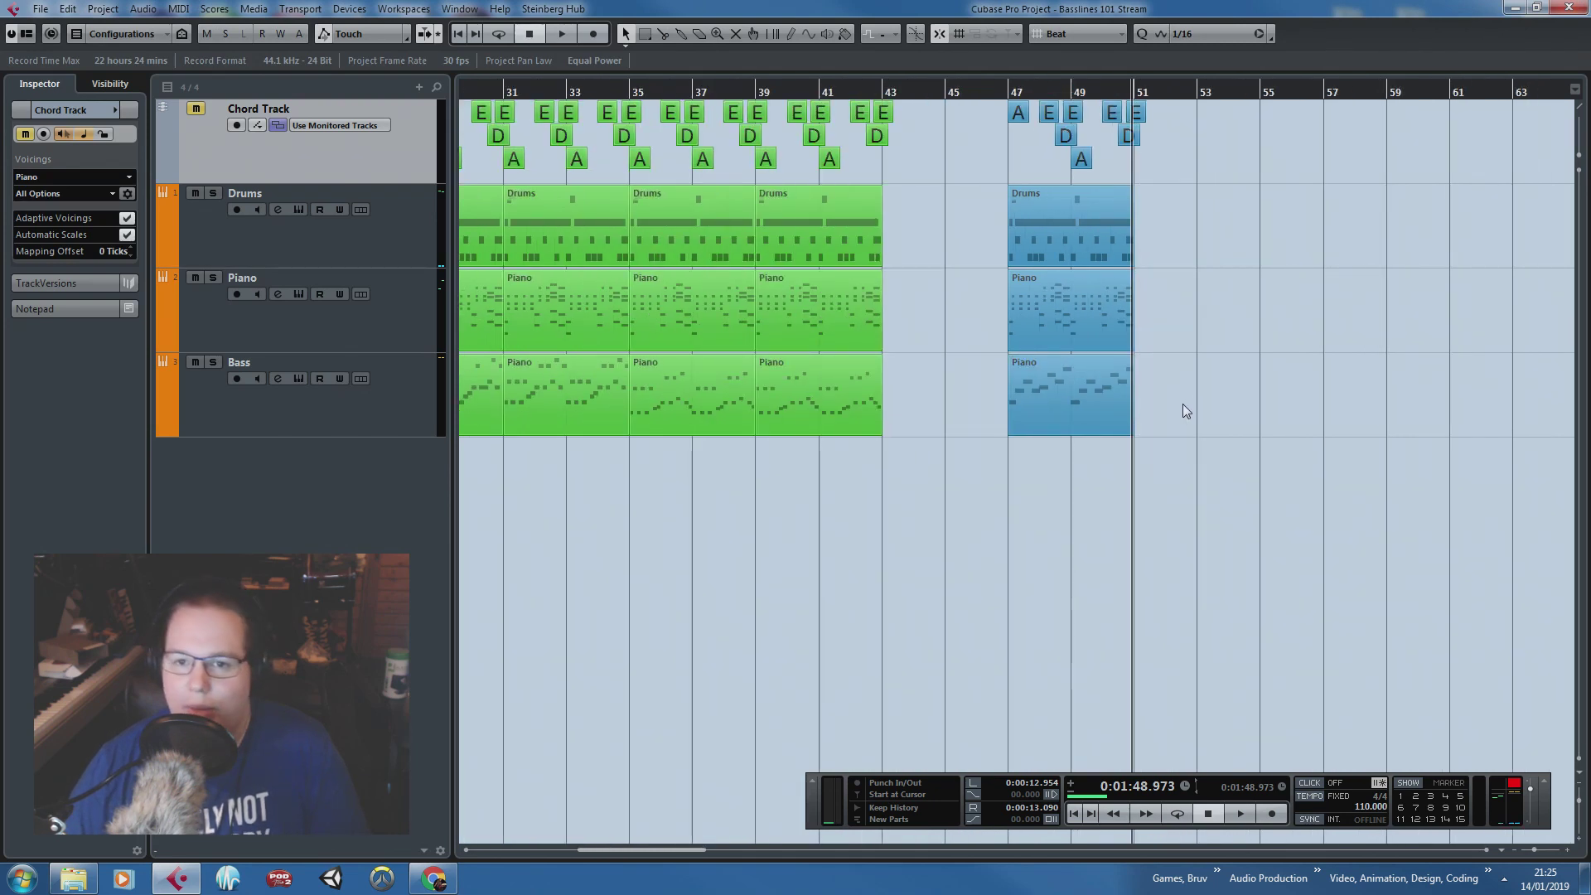
# Step: Duplicate the blue chords, drums, piano and bass parts of bars 47–50 into bars 51–54
pyautogui.click(1112, 343)
pyautogui.press('h')
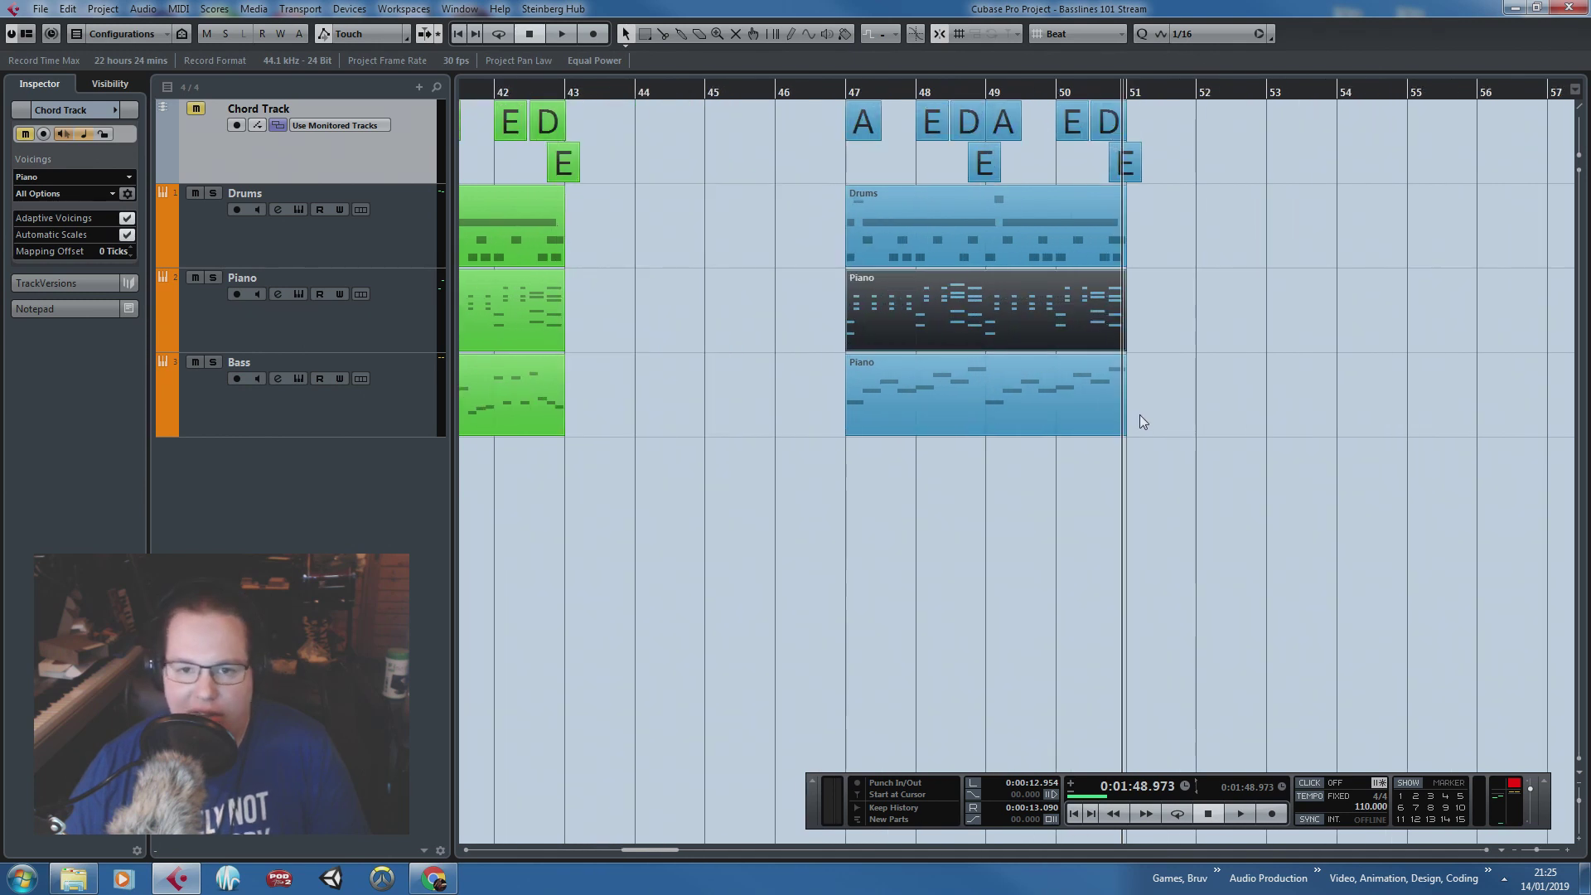
pyautogui.moveTo(784, 303); pyautogui.dragTo(724, 296)
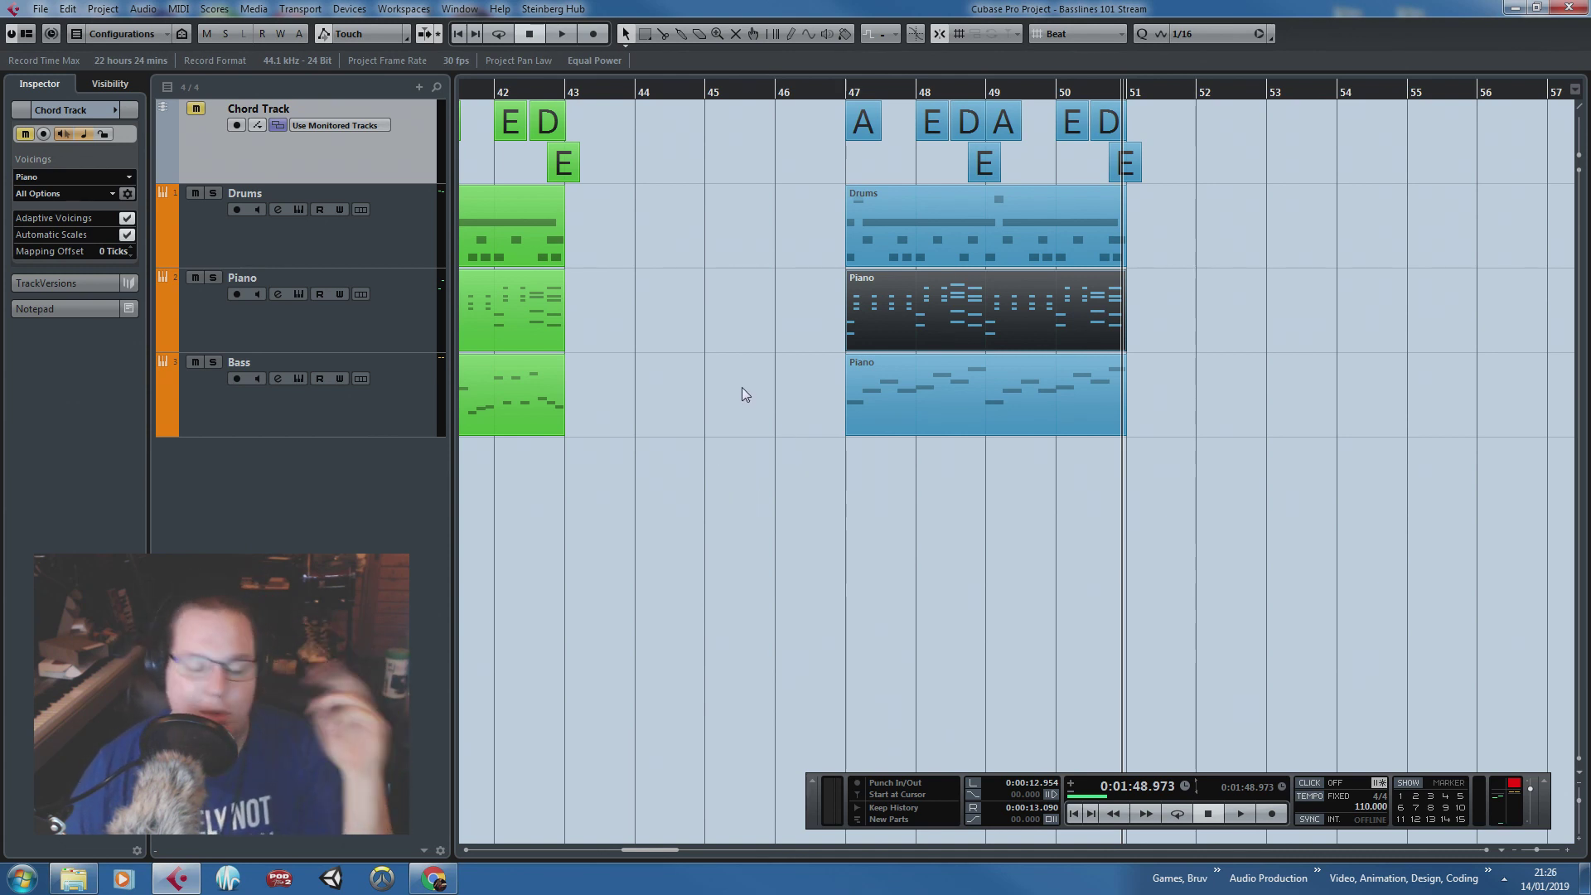
pyautogui.moveTo(1258, 497); pyautogui.dragTo(866, 124)
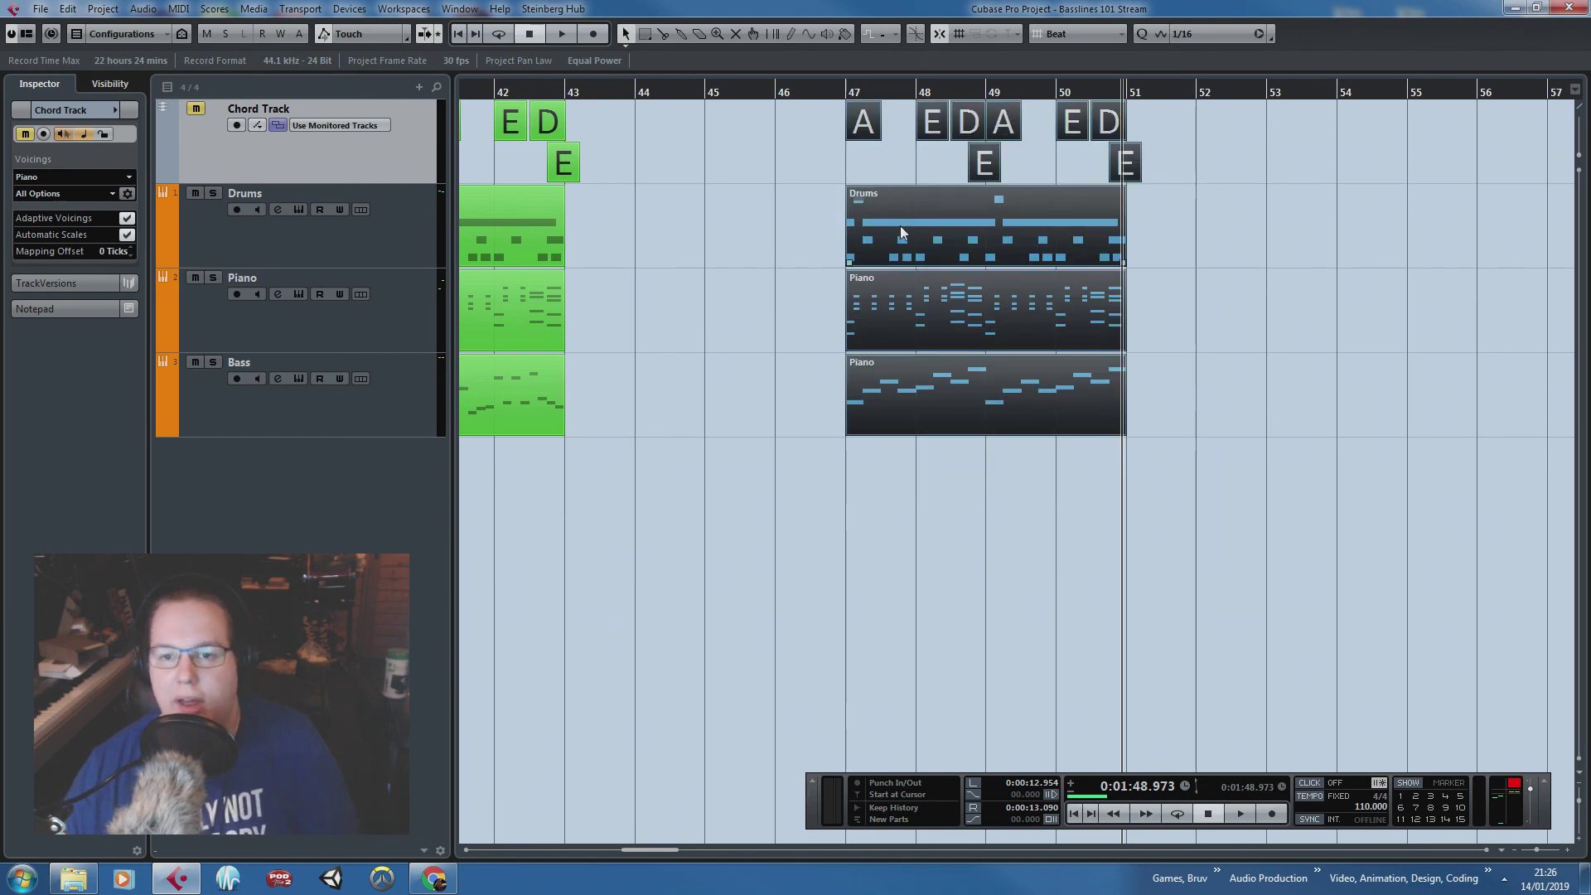
pyautogui.hotkey('ctrl', 'd')
pyautogui.click(1297, 522)
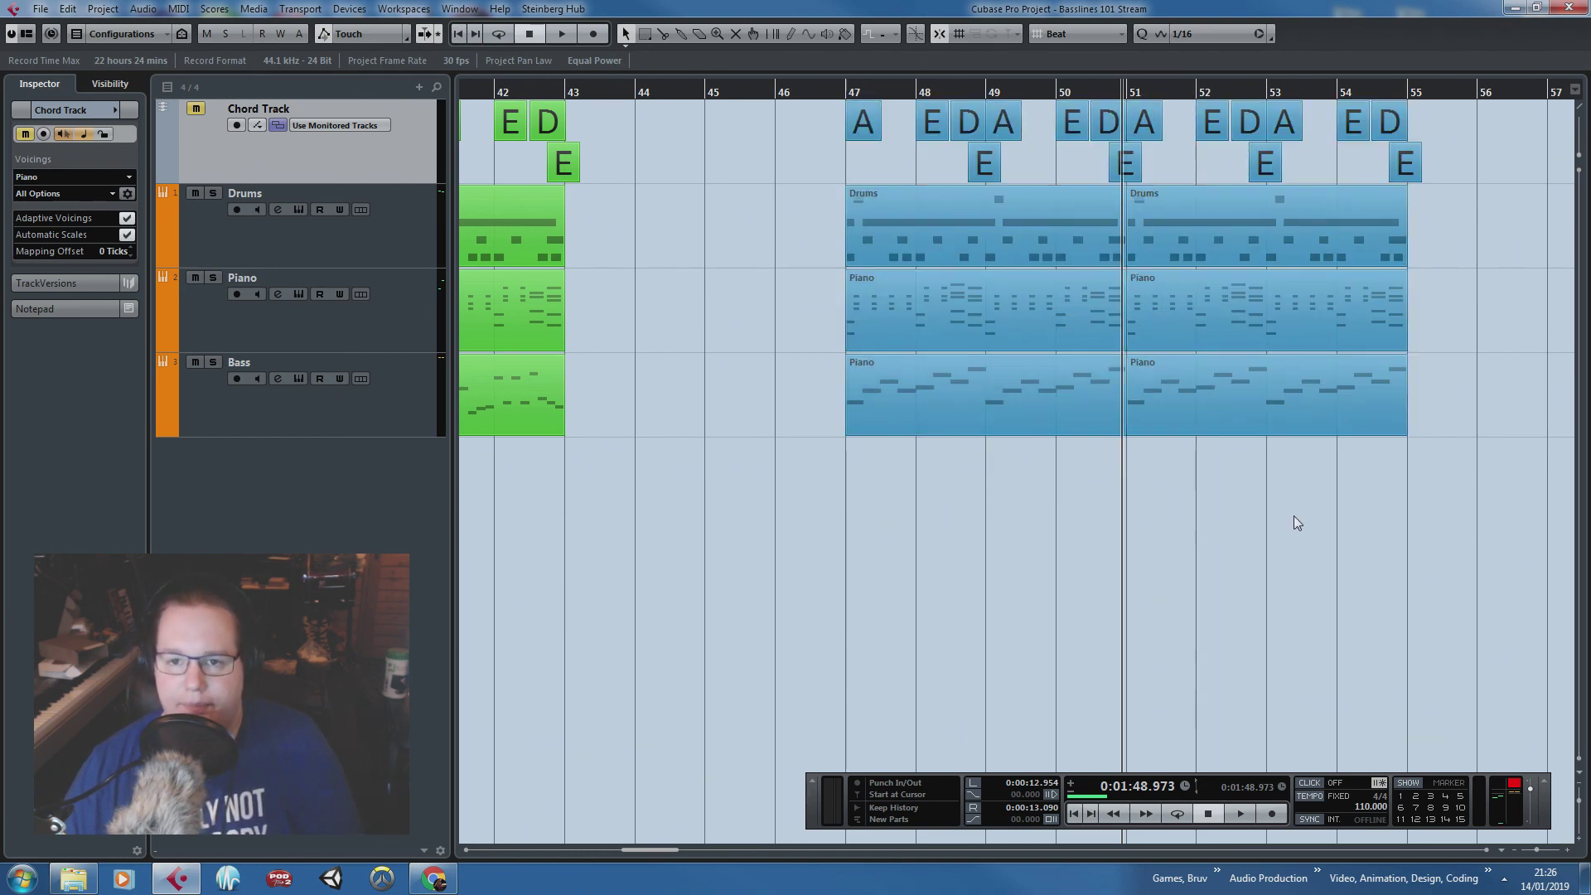
# Step: Open the duplicated bass part in bars 51–54 for note editing
pyautogui.moveTo(1533, 528); pyautogui.dragTo(1534, 529)
pyautogui.press('h')
pyautogui.doubleClick(1135, 366)
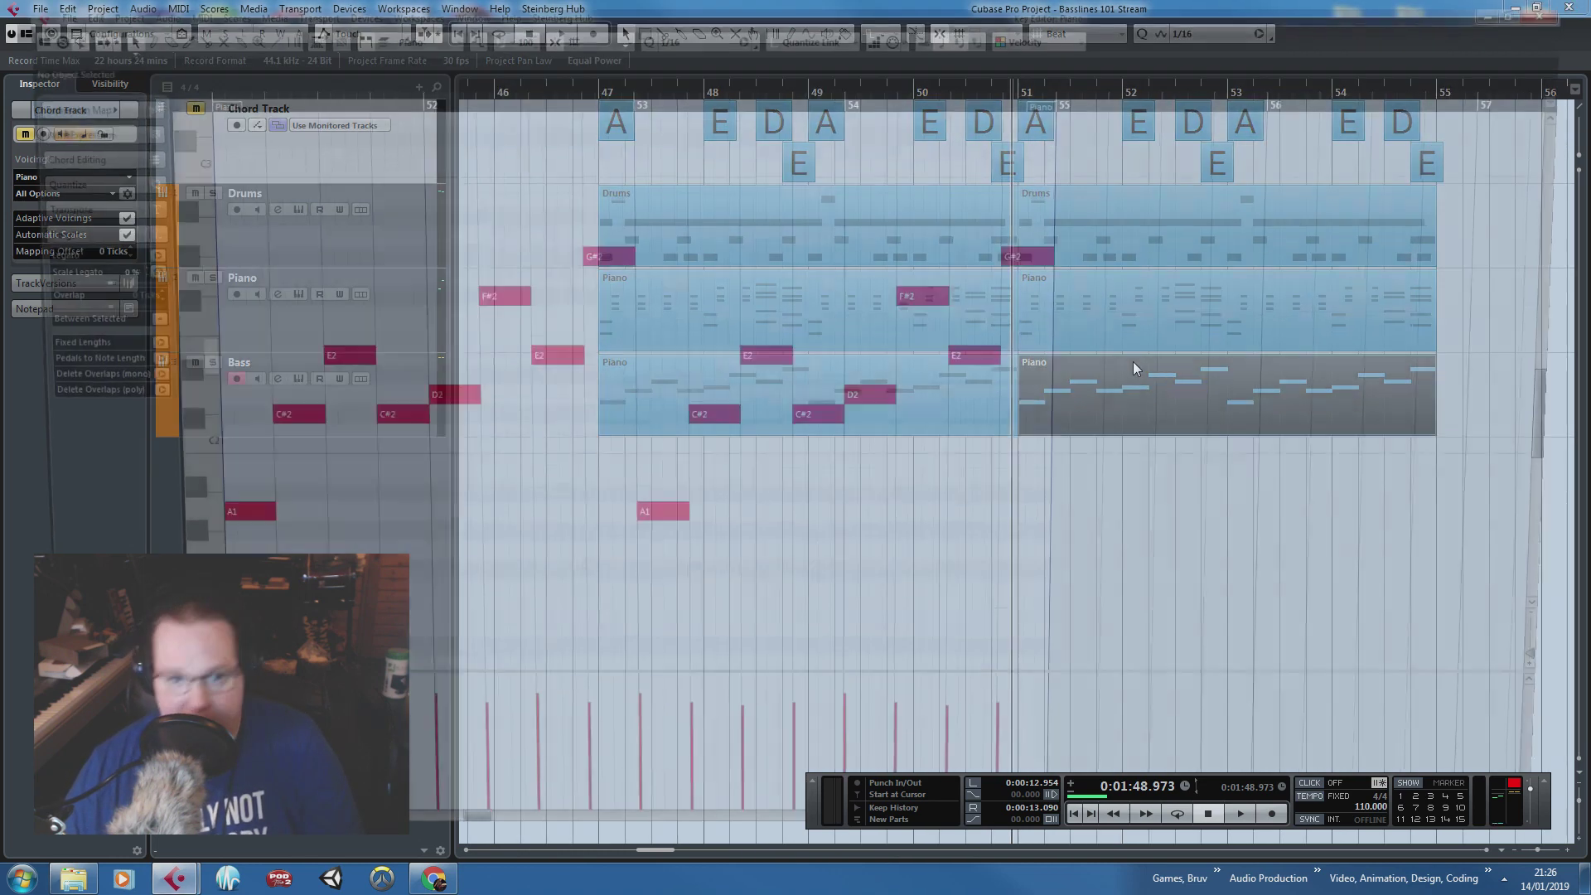
pyautogui.scroll(1, 815, 257)
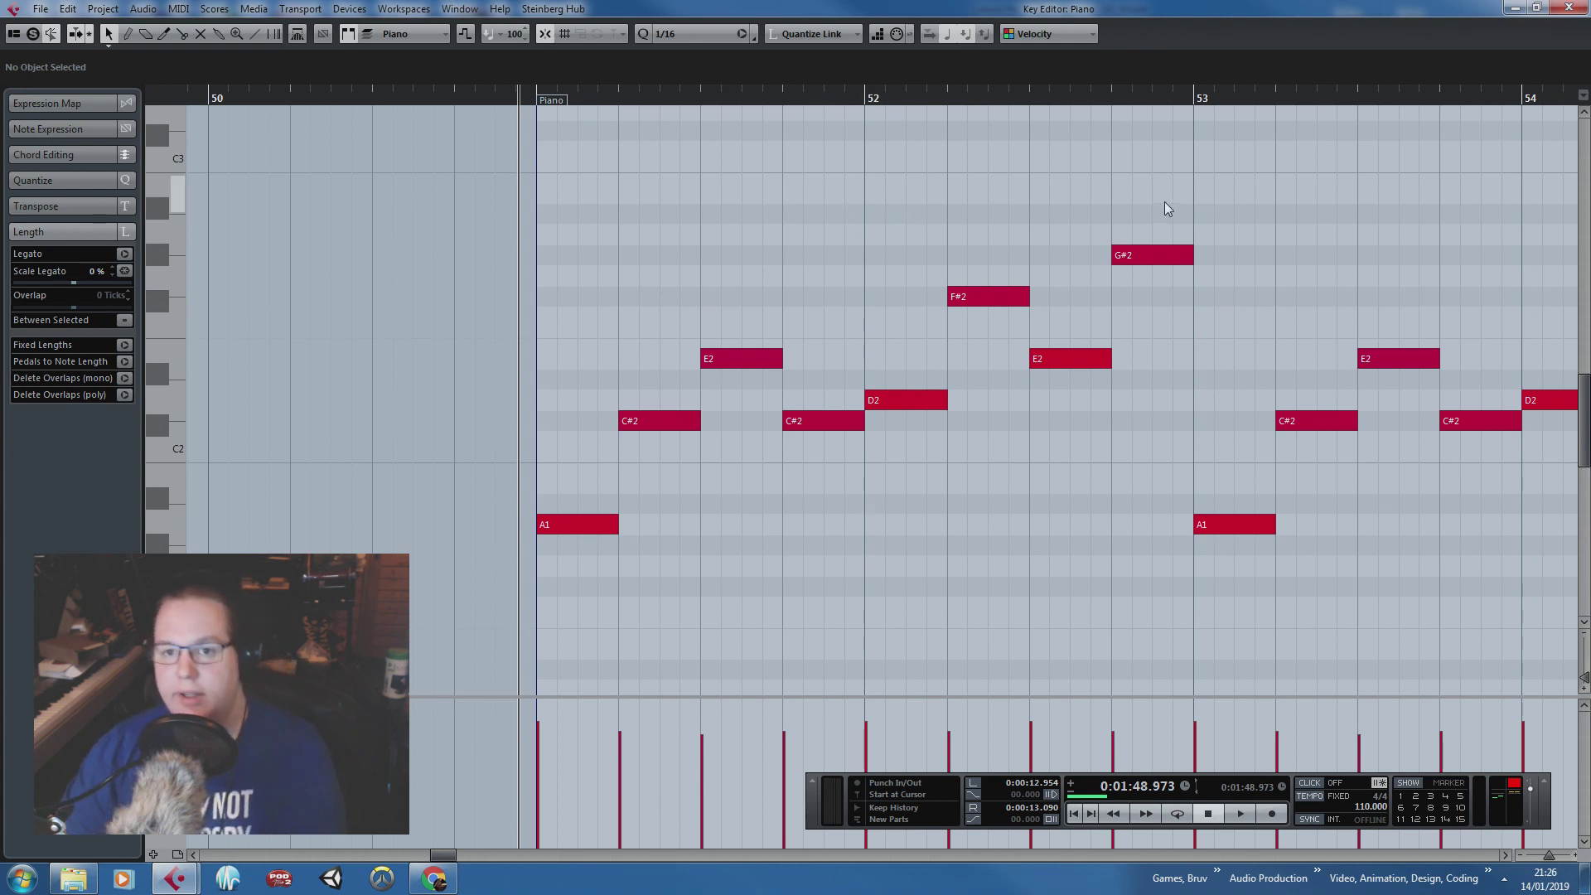
# Step: Delete the duplicated bass notes from the D2 at the start of bar 52 through the E2 late in bar 54
pyautogui.moveTo(1170, 175); pyautogui.dragTo(1560, 191)
pyautogui.moveTo(761, 187); pyautogui.dragTo(1464, 577)
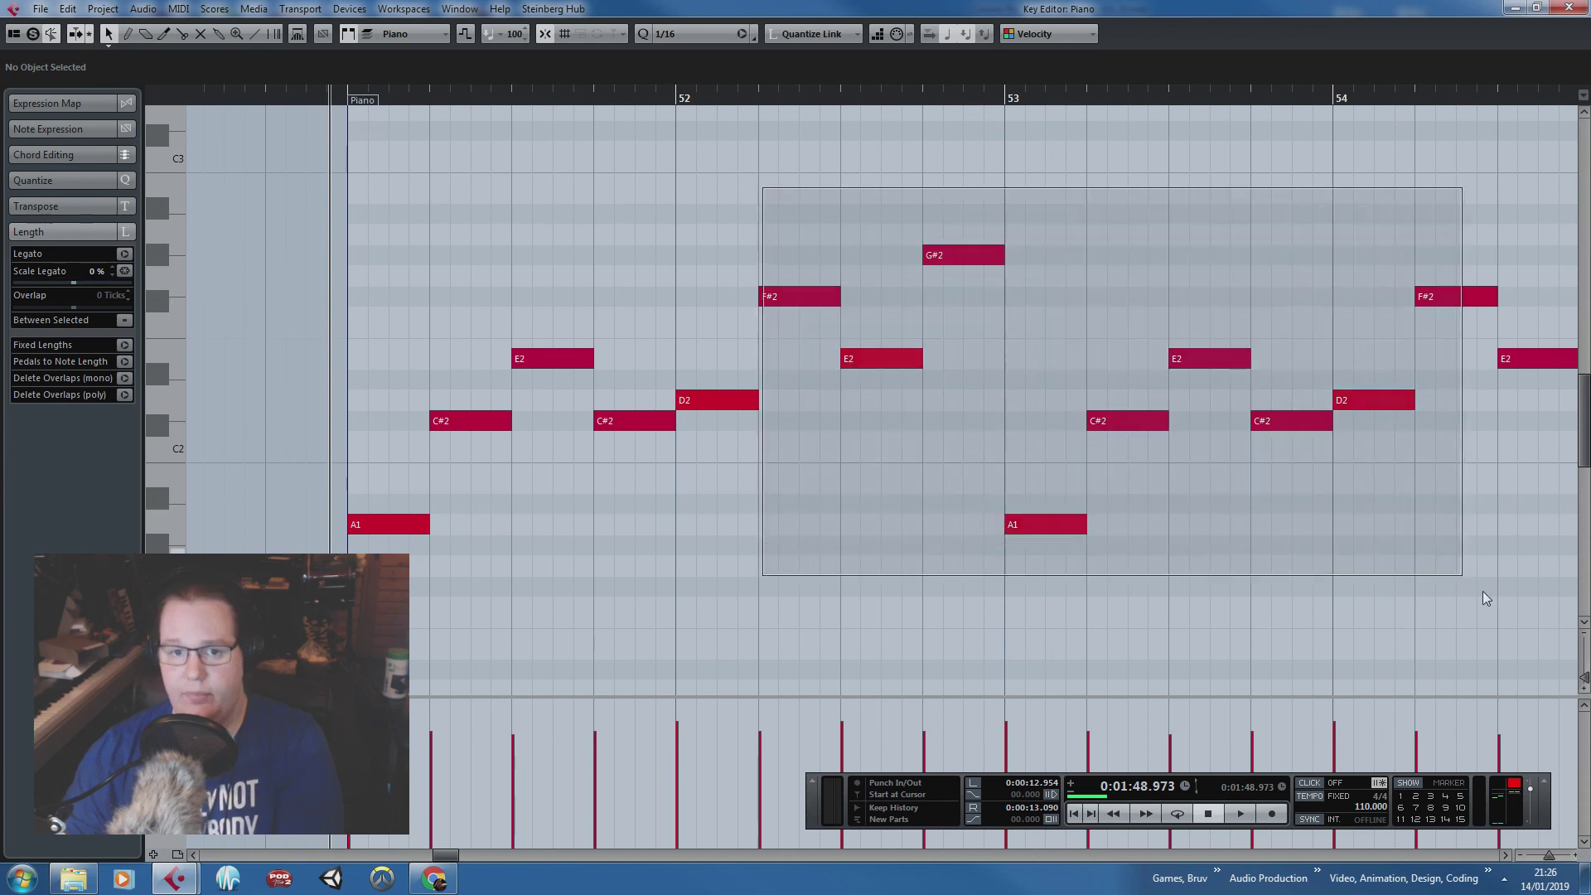
pyautogui.press('Delete')
pyautogui.moveTo(1101, 552); pyautogui.dragTo(725, 348)
pyautogui.press('Delete')
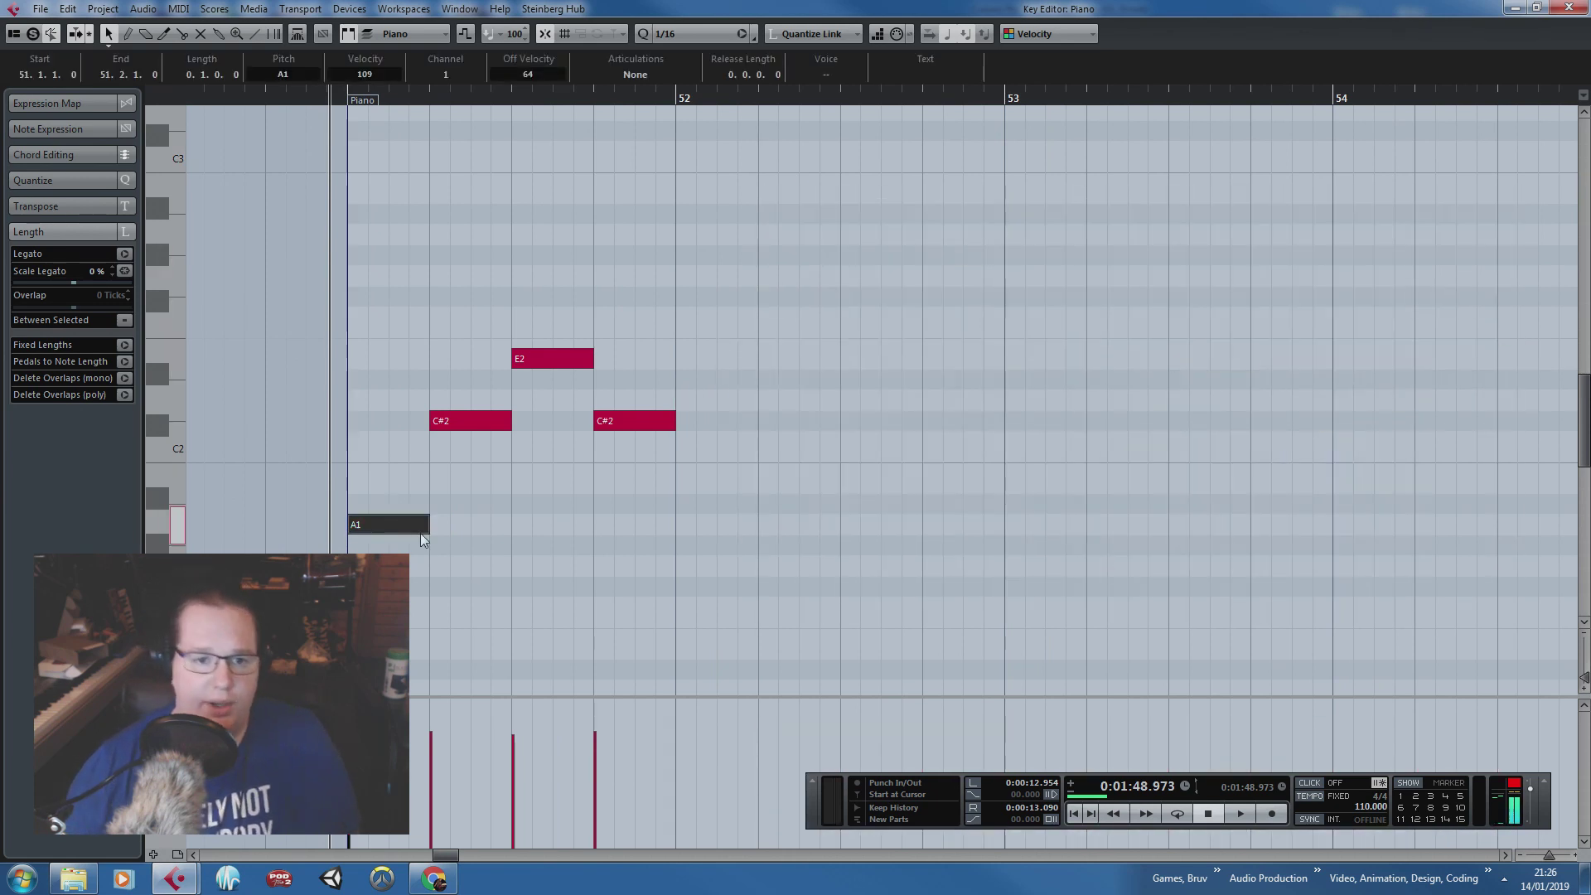
# Step: Change bar 51's third and fourth bass notes to D2 and E2, and play the bar back
pyautogui.click(464, 422)
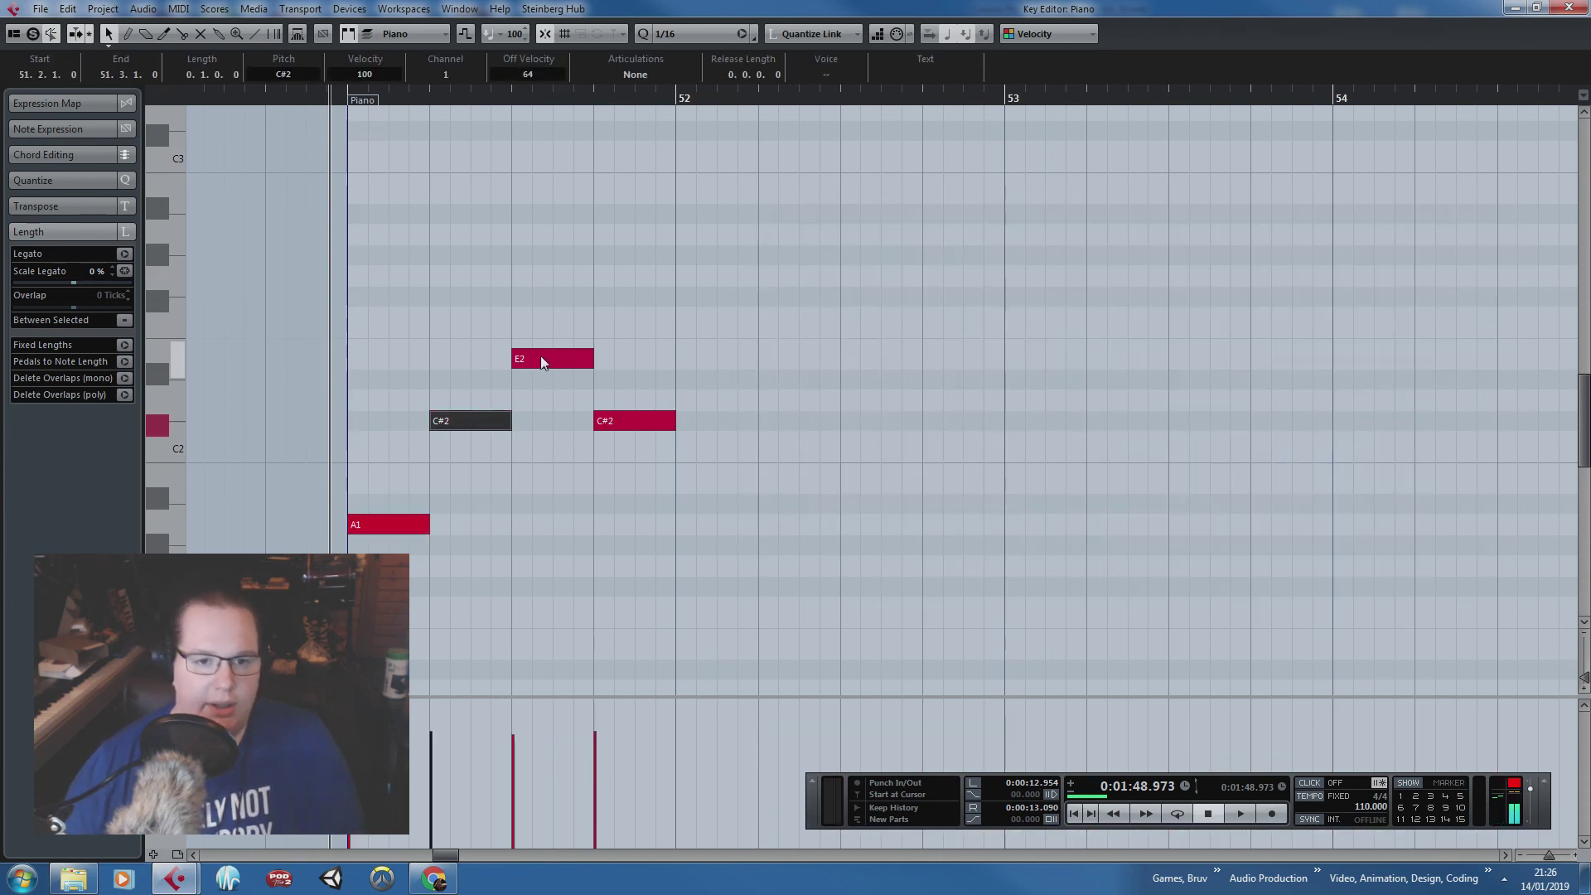
pyautogui.moveTo(540, 355); pyautogui.dragTo(544, 396)
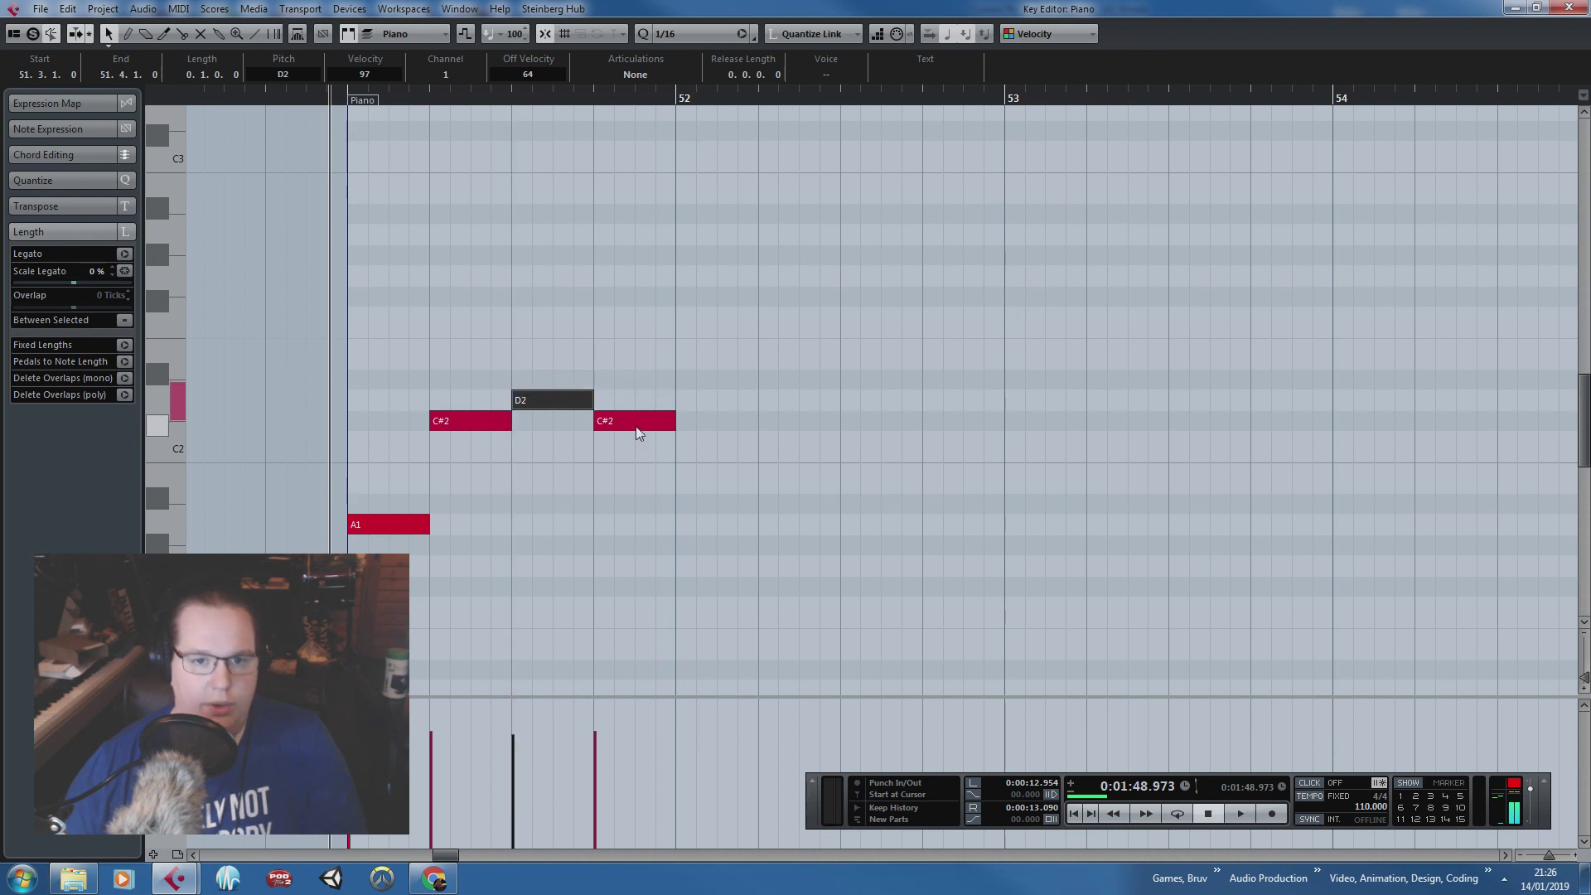
pyautogui.moveTo(635, 425); pyautogui.dragTo(636, 361)
pyautogui.click(585, 247)
pyautogui.press('space')
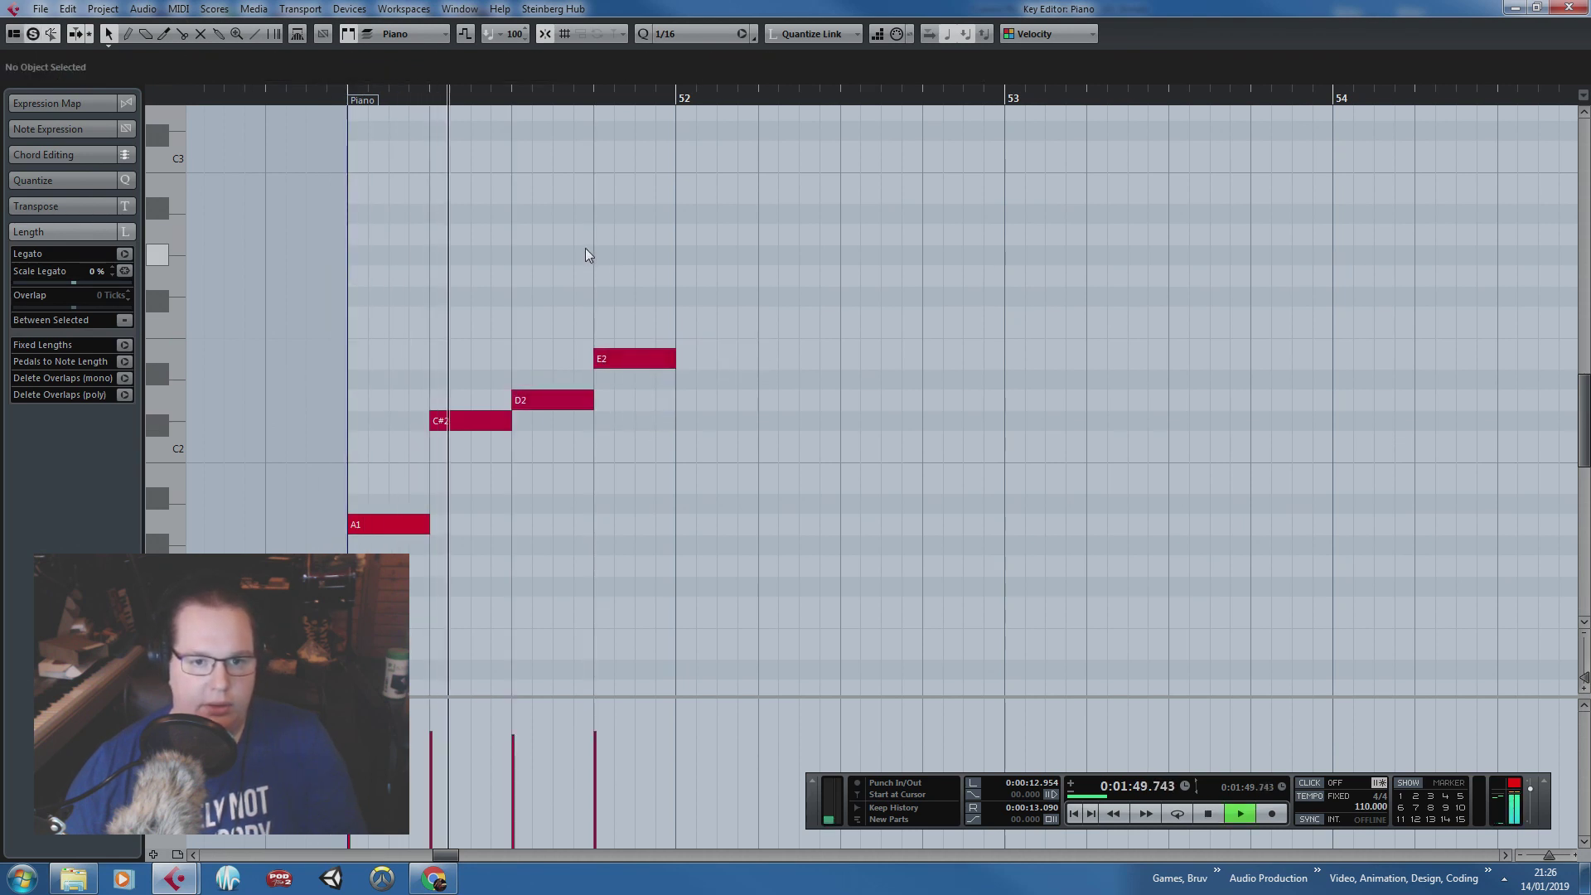
pyautogui.press('space')
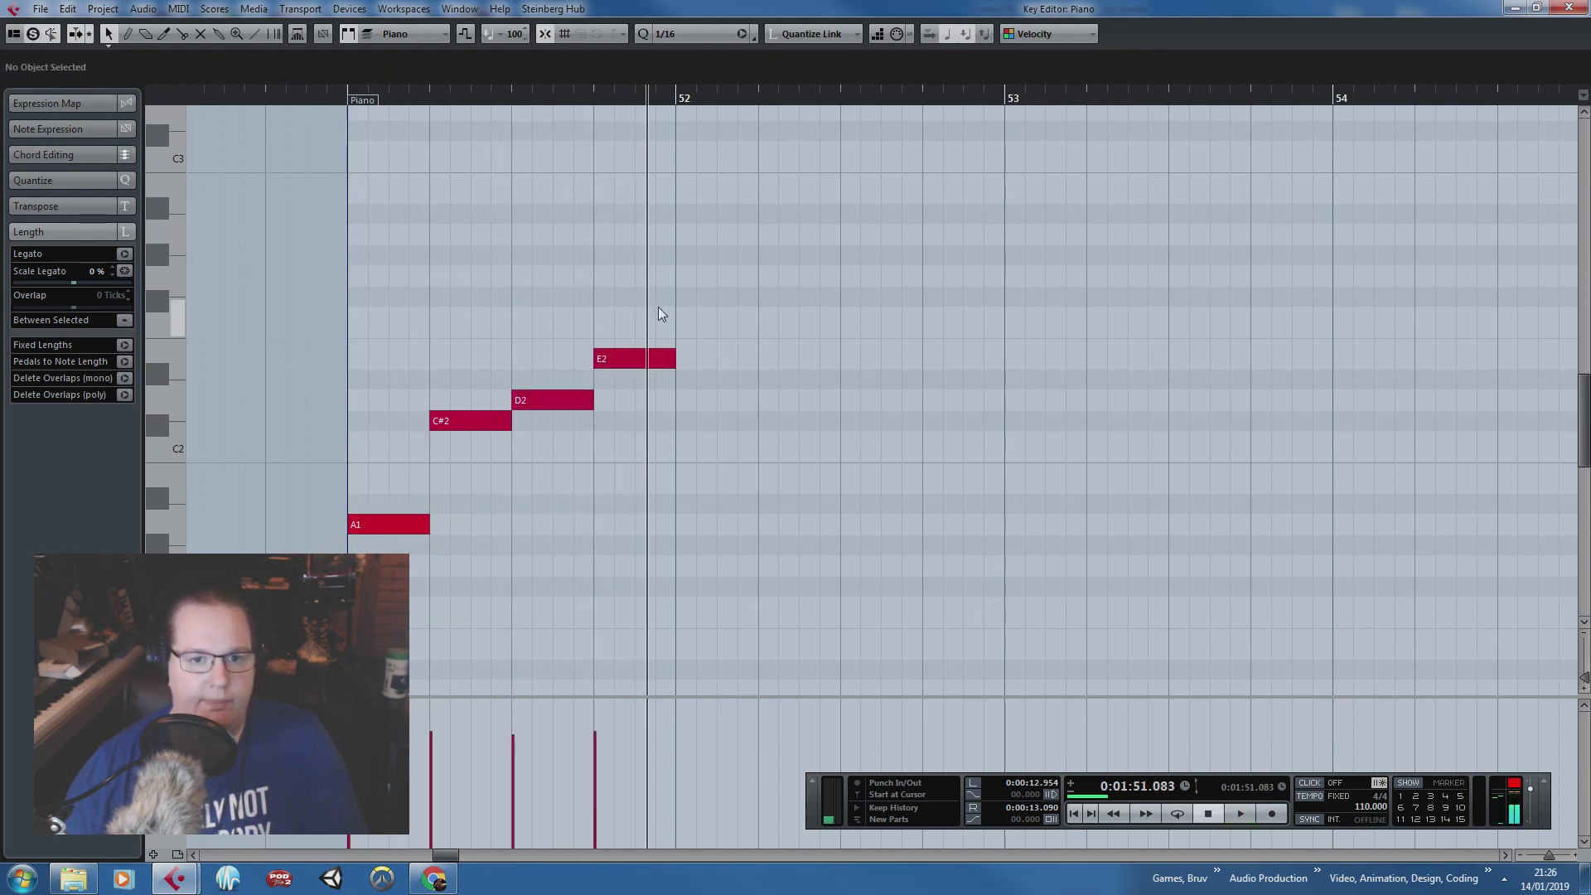
pyautogui.moveTo(644, 353)
pyautogui.mouseDown()
pyautogui.moveTo(648, 280)
pyautogui.moveTo(643, 355)
pyautogui.mouseUp()
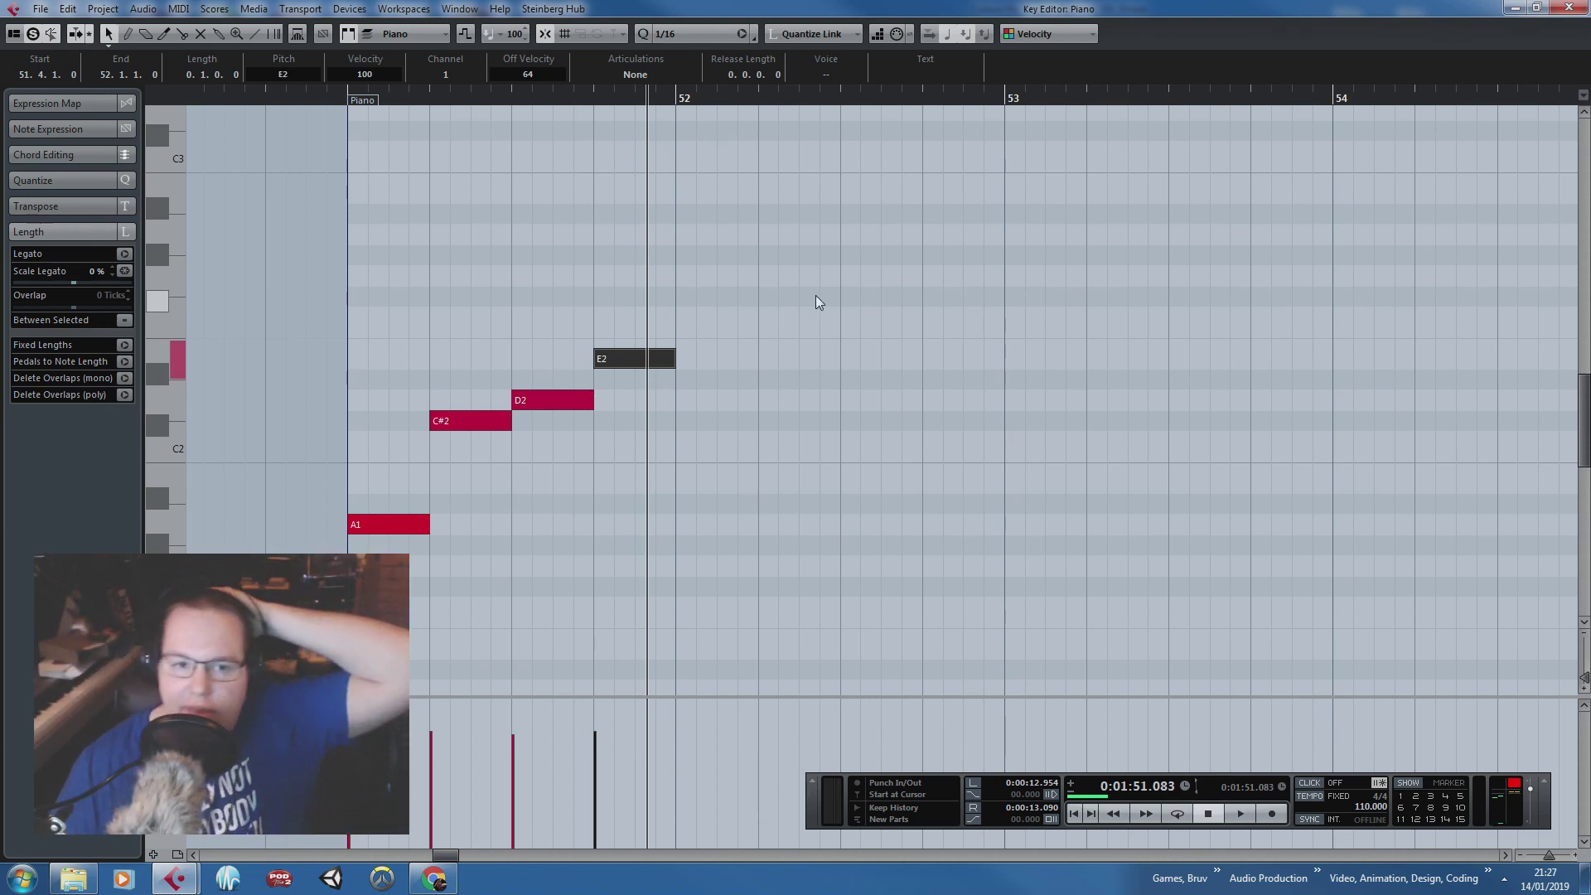
# Step: Leave the note editor and move the chords, drums, piano and bass parts of bars 51–54 one bar later, starting at bar 52
pyautogui.click(1521, 8)
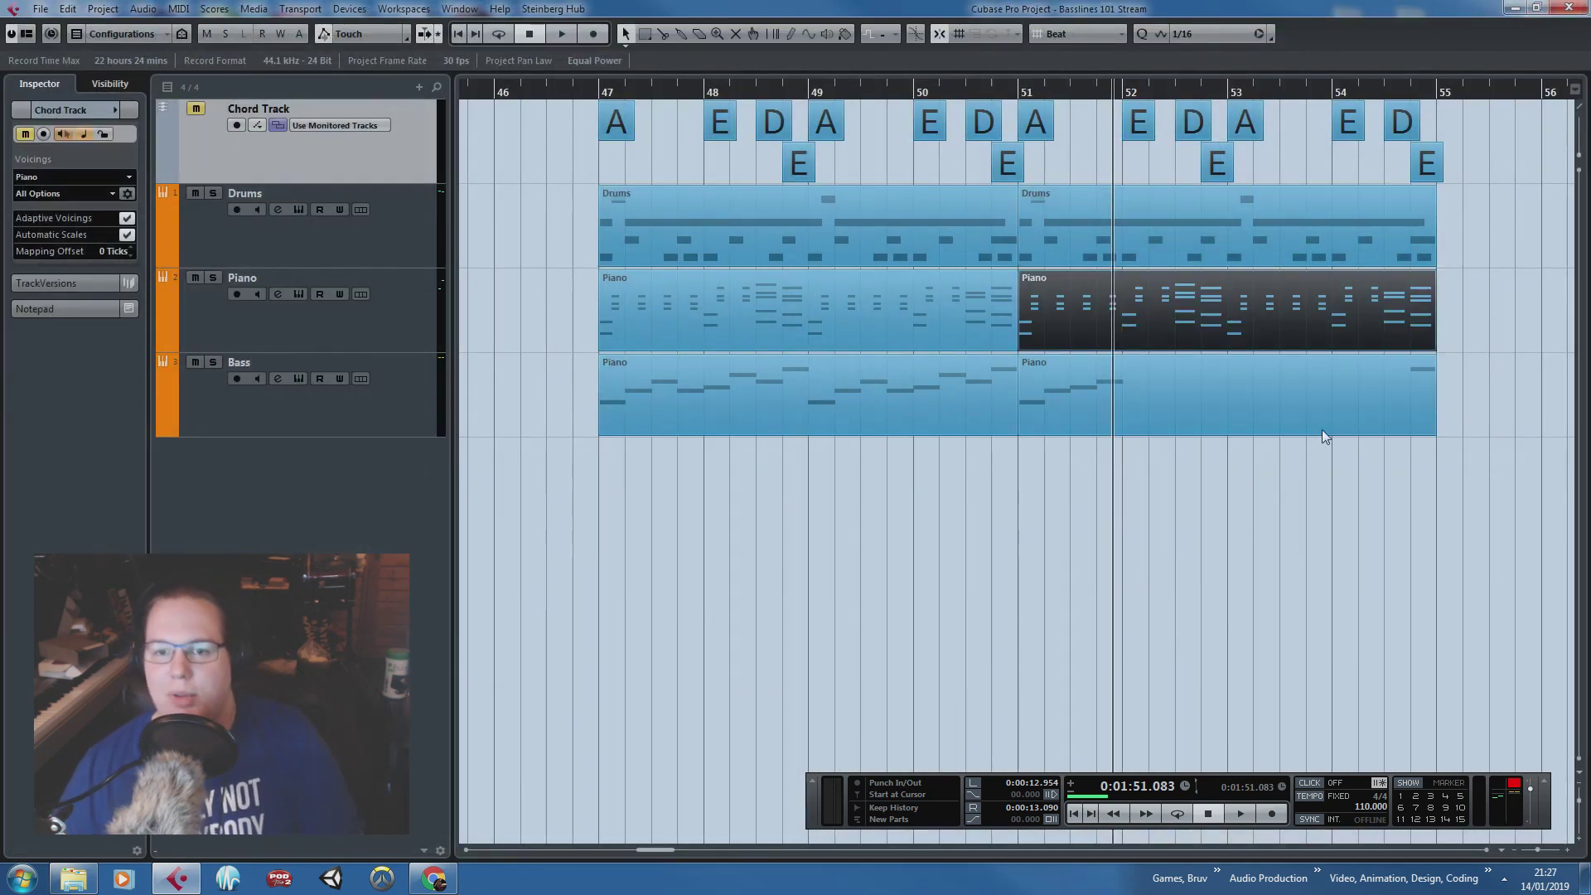
pyautogui.moveTo(1517, 470); pyautogui.dragTo(1047, 53)
pyautogui.press('g')
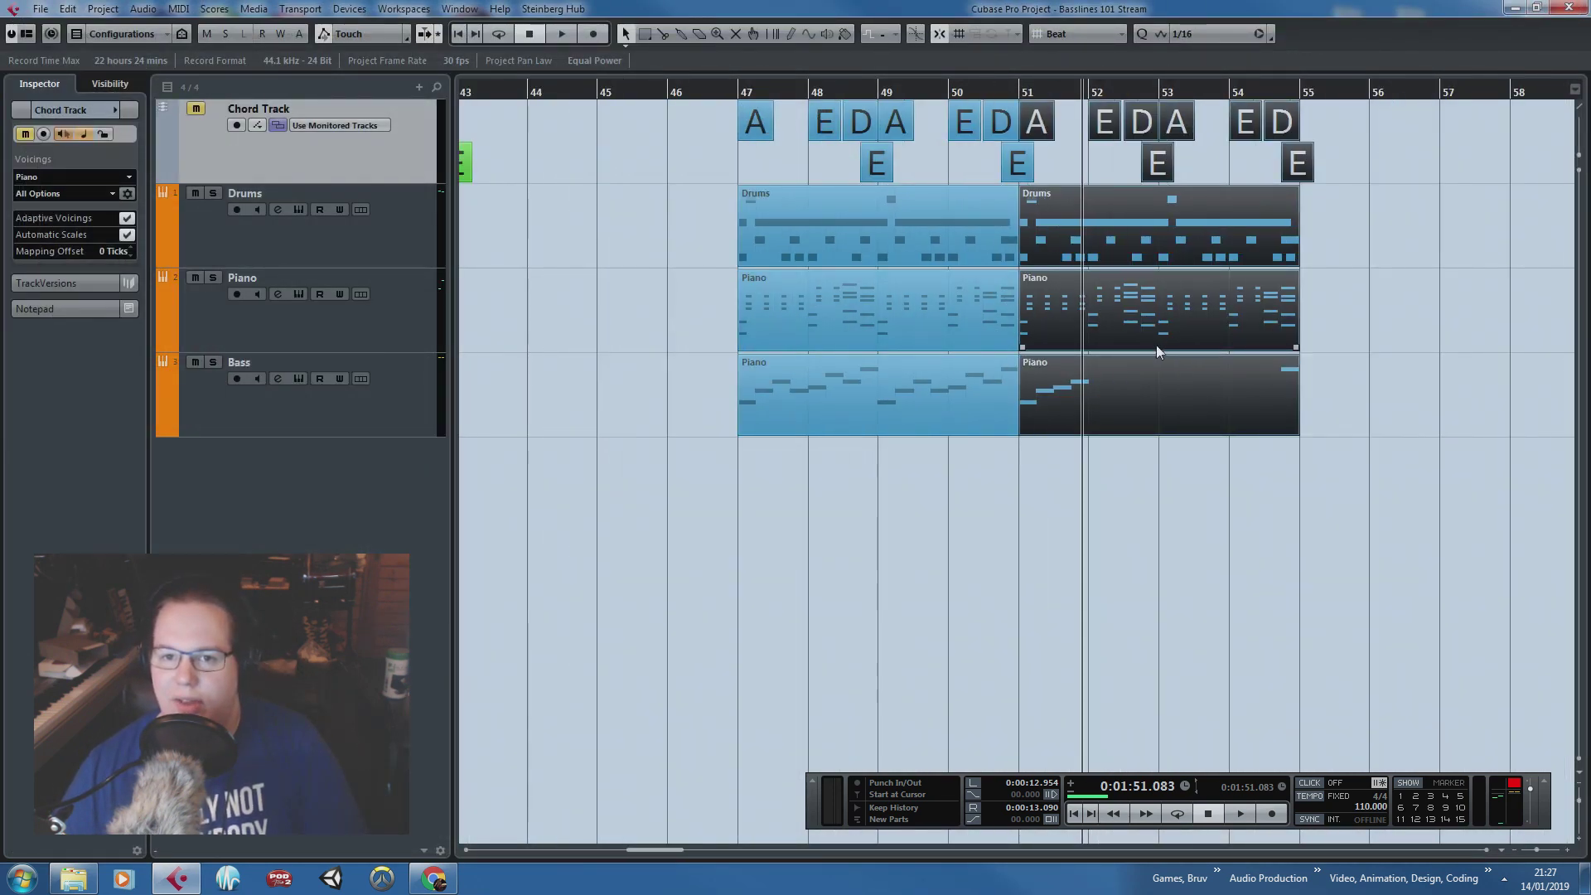
pyautogui.press('h')
pyautogui.moveTo(1127, 242); pyautogui.dragTo(1212, 242)
pyautogui.click(1111, 579)
pyautogui.moveTo(1276, 568); pyautogui.dragTo(1575, 590)
# Step: In the moved piano part, delete the chord thirds in bars 52–53: the C#3, F#3 and G#3 notes
pyautogui.doubleClick(958, 286)
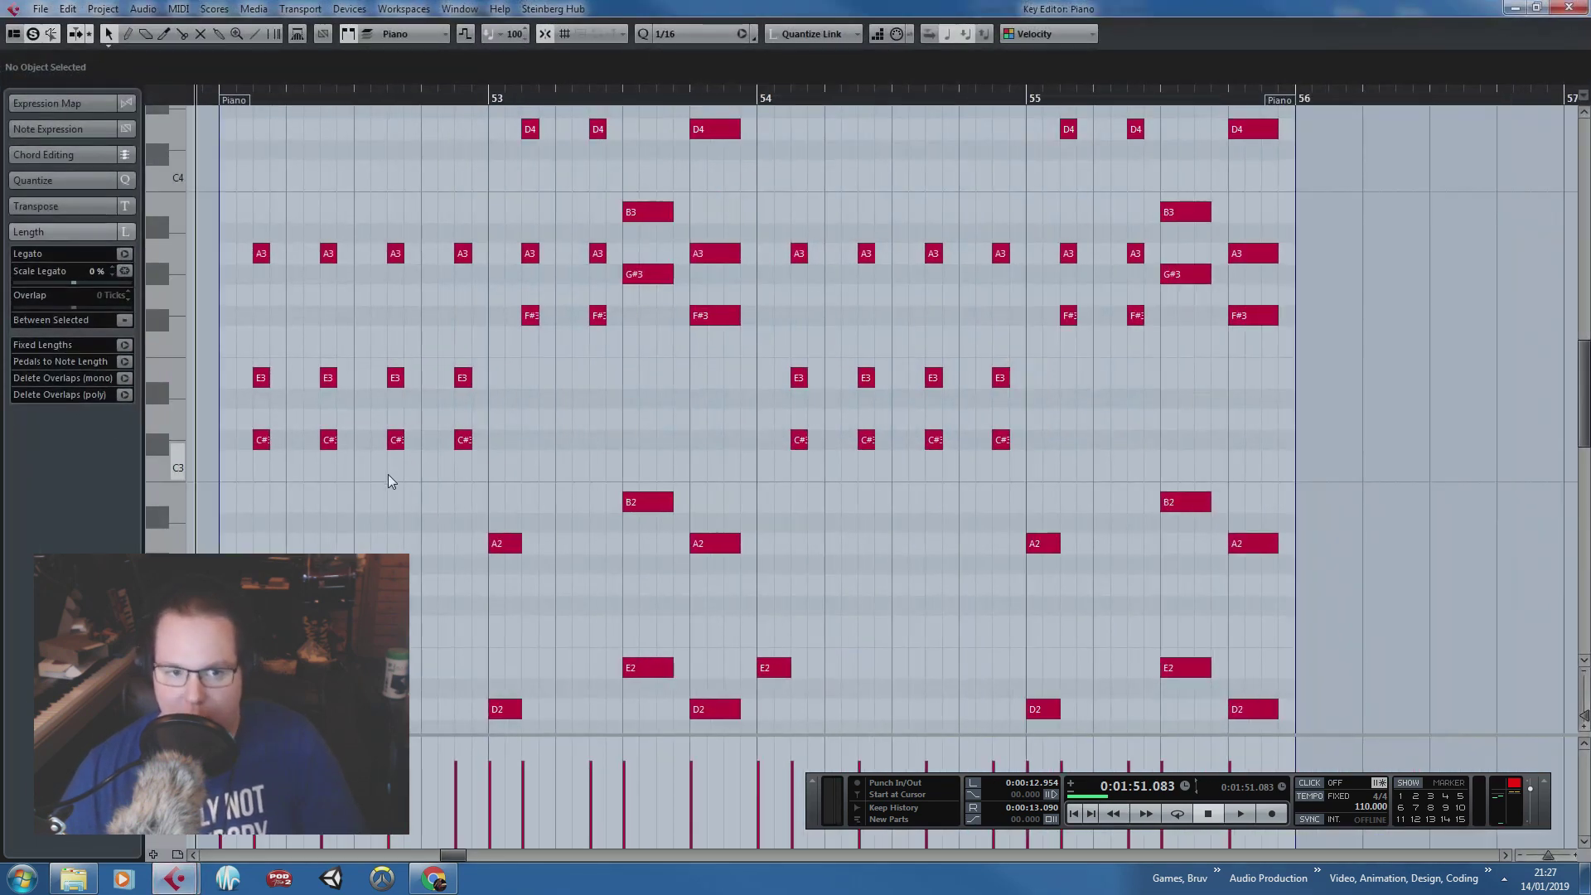
pyautogui.moveTo(495, 456); pyautogui.dragTo(247, 432)
pyautogui.scroll(2, 543, 396)
pyautogui.press('Delete')
pyautogui.moveTo(494, 457); pyautogui.dragTo(646, 439)
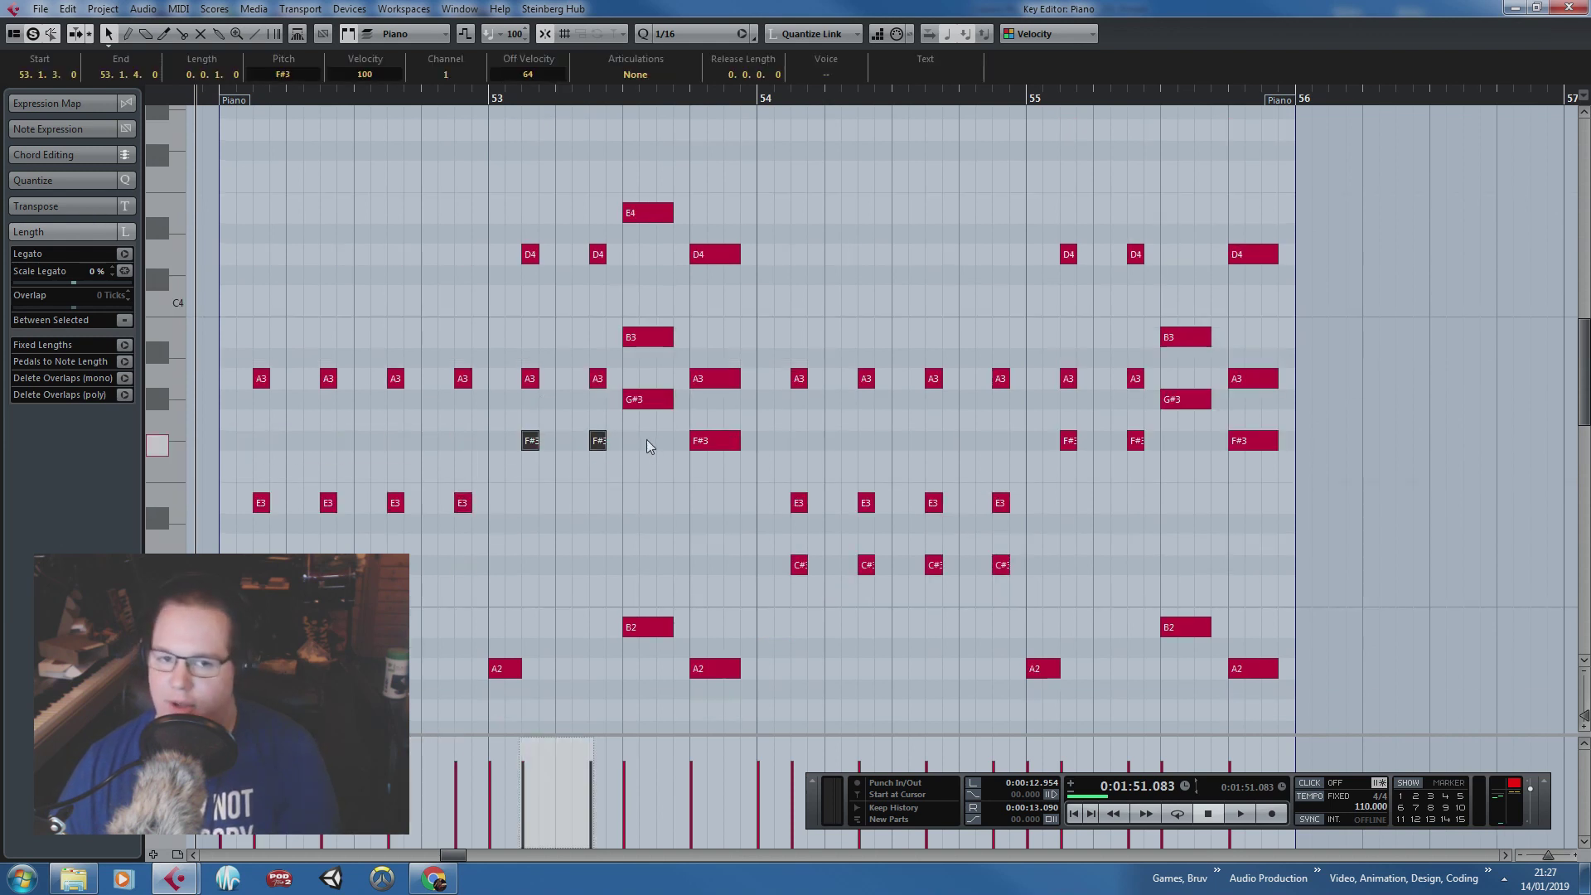
pyautogui.press('Delete')
pyautogui.click(649, 400)
pyautogui.press('Delete')
pyautogui.click(706, 440)
pyautogui.press('Delete')
# Step: Delete the piano's chord thirds in bars 54–55 as well: the C#3, F#3 and G#3 notes
pyautogui.moveTo(761, 535); pyautogui.dragTo(1114, 602)
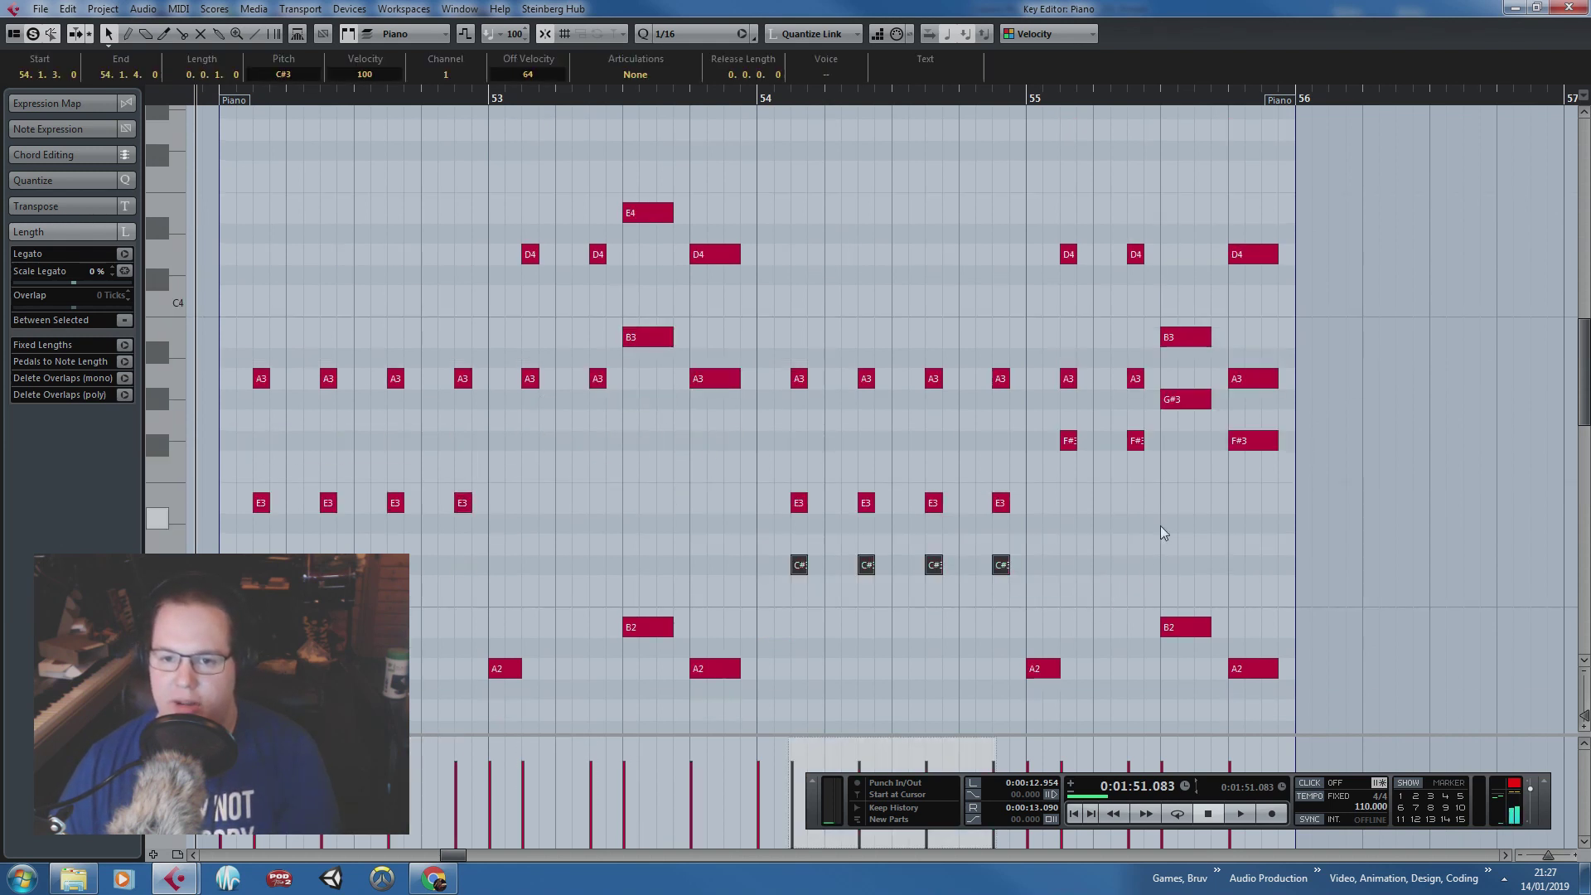
pyautogui.press('Delete')
pyautogui.moveTo(1161, 524); pyautogui.dragTo(1026, 406)
pyautogui.press('Delete')
pyautogui.moveTo(1181, 479); pyautogui.dragTo(1183, 387)
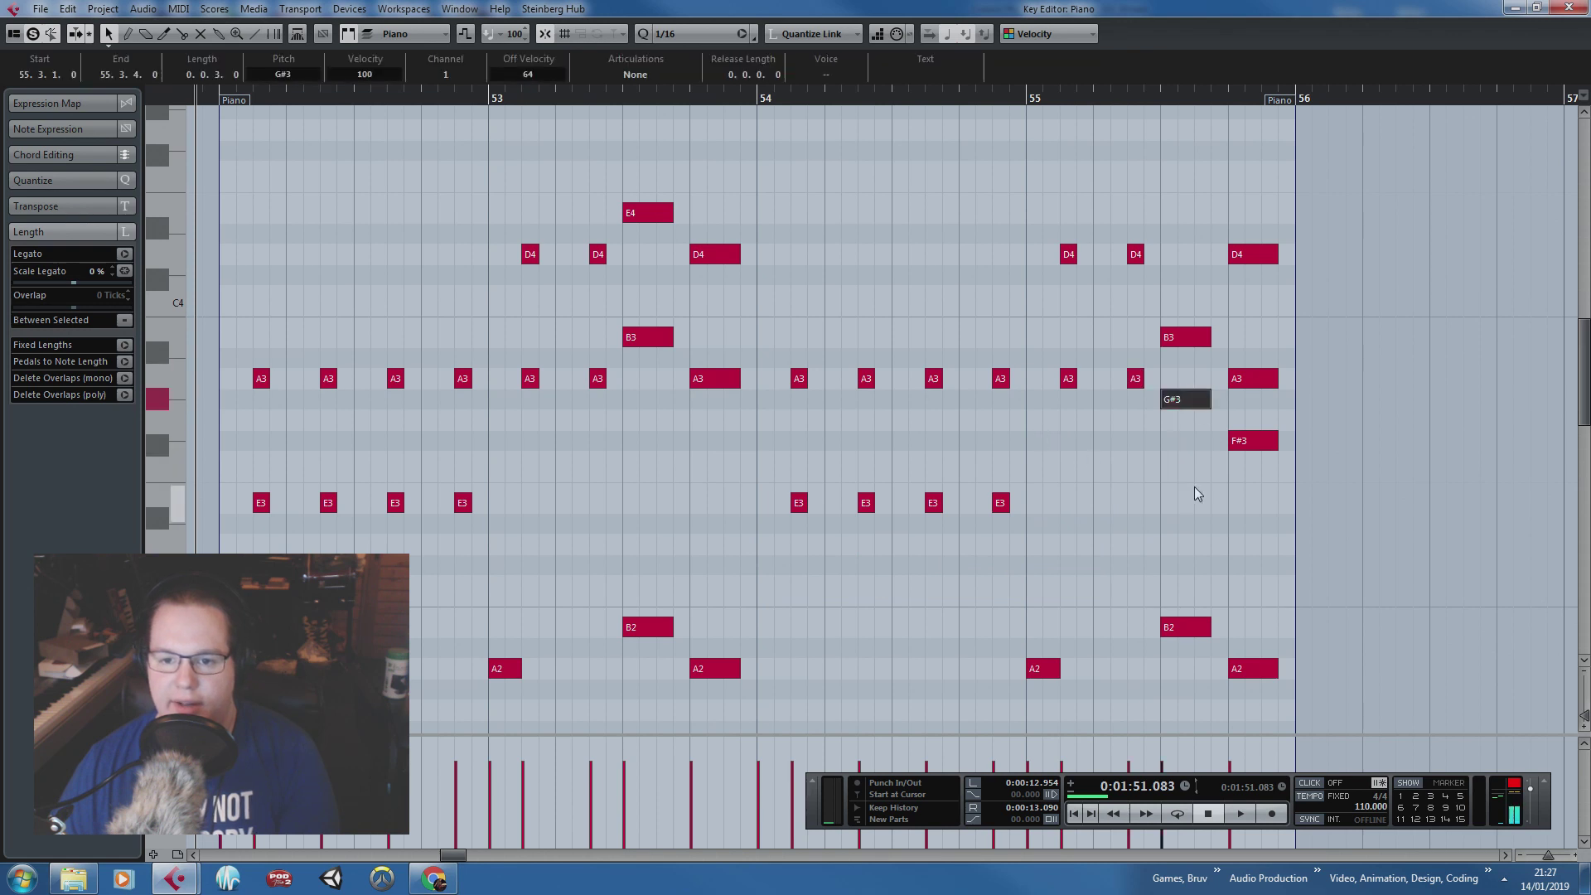
pyautogui.moveTo(1304, 485); pyautogui.dragTo(1247, 441)
pyautogui.press('Delete')
pyautogui.moveTo(1180, 472); pyautogui.dragTo(1166, 402)
pyautogui.press('Delete')
# Step: Undo the last G#3 deletion in bar 55, replace that note with an E4, and close the piano part's editor
pyautogui.scroll(-1, 1150, 413)
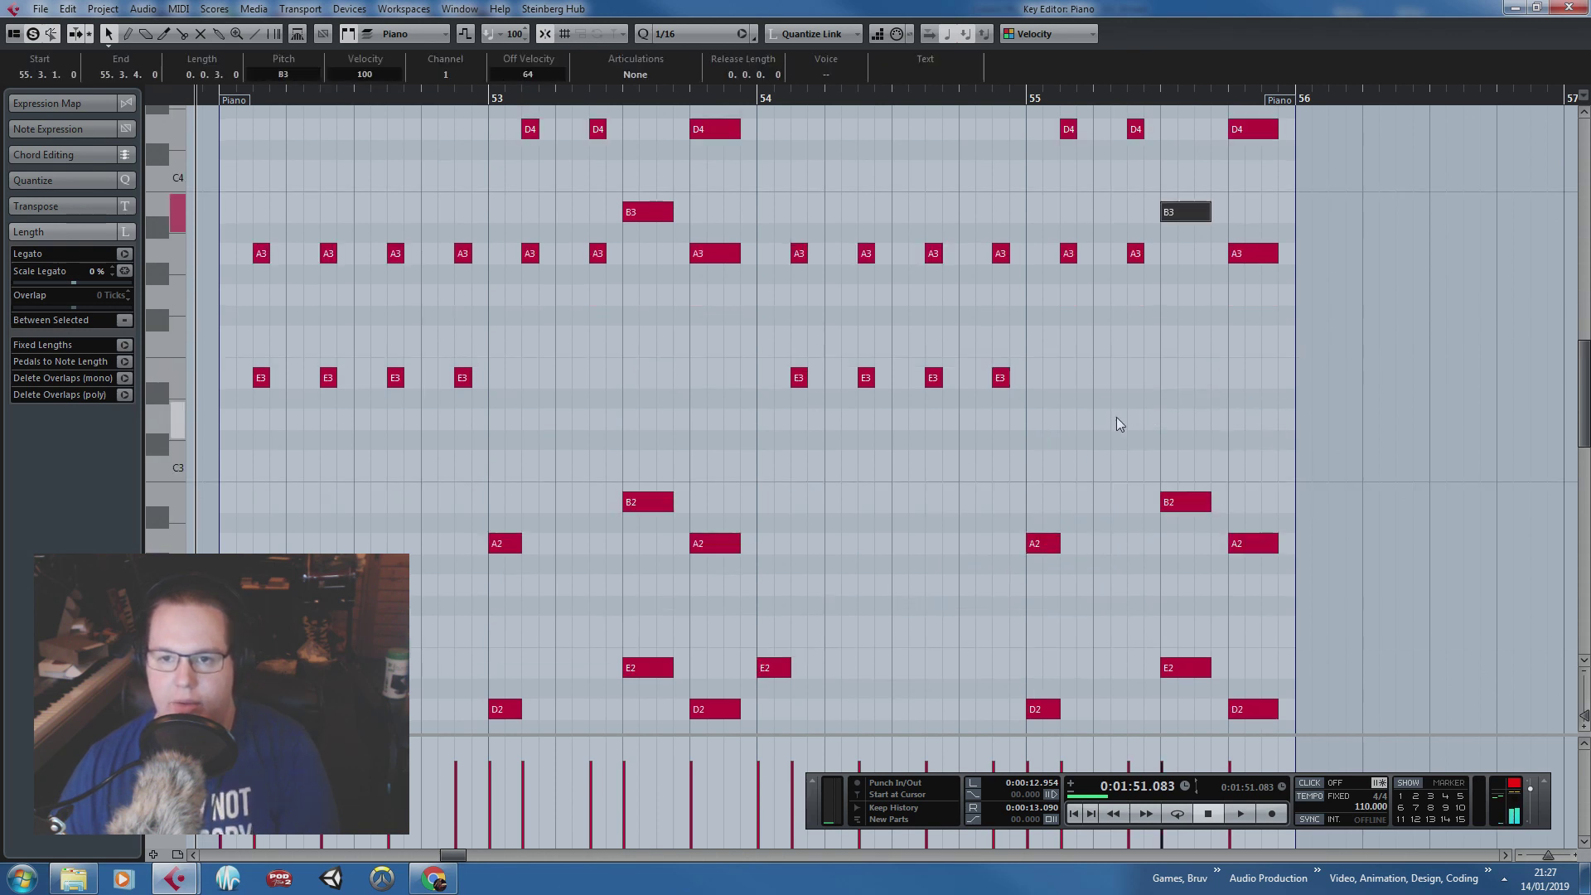
pyautogui.scroll(1, 1116, 416)
pyautogui.hotkey('ctrl', 'z')
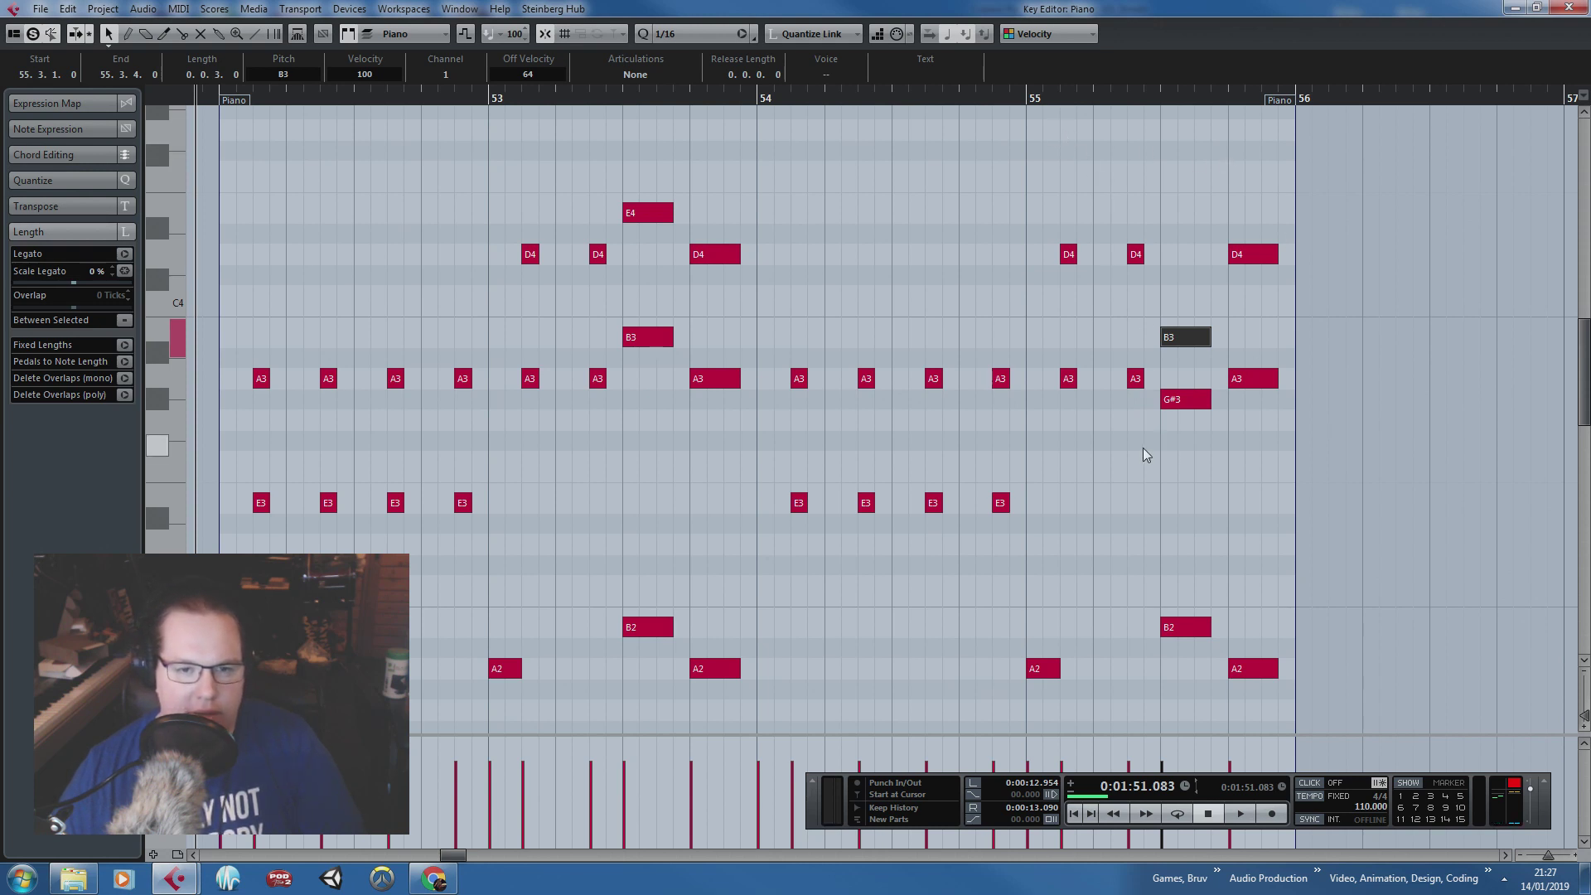
pyautogui.scroll(-3, 1142, 447)
pyautogui.scroll(3, 1149, 431)
pyautogui.moveTo(1320, 209); pyautogui.dragTo(721, 378)
pyautogui.press('Delete')
pyautogui.moveTo(801, 136); pyautogui.dragTo(217, 519)
pyautogui.moveTo(261, 379); pyautogui.dragTo(798, 380)
pyautogui.click(887, 313)
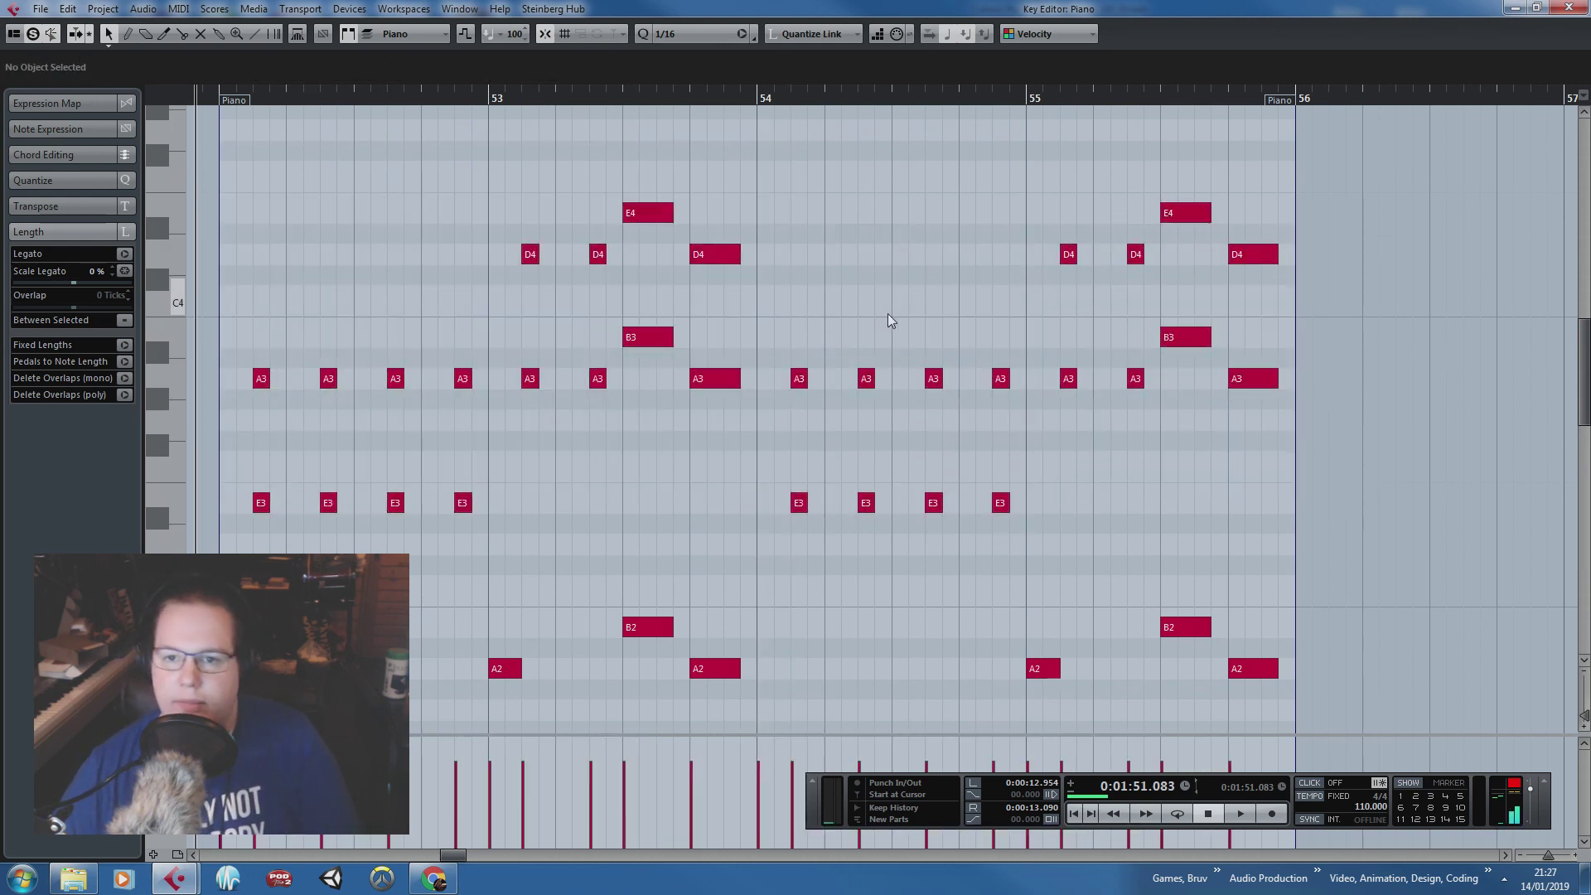
pyautogui.click(1569, 8)
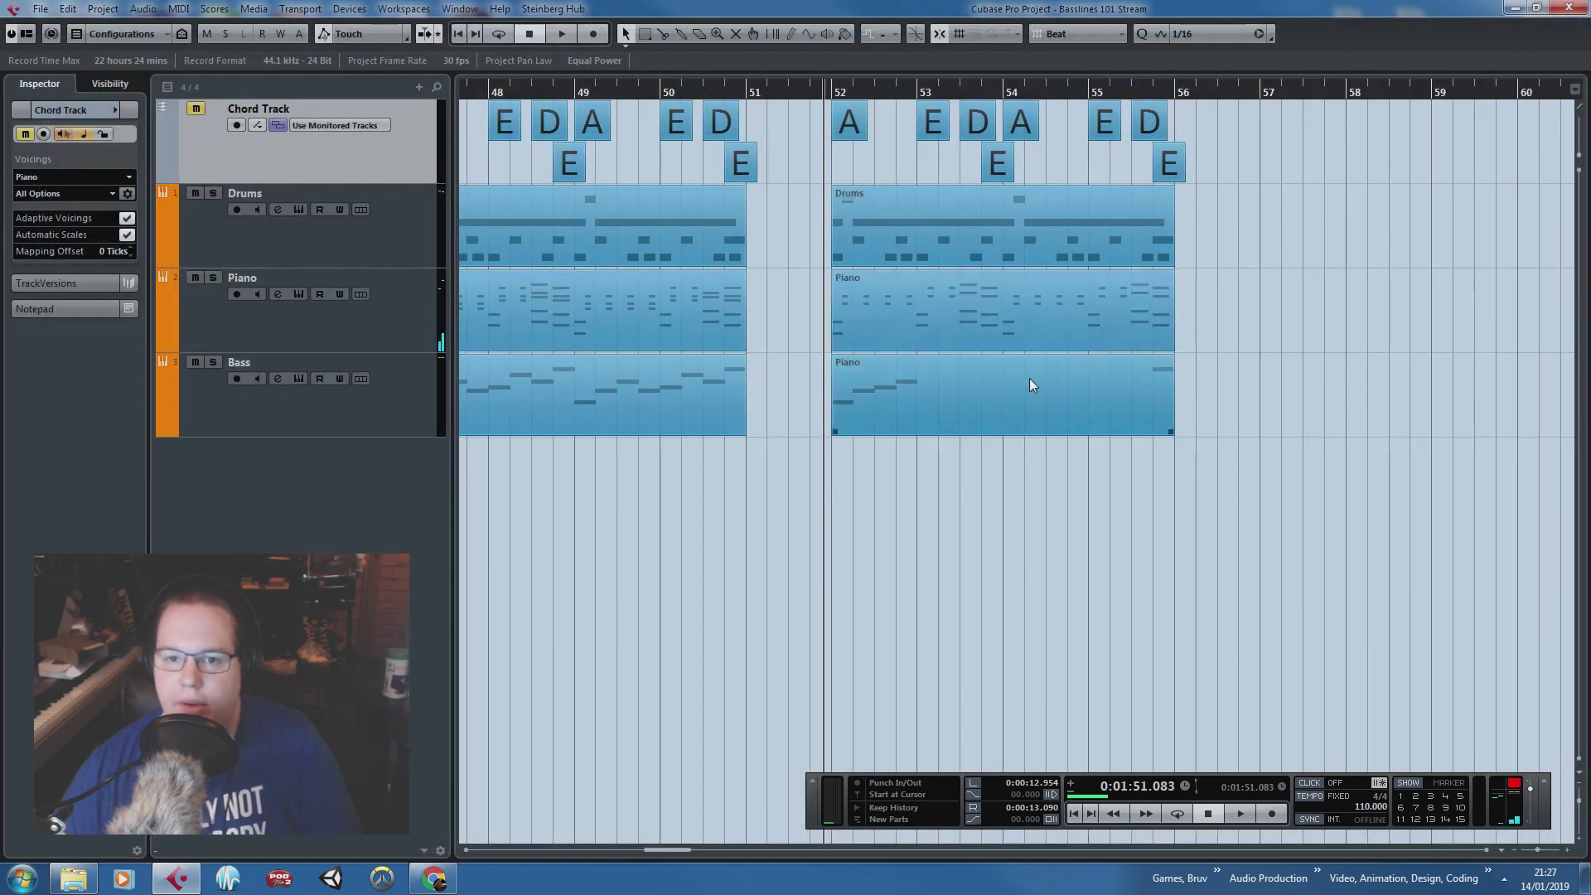
# Step: Open the bass part in bars 52–55 and delete the leftover G#2 at its end
pyautogui.click(1047, 406)
pyautogui.click(1009, 343)
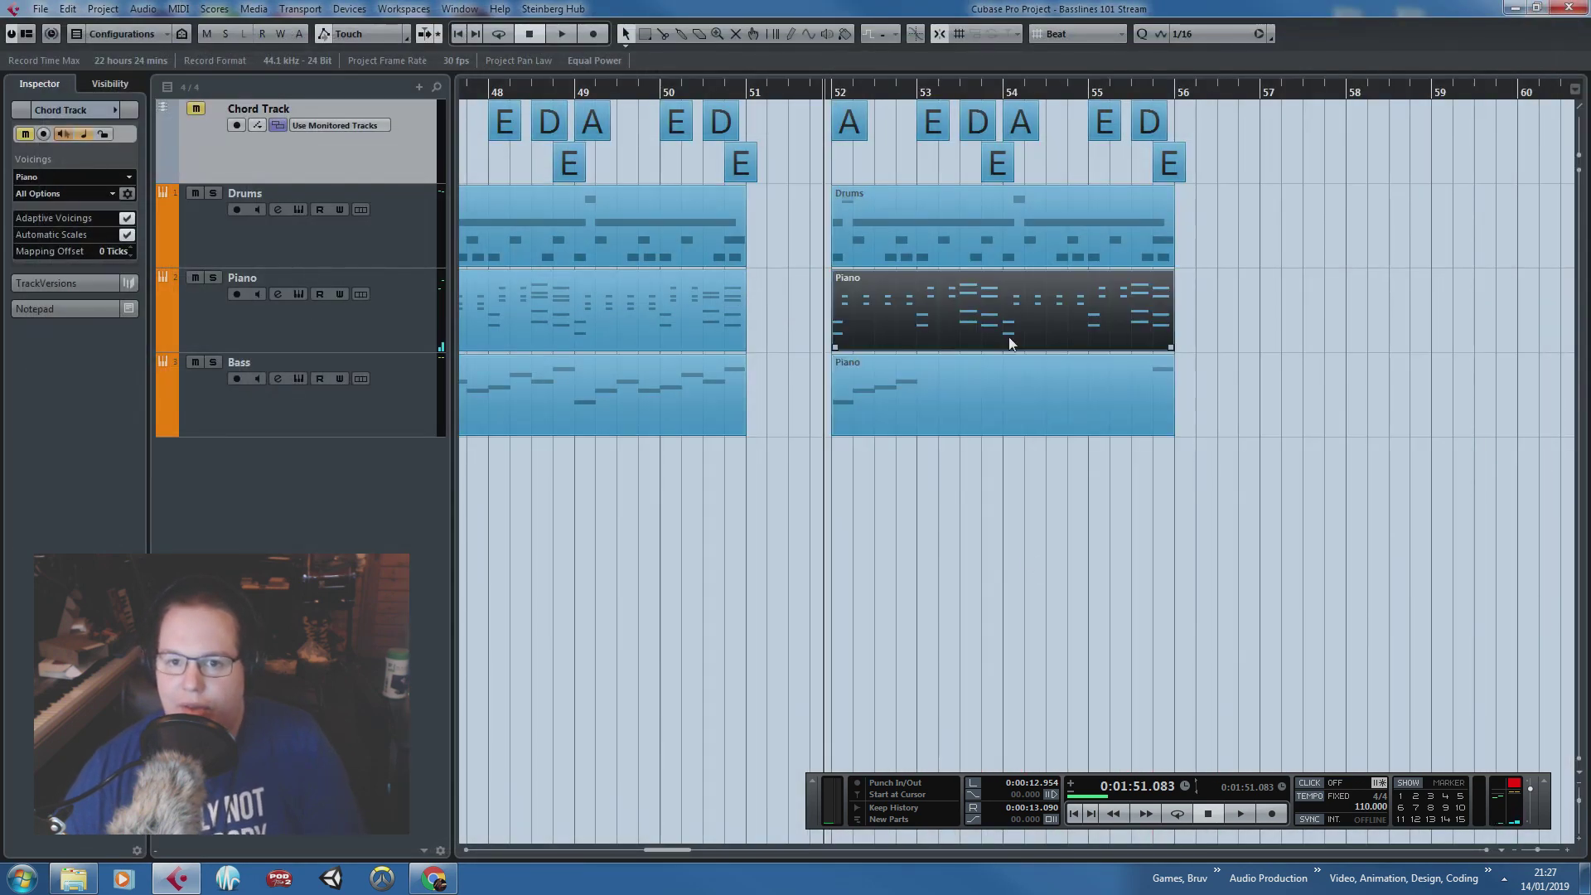
pyautogui.doubleClick(976, 426)
pyautogui.moveTo(1158, 229); pyautogui.dragTo(1230, 282)
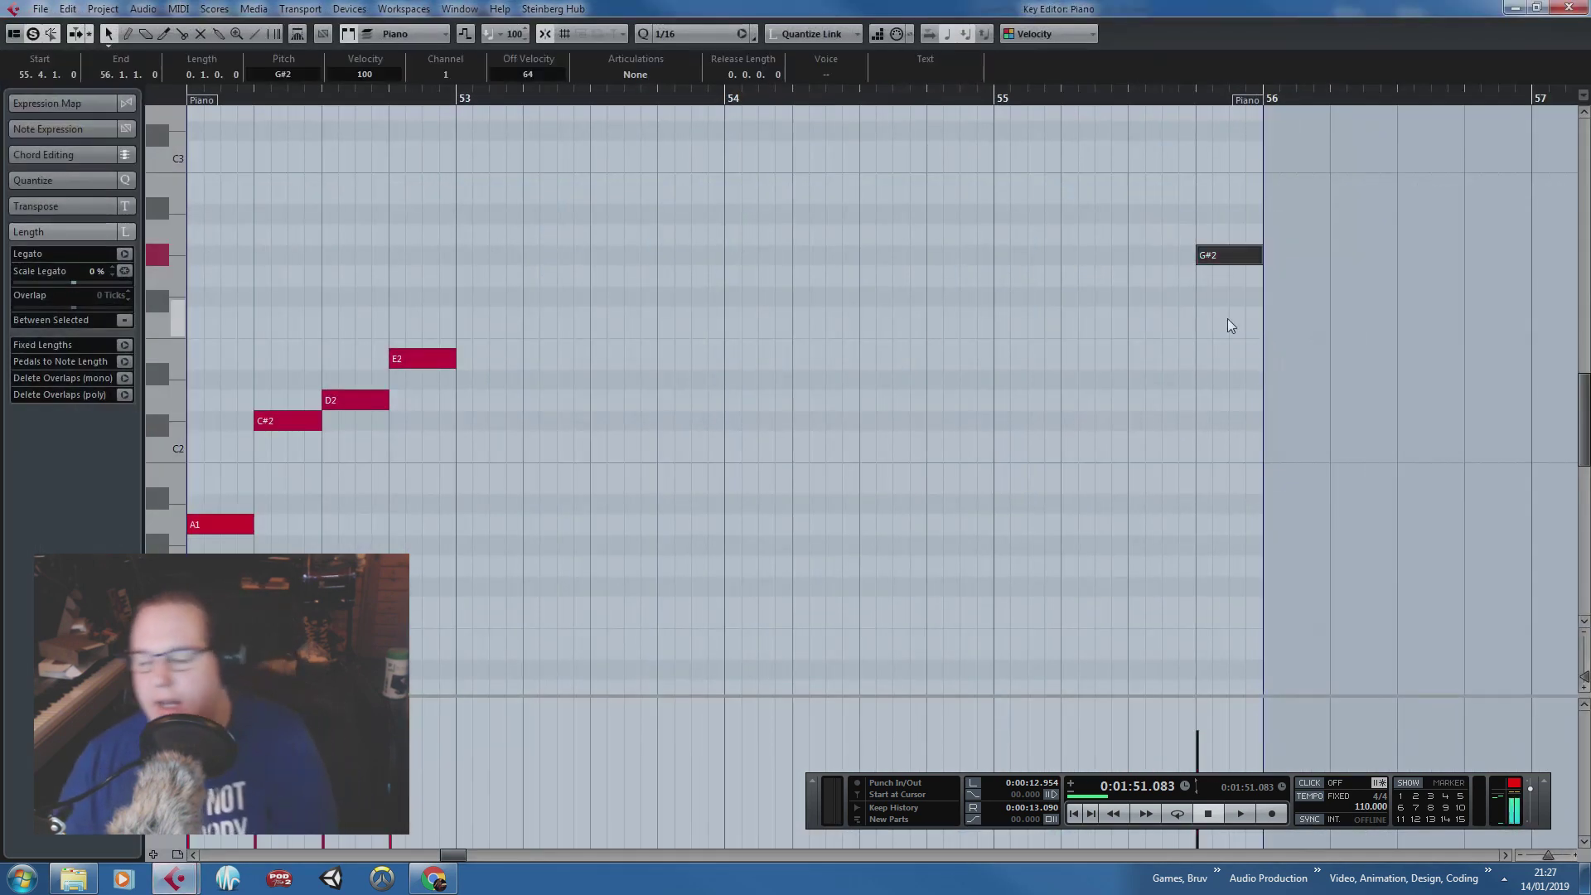
pyautogui.press('Delete')
pyautogui.moveTo(670, 187); pyautogui.dragTo(178, 195)
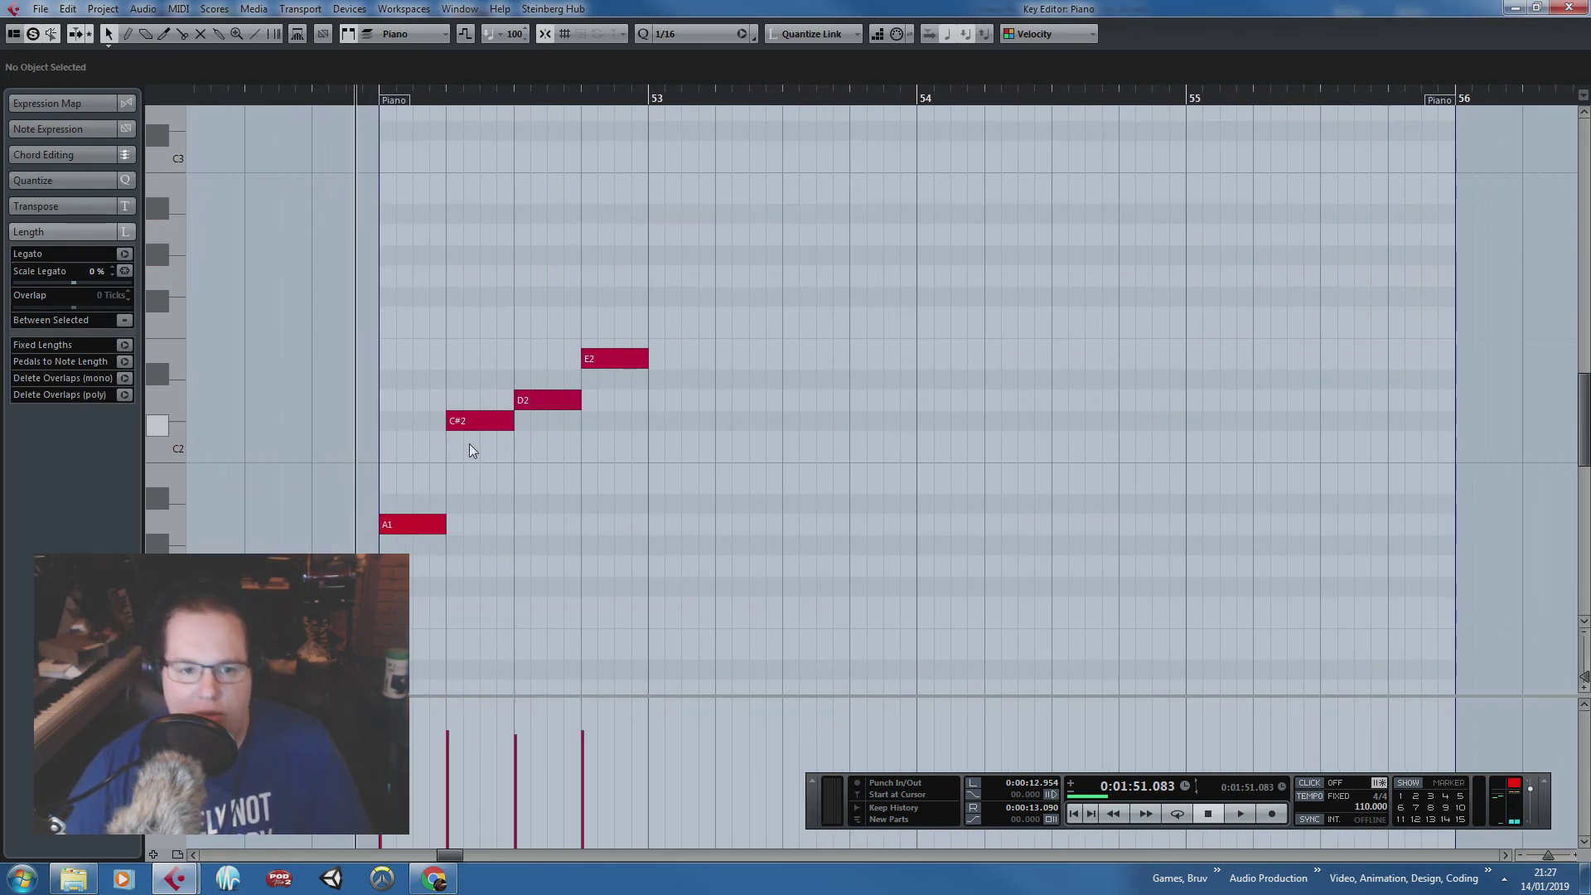
# Step: Play back bar 52's bassline and lower its second note to C2, comparing both versions by ear
pyautogui.click(401, 525)
pyautogui.press('space')
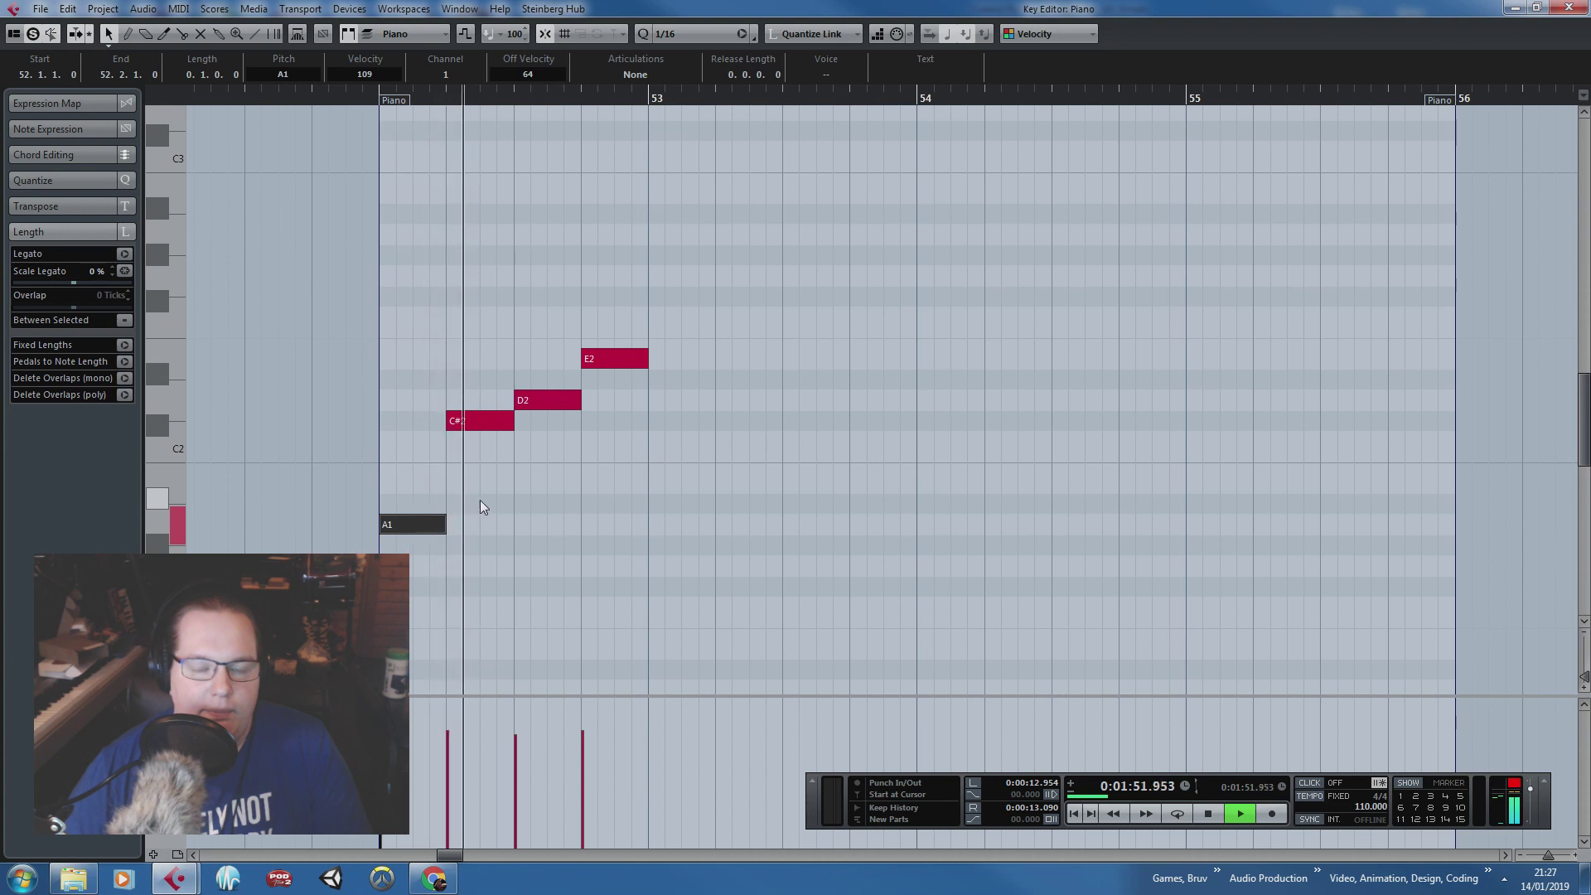
pyautogui.press('space')
pyautogui.click(476, 427)
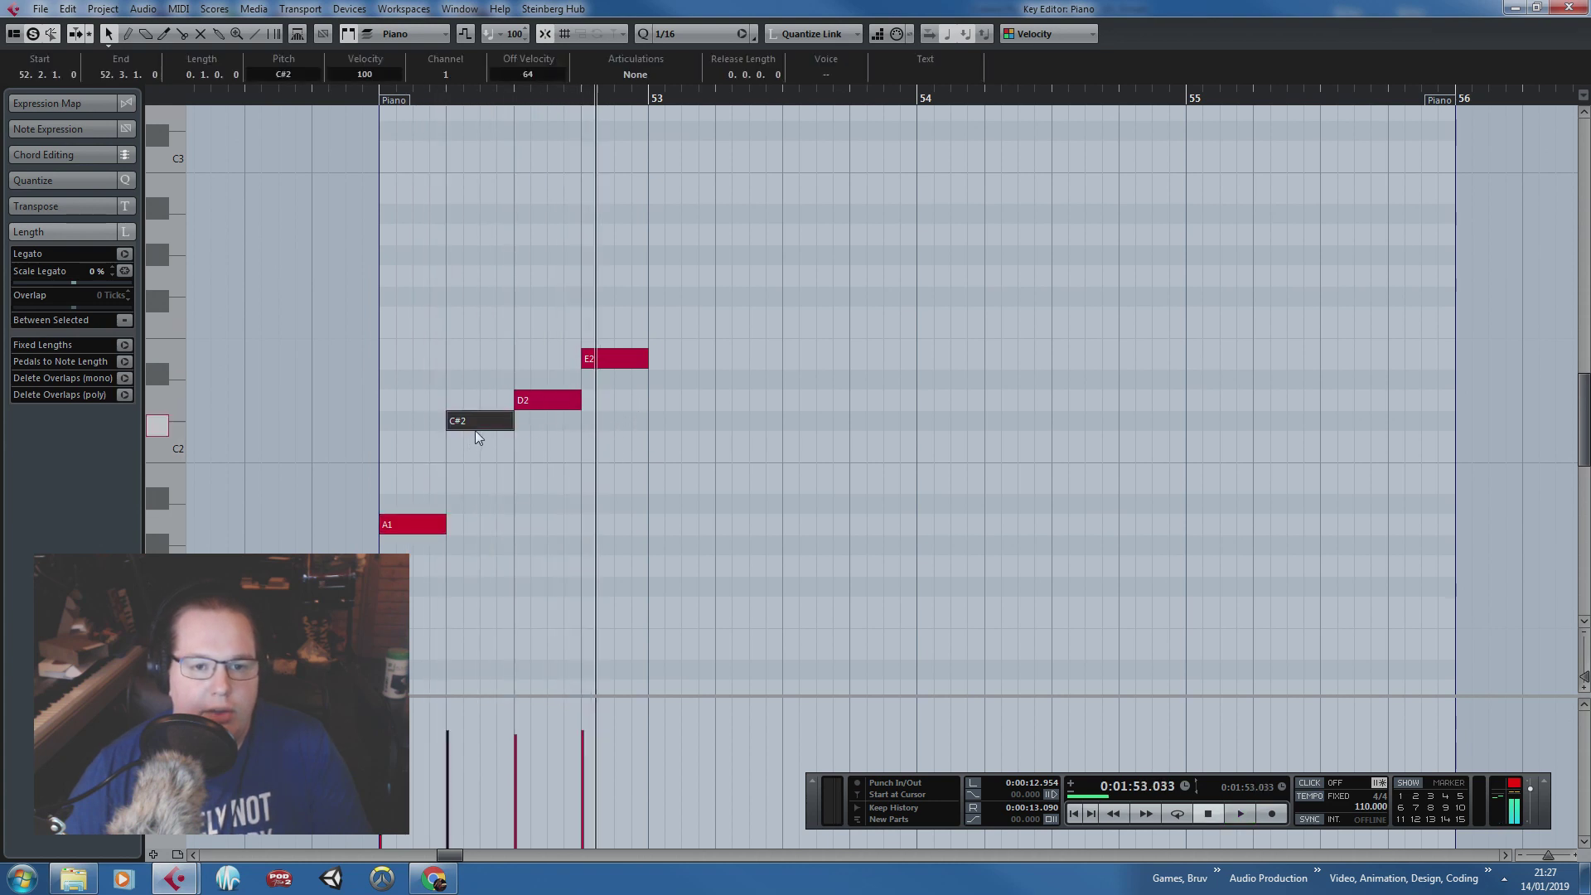
pyautogui.moveTo(479, 424); pyautogui.dragTo(483, 445)
pyautogui.click(416, 353)
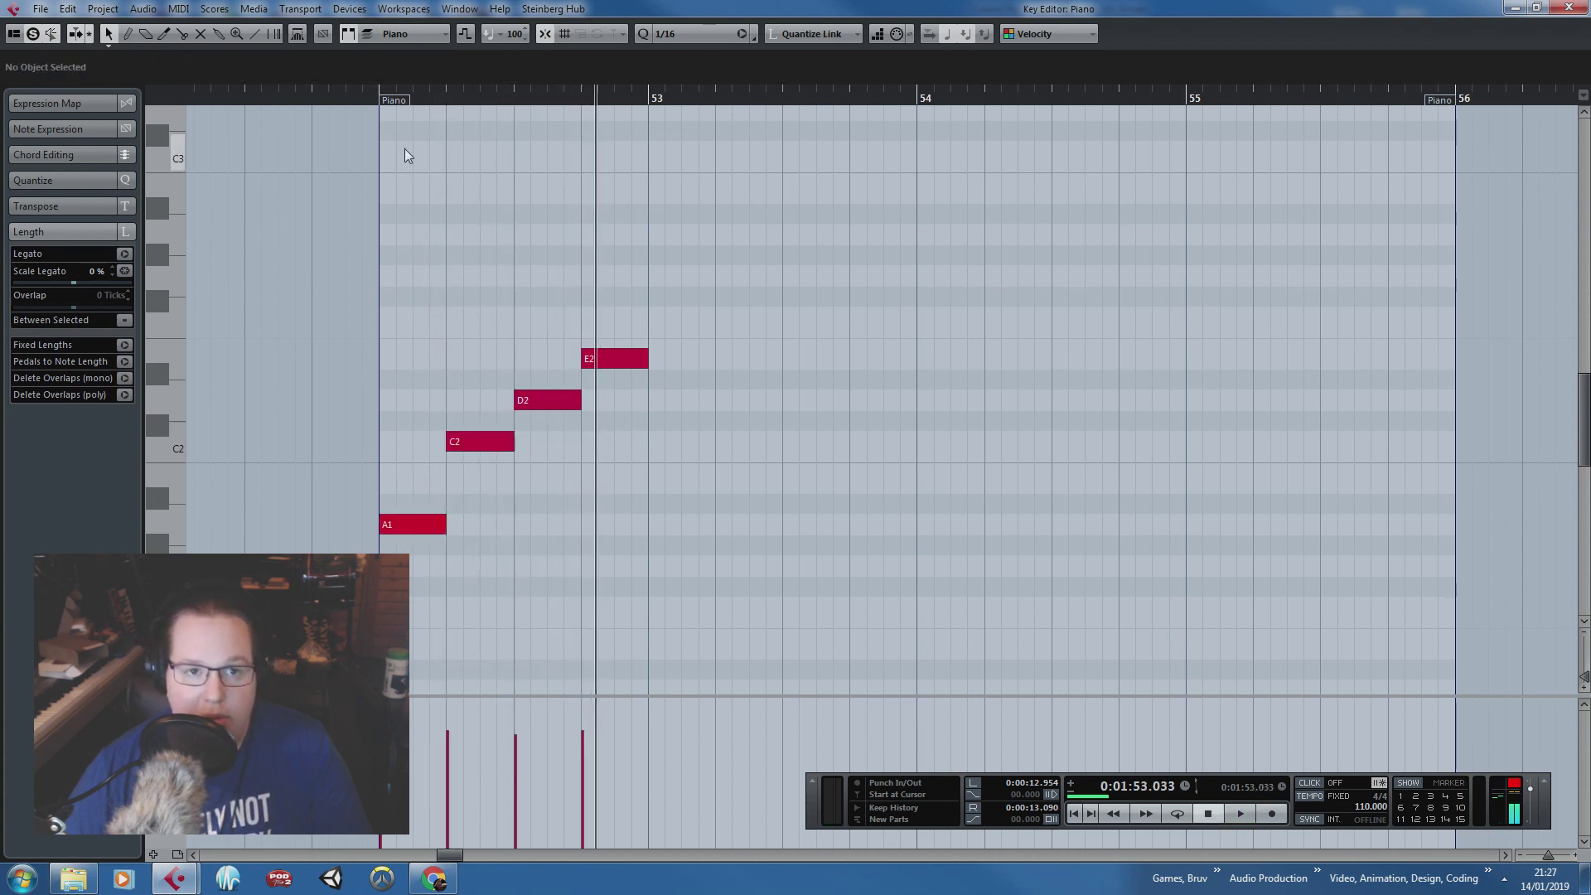
pyautogui.press('space')
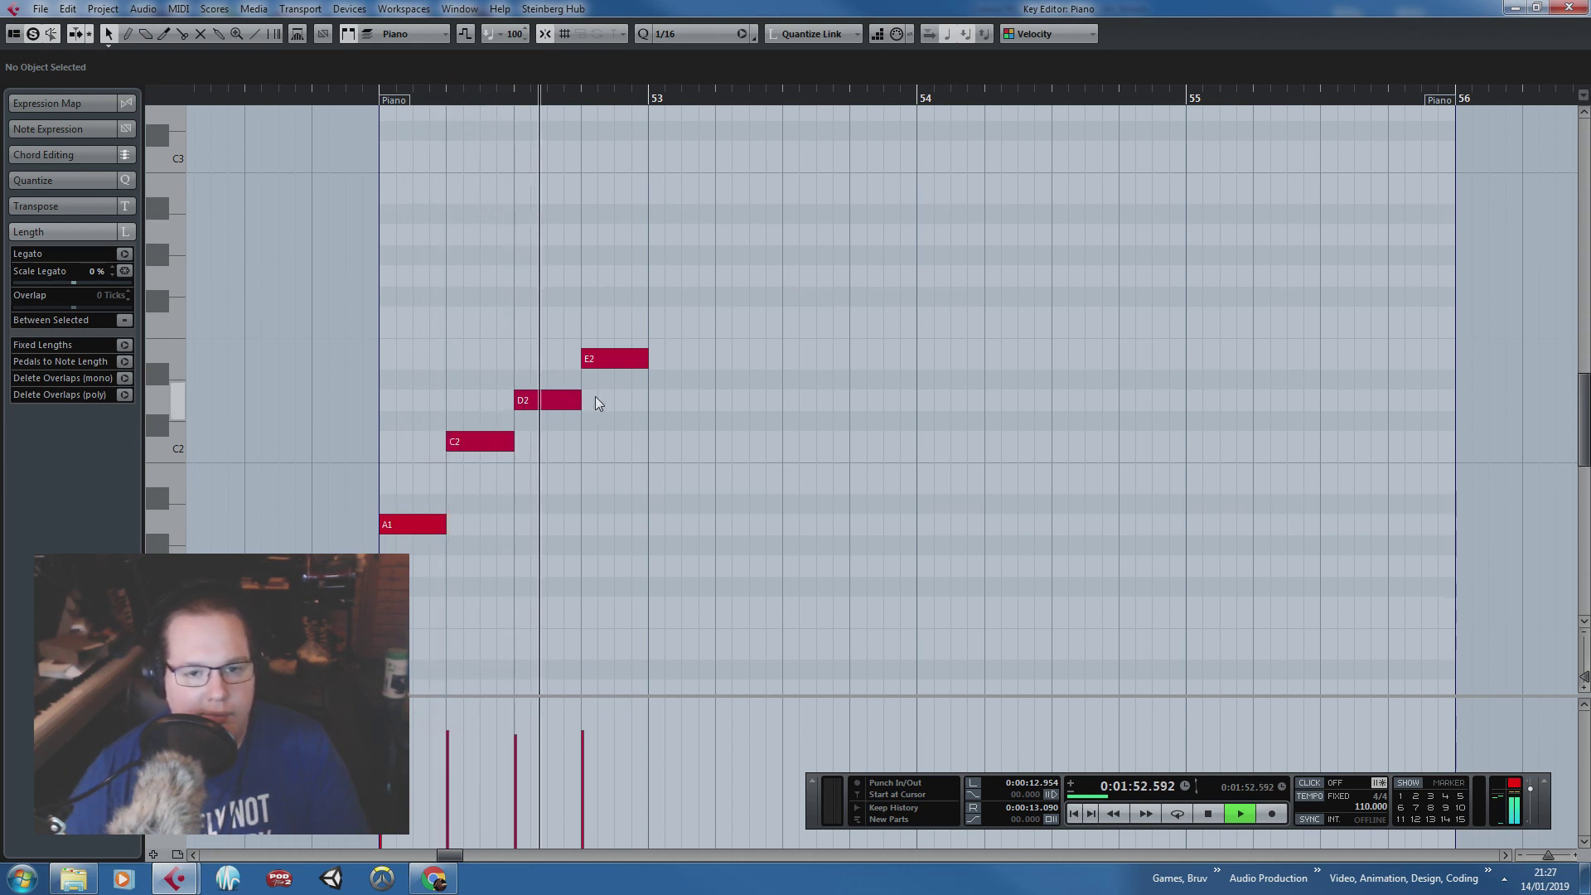
pyautogui.press('space')
# Step: Add an A2 at the start of bar 53, raise bar 52's last two notes to F2 and G2, and play it back
pyautogui.moveTo(672, 390); pyautogui.dragTo(629, 325)
pyautogui.hotkey('ctrl', 'd')
pyautogui.moveTo(693, 365); pyautogui.dragTo(689, 247)
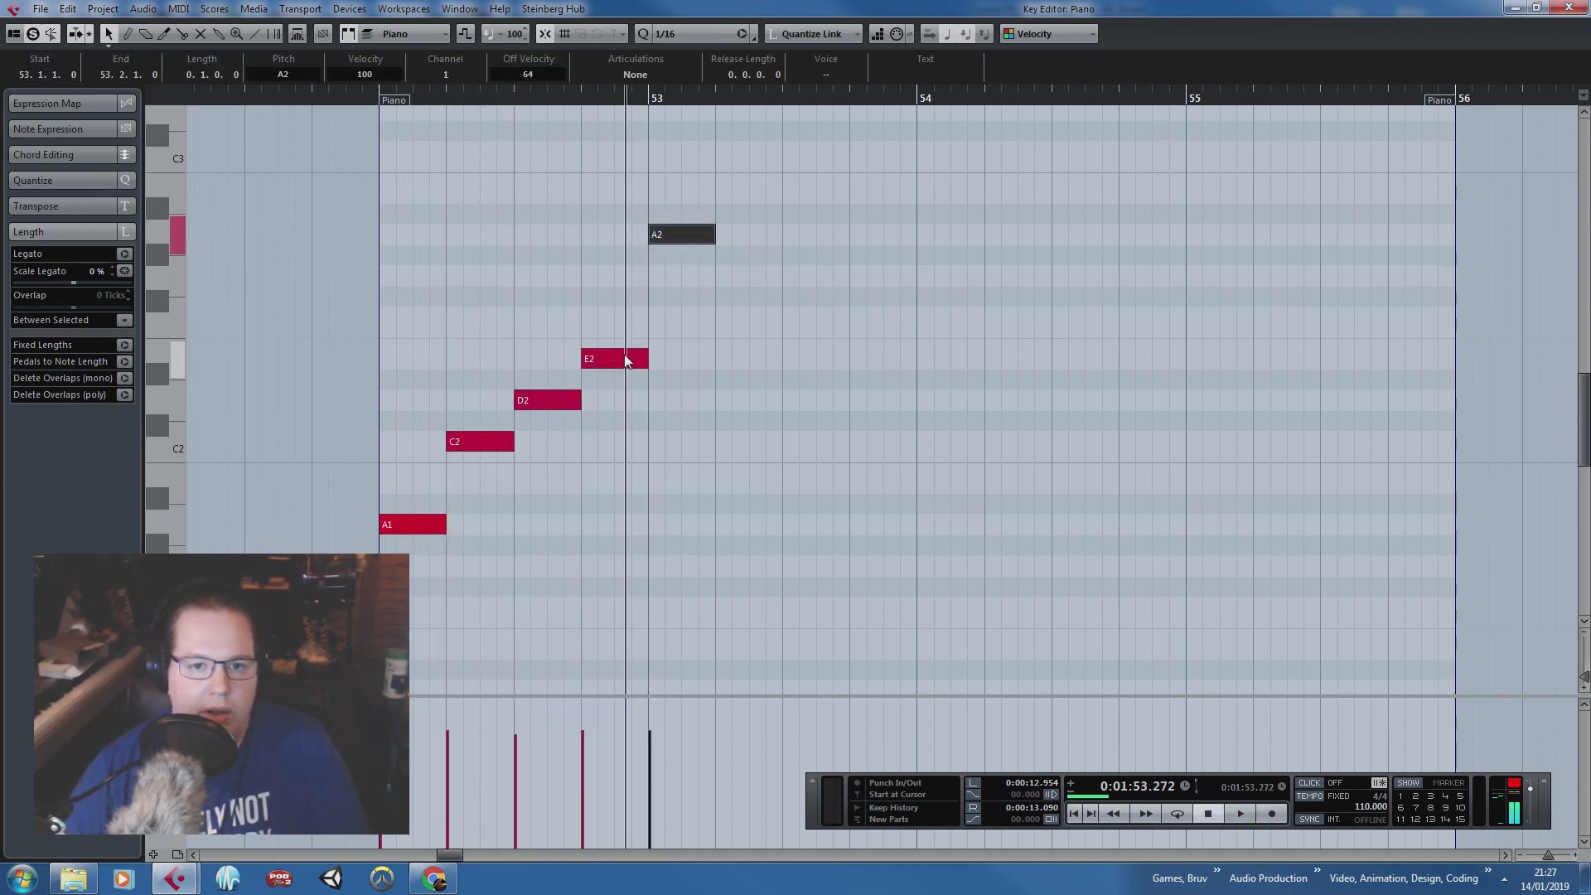
pyautogui.moveTo(626, 361); pyautogui.dragTo(634, 289)
pyautogui.moveTo(564, 397); pyautogui.dragTo(569, 317)
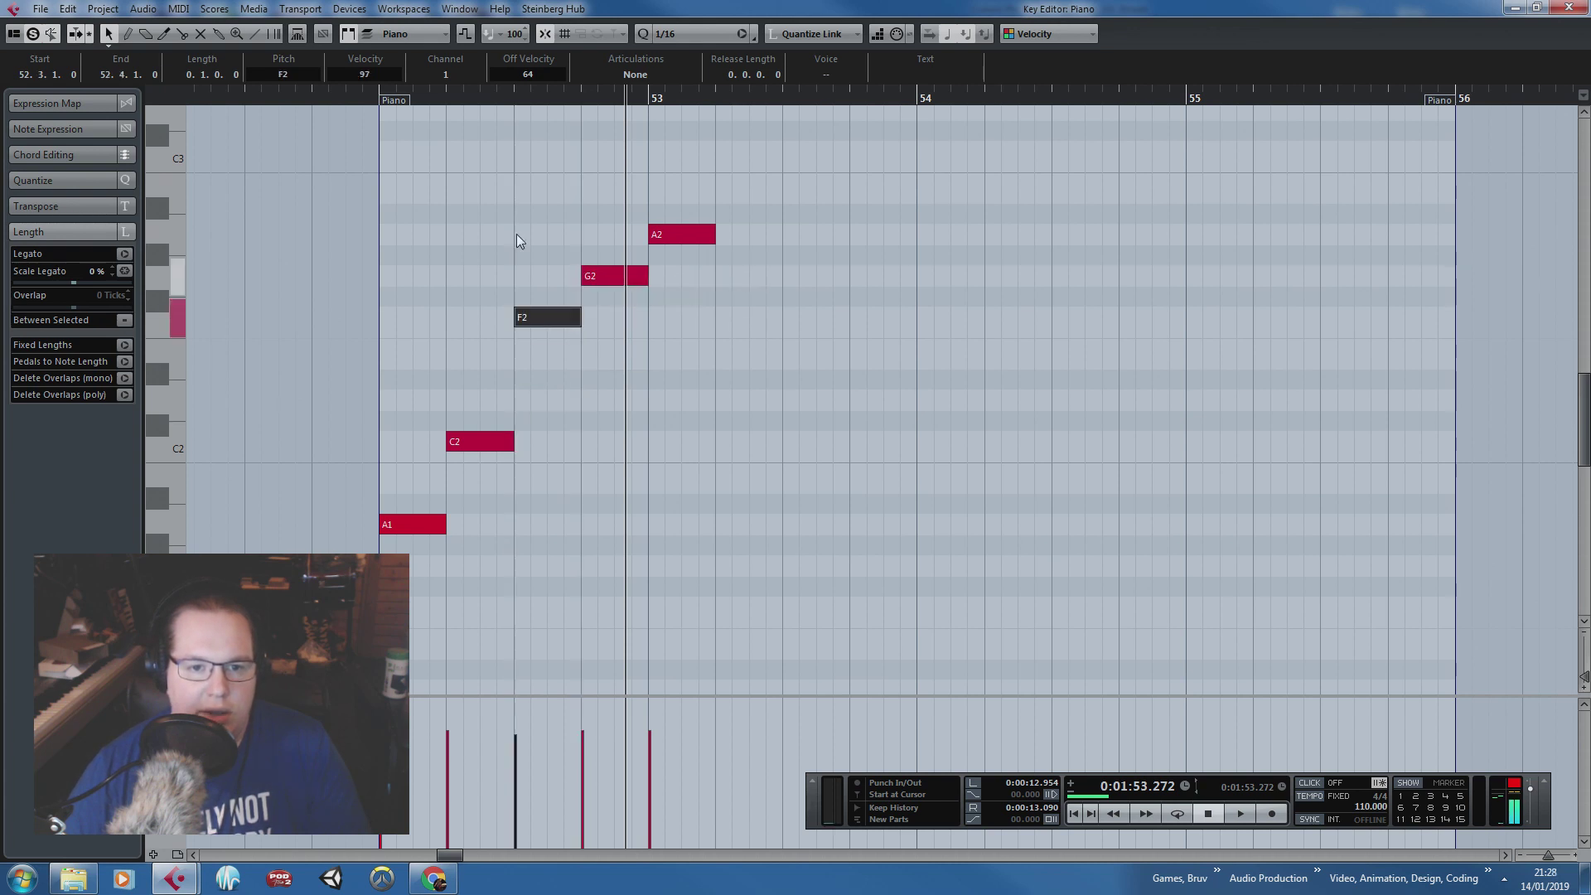
pyautogui.click(355, 113)
pyautogui.press('space')
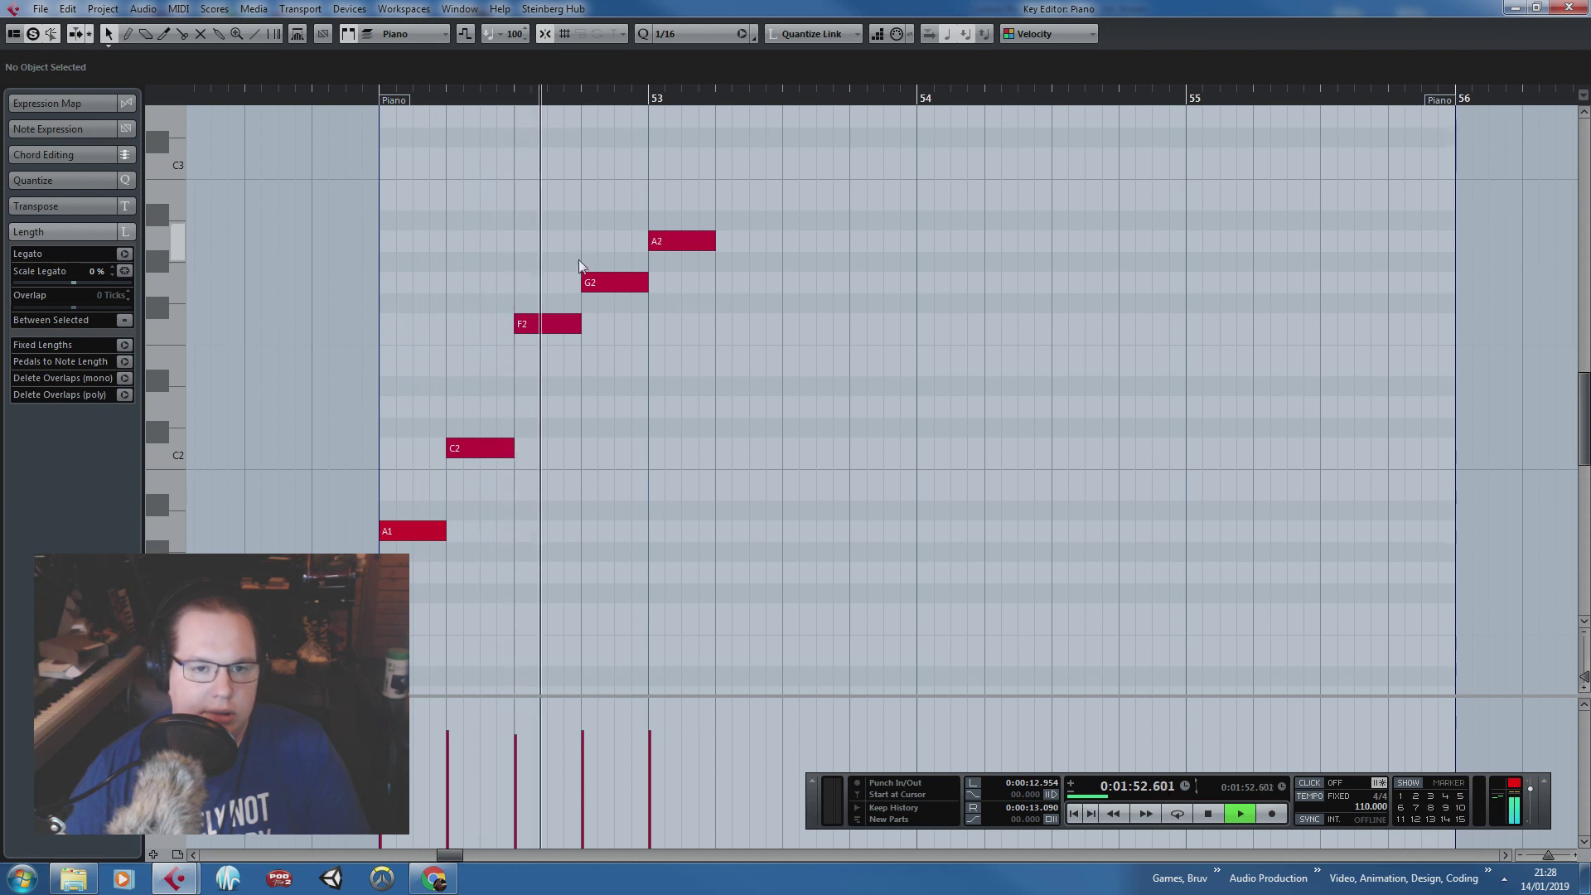
pyautogui.press('space')
# Step: Lower bar 52's third bass note to E2 and its fourth to F#2, playing back the line to check
pyautogui.moveTo(548, 326); pyautogui.dragTo(549, 368)
pyautogui.press('space')
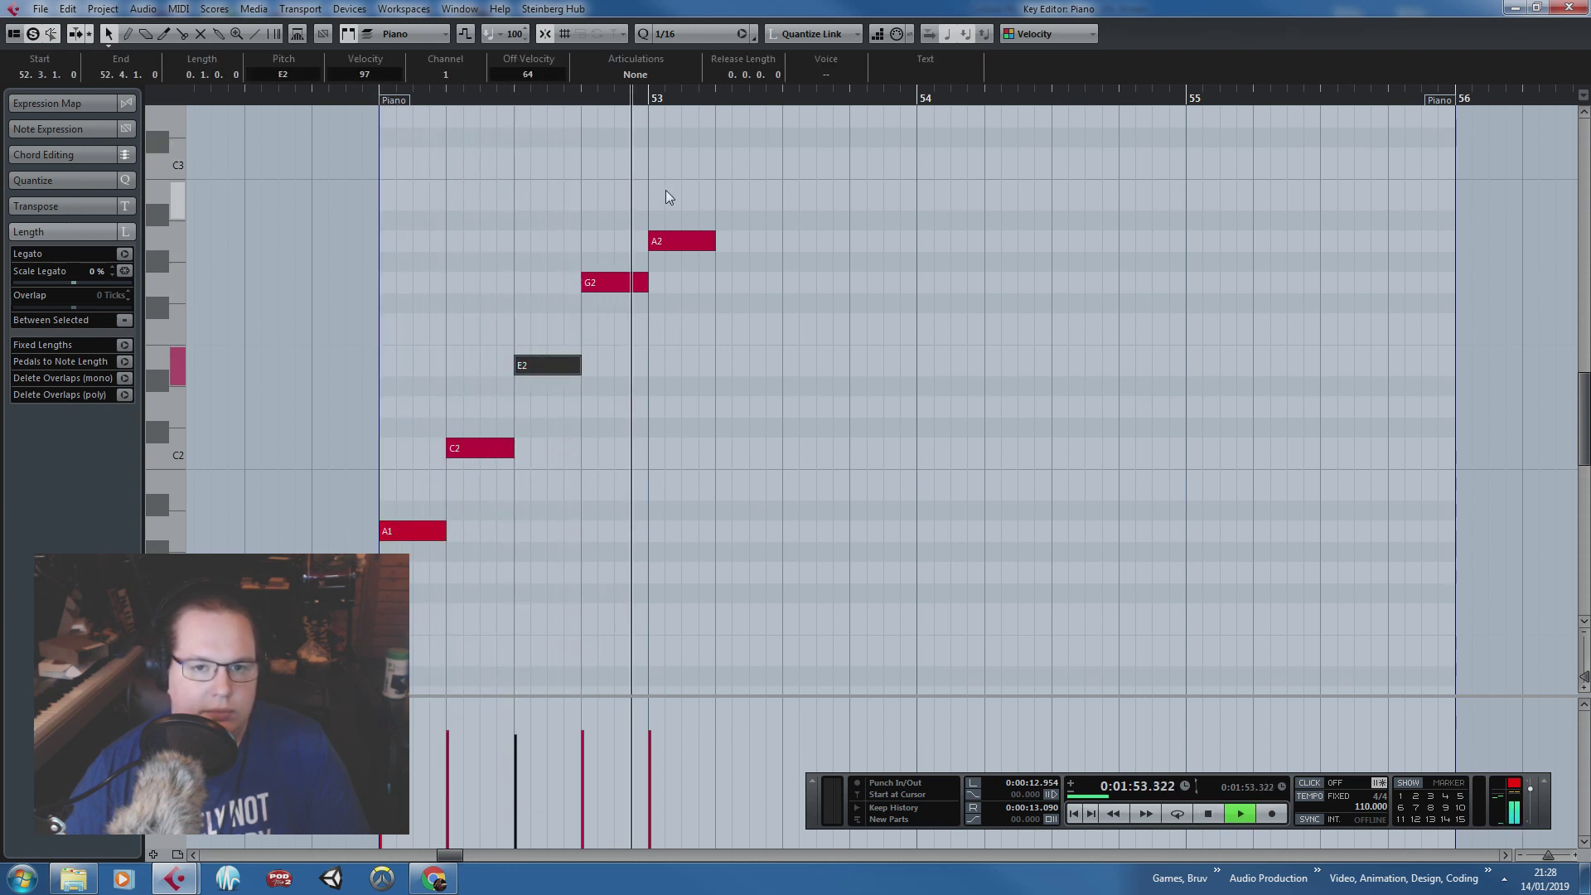
pyautogui.press('space')
pyautogui.click(602, 282)
pyautogui.moveTo(605, 286); pyautogui.dragTo(605, 305)
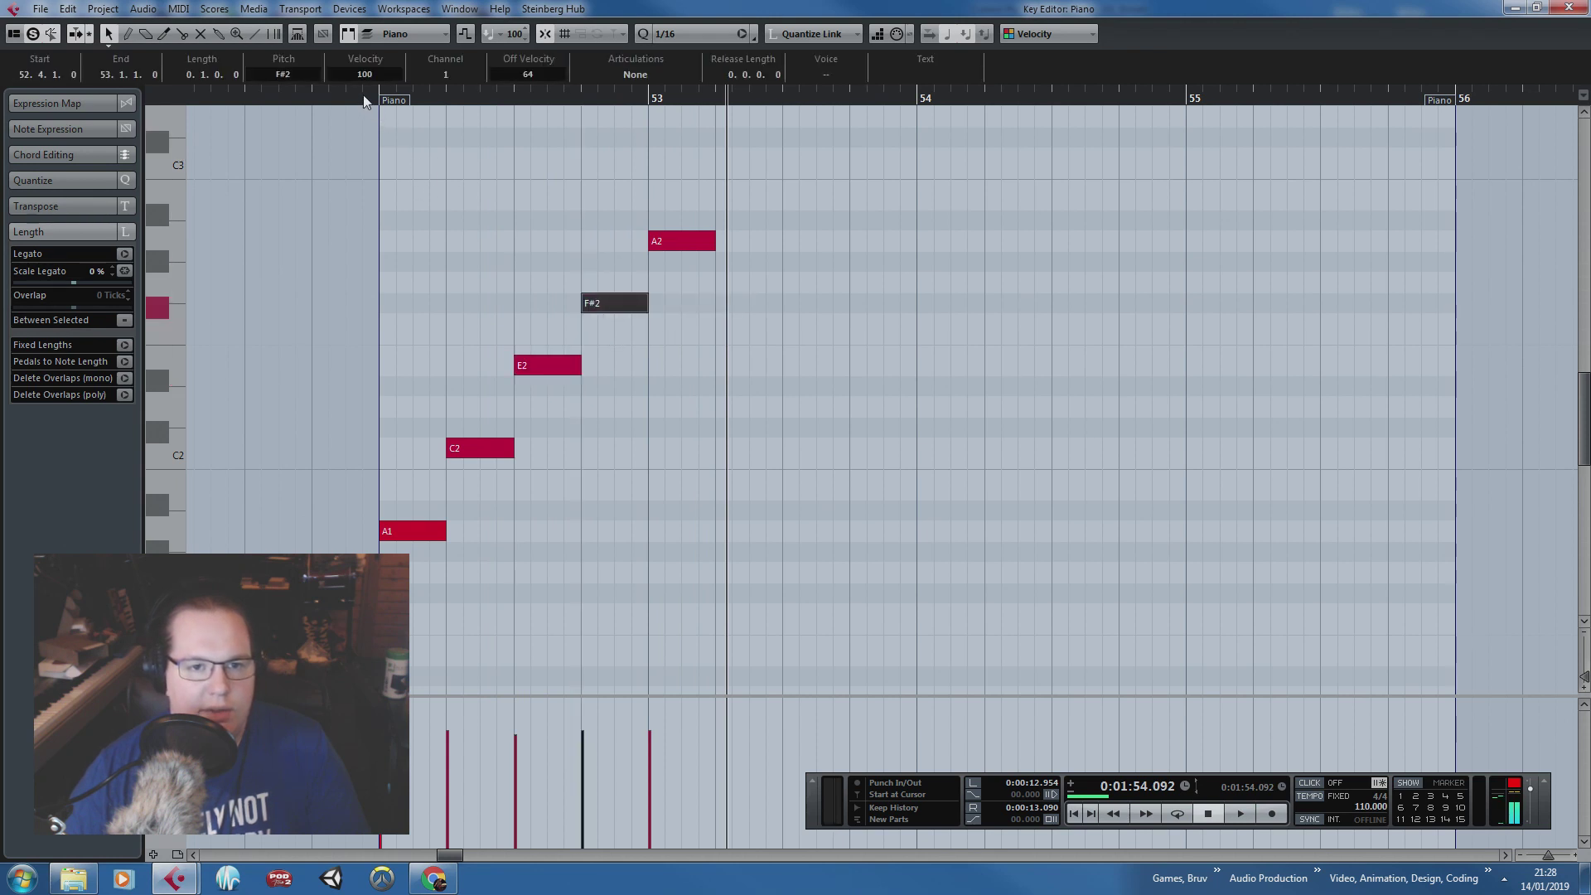
pyautogui.press('space')
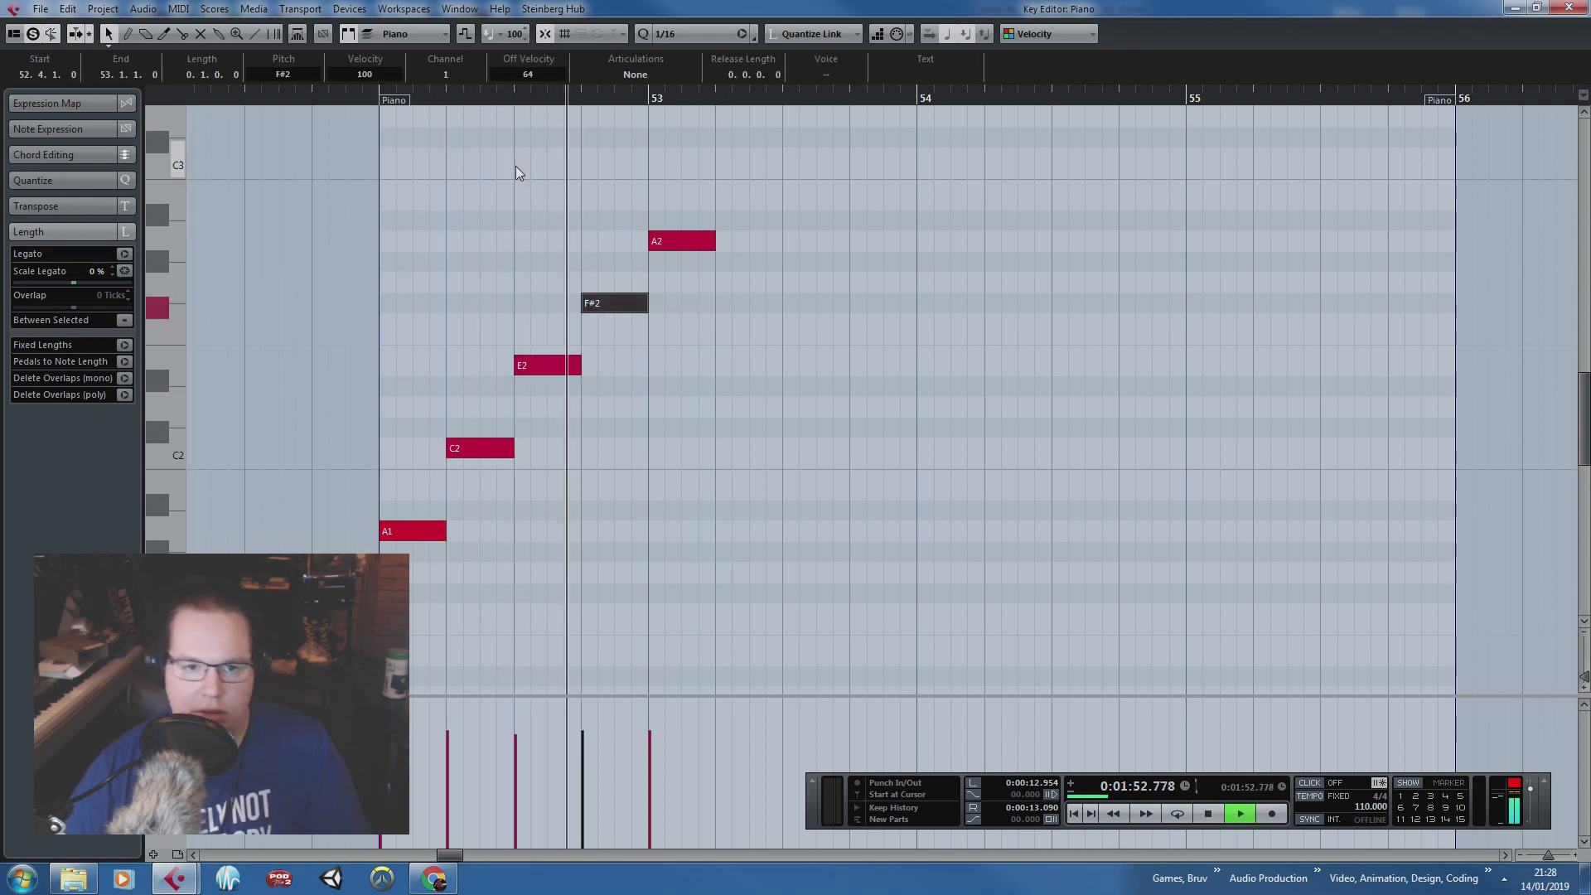
pyautogui.press('space')
# Step: Copy bar 52's F#2, E2 and C2 into bar 53 after the A2, forming a descending mirror of the line
pyautogui.hotkey('ctrl', 'd')
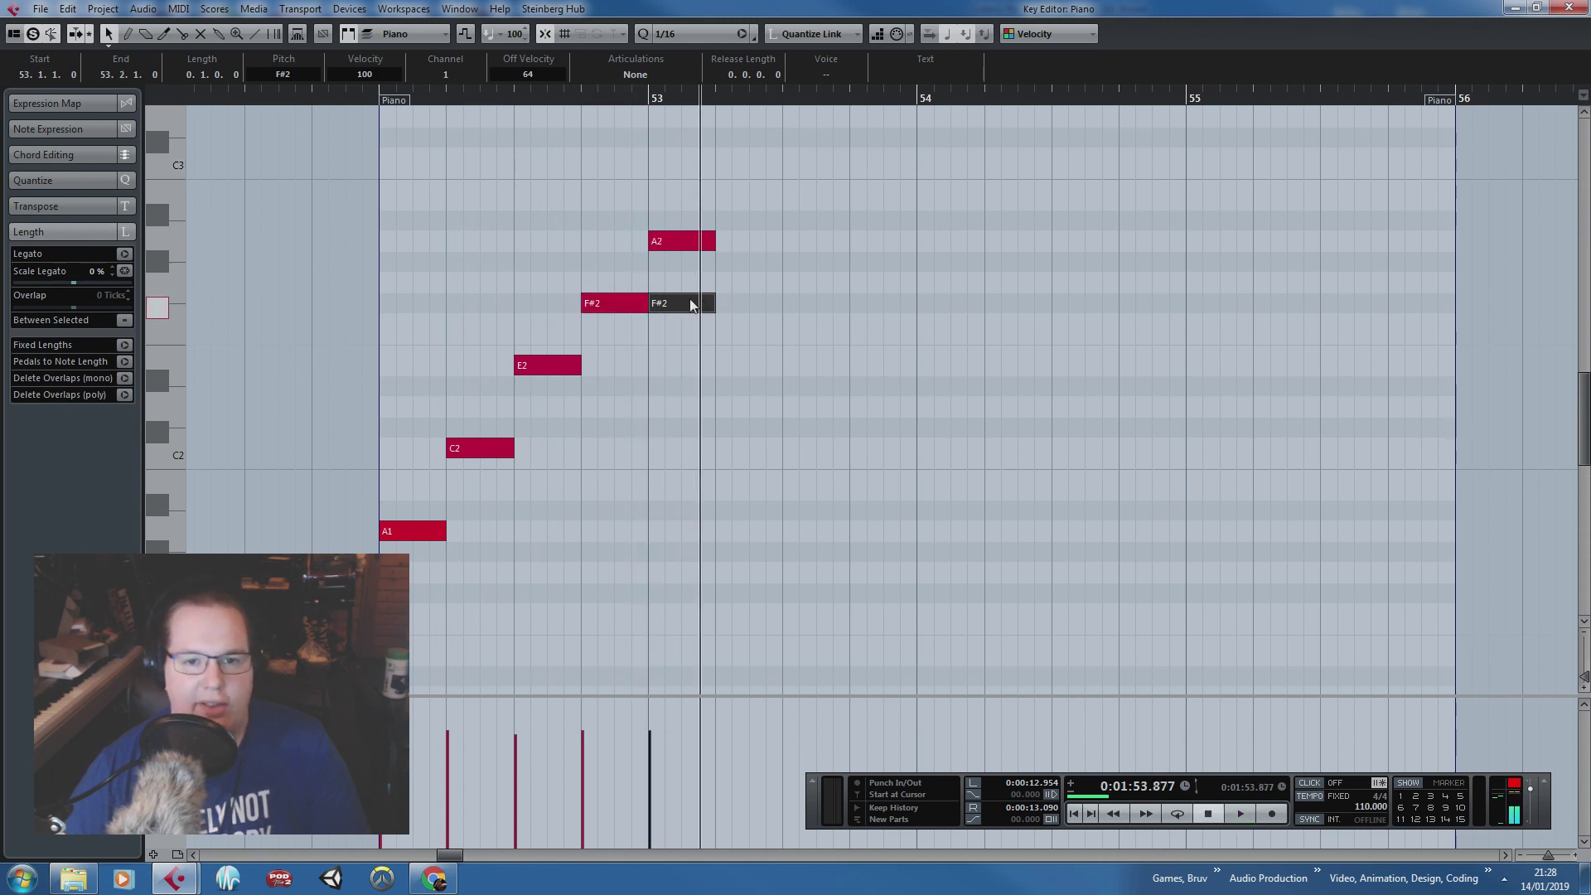
pyautogui.moveTo(689, 302); pyautogui.dragTo(757, 304)
pyautogui.click(565, 370)
pyautogui.hotkey('ctrl', 'd')
pyautogui.moveTo(615, 366); pyautogui.dragTo(816, 374)
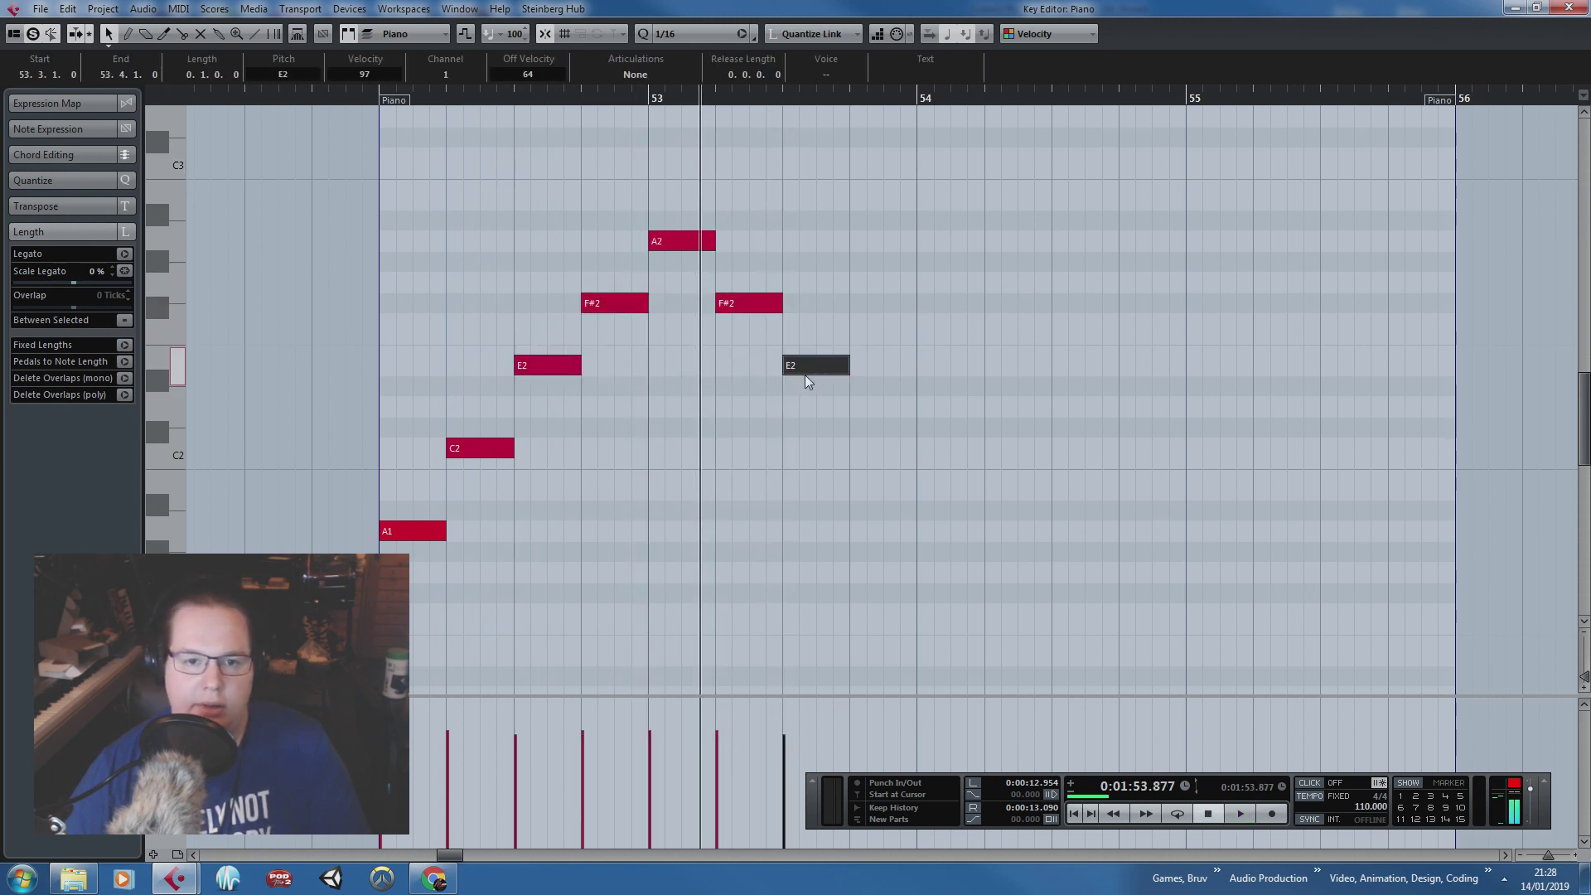
pyautogui.click(457, 448)
pyautogui.hotkey('ctrl', 'd')
pyautogui.moveTo(577, 446); pyautogui.dragTo(871, 454)
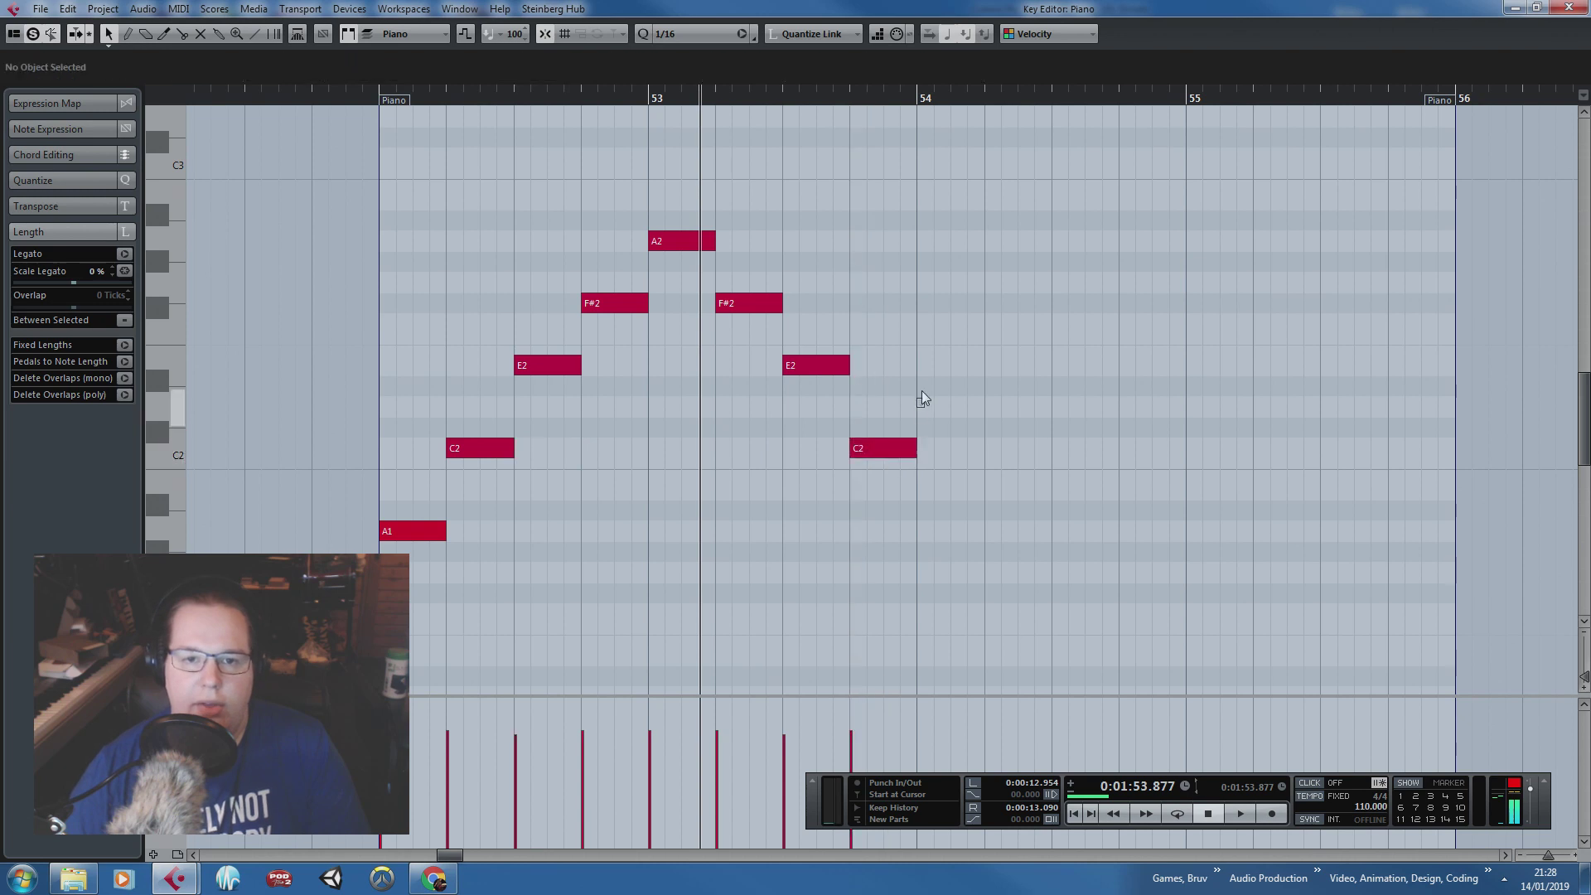
# Step: Audition the ascending notes of bar 52 up to bar 53's A2, and play back the two-bar bassline
pyautogui.moveTo(539, 618); pyautogui.dragTo(303, 521)
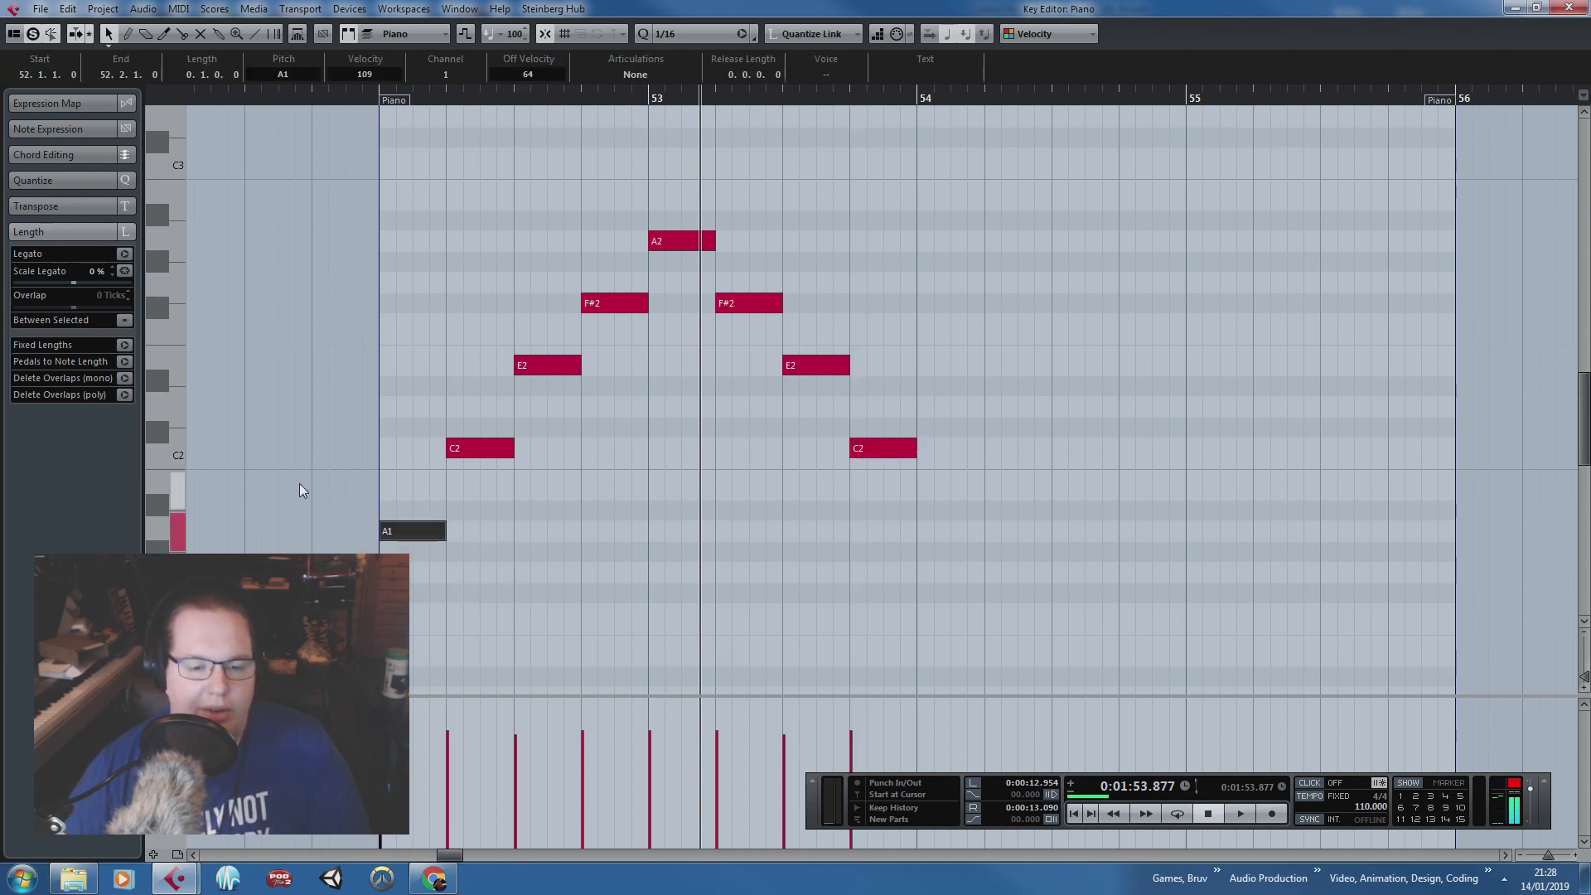
pyautogui.moveTo(540, 532); pyautogui.dragTo(488, 394)
pyautogui.moveTo(631, 443); pyautogui.dragTo(575, 372)
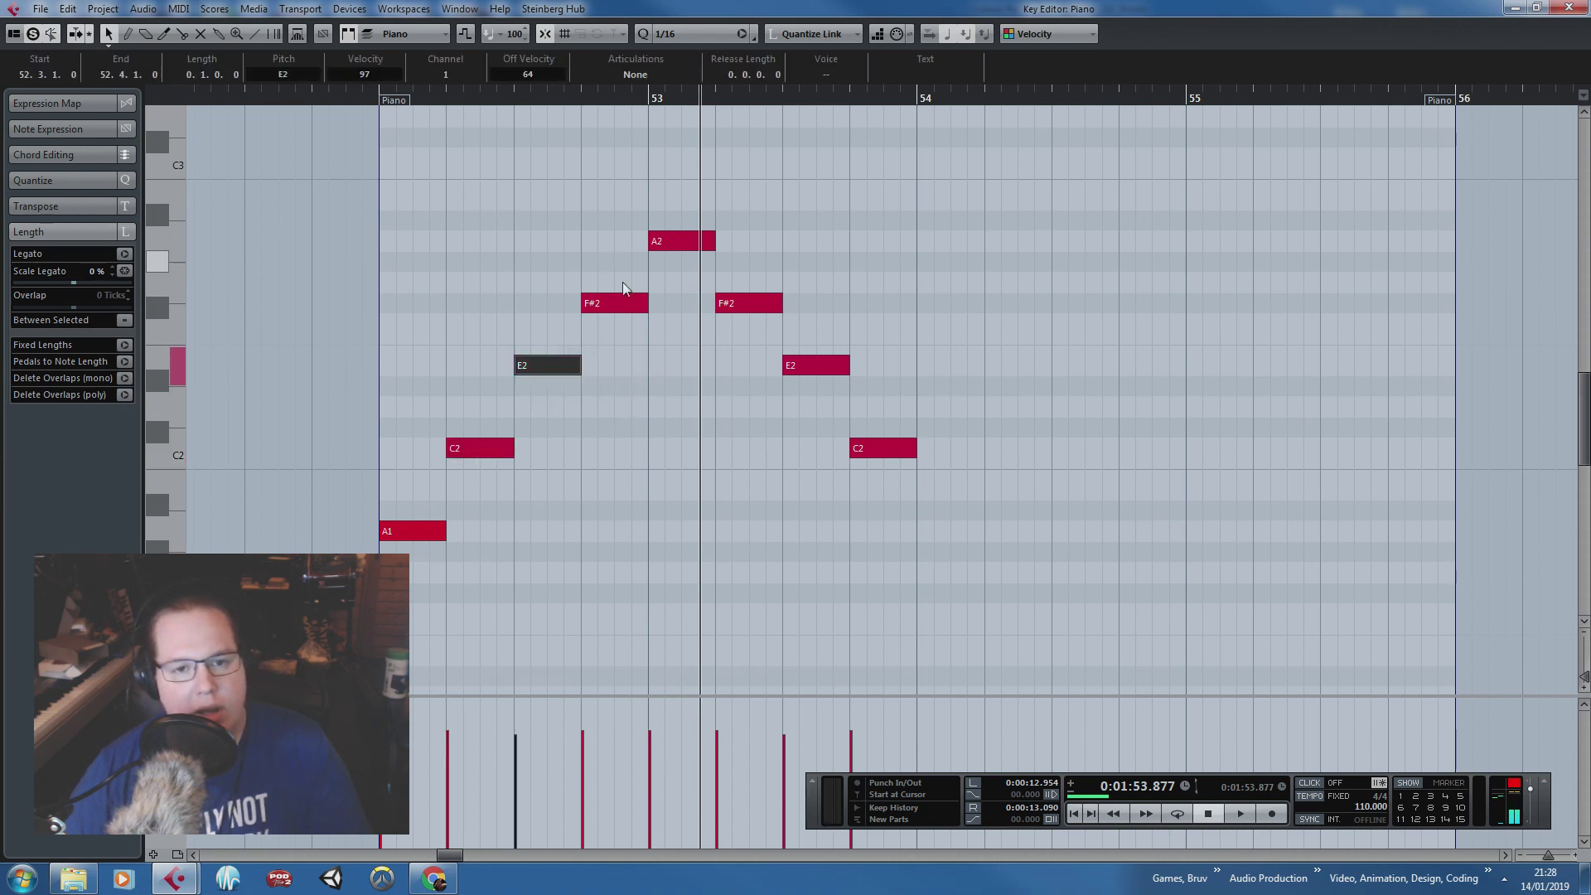
pyautogui.click(620, 304)
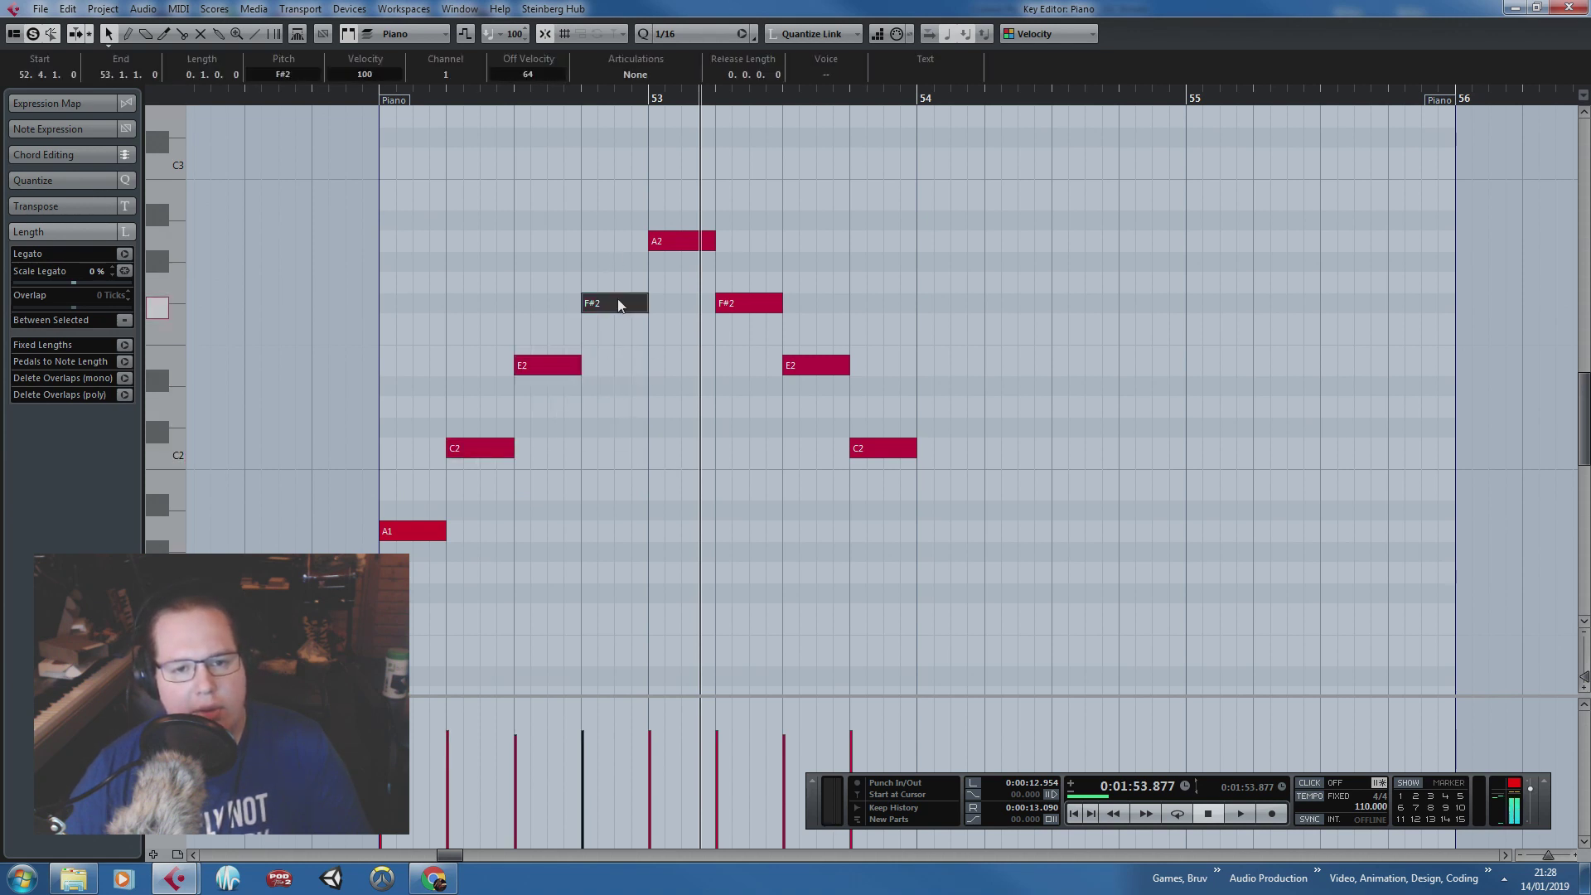
pyautogui.click(676, 239)
pyautogui.click(839, 202)
pyautogui.click(369, 98)
pyautogui.press('space')
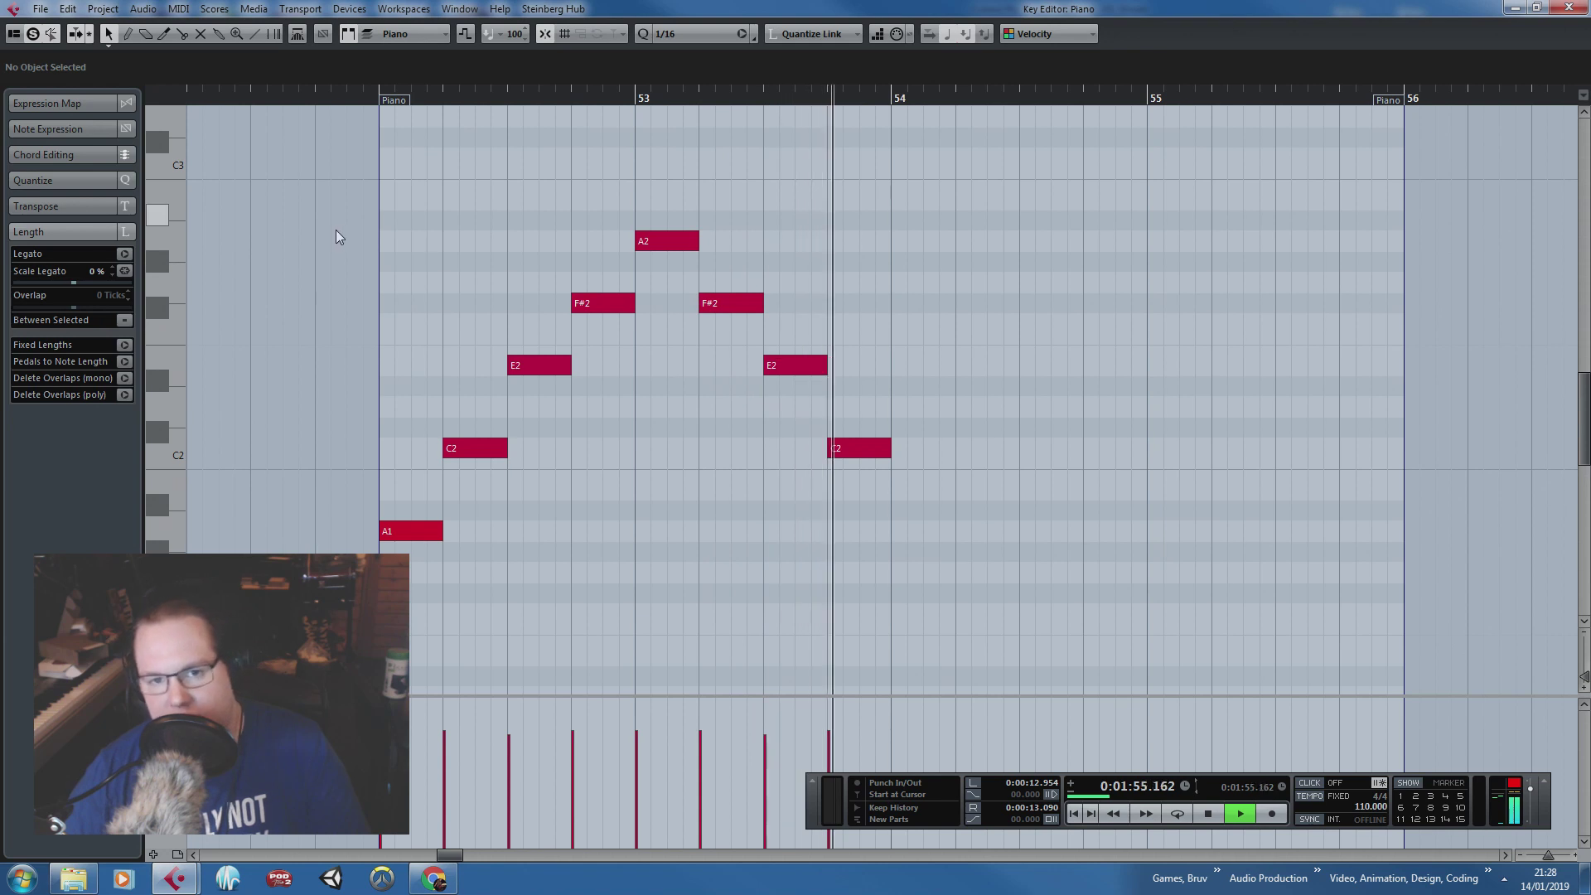
pyautogui.press('space')
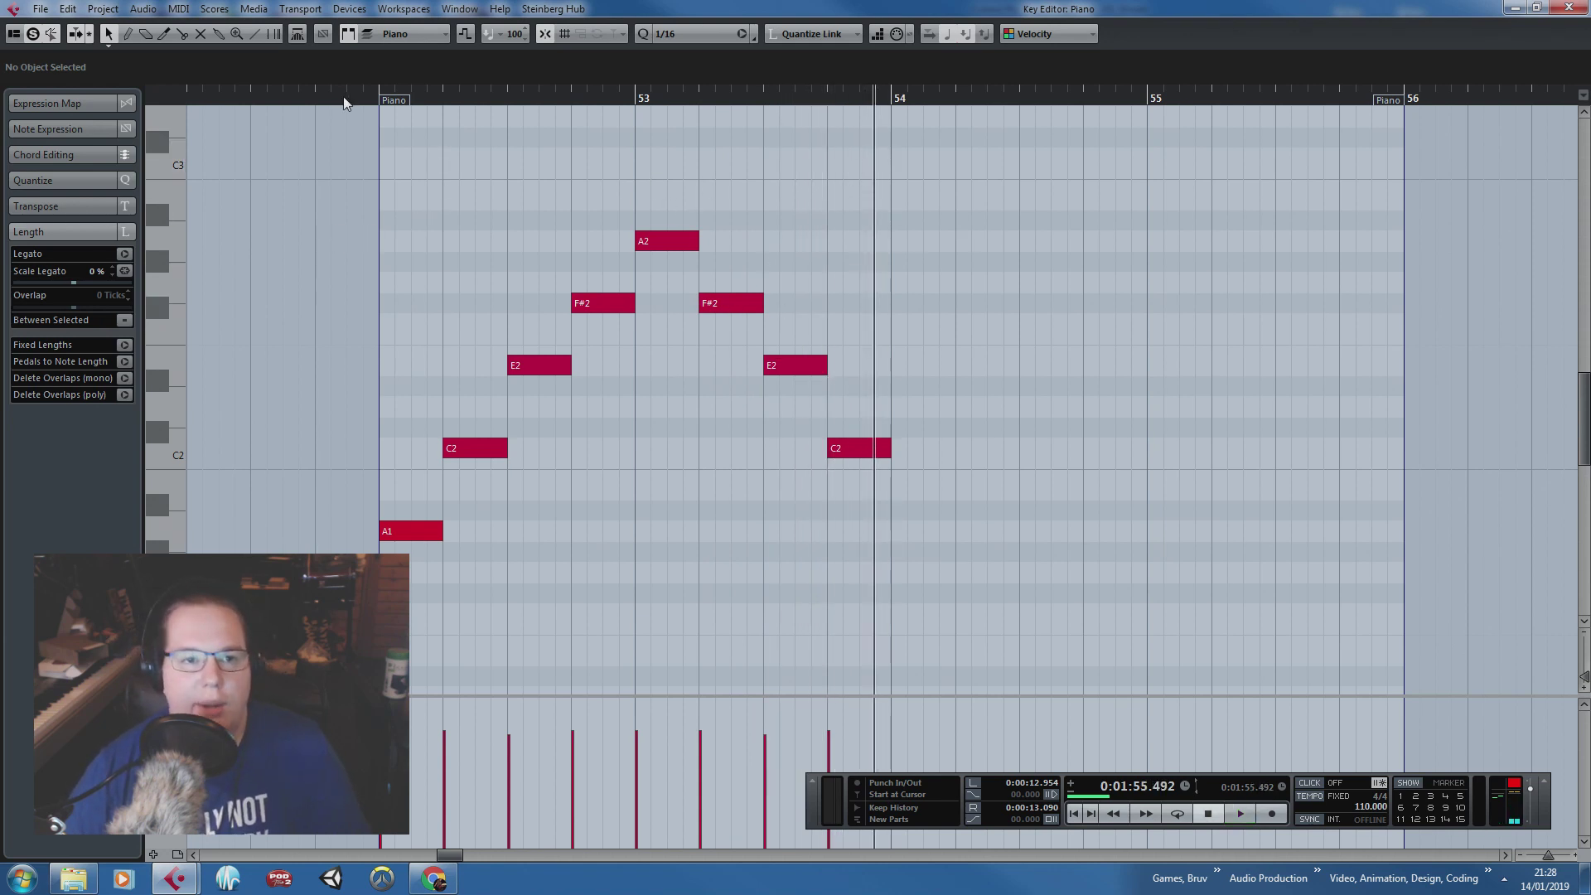
# Step: Split the piano part at bar 54, remove its second half, and open the remaining bars 52–53 for editing
pyautogui.click(366, 98)
pyautogui.click(1574, 7)
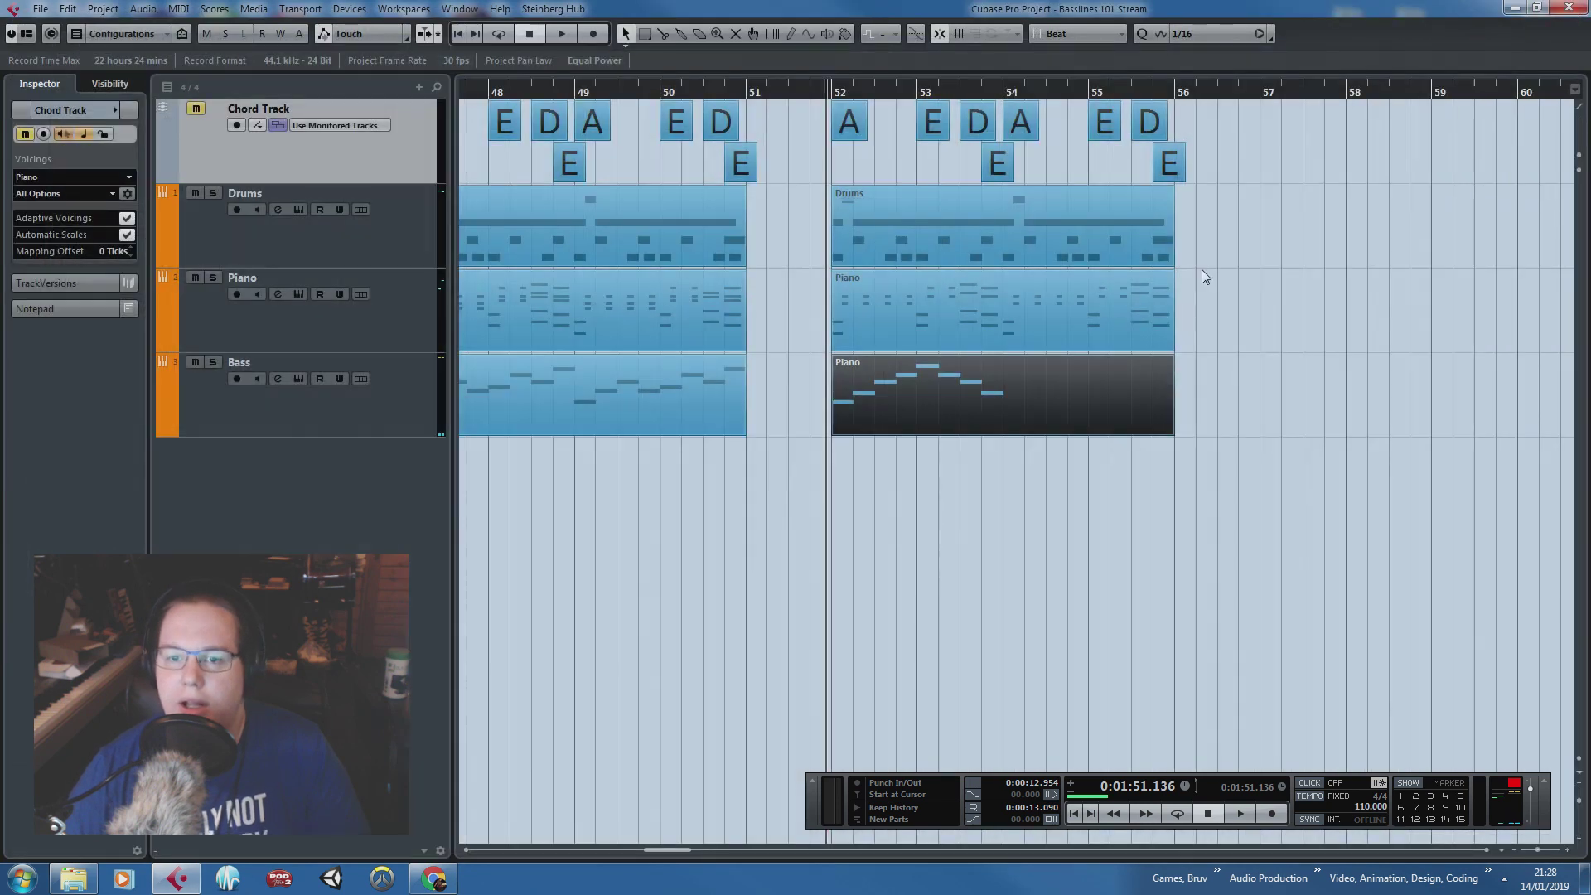
pyautogui.click(972, 321)
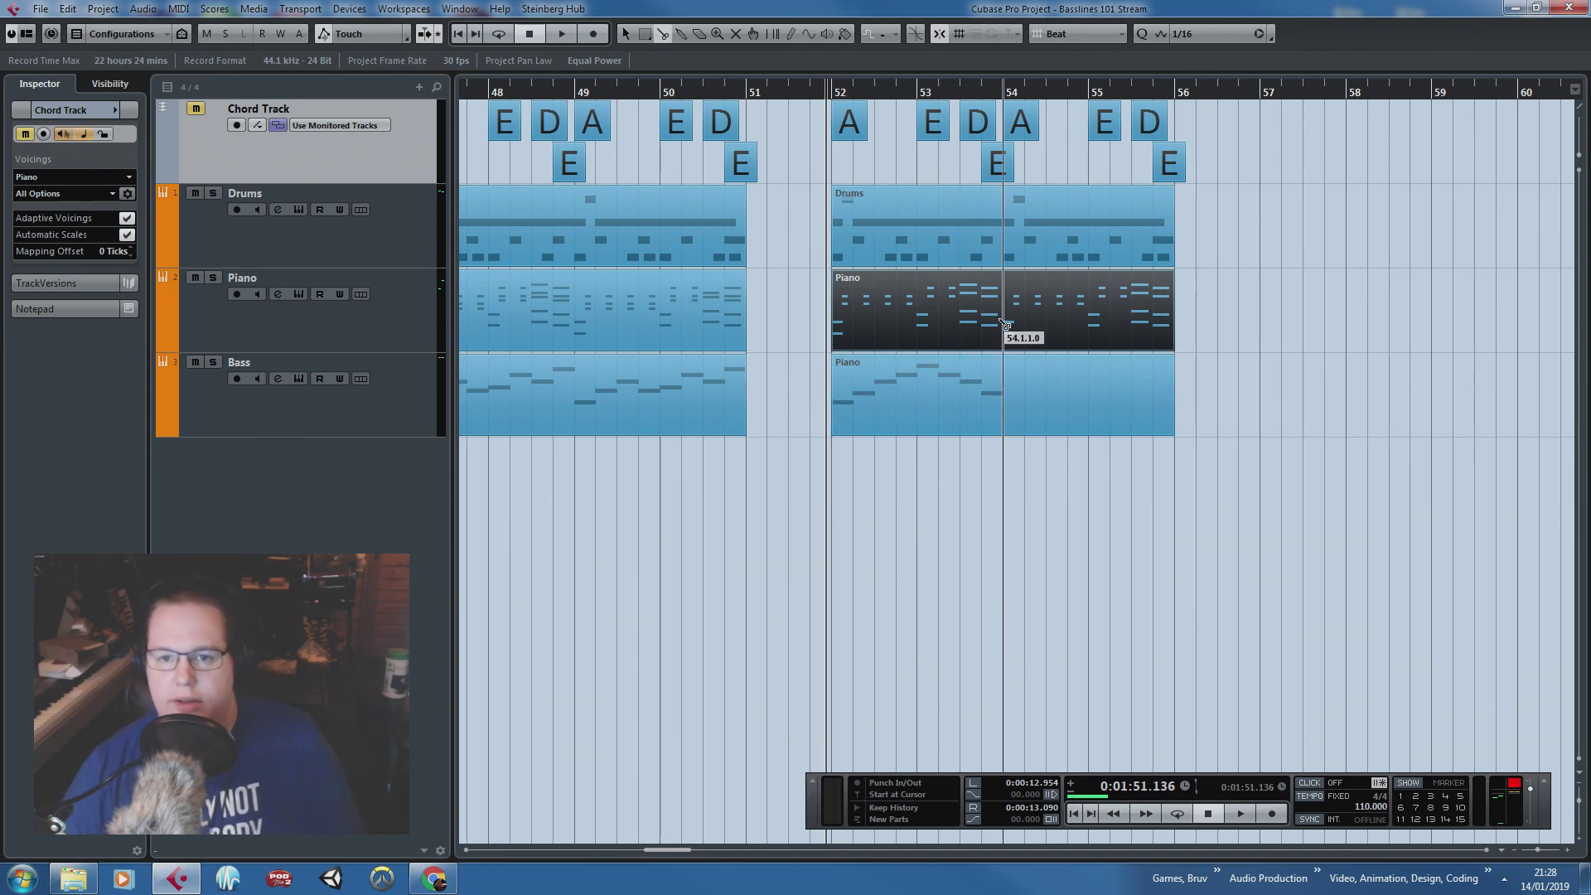
pyautogui.keyDown('alt'); pyautogui.click(1006, 330); pyautogui.keyUp('alt')
pyautogui.doubleClick(969, 315)
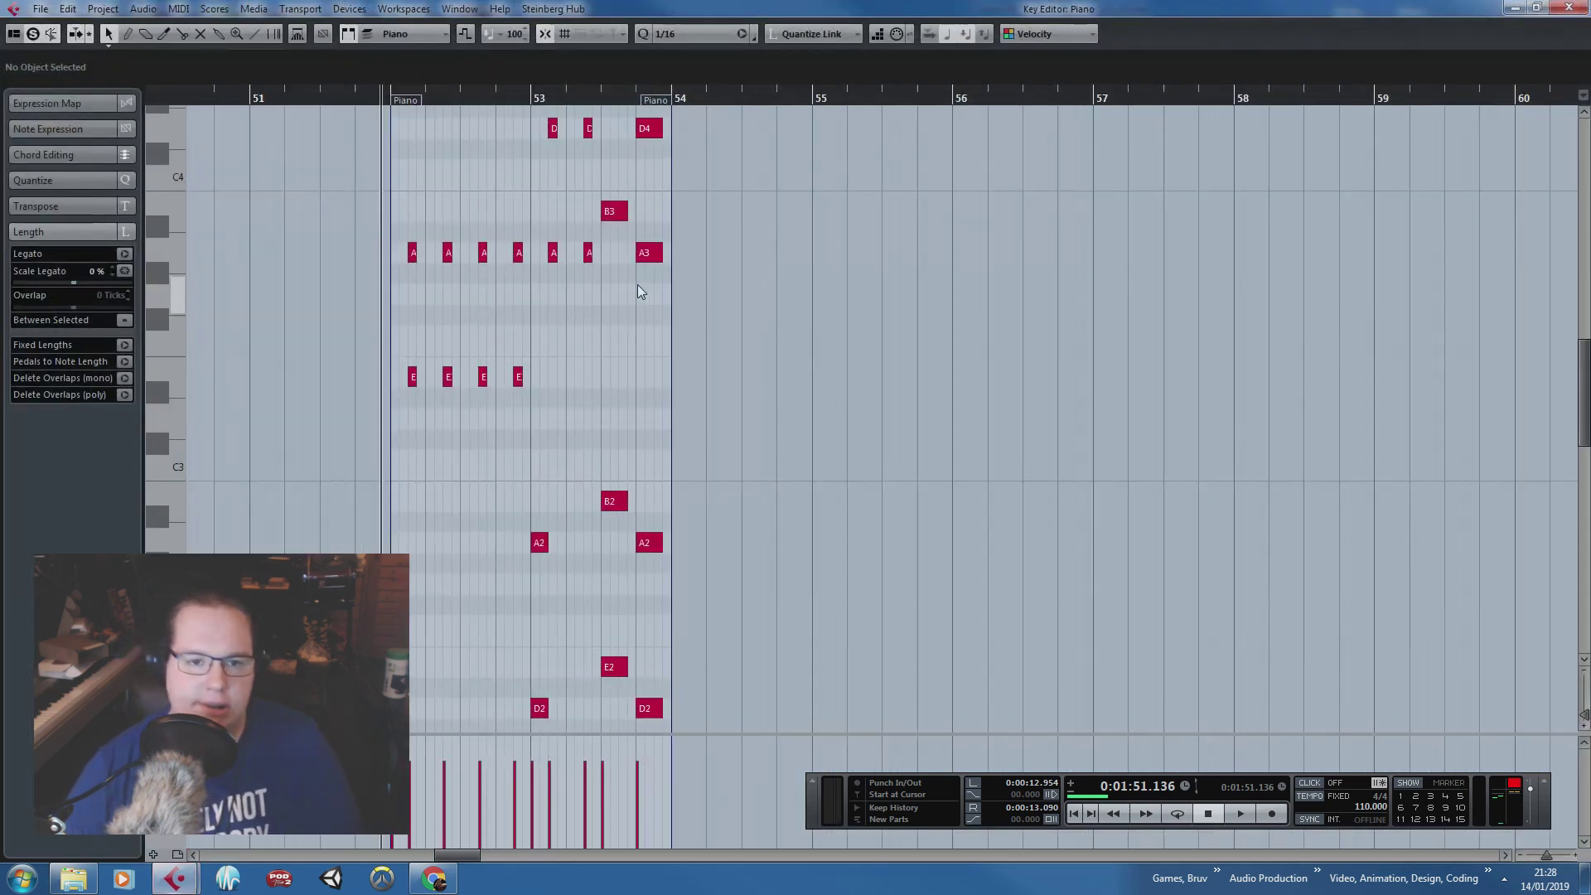
# Step: Replace bar 53's piano notes with a copy of bar 52's repeated A3 and E3 chords
pyautogui.moveTo(653, 128); pyautogui.dragTo(538, 130)
pyautogui.press('Delete')
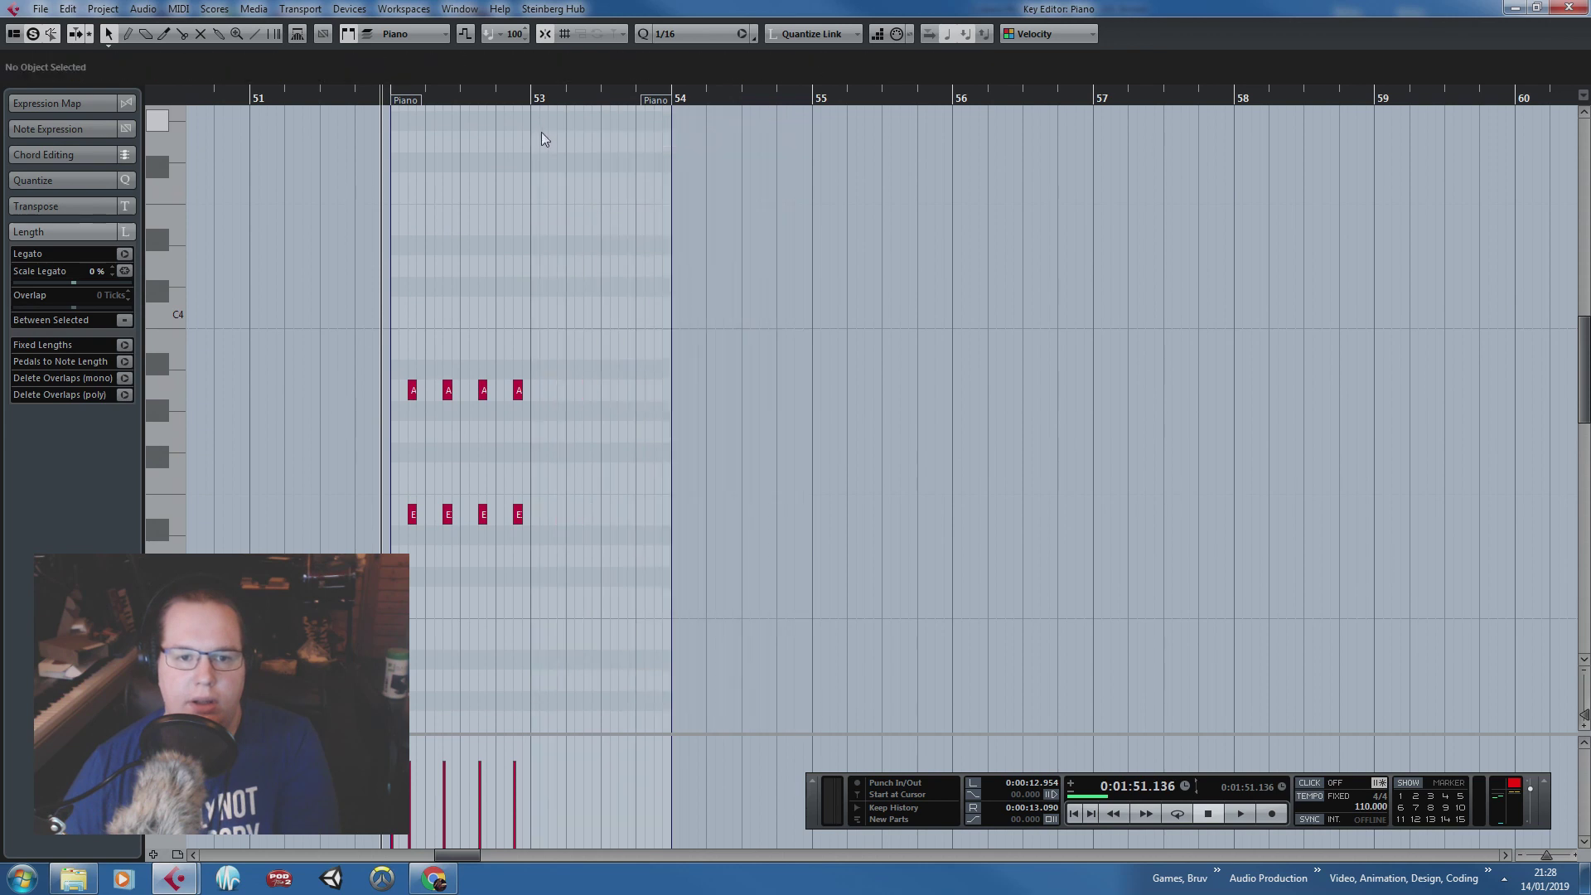
pyautogui.scroll(-4, 530, 153)
pyautogui.scroll(2, 479, 234)
pyautogui.scroll(3, 468, 245)
pyautogui.scroll(4, 539, 298)
pyautogui.moveTo(745, 428); pyautogui.dragTo(301, 217)
pyautogui.hotkey('ctrl', 'd')
pyautogui.moveTo(621, 266); pyautogui.dragTo(693, 267)
pyautogui.scroll(-5, 647, 257)
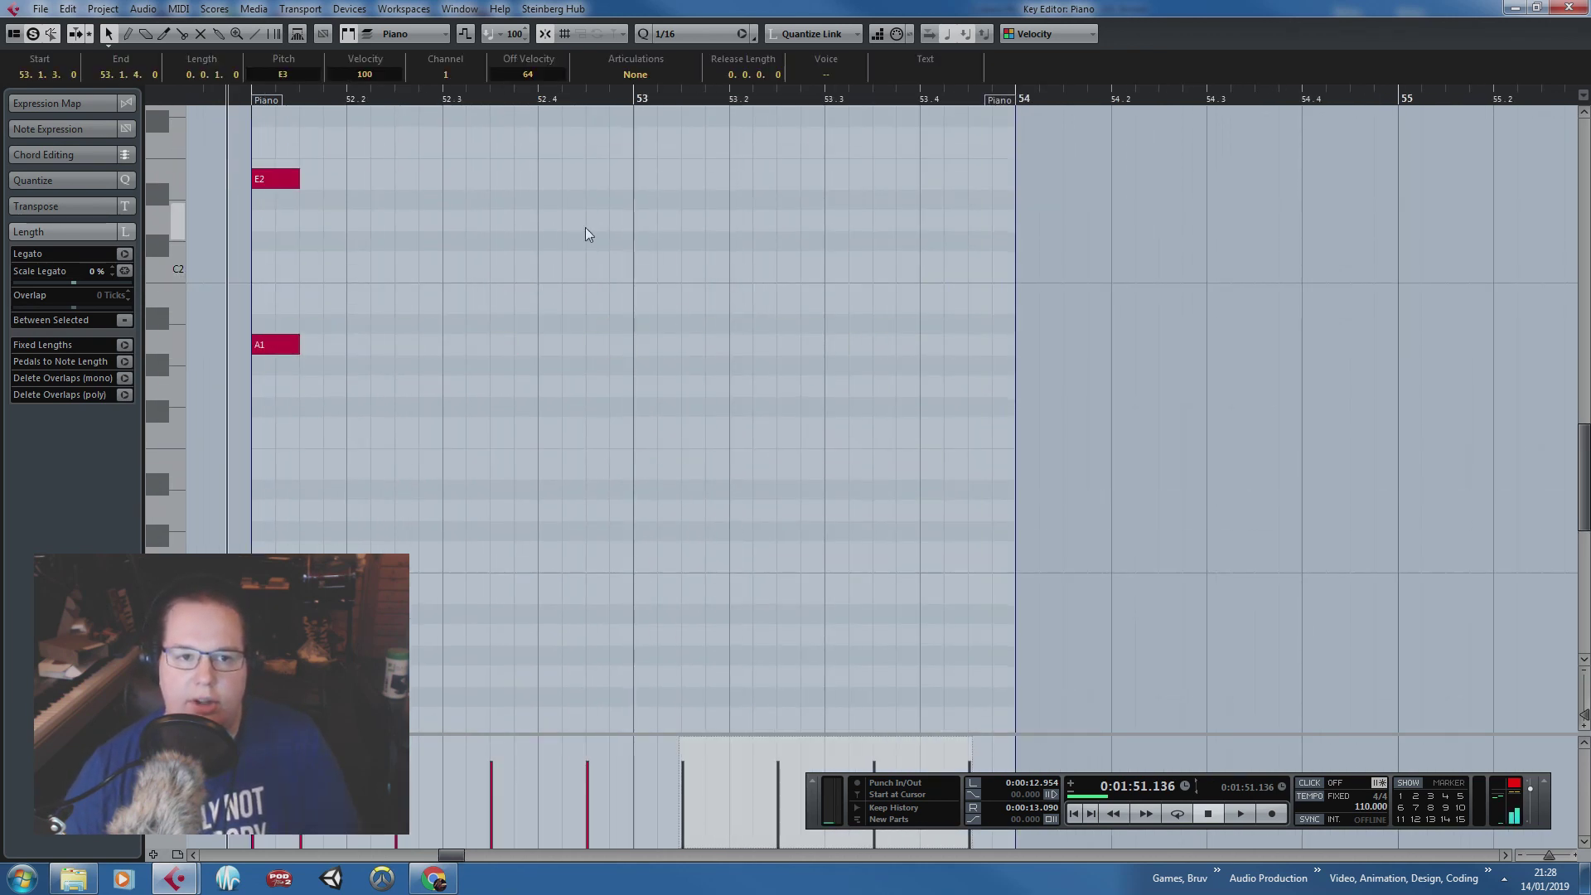
# Step: Copy the low A1 and E2 piano notes from the start of bar 52 to the start of bar 53
pyautogui.moveTo(380, 497); pyautogui.dragTo(651, 179)
pyautogui.hotkey('ctrl', 'd')
pyautogui.click(782, 257)
pyautogui.scroll(5, 839, 280)
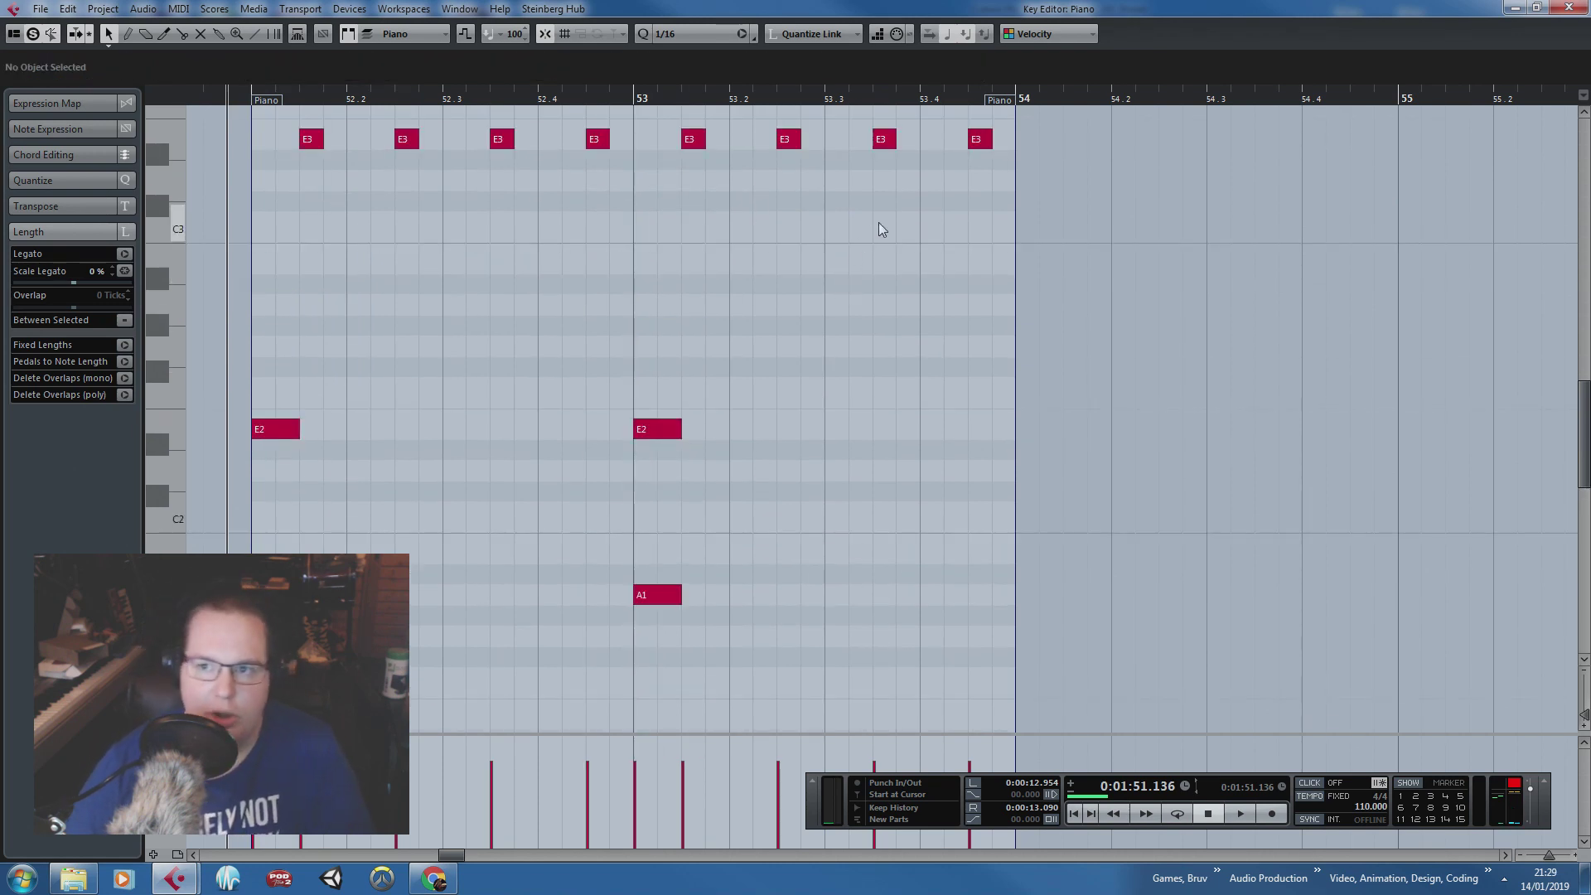
# Step: Play back bars 52–53 in the project and duplicate the two-bar piano part into bars 54–55
pyautogui.click(1573, 8)
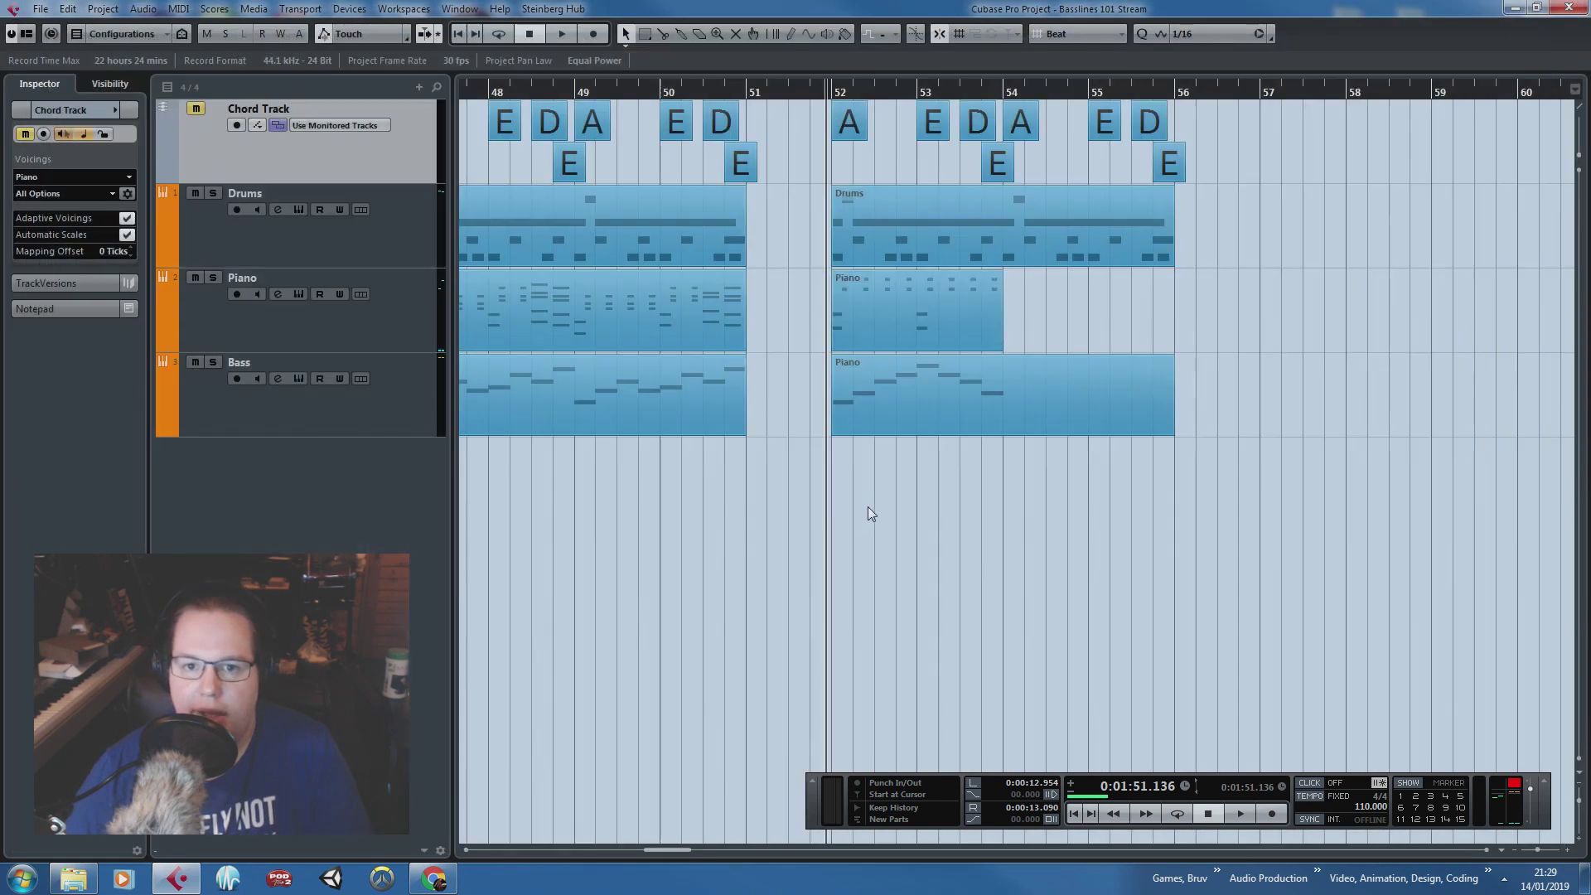
pyautogui.press('space')
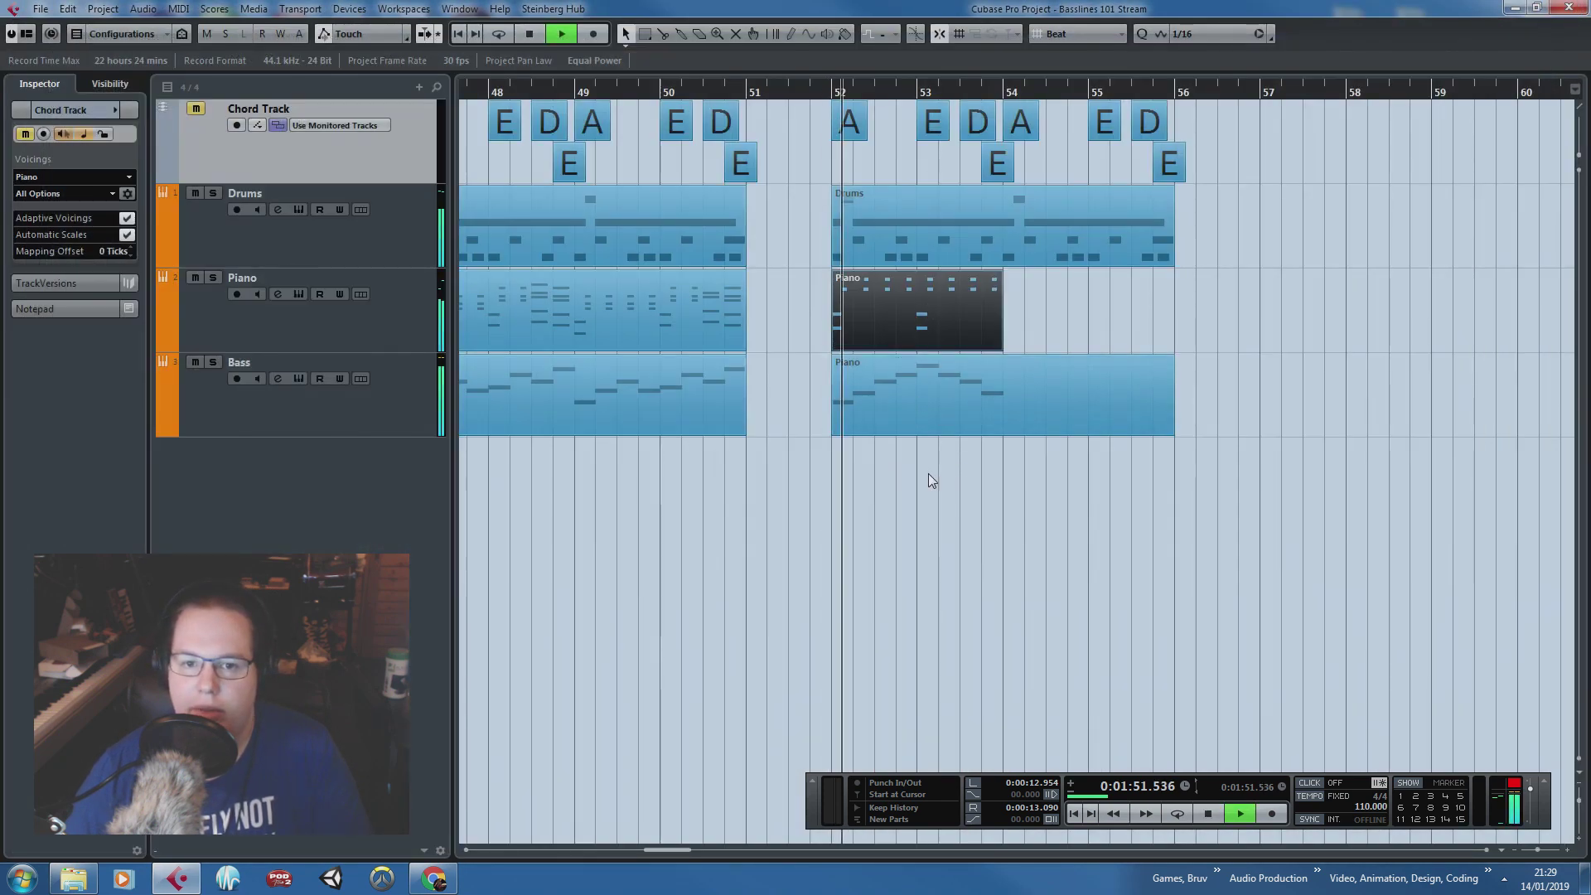
pyautogui.scroll(3, 941, 487)
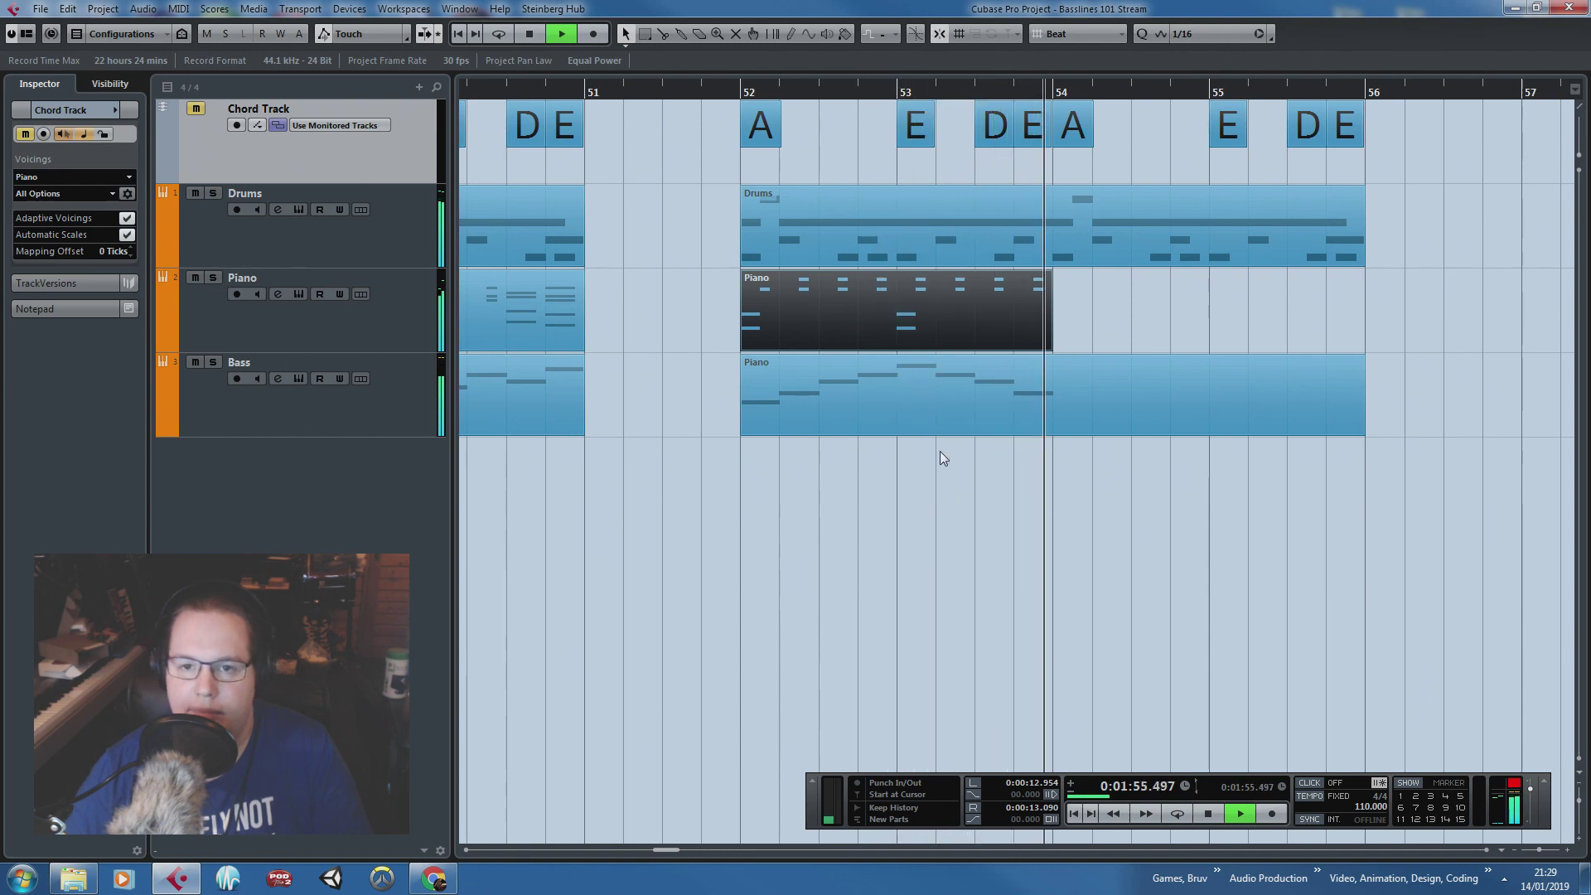
pyautogui.press('space')
pyautogui.hotkey('ctrl', 'd')
# Step: Split the bass part at bar 54 and replace its empty second half with a duplicate of bars 52–53
pyautogui.hotkey('alt', 'x')
pyautogui.click(1077, 410)
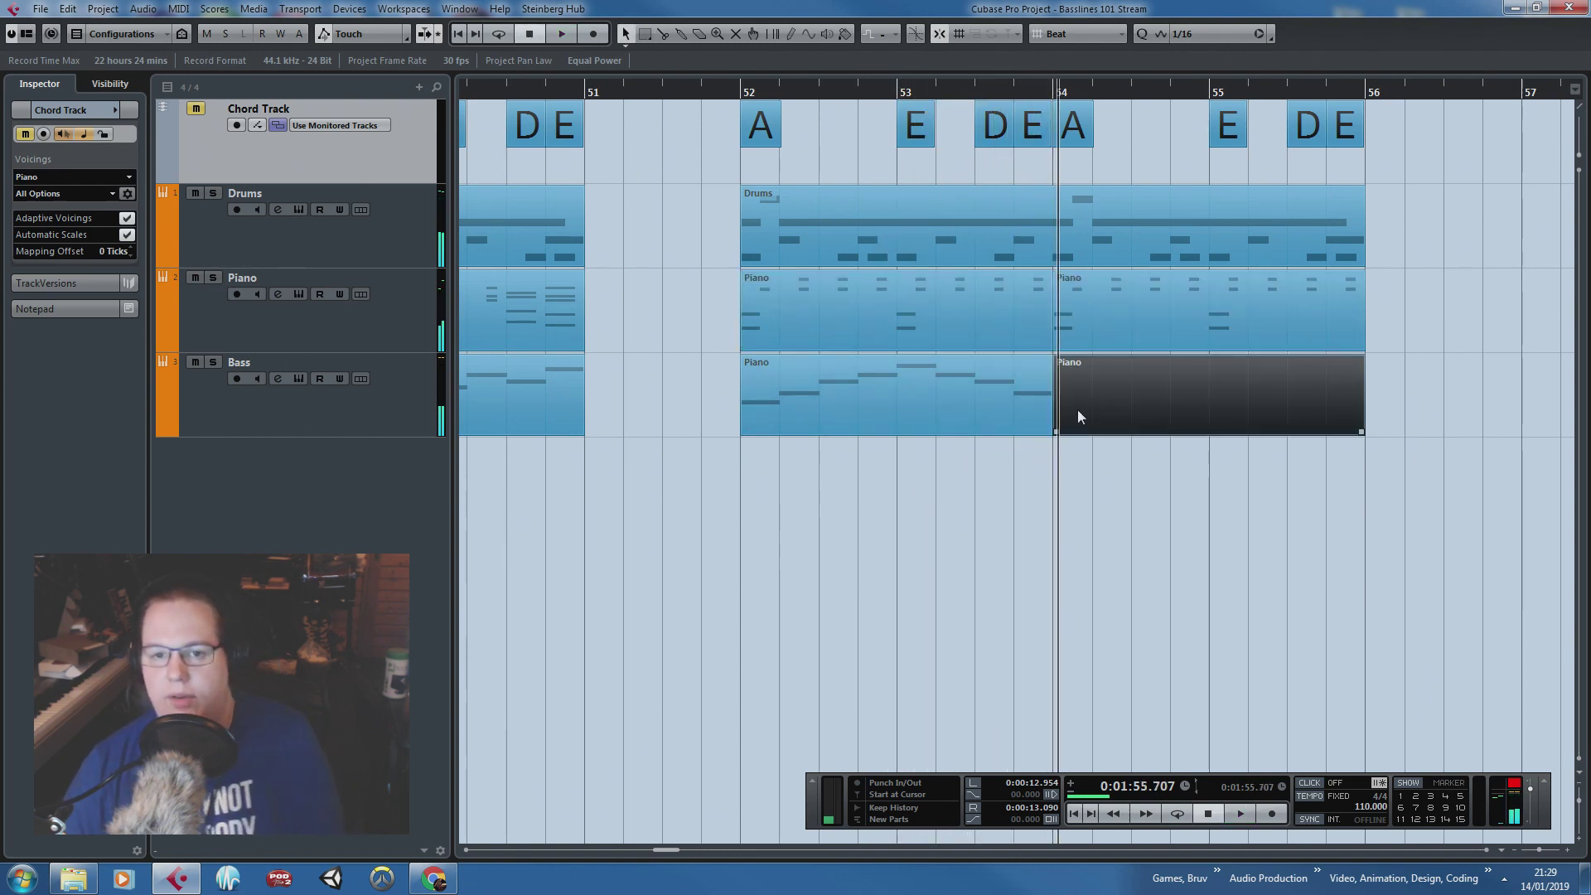
pyautogui.press('Delete')
pyautogui.click(909, 357)
pyautogui.hotkey('ctrl', 'd')
# Step: Play back from bar 52 and delete every chord event after the A in bars 53–55
pyautogui.click(735, 89)
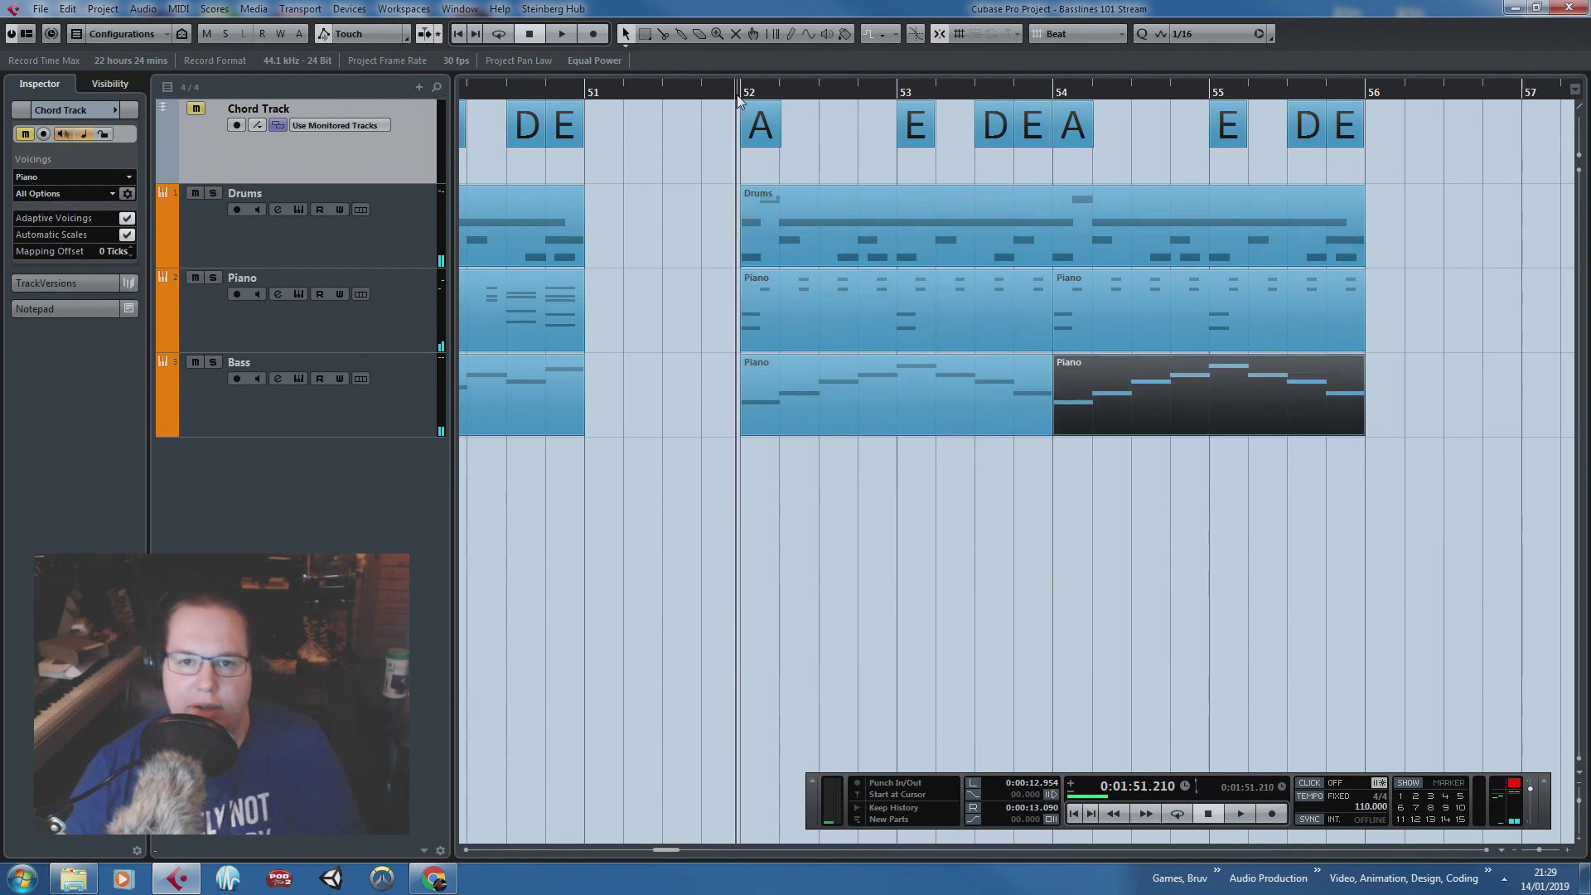
pyautogui.press('space')
pyautogui.moveTo(864, 174); pyautogui.dragTo(1351, 136)
pyautogui.press('Delete')
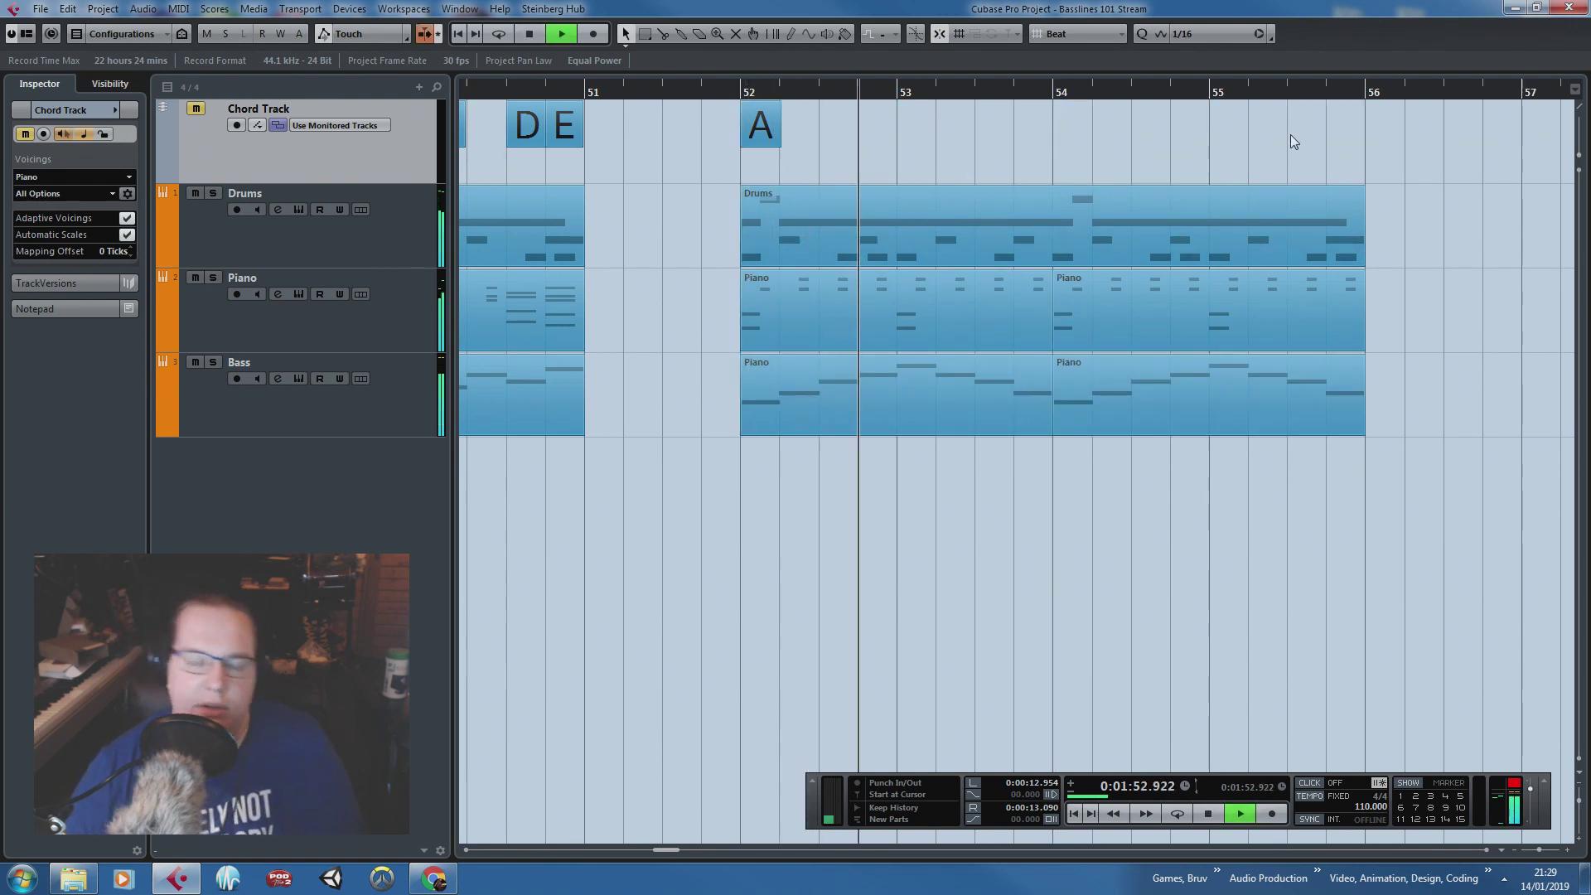
pyautogui.scroll(-2, 1250, 121)
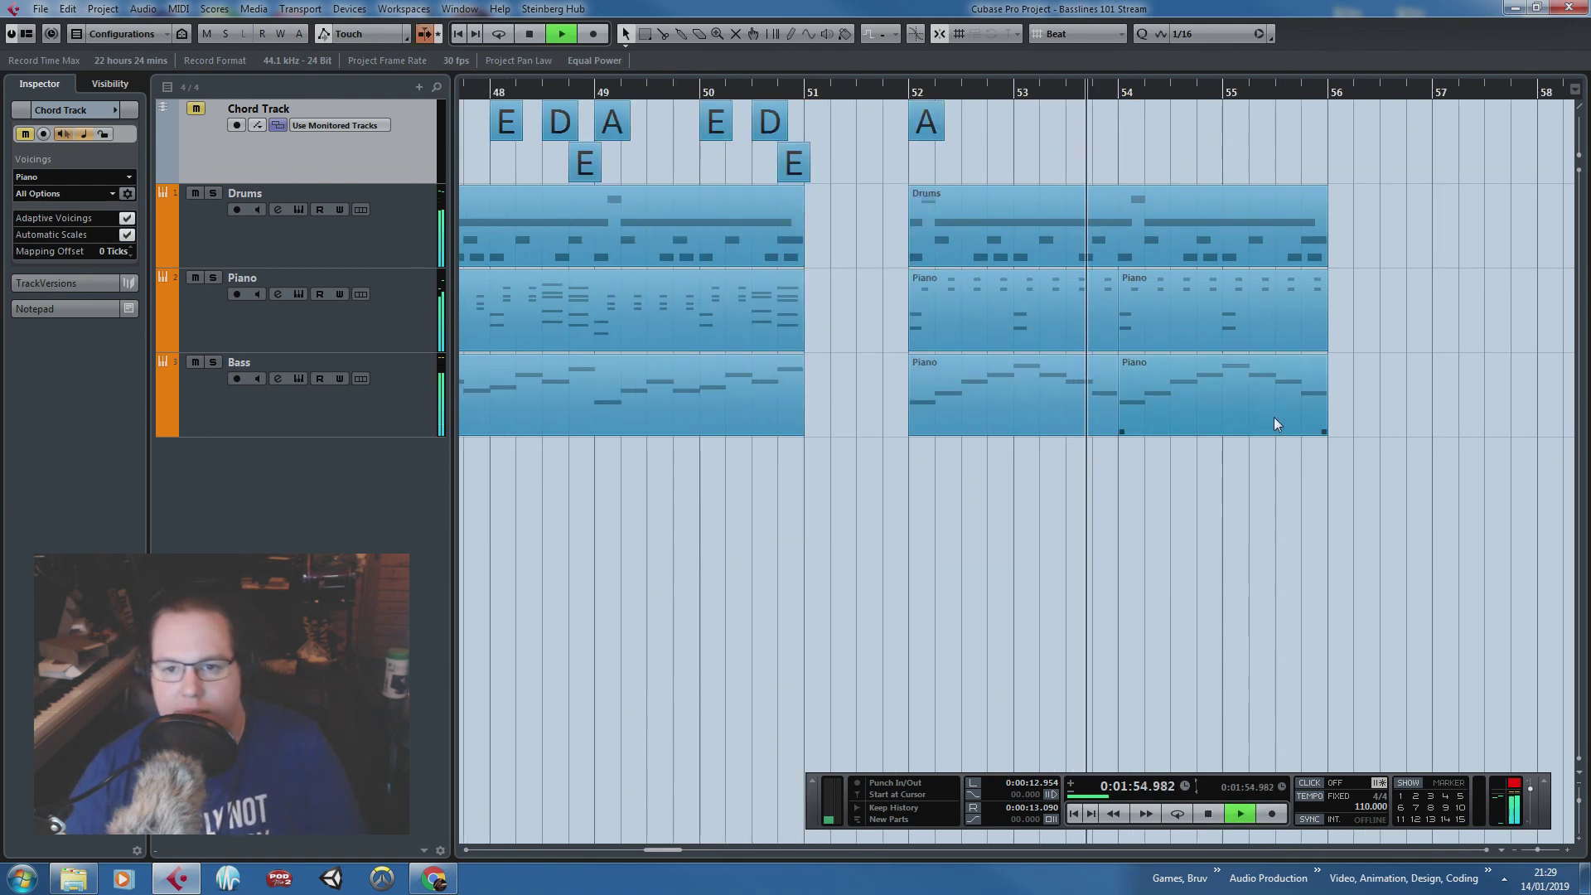
# Step: Join the two bass parts, raise all the C2 notes to C#2, and play back from bar 52
pyautogui.click(1084, 402)
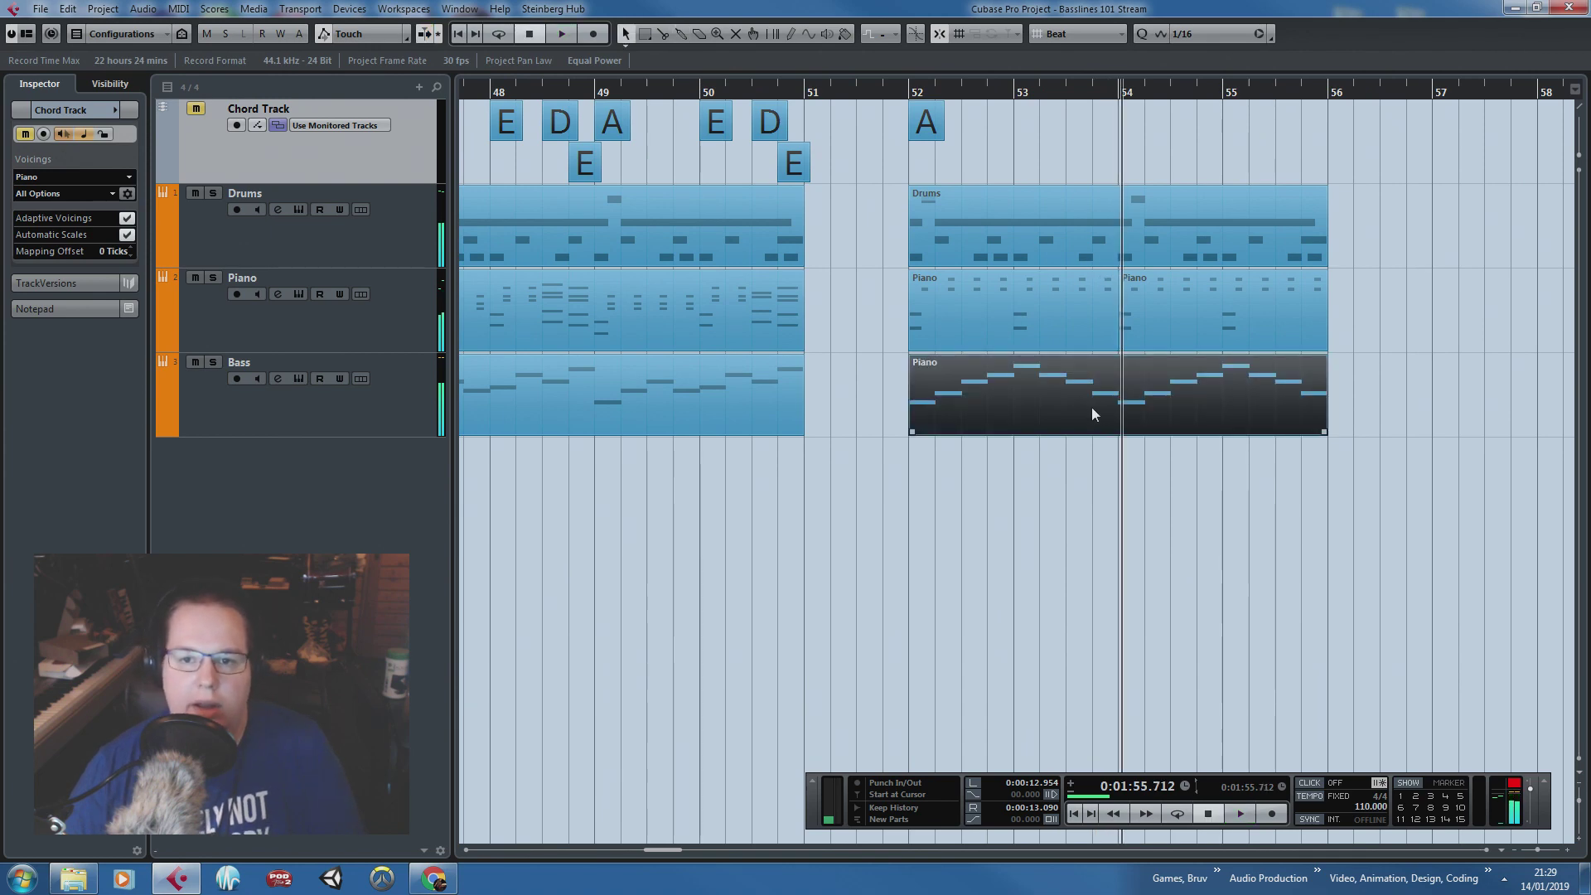
pyautogui.doubleClick(1098, 411)
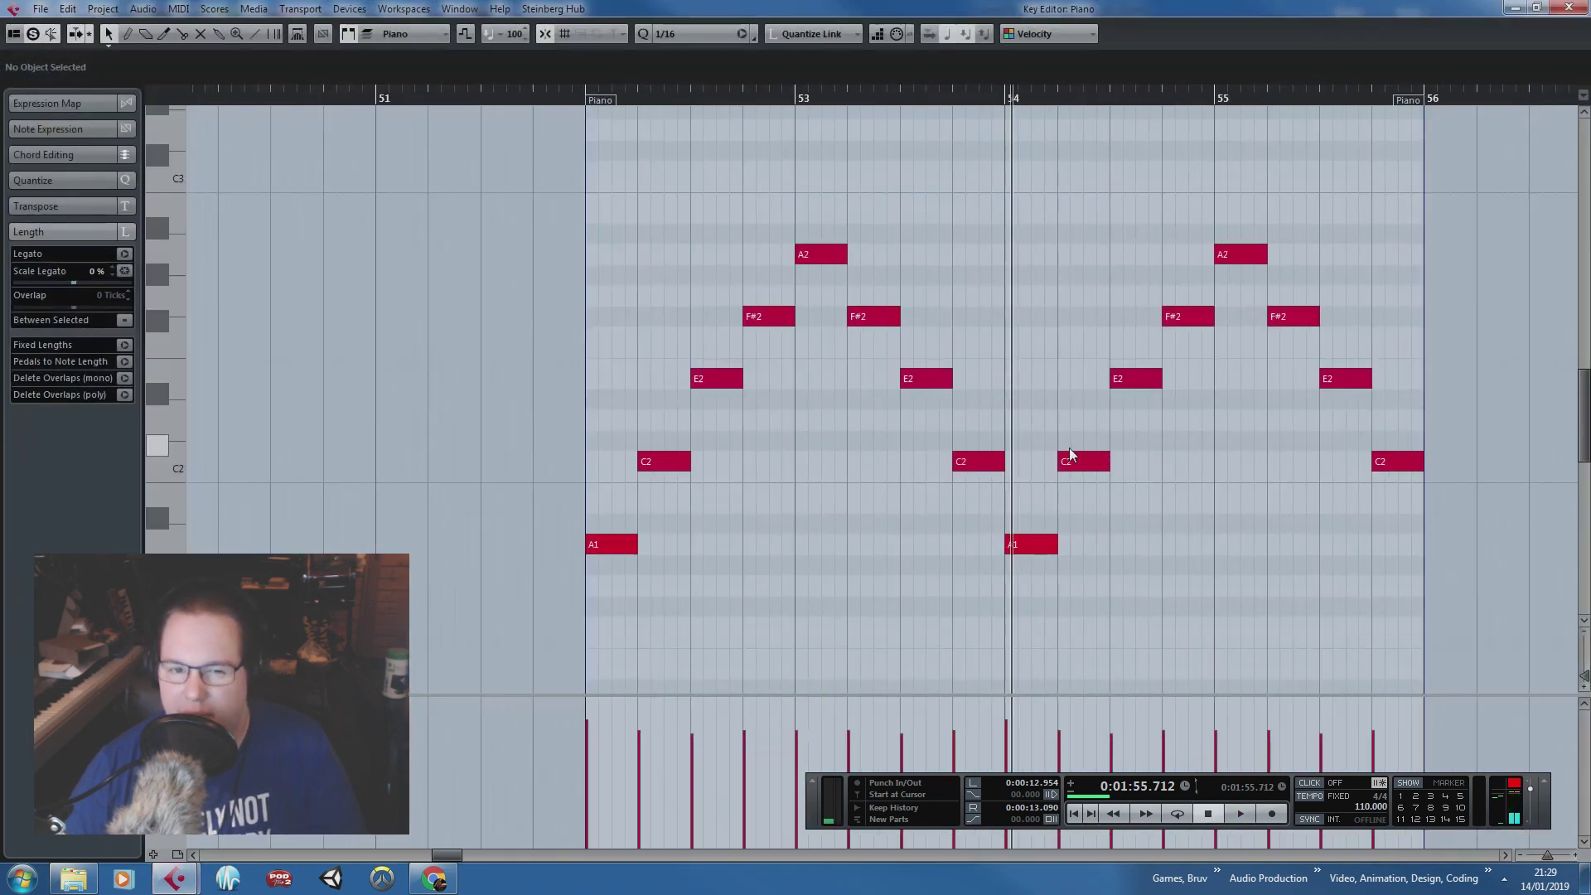
pyautogui.moveTo(1452, 474); pyautogui.dragTo(665, 441)
pyautogui.scroll(2, 665, 455)
pyautogui.click(543, 104)
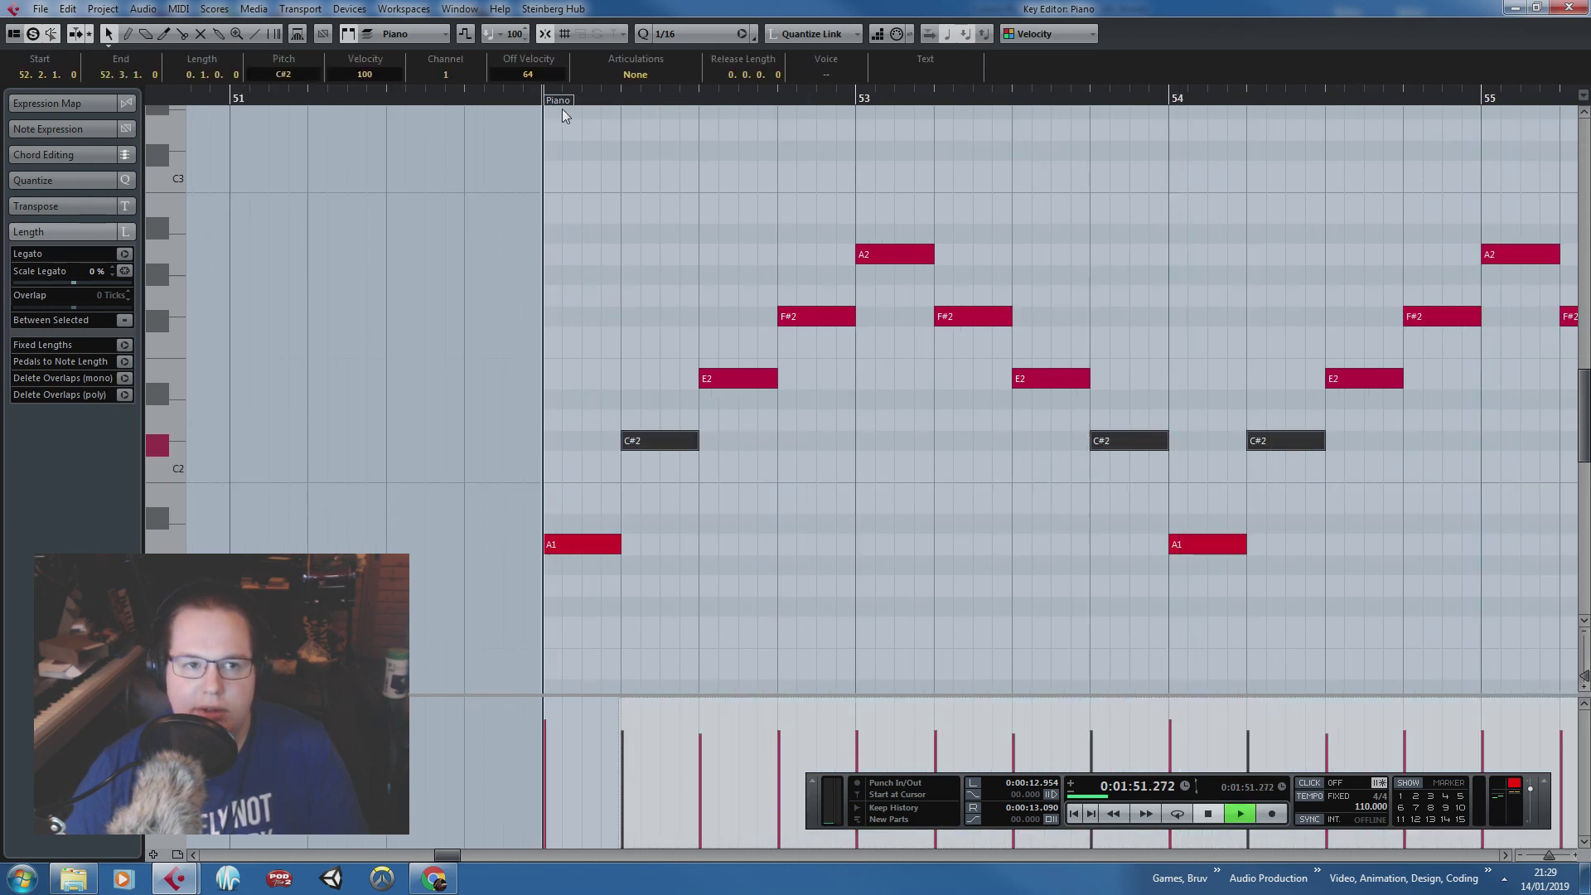
pyautogui.press('space')
pyautogui.press('g')
pyautogui.press('space')
# Step: Raise all four F#2 bass notes to G2 and play the line back from bar 52
pyautogui.moveTo(617, 295); pyautogui.dragTo(1271, 297)
pyautogui.click(1124, 226)
pyautogui.click(554, 102)
pyautogui.press('space')
pyautogui.press('g')
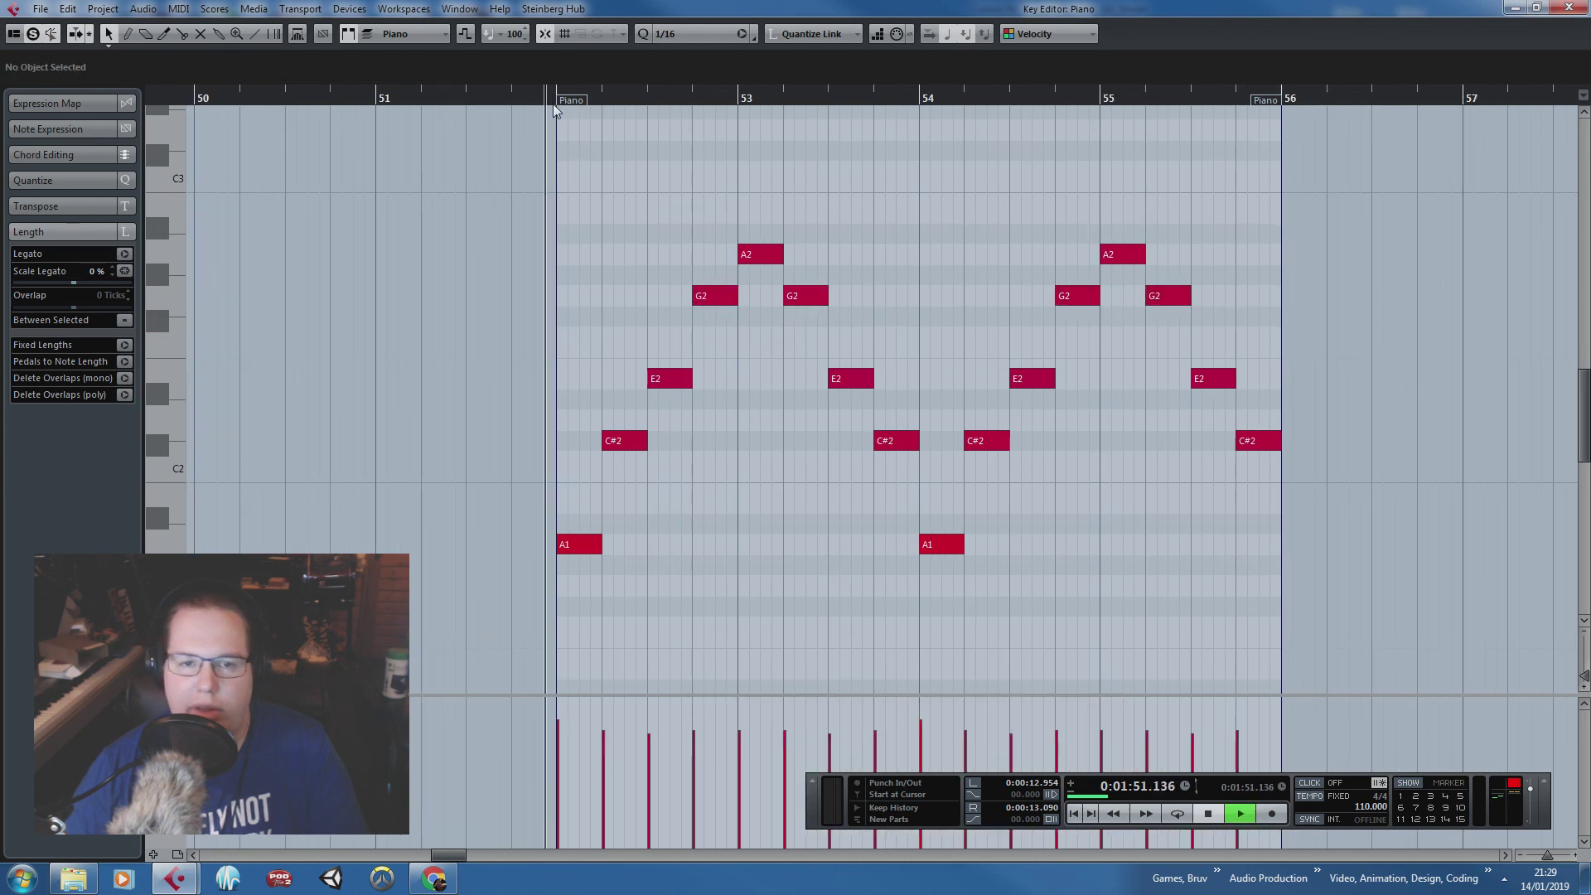
pyautogui.scroll(1, 668, 206)
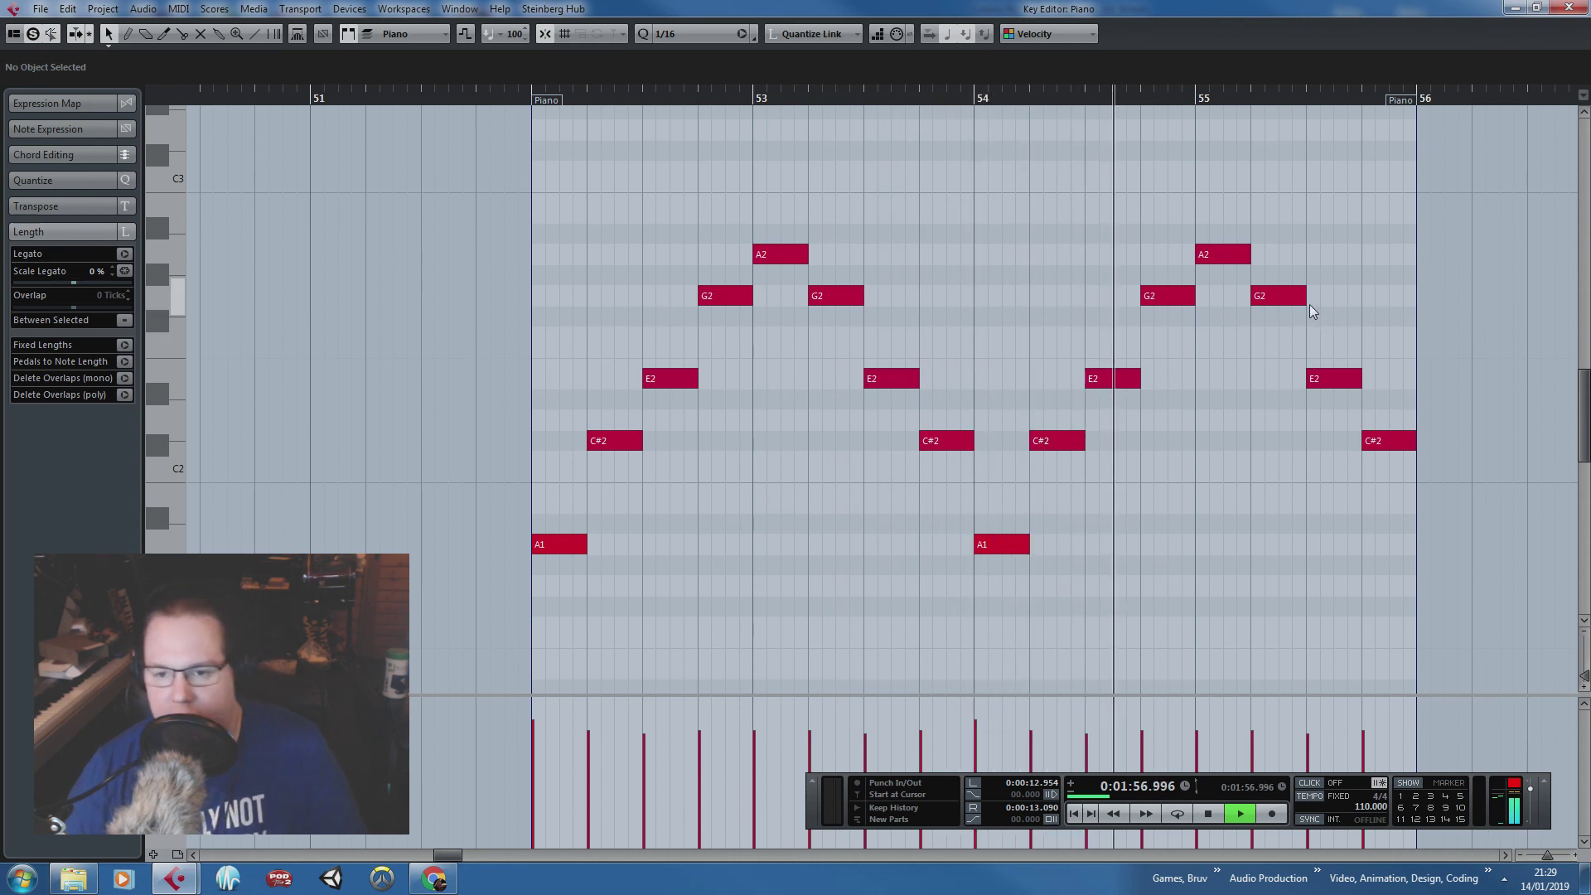
# Step: Lower the four G2 bass notes to F2 and play the line back from bar 52
pyautogui.moveTo(1318, 305); pyautogui.dragTo(738, 336)
pyautogui.press('space')
pyautogui.scroll(-2, 545, 198)
pyautogui.moveTo(383, 206); pyautogui.dragTo(166, 166)
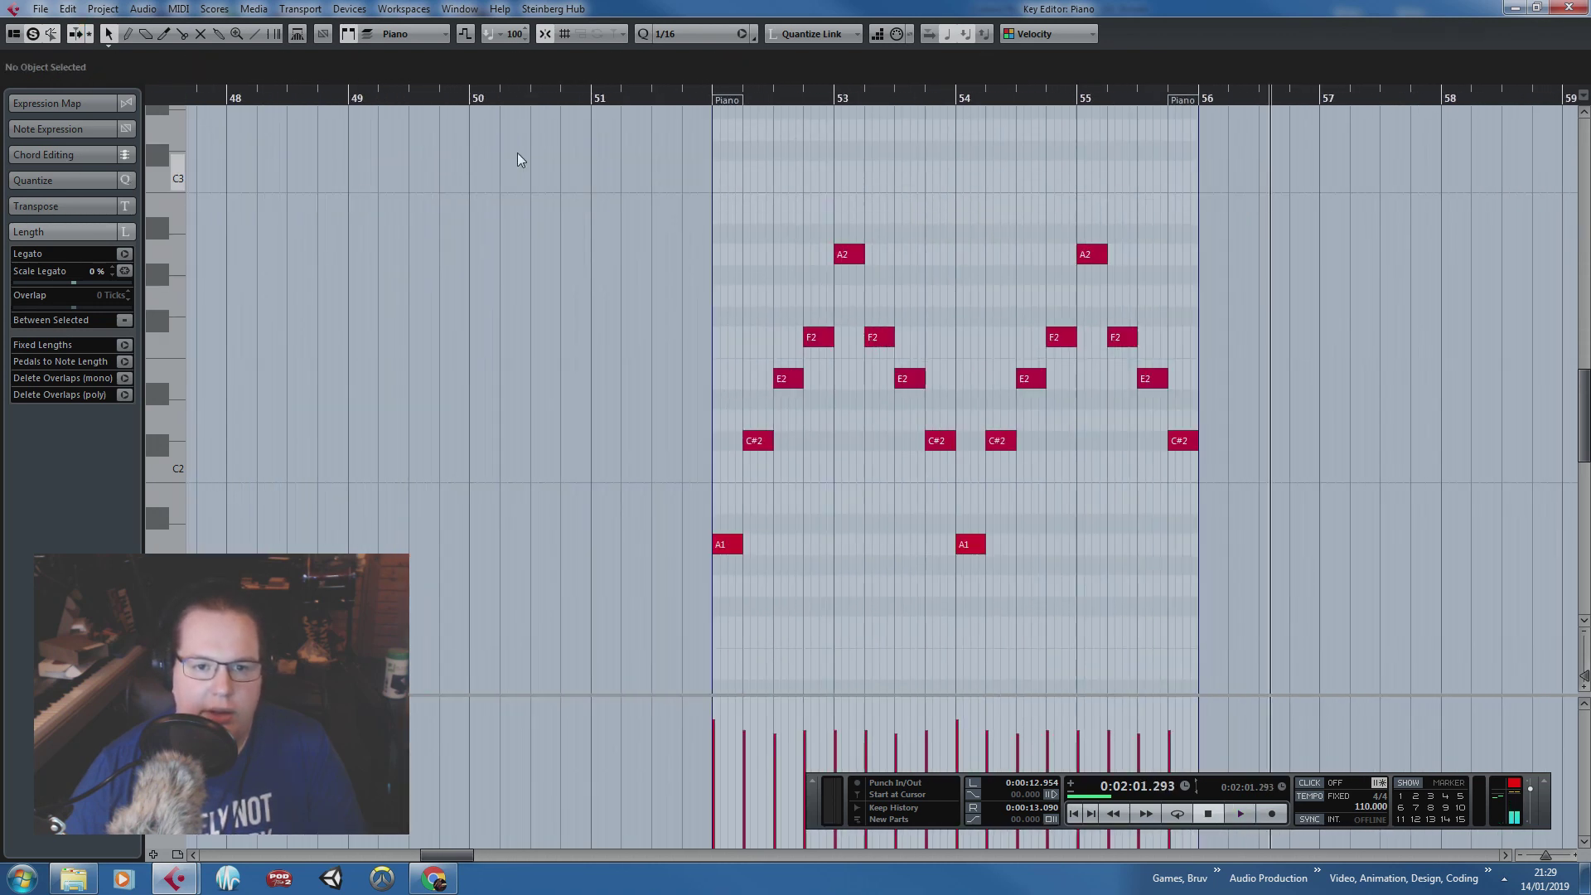
pyautogui.press('space')
pyautogui.scroll(4, 788, 222)
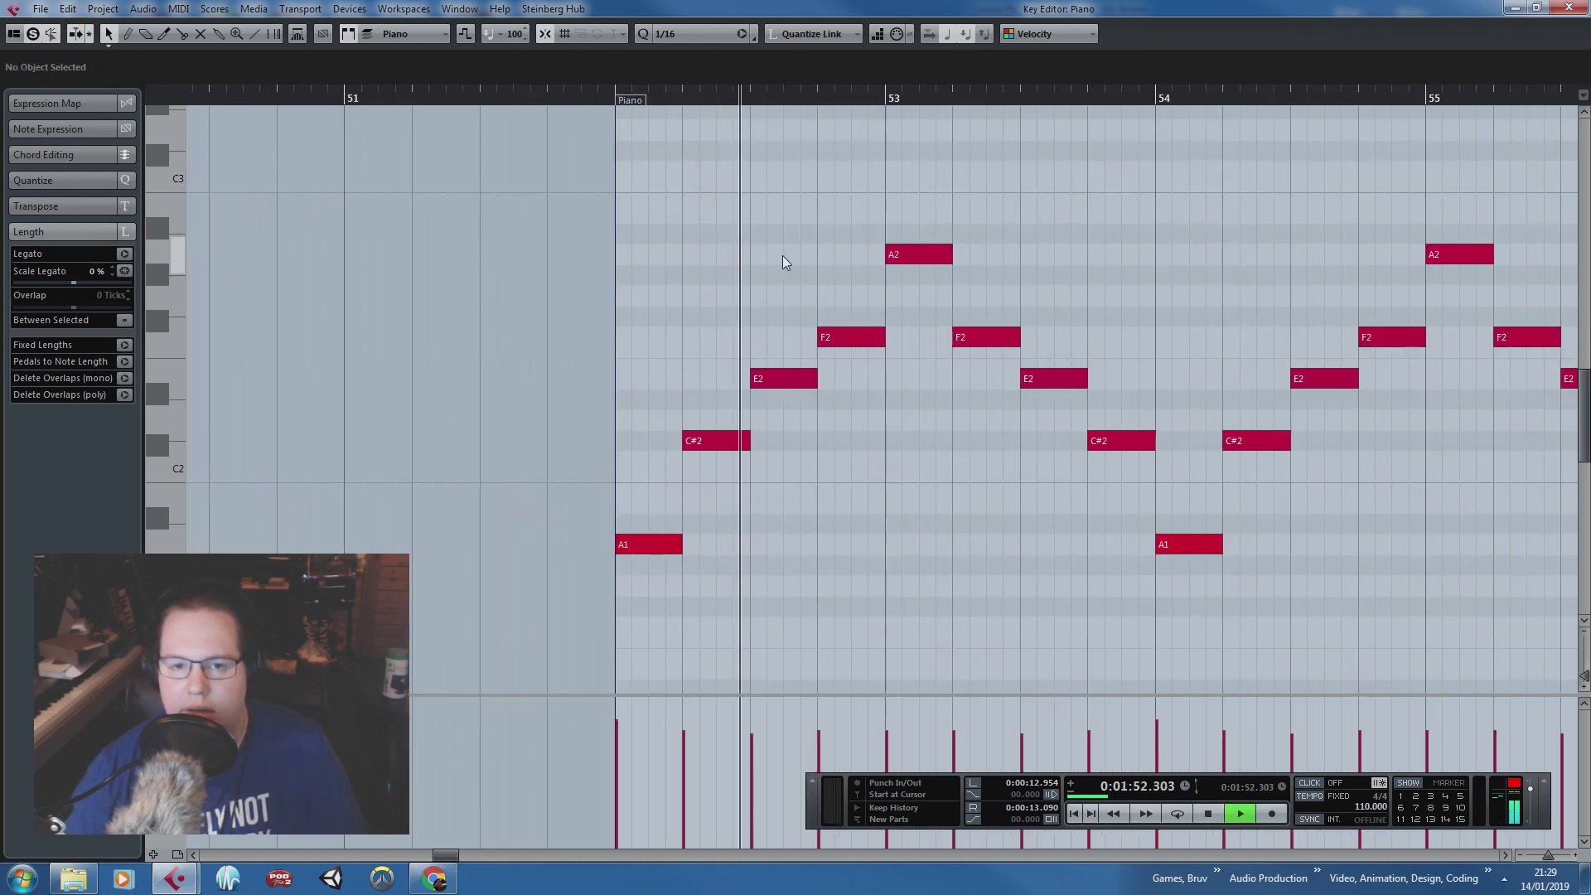
# Step: Raise the four F2 bass notes to F#2
pyautogui.moveTo(816, 310)
pyautogui.mouseDown()
pyautogui.moveTo(1341, 318)
pyautogui.moveTo(1510, 353)
pyautogui.mouseUp()
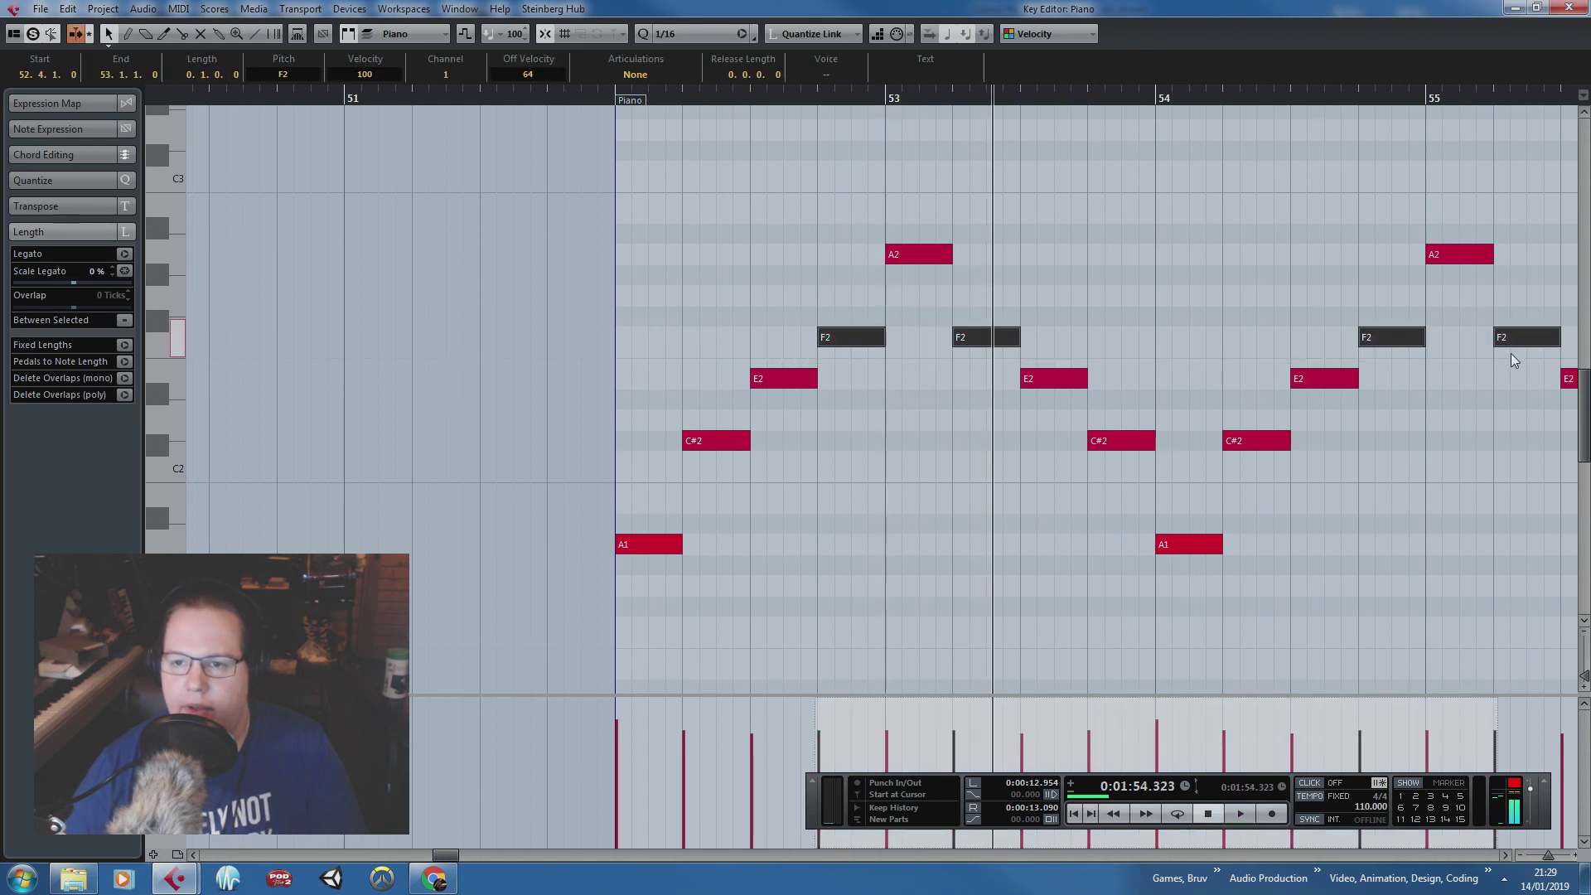
pyautogui.press('space')
pyautogui.press('Up')
pyautogui.click(1313, 177)
pyautogui.click(1368, 319)
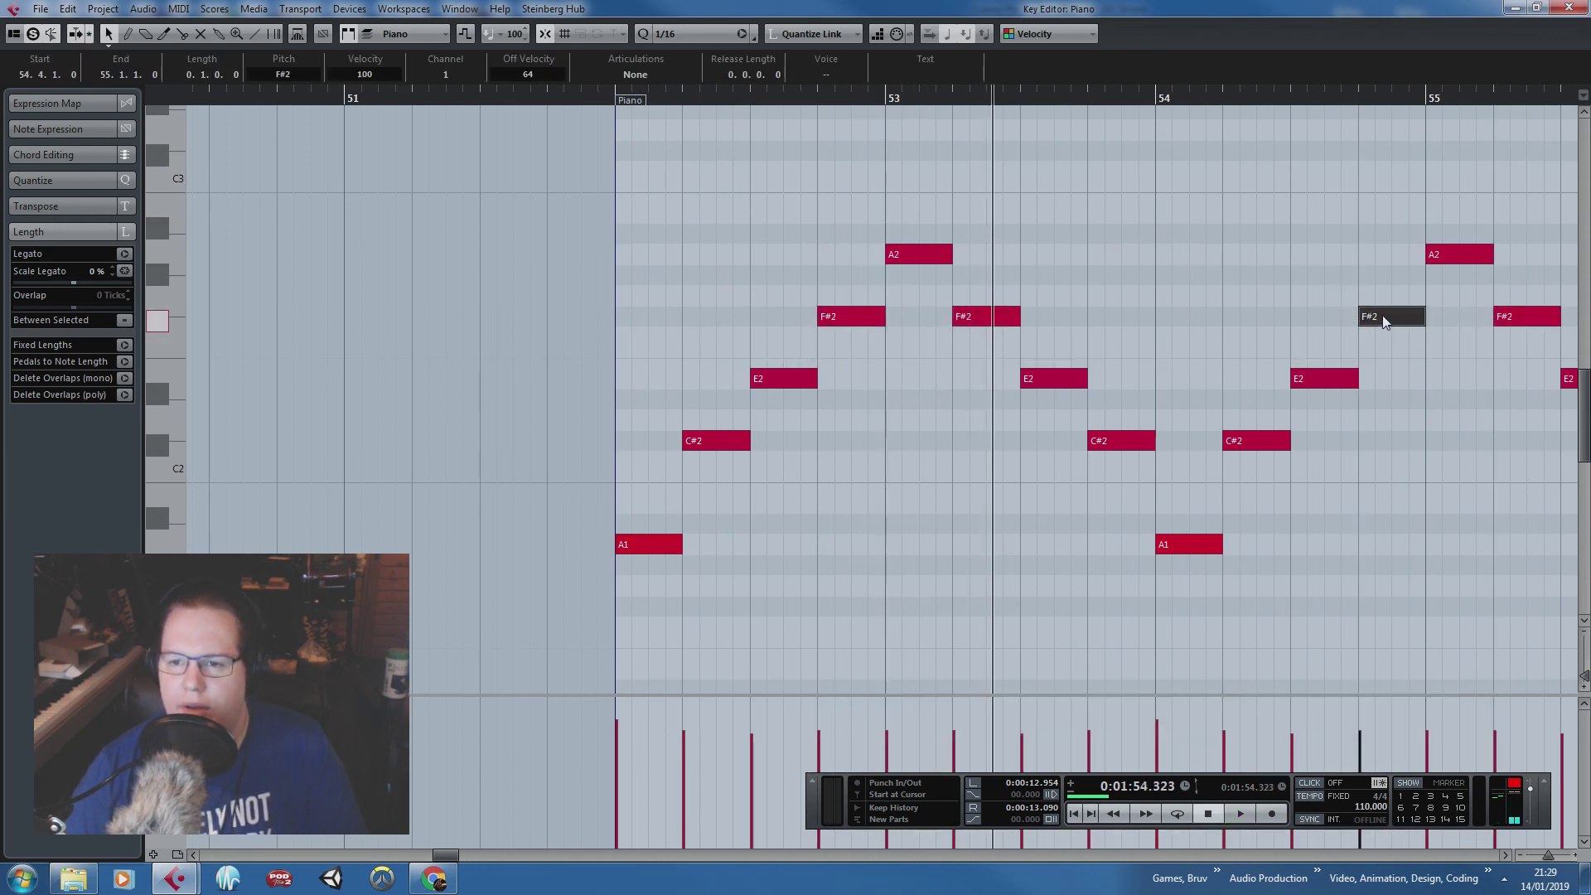
# Step: Set the locators at bar 52 and play back the bassline with its C#2 and F#2 notes
pyautogui.moveTo(615, 87); pyautogui.dragTo(618, 116)
pyautogui.press('space')
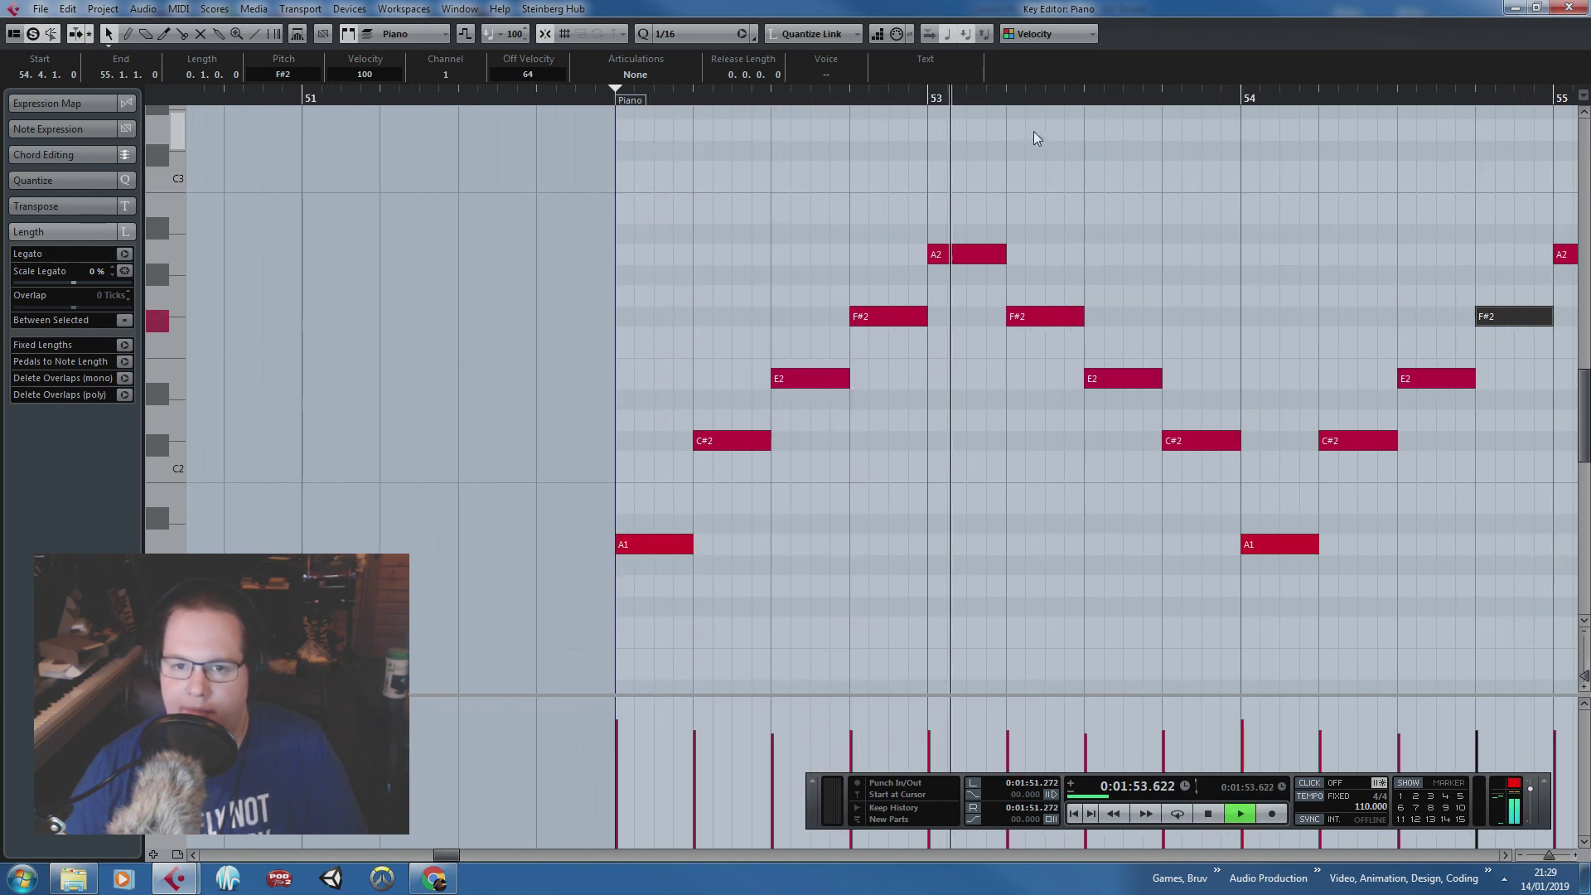
pyautogui.scroll(-1, 1175, 174)
pyautogui.moveTo(1228, 163); pyautogui.dragTo(1570, 142)
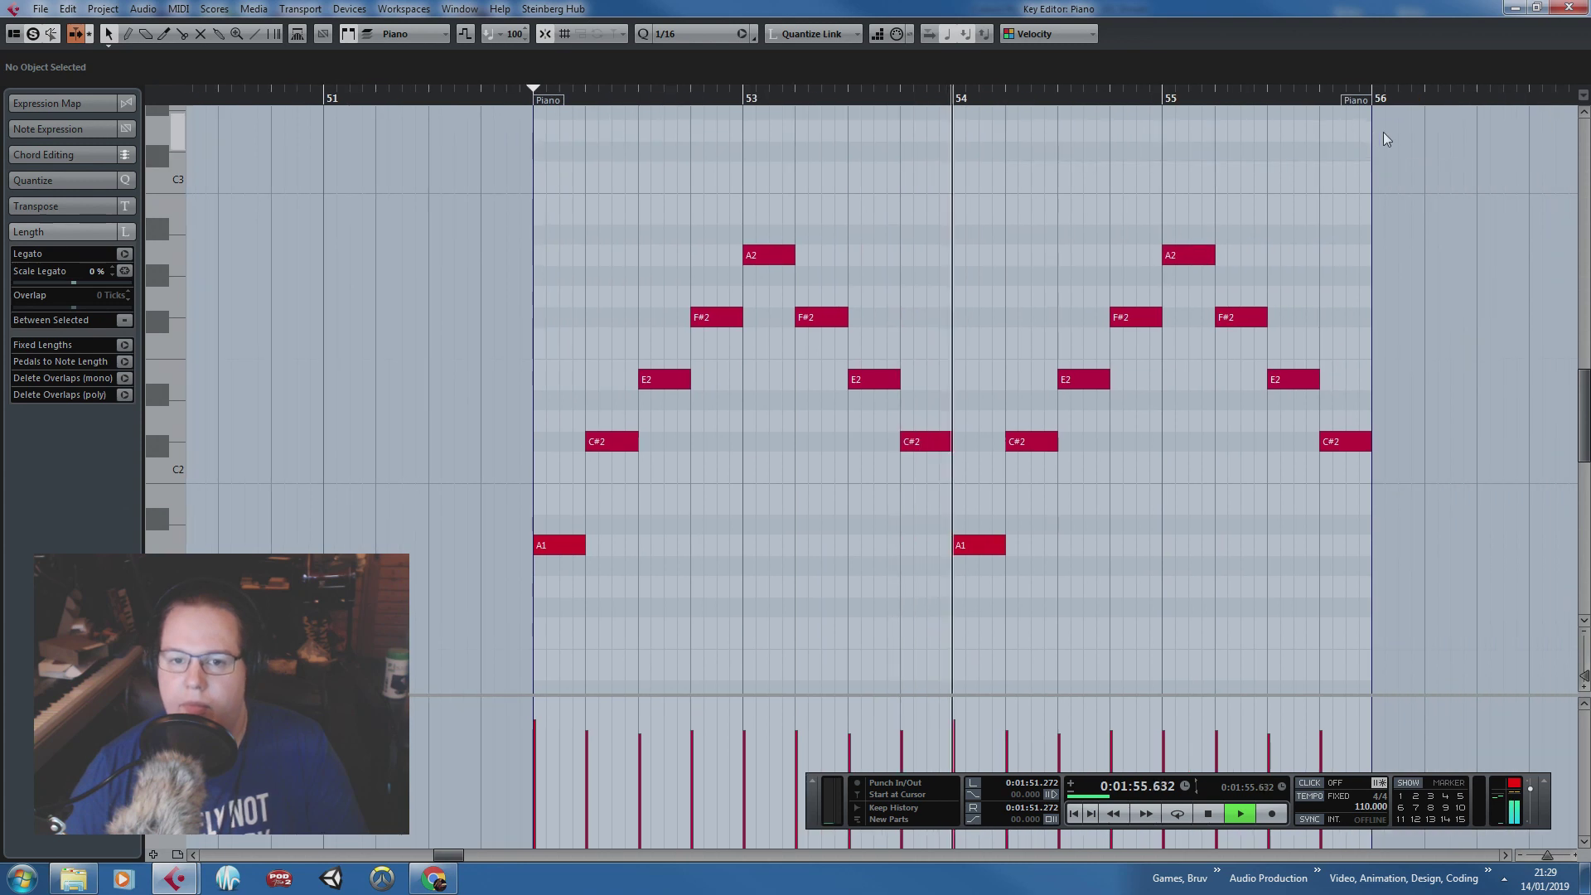
pyautogui.press('space')
pyautogui.click(1568, 8)
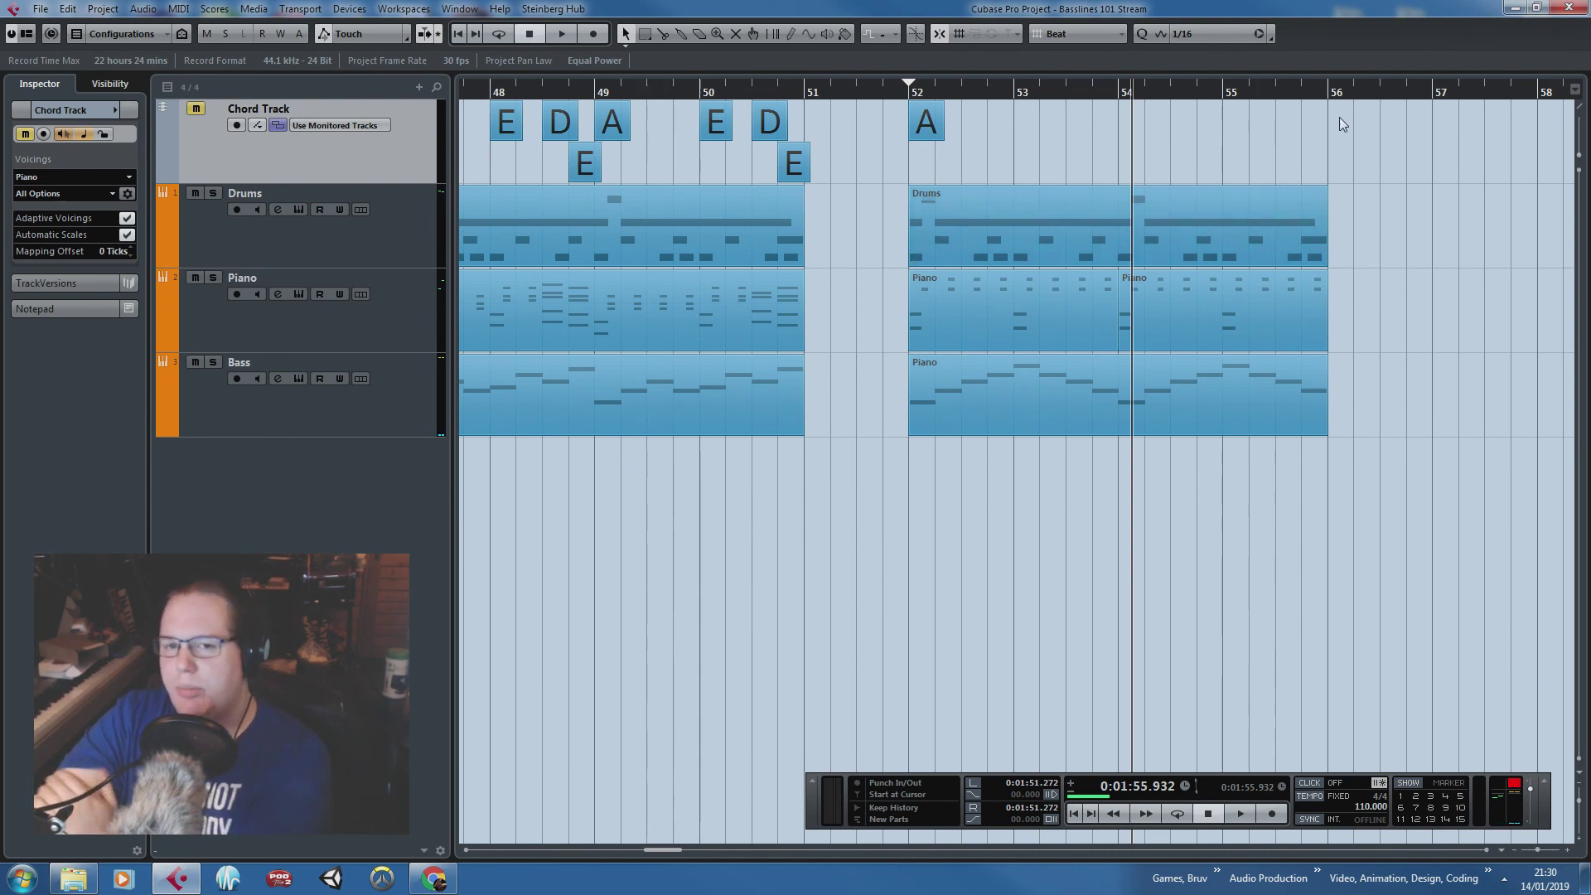
pyautogui.moveTo(1019, 512); pyautogui.dragTo(500, 542)
pyautogui.press('g')
pyautogui.press('g')
pyautogui.press('g')
pyautogui.press('h')
pyautogui.press('h')
pyautogui.press('h')
# Step: Open the bass part at bars 52–55 for editing and play its line back from bar 52
pyautogui.click(929, 403)
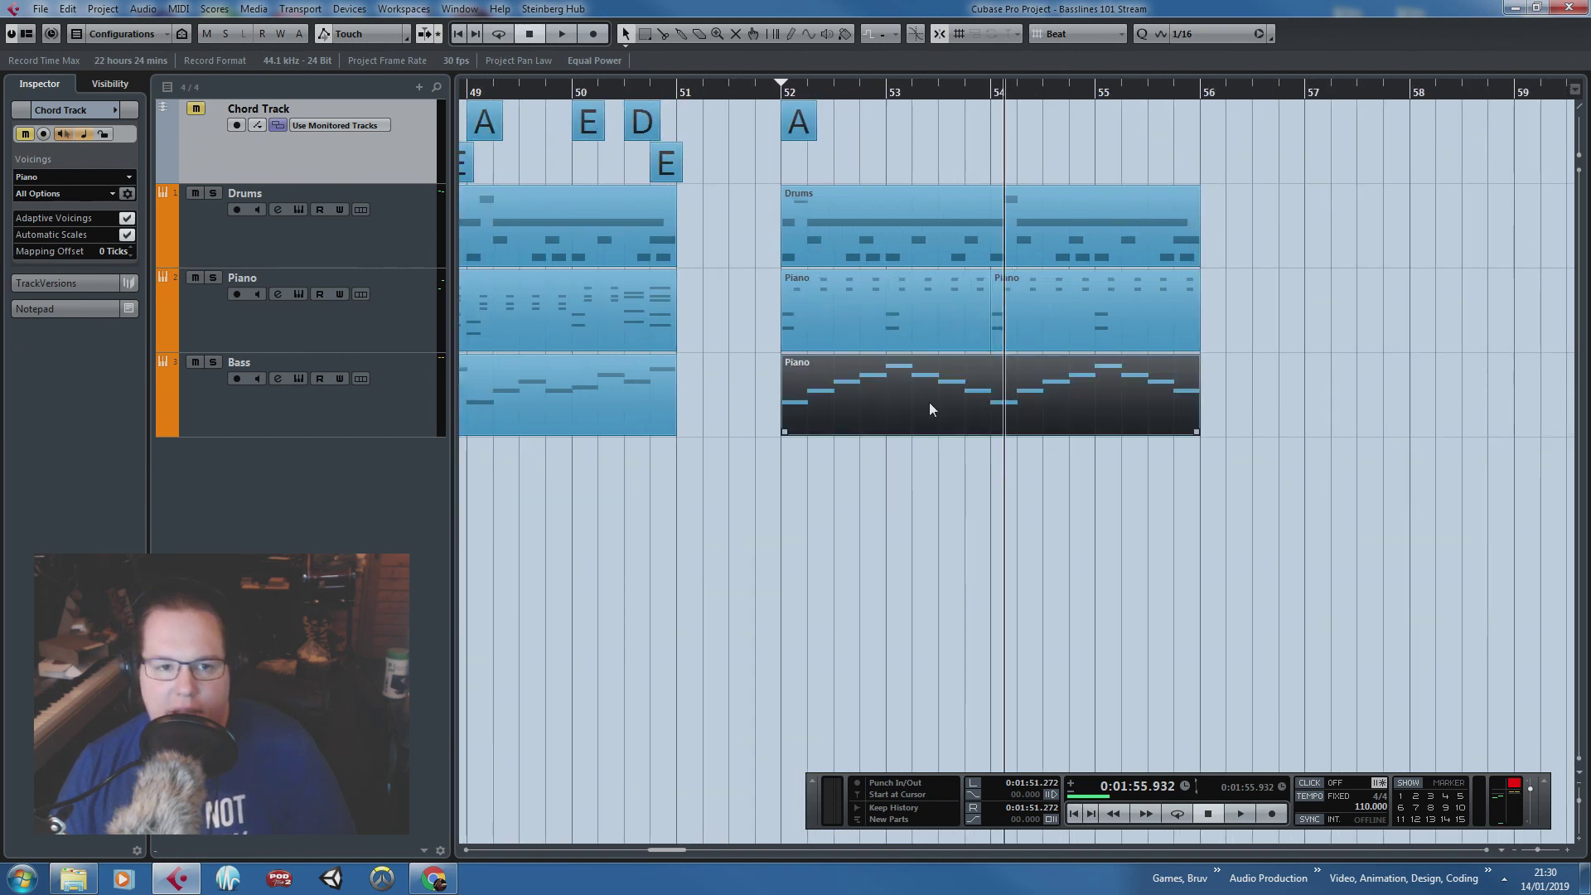
pyautogui.click(1006, 441)
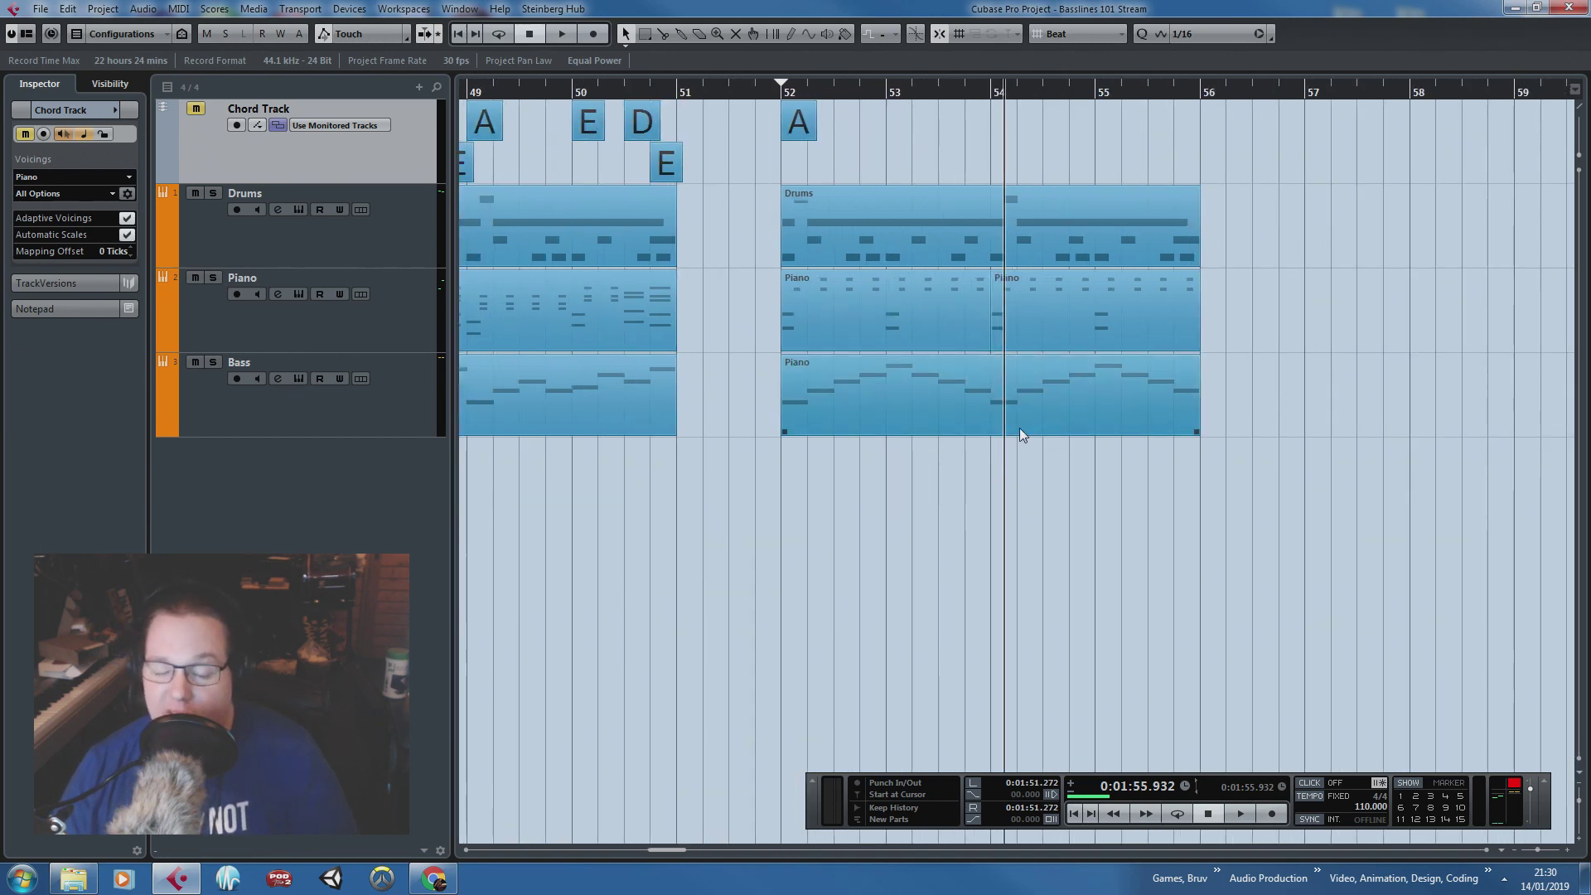
pyautogui.doubleClick(1019, 428)
pyautogui.moveTo(1036, 308); pyautogui.dragTo(241, 311)
pyautogui.click(335, 97)
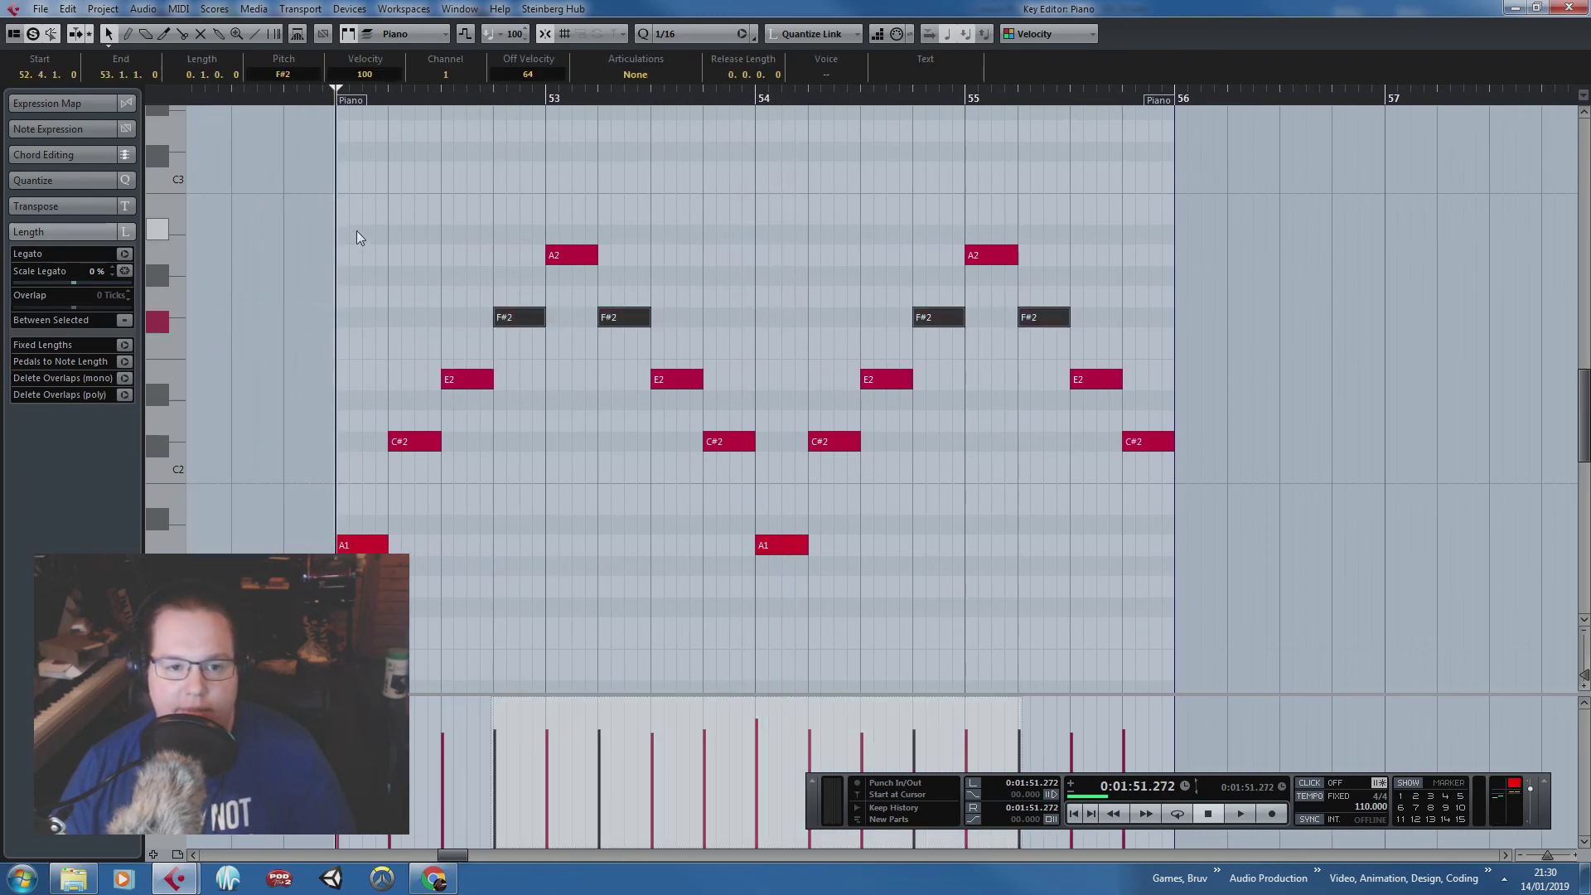
pyautogui.press('space')
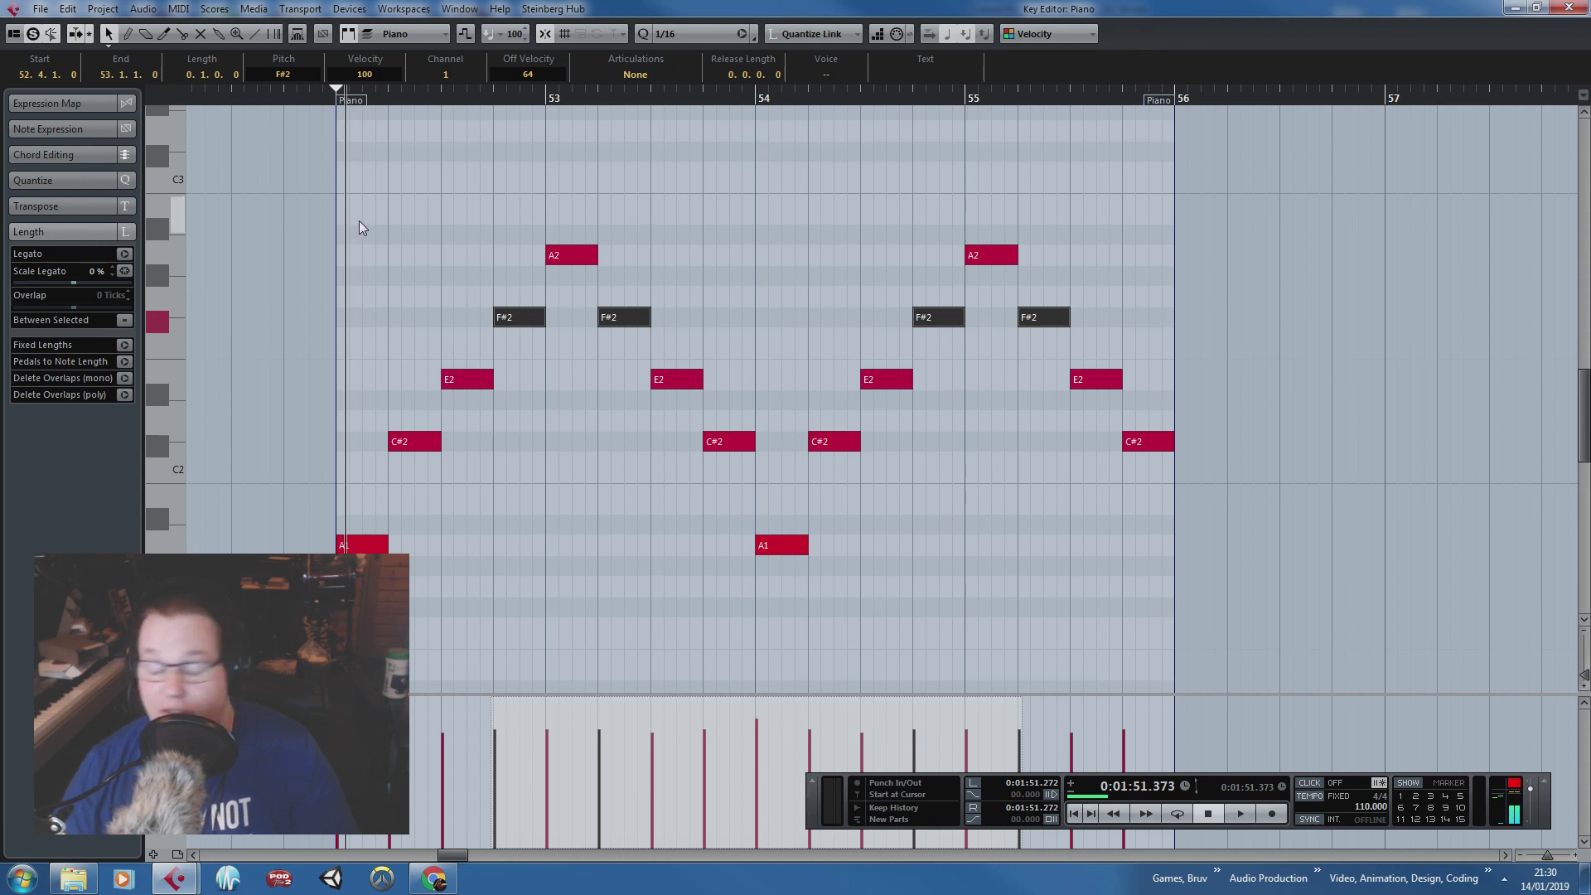
pyautogui.click(568, 487)
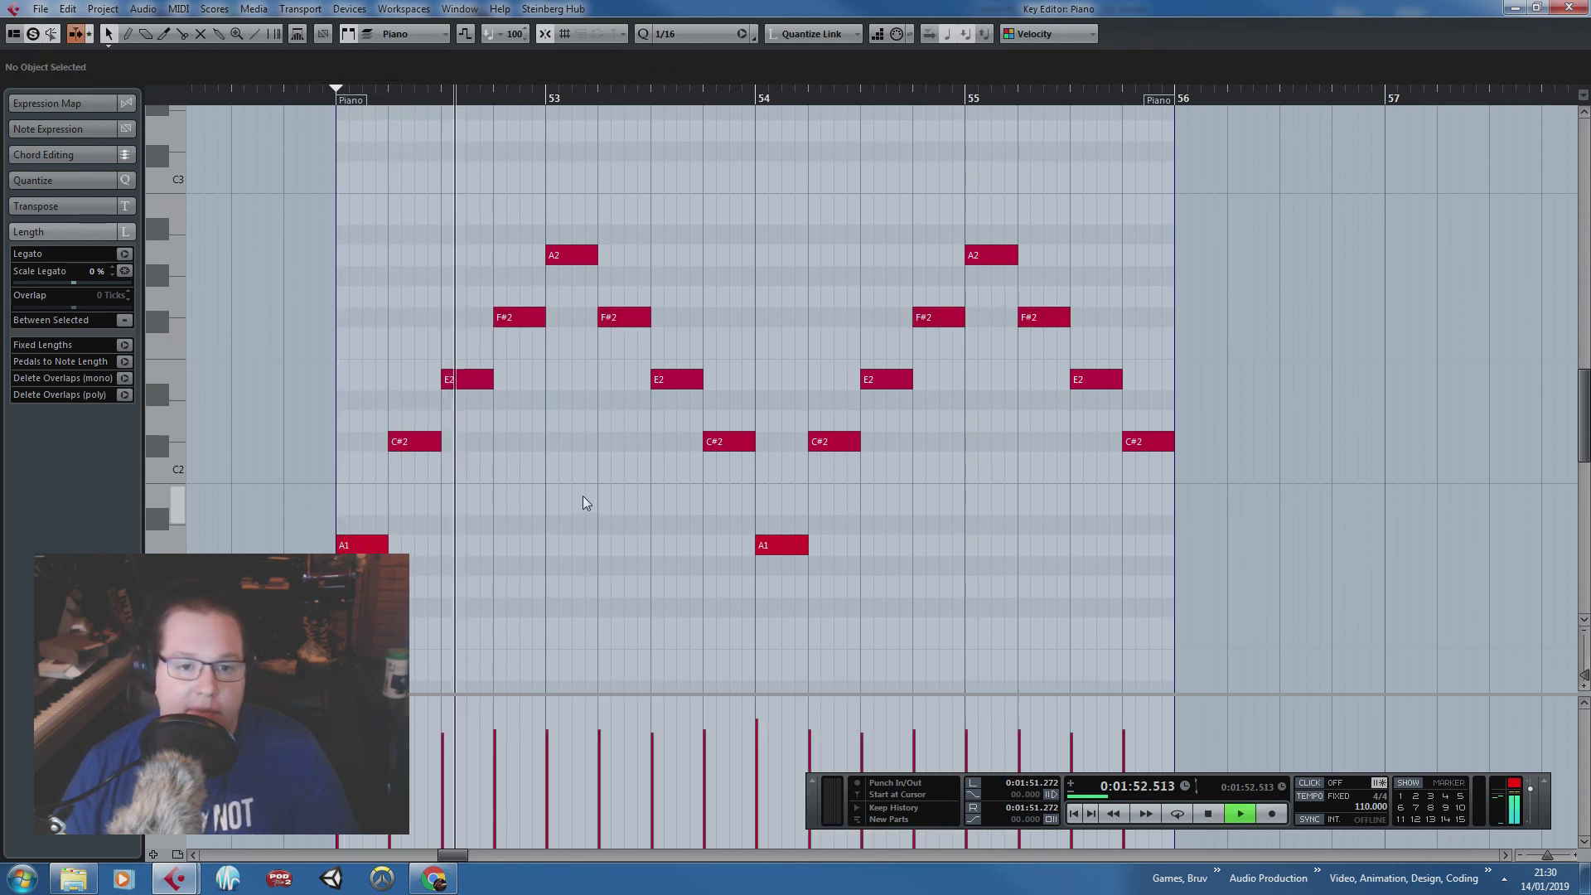
pyautogui.press('space')
# Step: Lower the four C#2 bass notes to C2 and play the line back from bar 52
pyautogui.moveTo(369, 454); pyautogui.dragTo(1155, 435)
pyautogui.press('Down')
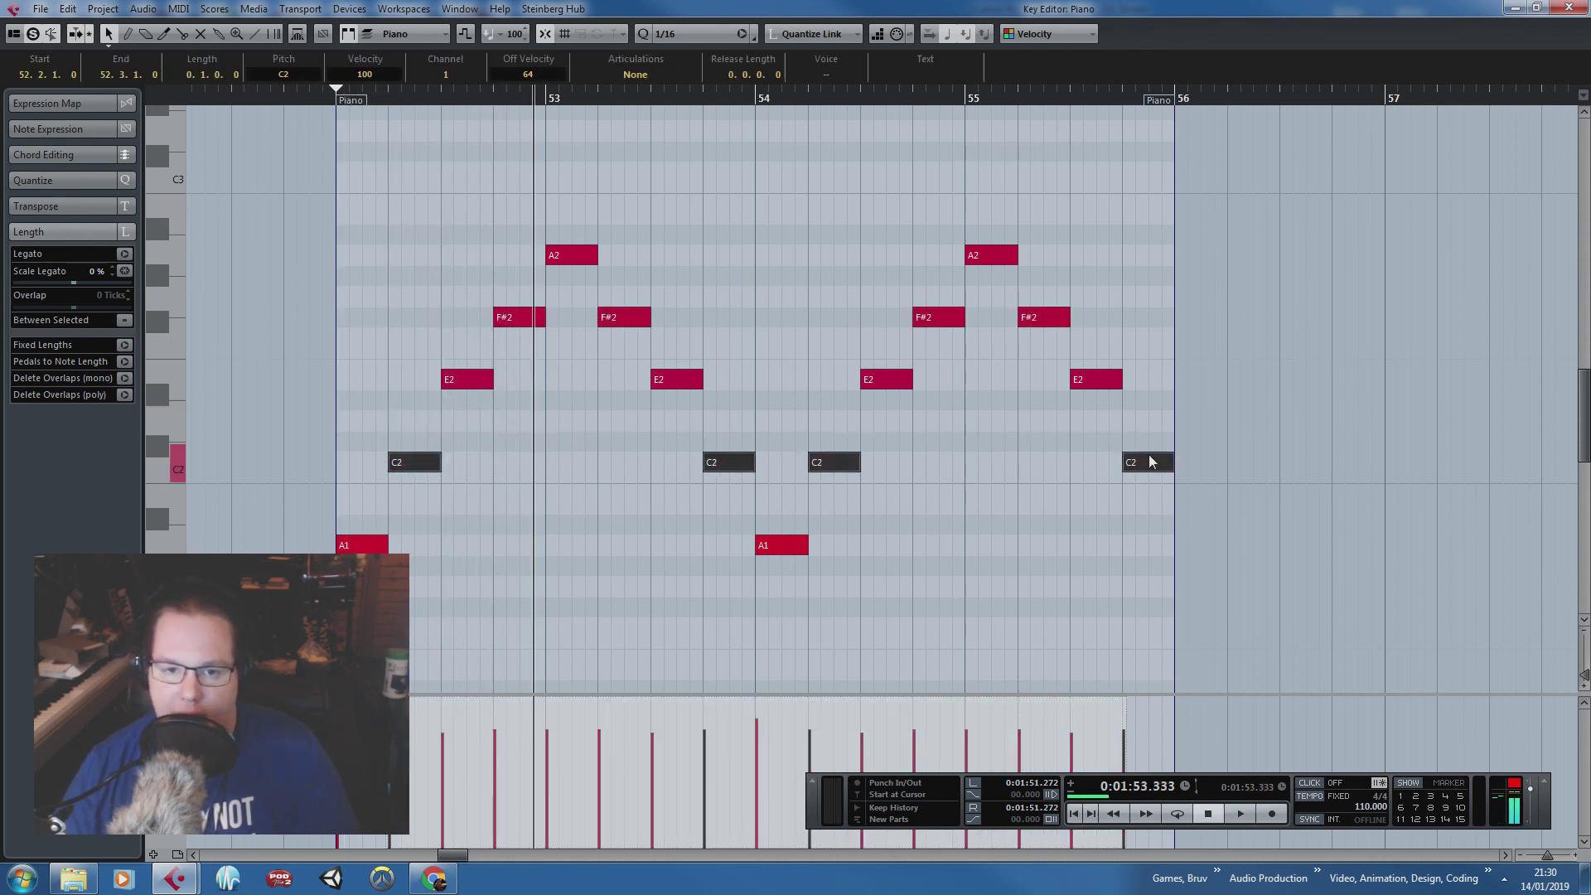
pyautogui.press('g')
pyautogui.press('space')
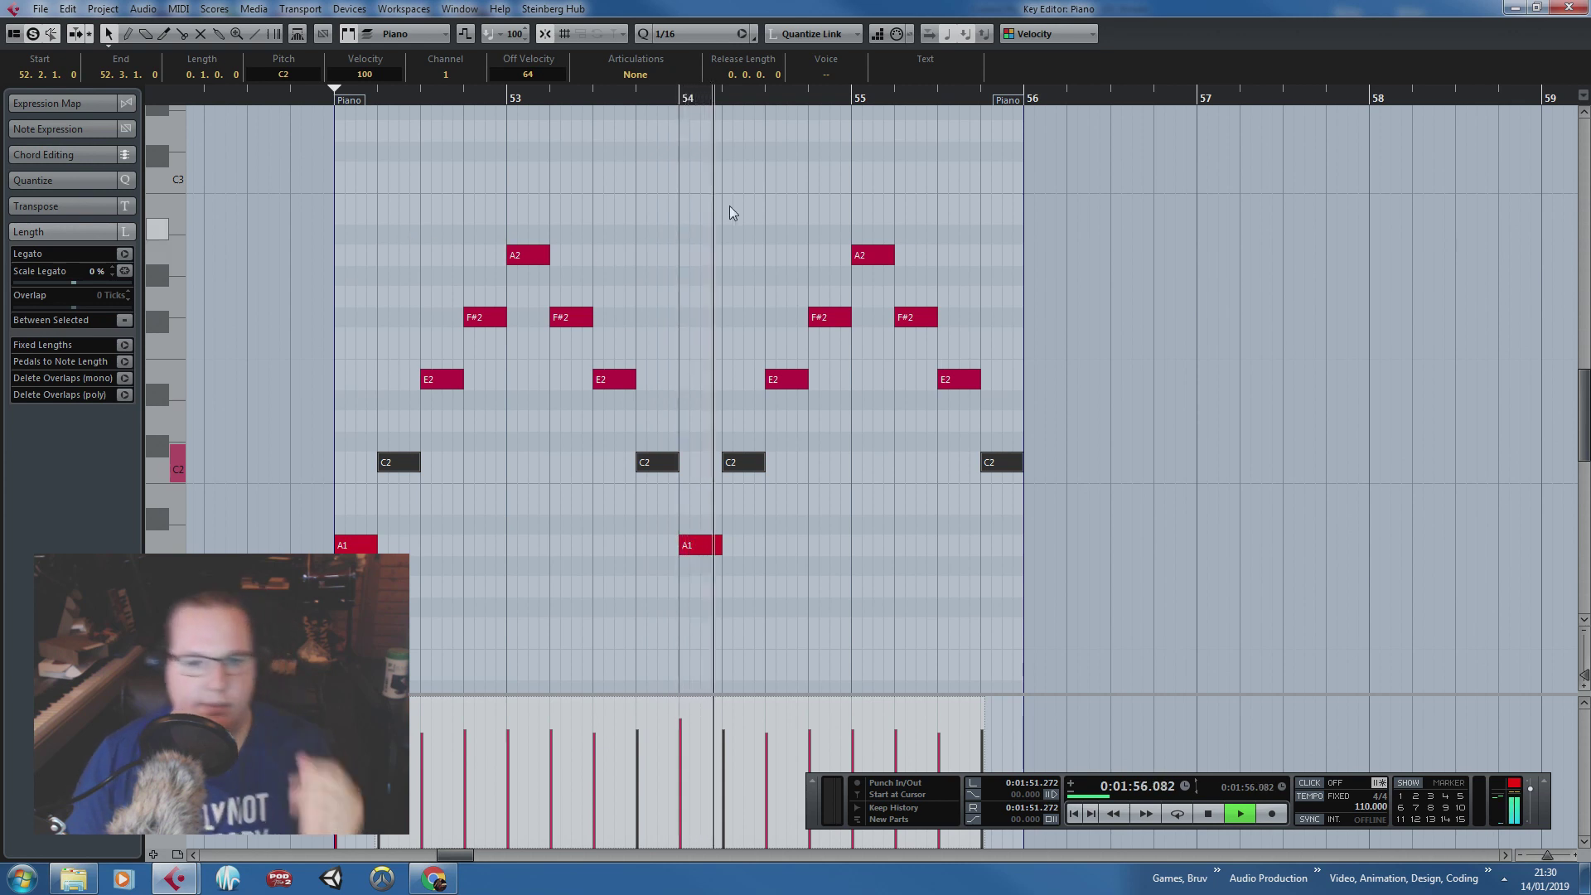
pyautogui.click(871, 181)
pyautogui.press('space')
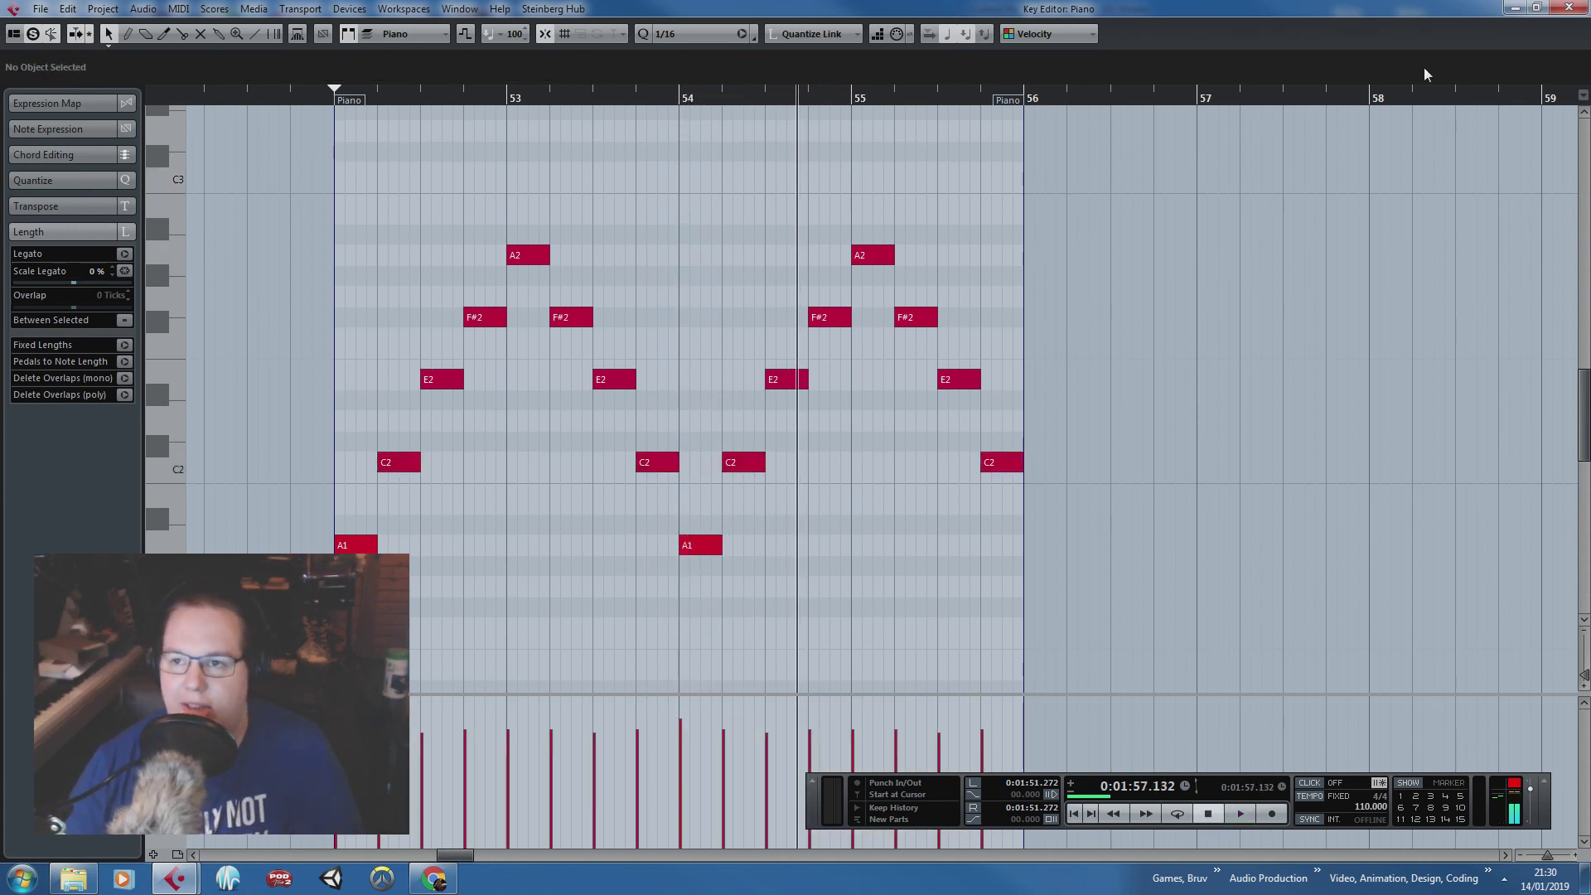
pyautogui.click(1574, 8)
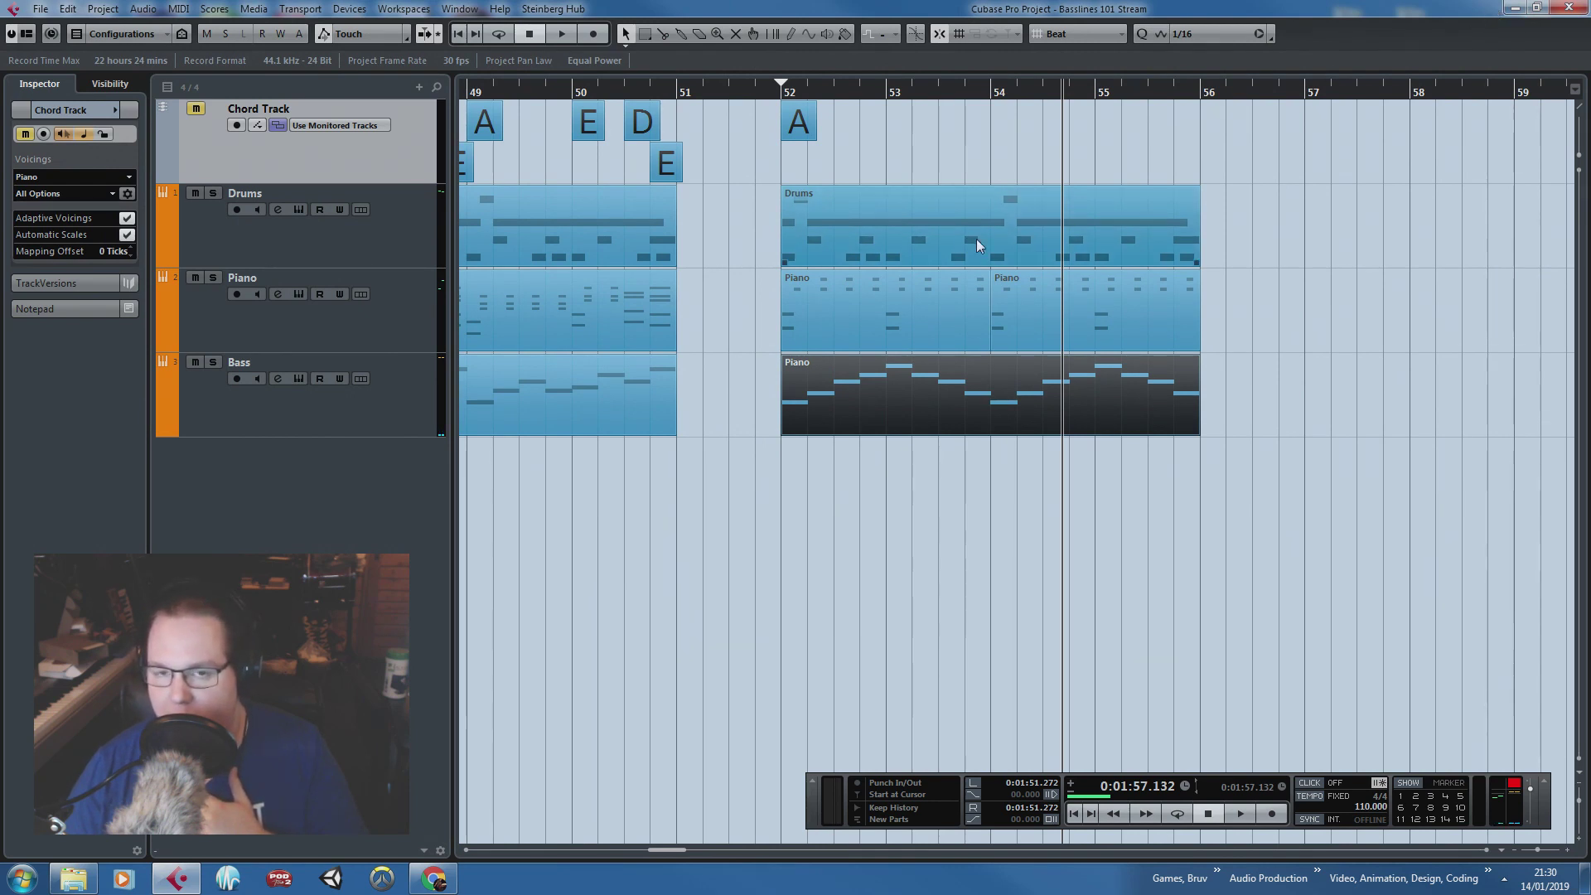
pyautogui.click(1024, 160)
pyautogui.click(954, 286)
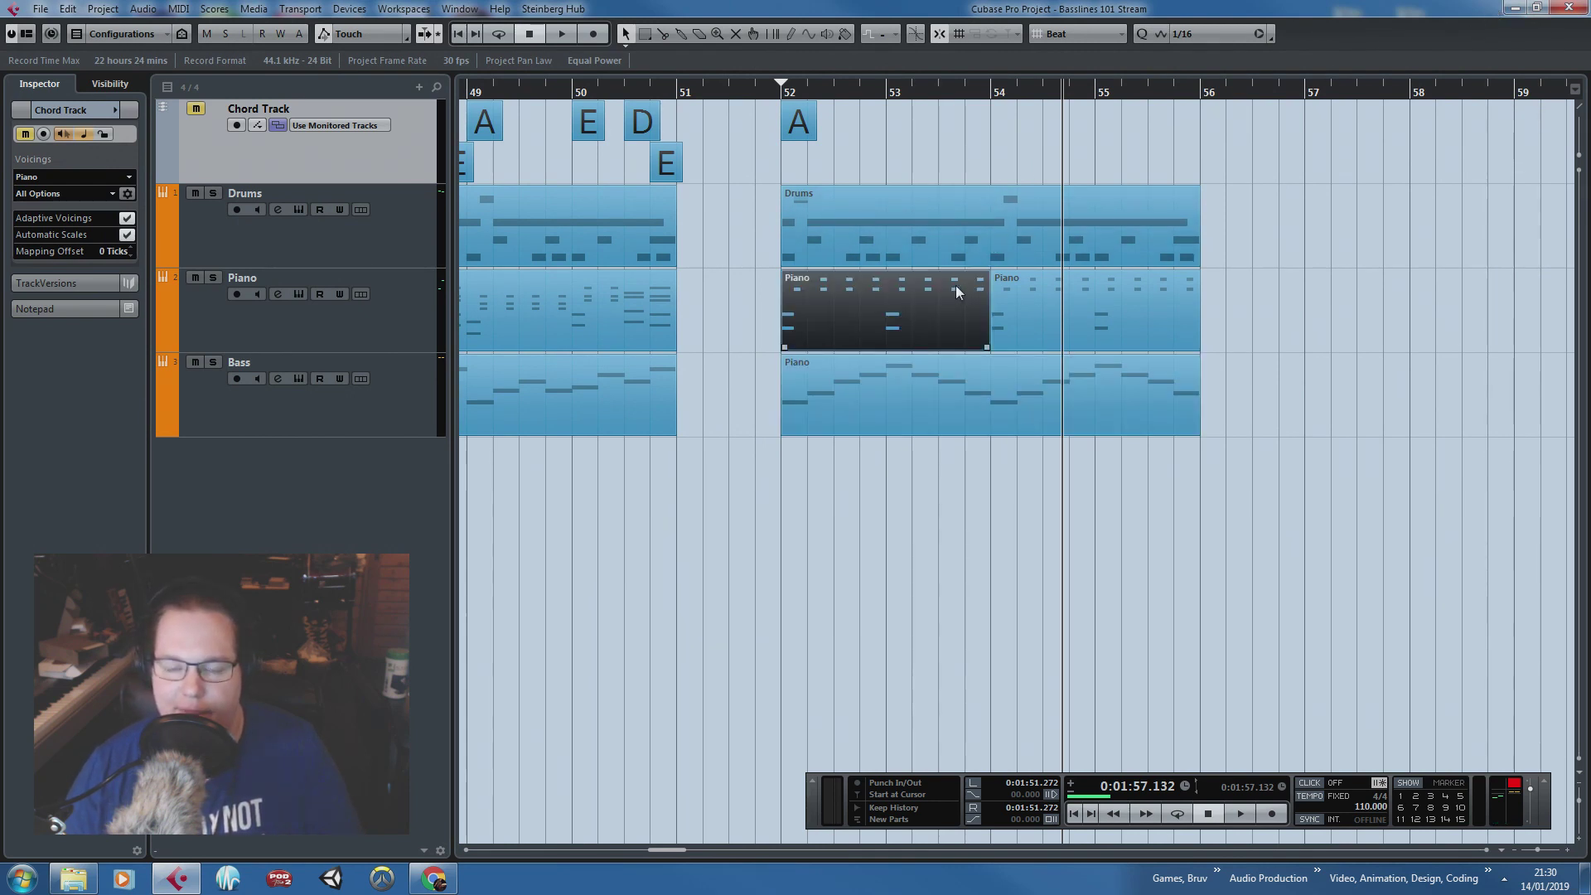
pyautogui.scroll(-1, 1011, 290)
pyautogui.scroll(-1, 1011, 290)
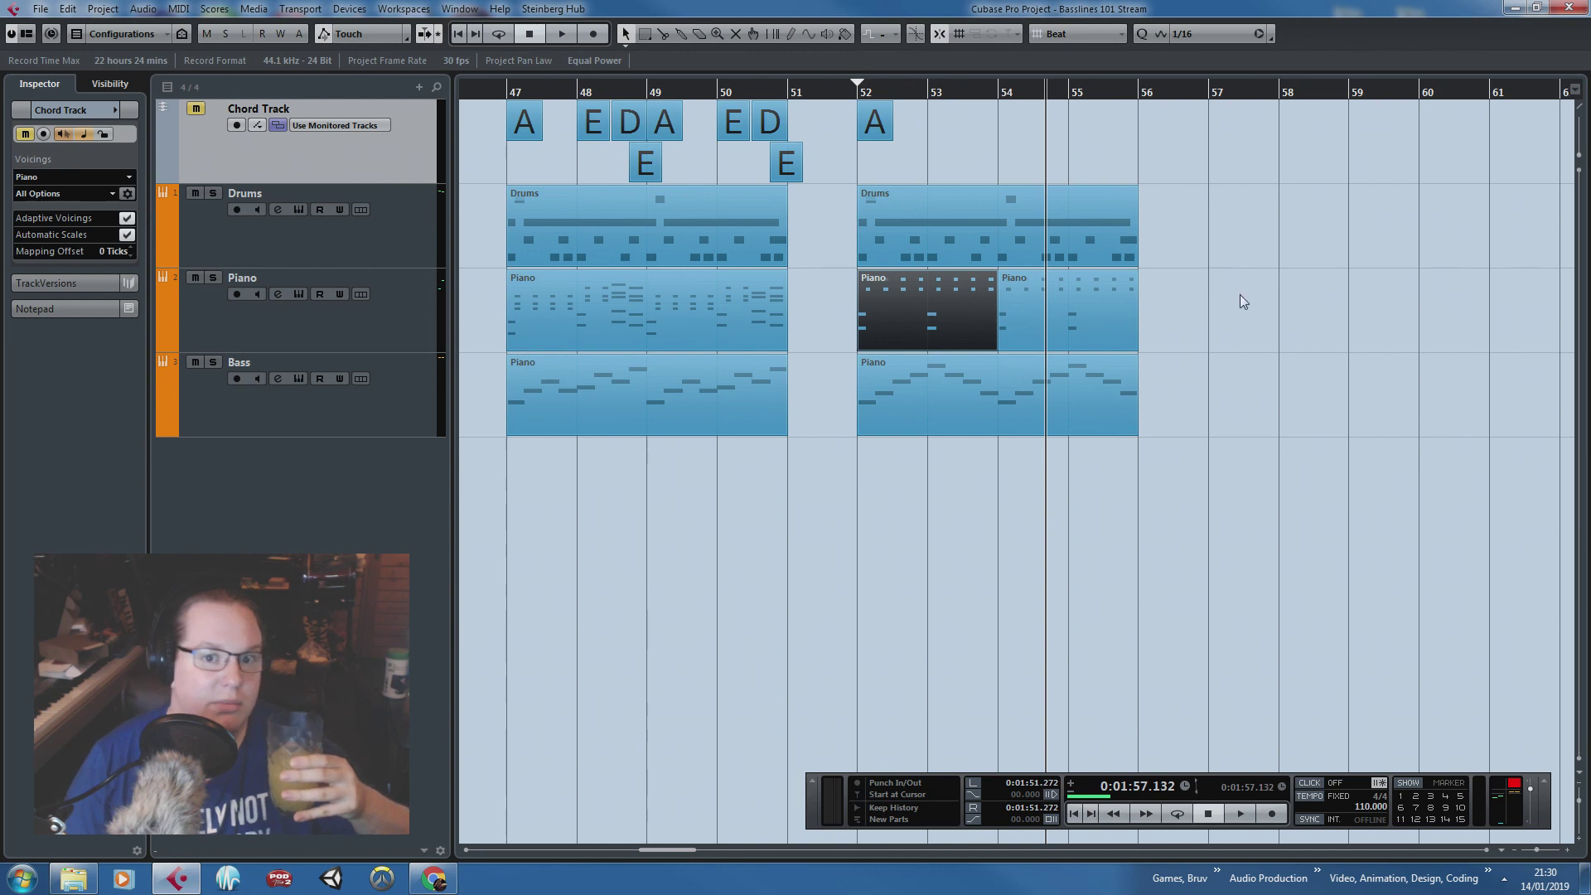
pyautogui.click(1191, 310)
pyautogui.press('g')
pyautogui.scroll(3, 981, 141)
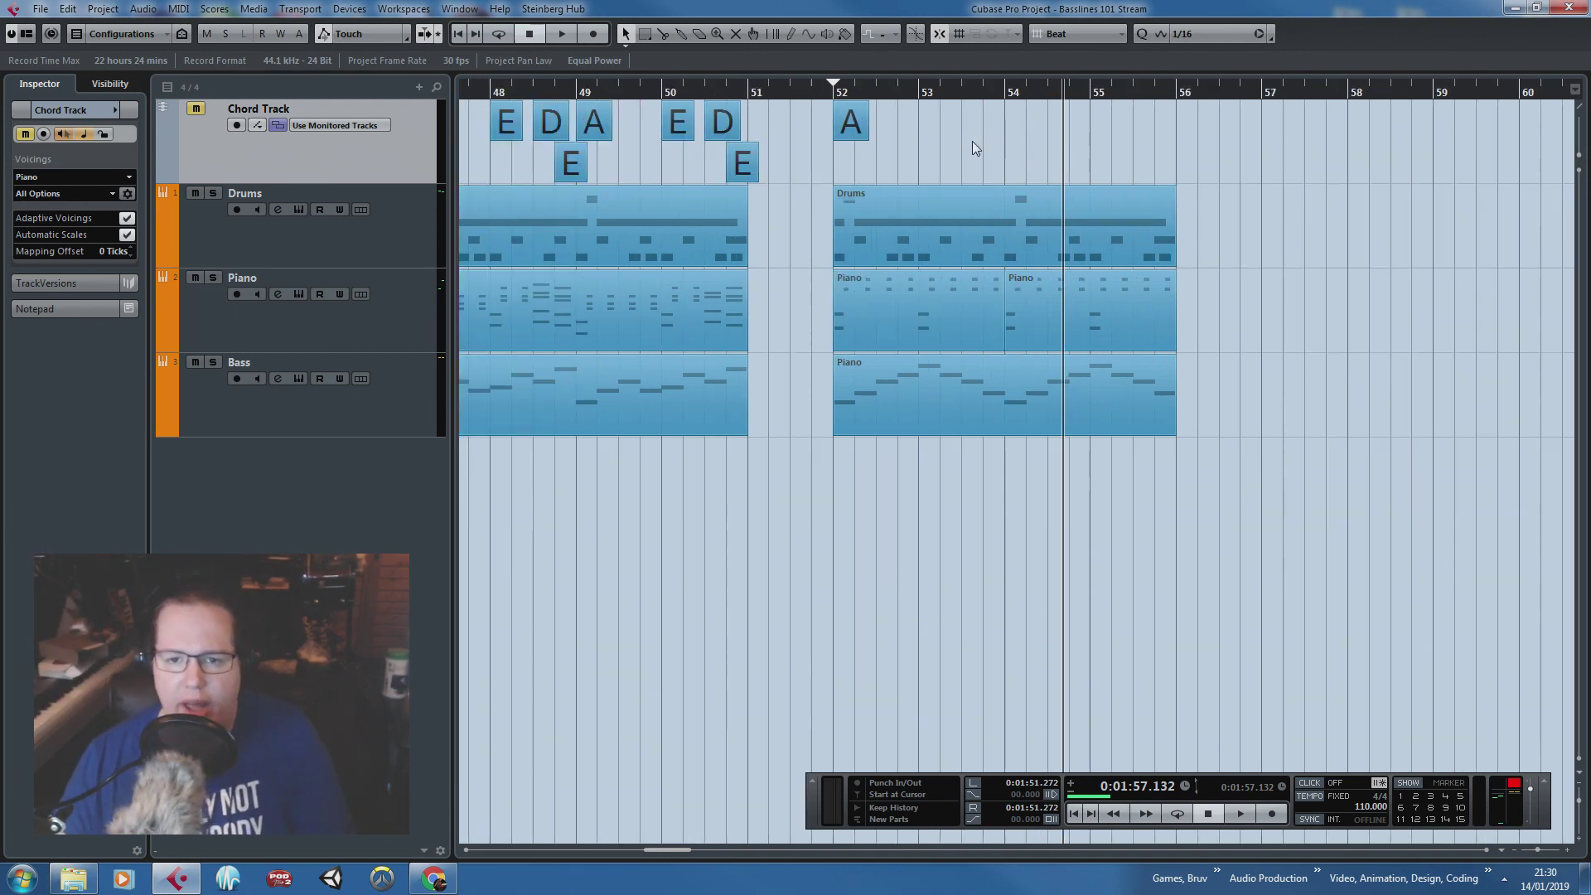
pyautogui.scroll(-2, 1211, 275)
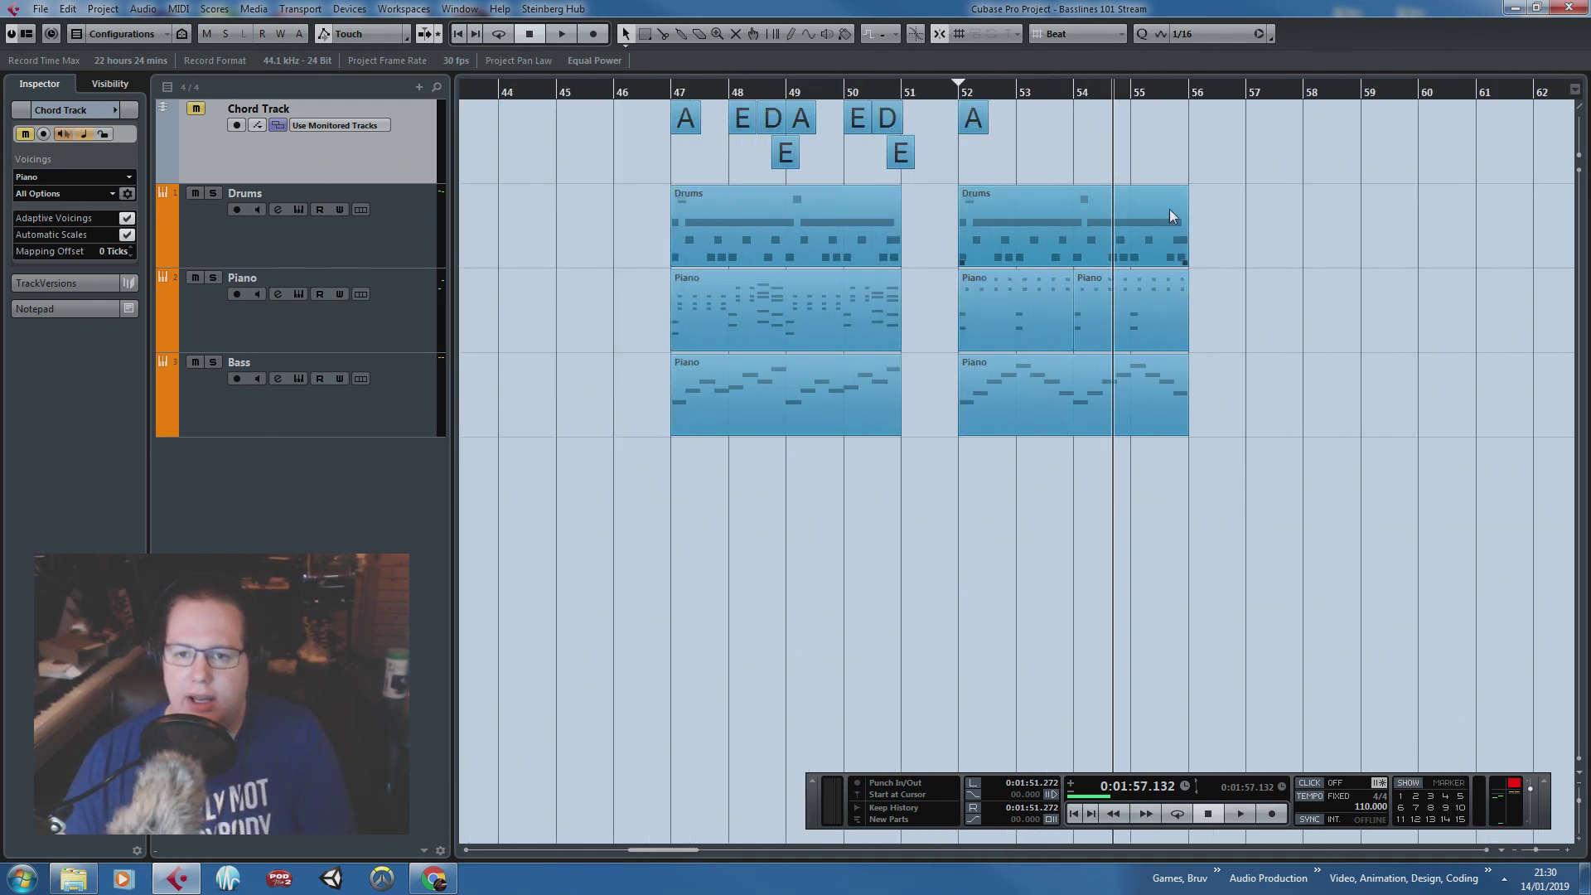
# Step: Glue the two piano parts in bars 52–55 together
pyautogui.moveTo(1329, 317); pyautogui.dragTo(1053, 298)
pyautogui.press('4')
pyautogui.click(1052, 307)
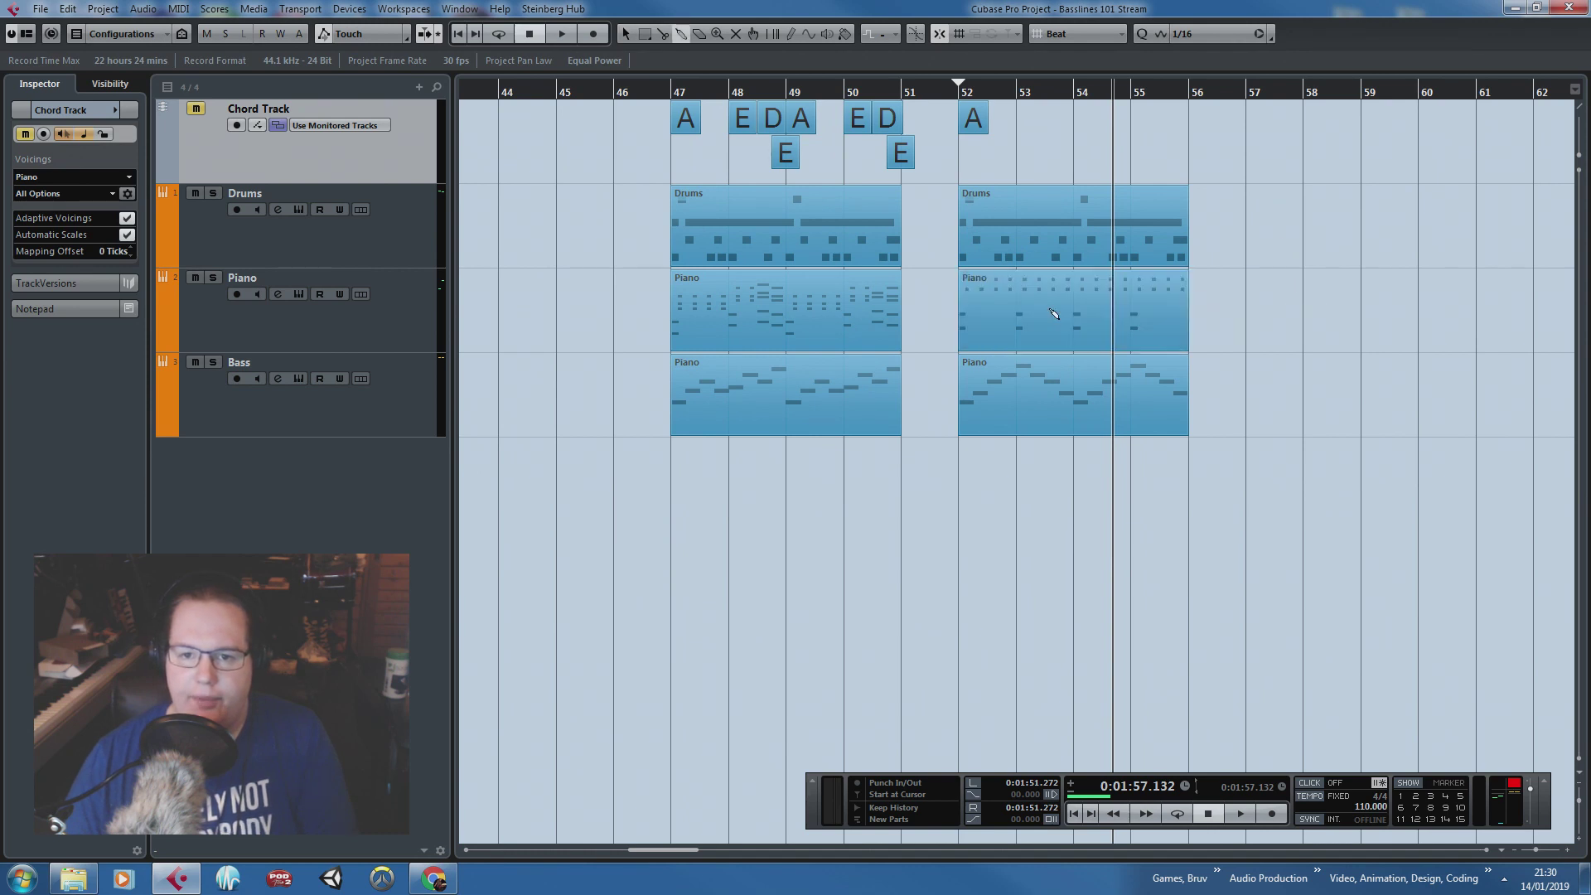
pyautogui.press('1')
# Step: Split the bass and piano parts at bar 54
pyautogui.click(1084, 392)
pyautogui.keyDown('alt'); pyautogui.click(1075, 396); pyautogui.keyUp('alt')
pyautogui.keyDown('alt'); pyautogui.click(1075, 308); pyautogui.keyUp('alt')
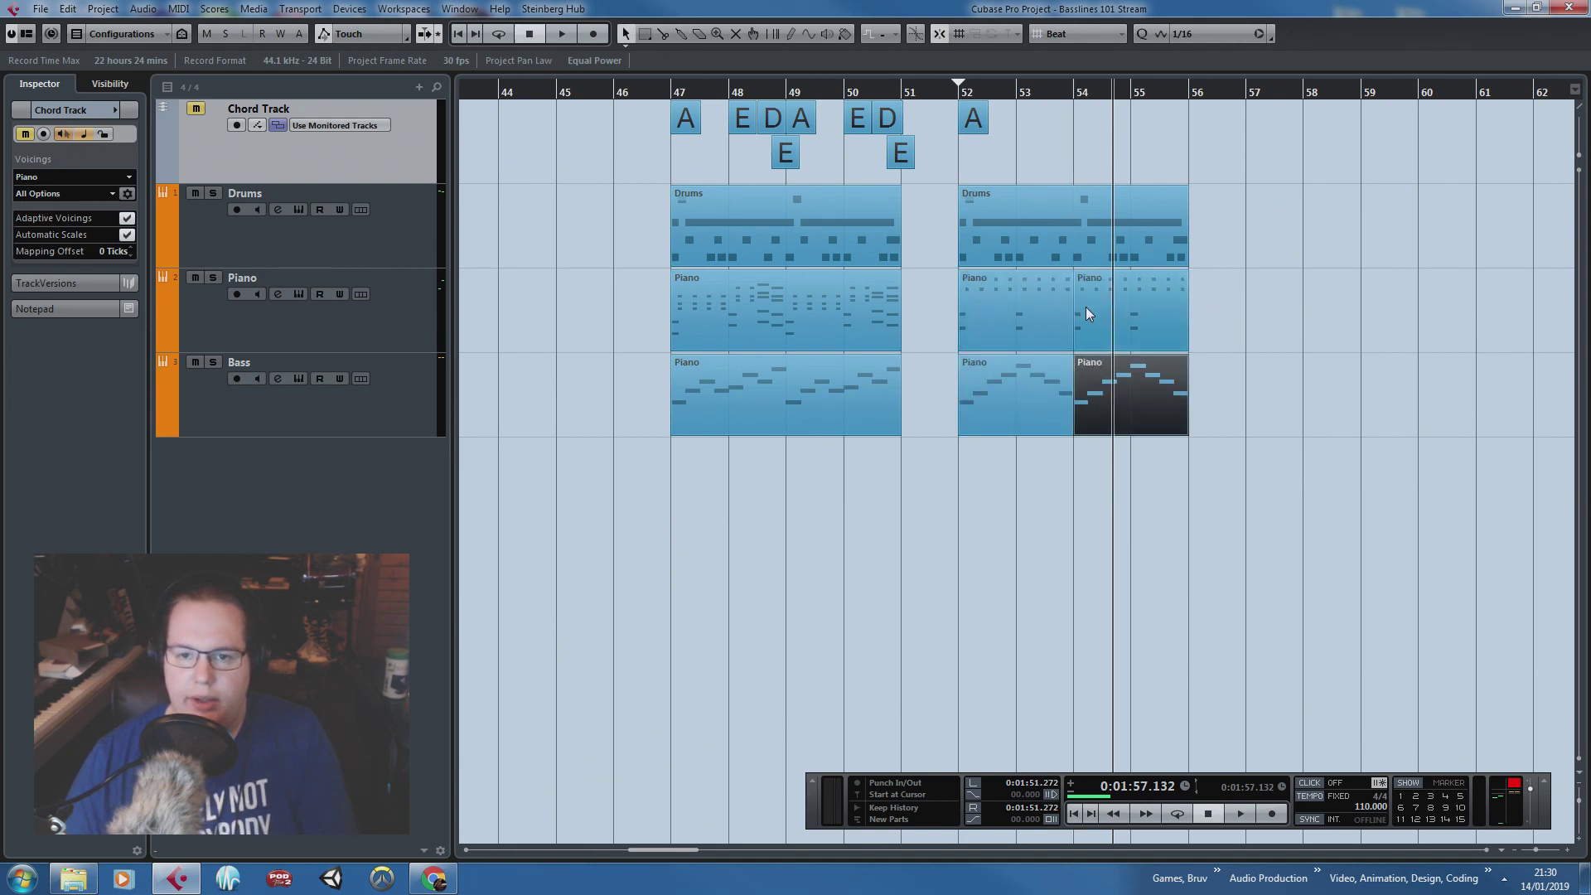
# Step: Transpose all notes of the piano part in bars 54–55 up five semitones, so the lowest note becomes D2
pyautogui.click(1091, 315)
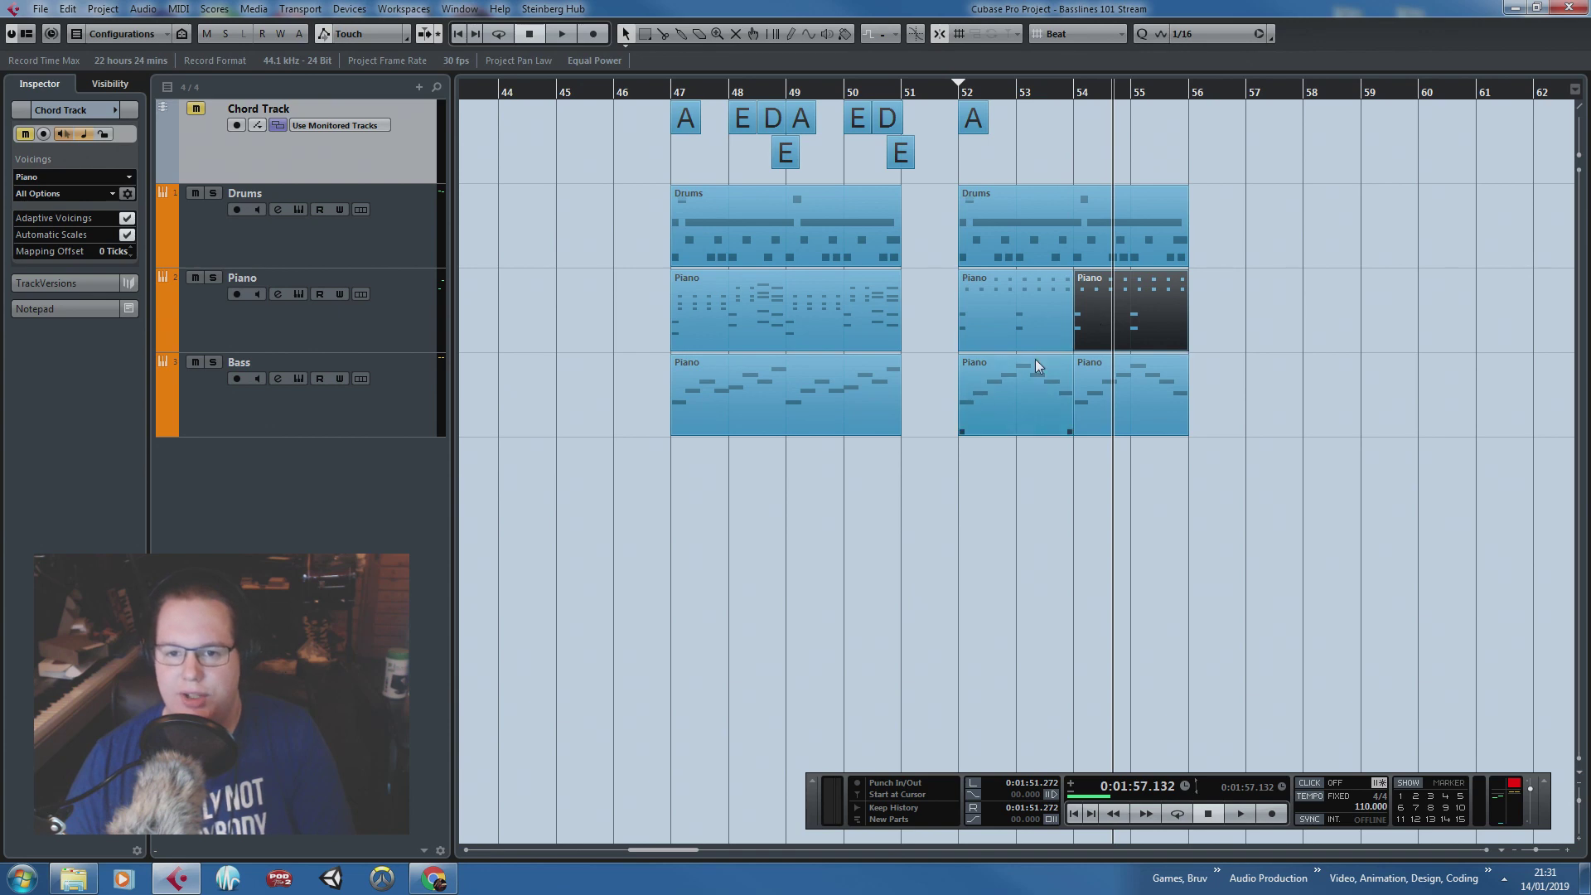
pyautogui.doubleClick(1088, 295)
pyautogui.hscroll(-3, 573, 455)
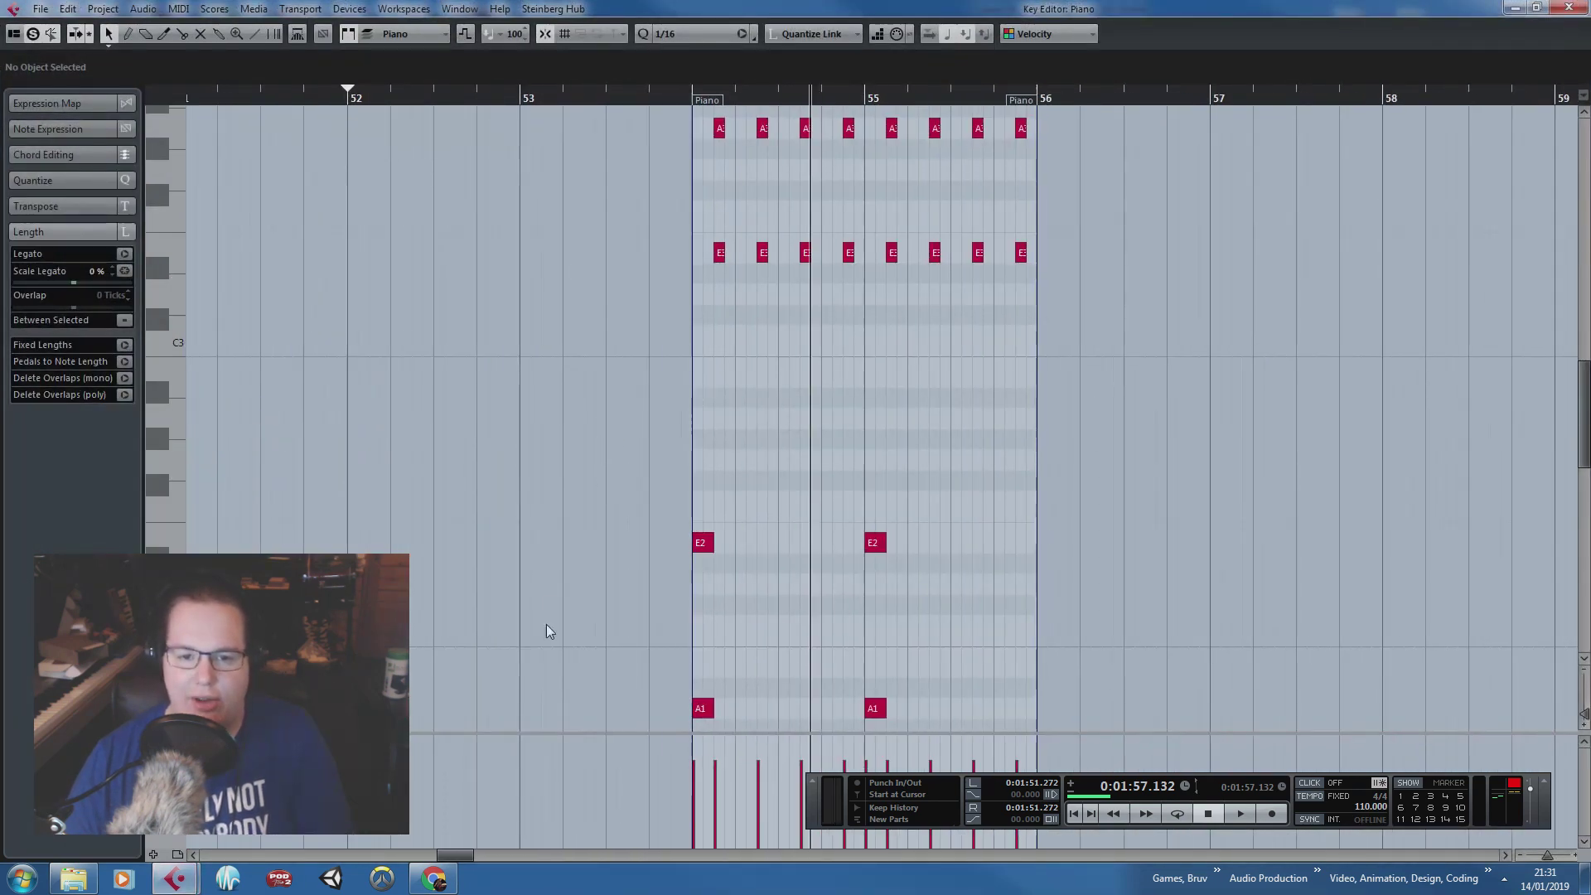
pyautogui.moveTo(653, 681); pyautogui.dragTo(729, 587)
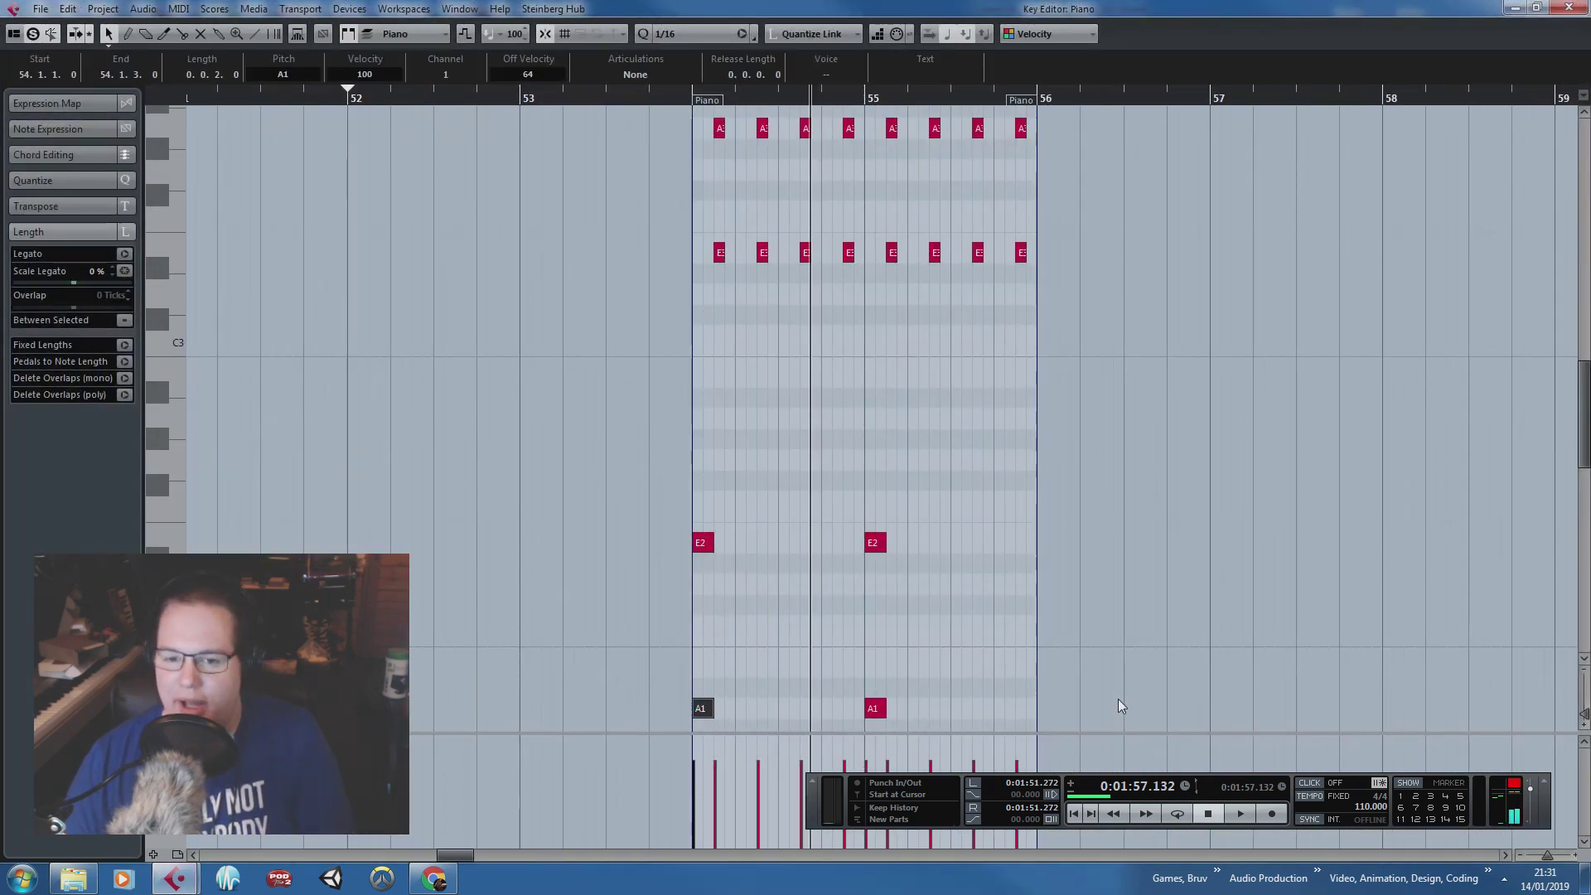
pyautogui.moveTo(1103, 725); pyautogui.dragTo(581, 79)
pyautogui.scroll(-4, 663, 303)
pyautogui.scroll(2, 671, 307)
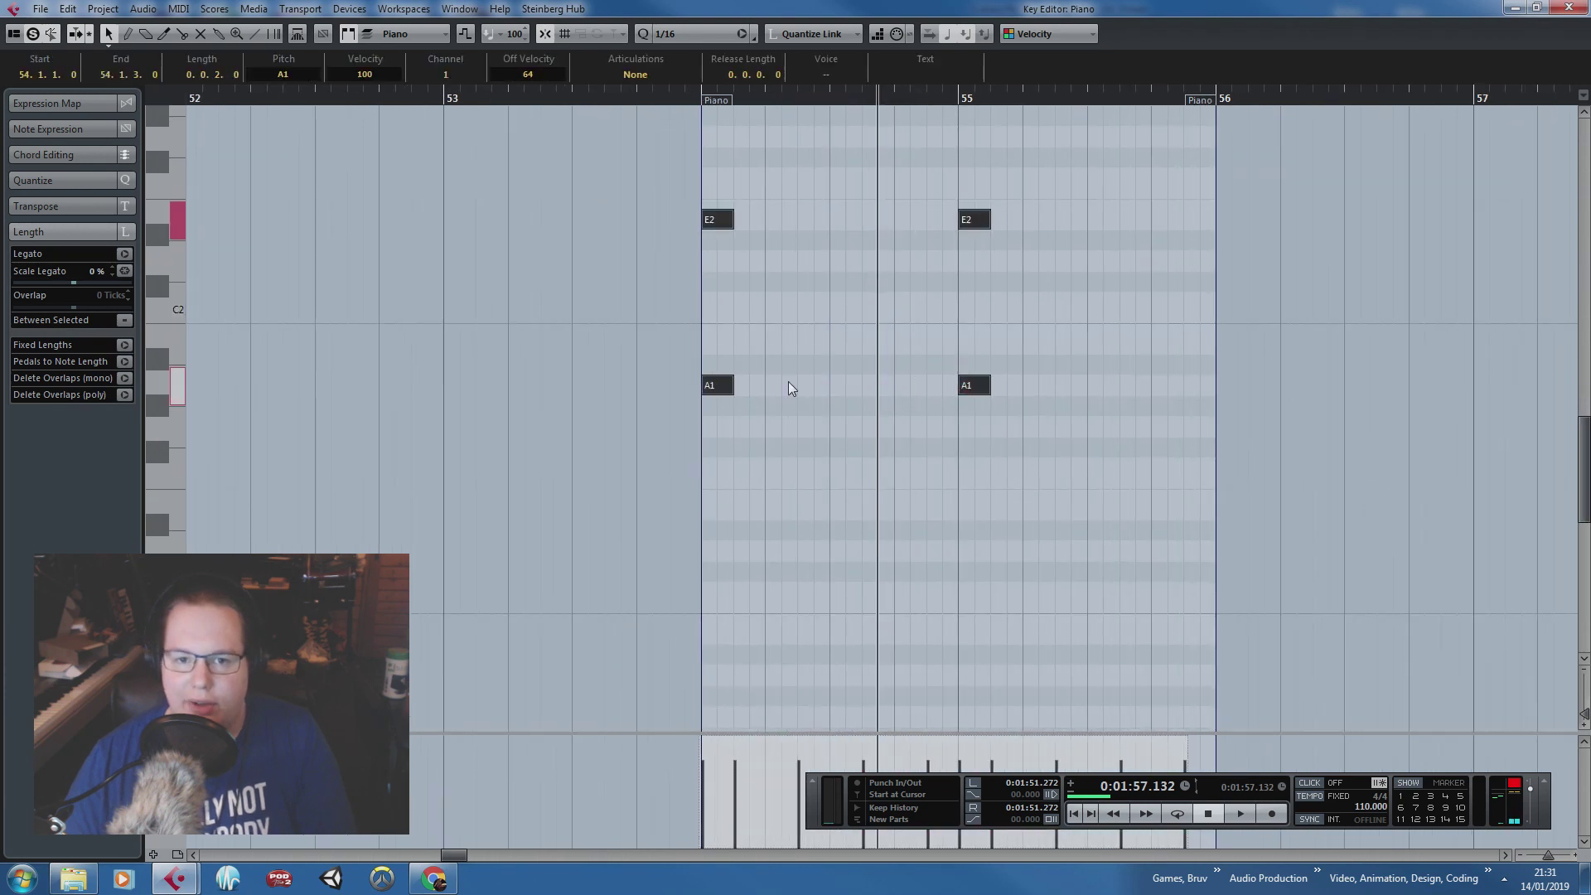
pyautogui.scroll(1, 783, 389)
pyautogui.moveTo(721, 510); pyautogui.dragTo(719, 384)
pyautogui.scroll(2, 1236, 570)
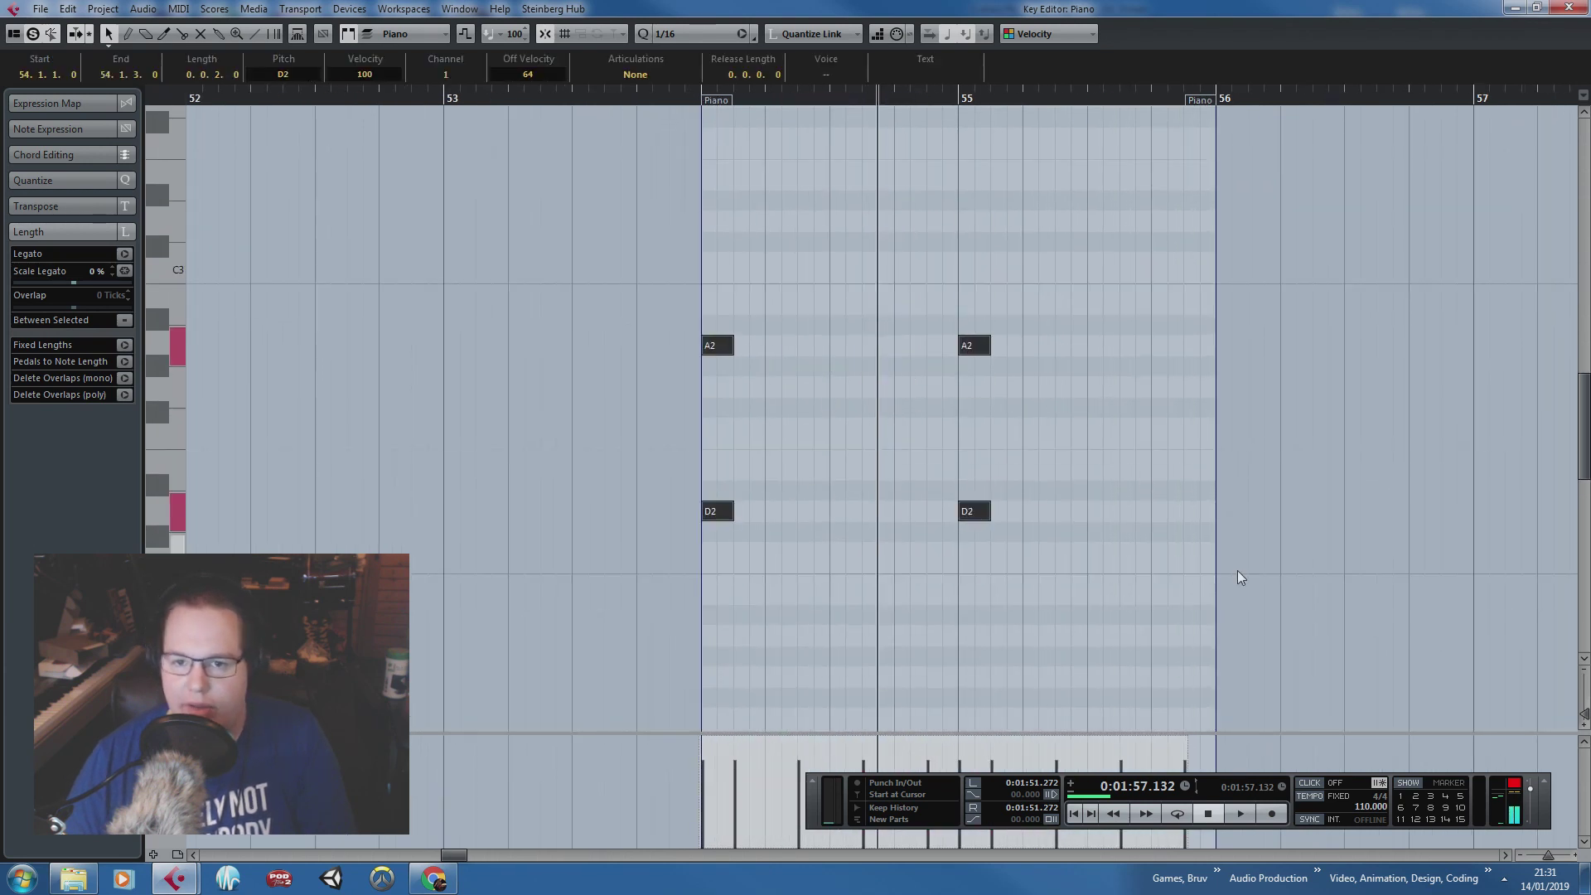
# Step: Raise the piano notes in bar 55 by two semitones, to E2 and B2 below and B3 and E4 above
pyautogui.moveTo(1236, 572); pyautogui.dragTo(945, 331)
pyautogui.moveTo(977, 512); pyautogui.dragTo(980, 470)
pyautogui.scroll(4, 1135, 379)
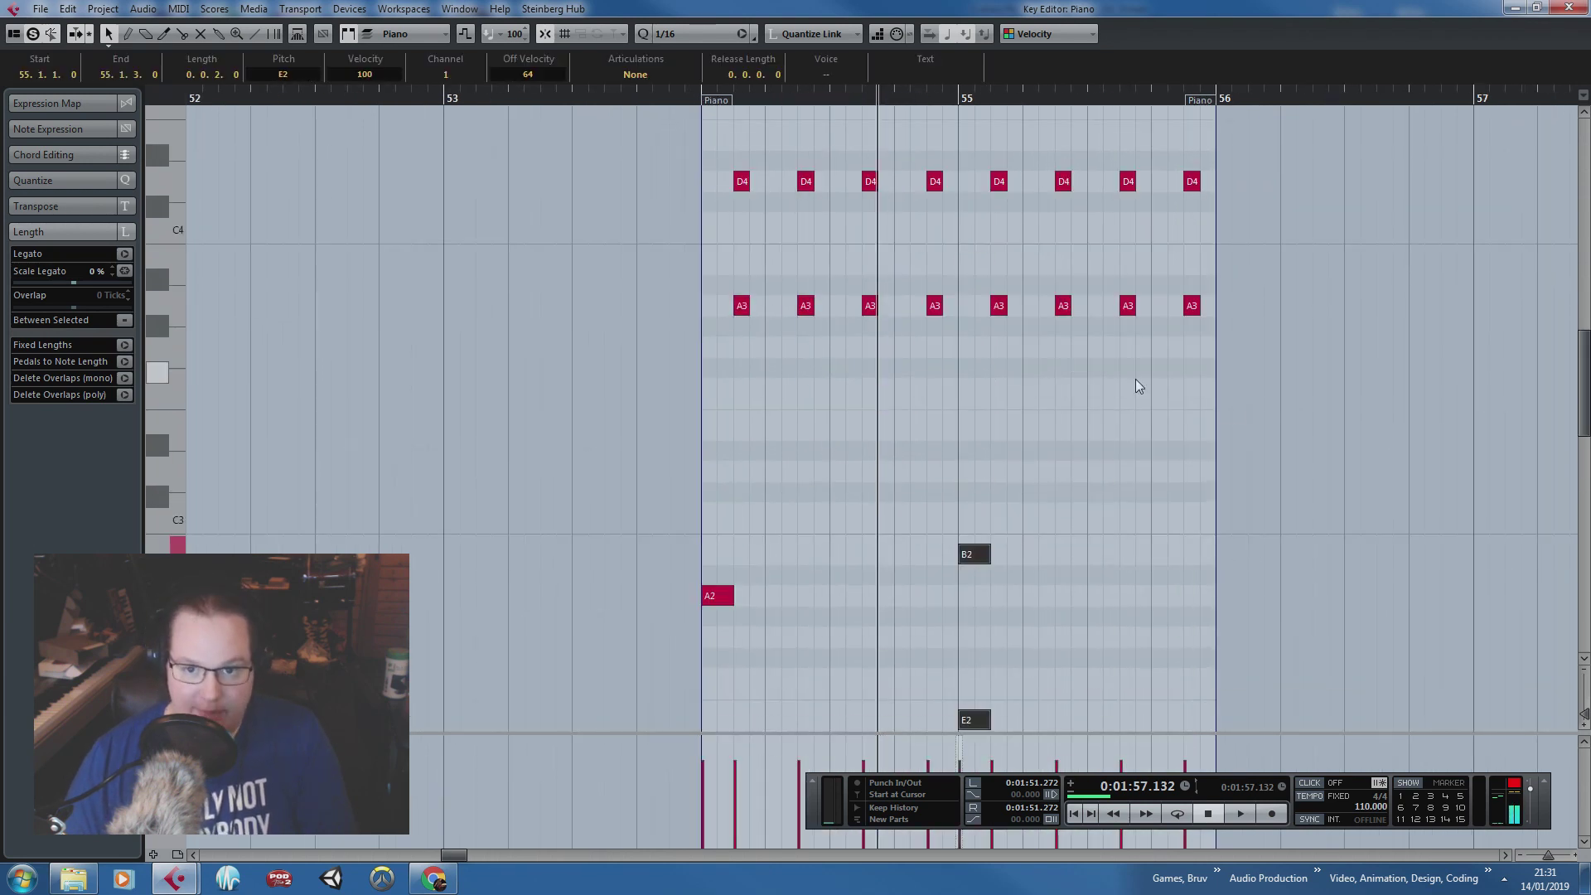
pyautogui.moveTo(1293, 418); pyautogui.dragTo(988, 490)
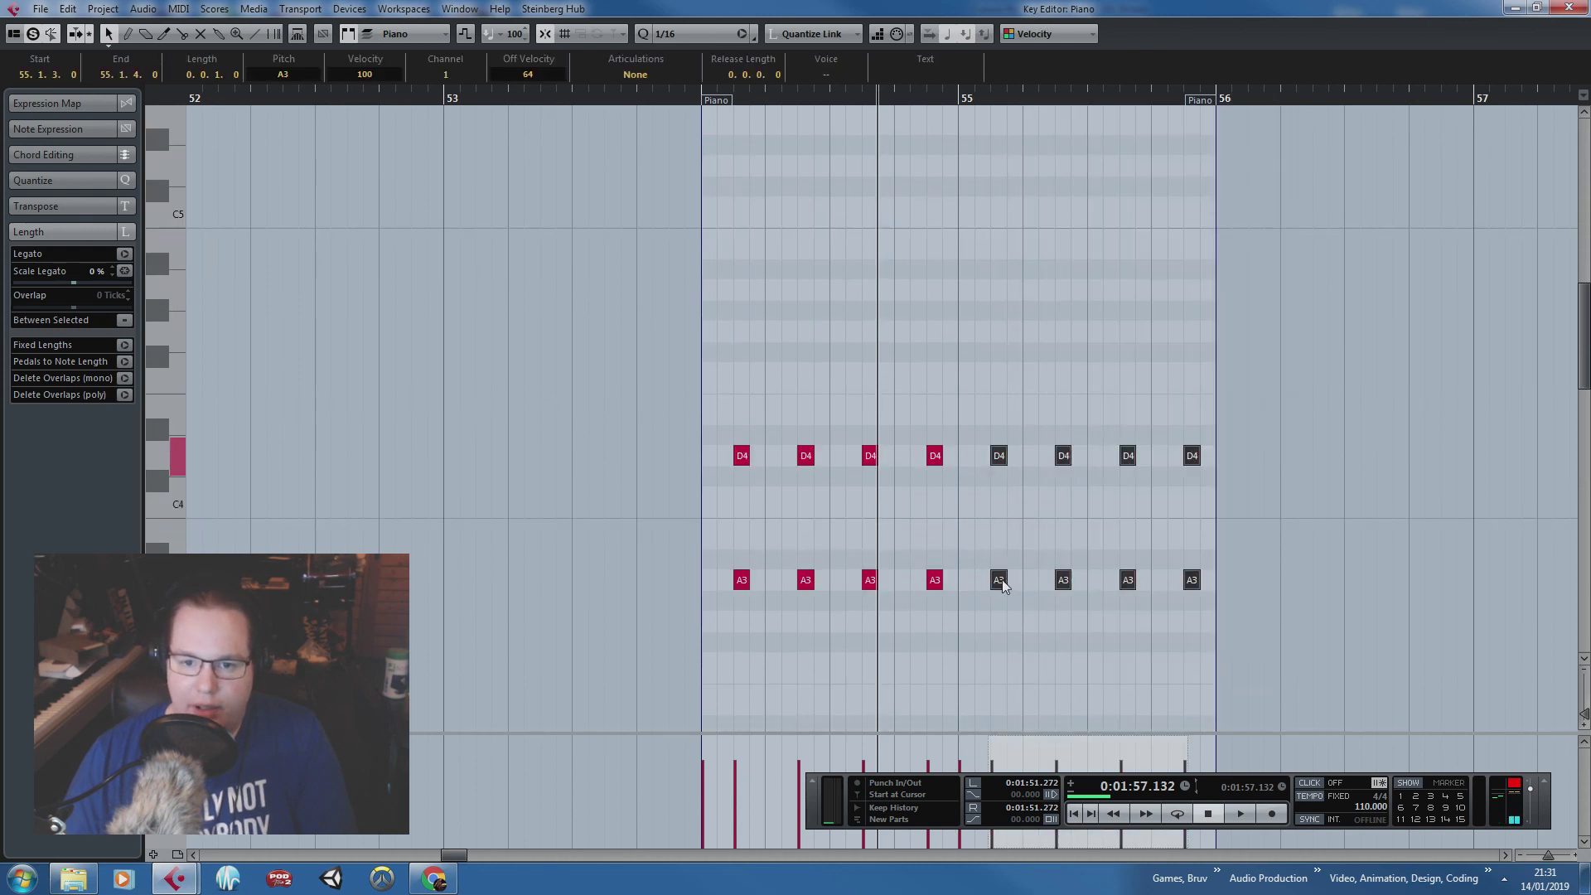
pyautogui.moveTo(1001, 578); pyautogui.dragTo(1000, 537)
pyautogui.click(963, 298)
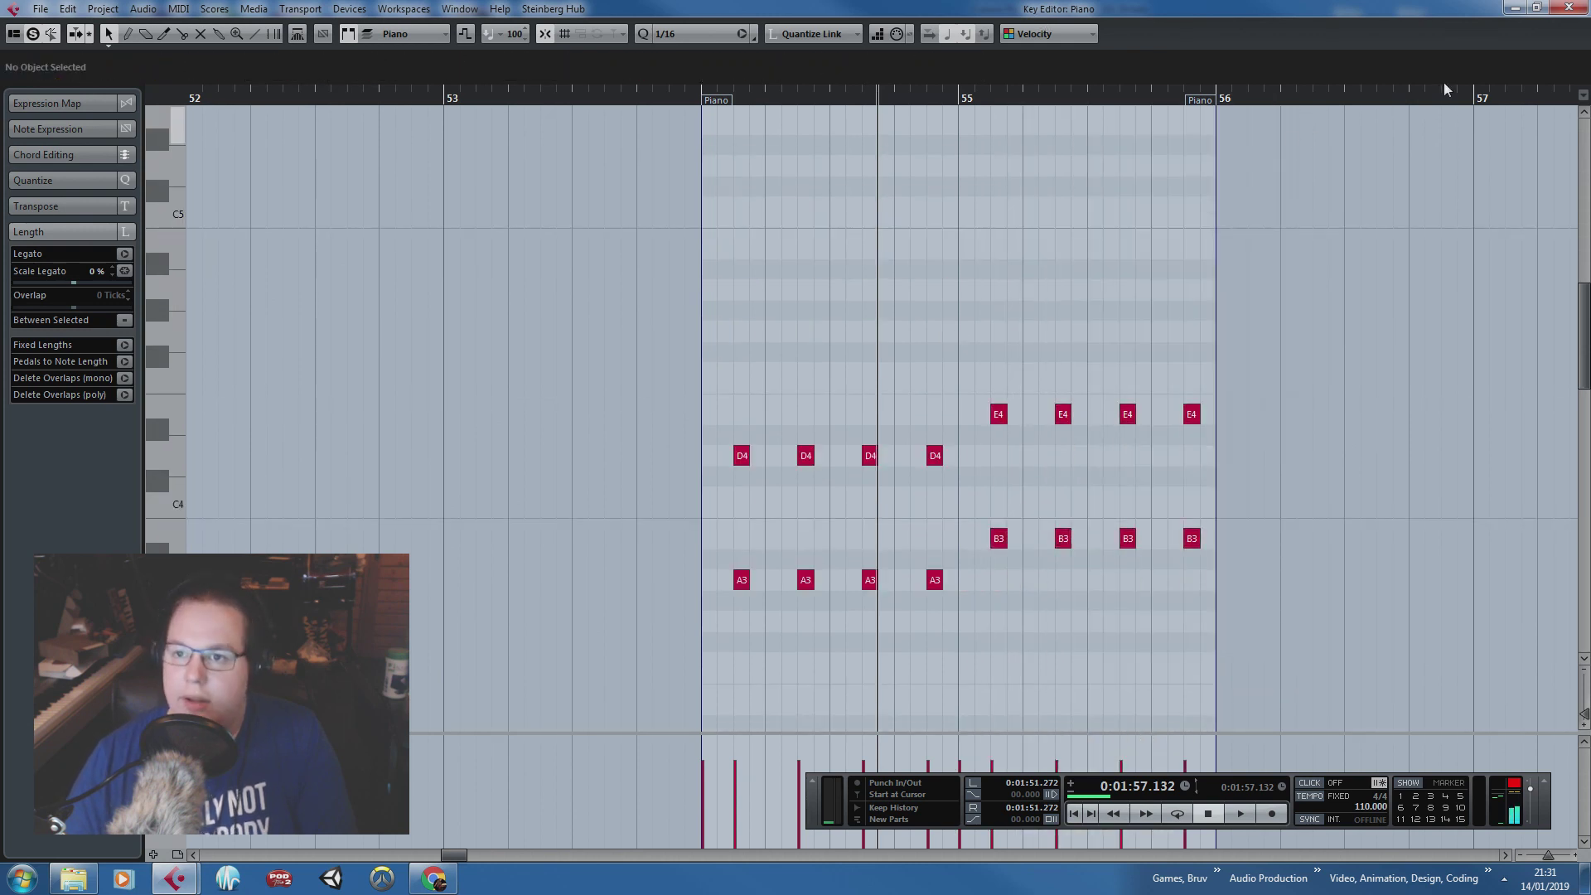
# Step: Leave the note editor and join the piano parts of bars 52–55 into one part
pyautogui.click(1567, 8)
pyautogui.click(977, 297)
pyautogui.press('1')
# Step: Copy the E and D chord events to the chord track from bar 54, moving the D copy to bar 55
pyautogui.scroll(3, 1076, 289)
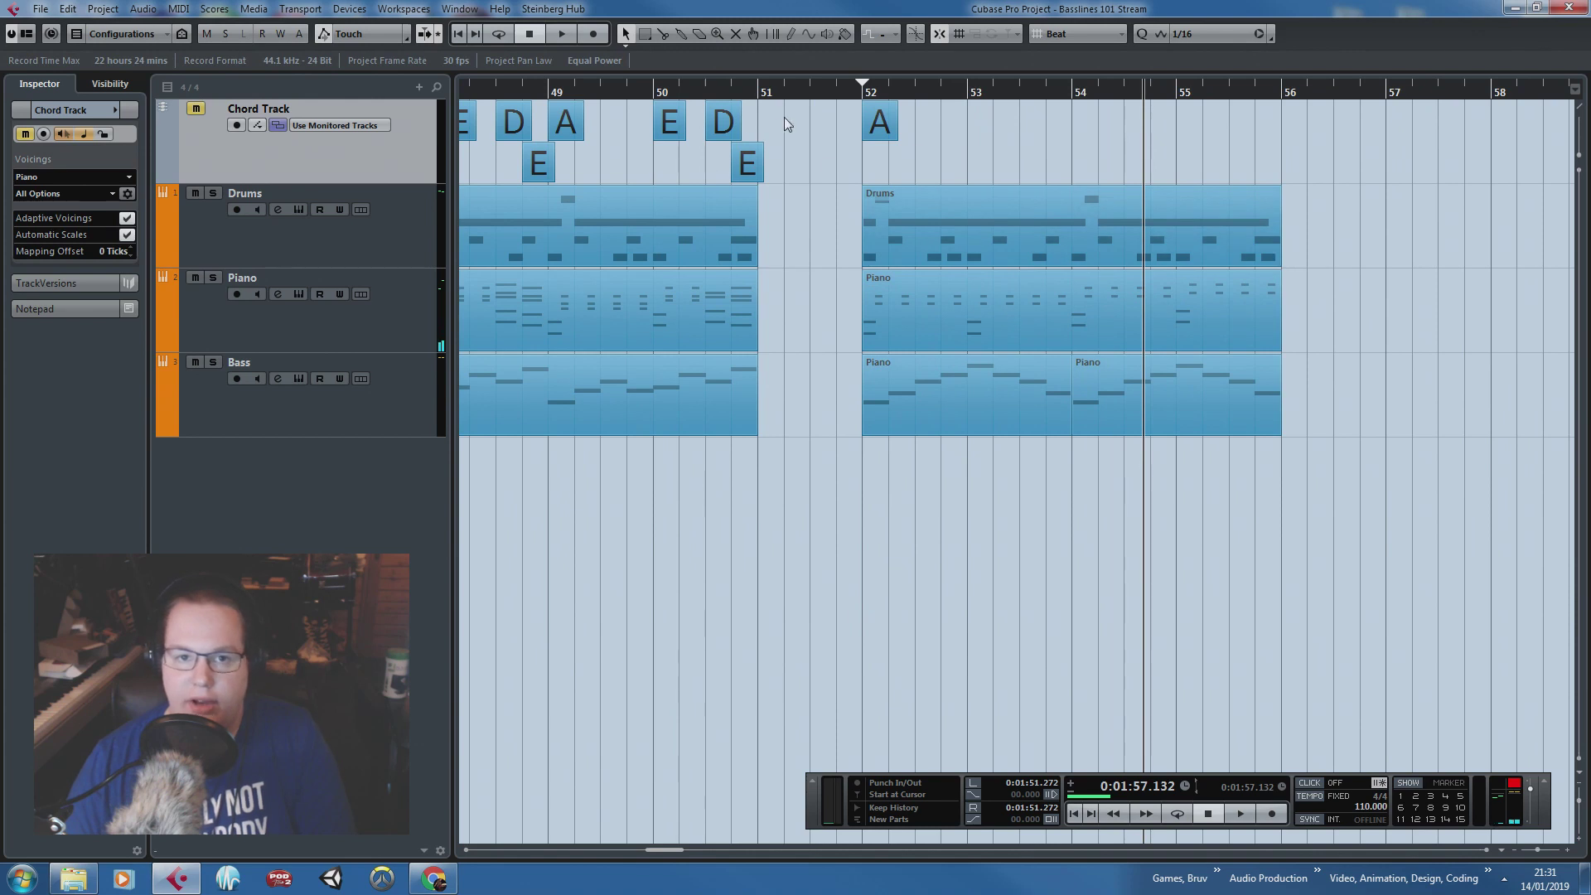
pyautogui.moveTo(656, 166); pyautogui.dragTo(1084, 126)
pyautogui.hotkey('ctrl', 'd')
pyautogui.click(1235, 168)
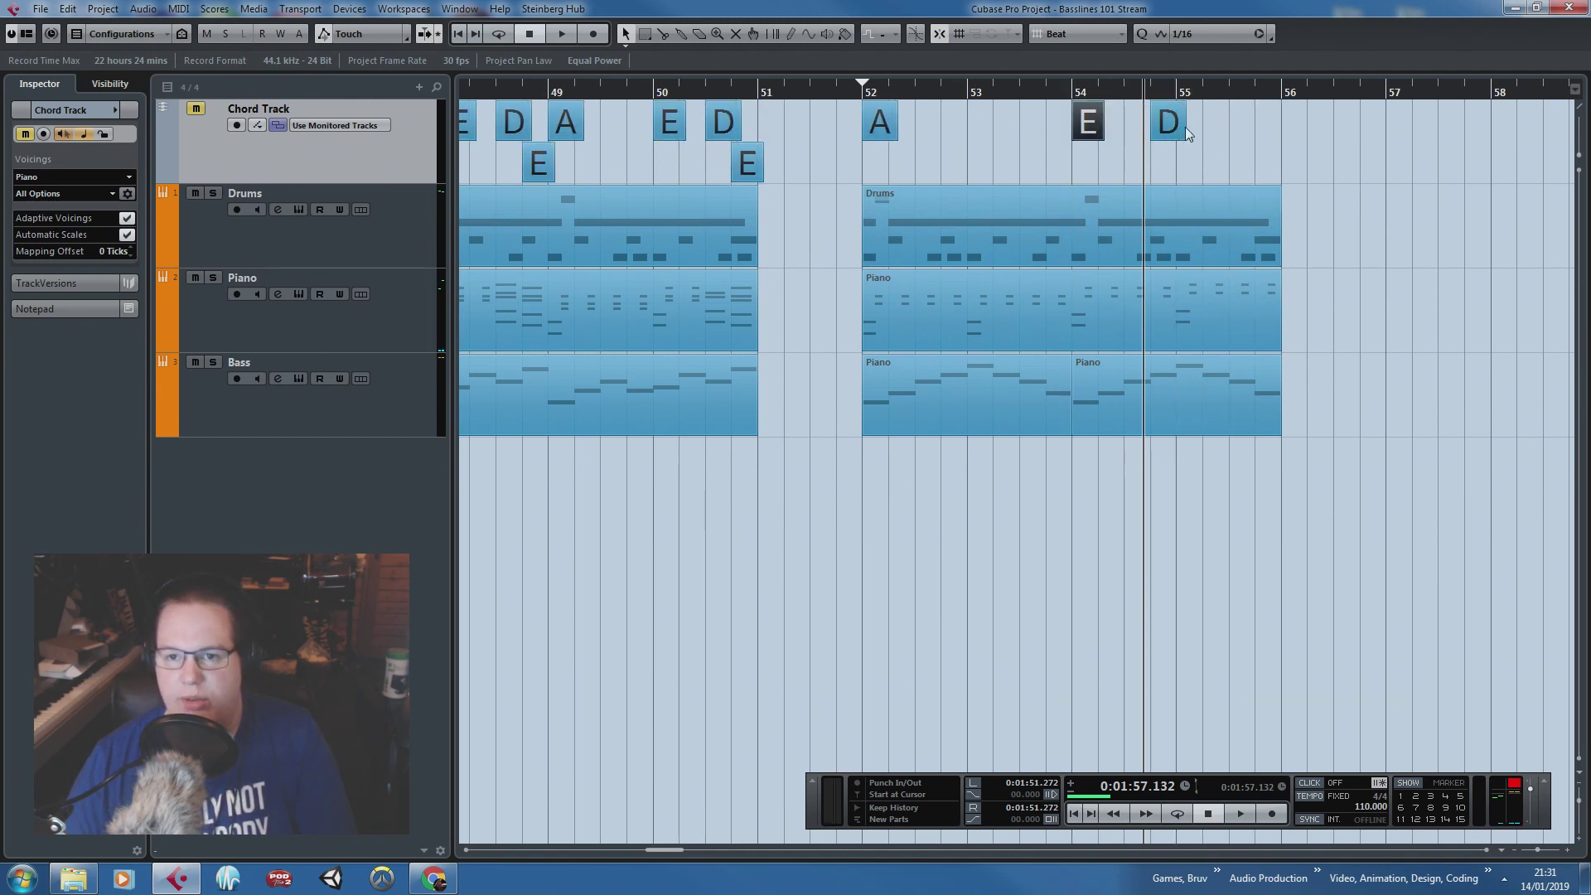
pyautogui.moveTo(1183, 127); pyautogui.dragTo(1208, 127)
pyautogui.click(1294, 172)
# Step: Transpose all notes of the bass part in bars 54–55 up five semitones, so it starts on D2
pyautogui.doubleClick(1145, 390)
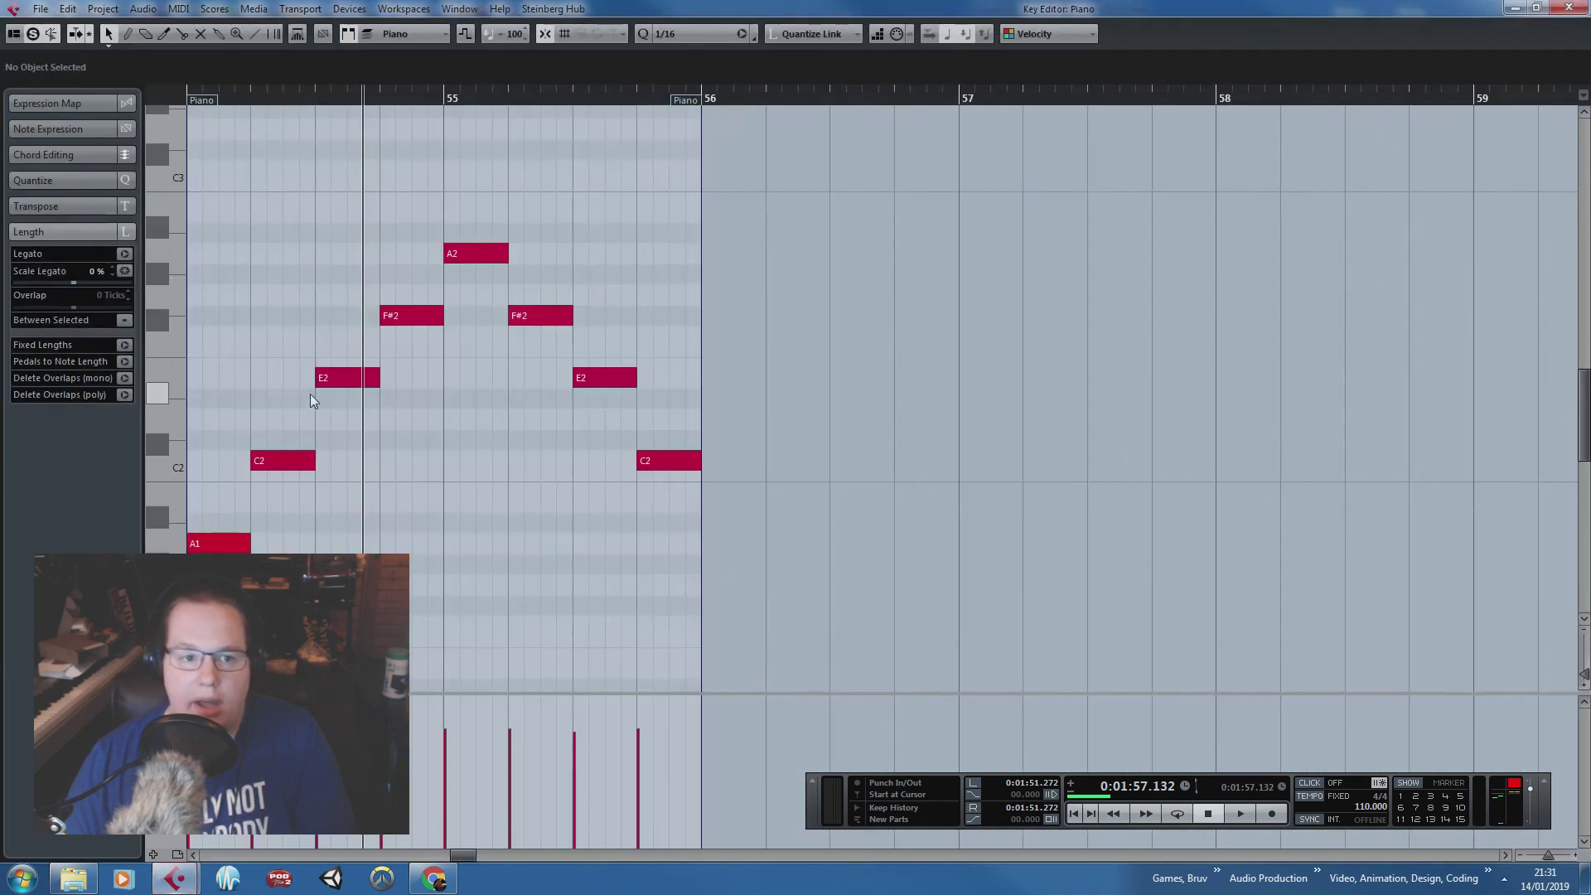
pyautogui.moveTo(783, 604); pyautogui.dragTo(342, 362)
pyautogui.moveTo(187, 214); pyautogui.dragTo(187, 214)
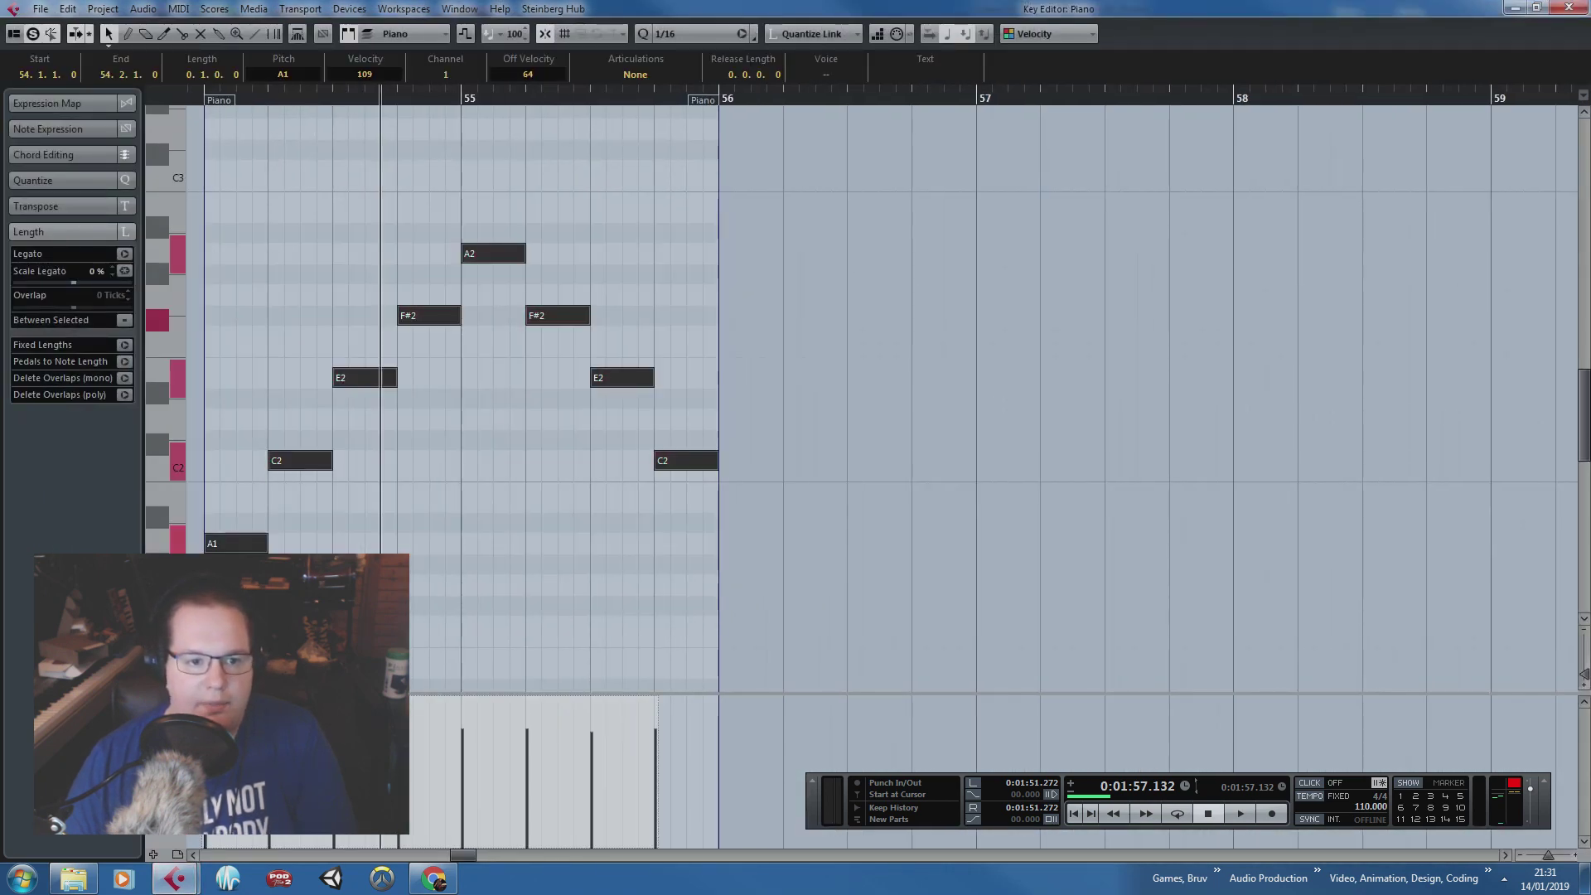
pyautogui.moveTo(262, 543); pyautogui.dragTo(267, 431)
# Step: Replace the bass notes in bar 55 with a copy of bar 54's four notes, raised two semitones to start on E2
pyautogui.moveTo(825, 497); pyautogui.dragTo(240, 508)
pyautogui.press('Delete')
pyautogui.hotkey('ctrl', 'd')
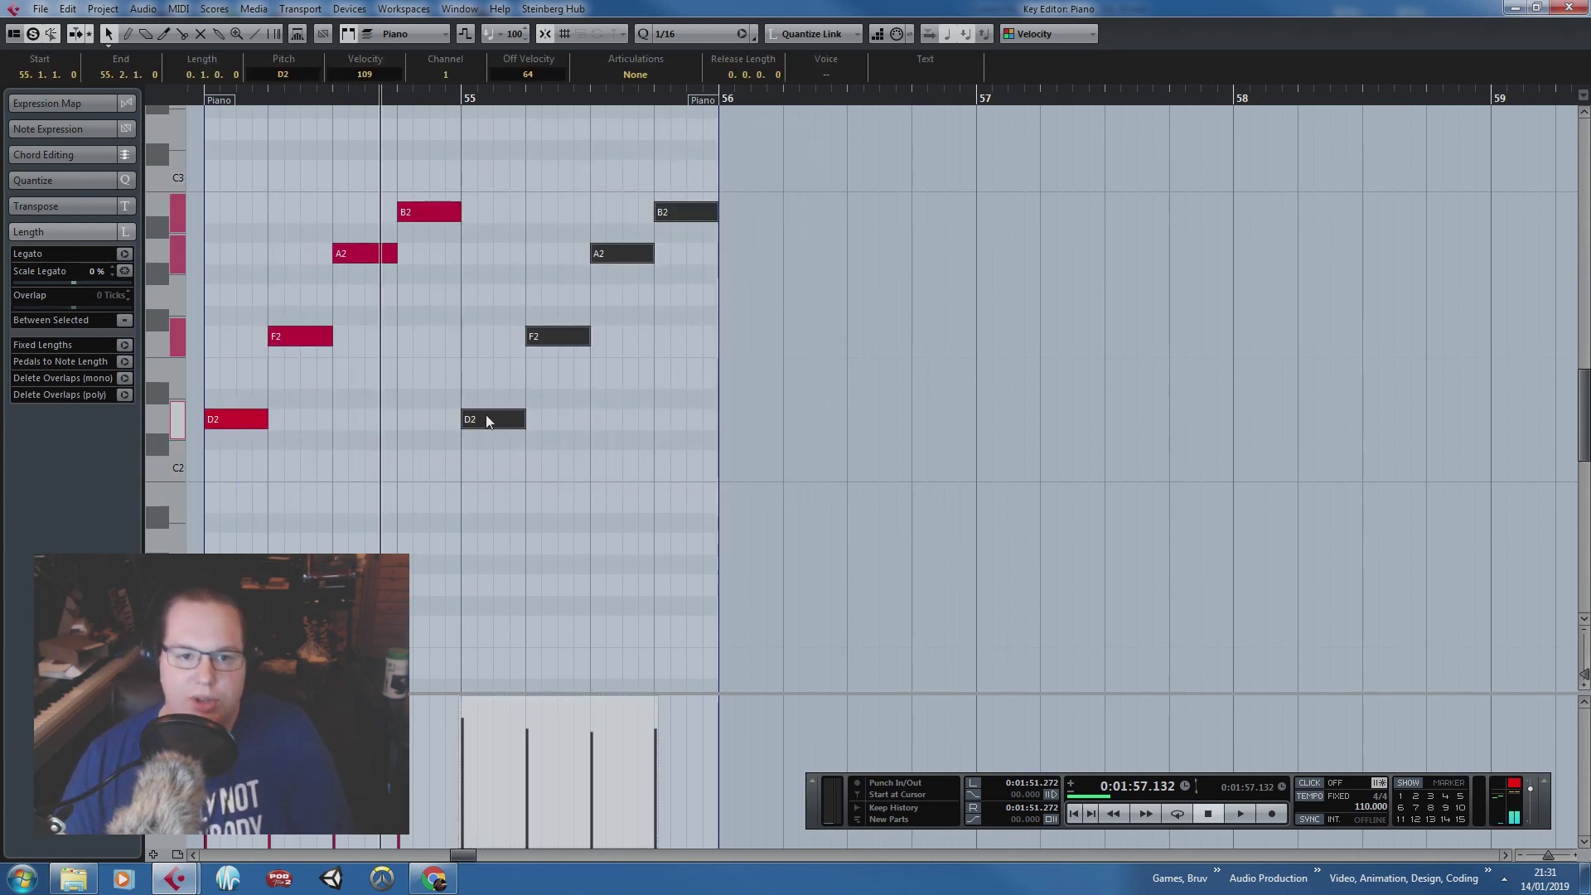
pyautogui.moveTo(485, 414); pyautogui.dragTo(486, 374)
pyautogui.click(658, 487)
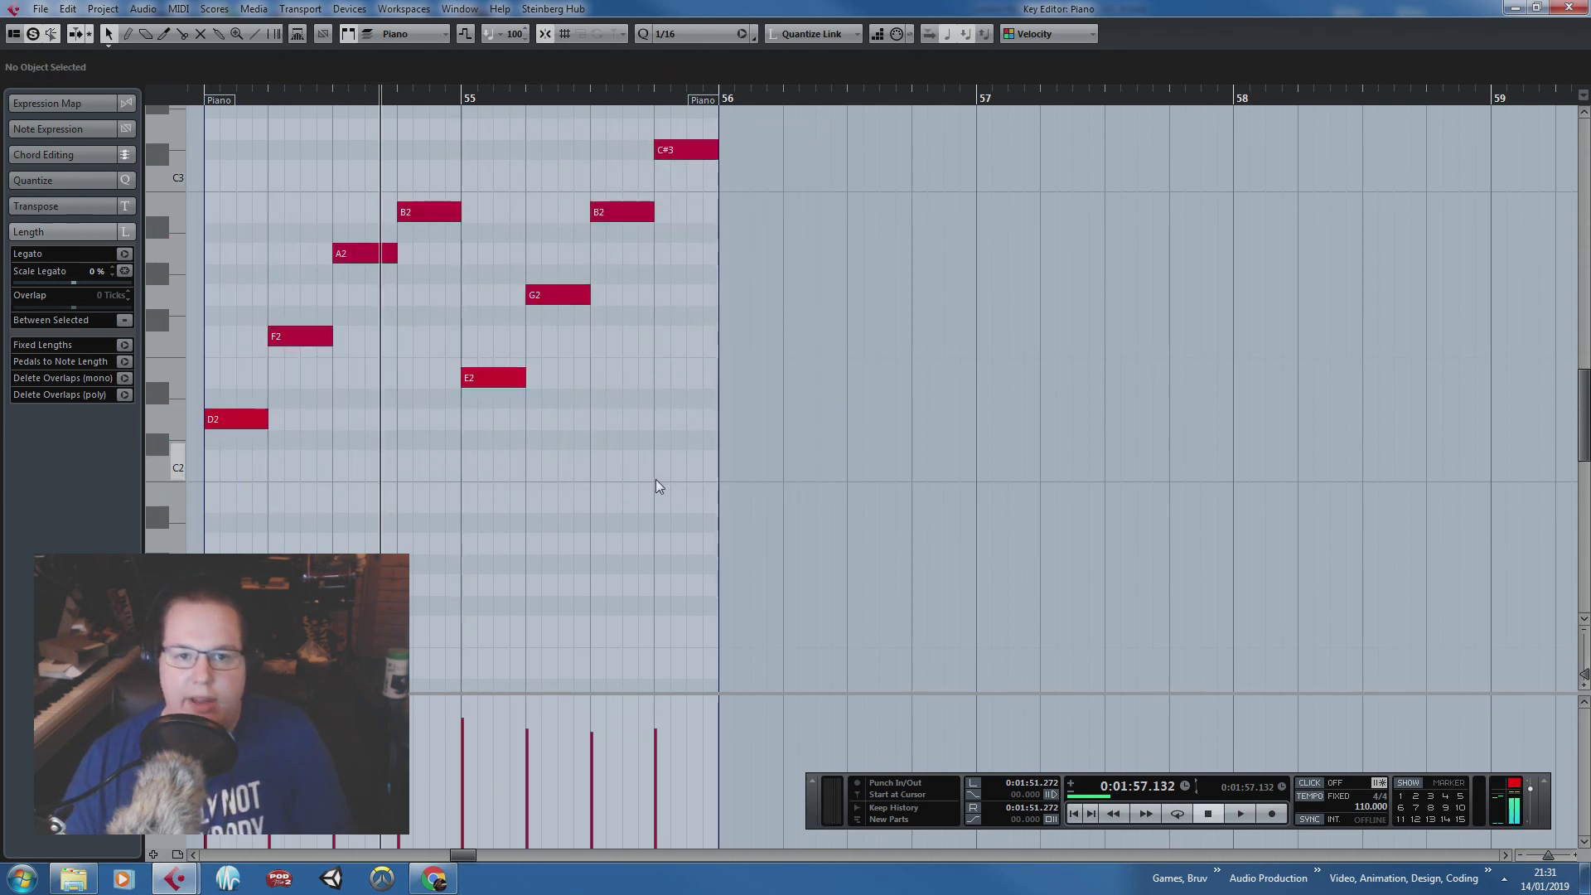
pyautogui.click(1568, 8)
# Step: Open the full bassline of bars 52–55 in the note editor and play it back from bar 52
pyautogui.doubleClick(1093, 397)
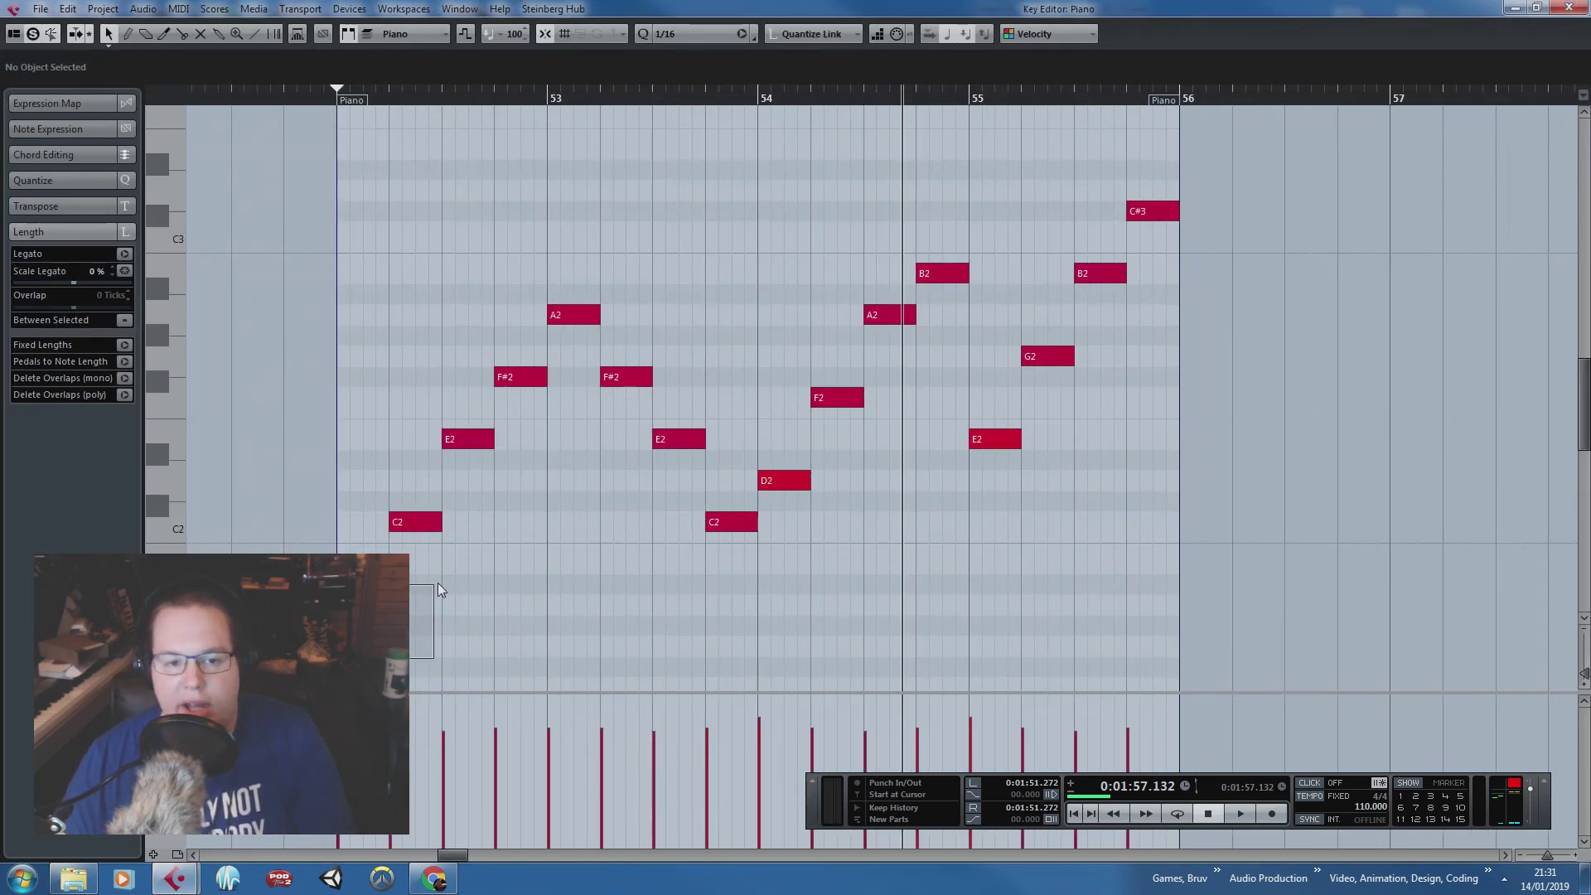
pyautogui.moveTo(352, 658); pyautogui.dragTo(786, 631)
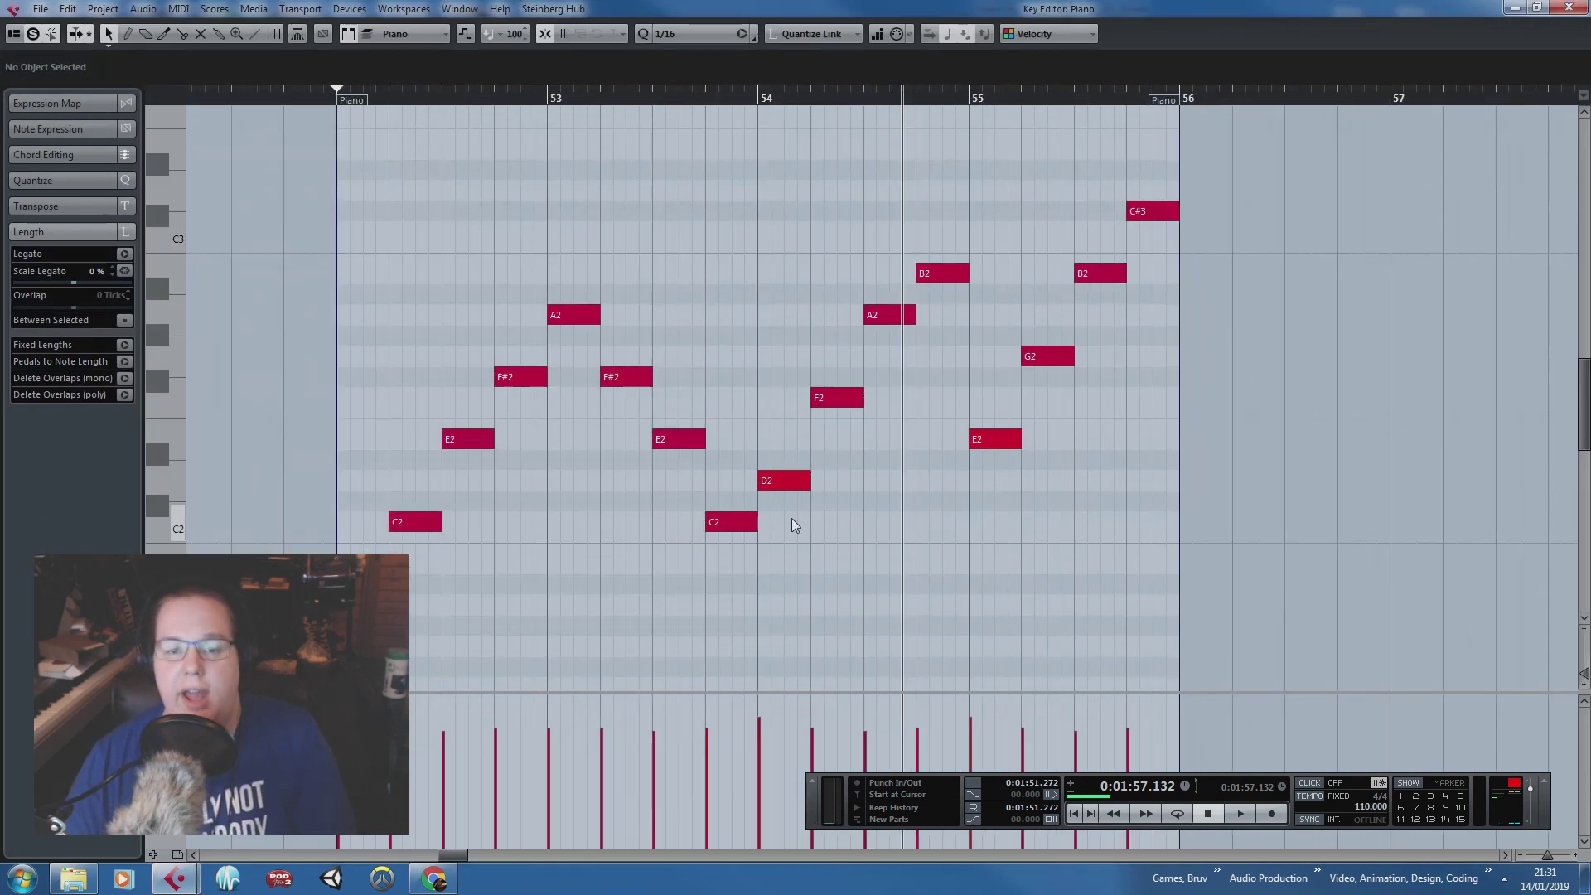
pyautogui.moveTo(792, 519); pyautogui.dragTo(956, 539)
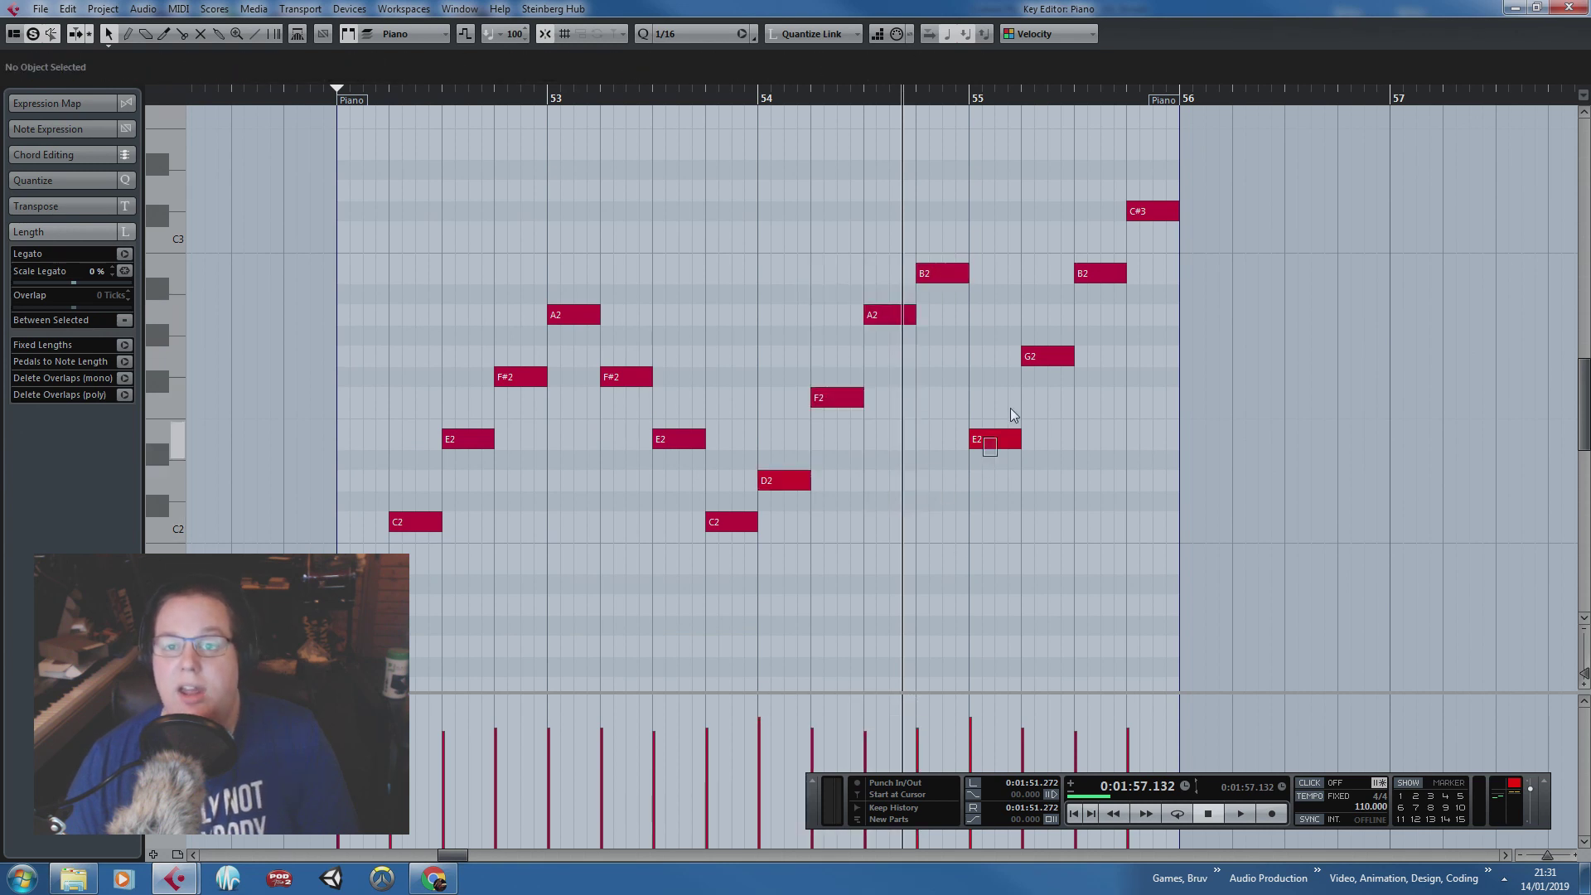
pyautogui.click(331, 103)
pyautogui.press('space')
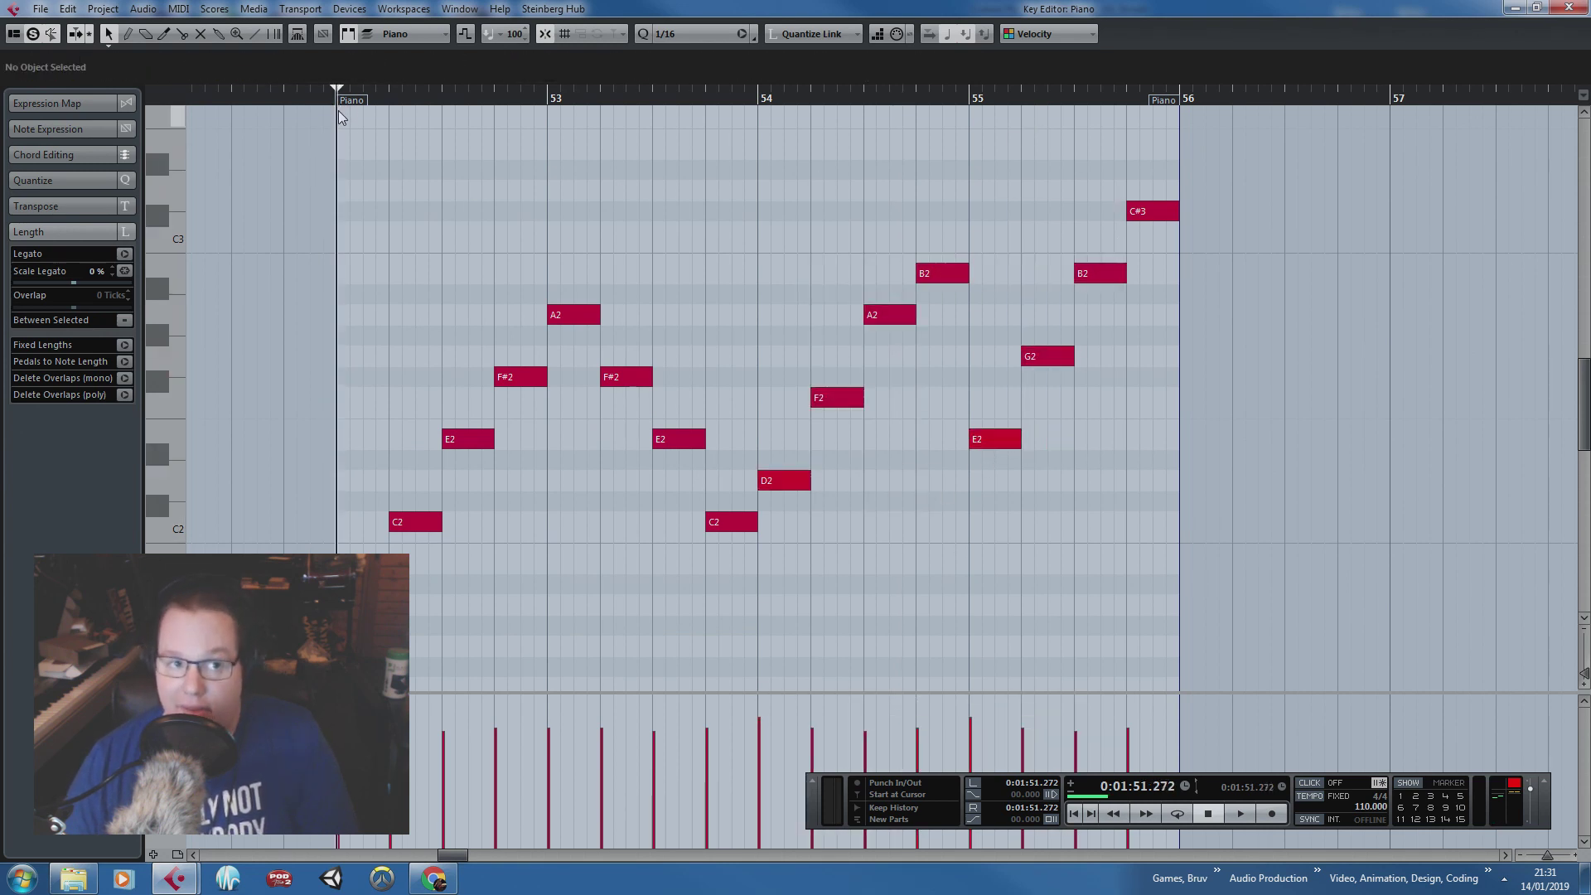
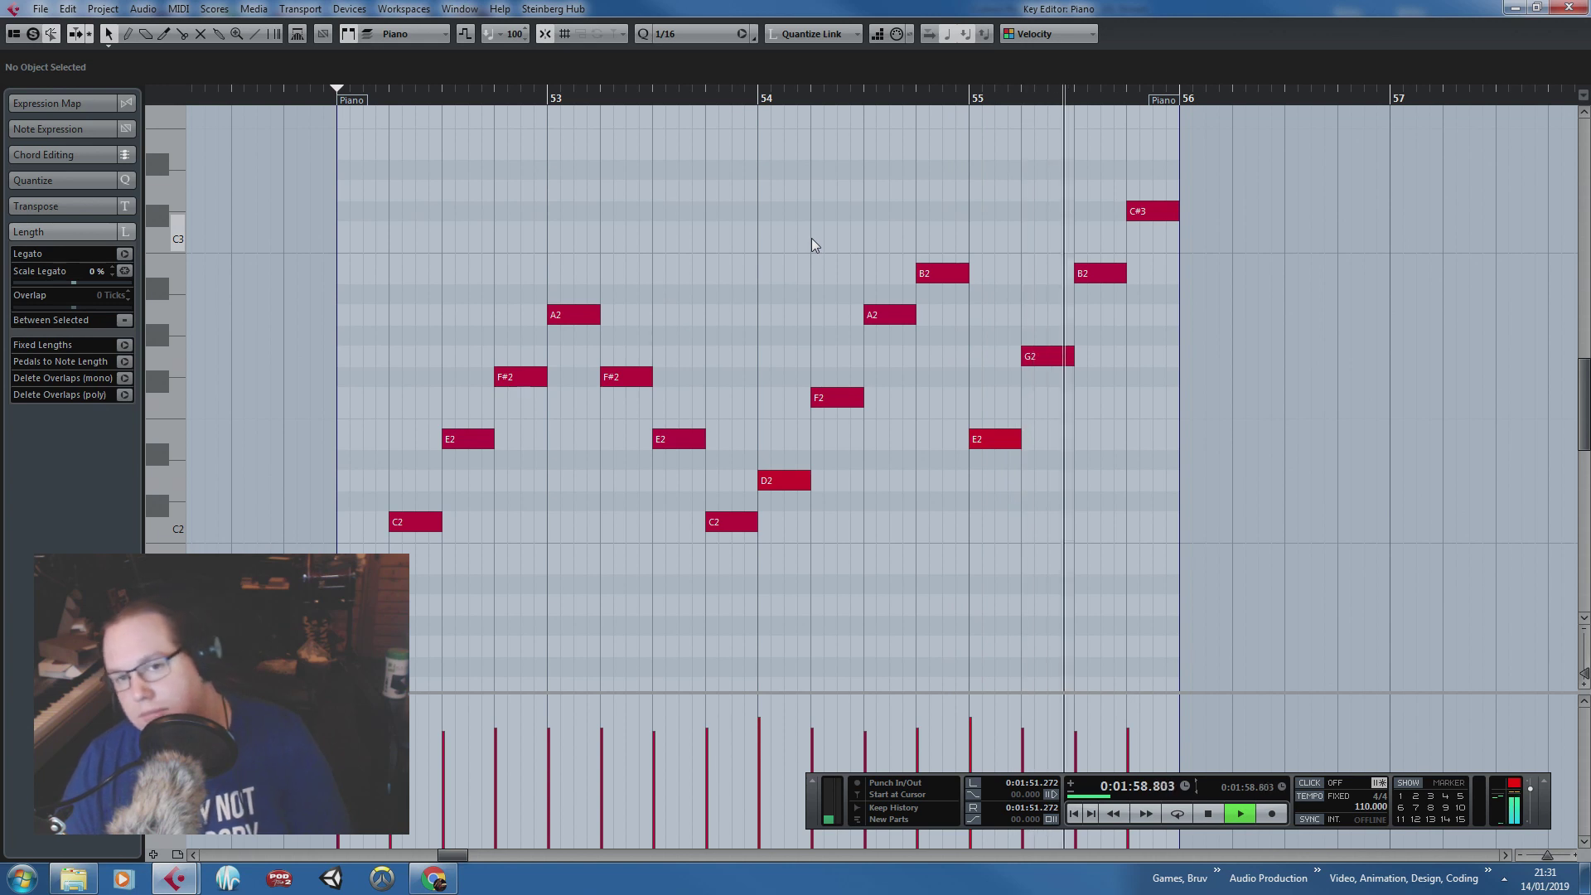
pyautogui.press('space')
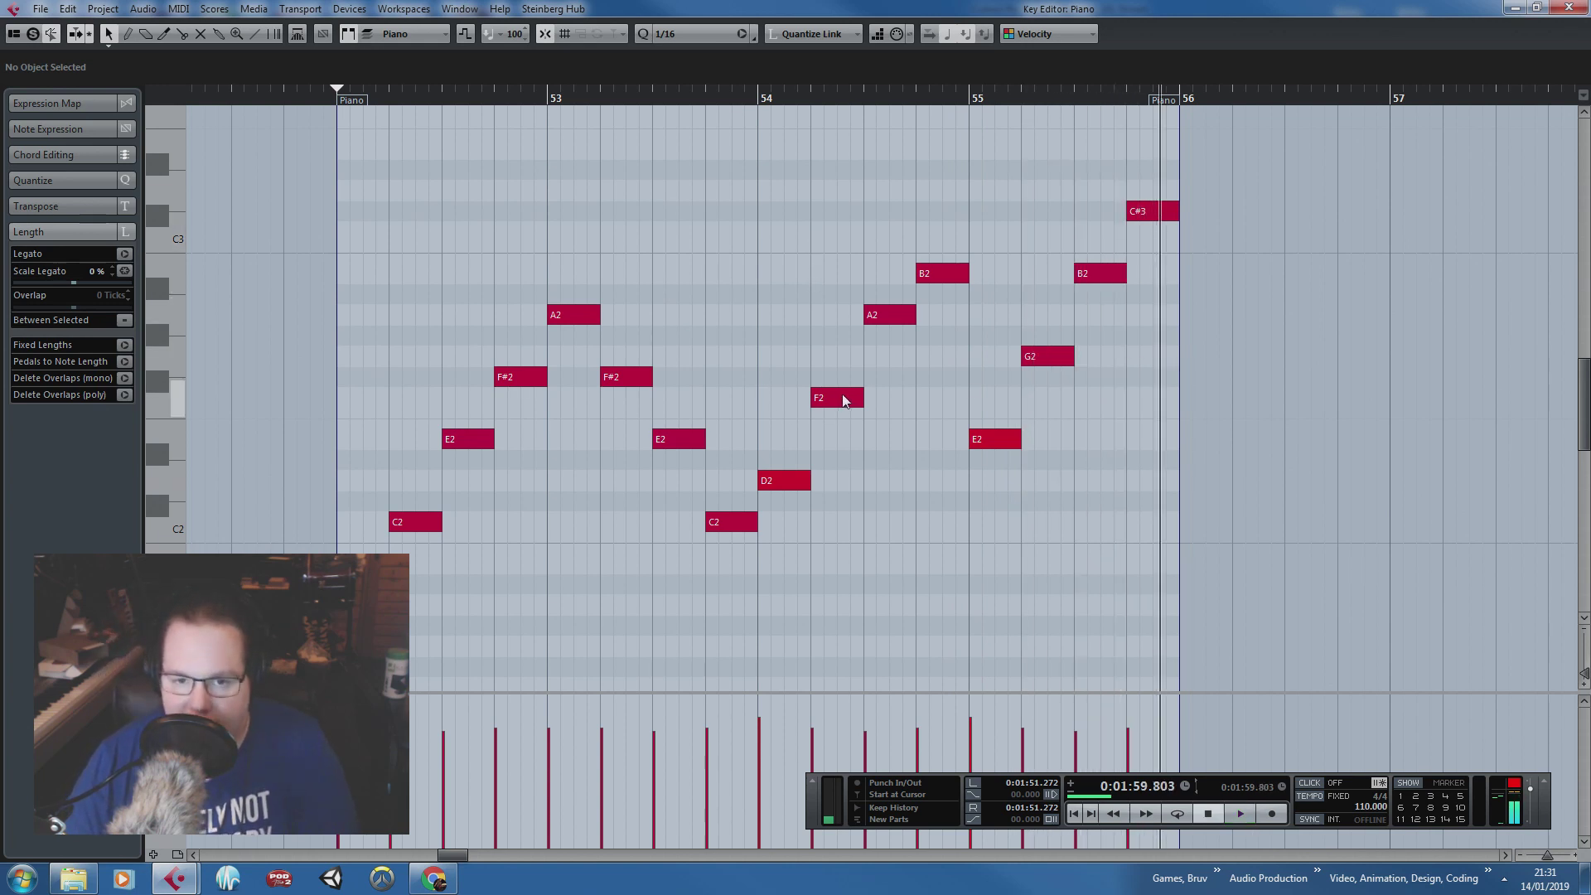
# Step: Raise the second bass note of bar 54 to F#2 and of bar 55 to G#2, and play back from bar 54
pyautogui.moveTo(842, 396); pyautogui.dragTo(843, 379)
pyautogui.moveTo(1041, 363); pyautogui.dragTo(1043, 341)
pyautogui.click(758, 172)
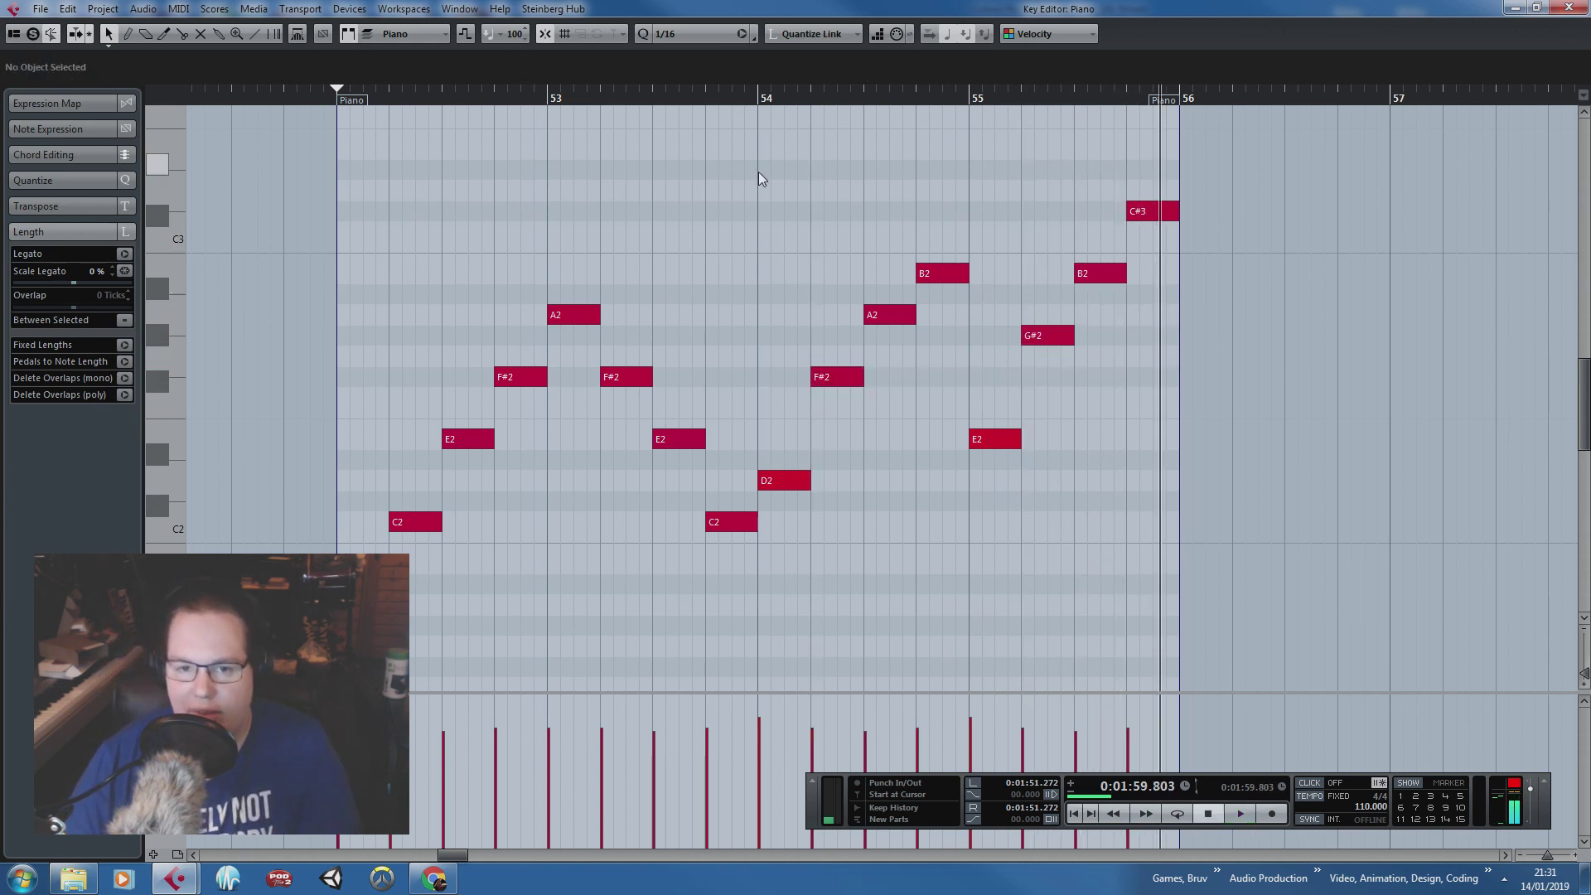
pyautogui.click(756, 105)
pyautogui.press('space')
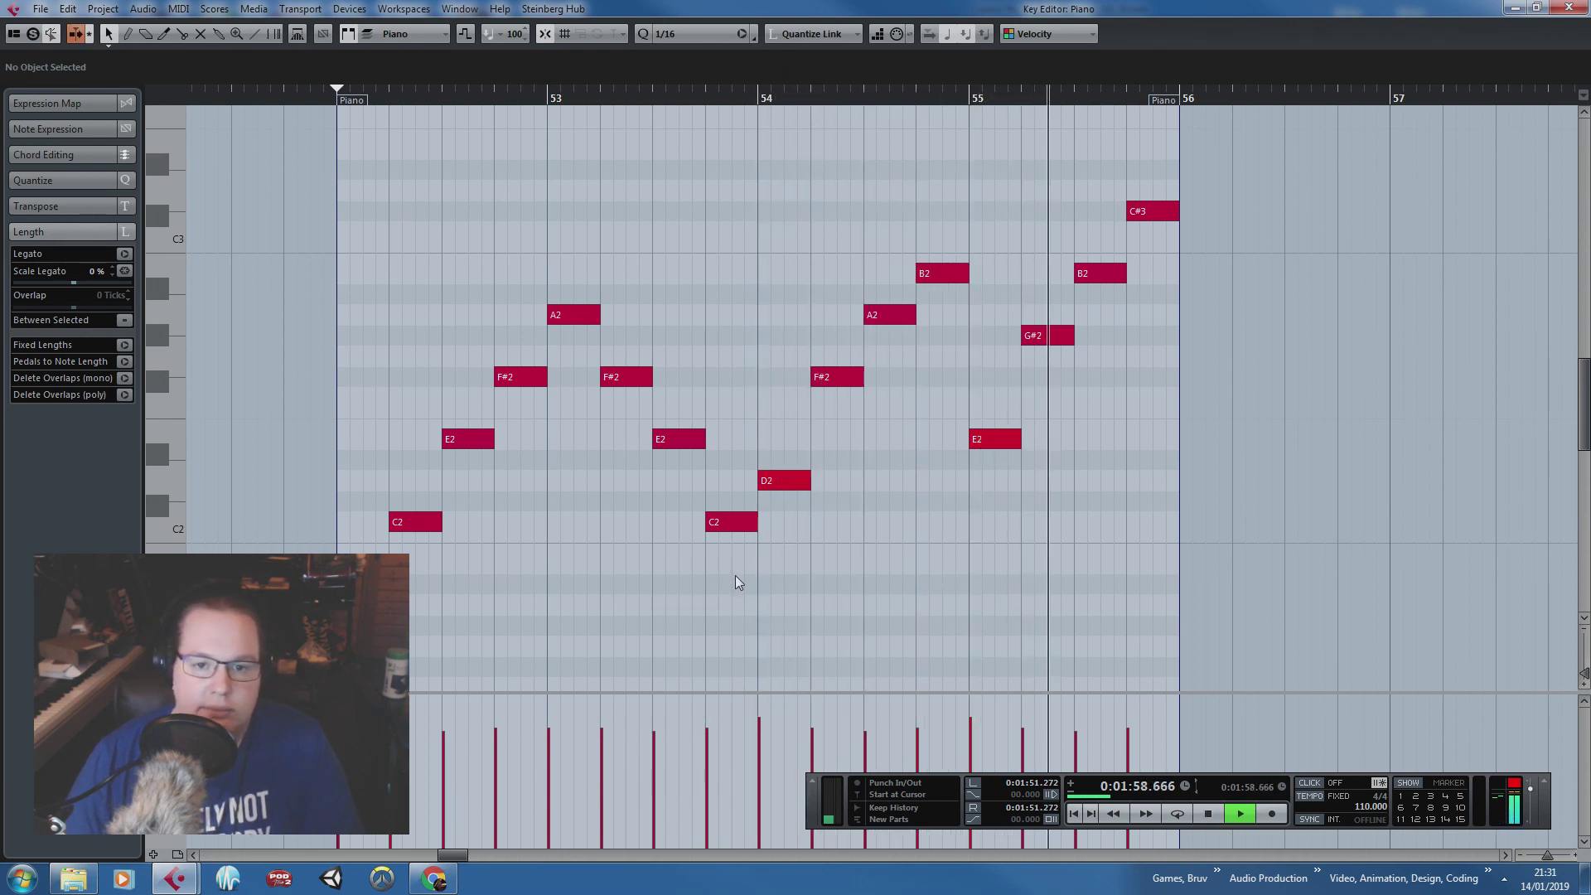
pyautogui.press('space')
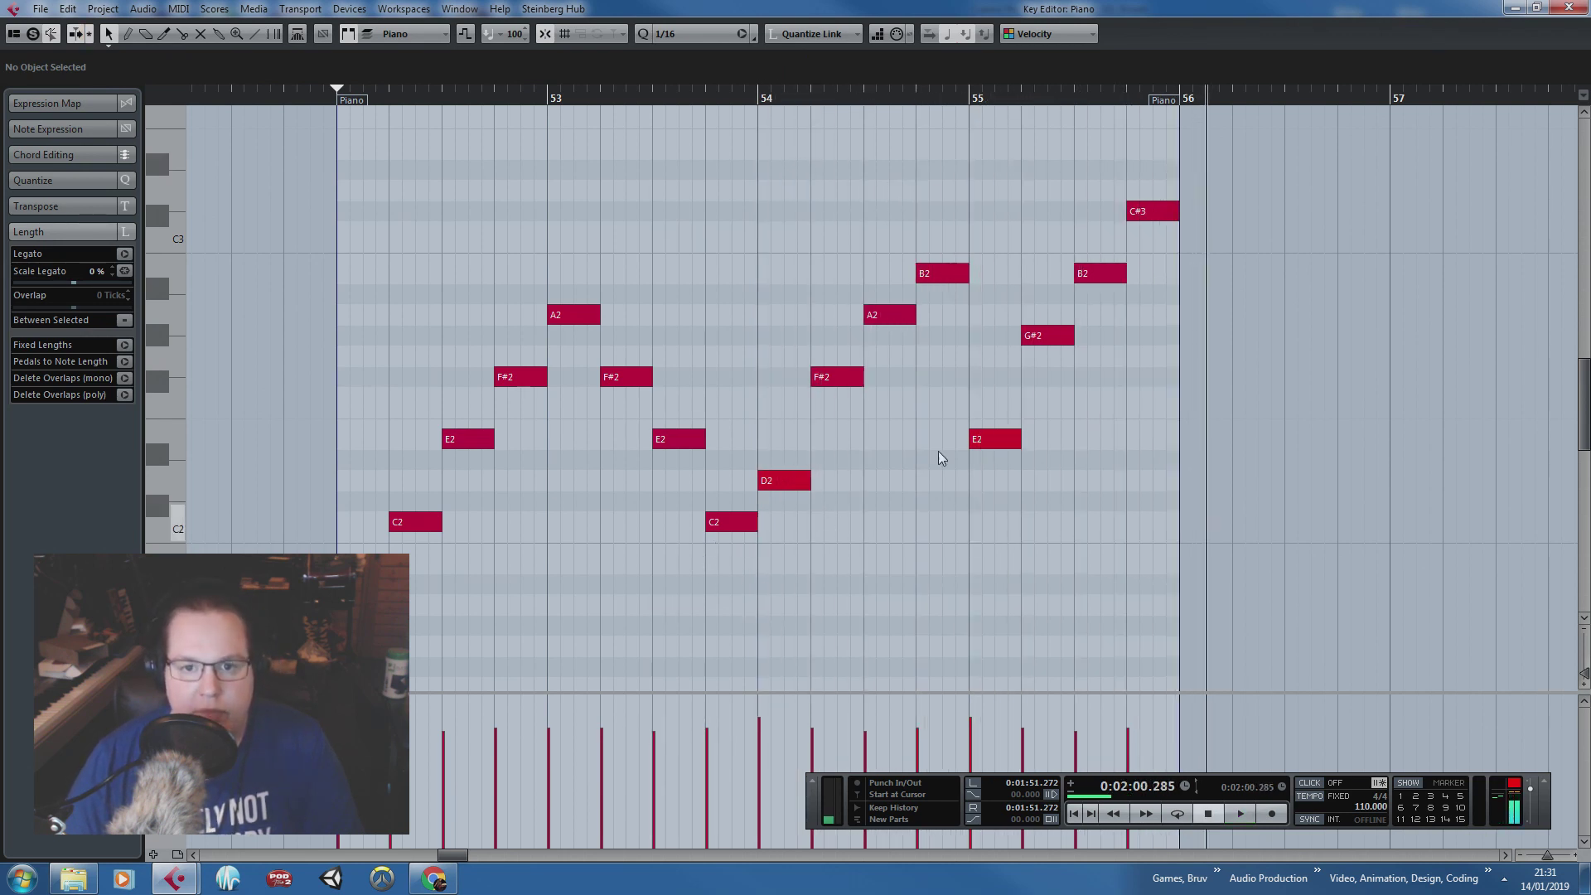
# Step: Lower the last bass note of bar 54 to F#2 and of bar 55 to G#2, and play back from bar 54
pyautogui.moveTo(939, 273); pyautogui.dragTo(941, 377)
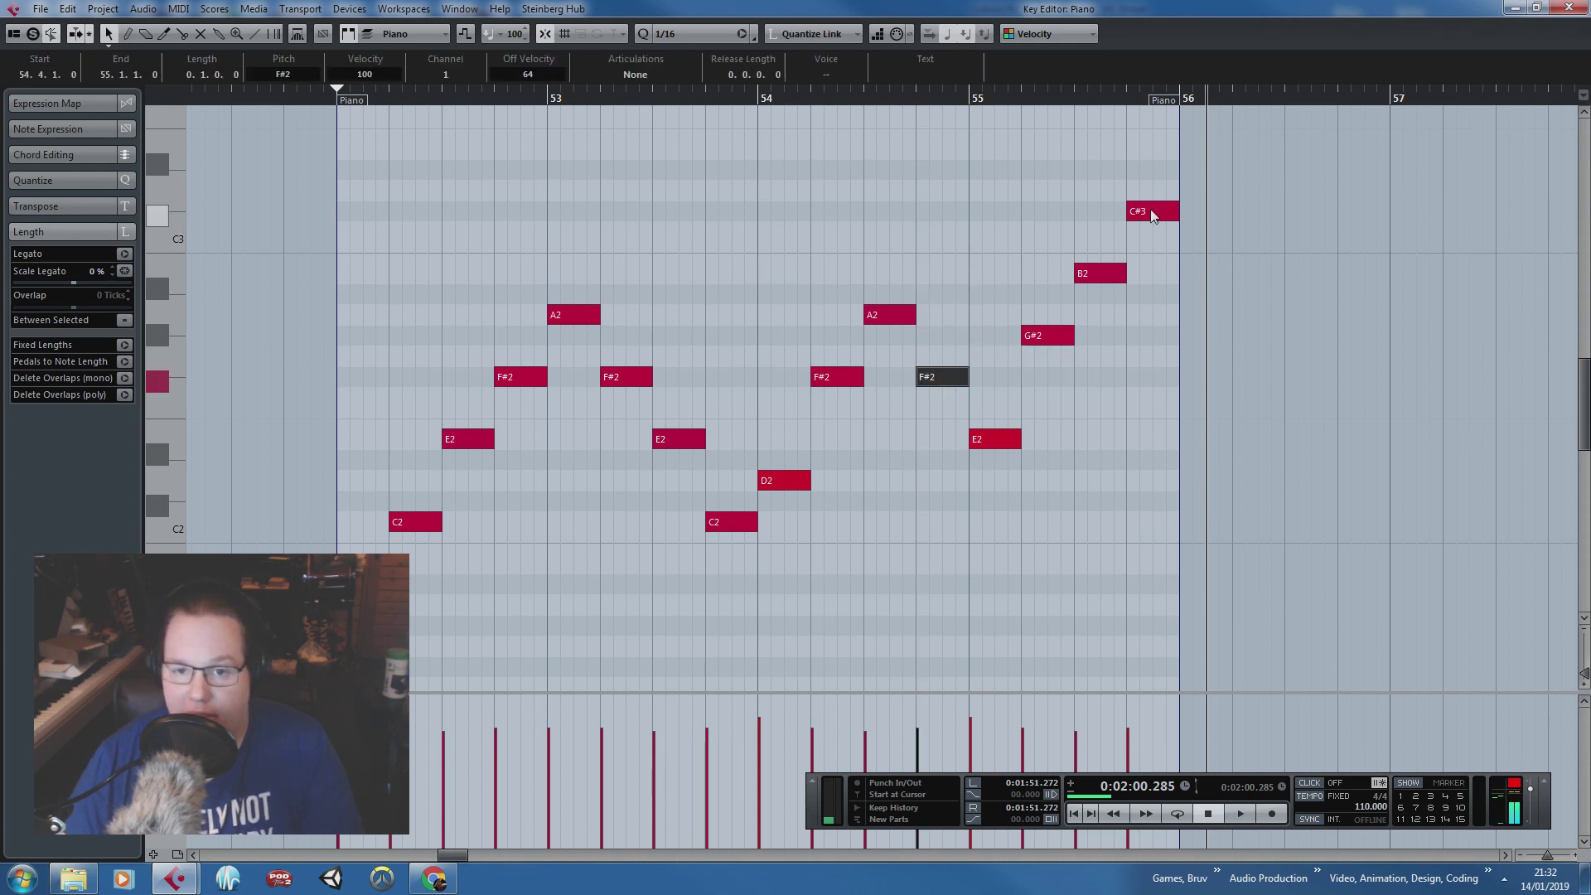
pyautogui.moveTo(1149, 210); pyautogui.dragTo(1161, 337)
pyautogui.click(1096, 199)
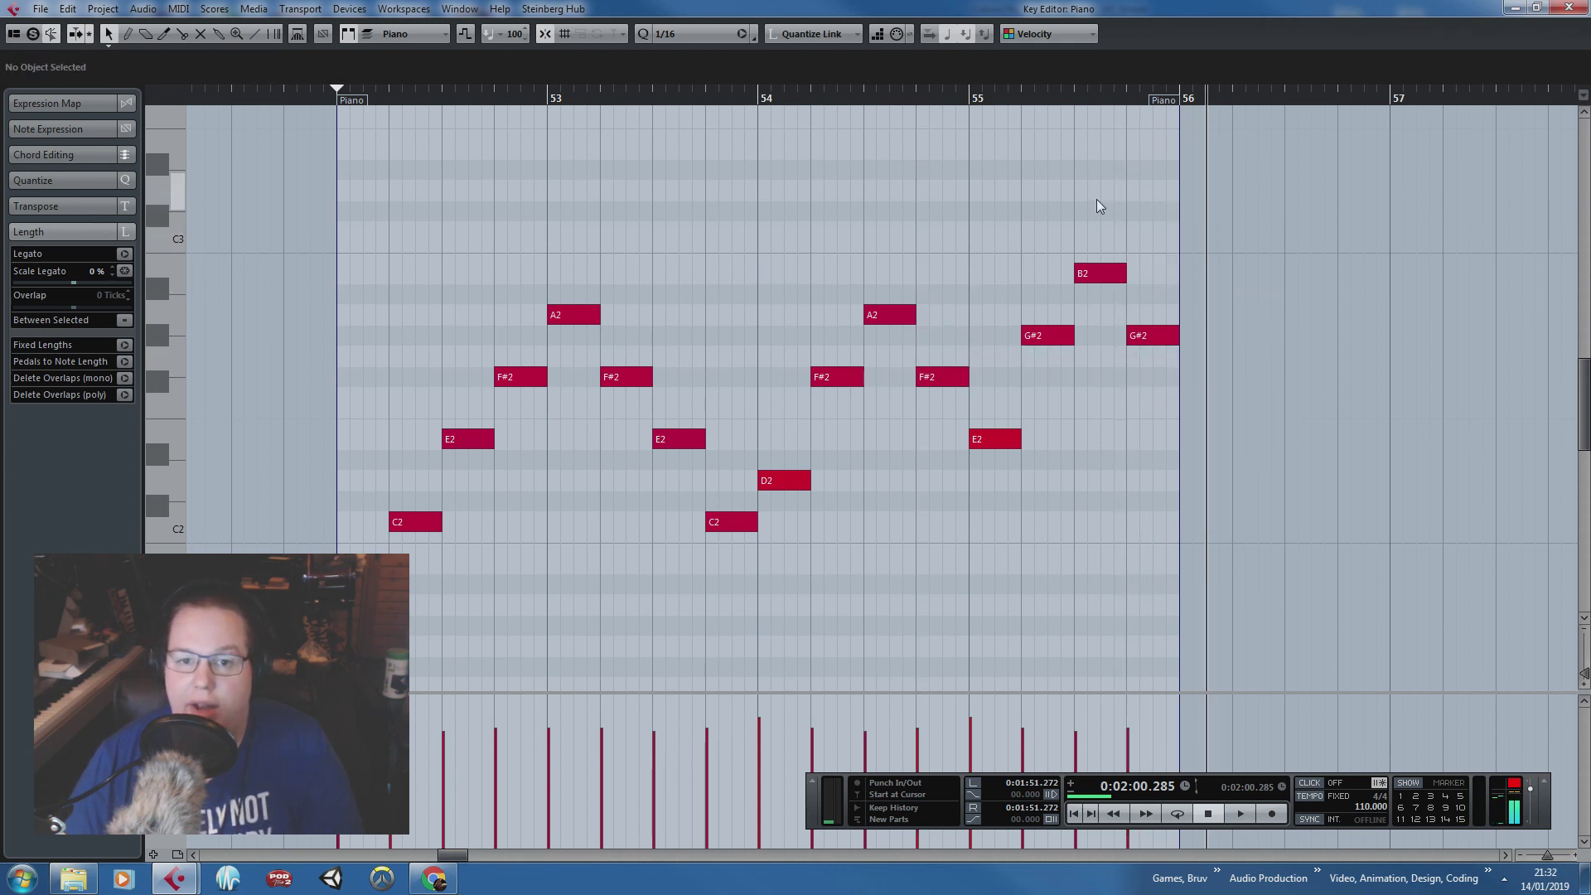
pyautogui.click(762, 100)
pyautogui.press('space')
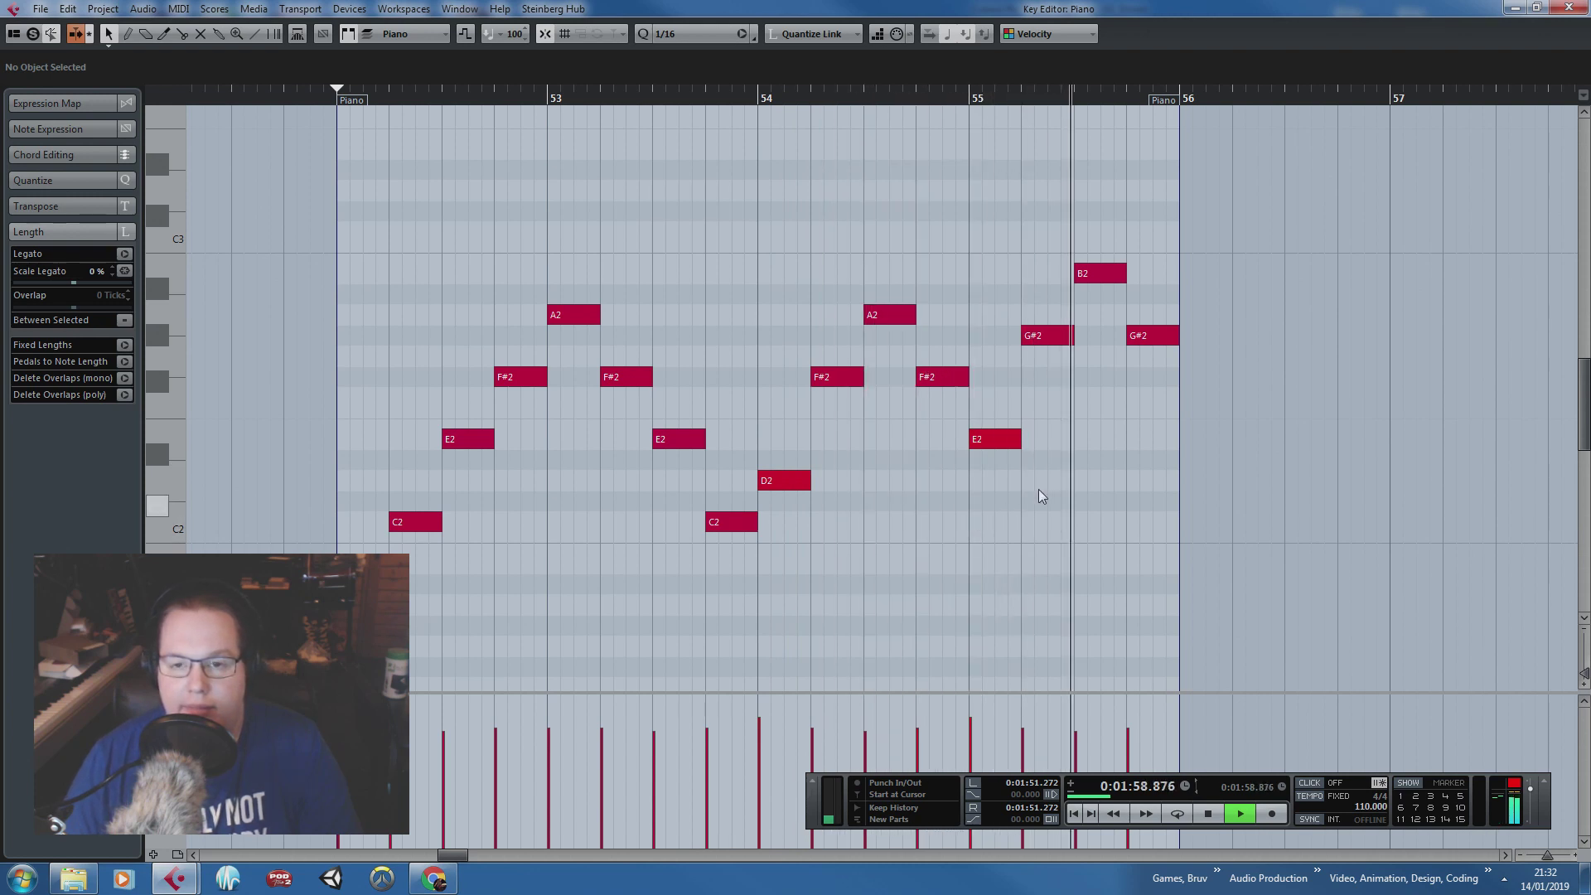
pyautogui.press('space')
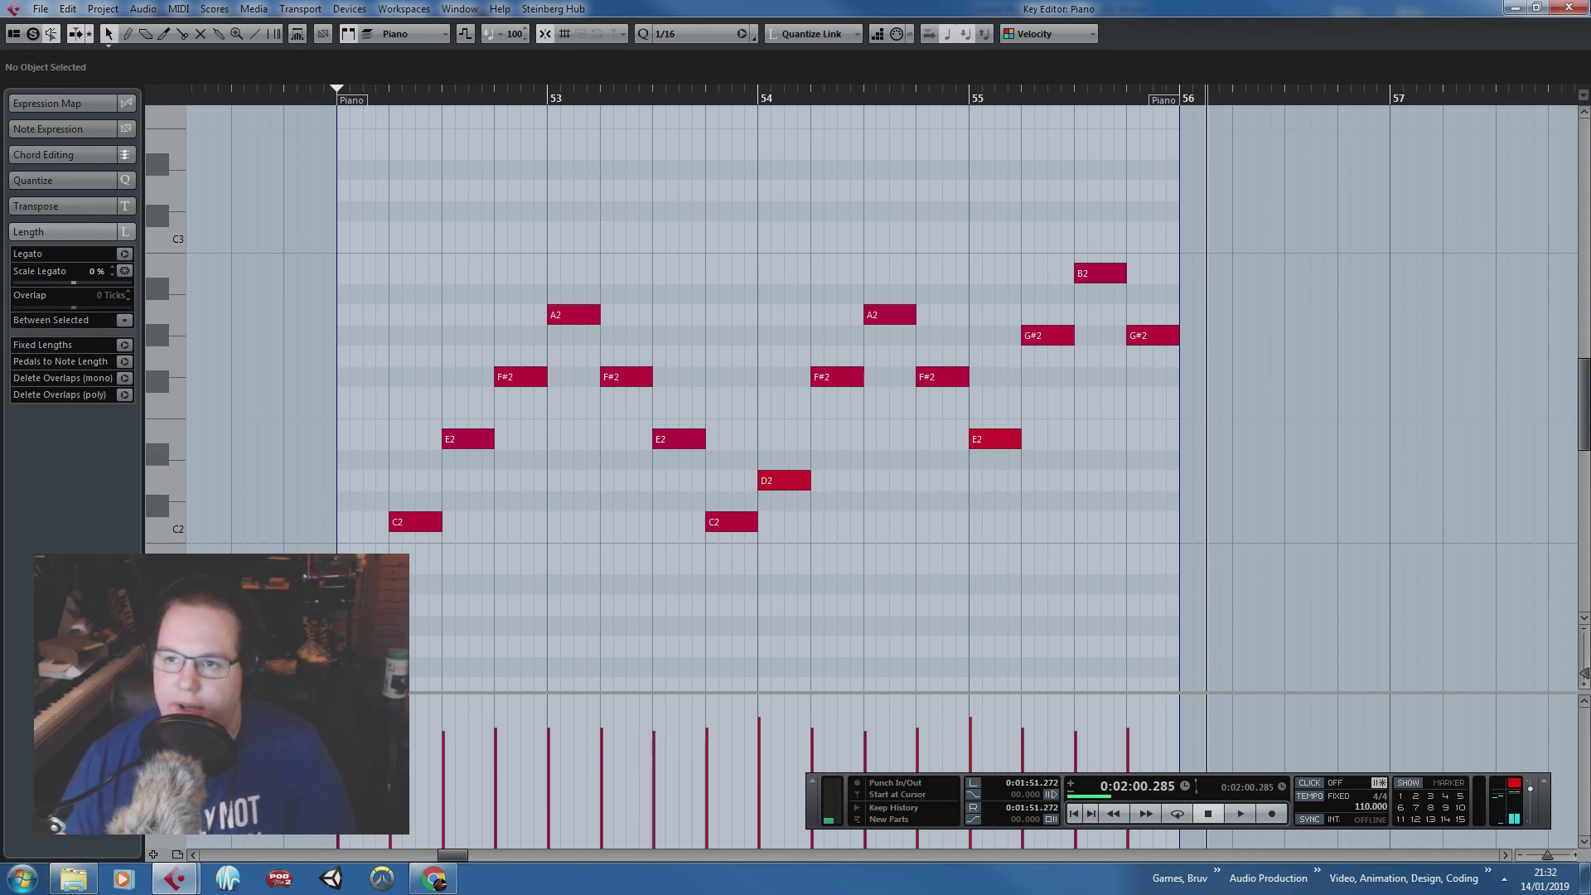
# Step: Close the note editor and review the earlier bassline sections in the arrangement
pyautogui.click(1573, 7)
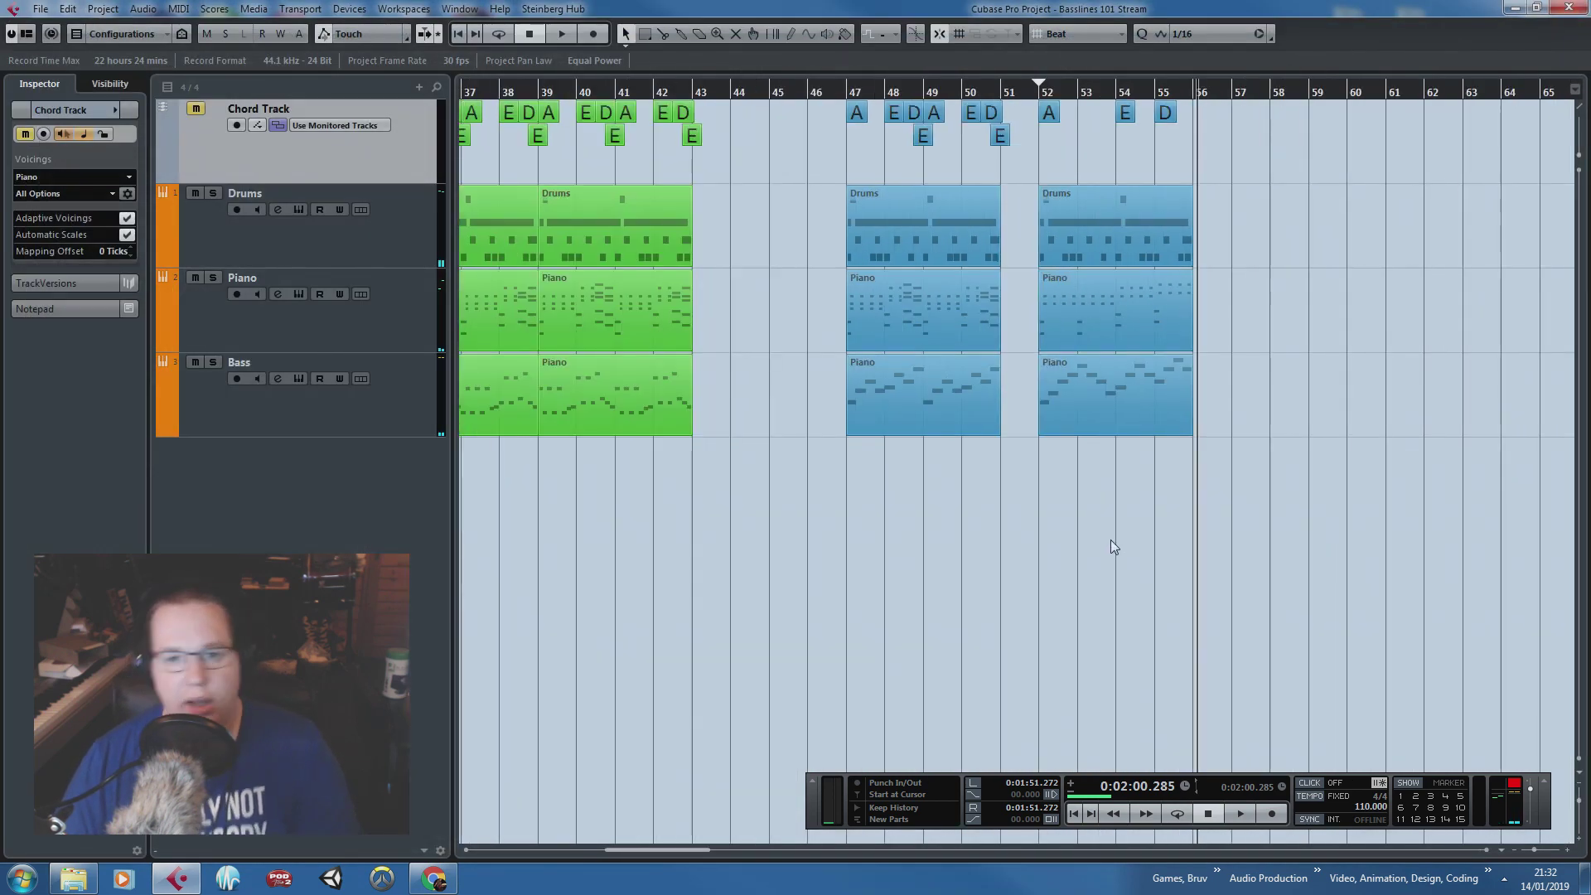
pyautogui.scroll(-2, 1041, 630)
pyautogui.moveTo(1047, 664); pyautogui.dragTo(529, 618)
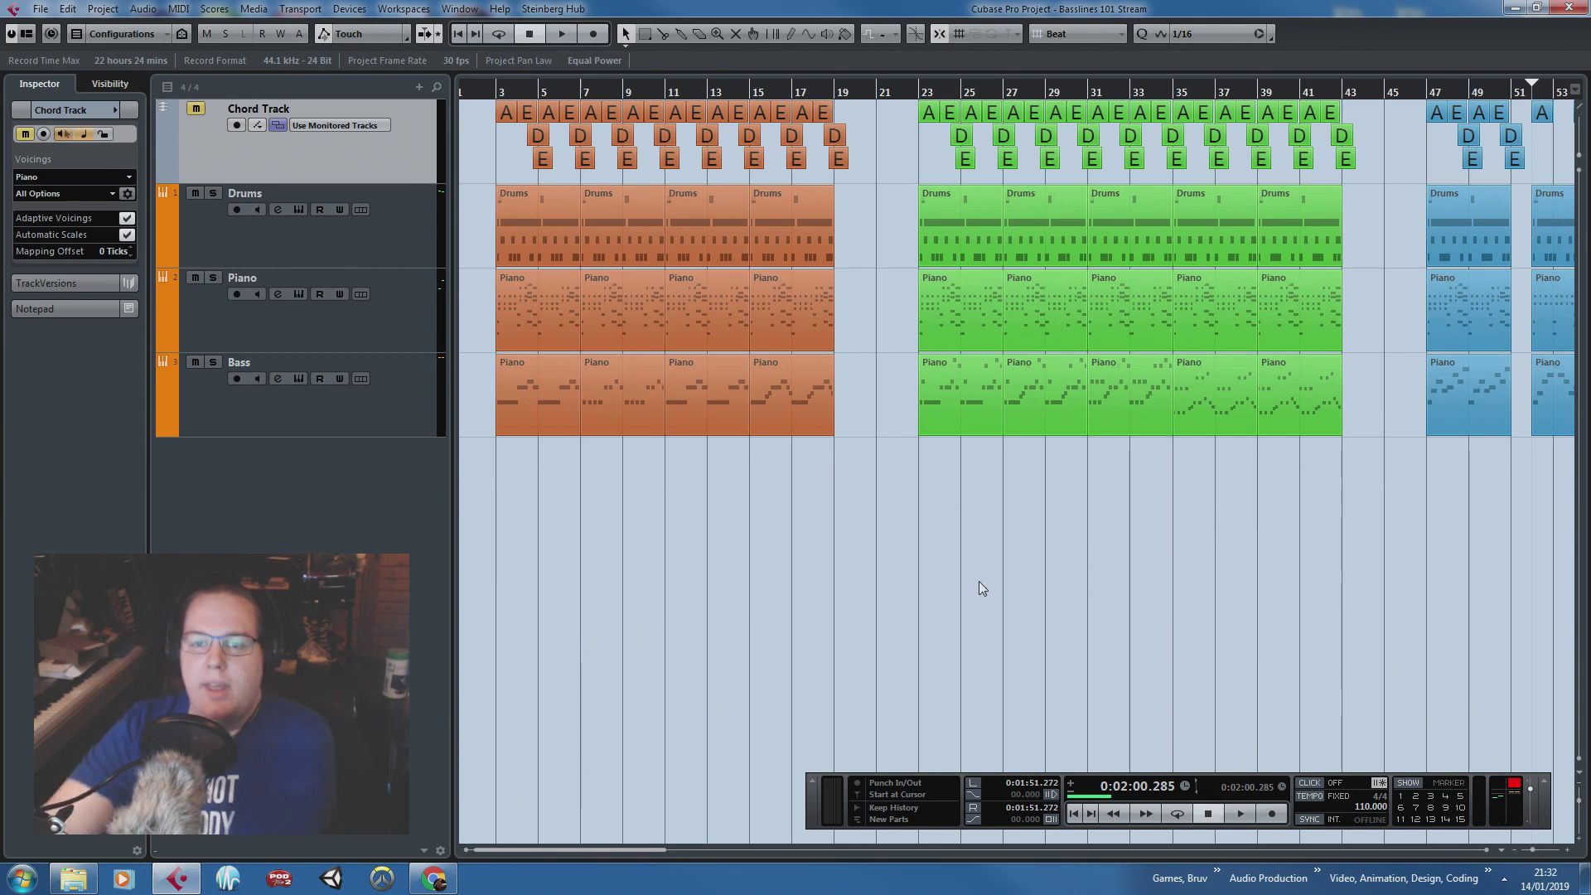
pyautogui.moveTo(986, 580); pyautogui.dragTo(1330, 554)
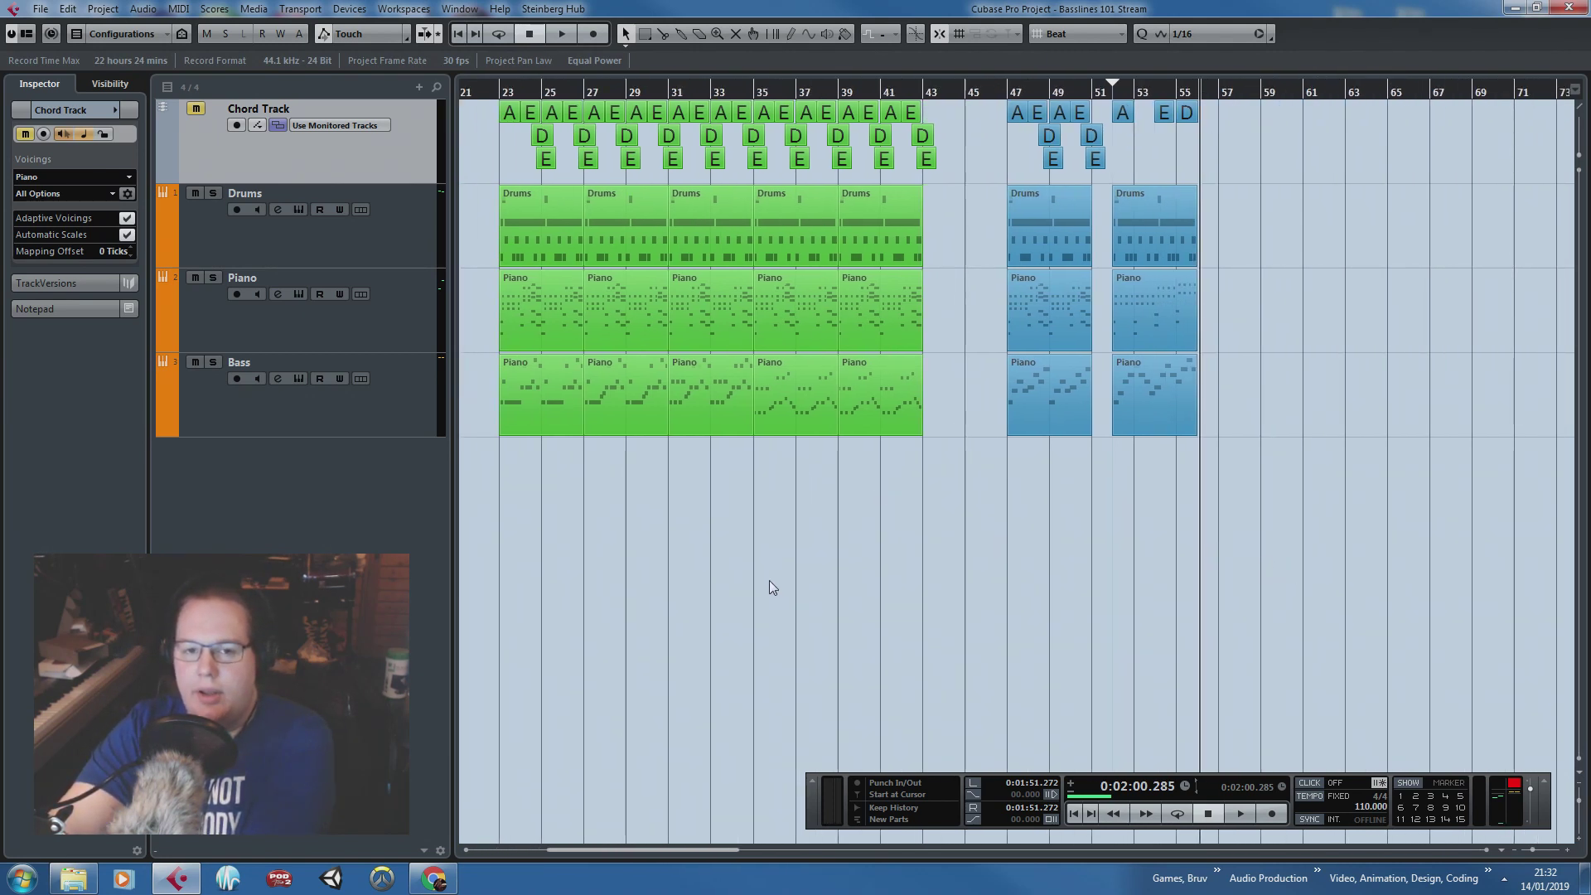
pyautogui.moveTo(769, 580); pyautogui.dragTo(504, 558)
pyautogui.moveTo(839, 509); pyautogui.dragTo(1280, 445)
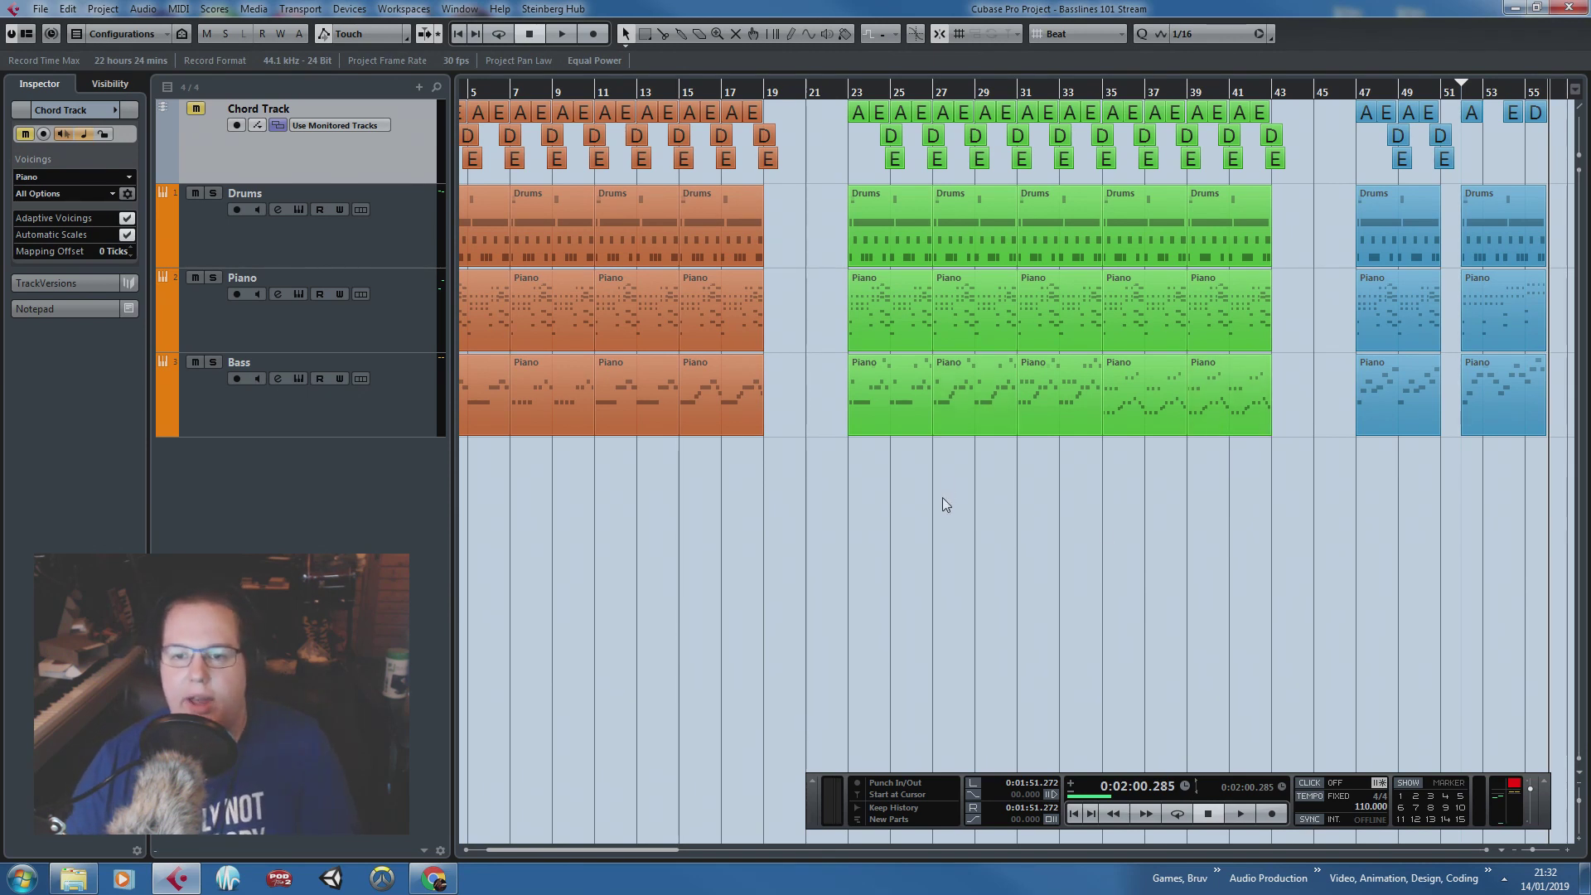
# Step: Copy the chord, drum, piano and bass events of bars 47–50 and place the copy at bar 59
pyautogui.moveTo(1317, 507); pyautogui.dragTo(1185, 84)
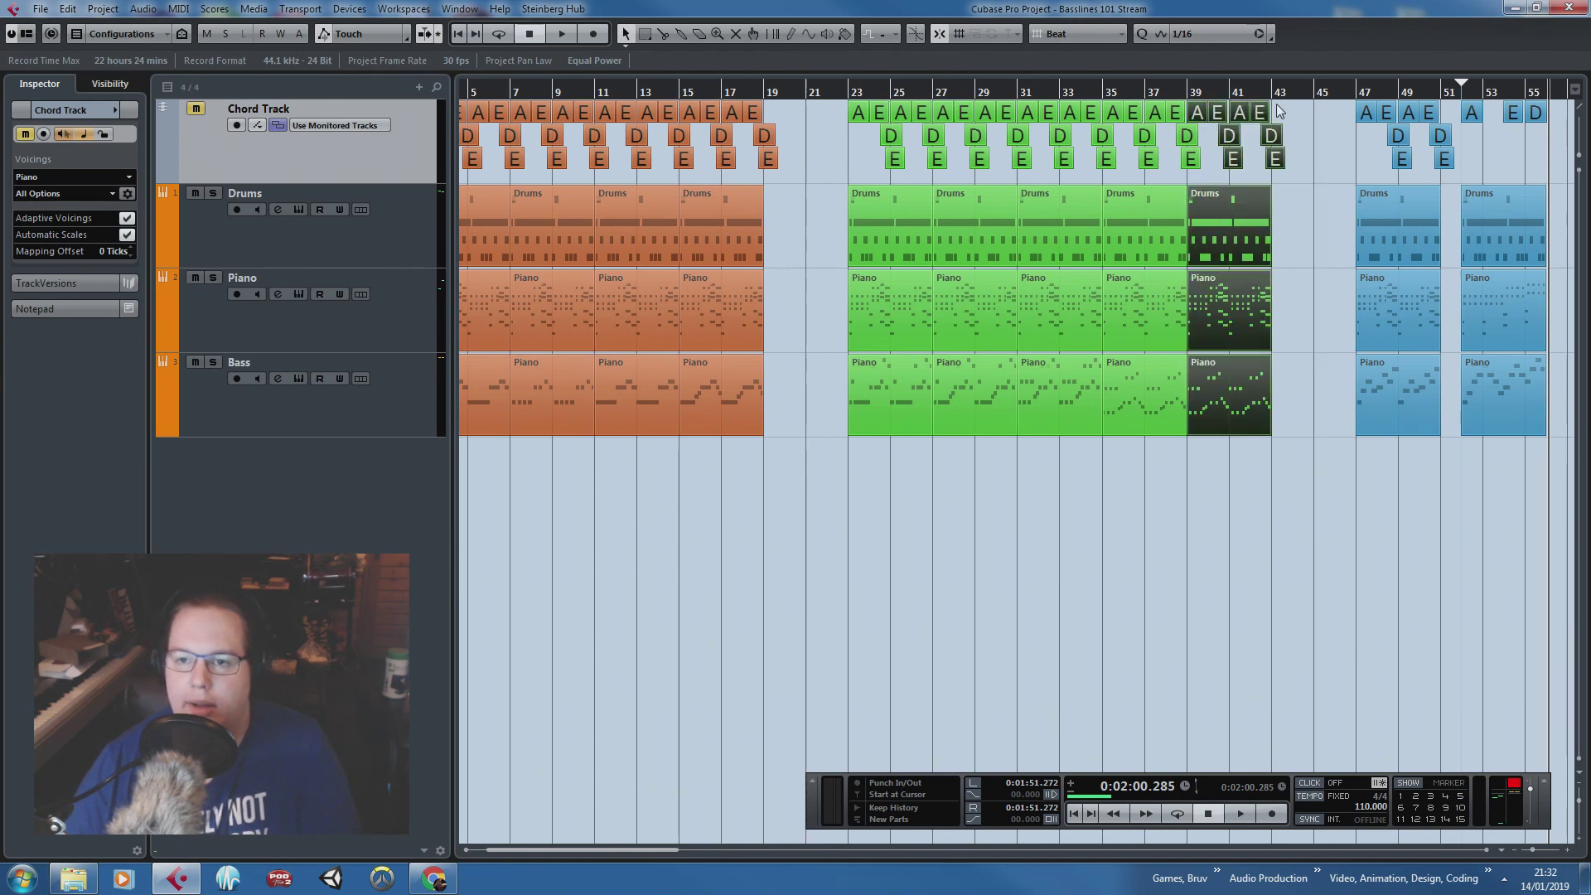
pyautogui.moveTo(1301, 107); pyautogui.dragTo(1454, 437)
pyautogui.hscroll(5, 1214, 174)
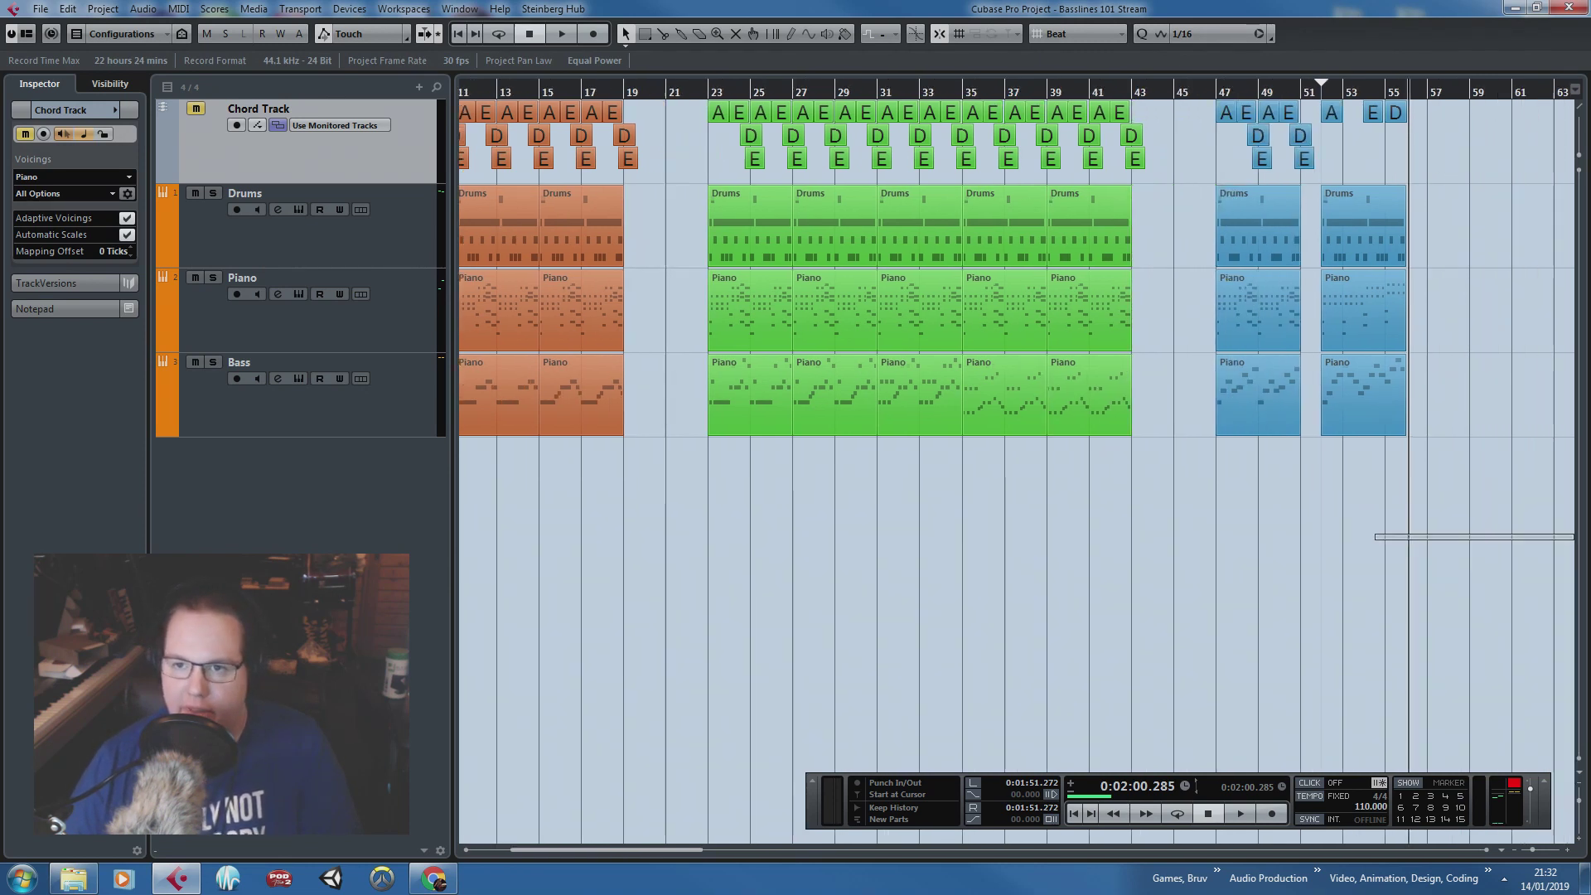
pyautogui.hotkey('ctrl', 'v')
pyautogui.scroll(2, 1225, 282)
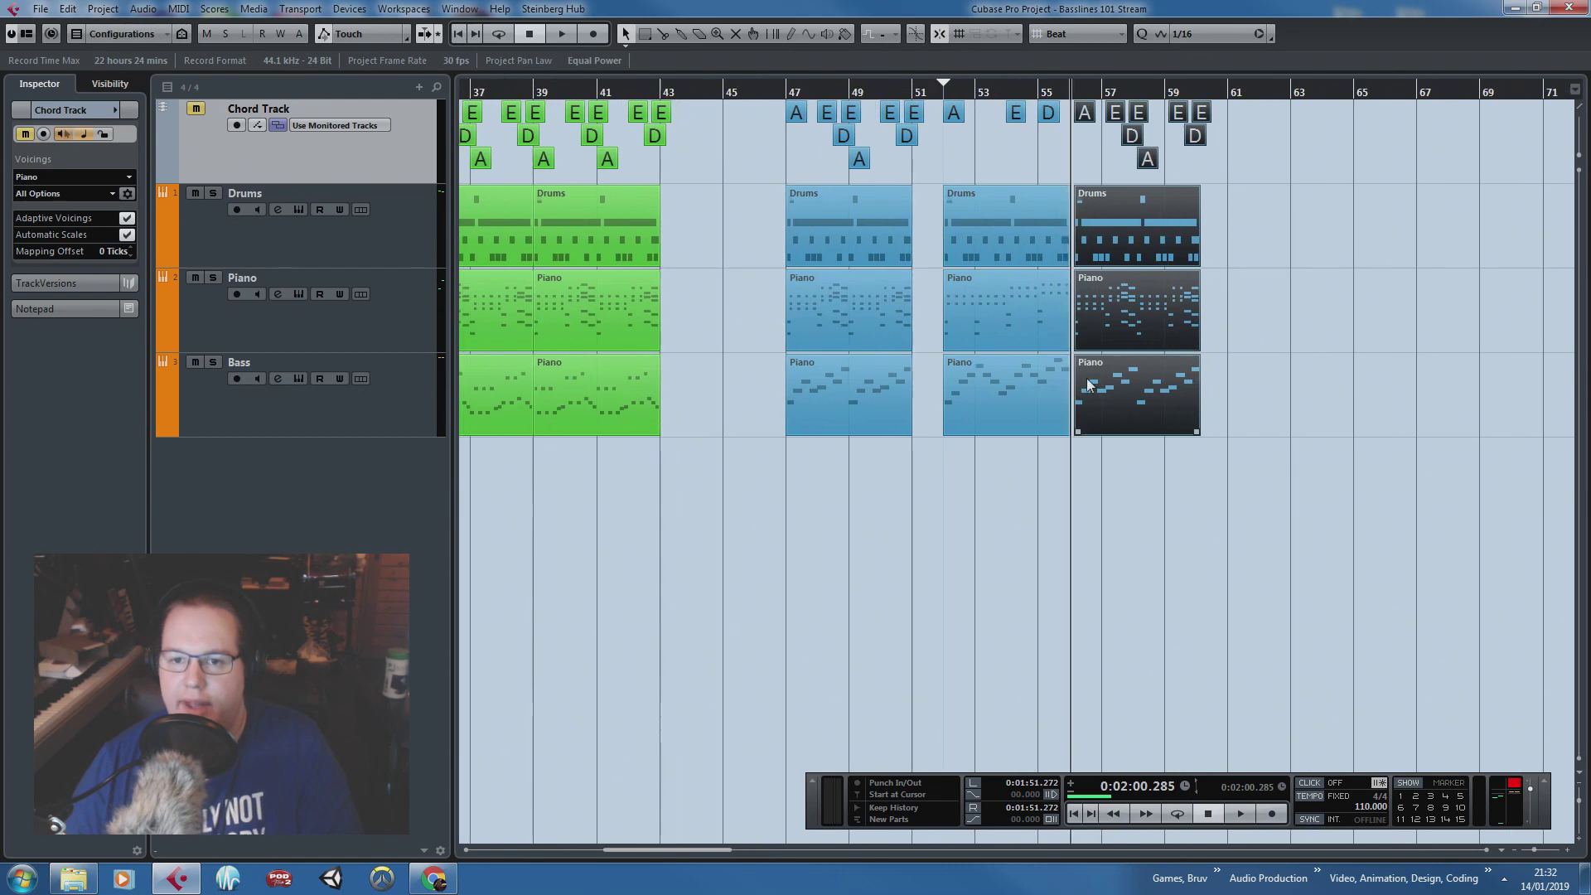
pyautogui.moveTo(1103, 392); pyautogui.dragTo(1238, 403)
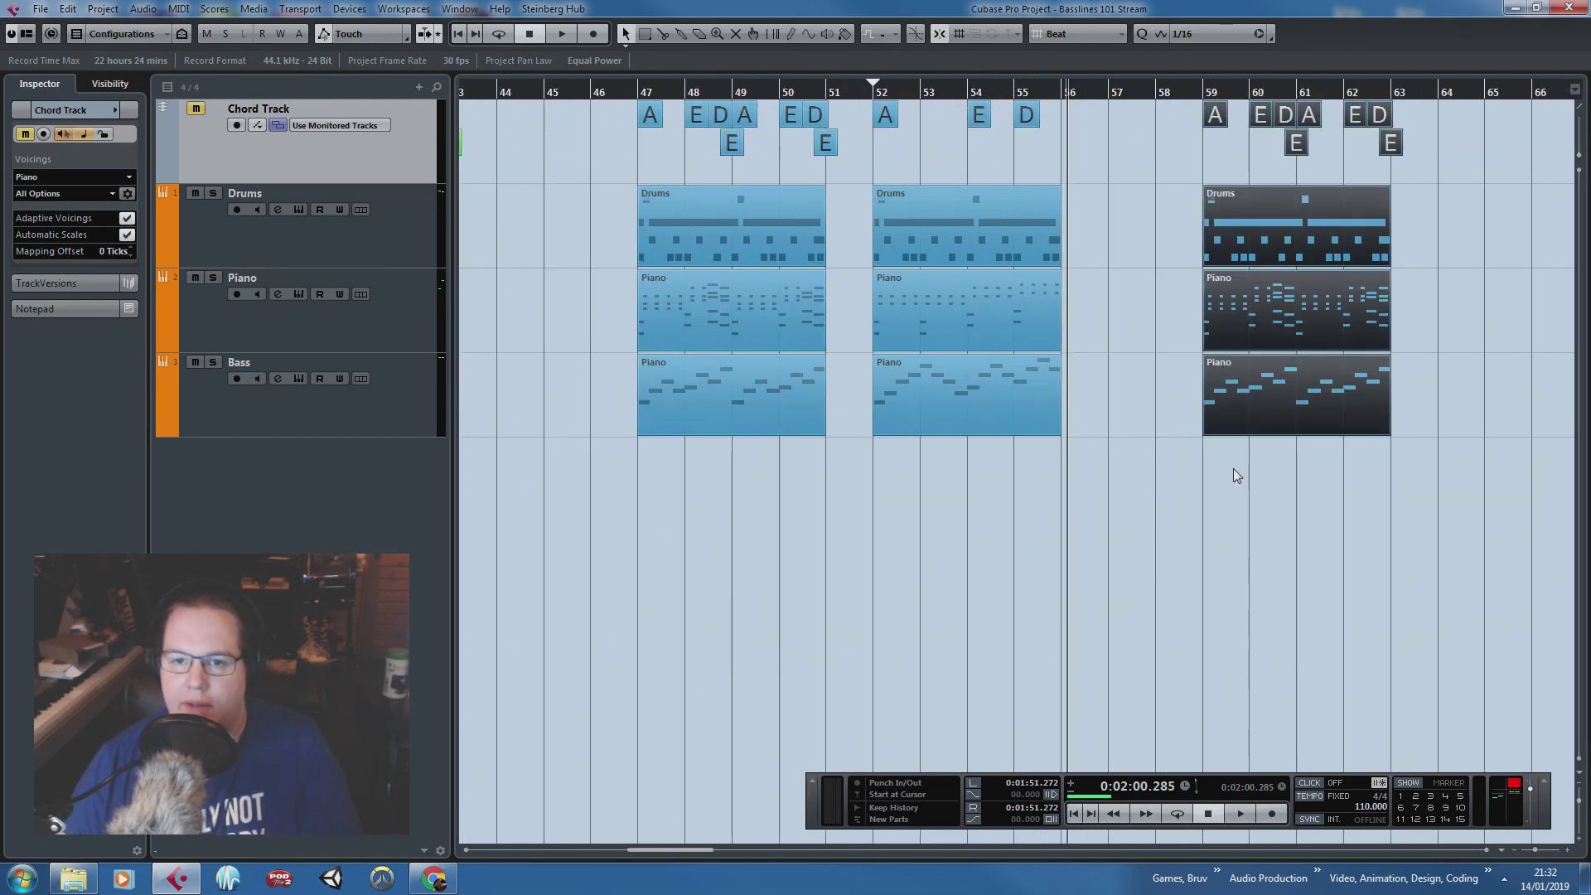
# Step: Colour the copied chord, drum, piano and bass events in bars 59–62 with Color 13
pyautogui.press('g')
pyautogui.press('g')
pyautogui.scroll(2, 1320, 343)
pyautogui.moveTo(1346, 434); pyautogui.dragTo(964, 7)
pyautogui.click(845, 36)
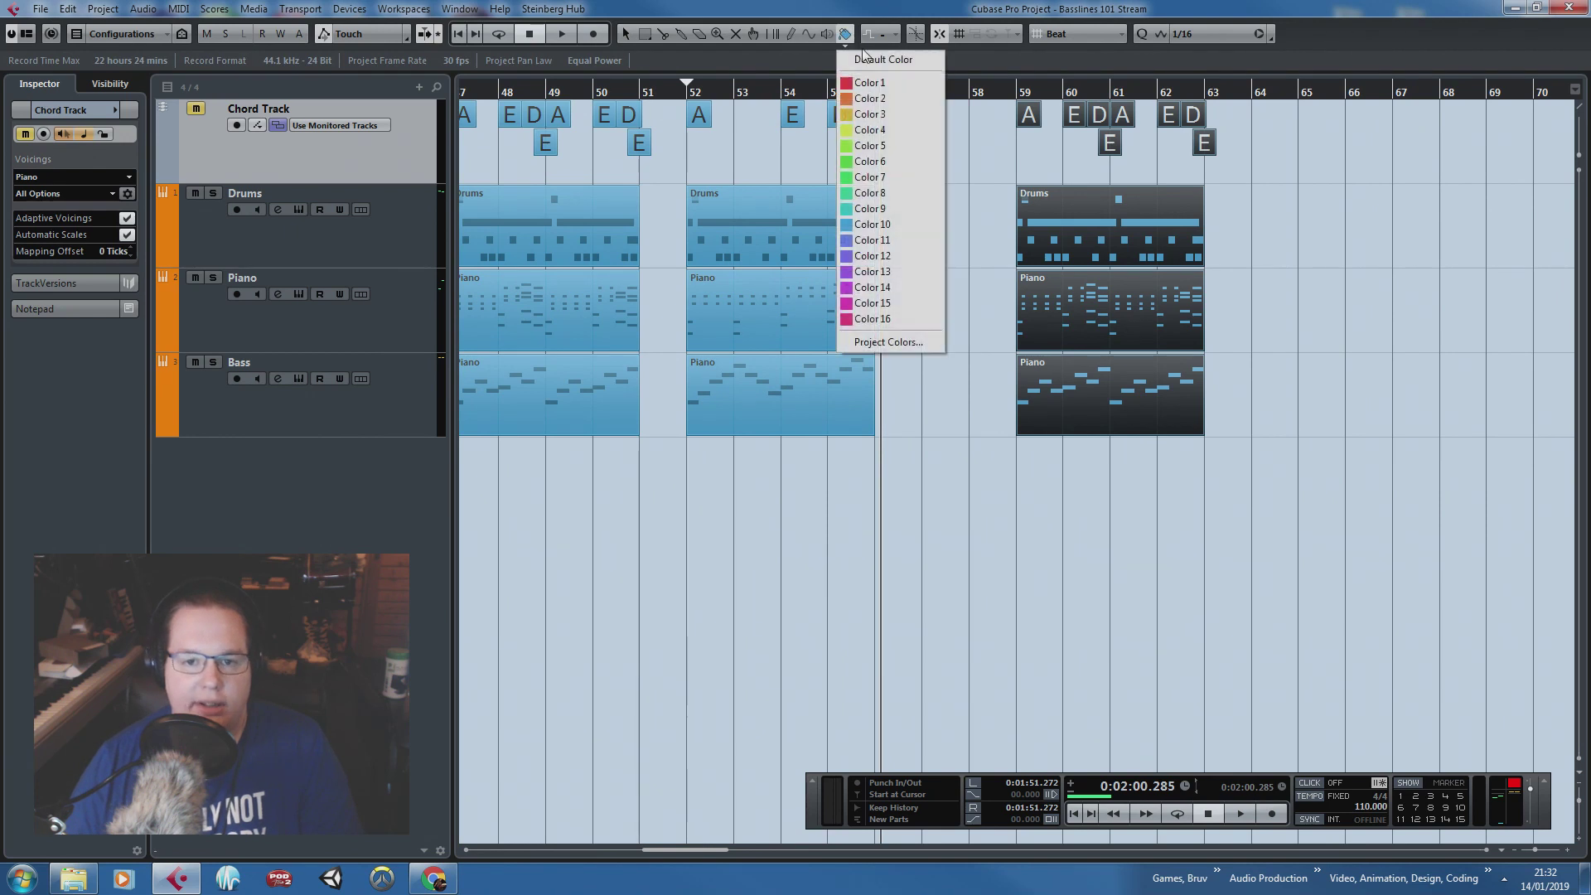
pyautogui.click(888, 270)
pyautogui.click(961, 266)
# Step: Open the bass part of bars 59–62 and delete every note except the first A1
pyautogui.scroll(2, 1006, 269)
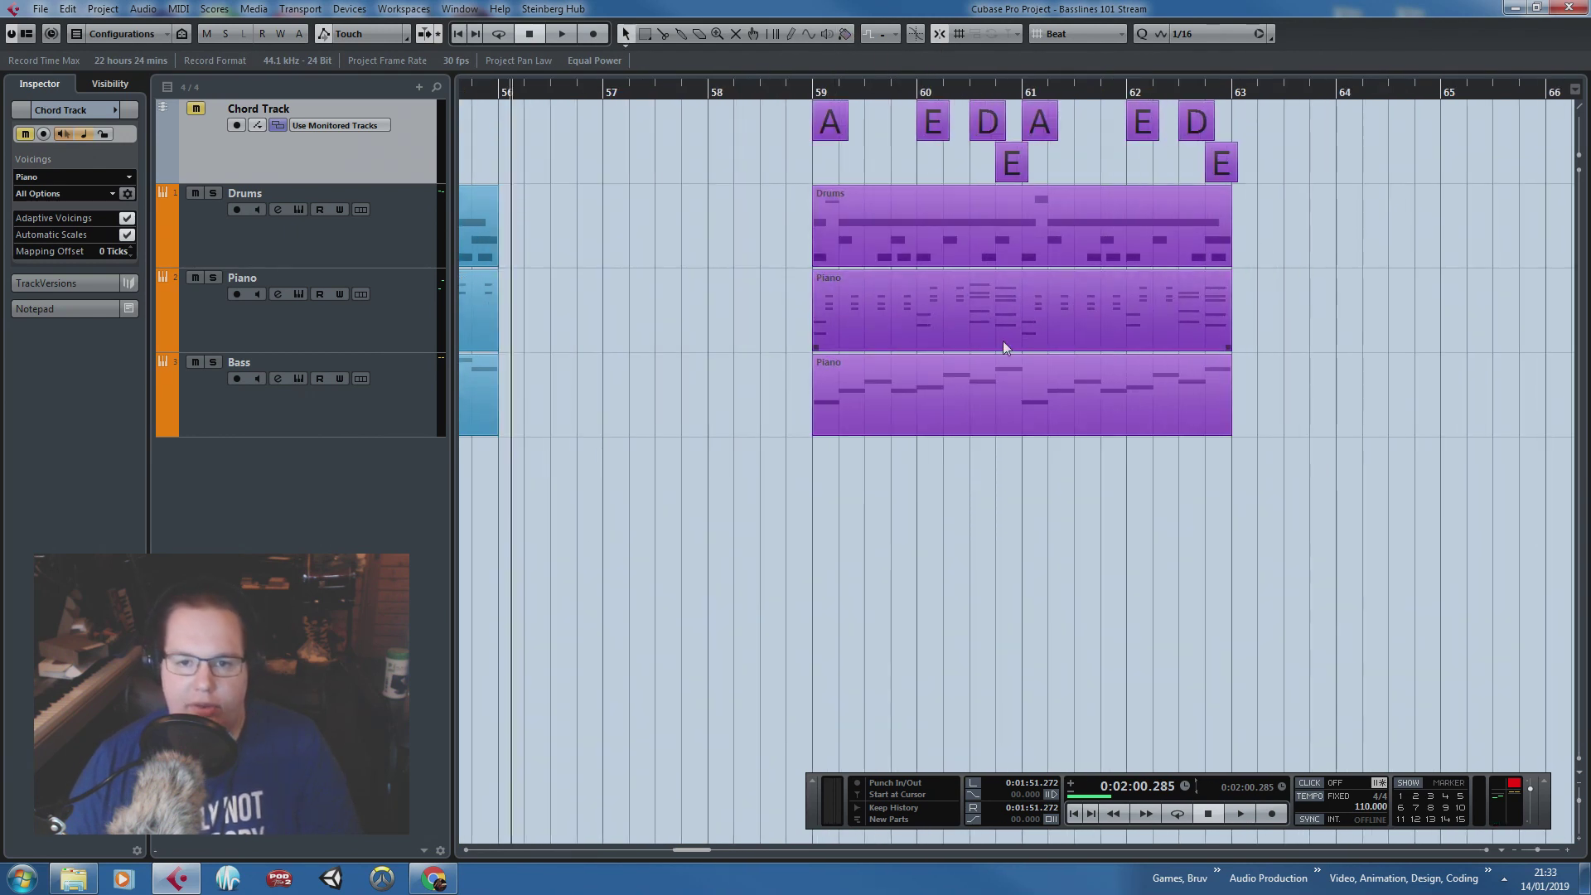
pyautogui.doubleClick(1046, 377)
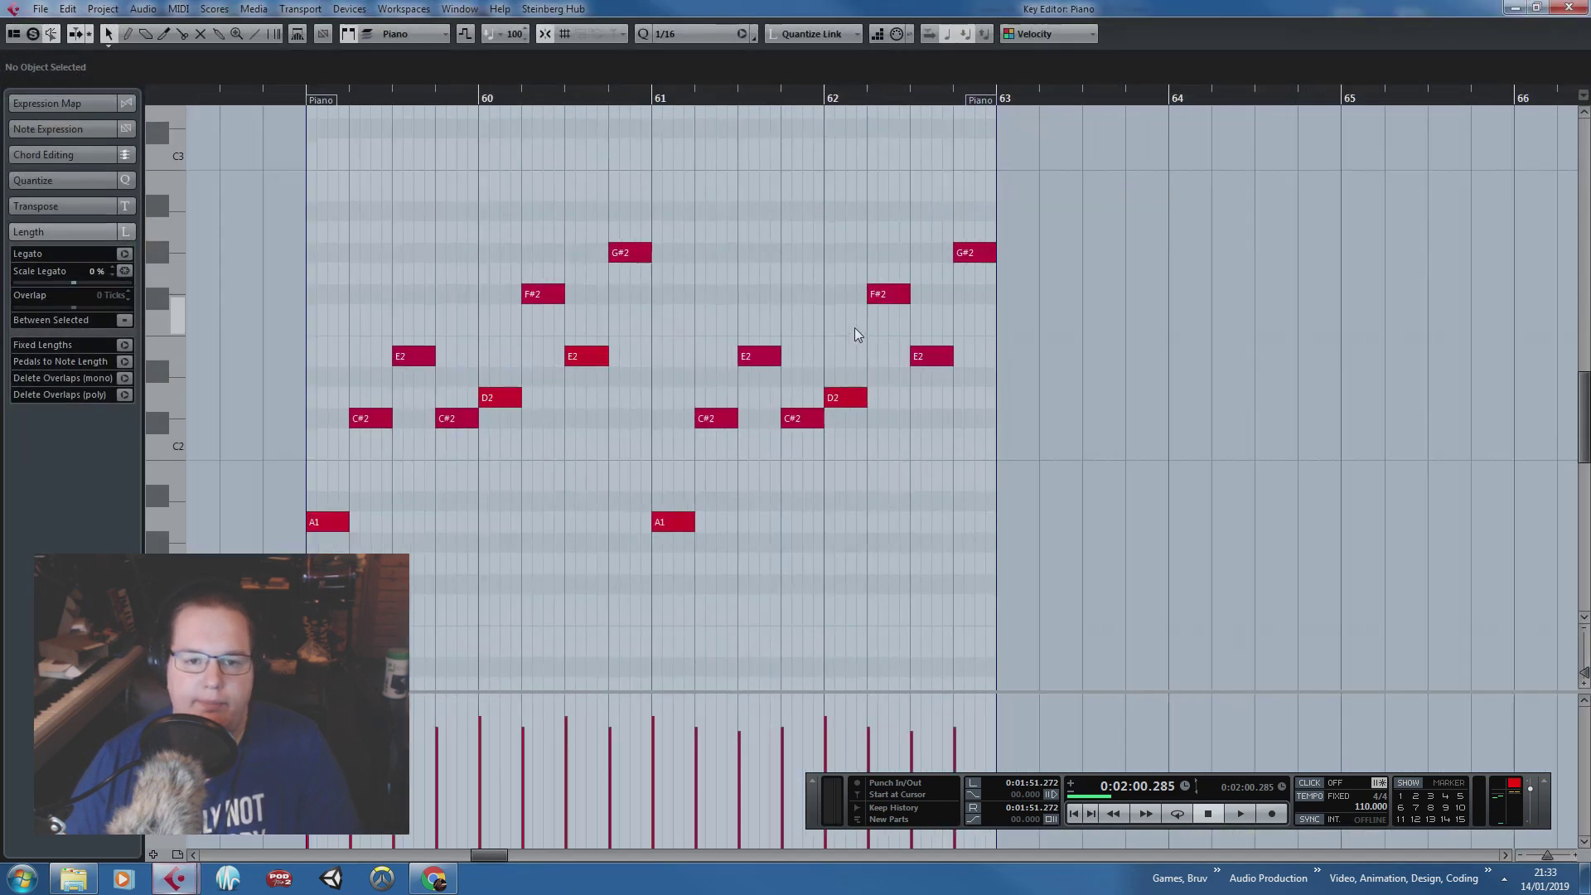
pyautogui.moveTo(1125, 236); pyautogui.dragTo(373, 586)
pyautogui.press('Delete')
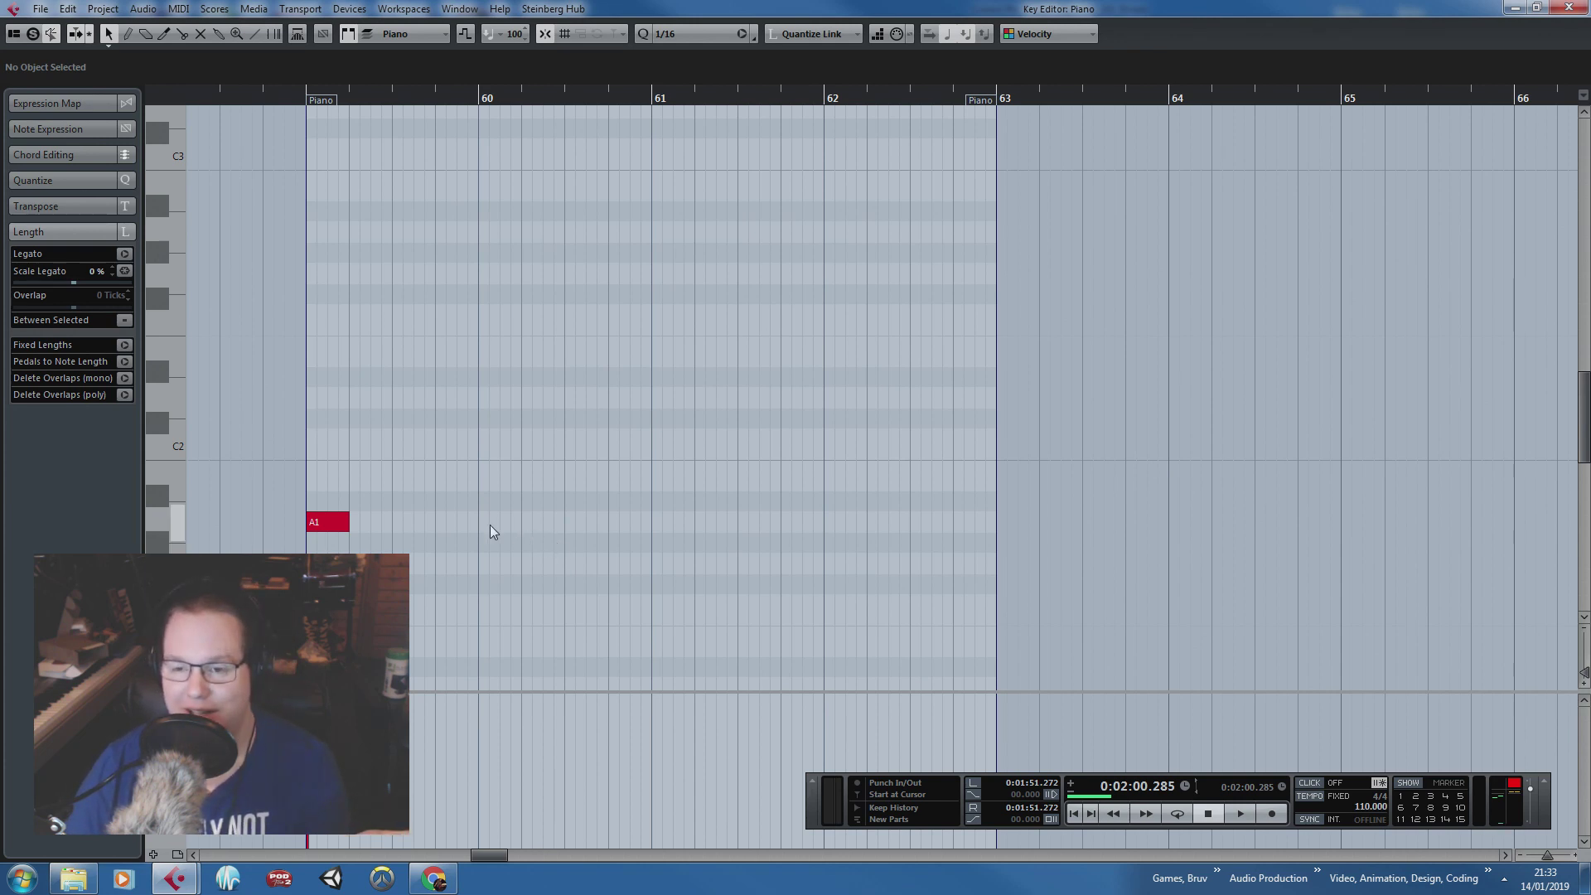
# Step: Shorten the A1 note at the start of bar 59 to half a beat (0.0.2.0)
pyautogui.moveTo(812, 808); pyautogui.dragTo(833, 821)
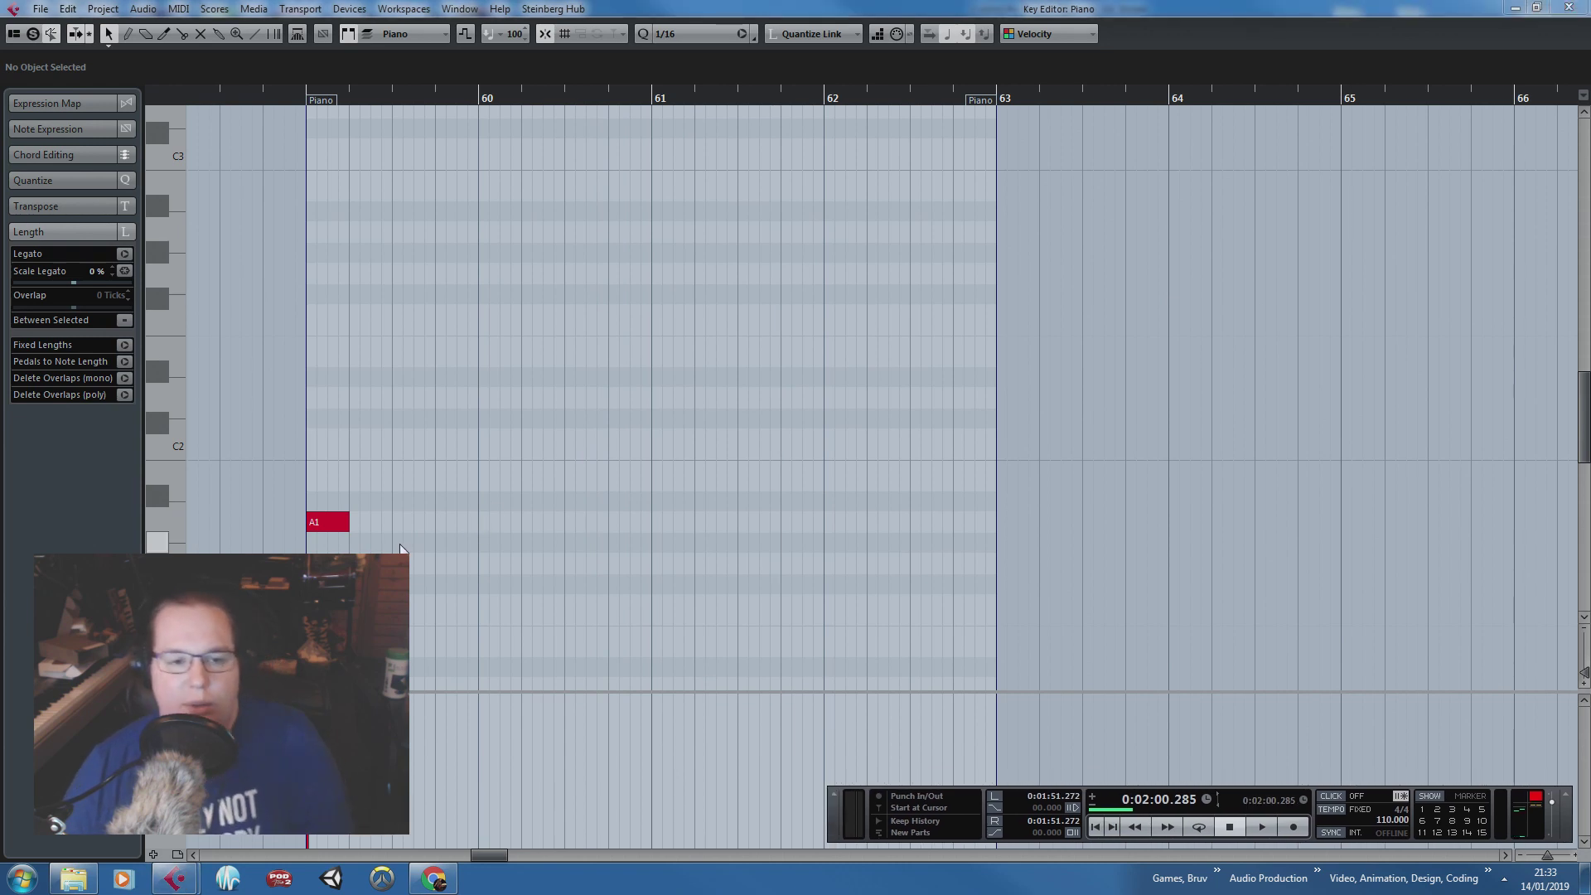
pyautogui.press('h')
pyautogui.click(382, 524)
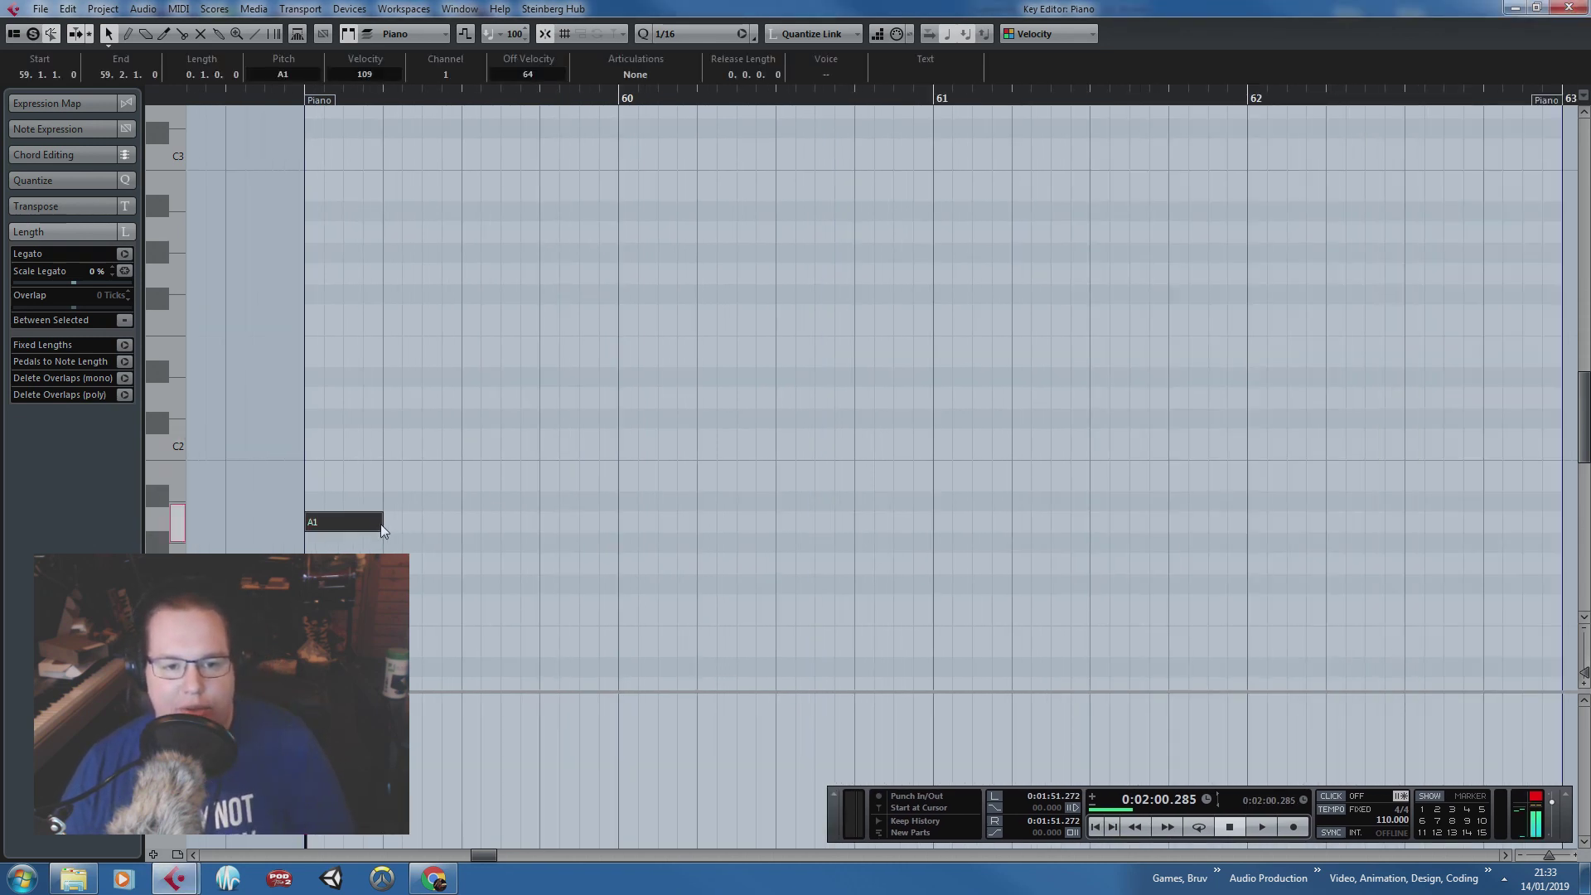
pyautogui.click(544, 502)
pyautogui.press('g')
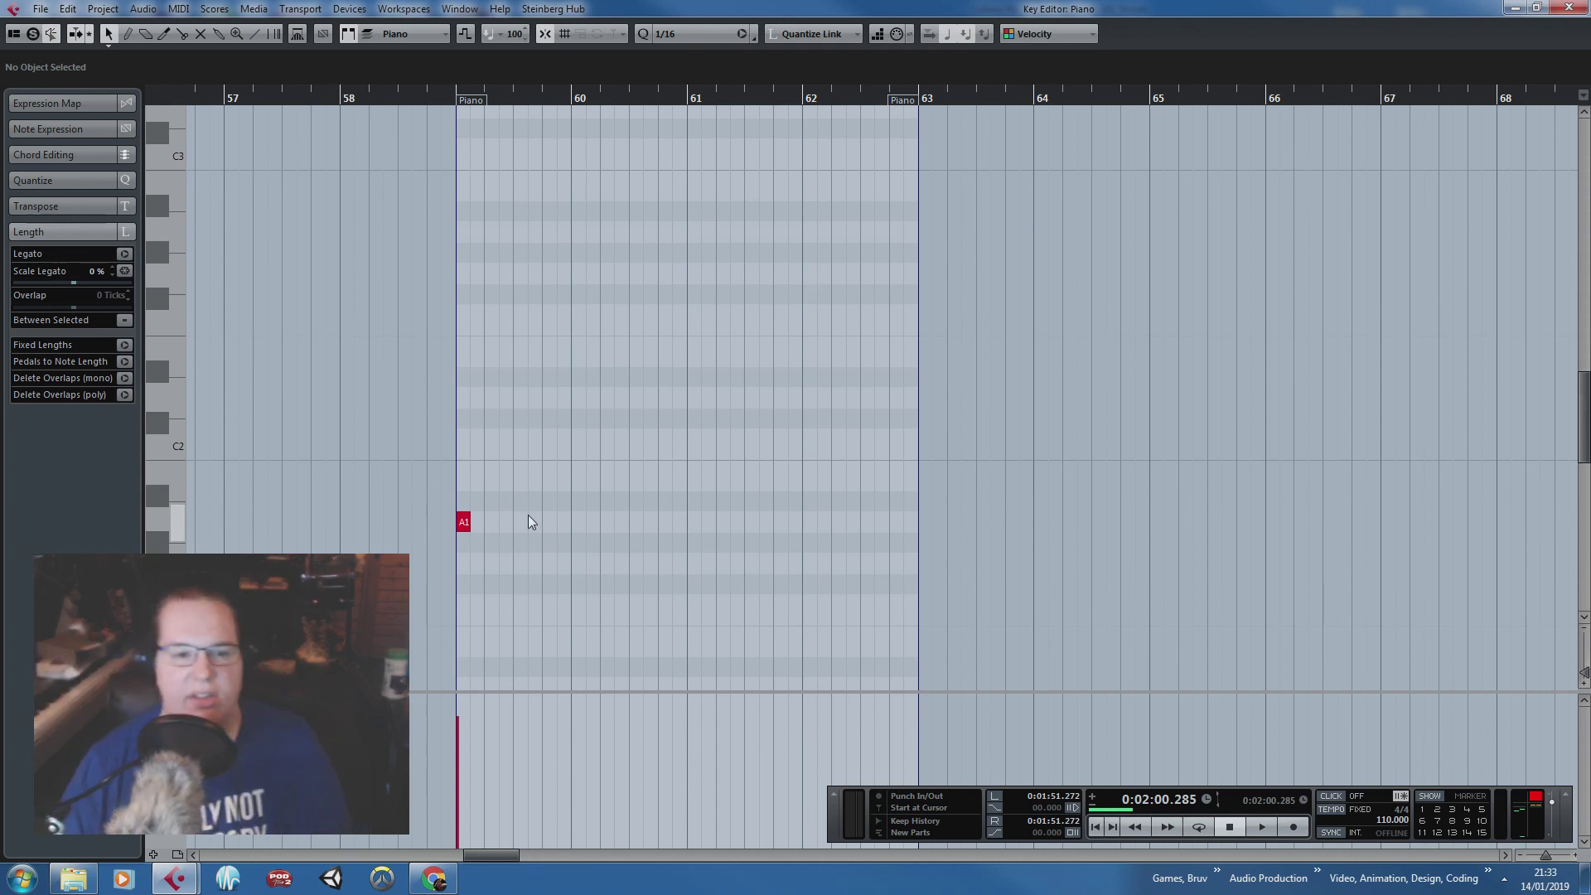
pyautogui.scroll(4, 452, 518)
pyautogui.press('g')
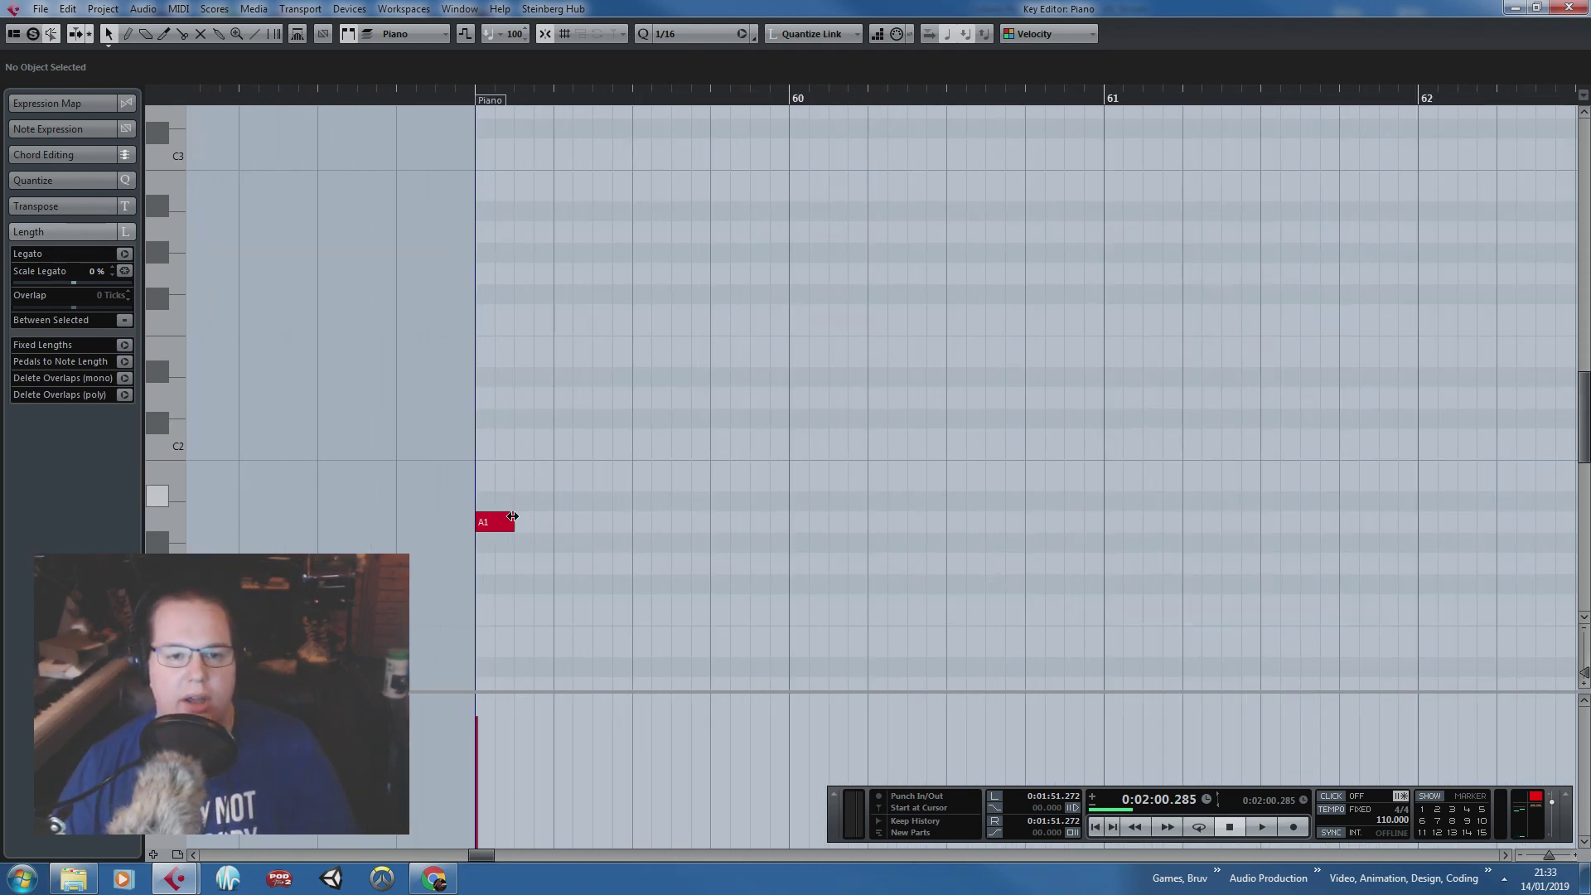
pyautogui.click(499, 522)
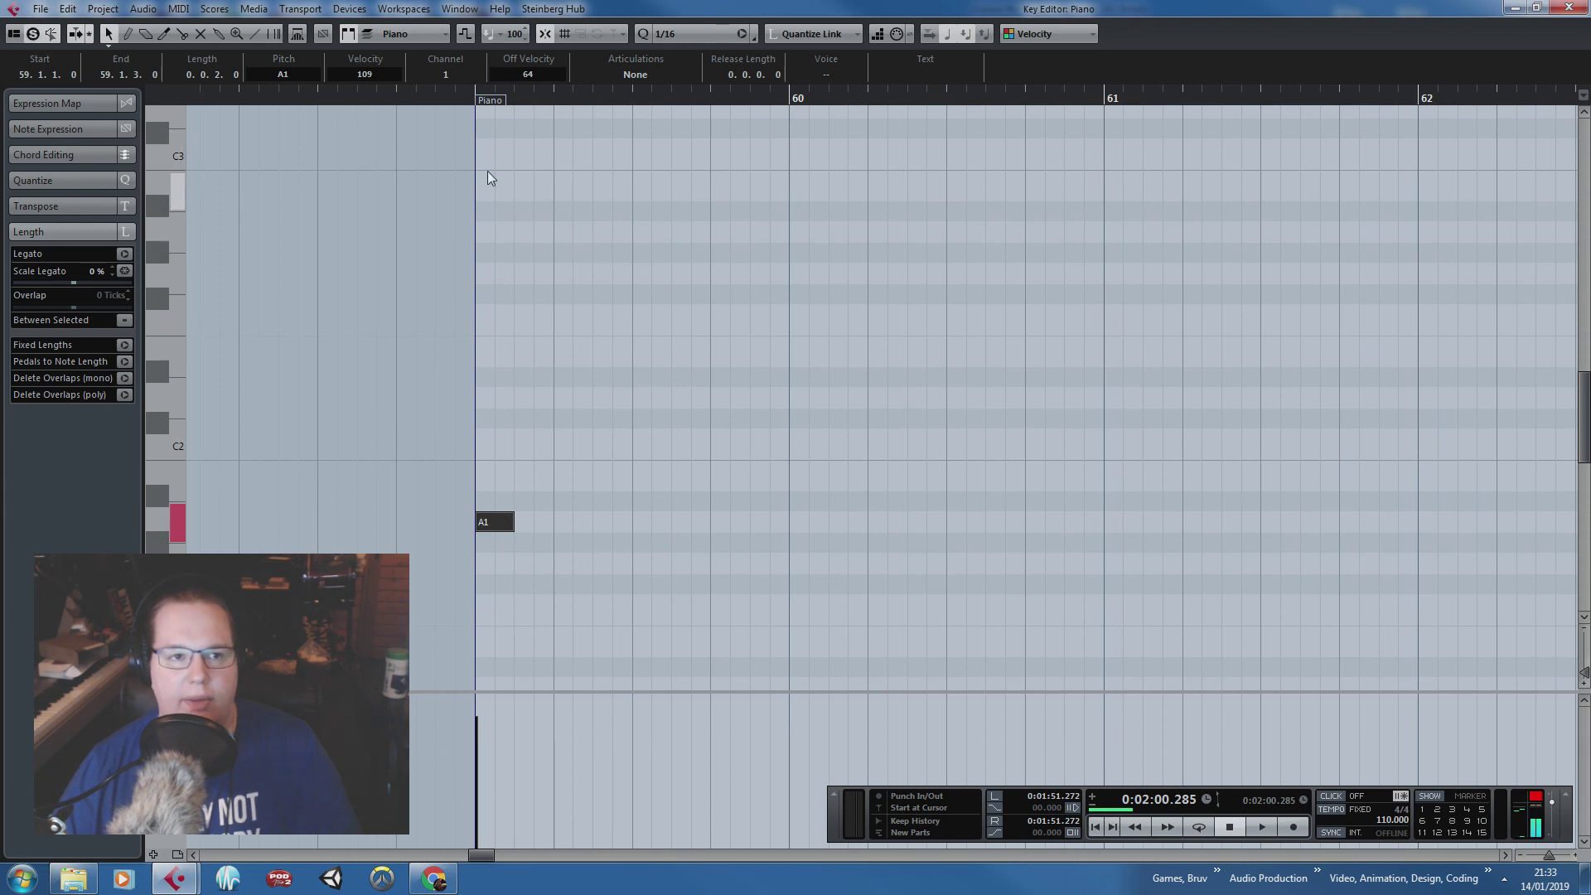
# Step: Try the A1 note on beat 2 of bar 59 and play back from the start of the bar
pyautogui.click(465, 97)
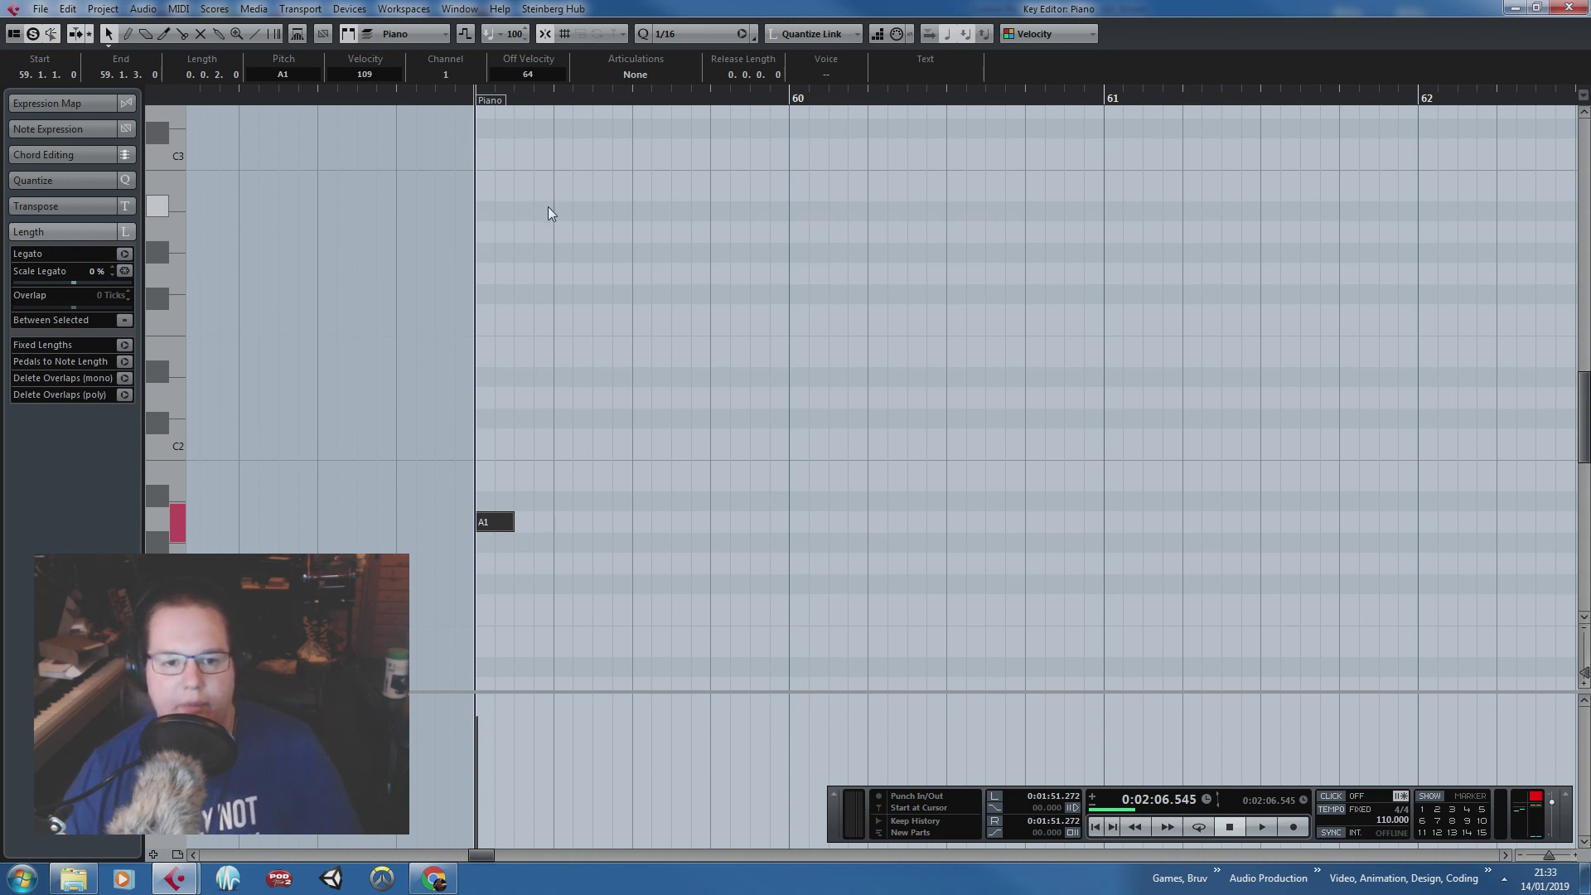
pyautogui.keyDown('ctrl'); pyautogui.scroll(-1, 358, 351); pyautogui.keyUp('ctrl')
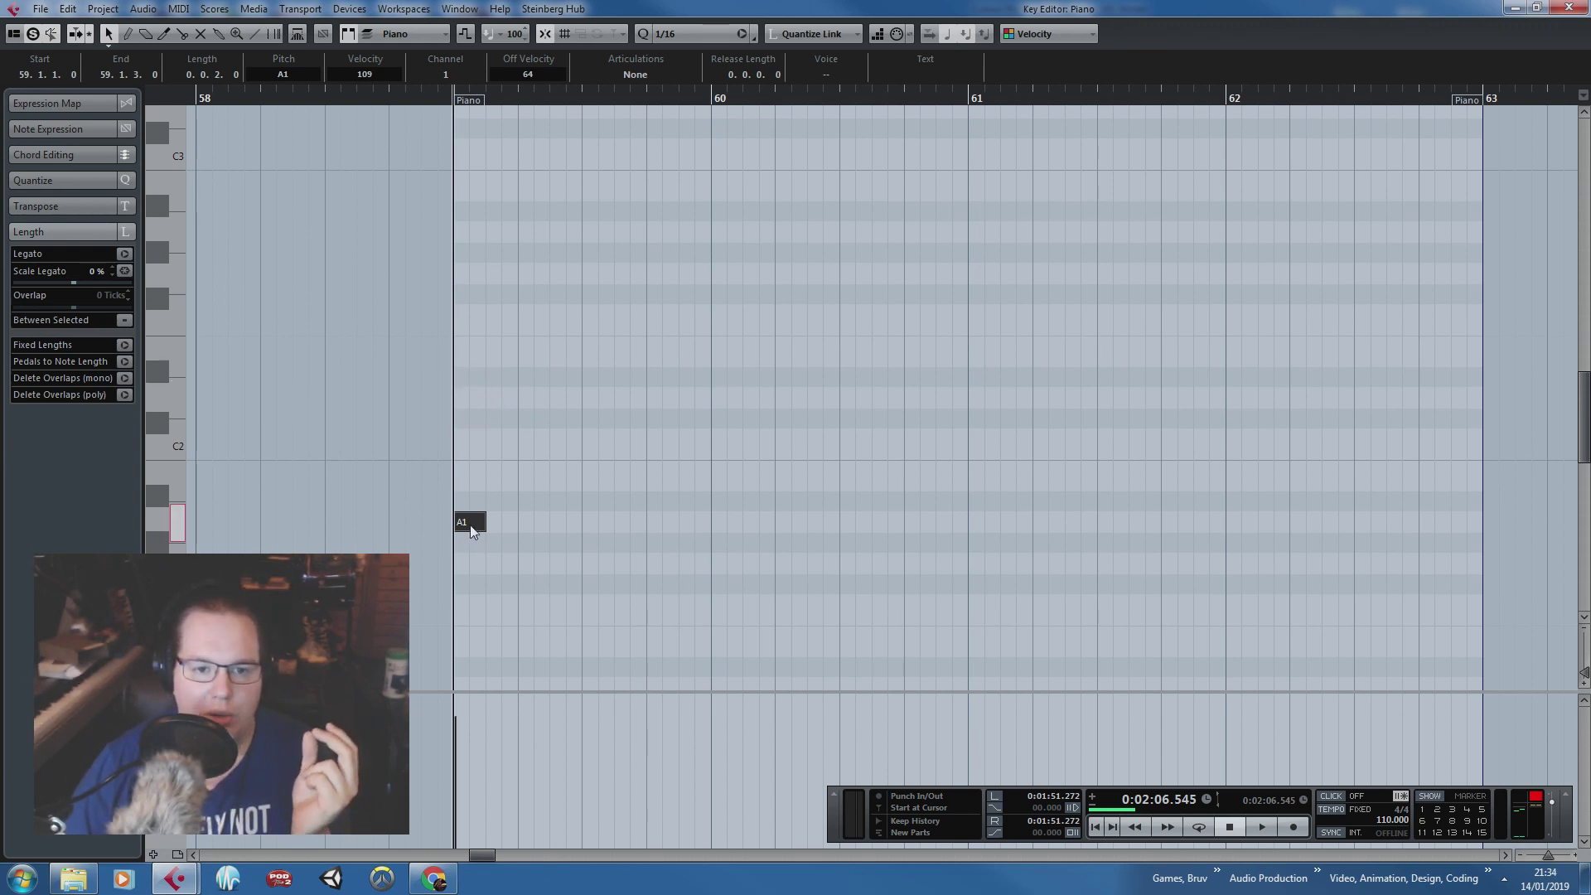
pyautogui.moveTo(466, 522); pyautogui.dragTo(542, 530)
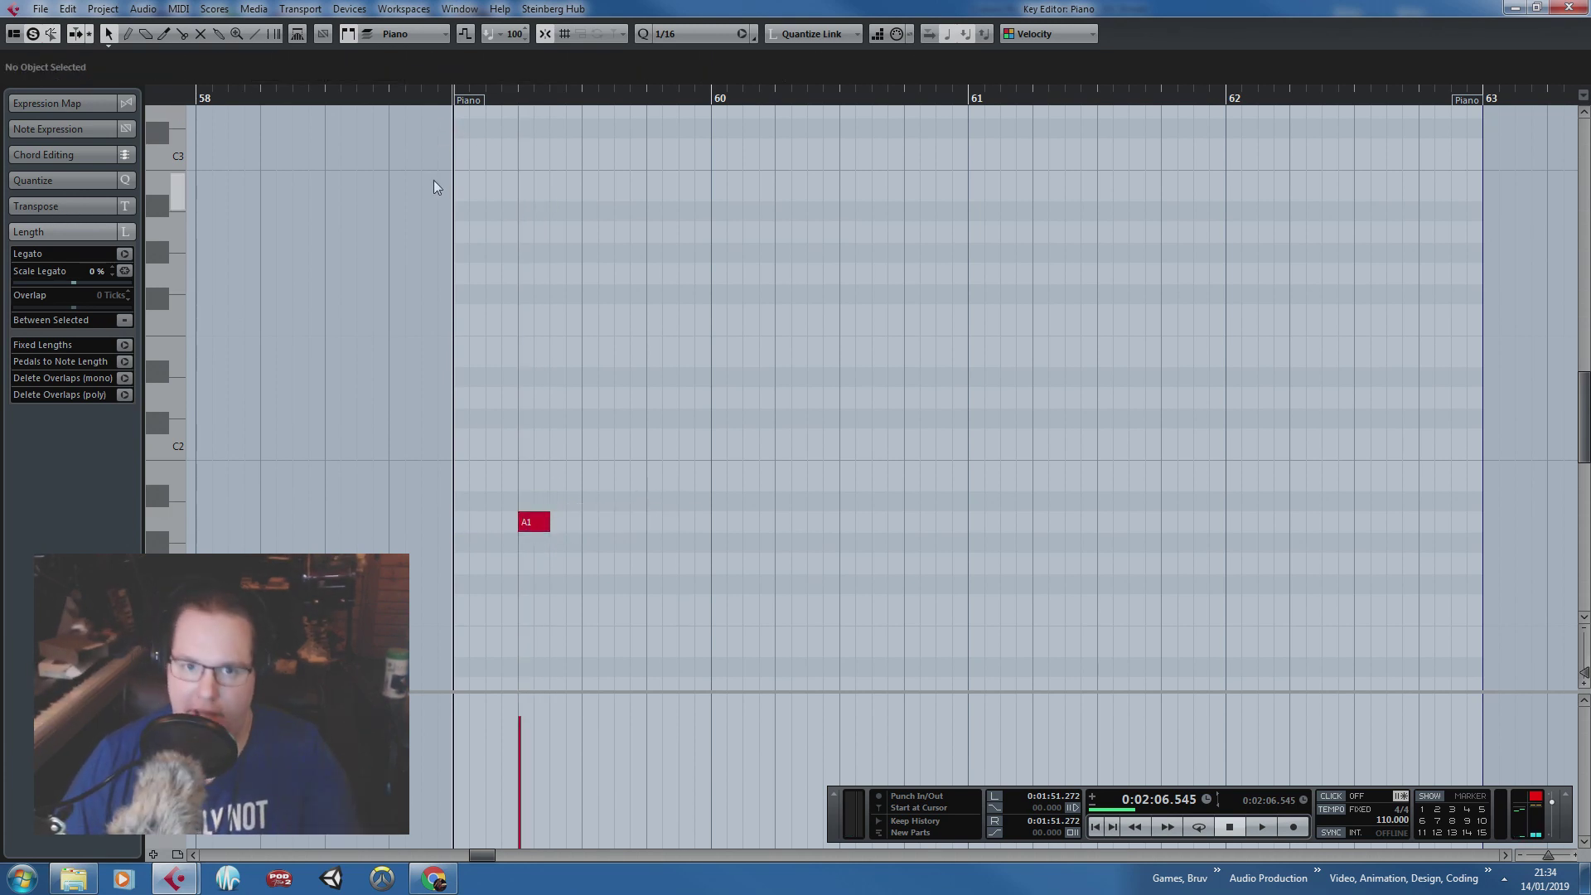
pyautogui.scroll(1, 499, 504)
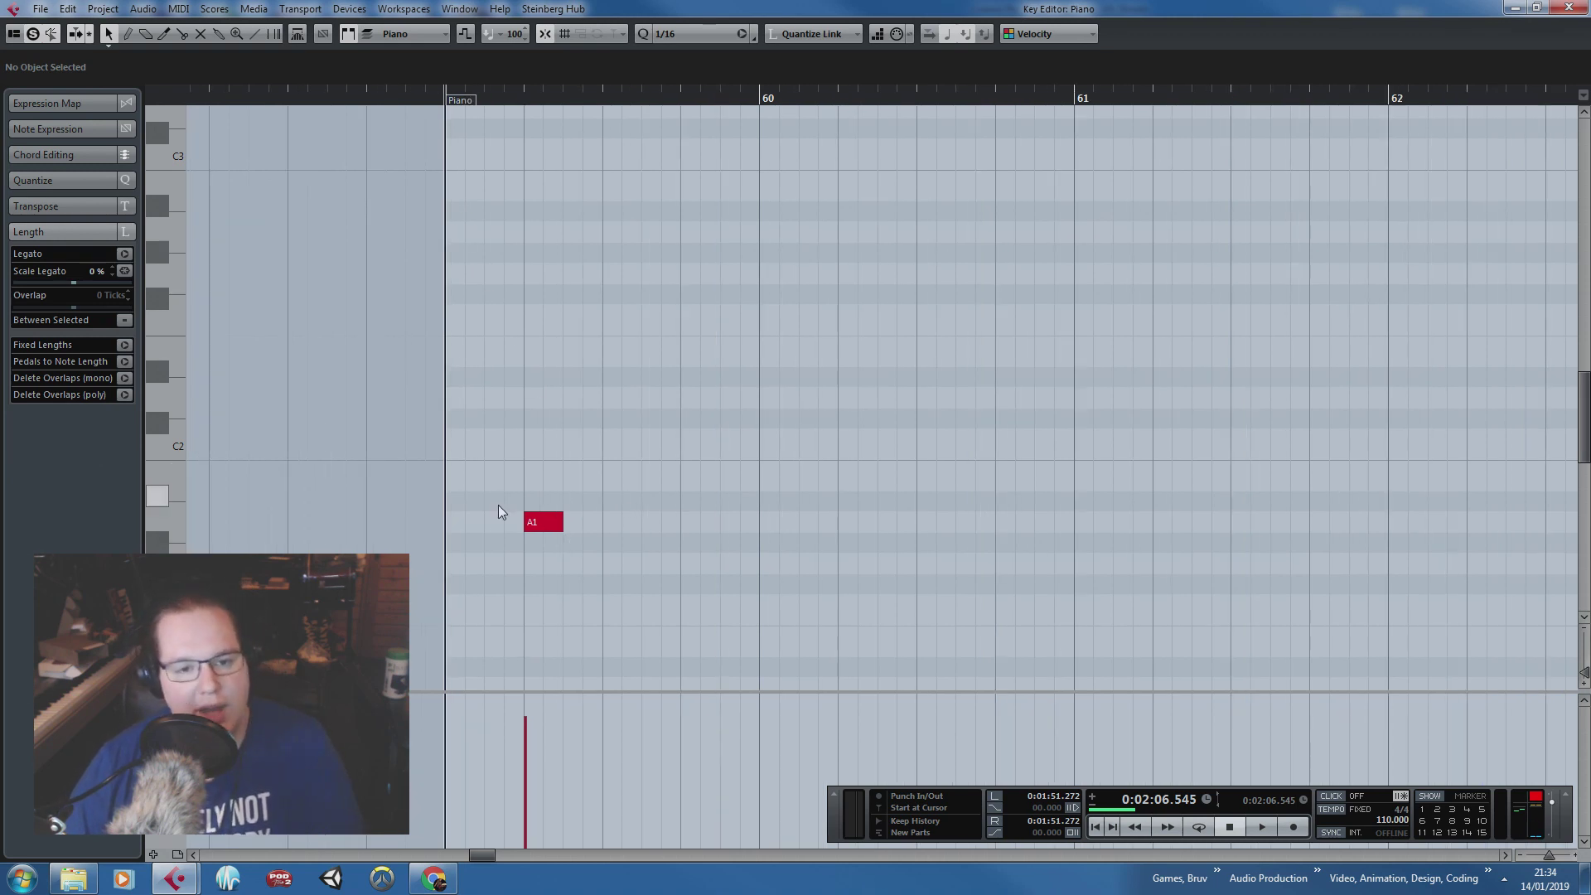
pyautogui.press('space')
pyautogui.press('space')
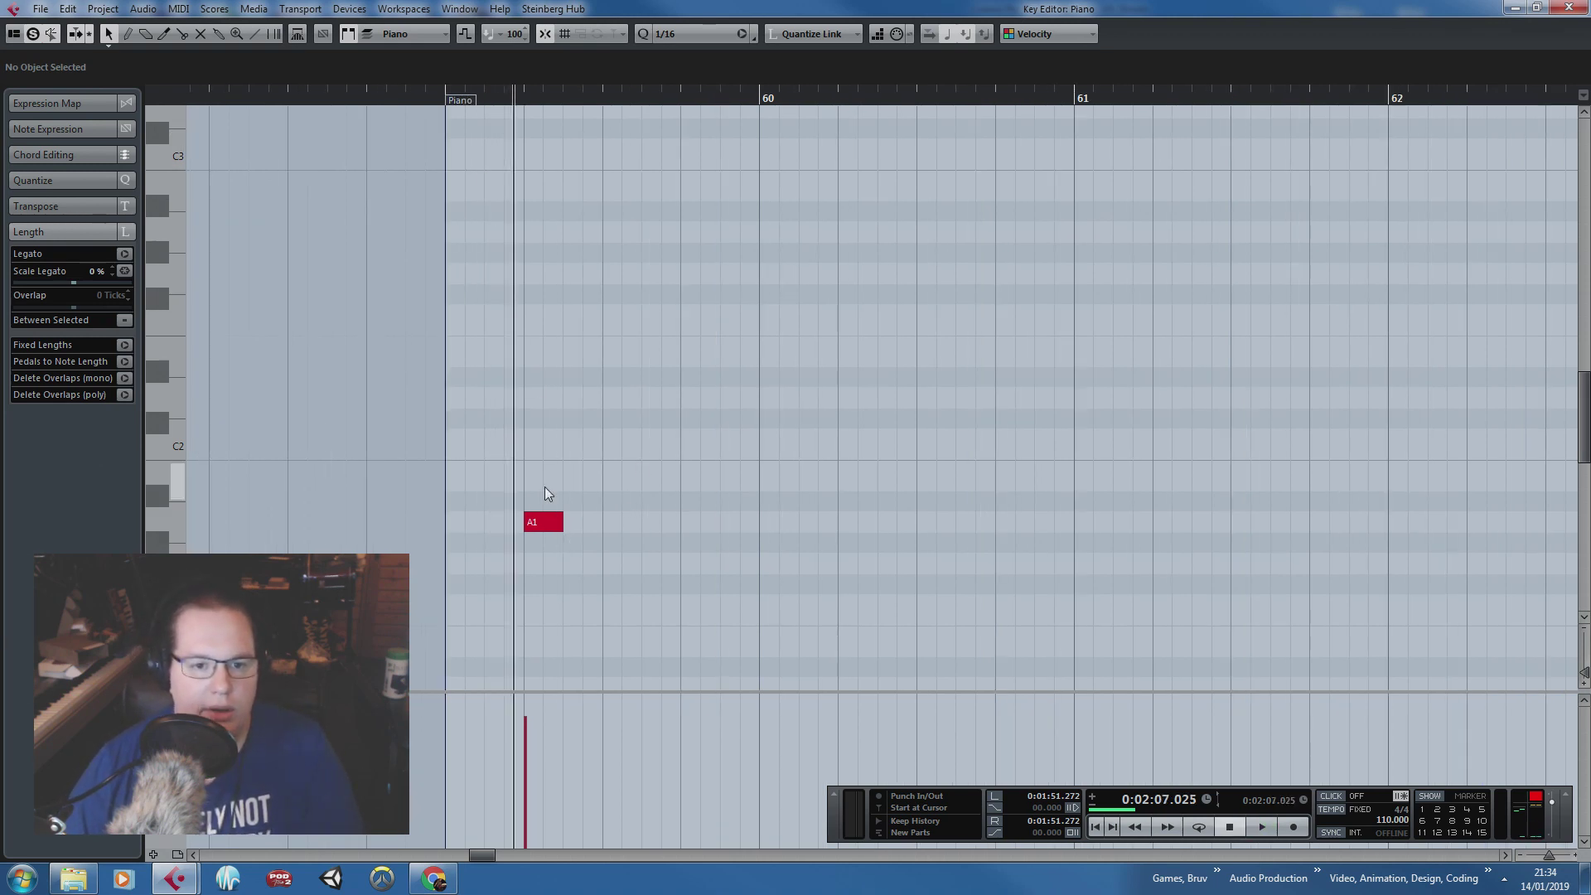
# Step: Move the A1 note to 59.1.3, turn on the metronome click and play back from bar 59
pyautogui.moveTo(543, 522); pyautogui.dragTo(514, 522)
pyautogui.click(448, 103)
pyautogui.press('space')
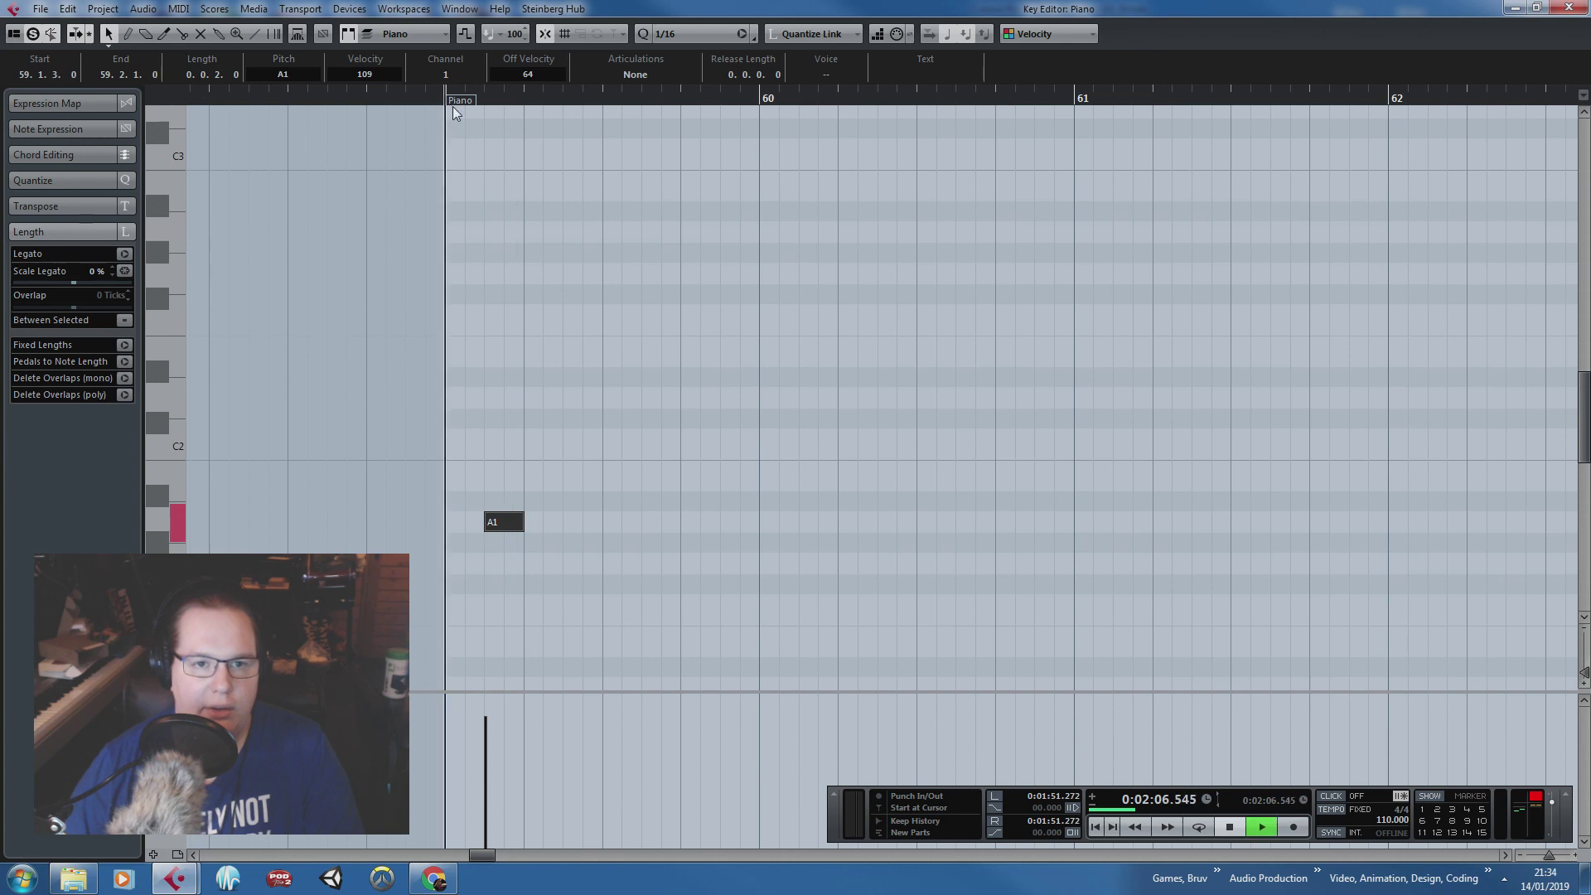
pyautogui.press('space')
pyautogui.press('c')
pyautogui.click(448, 103)
pyautogui.press('space')
pyautogui.press('space')
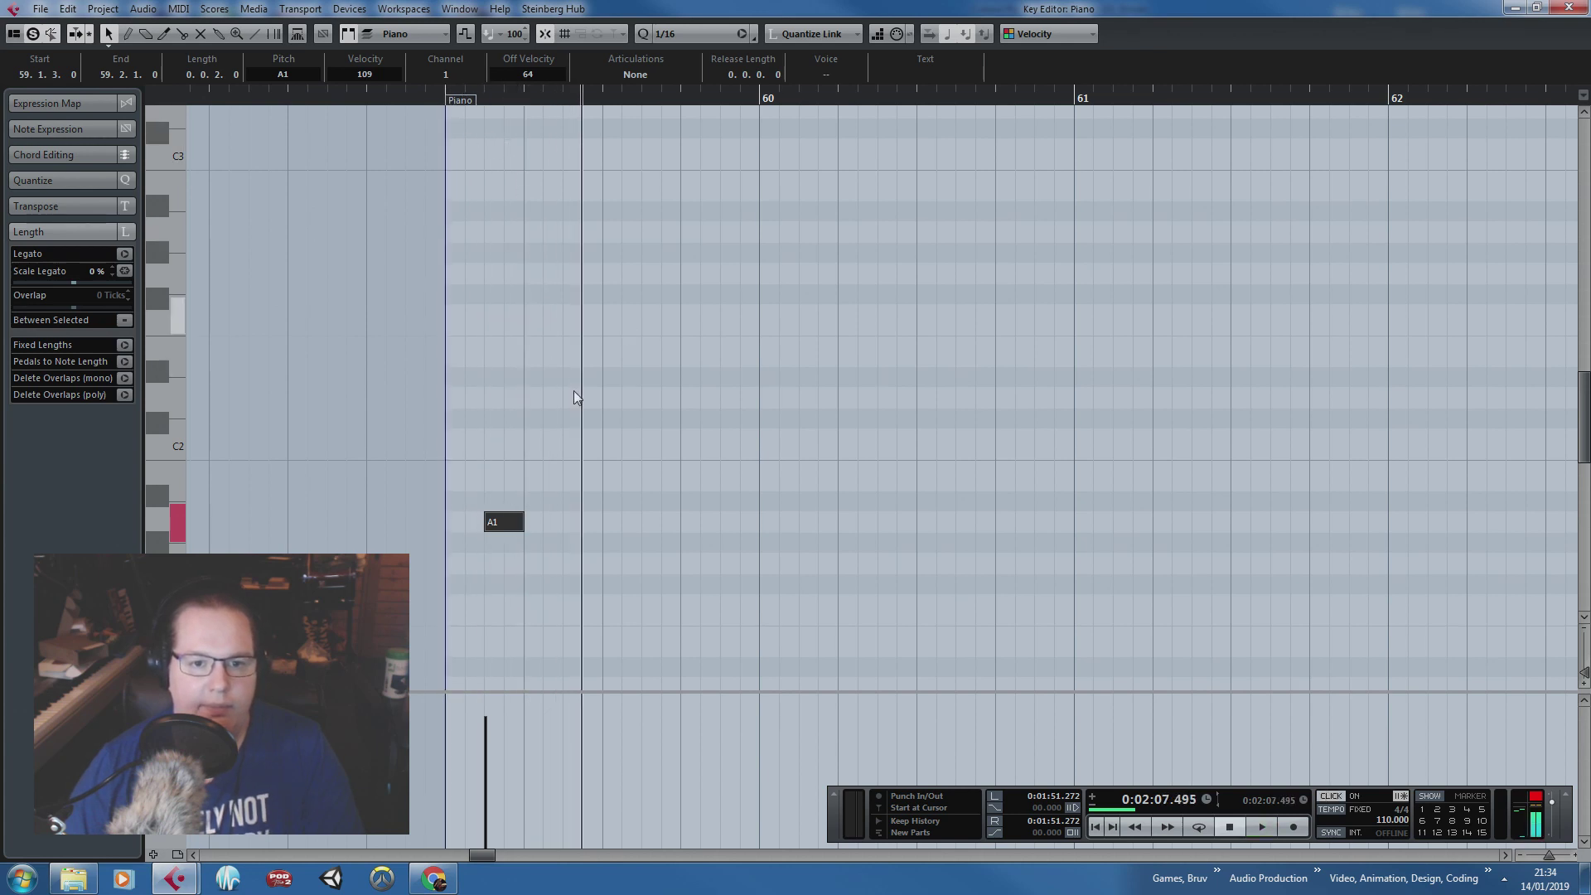
# Step: Copy the A1 note to the offbeat of beat 2 in bar 59 and play back from the bar's start
pyautogui.hotkey('alt', 'd')
pyautogui.moveTo(542, 528); pyautogui.dragTo(582, 530)
pyautogui.click(579, 373)
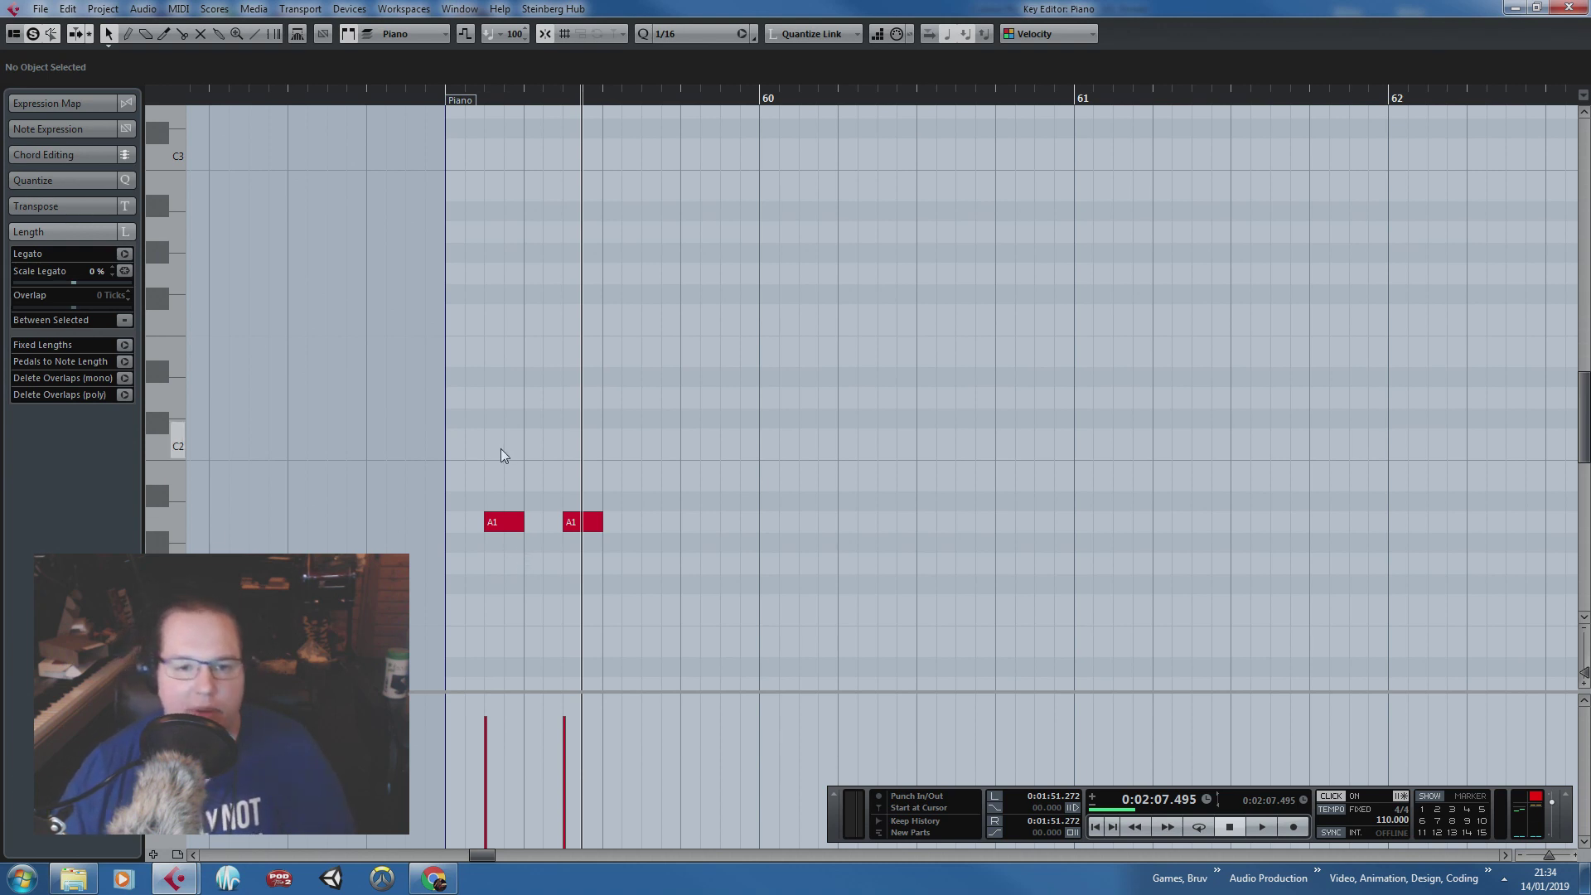
pyautogui.click(446, 99)
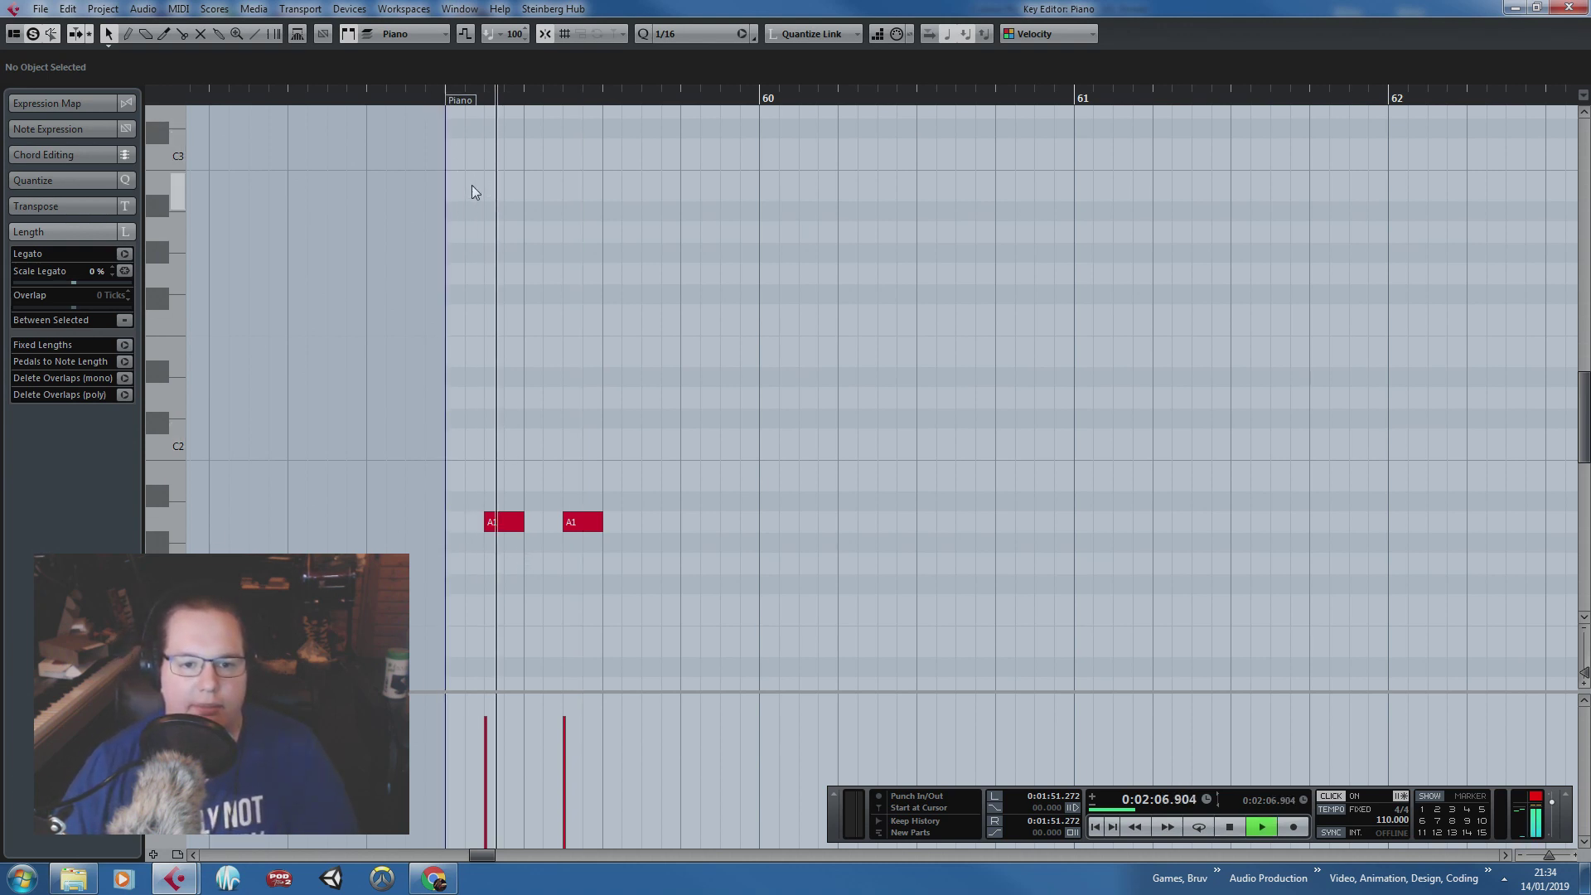
pyautogui.press('space')
# Step: Add a one-beat G1 note on beat 3 and a half-beat A1 note on beat 4 of bar 59
pyautogui.click(584, 521)
pyautogui.hotkey('ctrl', 'd')
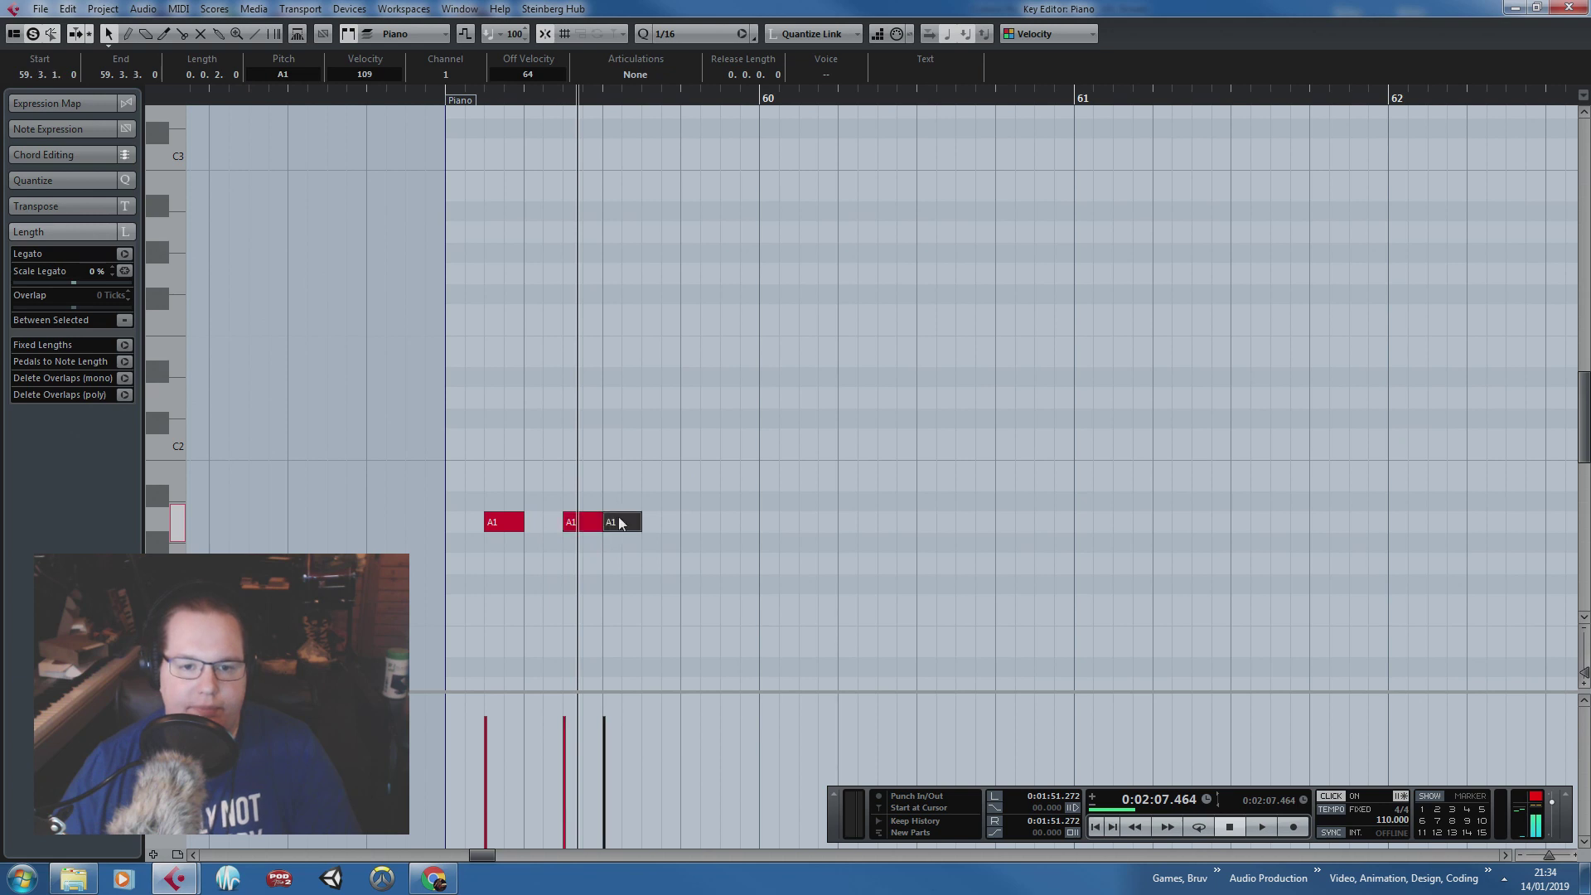
pyautogui.moveTo(618, 522); pyautogui.dragTo(680, 564)
pyautogui.moveTo(657, 494); pyautogui.dragTo(709, 522)
pyautogui.hotkey('ctrl', 'd')
pyautogui.click(379, 116)
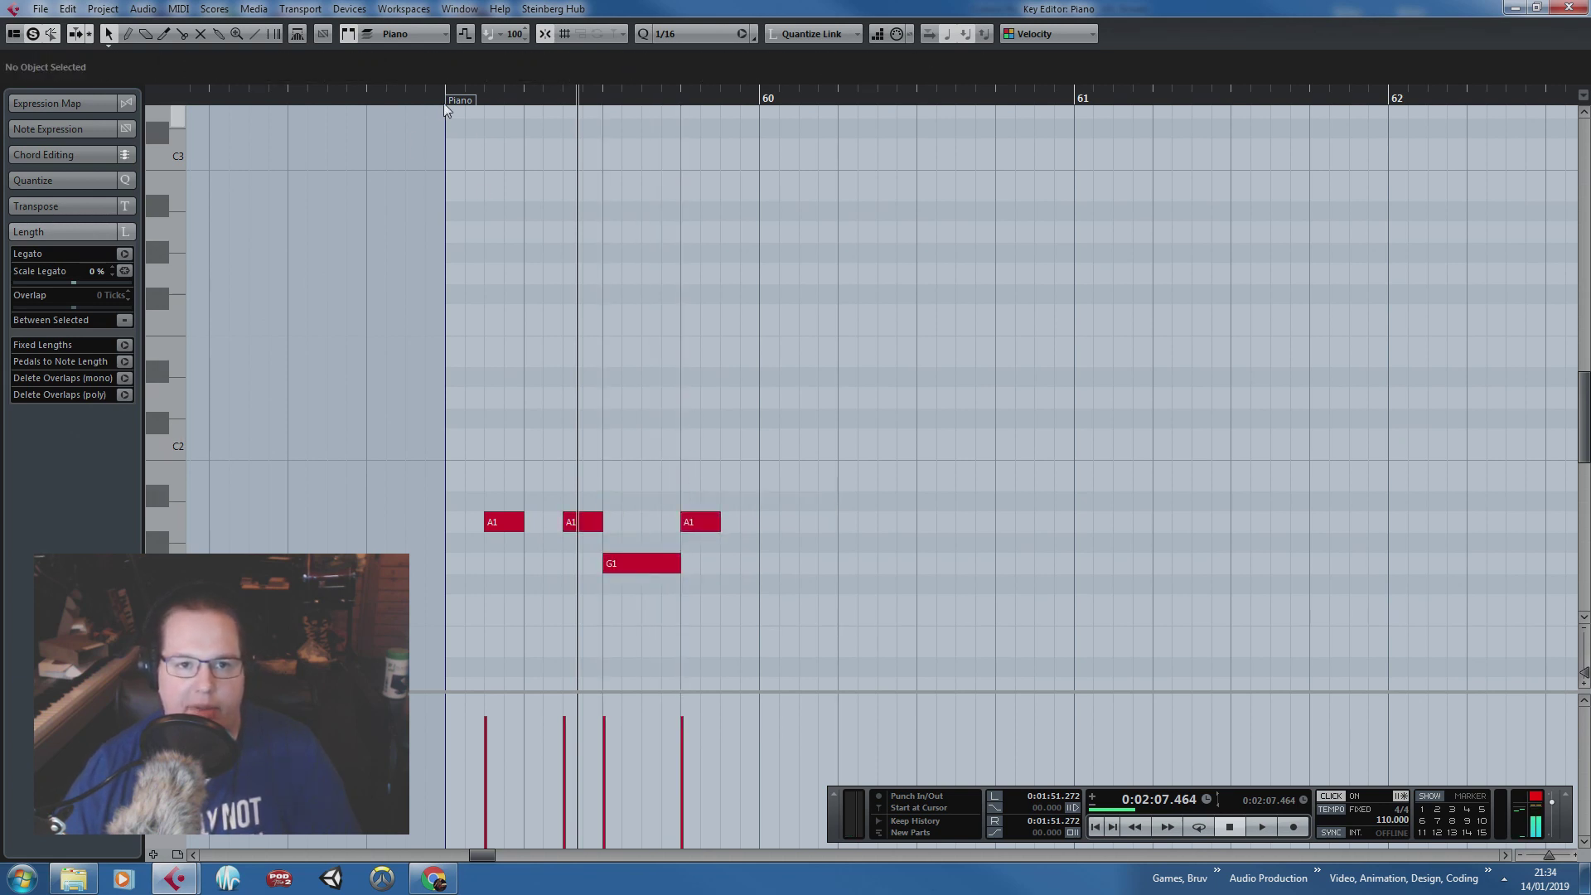
# Step: Shorten the G1 note in bar 59 to three sixteenths, place a one-sixteenth A1 note at 59.3.4 and play back the bar
pyautogui.press('space')
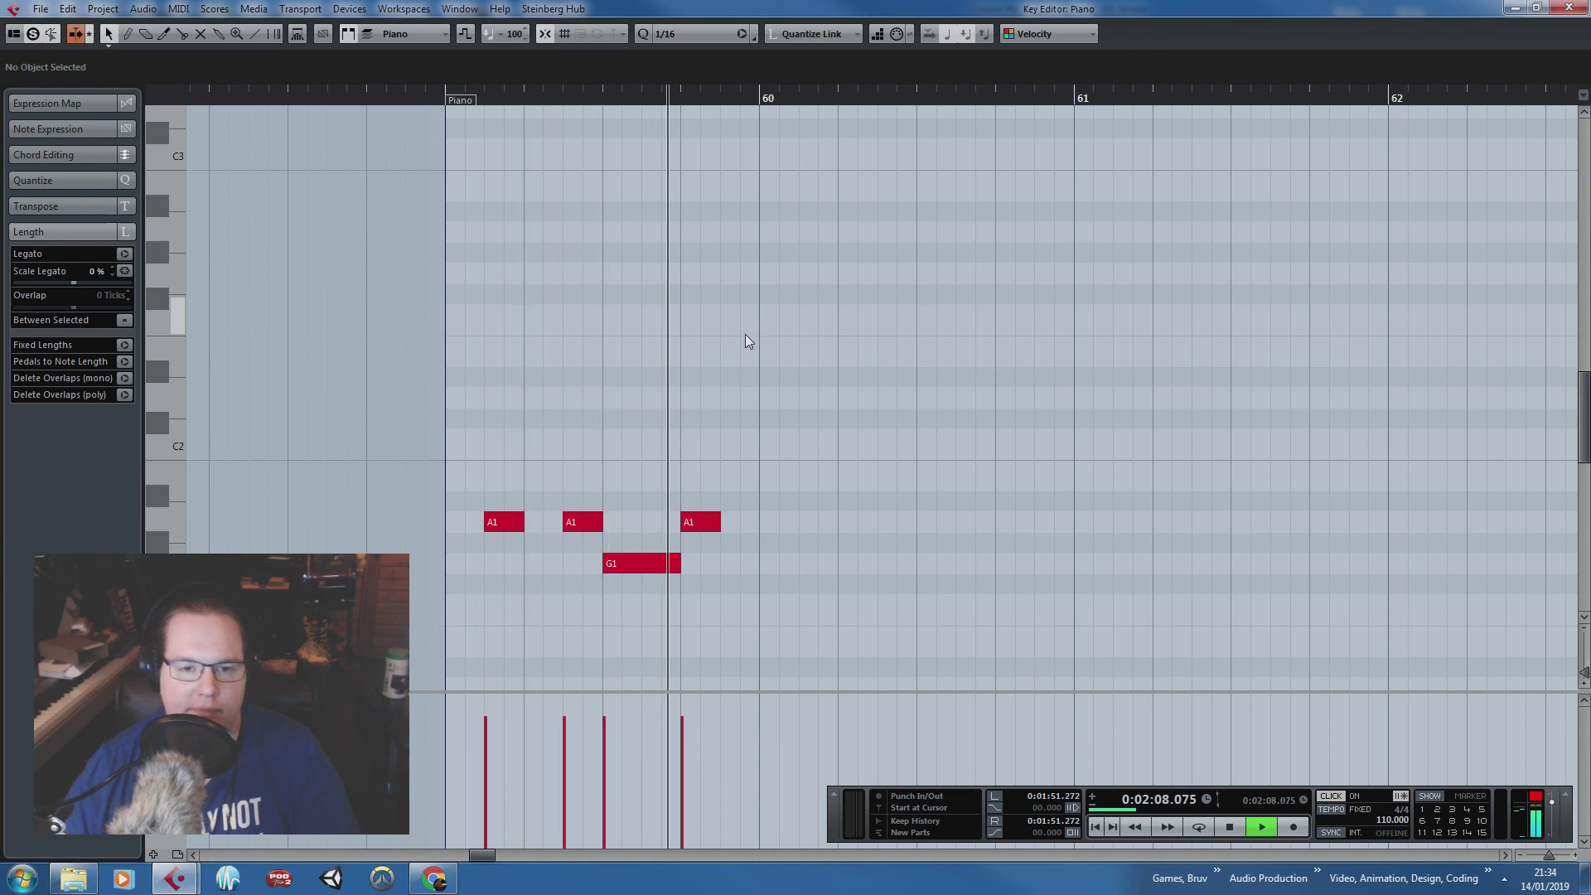
pyautogui.press('space')
pyautogui.scroll(2, 621, 464)
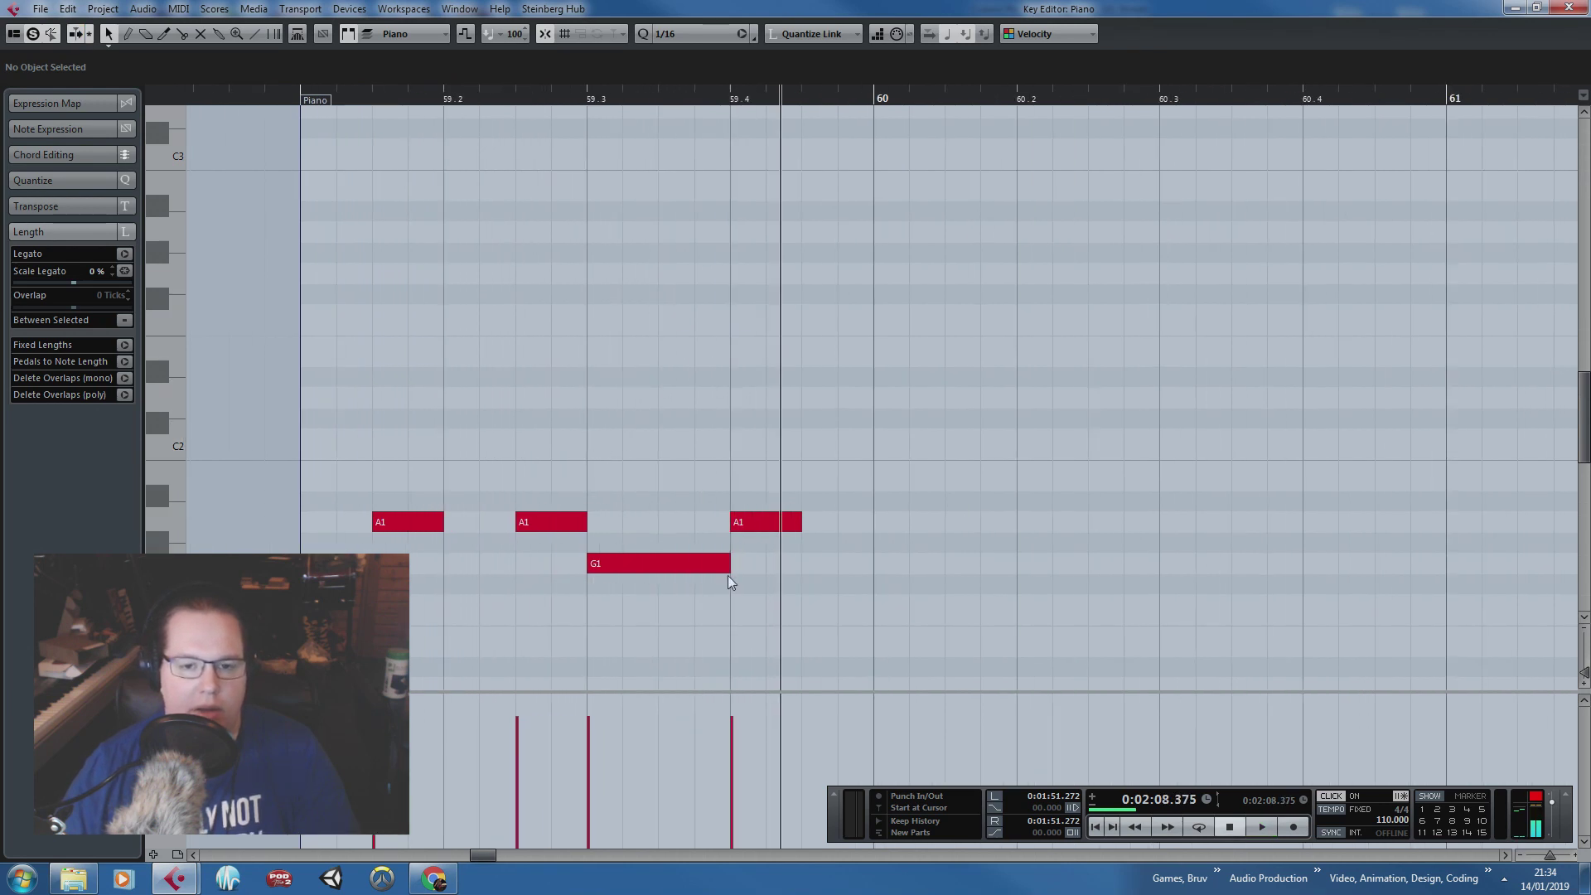
pyautogui.moveTo(726, 562); pyautogui.dragTo(695, 563)
pyautogui.moveTo(761, 522); pyautogui.dragTo(729, 523)
pyautogui.click(772, 525)
pyautogui.click(271, 101)
pyautogui.press('space')
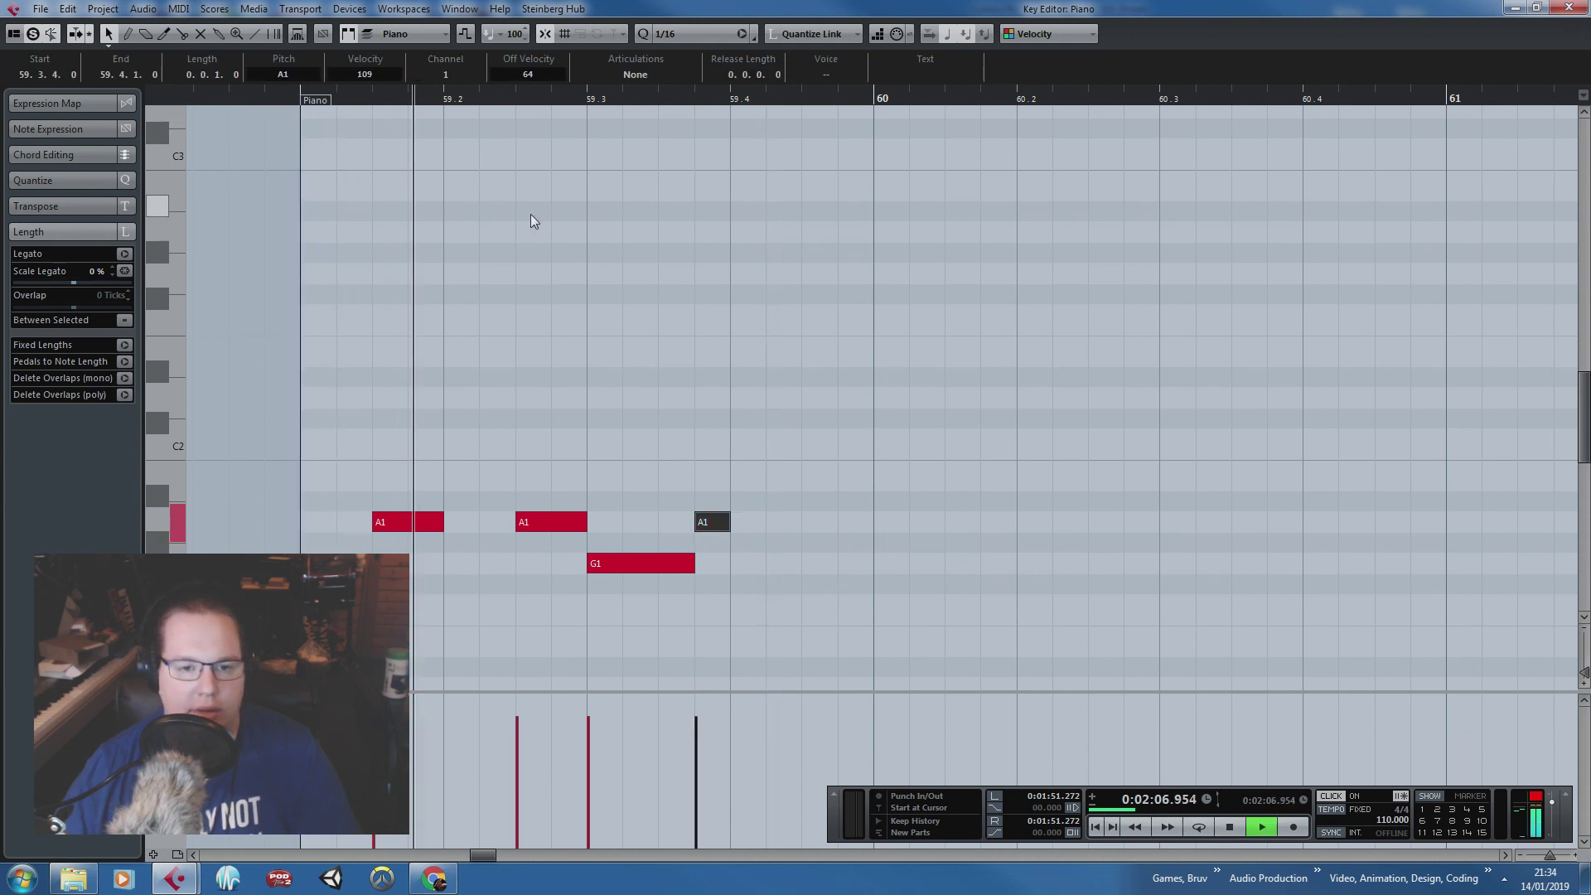
pyautogui.press('space')
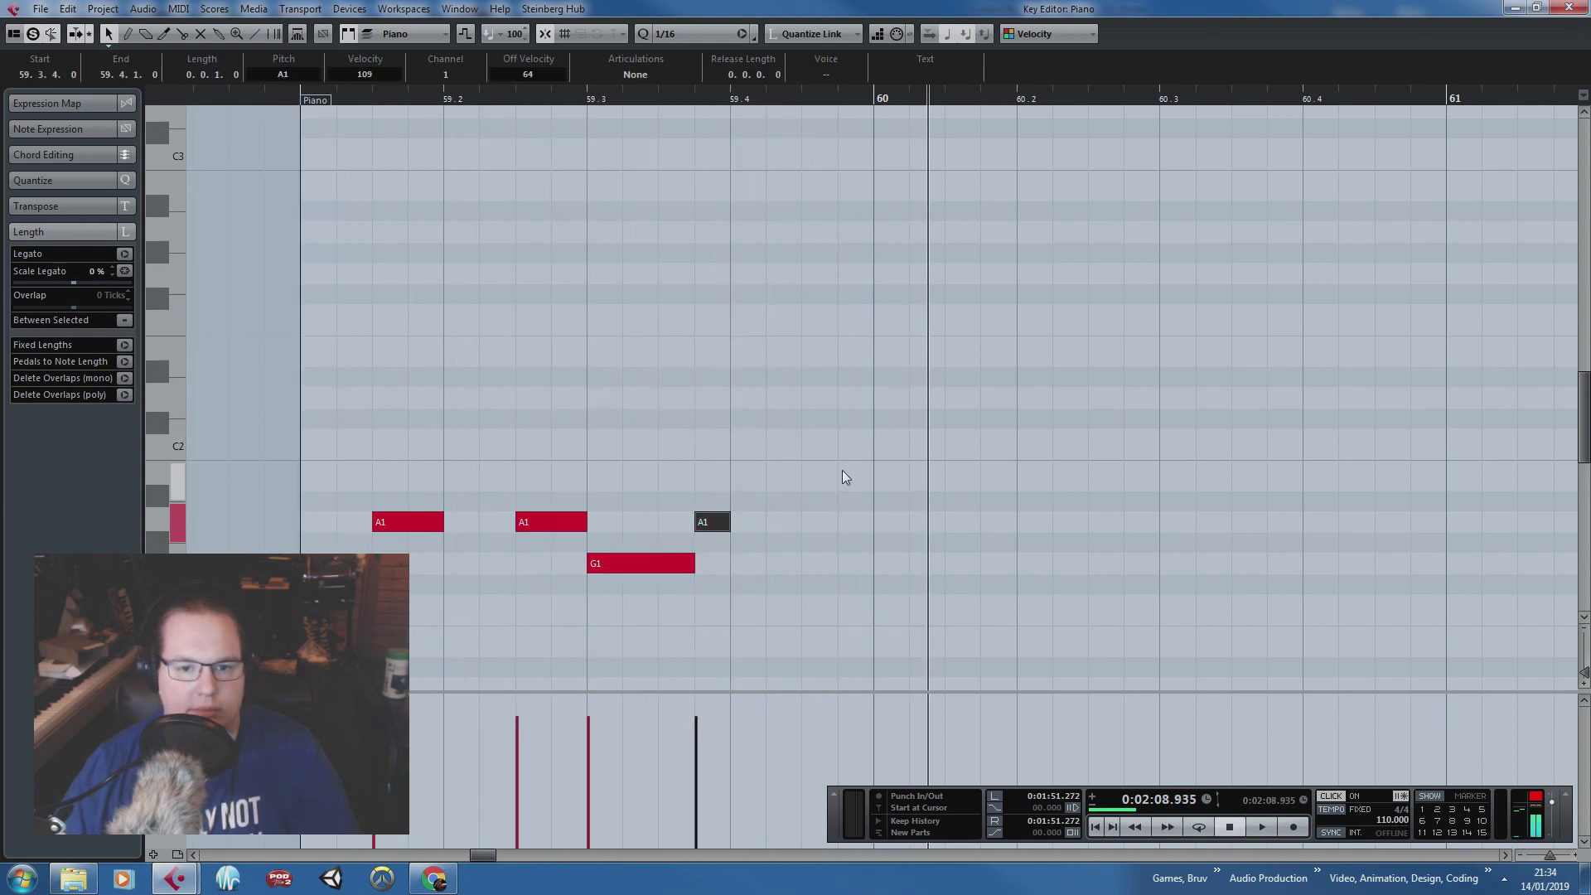
# Step: Check the chord track above the bass part in the project window and reopen the part in the Key Editor
pyautogui.scroll(-2, 704, 580)
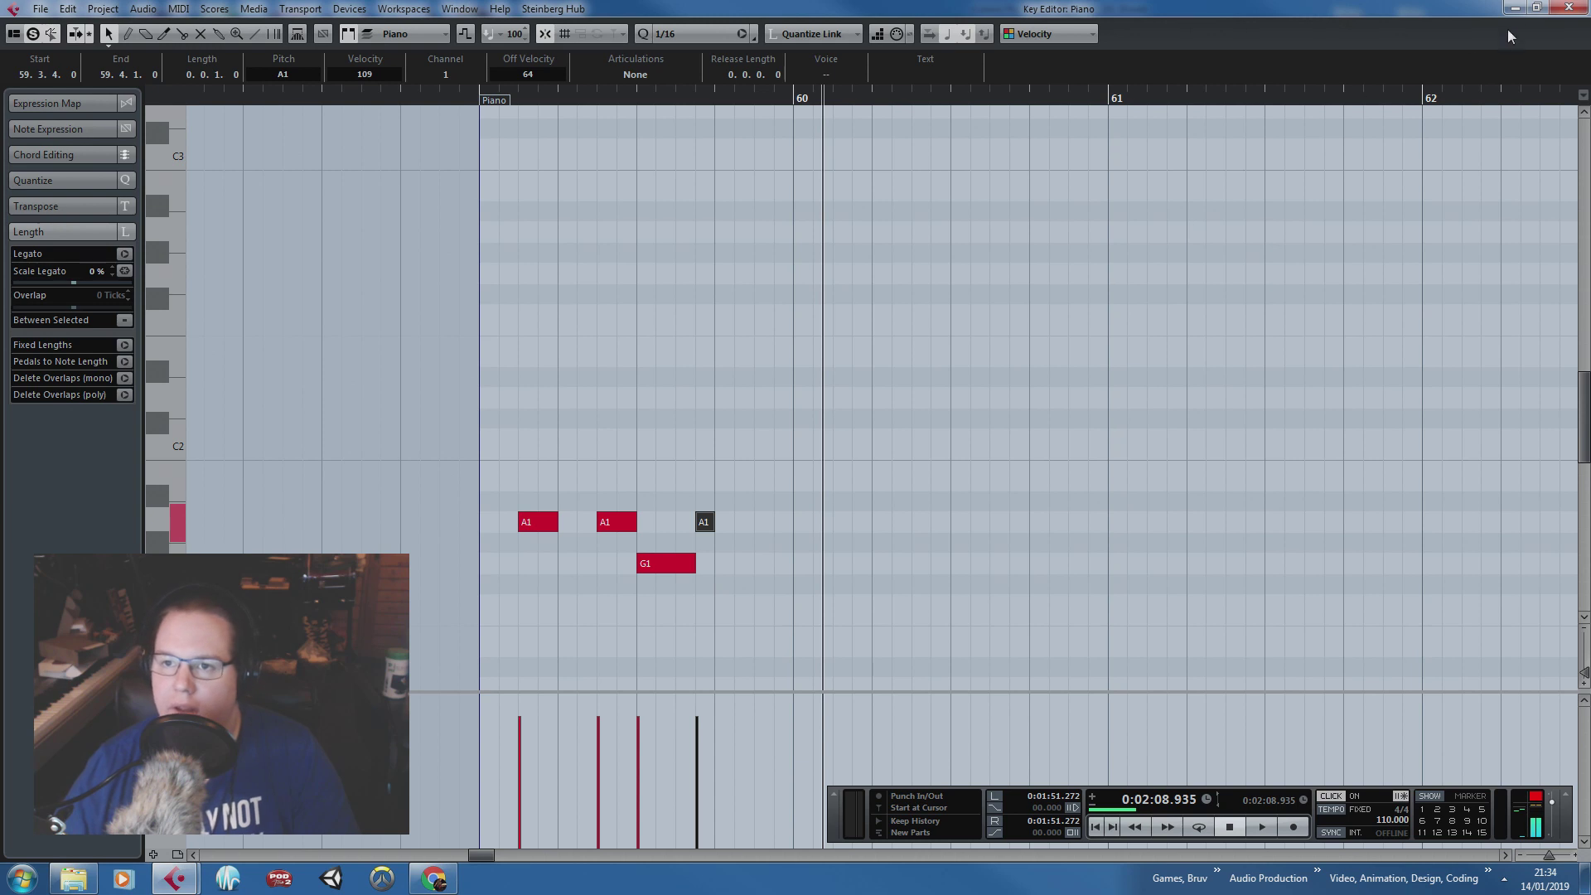
pyautogui.click(1568, 8)
pyautogui.doubleClick(819, 399)
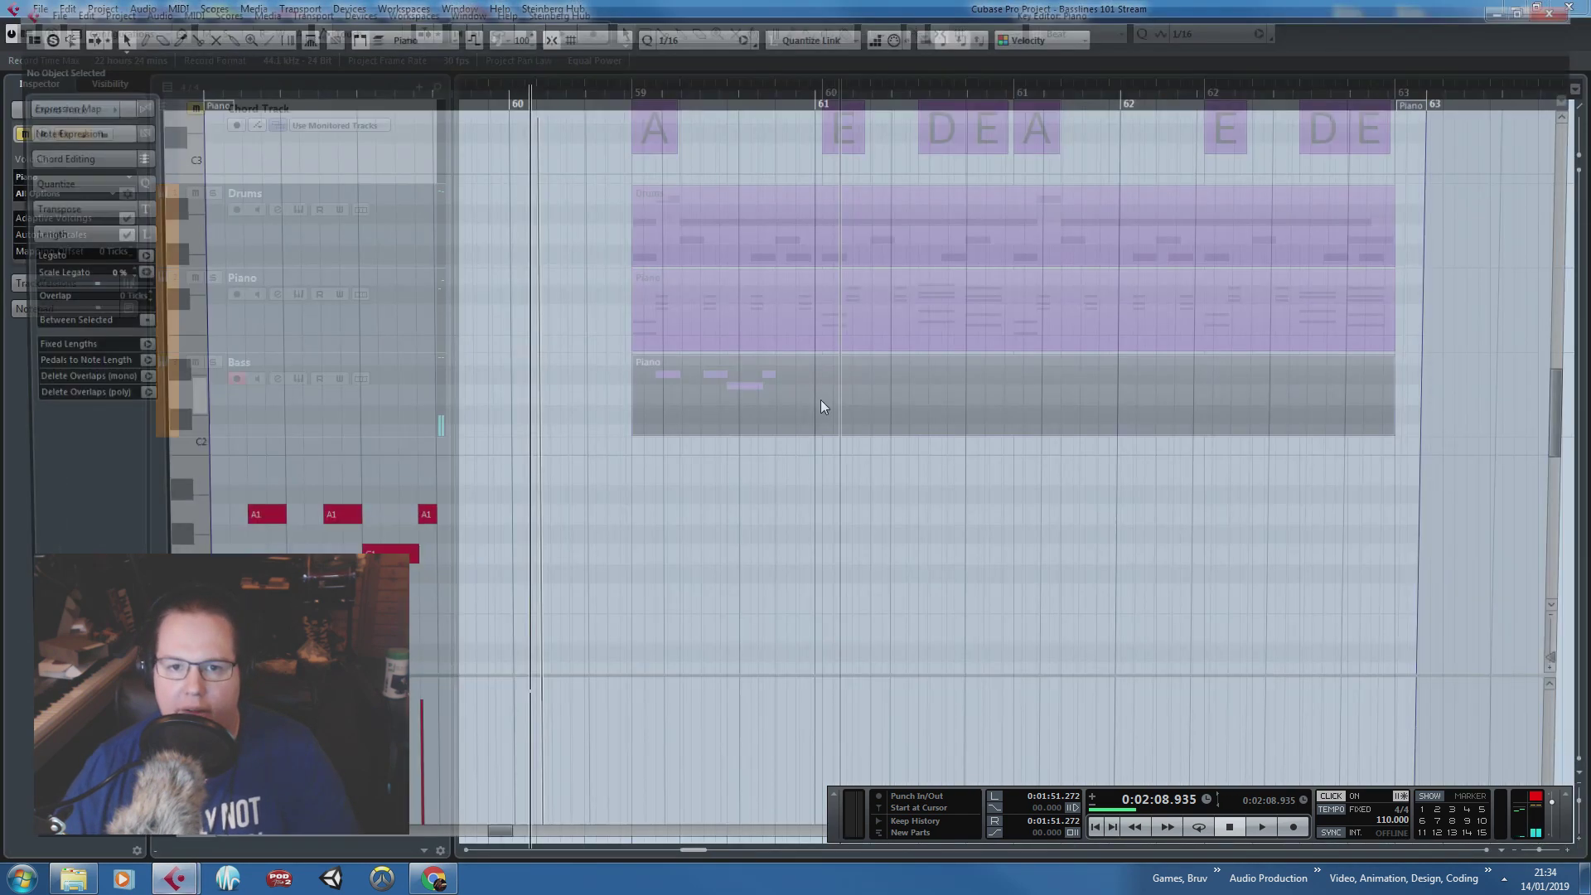
pyautogui.hotkey('ctrl', 'a')
pyautogui.click(572, 629)
# Step: Copy the G1 note to D2 on beat 1 of bar 60 and play back from bar 59
pyautogui.click(466, 561)
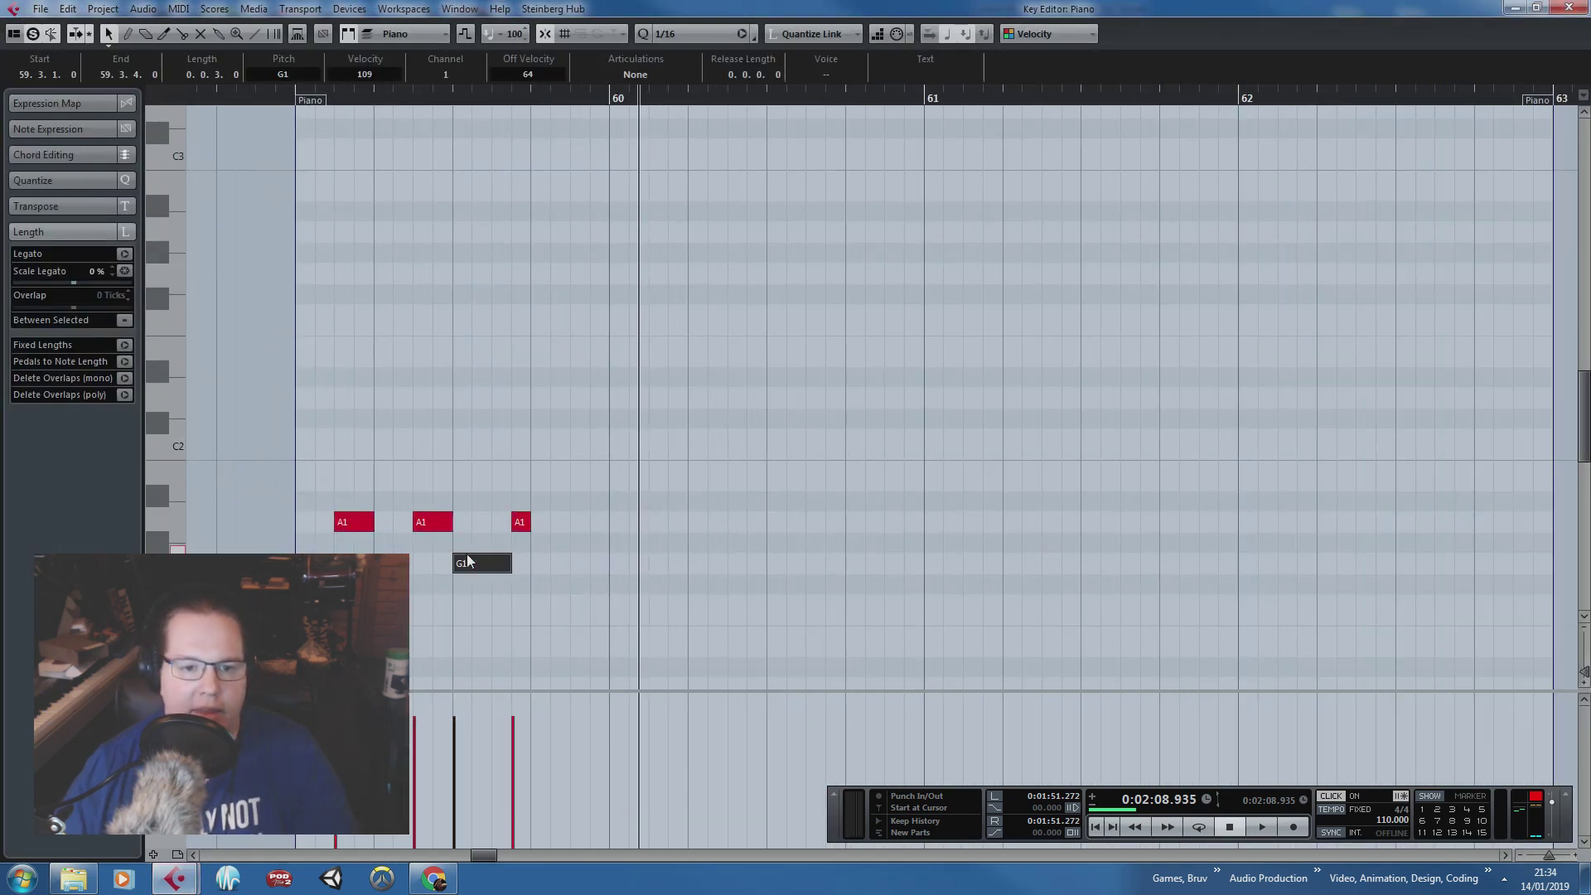
pyautogui.hotkey('ctrl', 'd')
pyautogui.moveTo(538, 561); pyautogui.dragTo(643, 396)
pyautogui.click(607, 336)
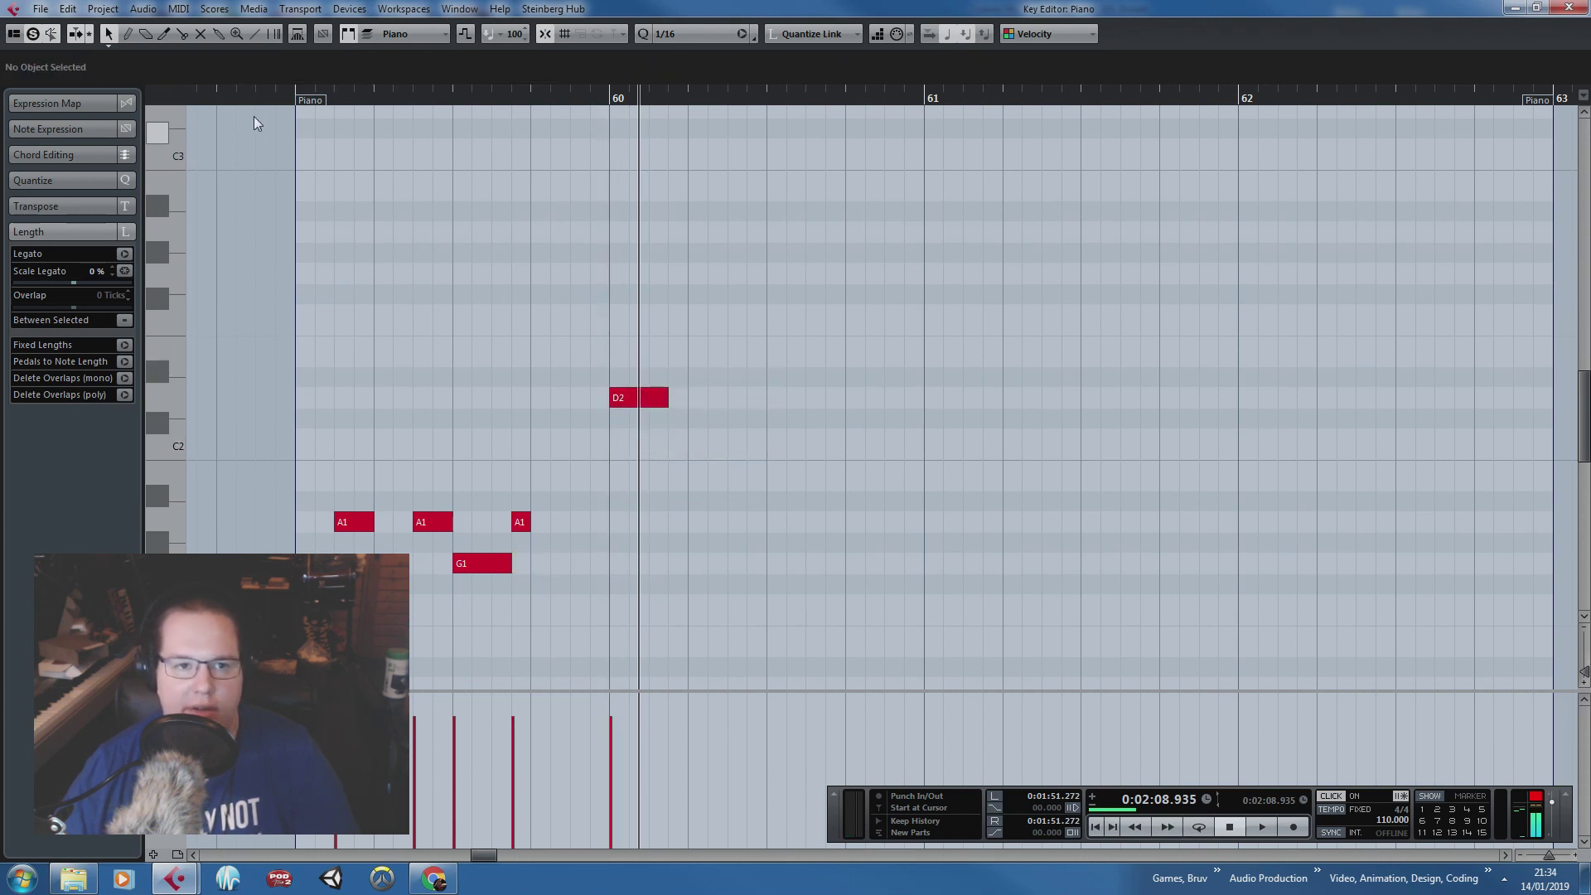
pyautogui.doubleClick(255, 96)
pyautogui.scroll(1, 389, 389)
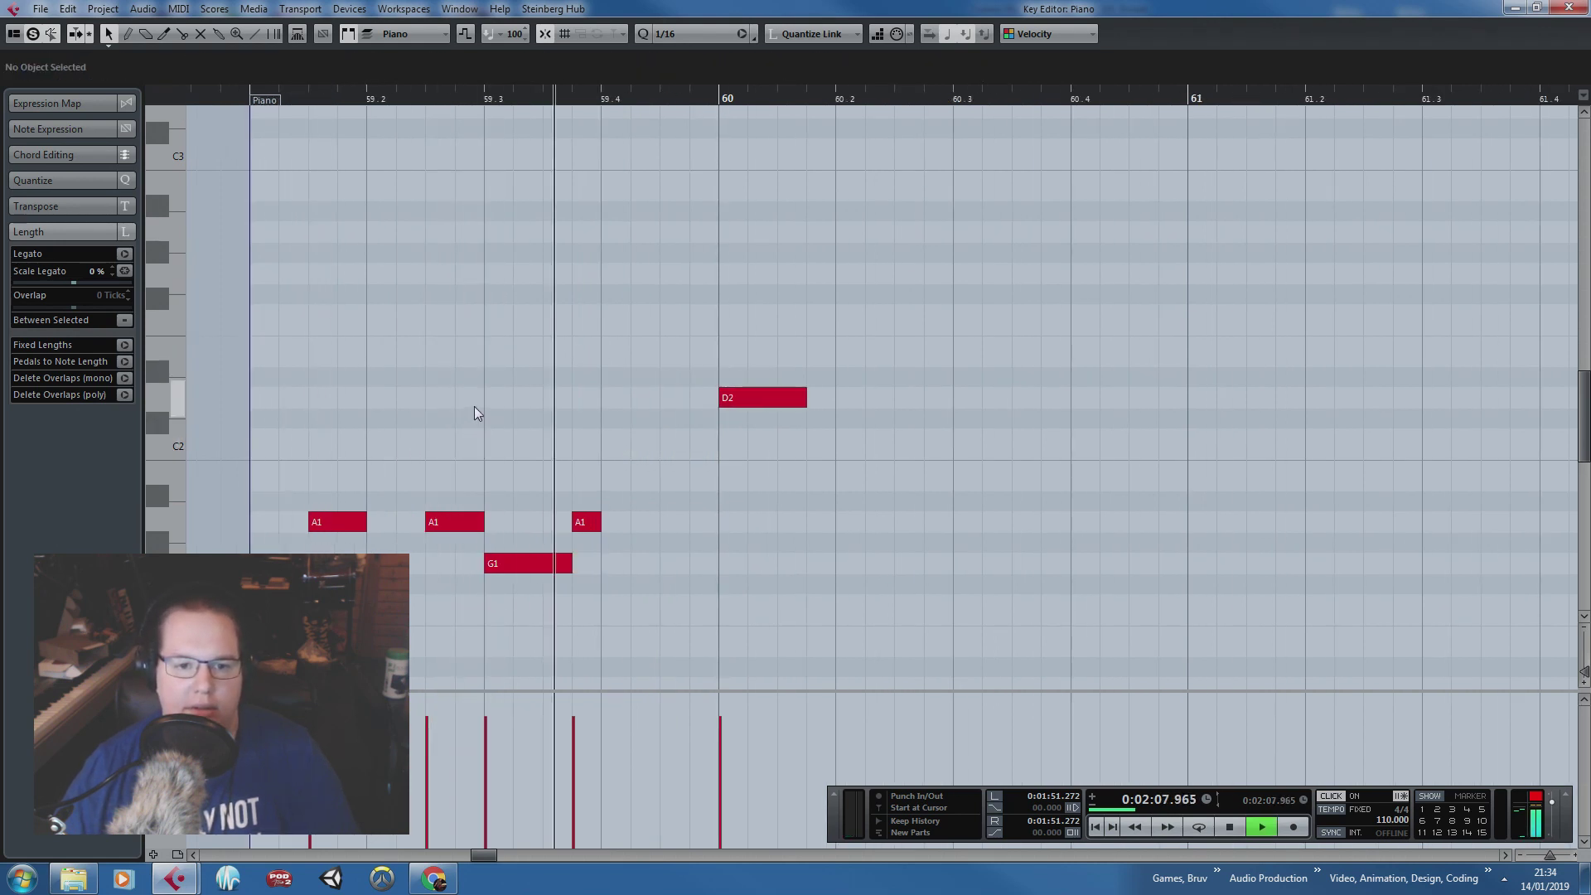
# Step: Add an eighth-note C#2 at 59.4.3 leading into the D2 of bar 60 and play back the transition
pyautogui.click(583, 521)
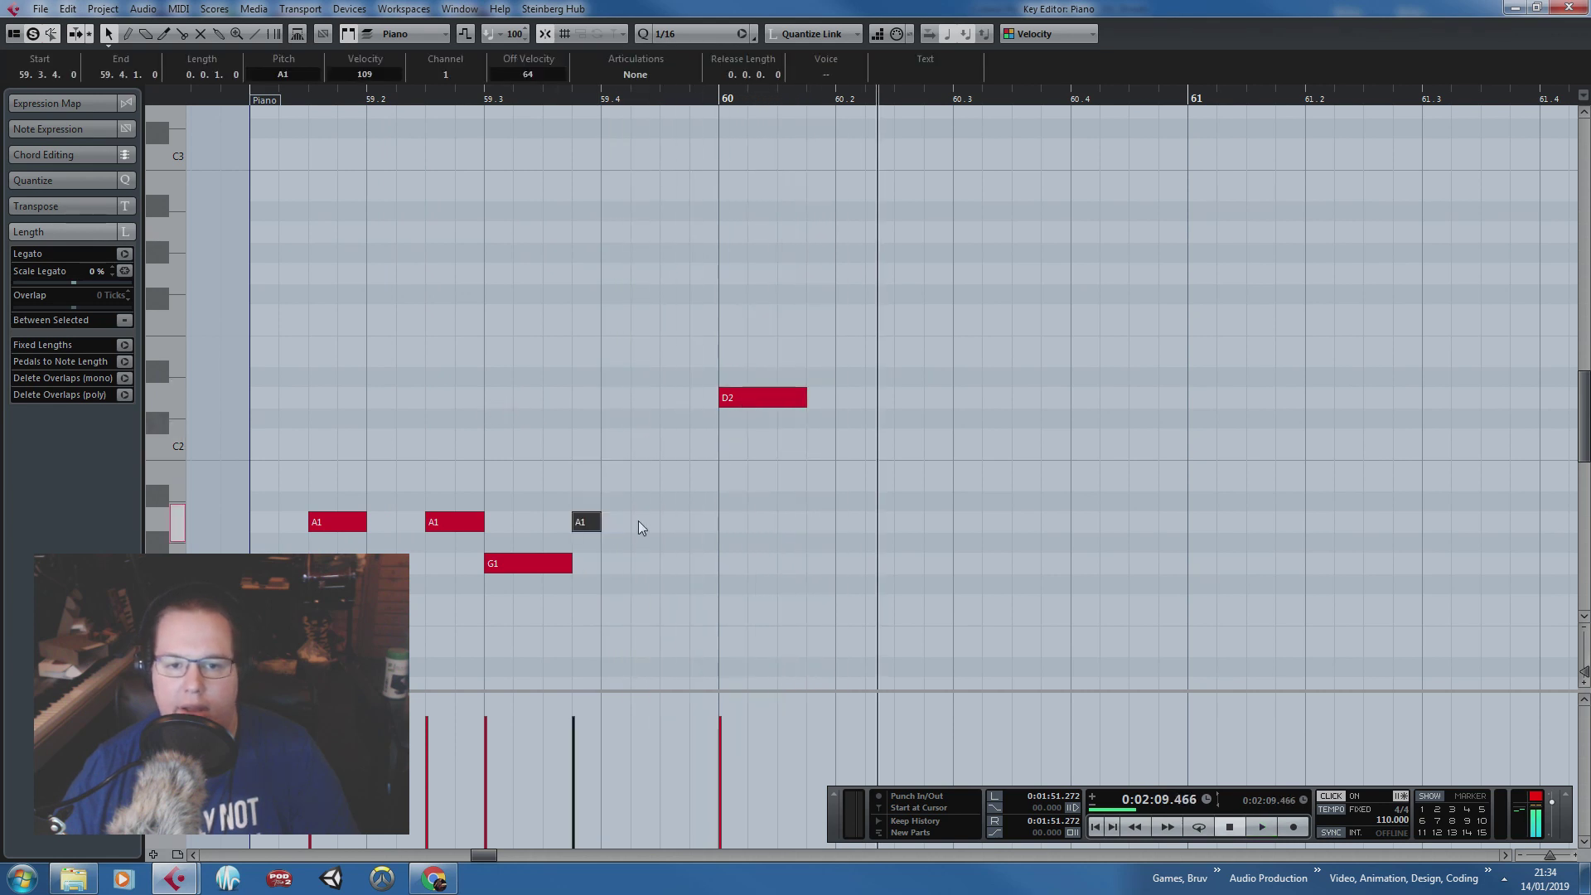
pyautogui.hotkey('ctrl', 'd')
pyautogui.moveTo(615, 522); pyautogui.dragTo(693, 419)
pyautogui.click(657, 97)
pyautogui.press('space')
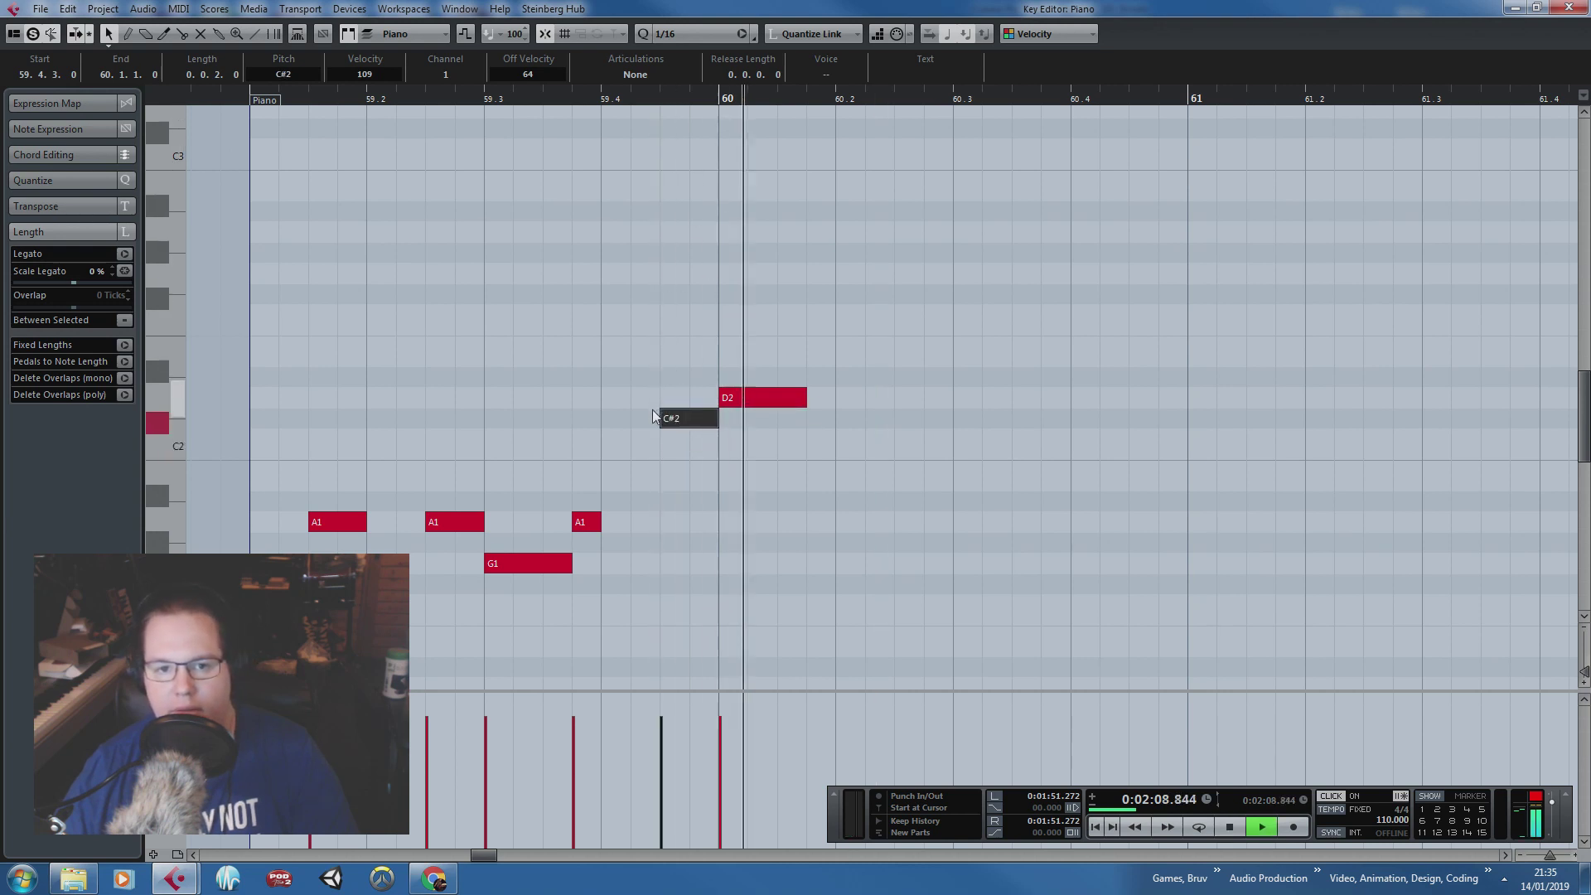
pyautogui.press('space')
# Step: Shorten the D2 on beat 1 of bar 60 to an eighth, add eighth notes D2 at 60.2.3 and E2 at 60.3.1, and play back
pyautogui.moveTo(802, 401); pyautogui.dragTo(986, 363)
pyautogui.hotkey('ctrl', 'd')
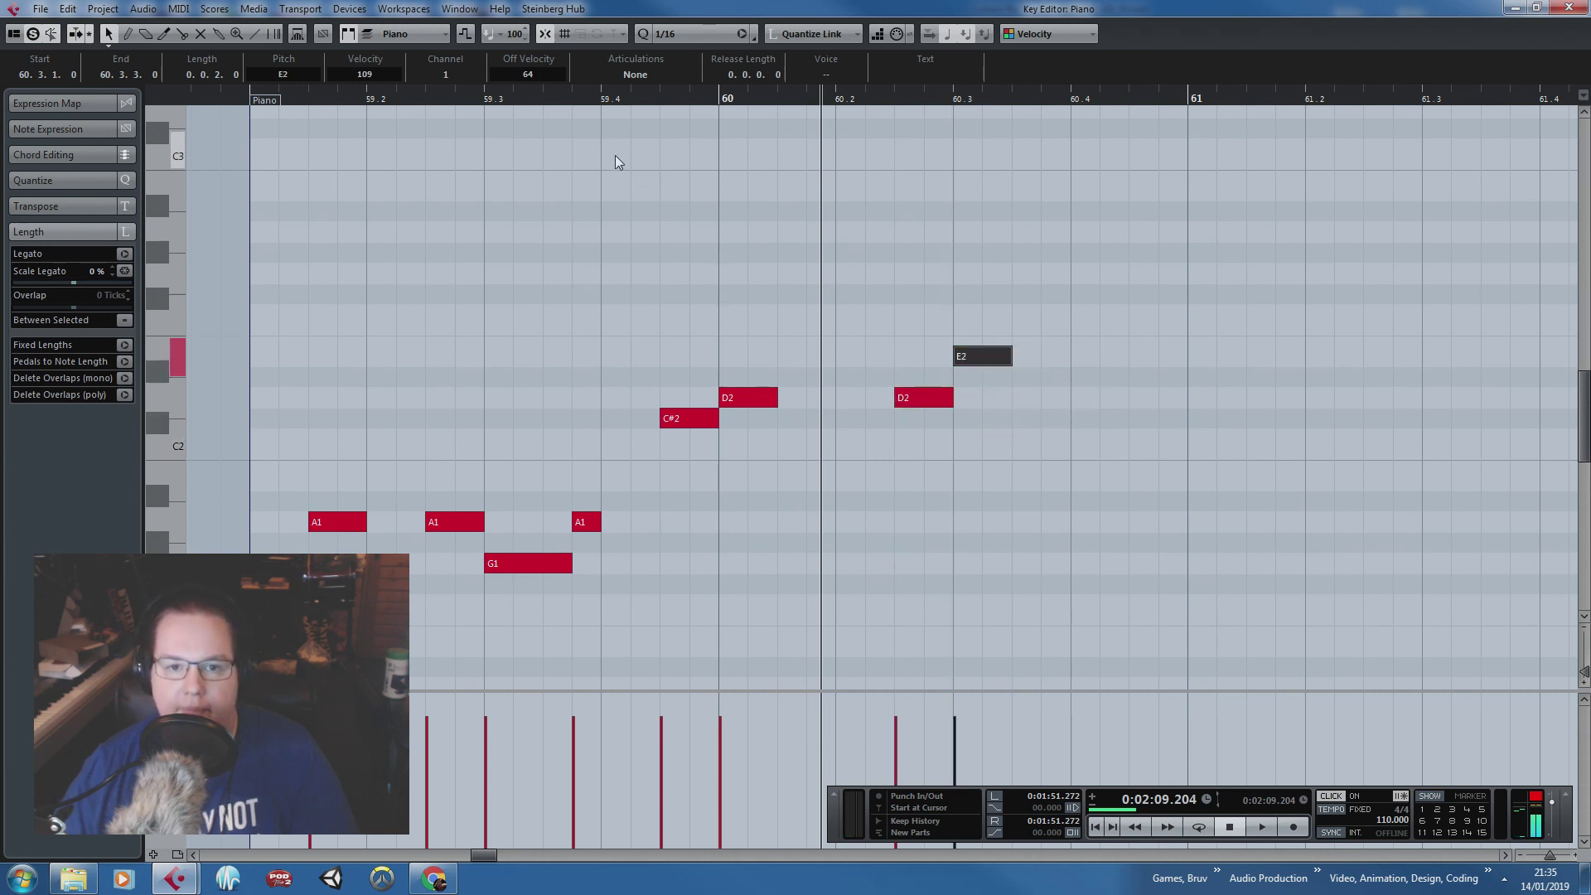
pyautogui.click(640, 99)
pyautogui.press('space')
pyautogui.press('space')
# Step: Copy the first D2 of bar 60 to 60.1.4 and play back from the end of bar 59
pyautogui.moveTo(820, 436); pyautogui.dragTo(761, 399)
pyautogui.hotkey('ctrl', 'd')
pyautogui.click(729, 175)
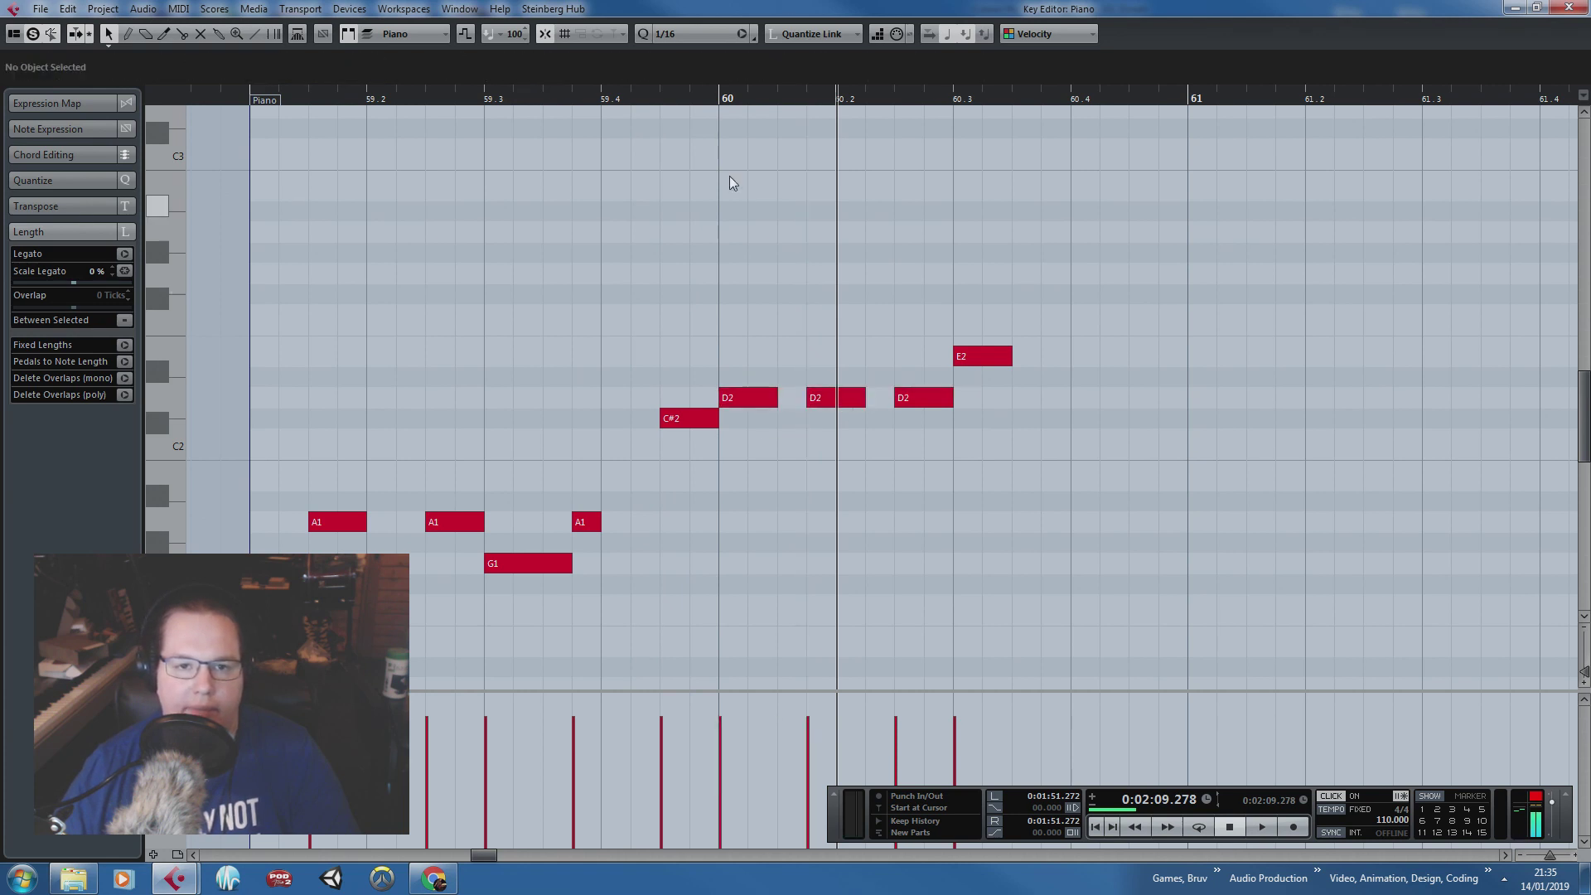
pyautogui.click(643, 100)
pyautogui.press('space')
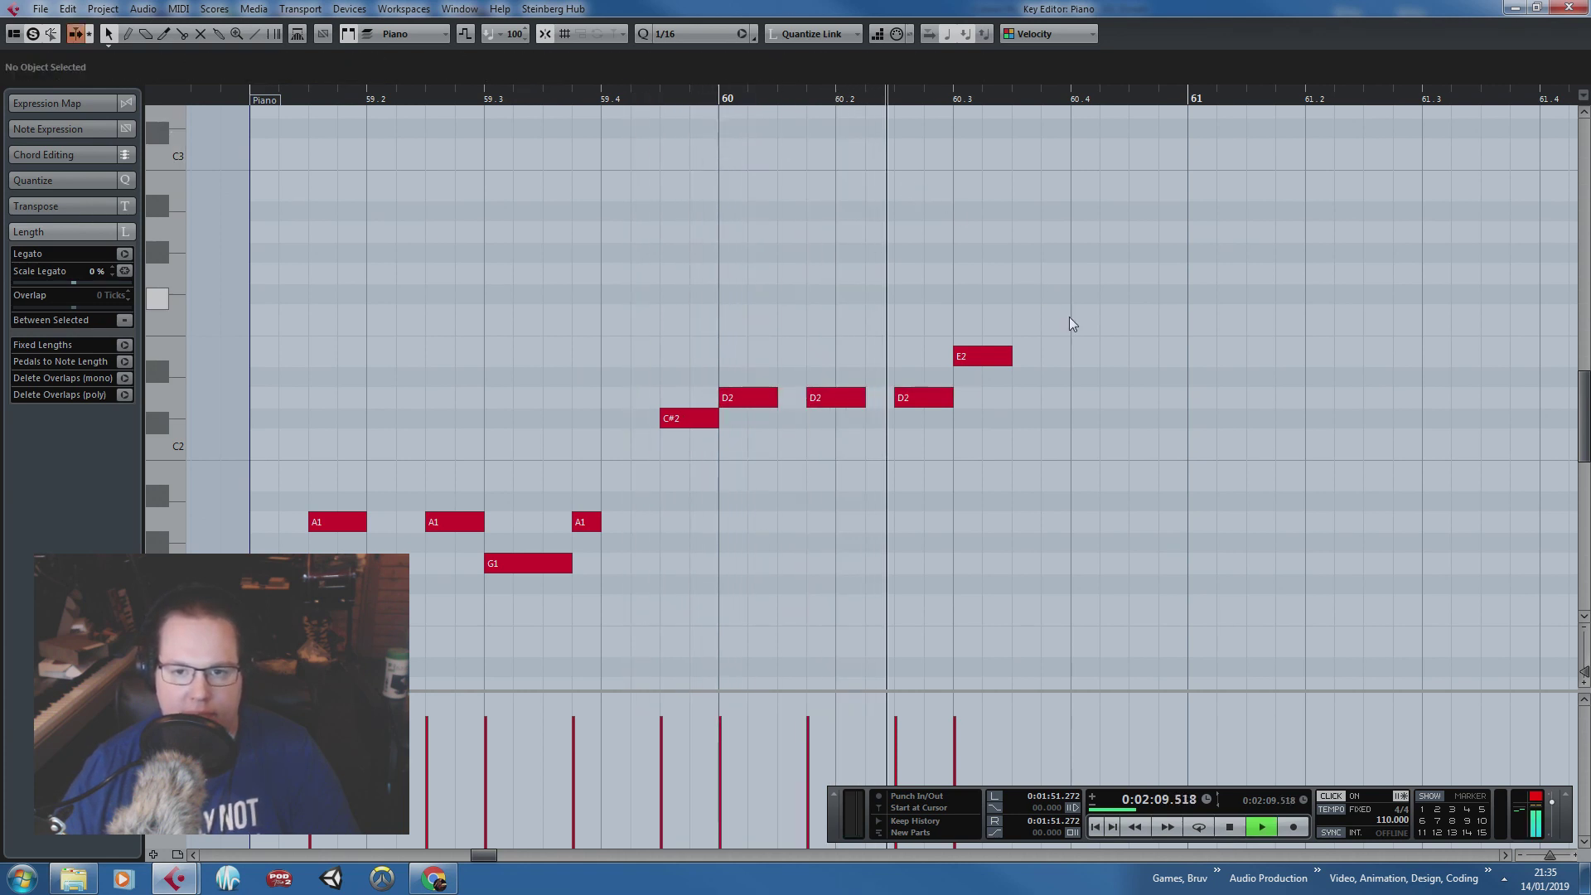
pyautogui.press('space')
# Step: Add eighth notes D2 at 60.3.4 and B1 at 60.4.3, and change the C#2 at 59.4.3 to B1
pyautogui.click(999, 356)
pyautogui.moveTo(1042, 397)
pyautogui.mouseDown()
pyautogui.moveTo(1099, 406)
pyautogui.moveTo(1165, 458)
pyautogui.moveTo(1157, 470)
pyautogui.mouseUp()
pyautogui.click(1148, 414)
pyautogui.moveTo(693, 417); pyautogui.dragTo(689, 483)
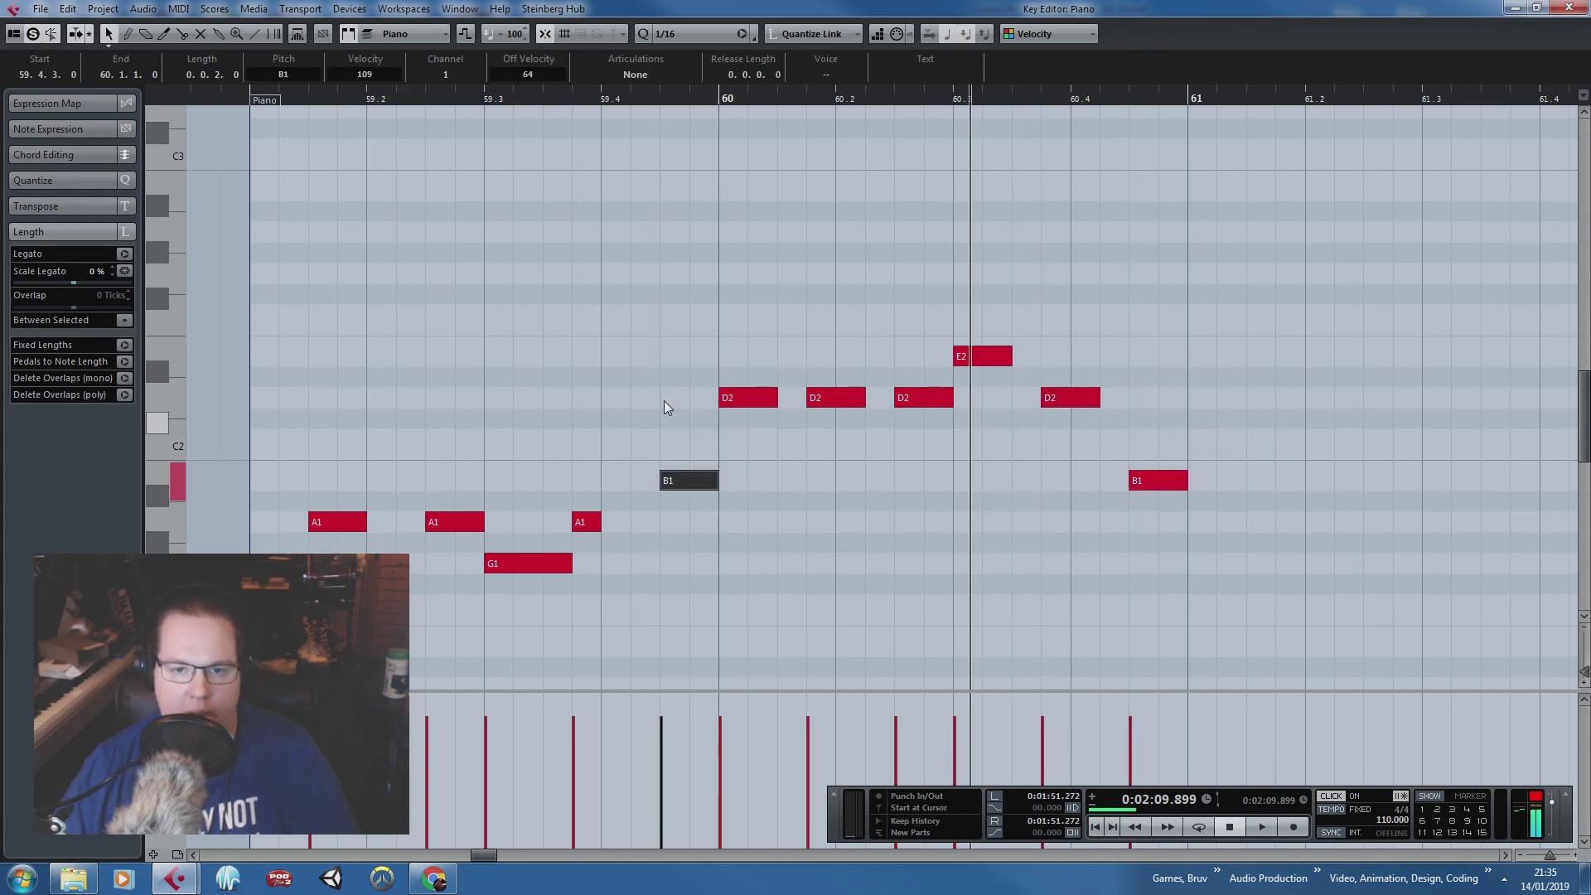
pyautogui.click(660, 290)
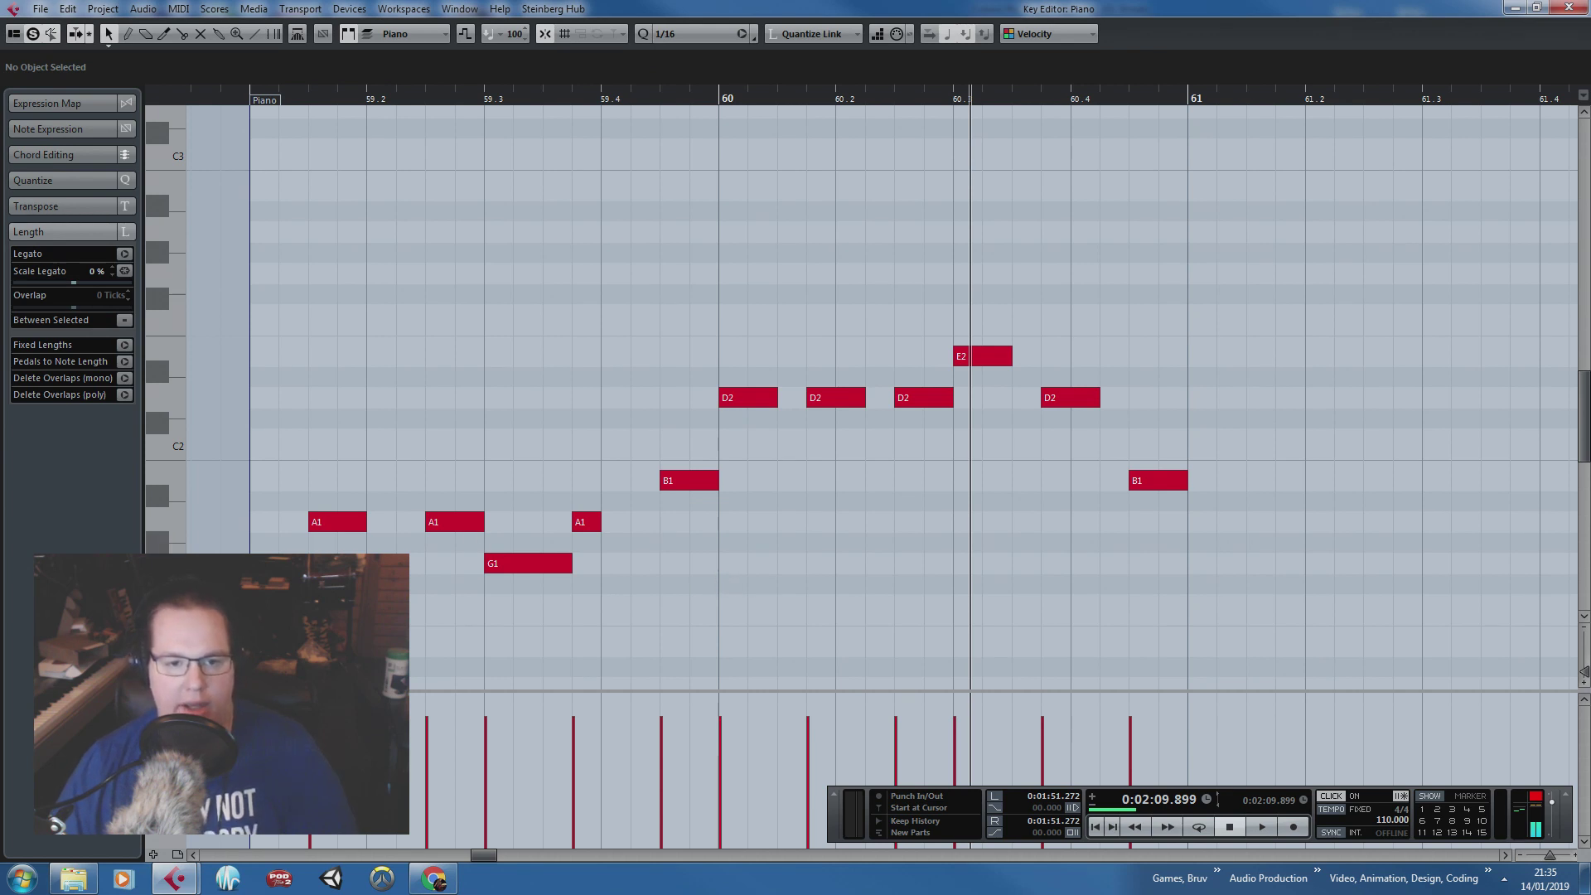
# Step: Lower the second A1, the G1, both B1 notes and the last three D2 notes to velocity 100, and play back from bar 59
pyautogui.click(455, 522)
pyautogui.keyDown('shift'); pyautogui.click(517, 564); pyautogui.keyUp('shift')
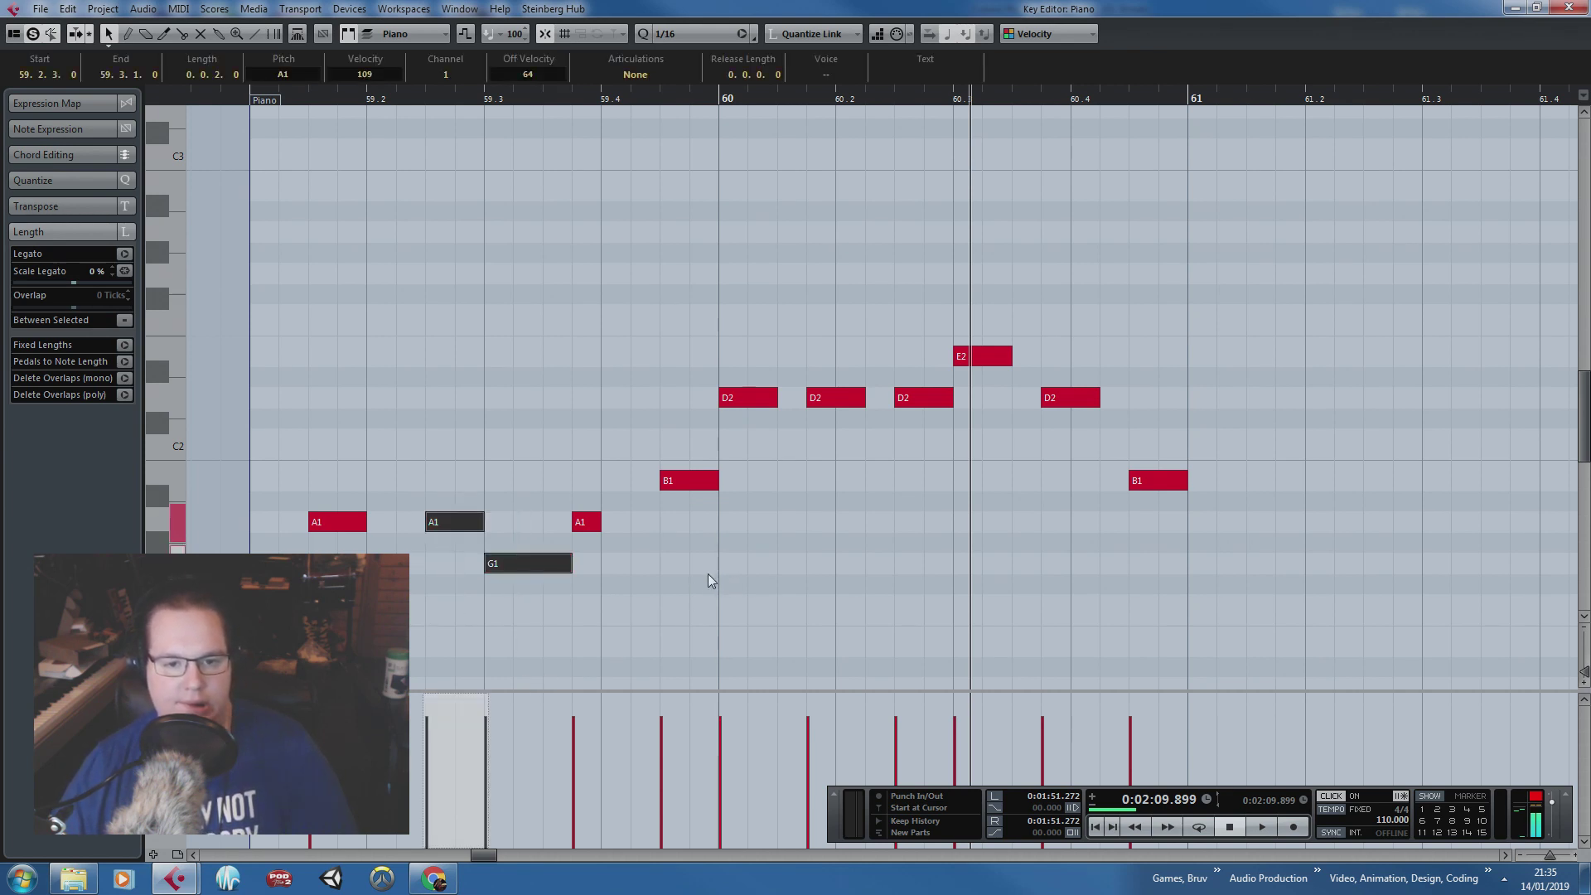
pyautogui.moveTo(838, 488); pyautogui.dragTo(936, 384)
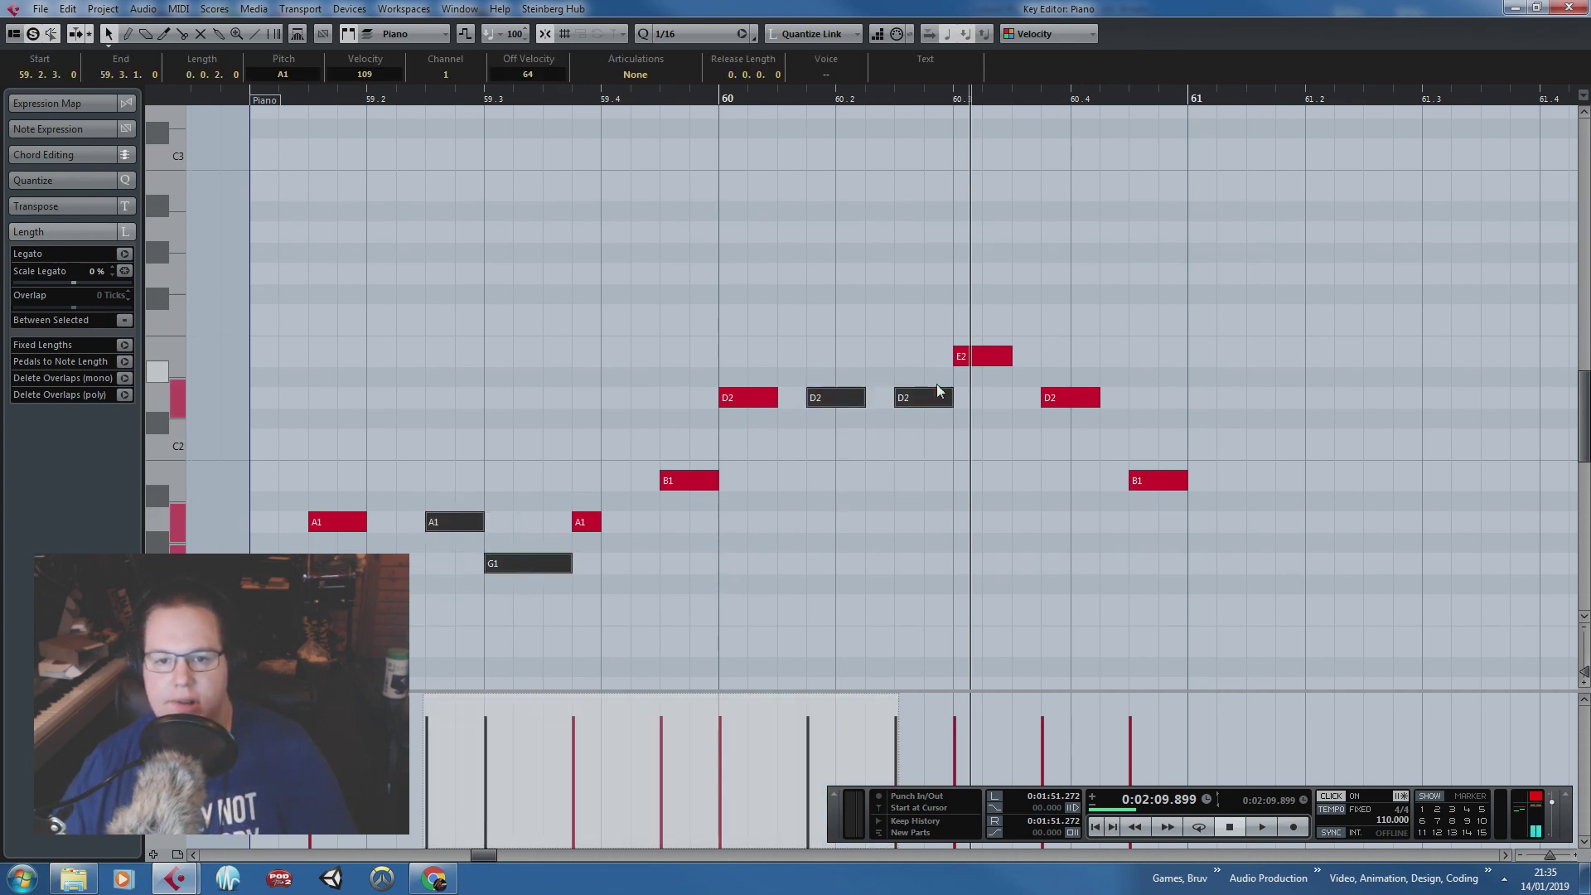
pyautogui.moveTo(1181, 365); pyautogui.dragTo(1055, 423)
pyautogui.moveTo(1179, 395); pyautogui.dragTo(1108, 548)
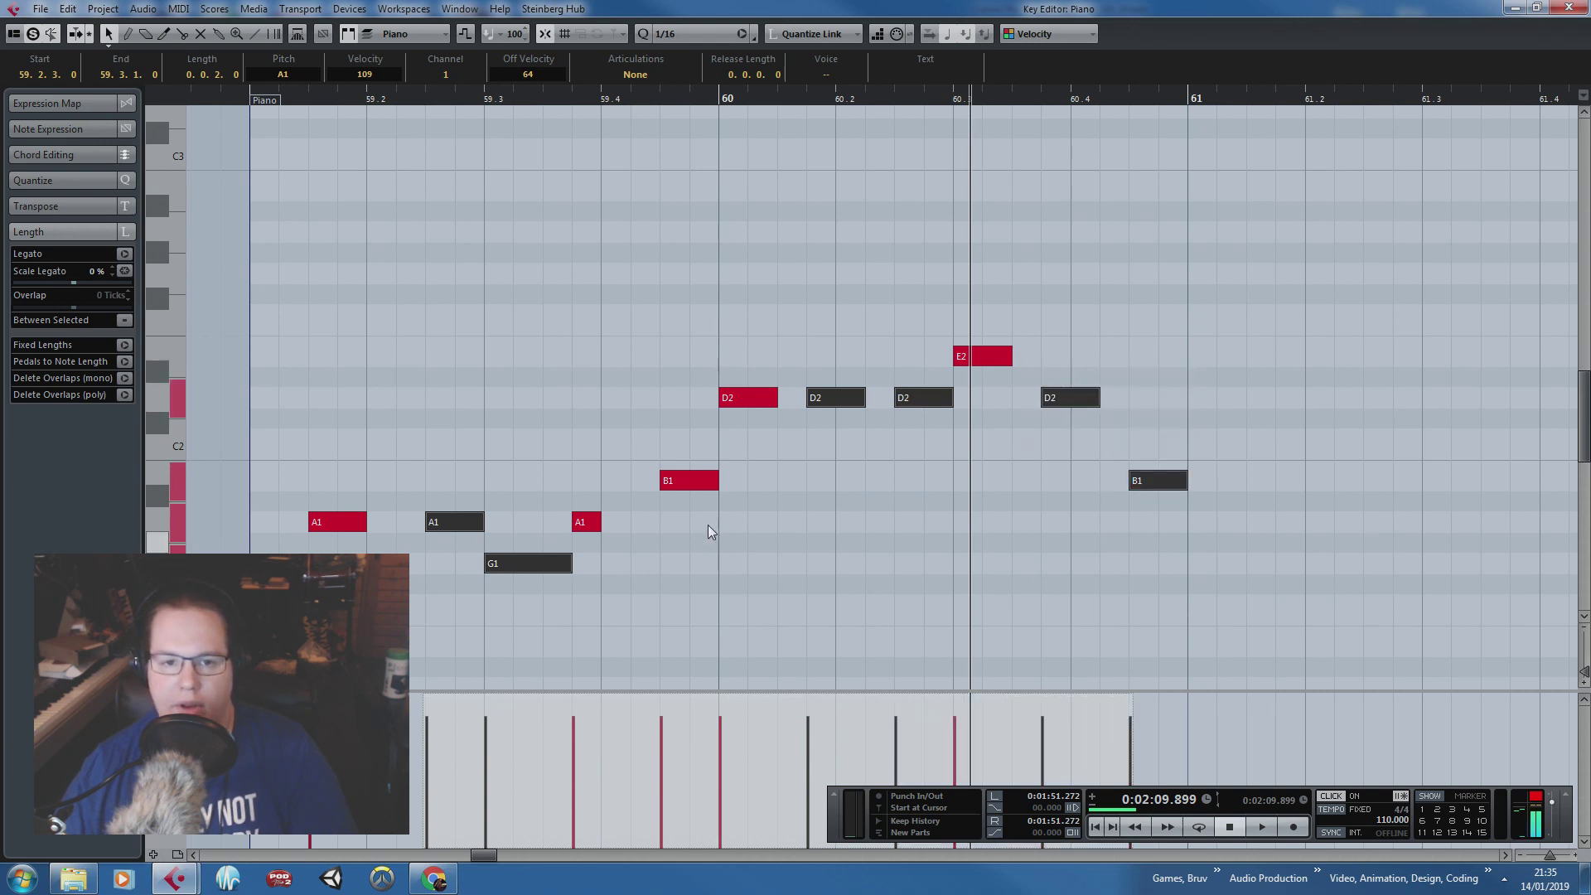
pyautogui.keyDown('shift'); pyautogui.click(700, 482); pyautogui.keyUp('shift')
pyautogui.moveTo(727, 710); pyautogui.dragTo(727, 718)
pyautogui.click(808, 590)
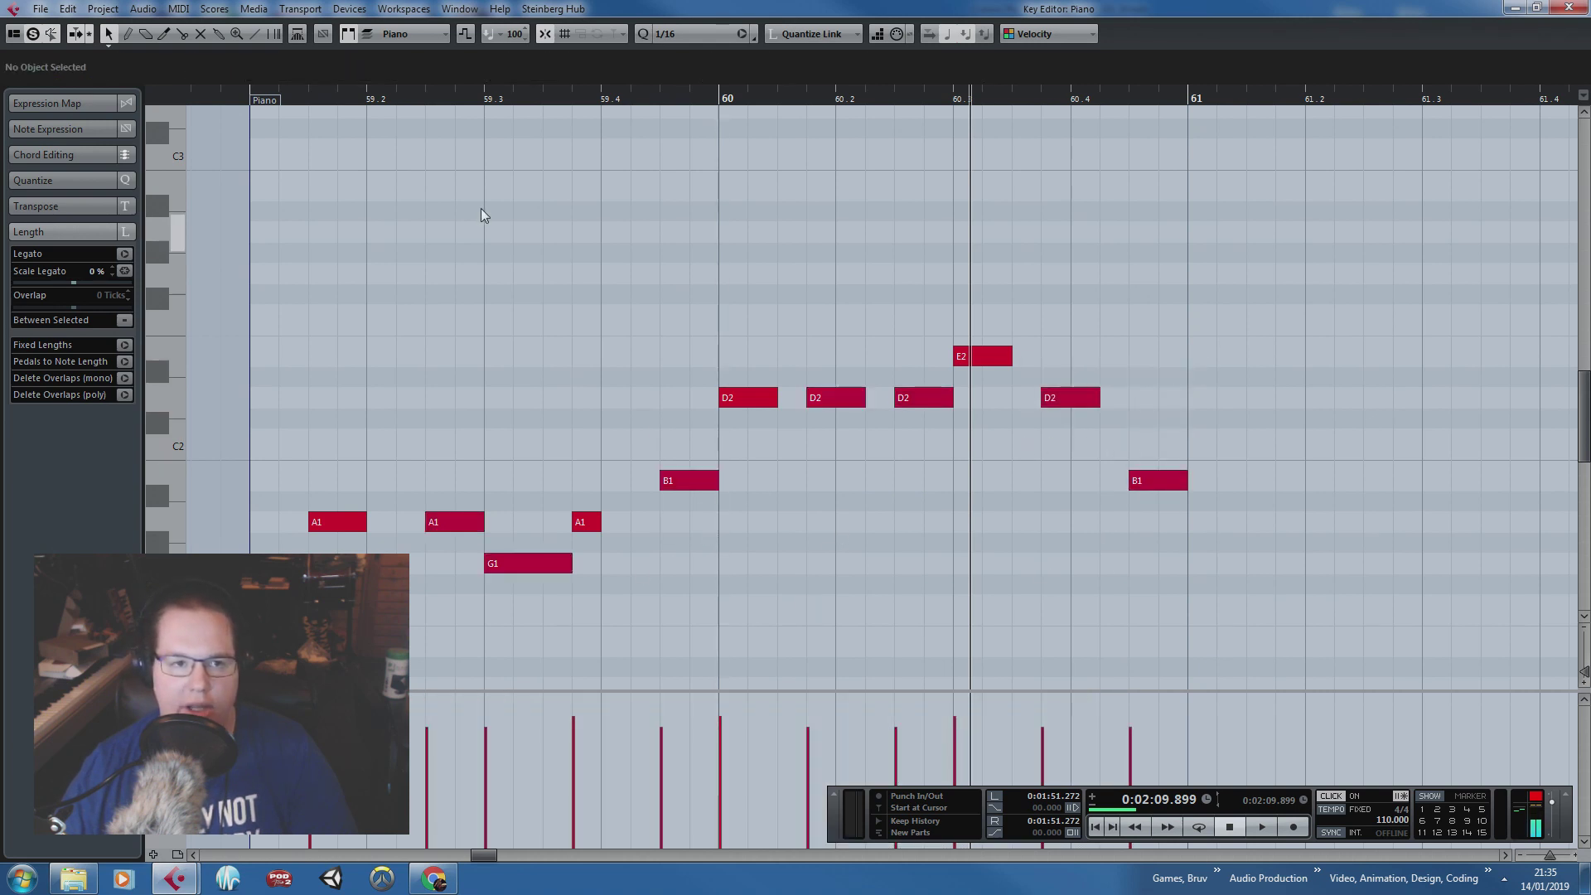
pyautogui.click(246, 97)
pyautogui.press('space')
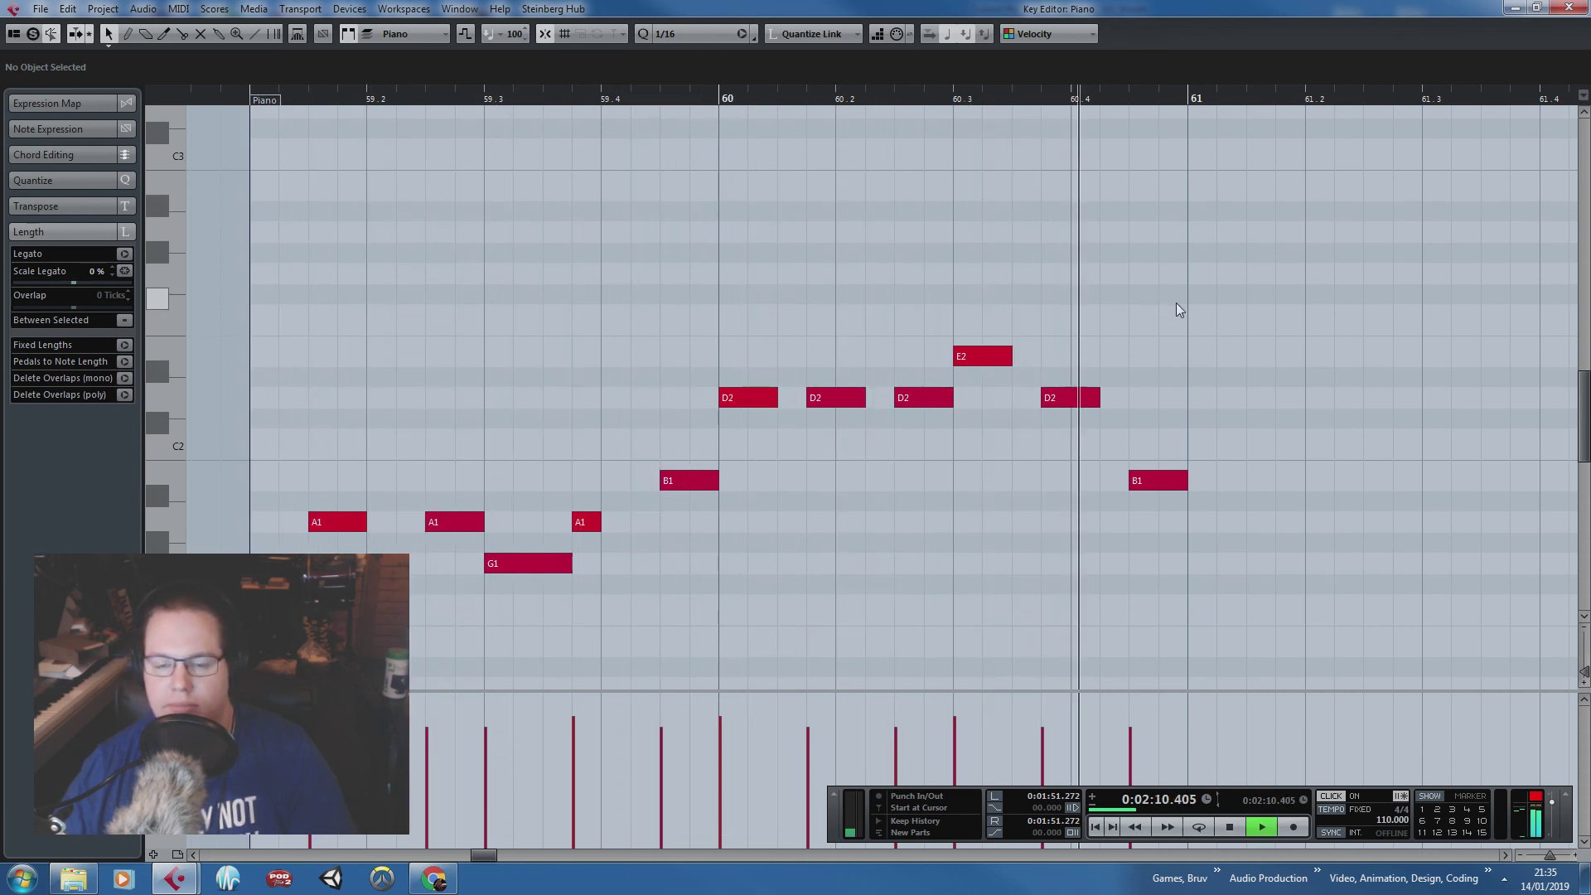
pyautogui.press('space')
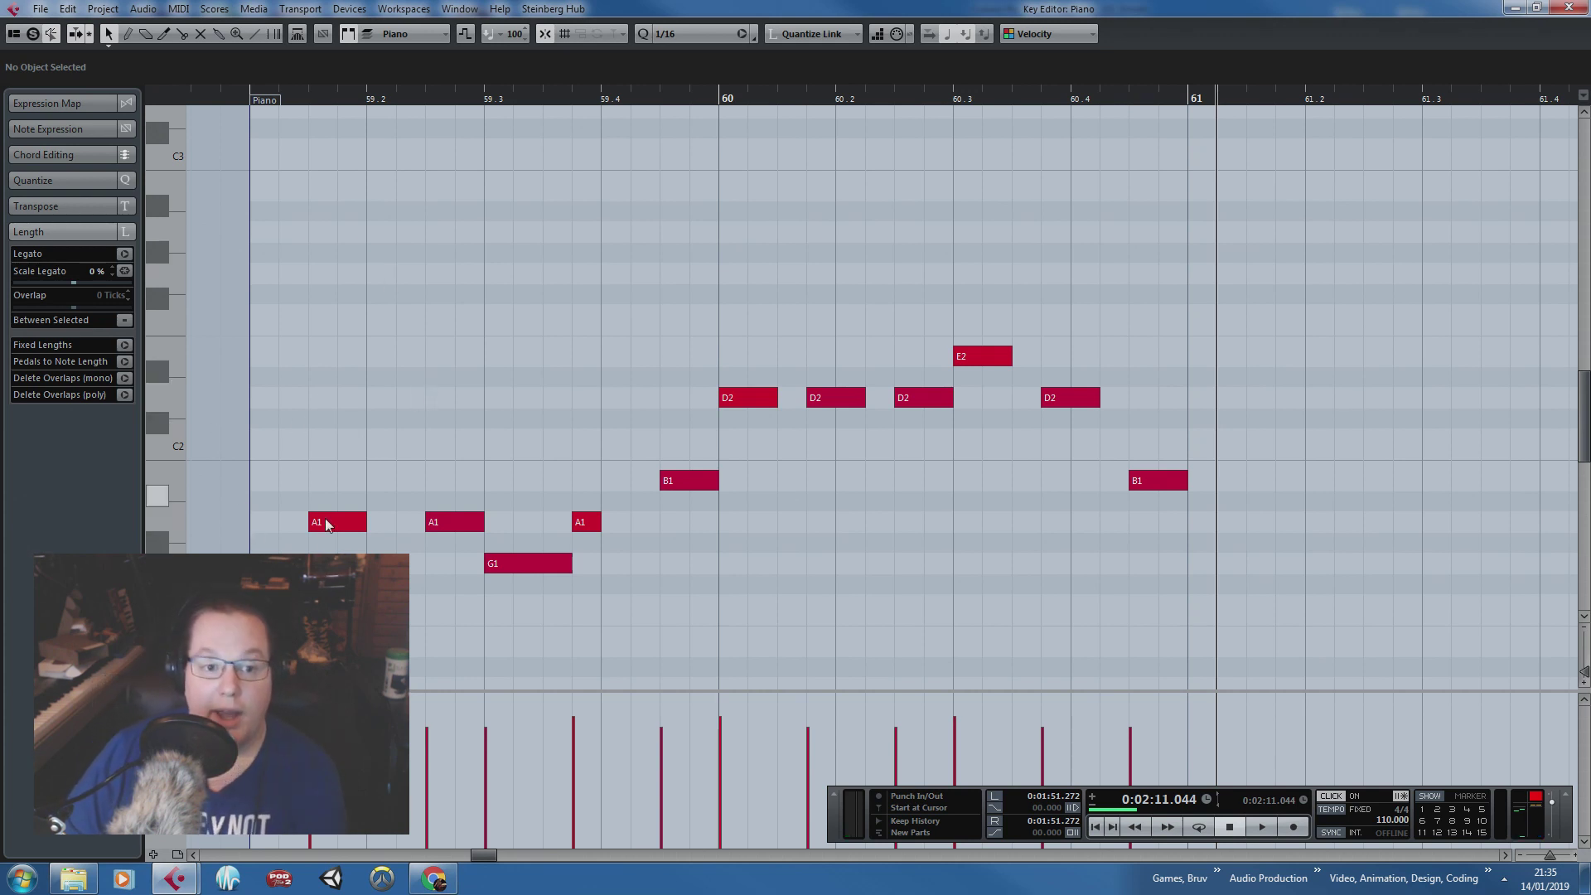
# Step: Examine the placement of the A1 and G1 notes against the beats of bar 59
pyautogui.click(486, 565)
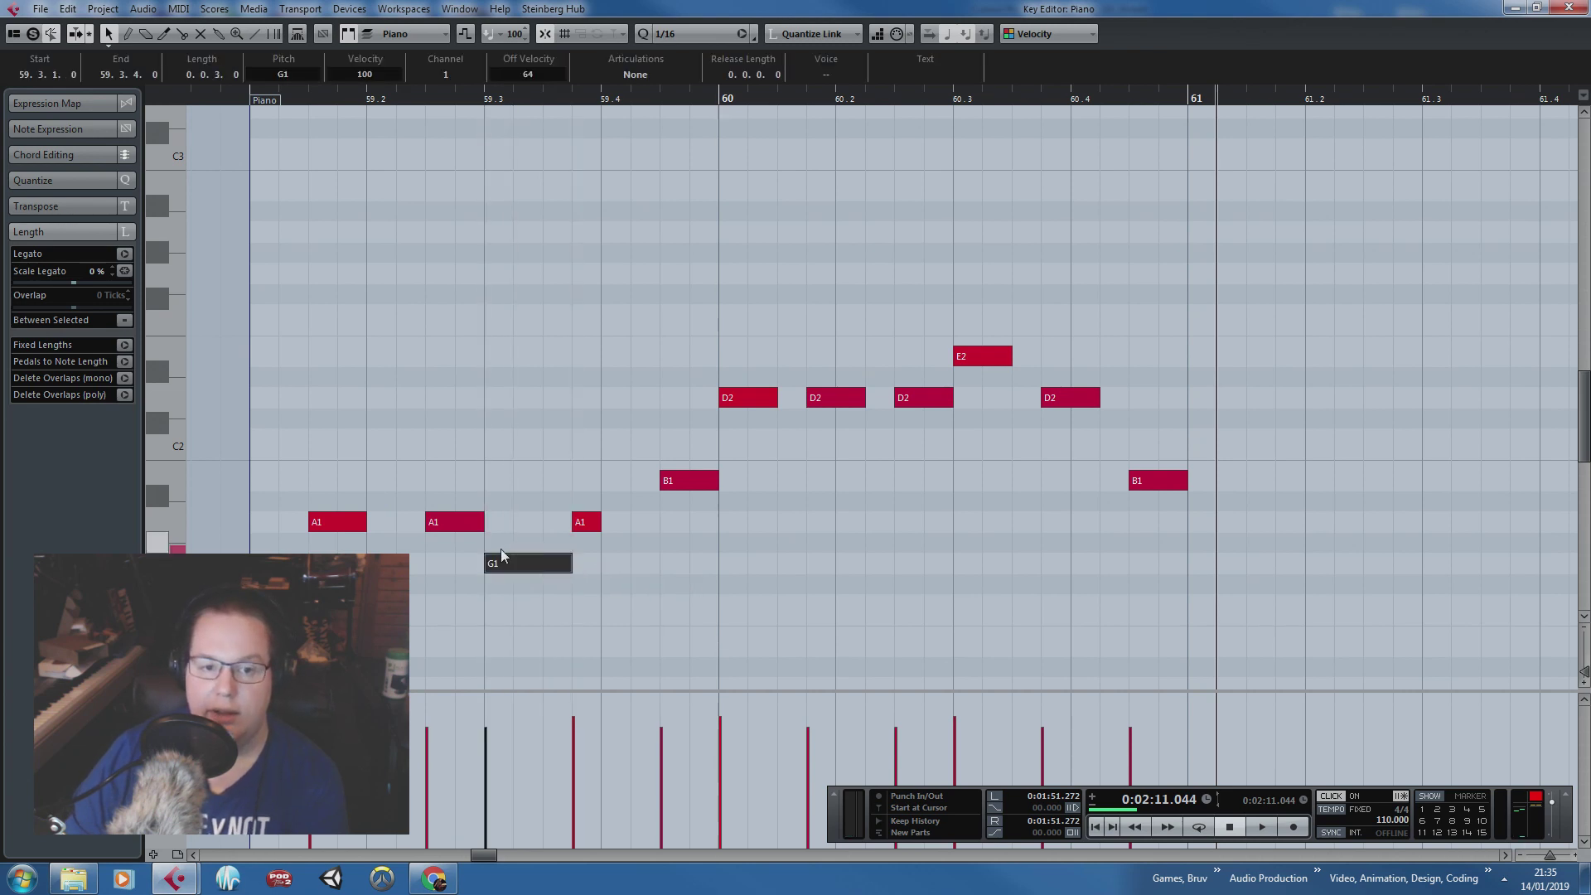
pyautogui.click(523, 547)
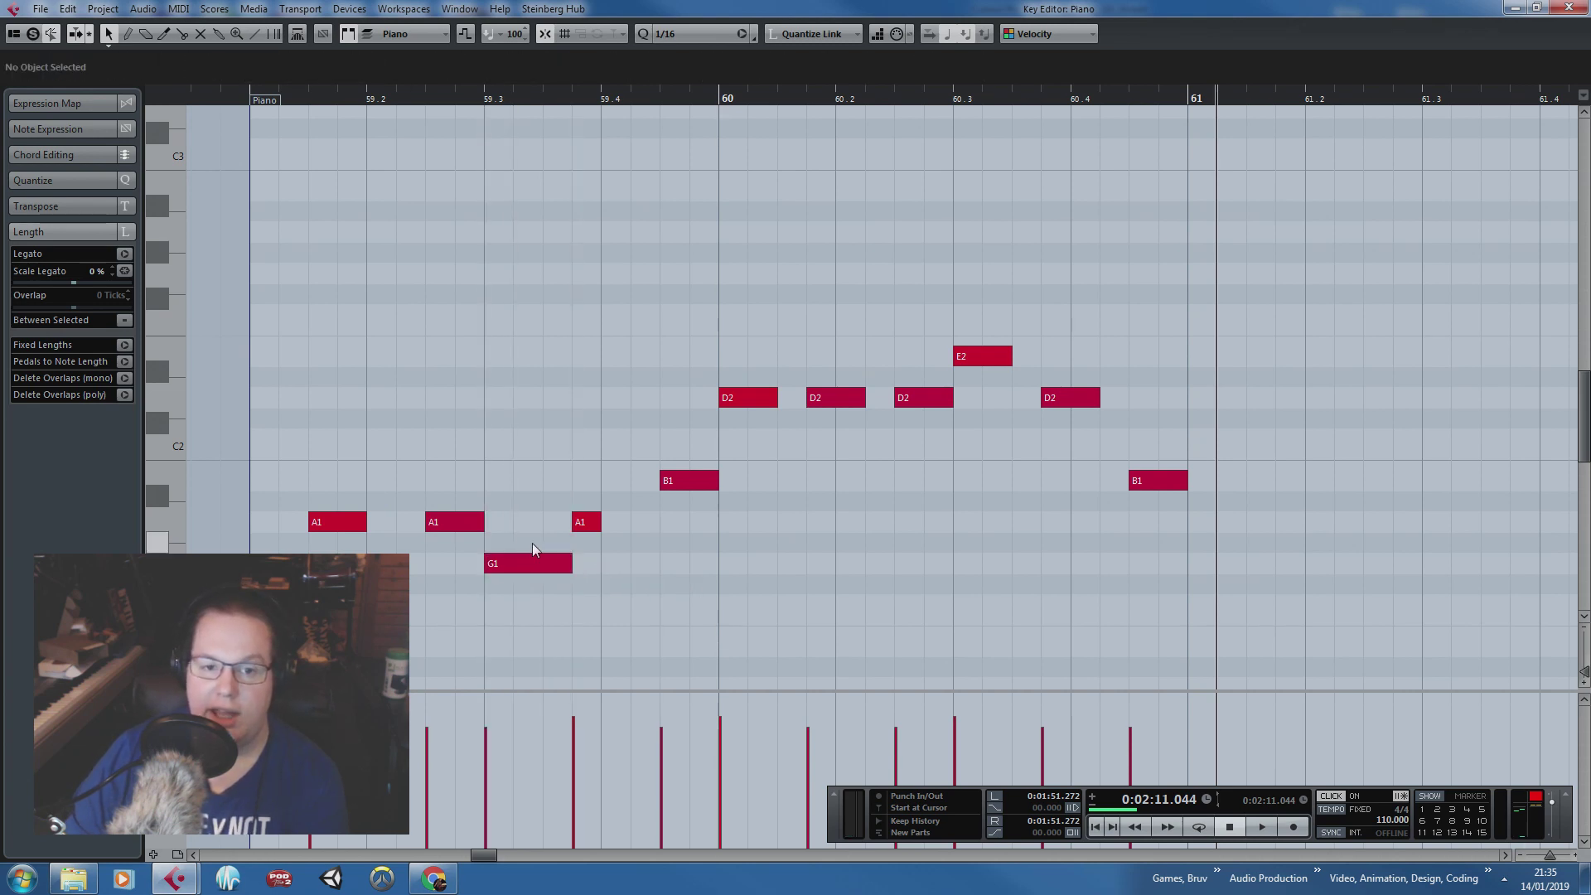
pyautogui.click(584, 521)
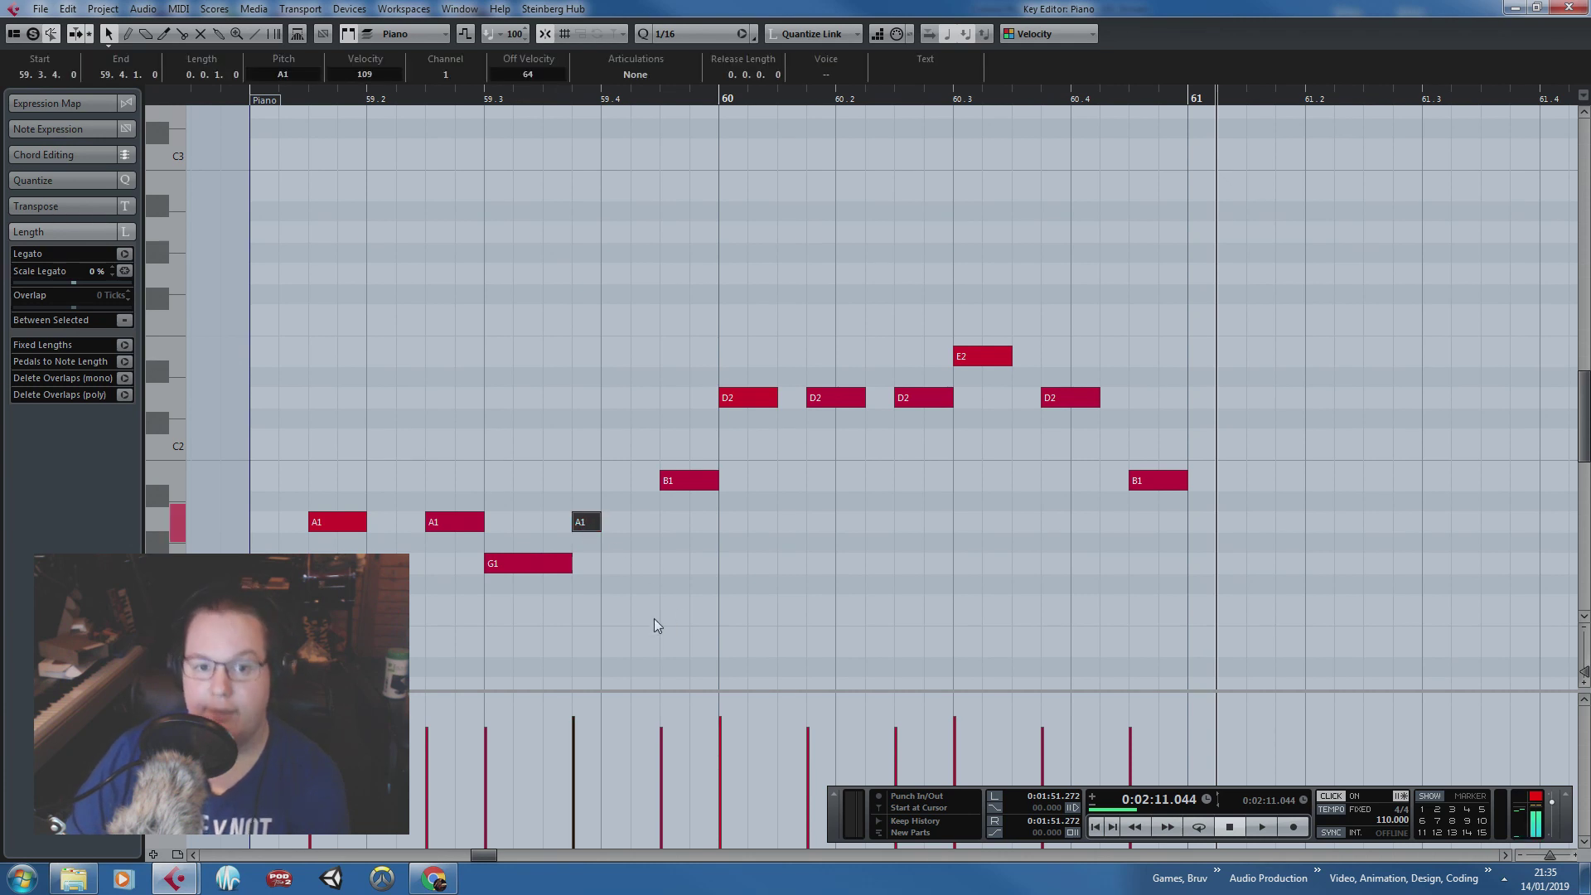
pyautogui.moveTo(607, 414); pyautogui.dragTo(649, 524)
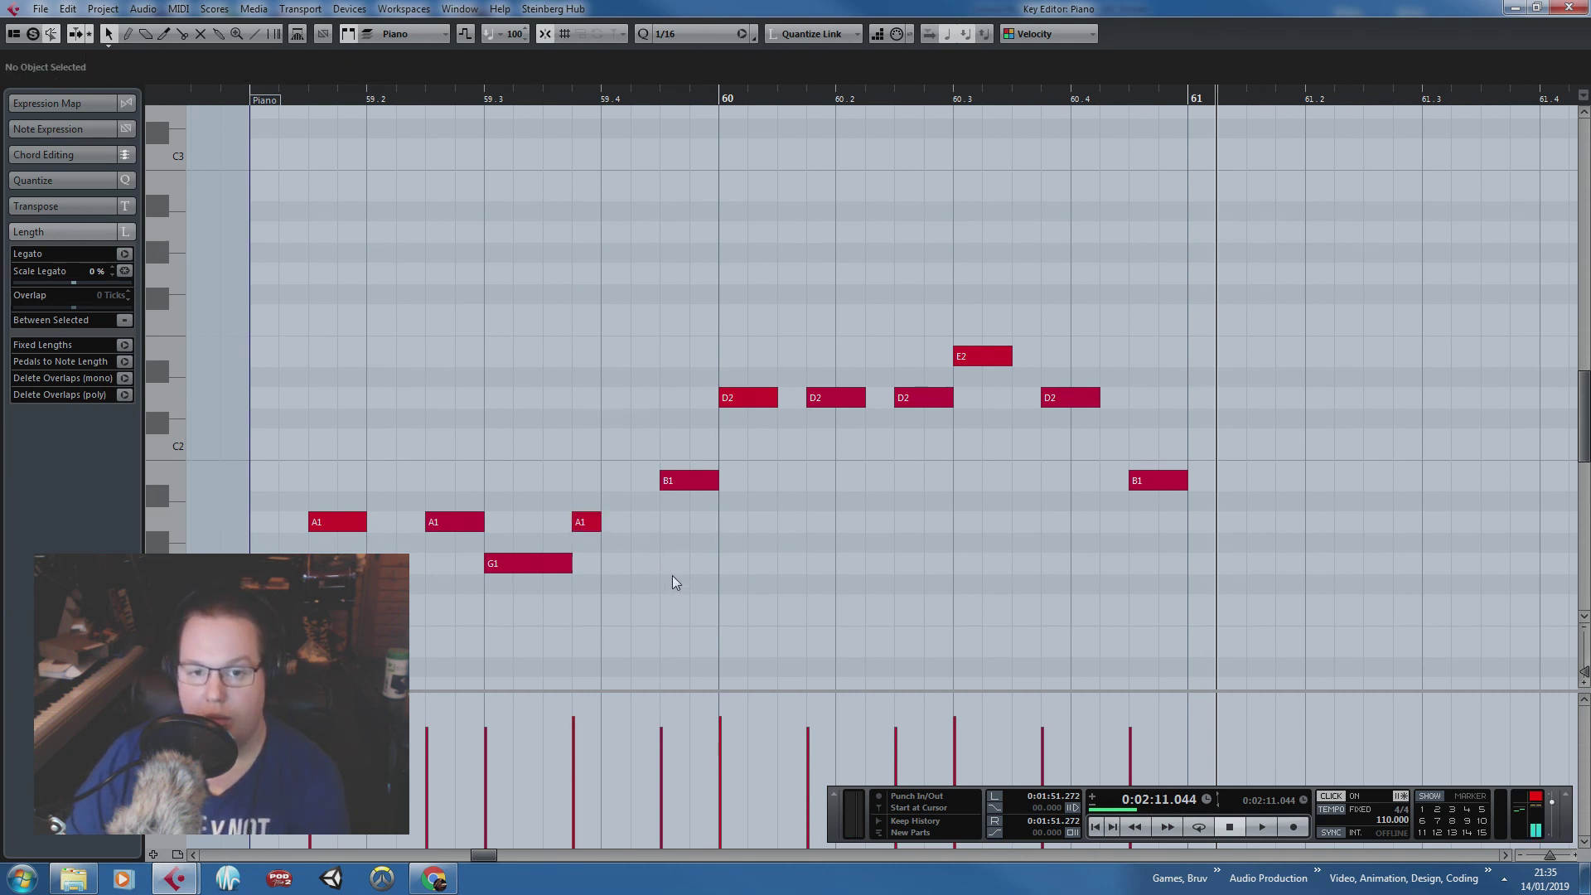
pyautogui.moveTo(683, 610); pyautogui.dragTo(666, 435)
pyautogui.click(666, 436)
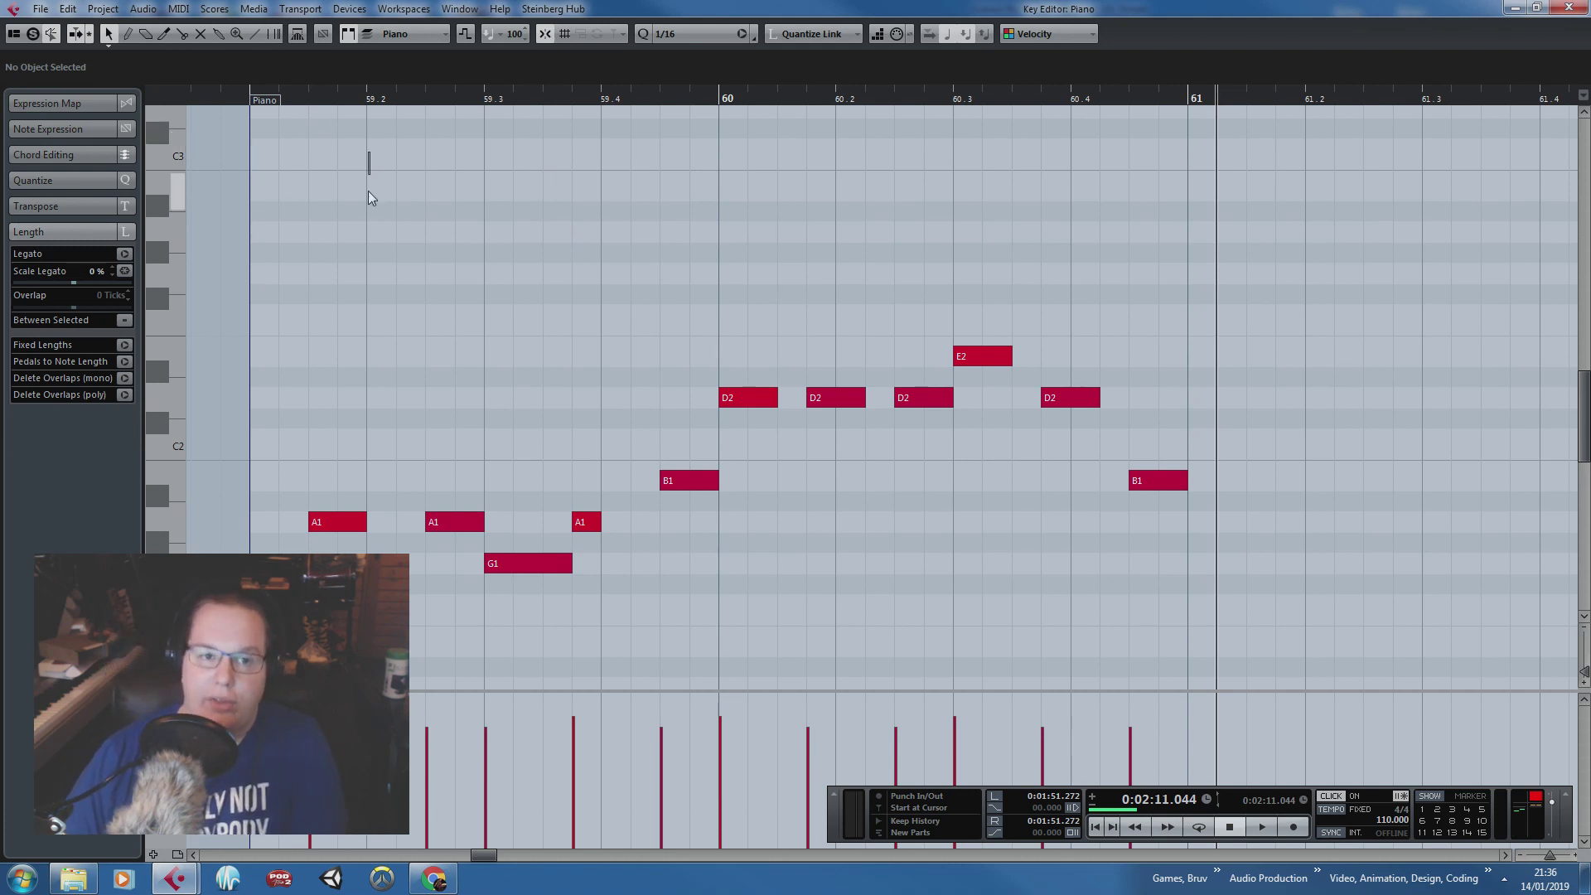
pyautogui.click(332, 522)
pyautogui.click(448, 521)
pyautogui.click(420, 554)
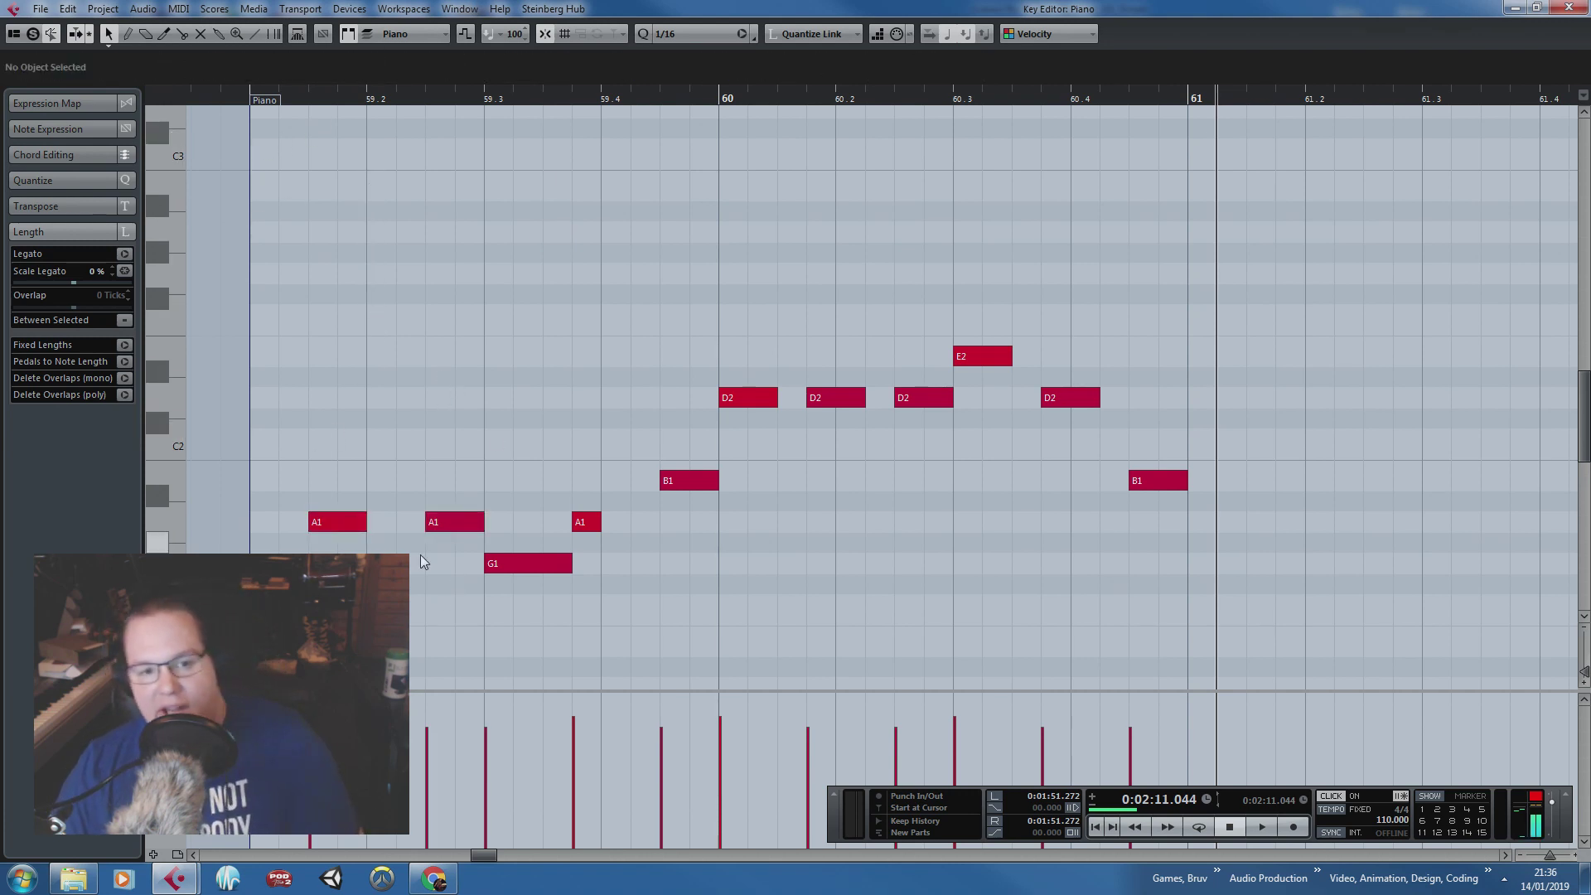
pyautogui.moveTo(643, 606); pyautogui.dragTo(468, 552)
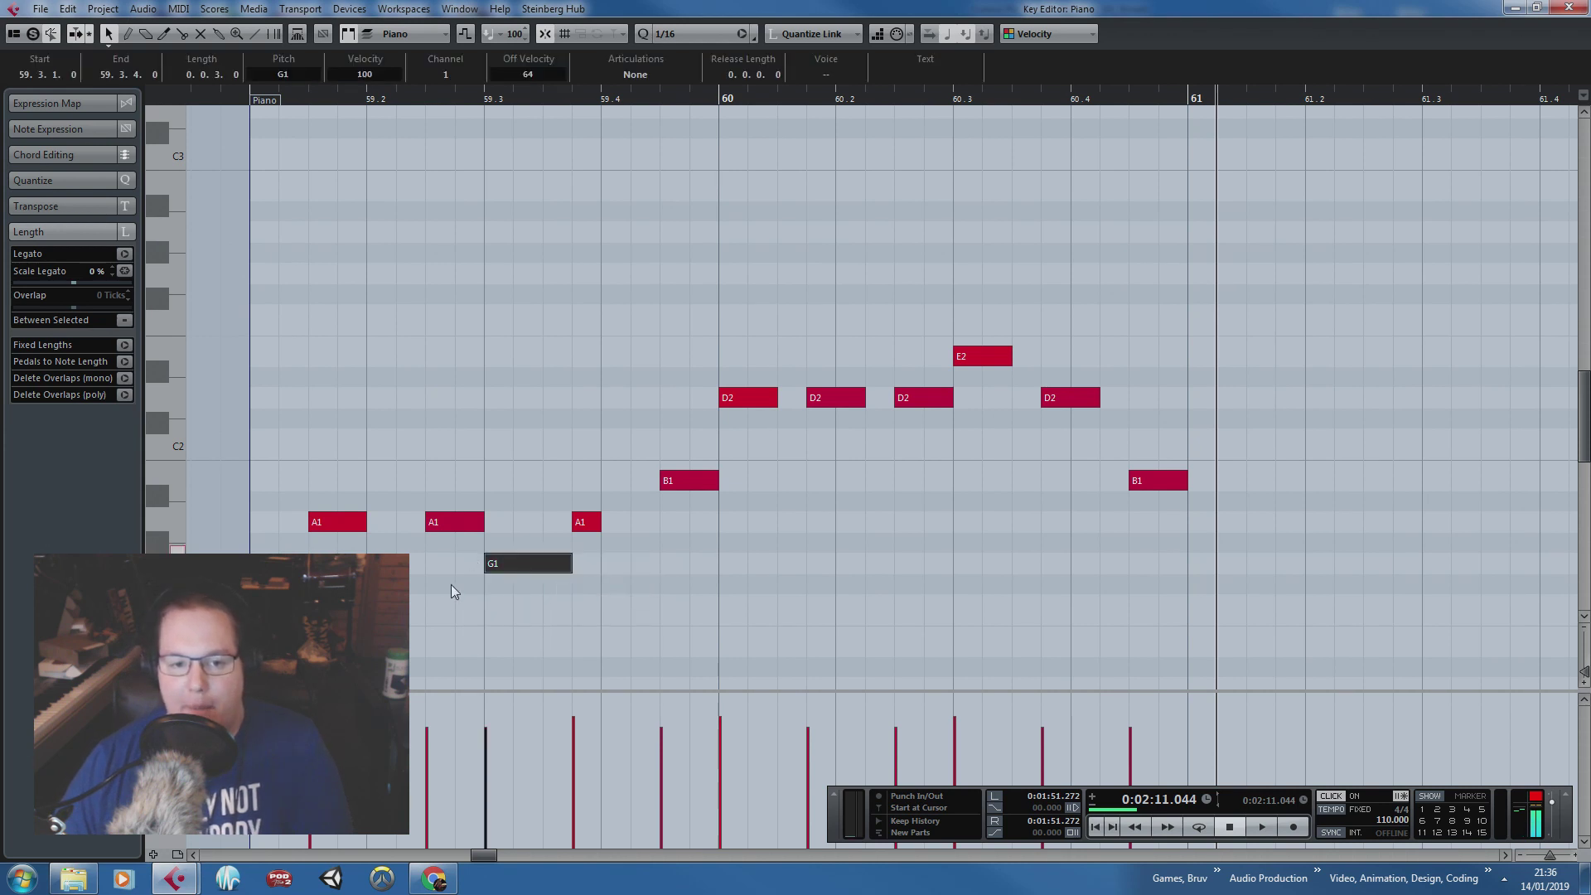
pyautogui.moveTo(438, 609)
pyautogui.mouseDown()
pyautogui.moveTo(556, 557)
pyautogui.moveTo(510, 538)
pyautogui.moveTo(415, 608)
pyautogui.moveTo(413, 592)
pyautogui.mouseUp()
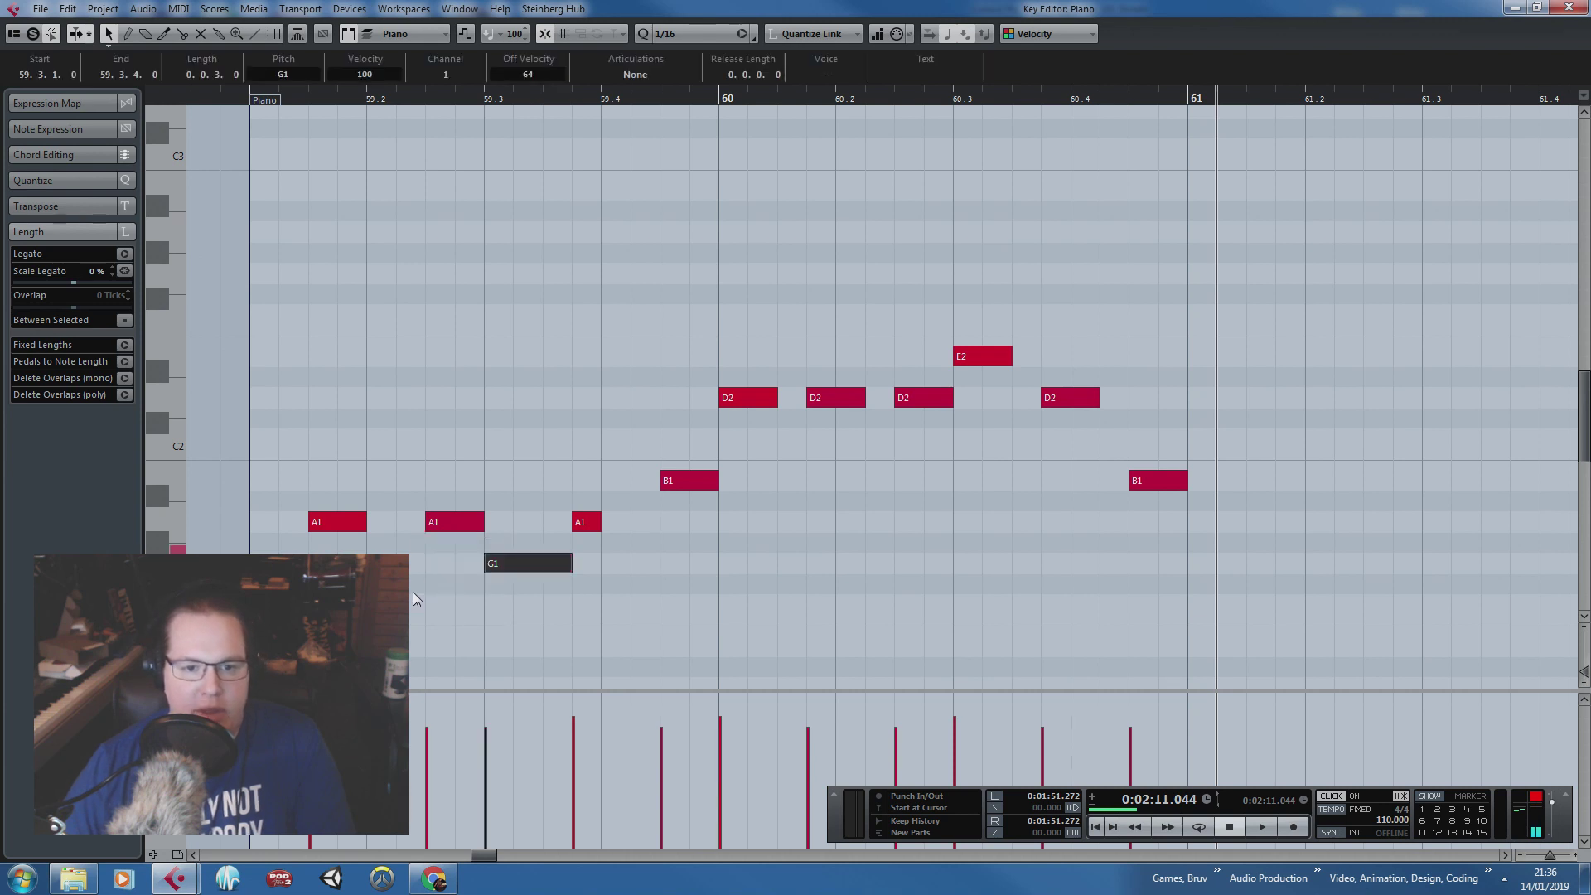
pyautogui.click(581, 520)
pyautogui.click(529, 525)
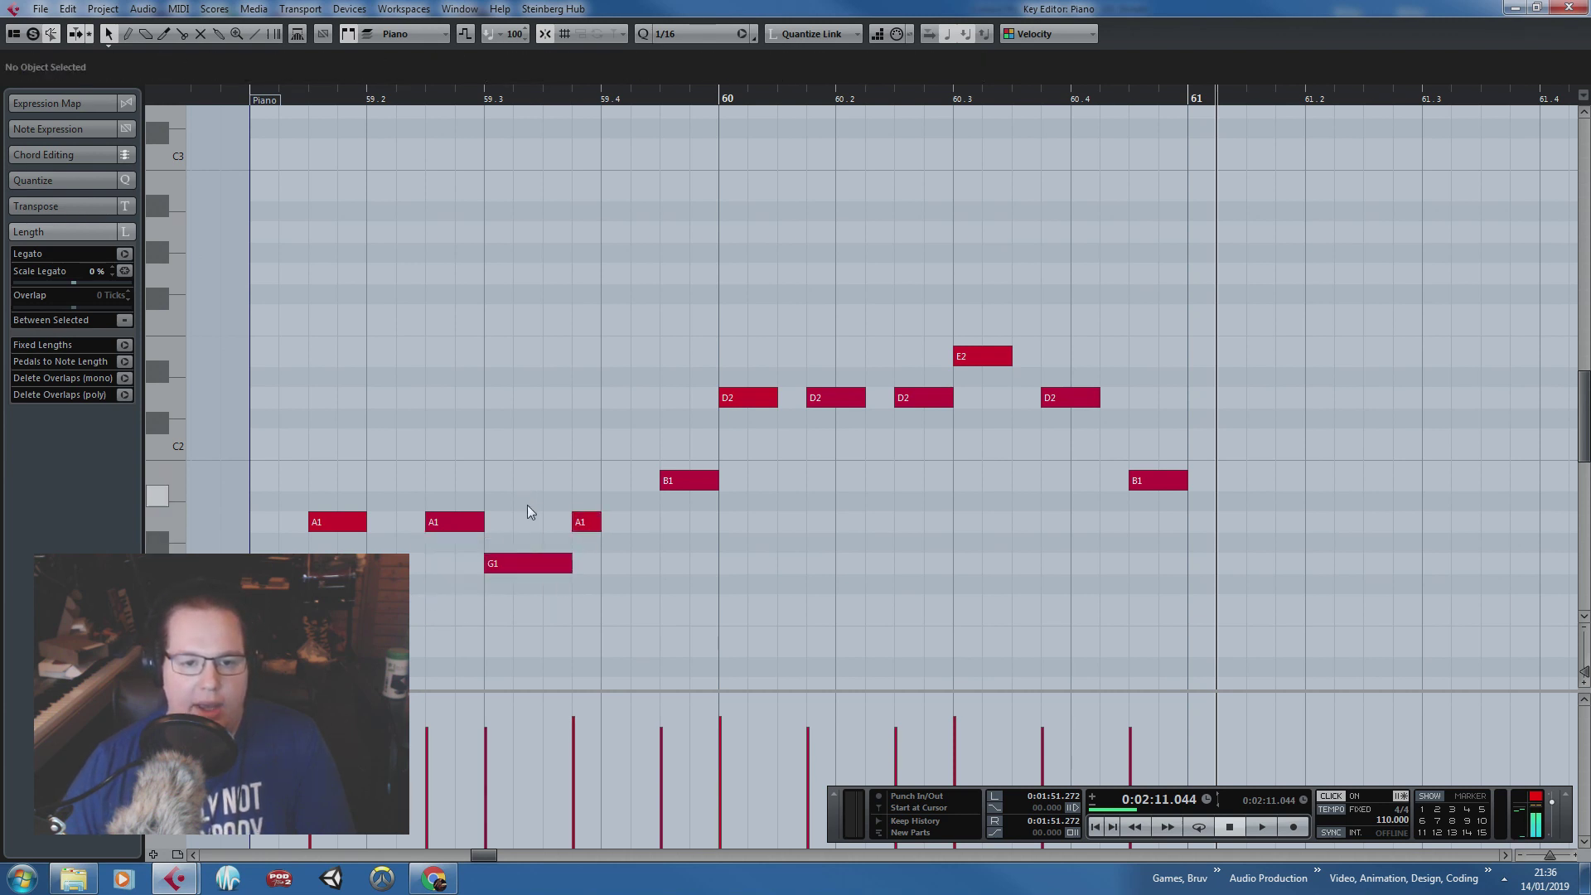
pyautogui.click(580, 523)
pyautogui.click(584, 384)
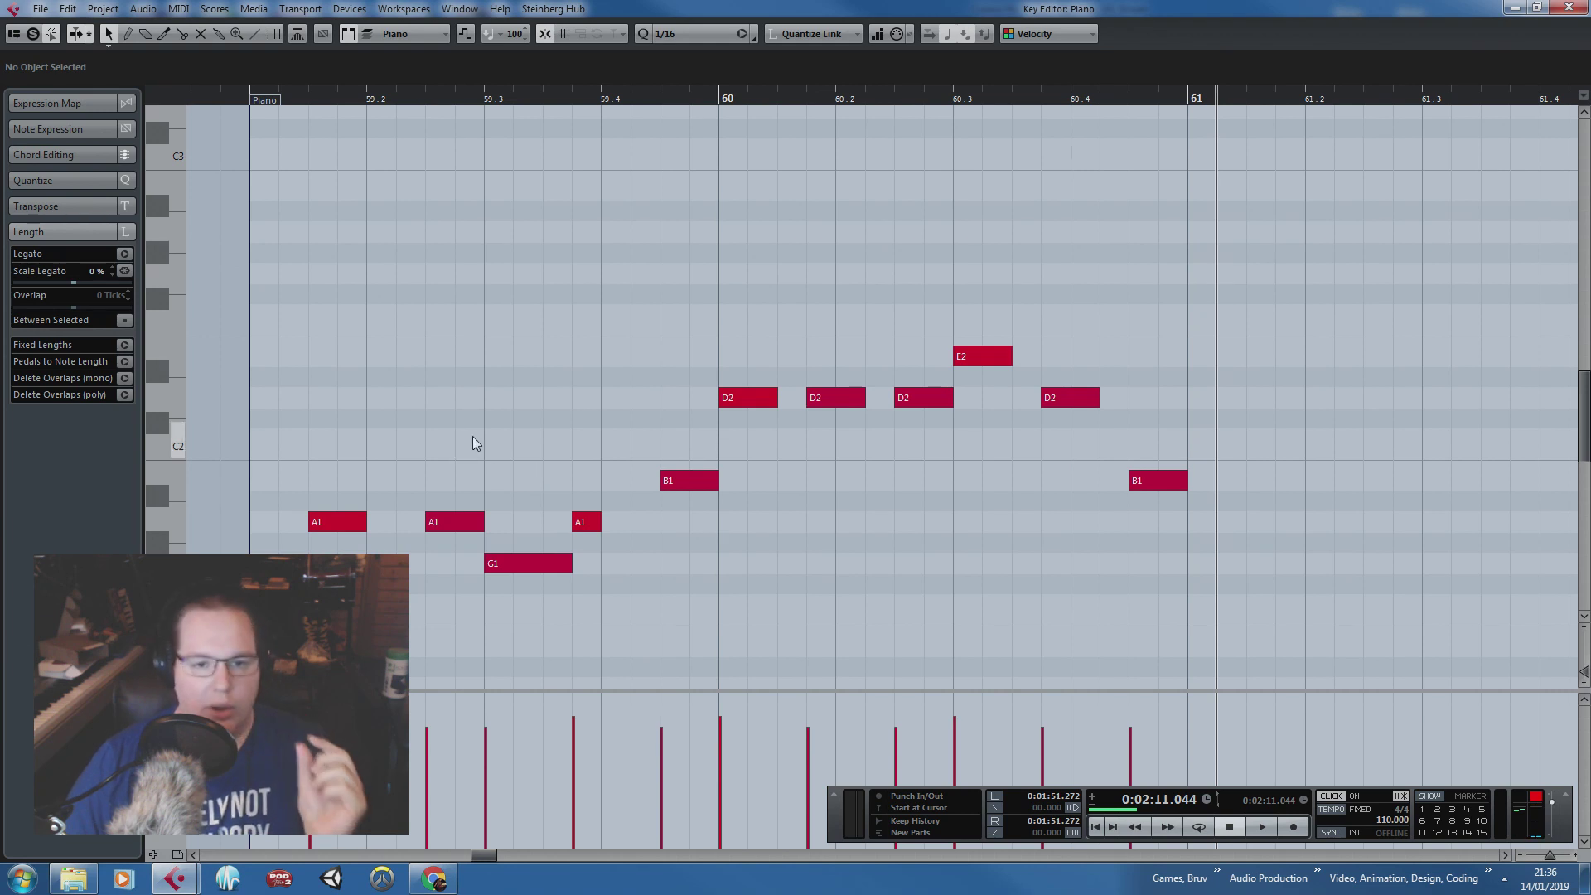
# Step: Set the locator range from the start of bar 59 to the start of bar 61
pyautogui.click(287, 85)
pyautogui.moveTo(287, 86); pyautogui.dragTo(1190, 259)
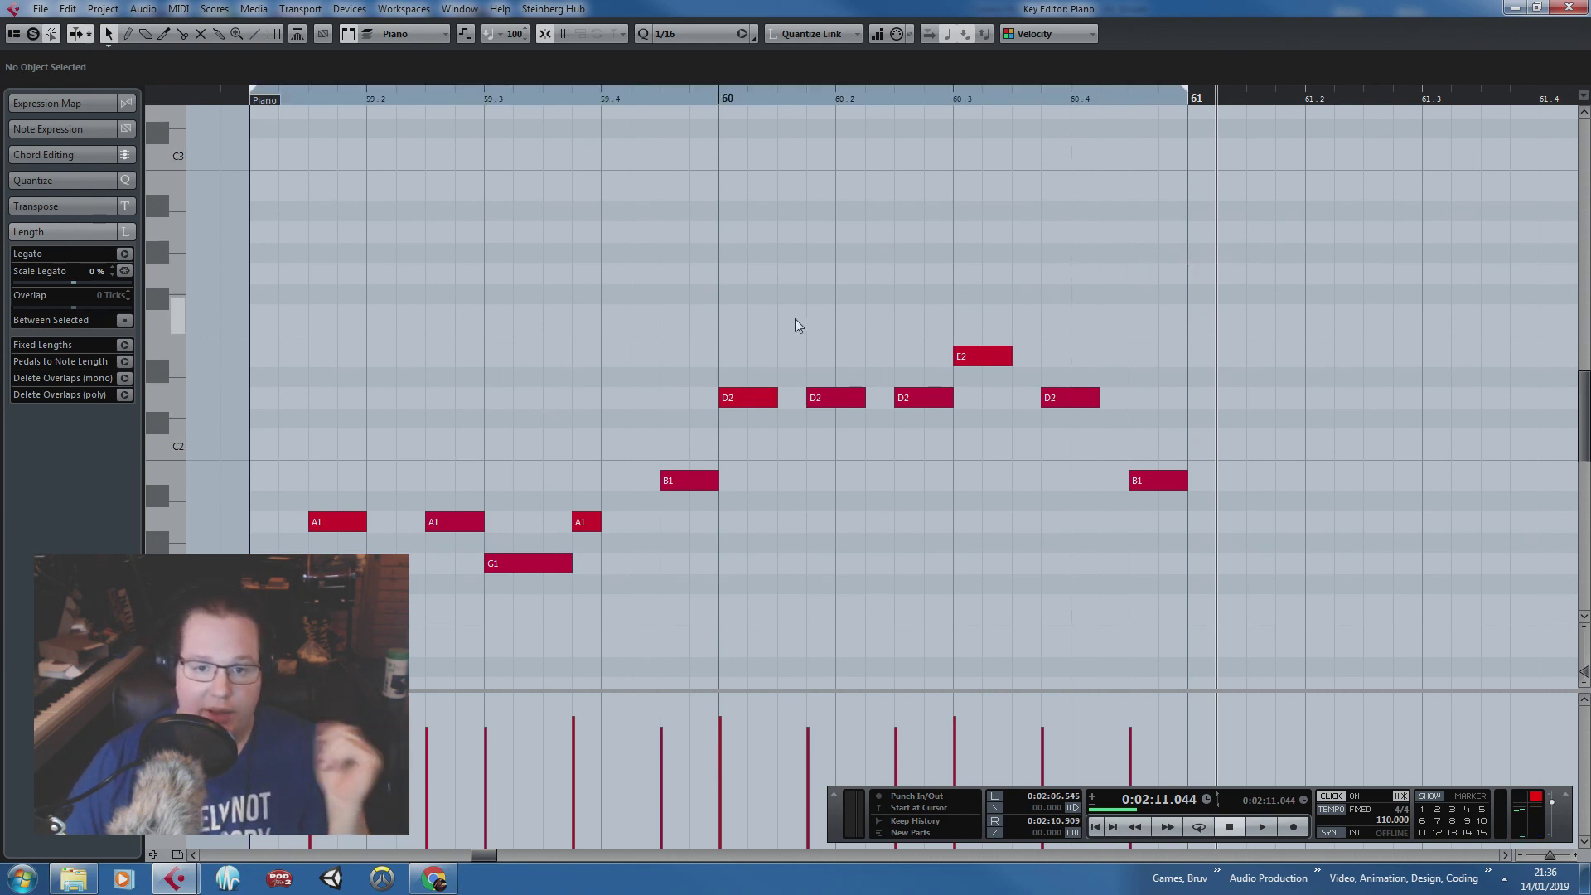
pyautogui.click(754, 398)
pyautogui.click(832, 397)
pyautogui.click(920, 398)
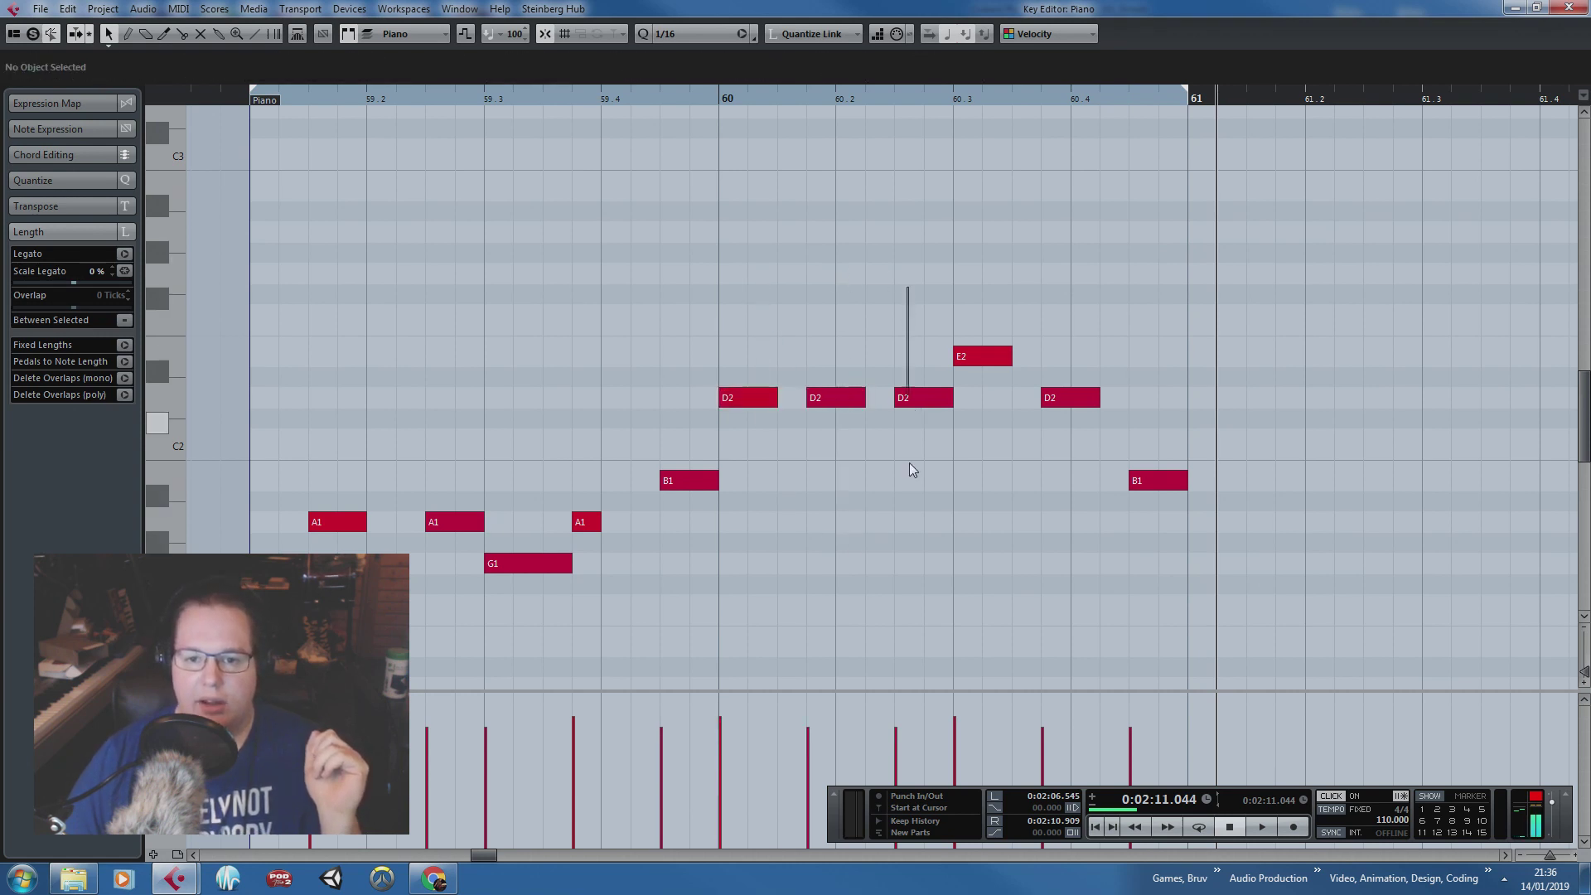
pyautogui.click(914, 617)
pyautogui.moveTo(710, 348); pyautogui.dragTo(860, 297)
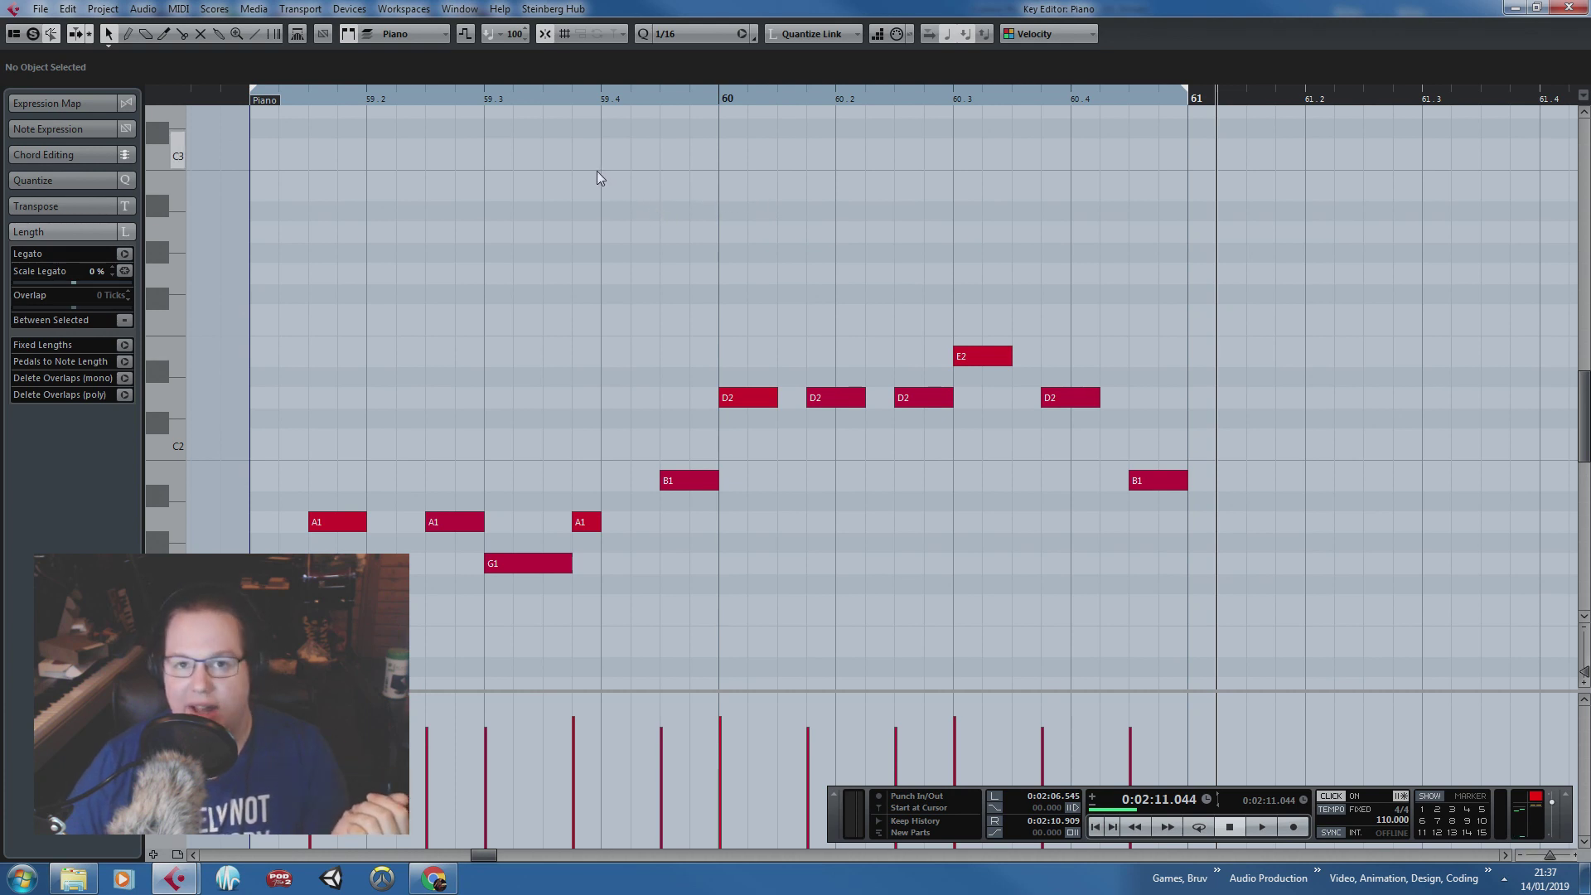
# Step: Play back the bassline from the start of bar 59
pyautogui.moveTo(423, 168); pyautogui.dragTo(212, 178)
pyautogui.click(279, 104)
pyautogui.press('space')
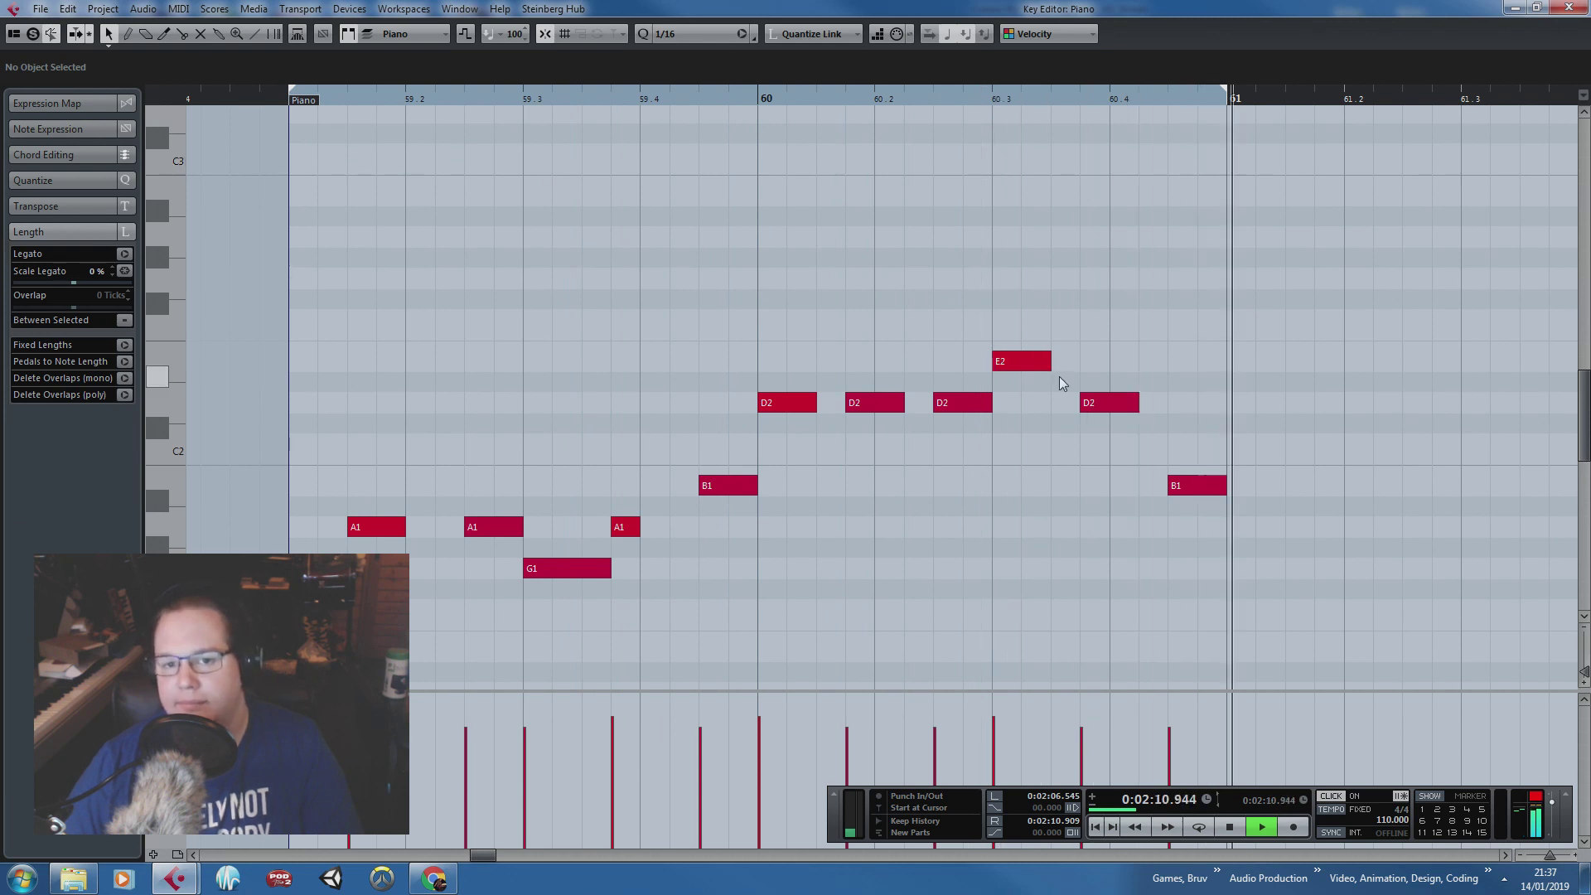
pyautogui.press('space')
# Step: Extend the E2 at 60.3 and the following D2 to meet their next notes, and shorten bar 60's first three D2 notes to length 0.0.1.21
pyautogui.moveTo(1051, 360); pyautogui.dragTo(1168, 403)
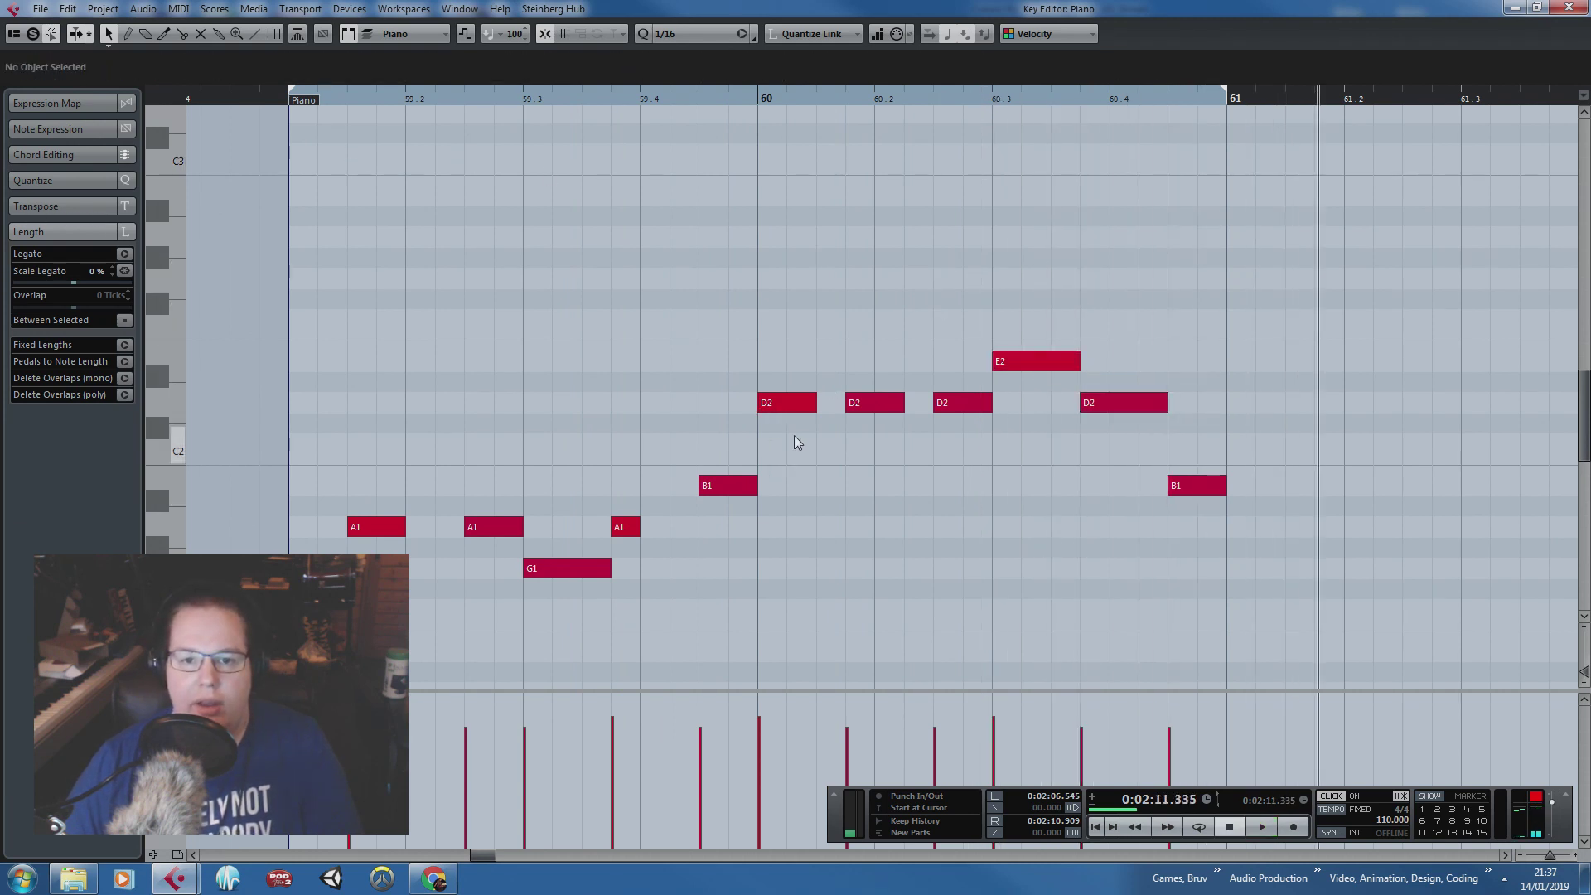
pyautogui.moveTo(797, 437); pyautogui.dragTo(961, 410)
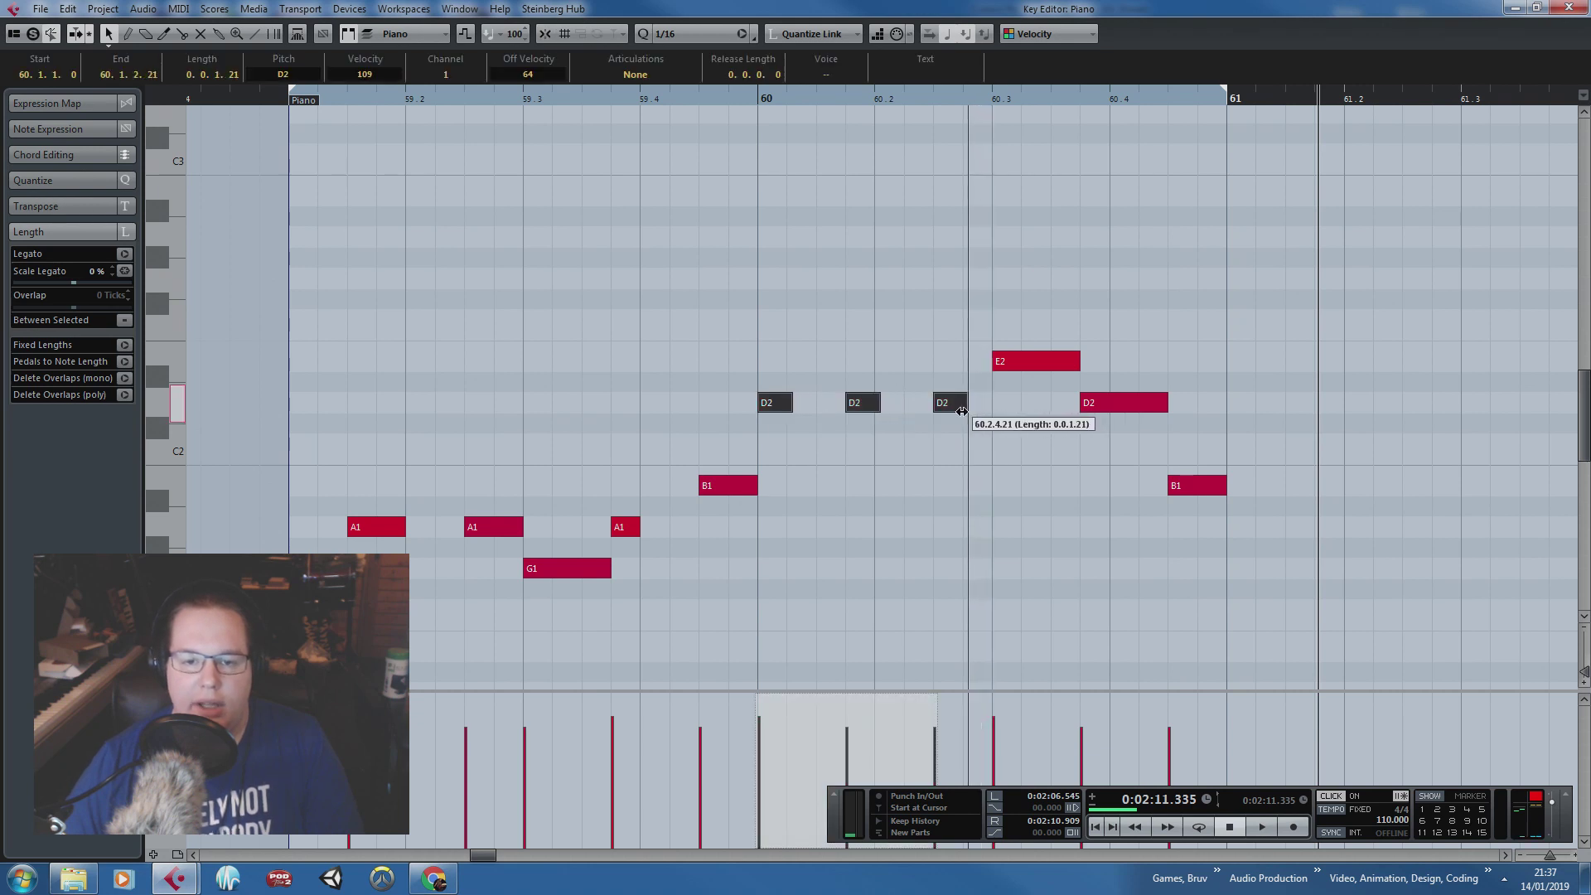
pyautogui.click(956, 309)
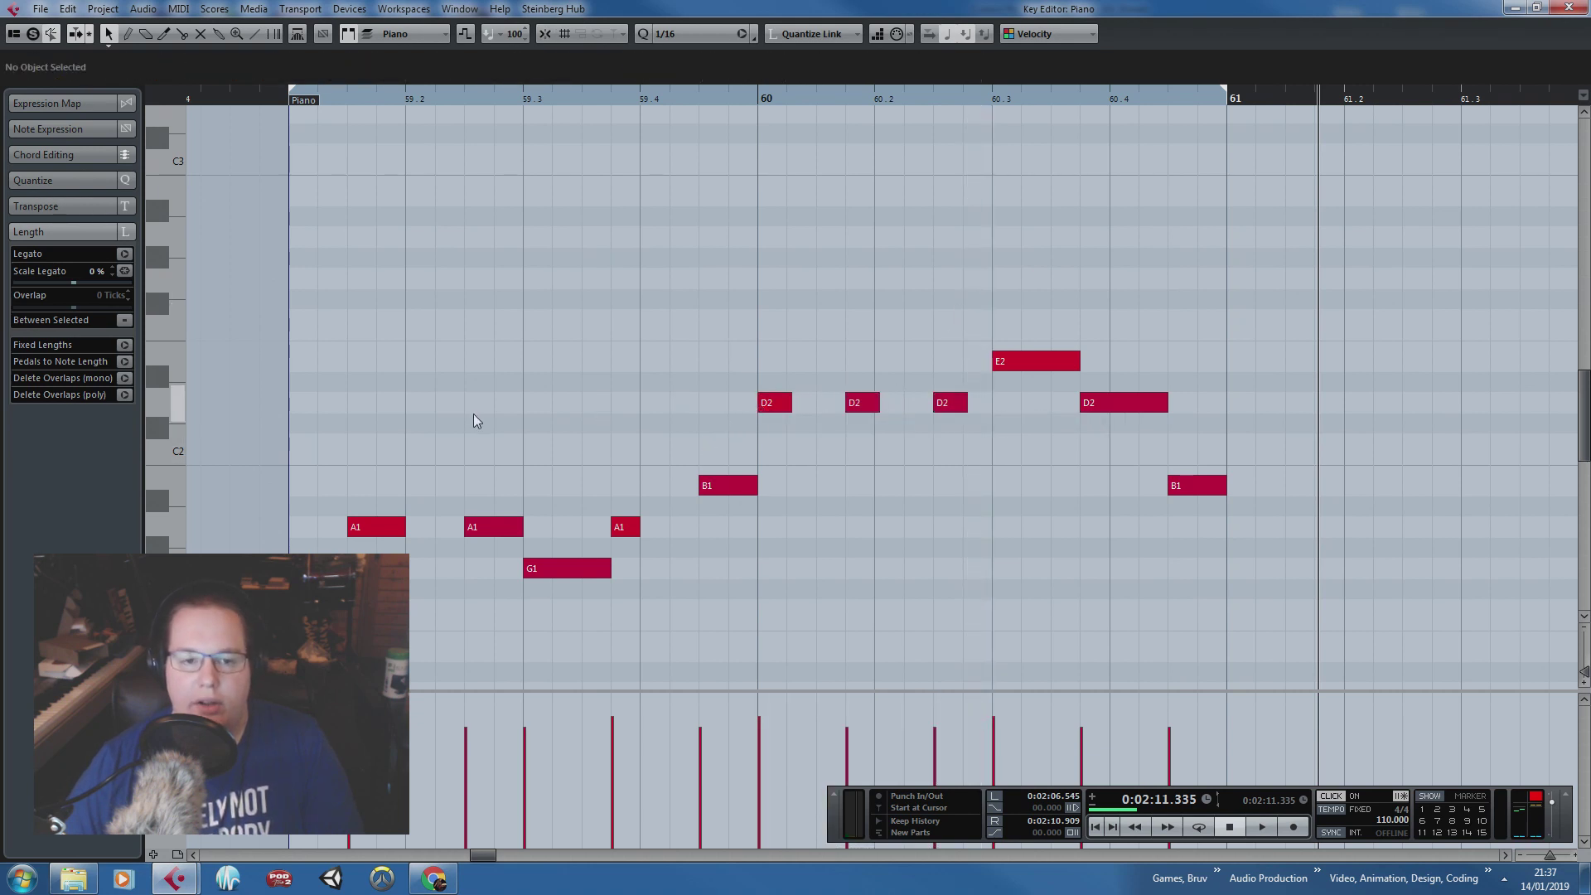
# Step: Shorten the first two A1 notes of bar 59 to length 0.0.1.4, and play back from bar 59
pyautogui.moveTo(346, 465); pyautogui.dragTo(516, 527)
pyautogui.moveTo(518, 527); pyautogui.dragTo(488, 524)
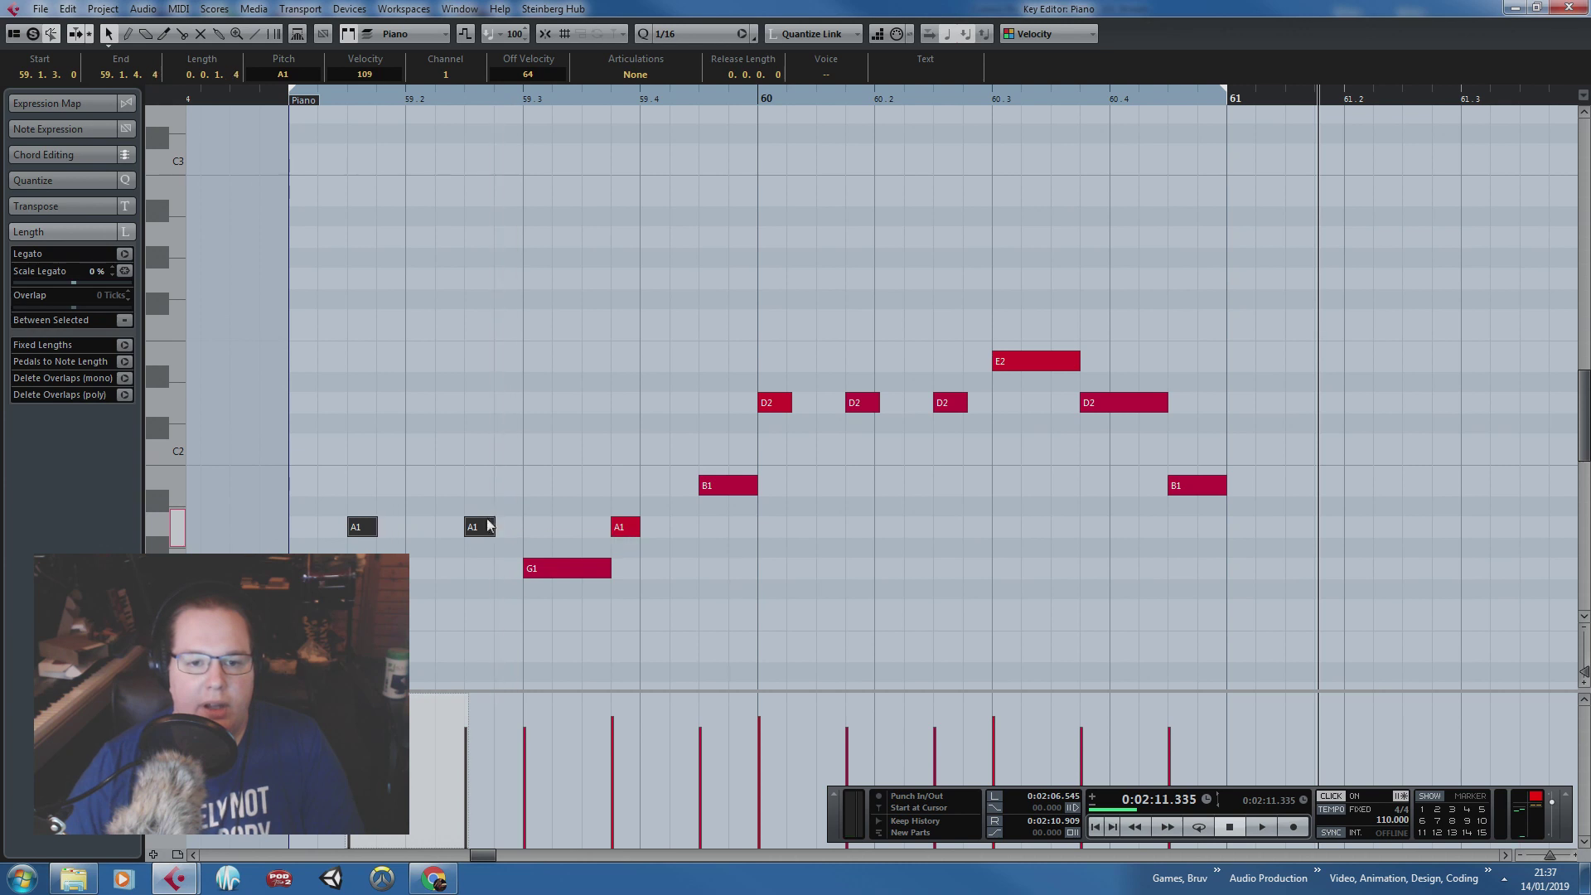
pyautogui.click(560, 520)
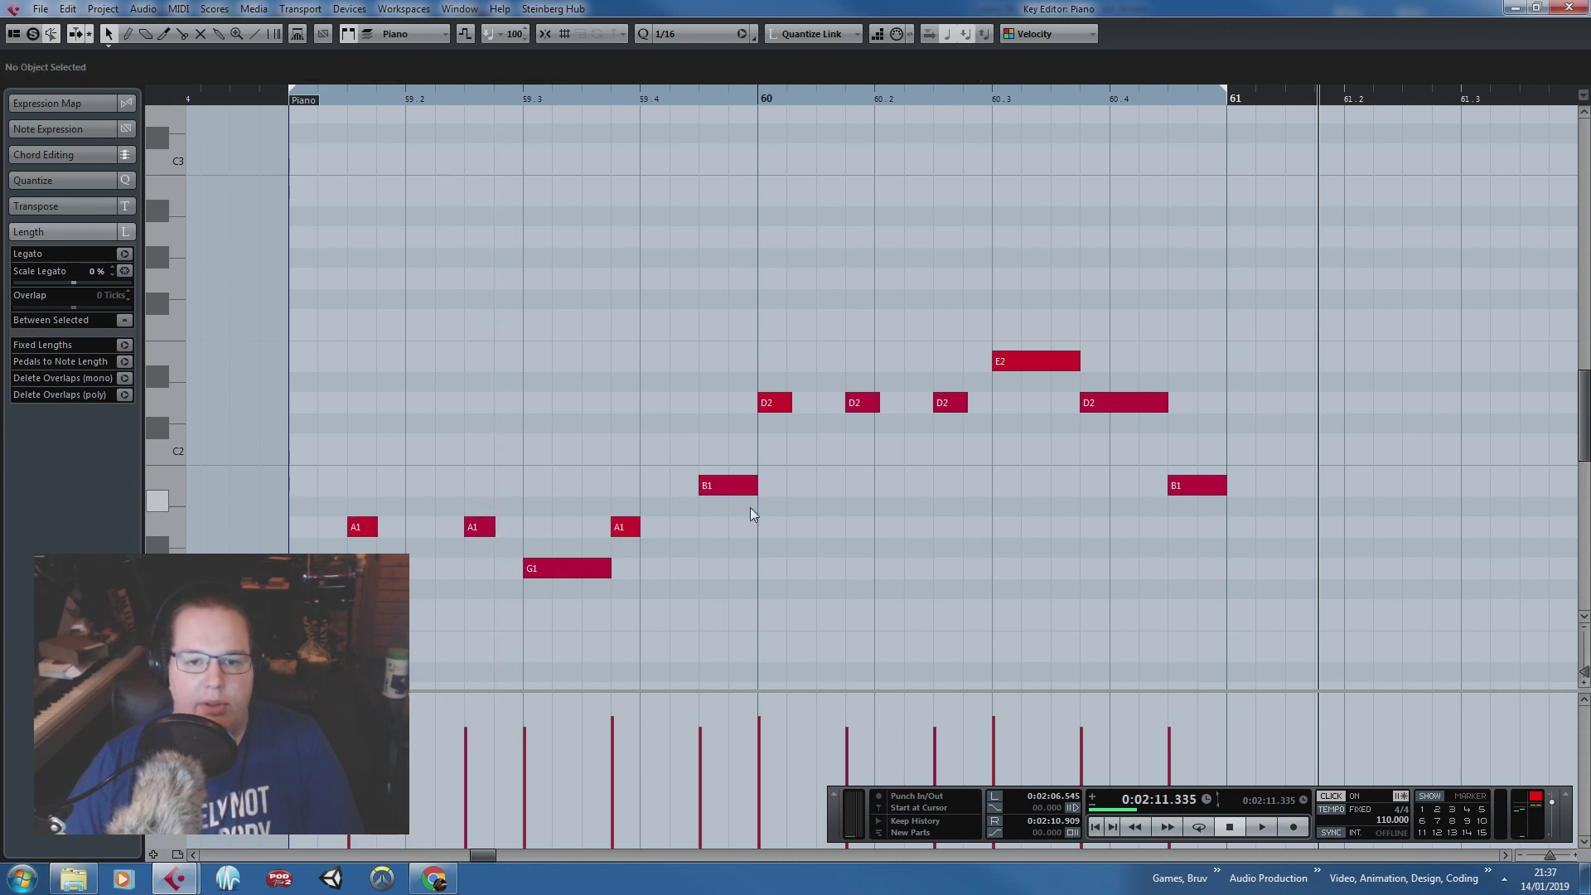
pyautogui.click(279, 100)
pyautogui.press('space')
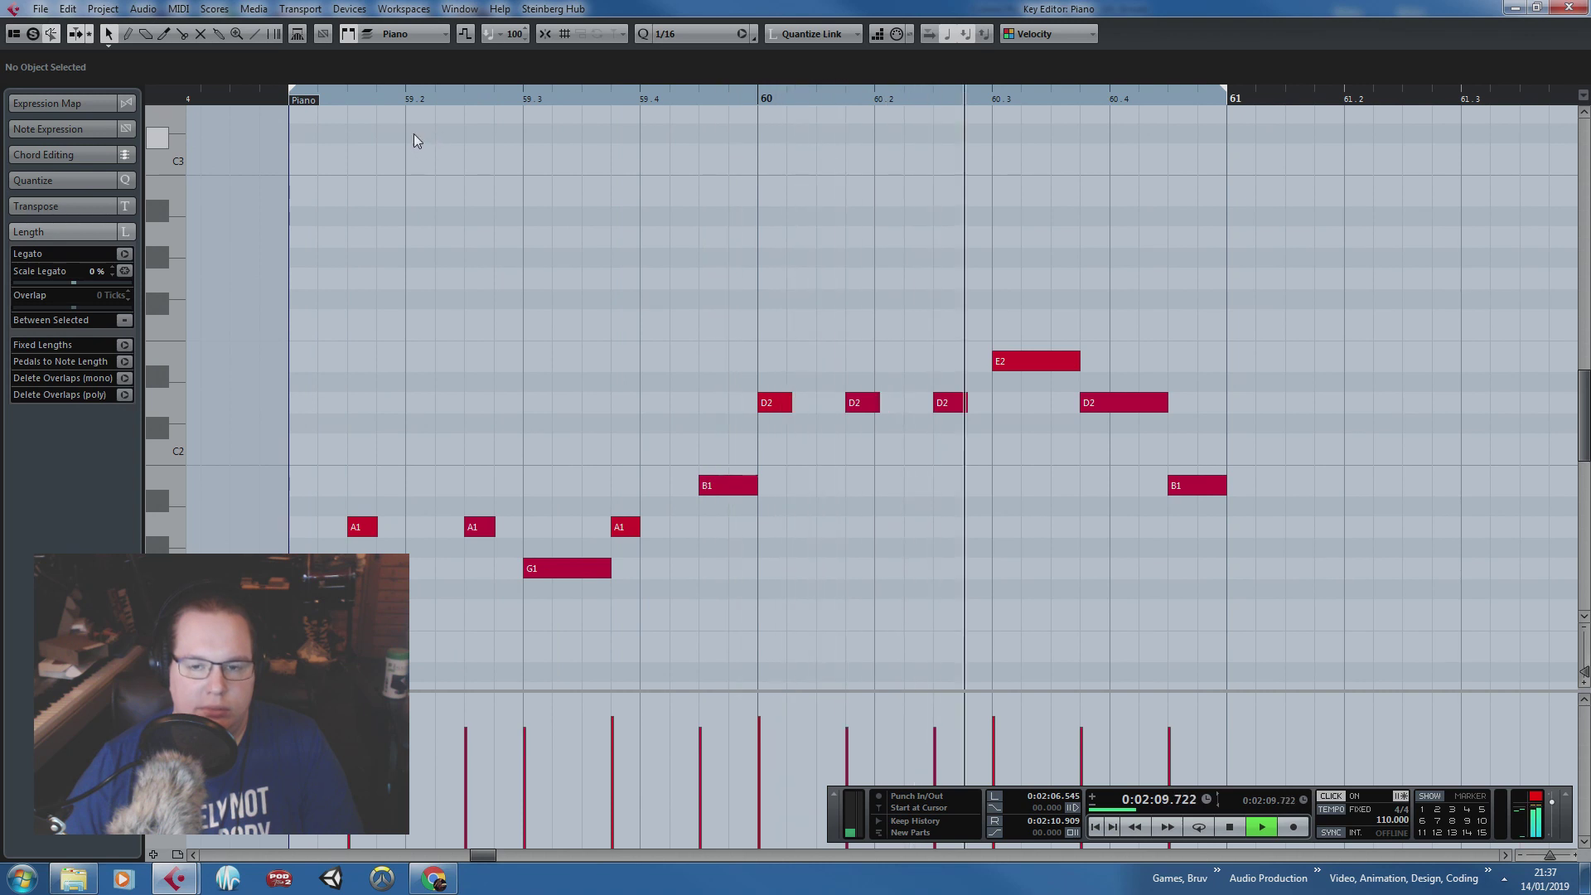
pyautogui.press('space')
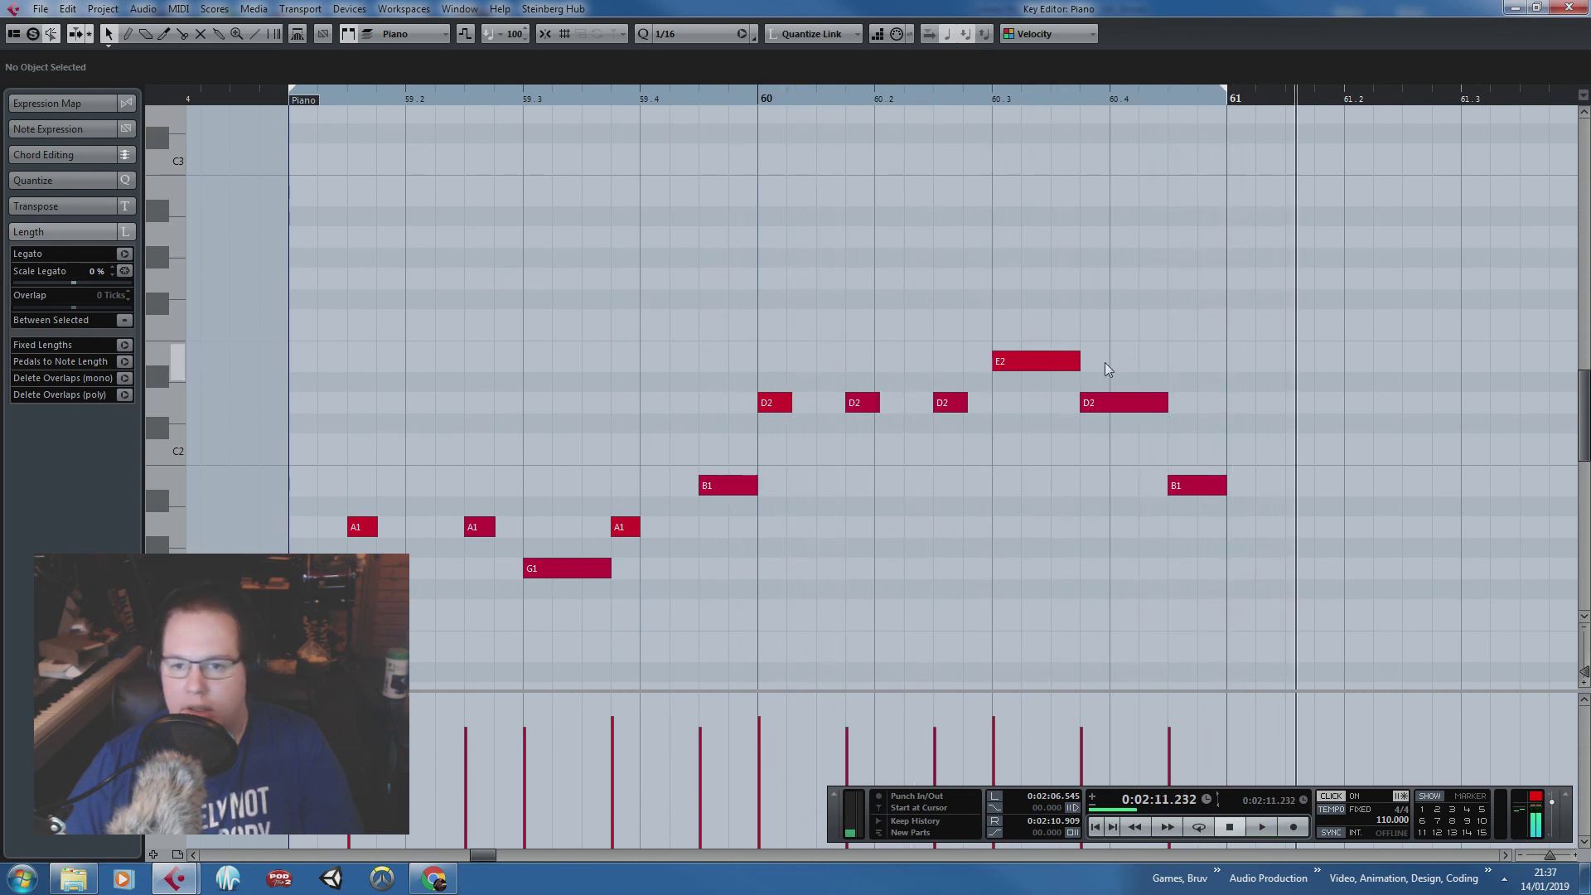
# Step: Shorten the E2 at 60.3, and lengthen the D2 before it and the second A1 of bar 59 to about an eighth note
pyautogui.moveTo(1072, 360); pyautogui.dragTo(1028, 361)
pyautogui.moveTo(969, 410); pyautogui.dragTo(989, 410)
pyautogui.moveTo(495, 527); pyautogui.dragTo(520, 527)
pyautogui.click(519, 465)
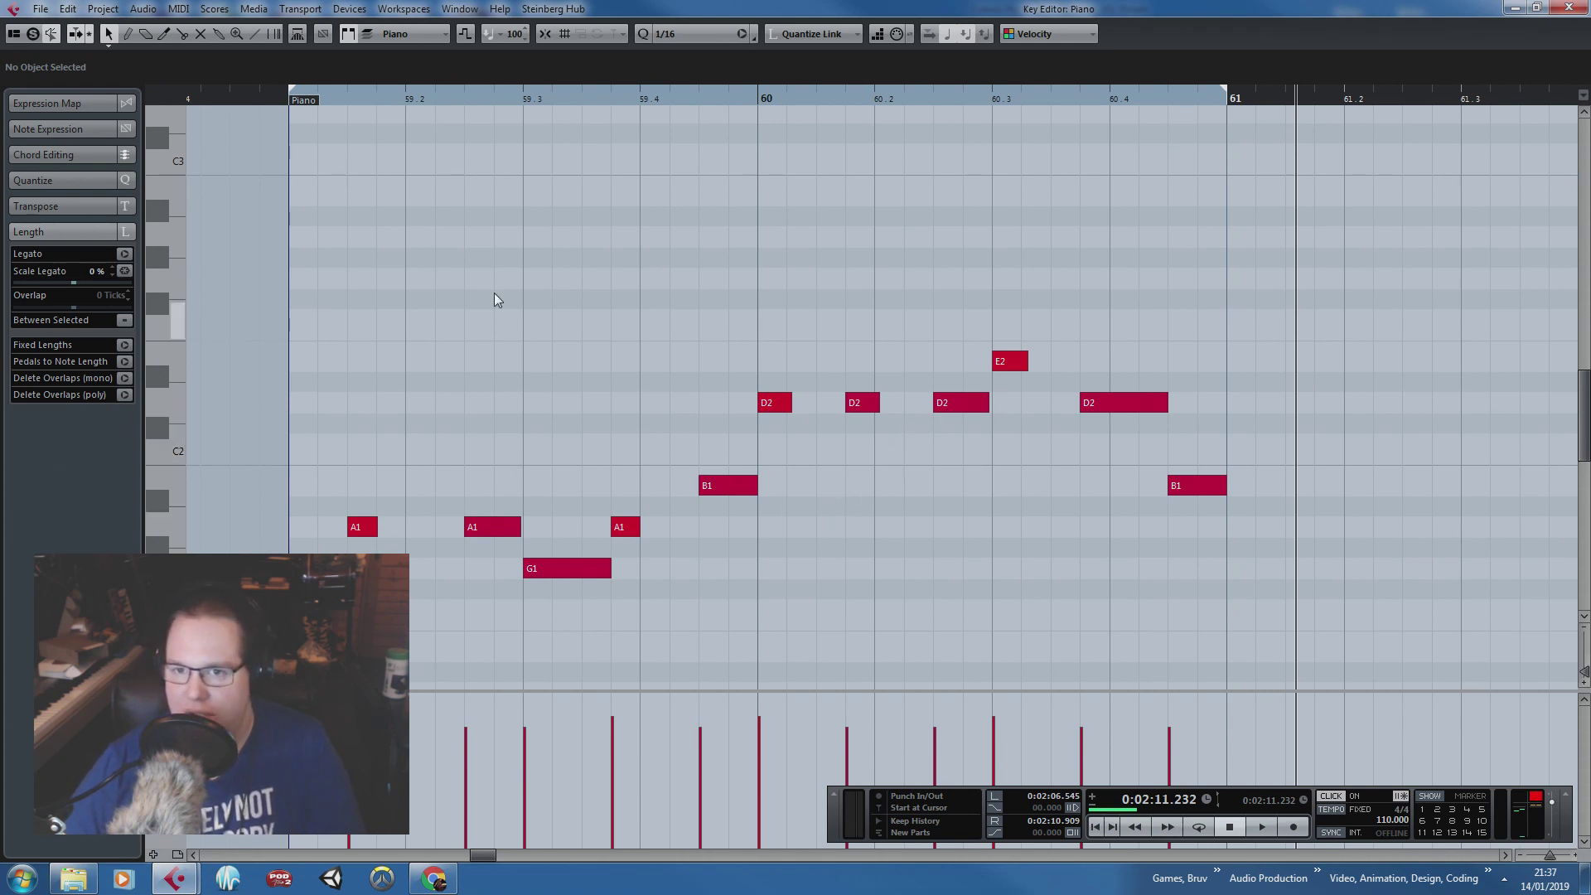
# Step: Duplicate the bassline of bars 59–60 and shift the copy to start at 61.1.3
pyautogui.moveTo(325, 327); pyautogui.dragTo(1196, 623)
pyautogui.hotkey('alt', 'd')
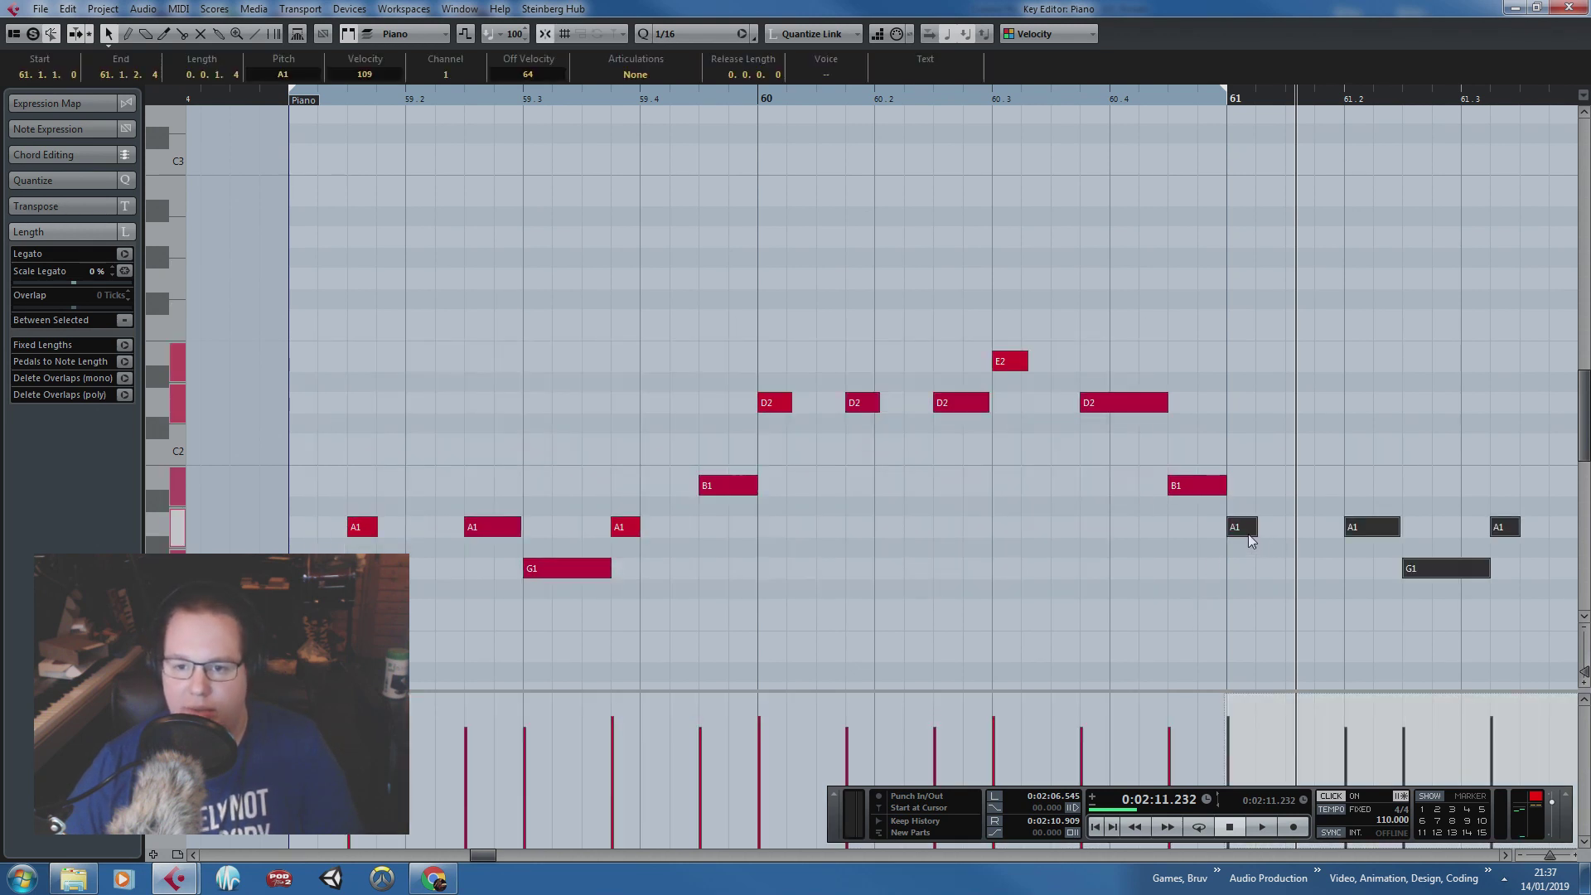
pyautogui.moveTo(1248, 532); pyautogui.dragTo(1307, 537)
pyautogui.click(1276, 480)
# Step: Set the locator range from the start of bar 59 to the start of bar 63, and play back all four bars
pyautogui.scroll(-2, 1274, 477)
pyautogui.scroll(-2, 1266, 472)
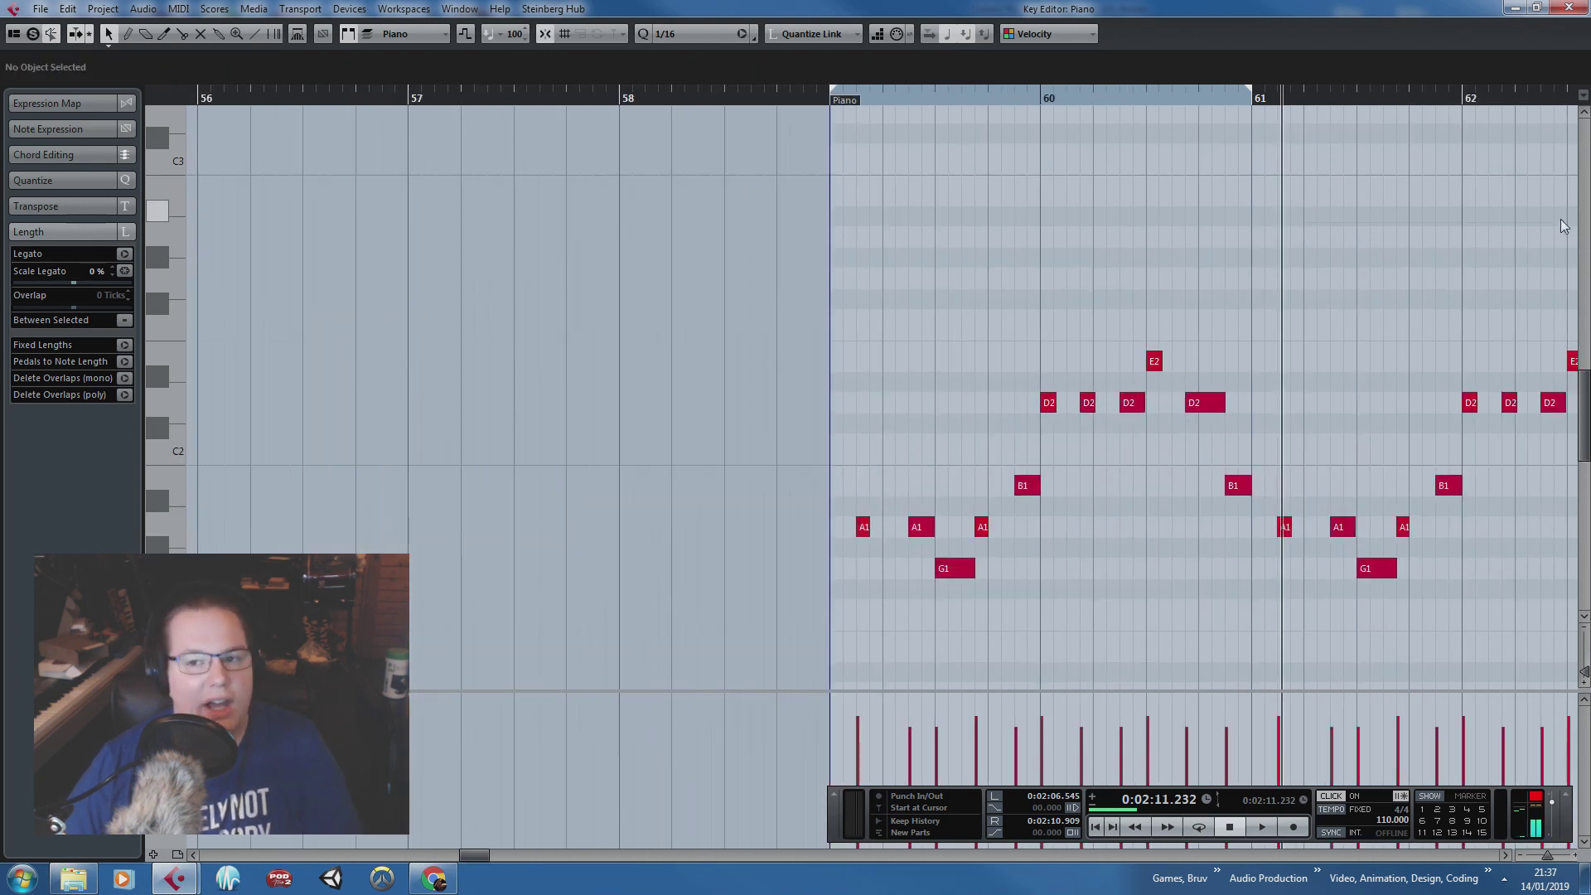
pyautogui.hscroll(3, 1559, 219)
pyautogui.moveTo(944, 99); pyautogui.dragTo(1353, 168)
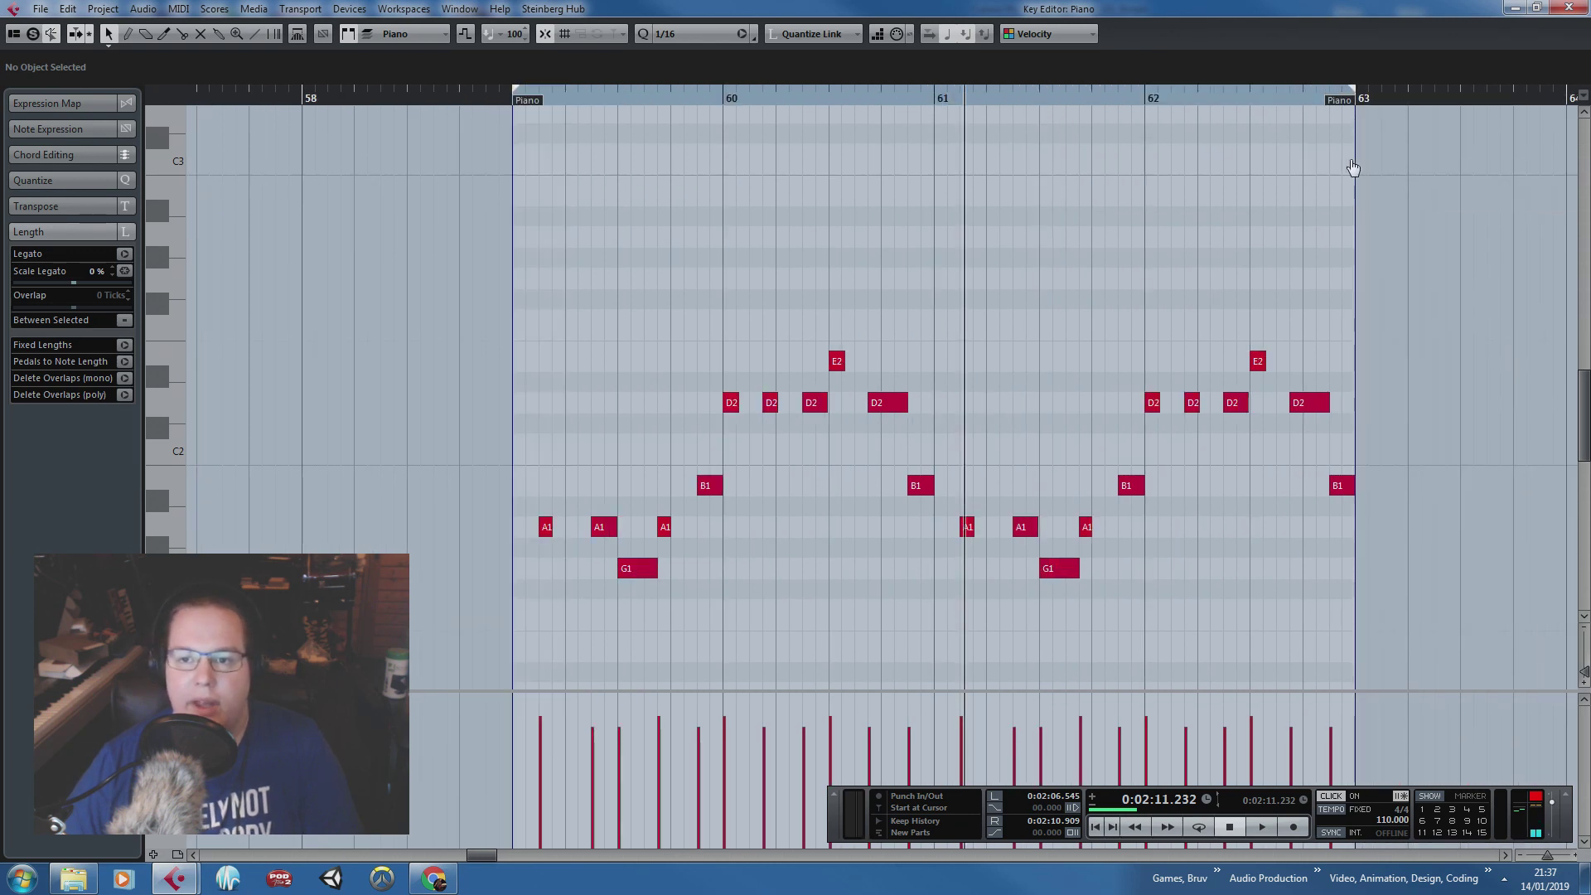
pyautogui.click(515, 100)
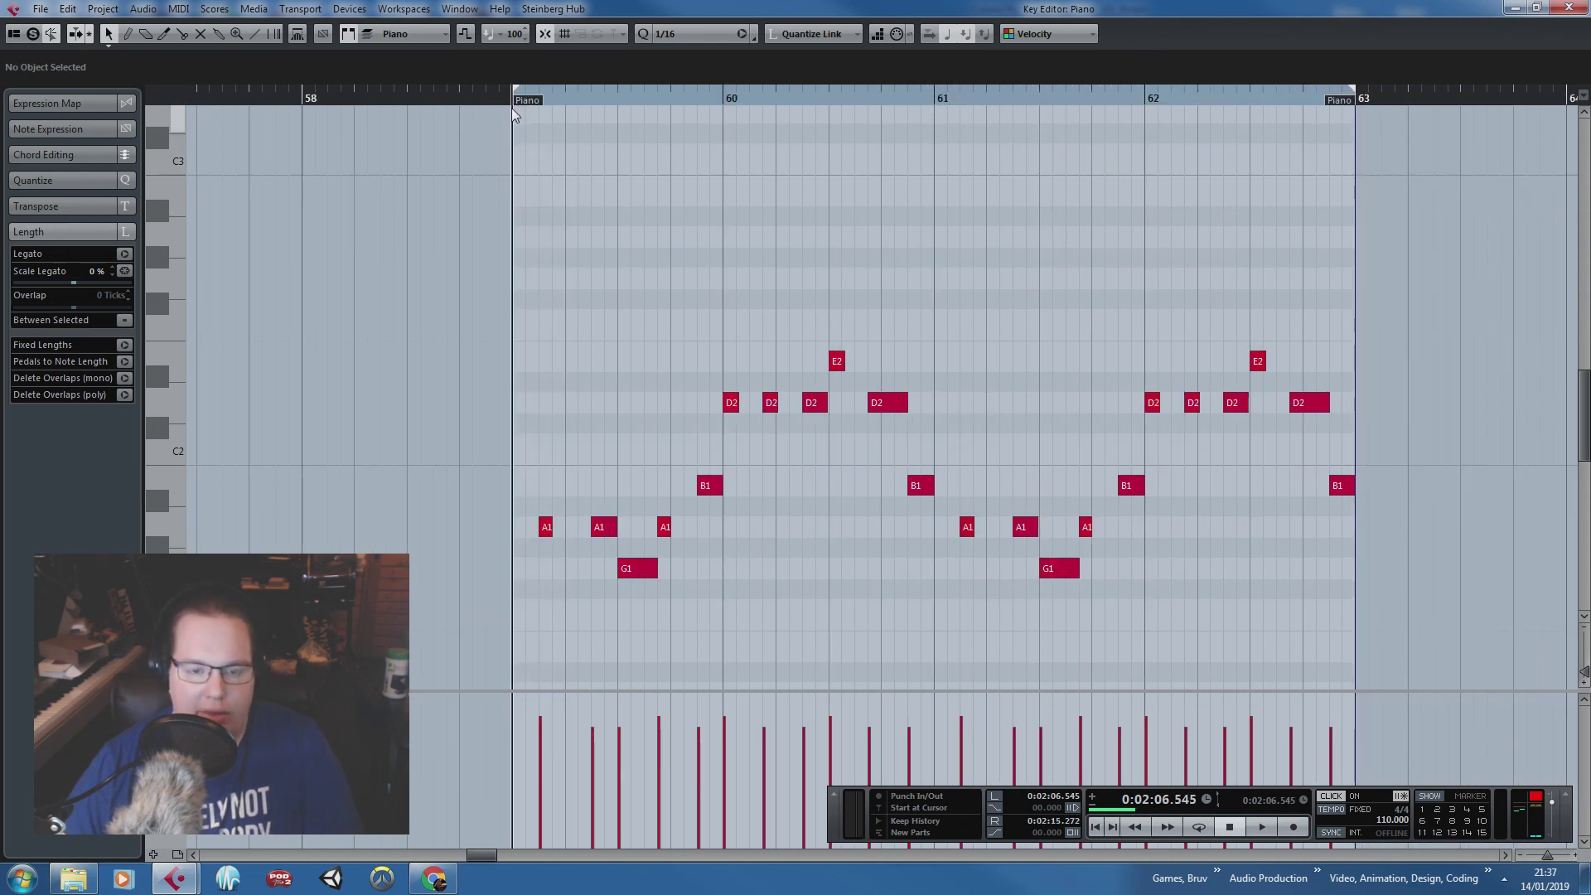
pyautogui.press('space')
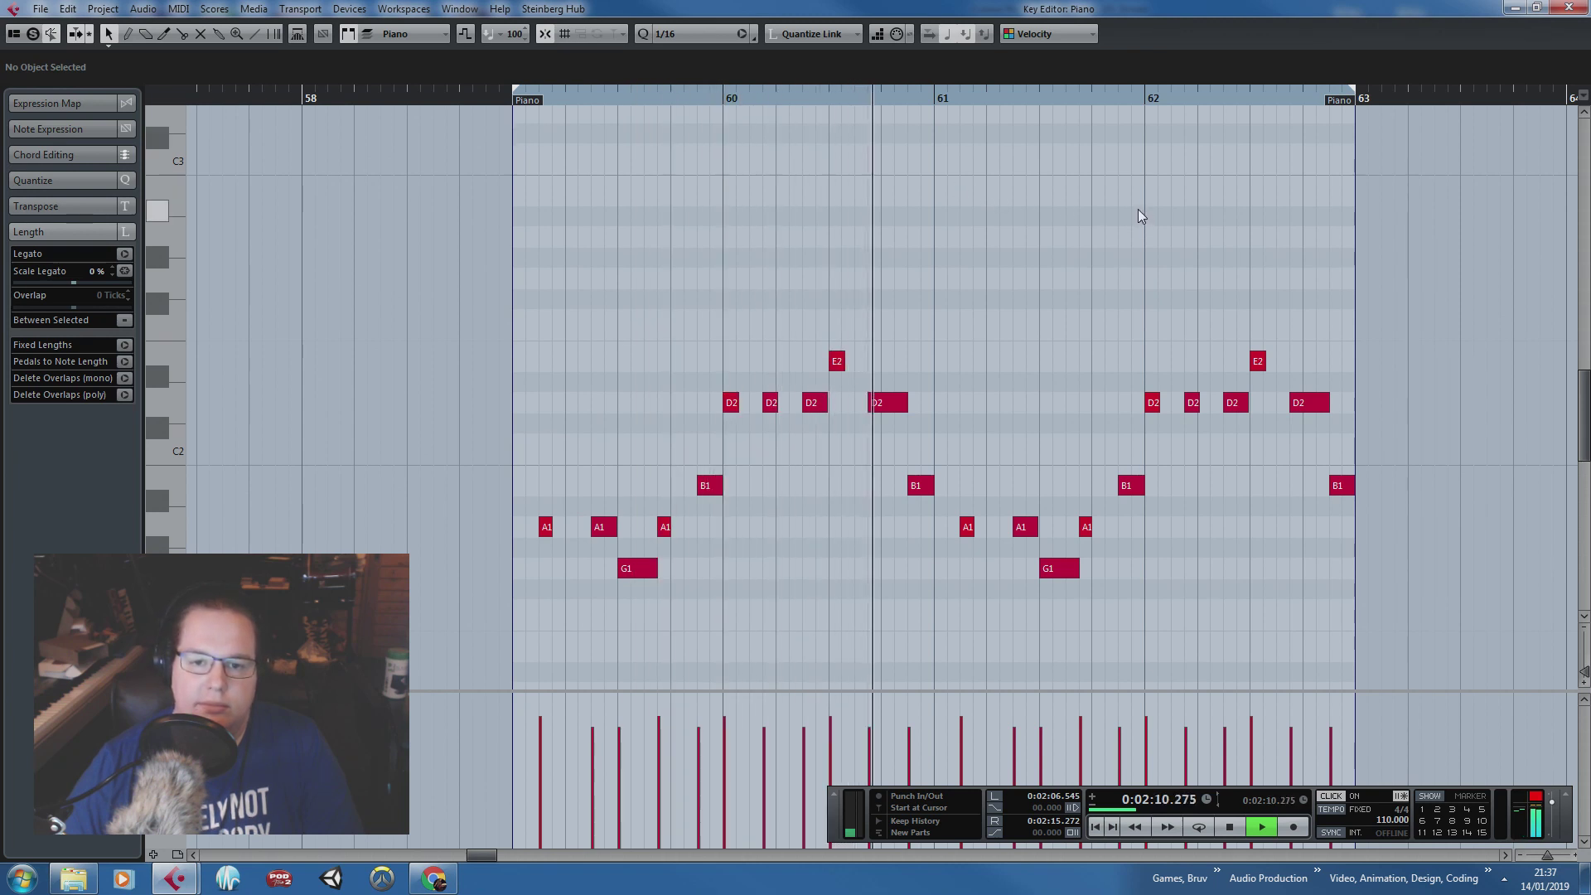
pyautogui.scroll(1, 1122, 300)
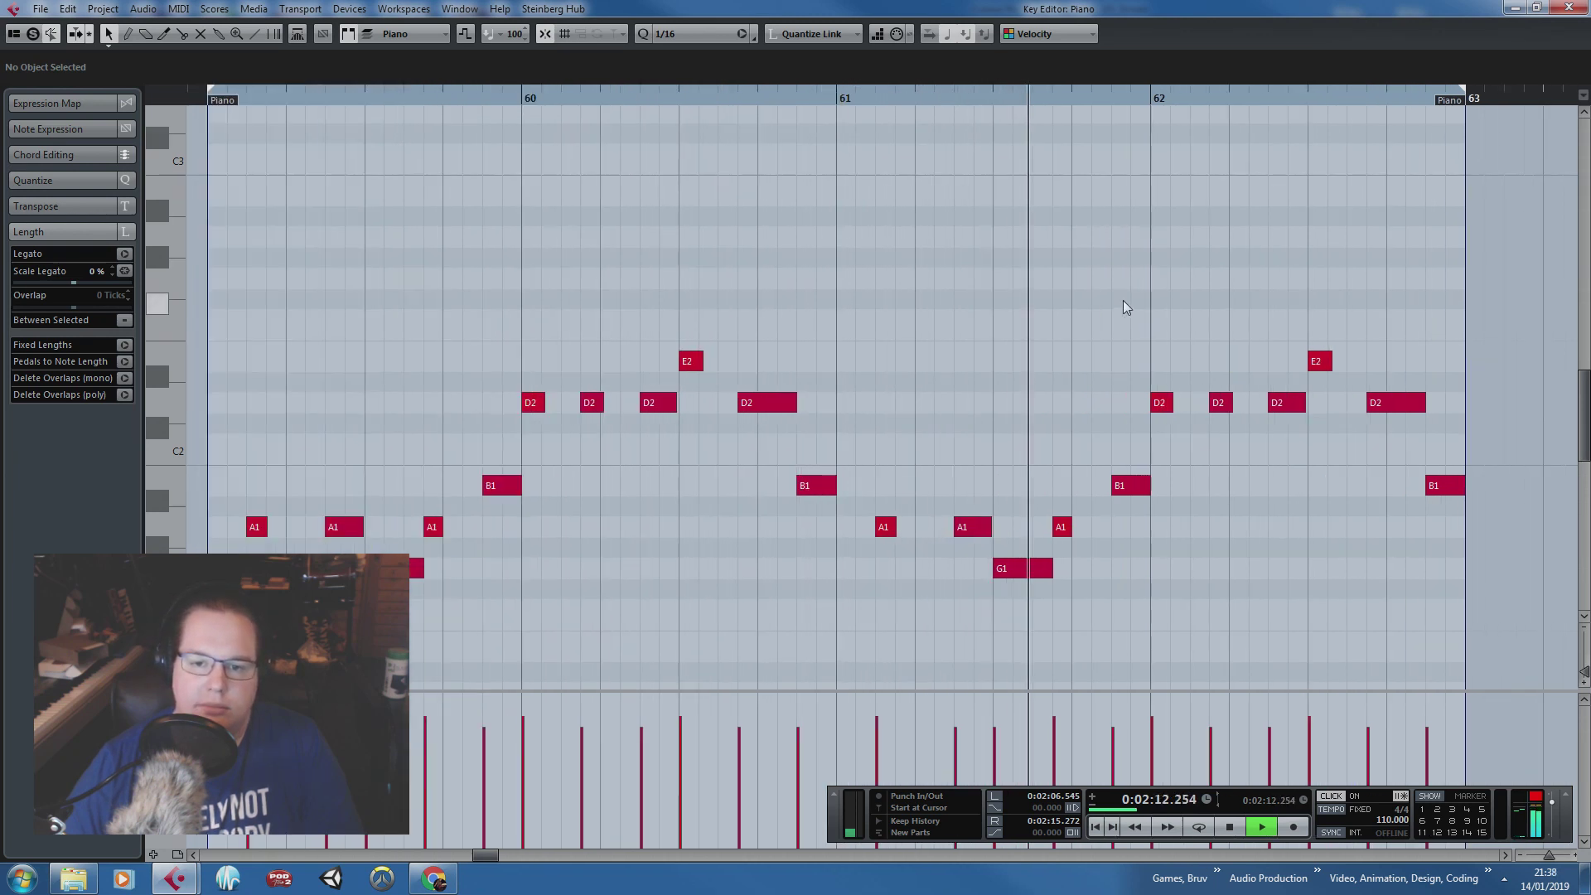
pyautogui.scroll(-1, 1105, 291)
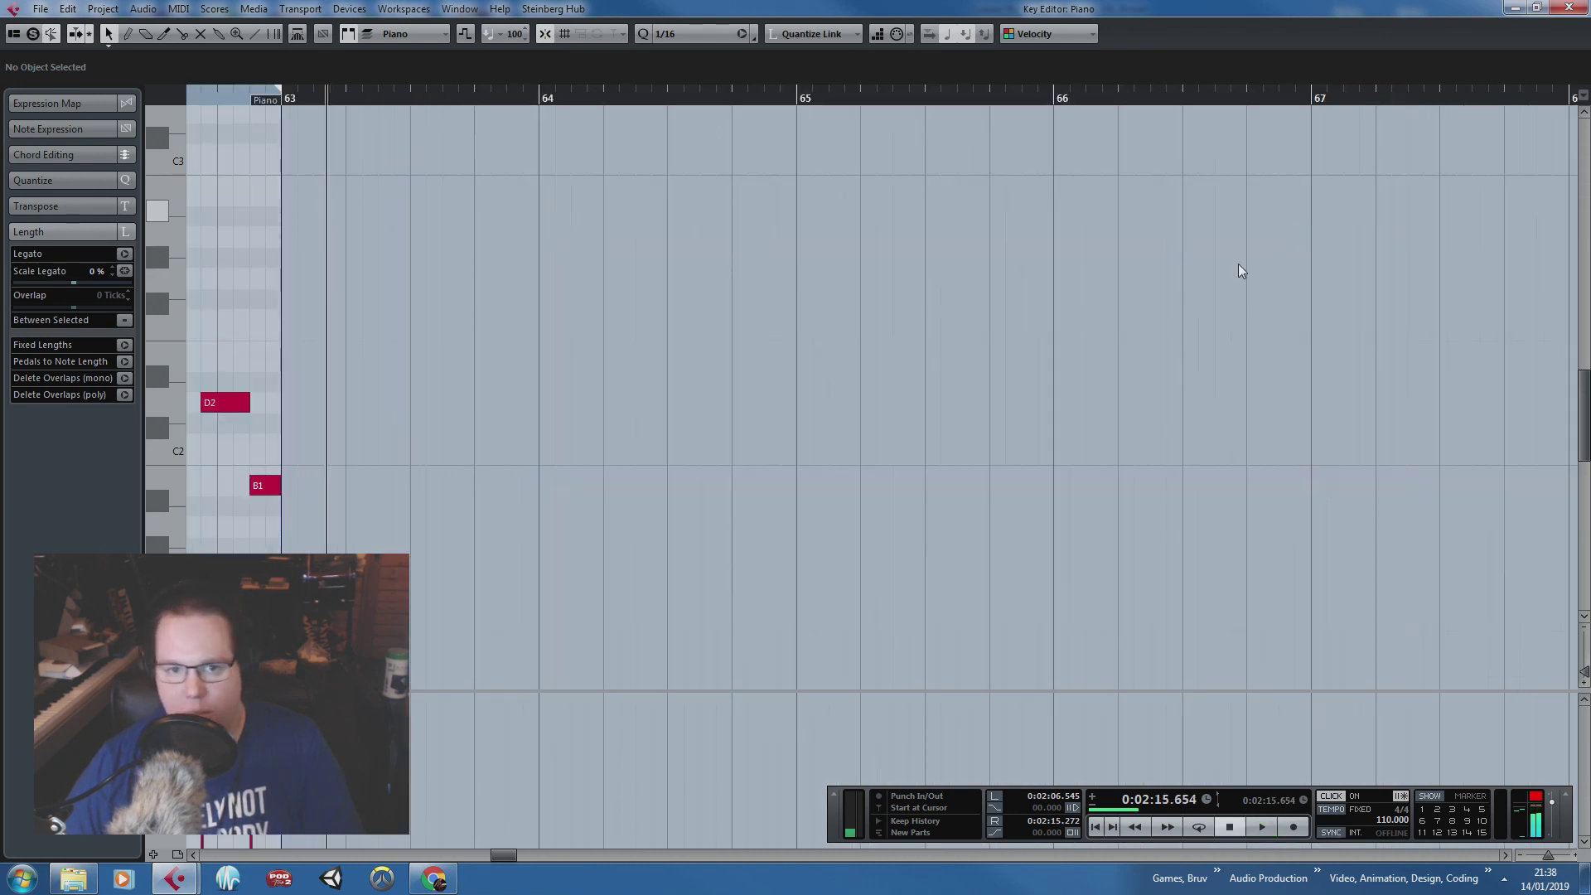
pyautogui.scroll(-5, 499, 209)
pyautogui.hscroll(-8, 356, 177)
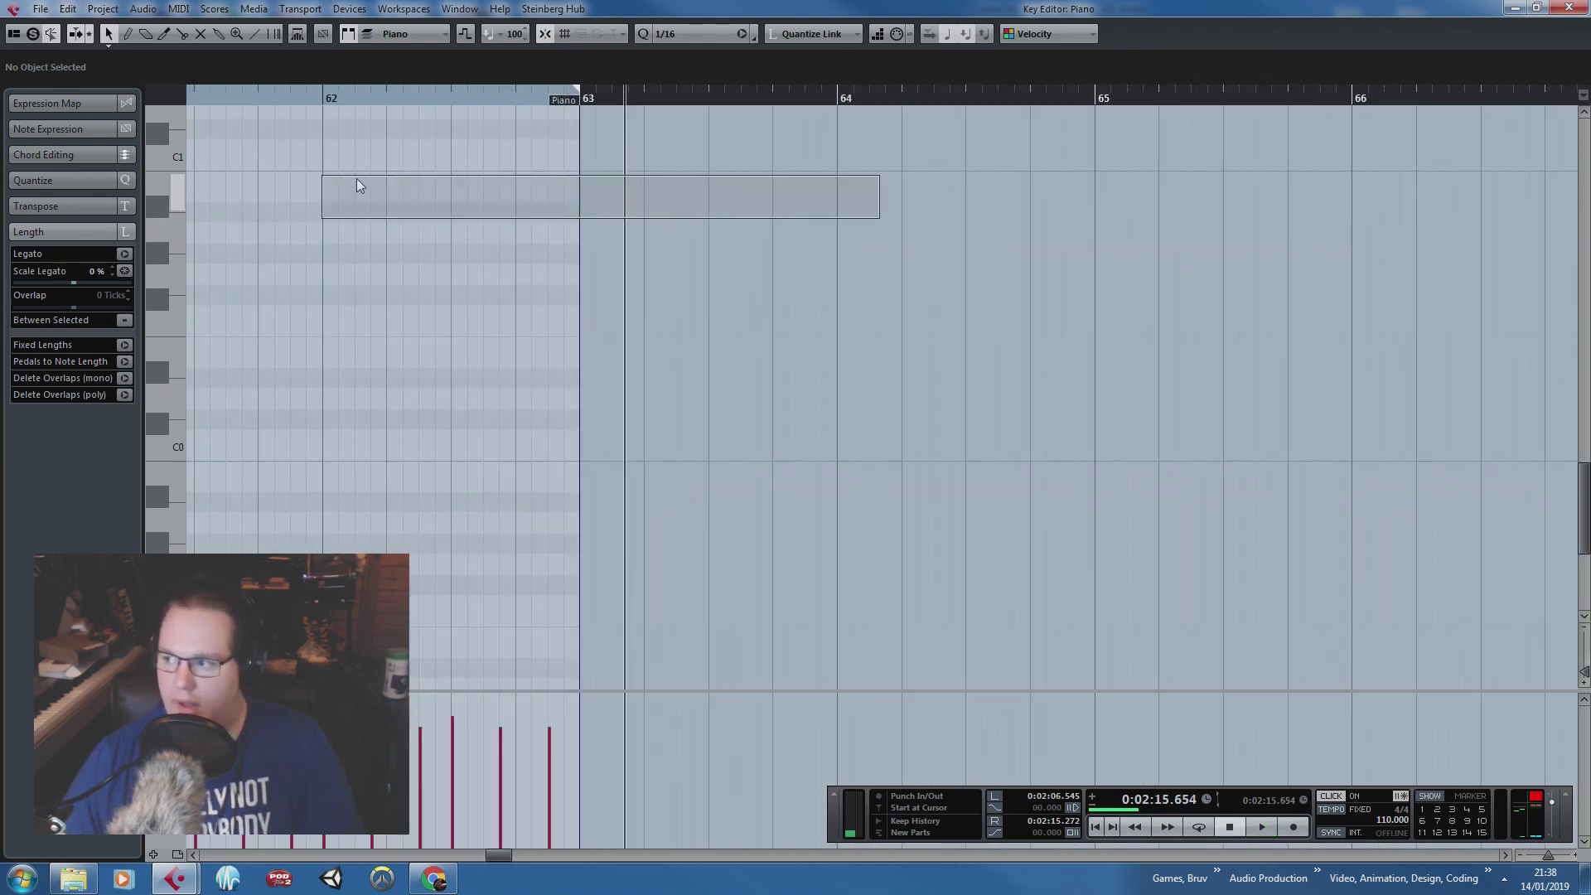
pyautogui.hscroll(-2, 292, 164)
pyautogui.scroll(-4, 671, 186)
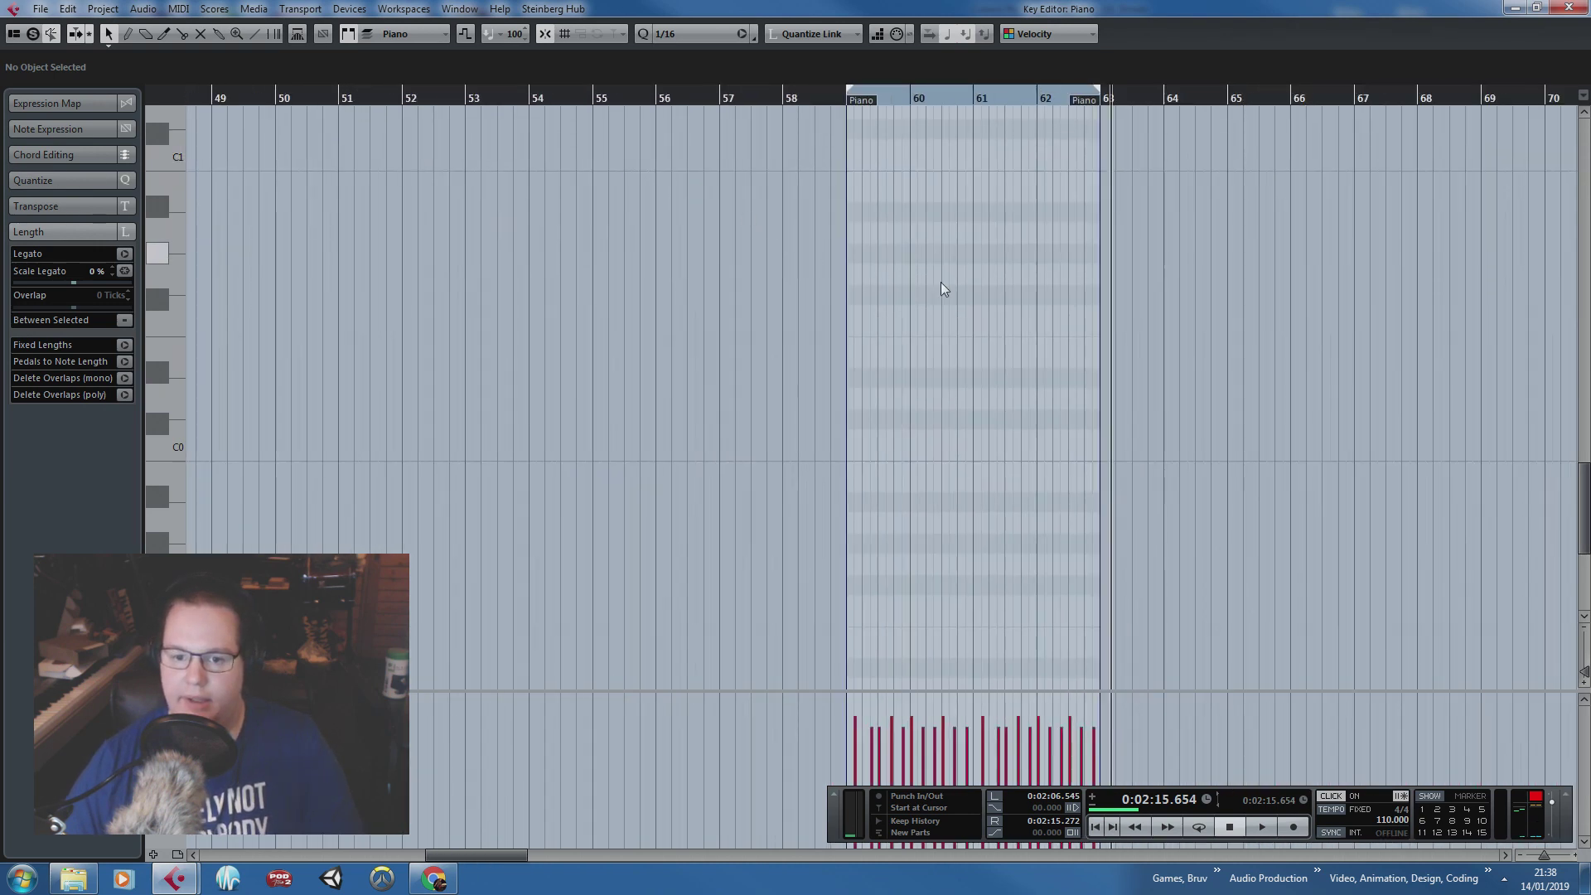
pyautogui.scroll(4, 994, 294)
pyautogui.scroll(5, 1027, 301)
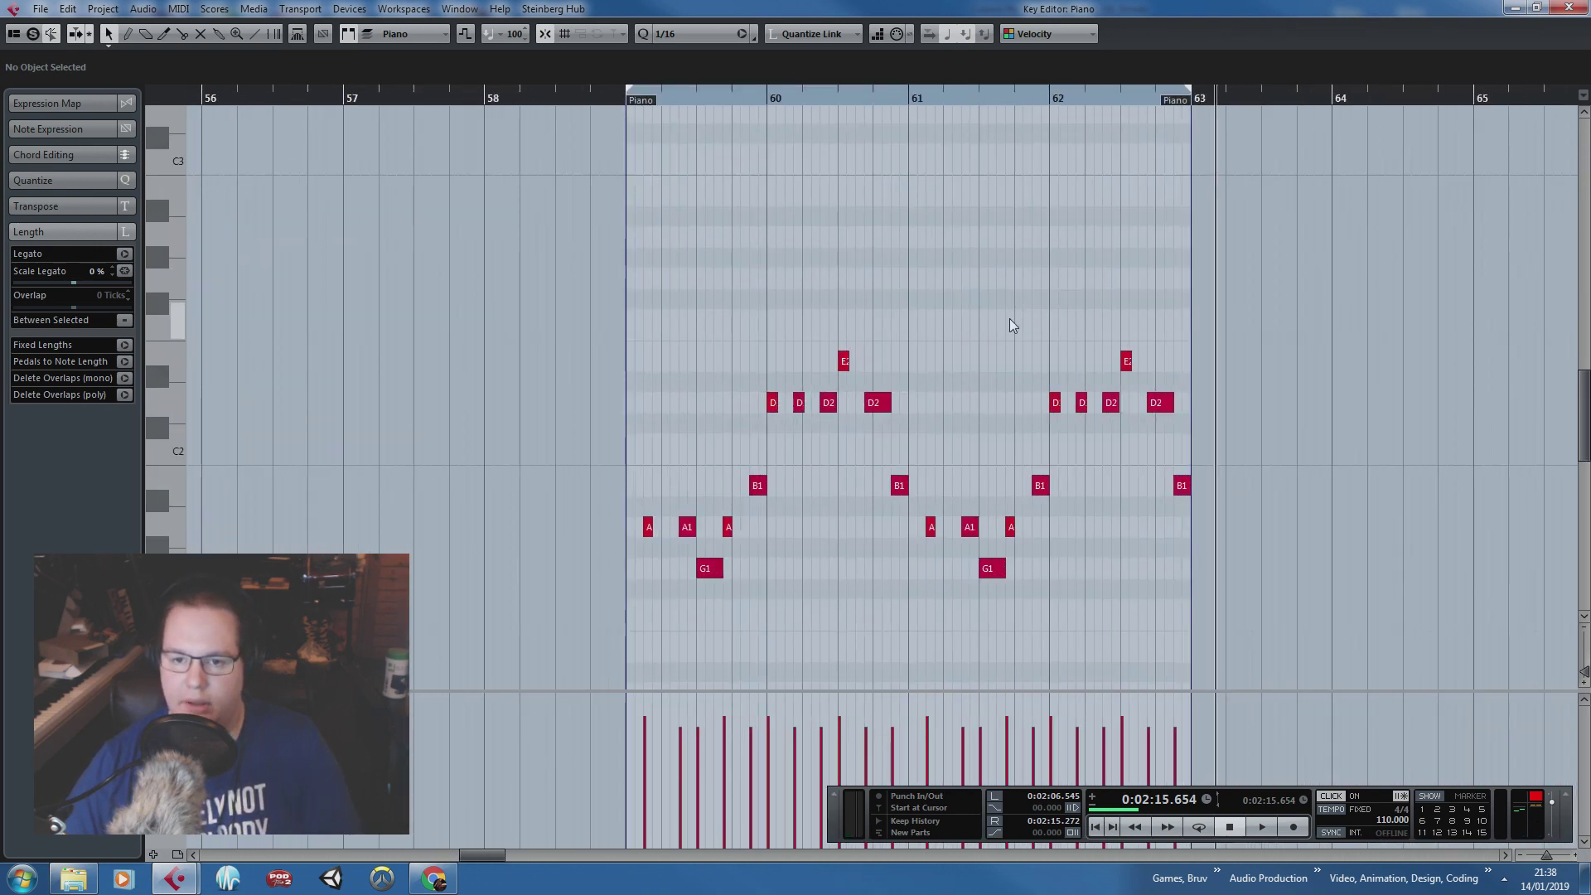
# Step: Duplicate the chords and the drum, piano and bass parts of bars 59–62 to bars 63–66, and set the locator range around the copies
pyautogui.click(1569, 7)
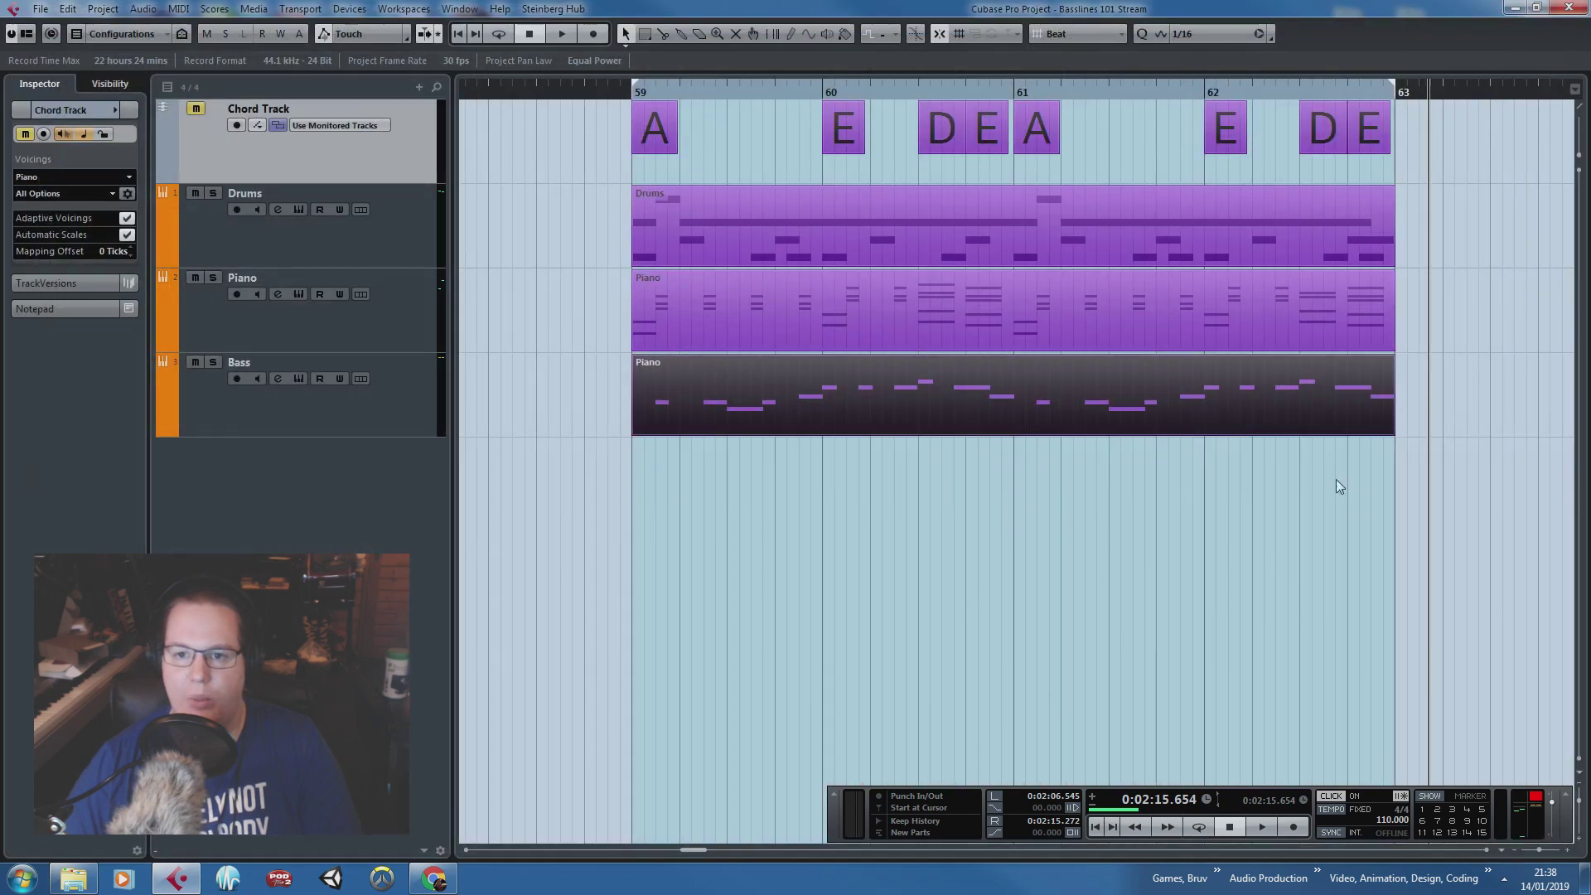
pyautogui.moveTo(1146, 277); pyautogui.dragTo(629, 47)
pyautogui.hotkey('ctrl', 'd')
pyautogui.scroll(-2, 783, 204)
pyautogui.click(979, 639)
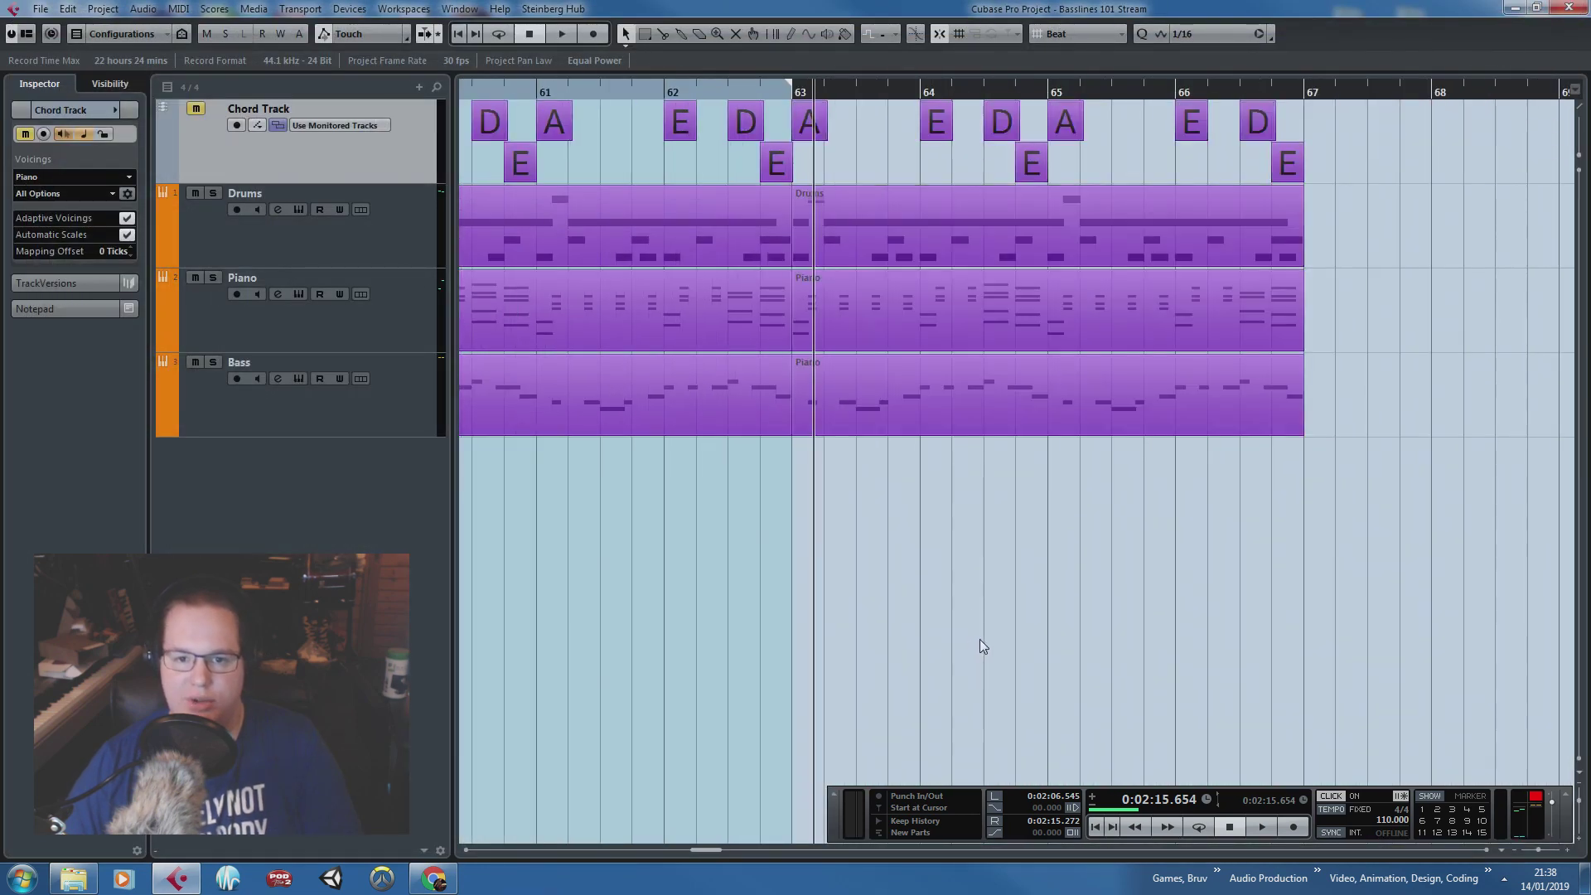
pyautogui.moveTo(791, 86); pyautogui.dragTo(1301, 86)
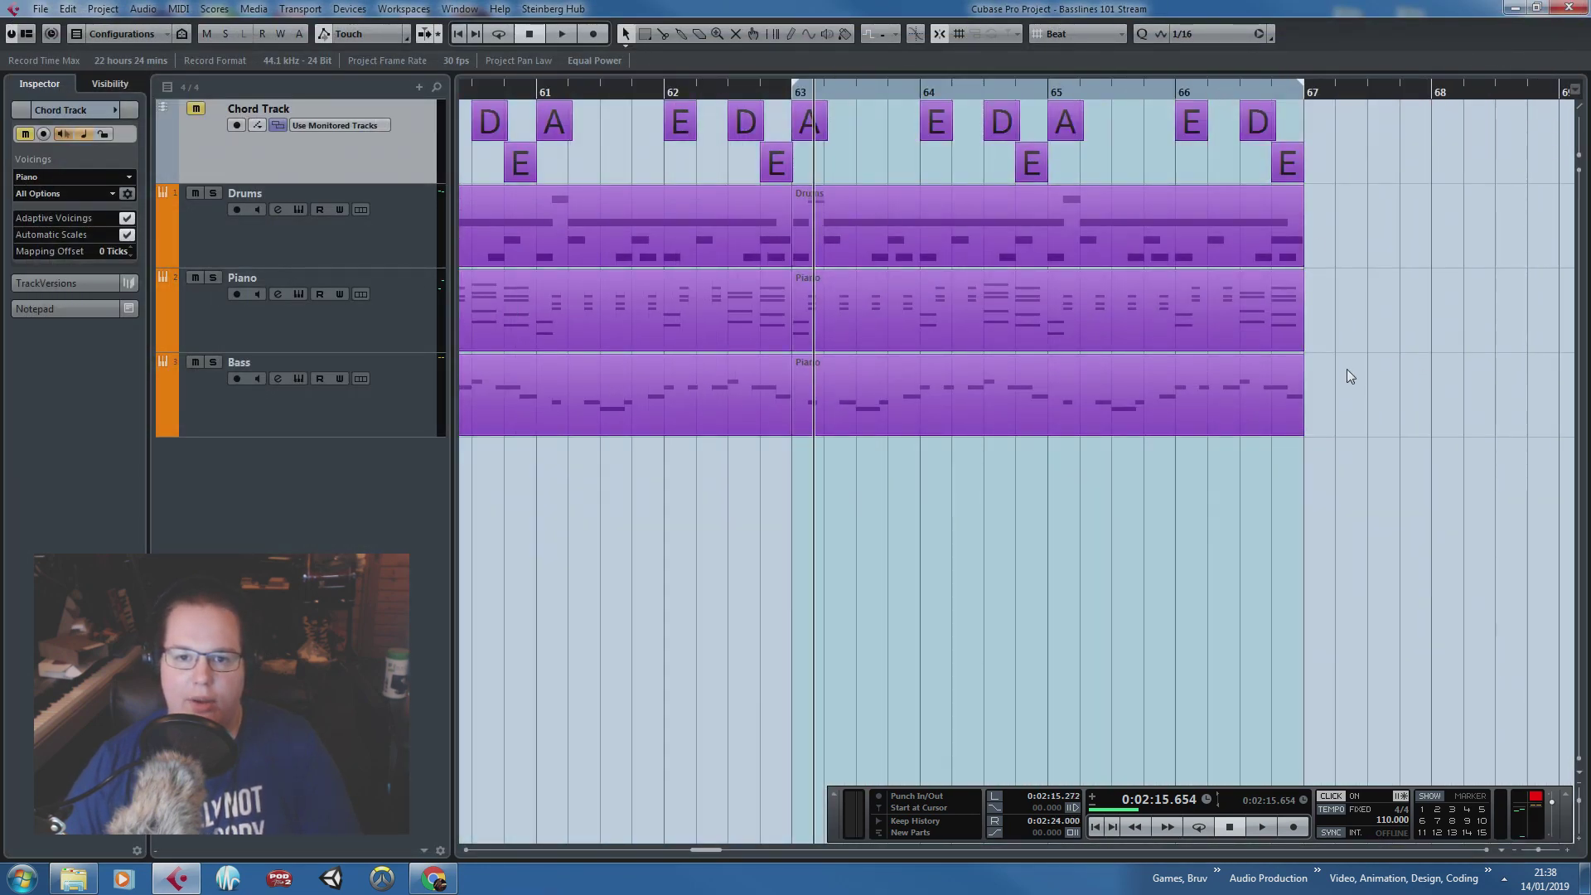
# Step: Open the duplicated bass part at bar 63 for editing and delete its notes in bars 65–66
pyautogui.click(1067, 381)
pyautogui.doubleClick(1068, 376)
pyautogui.moveTo(507, 196); pyautogui.dragTo(188, 201)
pyautogui.scroll(4, 326, 232)
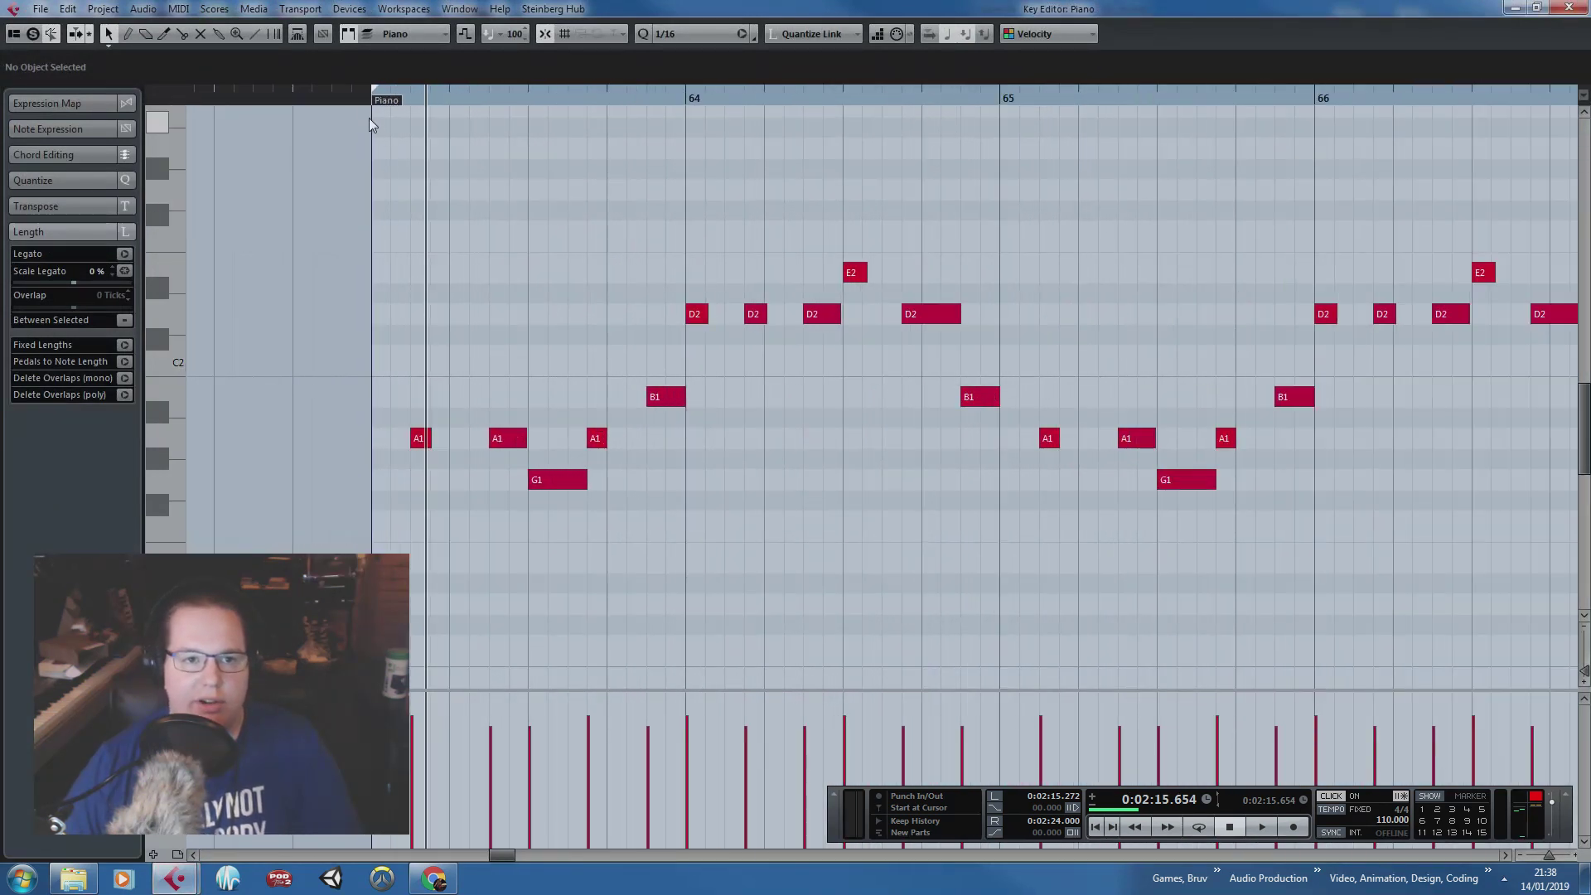
pyautogui.click(374, 95)
pyautogui.keyDown('ctrl'); pyautogui.scroll(-2, 517, 262); pyautogui.keyUp('ctrl')
pyautogui.moveTo(1347, 246); pyautogui.dragTo(870, 553)
pyautogui.press('Delete')
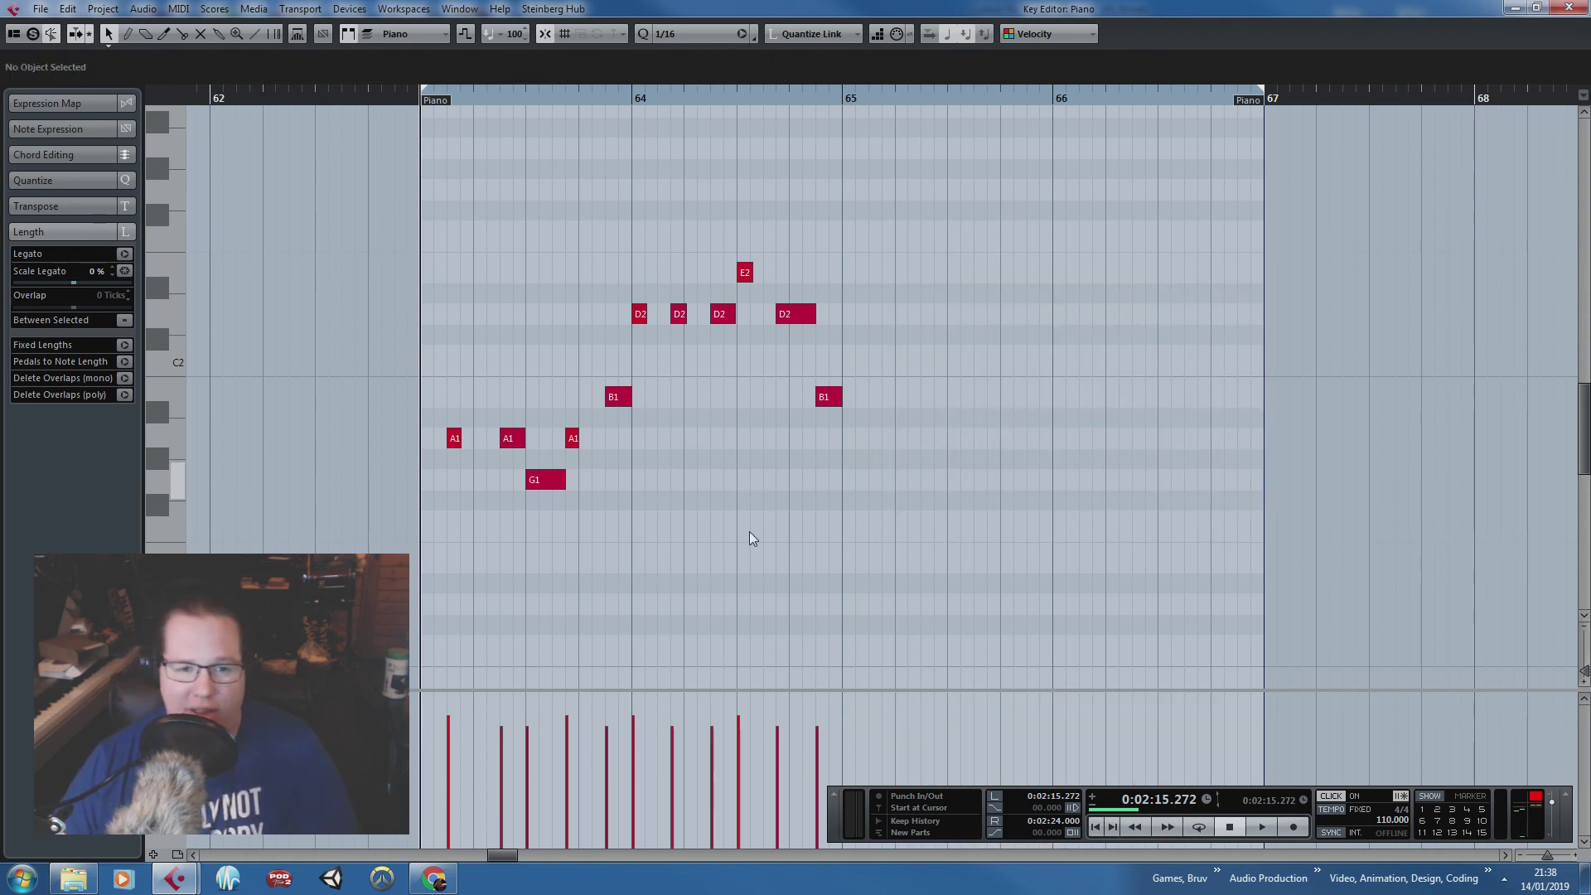
# Step: Play back the opening of the duplicated bassline from the start of bar 63
pyautogui.keyDown('ctrl'); pyautogui.scroll(2, 495, 549); pyautogui.keyUp('ctrl')
pyautogui.moveTo(336, 98); pyautogui.dragTo(261, 98)
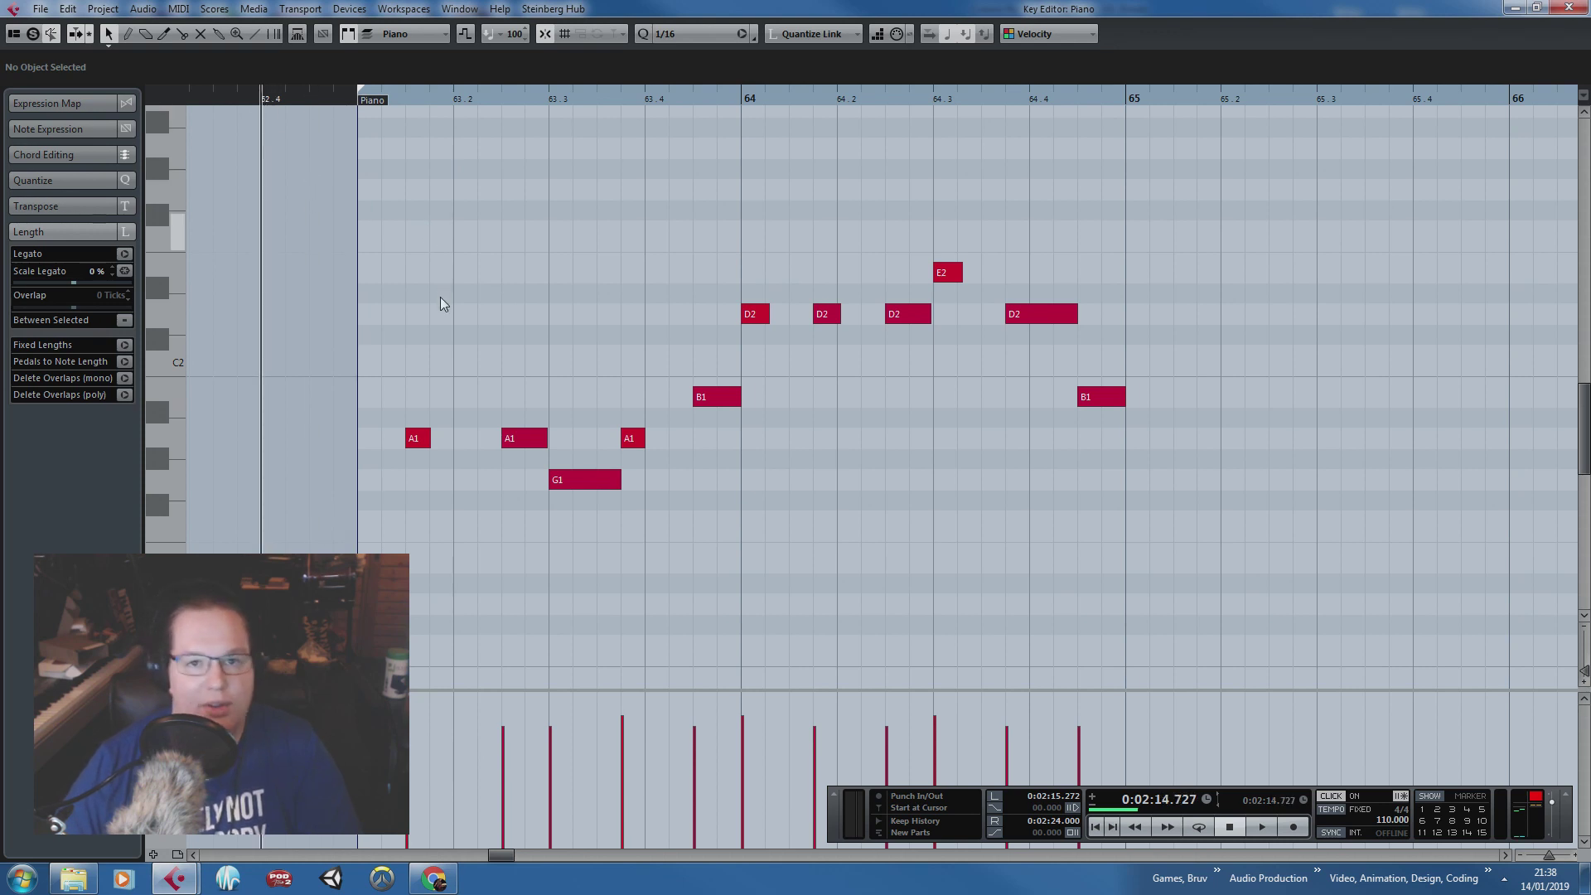
pyautogui.click(358, 97)
pyautogui.click(359, 98)
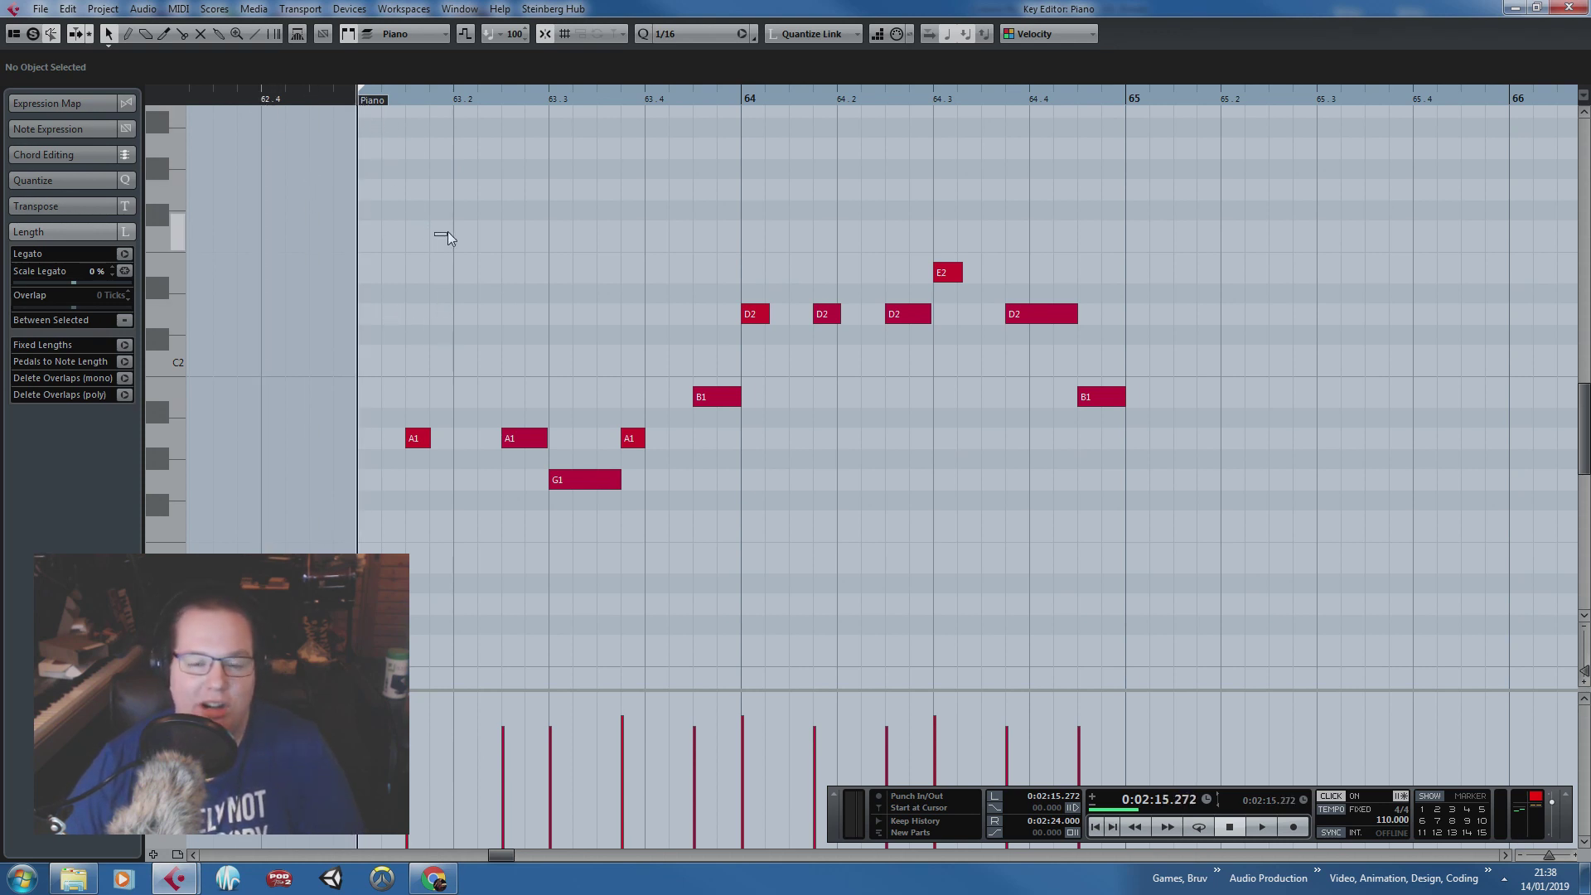
pyautogui.press('space')
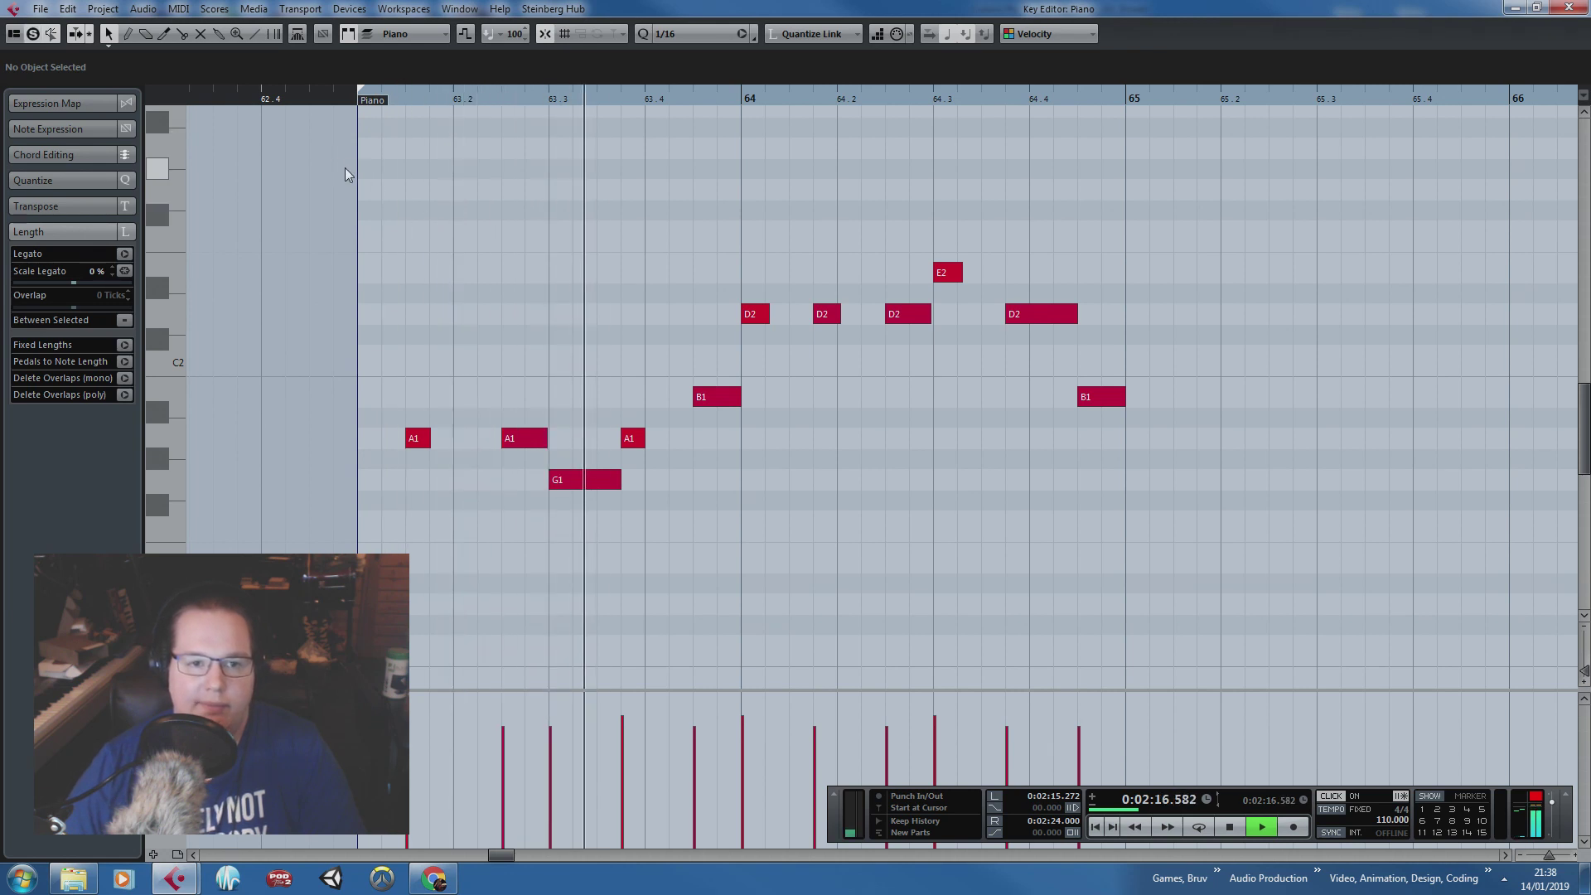
pyautogui.click(344, 101)
pyautogui.press('space')
pyautogui.moveTo(349, 98); pyautogui.dragTo(355, 306)
pyautogui.press('space')
# Step: Duplicate the A1 at 63.1.3, move the copy to G2 at 63.1.4, and play back from bar 63
pyautogui.moveTo(462, 320); pyautogui.dragTo(368, 507)
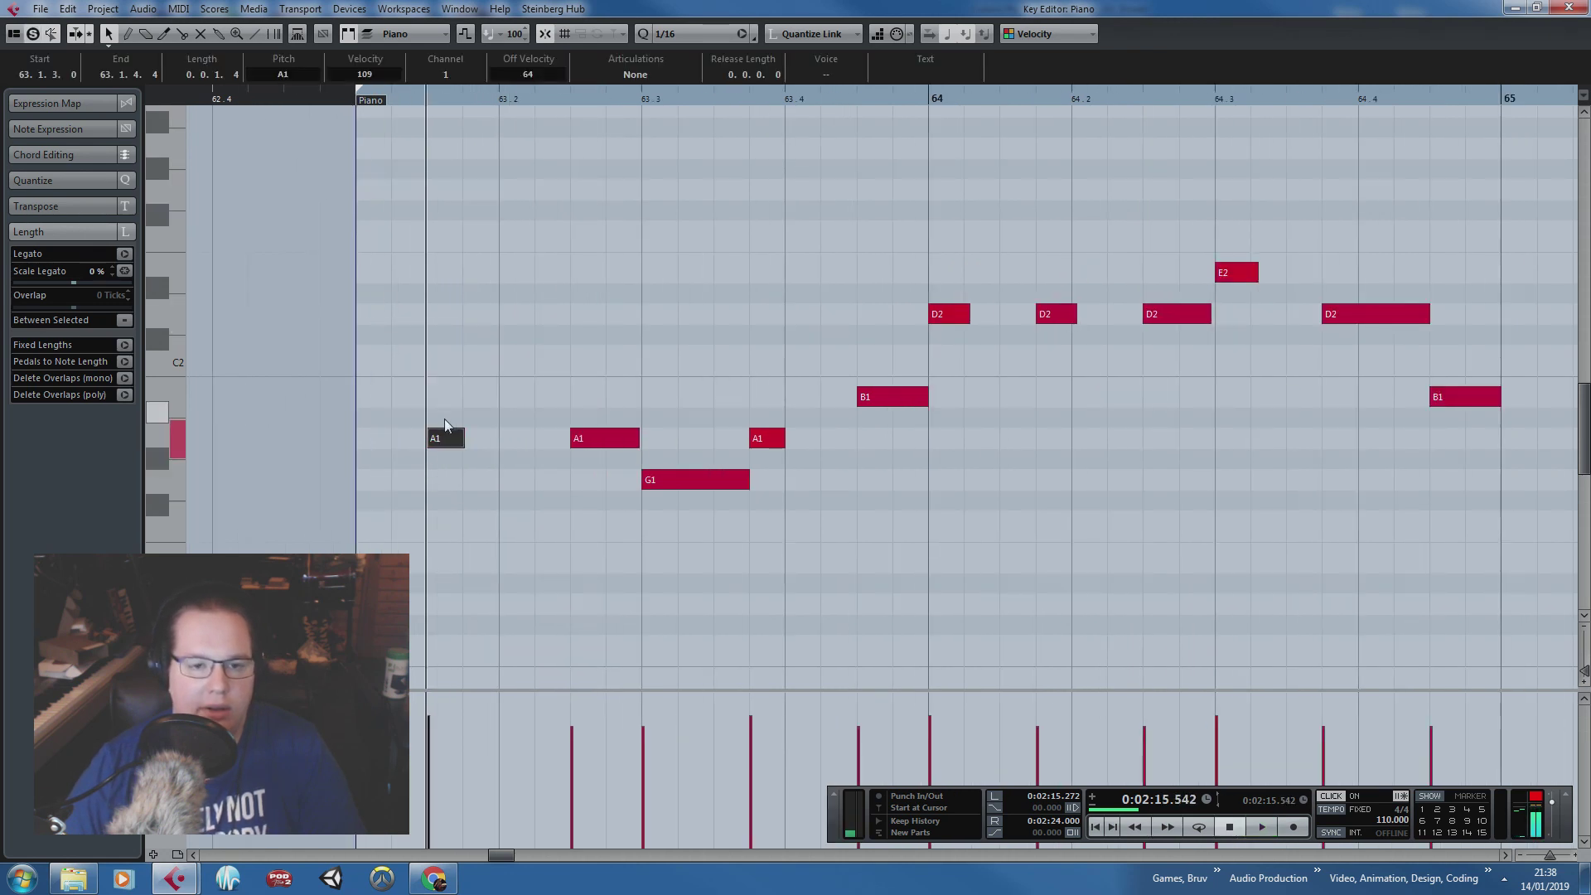
pyautogui.hotkey('ctrl', 'd')
pyautogui.moveTo(479, 448); pyautogui.dragTo(491, 492)
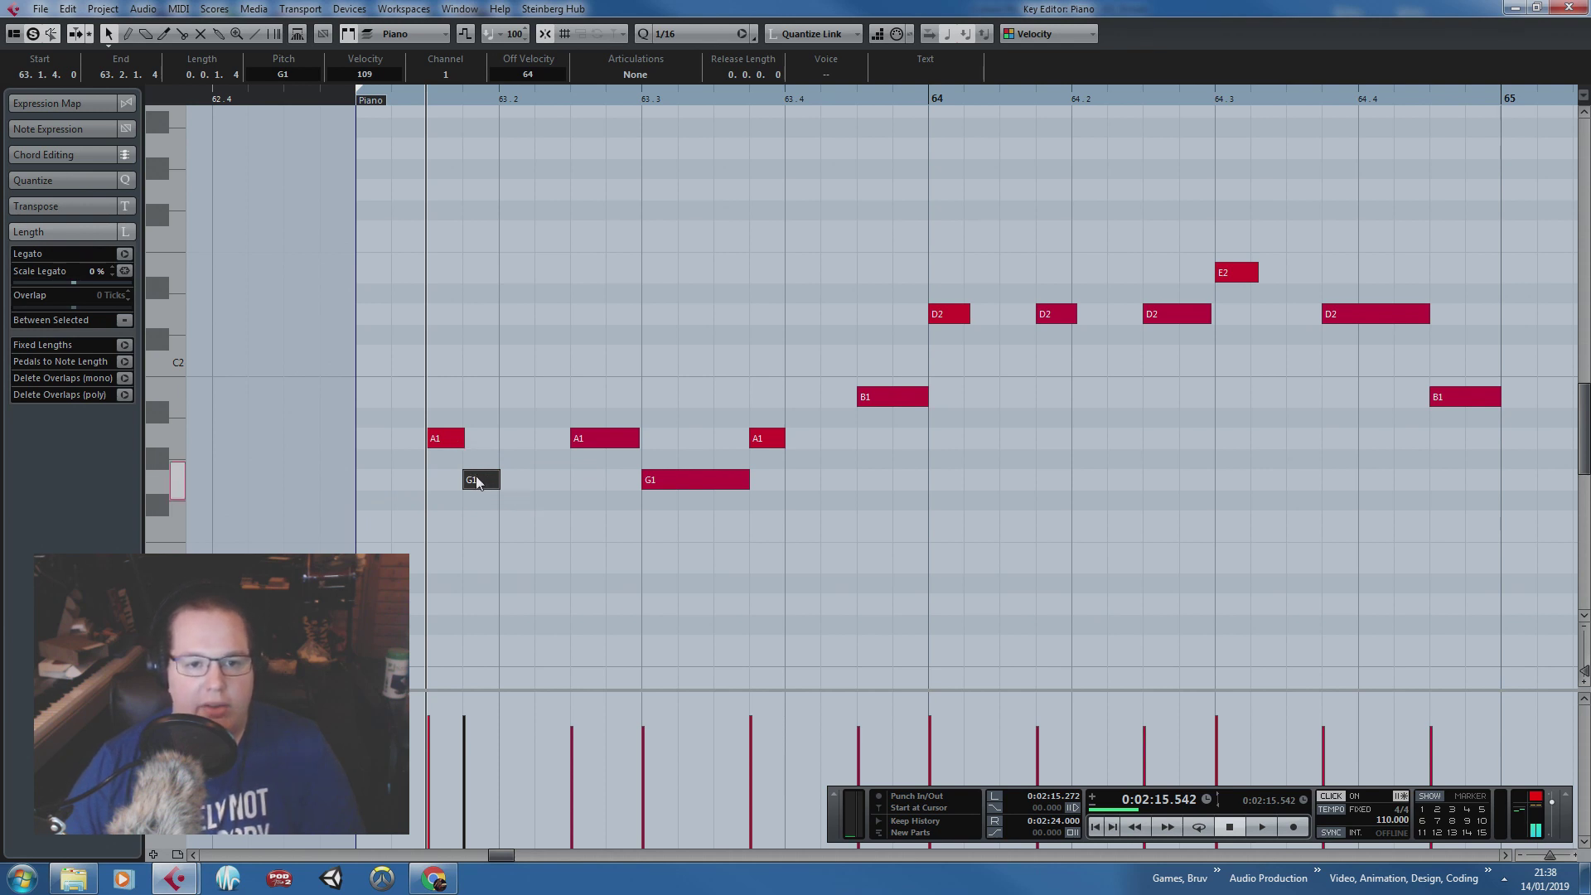
pyautogui.scroll(3, 489, 493)
pyautogui.moveTo(474, 595); pyautogui.dragTo(480, 304)
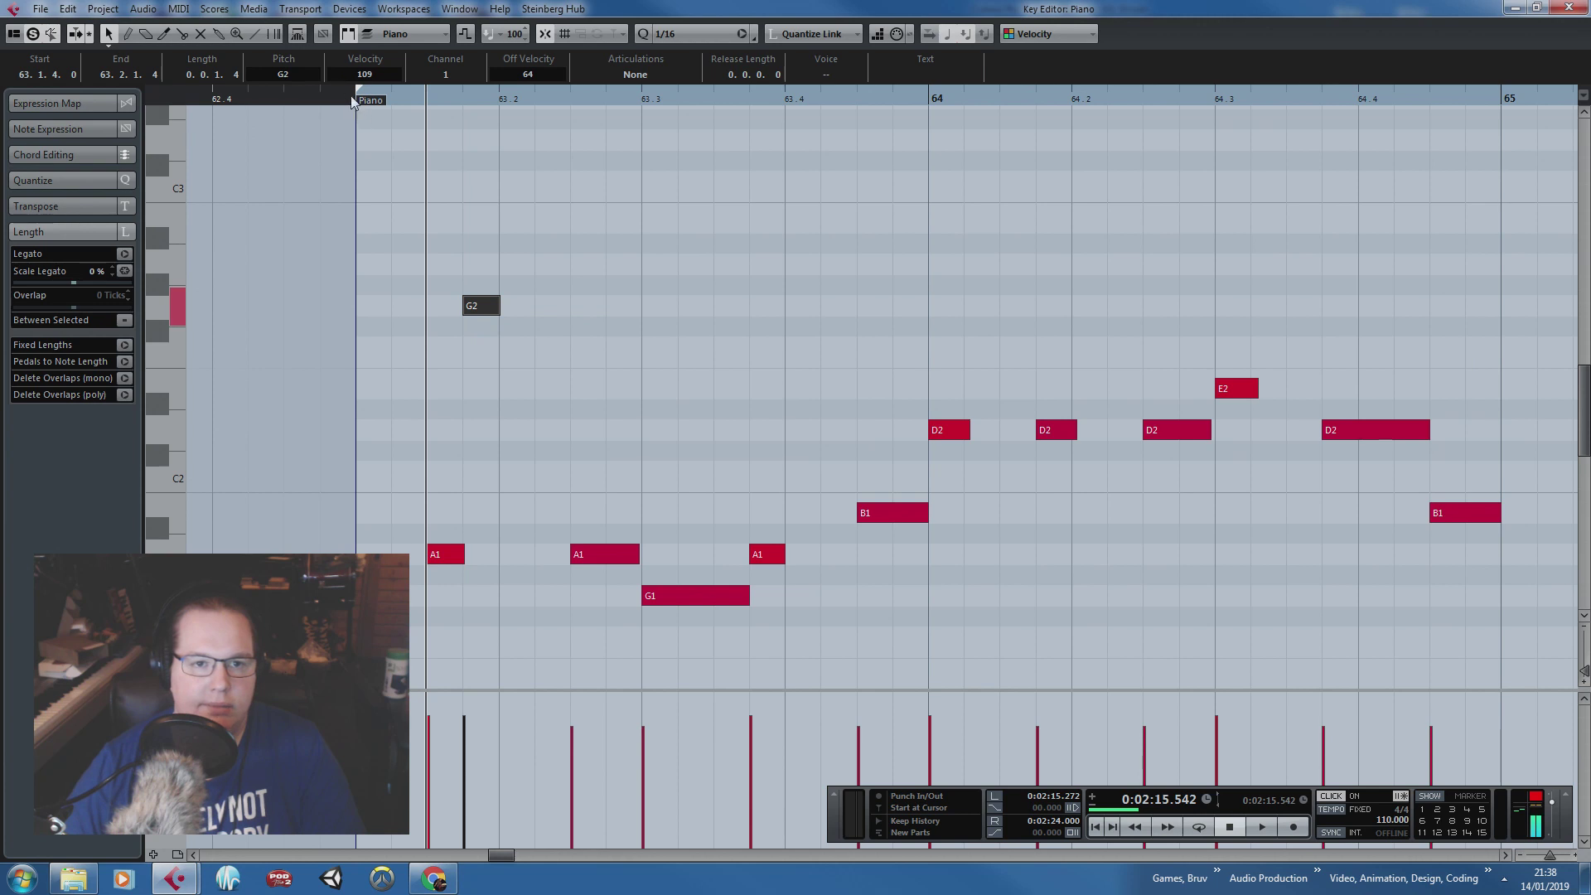
pyautogui.moveTo(353, 94); pyautogui.dragTo(355, 111)
pyautogui.press('space')
pyautogui.press('space')
# Step: Duplicate the G2, raise the copy to A2 at 63.2.1, and play back from bar 63
pyautogui.moveTo(553, 247); pyautogui.dragTo(470, 356)
pyautogui.hotkey('ctrl', 'd')
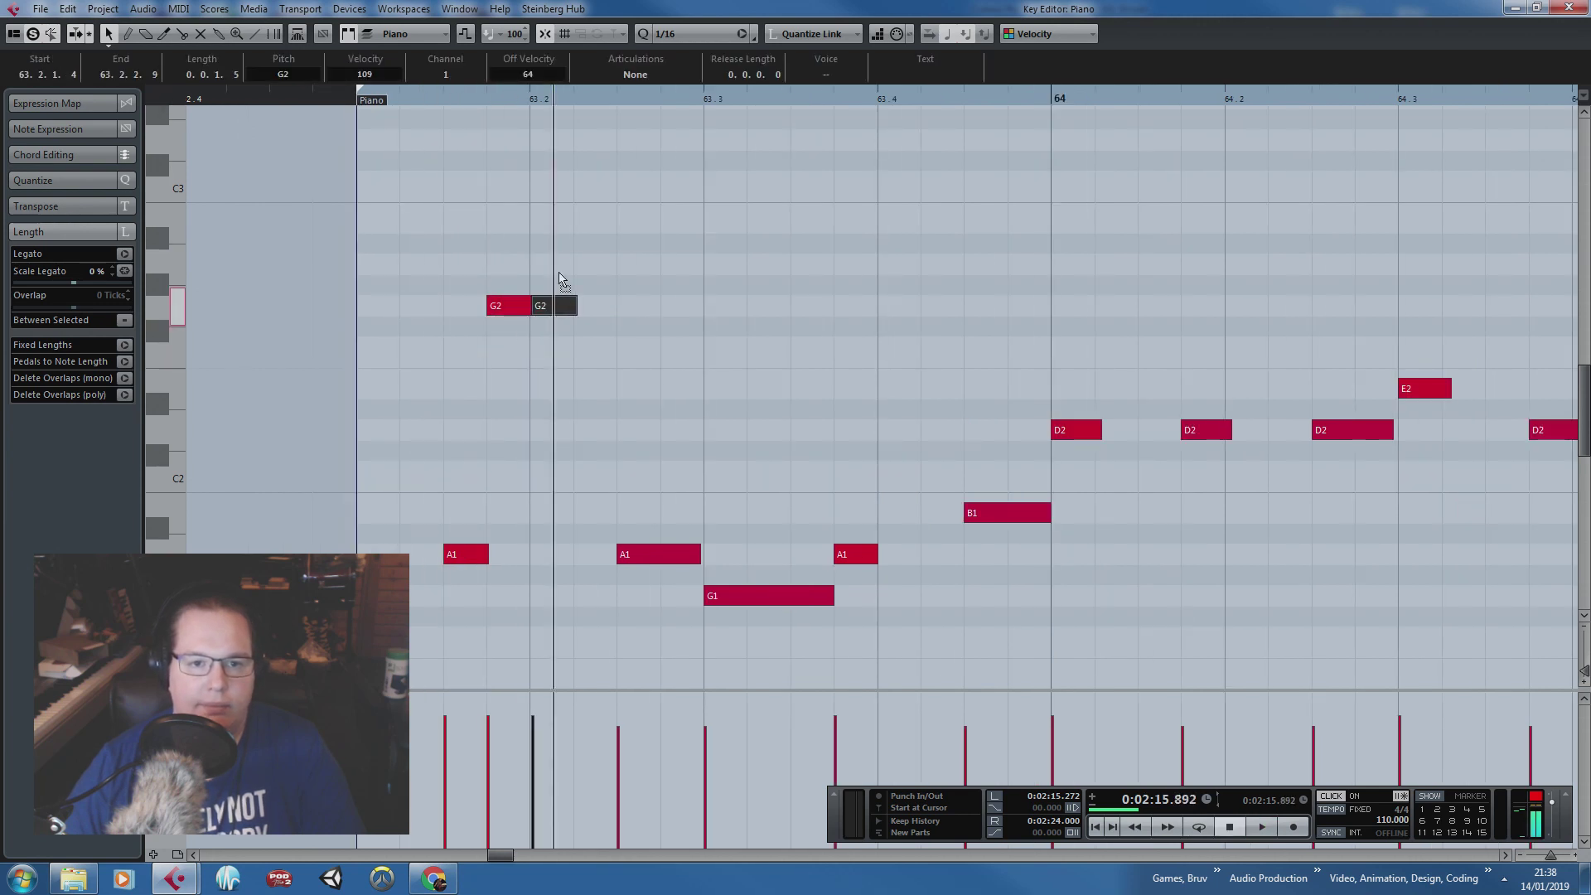
pyautogui.moveTo(557, 303); pyautogui.dragTo(557, 263)
pyautogui.click(527, 305)
pyautogui.press('KP_1')
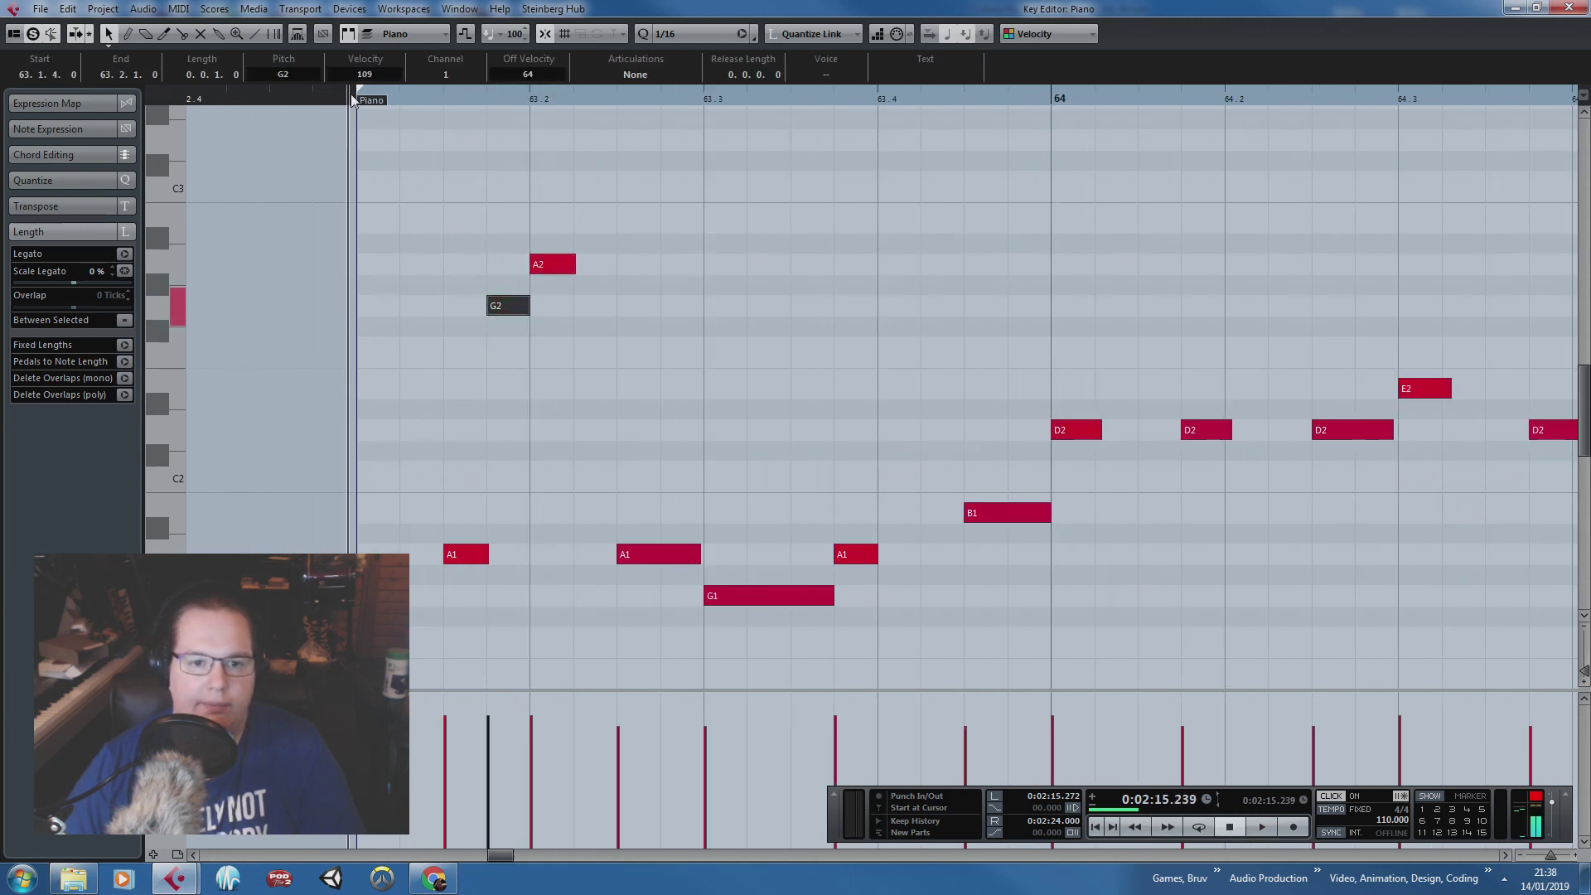
pyautogui.press('space')
pyautogui.press('space')
# Step: Move the A2 to 63.2.2 and play back from the start of bar 63
pyautogui.moveTo(564, 264); pyautogui.dragTo(609, 264)
pyautogui.click(358, 99)
pyautogui.press('space')
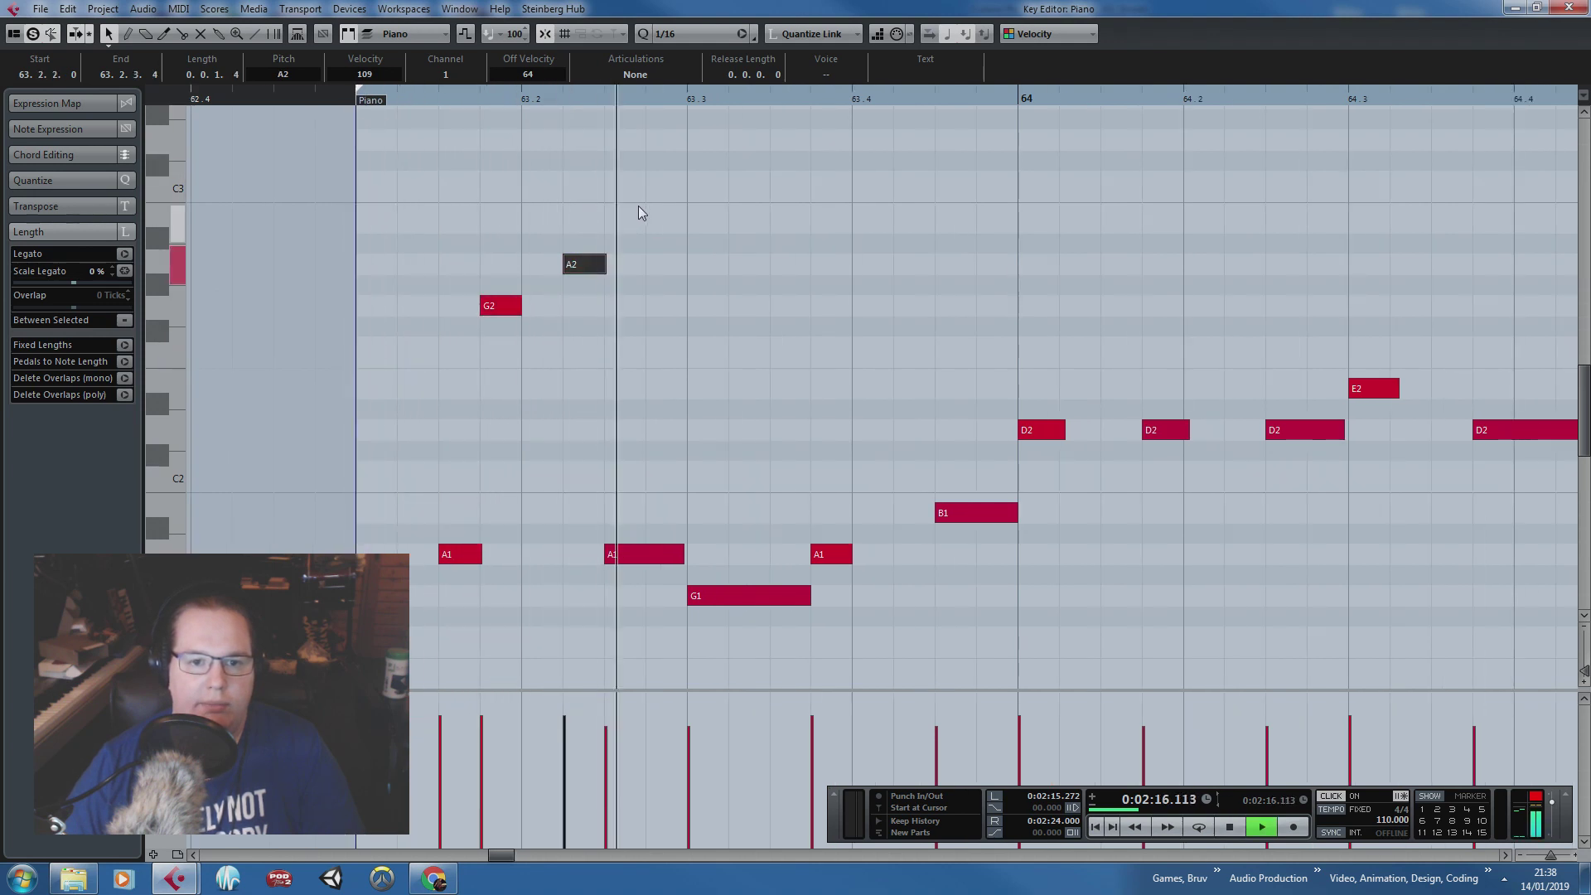
pyautogui.press('space')
# Step: Replace the long G1 at 63.3 with a sixteenth-note G1 at 63.3.2 and a sixteenth-note F#1 at 63.3.3
pyautogui.click(819, 607)
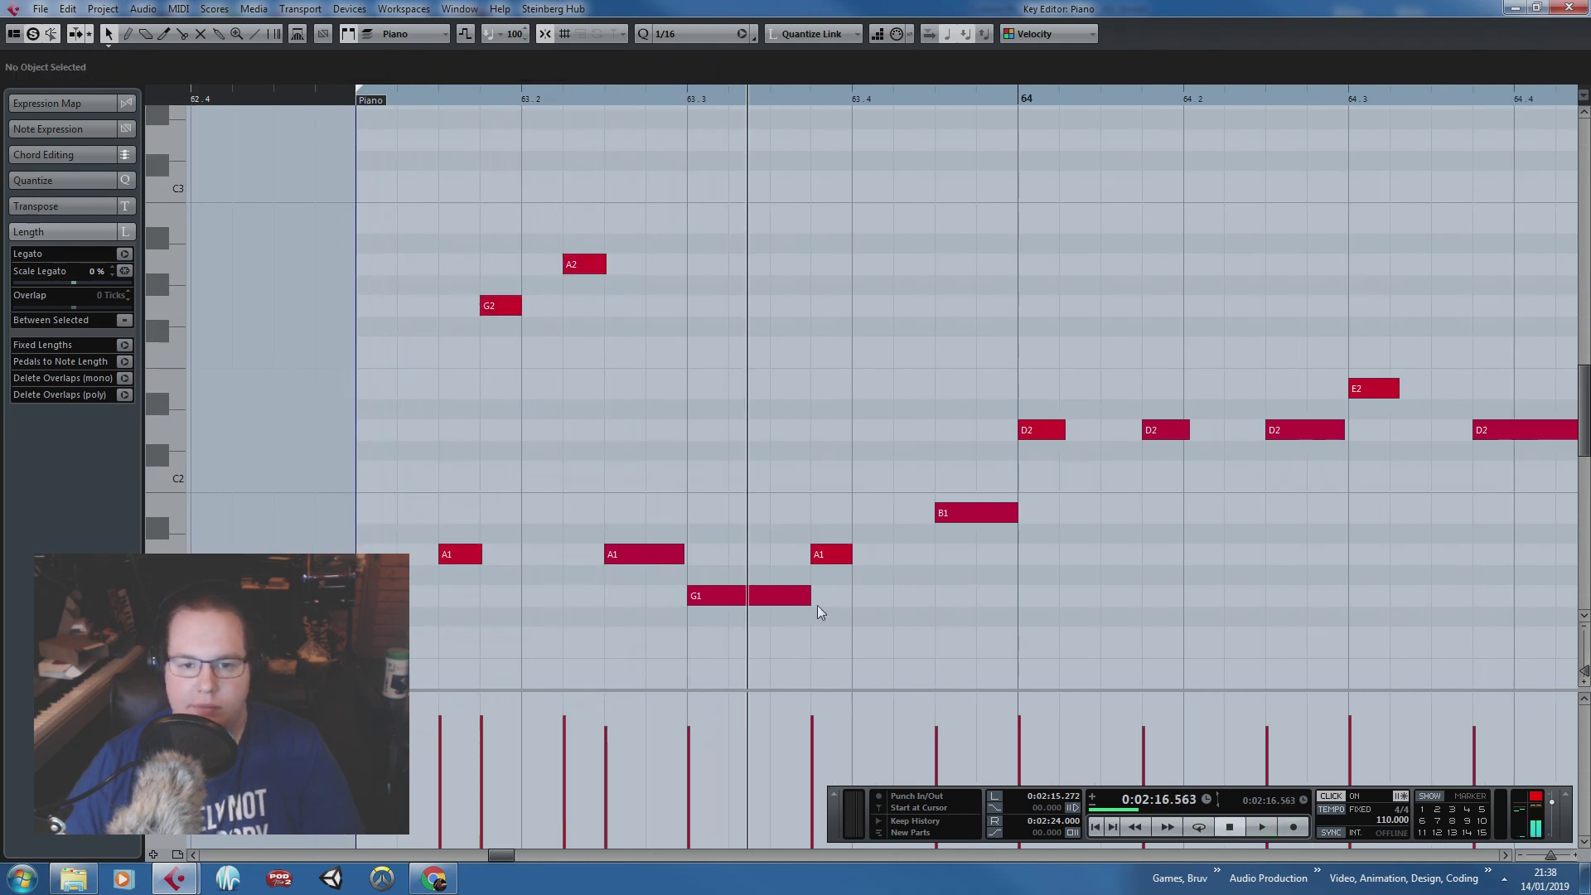
pyautogui.moveTo(806, 596)
pyautogui.mouseDown()
pyautogui.moveTo(742, 597)
pyautogui.moveTo(750, 636)
pyautogui.moveTo(755, 617)
pyautogui.moveTo(727, 609)
pyautogui.moveTo(787, 617)
pyautogui.mouseUp()
pyautogui.hotkey('ctrl', 'd')
pyautogui.keyDown('shift'); pyautogui.click(713, 602); pyautogui.keyUp('shift')
pyautogui.click(758, 469)
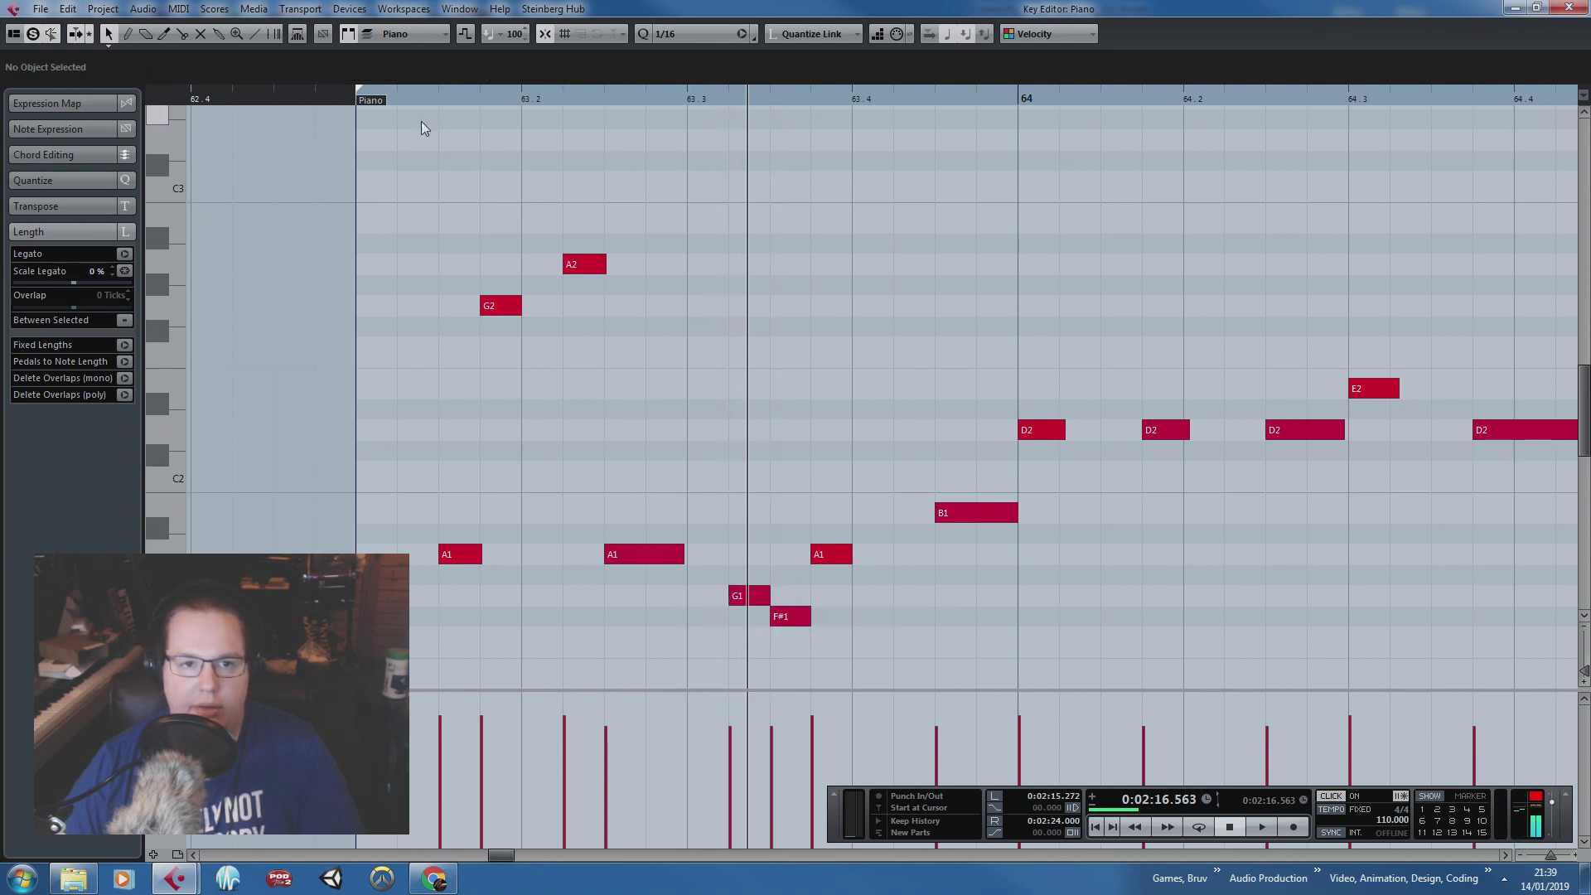
# Step: Play back the bassline from the start of bar 63 to check the new sixteenth notes
pyautogui.click(353, 106)
pyautogui.press('space')
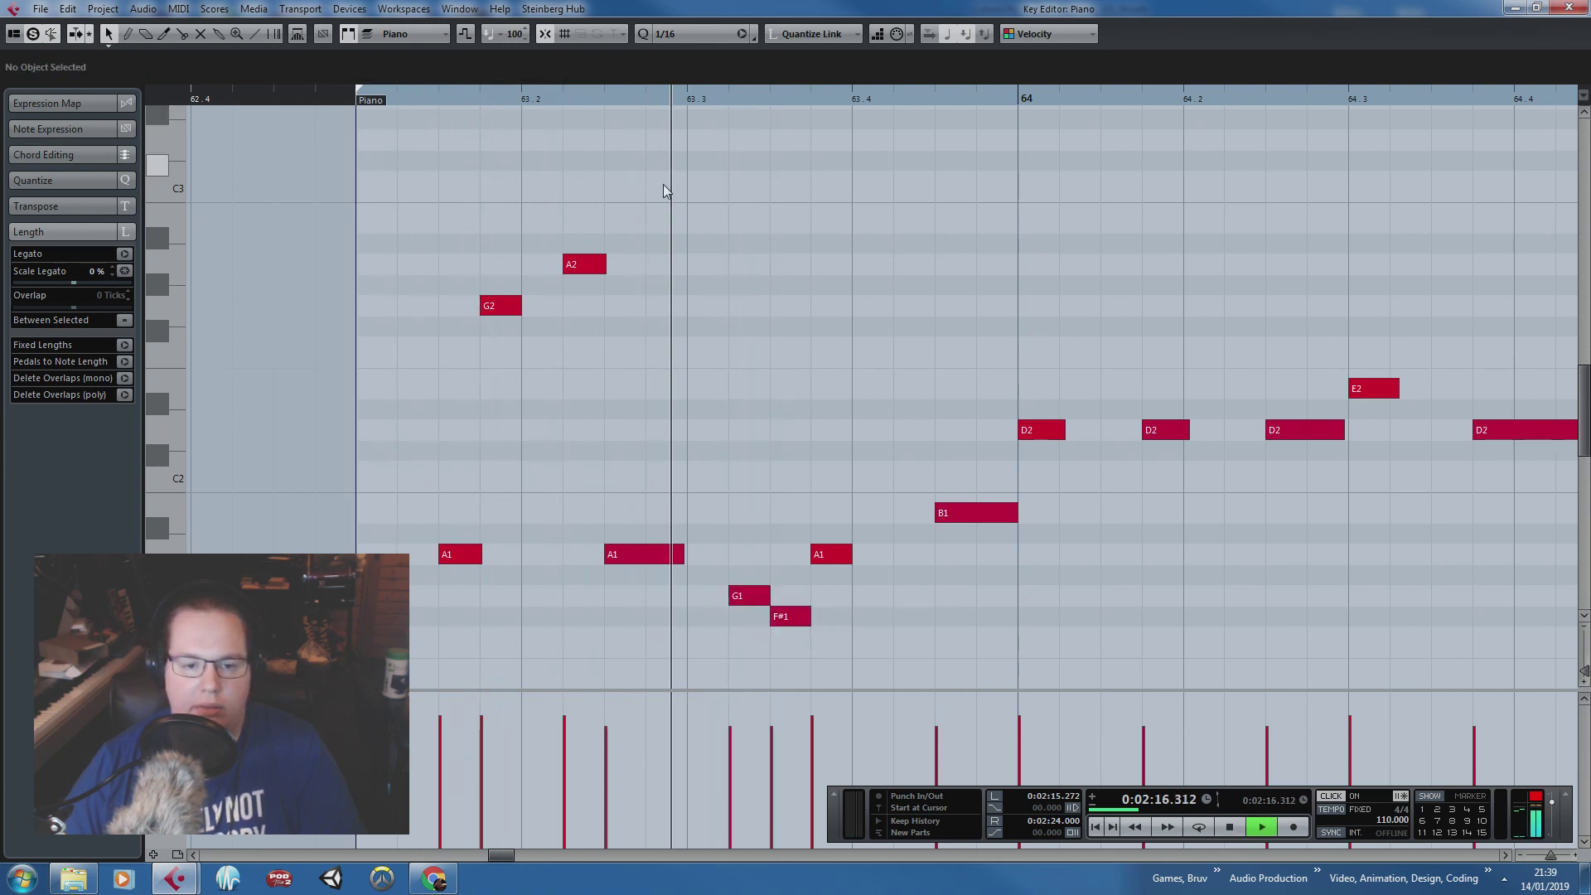
pyautogui.press('space')
# Step: Extend the start of the G1 back to 63.3 and play back from bar 63
pyautogui.click(742, 595)
pyautogui.moveTo(729, 595); pyautogui.dragTo(688, 596)
pyautogui.click(338, 95)
pyautogui.press('space')
pyautogui.click(668, 217)
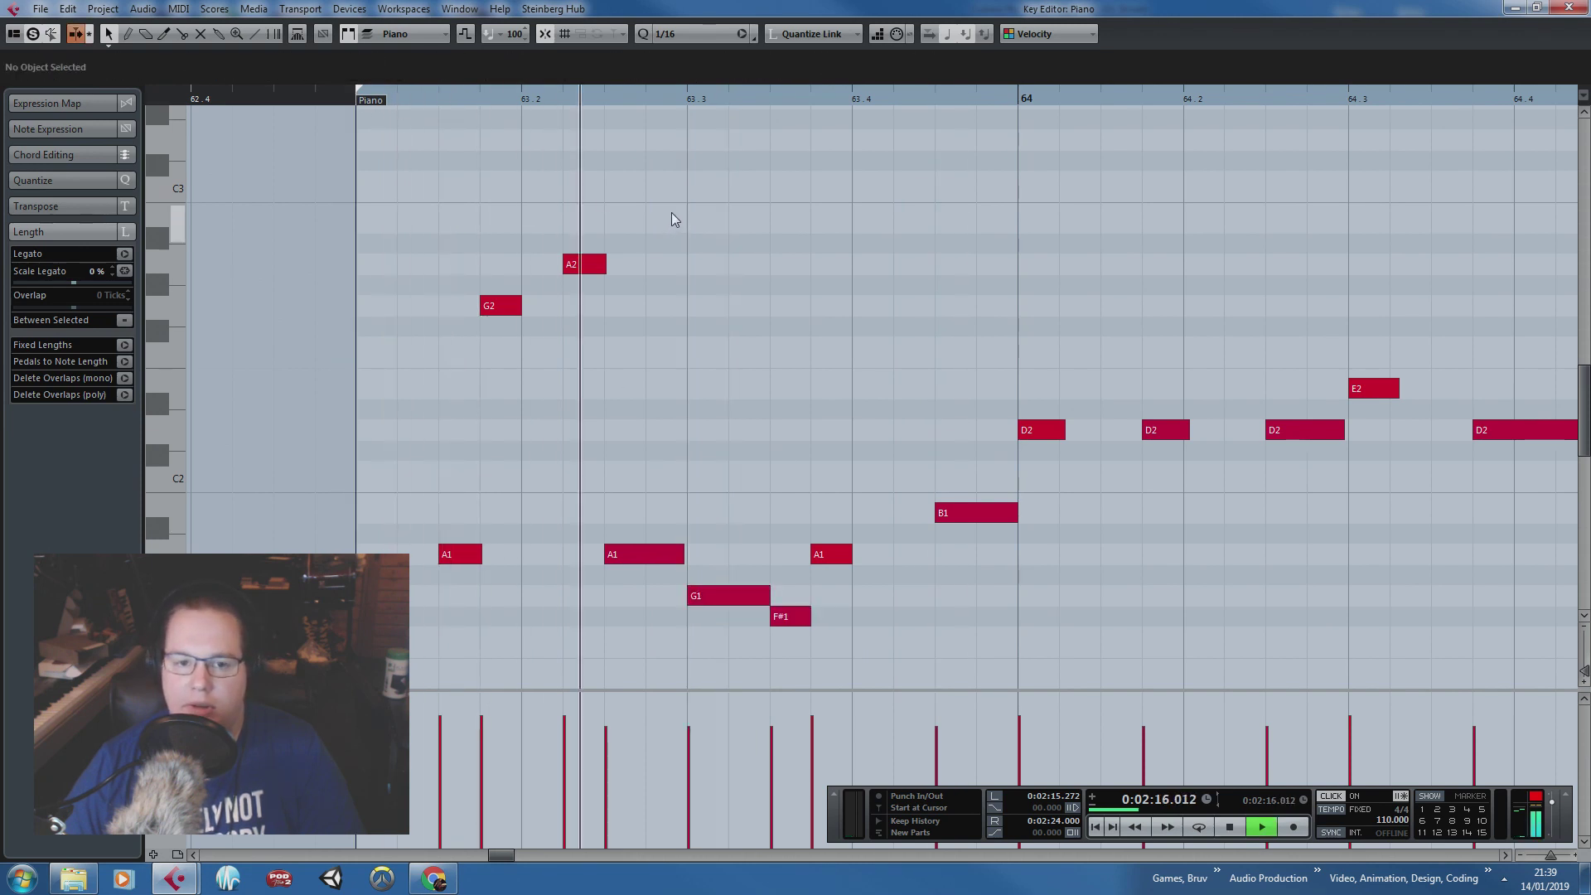
pyautogui.press('space')
# Step: Duplicate the A1 at 63.3.4 and move the copy to 63.4.2, directly before the B1
pyautogui.click(833, 553)
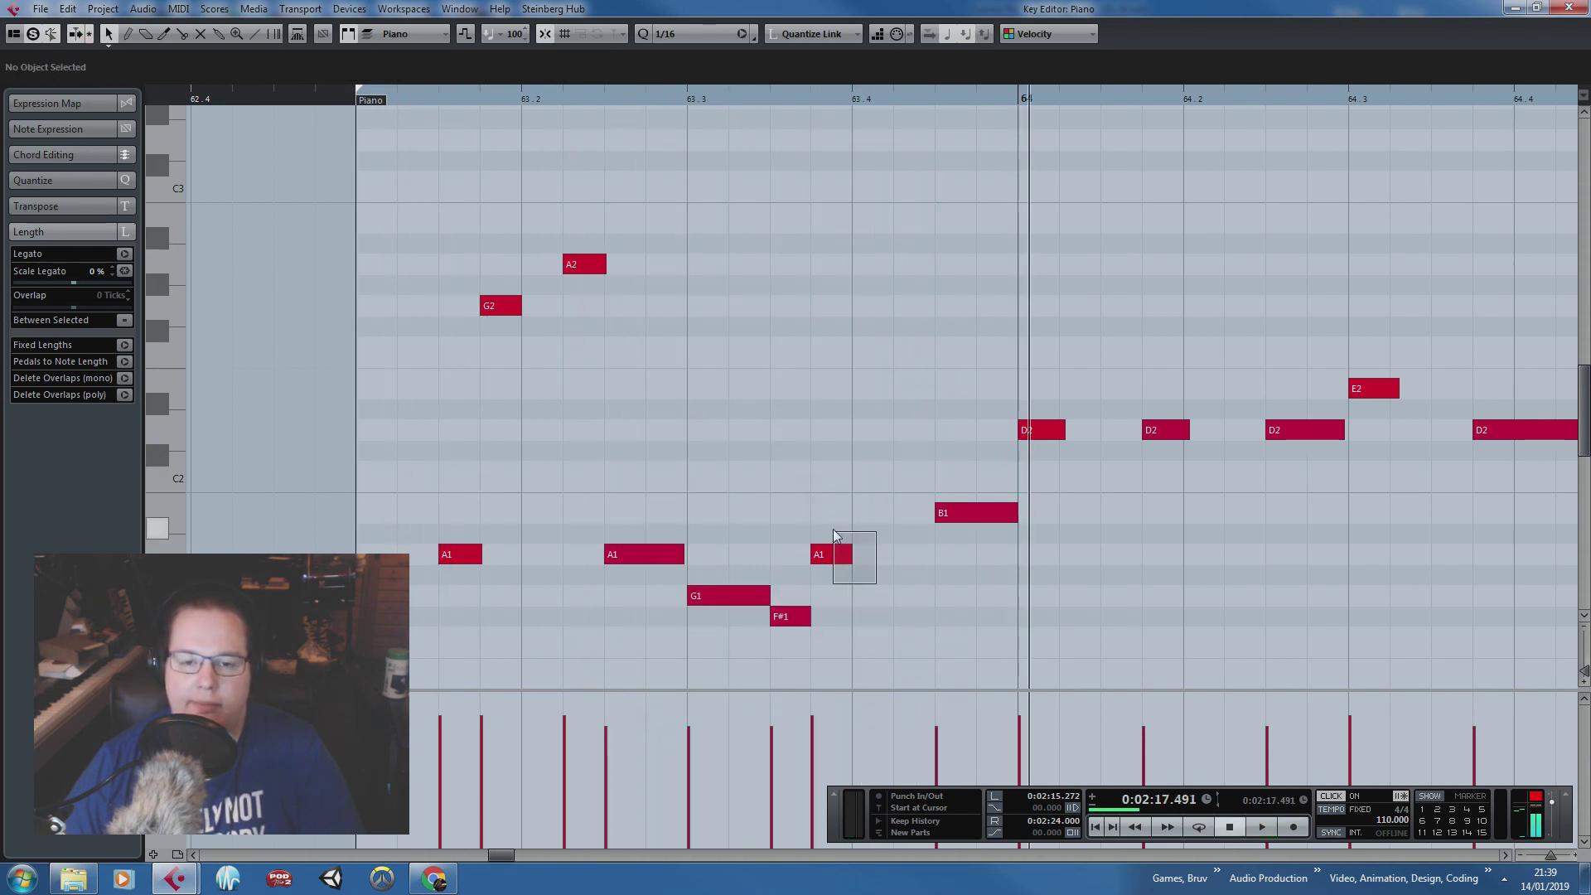
pyautogui.hotkey('ctrl', 'd')
pyautogui.moveTo(865, 554); pyautogui.dragTo(907, 553)
pyautogui.click(867, 417)
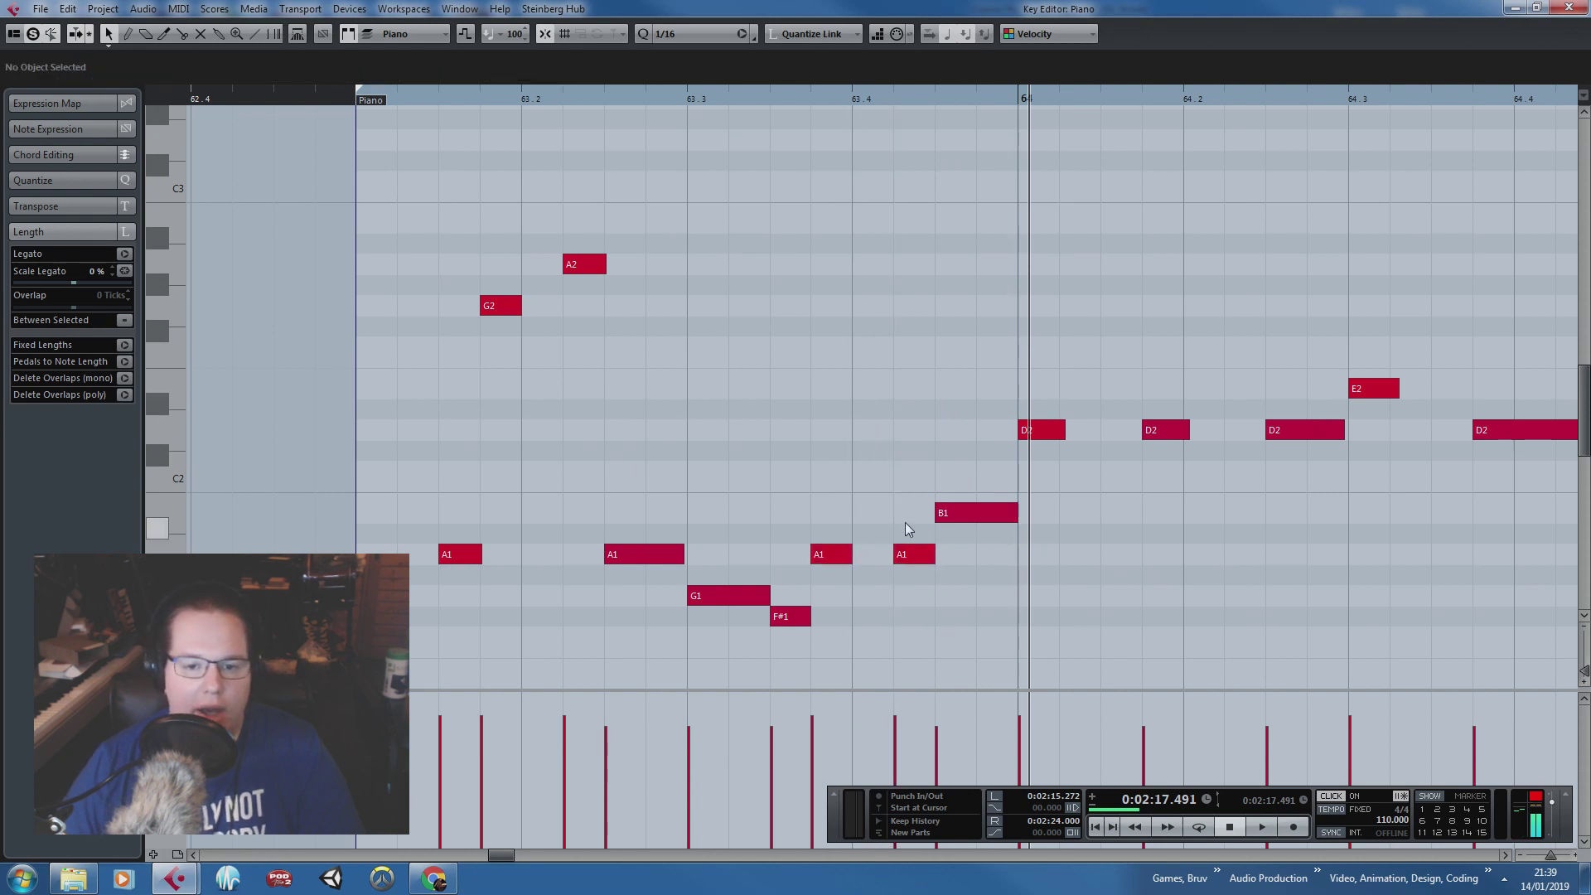
# Step: Slightly lower the velocity of the A1 at 63.4.2
pyautogui.click(903, 555)
pyautogui.click(896, 731)
pyautogui.click(834, 404)
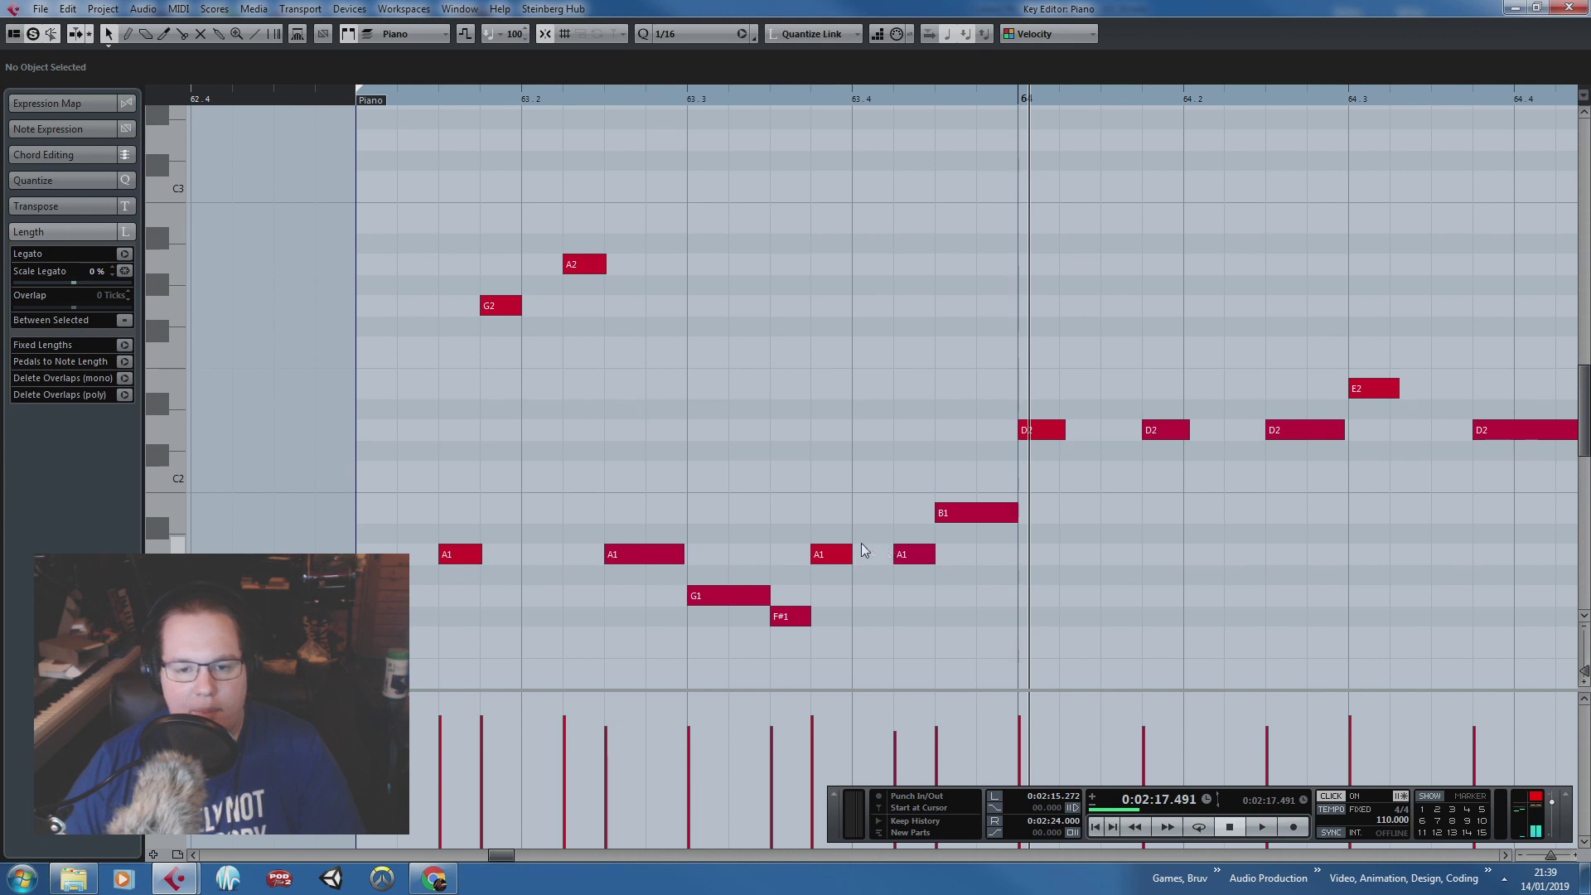
pyautogui.click(838, 554)
pyautogui.click(948, 596)
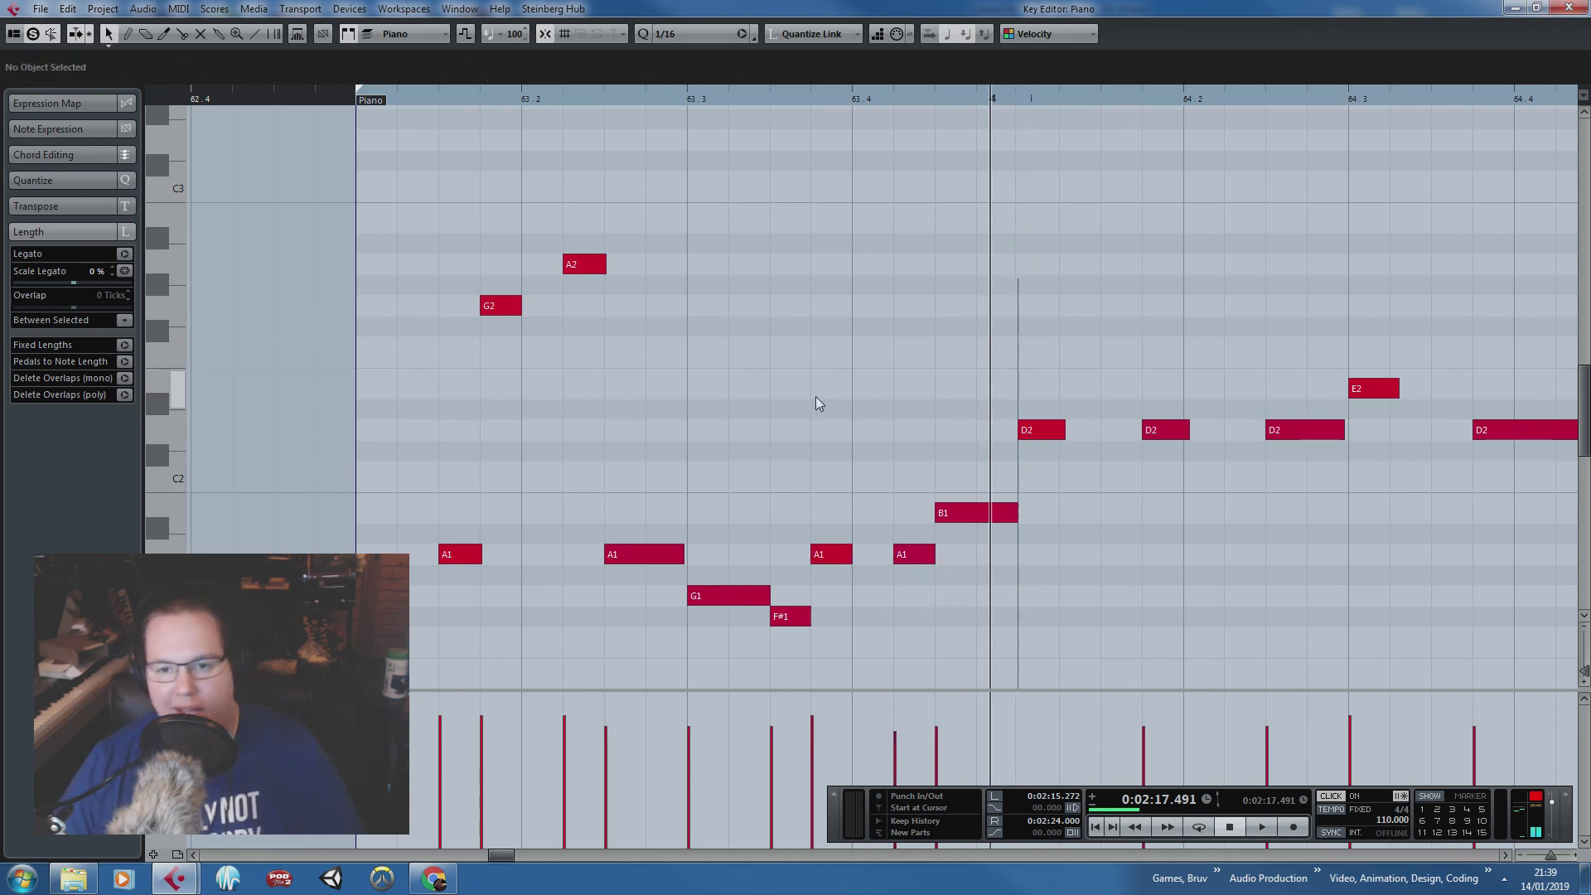
# Step: Inspect the velocities of the high G2 and A2 and of the A1 at 63.1.3
pyautogui.scroll(-2, 815, 396)
pyautogui.scroll(2, 793, 396)
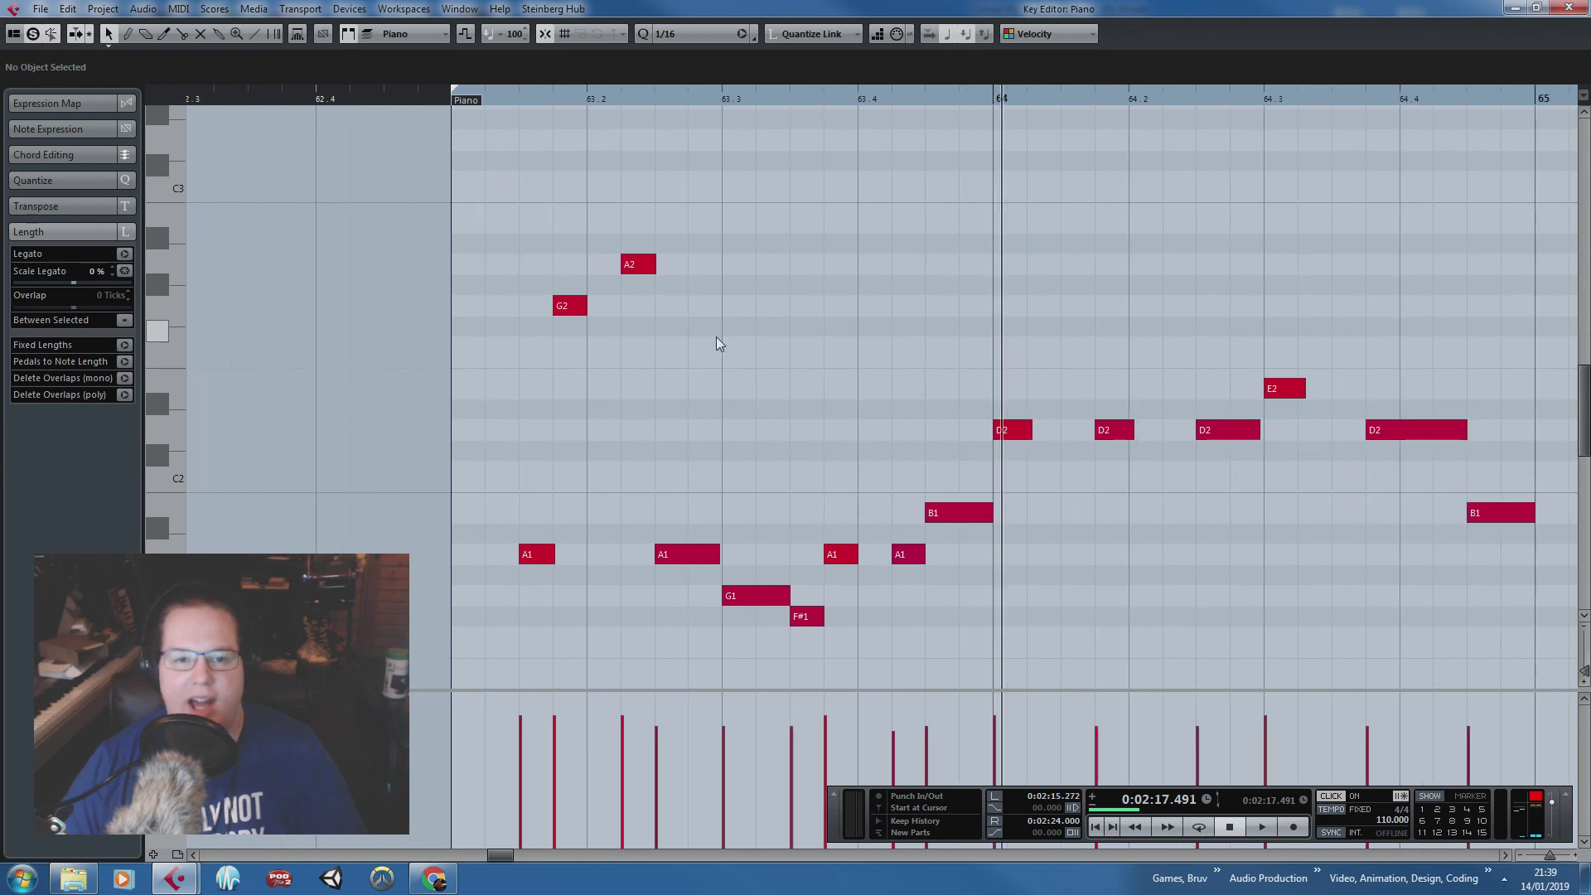
pyautogui.moveTo(791, 328); pyautogui.dragTo(537, 206)
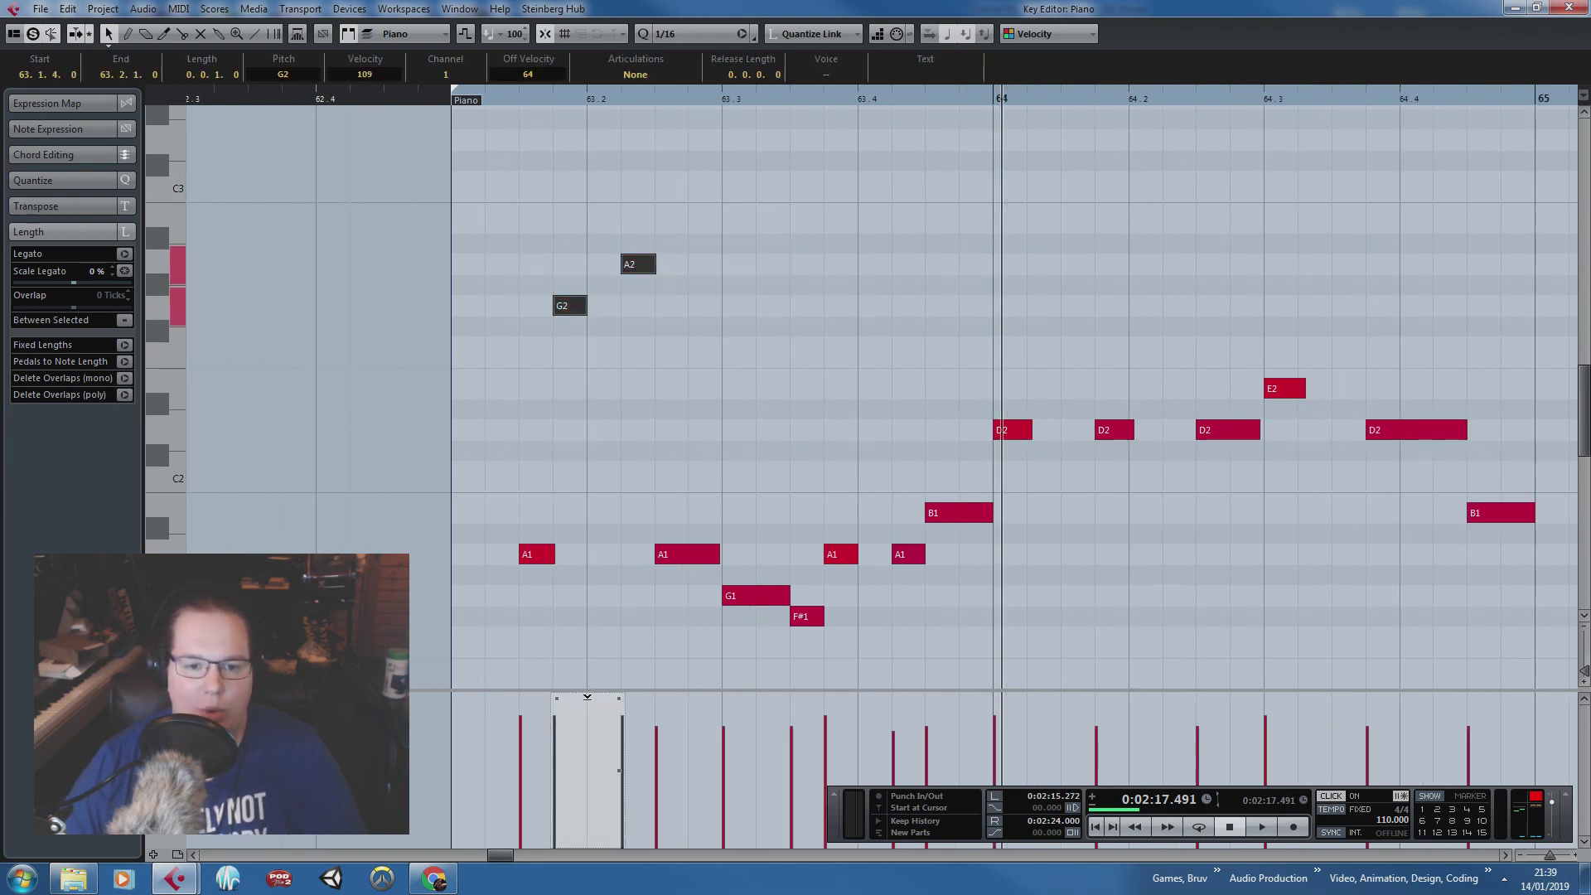
pyautogui.click(536, 553)
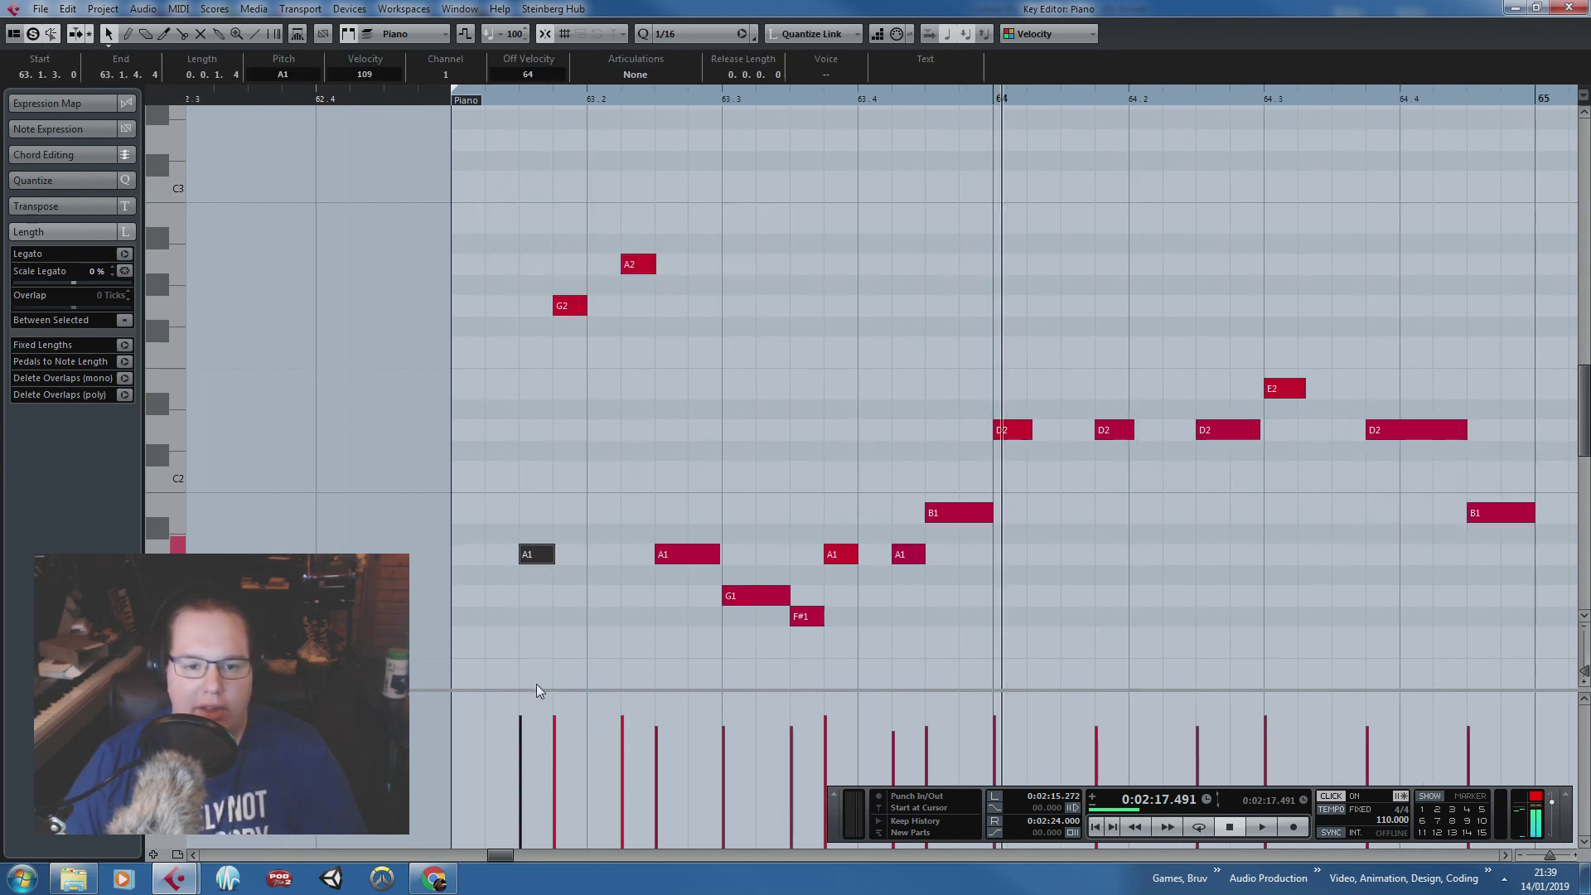
# Step: Lower the velocities of the A1 at 63.2.3 and the F#1 in bar 63, and set the first A1's velocity to 87
pyautogui.click(665, 739)
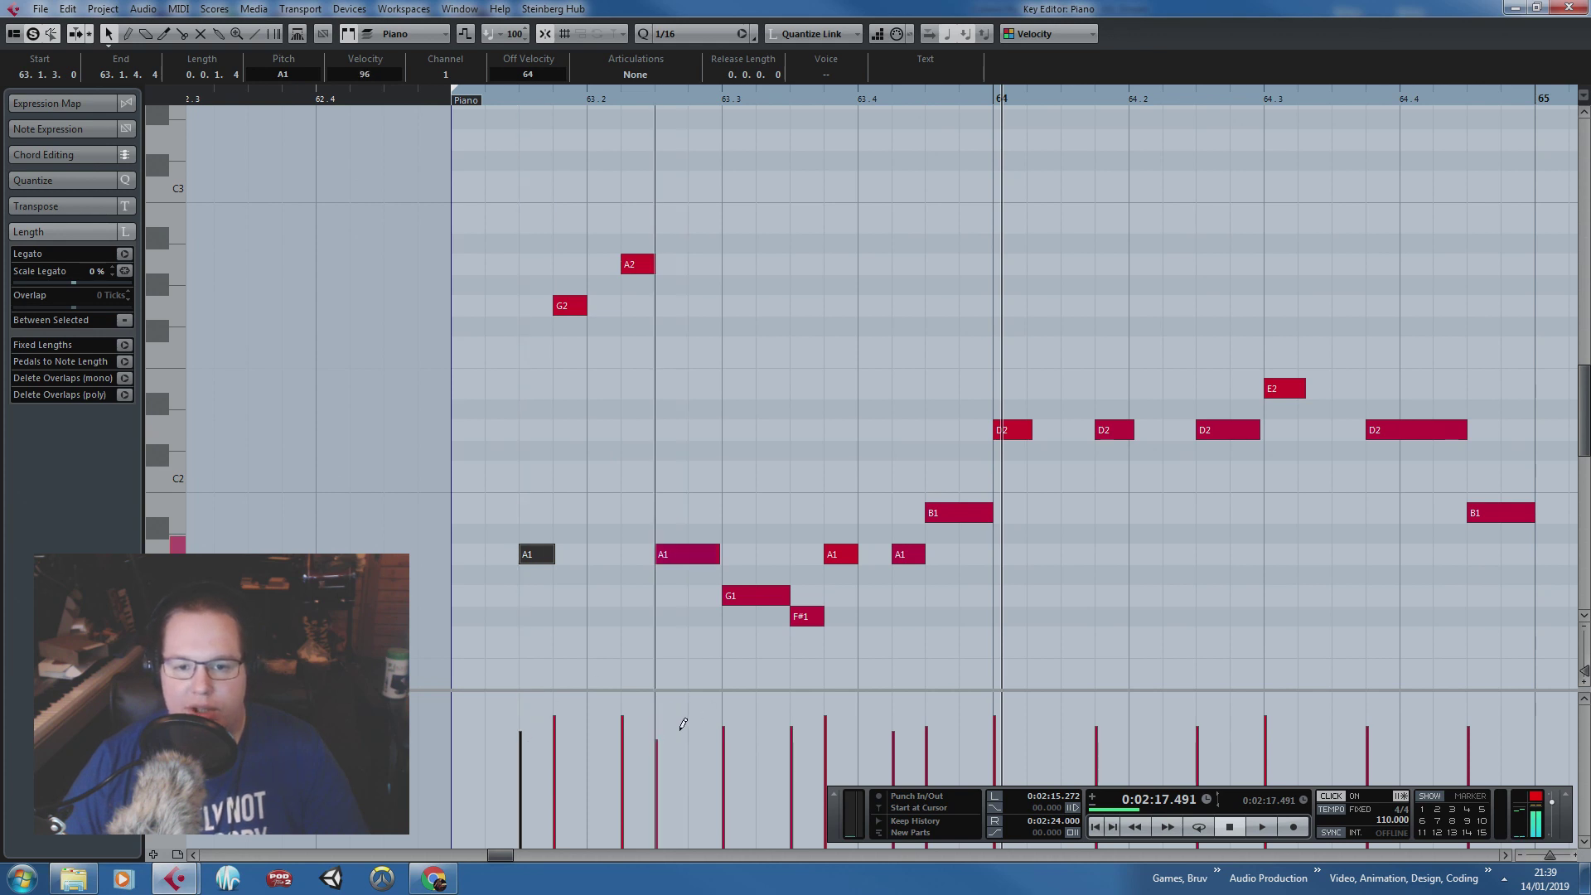
pyautogui.click(792, 735)
pyautogui.click(809, 382)
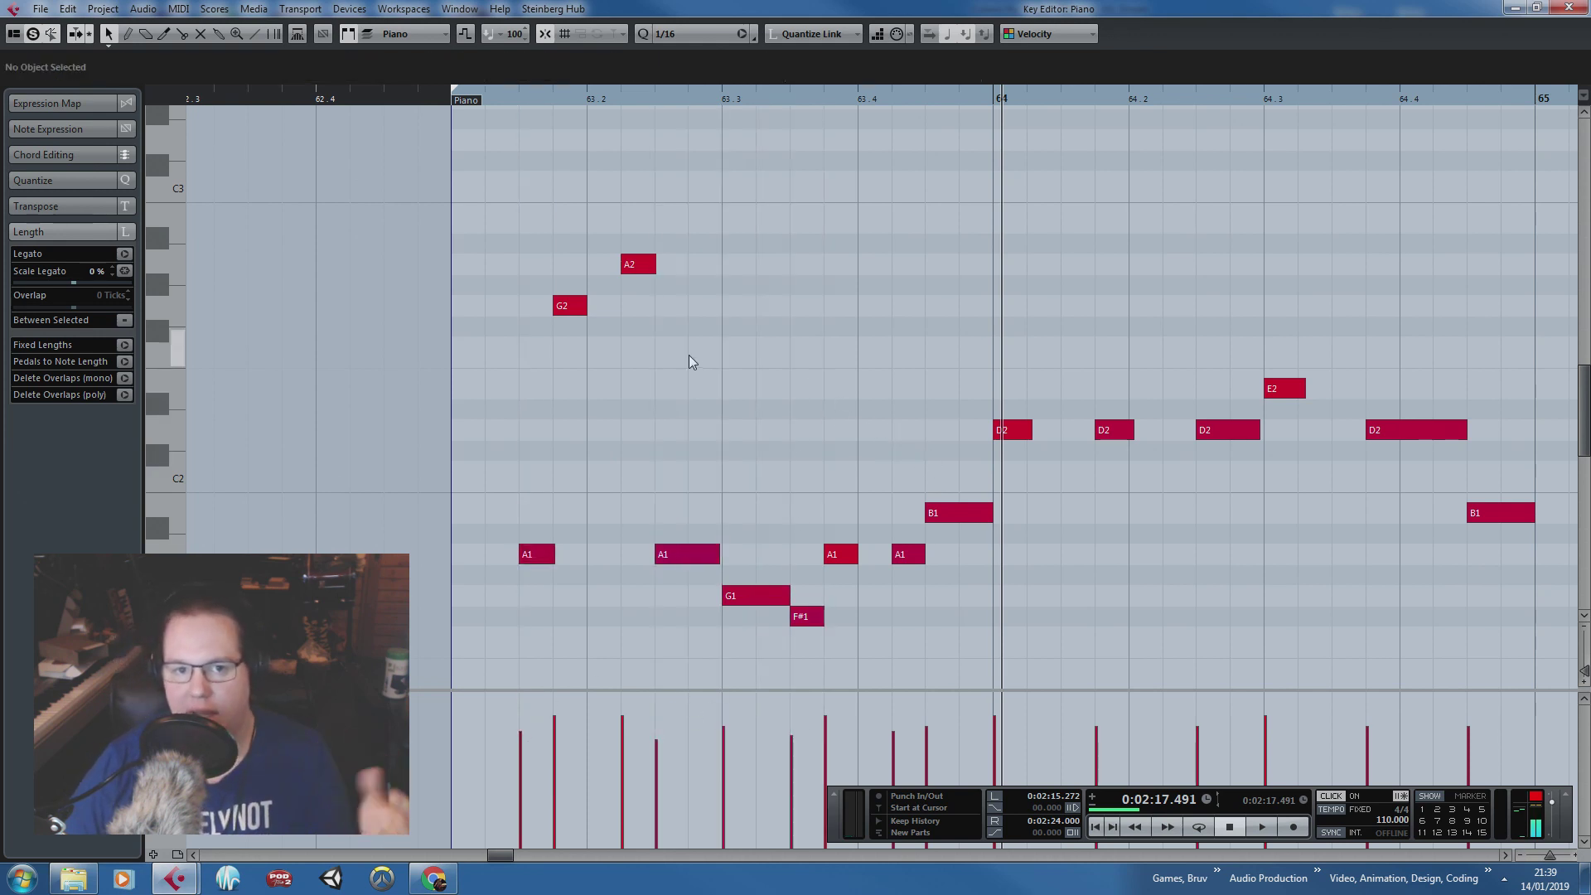
pyautogui.moveTo(690, 355); pyautogui.dragTo(588, 260)
pyautogui.click(704, 396)
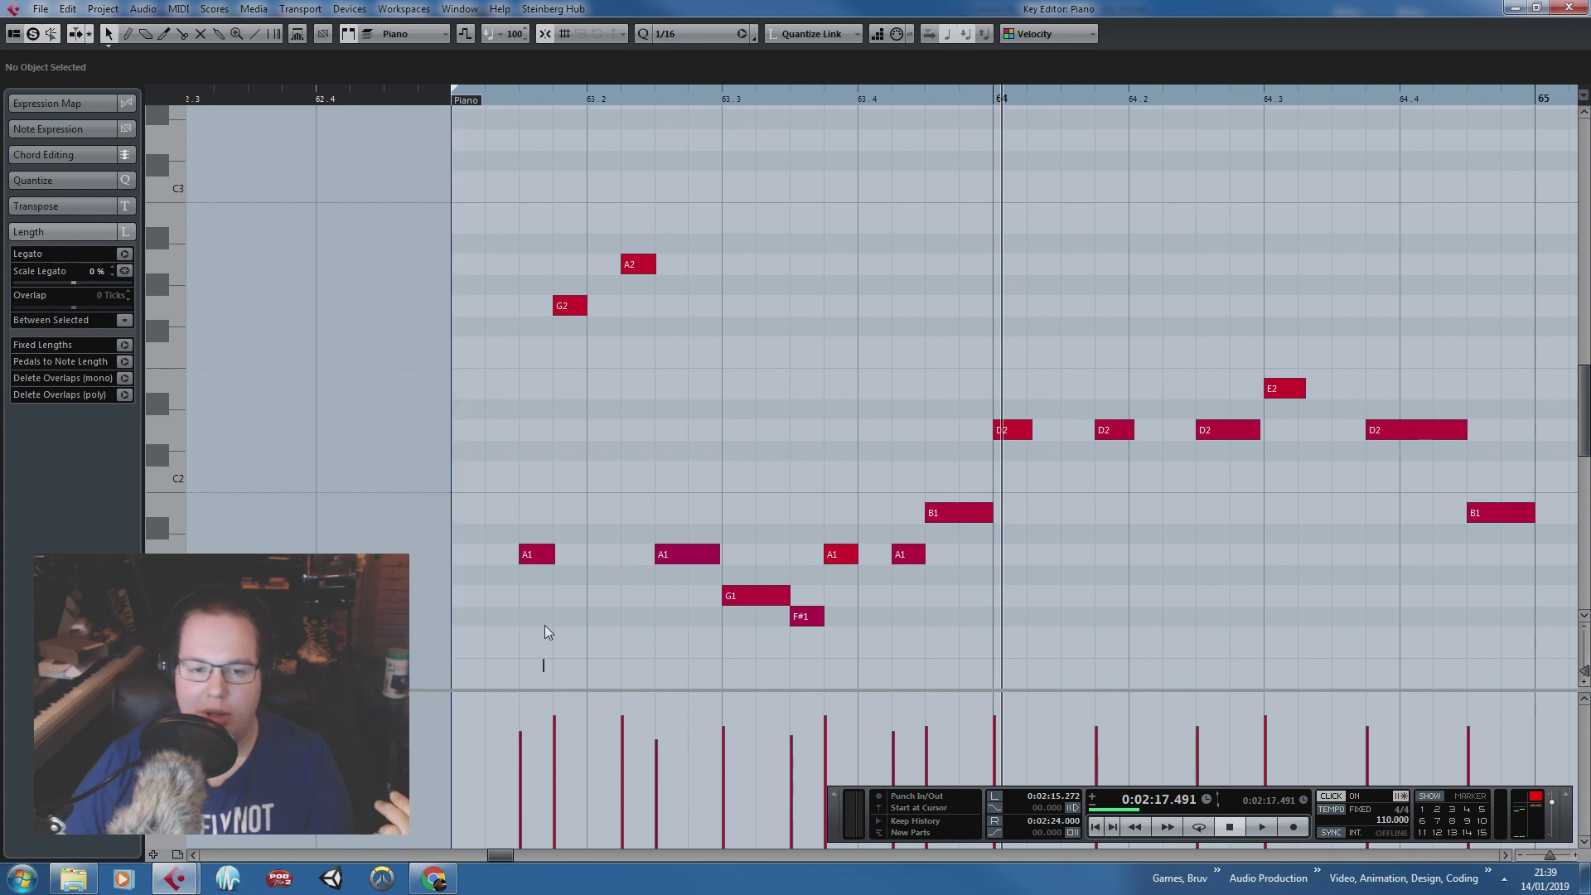
pyautogui.click(522, 742)
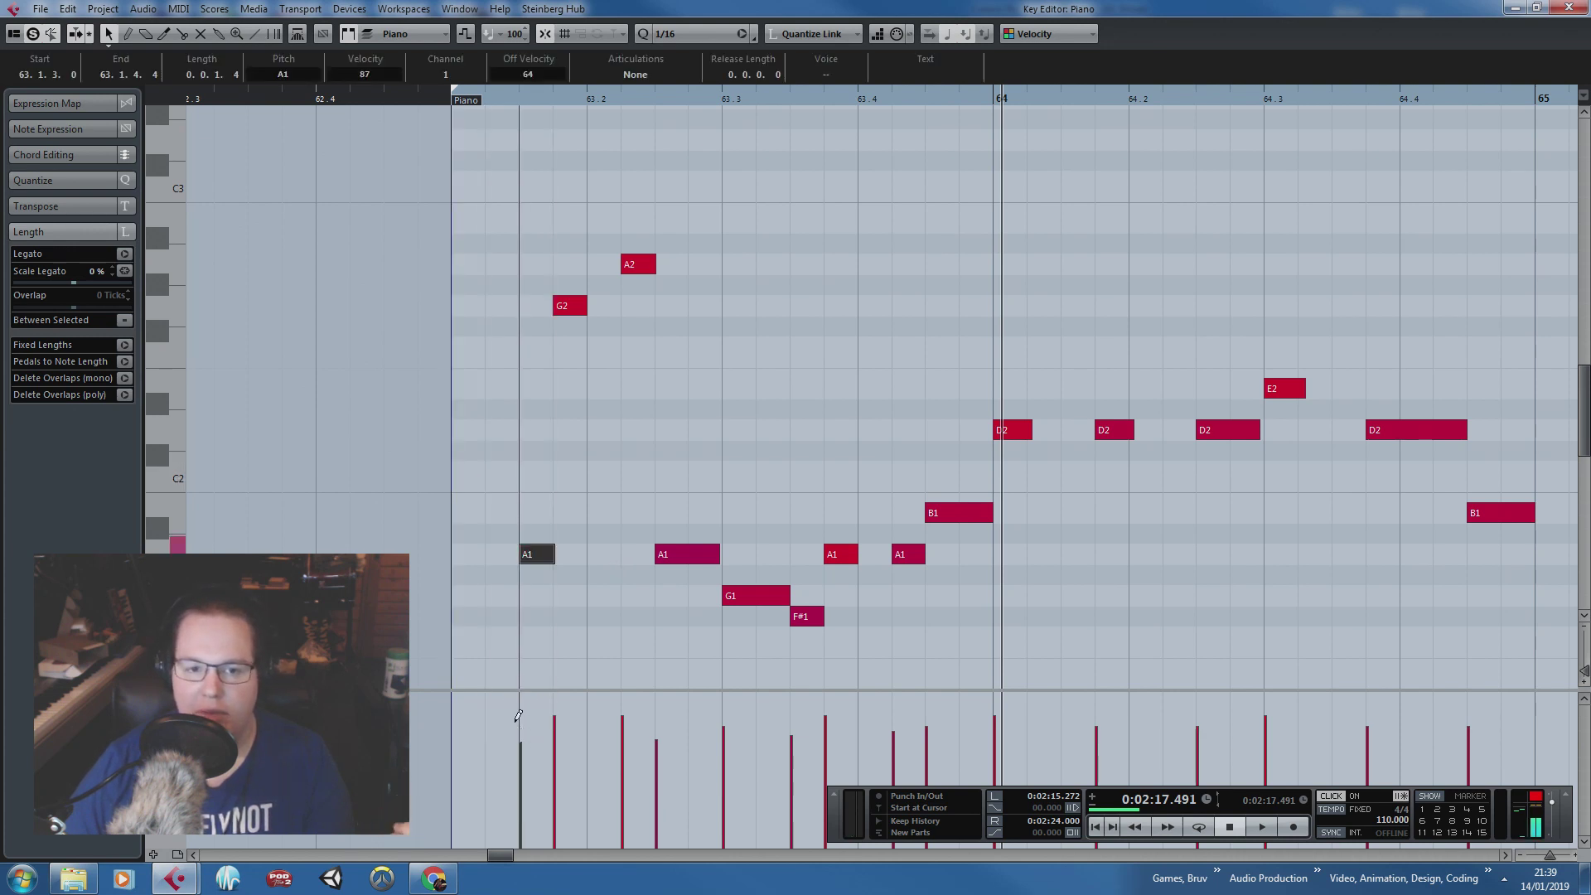
pyautogui.moveTo(481, 329); pyautogui.dragTo(746, 101)
pyautogui.click(694, 408)
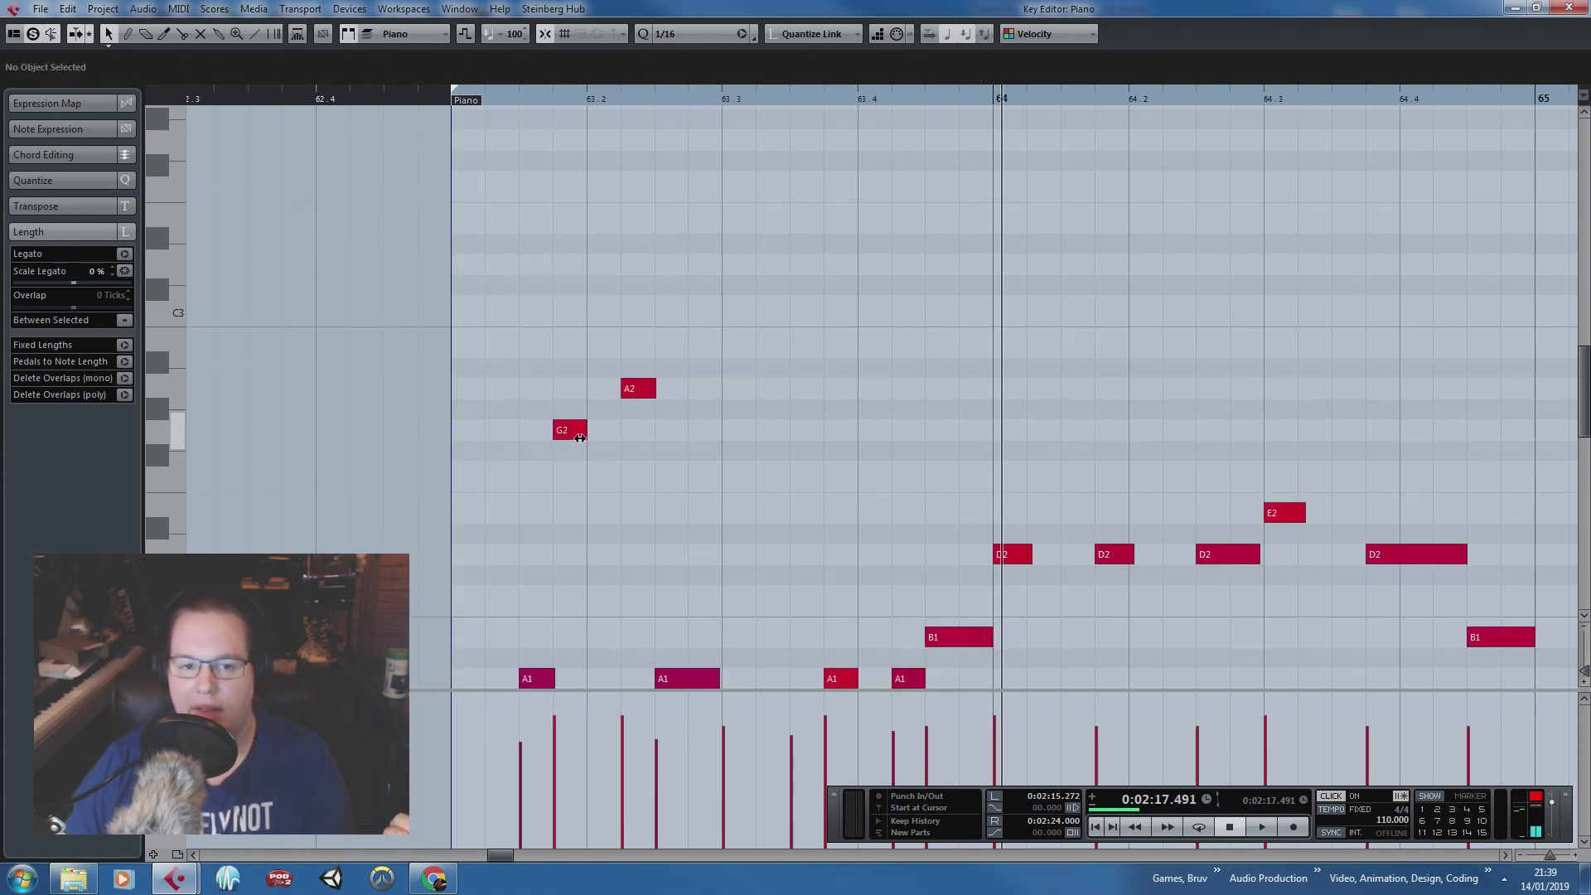
pyautogui.click(639, 396)
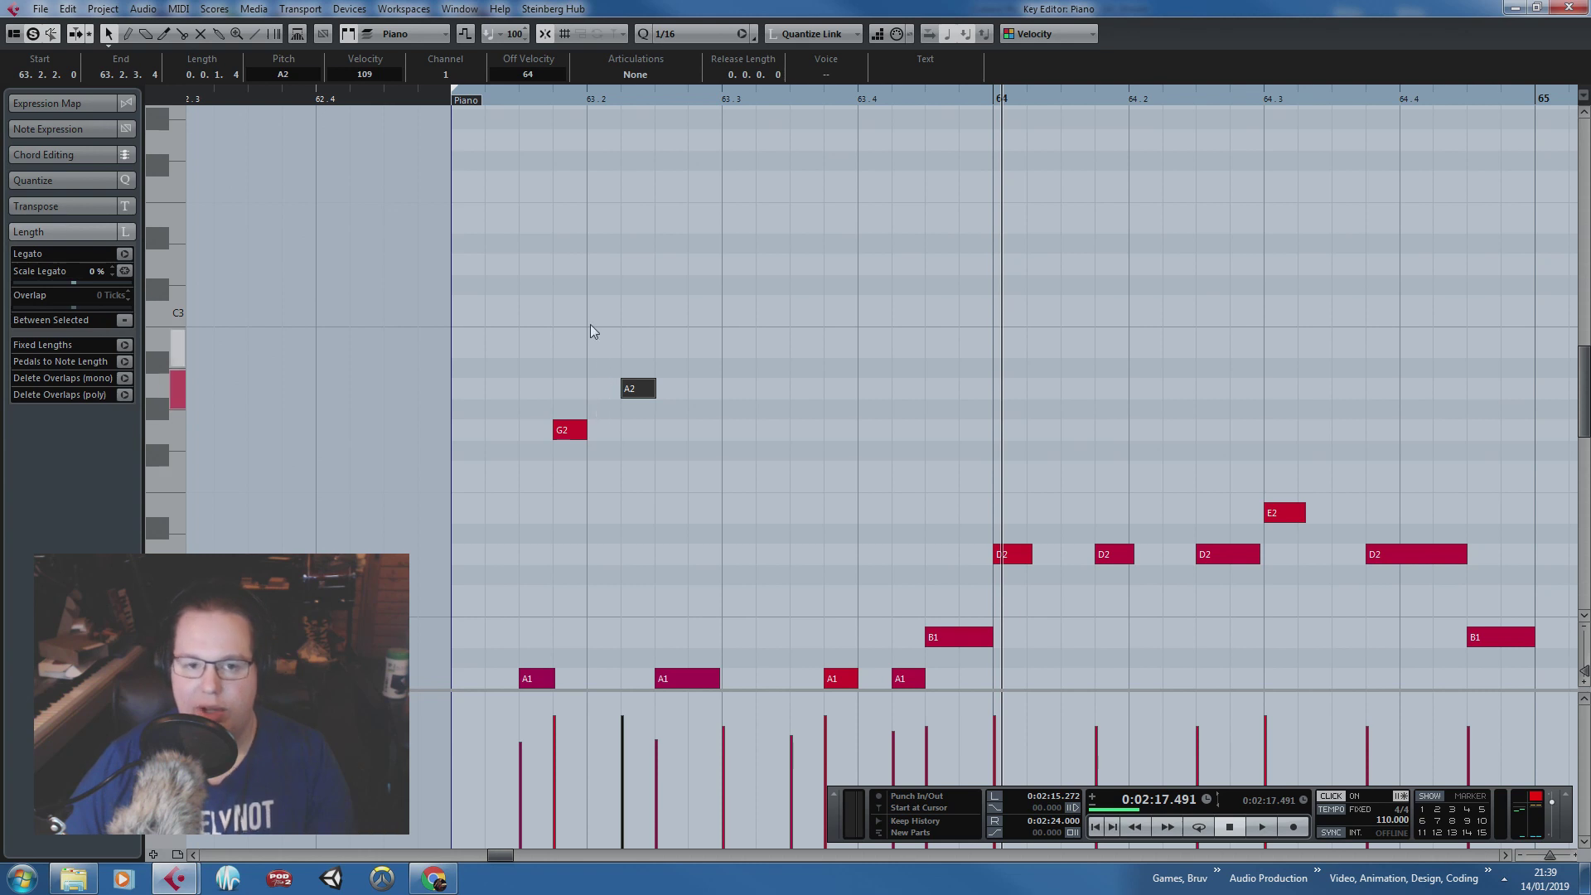
pyautogui.scroll(3, 590, 325)
pyautogui.click(580, 356)
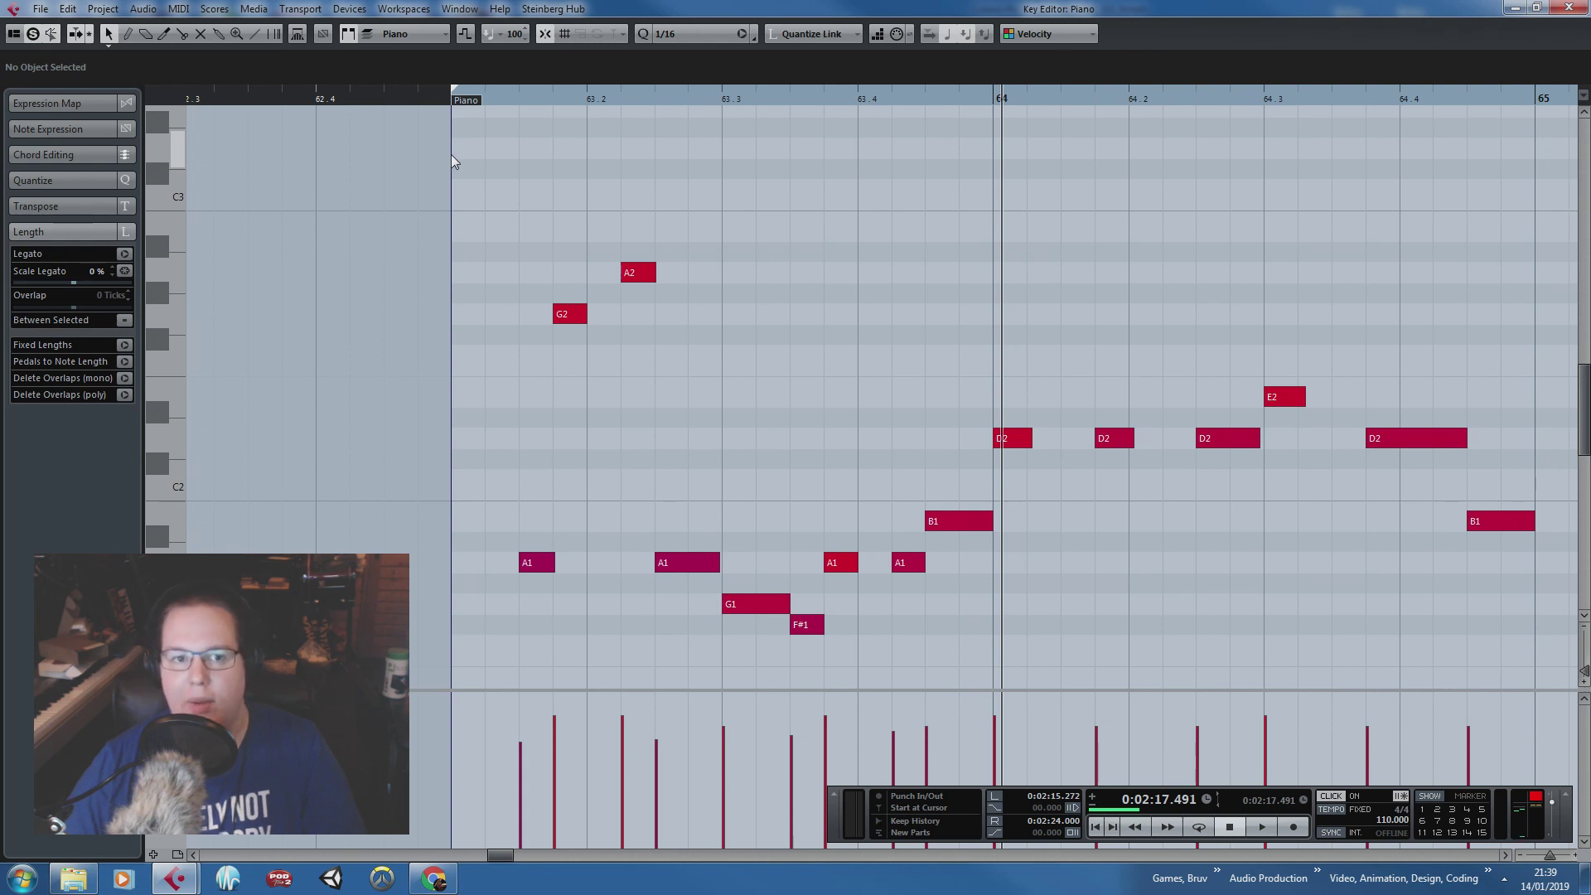
# Step: Play the bass phrase from the start of bar 63
pyautogui.click(436, 96)
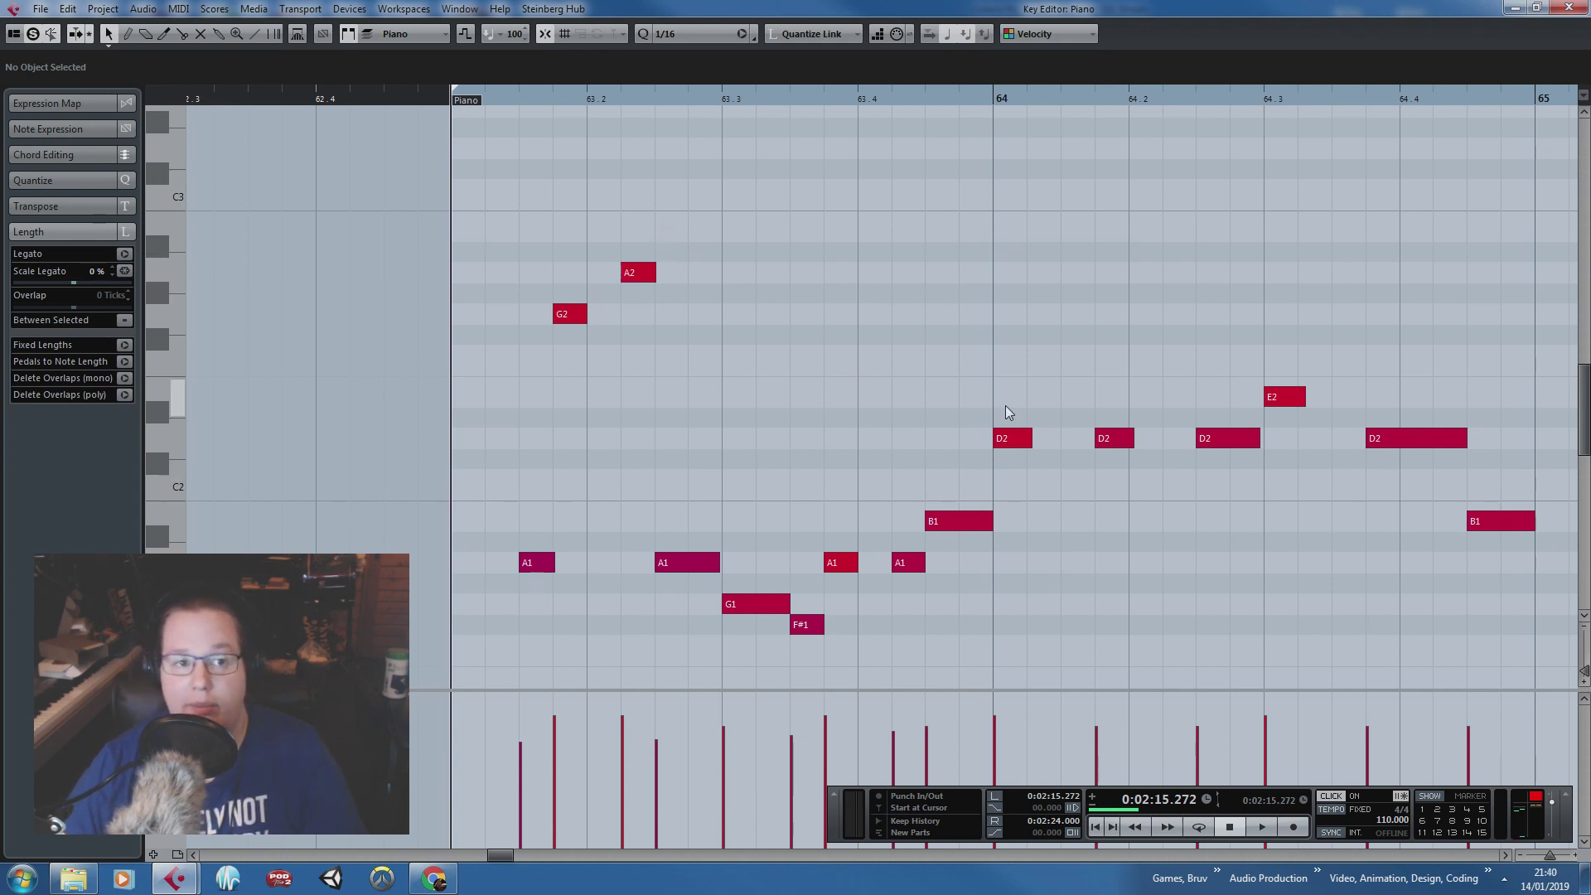
pyautogui.press('space')
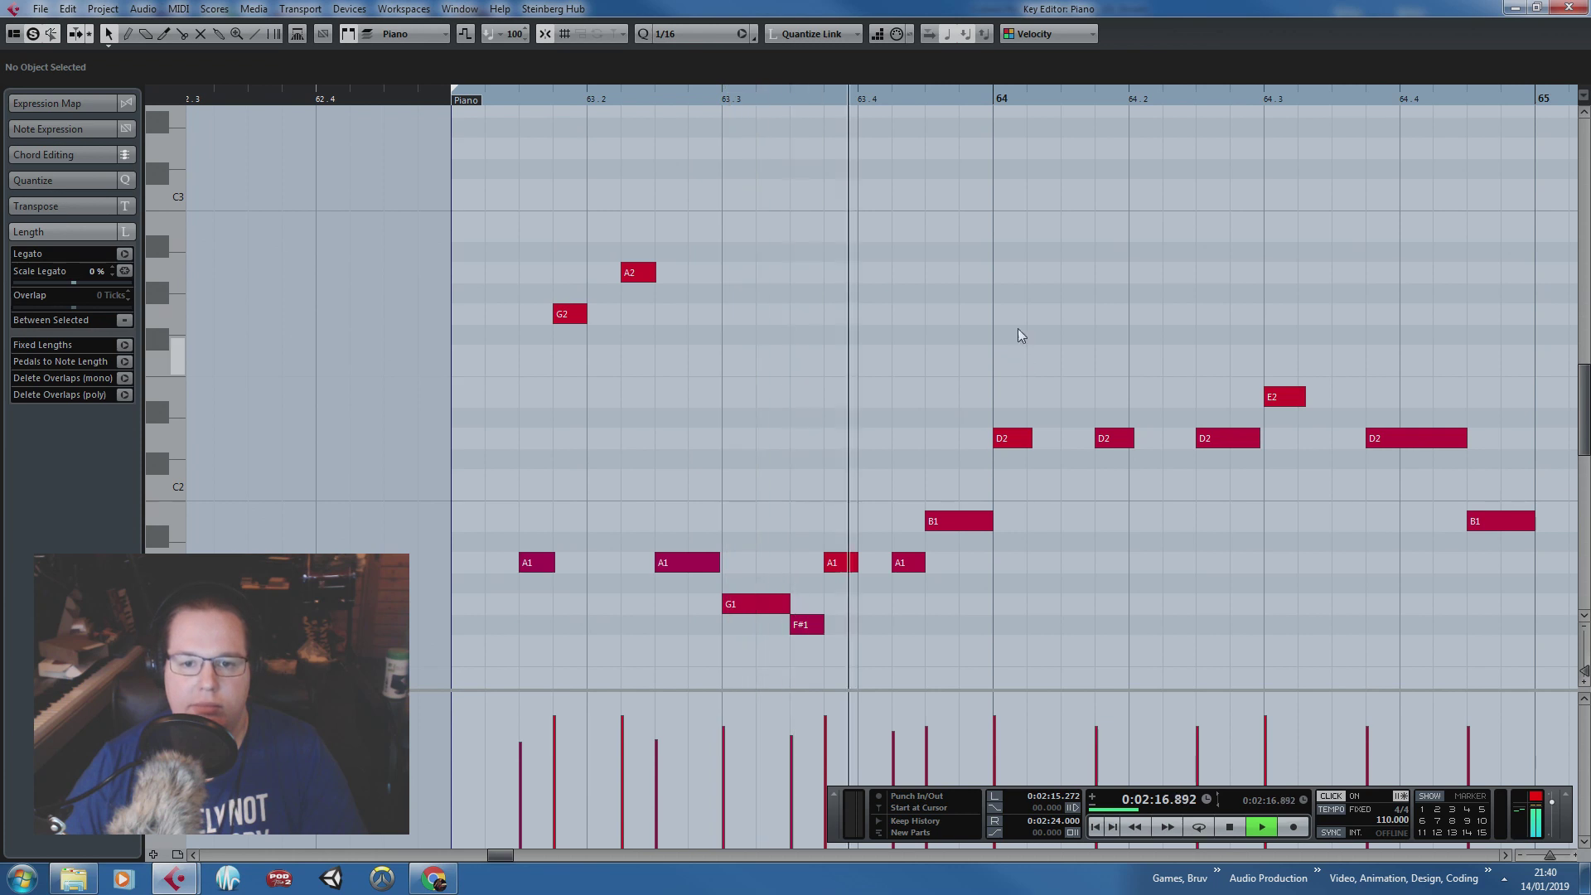
pyautogui.press('space')
# Step: Copy the first D2 of bar 64 down to a C2 at 64.1.3 and play the bar from its start
pyautogui.moveTo(1057, 500); pyautogui.dragTo(1088, 485)
pyautogui.hotkey('ctrl', 'd')
pyautogui.click(1146, 478)
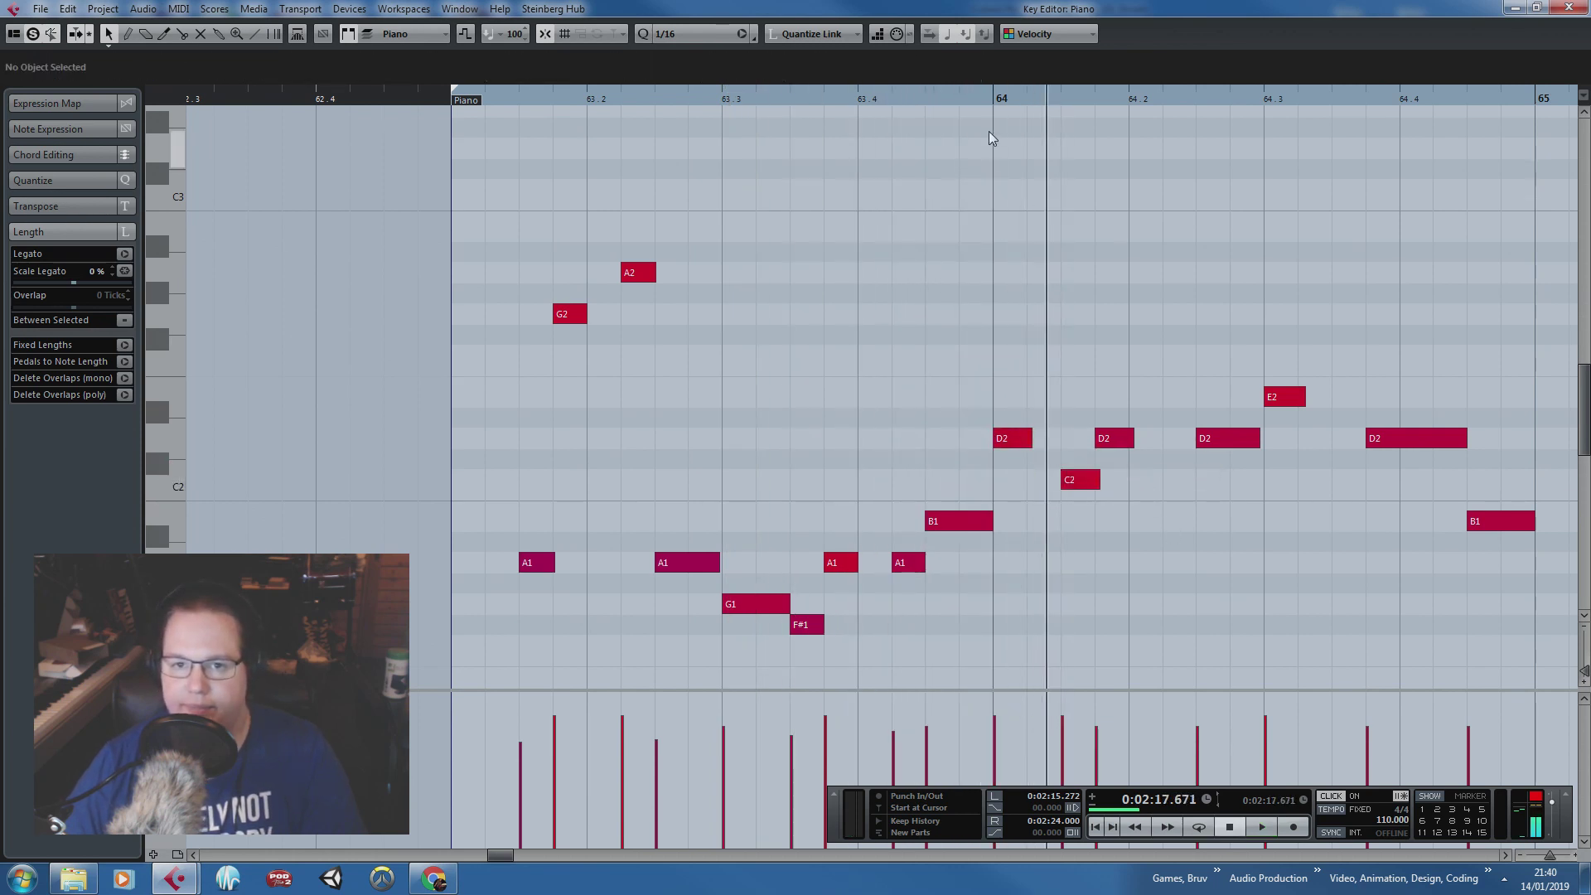
pyautogui.click(990, 99)
pyautogui.press('space')
pyautogui.press('space')
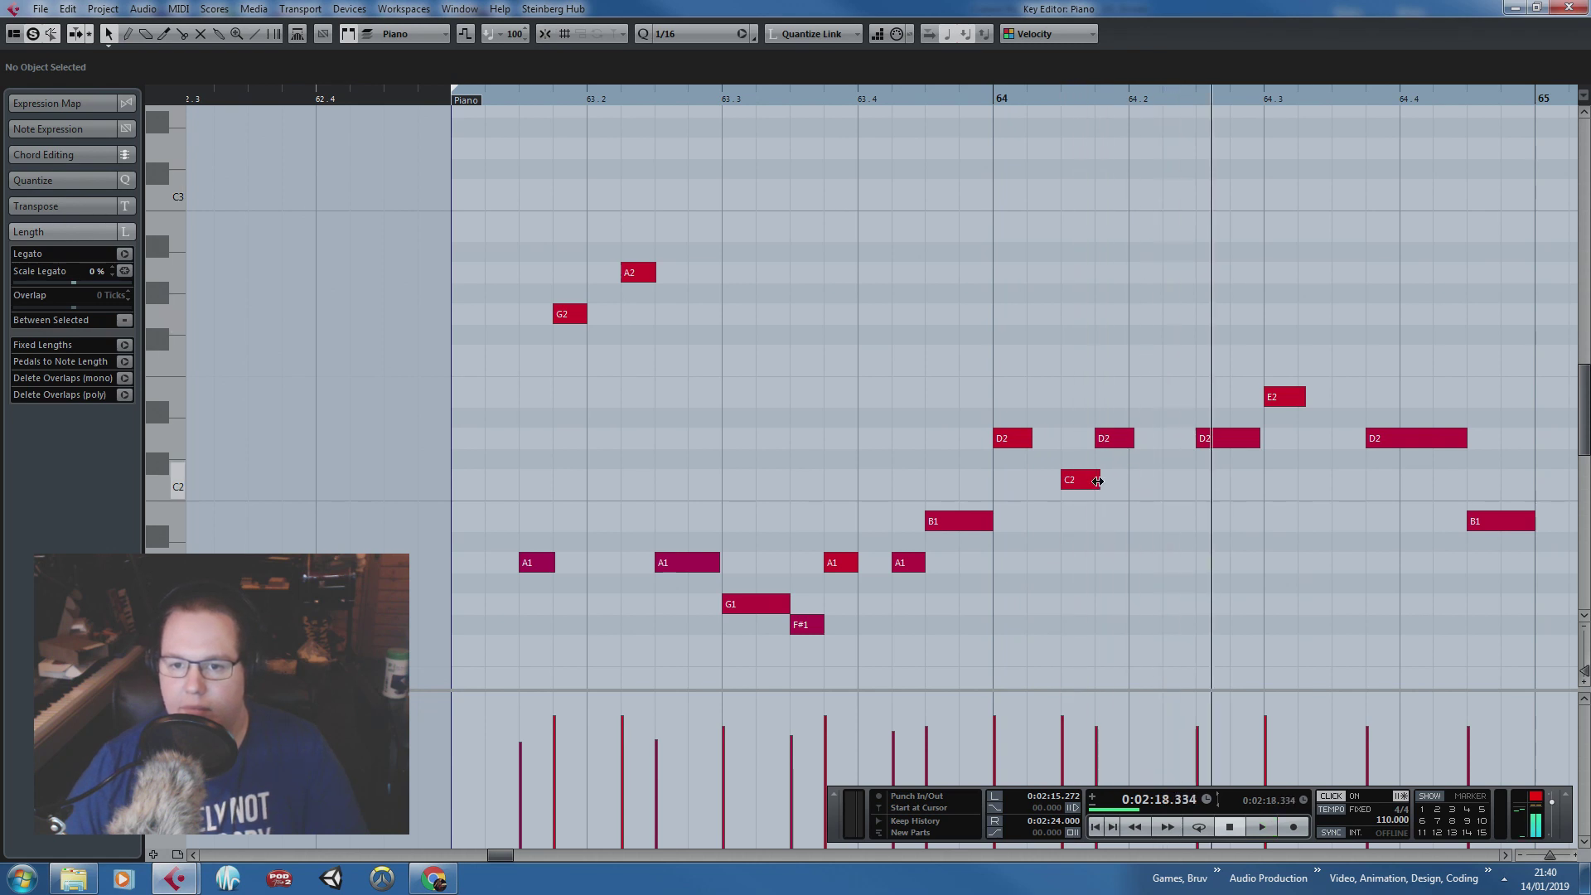
# Step: Shorten the C2 at 64.1.3 and the D2 right after it to one sixteenth note each
pyautogui.moveTo(1100, 481); pyautogui.dragTo(1102, 483)
pyautogui.moveTo(1062, 480); pyautogui.dragTo(1101, 486)
pyautogui.moveTo(1127, 482); pyautogui.dragTo(1127, 438)
pyautogui.click(1115, 461)
pyautogui.click(1074, 486)
pyautogui.click(1118, 444)
pyautogui.click(1121, 358)
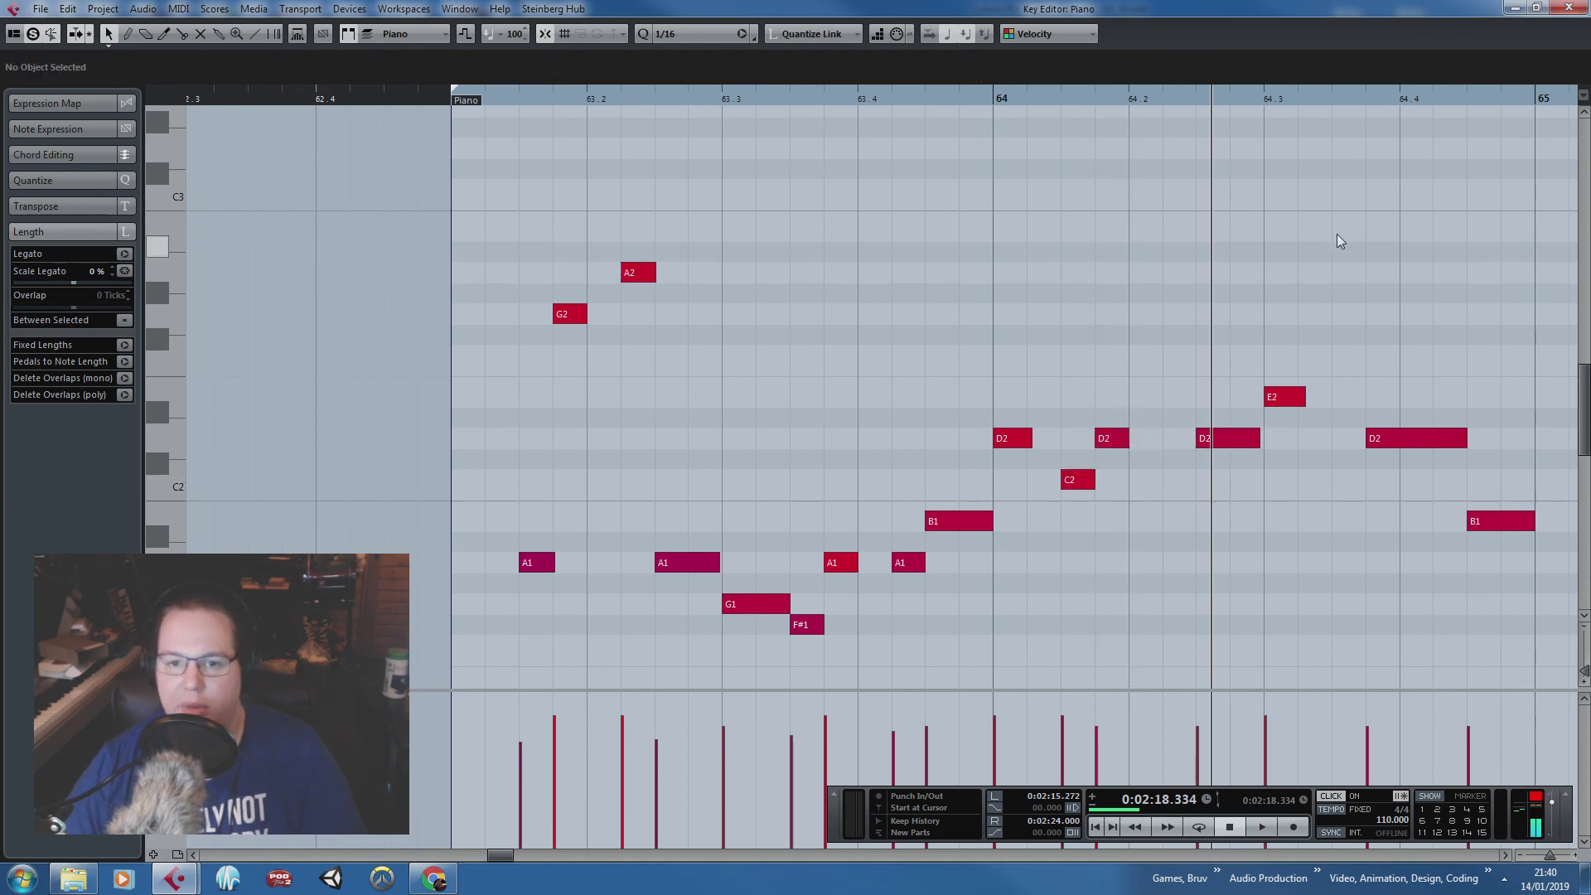
# Step: Play from bar 64 and copy its E2 up to a sixteenth-long G2 at 64.3.3
pyautogui.moveTo(1335, 232); pyautogui.dragTo(1586, 233)
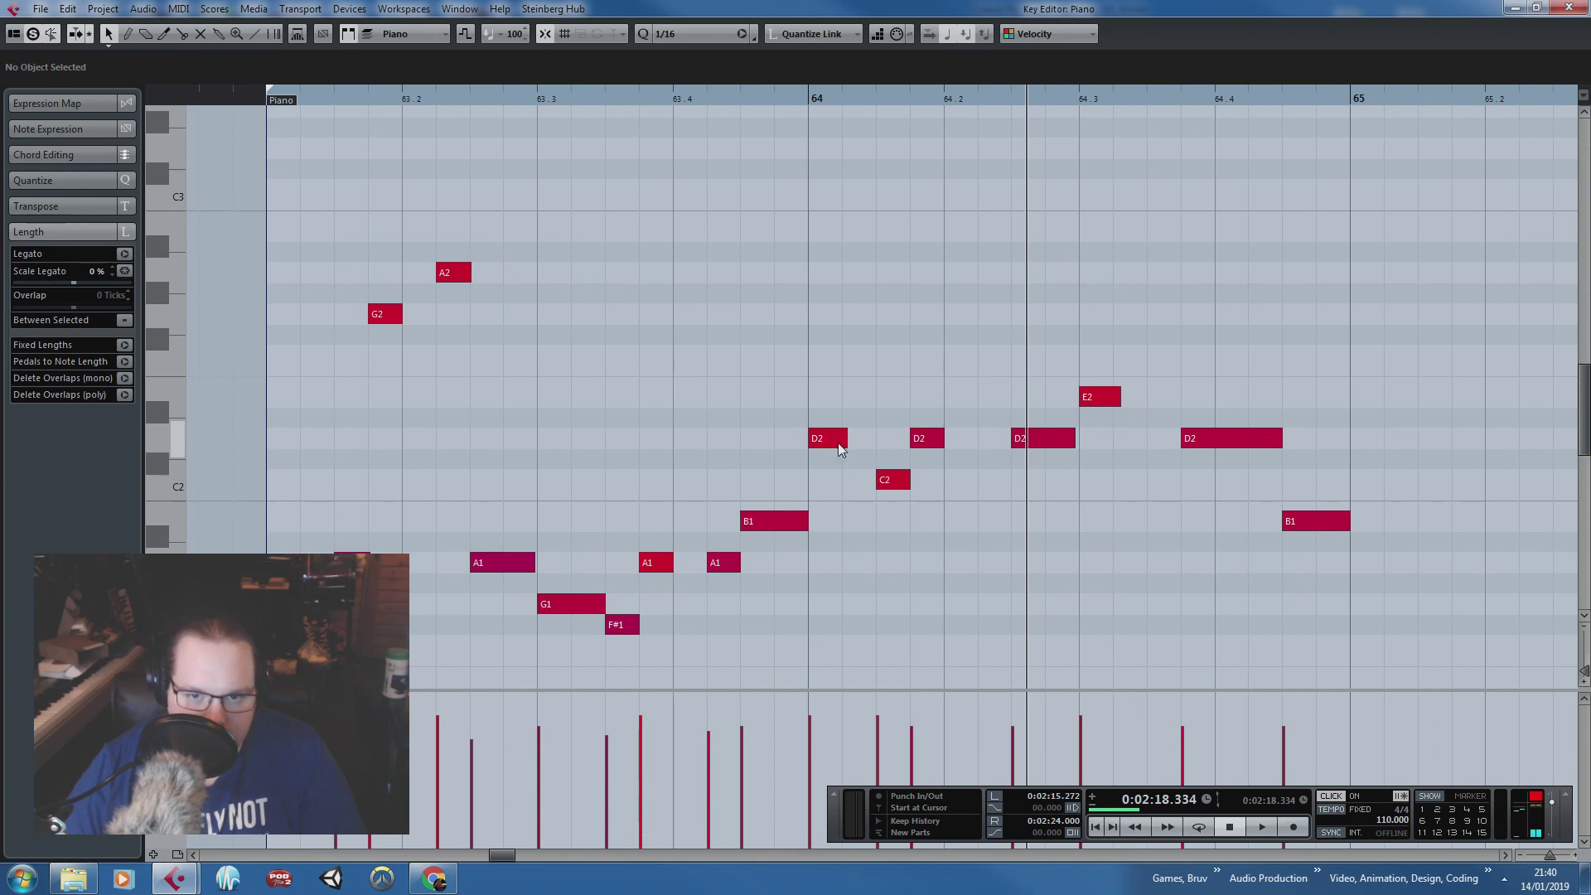
pyautogui.click(800, 94)
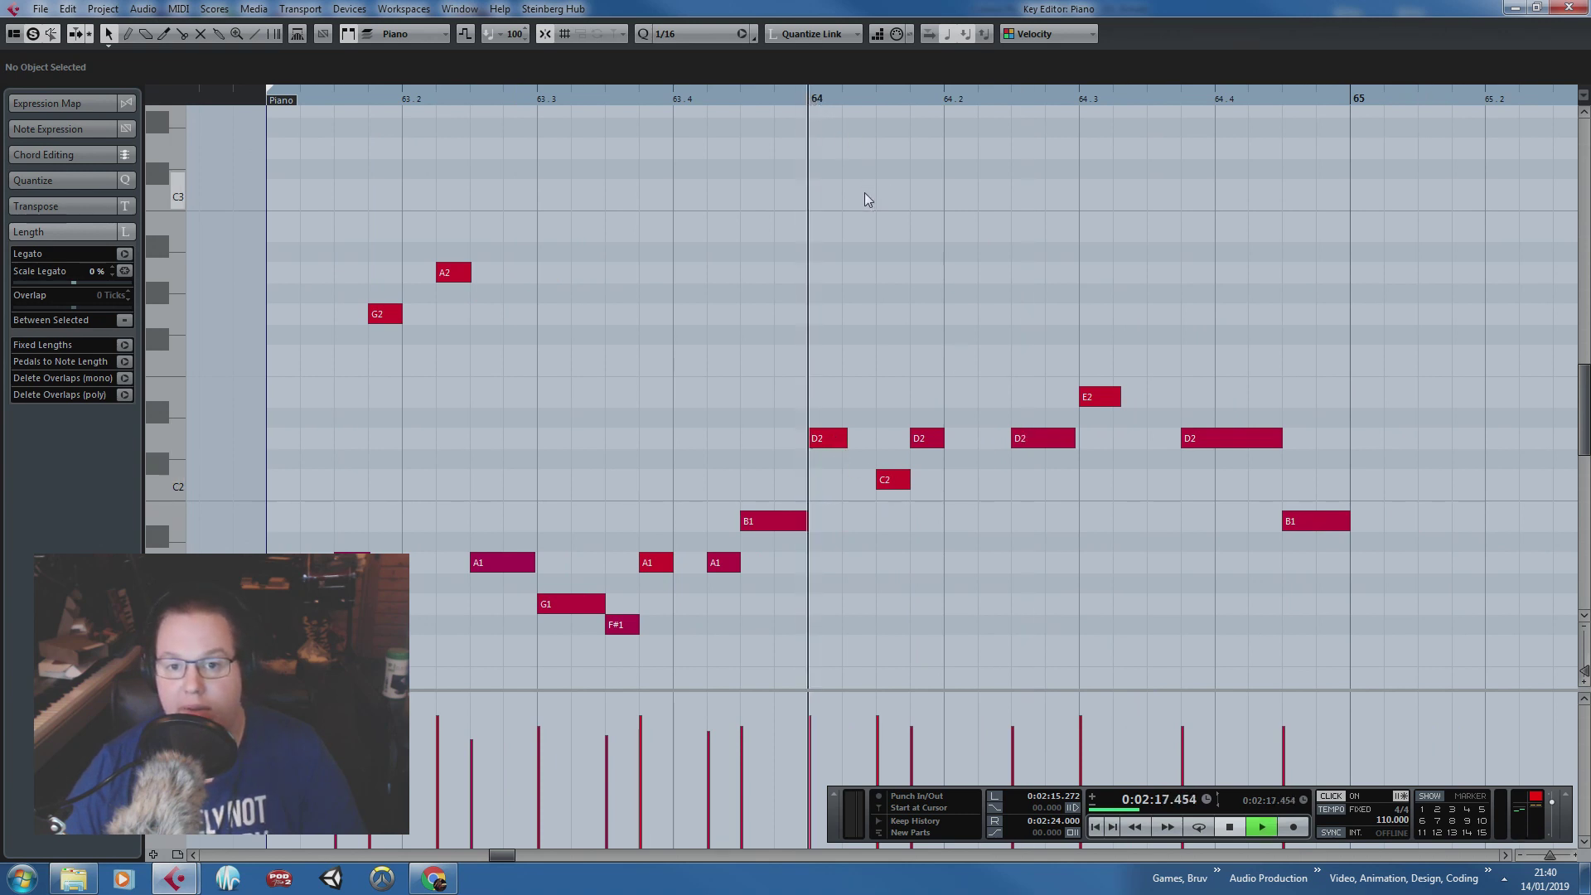
pyautogui.press('space')
pyautogui.click(1105, 402)
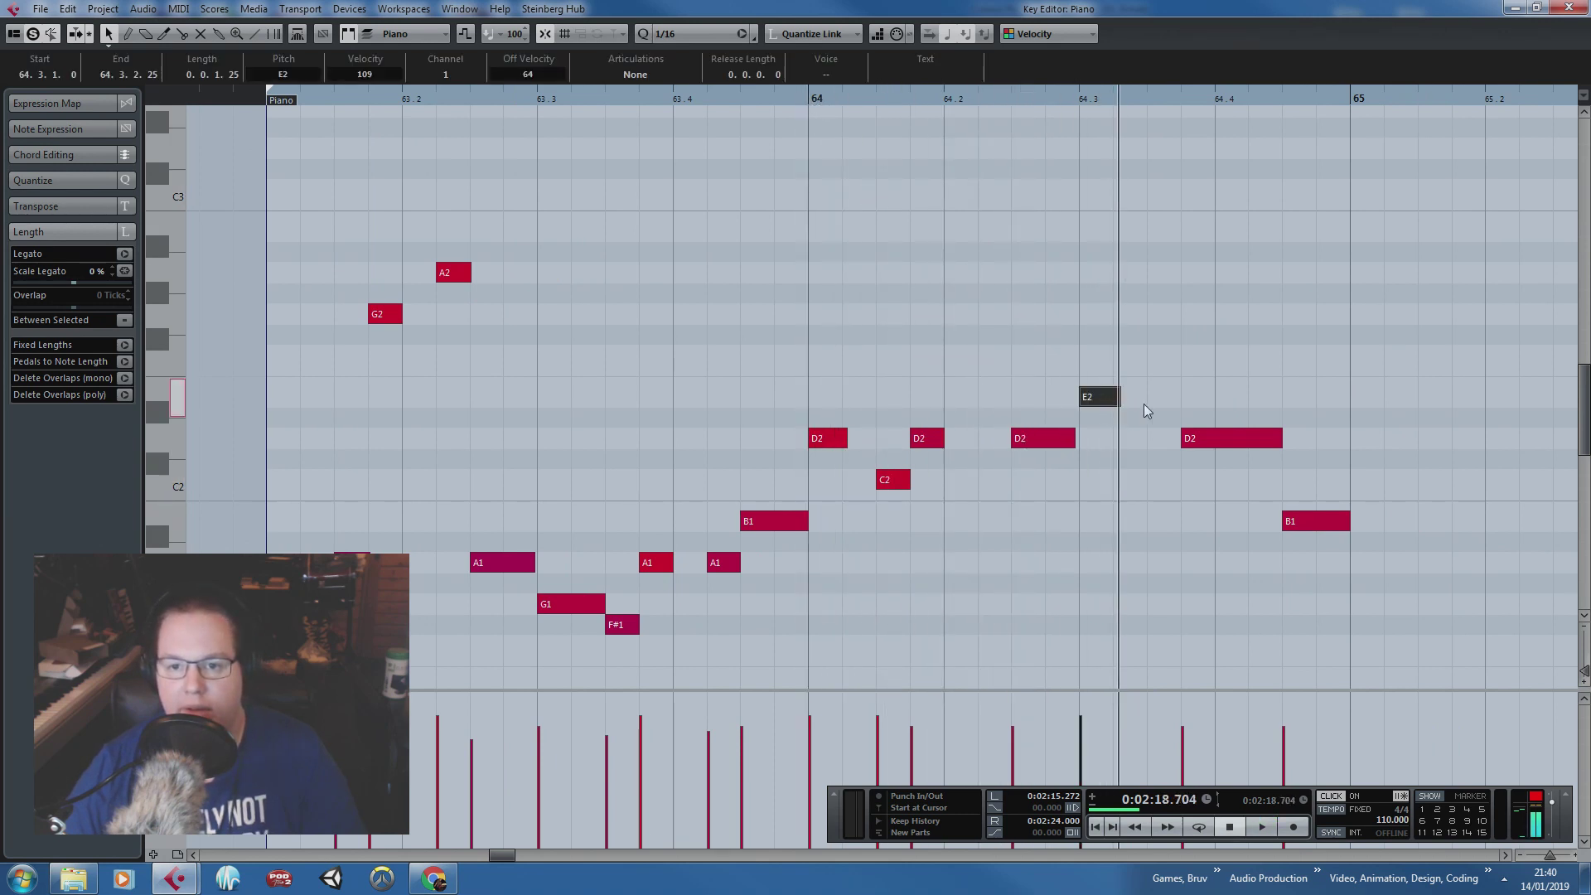
pyautogui.hotkey('ctrl', 'd')
pyautogui.moveTo(1133, 401); pyautogui.dragTo(1171, 315)
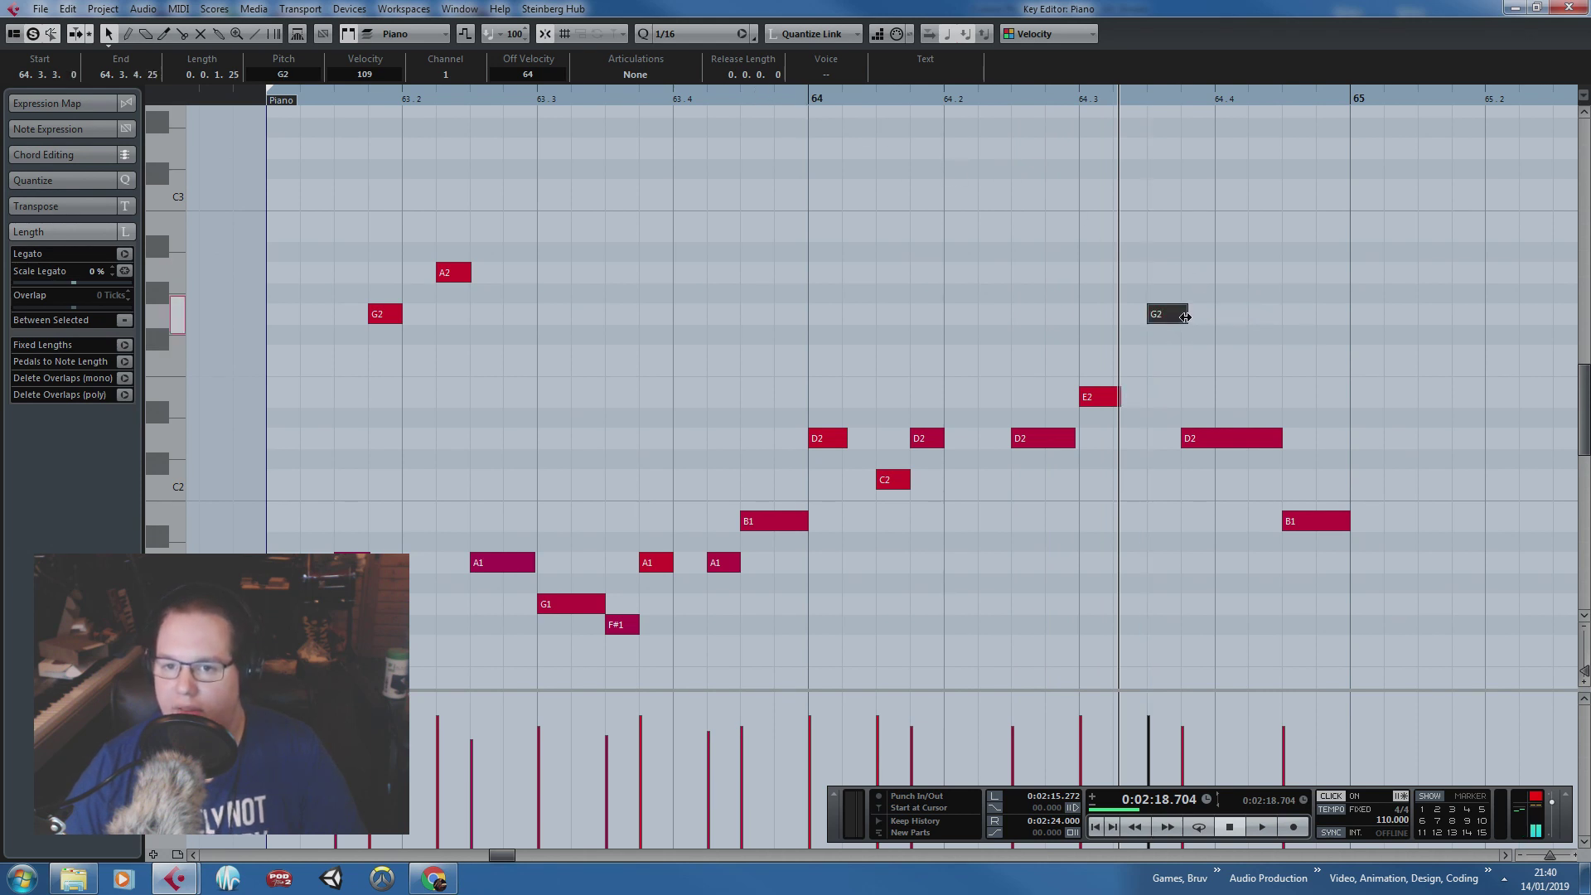
pyautogui.press('Right')
# Step: Shorten the last D2 of bar 64 to two sixteenths and add a sixteenth-long C2 at 64.4.2
pyautogui.moveTo(1280, 438); pyautogui.dragTo(1283, 481)
pyautogui.hotkey('ctrl', 'd')
pyautogui.click(1271, 379)
# Step: Play back the edited phrase from bar 63 through the end of bar 64
pyautogui.click(265, 100)
pyautogui.press('space')
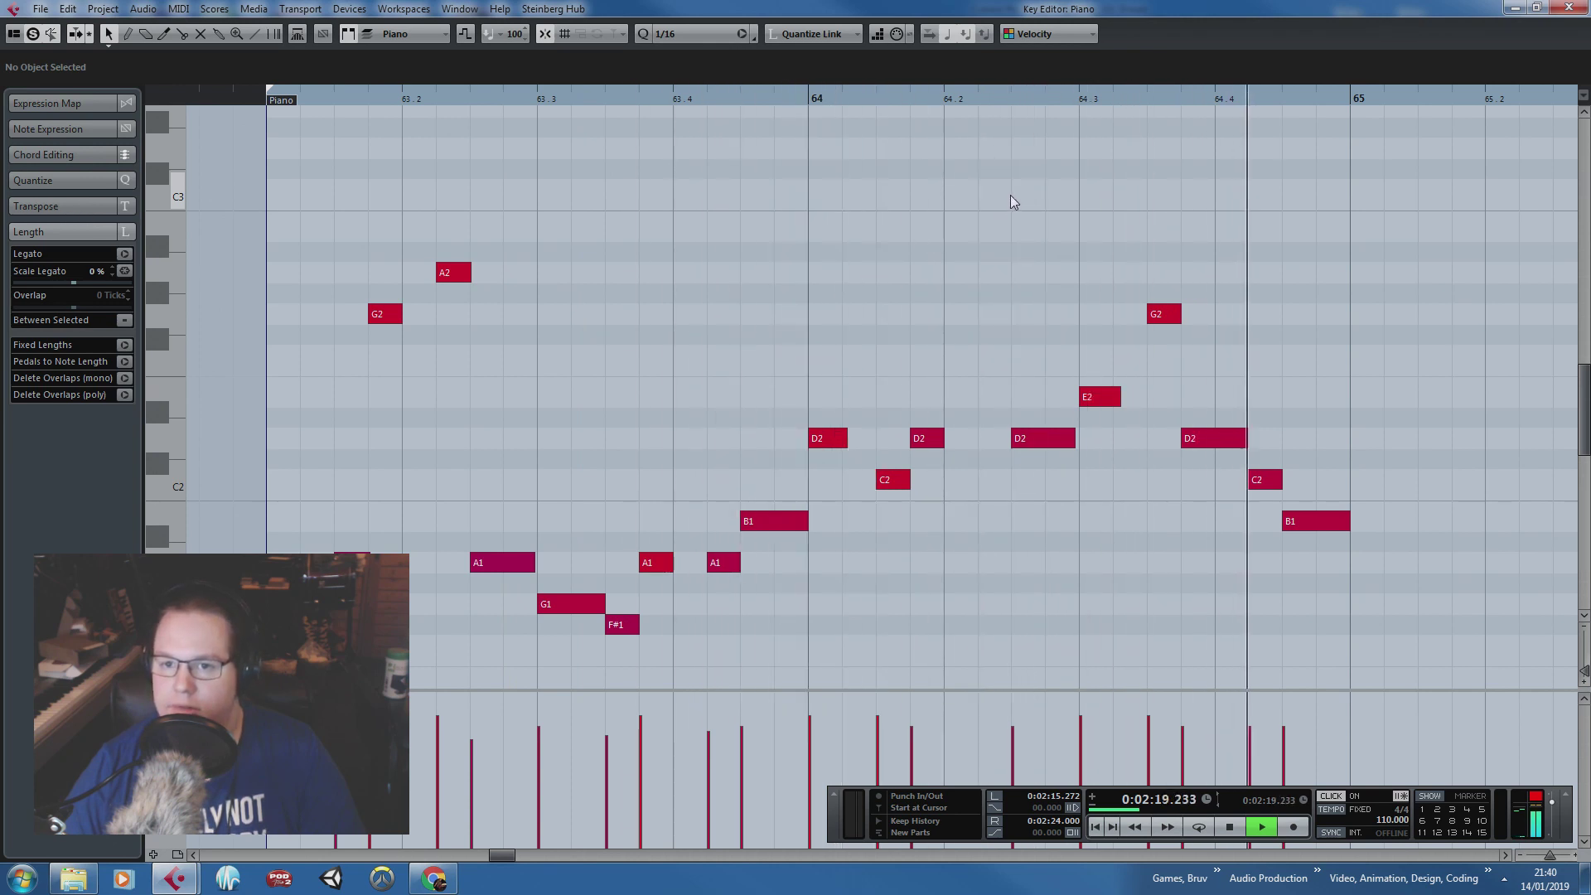
pyautogui.press('space')
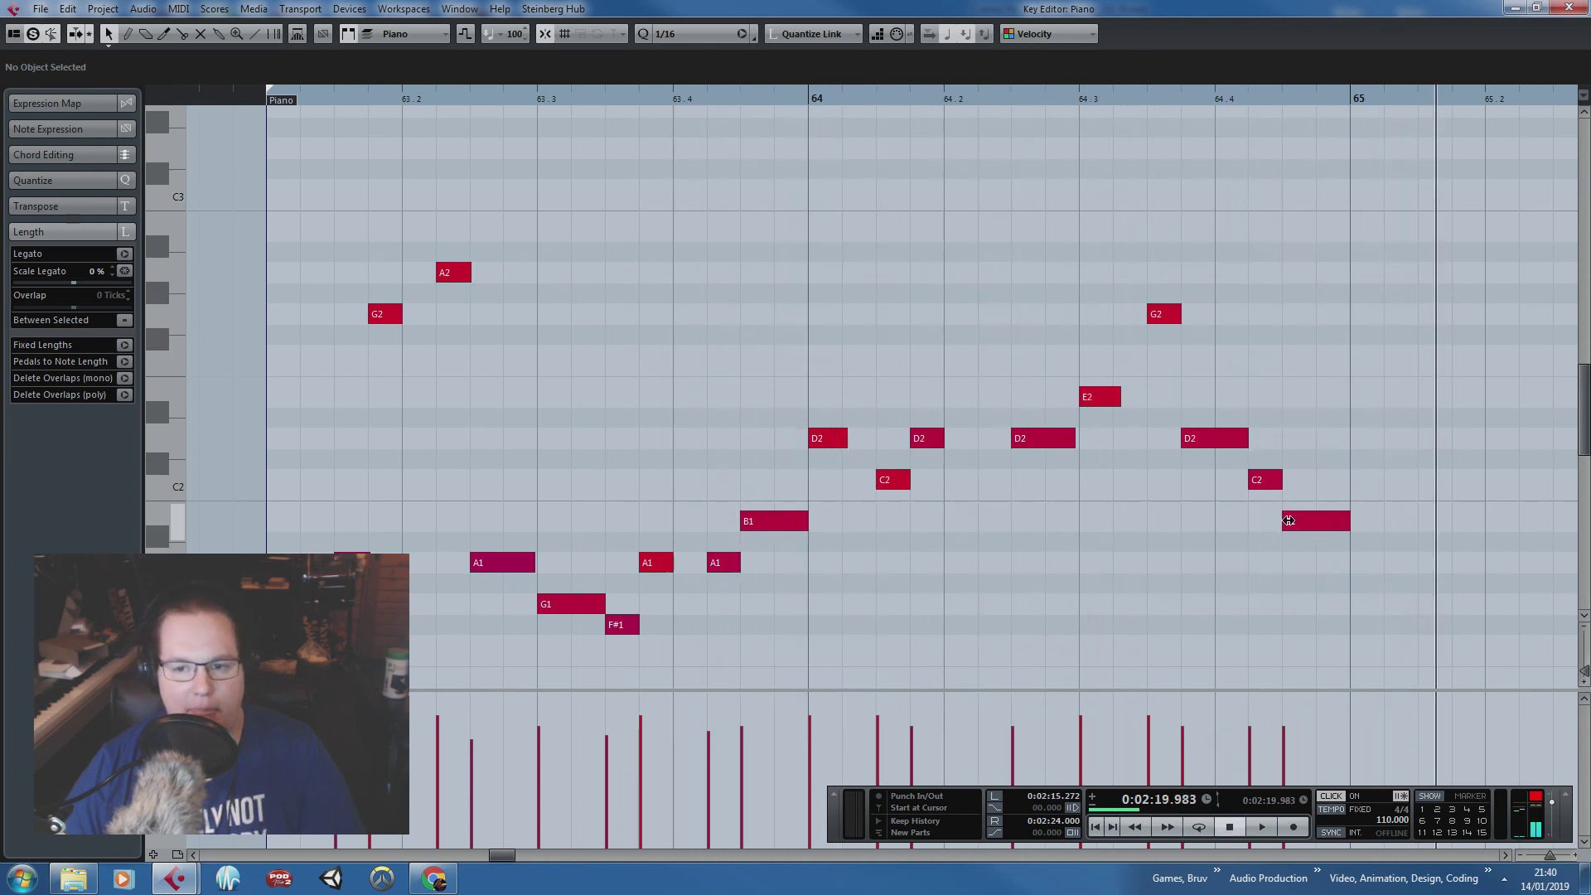
# Step: Trim the final B1 so it starts at 64.4.4, and play bar 64 again
pyautogui.moveTo(1284, 521); pyautogui.dragTo(1315, 521)
pyautogui.click(1334, 504)
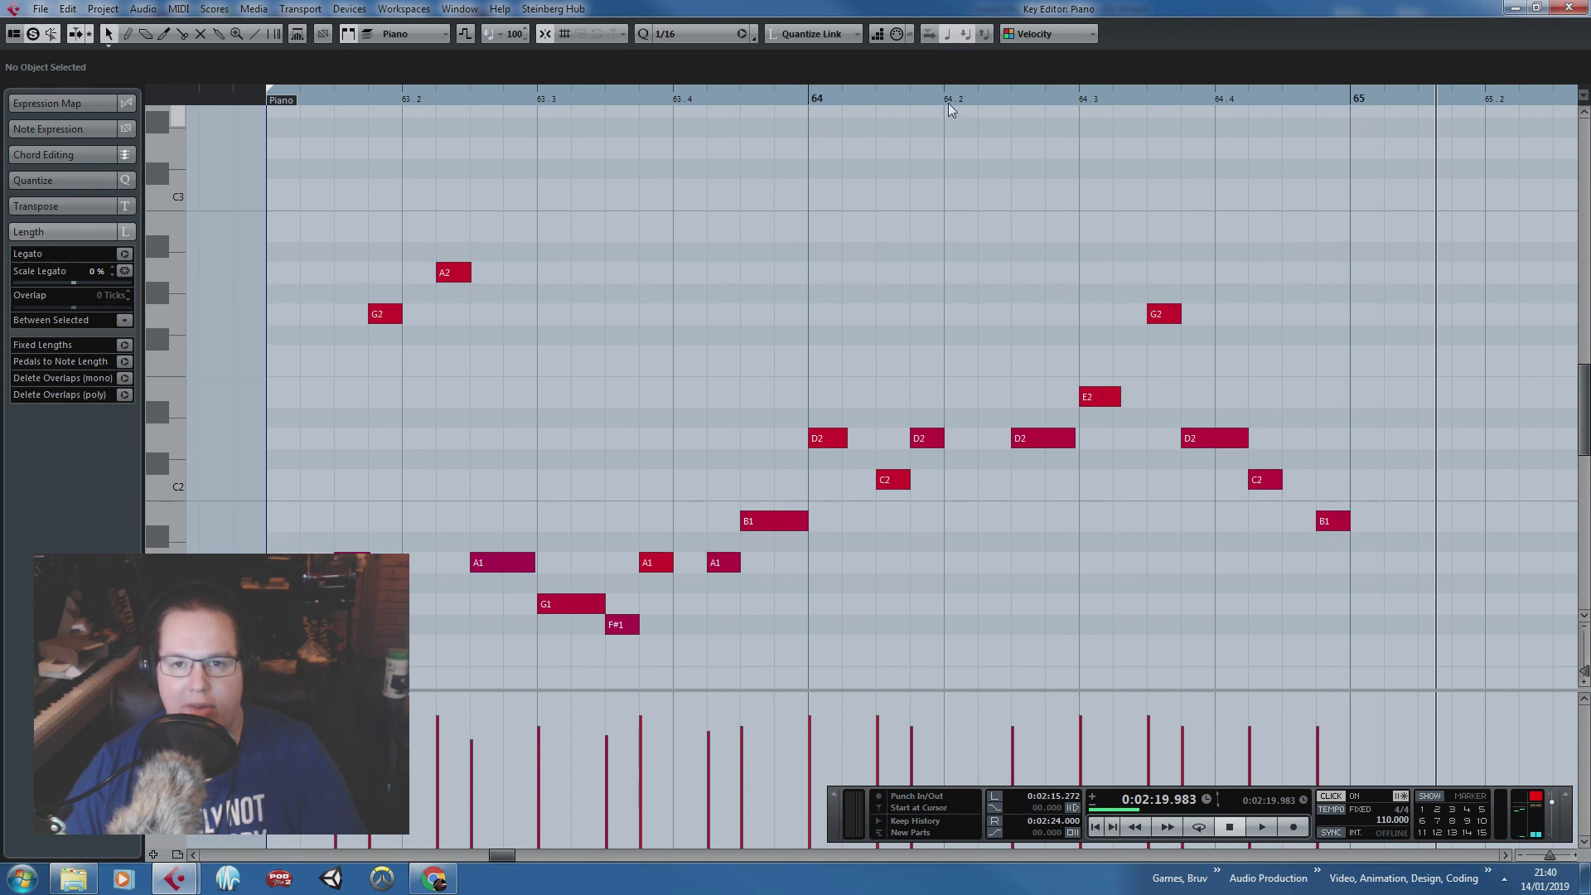
pyautogui.moveTo(876, 97); pyautogui.dragTo(842, 97)
pyautogui.press('space')
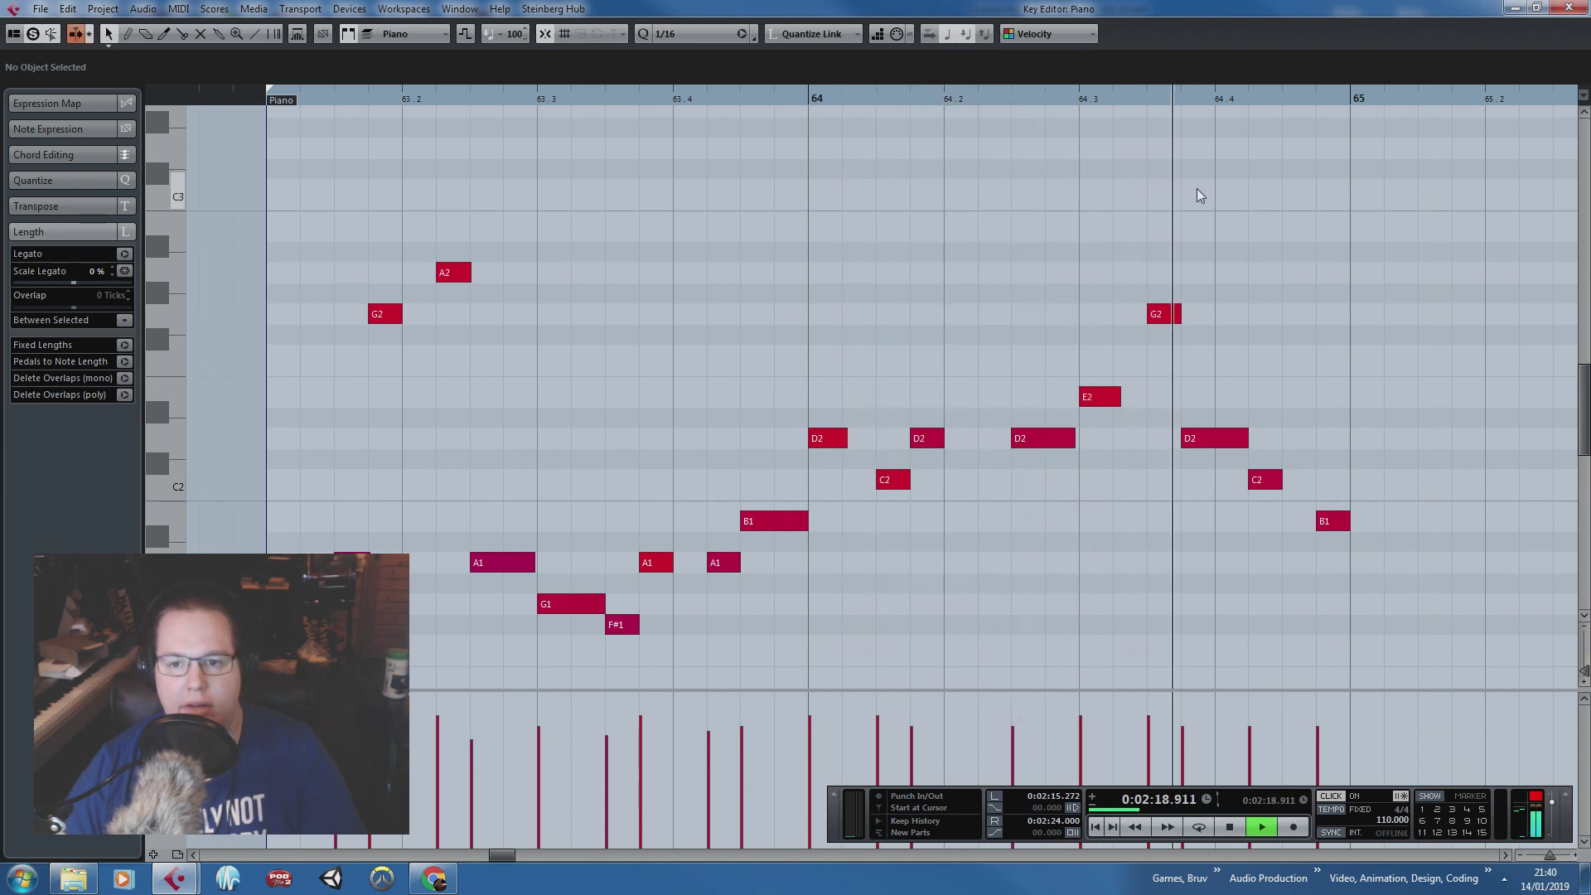
pyautogui.press('space')
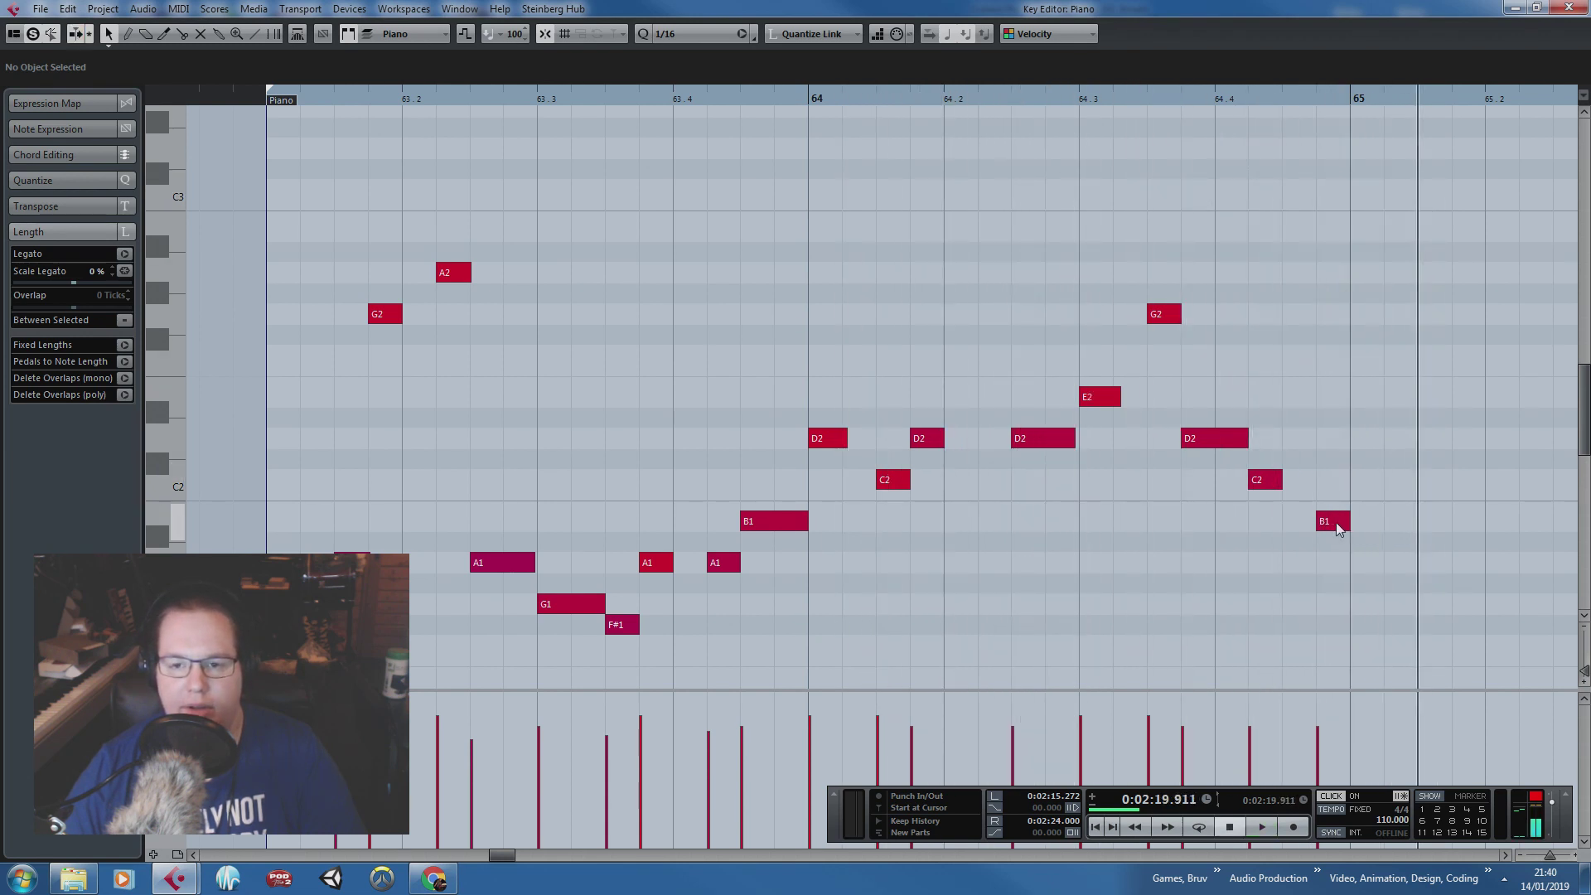
# Step: Move the final B1 one sixteenth earlier to 64.4.3 and play the bar from 64.3
pyautogui.moveTo(1335, 522); pyautogui.dragTo(1301, 522)
pyautogui.click(1062, 116)
pyautogui.click(1075, 98)
pyautogui.press('space')
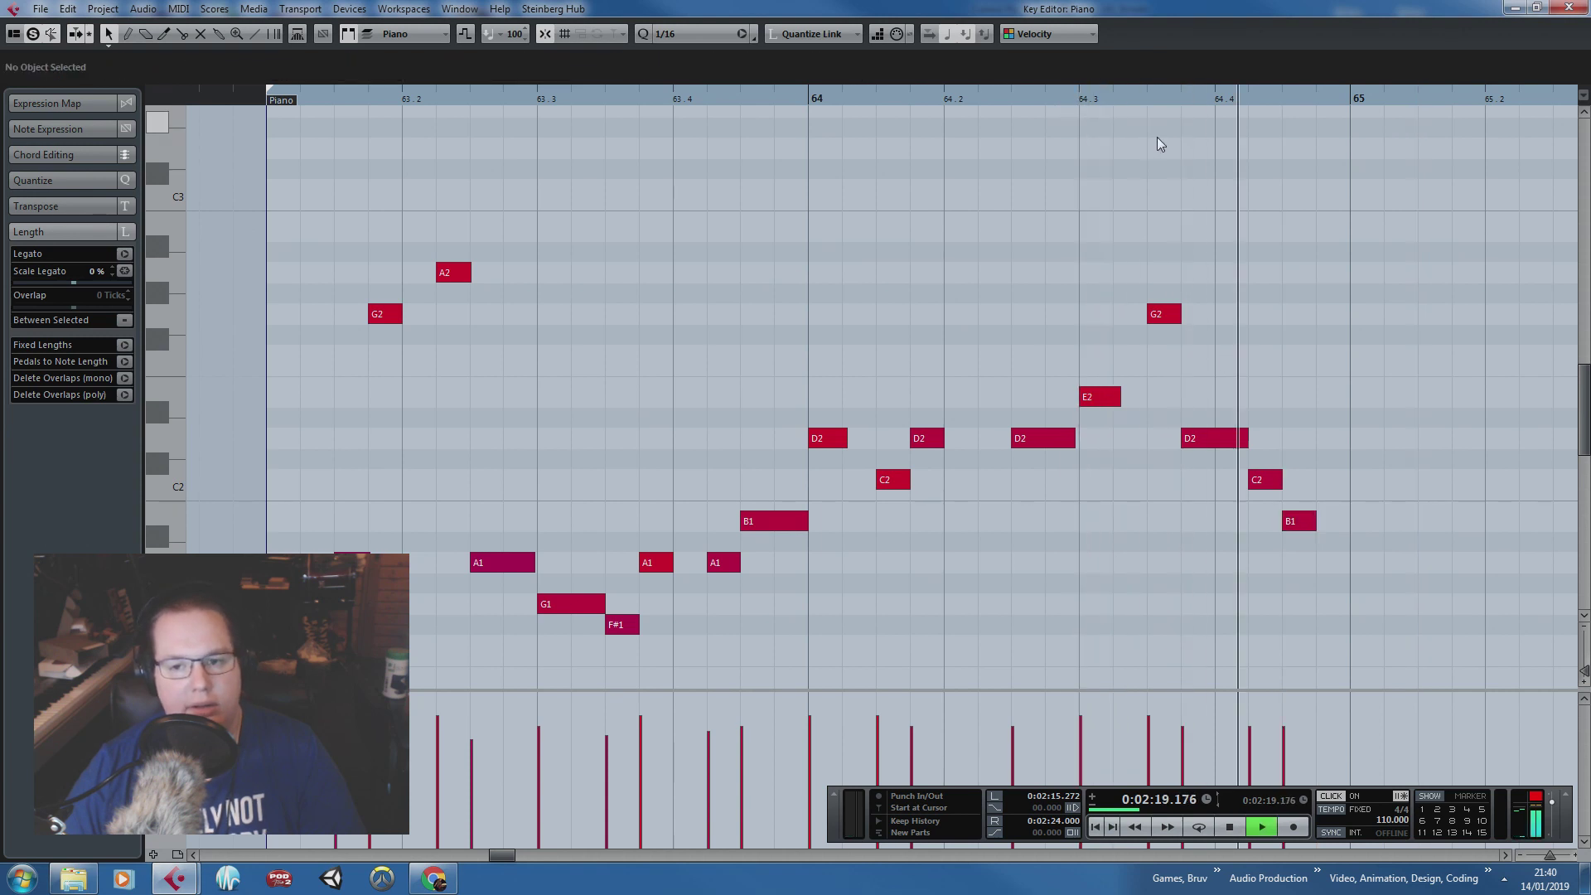
pyautogui.press('space')
# Step: Shift the last C2 to 64.4.3 and B1 to 64.4.4, and lengthen the D2 before them to three sixteenths
pyautogui.click(1316, 526)
pyautogui.moveTo(1317, 530); pyautogui.dragTo(1350, 527)
pyautogui.moveTo(1265, 479); pyautogui.dragTo(1276, 446)
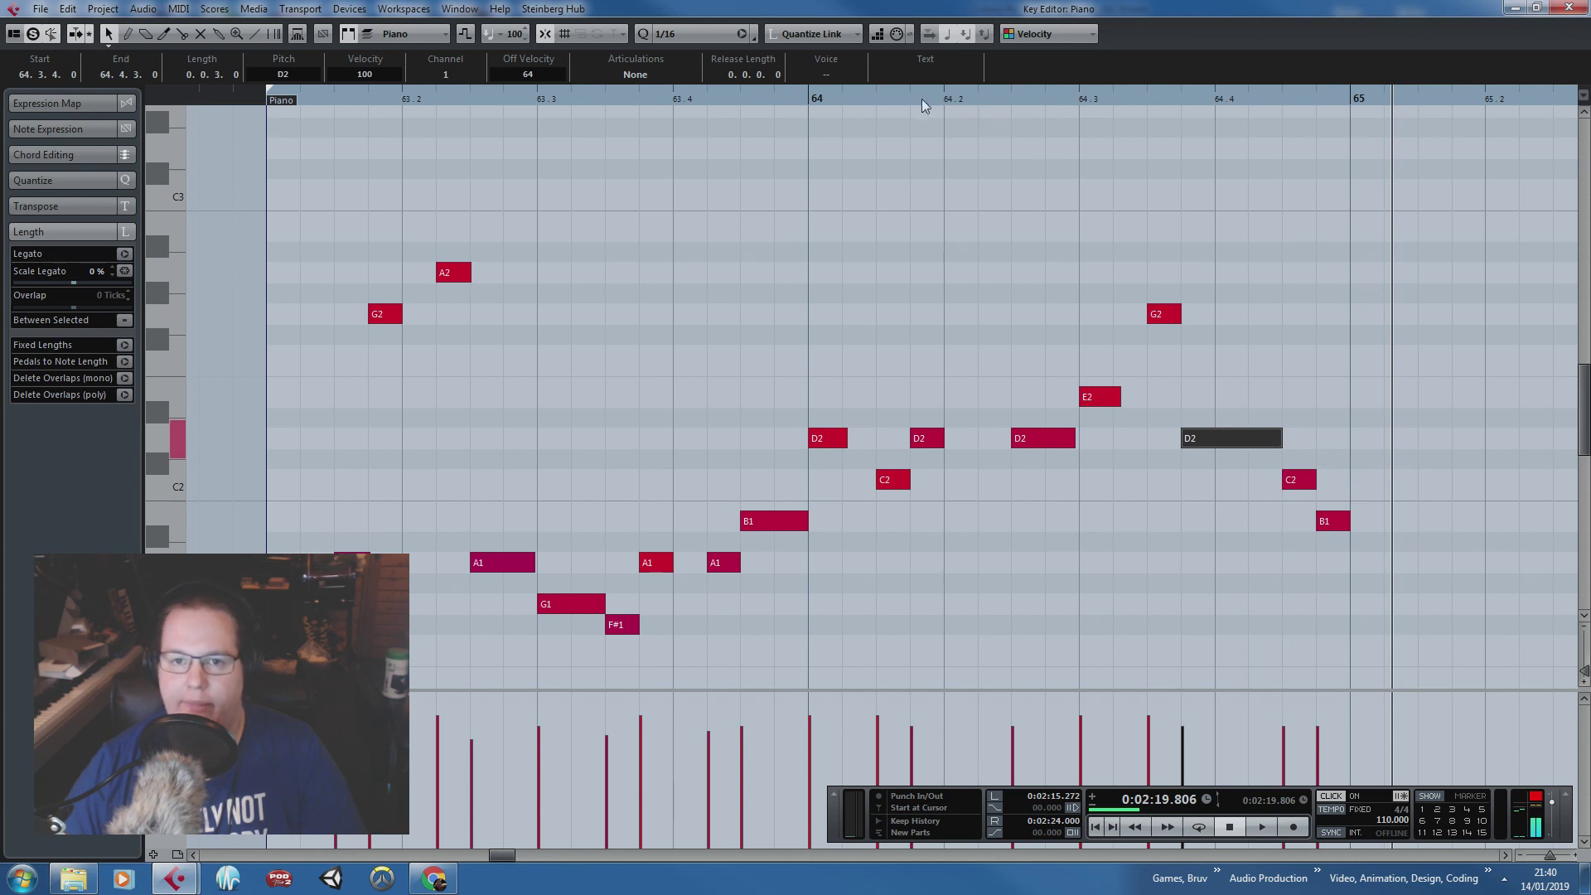
# Step: Play back bar 64 to check the timing of its descending ending
pyautogui.press('space')
pyautogui.click(885, 90)
pyautogui.press('g')
pyautogui.click(779, 221)
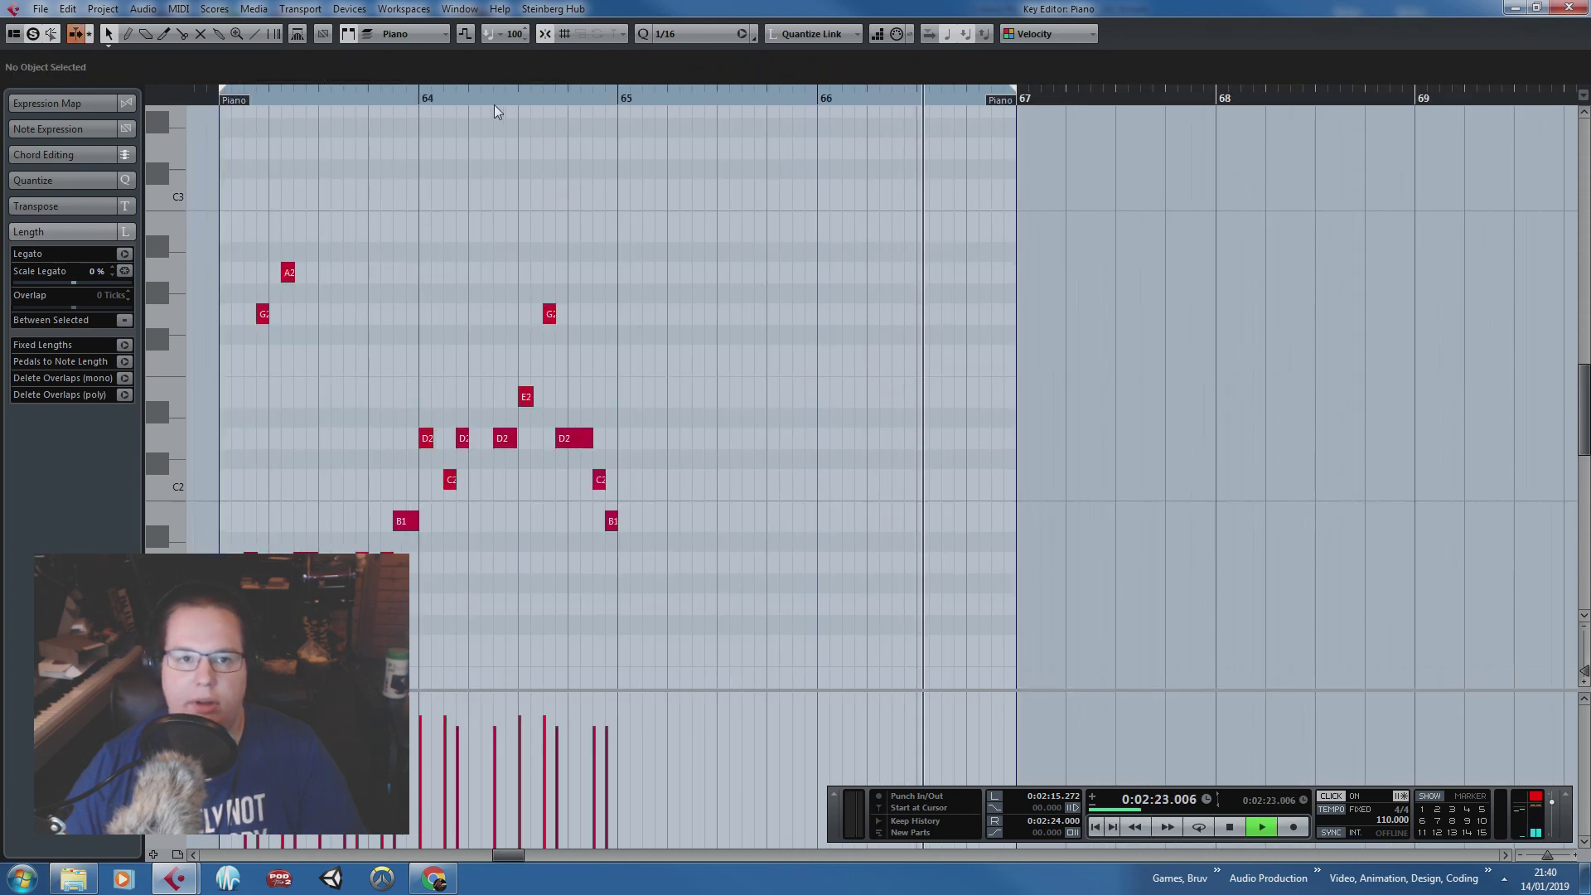
pyautogui.click(495, 101)
pyautogui.press('h')
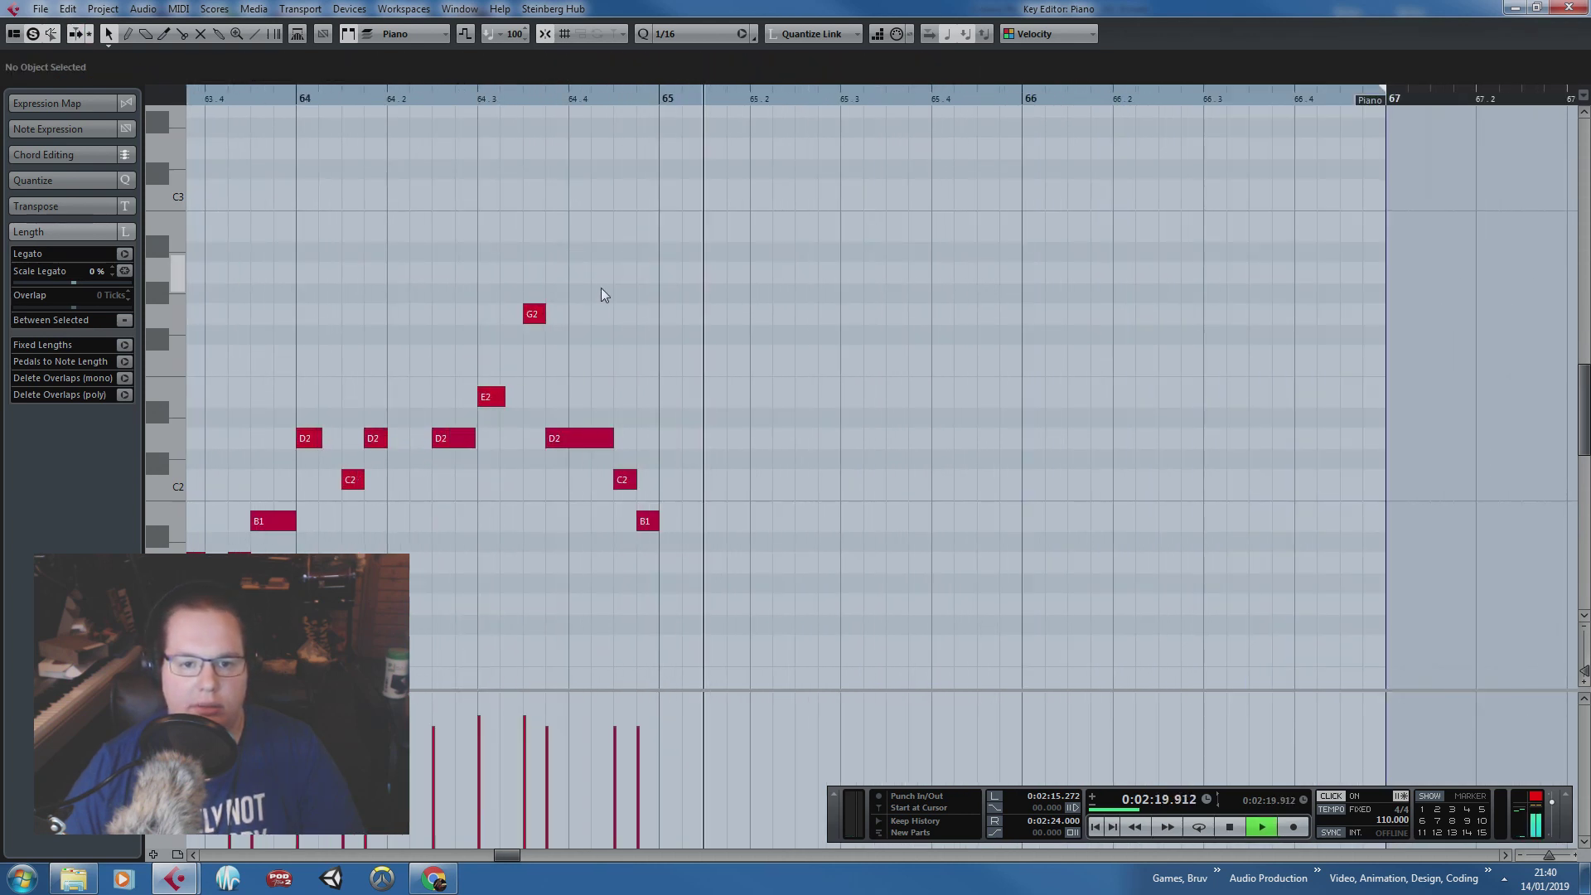
pyautogui.press('space')
# Step: Shift the last C2 to 64.4.2 and B1 to 64.4.3, shorten the preceding D2 to two sixteenths, and play the ending
pyautogui.scroll(2, 637, 381)
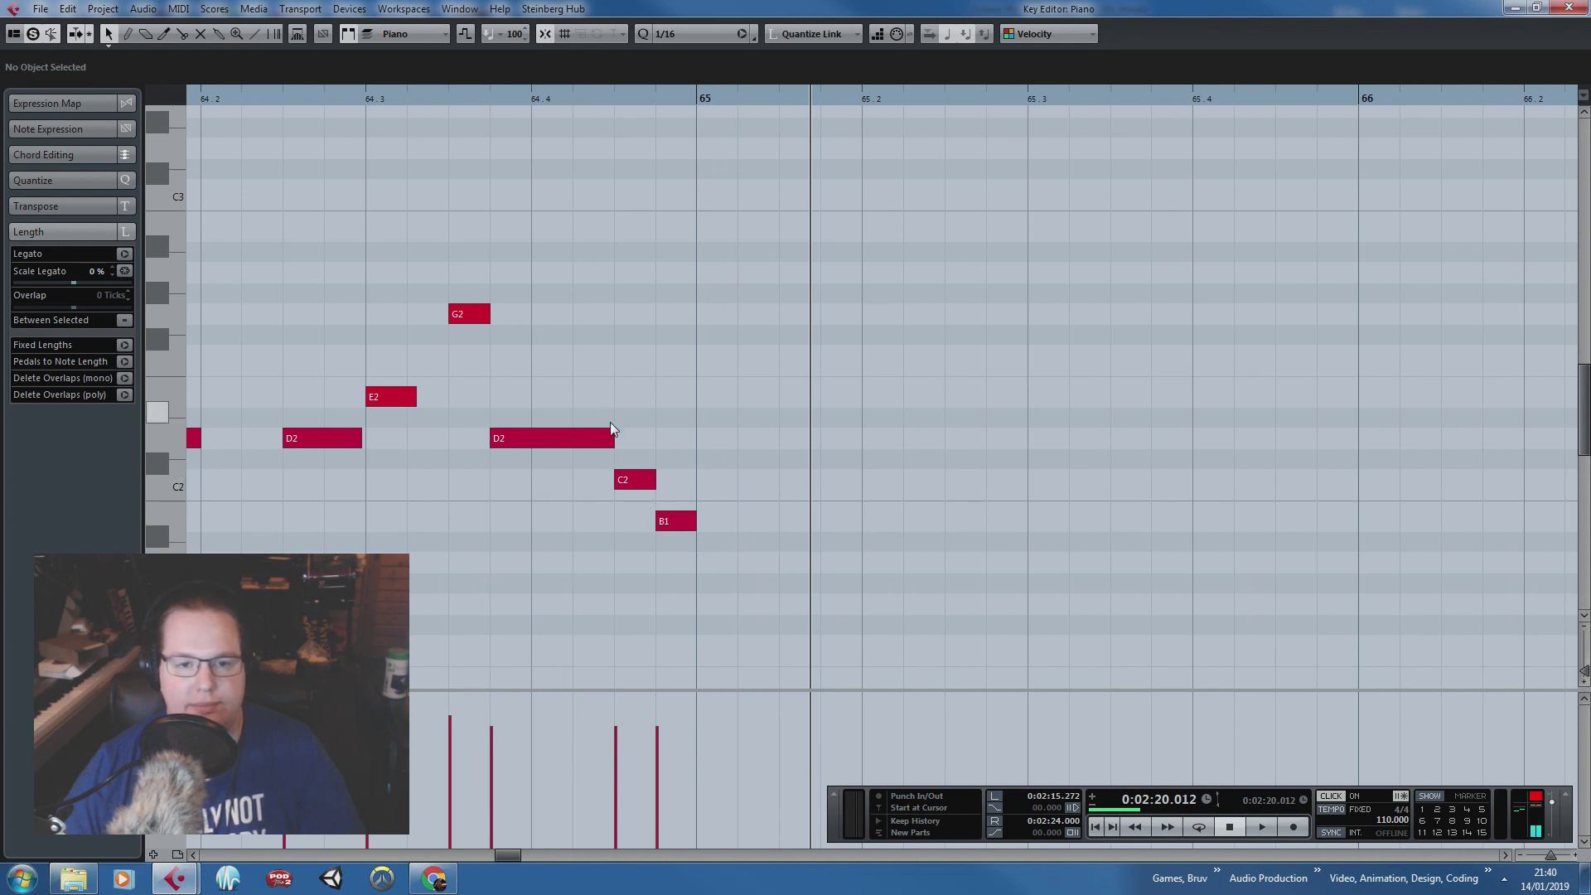
pyautogui.moveTo(612, 437); pyautogui.dragTo(613, 481)
pyautogui.click(478, 99)
pyautogui.press('space')
pyautogui.press('space')
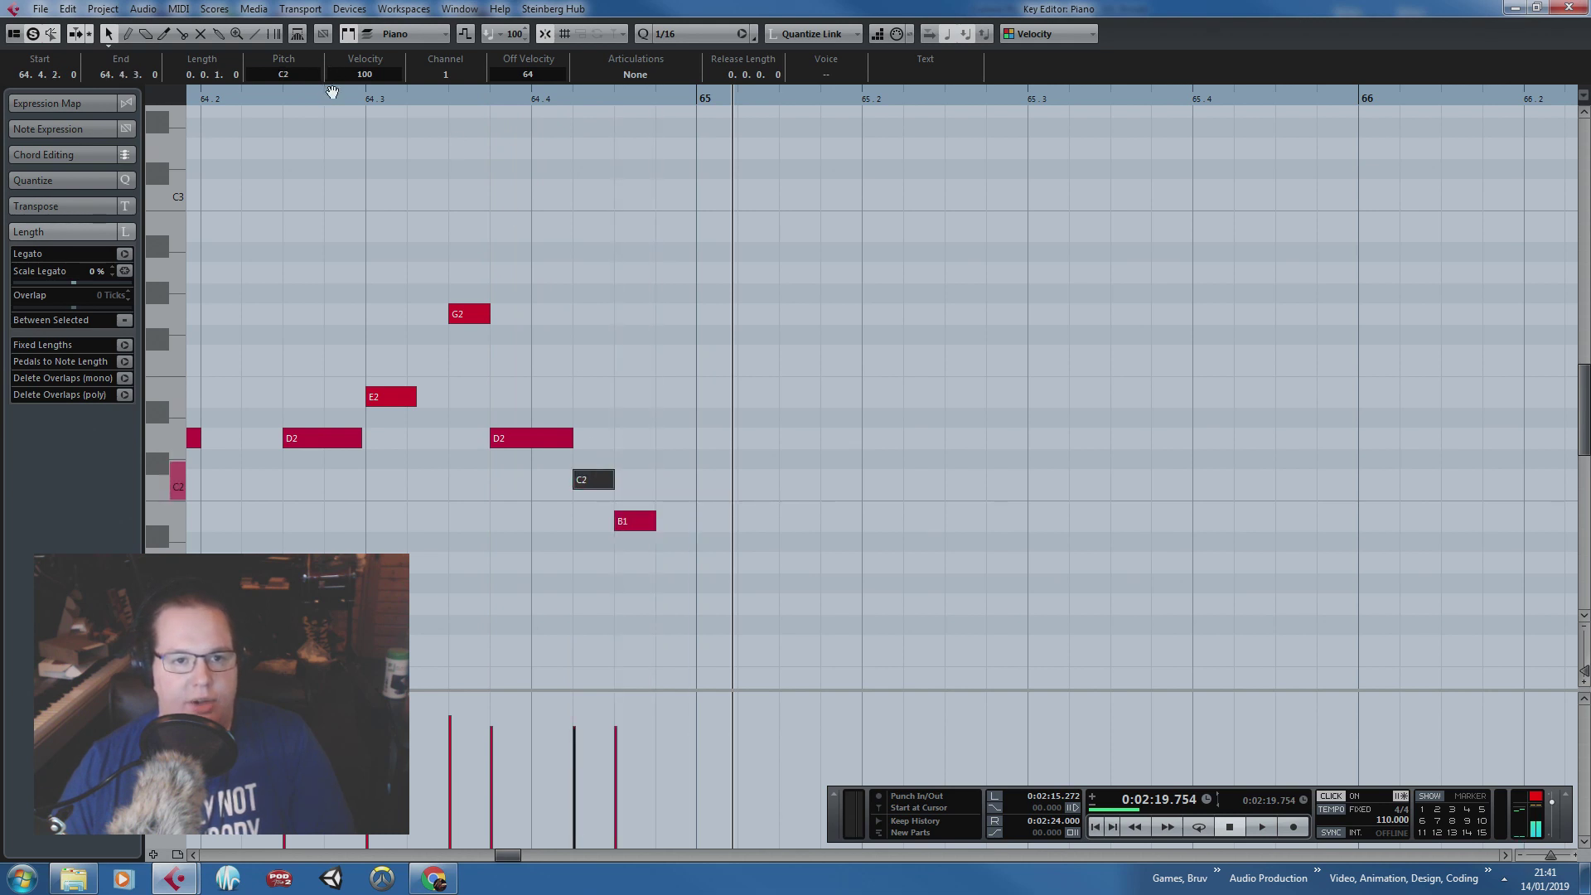
pyautogui.click(332, 92)
pyautogui.press('space')
pyautogui.press('space')
pyautogui.click(655, 551)
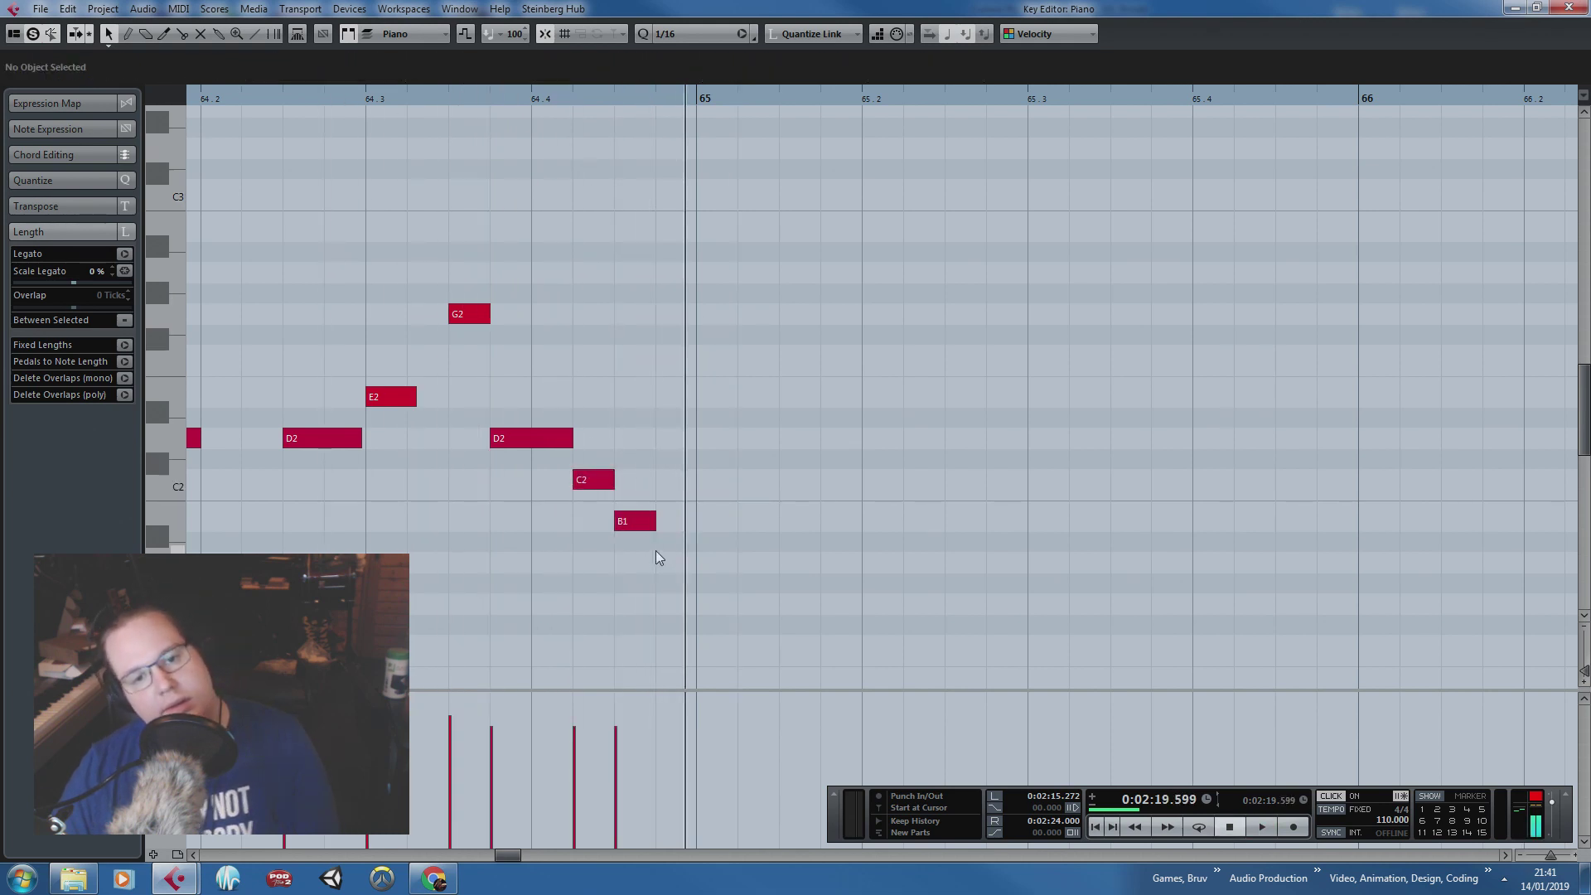
# Step: Delete the final B1, extend the last C2 to the end of bar 64, and play the ending
pyautogui.click(643, 522)
pyautogui.press('Delete')
pyautogui.moveTo(614, 480); pyautogui.dragTo(696, 480)
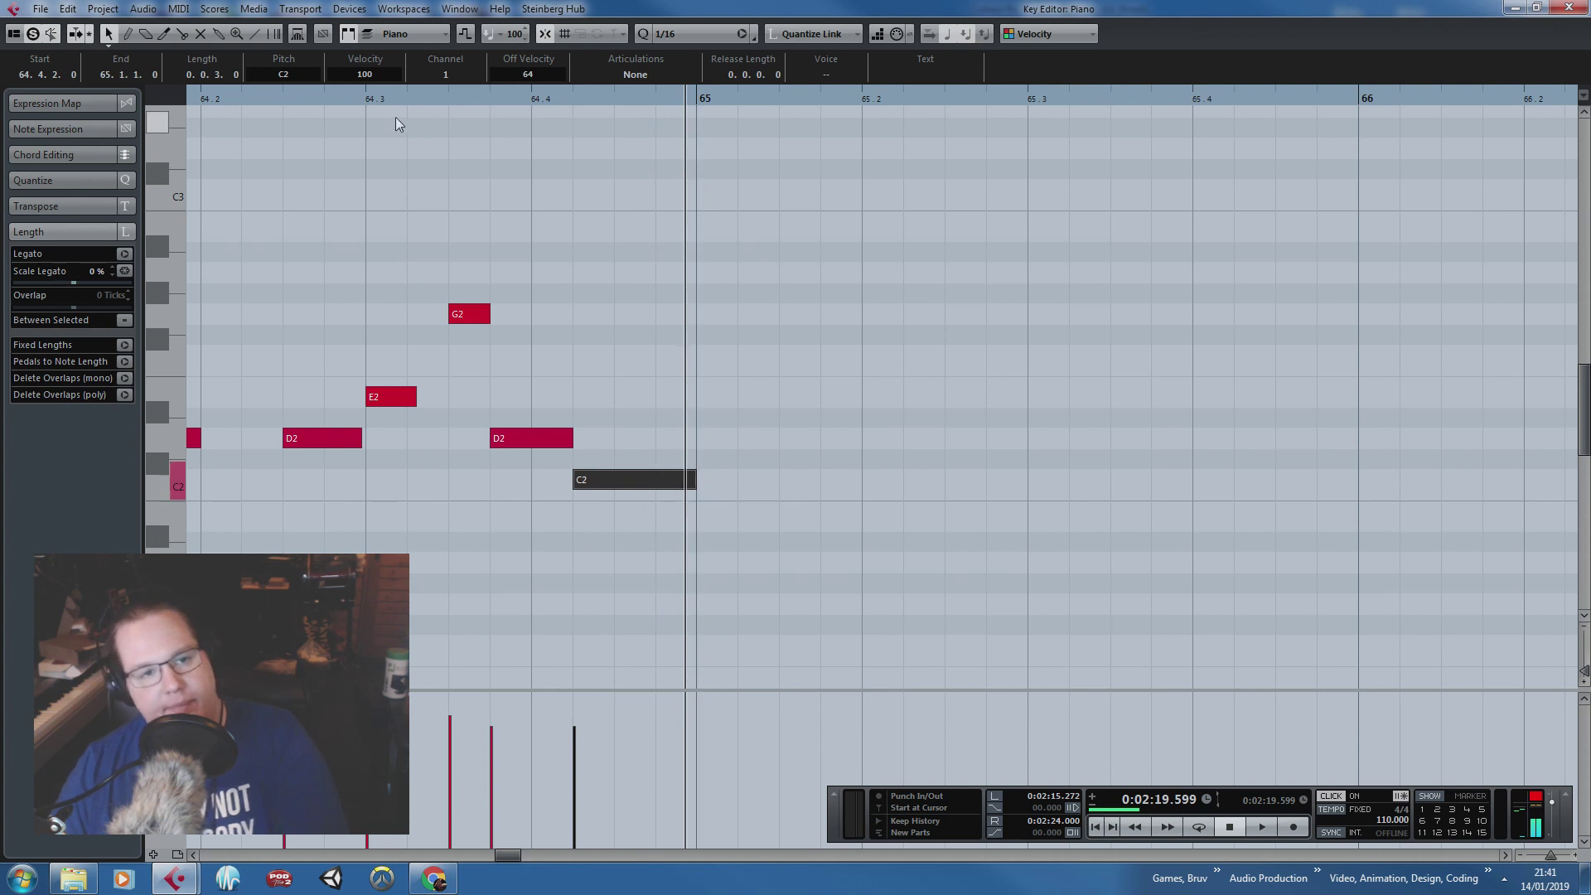
pyautogui.click(306, 93)
pyautogui.press('space')
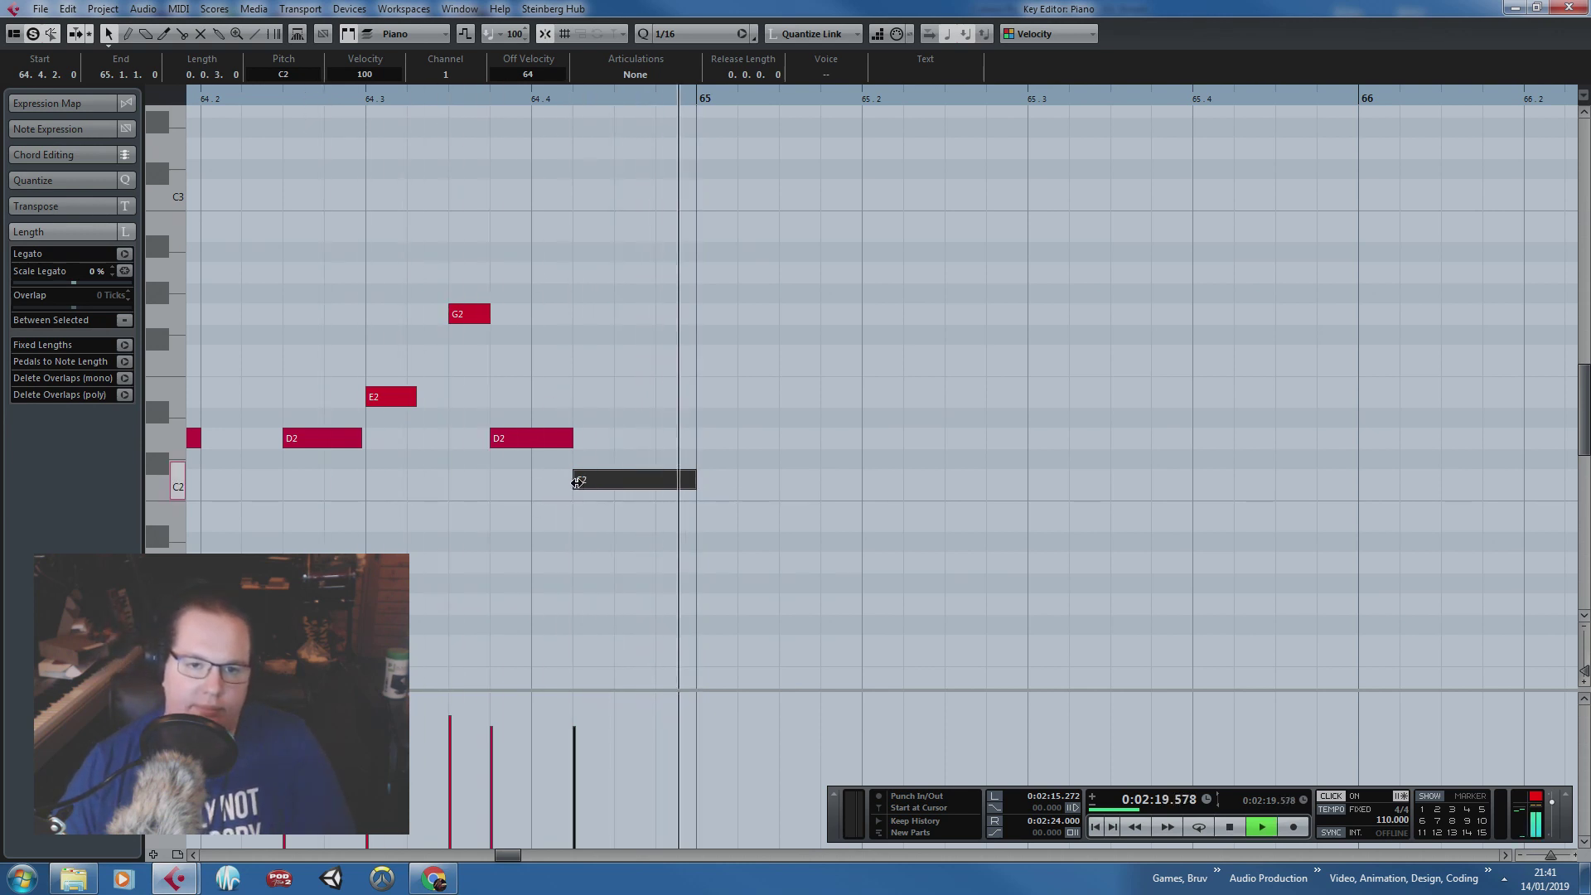
pyautogui.press('space')
# Step: Trim the last C2 to start at 64.4.3, shorten the D2 before it to one sixteenth, and play the result
pyautogui.moveTo(579, 481); pyautogui.dragTo(613, 480)
pyautogui.click(549, 440)
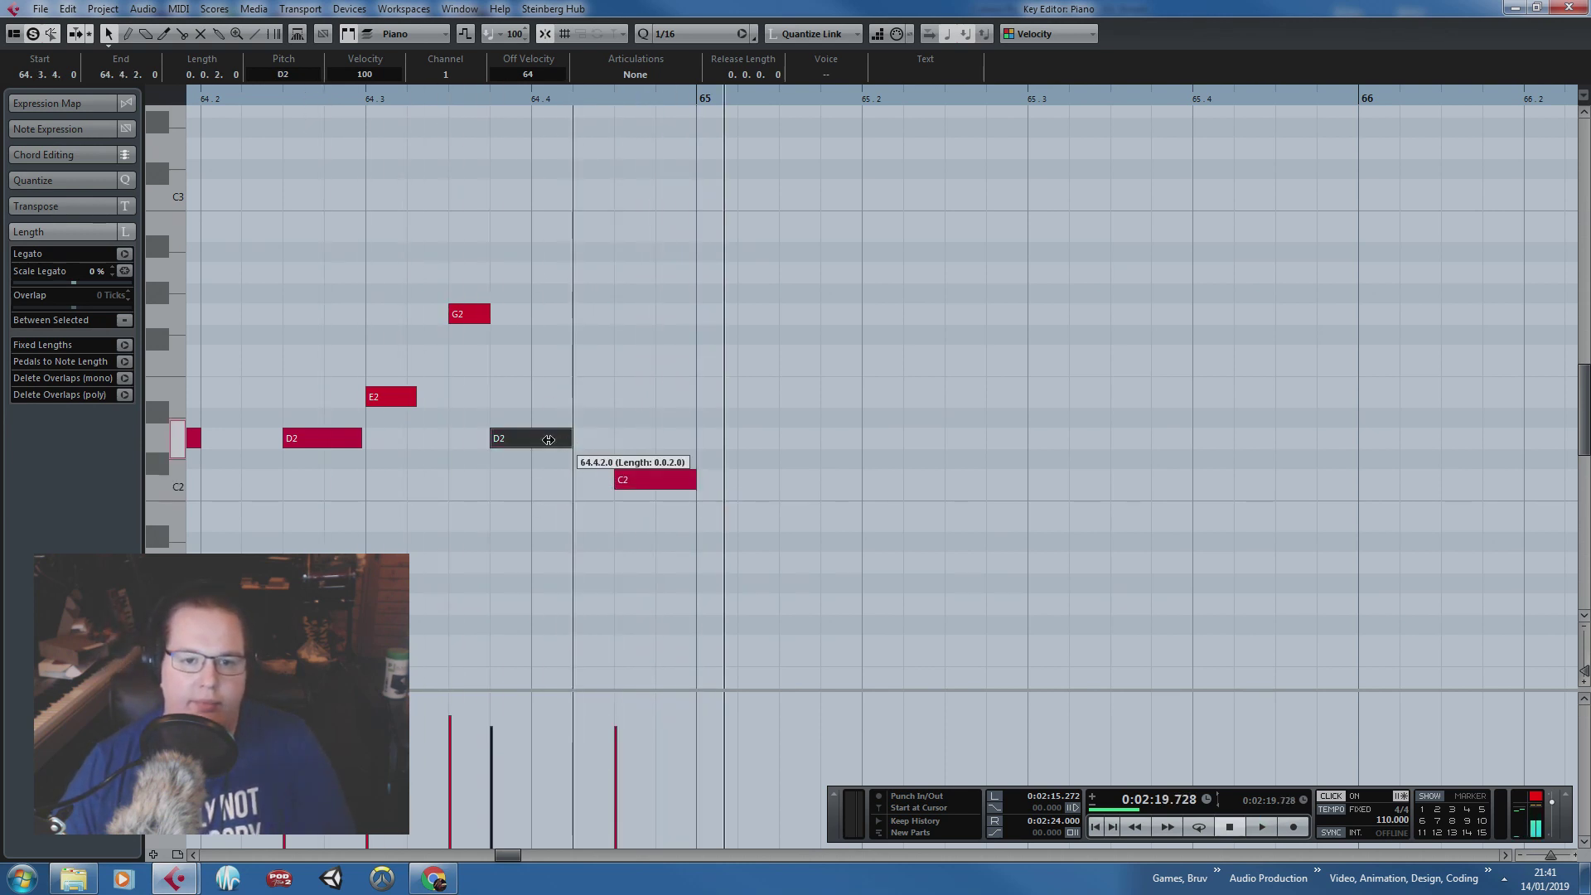
pyautogui.moveTo(549, 439); pyautogui.dragTo(531, 439)
pyautogui.click(626, 212)
pyautogui.press('space')
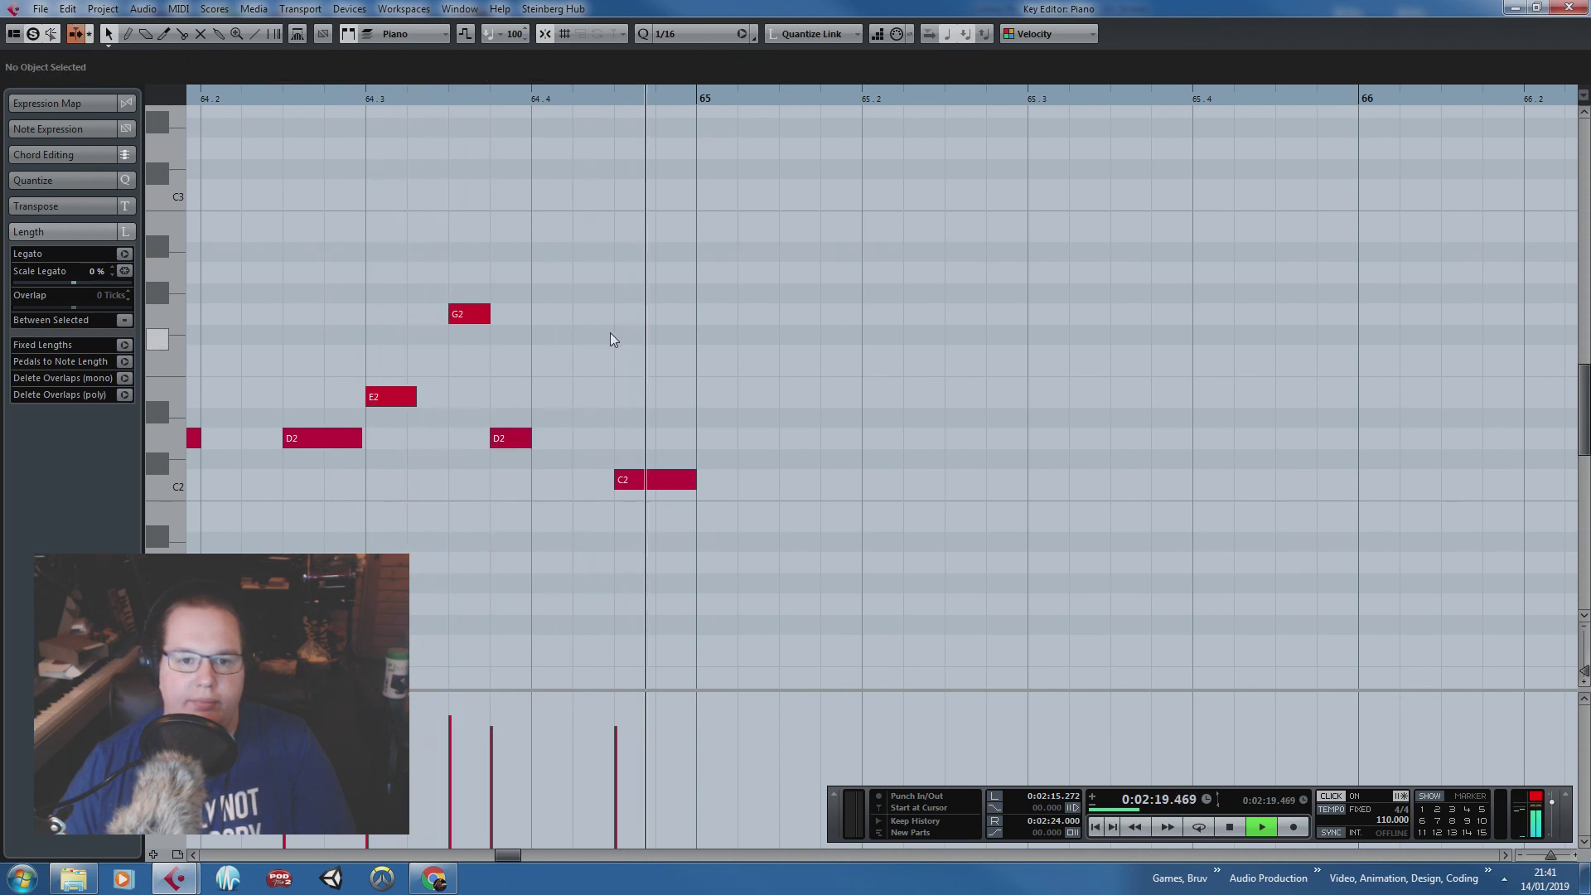
pyautogui.scroll(-2, 611, 333)
pyautogui.press('space')
# Step: Duplicate all notes of the two-bar bass phrase and place the copy in bars 65 and 66
pyautogui.moveTo(909, 230); pyautogui.dragTo(257, 631)
pyautogui.hotkey('ctrl', 'd')
pyautogui.scroll(1, 1117, 584)
pyautogui.hotkey('ctrl', 'Right')
pyautogui.hotkey('ctrl', 'Right')
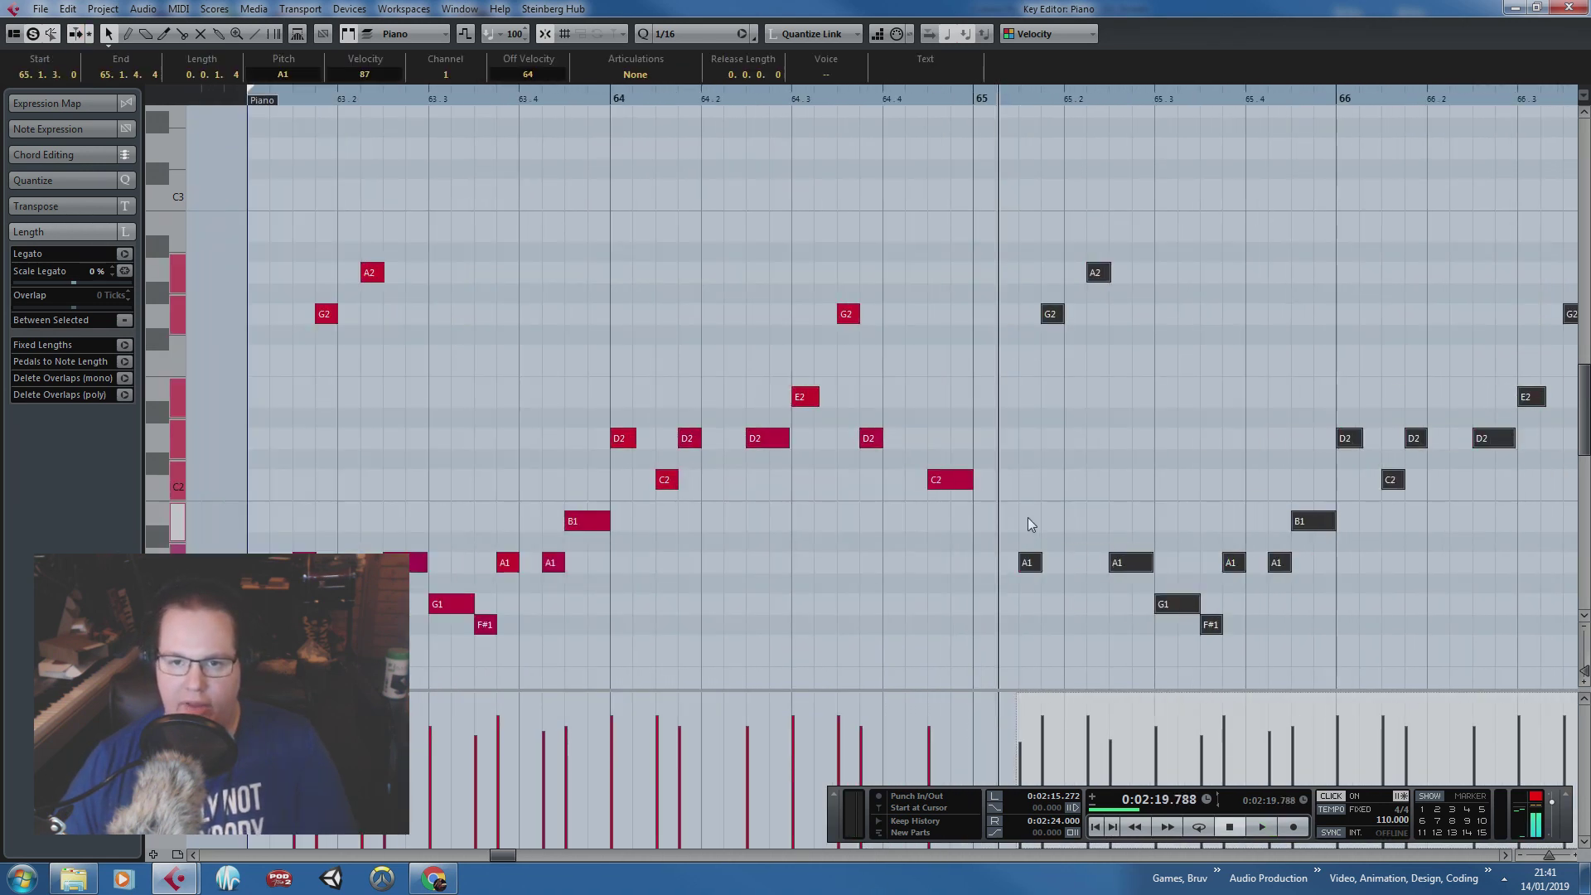
pyautogui.click(1027, 517)
# Step: Close the Key Editor and play the whole arrangement from just before bar 62
pyautogui.click(1567, 8)
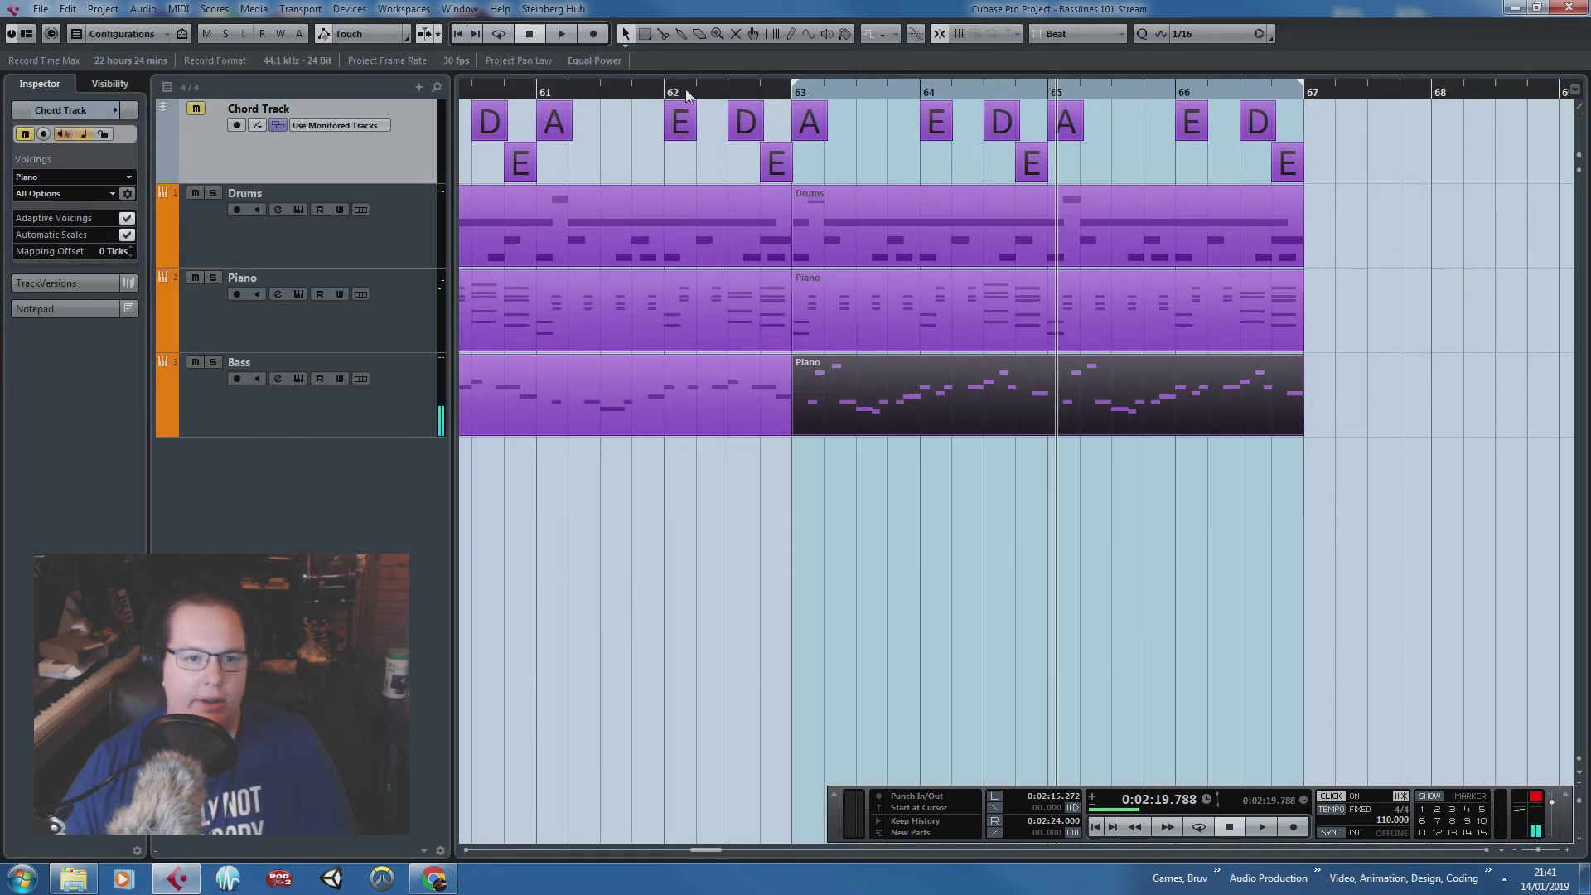
pyautogui.doubleClick(635, 94)
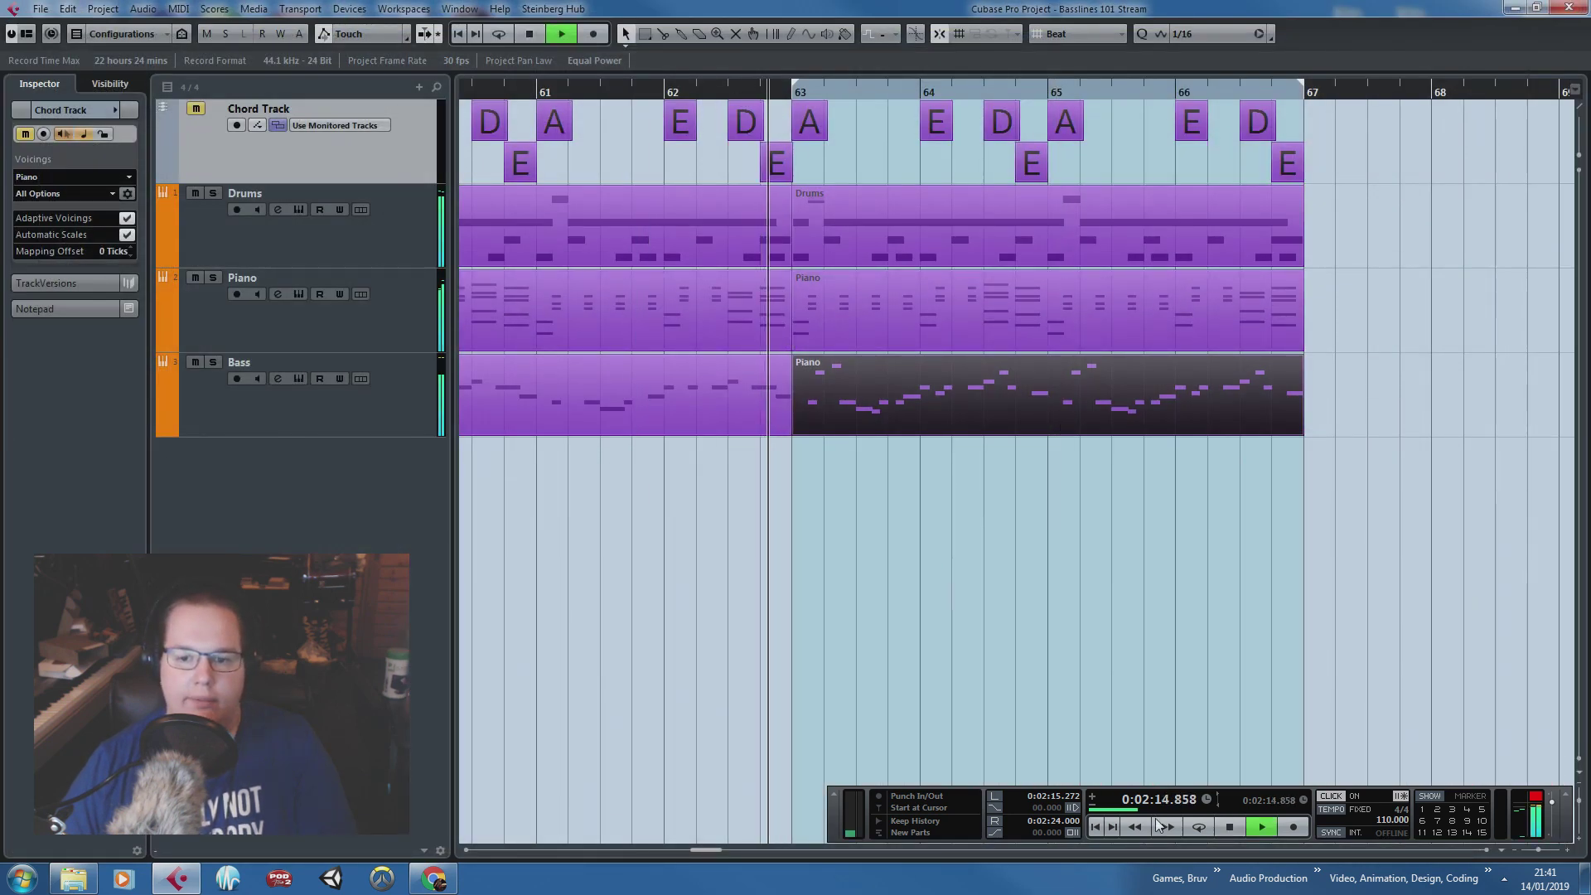
# Step: Turn on cycle playback and listen to the bass with drums and piano across bars 63–66
pyautogui.click(1198, 826)
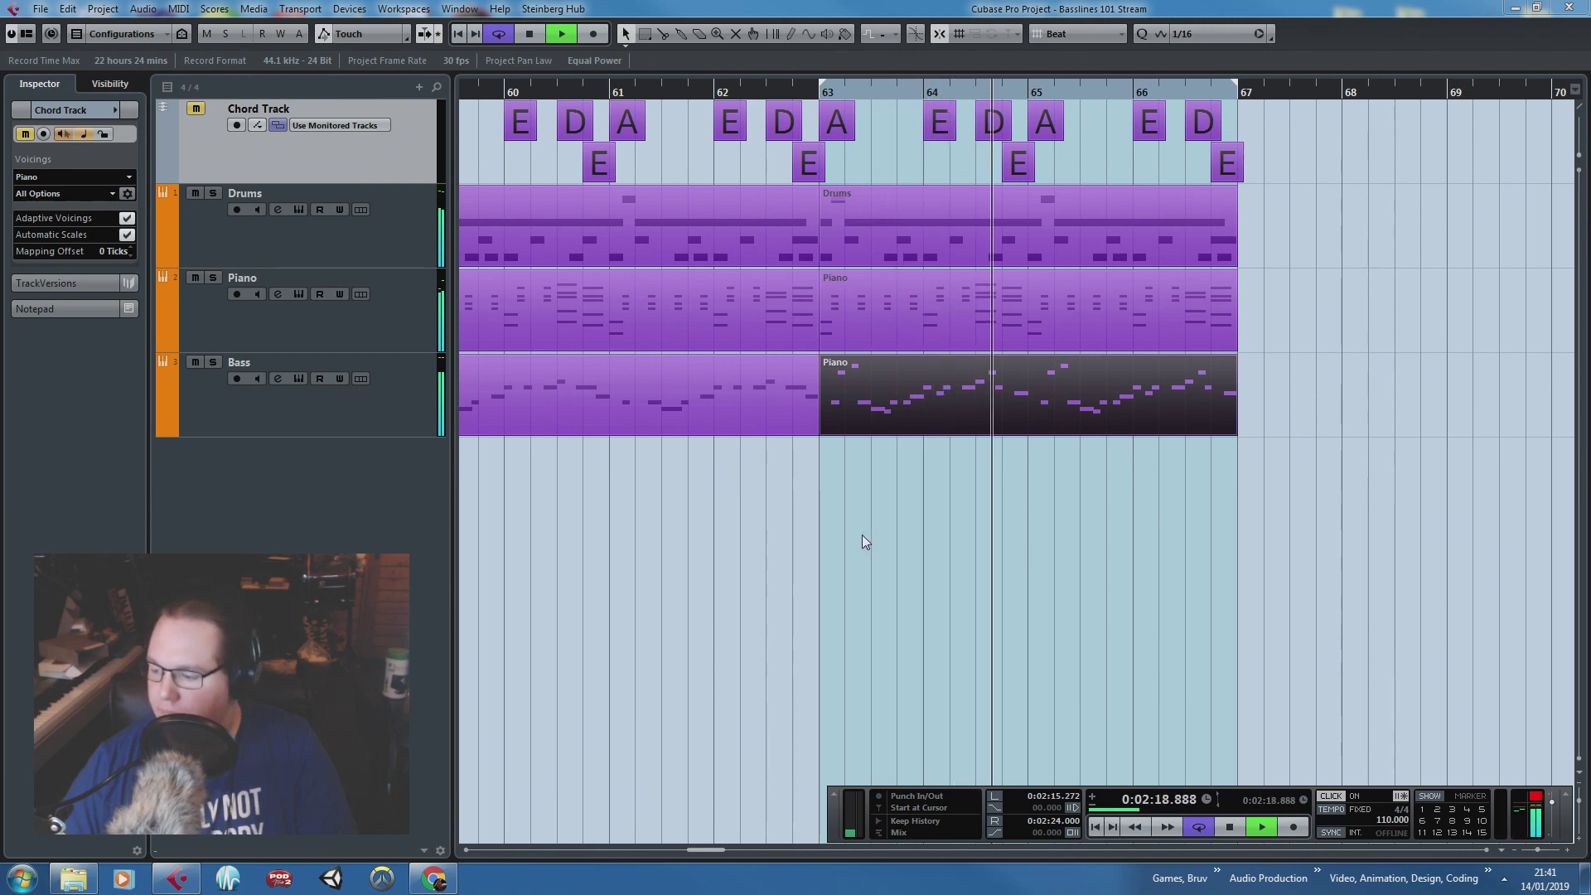
pyautogui.click(821, 532)
pyautogui.scroll(-1, 857, 613)
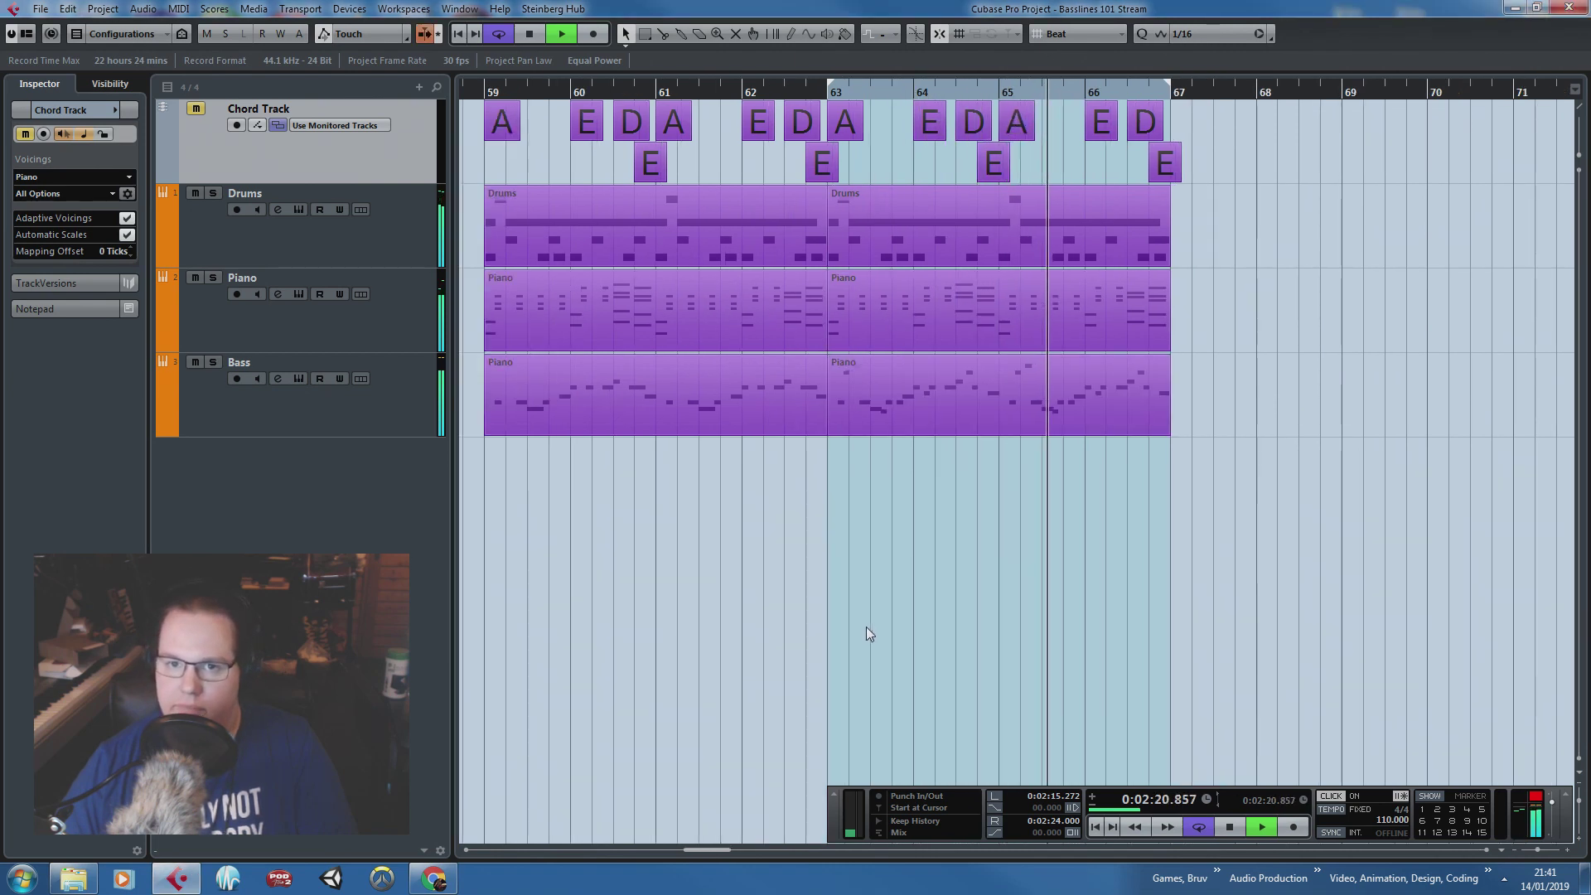
pyautogui.scroll(2, 974, 600)
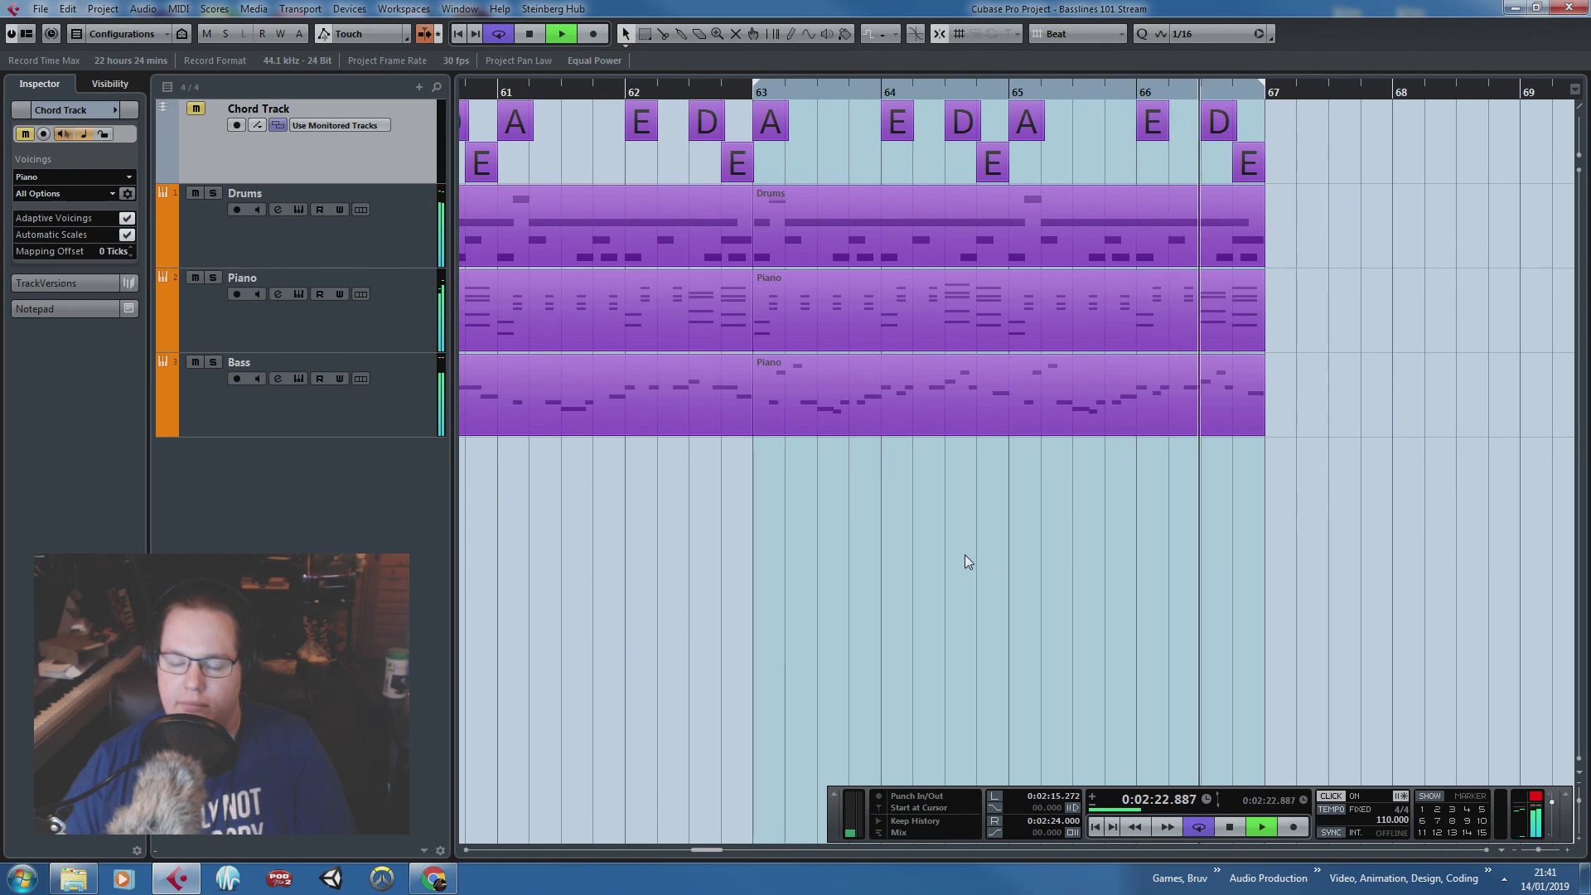
# Step: Open the bass part of bars 63–66 in the Key Editor and play the transition from bar 64 into bar 65
pyautogui.click(1071, 426)
pyautogui.doubleClick(1071, 419)
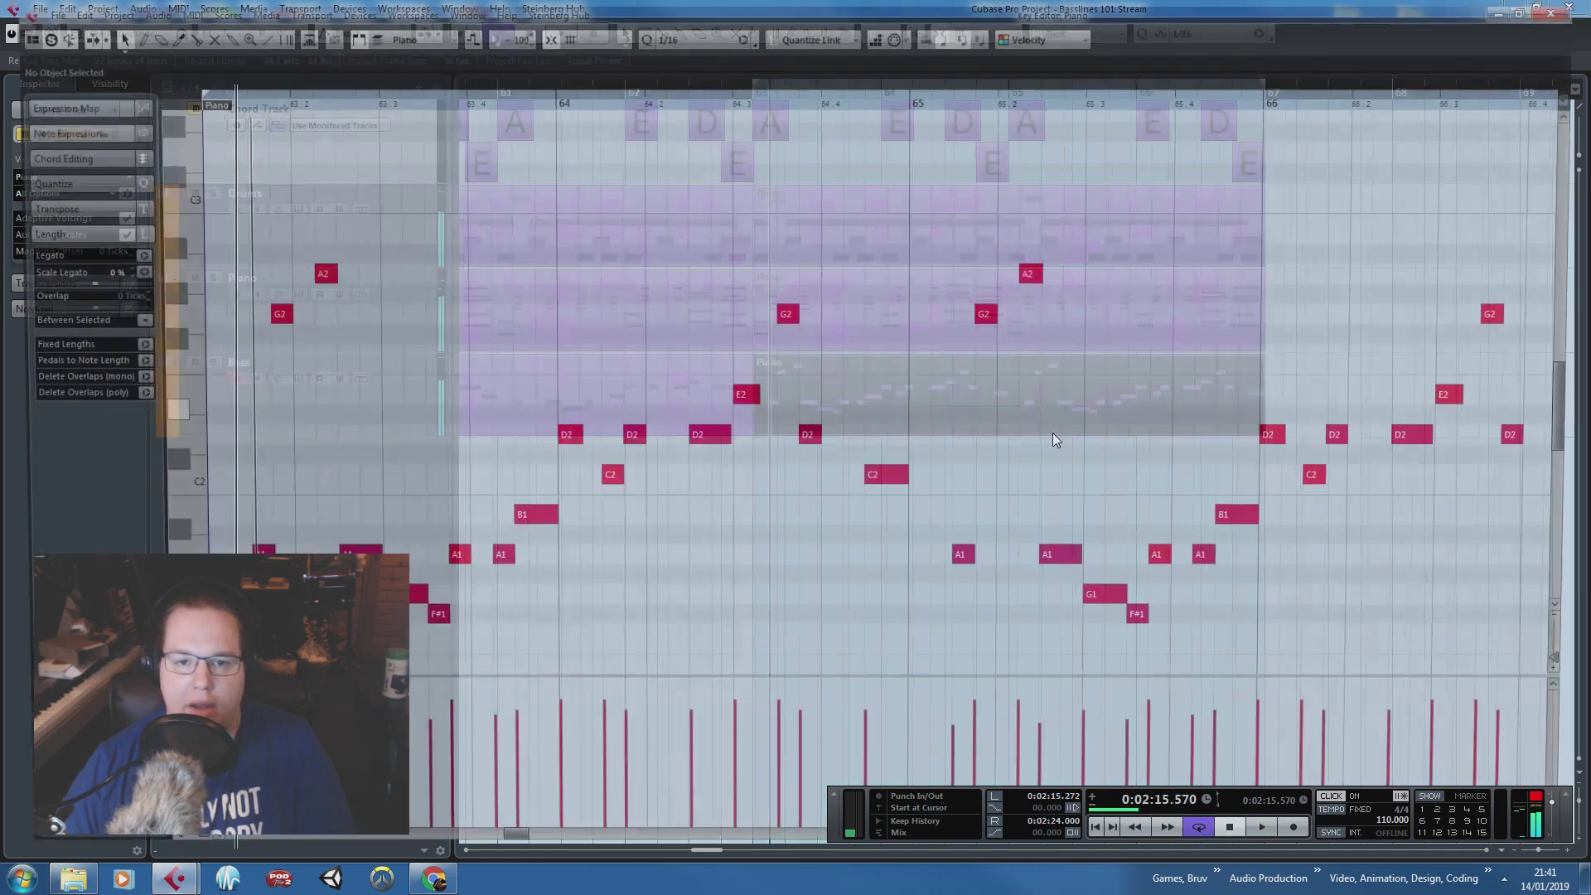
pyautogui.scroll(1, 1222, 579)
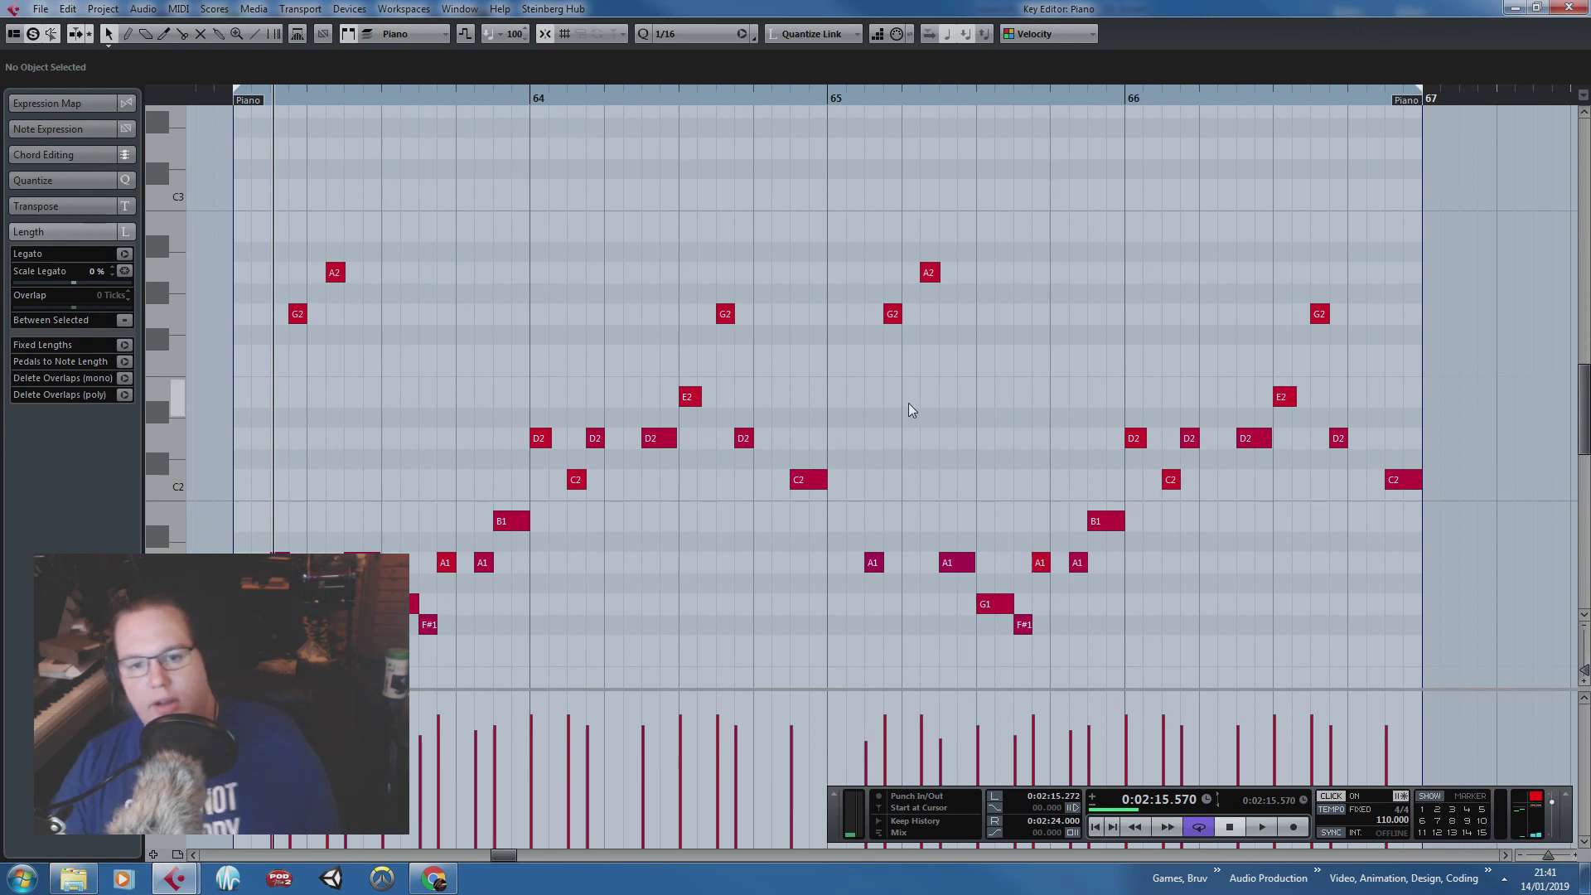
pyautogui.click(733, 101)
pyautogui.press('space')
pyautogui.scroll(1, 885, 367)
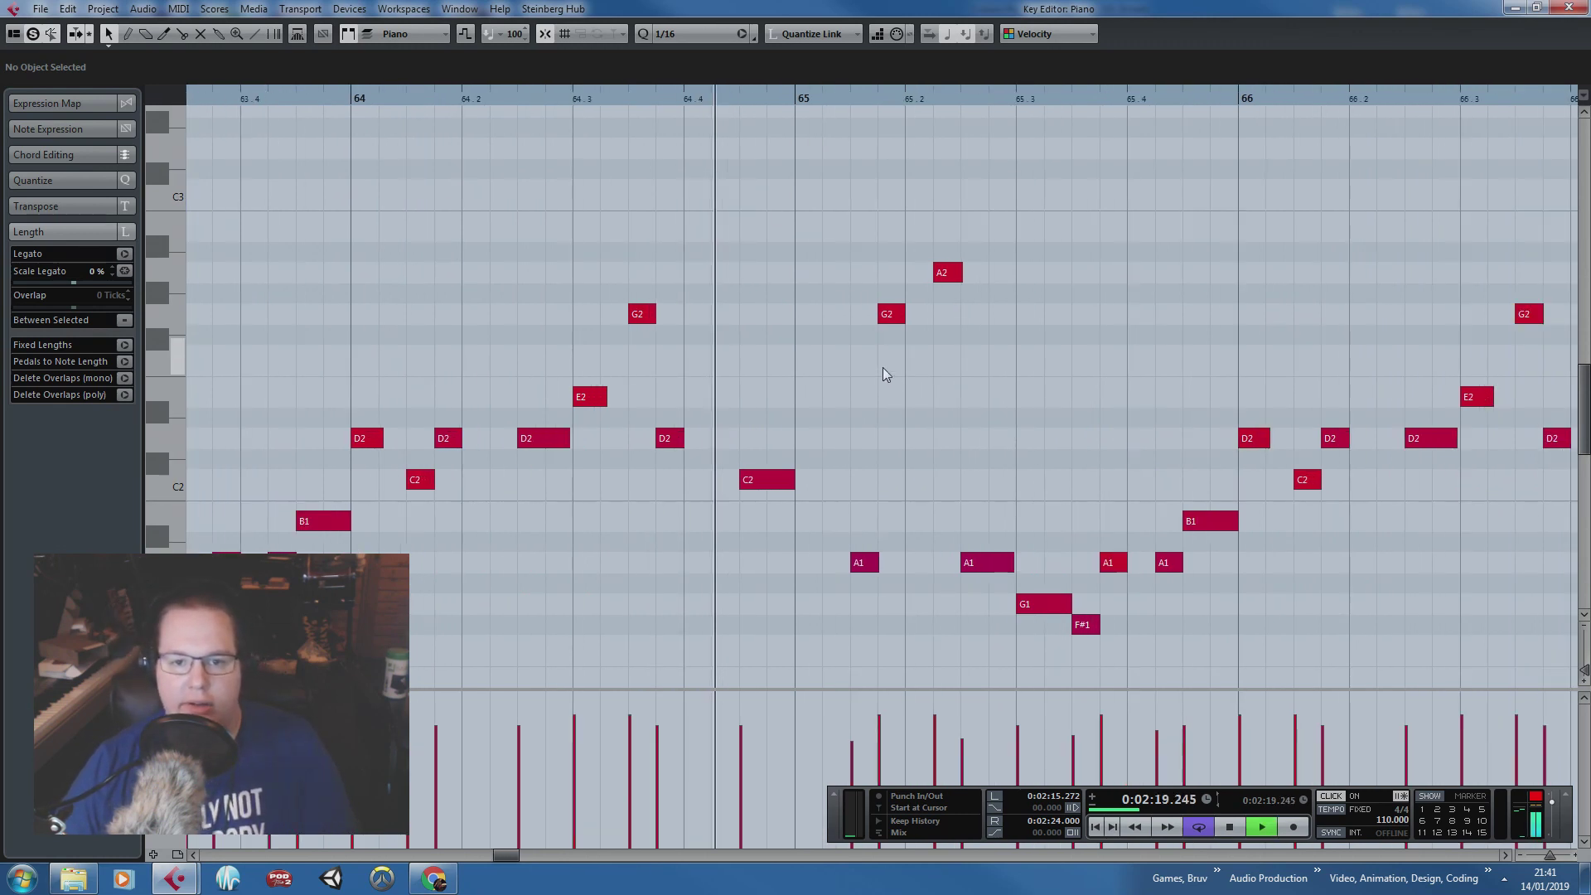
pyautogui.press('space')
pyautogui.scroll(-3, 828, 390)
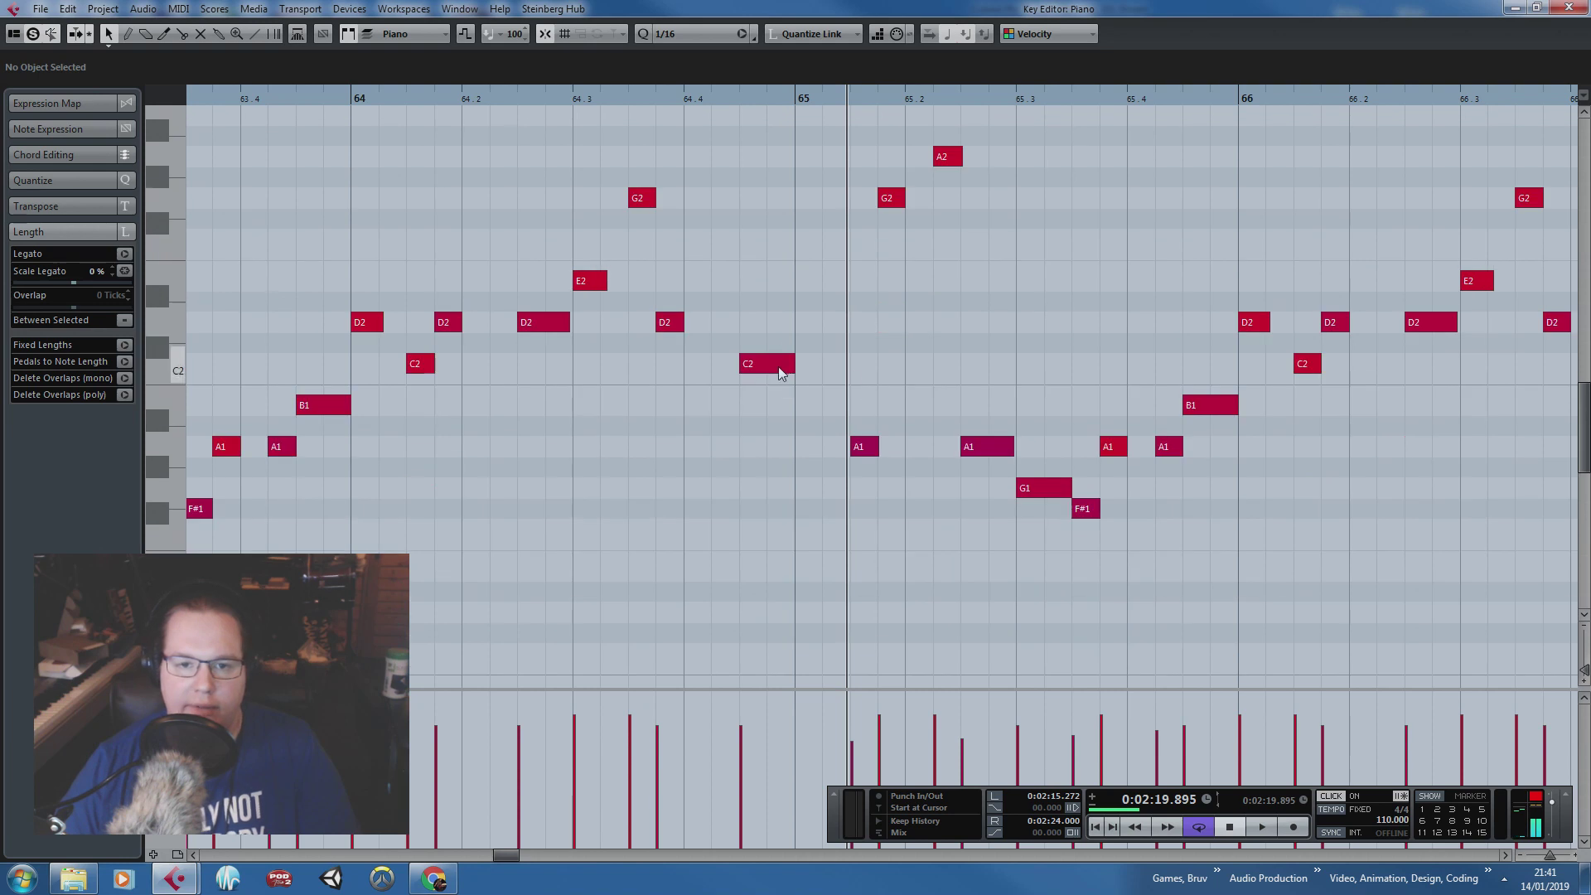
# Step: Move the G2 at 65.1.4 to B1 on the downbeat of bar 65, lengthen it to two sixteenths, and play the transition
pyautogui.click(778, 364)
pyautogui.moveTo(888, 200); pyautogui.dragTo(850, 404)
pyautogui.click(652, 131)
pyautogui.click(628, 99)
pyautogui.press('space')
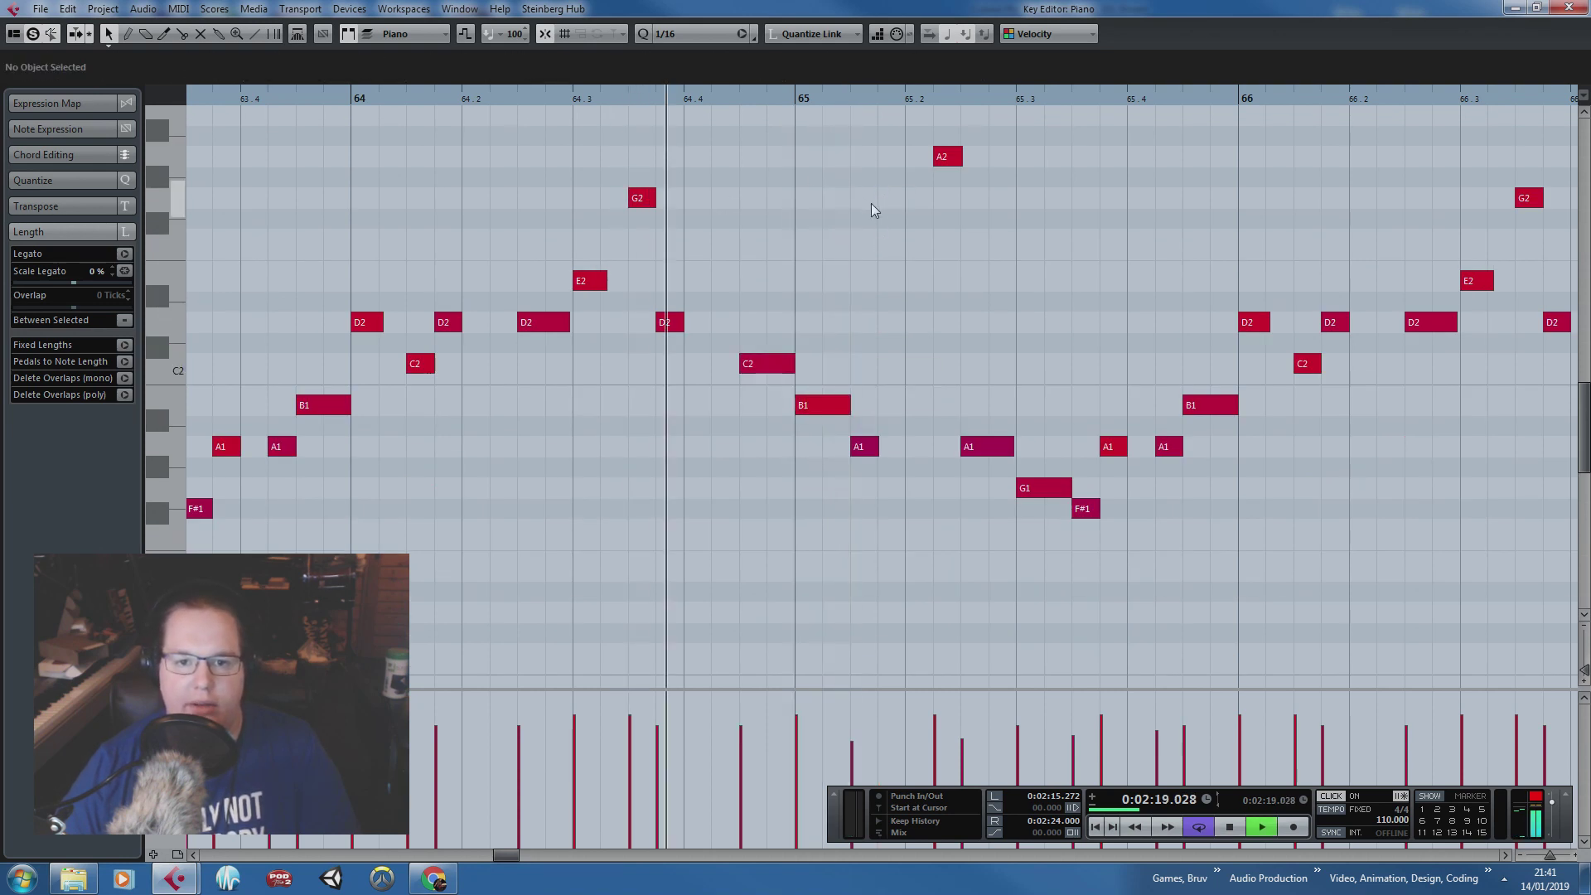
pyautogui.press('space')
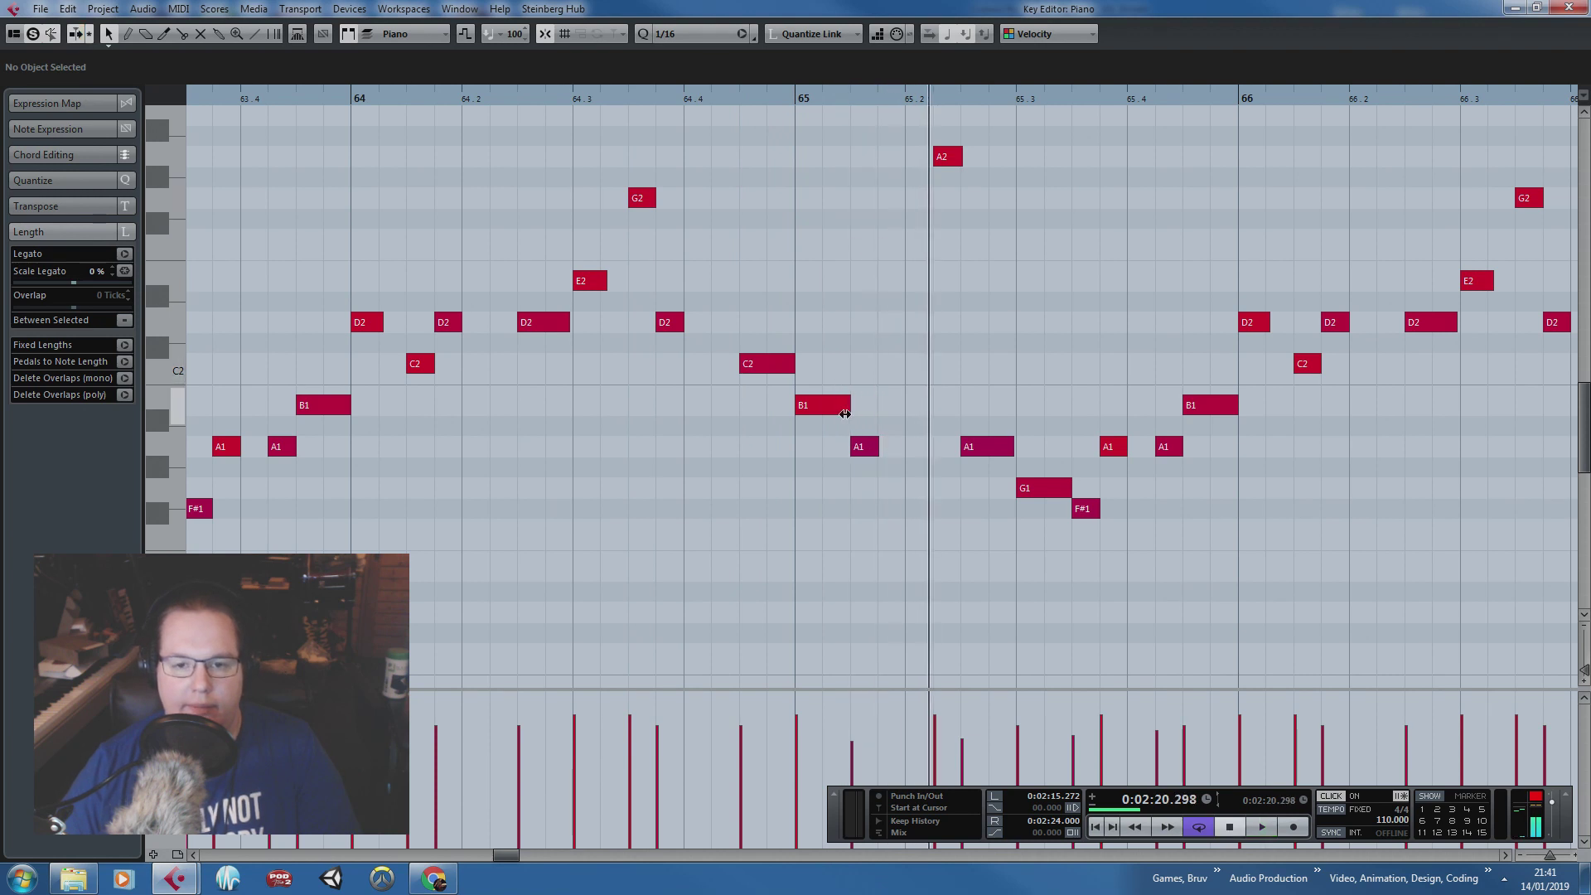
# Step: Transpose the B1 on the downbeat of bar 65 down to G1 and play from the start of the bar
pyautogui.click(828, 409)
pyautogui.moveTo(828, 409); pyautogui.dragTo(828, 492)
pyautogui.click(797, 101)
pyautogui.press('space')
pyautogui.click(788, 103)
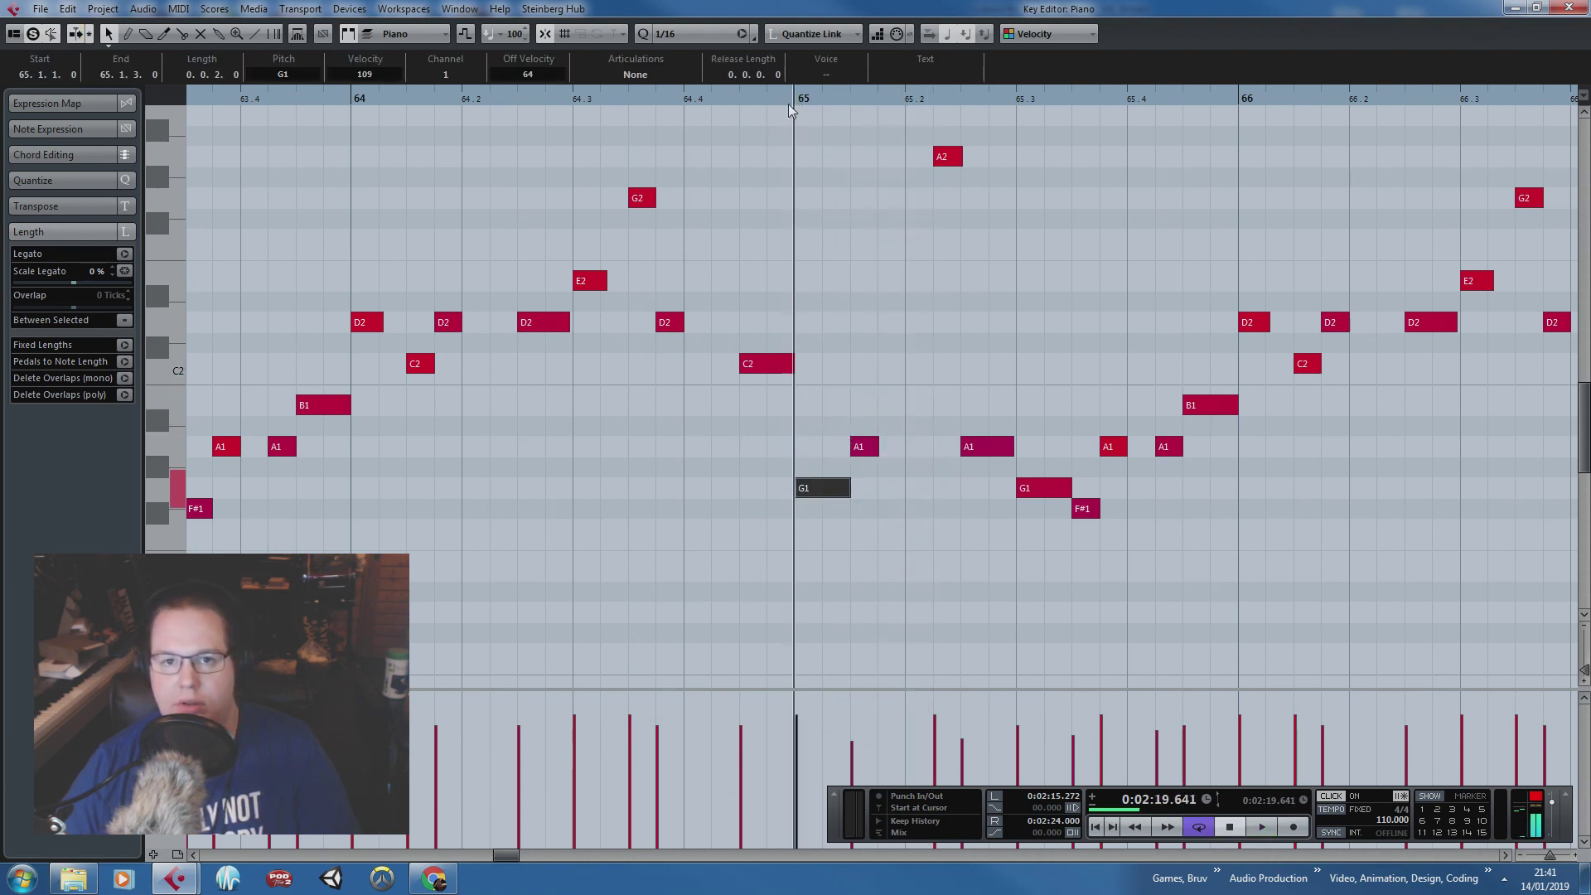
pyautogui.click(835, 226)
pyautogui.press('space')
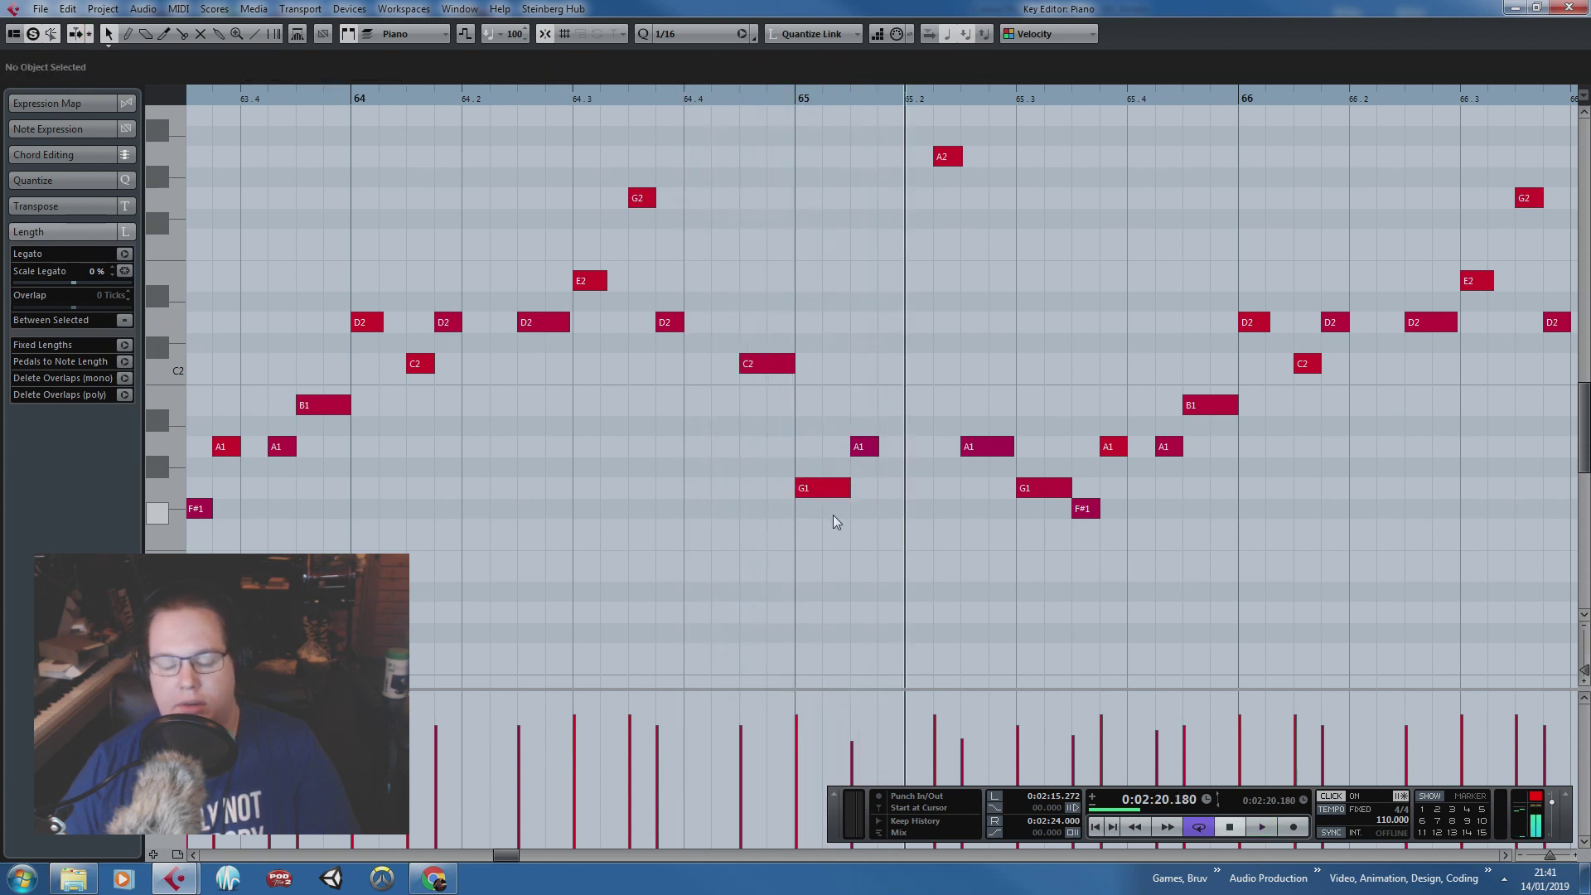
pyautogui.keyDown('ctrl'); pyautogui.scroll(-2, 921, 305); pyautogui.keyUp('ctrl')
pyautogui.scroll(1, 900, 293)
pyautogui.scroll(-1, 896, 399)
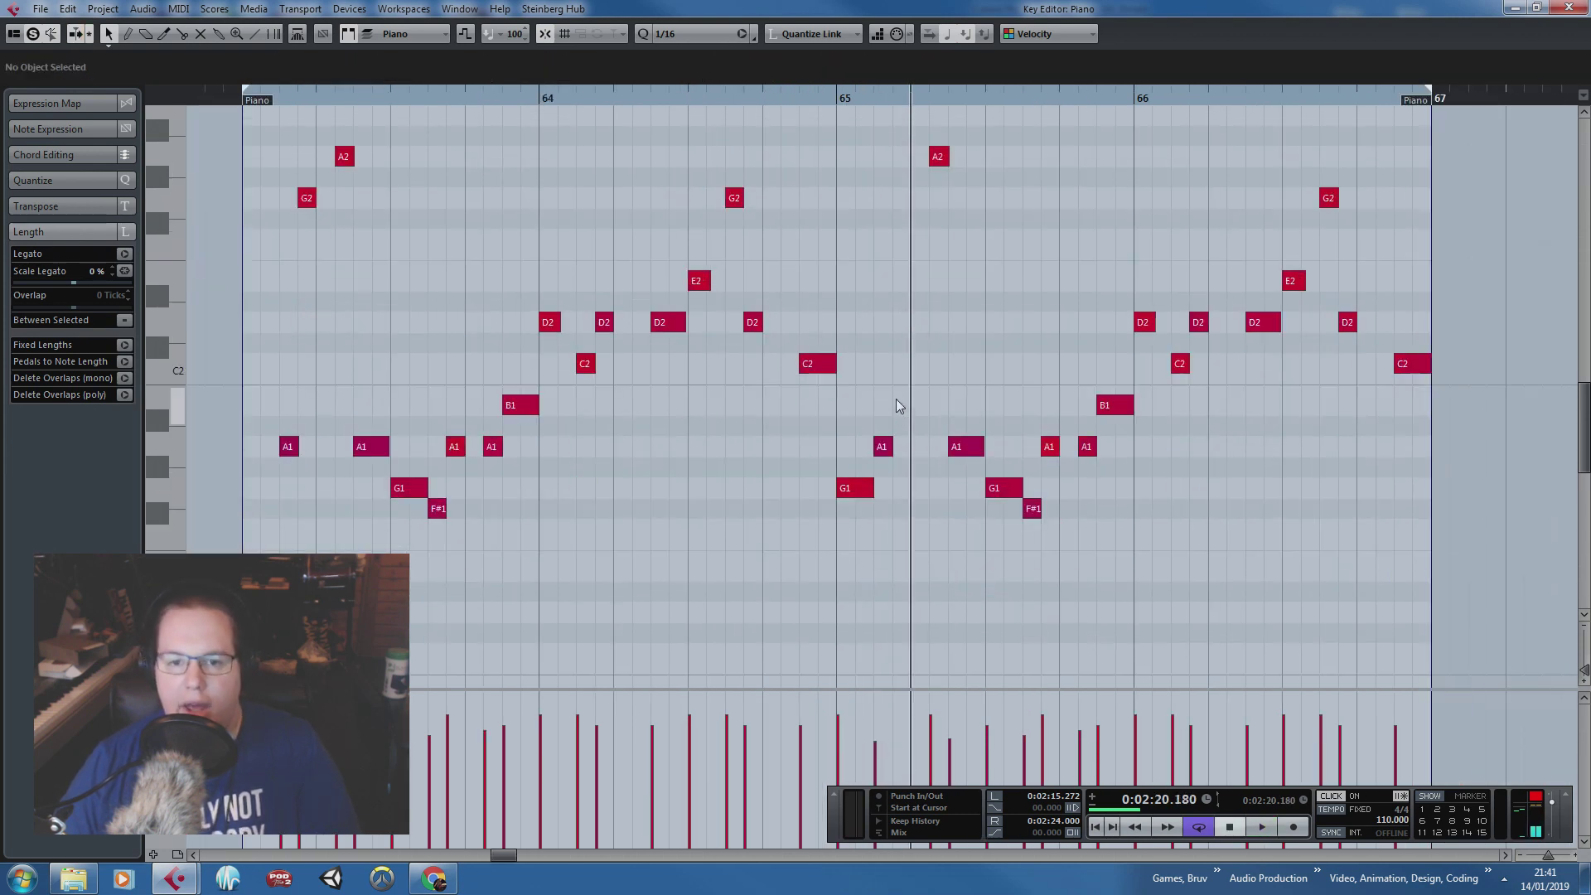
pyautogui.keyDown('ctrl'); pyautogui.scroll(1, 885, 413); pyautogui.keyUp('ctrl')
pyautogui.moveTo(829, 495); pyautogui.dragTo(789, 447)
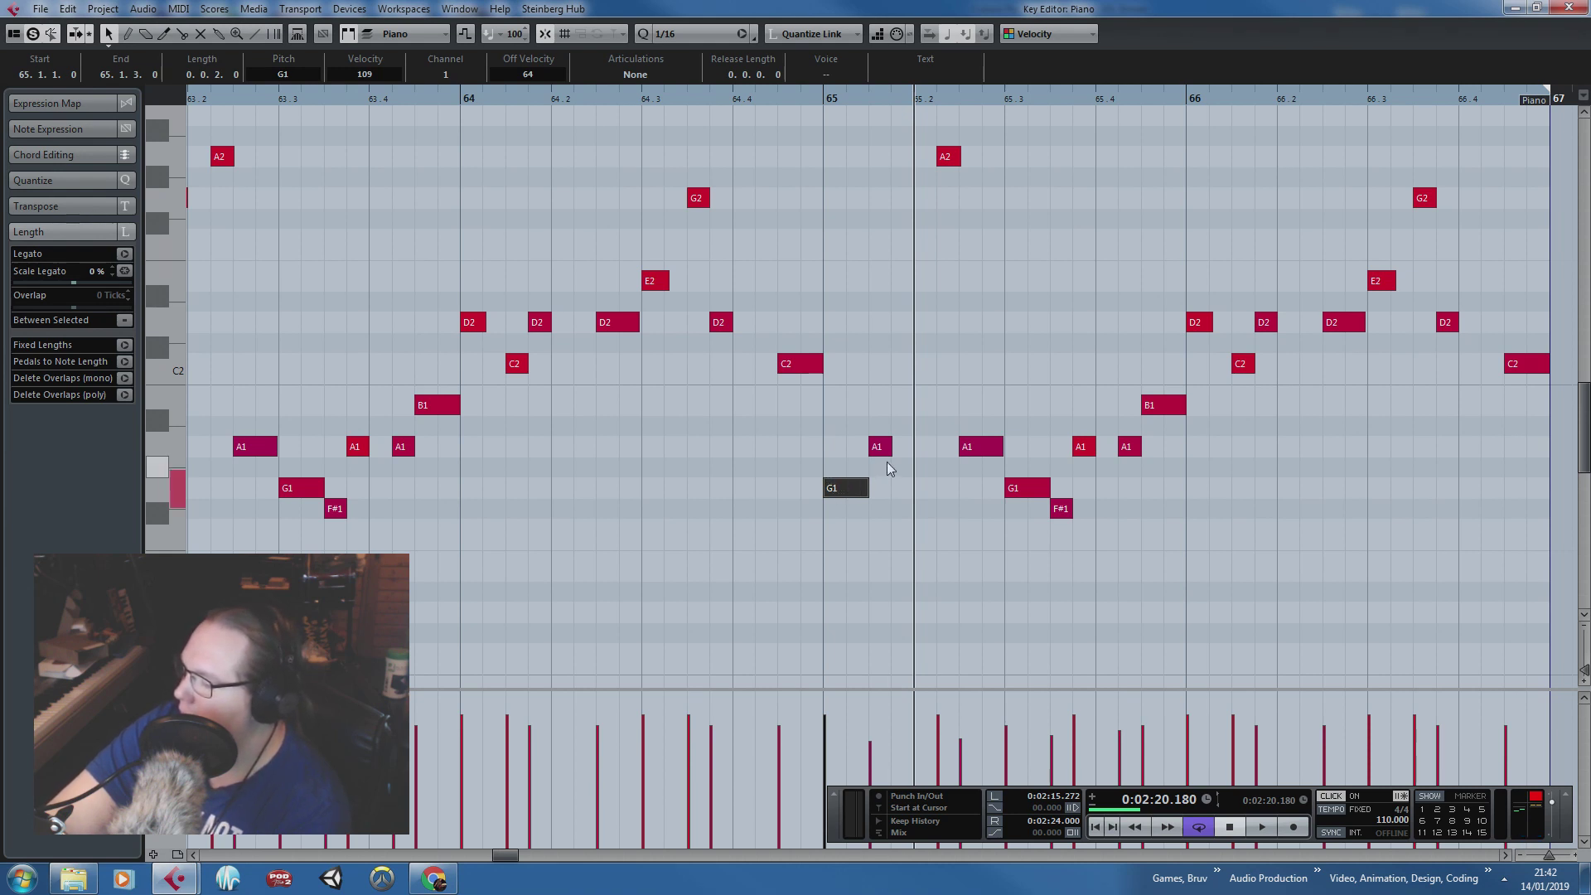
pyautogui.moveTo(207, 209)
pyautogui.mouseDown()
pyautogui.moveTo(101, 215)
pyautogui.moveTo(191, 232)
pyautogui.mouseUp()
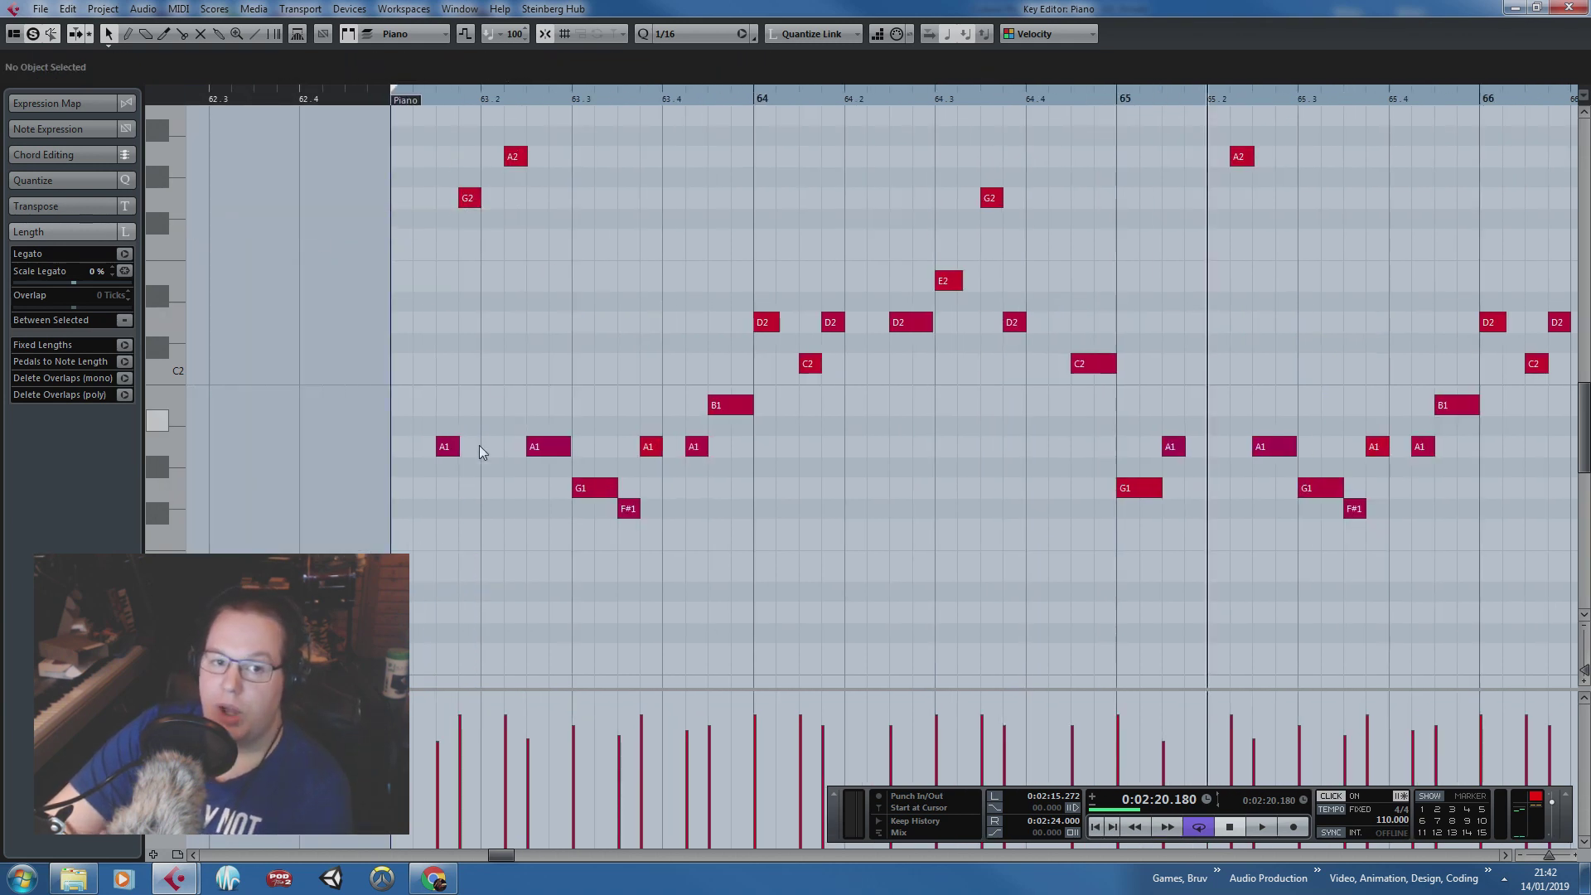
pyautogui.moveTo(430, 522); pyautogui.dragTo(430, 530)
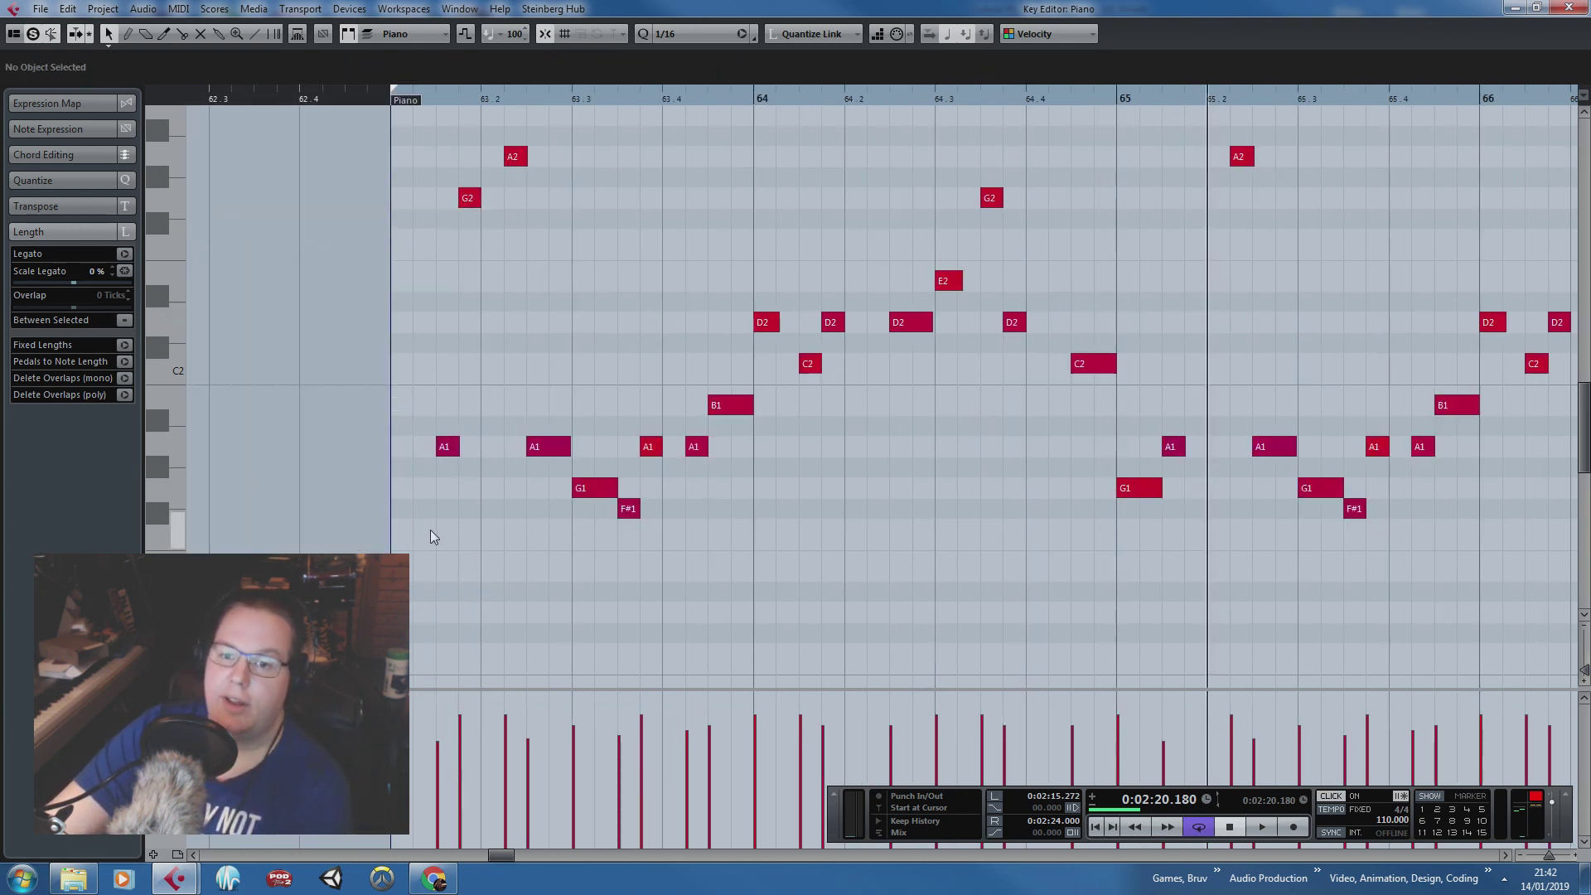
# Step: Lower the velocity of the G1 on the downbeat of bar 65 and play from just after 64.3
pyautogui.moveTo(1119, 399); pyautogui.dragTo(1142, 612)
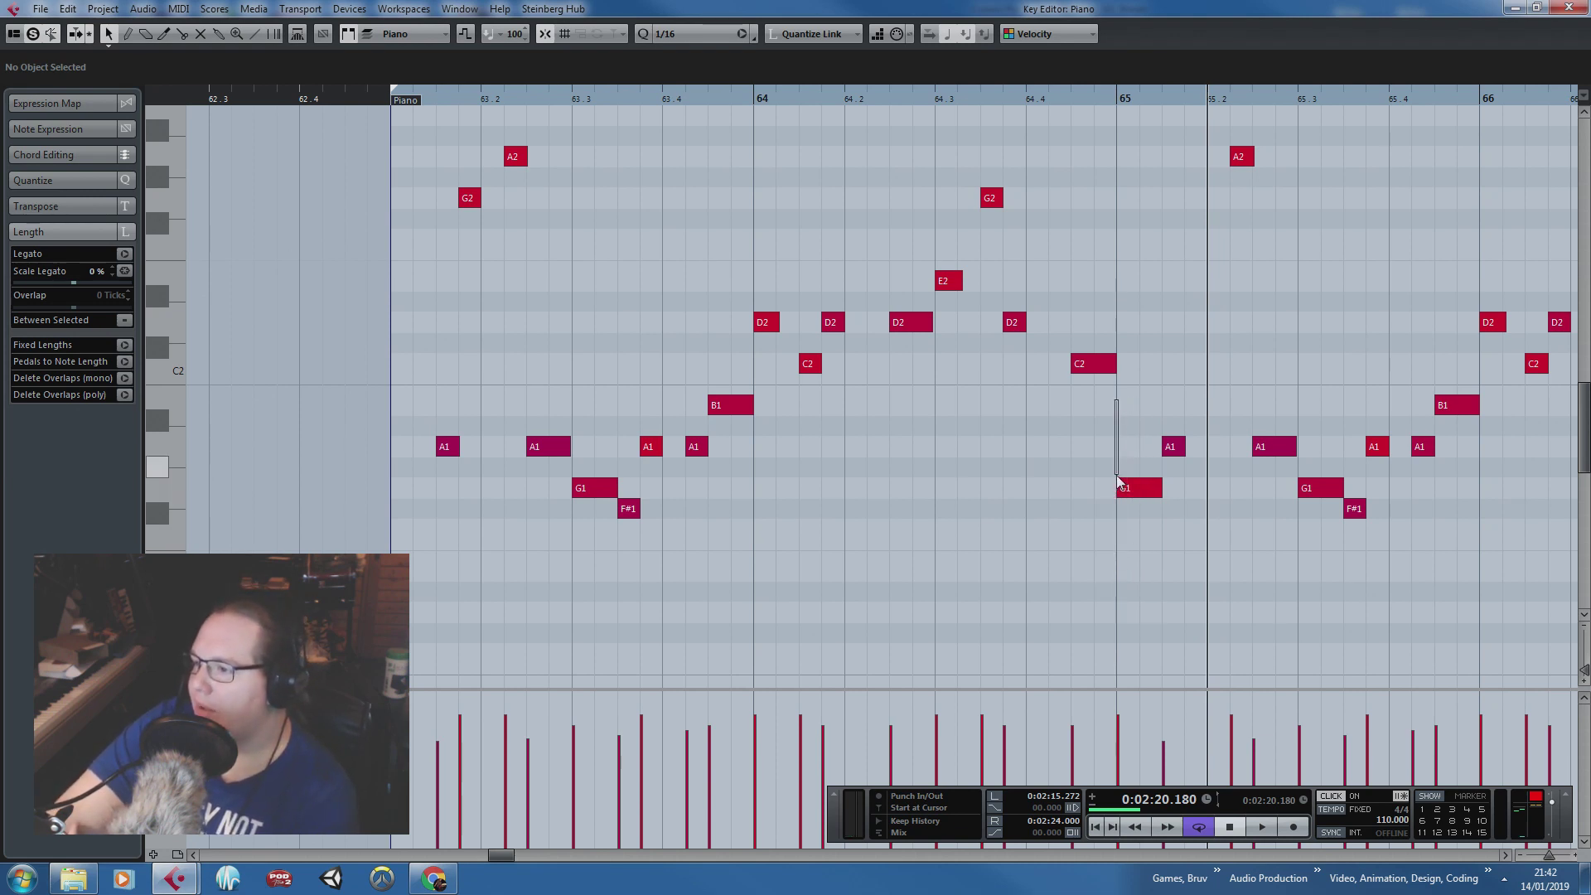
pyautogui.moveTo(1124, 484); pyautogui.dragTo(1159, 592)
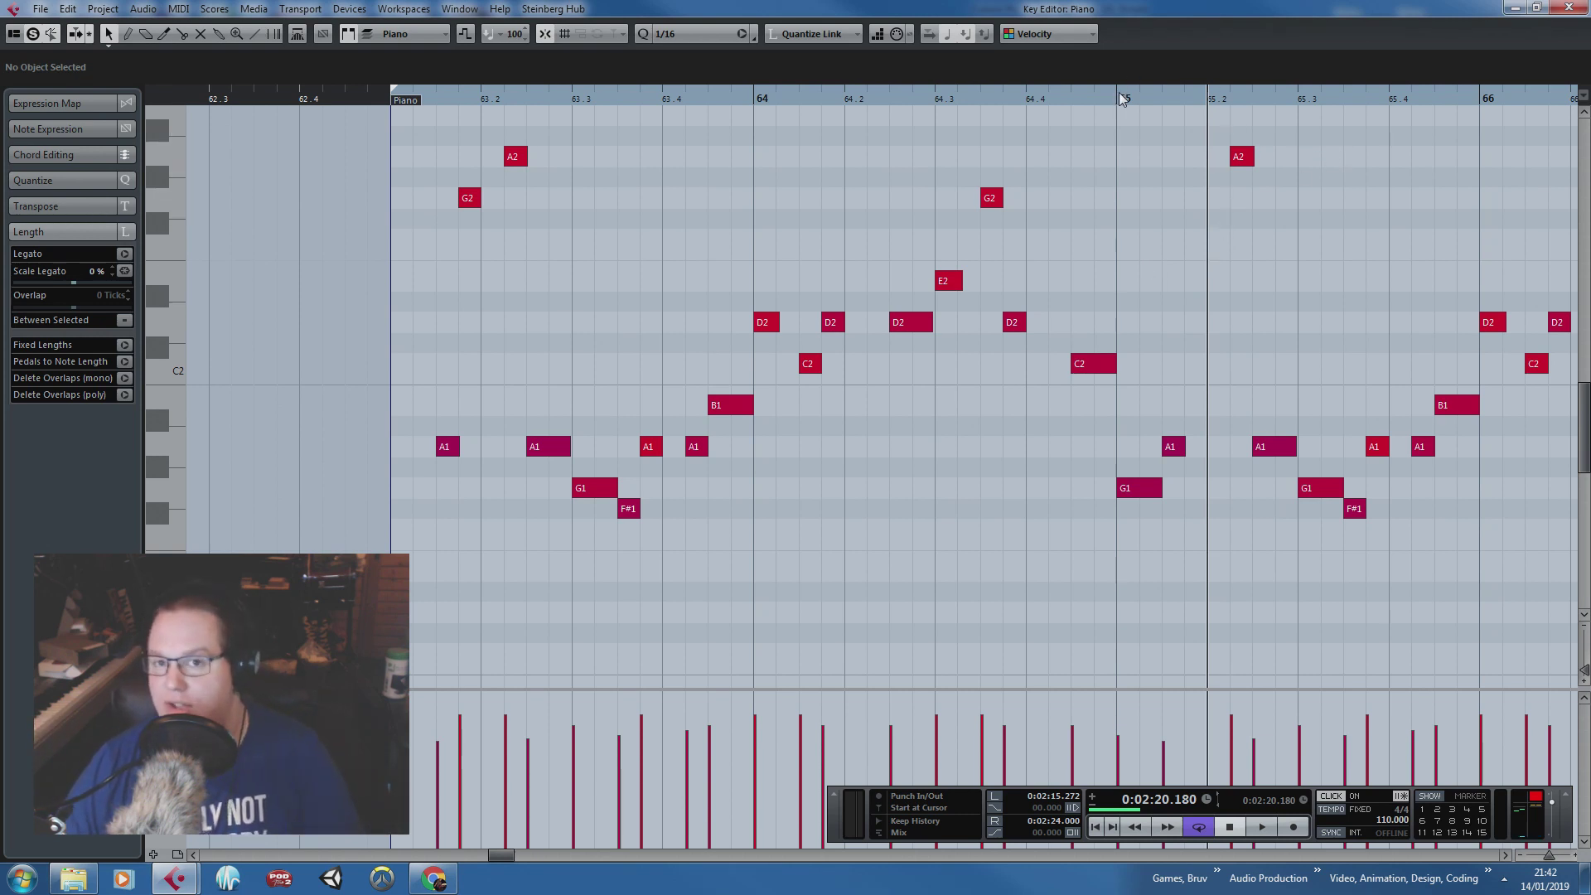
pyautogui.moveTo(1119, 92); pyautogui.dragTo(955, 101)
pyautogui.press('space')
pyautogui.press('space')
pyautogui.scroll(1, 1117, 219)
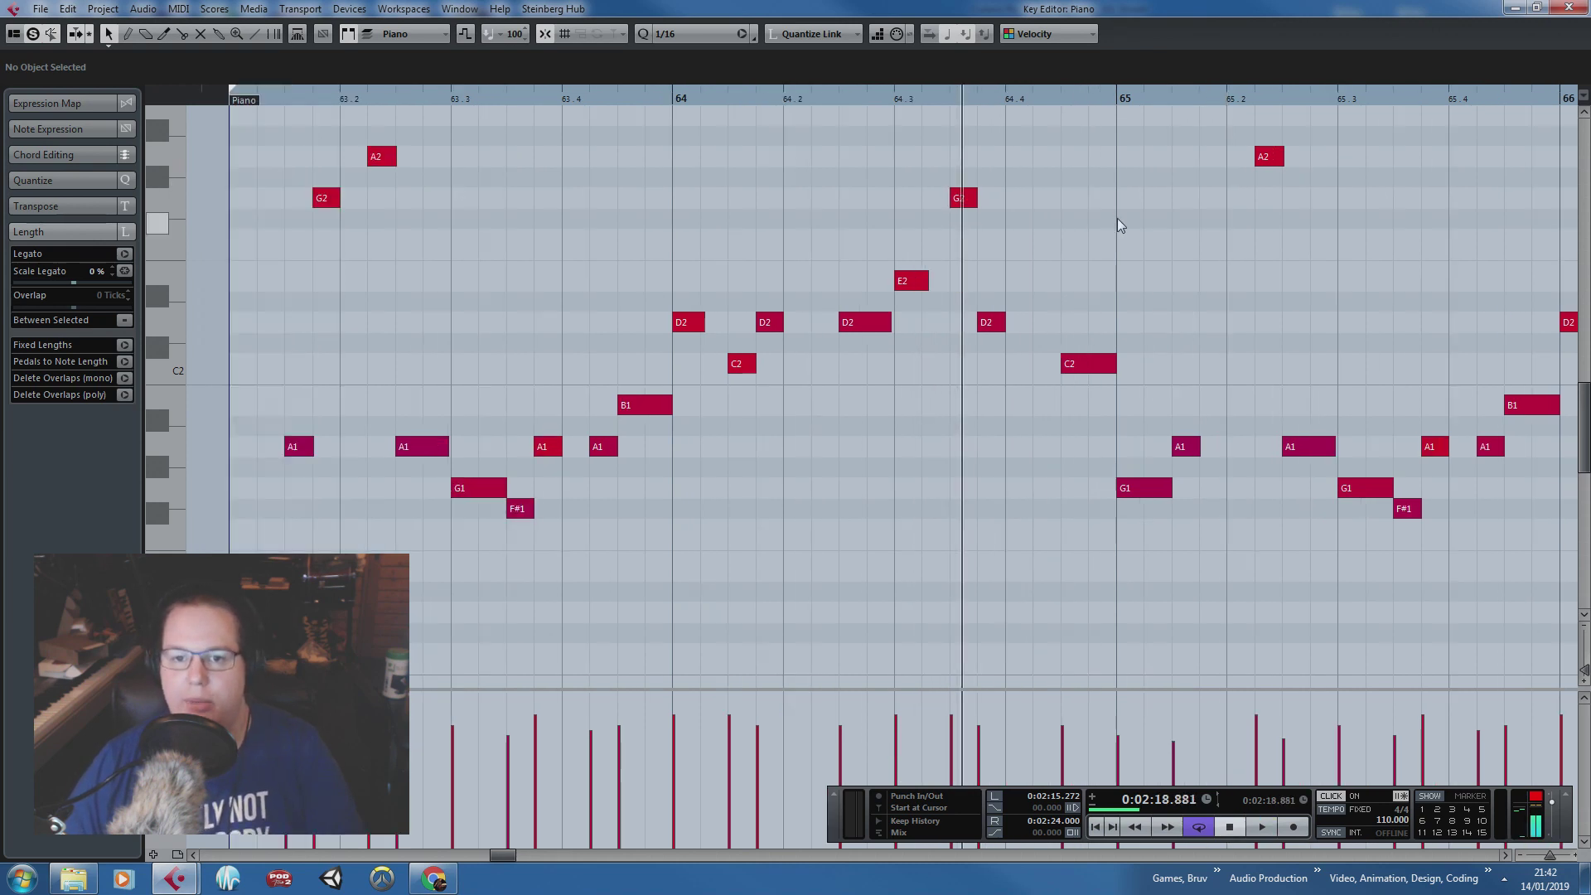
pyautogui.scroll(4, 1132, 227)
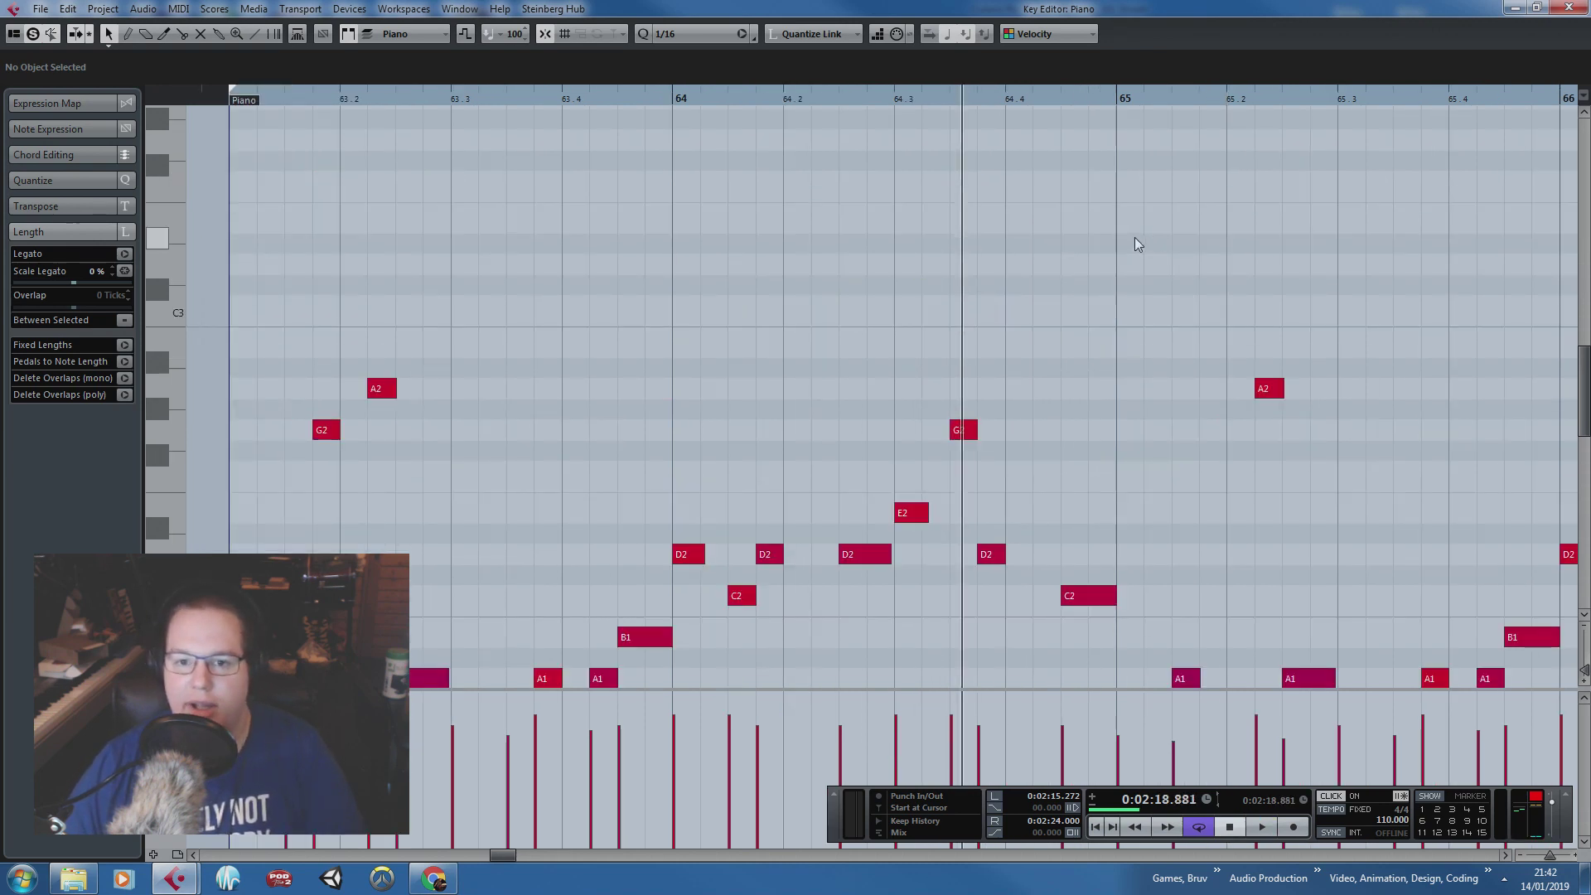
pyautogui.scroll(-2, 1135, 238)
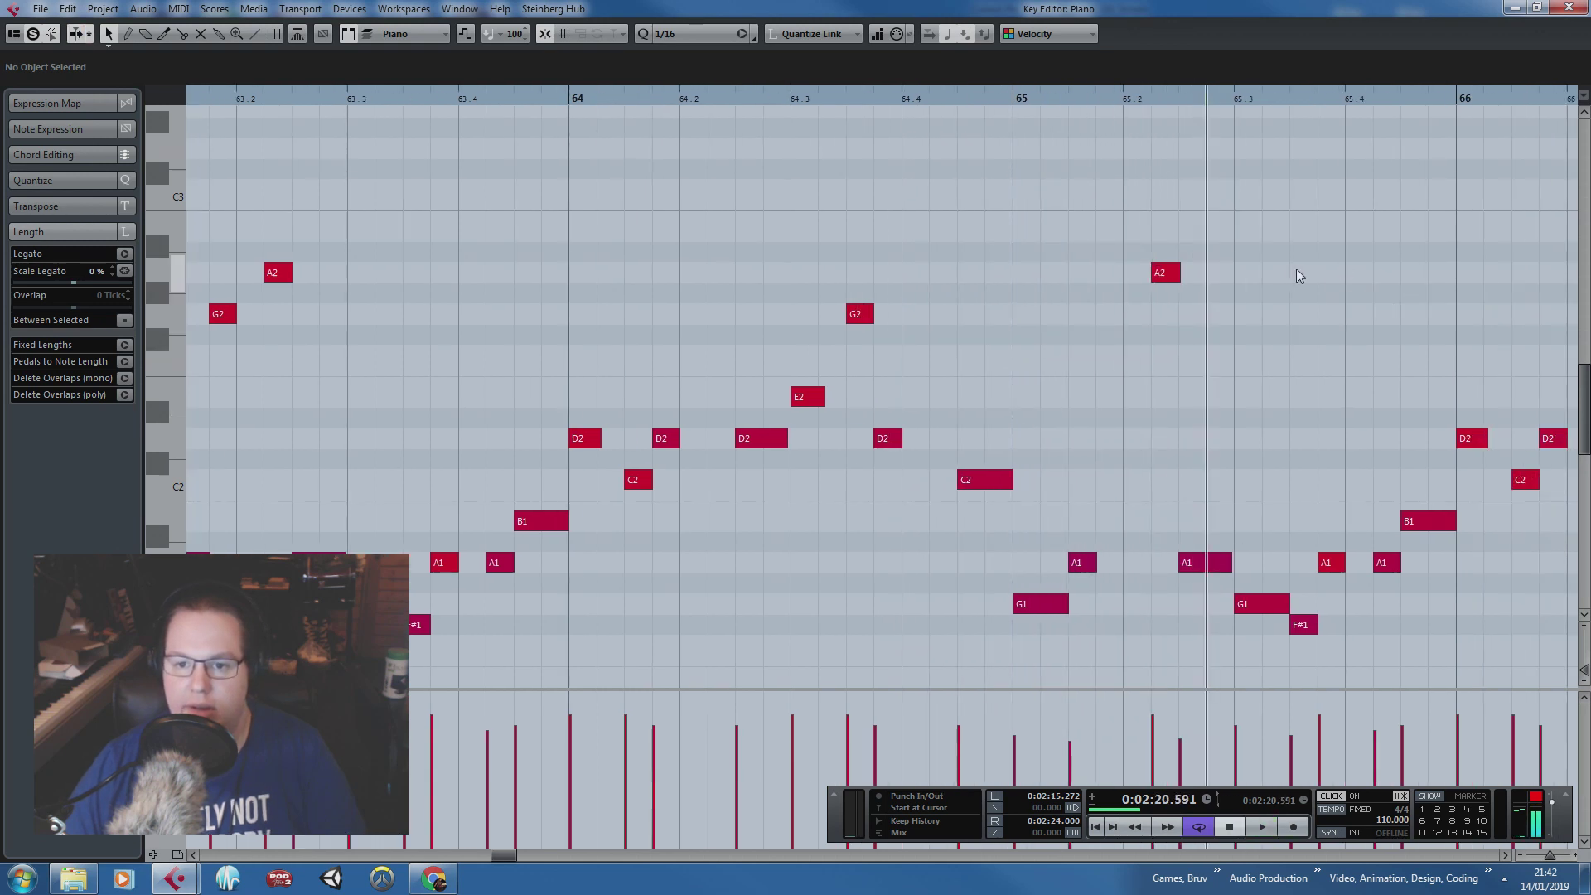
# Step: Transpose the A2 at 65.2.2 down to G1 and play from the start of bar 65
pyautogui.keyDown('ctrl'); pyautogui.scroll(1, 1239, 343); pyautogui.keyUp('ctrl')
pyautogui.scroll(-2, 1160, 390)
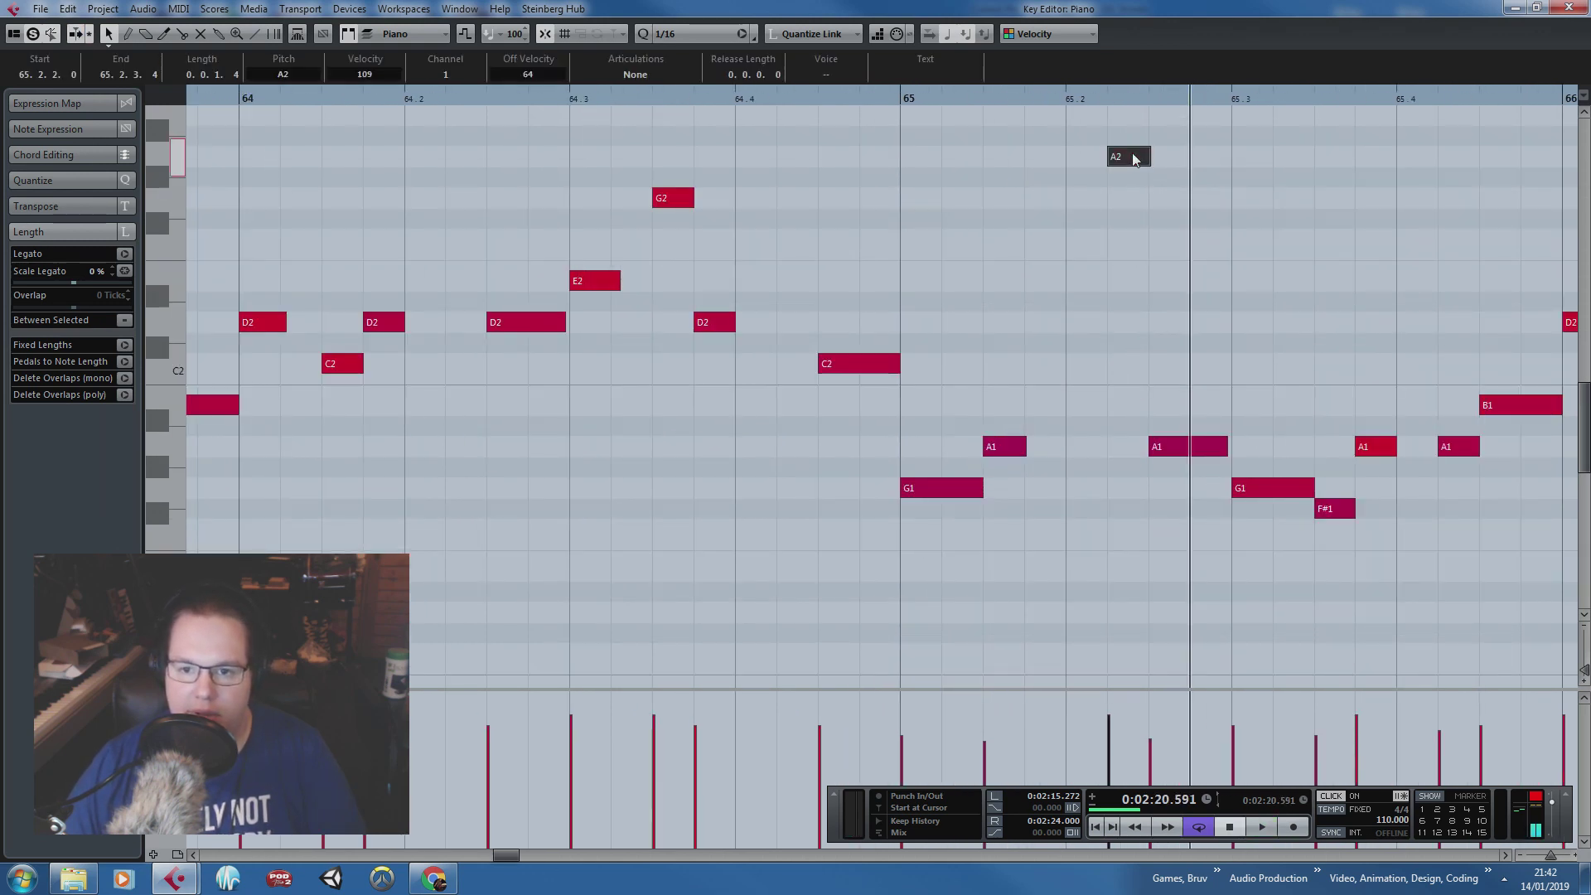
pyautogui.moveTo(1128, 156); pyautogui.dragTo(1128, 488)
pyautogui.click(898, 102)
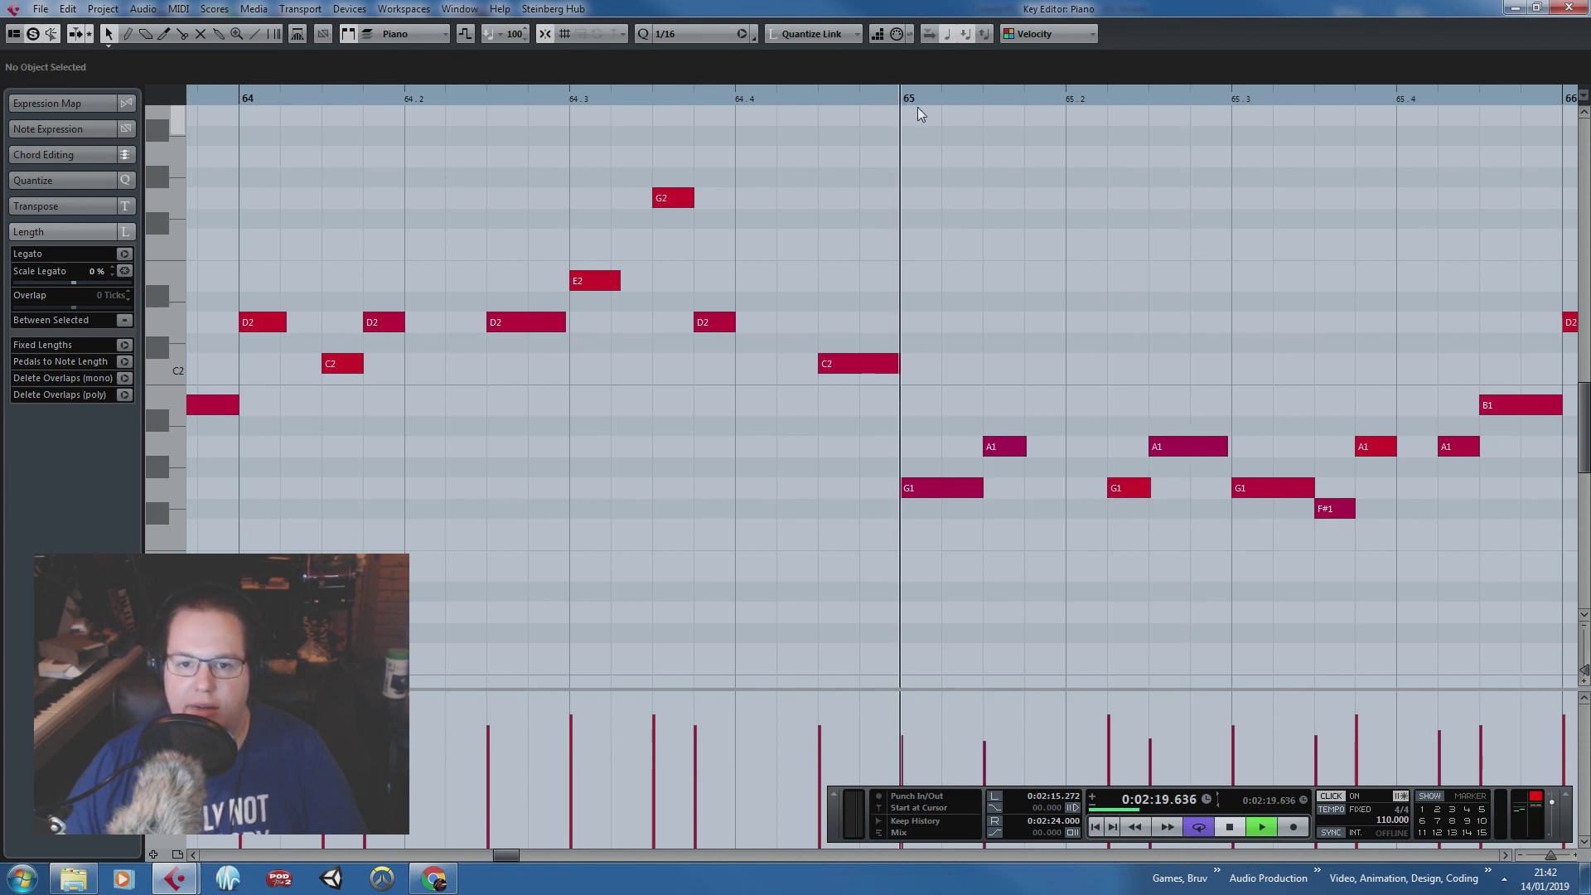
pyautogui.press('space')
# Step: Split the A1 at 65.2.3 into two sixteenths and raise the second half to C2
pyautogui.moveTo(1211, 446); pyautogui.dragTo(1214, 363)
pyautogui.keyDown('alt'); pyautogui.click(1211, 450); pyautogui.keyUp('alt')
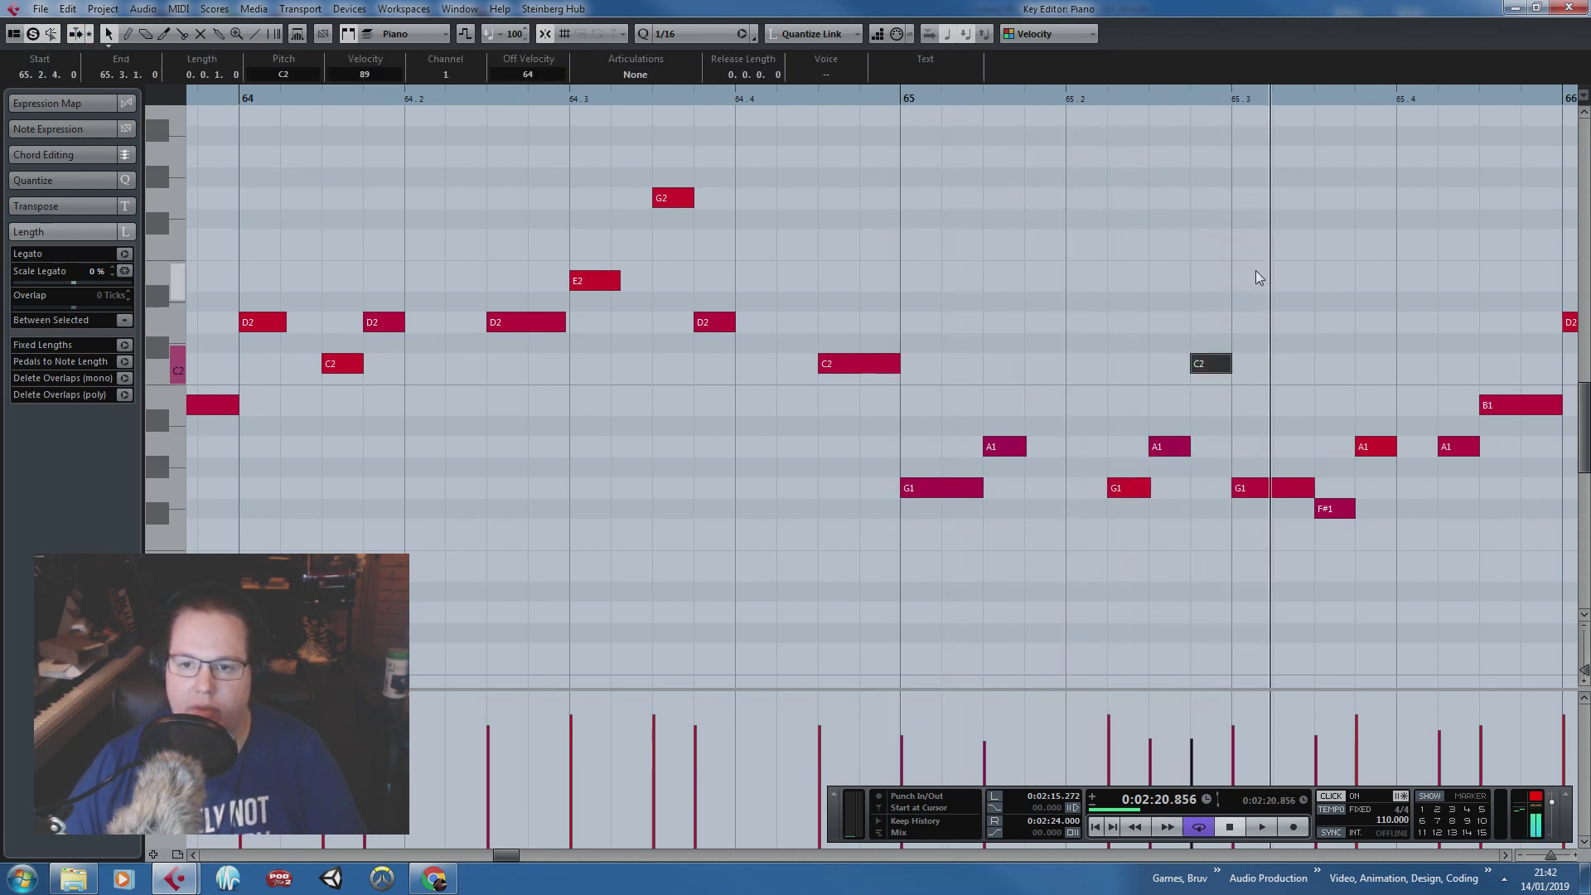
pyautogui.click(1255, 270)
# Step: Split the G1 at 65.3 into two sixteenths, raise the first half to D2, and play from bar 65
pyautogui.hscroll(1, 1243, 464)
pyautogui.moveTo(1220, 488); pyautogui.dragTo(1256, 490)
pyautogui.hotkey('ctrl', 'd')
pyautogui.click(992, 136)
pyautogui.click(842, 100)
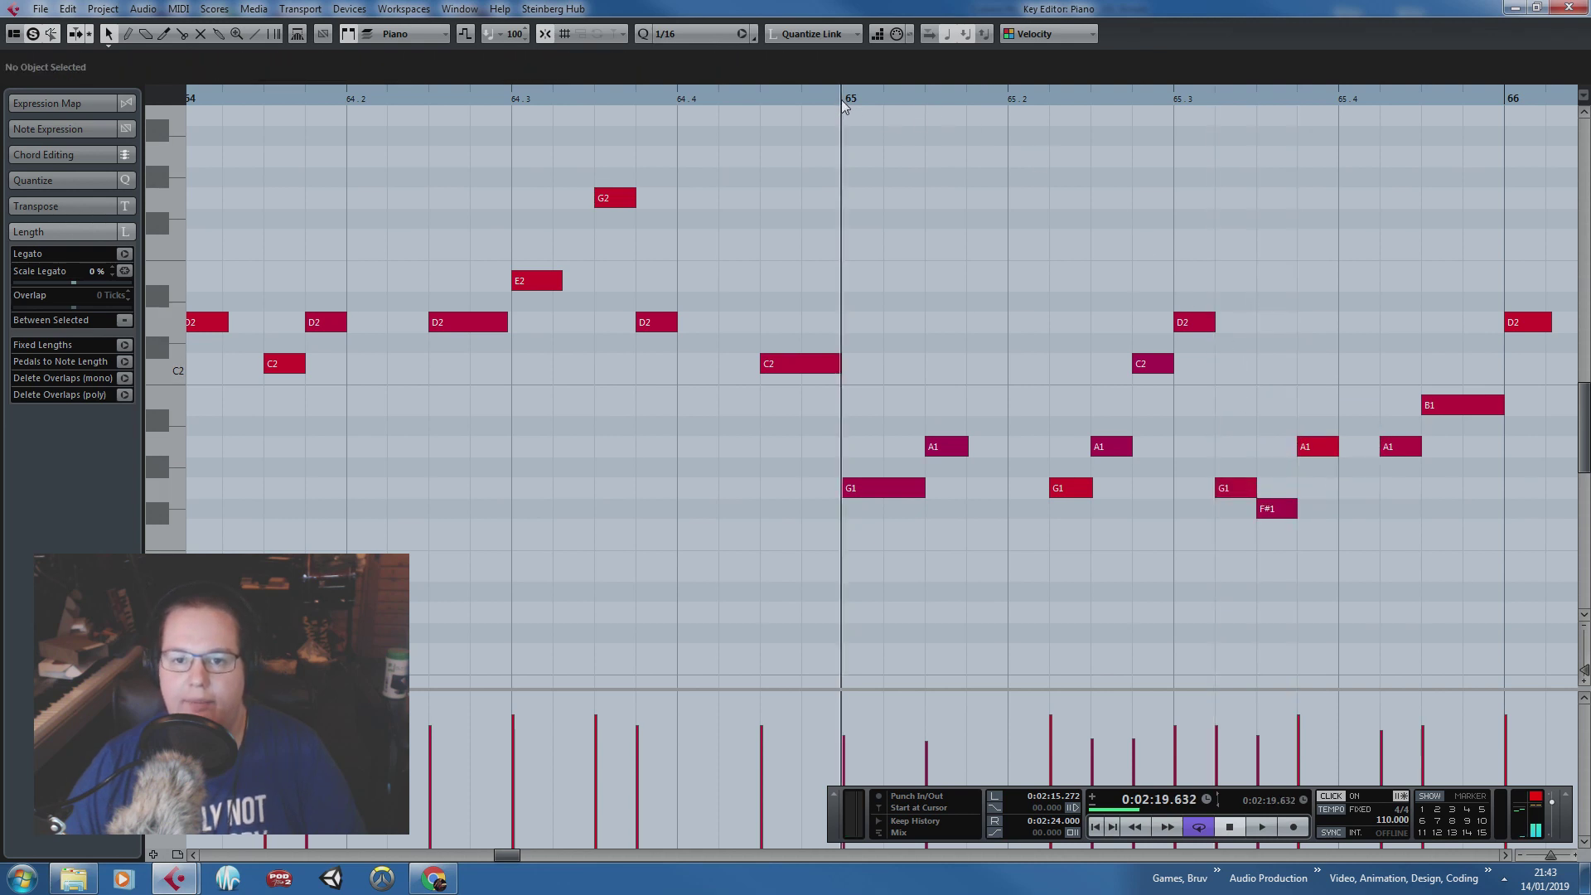
pyautogui.press('space')
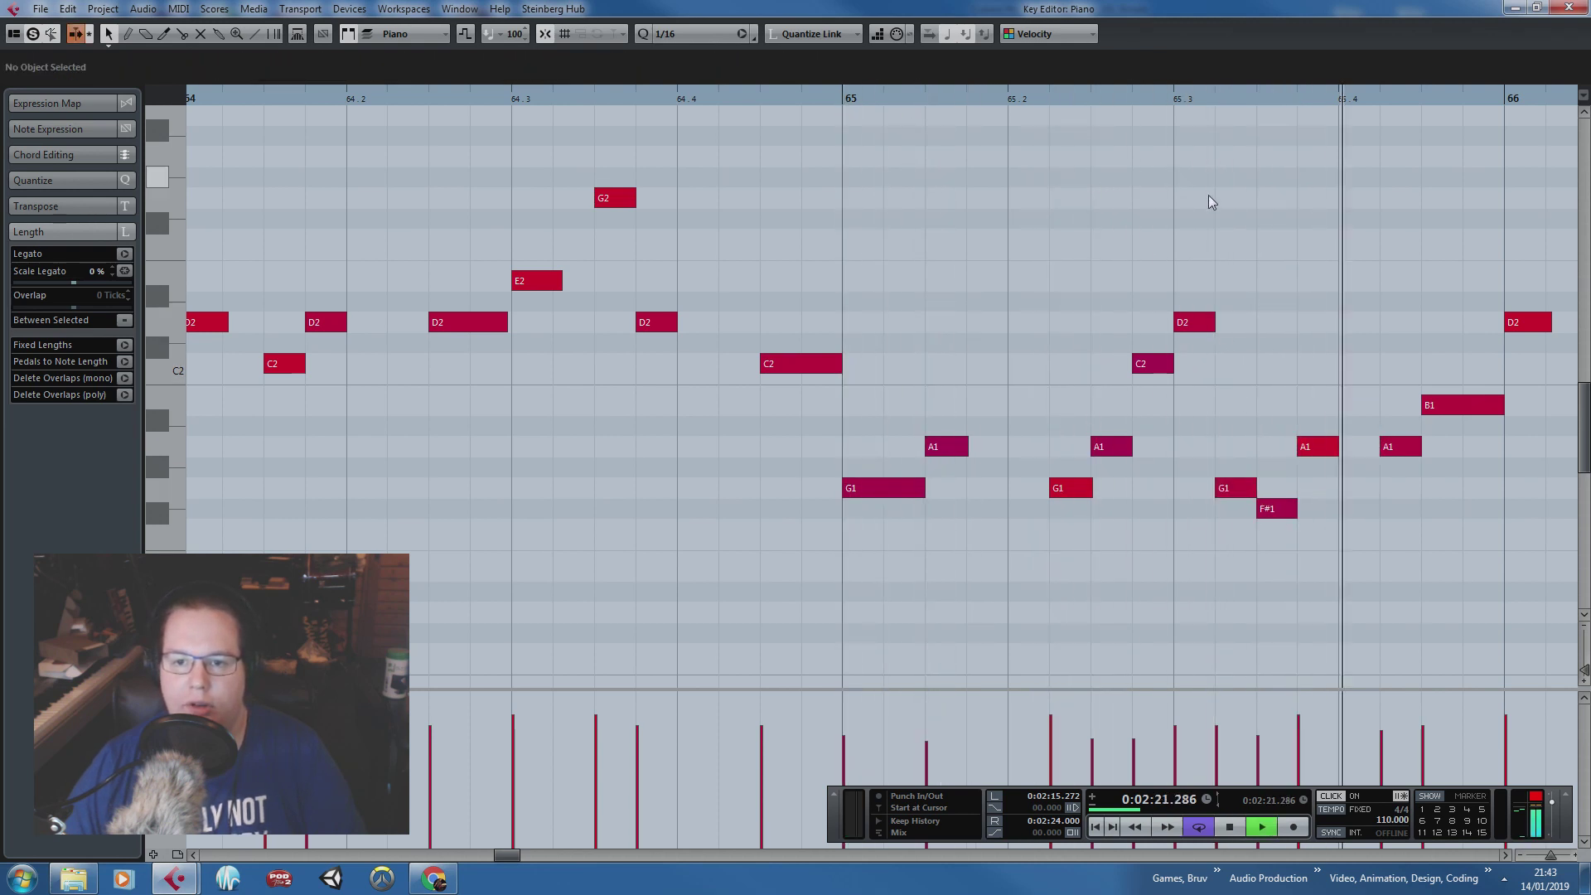
pyautogui.press('space')
# Step: Replay bar 65 from its start to check how the reworked notes lead into bar 66
pyautogui.moveTo(1307, 182); pyautogui.dragTo(1354, 171)
pyautogui.scroll(-1, 982, 267)
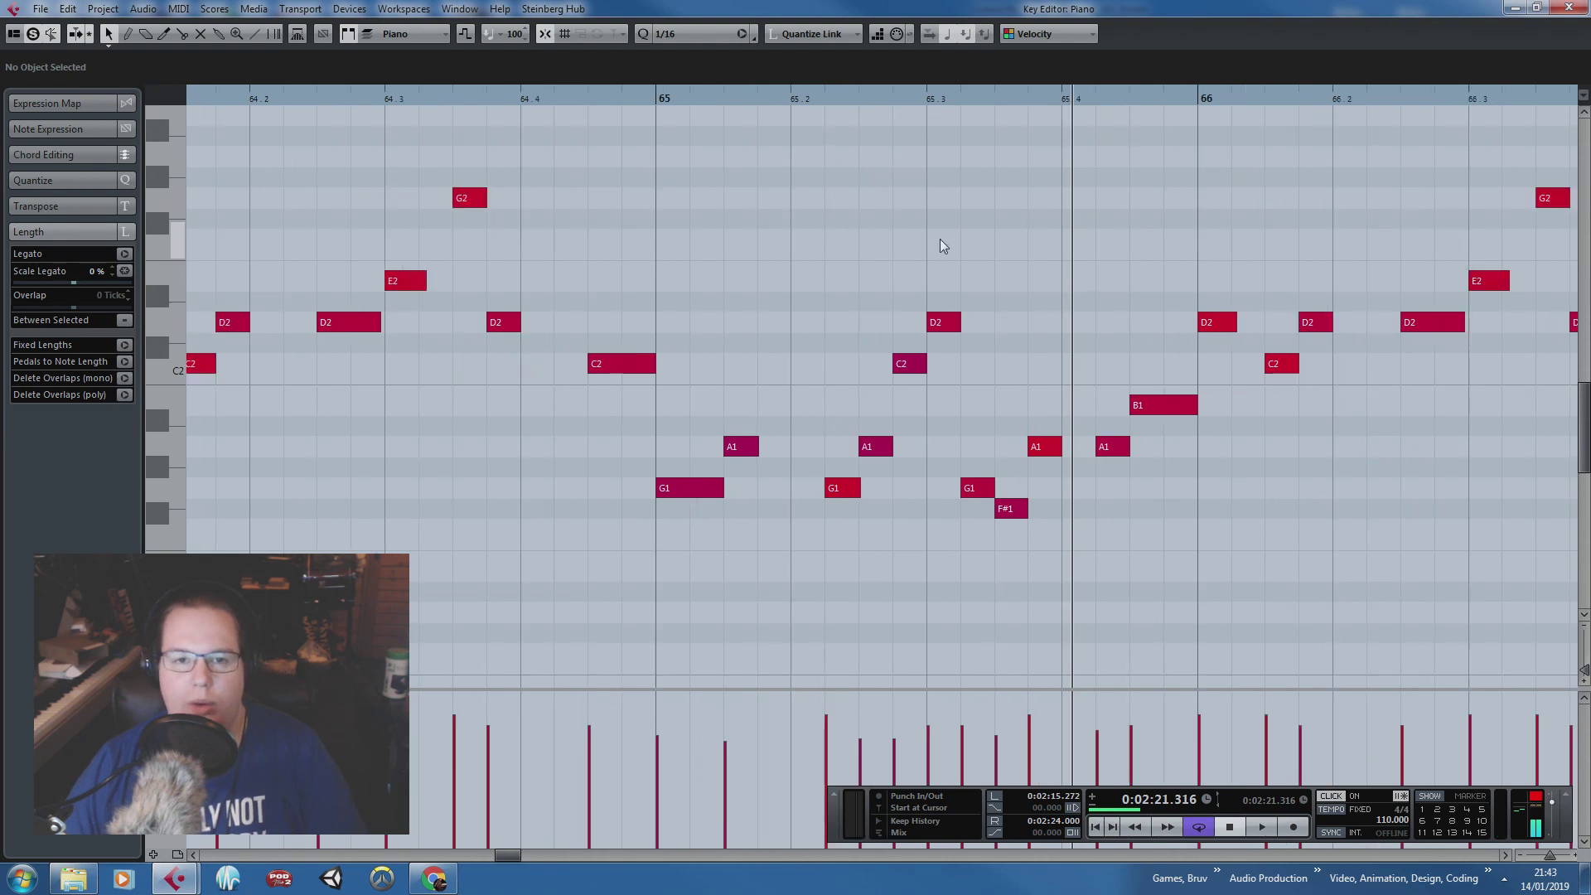
pyautogui.click(650, 99)
pyautogui.press('space')
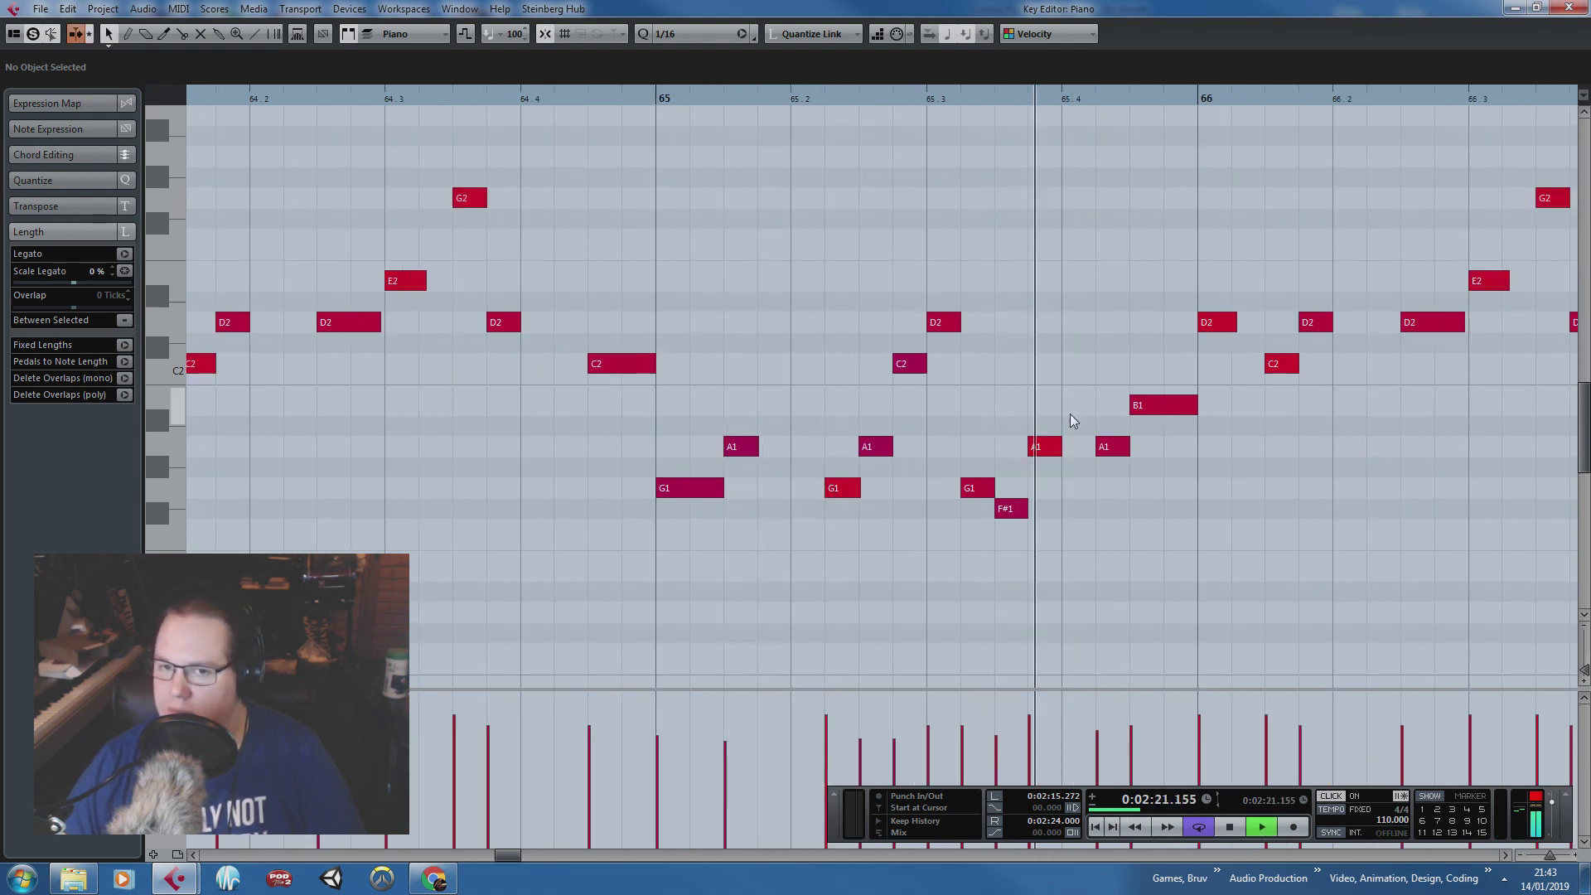
pyautogui.press('space')
# Step: Move the first C2 of bar 66 to D2 at 66.1.2, set its velocity to 99, and play from bar 66
pyautogui.moveTo(1259, 502); pyautogui.dragTo(1374, 538)
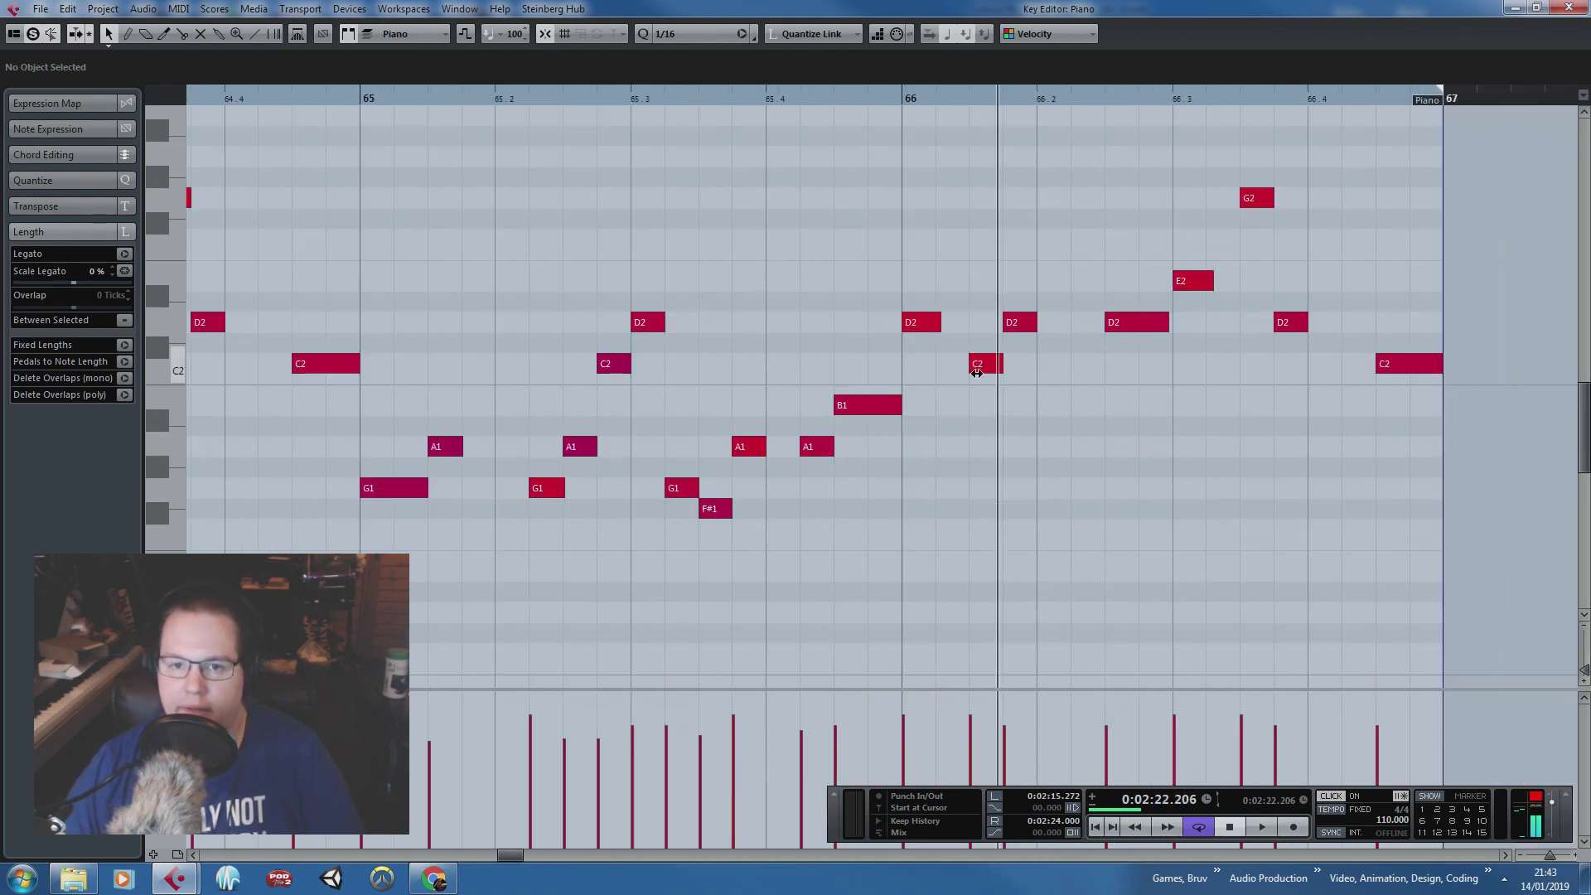
pyautogui.moveTo(975, 363); pyautogui.dragTo(945, 323)
pyautogui.click(953, 726)
pyautogui.click(899, 103)
pyautogui.press('space')
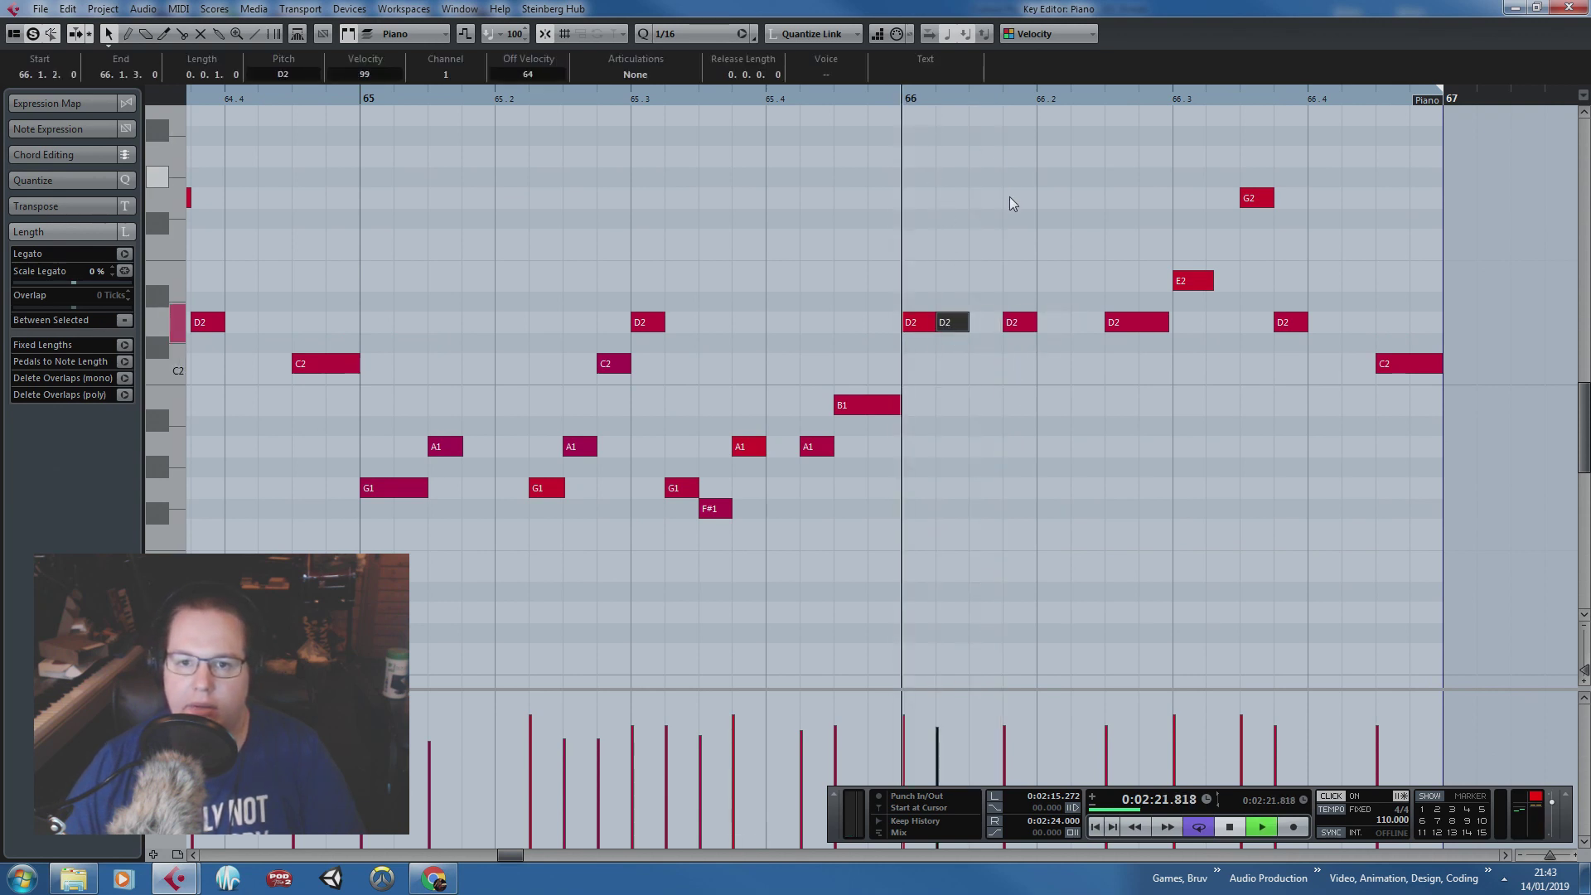
pyautogui.press('space')
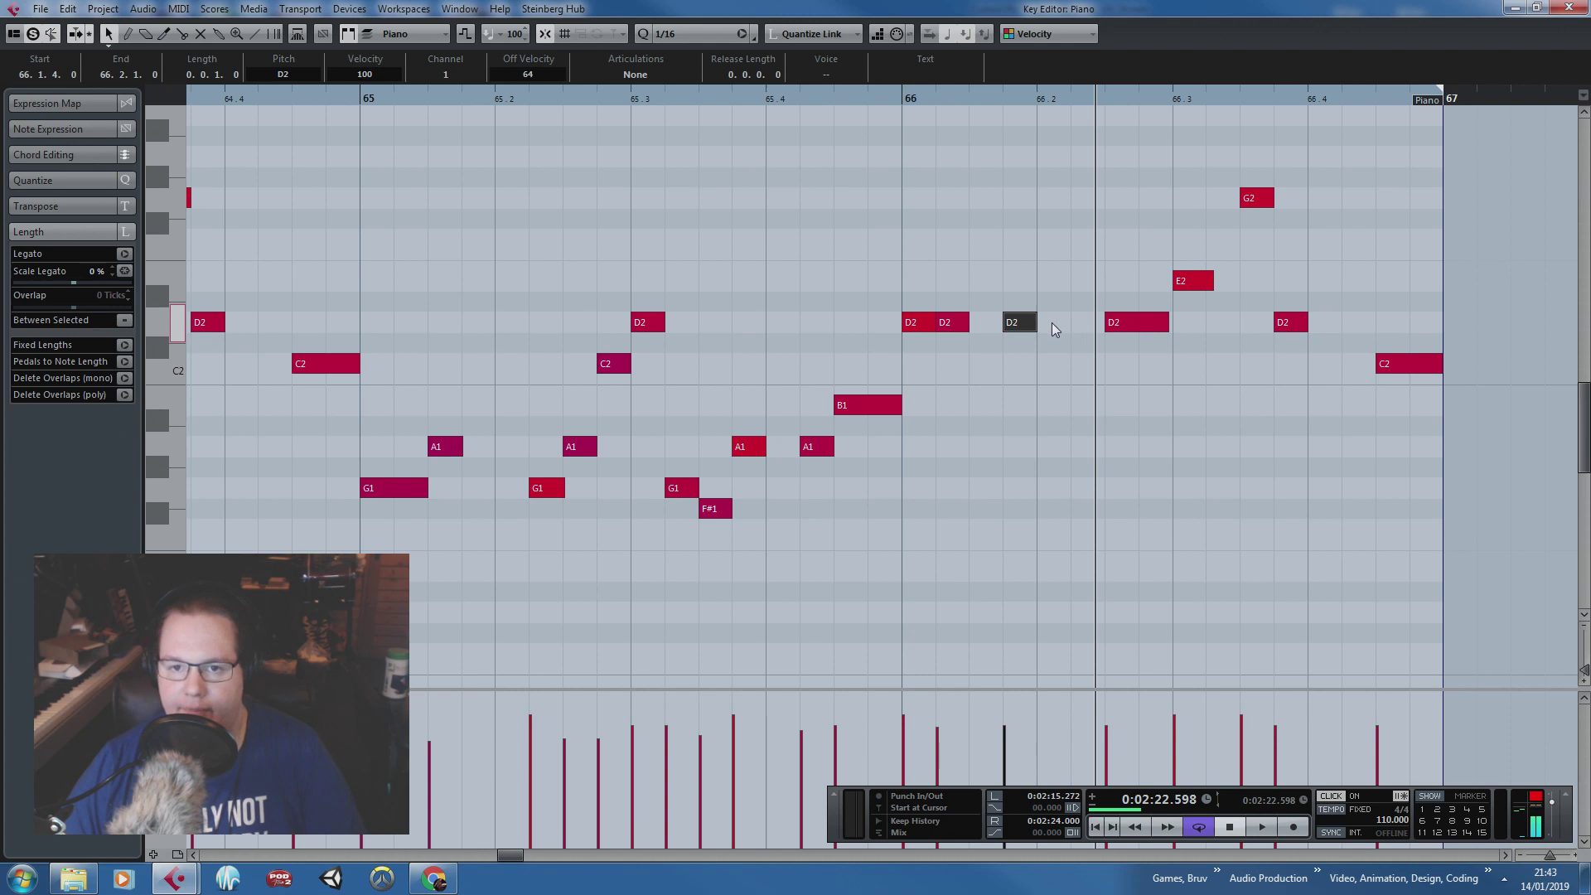
# Step: Replace the longer D2 before 66.3 with a one-beat C2 starting at 66.2.1, and play from just before bar 66
pyautogui.moveTo(1061, 343); pyautogui.dragTo(1172, 363)
pyautogui.doubleClick(1158, 327)
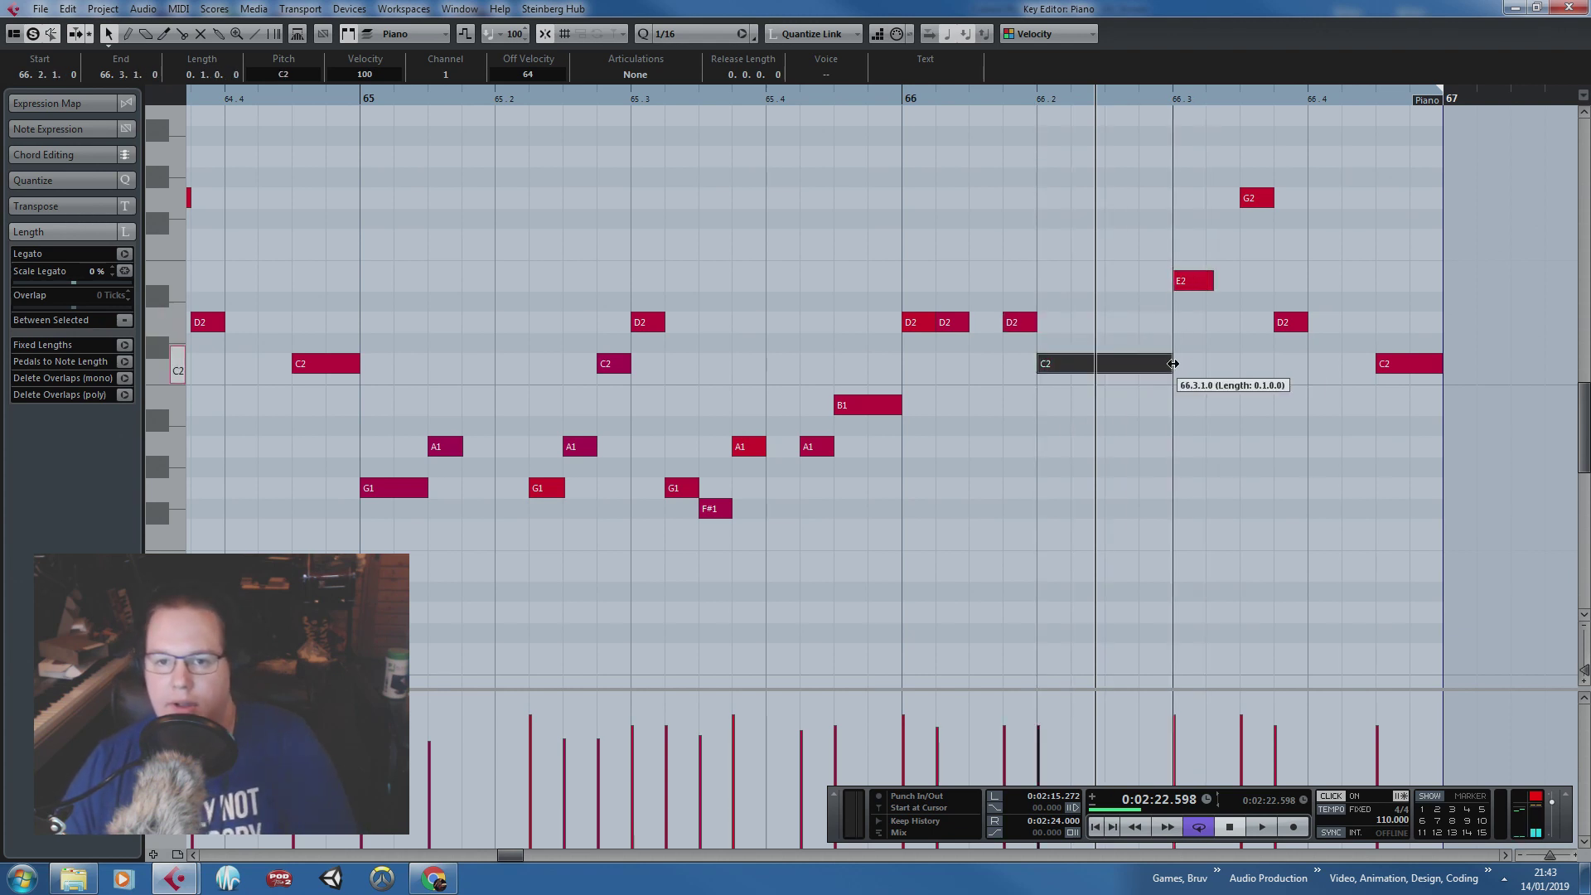
pyautogui.moveTo(884, 98); pyautogui.dragTo(888, 95)
pyautogui.press('space')
pyautogui.press('space')
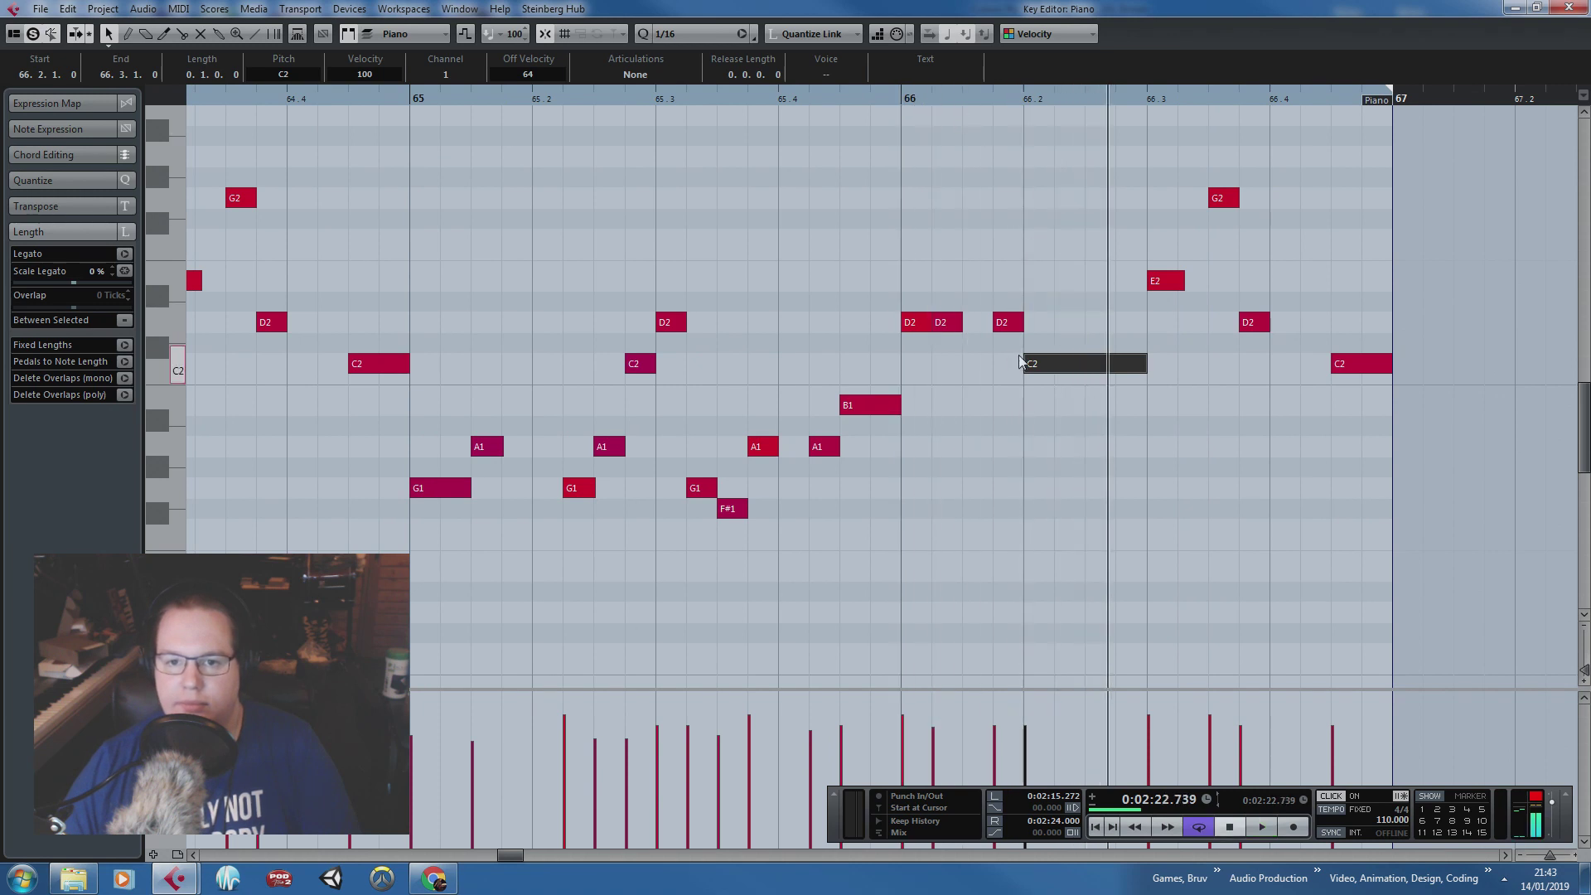
# Step: Trim the one-beat C2 in bar 66 to start at 66.2.3 and play through the end of the phrase
pyautogui.moveTo(1022, 362); pyautogui.dragTo(1085, 363)
pyautogui.press('space')
pyautogui.click(991, 135)
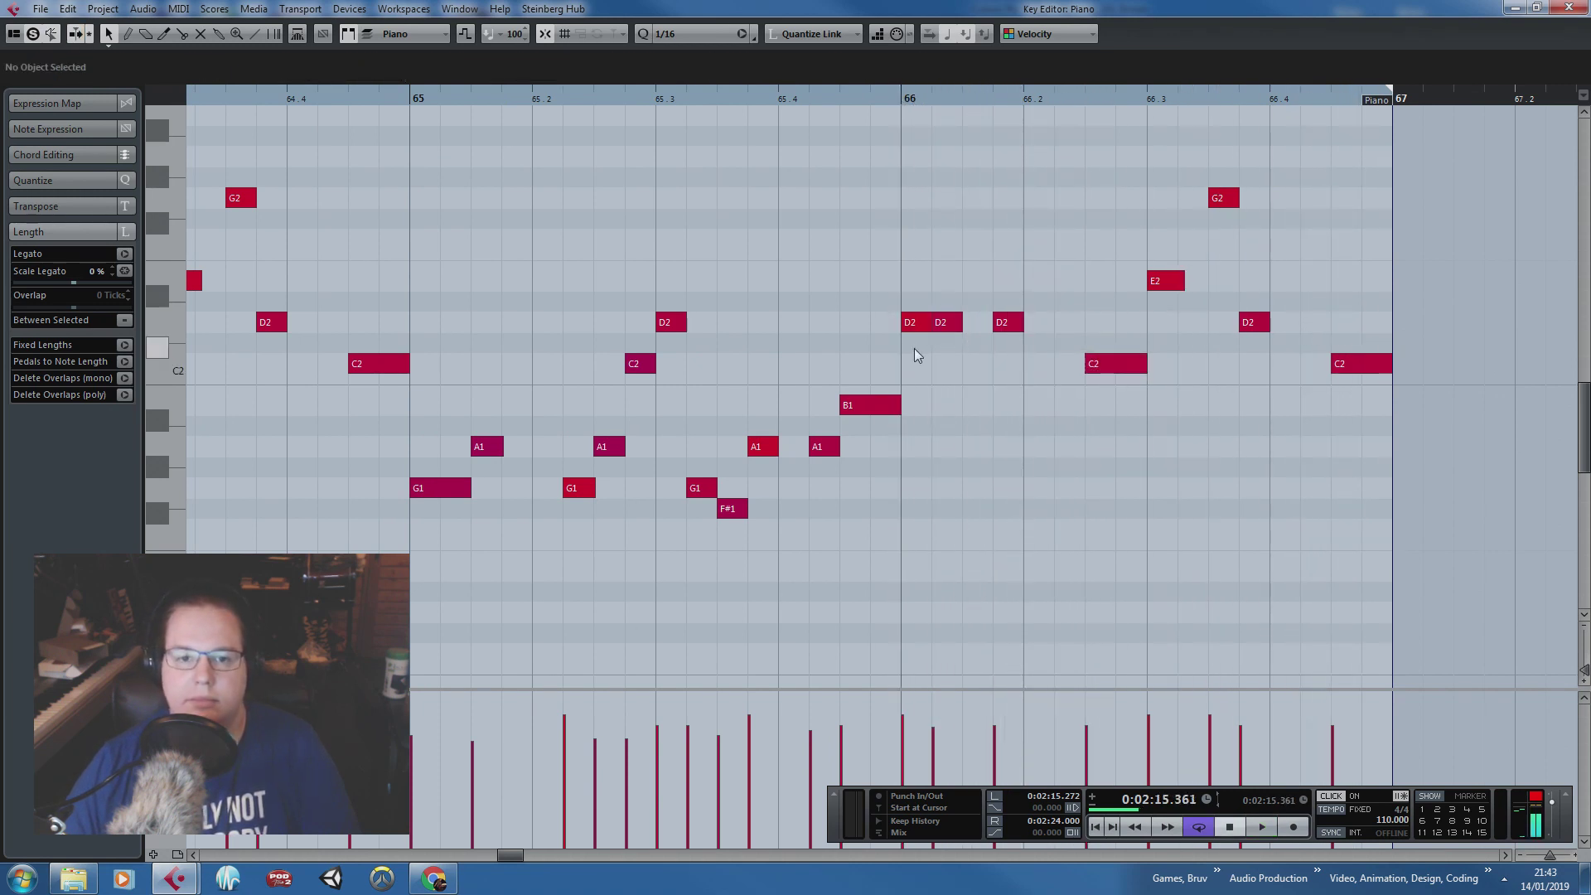
pyautogui.scroll(-2, 913, 348)
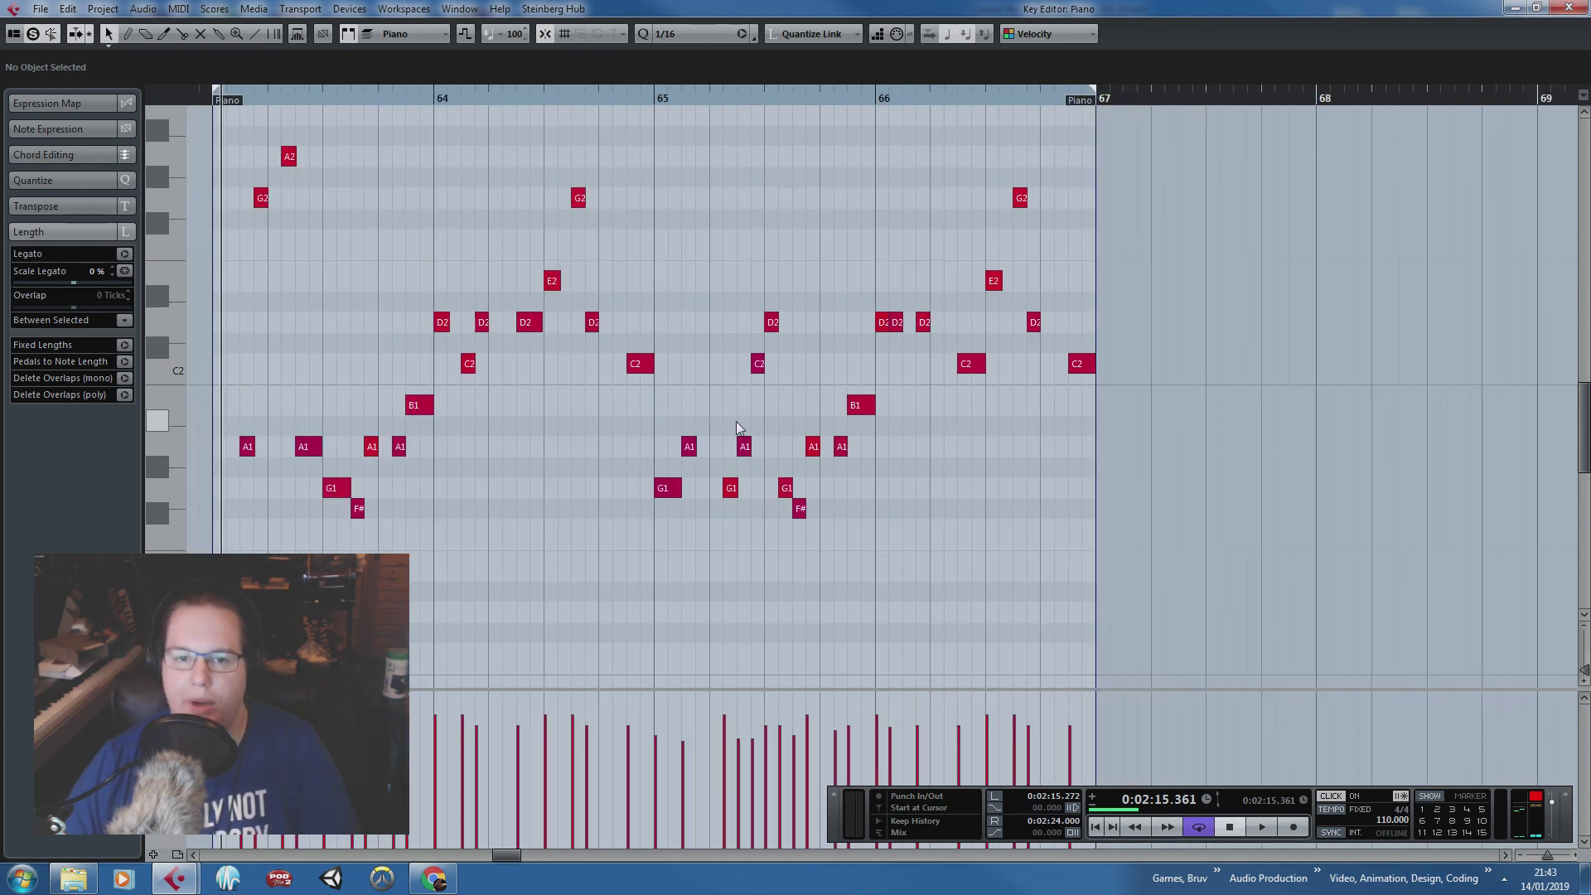
pyautogui.press('h')
pyautogui.press('h')
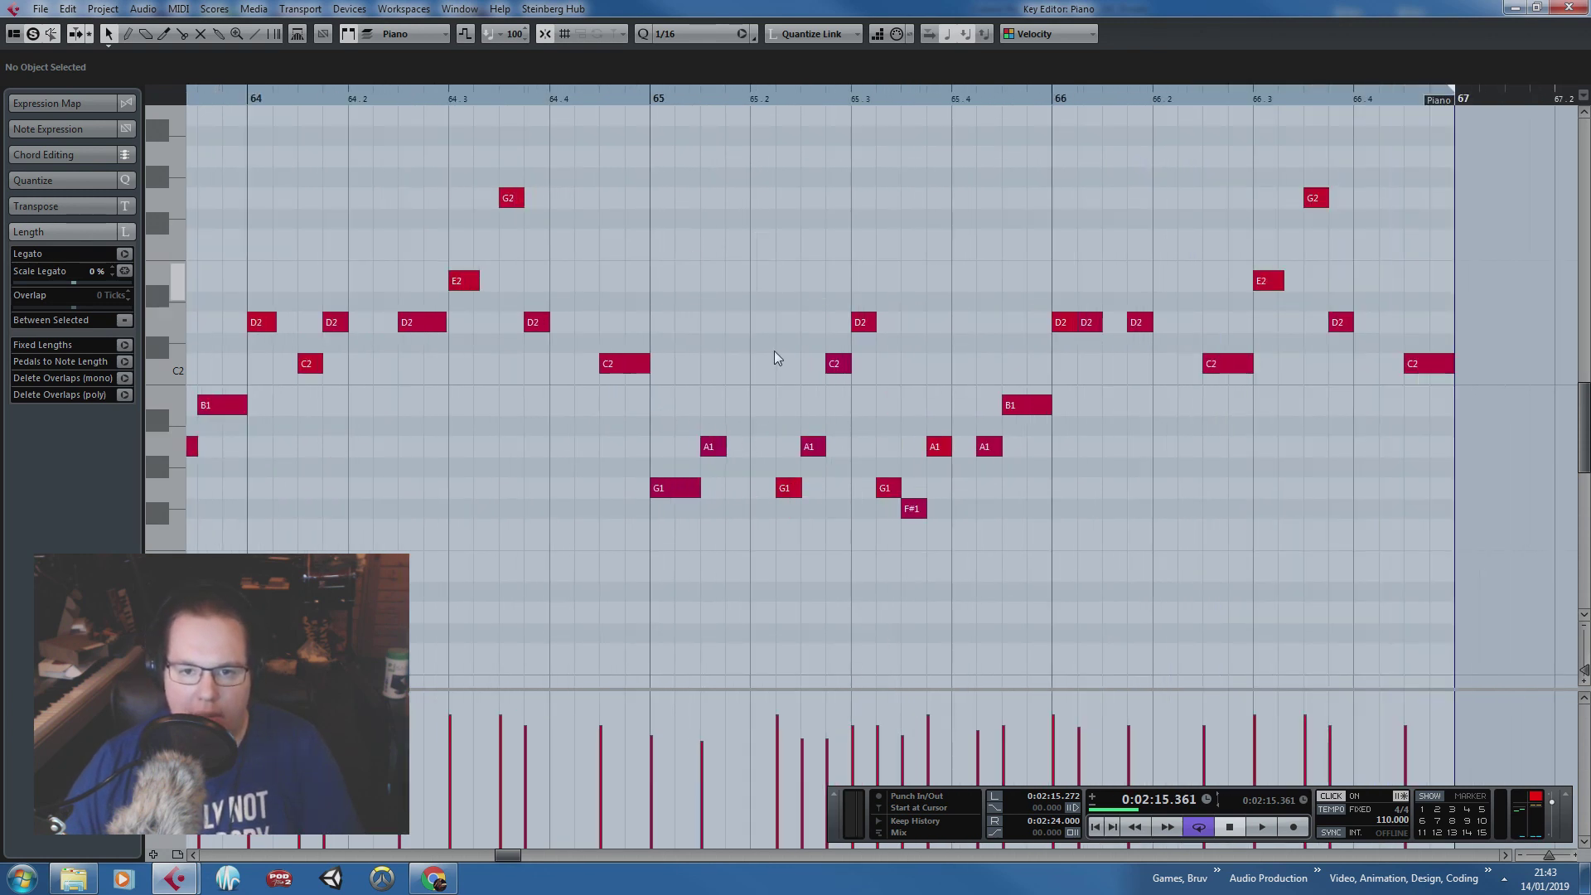
# Step: Return to the bass part's notes and play bar 65 up to the start of bar 66
pyautogui.moveTo(756, 233); pyautogui.dragTo(909, 560)
pyautogui.click(911, 627)
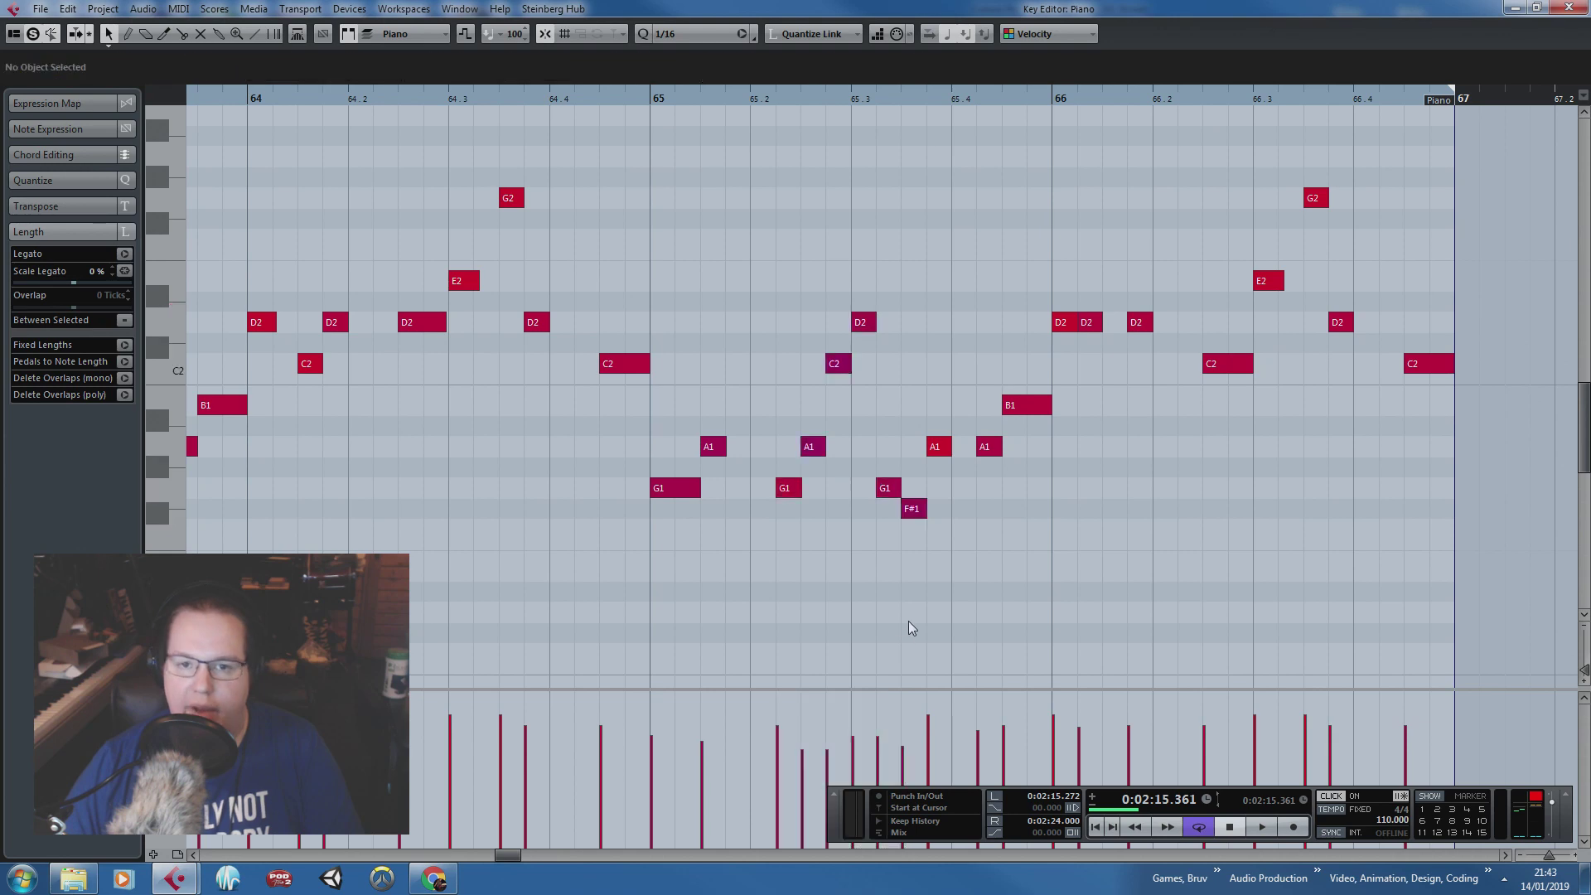
pyautogui.click(1561, 7)
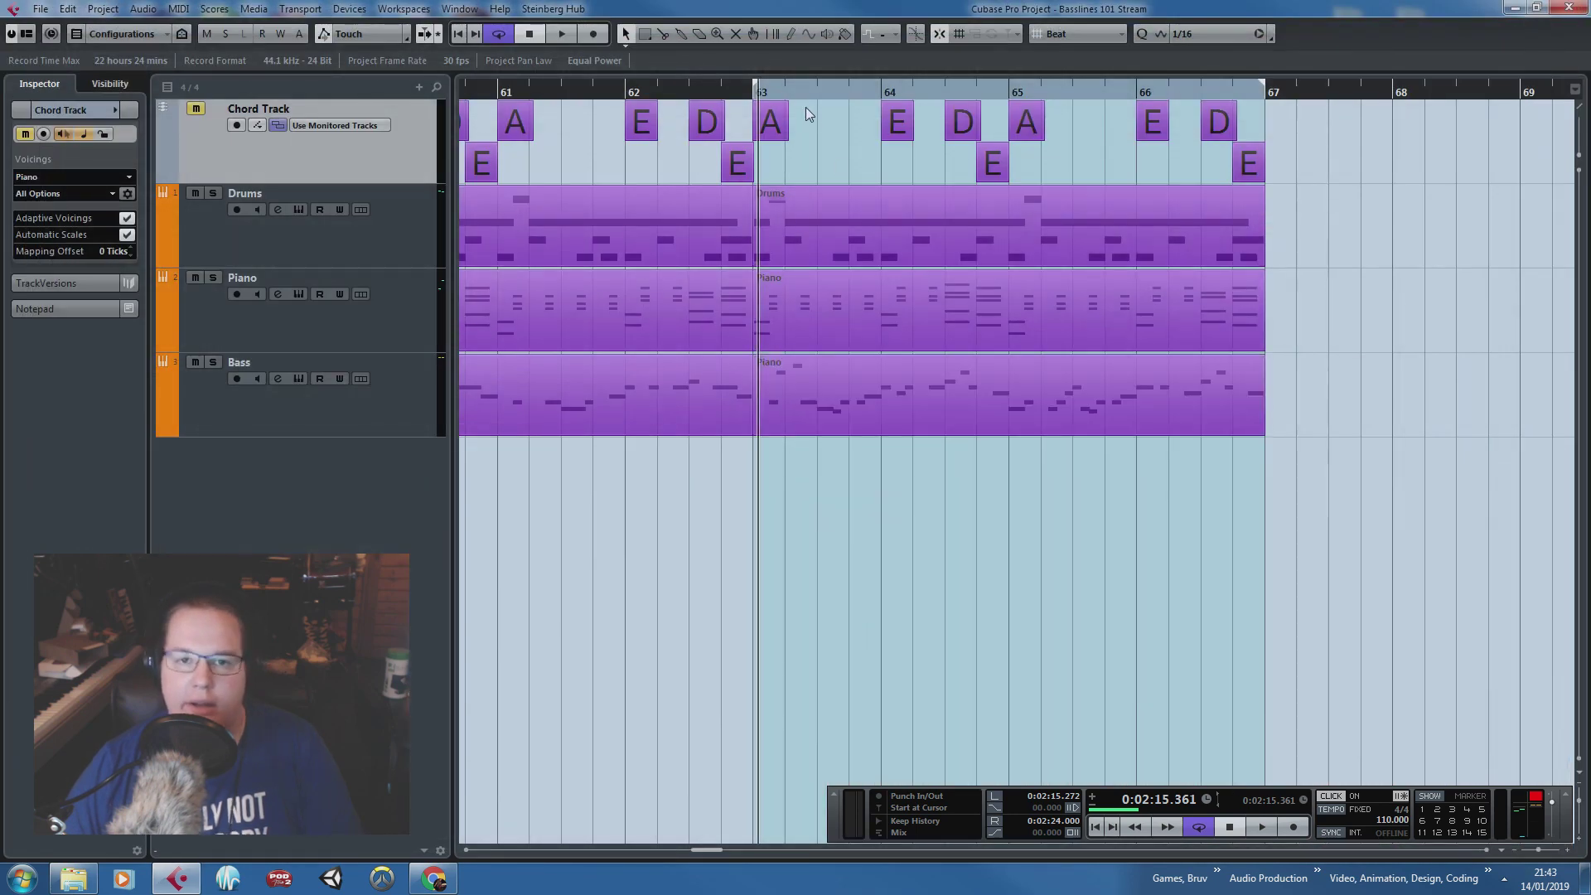
pyautogui.click(755, 91)
pyautogui.doubleClick(947, 384)
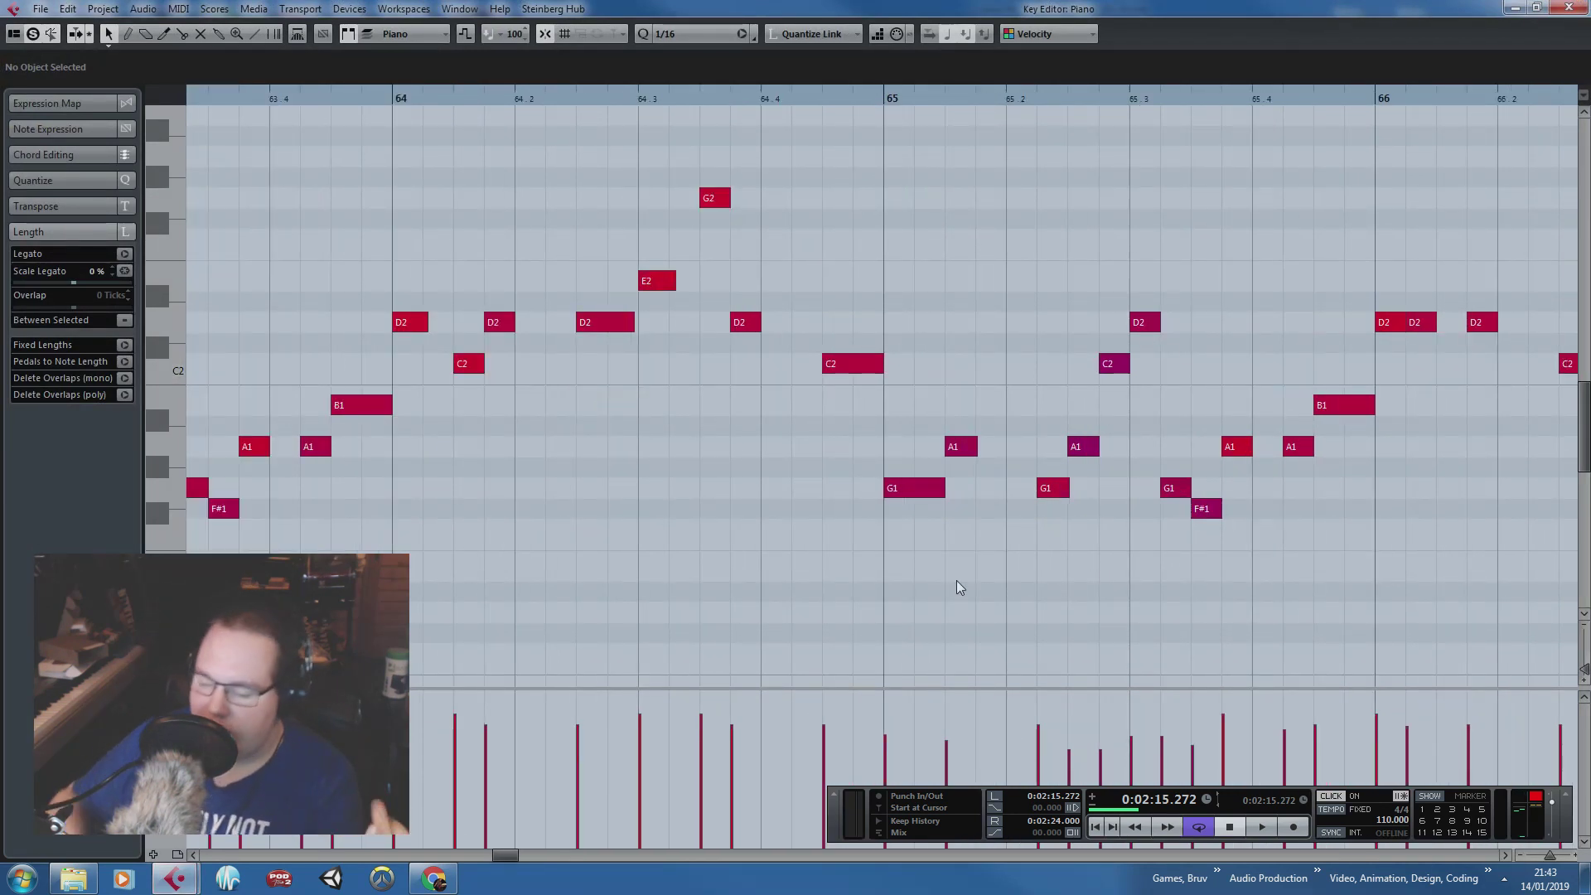
pyautogui.click(977, 96)
pyautogui.press('space')
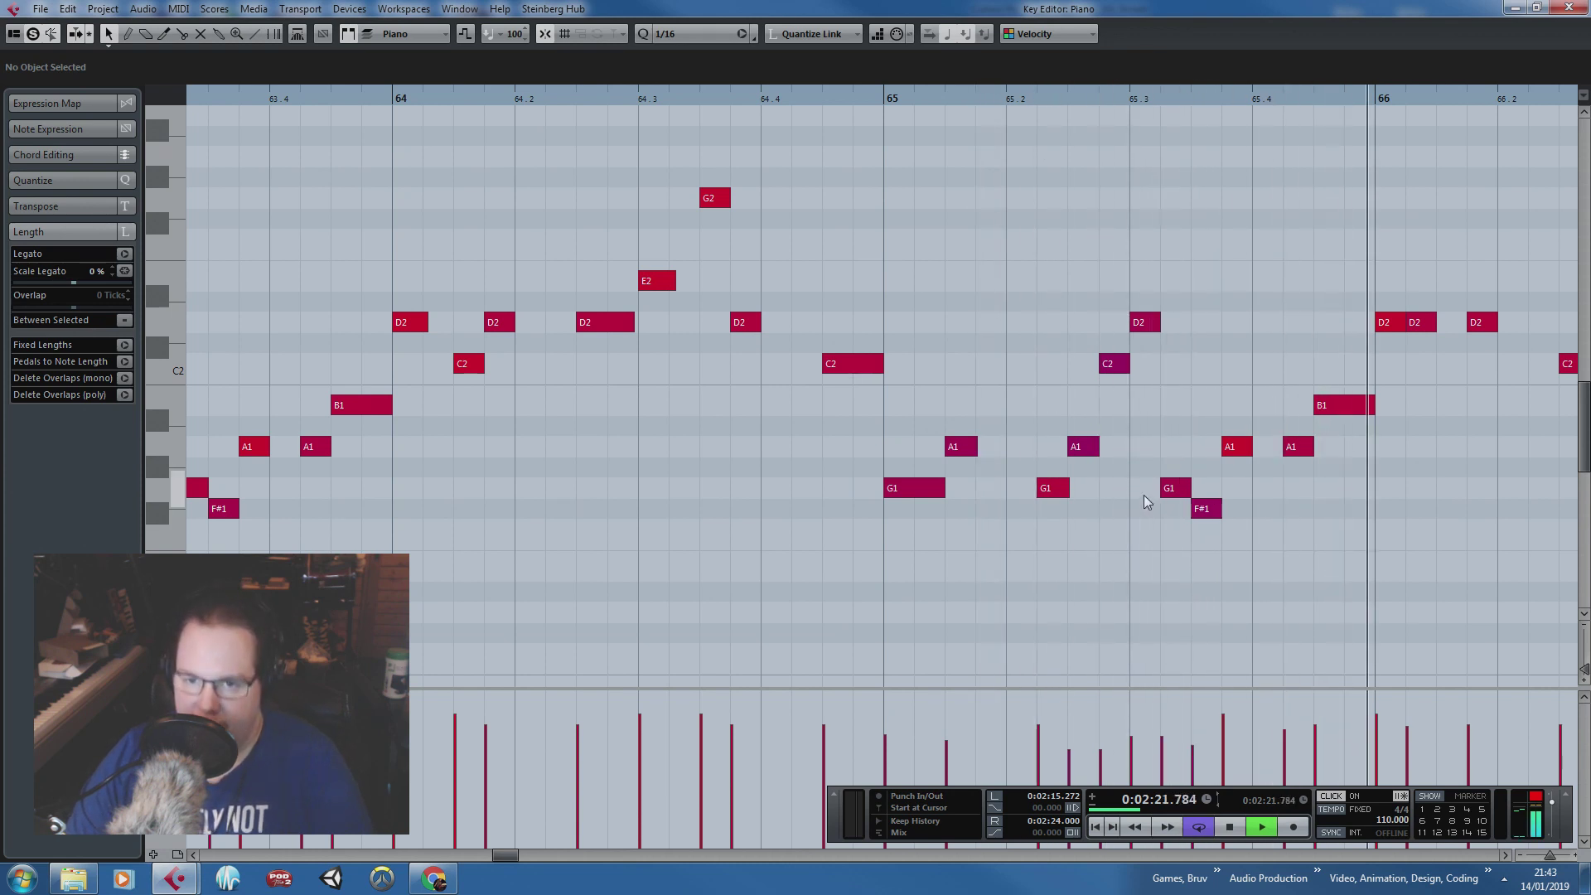
pyautogui.press('space')
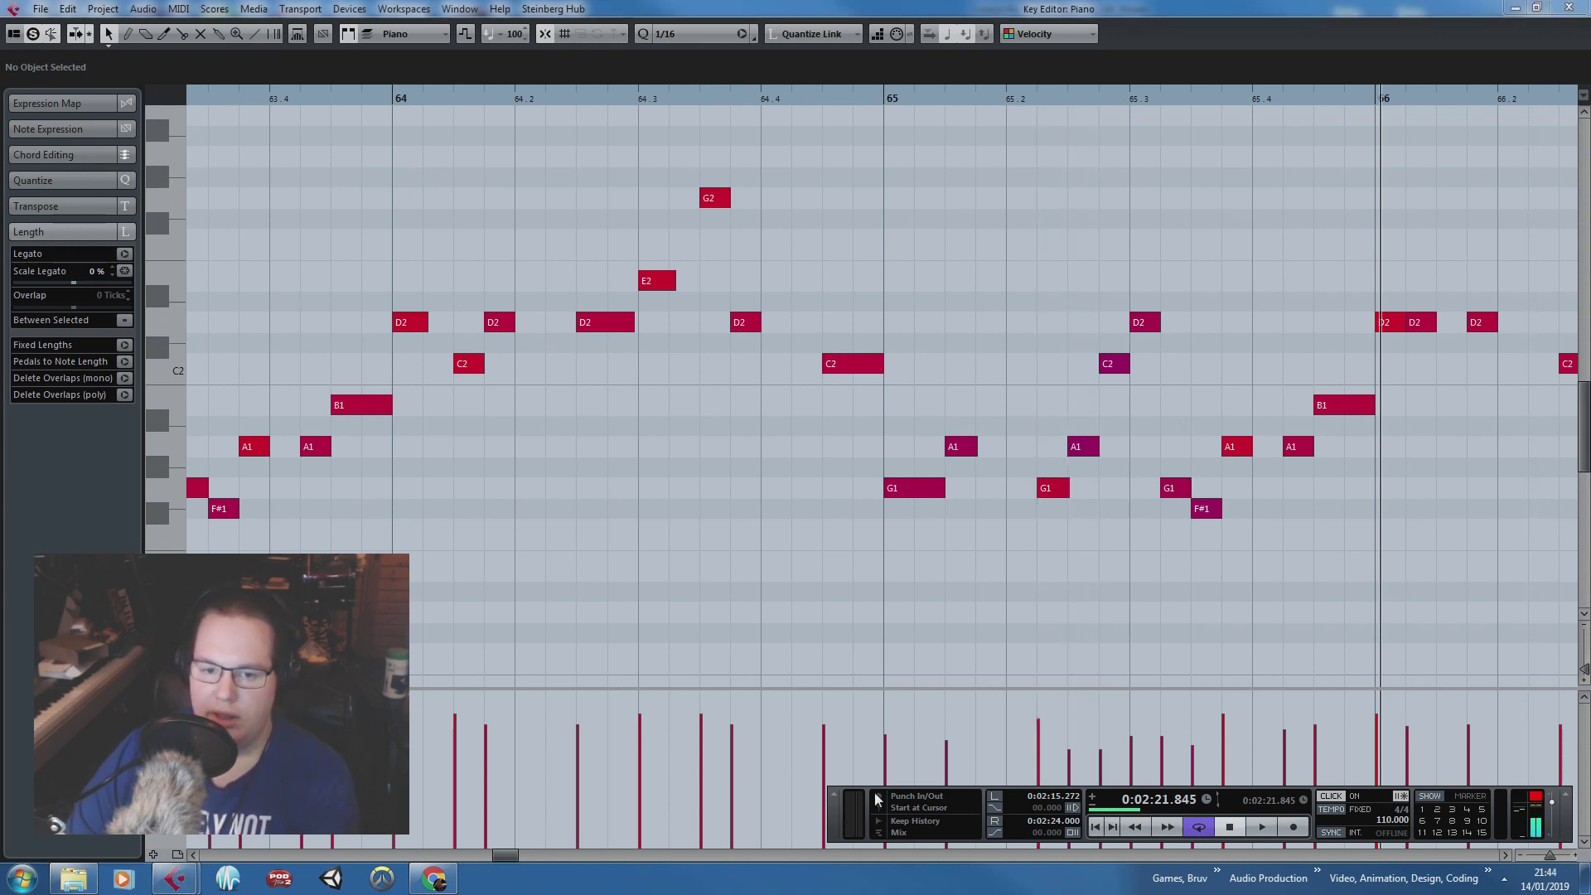
# Step: Move the transport panel clear of the velocity lane and reshape bar 65's velocities, raising the A1 before beat 3 and softening the D2 on beat 3
pyautogui.moveTo(834, 807); pyautogui.dragTo(838, 630)
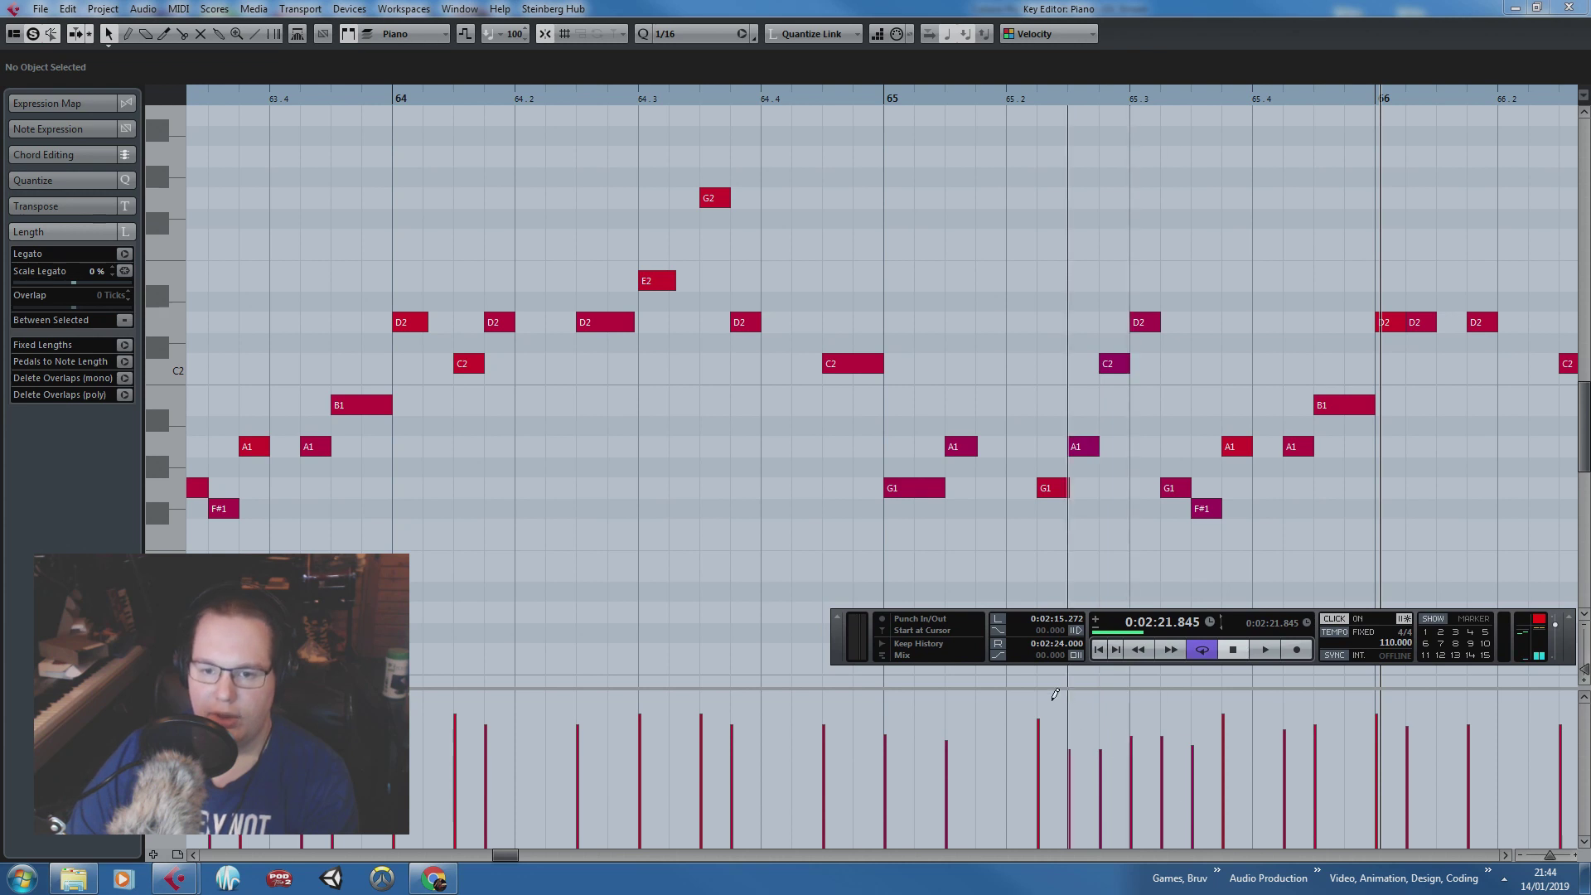
pyautogui.click(1069, 735)
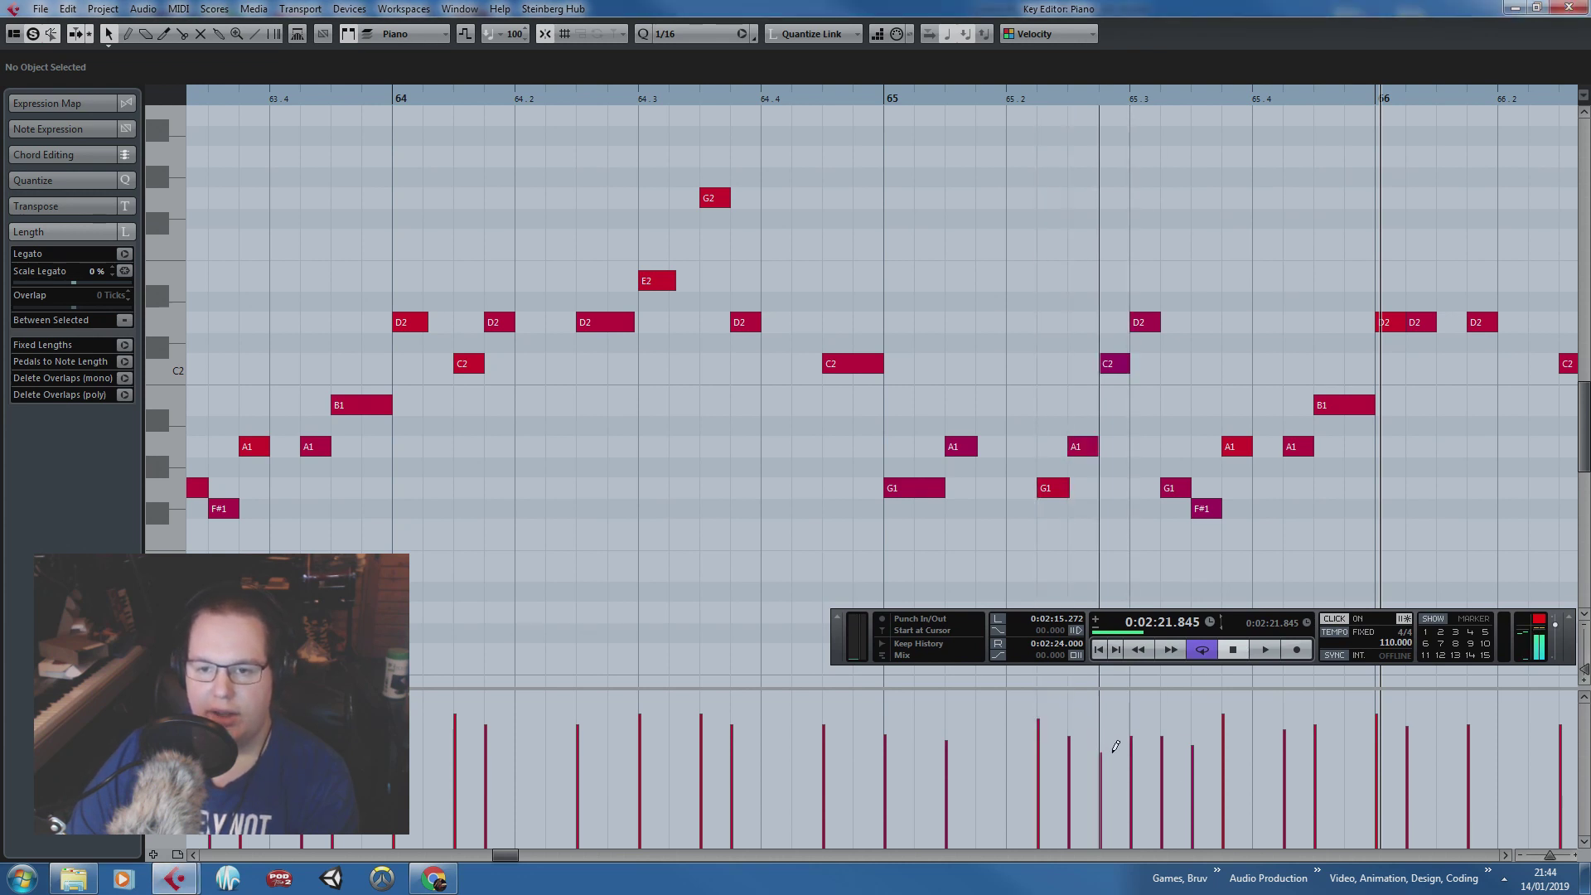
pyautogui.moveTo(1116, 746); pyautogui.dragTo(1166, 734)
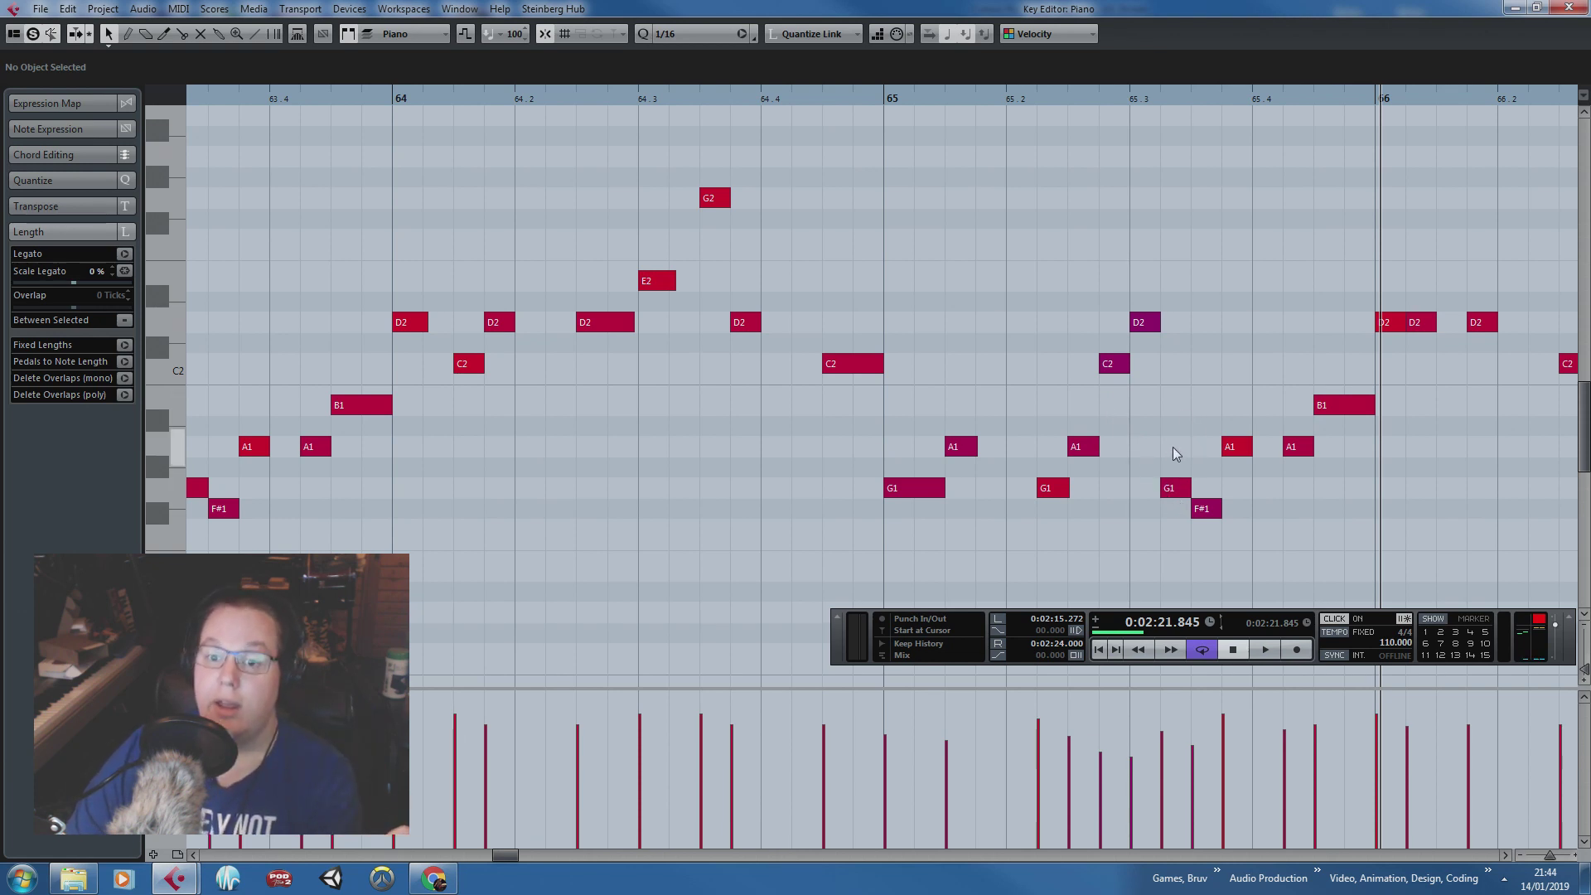
pyautogui.click(1185, 491)
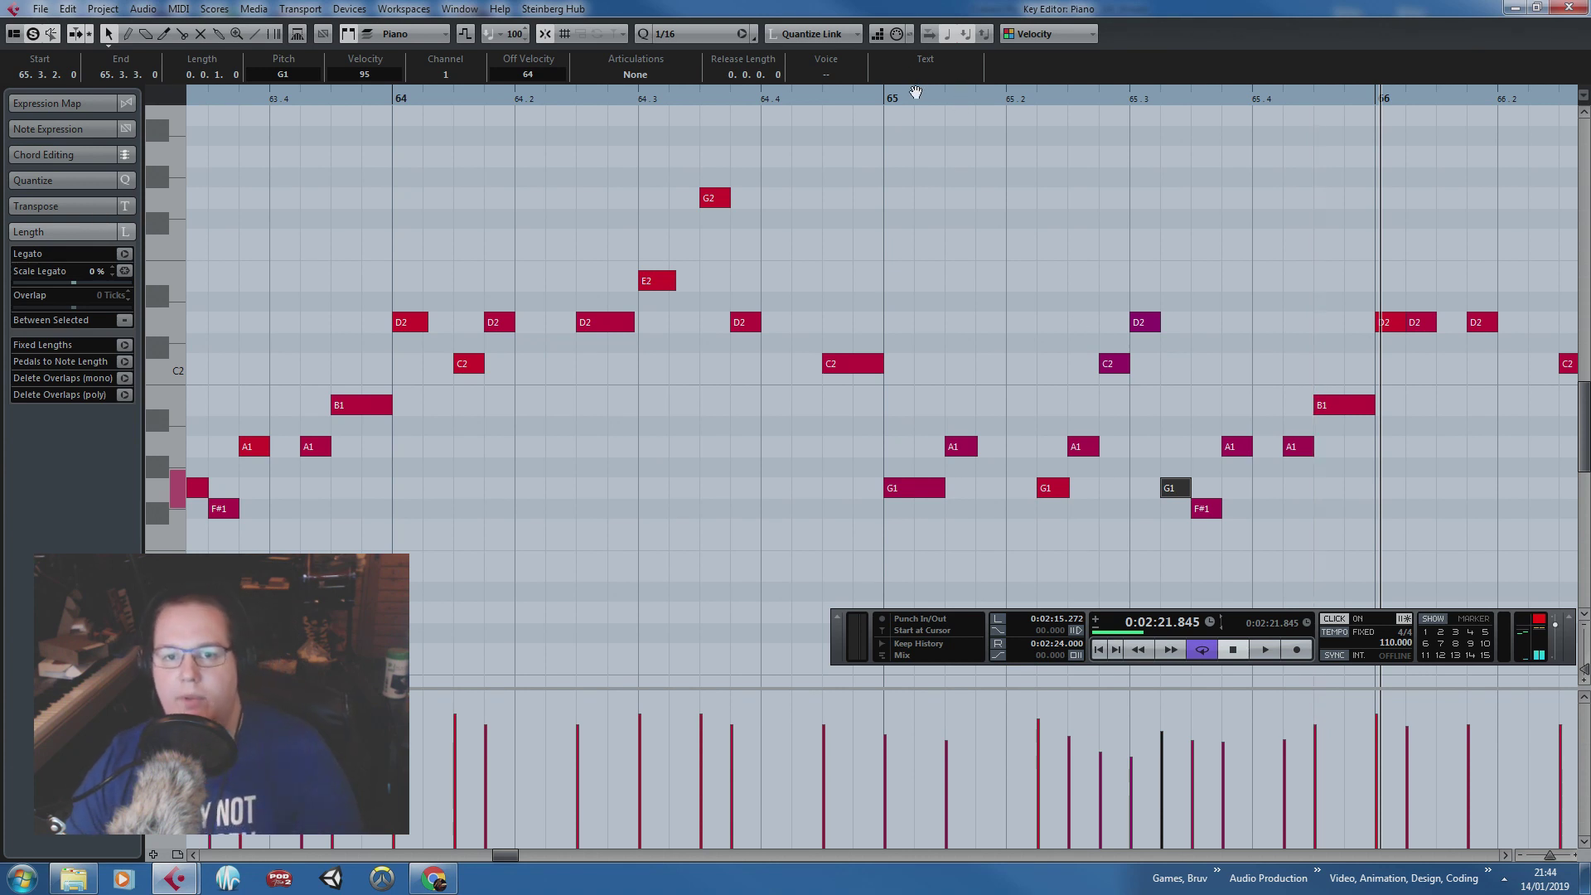
# Step: Play bar 65 from its start to hear the reshaped velocities leading into bar 66
pyautogui.click(916, 92)
pyautogui.press('space')
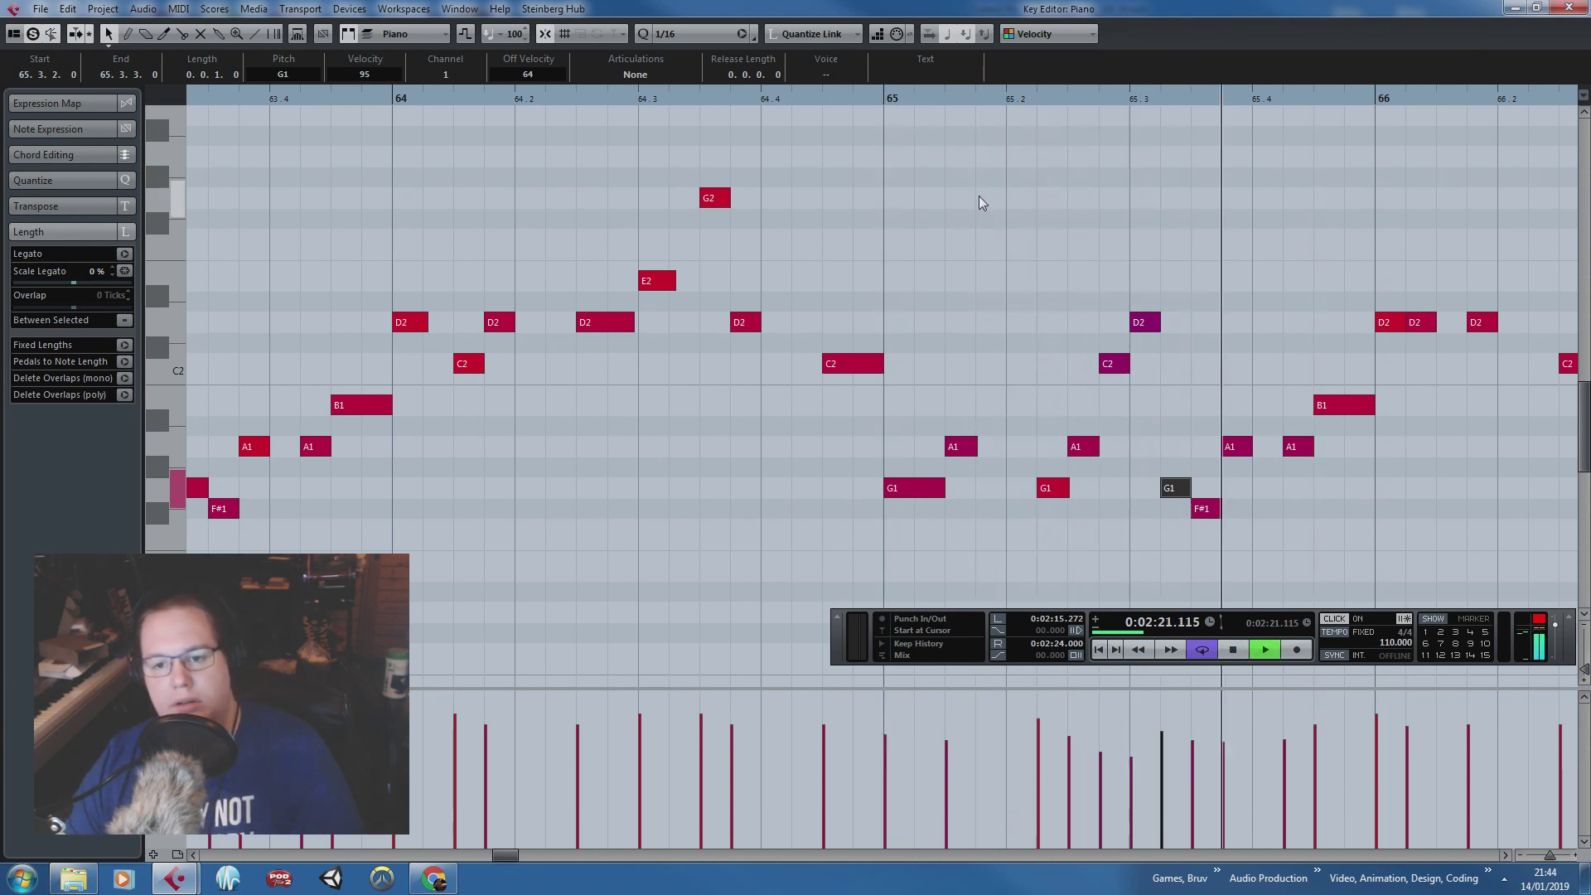
pyautogui.press('space')
pyautogui.click(1154, 238)
pyautogui.scroll(-2, 1166, 249)
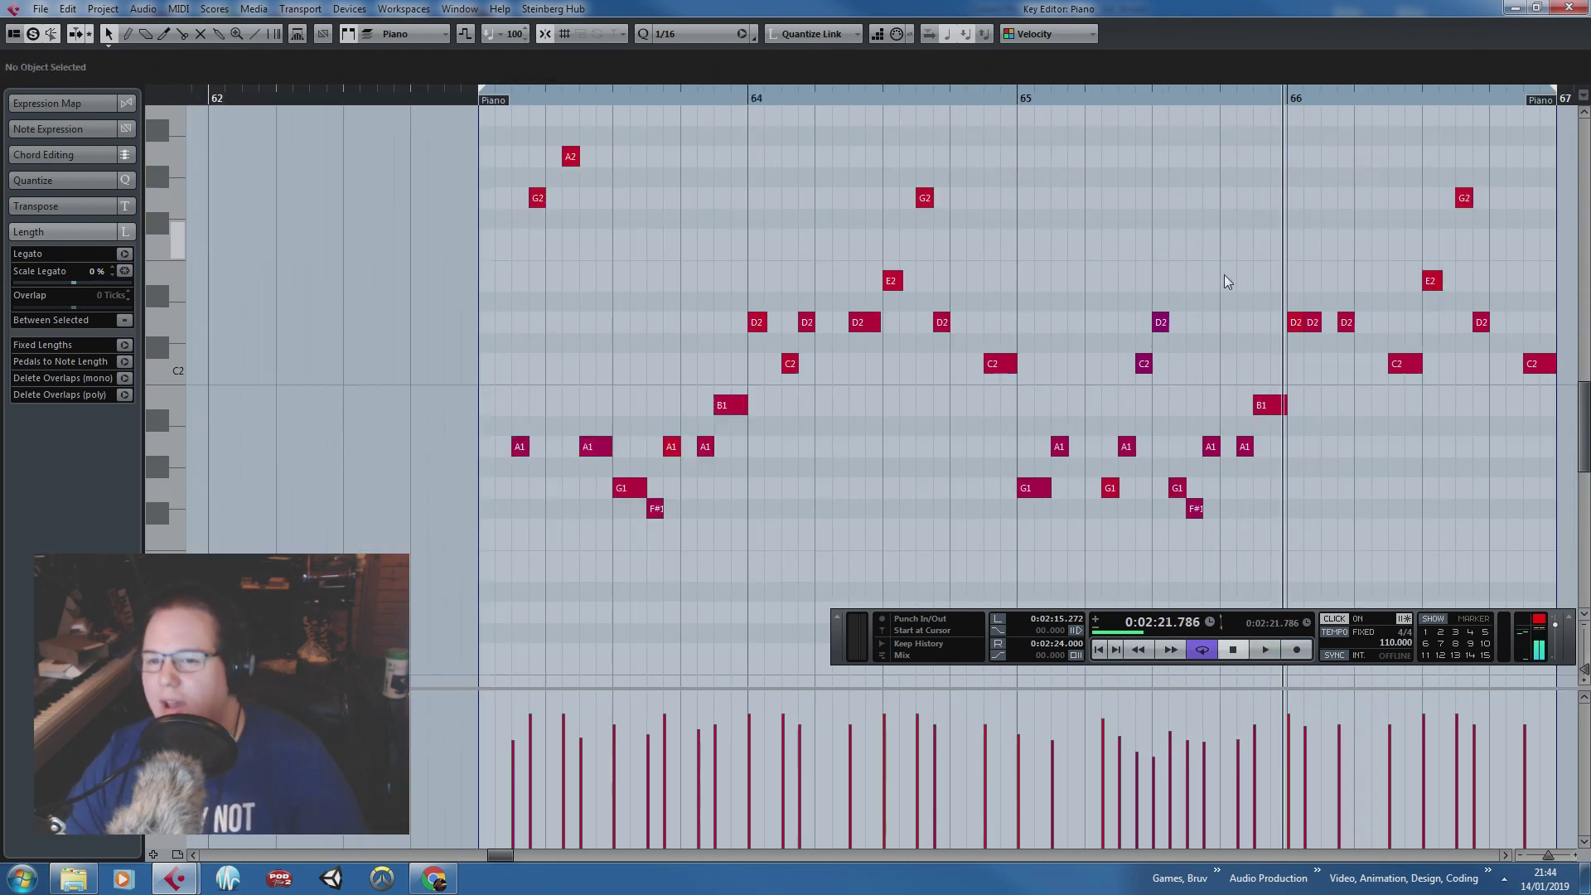
# Step: Reopen the bass part, shorten the first D2 of bar 66 to 0.0.0.108, and play through bar 66
pyautogui.click(1562, 5)
pyautogui.click(1047, 495)
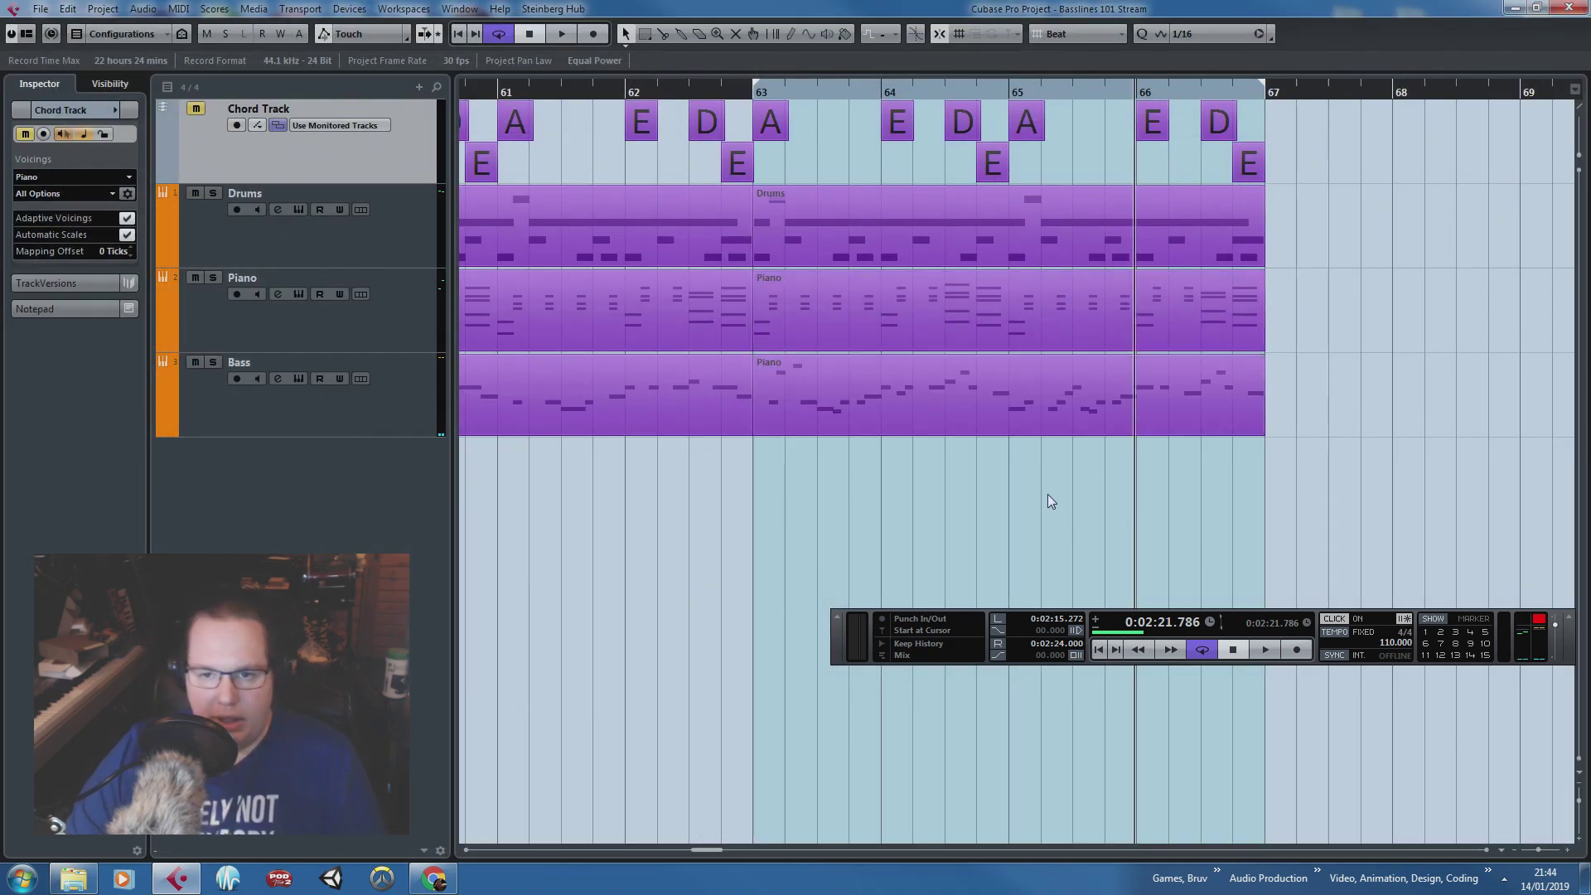
pyautogui.doubleClick(1076, 392)
pyautogui.keyDown('ctrl'); pyautogui.scroll(3, 1022, 342); pyautogui.keyUp('ctrl')
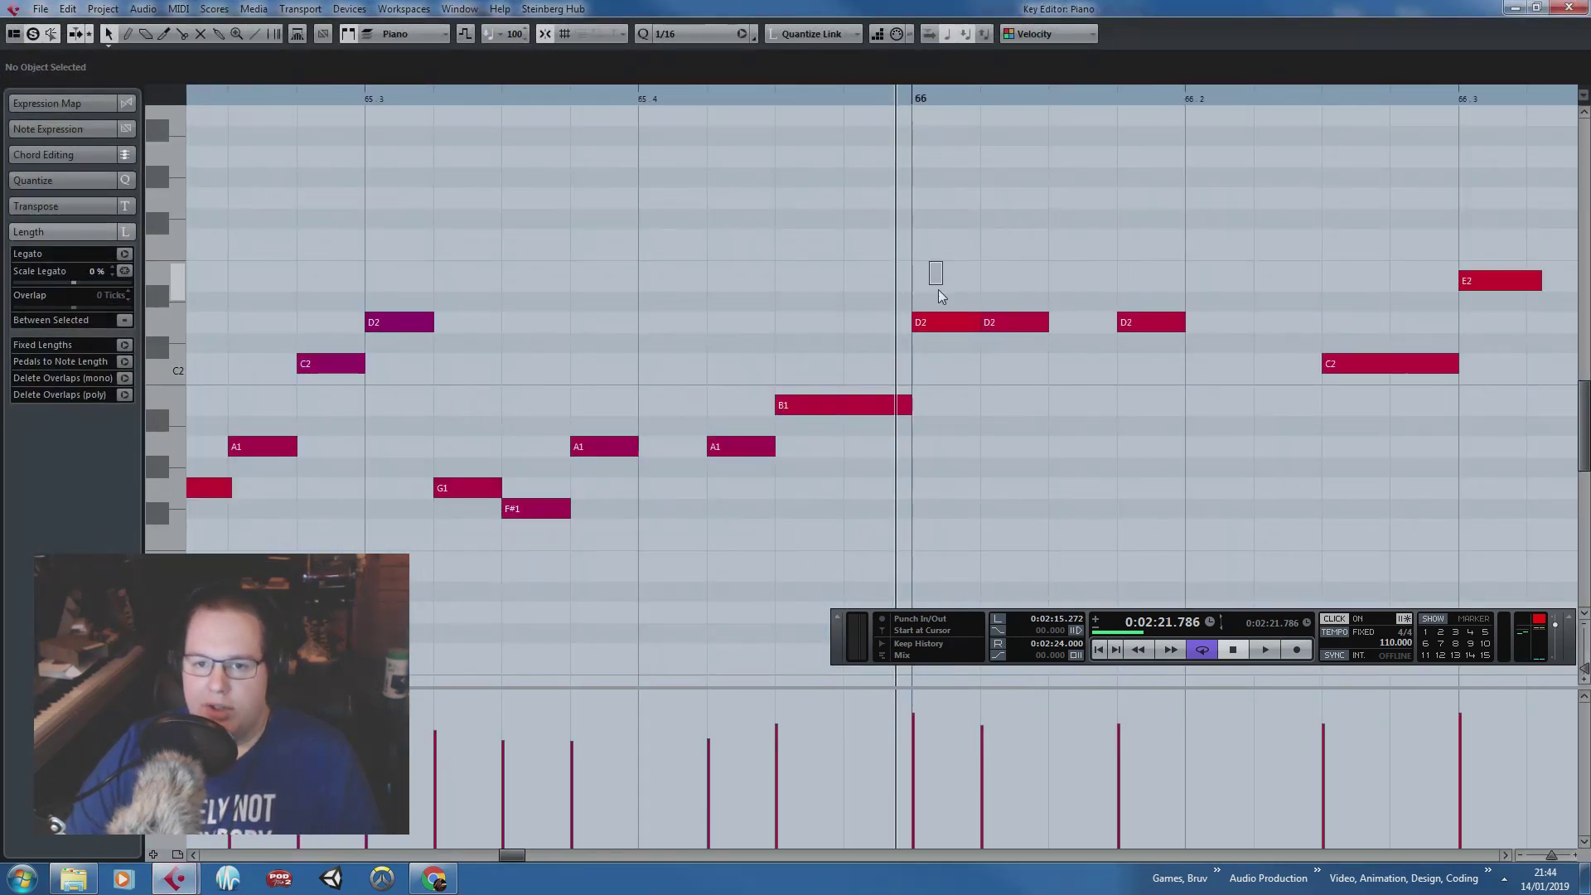
pyautogui.click(969, 327)
pyautogui.moveTo(969, 327); pyautogui.dragTo(963, 326)
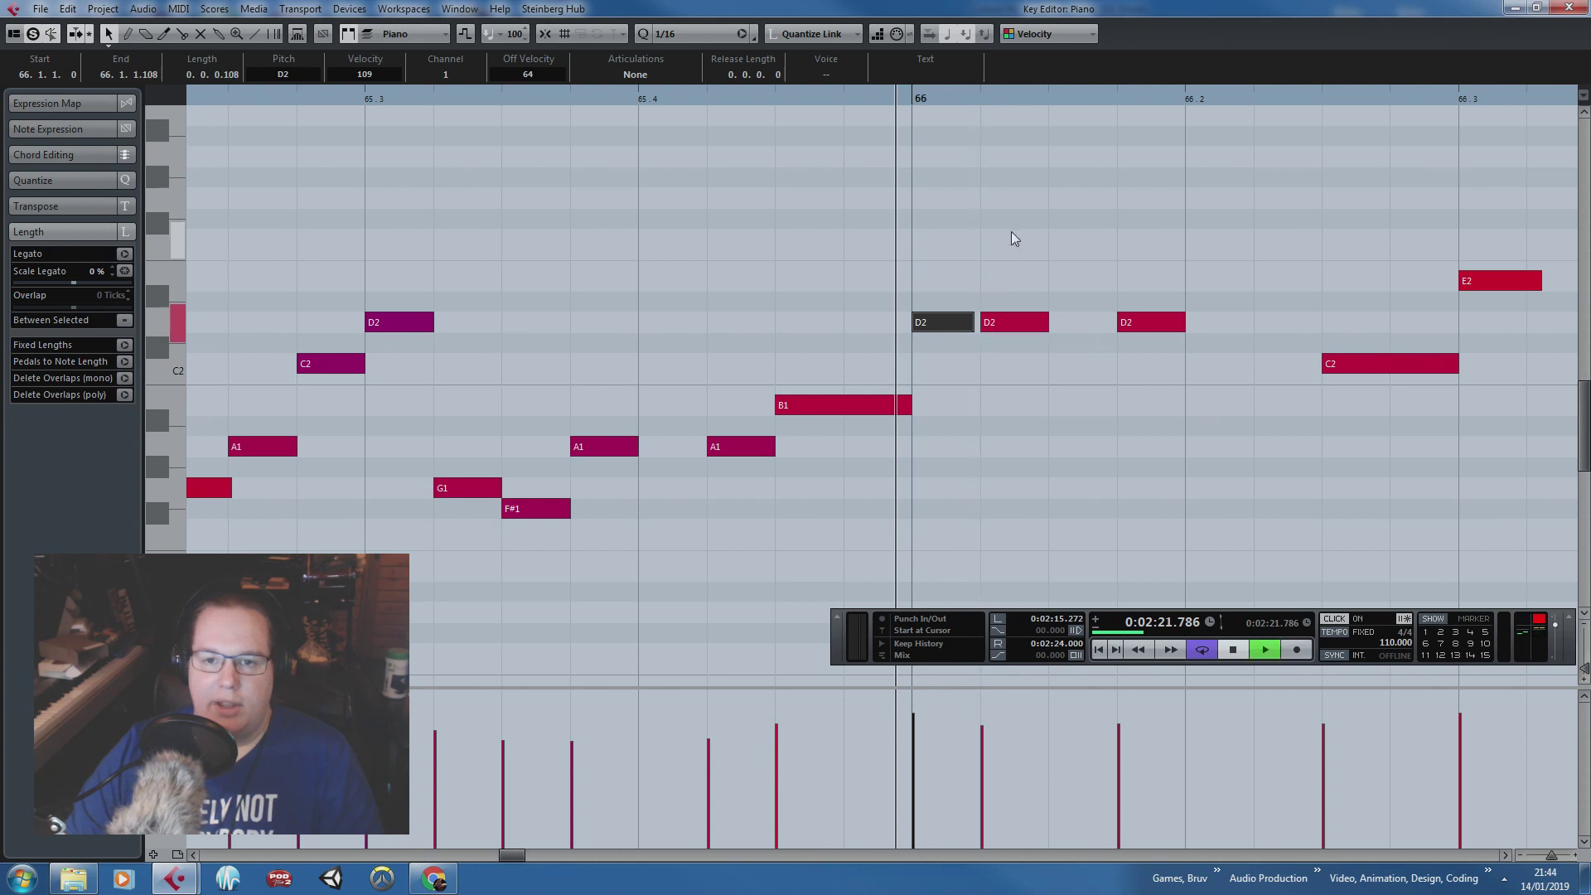
pyautogui.press('space')
pyautogui.keyDown('ctrl'); pyautogui.scroll(-1, 921, 403); pyautogui.keyUp('ctrl')
pyautogui.keyDown('ctrl'); pyautogui.scroll(-1, 922, 402); pyautogui.keyUp('ctrl')
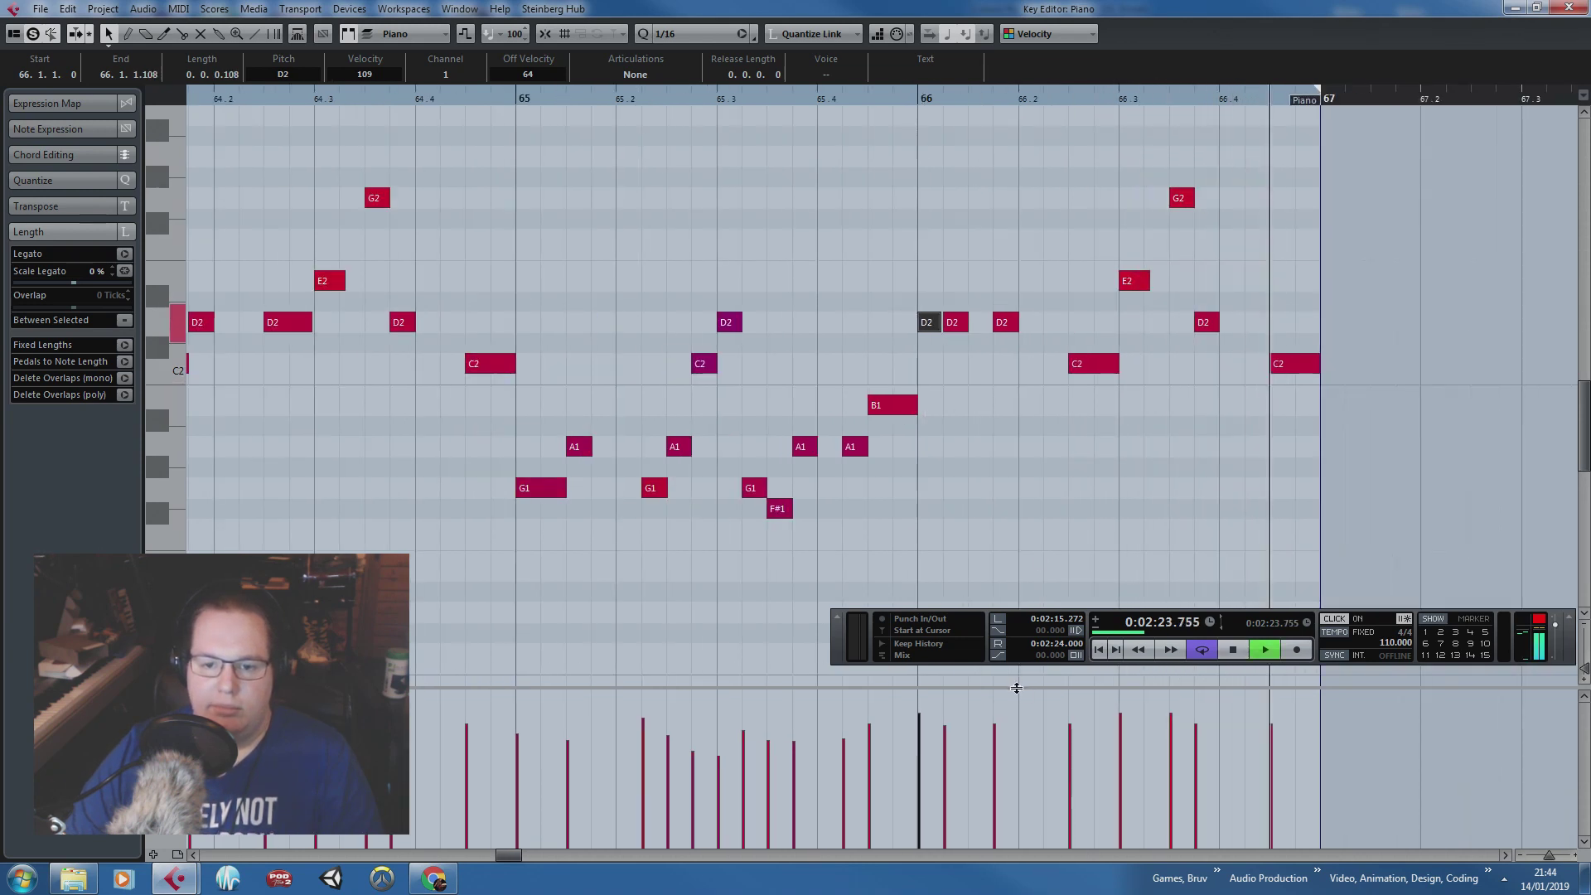
pyautogui.press('space')
# Step: Set the velocity of bar 66's first D2 to 97, accent the D2 after it, and play from bar 66
pyautogui.moveTo(936, 717); pyautogui.dragTo(934, 729)
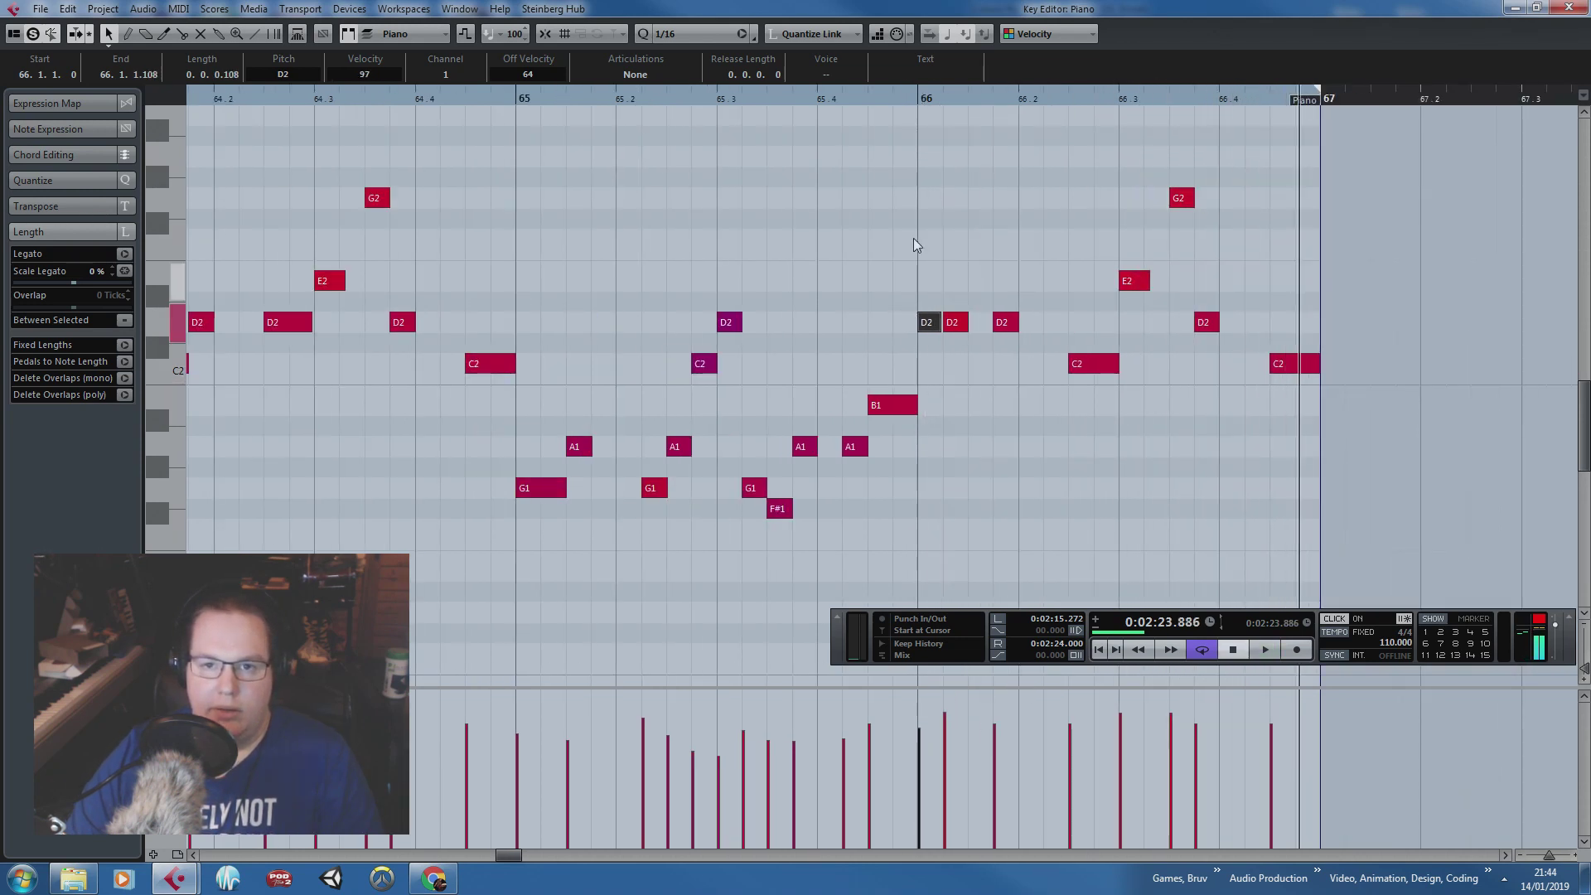
pyautogui.click(918, 99)
pyautogui.press('space')
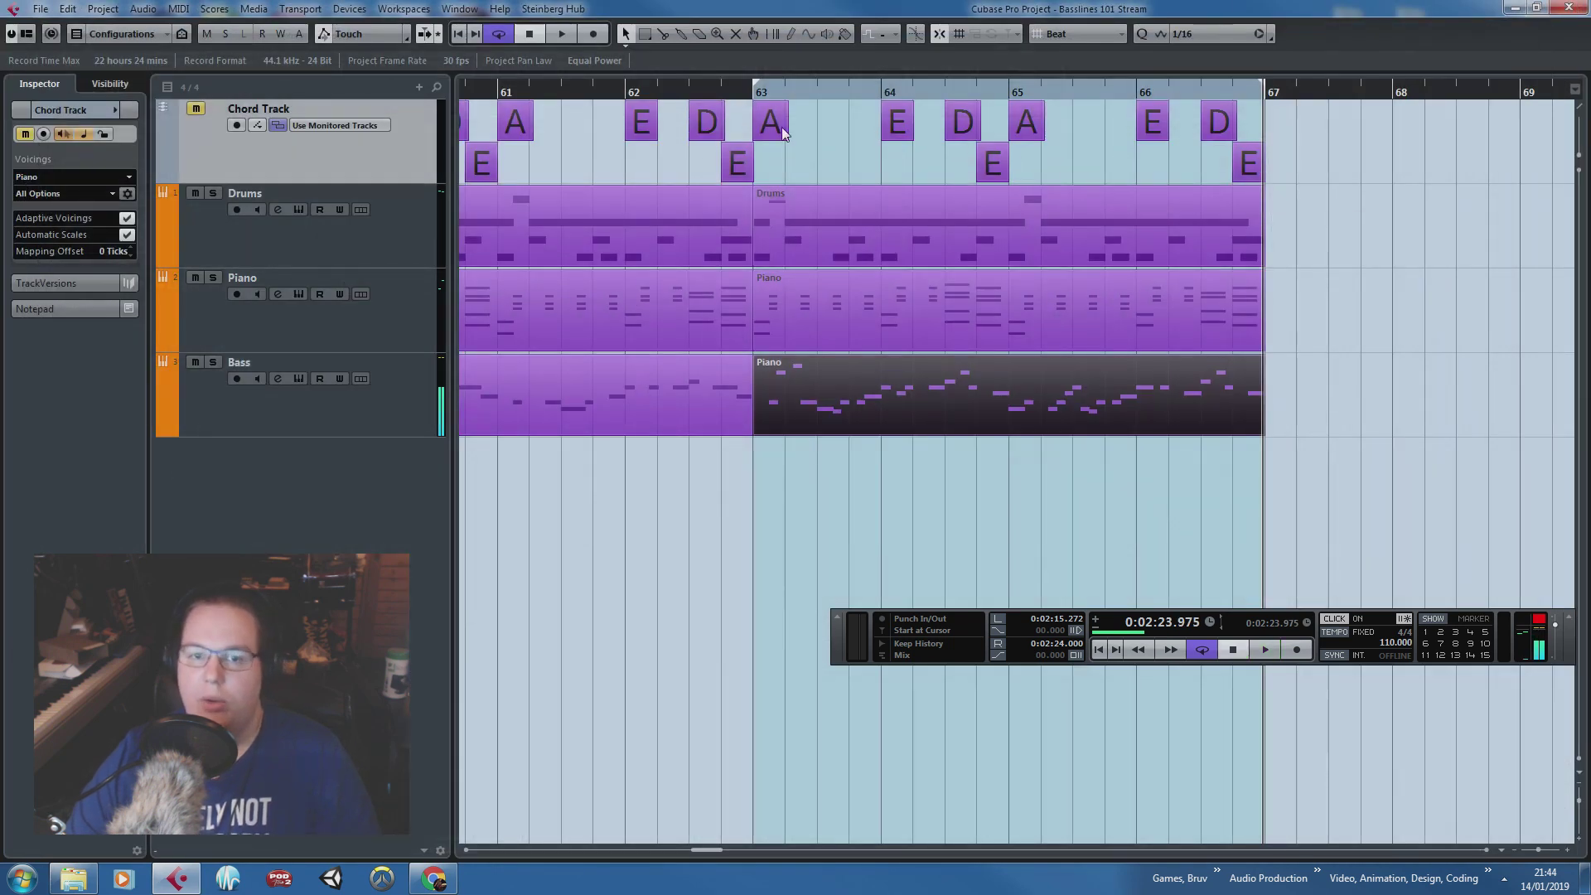
# Step: Play the full arrangement from bar 63 in the project view with the metronome click turned off
pyautogui.click(754, 100)
pyautogui.click(753, 94)
pyautogui.press('space')
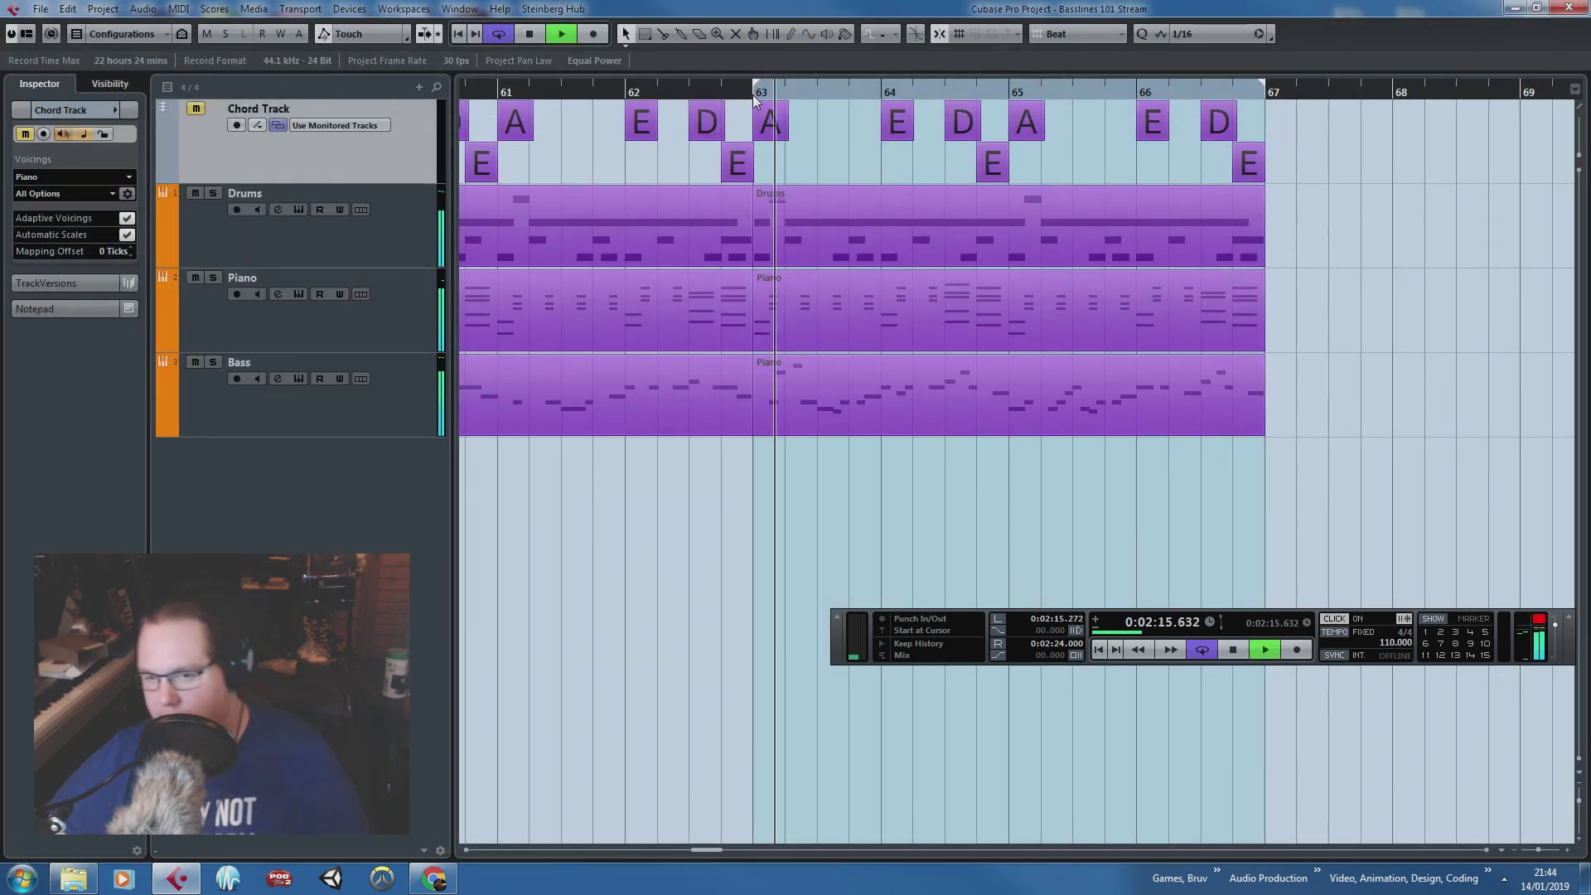
pyautogui.press('c')
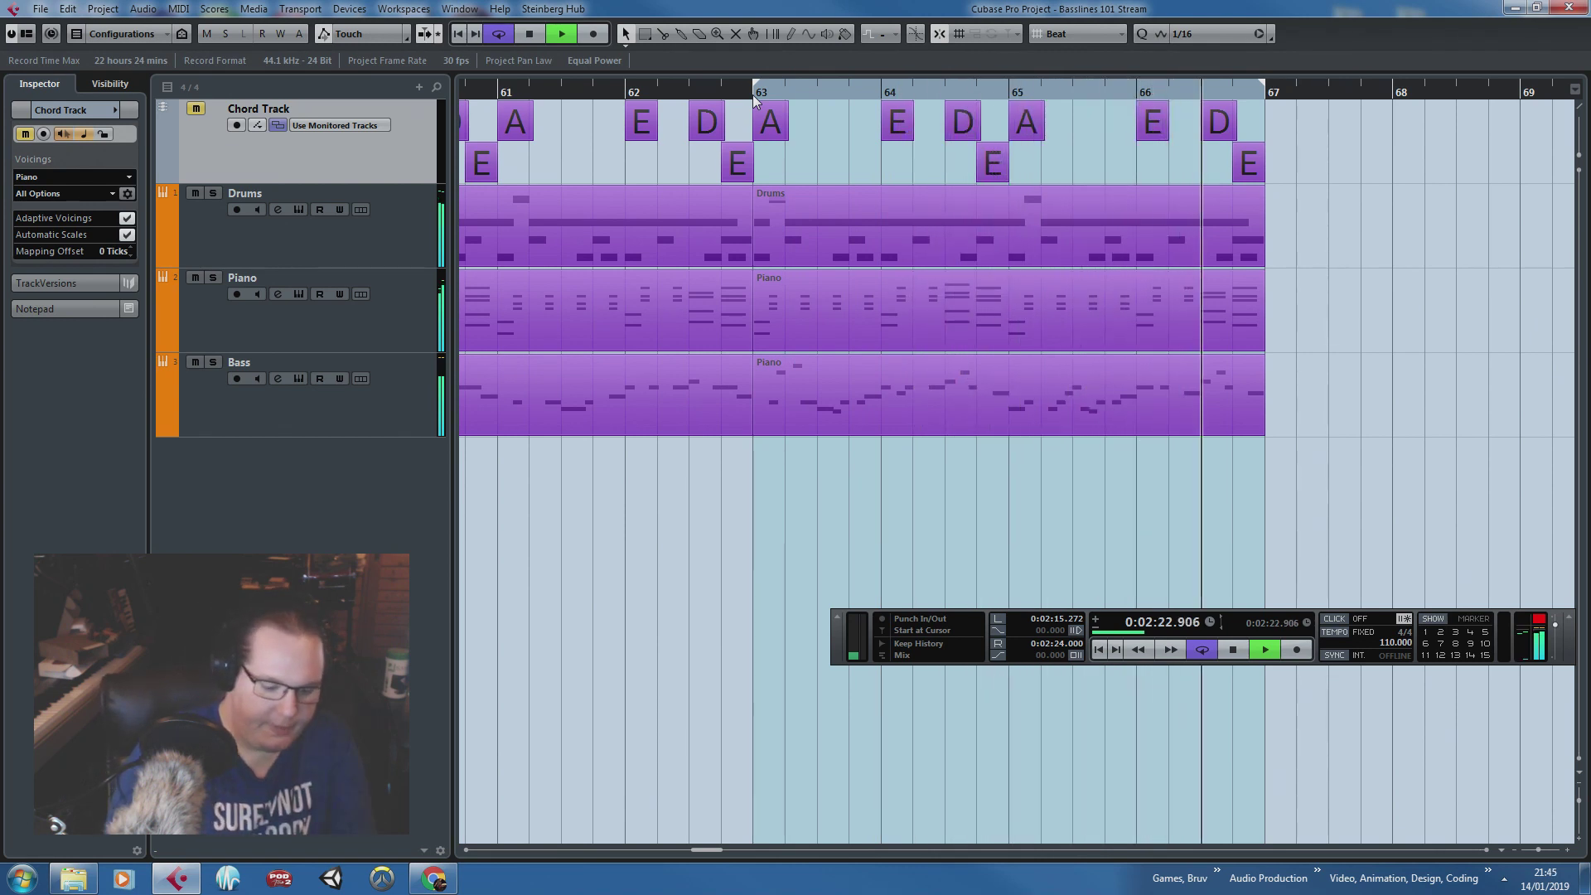
pyautogui.press('space')
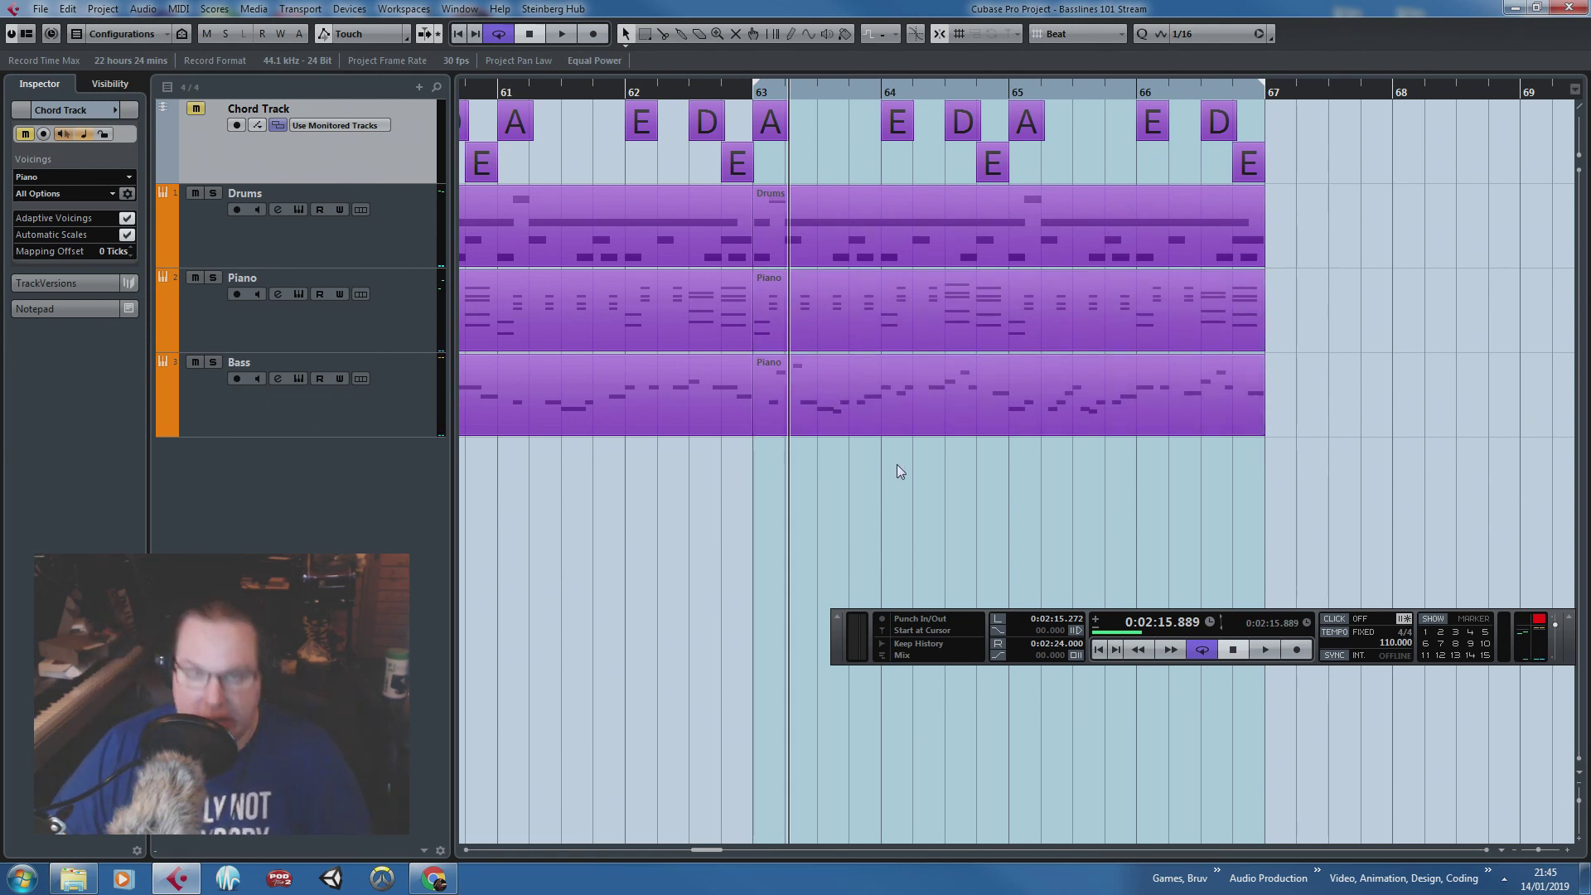
# Step: Play the original bassline section from bar 59 for comparison, and return the cursor to bar 63
pyautogui.scroll(-1, 854, 502)
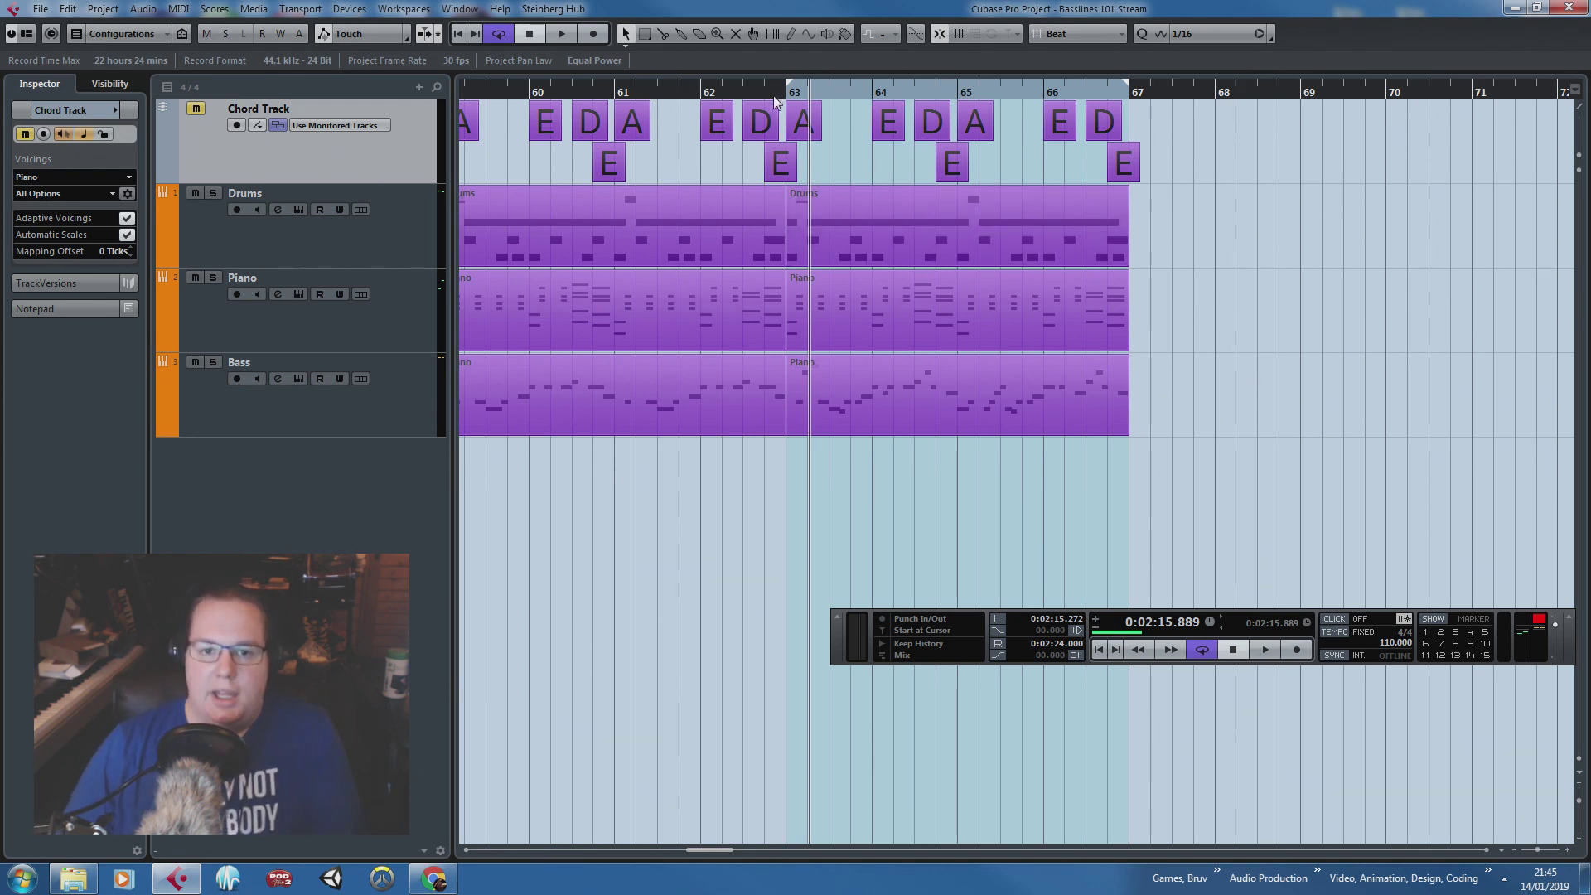
pyautogui.scroll(-2, 697, 392)
pyautogui.keyDown('ctrl'); pyautogui.scroll(2, 596, 437); pyautogui.keyUp('ctrl')
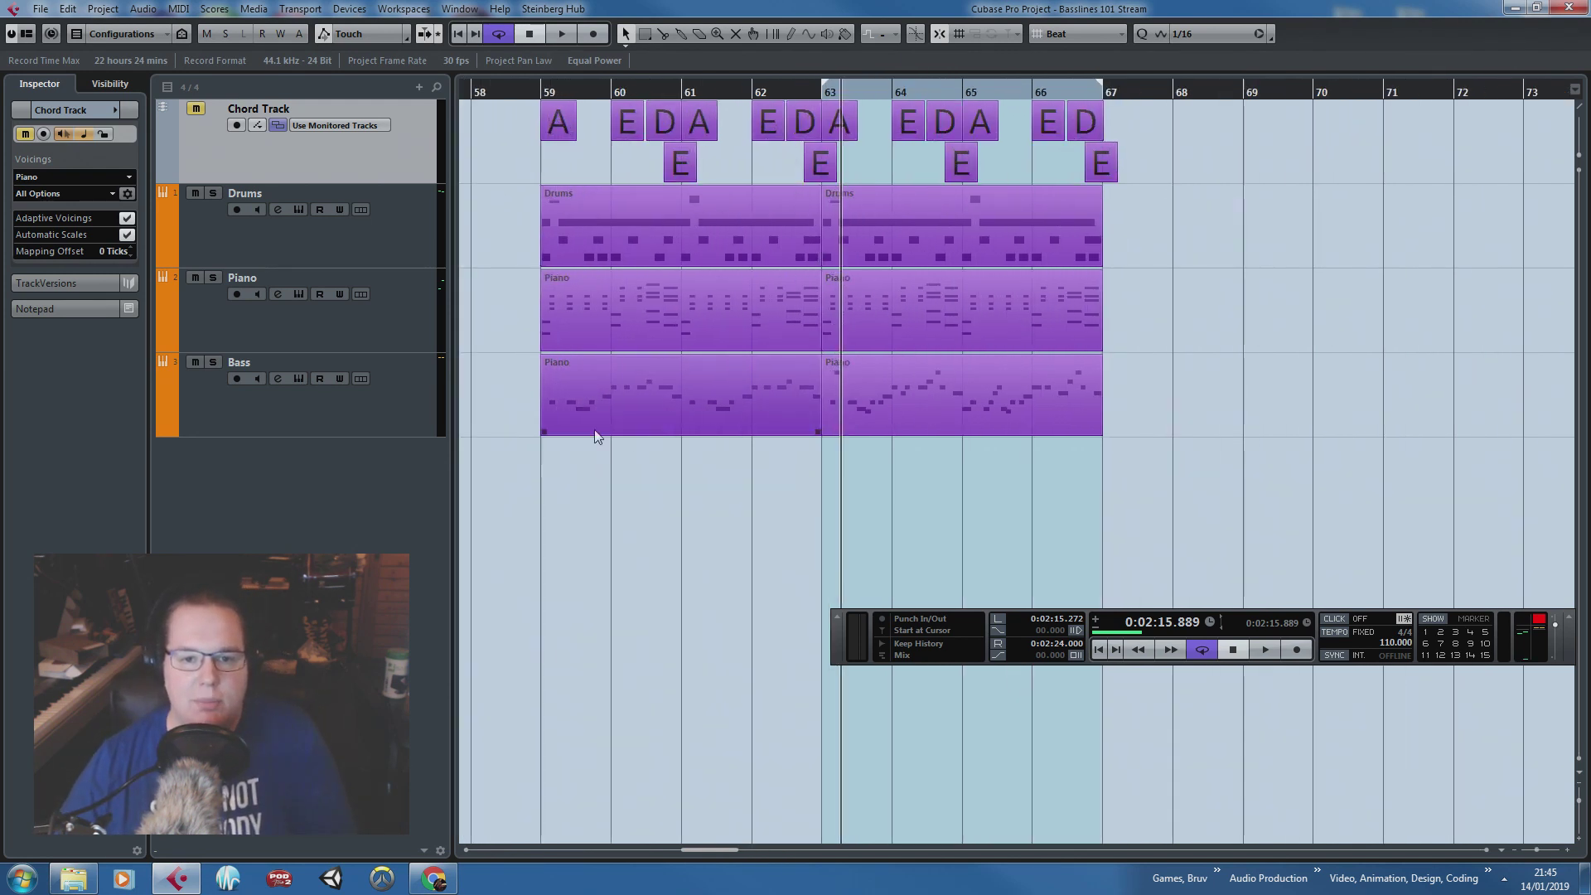
pyautogui.doubleClick(660, 91)
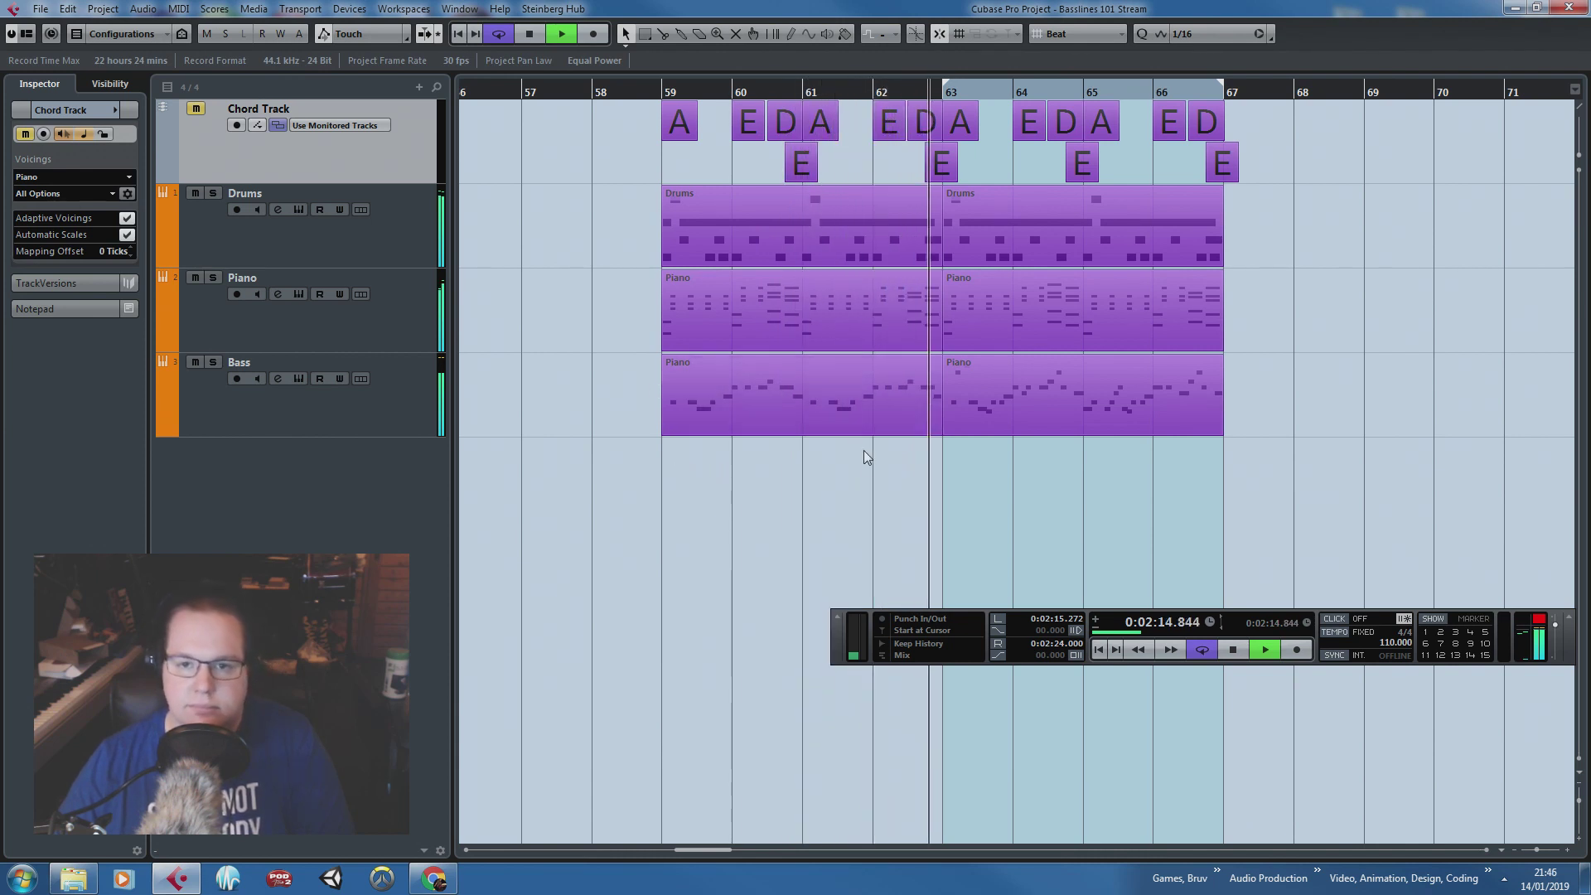
pyautogui.press('space')
pyautogui.click(947, 91)
pyautogui.scroll(2, 1082, 559)
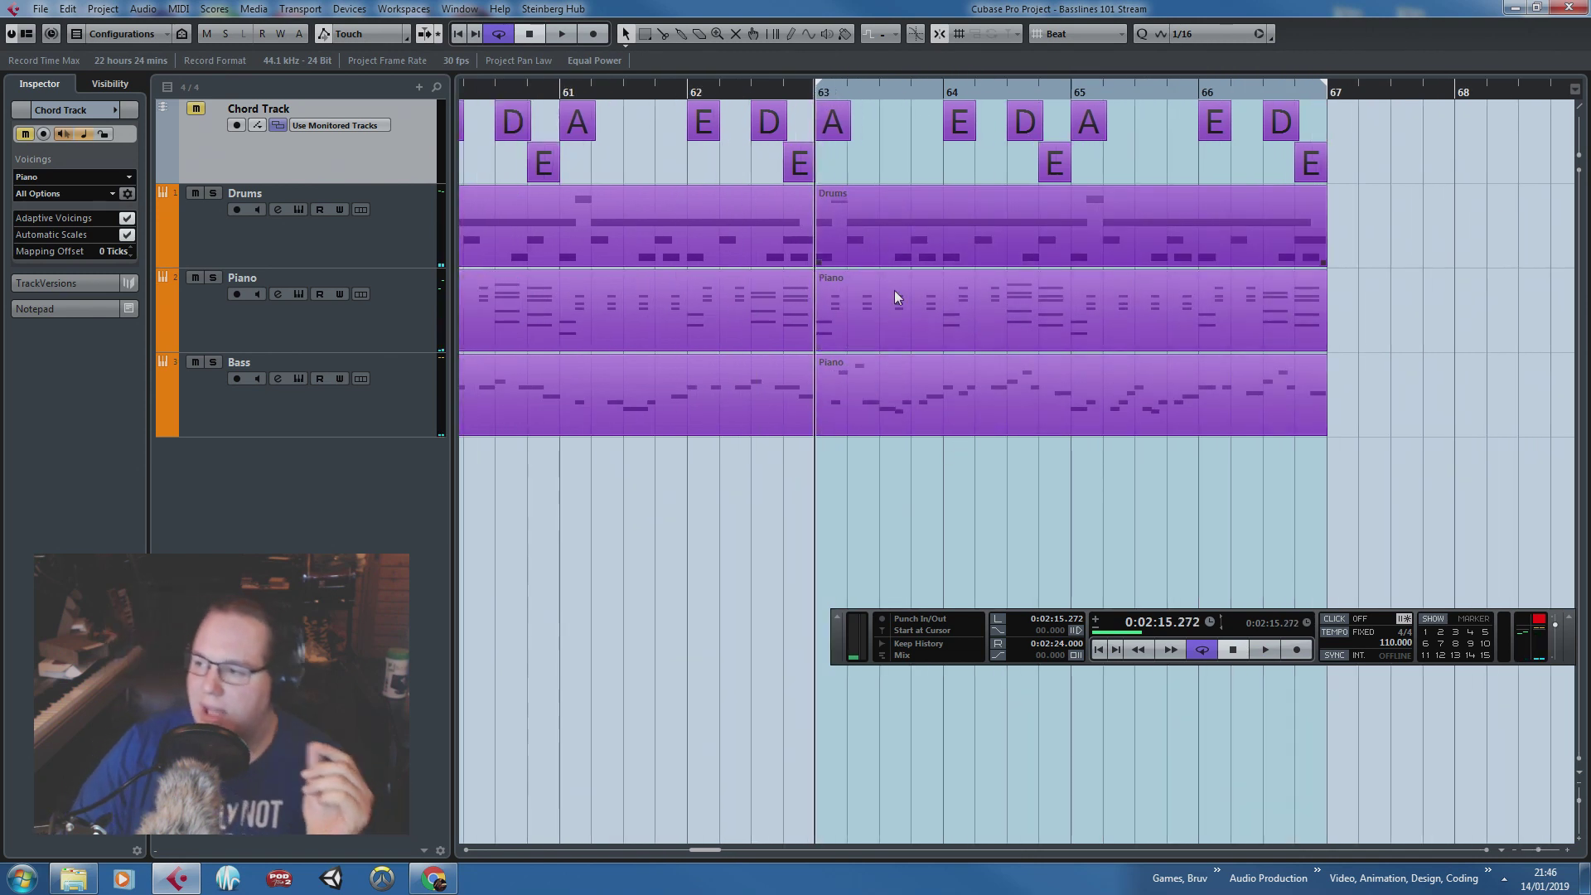
pyautogui.click(1052, 416)
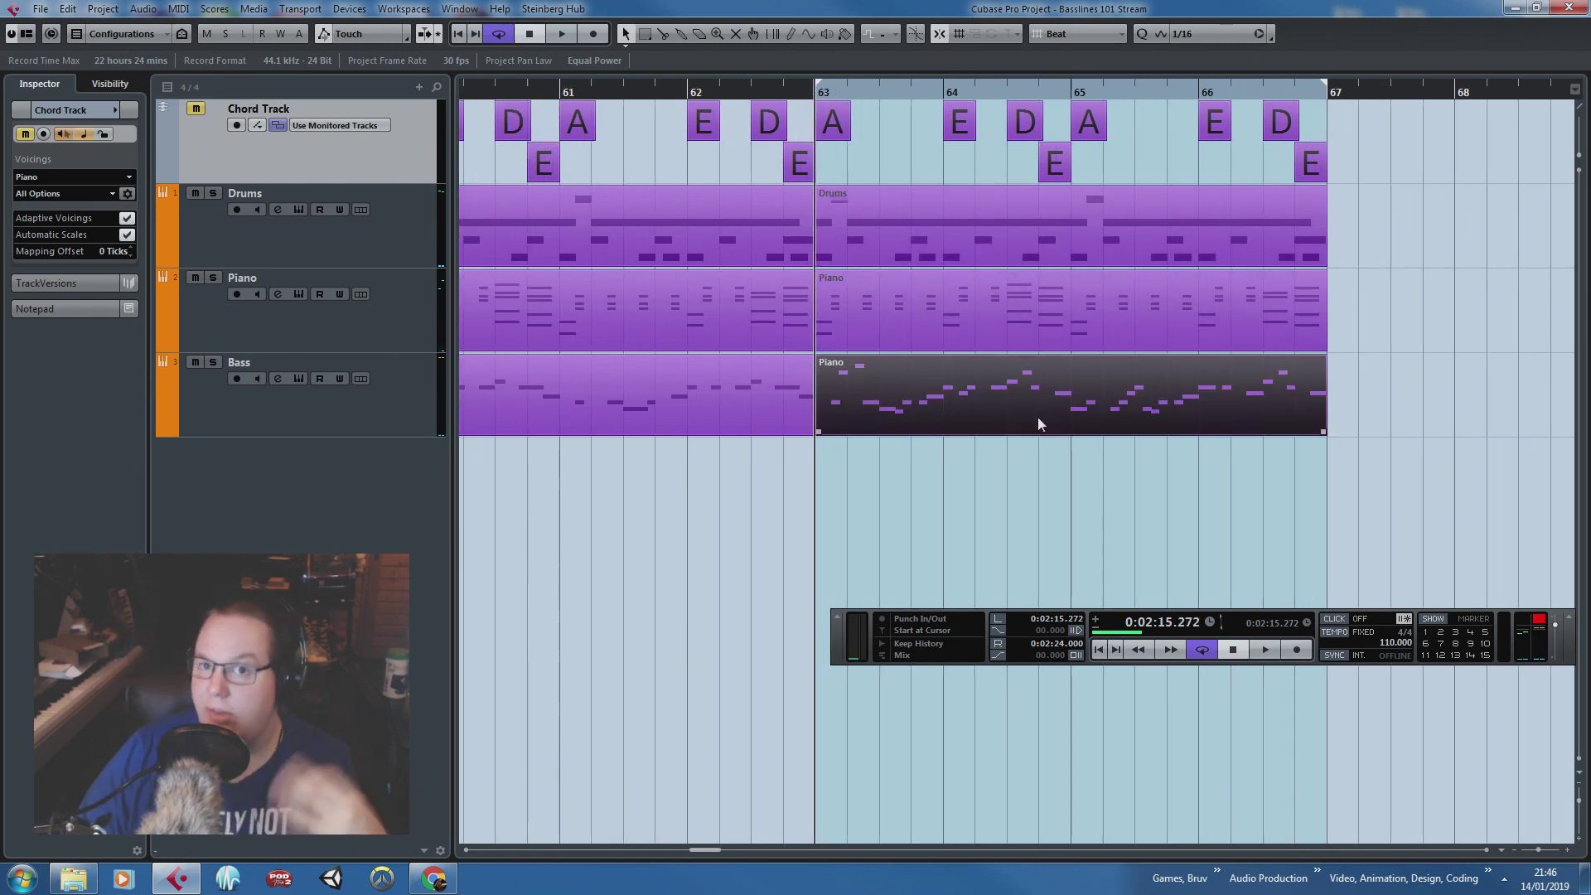
pyautogui.click(1011, 443)
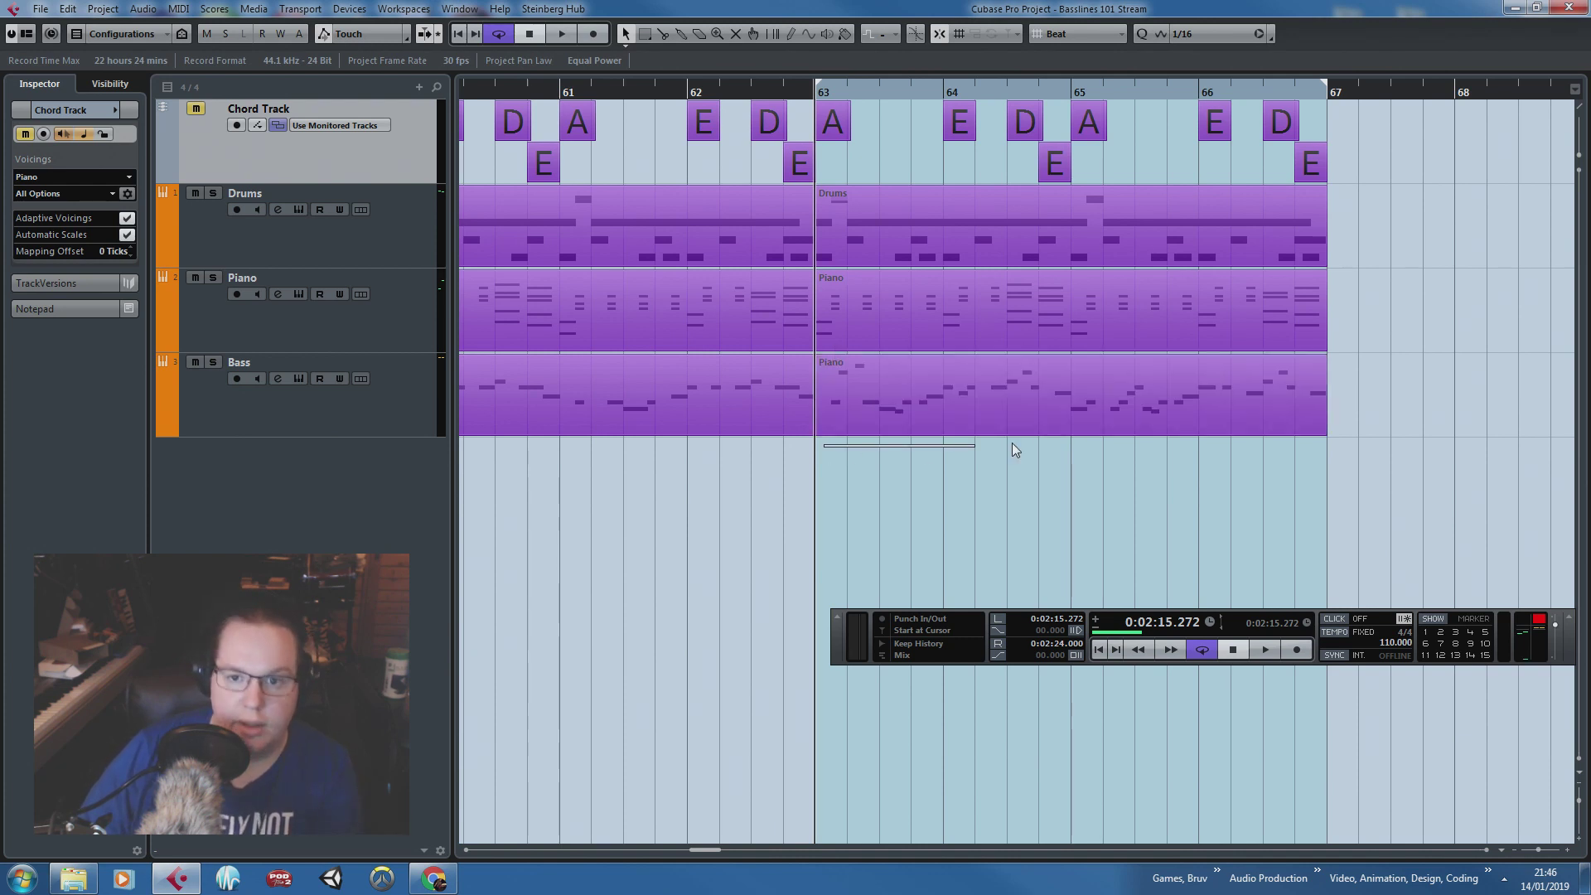
pyautogui.moveTo(895, 456); pyautogui.dragTo(1044, 460)
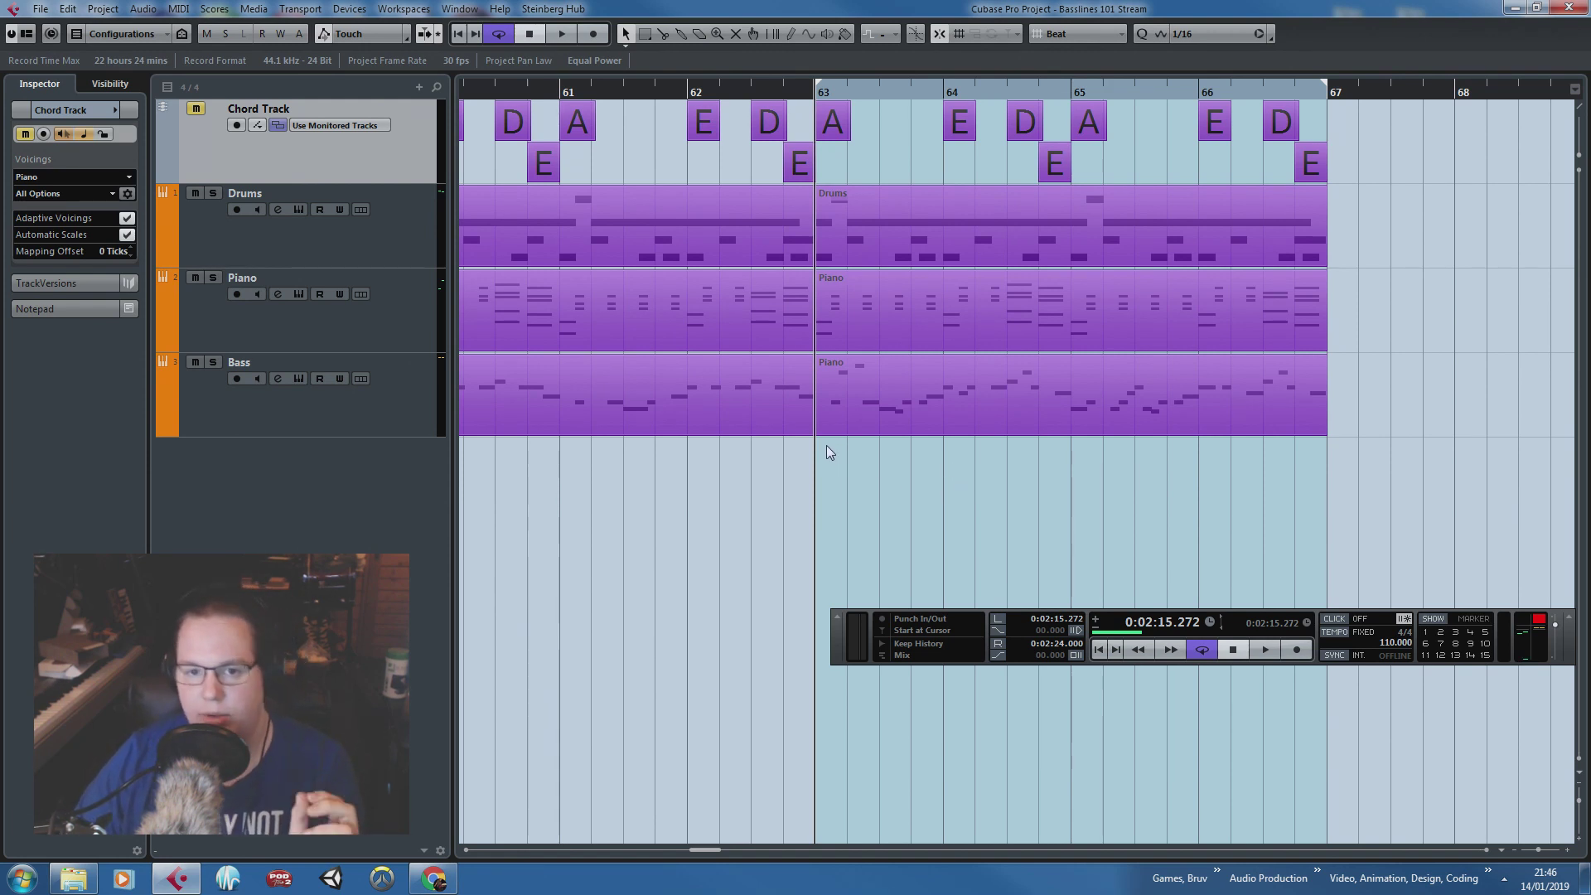
pyautogui.moveTo(821, 445); pyautogui.dragTo(1062, 474)
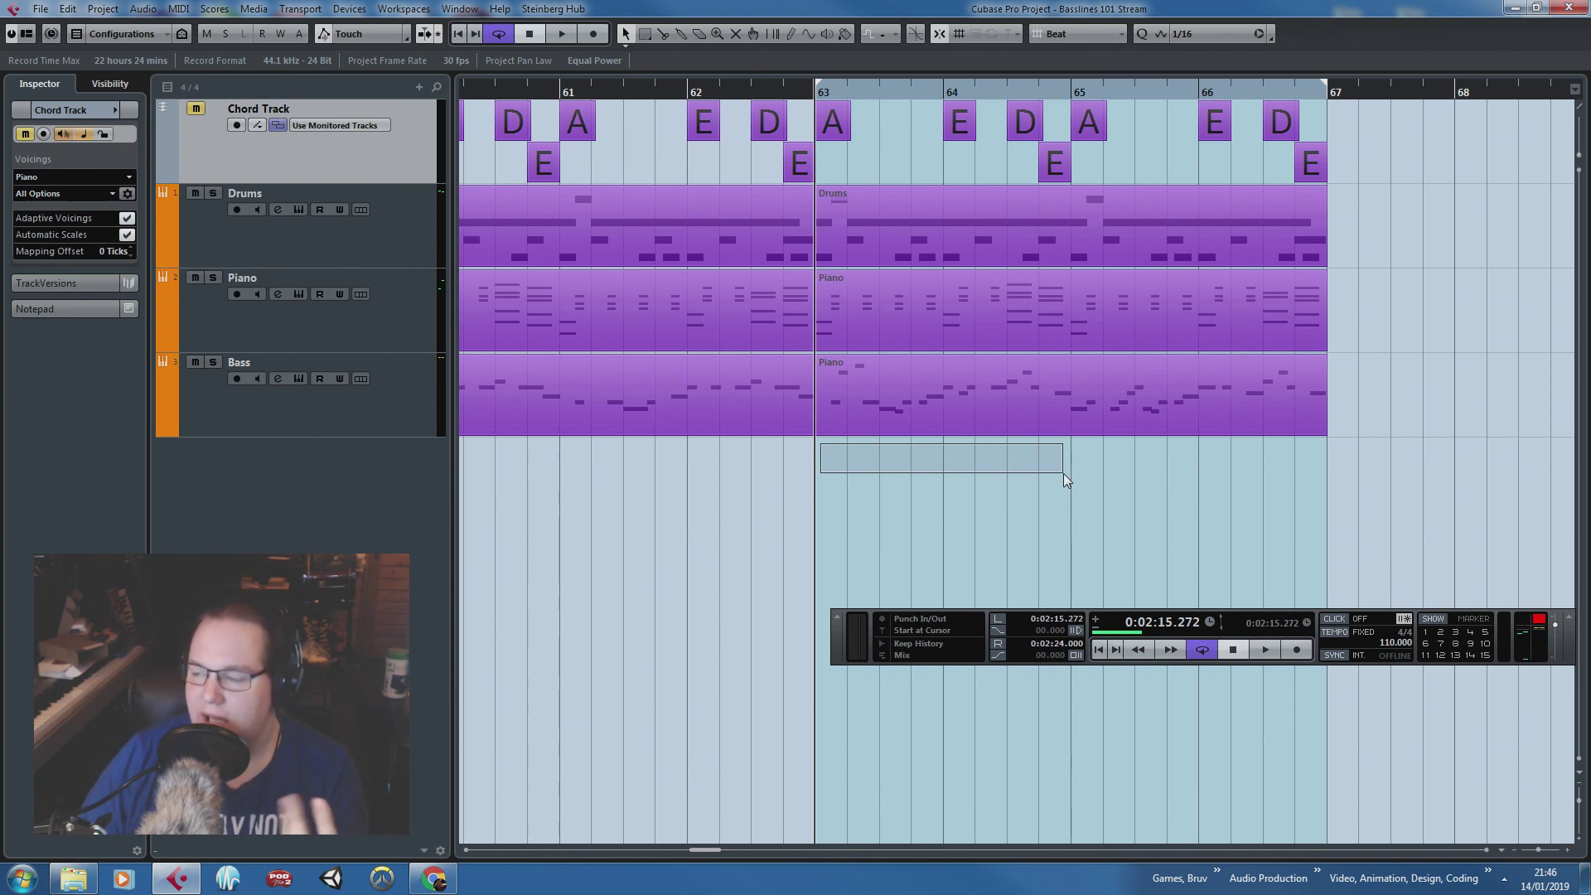
pyautogui.moveTo(1063, 474); pyautogui.dragTo(822, 442)
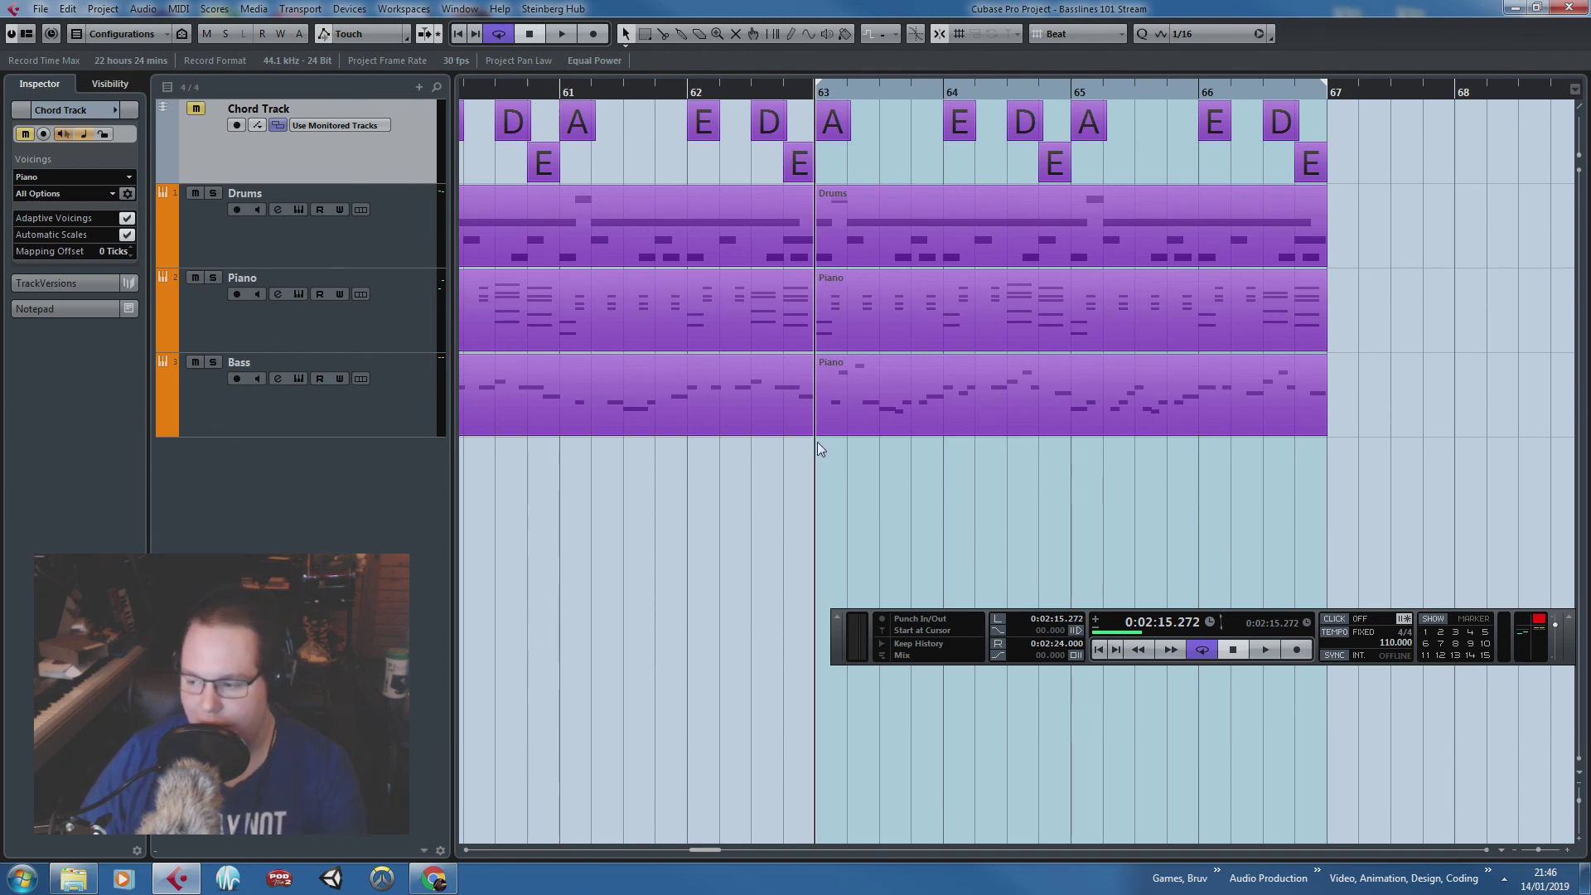
pyautogui.click(870, 398)
pyautogui.click(879, 449)
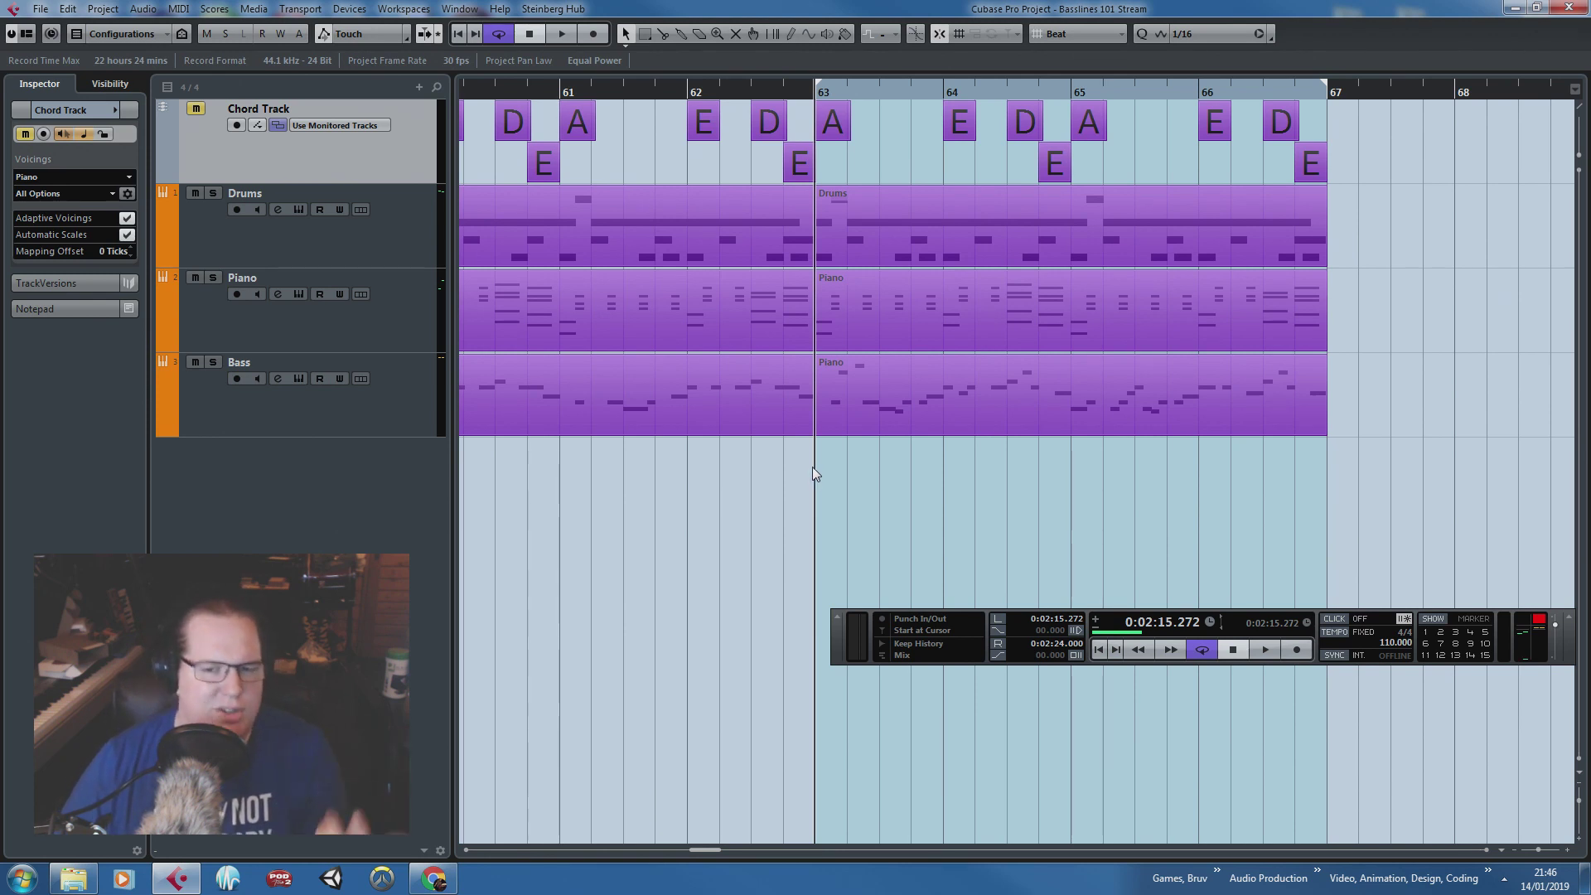
# Step: Play the varied bassline from bar 63 into bar 64 and set the cursor back to bar 63
pyautogui.press('space')
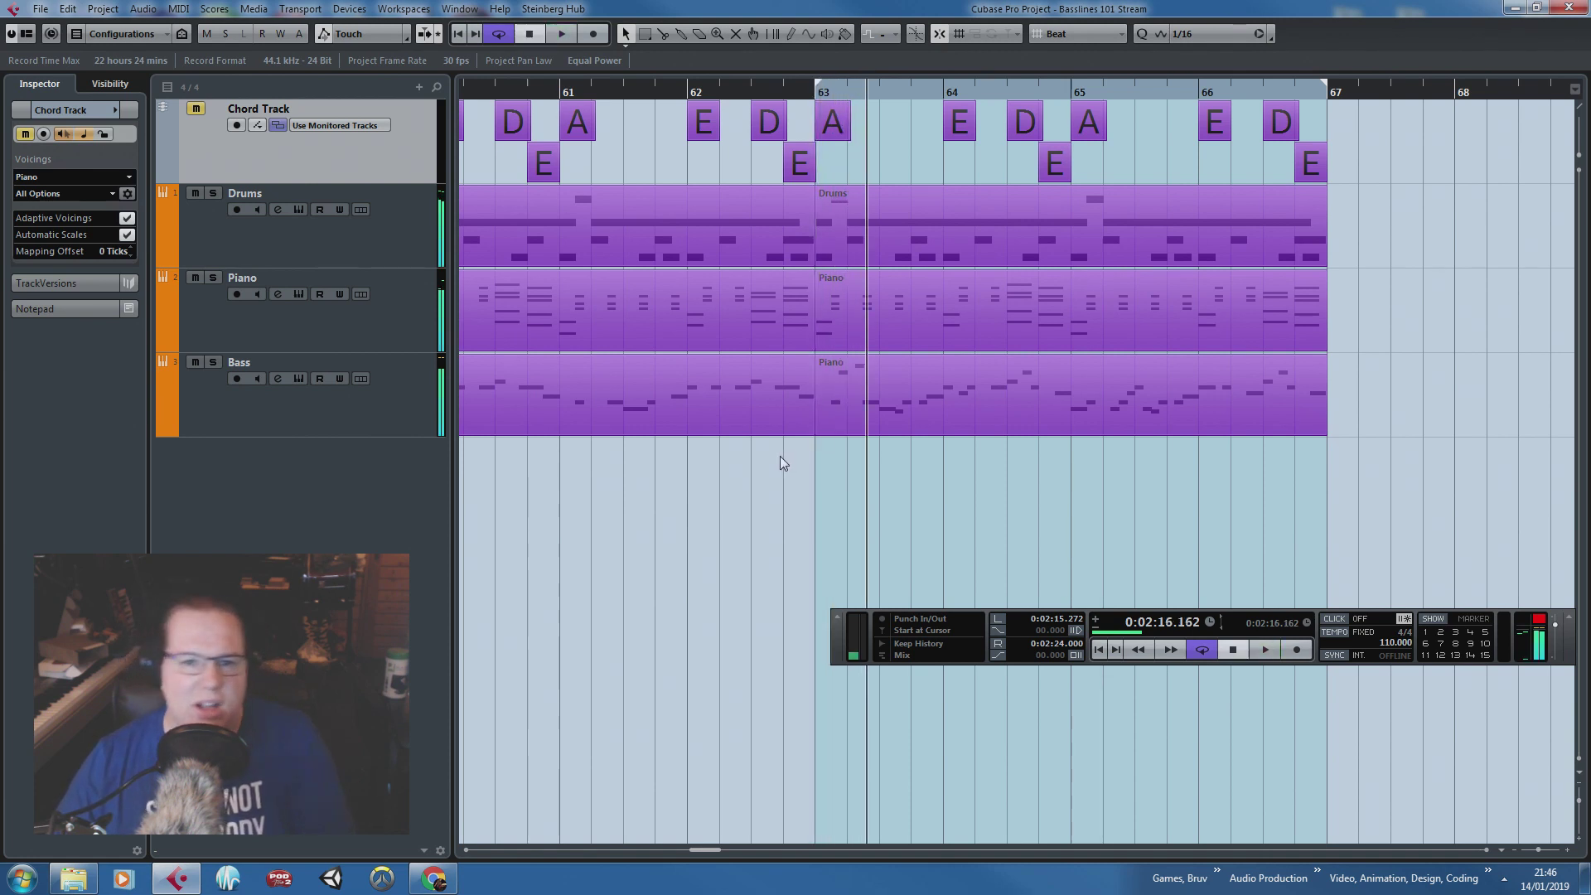
pyautogui.press('space')
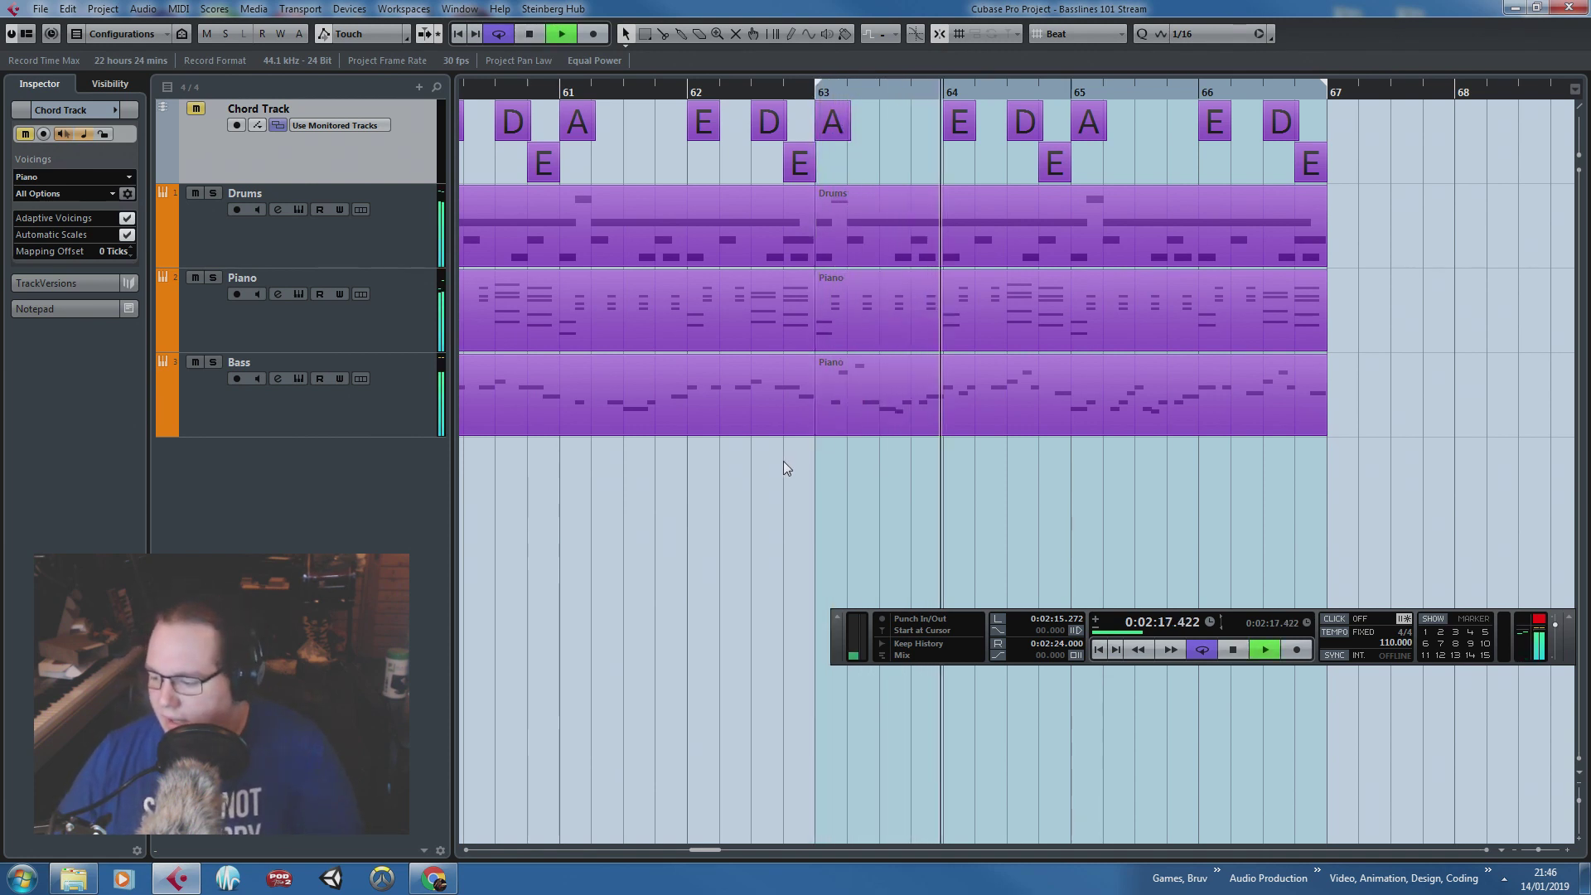
pyautogui.press('space')
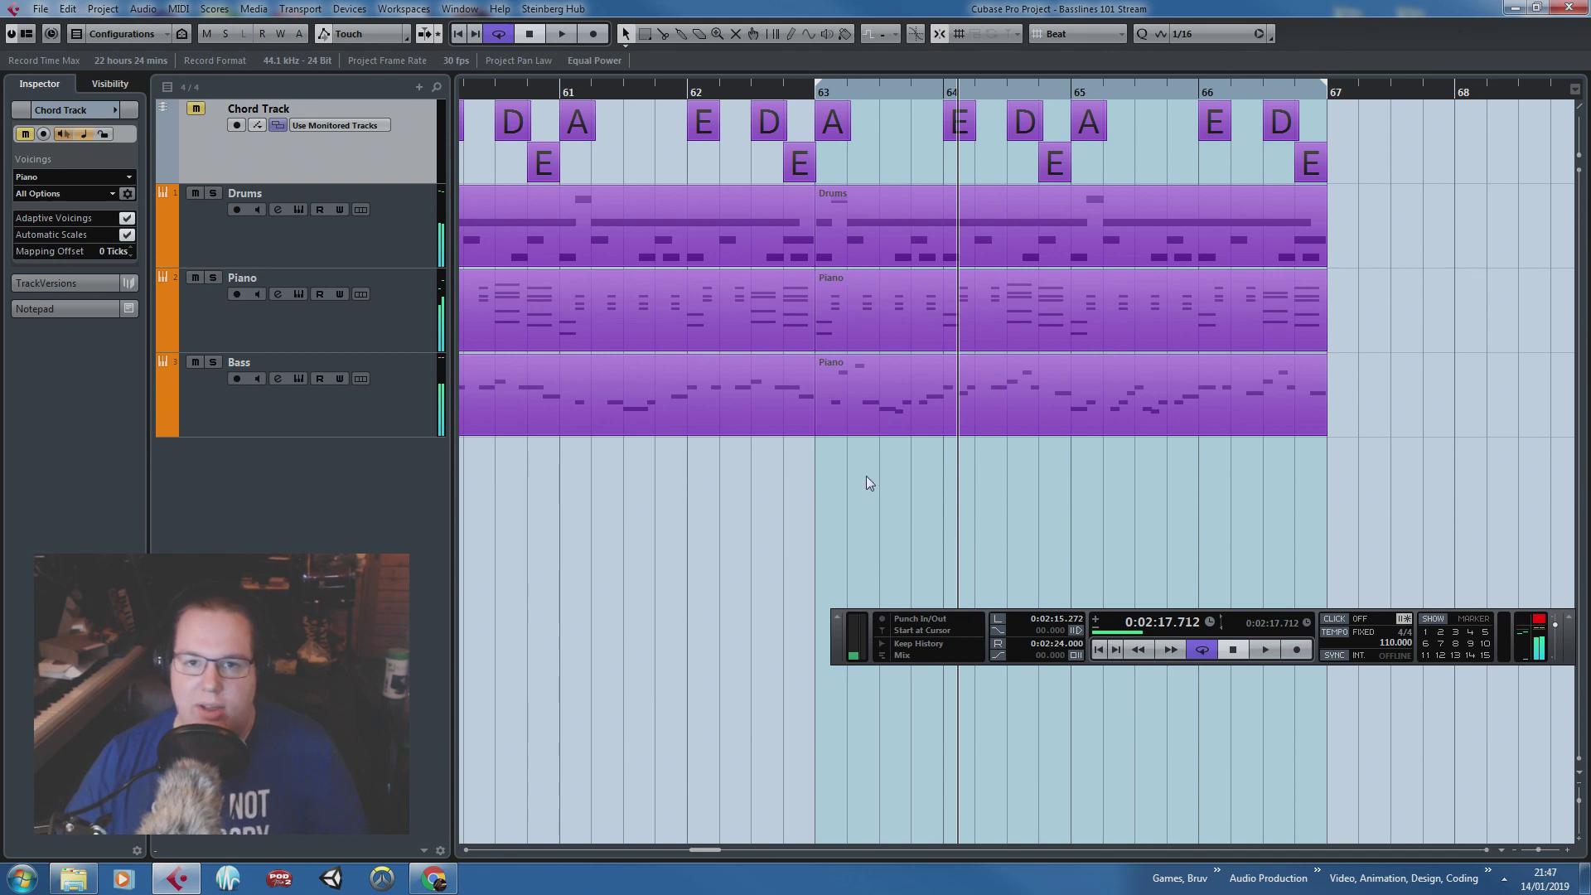
pyautogui.click(810, 95)
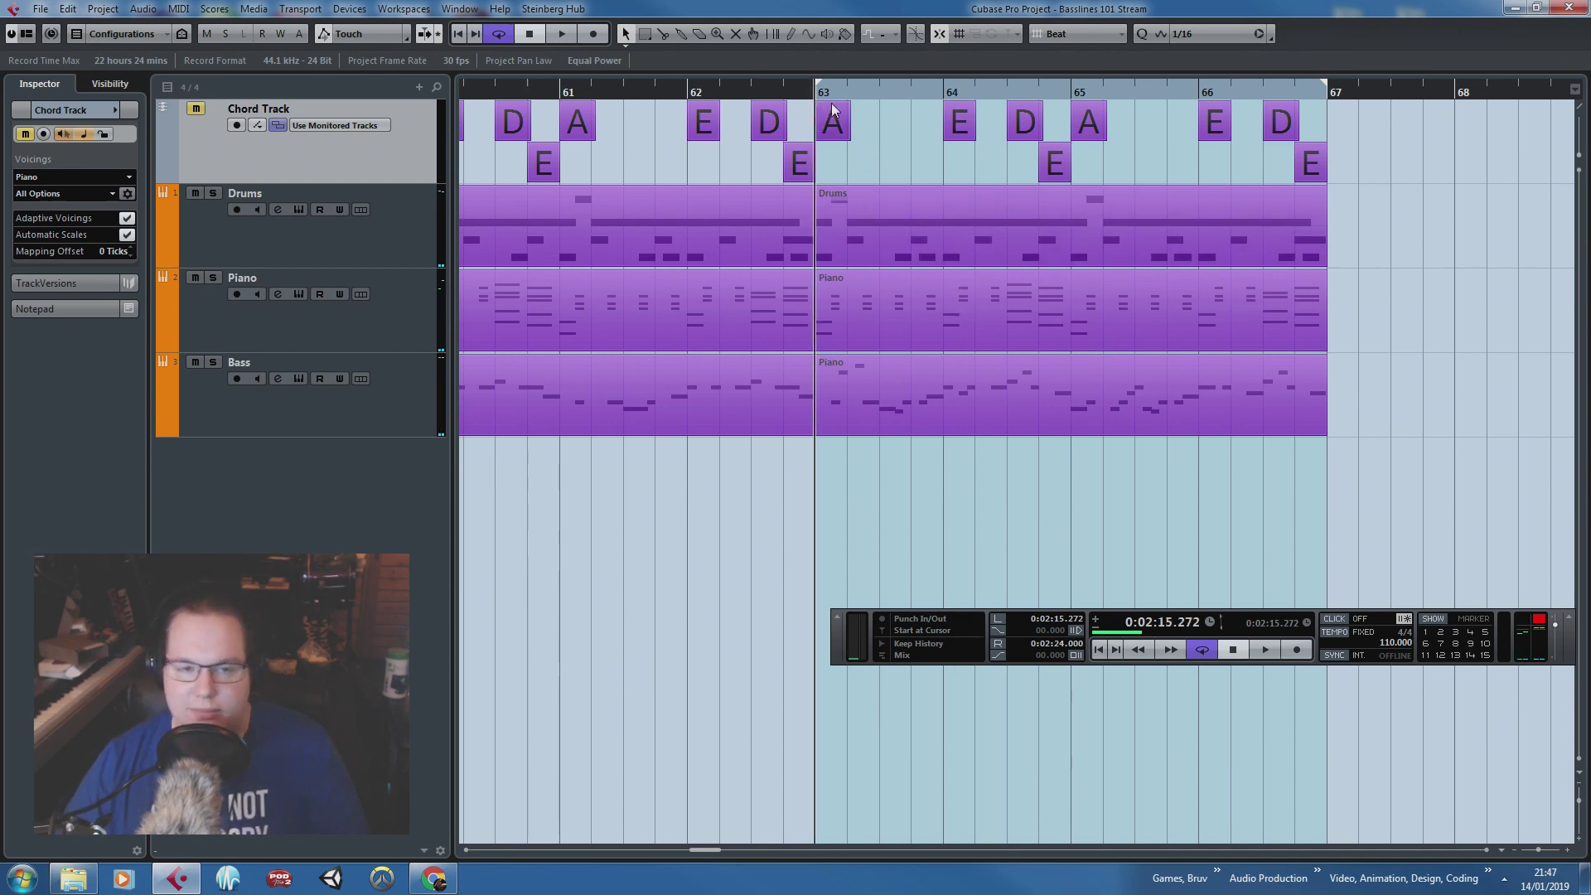
pyautogui.click(883, 243)
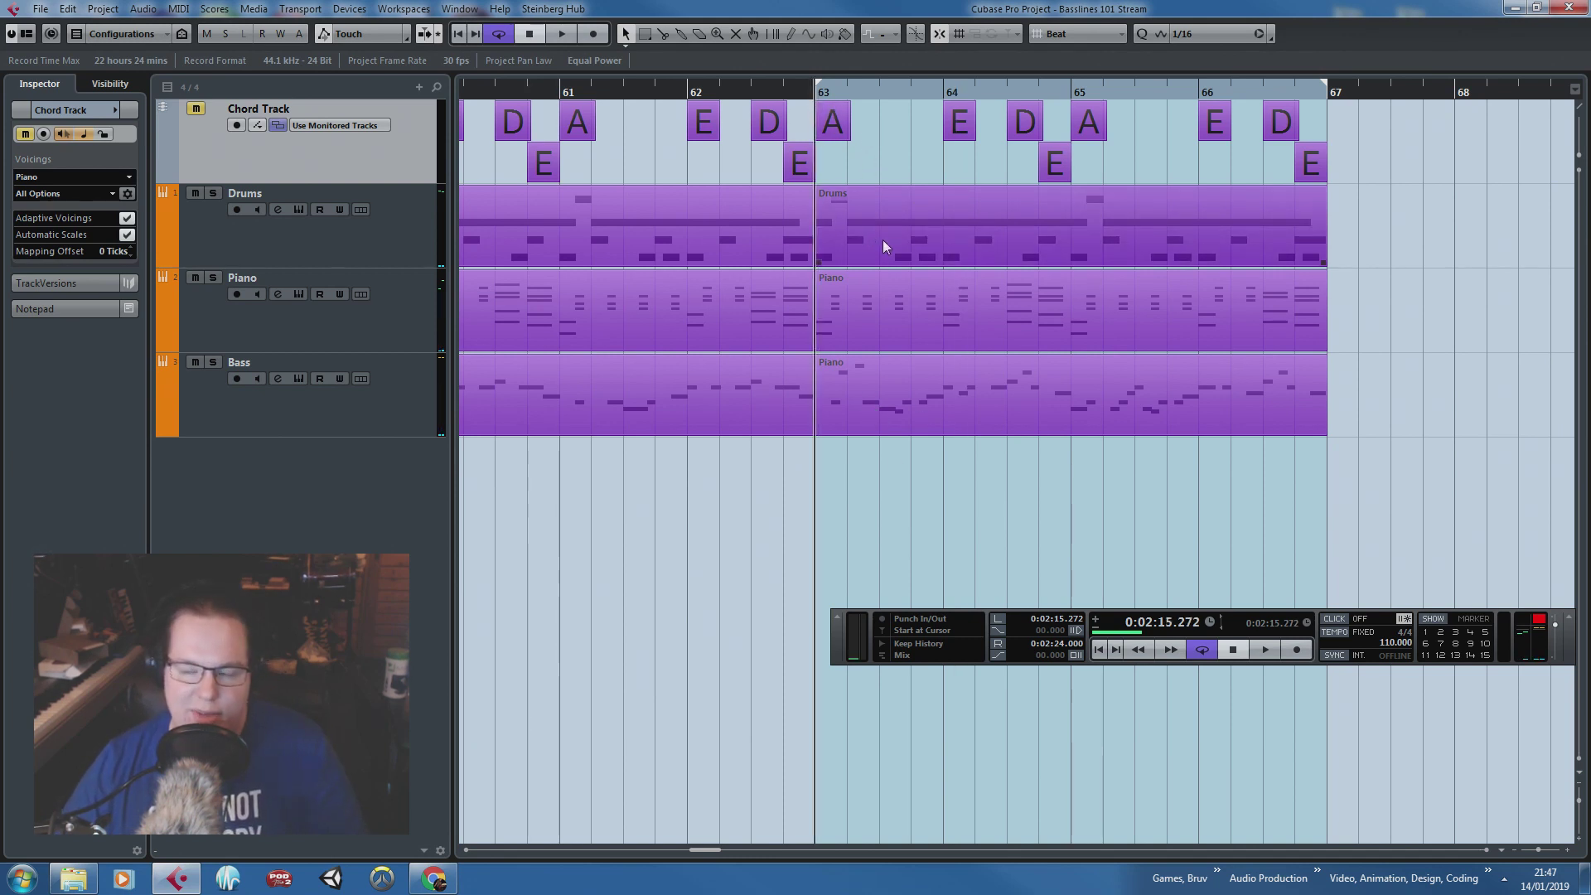
# Step: Play the varied section from bar 63 through bar 64 and move the transport panel lower, clear of the tracks
pyautogui.press('space')
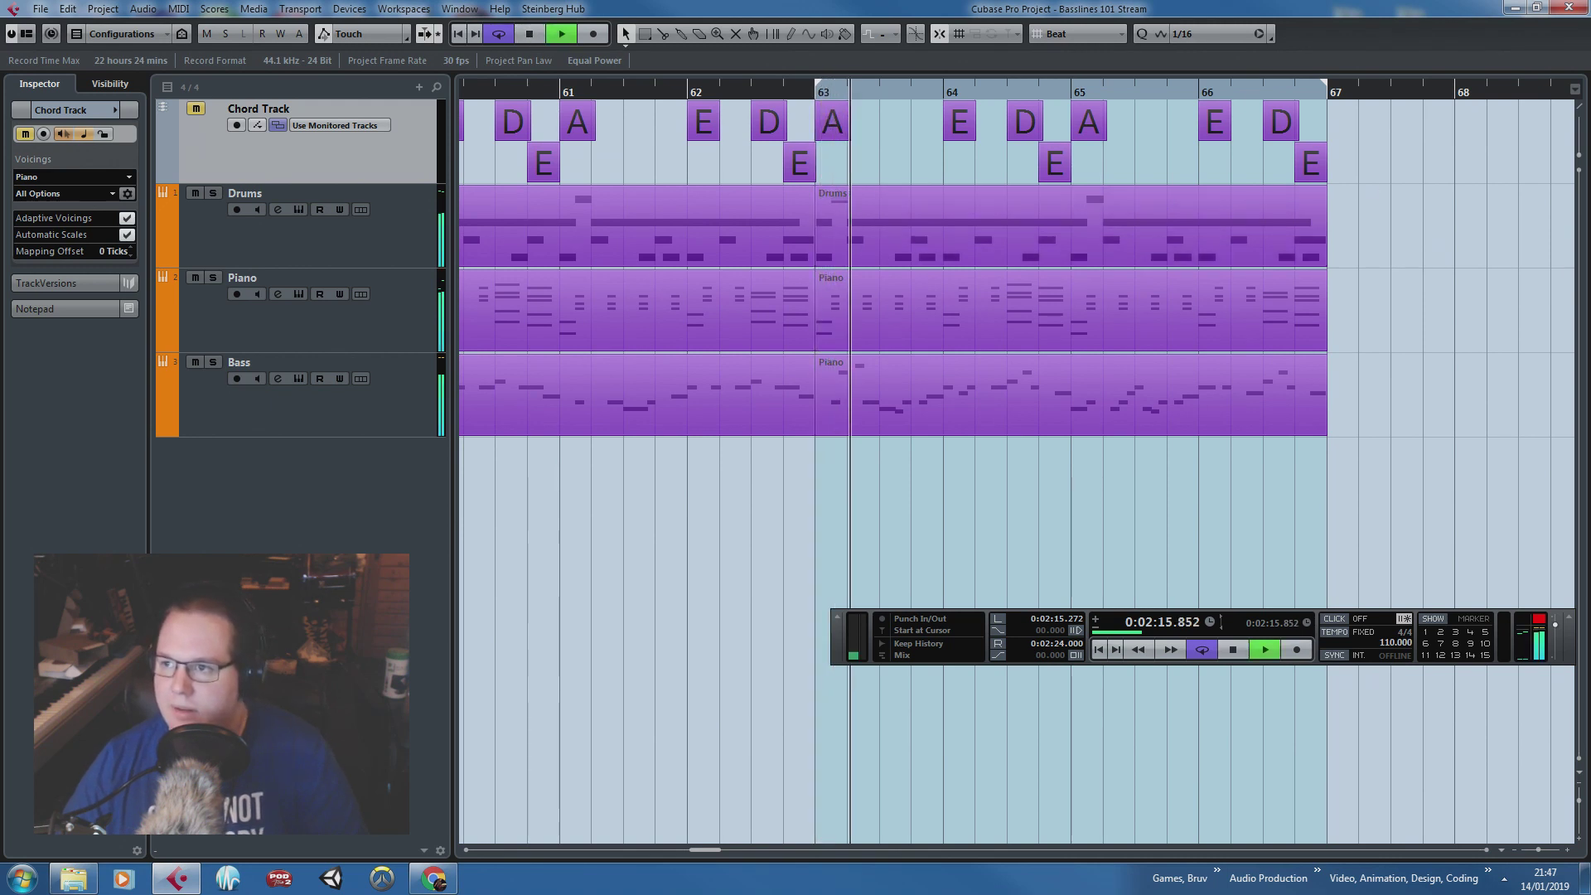
pyautogui.press('F2')
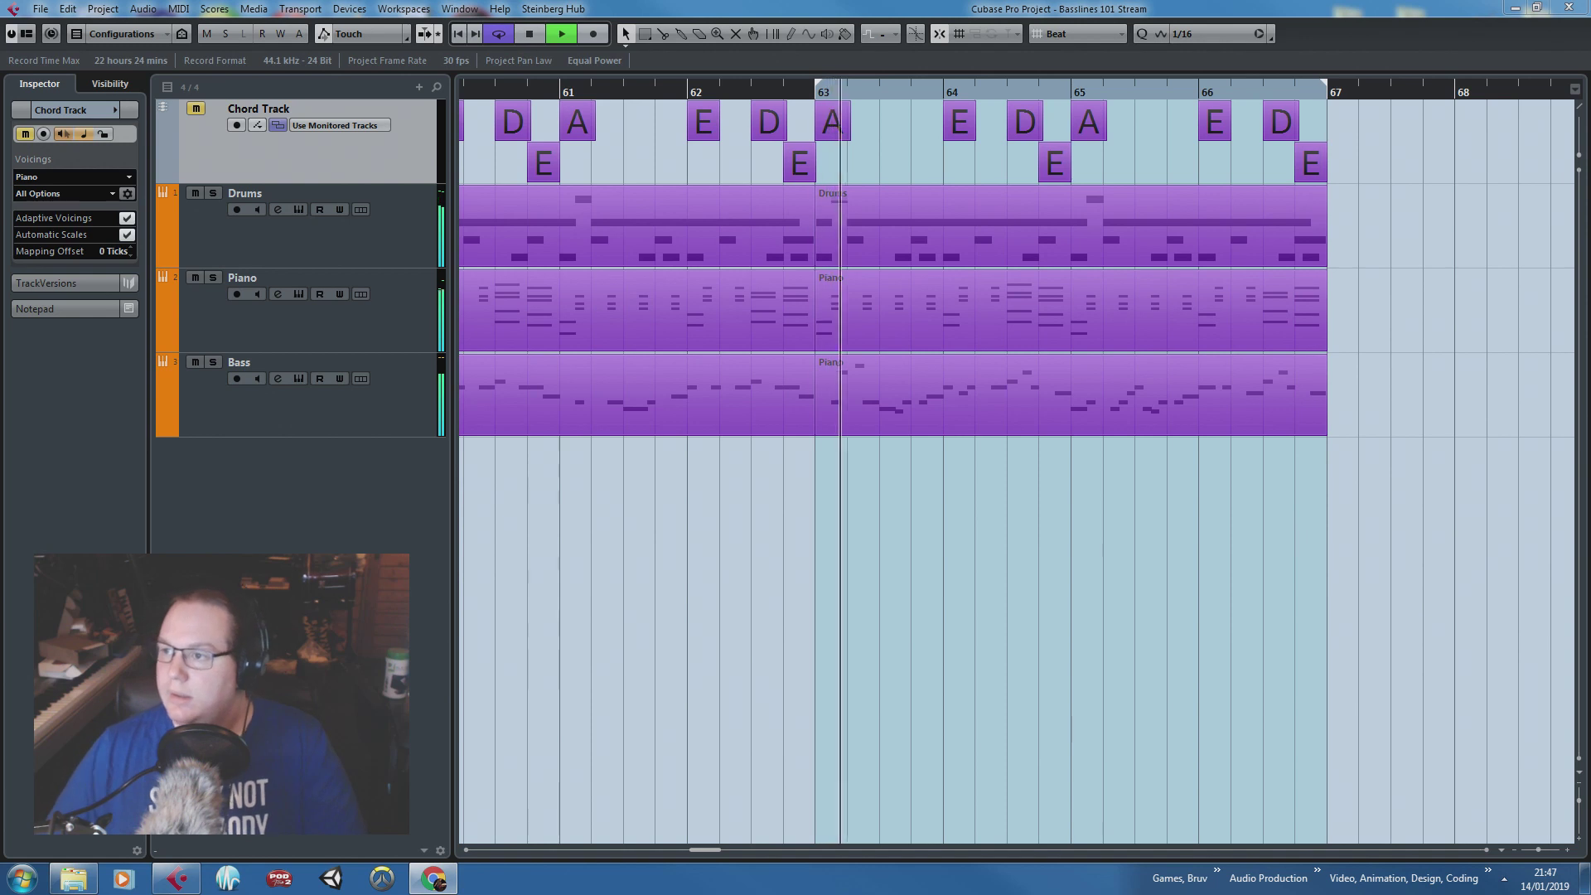
pyautogui.press('F2')
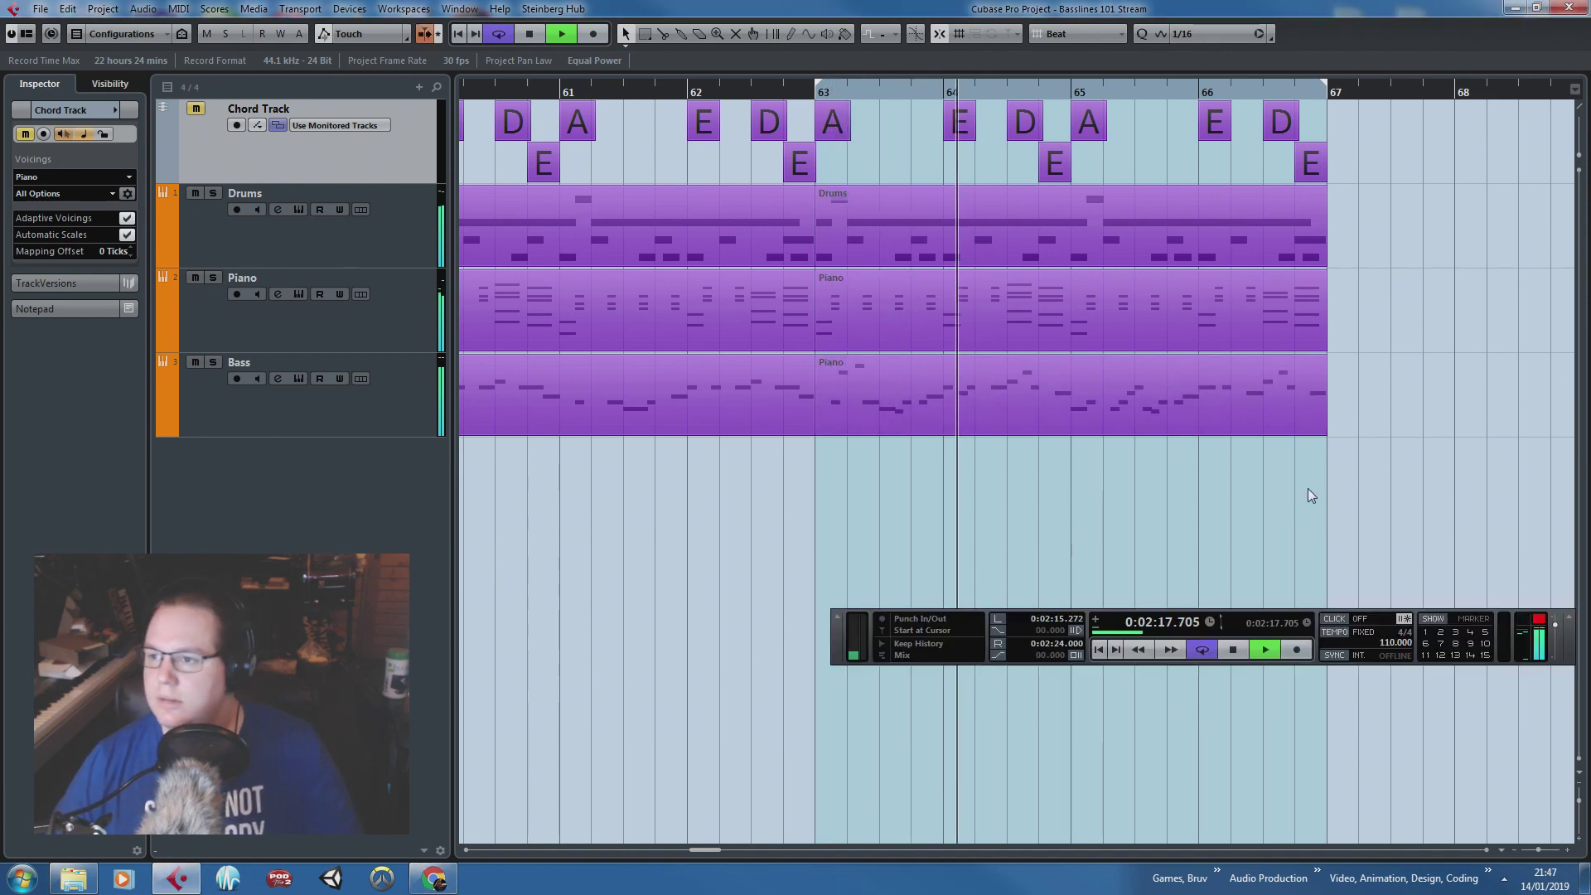
pyautogui.press('space')
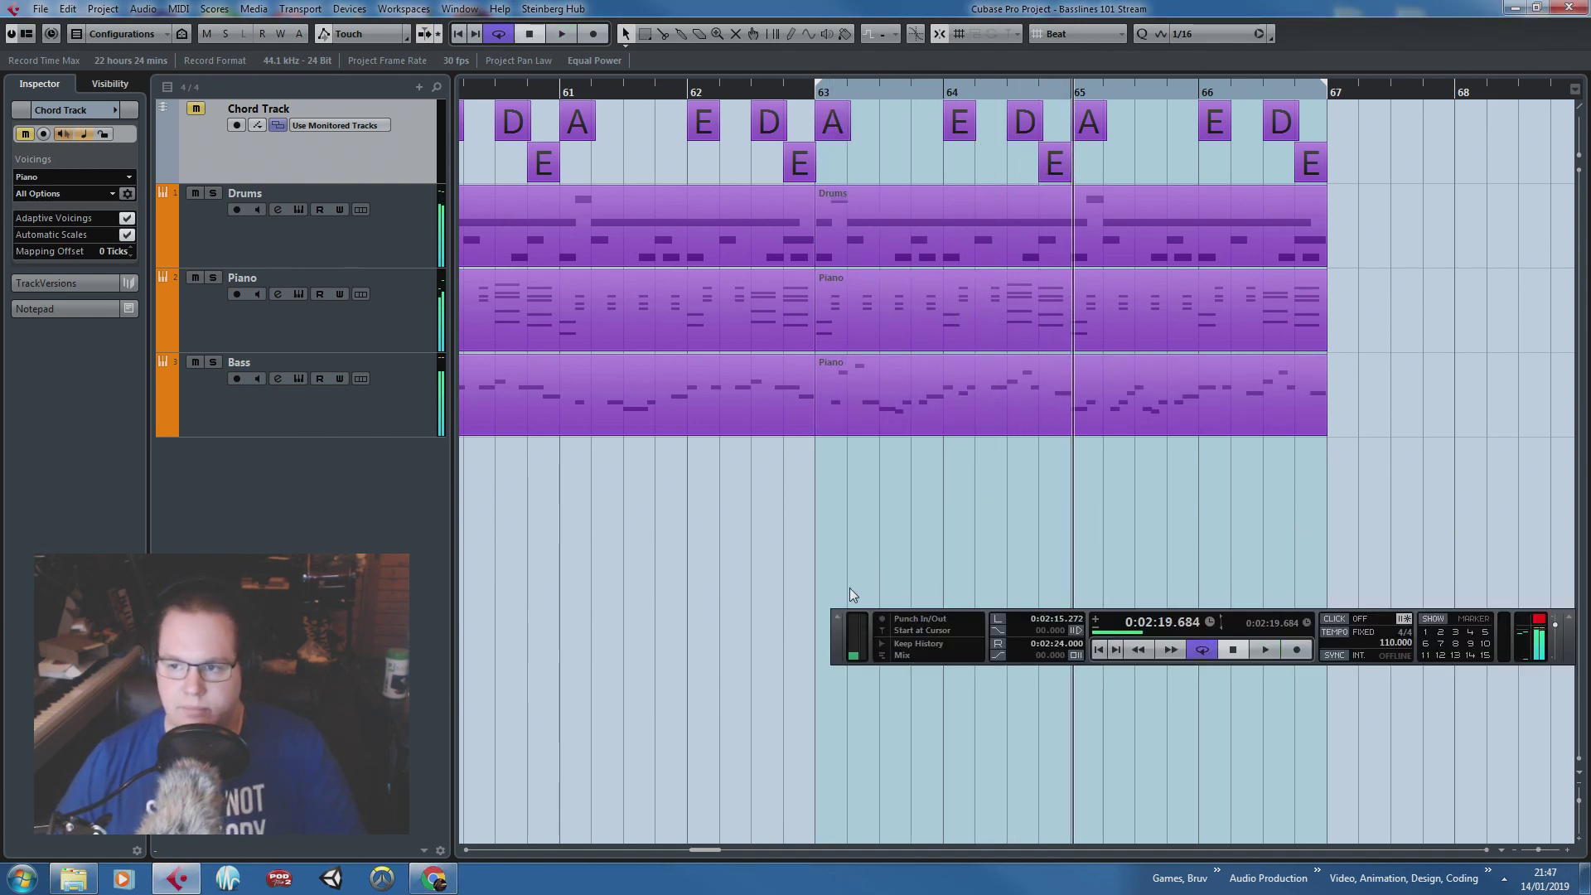
pyautogui.moveTo(847, 637); pyautogui.dragTo(836, 806)
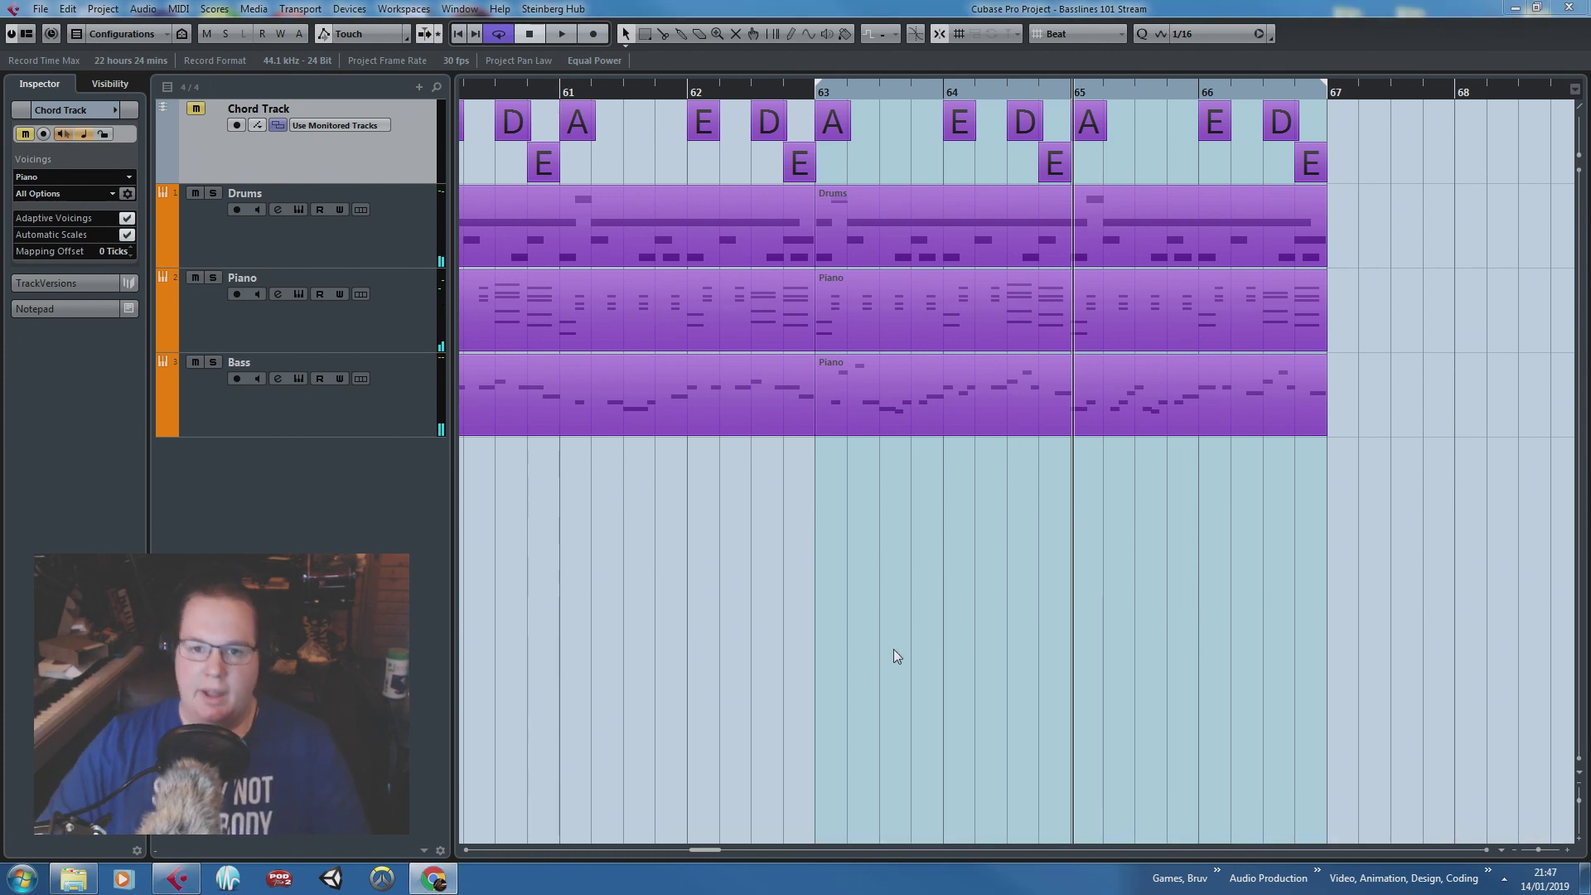
# Step: Duplicate the chords and the Drums, Piano and Bass parts of bars 63–66 to bars 67–70, and shift the loop range there
pyautogui.scroll(-2, 893, 648)
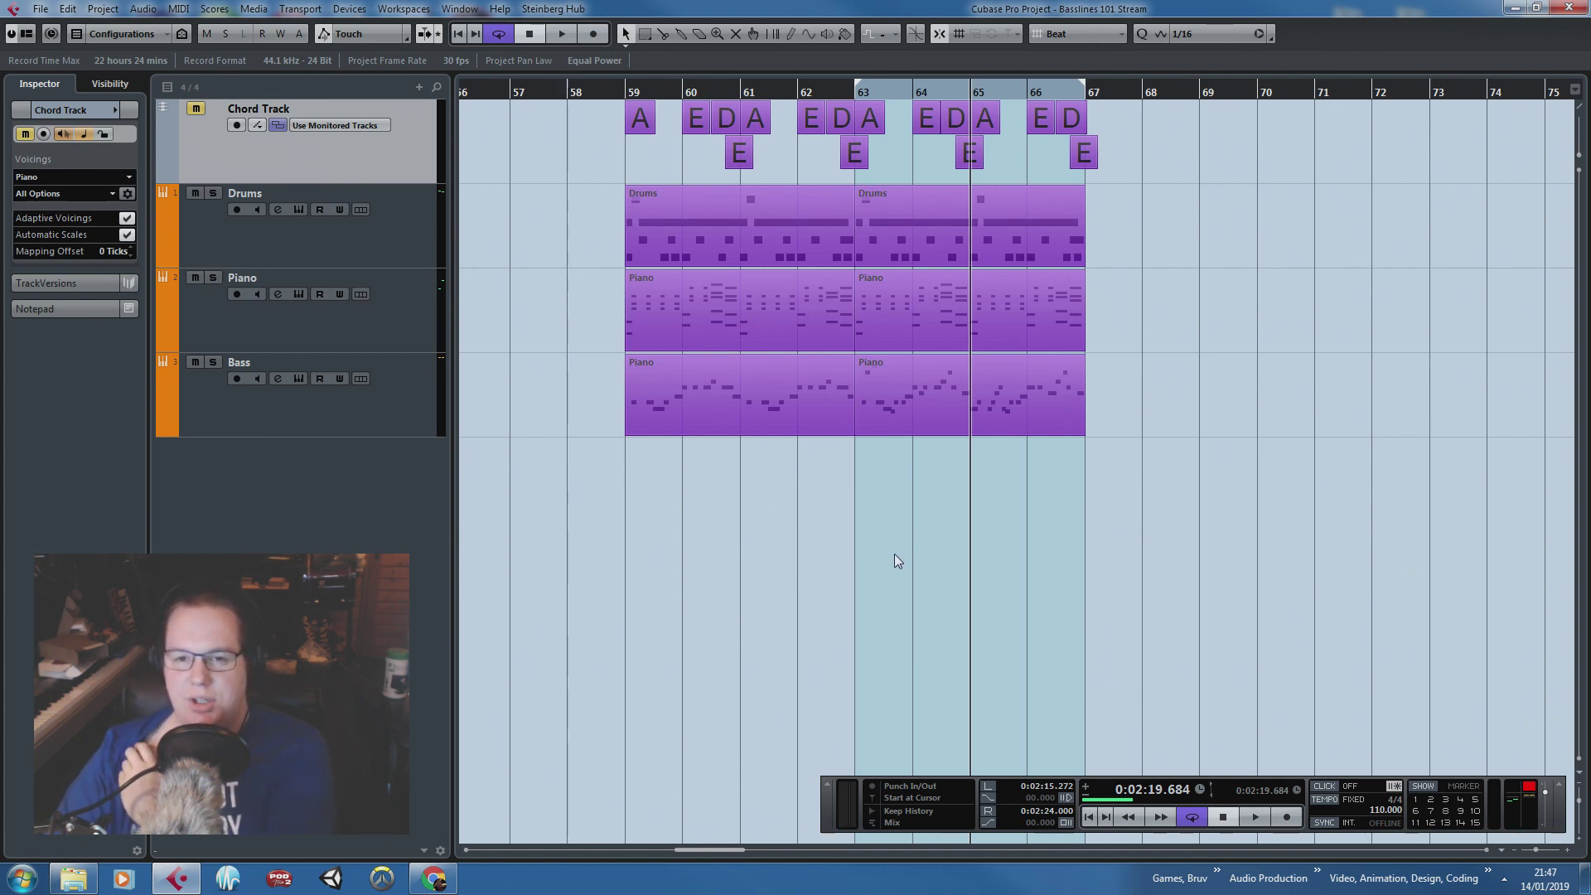
pyautogui.moveTo(1299, 552); pyautogui.dragTo(884, 117)
pyautogui.hotkey('ctrl', 'd')
pyautogui.scroll(3, 1087, 282)
pyautogui.click(1067, 137)
pyautogui.scroll(-2, 874, 220)
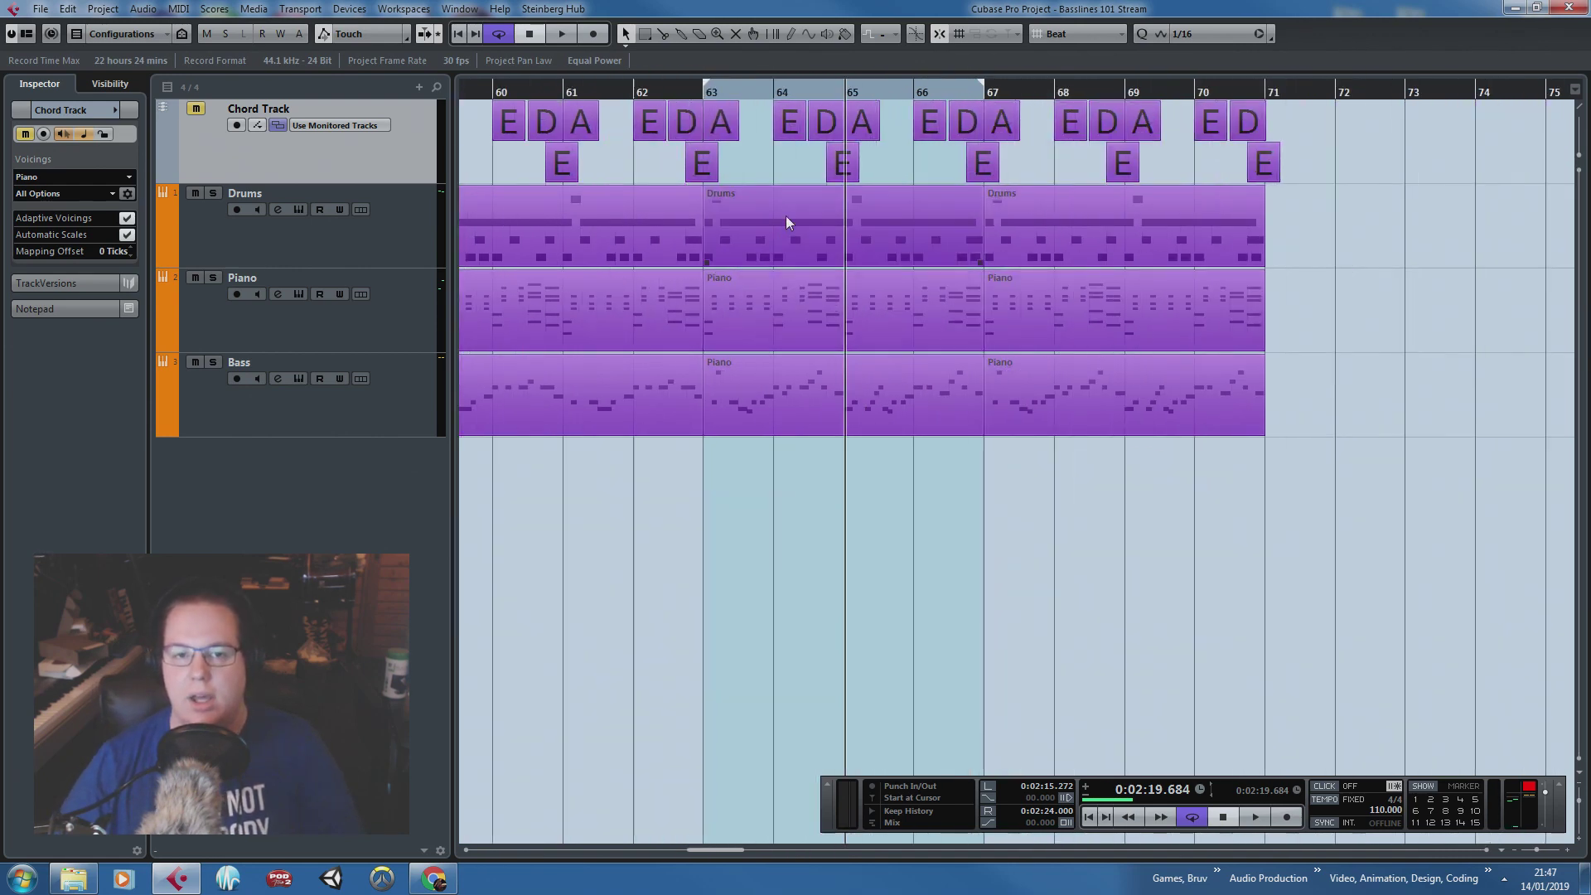
pyautogui.moveTo(769, 86); pyautogui.dragTo(1049, 87)
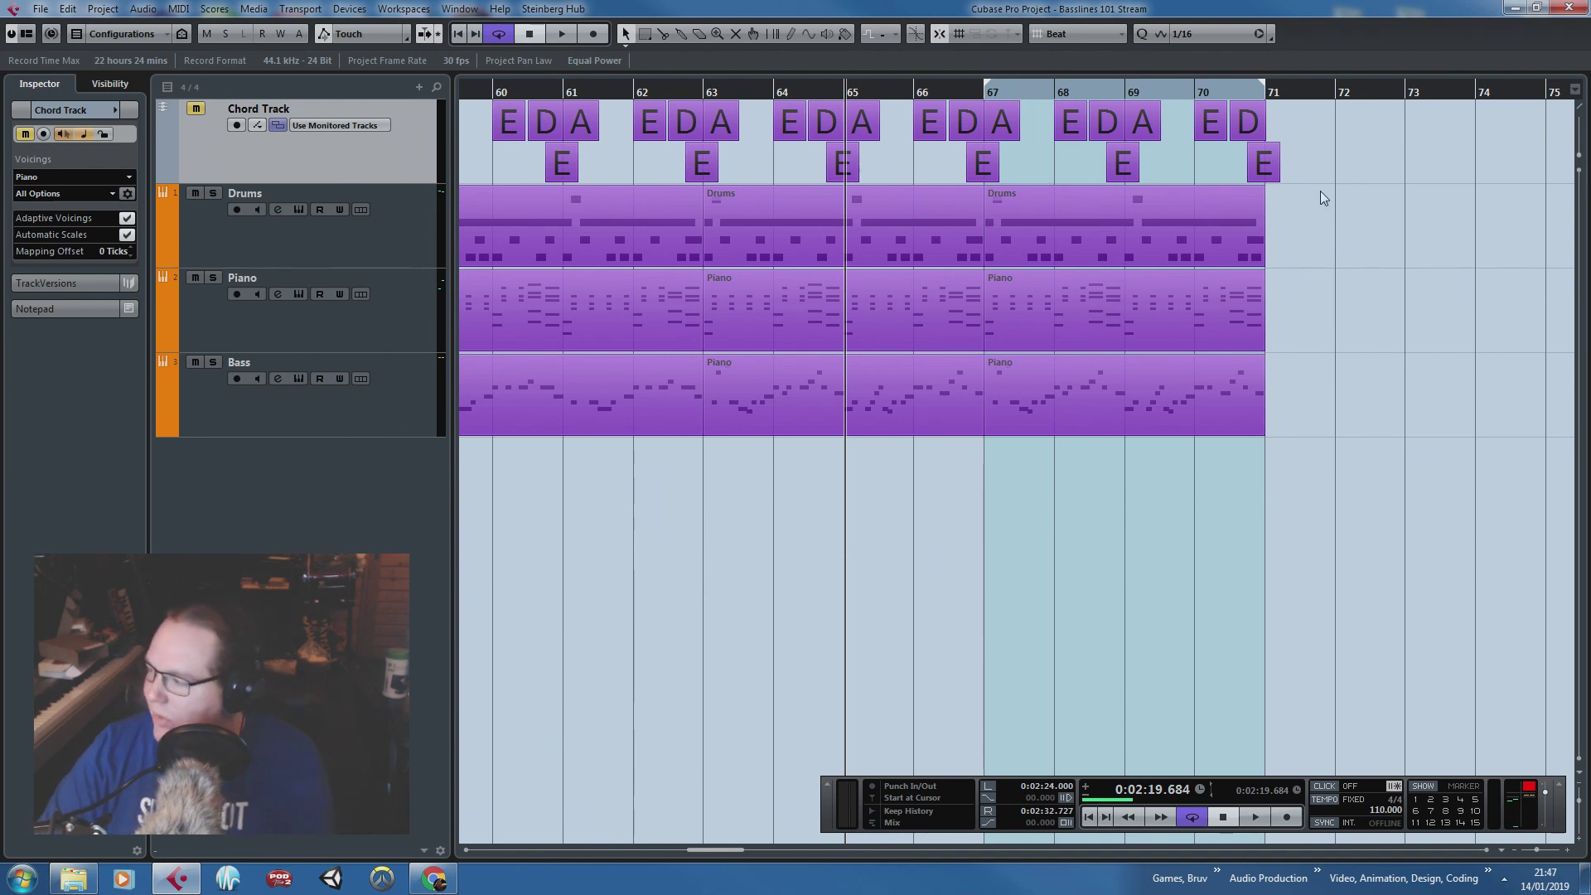
# Step: Open the copied bass part at bar 67 and delete every note except the first low A1
pyautogui.click(1229, 218)
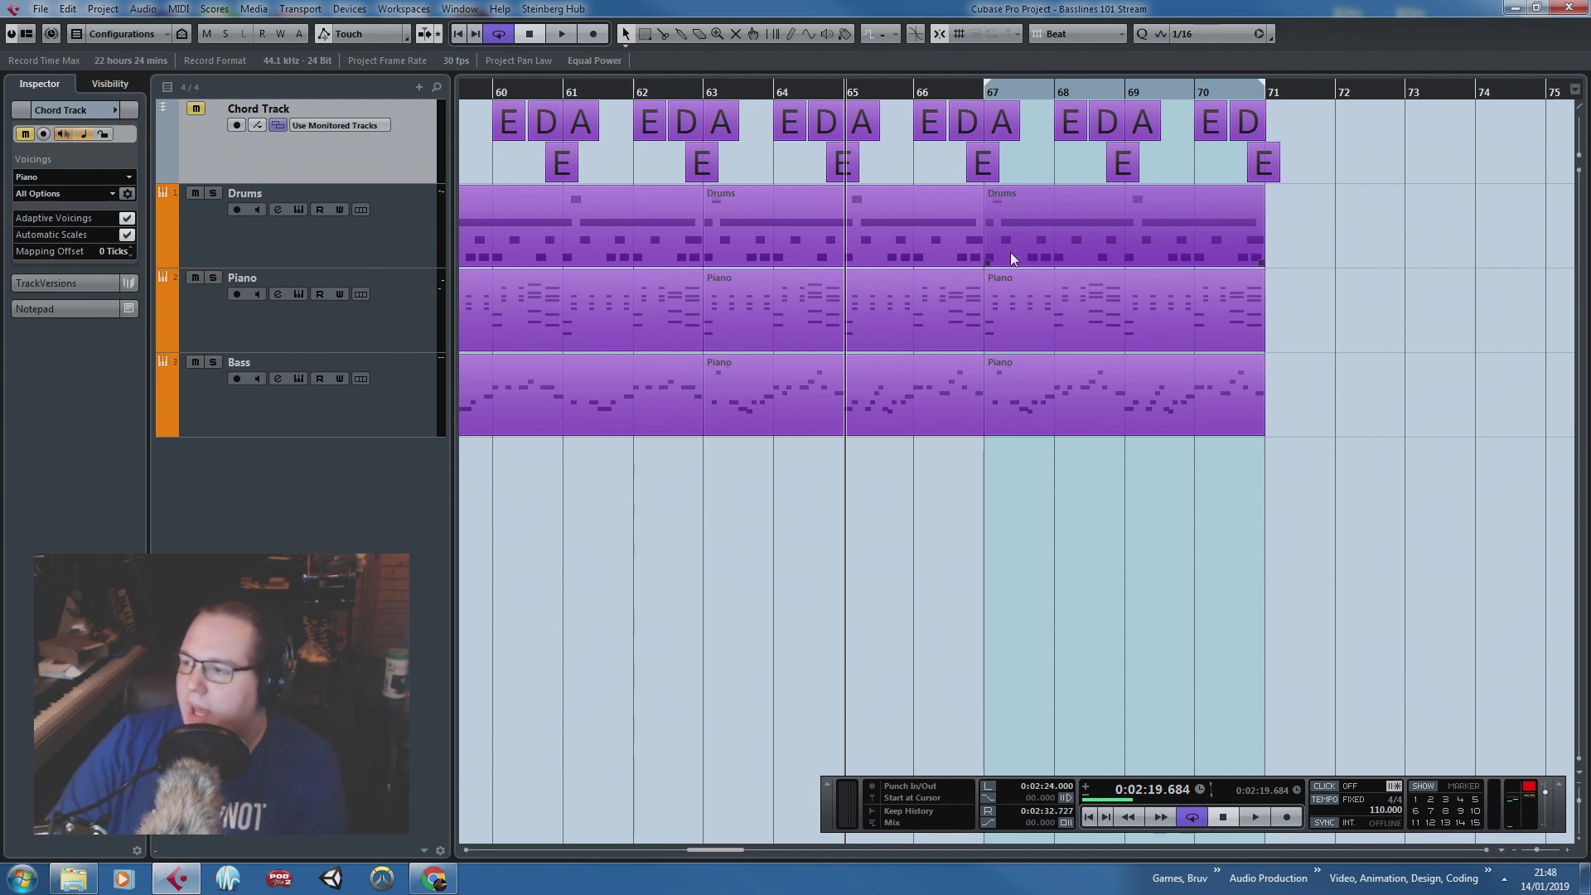
pyautogui.doubleClick(1046, 388)
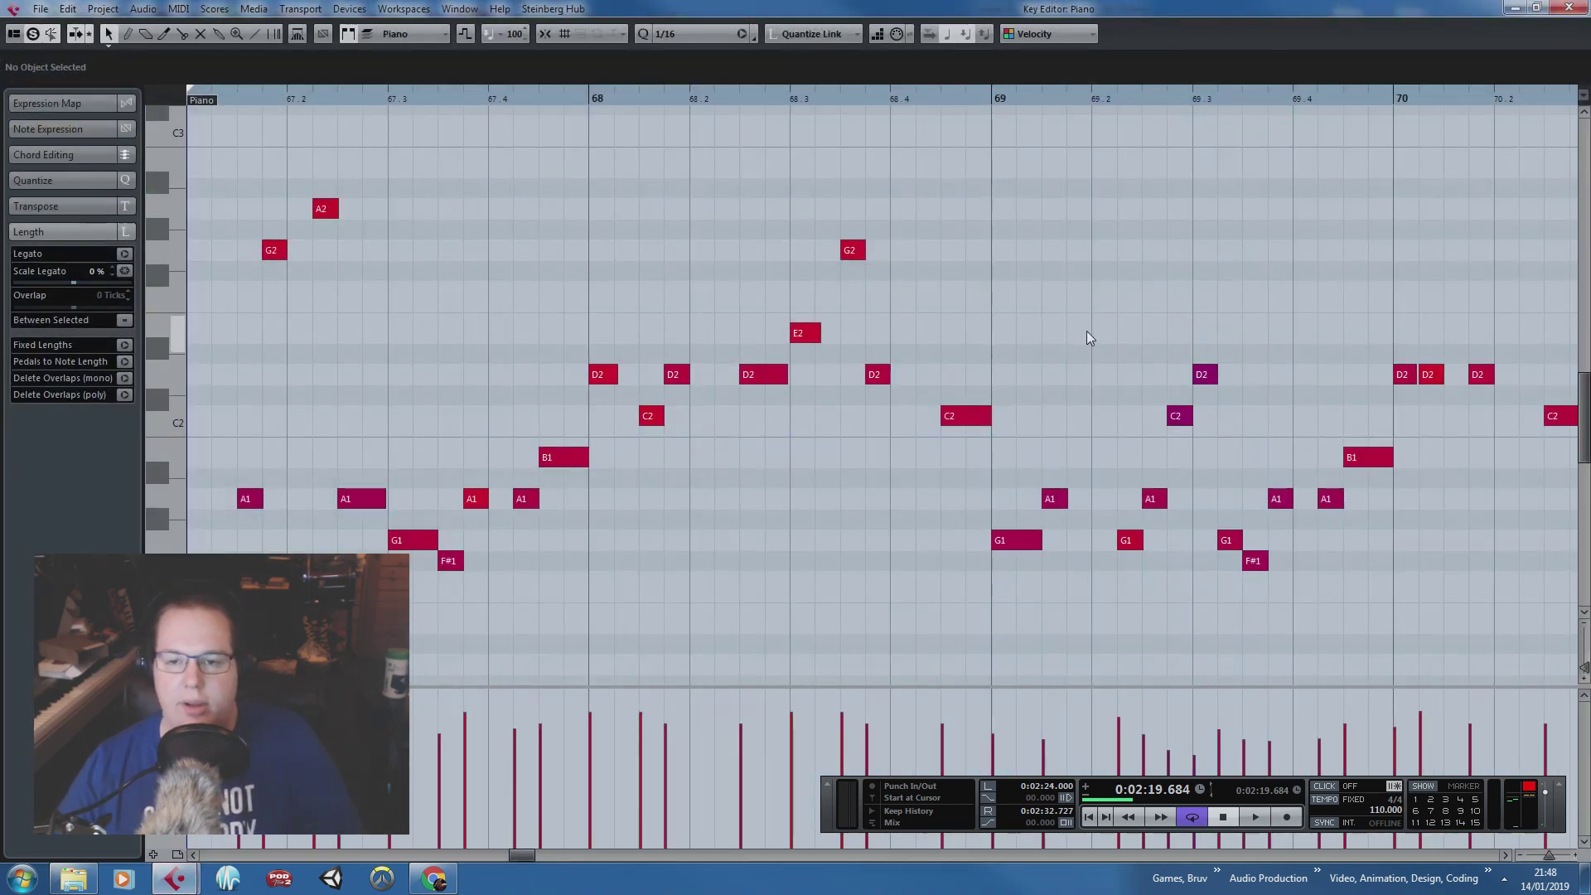
pyautogui.scroll(-4, 1168, 391)
pyautogui.moveTo(1445, 584); pyautogui.dragTo(847, 143)
pyautogui.press('Delete')
pyautogui.scroll(3, 908, 323)
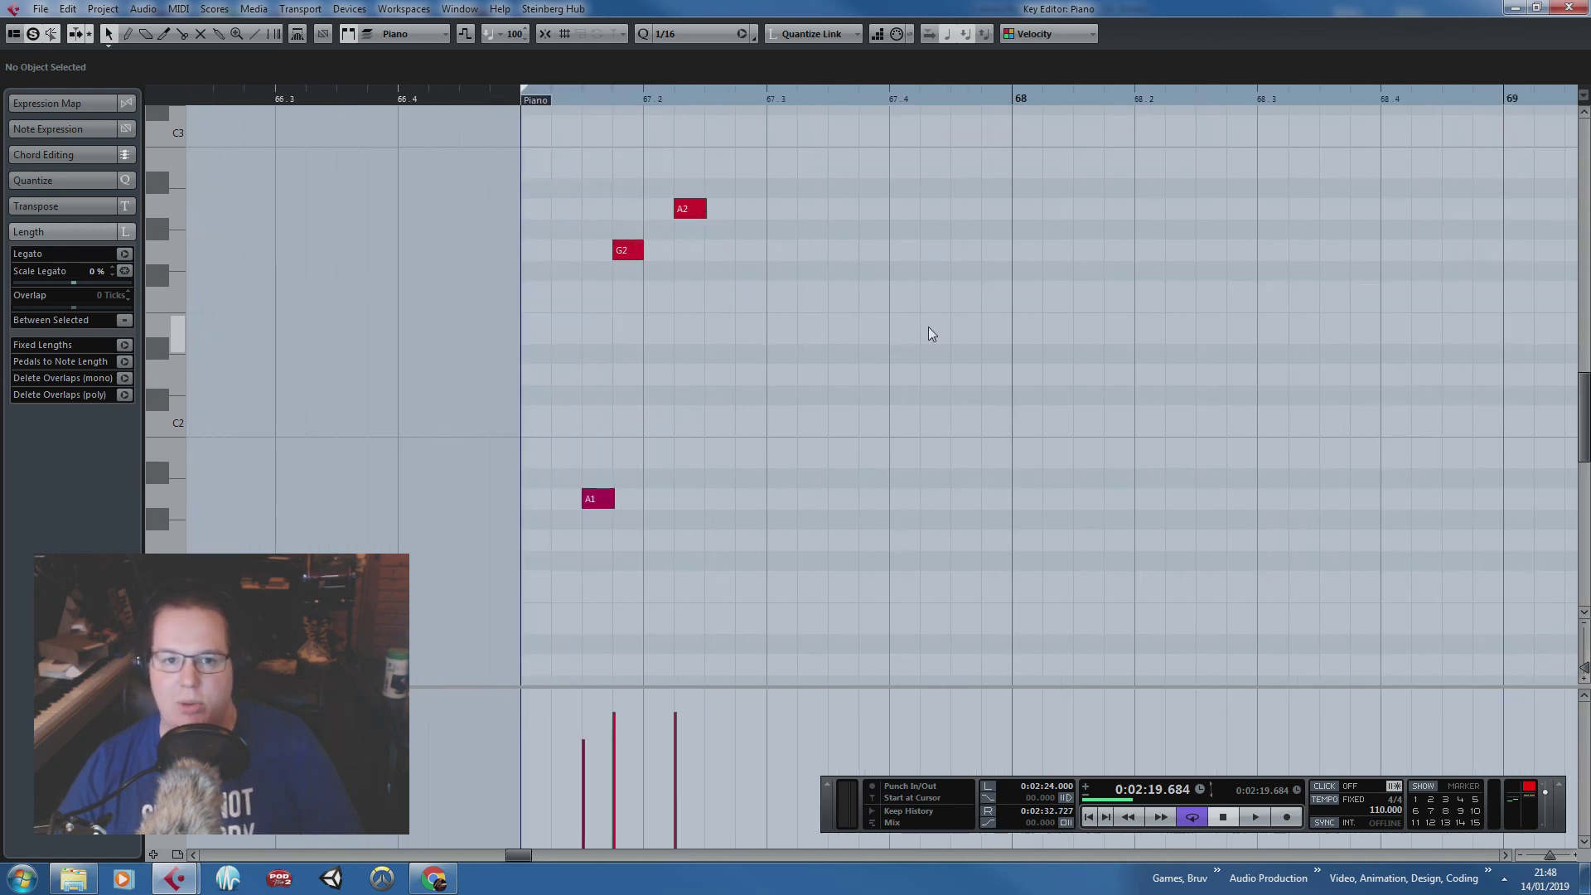
pyautogui.moveTo(928, 327); pyautogui.dragTo(596, 195)
pyautogui.press('Delete')
# Step: Place the remaining A1 at the start of bar 67 with velocity 100 and length 0.1.1.0
pyautogui.click(599, 723)
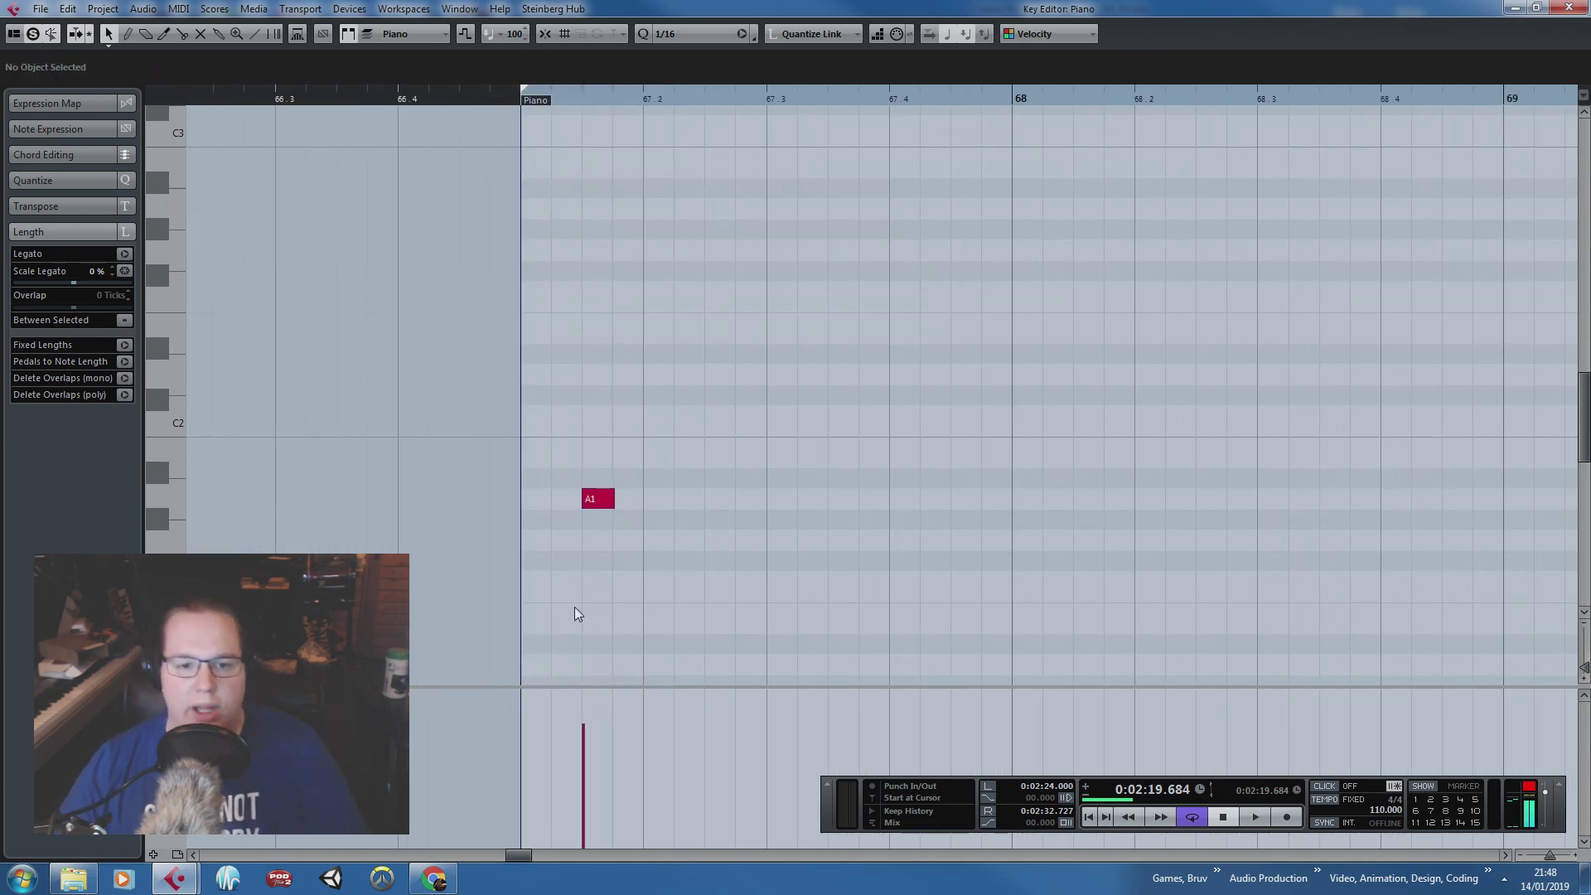
pyautogui.moveTo(591, 504); pyautogui.dragTo(687, 530)
pyautogui.scroll(-2, 684, 542)
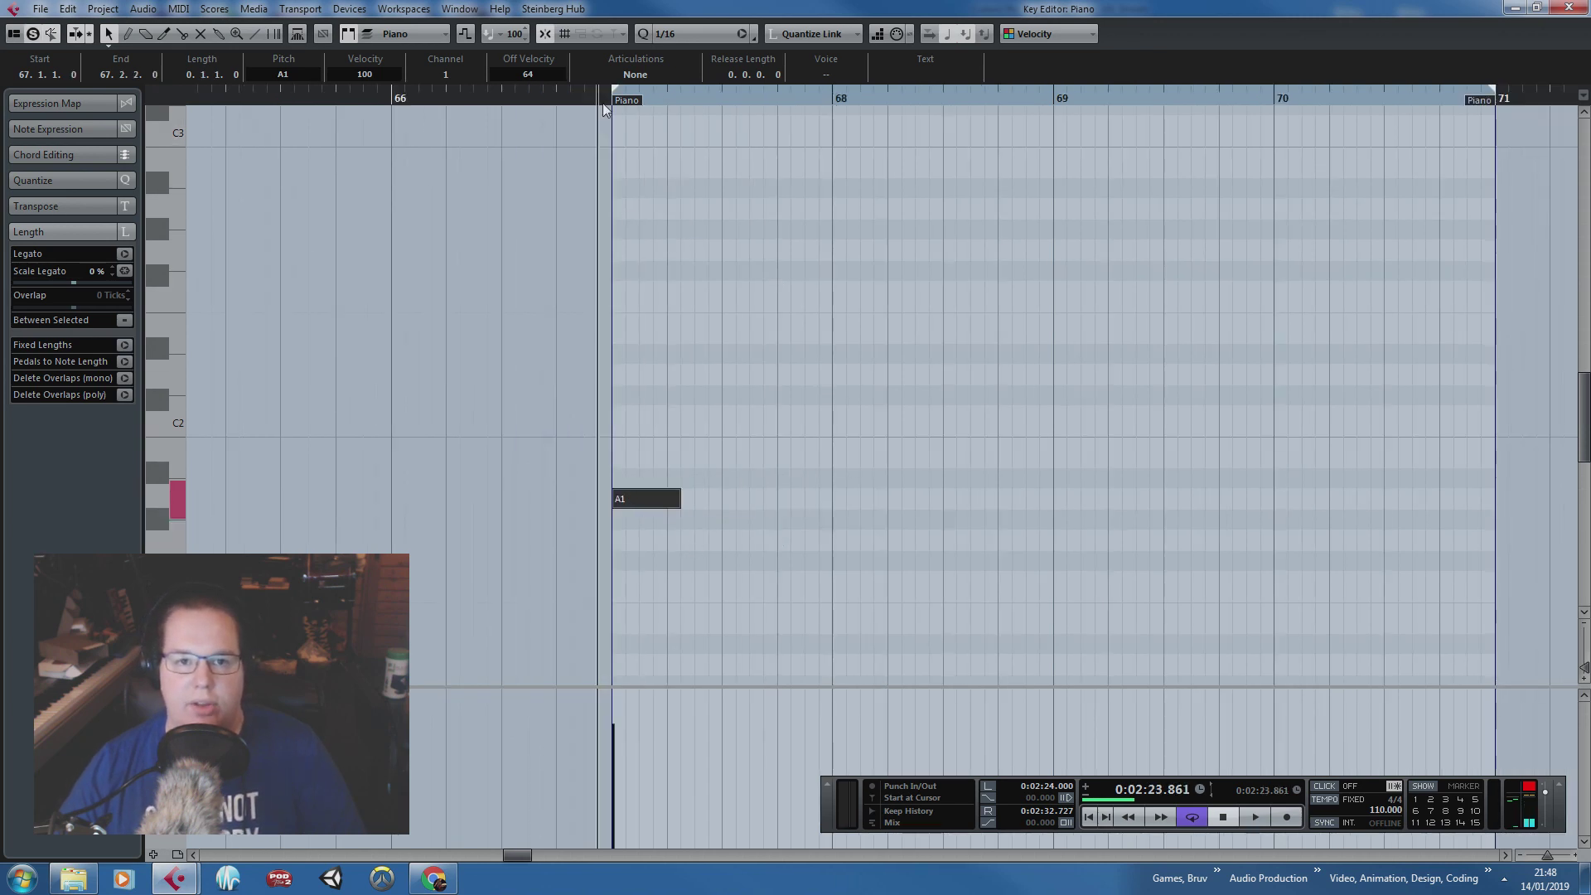
# Step: Shorten the A1 to an eighth note and copy it as D2 at bar 68 and as E2 at 68.3
pyautogui.scroll(2, 663, 520)
pyautogui.moveTo(652, 503); pyautogui.dragTo(918, 335)
pyautogui.scroll(-2, 627, 523)
pyautogui.hotkey('ctrl', 'd')
pyautogui.click(894, 277)
# Step: Play the sparse root notes from bar 67 to hear the starting point of the new bassline
pyautogui.press('space')
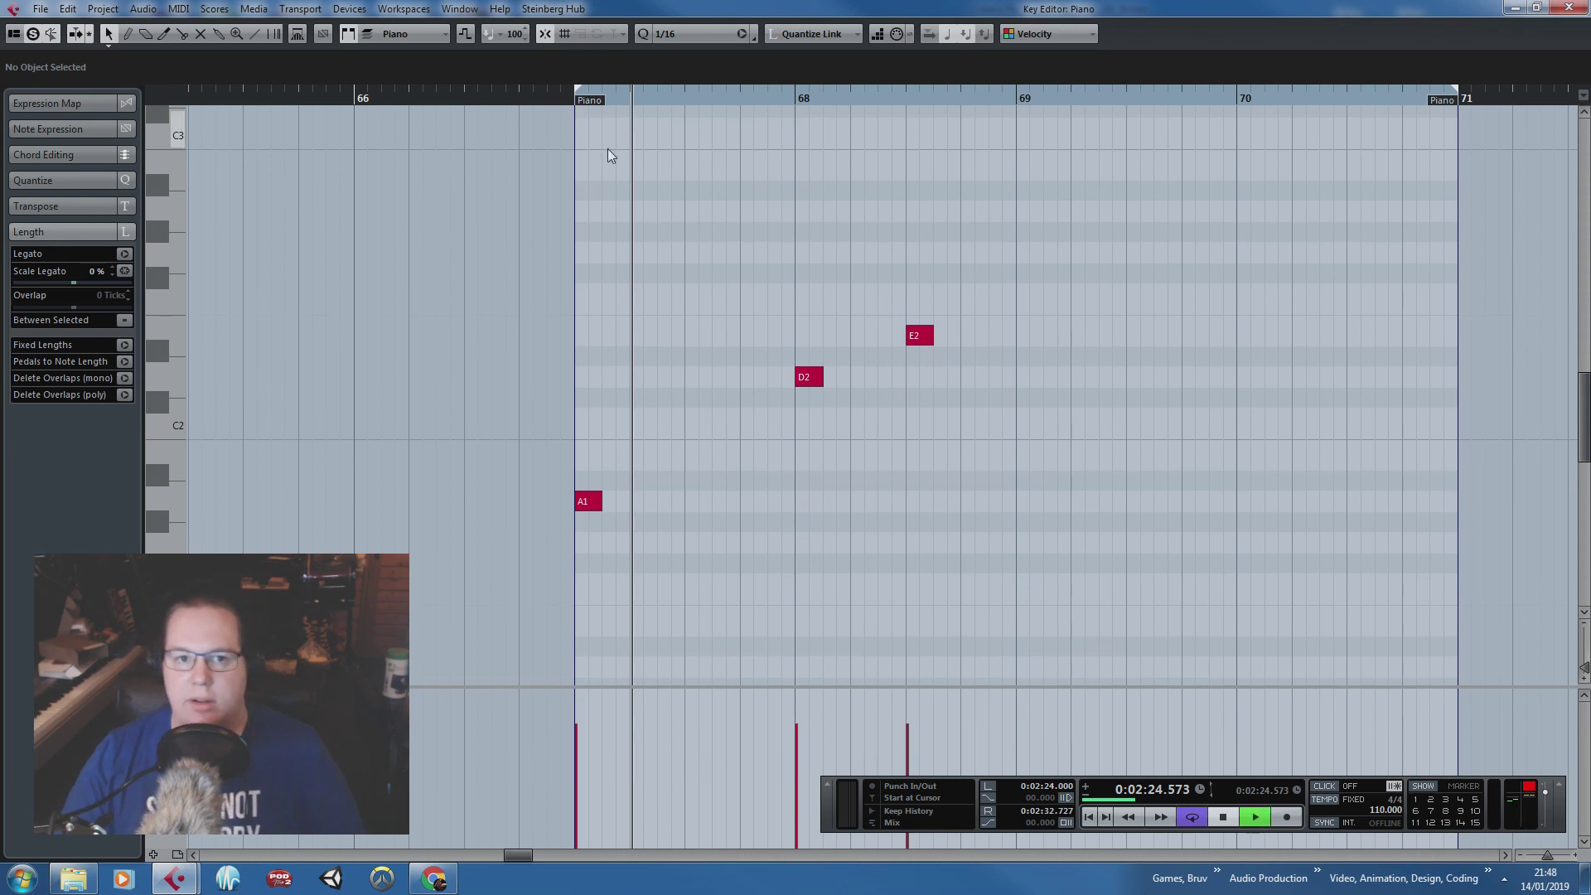
pyautogui.press('space')
pyautogui.keyDown('ctrl'); pyautogui.scroll(3, 691, 439); pyautogui.keyUp('ctrl')
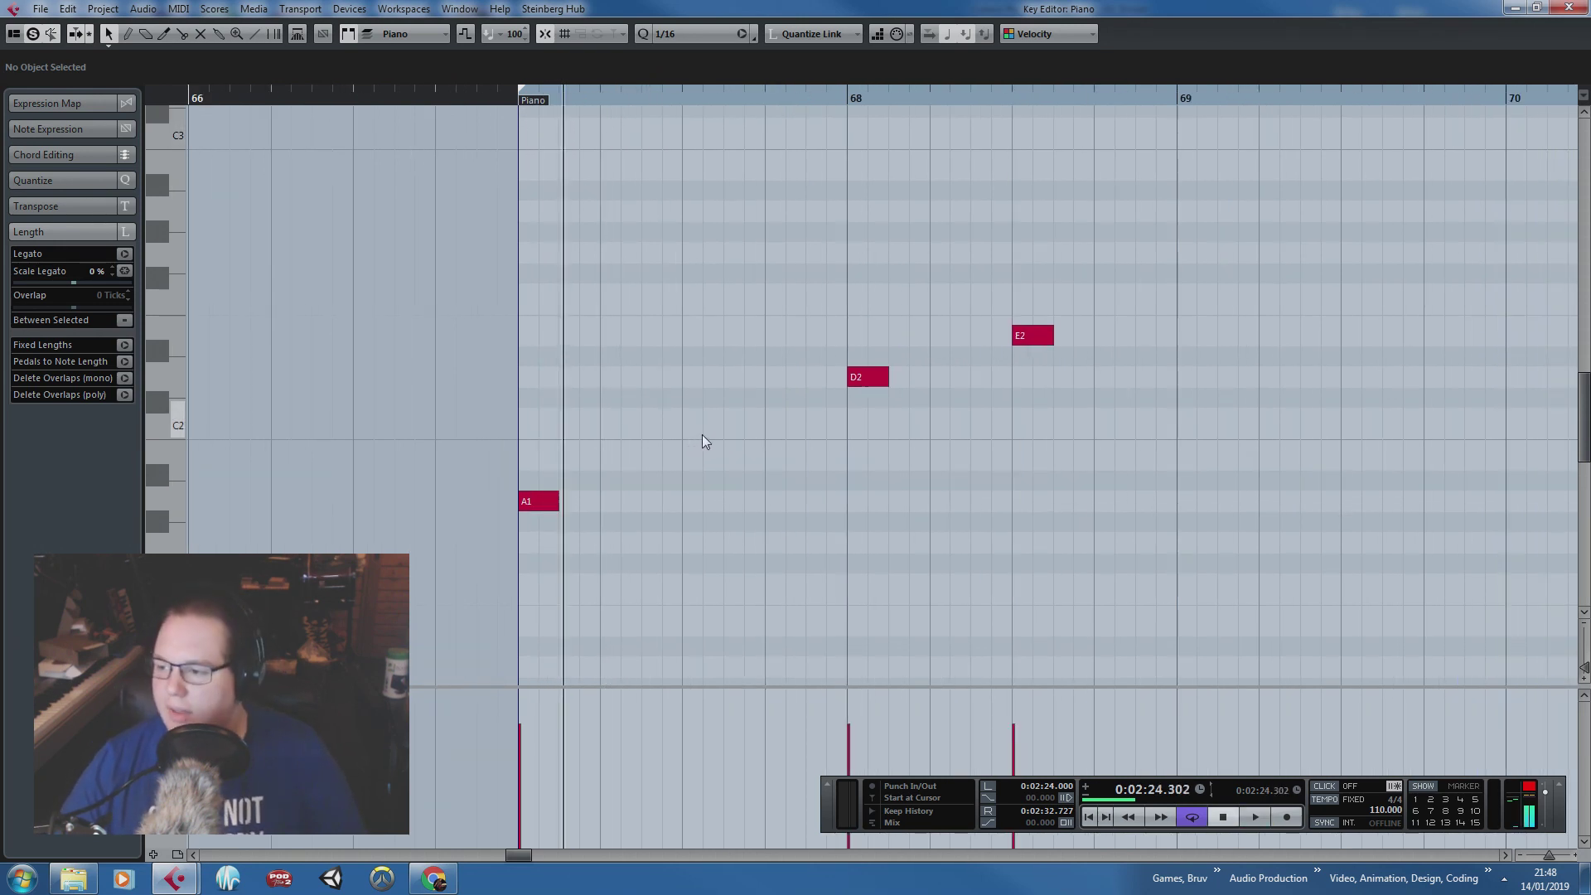
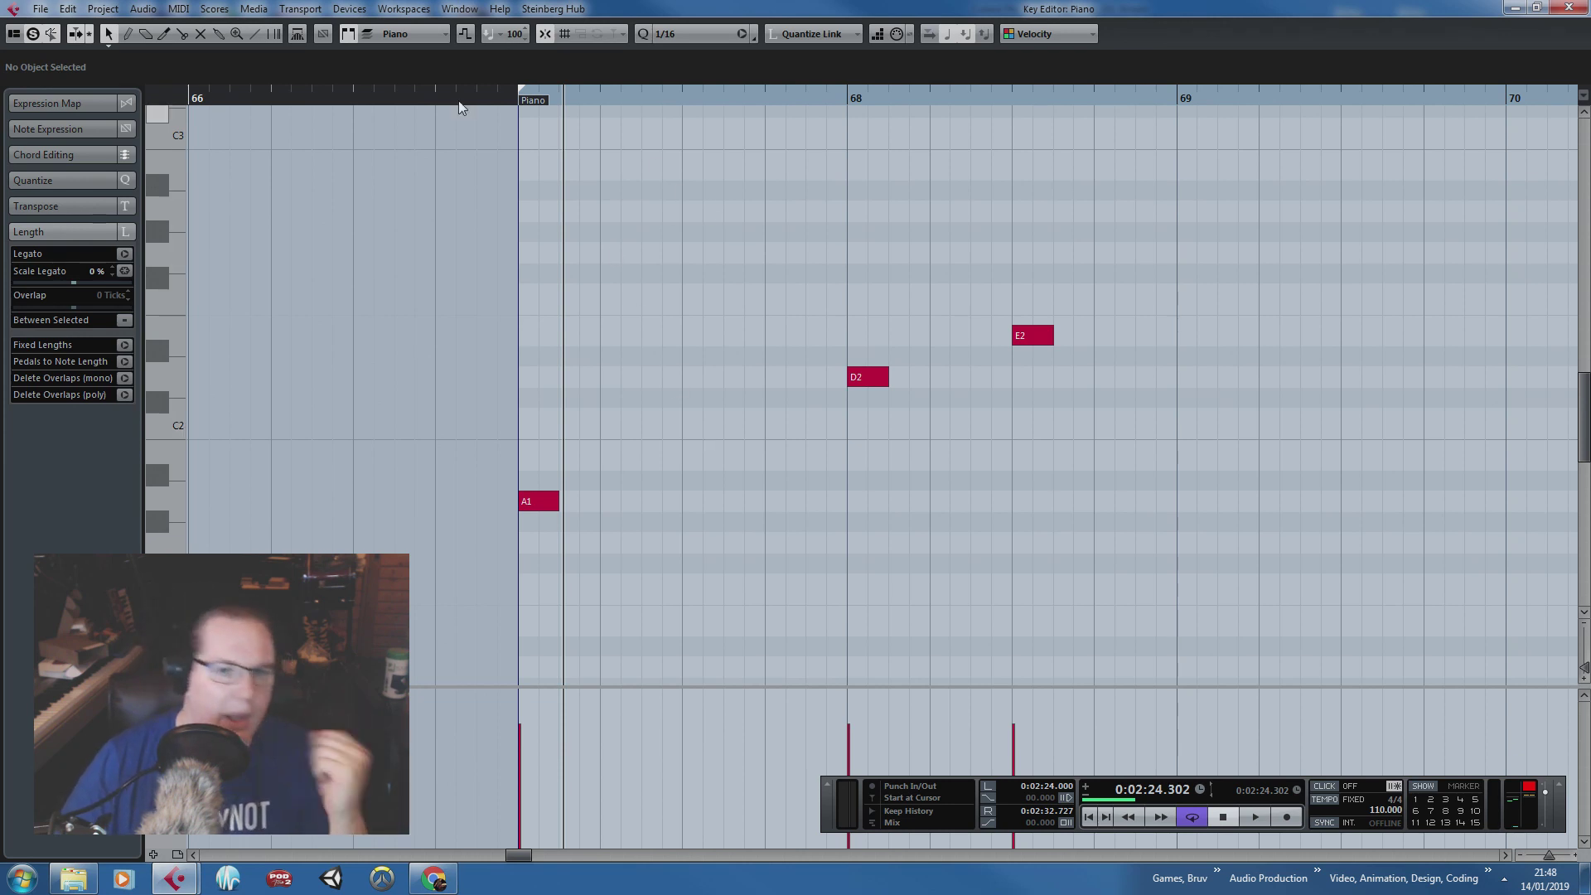
pyautogui.click(510, 101)
pyautogui.press('space')
pyautogui.press('space')
# Step: Add a second A1 at 67.1.4 with length 0.0.1.0 and play from bar 67
pyautogui.moveTo(625, 410); pyautogui.dragTo(512, 565)
pyautogui.hotkey('ctrl', 'd')
pyautogui.scroll(2, 570, 517)
pyautogui.moveTo(614, 502)
pyautogui.mouseDown()
pyautogui.moveTo(653, 504)
pyautogui.moveTo(624, 501)
pyautogui.mouseUp()
pyautogui.press('space')
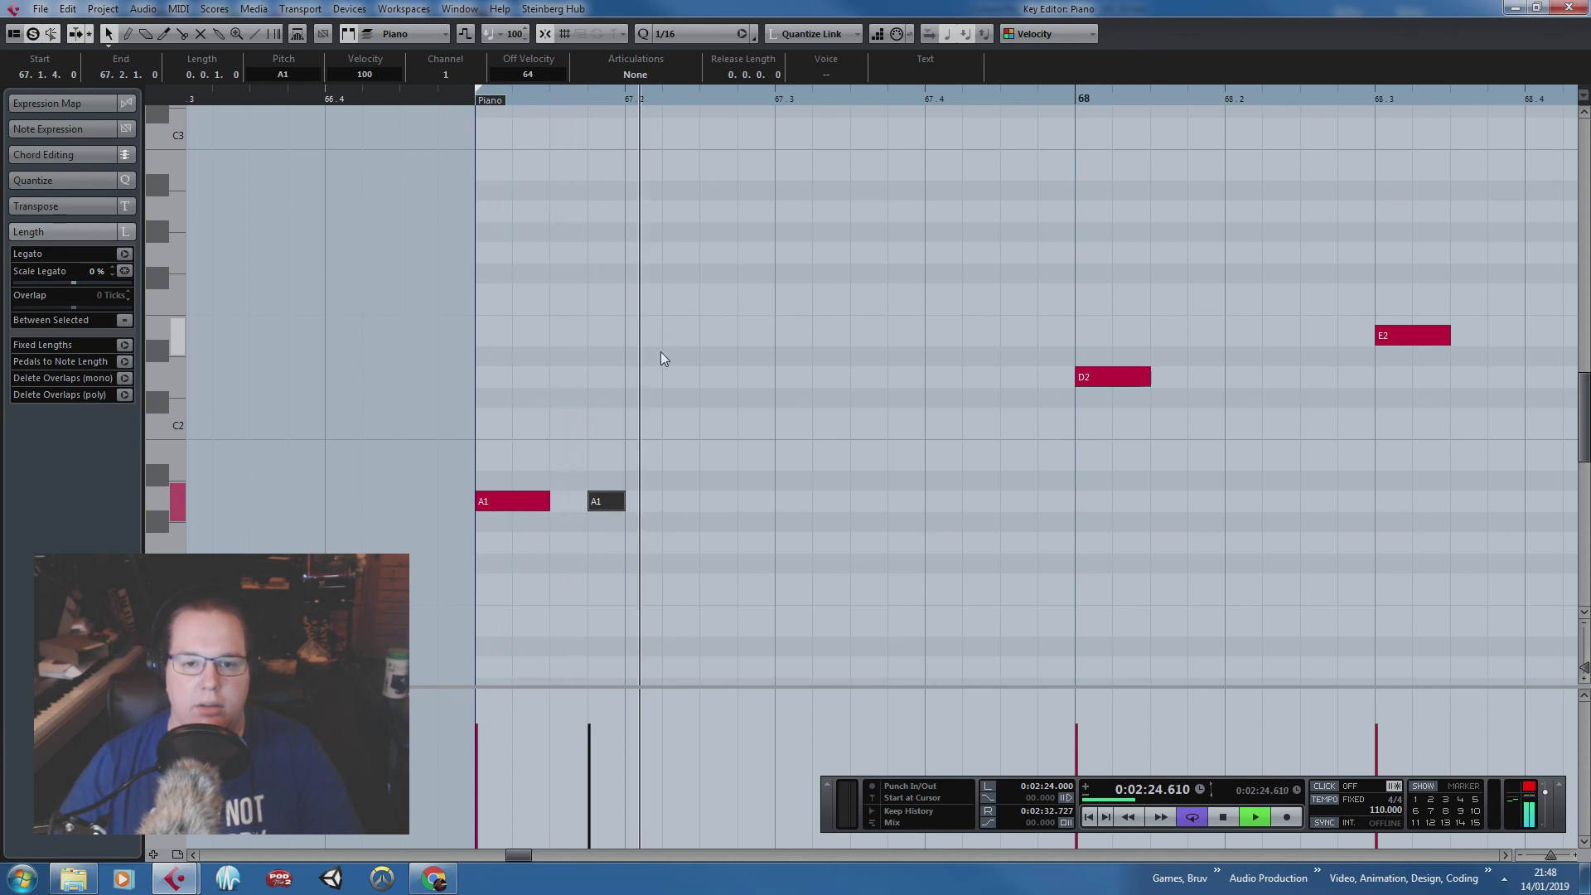
# Step: Try lengthening the second A1 to 0.0.2.0 and play from bar 67
pyautogui.moveTo(621, 501); pyautogui.dragTo(662, 501)
pyautogui.click(590, 237)
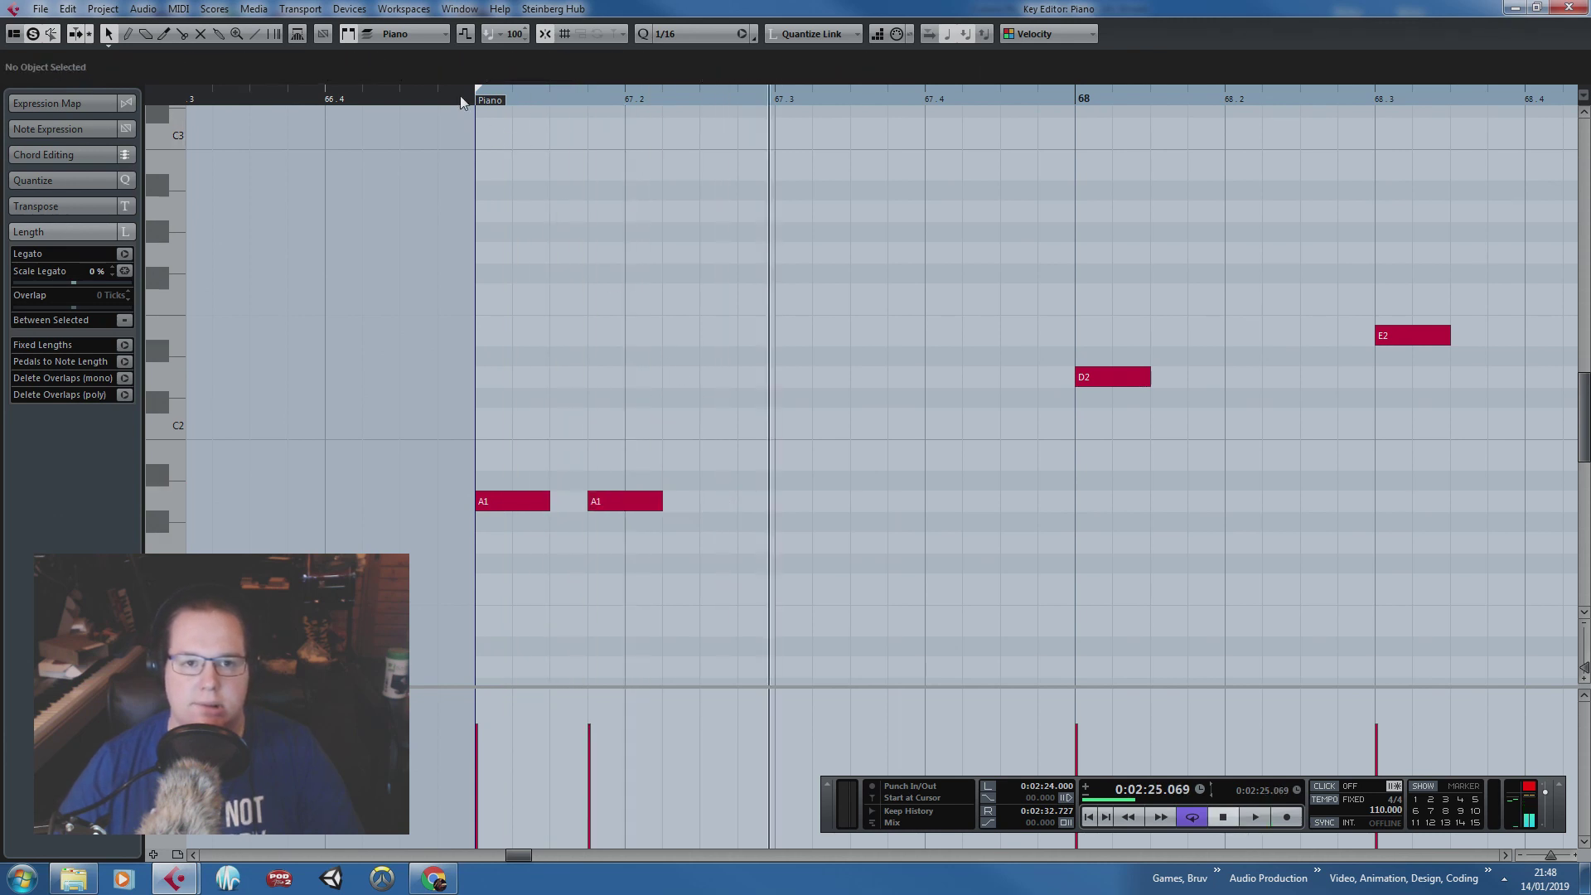
pyautogui.click(462, 96)
pyautogui.press('space')
pyautogui.scroll(-2, 709, 327)
pyautogui.press('space')
# Step: Shorten the second A1 to 0.0.1.0 and set its velocity to 90
pyautogui.click(667, 500)
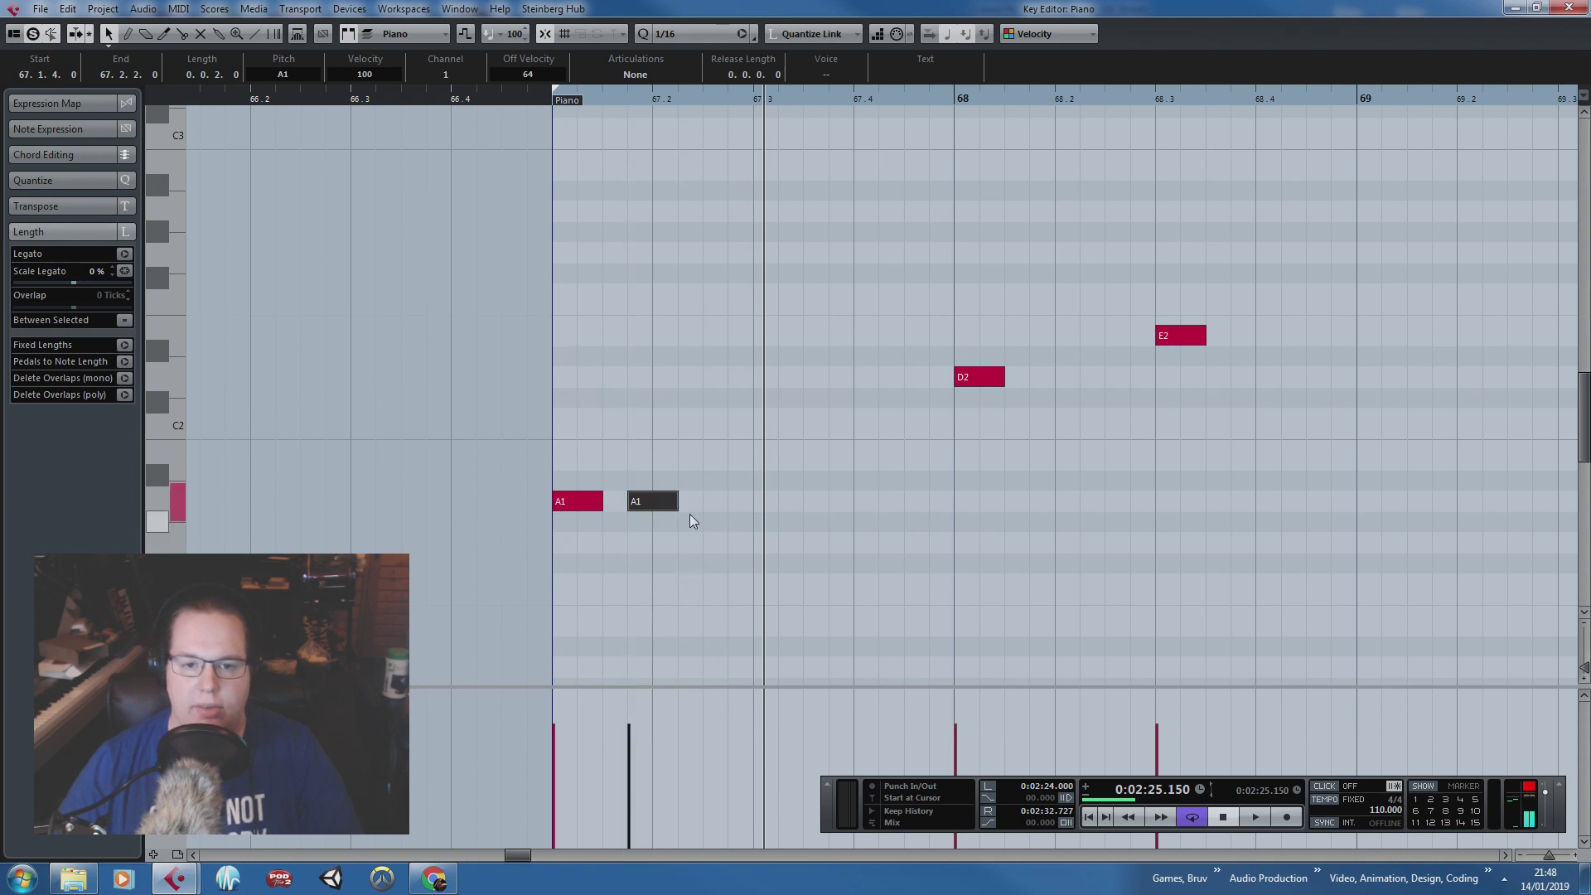
pyautogui.moveTo(676, 501); pyautogui.dragTo(652, 501)
pyautogui.click(629, 736)
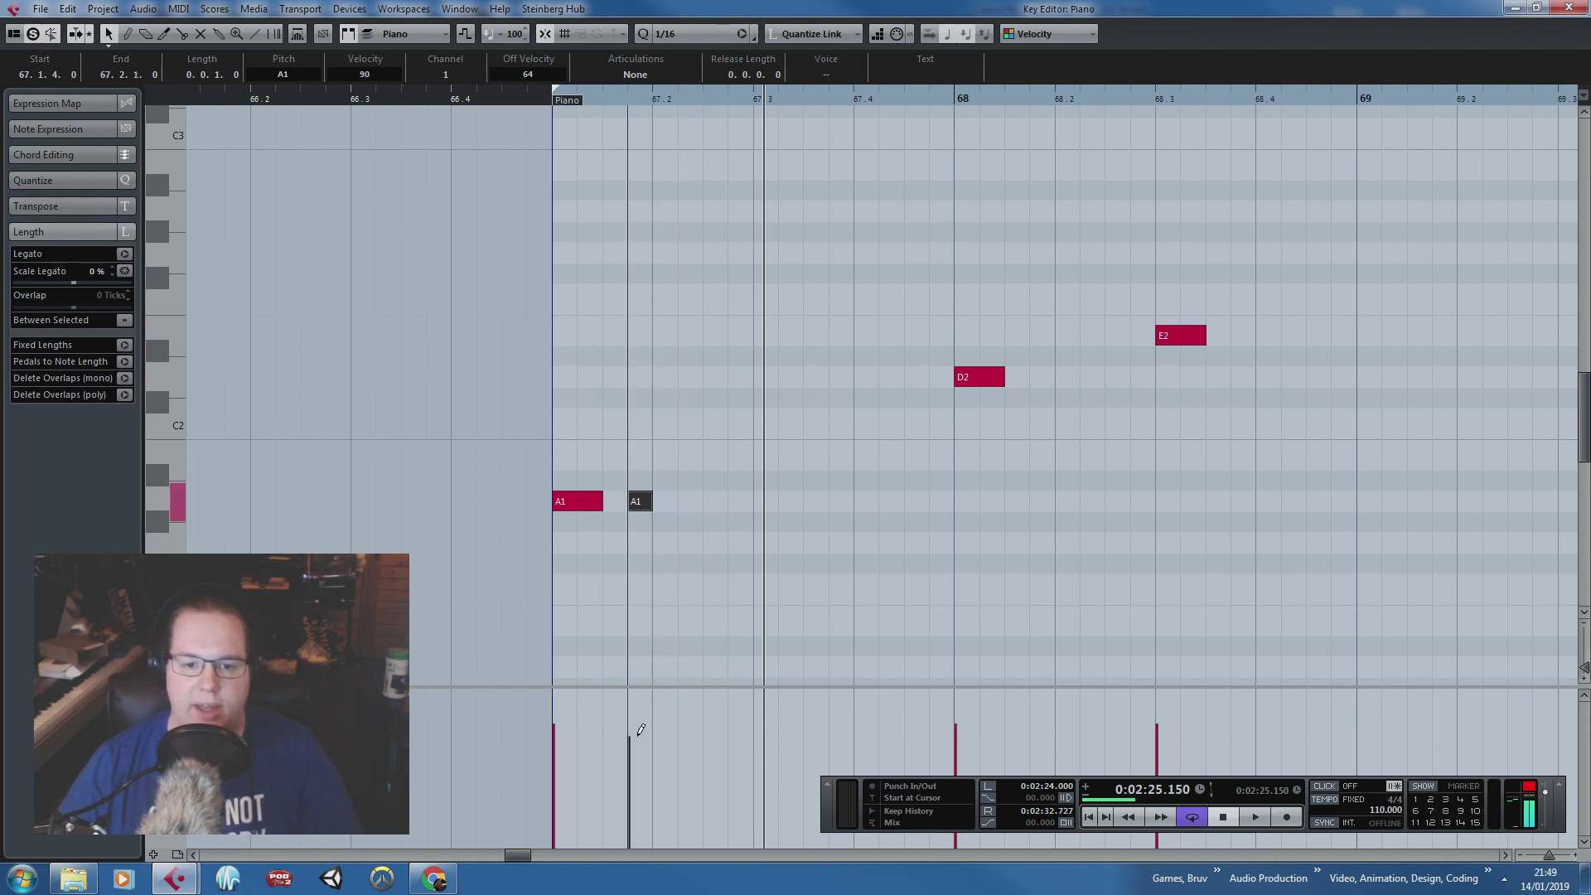
# Step: Copy the short note pattern to the other roots: a short D2 at 68.1.4 and a short E2 at 68.3.4
pyautogui.moveTo(697, 627); pyautogui.dragTo(1046, 377)
pyautogui.hotkey('ctrl', 'd')
pyautogui.hotkey('ctrl', 'd')
pyautogui.moveTo(1224, 363); pyautogui.dragTo(1253, 328)
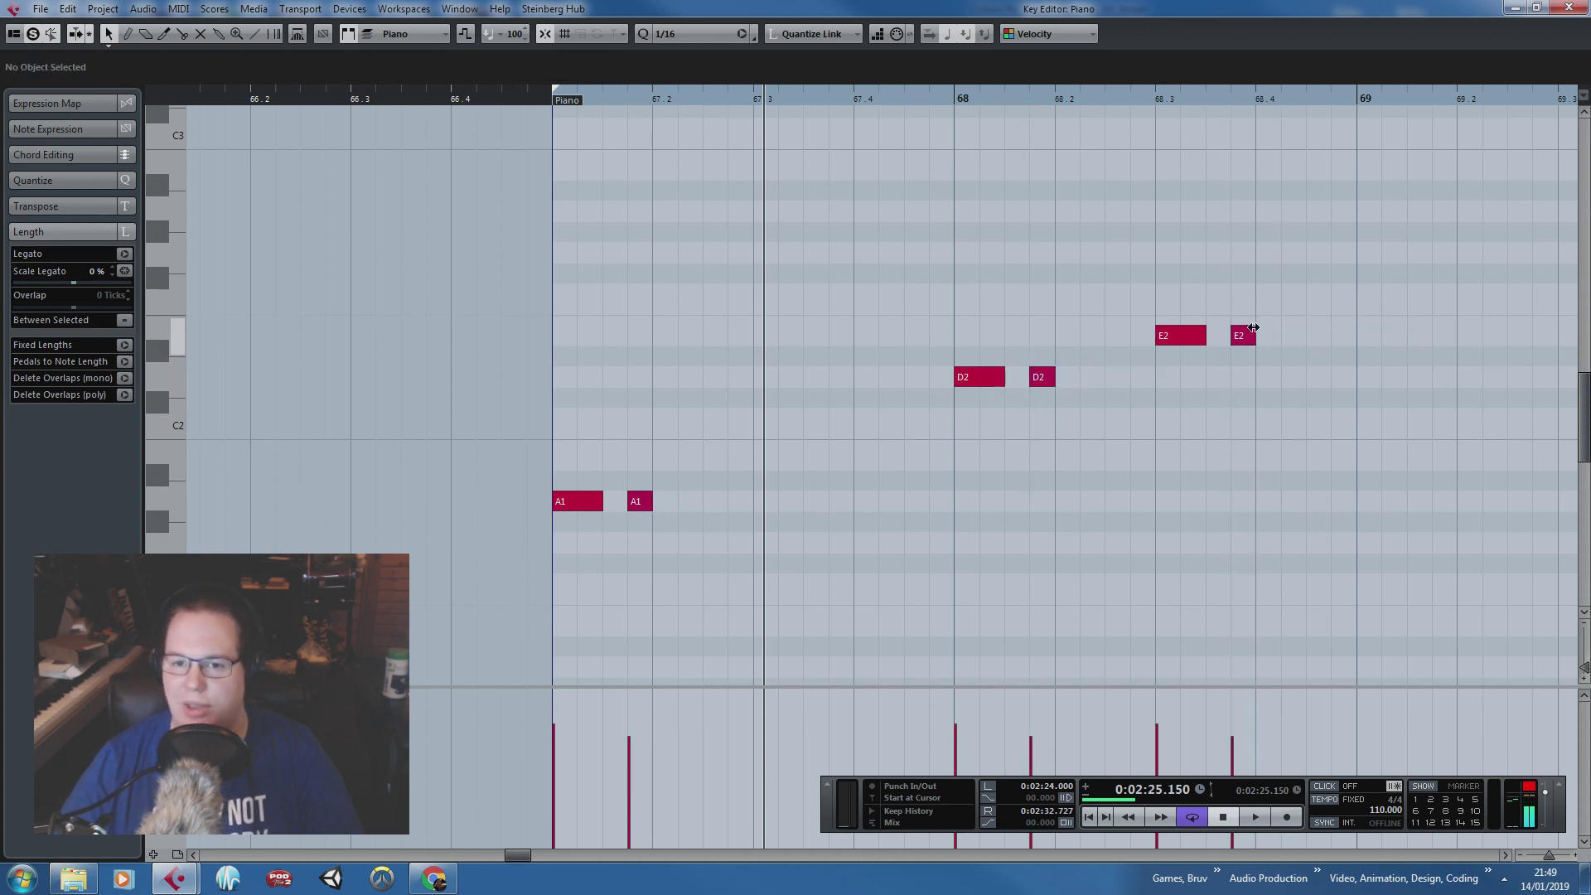
# Step: Slightly lower the velocities of all bass notes in bars 67–68 and return to the project view
pyautogui.moveTo(1383, 195); pyautogui.dragTo(567, 532)
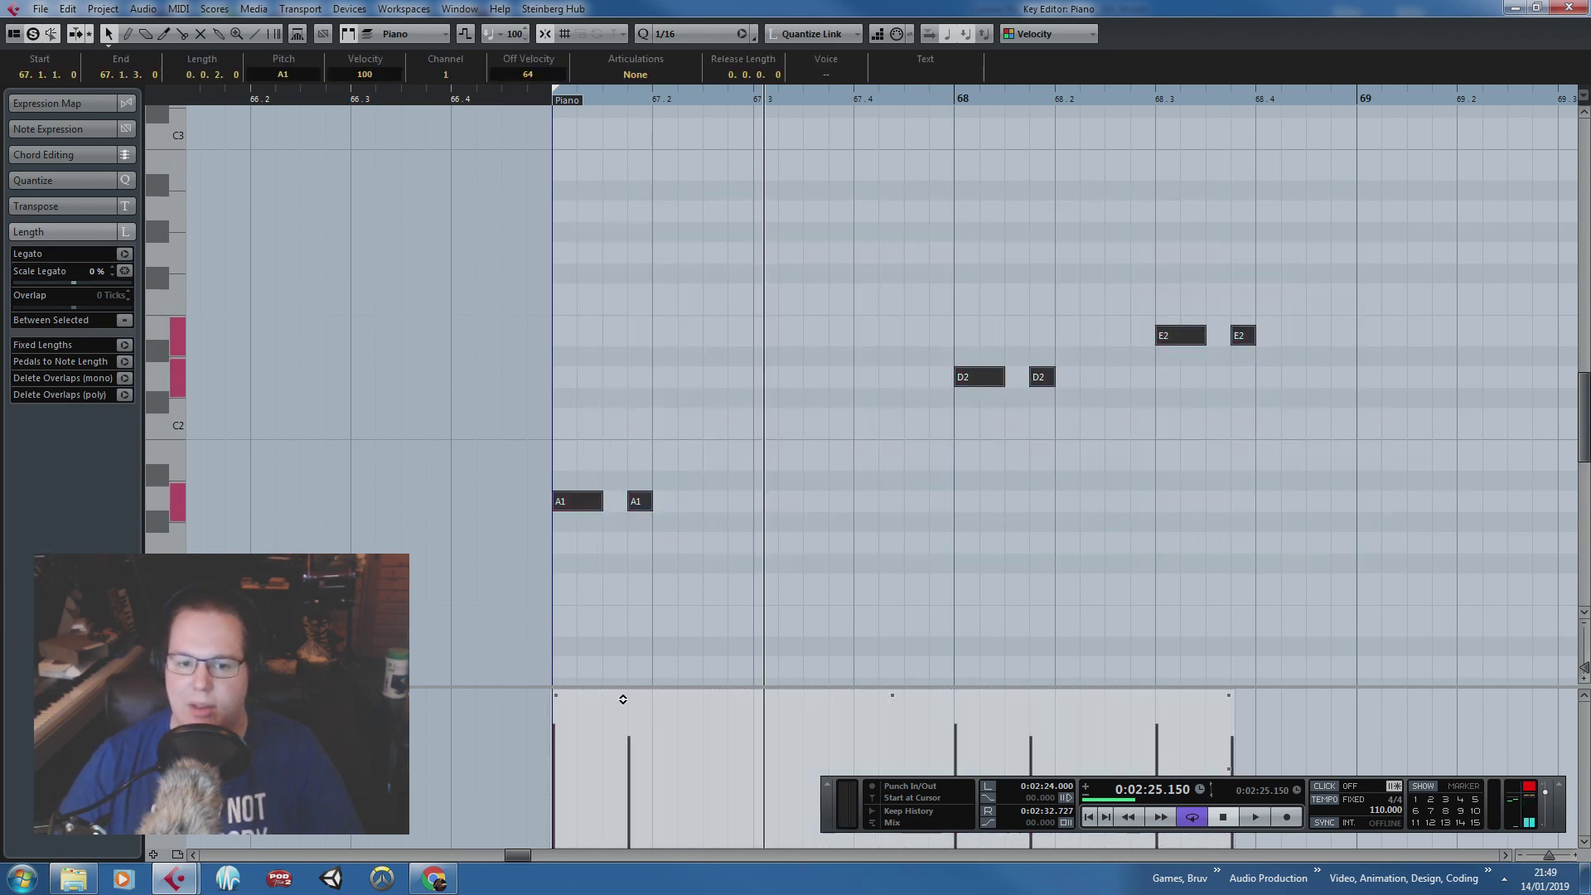
pyautogui.click(1222, 242)
pyautogui.click(1537, 9)
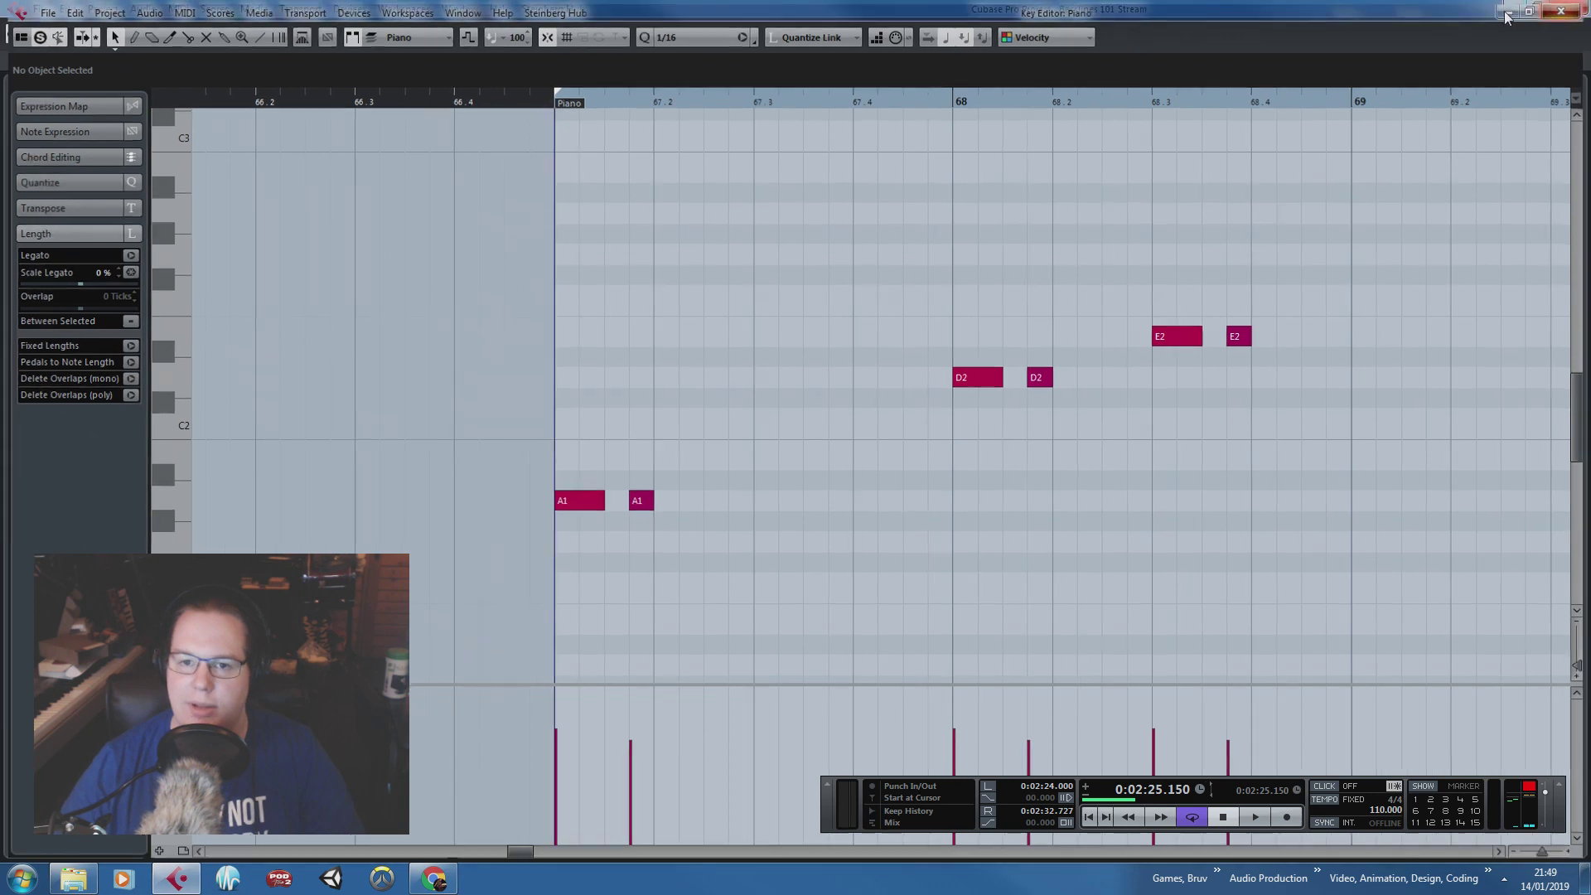
# Step: Duplicate the two-bar bass pattern of bars 67–68 into bars 69–70 and glue the two parts together
pyautogui.moveTo(1112, 405)
pyautogui.mouseDown()
pyautogui.moveTo(1152, 406)
pyautogui.moveTo(1114, 435)
pyautogui.mouseUp()
pyautogui.hotkey('ctrl', 'd')
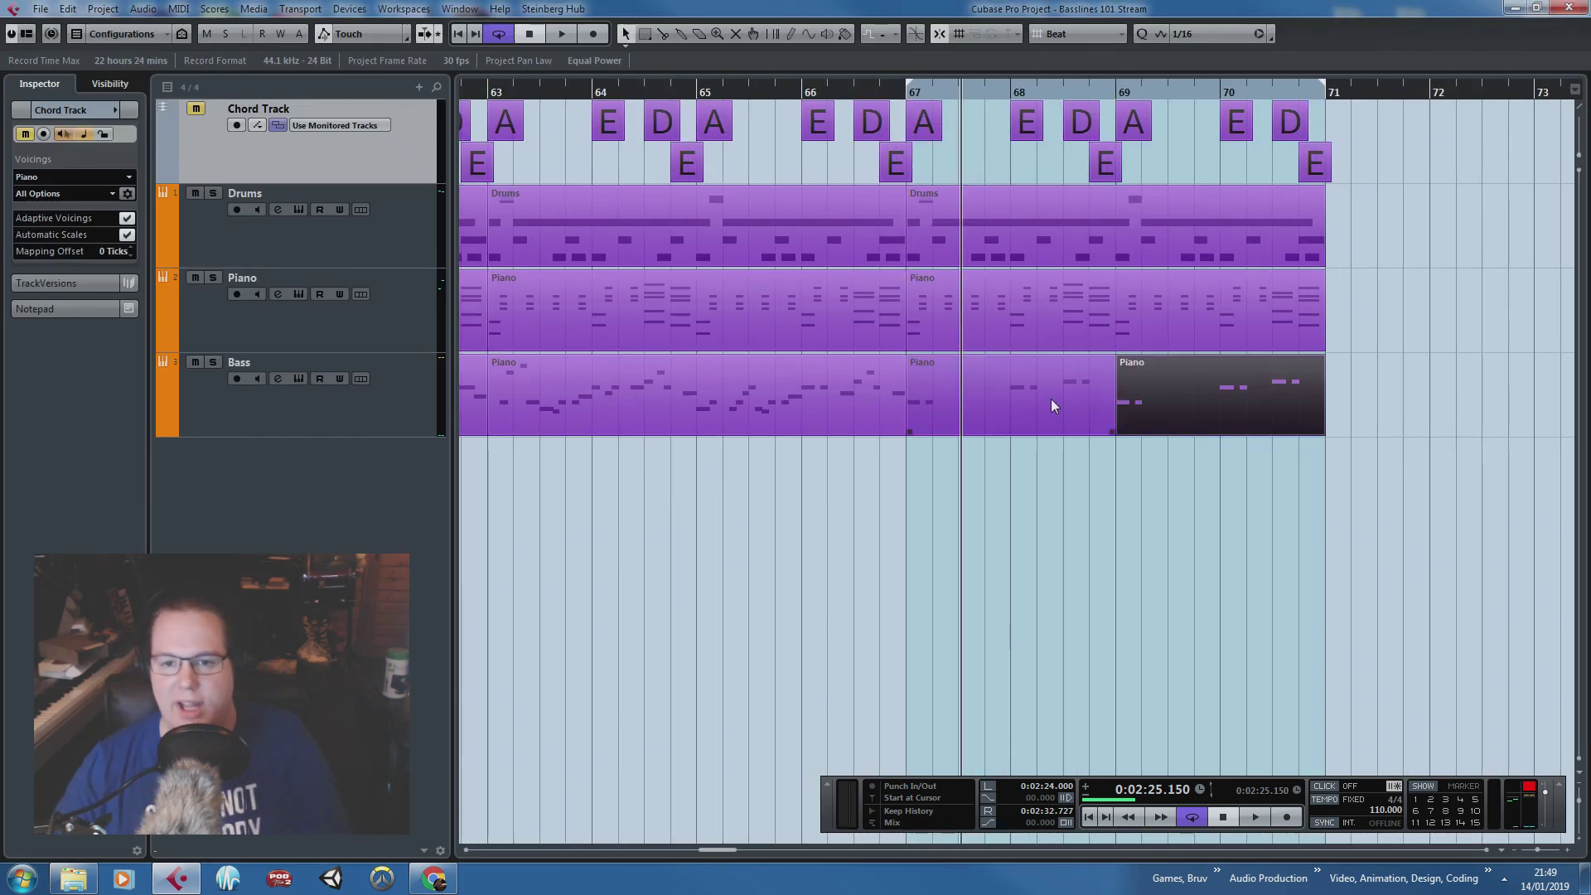
pyautogui.press('4')
pyautogui.click(1050, 399)
pyautogui.press('1')
# Step: Play the new bass pattern with the drums and piano from bar 67
pyautogui.click(911, 95)
pyautogui.press('space')
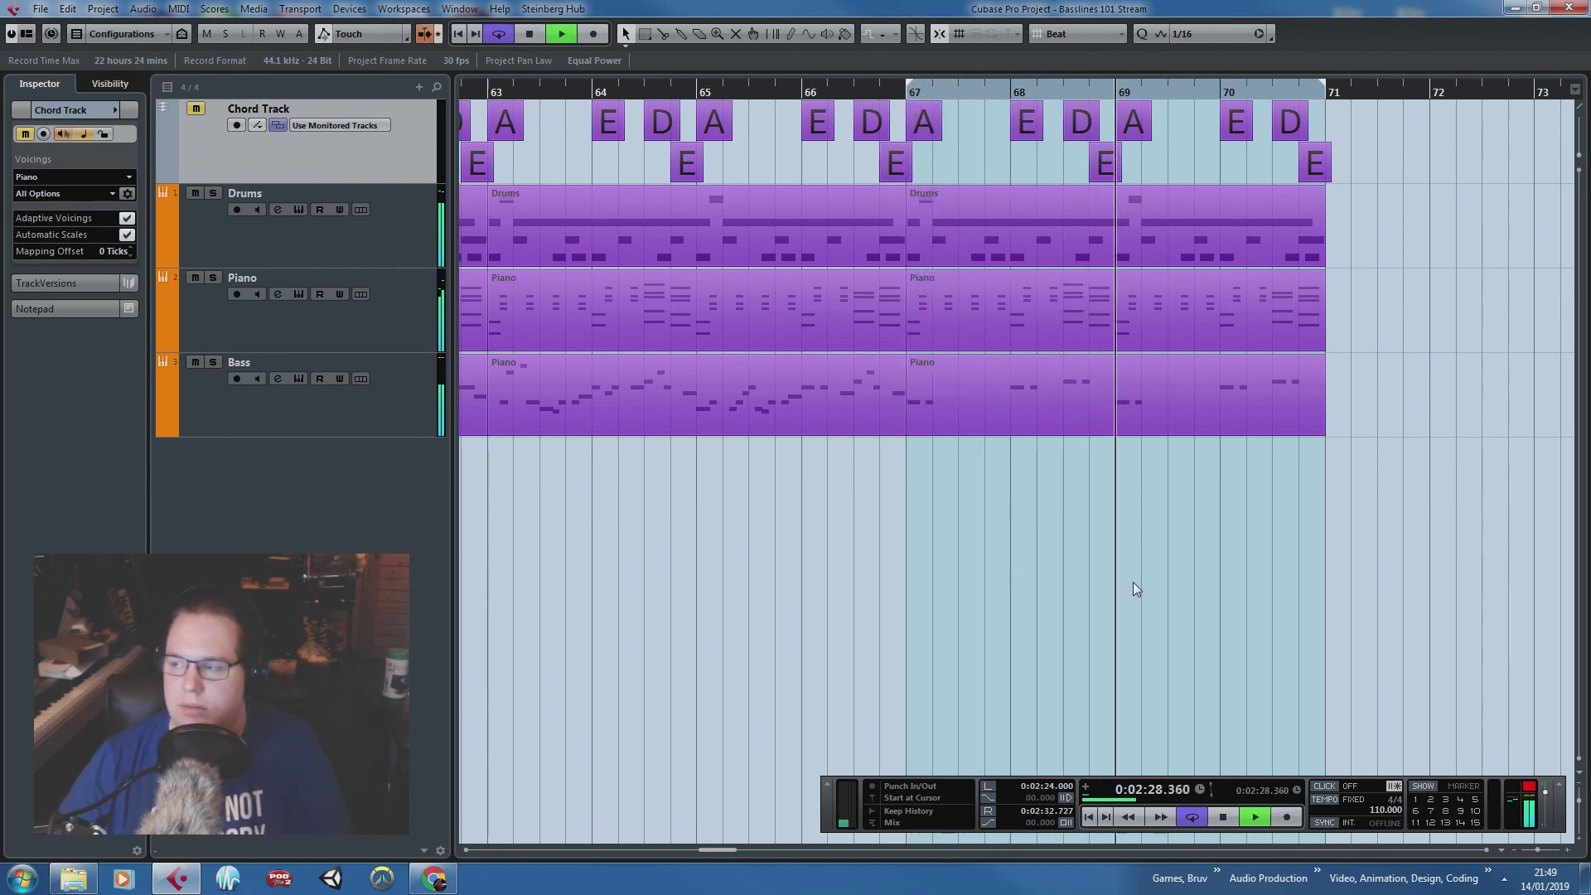
pyautogui.press('space')
# Step: Reopen the bass part of bars 67–70 and delete all notes from bar 69 onward
pyautogui.click(1079, 434)
pyautogui.doubleClick(1077, 432)
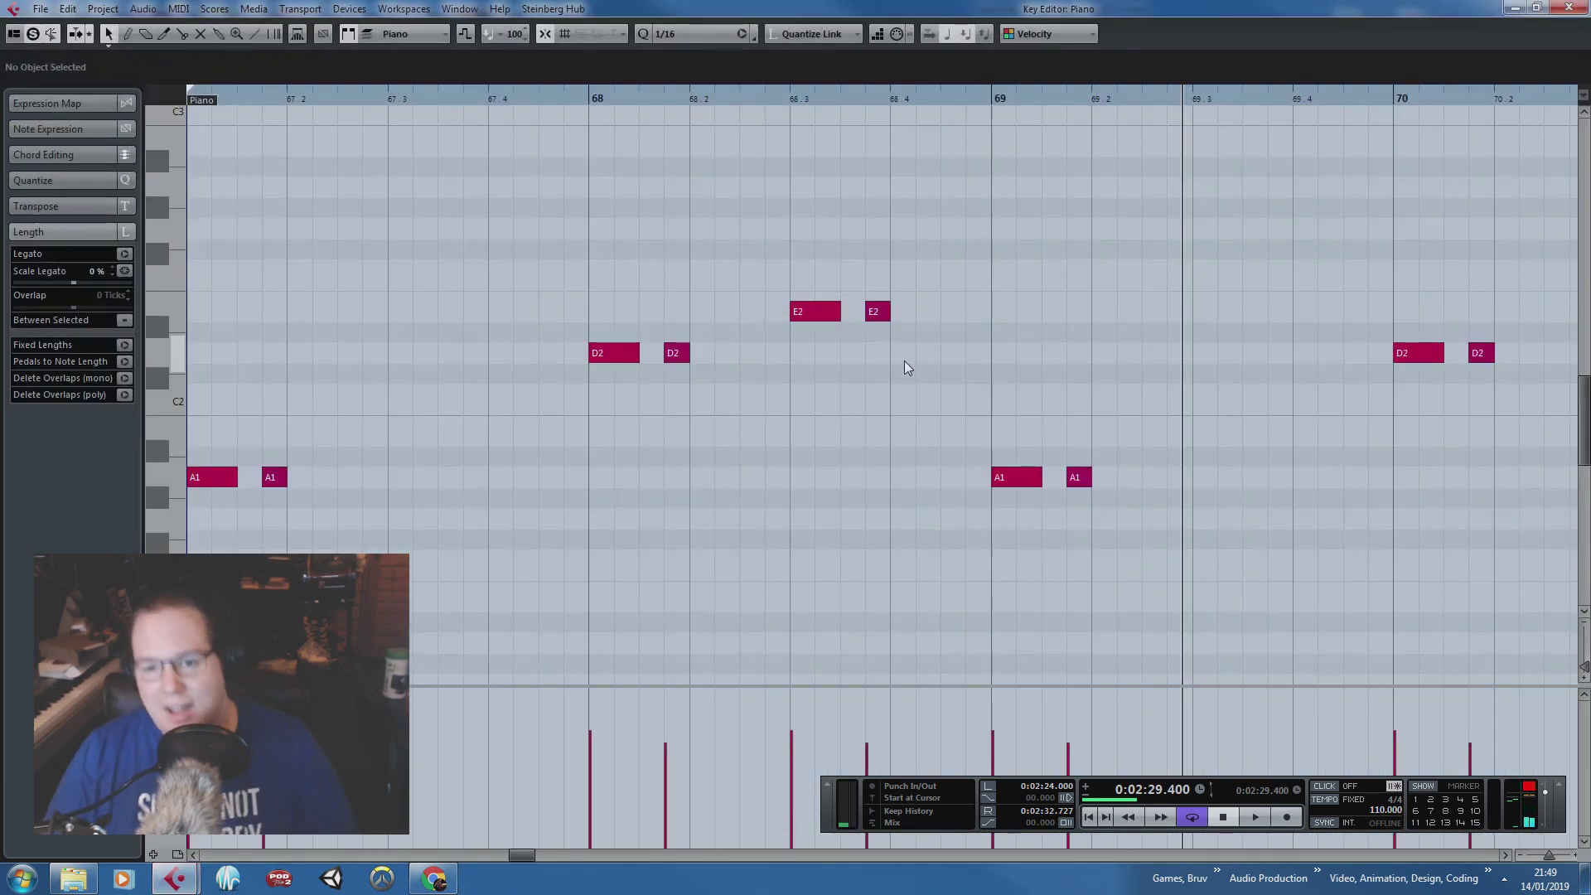
pyautogui.scroll(-4, 904, 360)
pyautogui.moveTo(1445, 239); pyautogui.dragTo(967, 560)
pyautogui.press('Delete')
pyautogui.scroll(2, 646, 406)
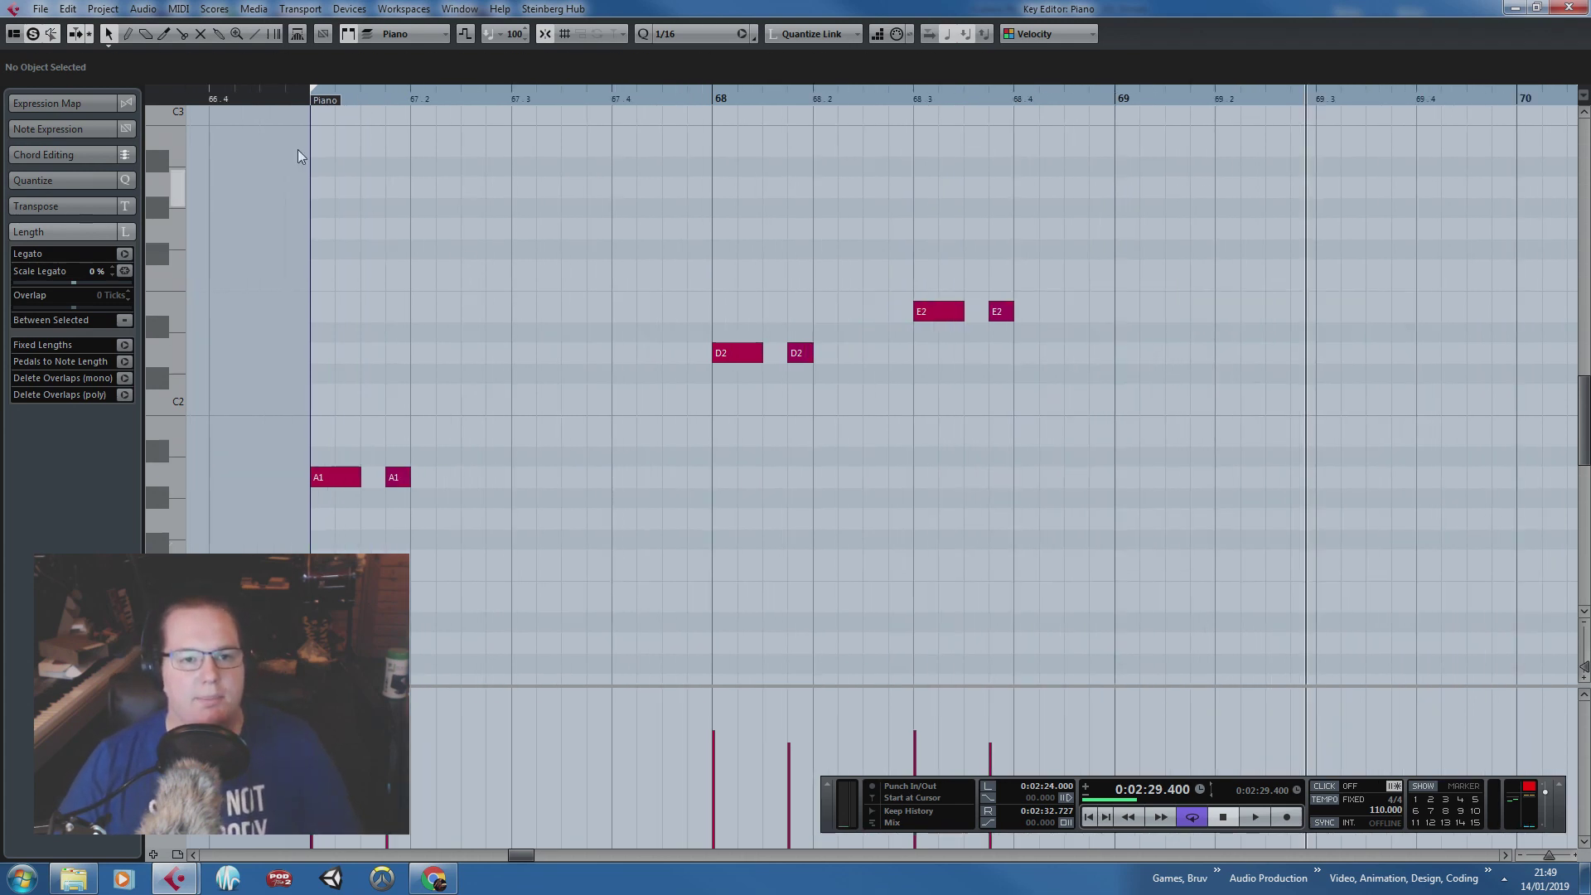
# Step: Play the pattern from bar 67, then add a copy of the short A1 at 67.3.3
pyautogui.click(300, 97)
pyautogui.press('space')
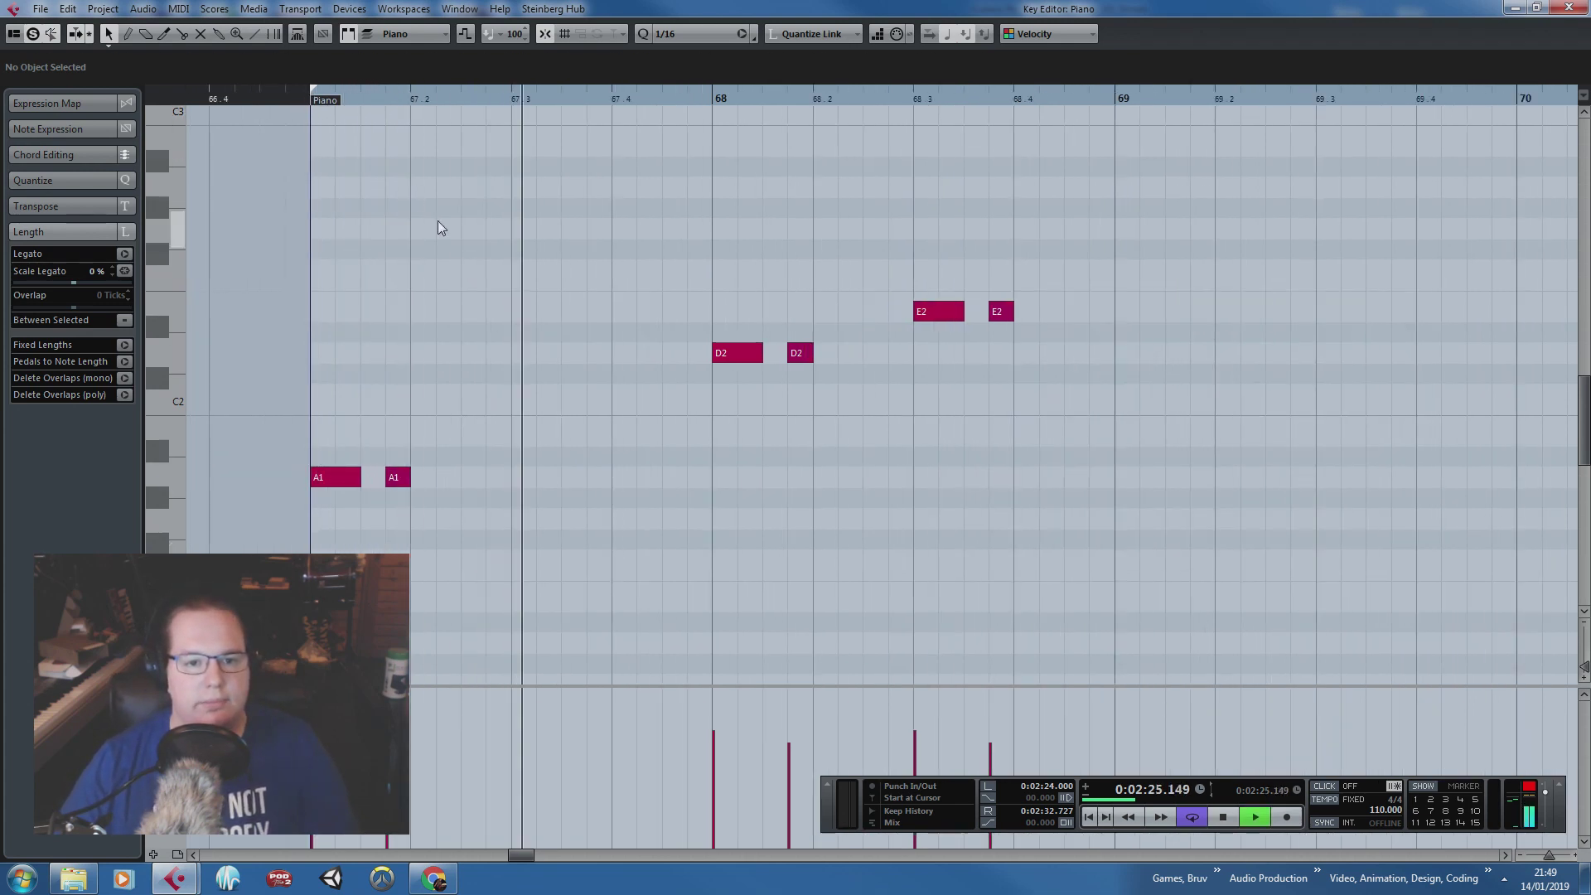
pyautogui.press('space')
pyautogui.click(391, 479)
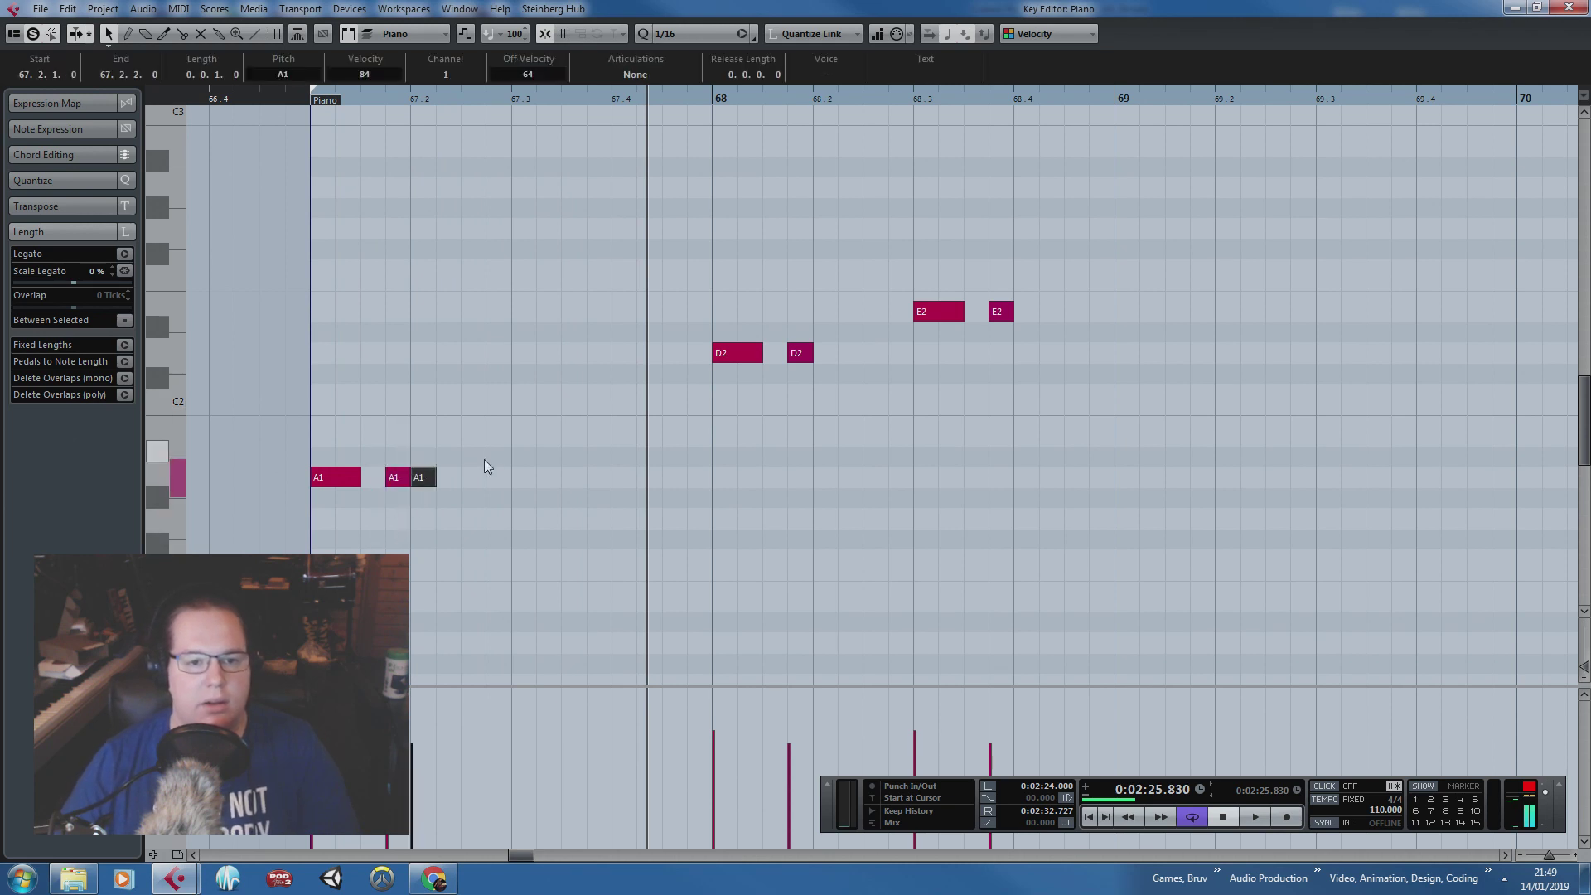
pyautogui.moveTo(422, 487); pyautogui.dragTo(572, 479)
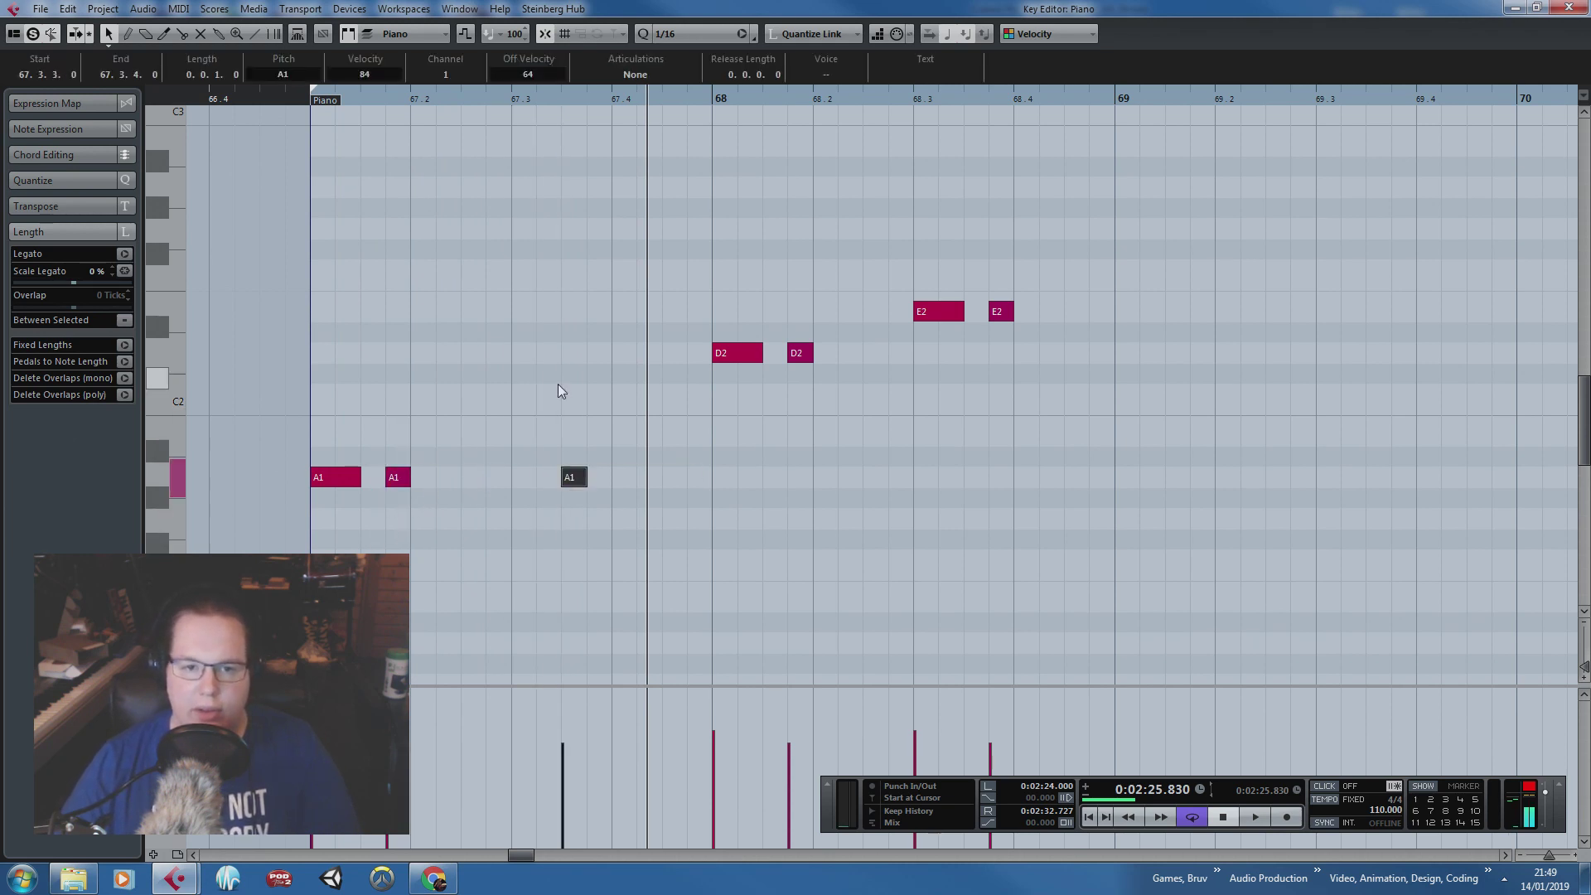
pyautogui.moveTo(559, 385)
pyautogui.mouseDown()
pyautogui.moveTo(653, 535)
pyautogui.moveTo(545, 360)
pyautogui.mouseUp()
# Step: Play the pattern from bar 67 with the metronome click turned on
pyautogui.click(302, 102)
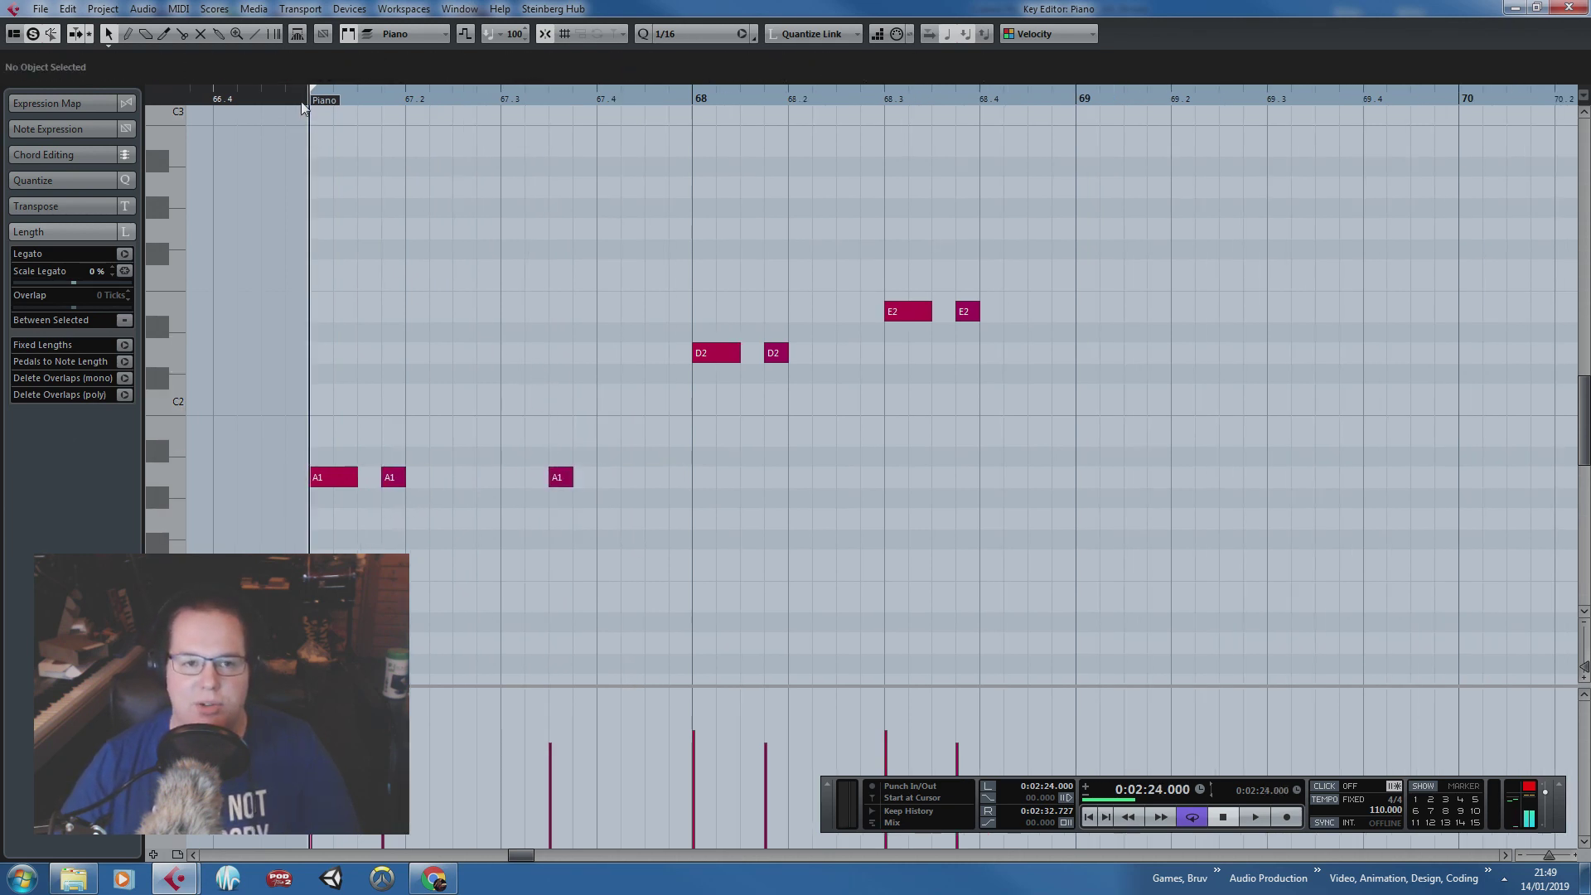
pyautogui.press('h')
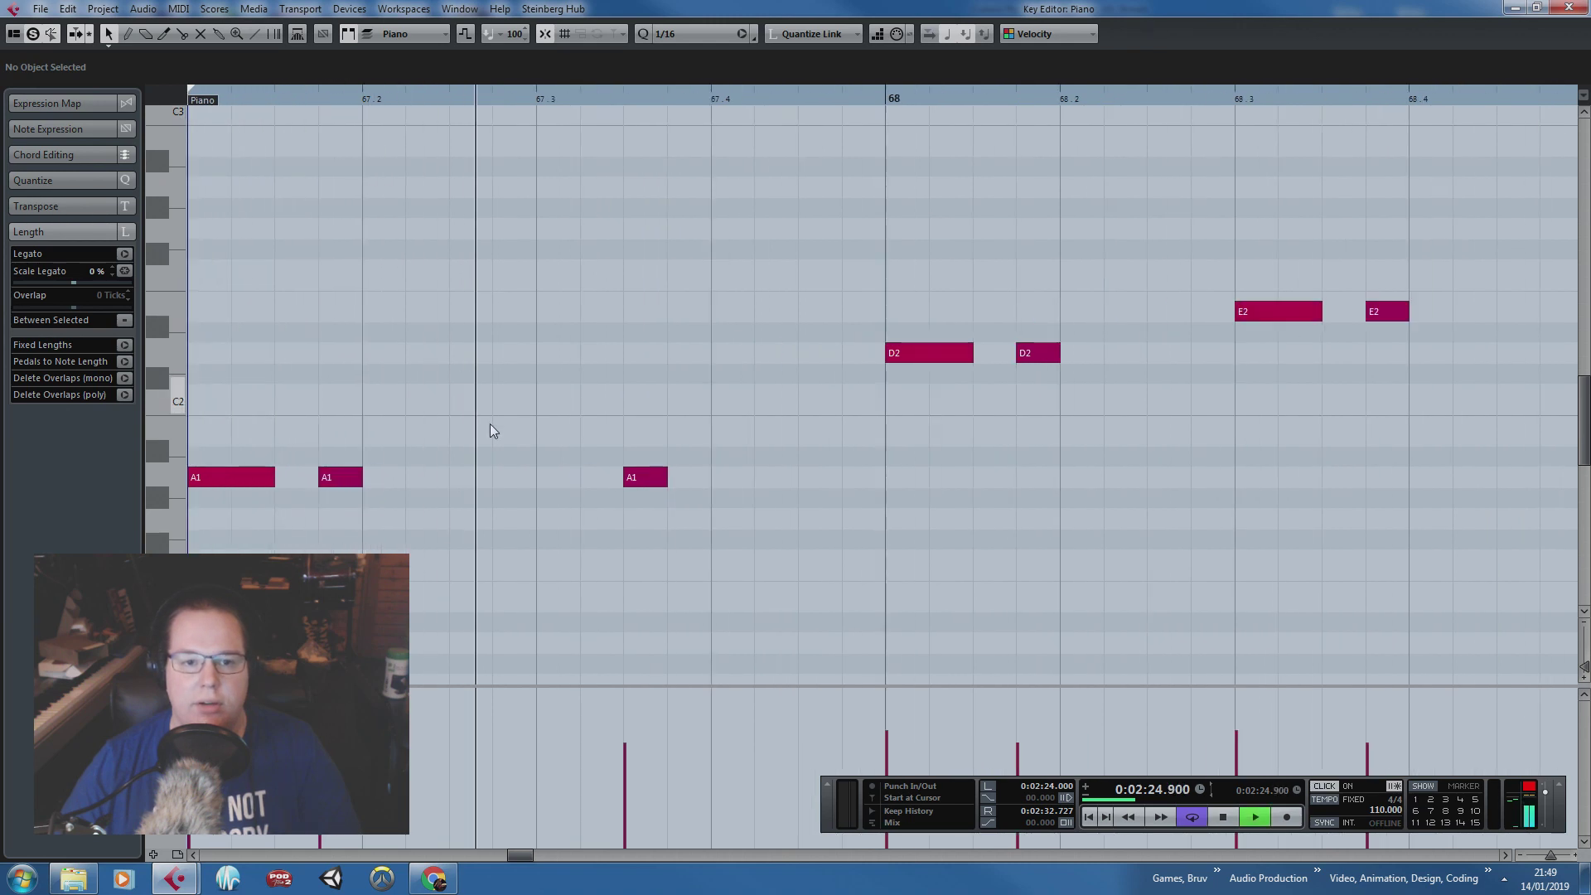
pyautogui.press('space')
# Step: Add a G1 at 67.3.4 with length 0.0.2.0 and play from just before it
pyautogui.click(665, 478)
pyautogui.moveTo(678, 515); pyautogui.dragTo(760, 536)
pyautogui.click(618, 101)
pyautogui.press('space')
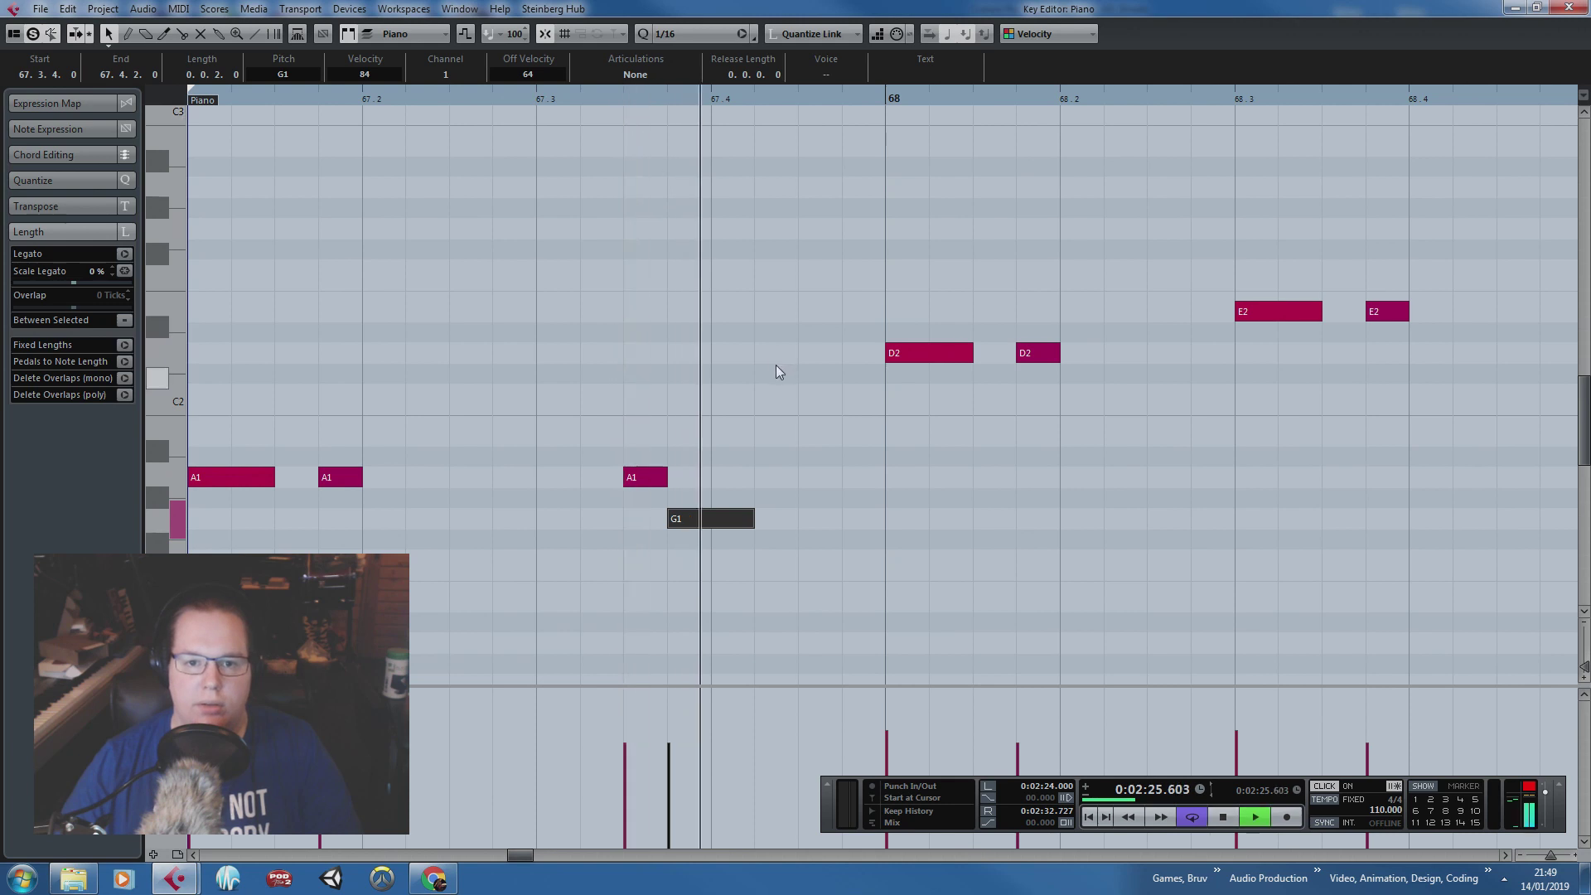
pyautogui.press('space')
# Step: Copy the short A1 as passing notes leading into bar 68: B1 at 67.4.3 and C#2 at 67.4.4
pyautogui.click(640, 476)
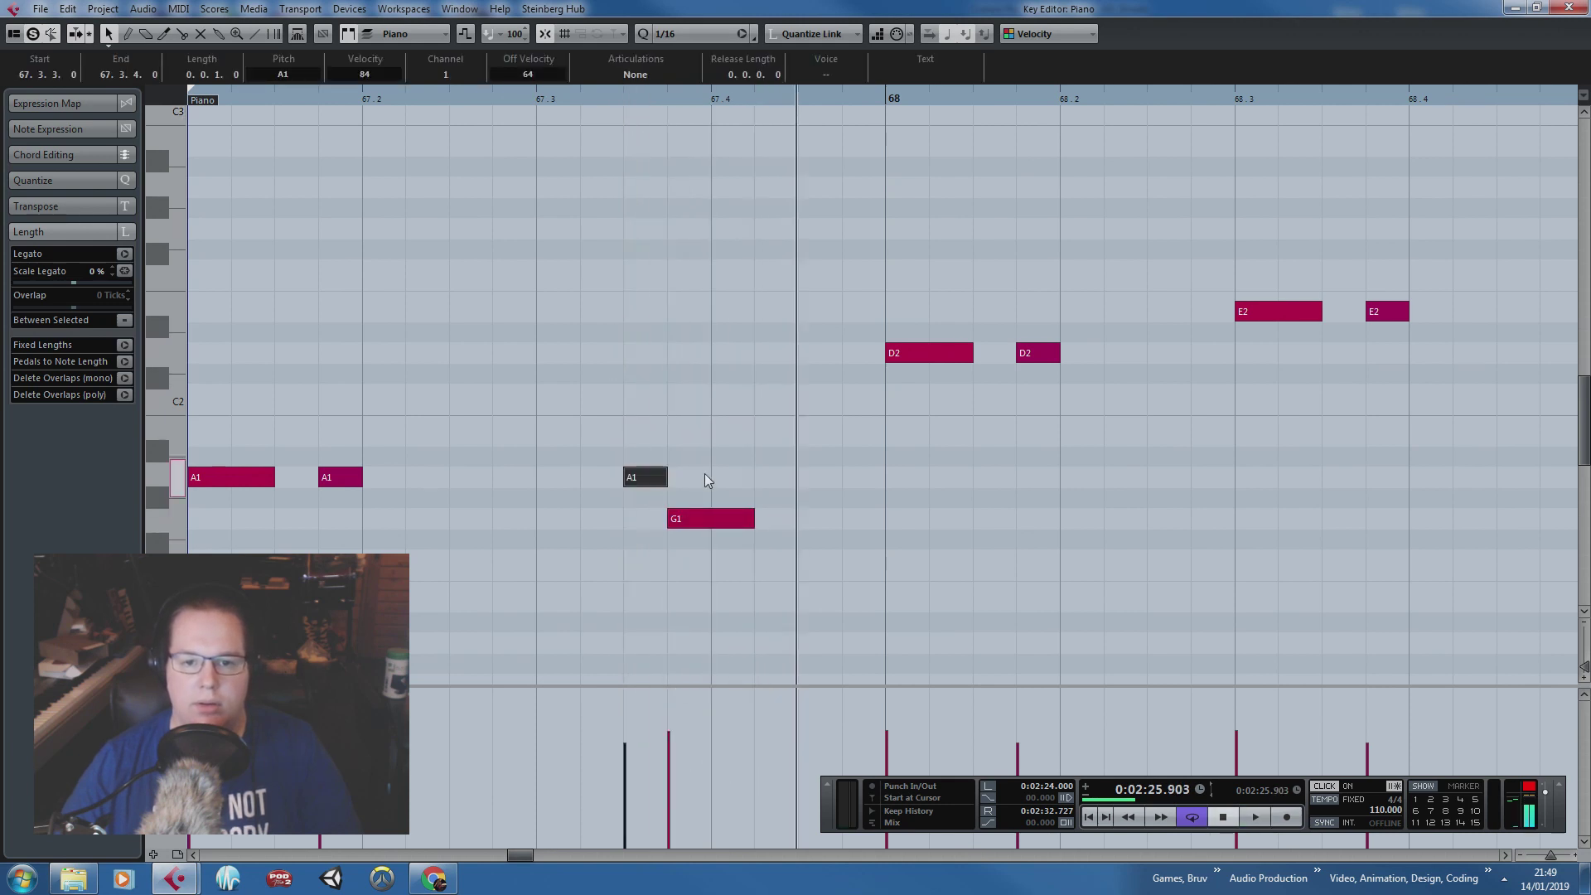
pyautogui.moveTo(687, 478); pyautogui.dragTo(861, 371)
pyautogui.hotkey('alt', 'd')
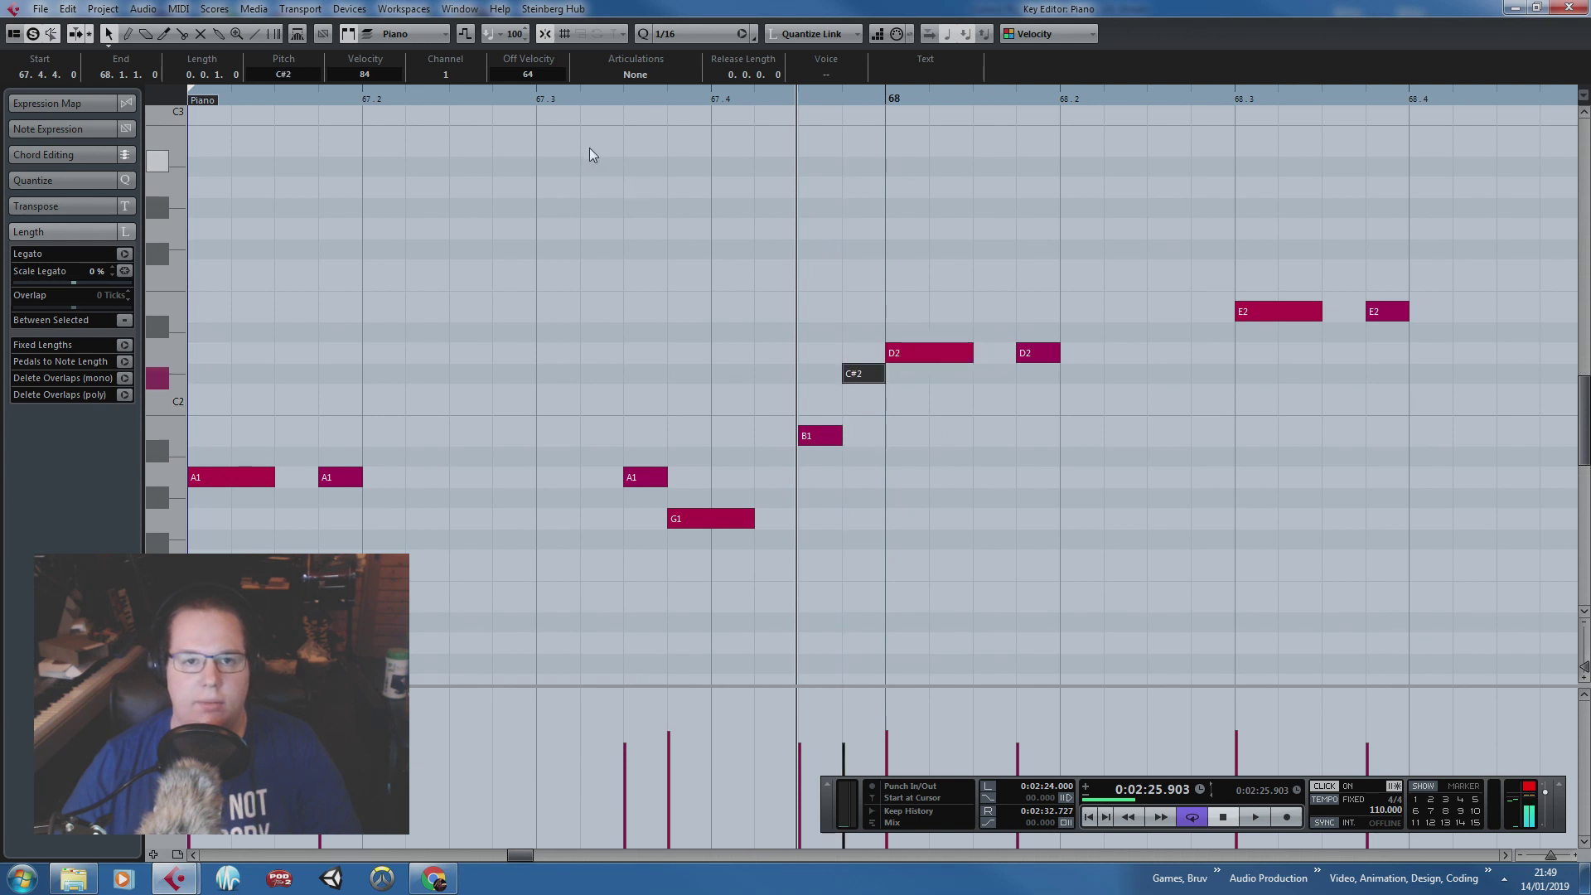
# Step: Audition the lead-in to bar 68, move the B1 to 67.4.2 and delete the C#2 at 67.4.4
pyautogui.click(579, 98)
pyautogui.press('space')
pyautogui.press('space')
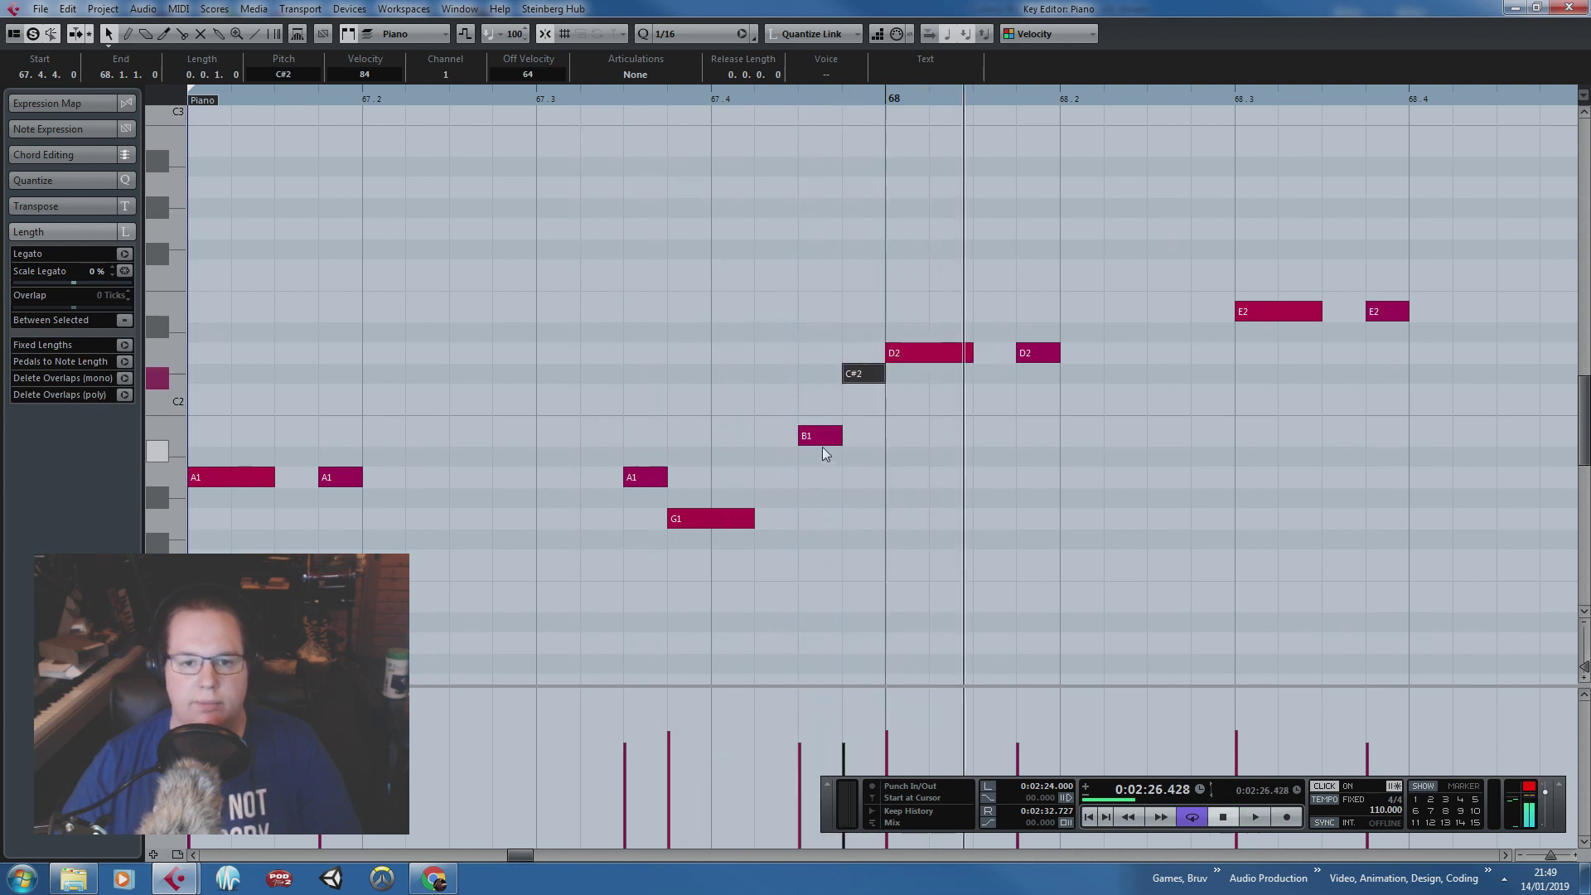
pyautogui.moveTo(821, 439); pyautogui.dragTo(777, 436)
pyautogui.click(854, 373)
pyautogui.press('Delete')
pyautogui.click(615, 102)
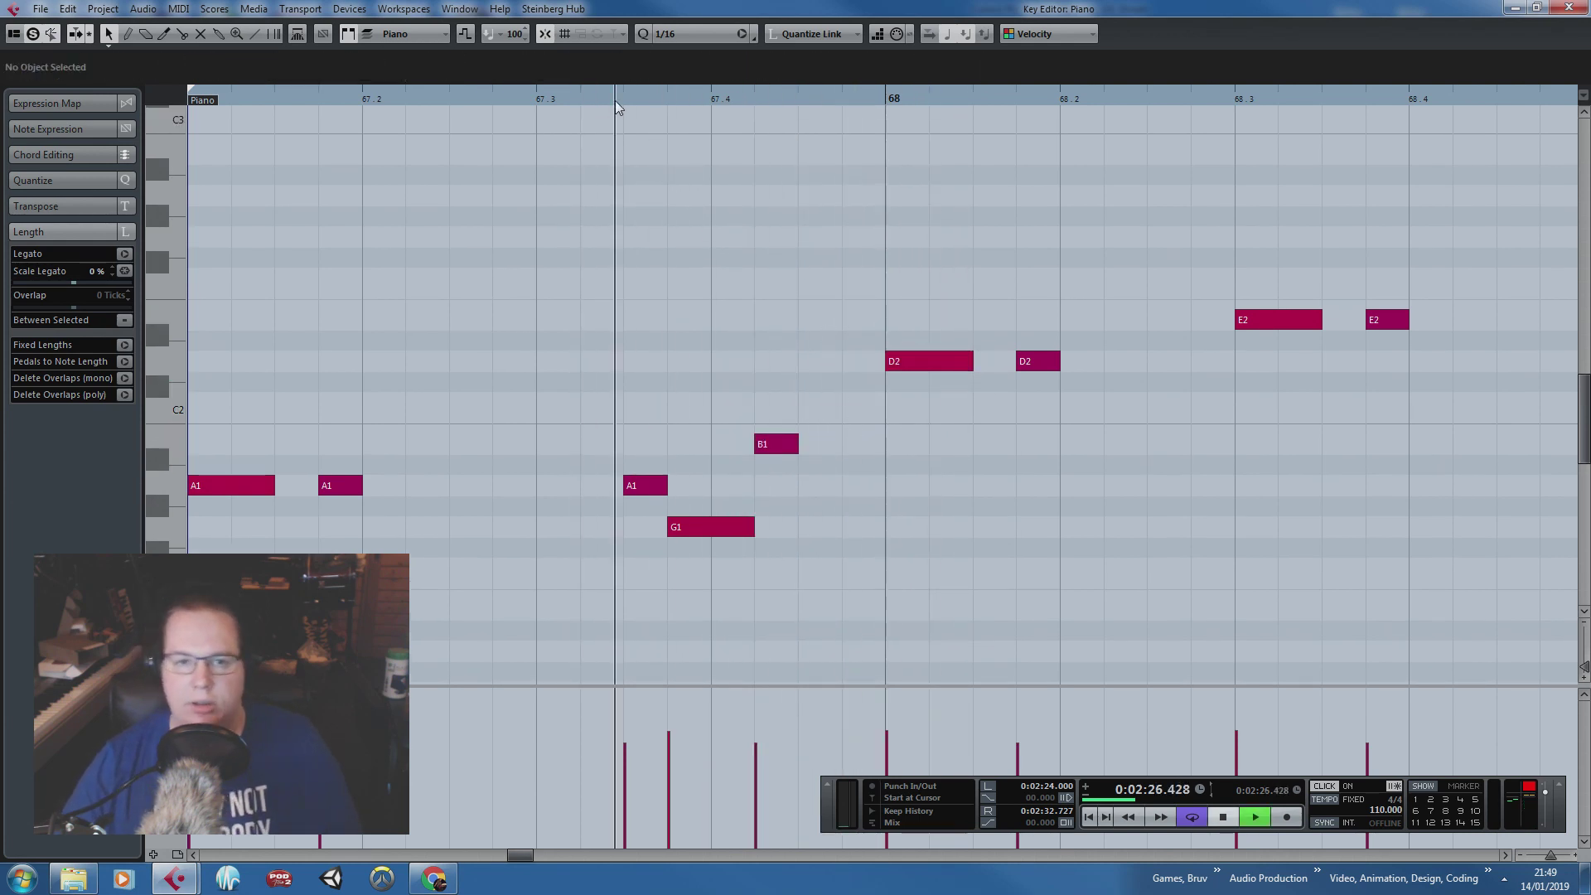
pyautogui.press('space')
# Step: Change the B1 passing note to C2 at 67.4.3 and play the lead-in through bar 68
pyautogui.moveTo(782, 451); pyautogui.dragTo(825, 410)
pyautogui.press('space')
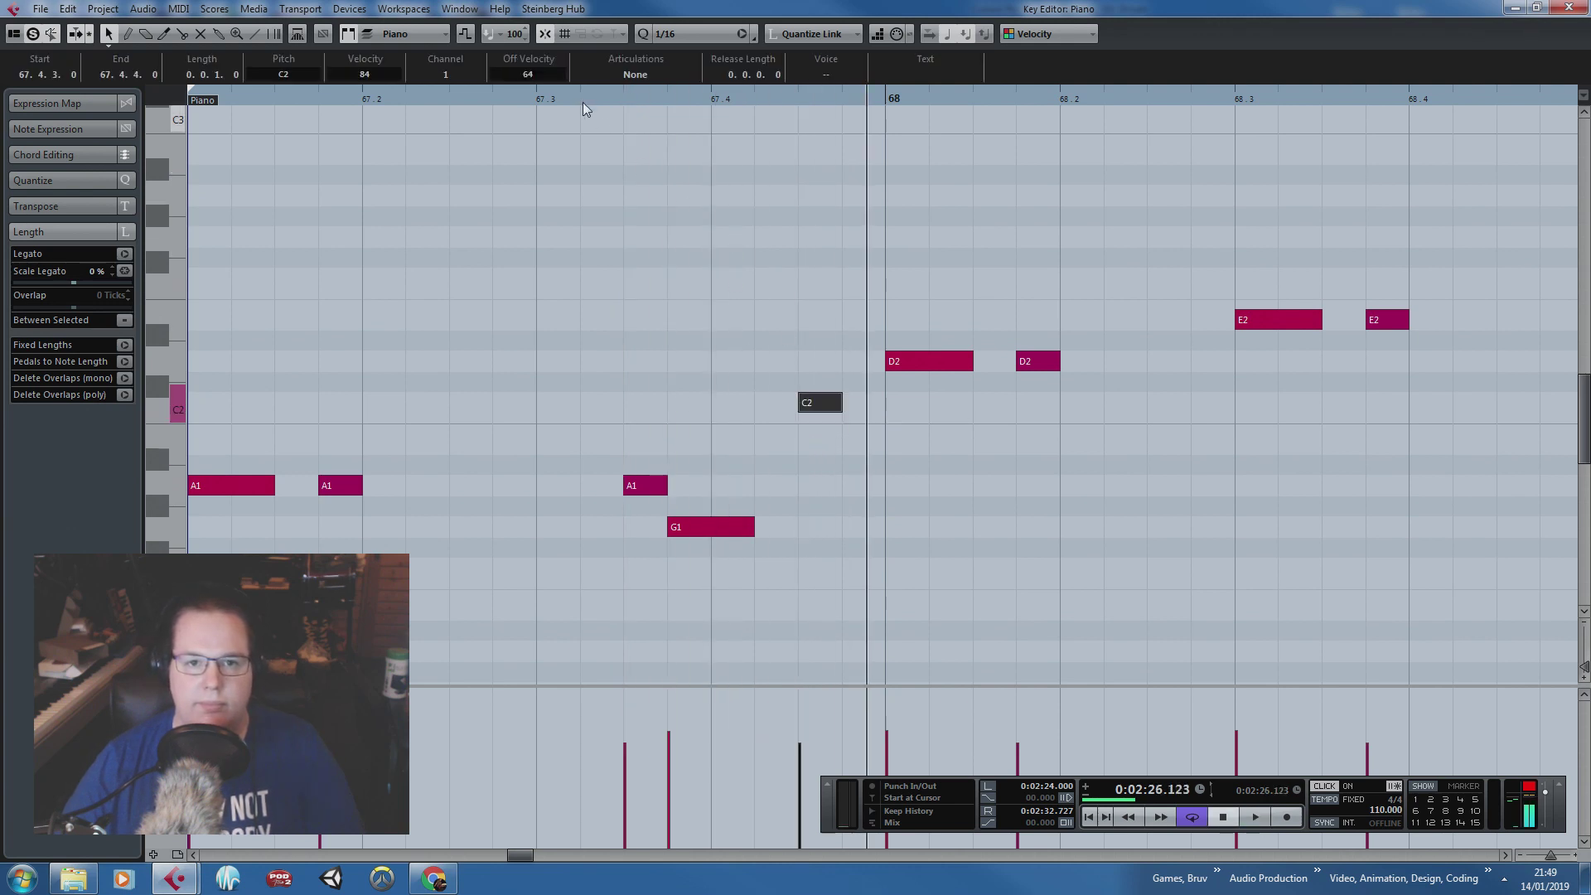
pyautogui.click(604, 101)
pyautogui.press('space')
pyautogui.click(792, 210)
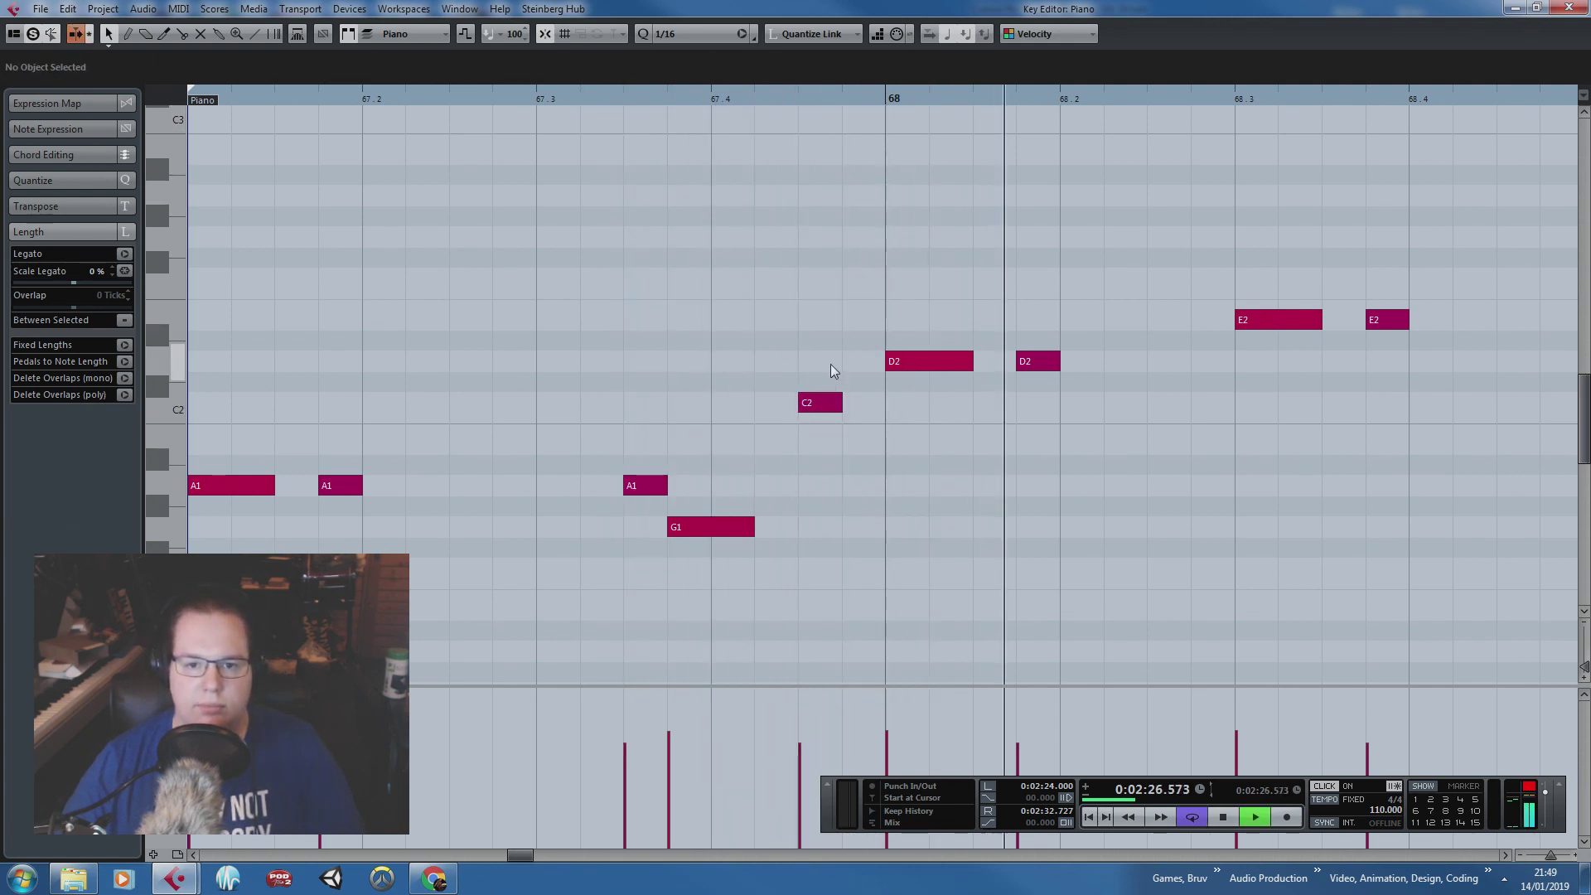
pyautogui.scroll(-5, 735, 401)
pyautogui.press('space')
pyautogui.scroll(2, 873, 357)
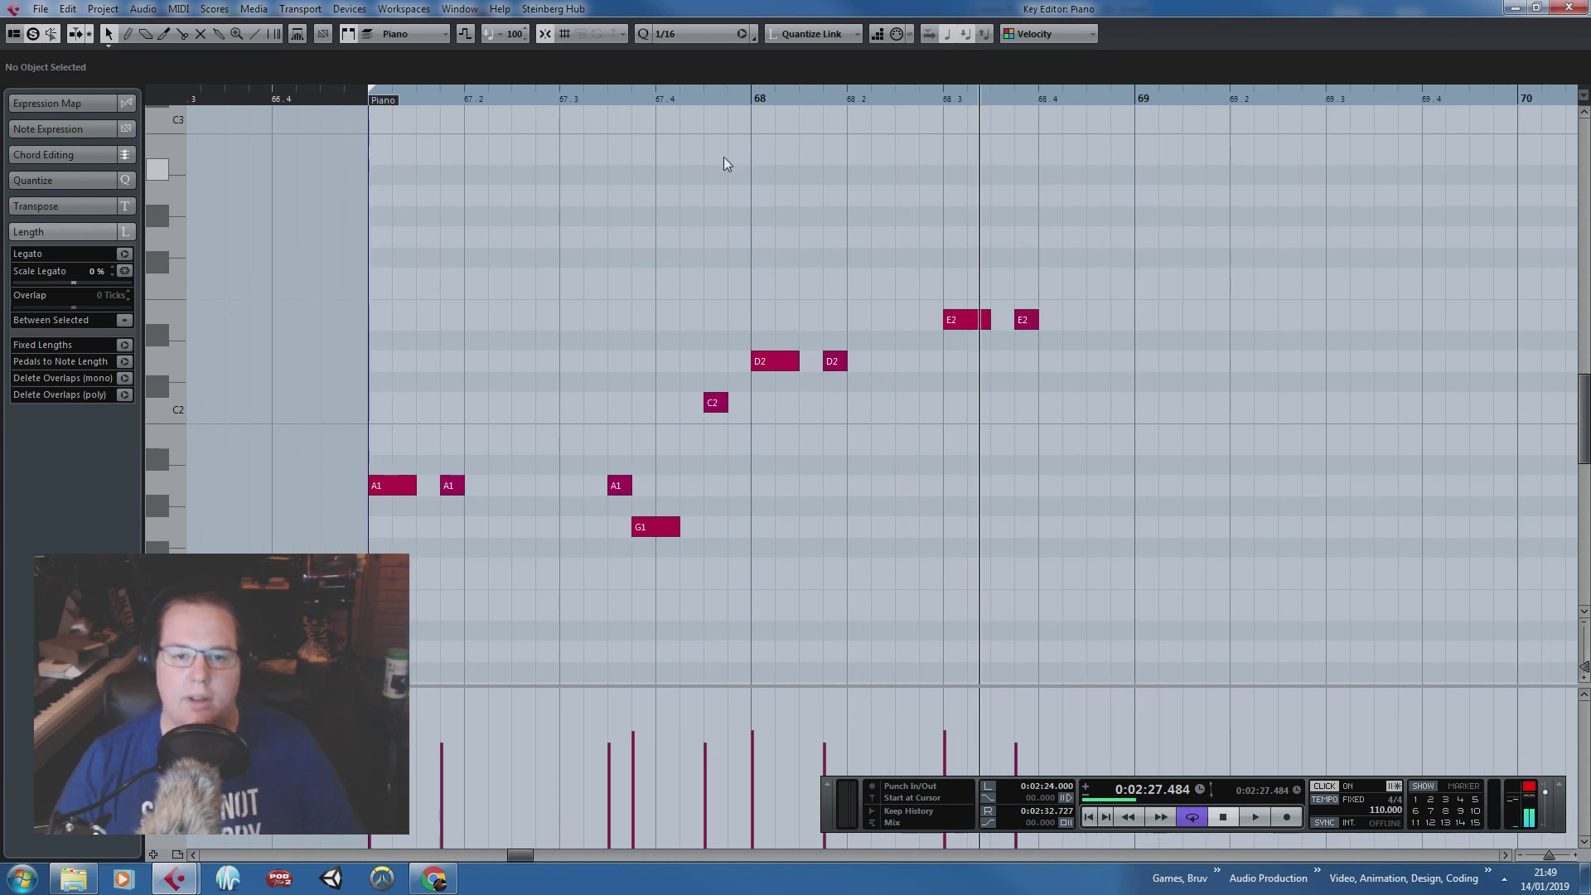
# Step: Play the pattern from bar 67 and shorten the G1 at 67.3.4 to 0.0.1.0
pyautogui.click(367, 97)
pyautogui.press('space')
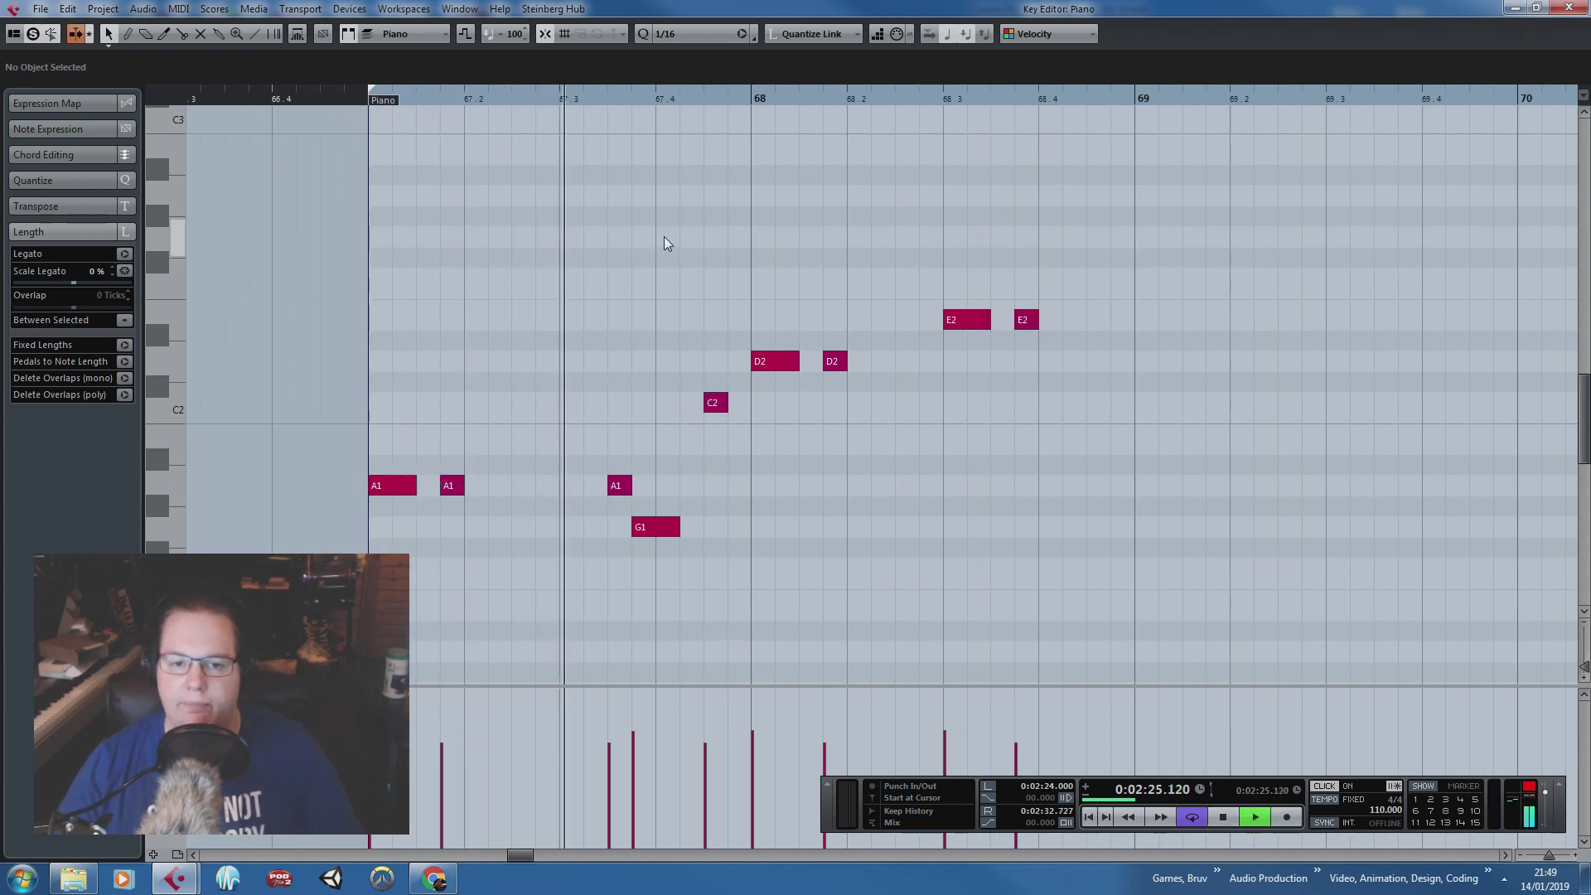
pyautogui.moveTo(678, 526); pyautogui.dragTo(655, 526)
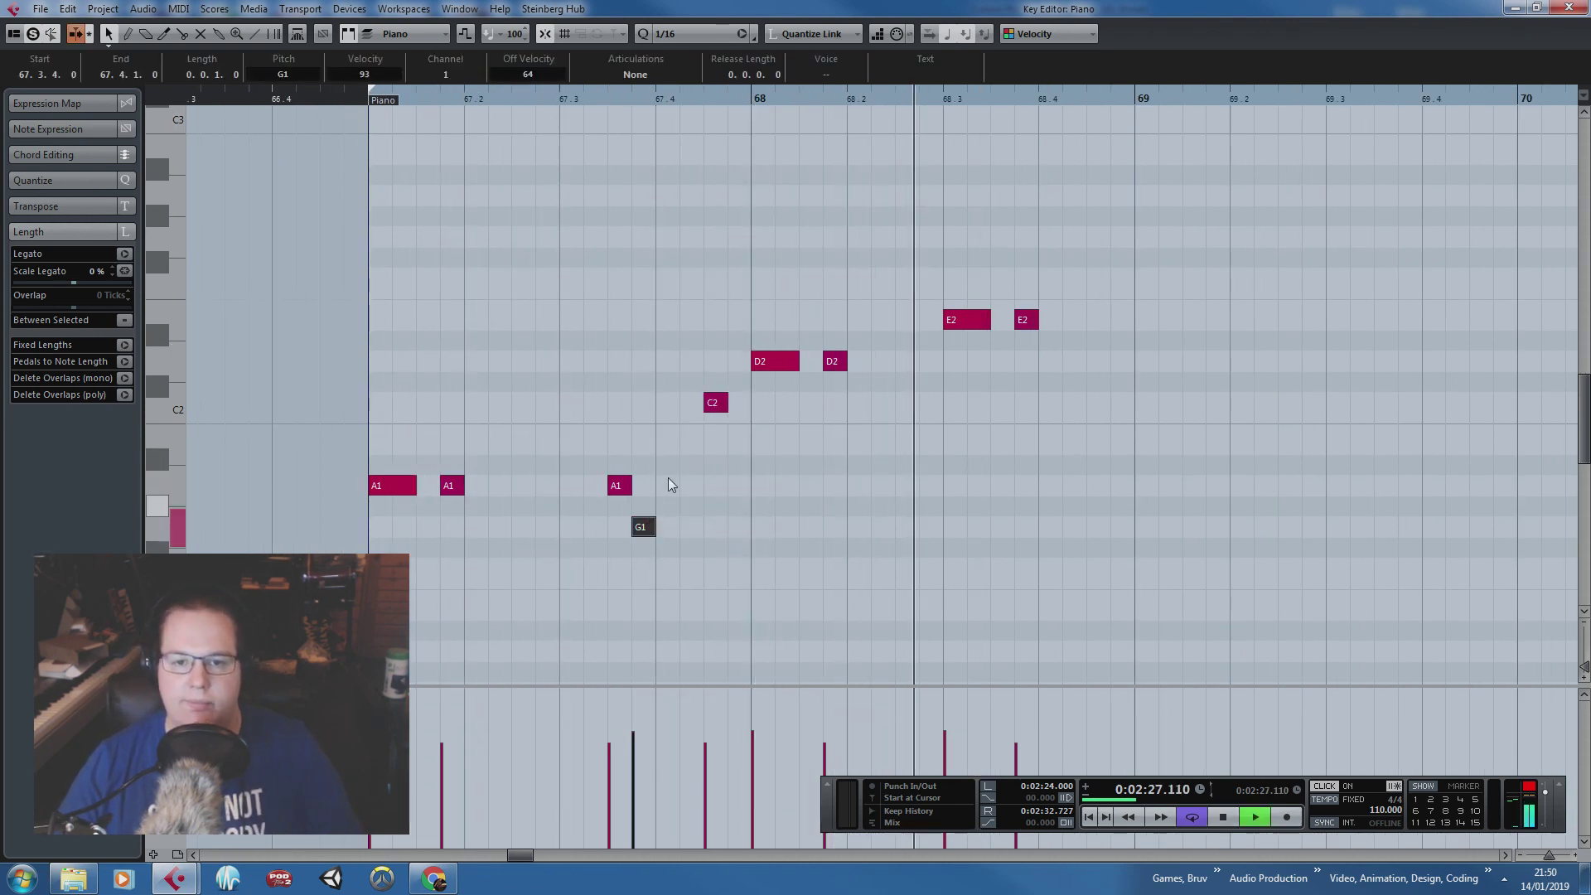
pyautogui.press('space')
# Step: Copy the short D2 as a D#2 passing note at 68.2.3, two sixteenths long, and play from bar 68
pyautogui.scroll(2, 818, 423)
pyautogui.moveTo(856, 435); pyautogui.dragTo(850, 306)
pyautogui.hotkey('ctrl', 'd')
pyautogui.moveTo(908, 363); pyautogui.dragTo(1050, 348)
pyautogui.click(1021, 504)
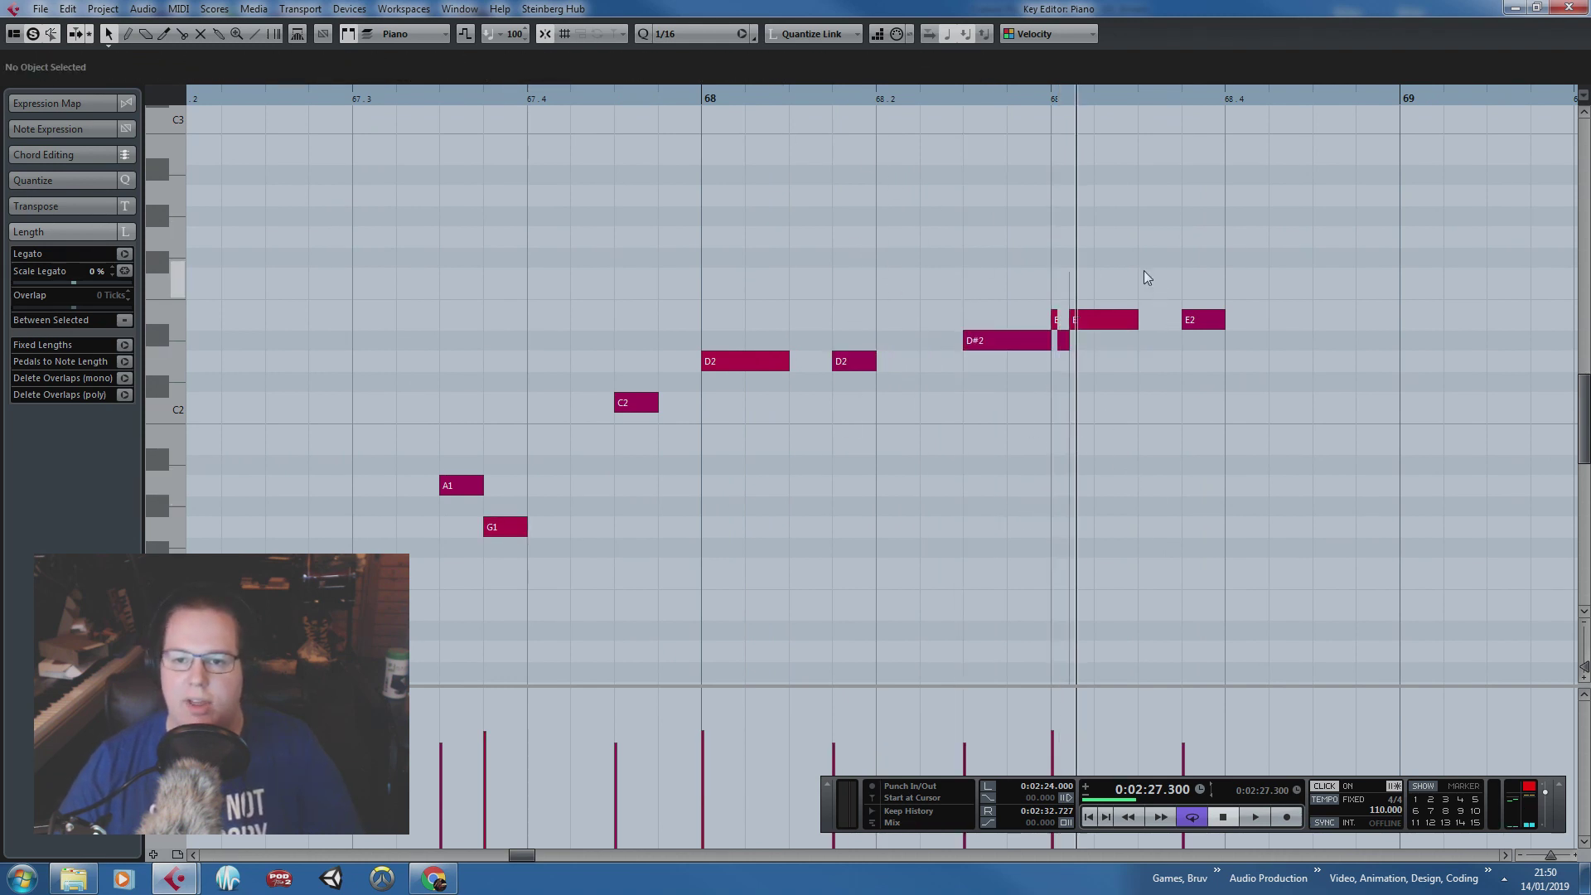
pyautogui.scroll(-2, 1156, 282)
pyautogui.click(850, 101)
pyautogui.press('space')
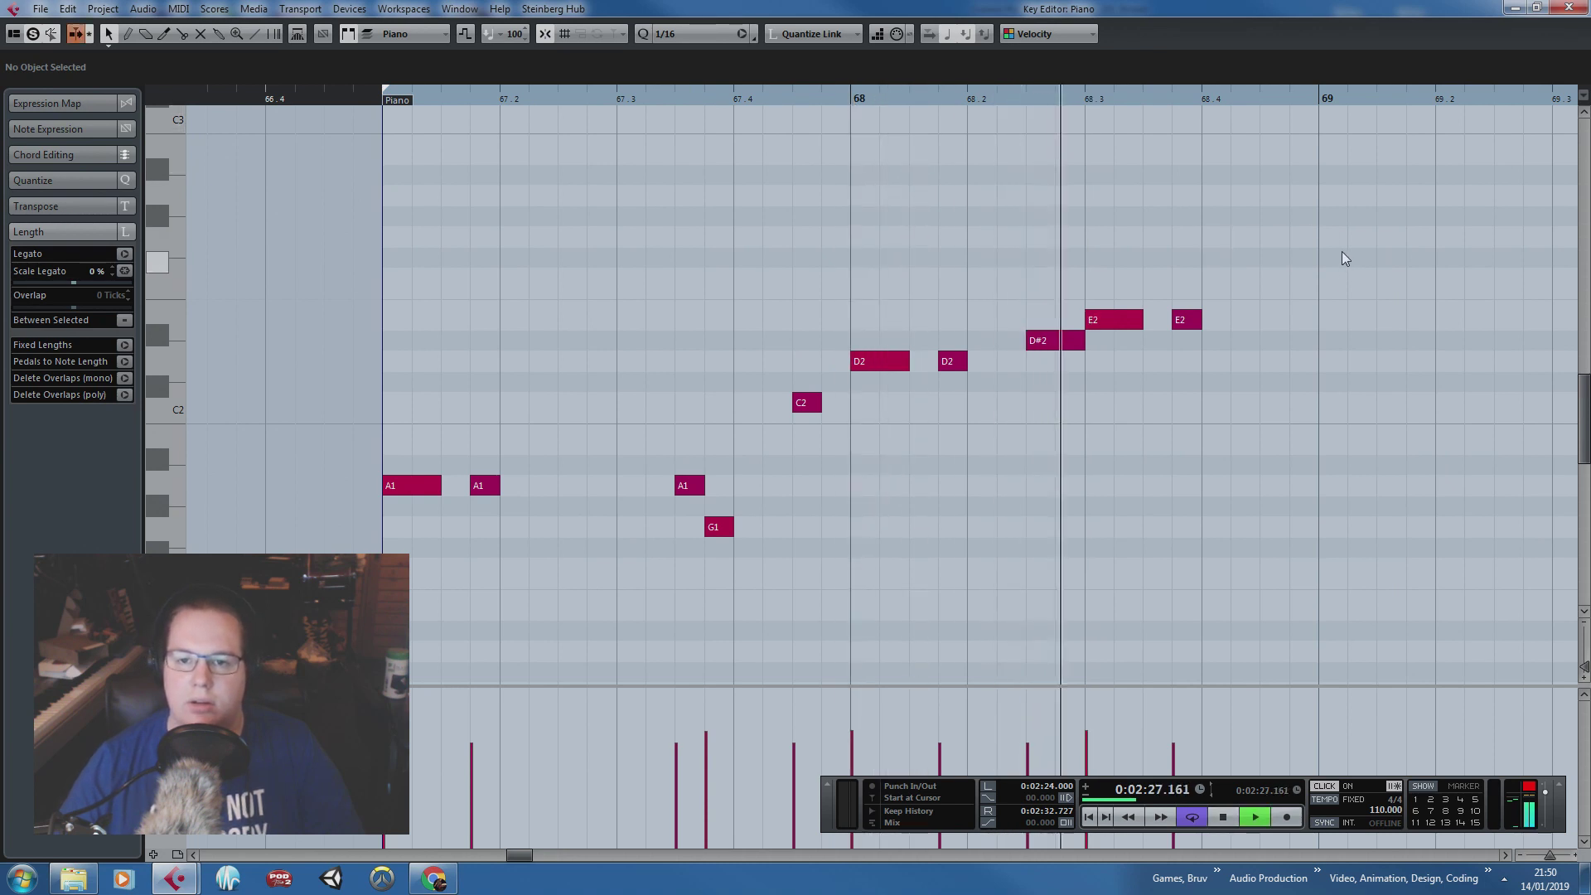
pyautogui.press('space')
# Step: Shorten the E2 at 68.3.1 to one sixteenth and end bar 68 with two-sixteenth D2 and C2 notes at 68.4.1 and 68.4.3
pyautogui.scroll(1, 1253, 356)
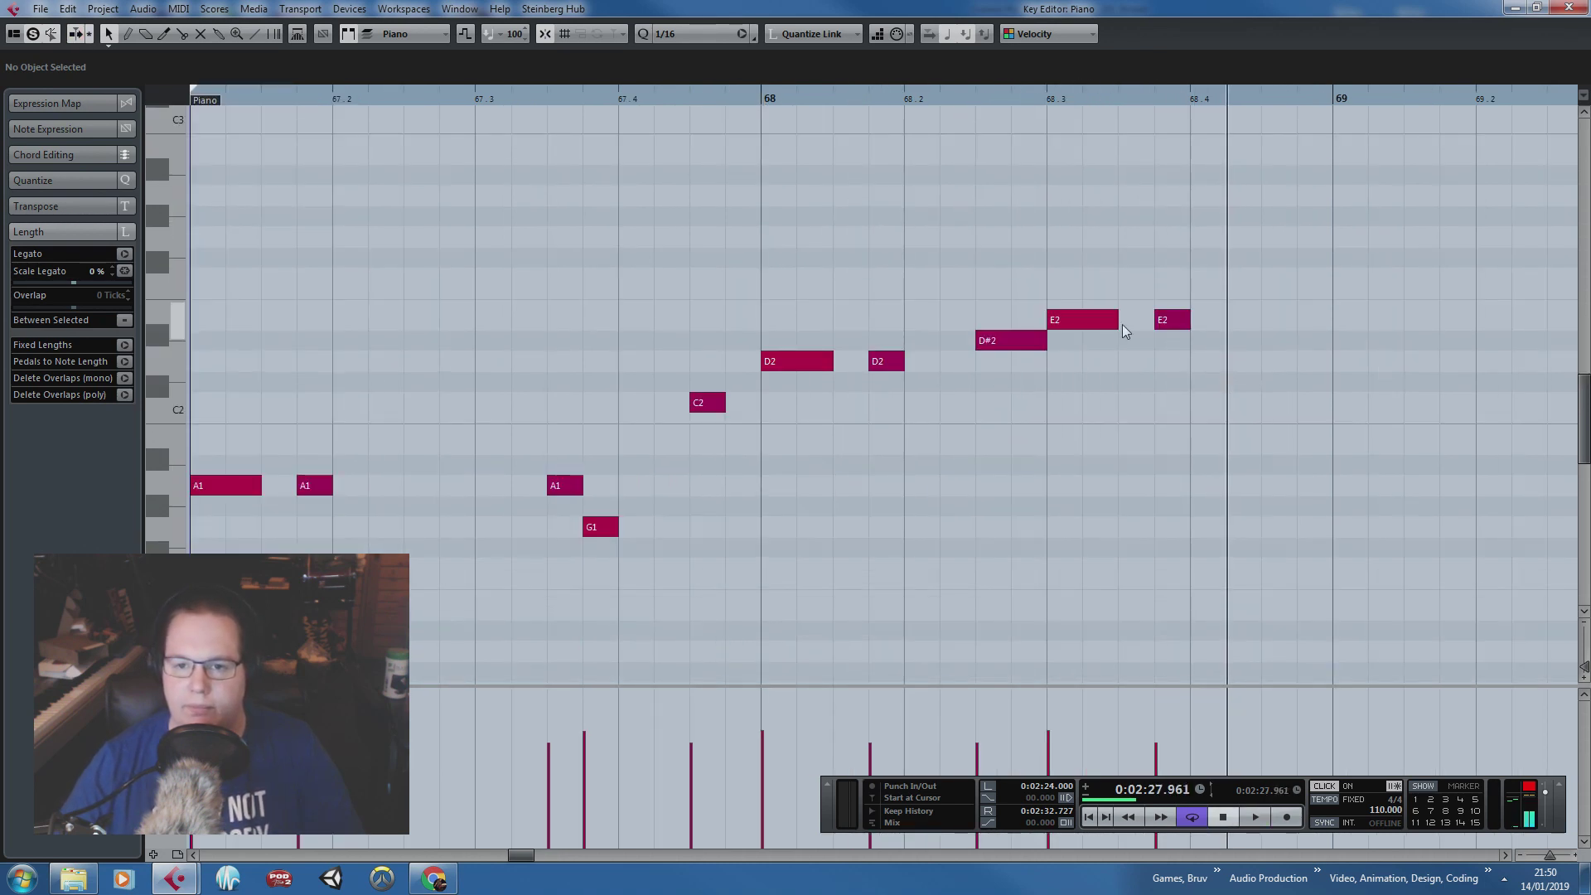
pyautogui.moveTo(1122, 325); pyautogui.dragTo(1311, 402)
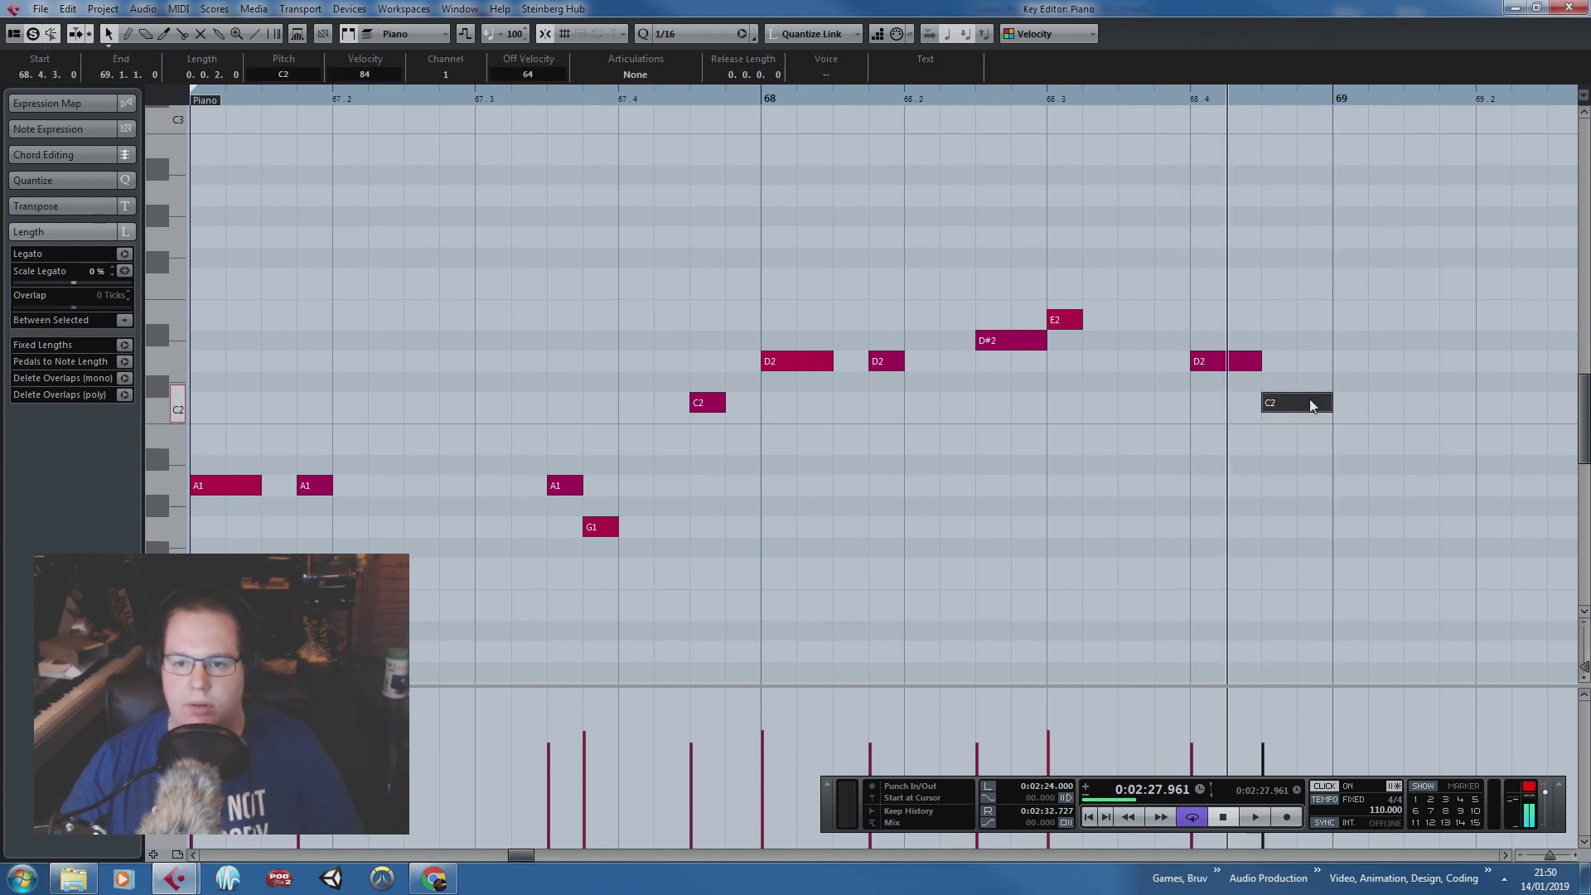
# Step: Duplicate all the notes of bars 67–68 into bars 69–70
pyautogui.scroll(-3, 1311, 403)
pyautogui.moveTo(1375, 261); pyautogui.dragTo(681, 591)
pyautogui.hotkey('ctrl', 'd')
pyautogui.click(984, 255)
pyautogui.hscroll(5, 1036, 249)
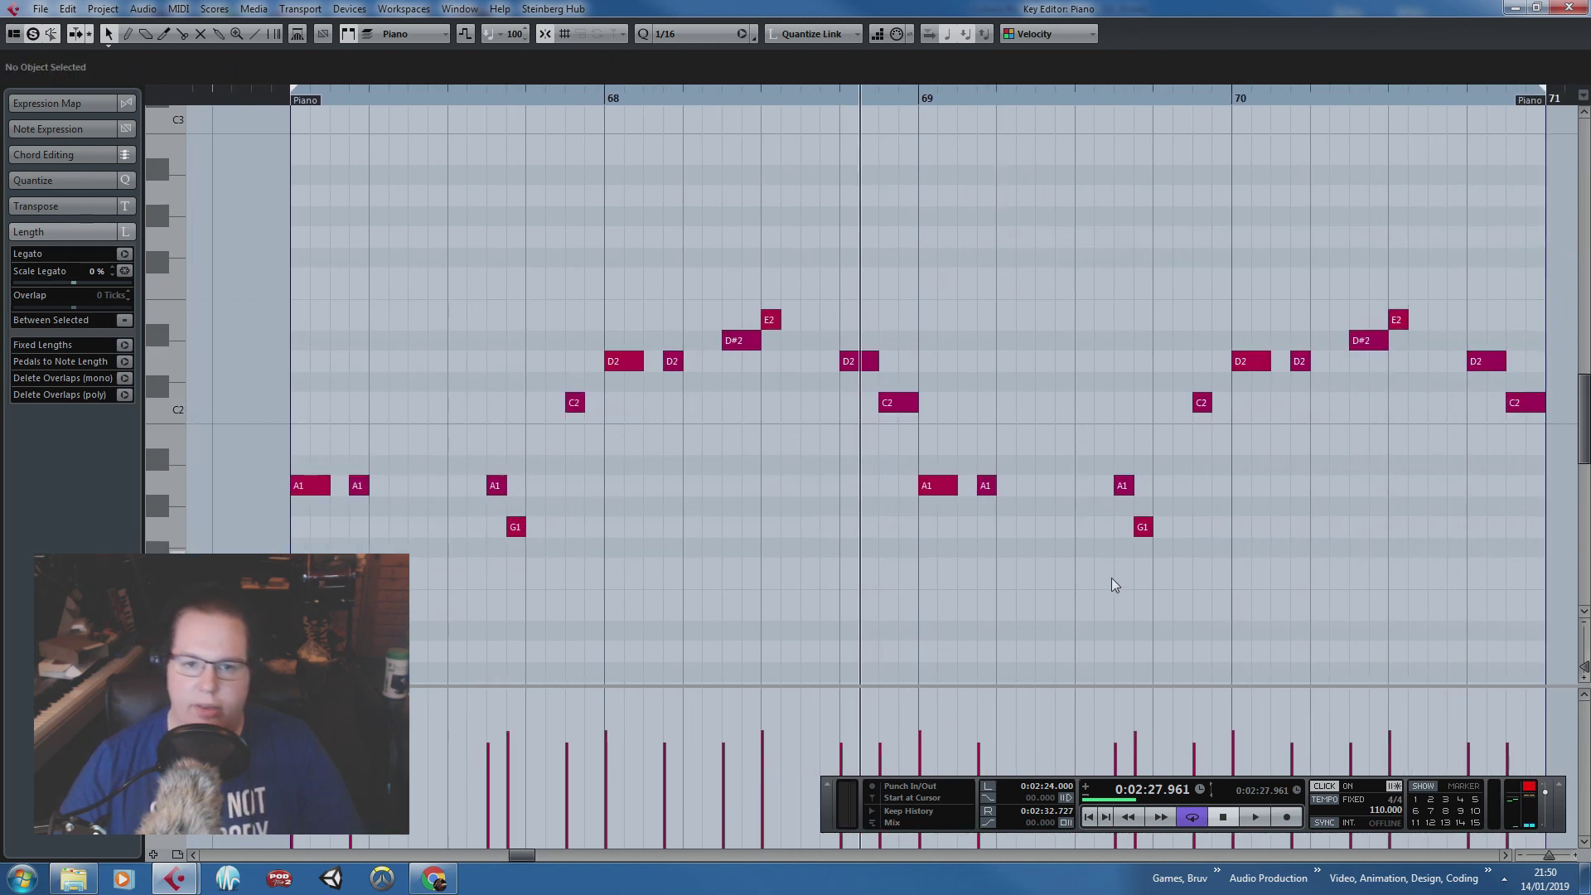
# Step: Play into bar 69, copy the A1 as a short A2 at 69.3.1, and move the A1 and G1 to F#2 at 69.3.2 and E2 at 69.4.1
pyautogui.scroll(3, 1111, 578)
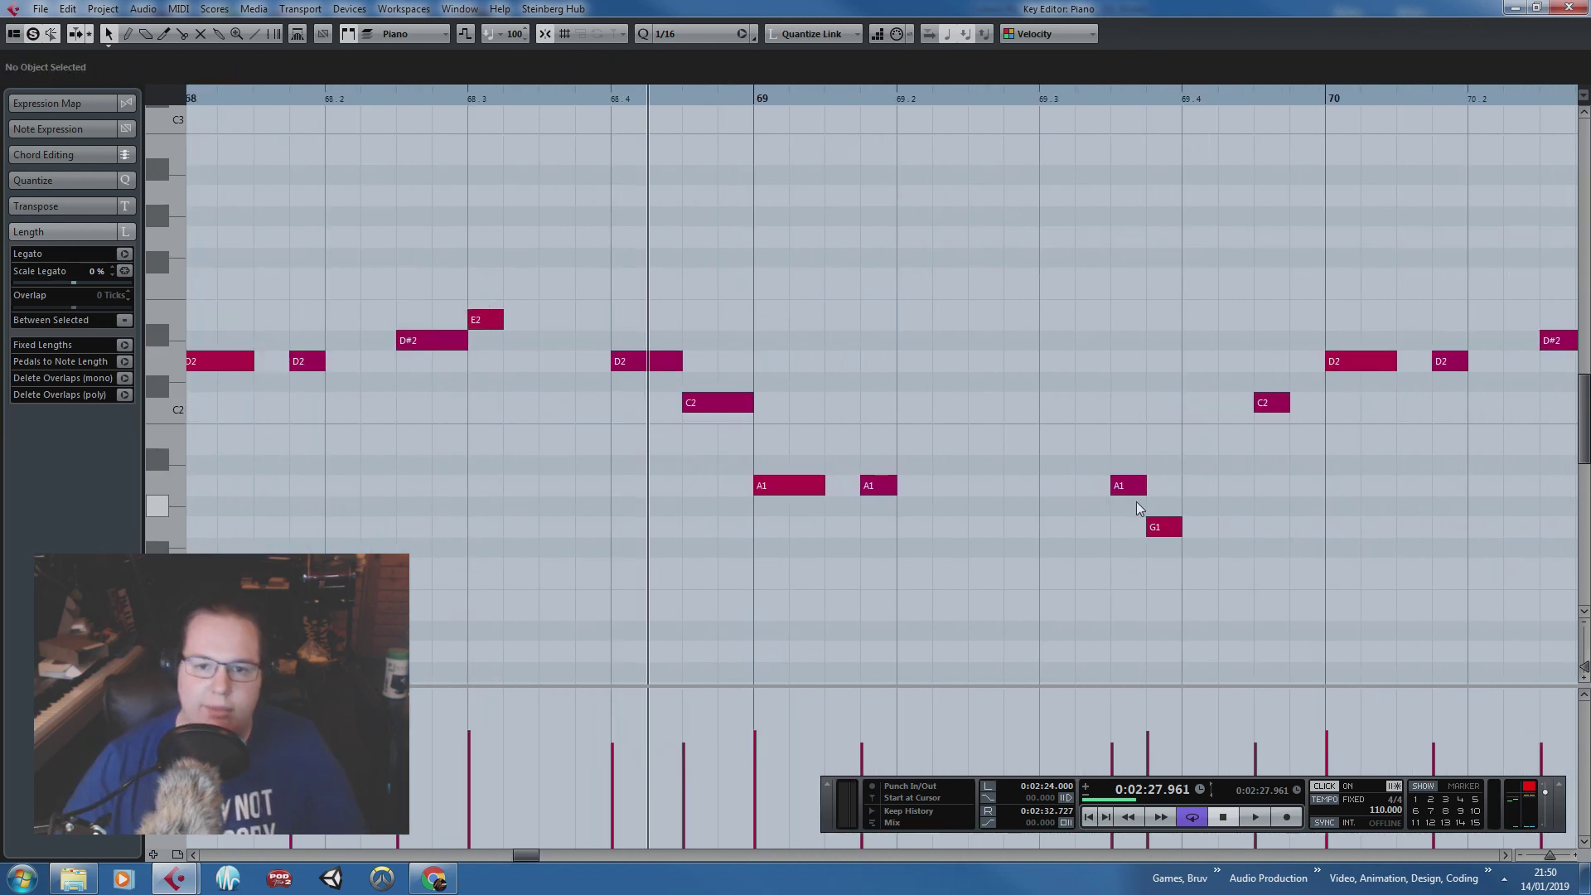
pyautogui.press('space')
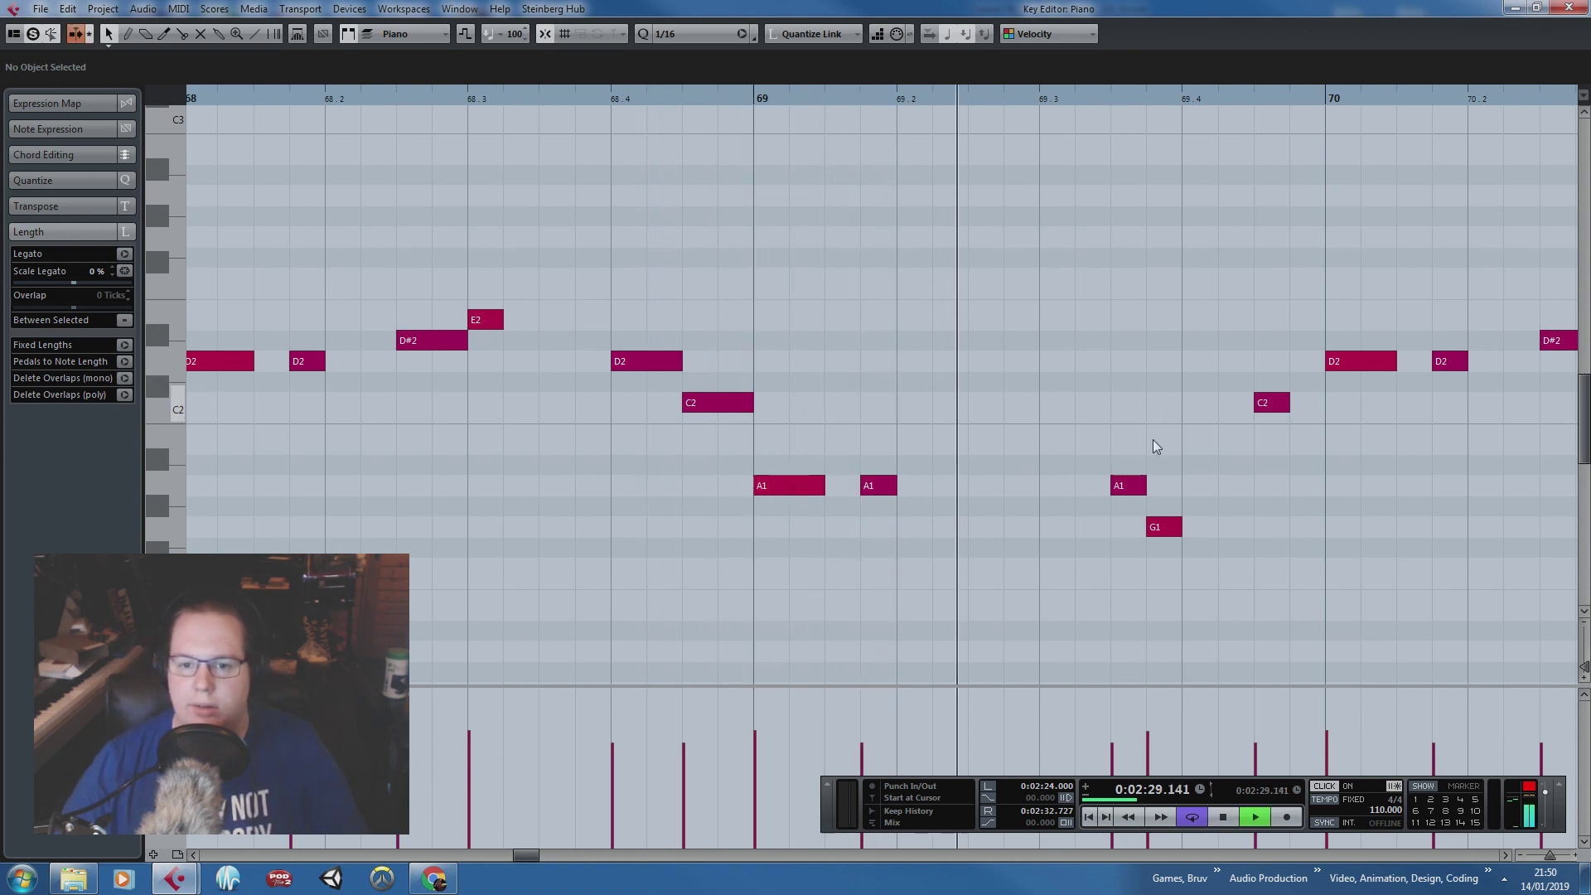
pyautogui.press('space')
pyautogui.click(1120, 487)
pyautogui.hotkey('ctrl', 'd')
pyautogui.moveTo(1168, 486); pyautogui.dragTo(1062, 196)
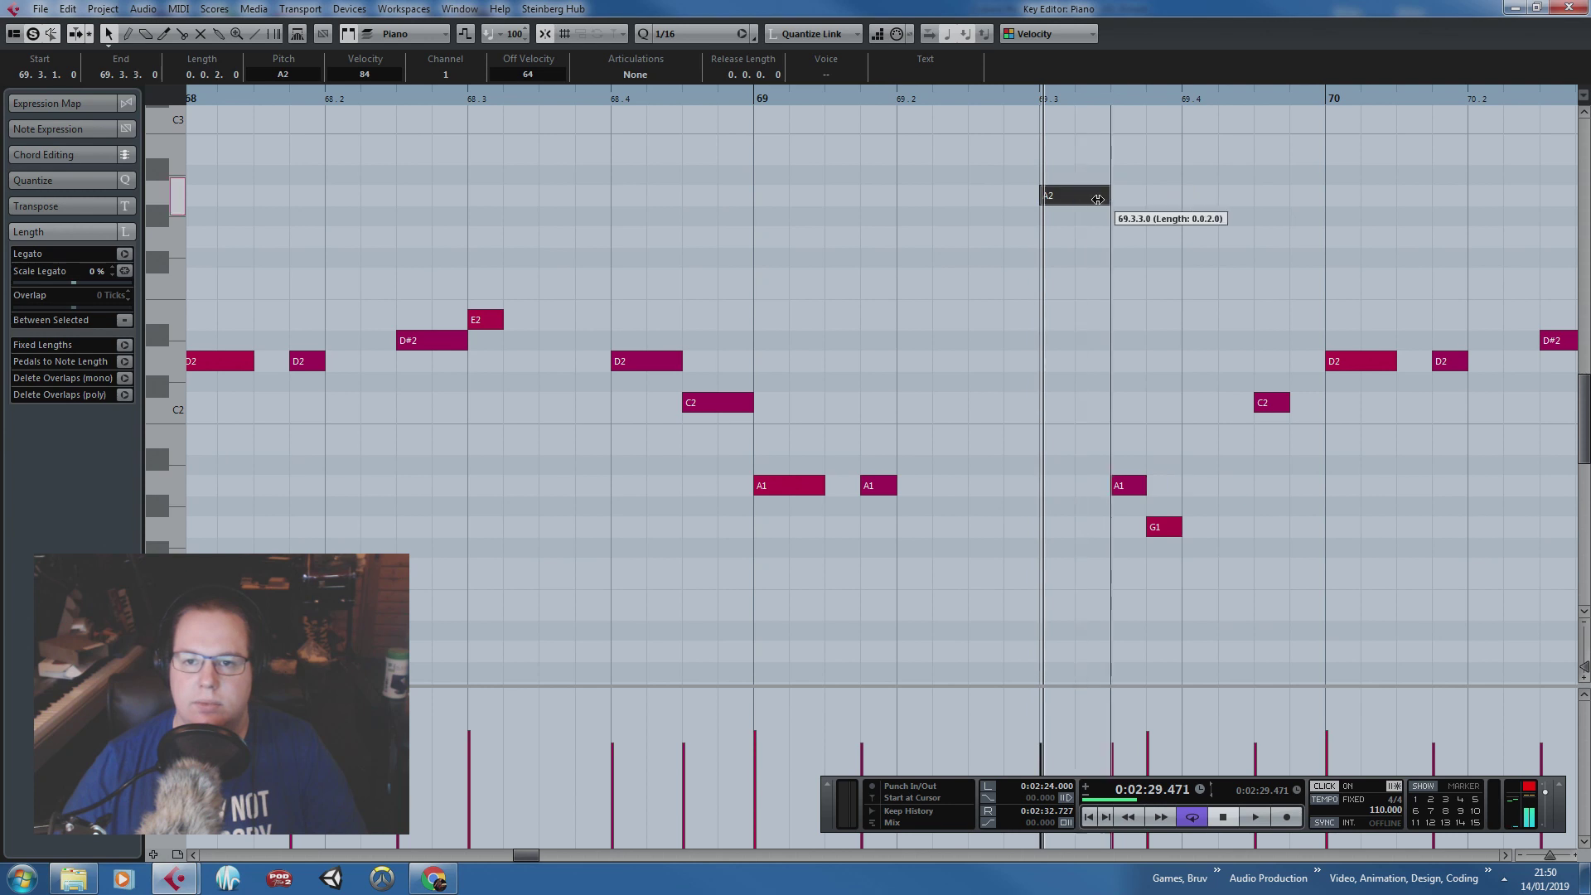
pyautogui.moveTo(1127, 496); pyautogui.dragTo(1098, 262)
pyautogui.moveTo(1163, 527); pyautogui.dragTo(1206, 321)
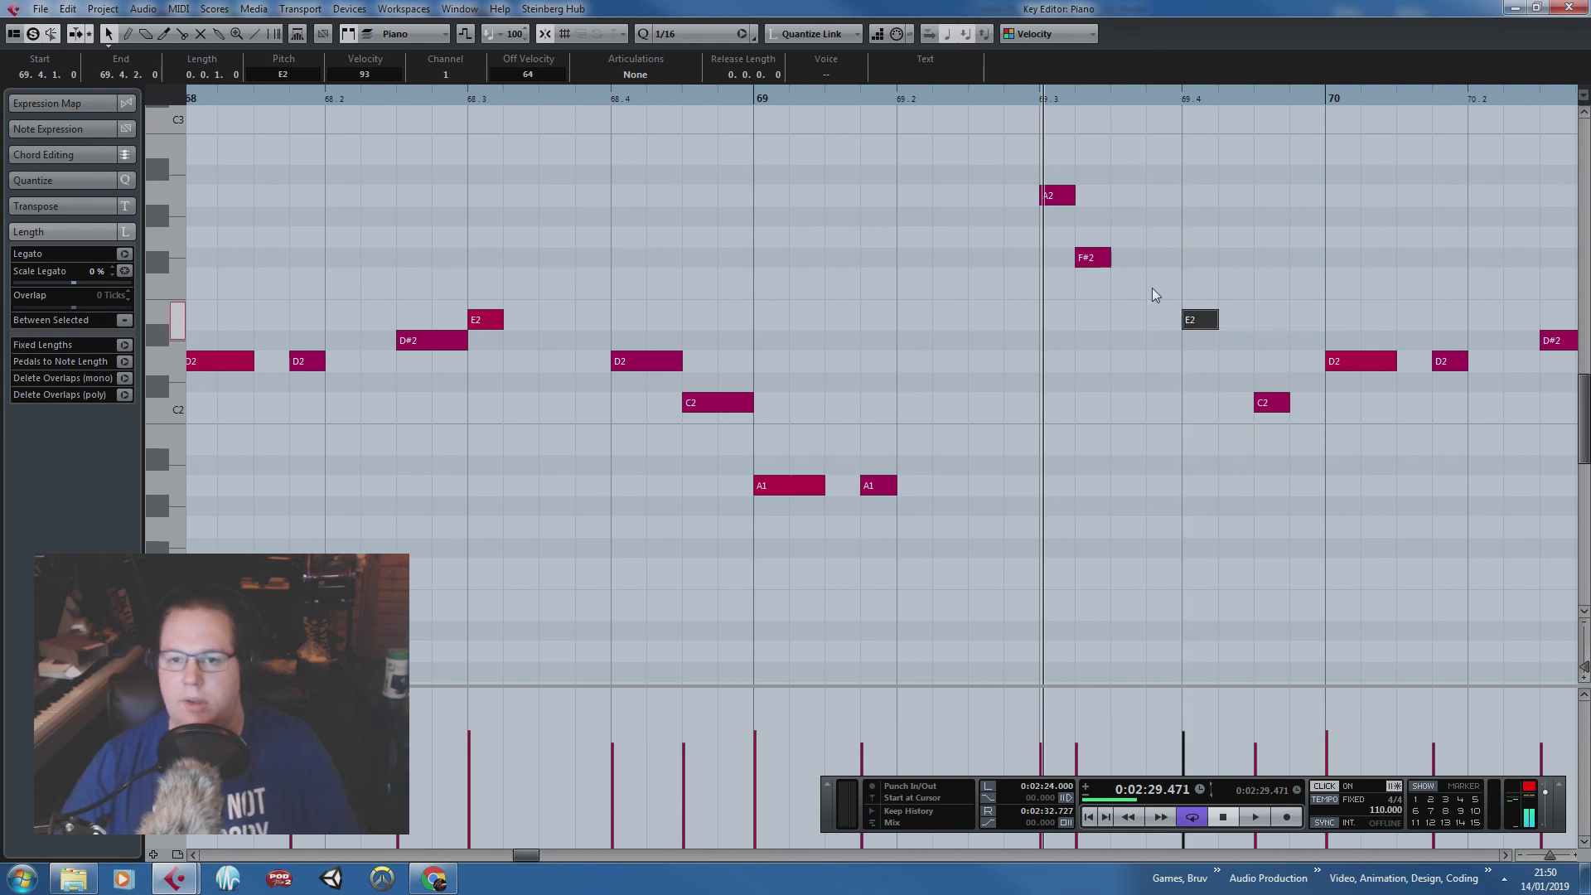
# Step: Move the F#2 to 69.3.4 and the E2 to 69.4.3, deleting the C2 at 69.4.3
pyautogui.click(1107, 260)
pyautogui.moveTo(1086, 260); pyautogui.dragTo(1157, 265)
pyautogui.moveTo(1211, 327); pyautogui.dragTo(1280, 325)
pyautogui.doubleClick(1272, 403)
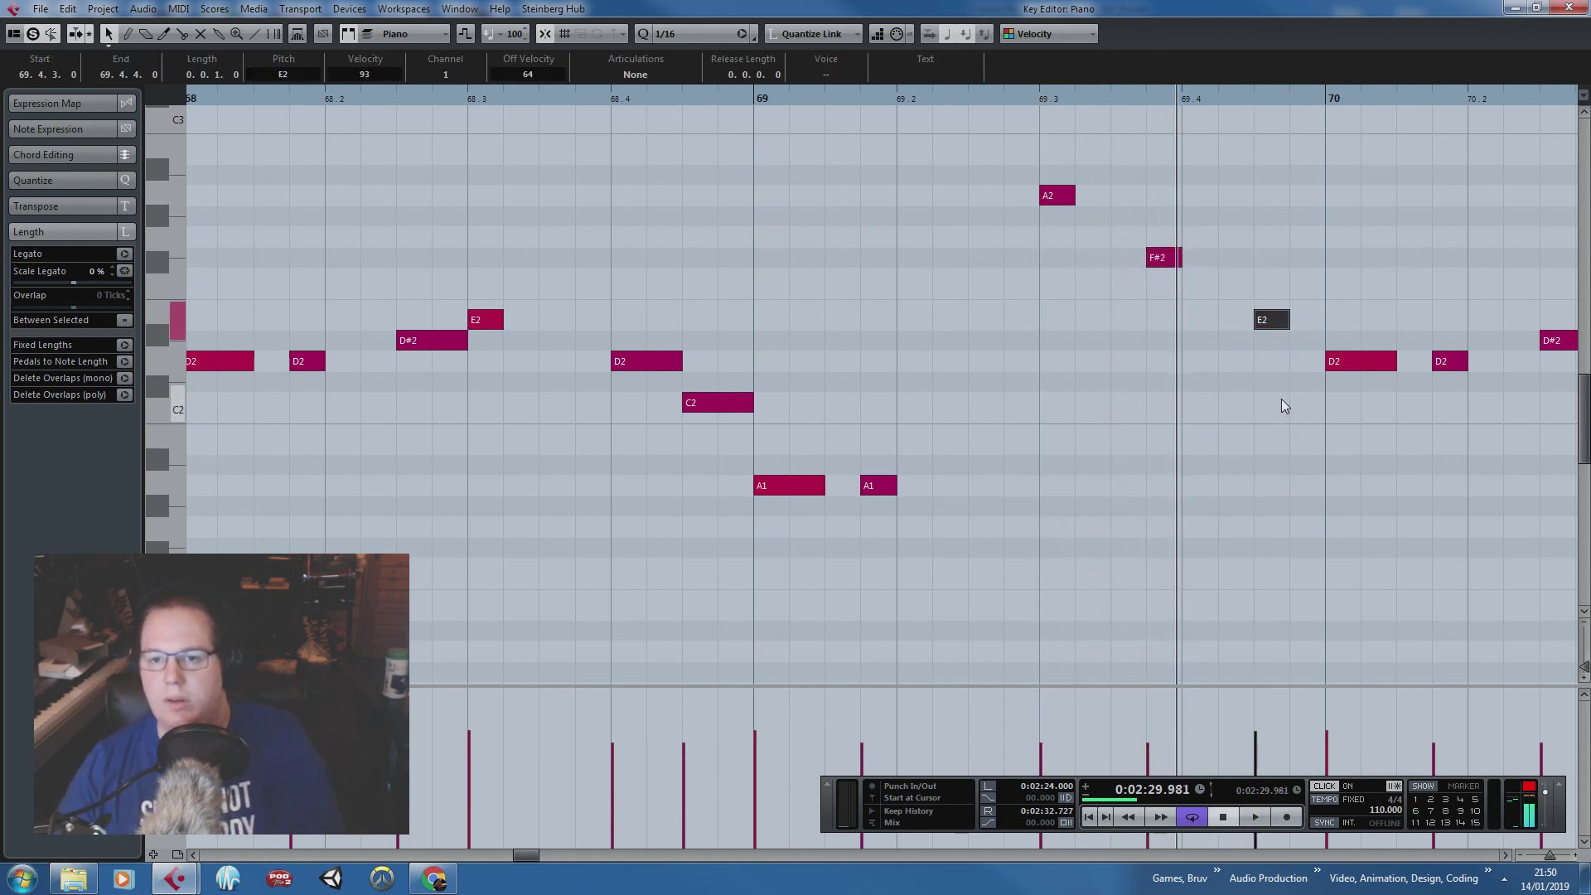
# Step: Play from bar 69, then lengthen the A2, F#2 and E2 in that bar to two sixteenths each
pyautogui.moveTo(1283, 402); pyautogui.dragTo(1044, 164)
pyautogui.moveTo(1072, 197); pyautogui.dragTo(1072, 196)
pyautogui.click(751, 100)
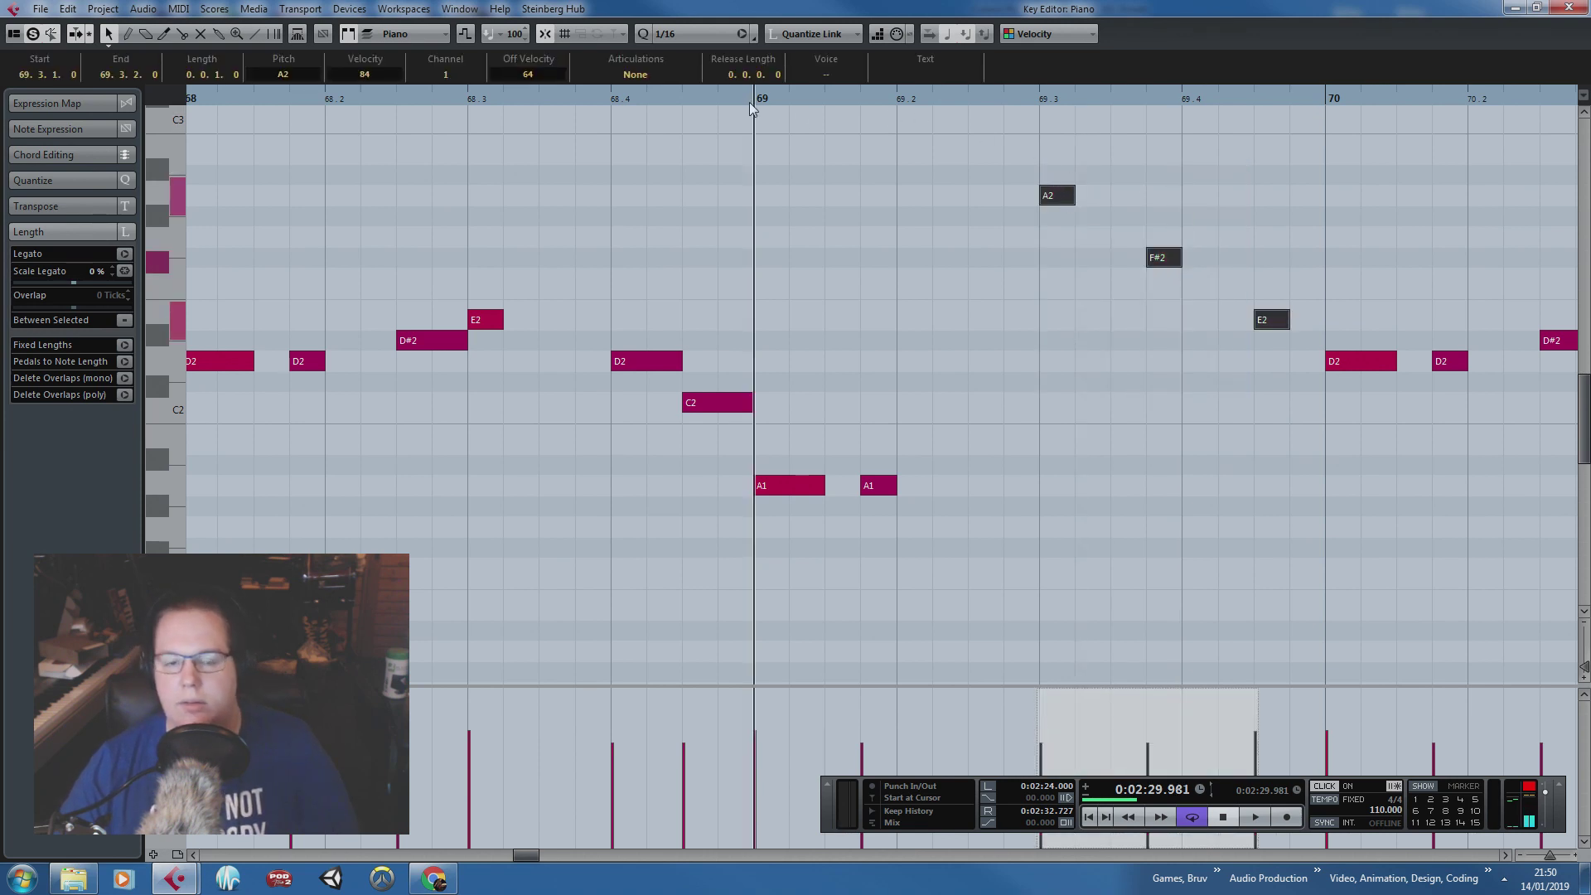
pyautogui.press('space')
pyautogui.press('g')
pyautogui.press('h')
pyautogui.click(1110, 531)
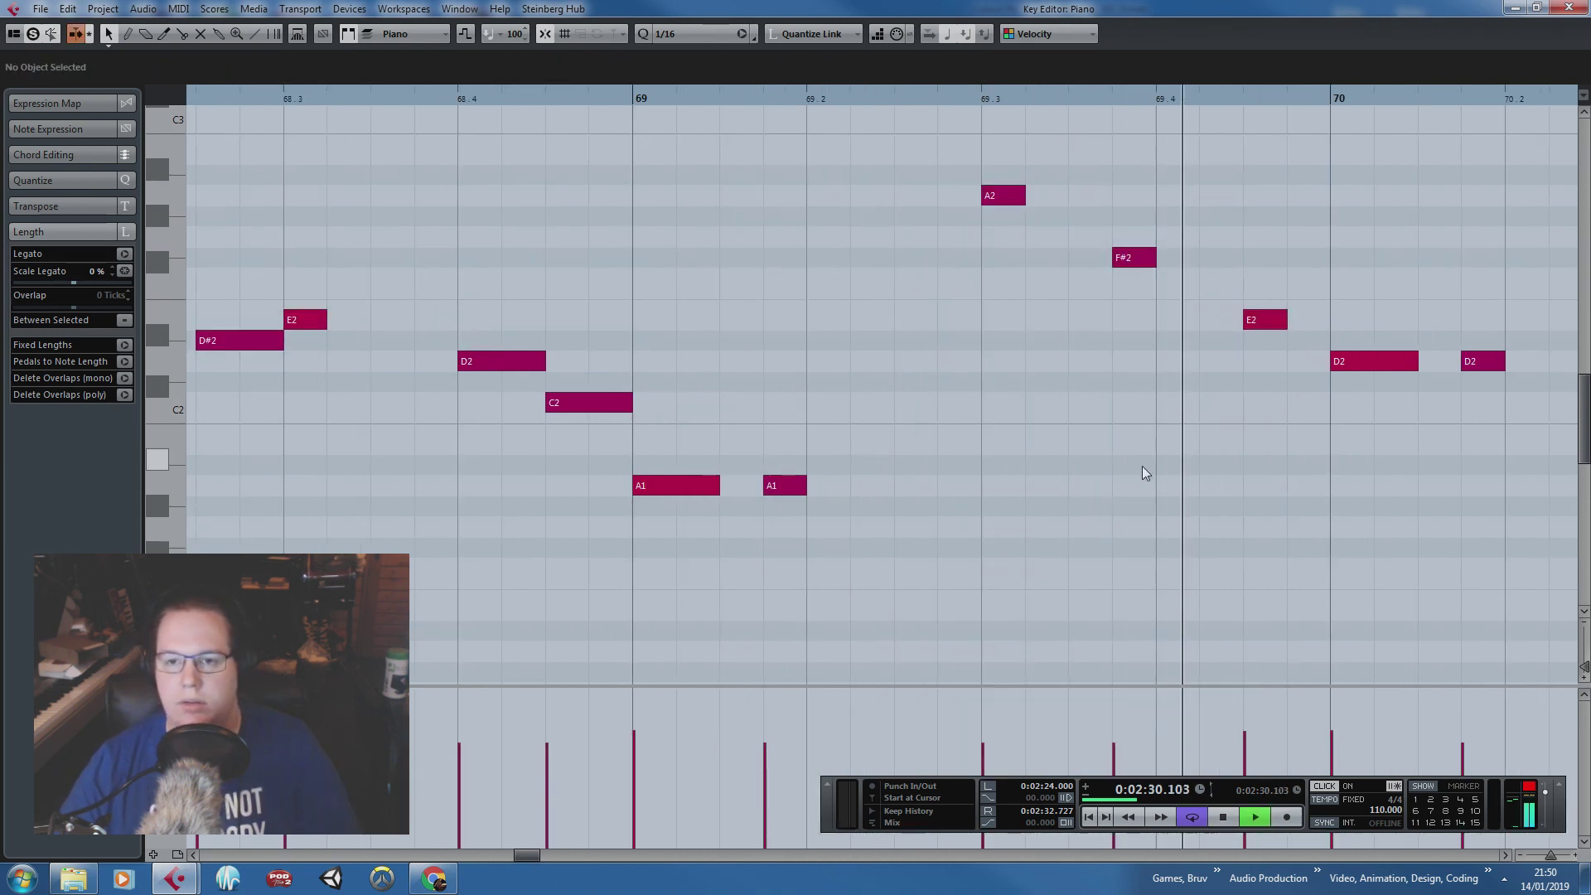
pyautogui.press('space')
pyautogui.moveTo(1224, 286)
pyautogui.mouseDown()
pyautogui.moveTo(986, 170)
pyautogui.moveTo(1065, 181)
pyautogui.mouseUp()
pyautogui.click(1106, 155)
pyautogui.press('g')
pyautogui.press('g')
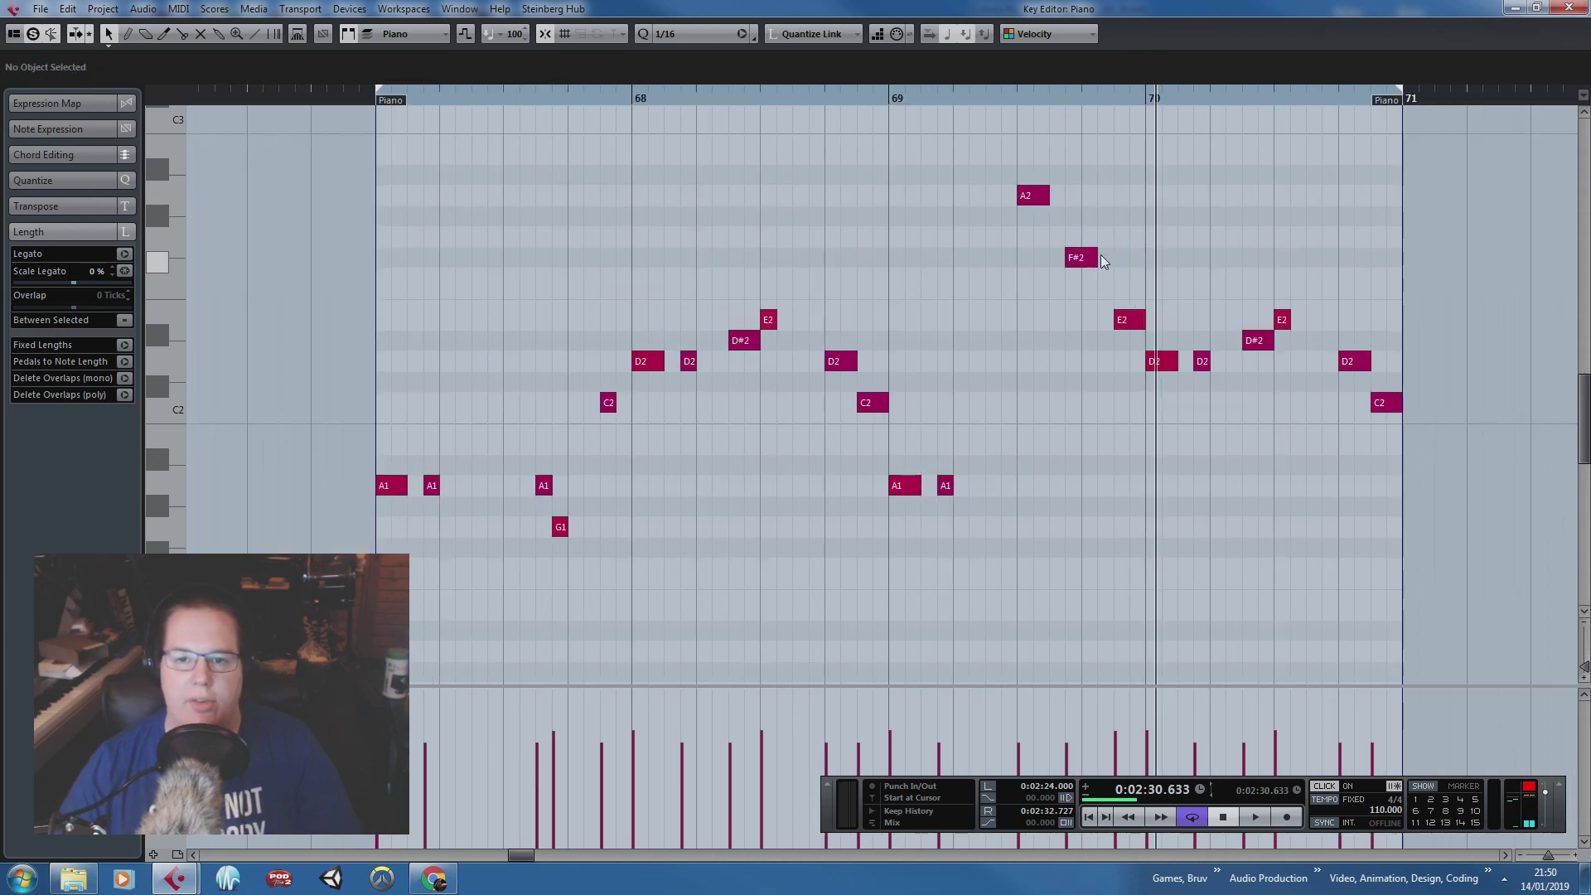
# Step: Review the repeated root notes by selecting the A1 pair opening bar 67 and the D2 pair opening bar 68
pyautogui.press('h')
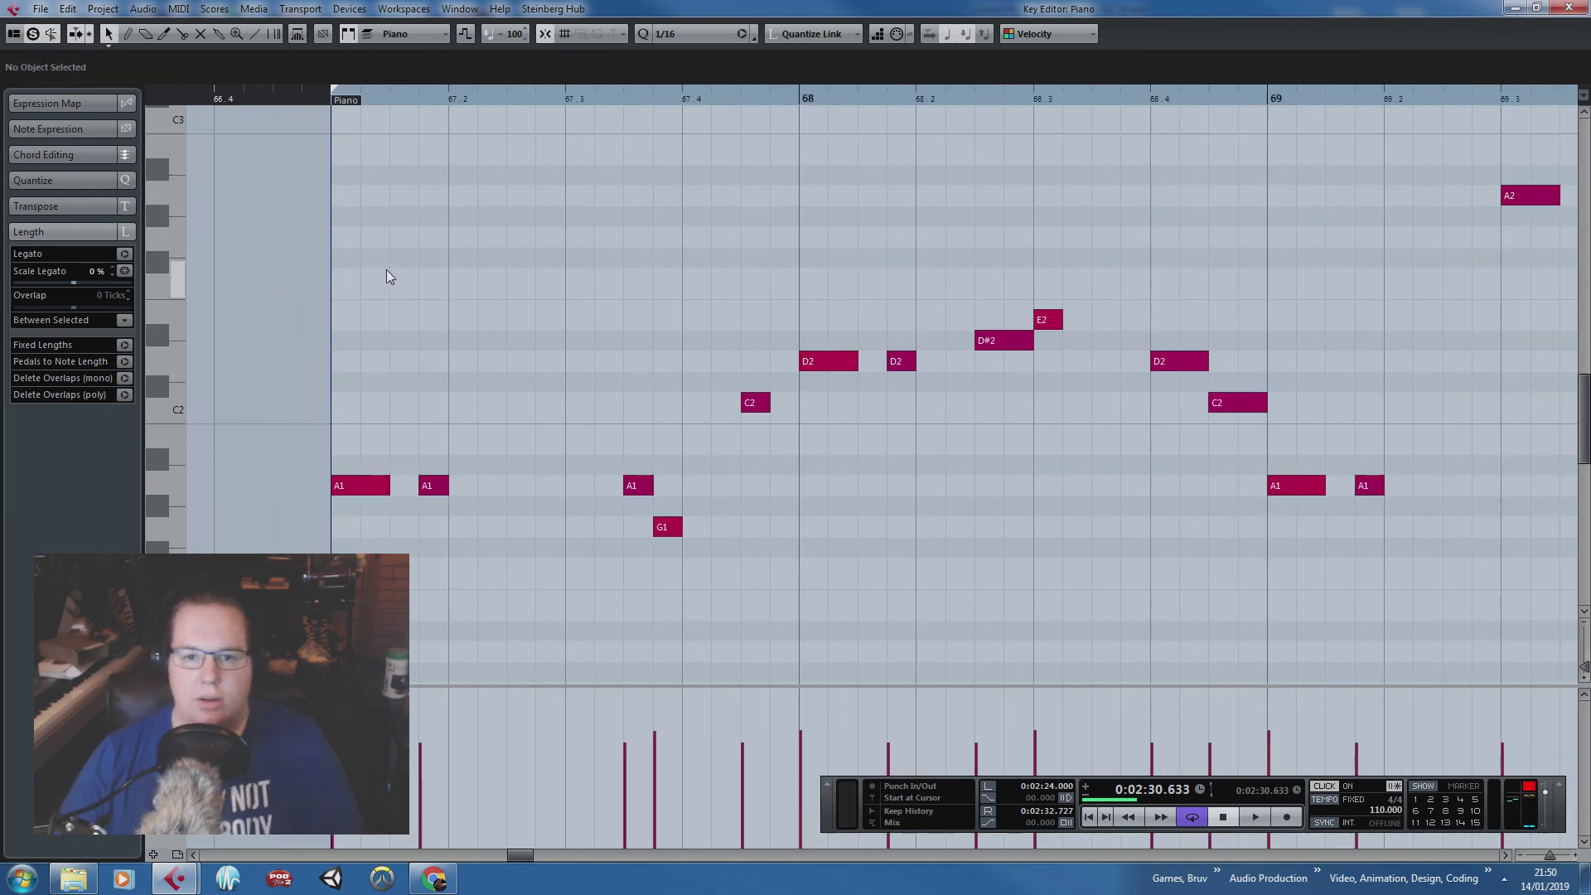
pyautogui.moveTo(392, 305)
pyautogui.mouseDown()
pyautogui.moveTo(408, 412)
pyautogui.moveTo(396, 365)
pyautogui.moveTo(451, 518)
pyautogui.mouseUp()
pyautogui.moveTo(315, 352); pyautogui.dragTo(476, 557)
pyautogui.moveTo(331, 446)
pyautogui.mouseDown()
pyautogui.moveTo(488, 565)
pyautogui.moveTo(331, 447)
pyautogui.mouseUp()
pyautogui.moveTo(760, 297); pyautogui.dragTo(902, 369)
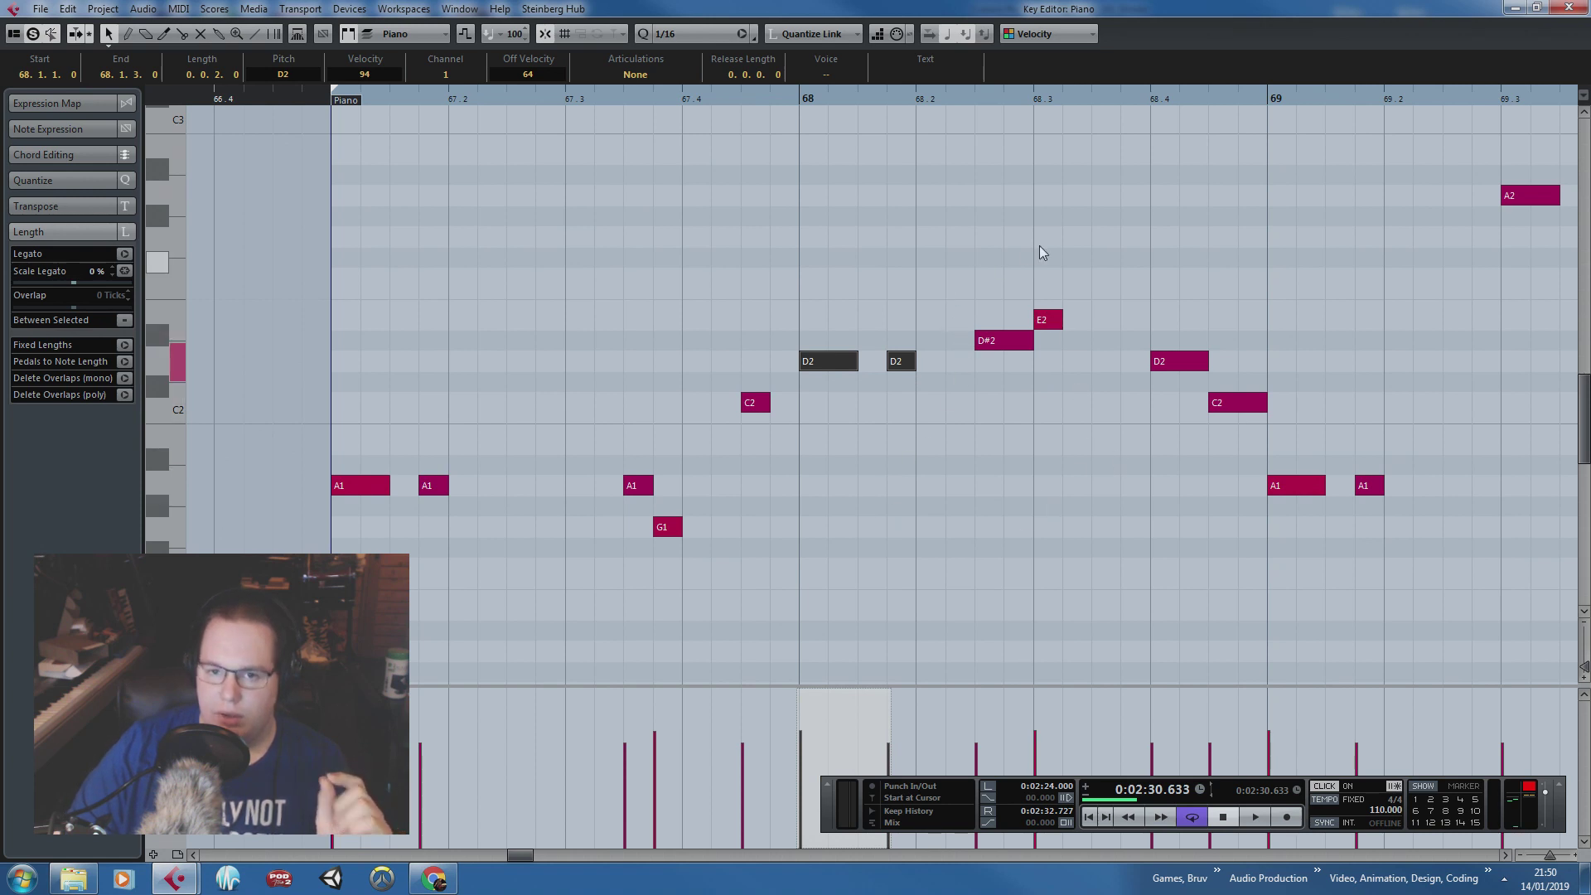
pyautogui.click(293, 380)
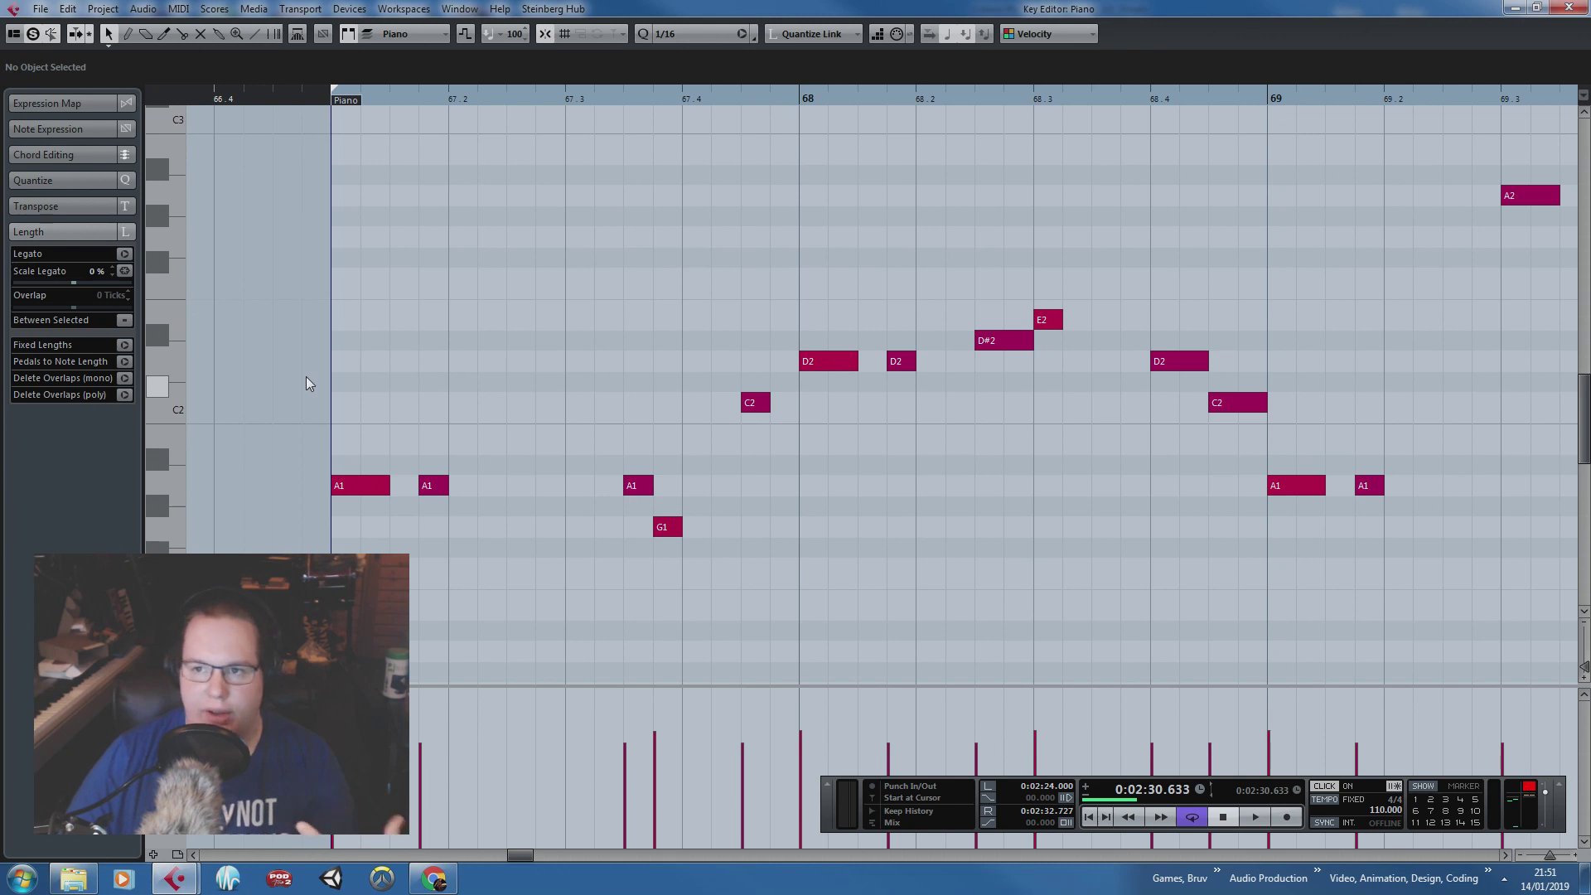
pyautogui.moveTo(317, 378); pyautogui.dragTo(415, 431)
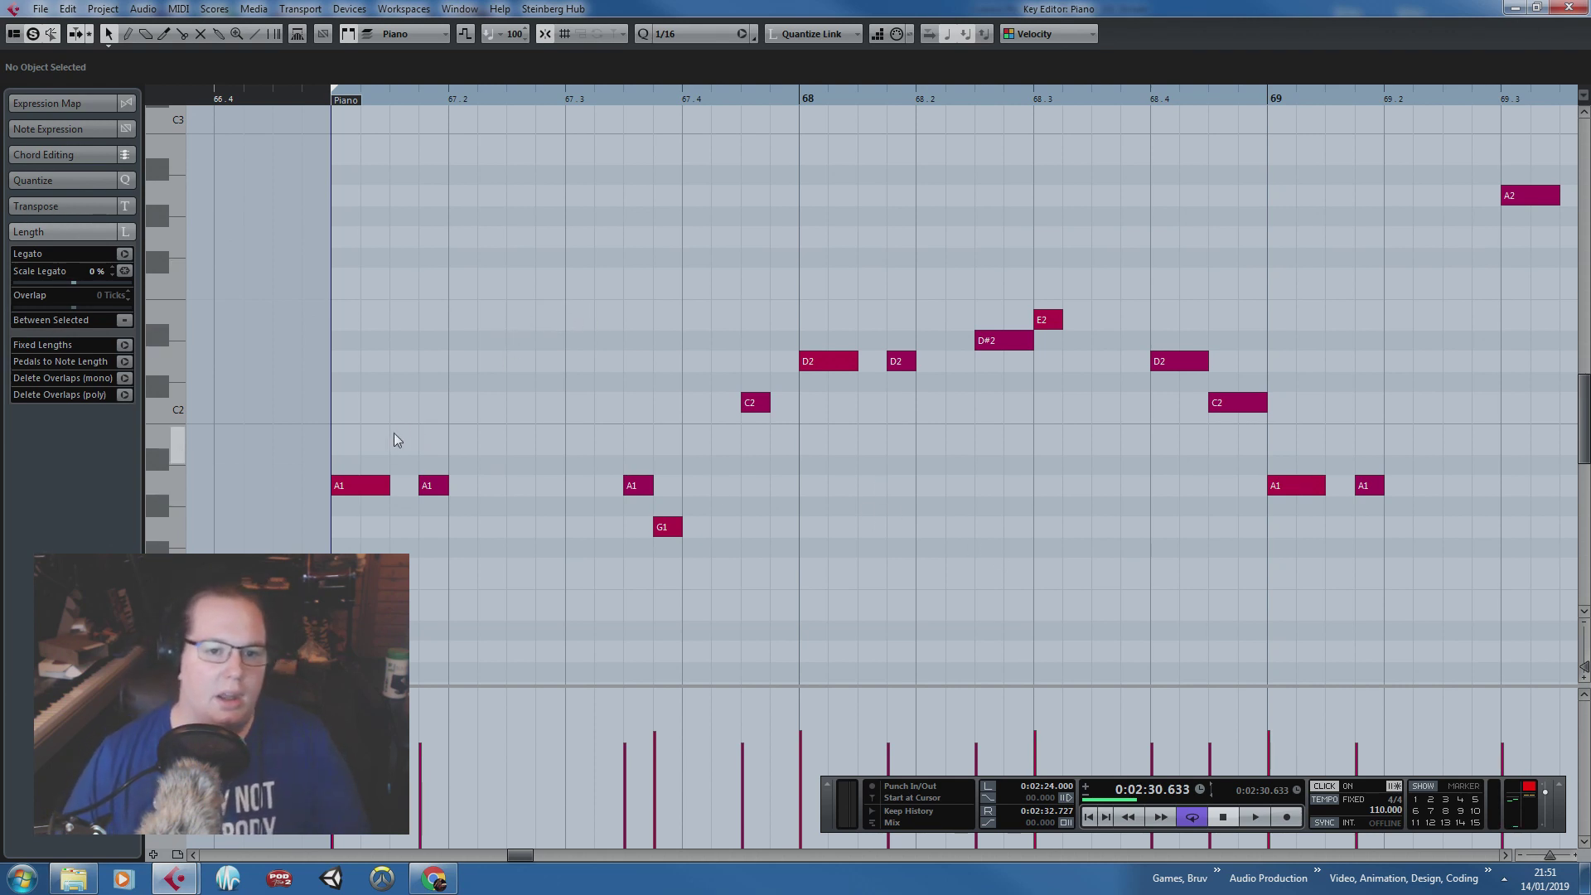
pyautogui.moveTo(394, 432); pyautogui.dragTo(534, 554)
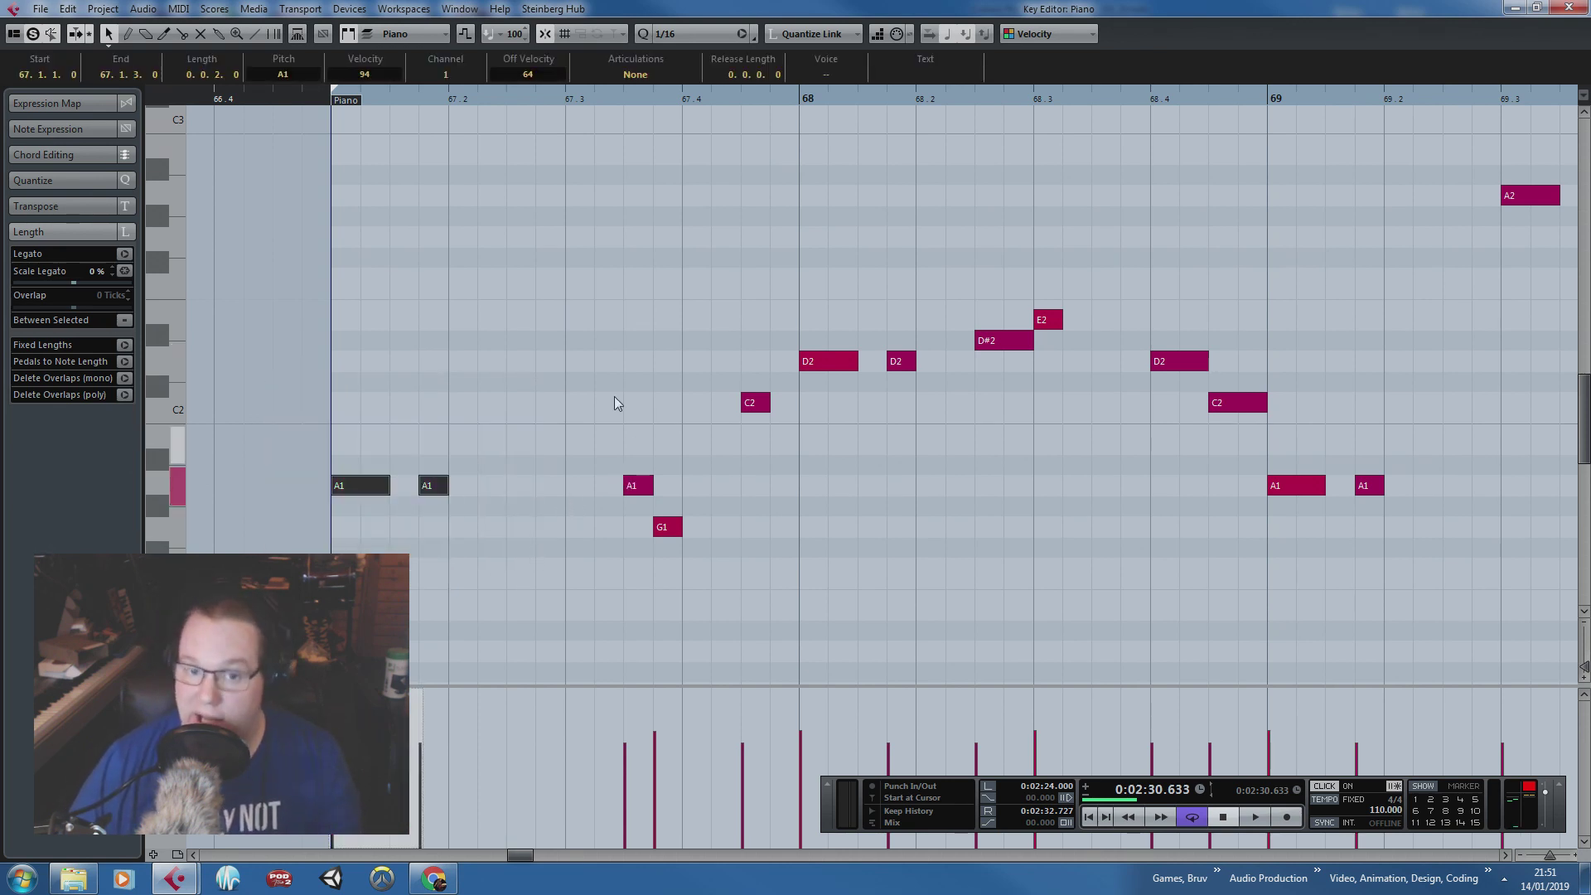
pyautogui.click(534, 435)
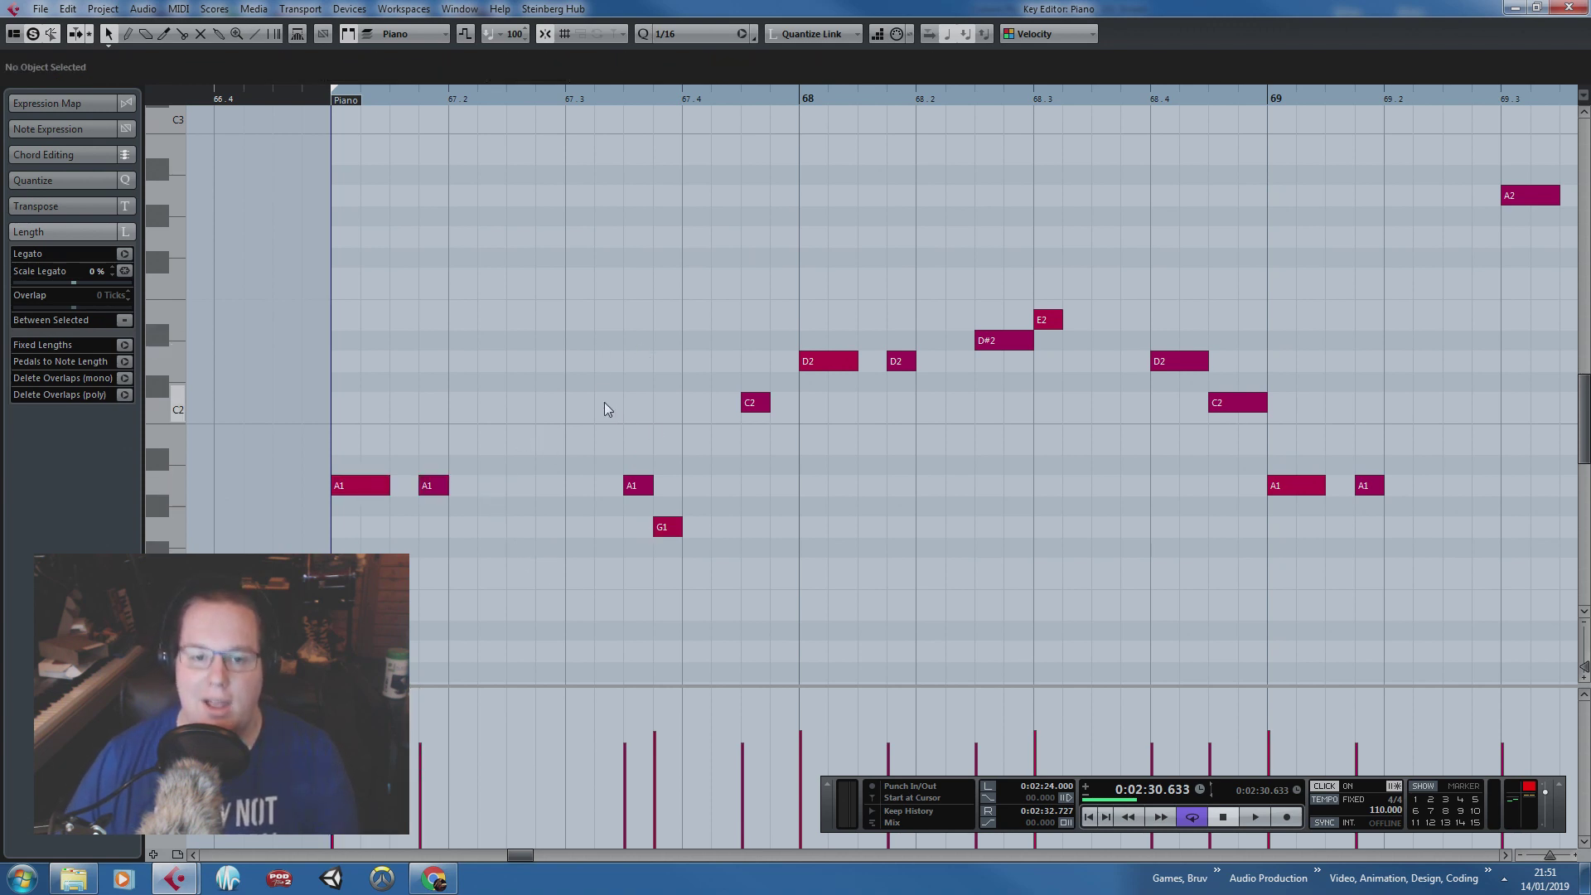
# Step: Examine the passing notes A1, G1 and C2 at the end of bar 67 that lead into bar 68
pyautogui.click(633, 484)
pyautogui.click(664, 529)
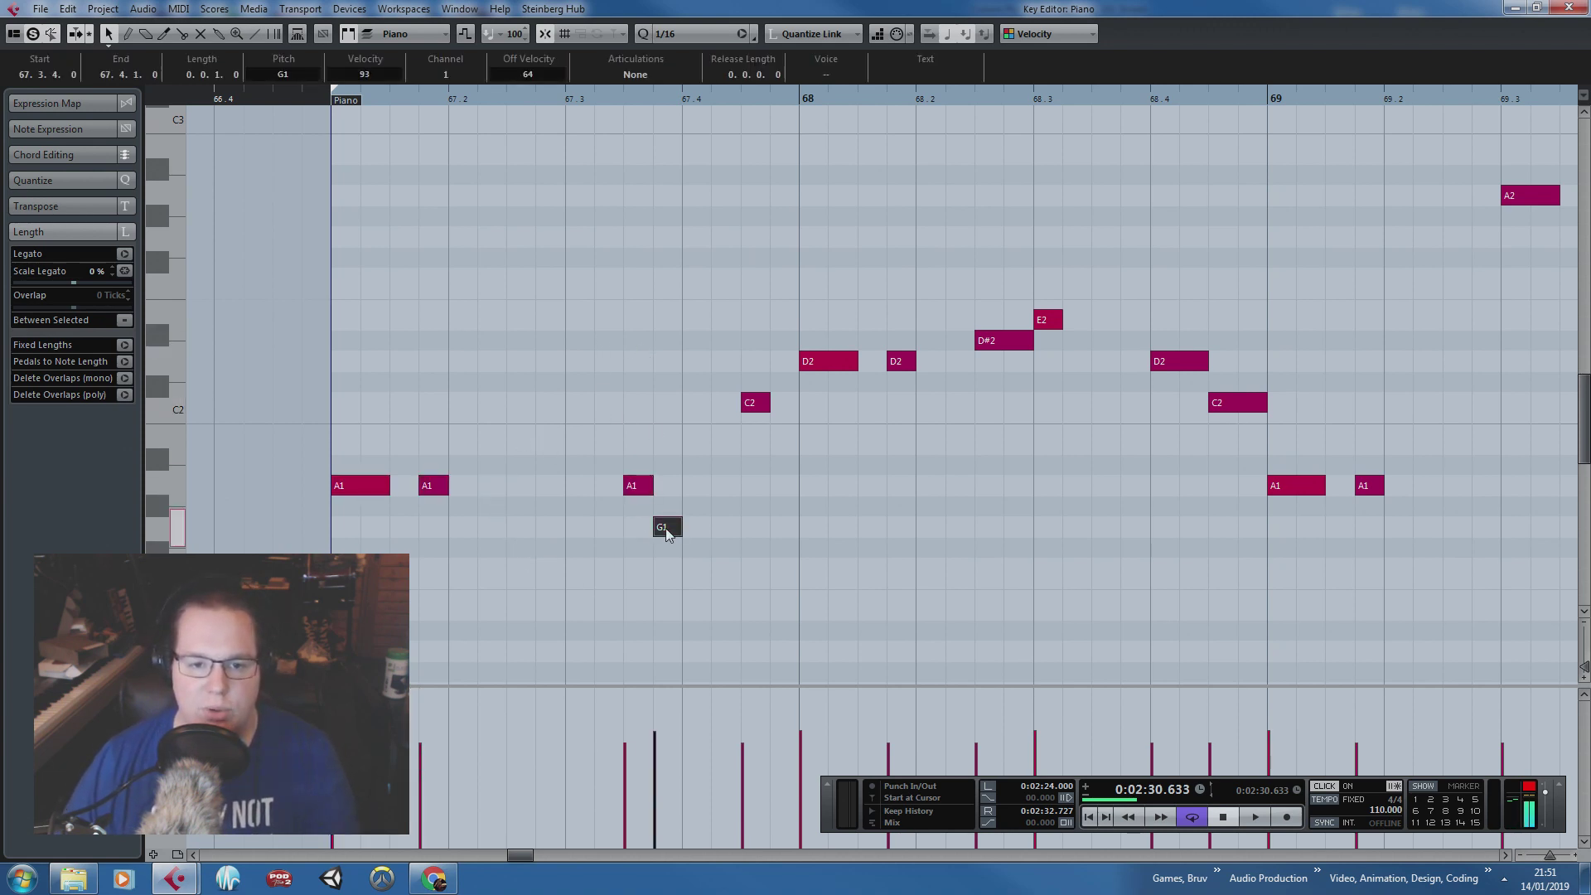
pyautogui.click(766, 406)
pyautogui.click(797, 447)
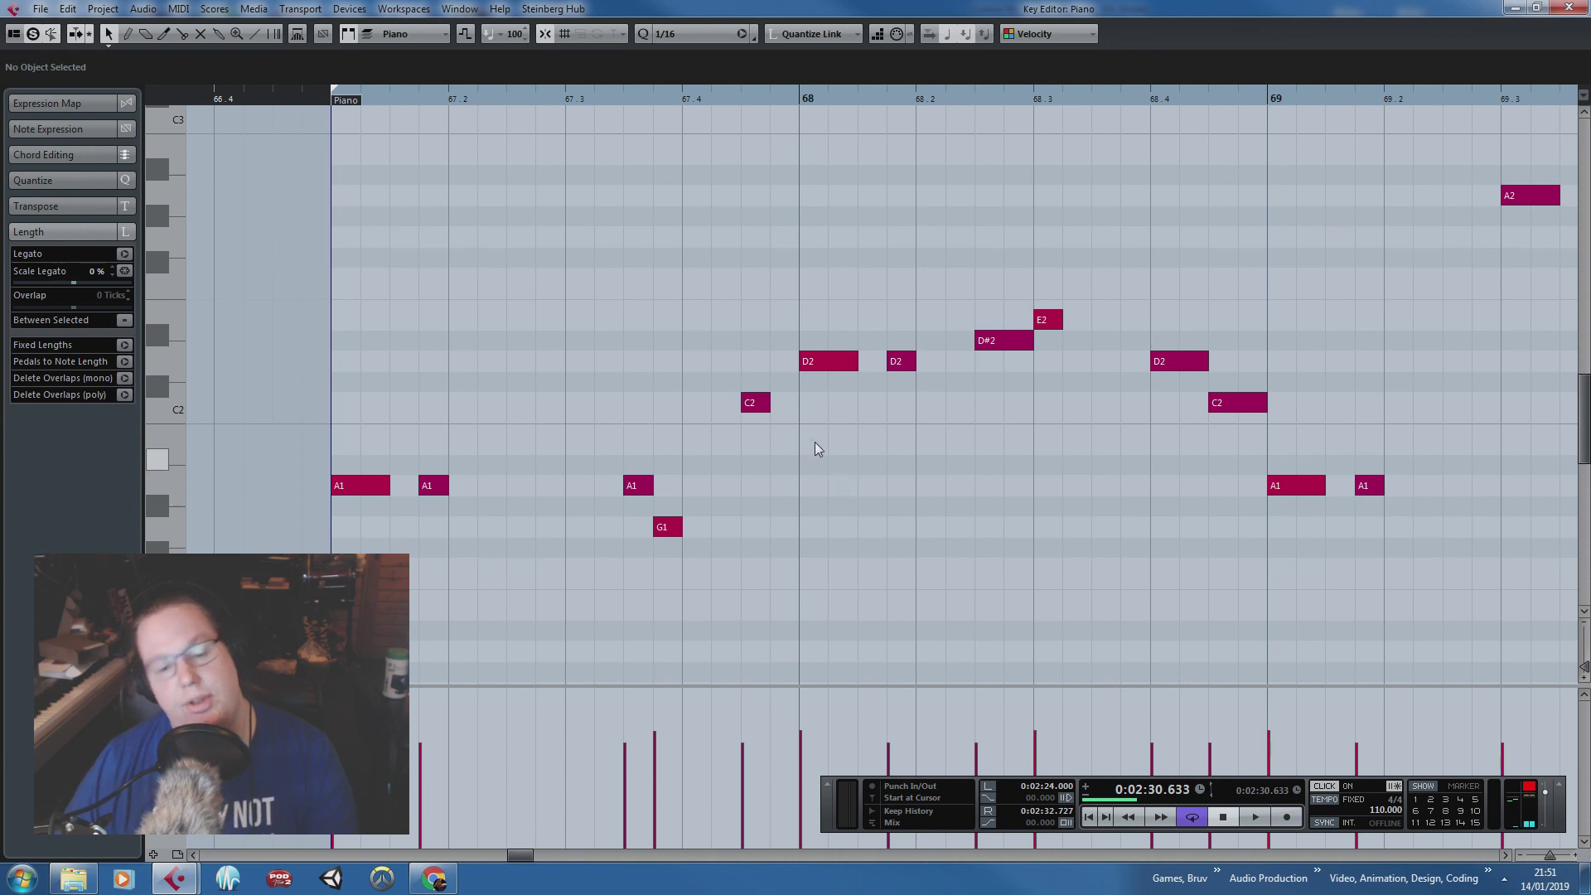
pyautogui.click(754, 402)
pyautogui.click(671, 297)
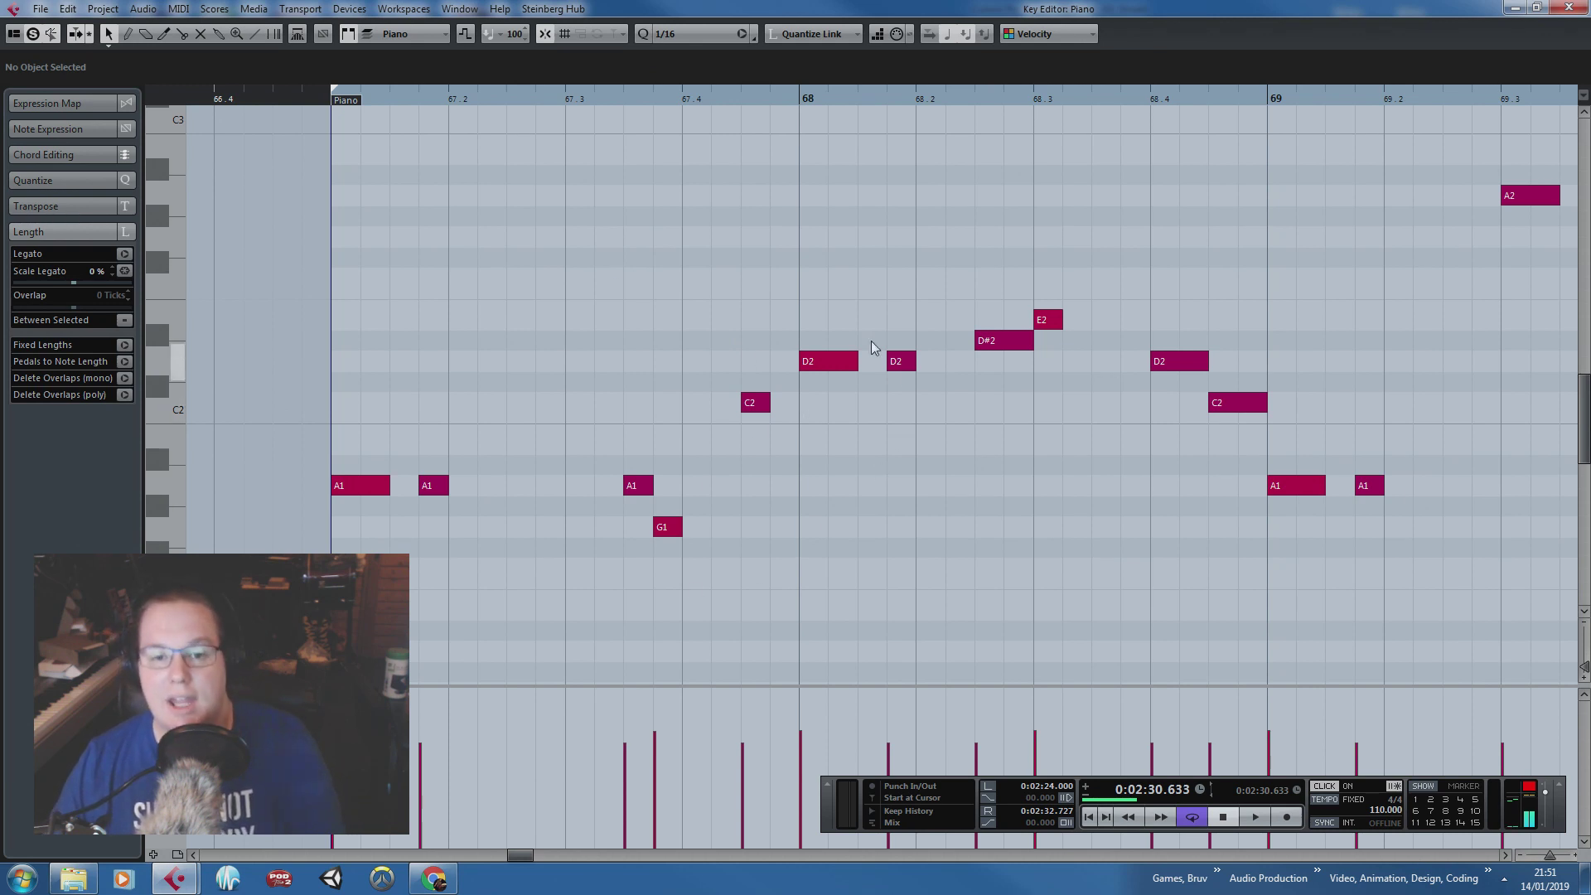
pyautogui.moveTo(563, 297); pyautogui.dragTo(776, 611)
pyautogui.moveTo(789, 635); pyautogui.dragTo(605, 333)
pyautogui.click(557, 273)
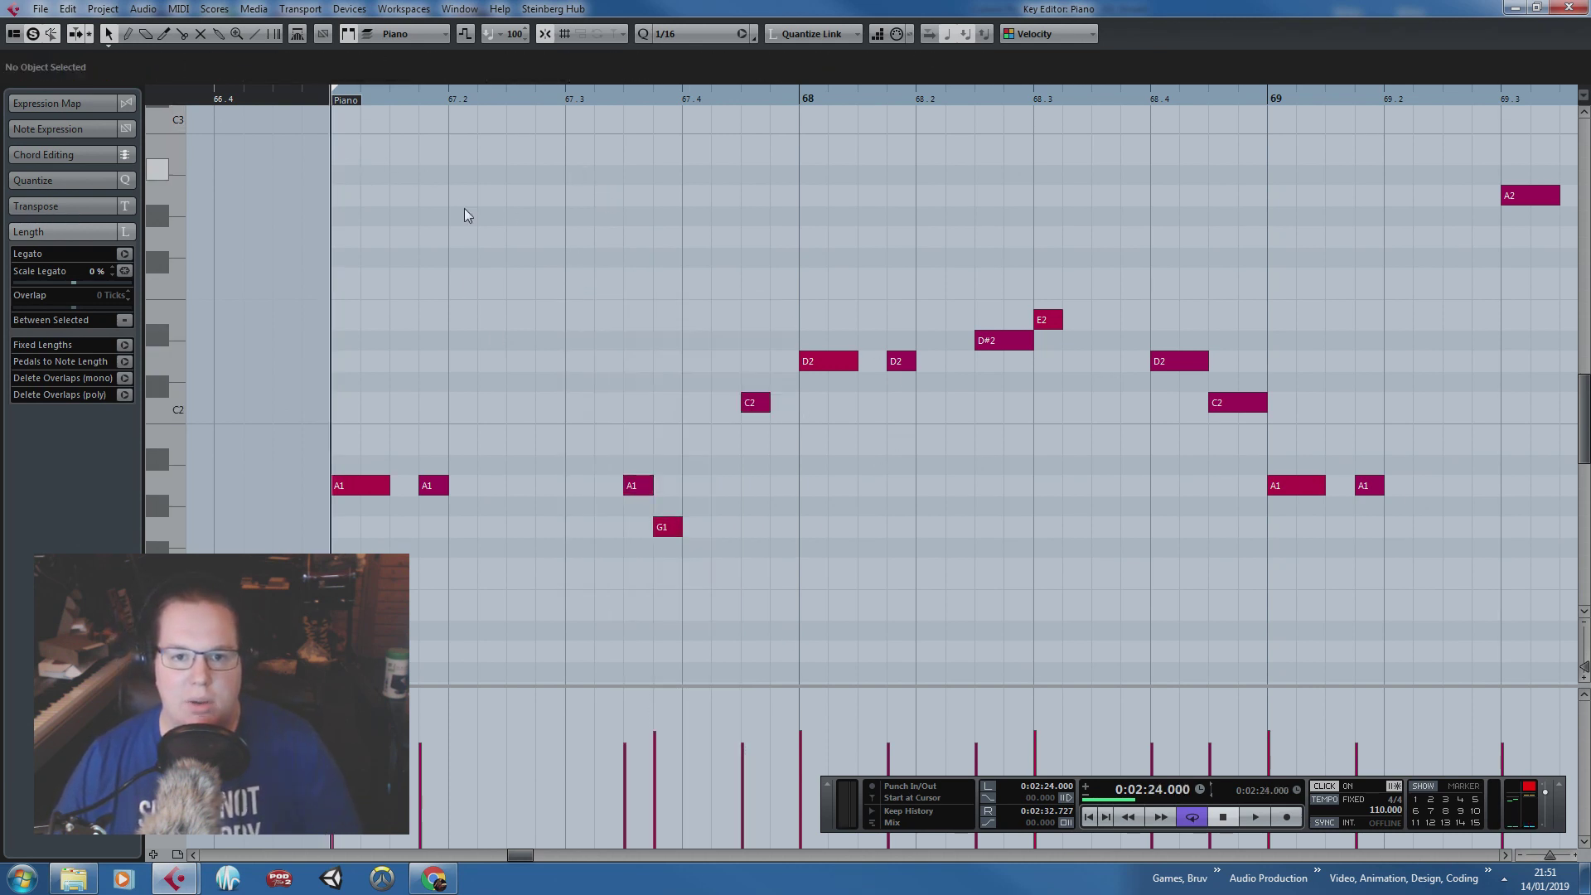
# Step: Play from bar 67, then examine the D#2 and E2 in bar 68 against the repeated D2 roots
pyautogui.press('space')
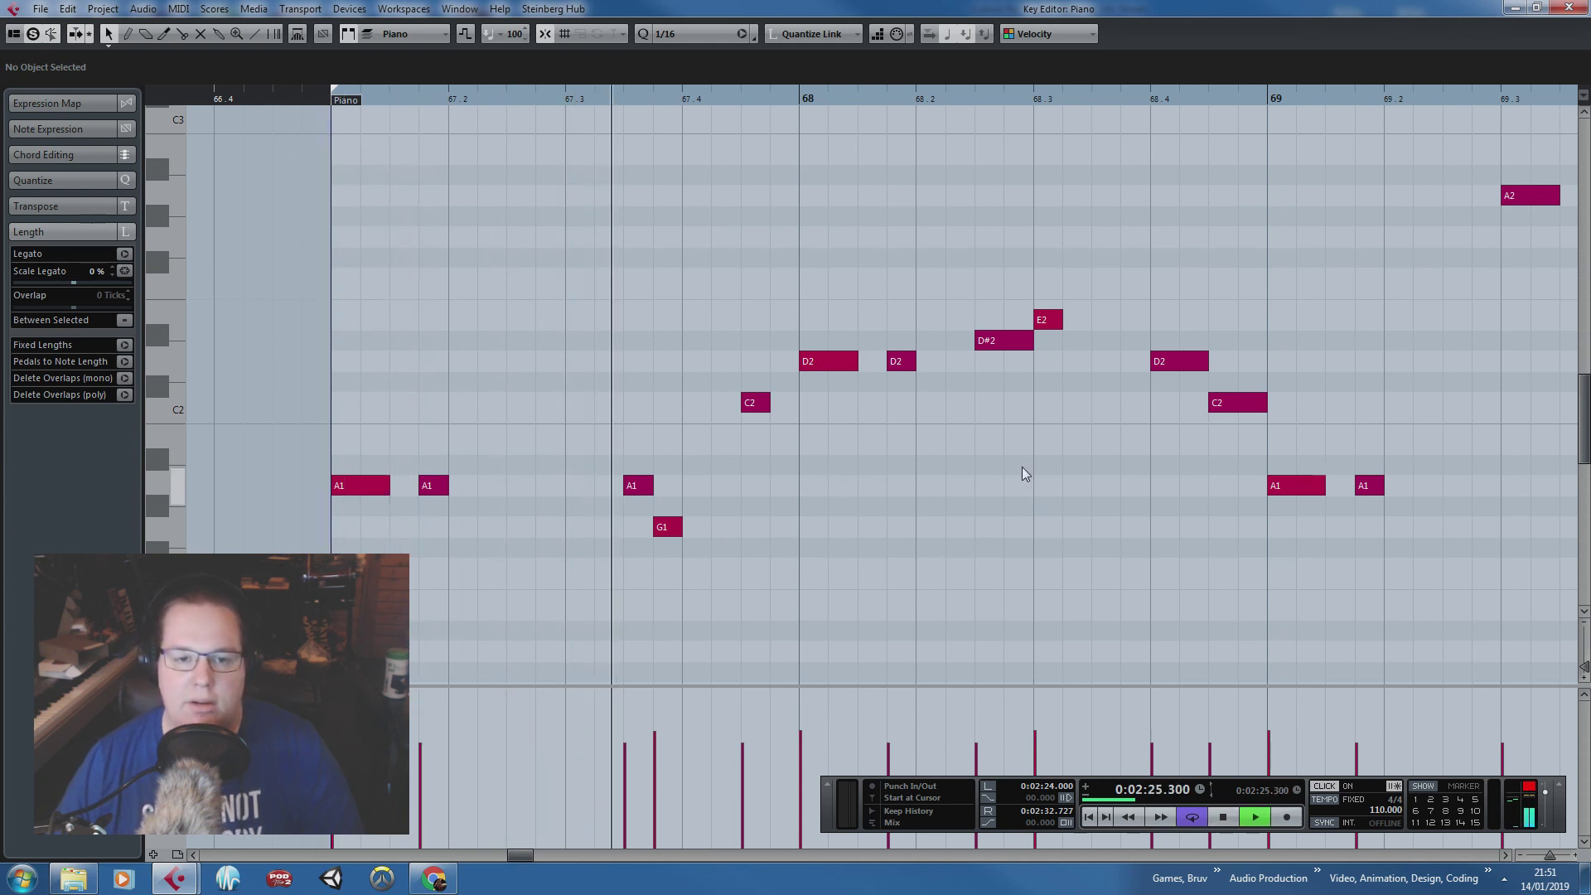
pyautogui.press('space')
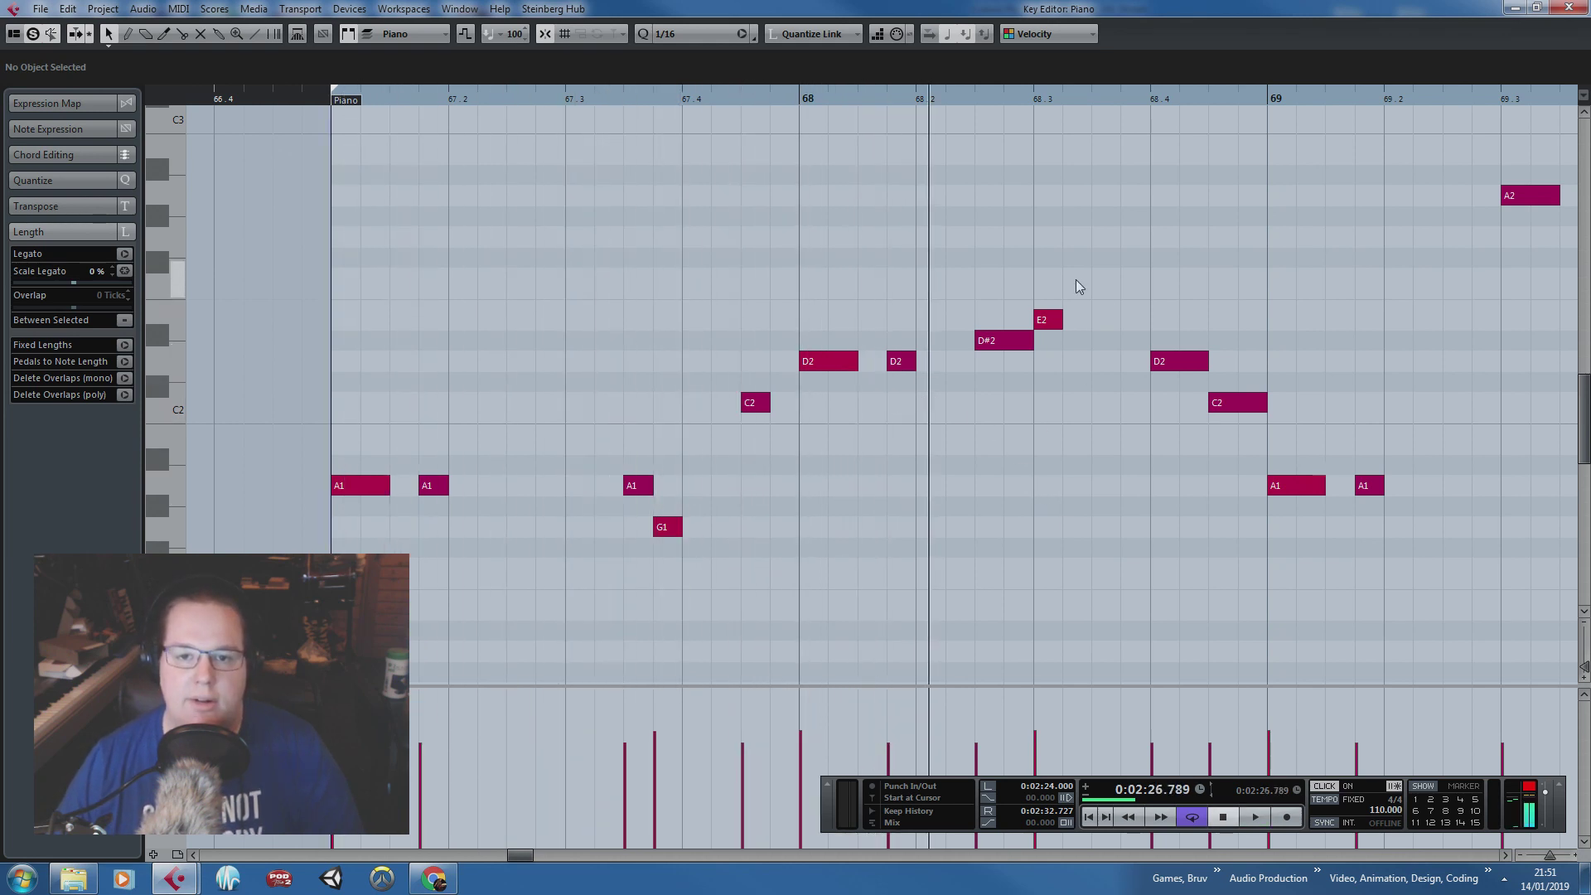
pyautogui.click(998, 340)
pyautogui.click(1048, 319)
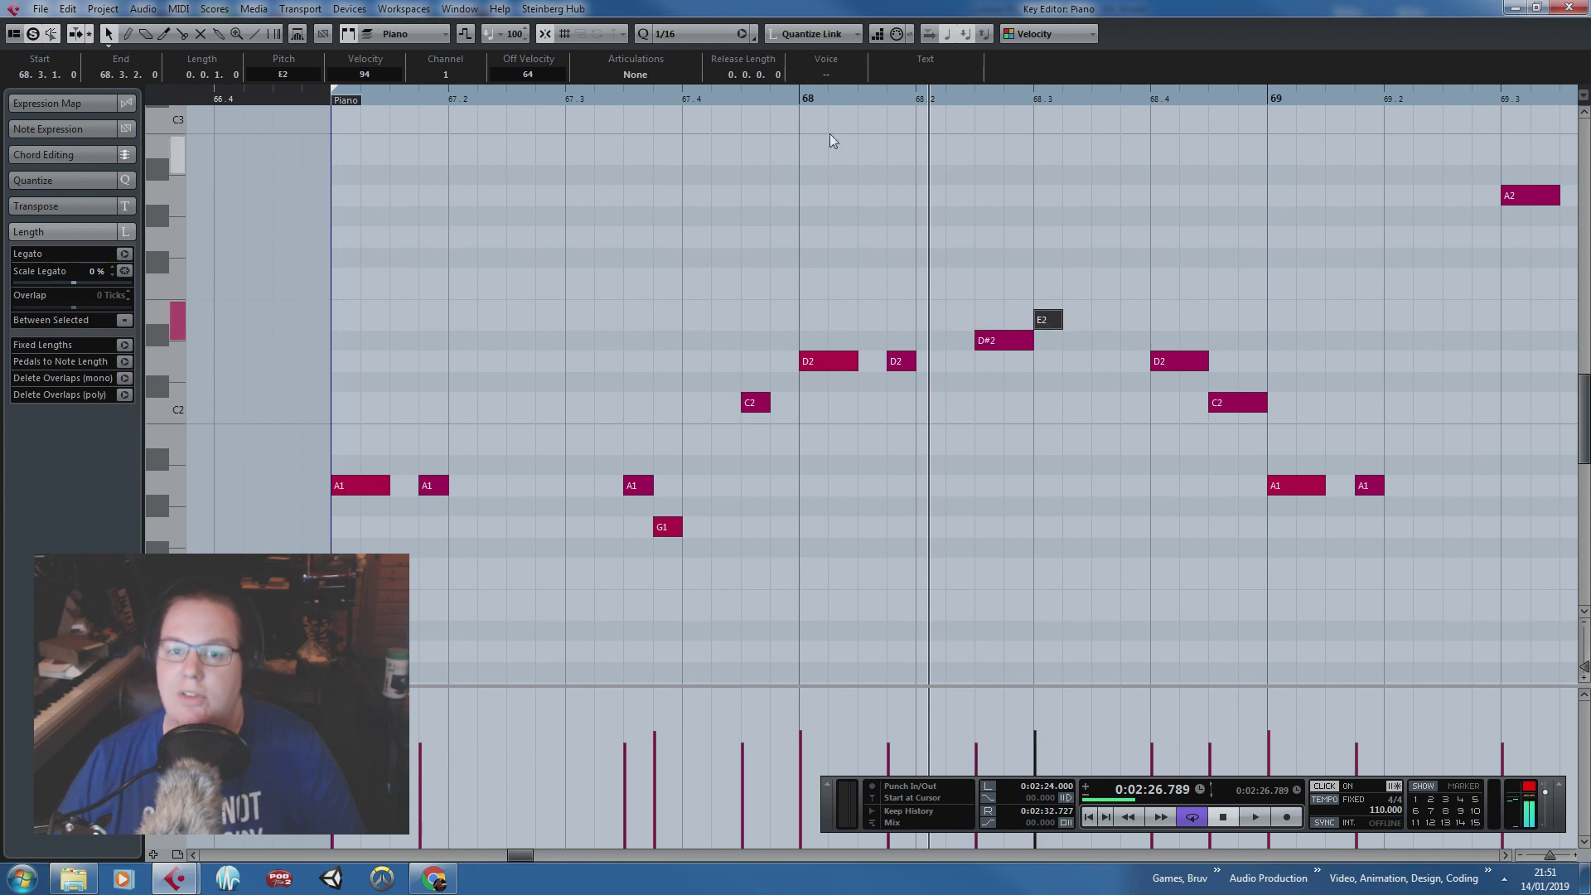
pyautogui.click(809, 102)
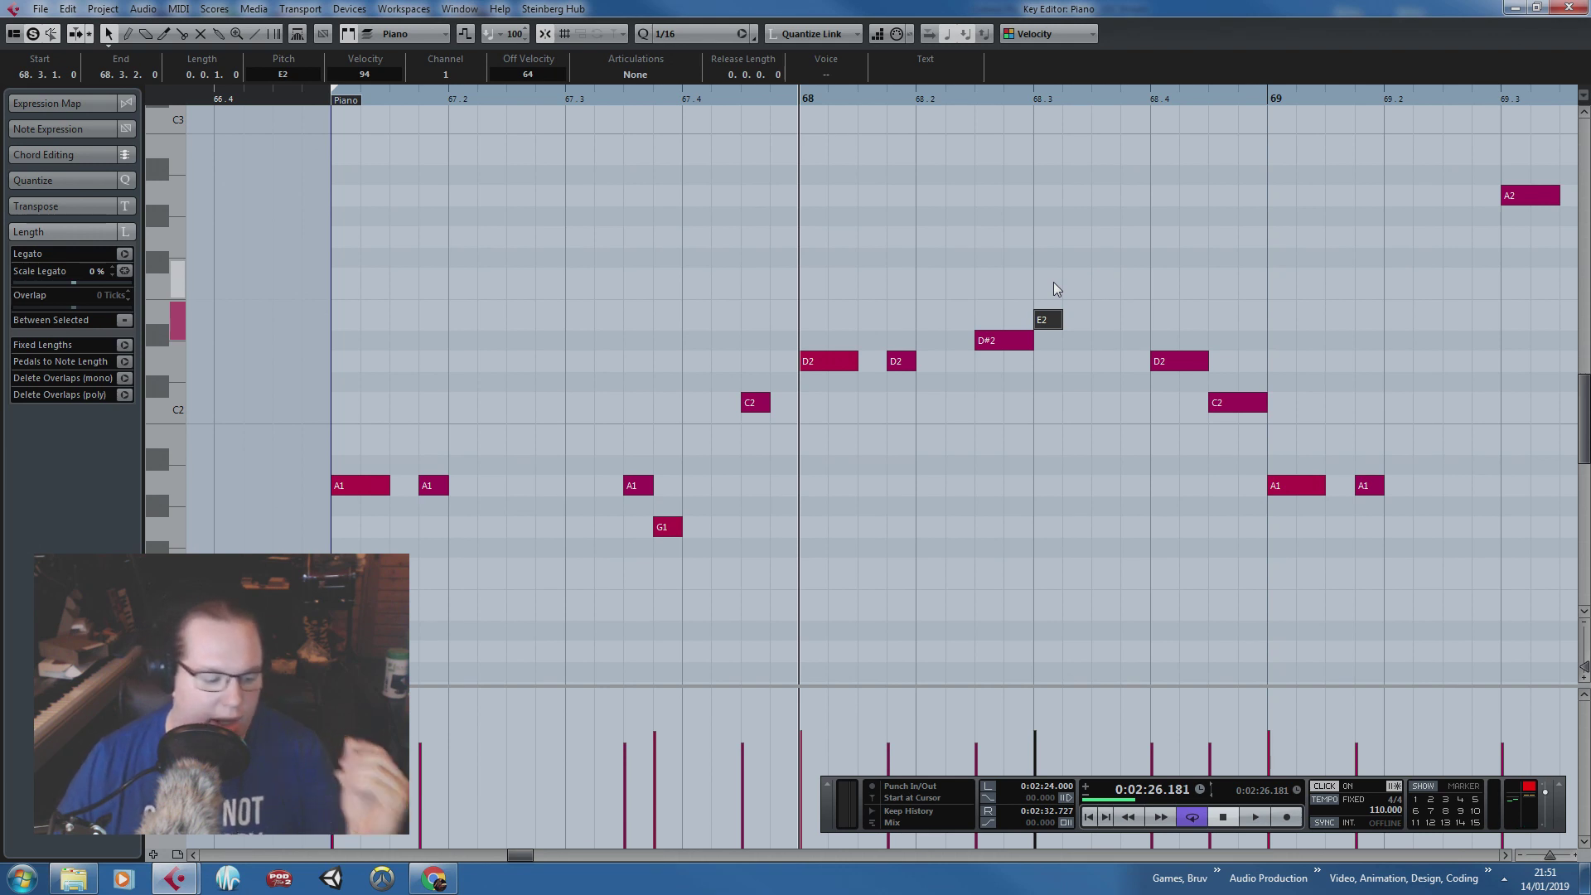
pyautogui.moveTo(809, 305); pyautogui.dragTo(927, 402)
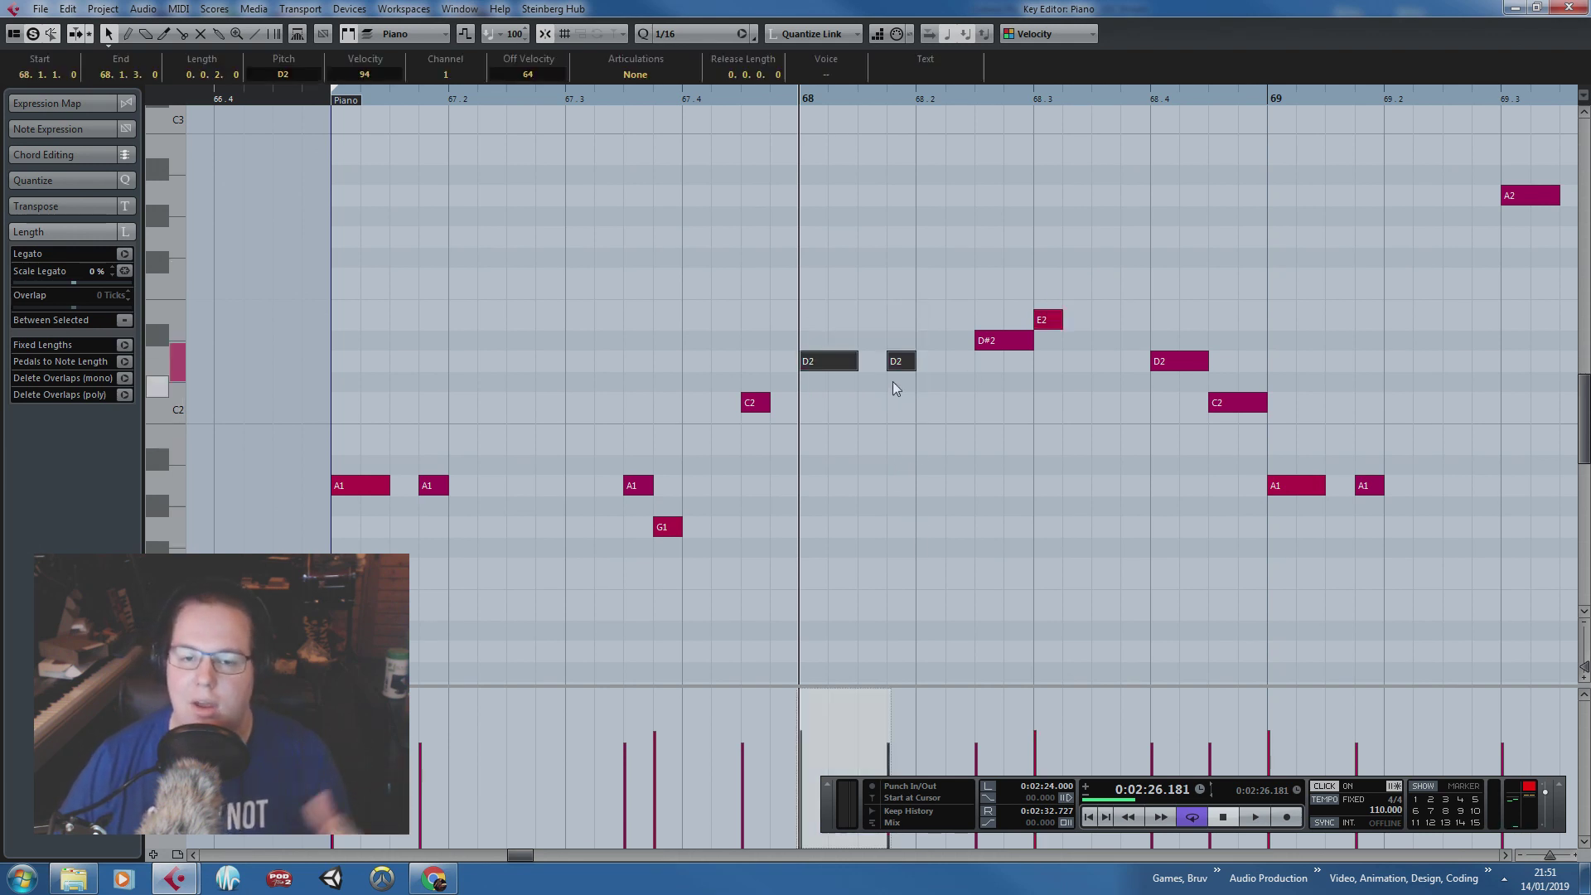
# Step: Audition the D#2 and E2 passing notes against the D2 roots by playing bar 68 from its start
pyautogui.click(814, 317)
pyautogui.moveTo(814, 317); pyautogui.dragTo(823, 275)
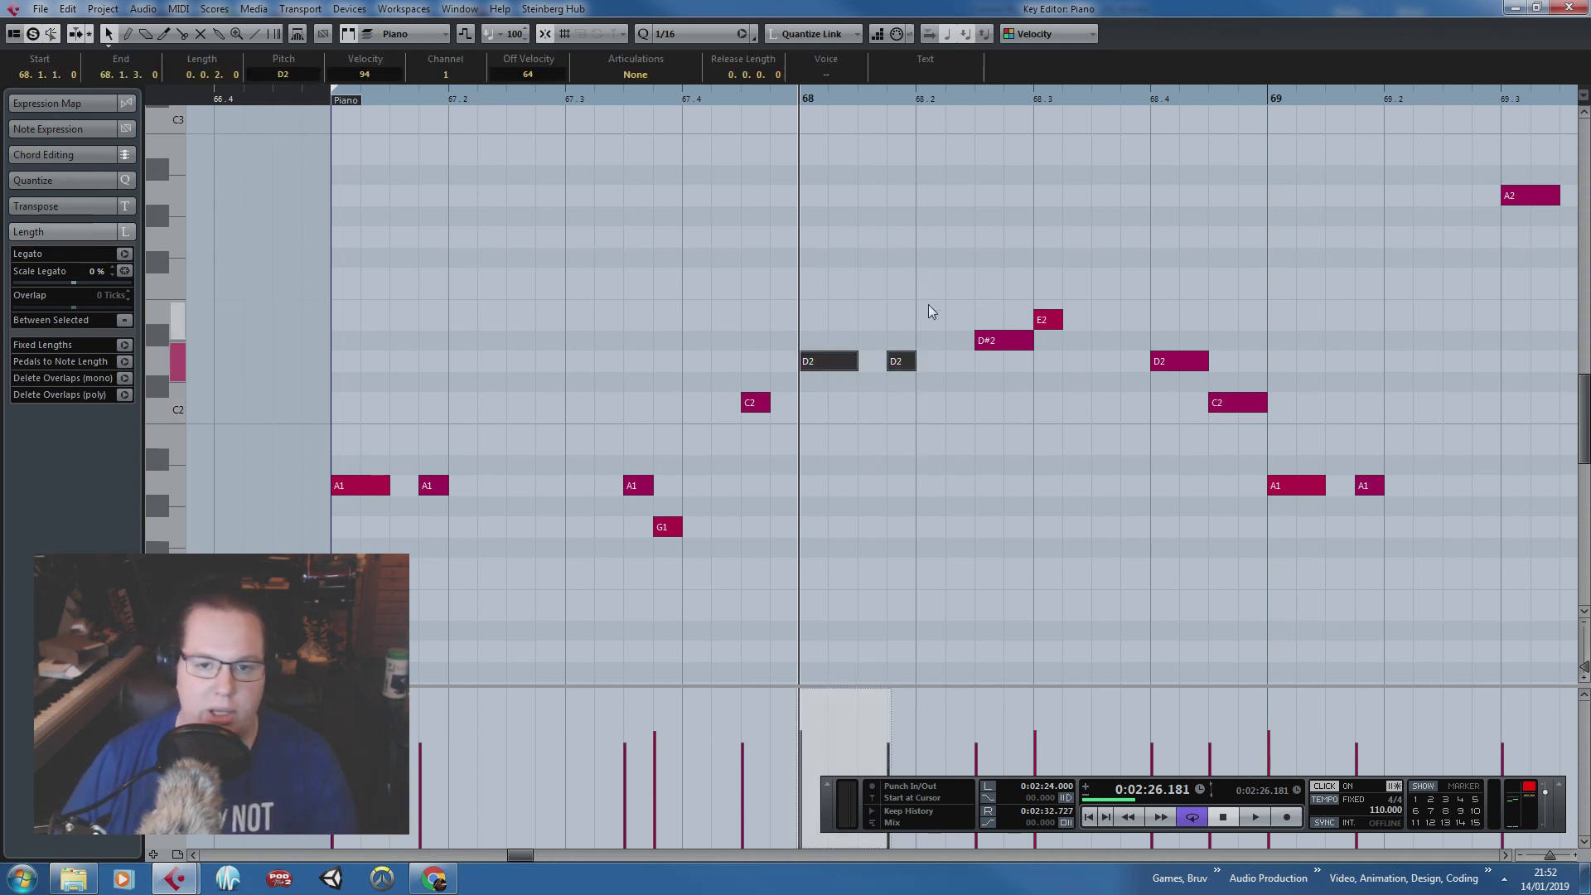
pyautogui.click(1048, 321)
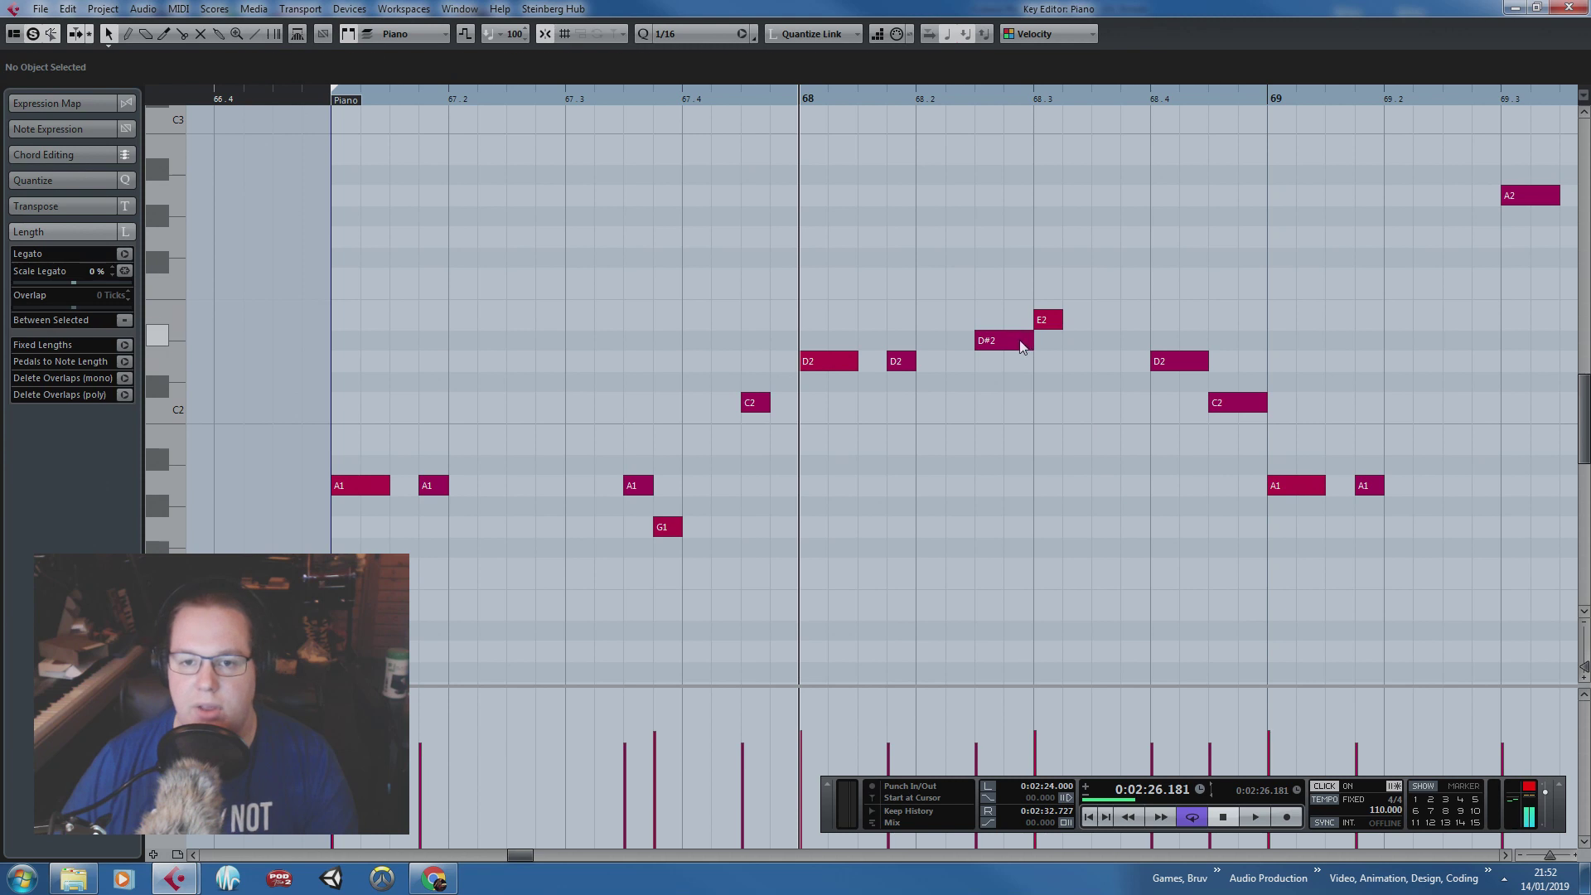
pyautogui.click(1048, 445)
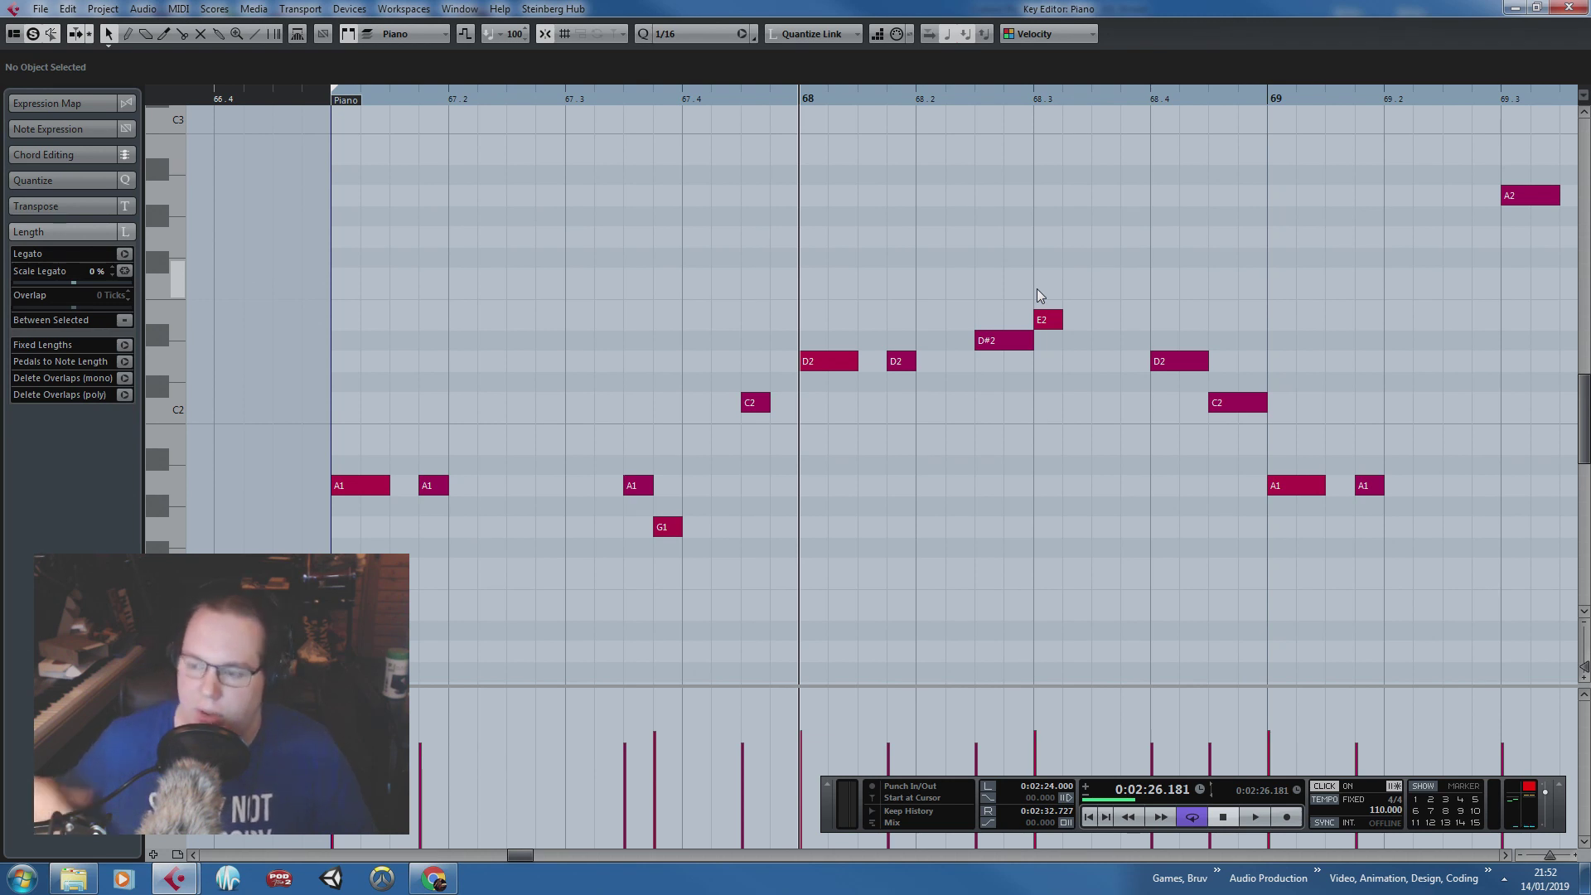
pyautogui.press('space')
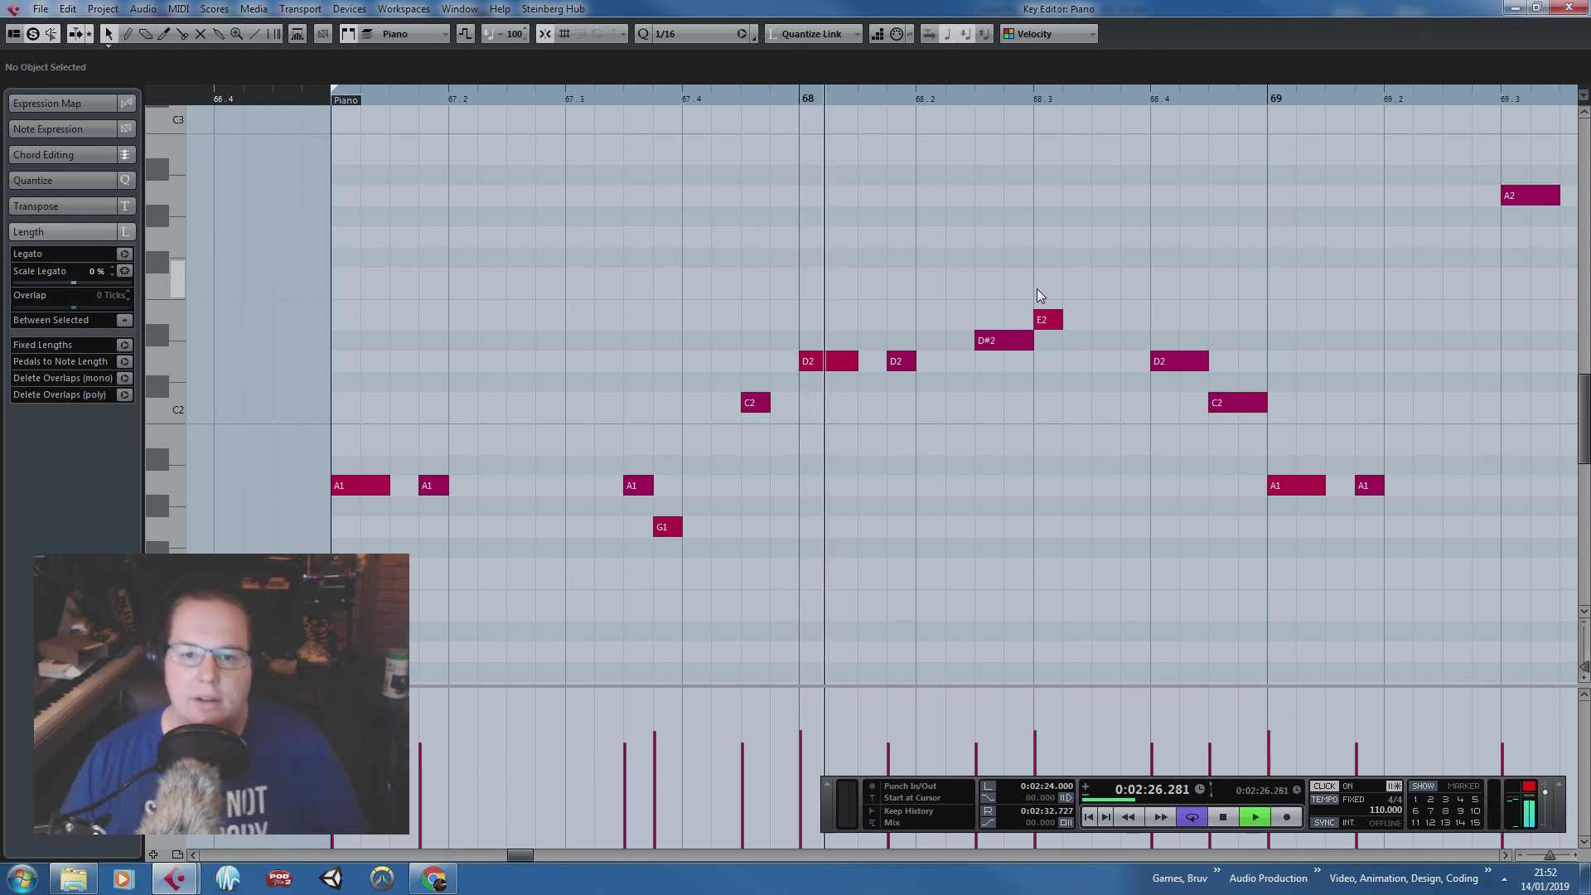
pyautogui.press('space')
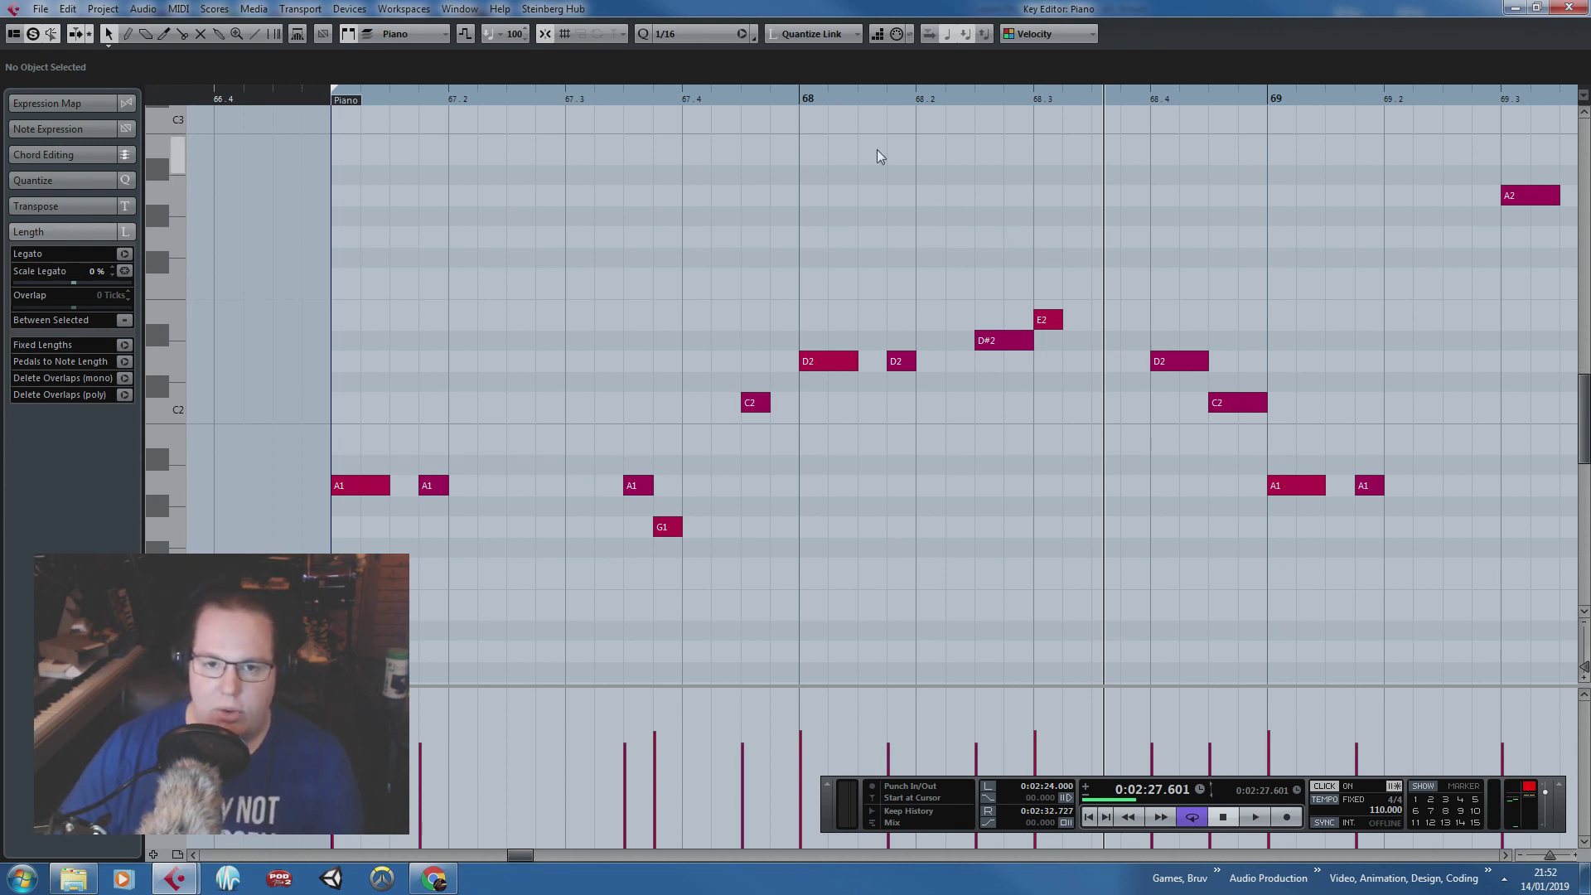
pyautogui.click(796, 95)
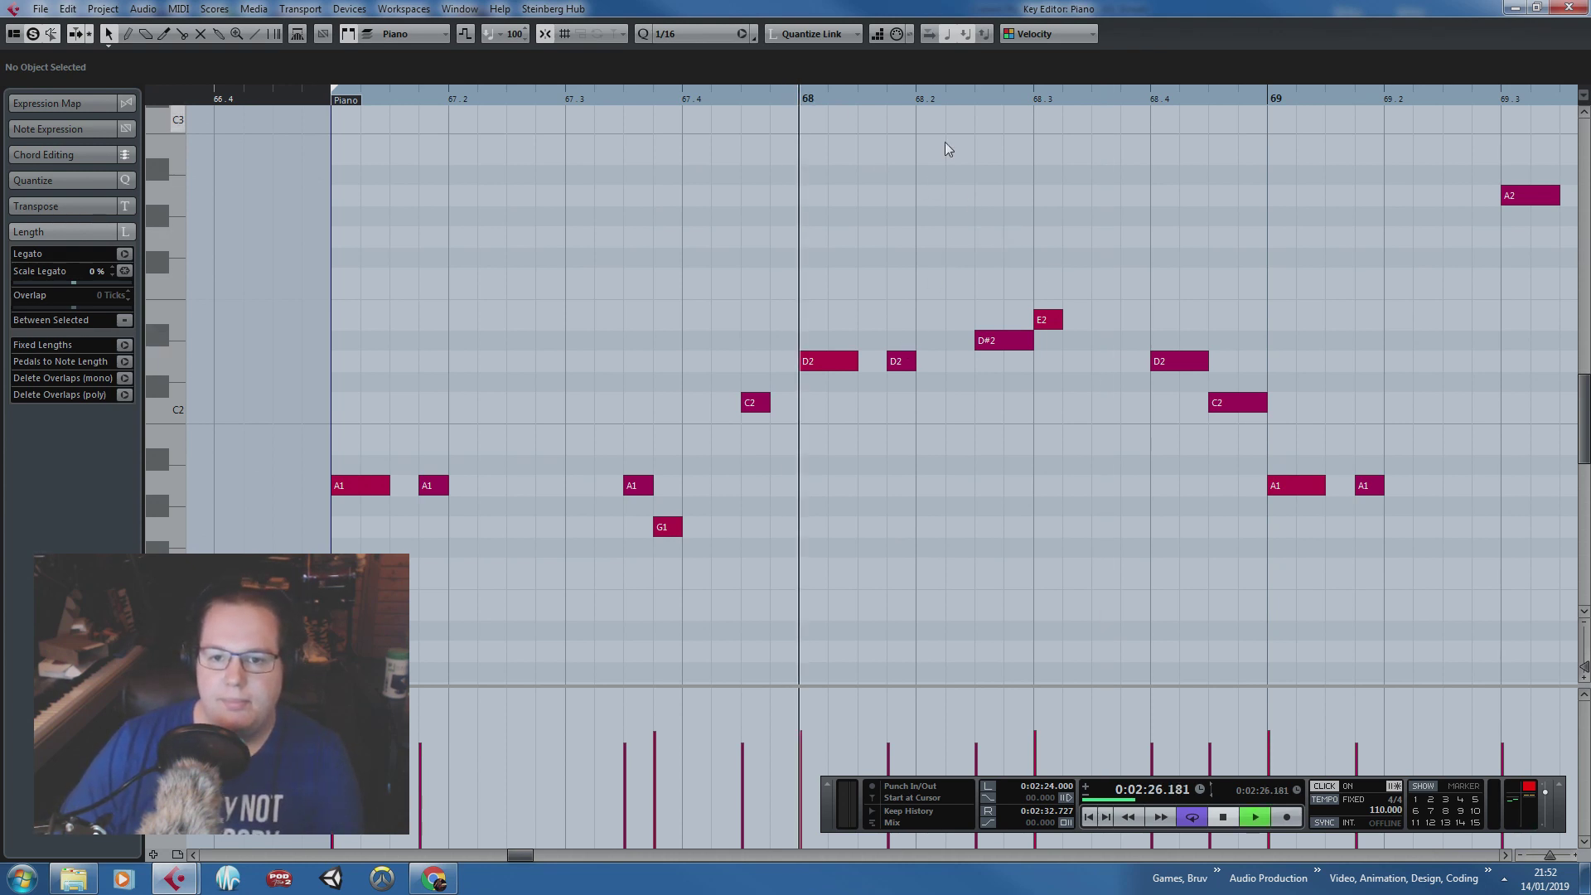
pyautogui.press('space')
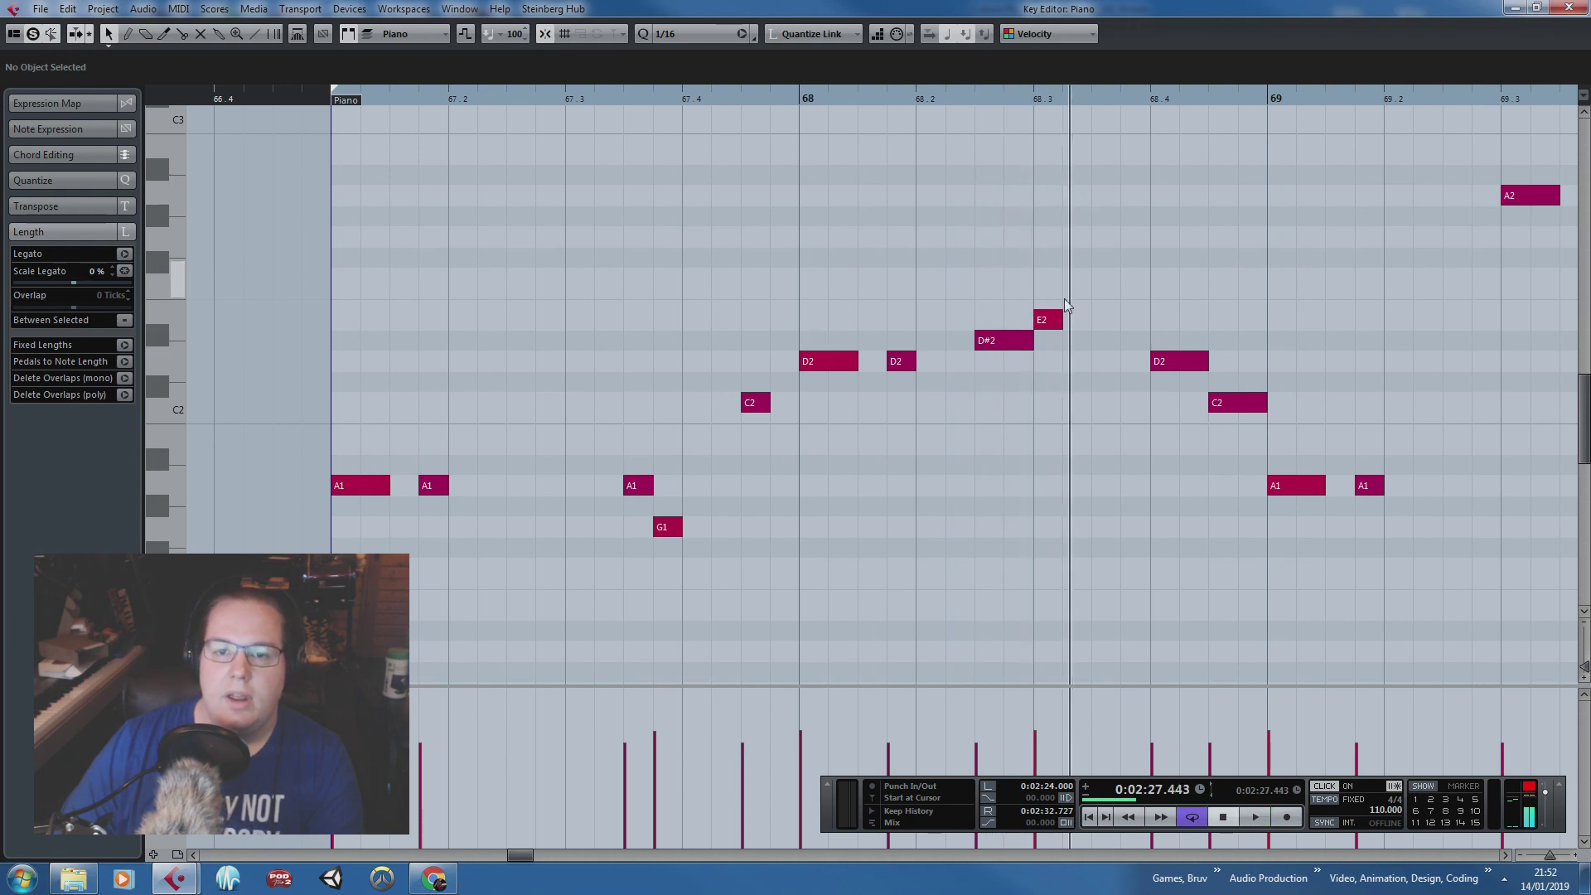
# Step: Examine the D2 and C2 at the end of bar 68 that lead down to the A1 opening bar 69
pyautogui.click(1183, 360)
pyautogui.click(1220, 404)
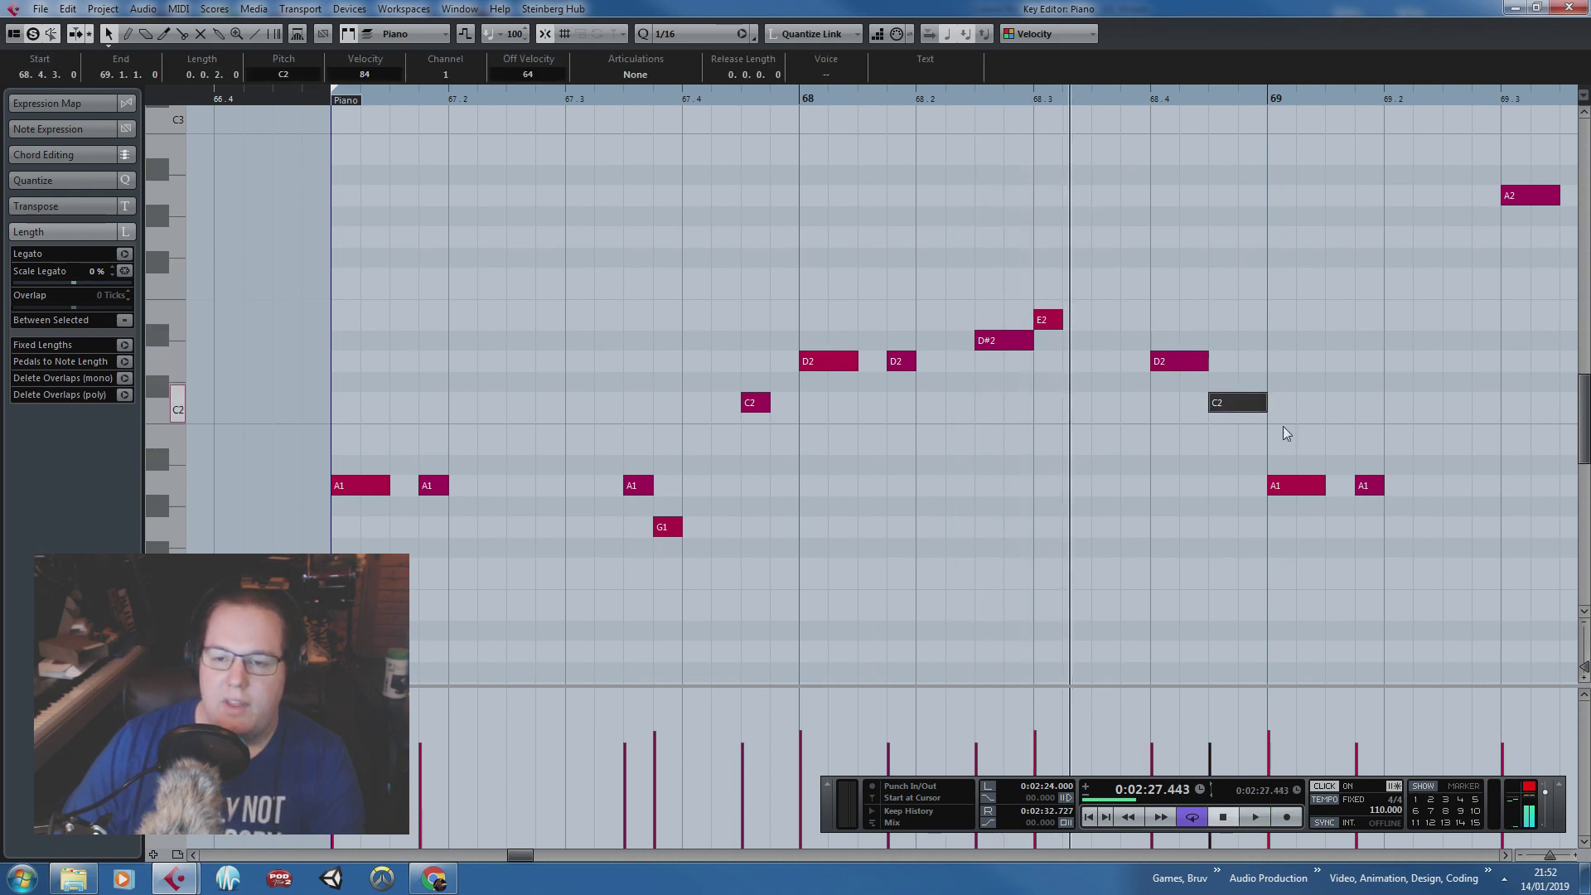
pyautogui.moveTo(1285, 432); pyautogui.dragTo(1107, 294)
pyautogui.click(1175, 366)
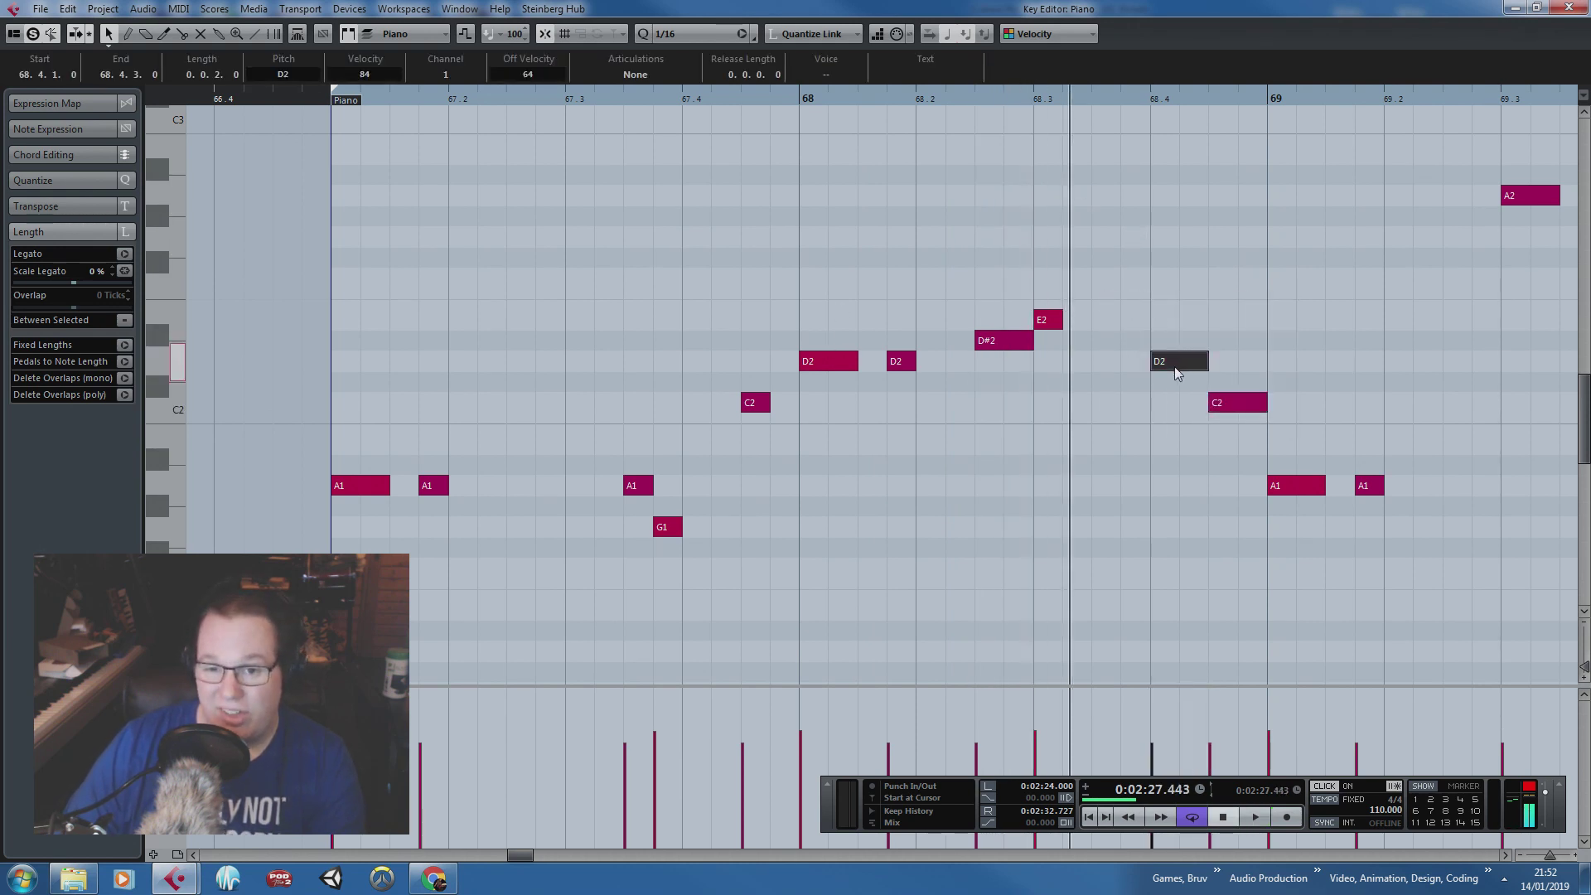
pyautogui.click(1234, 403)
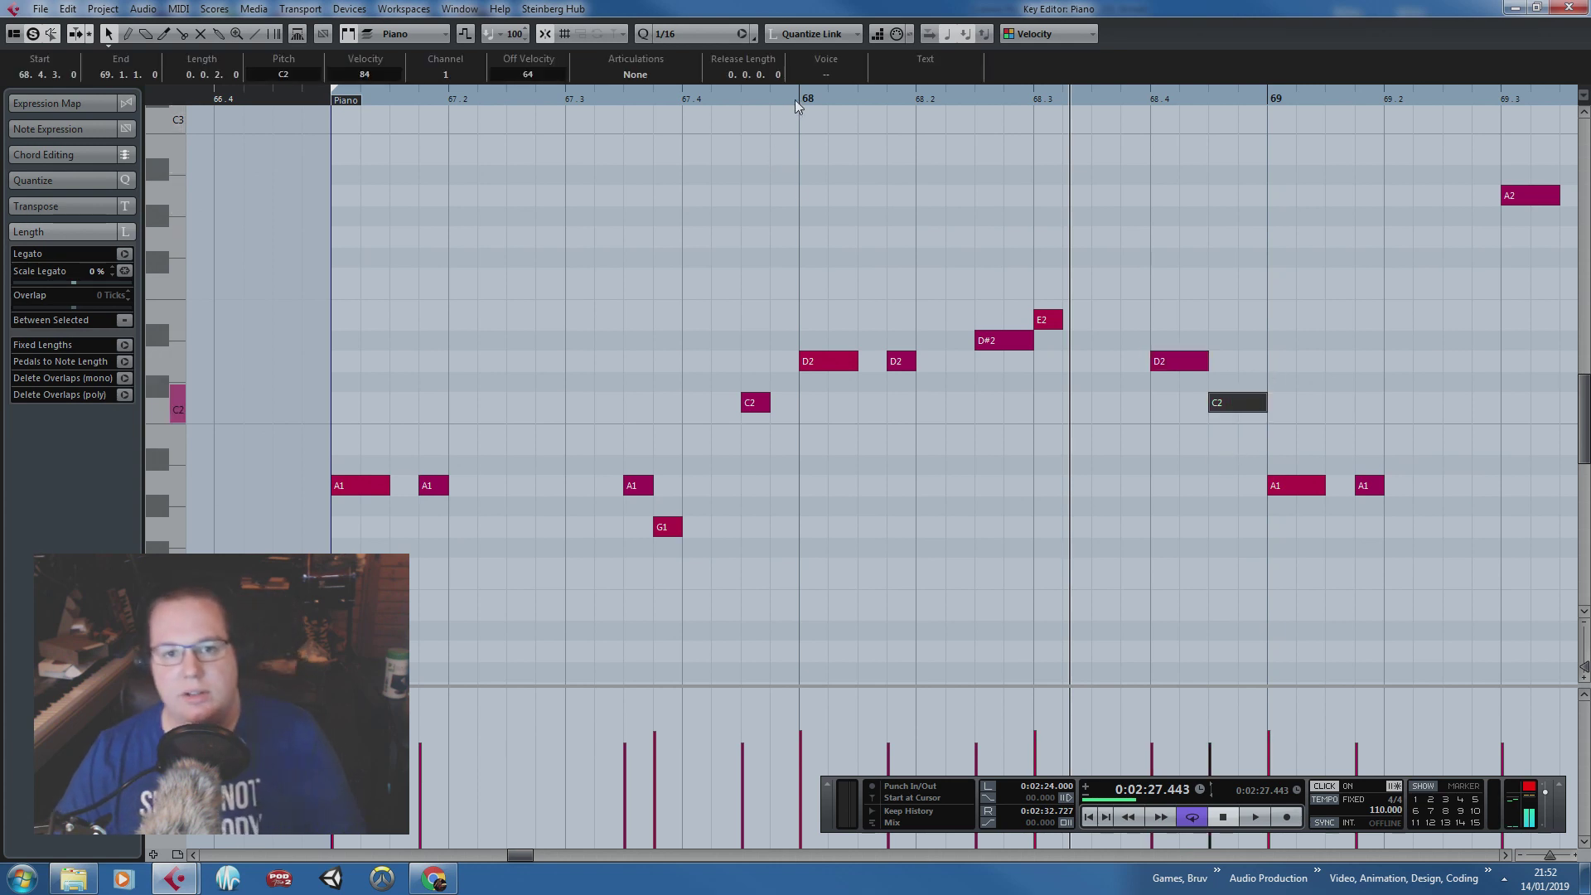
# Step: Play the end of bar 68 into bar 69 to hear the descent to the A1 root
pyautogui.hscroll(5, 937, 295)
pyautogui.press('space')
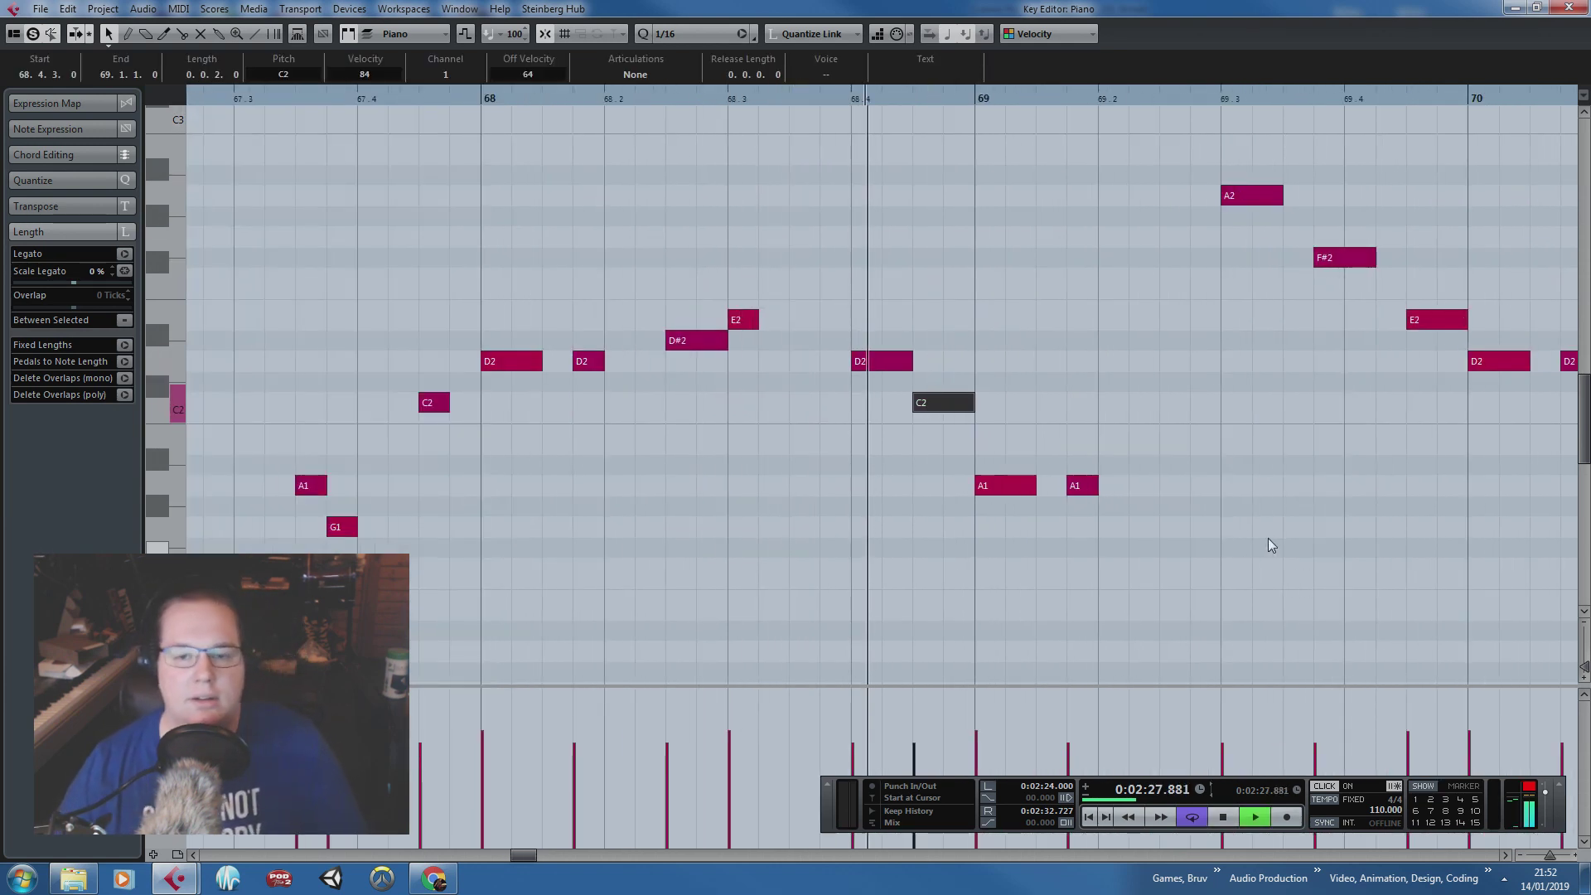
pyautogui.scroll(-3, 1263, 576)
pyautogui.moveTo(1418, 561); pyautogui.dragTo(1579, 578)
pyautogui.press('space')
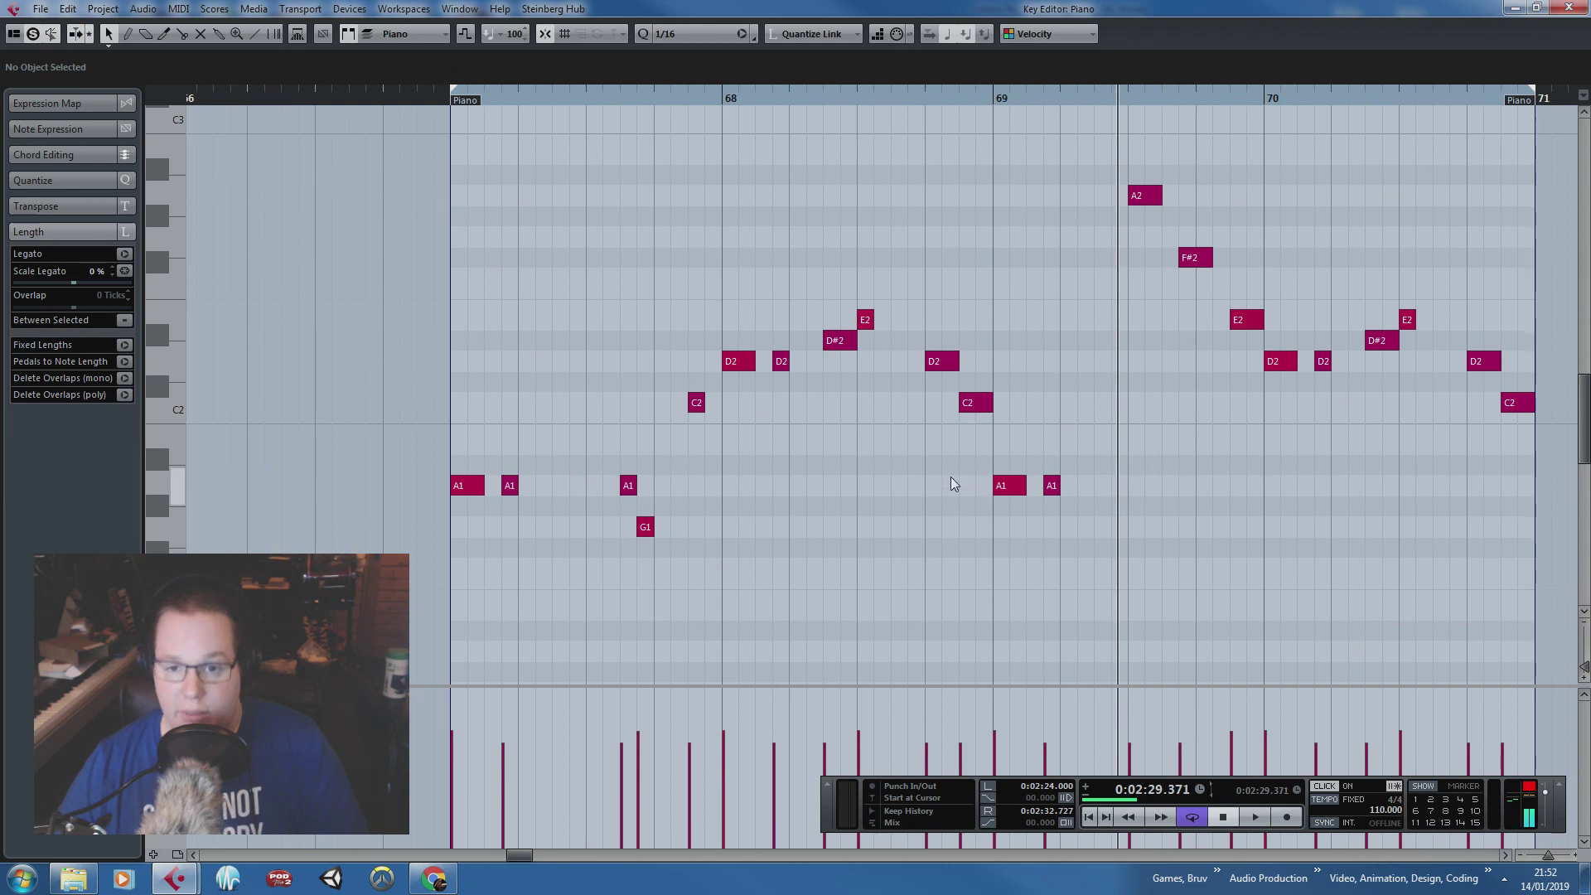
# Step: Play from bar 69 through bar 70 to hear the A2, F#2 and E2 run into the D2 root
pyautogui.moveTo(951, 475); pyautogui.dragTo(1199, 545)
pyautogui.moveTo(1342, 562); pyautogui.dragTo(1560, 564)
pyautogui.scroll(3, 814, 385)
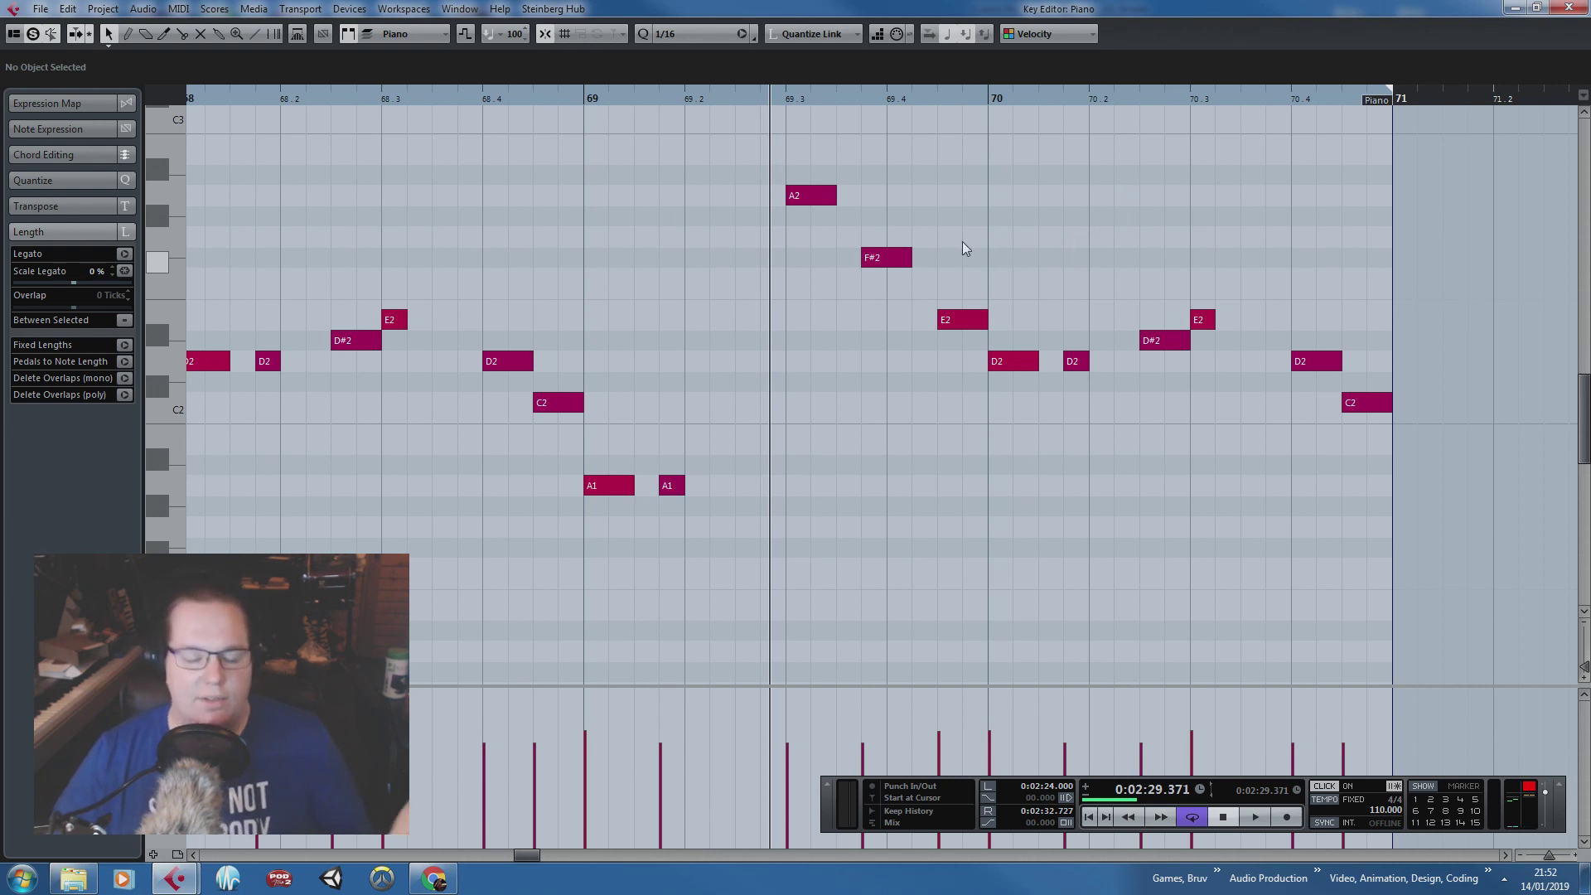
pyautogui.doubleClick(589, 102)
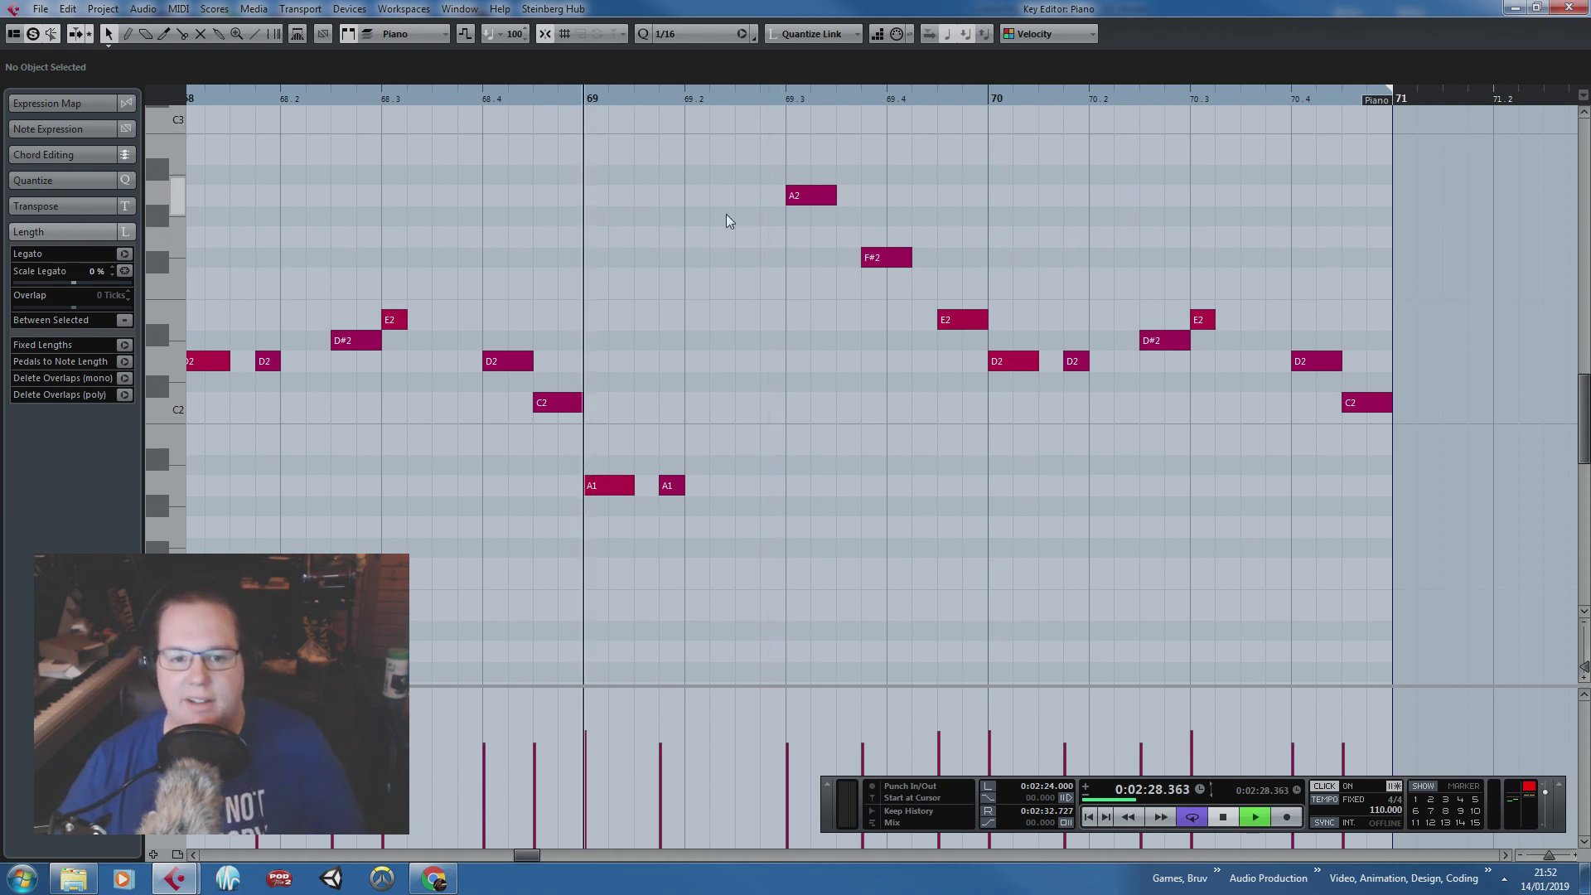
pyautogui.keyDown('ctrl'); pyautogui.scroll(1, 809, 434); pyautogui.keyUp('ctrl')
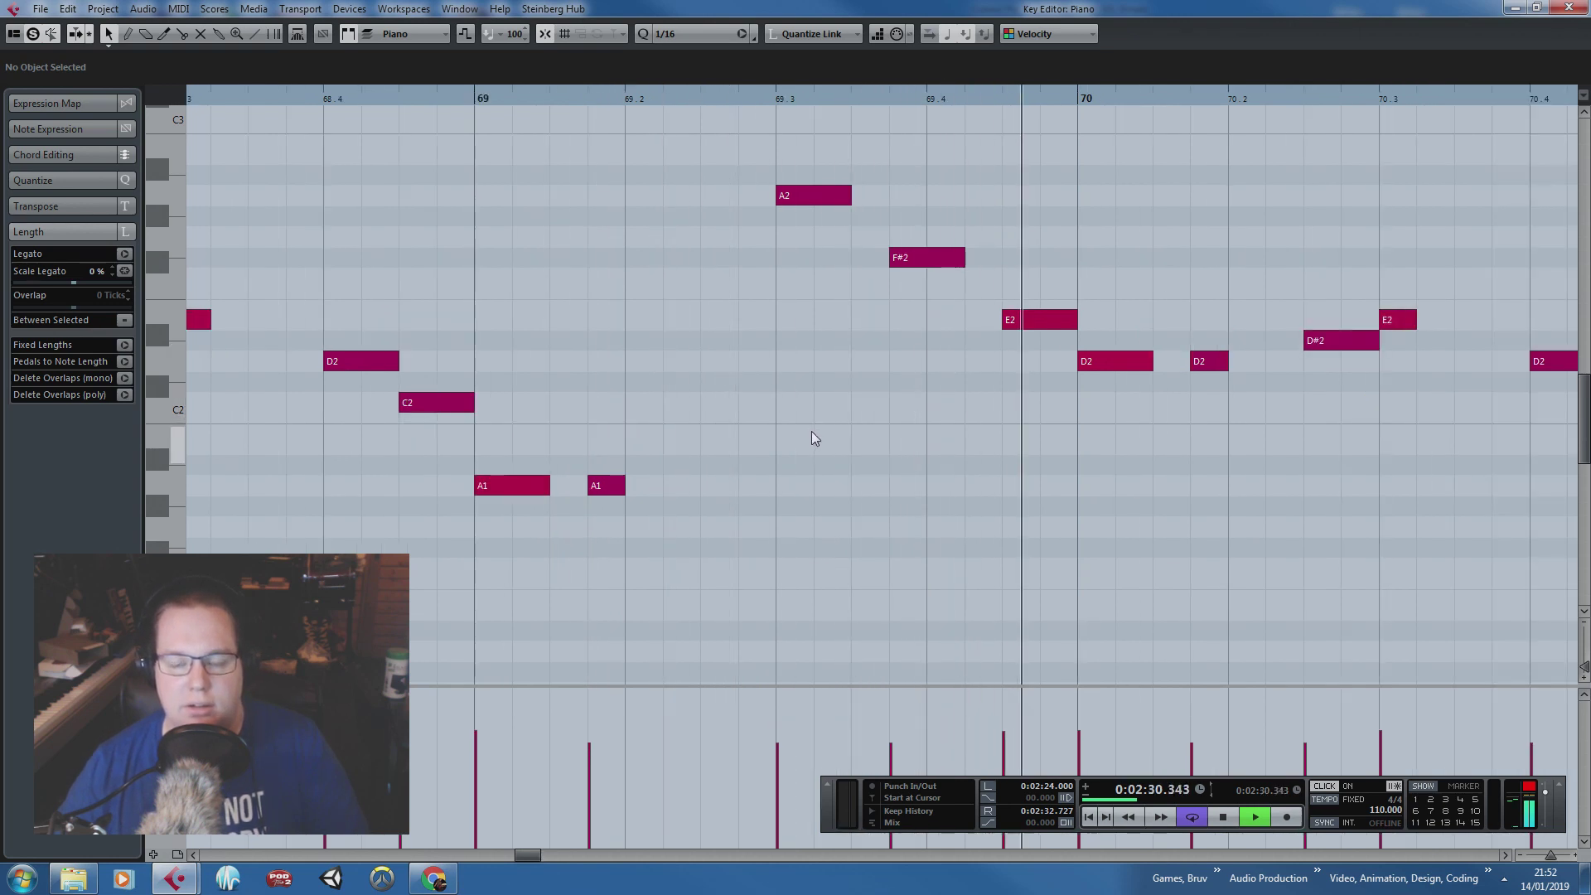
pyautogui.keyDown('ctrl'); pyautogui.scroll(-2, 812, 438); pyautogui.keyUp('ctrl')
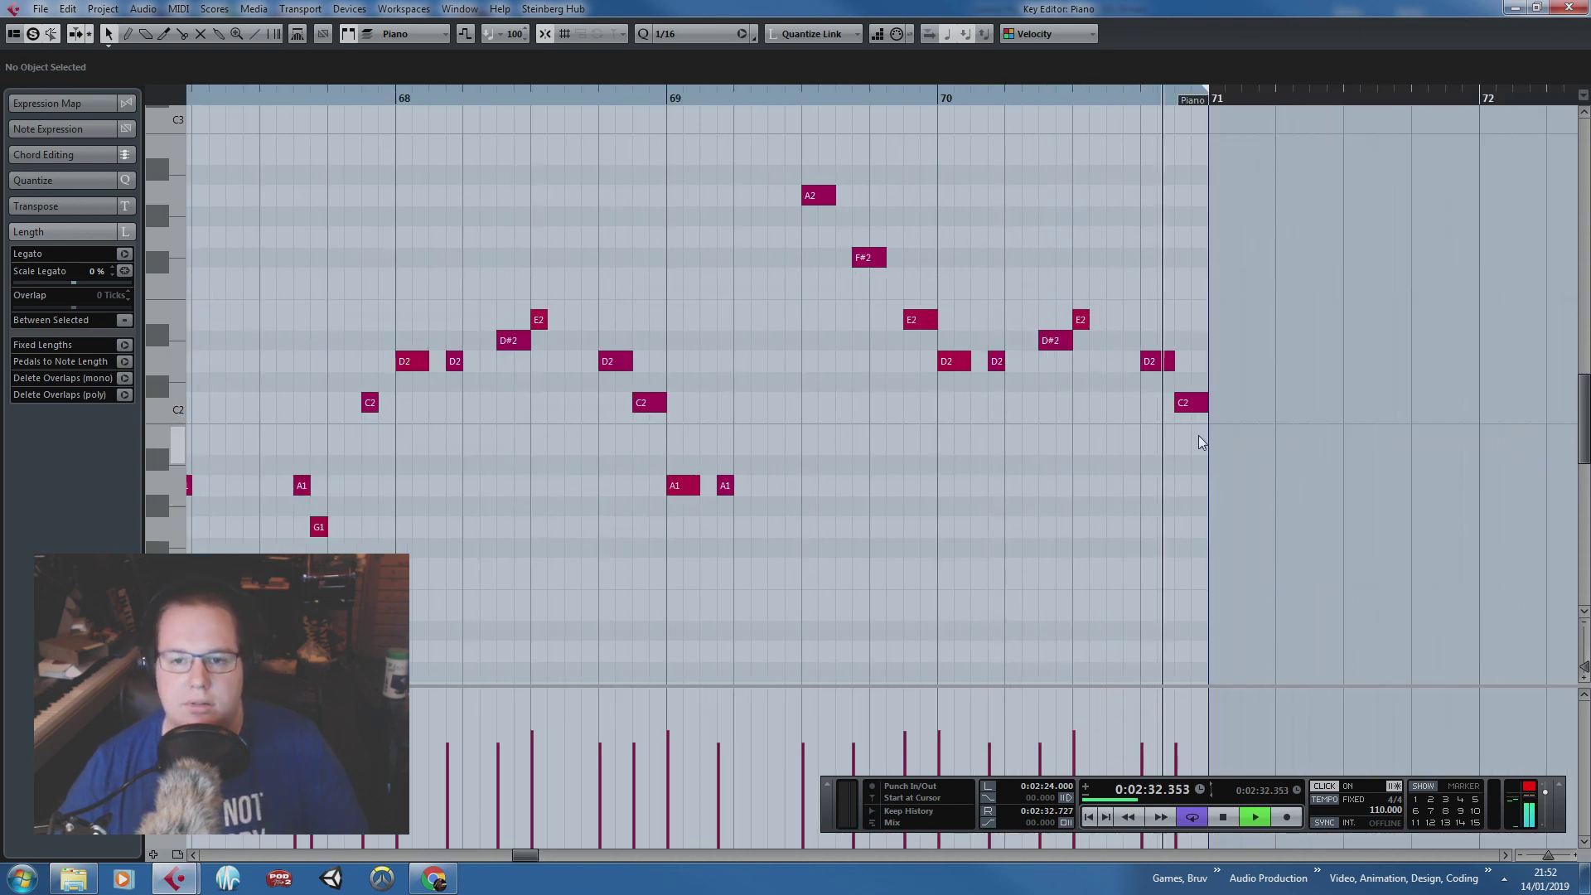
pyautogui.press('space')
# Step: Step through the descending A2, F#2 and E2 in bar 69, then clear the note selection
pyautogui.moveTo(1483, 472); pyautogui.dragTo(1145, 246)
pyautogui.click(1191, 452)
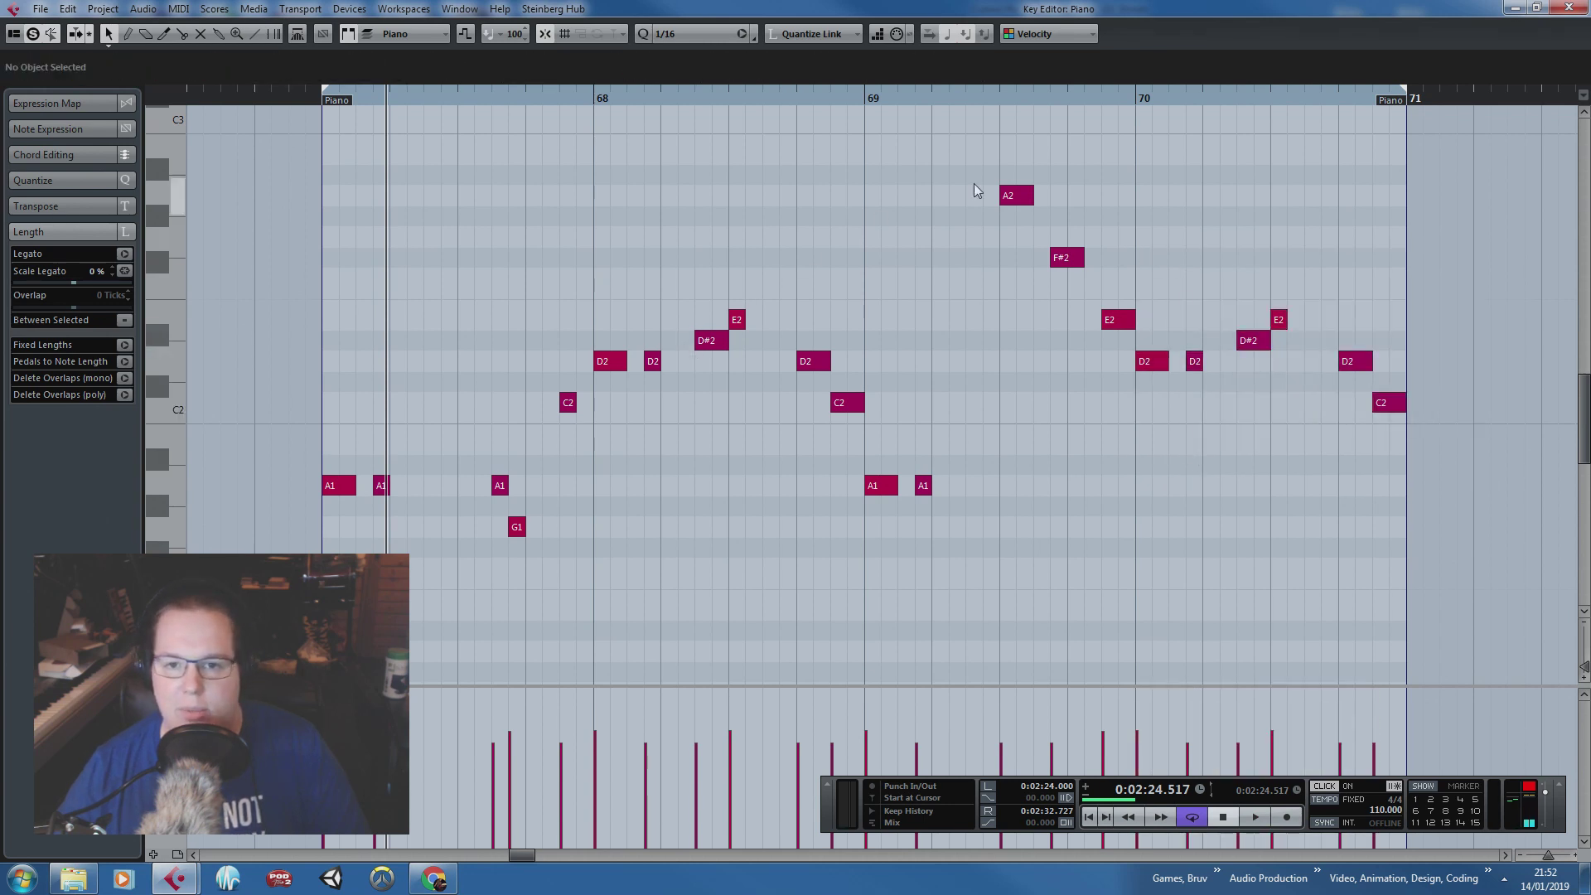
pyautogui.click(1011, 195)
pyautogui.press('Right')
pyautogui.press('Right')
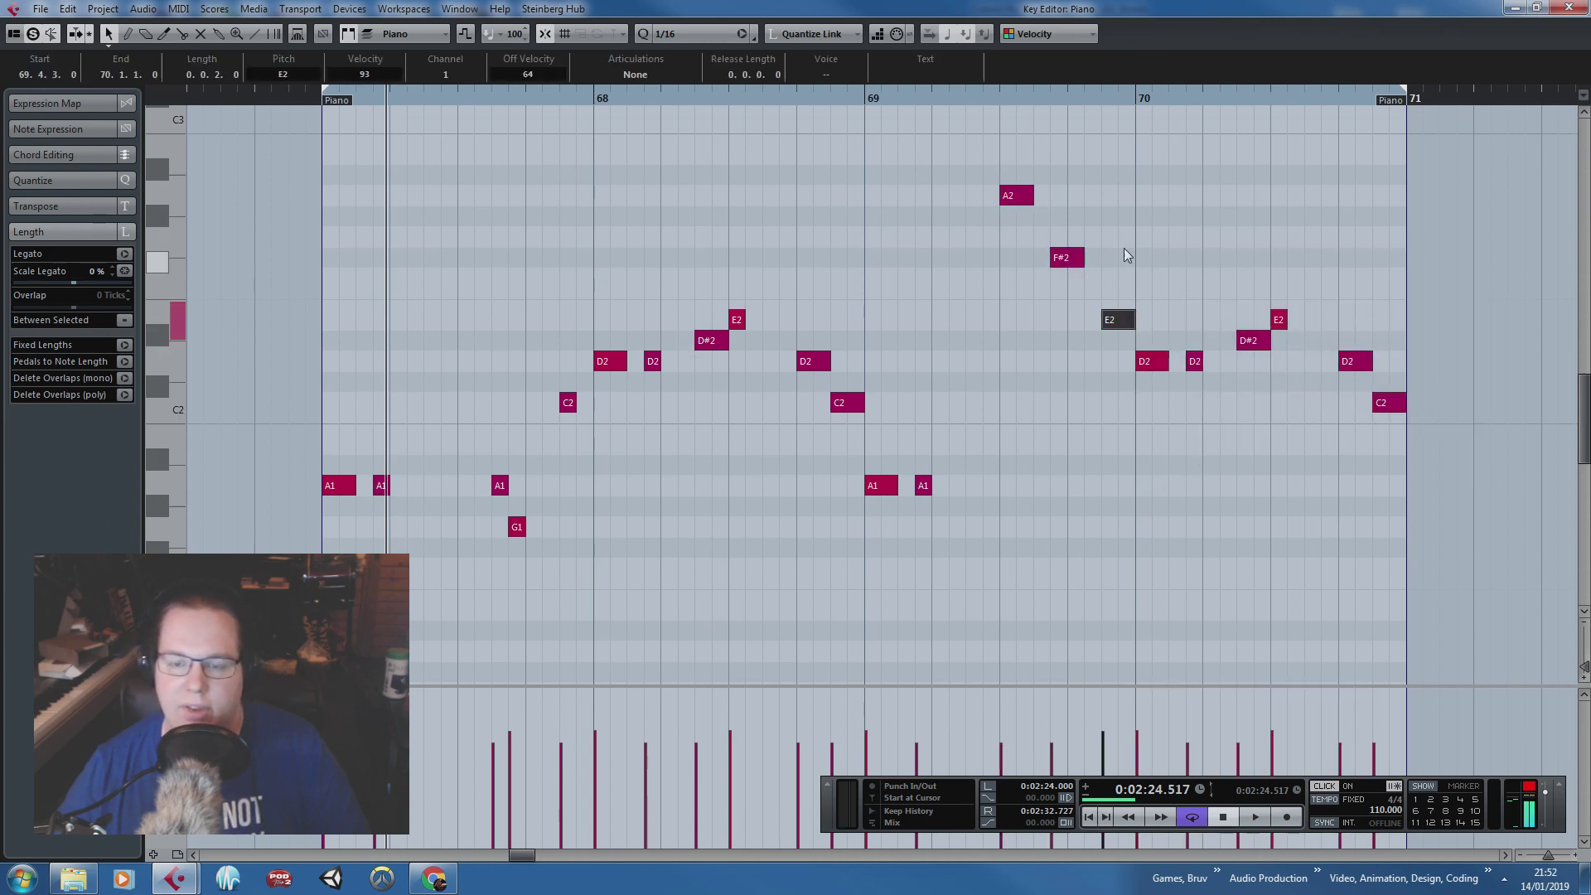
pyautogui.click(1123, 247)
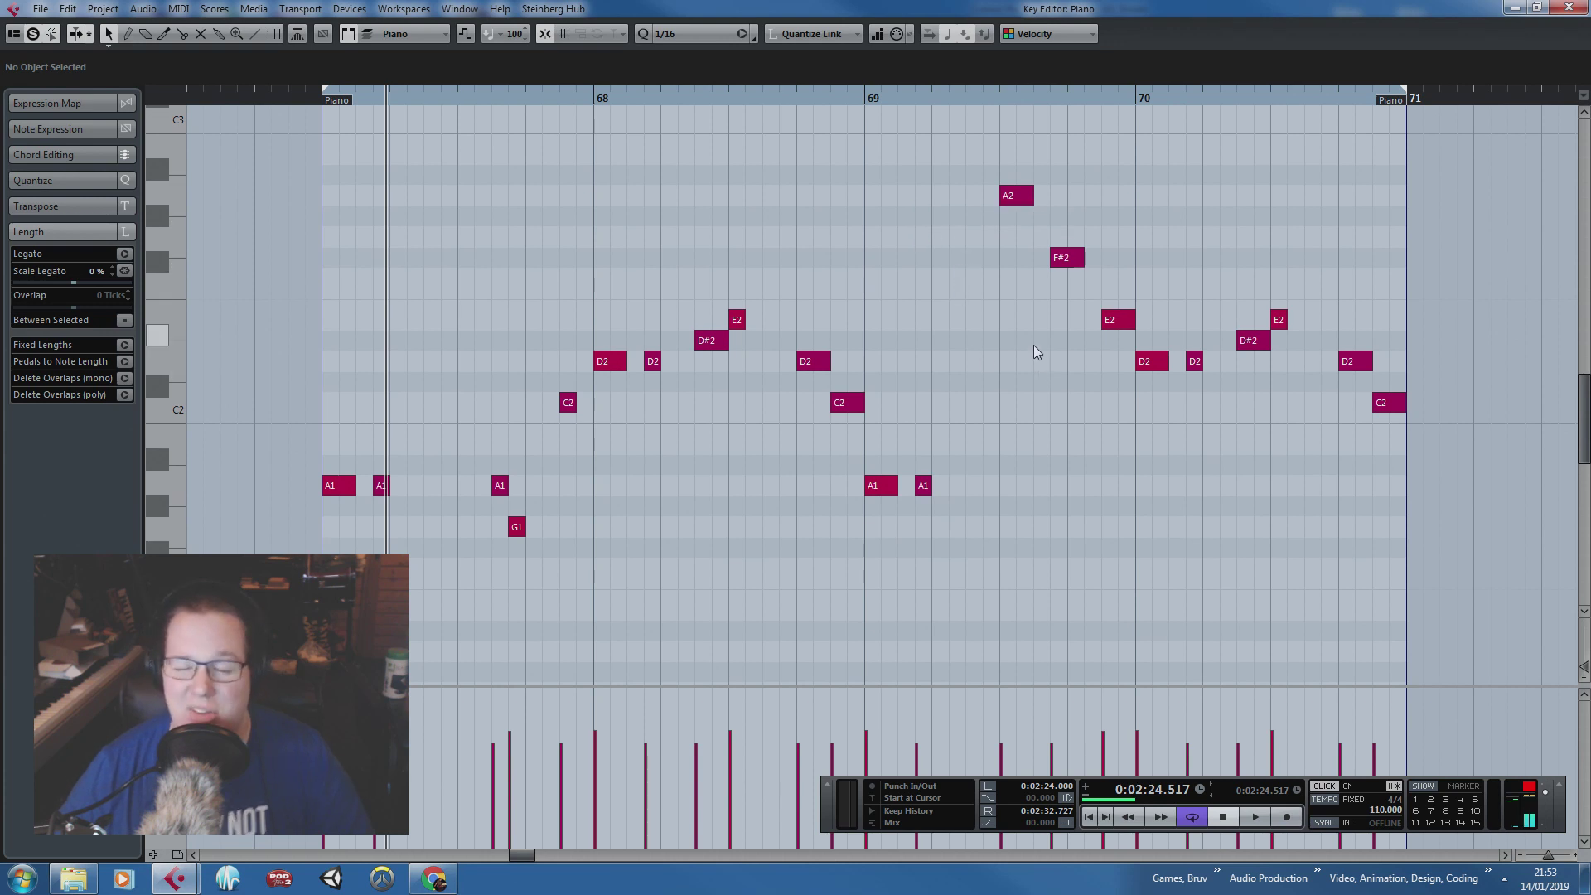
# Step: Close the bass part's note editor and play the looped section in bars 67–70 with the drums and piano
pyautogui.click(1569, 8)
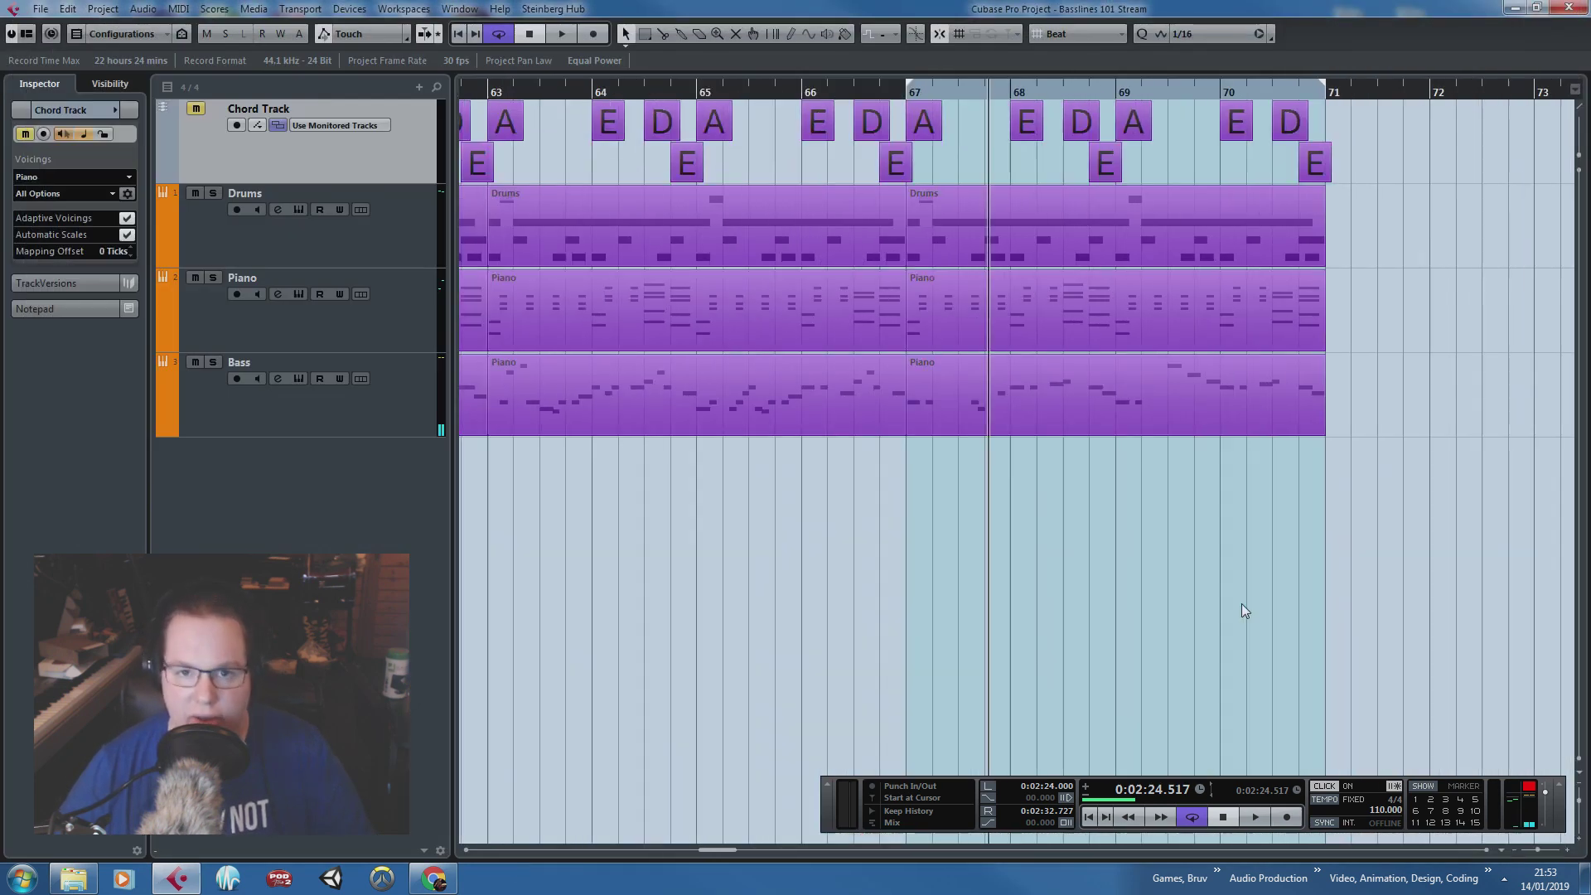
pyautogui.scroll(-1, 1241, 604)
pyautogui.doubleClick(980, 92)
pyautogui.scroll(3, 1108, 552)
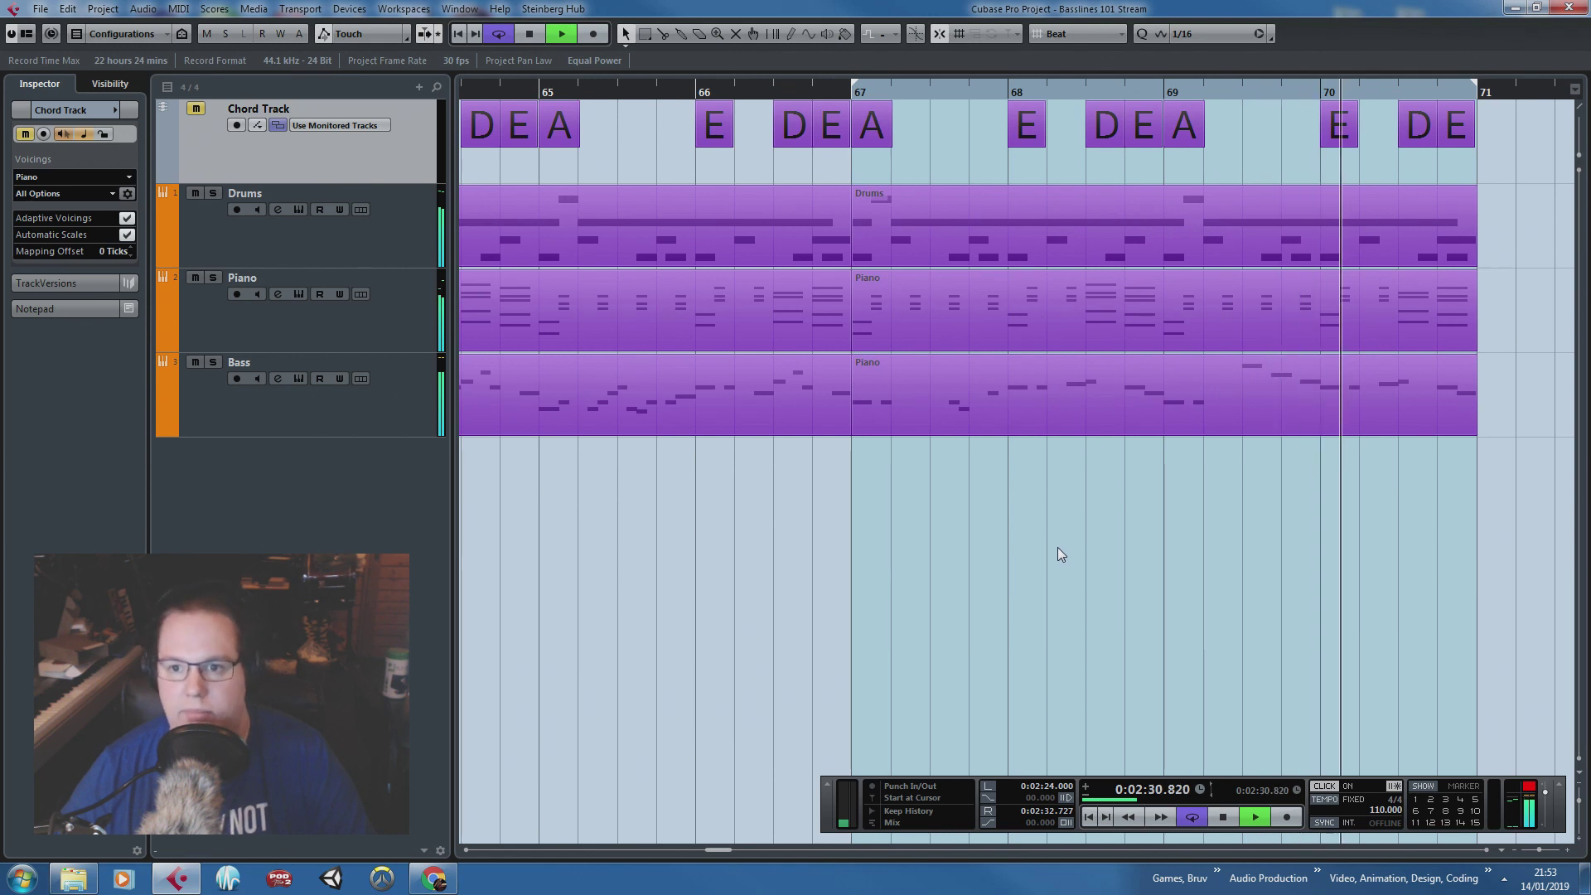
pyautogui.scroll(-1, 1057, 547)
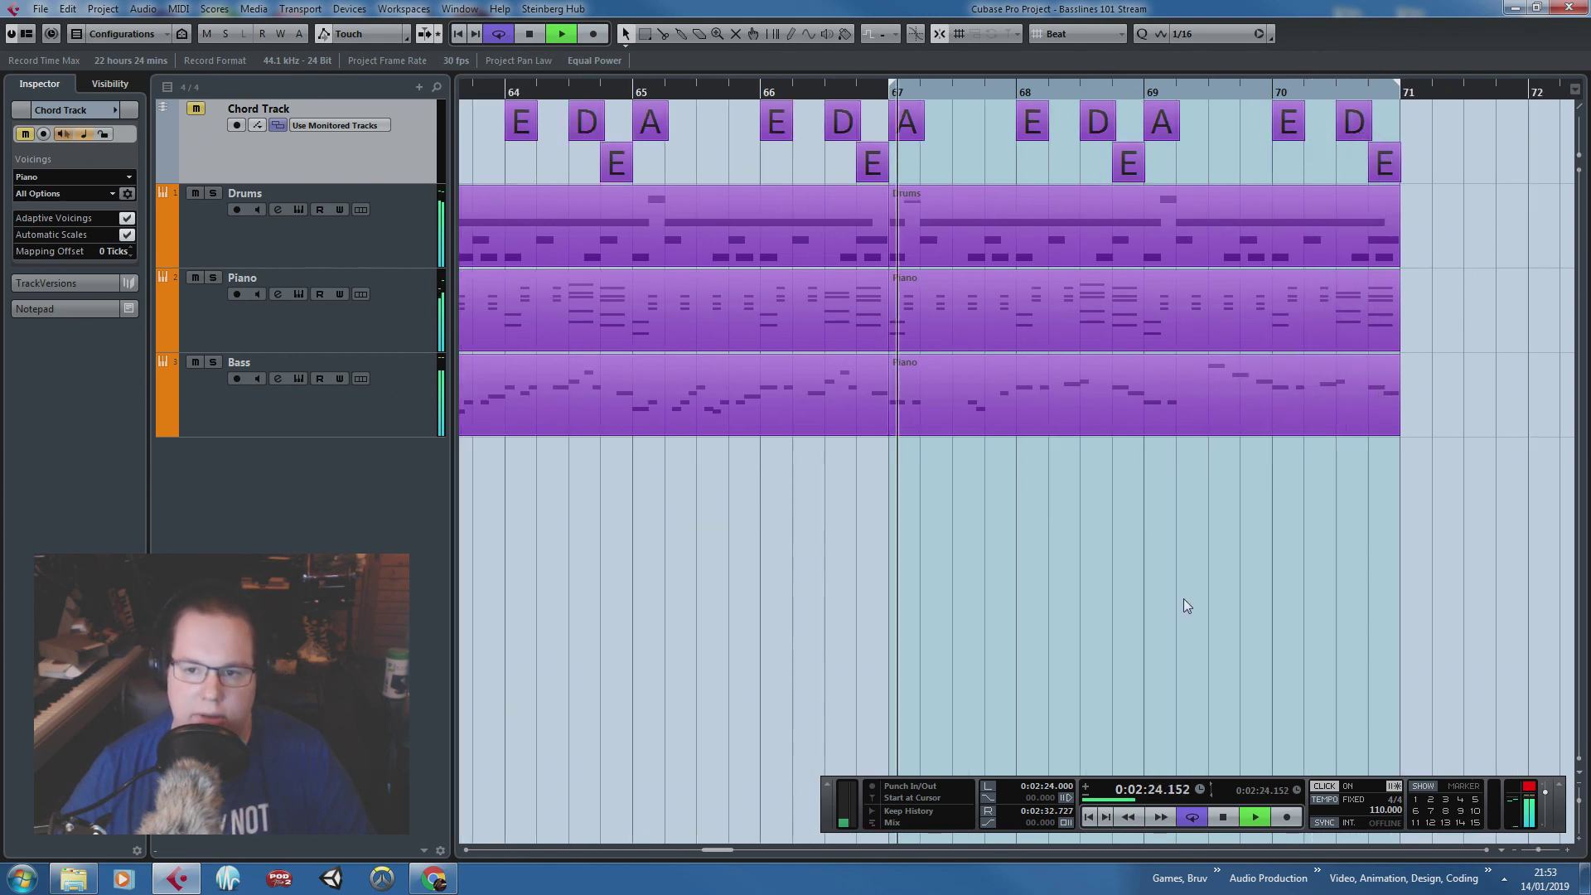
pyautogui.press('space')
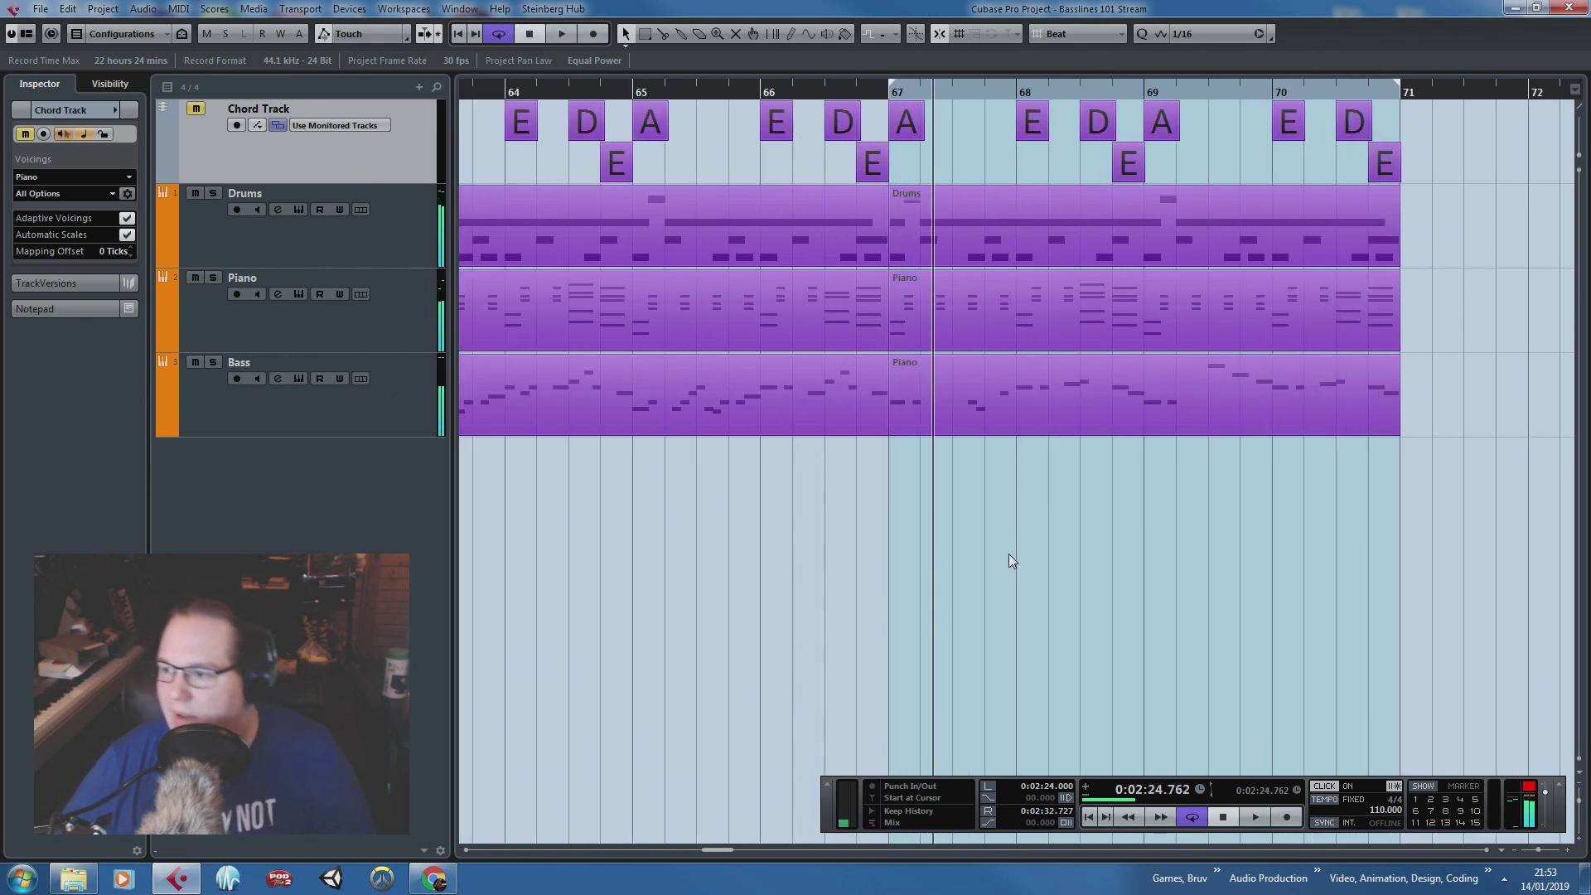
# Step: Review the bass part in bars 67–70 alongside the drums, piano and chord track in the arrangement
pyautogui.moveTo(968, 473)
pyautogui.mouseDown()
pyautogui.moveTo(931, 403)
pyautogui.moveTo(956, 499)
pyautogui.mouseUp()
pyautogui.scroll(-3, 962, 557)
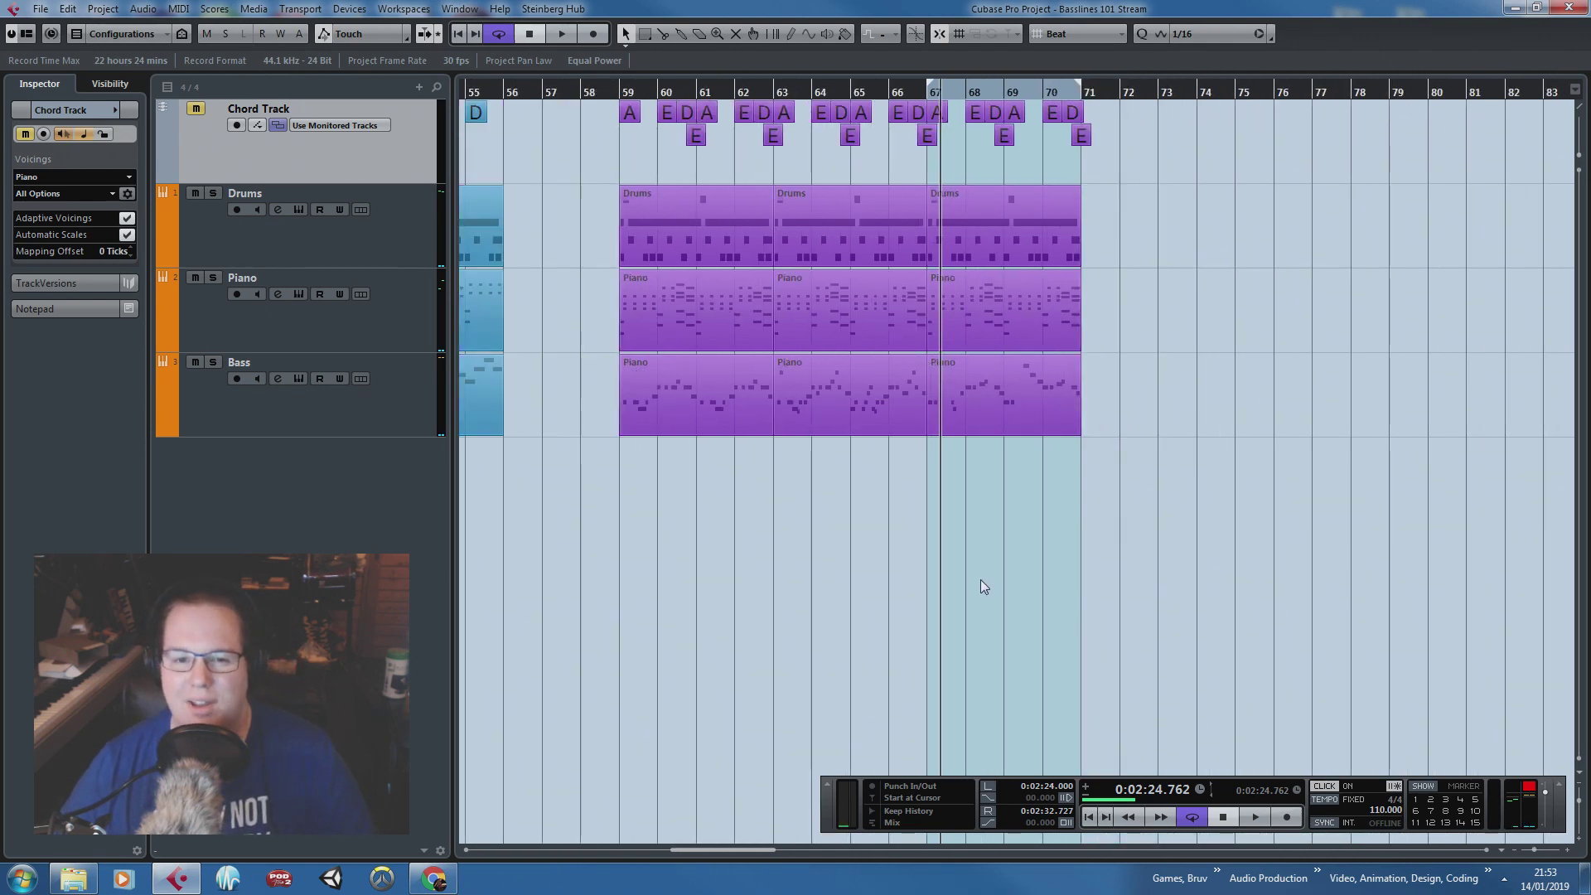
pyautogui.scroll(3, 978, 579)
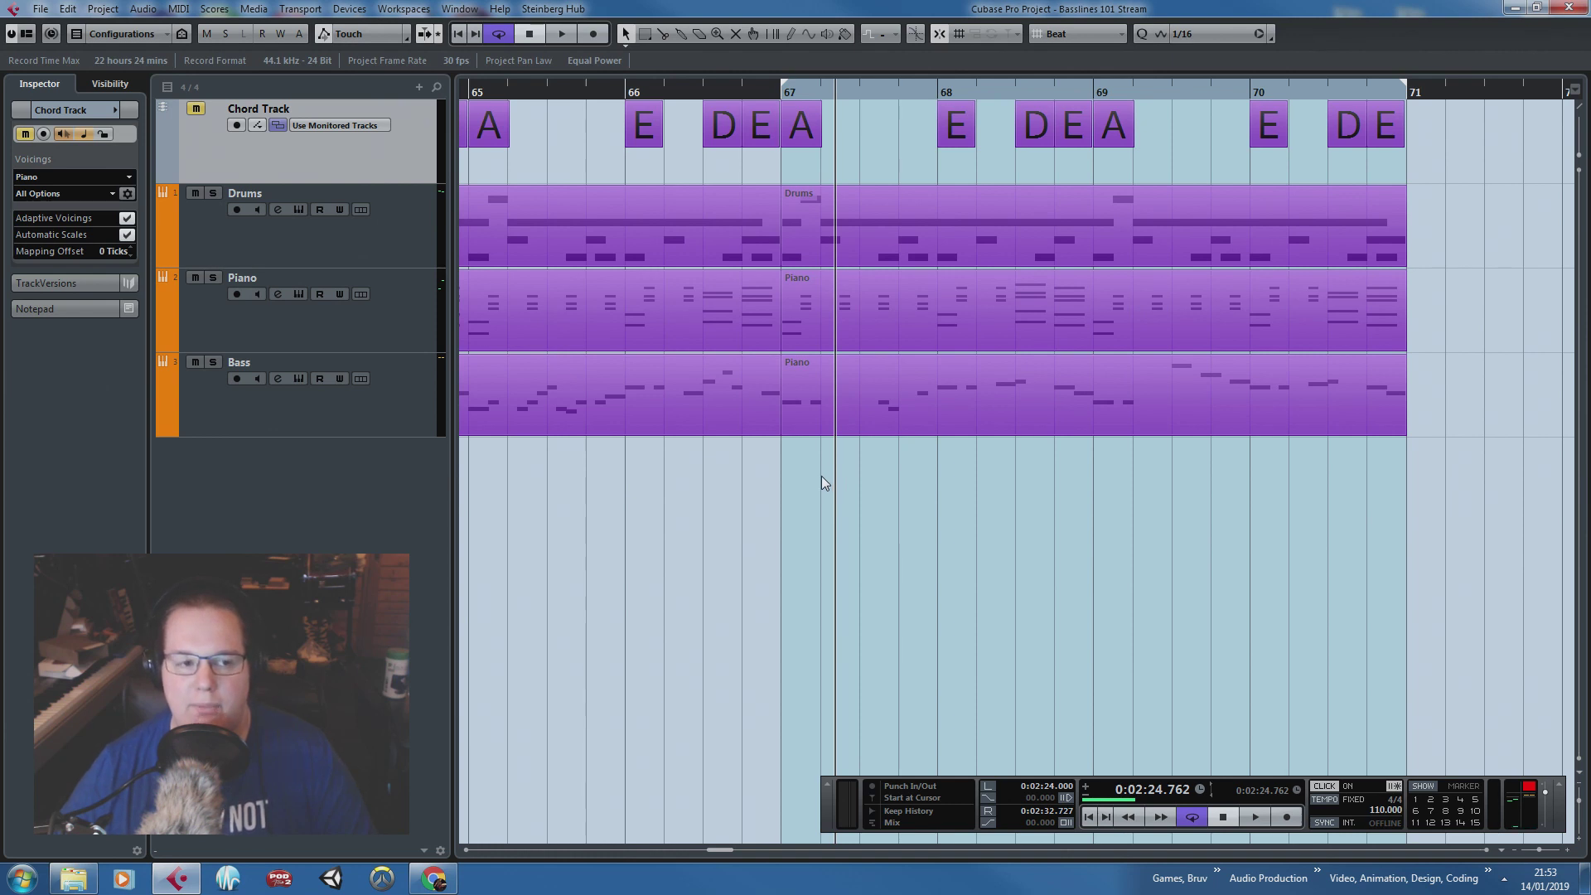
pyautogui.click(793, 404)
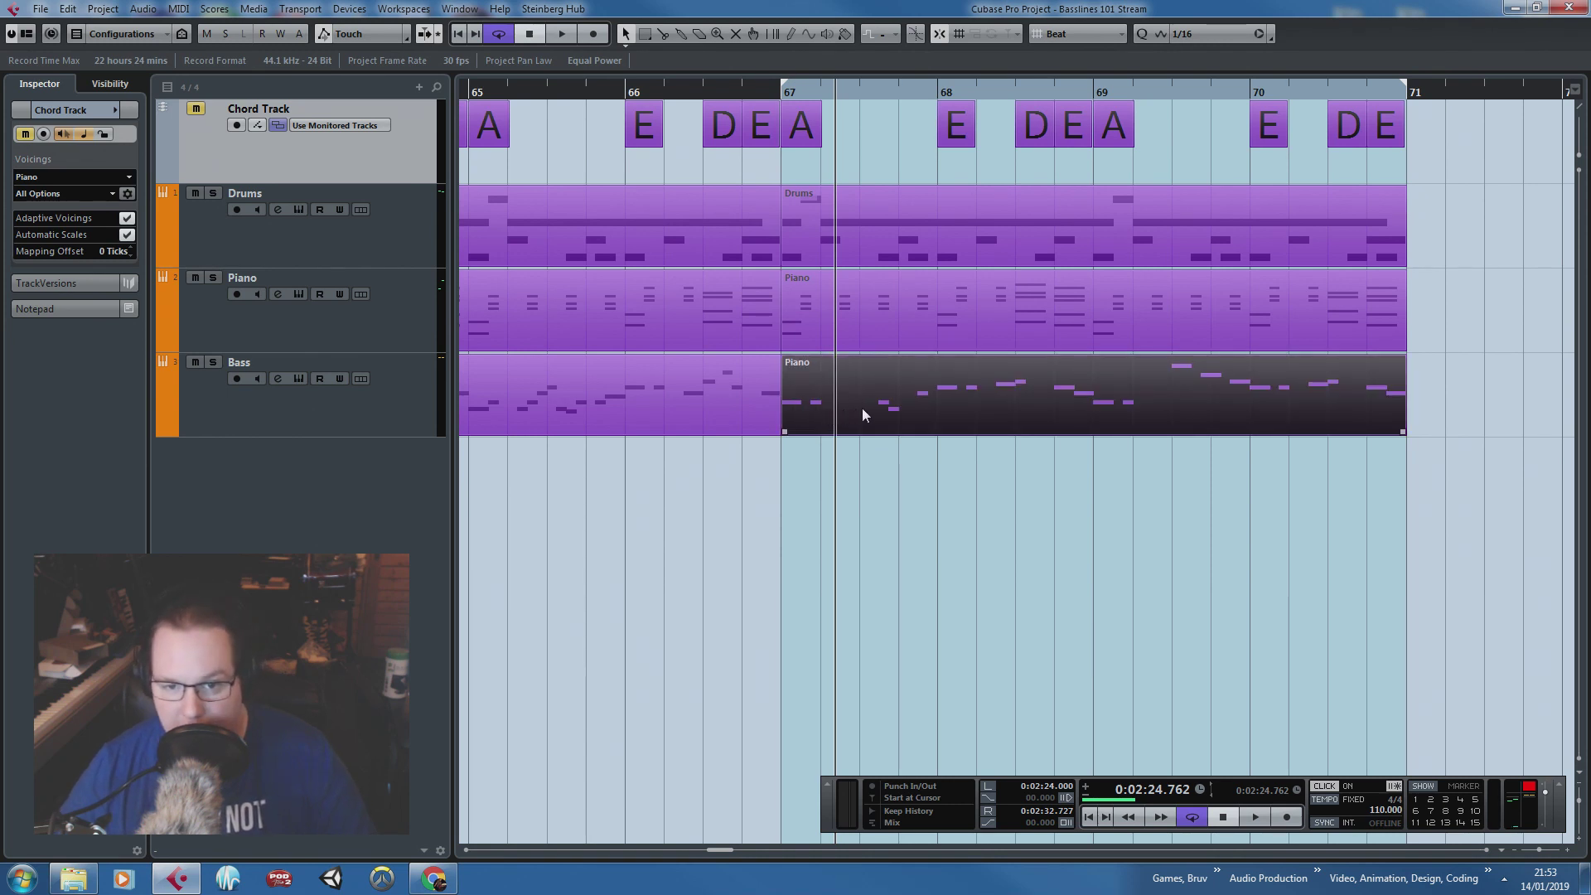
pyautogui.click(1322, 565)
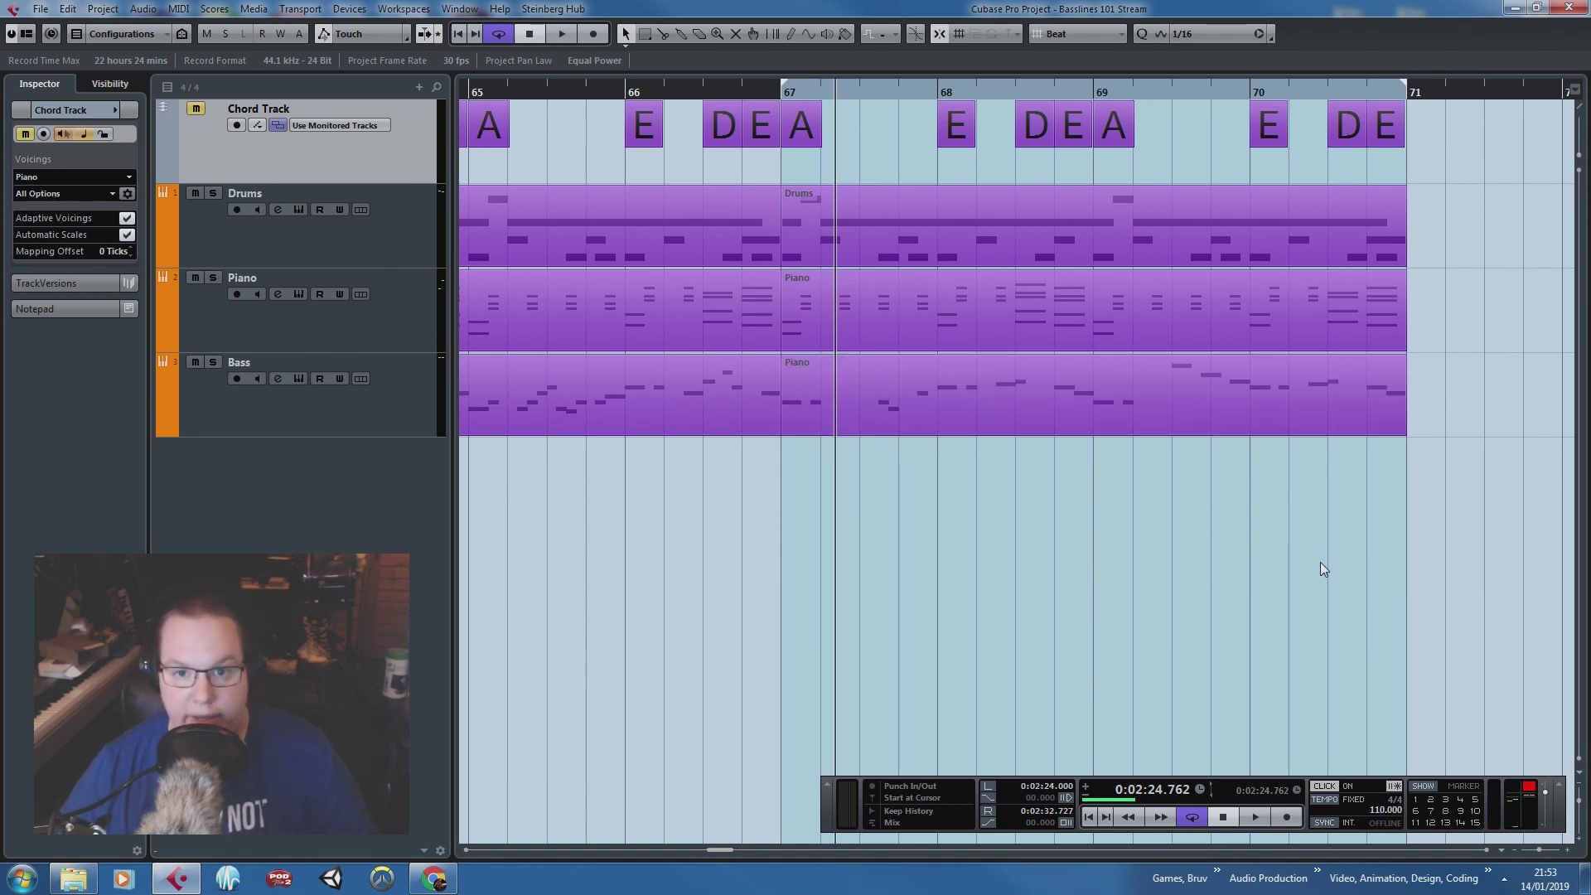
pyautogui.click(932, 190)
pyautogui.click(1021, 294)
pyautogui.click(1017, 269)
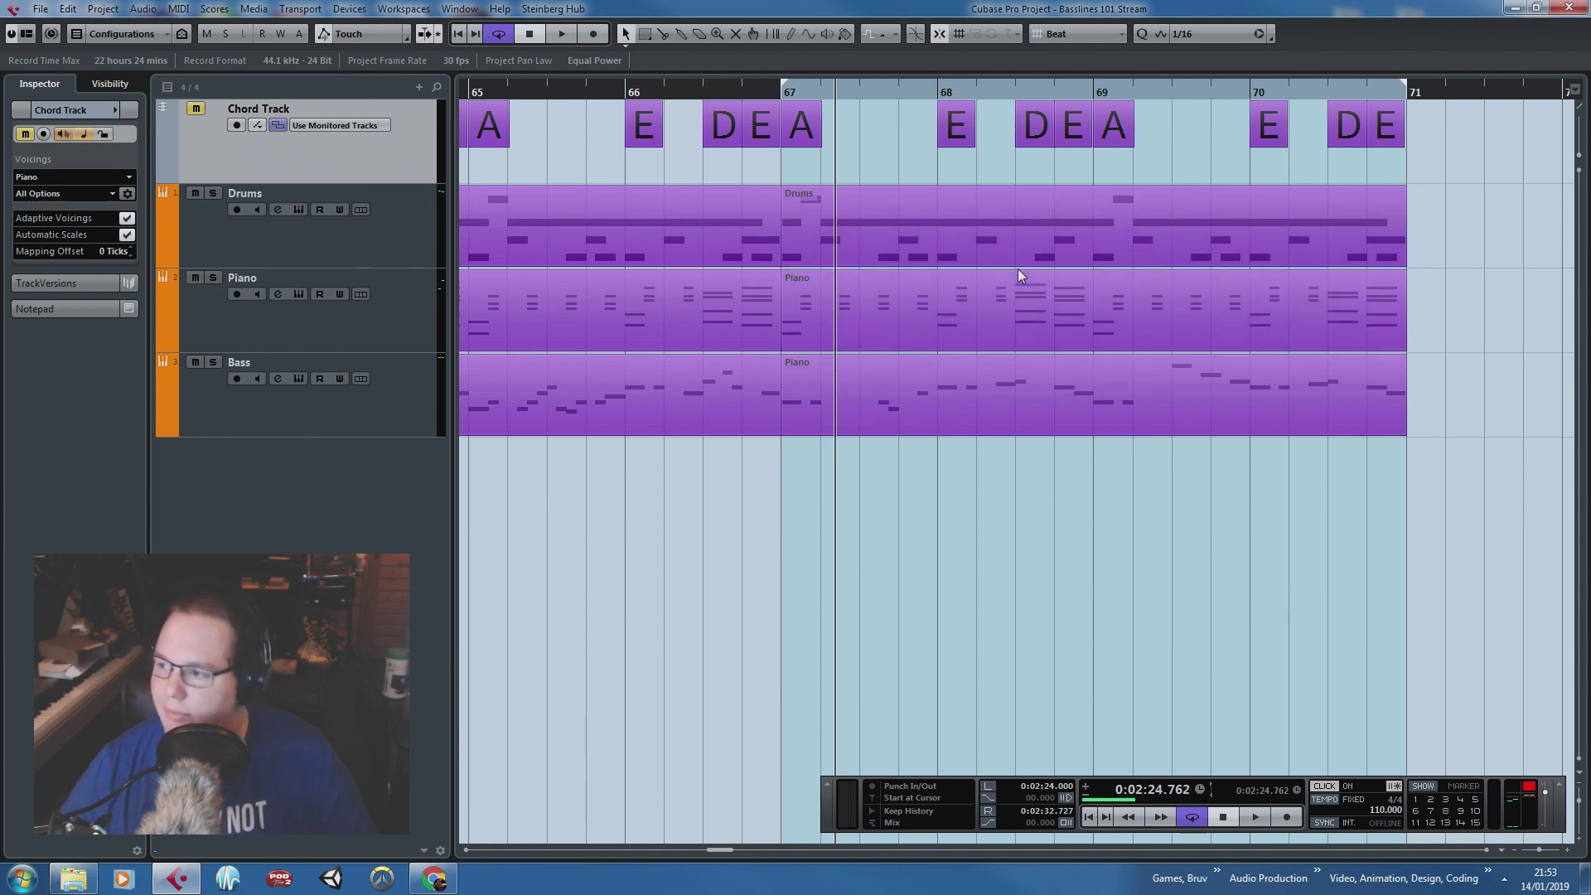
pyautogui.click(952, 245)
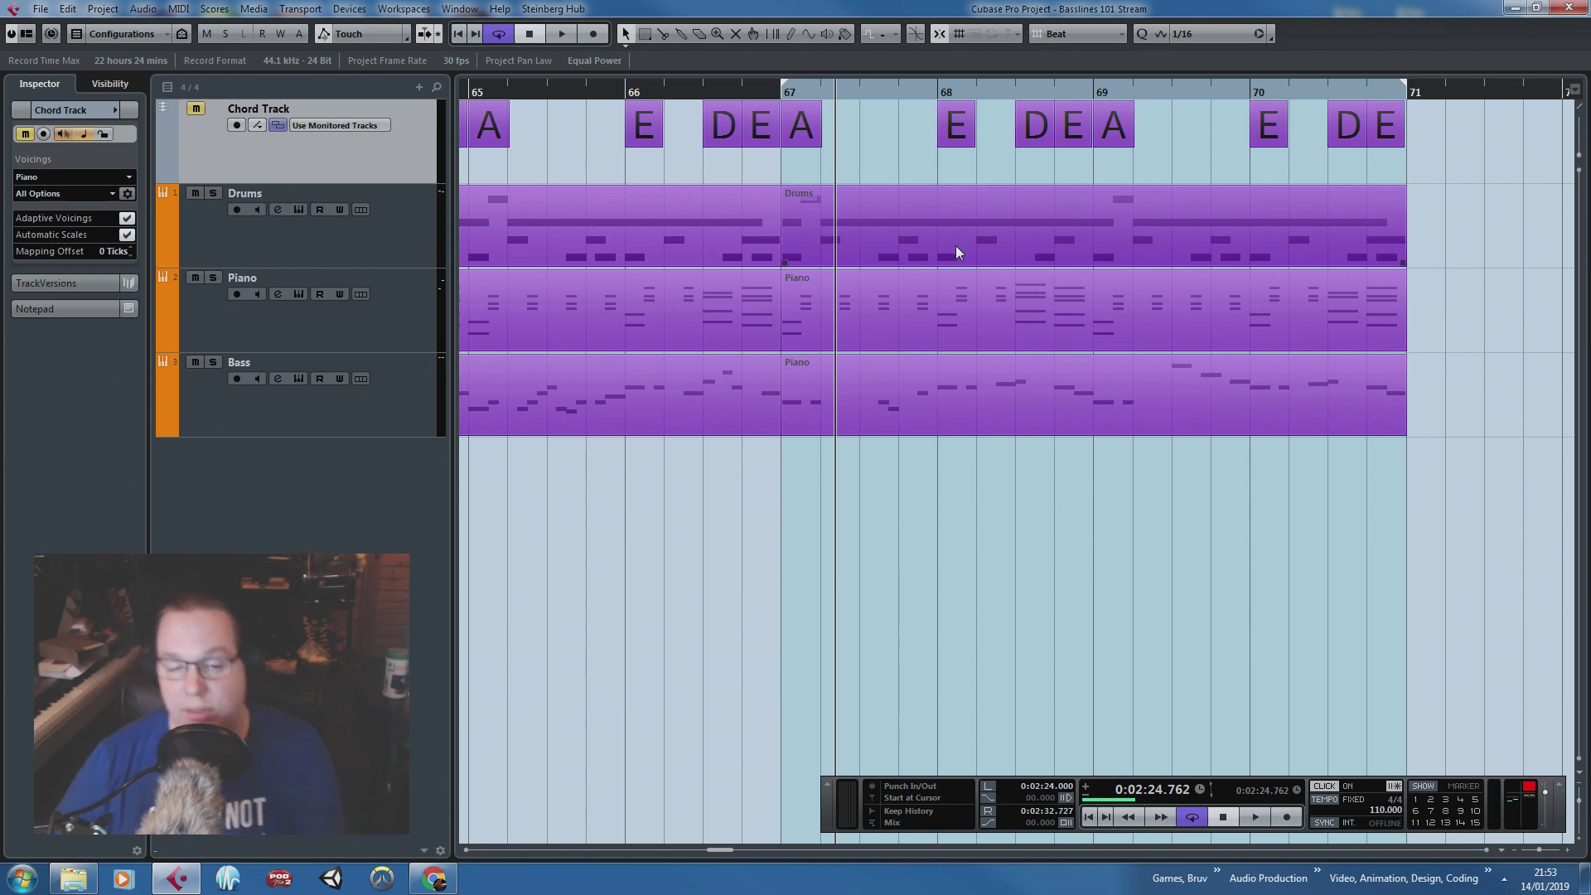
pyautogui.click(903, 153)
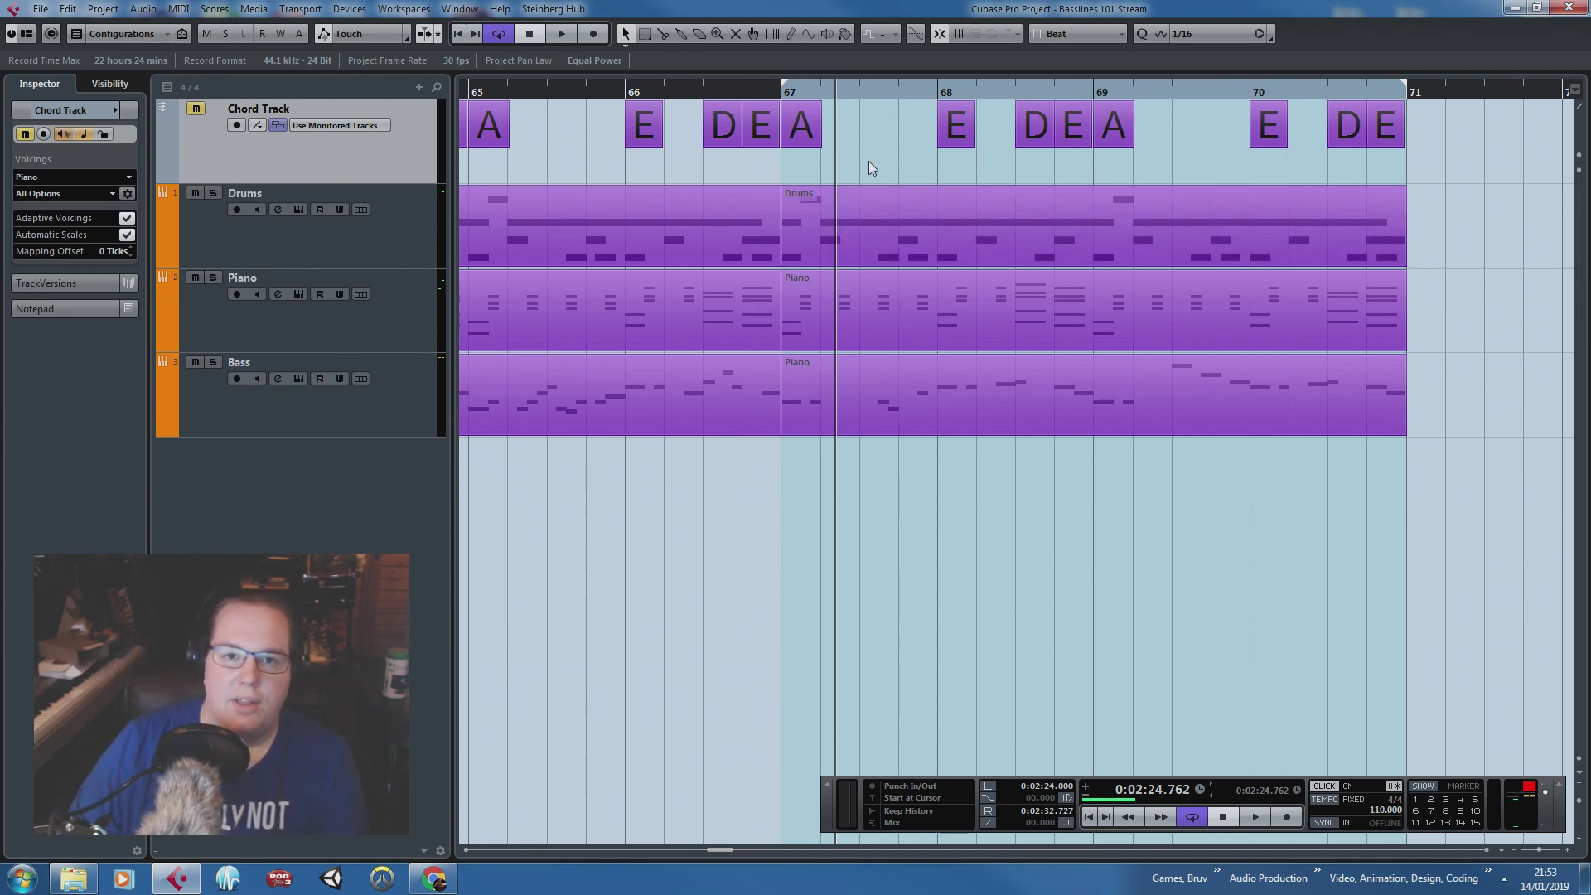
pyautogui.moveTo(869, 160)
pyautogui.mouseDown()
pyautogui.moveTo(1259, 151)
pyautogui.moveTo(1400, 176)
pyautogui.moveTo(939, 145)
pyautogui.moveTo(788, 151)
pyautogui.moveTo(977, 185)
pyautogui.moveTo(1399, 177)
pyautogui.mouseUp()
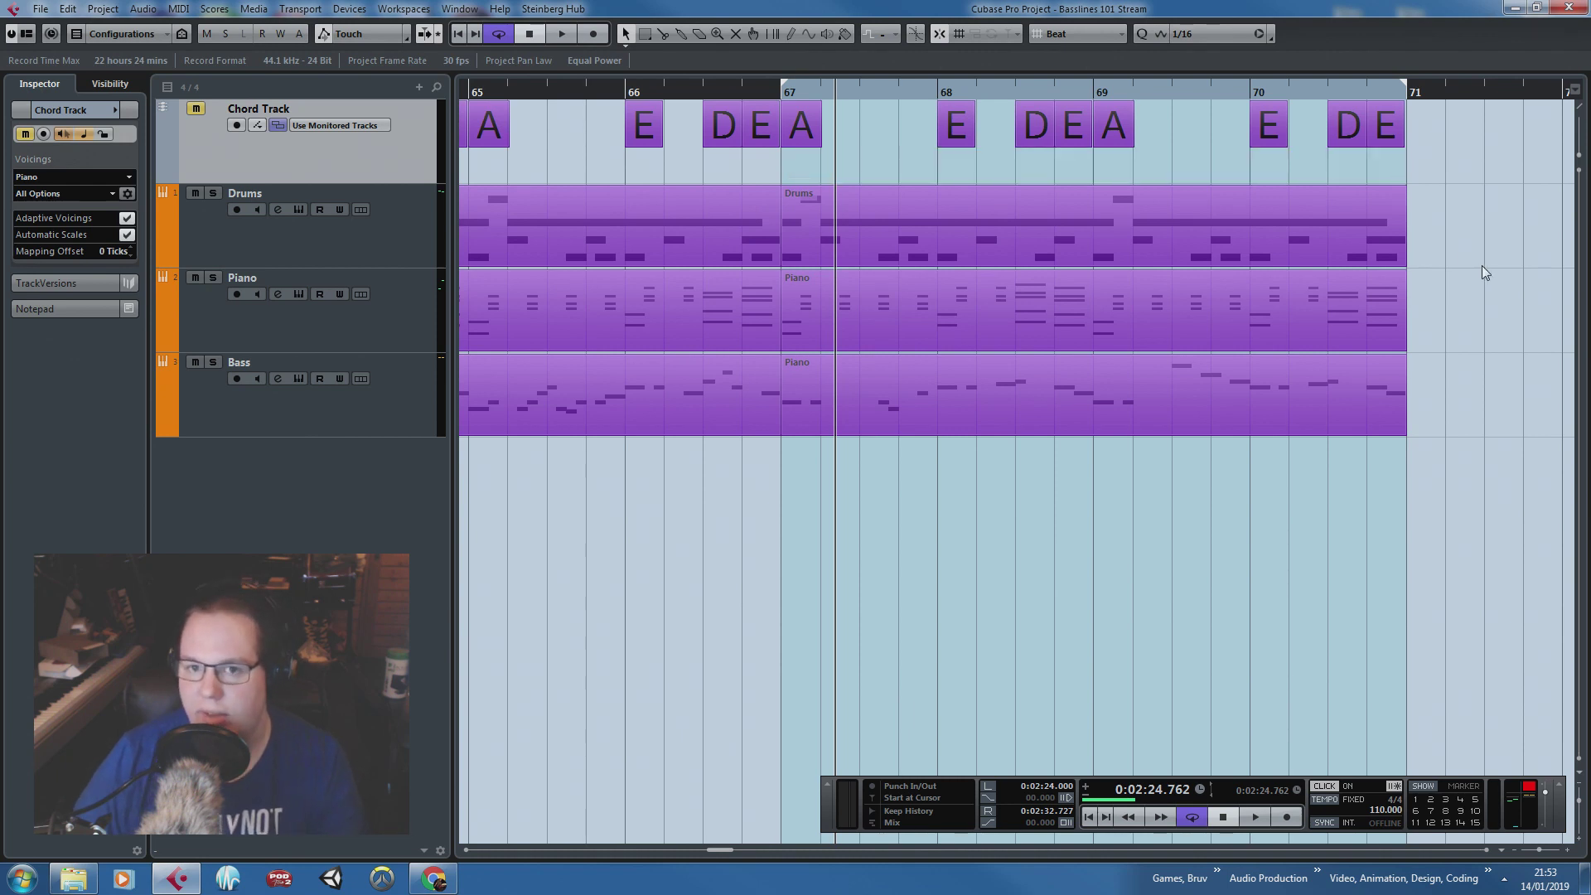
# Step: Play the full arrangement from bar 67 to the end of bar 70, then stop playback
pyautogui.click(779, 97)
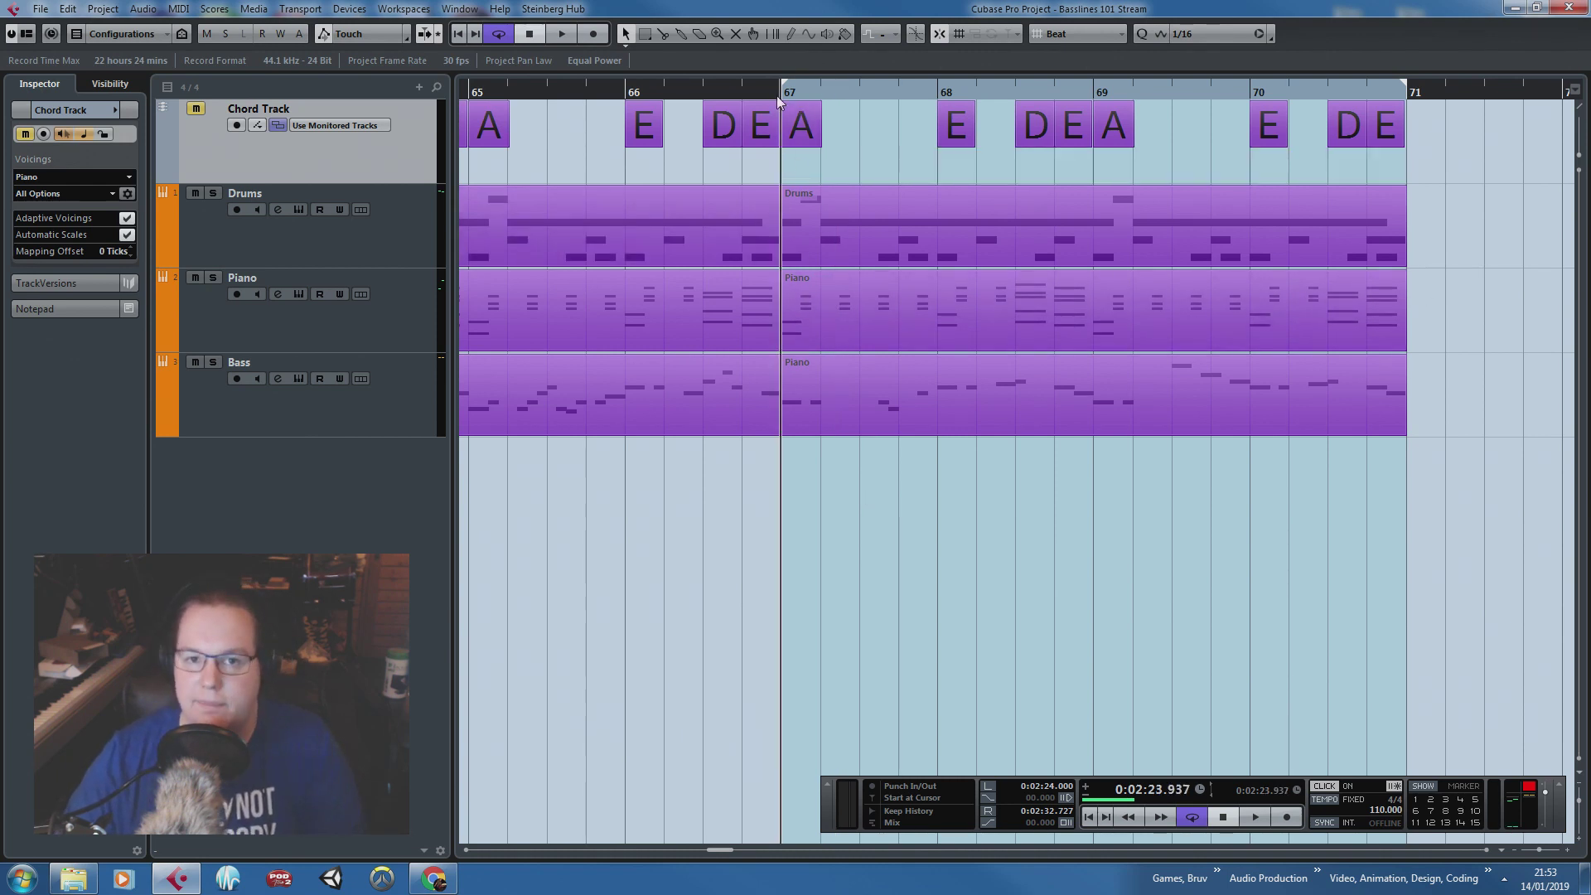
pyautogui.press('space')
pyautogui.click(842, 415)
pyautogui.scroll(-2, 842, 412)
pyautogui.click(953, 489)
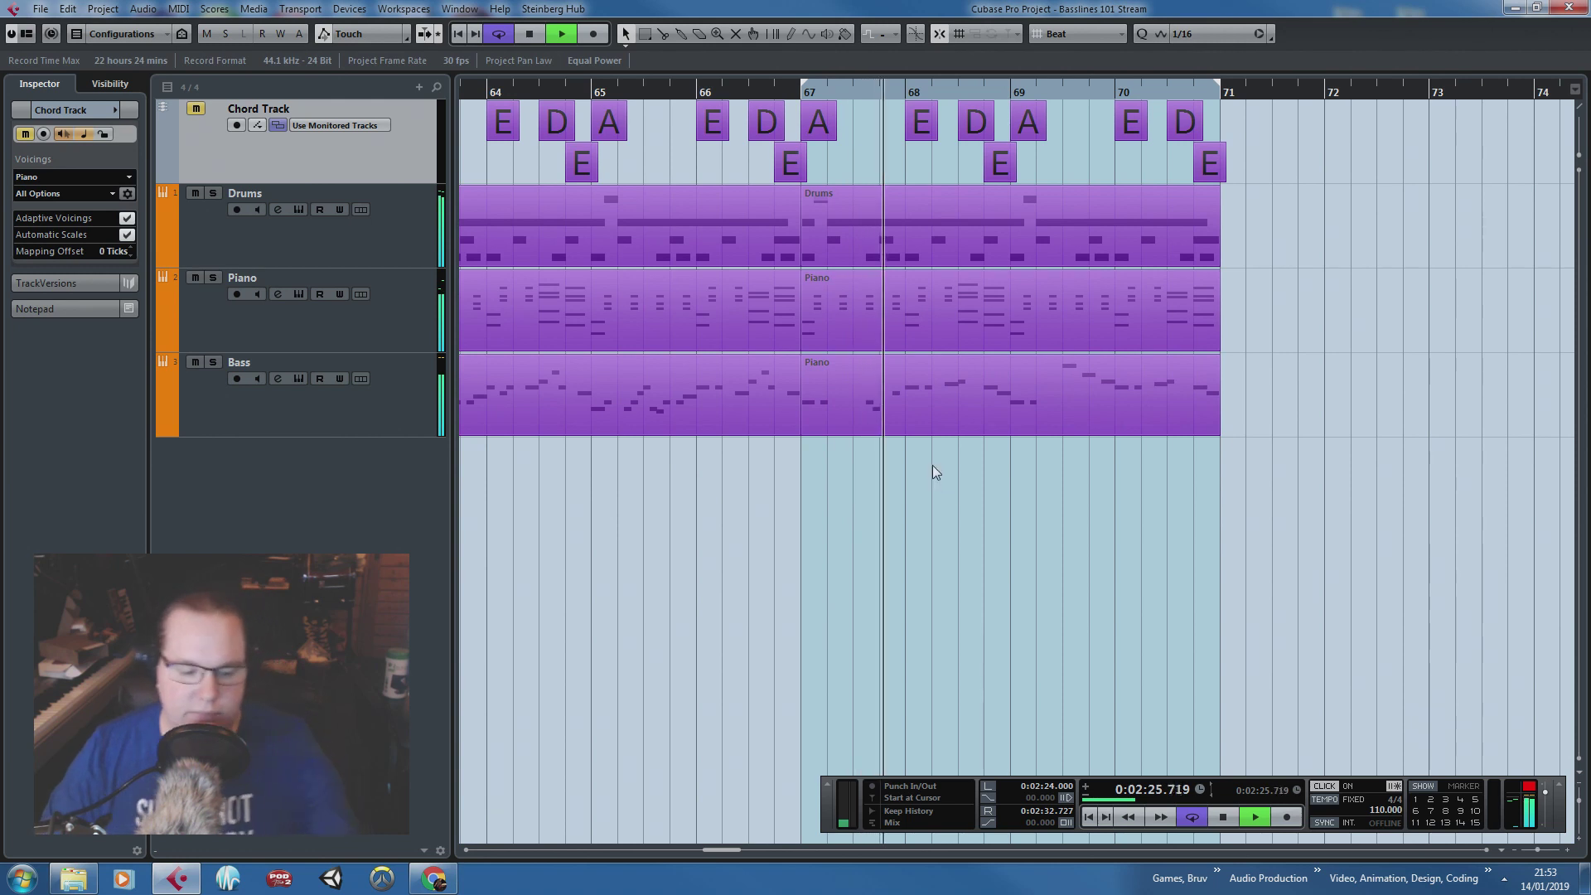
pyautogui.click(1017, 411)
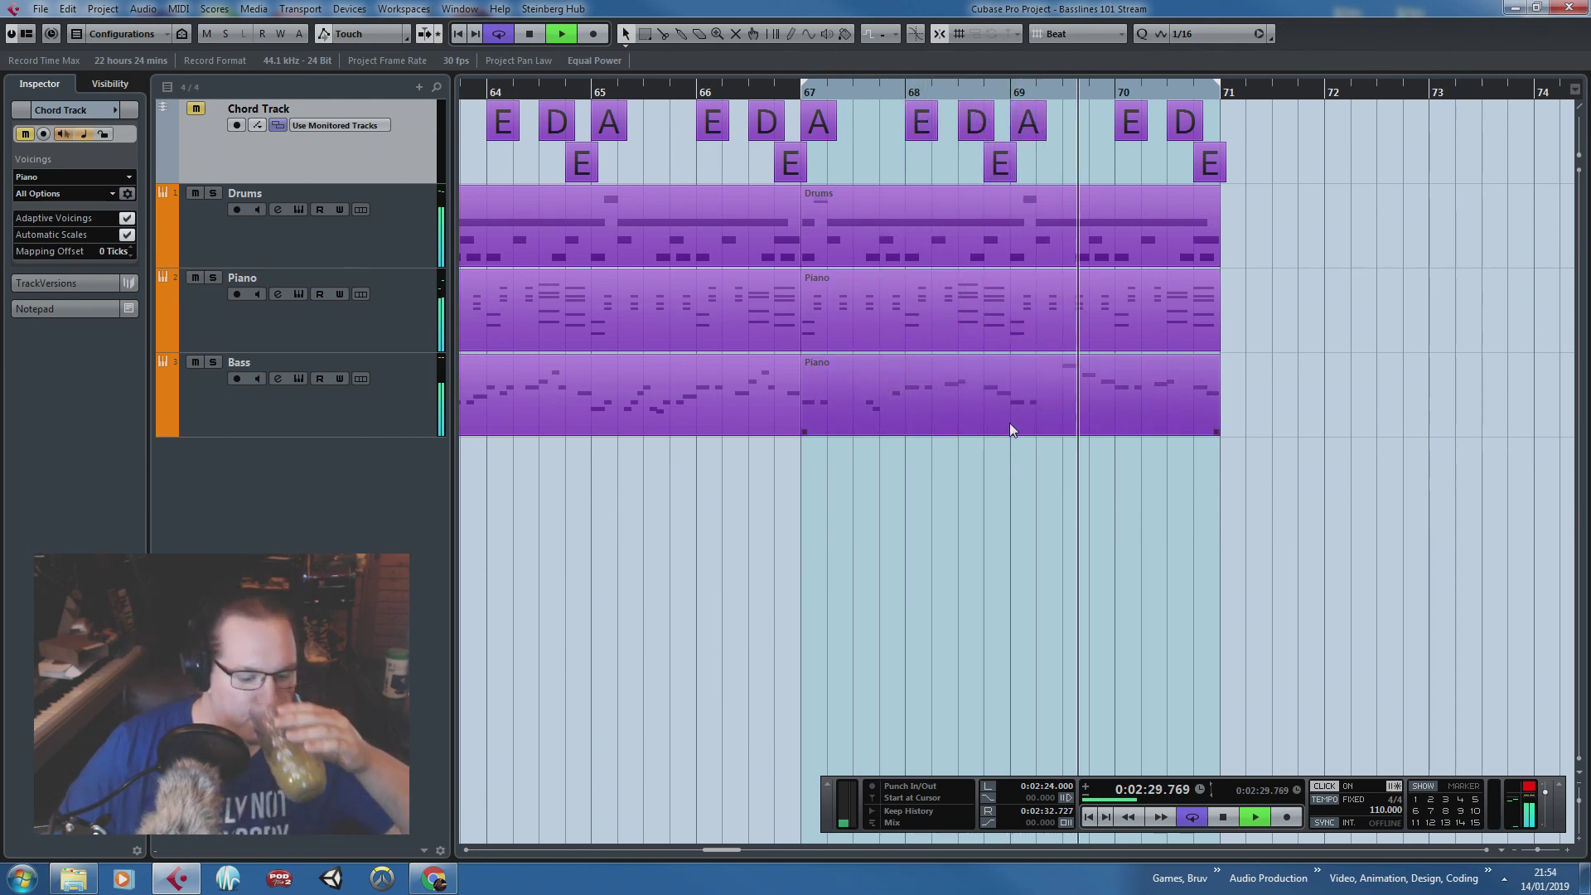
pyautogui.click(1130, 479)
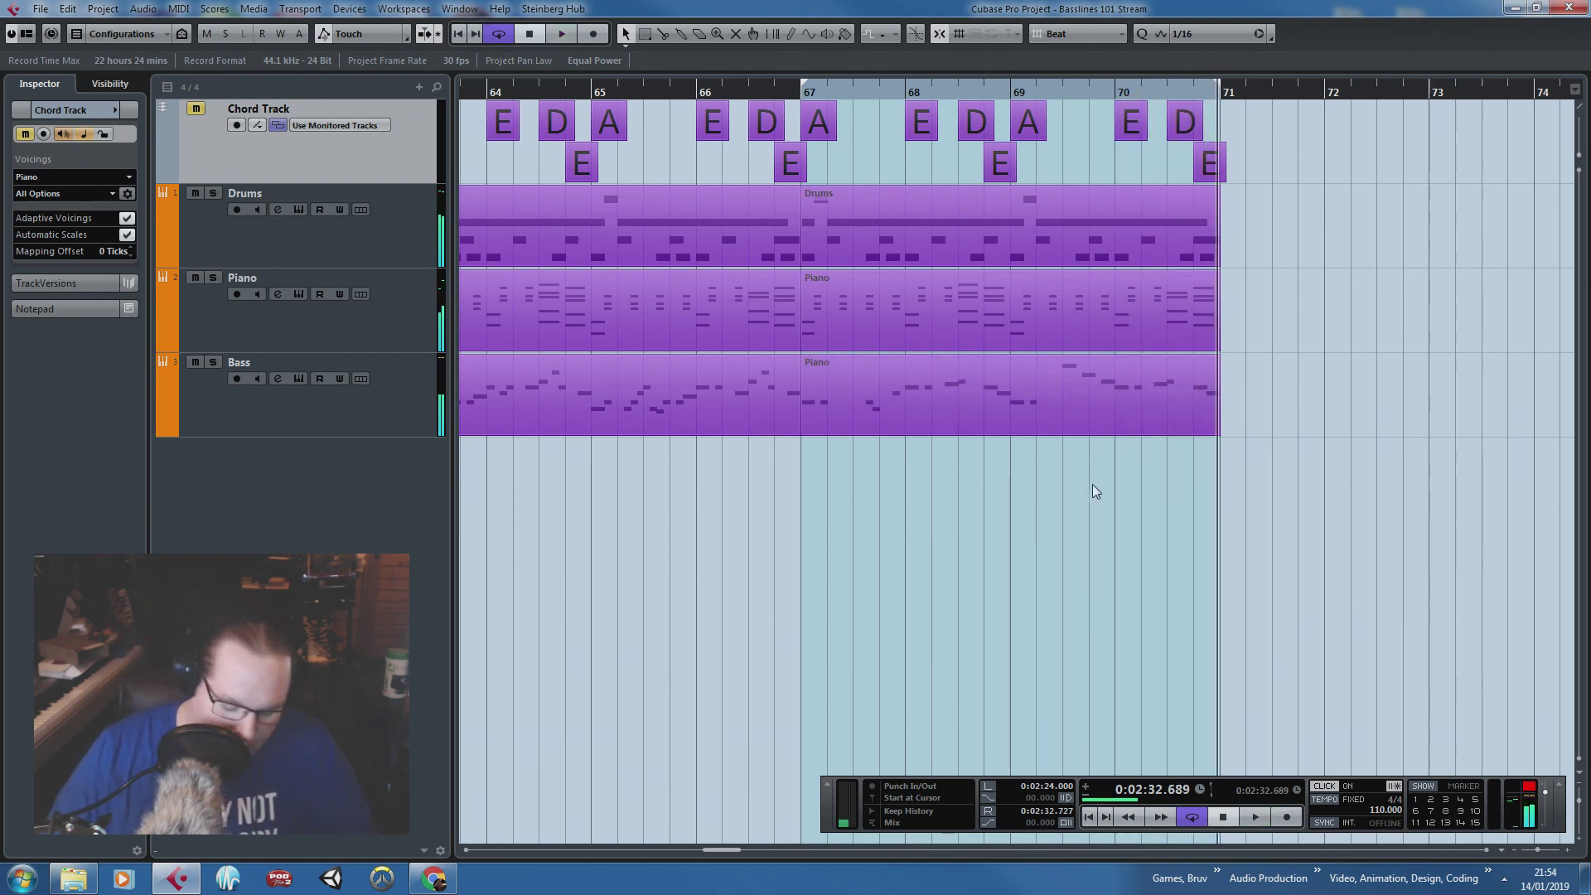
# Step: Review the whole arrangement, from the first section at the start of the project through the final section ending at bar 71
pyautogui.click(1100, 325)
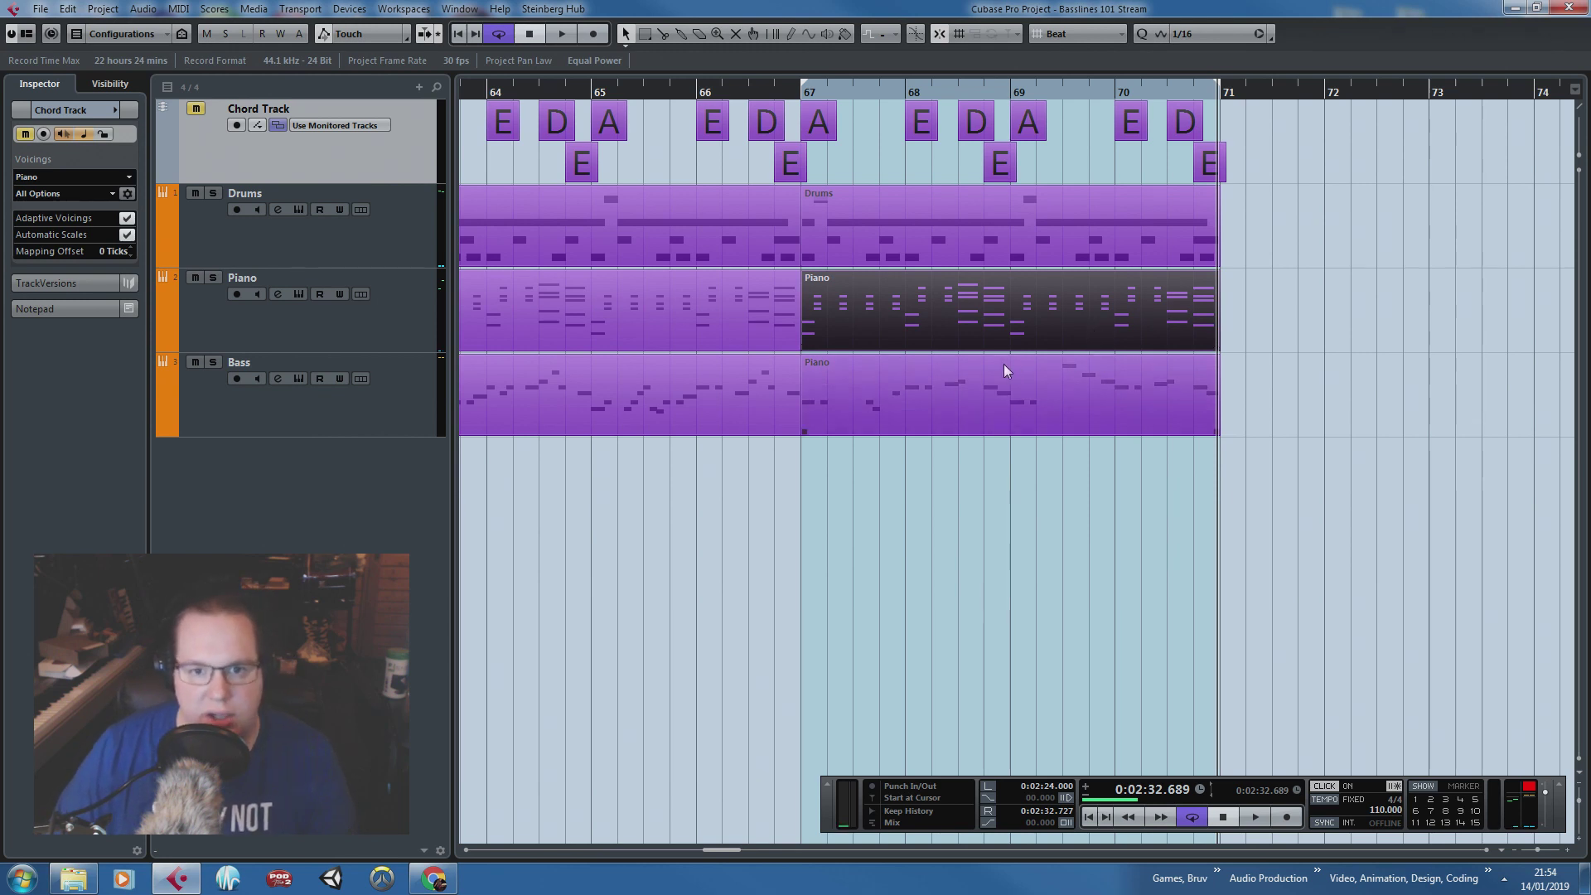
pyautogui.click(1395, 327)
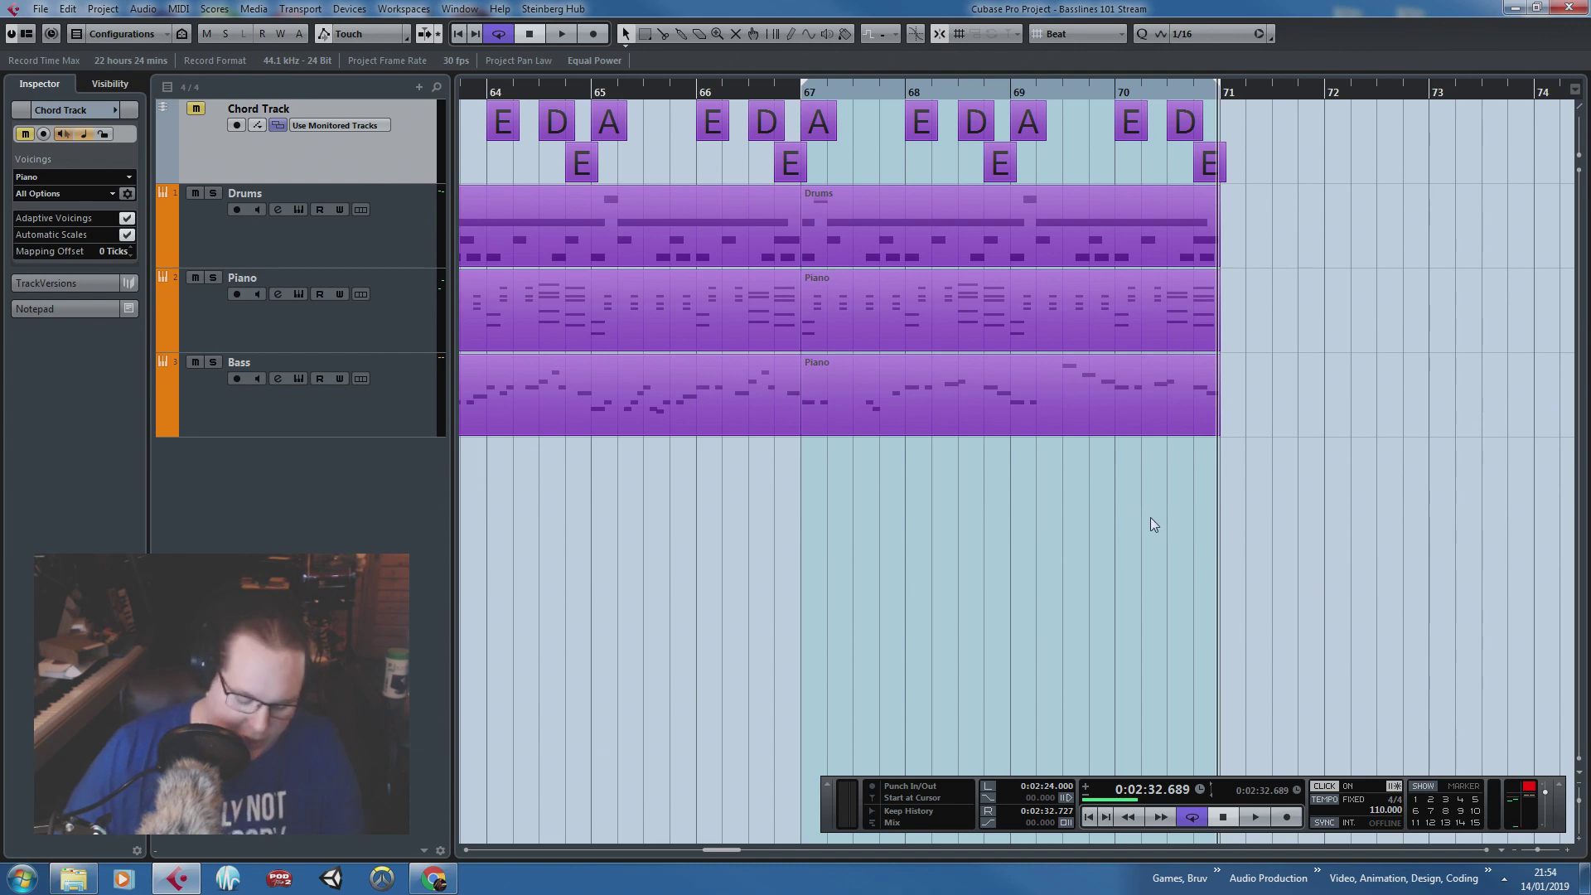
pyautogui.scroll(-2, 1154, 572)
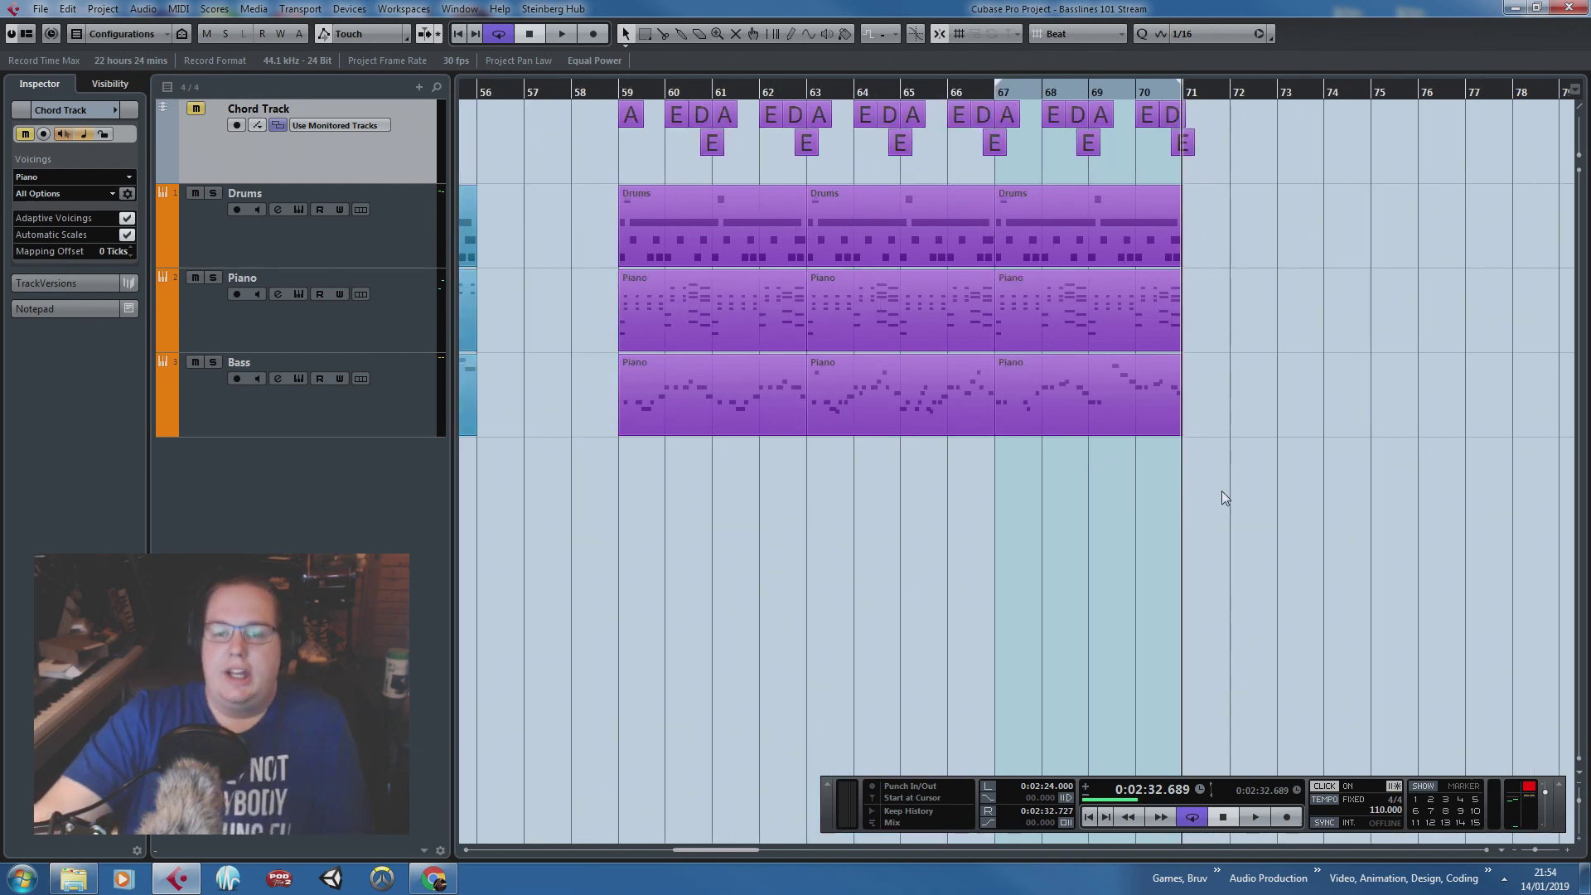
pyautogui.scroll(-3, 1216, 505)
pyautogui.press('g')
pyautogui.press('g')
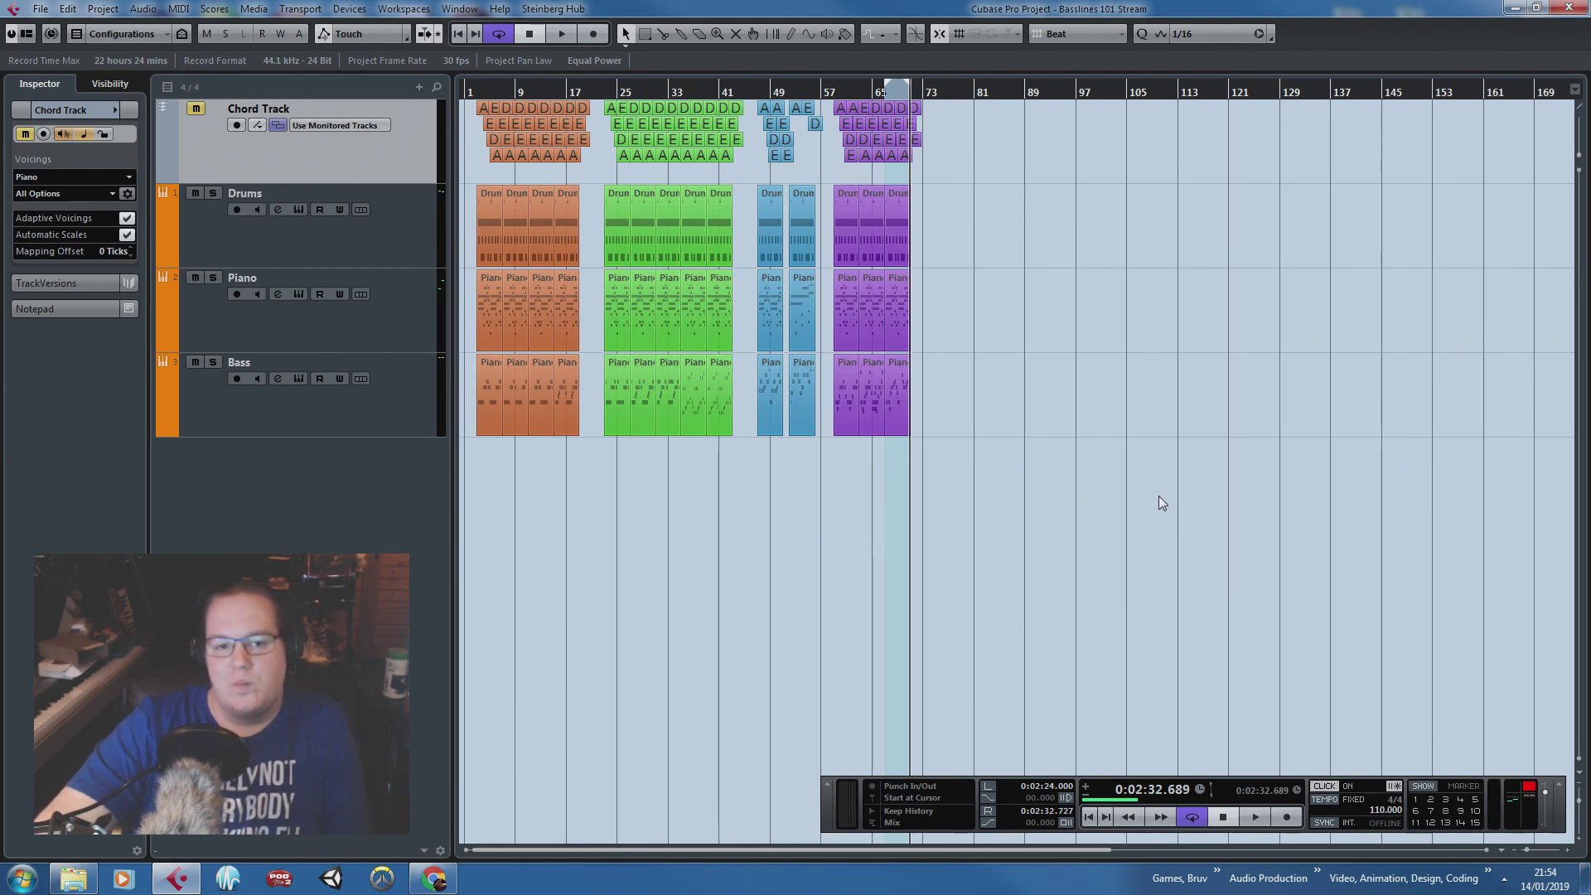
pyautogui.scroll(1, 1159, 496)
pyautogui.moveTo(1123, 527); pyautogui.dragTo(262, 504)
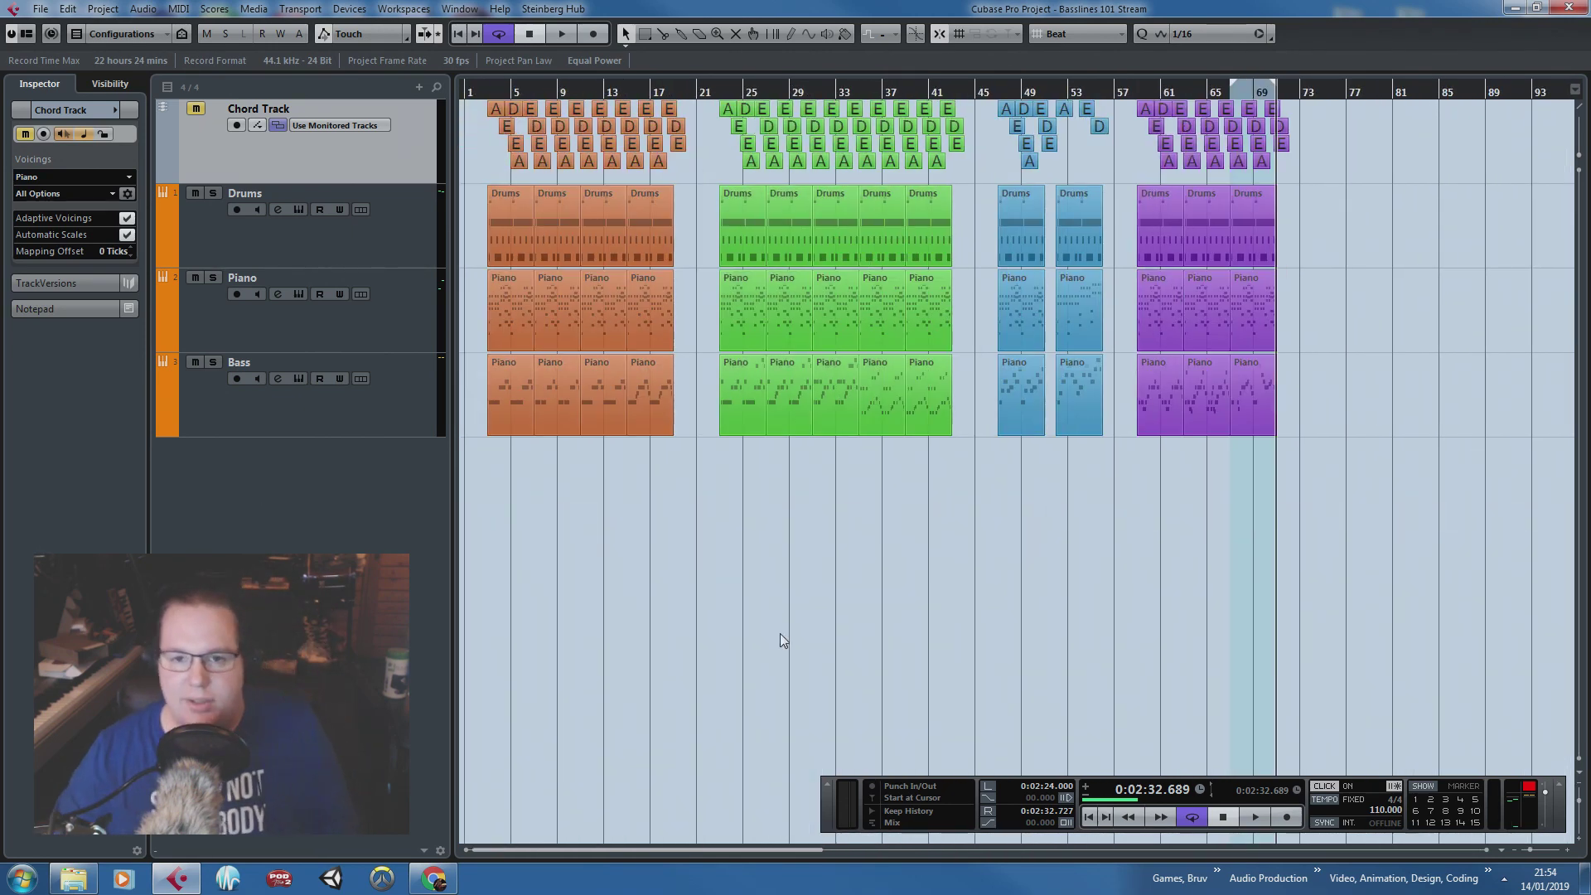
pyautogui.scroll(1, 781, 639)
pyautogui.hscroll(-3, 435, 637)
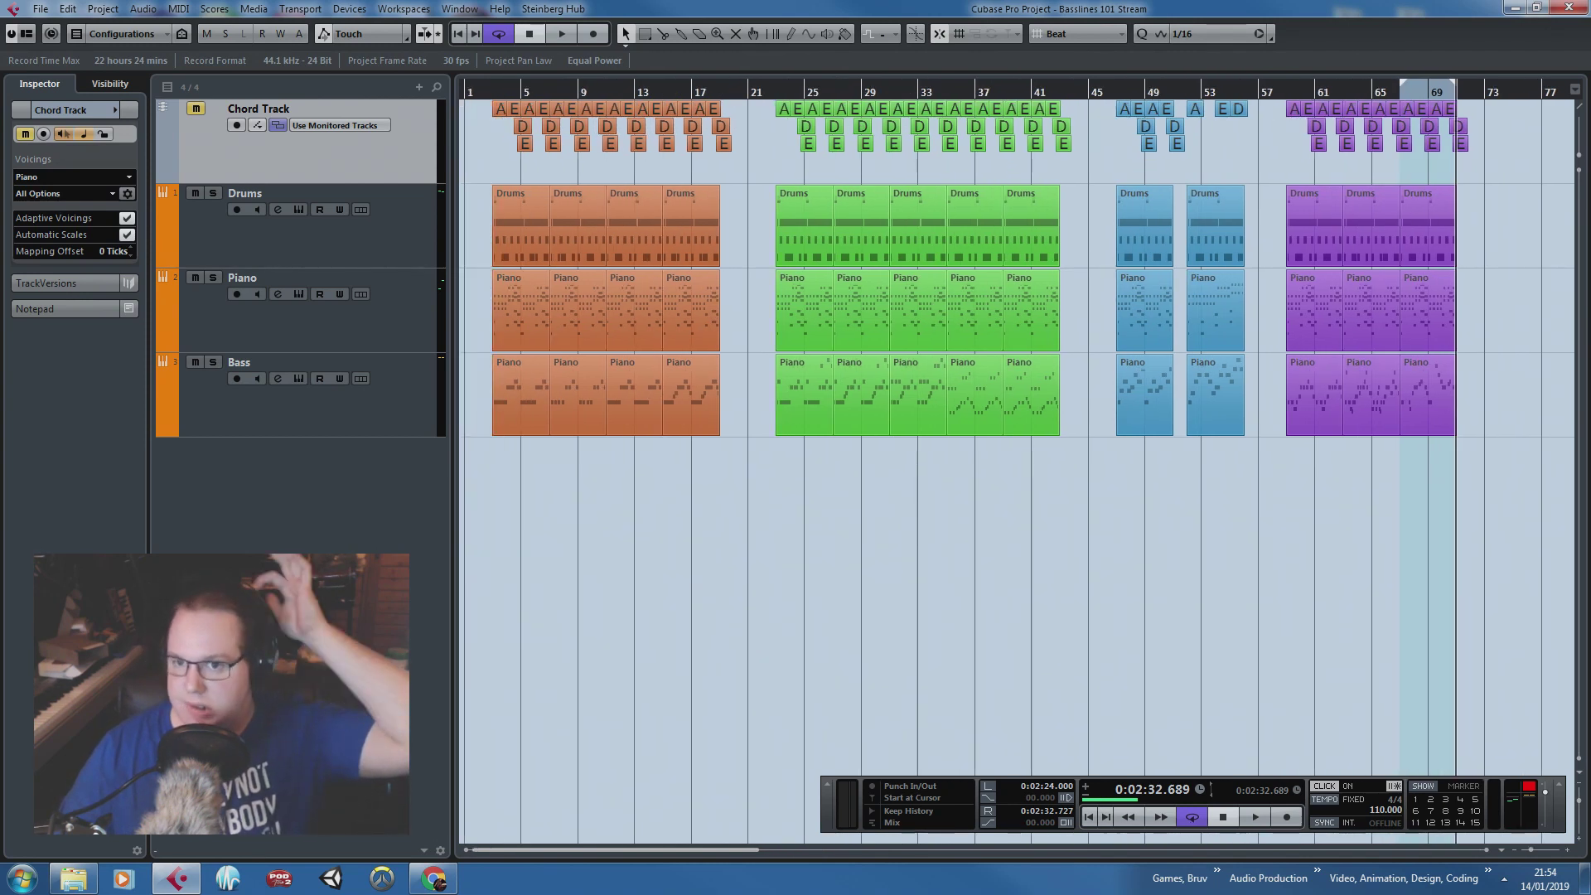
# Step: Compare the bass parts of the orange, green, blue and purple sections in the arrangement, then clear the selection
pyautogui.moveTo(722, 493); pyautogui.dragTo(448, 400)
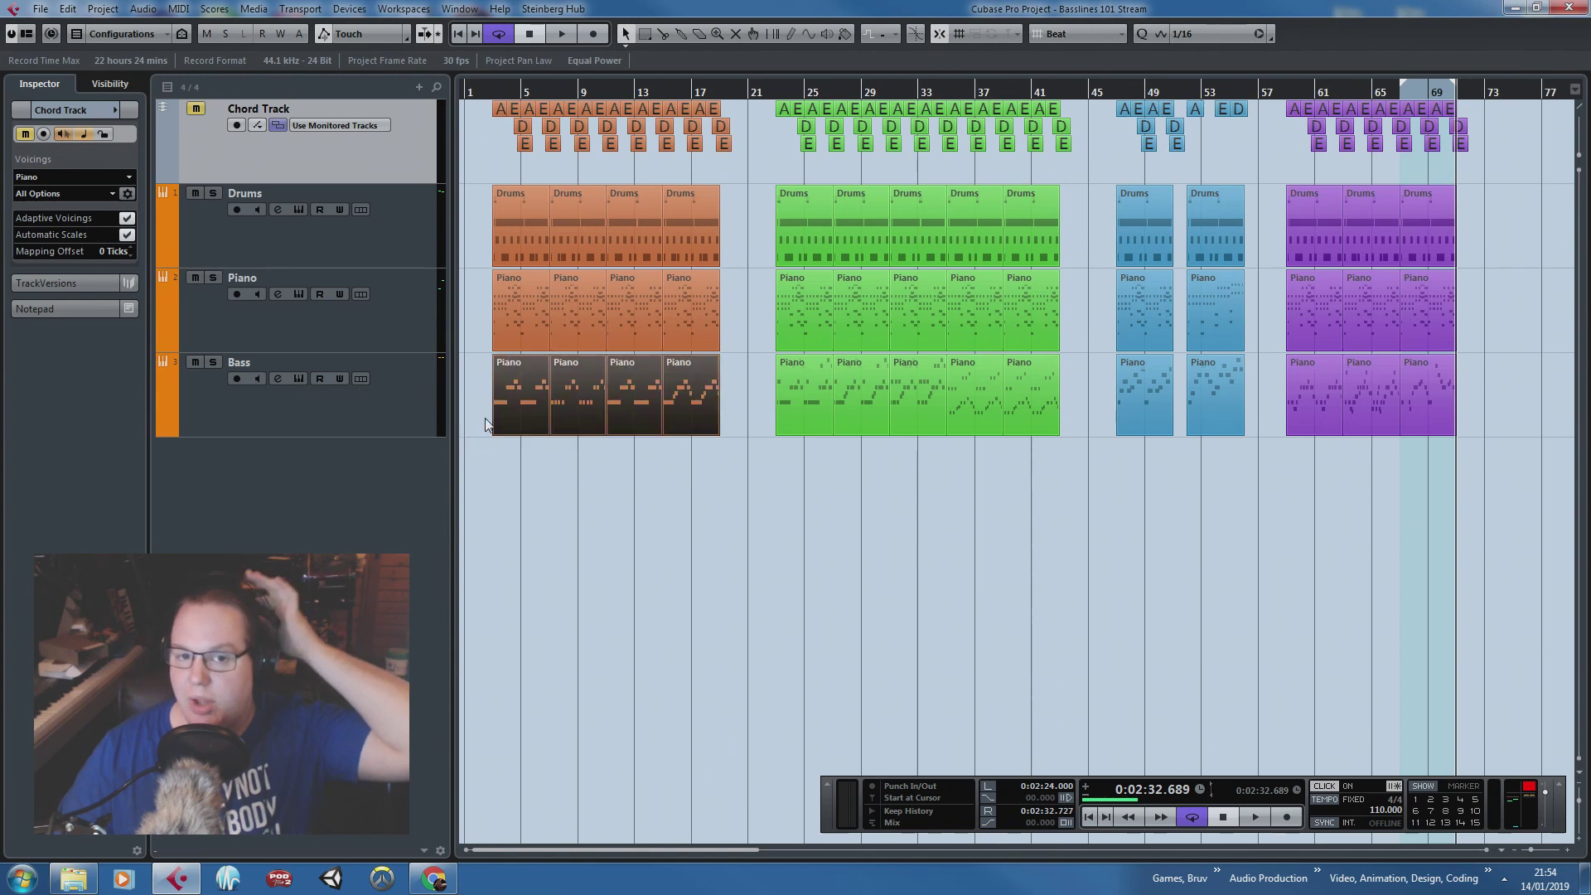
pyautogui.moveTo(735, 383); pyautogui.dragTo(498, 401)
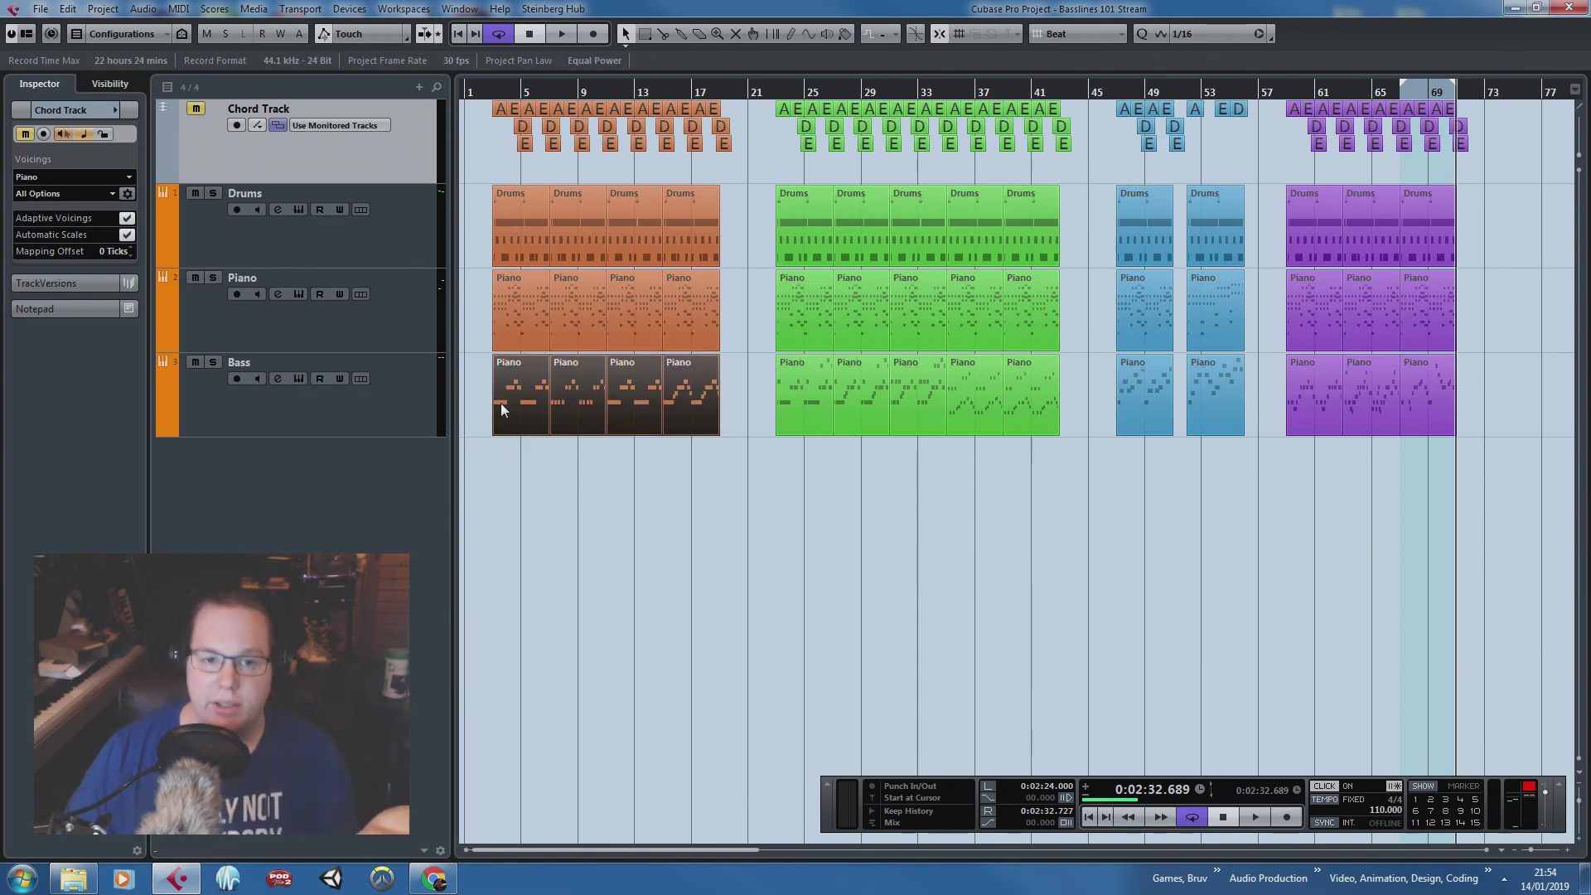
pyautogui.click(488, 404)
pyautogui.click(535, 403)
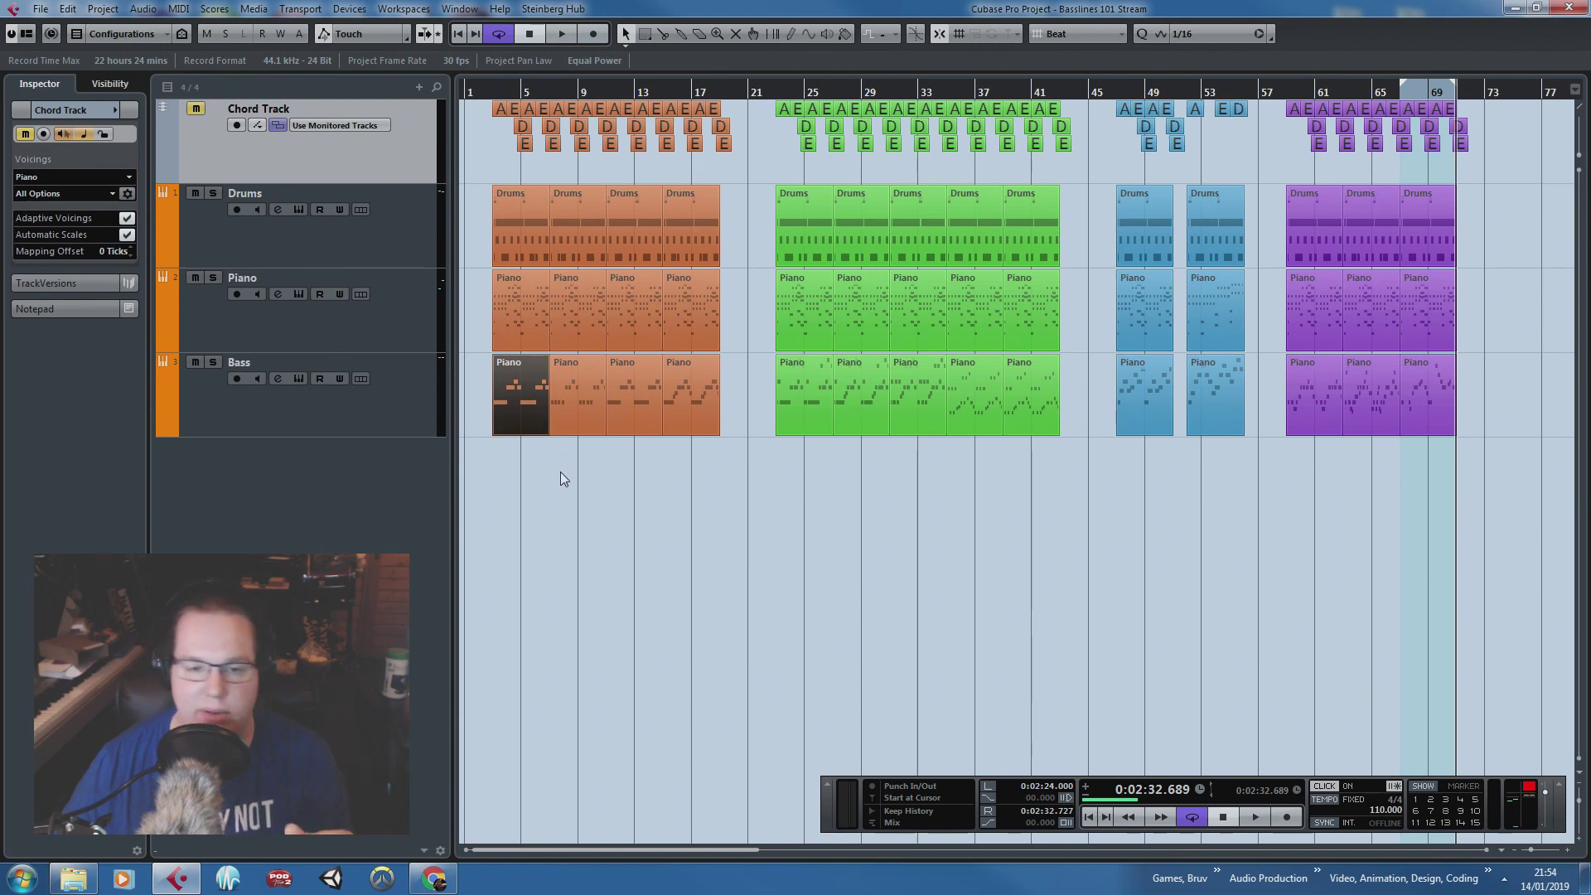
pyautogui.click(706, 545)
pyautogui.moveTo(780, 507); pyautogui.dragTo(681, 386)
pyautogui.click(754, 579)
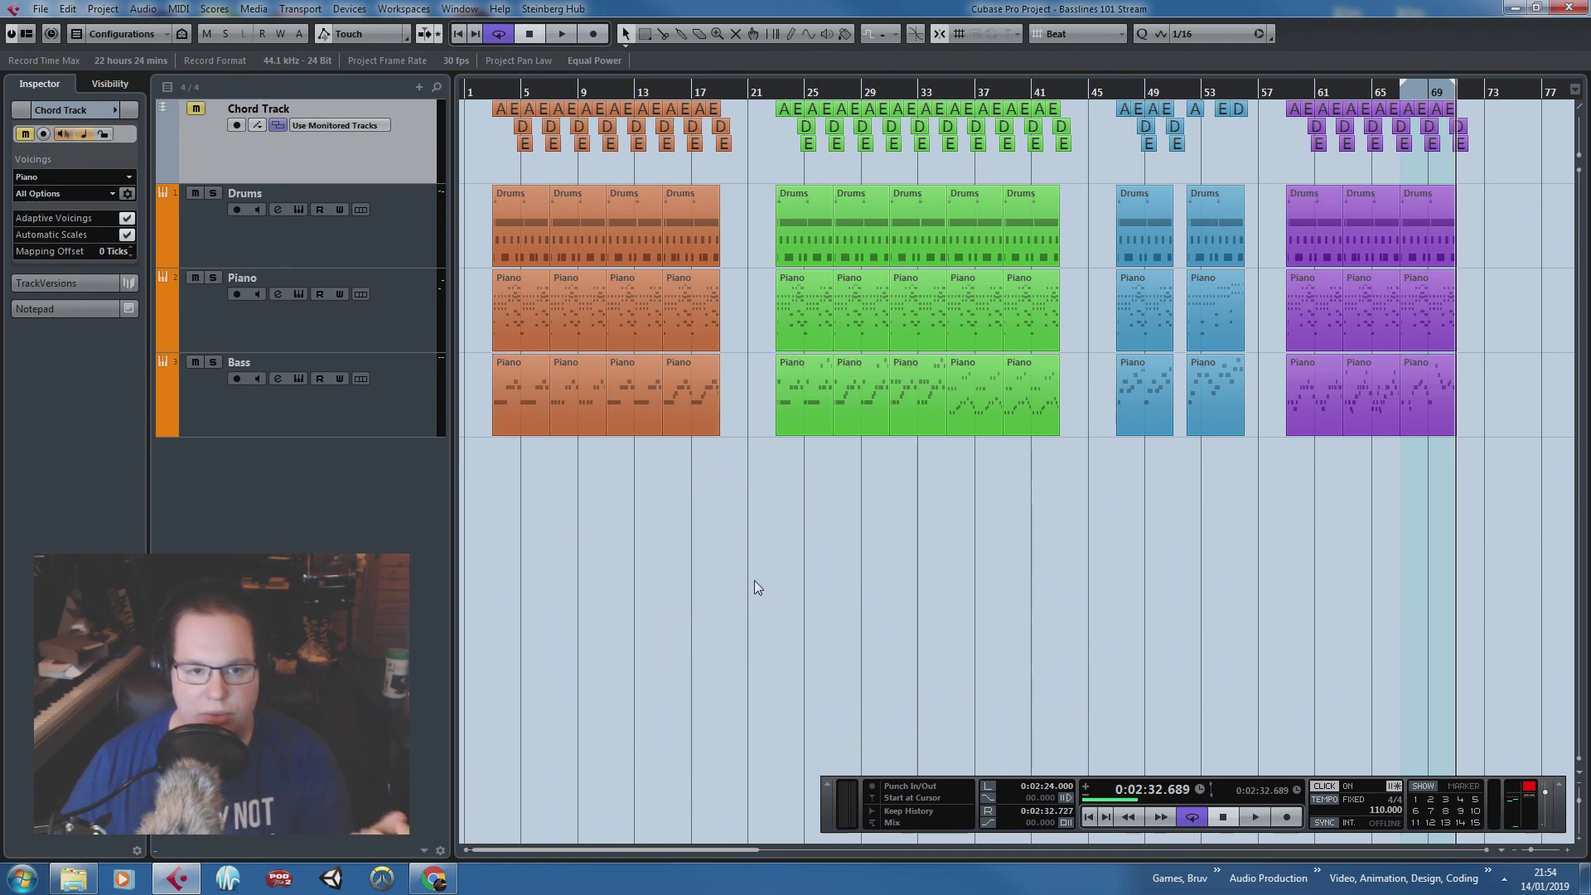
pyautogui.moveTo(772, 454); pyautogui.dragTo(961, 519)
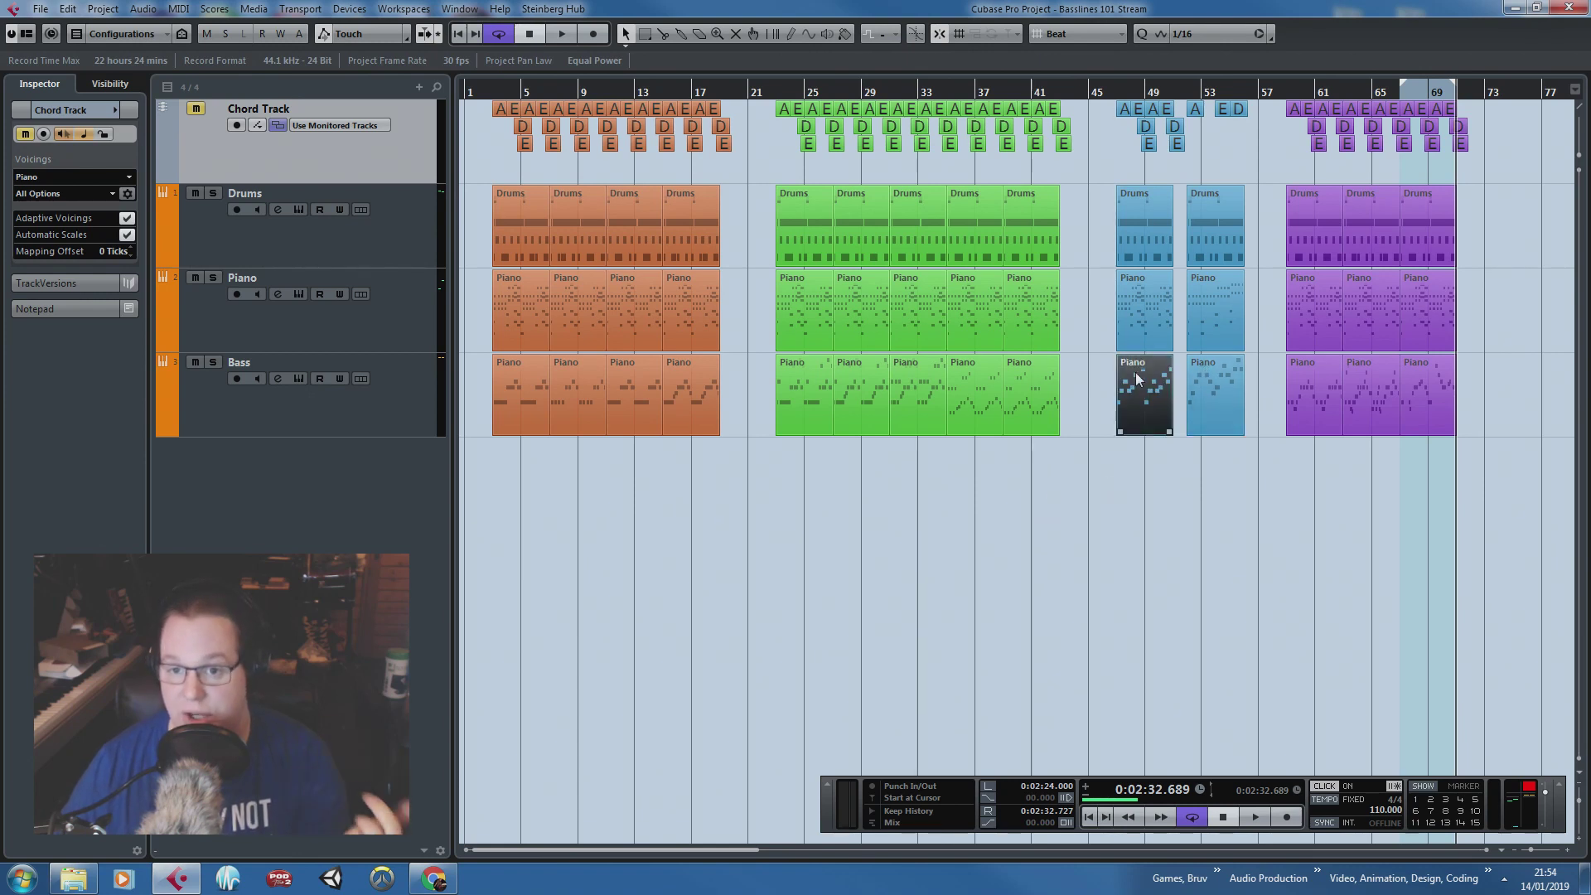
pyautogui.click(1207, 373)
pyautogui.click(1324, 486)
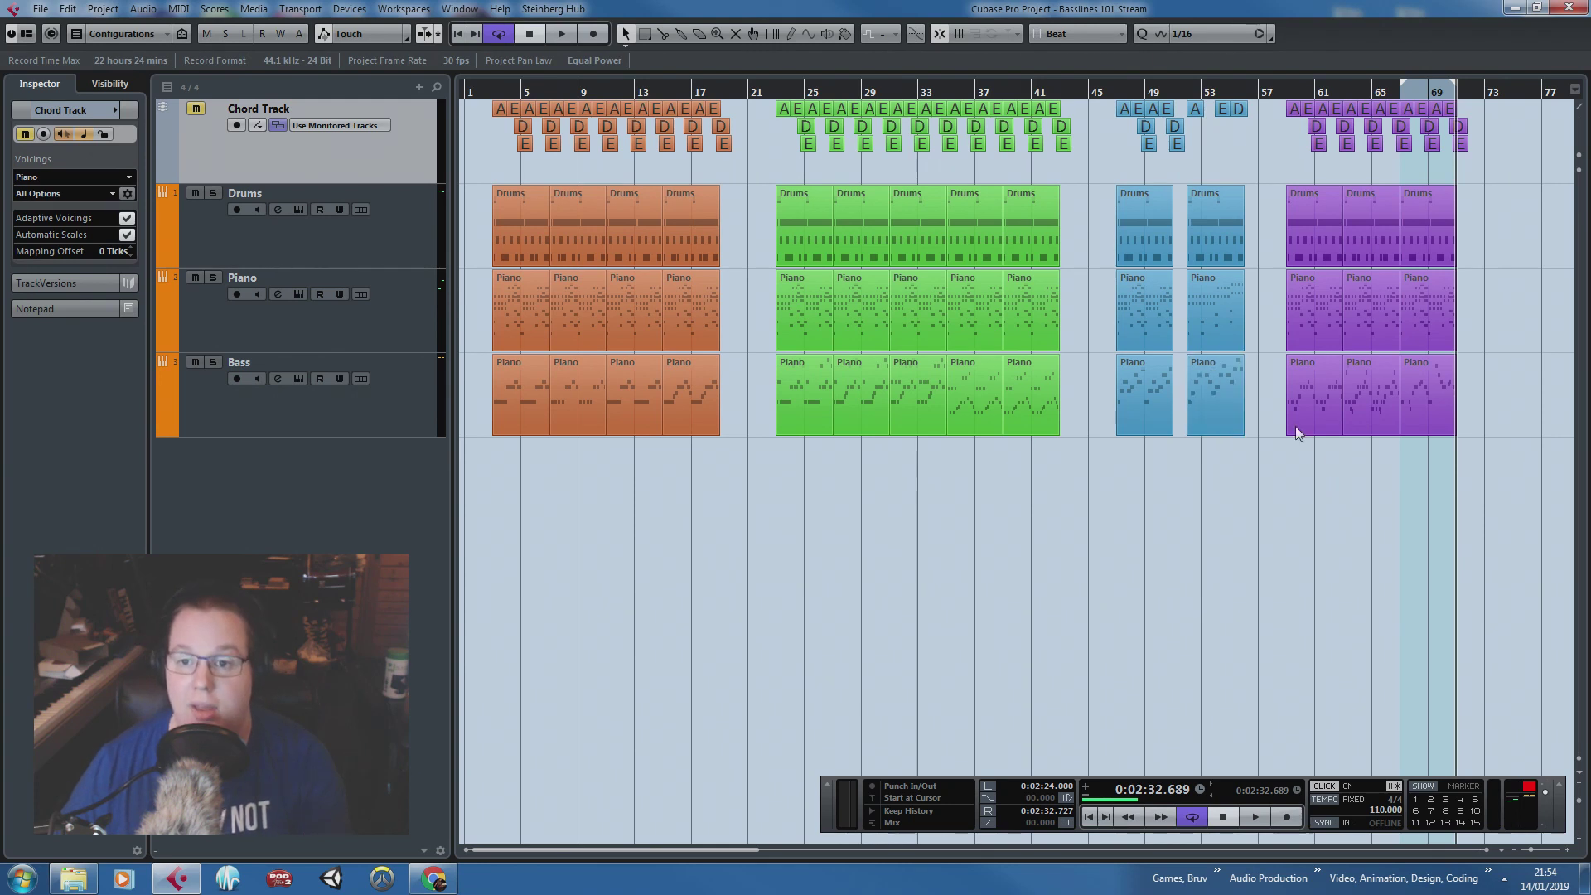
pyautogui.click(1301, 426)
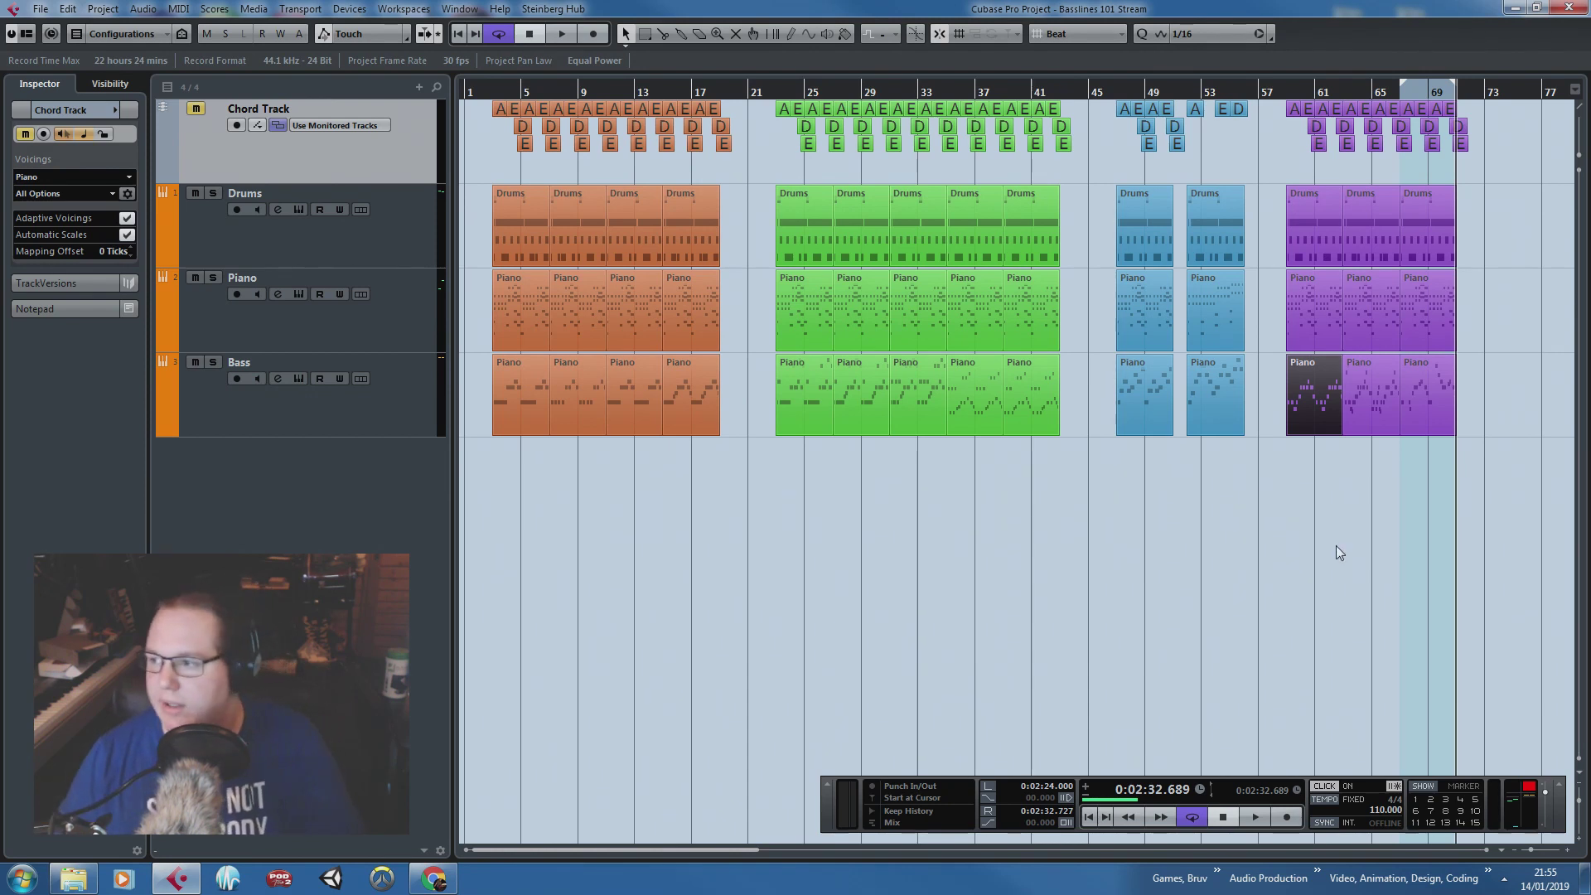
pyautogui.click(1262, 588)
pyautogui.press('g')
pyautogui.press('g')
pyautogui.scroll(2, 766, 489)
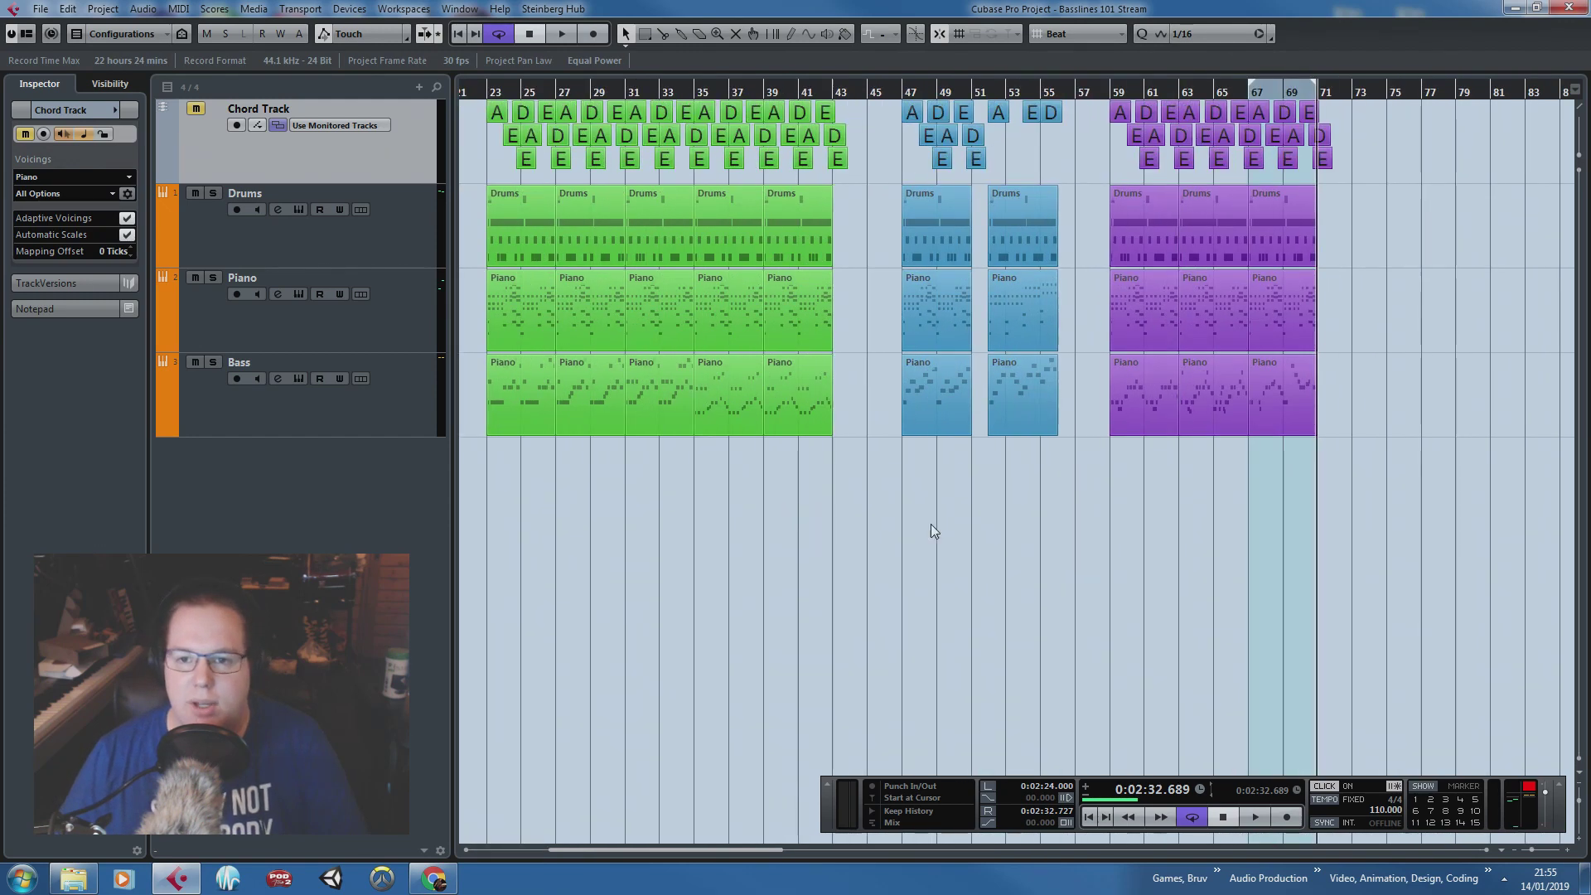
pyautogui.moveTo(857, 533); pyautogui.dragTo(414, 547)
pyautogui.press('g')
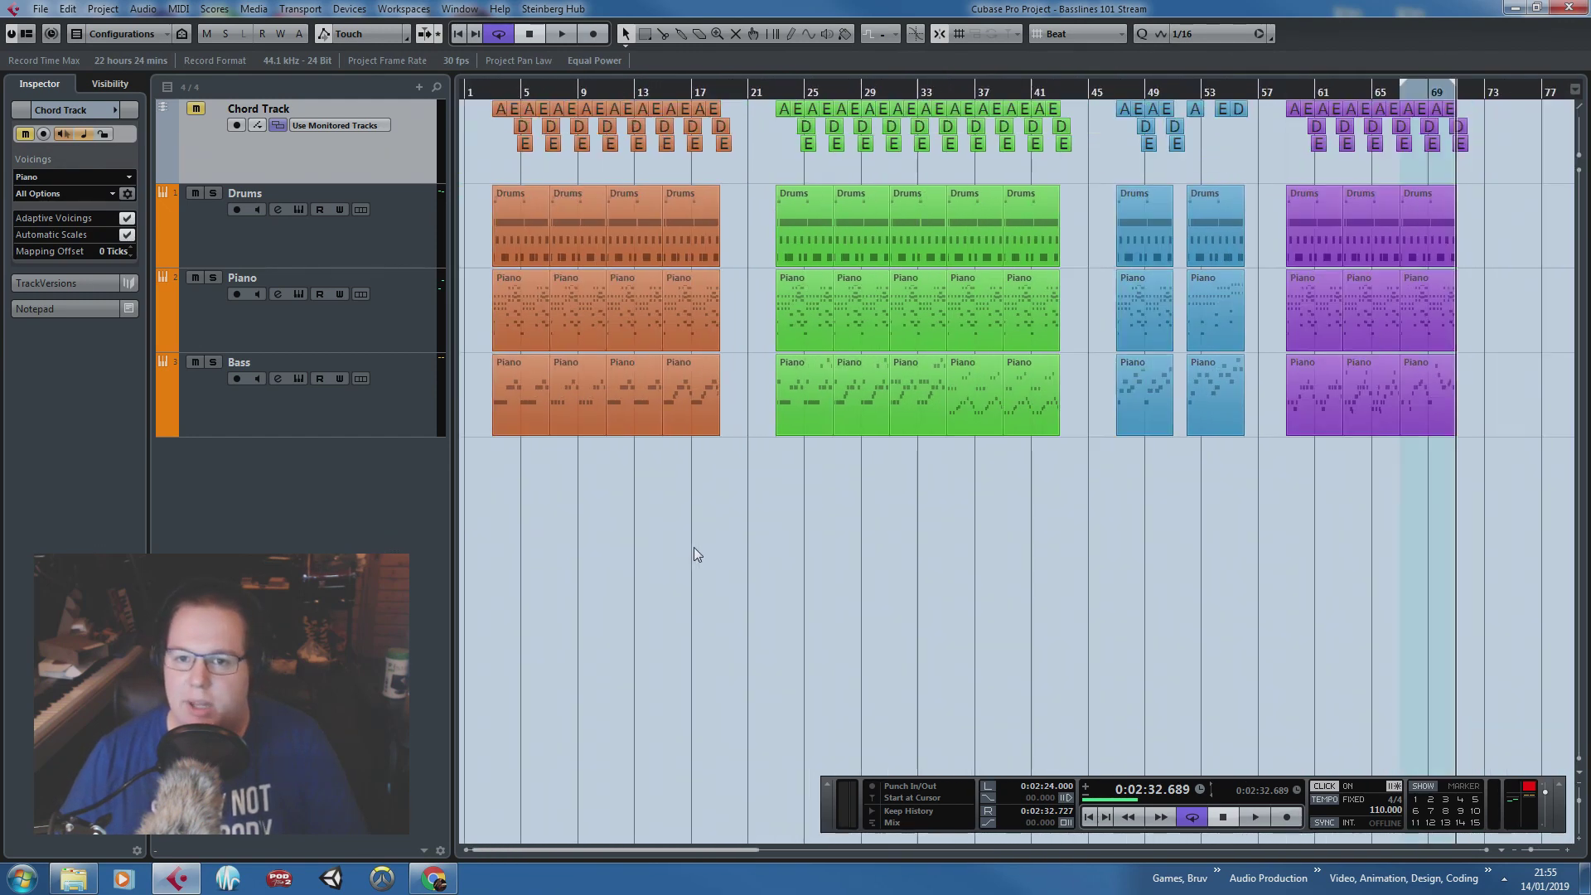
pyautogui.moveTo(721, 557); pyautogui.dragTo(1436, 552)
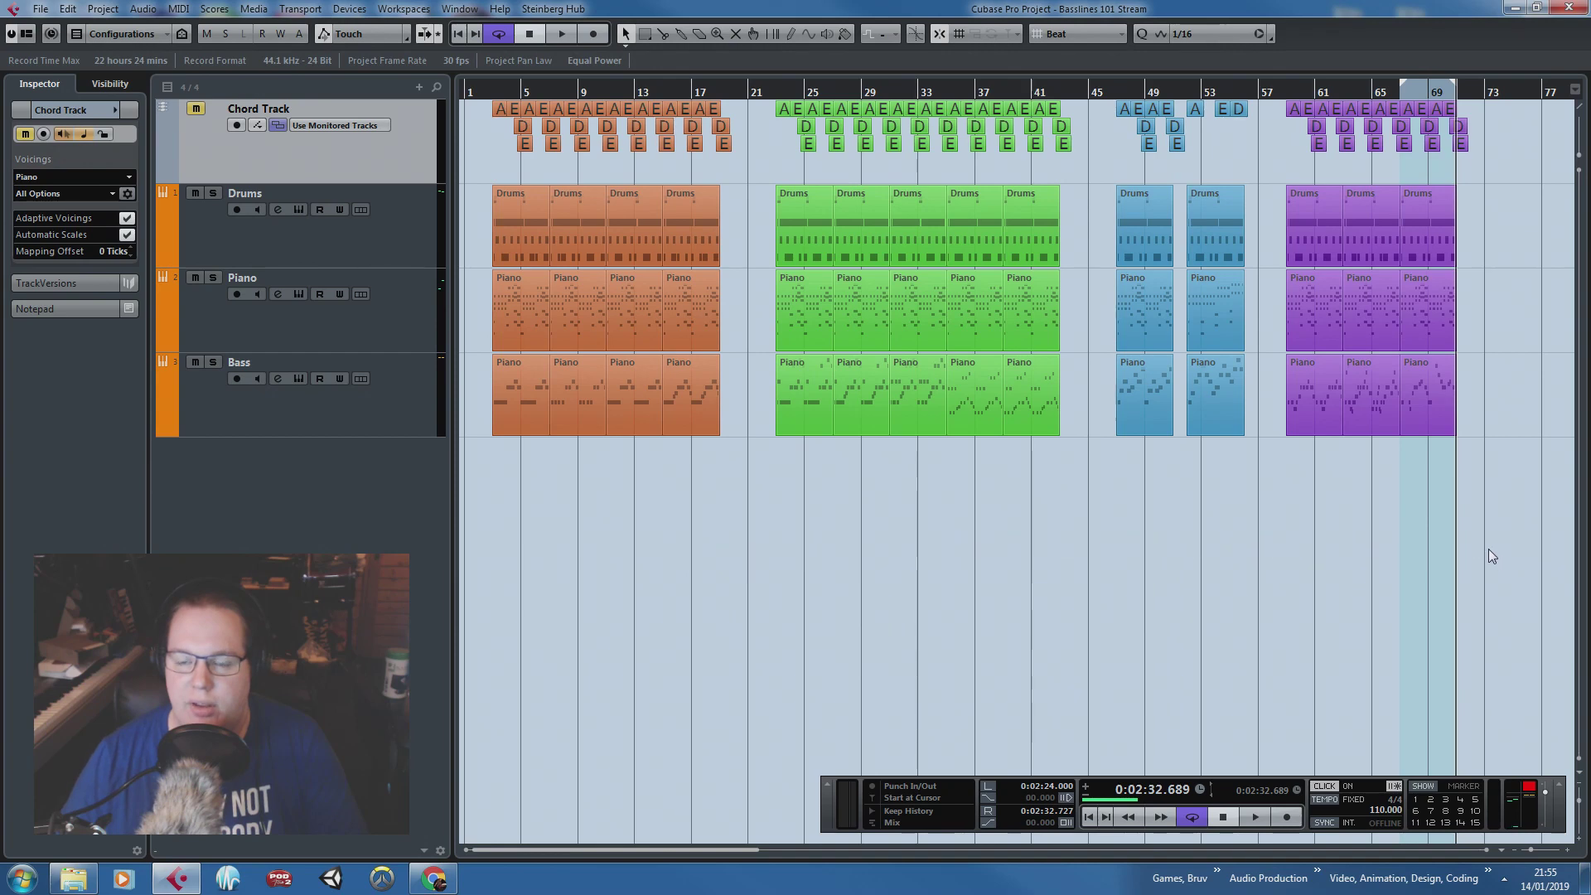
# Step: Move the final section's chords, drums, piano and bass from bar 67 to bar 69, and set the loop range around them
pyautogui.press('h')
pyautogui.press('h')
pyautogui.press('h')
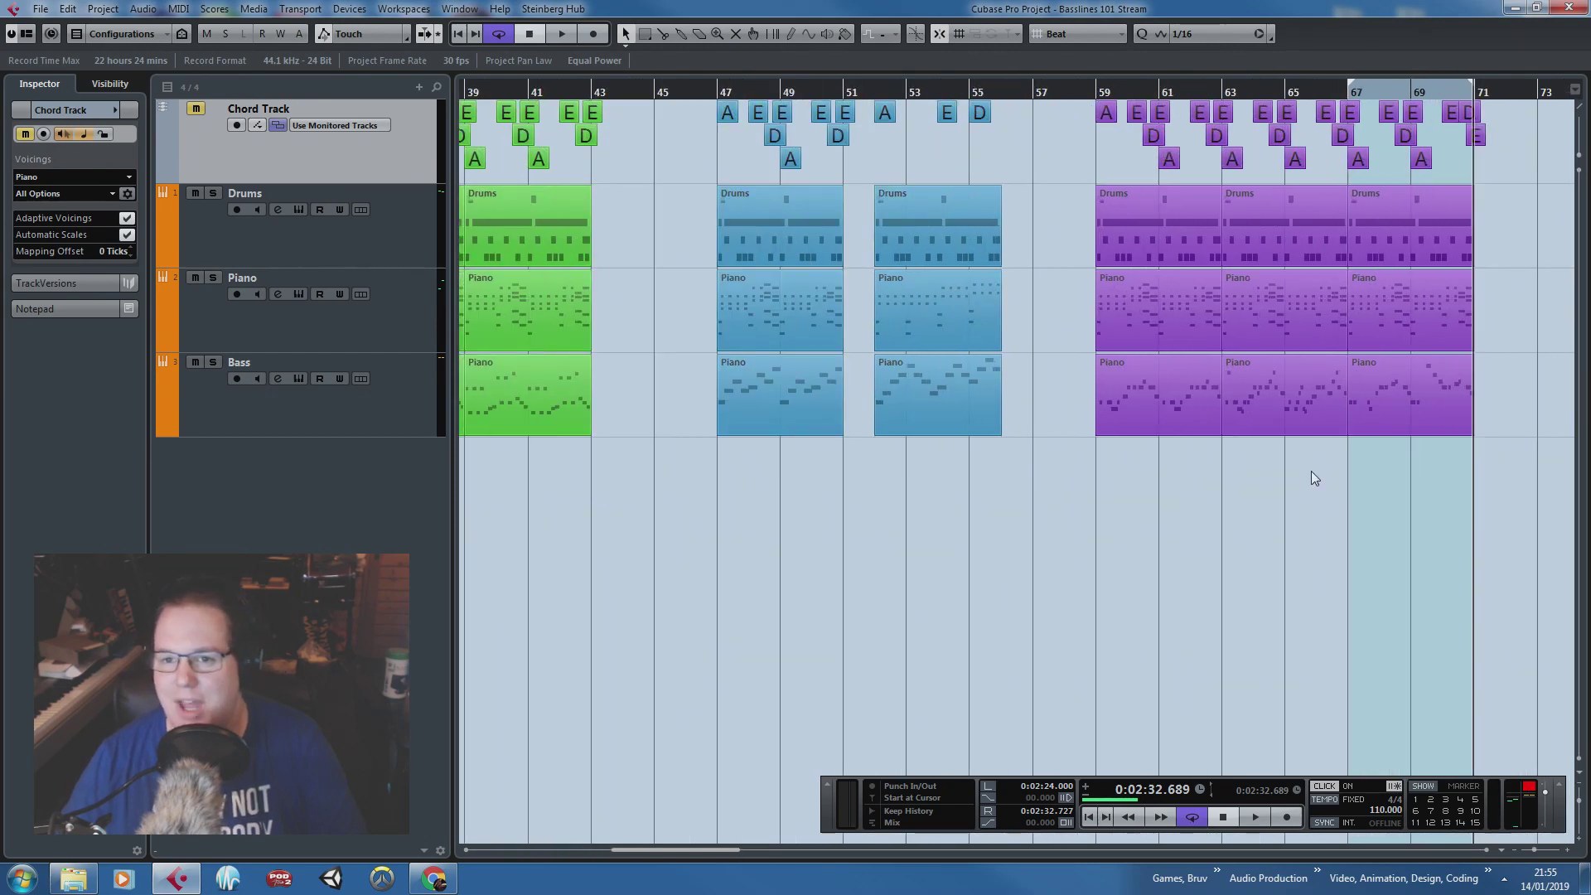
pyautogui.moveTo(1480, 472); pyautogui.dragTo(1585, 489)
pyautogui.moveTo(1524, 495); pyautogui.dragTo(977, 71)
pyautogui.press('h')
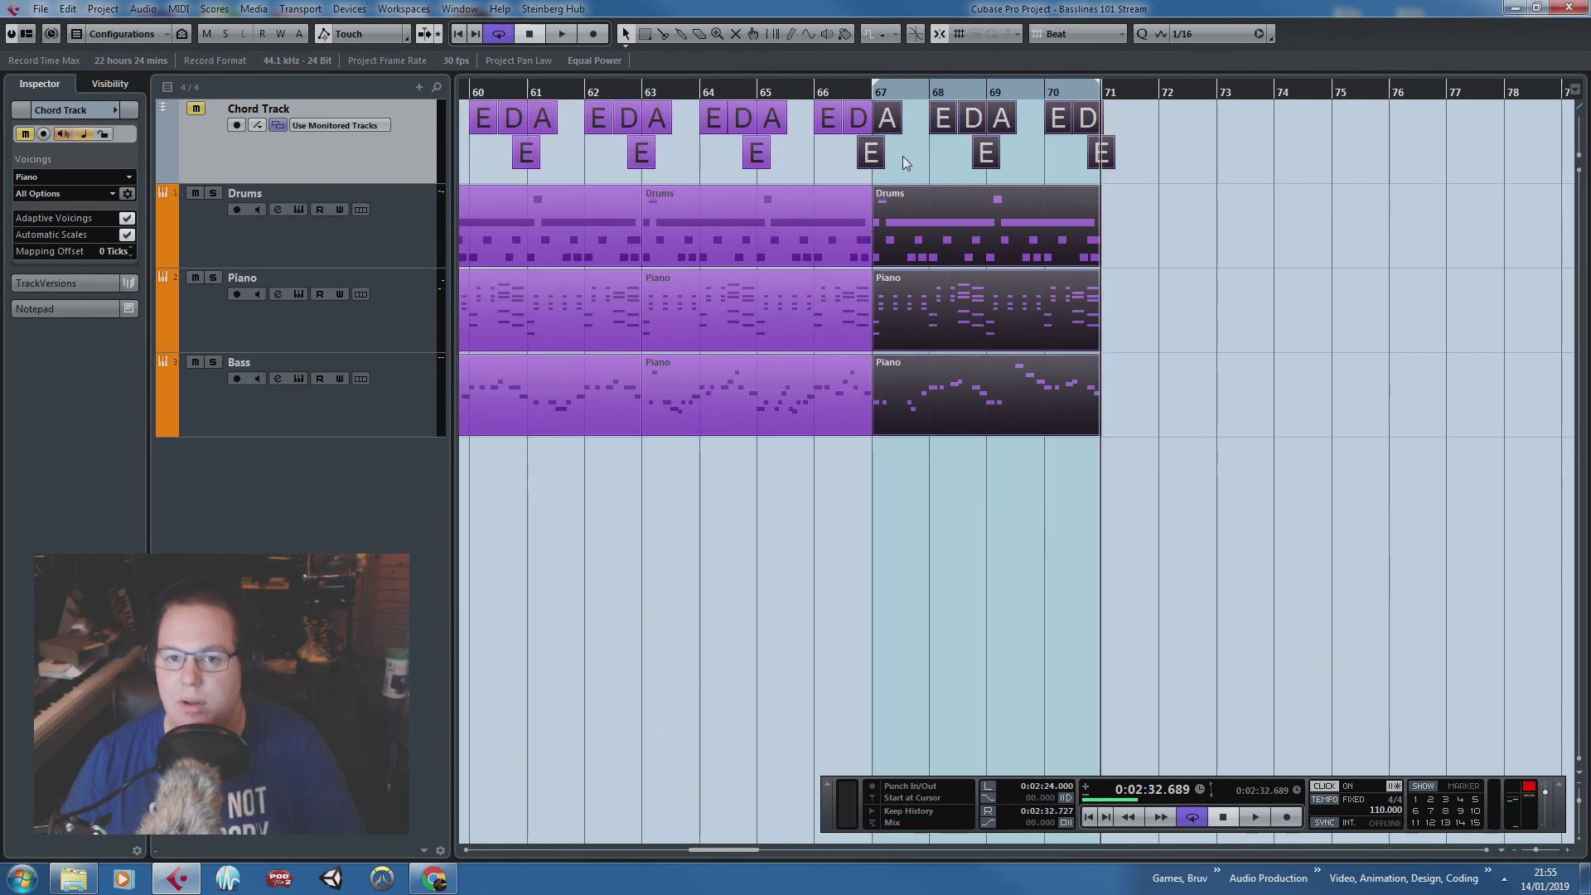
pyautogui.moveTo(1007, 222); pyautogui.dragTo(1121, 222)
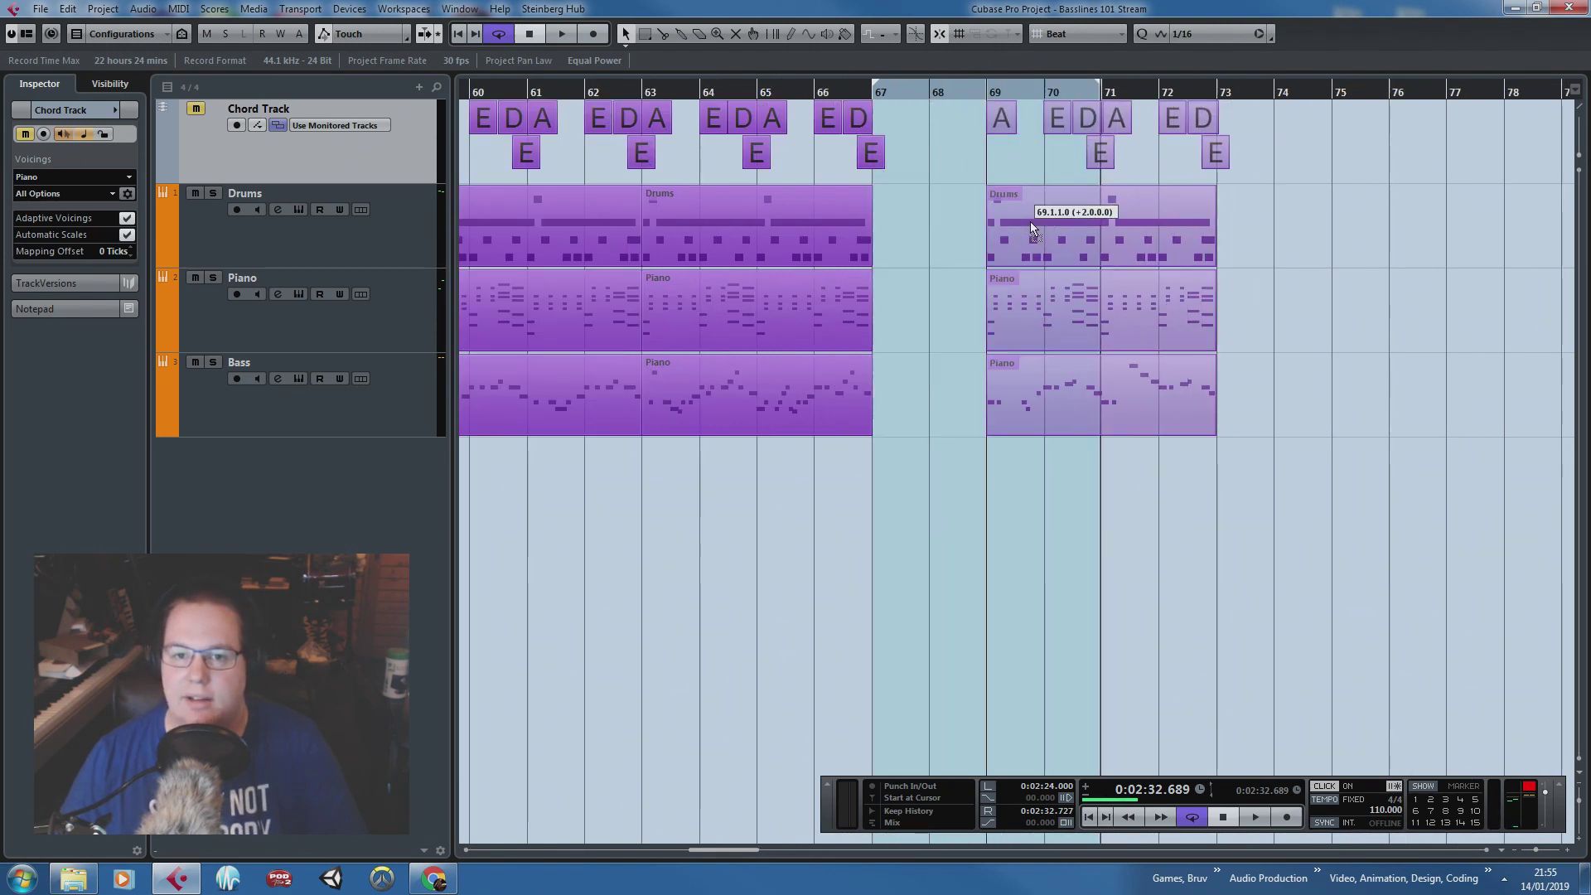
pyautogui.moveTo(1043, 84); pyautogui.dragTo(1145, 122)
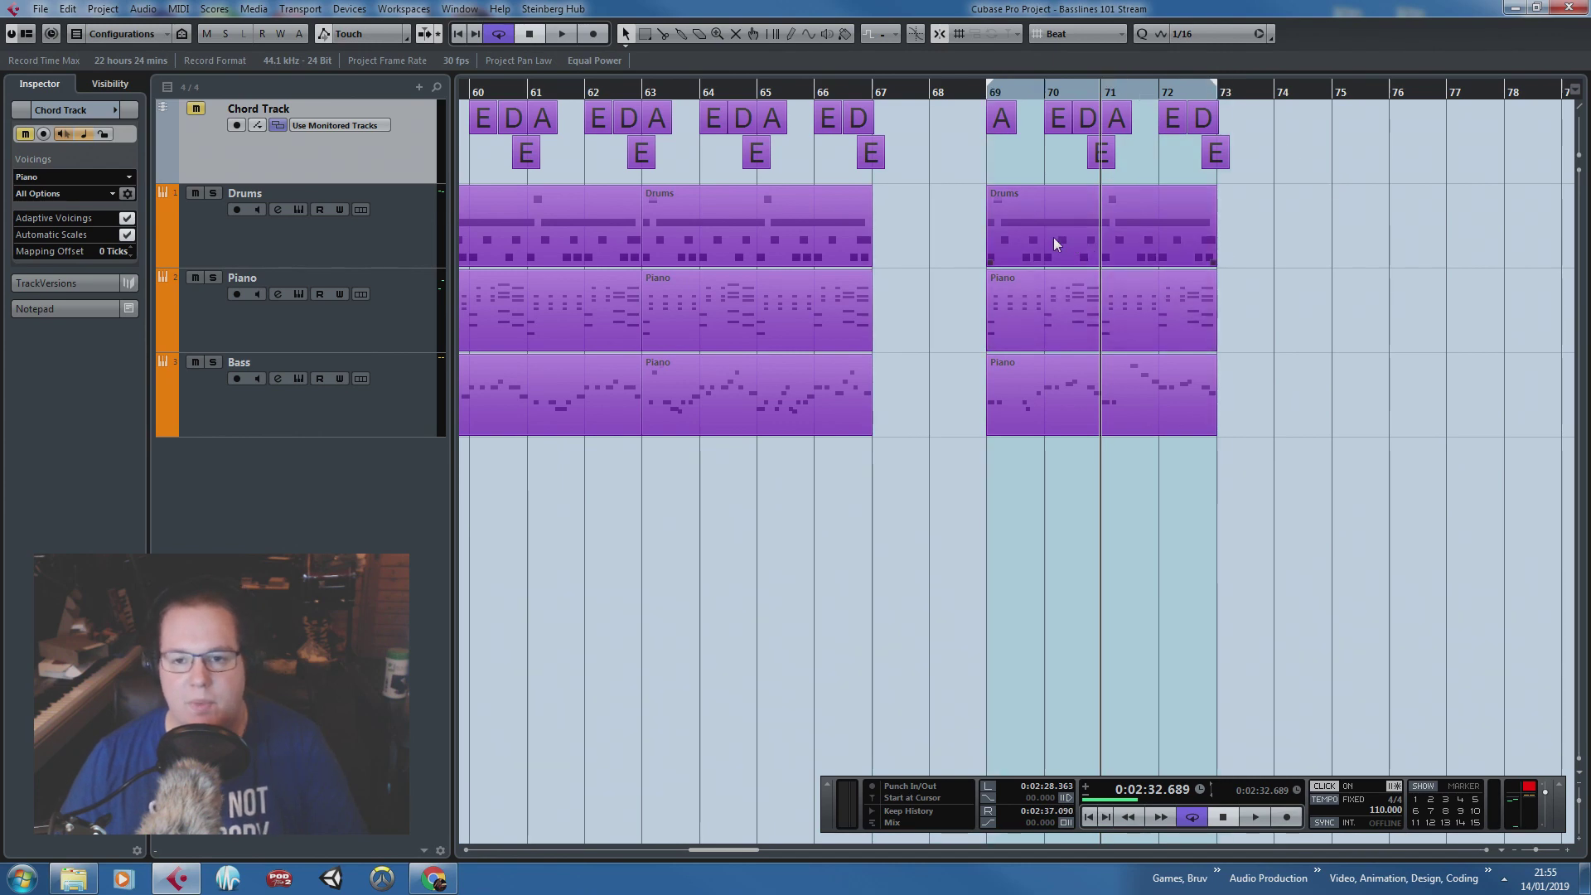
# Step: Open the moved section's piano part in the note editor and play it from bar 69 while examining its chords
pyautogui.doubleClick(1057, 310)
pyautogui.scroll(-3, 258, 157)
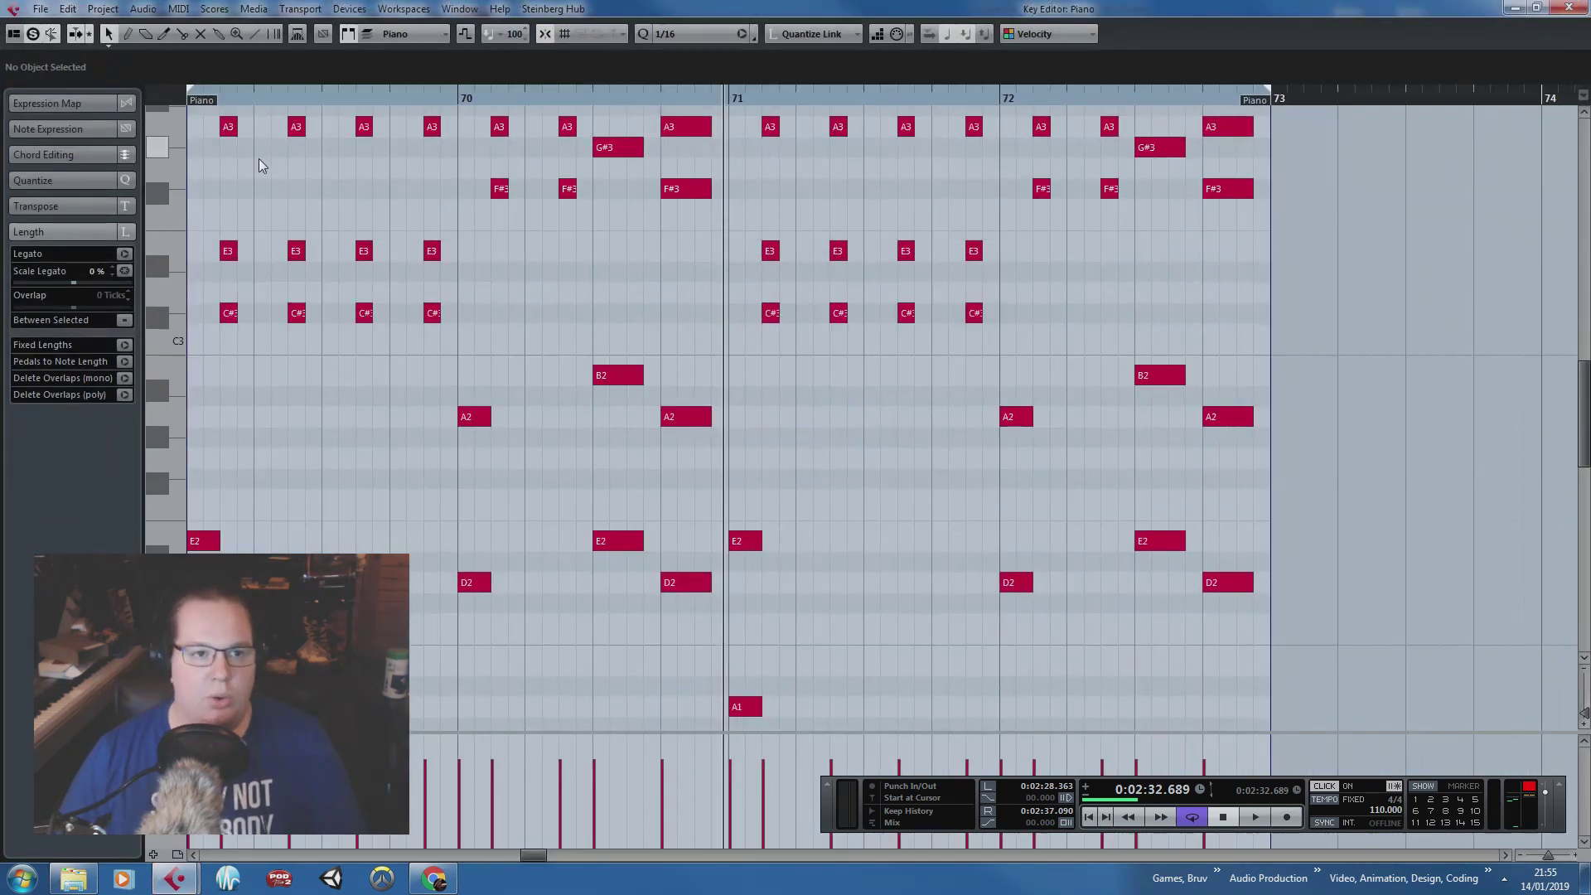
pyautogui.hscroll(-2, 258, 449)
pyautogui.click(310, 101)
pyautogui.press('space')
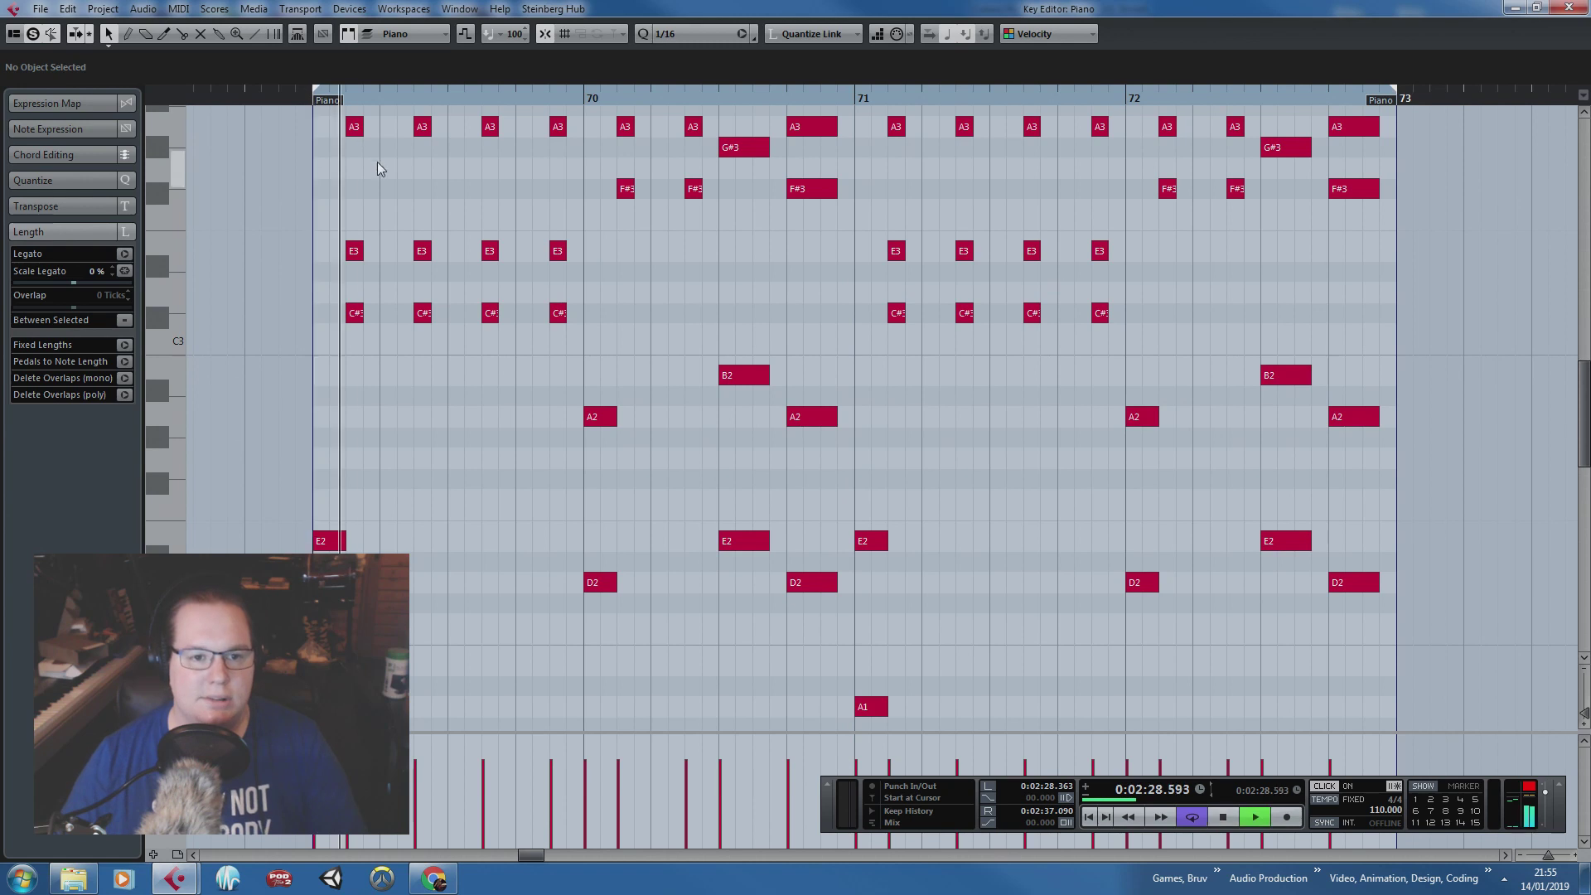
pyautogui.scroll(9, 638, 315)
pyautogui.scroll(-6, 663, 319)
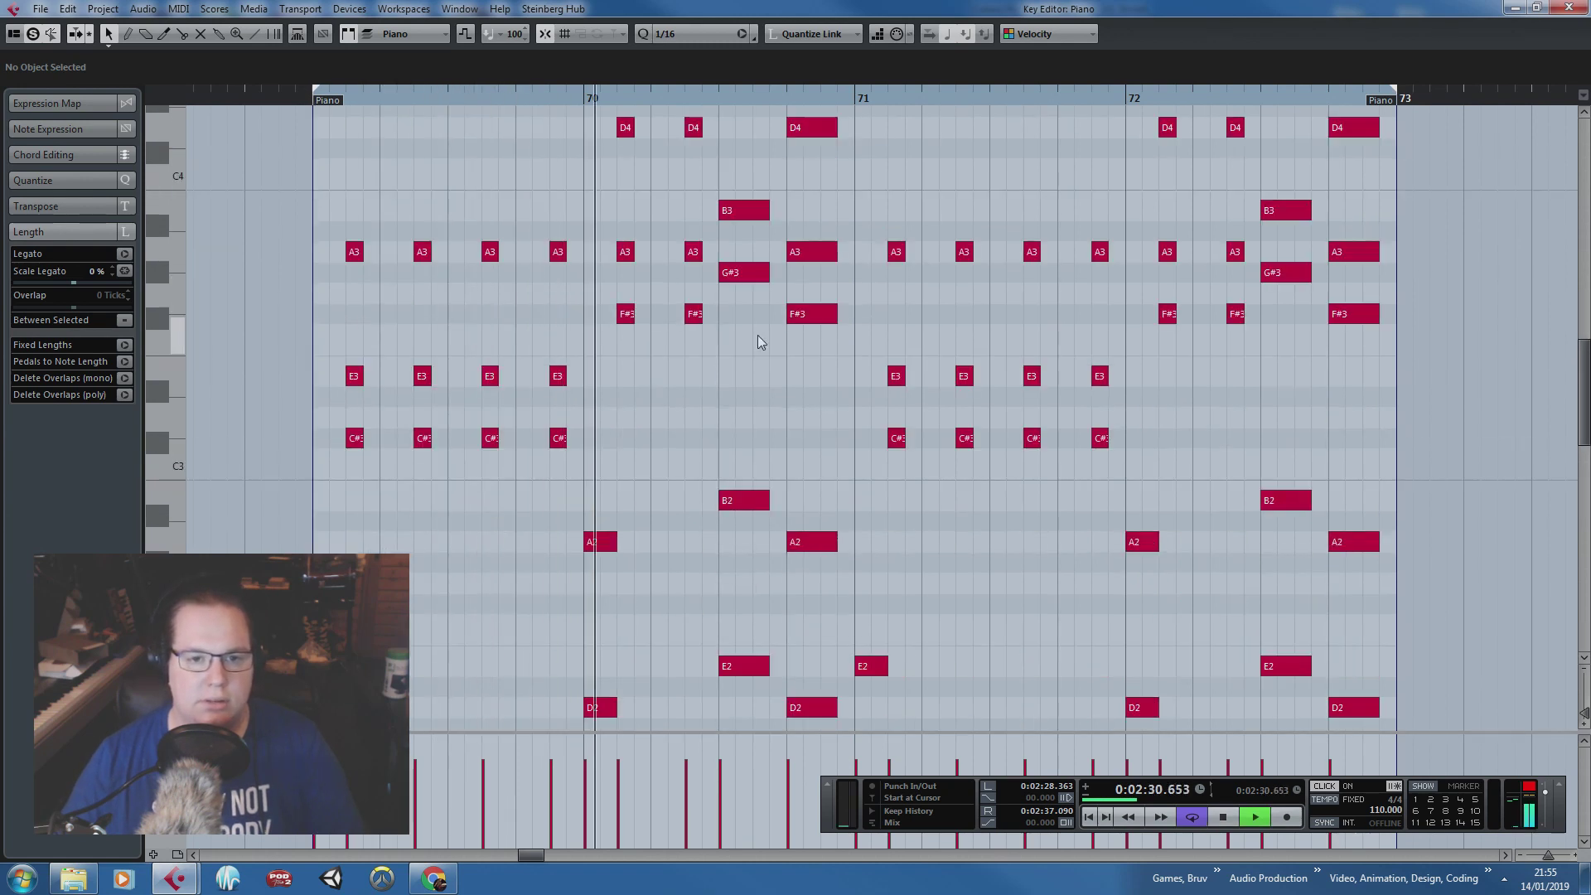
pyautogui.scroll(-6, 797, 373)
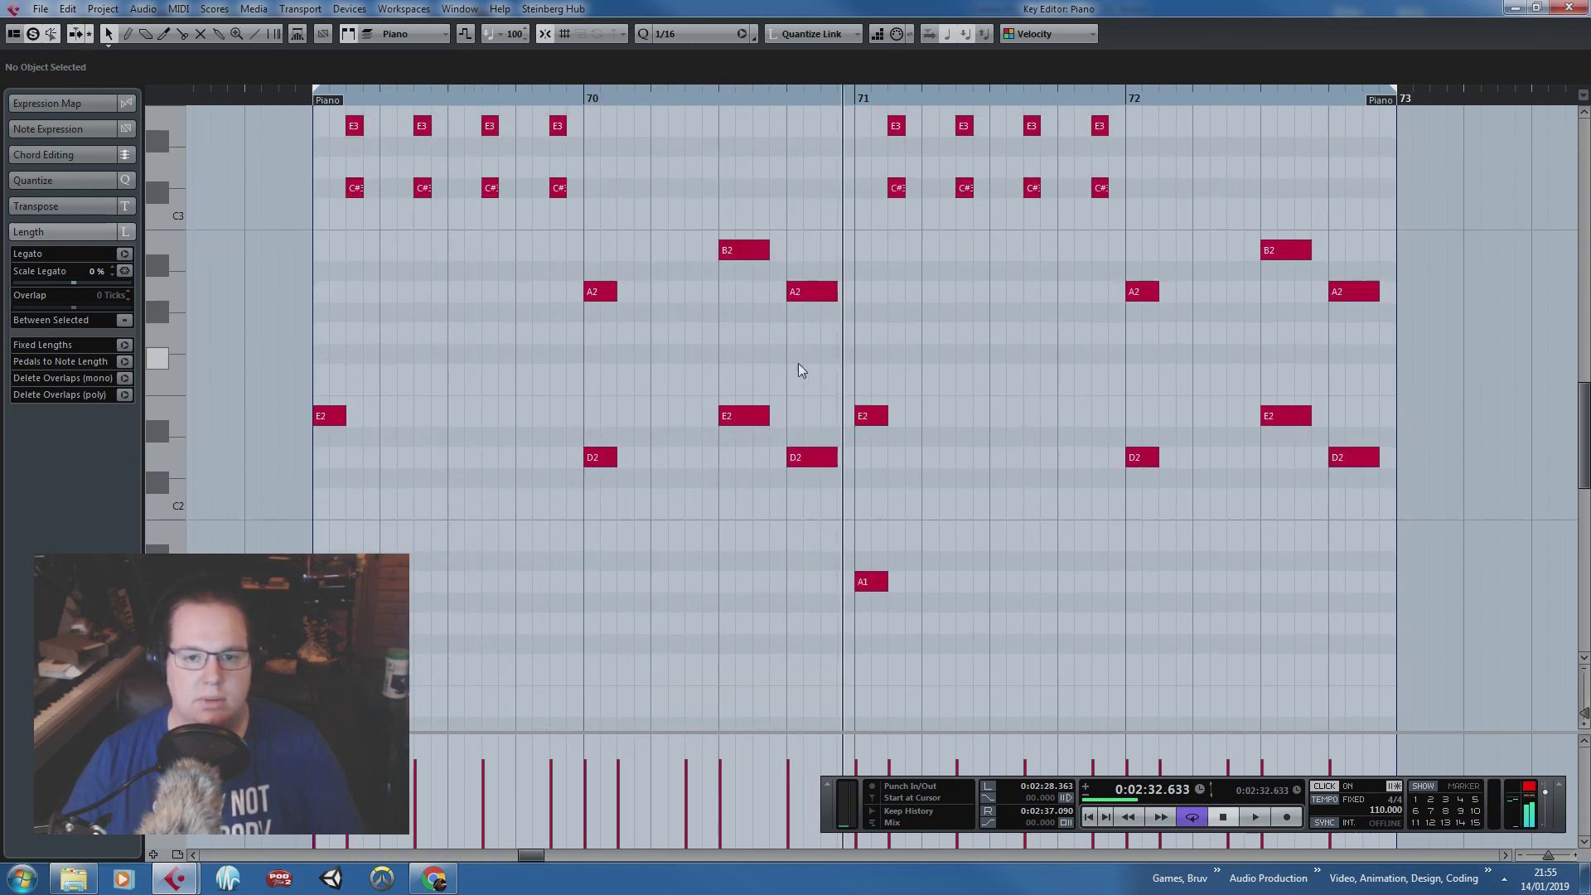
# Step: Delete the piano notes in bars 71–72 and shorten the chords in the second half of bar 70 to 0.0.1.0
pyautogui.moveTo(1481, 634); pyautogui.dragTo(867, 146)
pyautogui.press('Delete')
pyautogui.press('h')
pyautogui.moveTo(866, 584); pyautogui.dragTo(740, 176)
pyautogui.click(687, 95)
pyautogui.click(542, 98)
pyautogui.press('space')
pyautogui.scroll(-3, 746, 248)
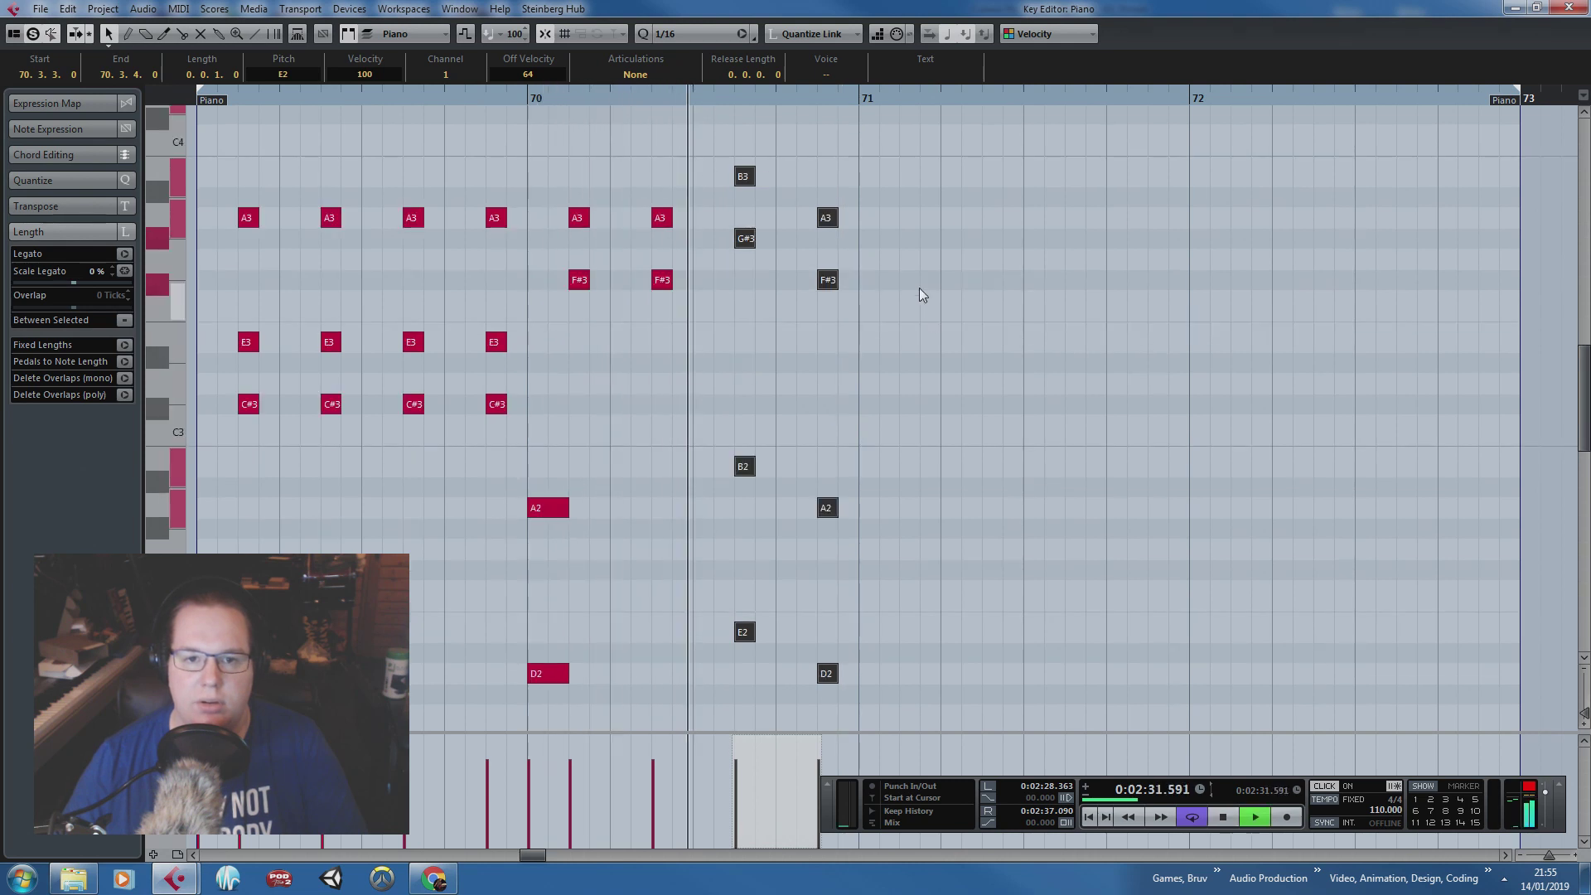
# Step: Place the B2/E2 and A2/D2 pairs in bar 70 ahead of their chords, starting at 70.3.1 with length 0.0.2.0, and play them
pyautogui.moveTo(1034, 344); pyautogui.dragTo(750, 728)
pyautogui.press('space')
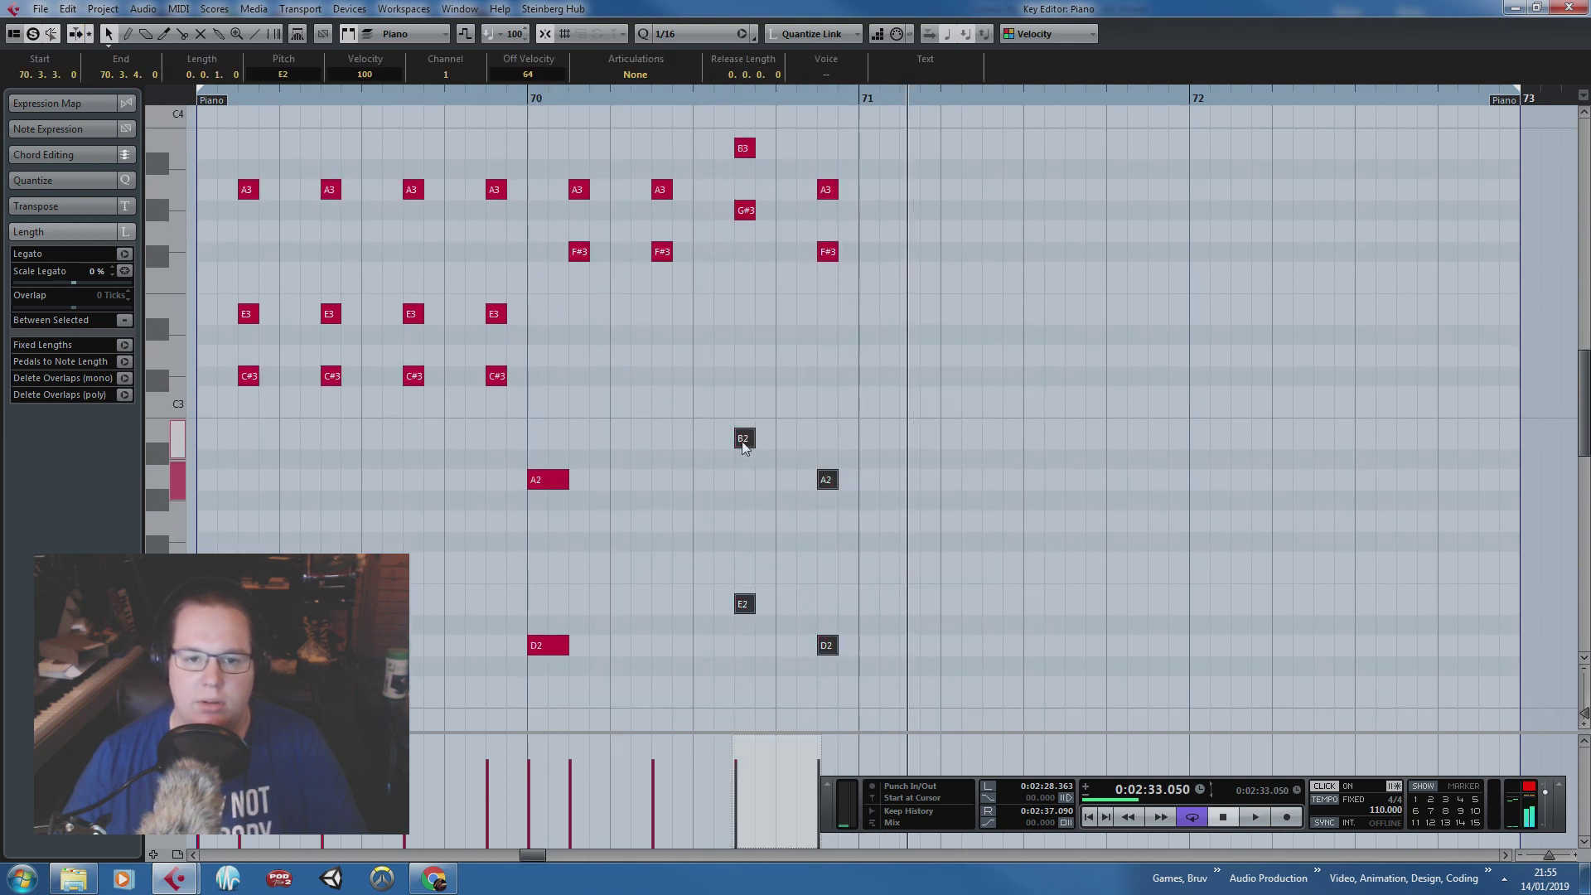
pyautogui.moveTo(735, 436); pyautogui.dragTo(694, 437)
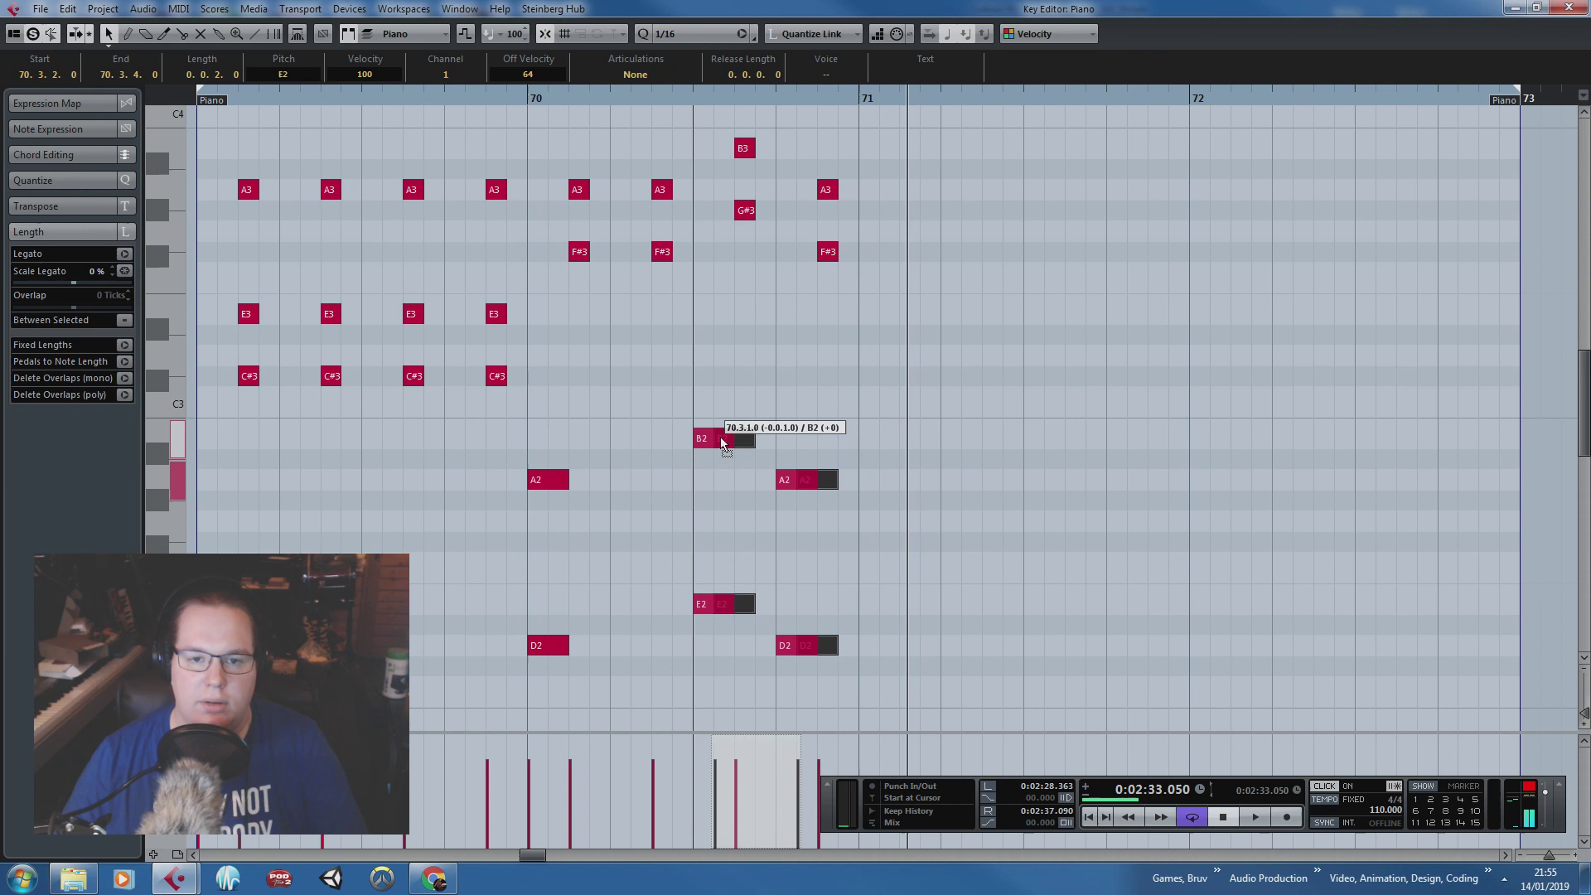
pyautogui.click(686, 99)
pyautogui.press('space')
pyautogui.press('space')
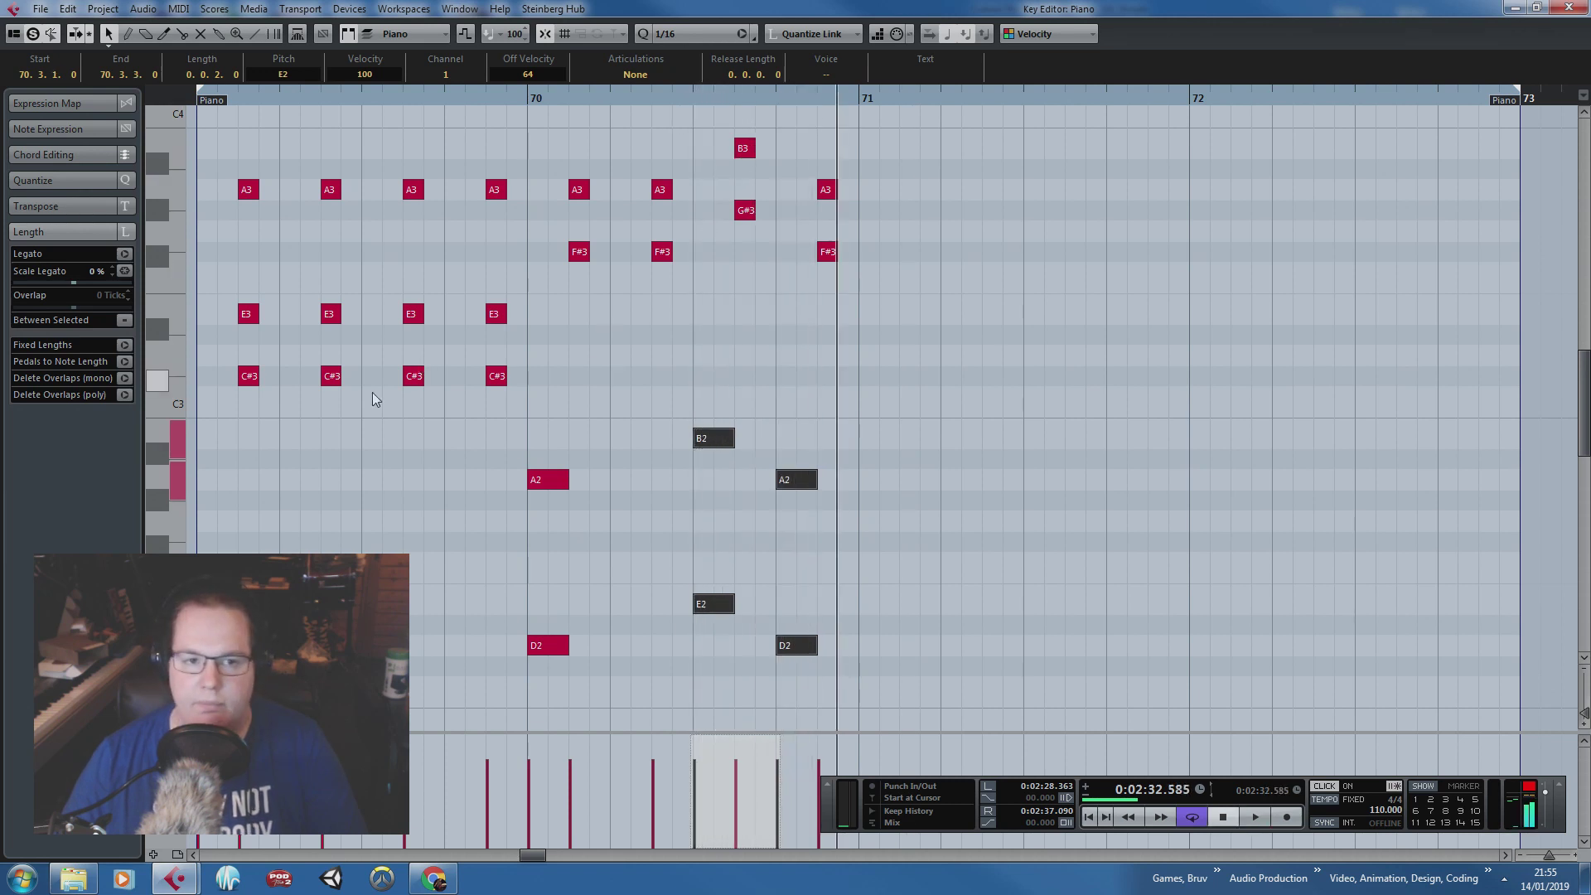
# Step: Return playback to bar 69 and examine the piano chord pattern in bars 69–70 across its pitch range
pyautogui.moveTo(343, 445); pyautogui.dragTo(334, 454)
pyautogui.moveTo(210, 447); pyautogui.dragTo(213, 447)
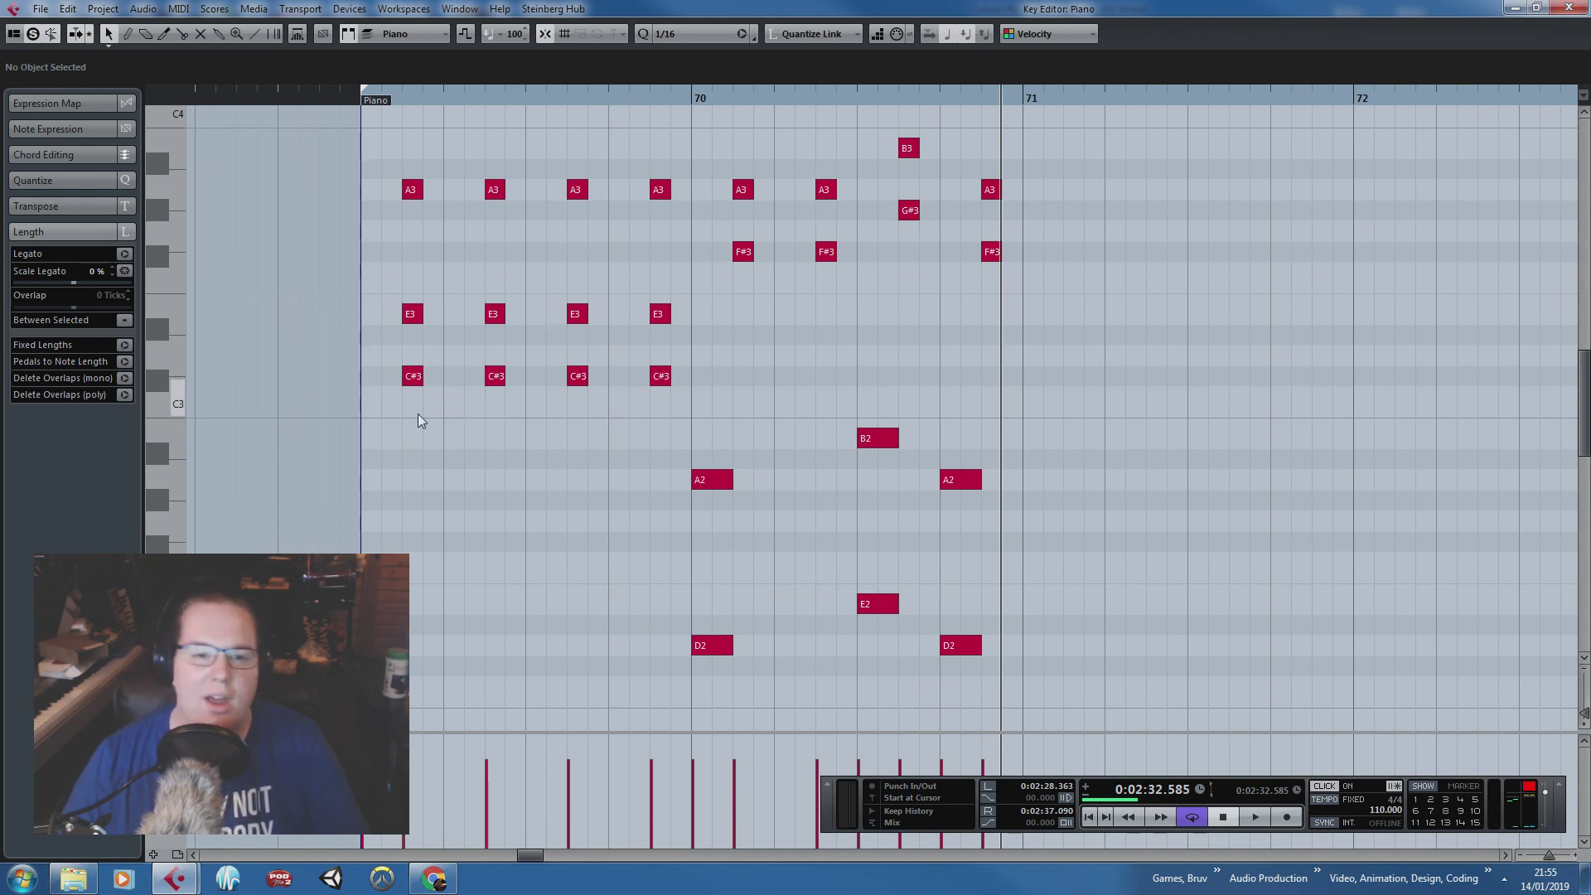
pyautogui.click(357, 103)
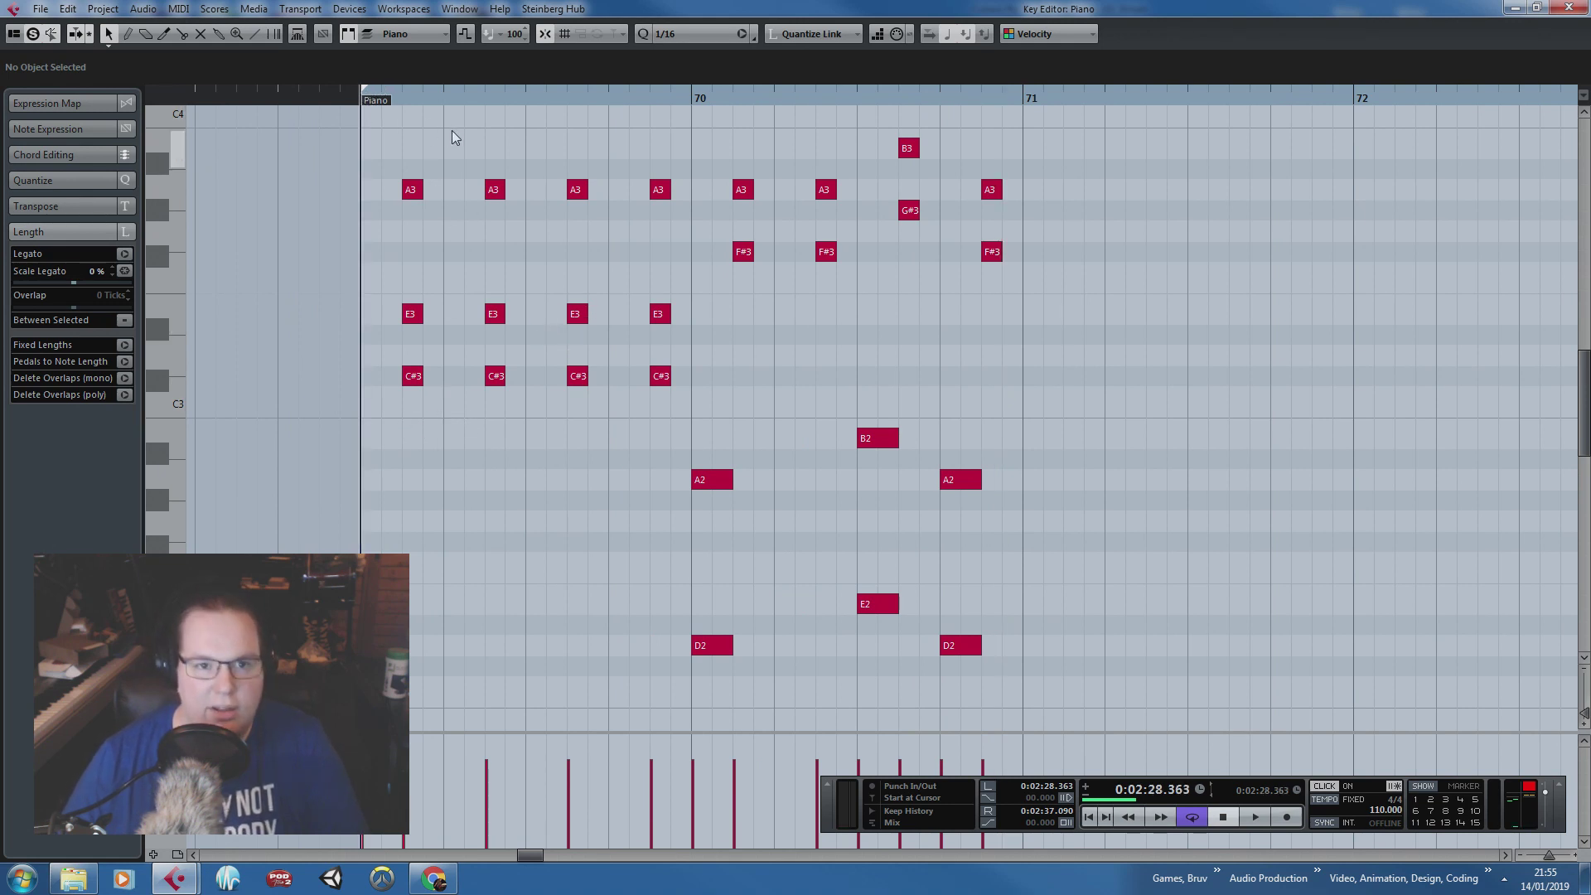
pyautogui.scroll(2, 271, 211)
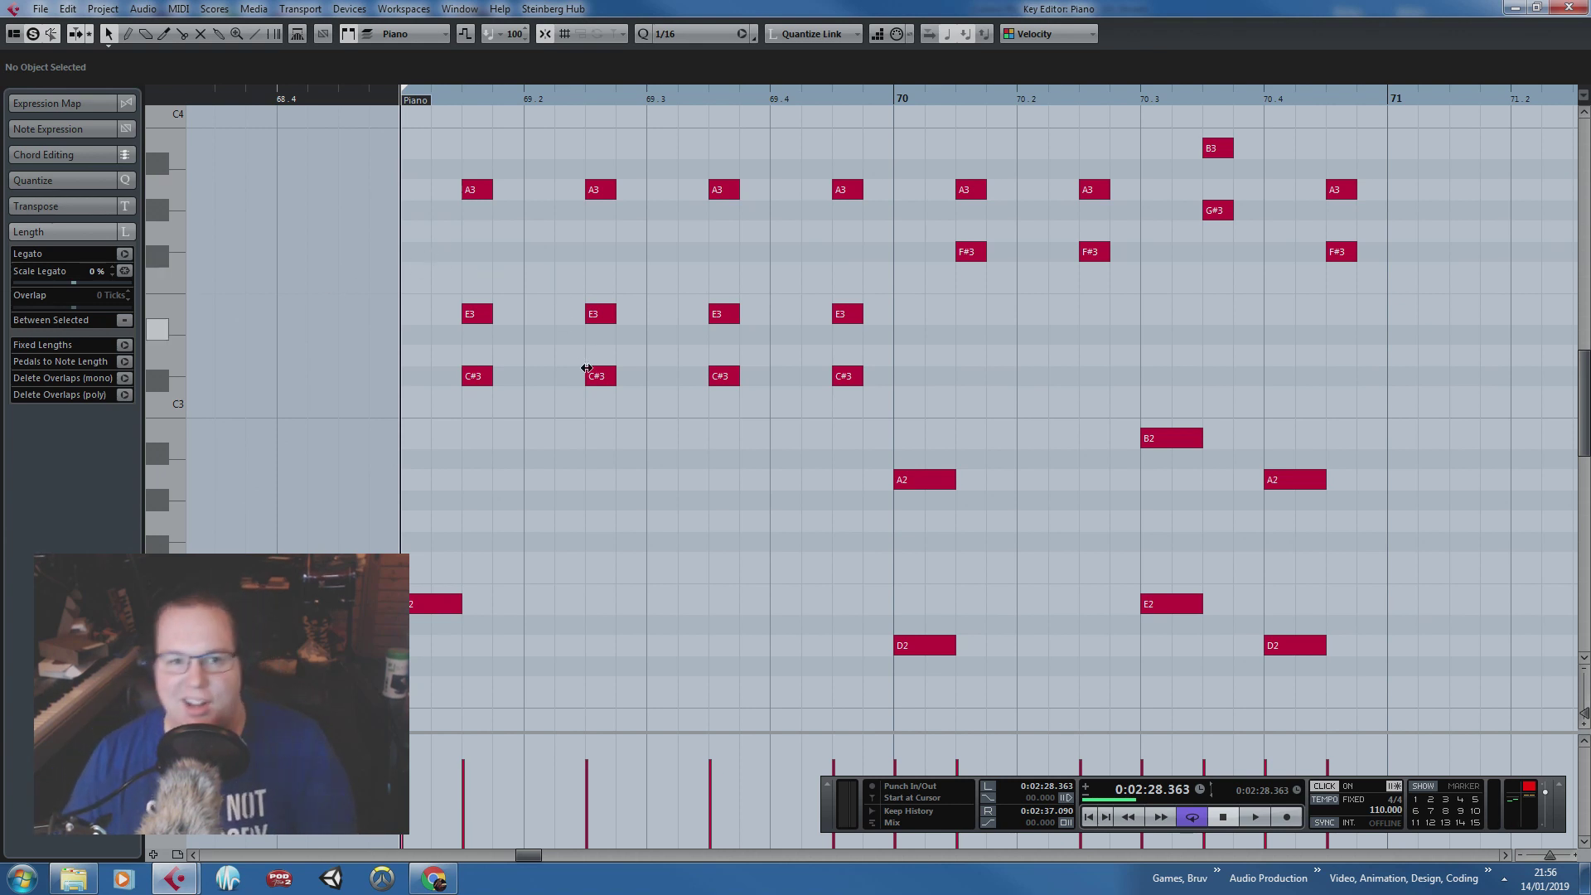
pyautogui.scroll(3, 606, 451)
pyautogui.scroll(3, 614, 472)
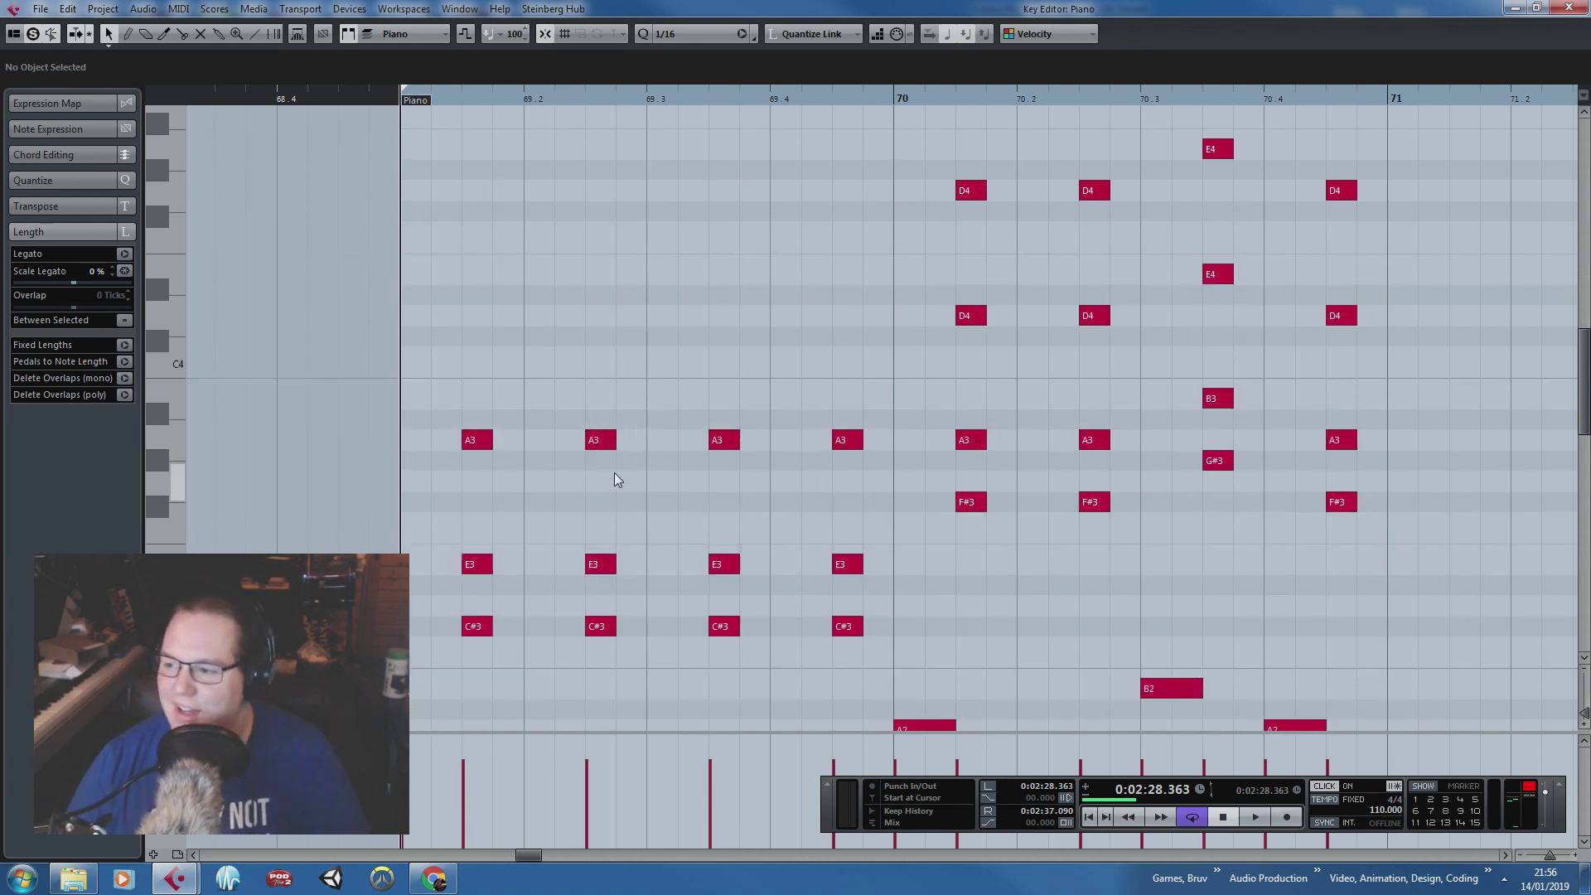
pyautogui.scroll(-6, 634, 506)
# Step: Try the second A3/E3/C#3 chord of bar 69 at 69.2.1 and play the bar from its start
pyautogui.moveTo(644, 527); pyautogui.dragTo(584, 168)
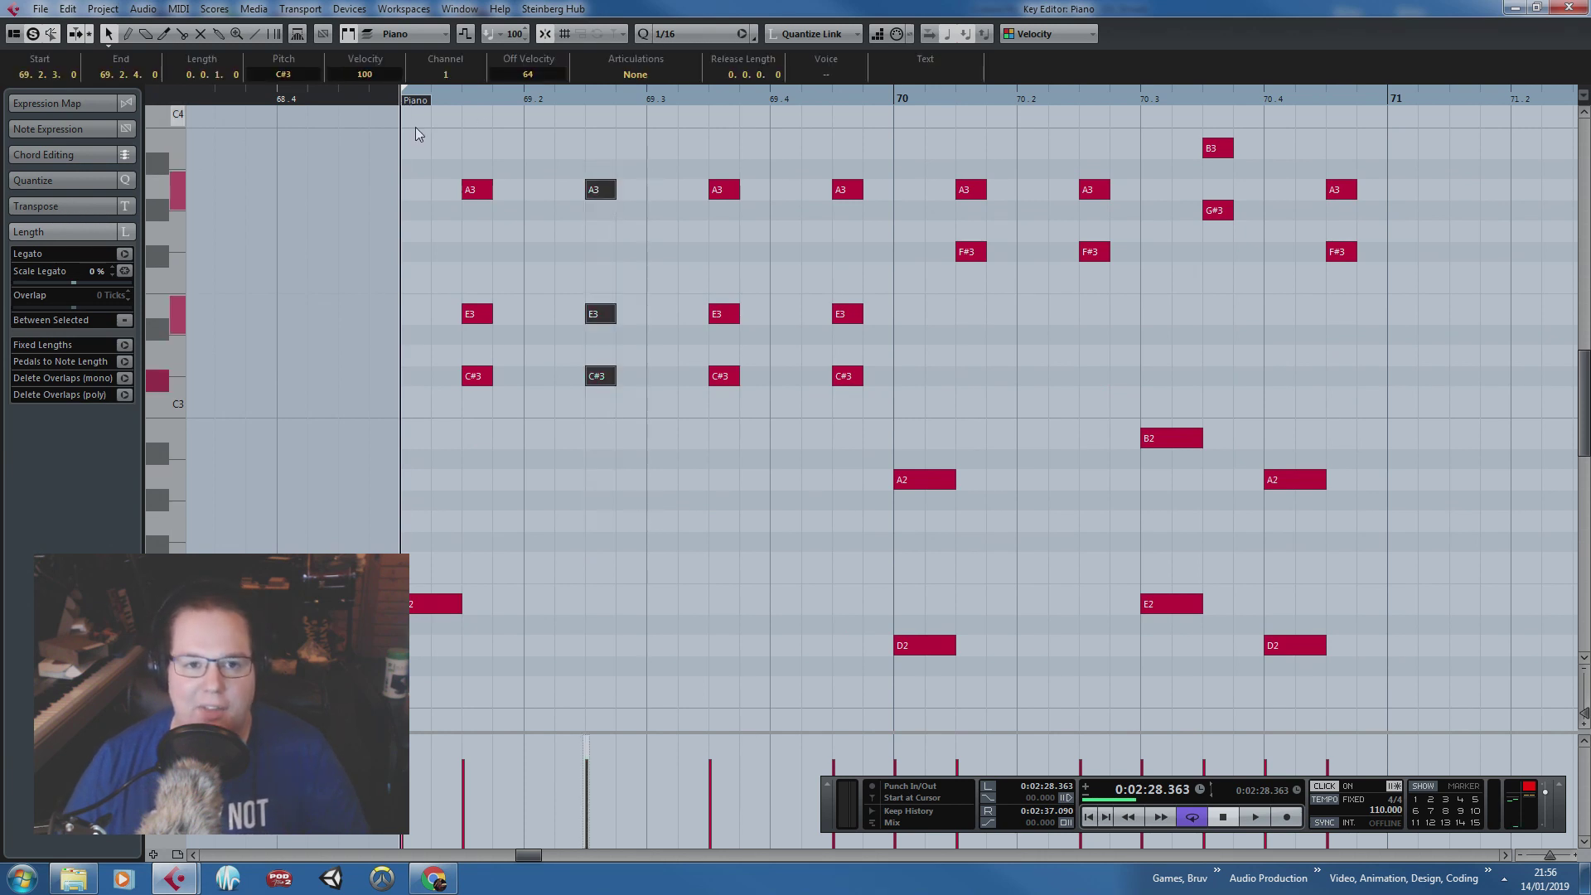
pyautogui.press('space')
pyautogui.moveTo(593, 190); pyautogui.dragTo(532, 190)
pyautogui.click(489, 165)
pyautogui.moveTo(404, 98); pyautogui.dragTo(405, 93)
pyautogui.press('space')
pyautogui.press('space')
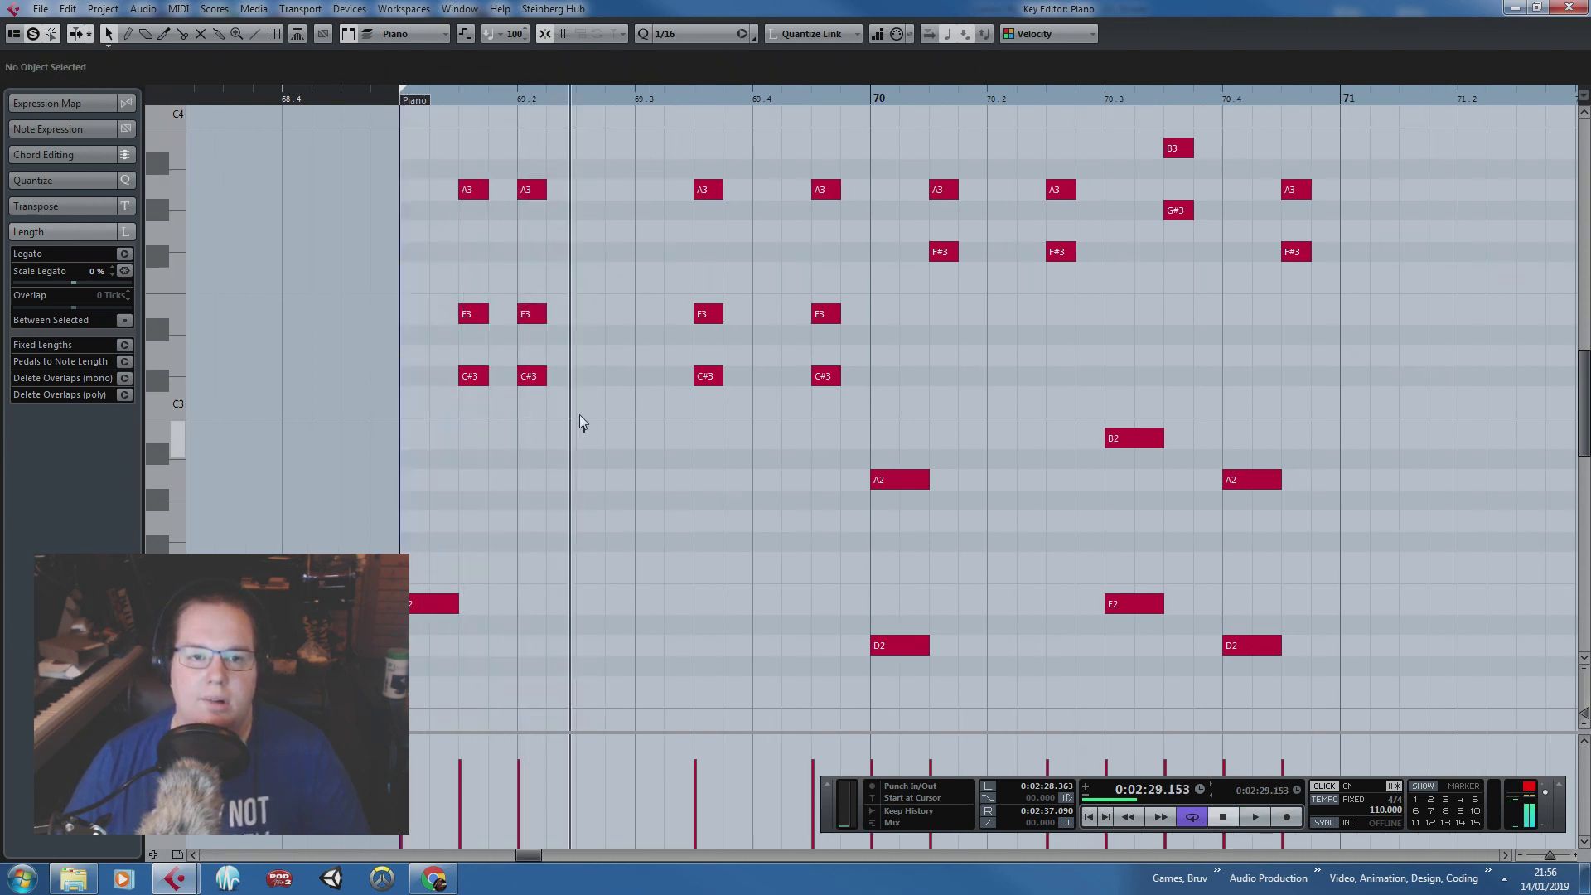
# Step: Move the second A3/E3/C#3 chord of bar 69 to 69.2.2 and play from the start of the bar
pyautogui.moveTo(581, 427); pyautogui.dragTo(561, 189)
pyautogui.click(396, 103)
pyautogui.click(396, 103)
pyautogui.press('space')
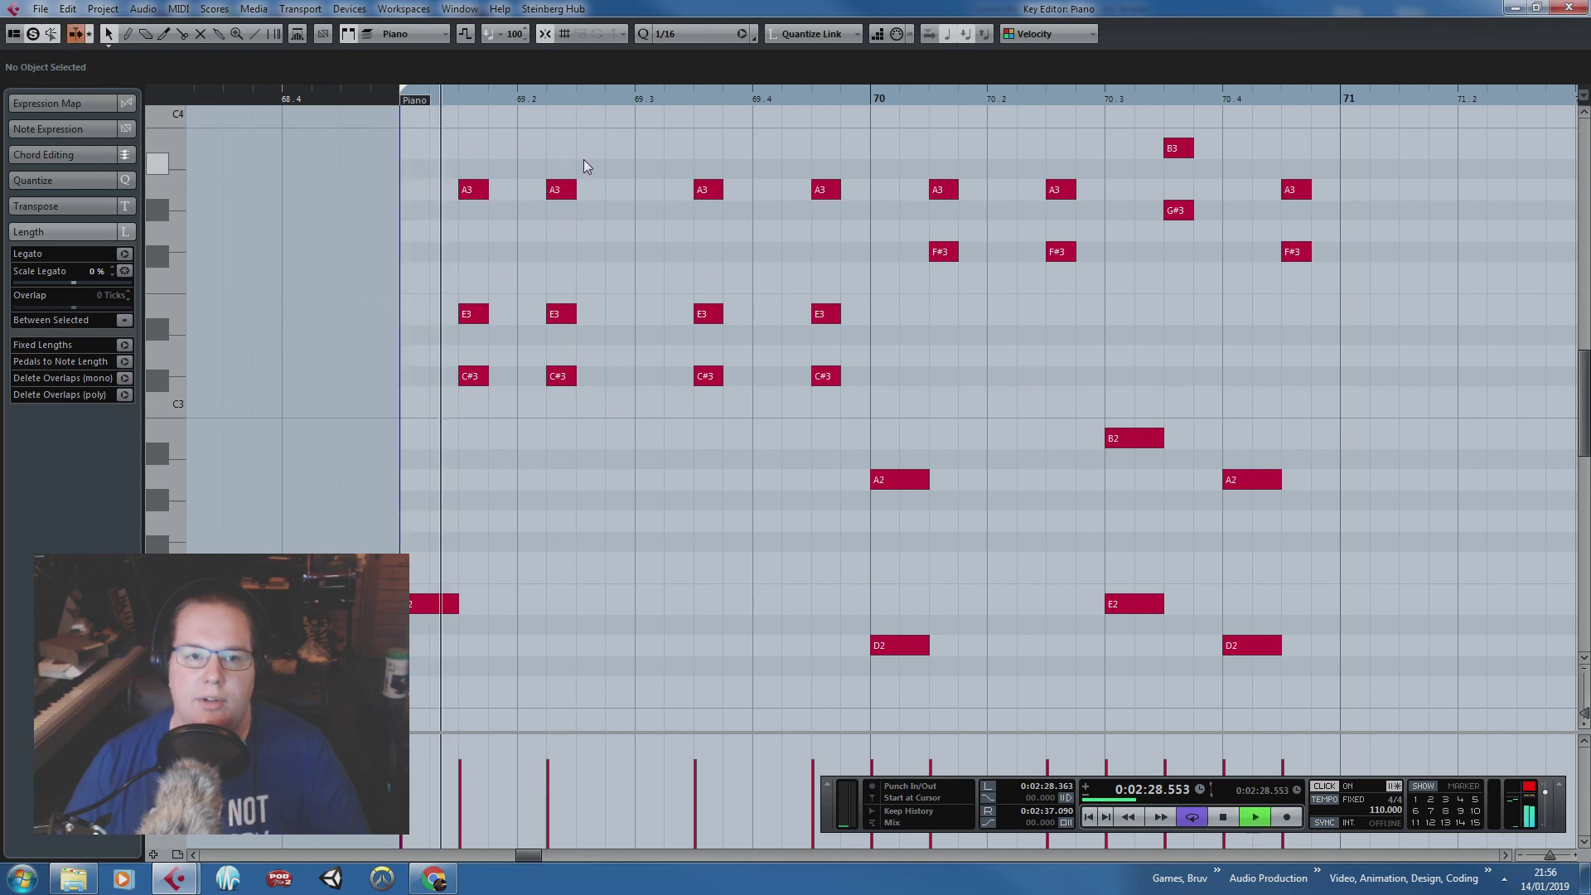
# Step: Play bar 69 of the piano part from its start and check the chord rhythm against the bass notes
pyautogui.press('space')
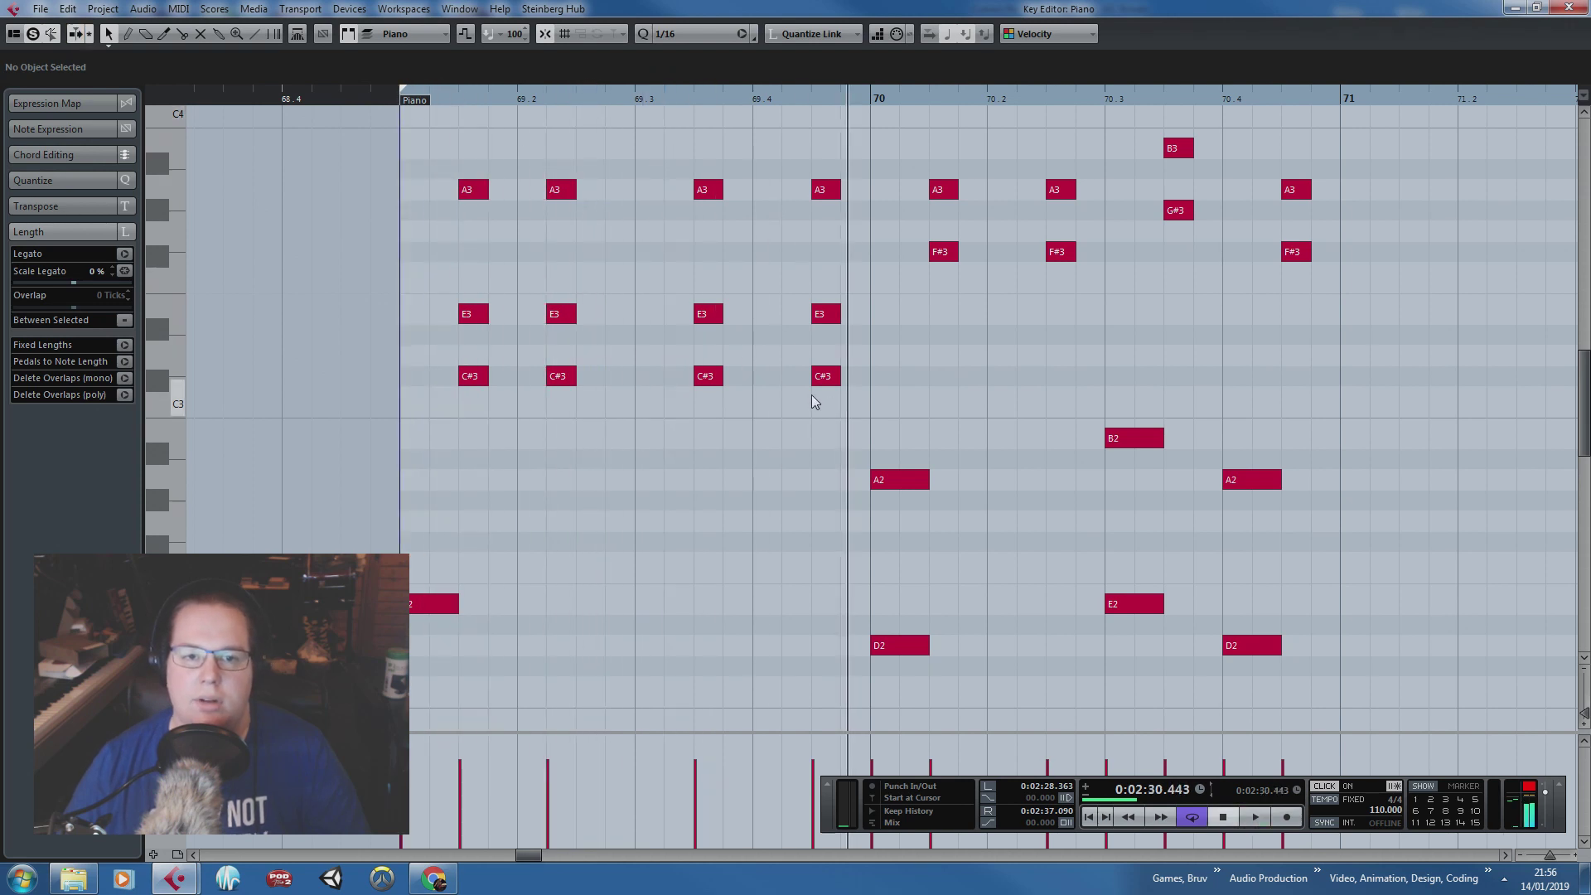
pyautogui.scroll(-3, 721, 364)
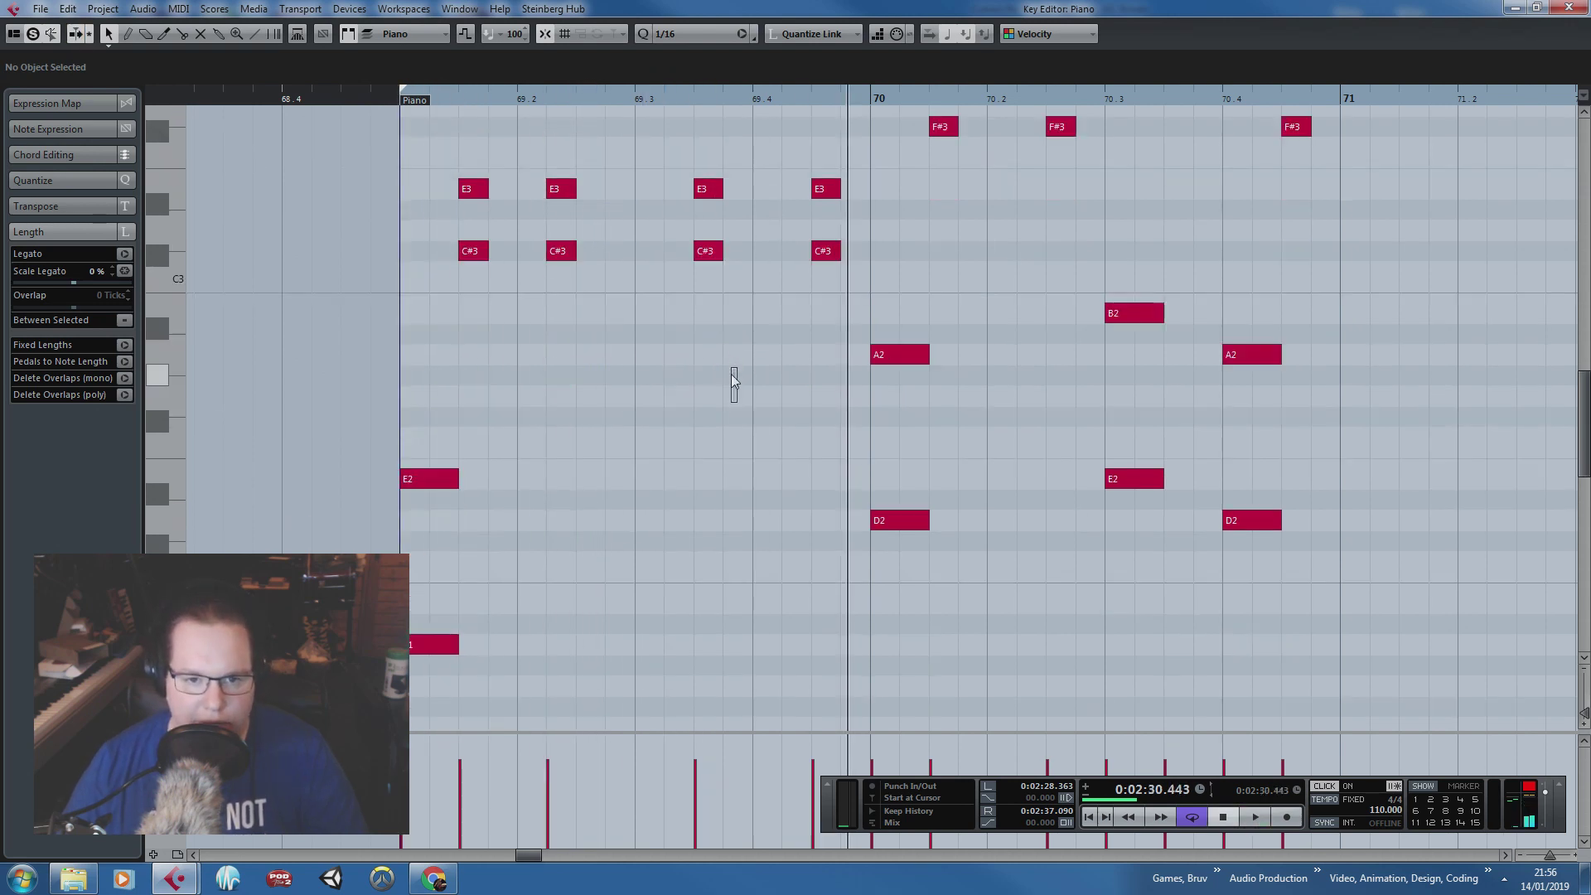
pyautogui.click(398, 100)
pyautogui.press('space')
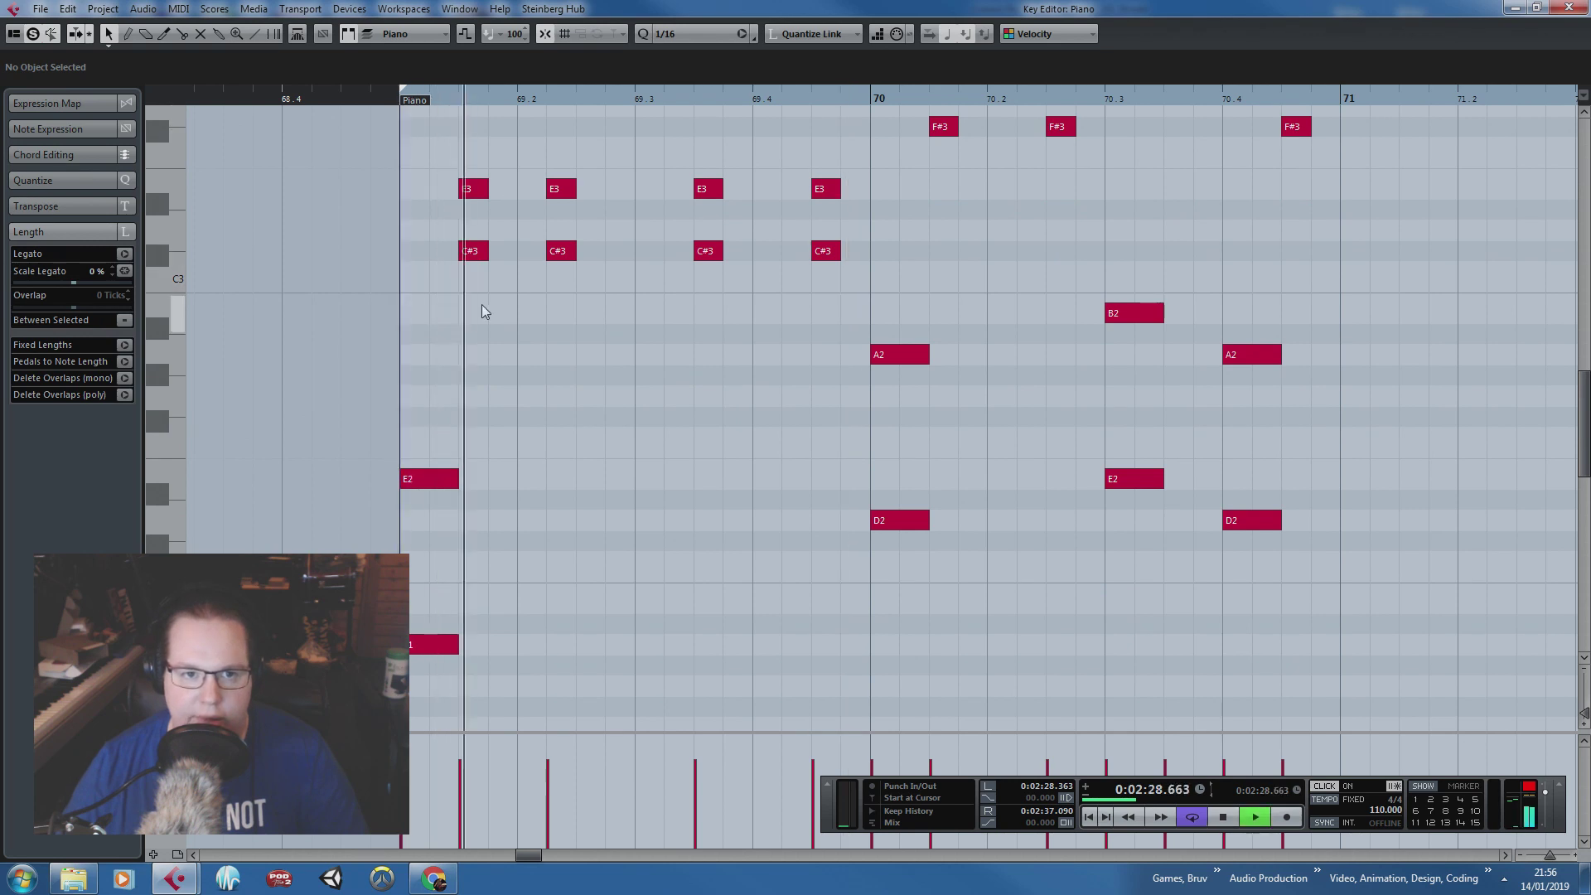
pyautogui.press('space')
pyautogui.moveTo(485, 316); pyautogui.dragTo(472, 199)
pyautogui.press('space')
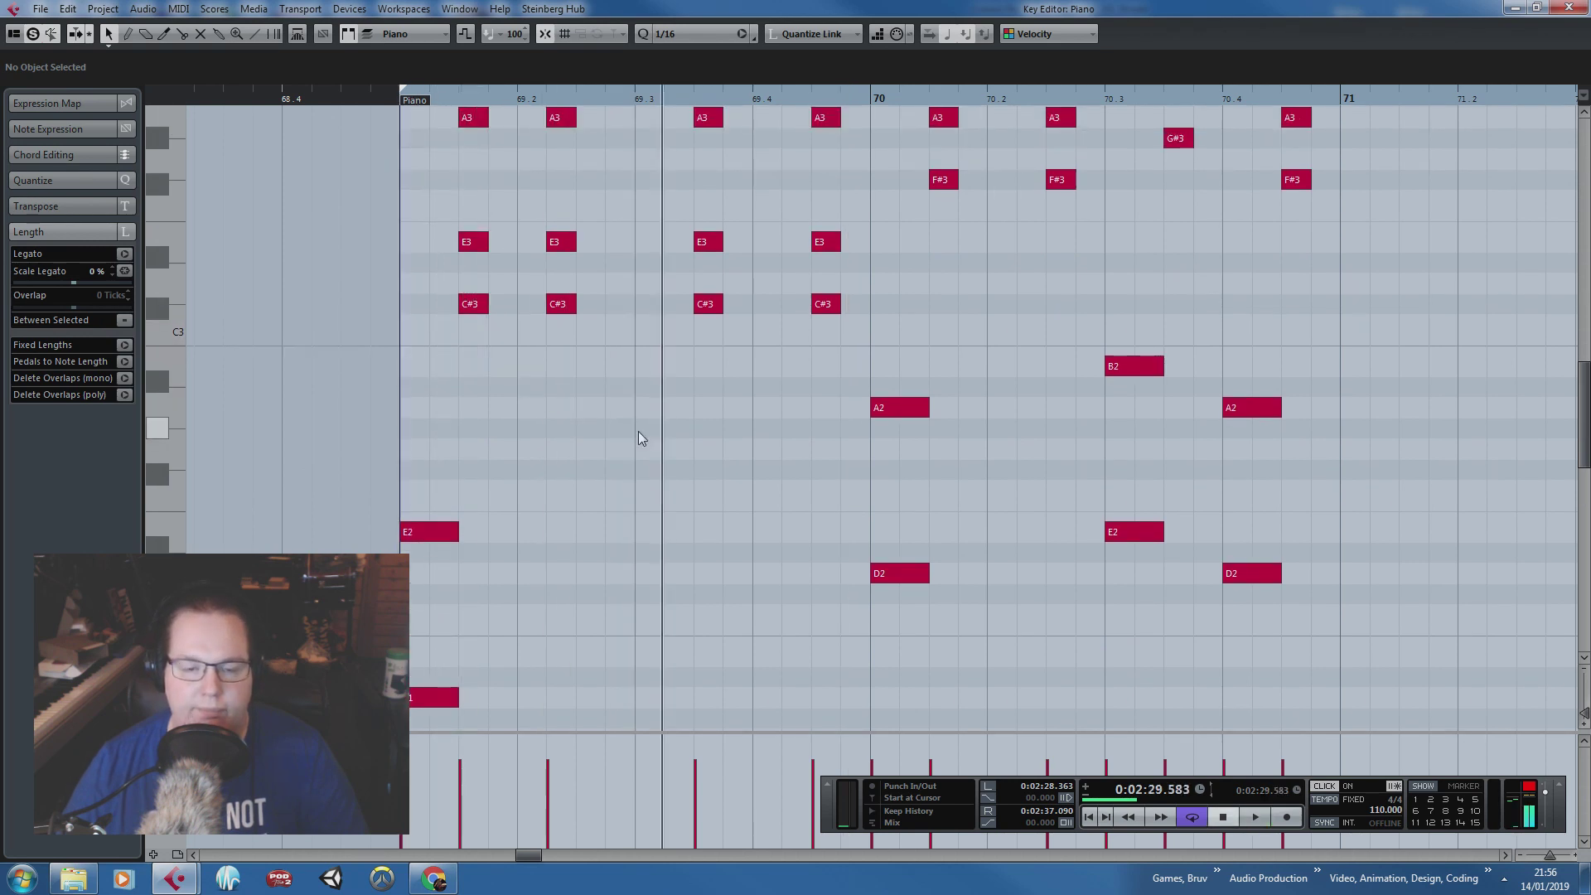
# Step: Move the A3/E3/C#3 chord at 69.3.3 to 69.3.1, lower it to G3/D3/B2, and play the bar
pyautogui.scroll(4, 669, 210)
pyautogui.moveTo(669, 211); pyautogui.dragTo(667, 202)
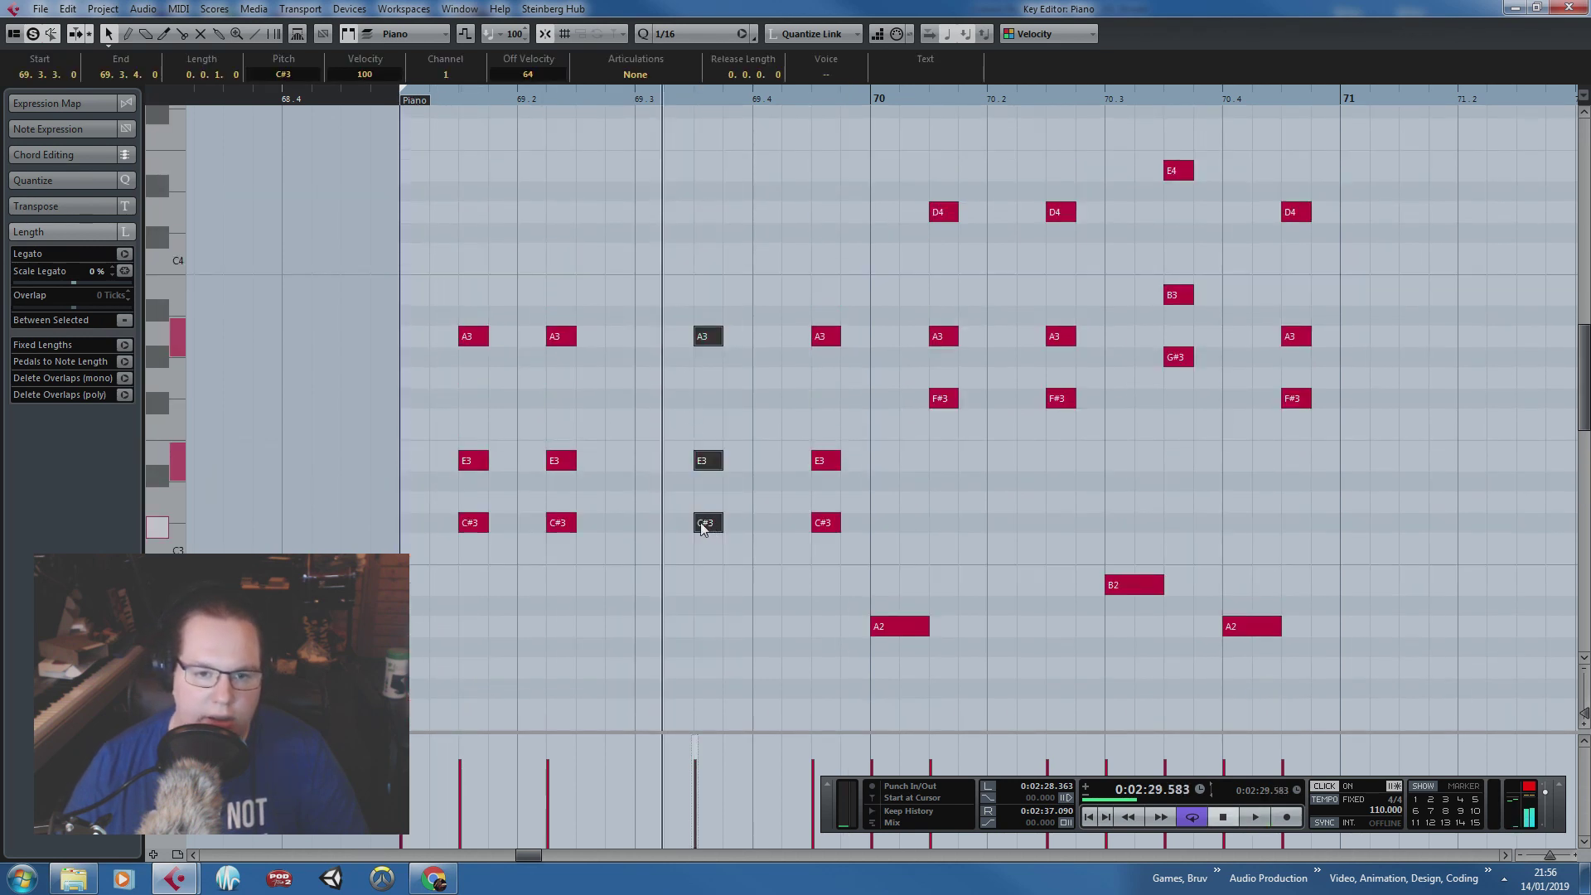
pyautogui.moveTo(702, 527); pyautogui.dragTo(659, 580)
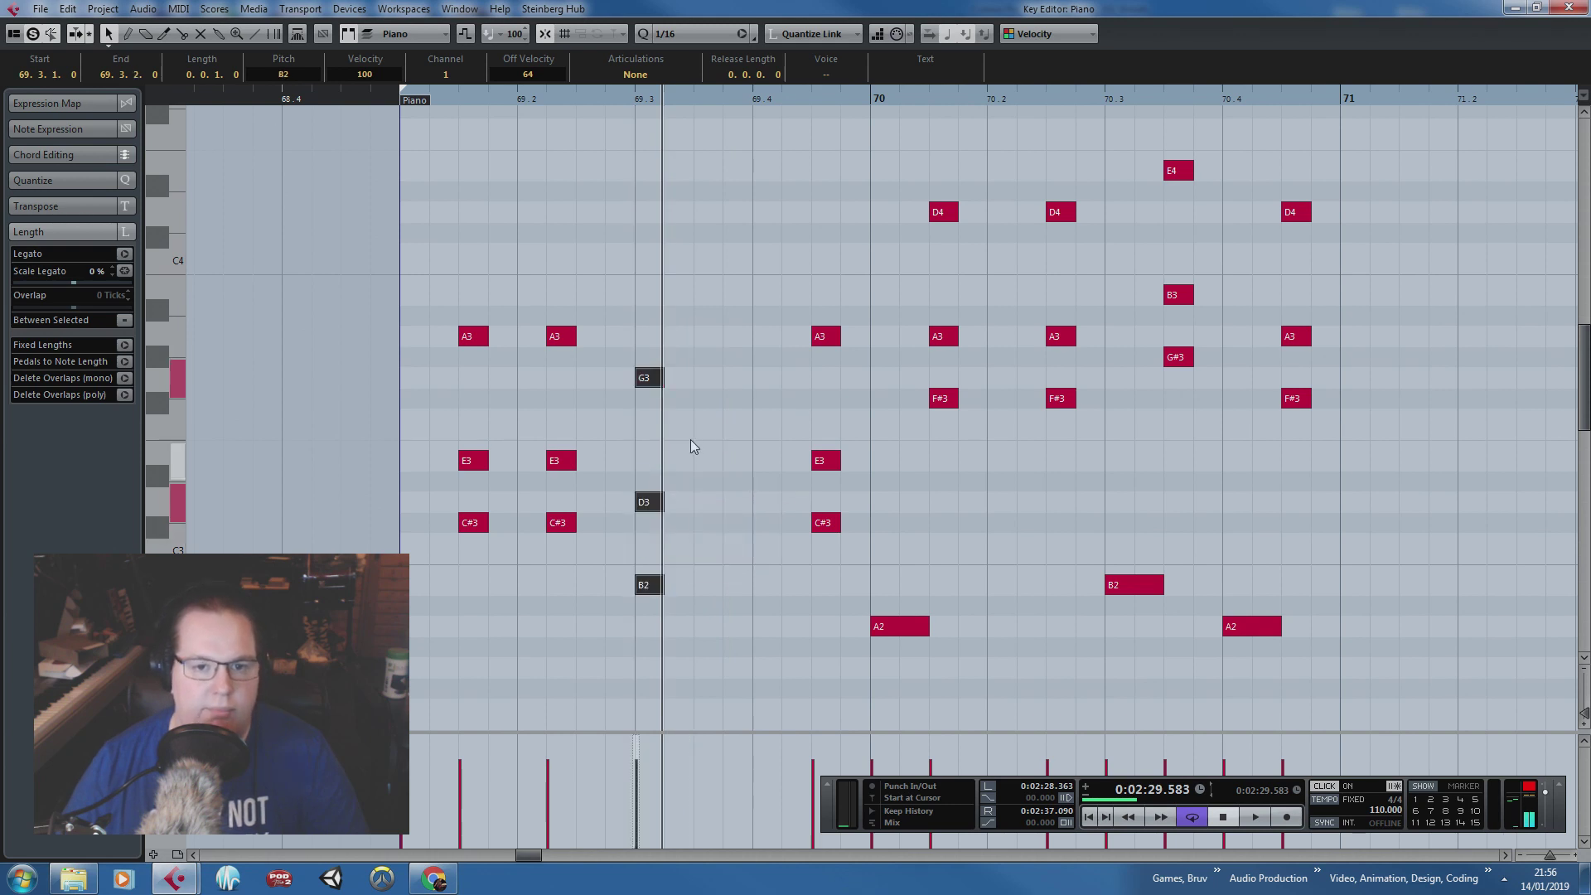
pyautogui.click(384, 131)
pyautogui.moveTo(397, 106); pyautogui.dragTo(502, 226)
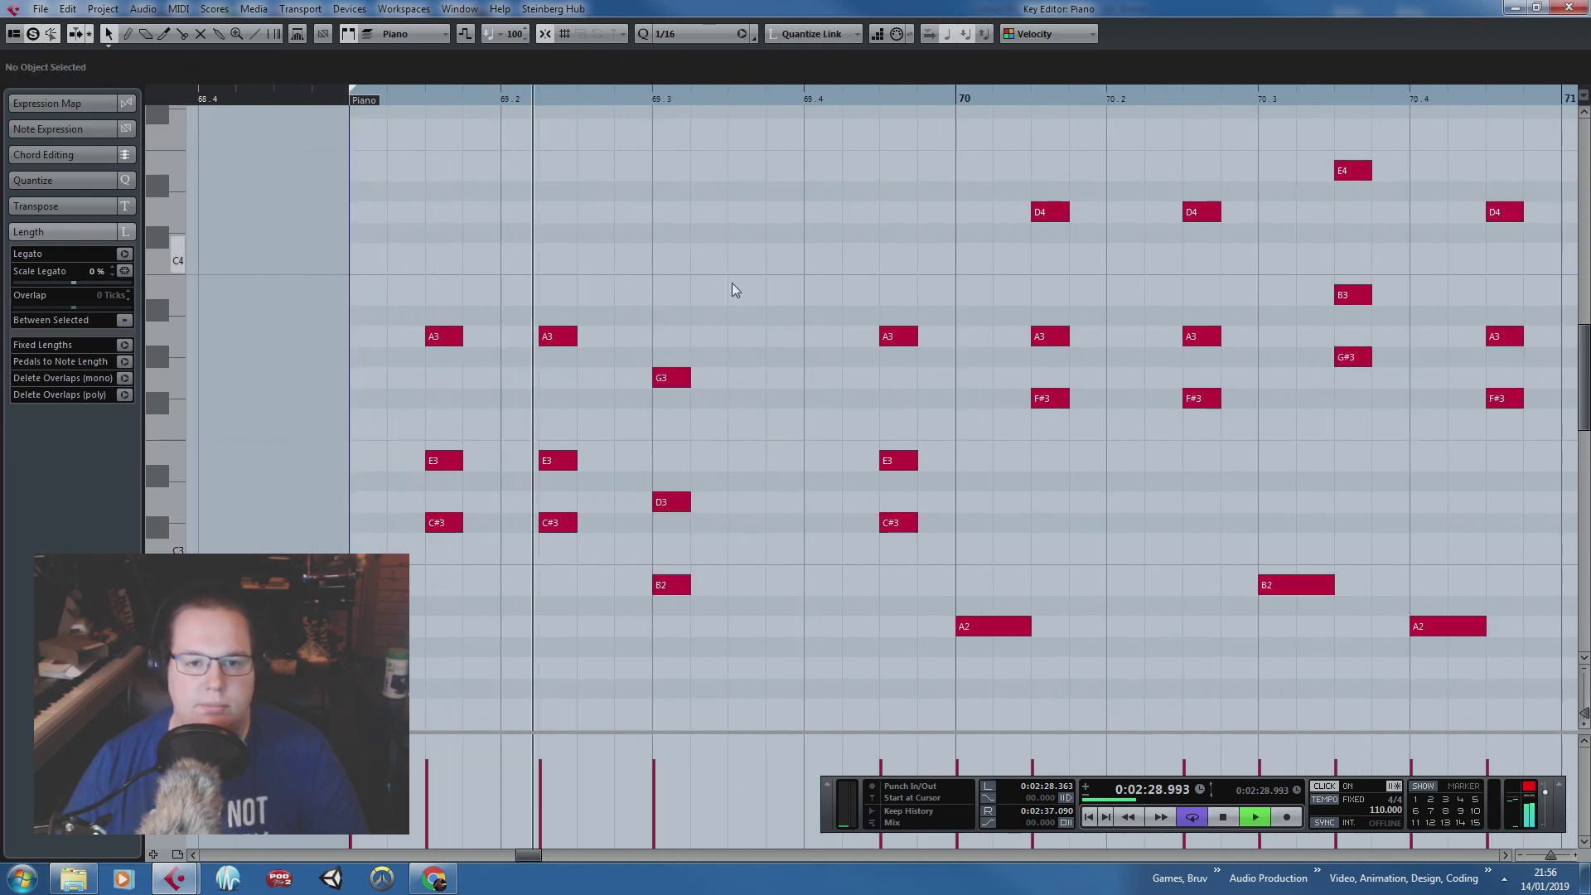
pyautogui.press('space')
# Step: Move the last A3/E3/C#3 chord of bar 69 to 69.4.1 and extend the G3/D3/B2 chord to length 0.1.0.0
pyautogui.moveTo(874, 288); pyautogui.dragTo(910, 539)
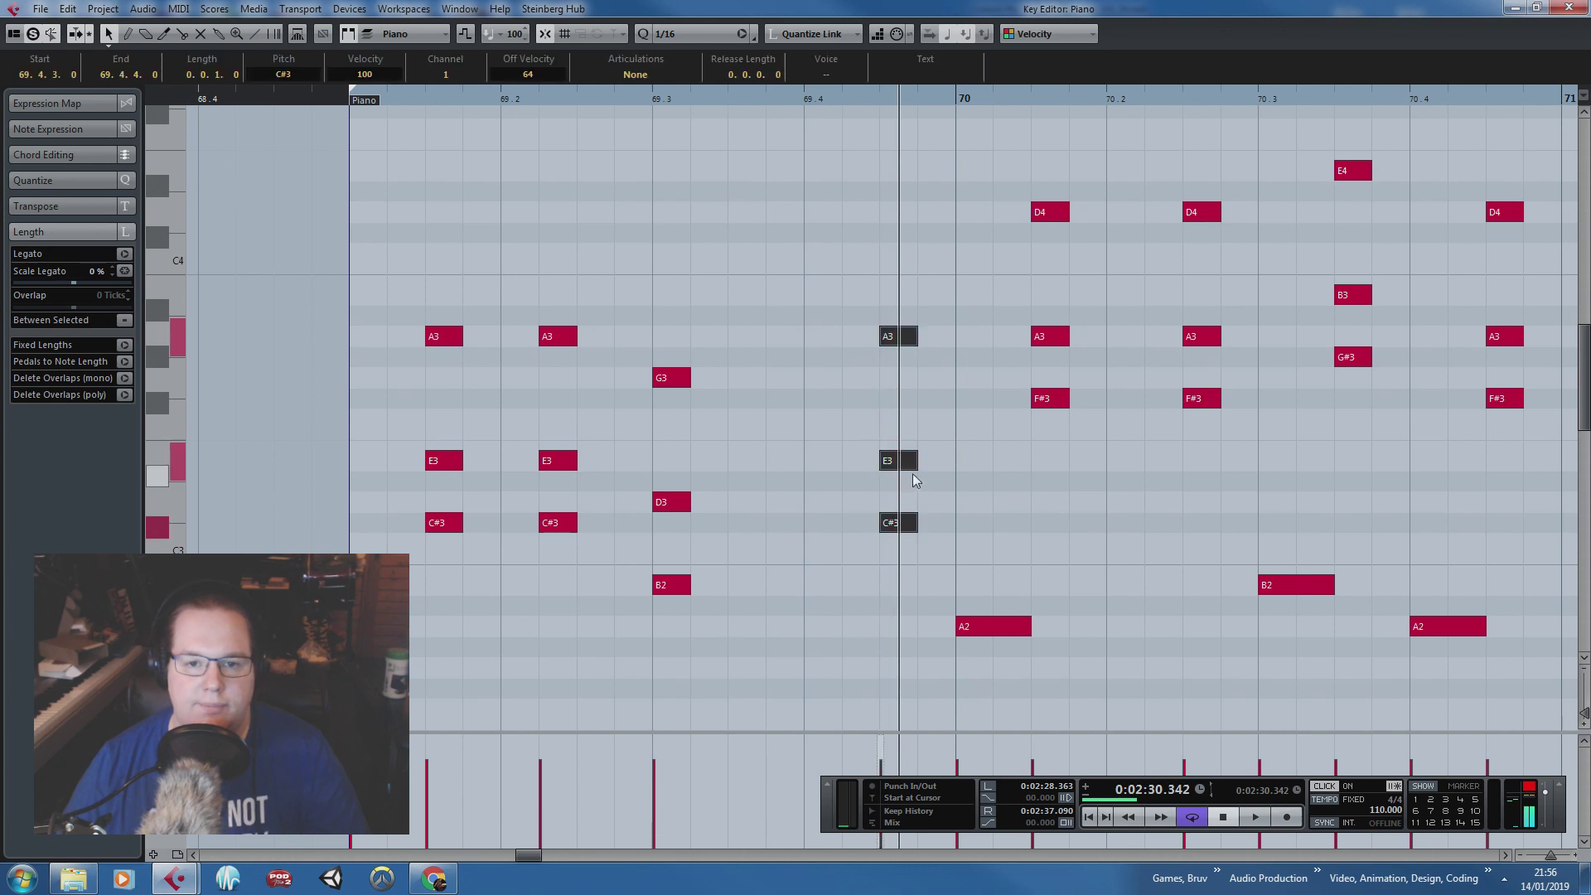
pyautogui.moveTo(899, 464); pyautogui.dragTo(714, 217)
pyautogui.scroll(-3, 852, 424)
pyautogui.moveTo(755, 213); pyautogui.dragTo(808, 466)
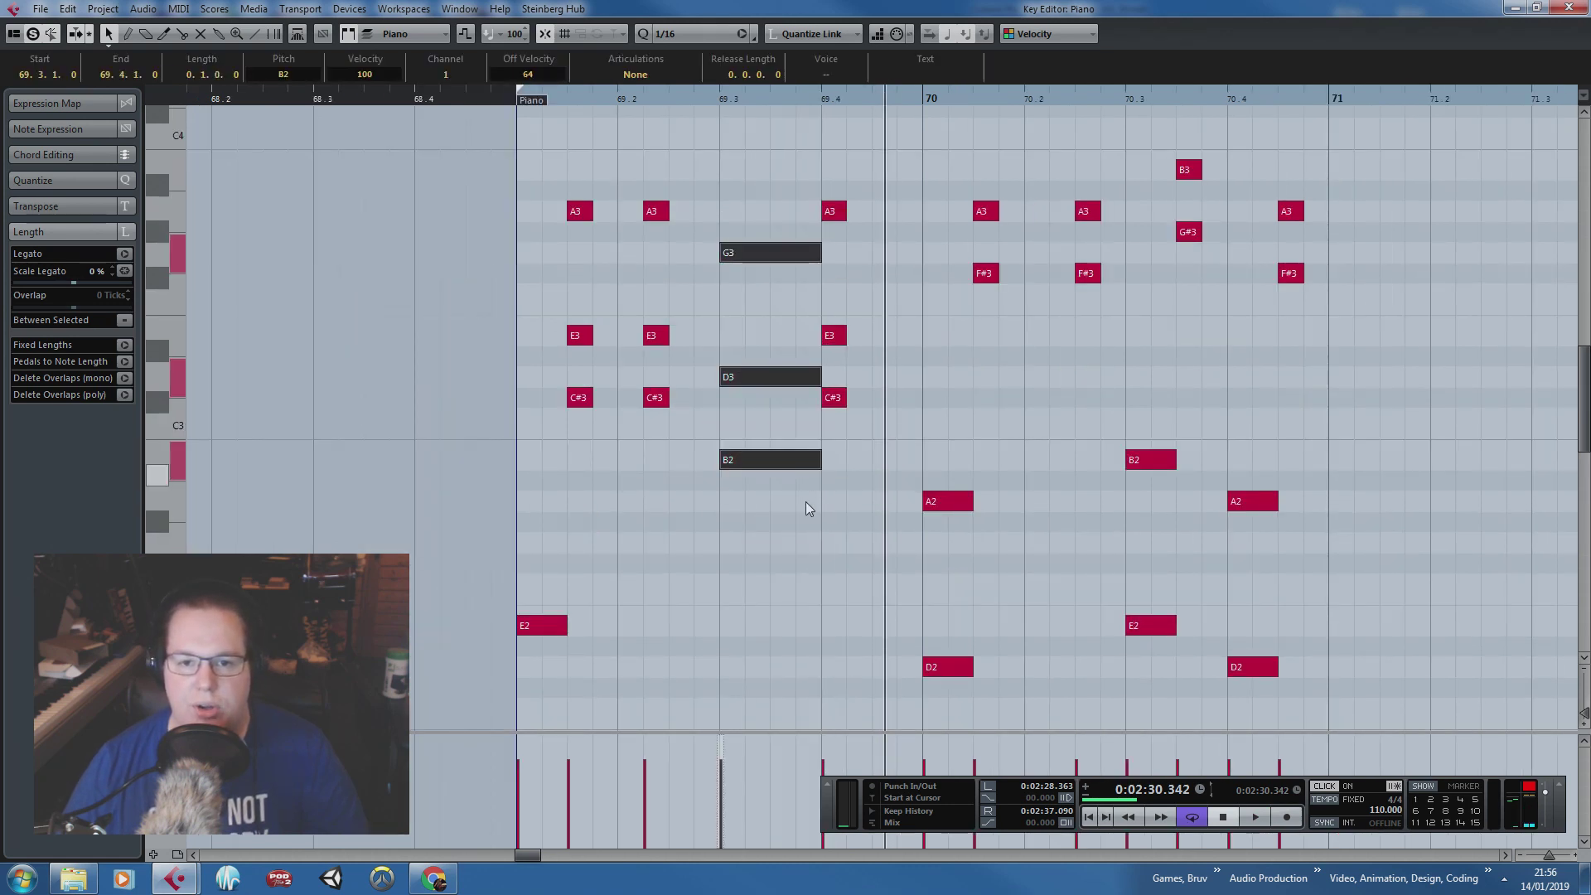
# Step: Copy the E2/A1 pair to 69.3.1 as D2/G1 and set its length to 0.1.0.0
pyautogui.click(805, 503)
pyautogui.scroll(1, 812, 564)
pyautogui.scroll(-3, 785, 588)
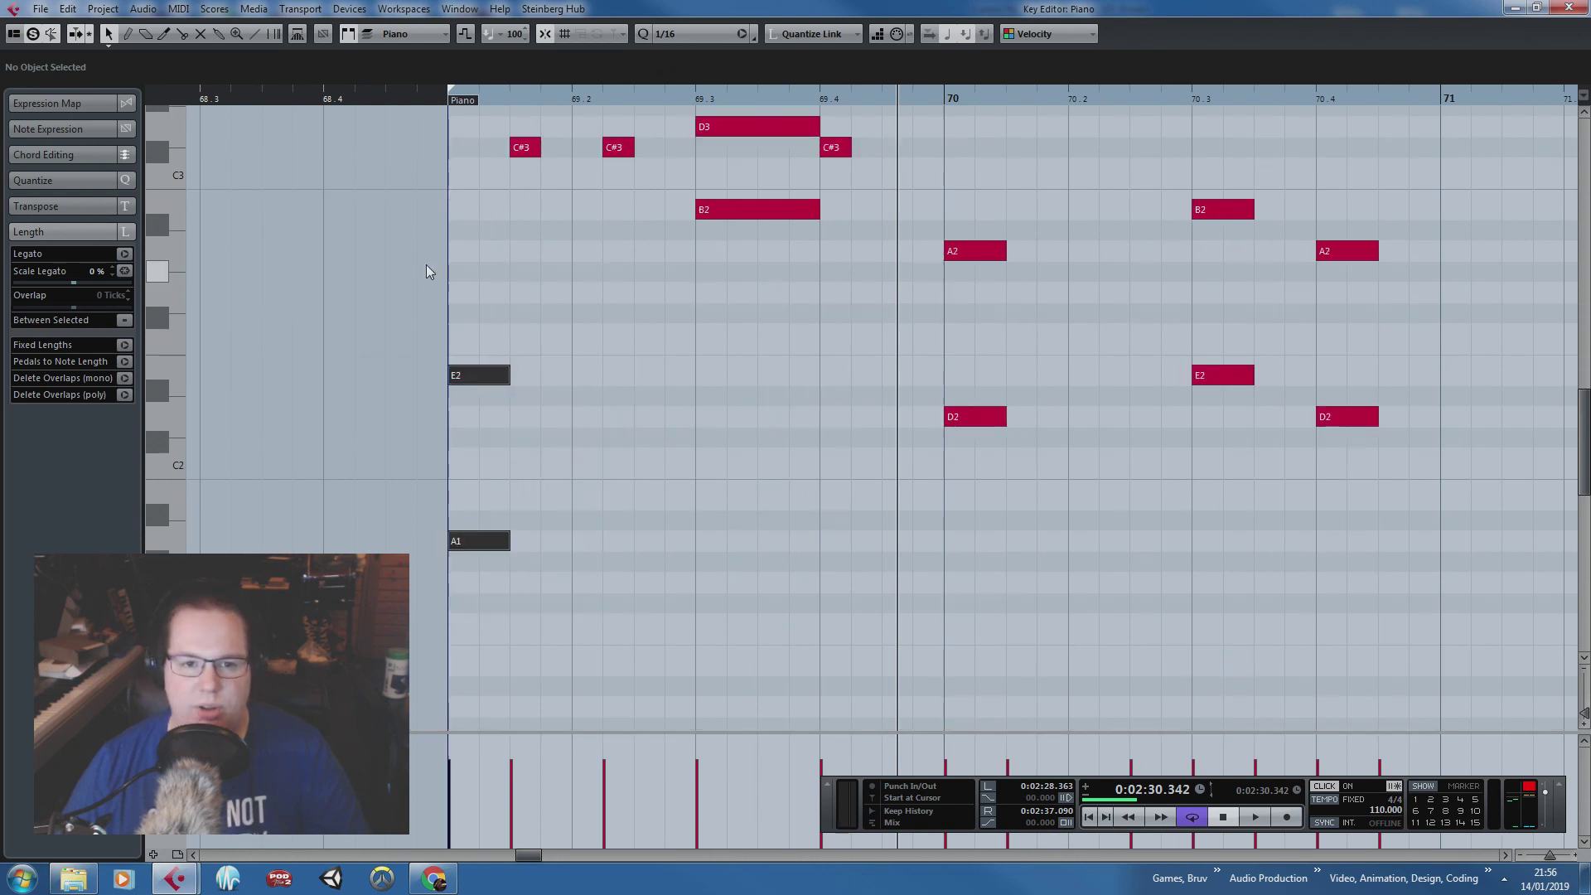
pyautogui.hotkey('ctrl', 'd')
pyautogui.moveTo(542, 546); pyautogui.dragTo(729, 587)
pyautogui.moveTo(759, 425); pyautogui.dragTo(819, 426)
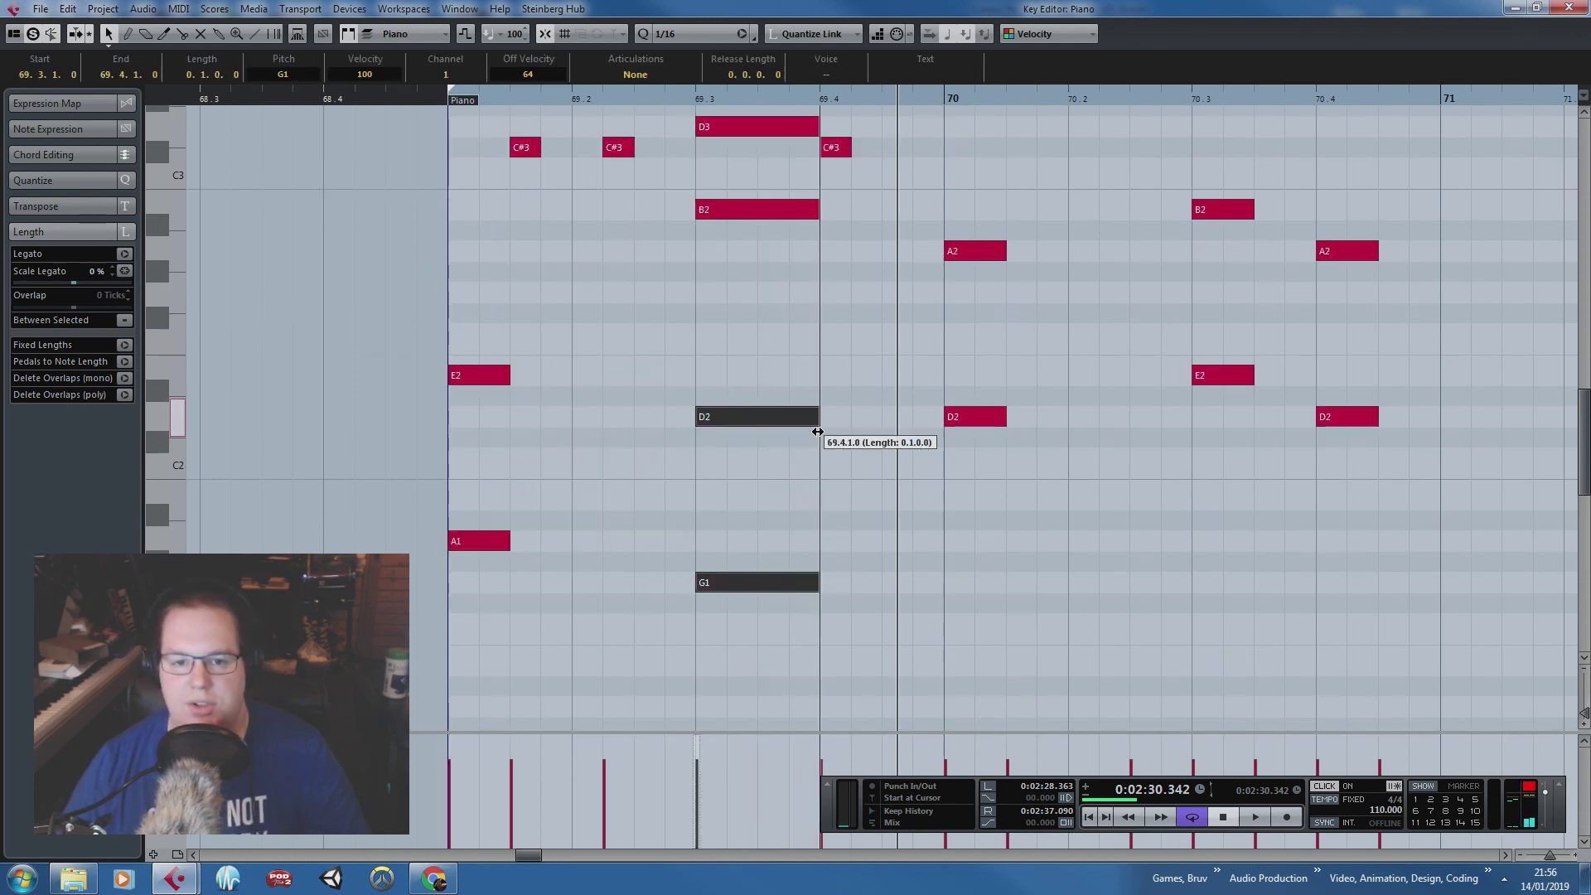
# Step: Play bars 69–70 from the start to check the G chord against the rest of the pattern
pyautogui.click(484, 148)
pyautogui.click(447, 103)
pyautogui.press('space')
pyautogui.scroll(3, 592, 312)
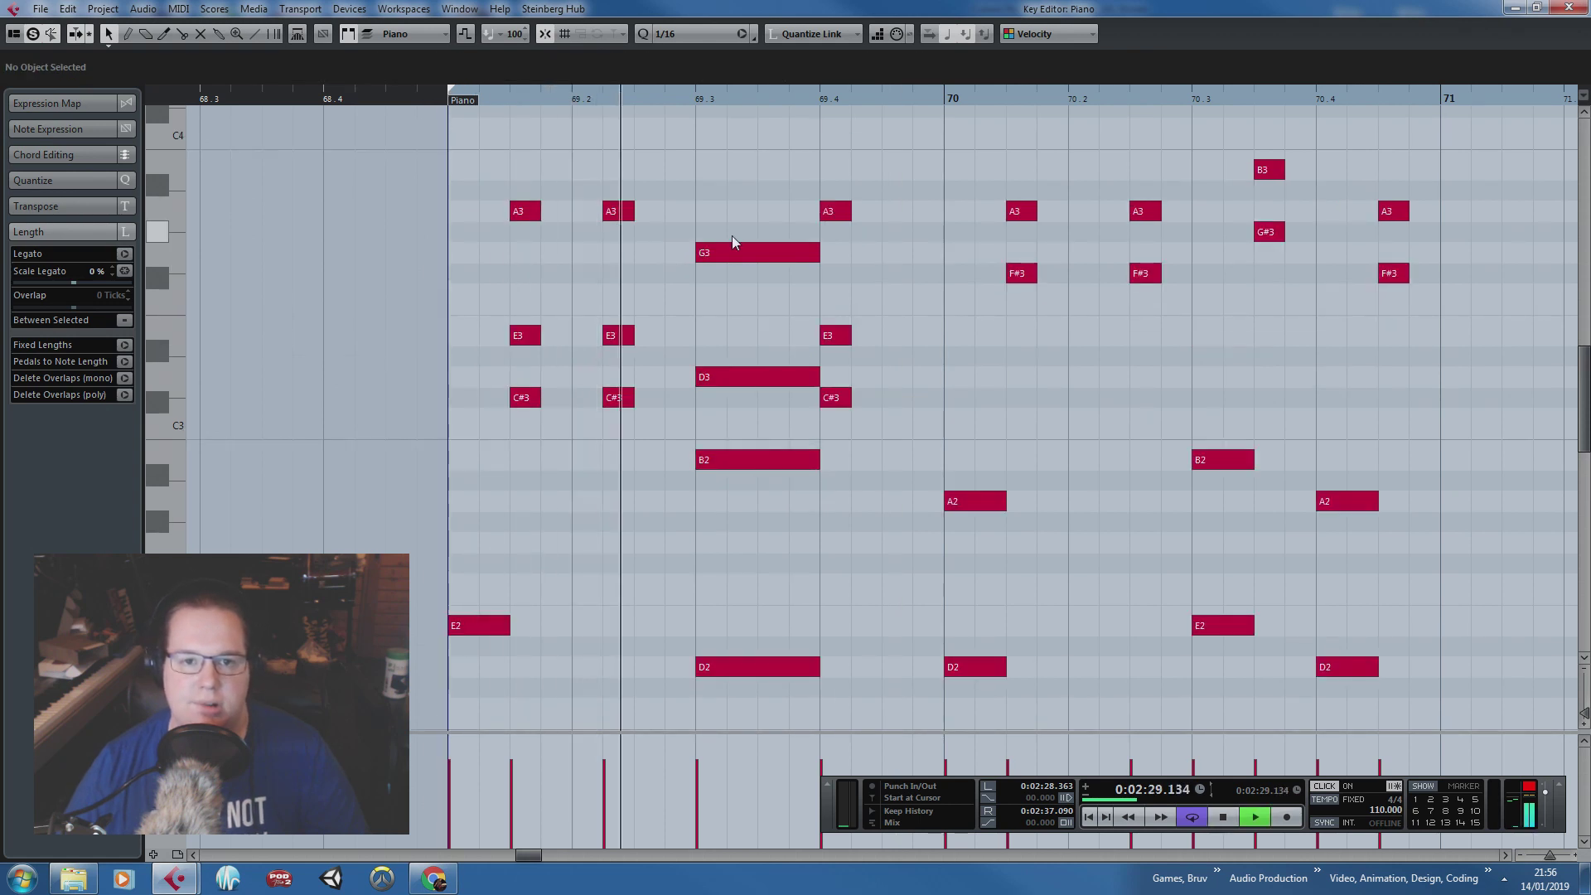
pyautogui.scroll(-2, 864, 291)
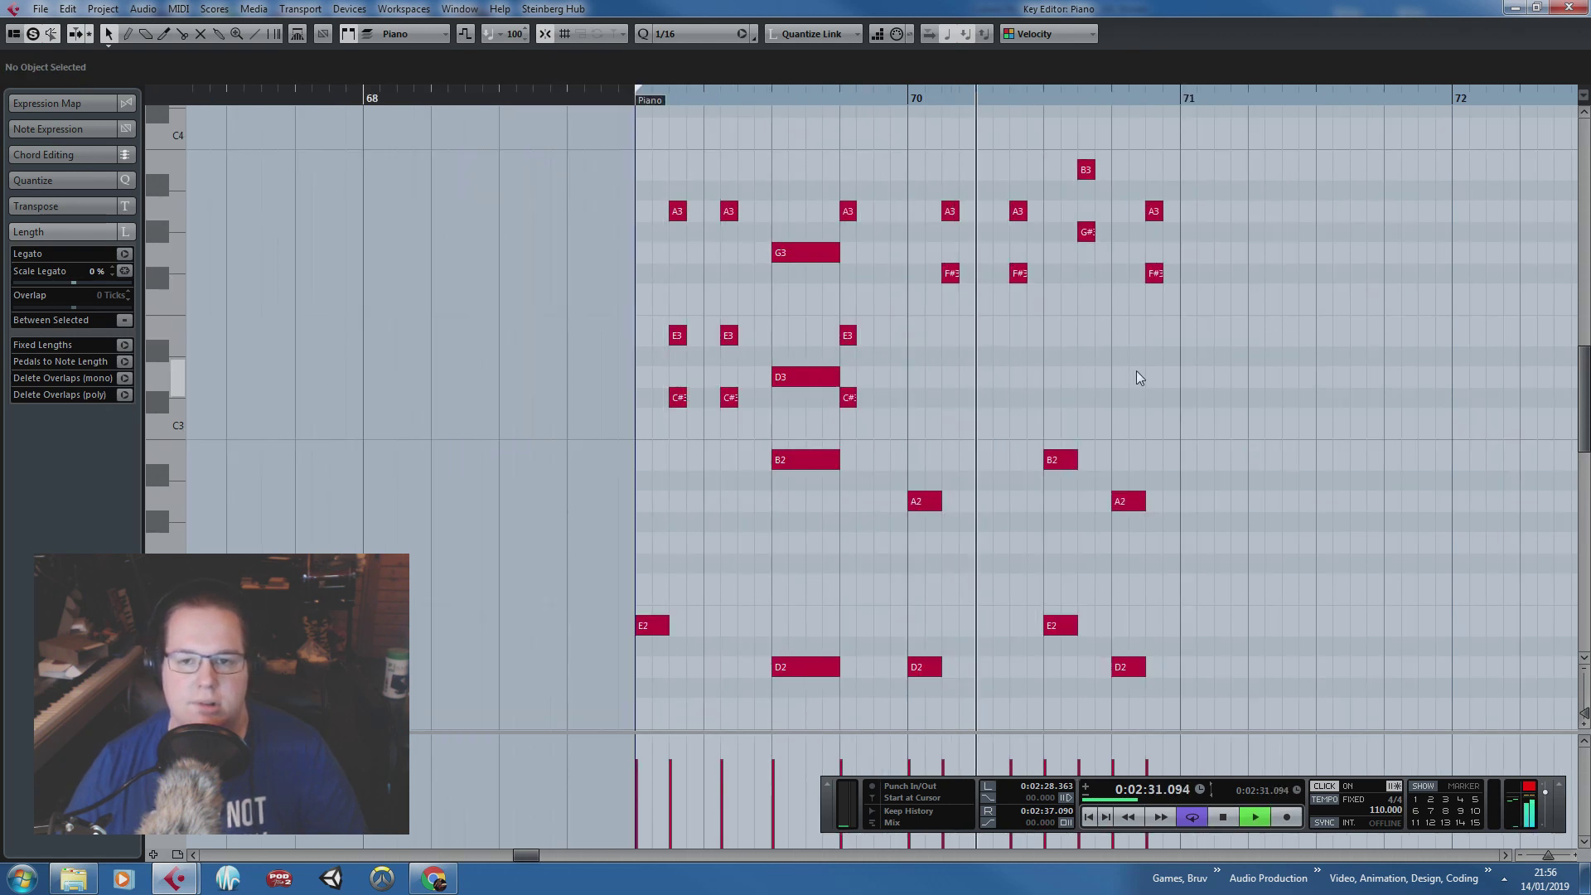
pyautogui.scroll(1, 1160, 390)
pyautogui.scroll(-3, 1243, 435)
pyautogui.press('space')
# Step: Duplicate all piano notes of bars 69–70 so the copy starts at 71.1.1, and play into bar 71
pyautogui.moveTo(1313, 649); pyautogui.dragTo(604, 123)
pyautogui.hotkey('ctrl', 'd')
pyautogui.scroll(-4, 1229, 455)
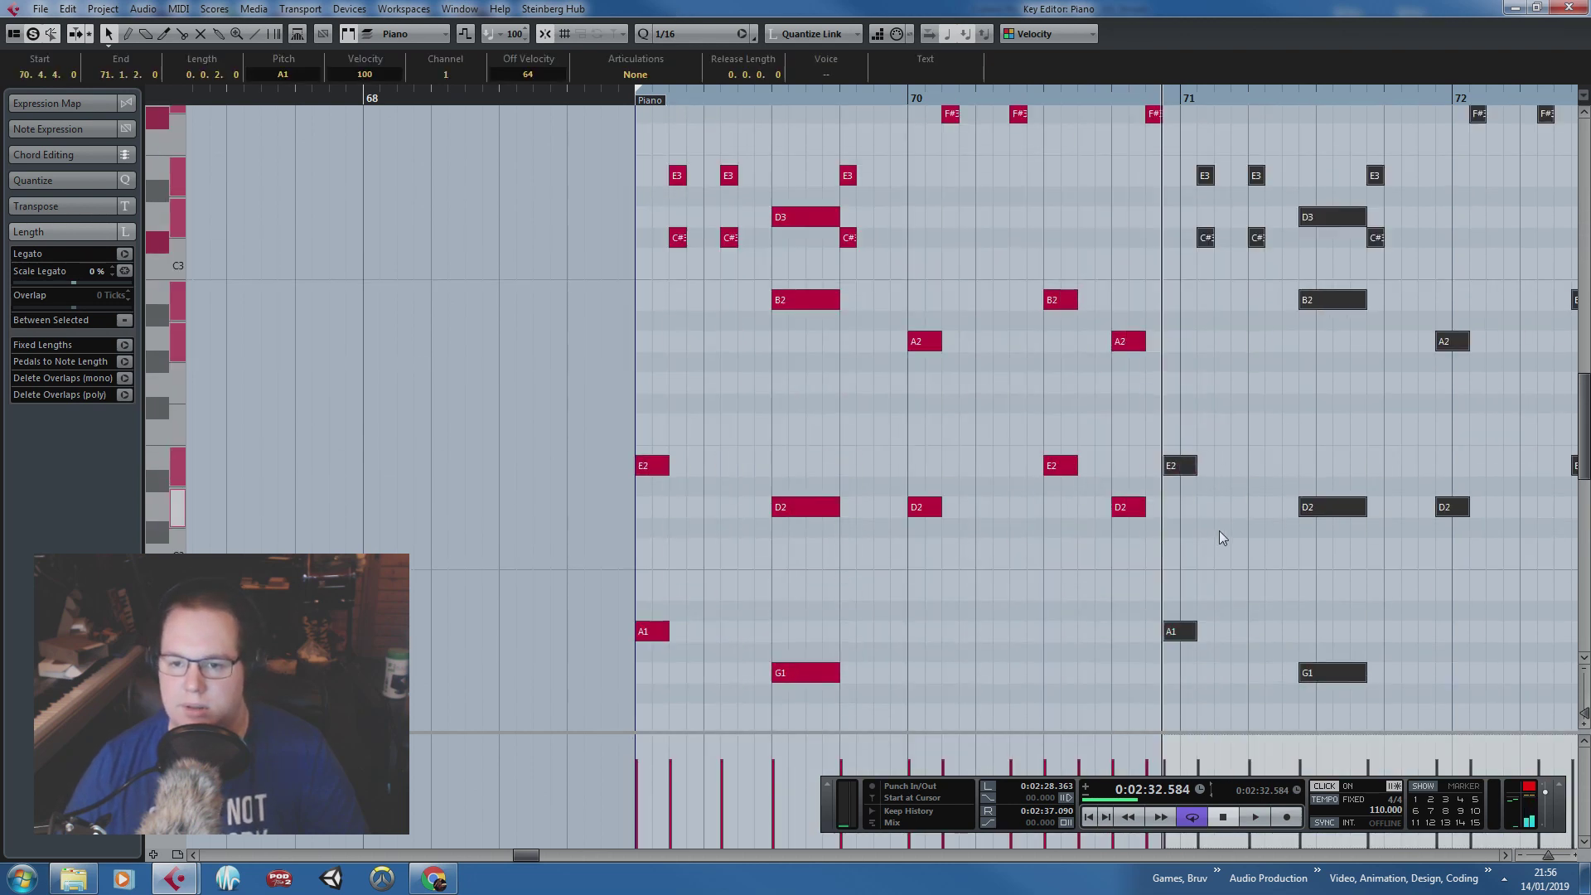
pyautogui.moveTo(1180, 466); pyautogui.dragTo(1195, 465)
pyautogui.press('space')
pyautogui.press('g')
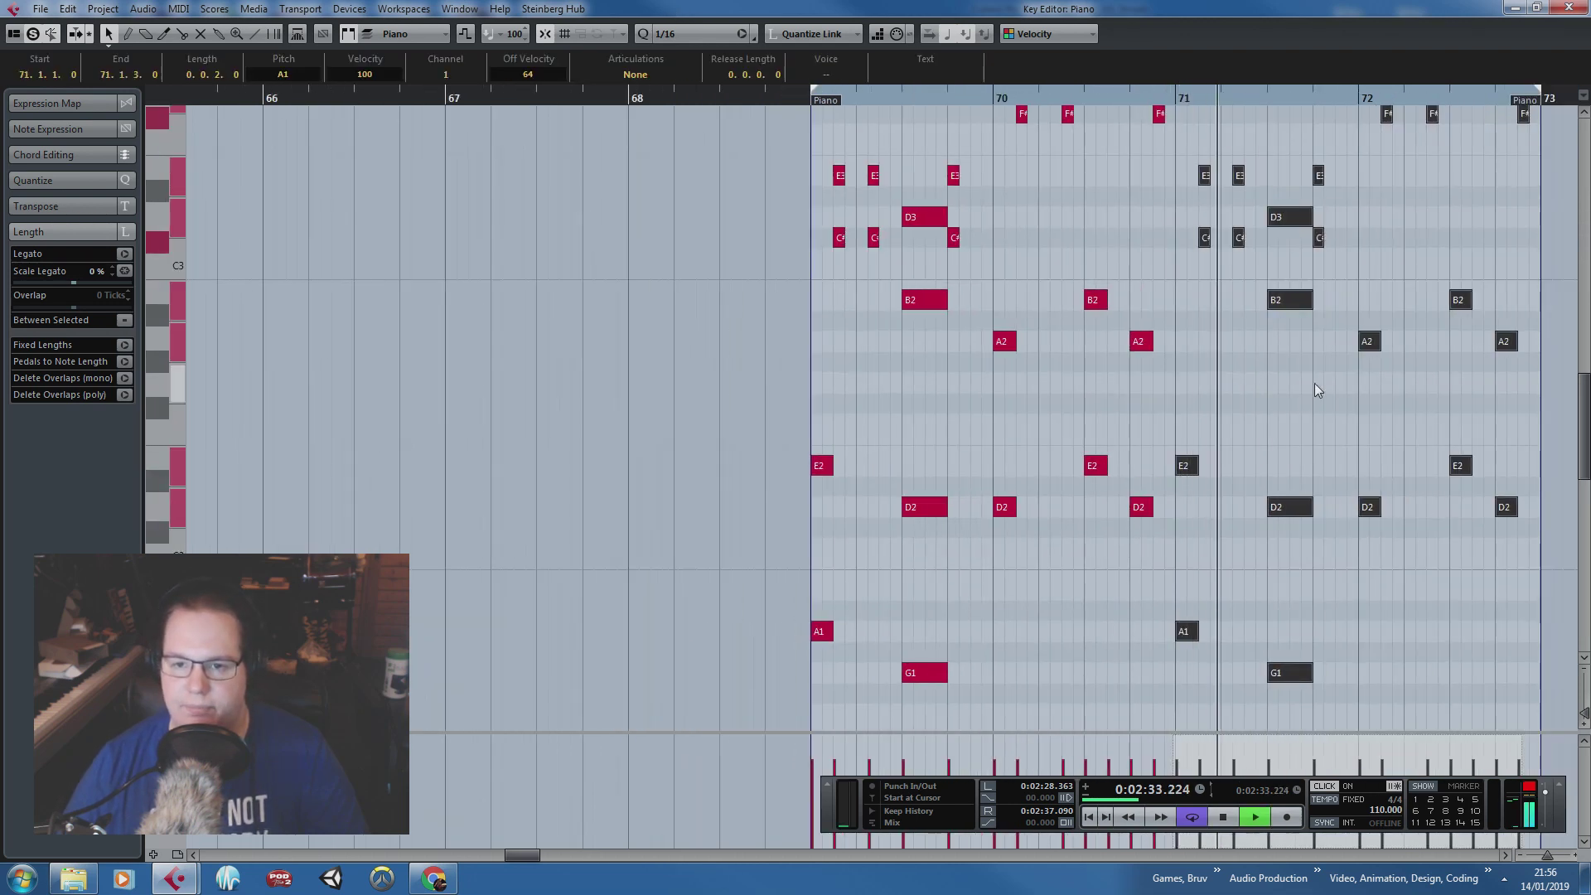
pyautogui.press('h')
pyautogui.press('h')
pyautogui.press('space')
# Step: Shift the second A3/E3/C#3 chord in bars 71 and 69 to 71.2.3 and 69.2.3
pyautogui.moveTo(1131, 346); pyautogui.dragTo(1095, 108)
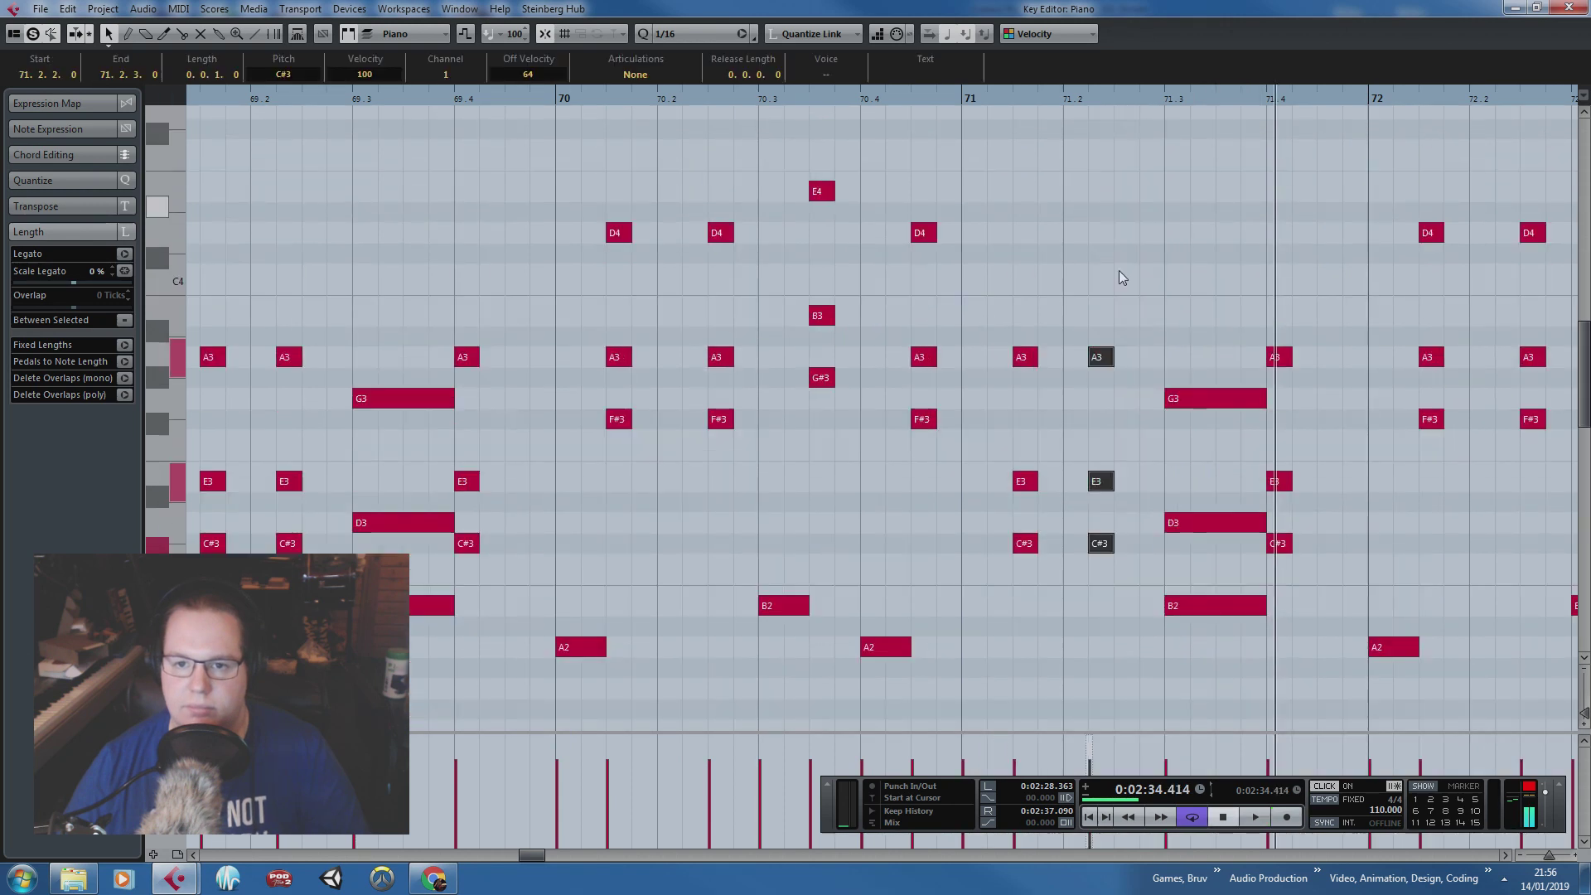
pyautogui.moveTo(1113, 357); pyautogui.dragTo(1140, 357)
pyautogui.moveTo(300, 216); pyautogui.dragTo(320, 543)
pyautogui.scroll(-5, 588, 320)
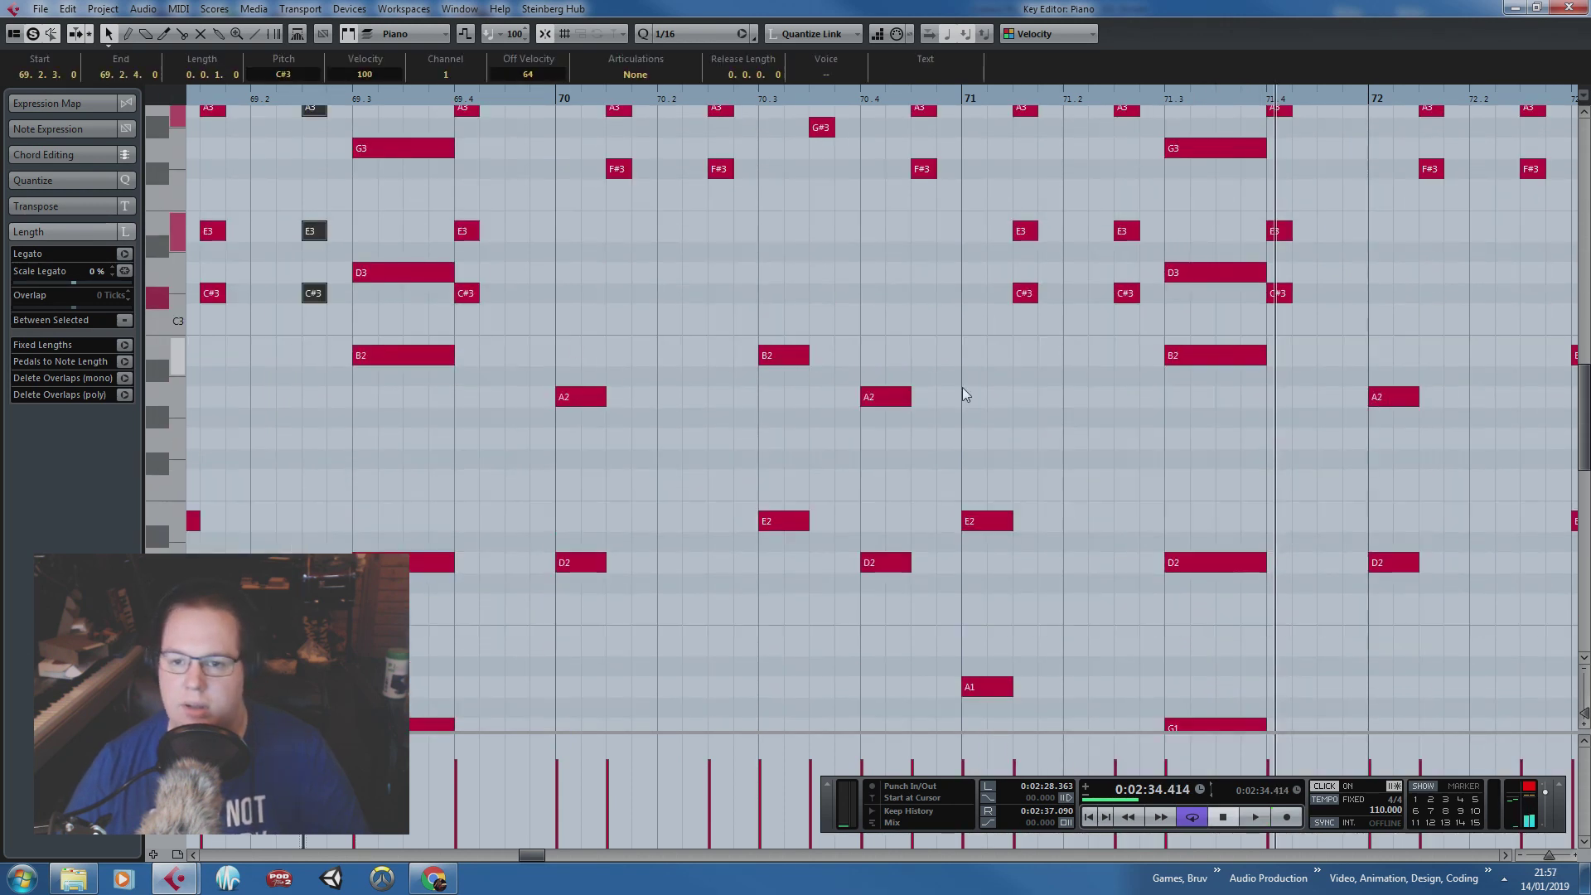
# Step: Trim the start of bar 69's G3/D3/B2 chord to 69.3.3, giving length 0.0.2.0, and play from beat 3
pyautogui.scroll(3, 348, 246)
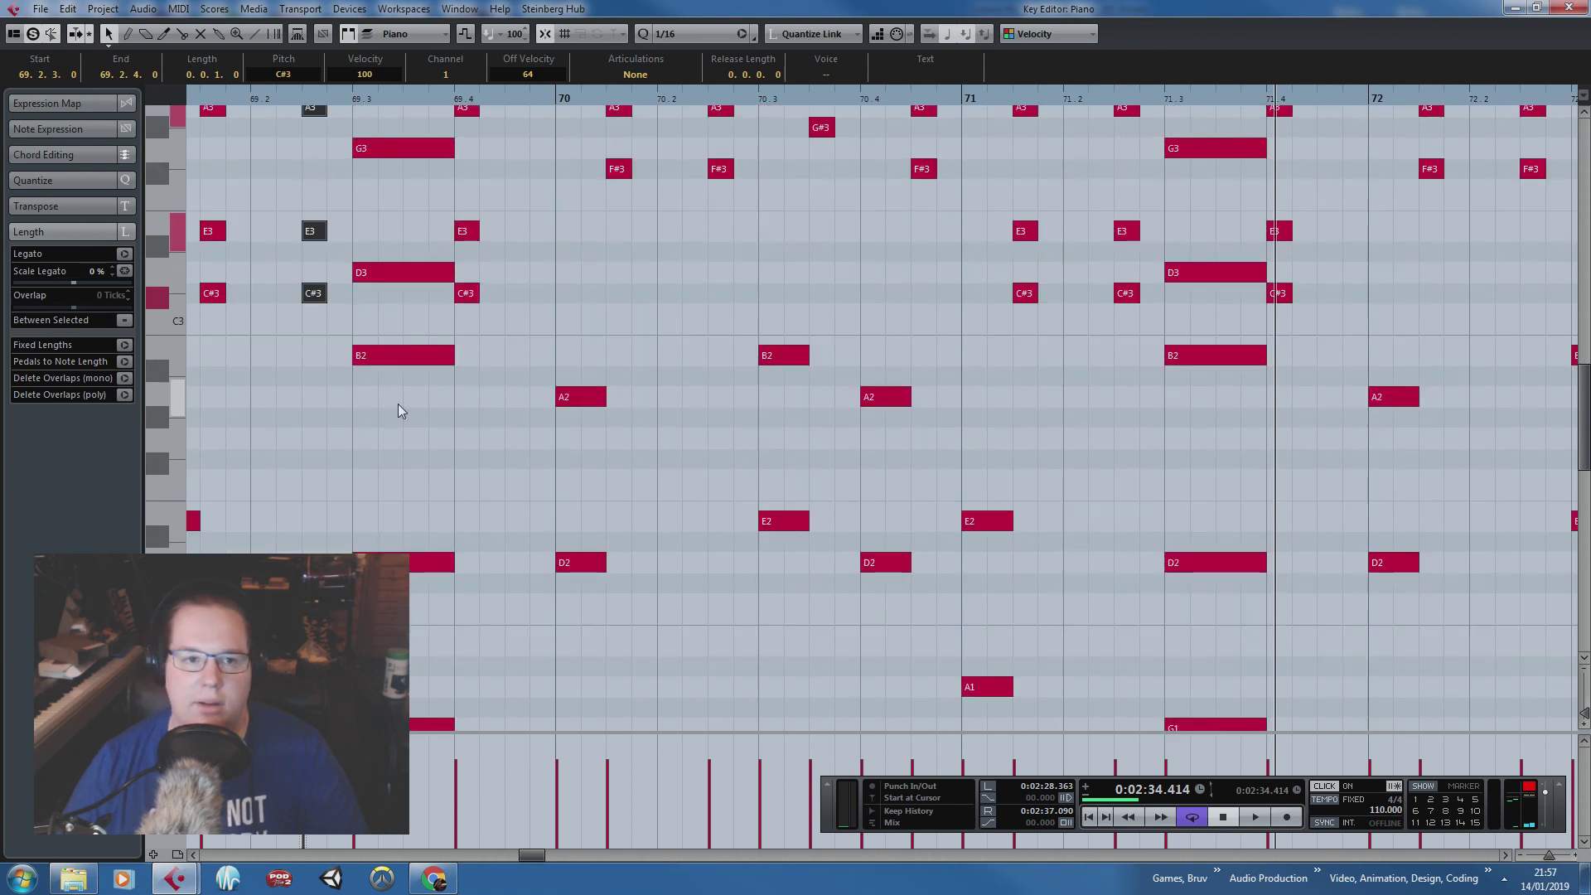
pyautogui.moveTo(398, 404); pyautogui.dragTo(405, 149)
pyautogui.click(348, 97)
pyautogui.press('space')
# Step: Shorten the D2/G1 pair at 69.3.1 to length 0.0.2.0 and play bar 69 from its start
pyautogui.scroll(-4, 461, 422)
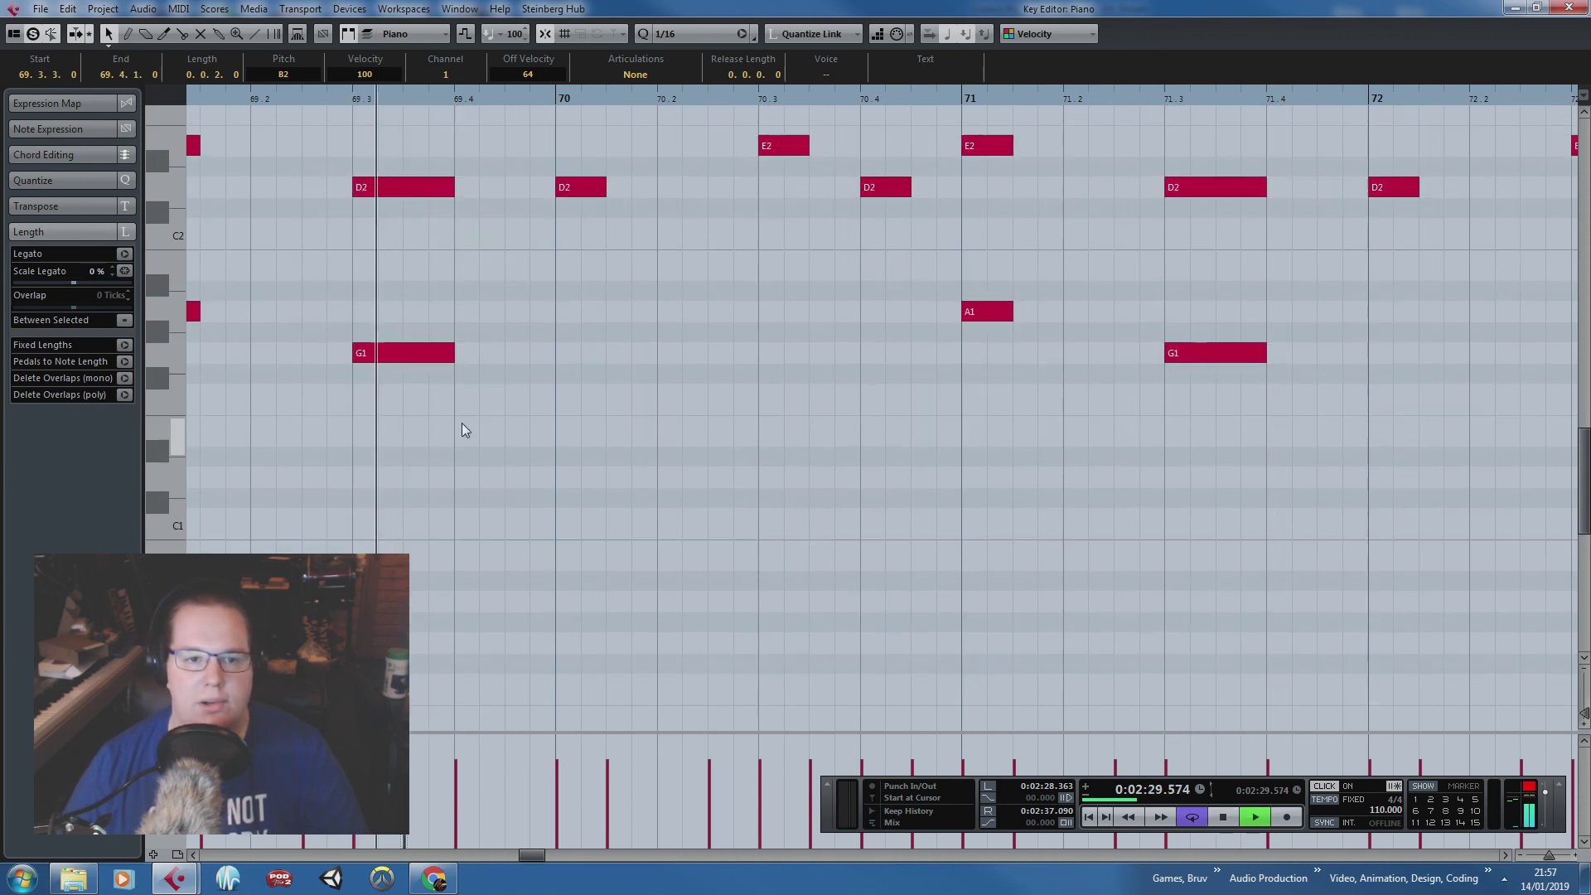
pyautogui.press('space')
pyautogui.moveTo(481, 461); pyautogui.dragTo(377, 186)
pyautogui.moveTo(280, 96); pyautogui.dragTo(199, 94)
pyautogui.press('space')
pyautogui.moveTo(485, 186); pyautogui.dragTo(511, 186)
pyautogui.scroll(4, 541, 315)
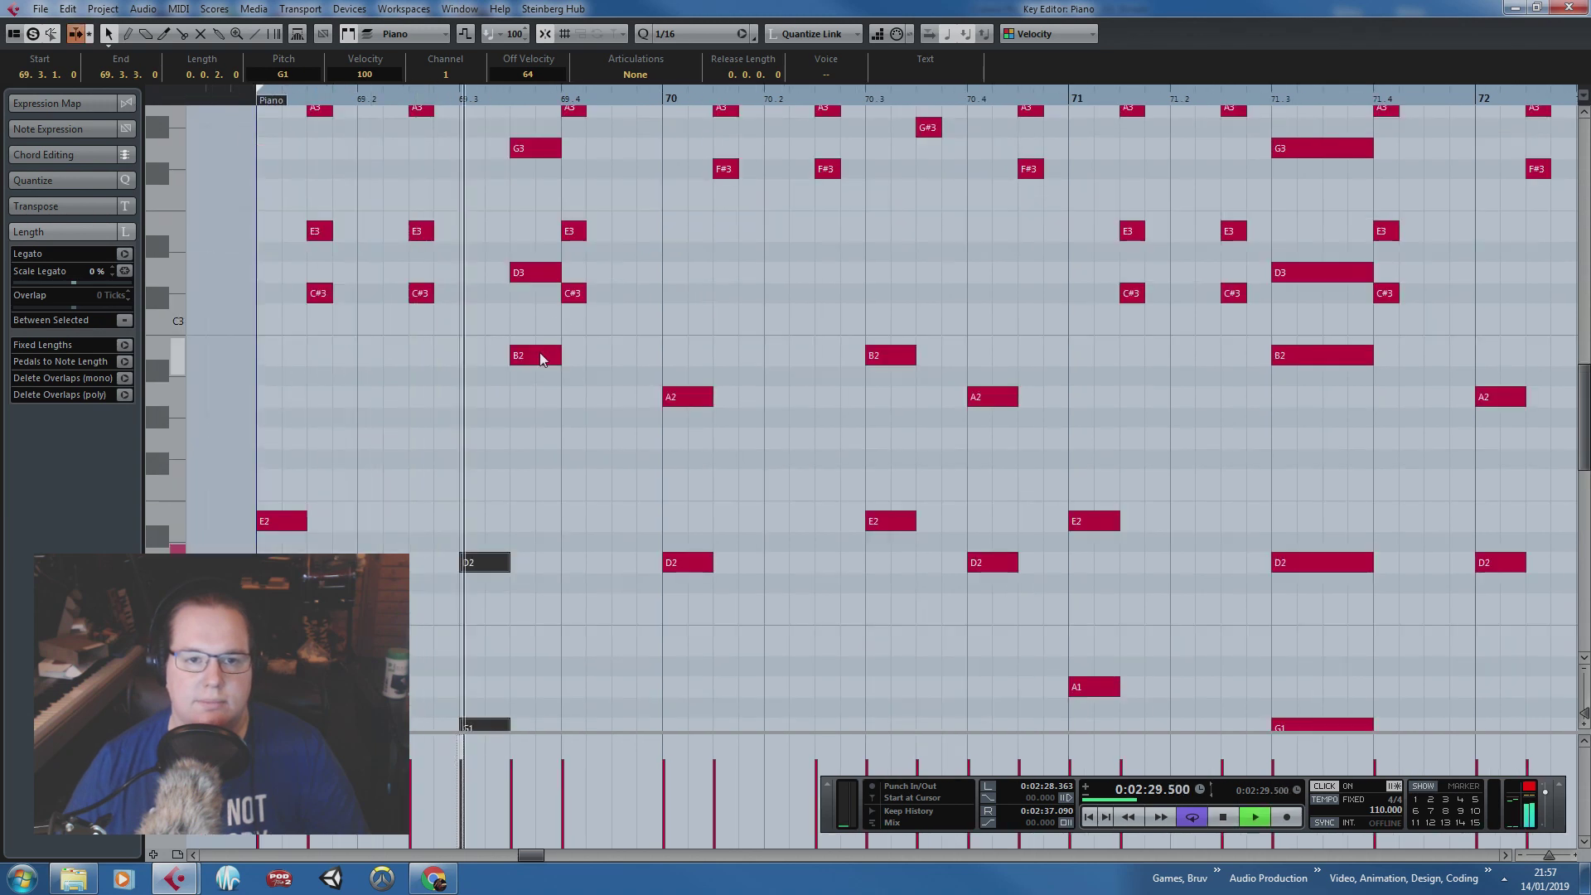
# Step: Shorten the G3/D3/B2 chord at 69.3.3 to length 0.0.1.0 and listen to the piano part from bar 69
pyautogui.moveTo(547, 427); pyautogui.dragTo(536, 148)
pyautogui.click(211, 102)
pyautogui.scroll(3, 655, 294)
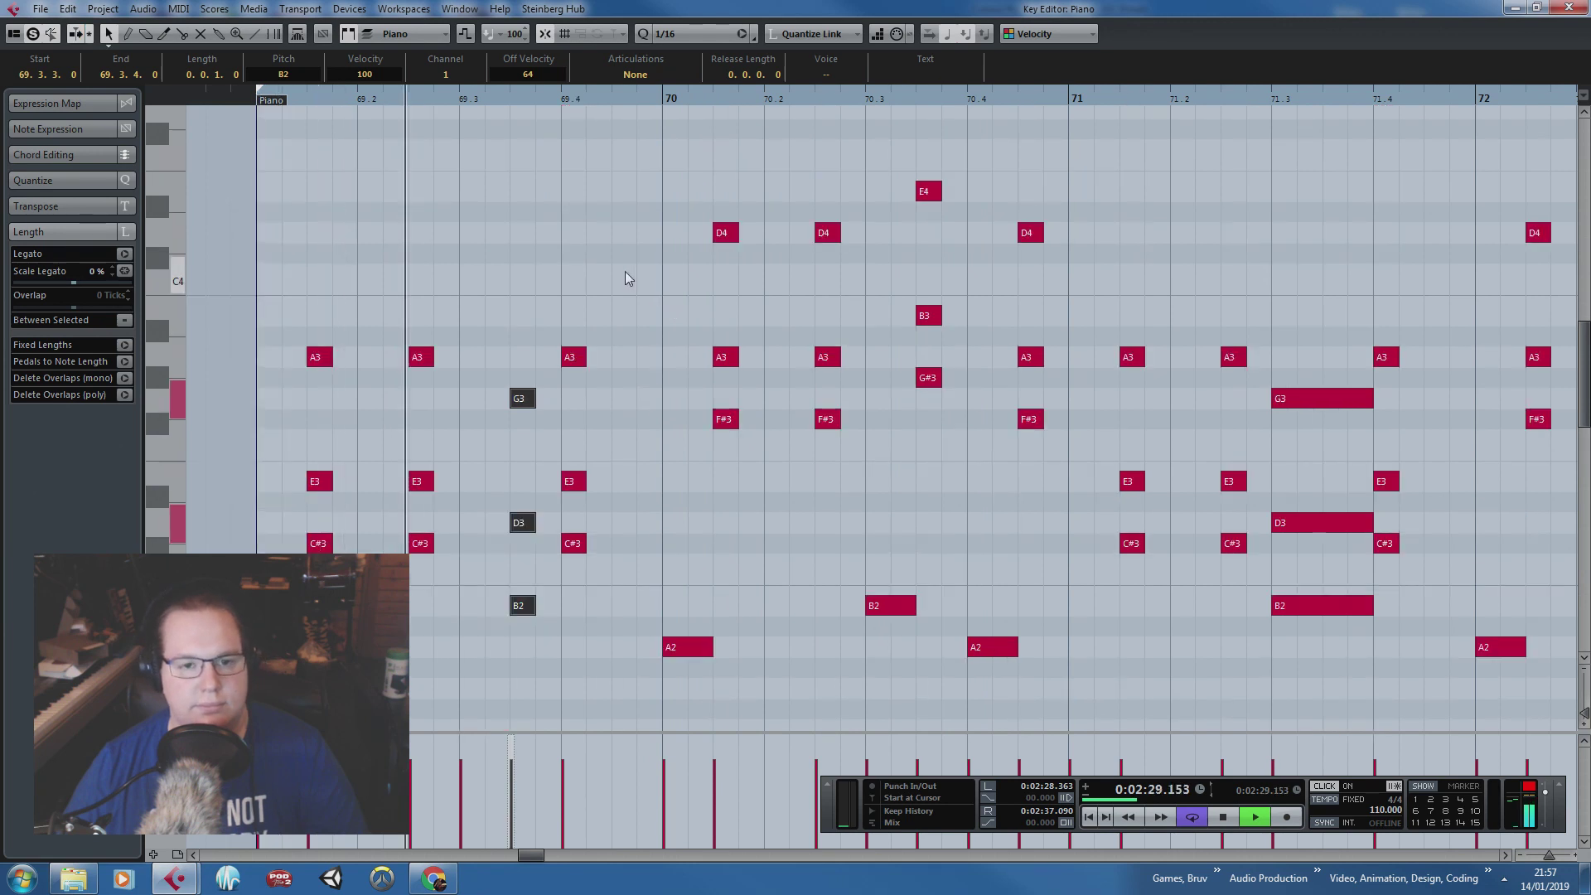
pyautogui.scroll(-3, 667, 293)
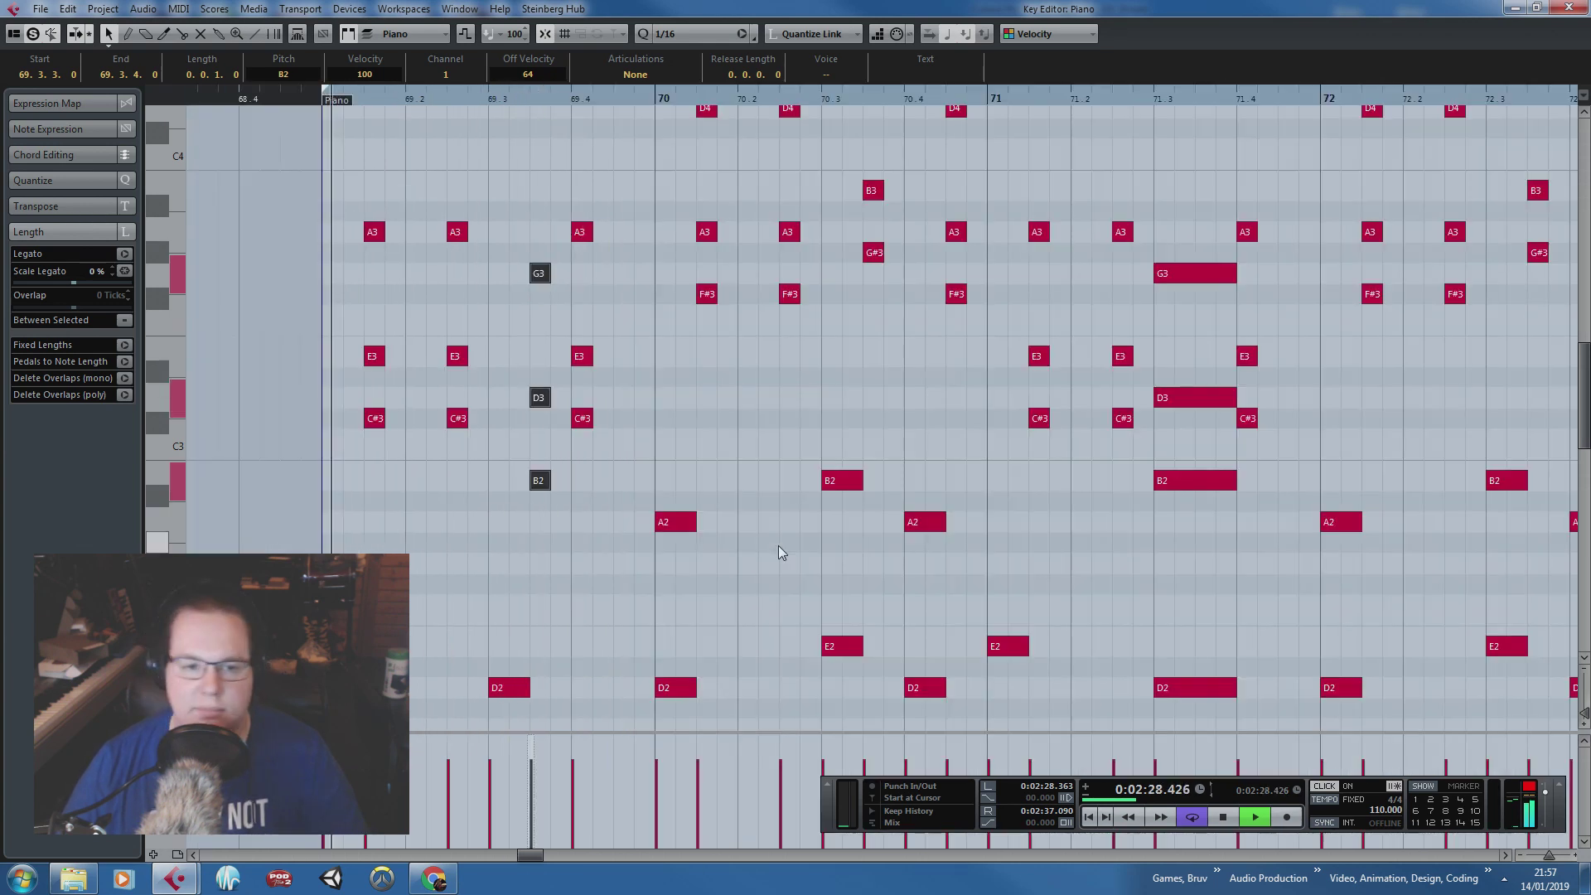
pyautogui.scroll(-3, 895, 571)
pyautogui.click(1104, 559)
pyautogui.scroll(-3, 931, 568)
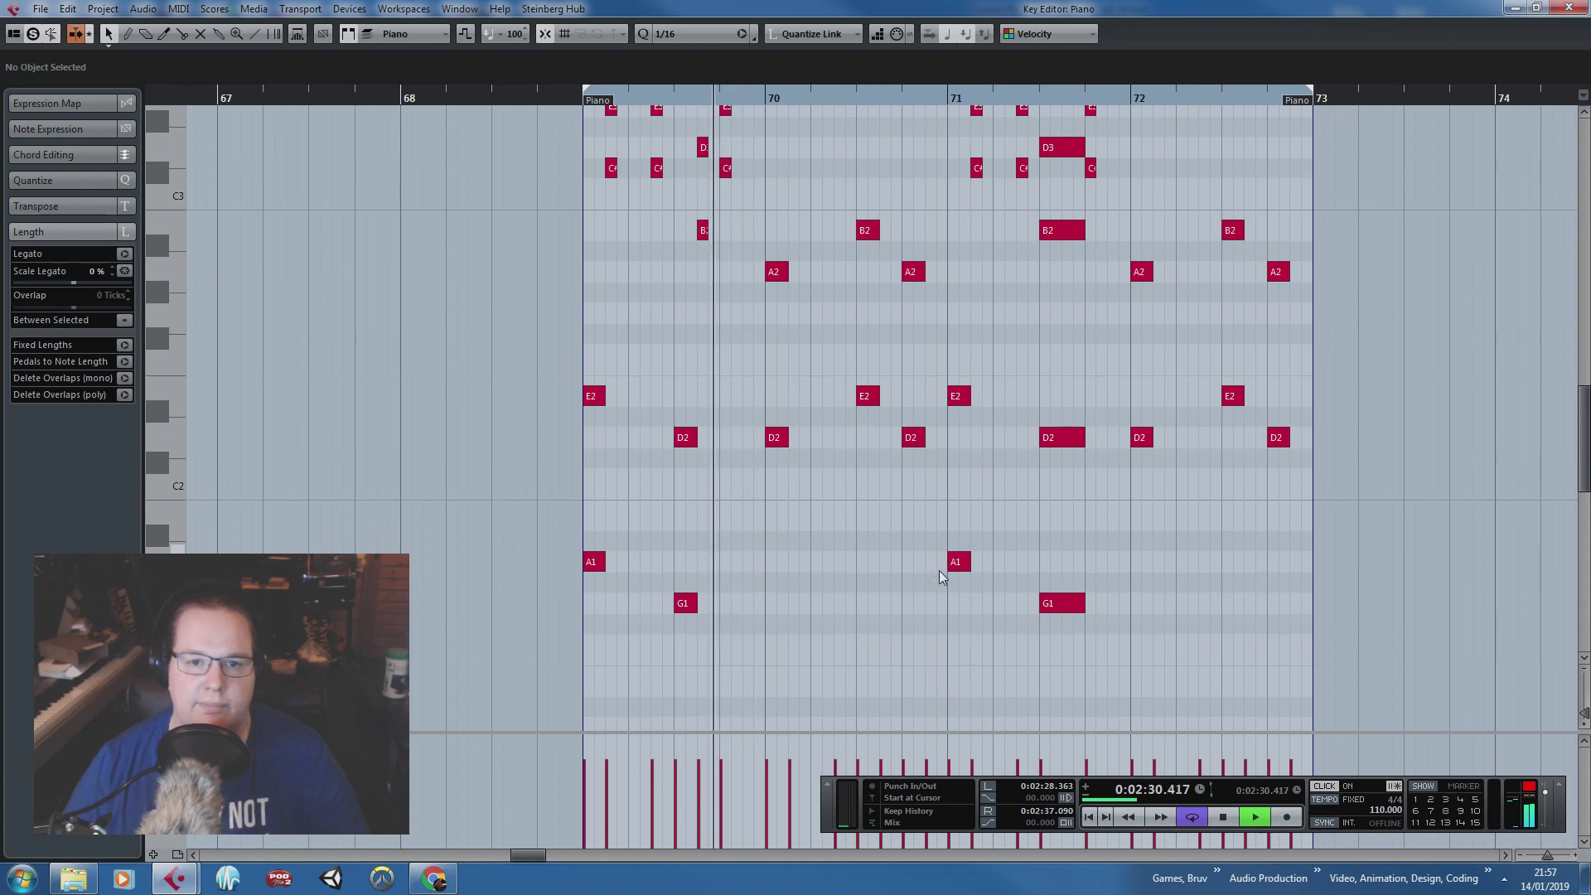
pyautogui.press('h')
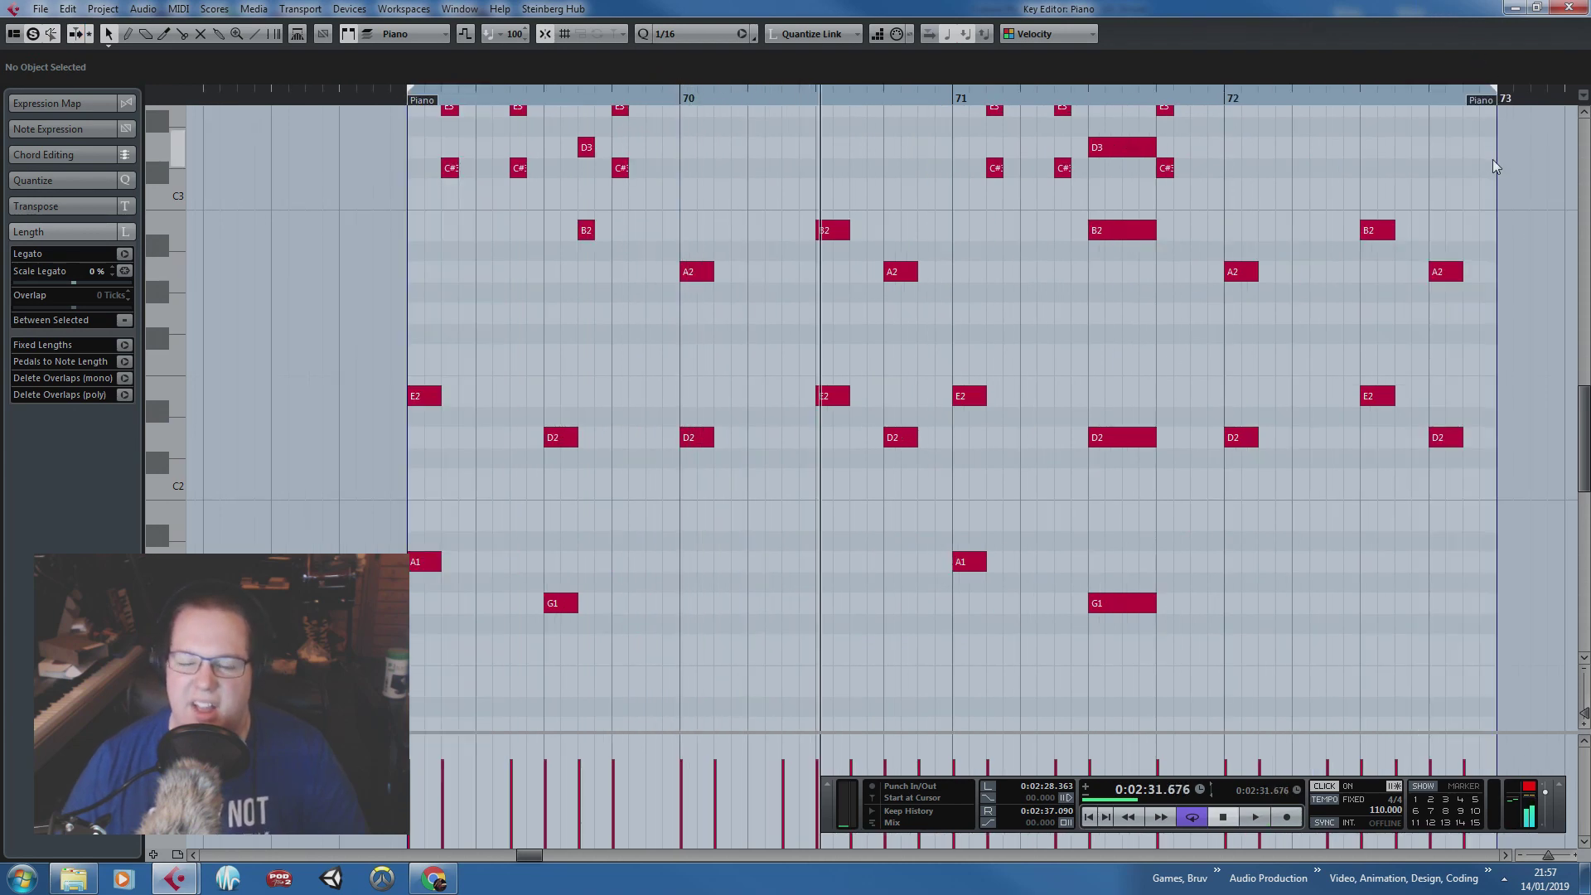
# Step: Leave the piano notes and open the Drums part at bars 69–72 for note editing
pyautogui.click(1567, 8)
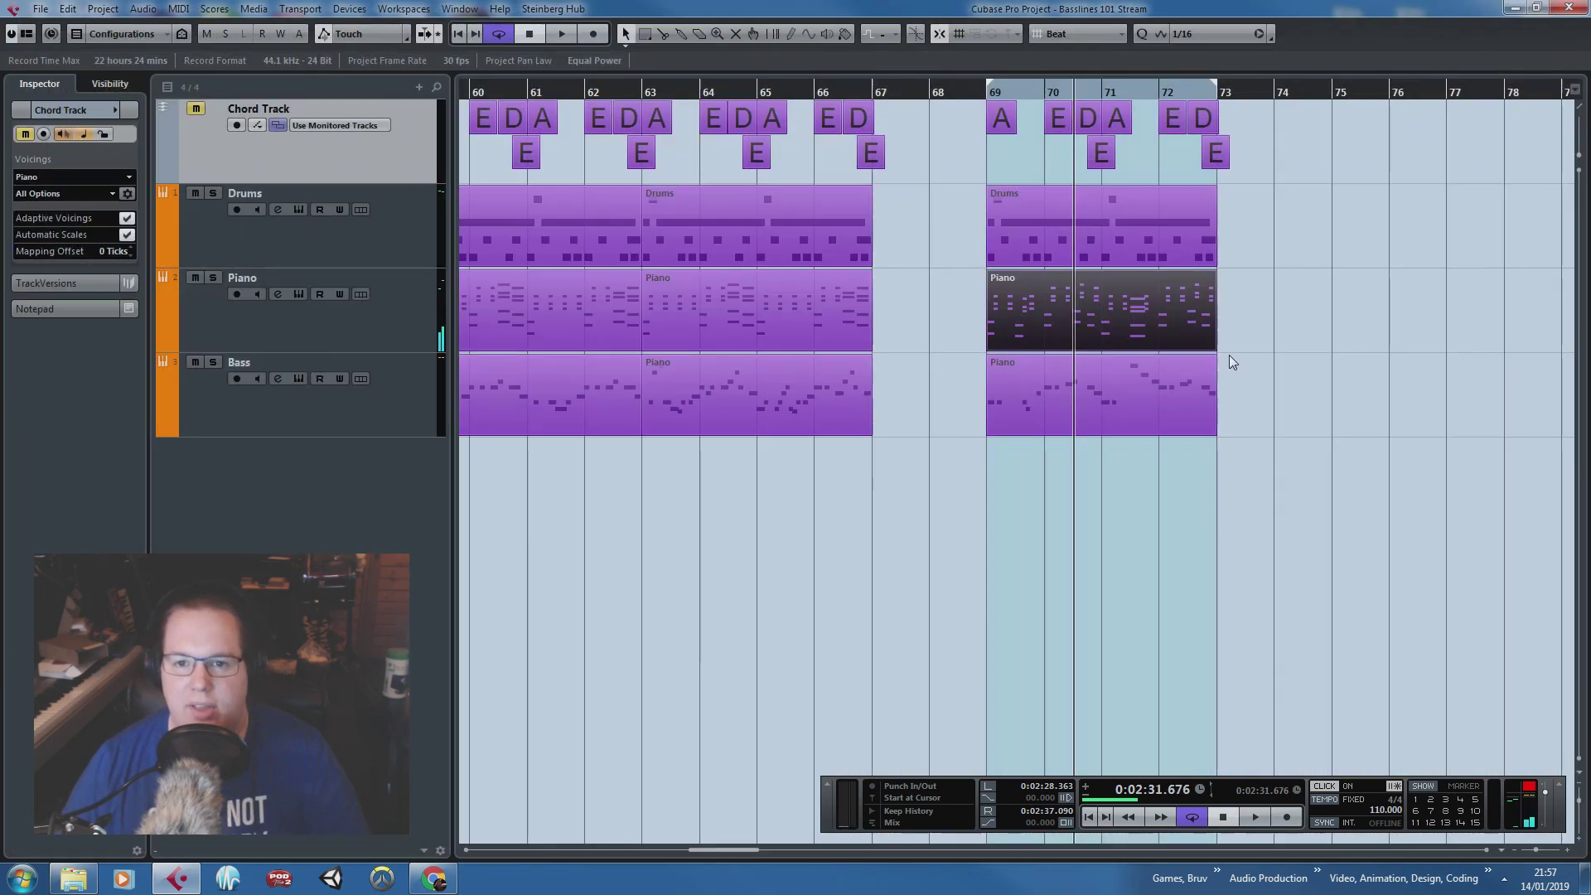
pyautogui.click(1251, 364)
pyautogui.scroll(2, 1319, 365)
pyautogui.scroll(-2, 1315, 349)
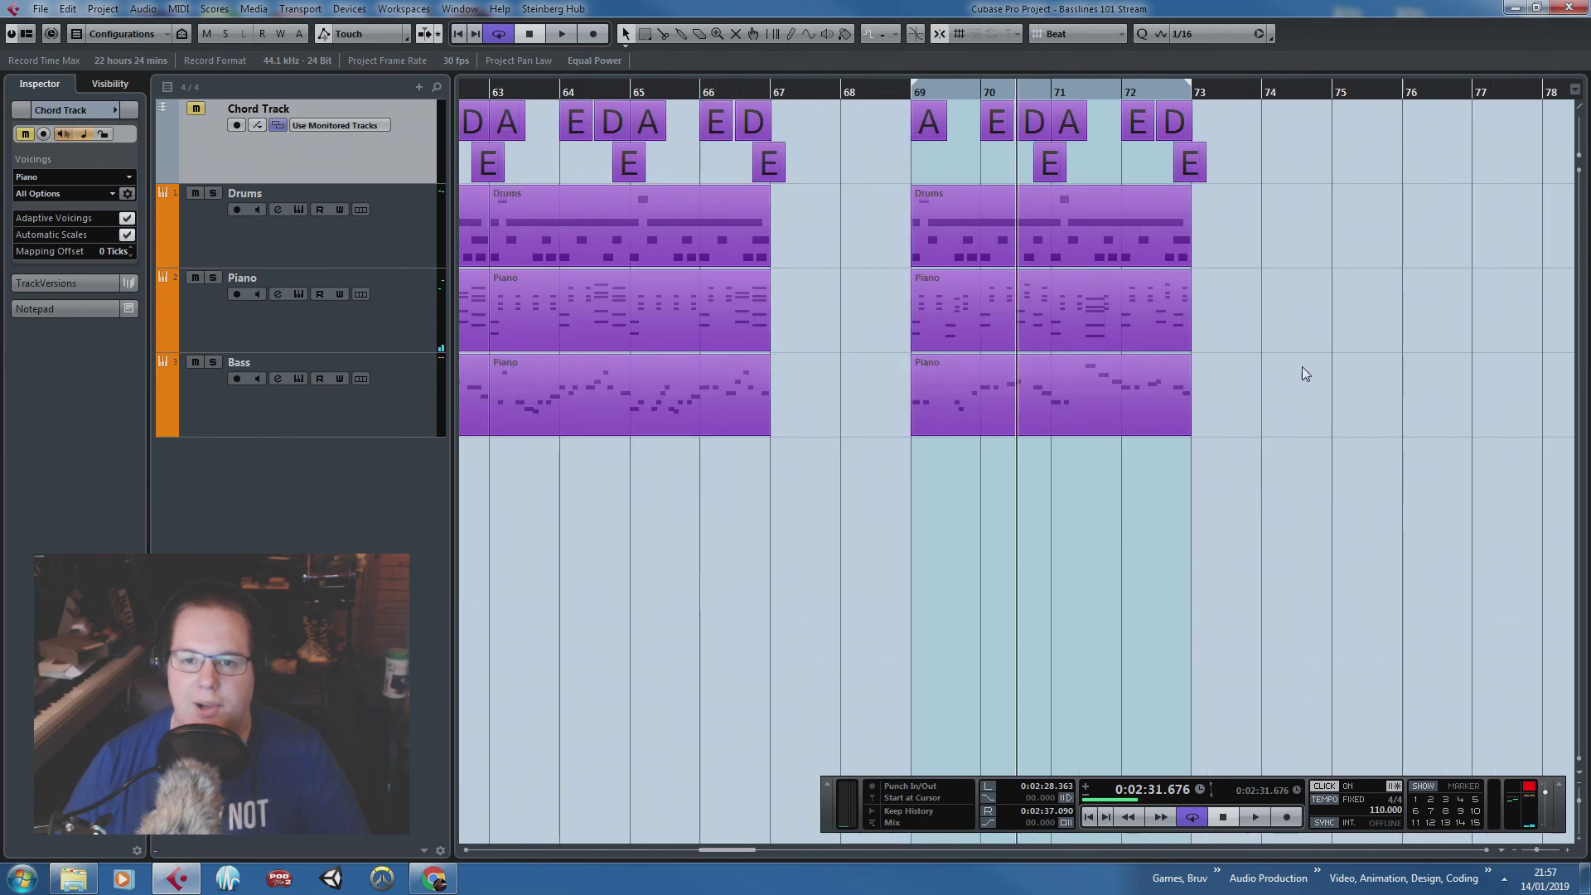
pyautogui.scroll(-3, 1304, 377)
pyautogui.scroll(1, 1253, 325)
pyautogui.doubleClick(1094, 226)
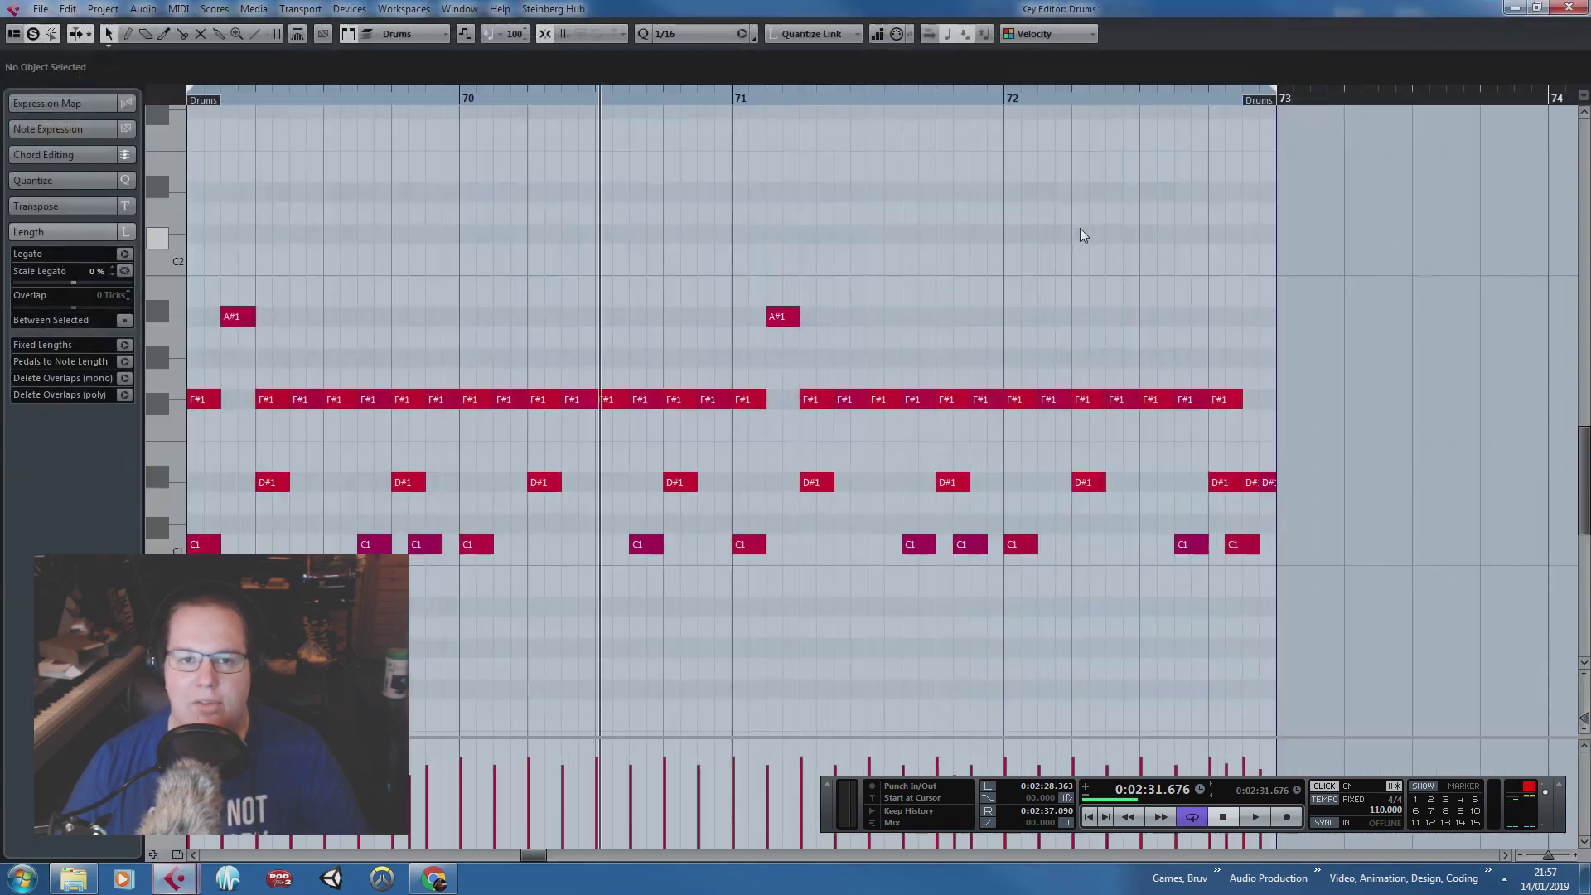
# Step: Delete all drum notes from 69.3.3 to the end of the part, keeping the opening hits
pyautogui.scroll(-1, 1042, 303)
pyautogui.moveTo(1277, 238); pyautogui.dragTo(502, 605)
pyautogui.press('Delete')
pyautogui.scroll(1, 409, 489)
# Step: Transpose the D#1 drum hit at 69.2.1 down to C#1
pyautogui.click(418, 482)
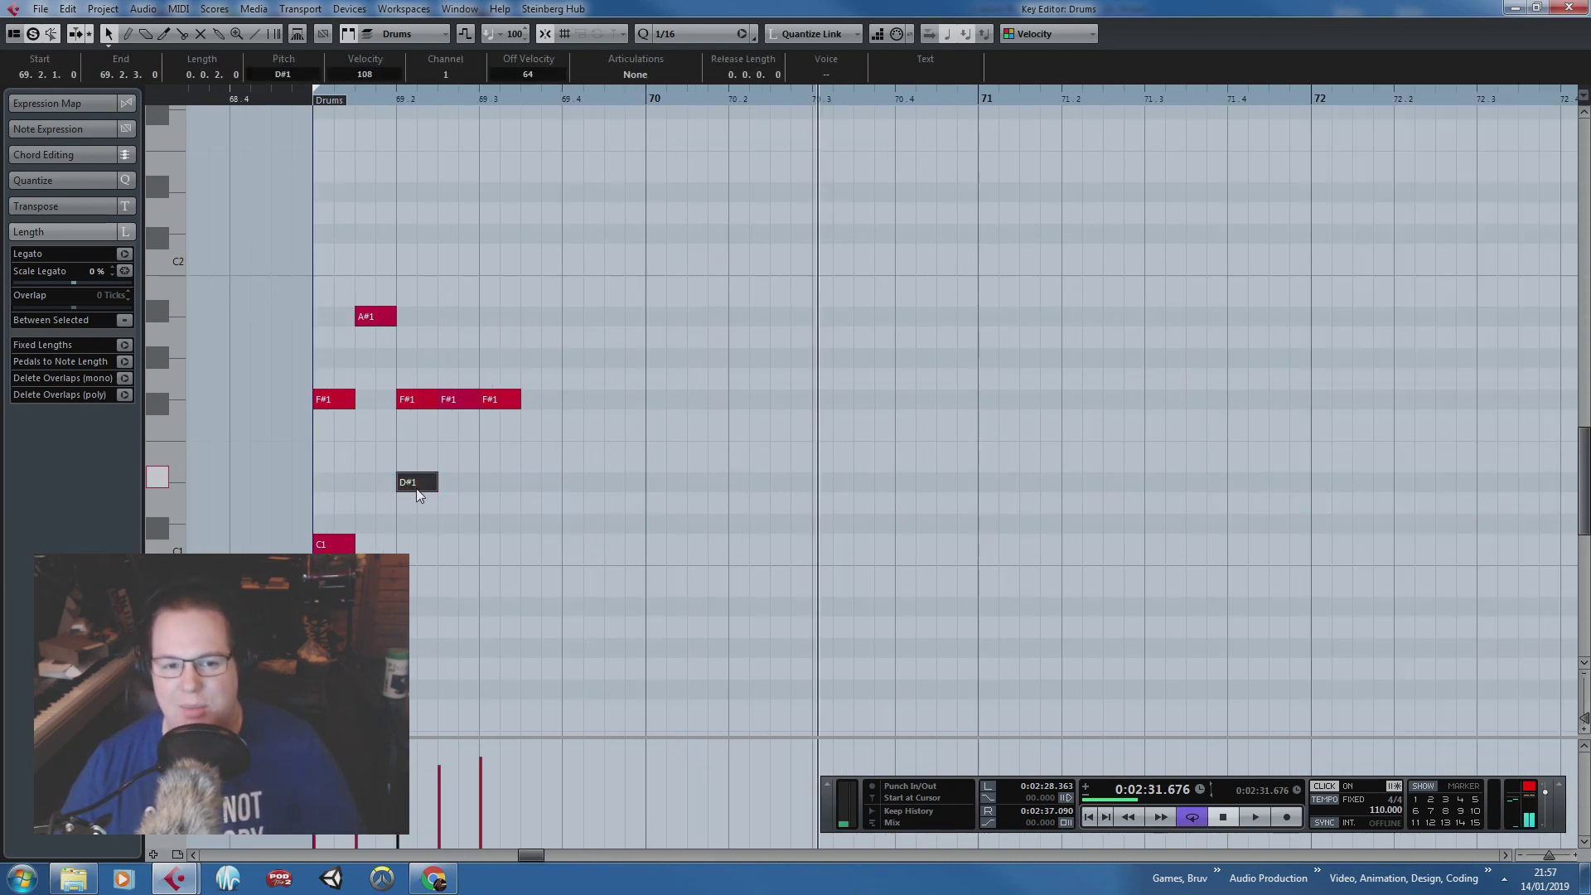
pyautogui.moveTo(416, 489); pyautogui.dragTo(416, 527)
pyautogui.click(503, 549)
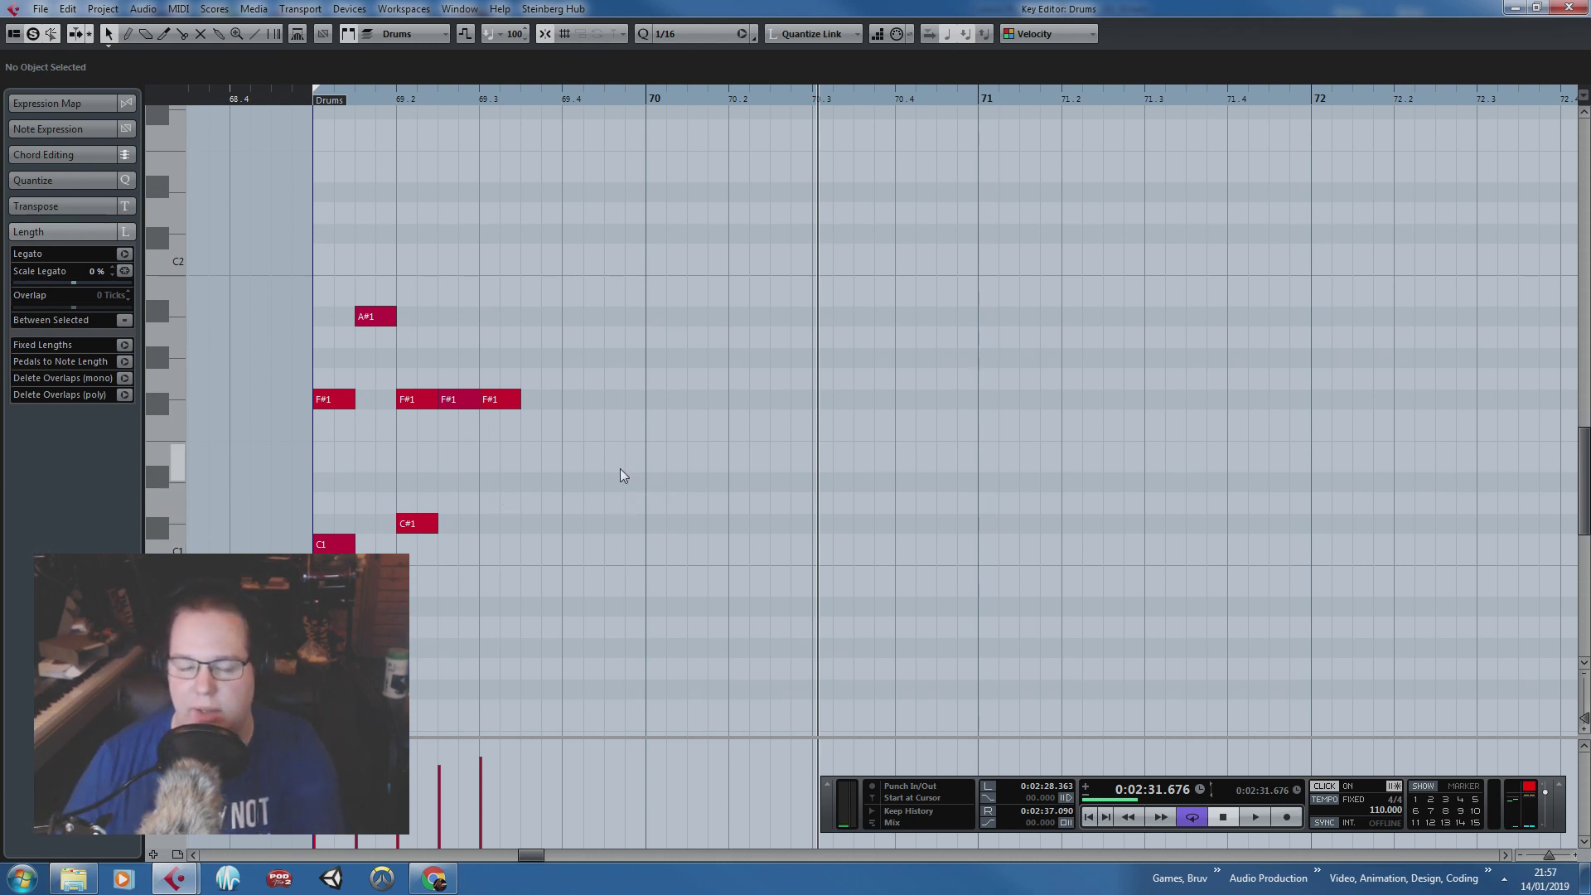
# Step: Transpose the A#1 hit at 69.1.3 to F#1 and delete all the other F#1 notes
pyautogui.moveTo(373, 316); pyautogui.dragTo(373, 396)
pyautogui.moveTo(648, 345); pyautogui.dragTo(377, 399)
pyautogui.press('Delete')
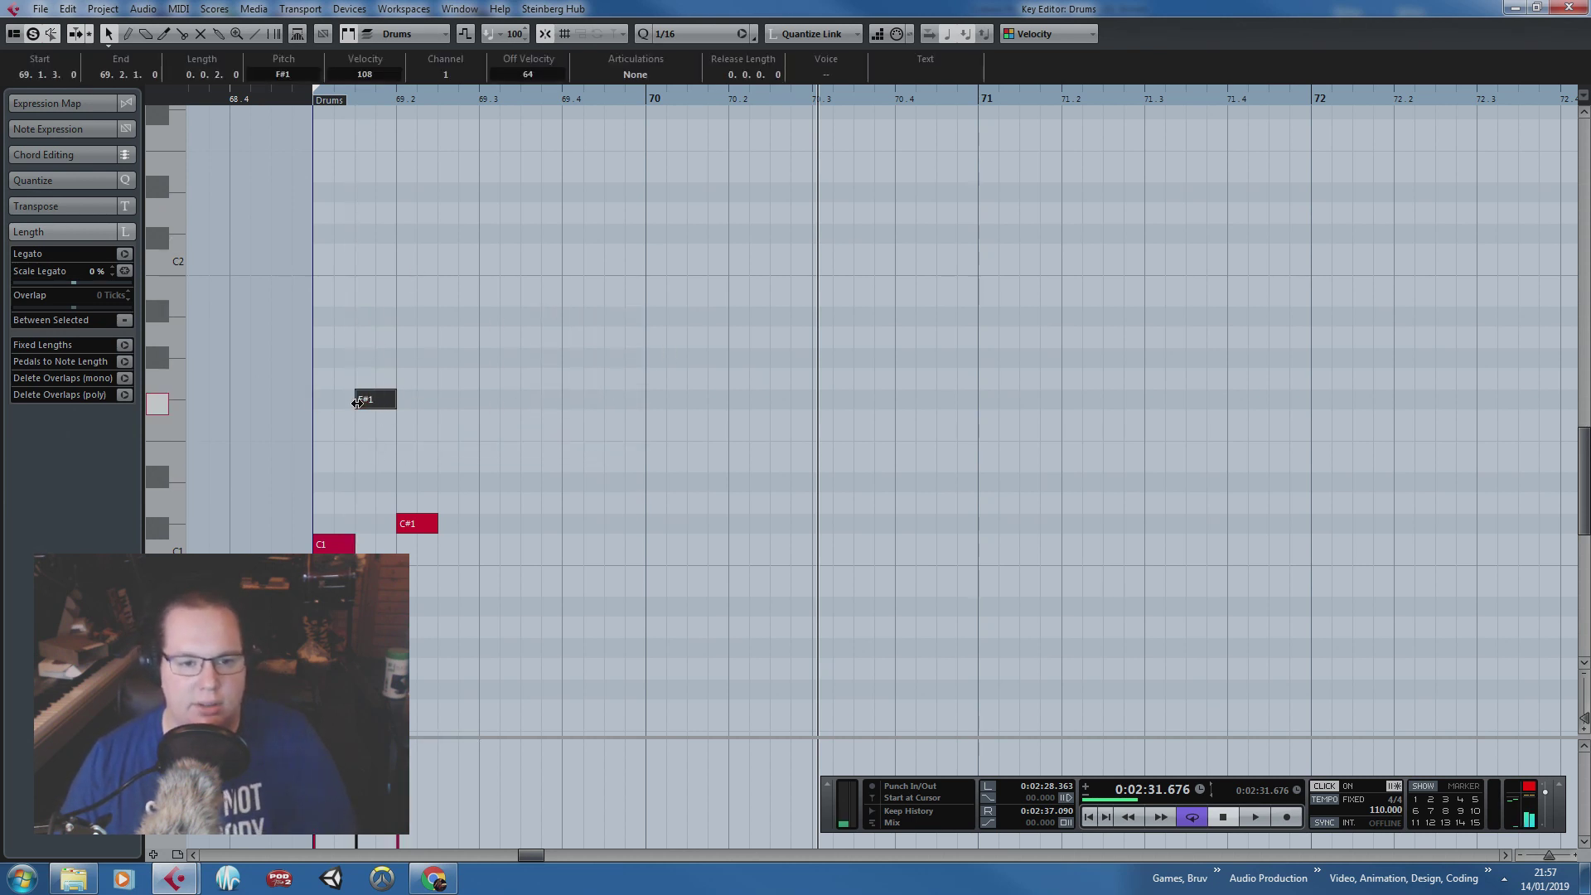
# Step: Play the reduced drum pattern from bar 69 and move the C#1 hit to 69.3.1
pyautogui.scroll(1, 356, 401)
pyautogui.click(298, 103)
pyautogui.press('space')
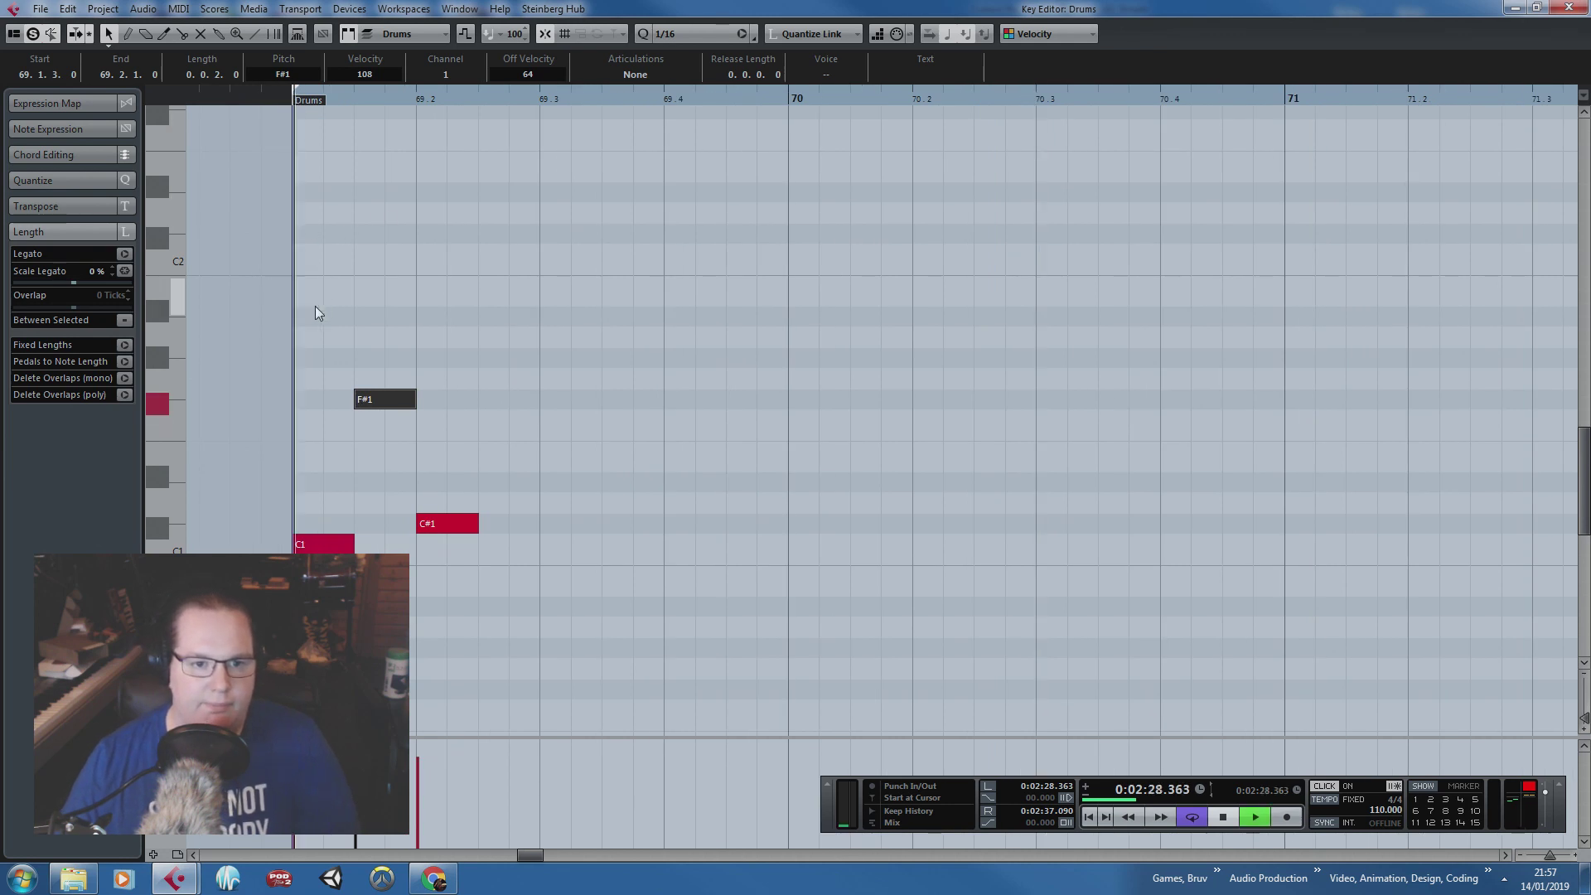
pyautogui.scroll(1, 315, 306)
pyautogui.press('space')
pyautogui.moveTo(566, 537); pyautogui.dragTo(793, 538)
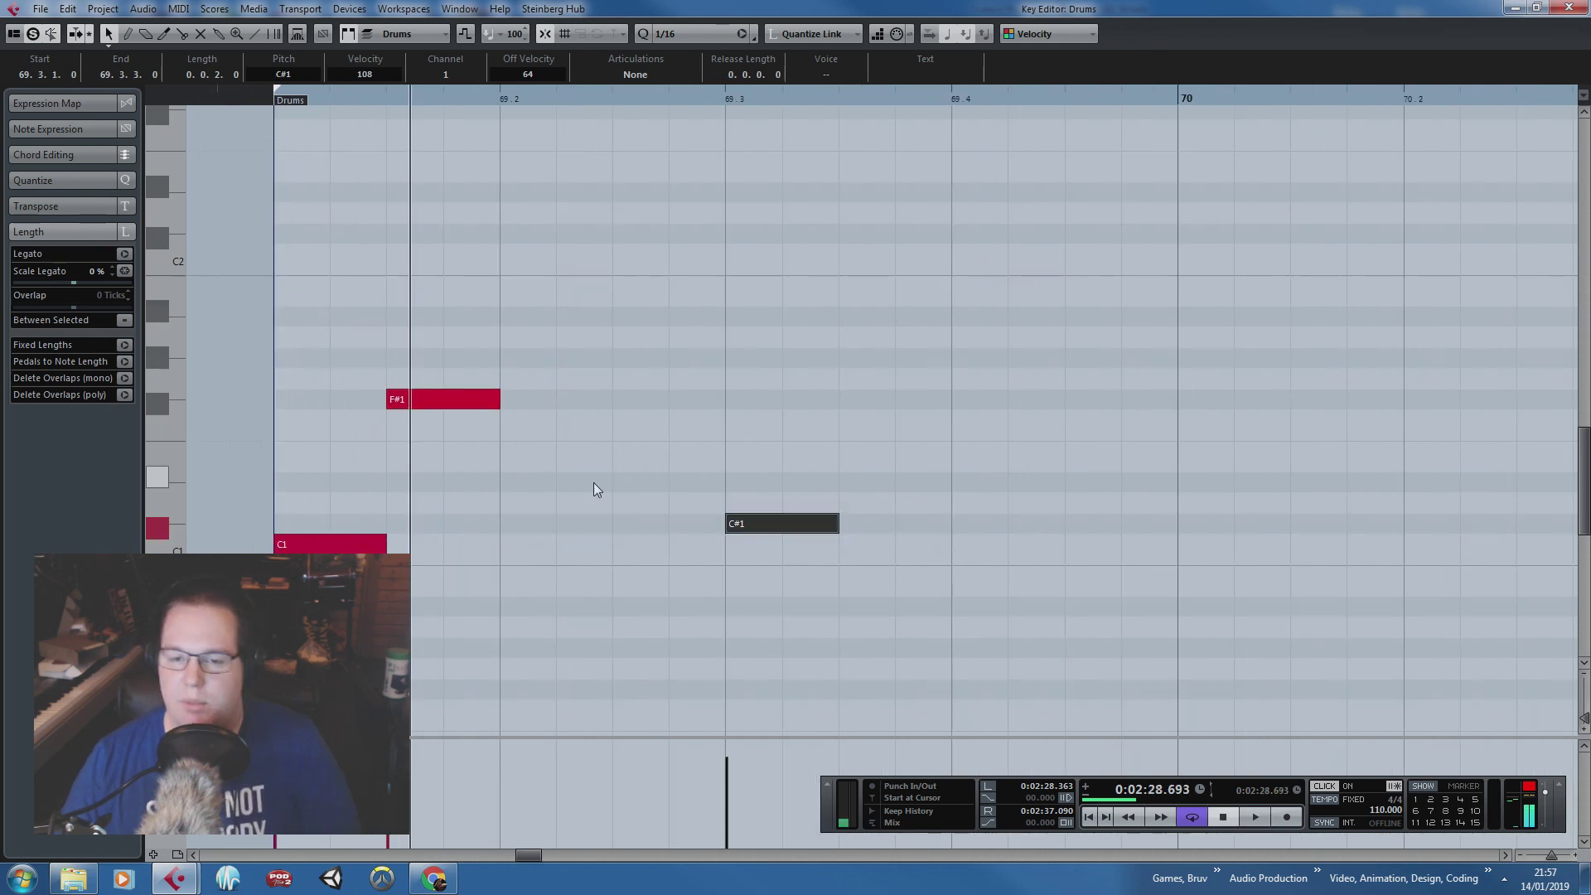
# Step: Play the pattern, then shorten the F#1 hit at 69.1.3 to 0.0.1.0 and copy it to 69.1.4 and 69.2.2
pyautogui.scroll(-1, 594, 490)
pyautogui.scroll(-1, 754, 497)
pyautogui.scroll(3, 497, 411)
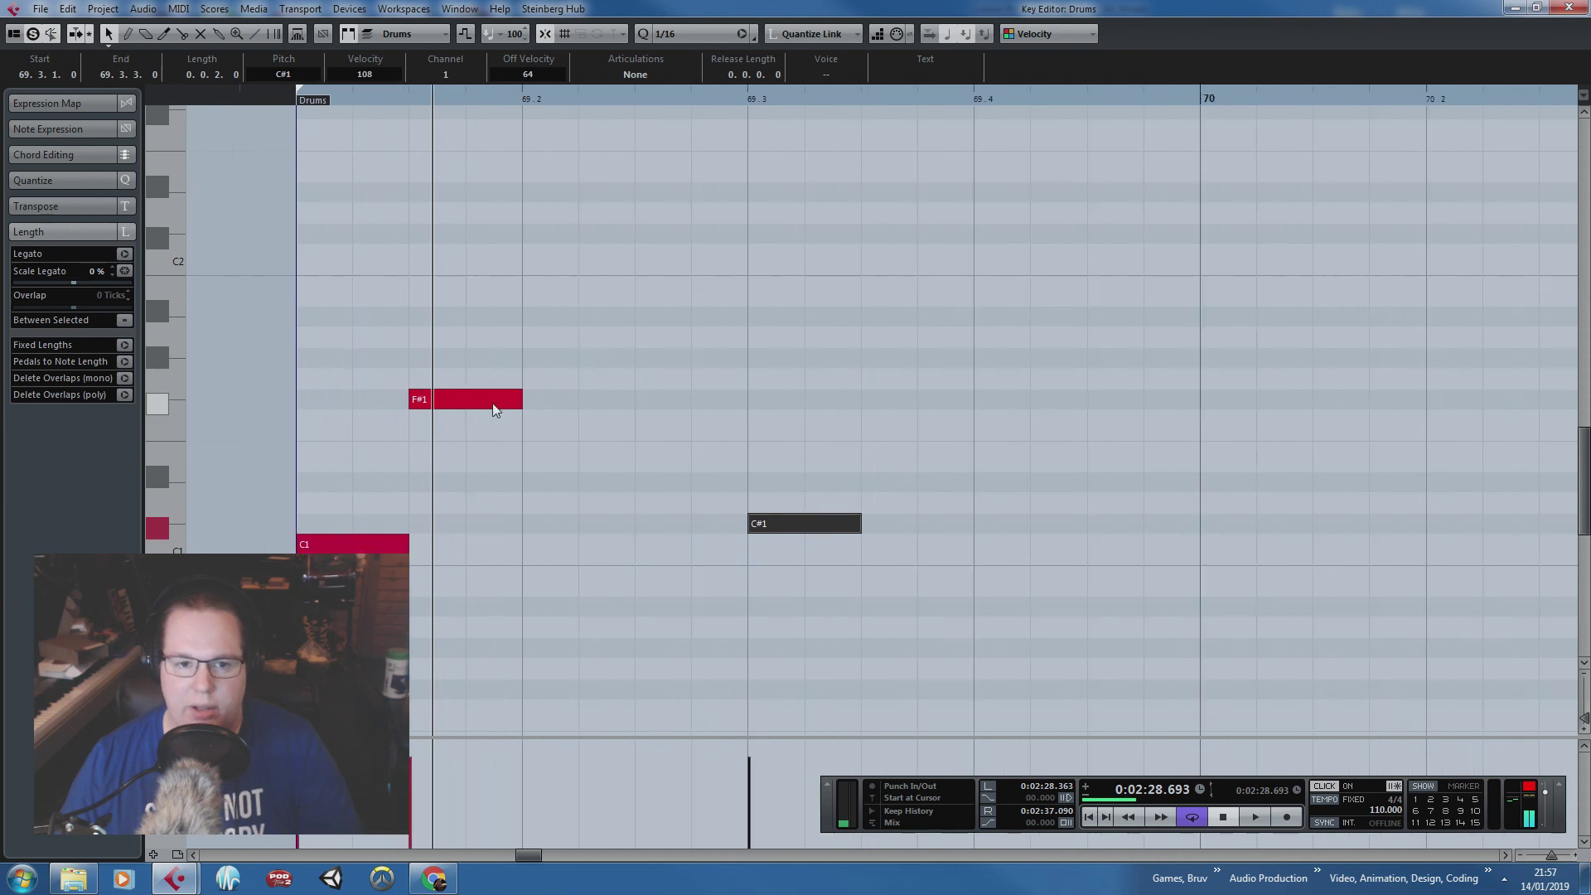
pyautogui.click(467, 403)
pyautogui.click(293, 102)
pyautogui.press('space')
pyautogui.press('space')
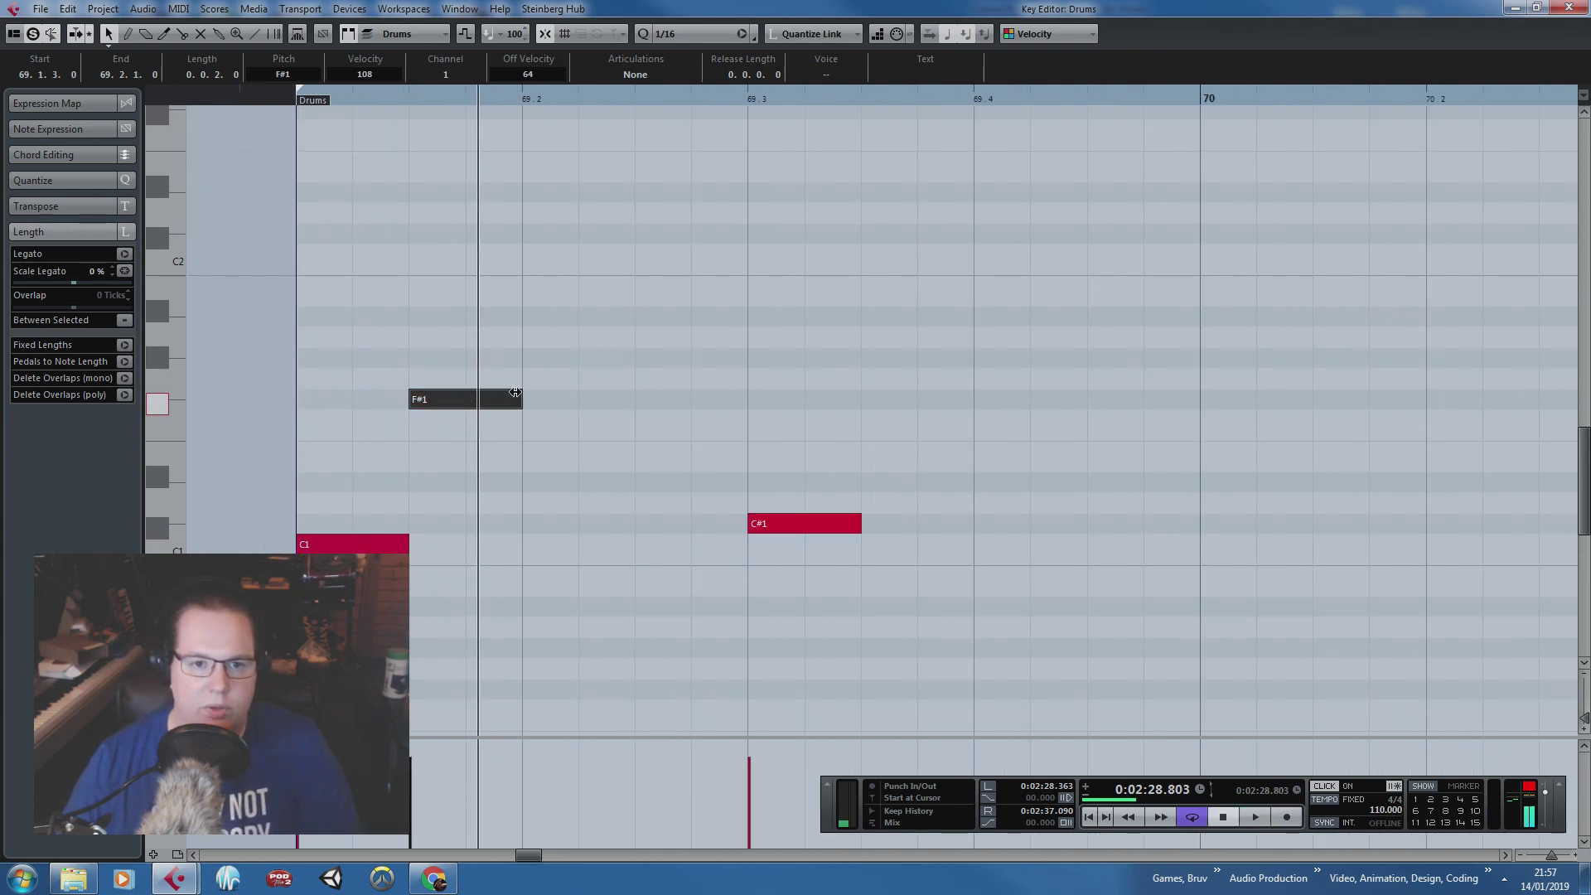
pyautogui.moveTo(519, 398); pyautogui.dragTo(592, 402)
pyautogui.hotkey('ctrl', 'd')
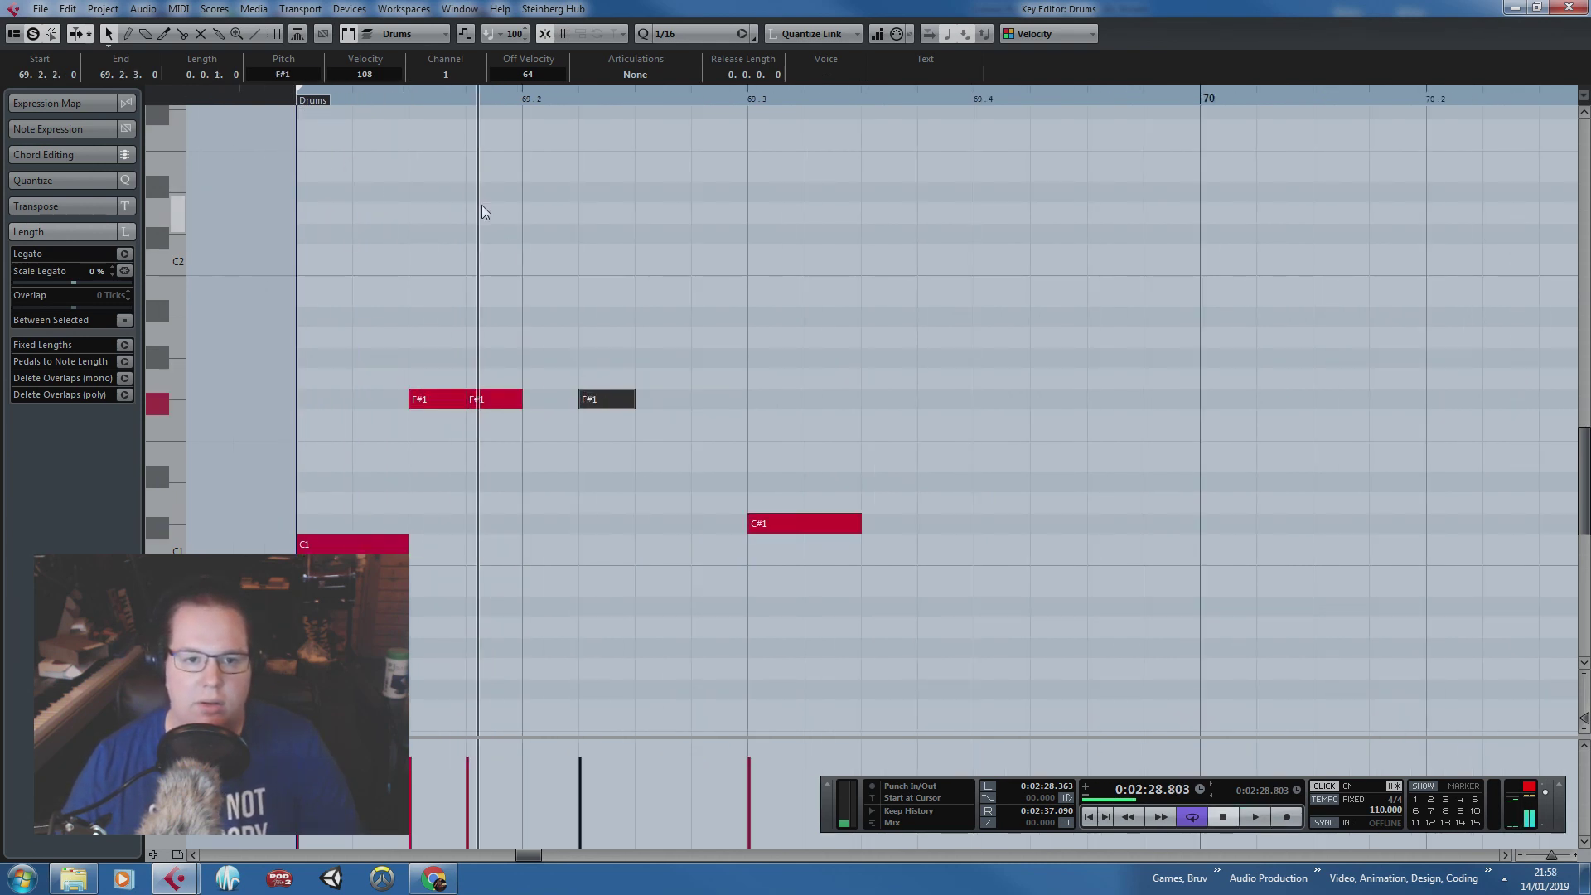
# Step: Play the drum pattern from bar 69, then shift the three F#1 hits one sixteenth later and replay it
pyautogui.moveTo(293, 92); pyautogui.dragTo(294, 101)
pyautogui.press('space')
pyautogui.click(609, 227)
pyautogui.press('space')
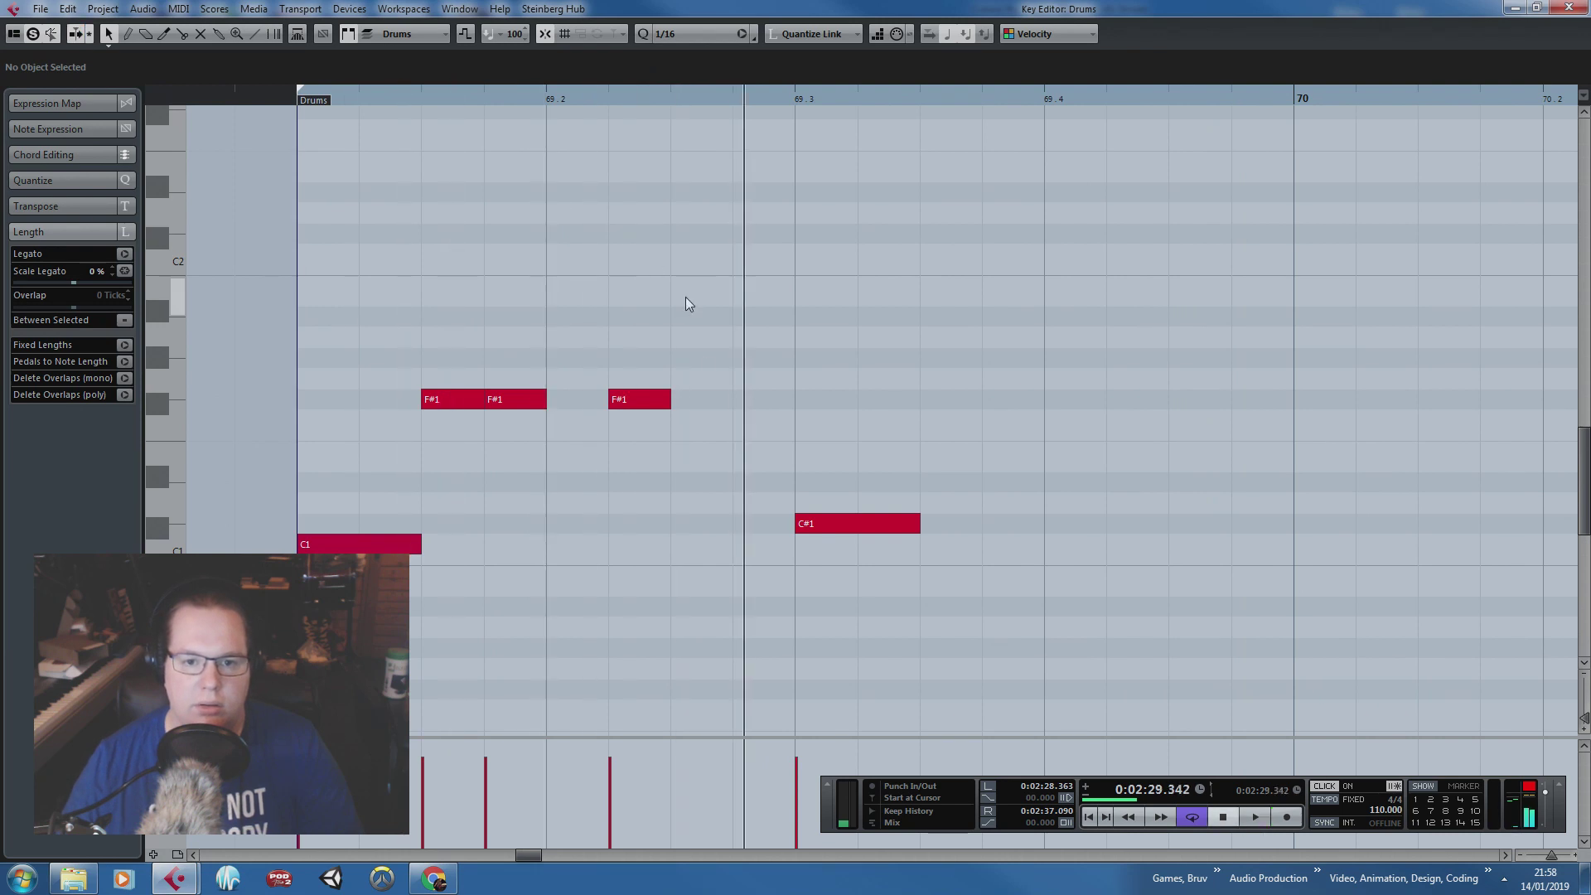
pyautogui.scroll(-1, 672, 348)
pyautogui.moveTo(520, 380); pyautogui.dragTo(572, 402)
pyautogui.moveTo(580, 400); pyautogui.dragTo(638, 399)
pyautogui.click(663, 420)
pyautogui.press('space')
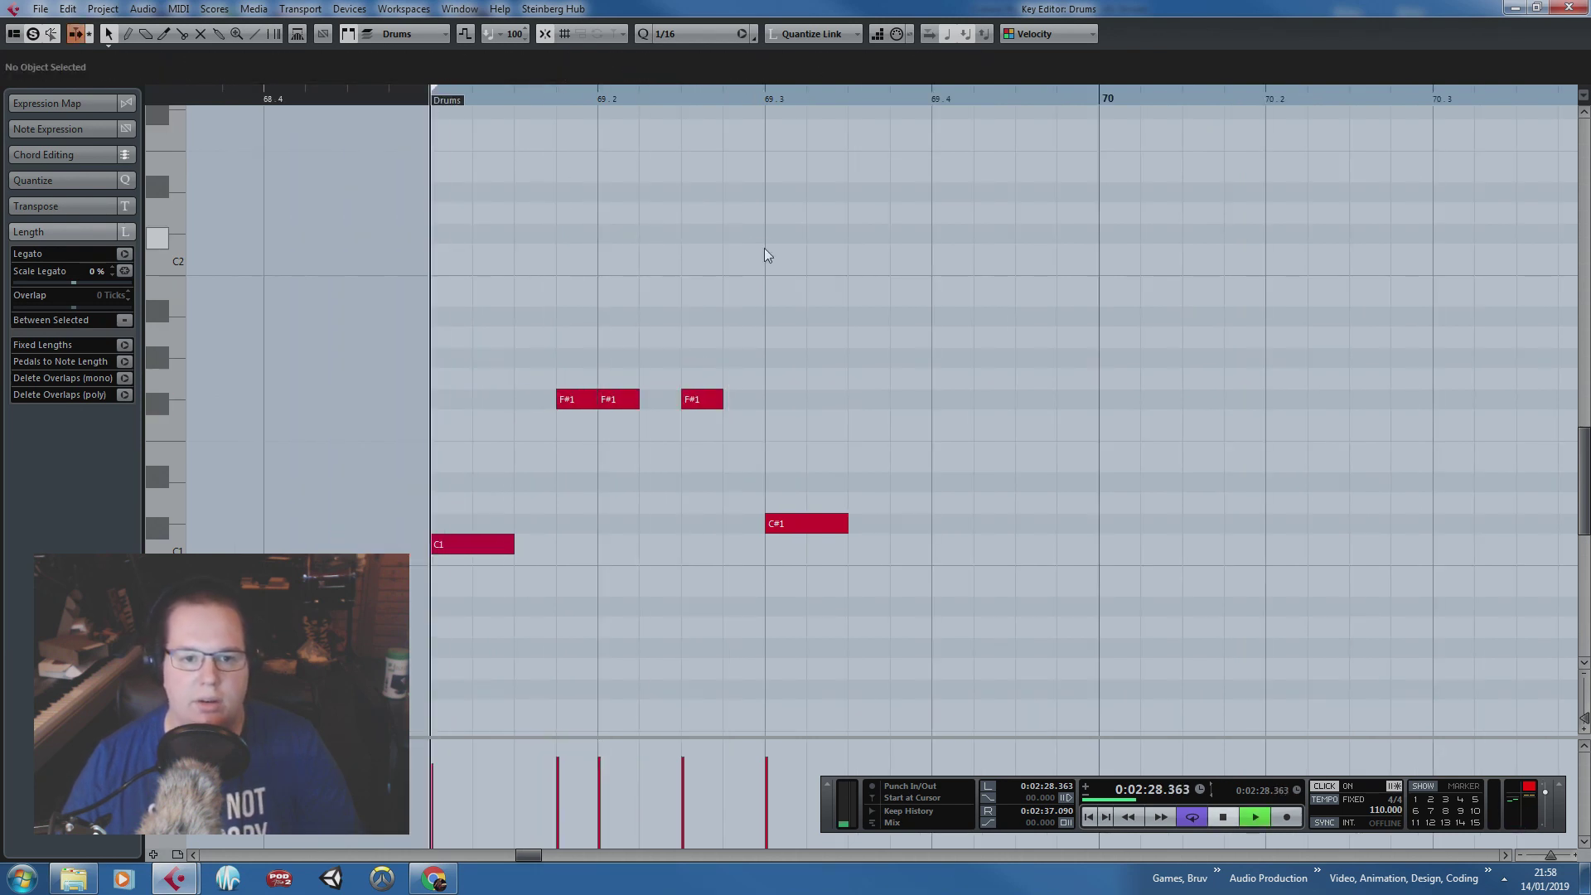
pyautogui.press('space')
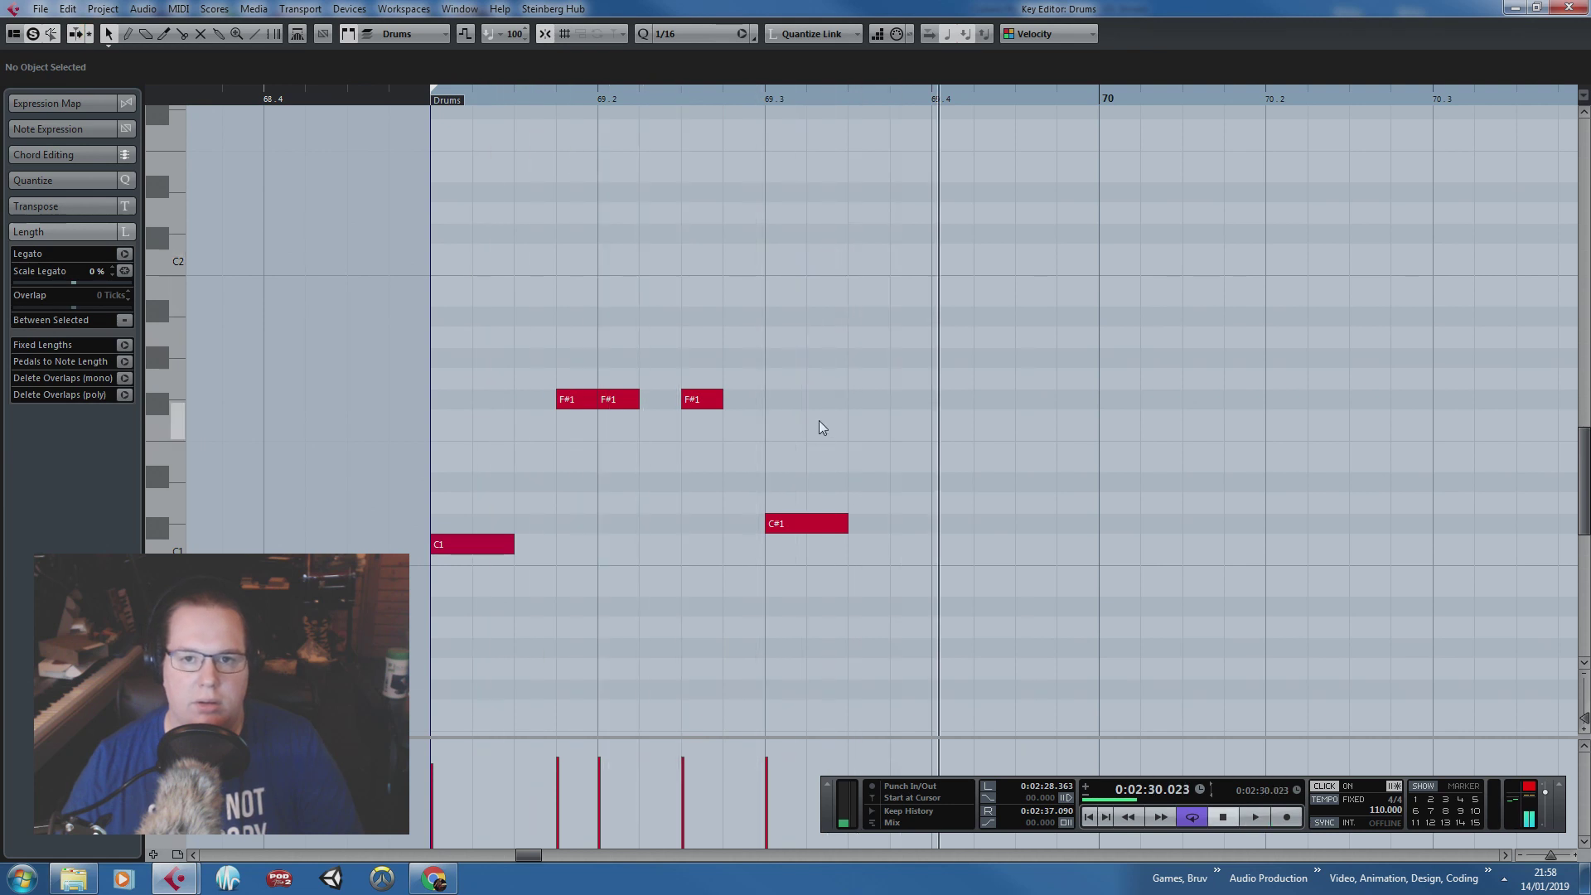
# Step: Replay the pattern from bar 69 and set the quantize grid to 1/32
pyautogui.click(417, 102)
pyautogui.press('space')
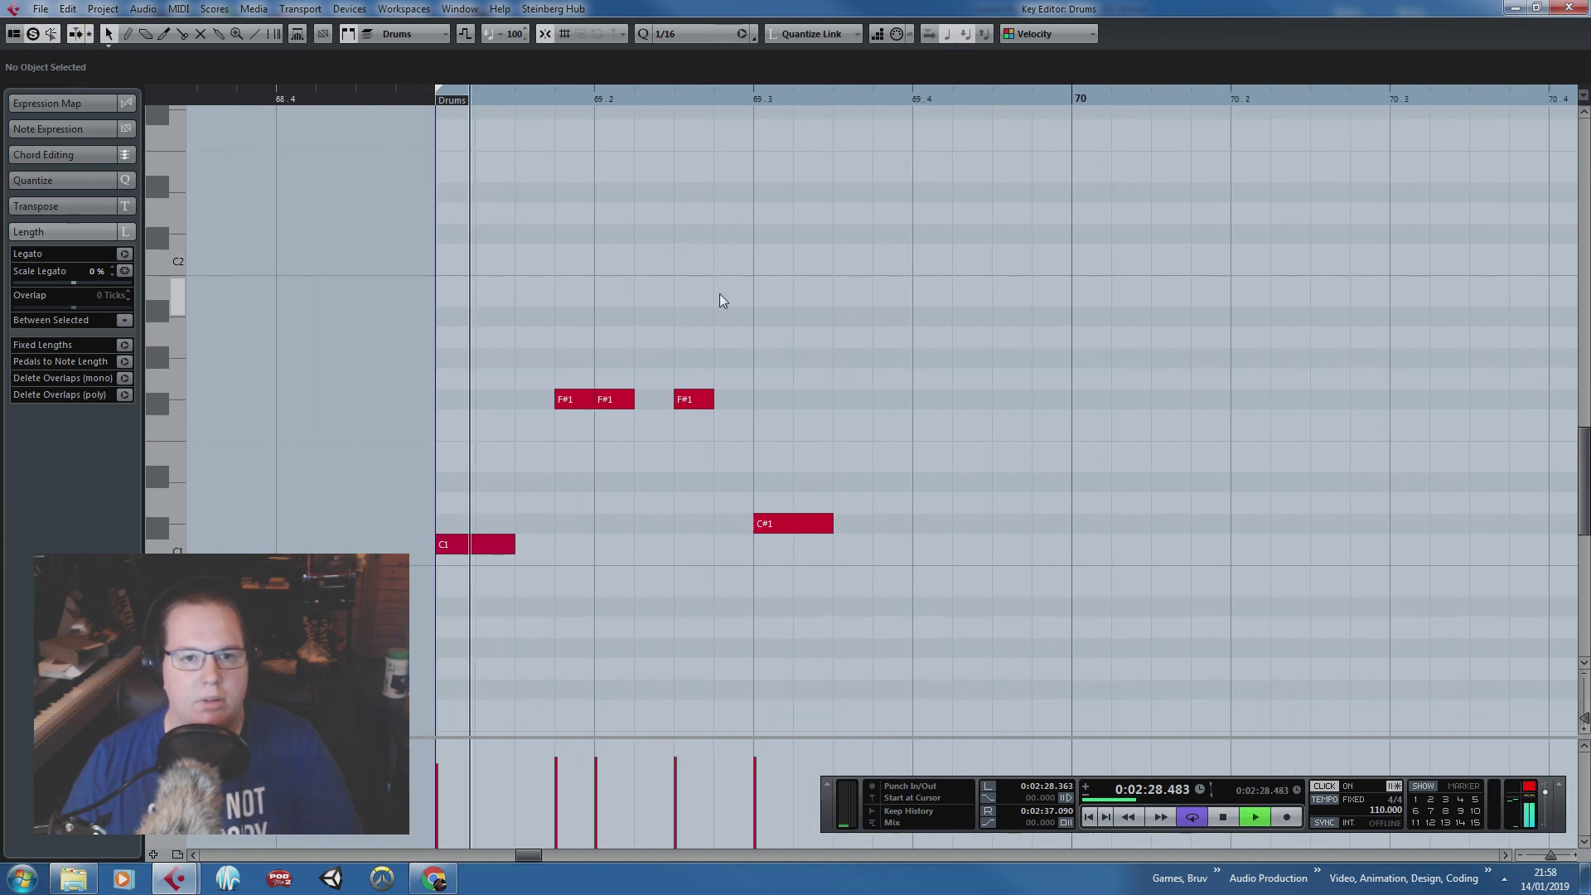
pyautogui.press('space')
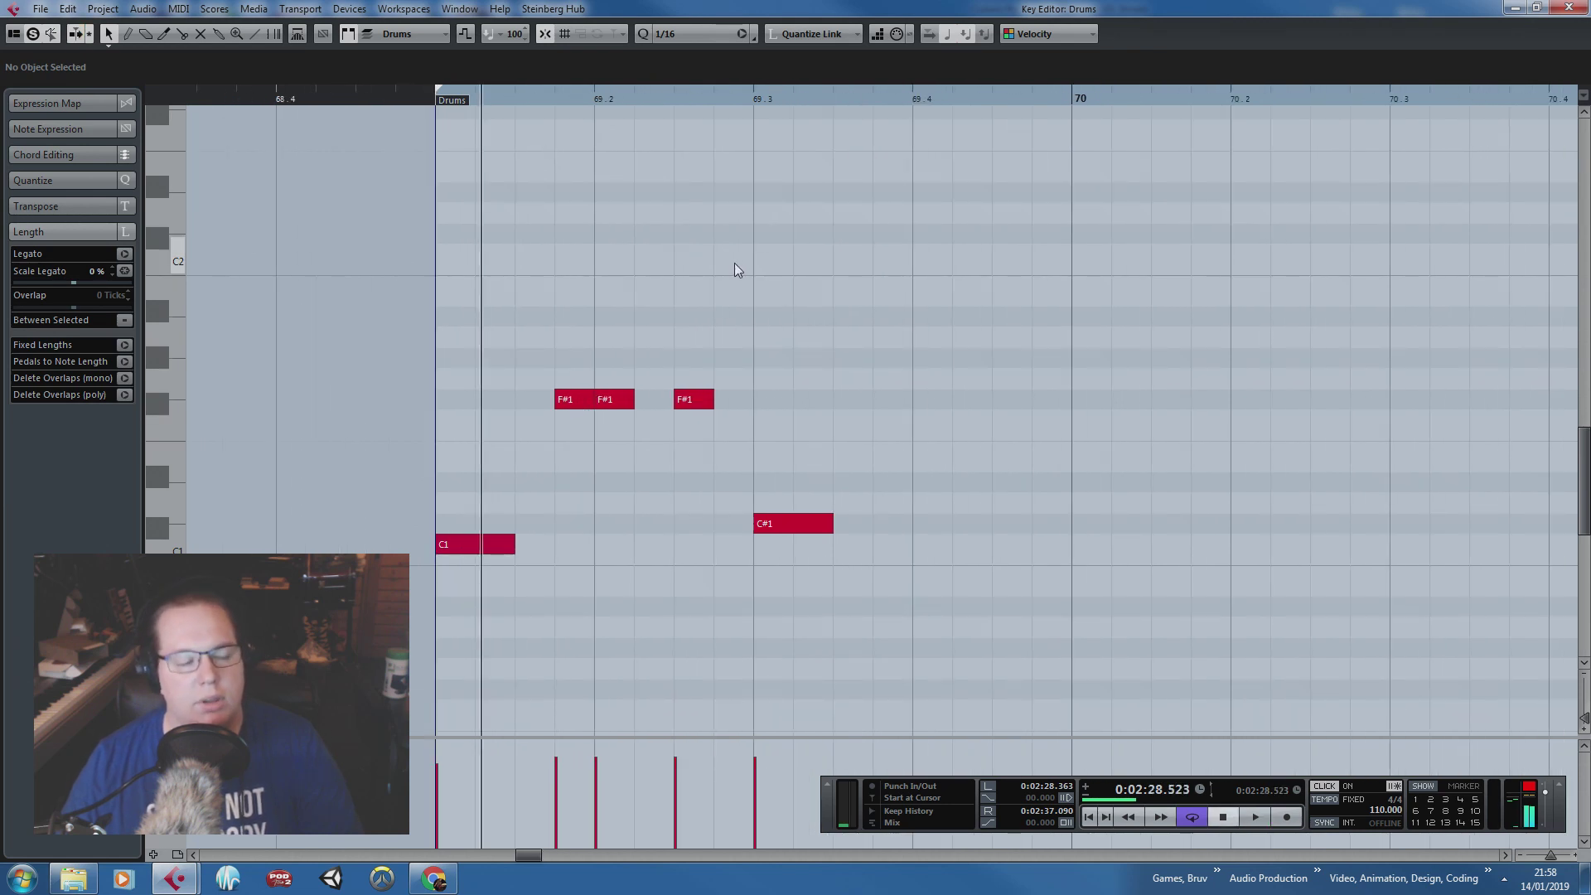
pyautogui.click(708, 34)
pyautogui.click(725, 148)
pyautogui.scroll(3, 435, 330)
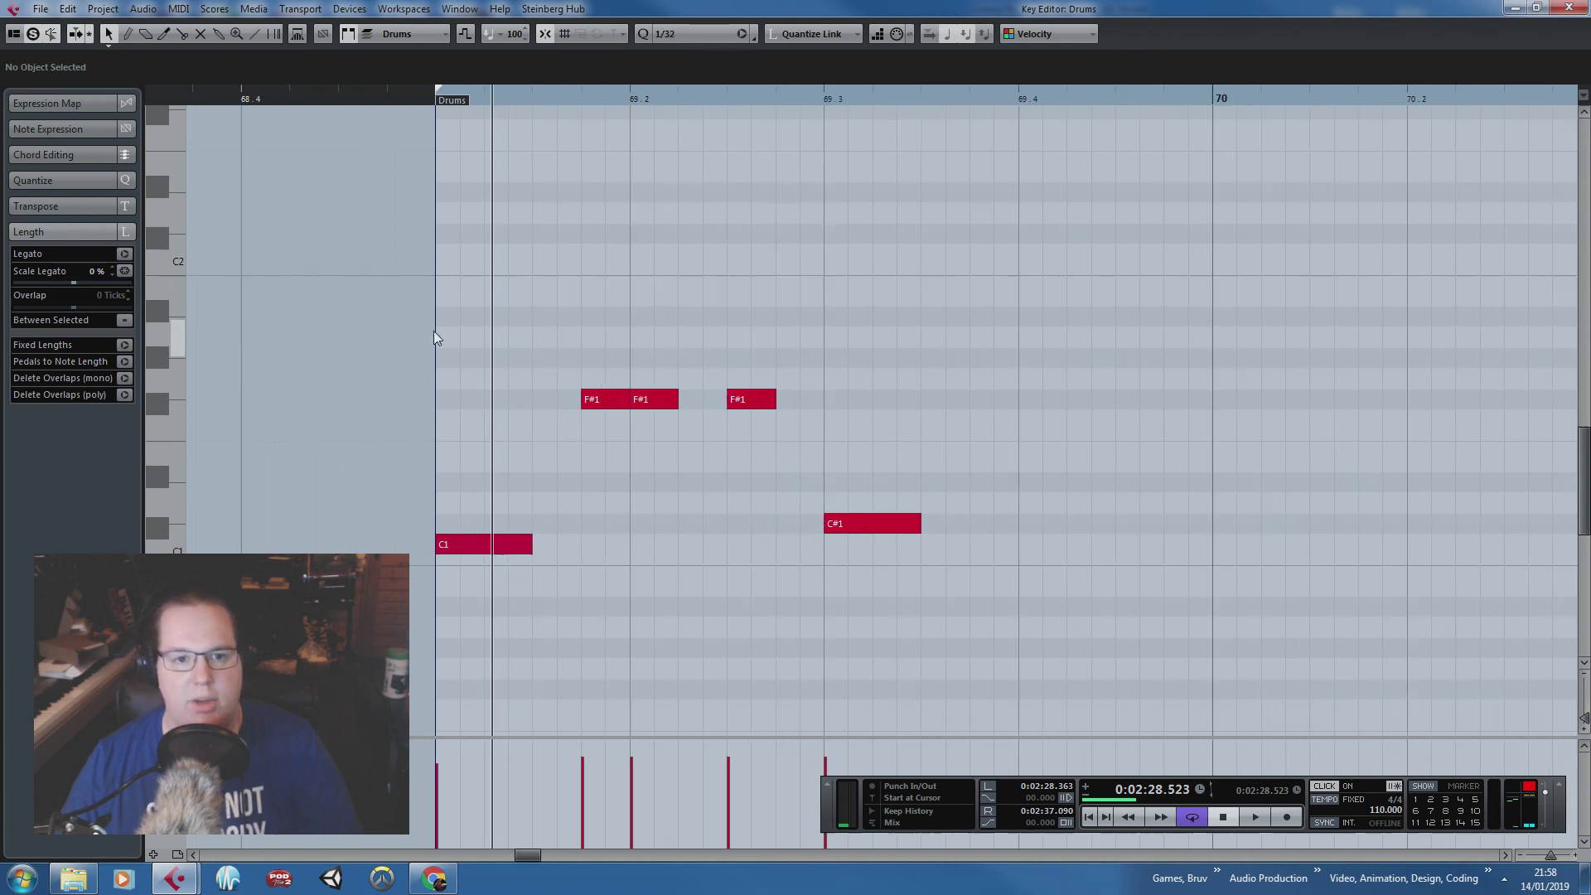
pyautogui.click(437, 98)
pyautogui.press('space')
pyautogui.press('space')
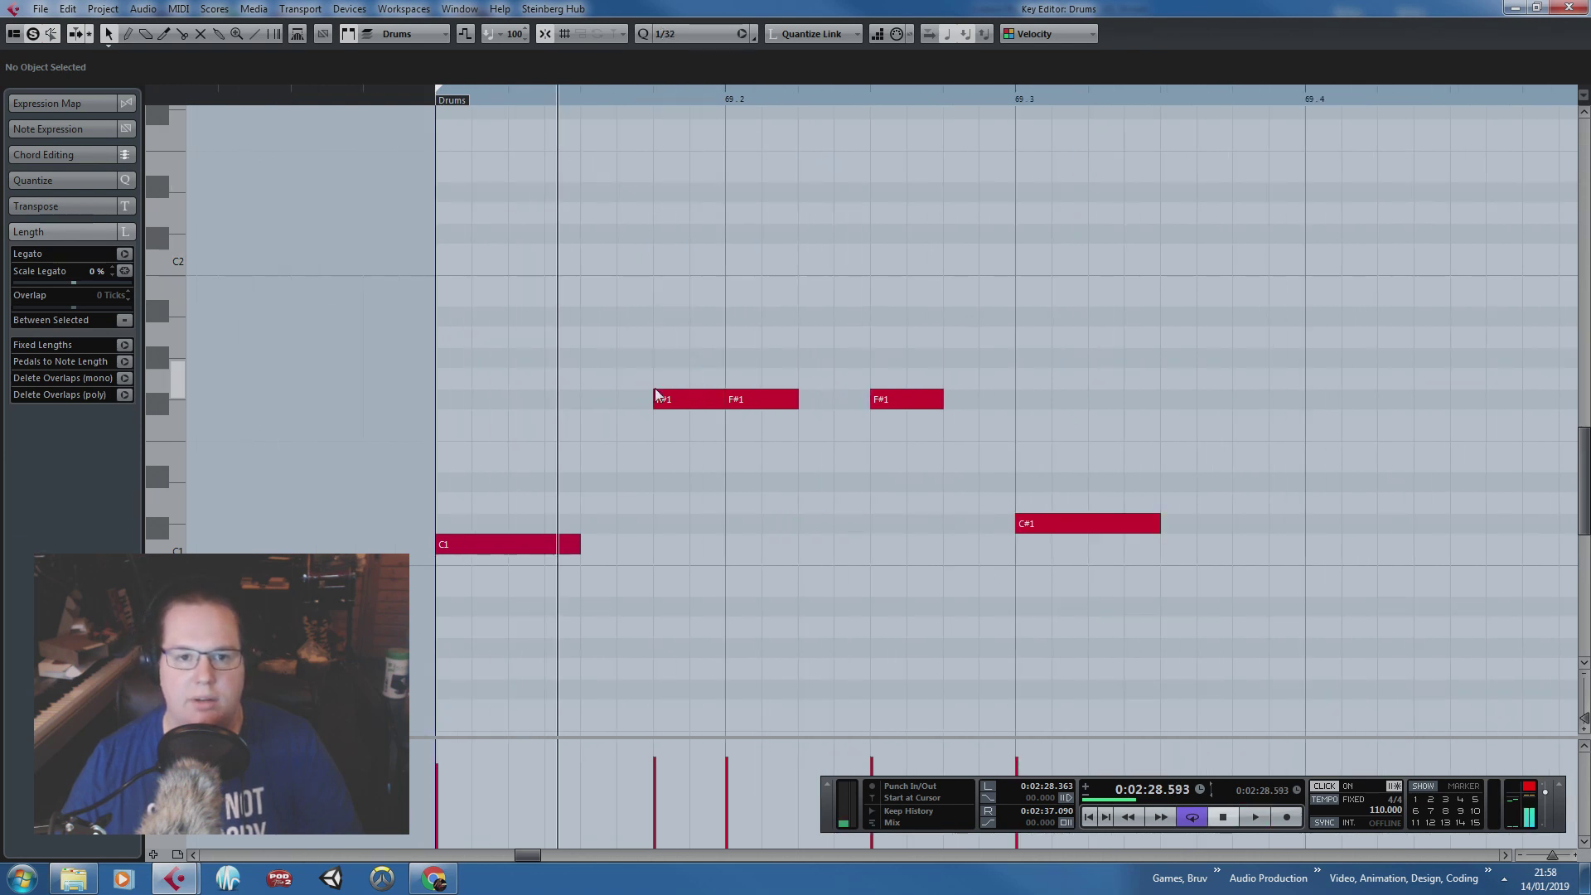
# Step: Turn the first F#1 hit into two thirty-second hits at 69.1.3 and 69.1.3.60, then play the pattern
pyautogui.moveTo(655, 389); pyautogui.dragTo(612, 400)
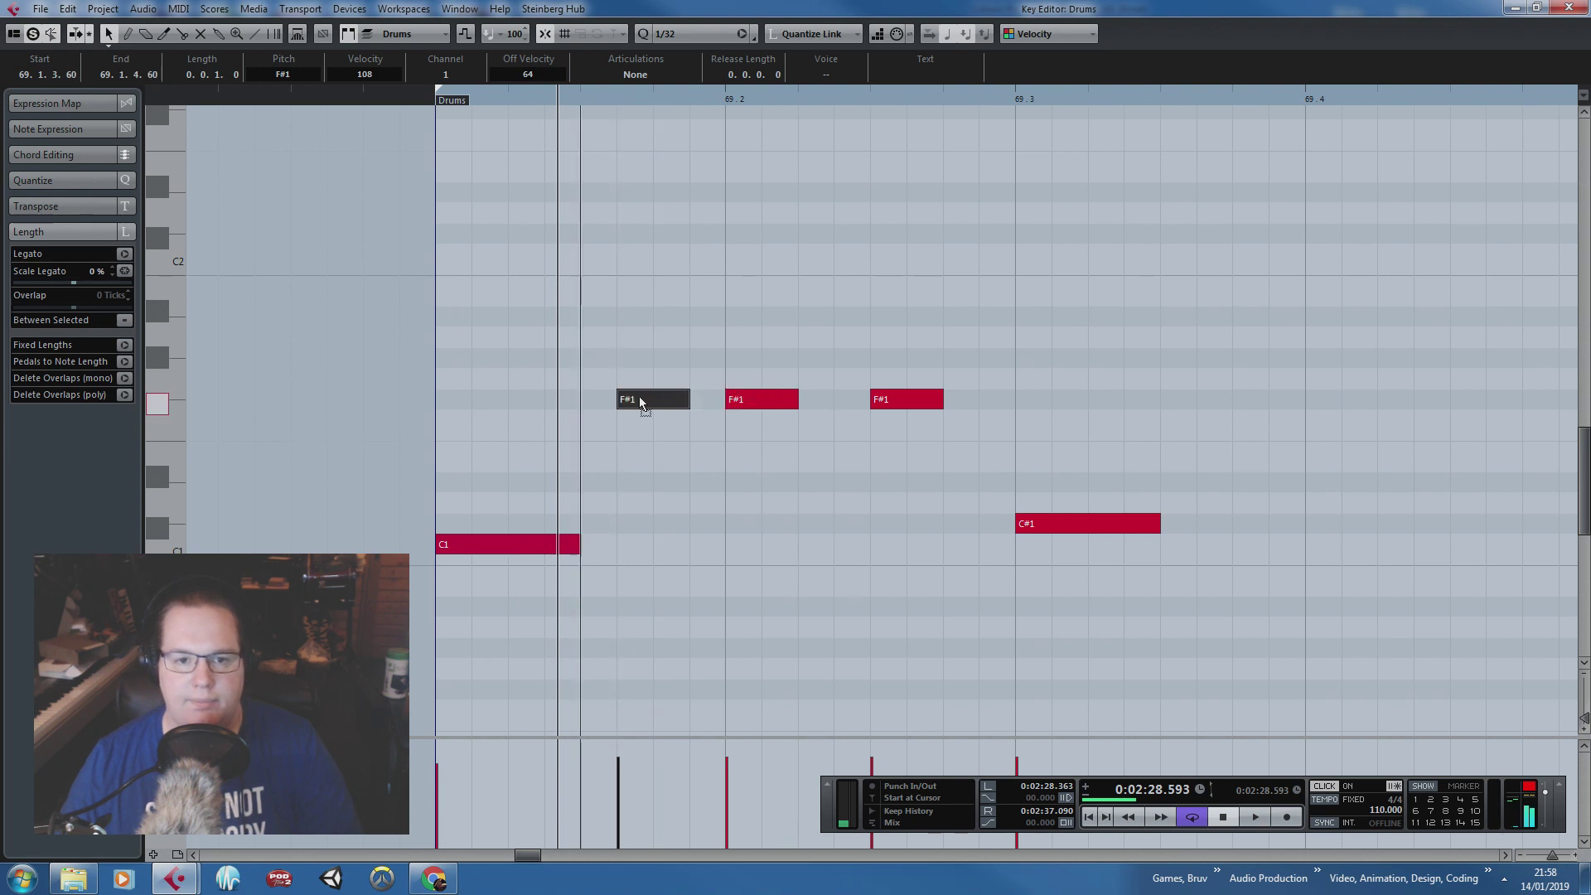
pyautogui.keyDown('alt'); pyautogui.click(631, 402); pyautogui.keyUp('alt')
pyautogui.click(608, 307)
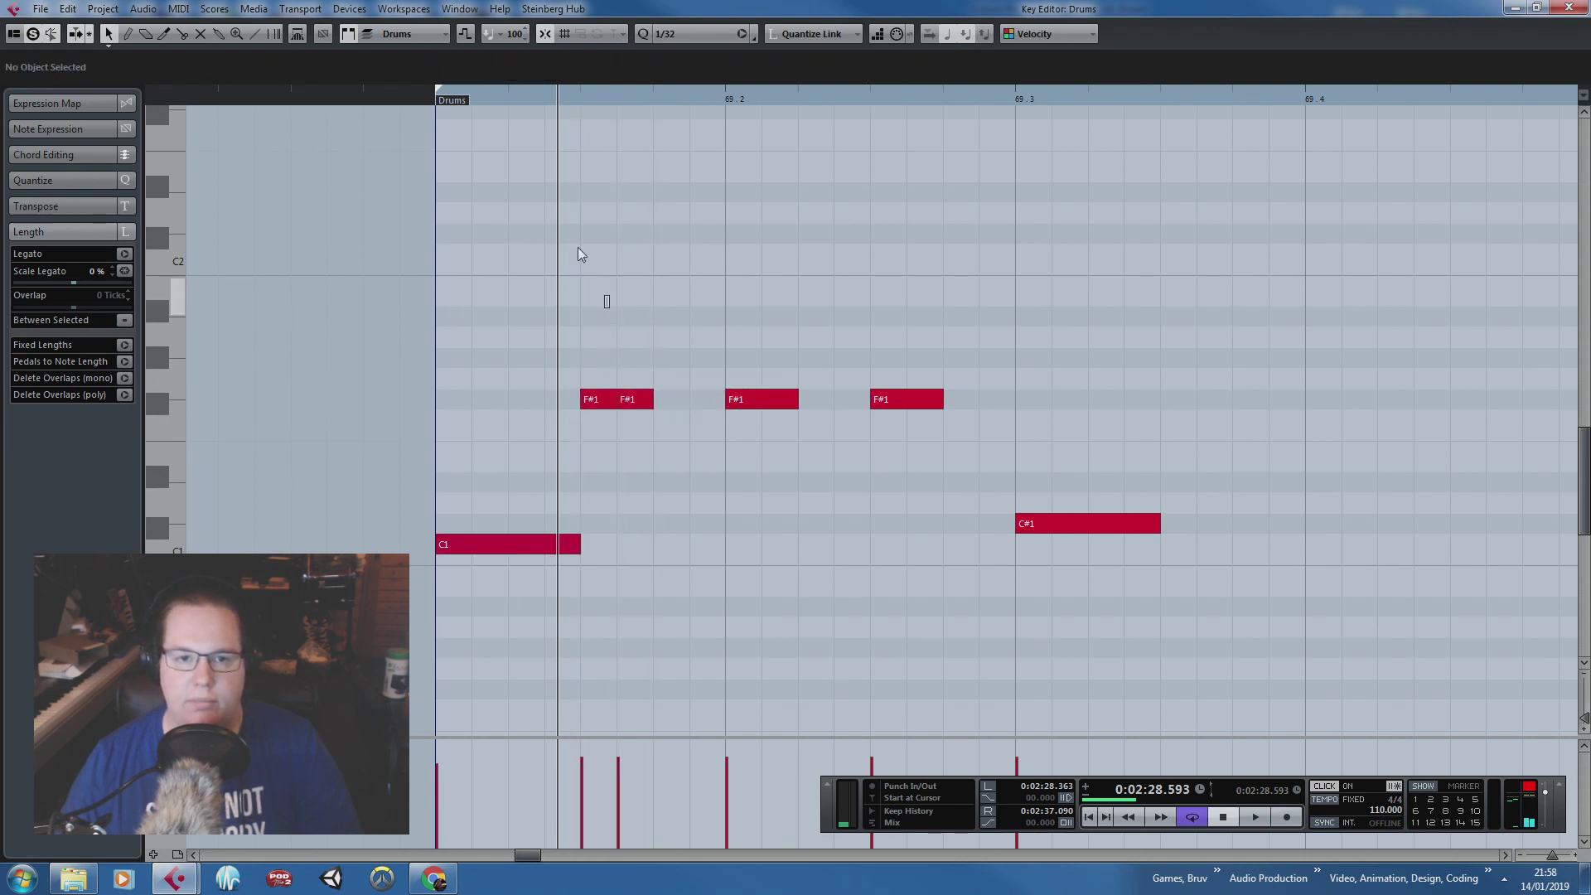
pyautogui.click(431, 98)
pyautogui.press('space')
pyautogui.press('space')
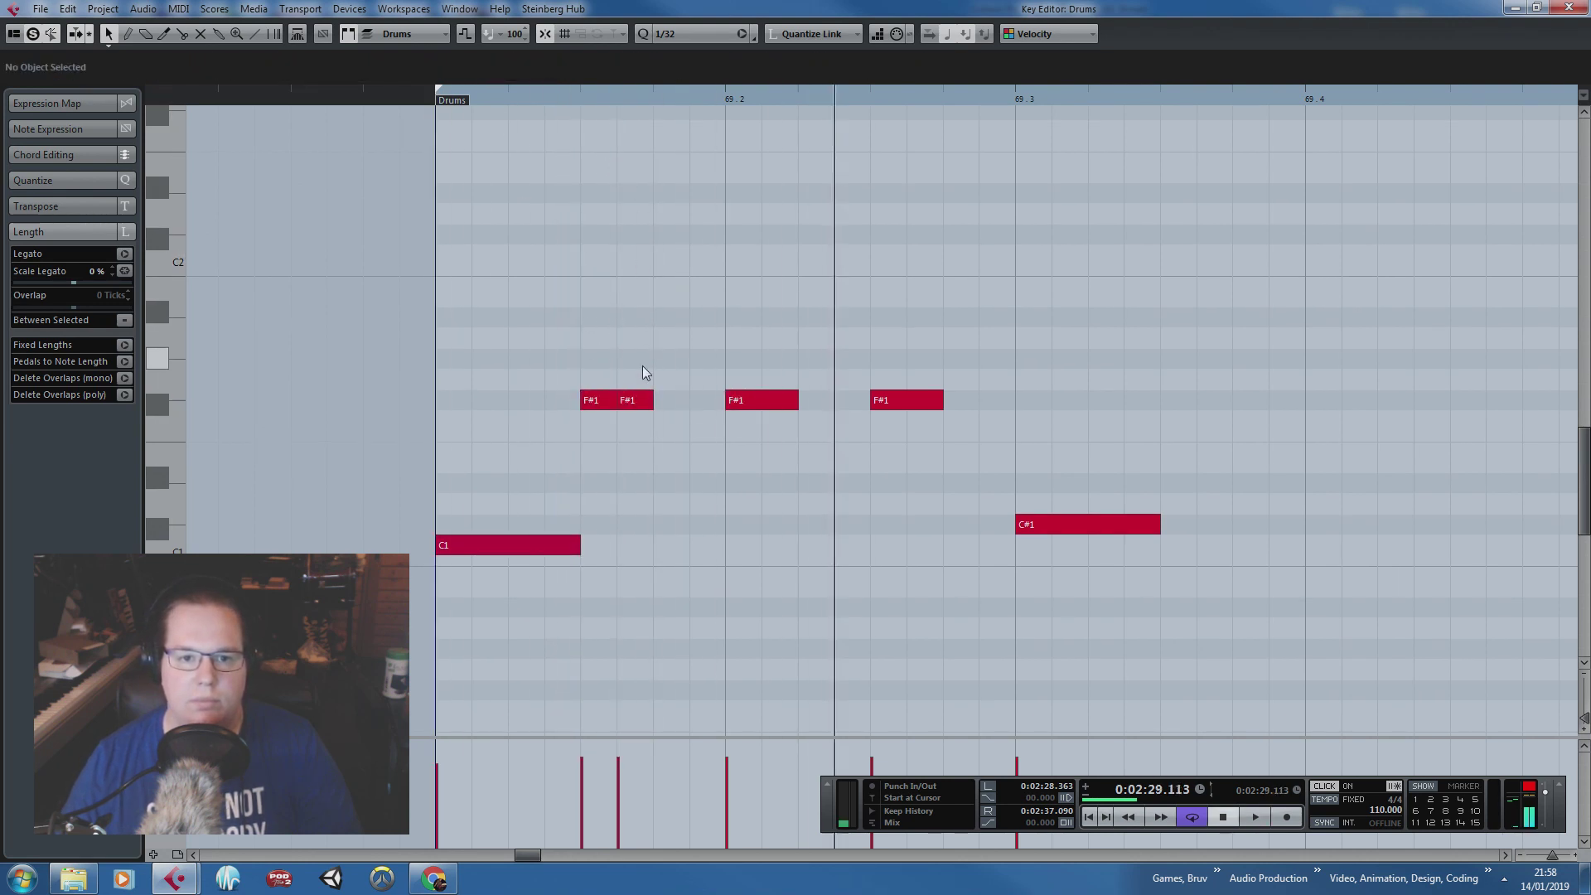
# Step: Move the second short F#1 hit to 69.1.4 and play the pattern from bar 69
pyautogui.moveTo(635, 400); pyautogui.dragTo(671, 404)
pyautogui.click(667, 359)
pyautogui.click(448, 97)
pyautogui.press('space')
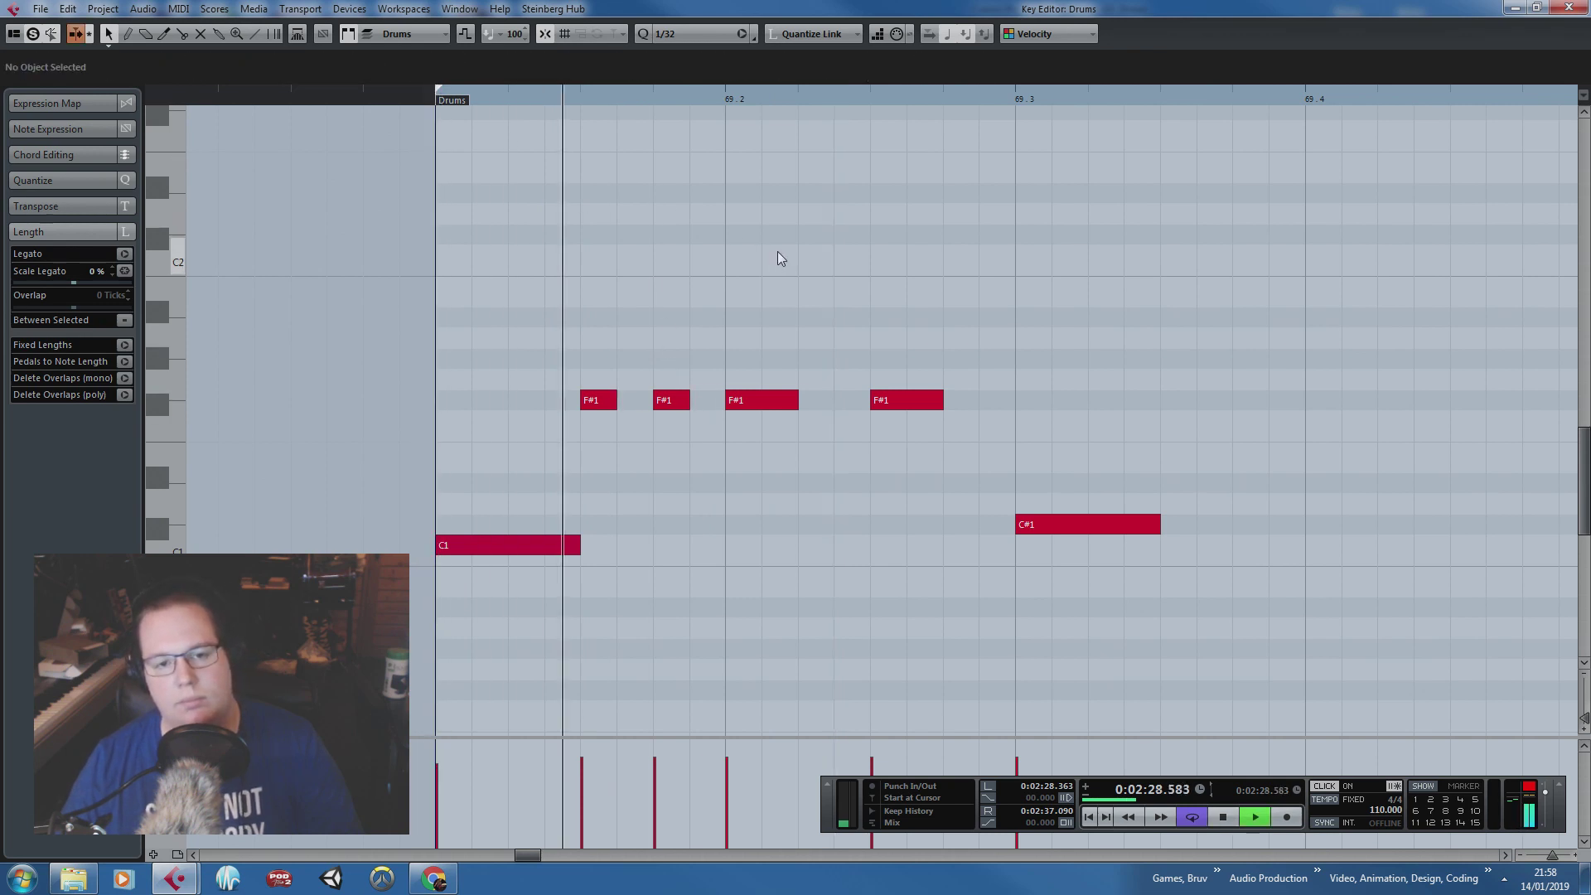
pyautogui.press('space')
# Step: Shift the F#1 hit at 69.2.1 a thirty-second later and delete the F#1 hit at 69.2.3
pyautogui.click(774, 402)
pyautogui.moveTo(835, 410); pyautogui.dragTo(799, 406)
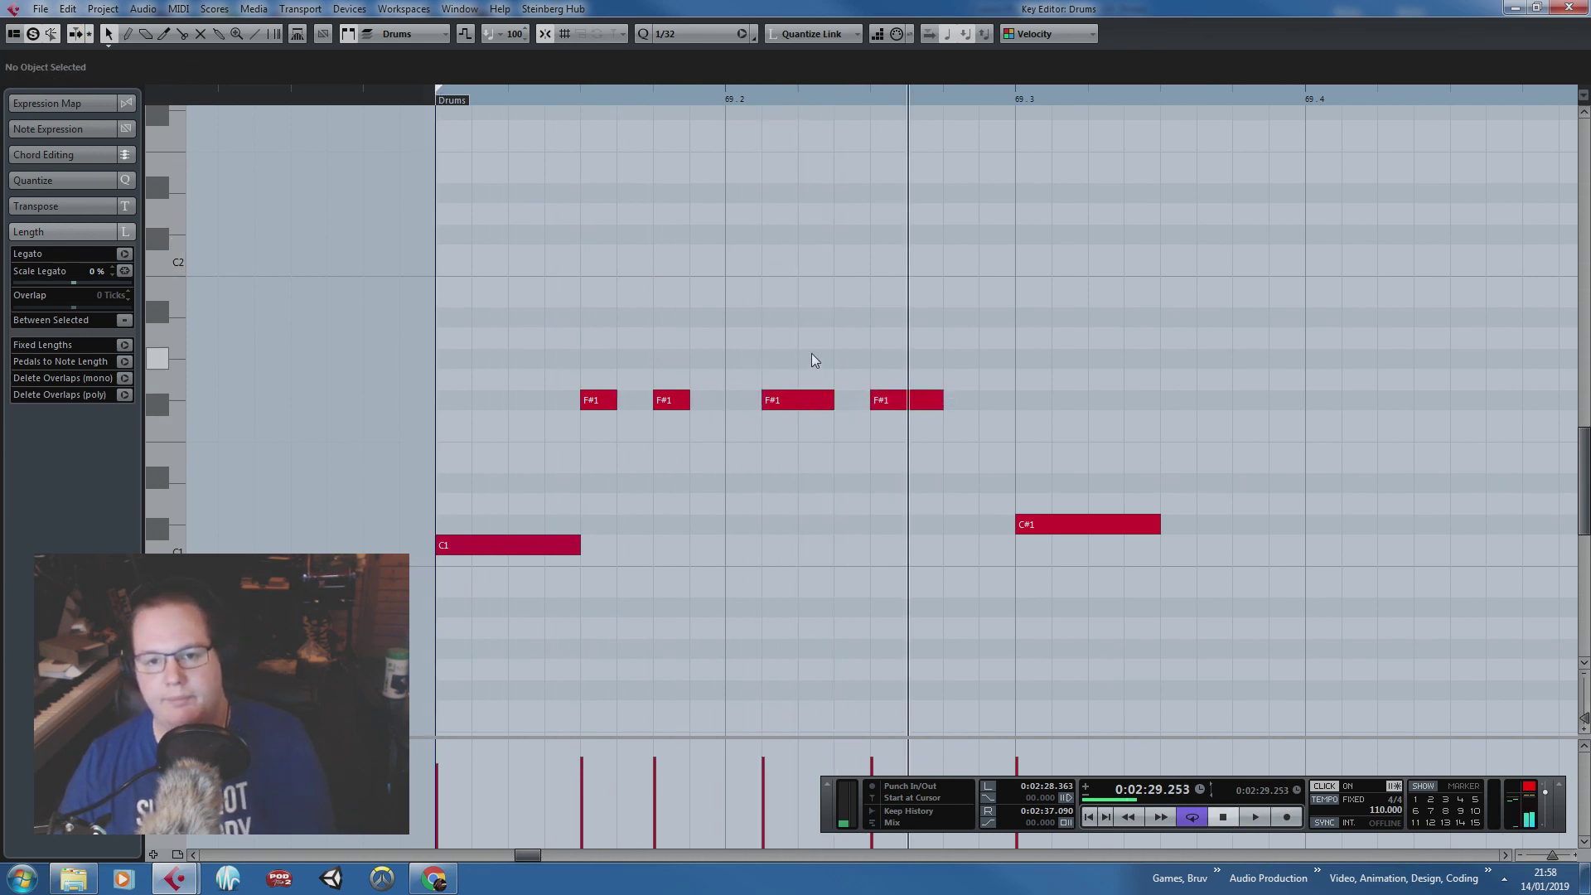
pyautogui.click(898, 402)
pyautogui.press('Delete')
pyautogui.press('space')
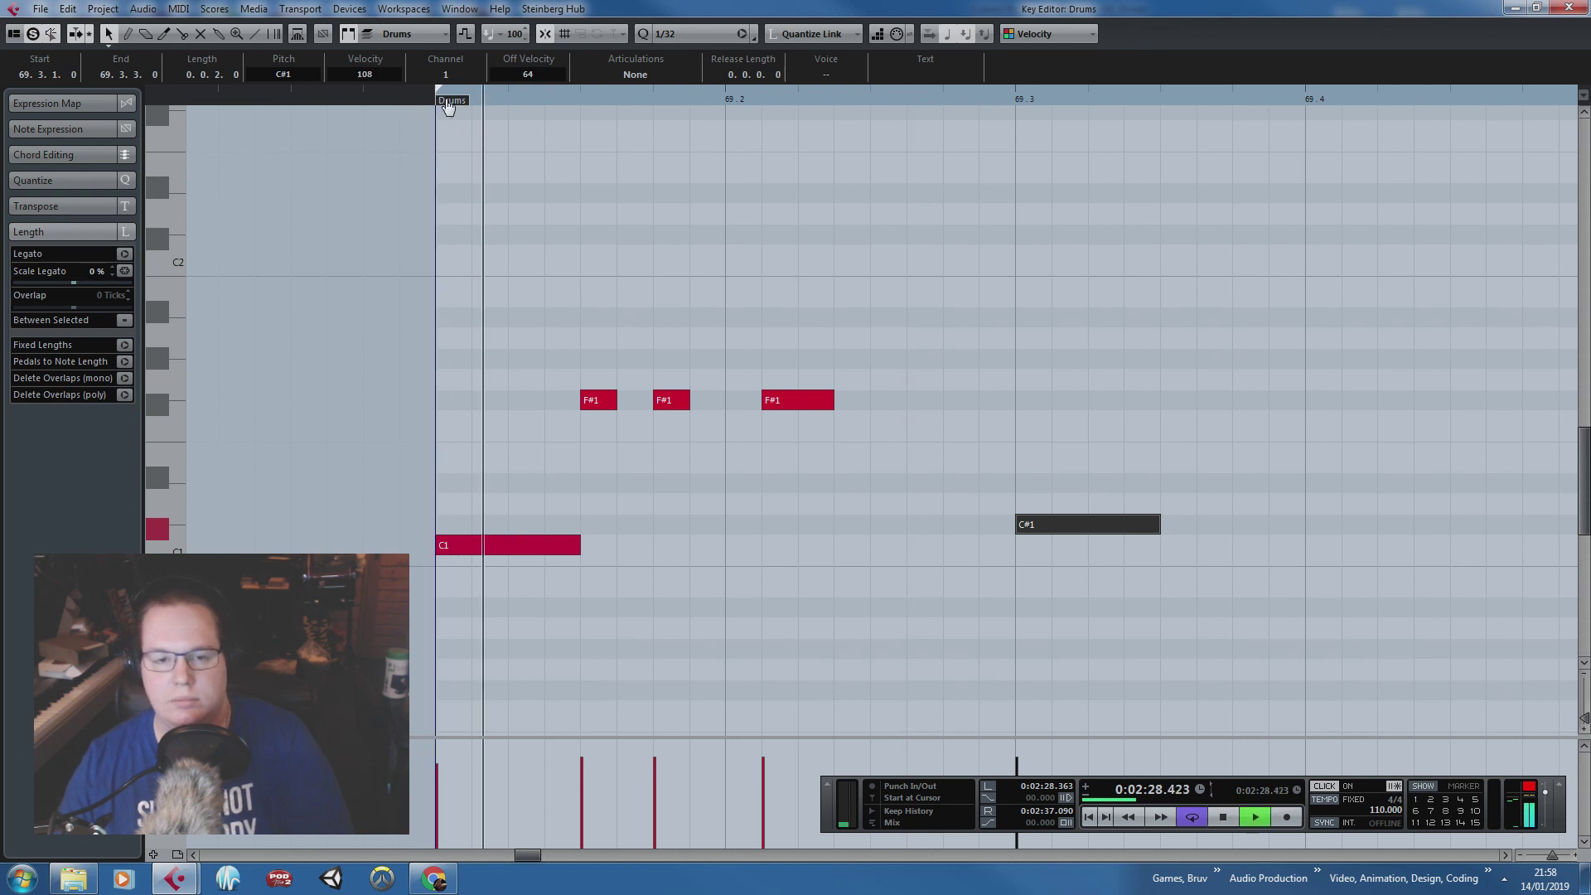
# Step: Move the last F#1 hit to 69.2.2 and play the pattern from bar 69
pyautogui.moveTo(839, 381); pyautogui.dragTo(839, 379)
pyautogui.click(816, 348)
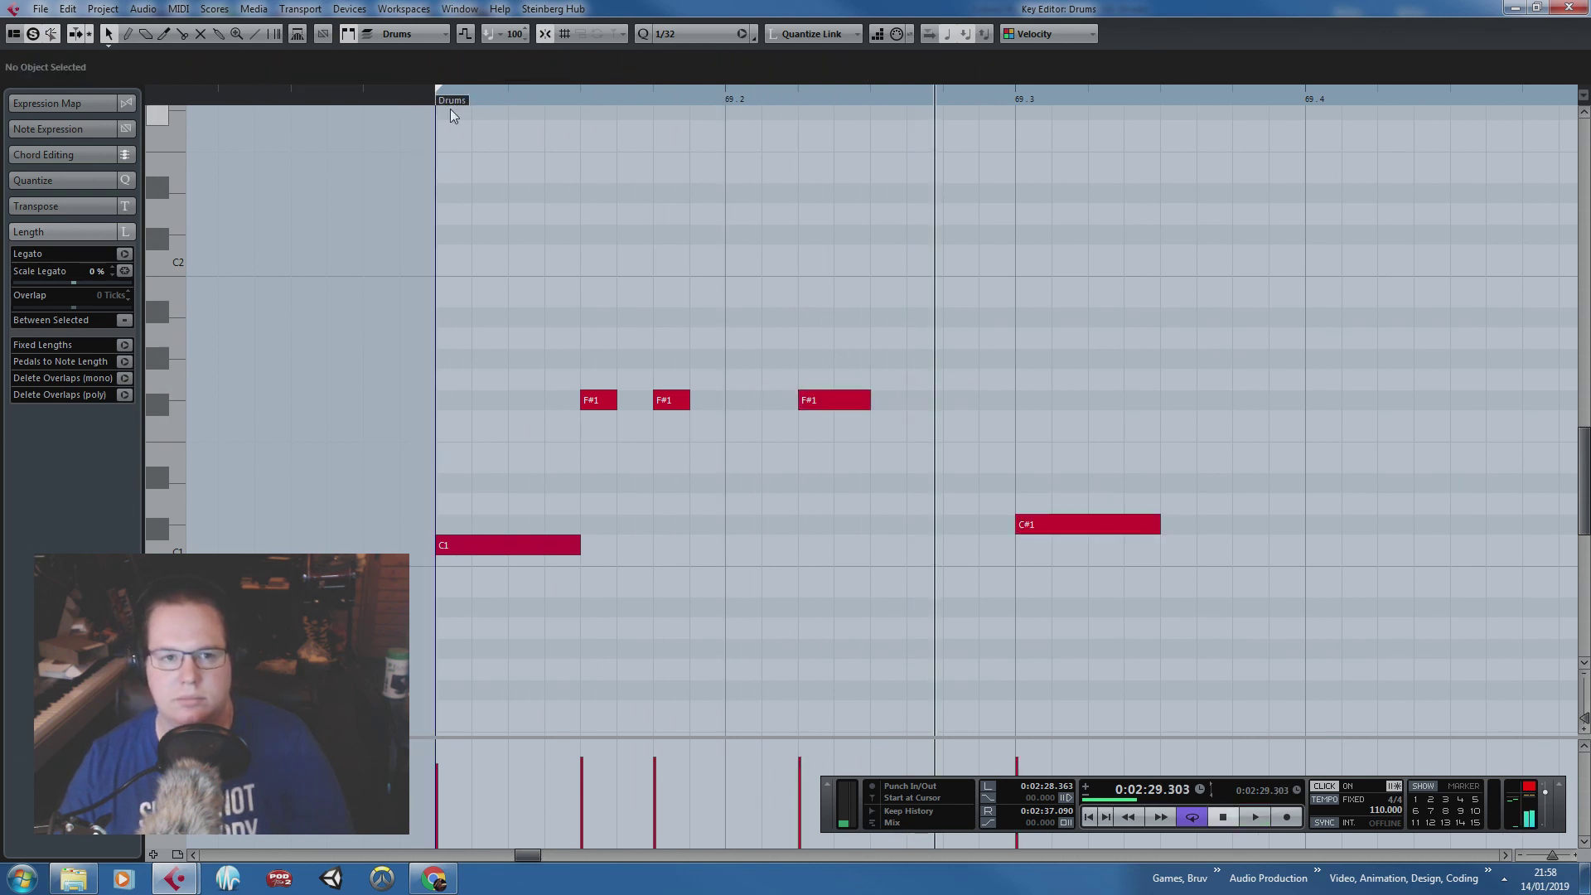
pyautogui.click(439, 95)
pyautogui.press('space')
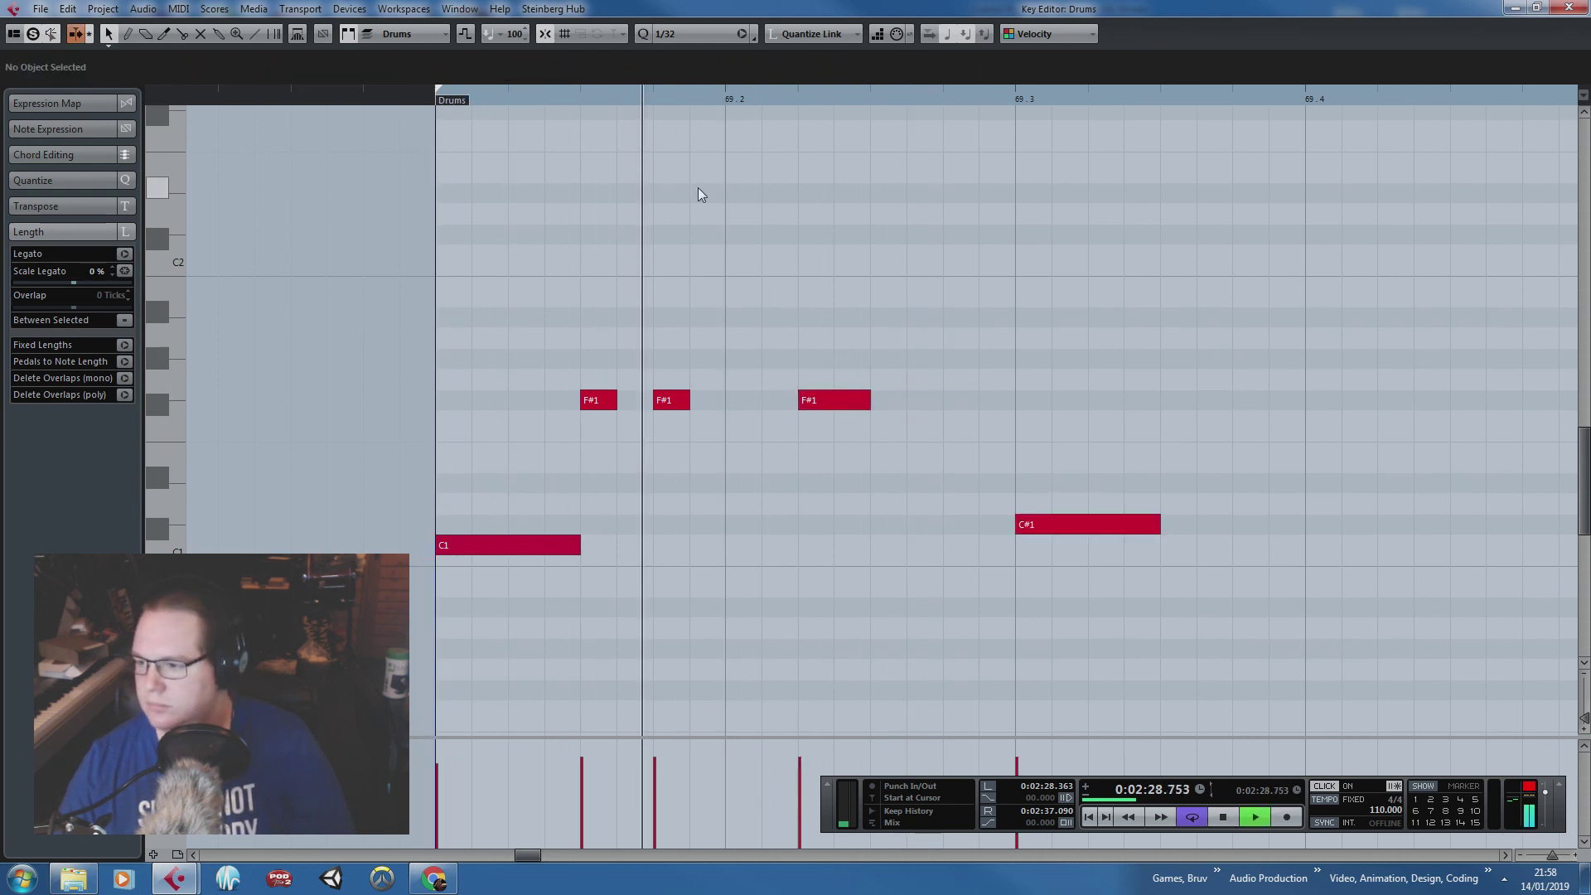
# Step: Try the C#1 hit a sixteenth earlier at 69.2.4 and play the pattern
pyautogui.moveTo(1099, 524); pyautogui.dragTo(1044, 524)
pyautogui.click(738, 234)
pyautogui.press('space')
pyautogui.press('space')
pyautogui.click(991, 444)
pyautogui.press('space')
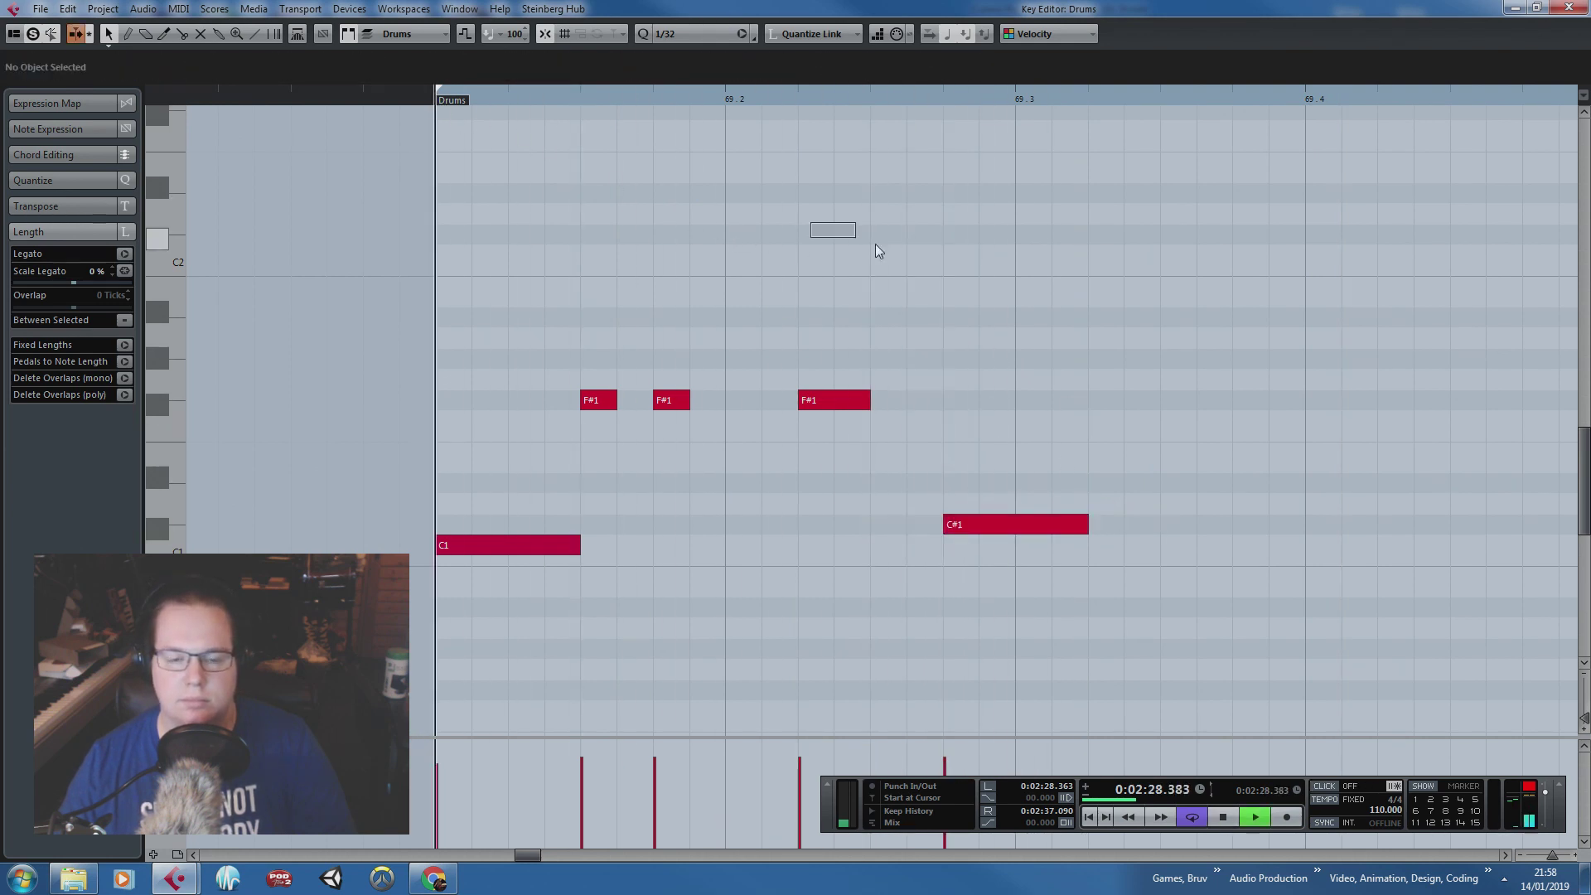
pyautogui.press('space')
# Step: Set the quantize grid to 1/16 Triplet
pyautogui.click(681, 34)
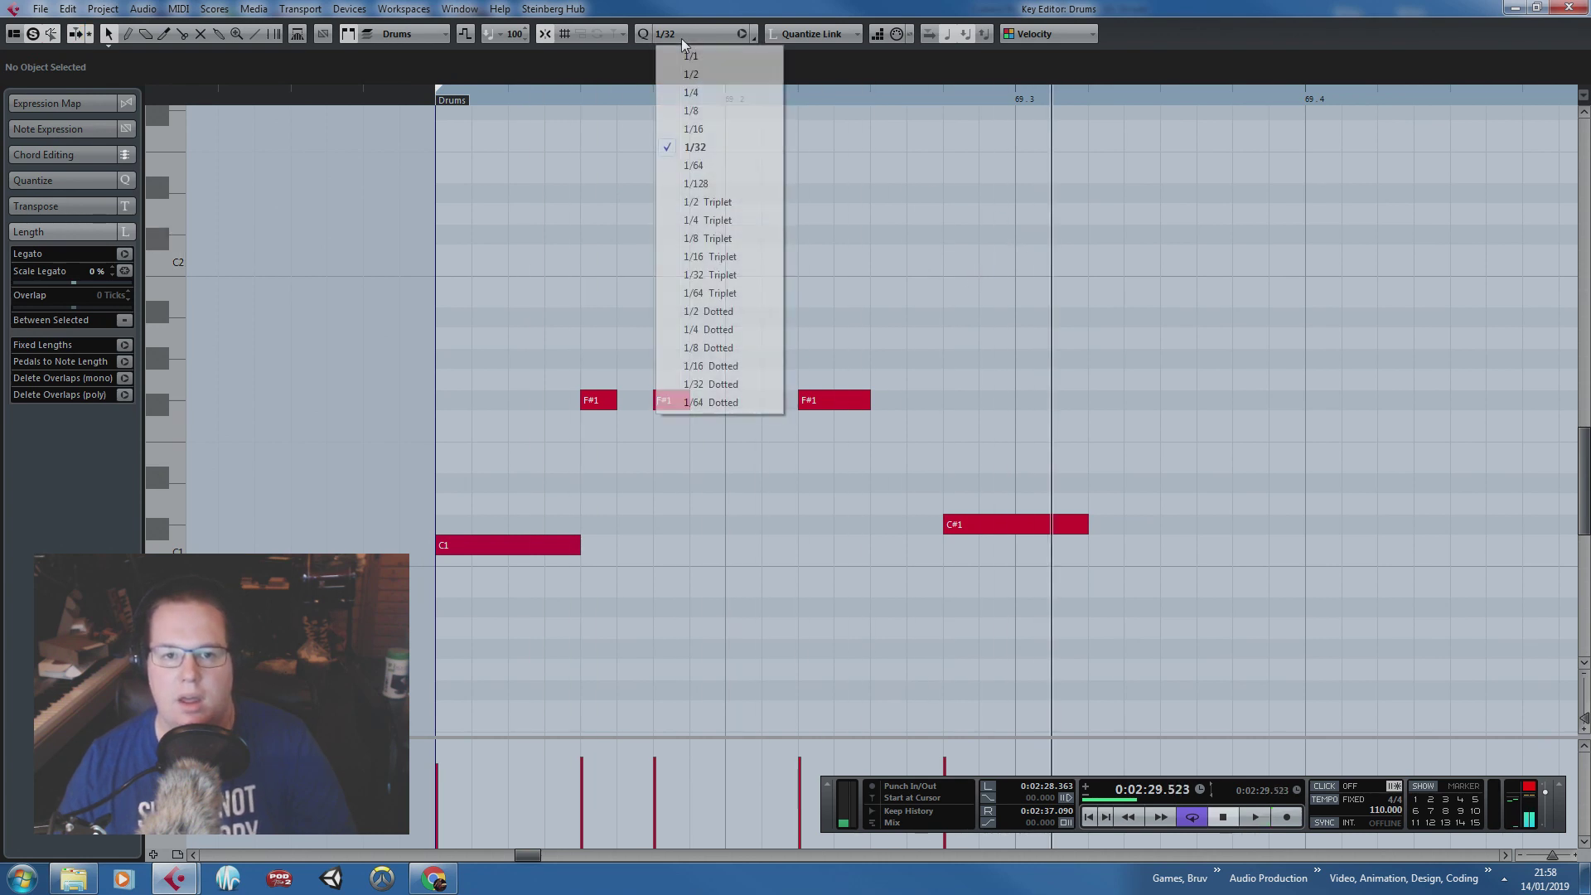
pyautogui.click(752, 239)
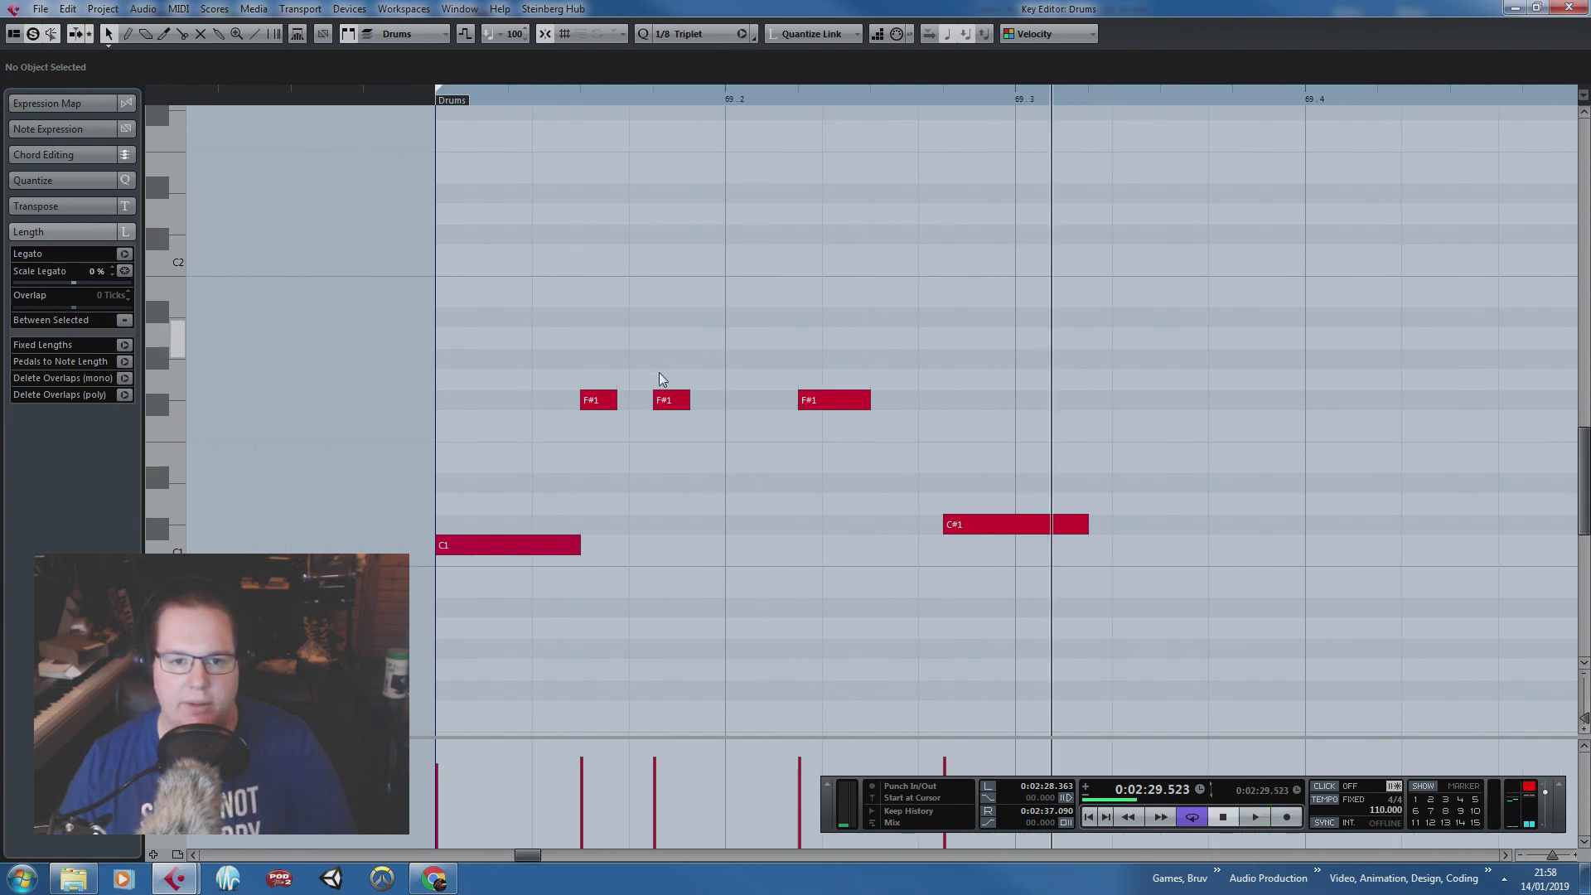
pyautogui.click(681, 34)
pyautogui.click(713, 256)
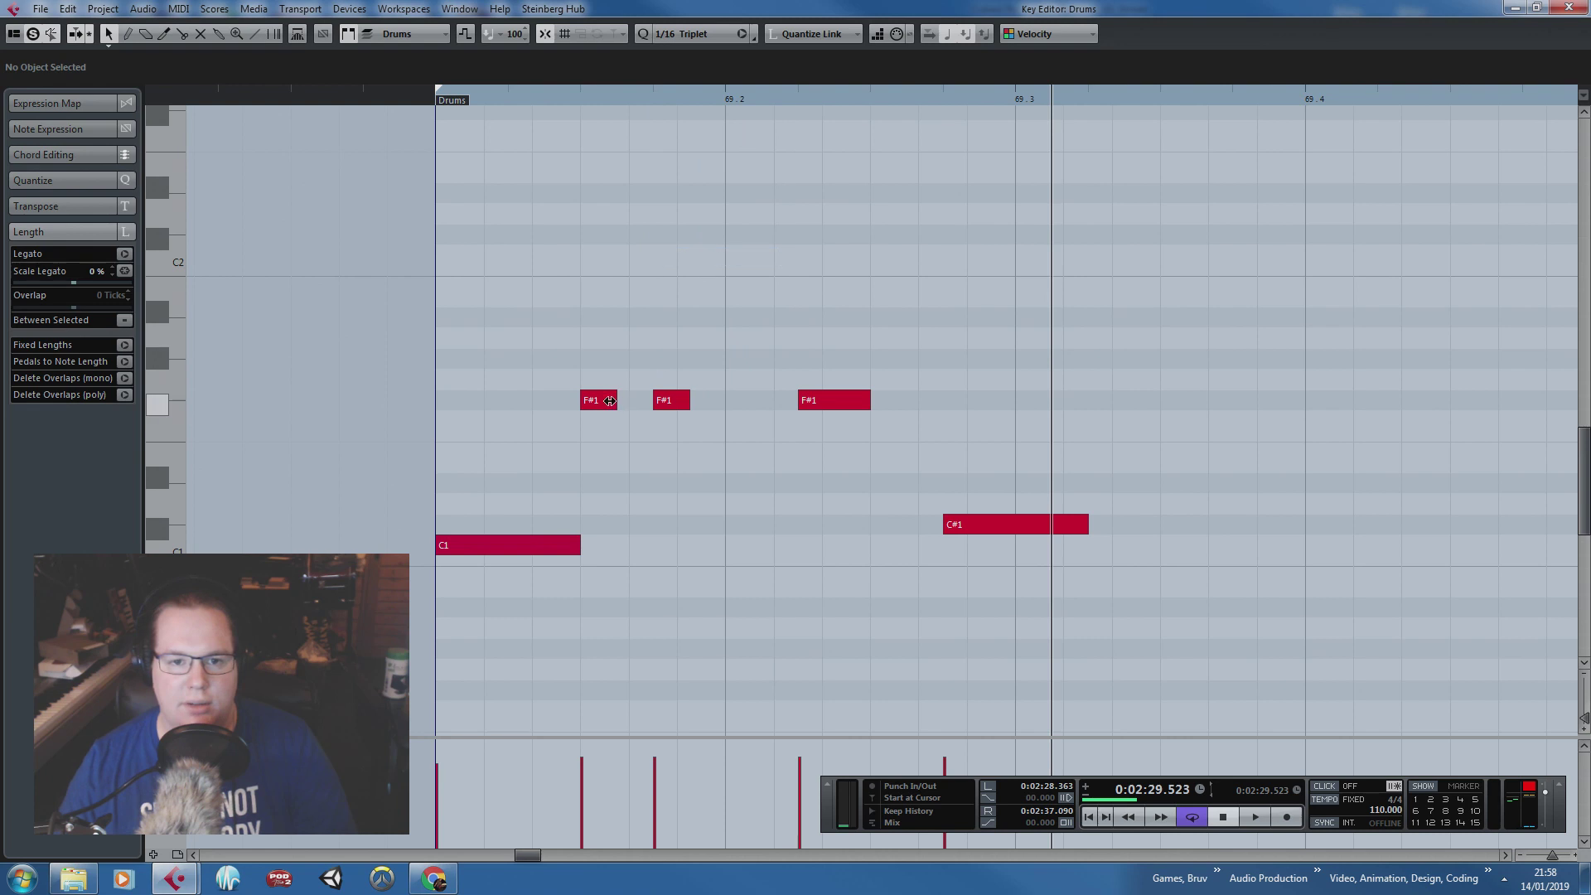
# Step: Move the last two F#1 hits to 69.1.4.40 and 69.2.2.40 and the C#1 hit to 69.3.1, then play
pyautogui.moveTo(674, 404); pyautogui.dragTo(698, 404)
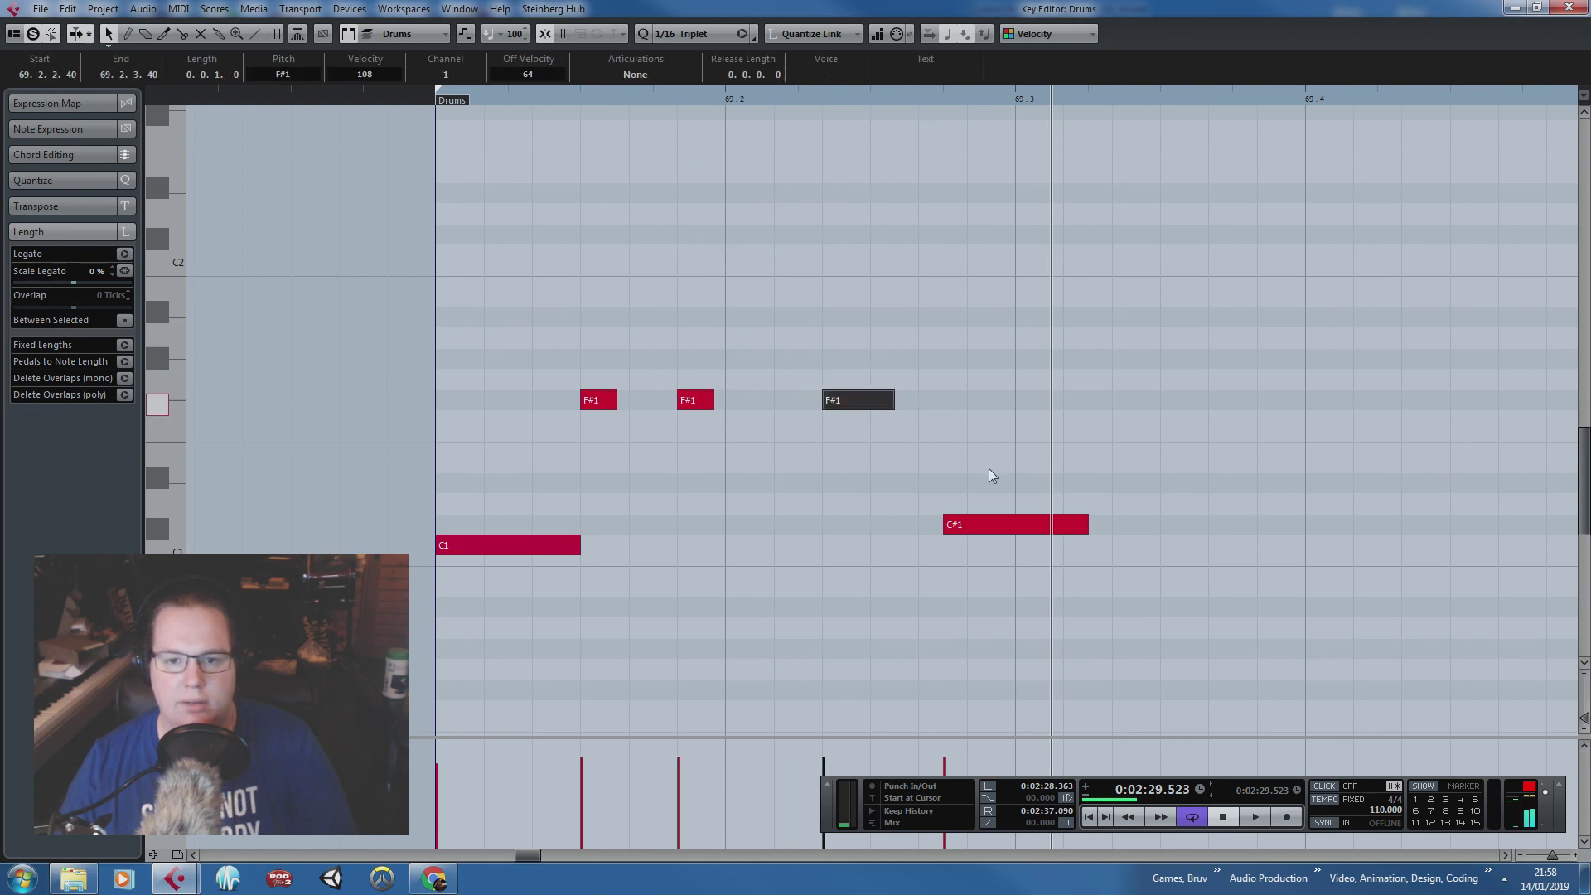
pyautogui.moveTo(1004, 523); pyautogui.dragTo(1077, 525)
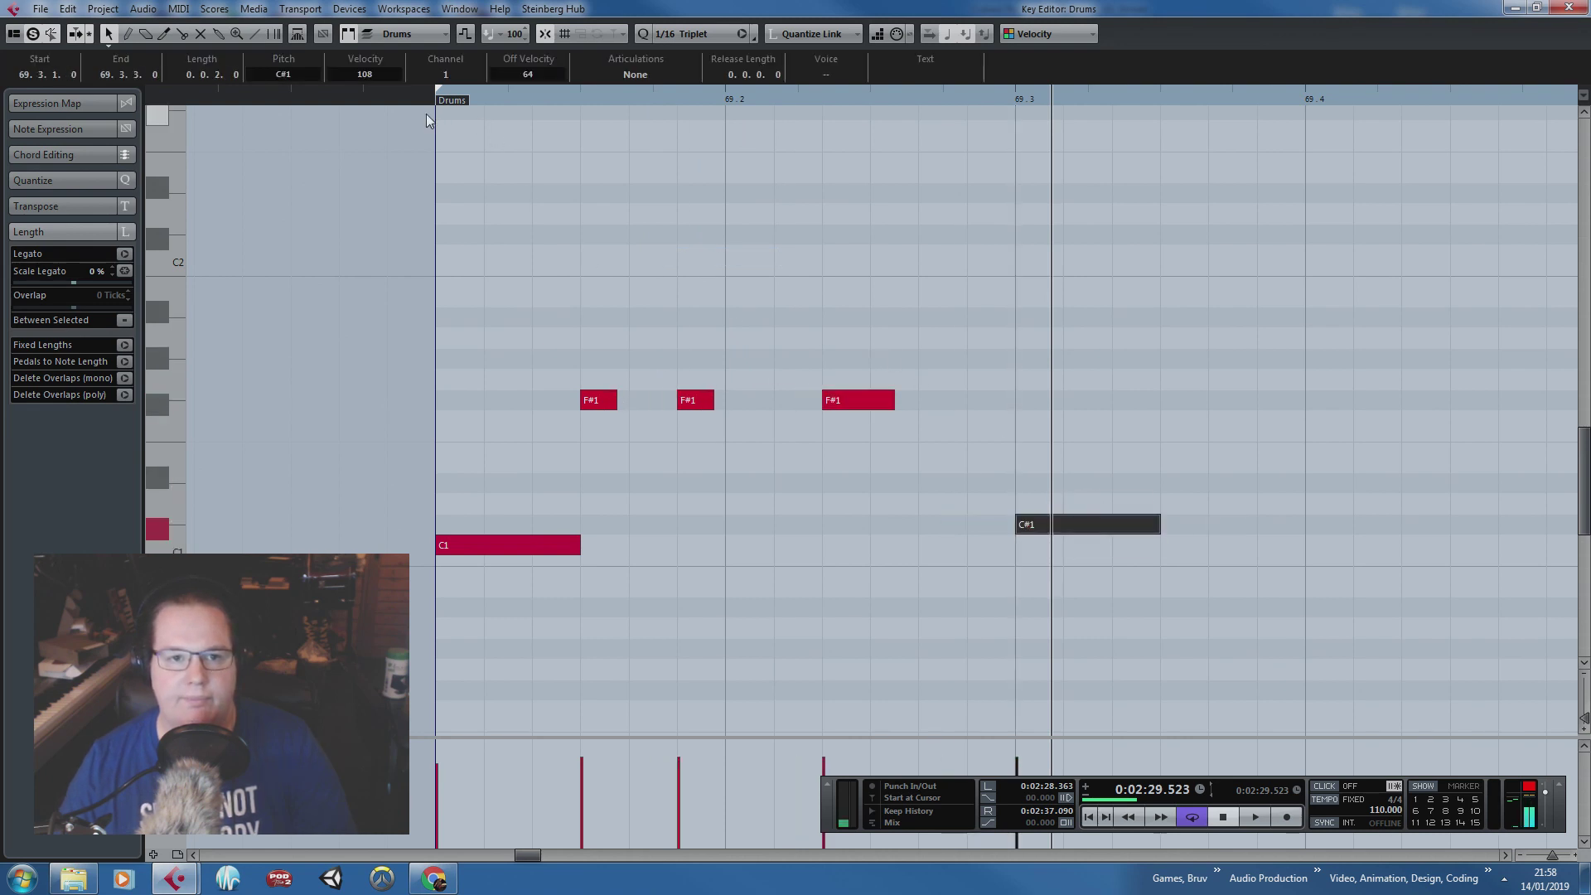
pyautogui.moveTo(422, 98); pyautogui.dragTo(435, 93)
pyautogui.press('space')
pyautogui.press('space')
# Step: Move the three F#1 hits to 69.1.3.80, 69.2.1 and 69.2.3, then play the pattern from bar 69
pyautogui.moveTo(590, 402); pyautogui.dragTo(701, 401)
pyautogui.moveTo(880, 406); pyautogui.dragTo(880, 406)
pyautogui.click(729, 256)
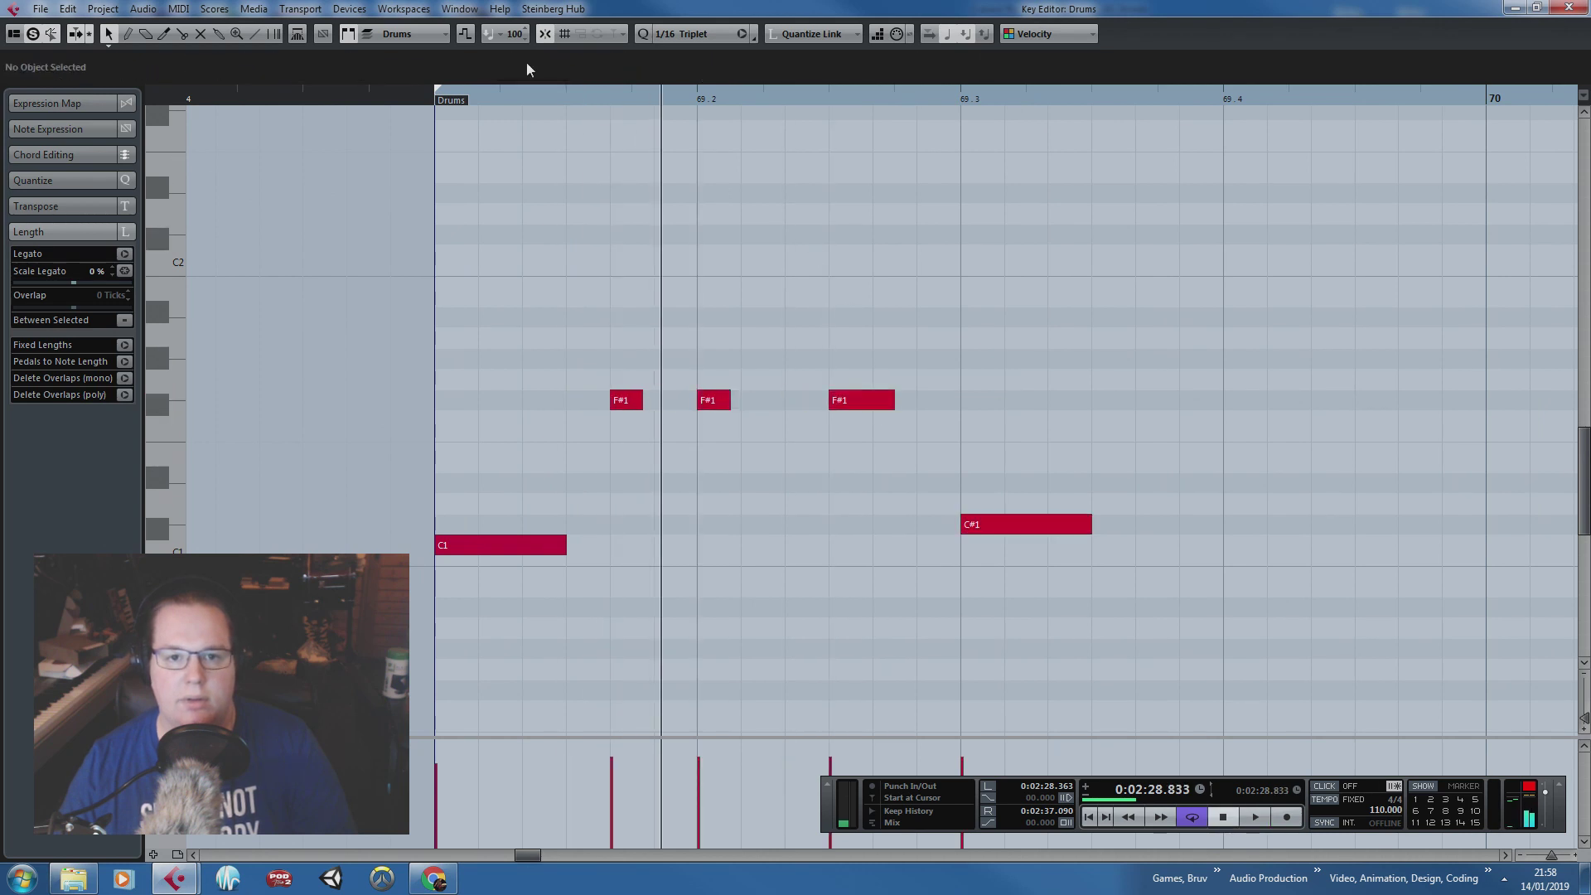
pyautogui.click(434, 101)
pyautogui.press('space')
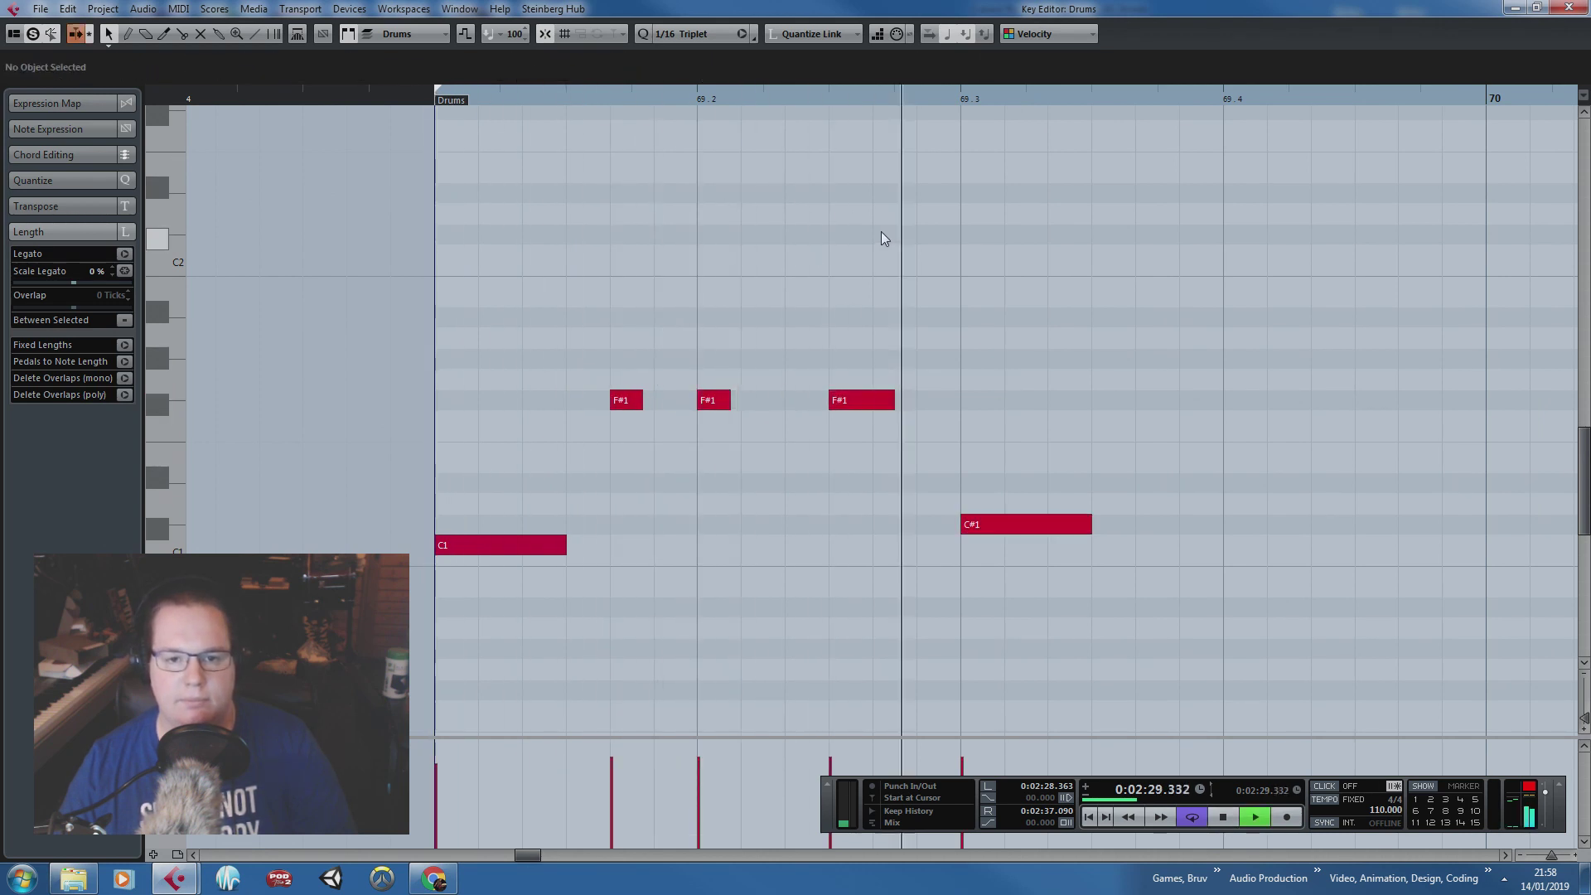
pyautogui.press('space')
# Step: Try the last F#1 hit at 69.2.2.40 and play the pattern
pyautogui.moveTo(854, 404); pyautogui.dragTo(809, 404)
pyautogui.click(417, 113)
pyautogui.scroll(1, 417, 113)
pyautogui.press('space')
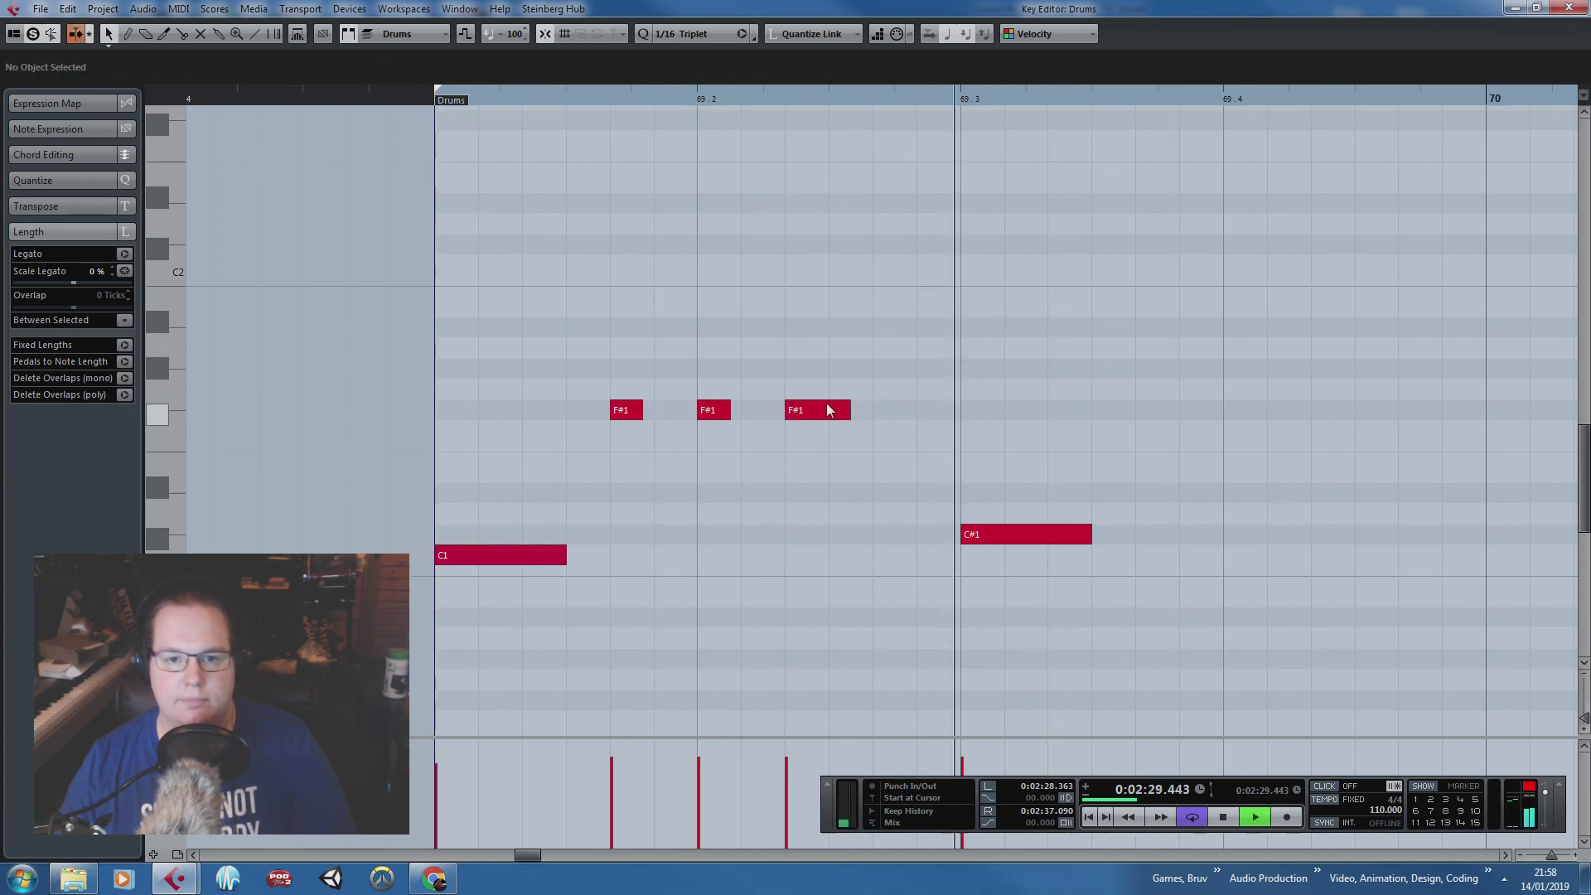
pyautogui.press('space')
# Step: Move the last F#1 hit to 69.2.3.80 and play the pattern
pyautogui.moveTo(827, 410); pyautogui.dragTo(892, 406)
pyautogui.press('space')
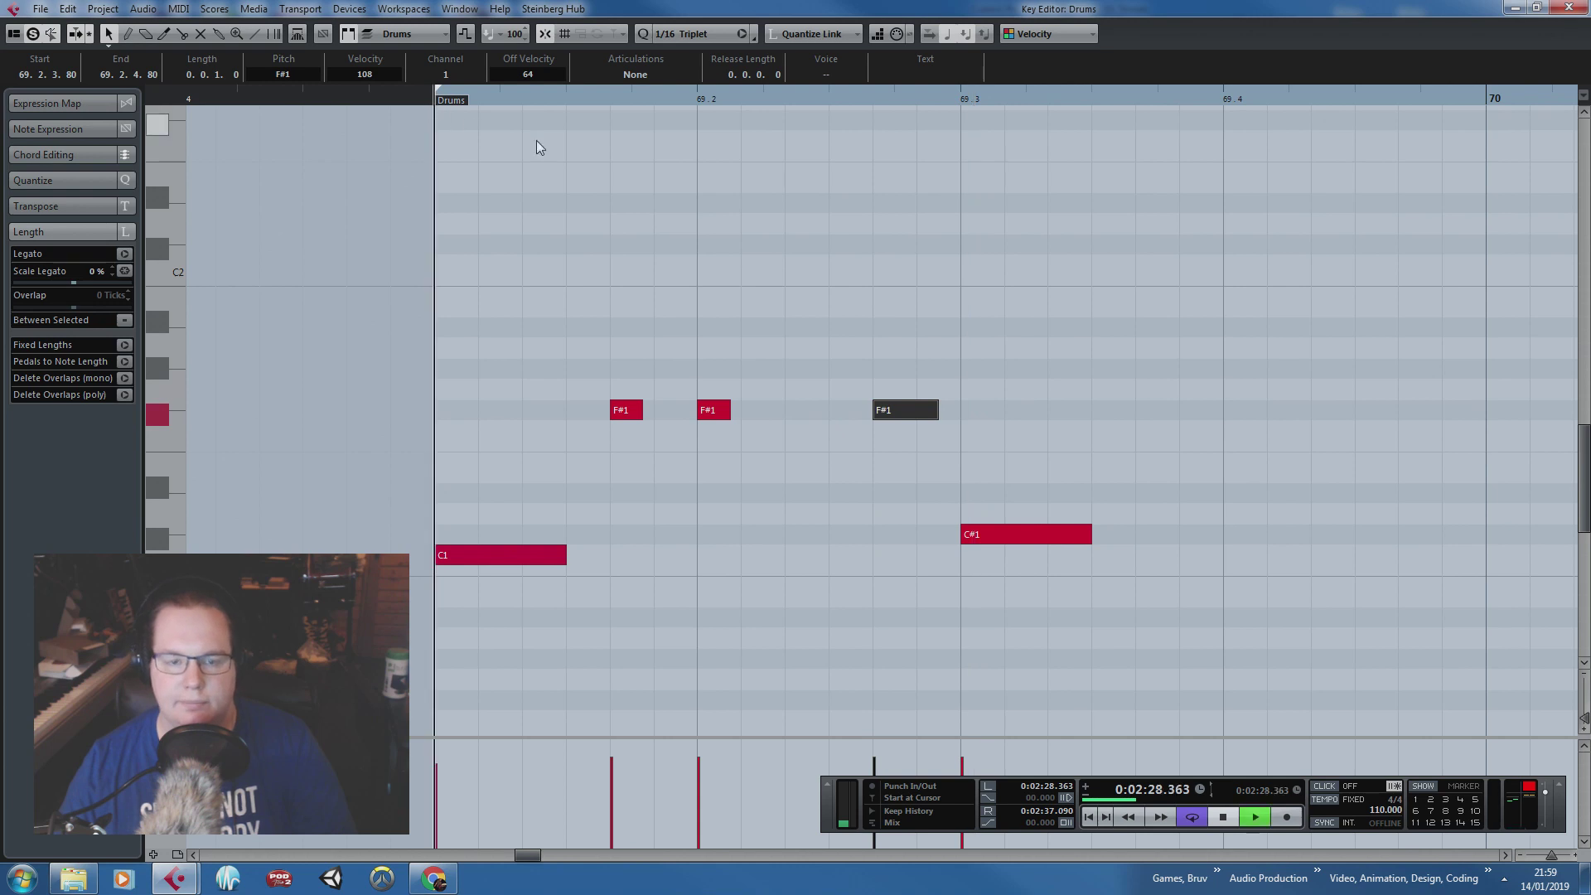
pyautogui.click(917, 241)
pyautogui.press('space')
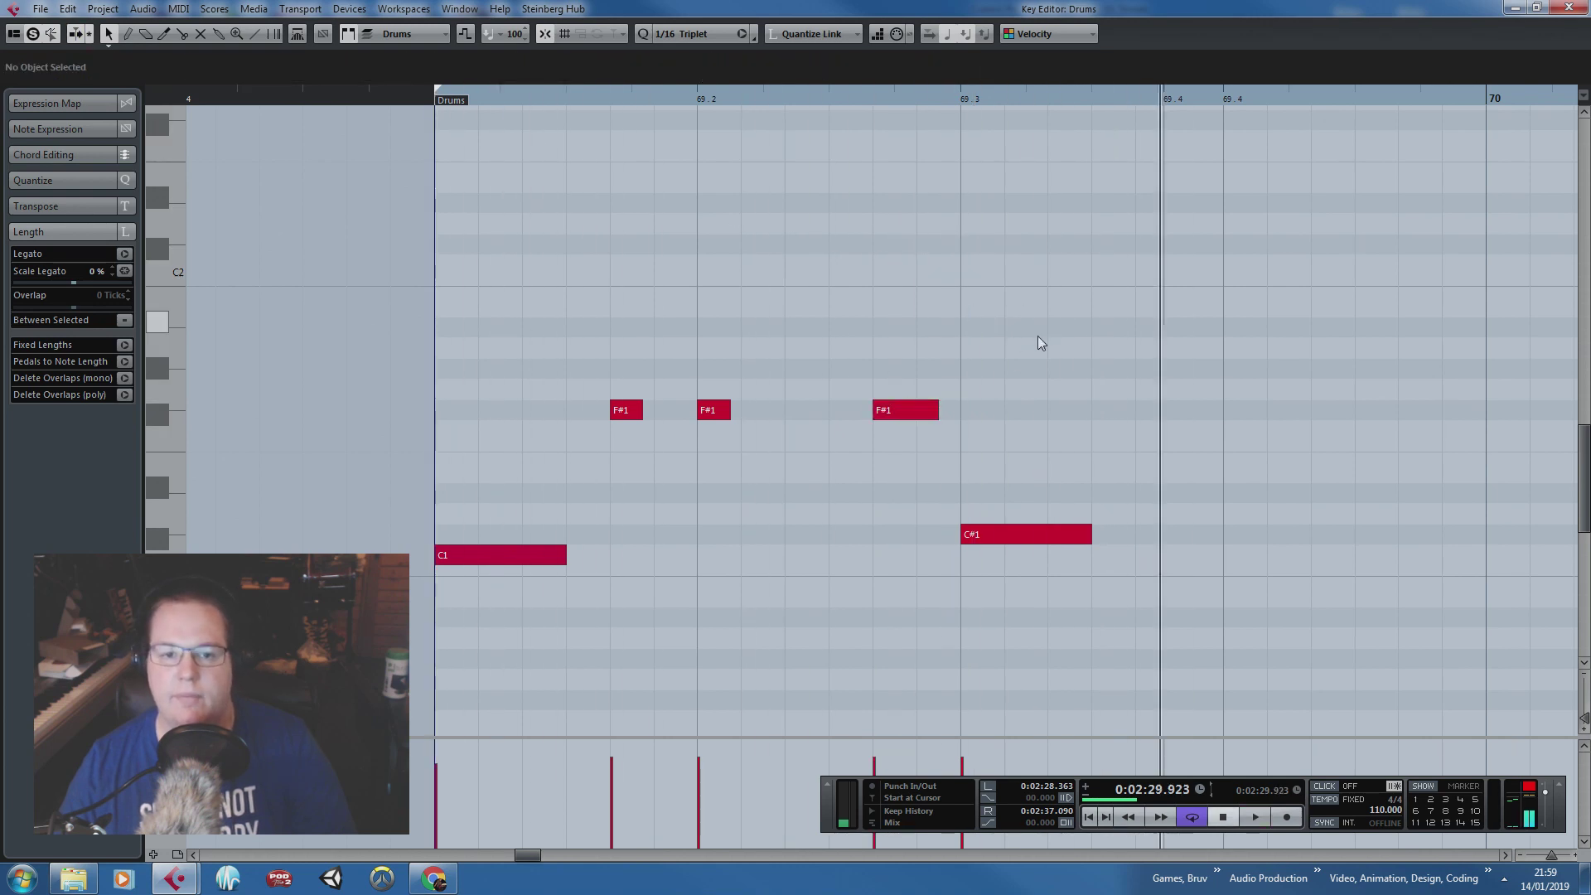
# Step: Copy the F#1 hit at 69.2.3.80 to 69.3.3 and 69.4.3
pyautogui.press('g')
pyautogui.moveTo(1155, 353); pyautogui.dragTo(944, 470)
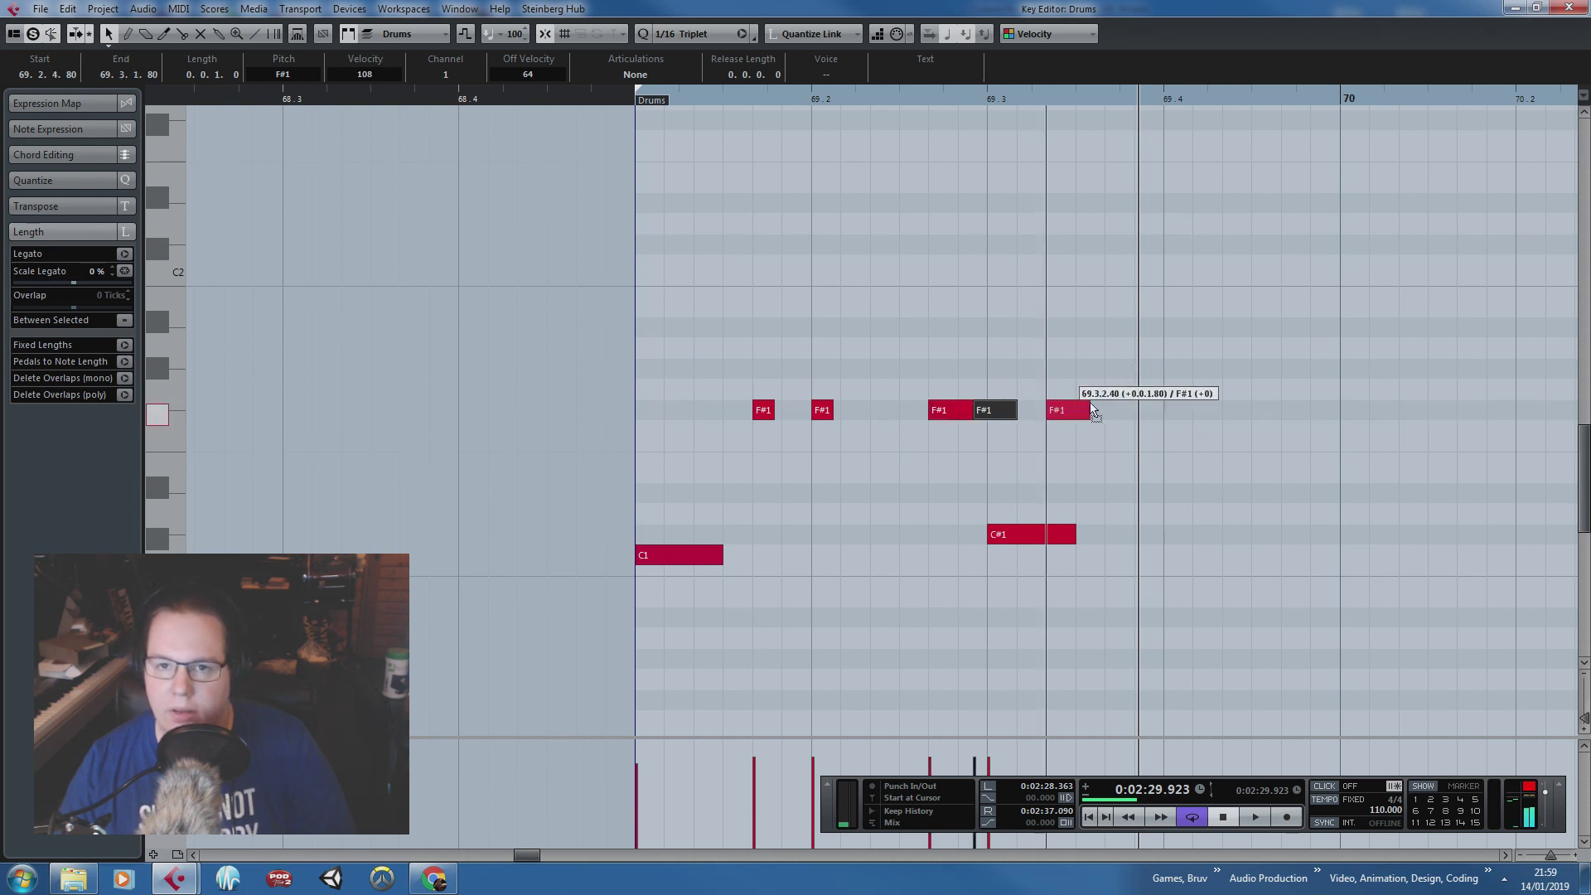
pyautogui.moveTo(1091, 410); pyautogui.dragTo(1084, 415)
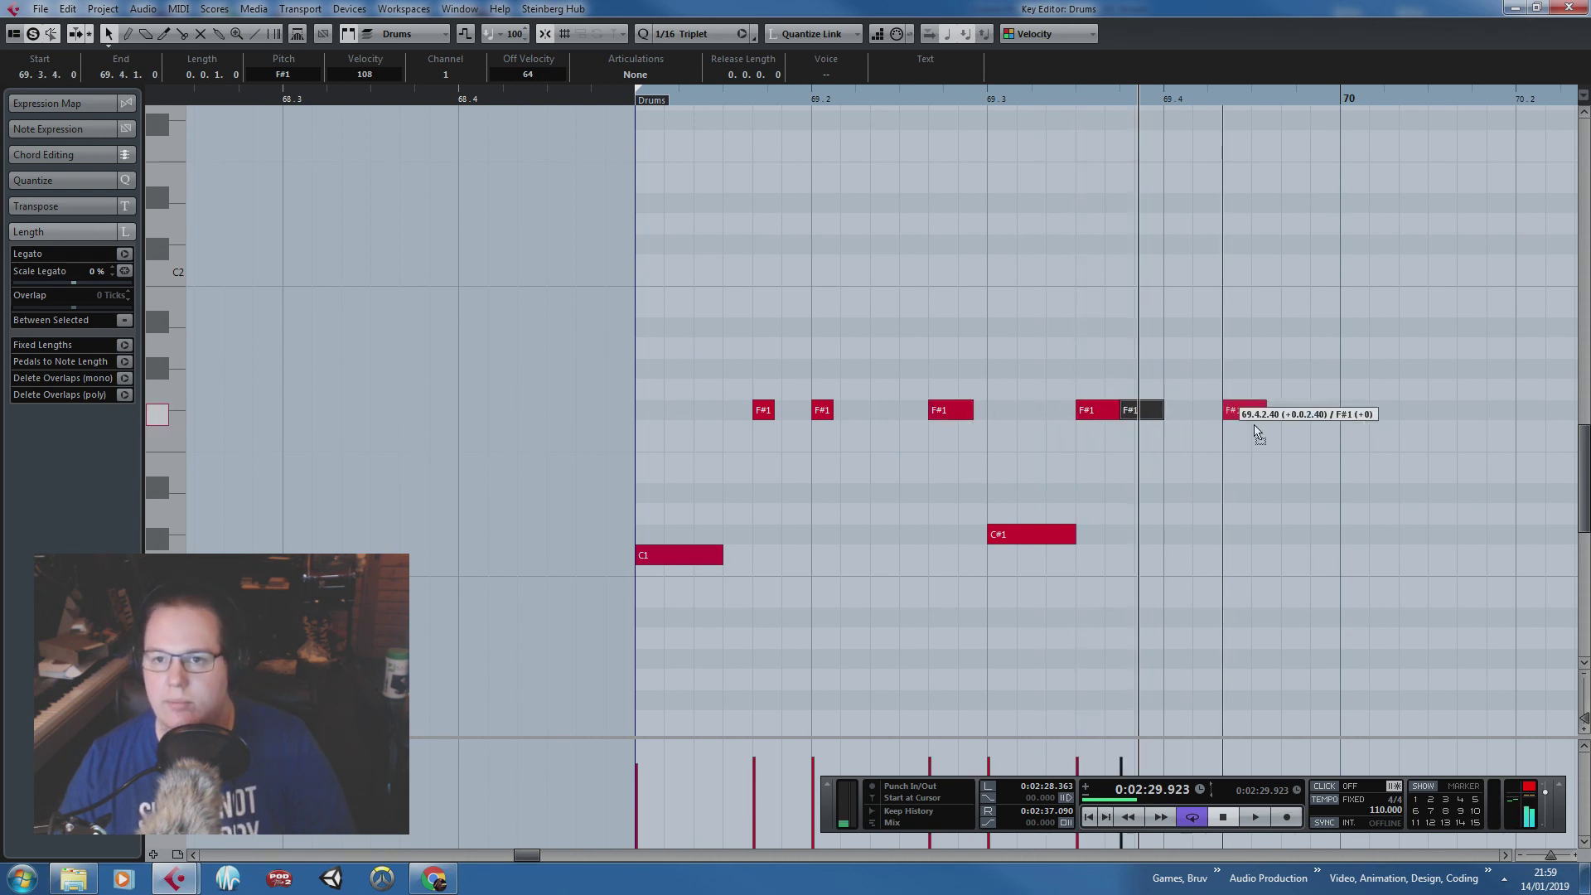
pyautogui.moveTo(1254, 431); pyautogui.dragTo(1281, 428)
# Step: Duplicate the whole bar 69 drum pattern, align the copy with the start of bar 70 and play it
pyautogui.moveTo(1368, 339); pyautogui.dragTo(464, 625)
pyautogui.hotkey('ctrl', 'd')
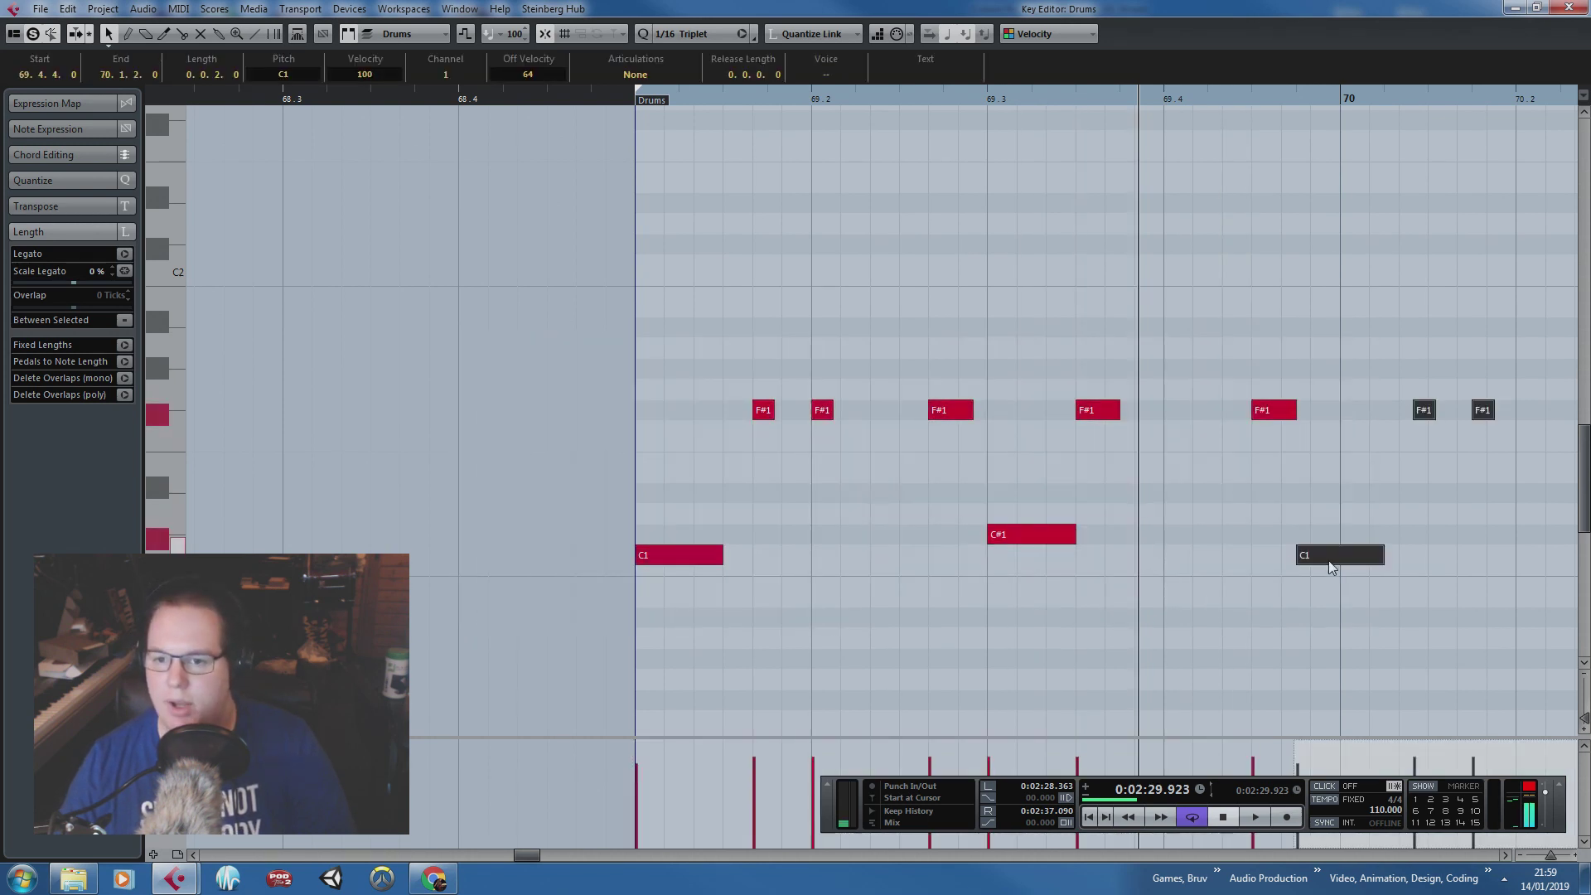
pyautogui.moveTo(1343, 562); pyautogui.dragTo(1341, 560)
pyautogui.press('space')
pyautogui.scroll(-3, 1289, 524)
pyautogui.moveTo(1292, 340)
pyautogui.mouseDown()
pyautogui.moveTo(1467, 294)
pyautogui.moveTo(1524, 259)
pyautogui.mouseUp()
pyautogui.press('space')
# Step: Shift the last two F#1 hits in bars 69 and 70 one sixteenth triplet later, to positions 3.3.80 and 4.3.80
pyautogui.press('h')
pyautogui.press('h')
pyautogui.moveTo(1180, 358); pyautogui.dragTo(1305, 462)
pyautogui.press('h')
pyautogui.moveTo(1170, 416); pyautogui.dragTo(1201, 415)
pyautogui.moveTo(727, 333)
pyautogui.mouseDown()
pyautogui.moveTo(442, 419)
pyautogui.moveTo(476, 413)
pyautogui.mouseUp()
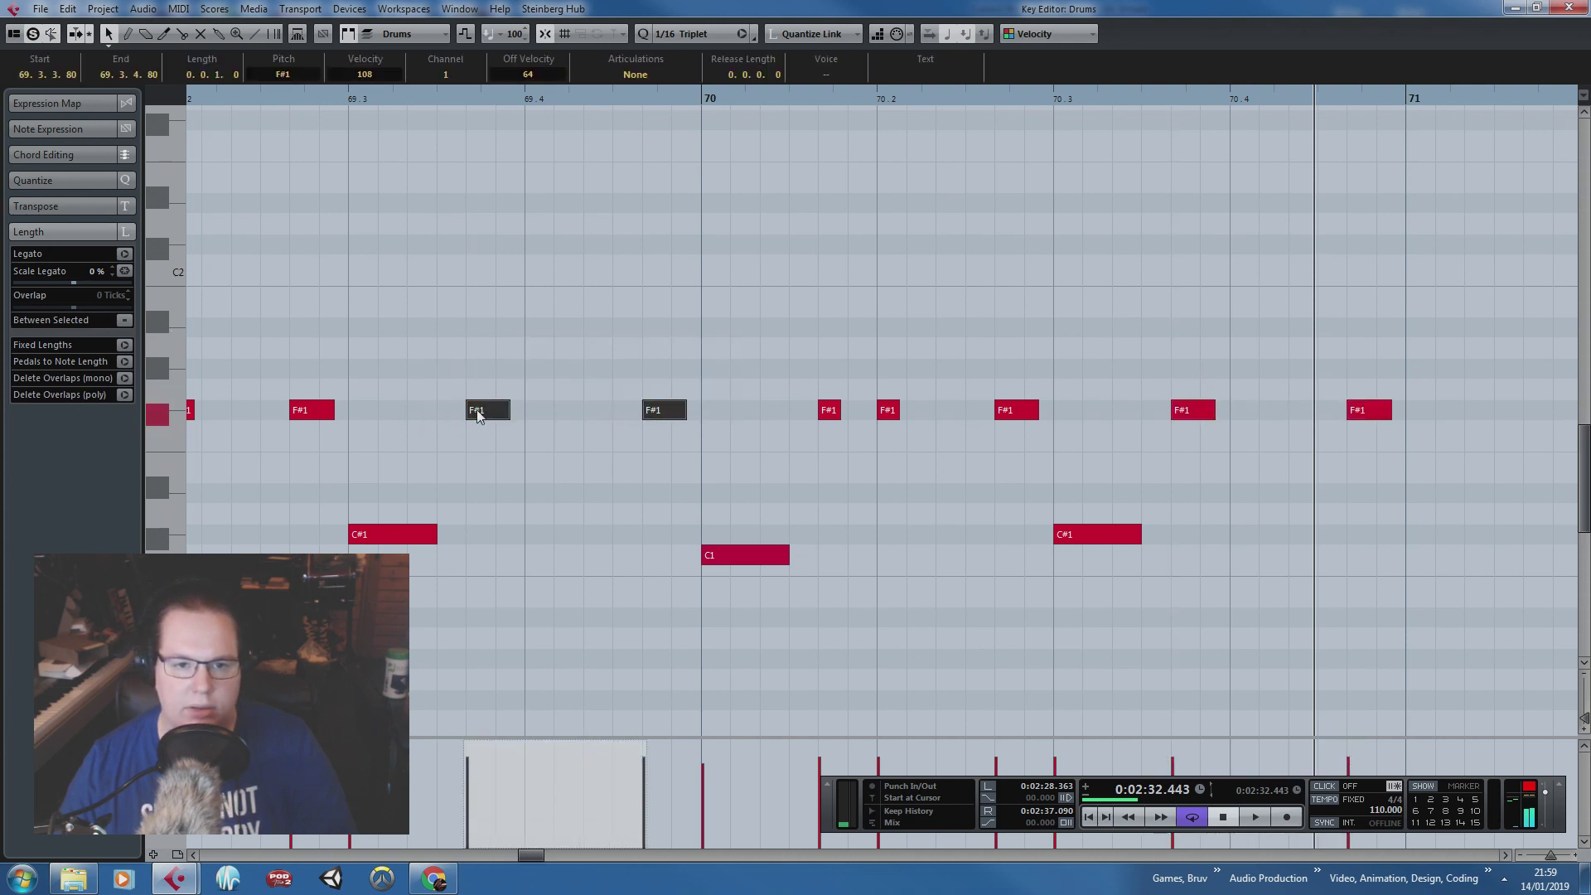
# Step: Play the two-bar drum pattern from bar 69
pyautogui.scroll(-1, 479, 271)
pyautogui.moveTo(352, 203)
pyautogui.mouseDown()
pyautogui.moveTo(93, 198)
pyautogui.moveTo(775, 235)
pyautogui.mouseUp()
pyautogui.click(522, 101)
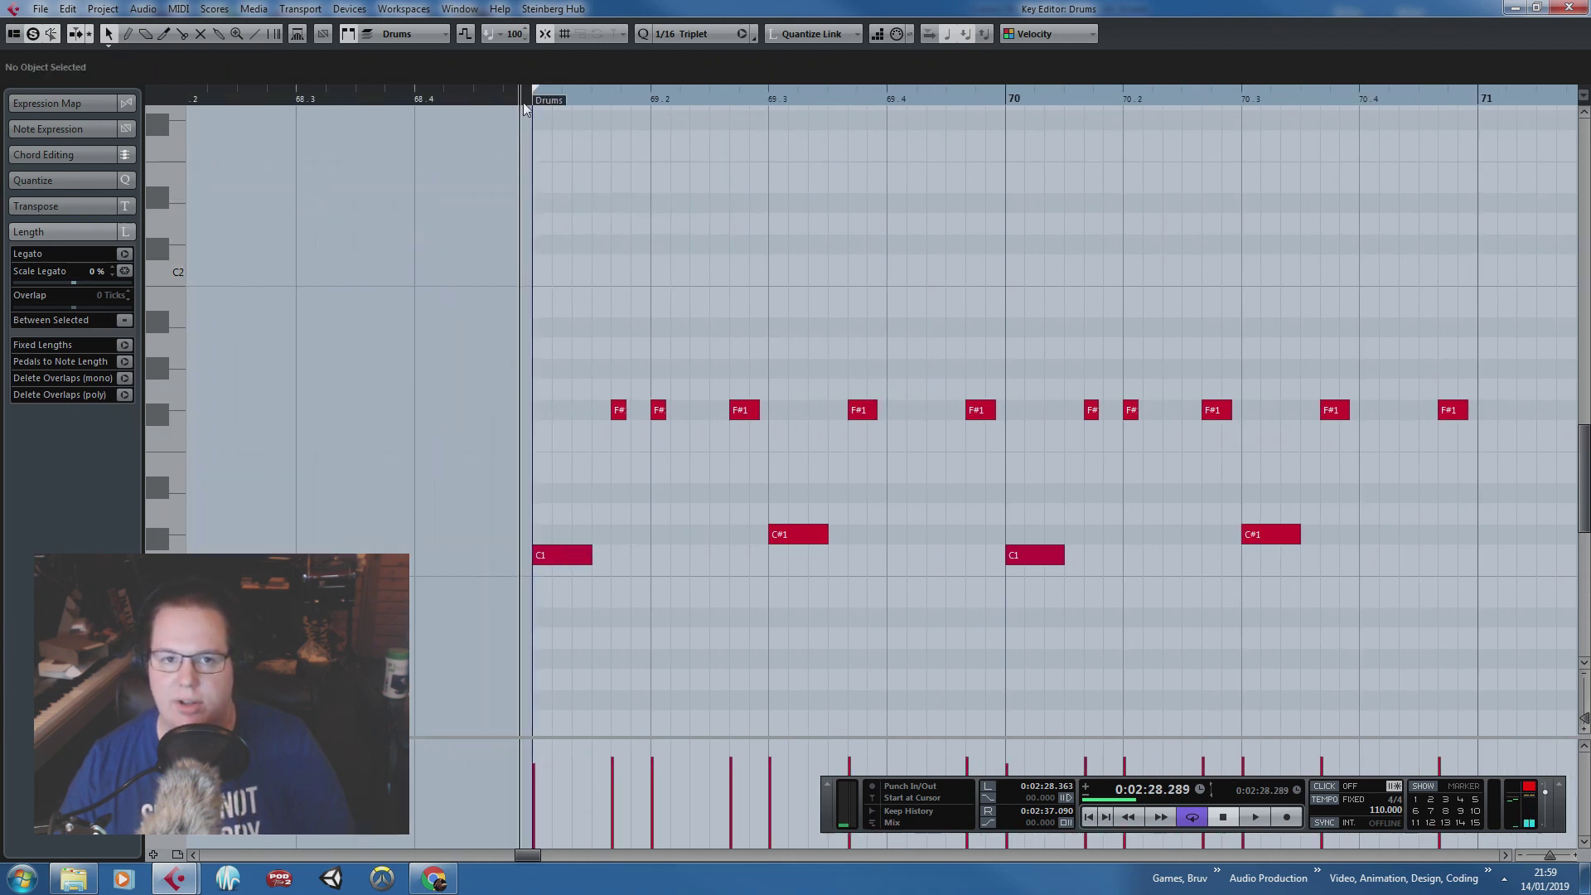
pyautogui.press('space')
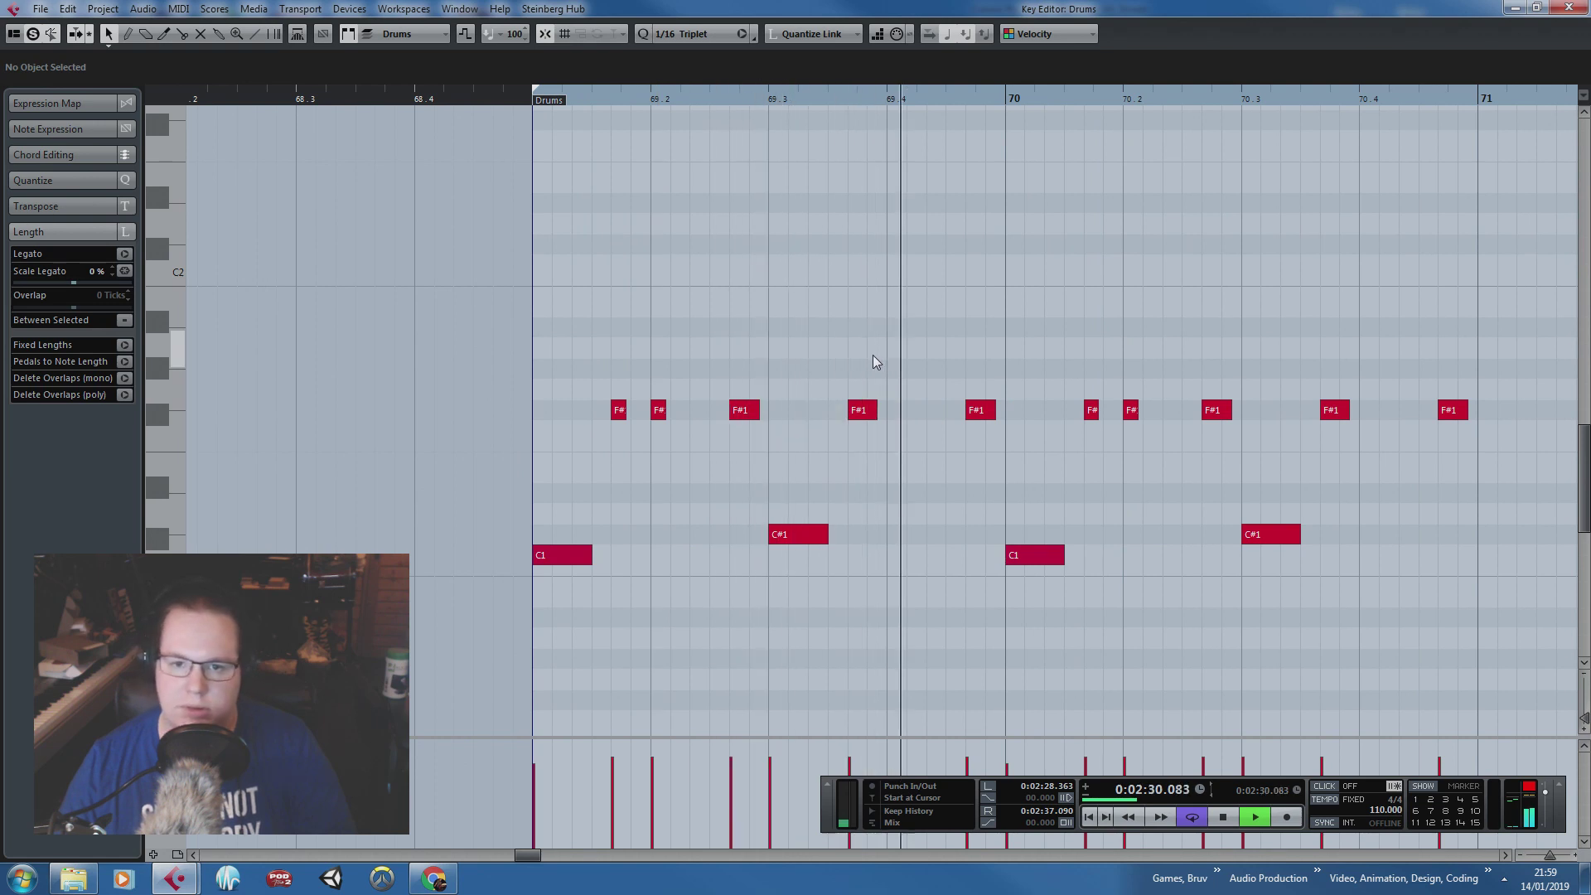
pyautogui.press('g')
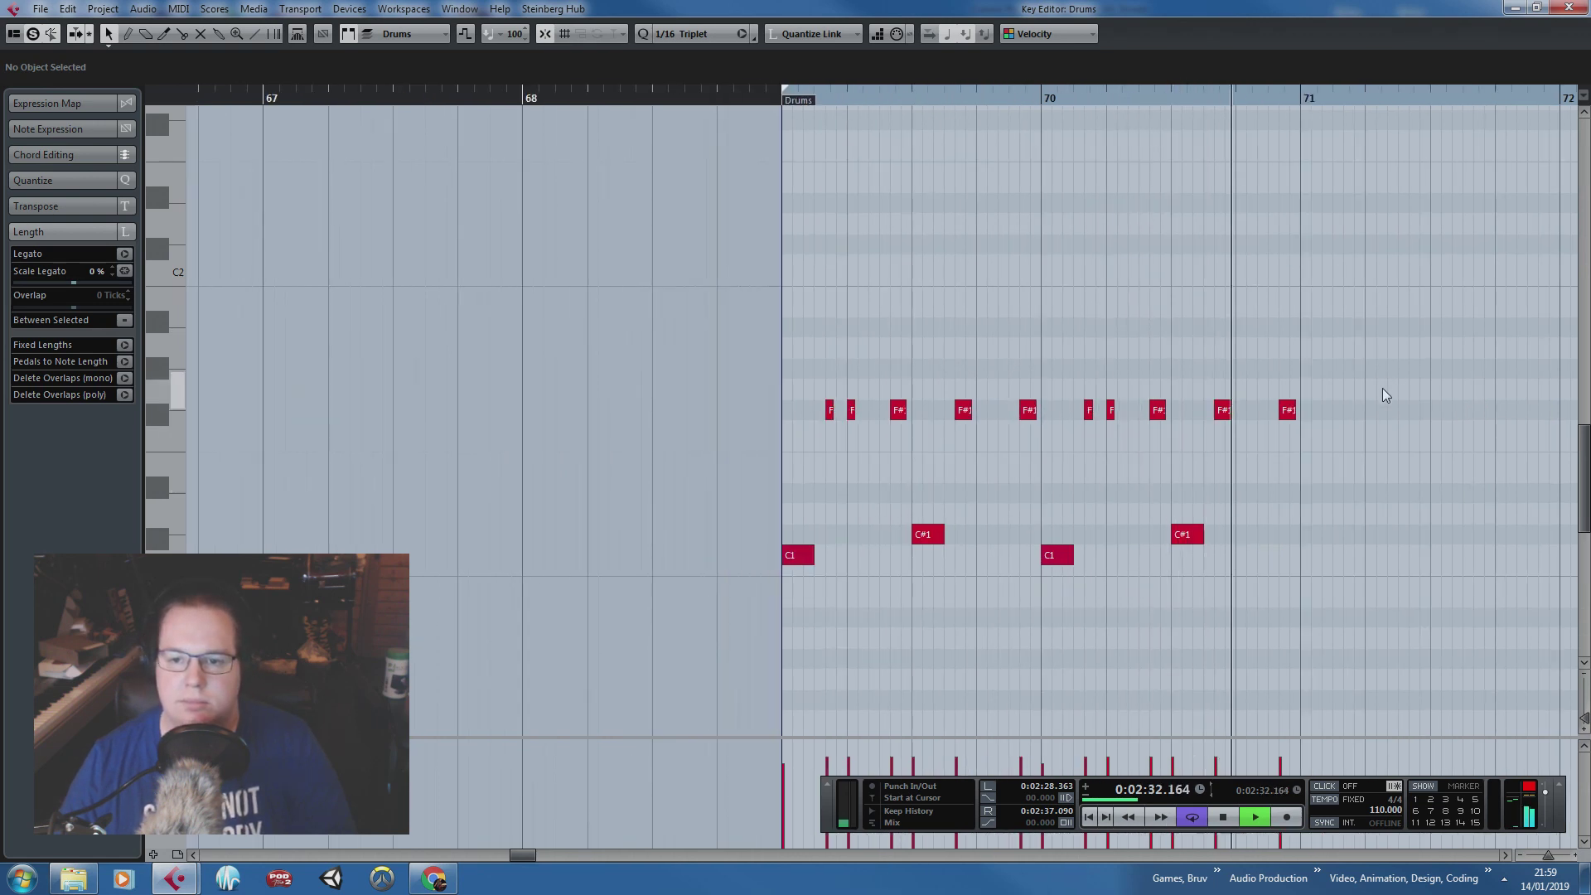
pyautogui.press('space')
# Step: Duplicate the drum notes of bars 69 and 70 and align the copy with the start of bar 71
pyautogui.moveTo(1417, 374); pyautogui.dragTo(757, 610)
pyautogui.hotkey('ctrl', 'd')
pyautogui.press('h')
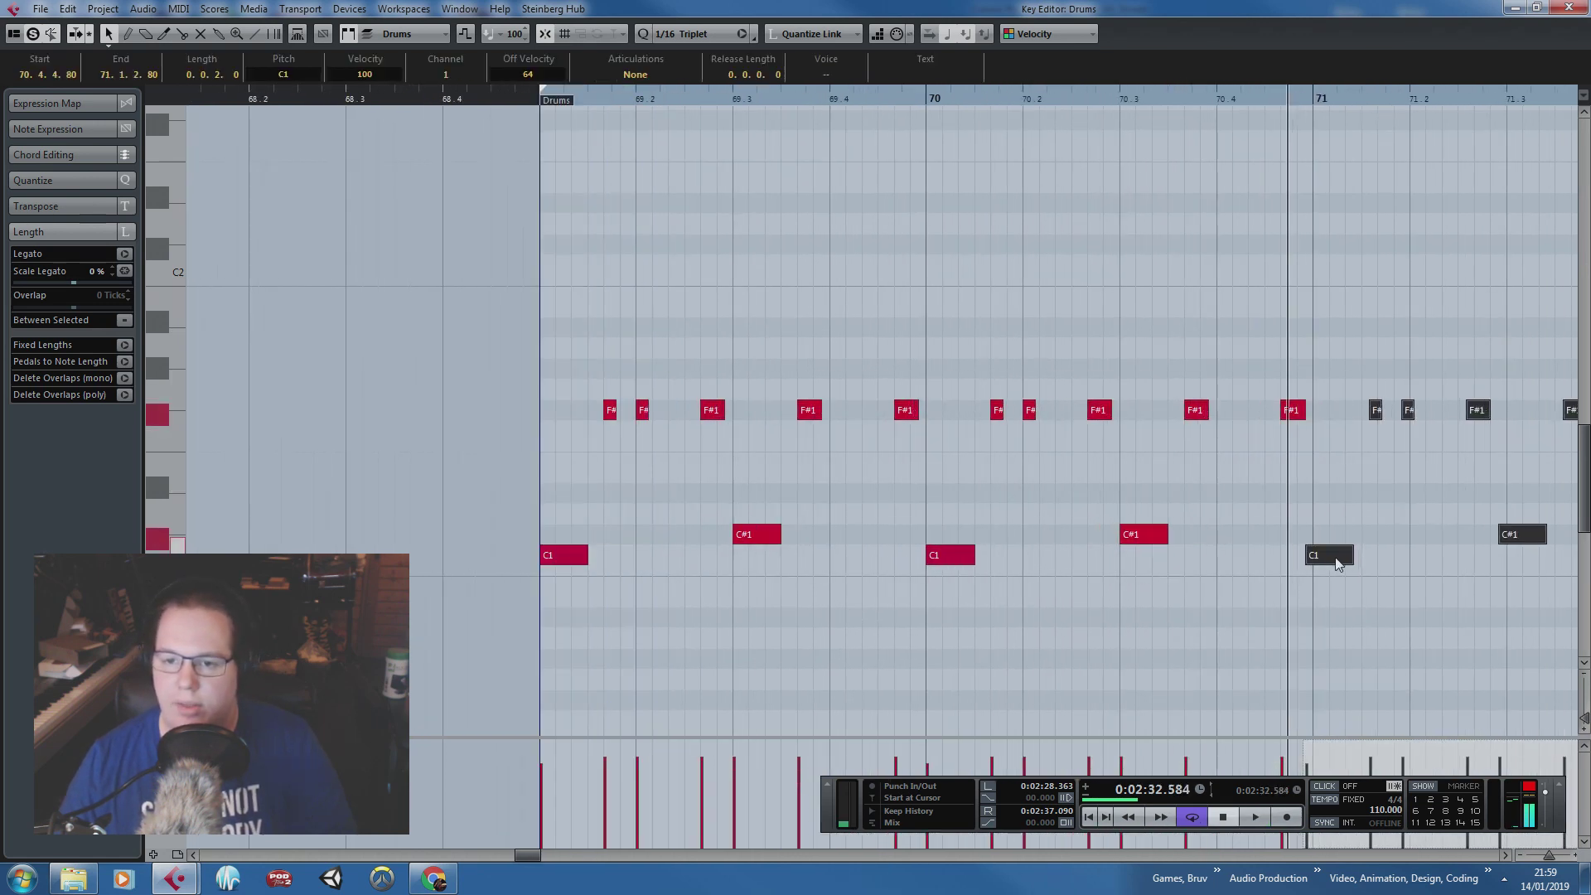
pyautogui.moveTo(1335, 557); pyautogui.dragTo(1343, 558)
pyautogui.click(1305, 510)
pyautogui.press('g')
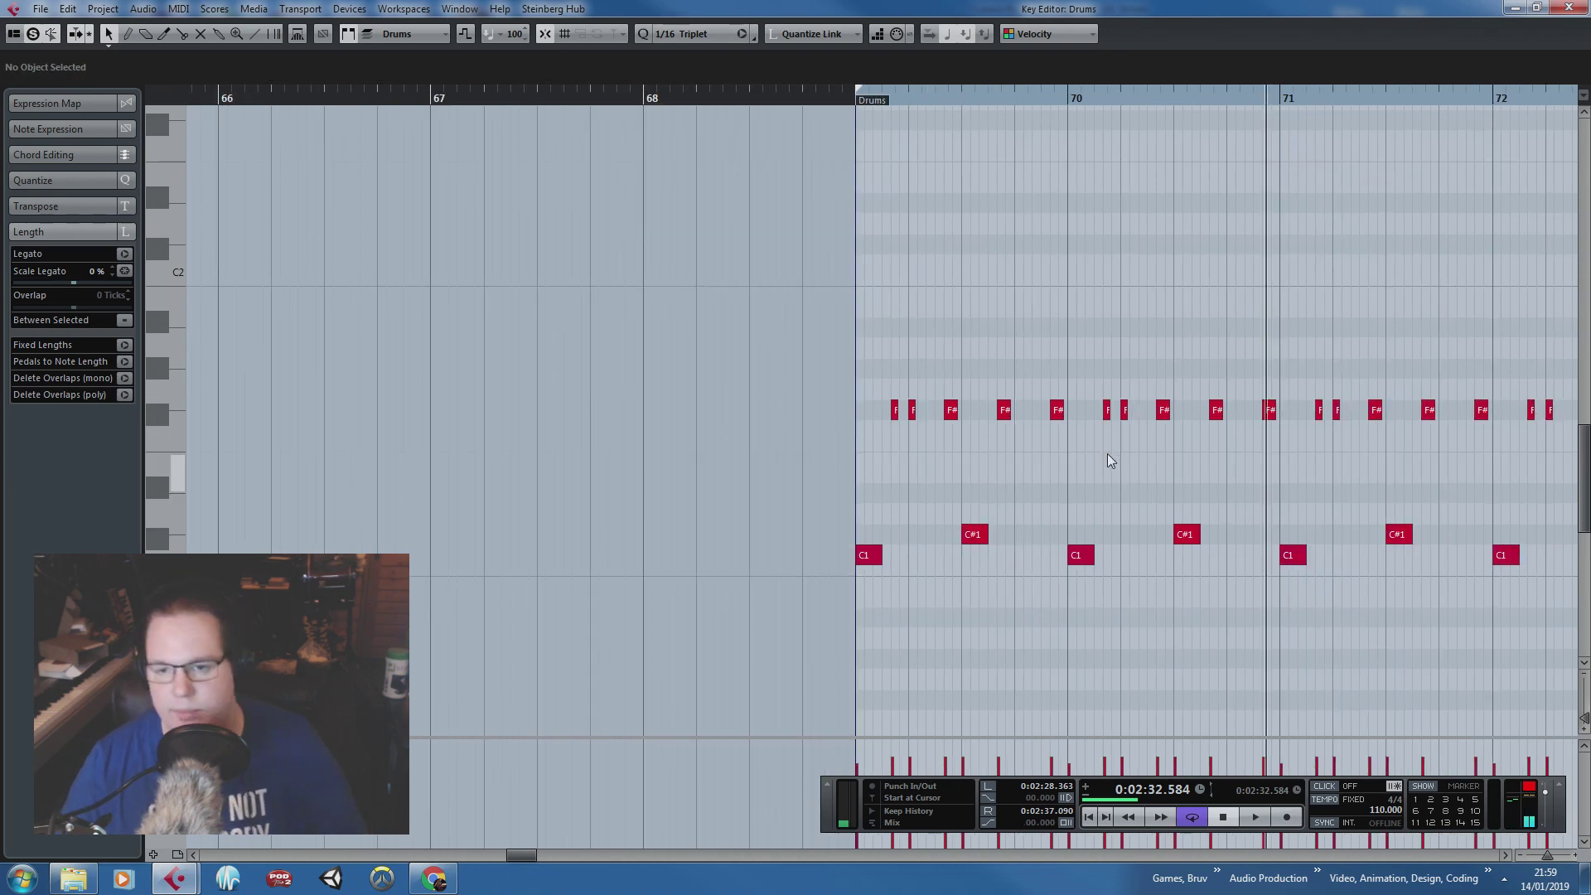
# Step: Open the piano part at bar 69 and delete all its notes in bars 71 and 72
pyautogui.press('g')
pyautogui.click(1569, 8)
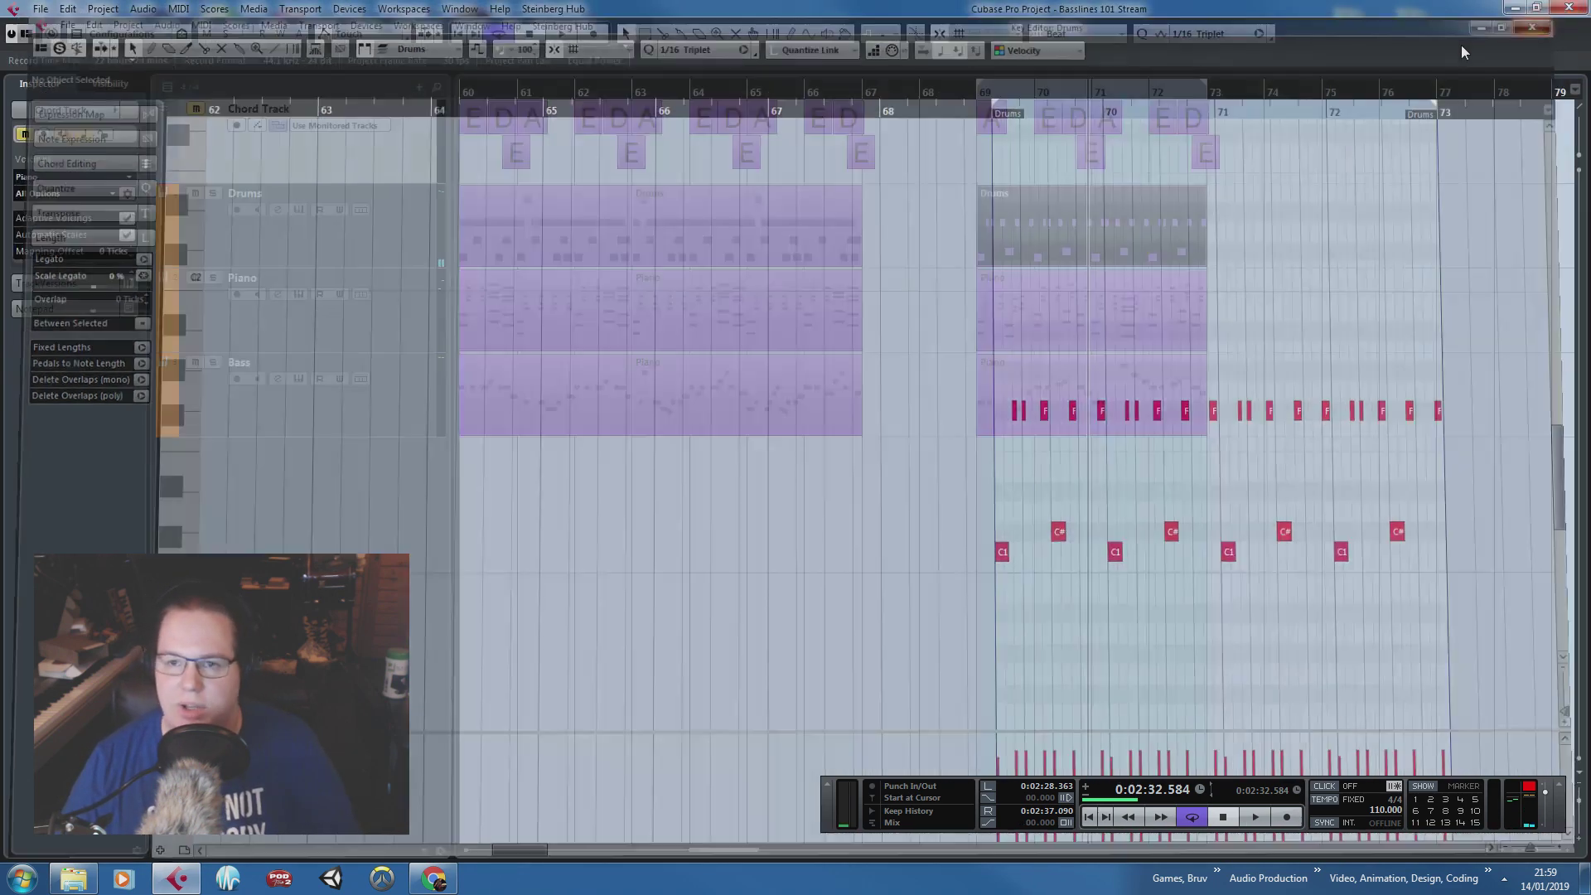
pyautogui.doubleClick(1066, 277)
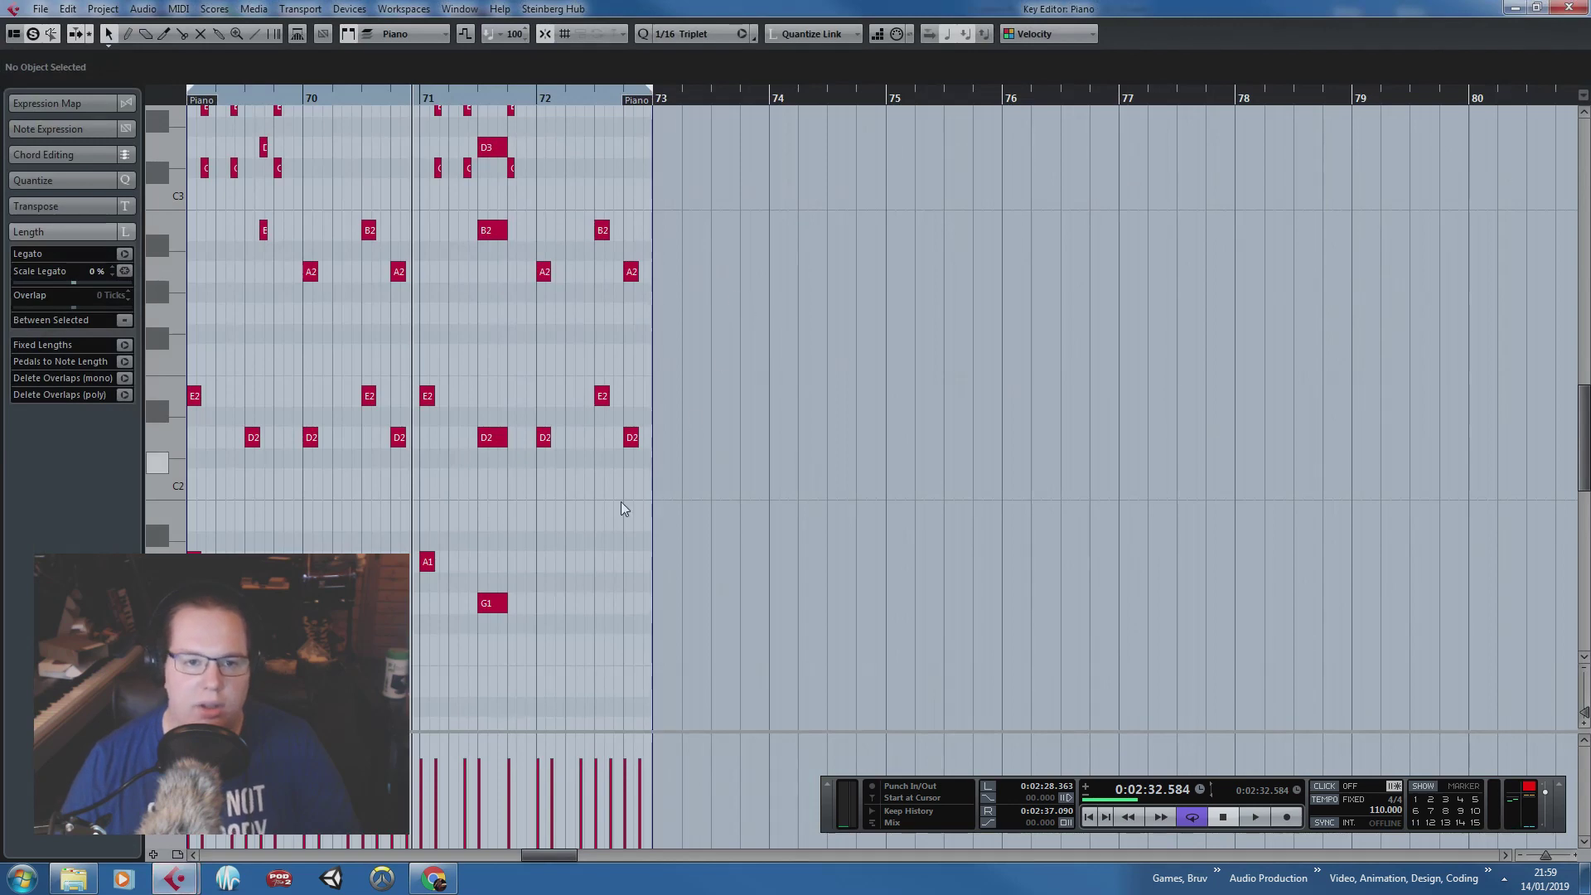
pyautogui.press('h')
pyautogui.moveTo(901, 630); pyautogui.dragTo(358, 166)
pyautogui.press('Delete')
pyautogui.moveTo(348, 223); pyautogui.dragTo(357, 279)
# Step: Play the two-bar piano rhythm from bar 69 and return to the arrangement
pyautogui.scroll(-4, 784, 323)
pyautogui.scroll(2, 744, 339)
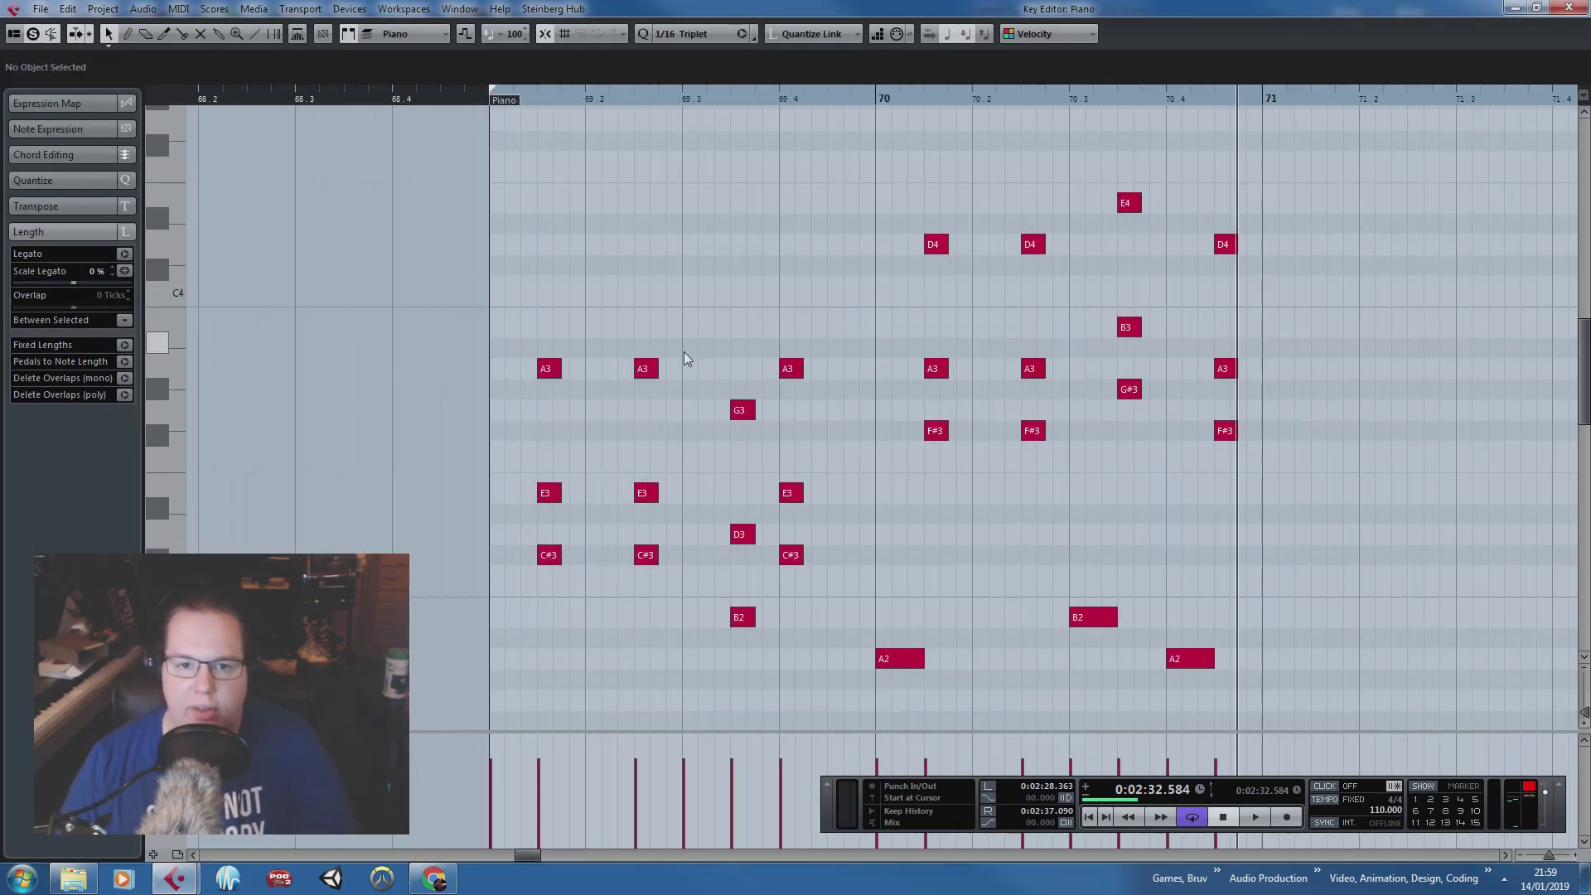
pyautogui.click(471, 101)
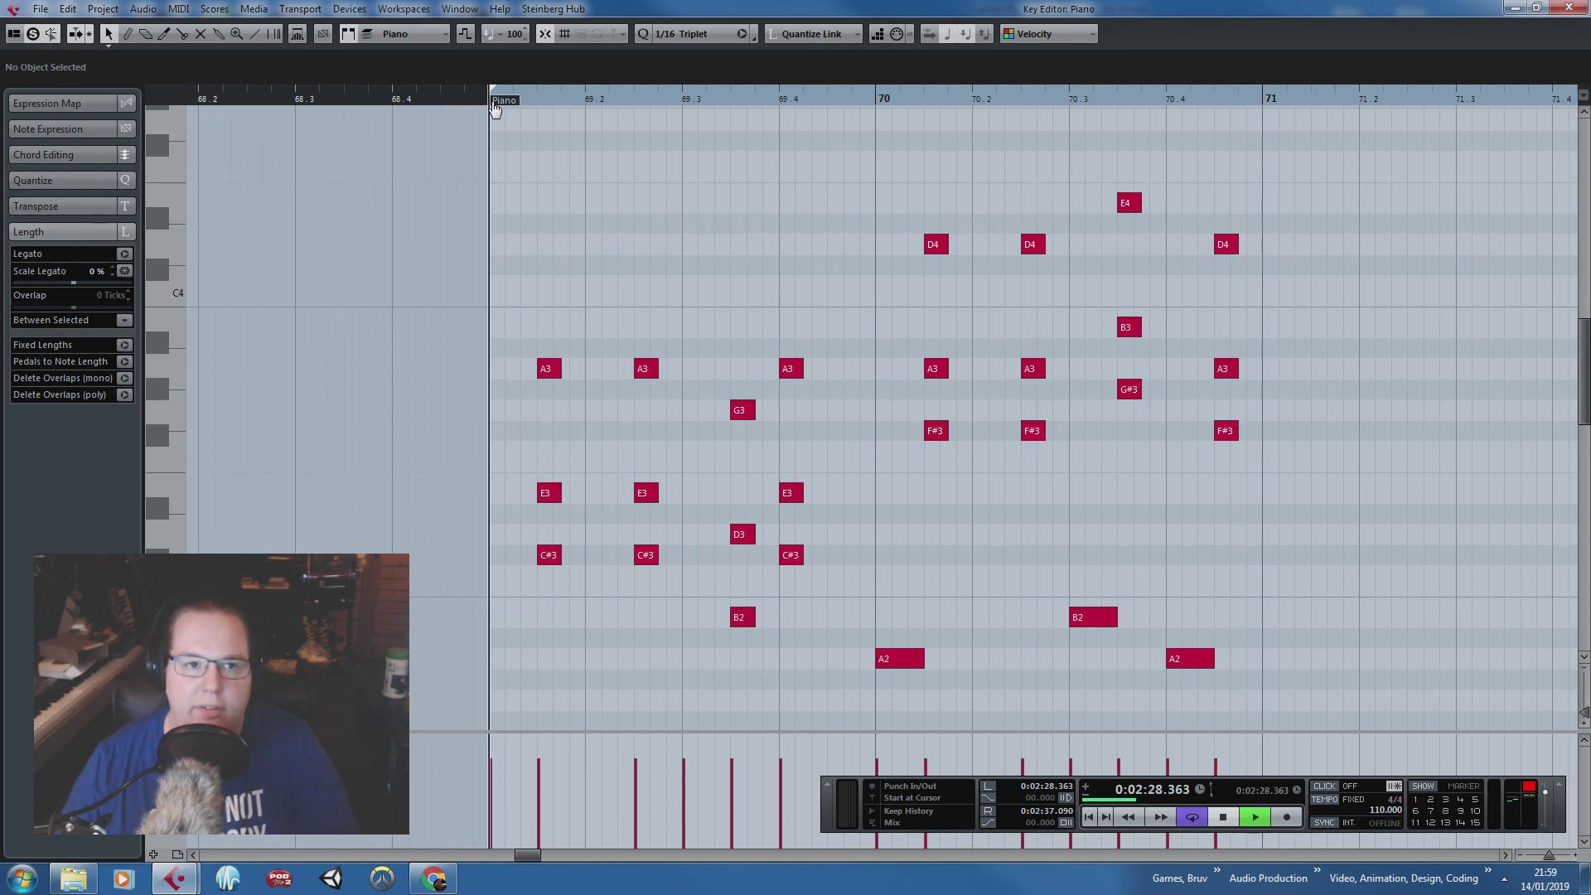
pyautogui.press('space')
pyautogui.scroll(-3, 787, 240)
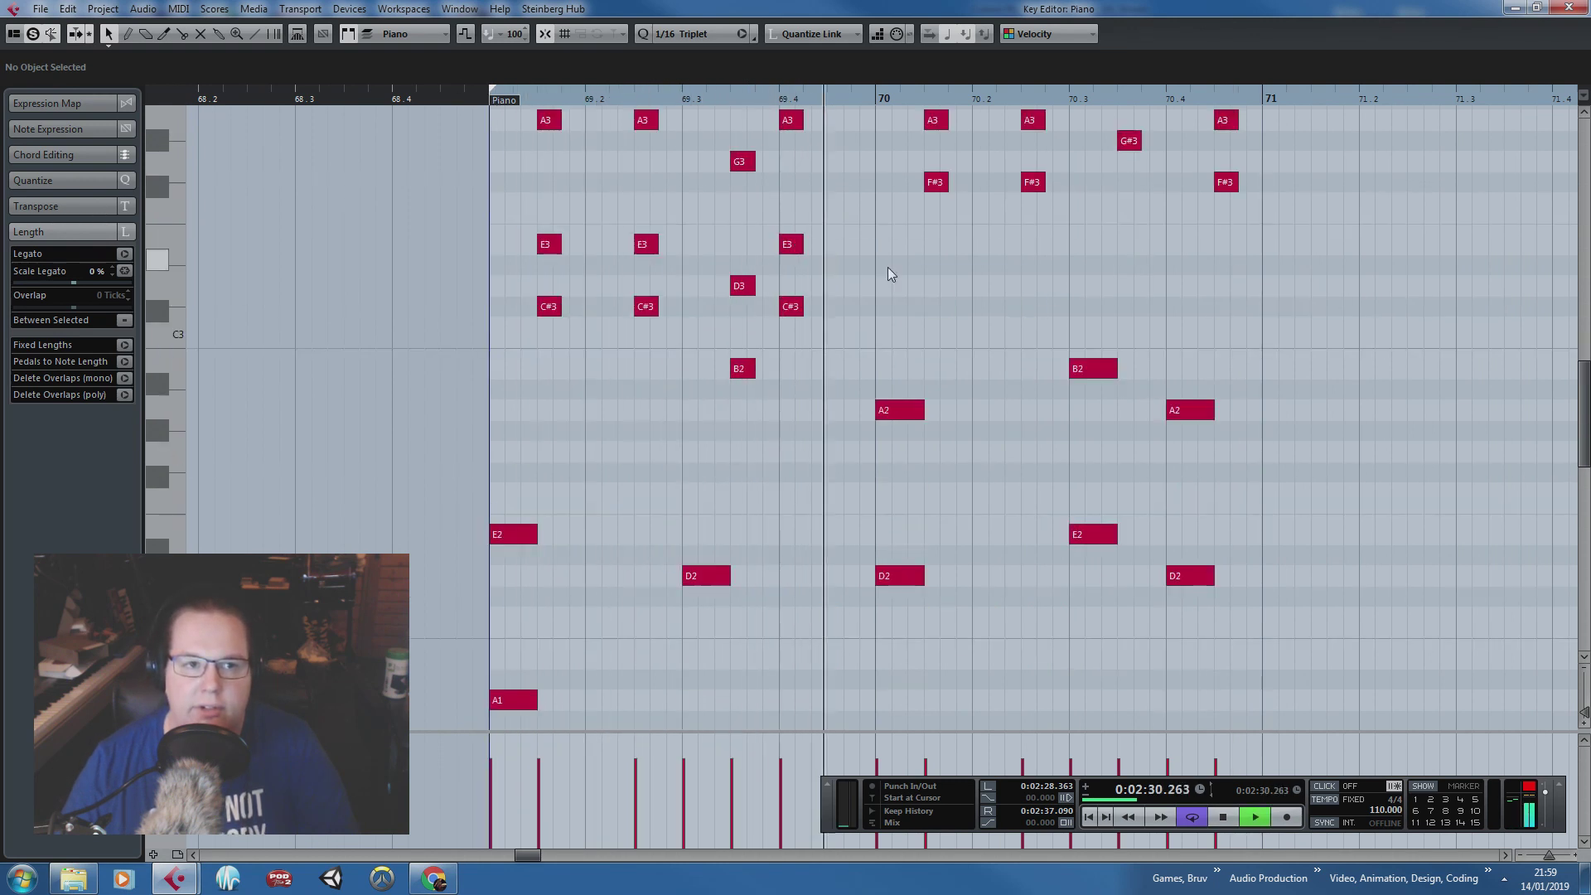
pyautogui.press('Escape')
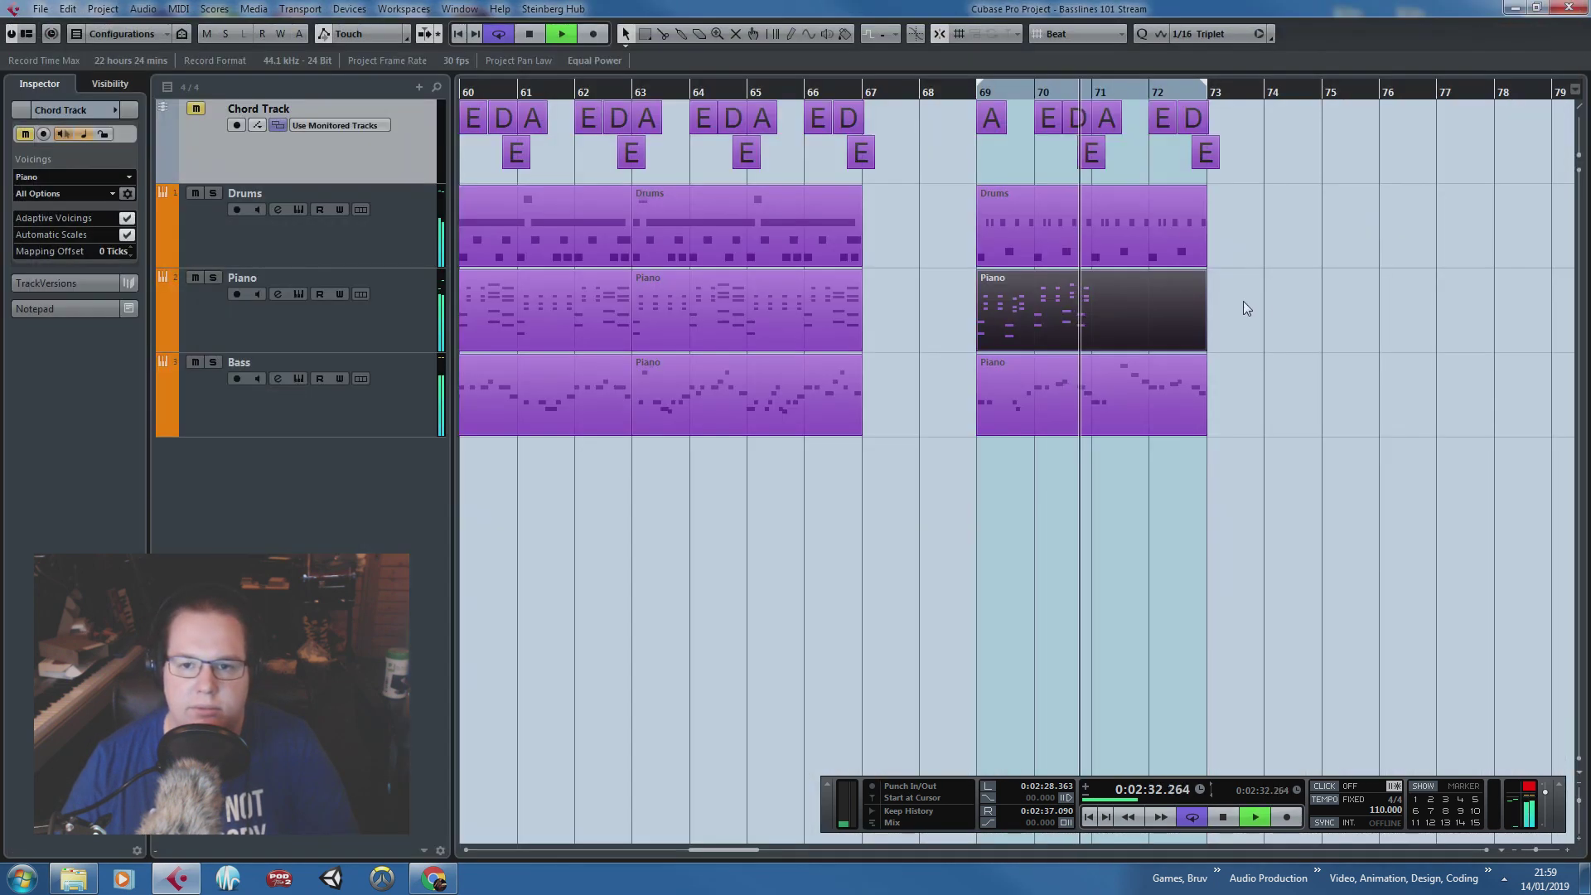
# Step: Split the piano part at bar 71, delete its empty second half and repeat the first two bars there
pyautogui.scroll(1, 1148, 332)
pyautogui.keyDown('alt'); pyautogui.click(1057, 320); pyautogui.keyUp('alt')
pyautogui.click(1102, 319)
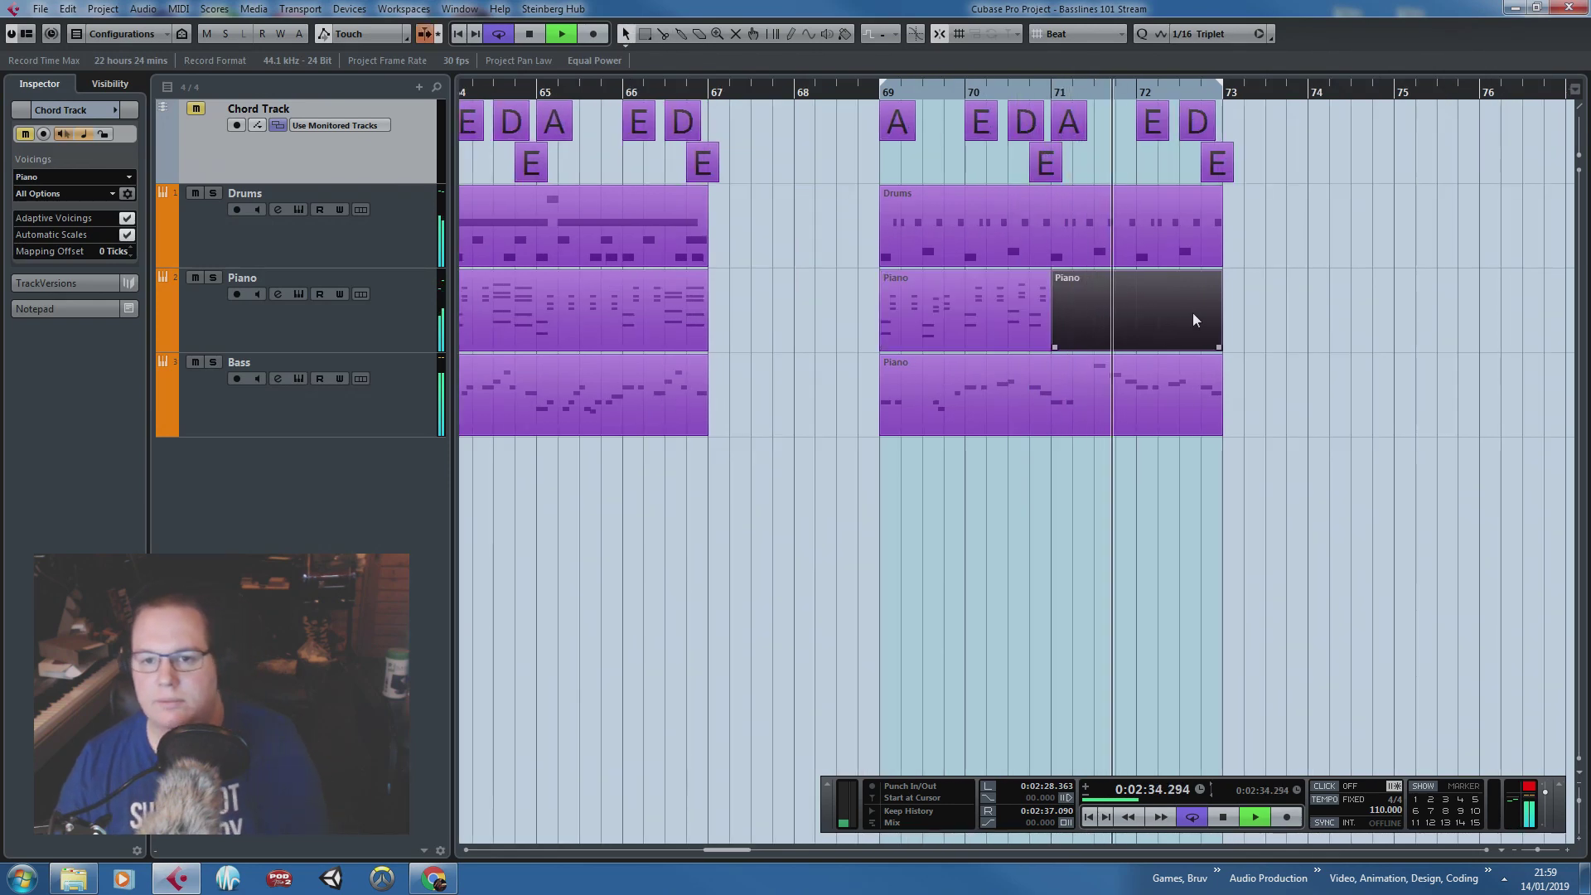
pyautogui.press('Delete')
pyautogui.click(960, 321)
# Step: Open the bass part and shift the second and third A1 and the G1 in bar 69 onto the 1/16 triplet grid
pyautogui.doubleClick(1002, 369)
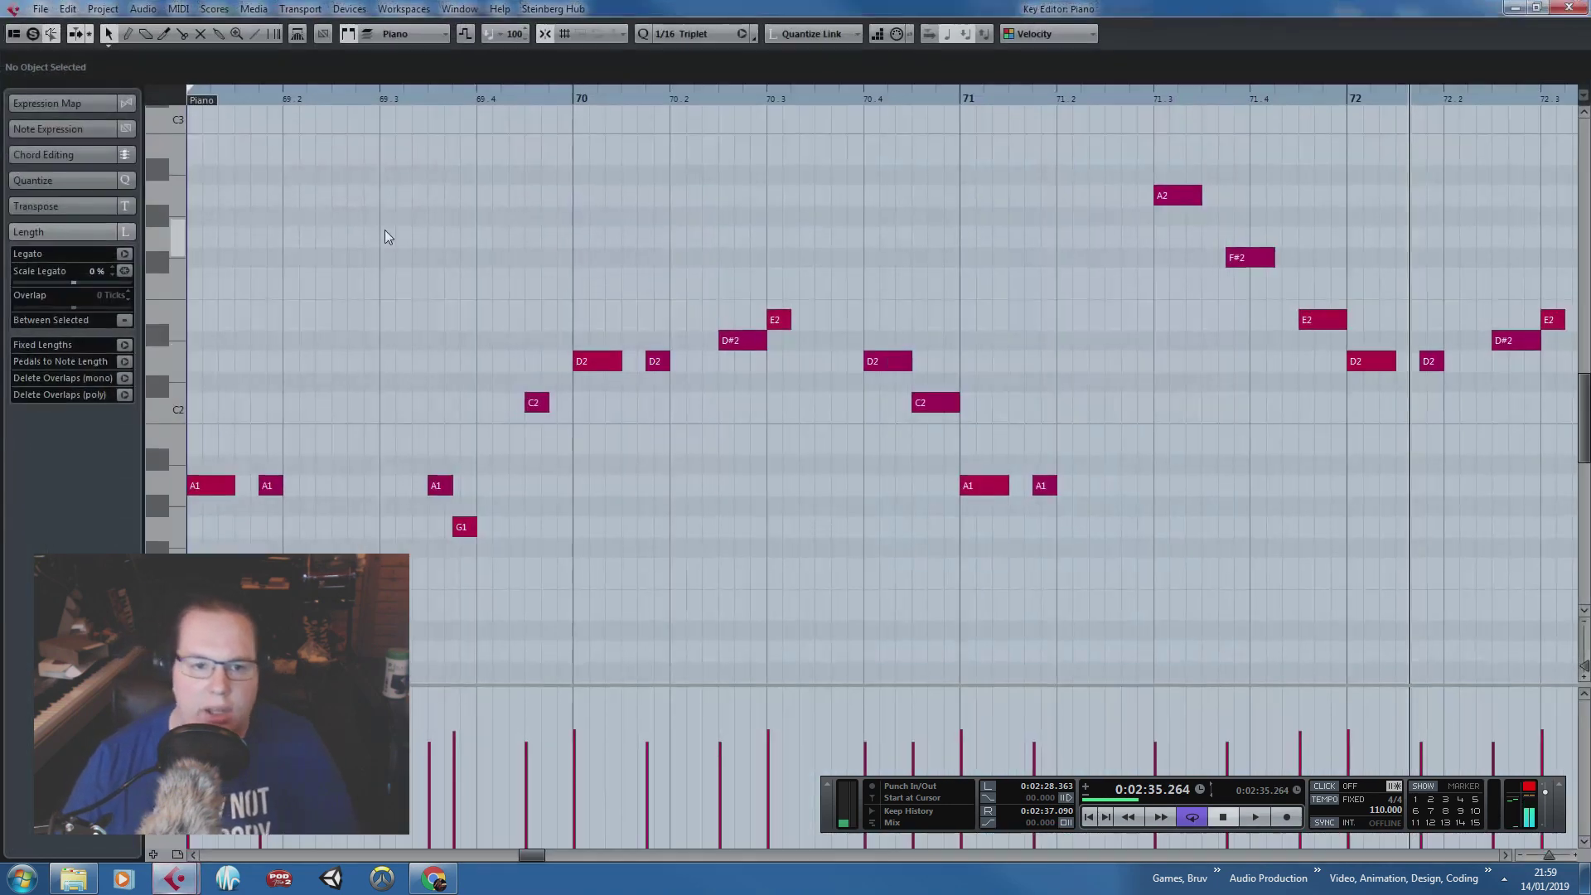
pyautogui.scroll(2, 271, 410)
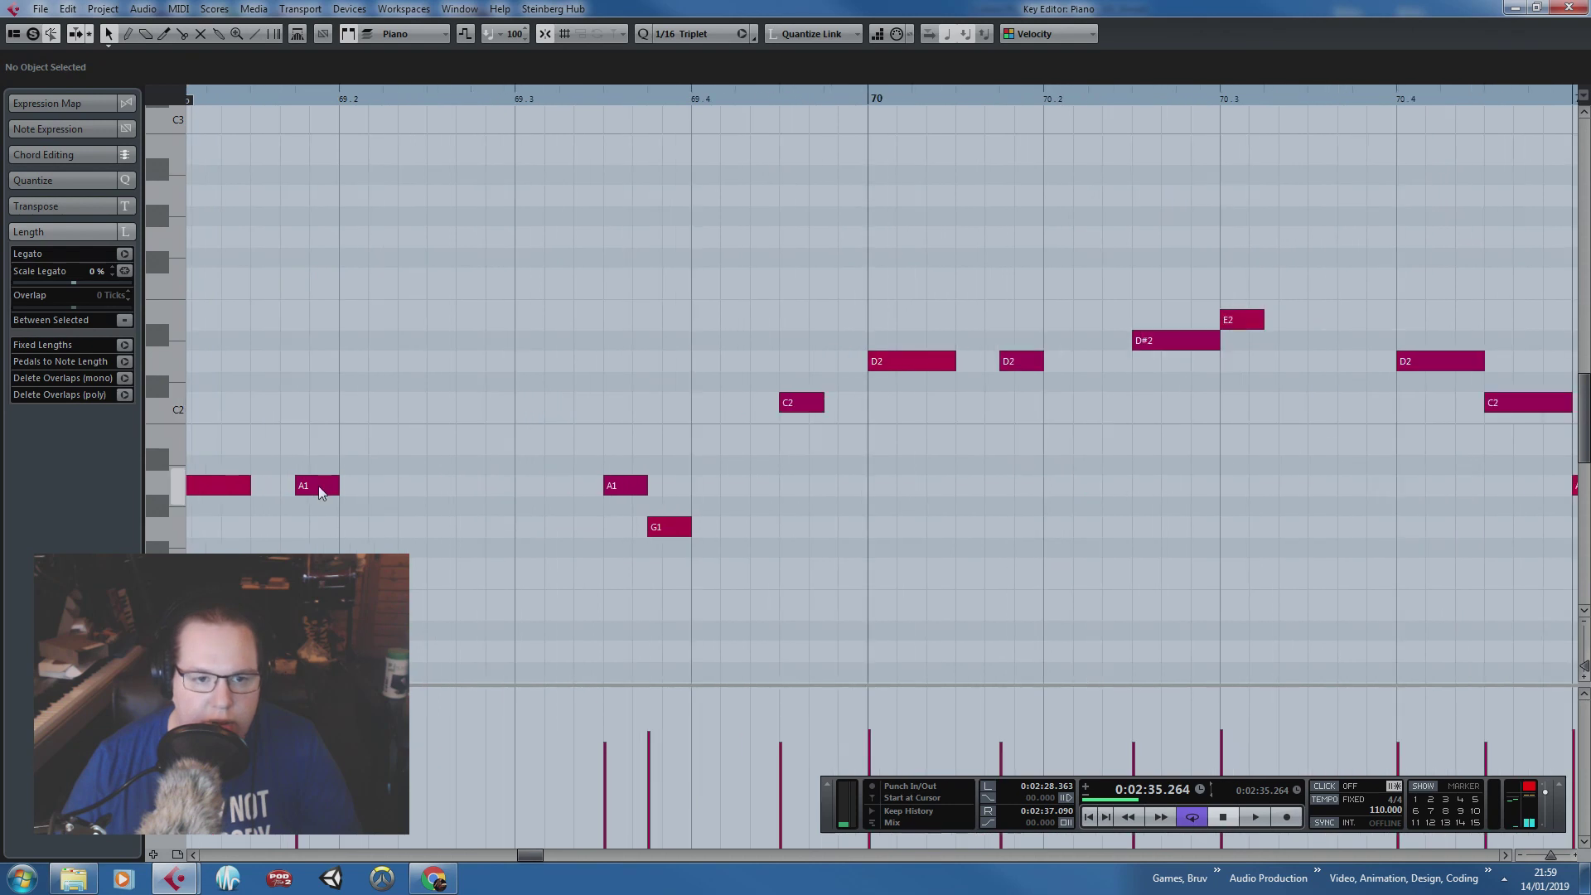
pyautogui.click(304, 489)
pyautogui.moveTo(662, 534); pyautogui.dragTo(596, 486)
pyautogui.scroll(-2, 555, 267)
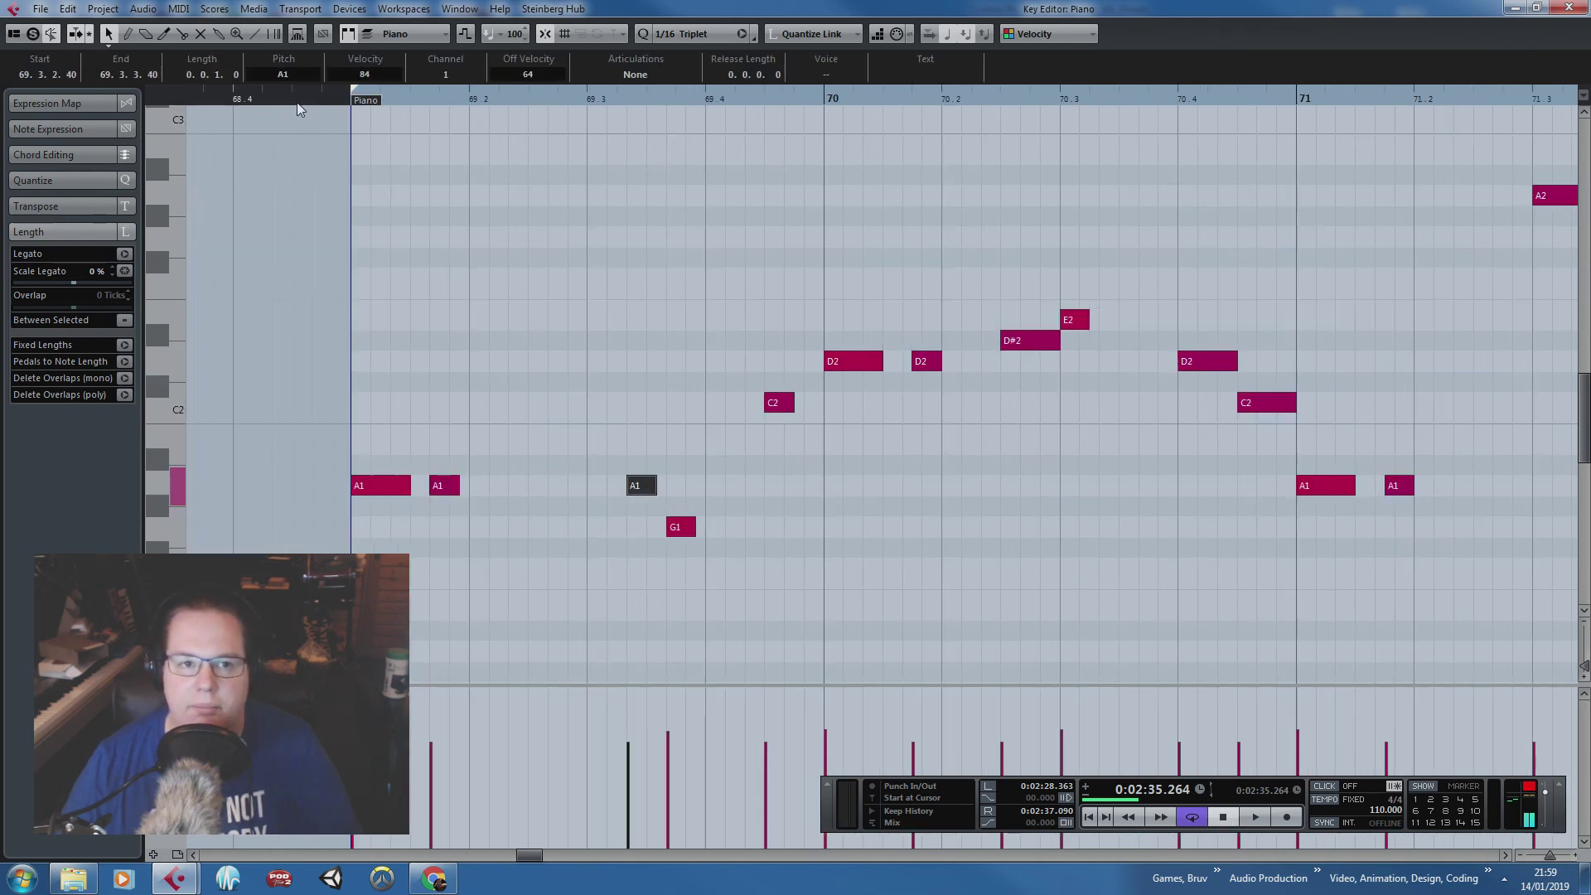
# Step: Play the bass line with the shifted notes from the start of bar 69
pyautogui.click(321, 100)
pyautogui.press('space')
pyautogui.scroll(1, 537, 429)
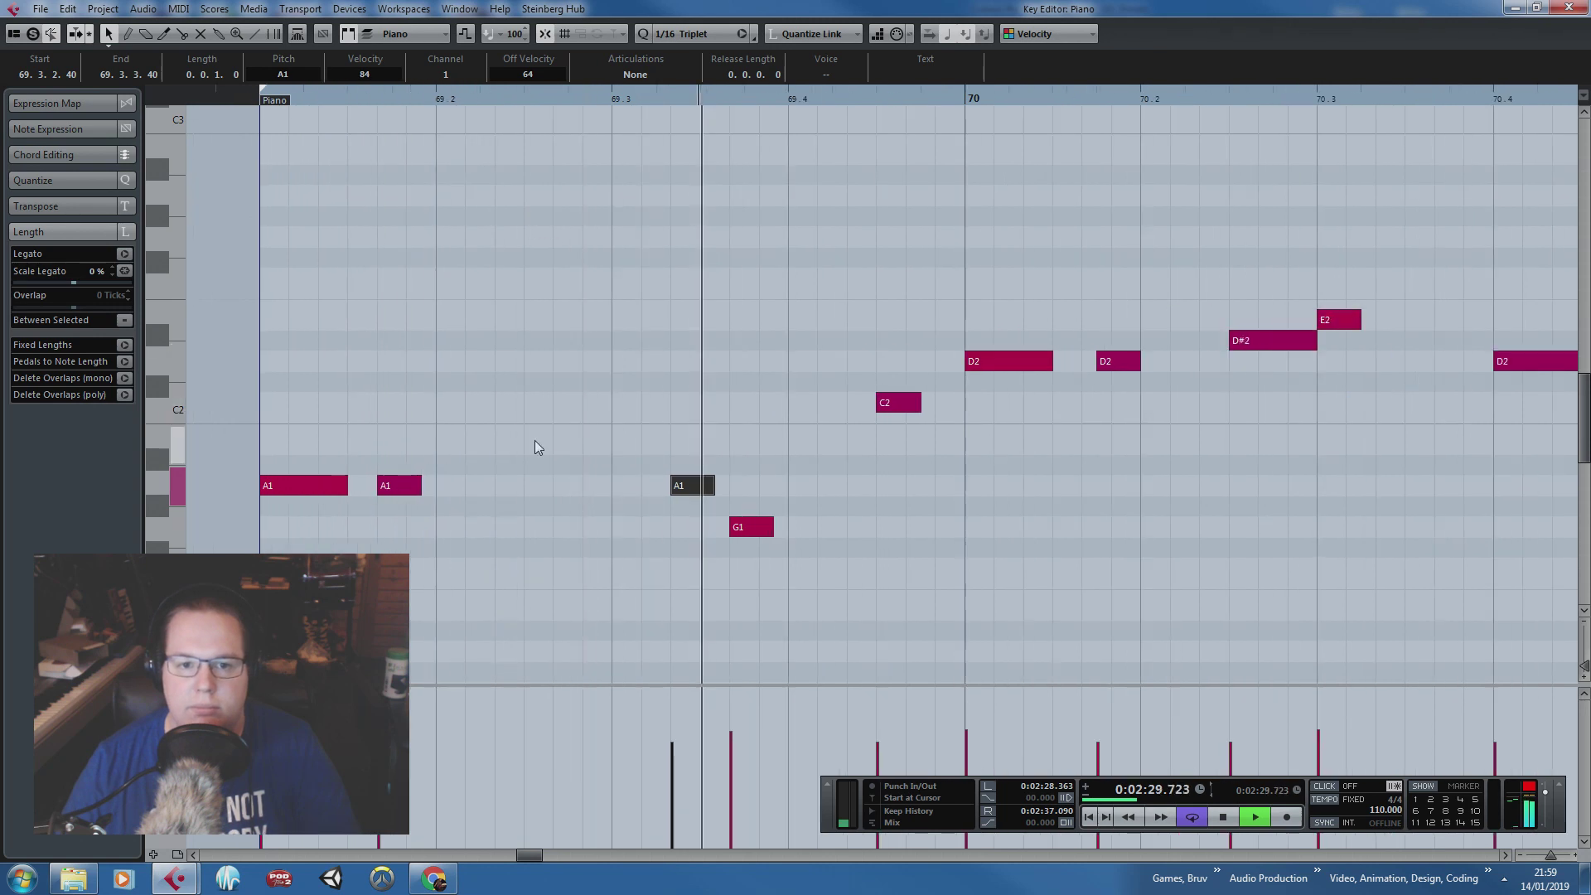
pyautogui.scroll(-2, 657, 472)
pyautogui.press('space')
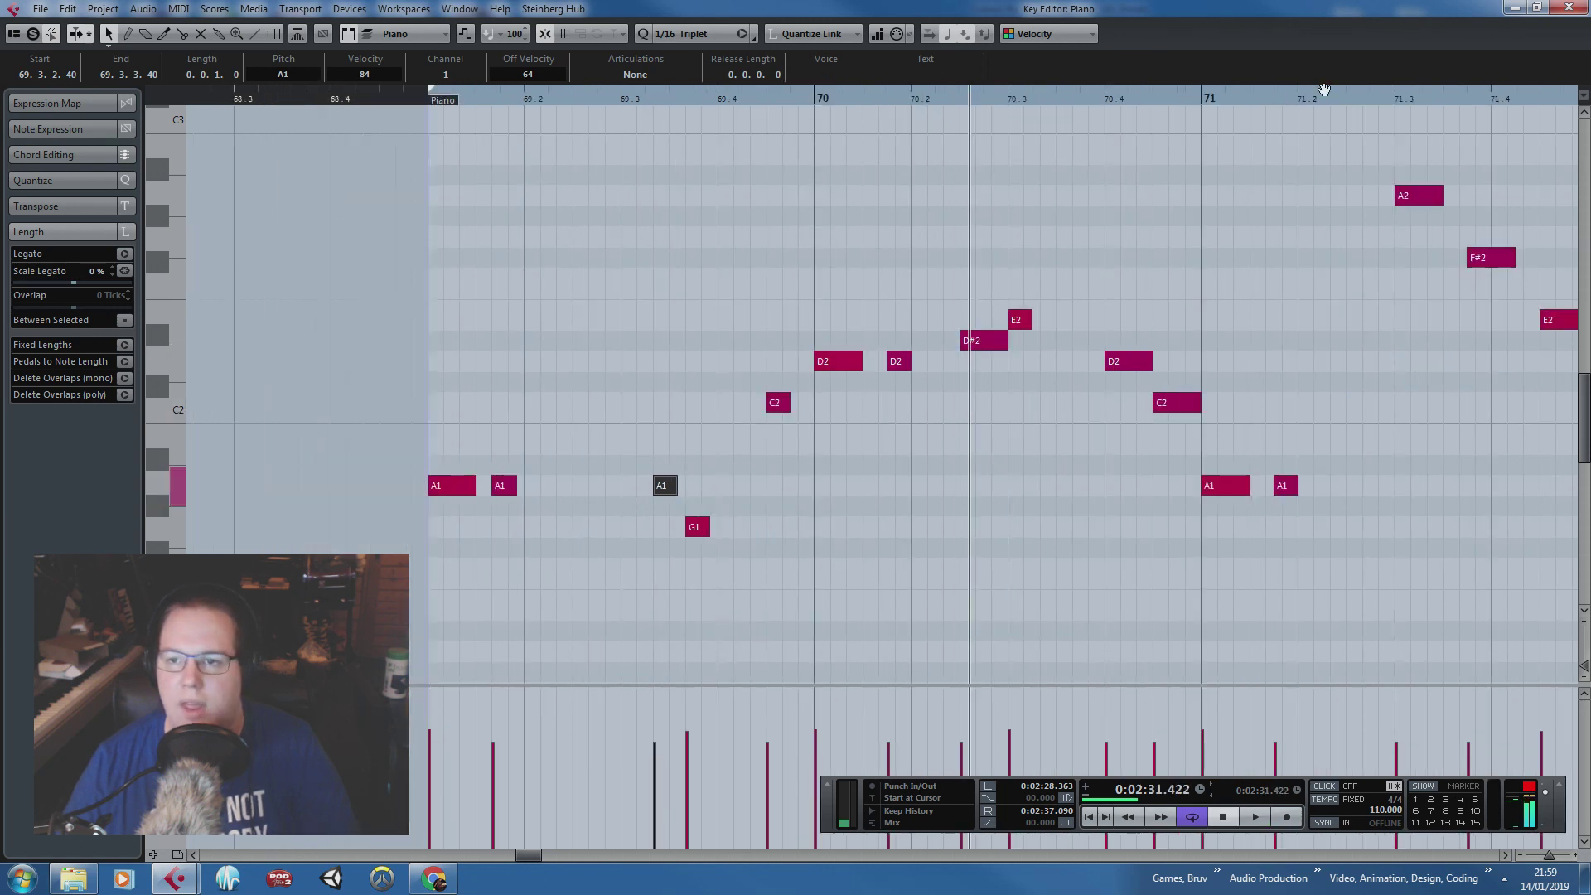
# Step: Return to the arrangement and undo the latest bass, piano and drum edits back to the half-bar drum pattern
pyautogui.click(1536, 8)
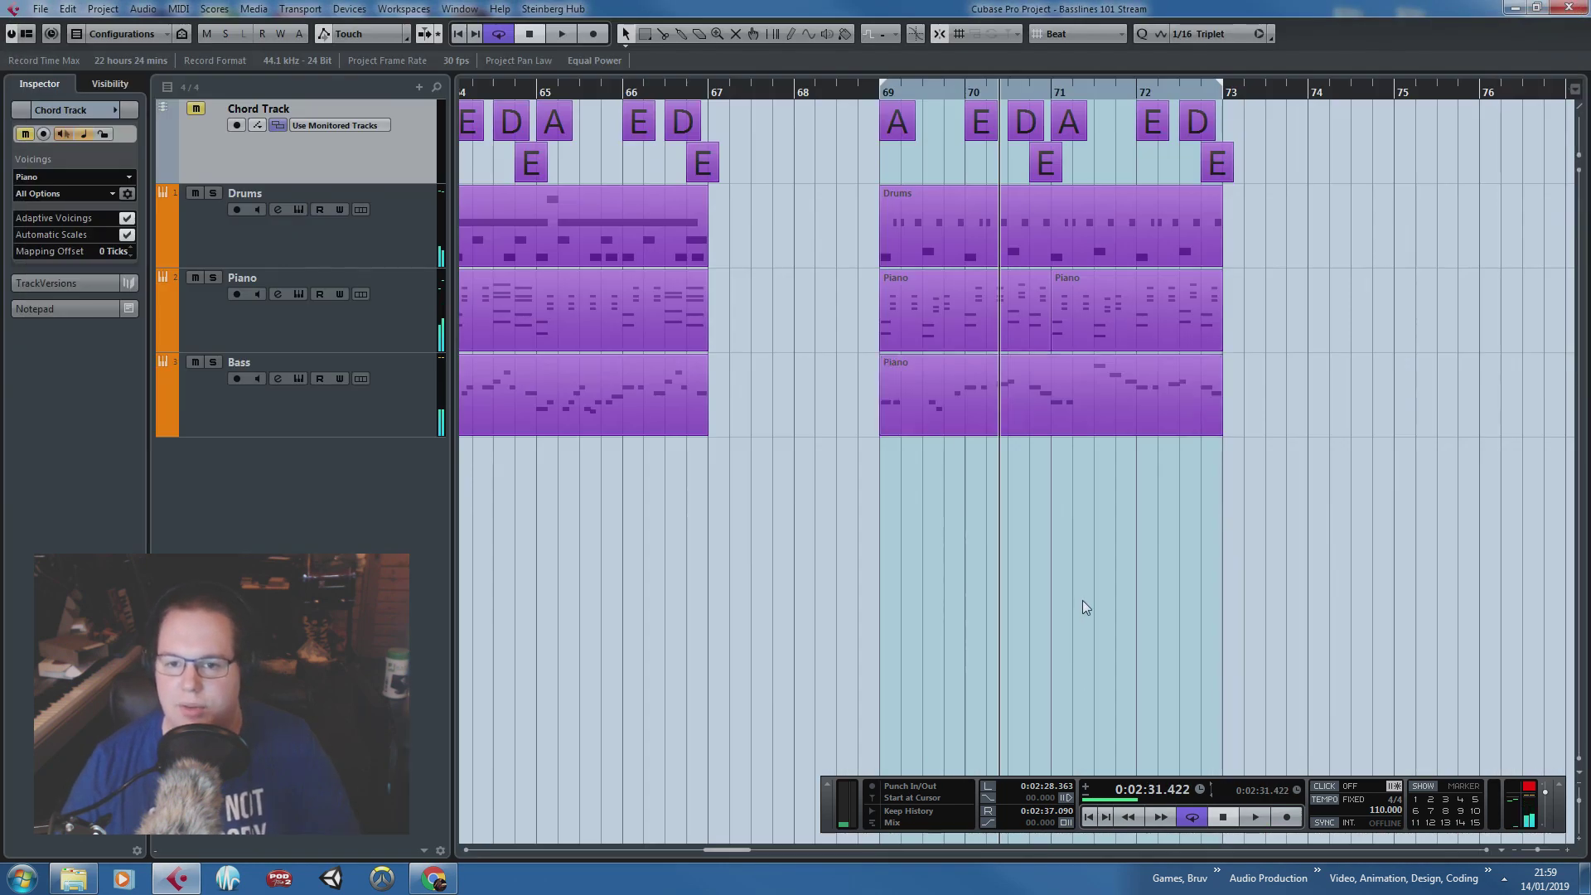
pyautogui.hotkey('ctrl', 'z')
pyautogui.hotkey('ctrl', 'z')
pyautogui.hotkey('ctrl', 'z')
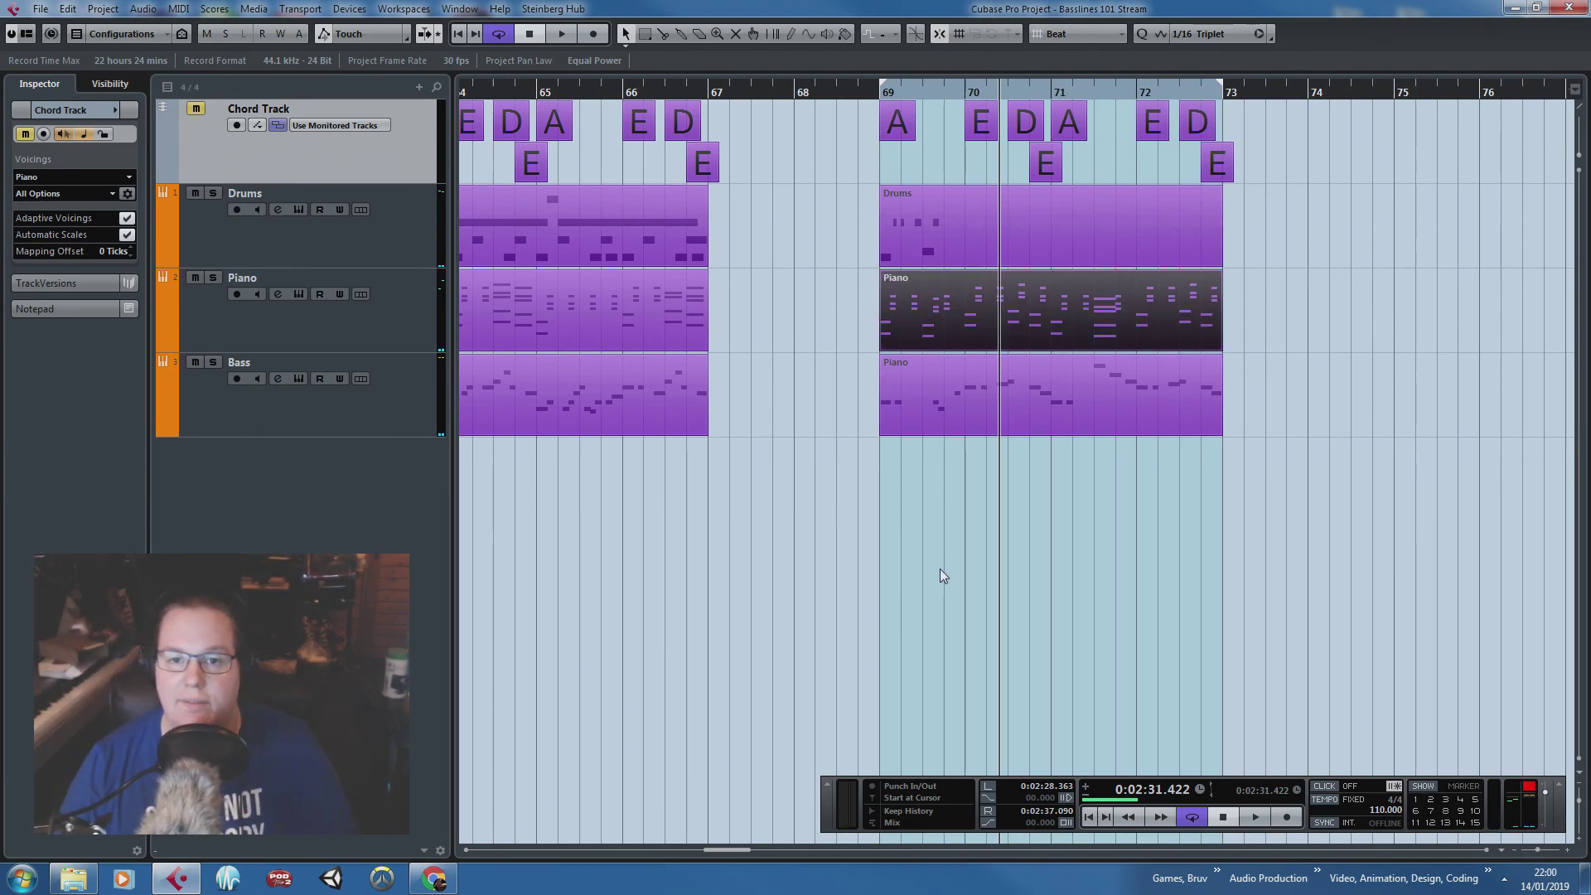
# Step: Open the bar 69 drum part for editing and set its quantize value to 1/32
pyautogui.doubleClick(1028, 232)
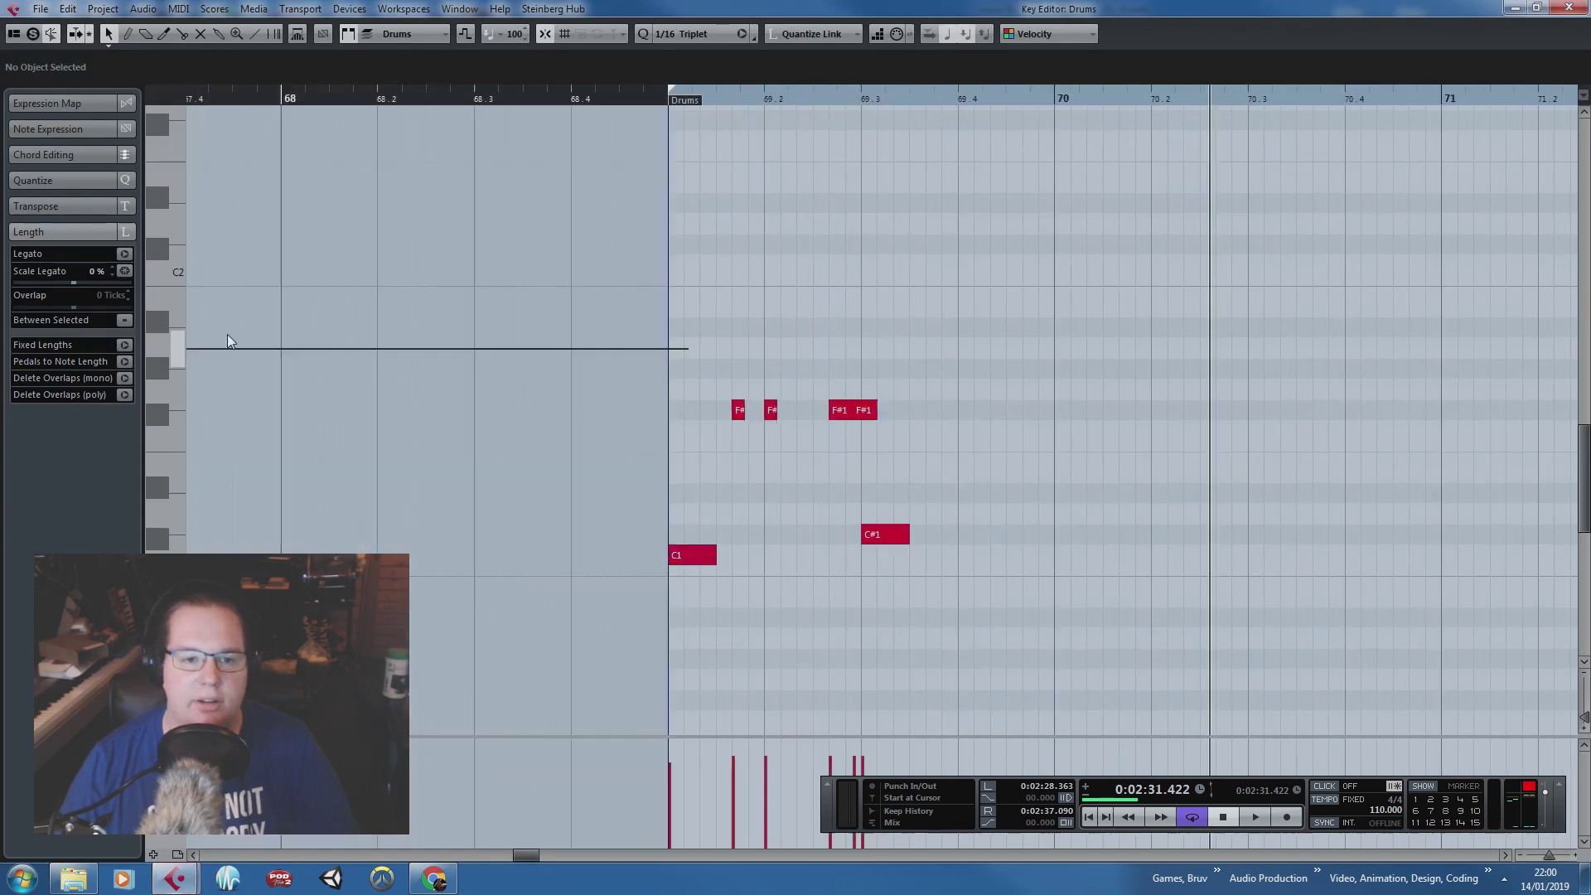
pyautogui.hscroll(-1, 227, 335)
pyautogui.click(692, 33)
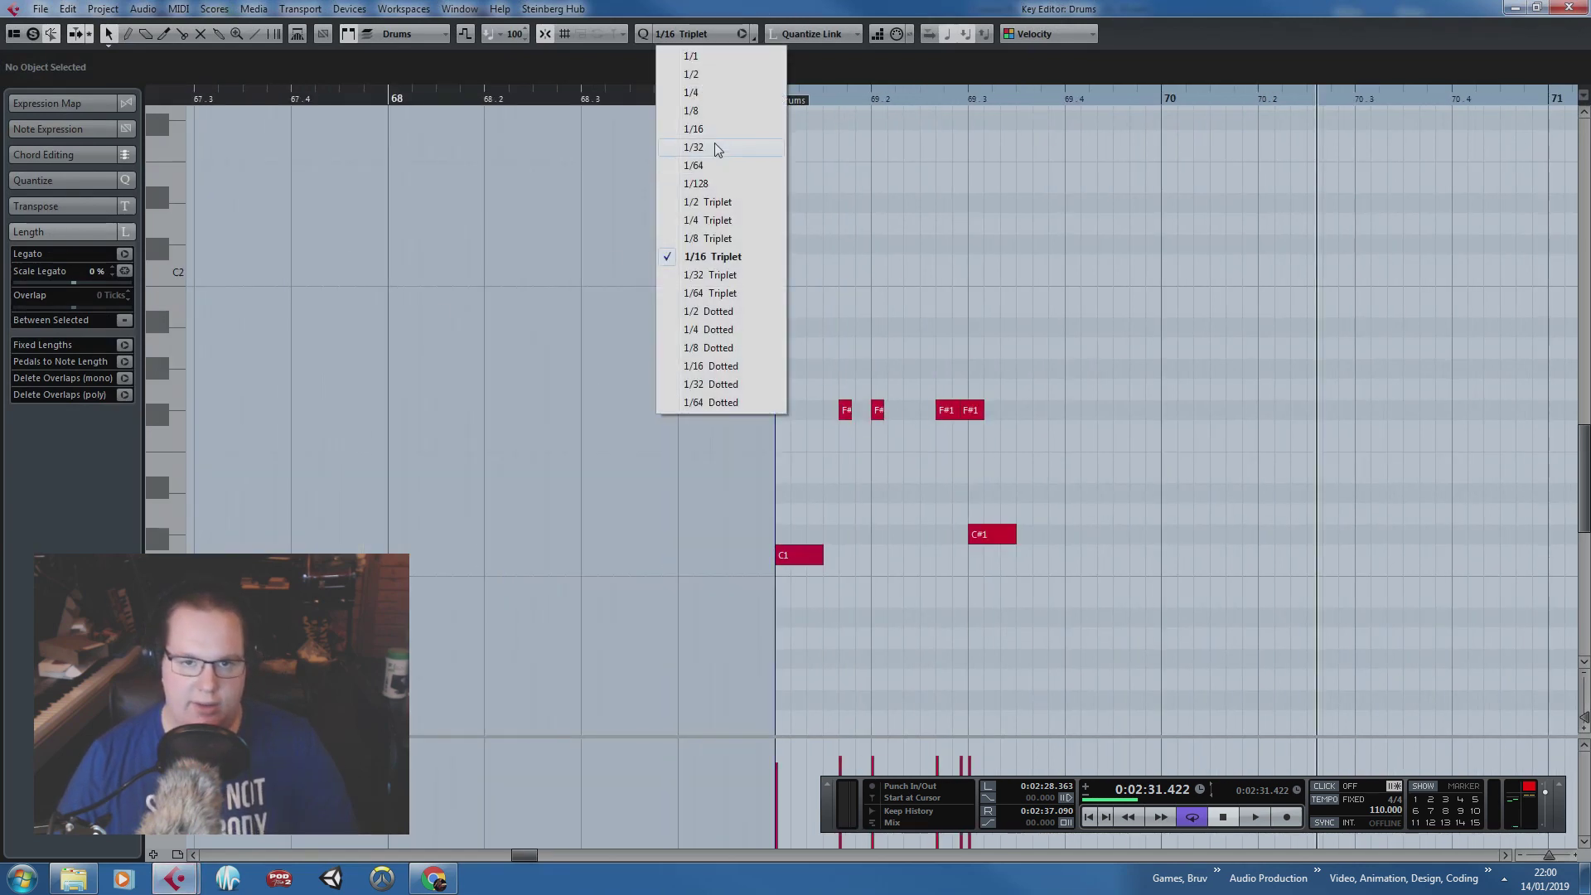
pyautogui.click(714, 146)
# Step: Move the first and third F#1 hits to 69.1.3.60 and 69.2.3.60, and delete the fourth F#1 hit
pyautogui.scroll(2, 913, 404)
pyautogui.click(764, 409)
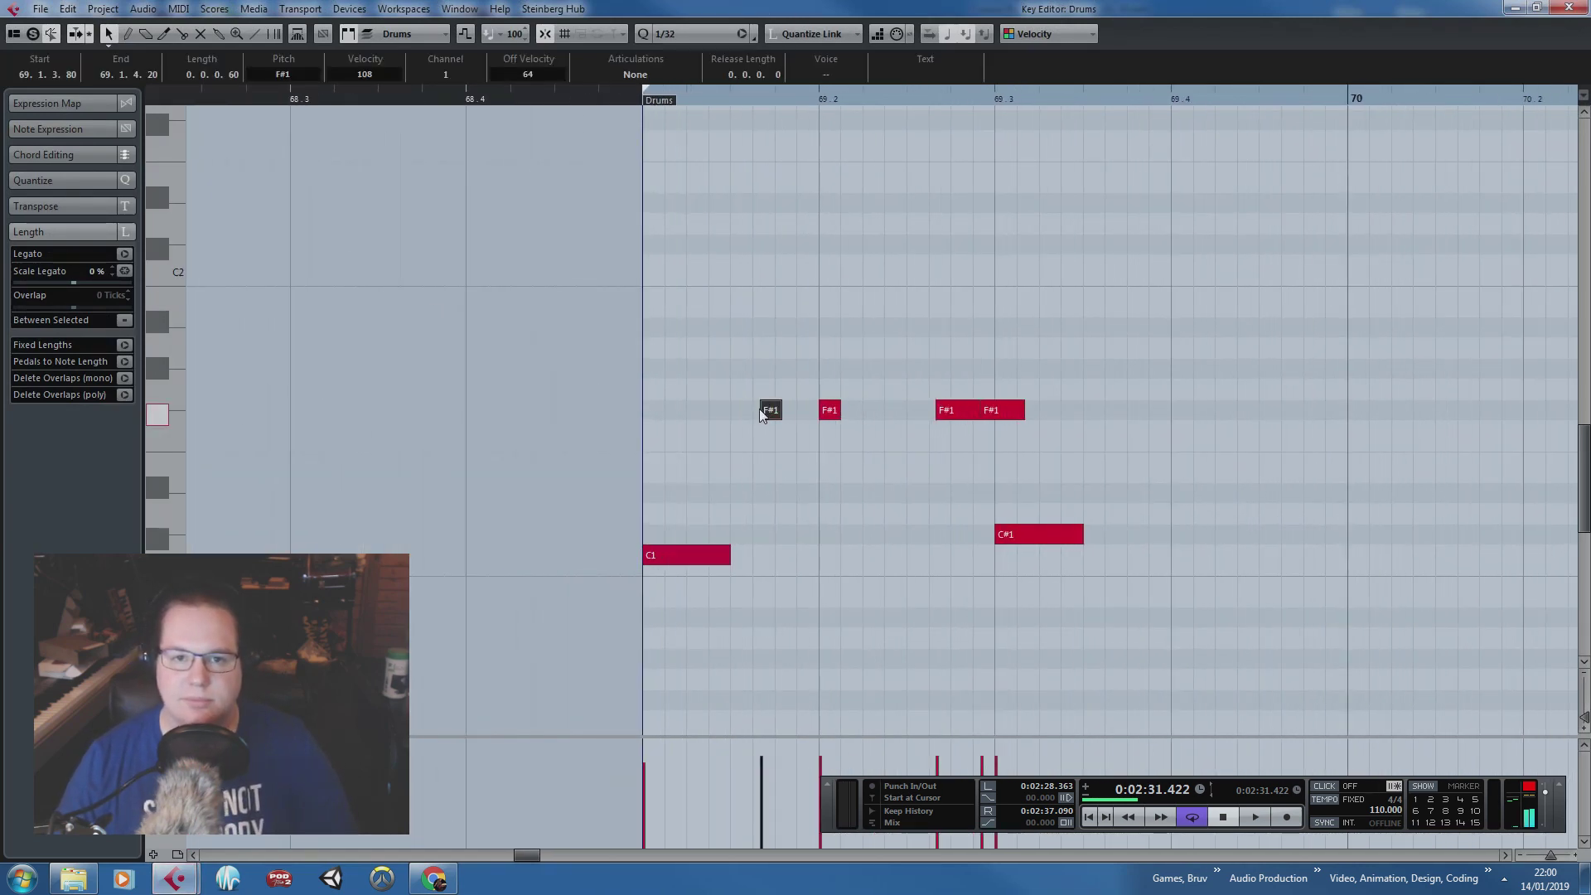
pyautogui.click(997, 408)
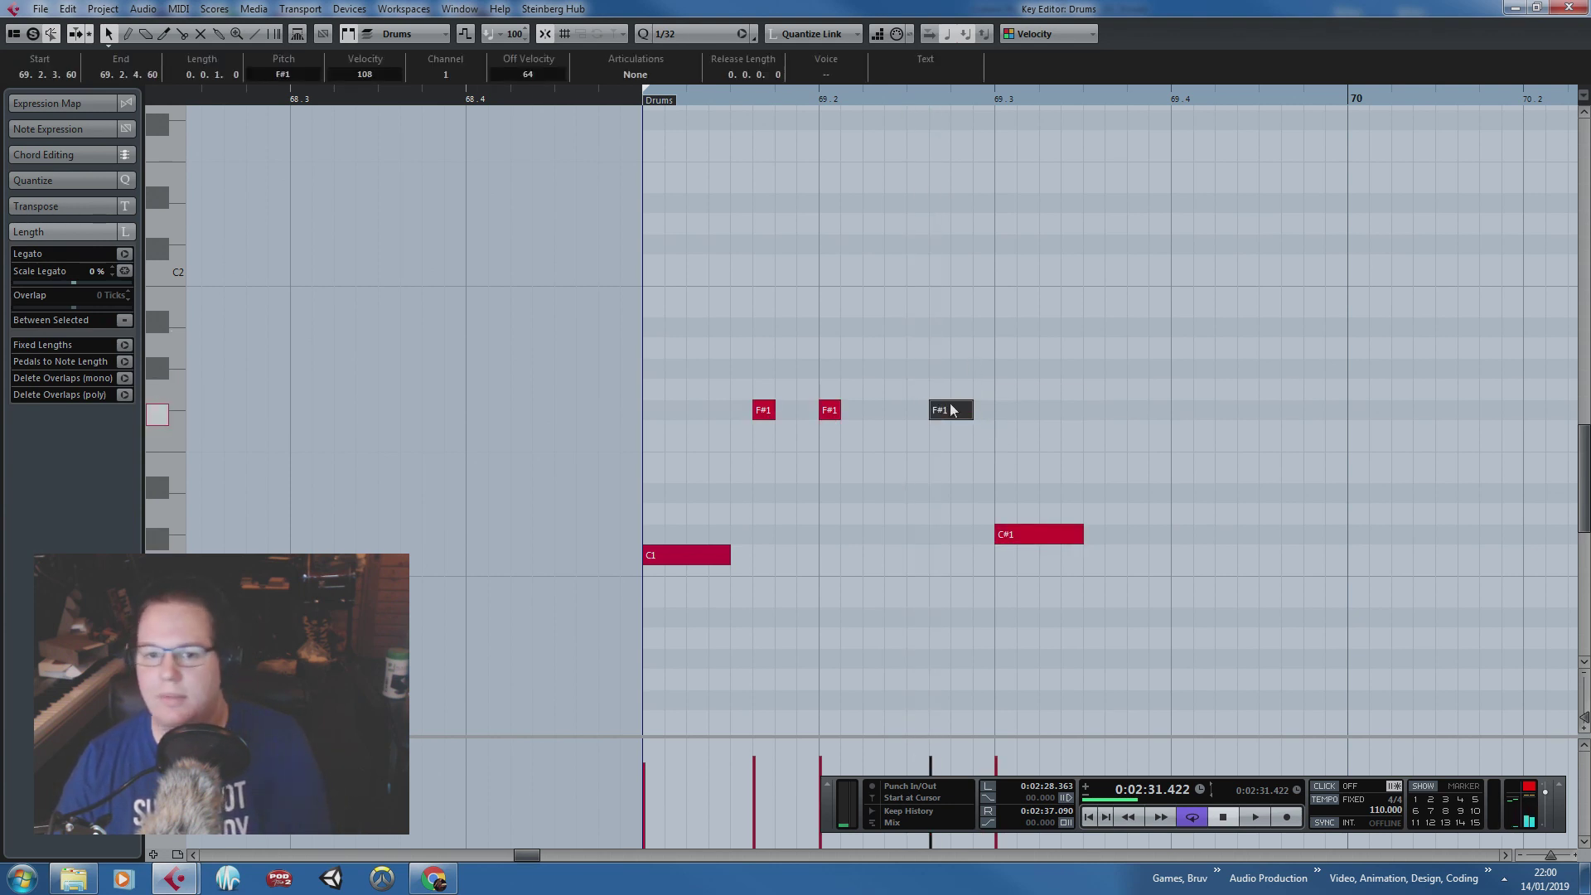
pyautogui.click(948, 363)
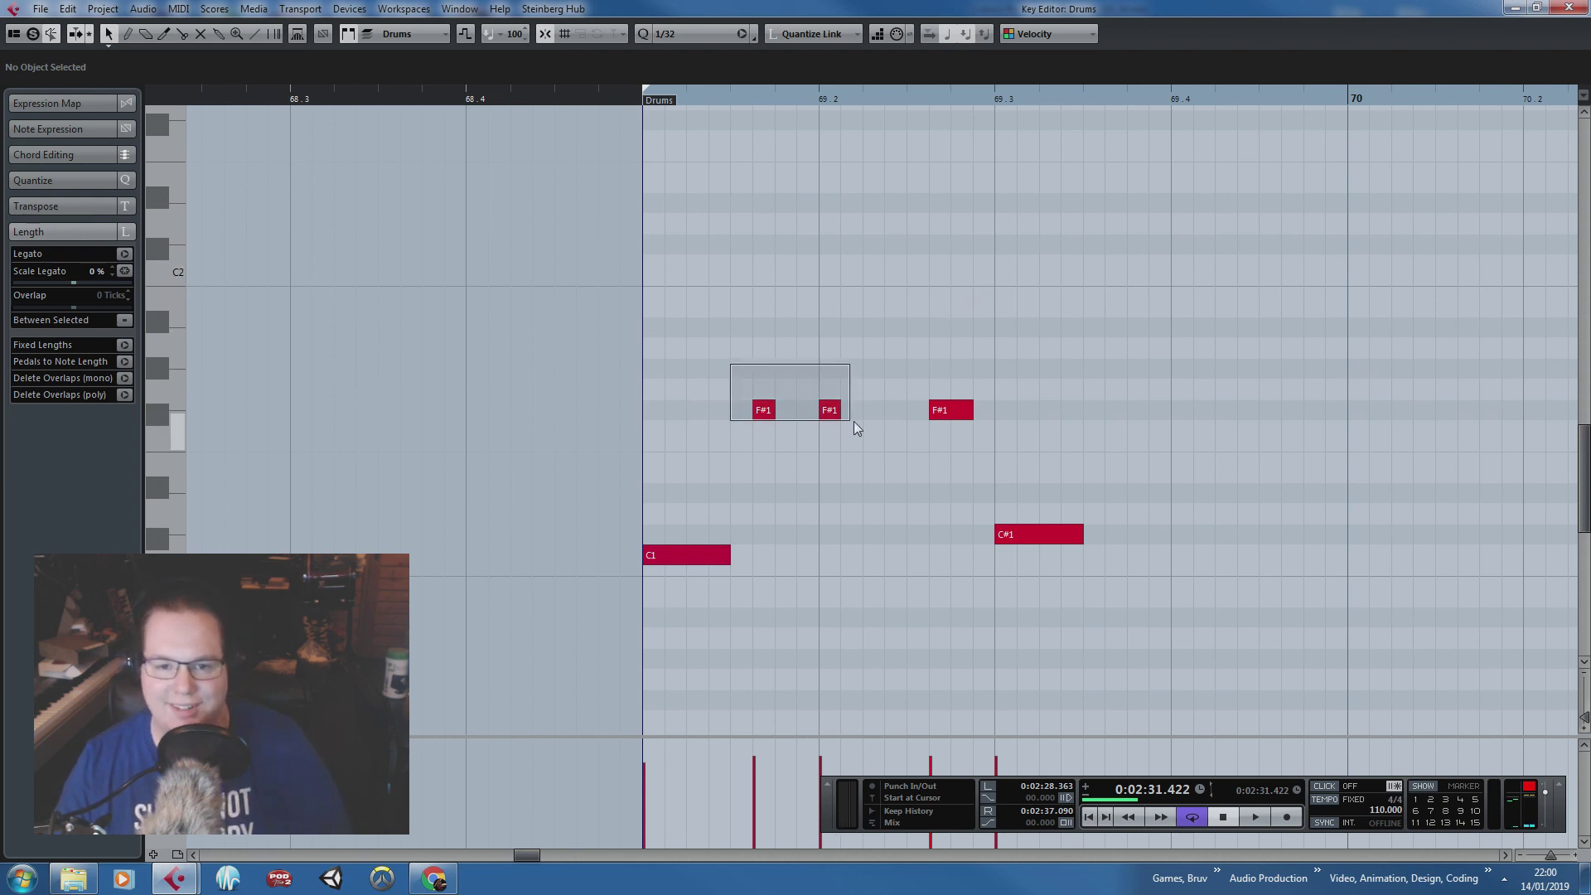
# Step: Lengthen the first two F#1 hits in bar 69 to one sixteenth (0.0.1.0)
pyautogui.moveTo(853, 421); pyautogui.dragTo(853, 421)
pyautogui.moveTo(839, 409); pyautogui.dragTo(860, 411)
pyautogui.click(938, 391)
# Step: Play the edited drum pattern in bar 69
pyautogui.scroll(1, 938, 392)
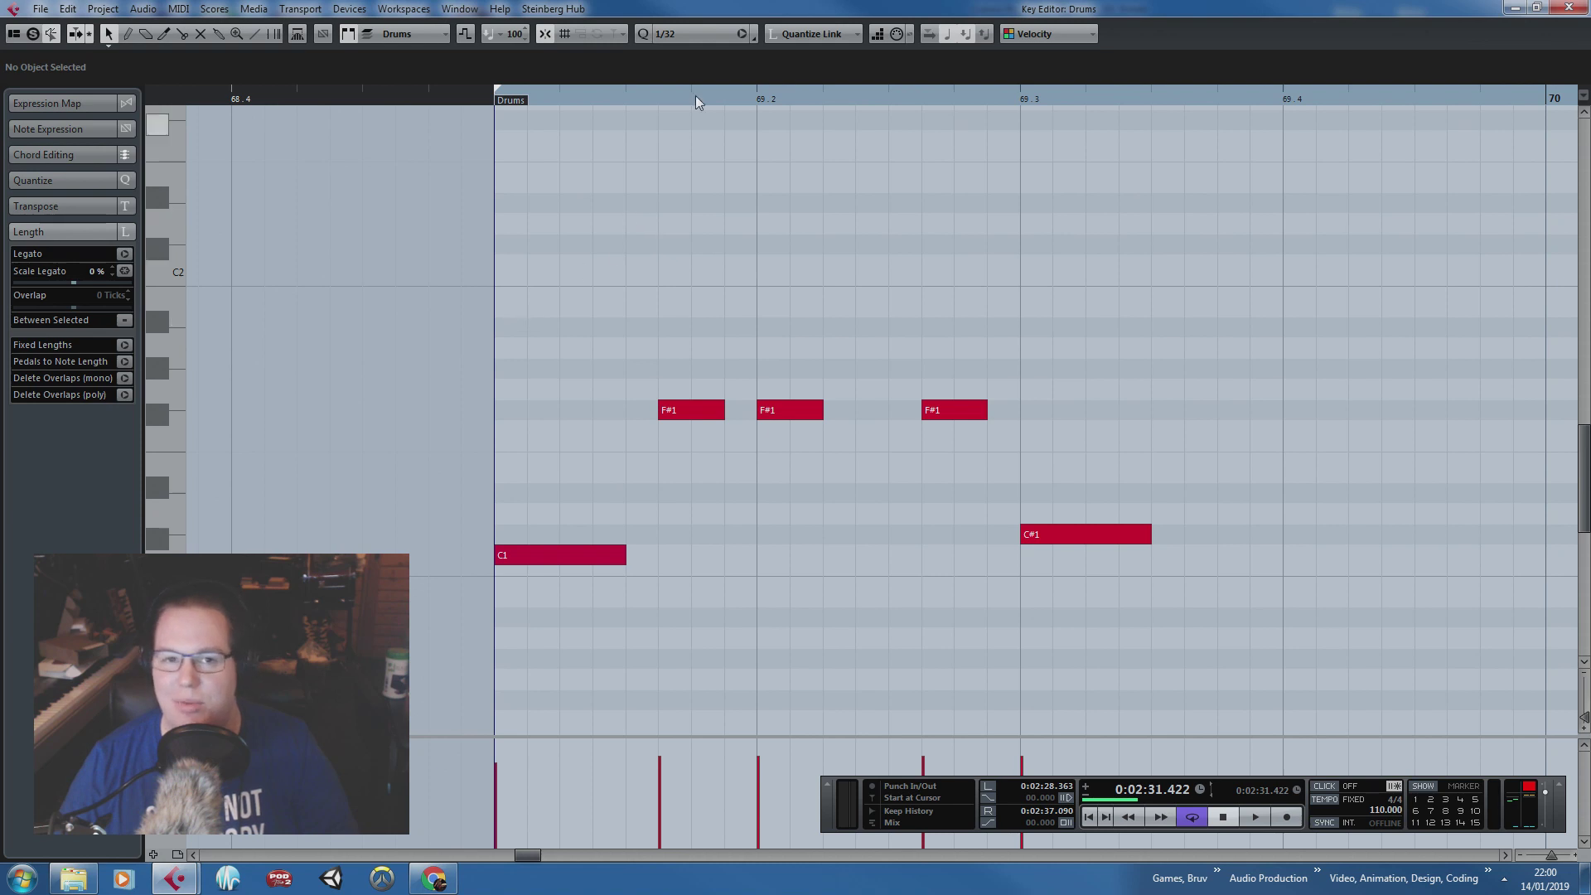
pyautogui.press('space')
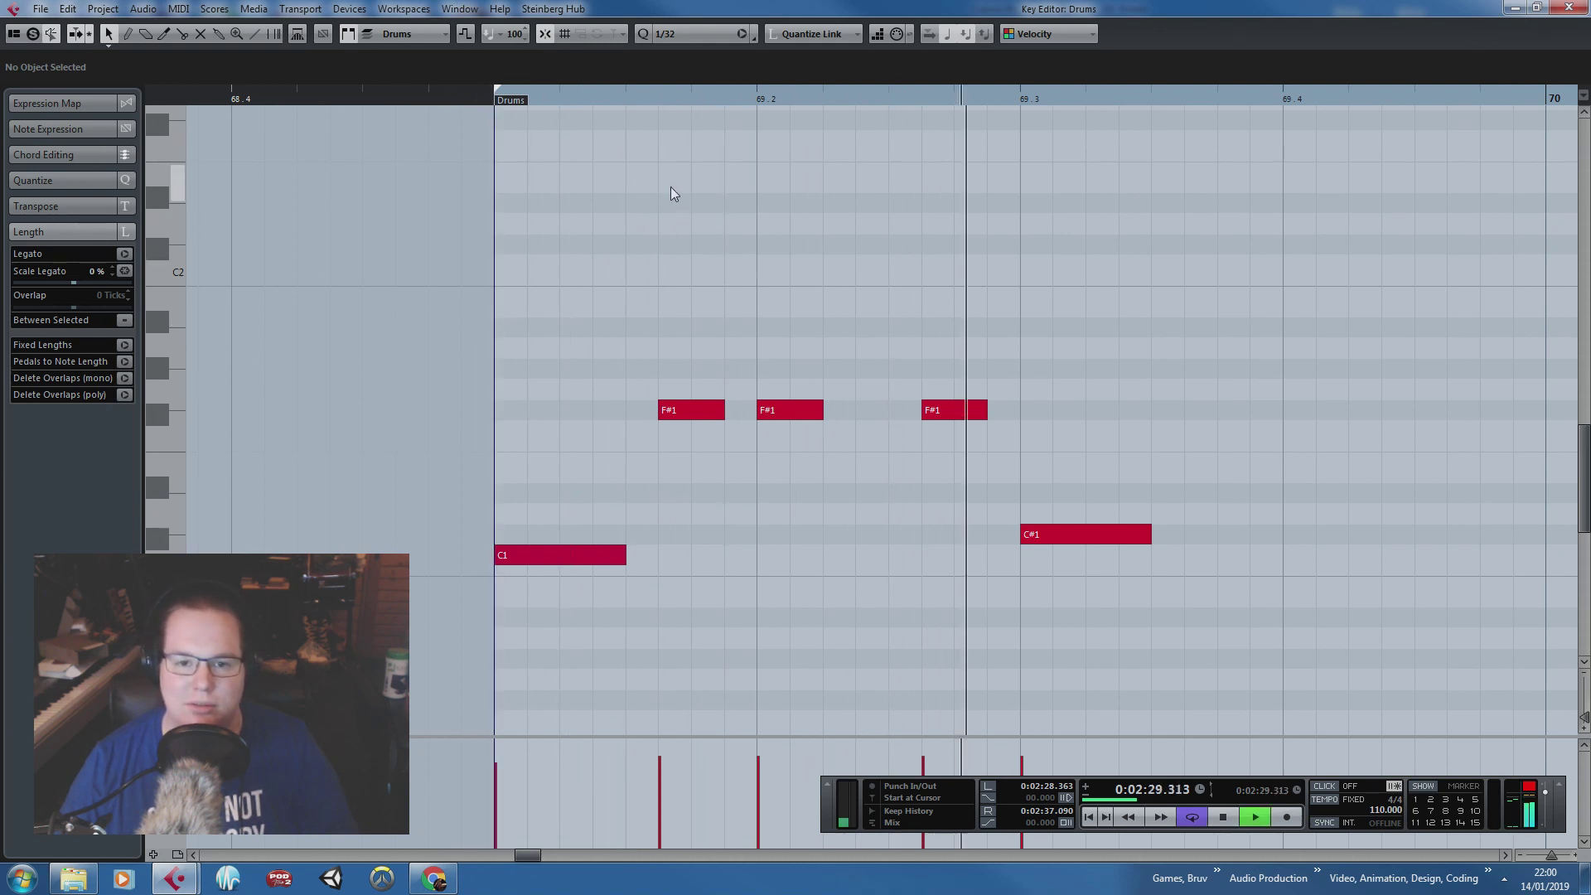
pyautogui.press('space')
# Step: Add two F#1 hits in beats 3 and 4 of bar 69, and duplicate the whole bar's drum pattern to bar 70
pyautogui.moveTo(994, 410); pyautogui.dragTo(1046, 410)
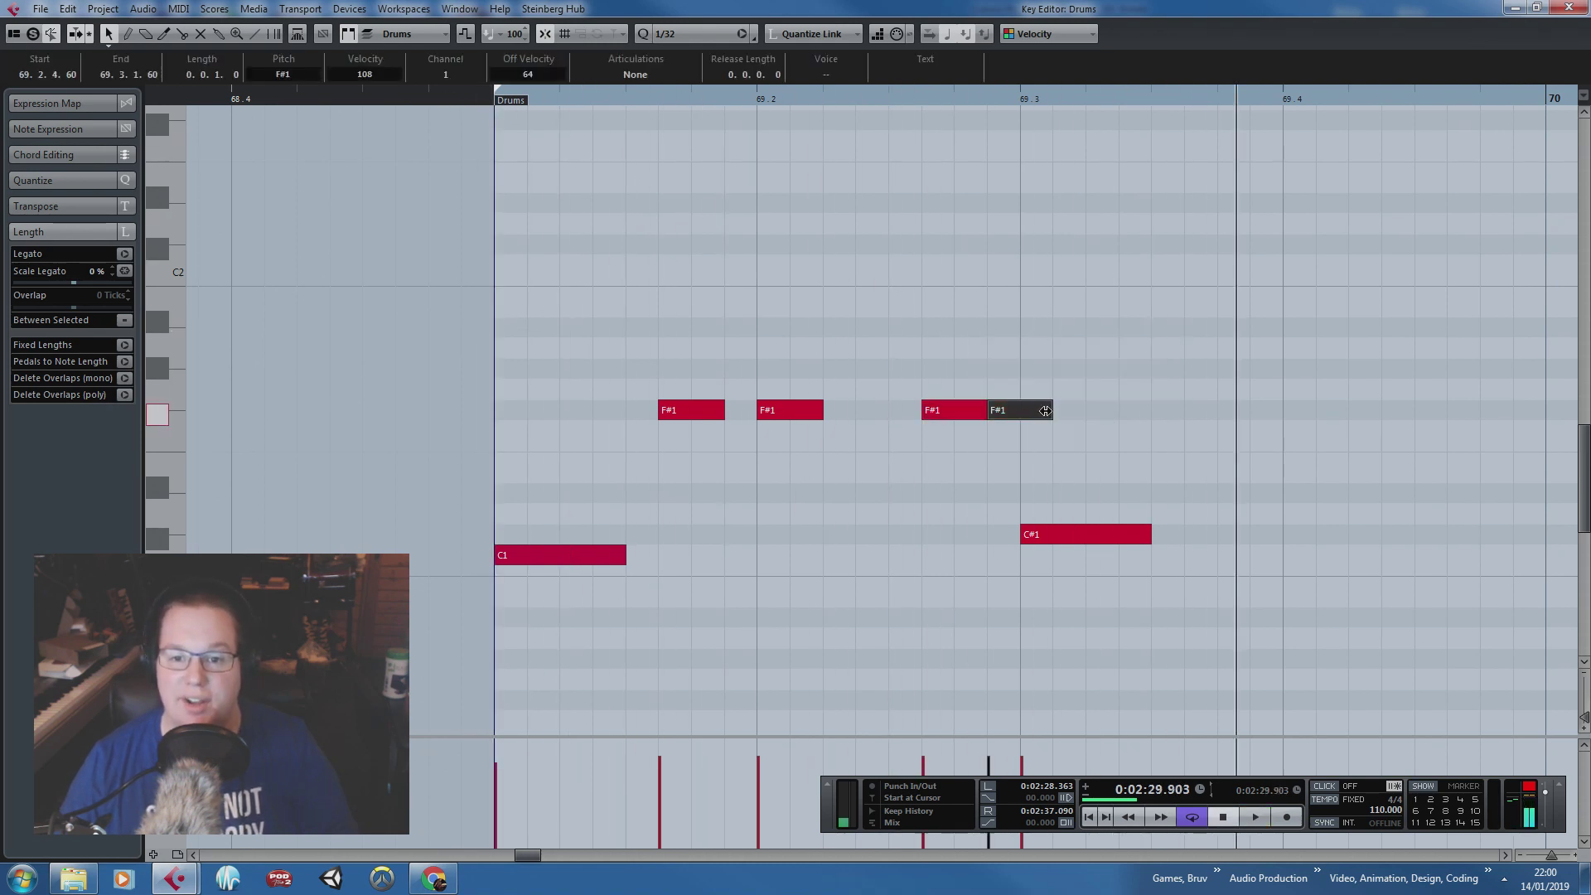
pyautogui.moveTo(1184, 429); pyautogui.dragTo(1415, 416)
pyautogui.moveTo(1533, 364); pyautogui.dragTo(596, 584)
pyautogui.press('g')
pyautogui.press('g')
pyautogui.hotkey('ctrl', 'd')
pyautogui.moveTo(994, 560); pyautogui.dragTo(1018, 557)
pyautogui.click(959, 469)
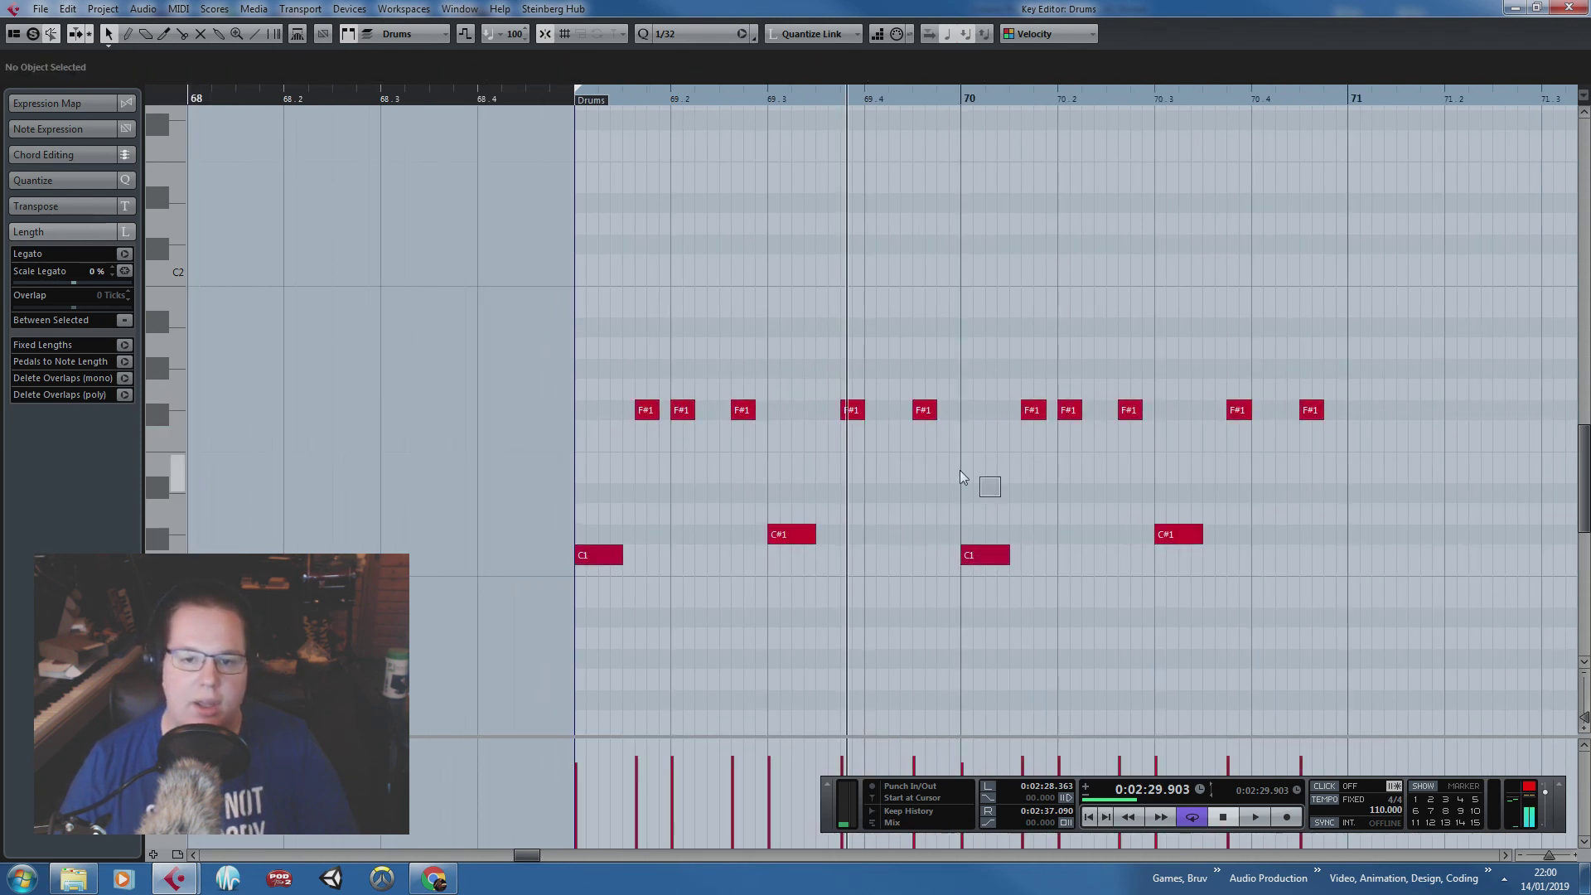
# Step: Move the C1 kick at the start of bar 69 to 69.2.3.0
pyautogui.press('h')
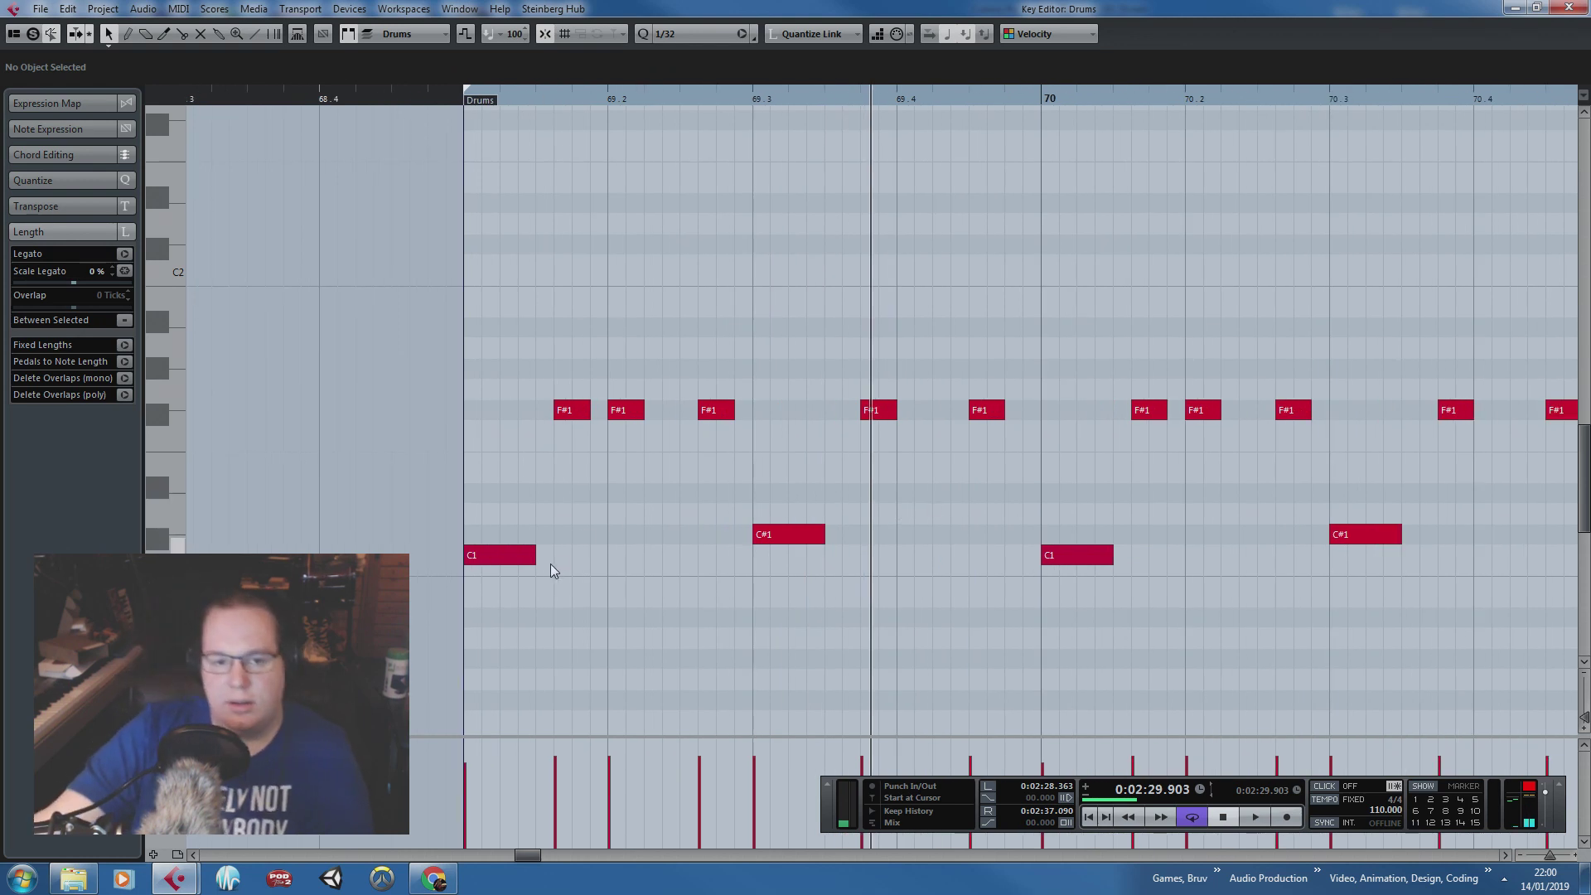
pyautogui.moveTo(518, 555); pyautogui.dragTo(708, 568)
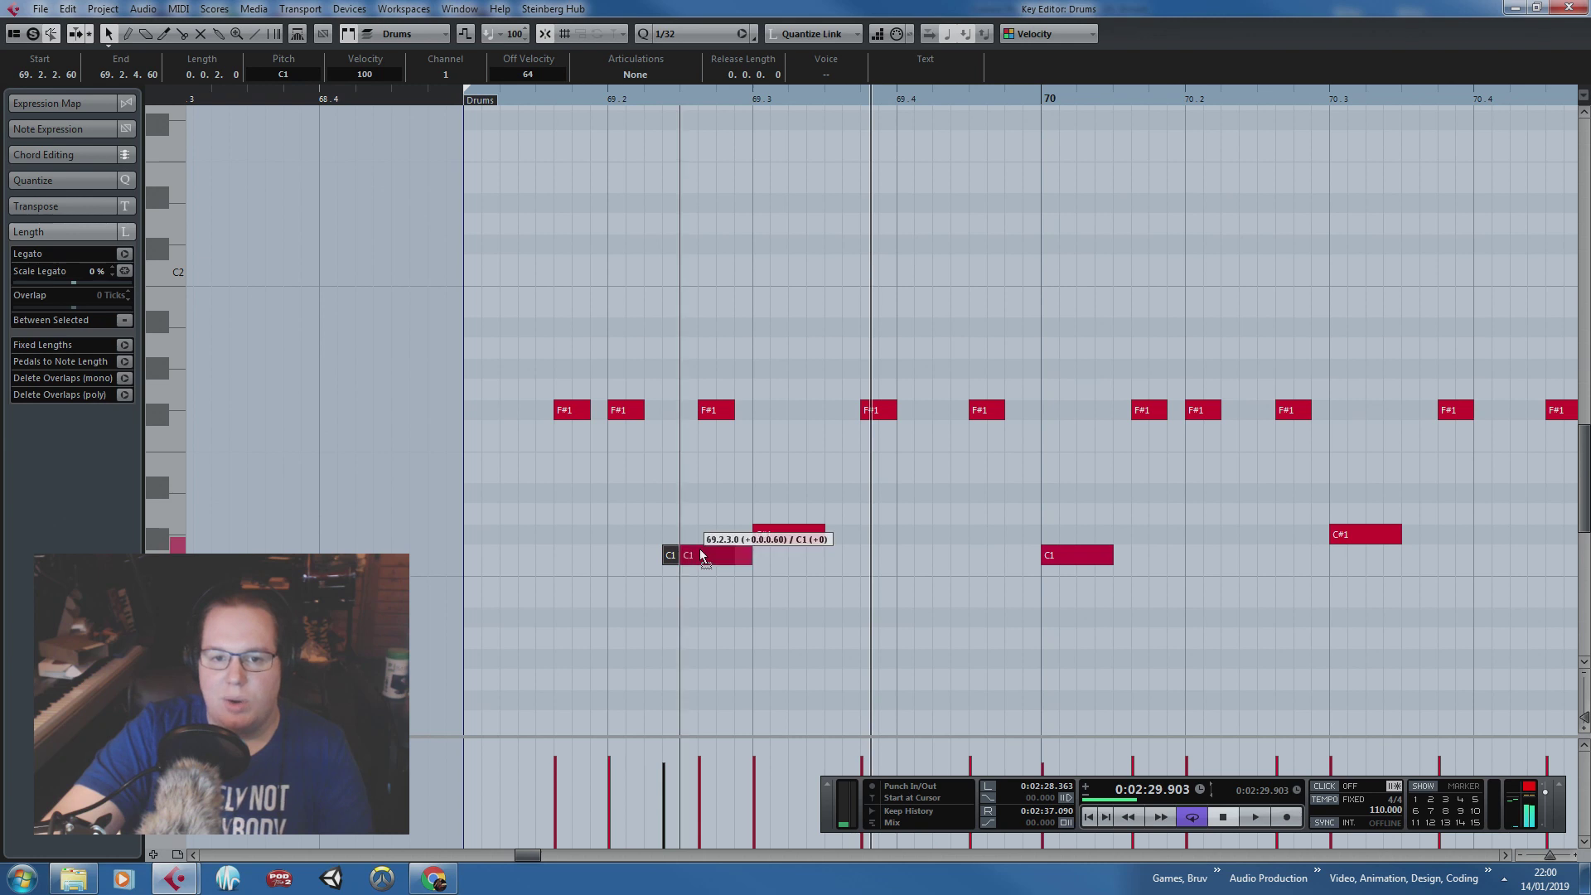
pyautogui.click(657, 492)
pyautogui.scroll(-2, 612, 464)
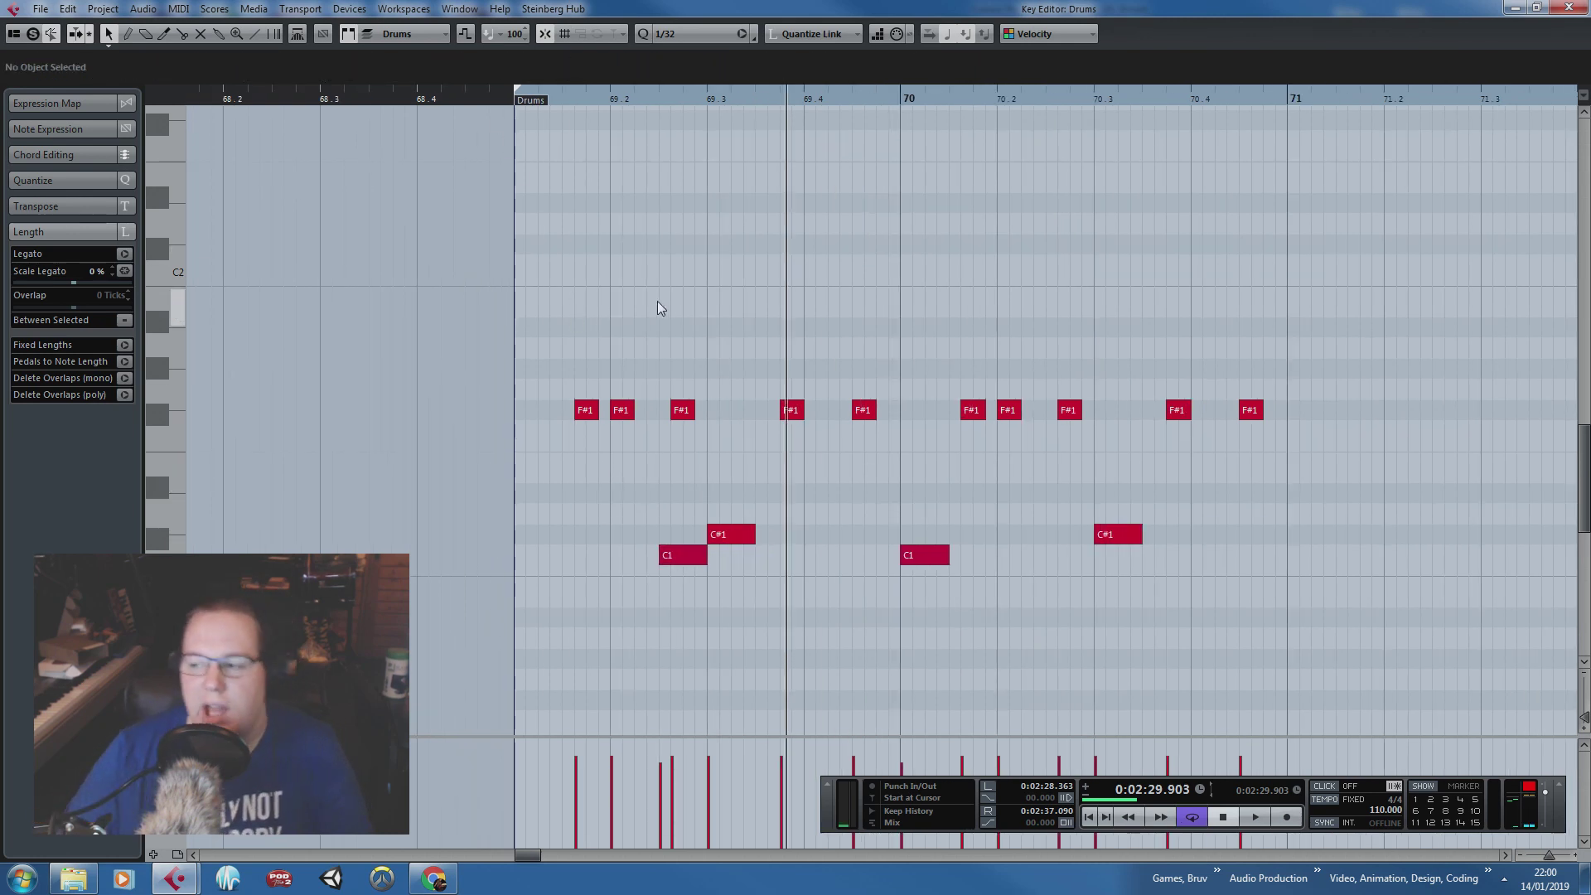
# Step: Play the two-bar drum pattern from the start of bar 69
pyautogui.click(507, 105)
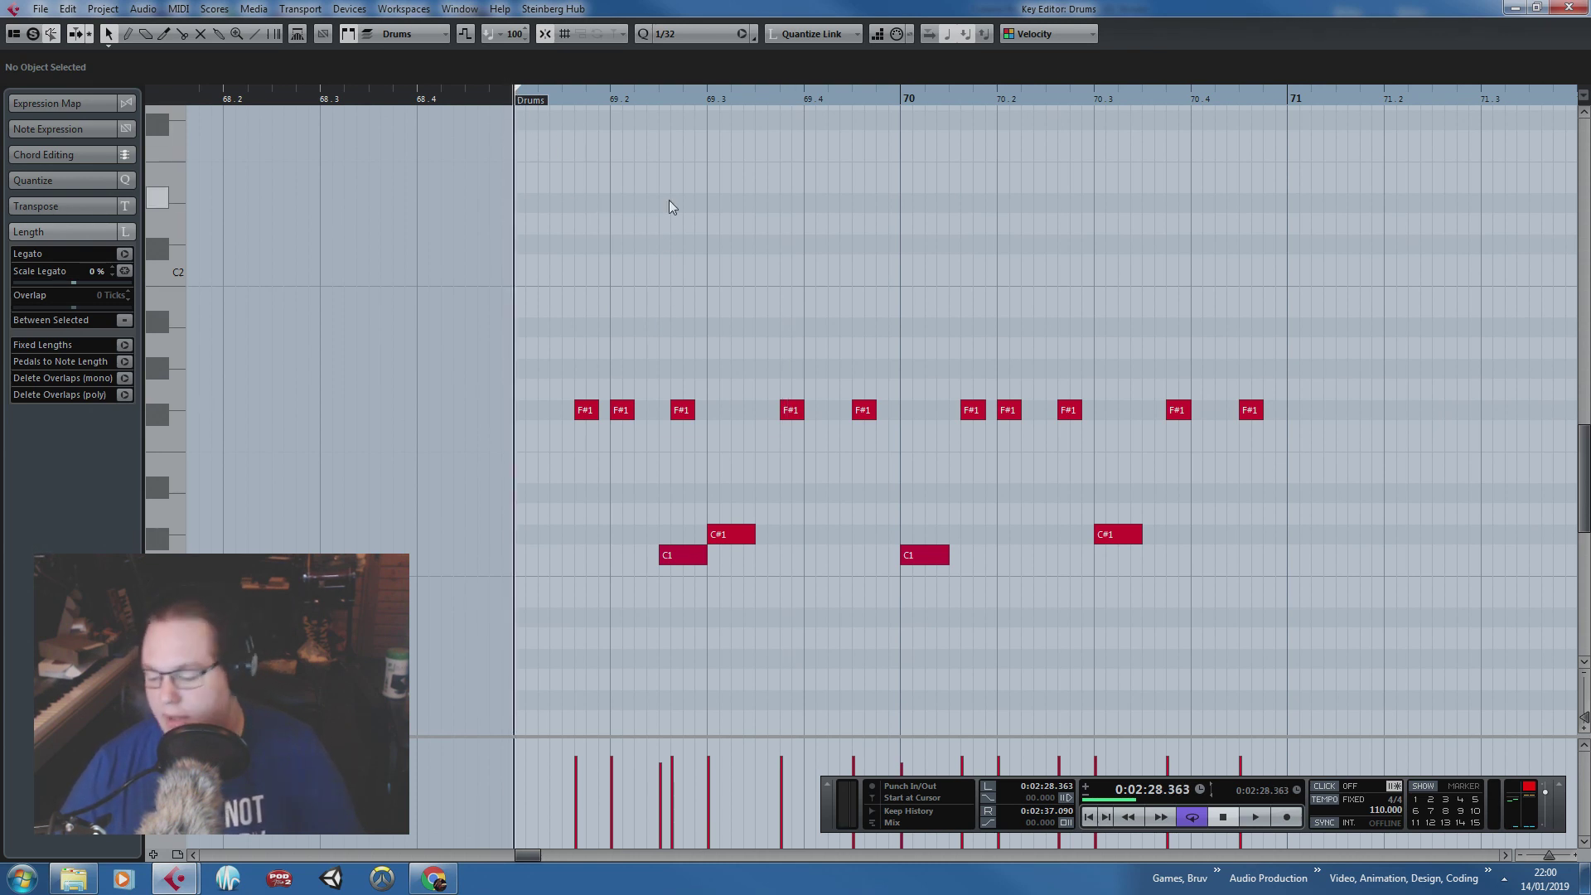
pyautogui.press('space')
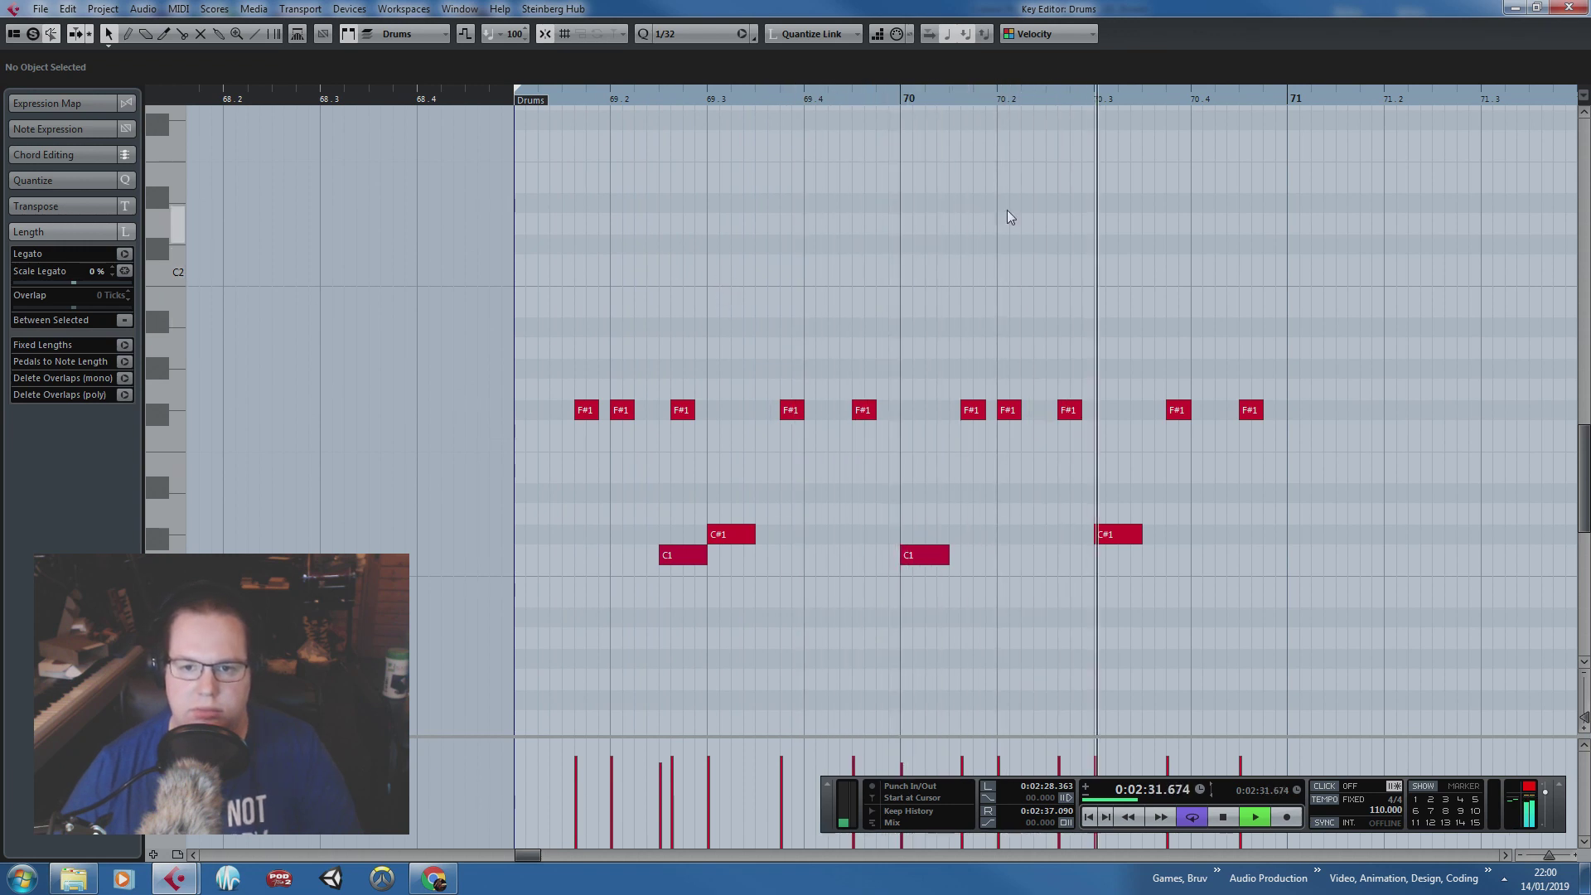
pyautogui.press('space')
# Step: Duplicate all drum notes of bars 69 and 70, align the copy with the start of bar 71 and close the drum editor
pyautogui.moveTo(1320, 210); pyautogui.dragTo(555, 571)
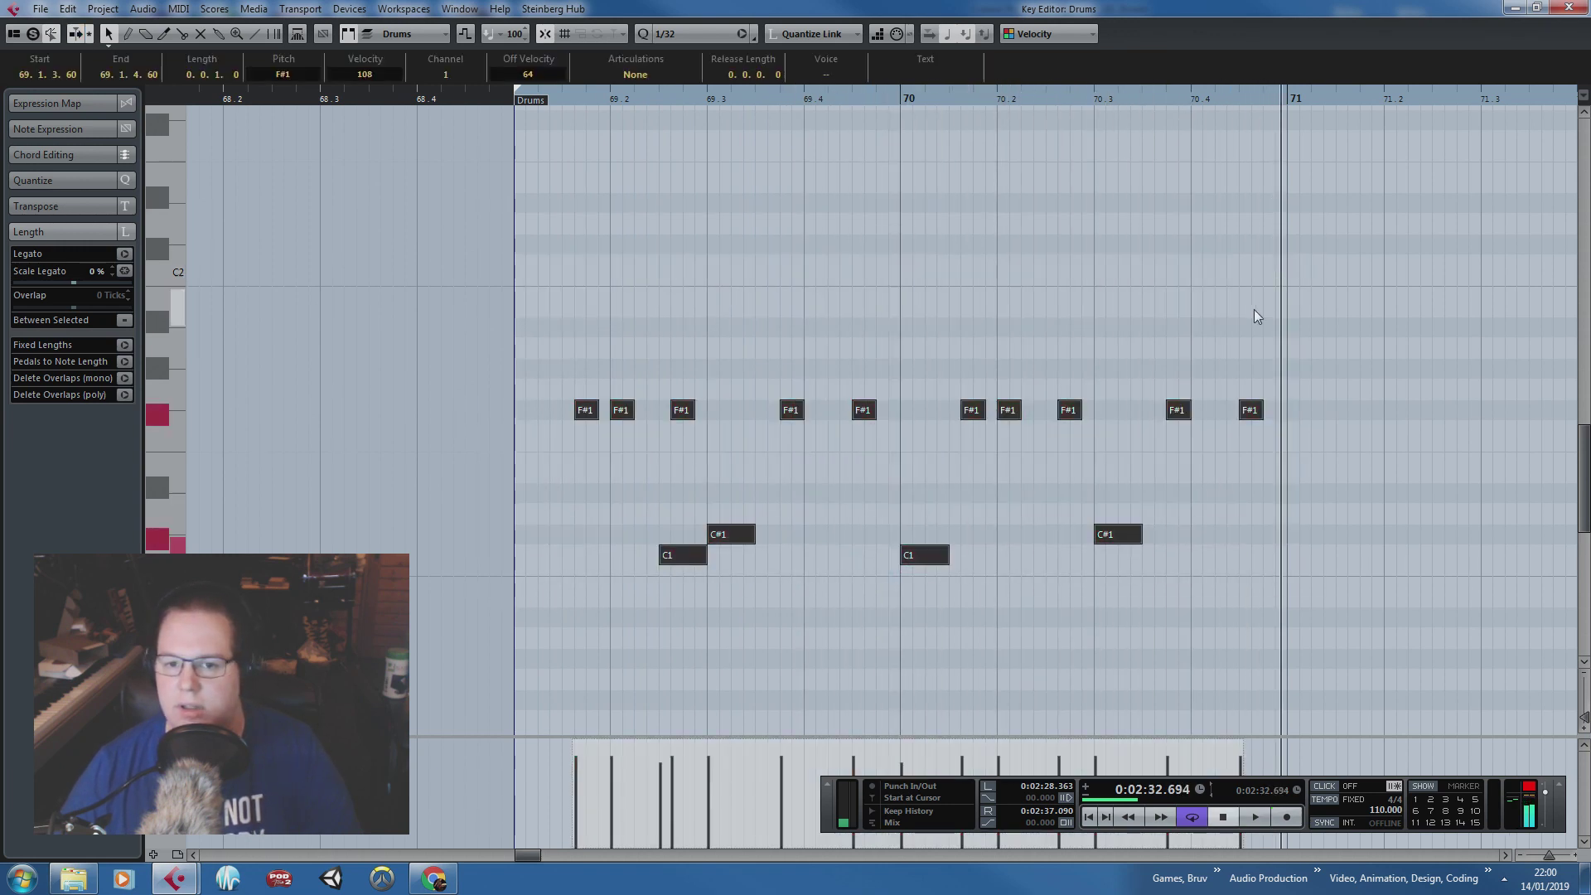
pyautogui.hotkey('alt', 'd')
pyautogui.press('g')
pyautogui.moveTo(1411, 534); pyautogui.dragTo(1481, 534)
pyautogui.press('g')
pyautogui.moveTo(1556, 256); pyautogui.dragTo(1586, 256)
pyautogui.click(1568, 7)
# Step: Play the whole section from just before bar 69 with the new drum pattern
pyautogui.click(864, 93)
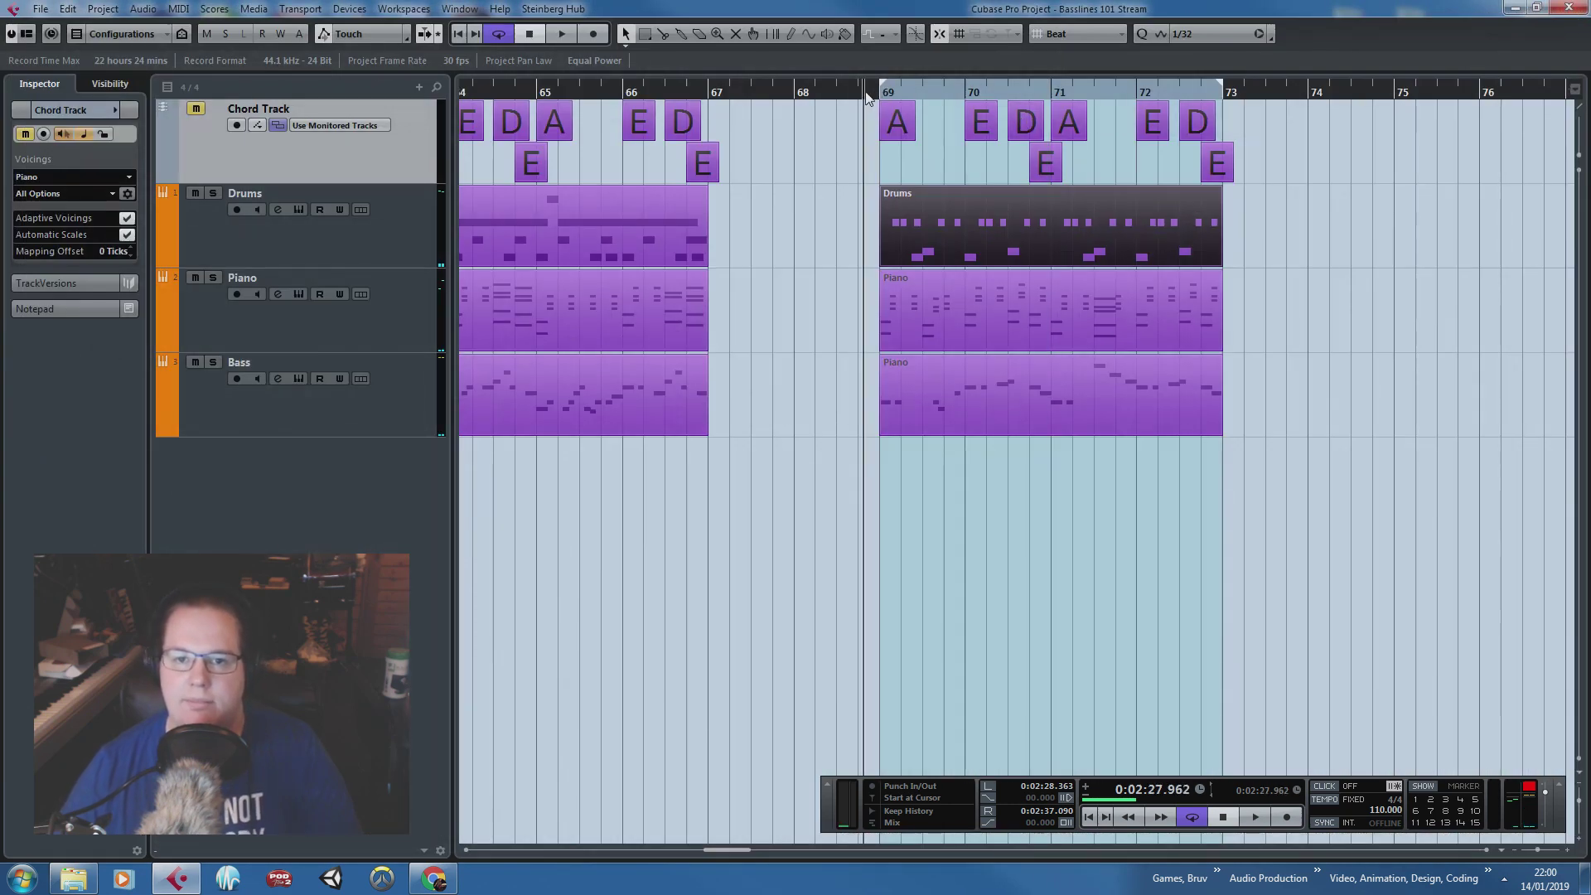
pyautogui.press('space')
pyautogui.scroll(3, 892, 254)
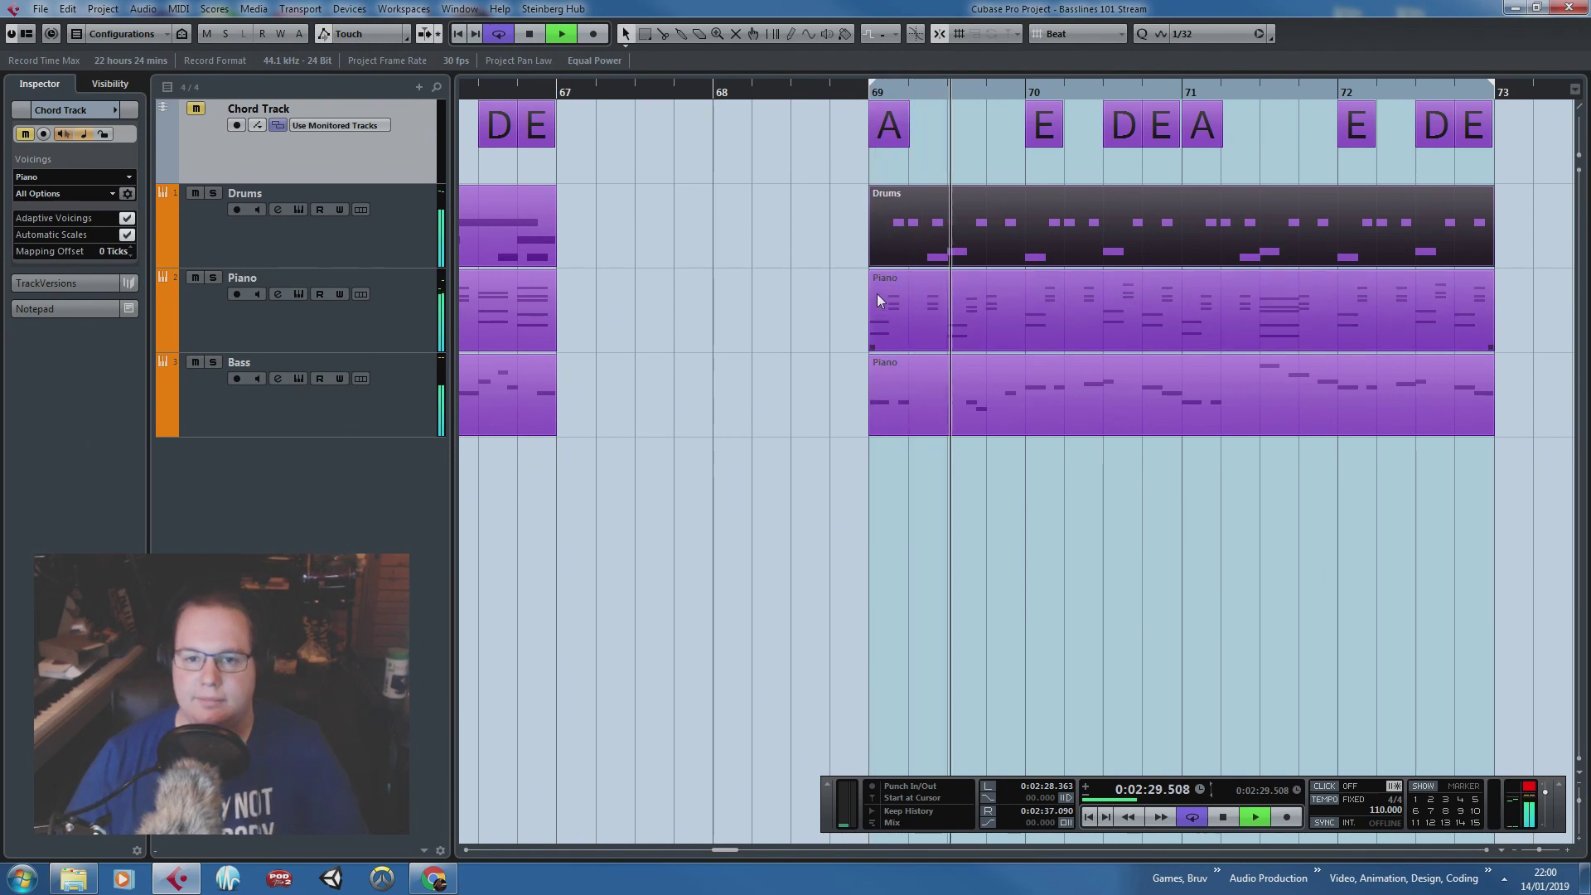
pyautogui.press('g')
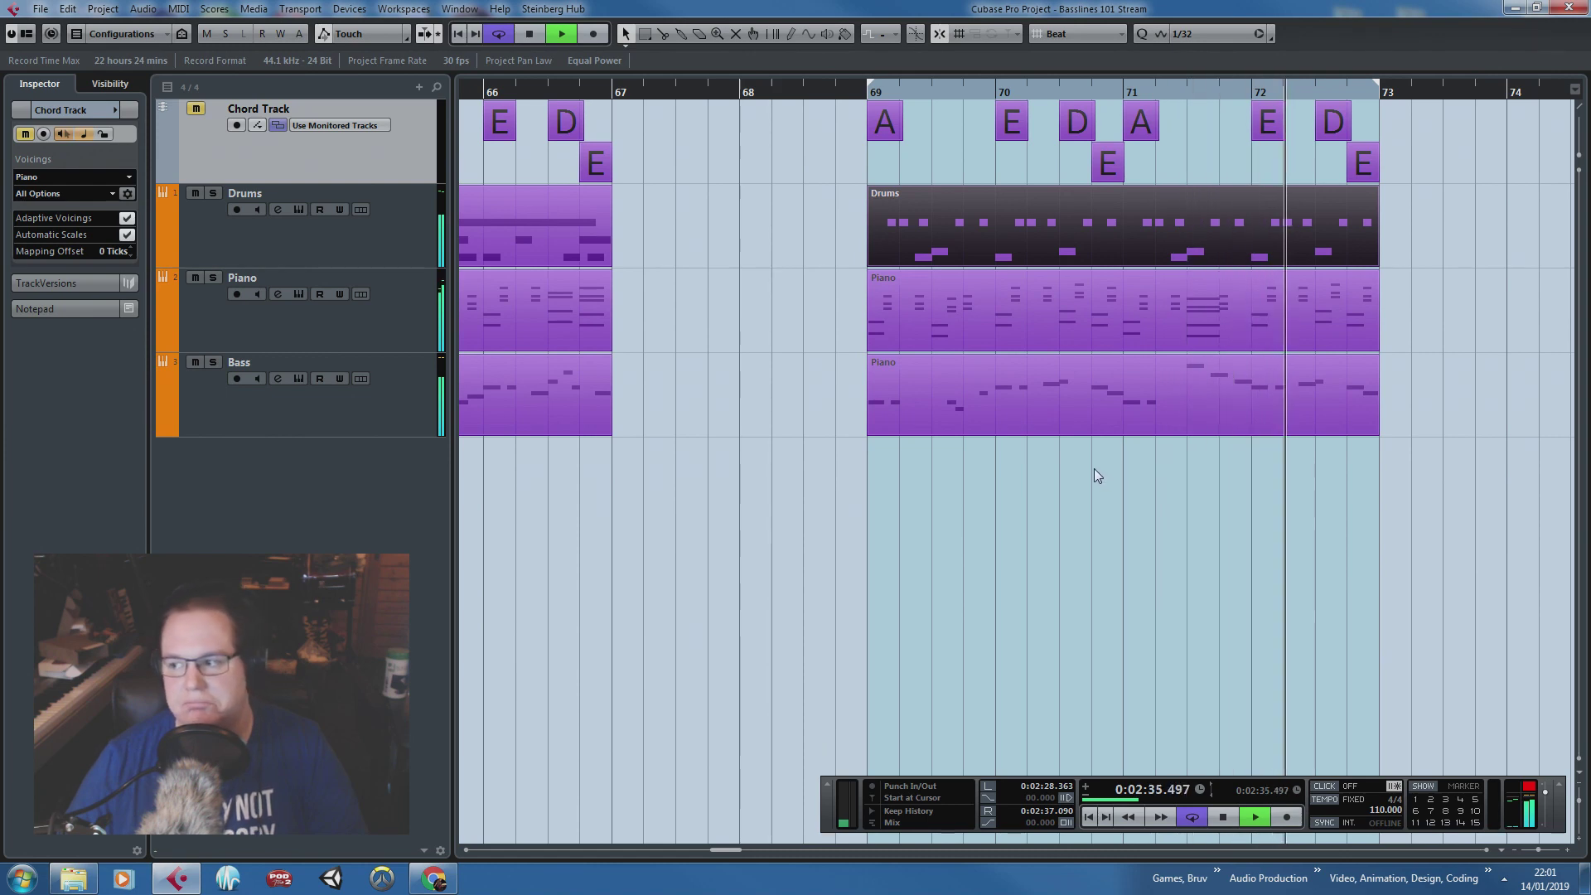
pyautogui.press('space')
pyautogui.scroll(-3, 1039, 487)
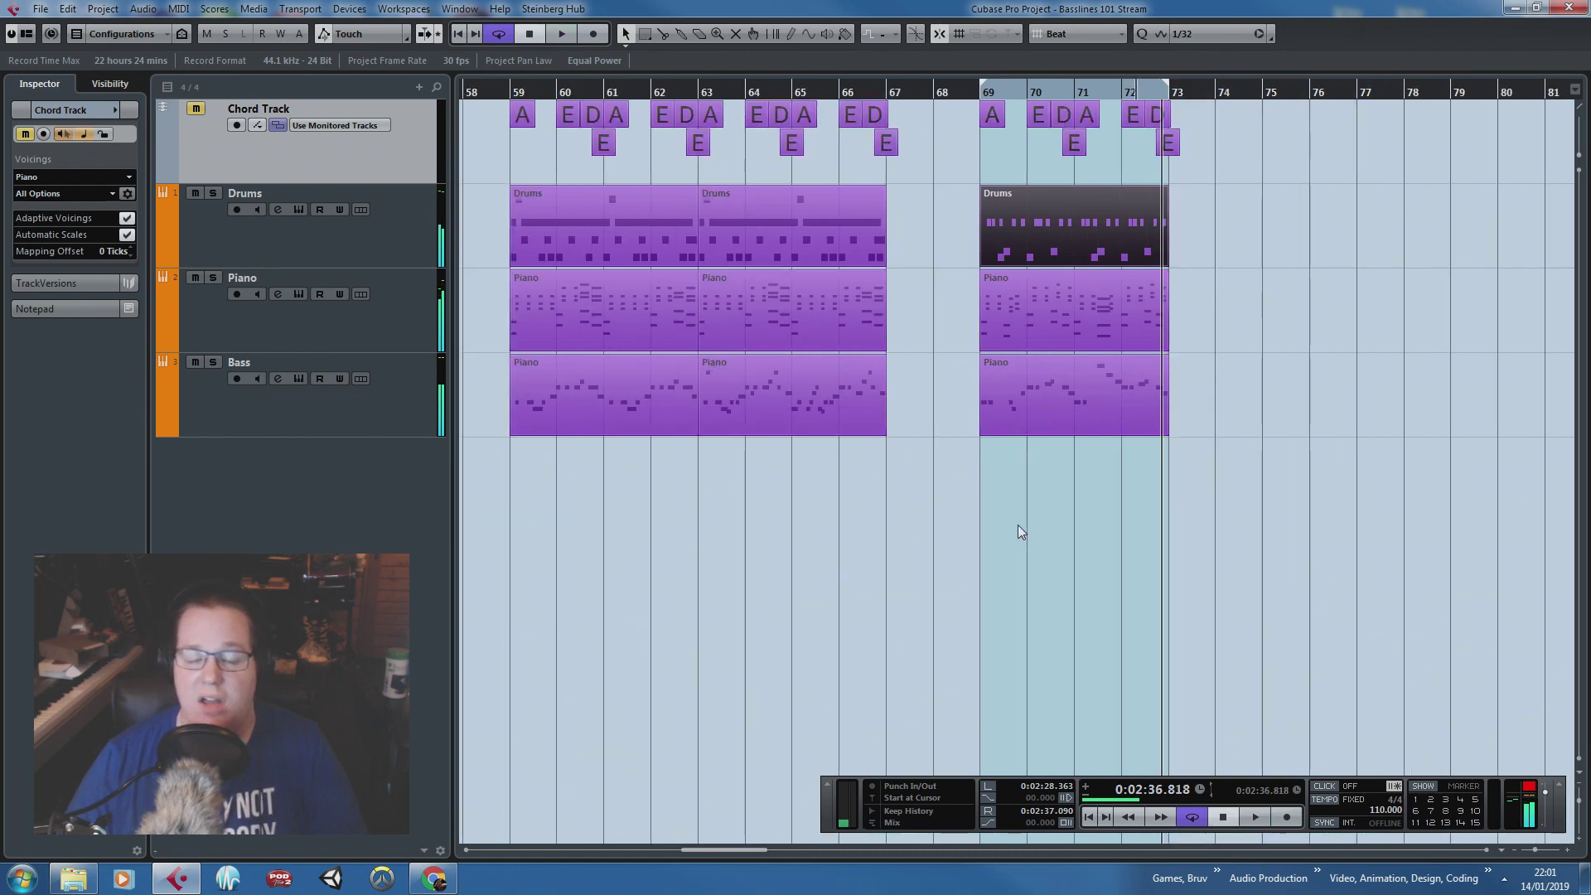
pyautogui.moveTo(1001, 555); pyautogui.dragTo(531, 549)
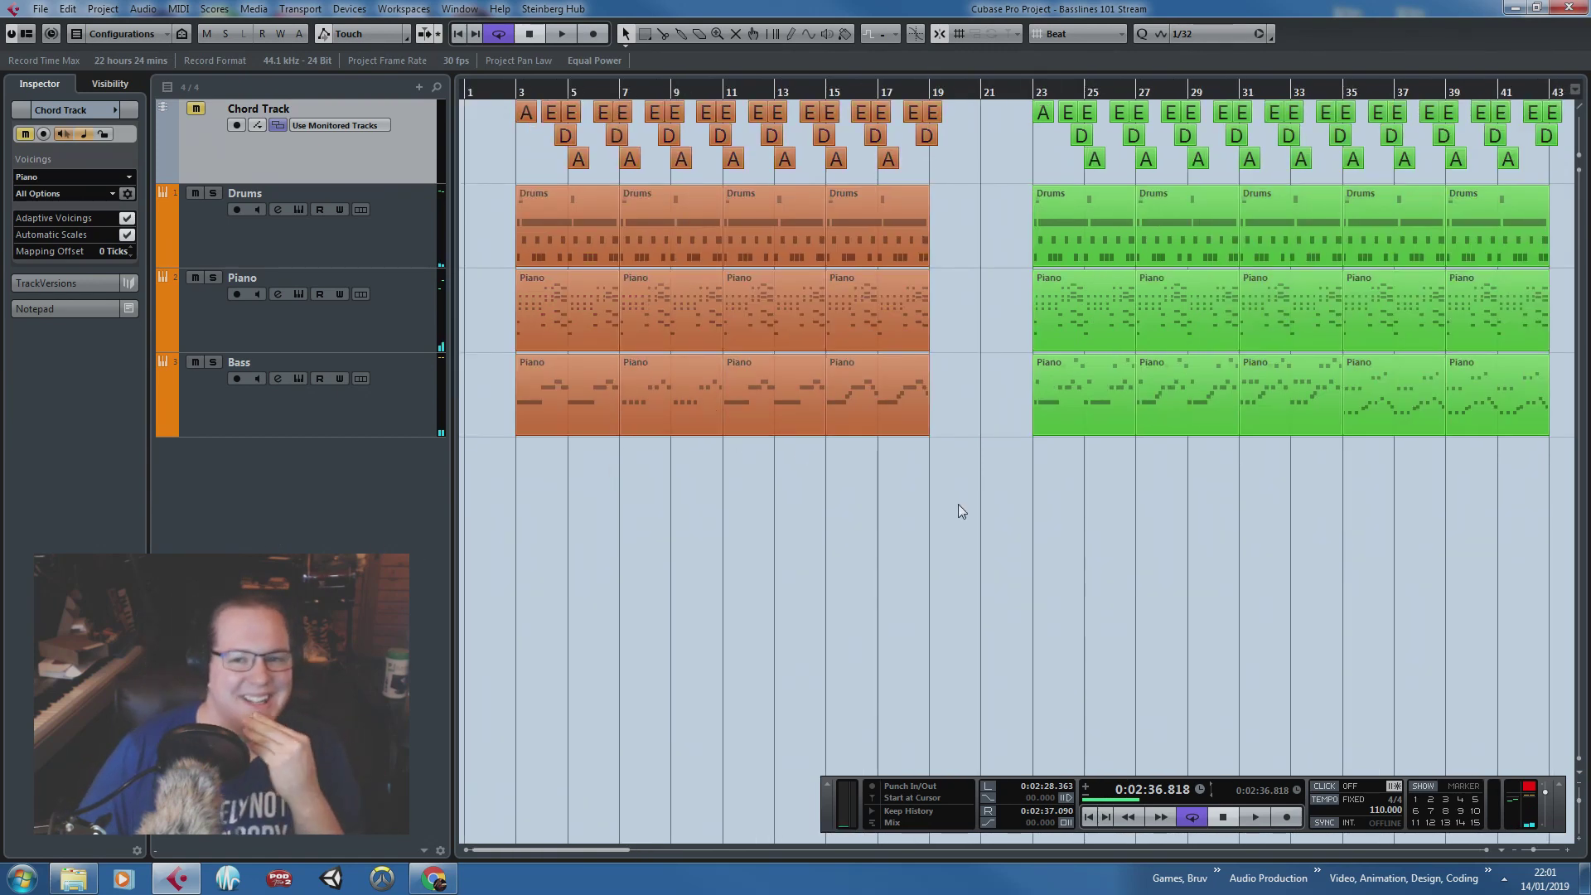
pyautogui.moveTo(1055, 501); pyautogui.dragTo(371, 501)
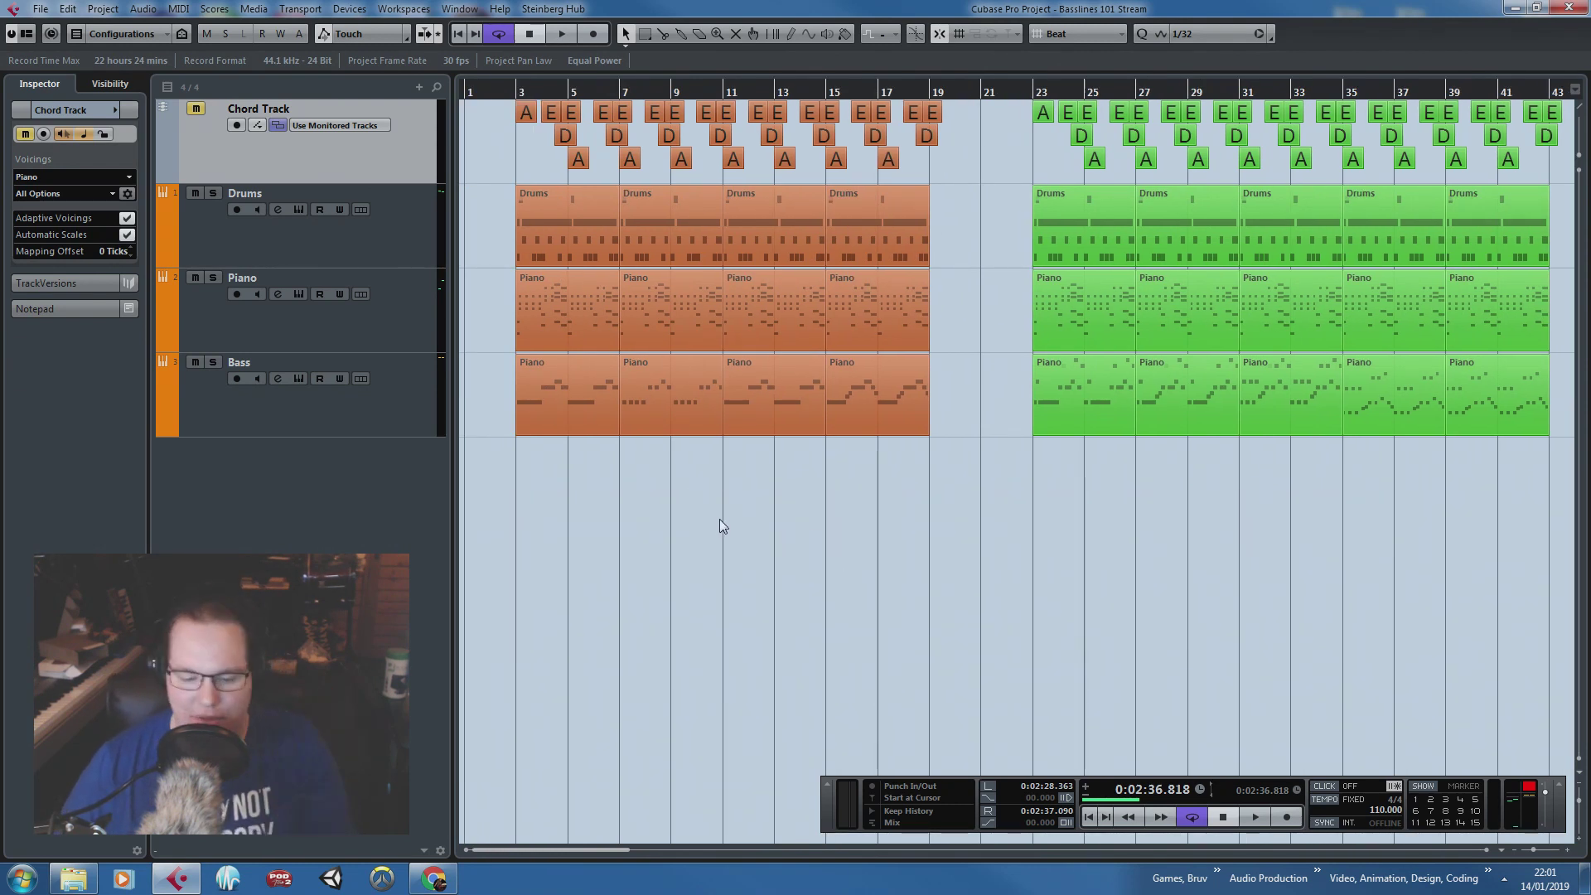
pyautogui.press('g')
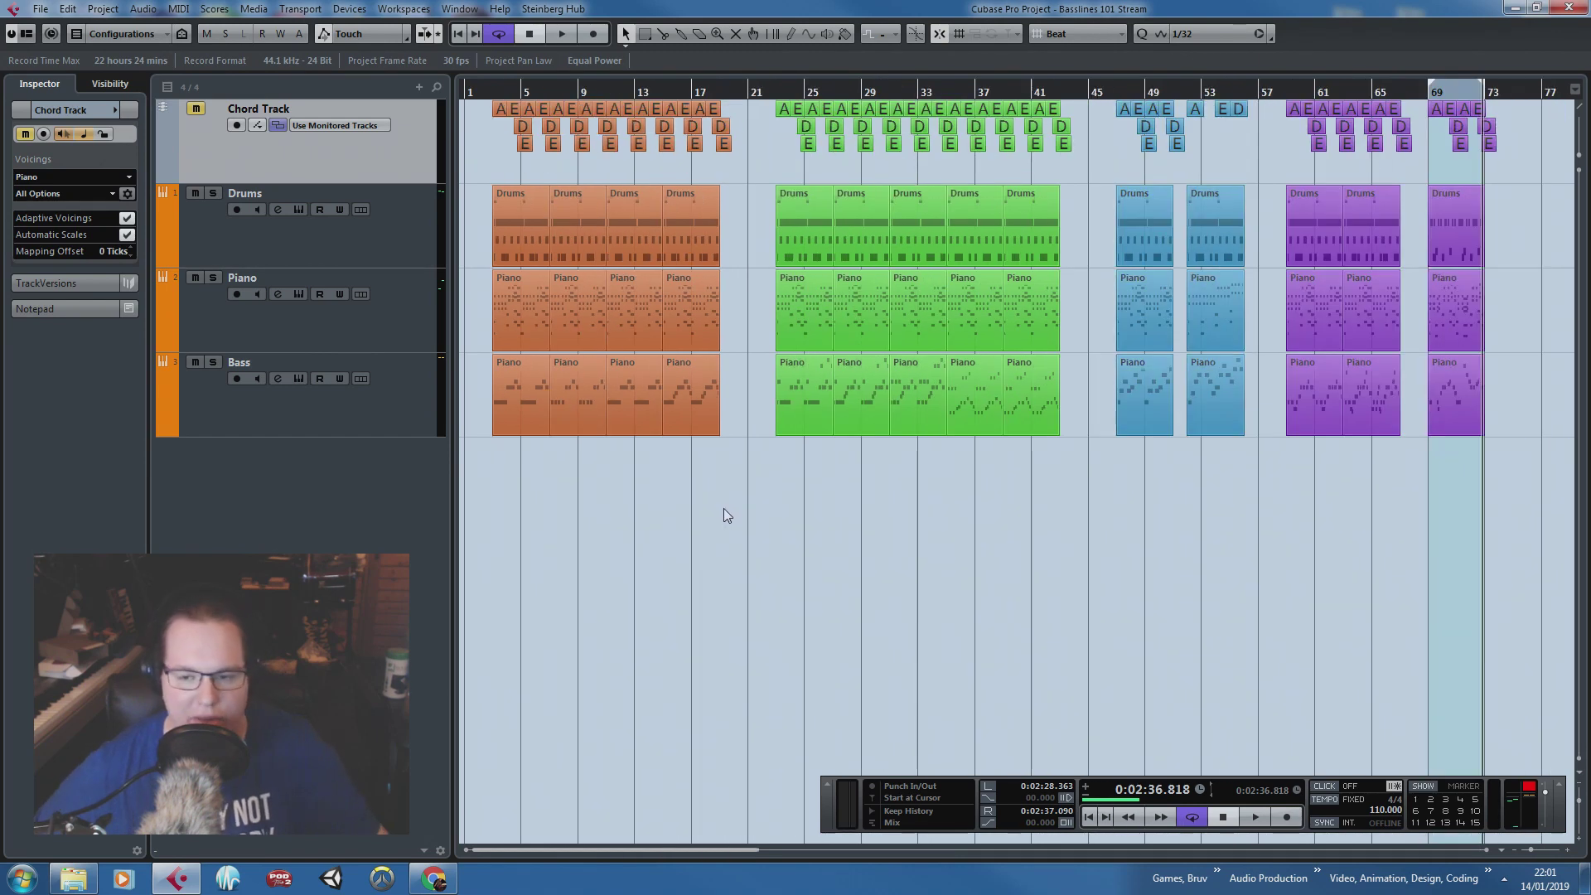